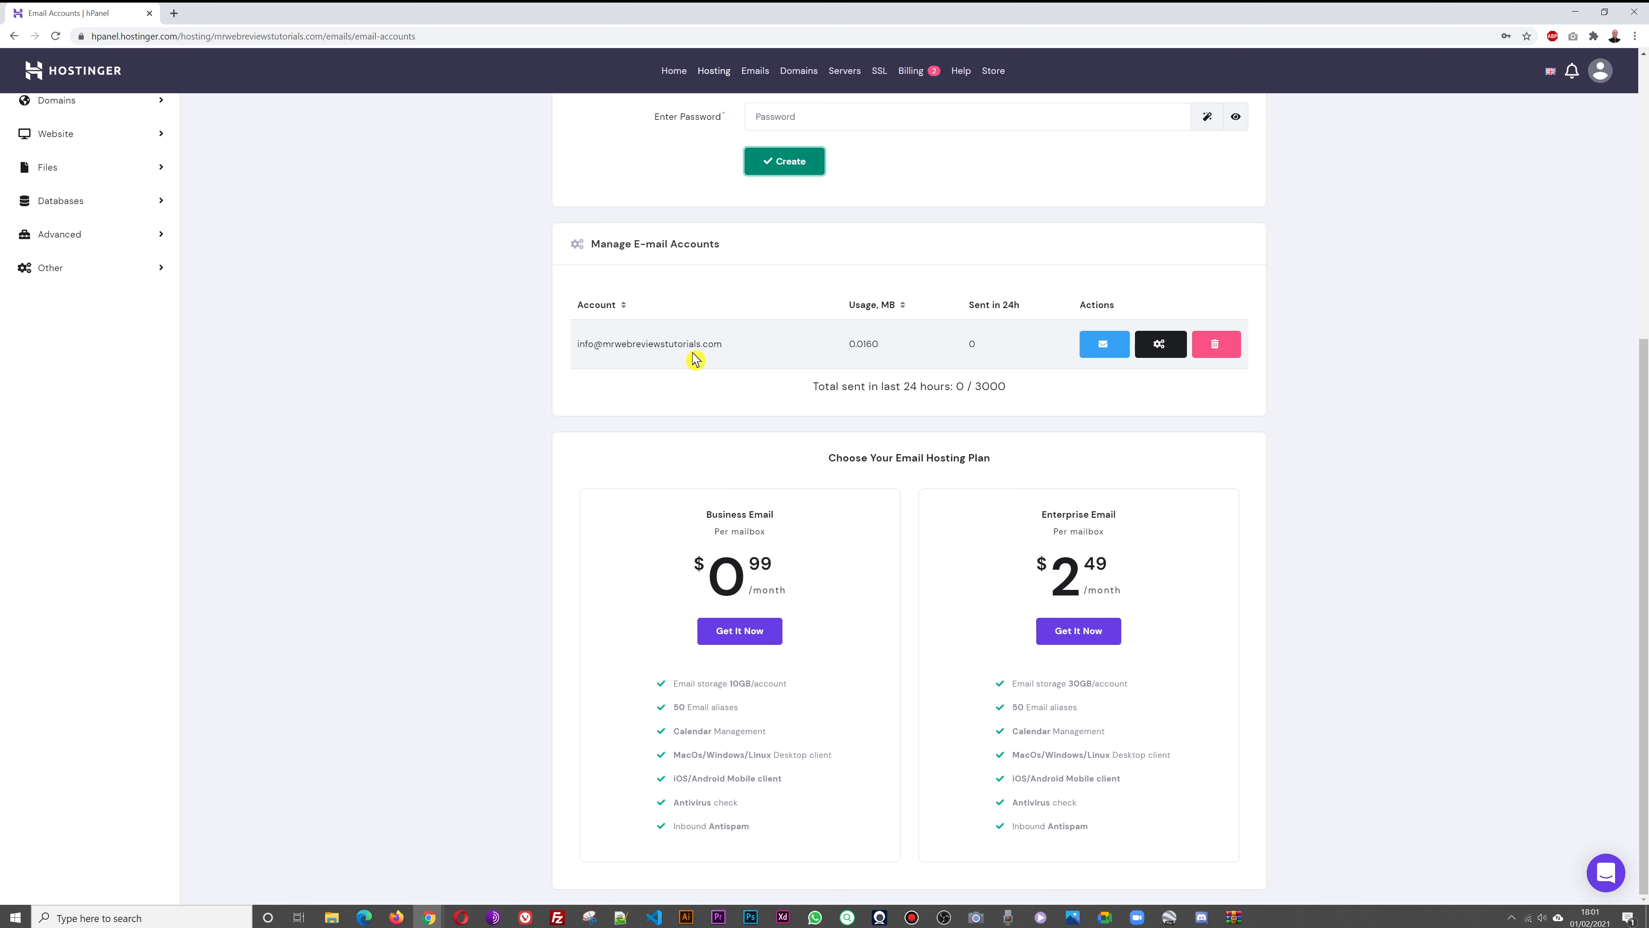
Reach the Digital Agency site's WordPress admin through hPanel's Dashboard and WordPress cards
left_click(1420, 459)
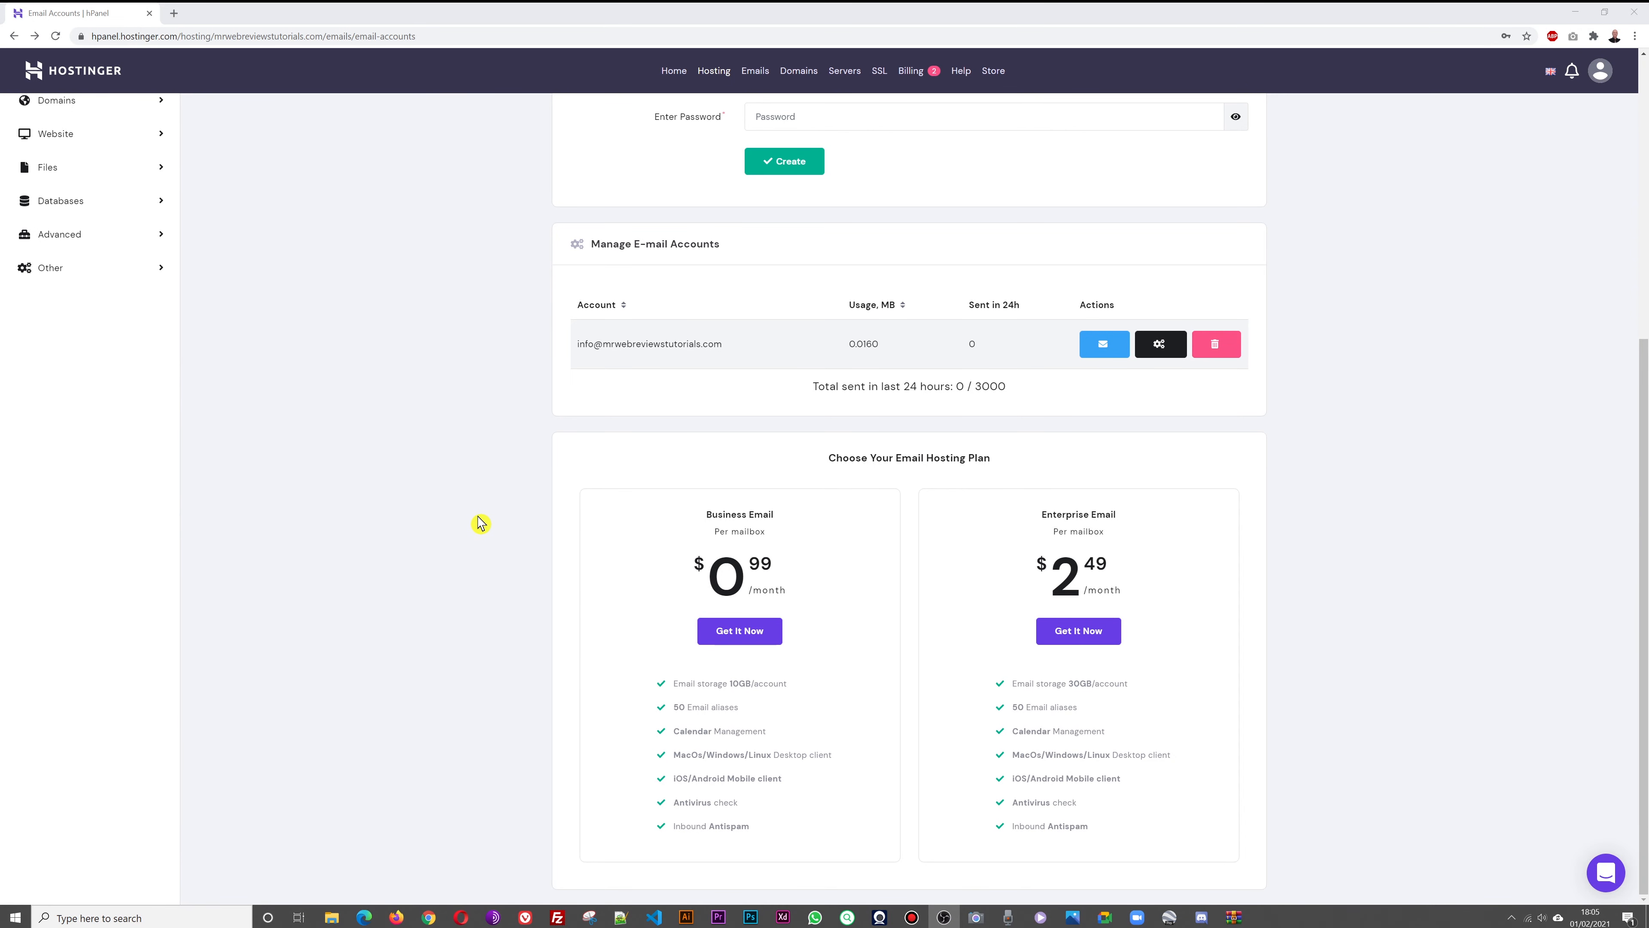
scroll(481, 523, "up", 5)
scroll(475, 526, "up", 1)
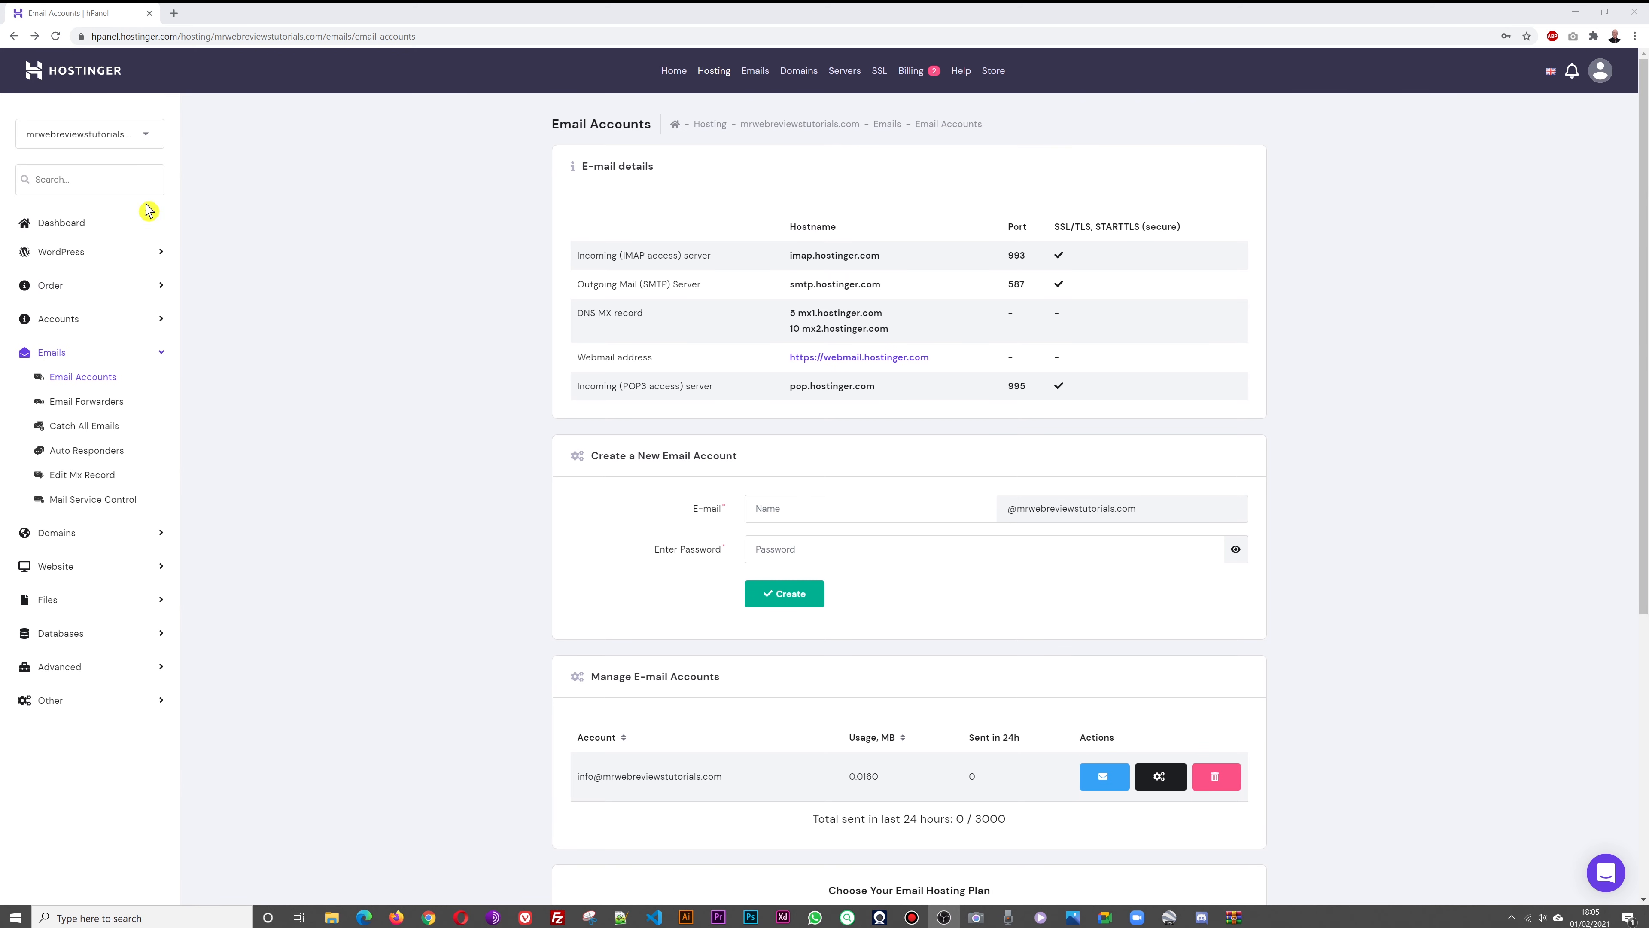
left_click(69, 227)
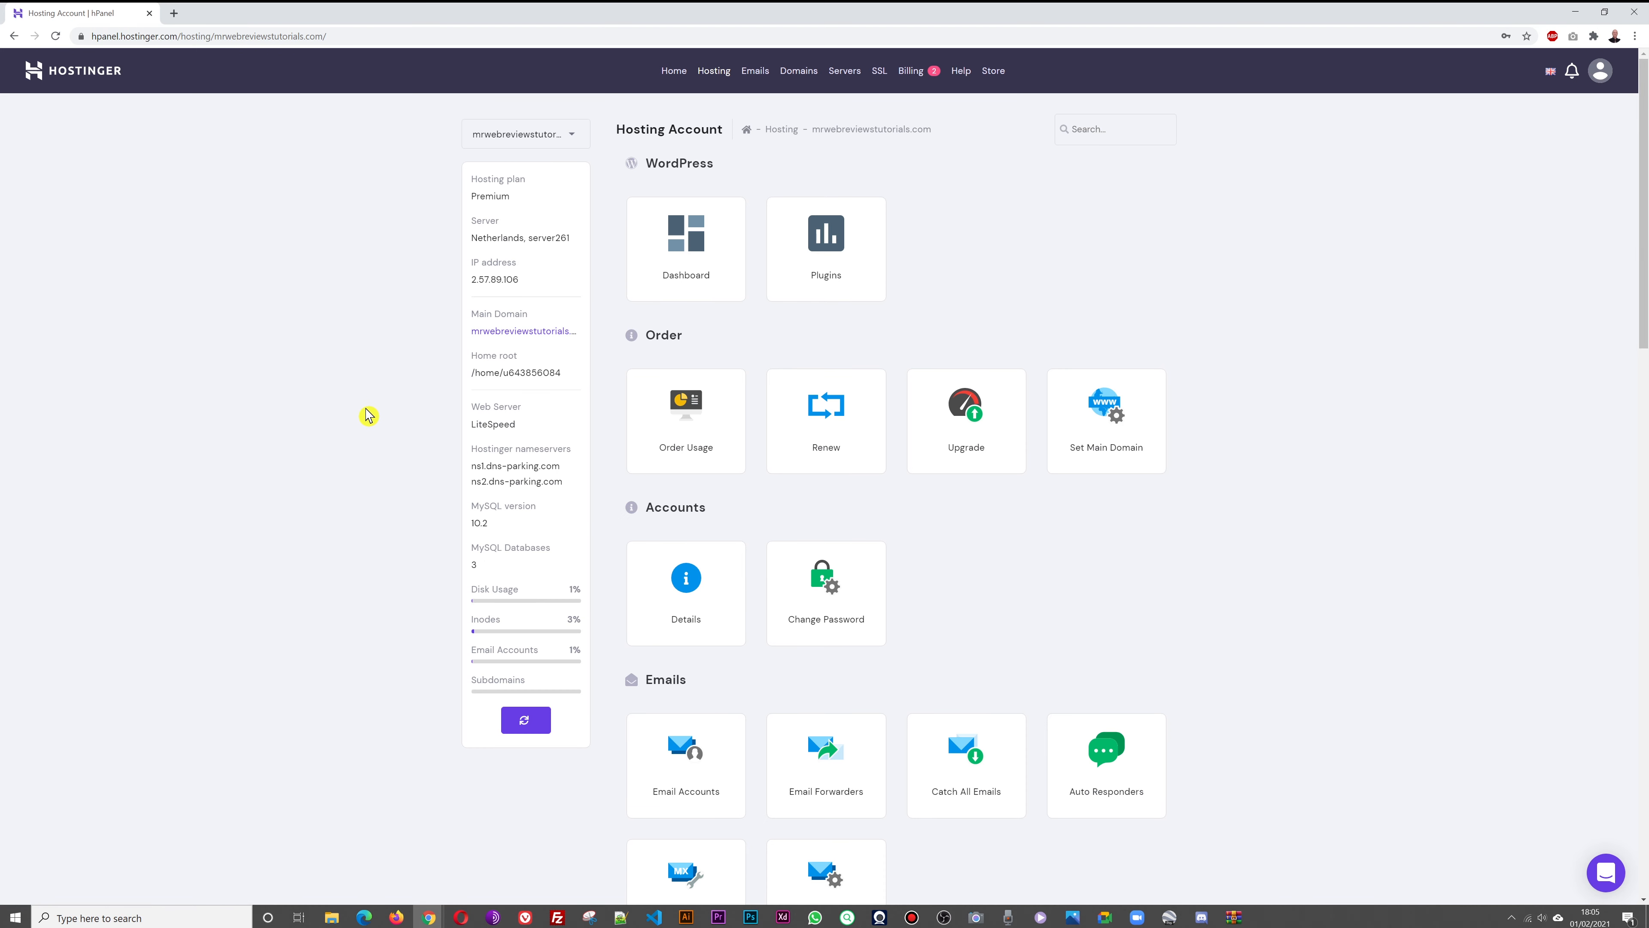
left_click(697, 272)
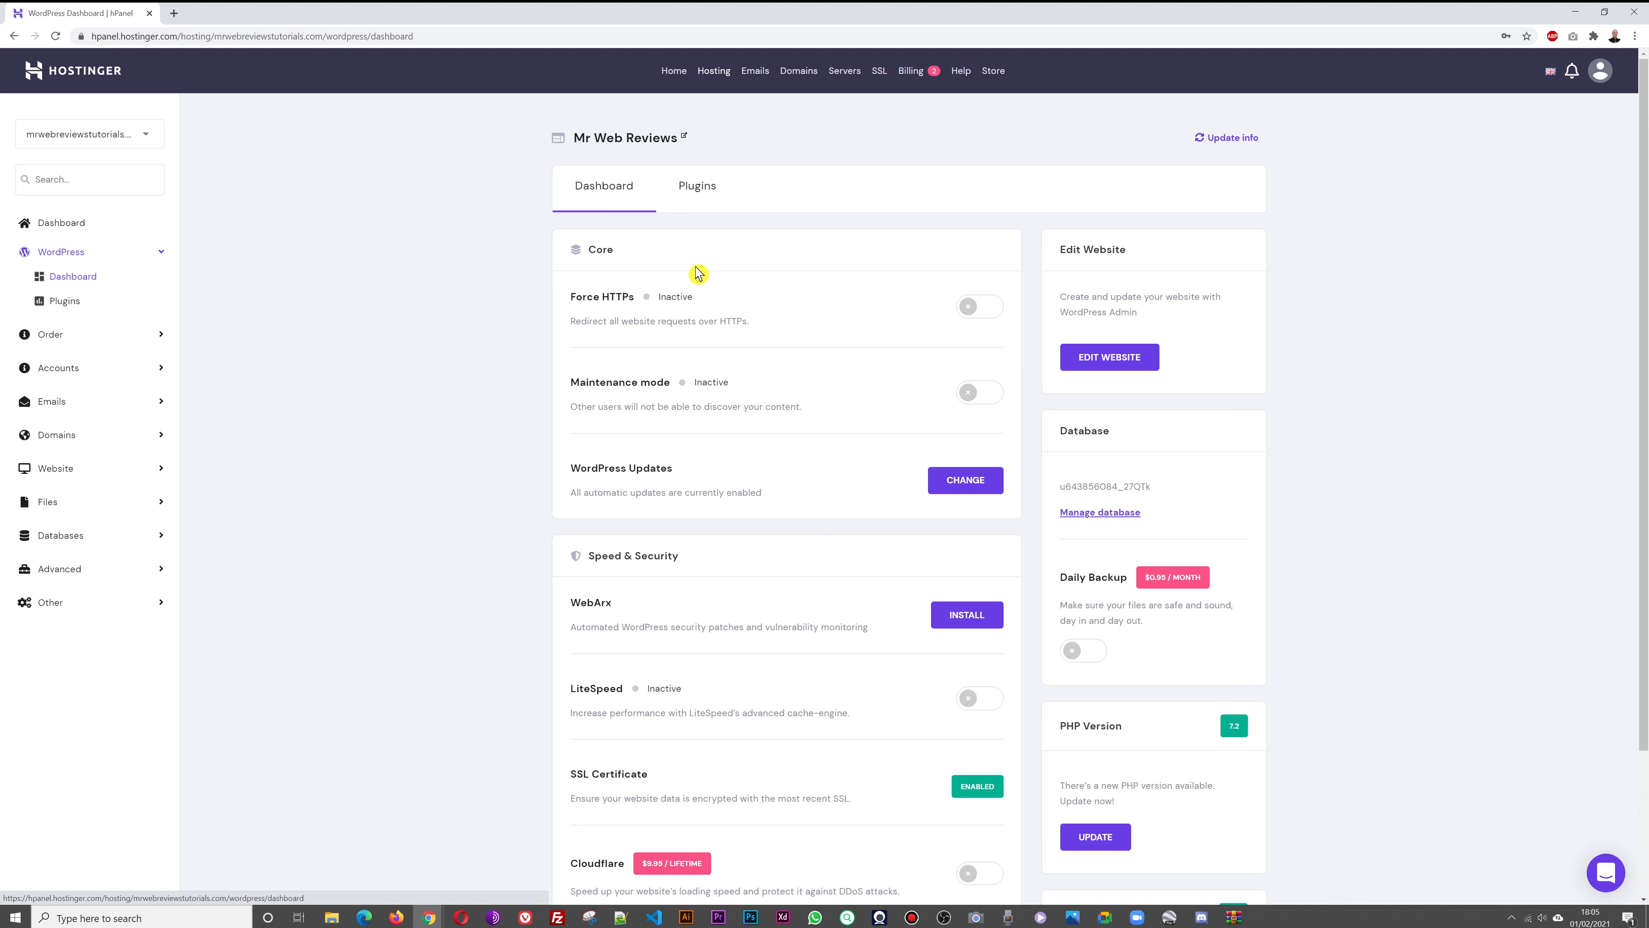
left_click(1130, 365)
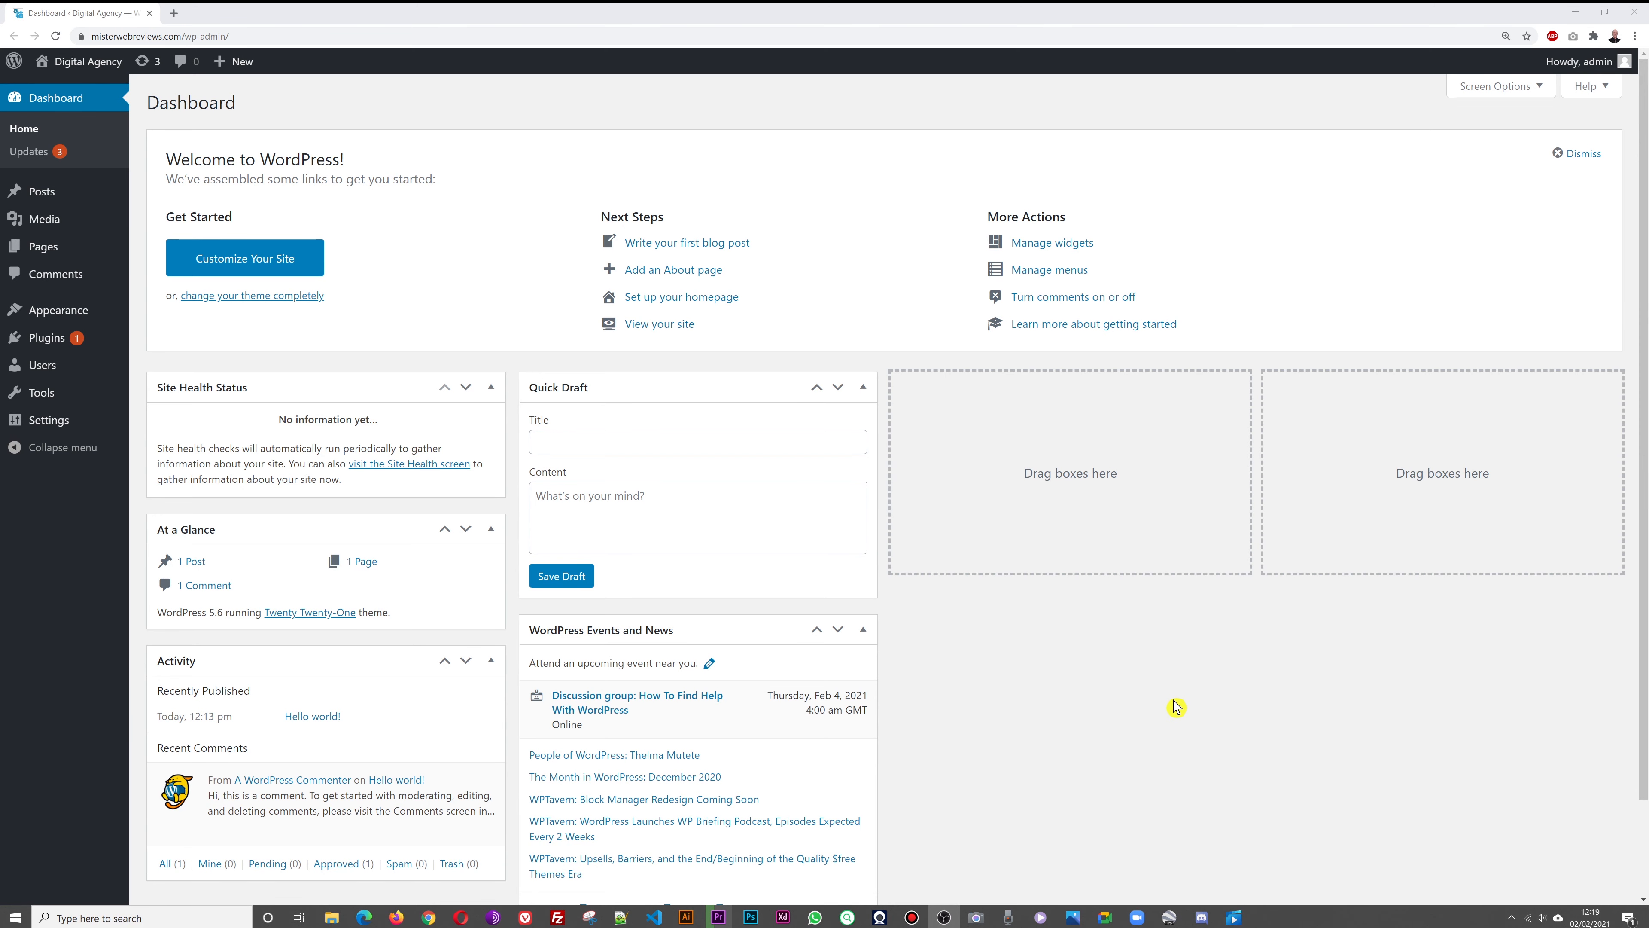
Bulk-delete the Akismet Anti-Spam and Hello Dolly plugins, then open the live site in a new tab
left_click(52, 343)
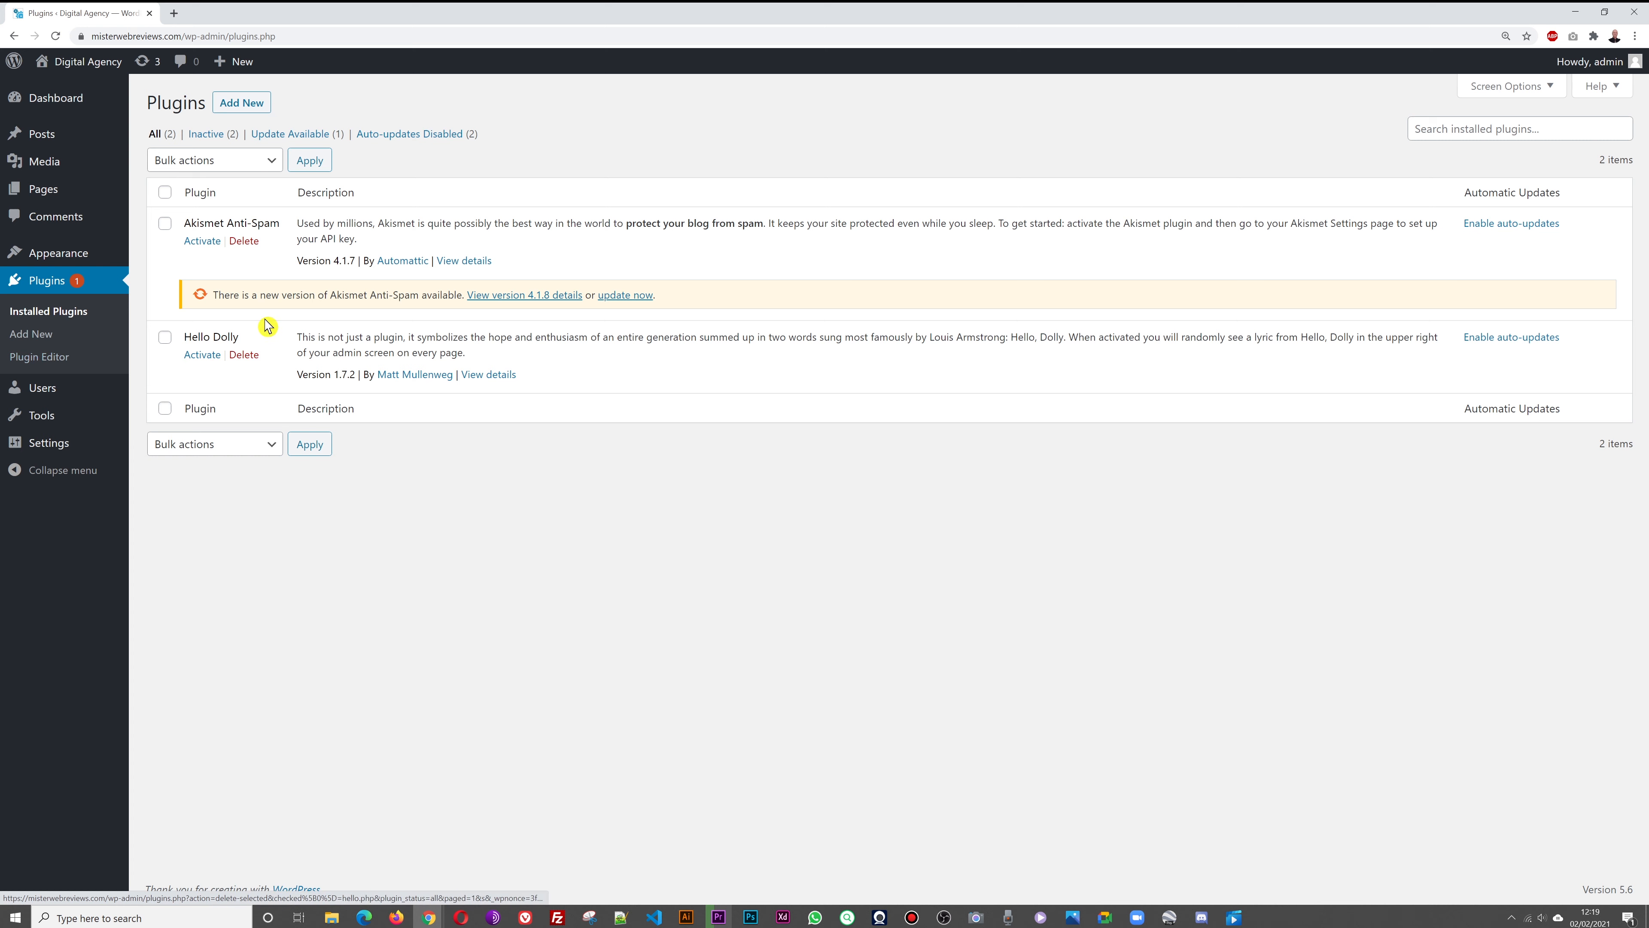
left_click(165, 192)
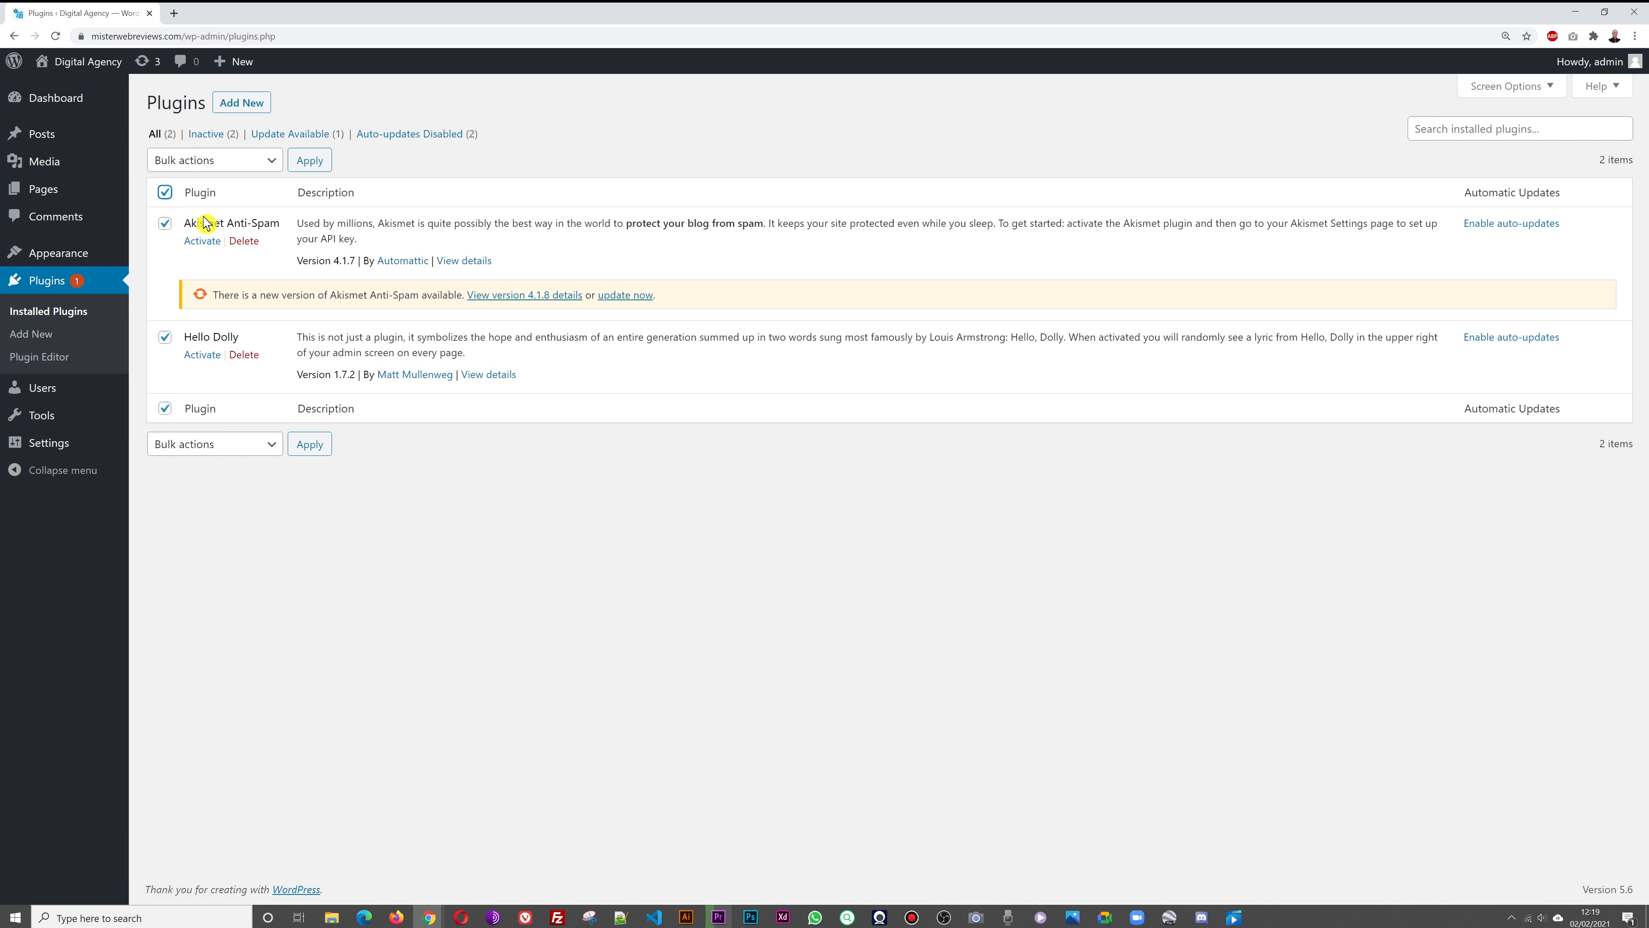
left_click(255, 170)
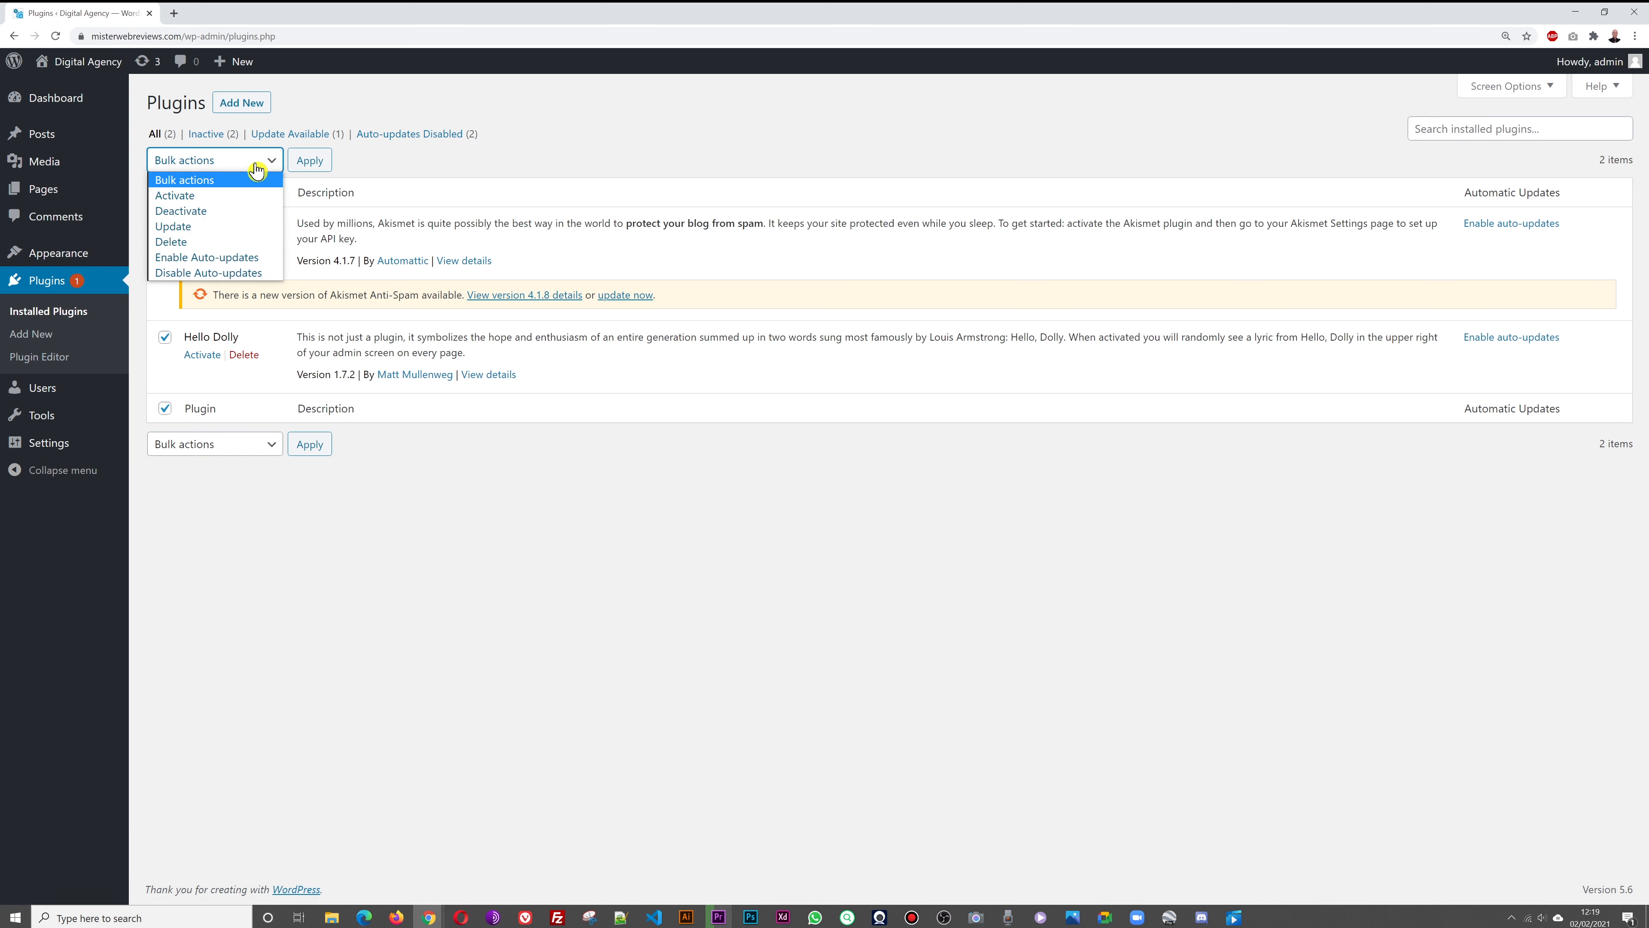
left_click(221, 240)
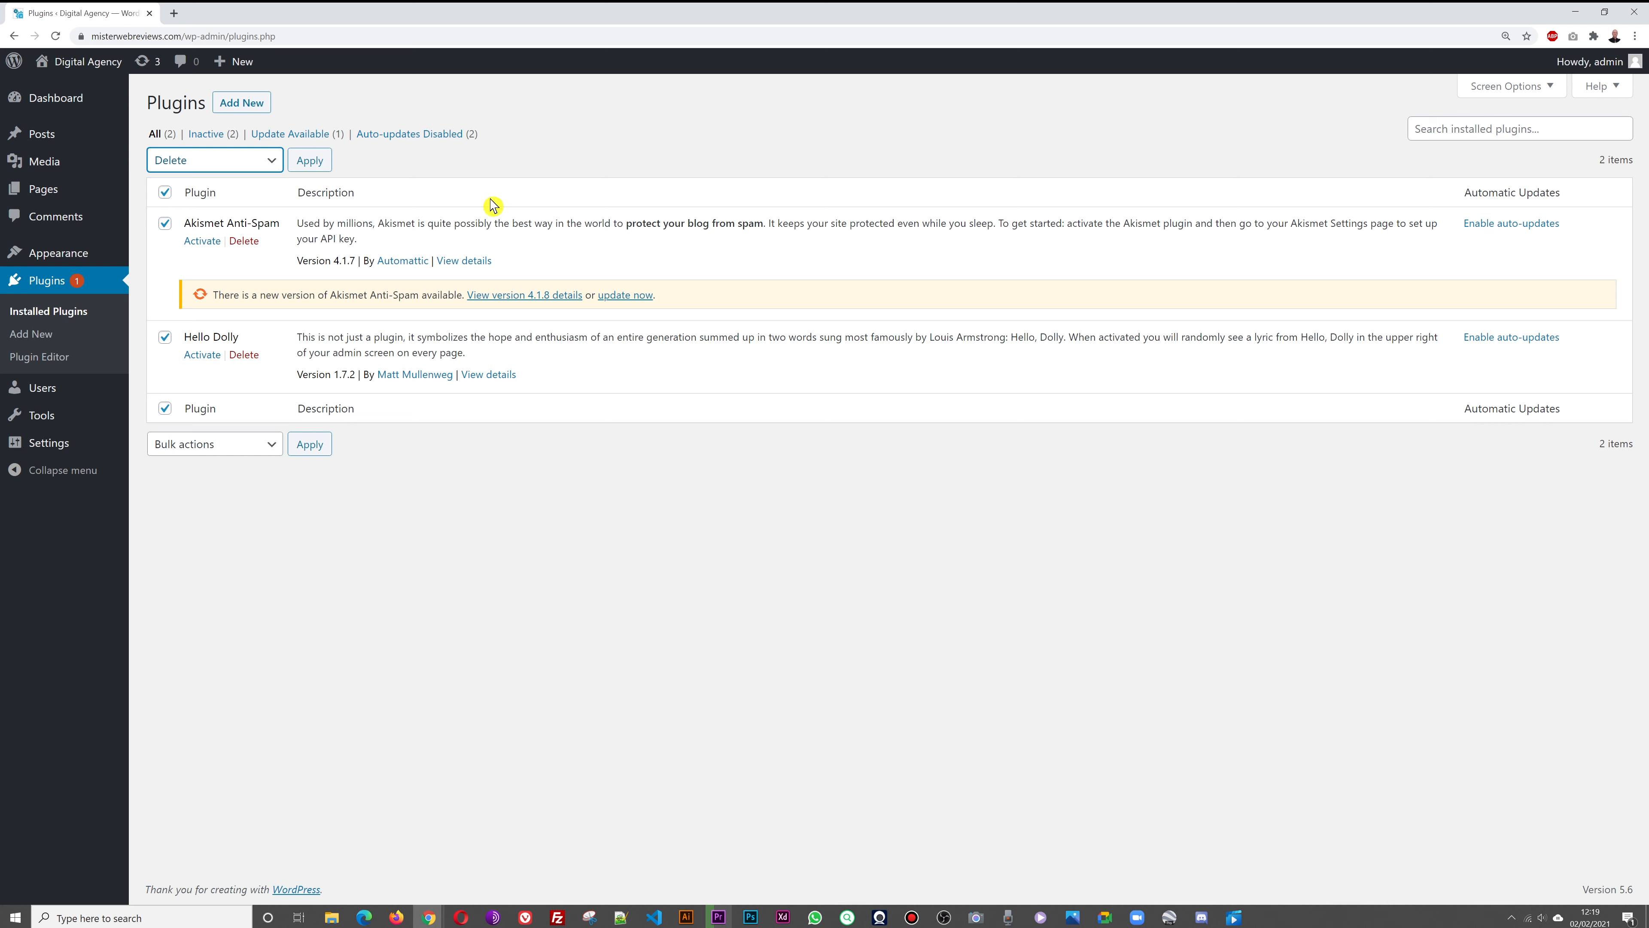
left_click(310, 161)
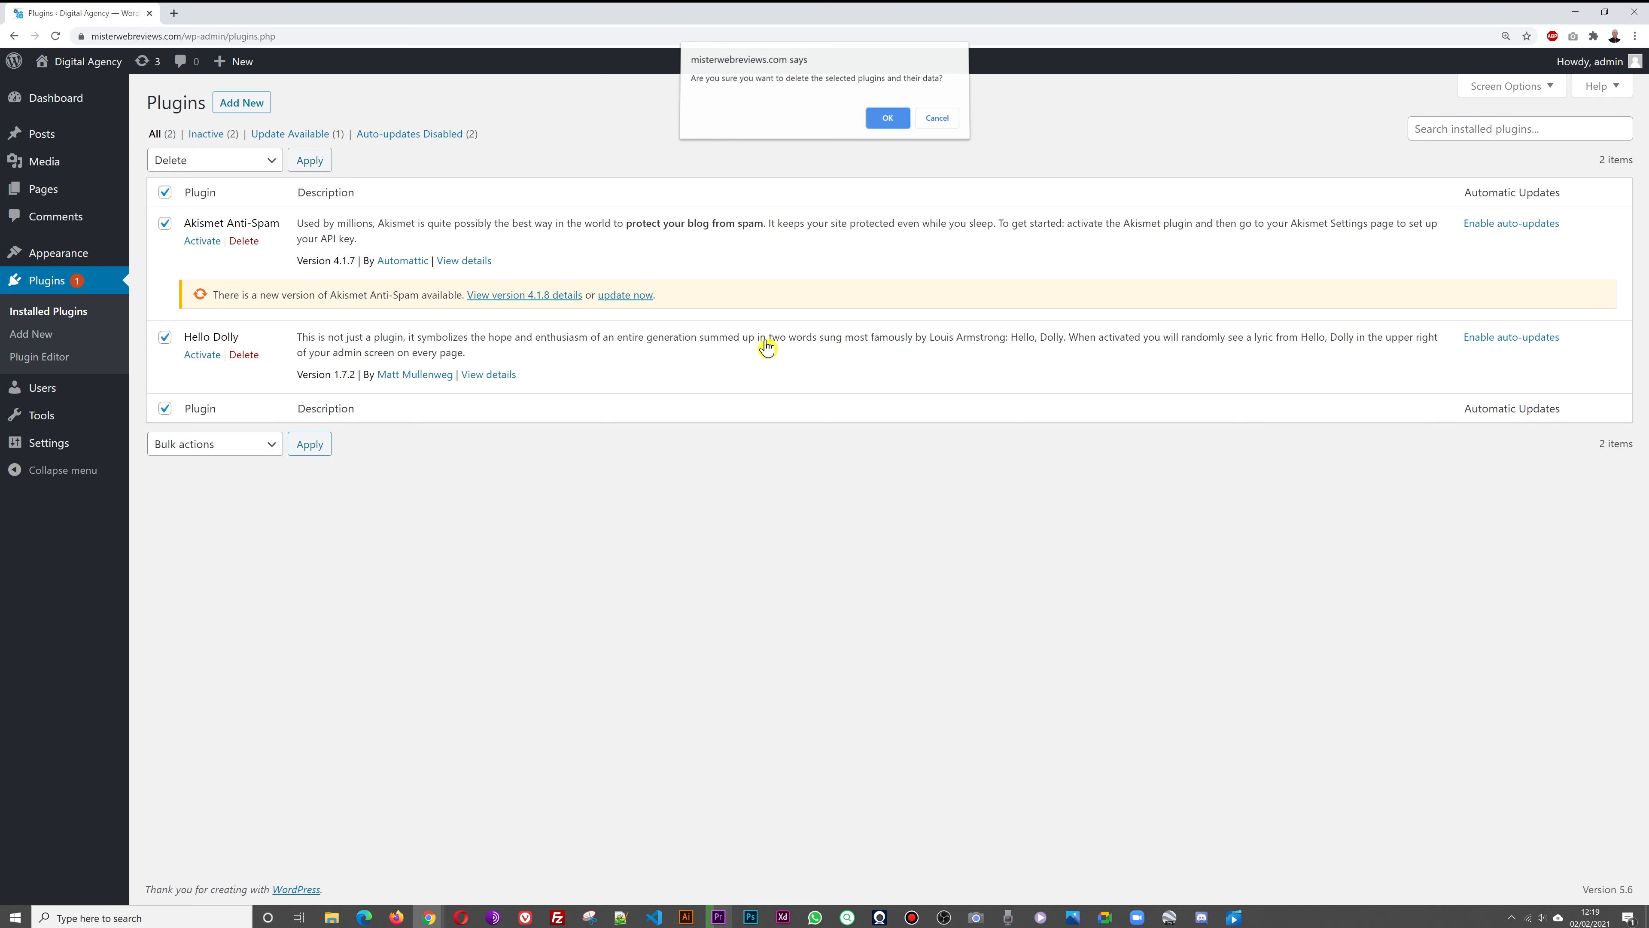
key("Return")
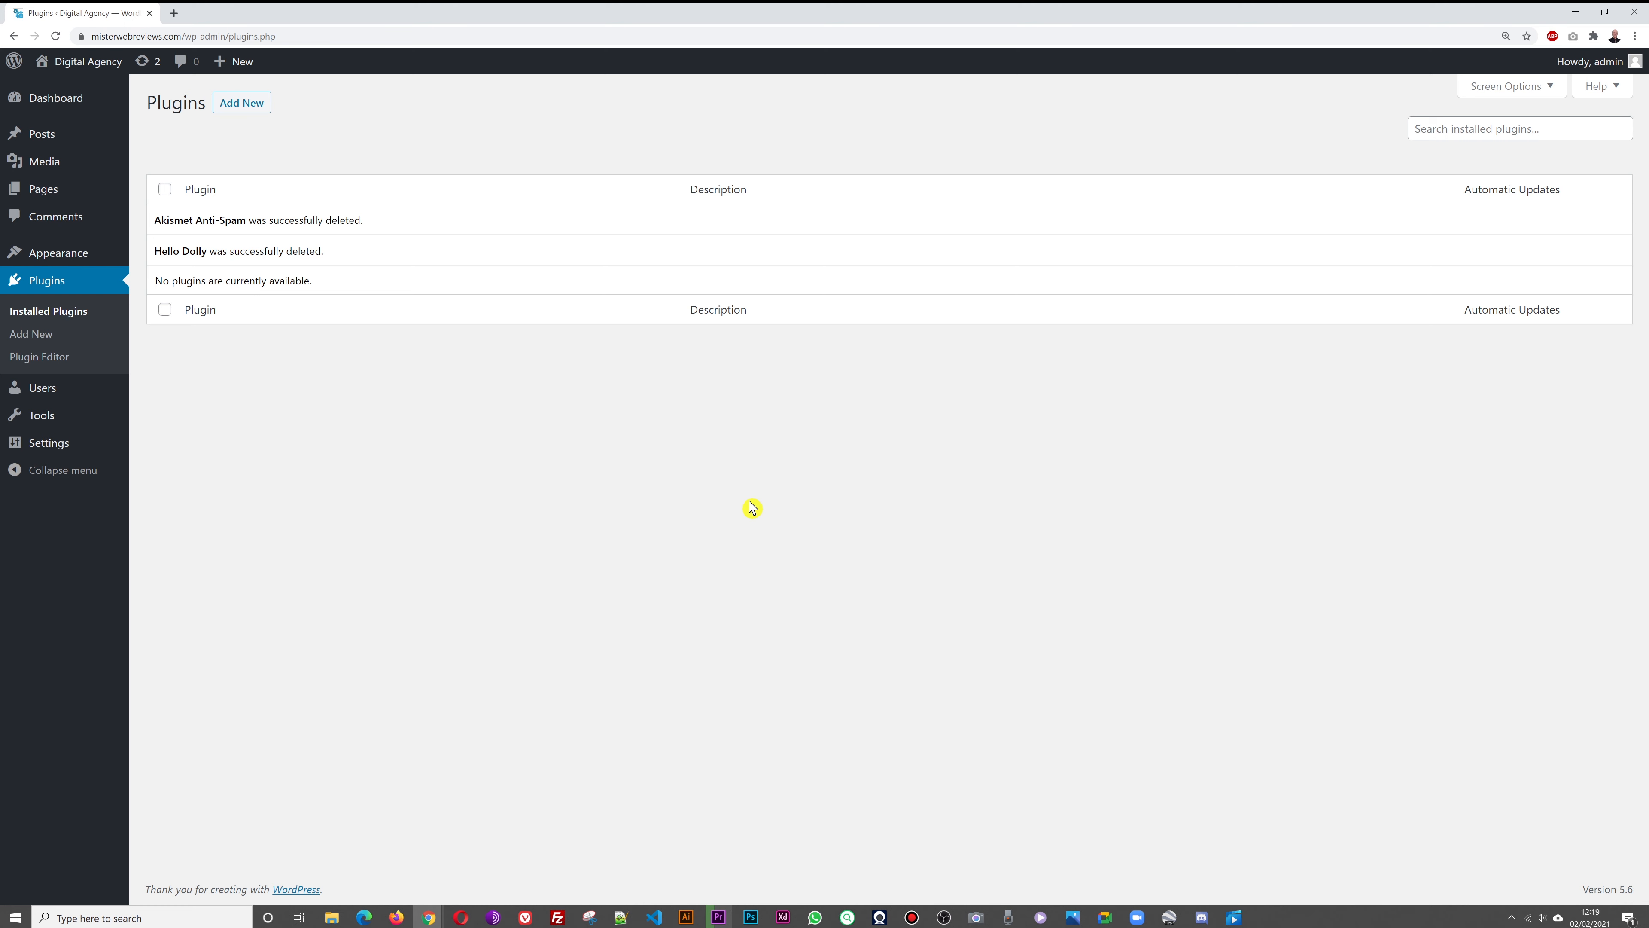
right_click(89, 62)
left_click(108, 75)
Look over the live Digital Agency front page, then go back to the Plugins admin
left_click(209, 14)
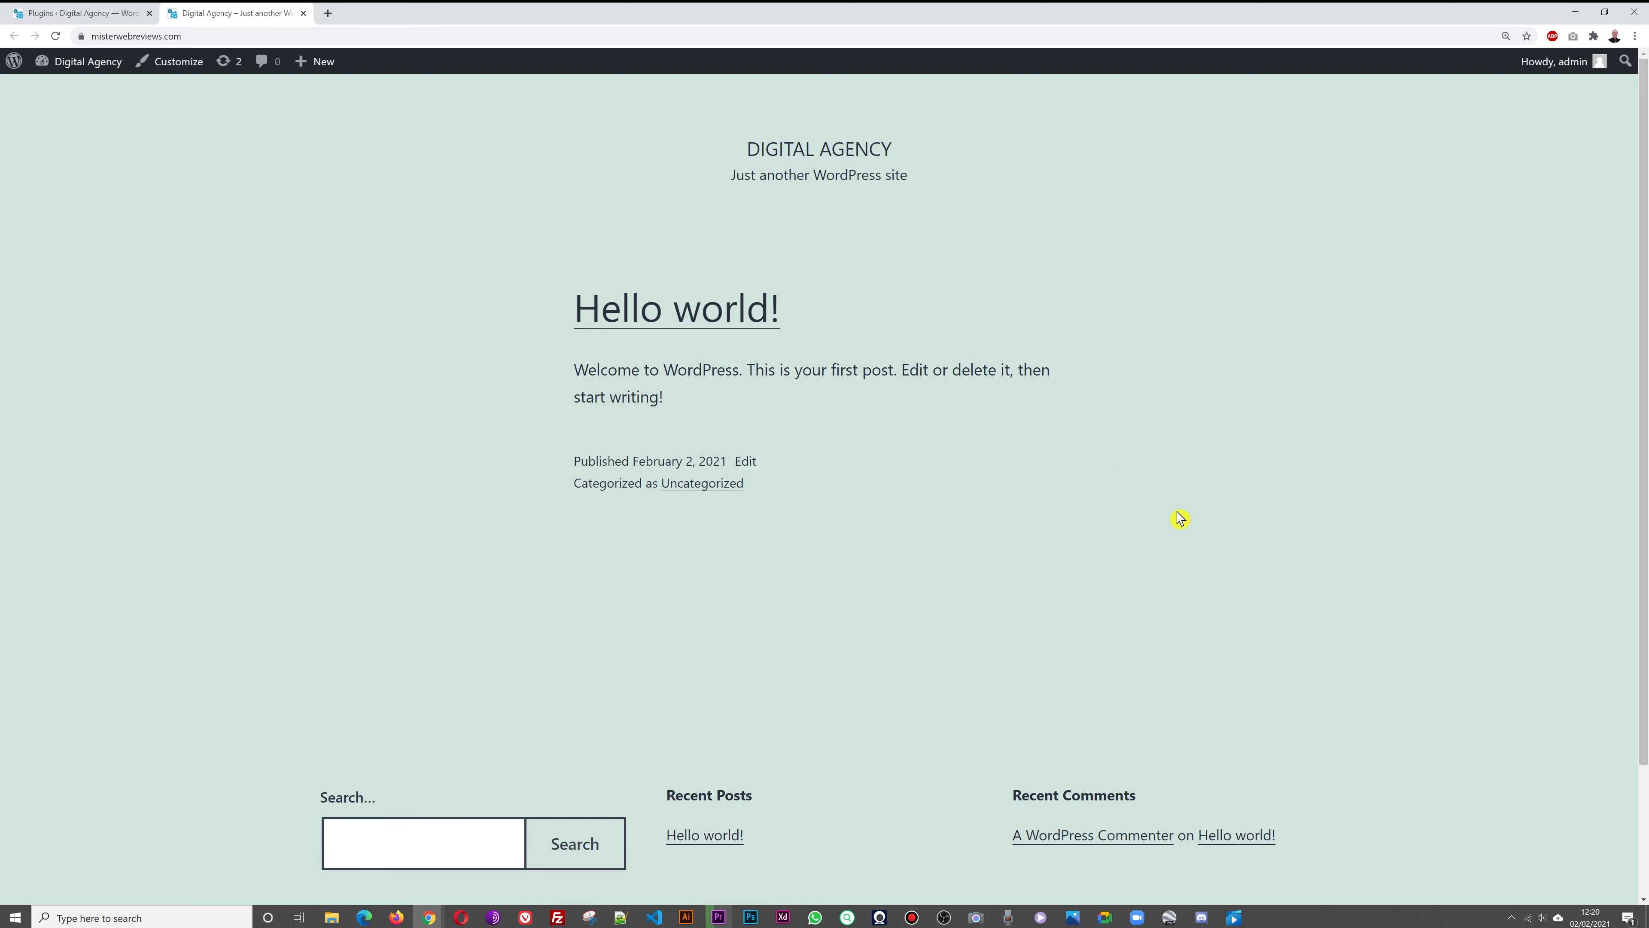
scroll(1266, 484, "down", 3)
scroll(1331, 494, "up", 3)
left_click(105, 20)
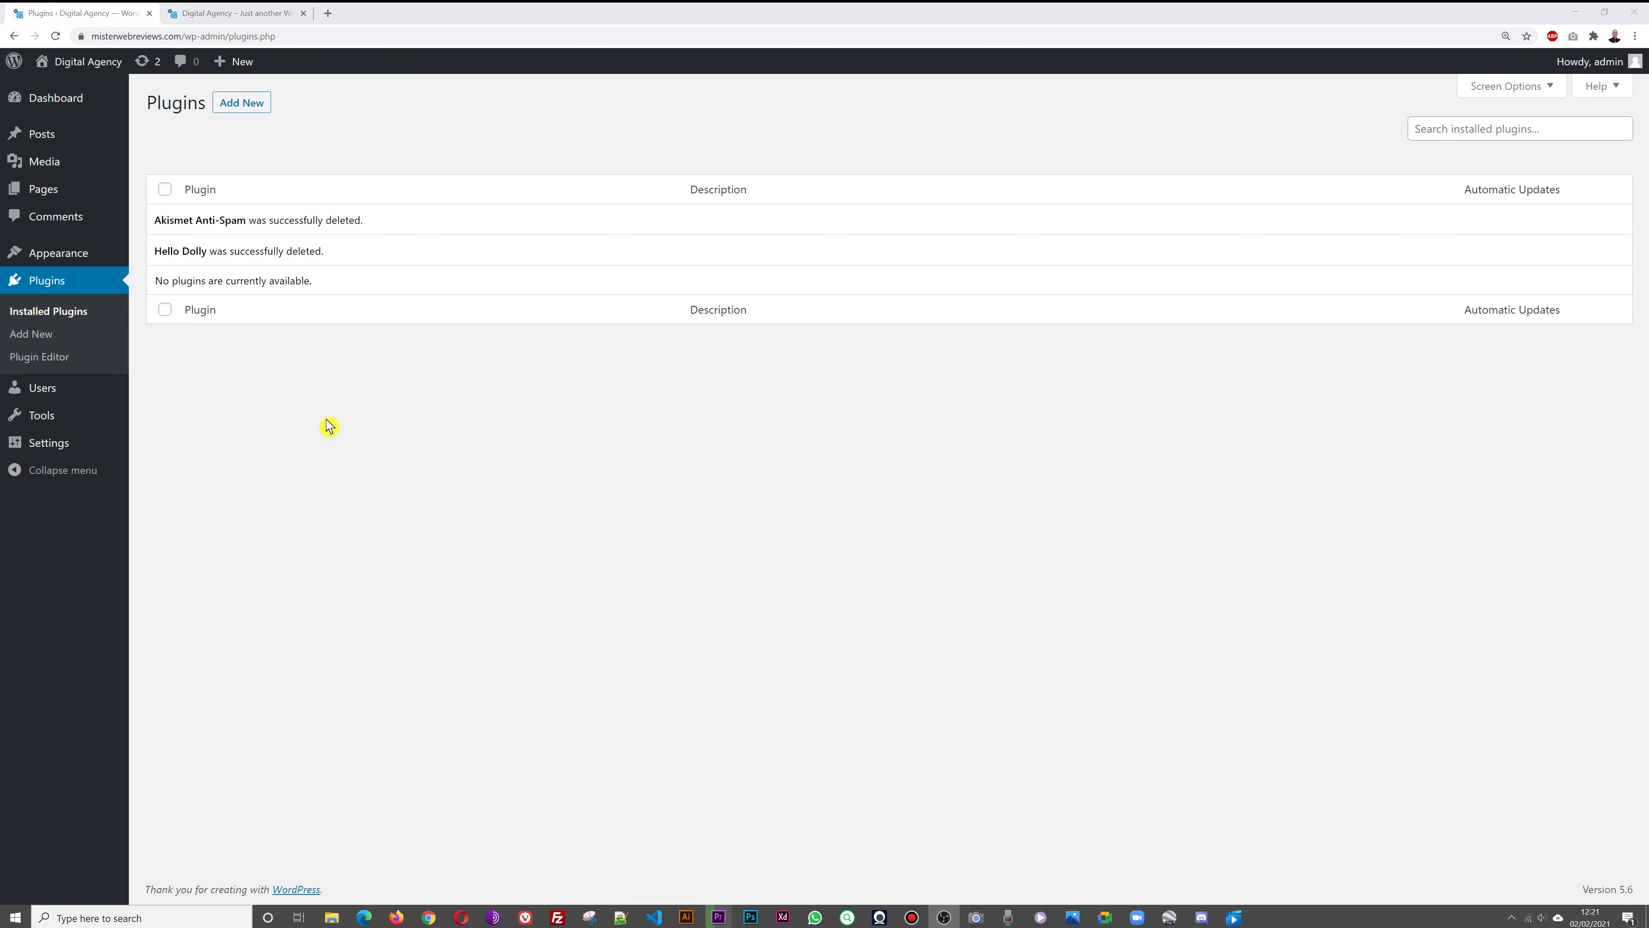
Search the theme directory for Astra, install it and activate it
mouse_move(55, 256)
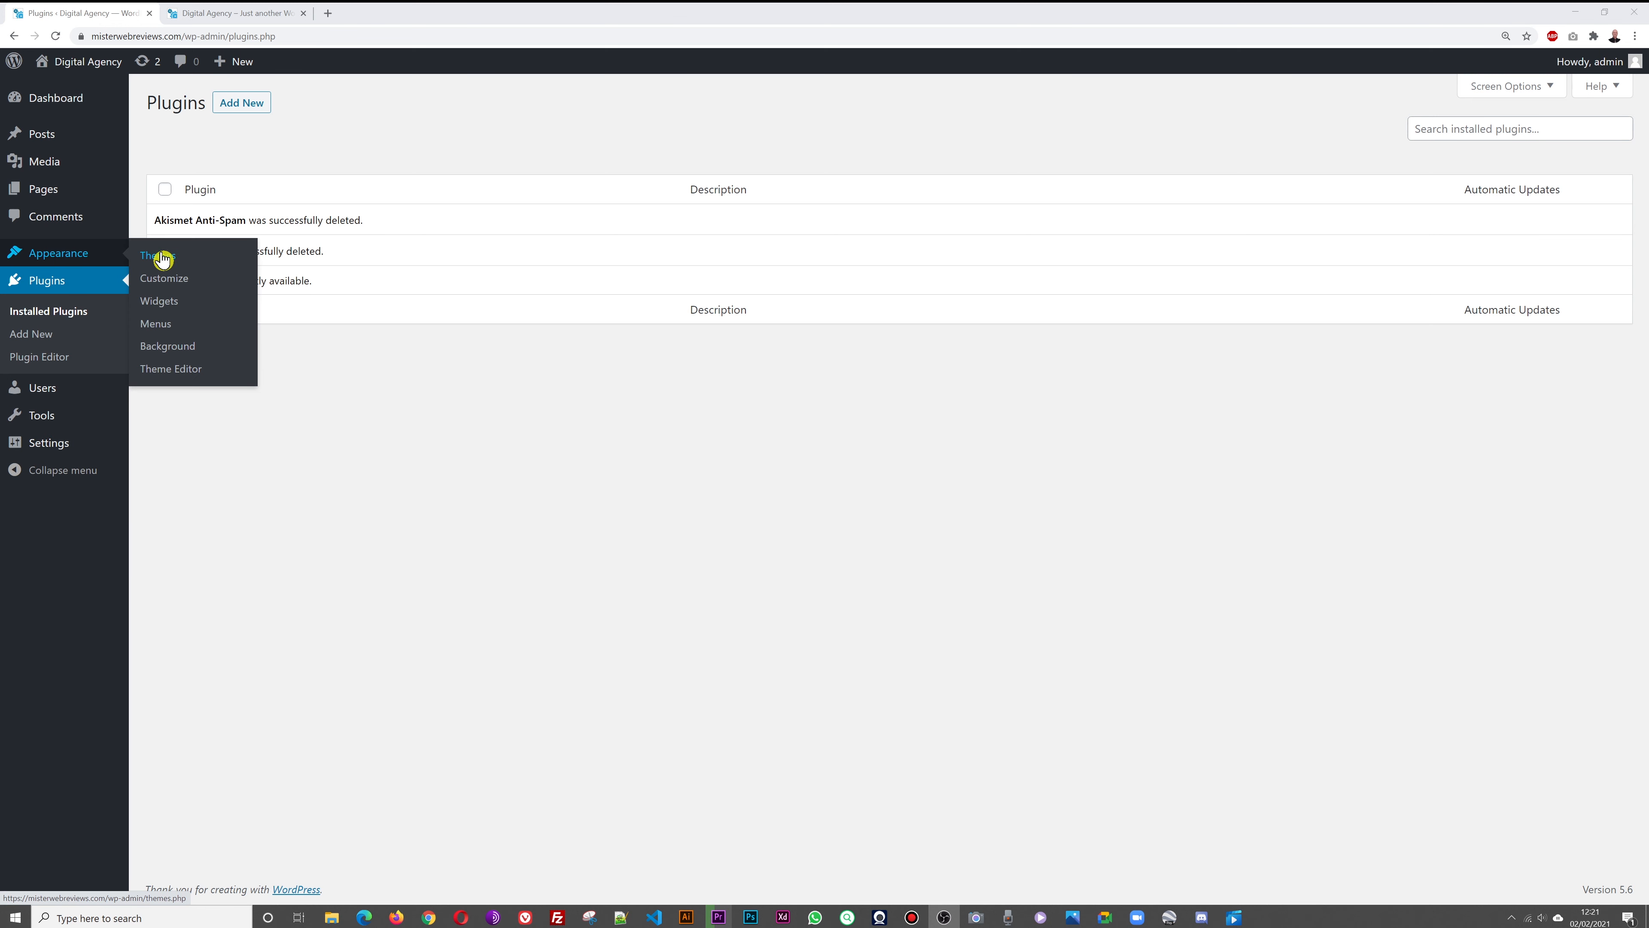
left_click(174, 259)
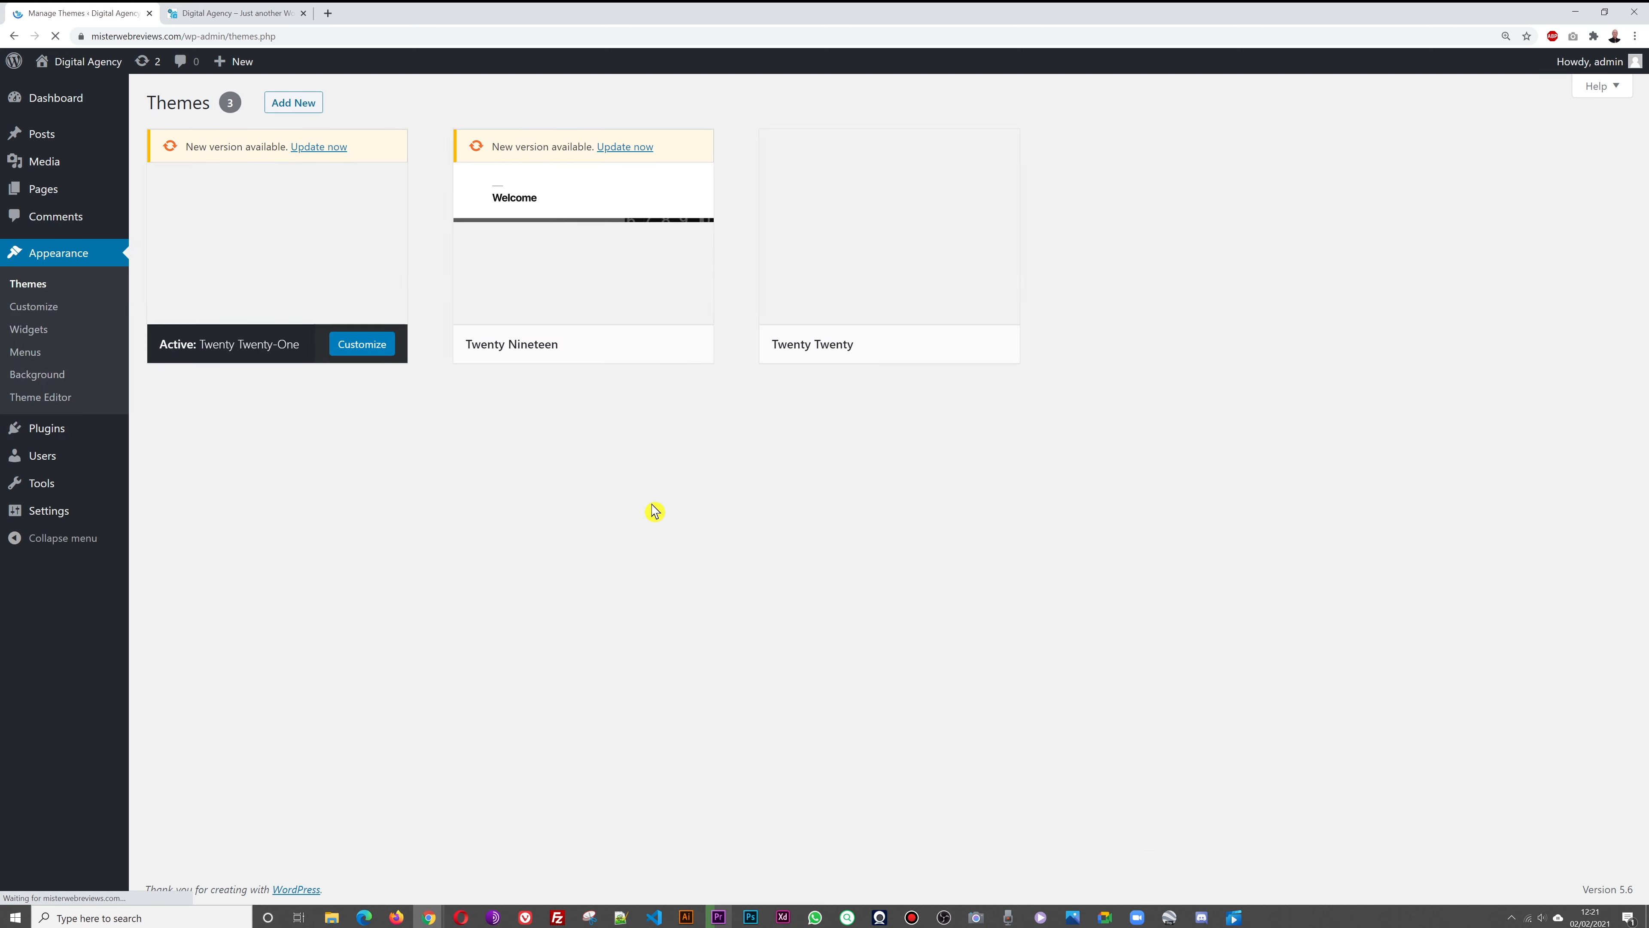
left_click(294, 105)
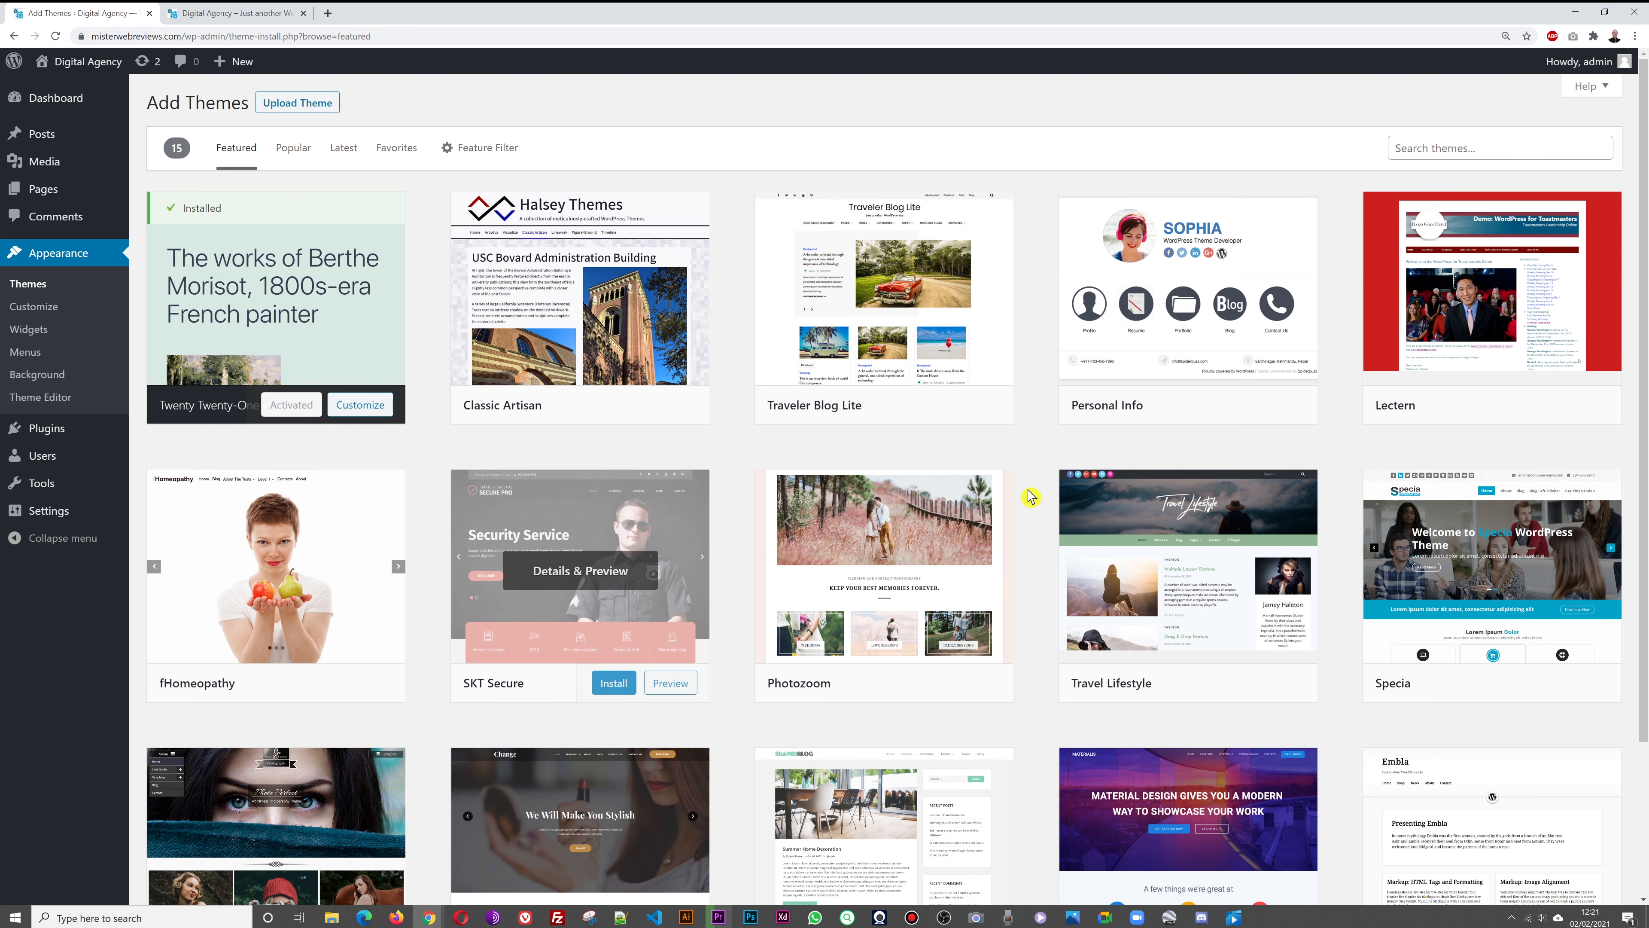
left_click(1483, 148)
type("astra")
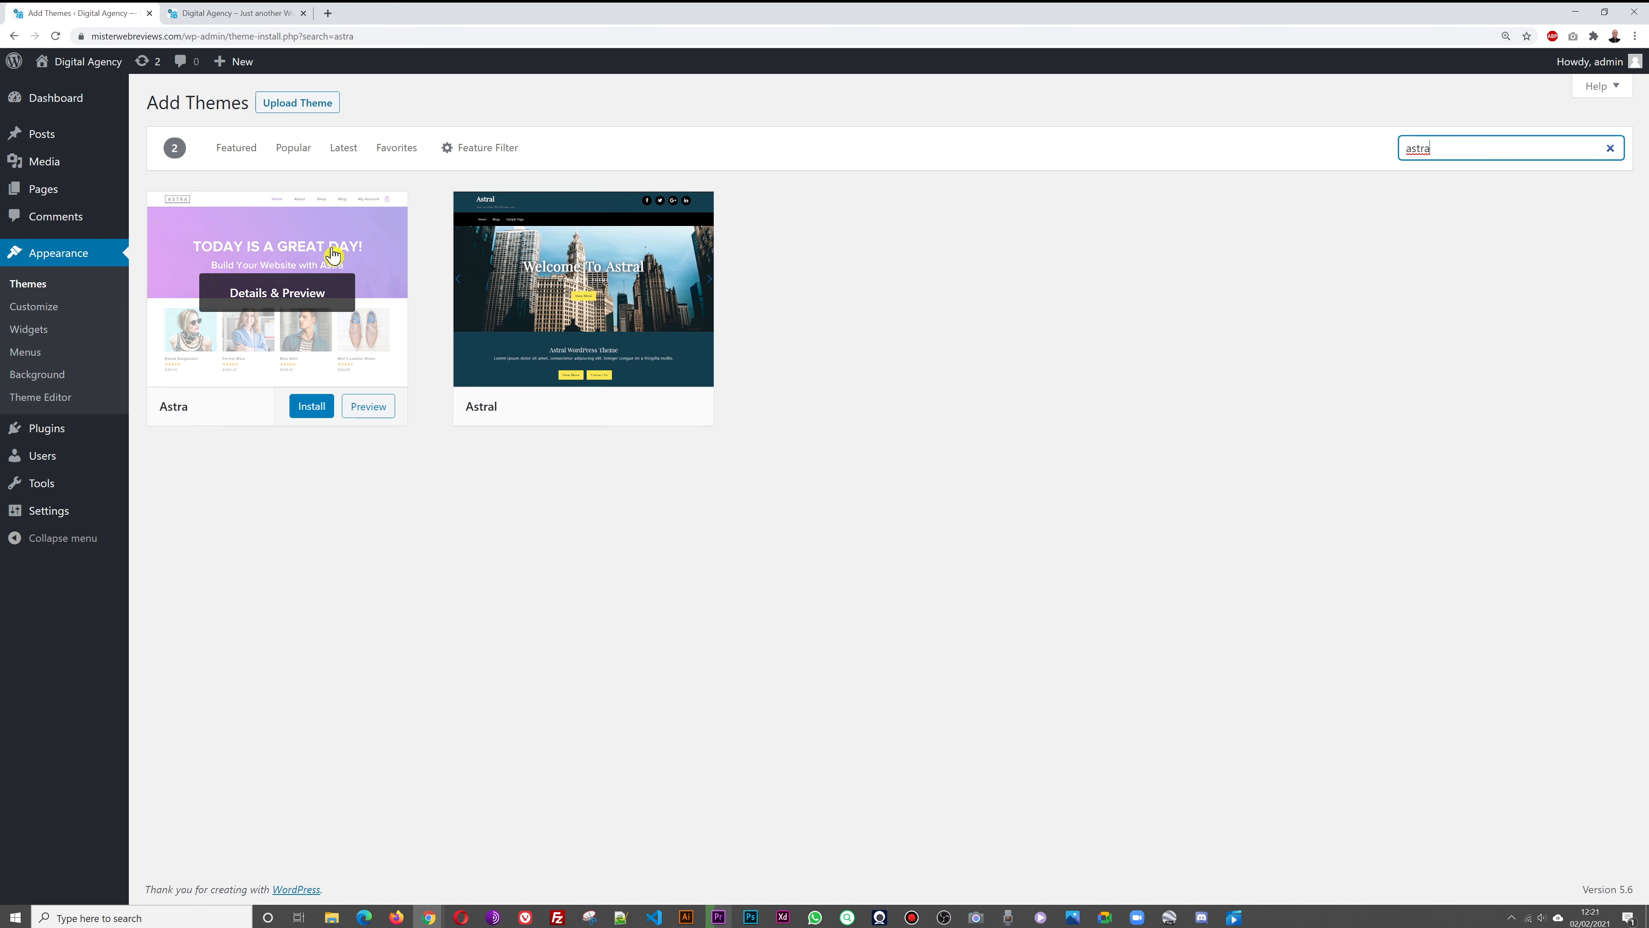
mouse_move(320, 412)
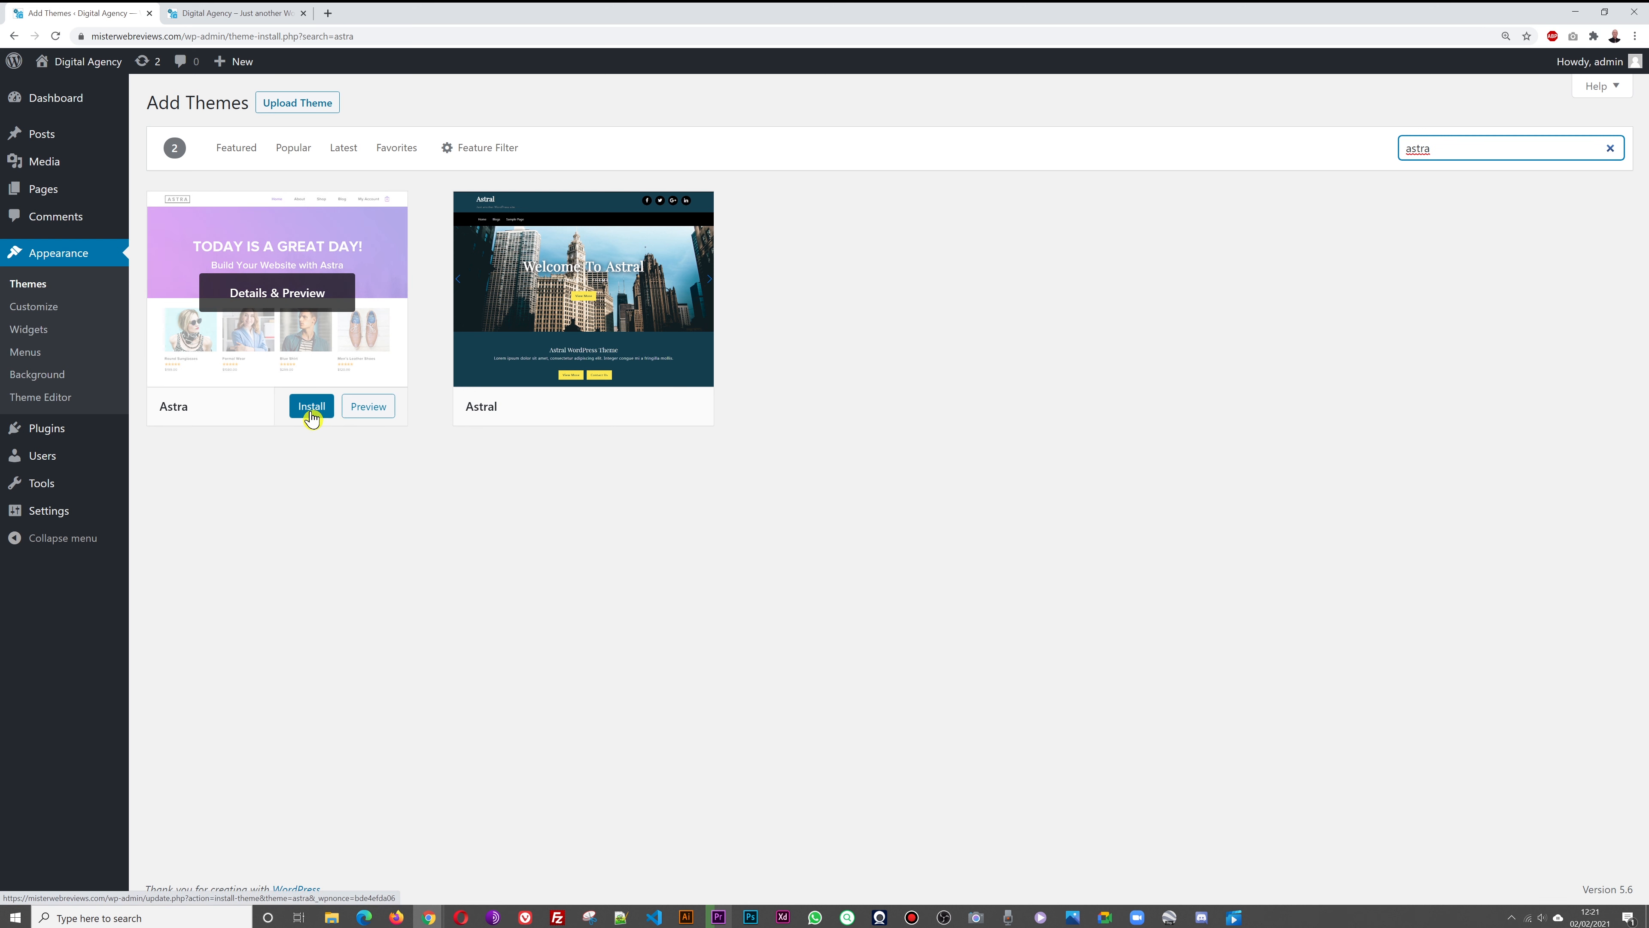
left_click(312, 415)
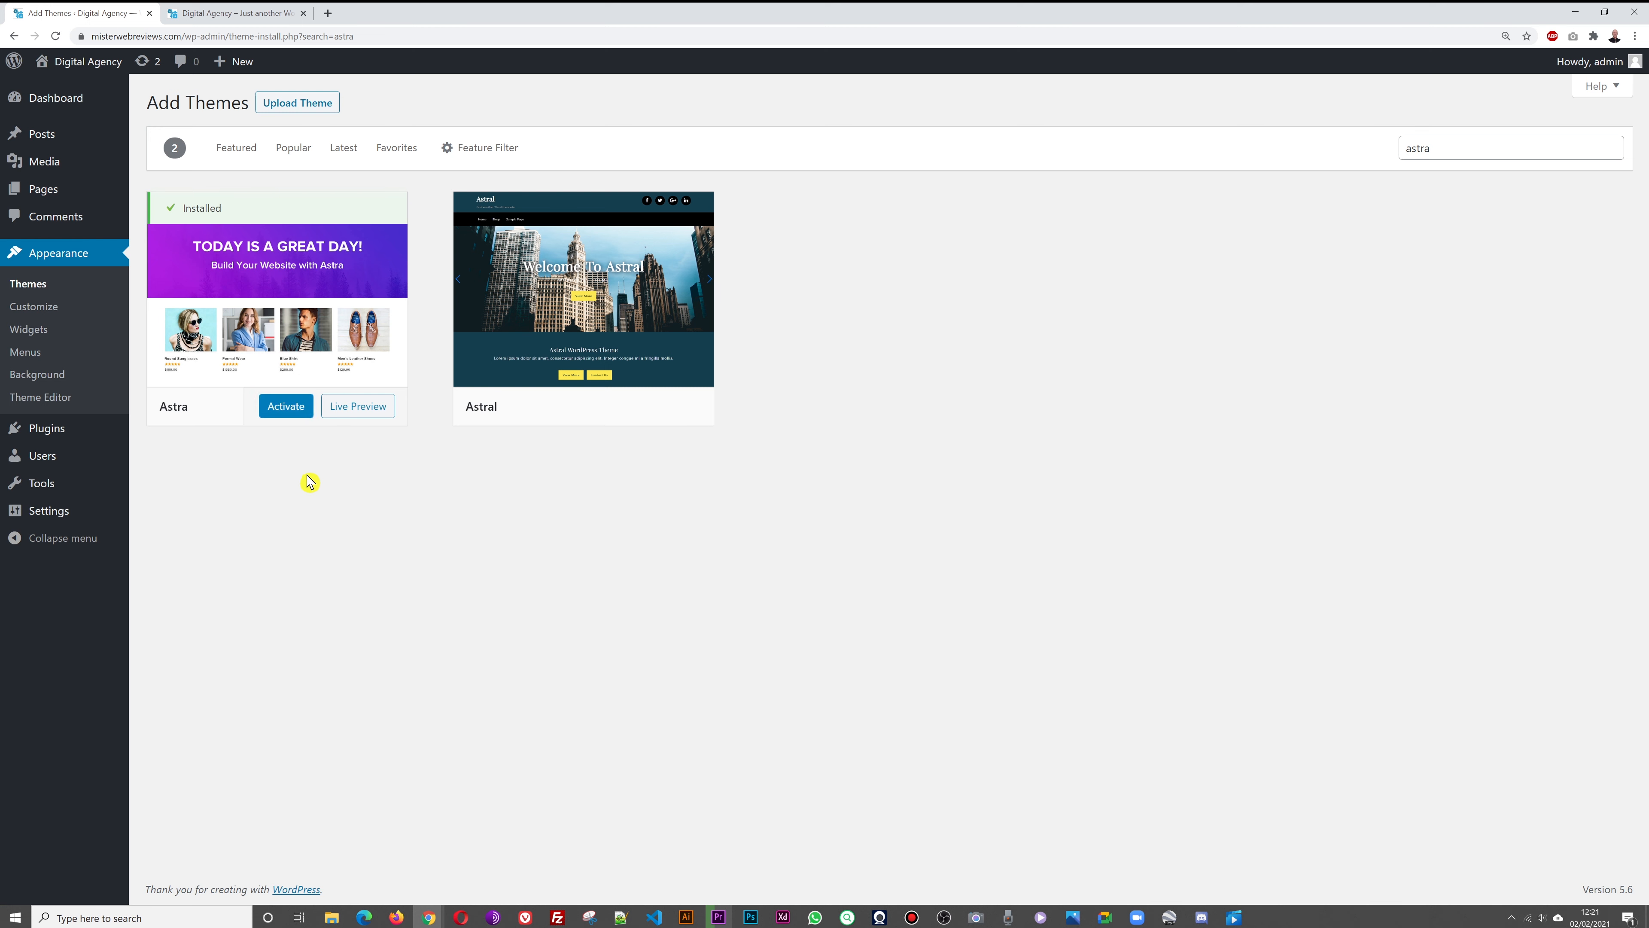
left_click(286, 408)
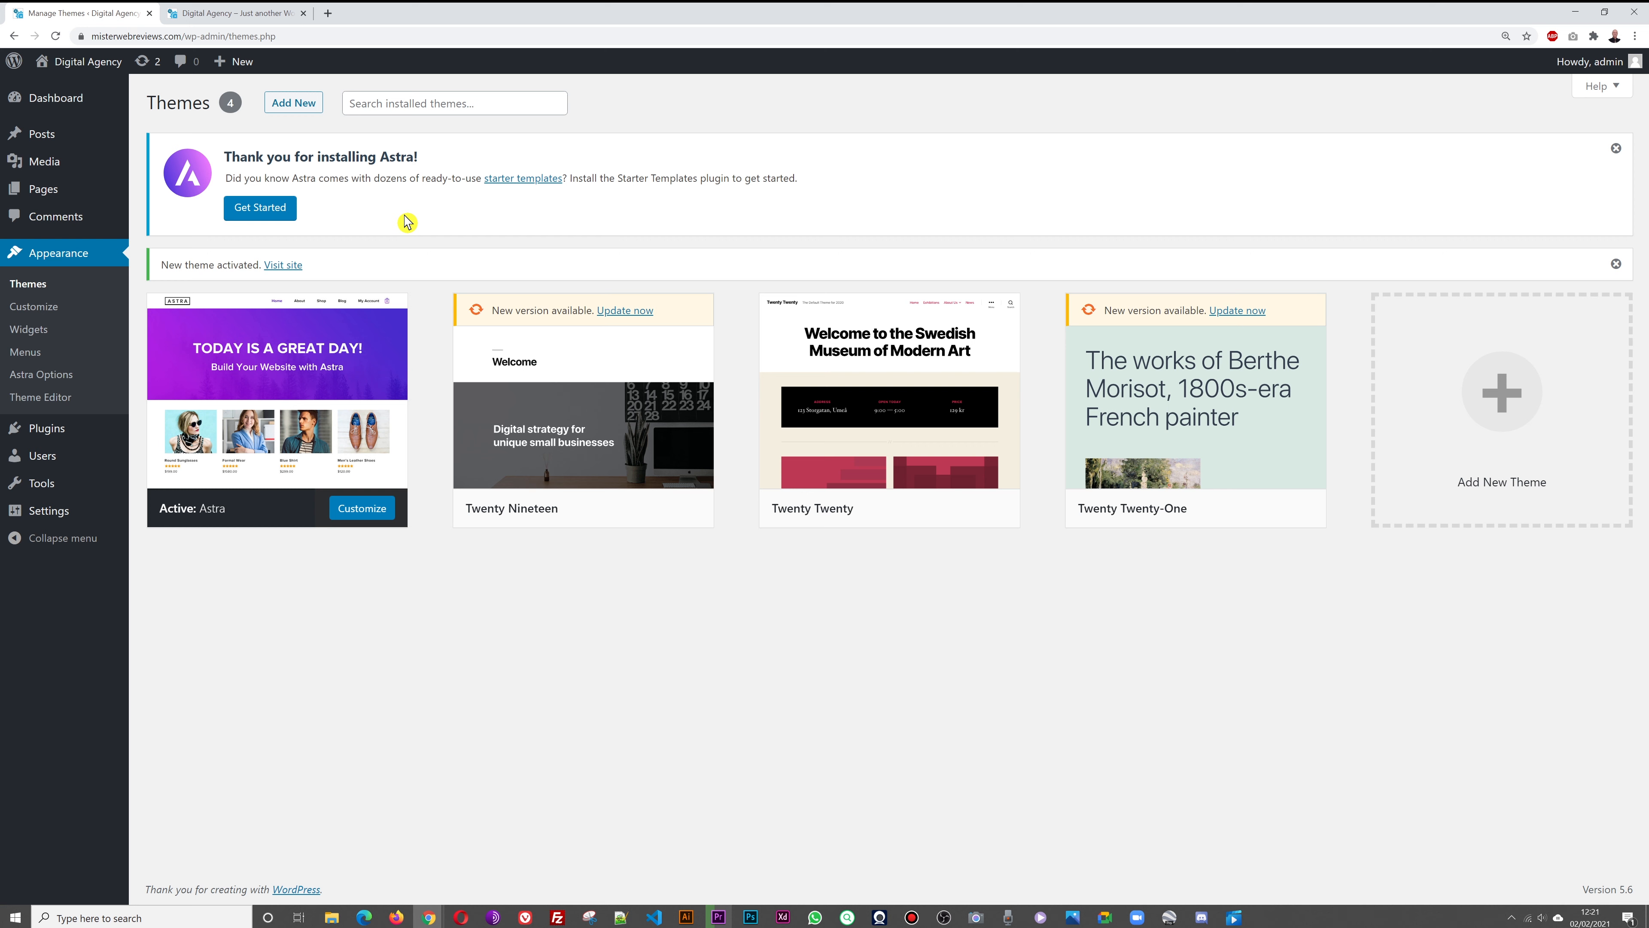
Start Astra's Starter Templates setup and pick Elementor as the page builder
left_click(271, 222)
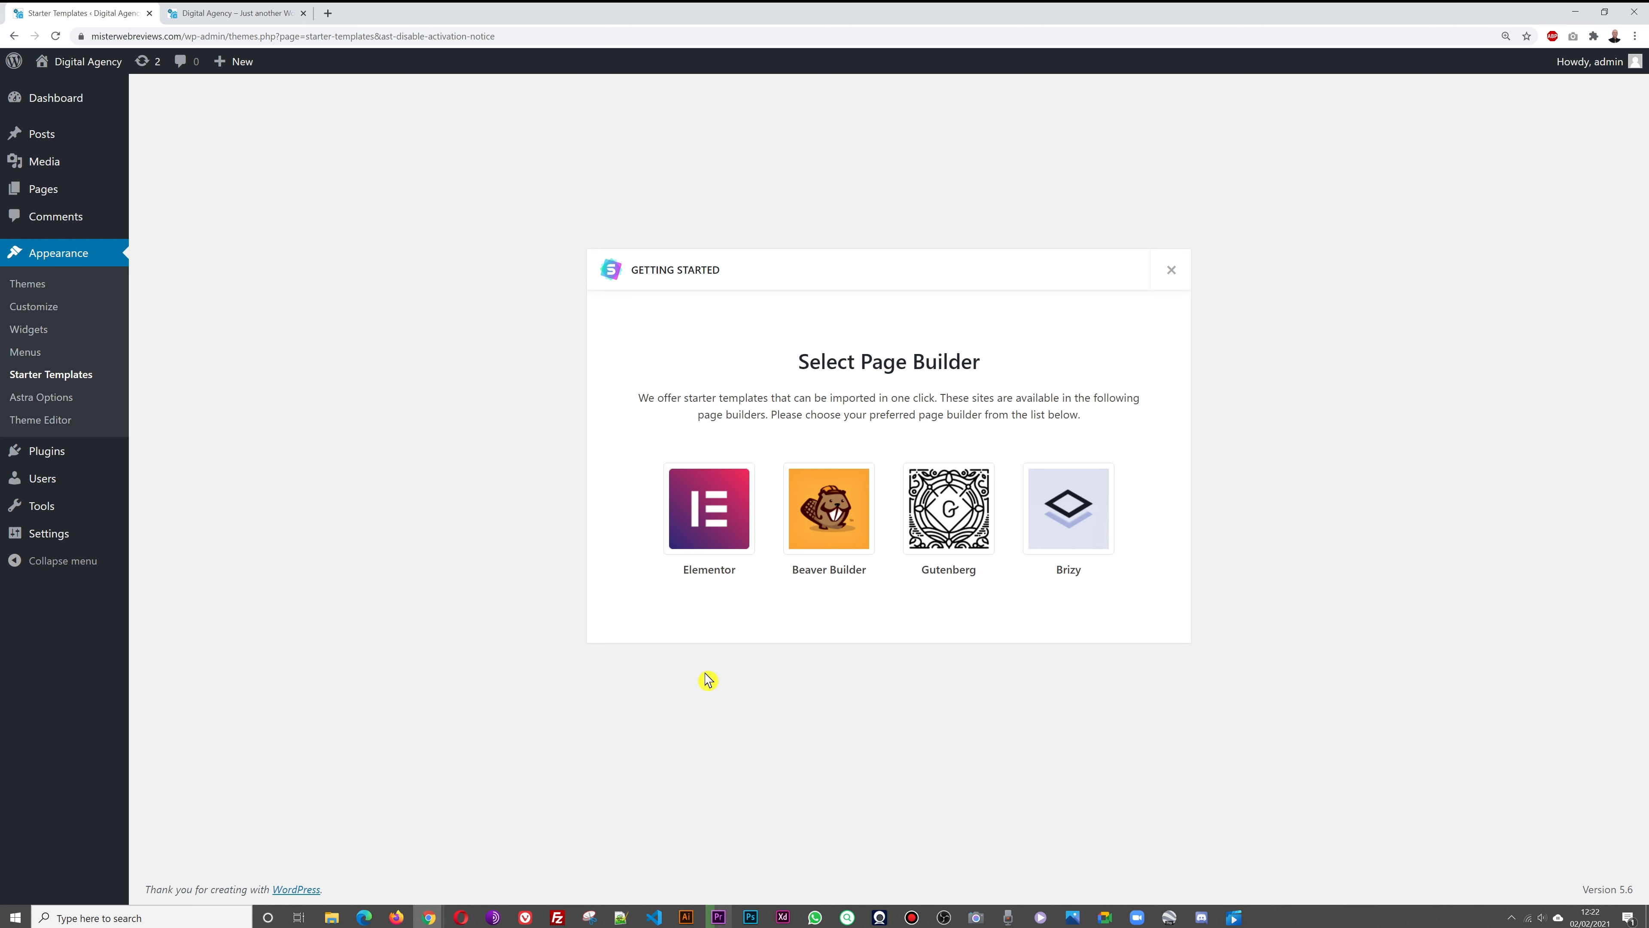
left_click(715, 536)
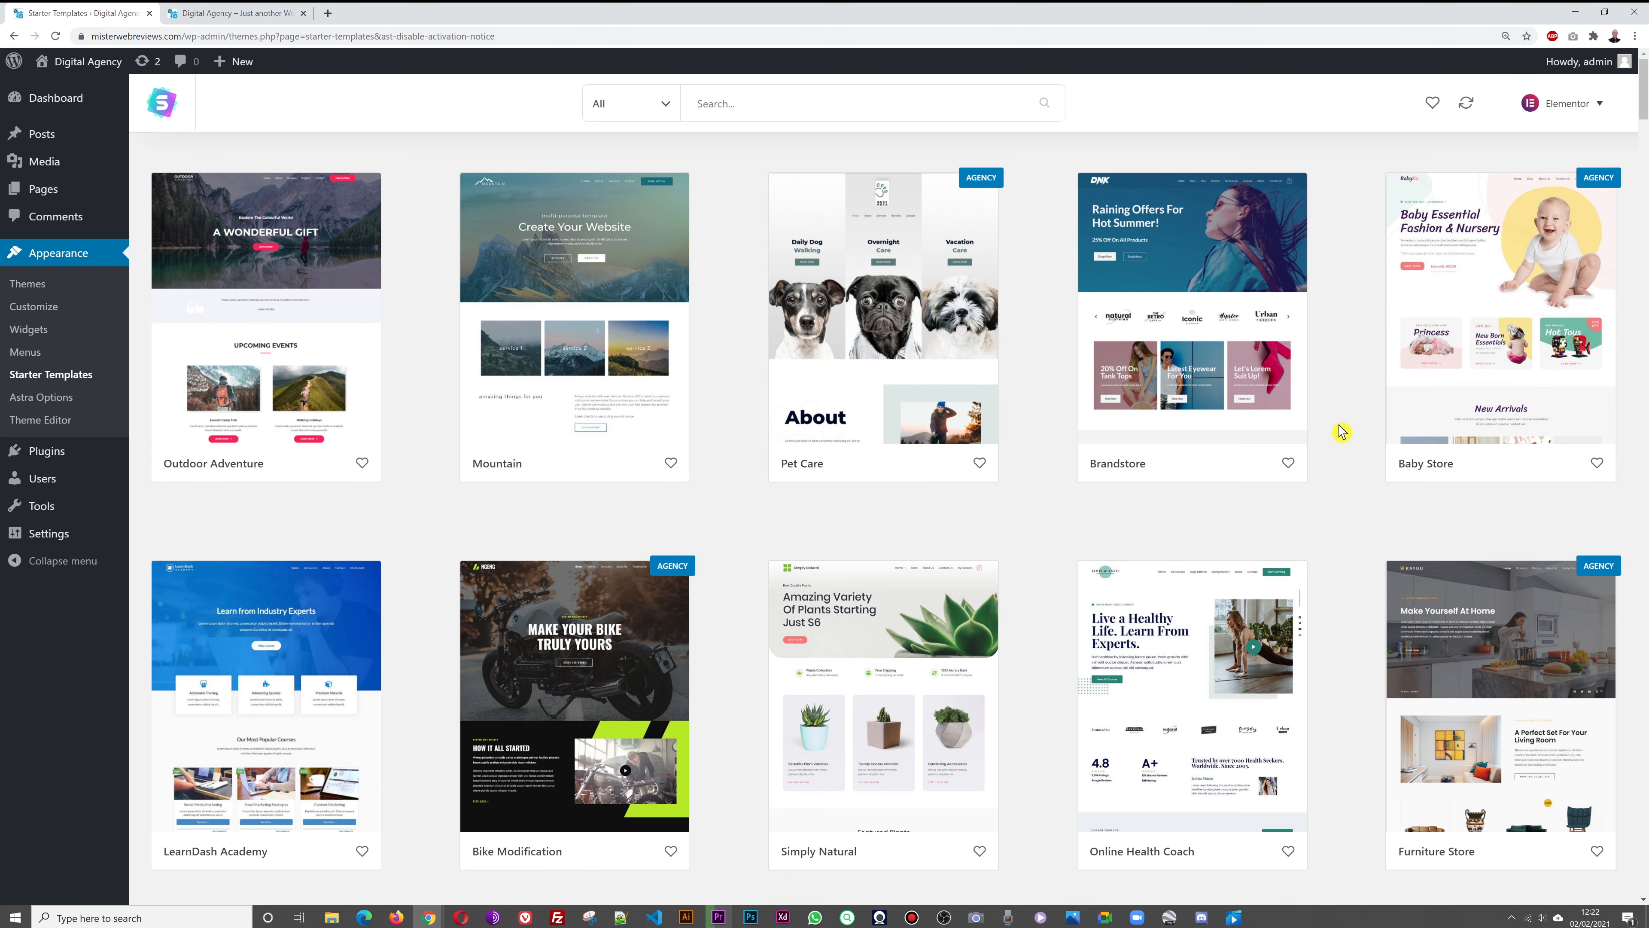
Browse the starter template grid and search 'agency' to list agency site designs
scroll(1341, 432, "down", 10)
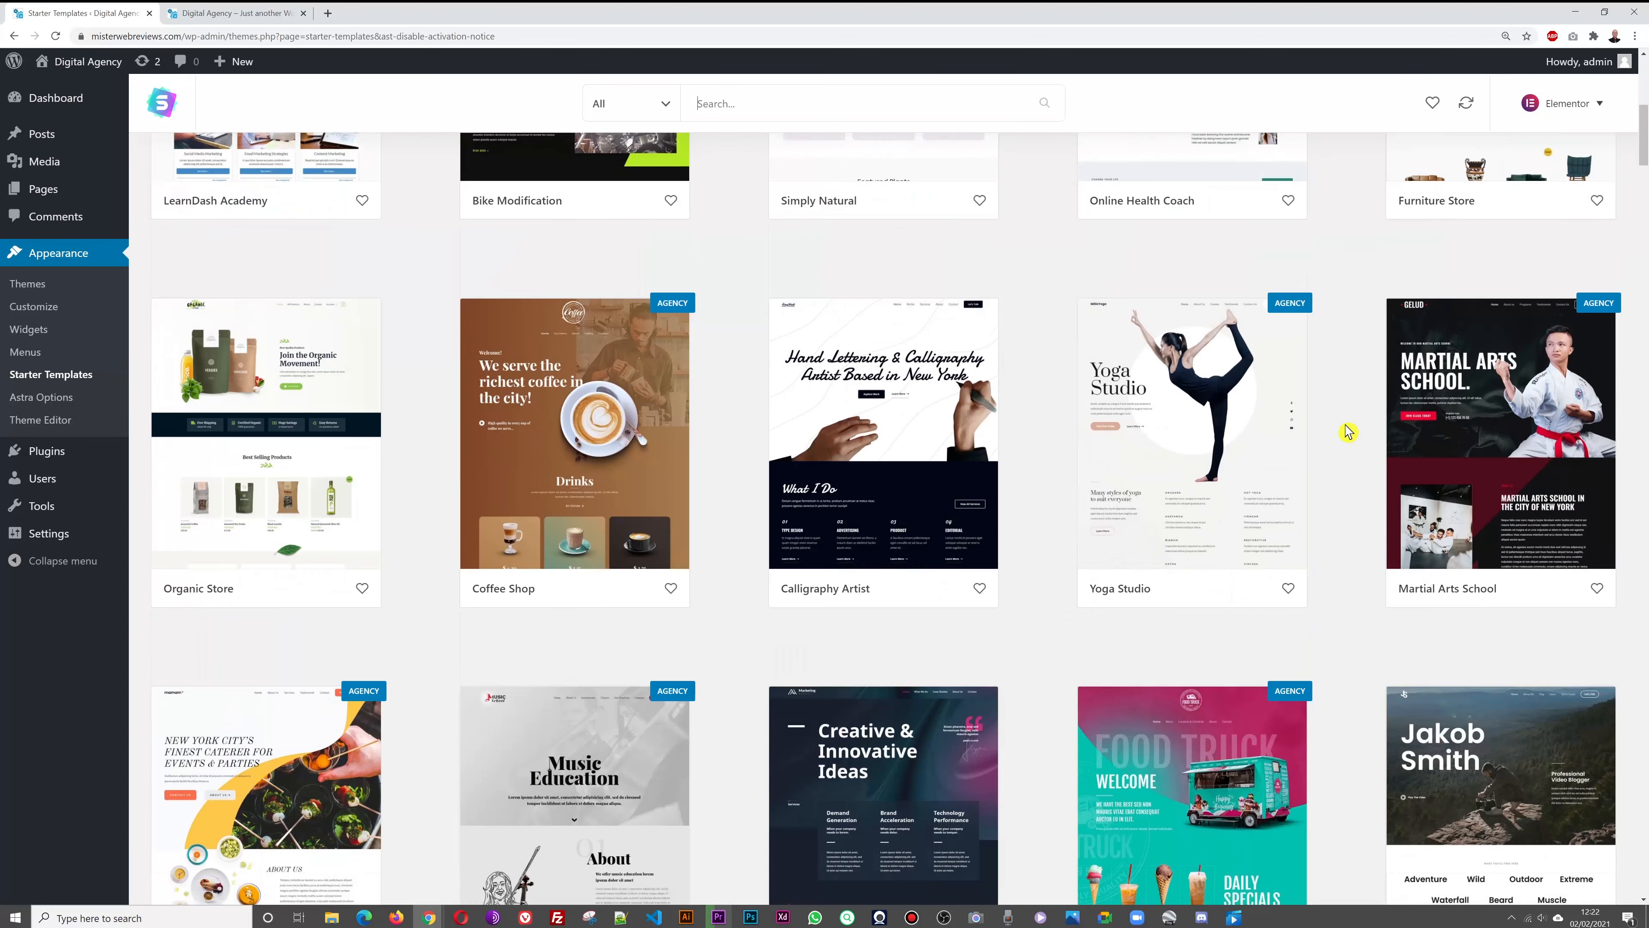
scroll(1348, 431, "down", 9)
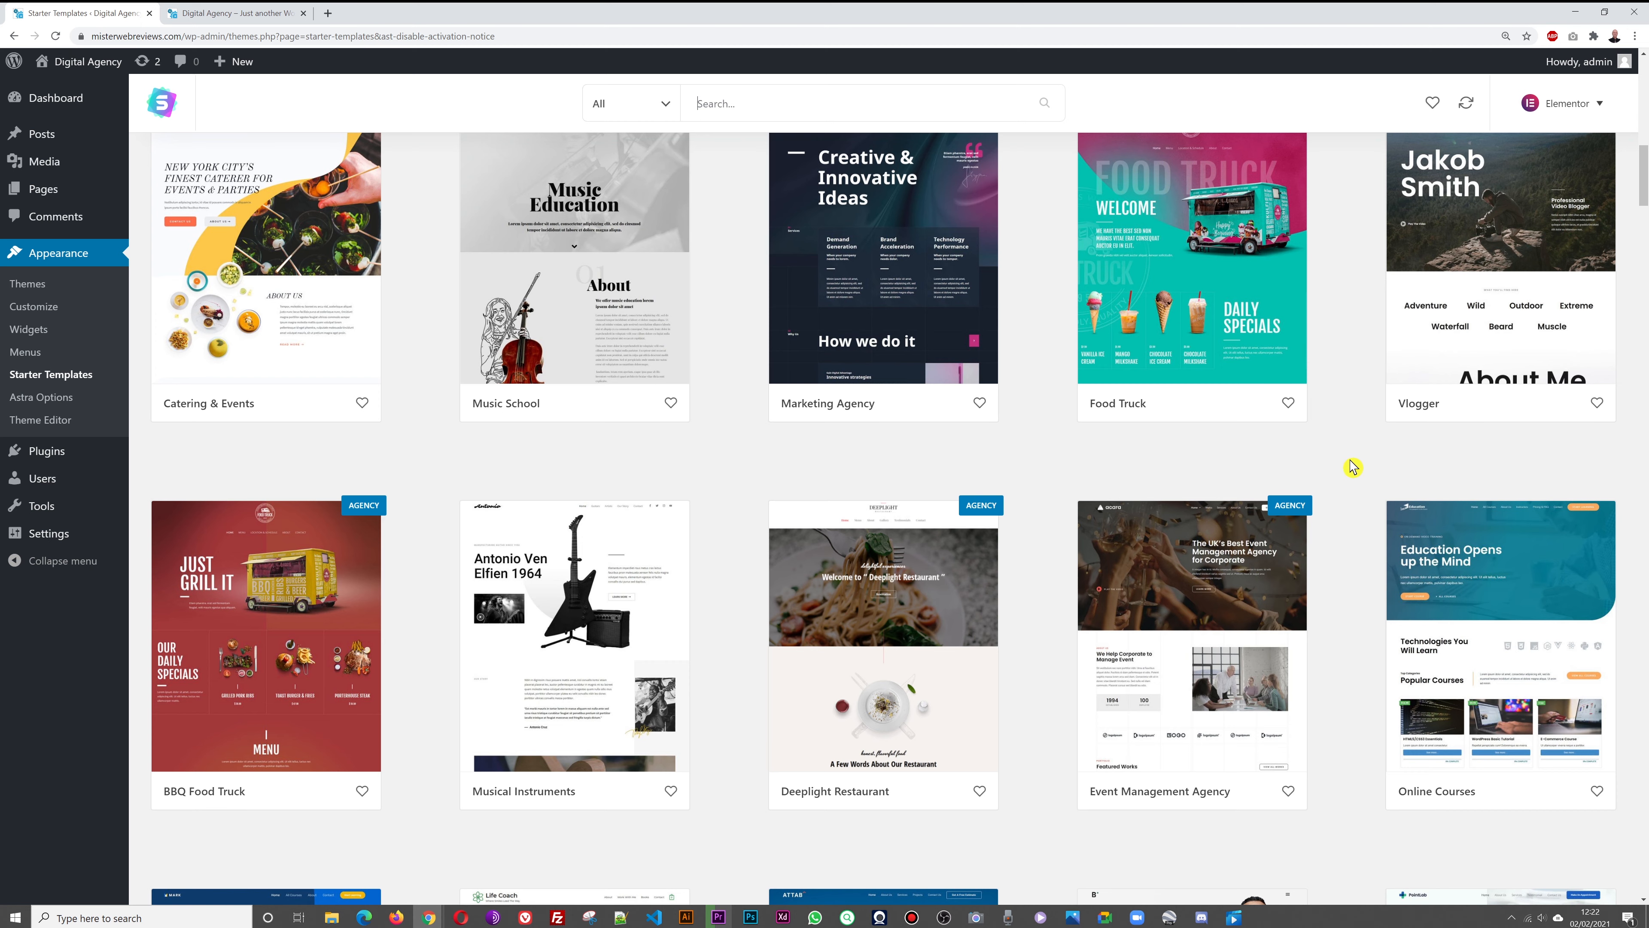
scroll(1354, 468, "up", 15)
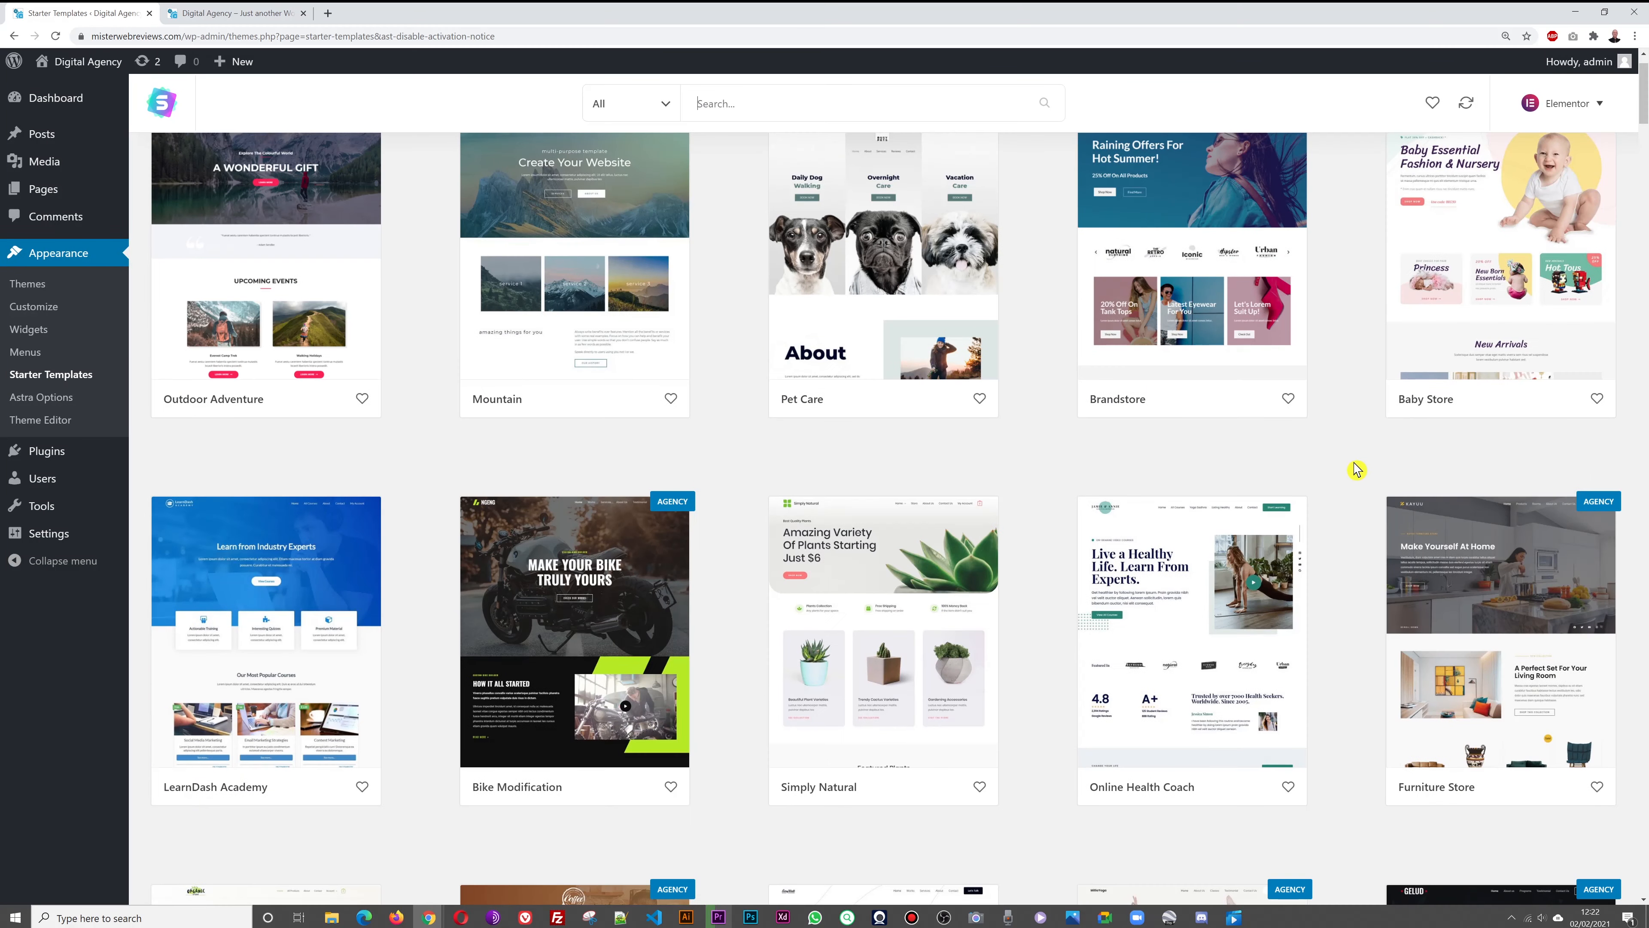
scroll(1356, 468, "up", 1)
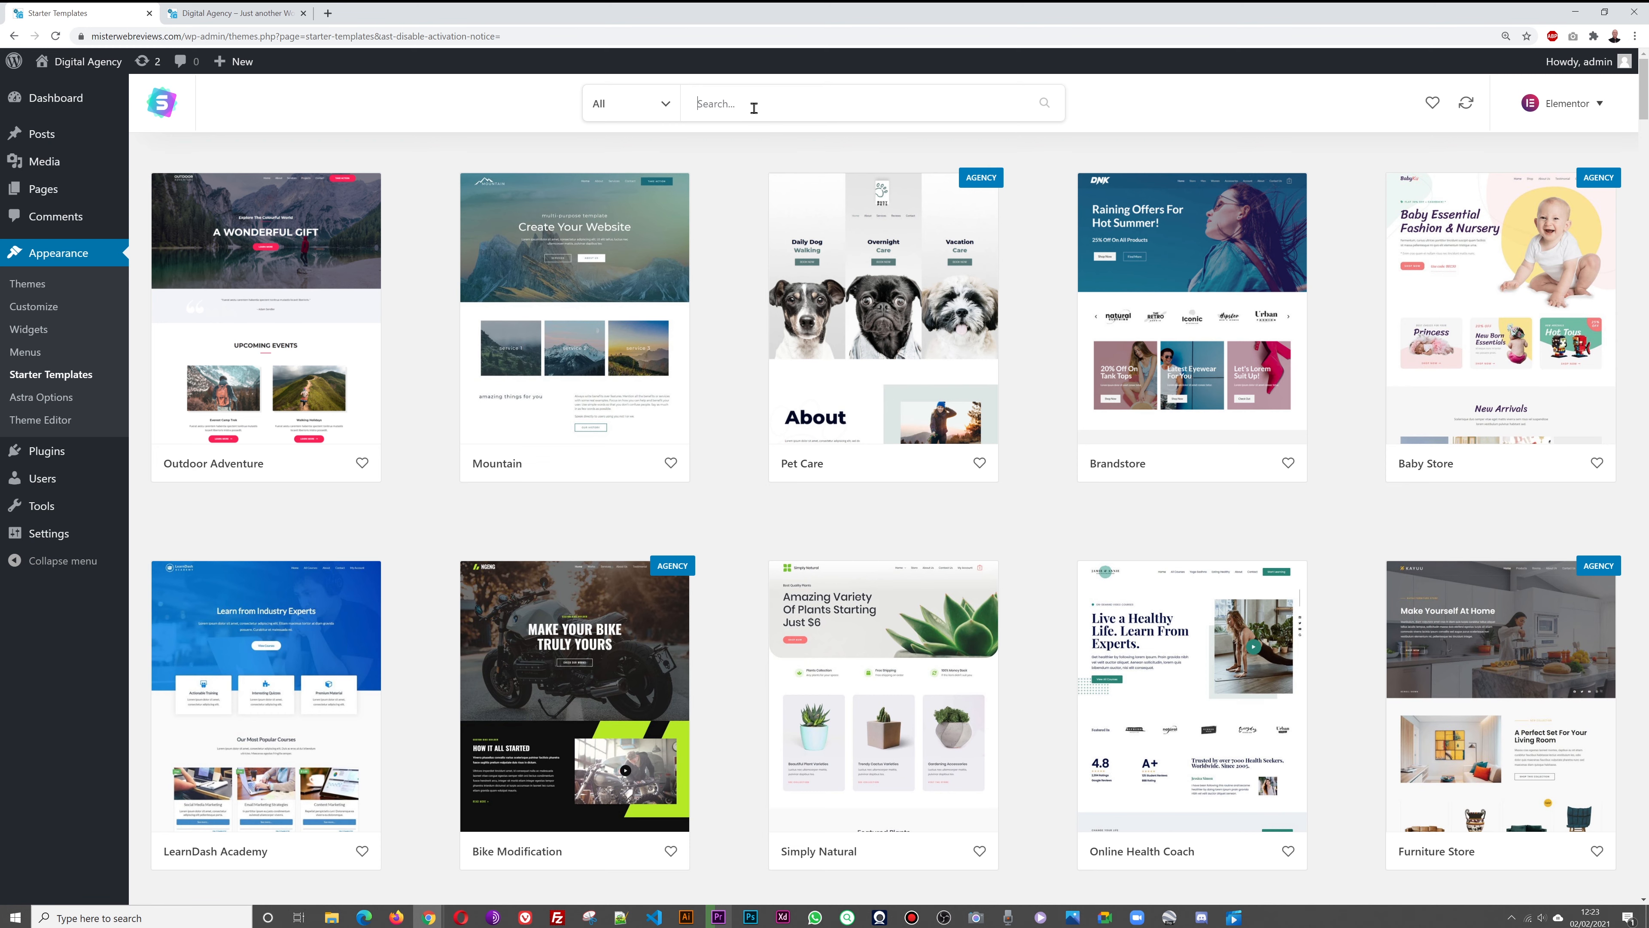
type("agency")
left_click(1183, 112)
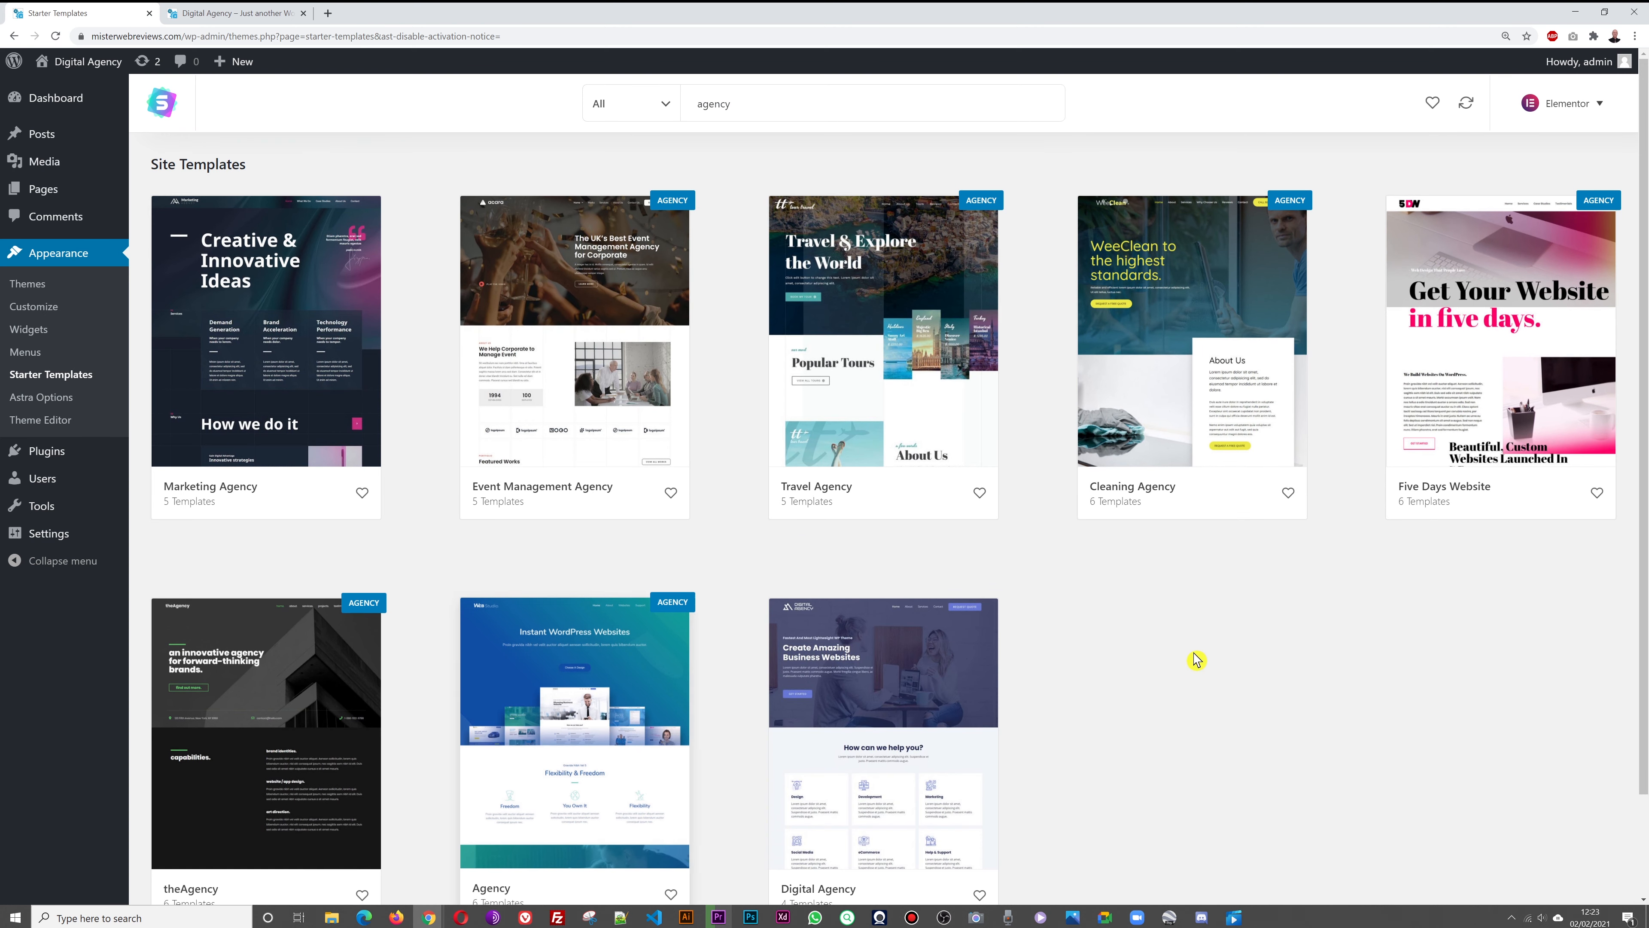
scroll(1225, 651, "down", 1)
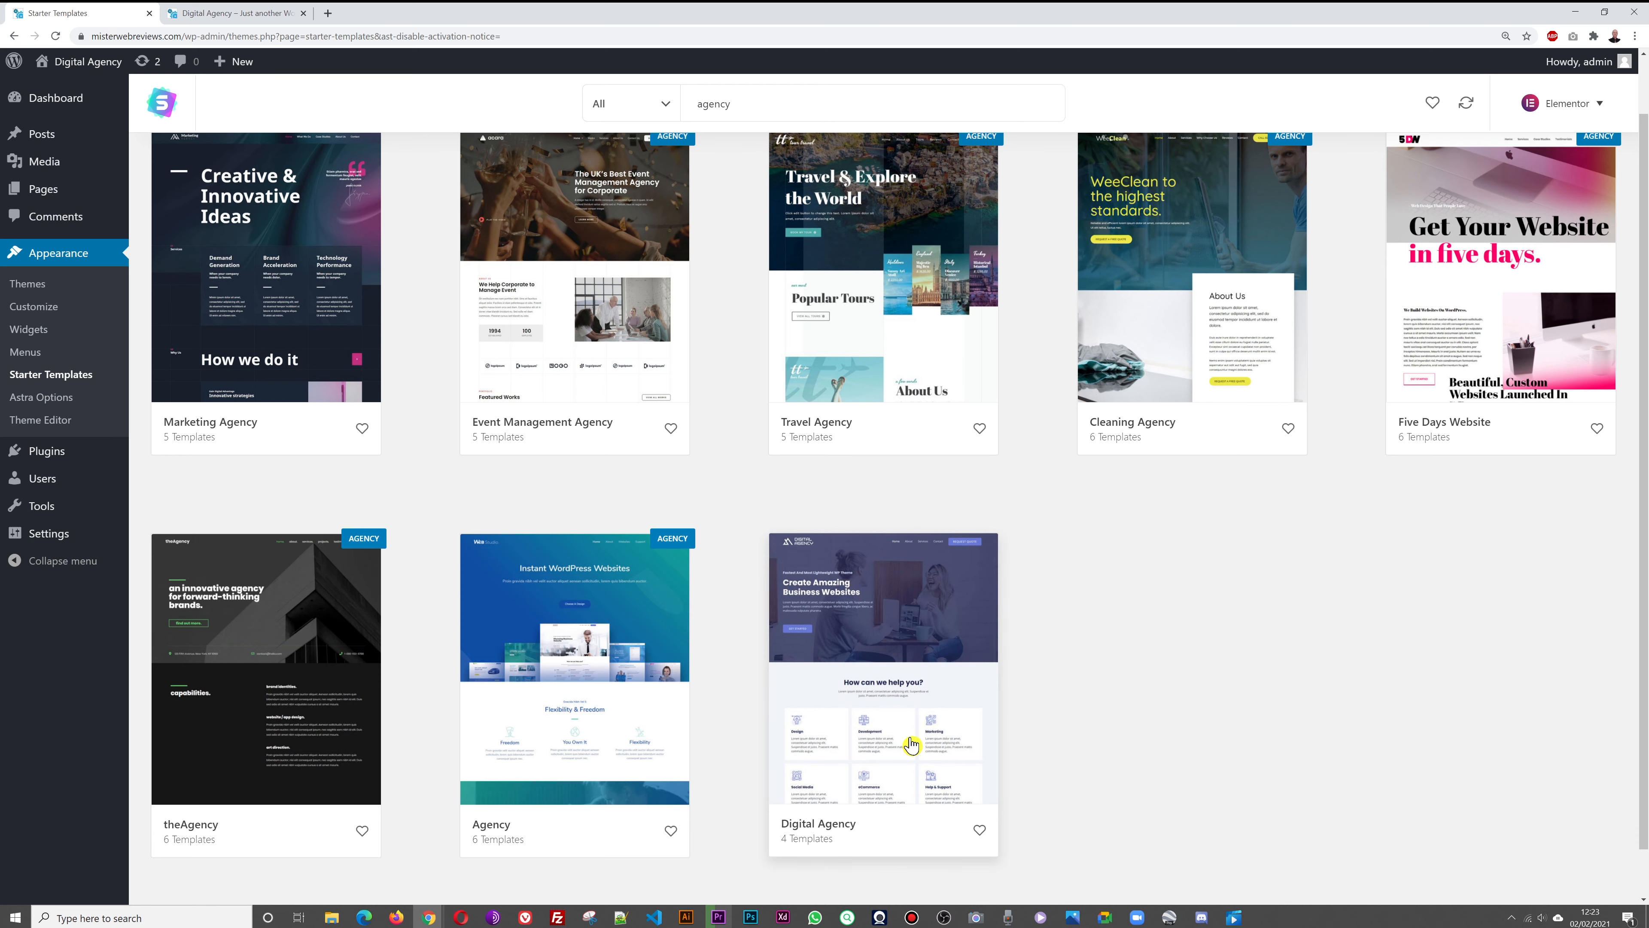
scroll(1241, 708, "up", 1)
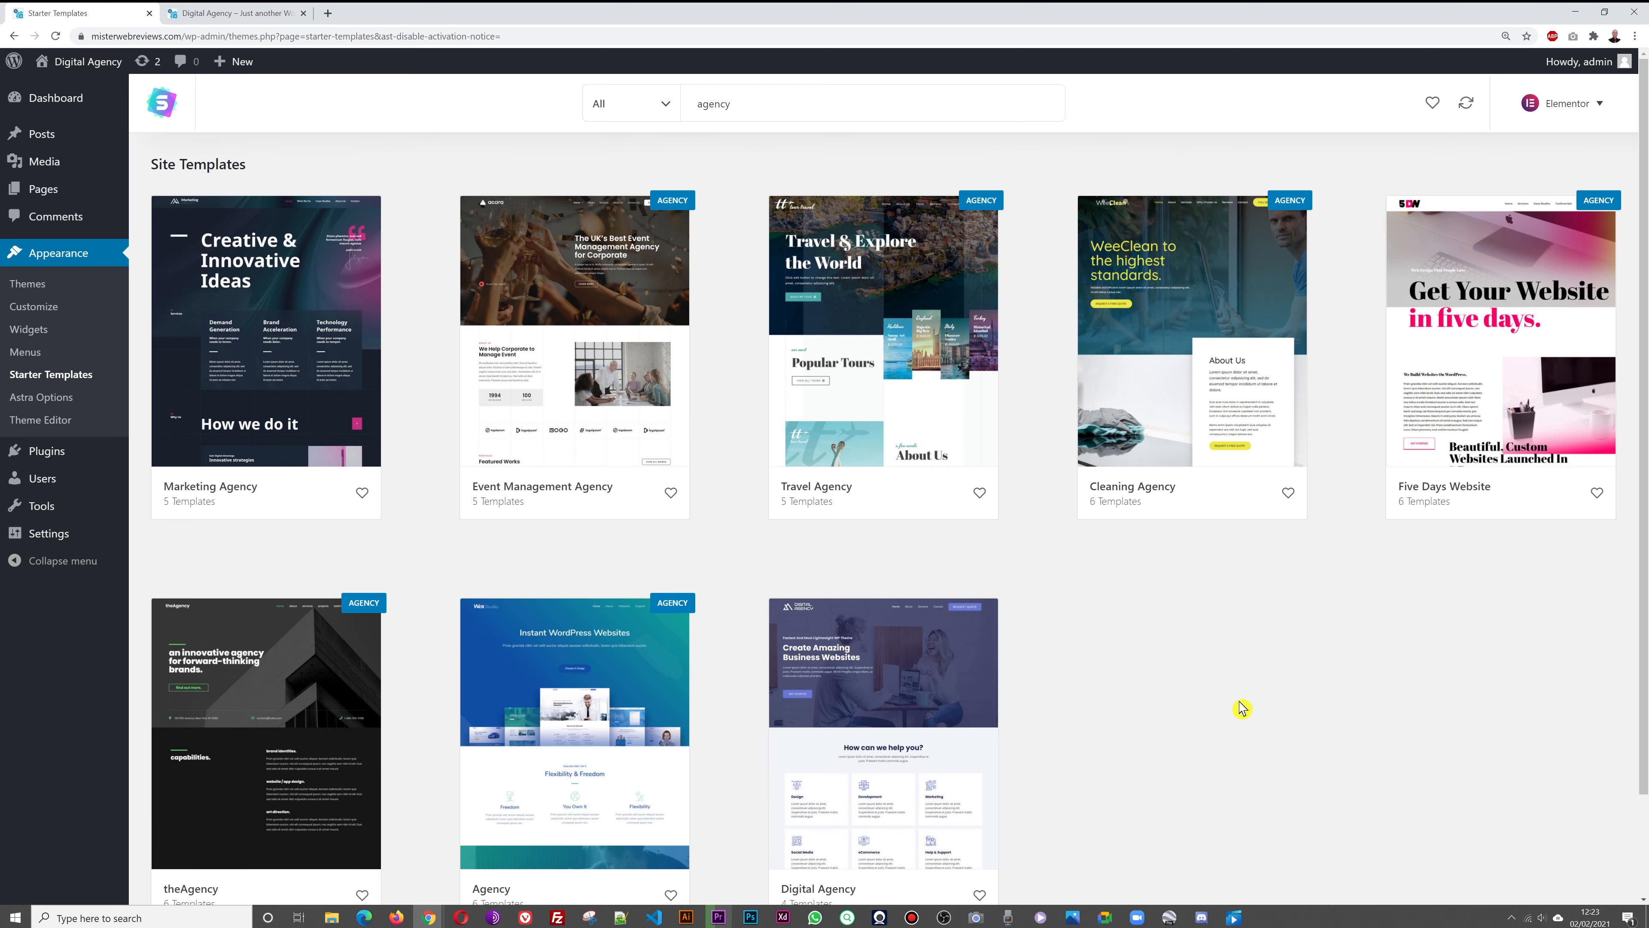
scroll(891, 803, "down", 1)
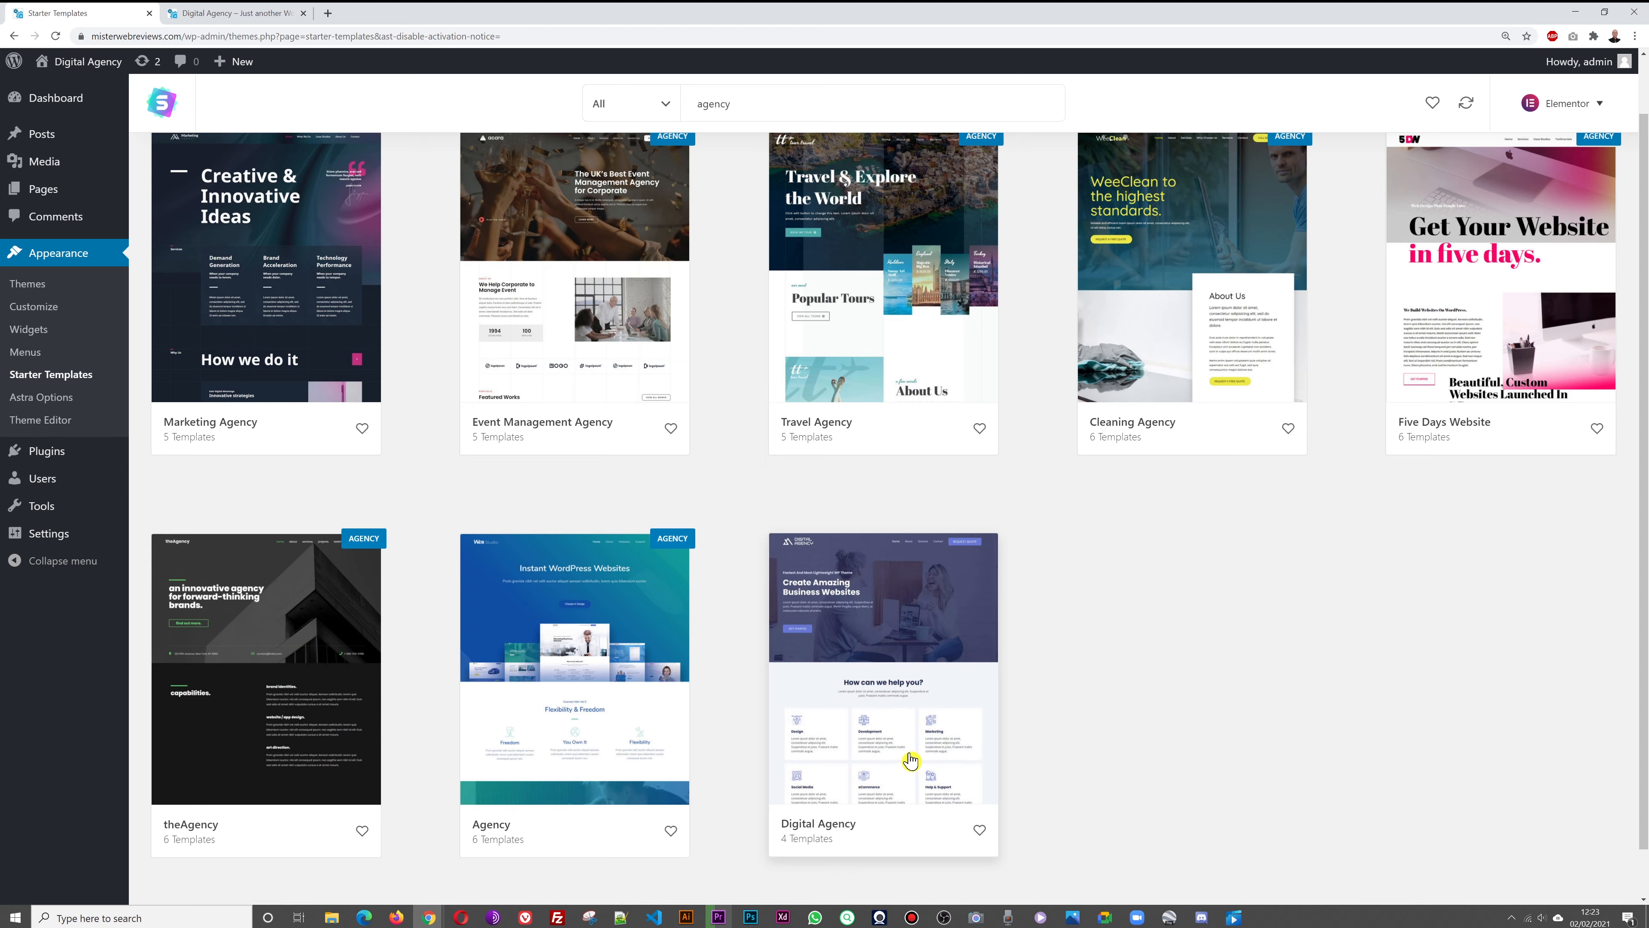
Open the Digital Agency starter site and scroll through its About page template
left_click(909, 760)
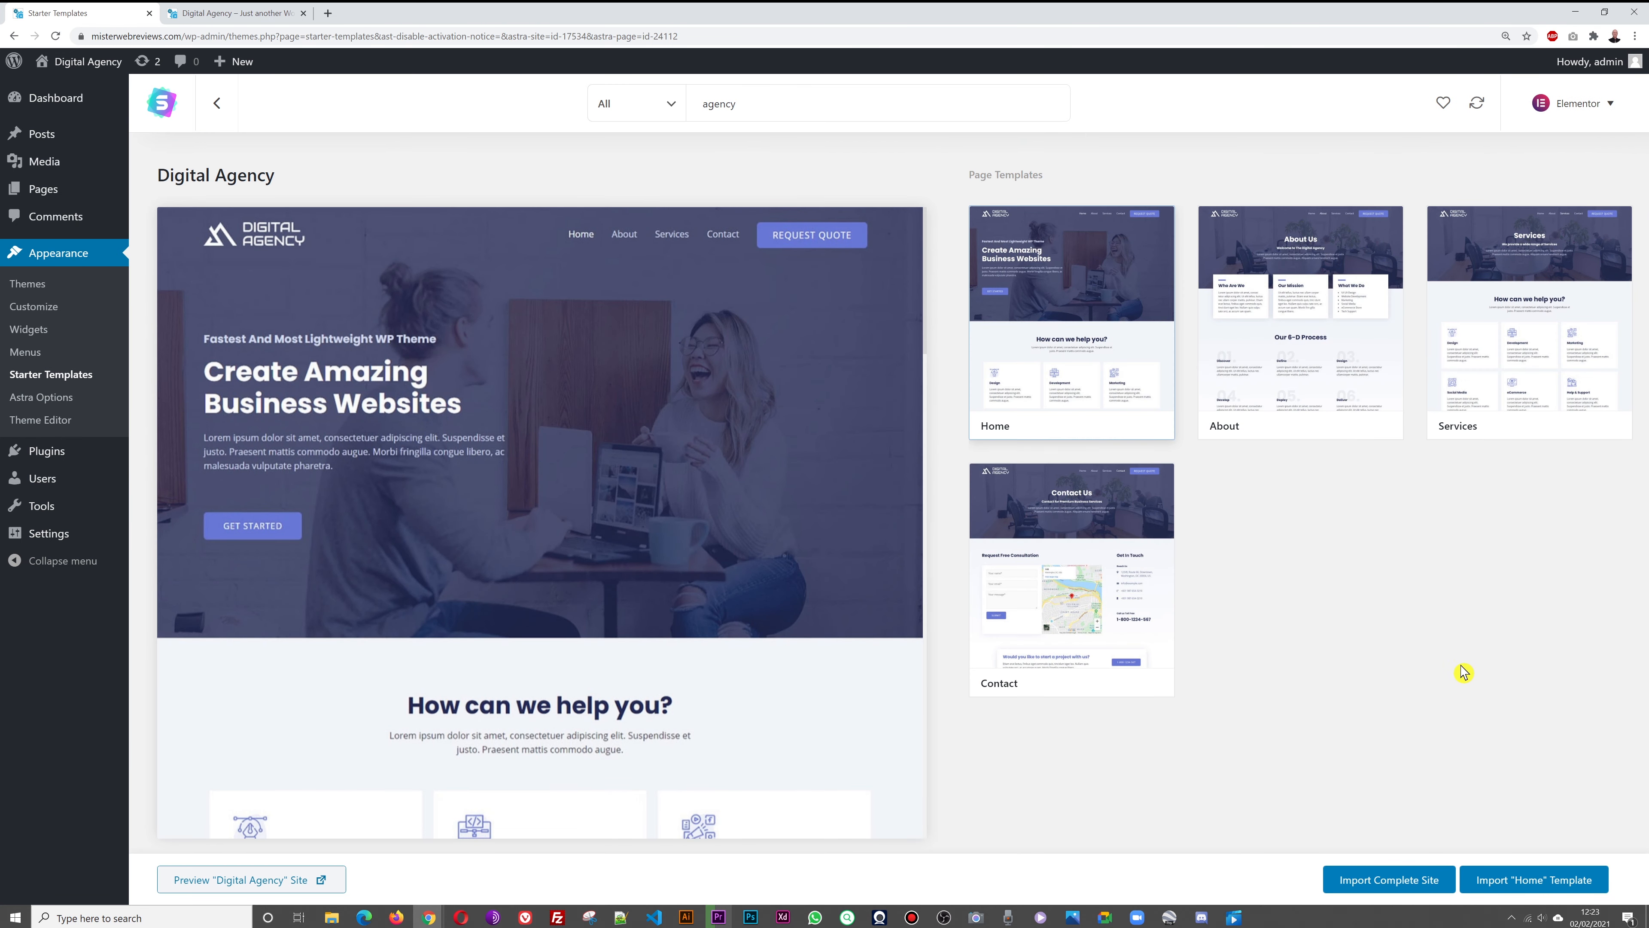
left_click(1279, 351)
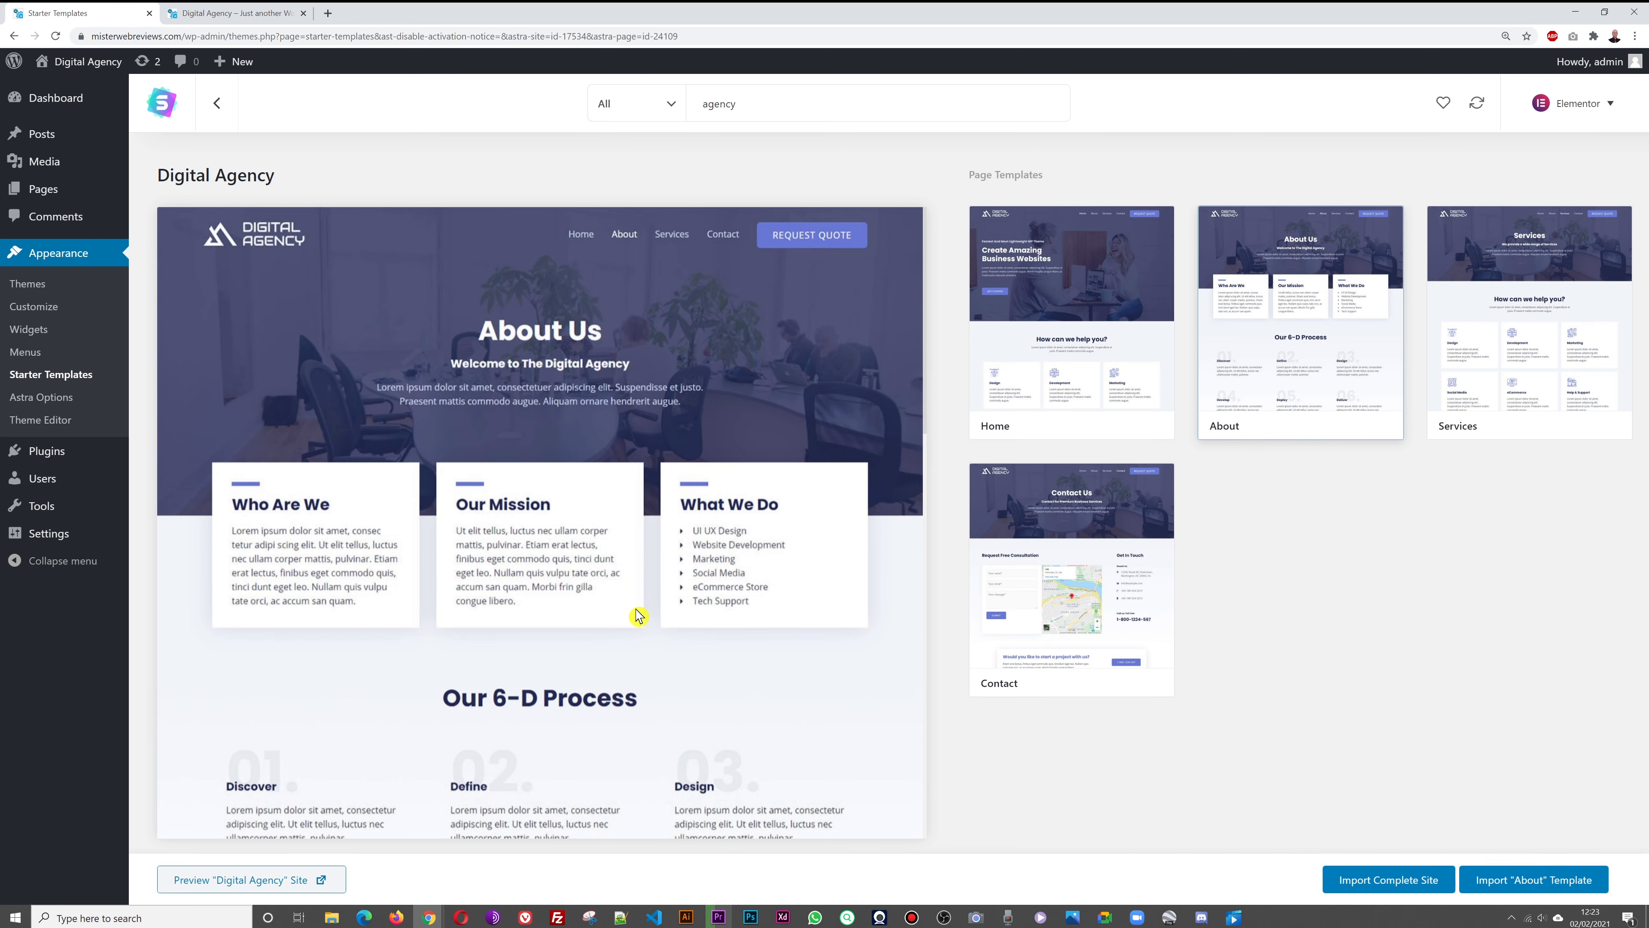
scroll(636, 617, "down", 2)
scroll(642, 615, "down", 10)
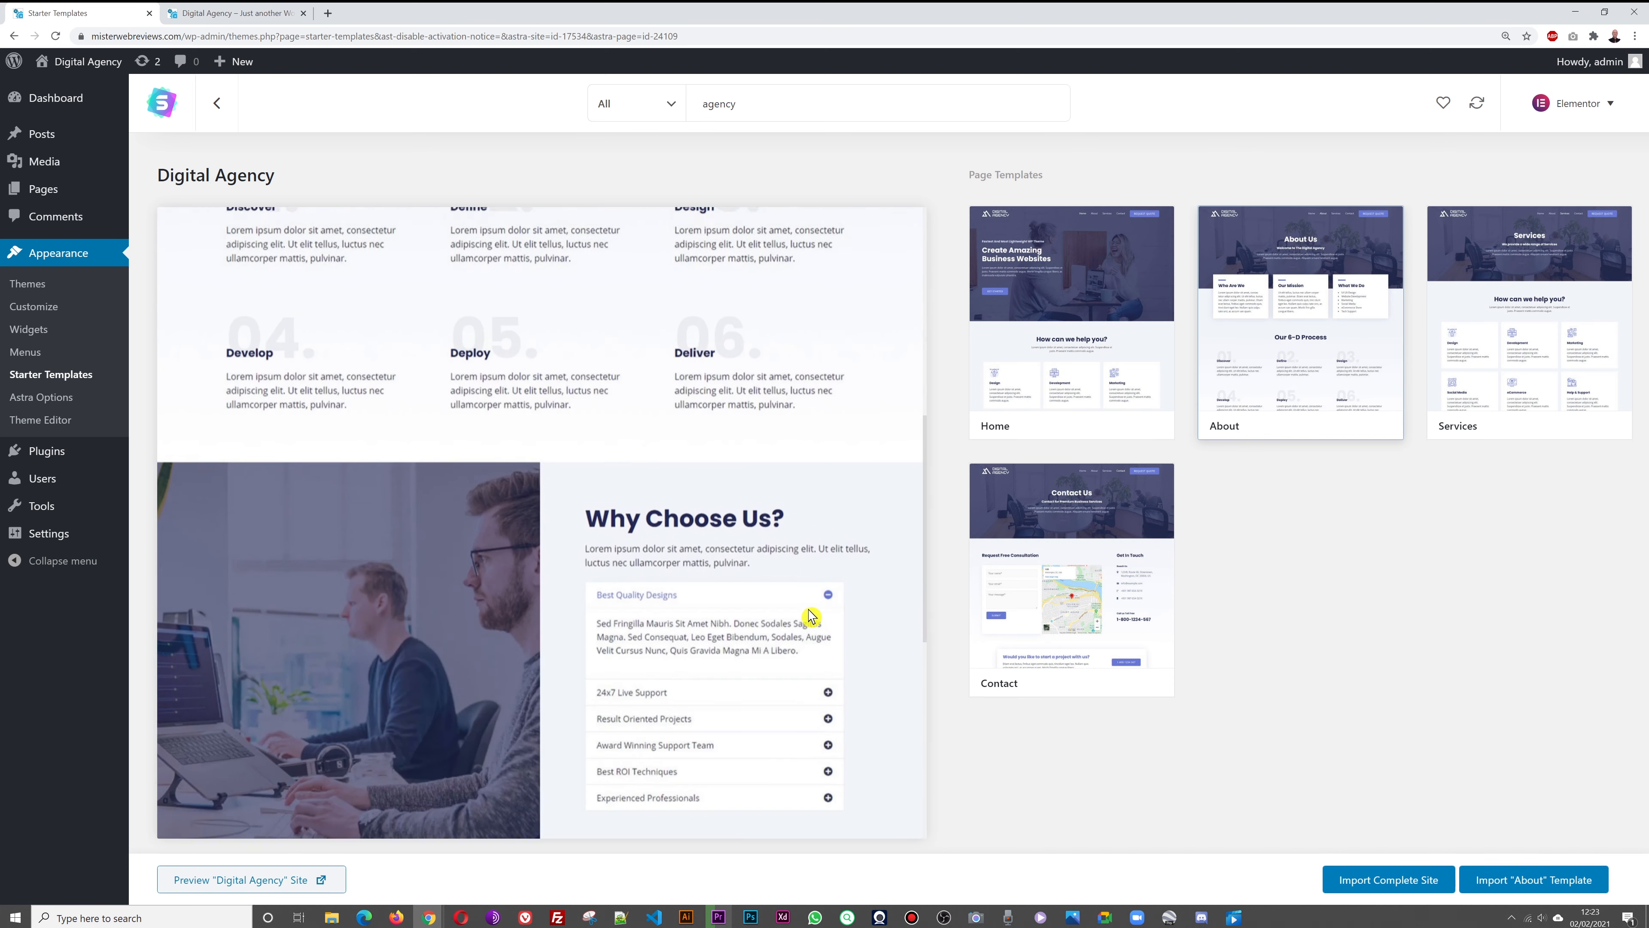
scroll(806, 625, "down", 3)
scroll(839, 634, "up", 15)
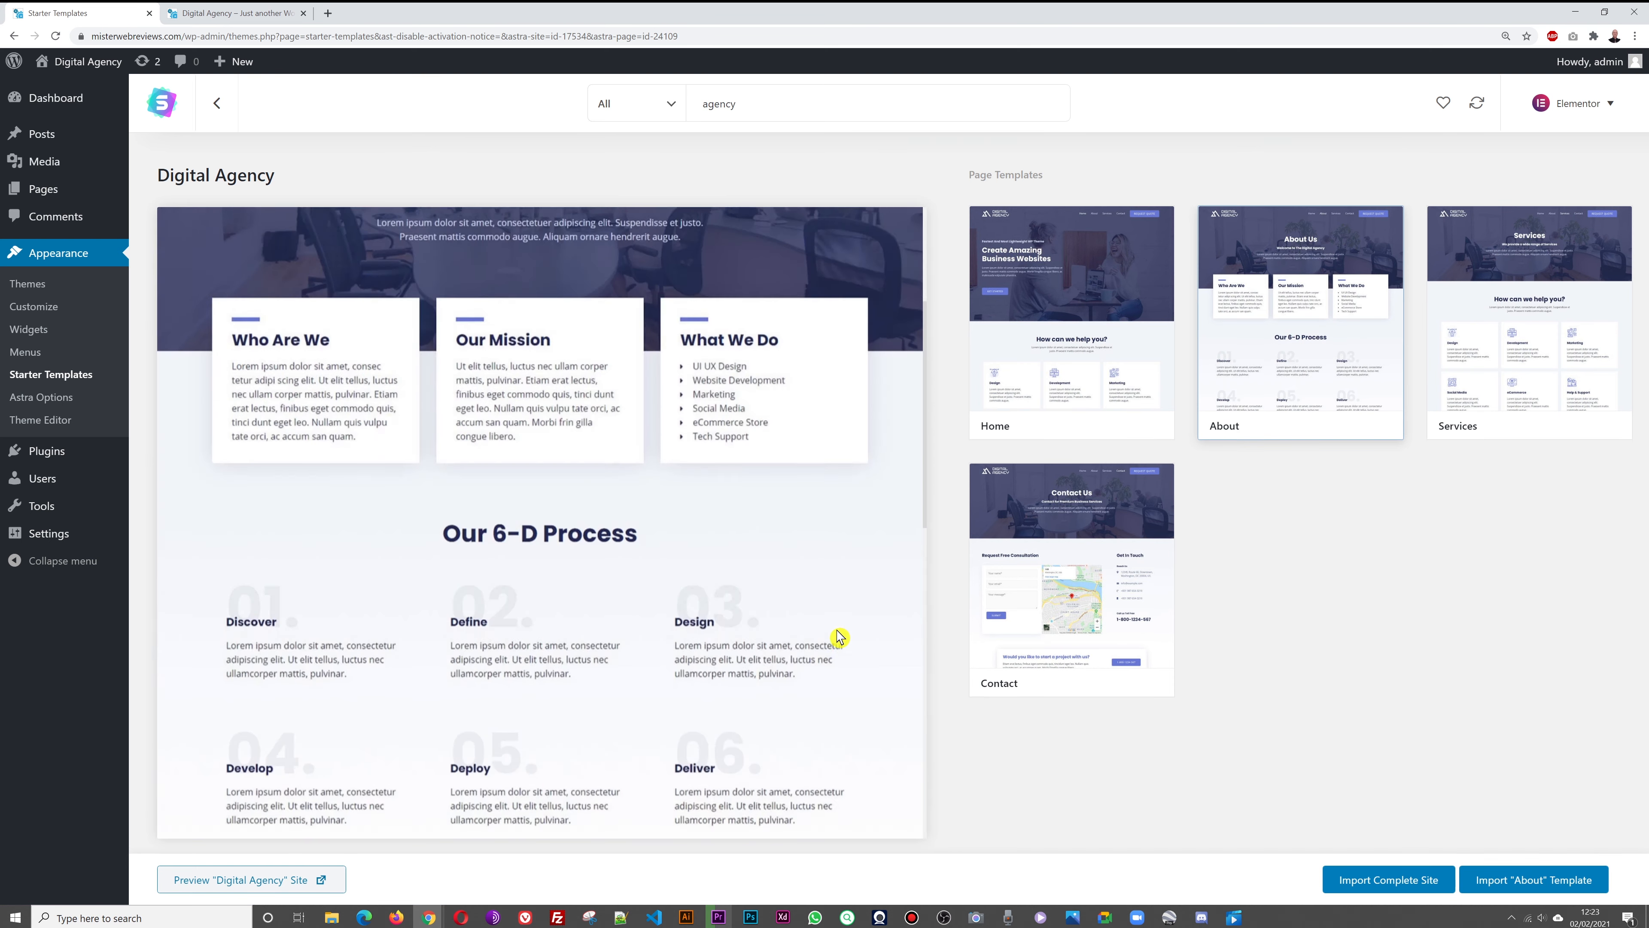
Preview the Digital Agency Services page template
left_click(1506, 365)
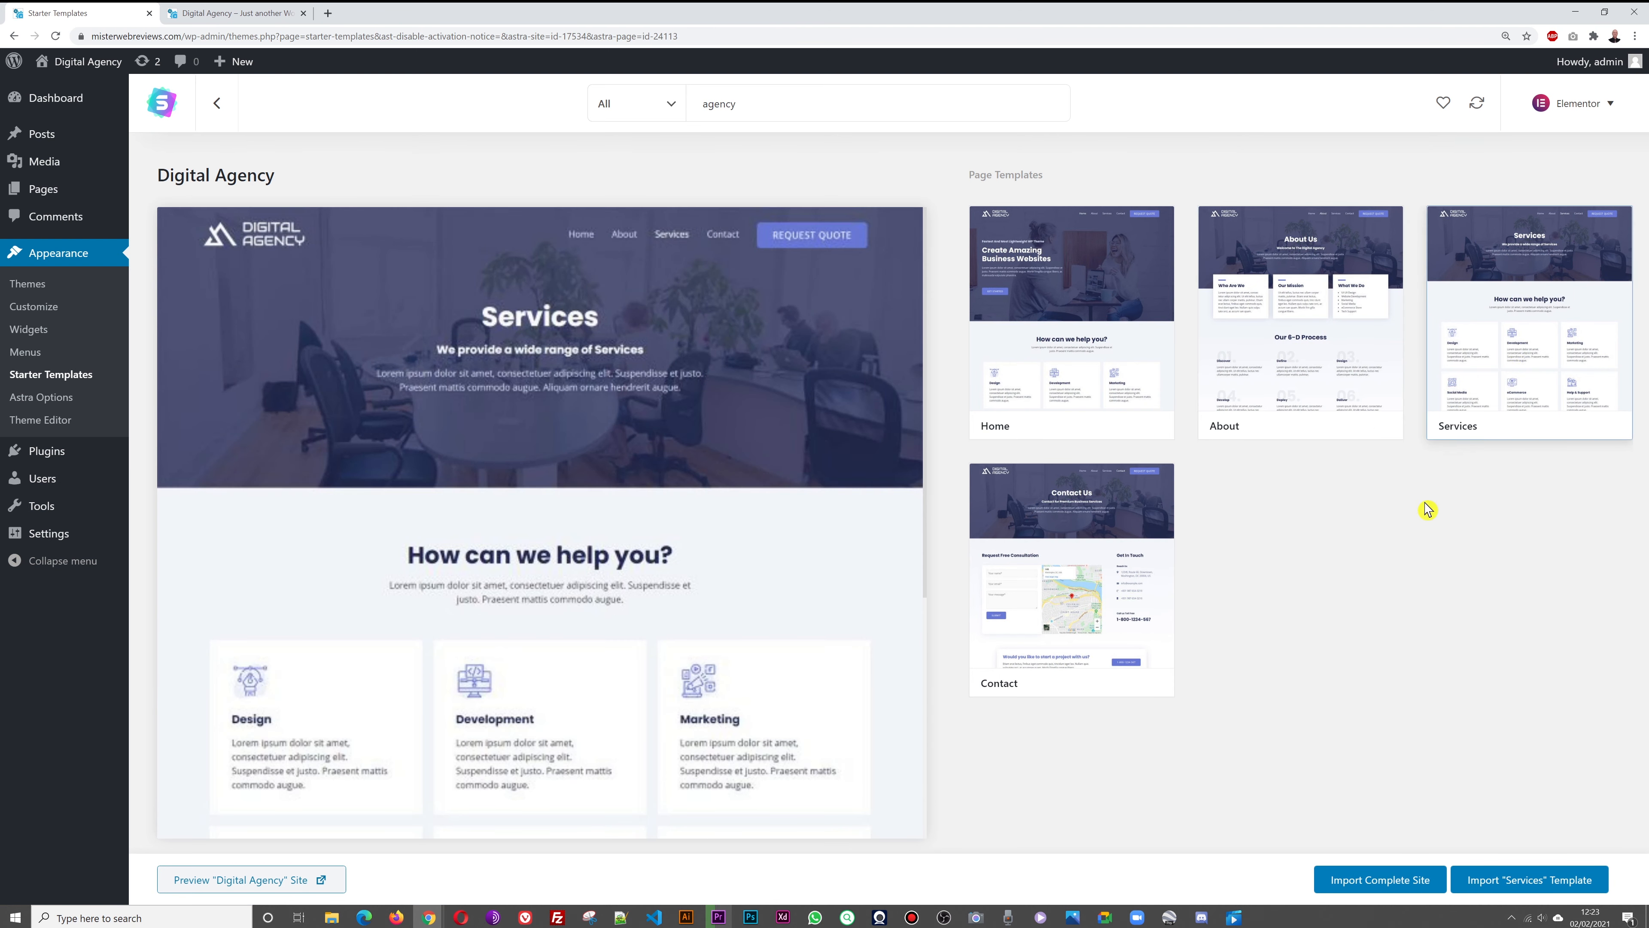
scroll(824, 579, "down", 2)
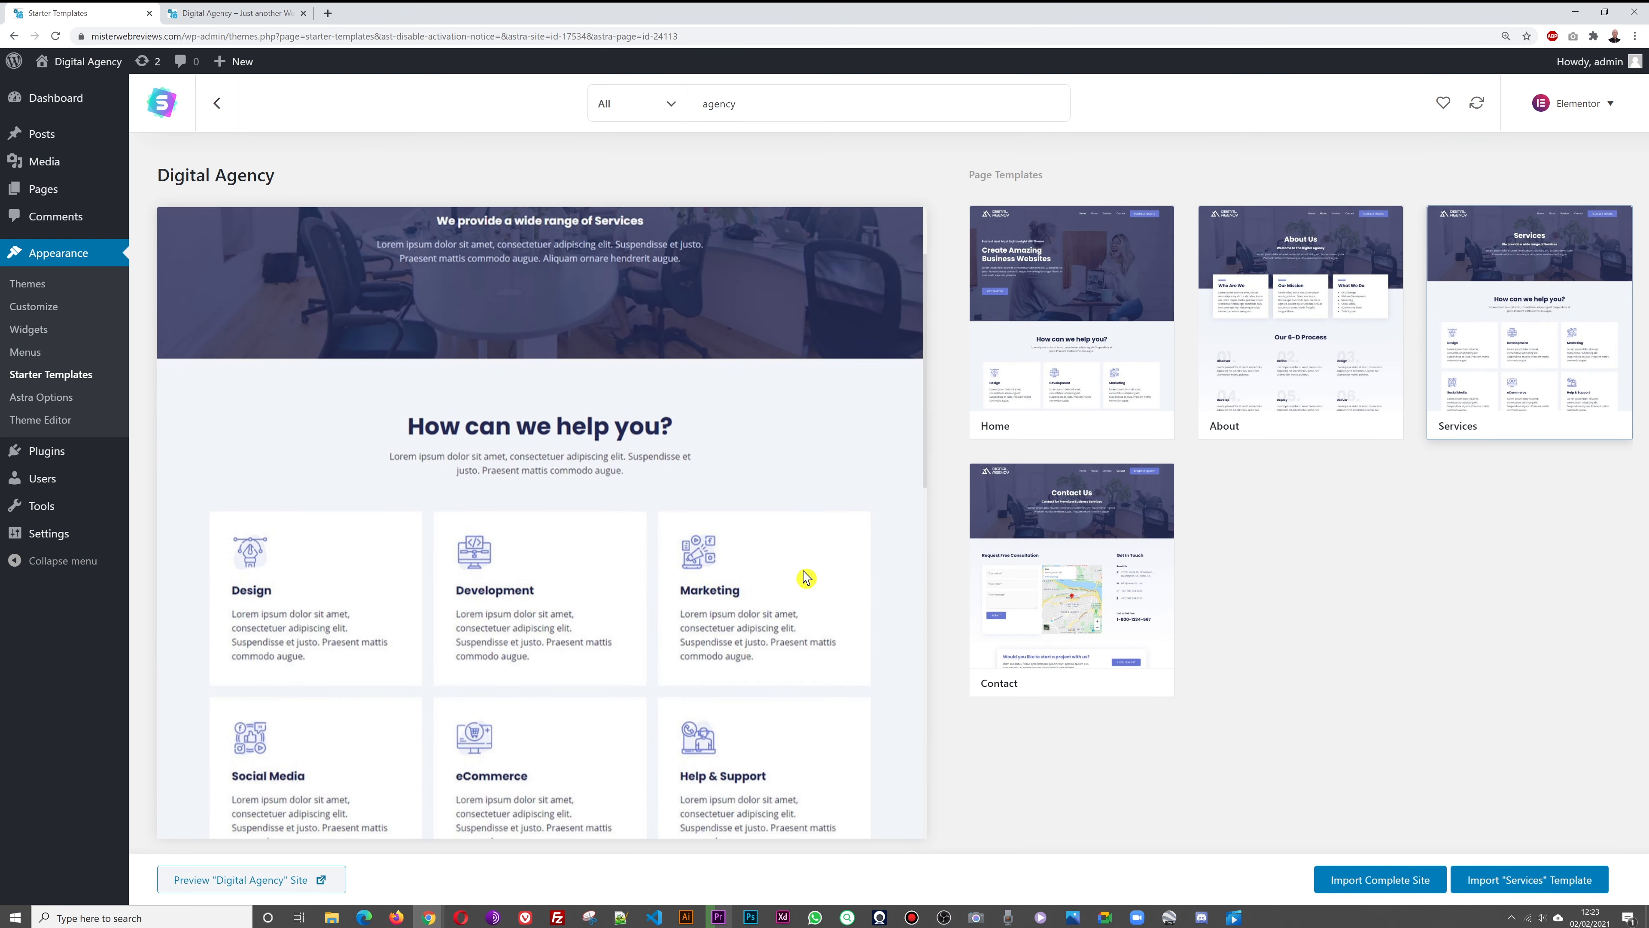
scroll(805, 578, "up", 2)
scroll(812, 576, "down", 4)
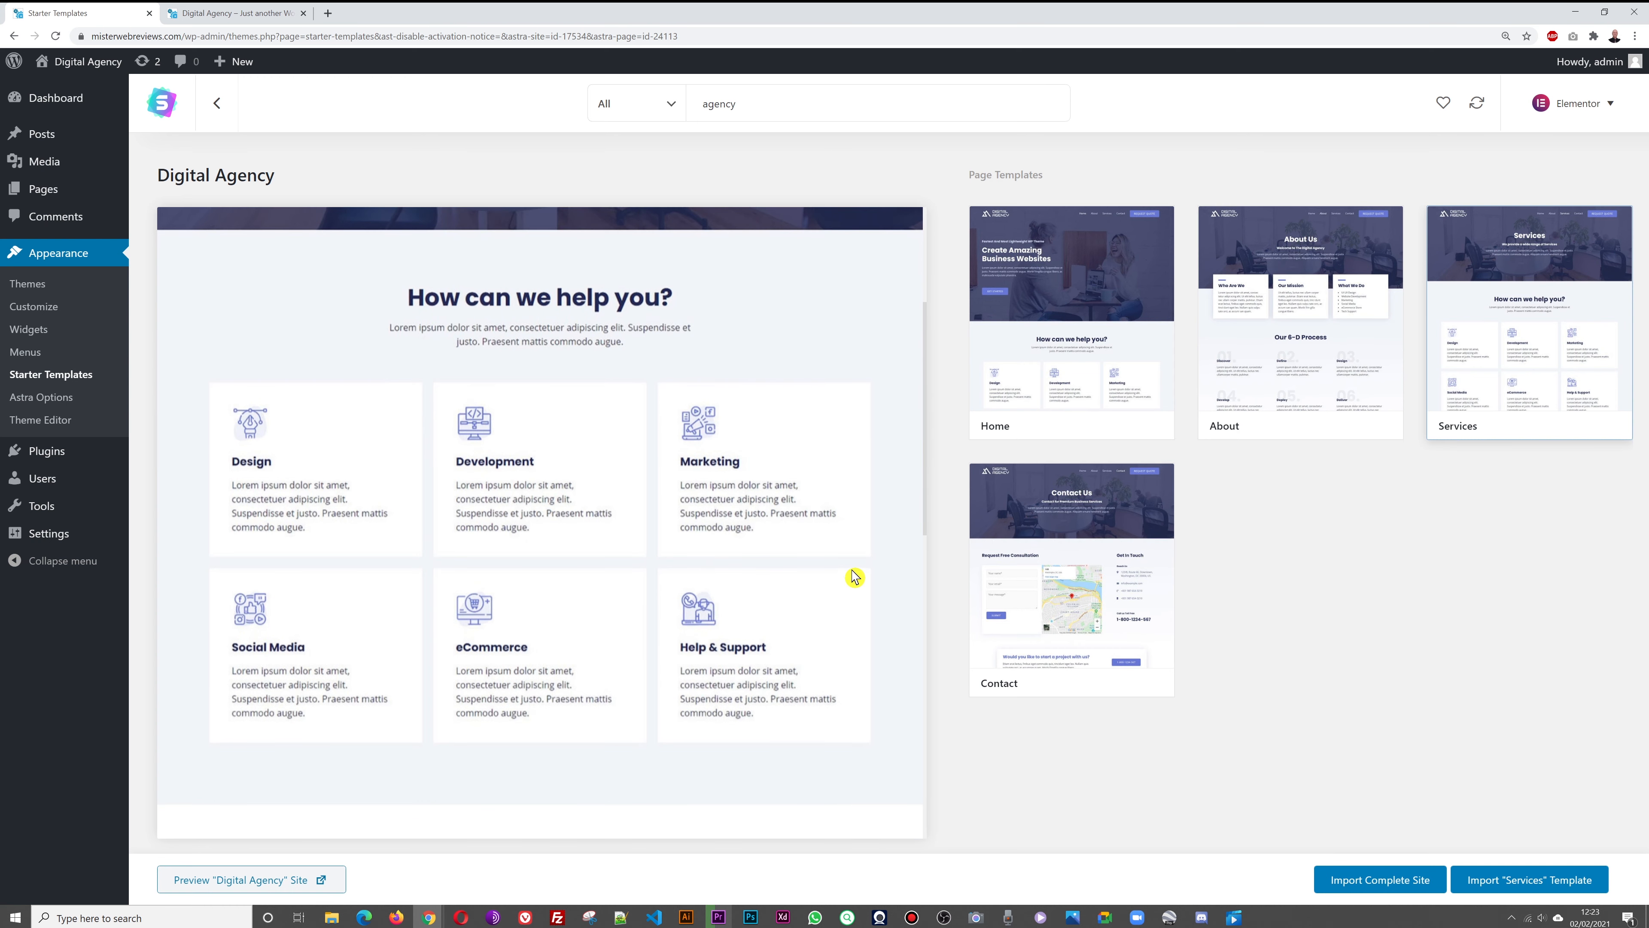
scroll(853, 576, "down", 3)
scroll(852, 595, "down", 4)
scroll(851, 596, "down", 2)
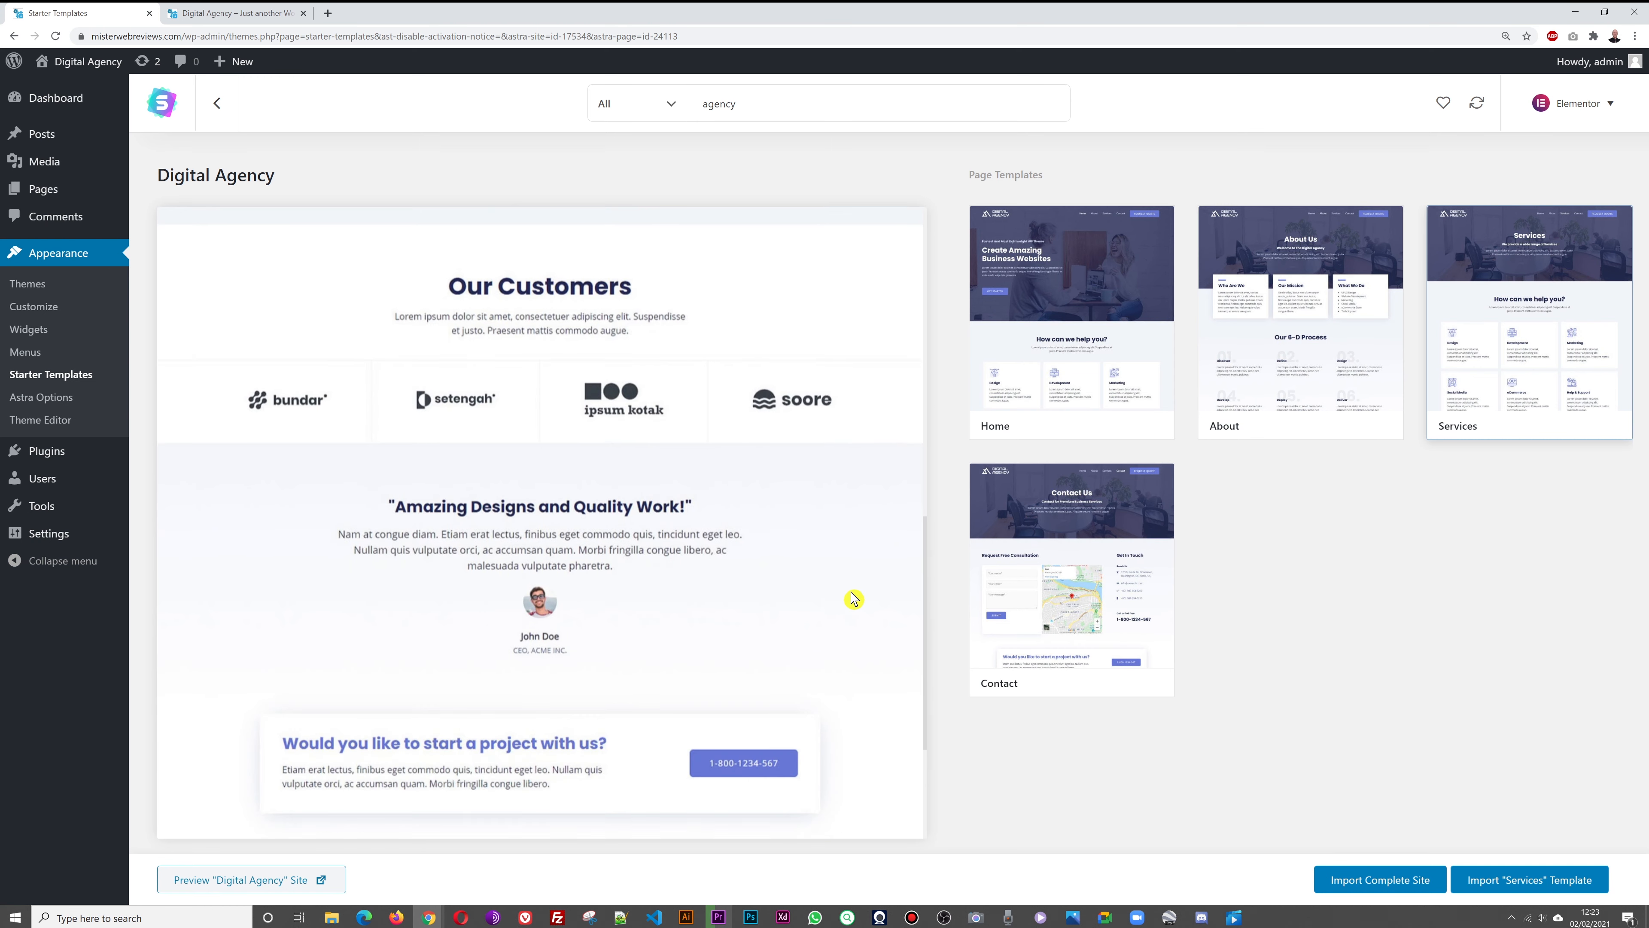
scroll(851, 597, "up", 1)
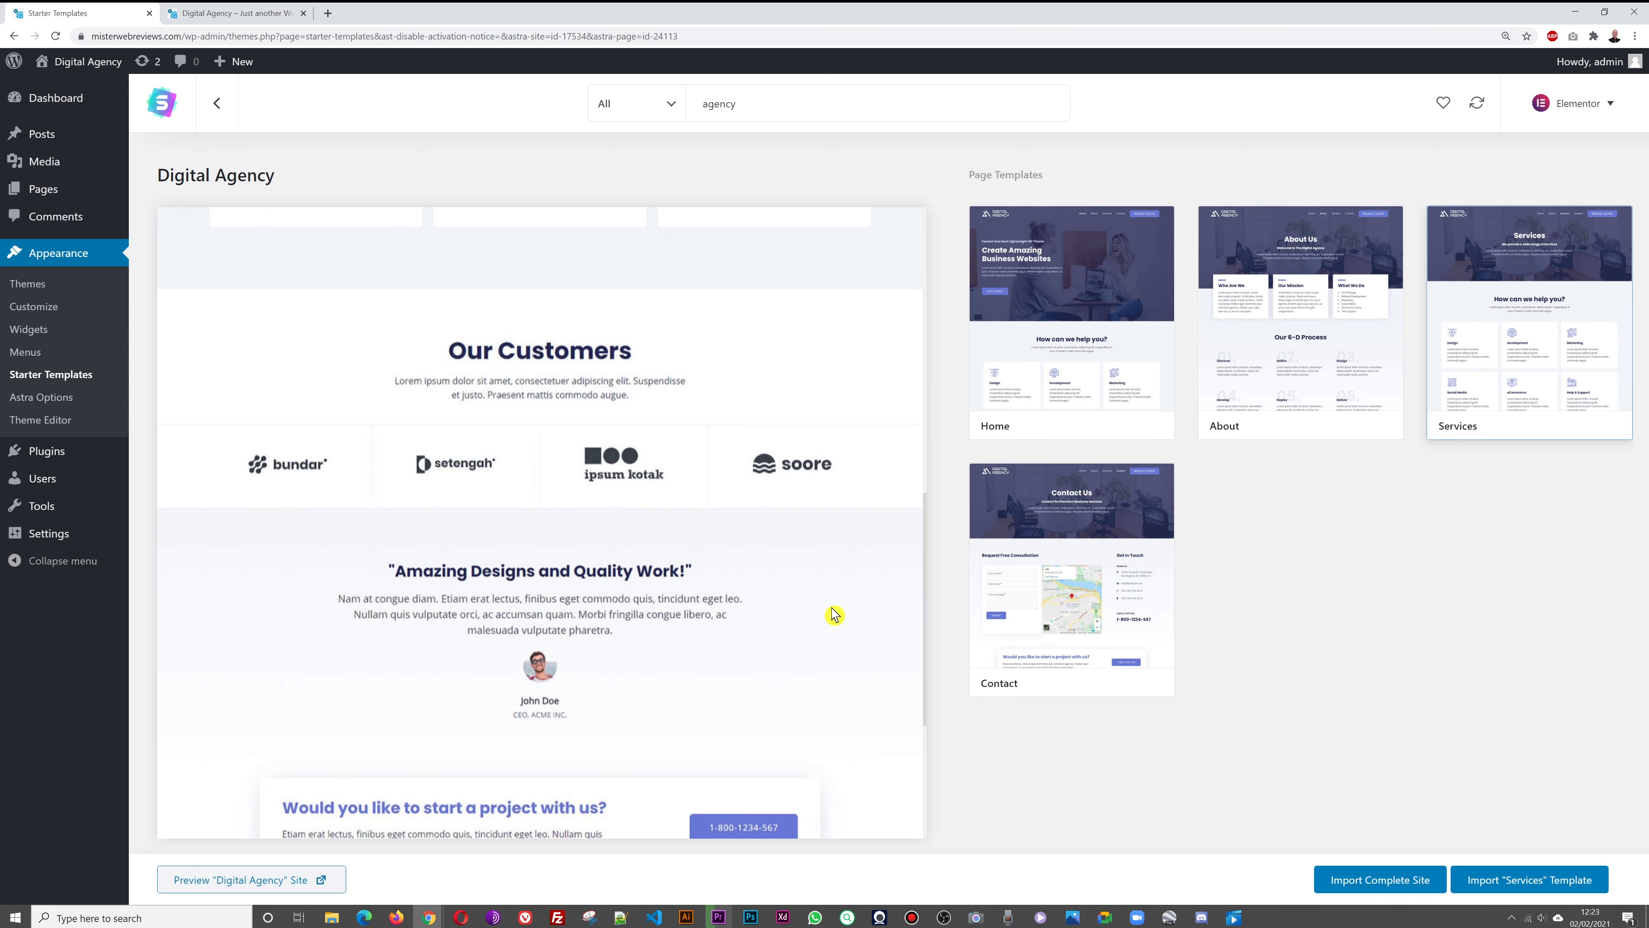
scroll(844, 614, "down", 5)
scroll(863, 618, "up", 10)
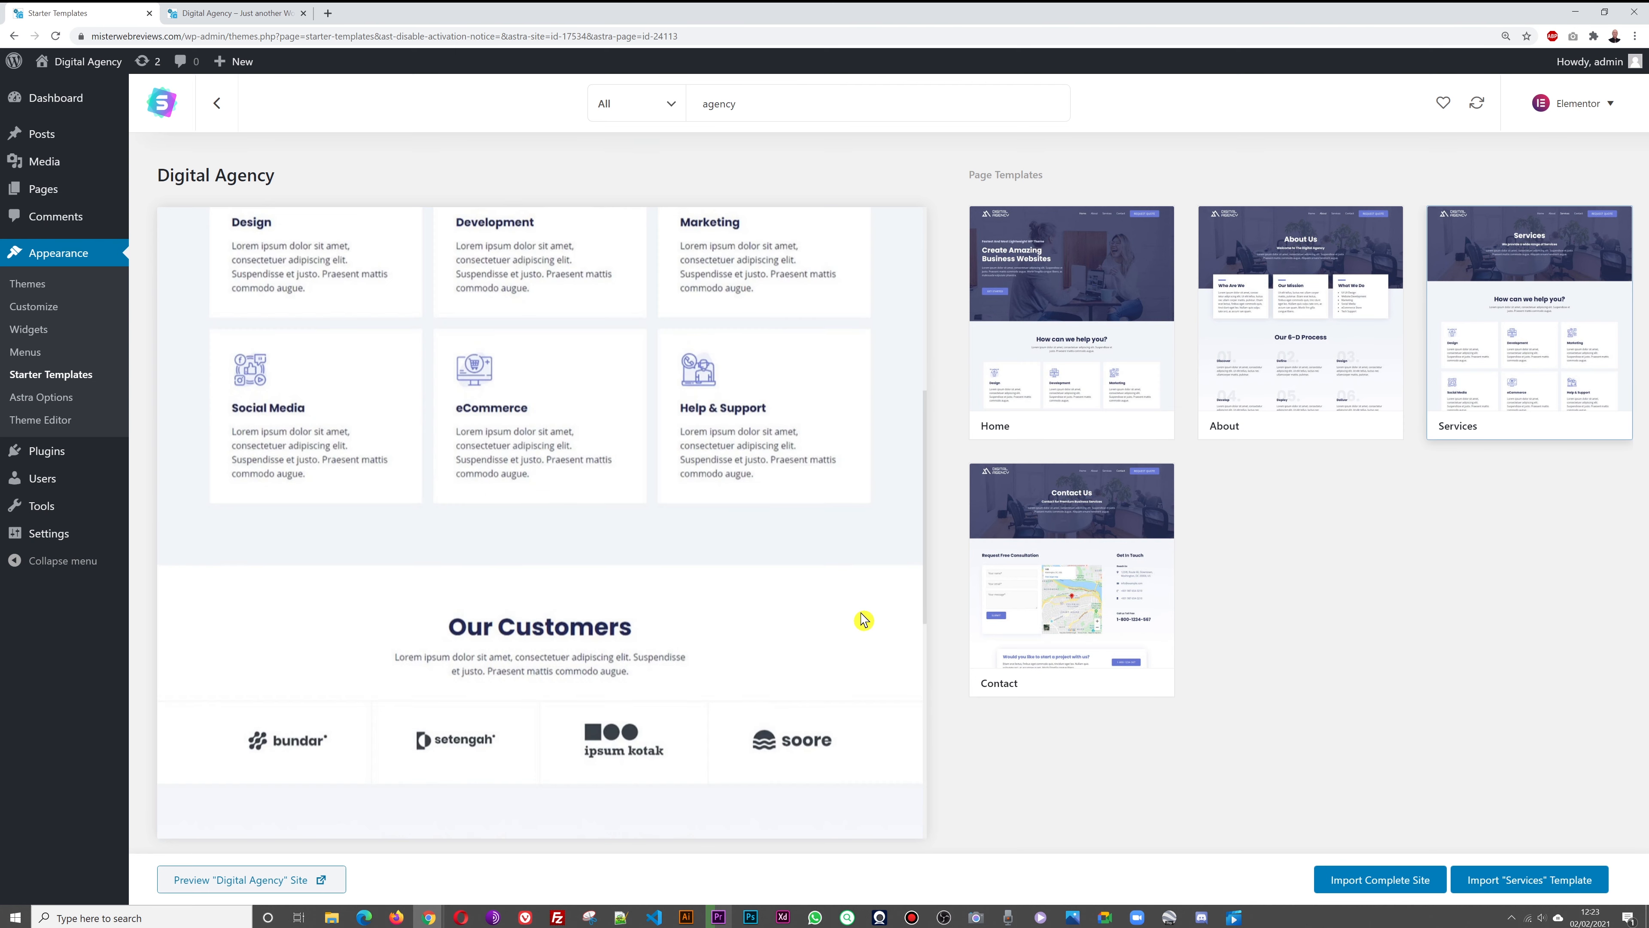
Preview the Digital Agency Contact page template
left_click(1103, 610)
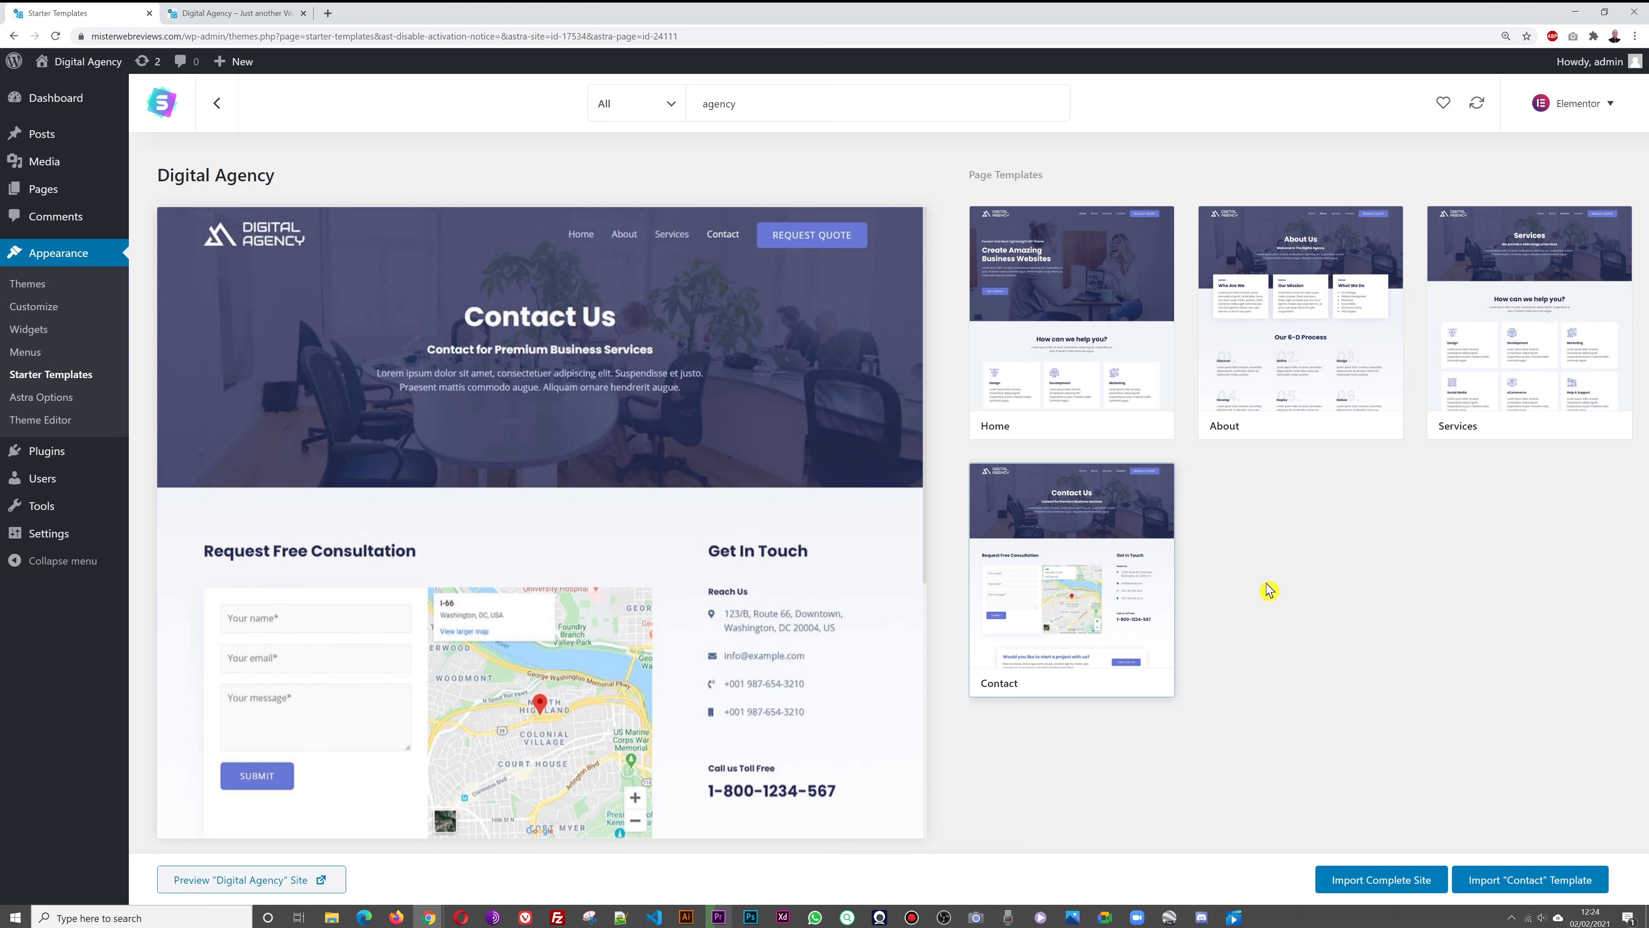
scroll(801, 649, "down", 3)
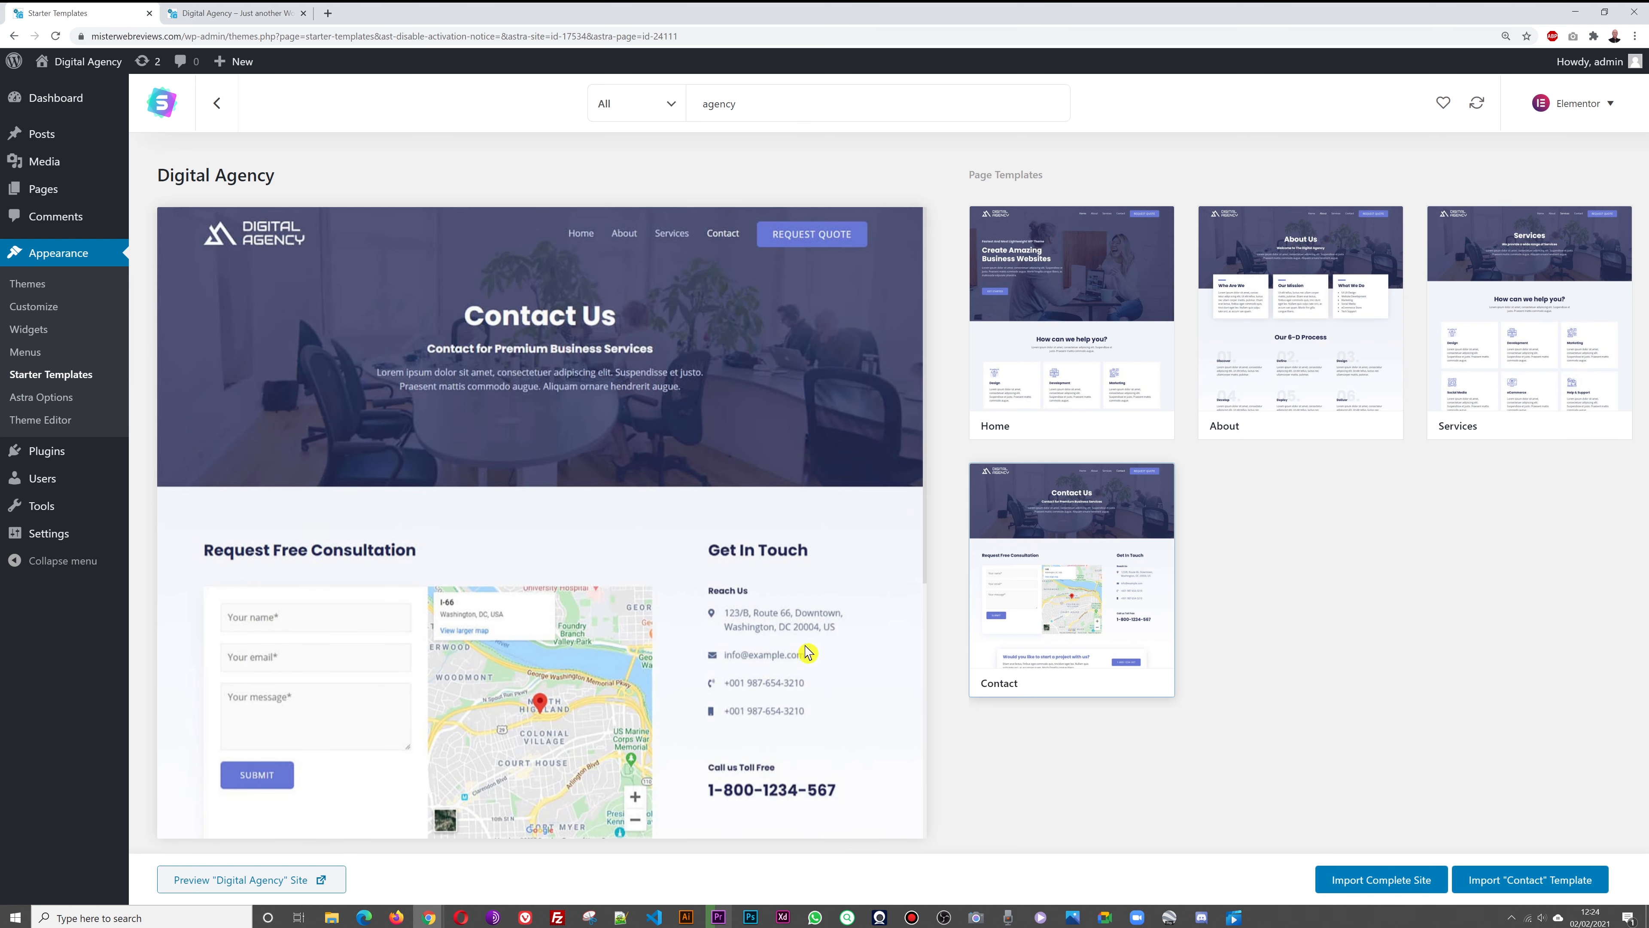
scroll(759, 580, "down", 3)
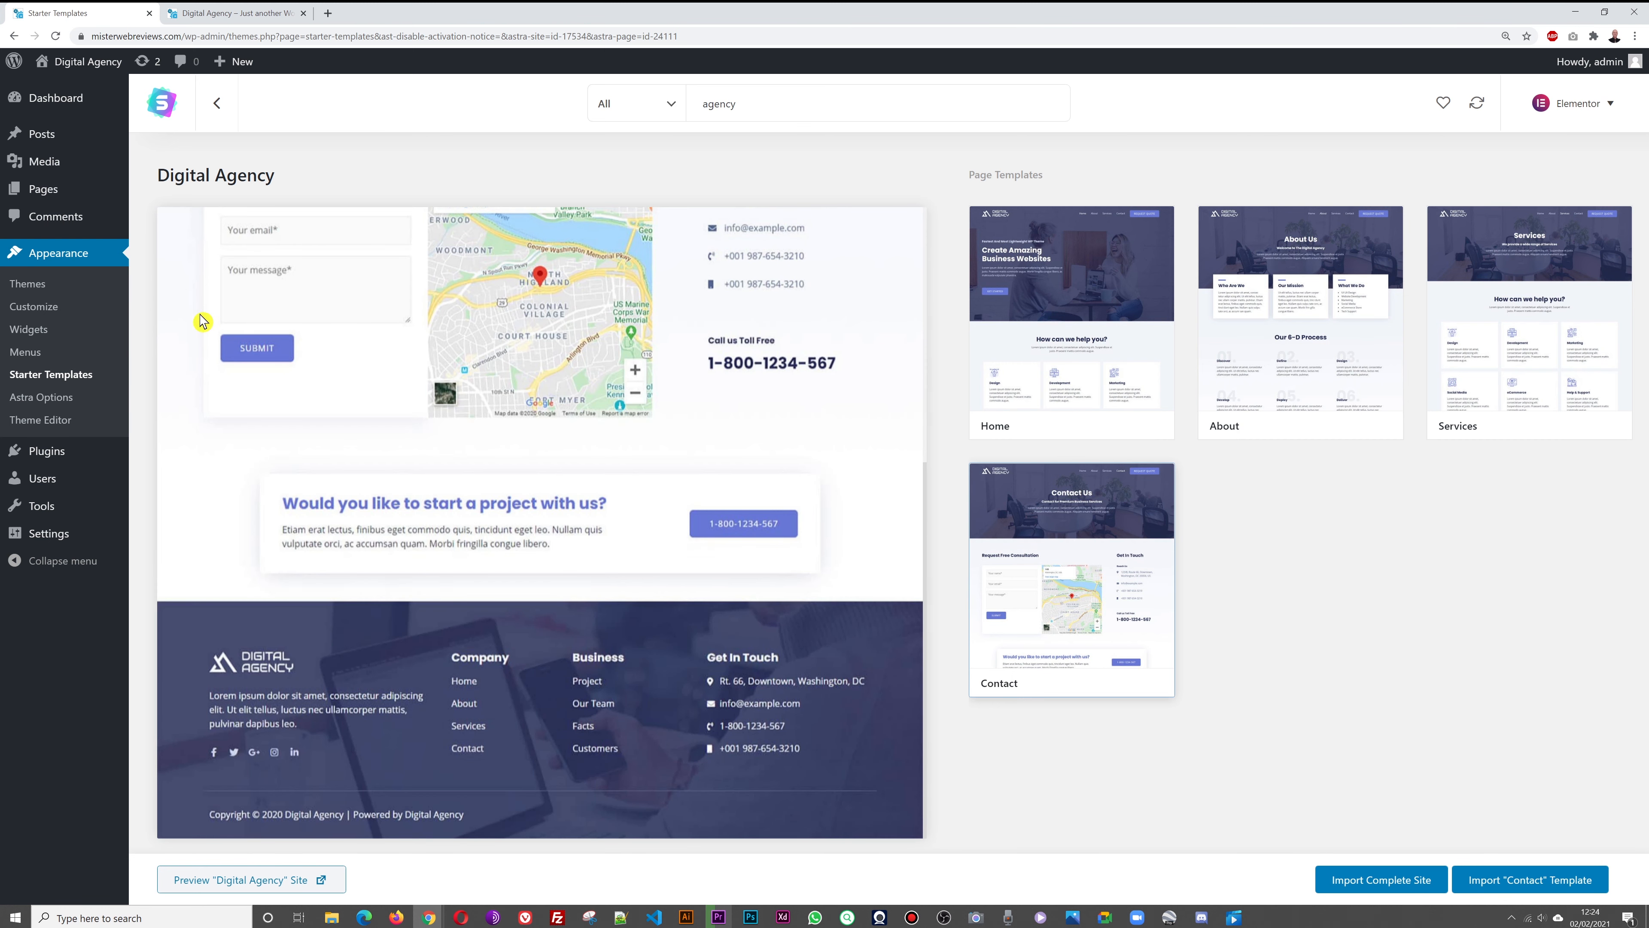
scroll(762, 575, "up", 6)
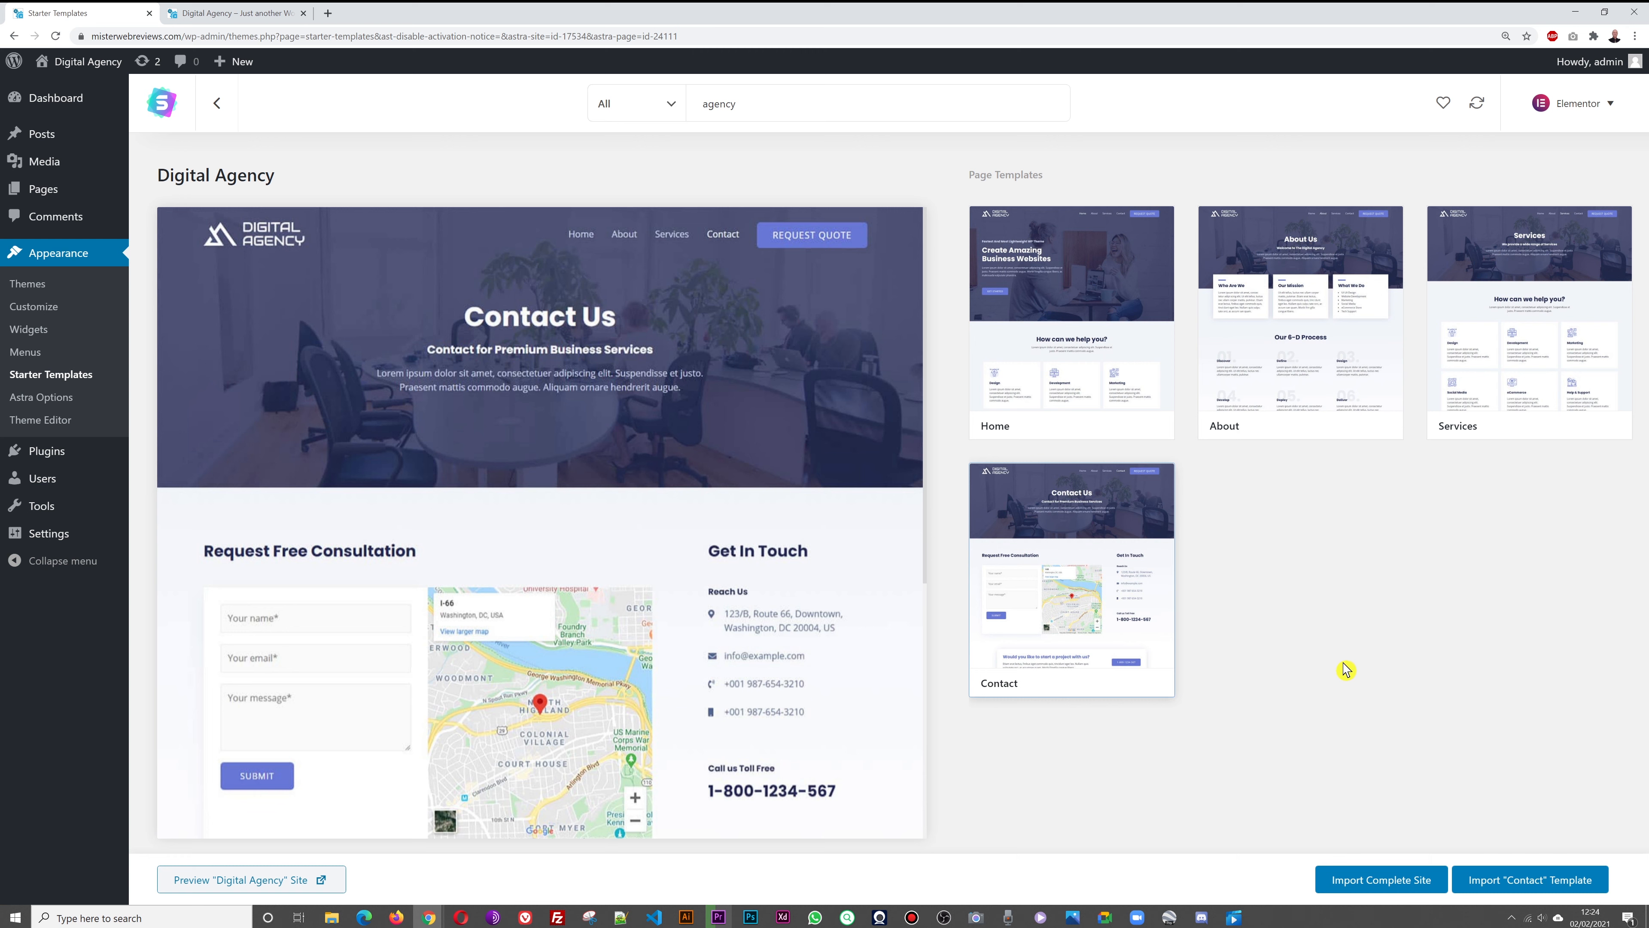
left_click(1349, 888)
Import the complete Digital Agency site, skipping the personal details form, then view the site tab
left_click(1362, 889)
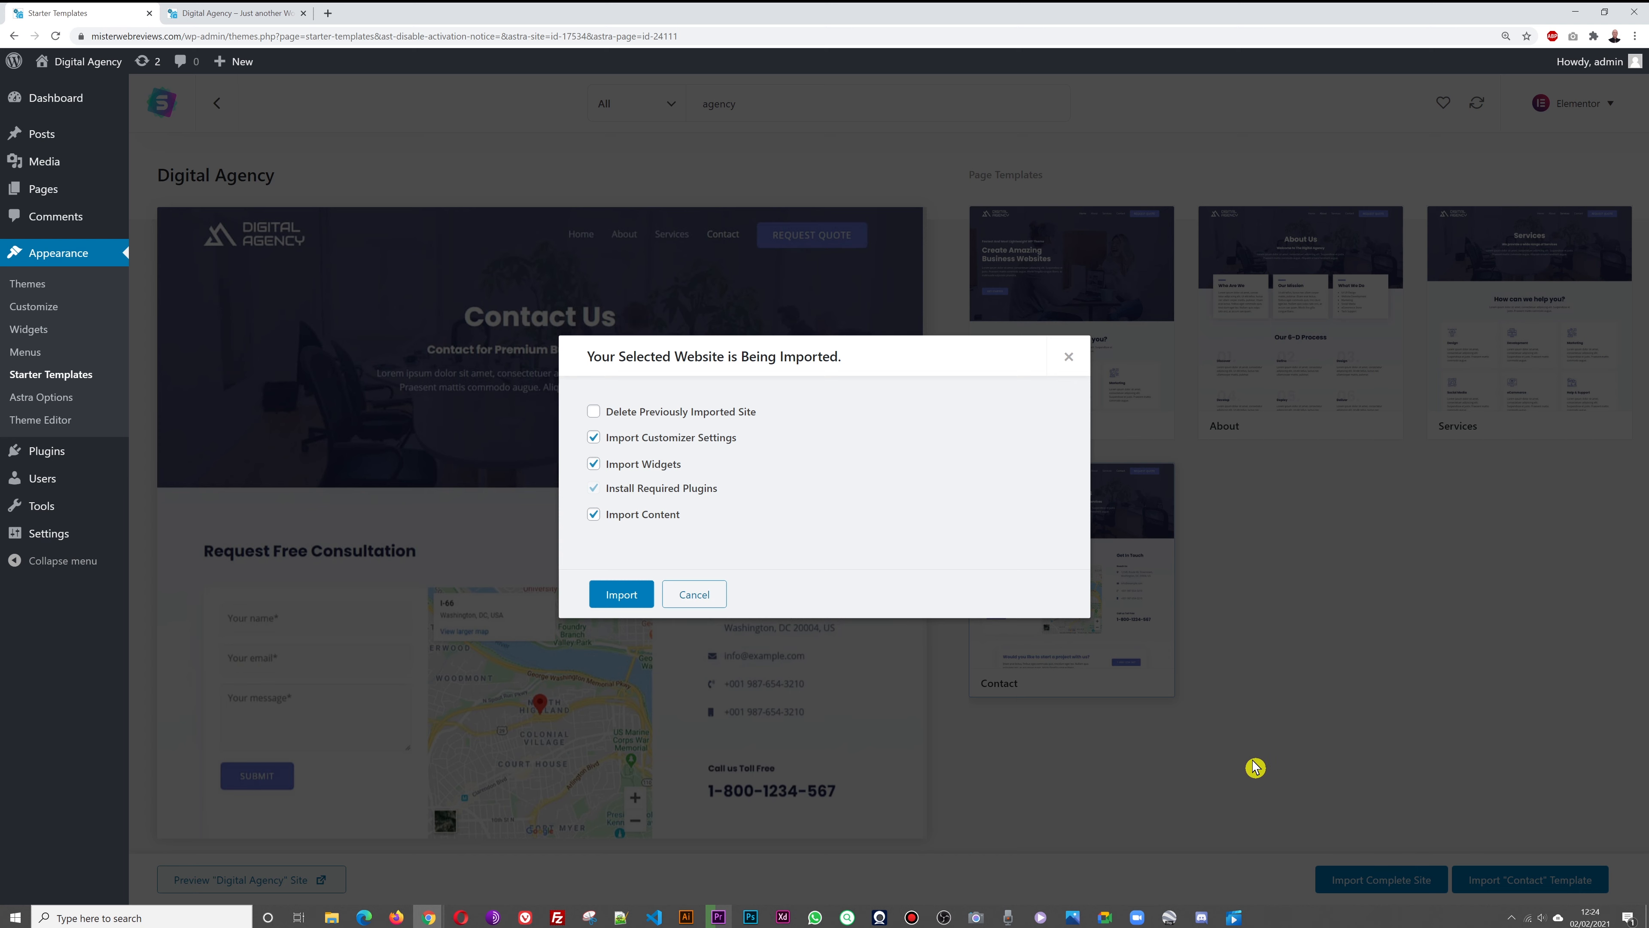
left_click(622, 596)
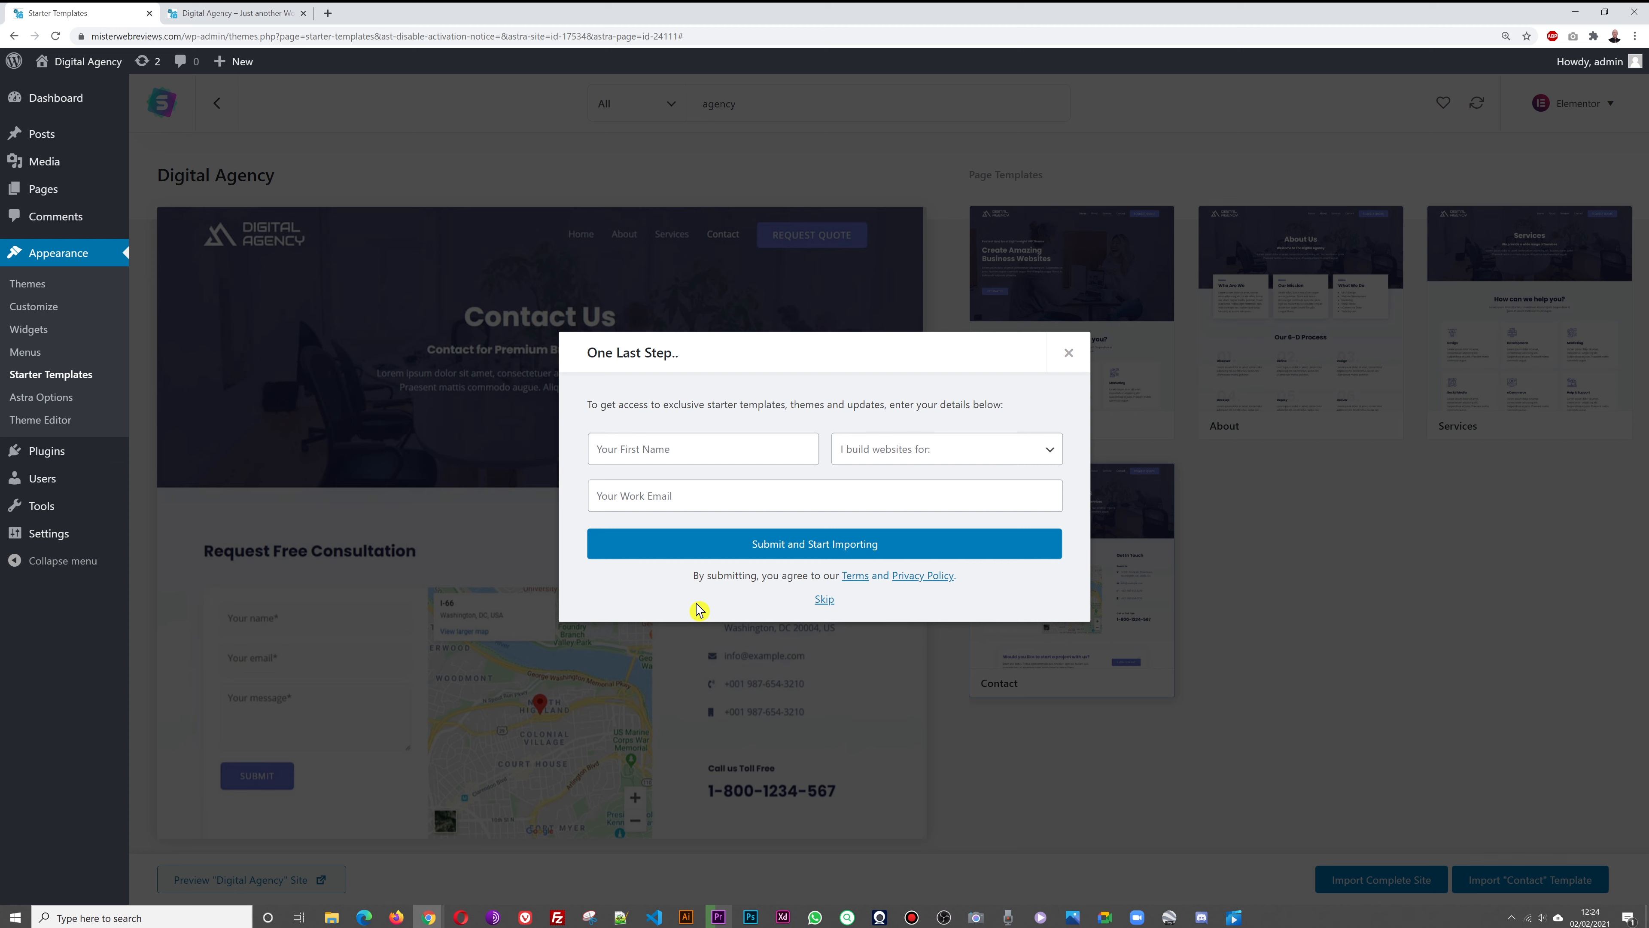
left_click(642, 443)
left_click(1047, 457)
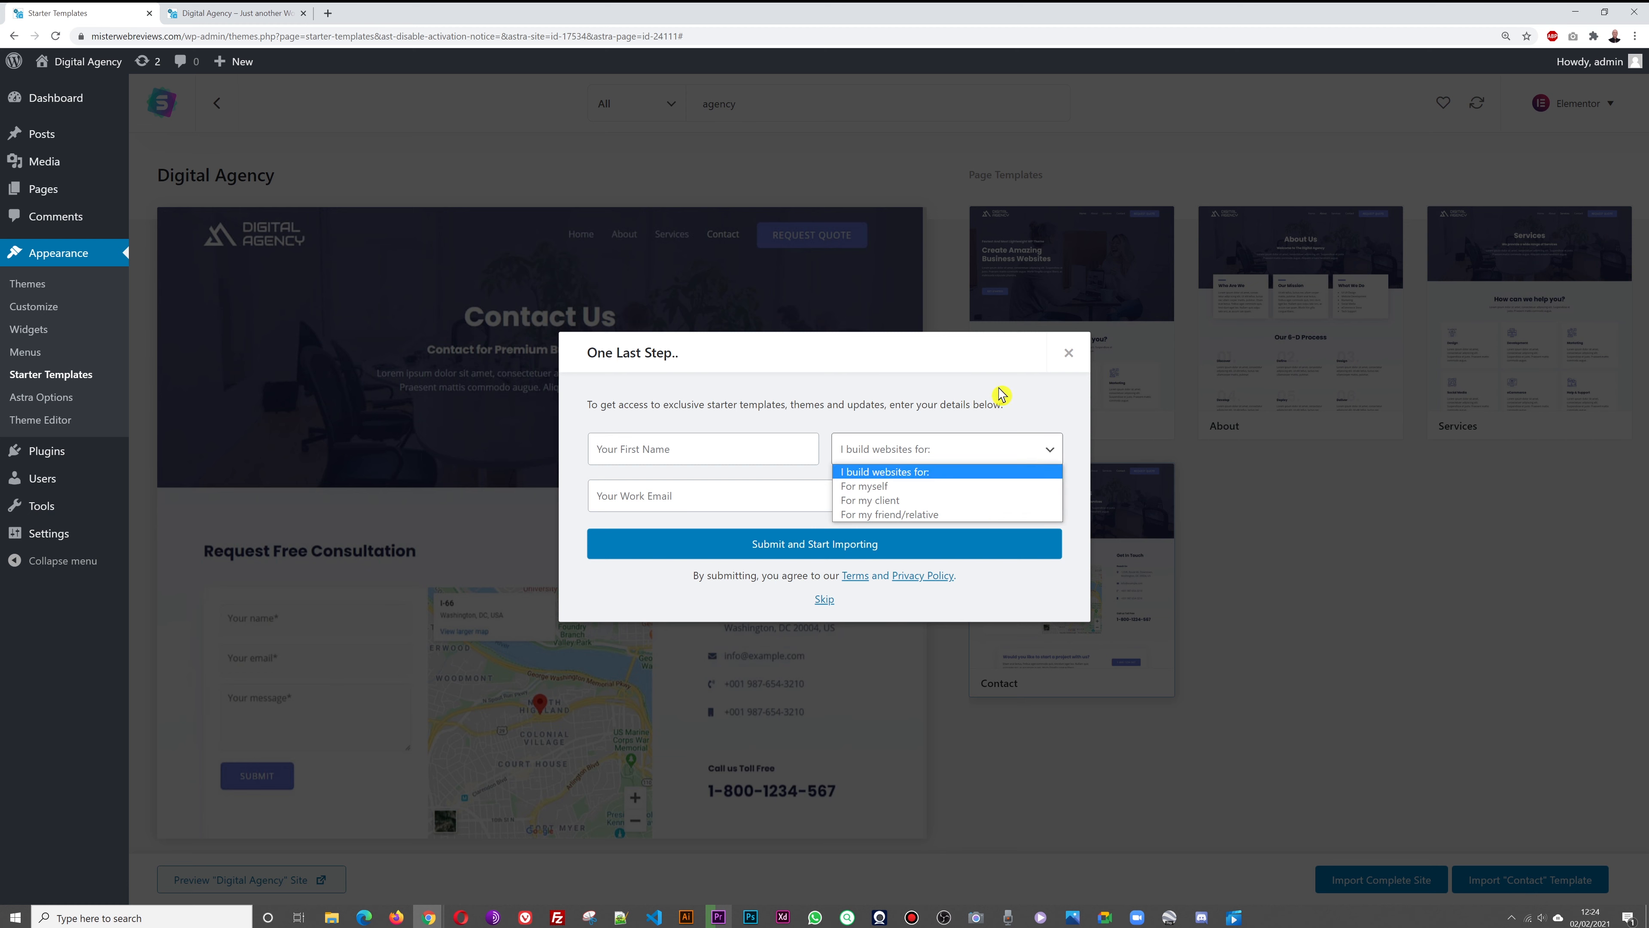
left_click(1020, 398)
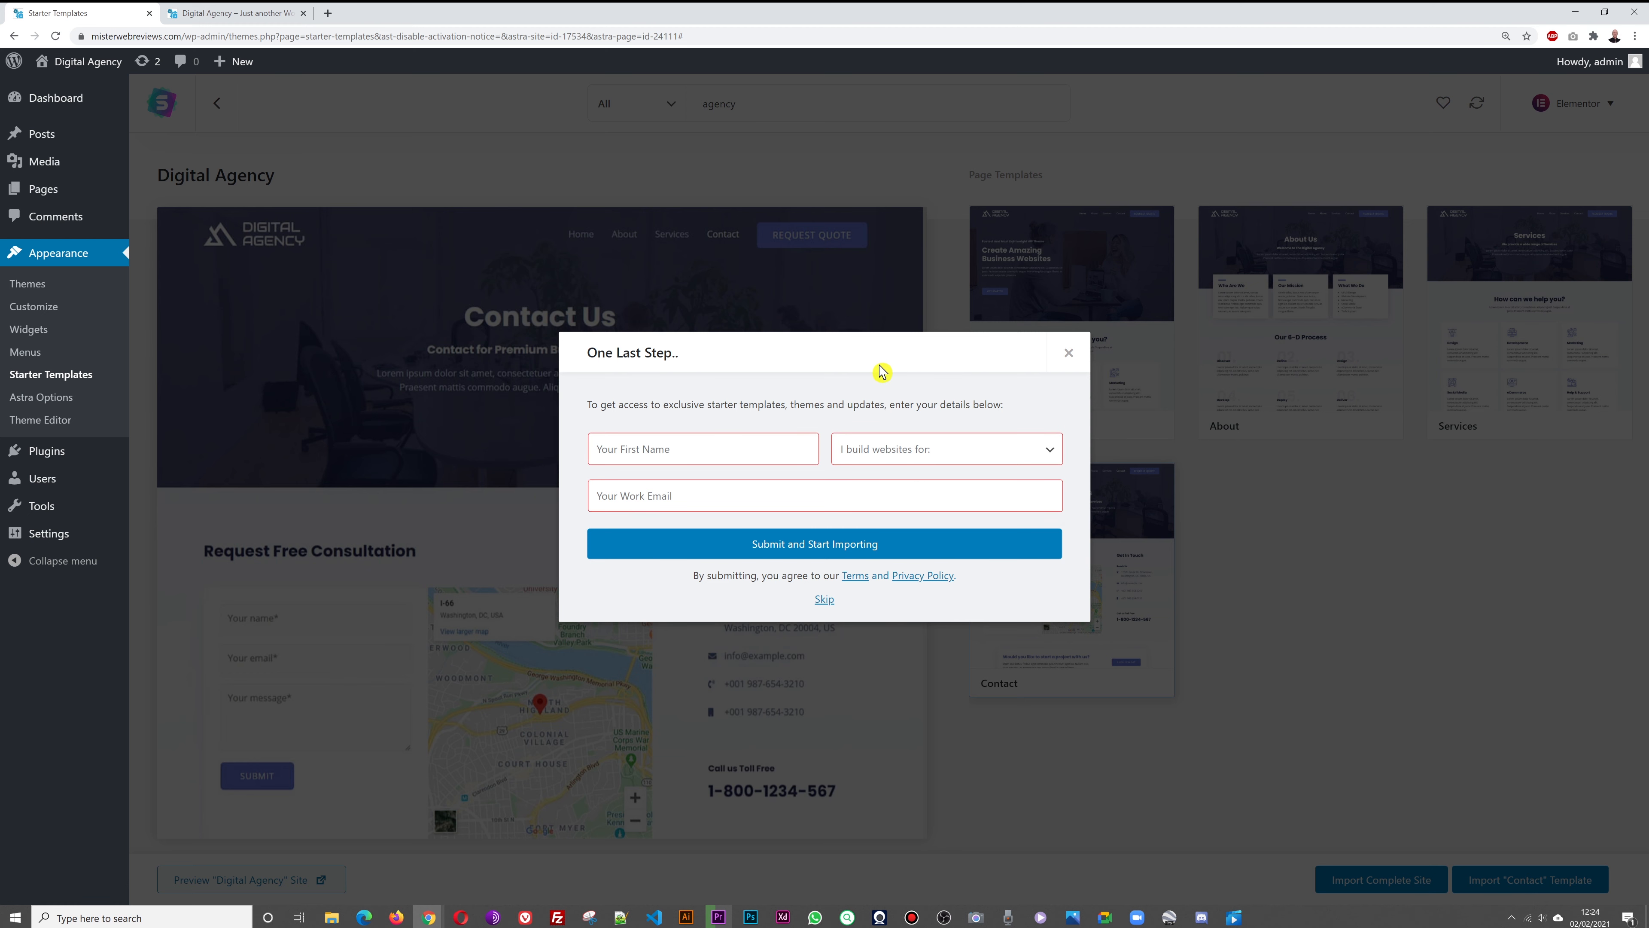
left_click(823, 602)
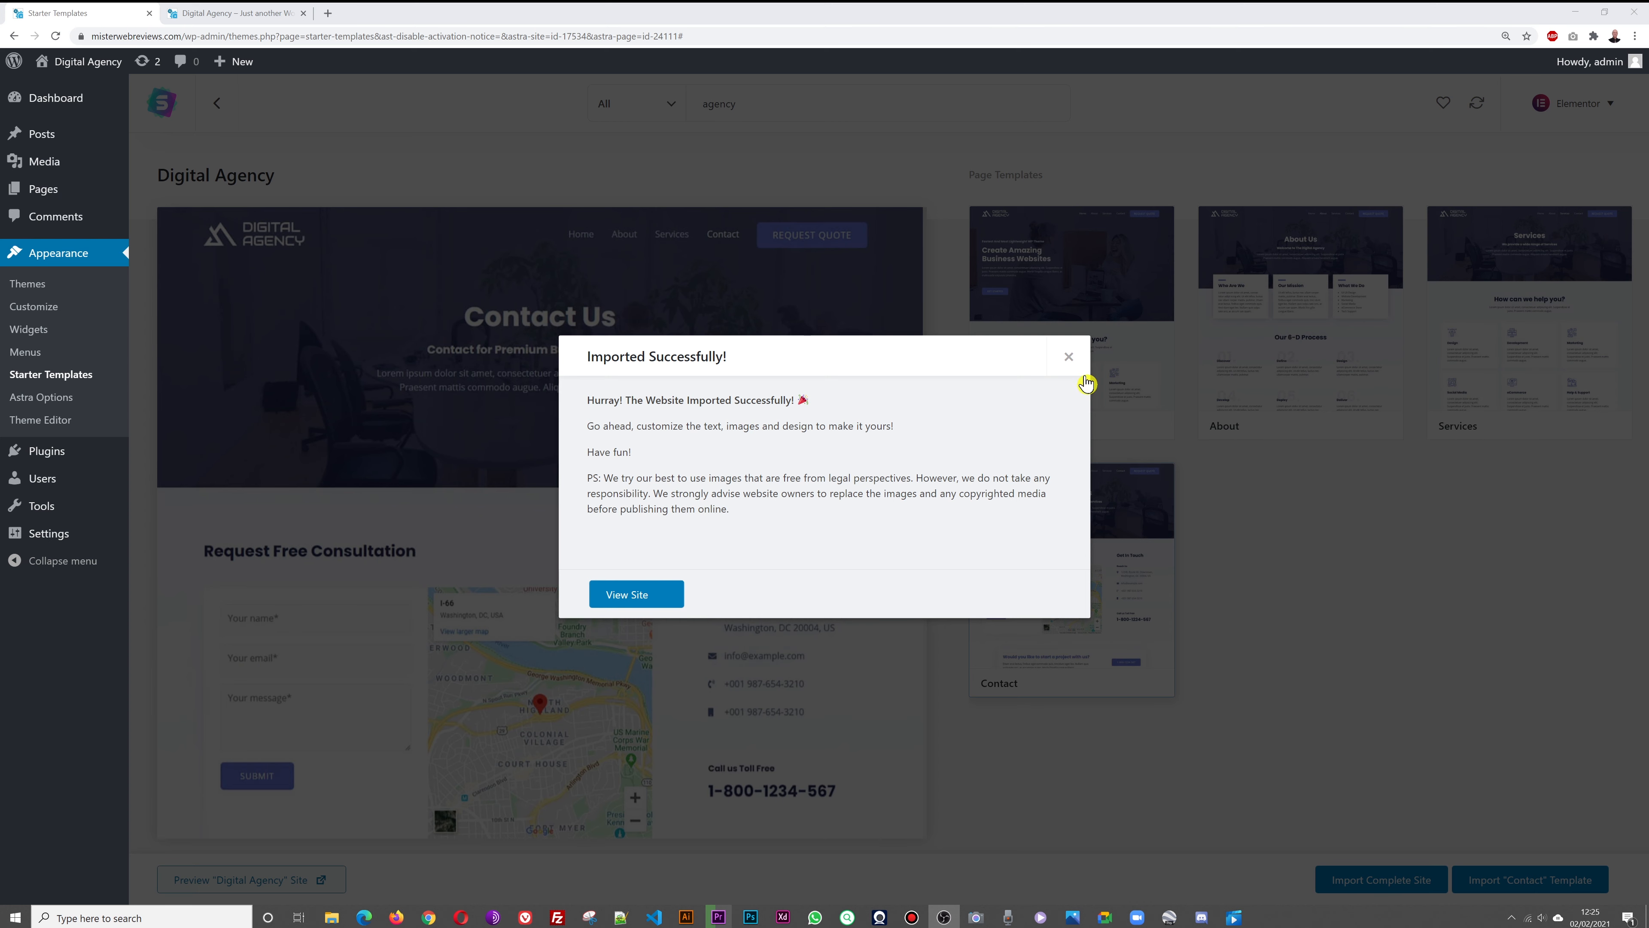
left_click(1068, 360)
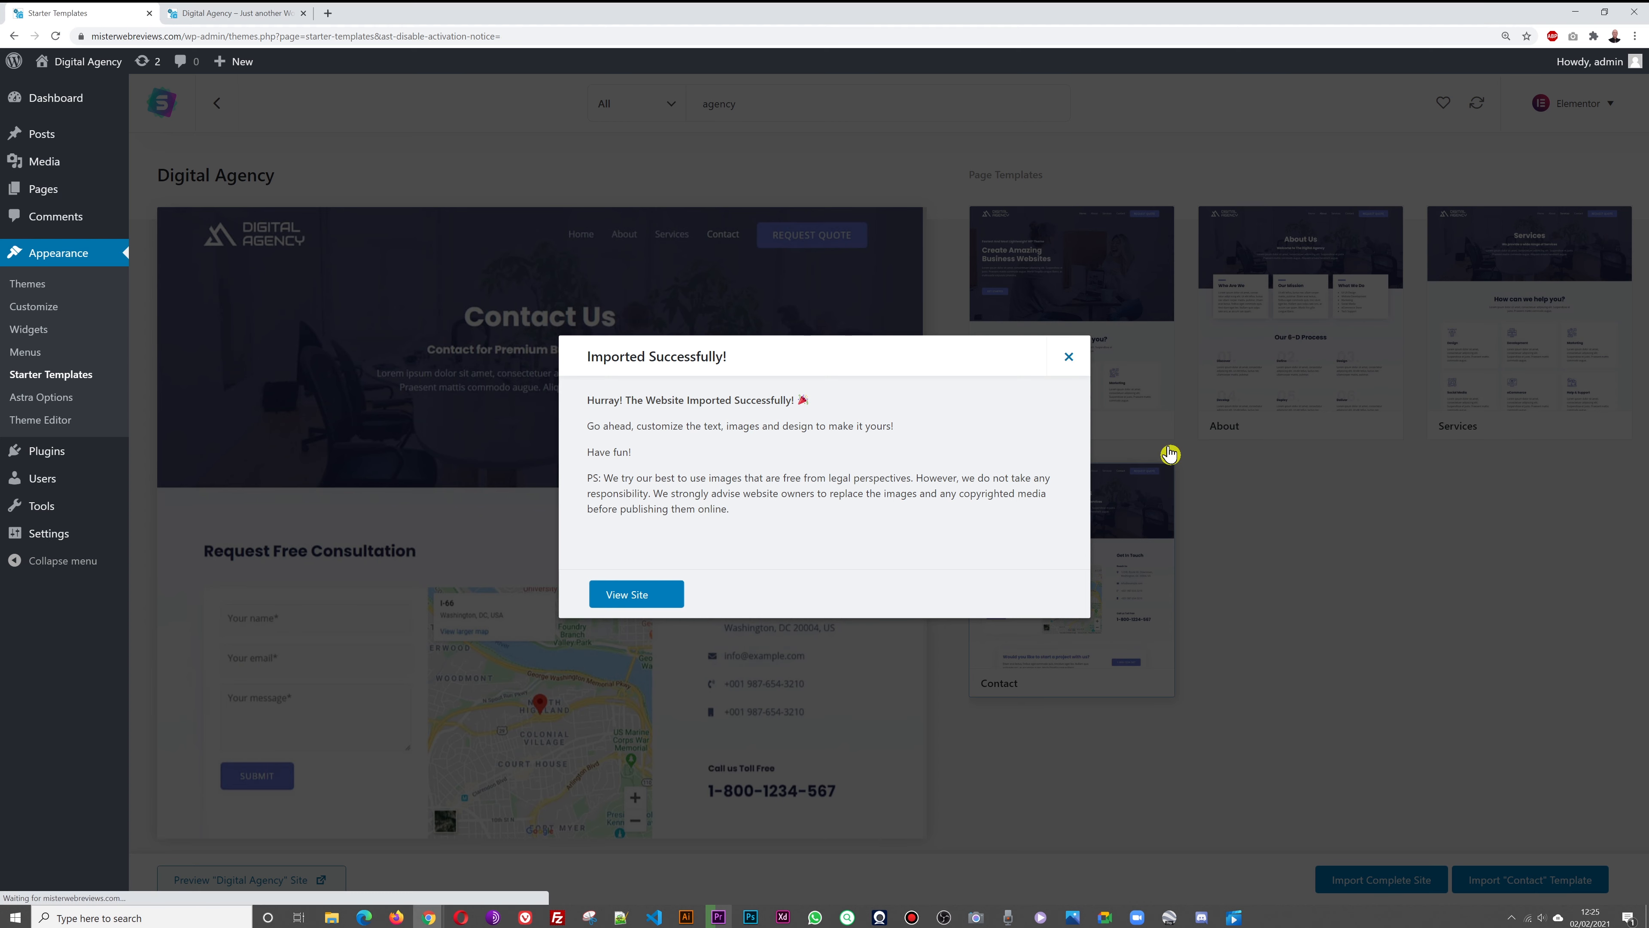
left_click(237, 14)
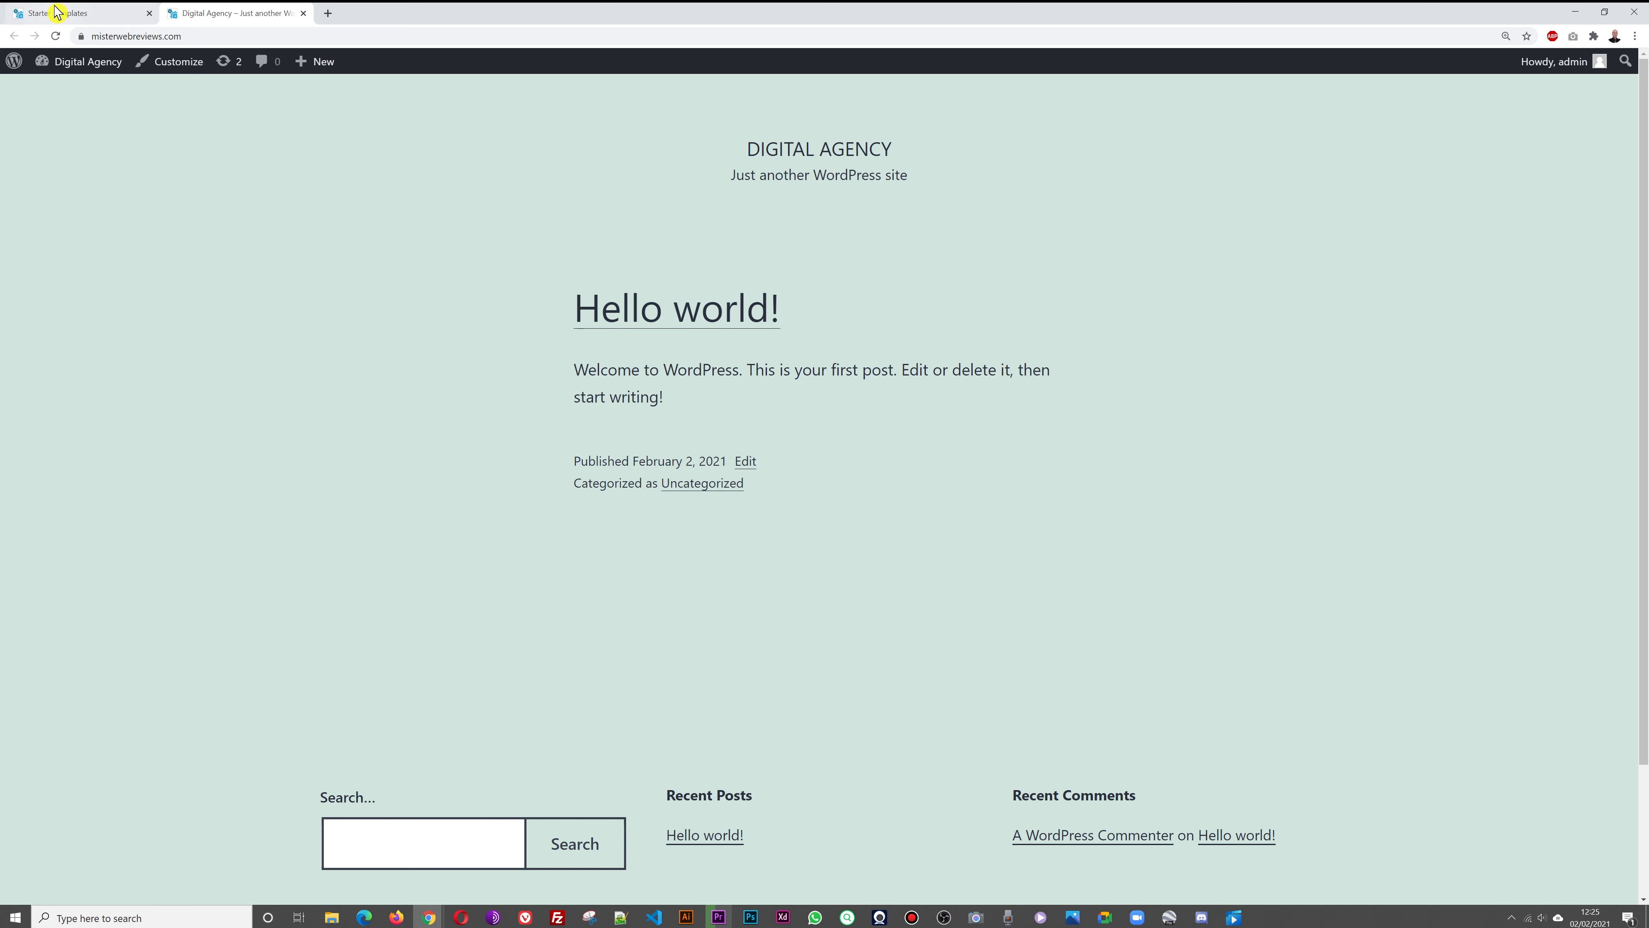
Reload the site to see the imported Digital Agency home page, then return to Starter Templates
left_click(57, 37)
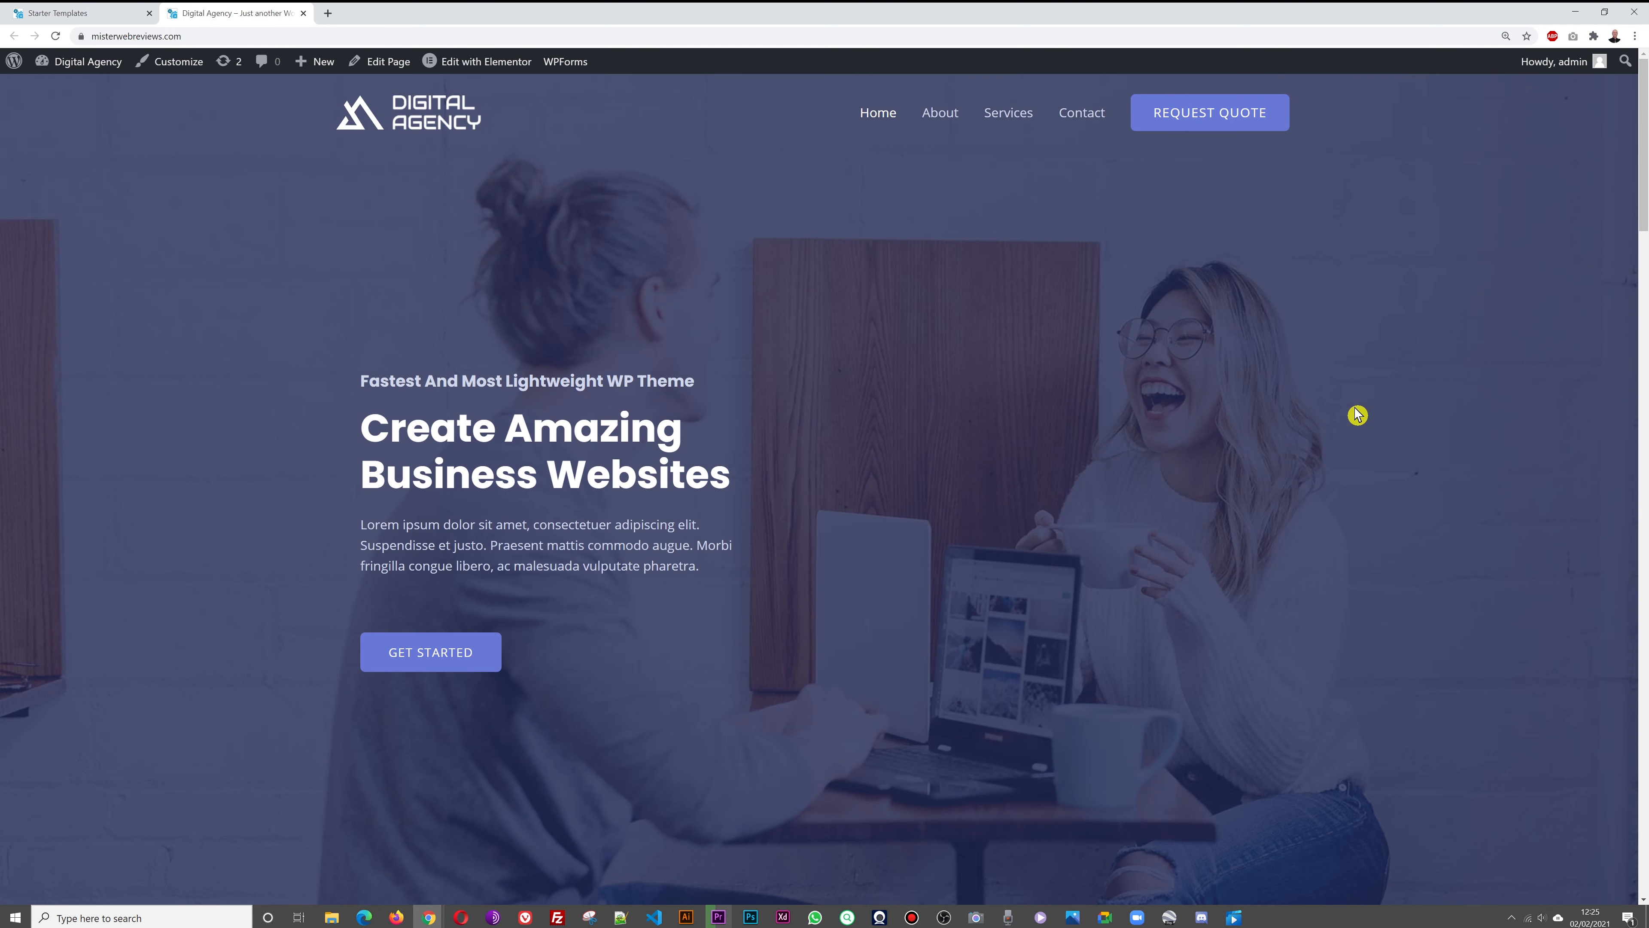
scroll(1371, 390, "down", 10)
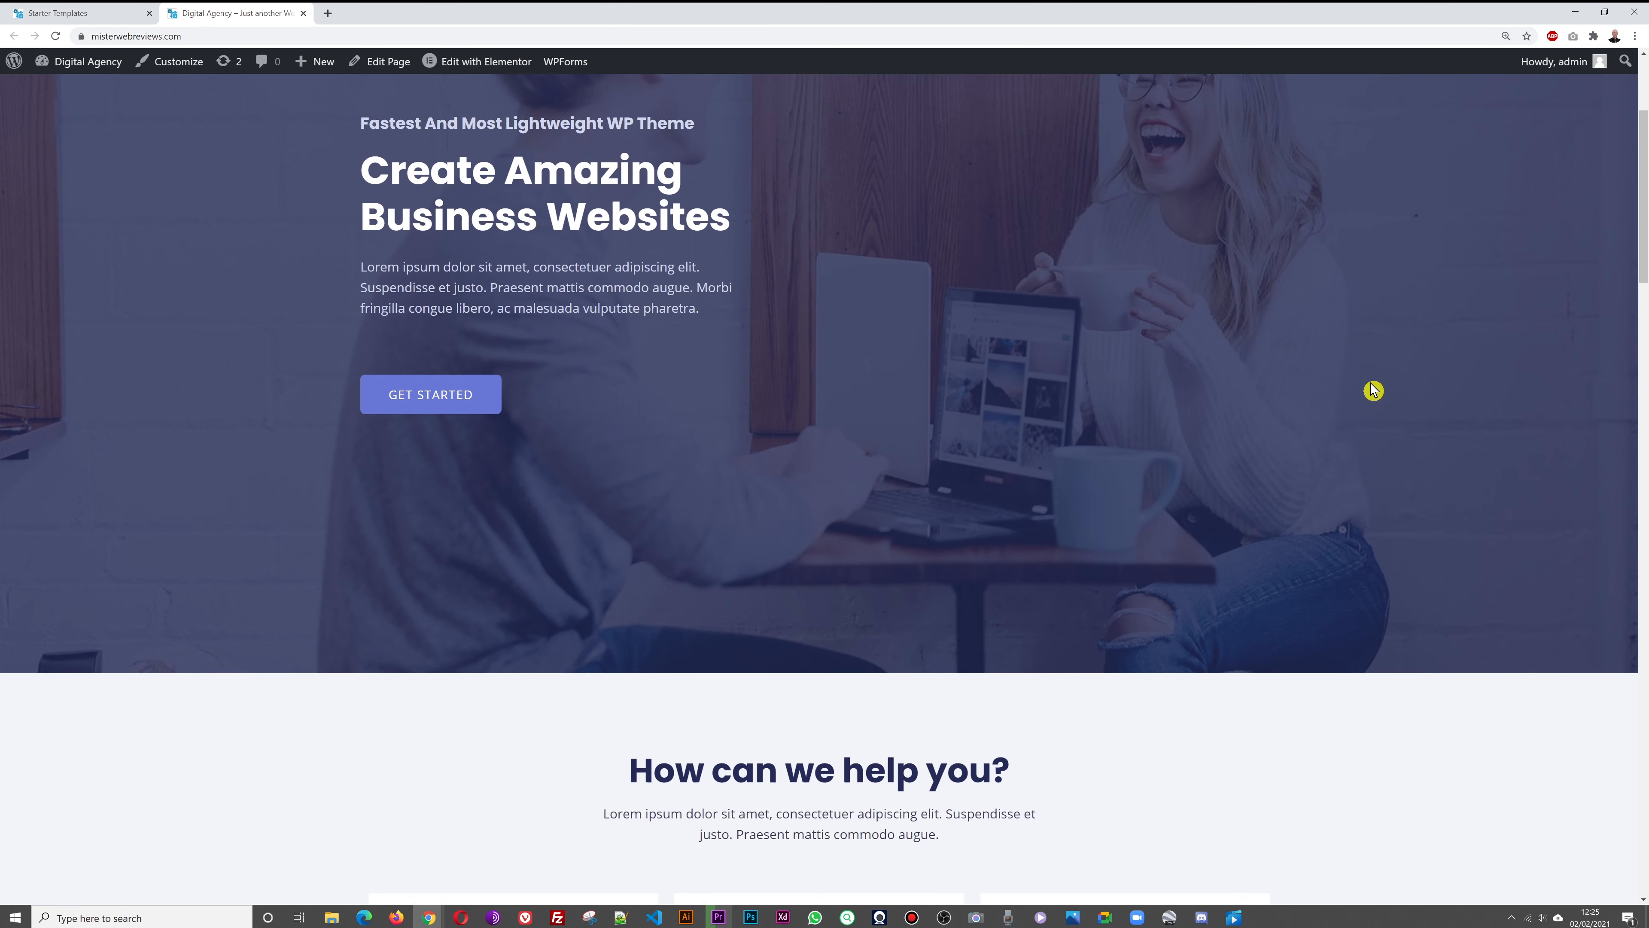
scroll(1371, 390, "down", 20)
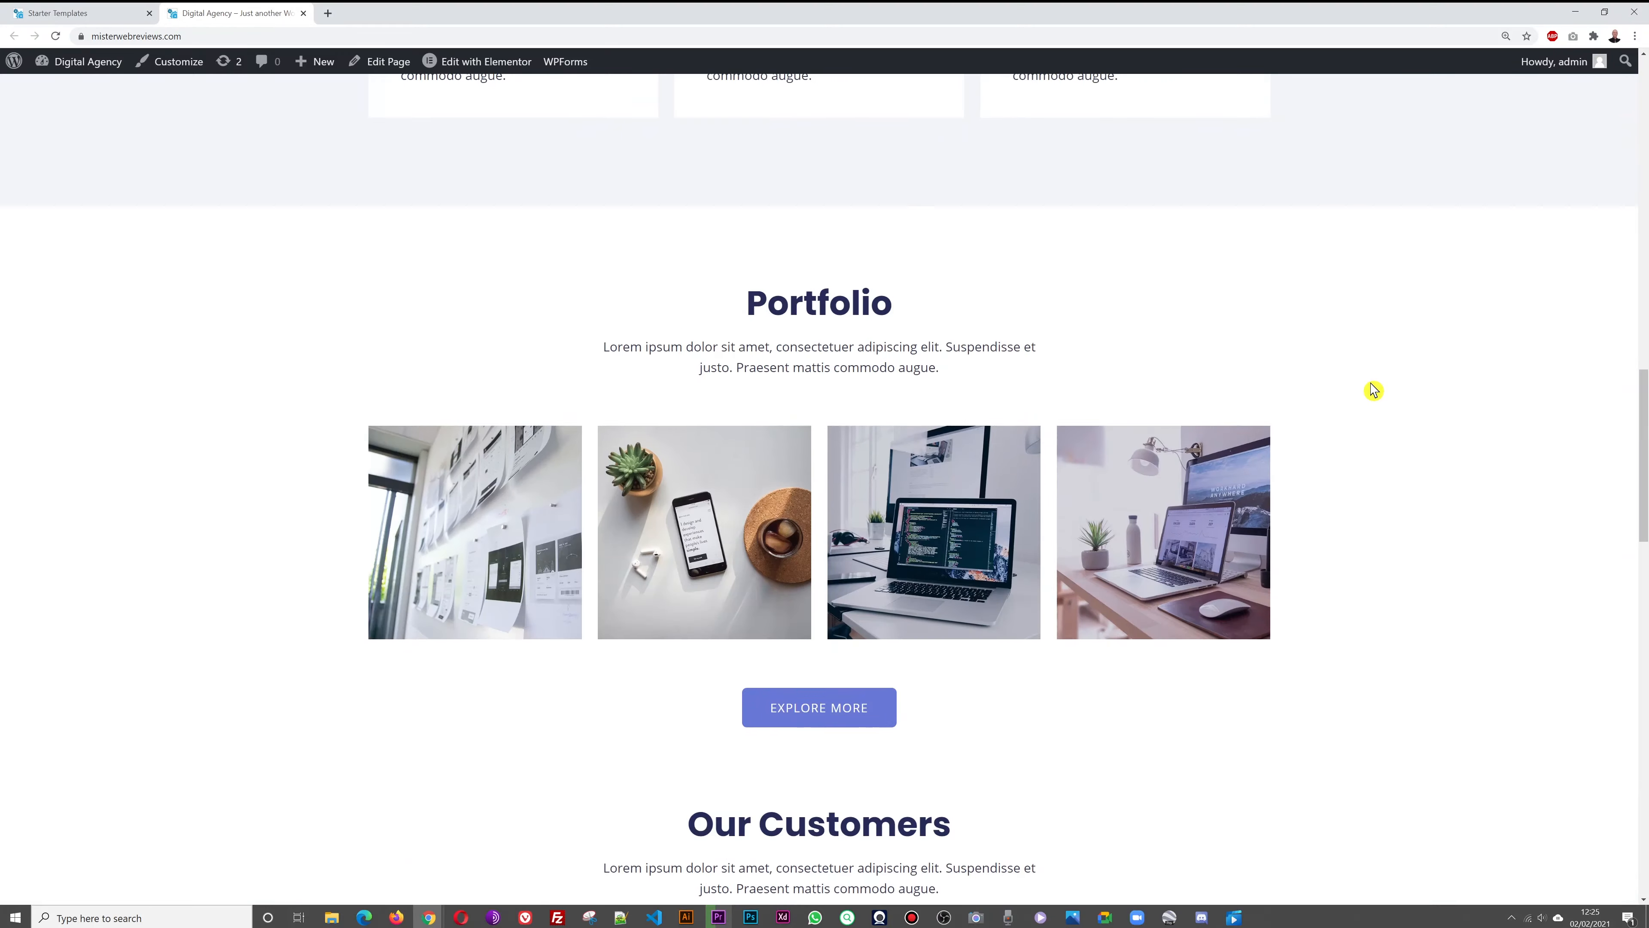
scroll(1372, 390, "down", 15)
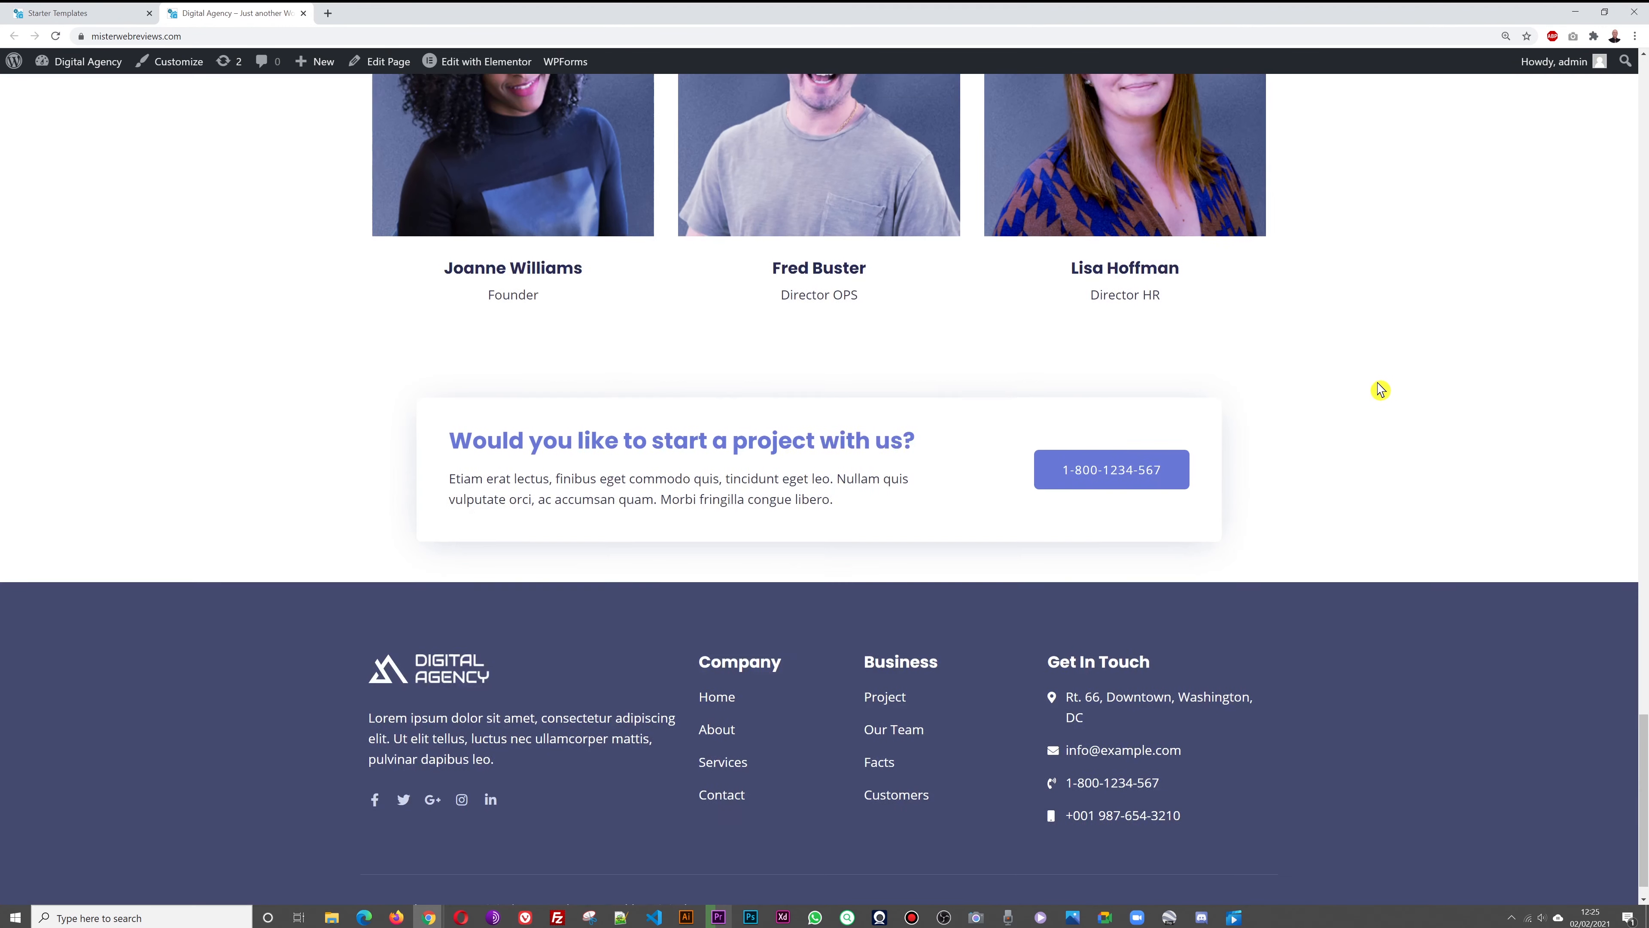
scroll(1404, 408, "up", 20)
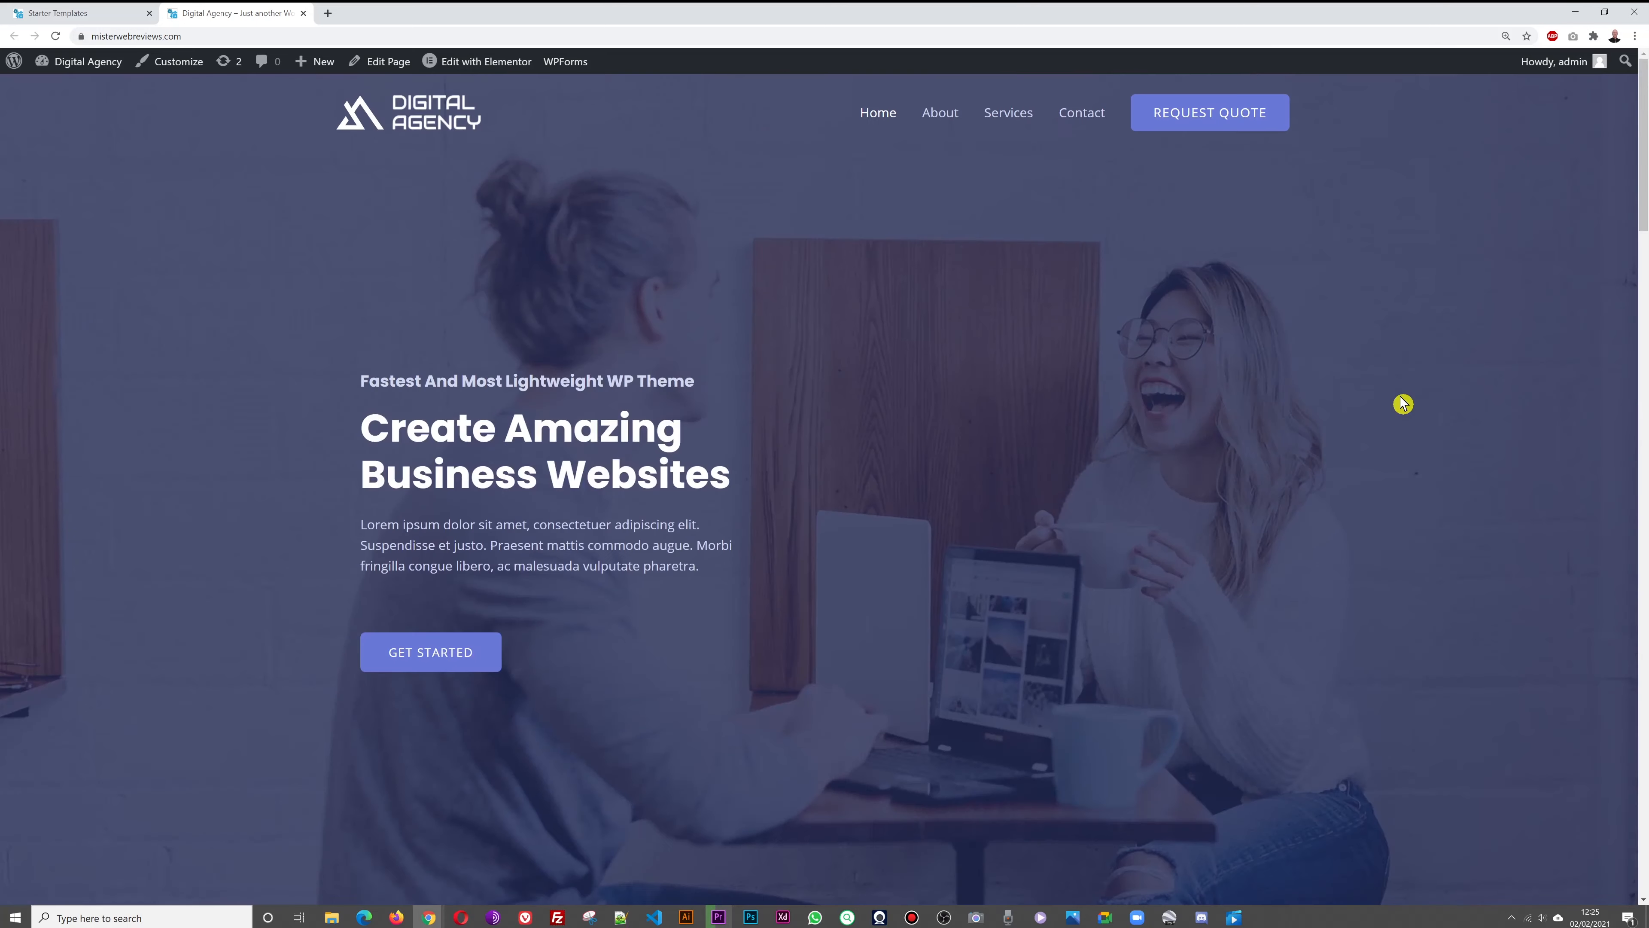
left_click(58, 13)
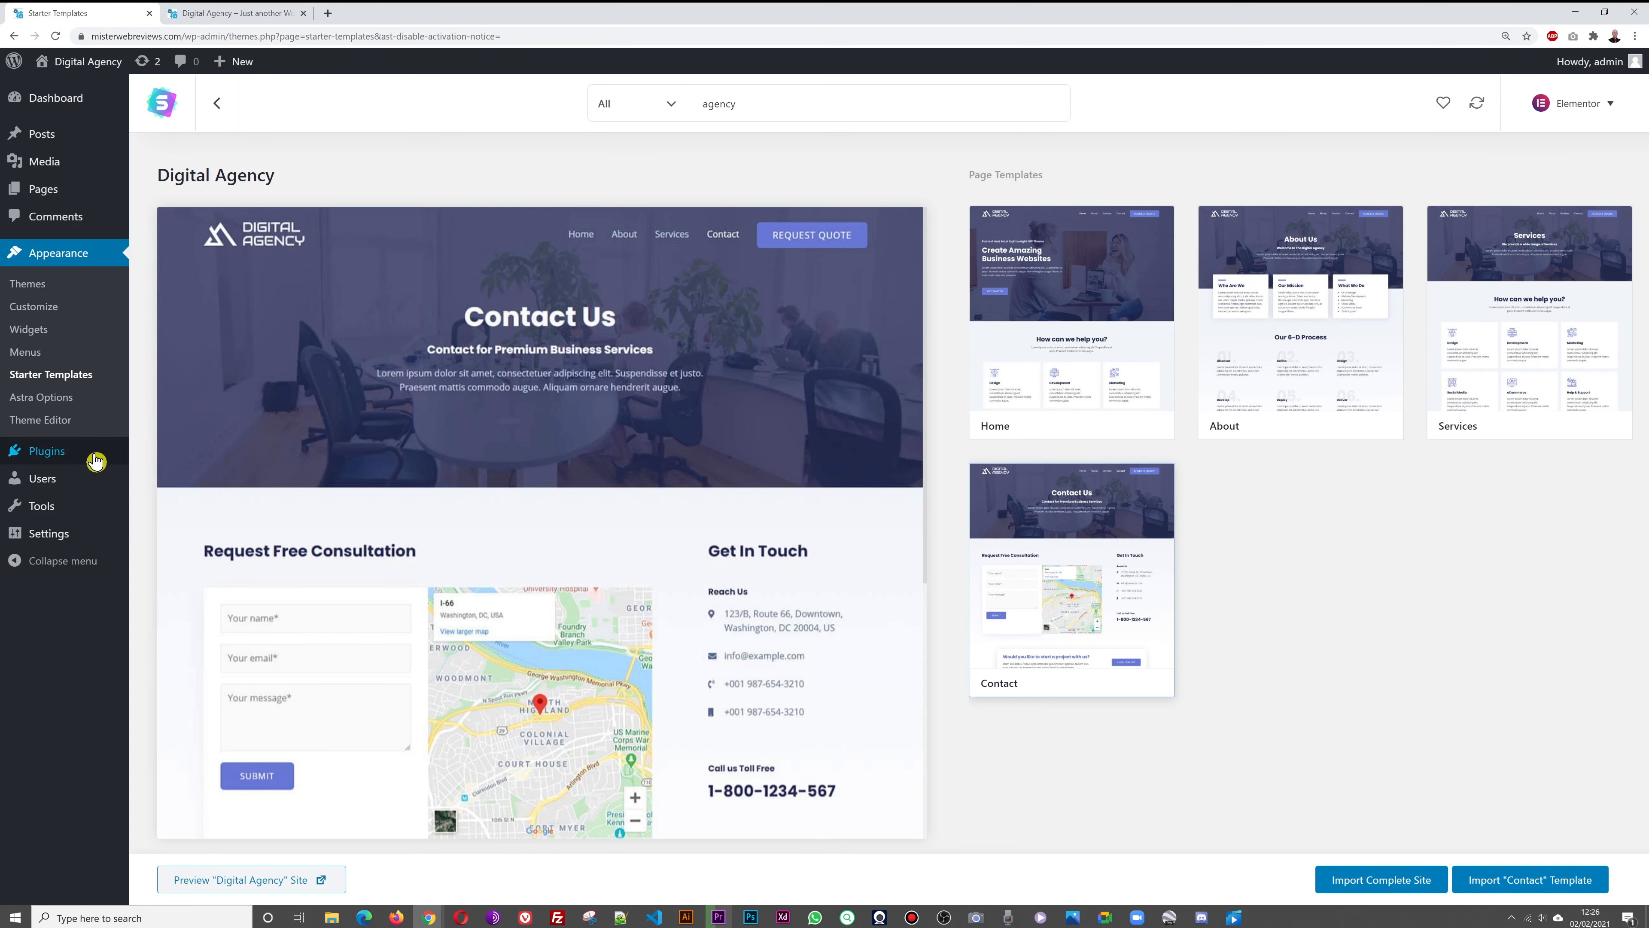
Search plugins for 'maintenance', then install and activate WebFactory's Maintenance plugin
mouse_move(65, 459)
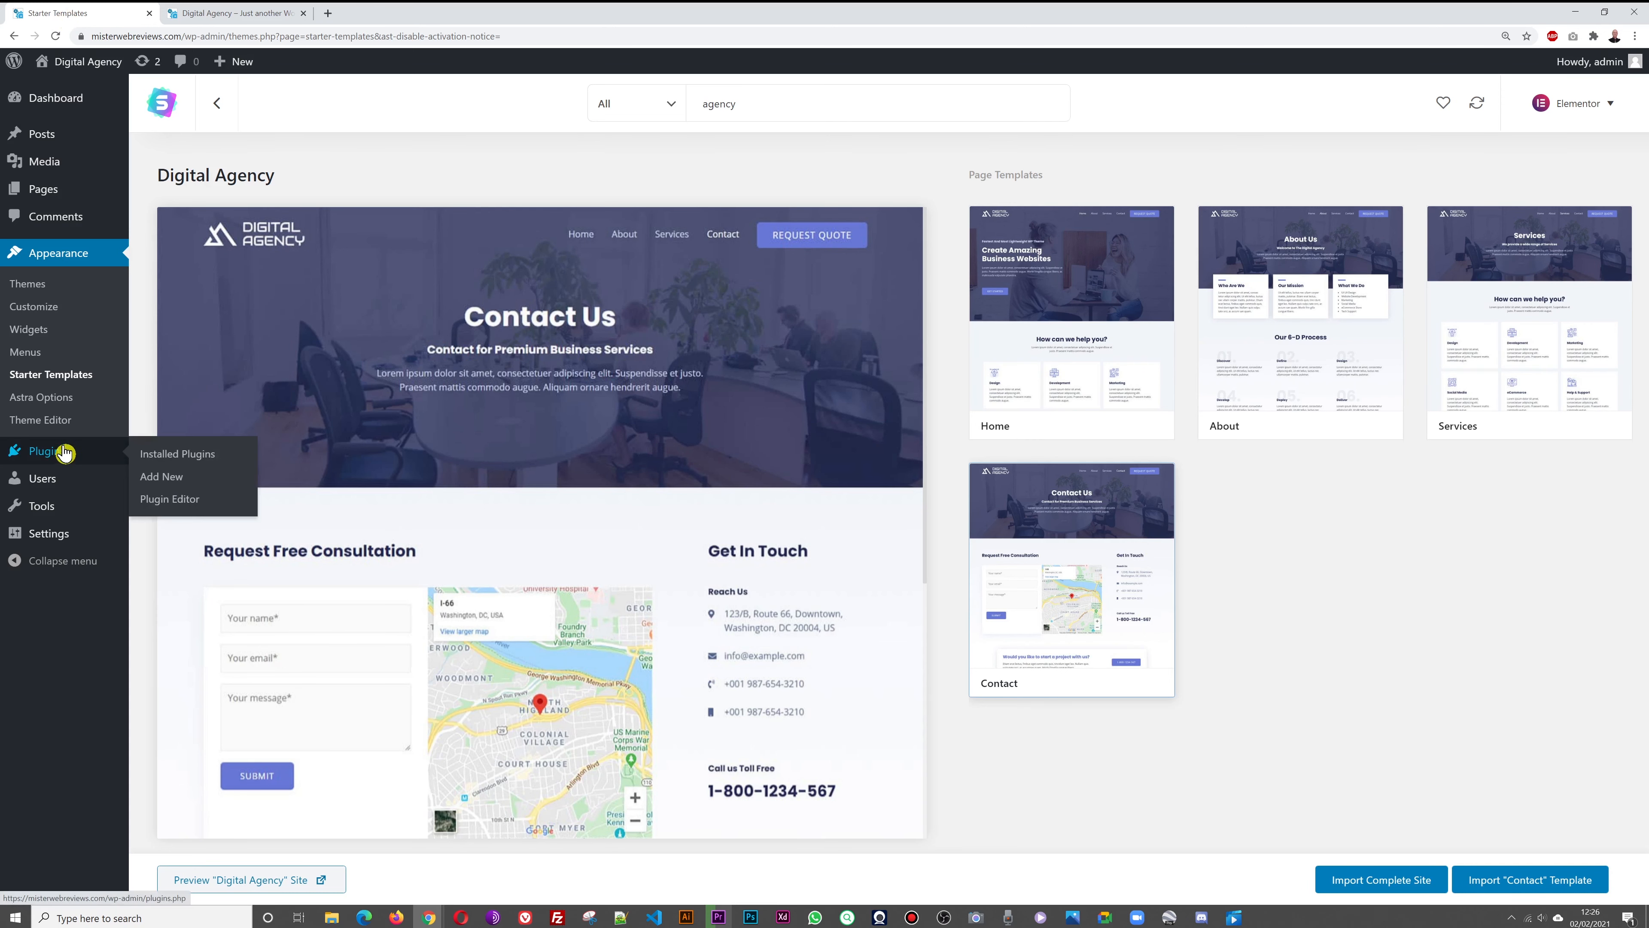
left_click(162, 483)
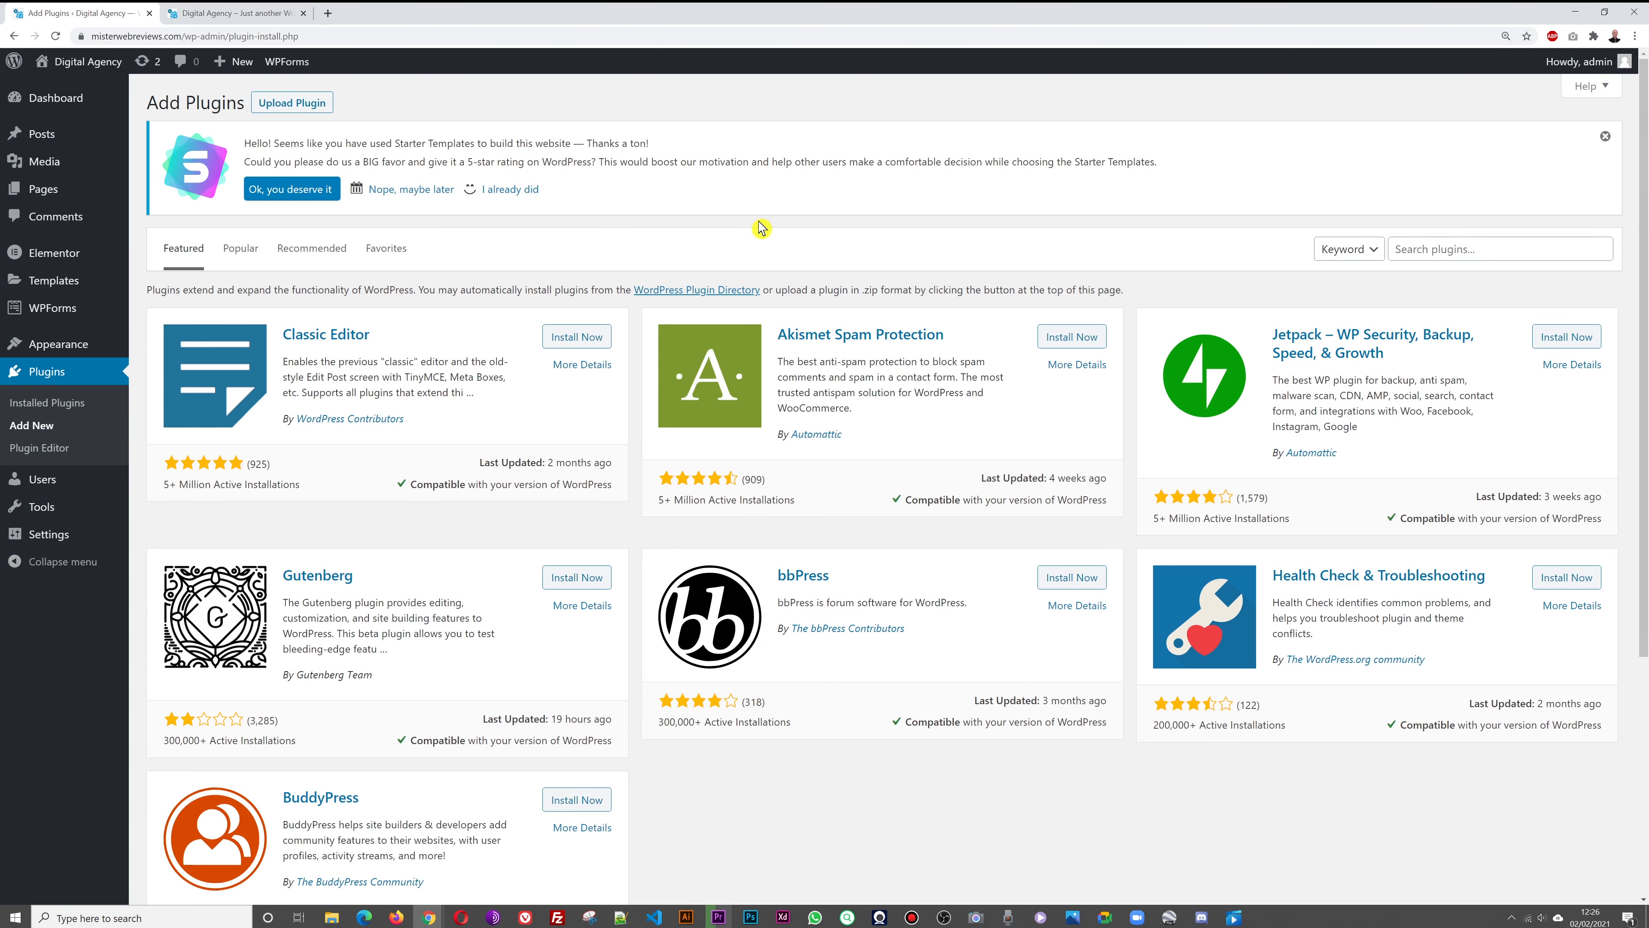
left_click(240, 13)
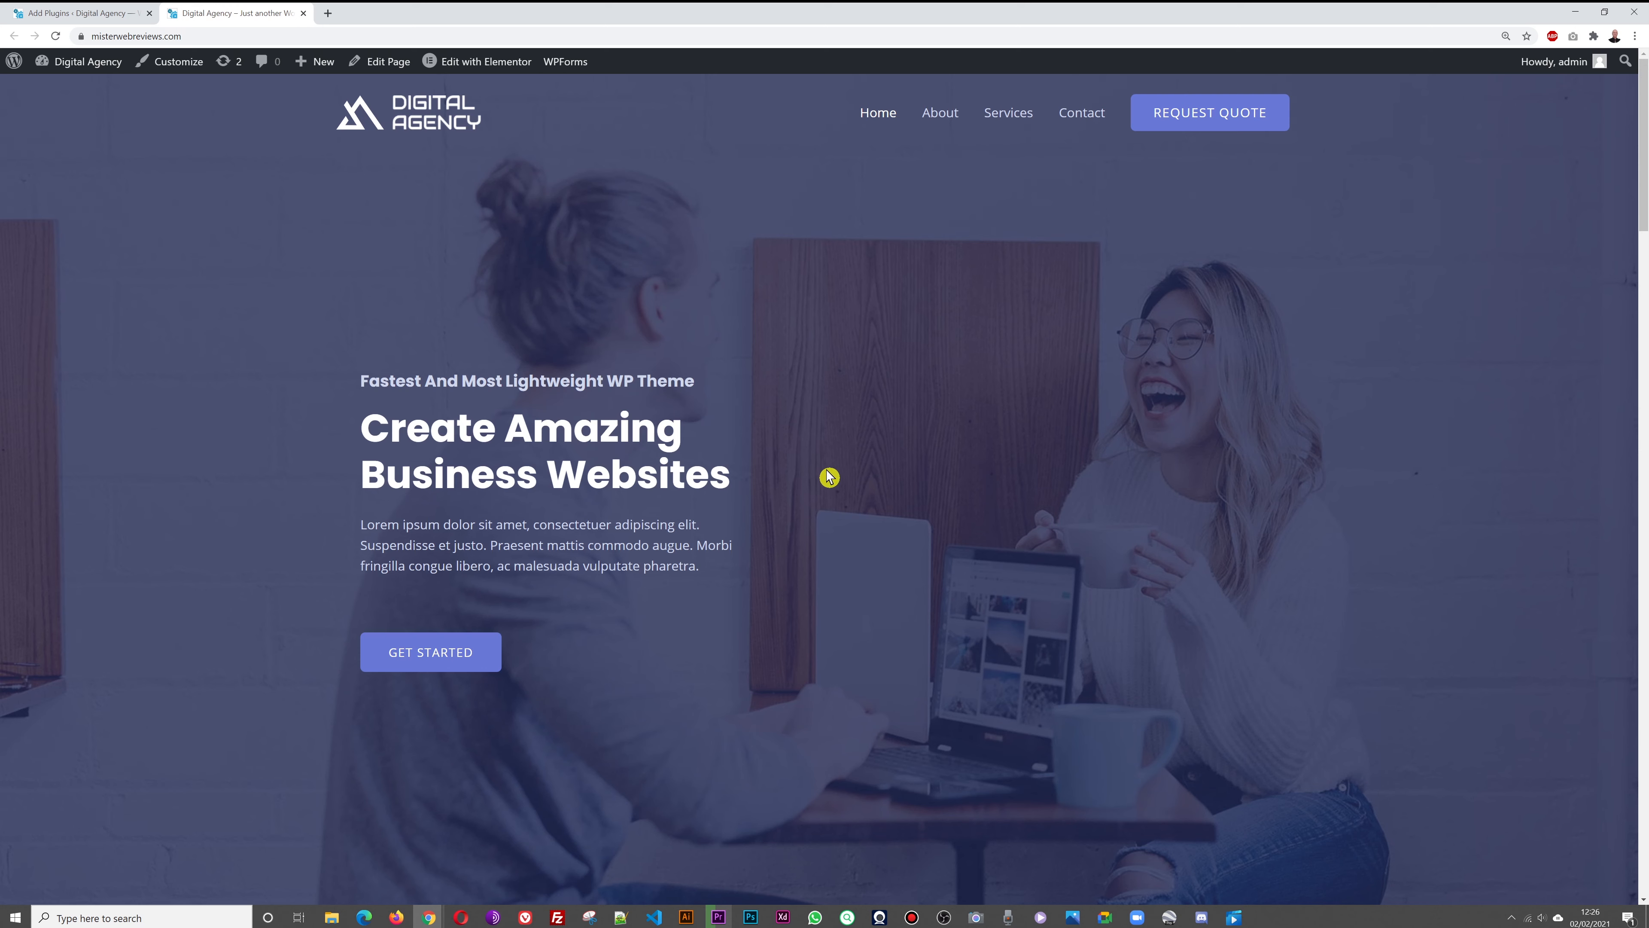
left_click(130, 14)
left_click(1440, 254)
type("maintenance")
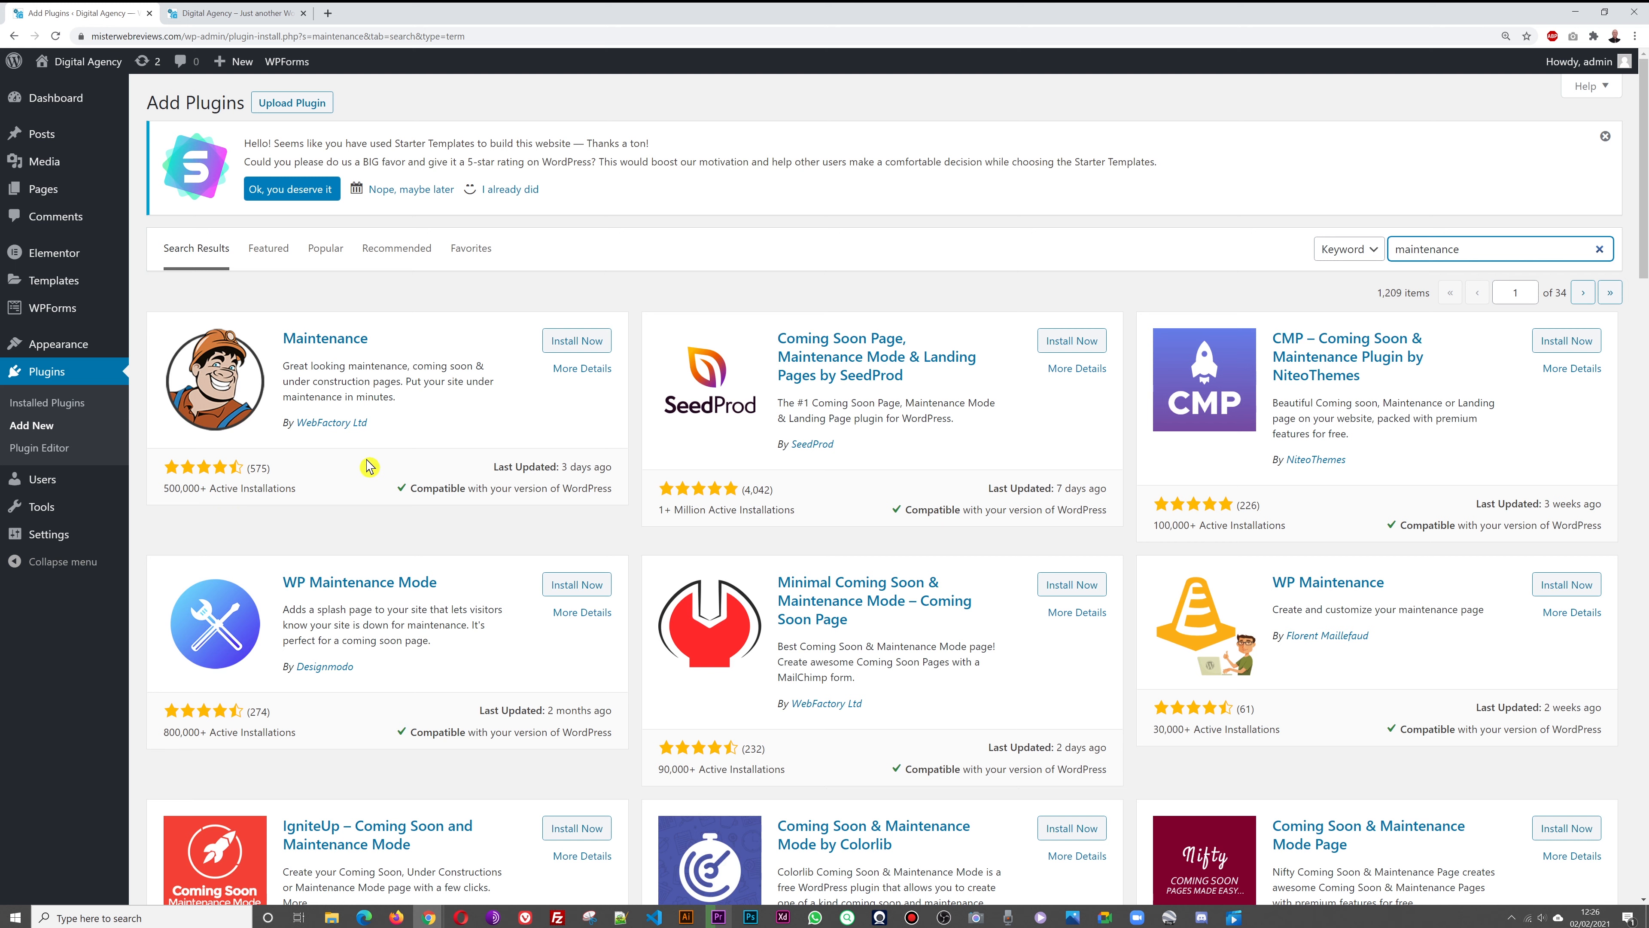
left_click(577, 341)
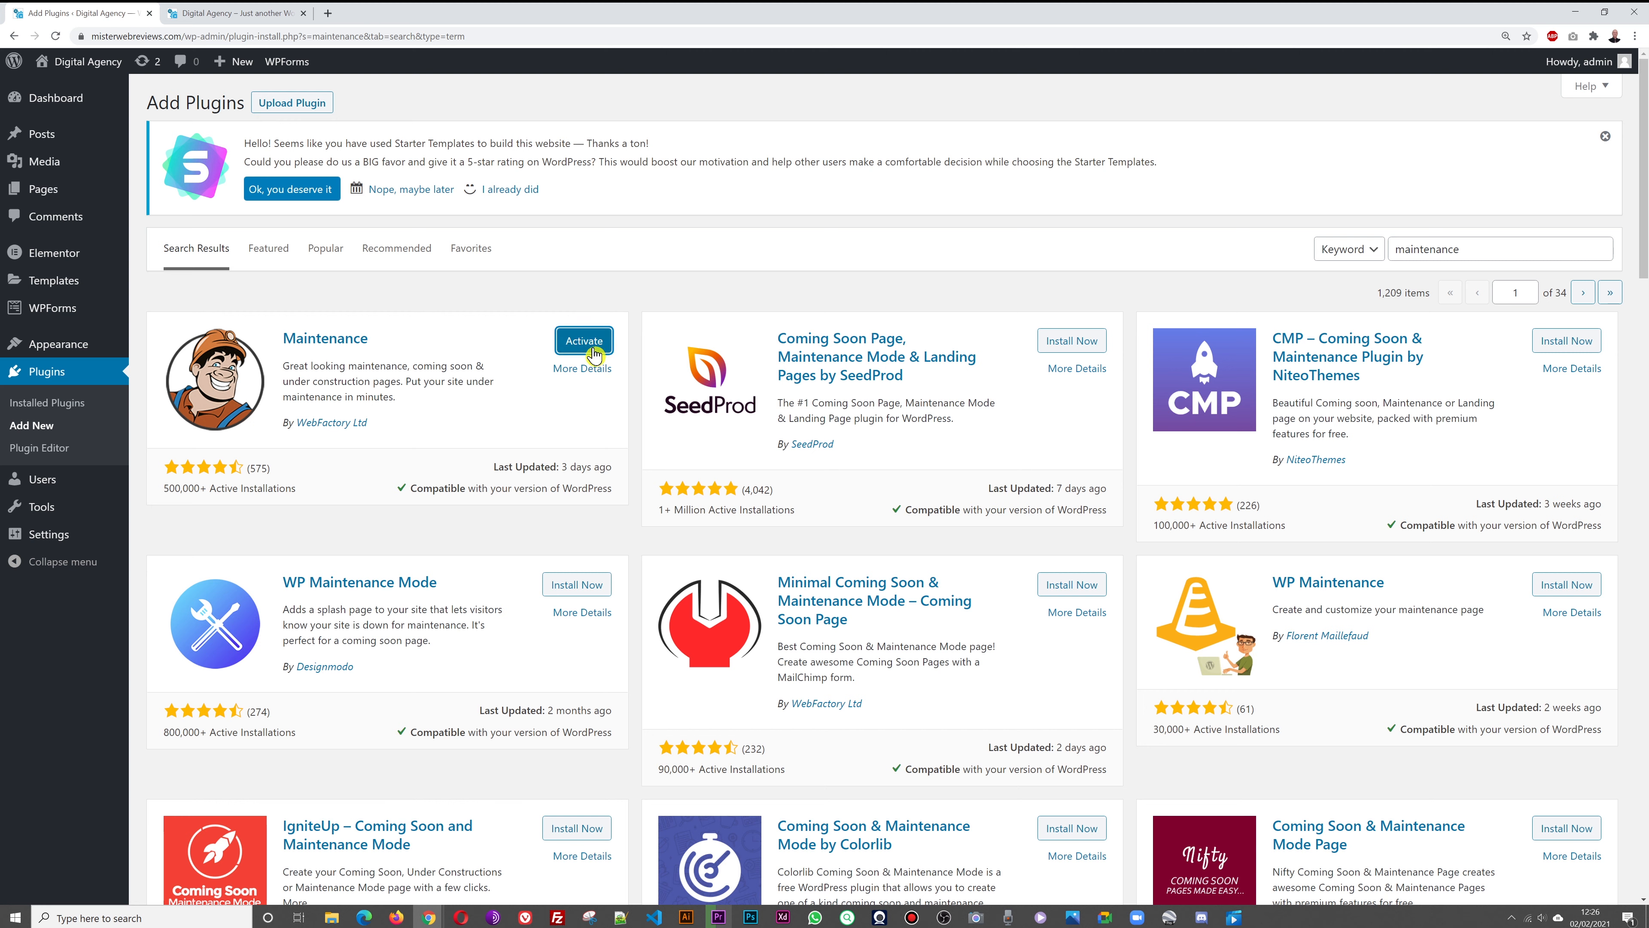
left_click(588, 346)
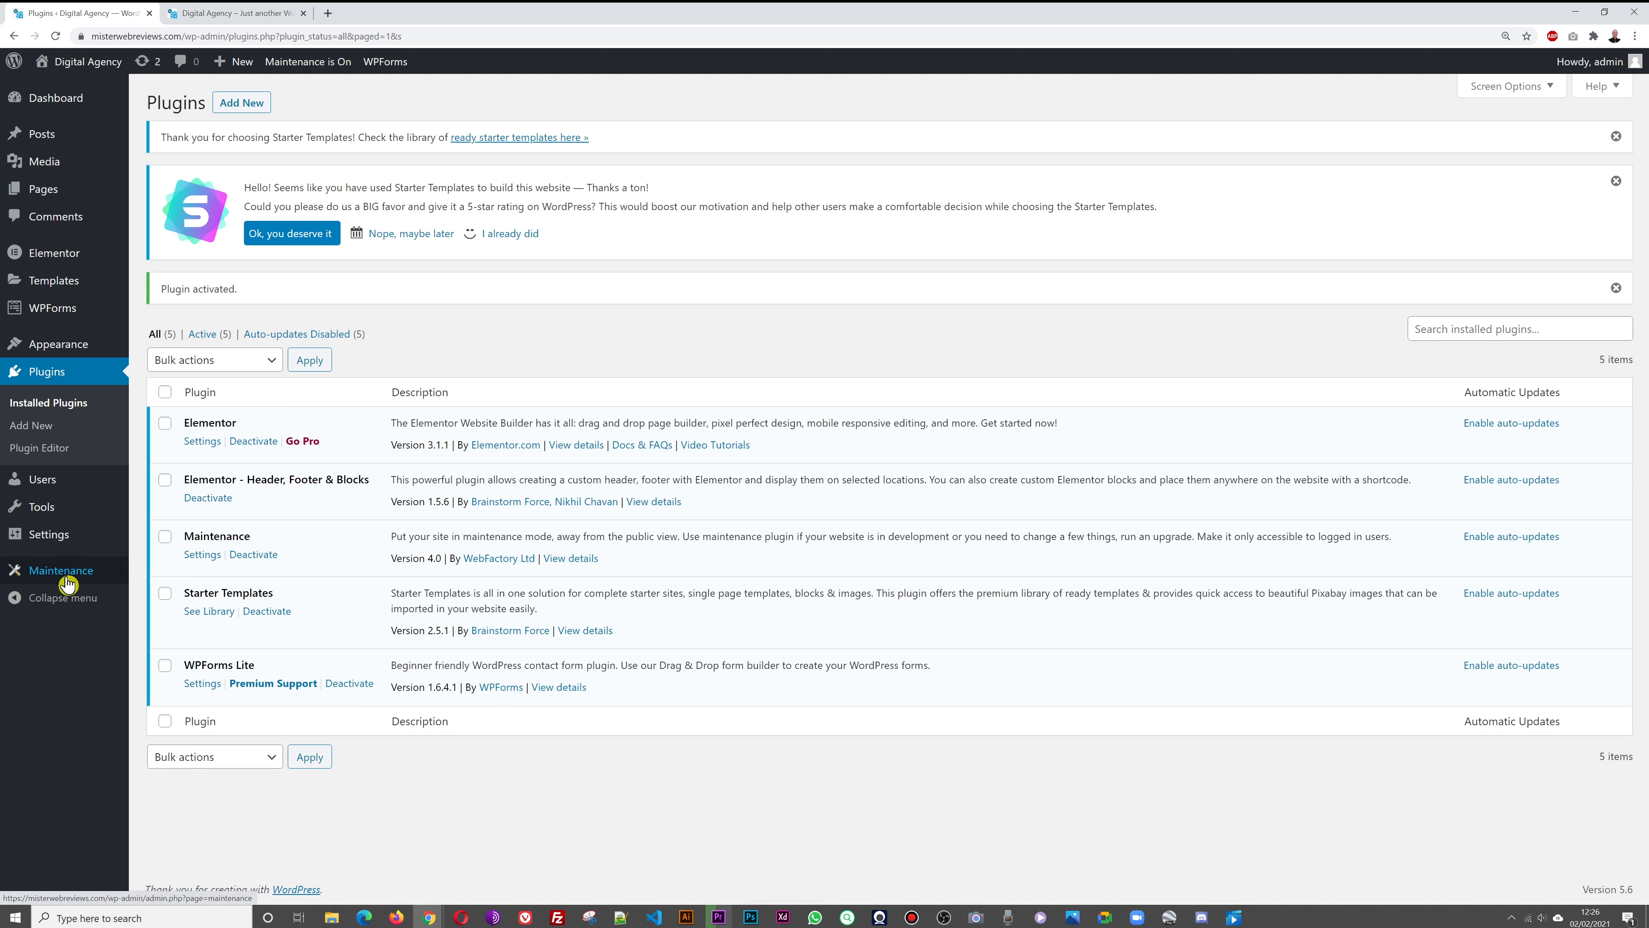
Turn on maintenance mode in the Maintenance settings, then reload the homepage and select its URL
left_click(47, 579)
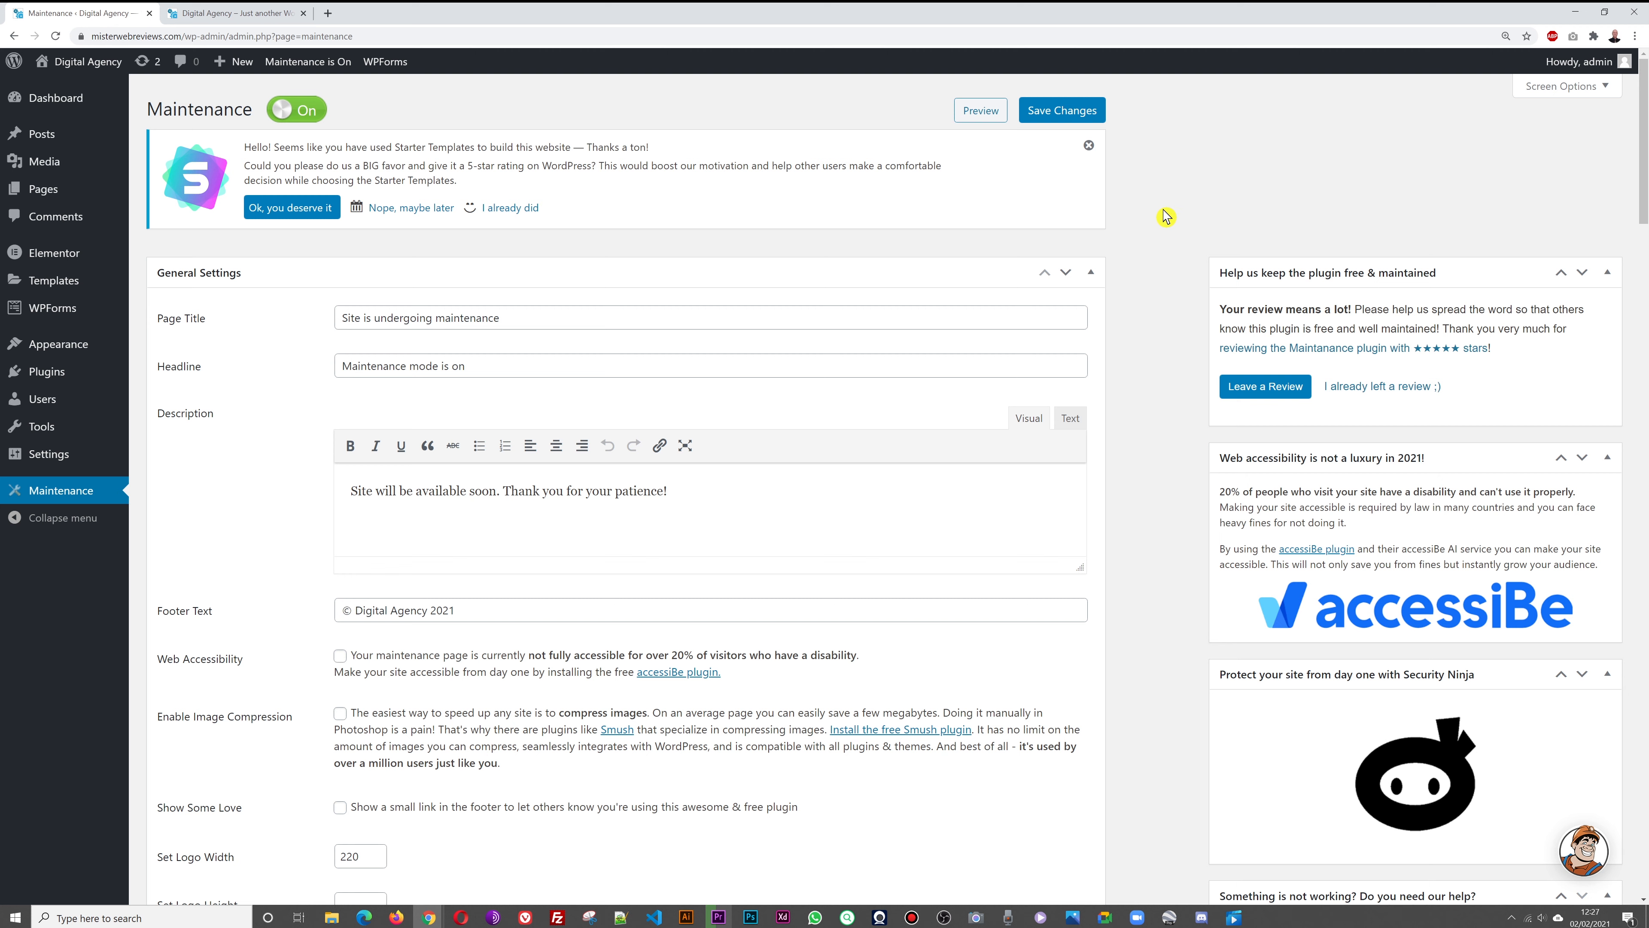
left_click(230, 13)
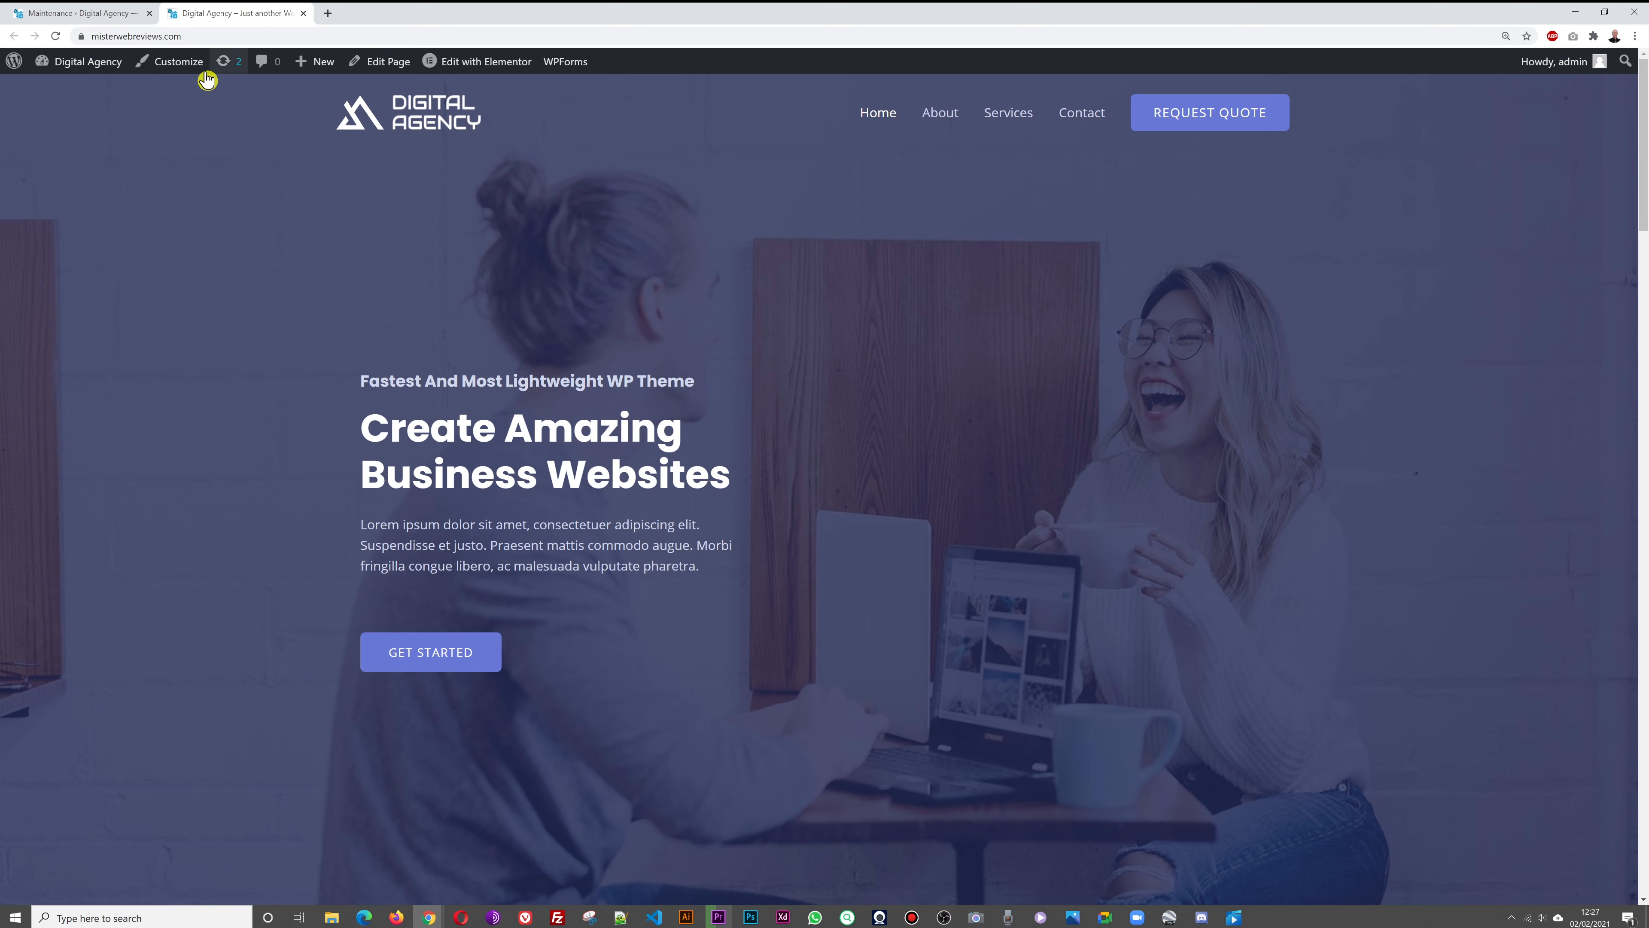
left_click(56, 36)
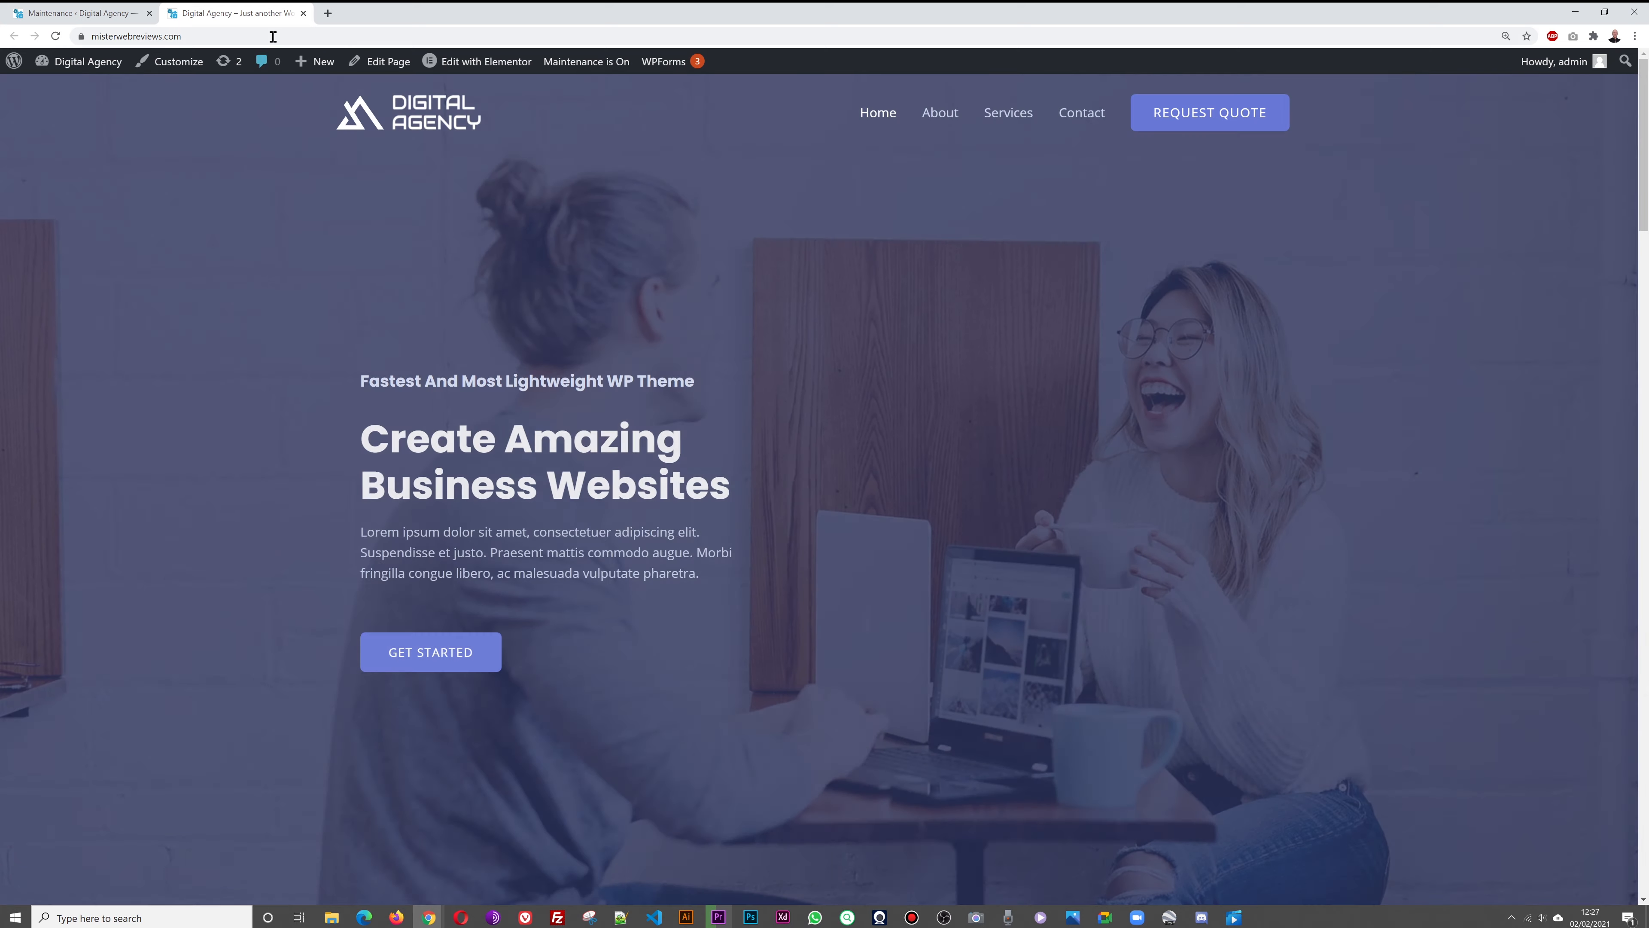
left_click(273, 37)
key("ctrl+c")
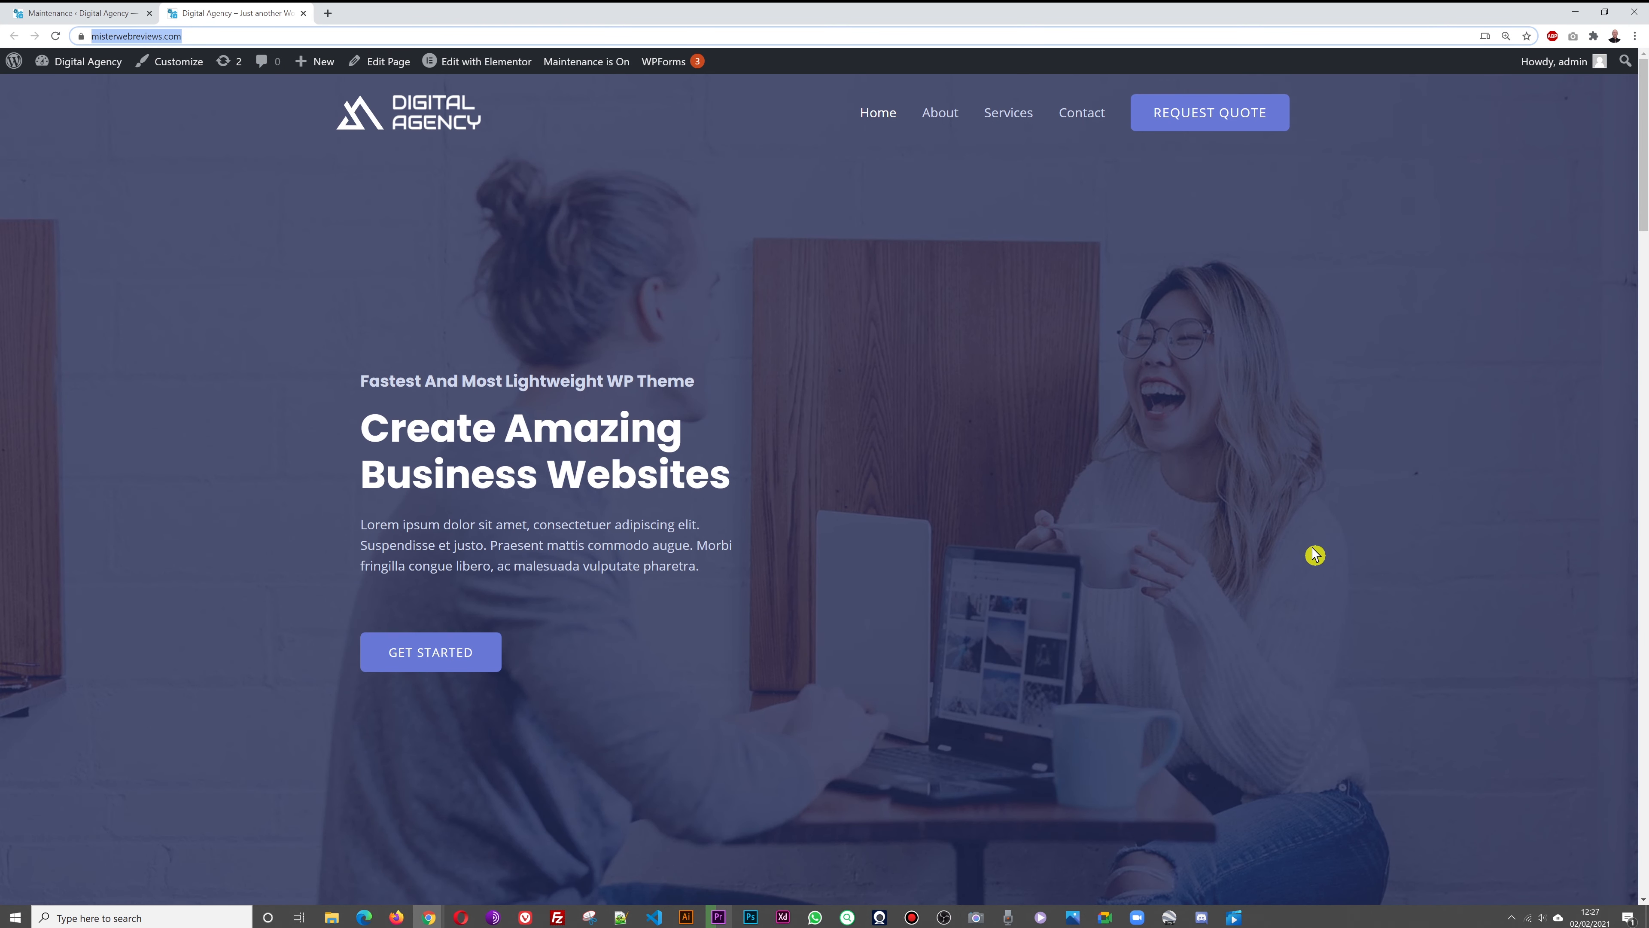
left_click(1635, 37)
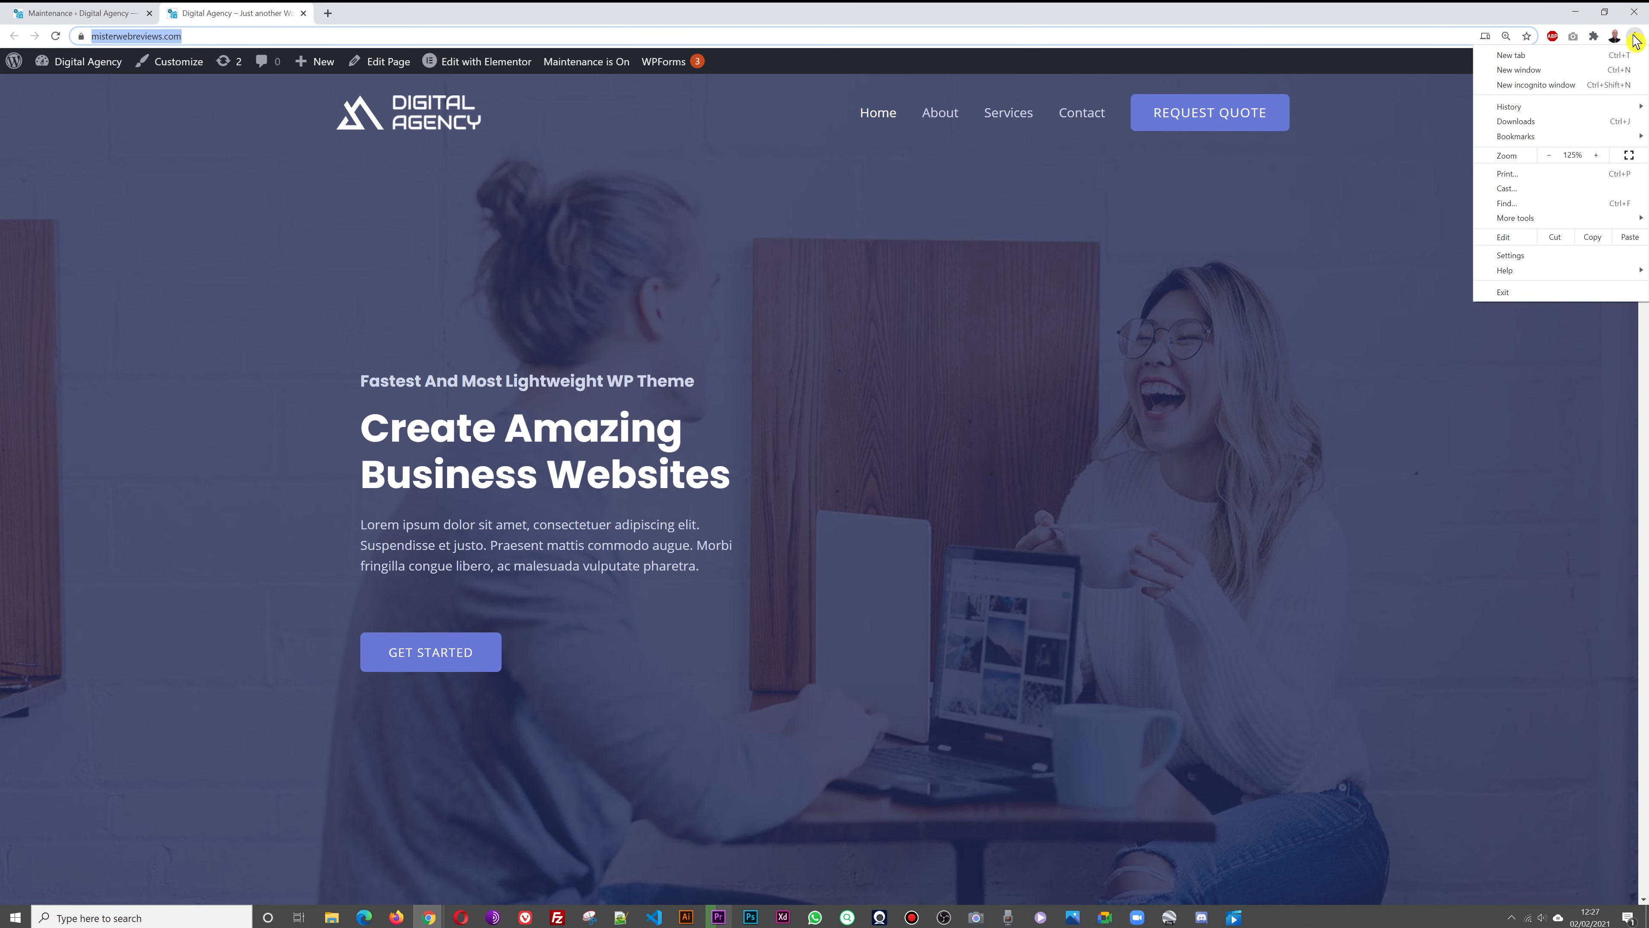
Load the site URL in an incognito window to confirm the 'Maintenance mode is on' page, then close it
left_click(1554, 86)
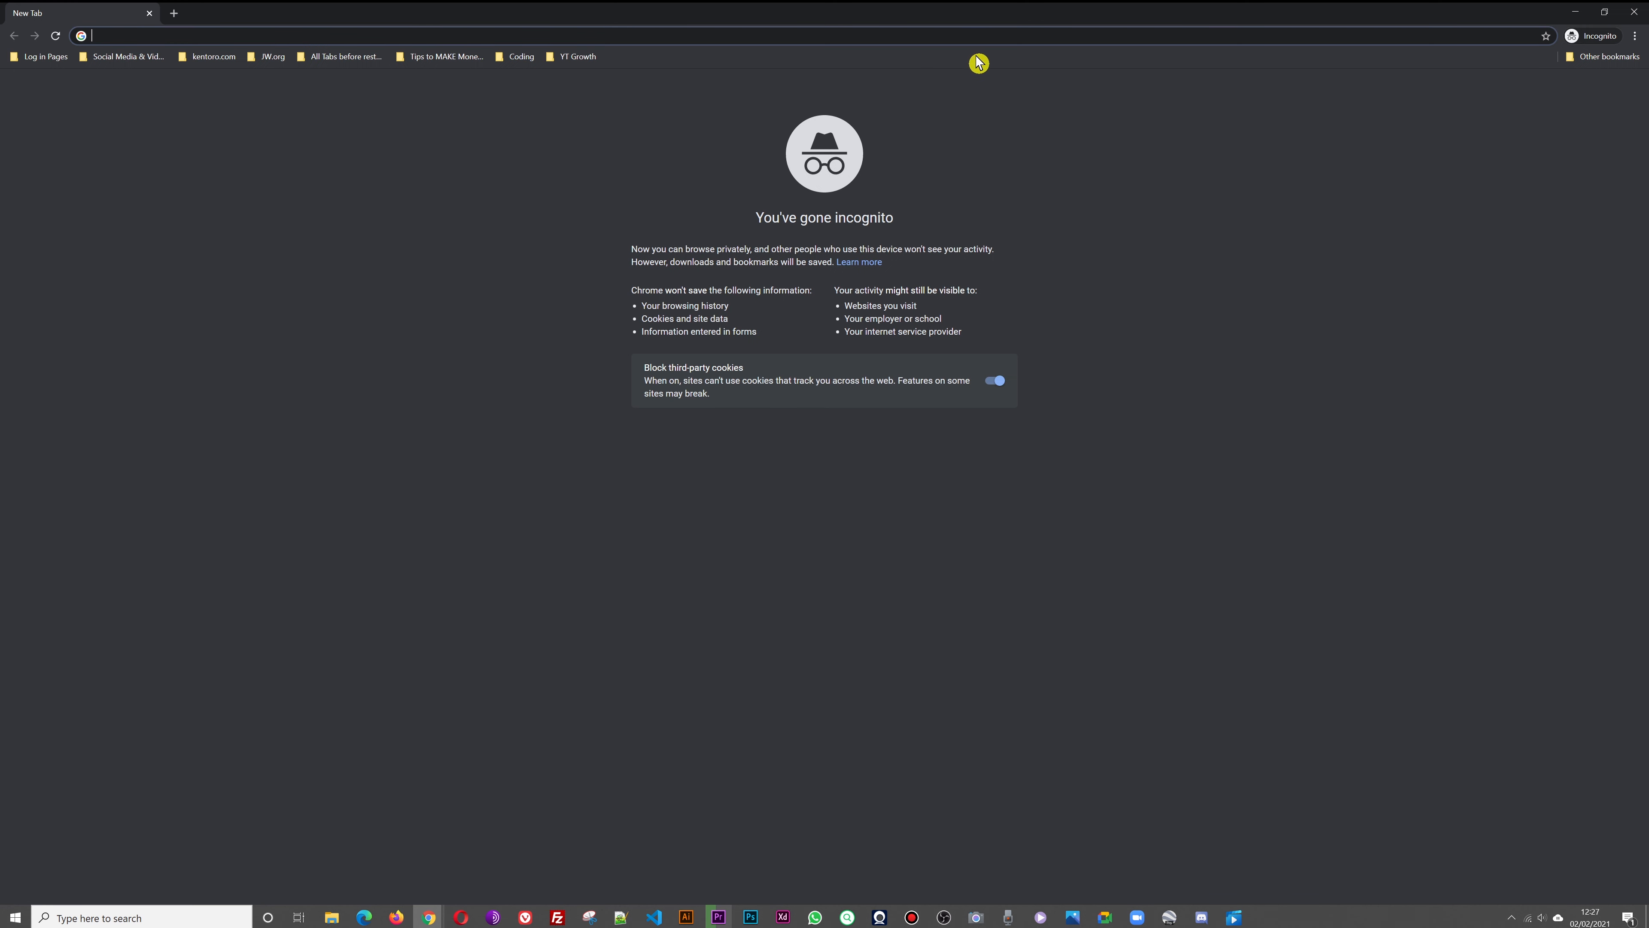
key("ctrl+v")
left_click(926, 65)
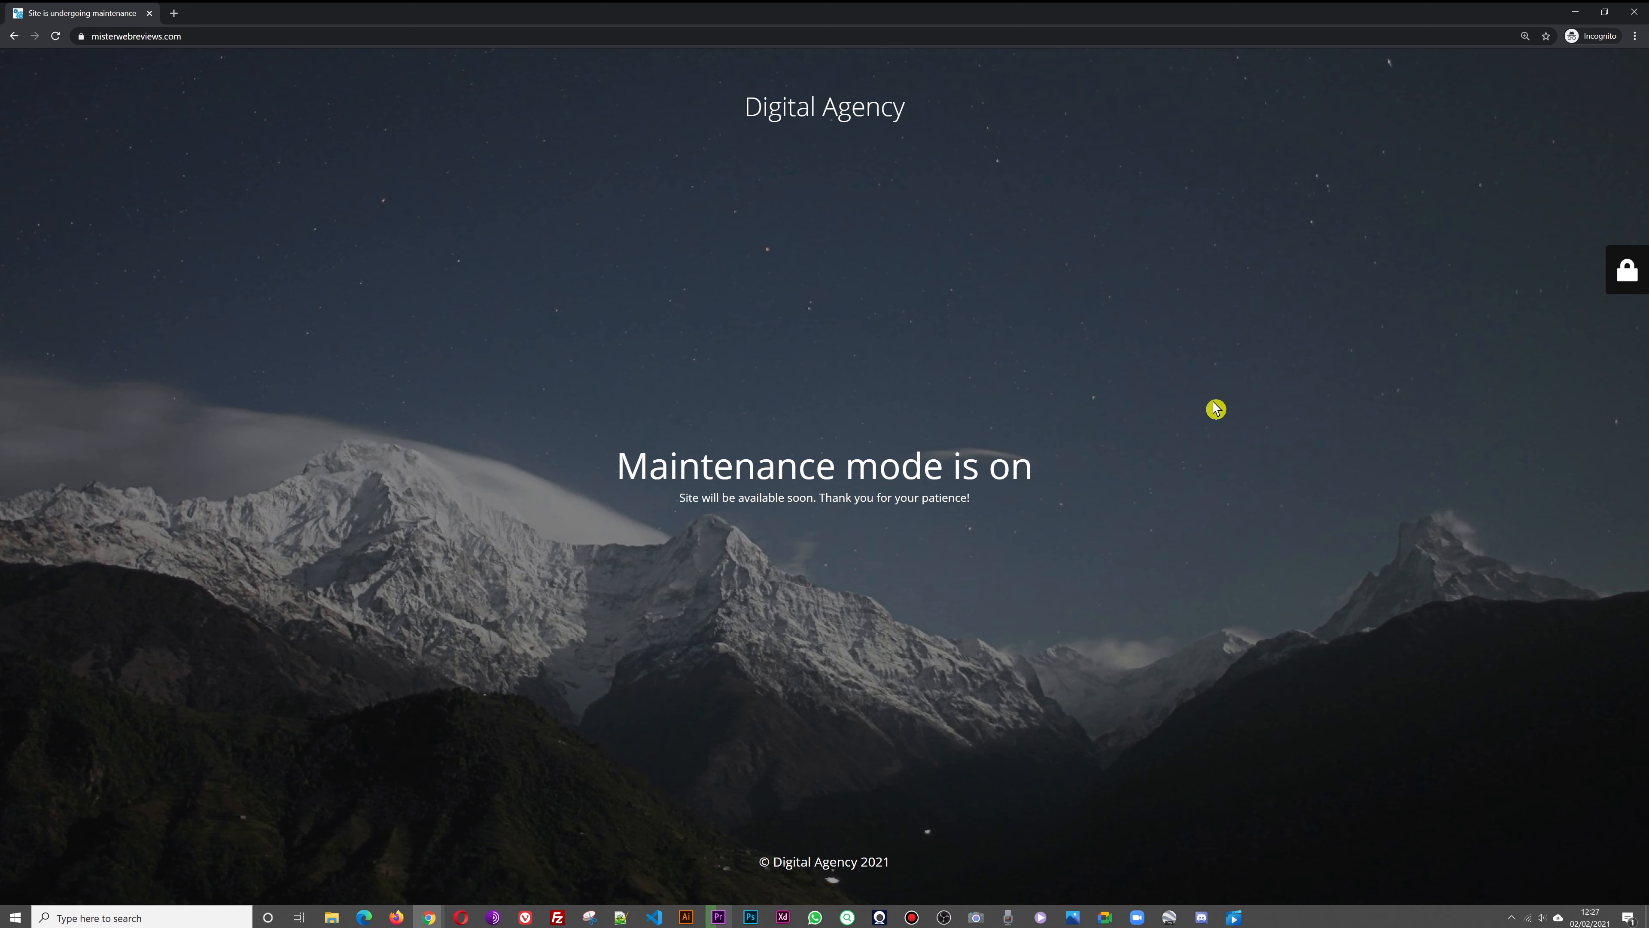
left_click(1631, 14)
left_click(84, 13)
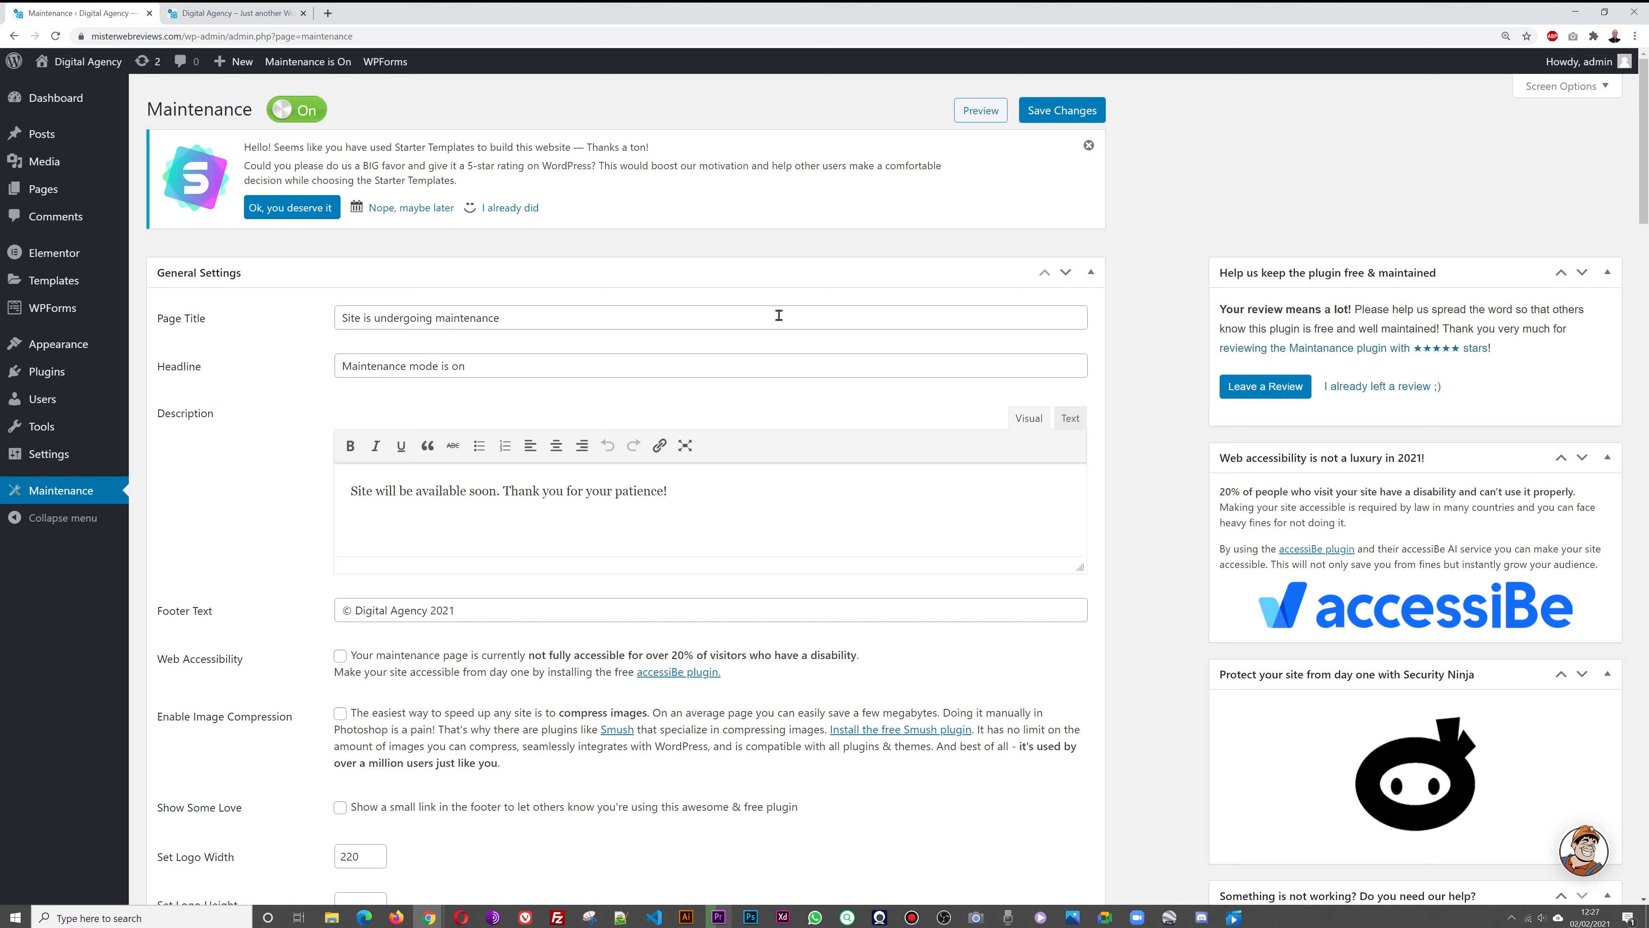
Scroll through the live Digital Agency homepage from the hero down to the footer and back up
left_click(234, 14)
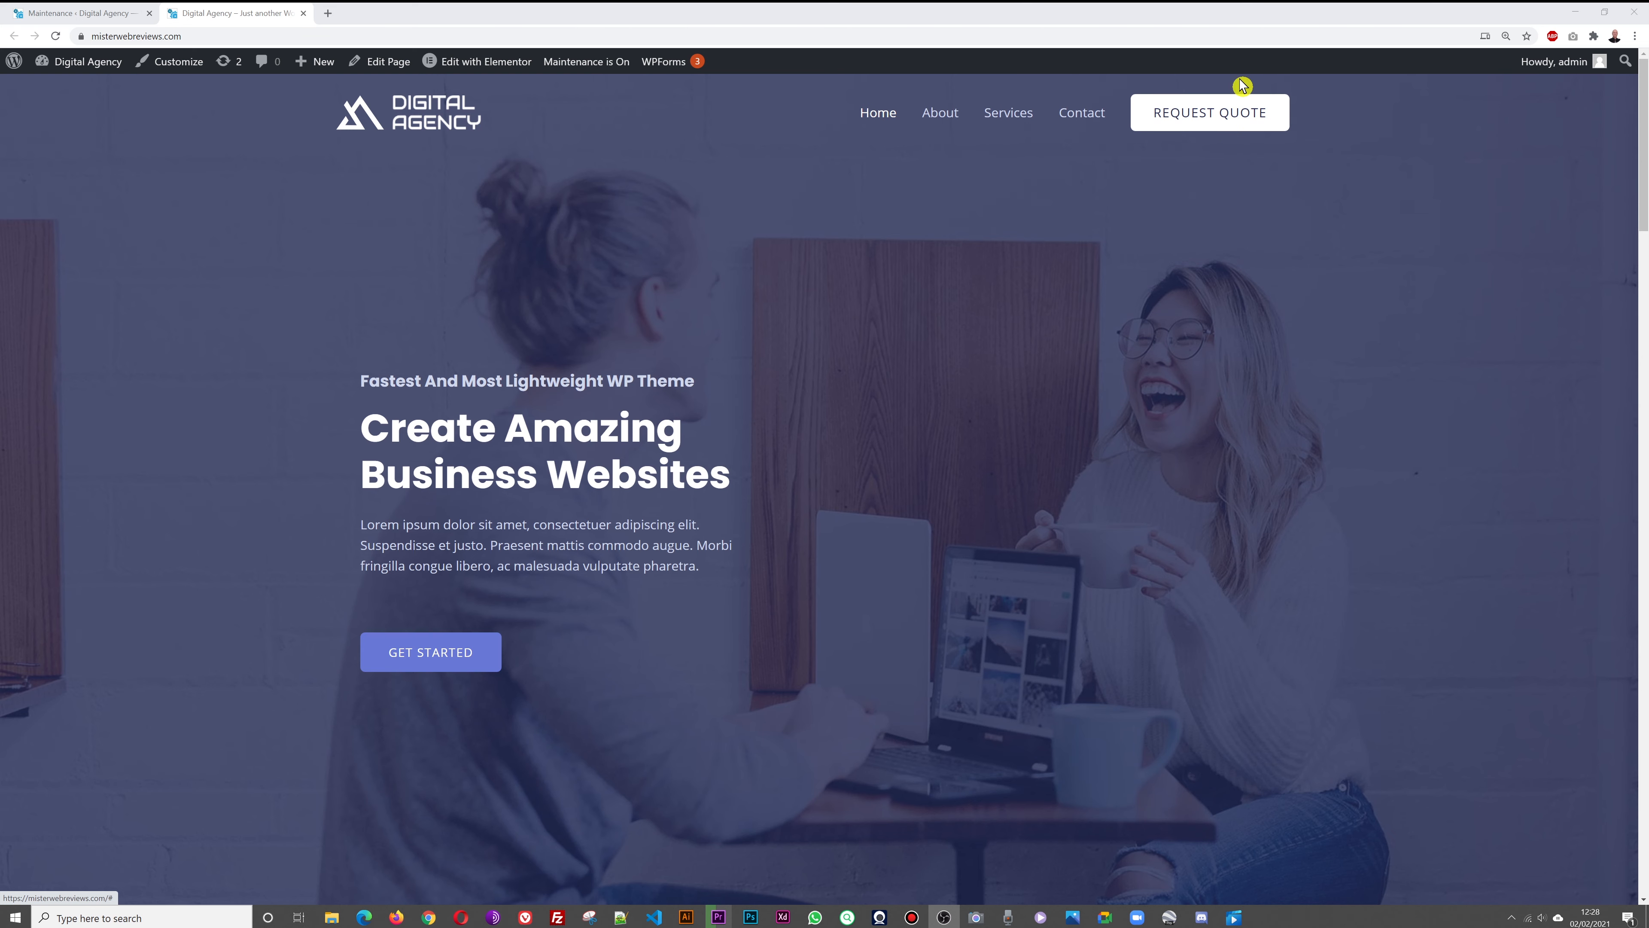
scroll(1215, 434, "down", 8)
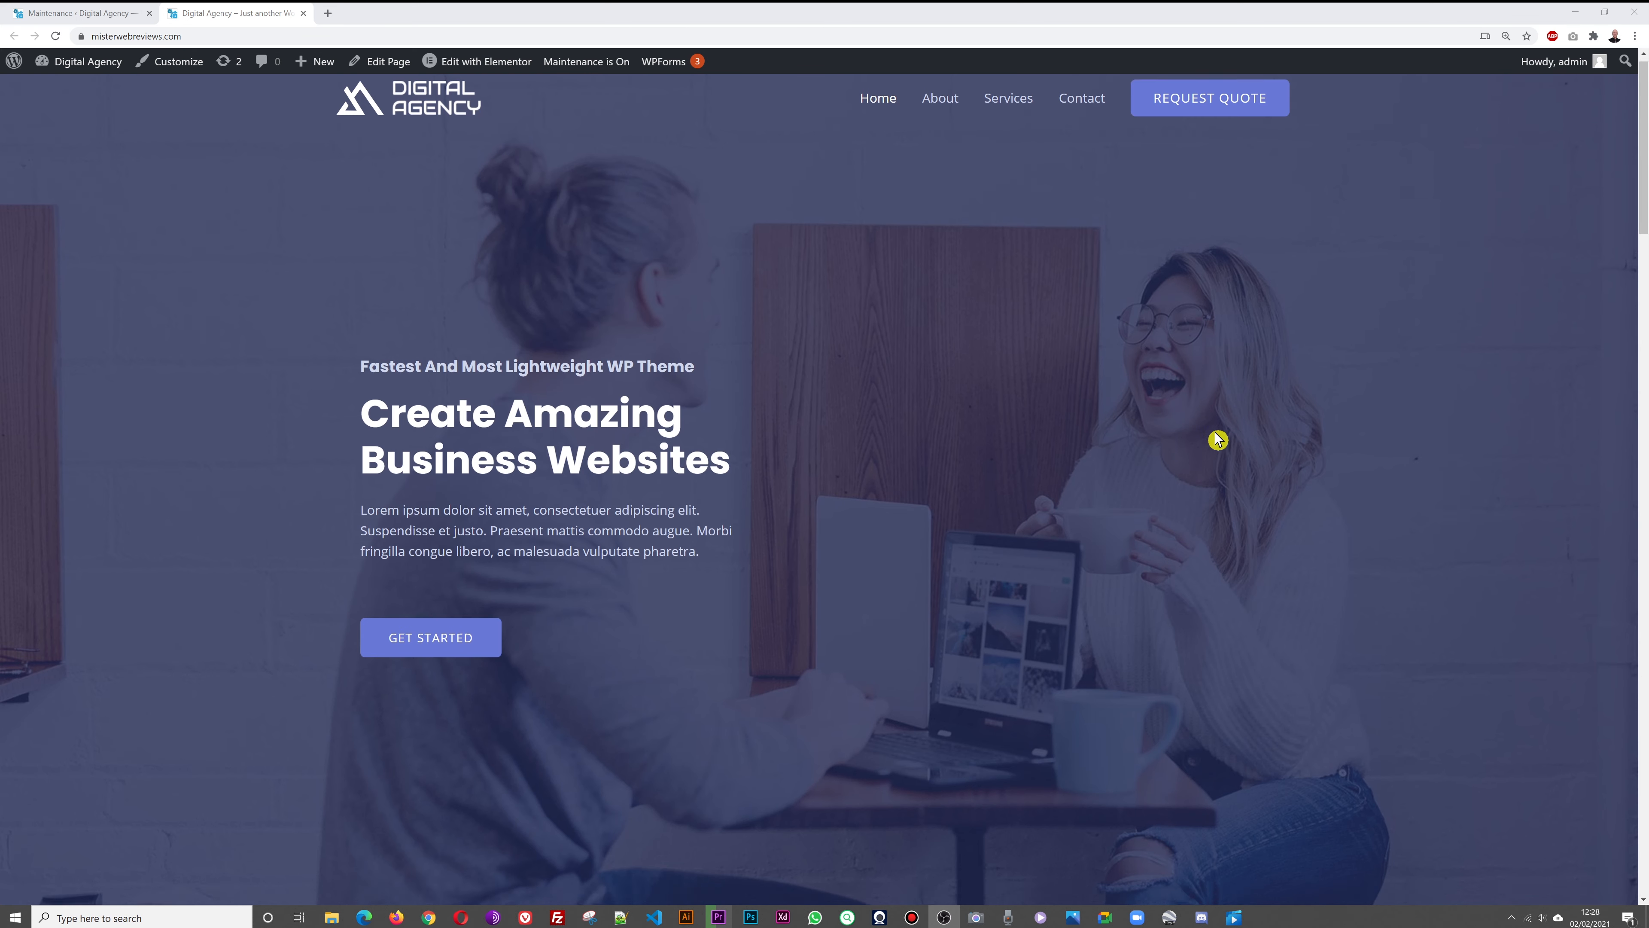
scroll(1398, 420, "down", 2)
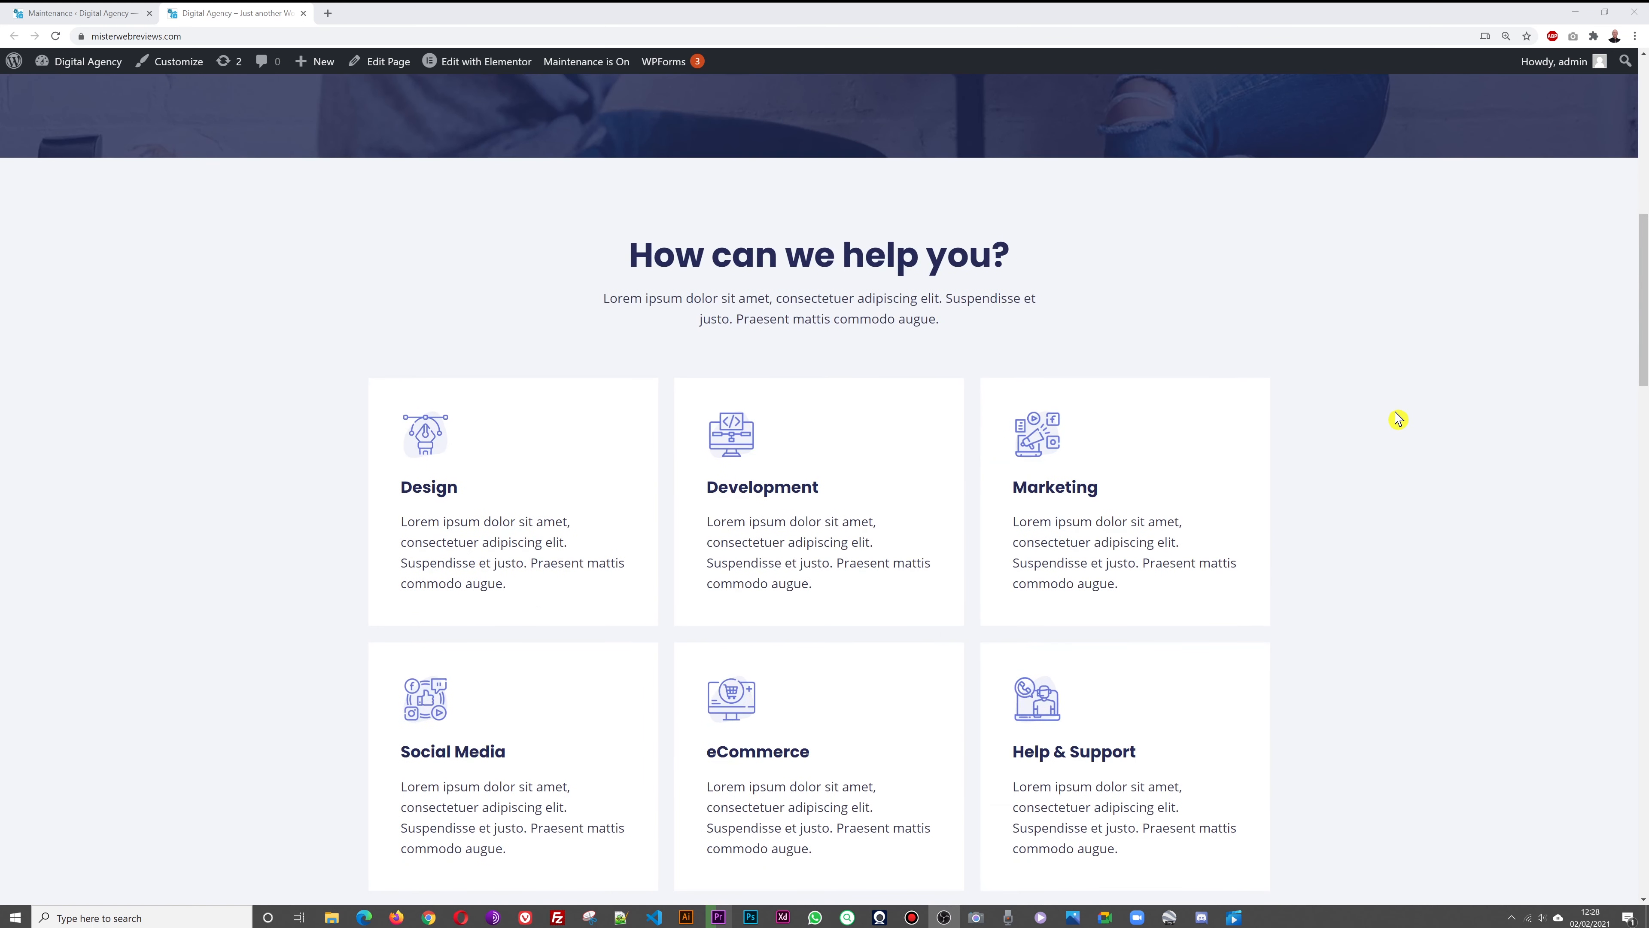
scroll(1401, 424, "down", 1)
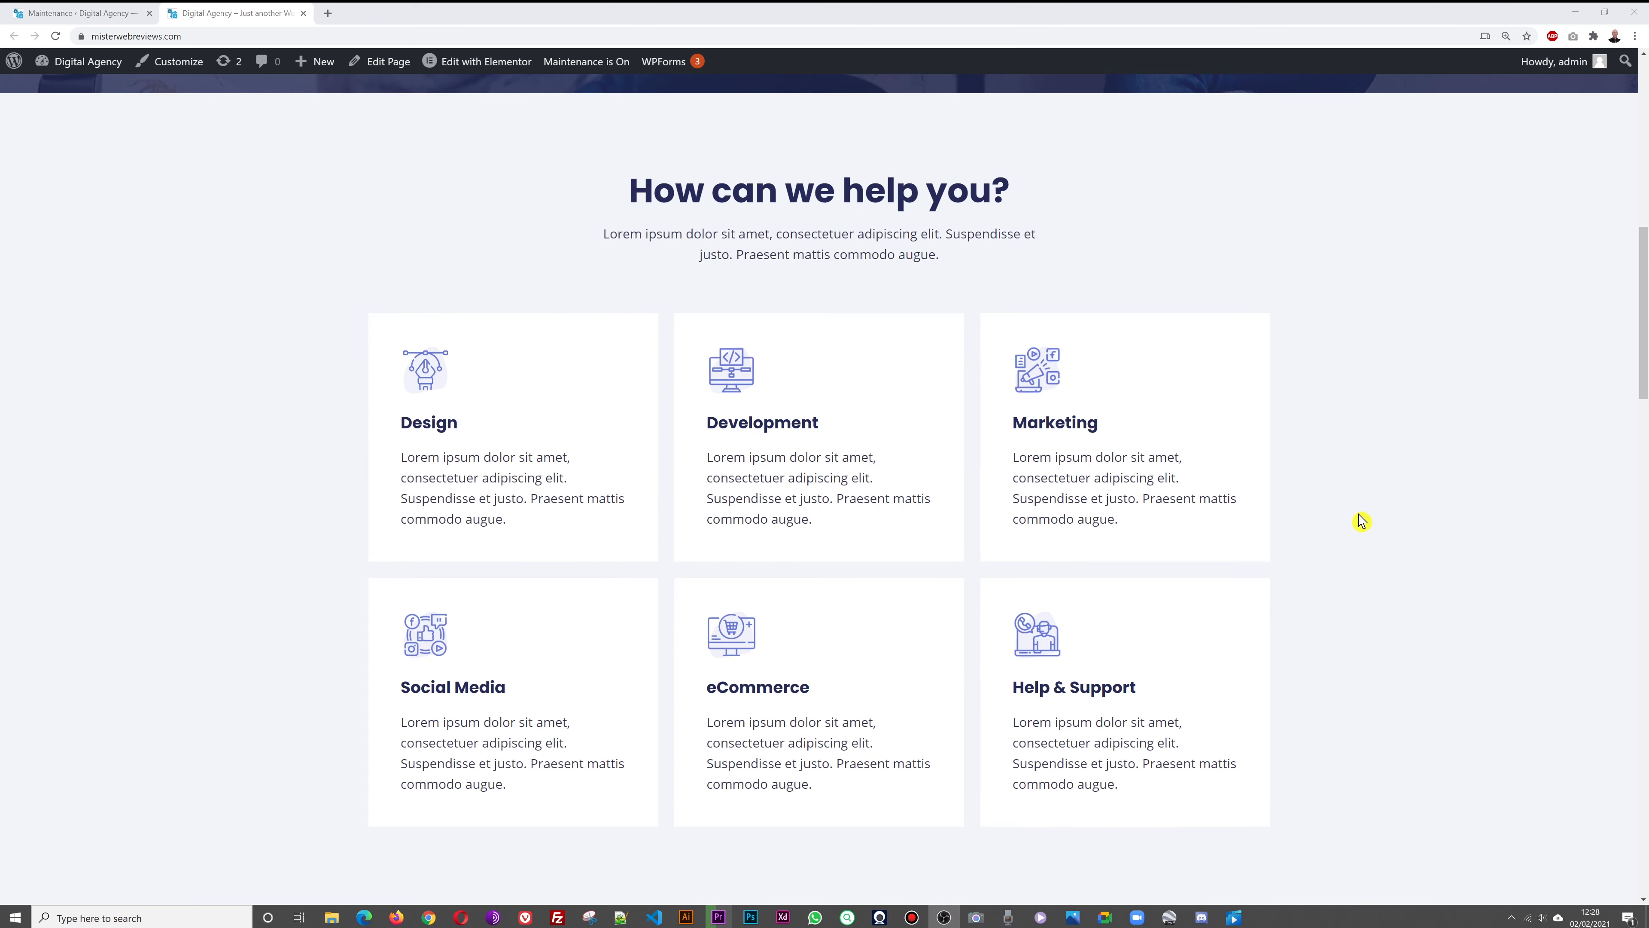
scroll(1361, 521, "down", 10)
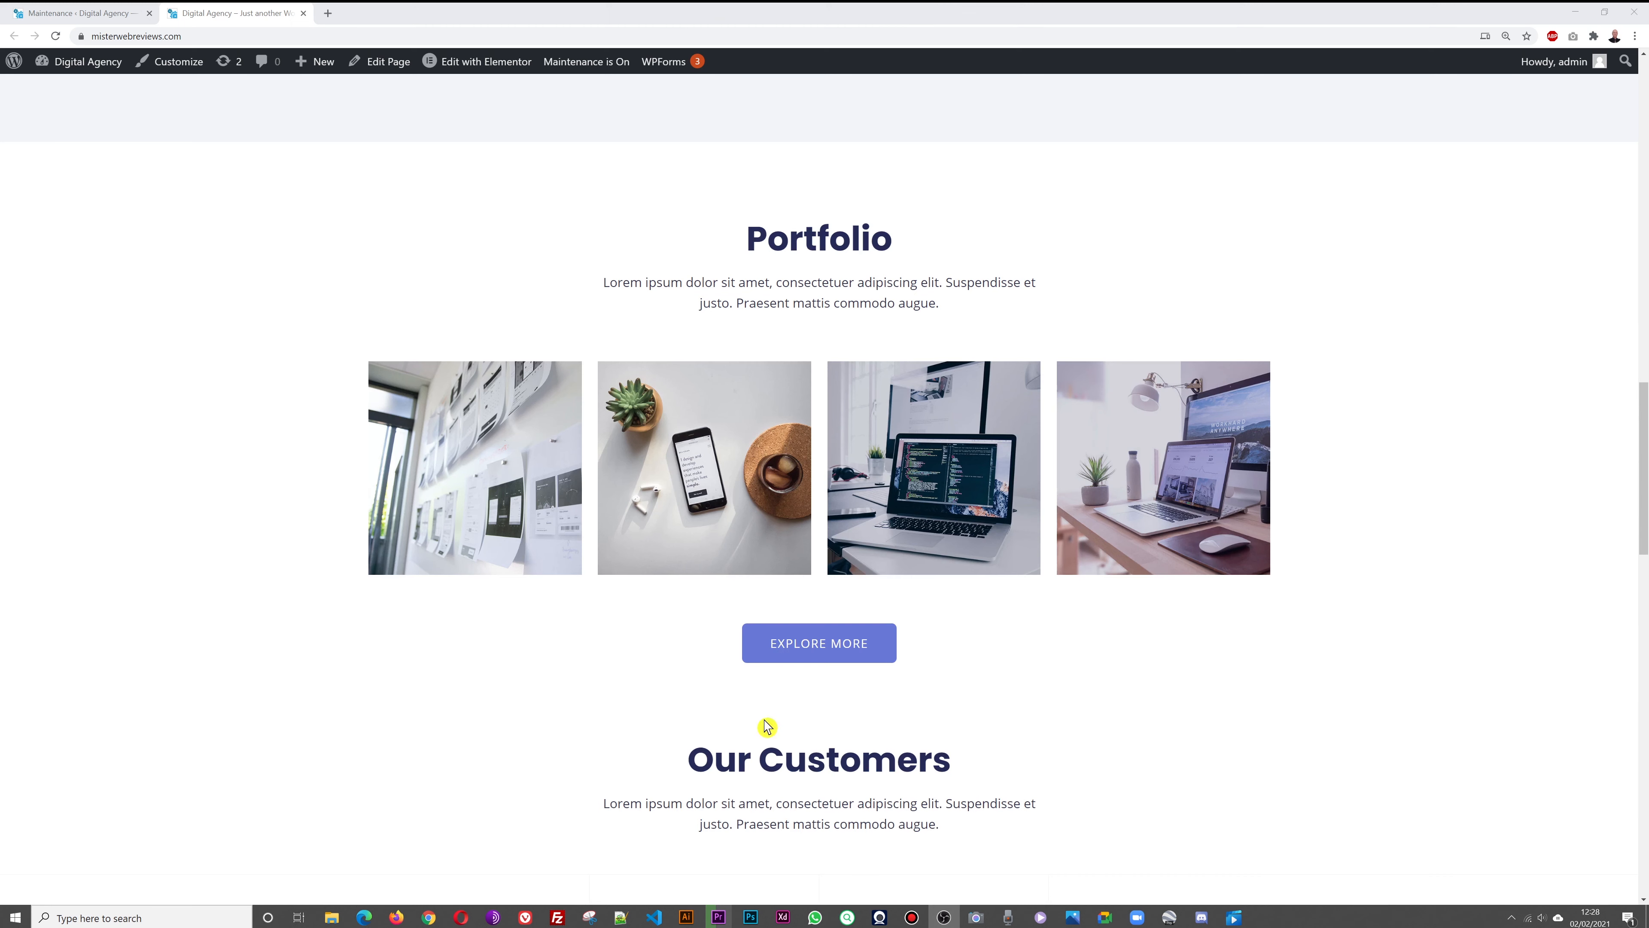
scroll(1578, 448, "down", 4)
scroll(1578, 448, "down", 2)
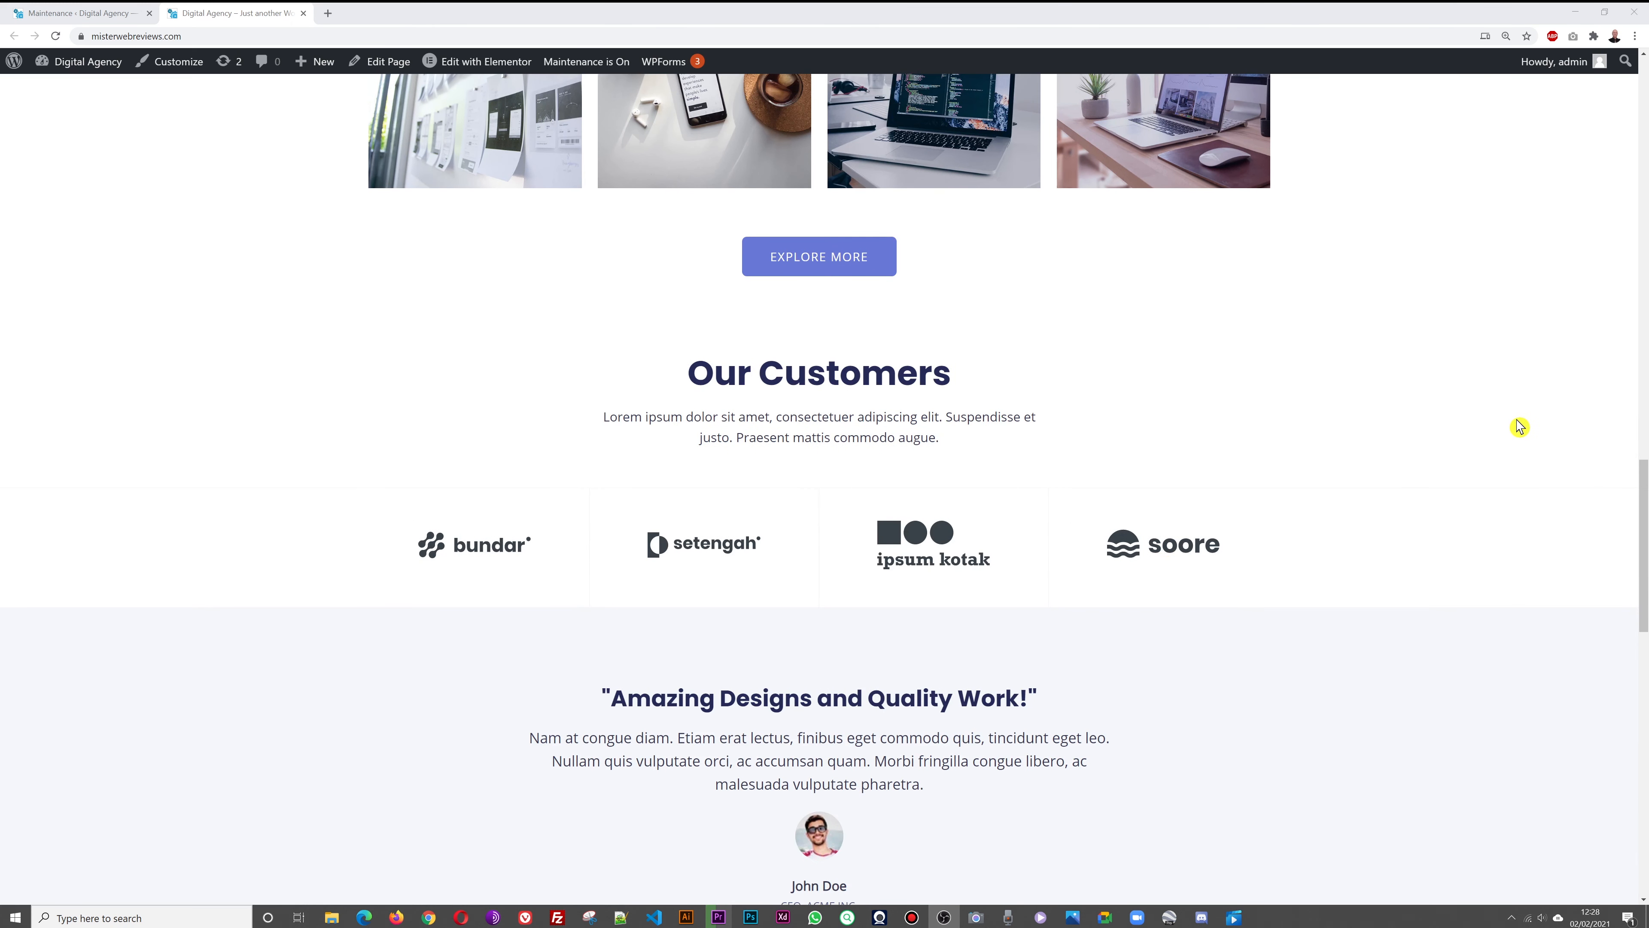
scroll(1506, 429, "down", 3)
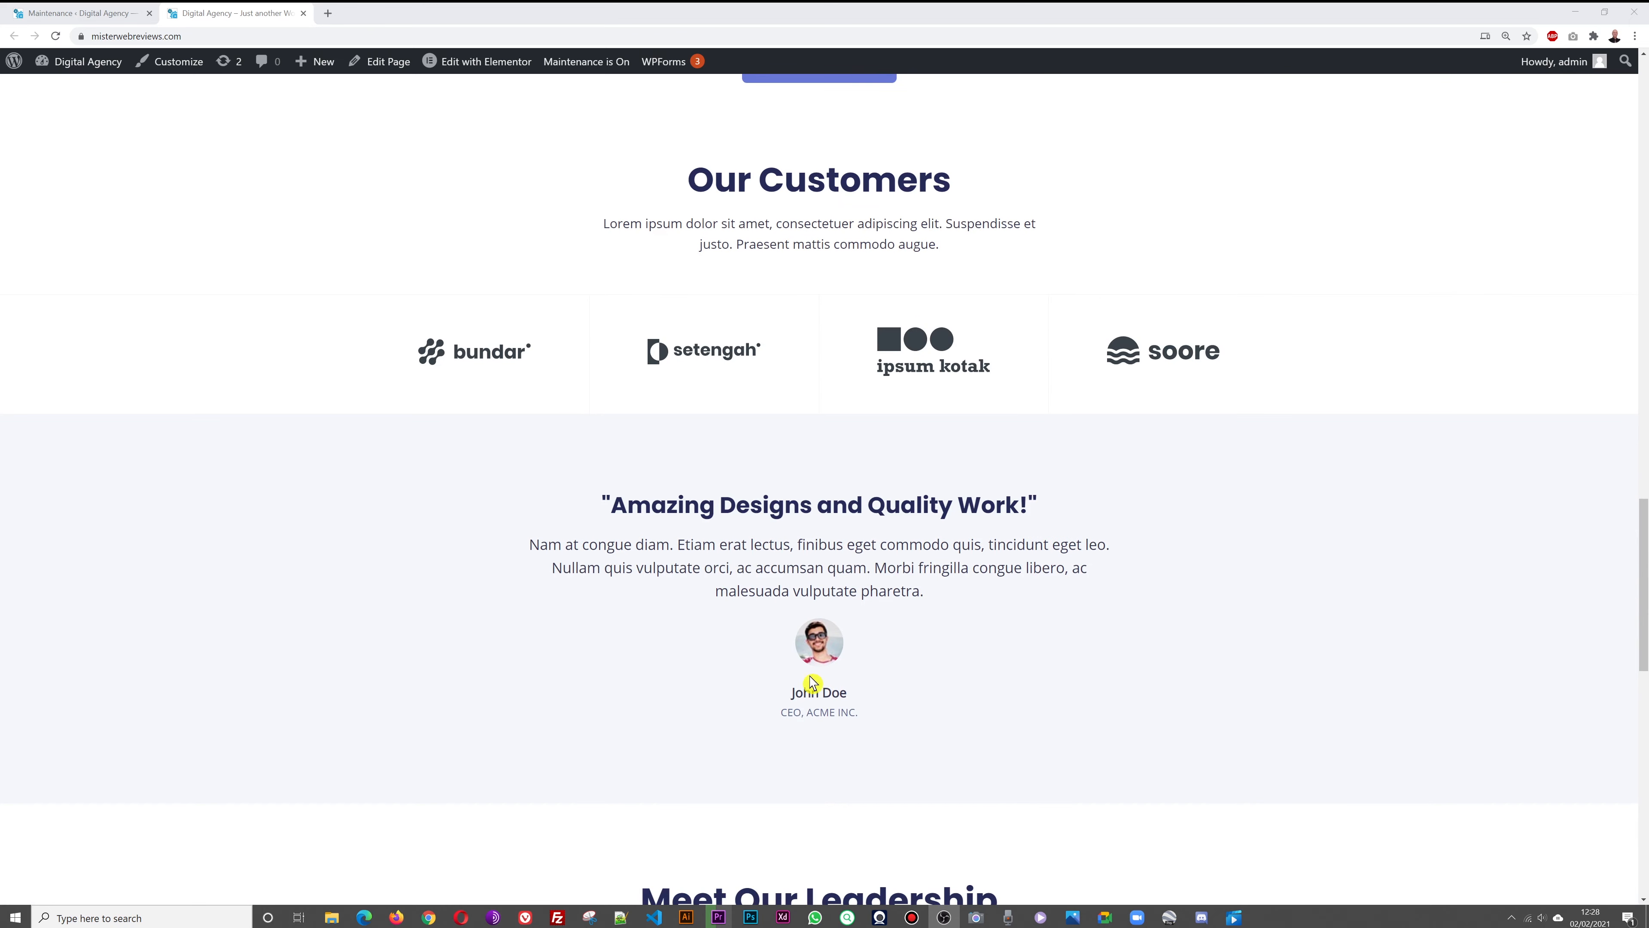
scroll(1465, 453, "down", 9)
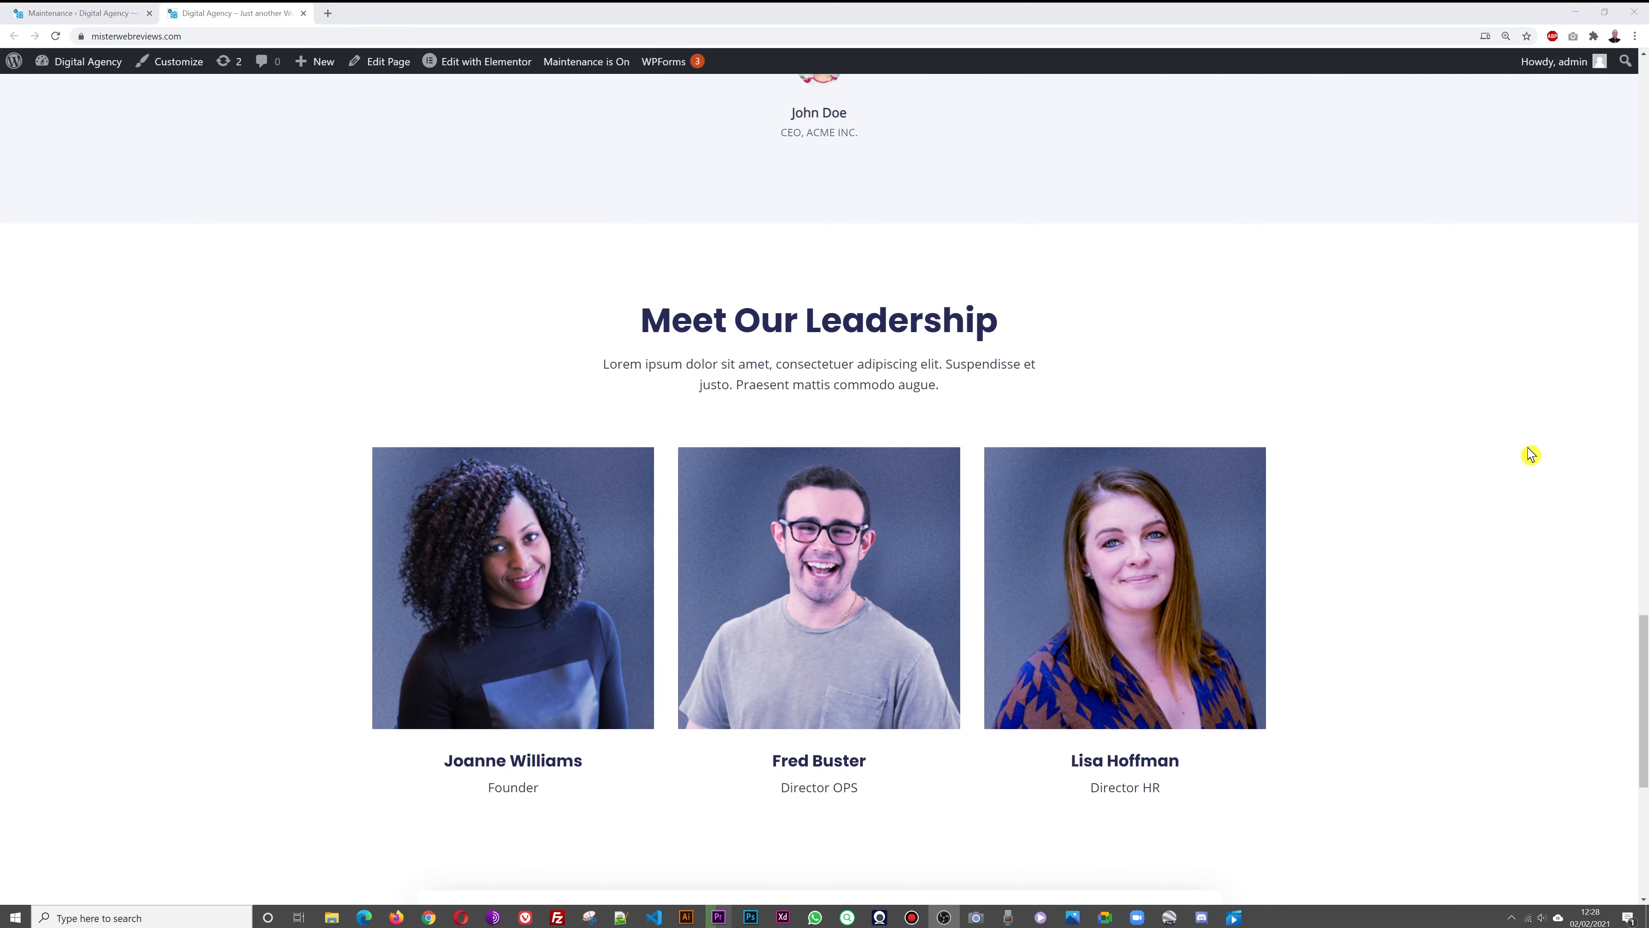
scroll(1512, 464, "down", 2)
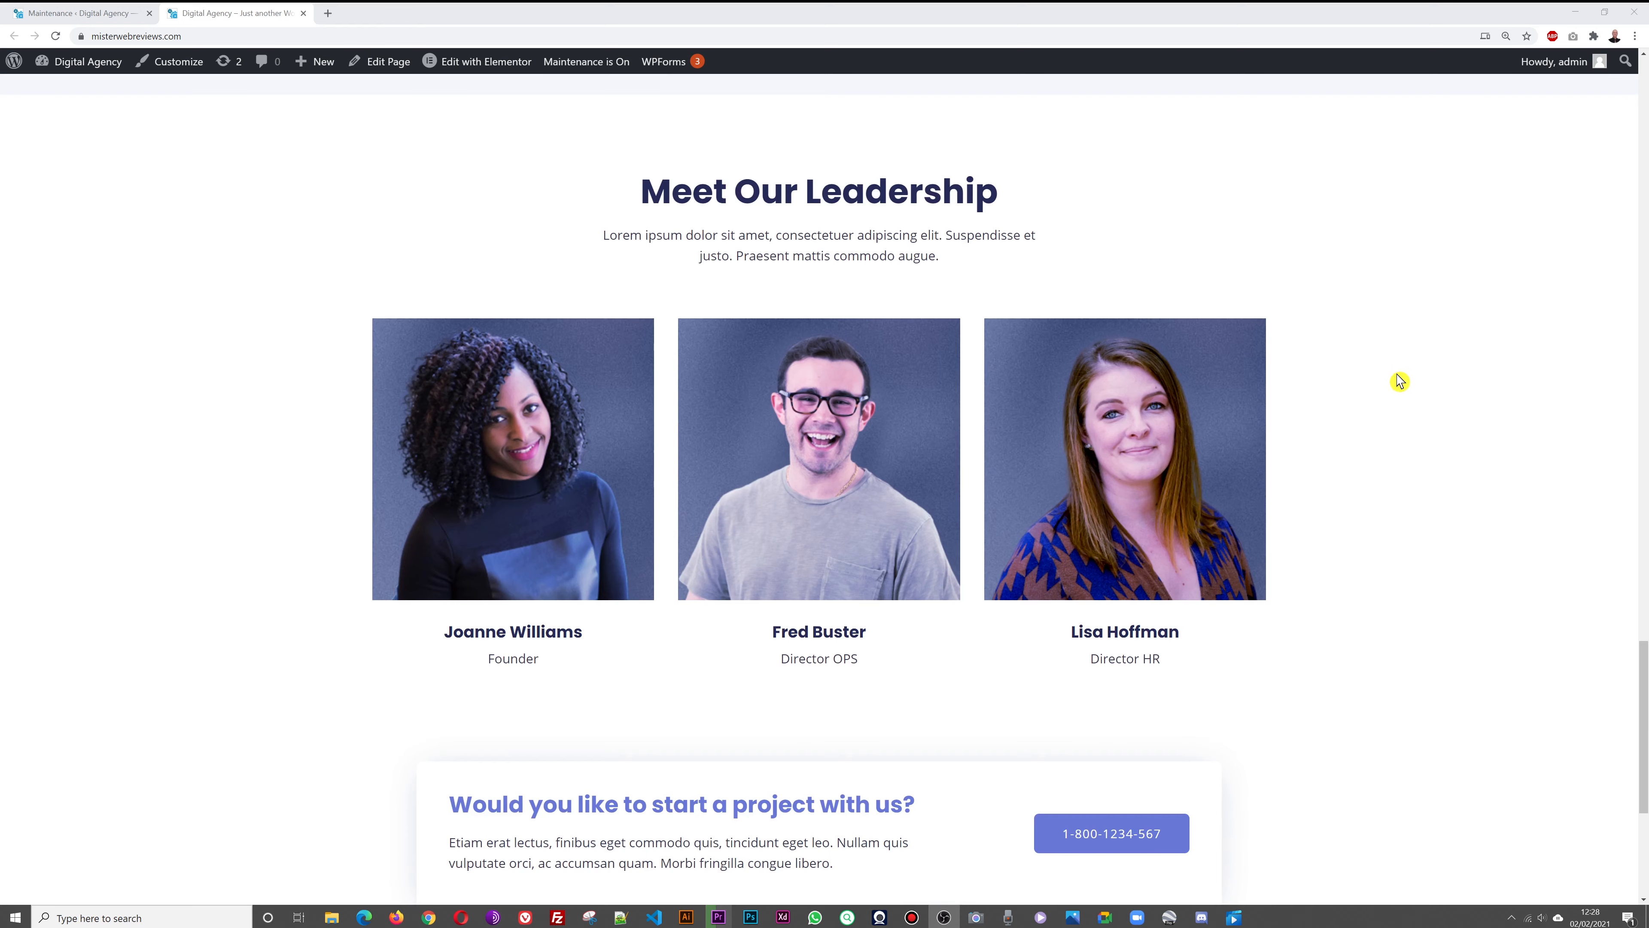
scroll(1418, 377, "down", 5)
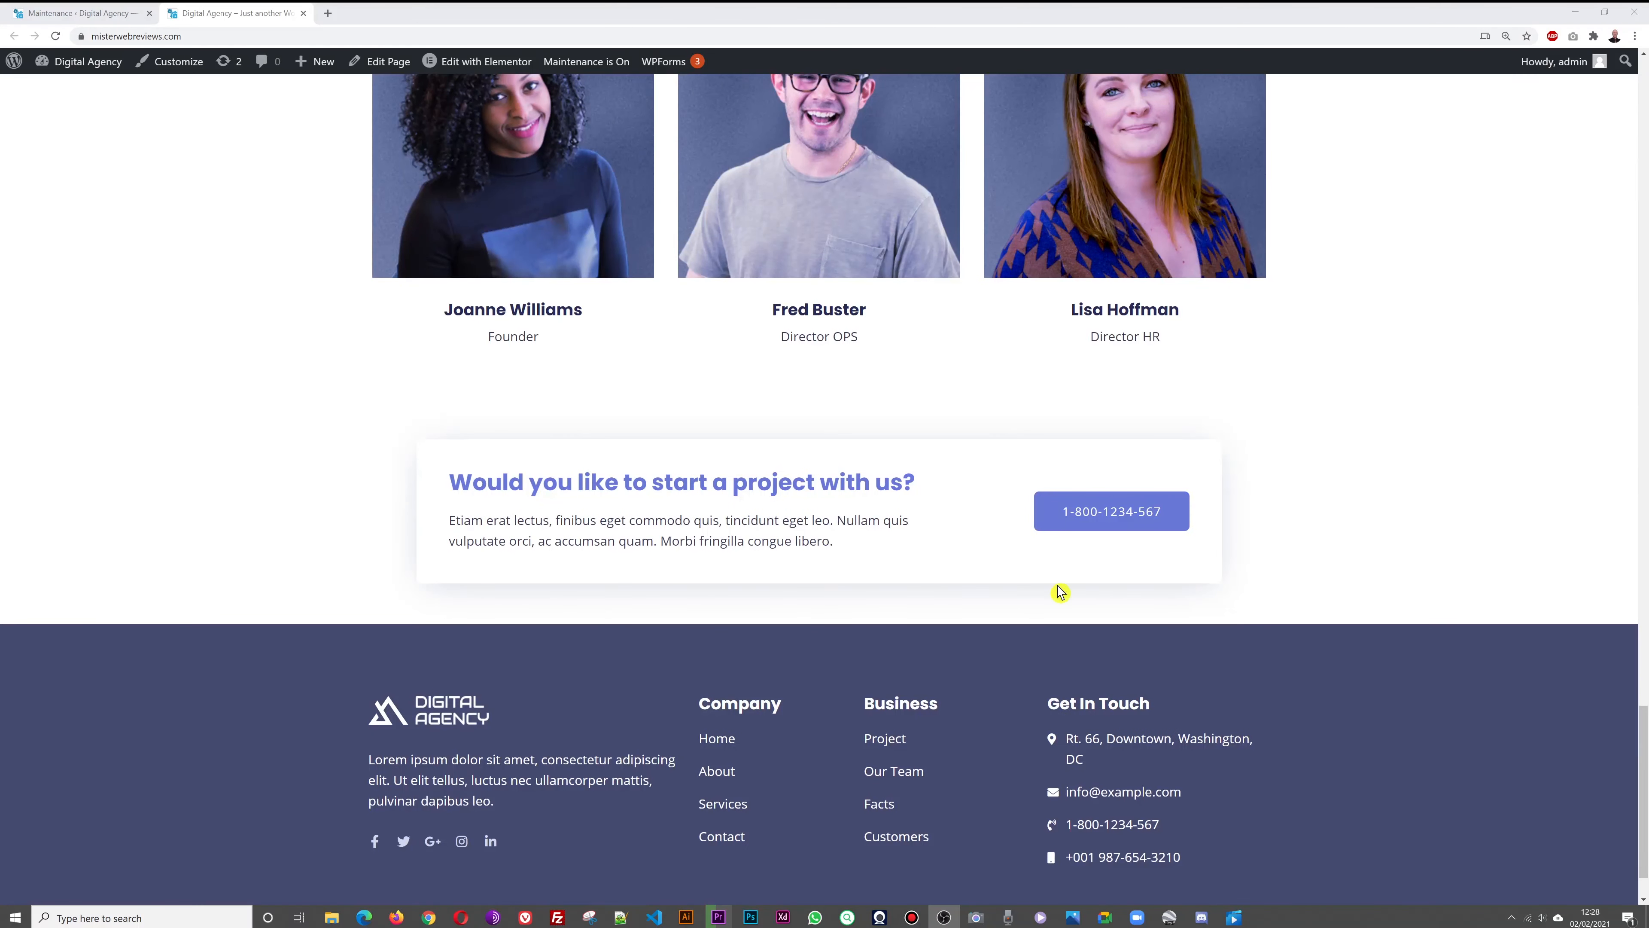
scroll(1469, 650, "up", 20)
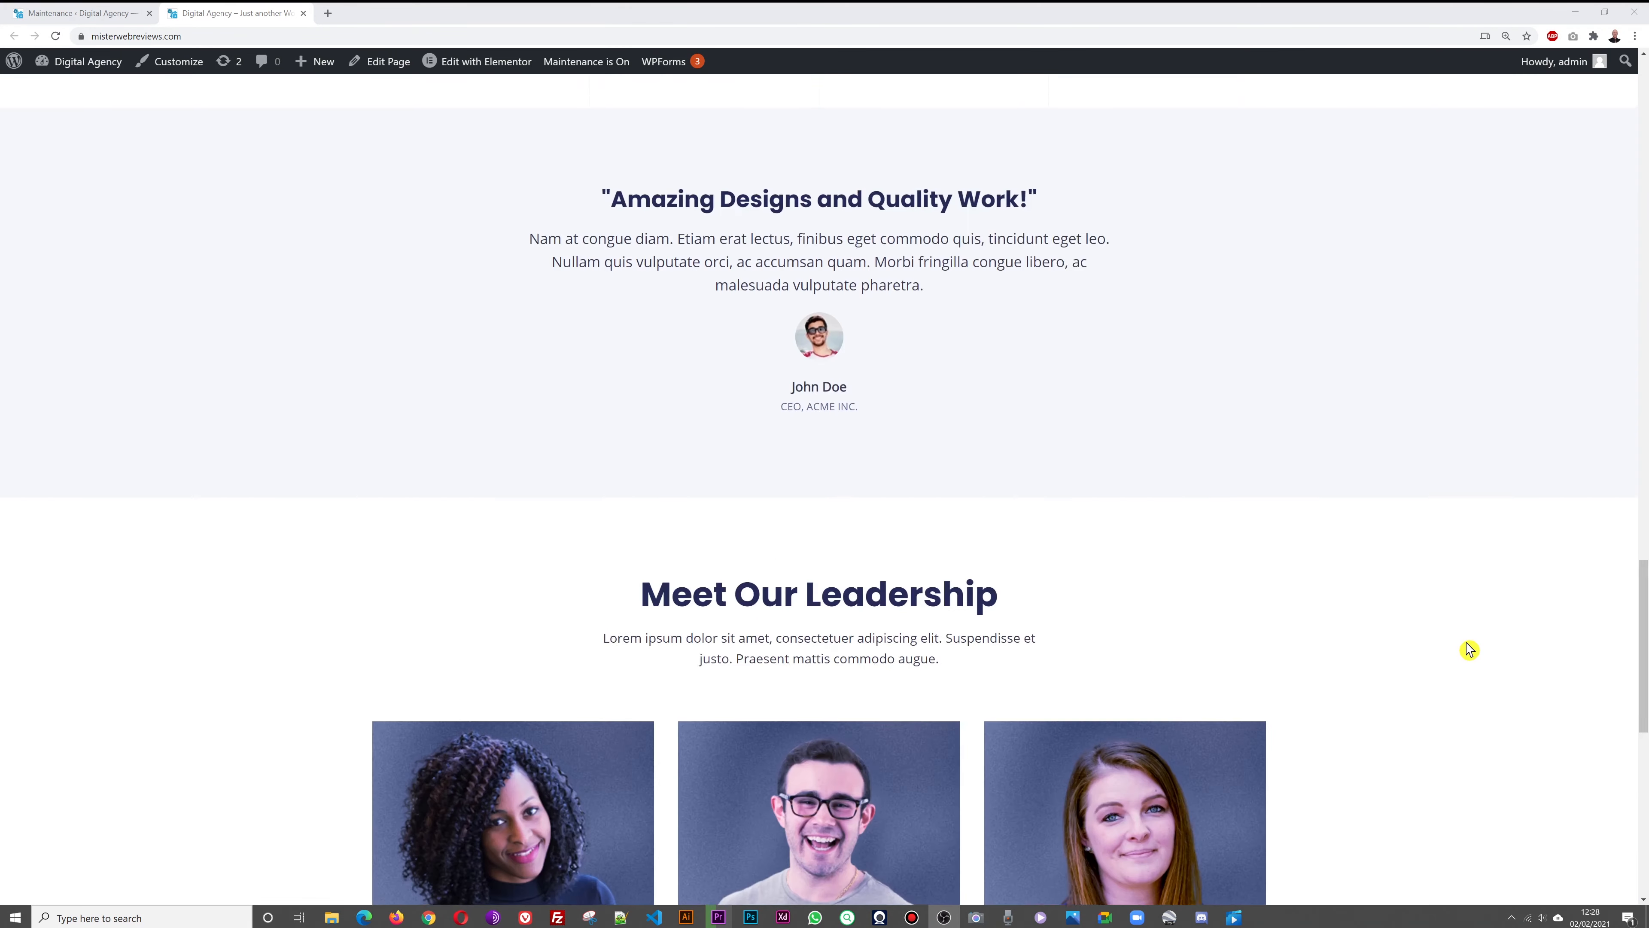
scroll(1469, 650, "up", 15)
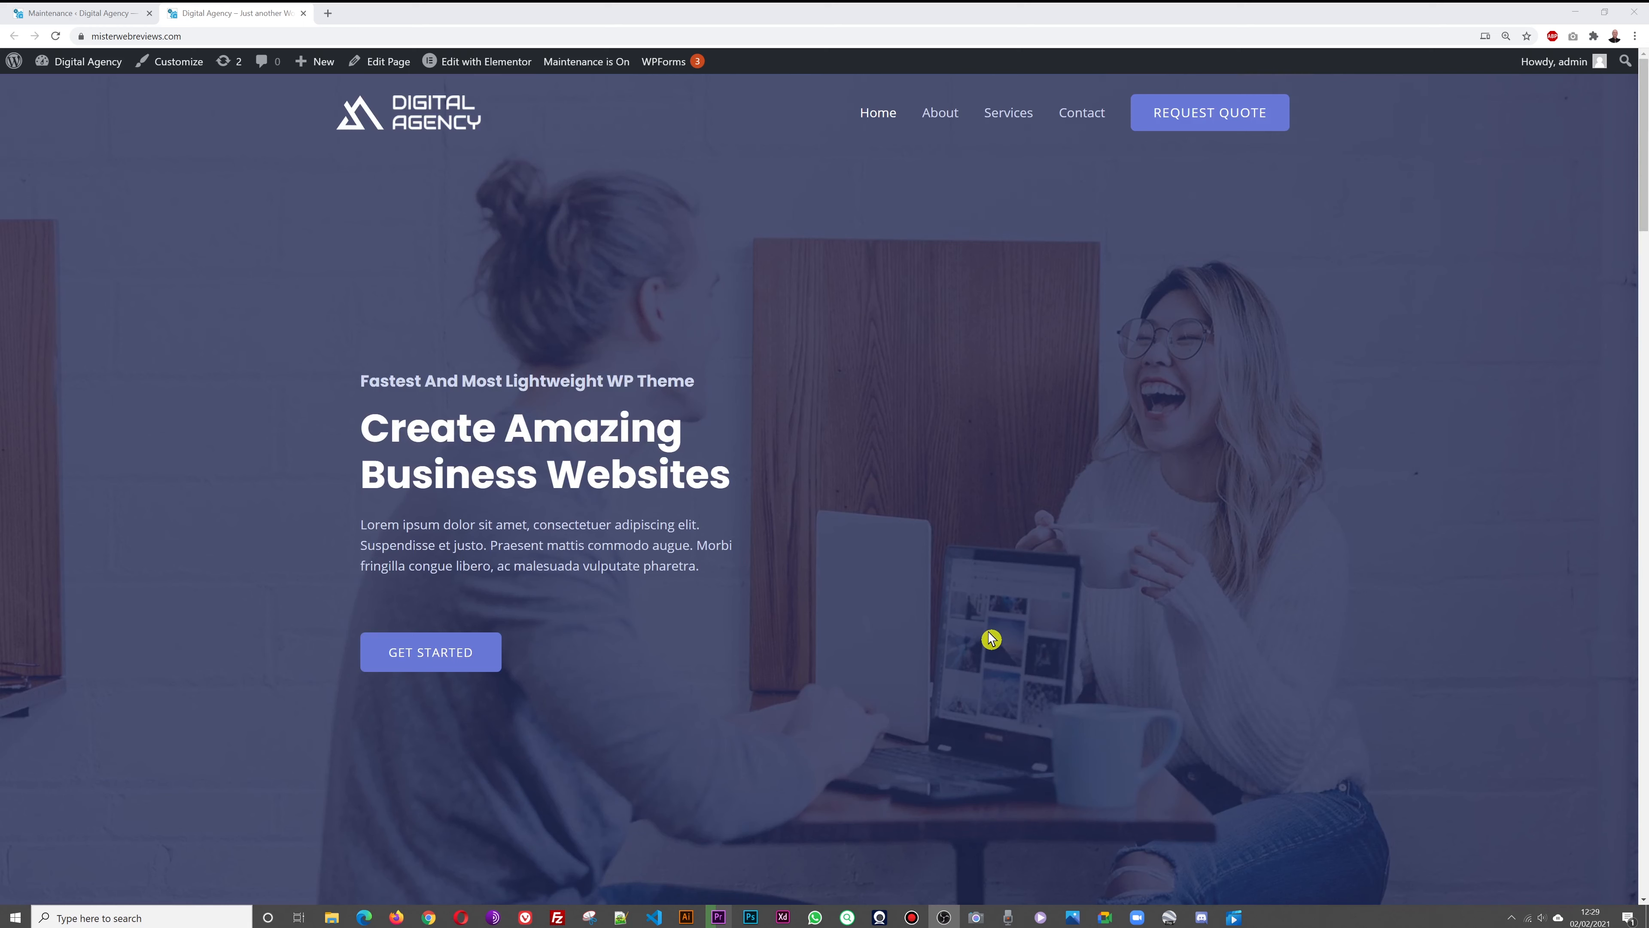
Open the Pages > All Pages list, comparing it against the live homepage
left_click(65, 15)
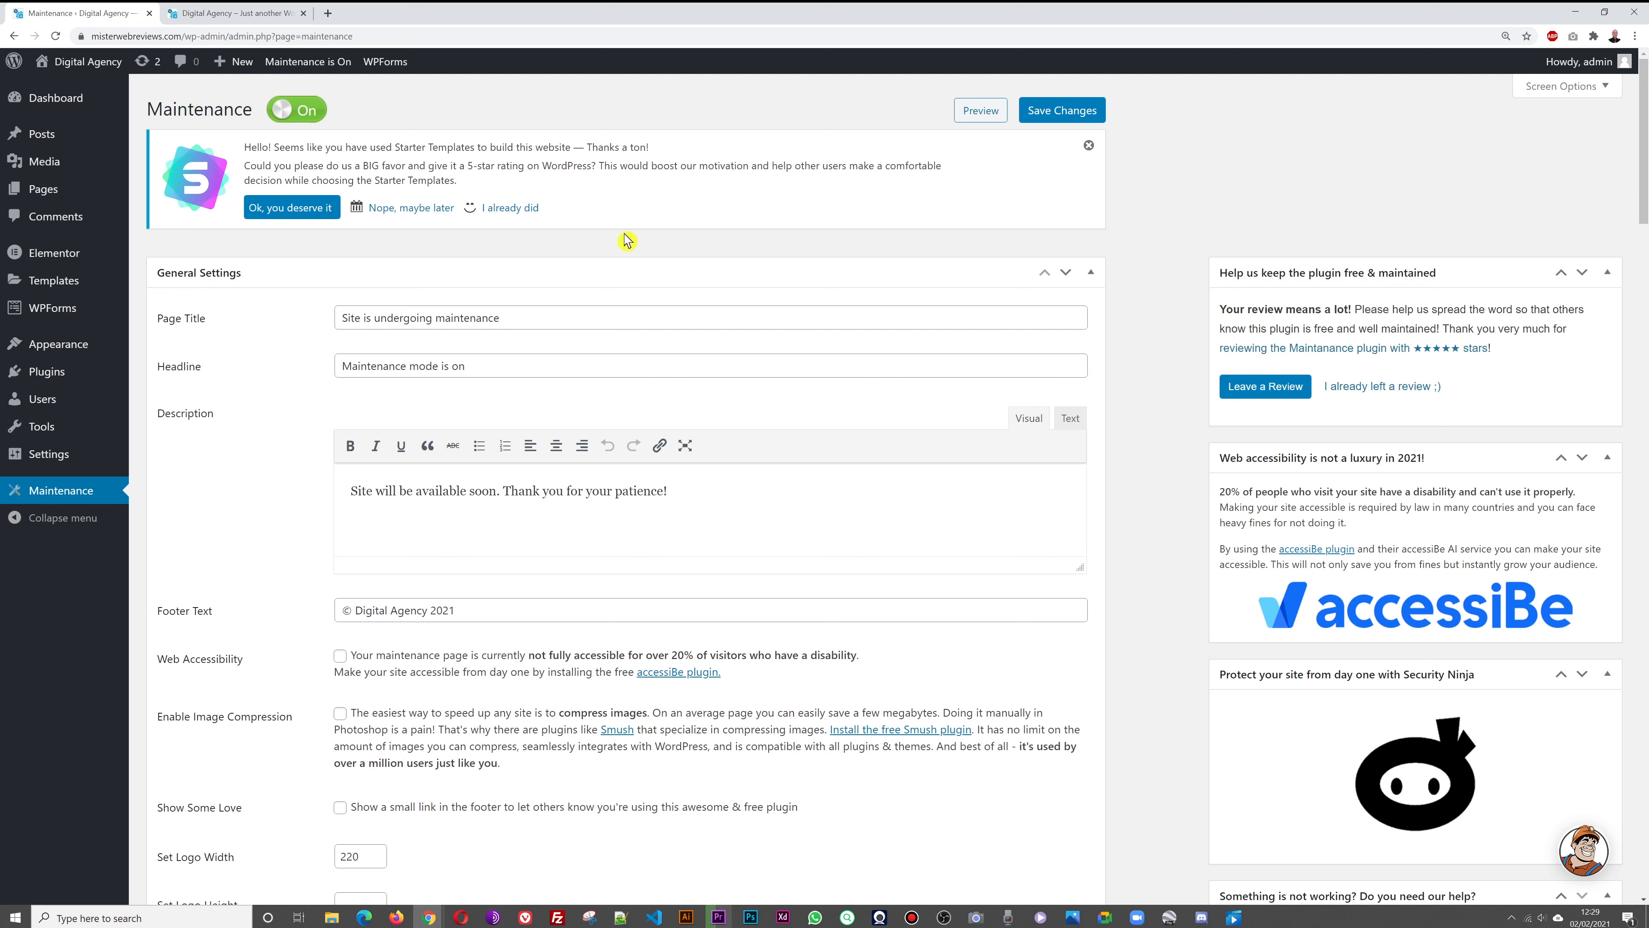
mouse_move(36, 196)
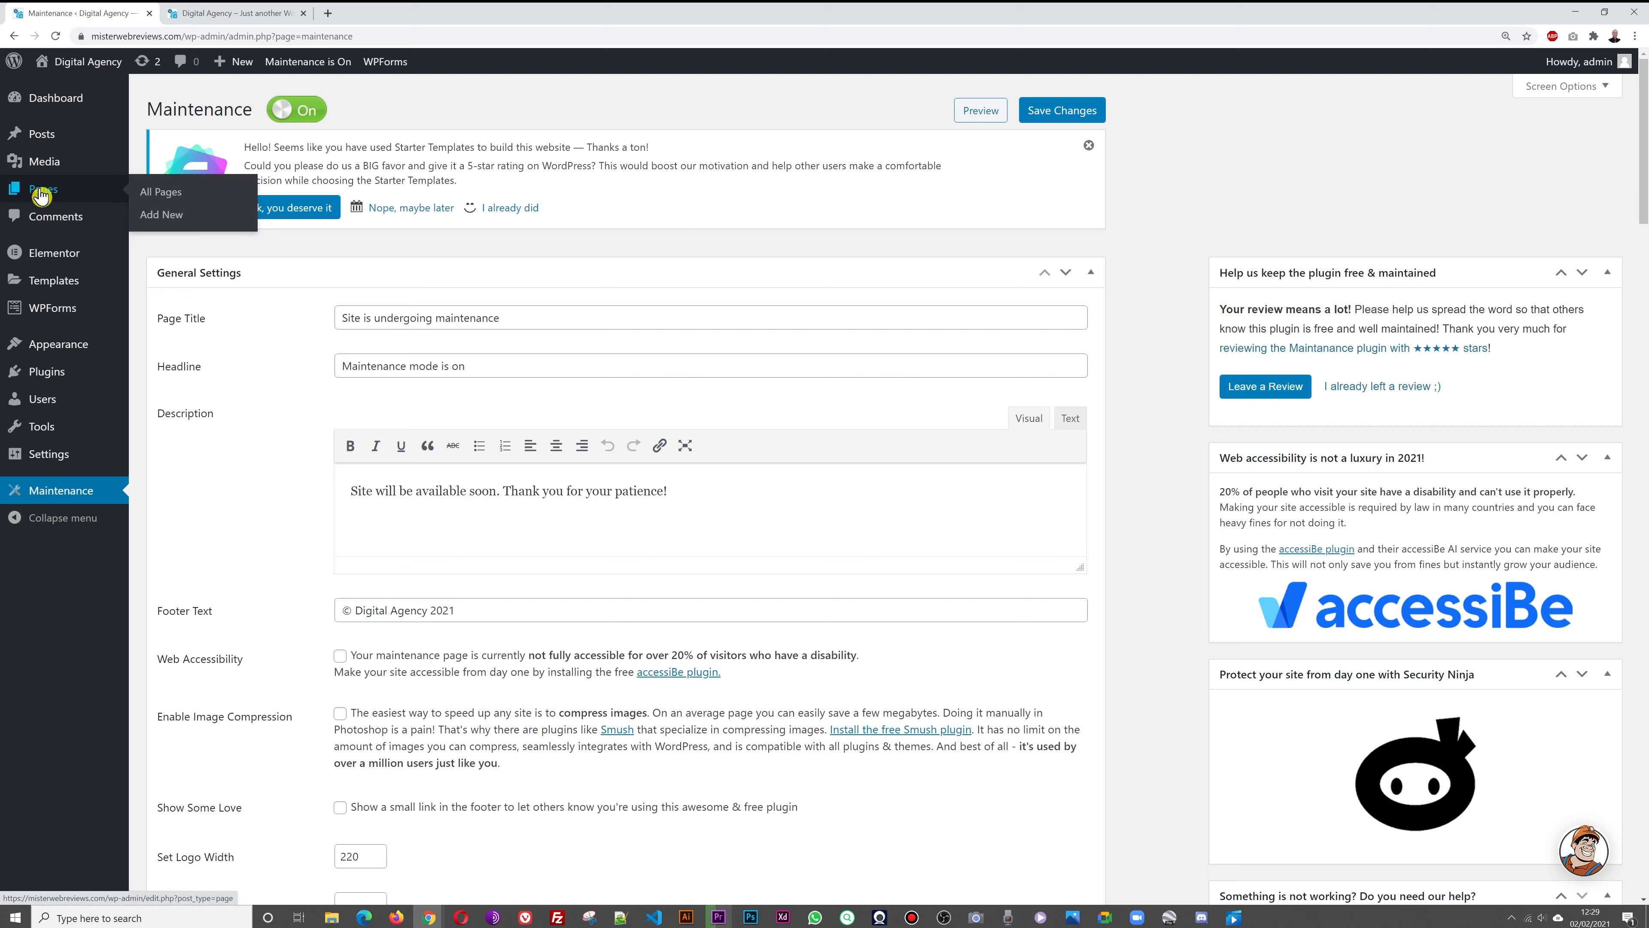
left_click(168, 193)
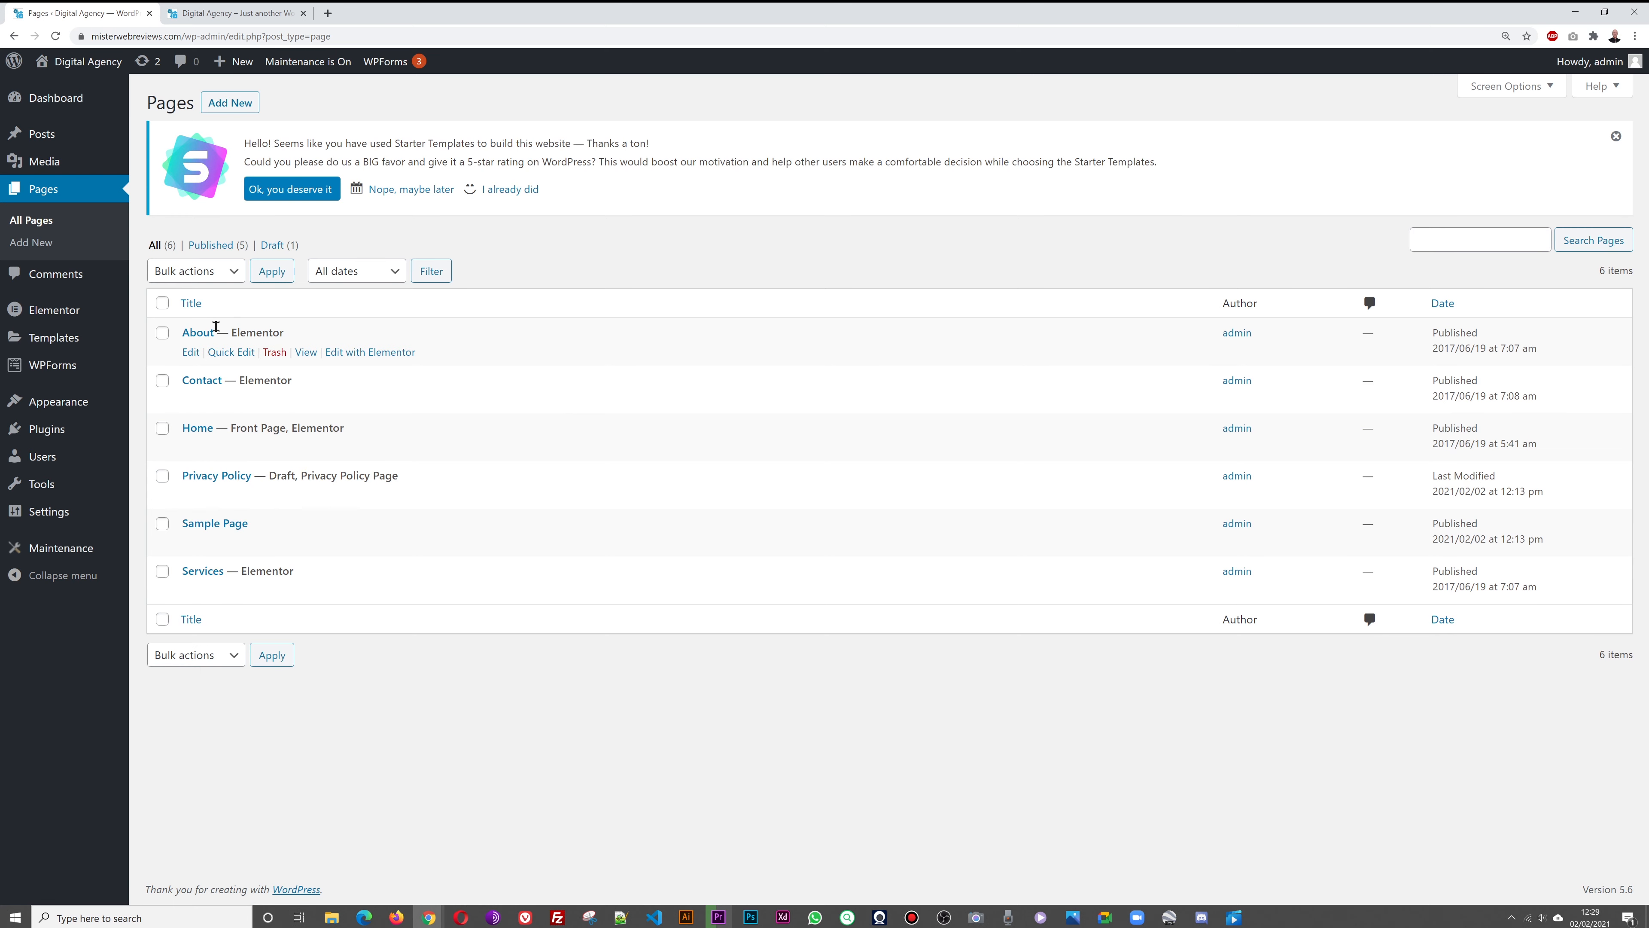
left_click(209, 14)
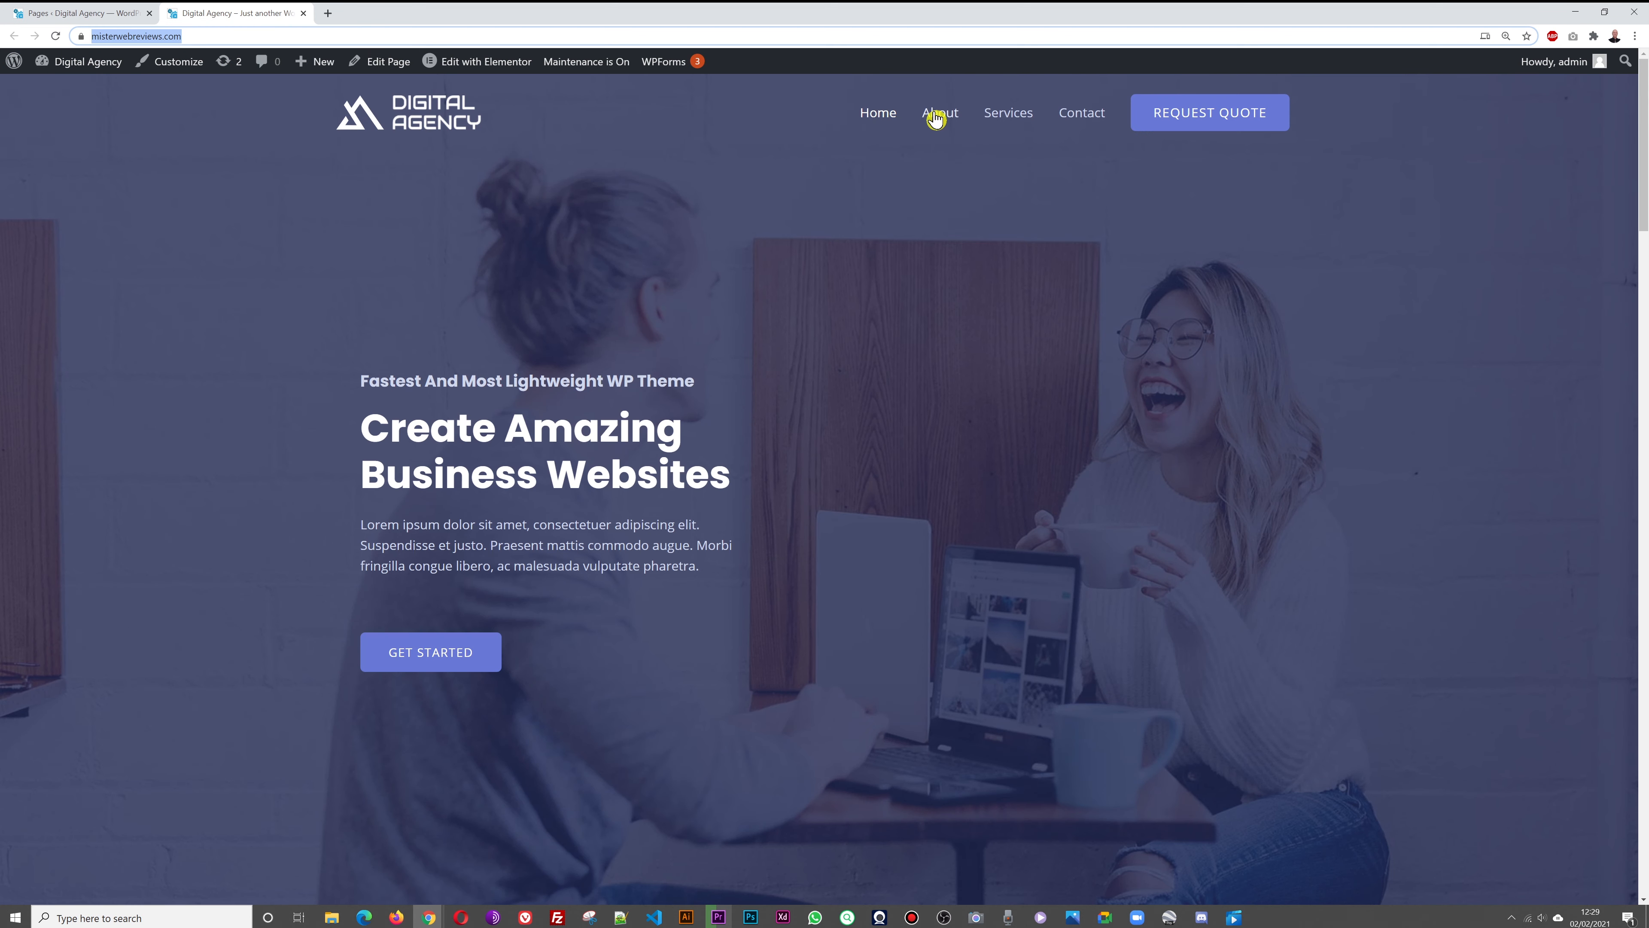
left_click(104, 13)
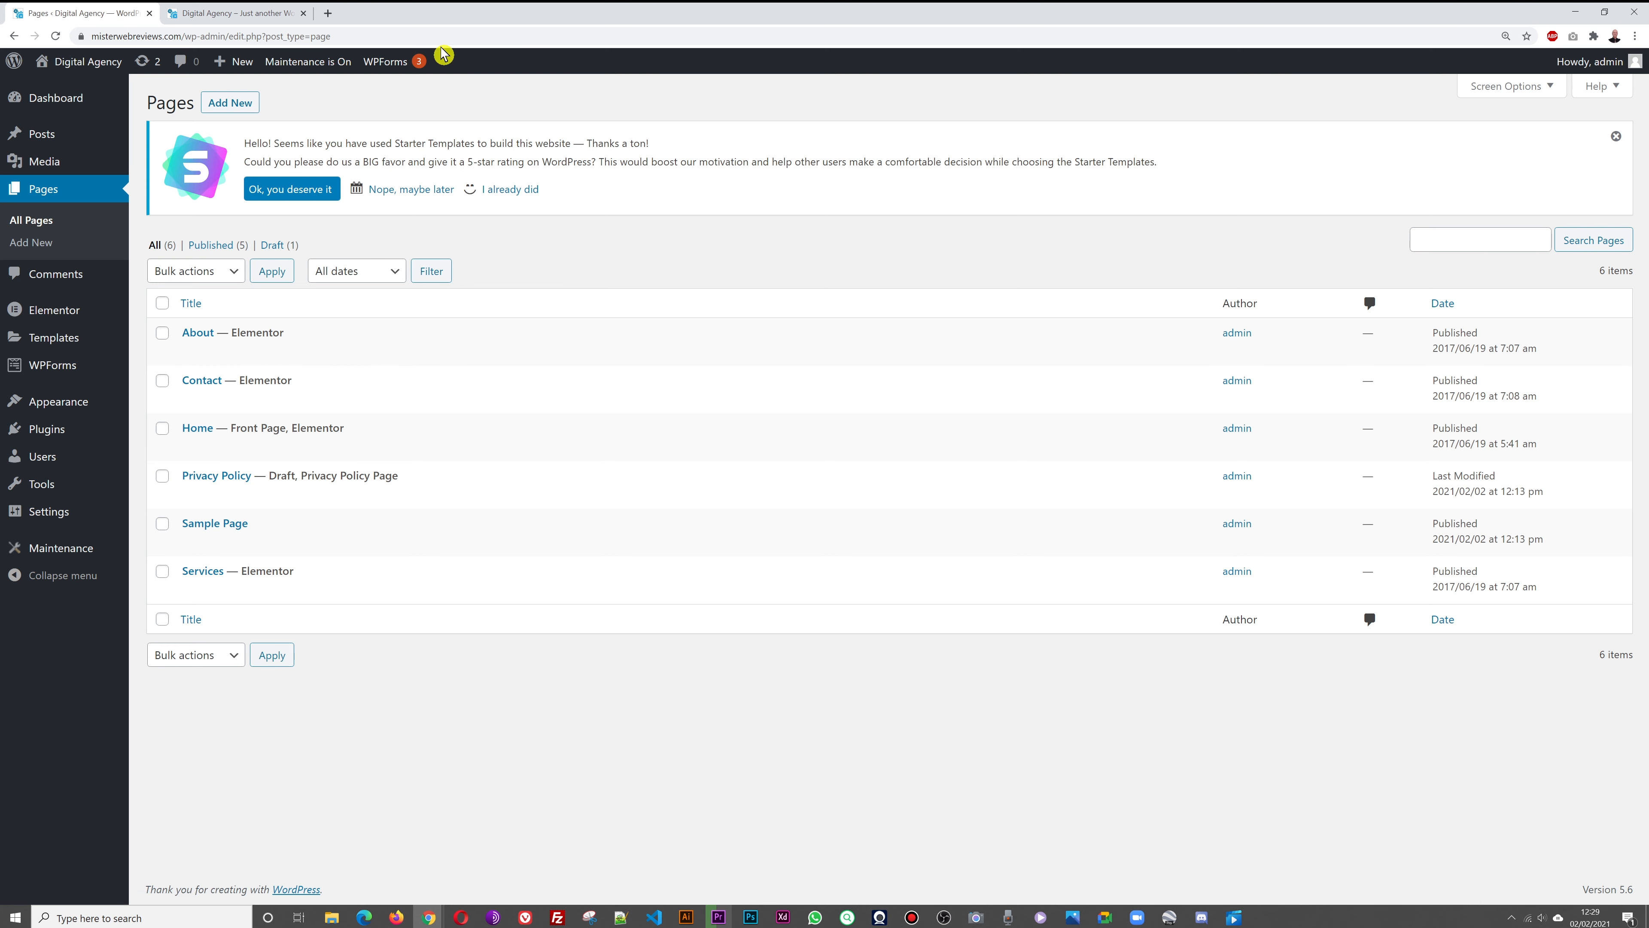
left_click(214, 13)
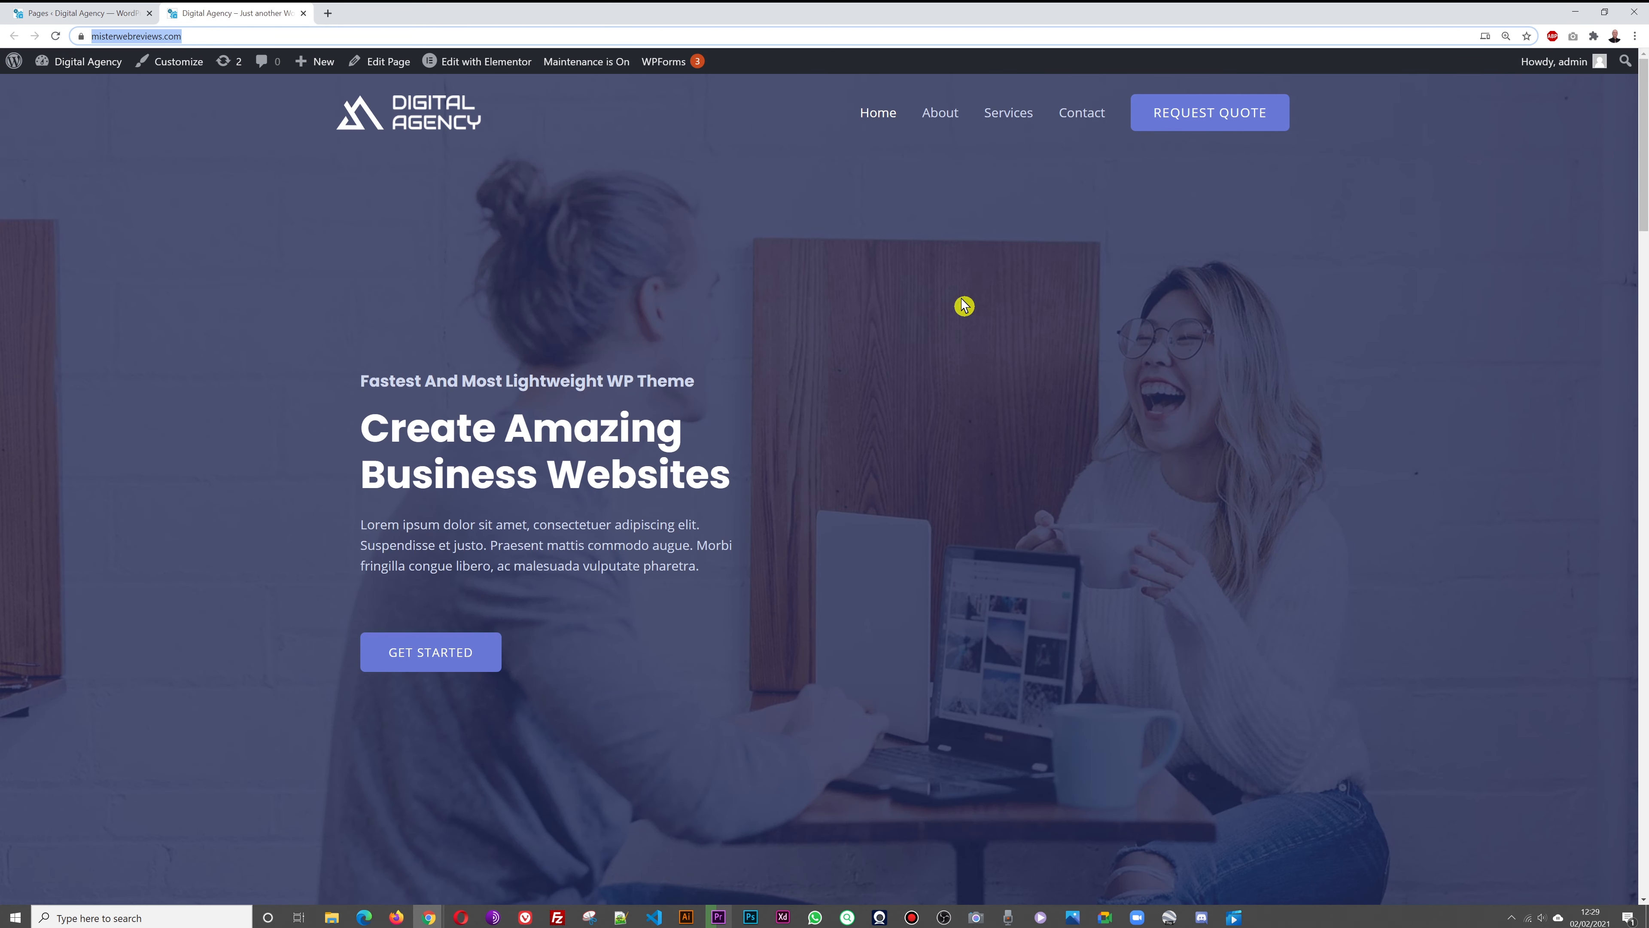
left_click(104, 13)
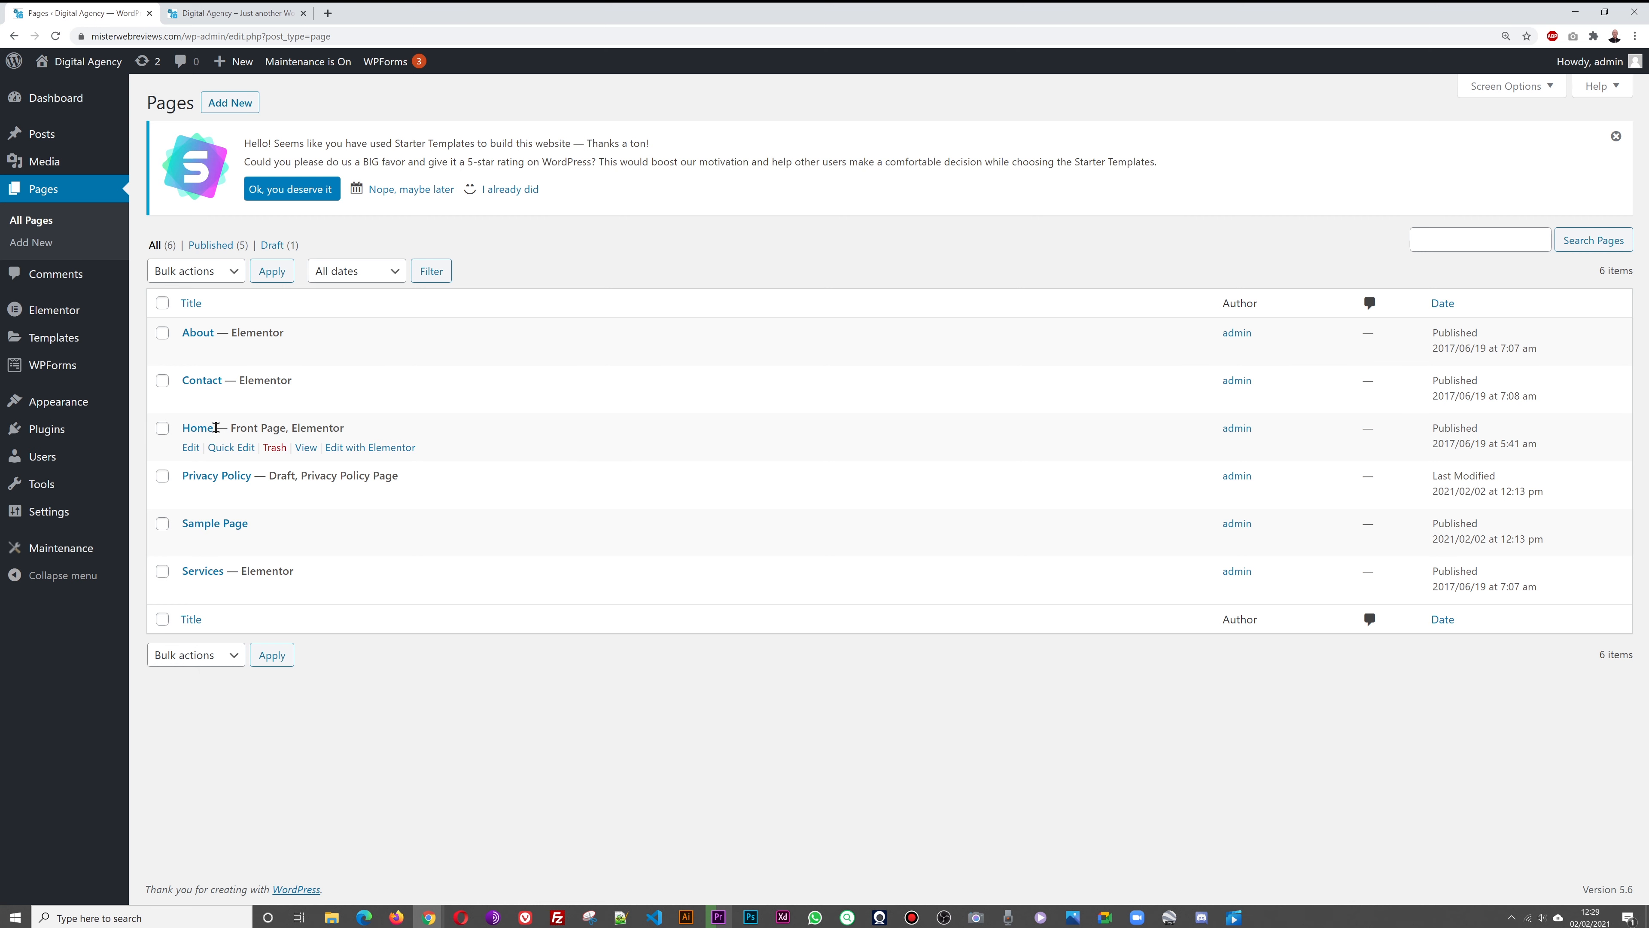
left_click(379, 449)
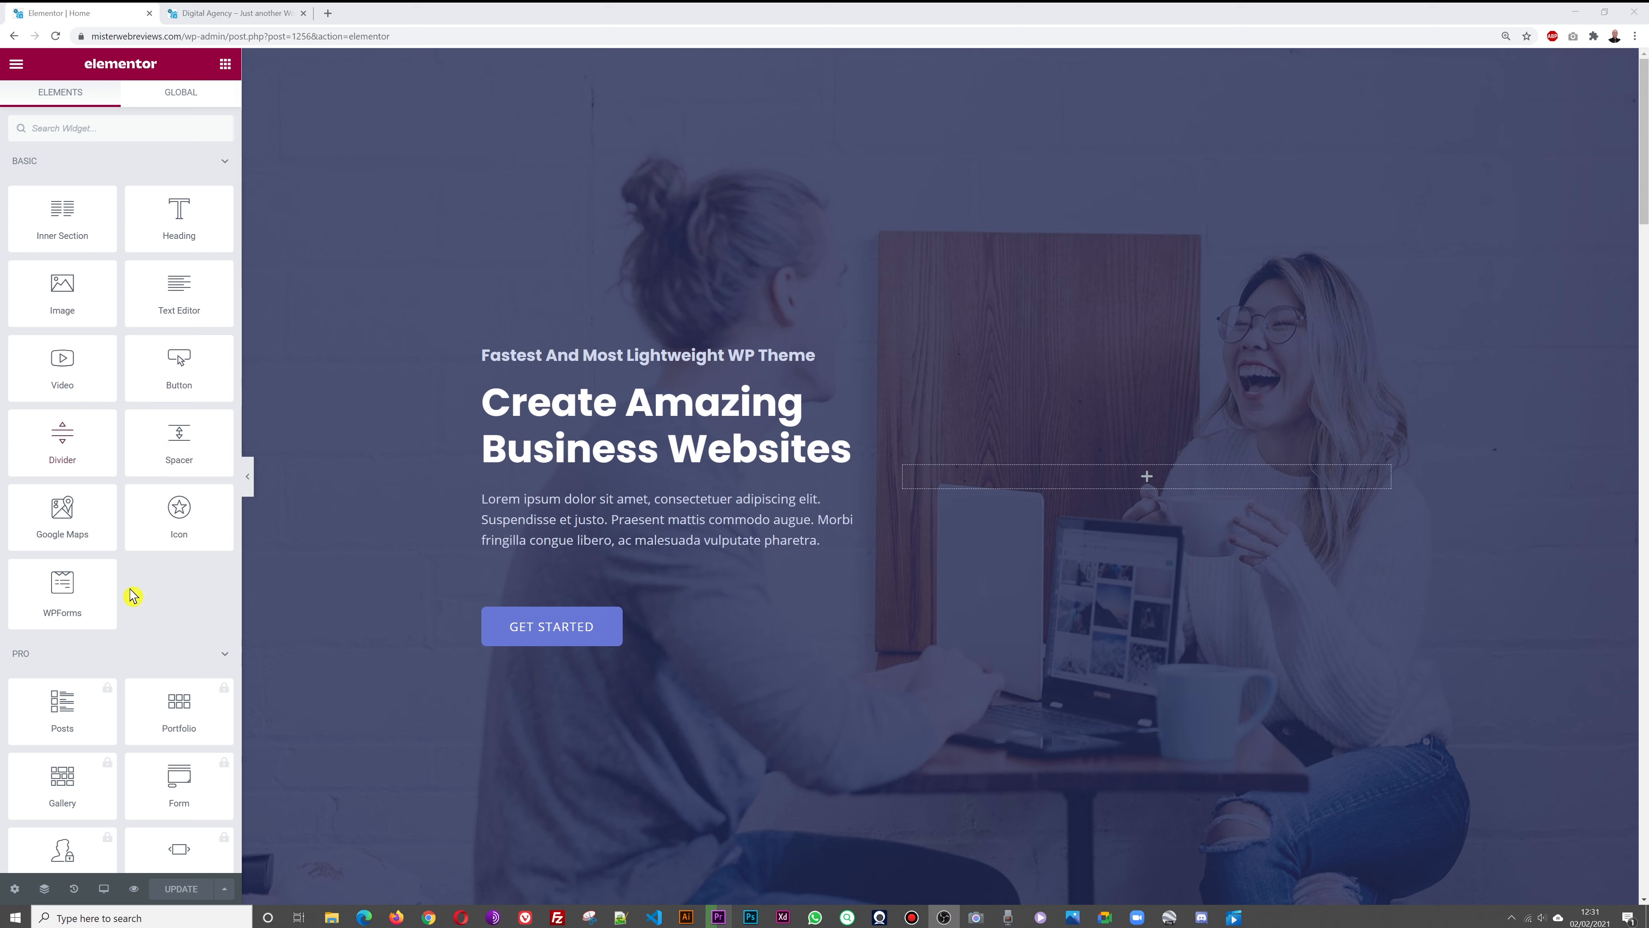
scroll(143, 584, "down", 4)
scroll(169, 468, "down", 2)
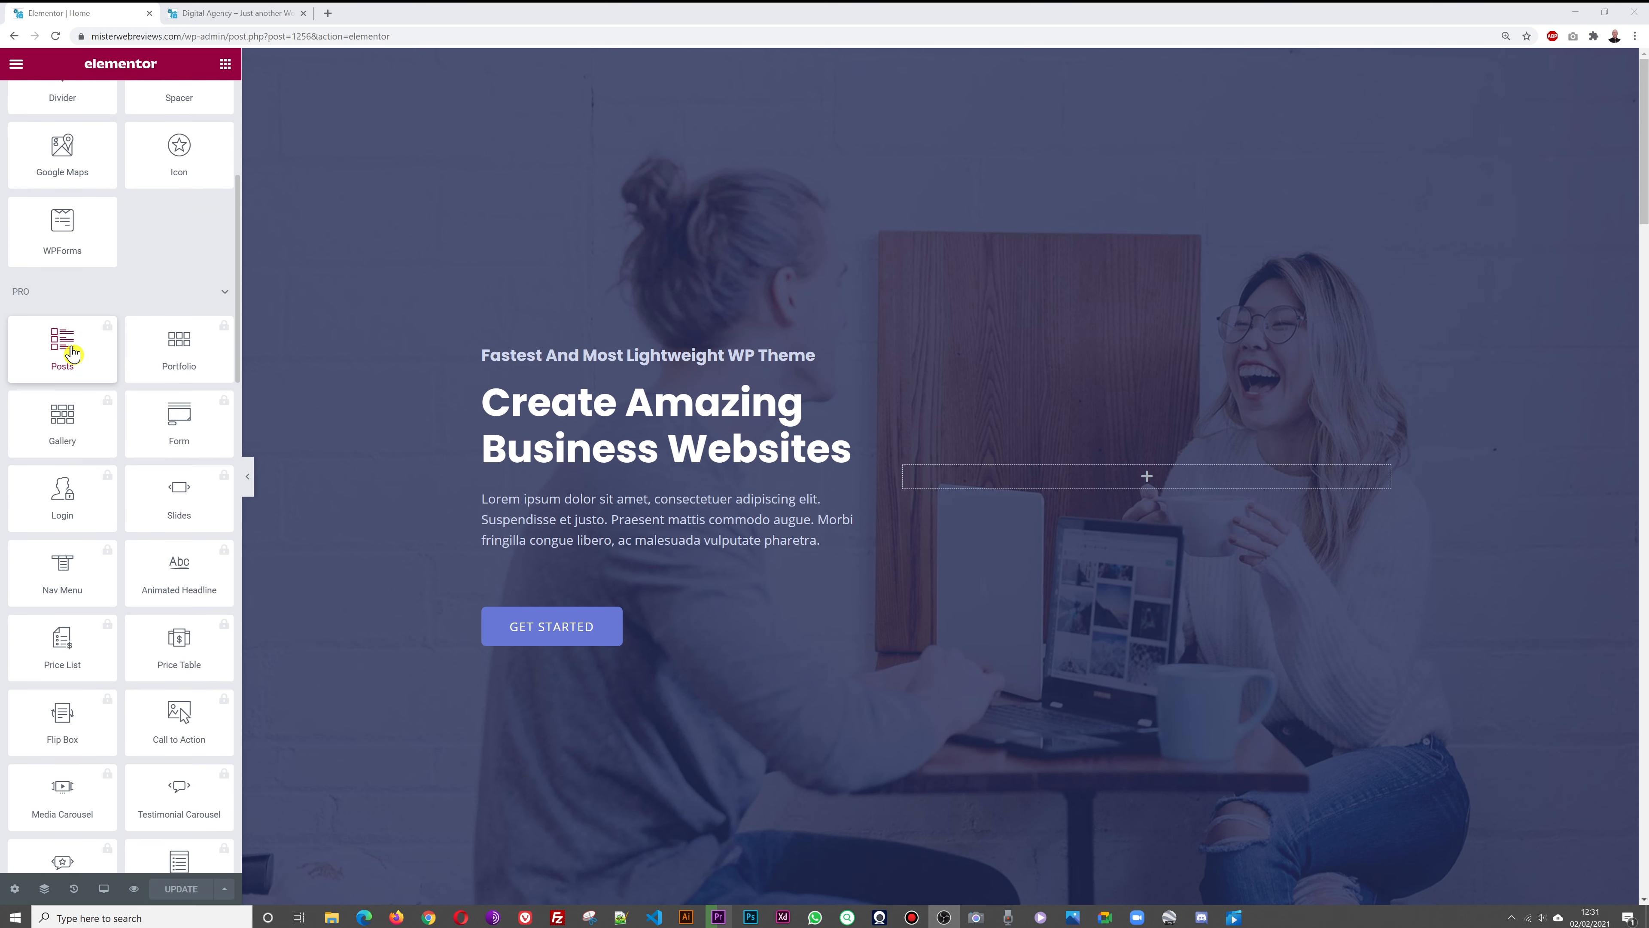
scroll(179, 513, "down", 3)
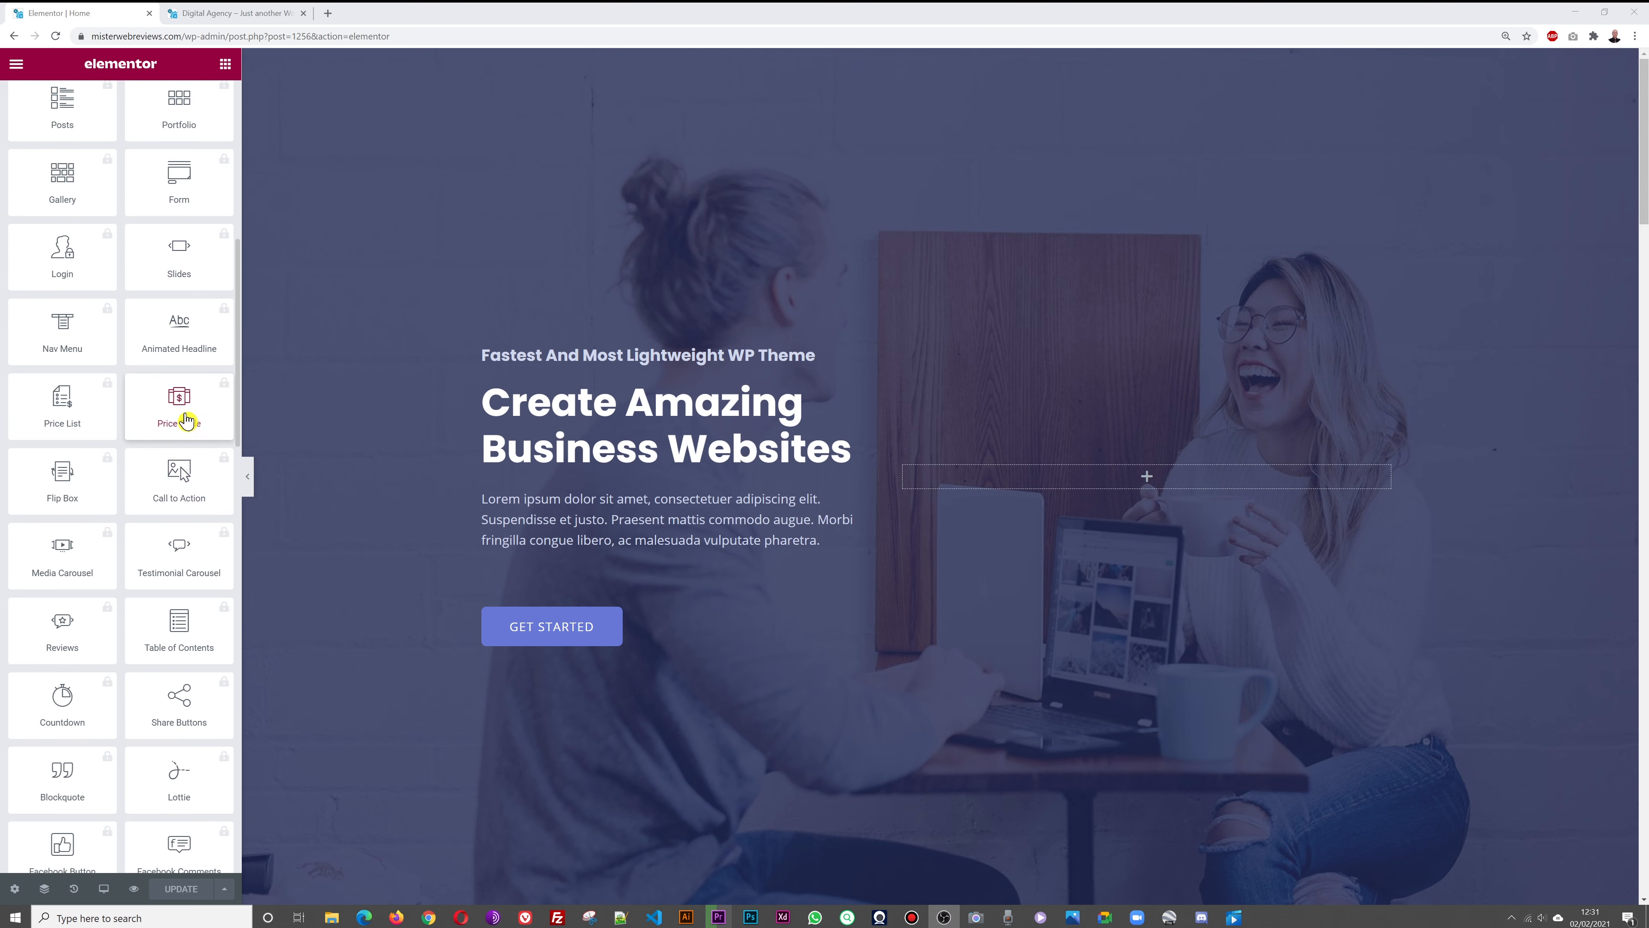
scroll(138, 603, "down", 2)
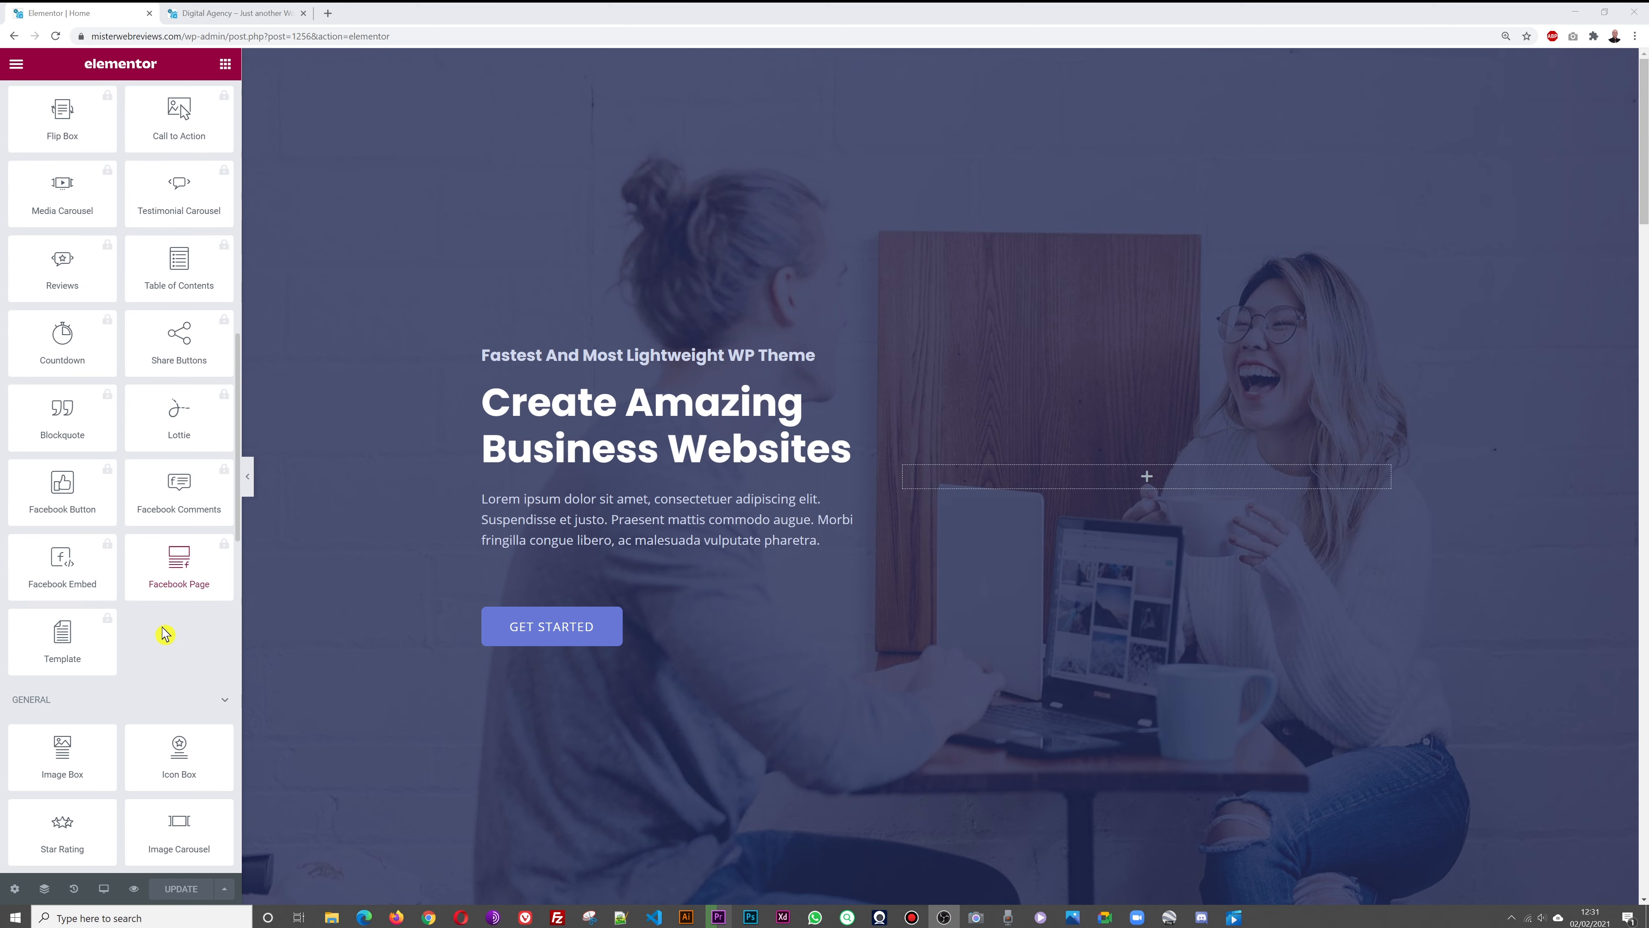
scroll(171, 636, "down", 20)
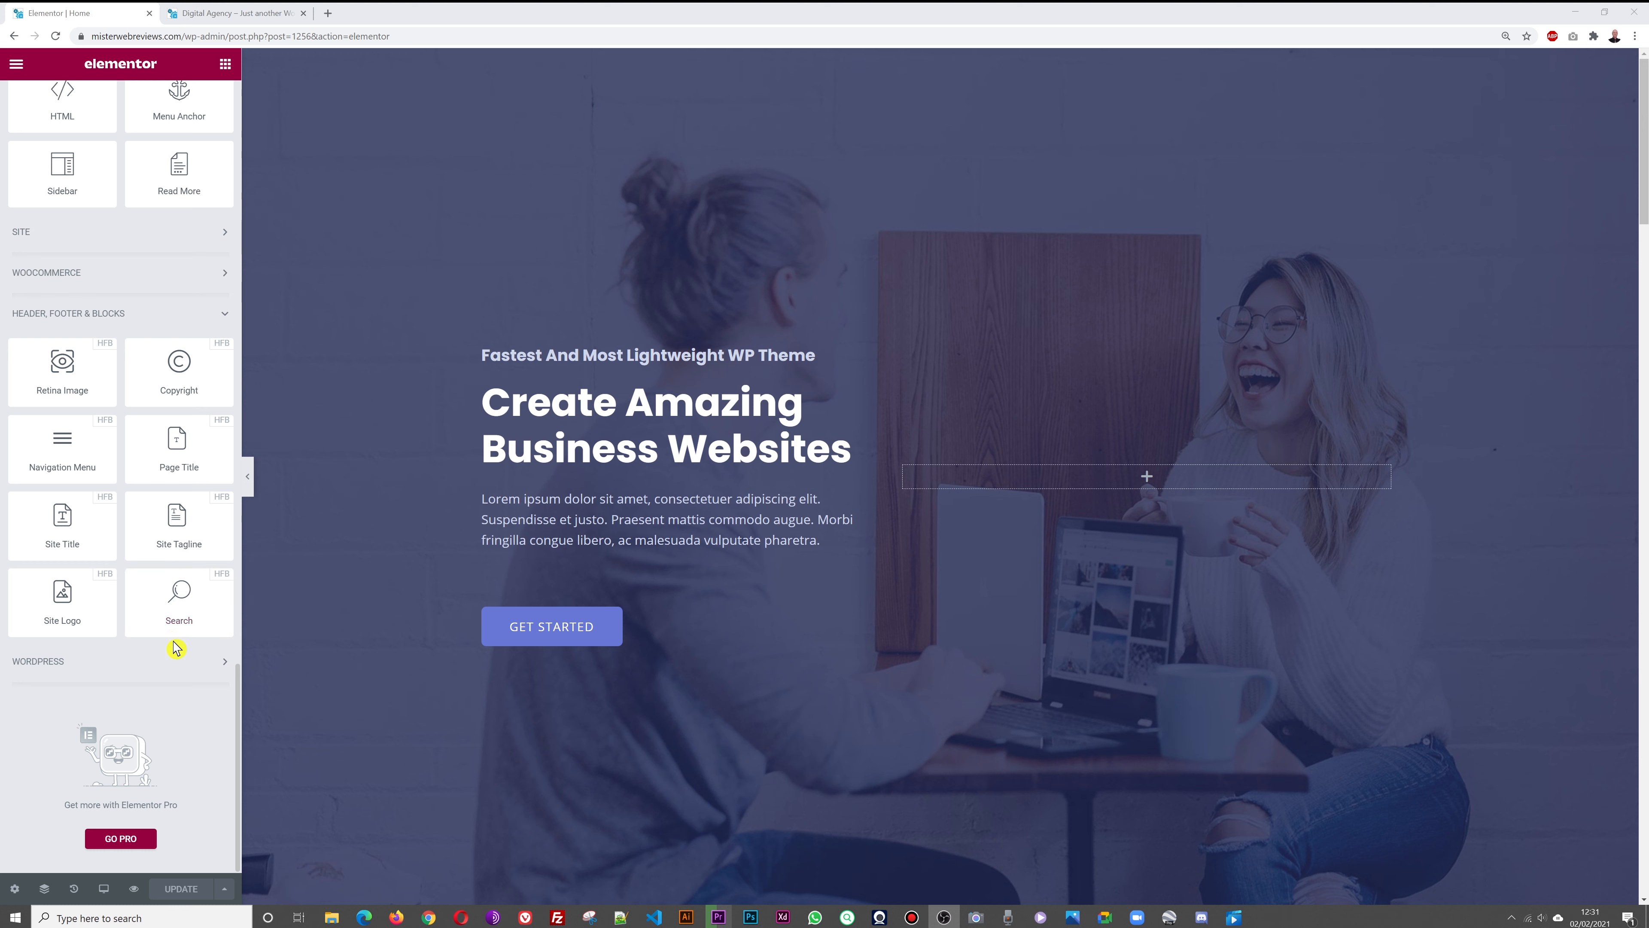
scroll(172, 641, "up", 20)
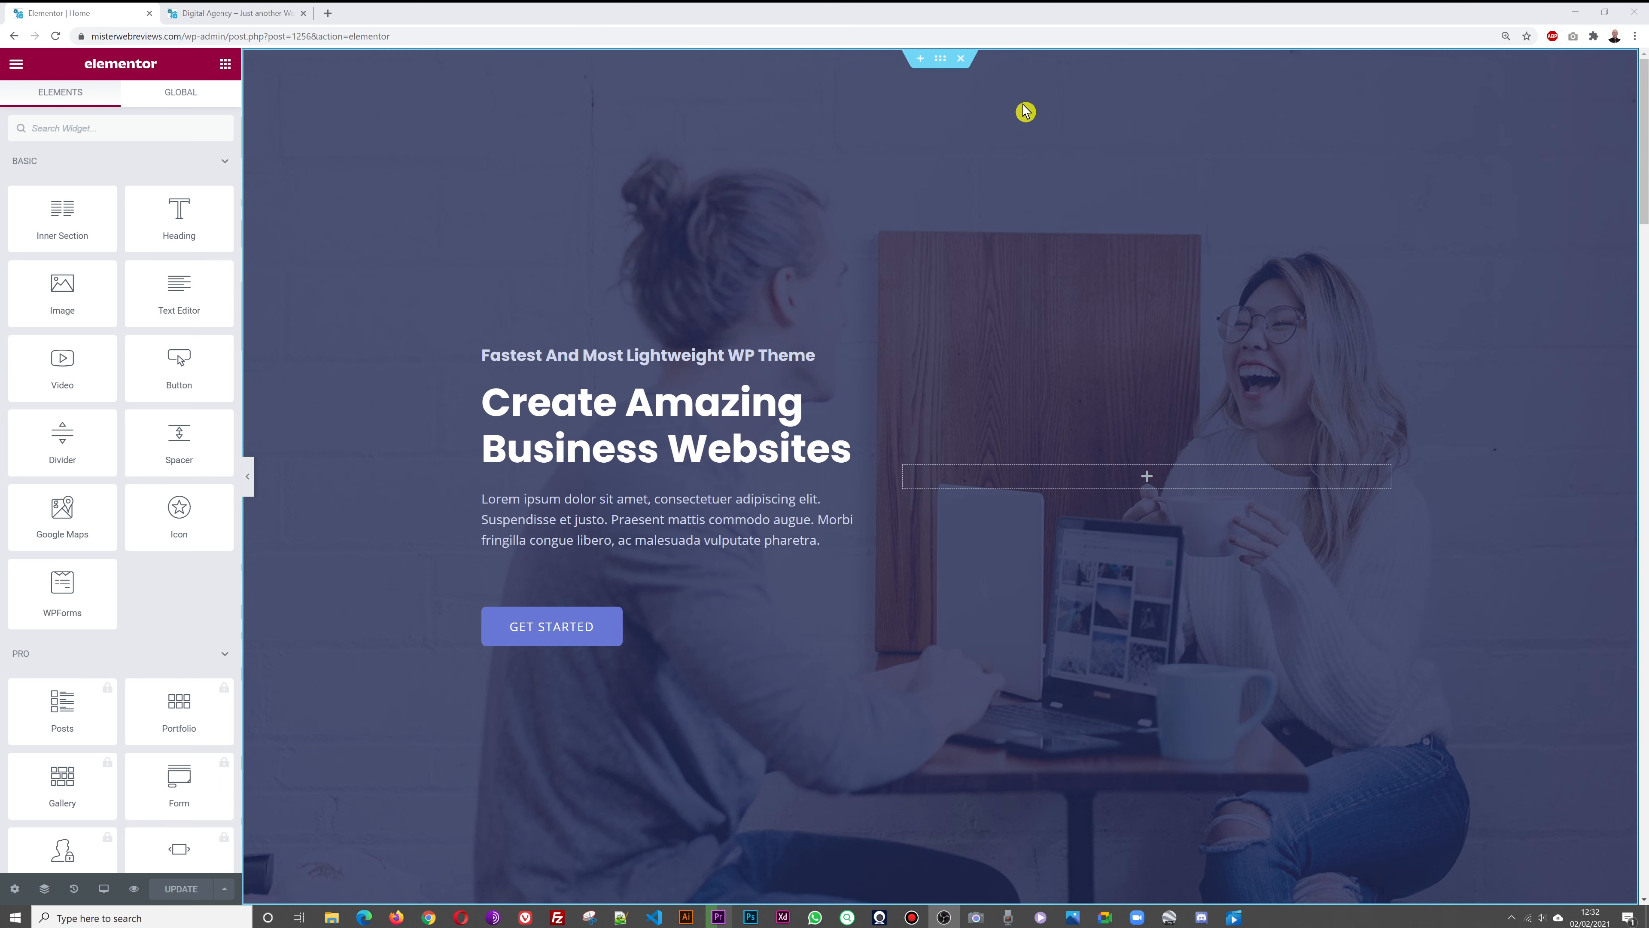
left_click(941, 67)
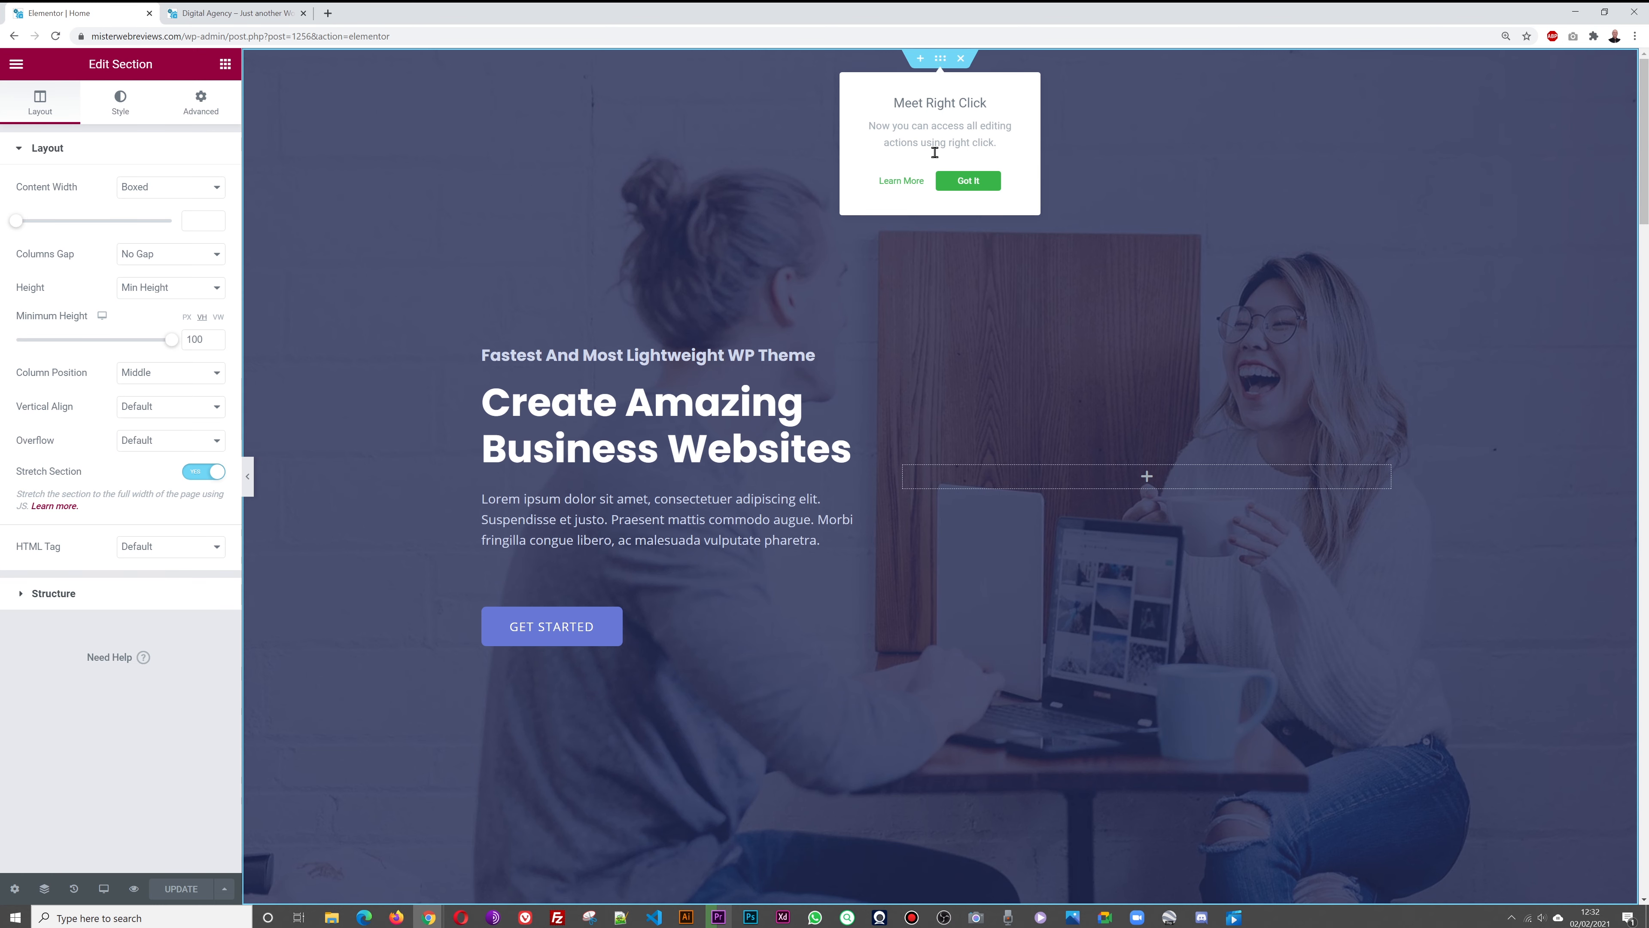
left_click(970, 181)
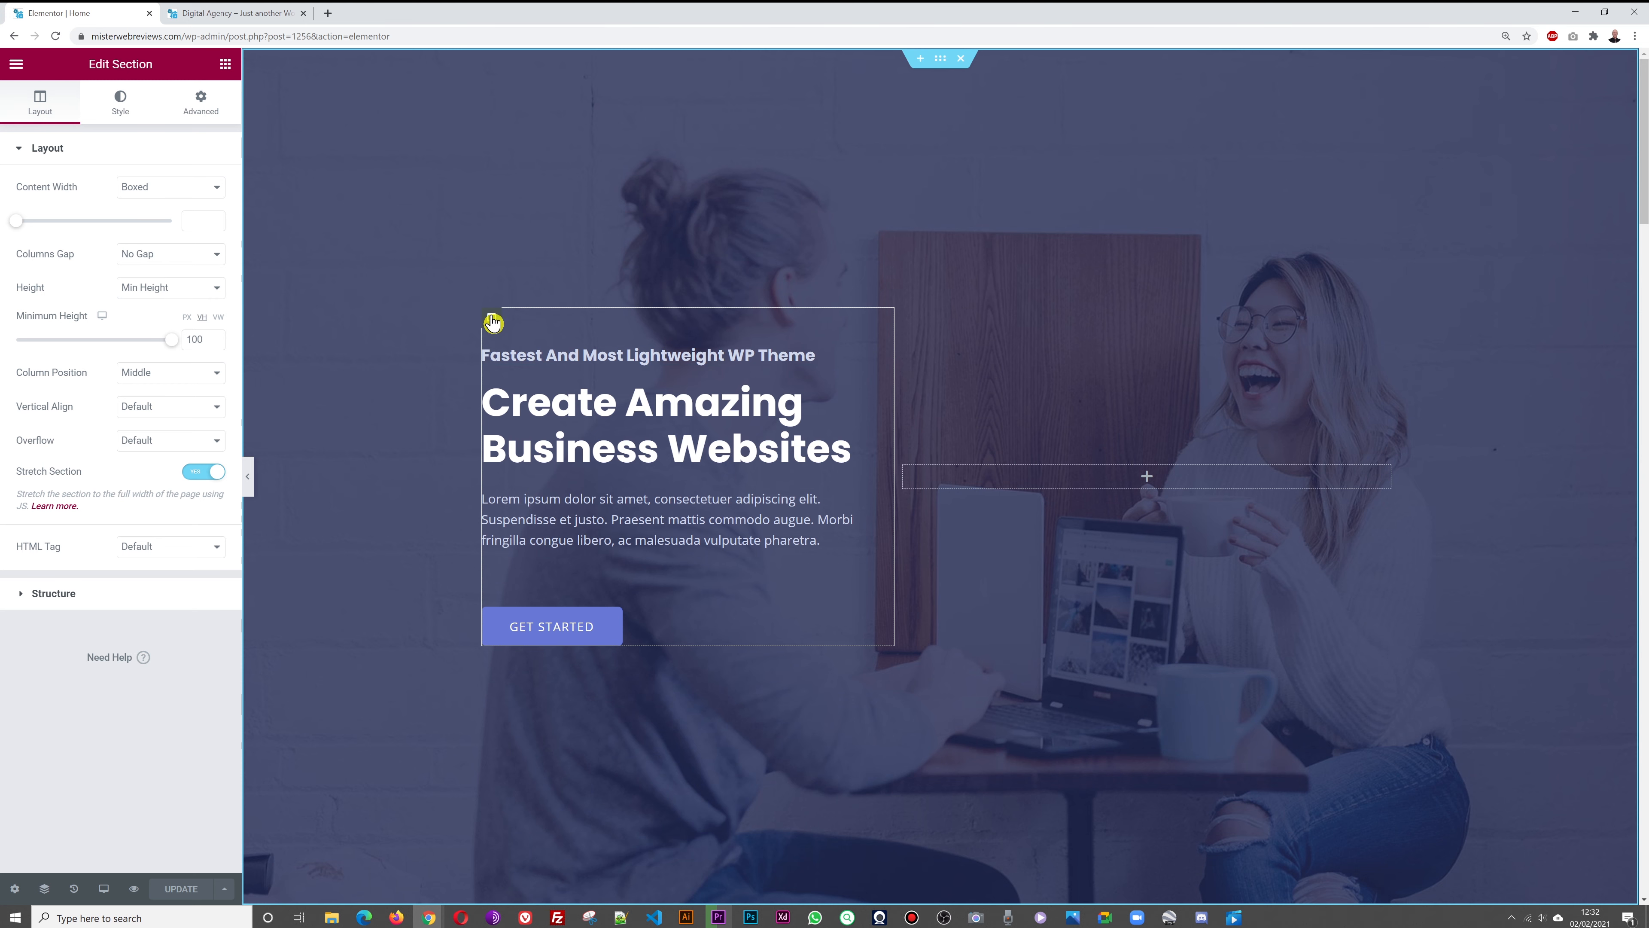
left_click(492, 318)
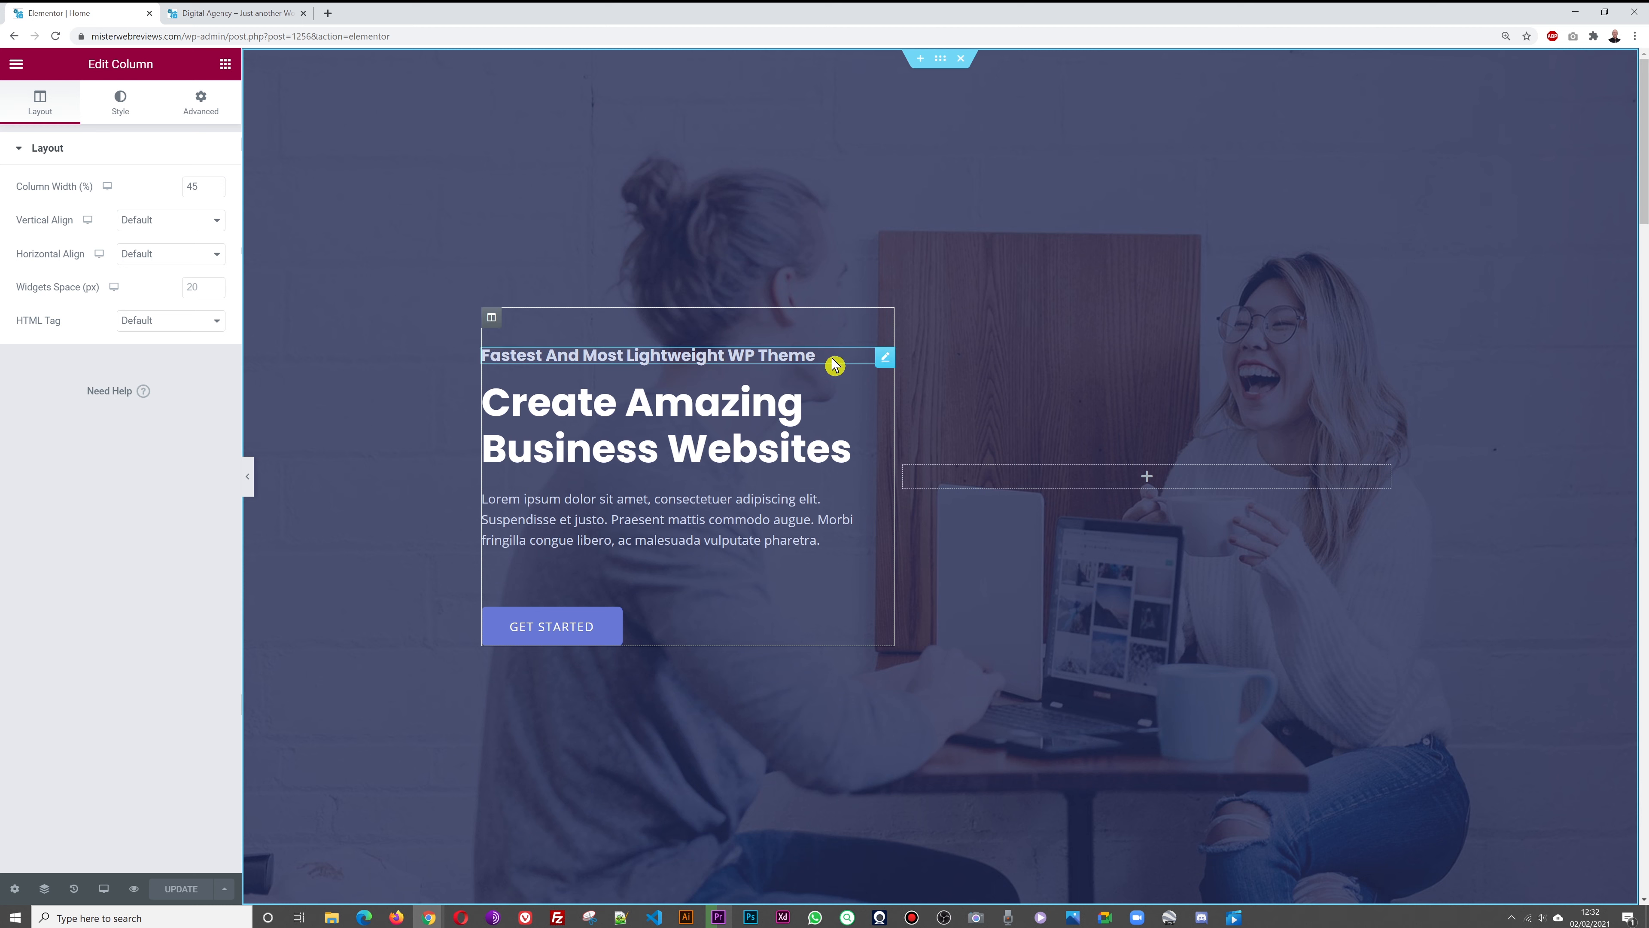
left_click(885, 360)
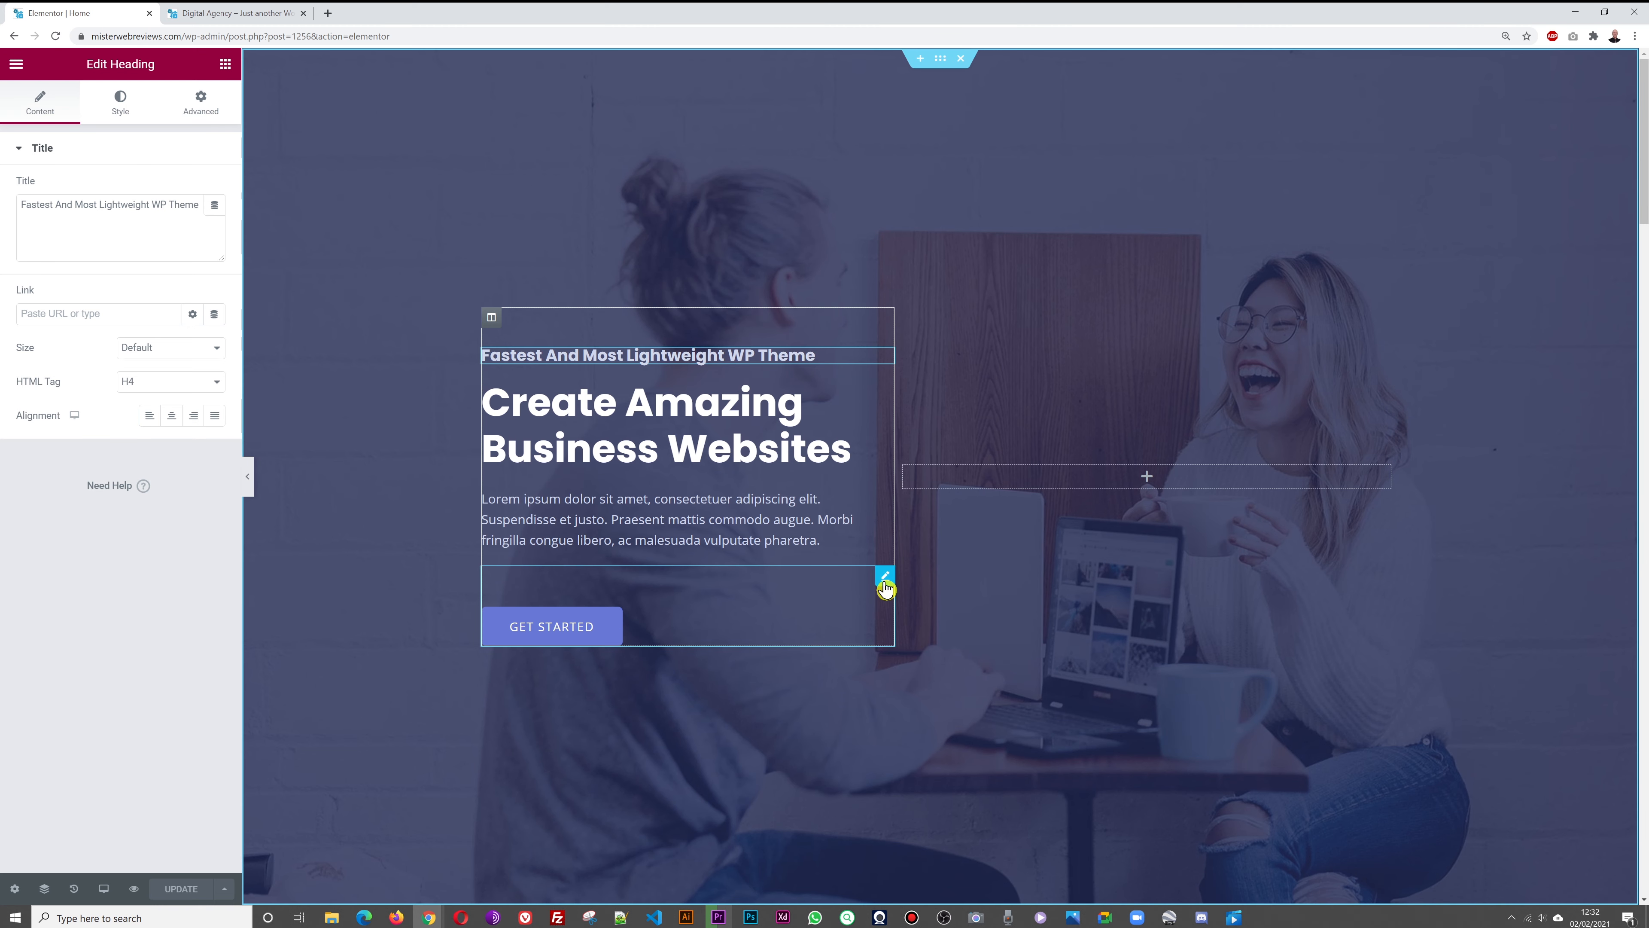
left_click(884, 578)
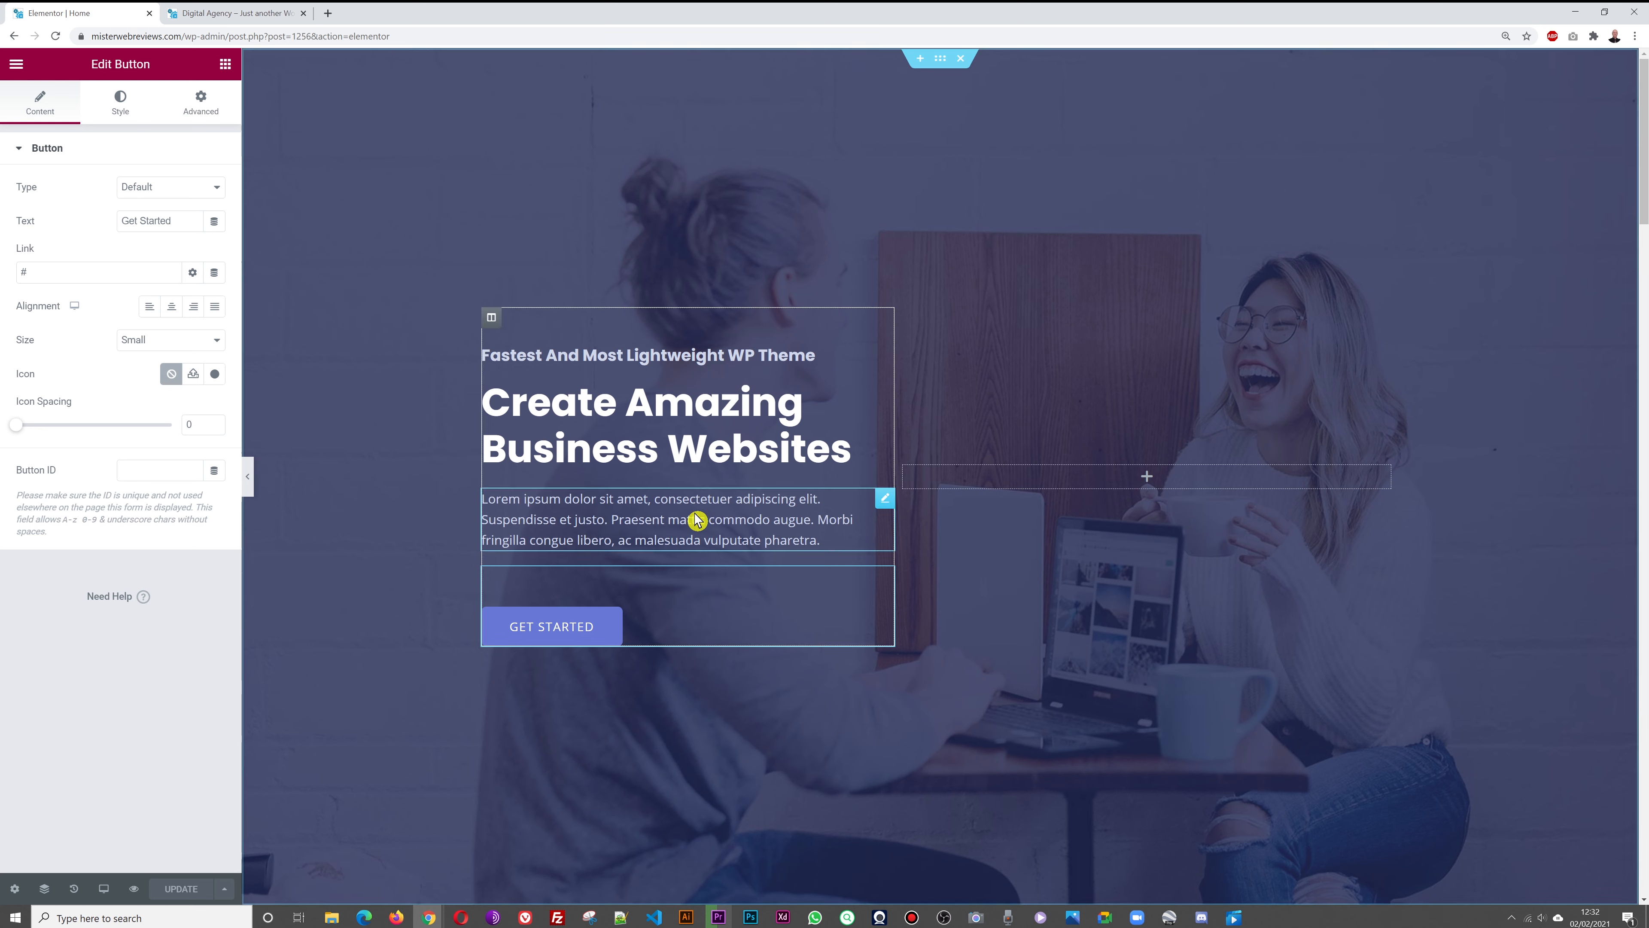
left_click(884, 499)
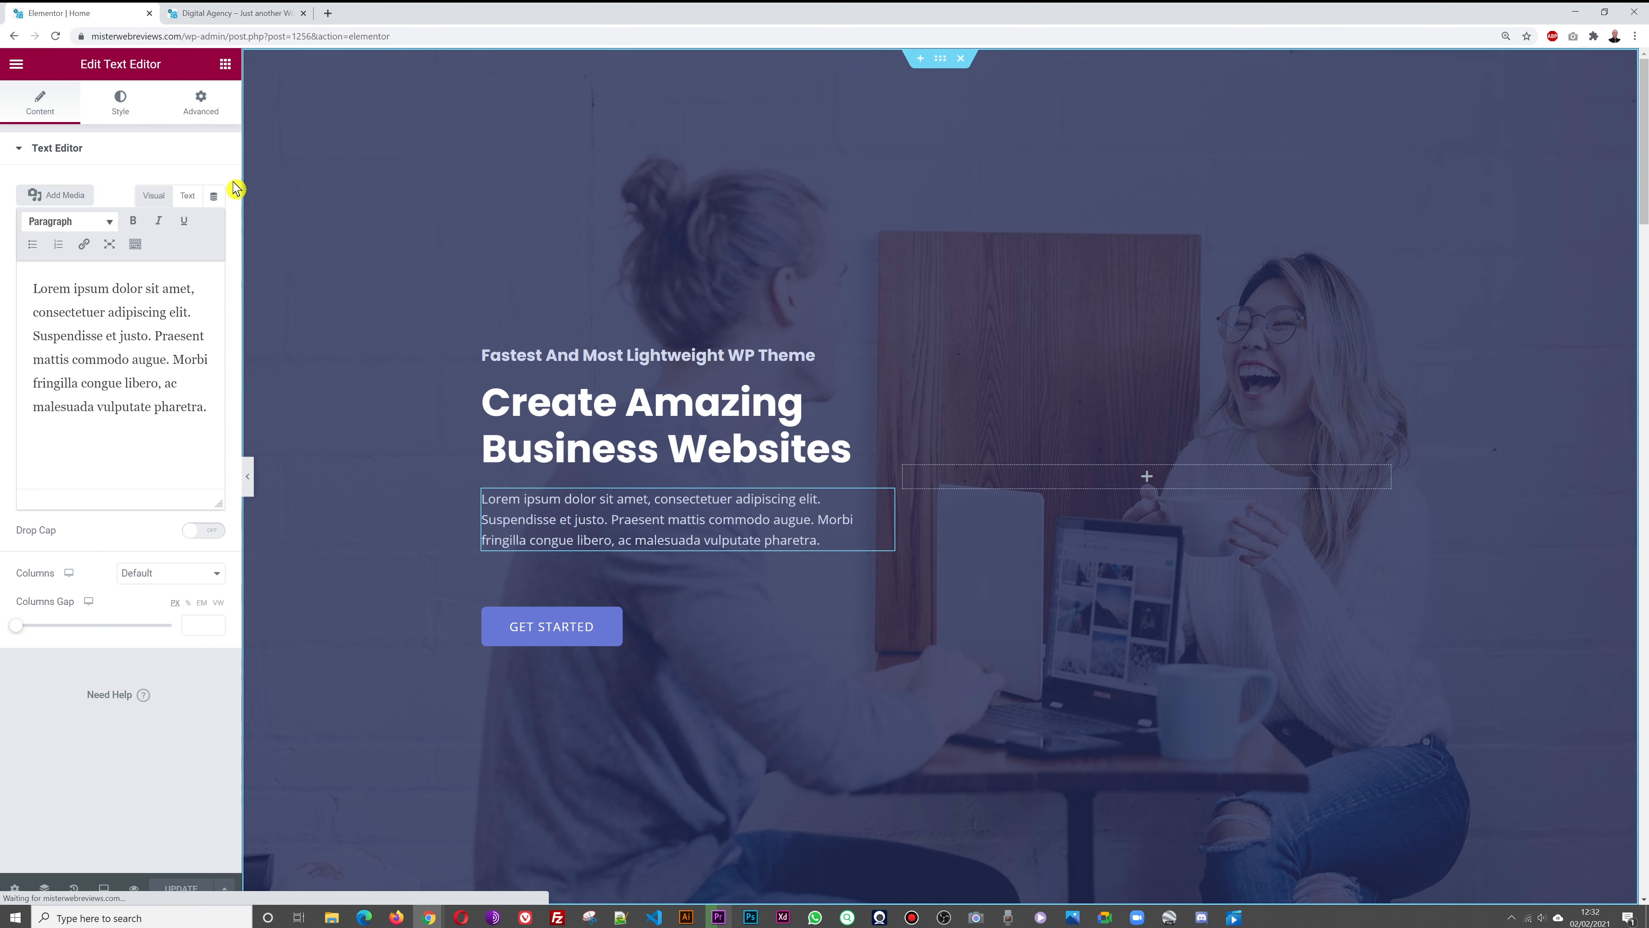
scroll(1237, 568, "down", 5)
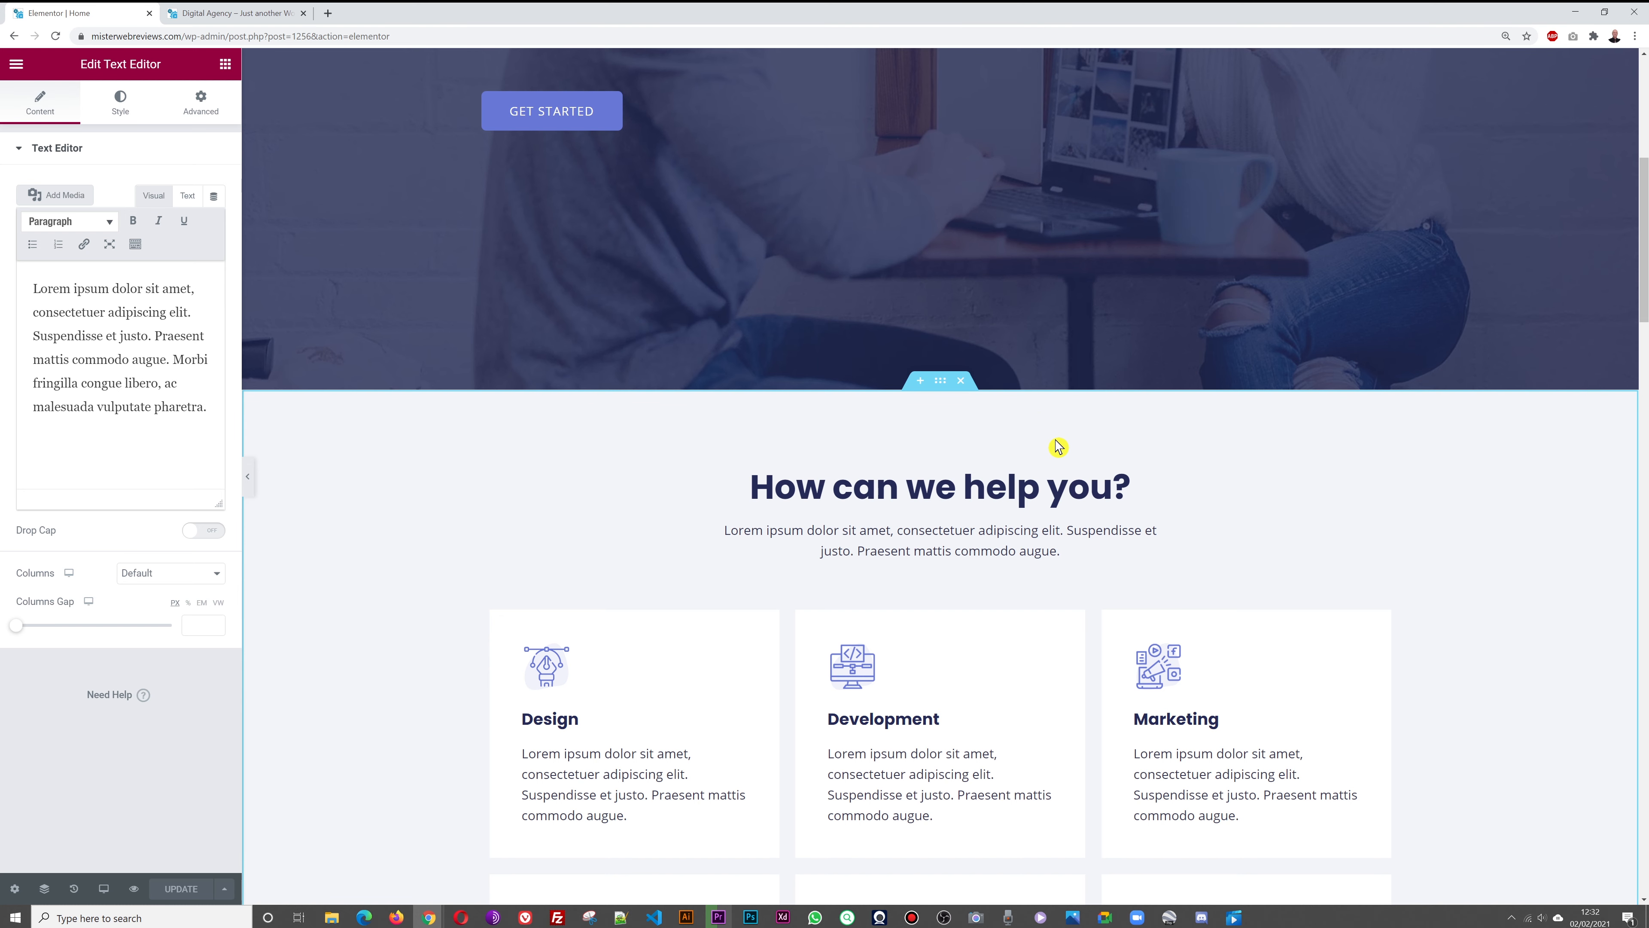
left_click(940, 380)
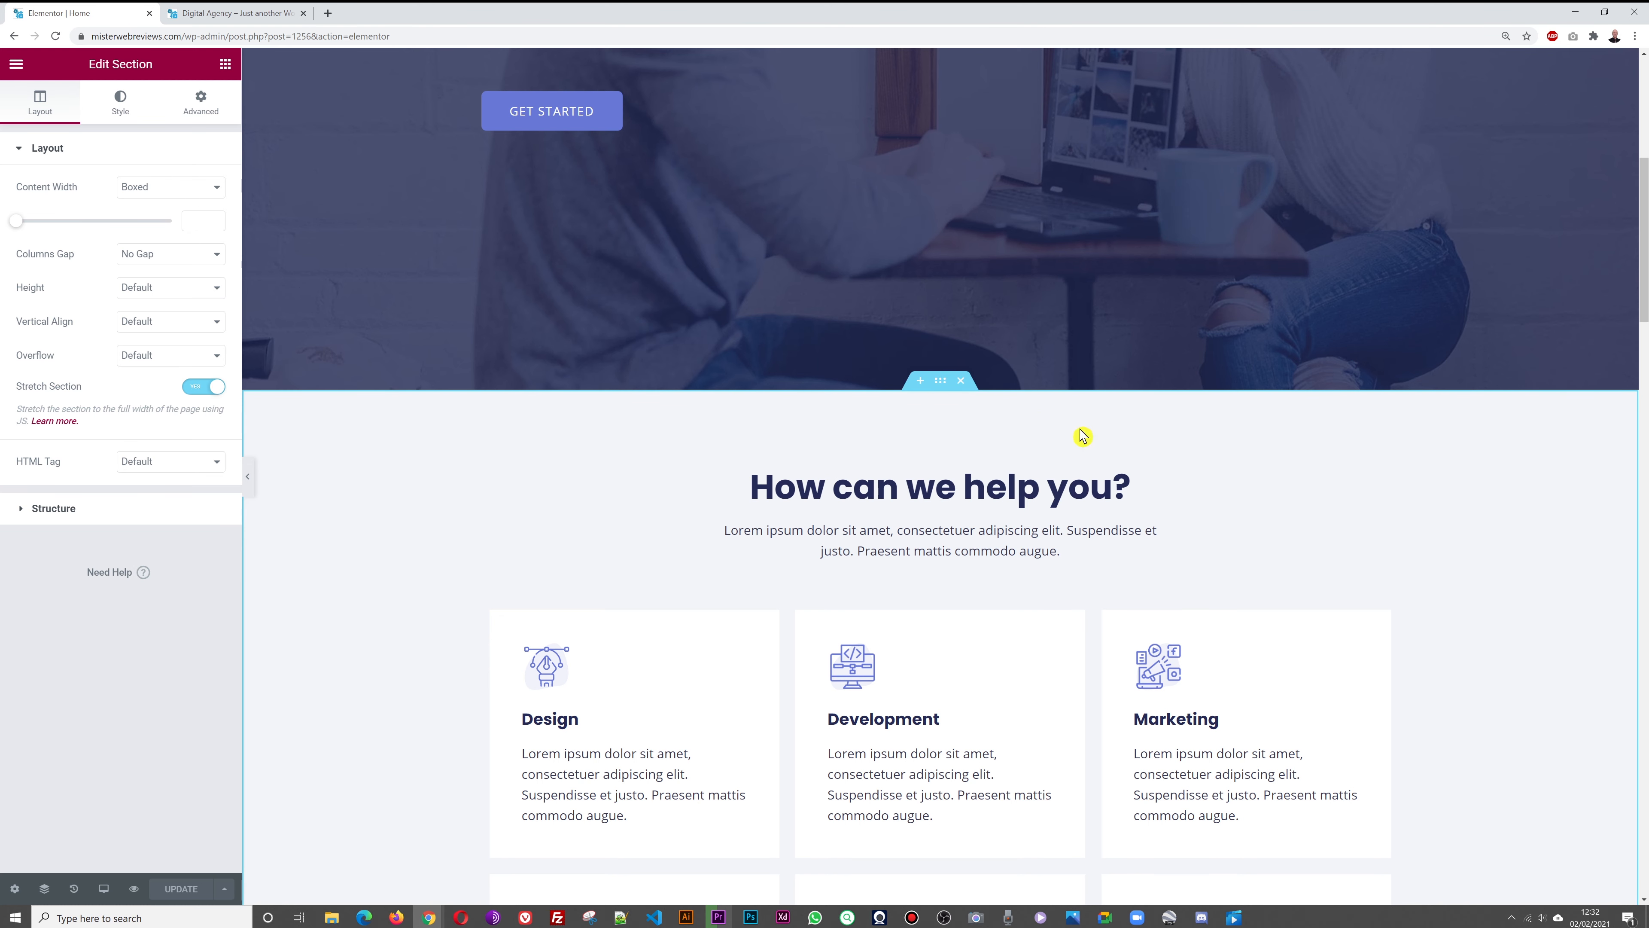
scroll(1389, 414, "down", 1)
scroll(1389, 414, "down", 1)
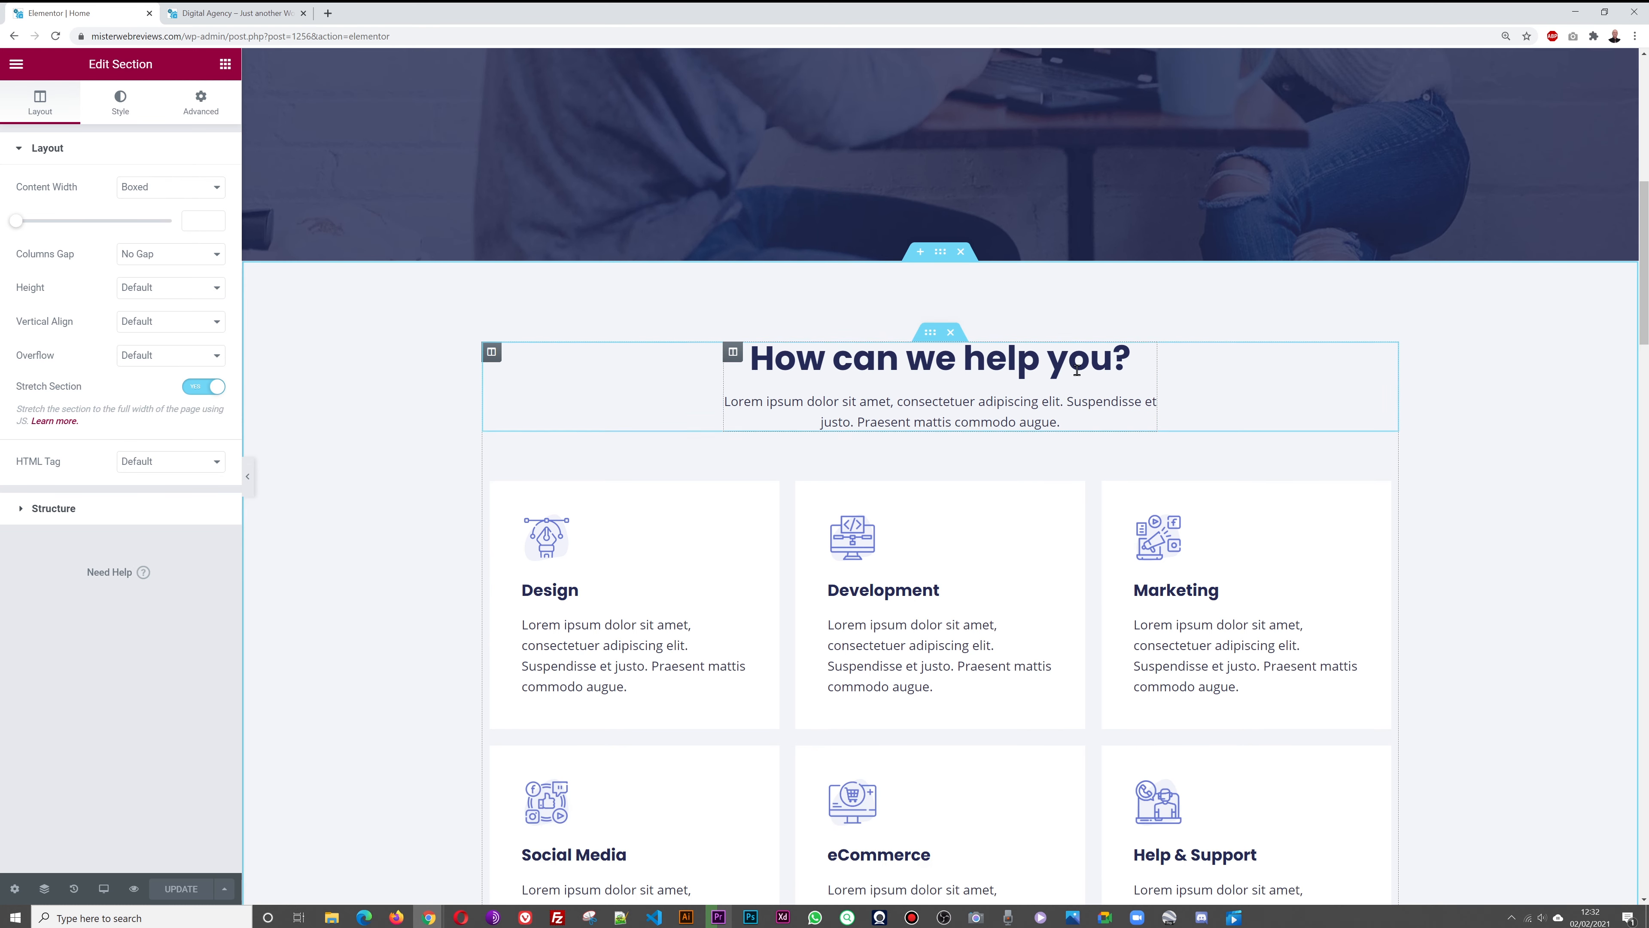
left_click(492, 355)
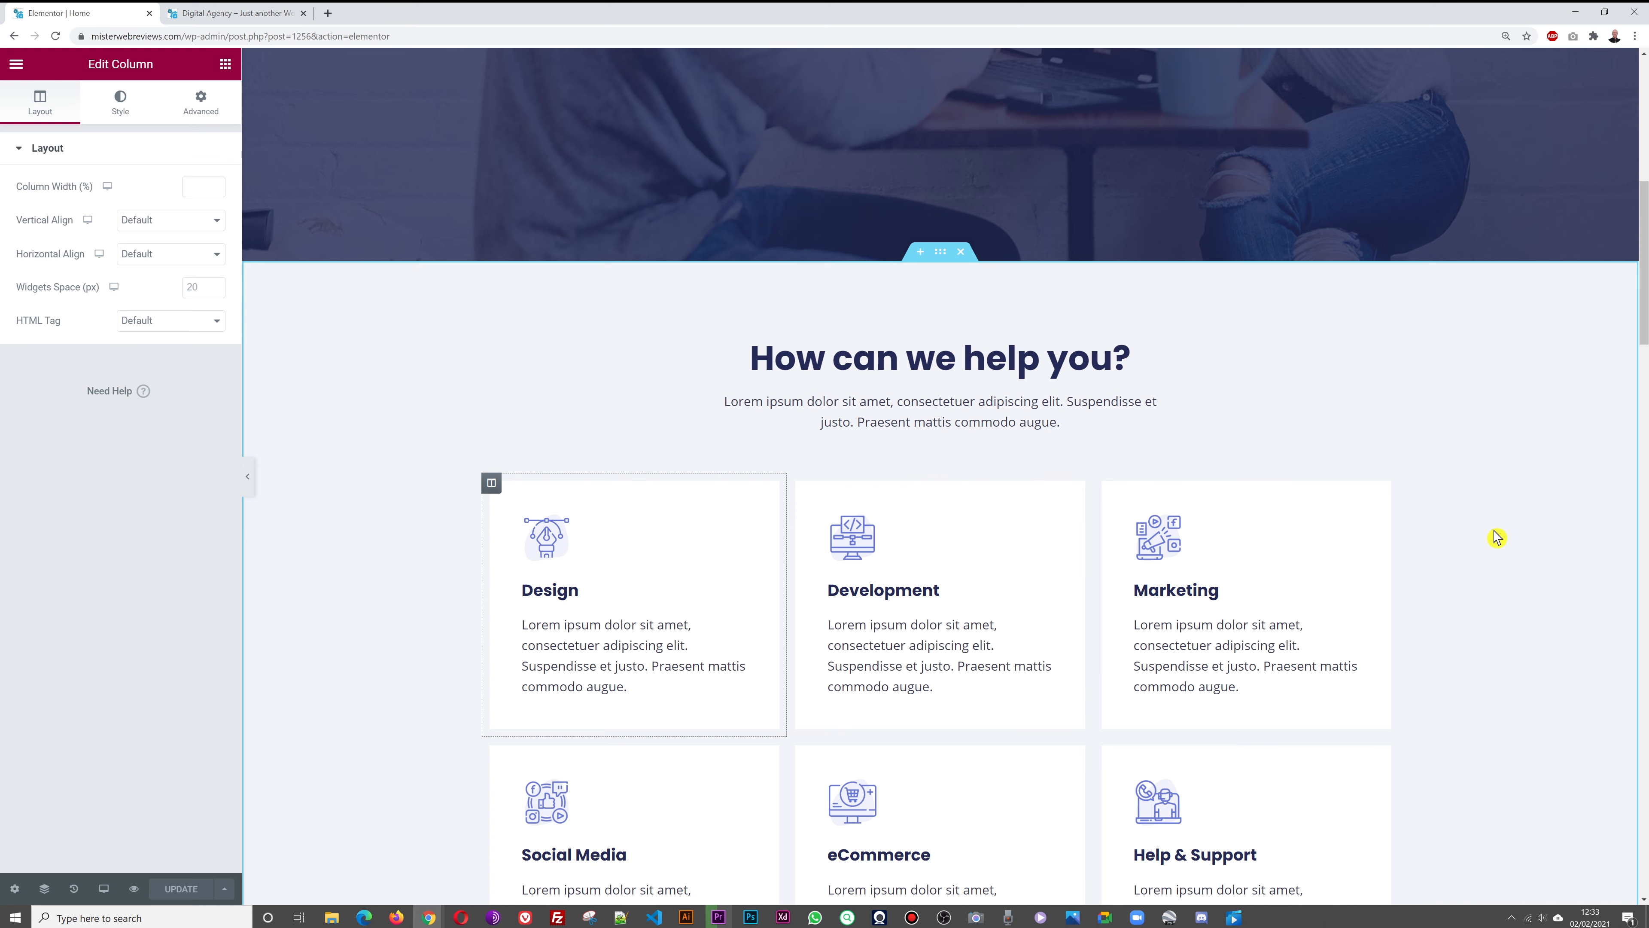
scroll(1551, 585, "up", 8)
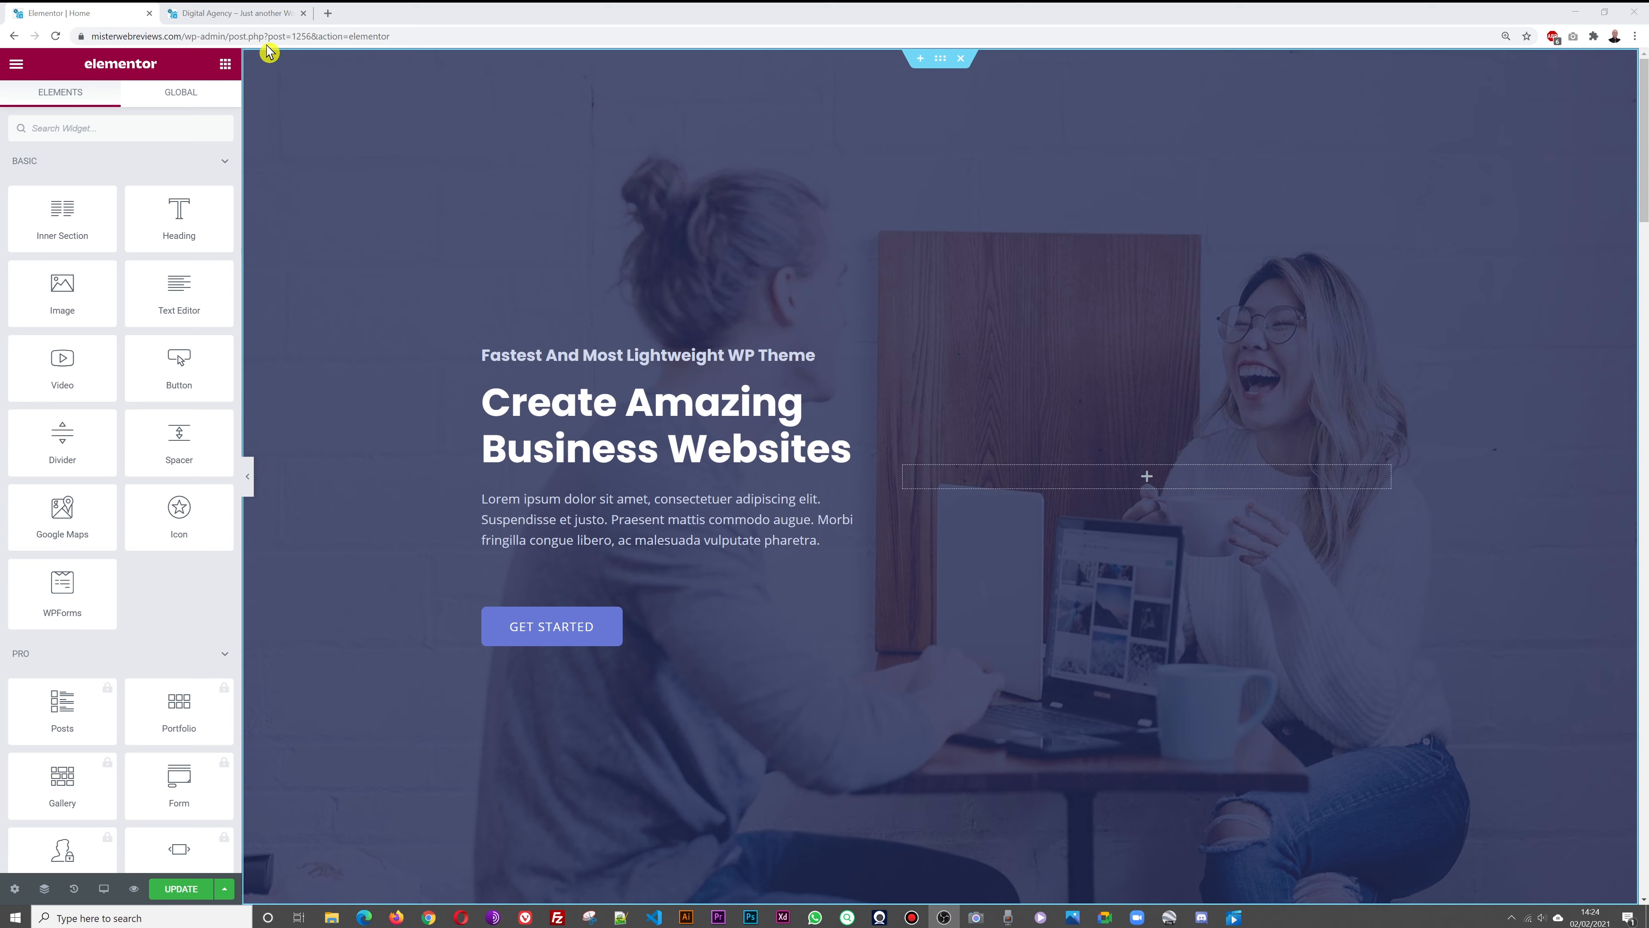
Review the live hero's 'Create Amazing Business Websites' heading and intro paragraph by selecting their text
left_click(245, 15)
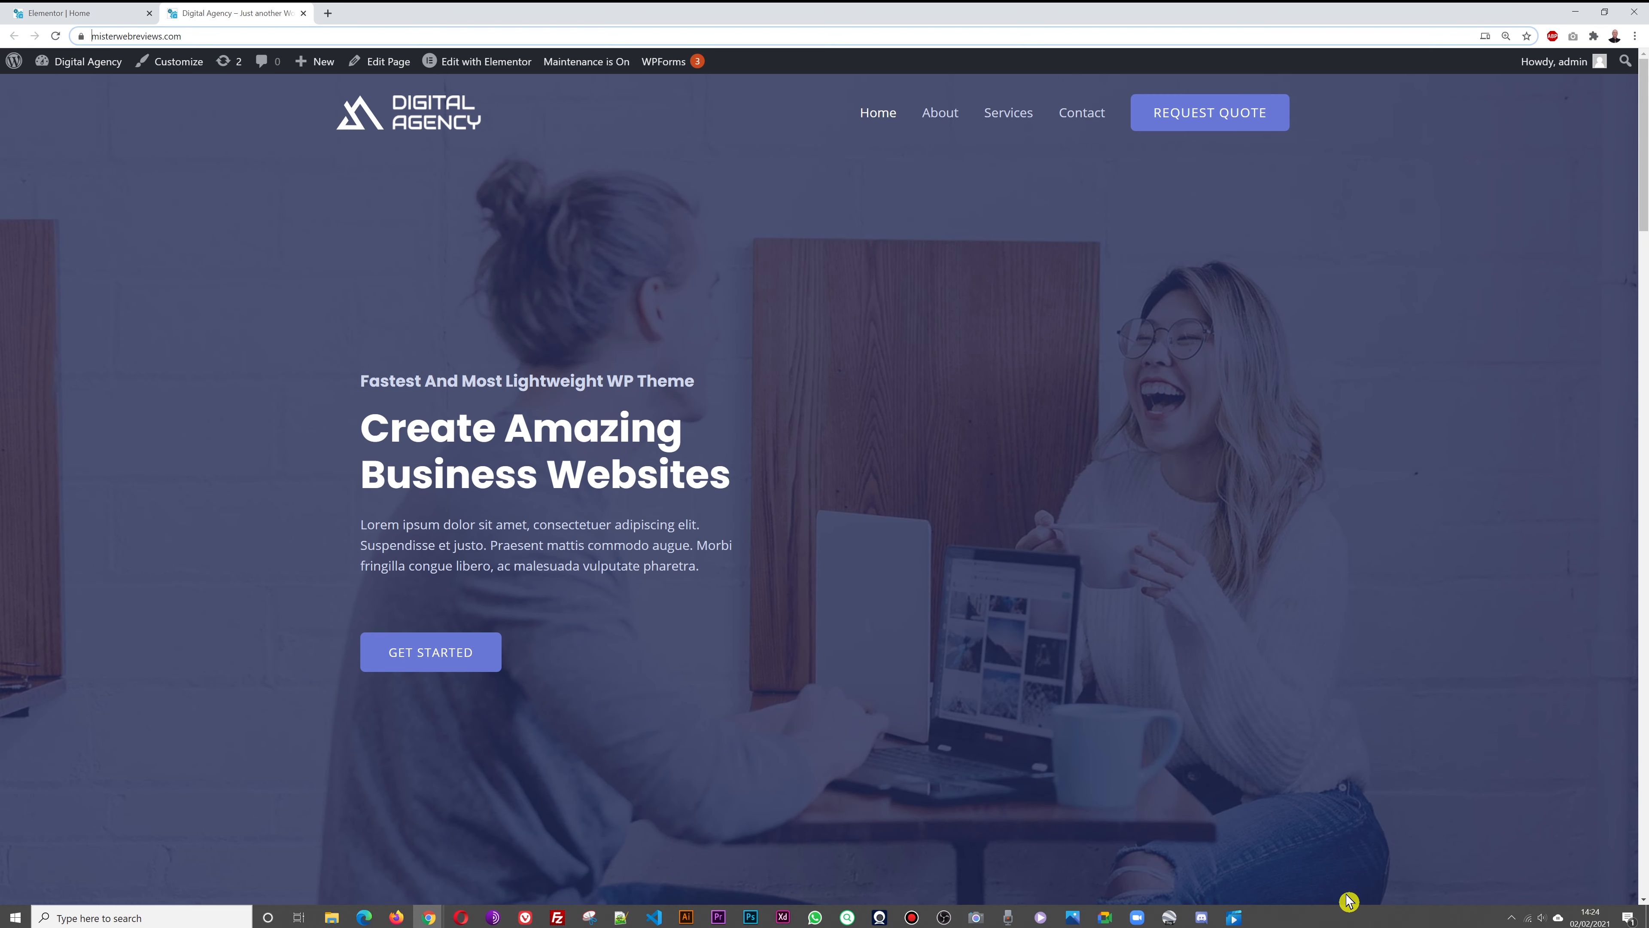
scroll(1487, 335, "down", 5)
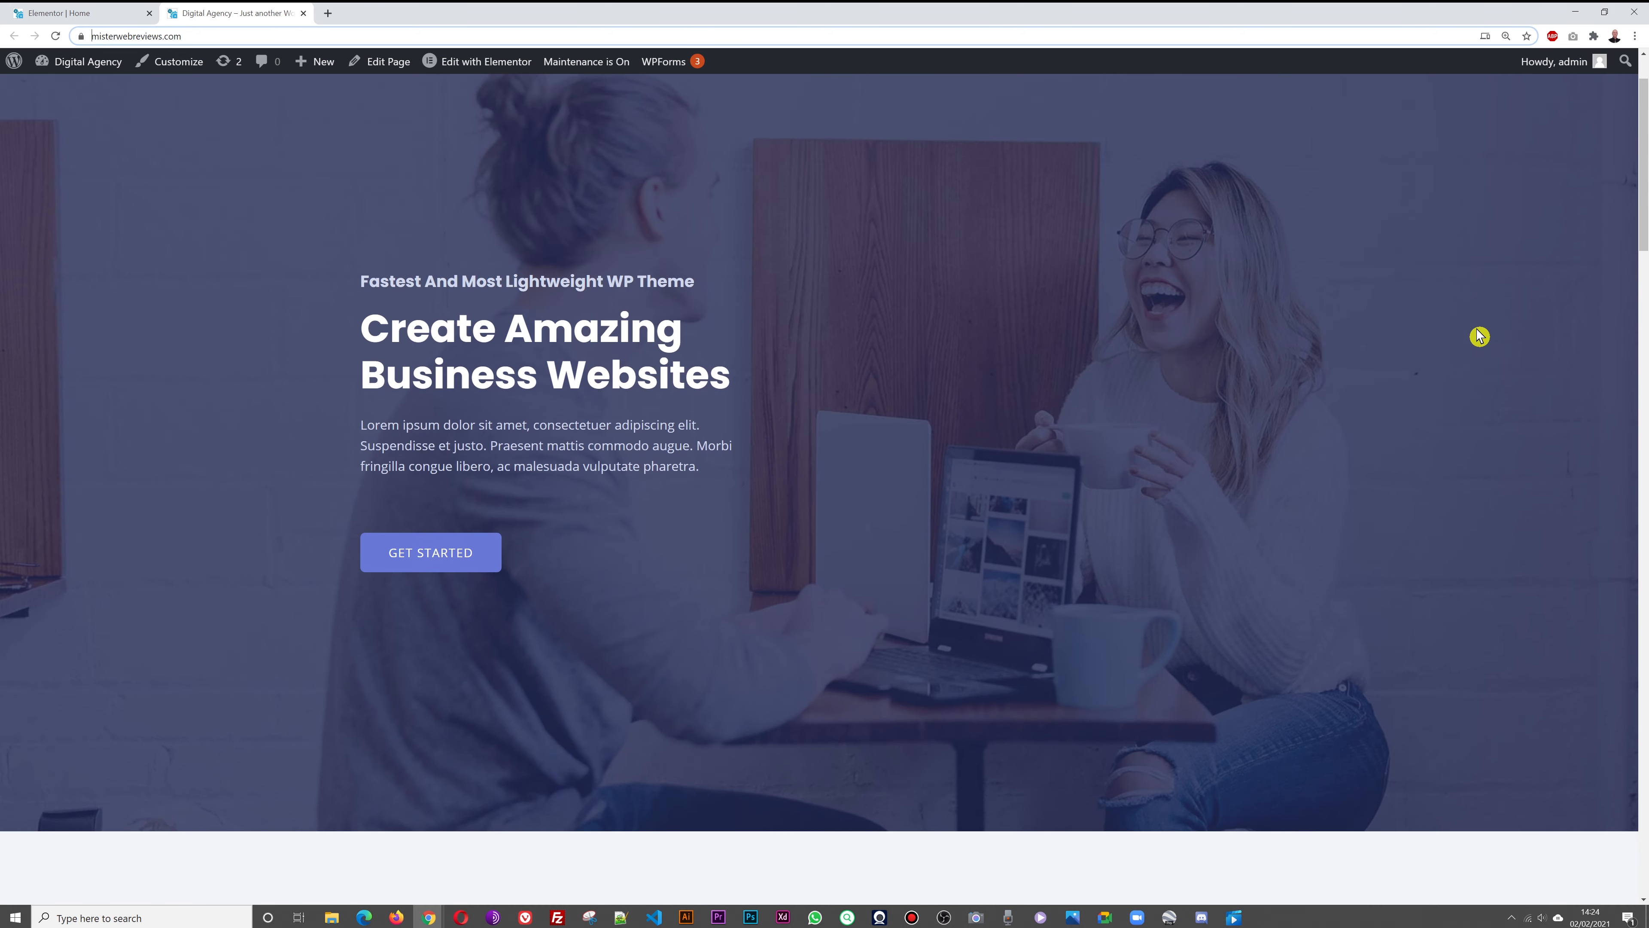
scroll(1491, 332, "down", 4)
scroll(1490, 332, "up", 9)
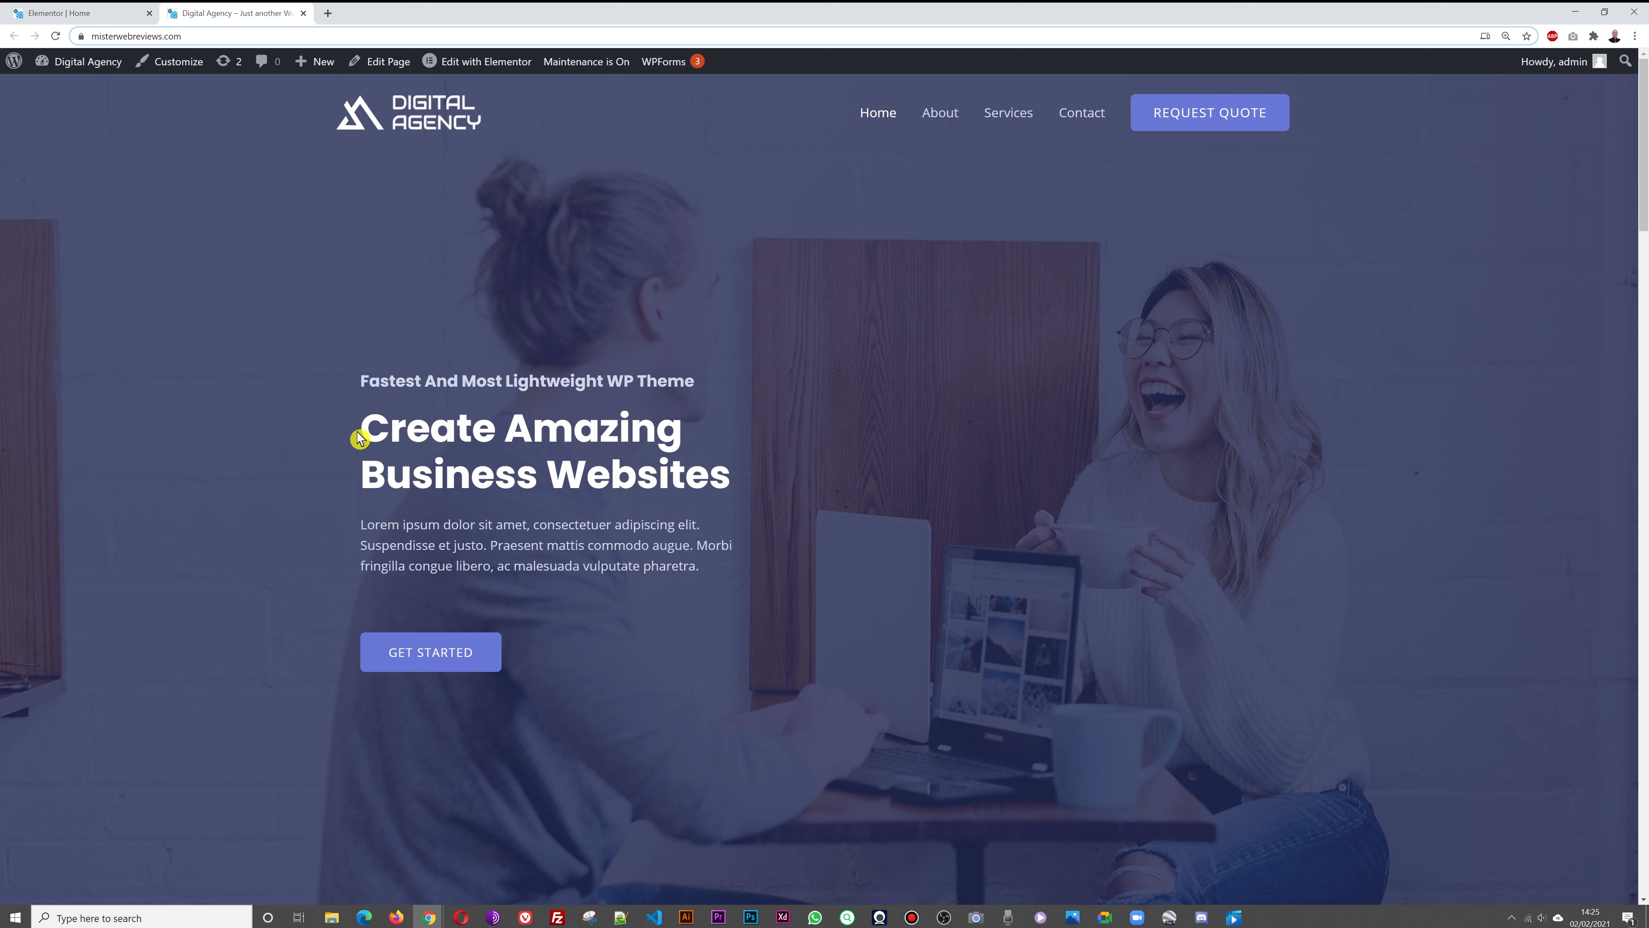
left_click_drag(364, 429, 724, 479)
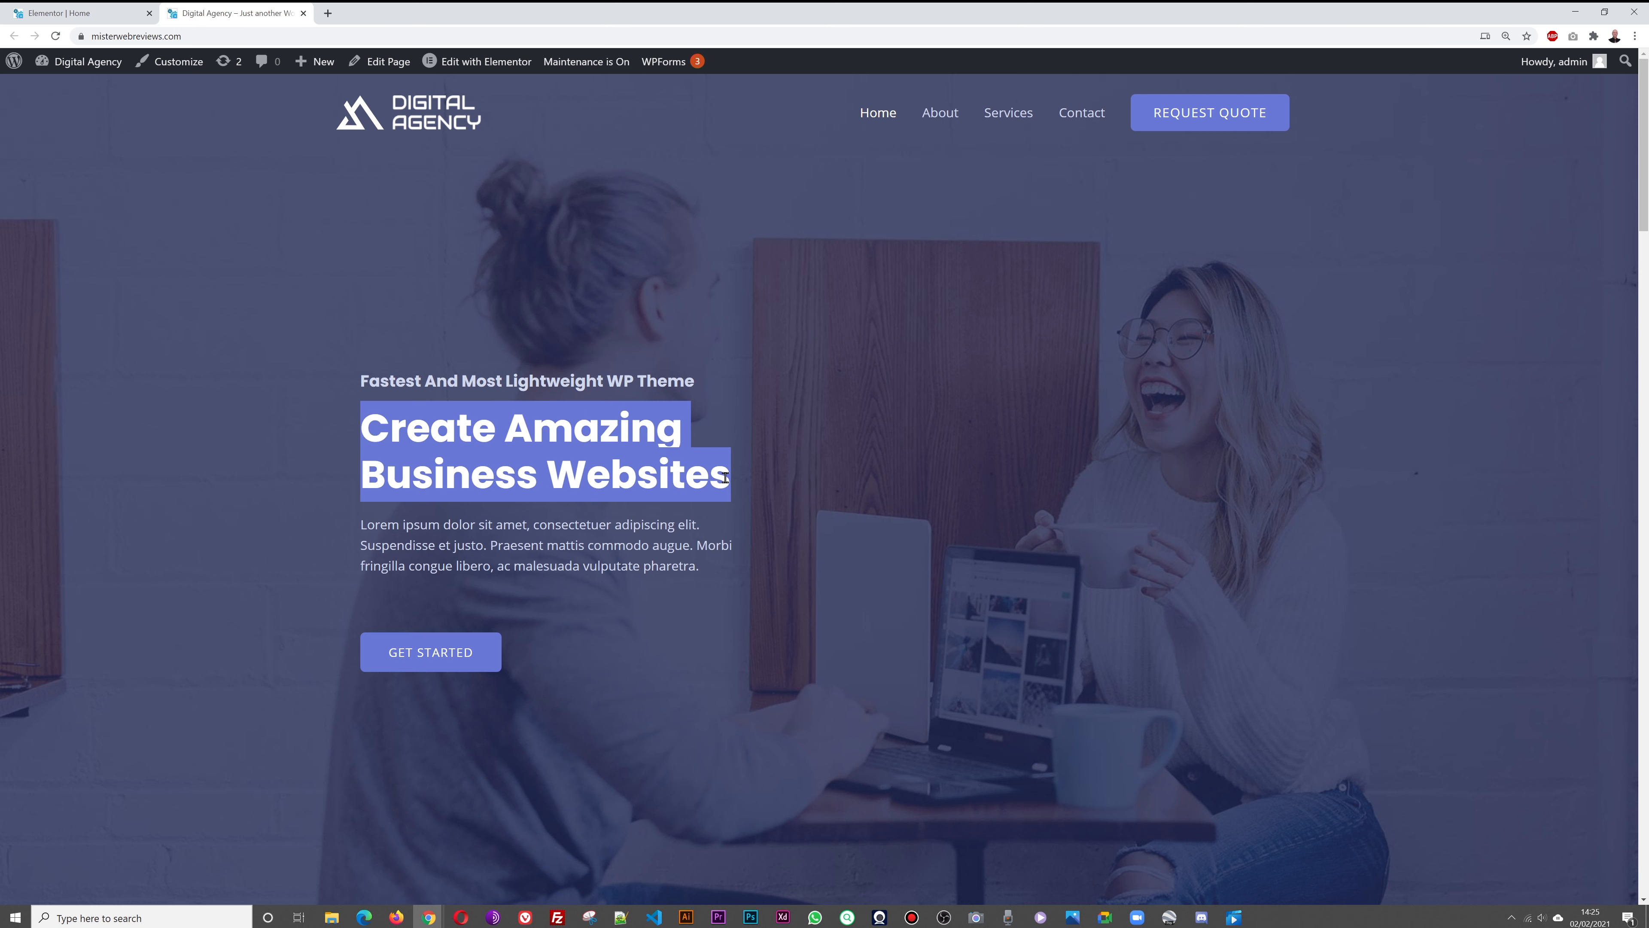
left_click(851, 488)
left_click_drag(362, 526, 692, 566)
left_click(716, 579)
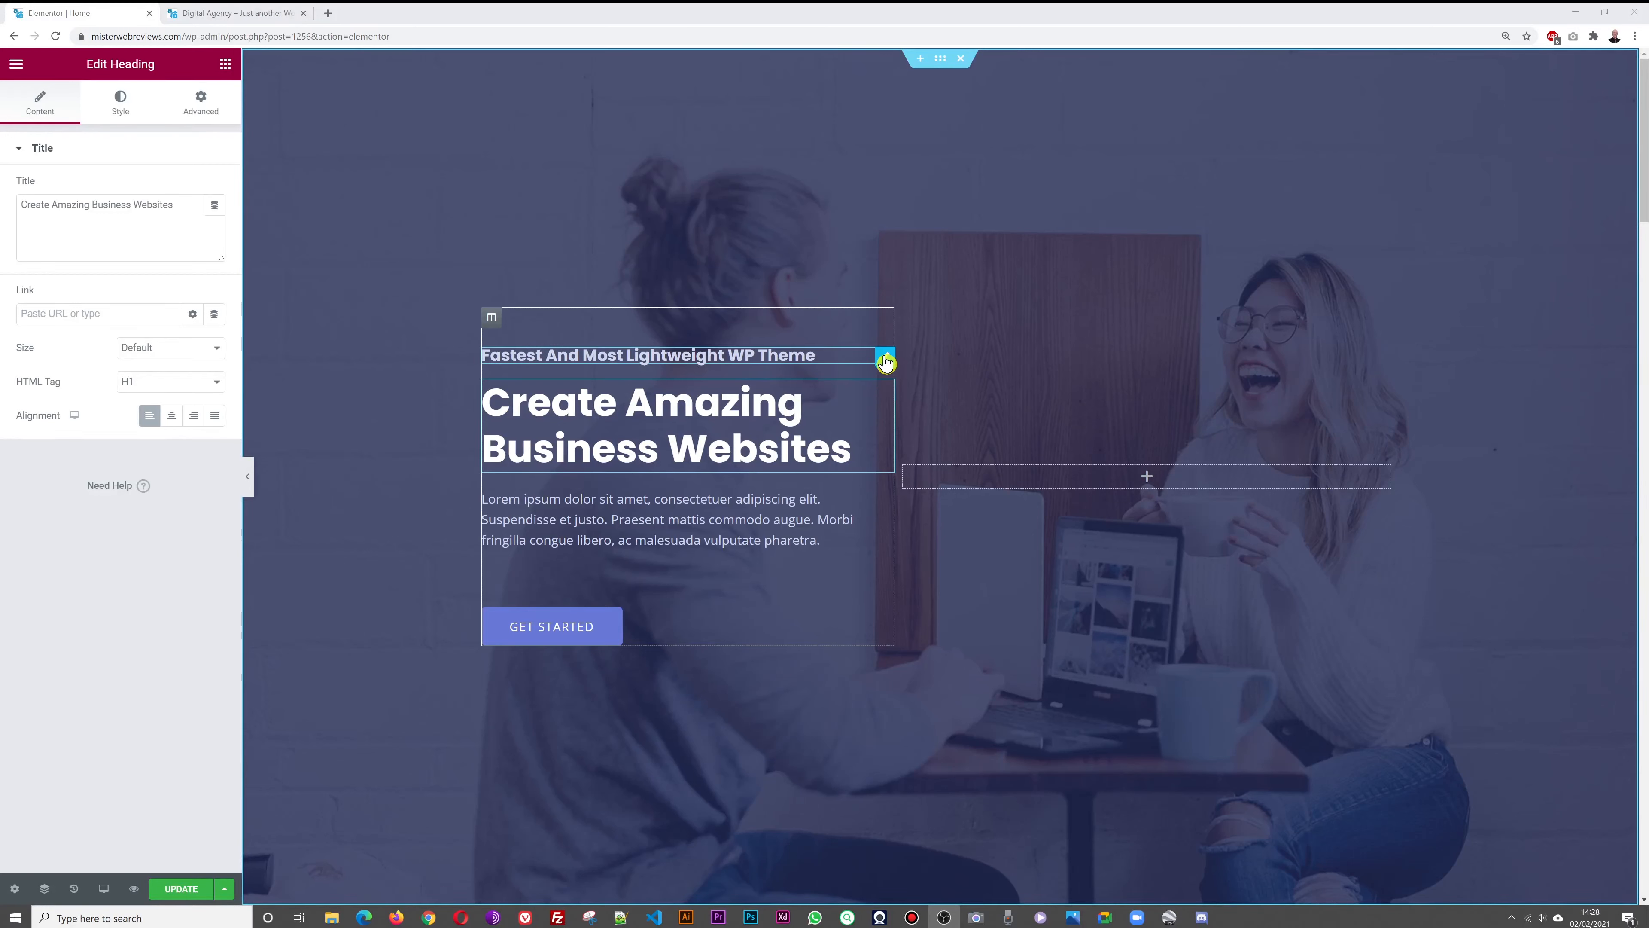
Change the hero subheading to 'Digital Marketing Agency'
left_click(886, 361)
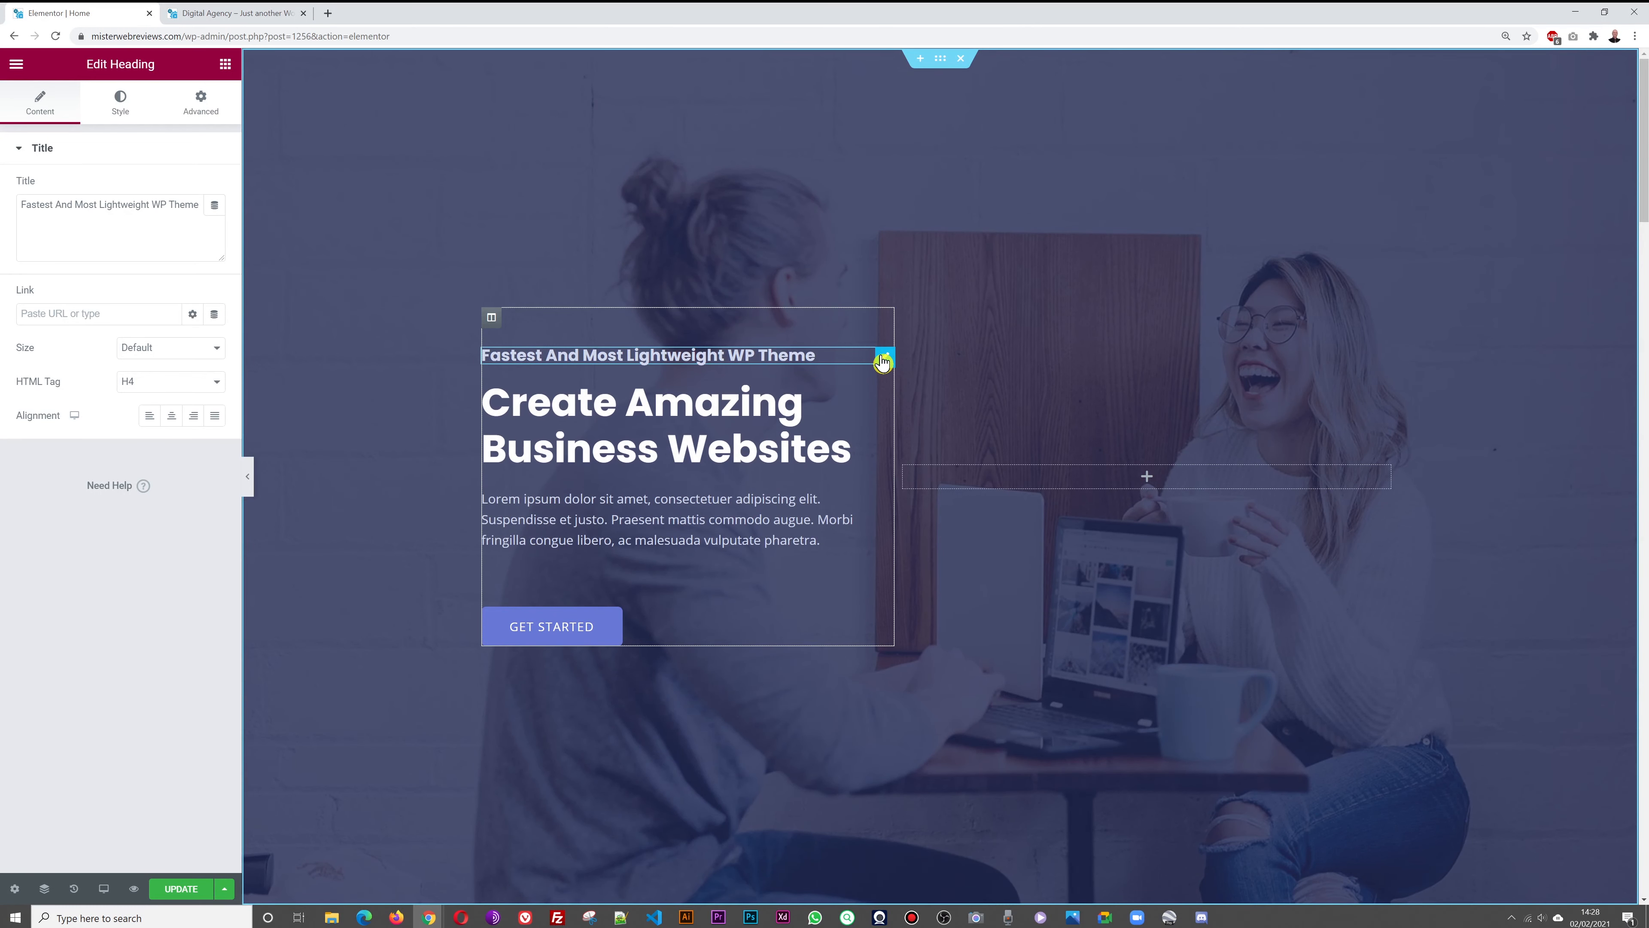
triple_click(156, 208)
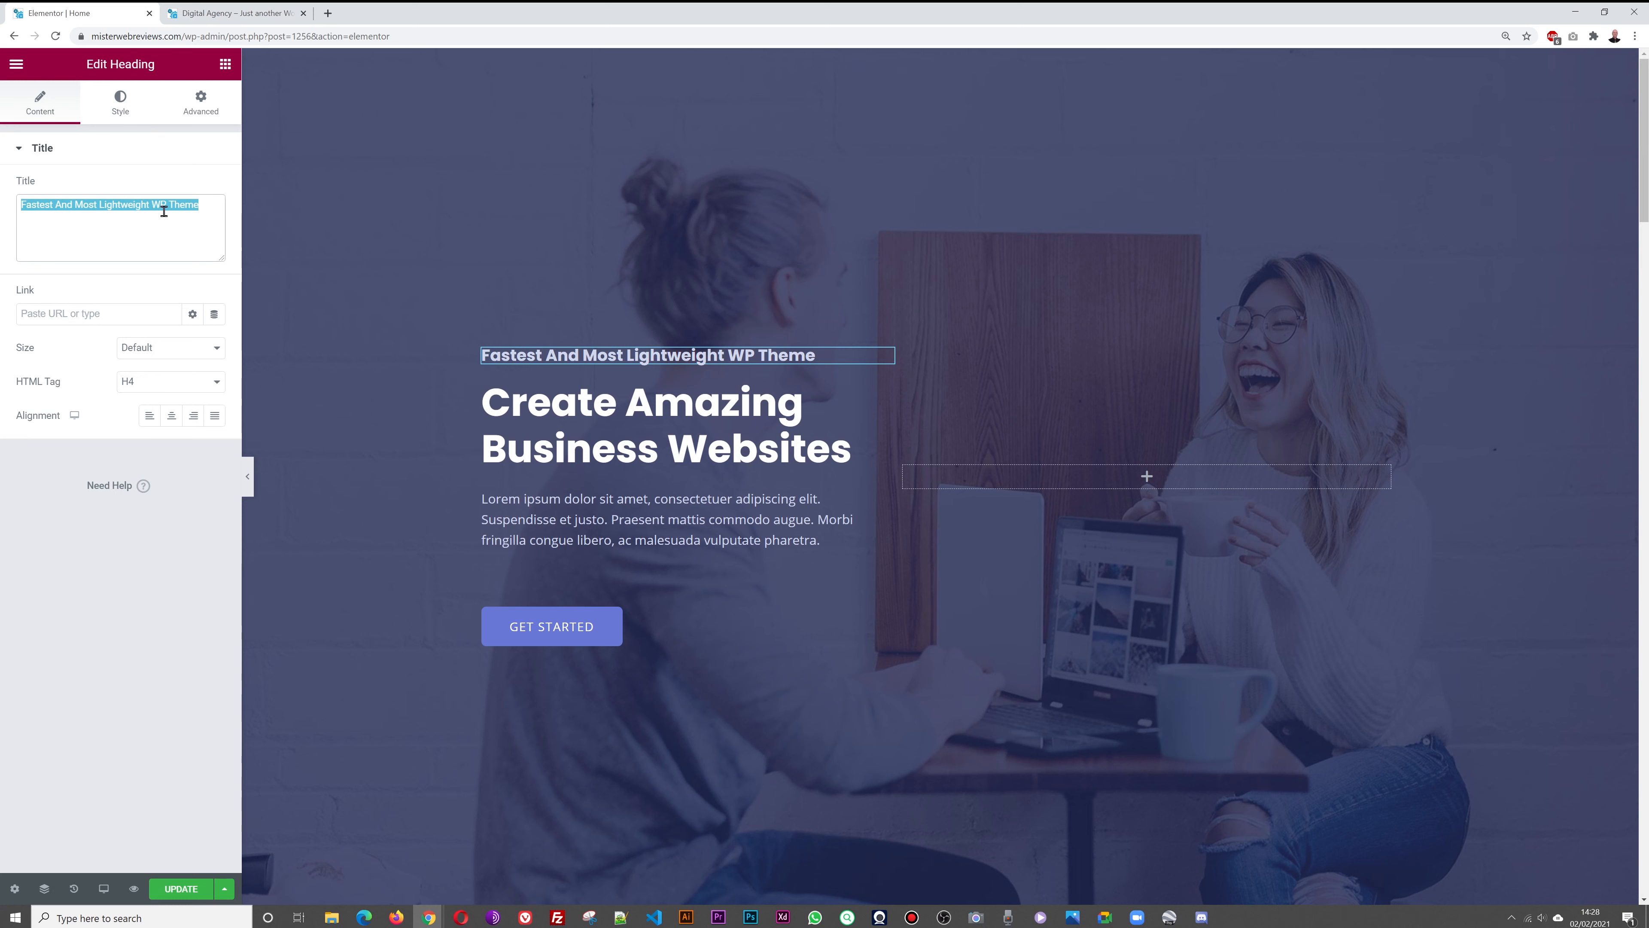
type("Digit")
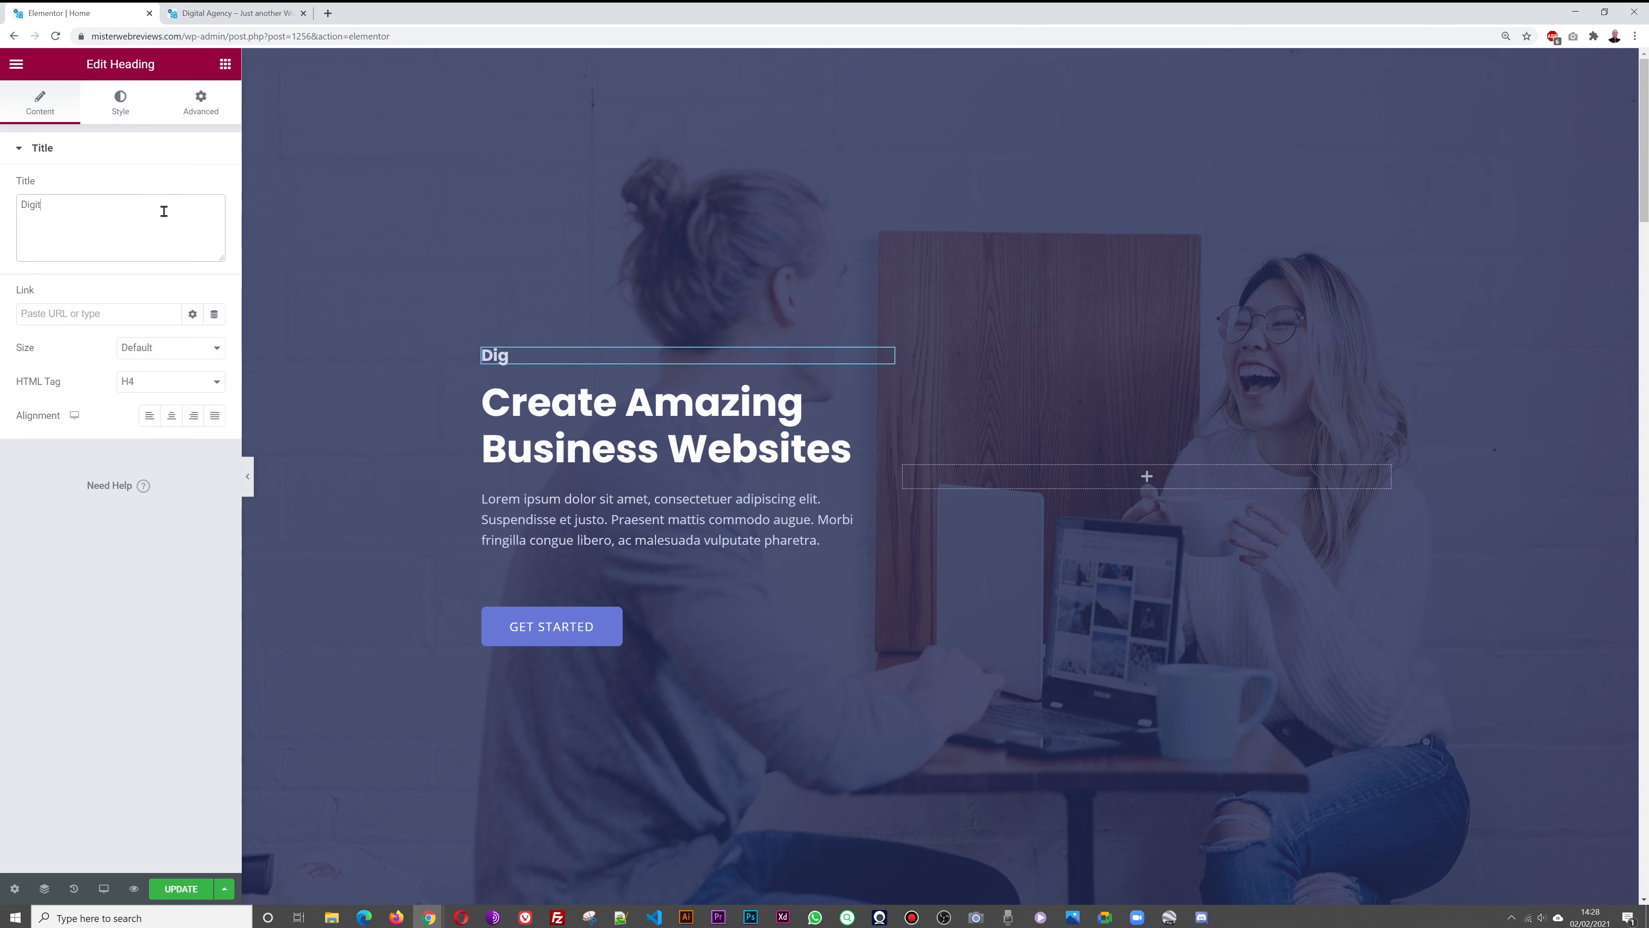
type("al Marketing Agency based in London")
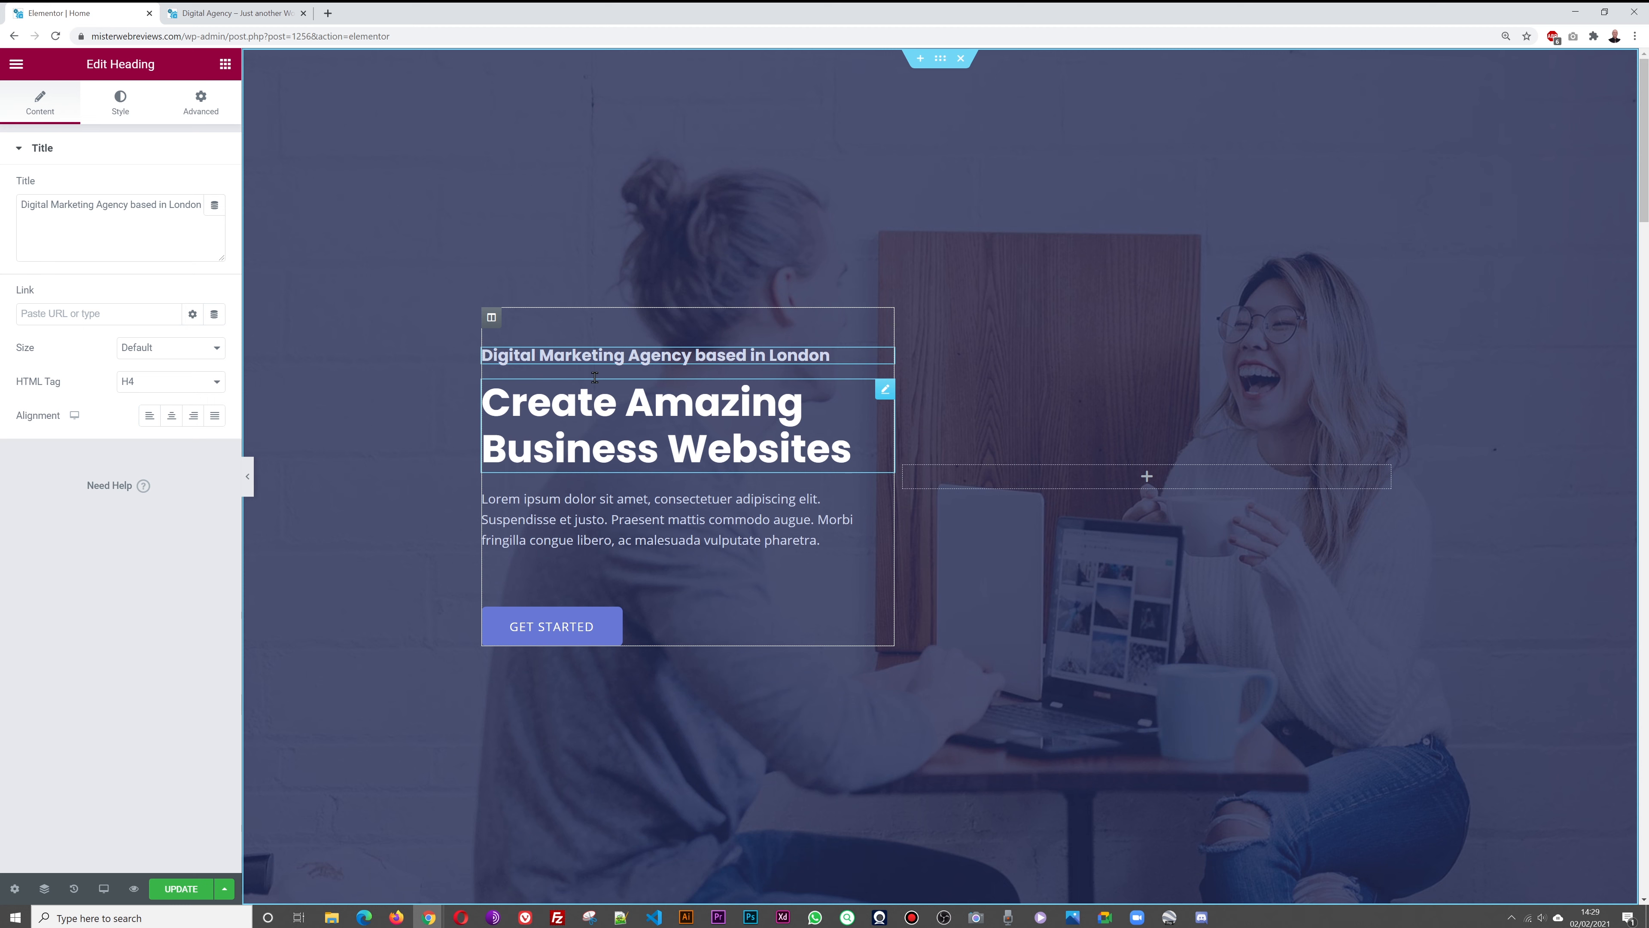
Change the main hero heading to 'Targeted Traffic that Converts!' and select the intro paragraph
left_click(883, 394)
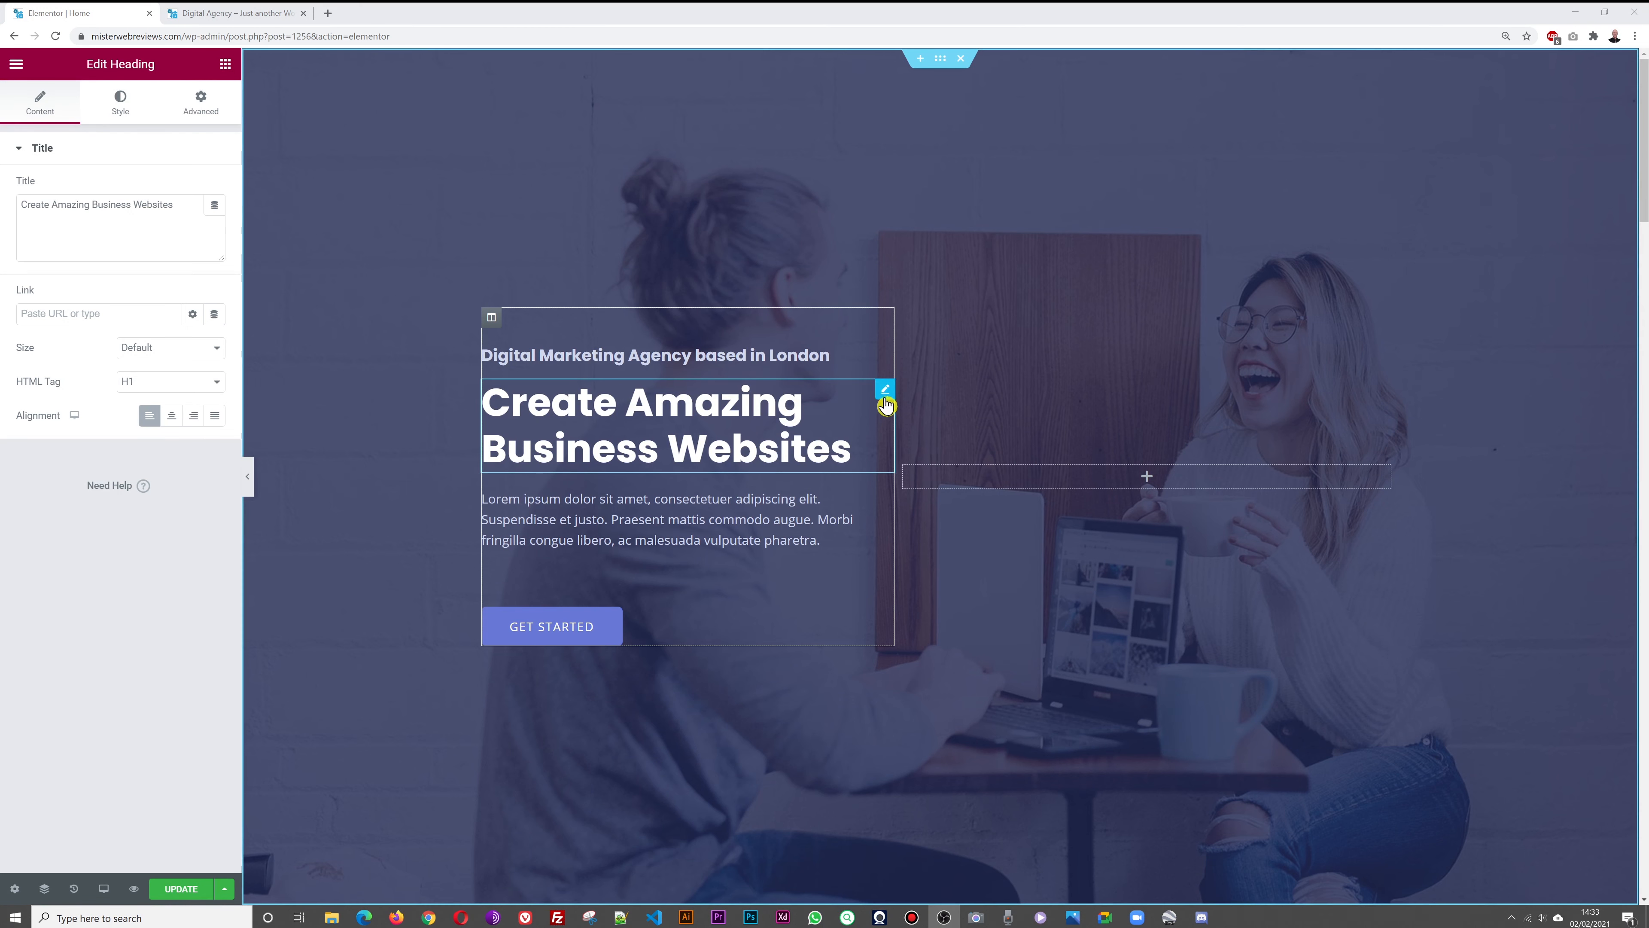
triple_click(156, 205)
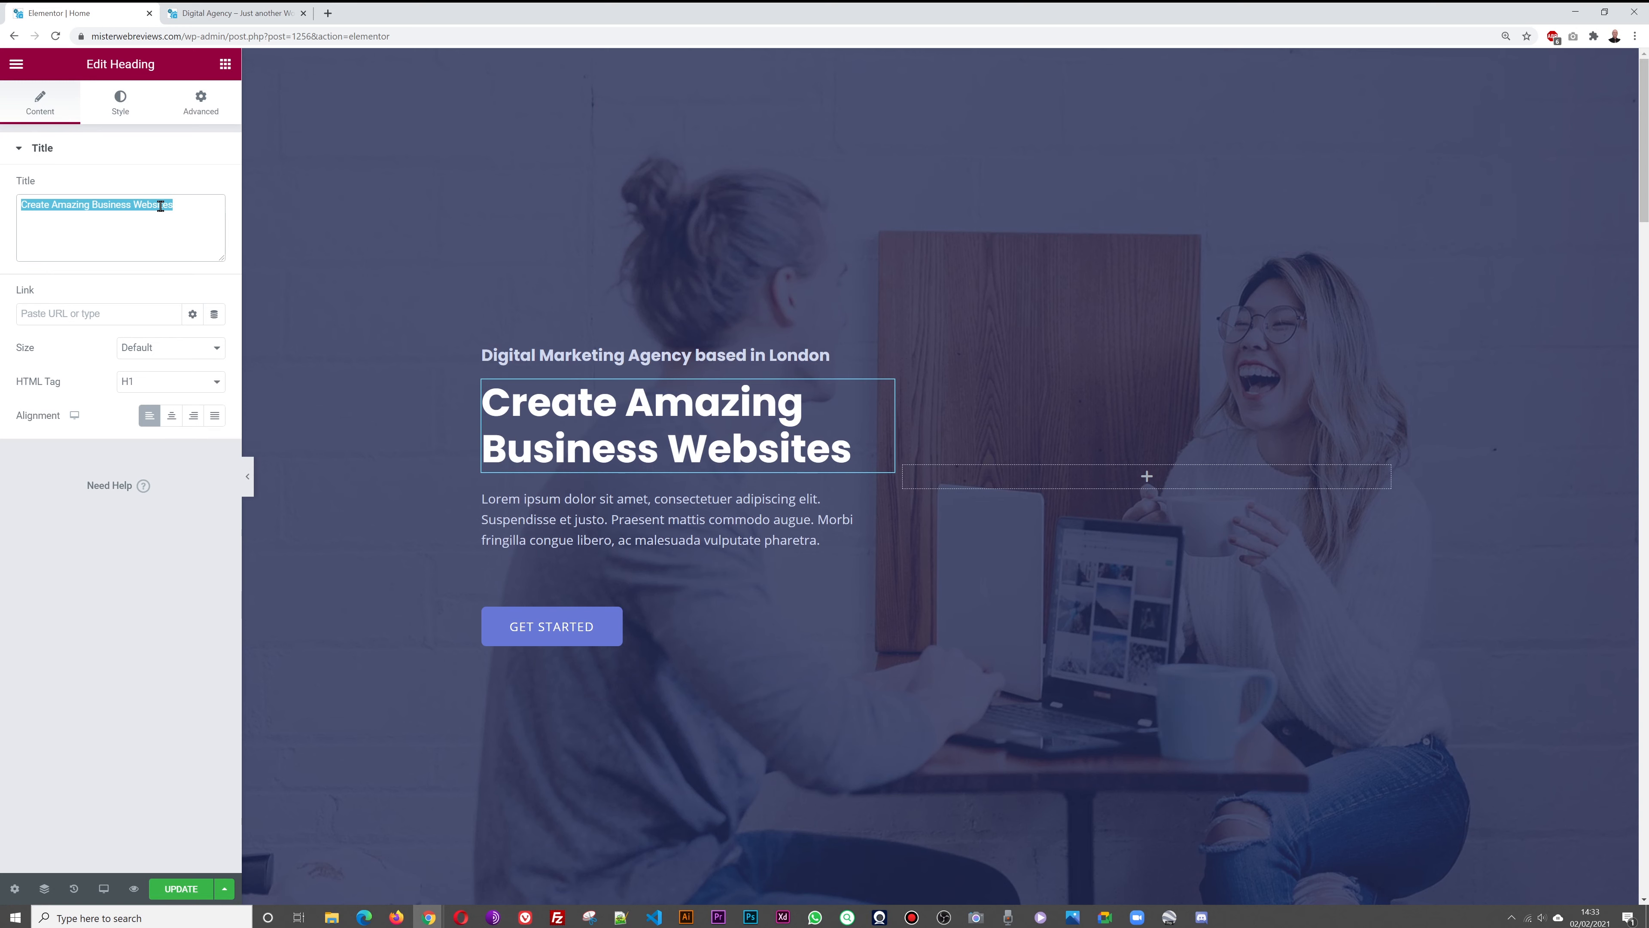
type("Tar")
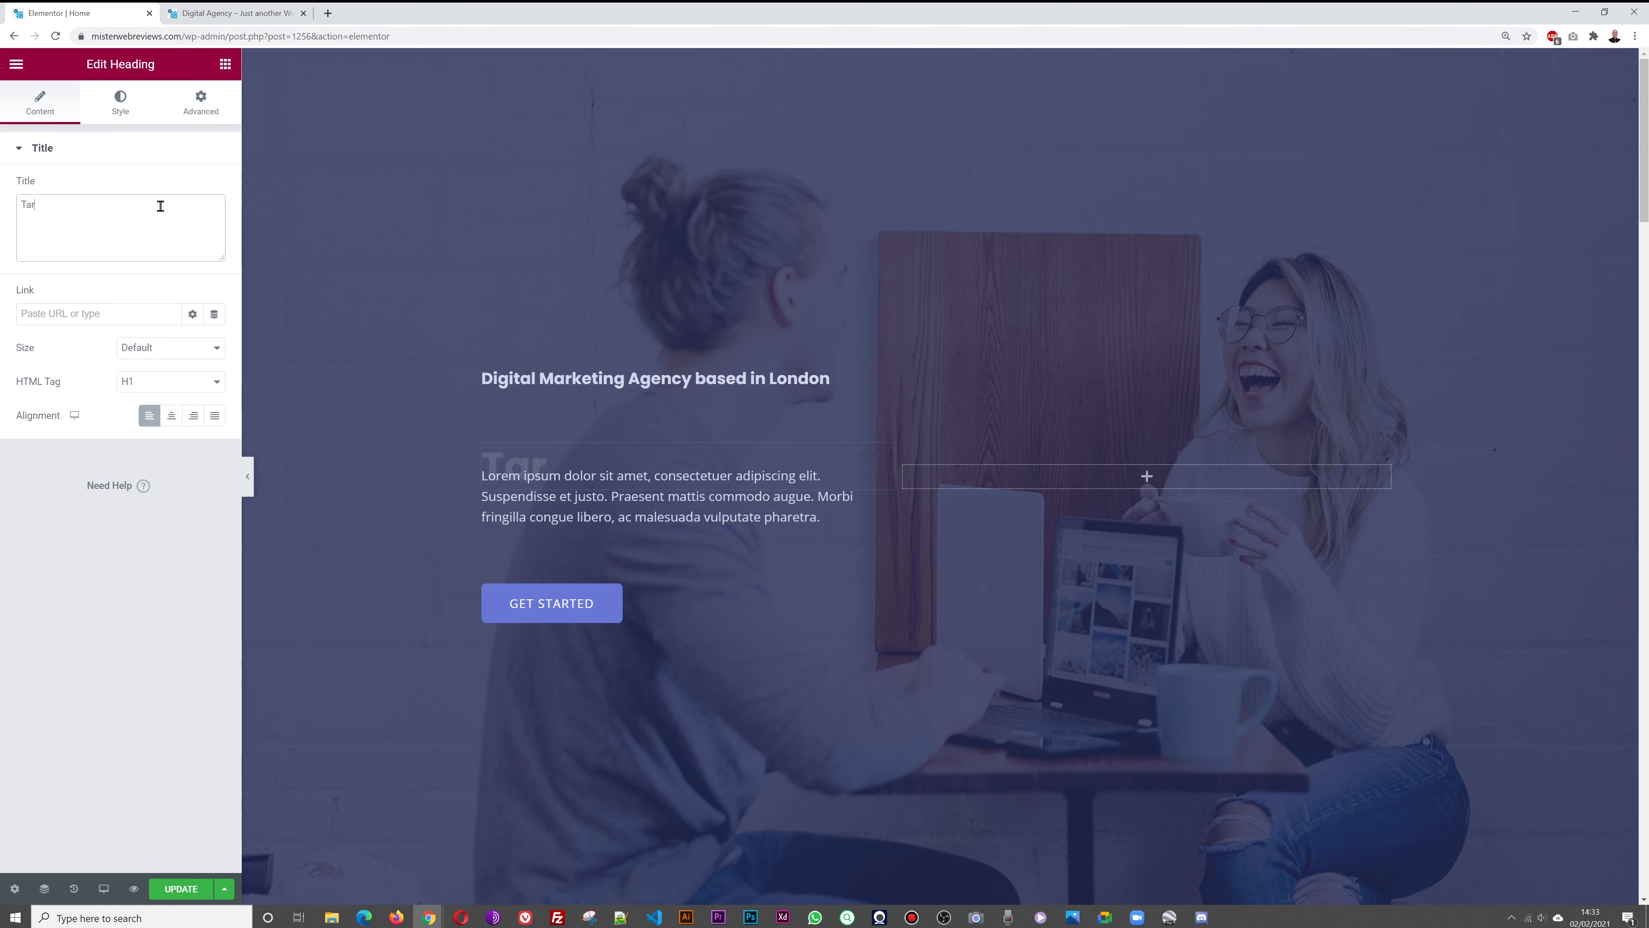
type("geted Tra")
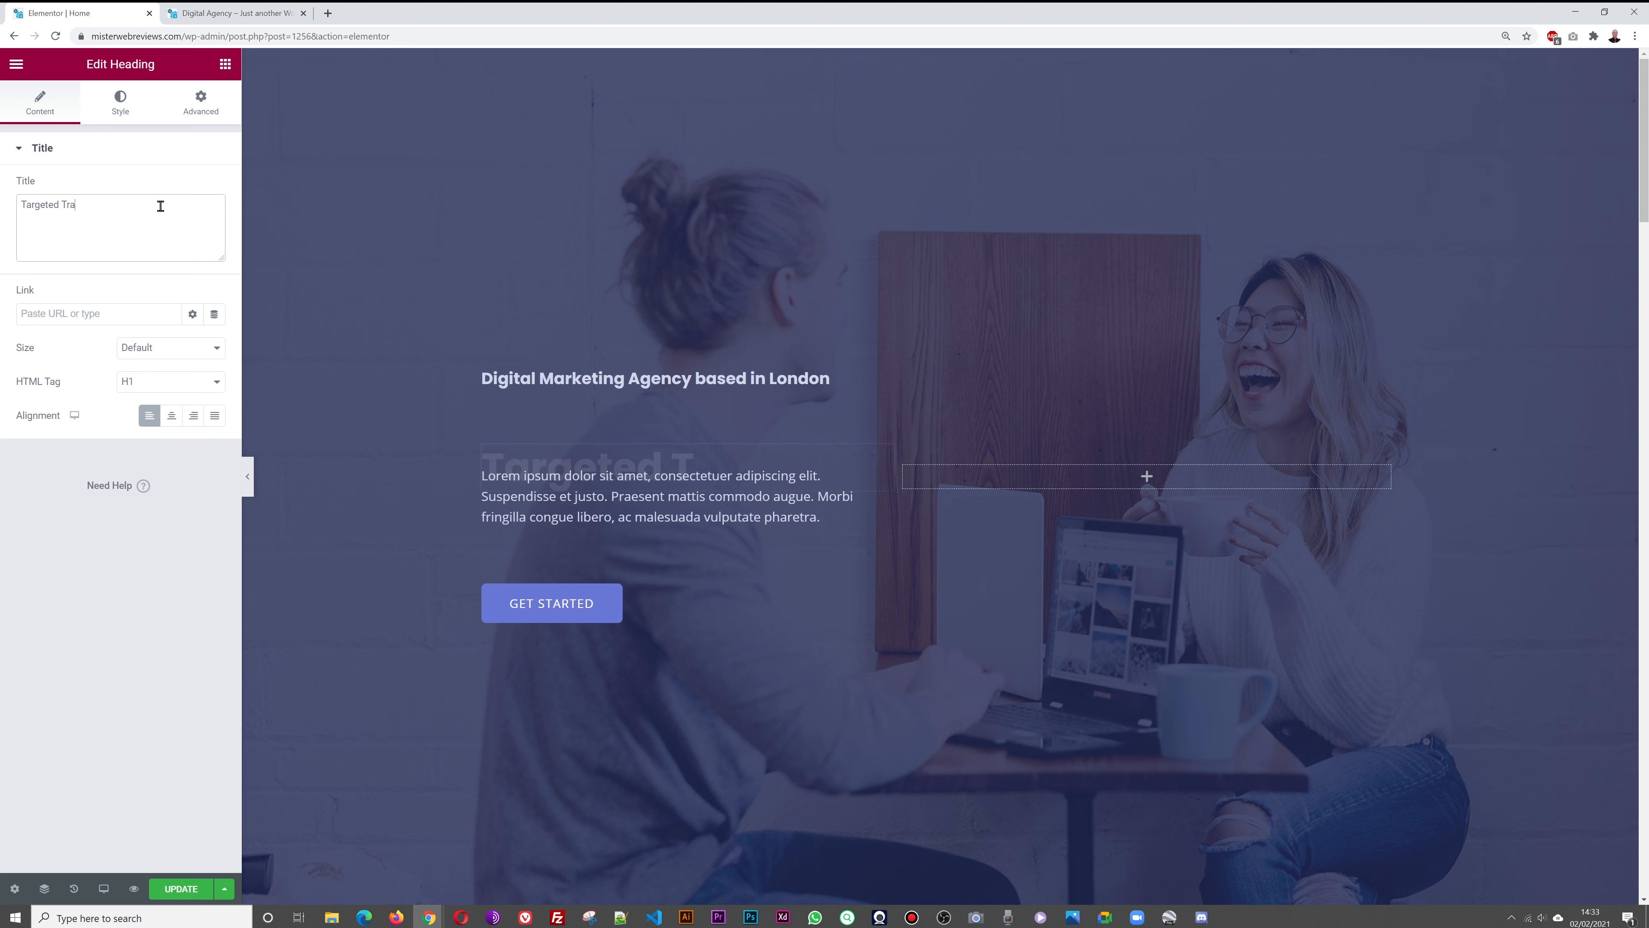
type("ffic that Conv")
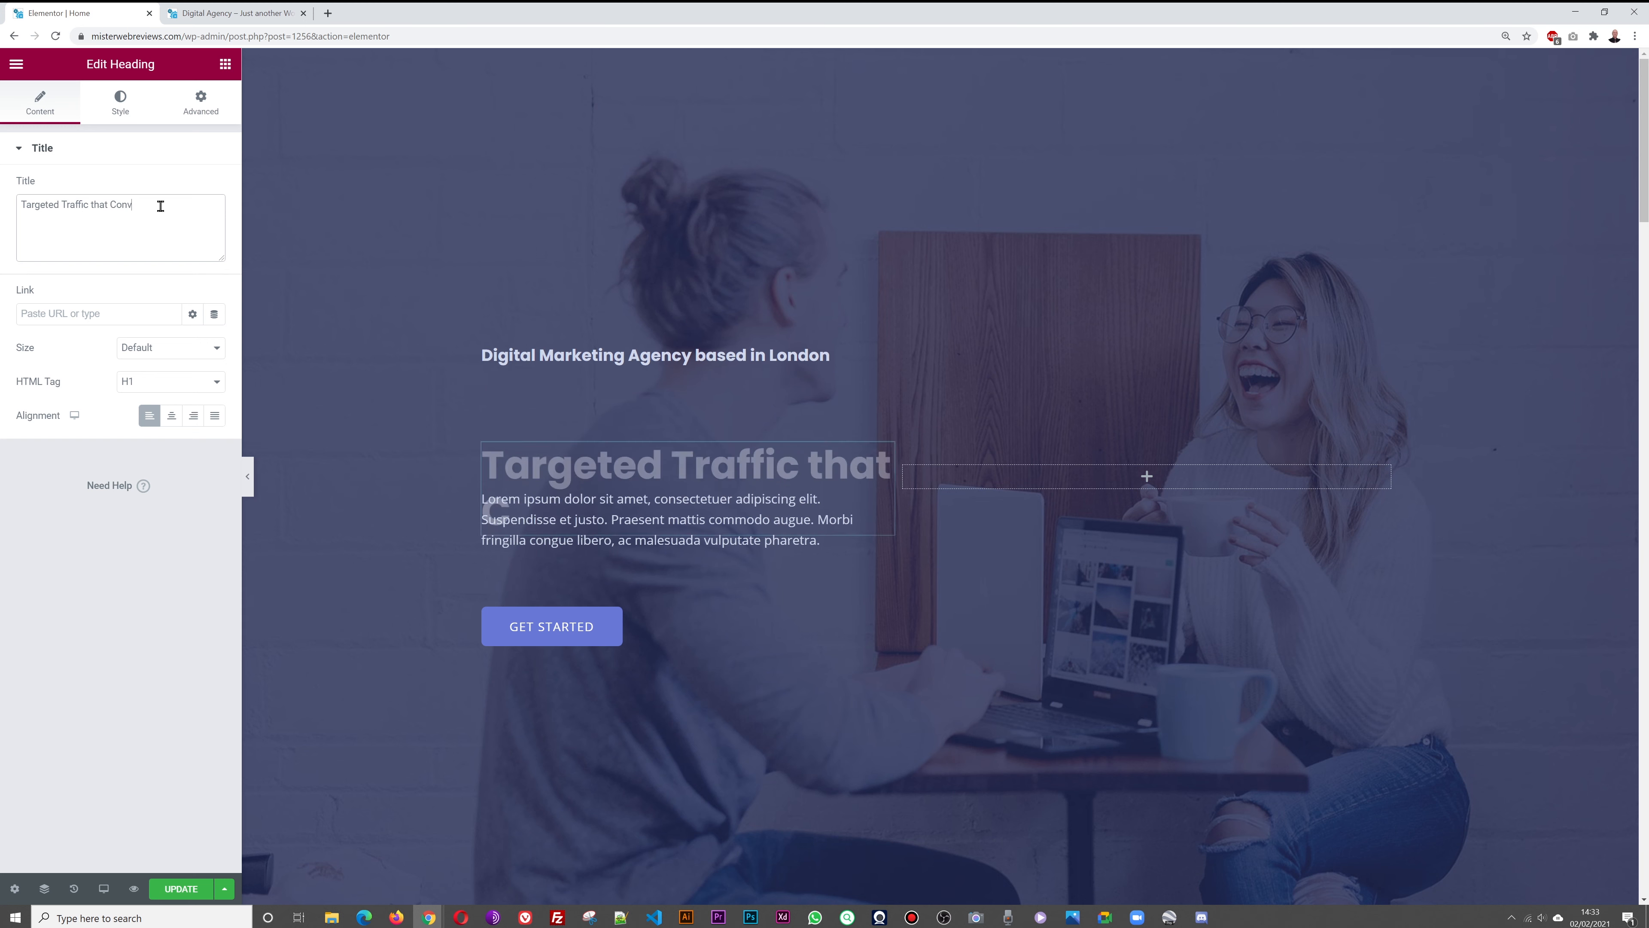
type("erts!")
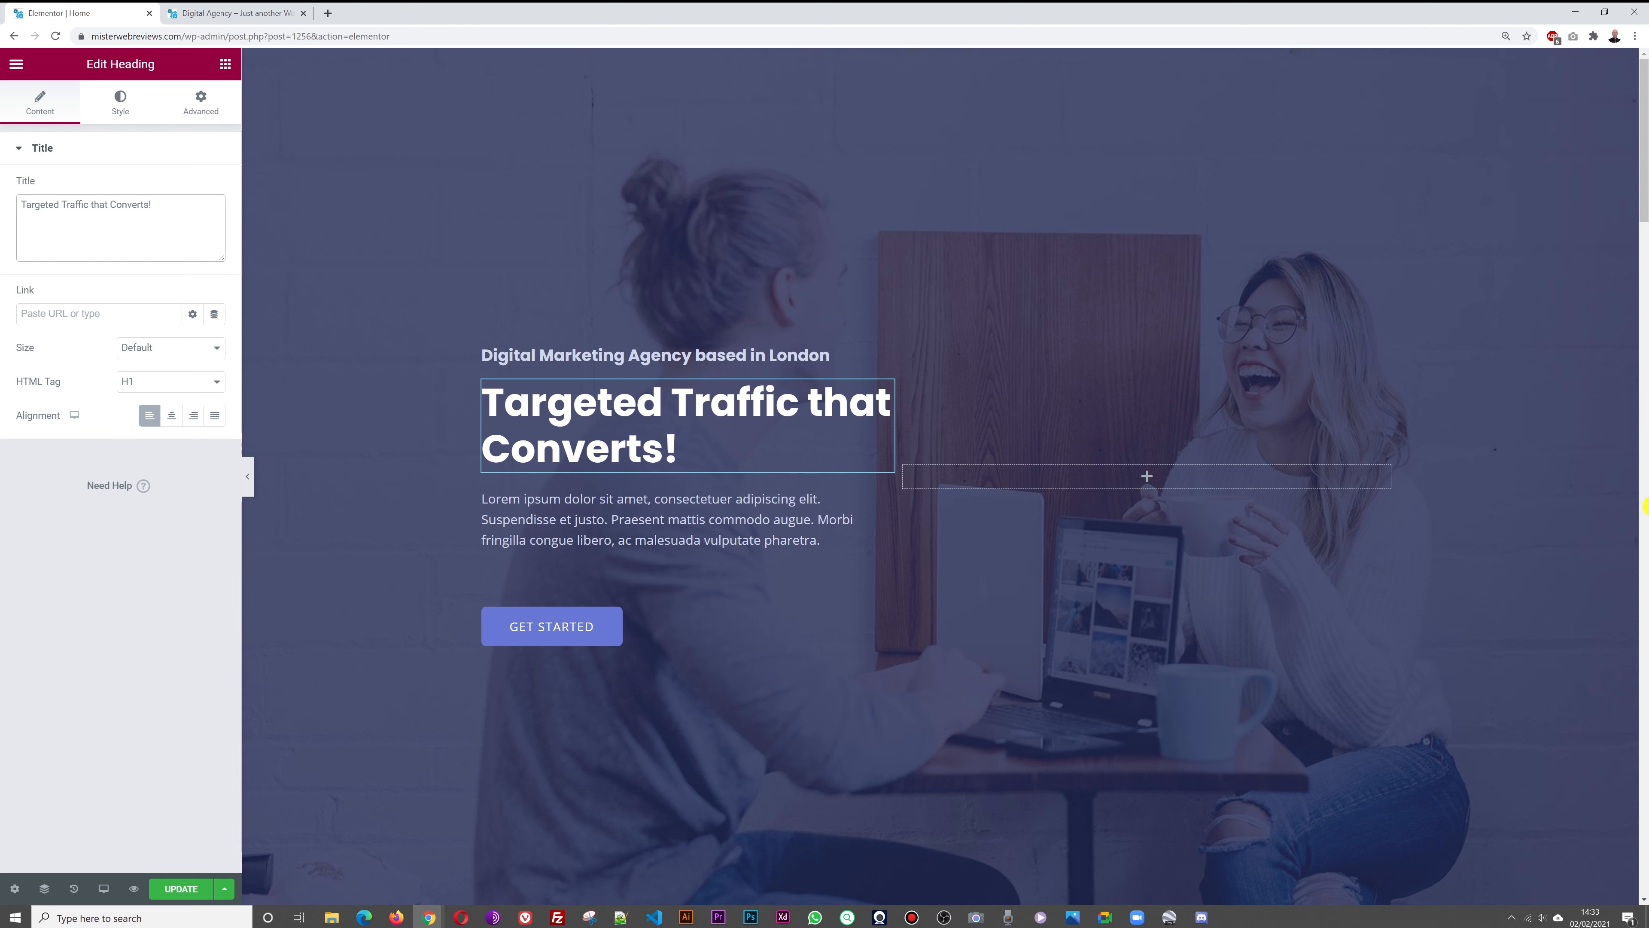
key("alt+Tab")
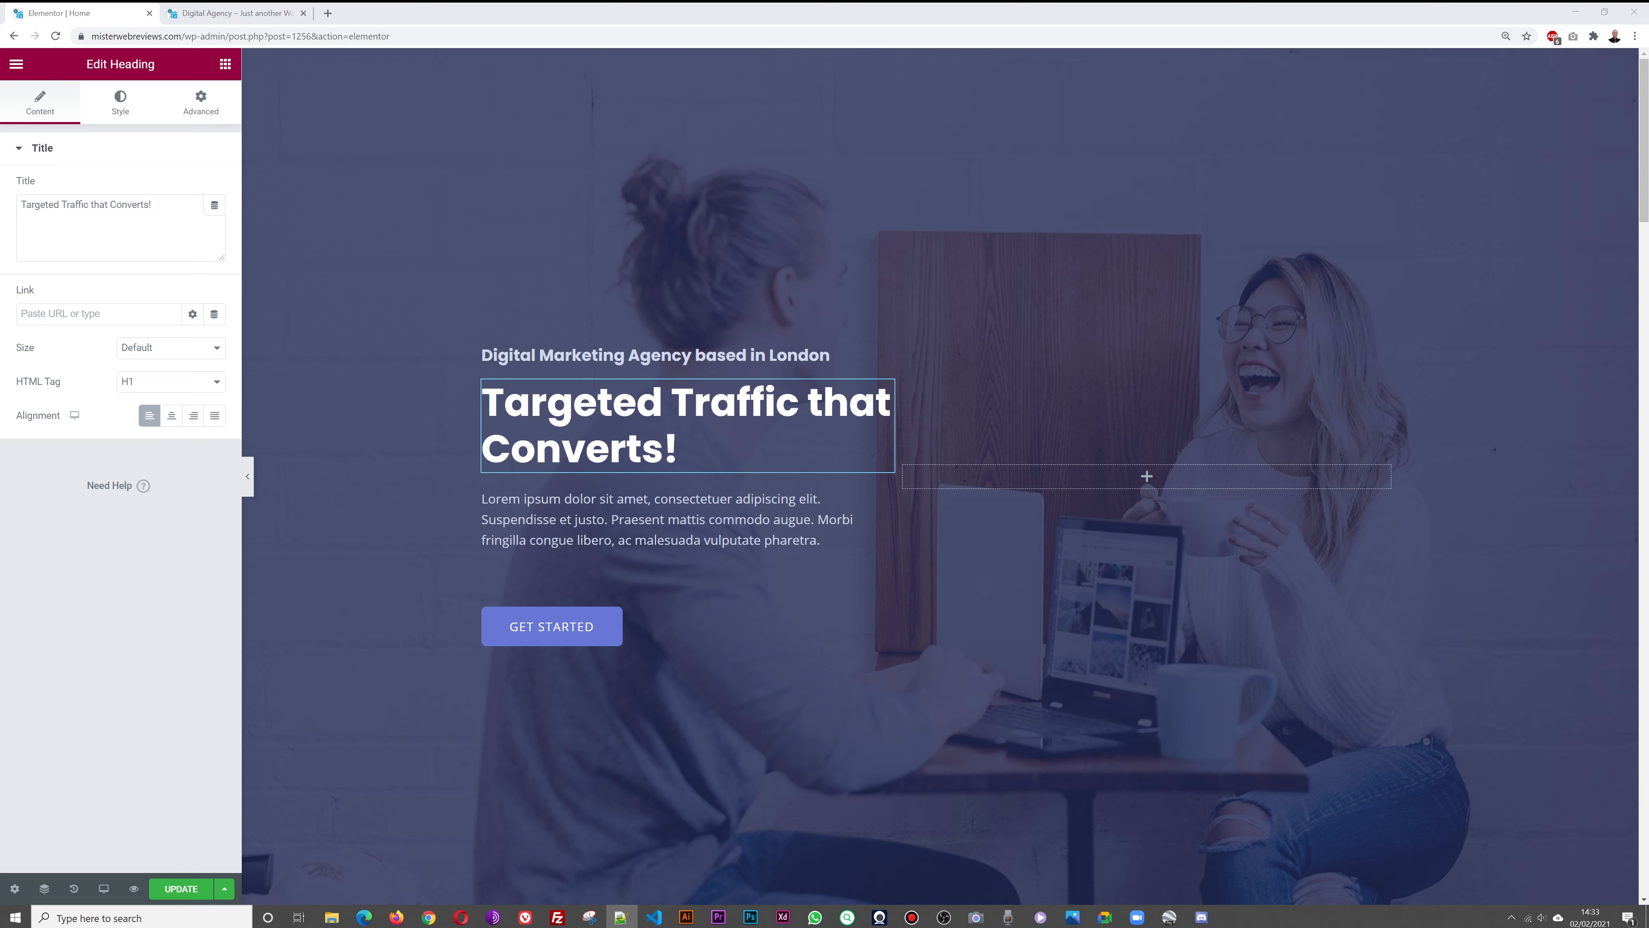
left_click(829, 499)
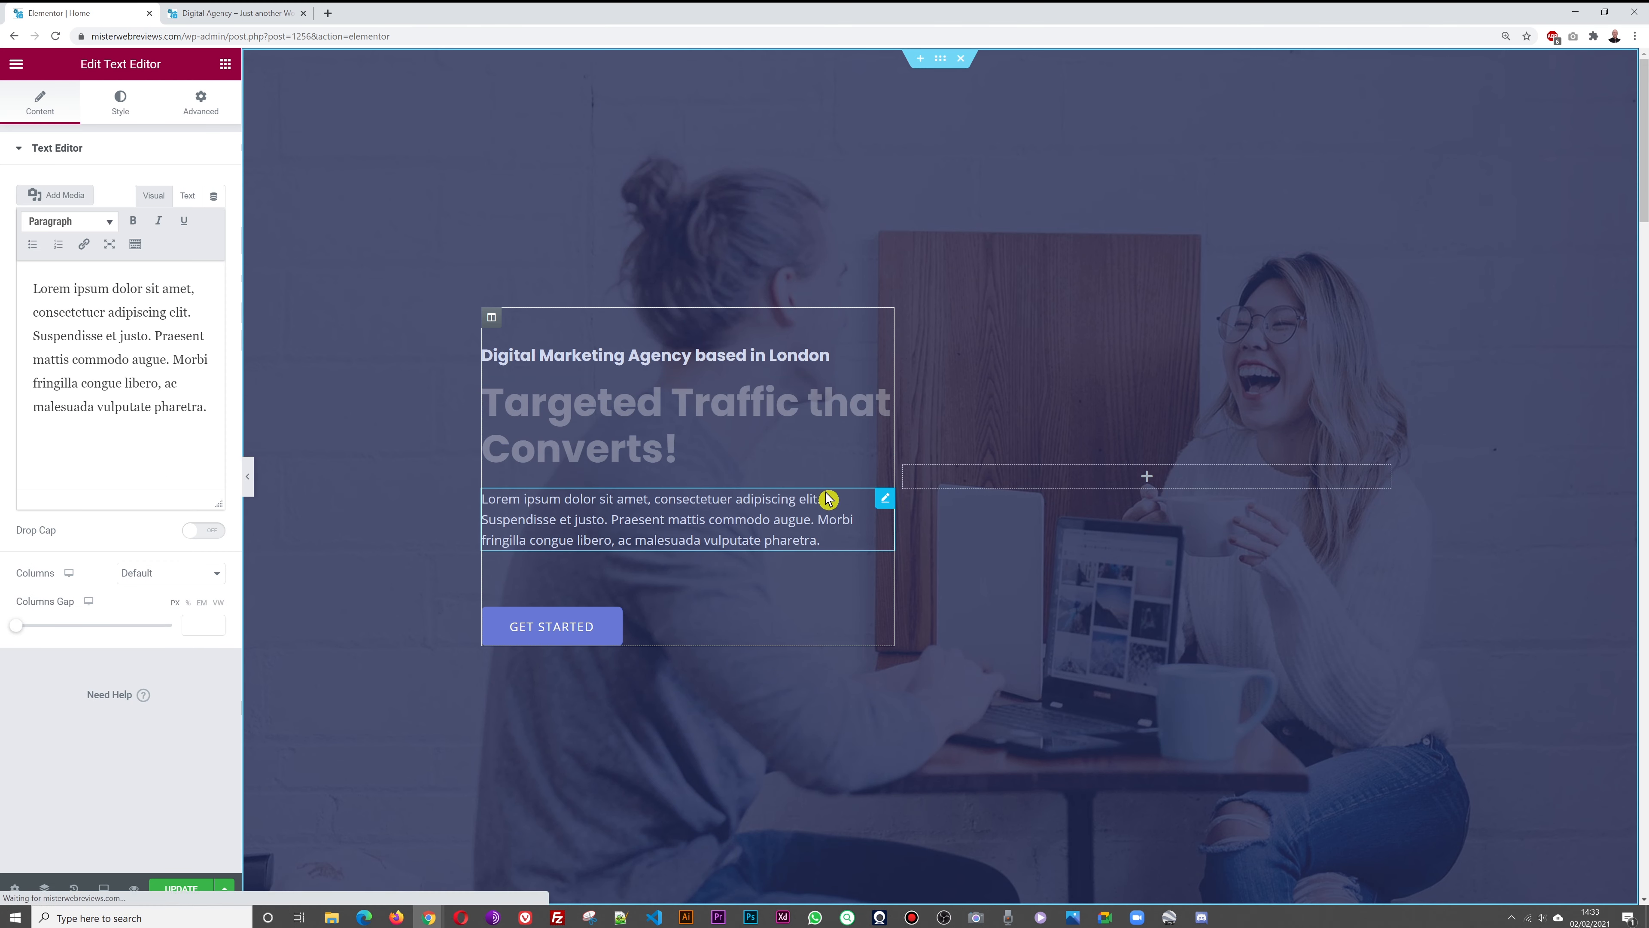
Replace the hero paragraph with the new sentence, ending it 'as well. Maximize your ROI'
left_click(133, 423)
key("ctrl+a")
type("It is not enough to drive traffic to your website, you also want to make sure you are targeting the right audience too.")
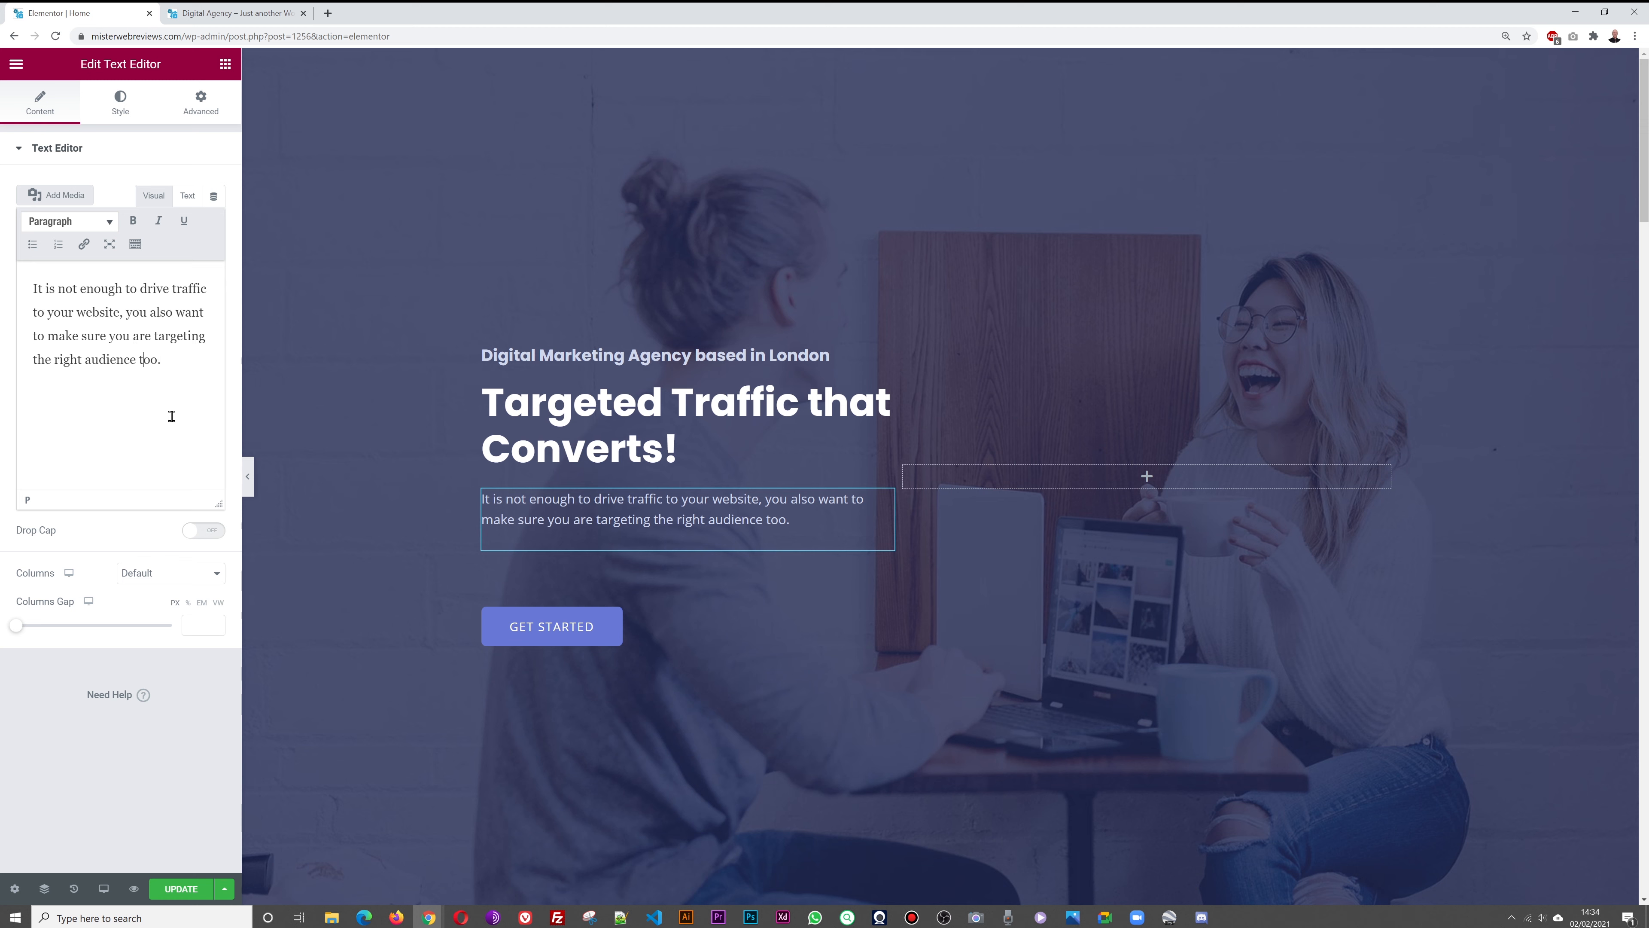
key("Delete")
key("Delete")
key("Delete")
type("as werll")
key("BackSpace")
key("BackSpace")
key("BackSpace")
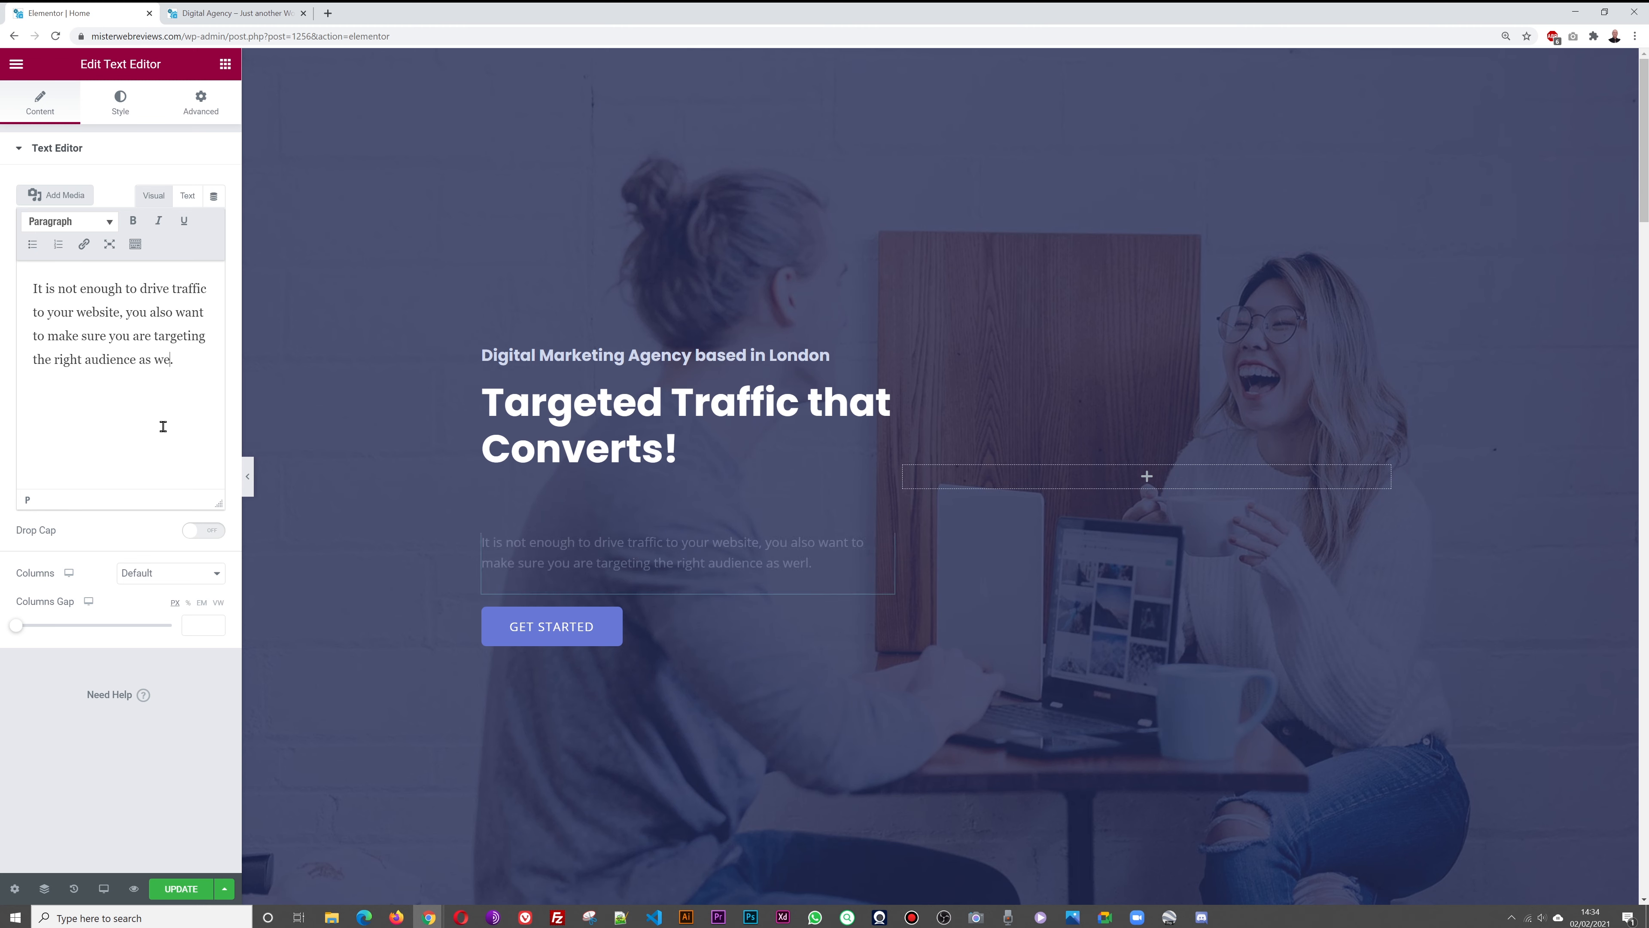
type("ll")
key("End")
type("Maxi ")
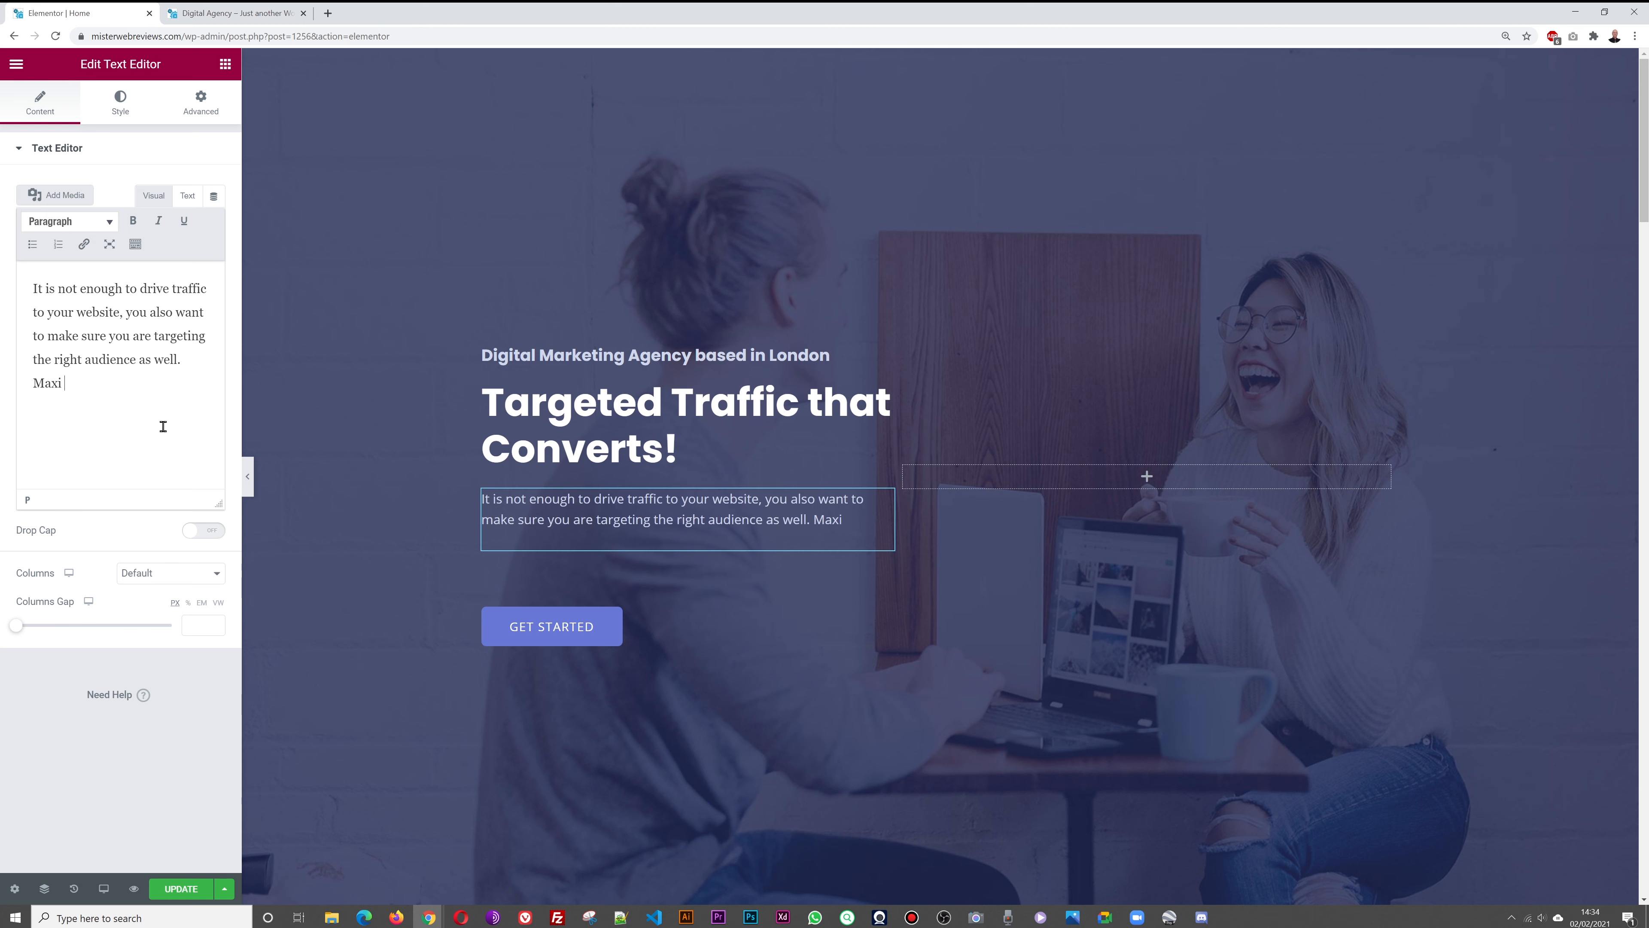
type("mi")
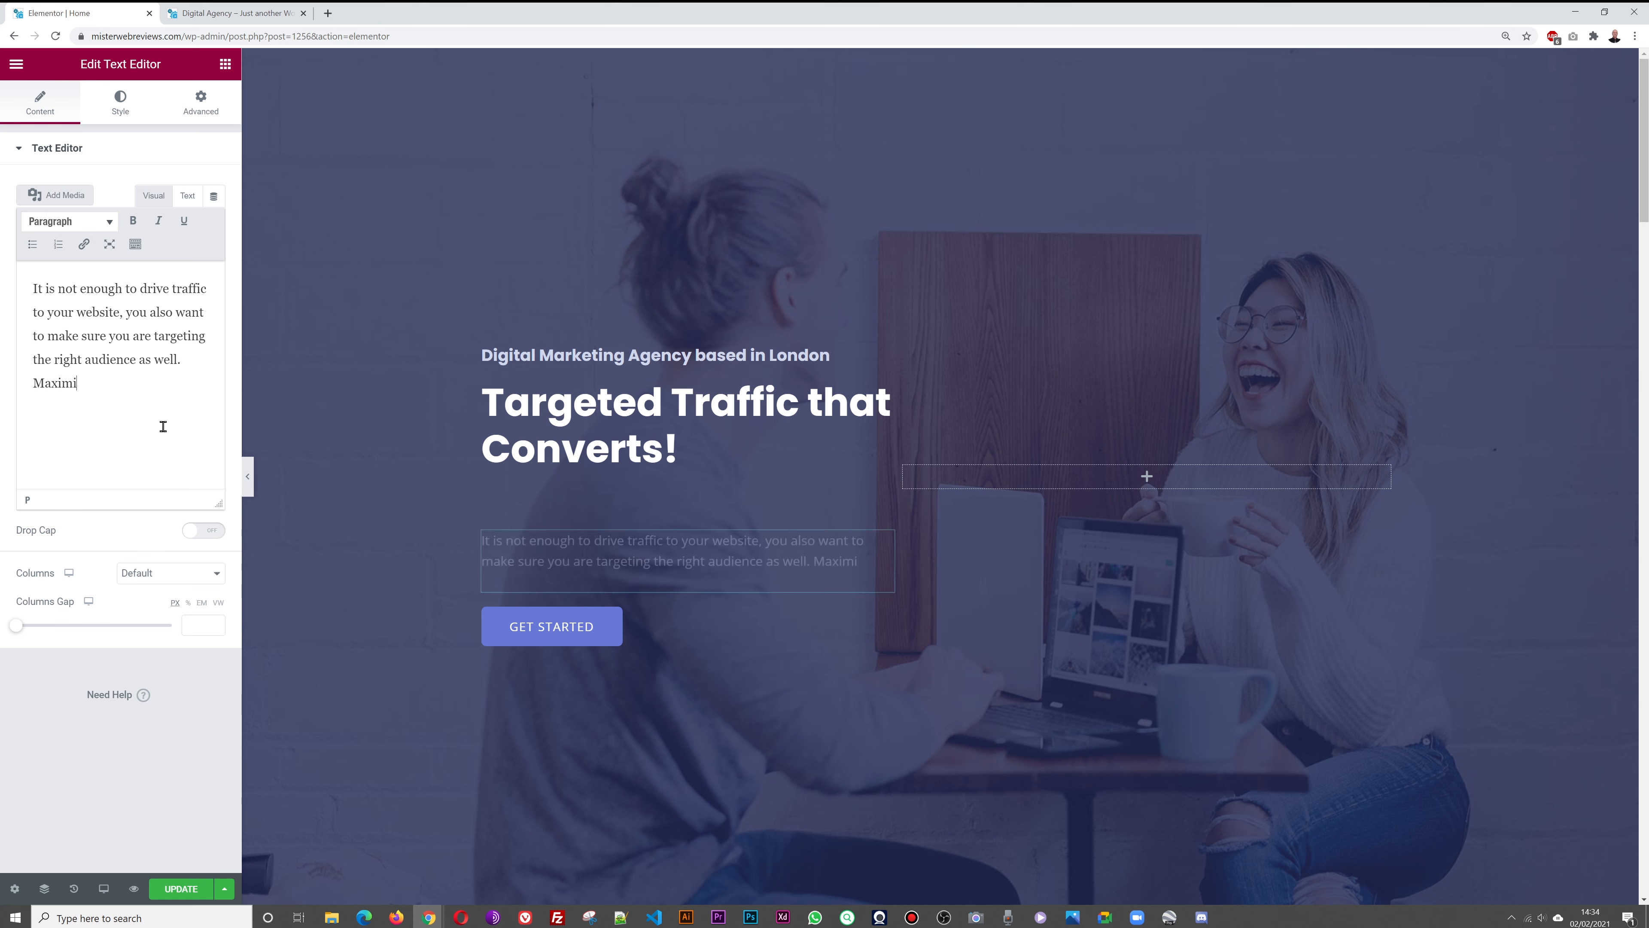
type("ze your ROI")
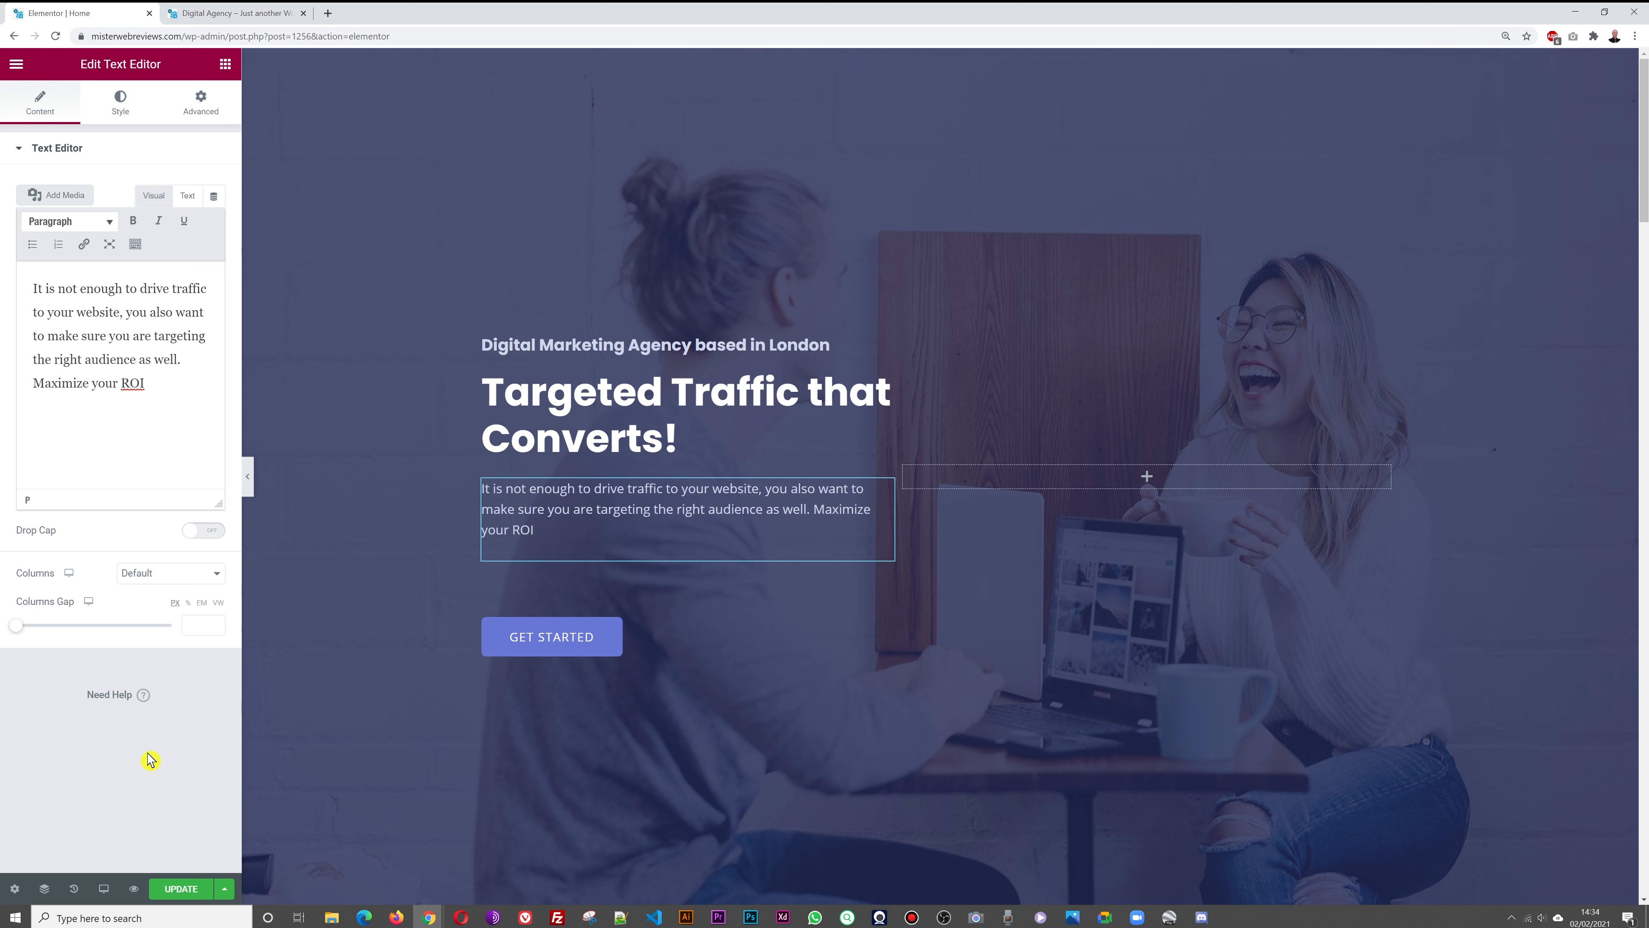
Update the page and reload the live homepage to see the new text
left_click(186, 891)
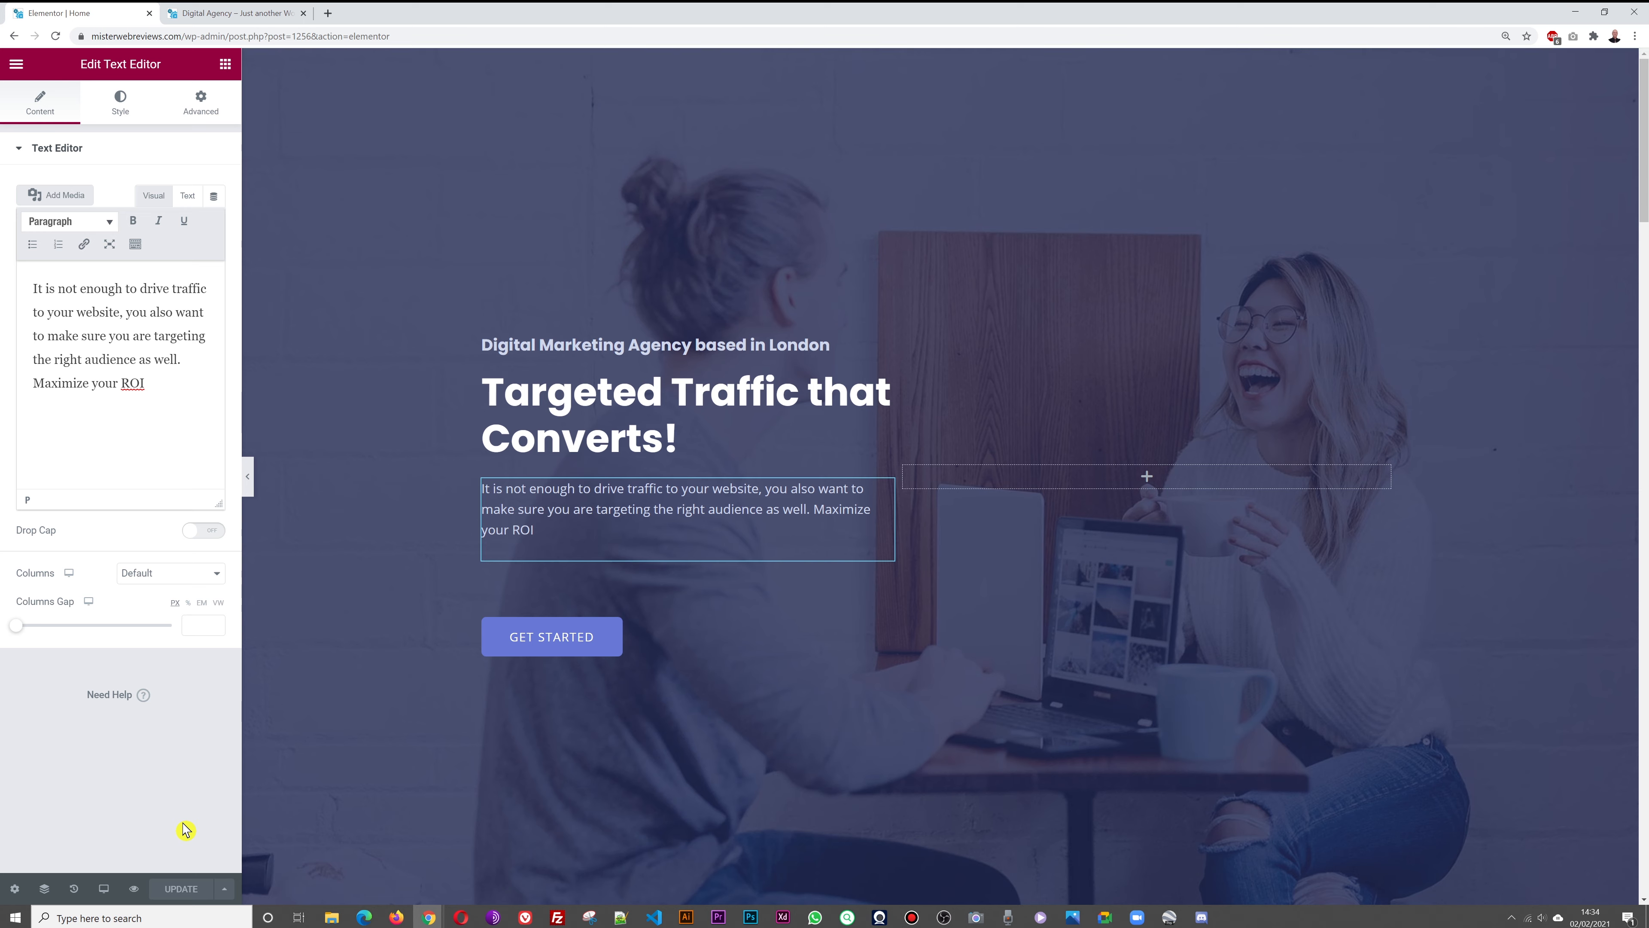
left_click(294, 12)
key("F5")
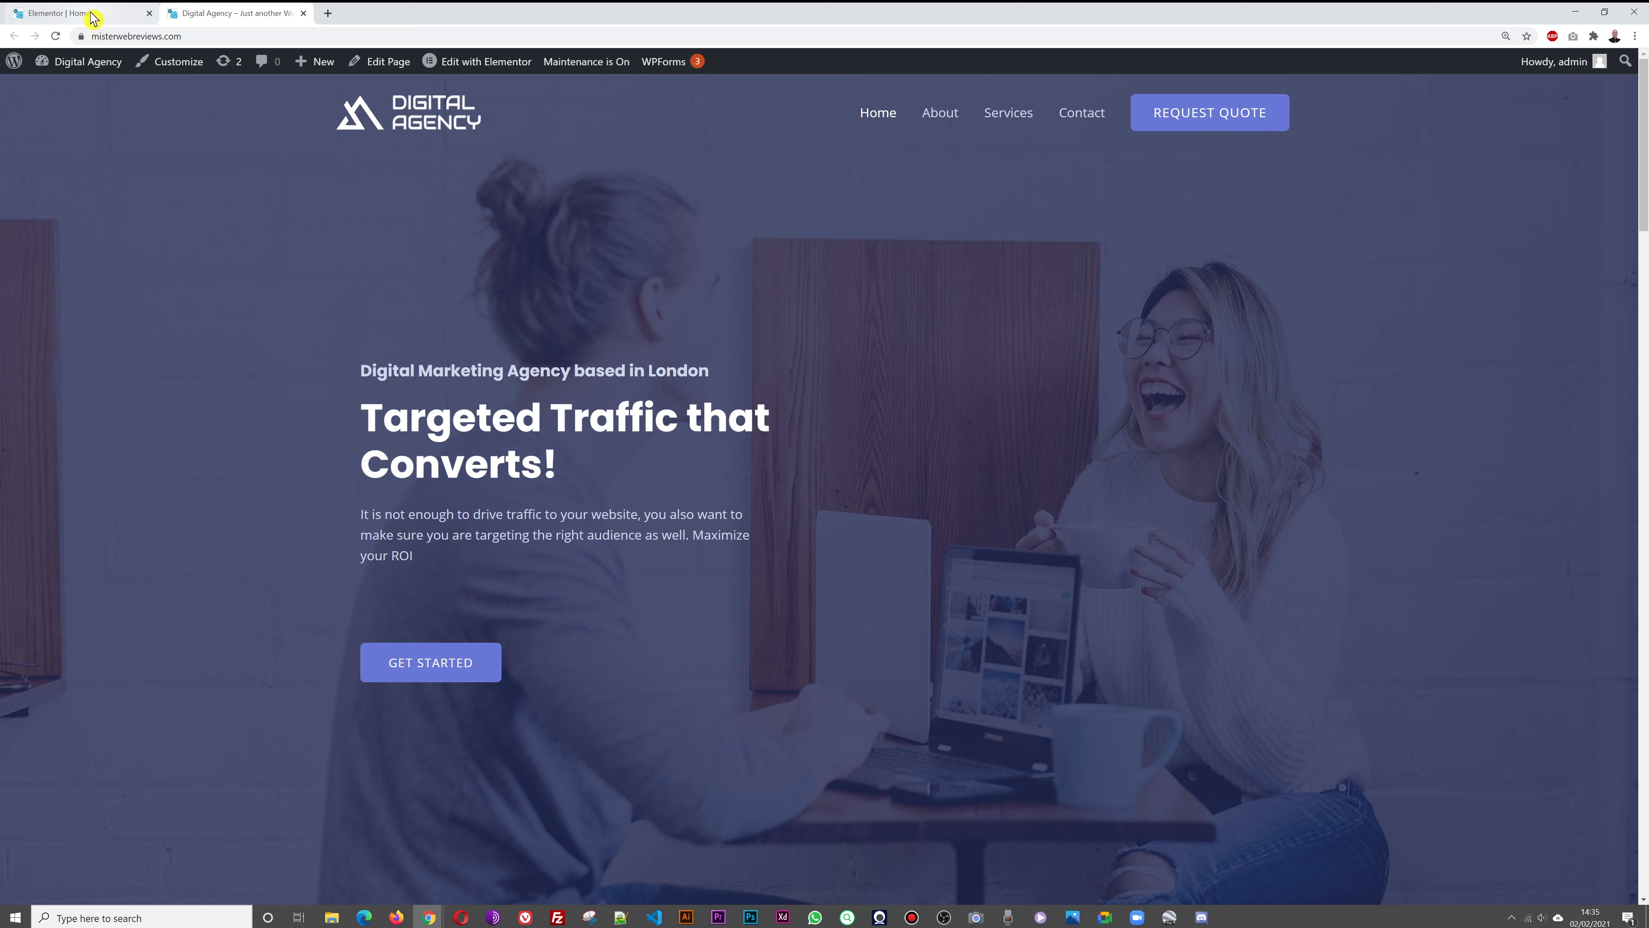
Go back to the Elementor Home editor and show the Elements widget panel
left_click(78, 13)
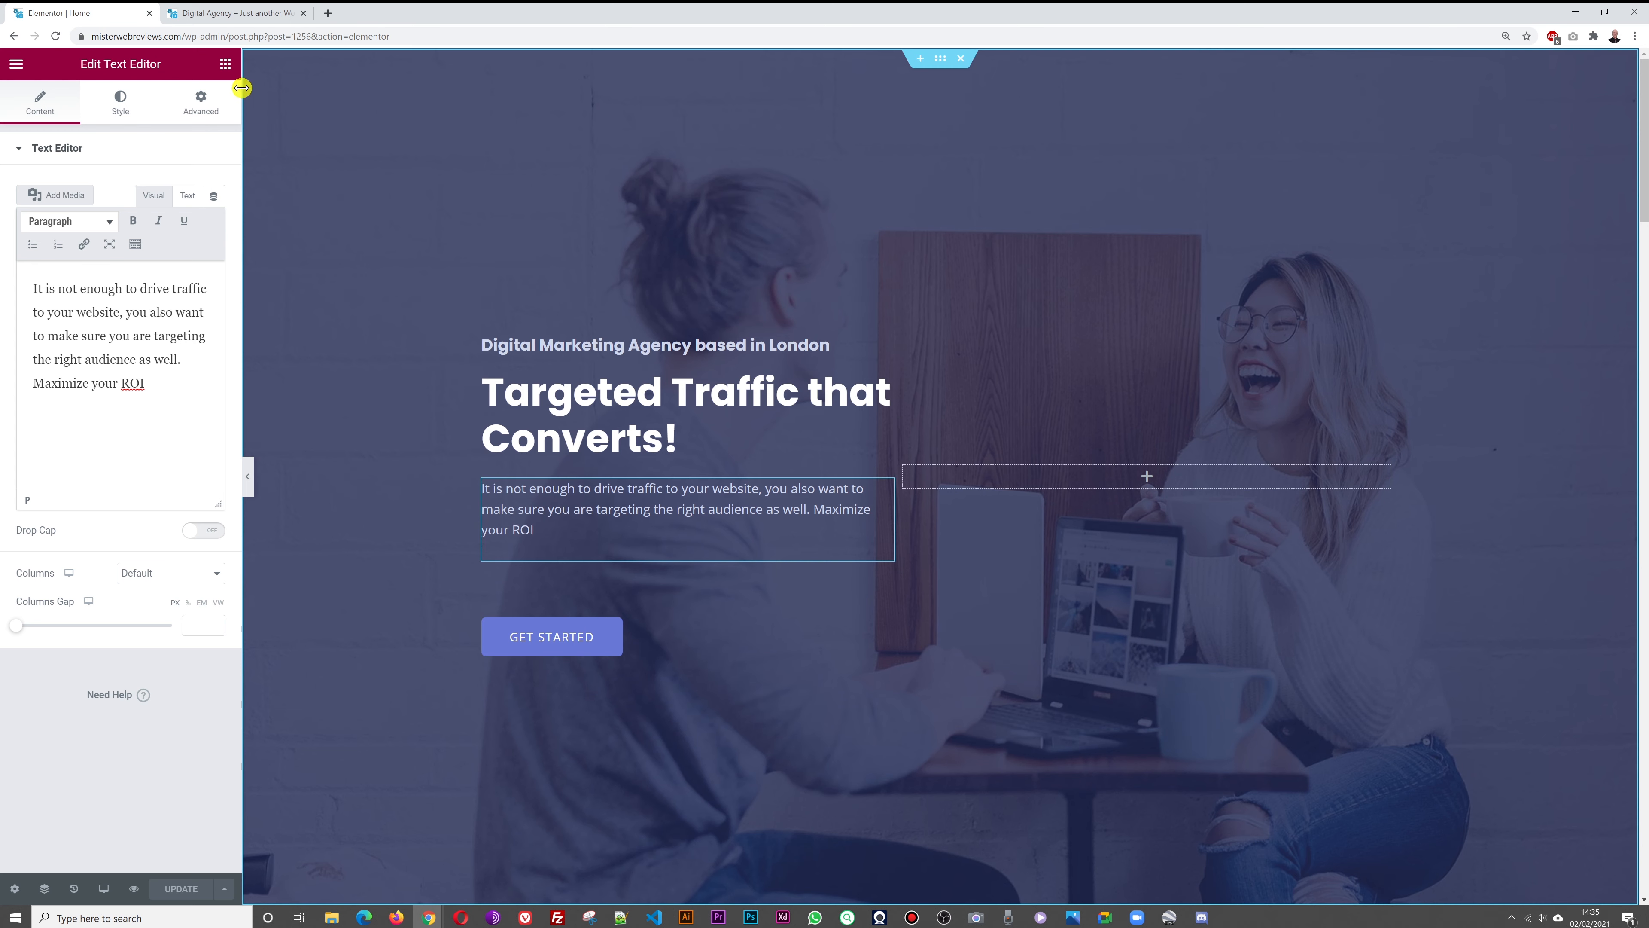
left_click(226, 65)
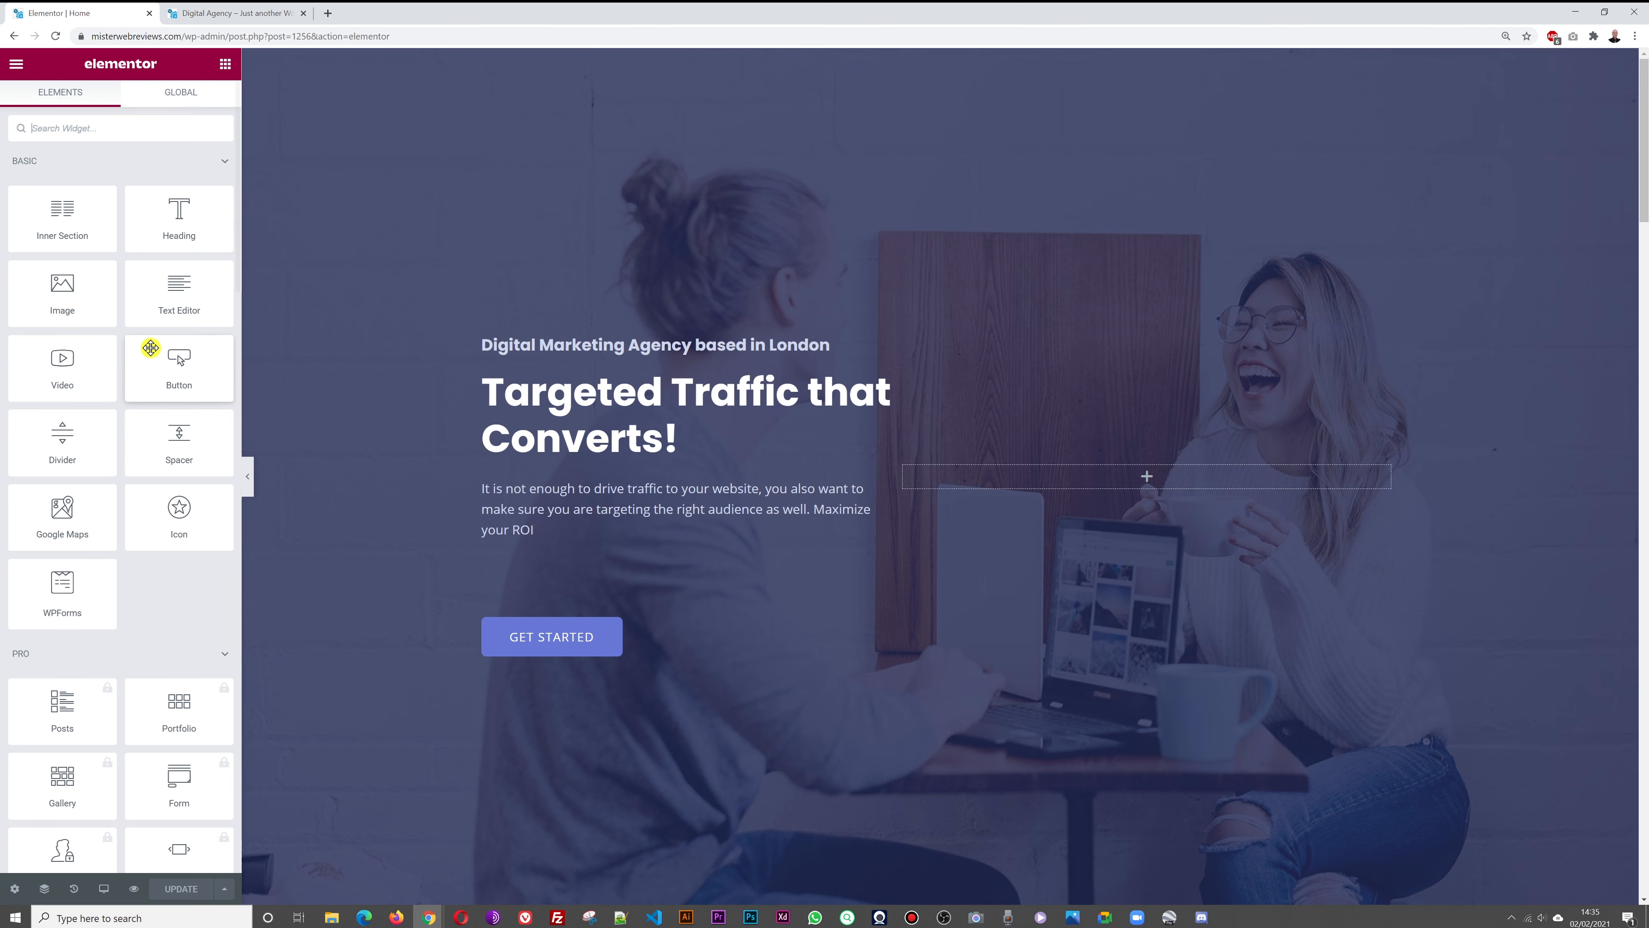
Drop a Video widget into the hero's empty right column and check its source options
left_click_drag(76, 379, 1204, 486)
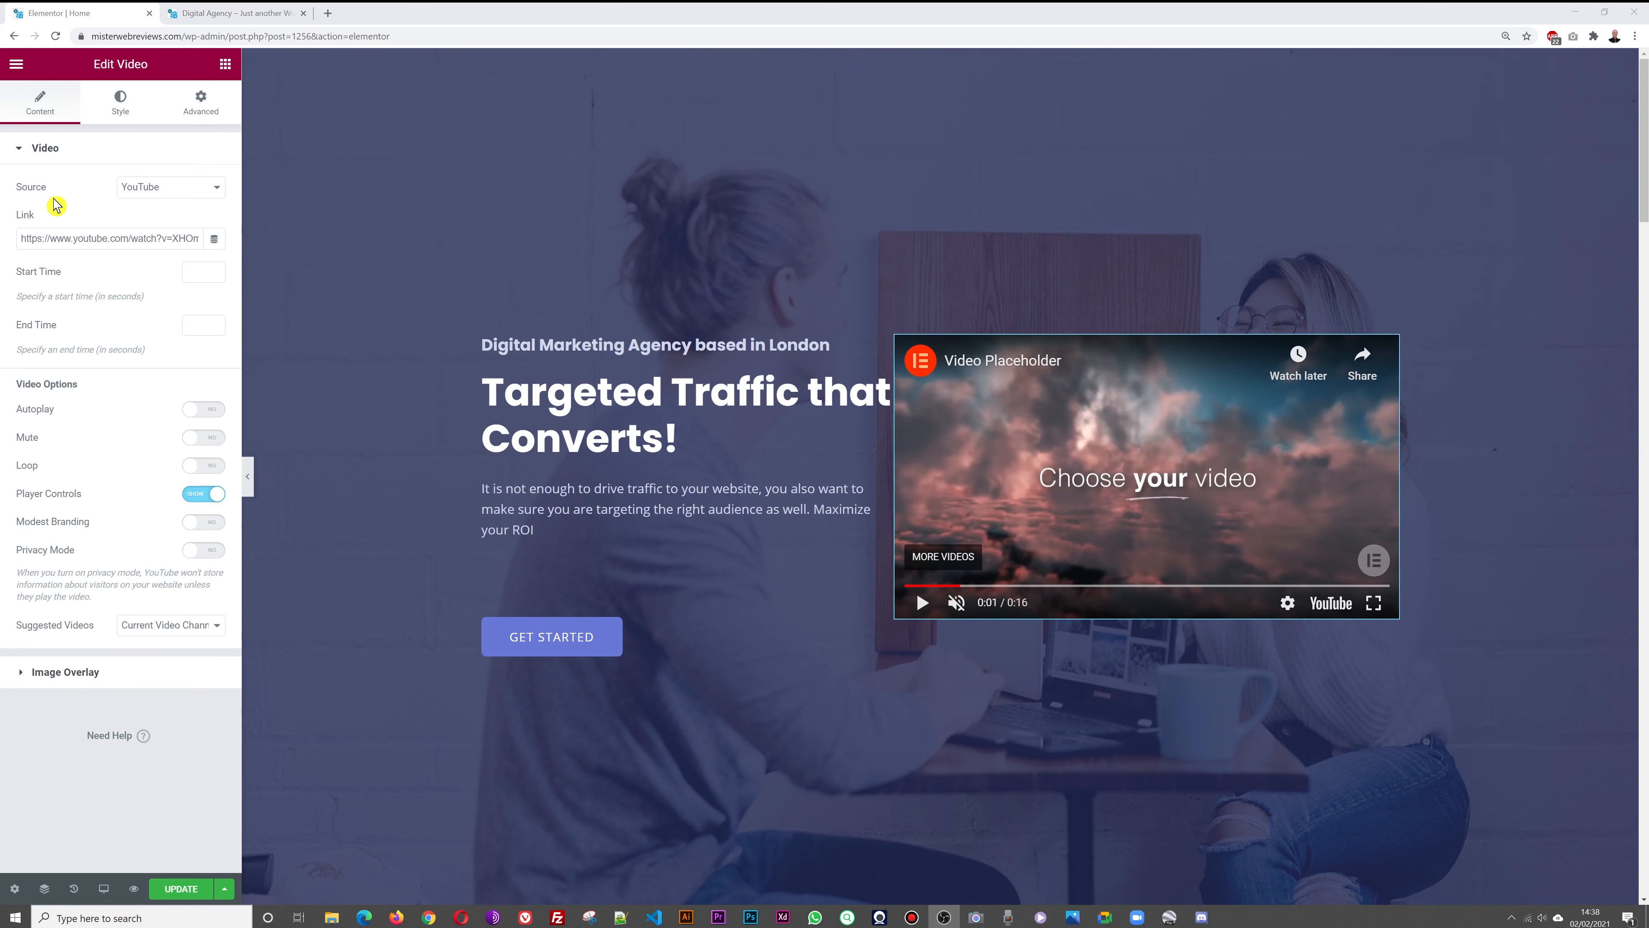
left_click(217, 190)
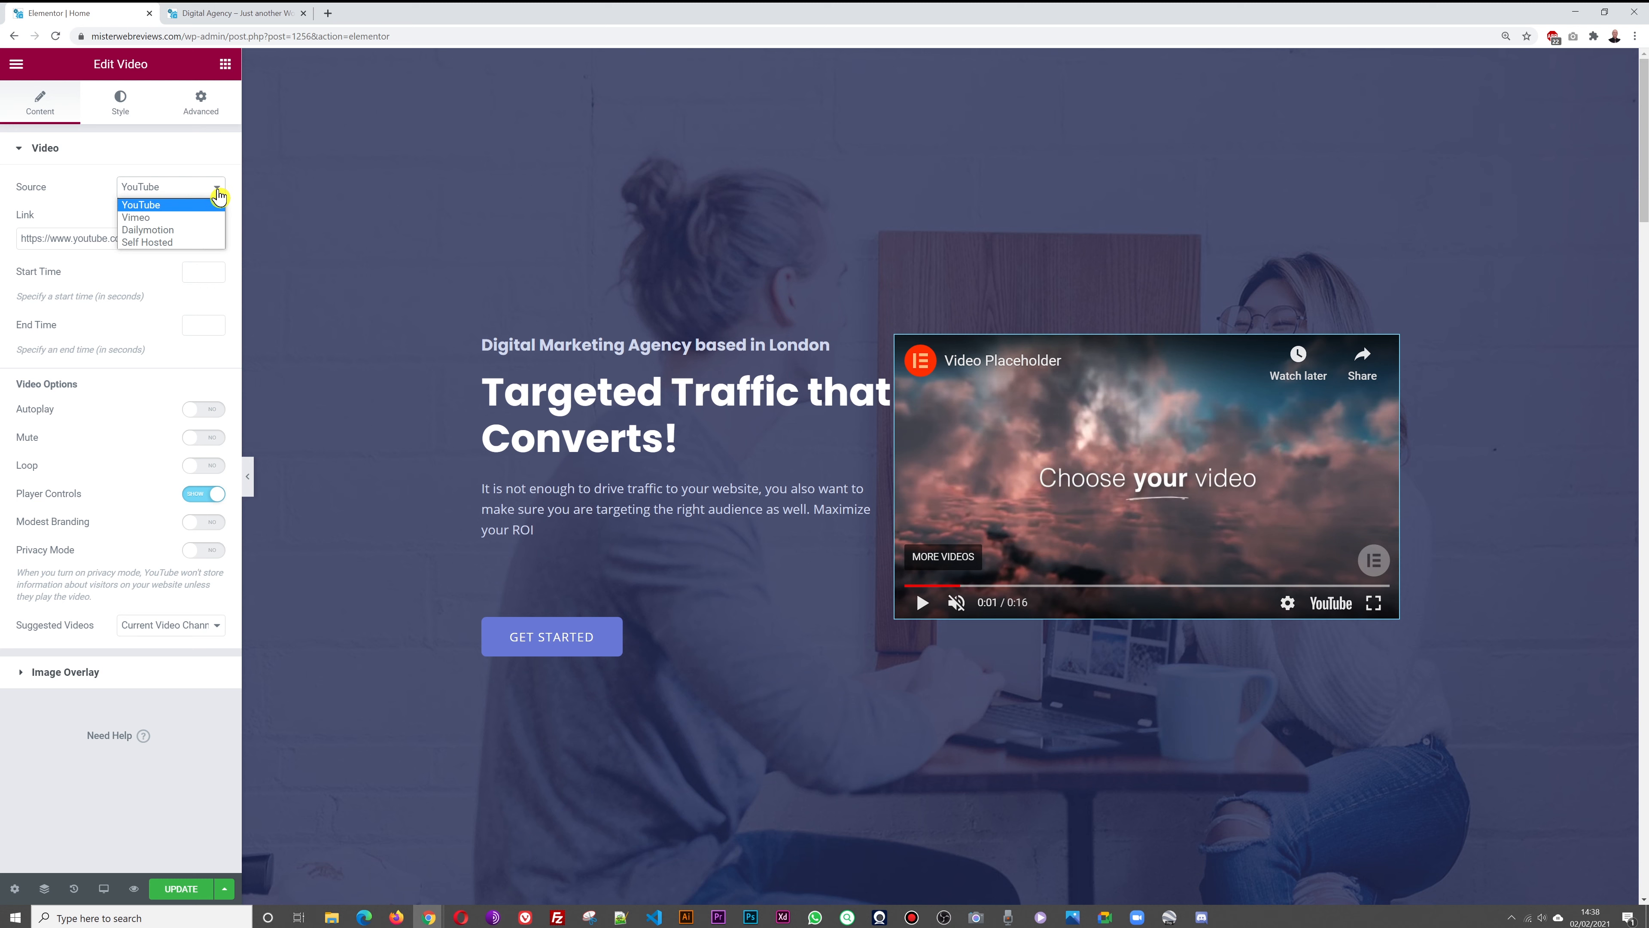
Set the YouTube video to the pasted Woocommerce One Click Checkout link with player controls hidden
left_click(207, 213)
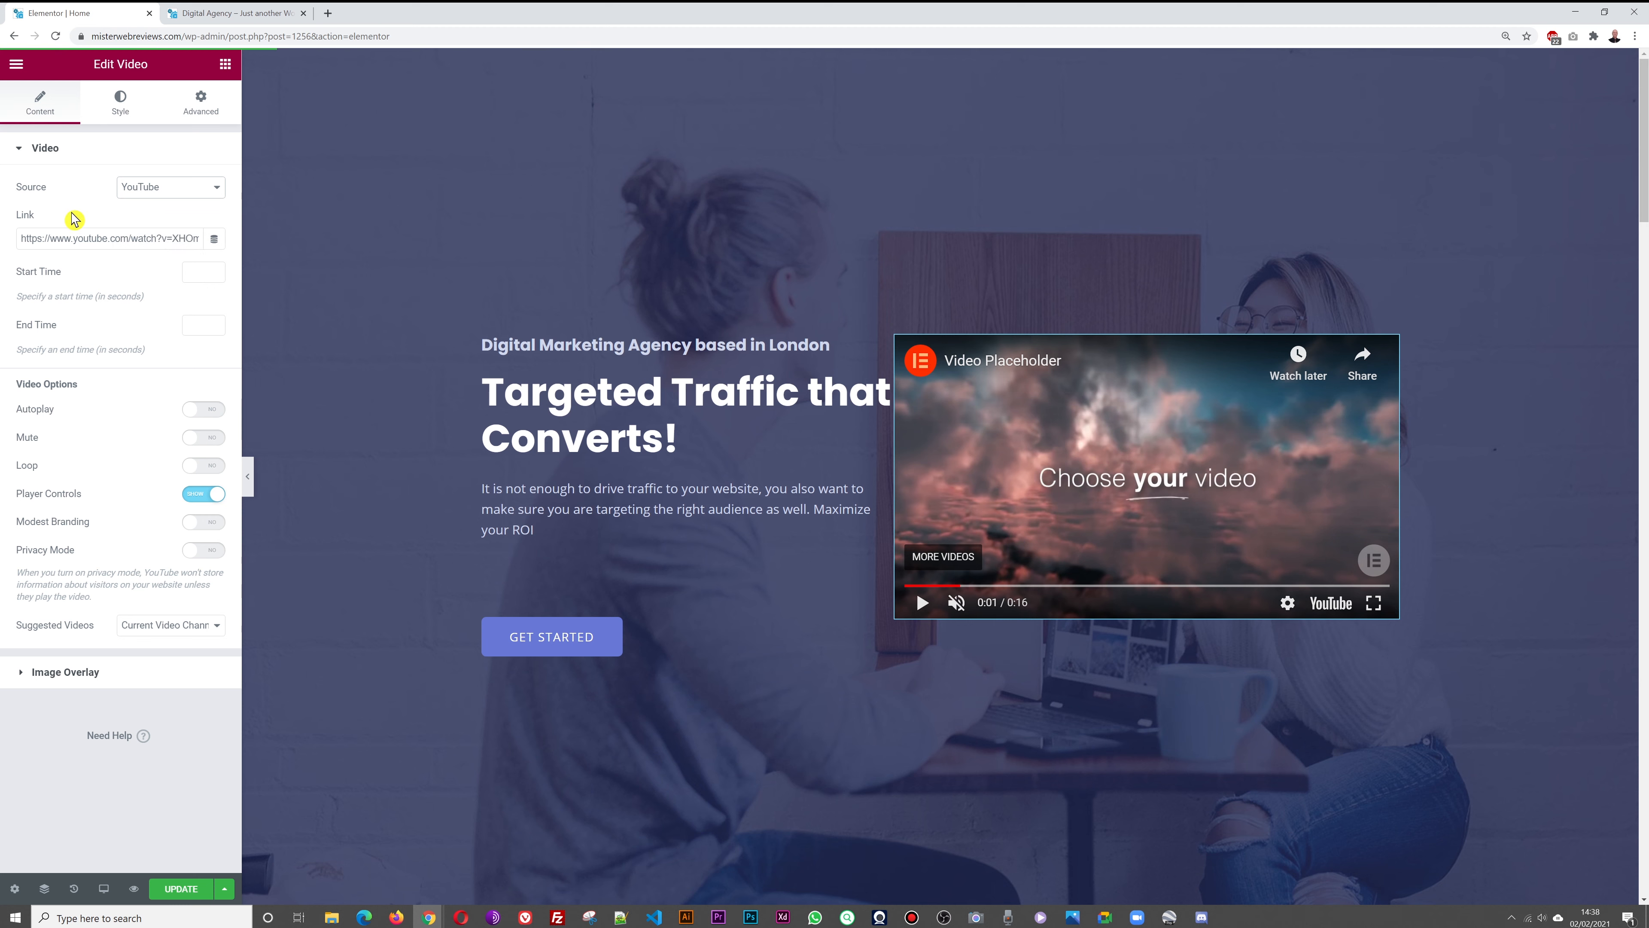
triple_click(107, 237)
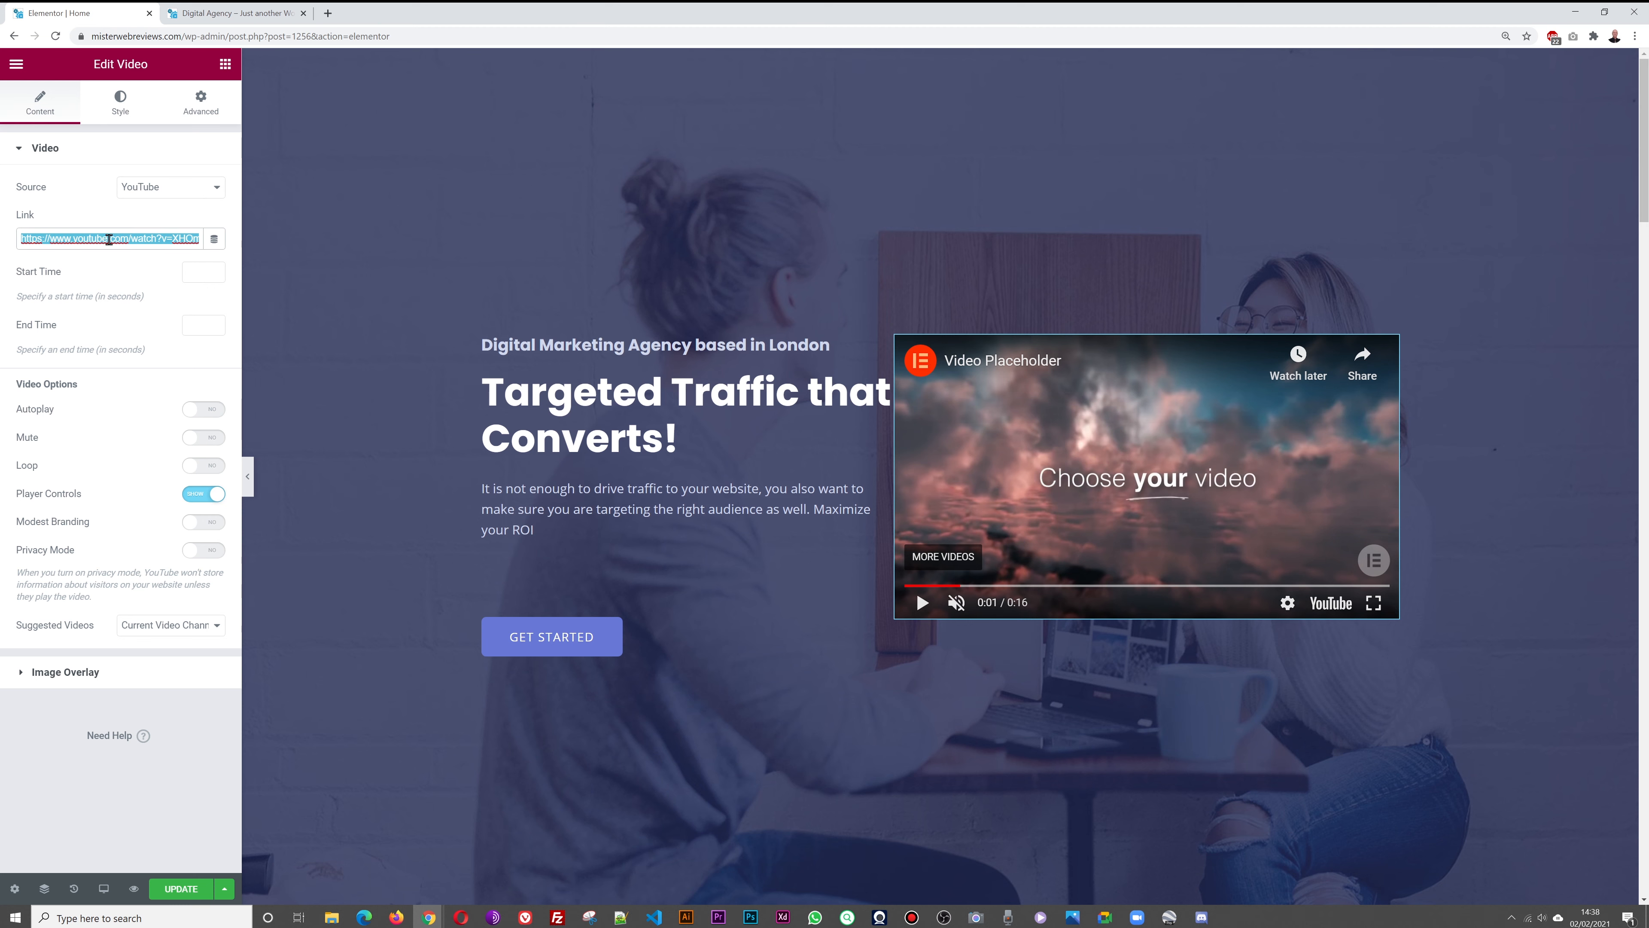
key("BackSpace")
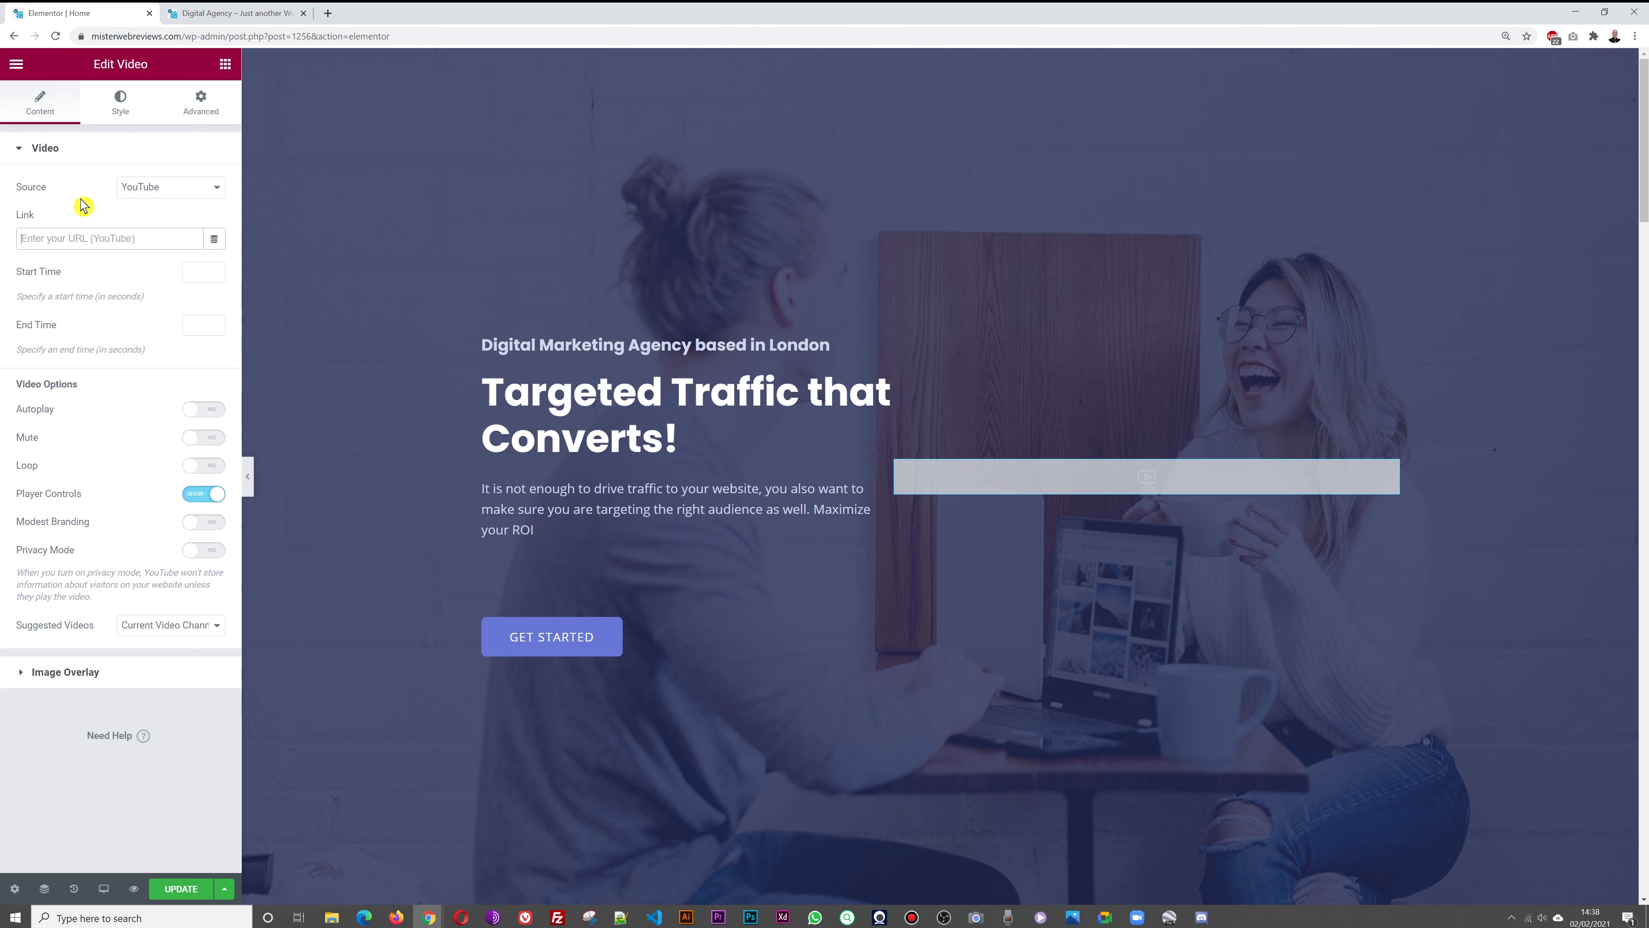
key("ctrl+v")
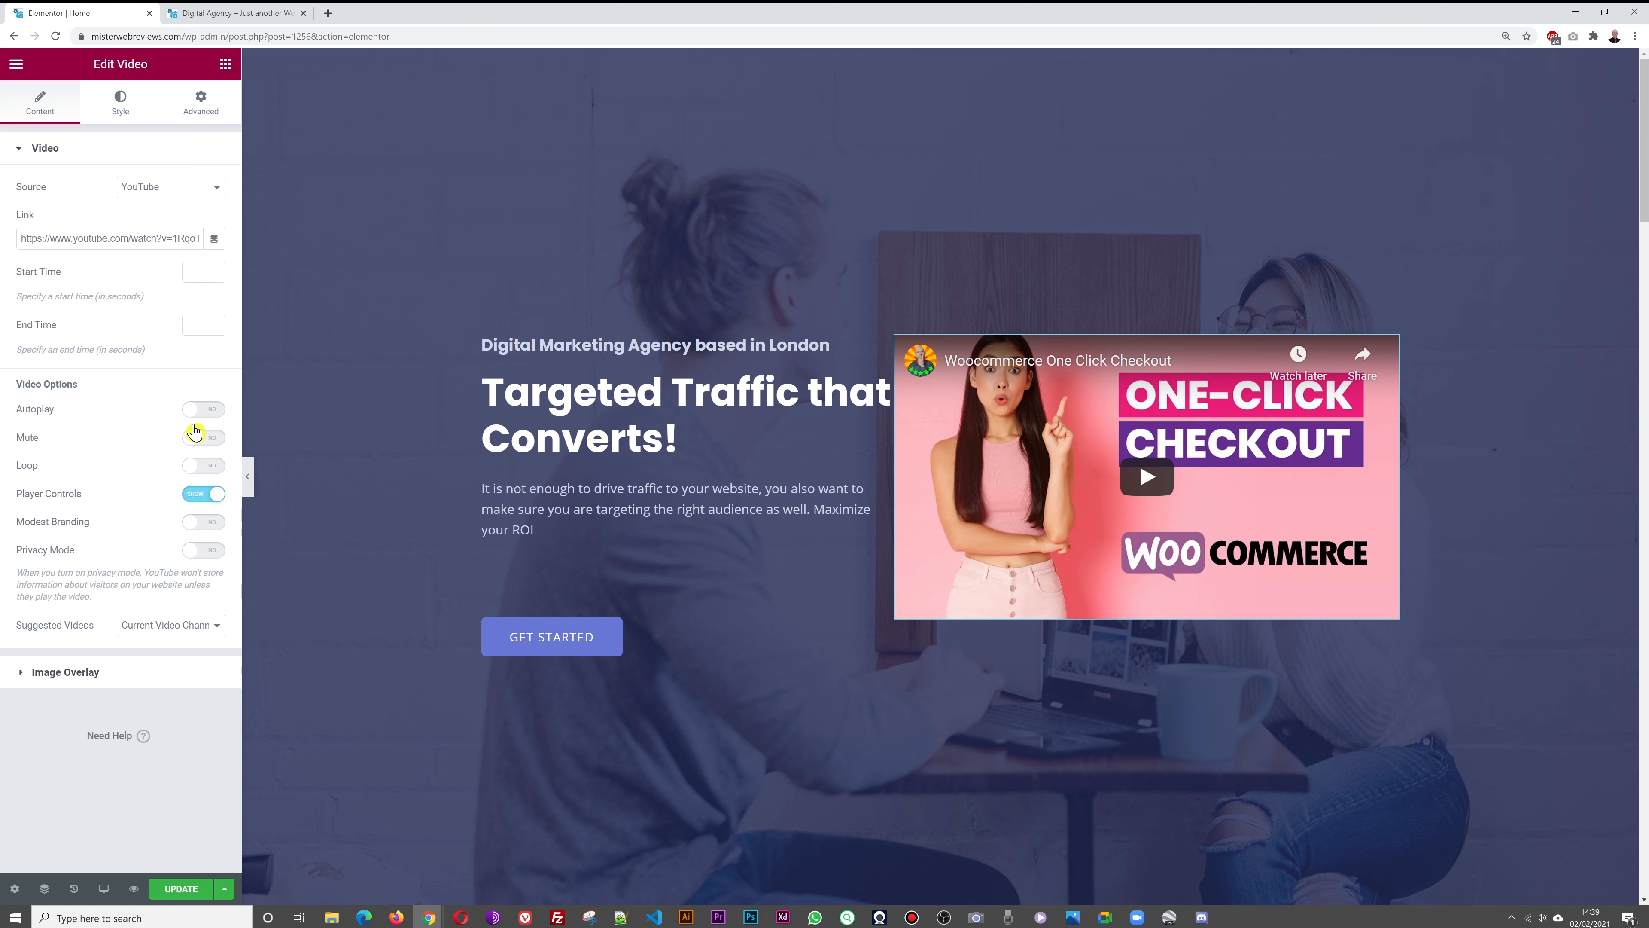
left_click(205, 496)
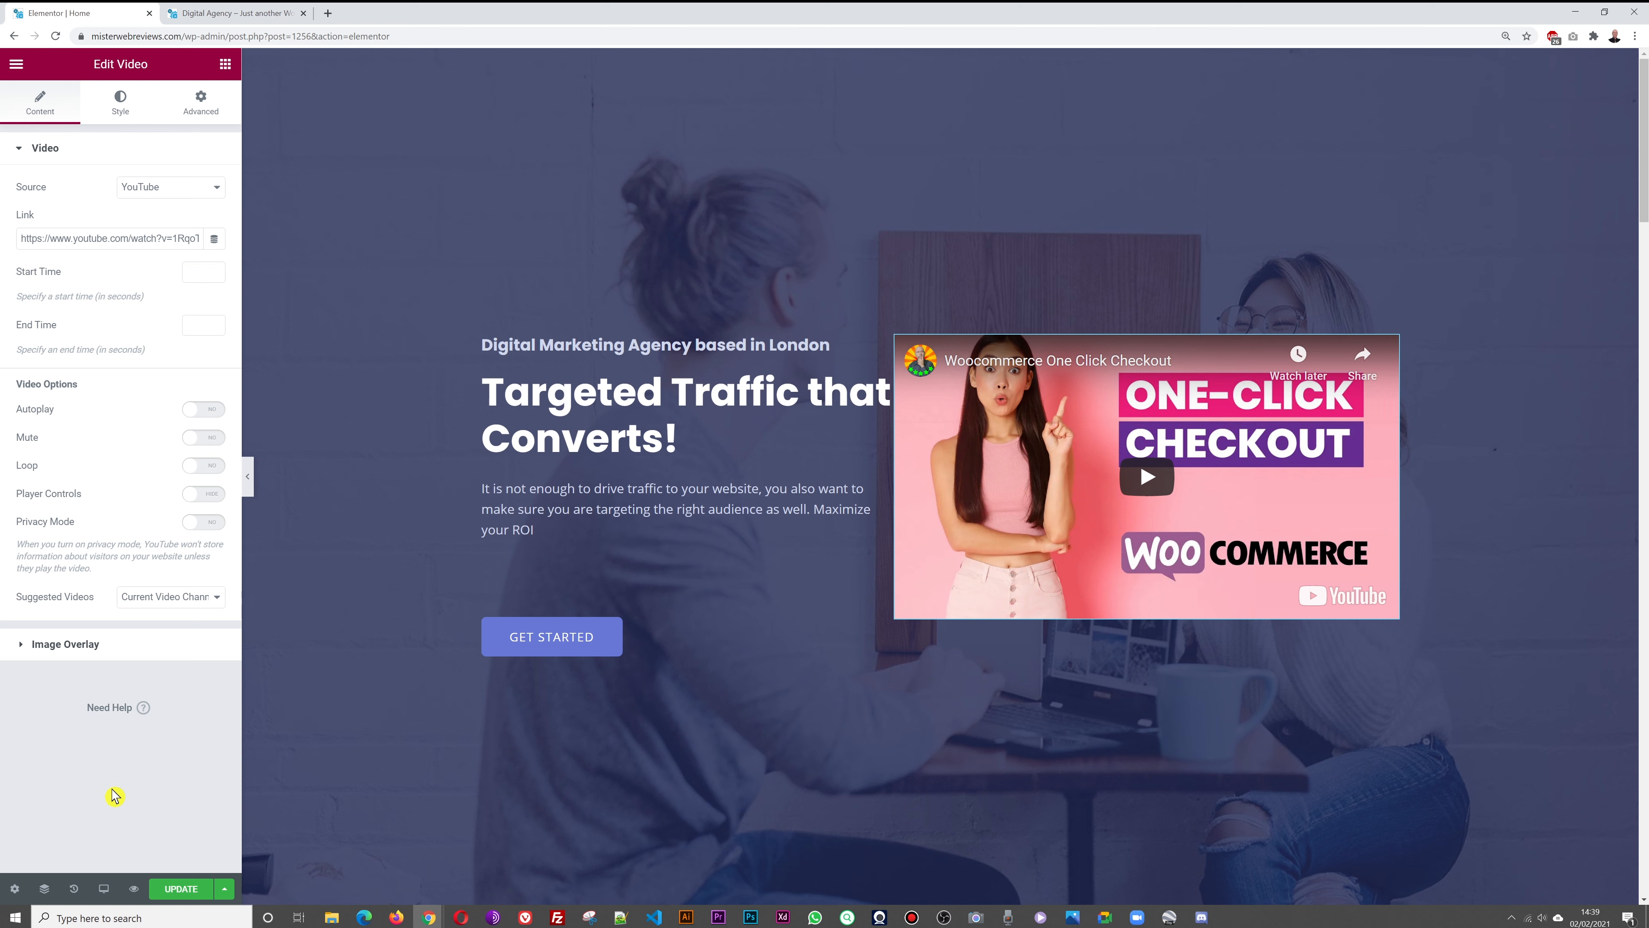
left_click(83, 651)
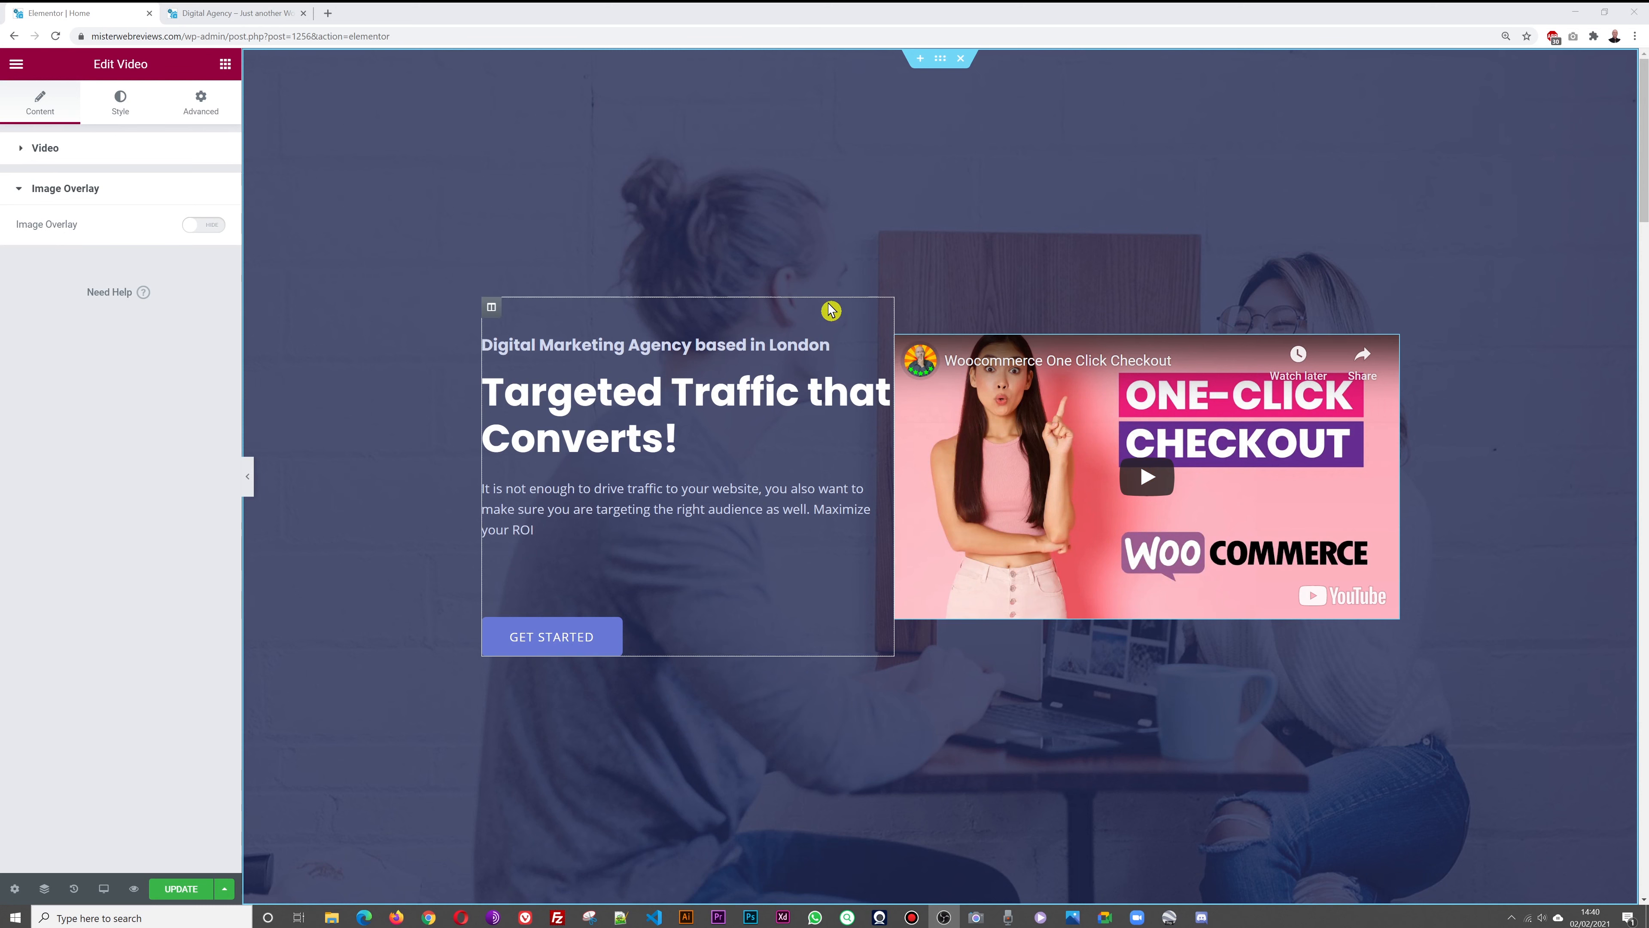
Turn on the hero video's image overlay and upload Food Ordering Website Wordpress.jpg as it
left_click(198, 227)
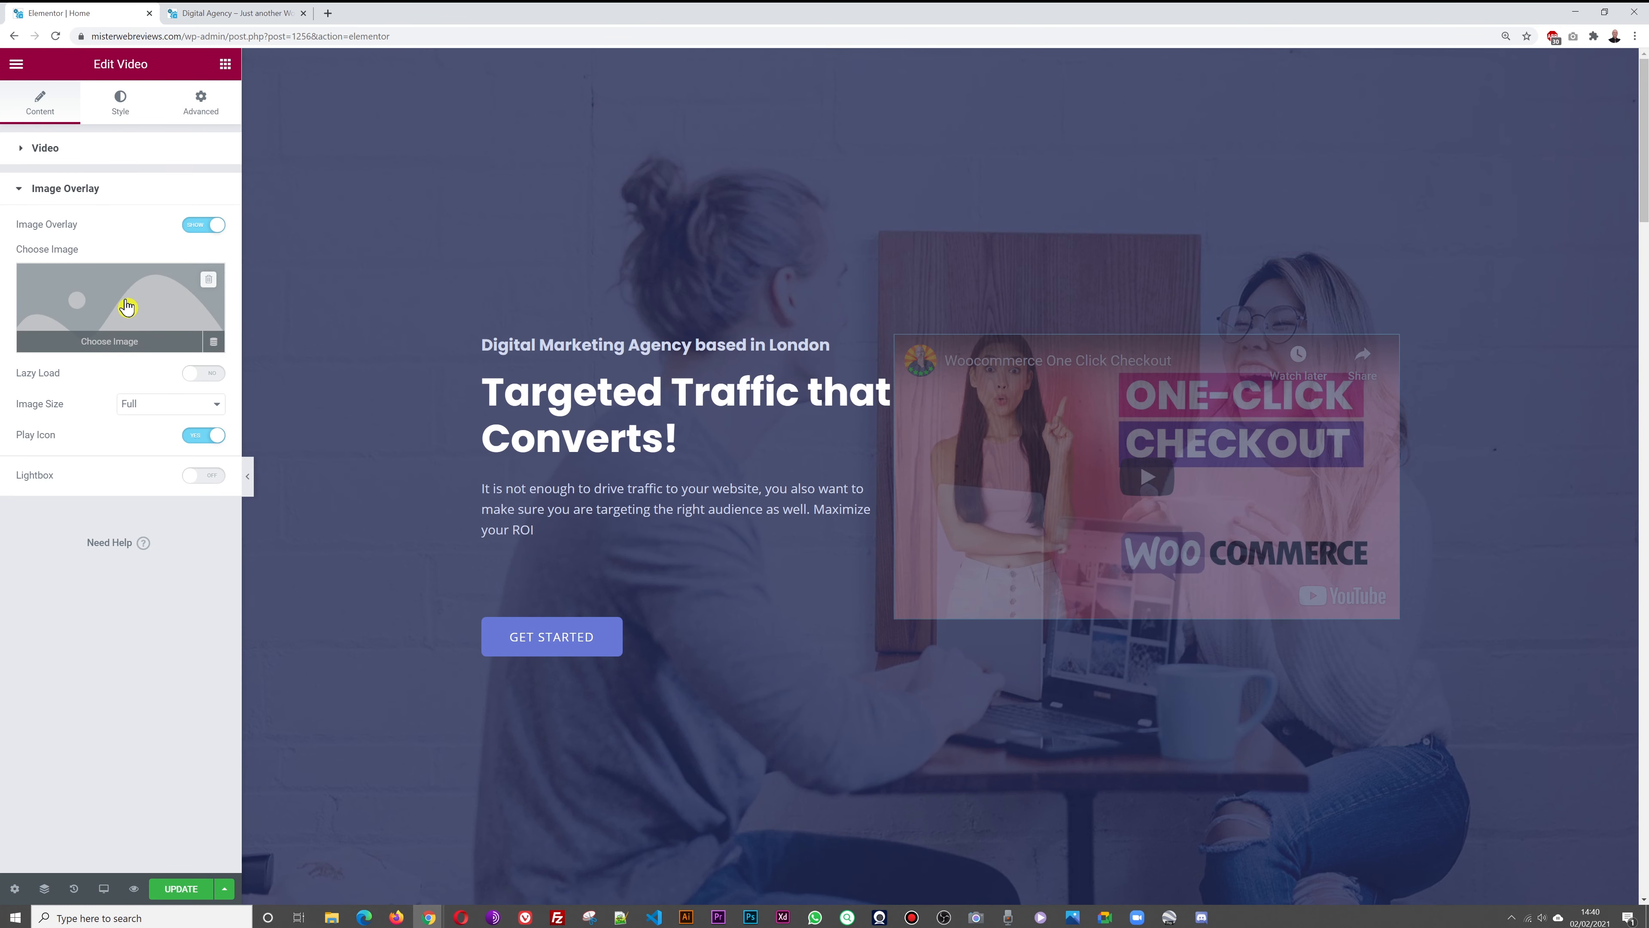
left_click(115, 303)
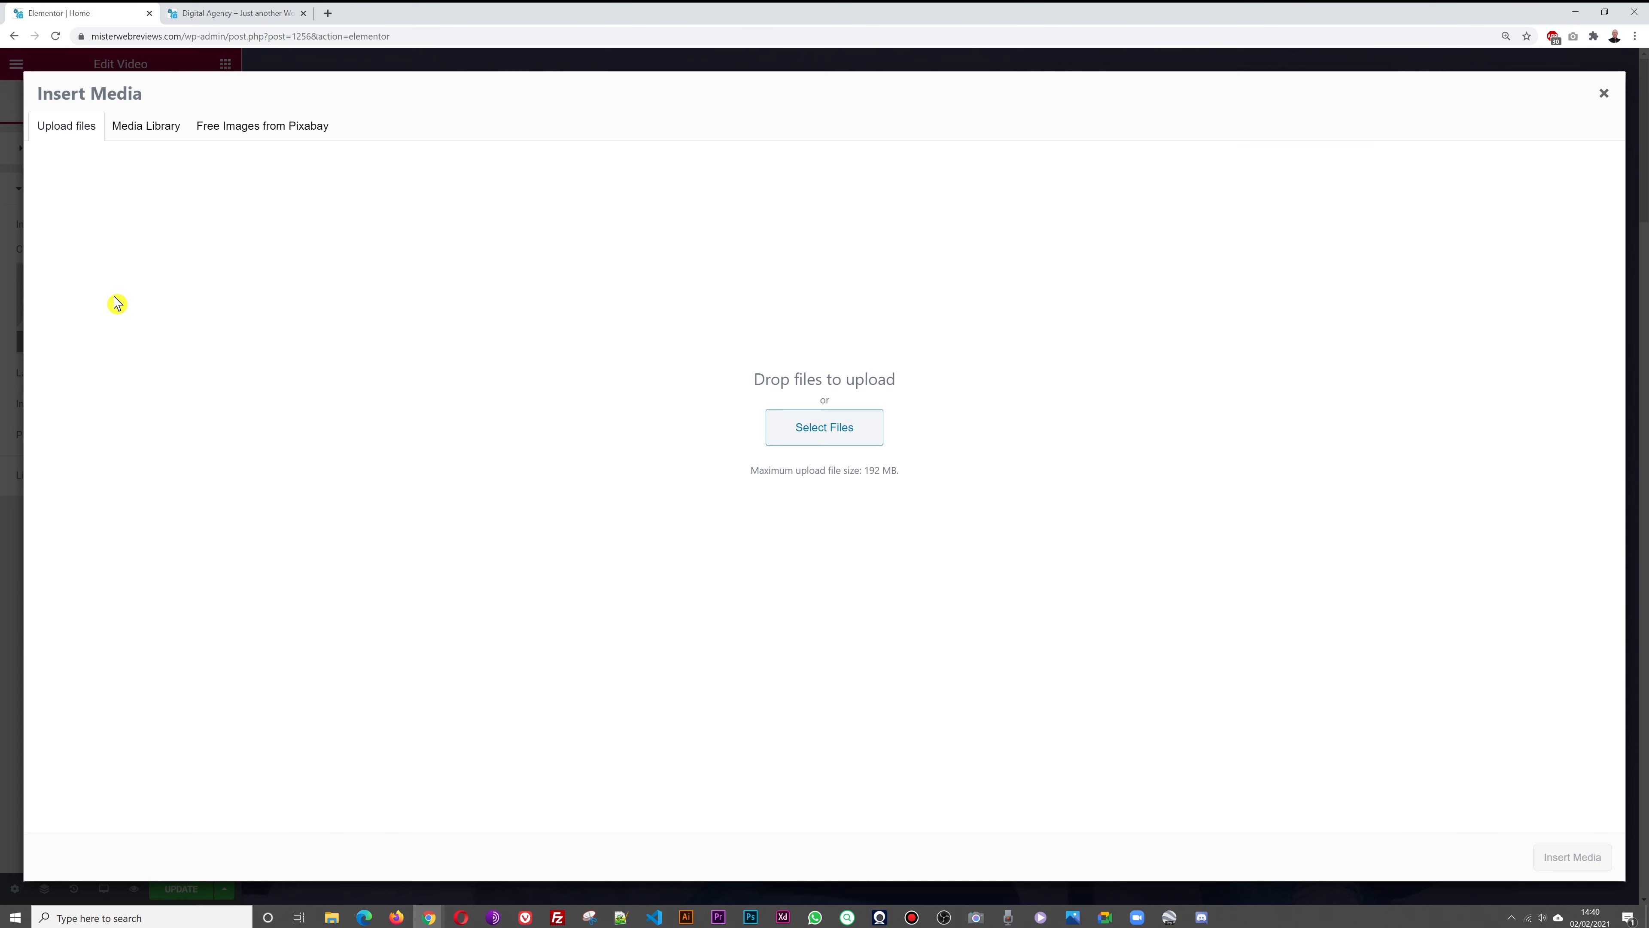
left_click(835, 430)
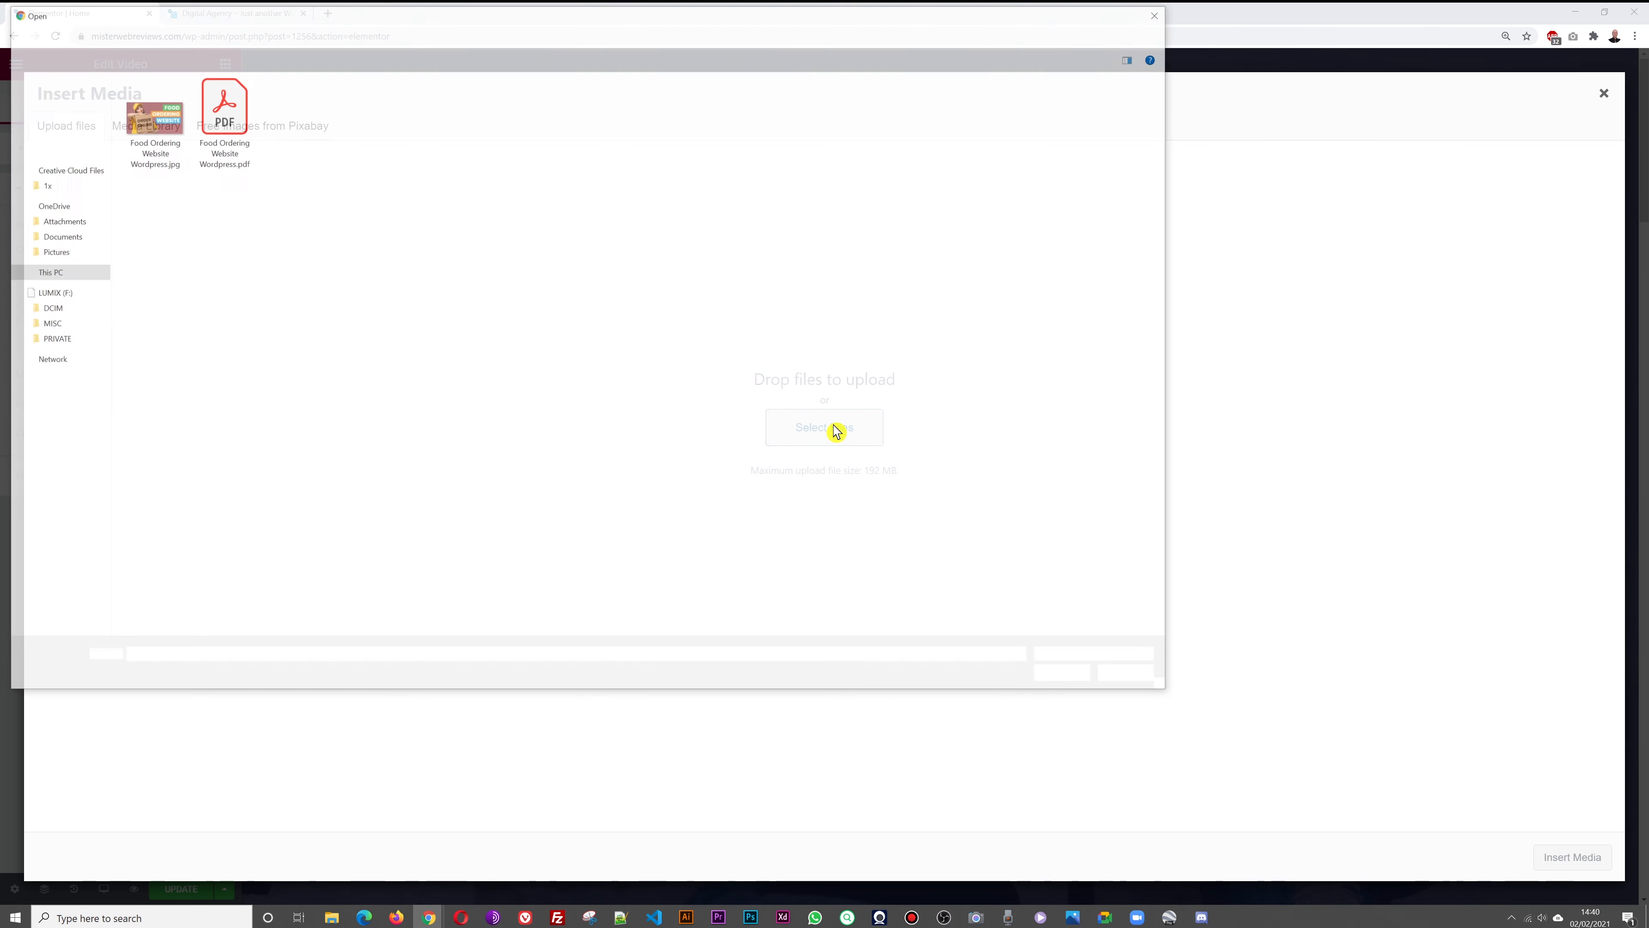
left_click(161, 138)
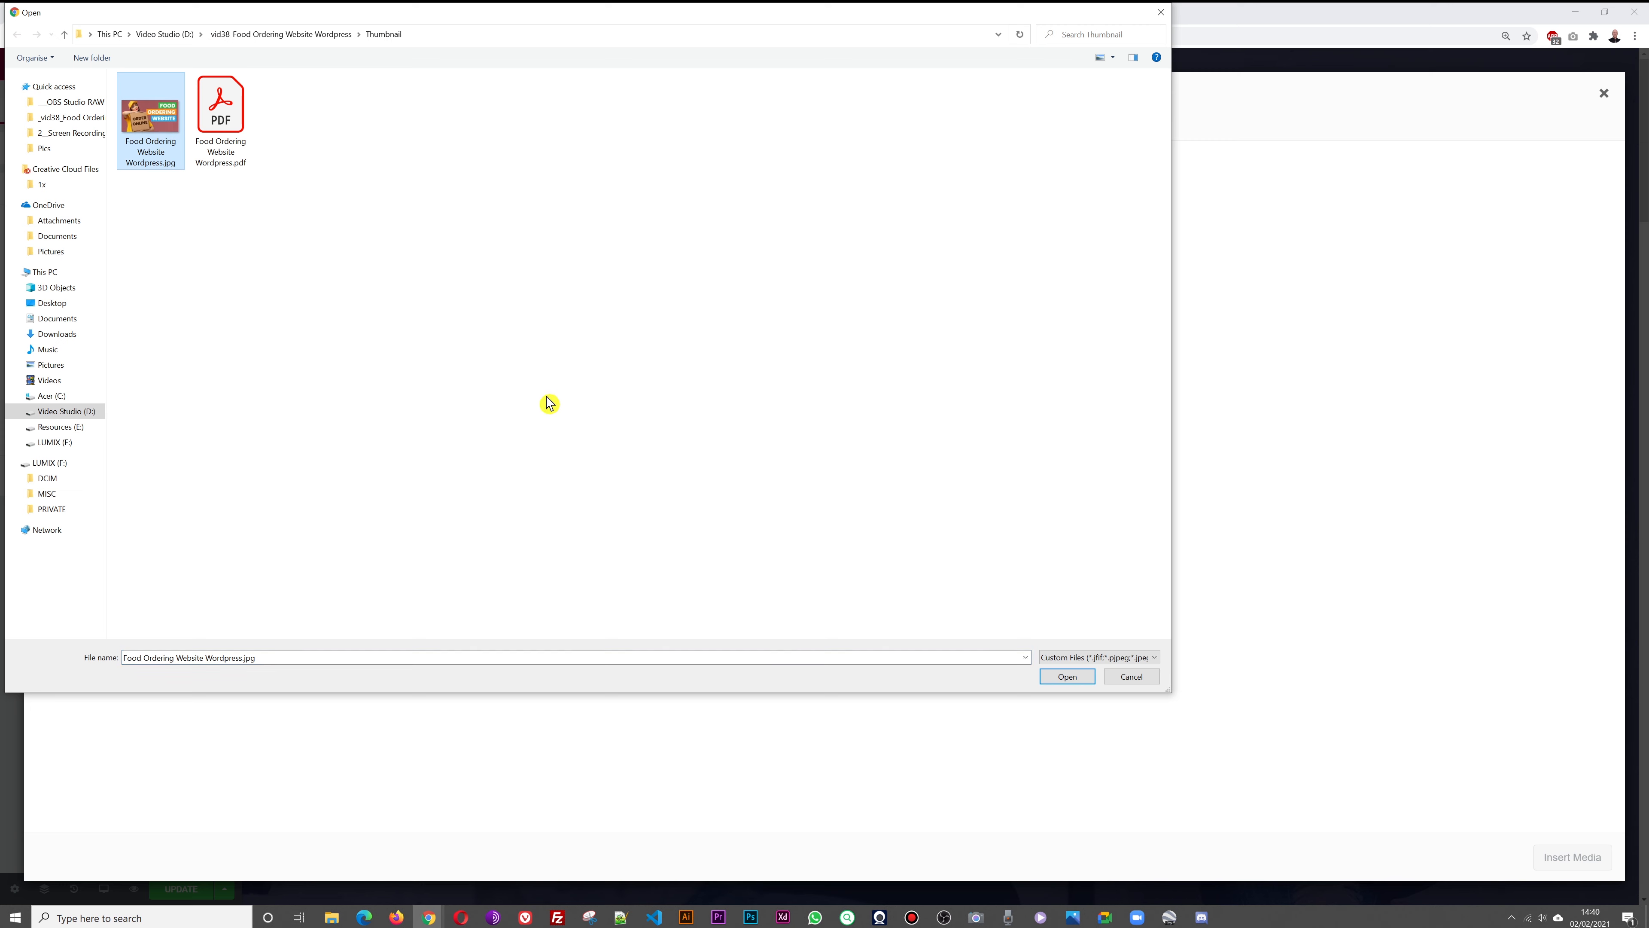
left_click(1070, 677)
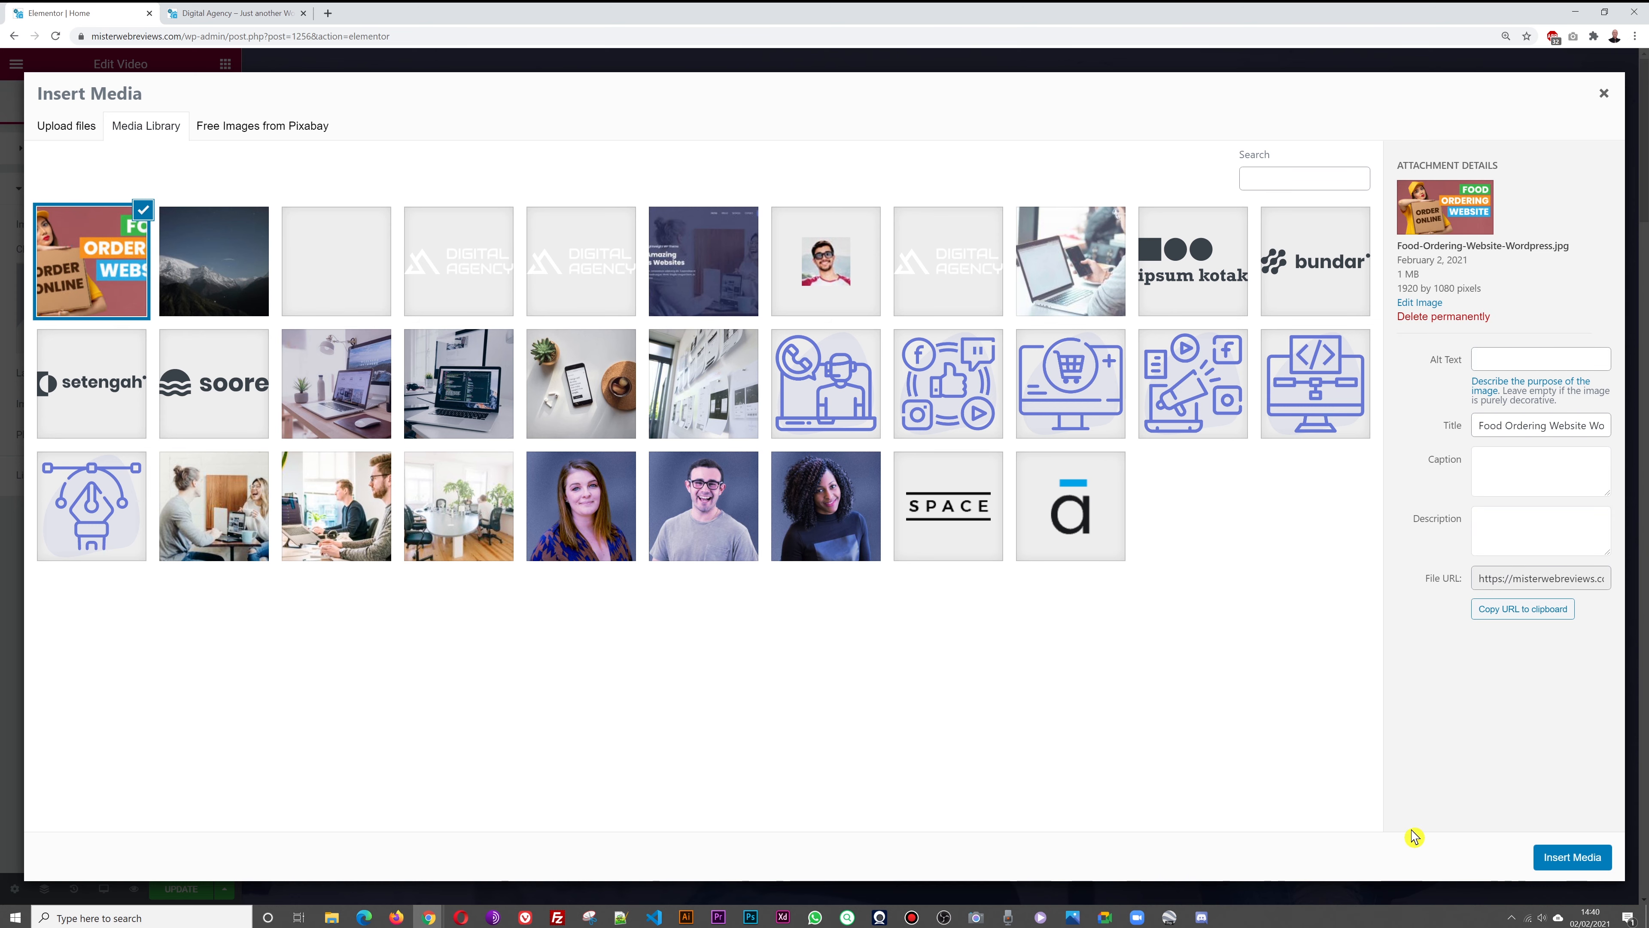
left_click(1566, 858)
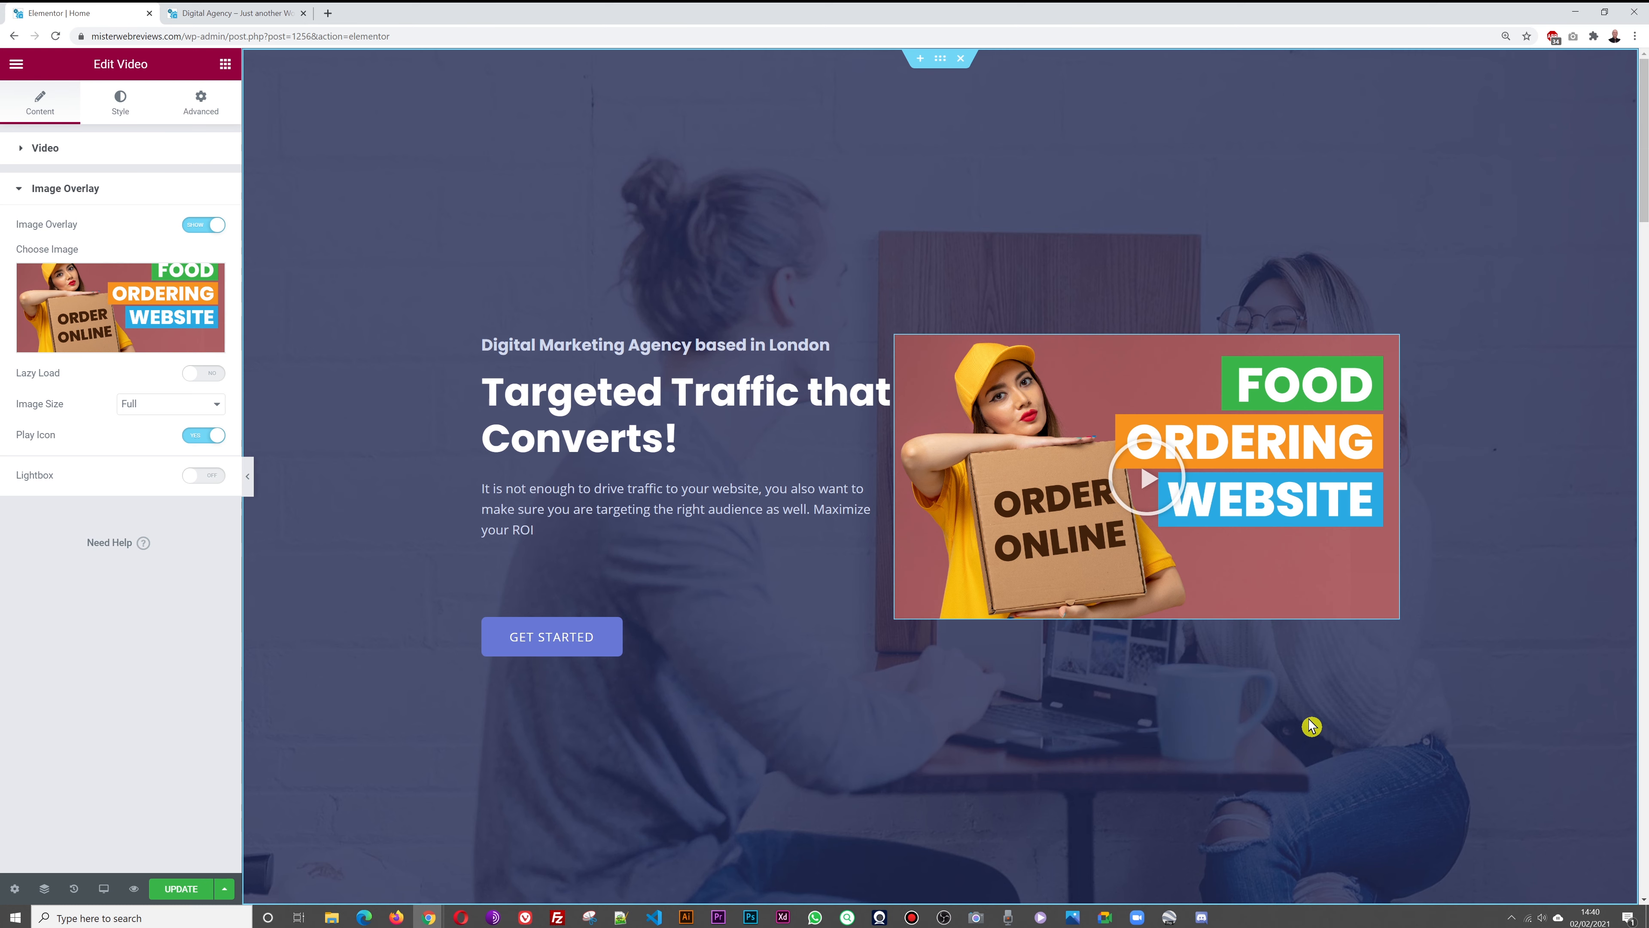
Swap the overlay to the mountain image mt-sample-background.jpg and save the page
left_click(195, 336)
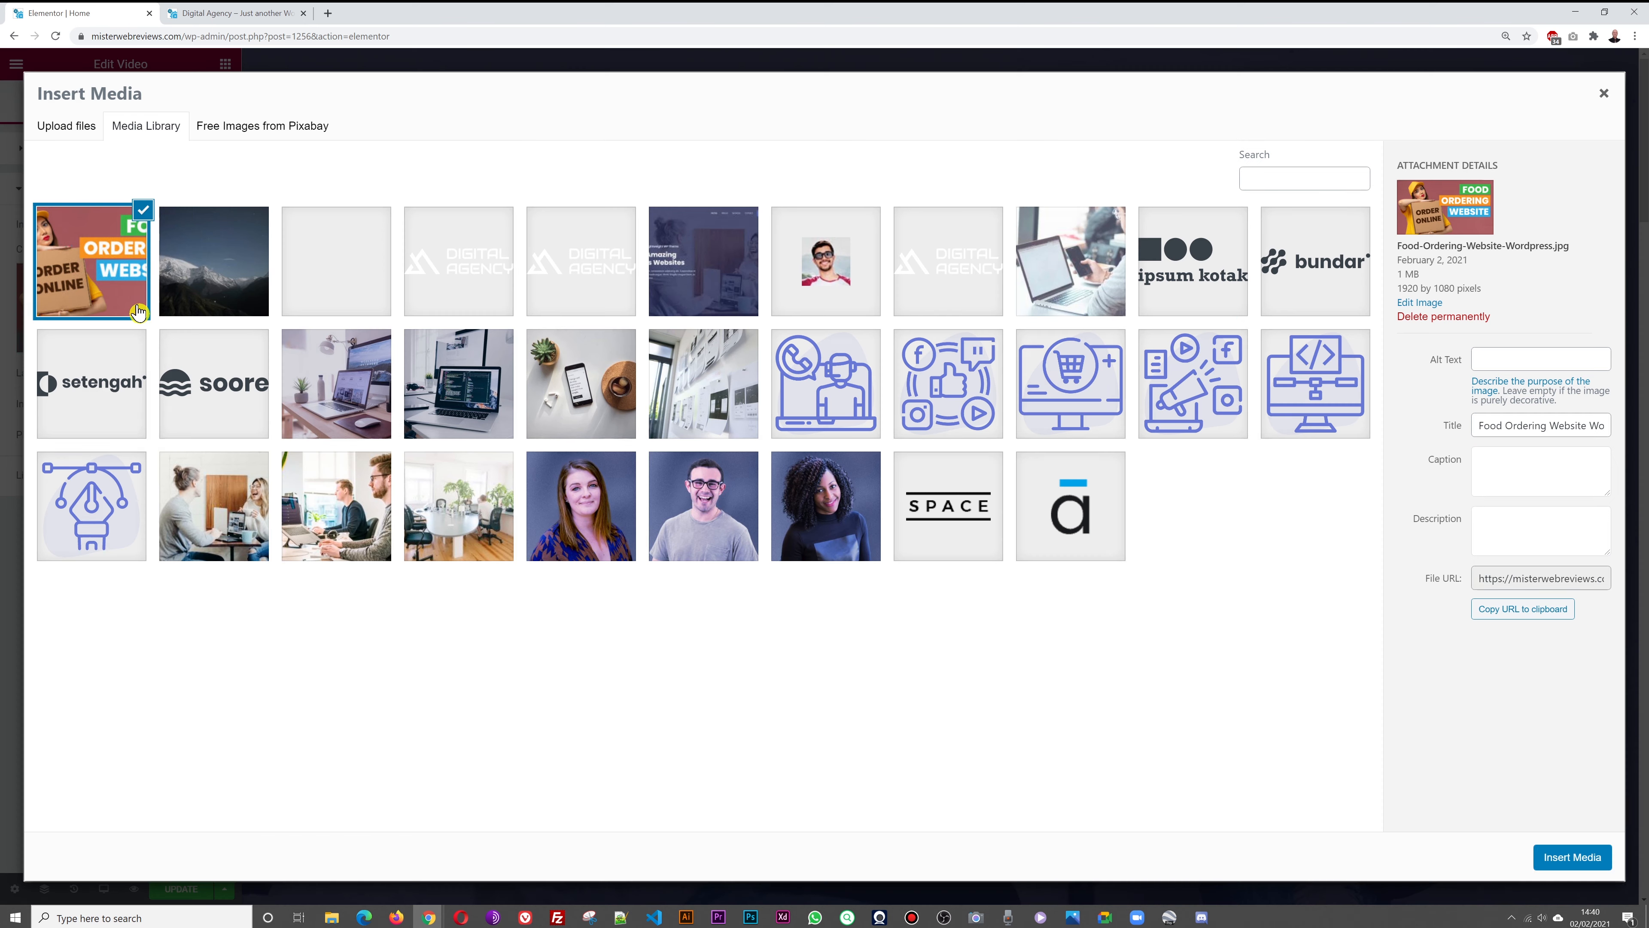
left_click(229, 284)
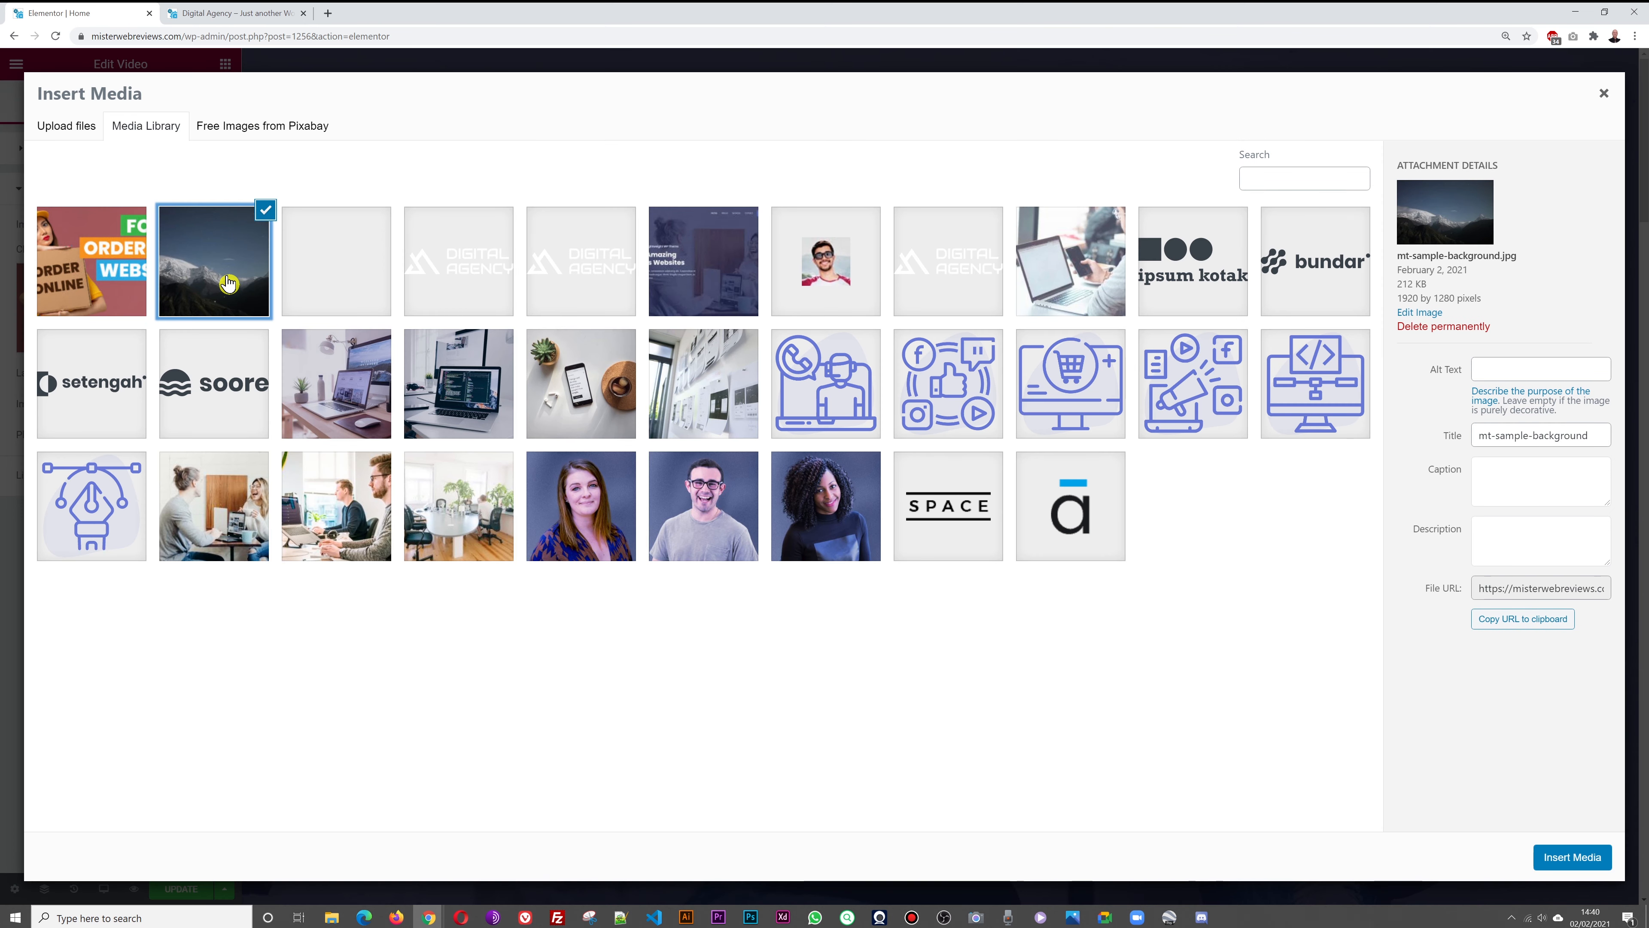
left_click(1558, 858)
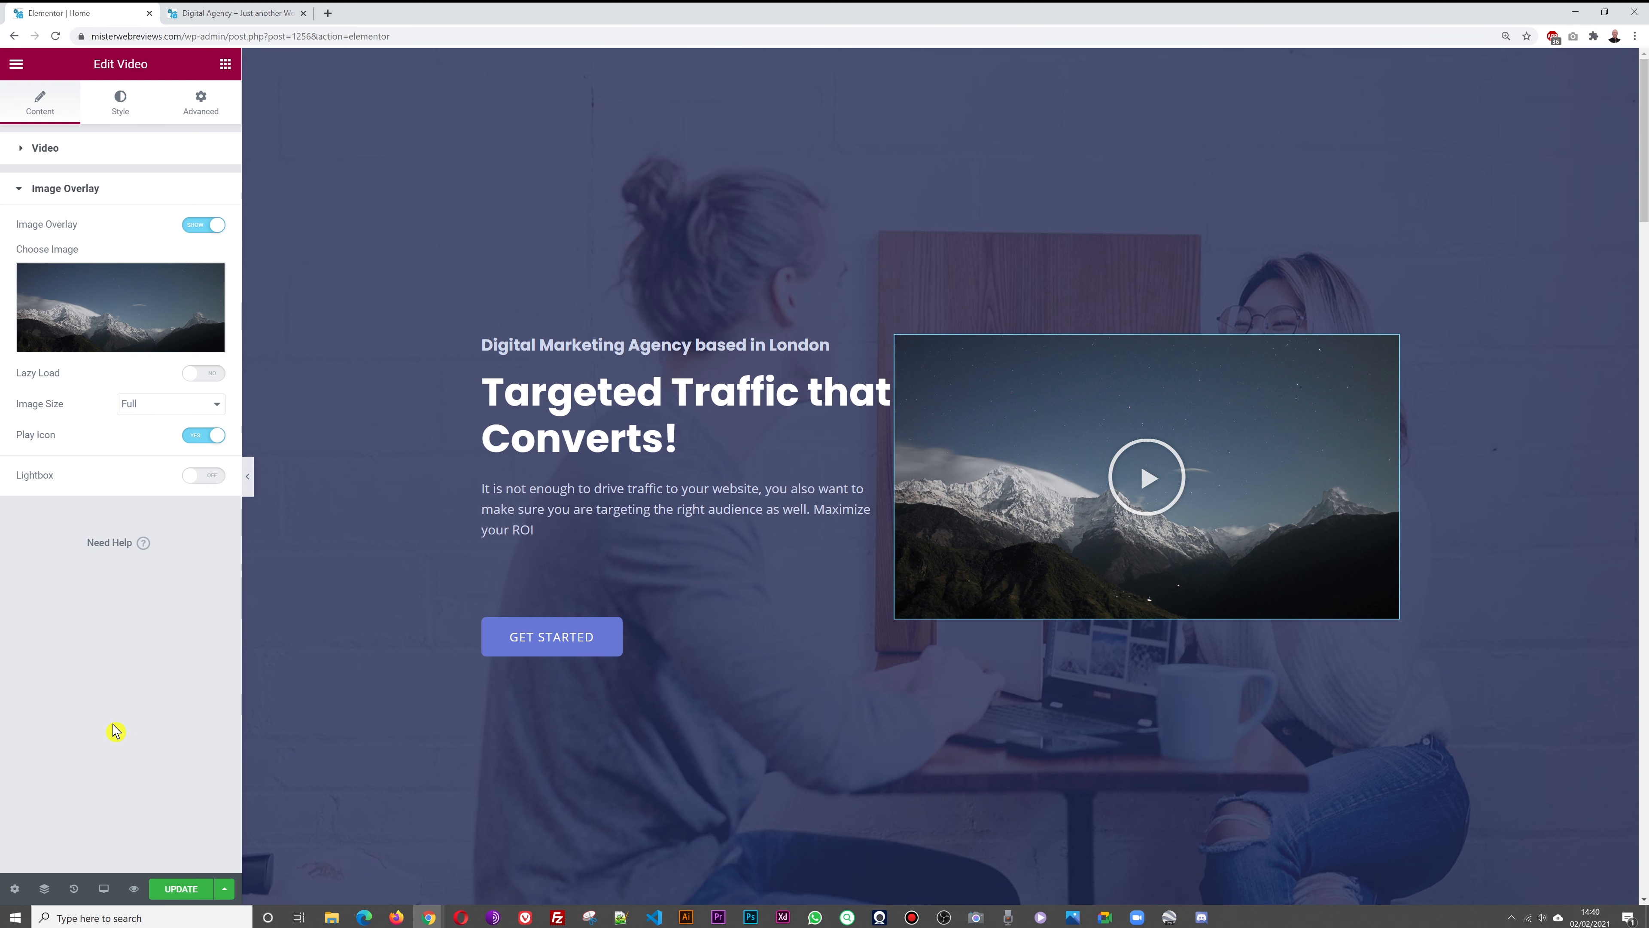
left_click(190, 895)
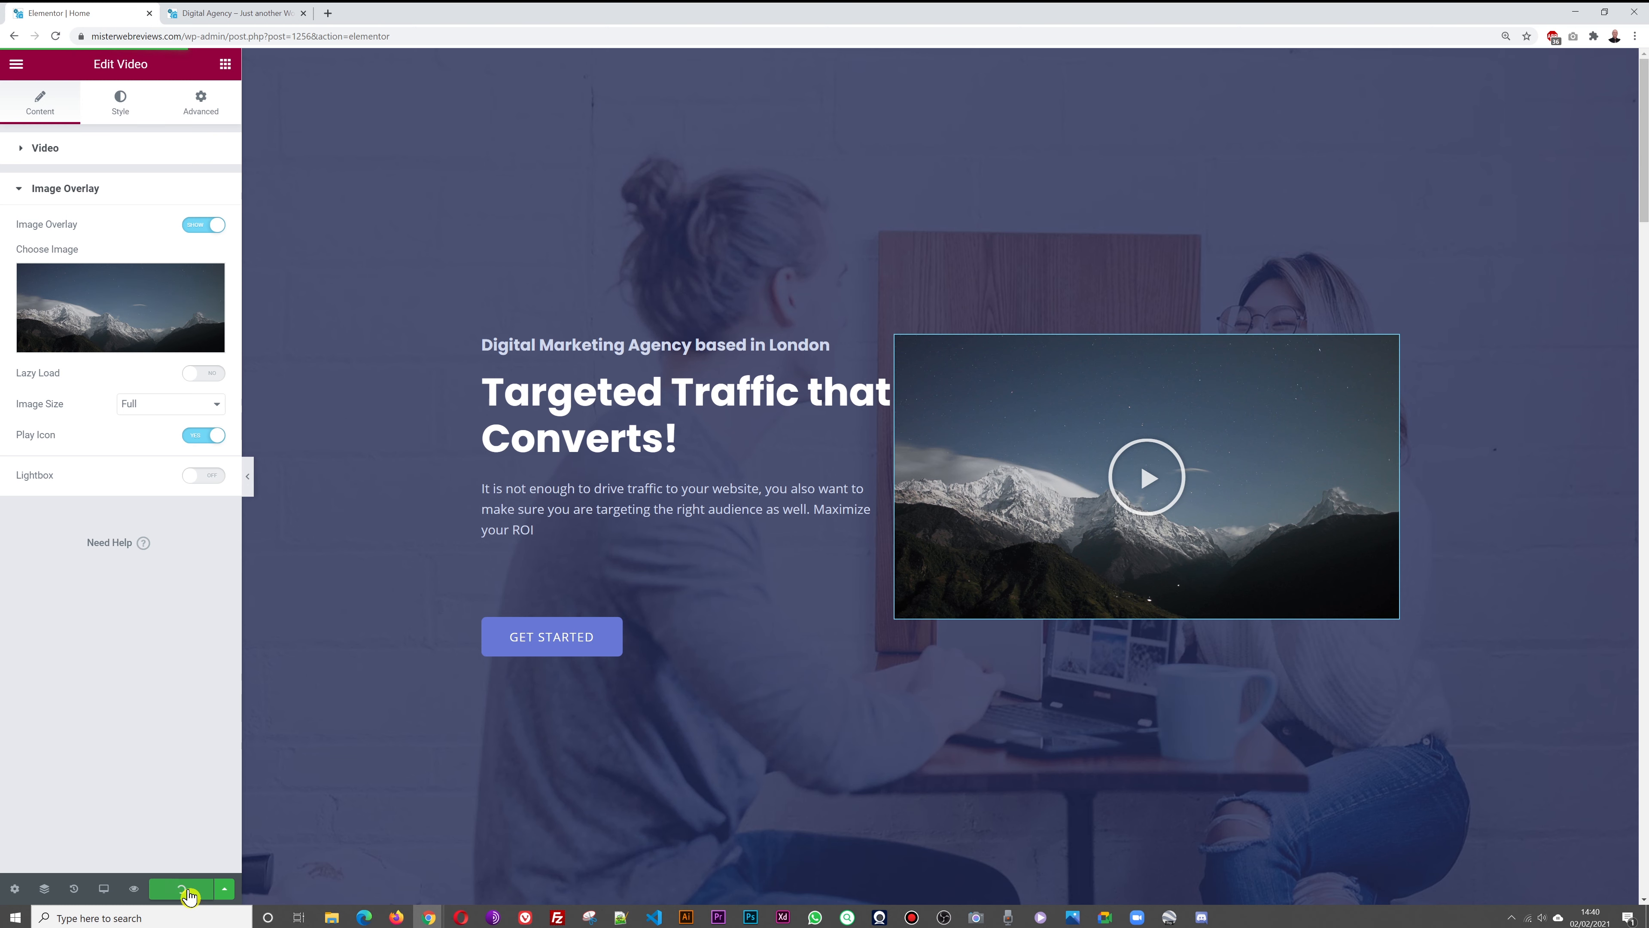
left_click(234, 16)
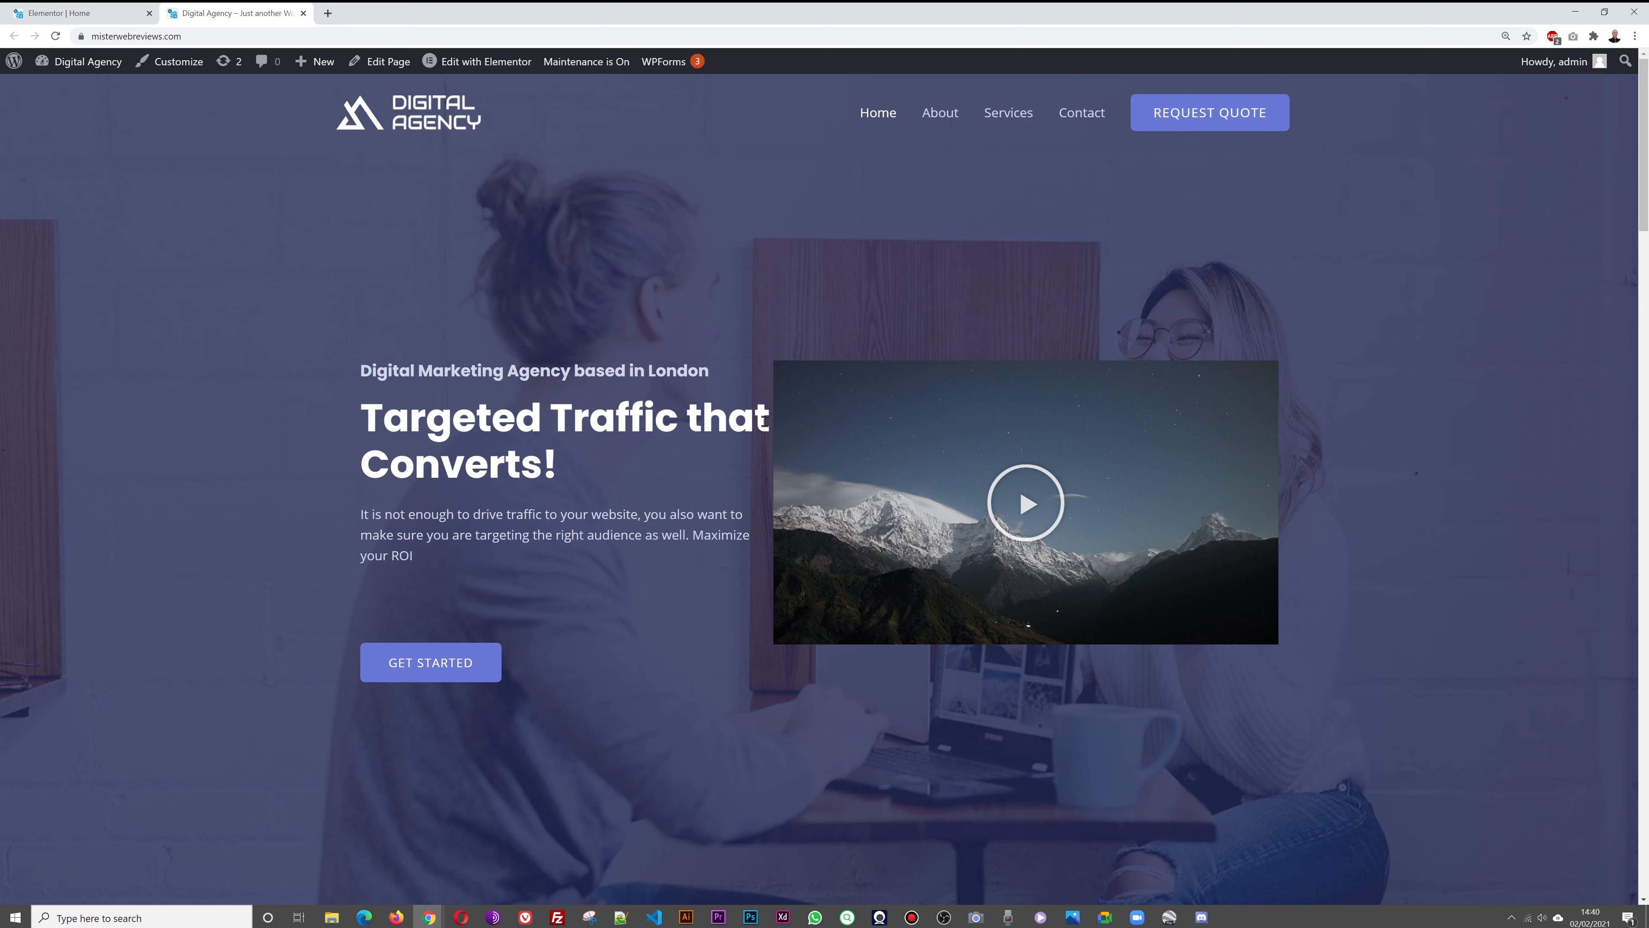
left_click(94, 15)
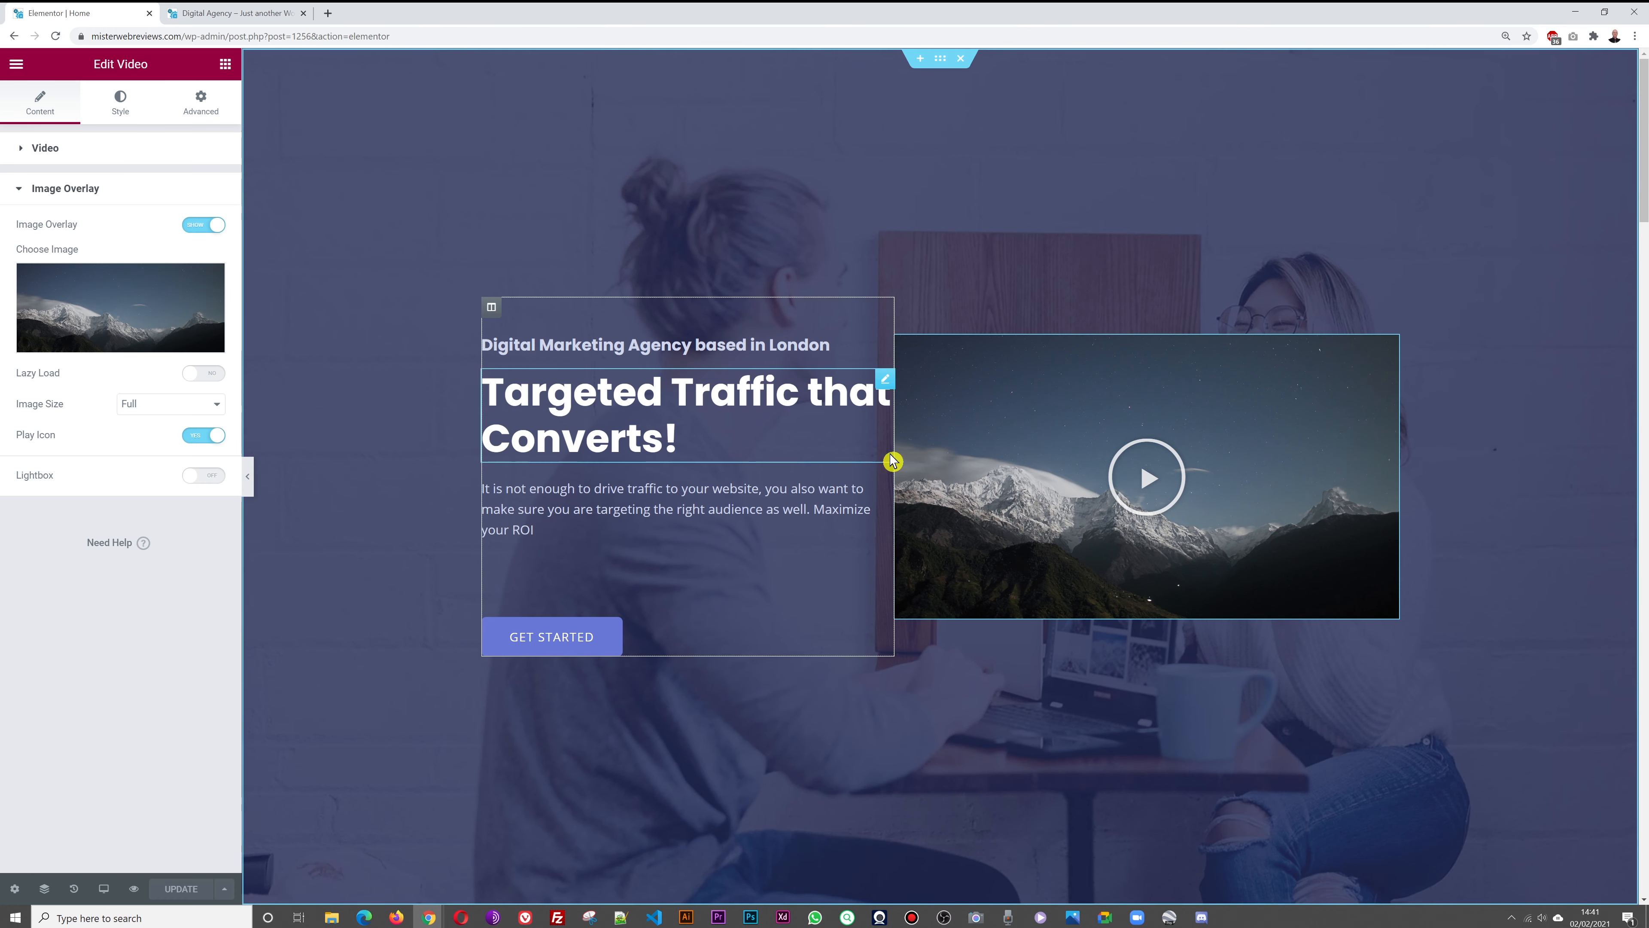
Unlink the hero text column's padding, add right padding, and save
left_click(885, 388)
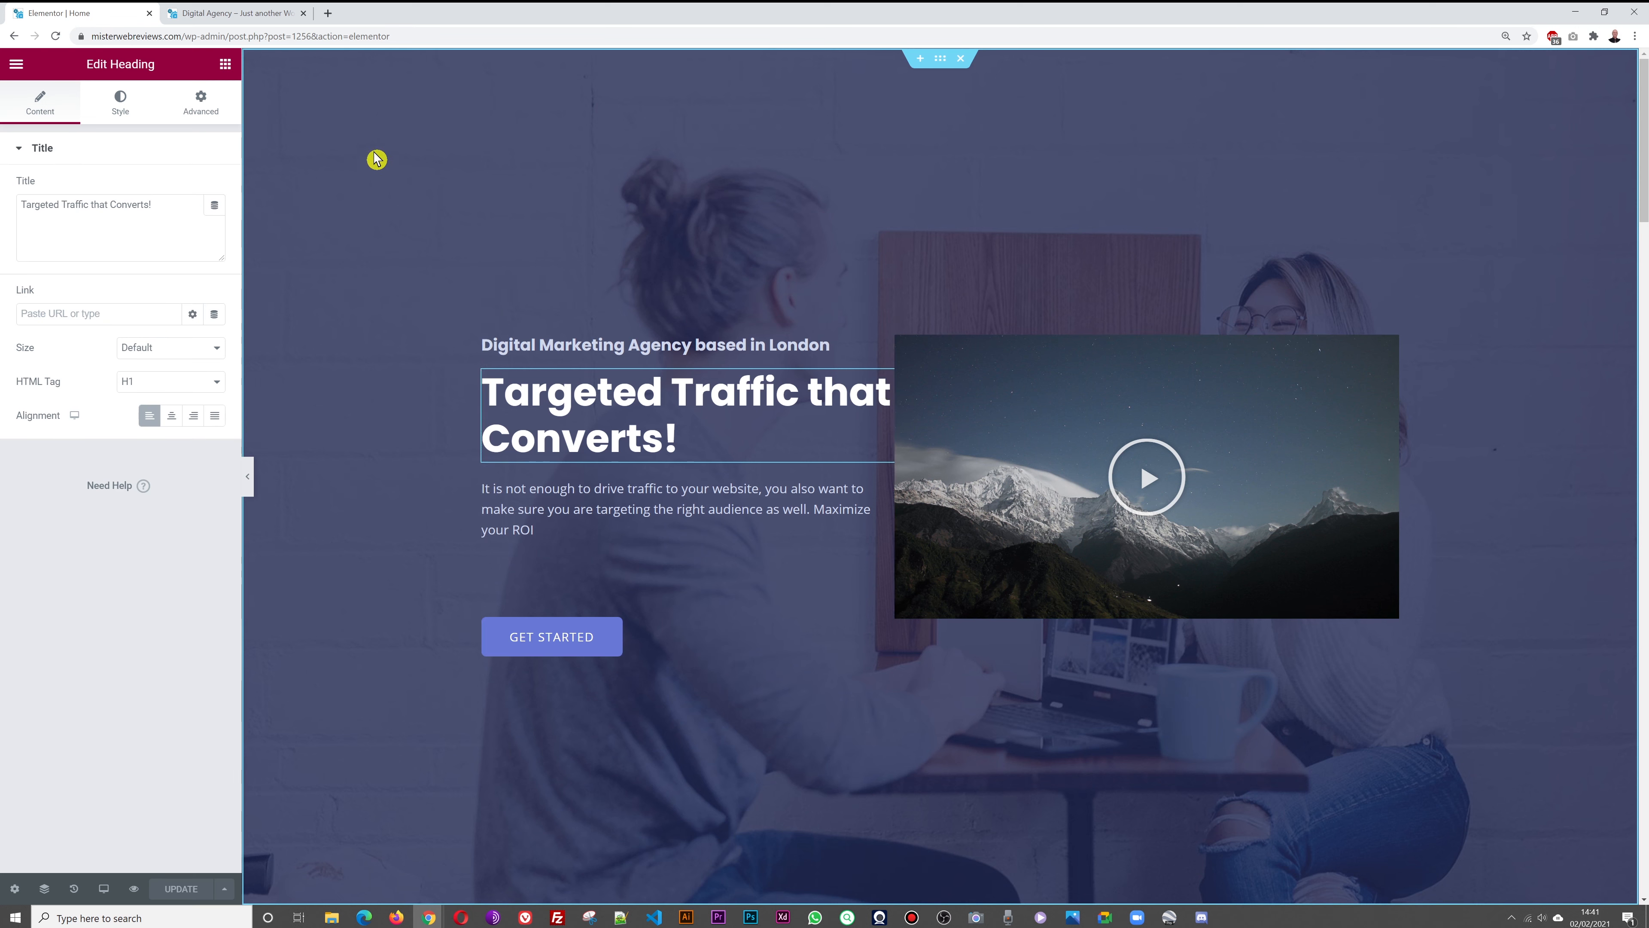
left_click(205, 116)
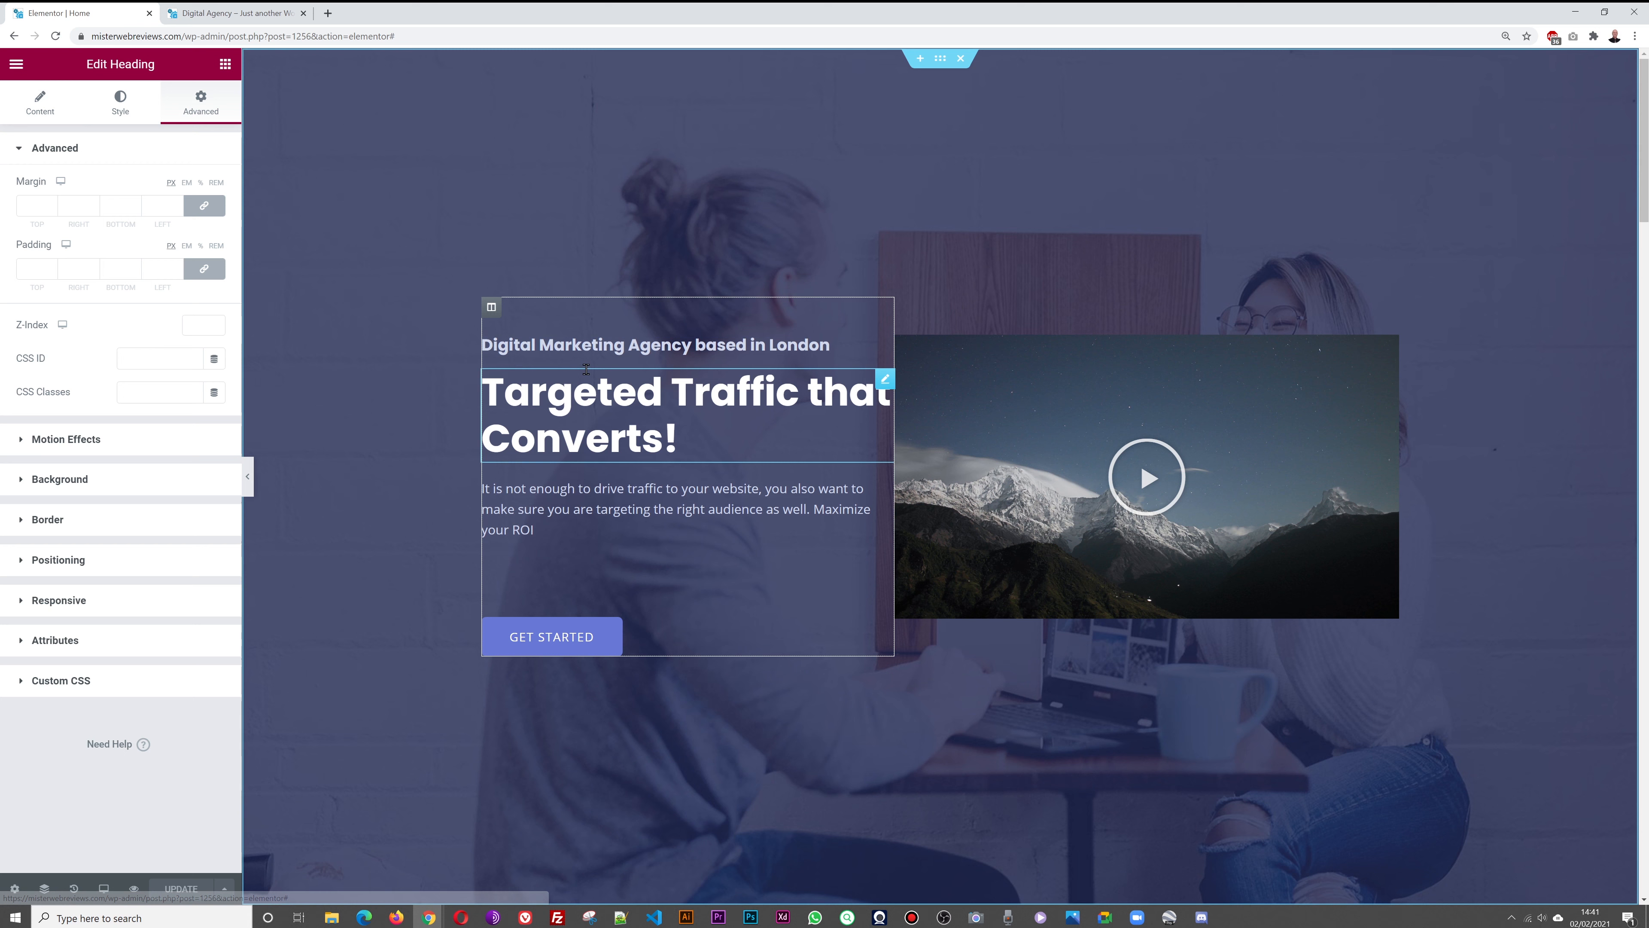
left_click(491, 312)
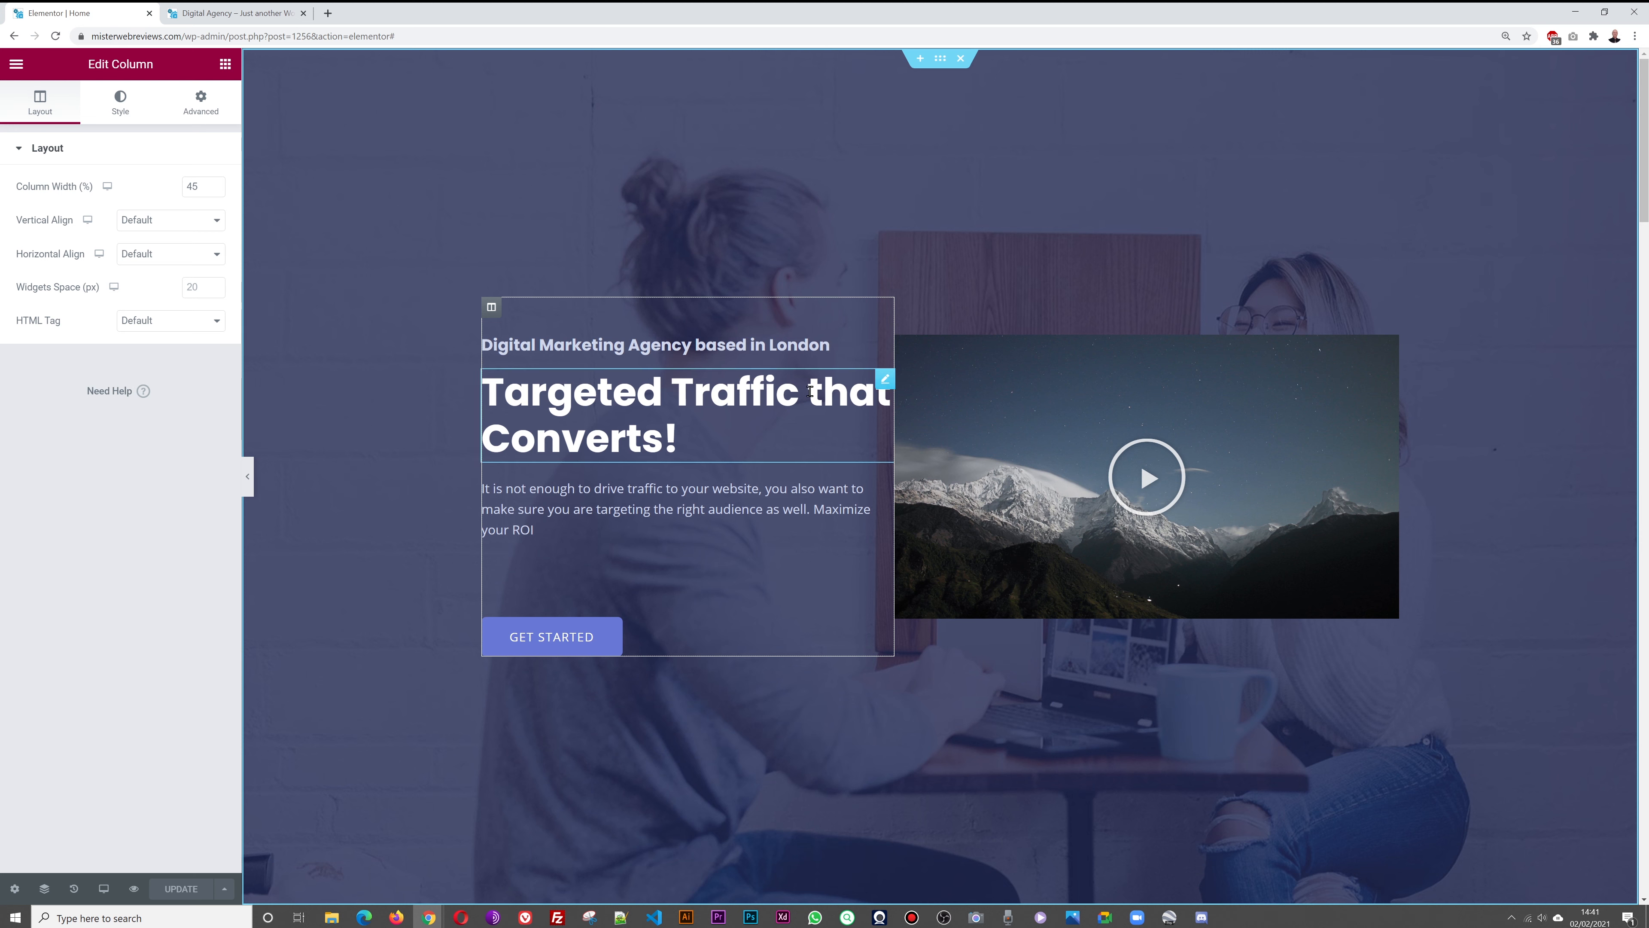
left_click(206, 102)
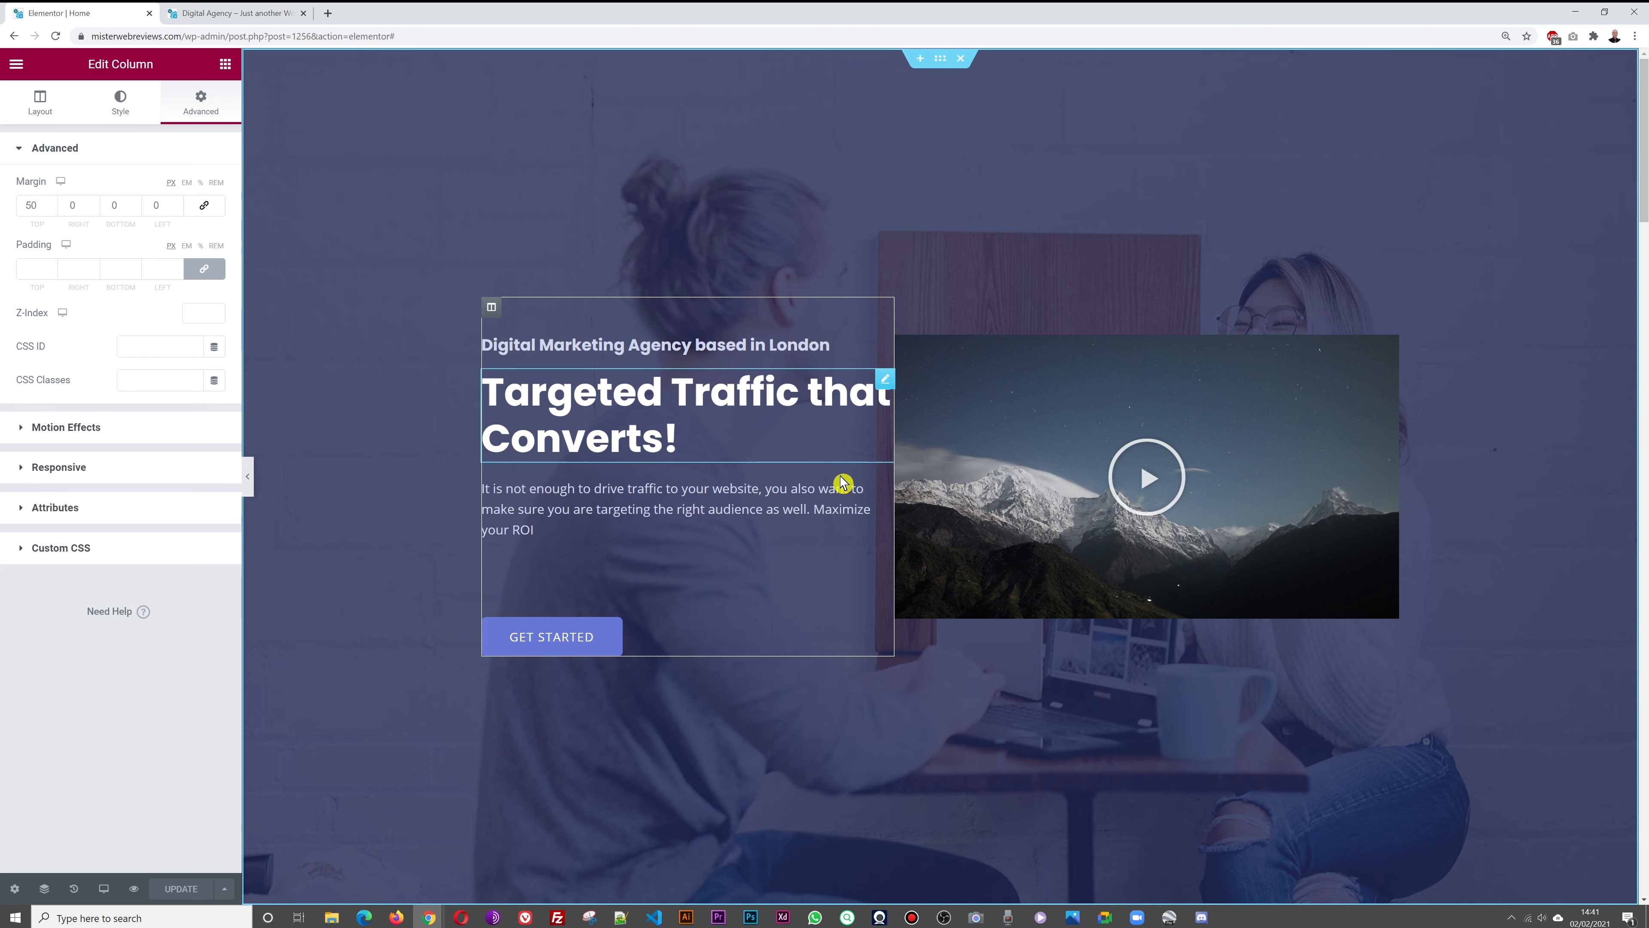
left_click(205, 273)
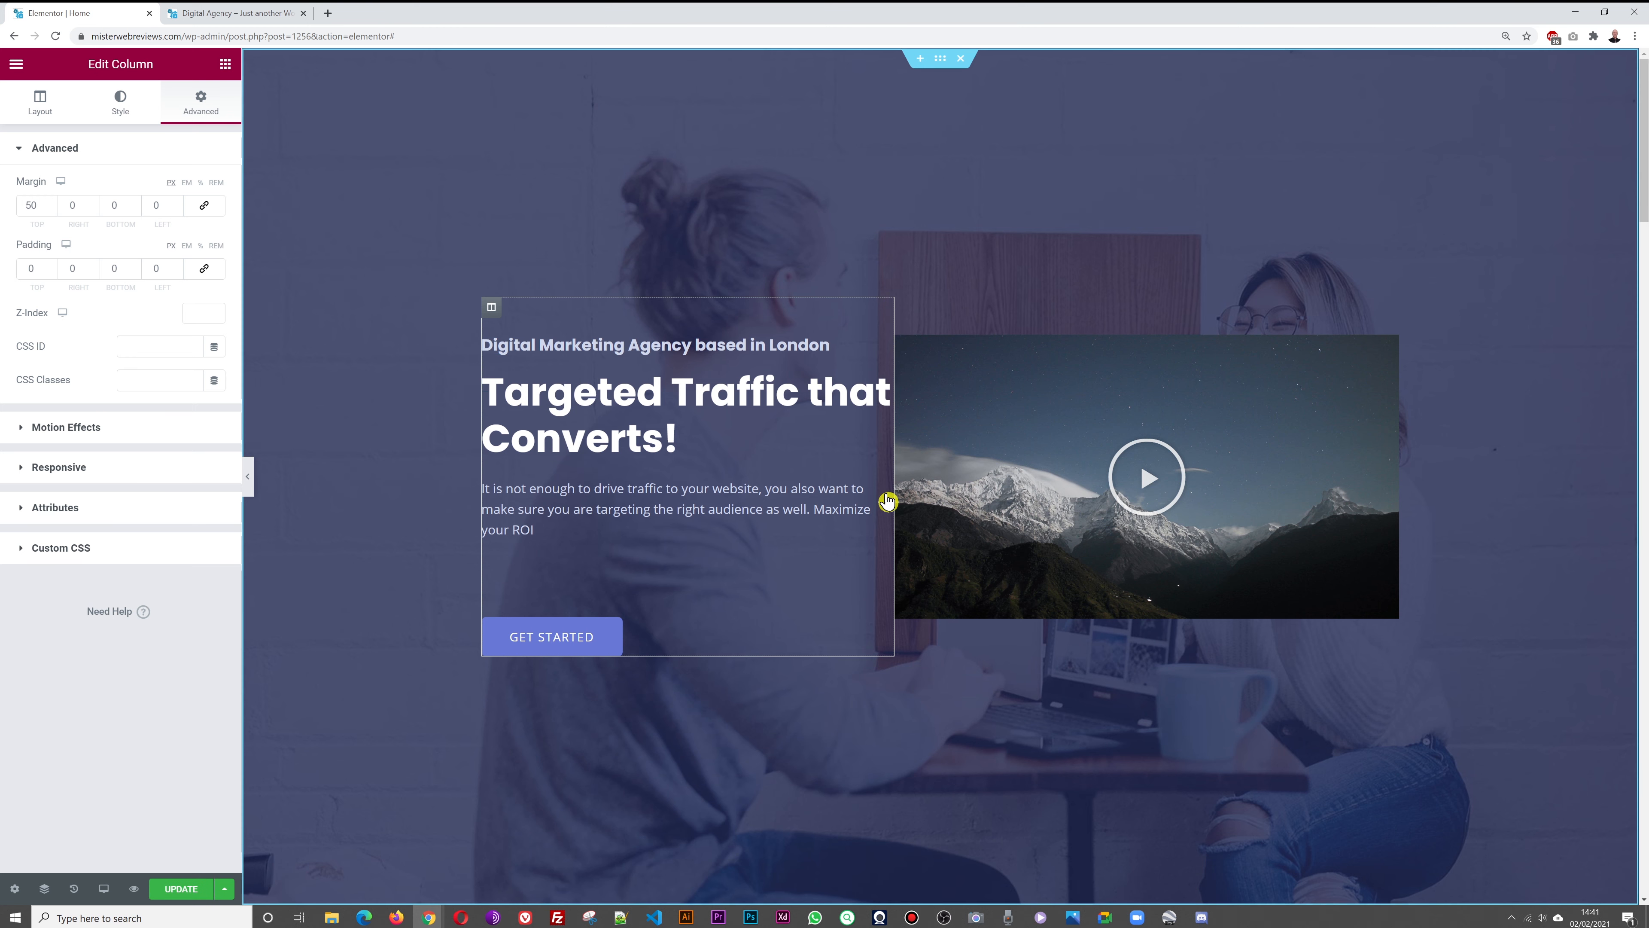
left_click(95, 265)
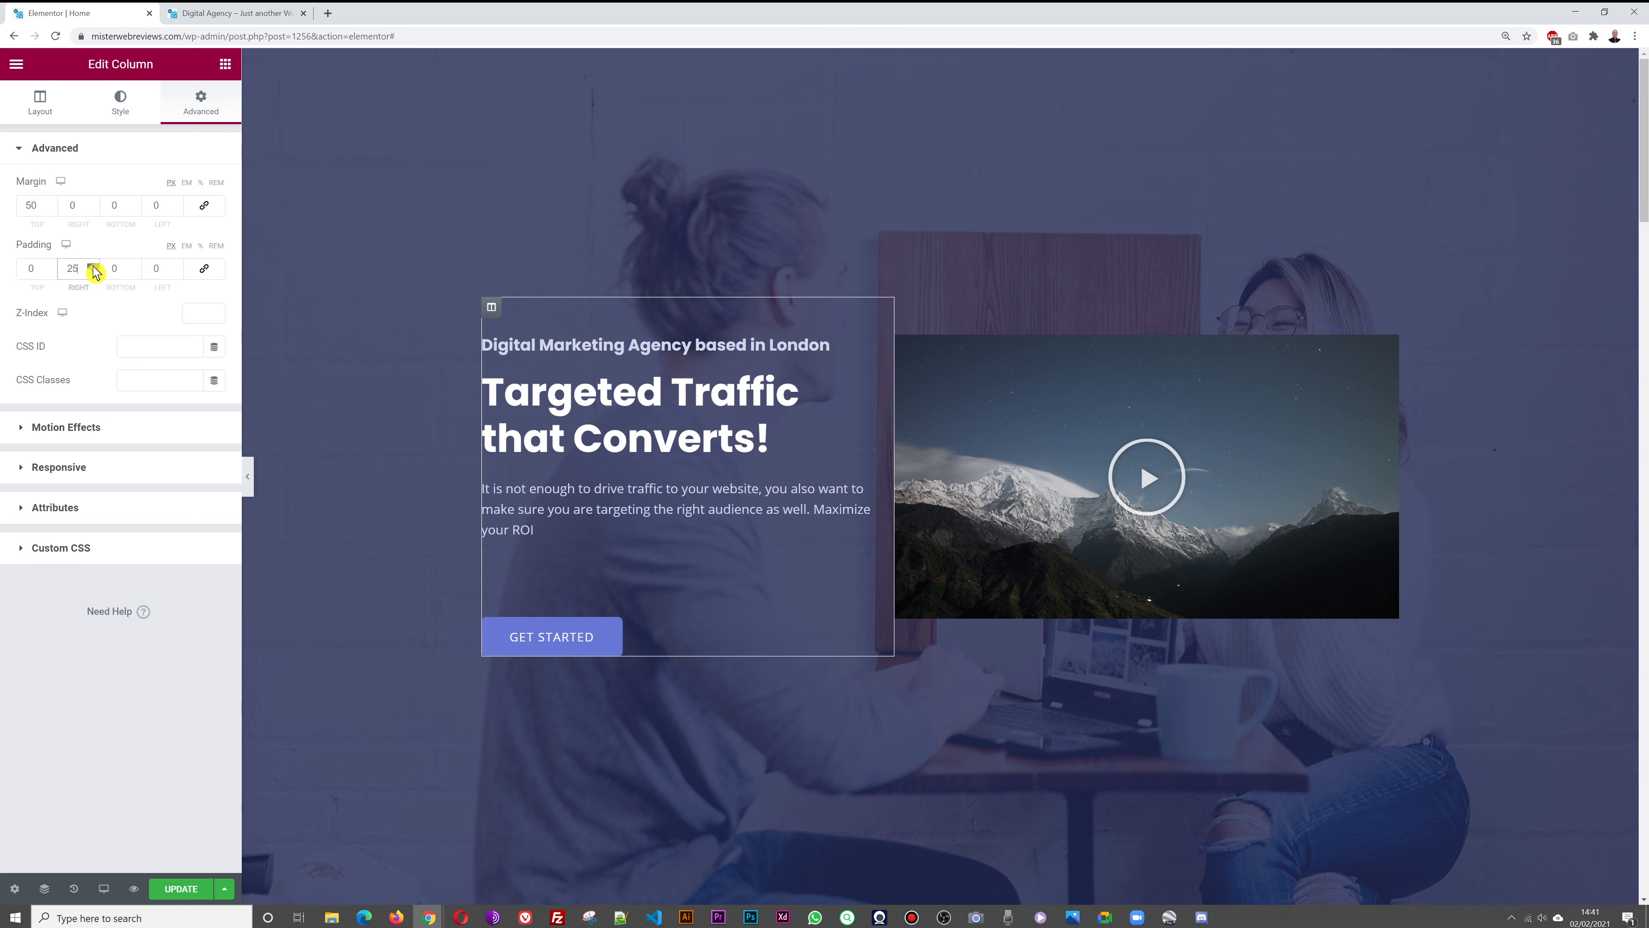
left_click(94, 267)
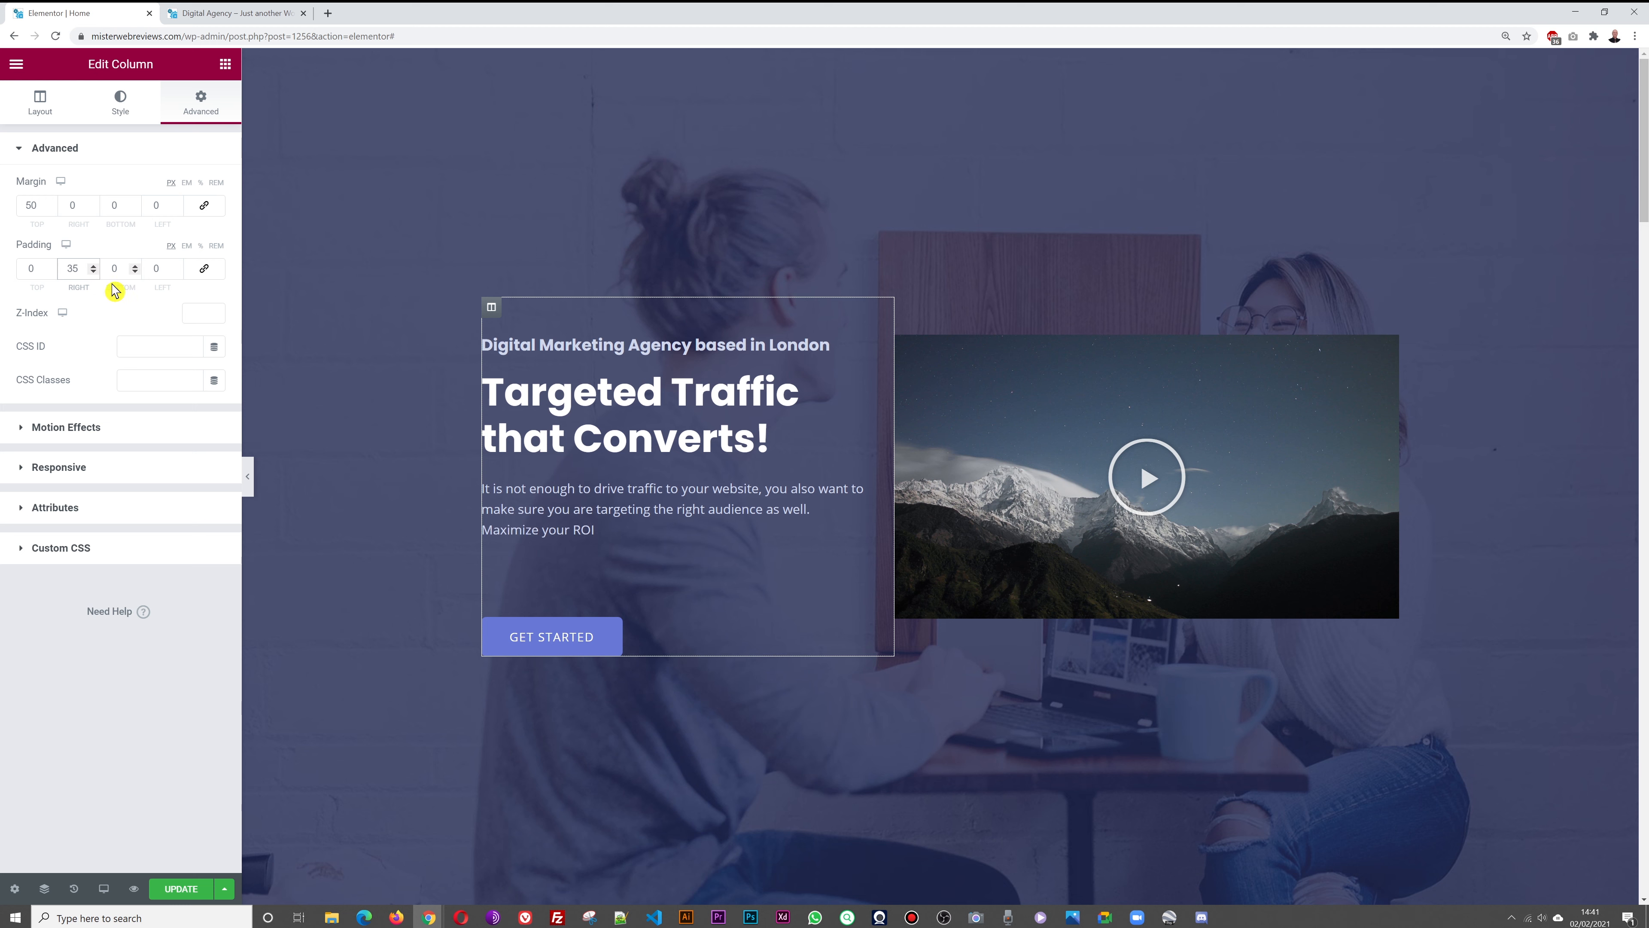
left_click(183, 890)
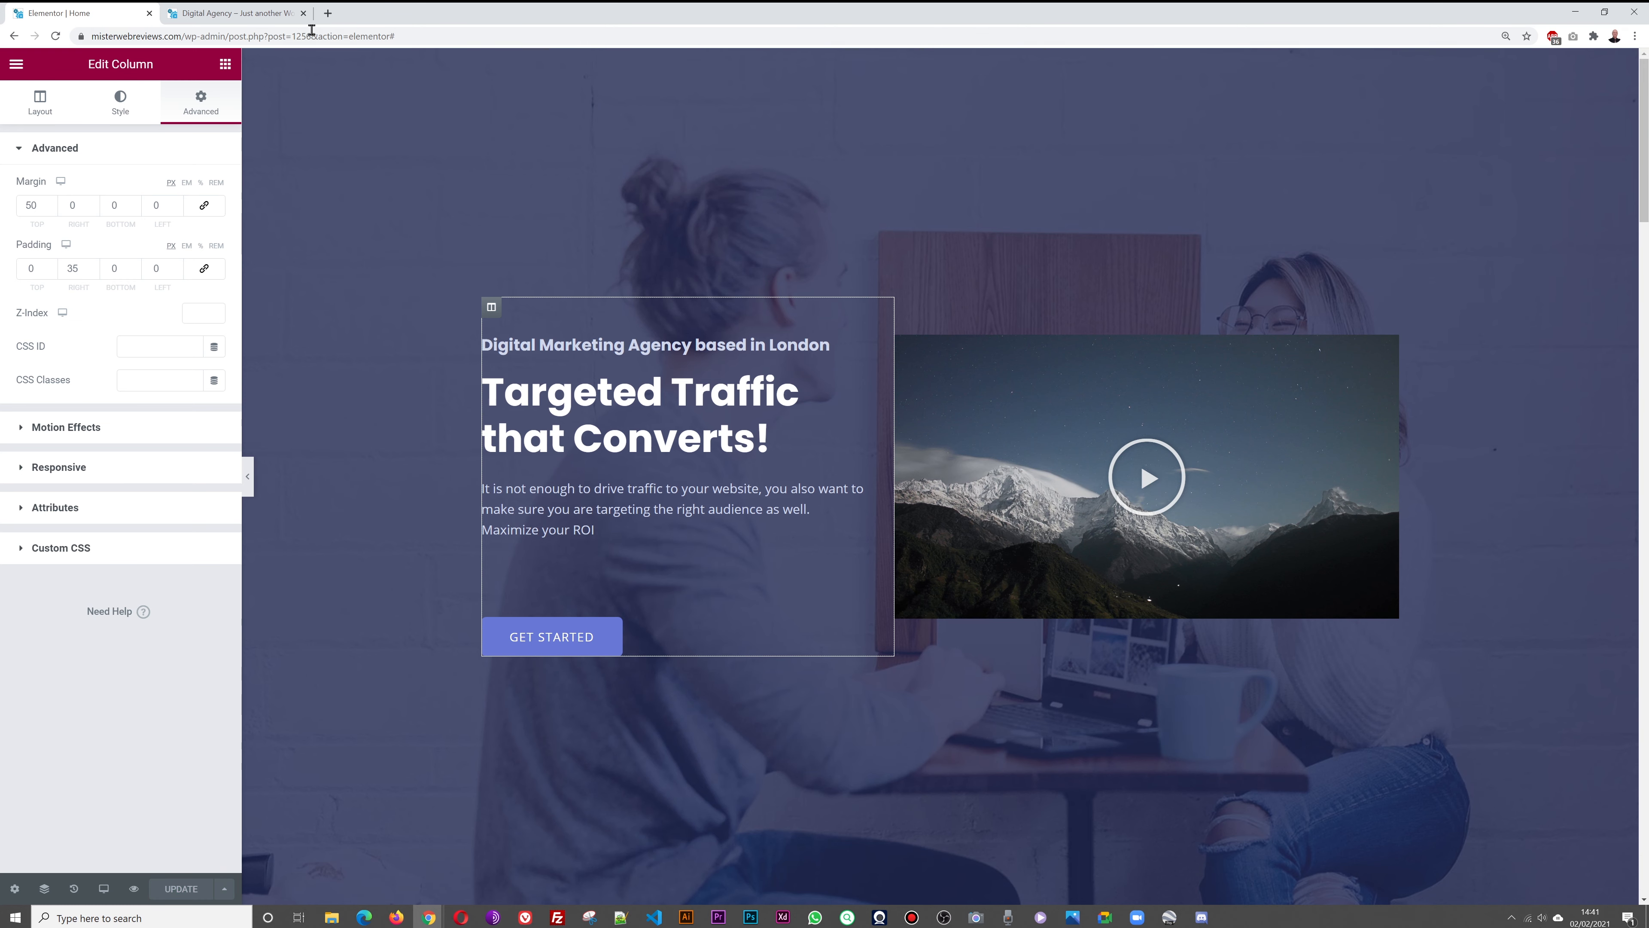
Check the headline wrap on the live site, then raise the right padding to 50 and save
left_click(258, 22)
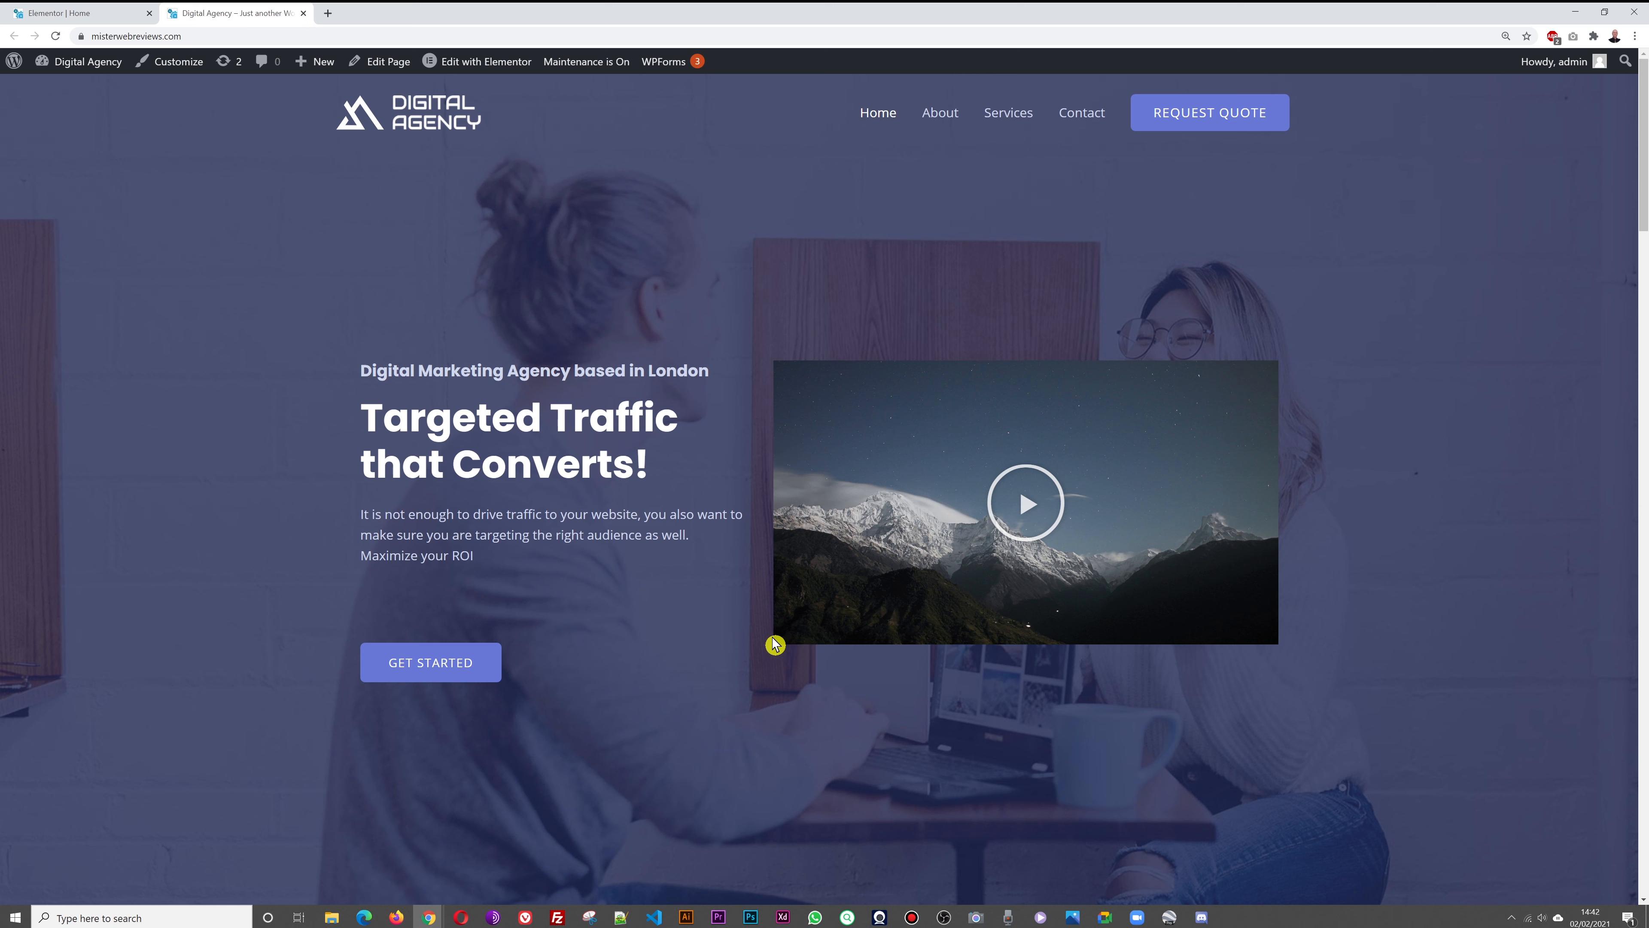
double_click(696, 514)
left_click(736, 540)
left_click(93, 18)
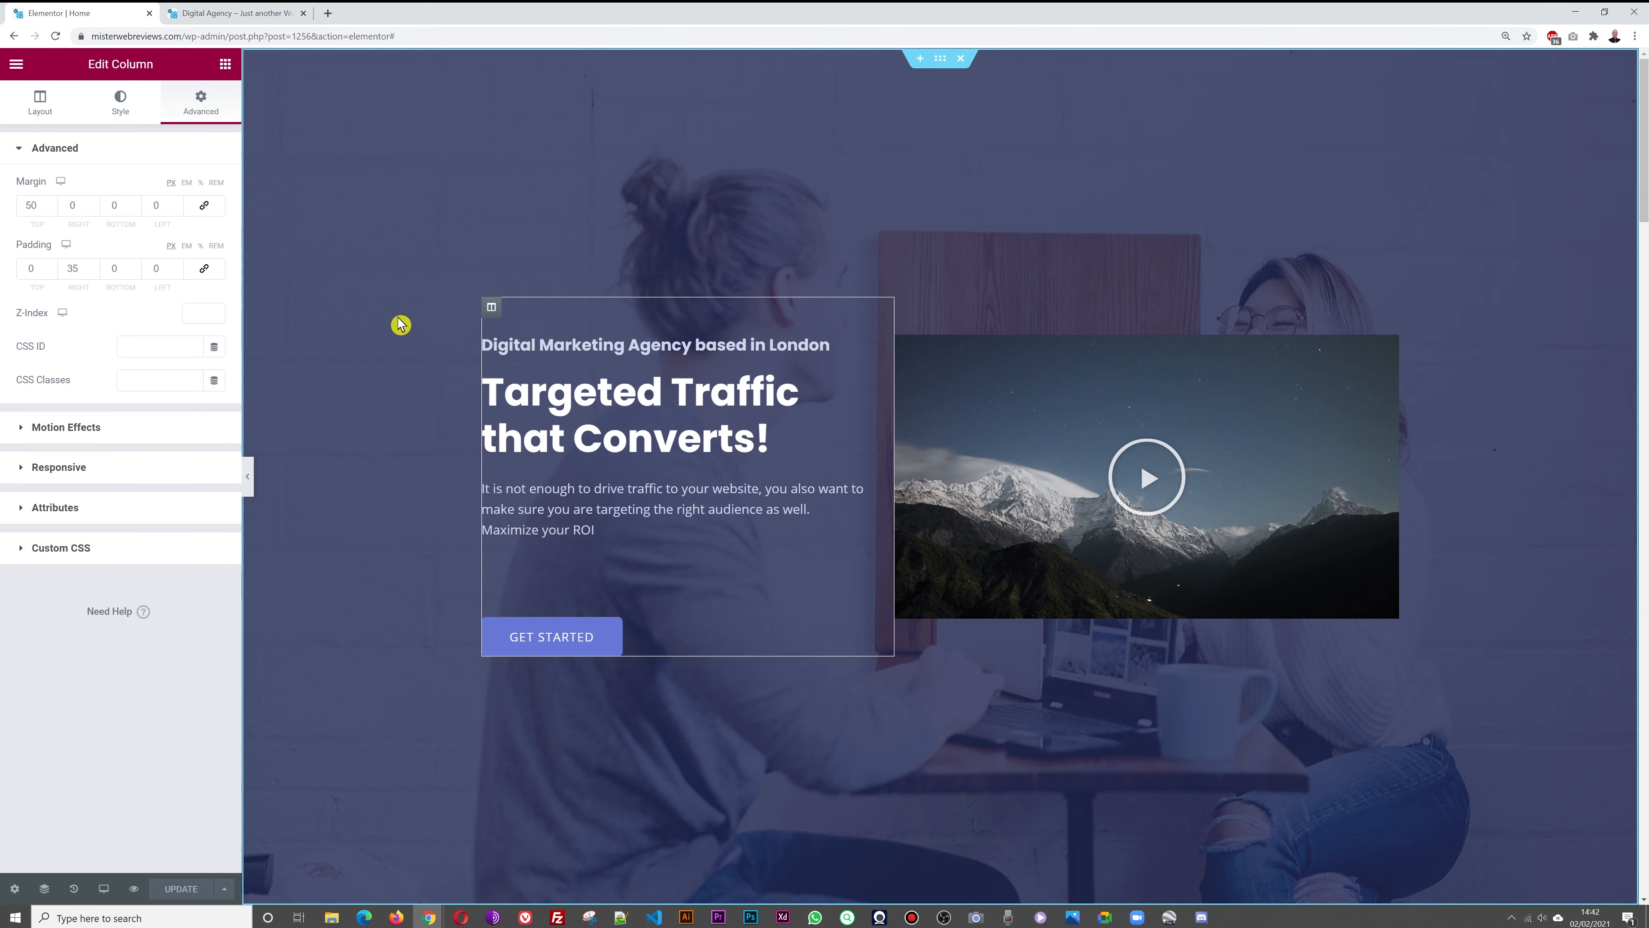
left_click(93, 265)
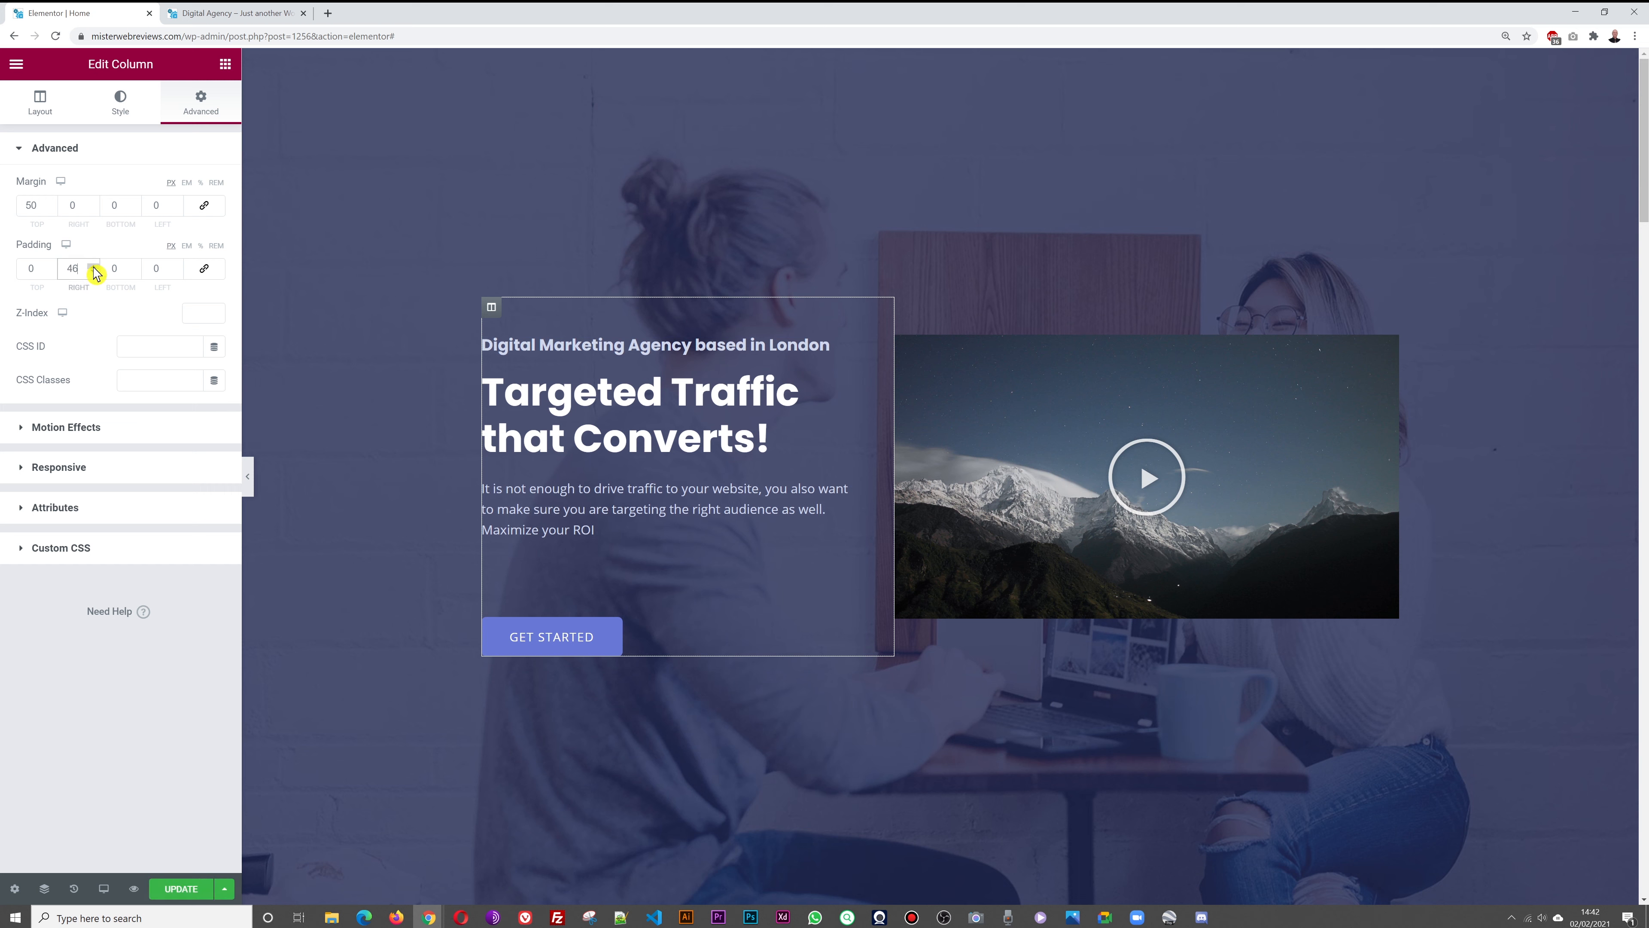
left_click(184, 888)
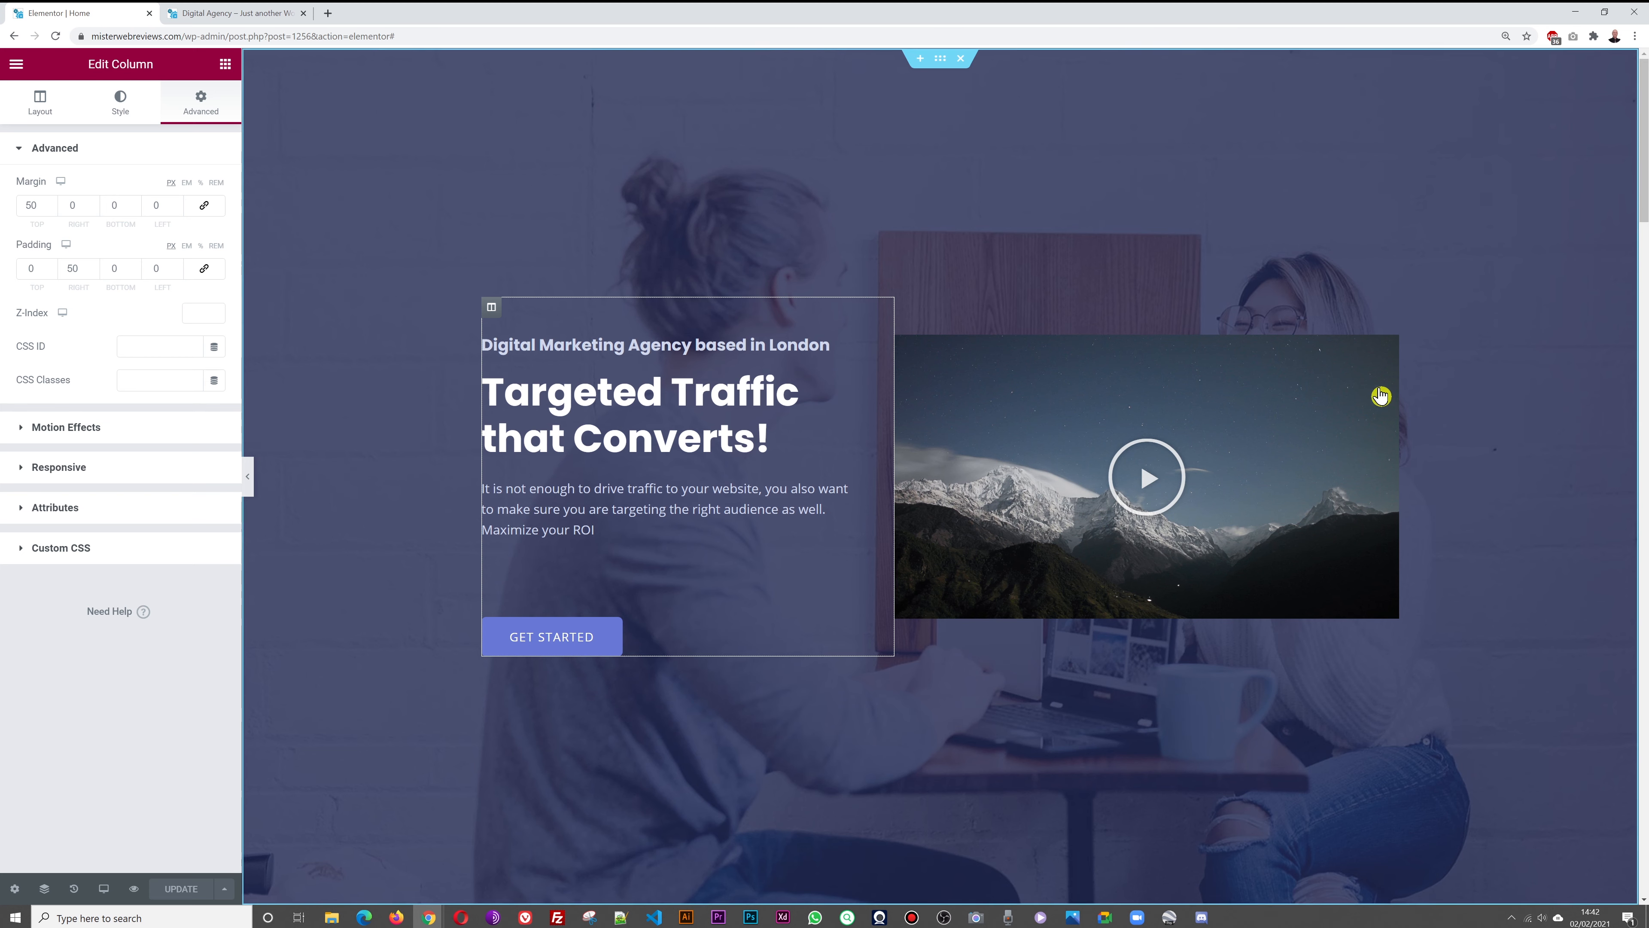
Switch the hero video's Image Overlay to Hide, save, and reload the live site to confirm
left_click(1389, 350)
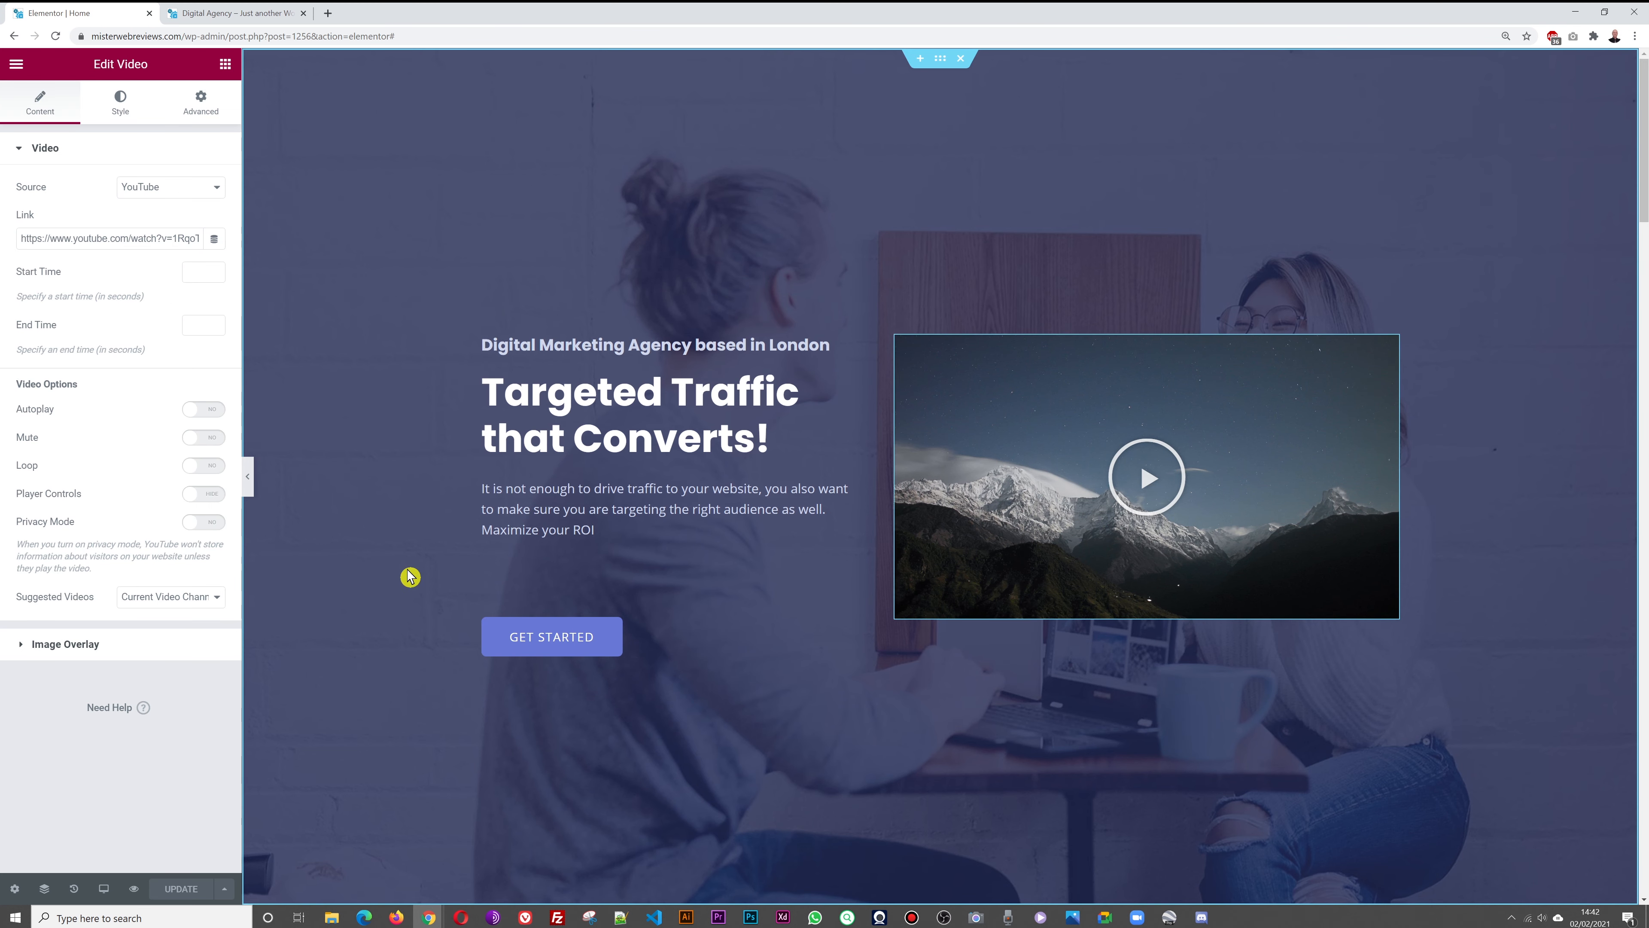
left_click(83, 643)
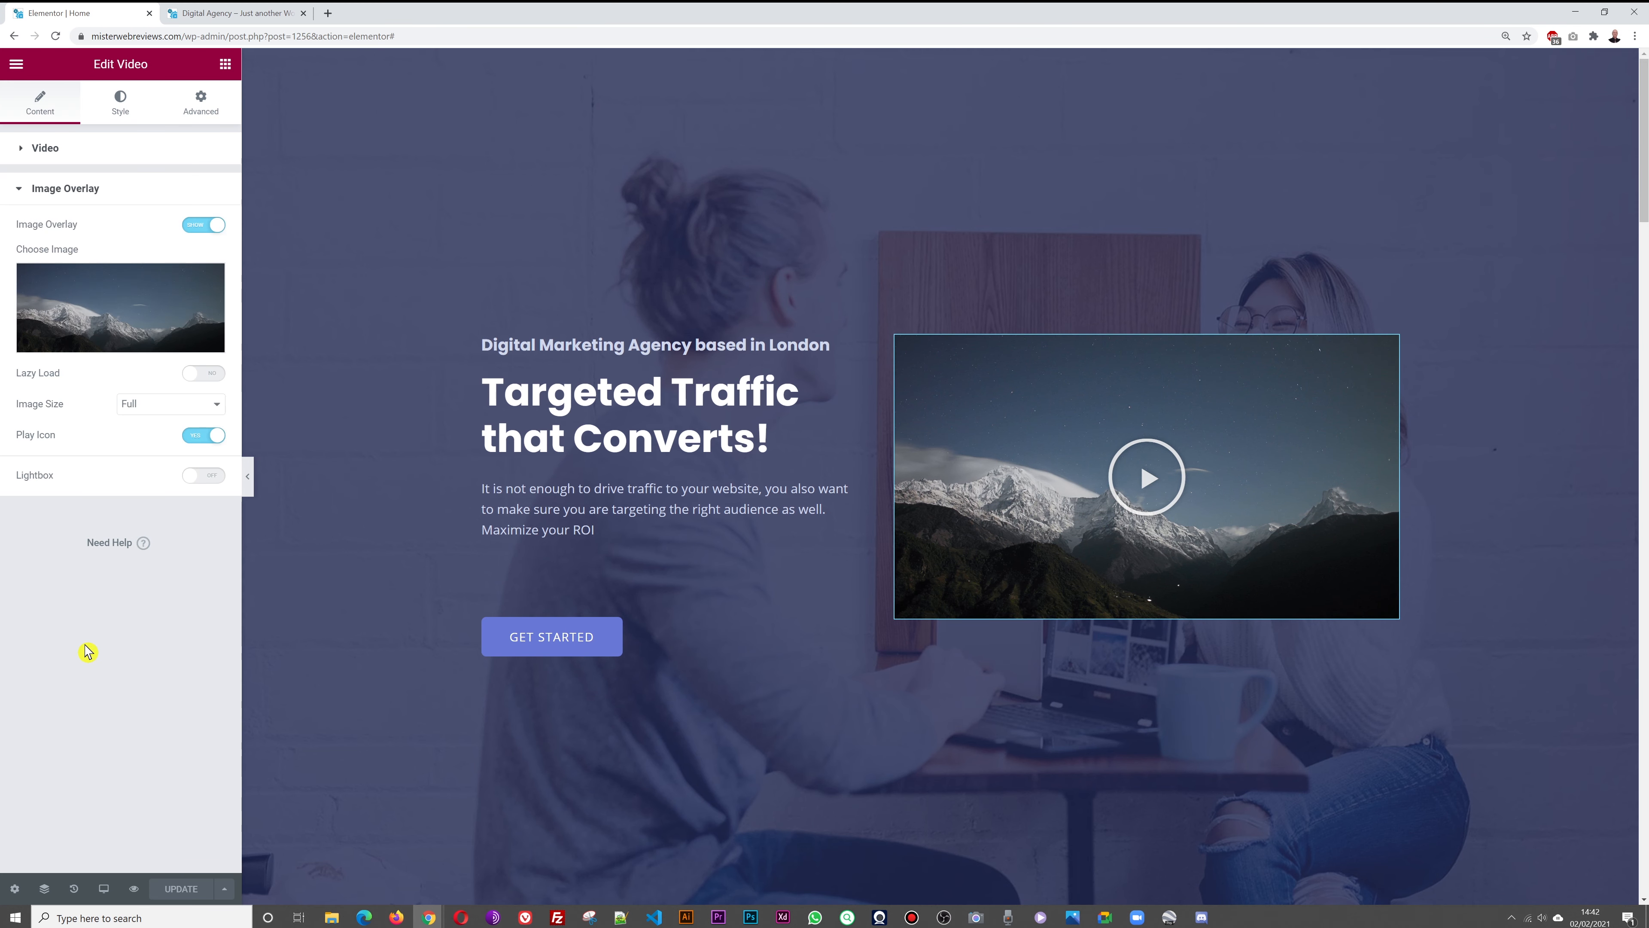
left_click(205, 224)
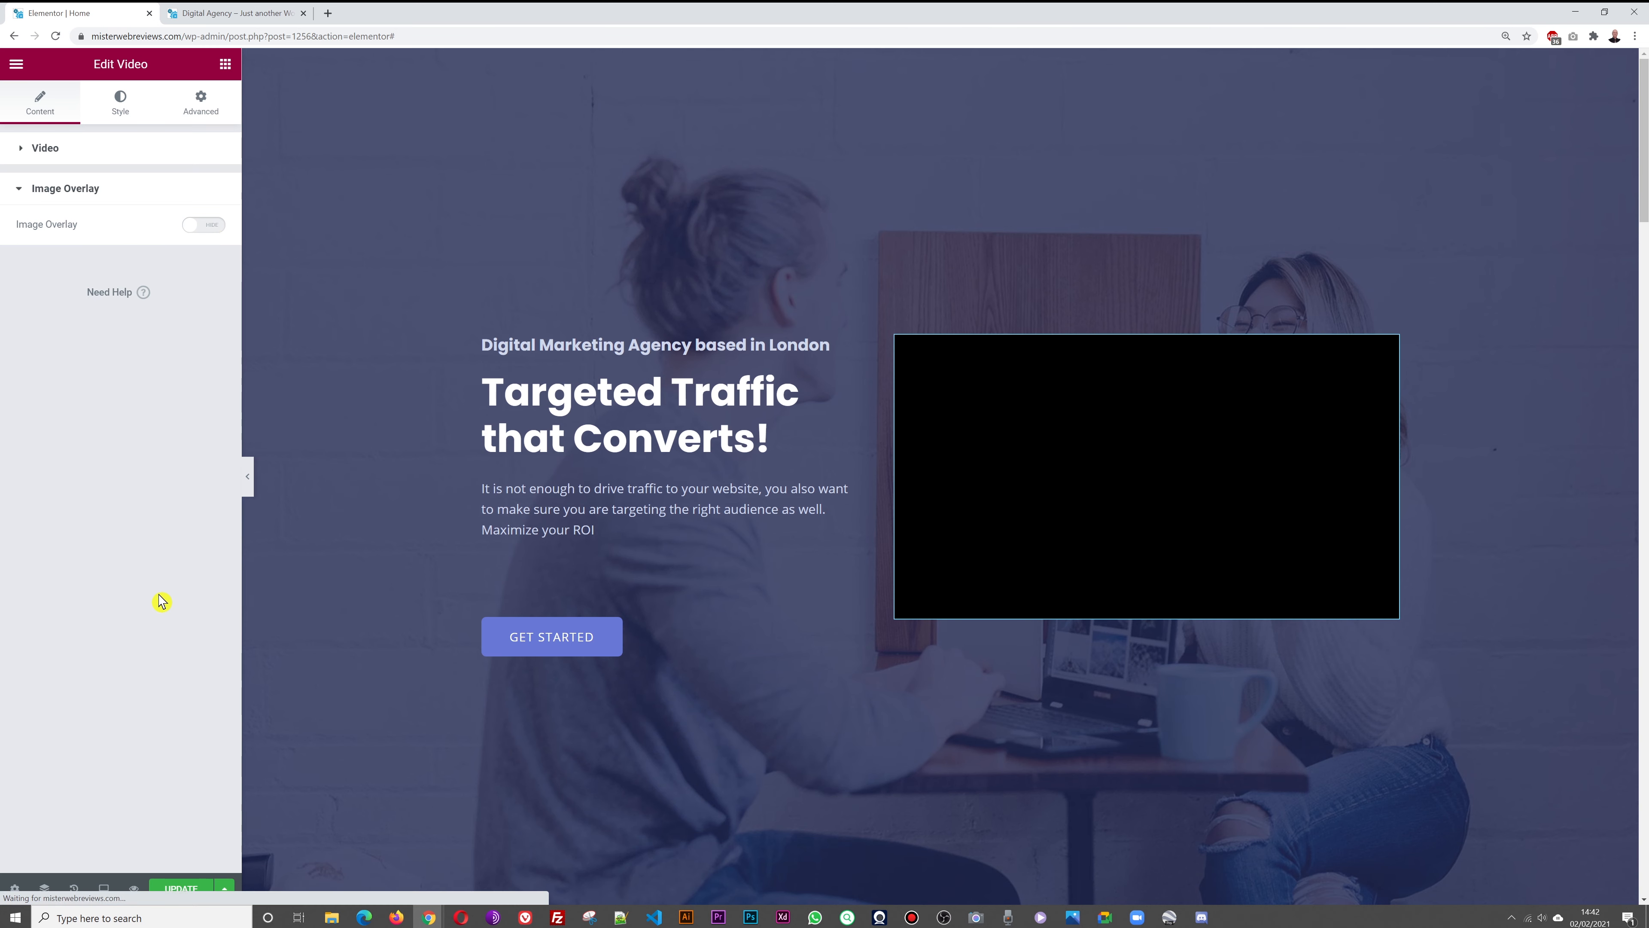
left_click(180, 893)
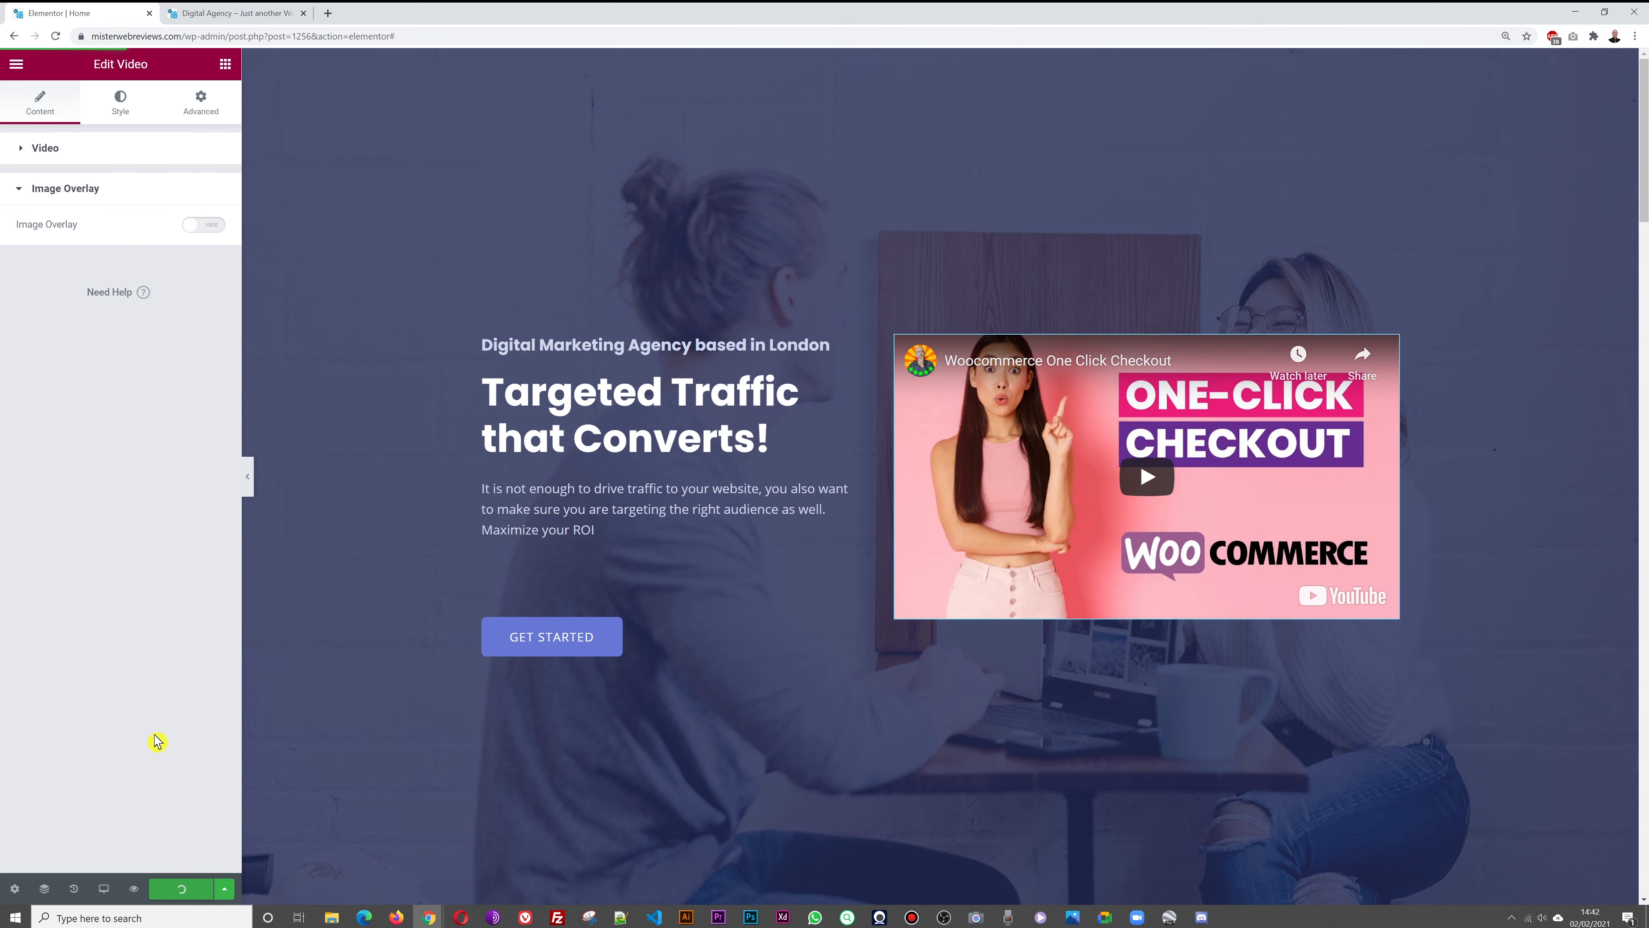
left_click(220, 23)
key("F5")
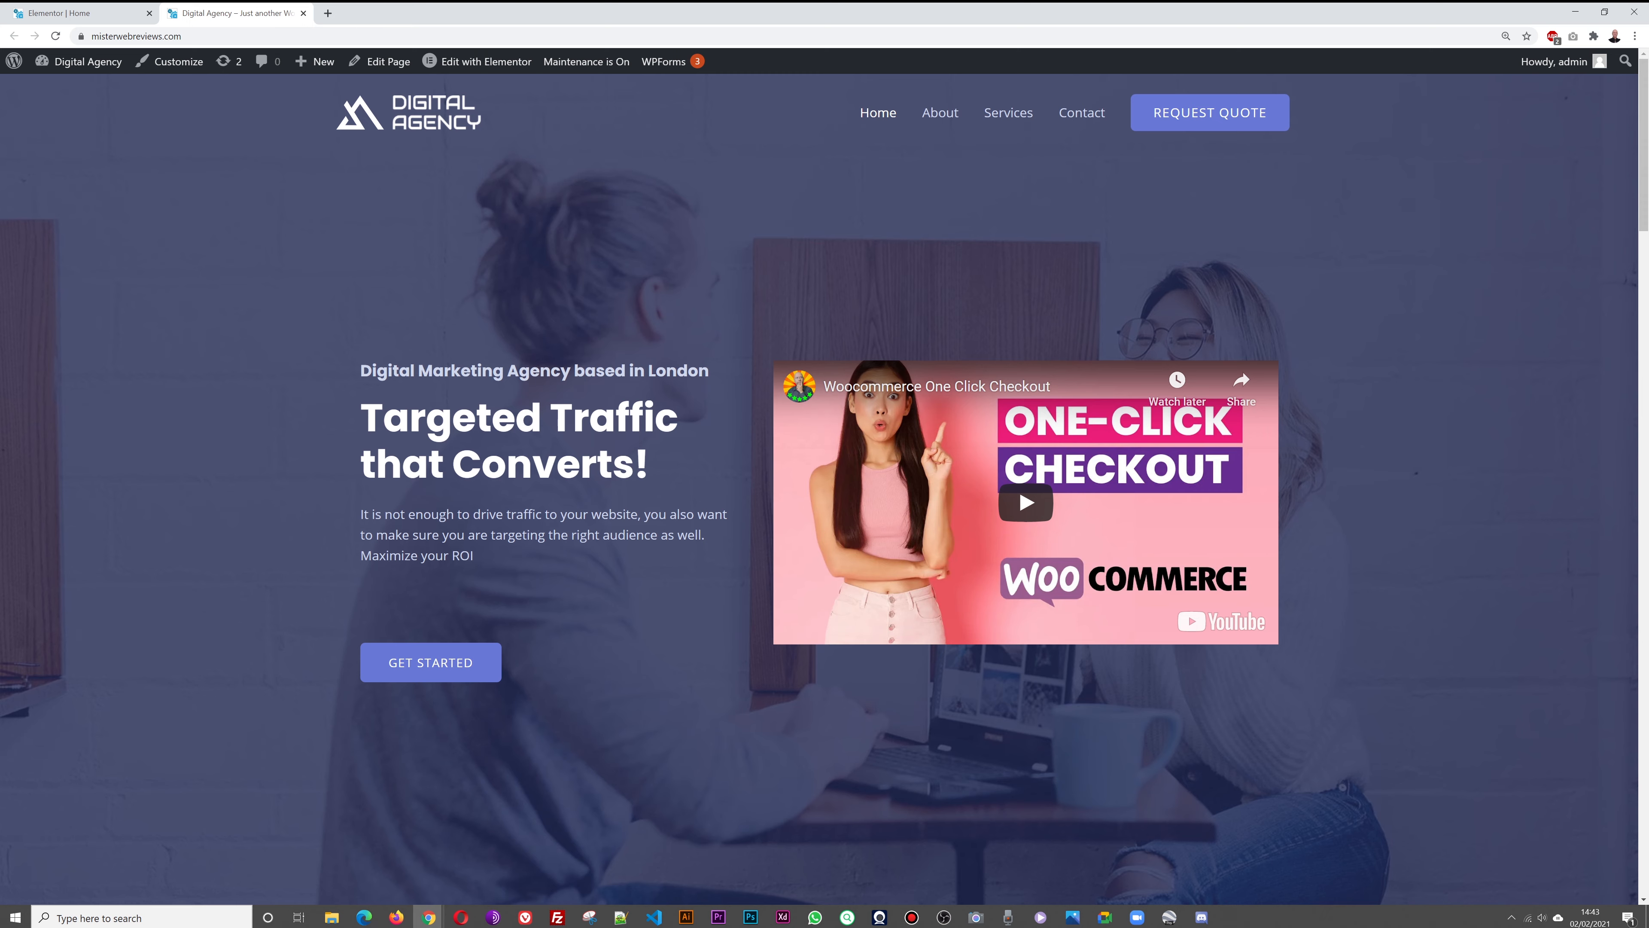
left_click(76, 18)
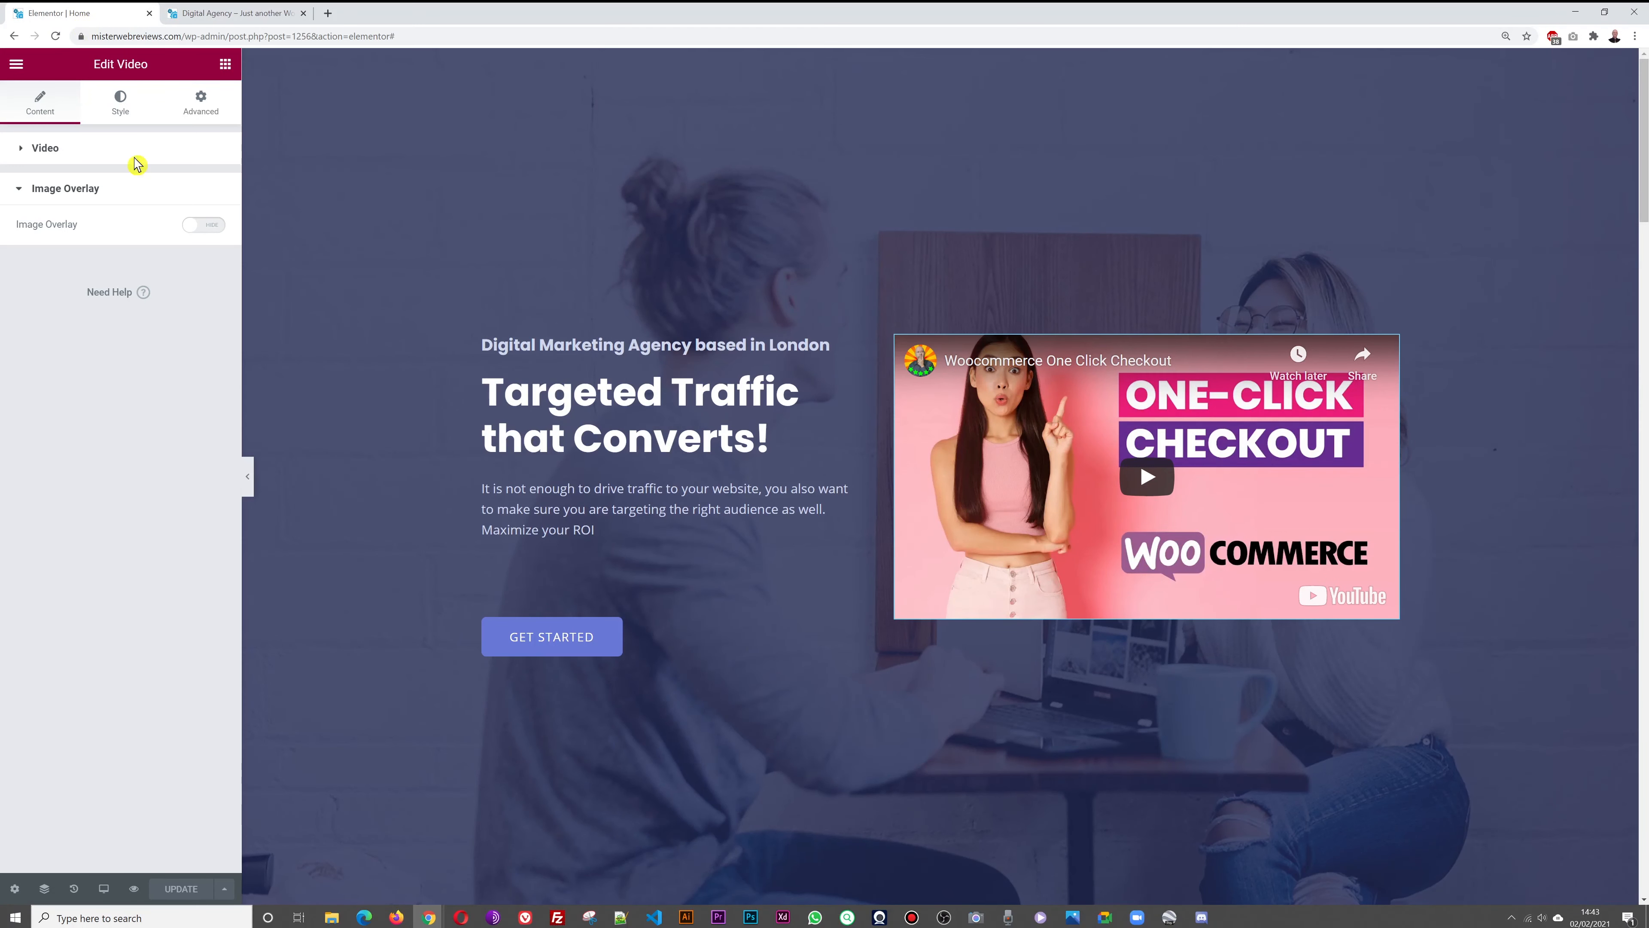
Make the hero section's navy background overlay fully opaque, opacity 1
left_click(226, 65)
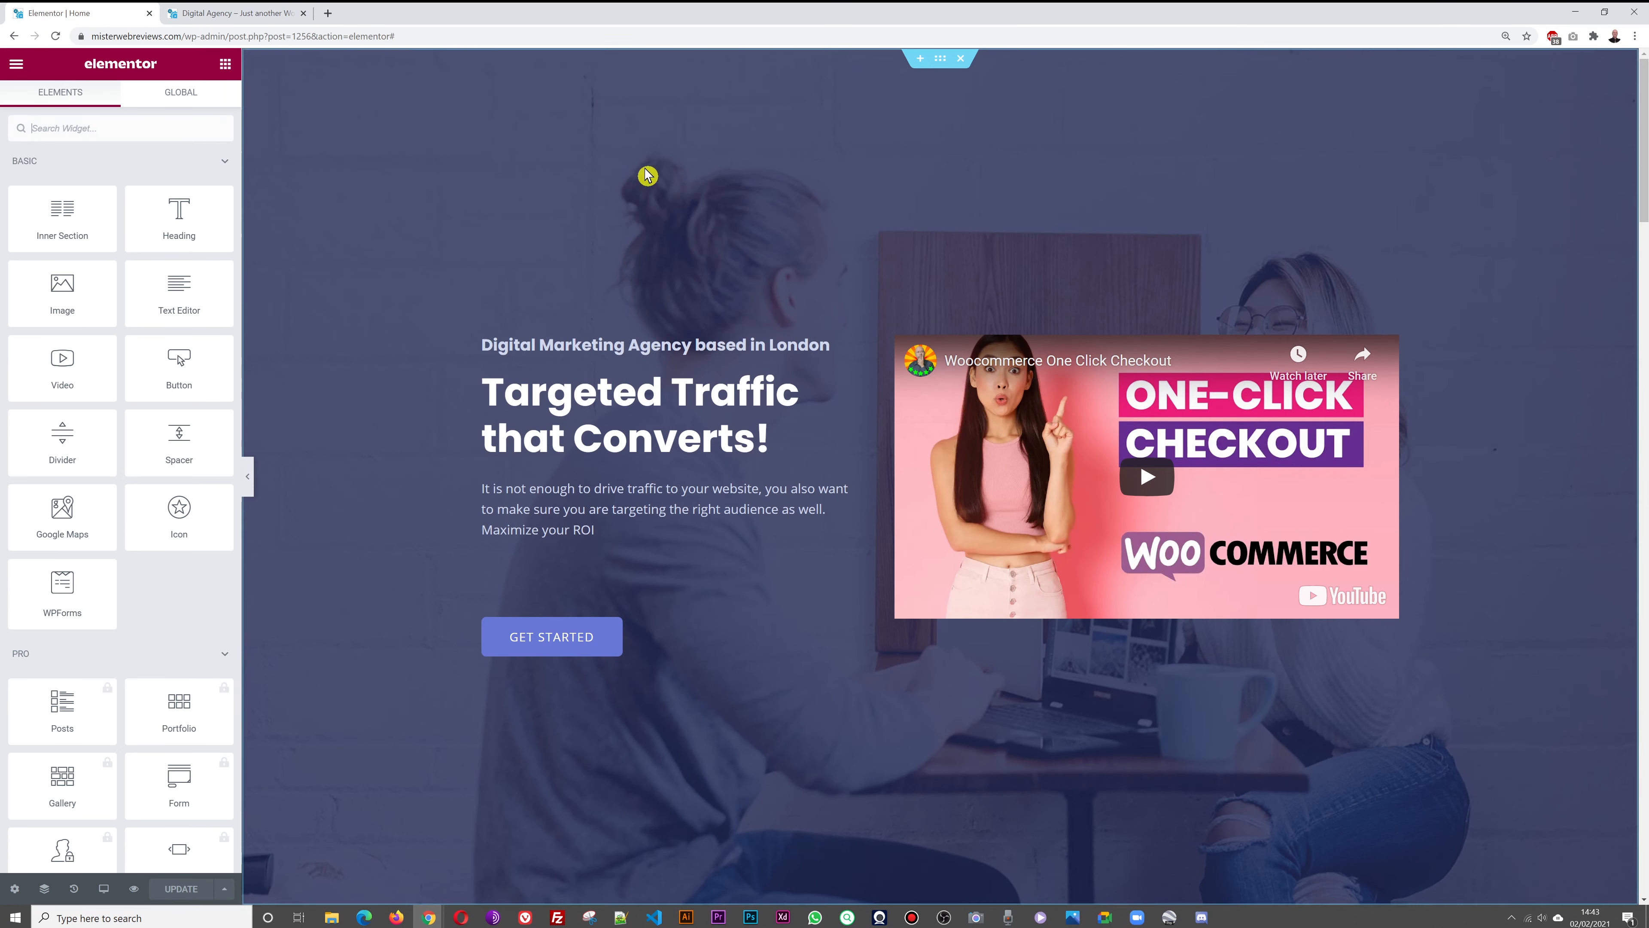
left_click(941, 59)
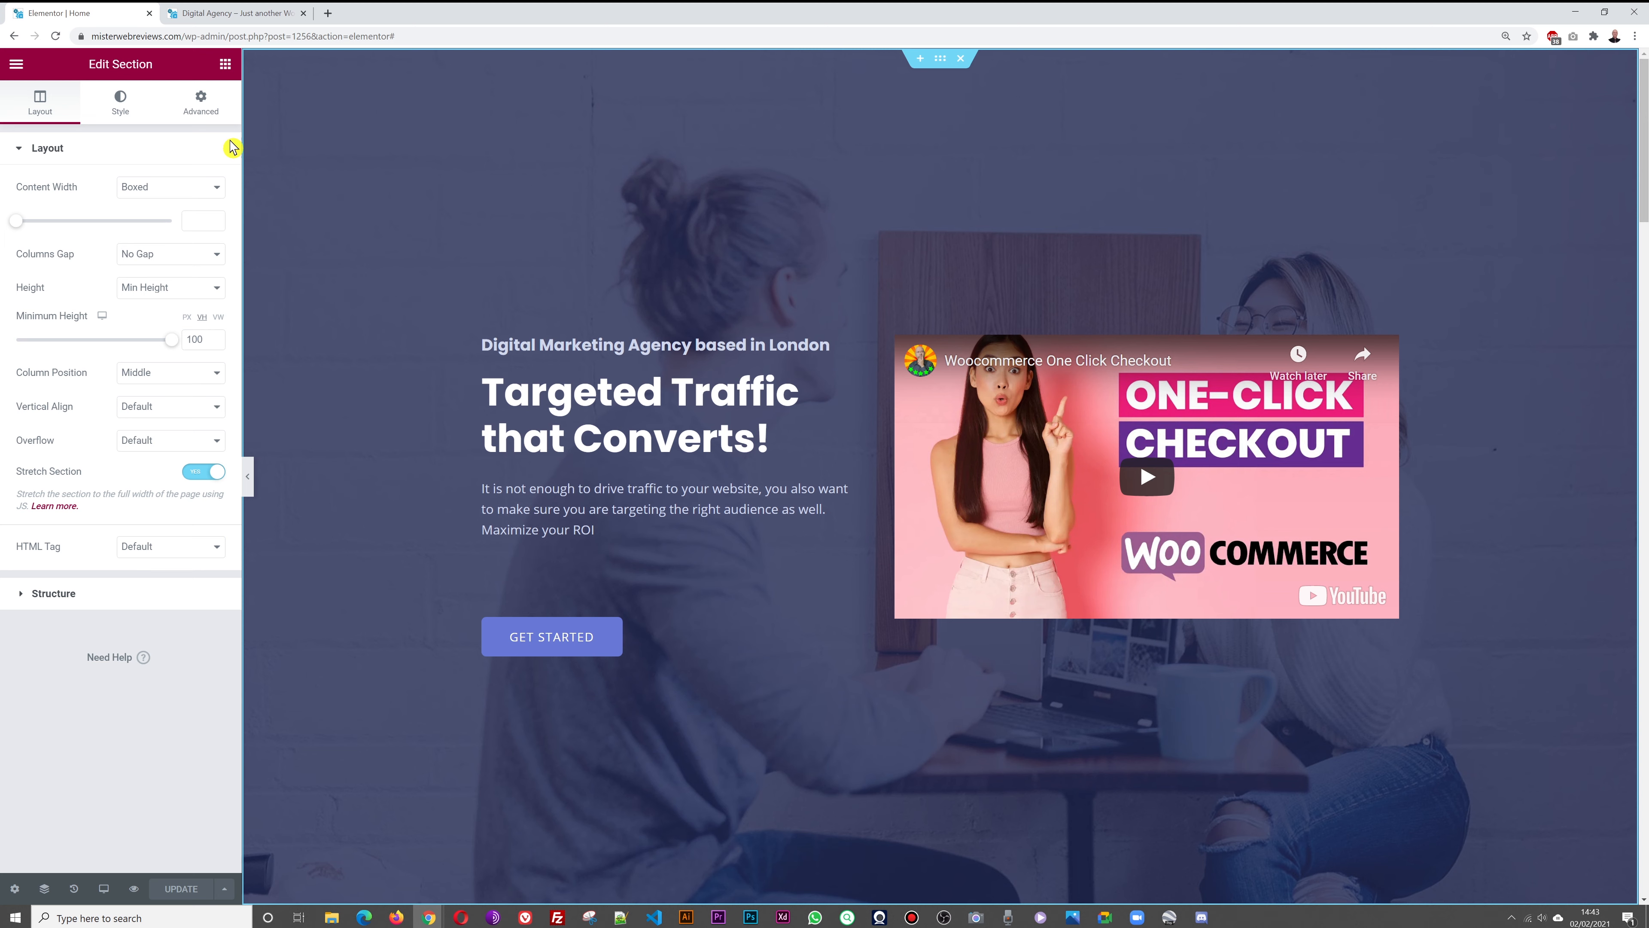
left_click(118, 116)
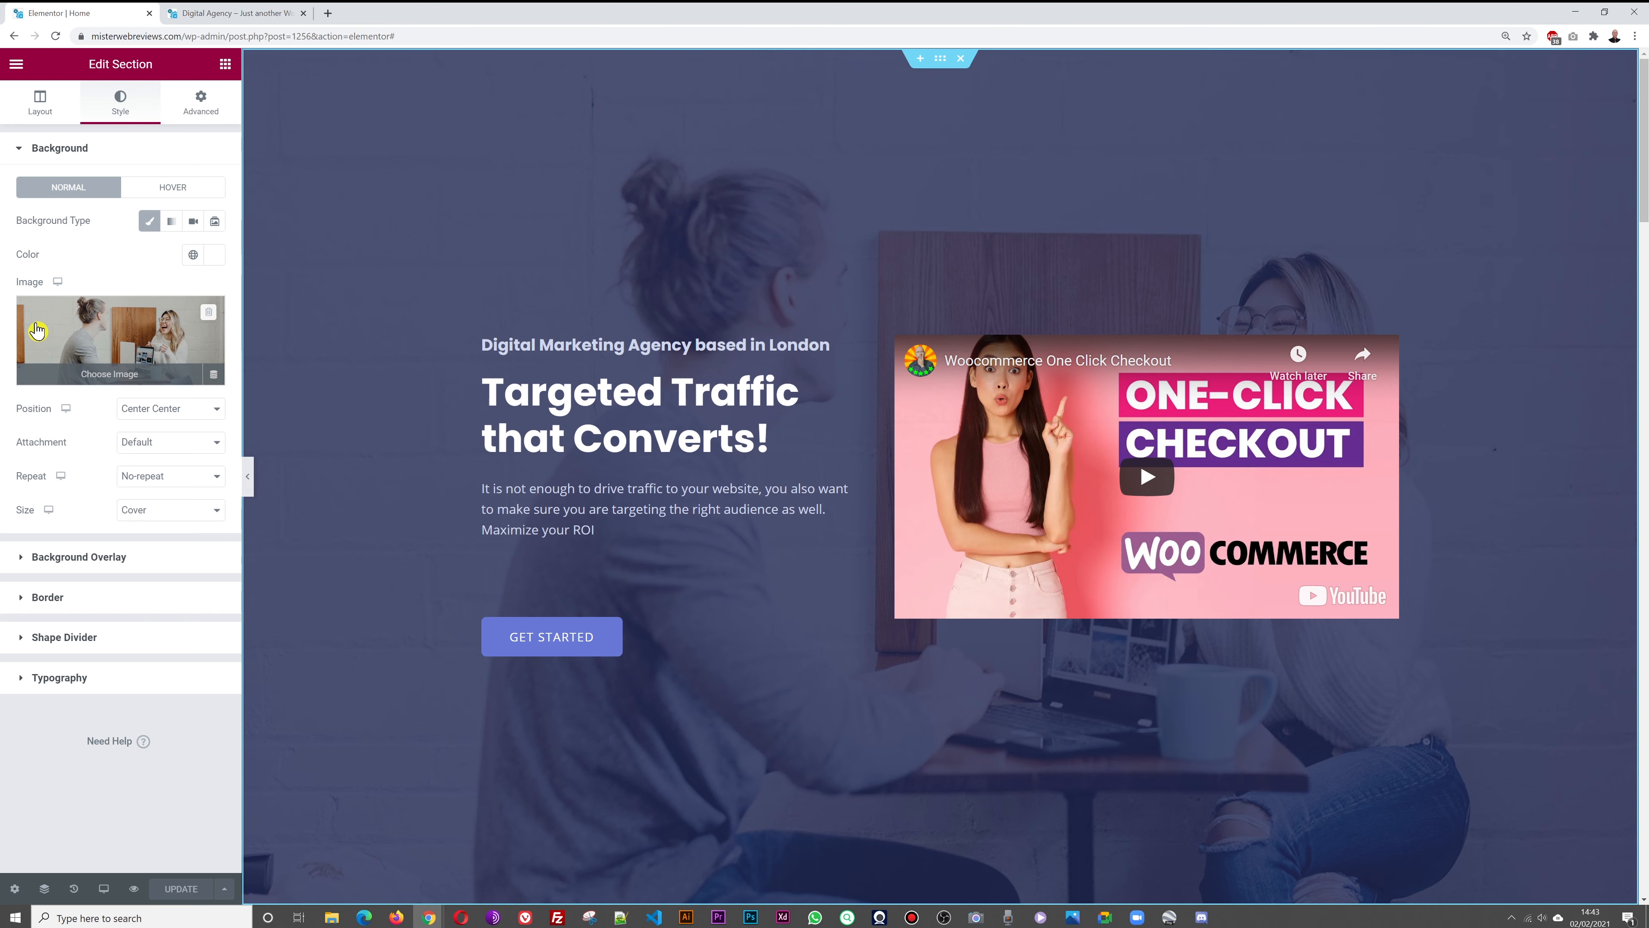
left_click(123, 330)
left_click(1603, 94)
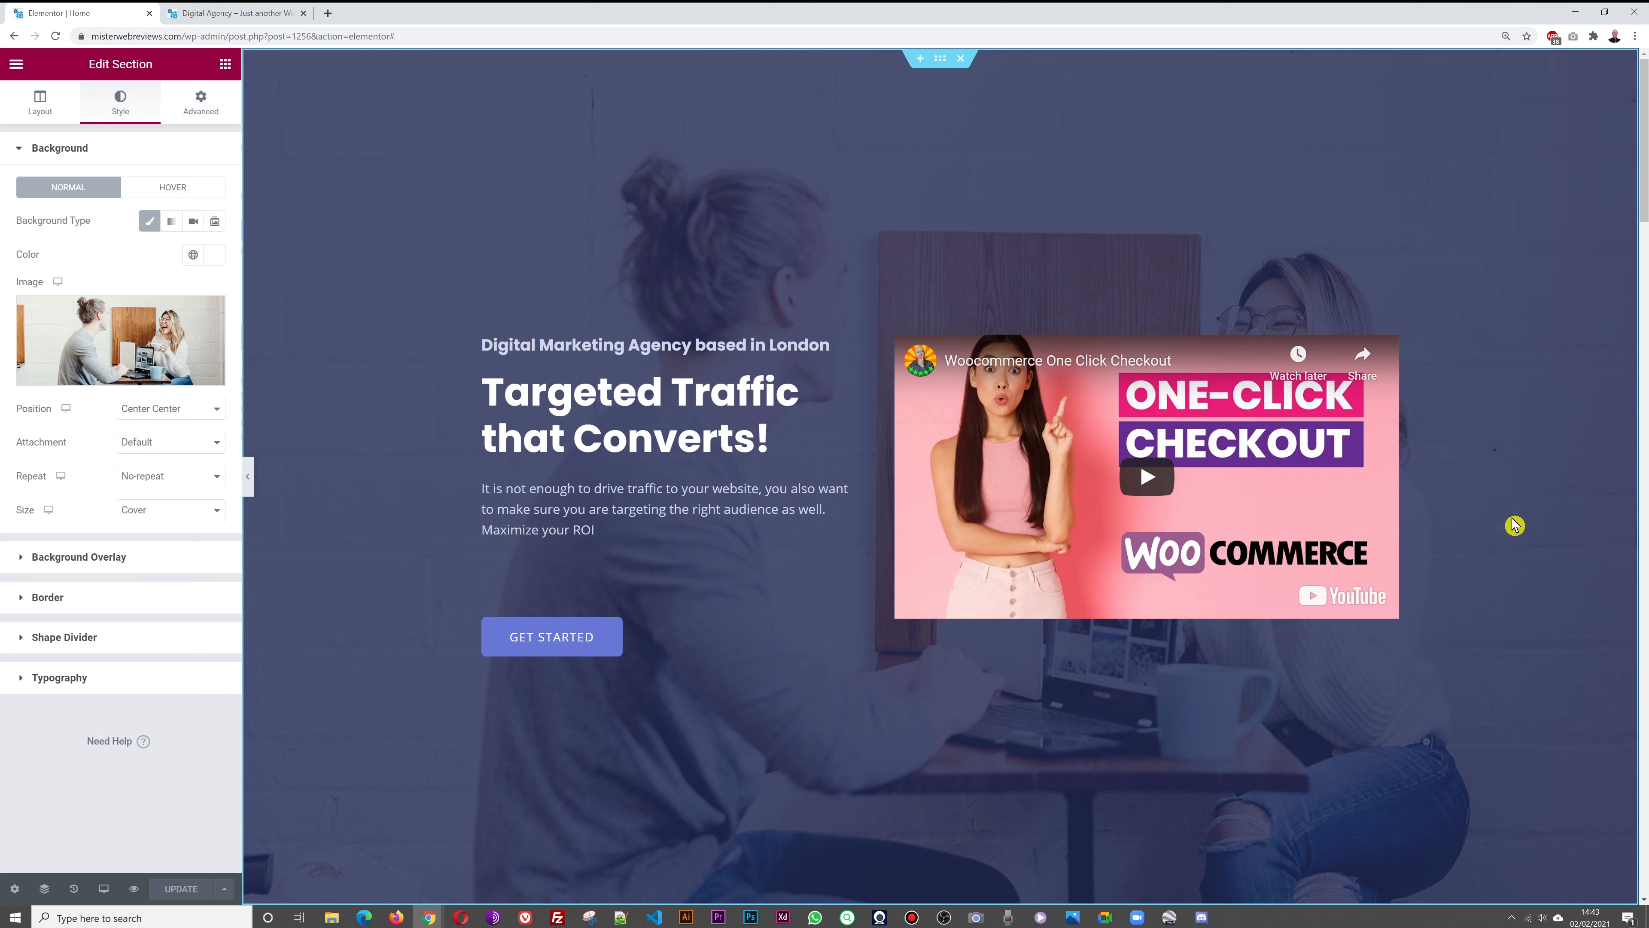
left_click(119, 569)
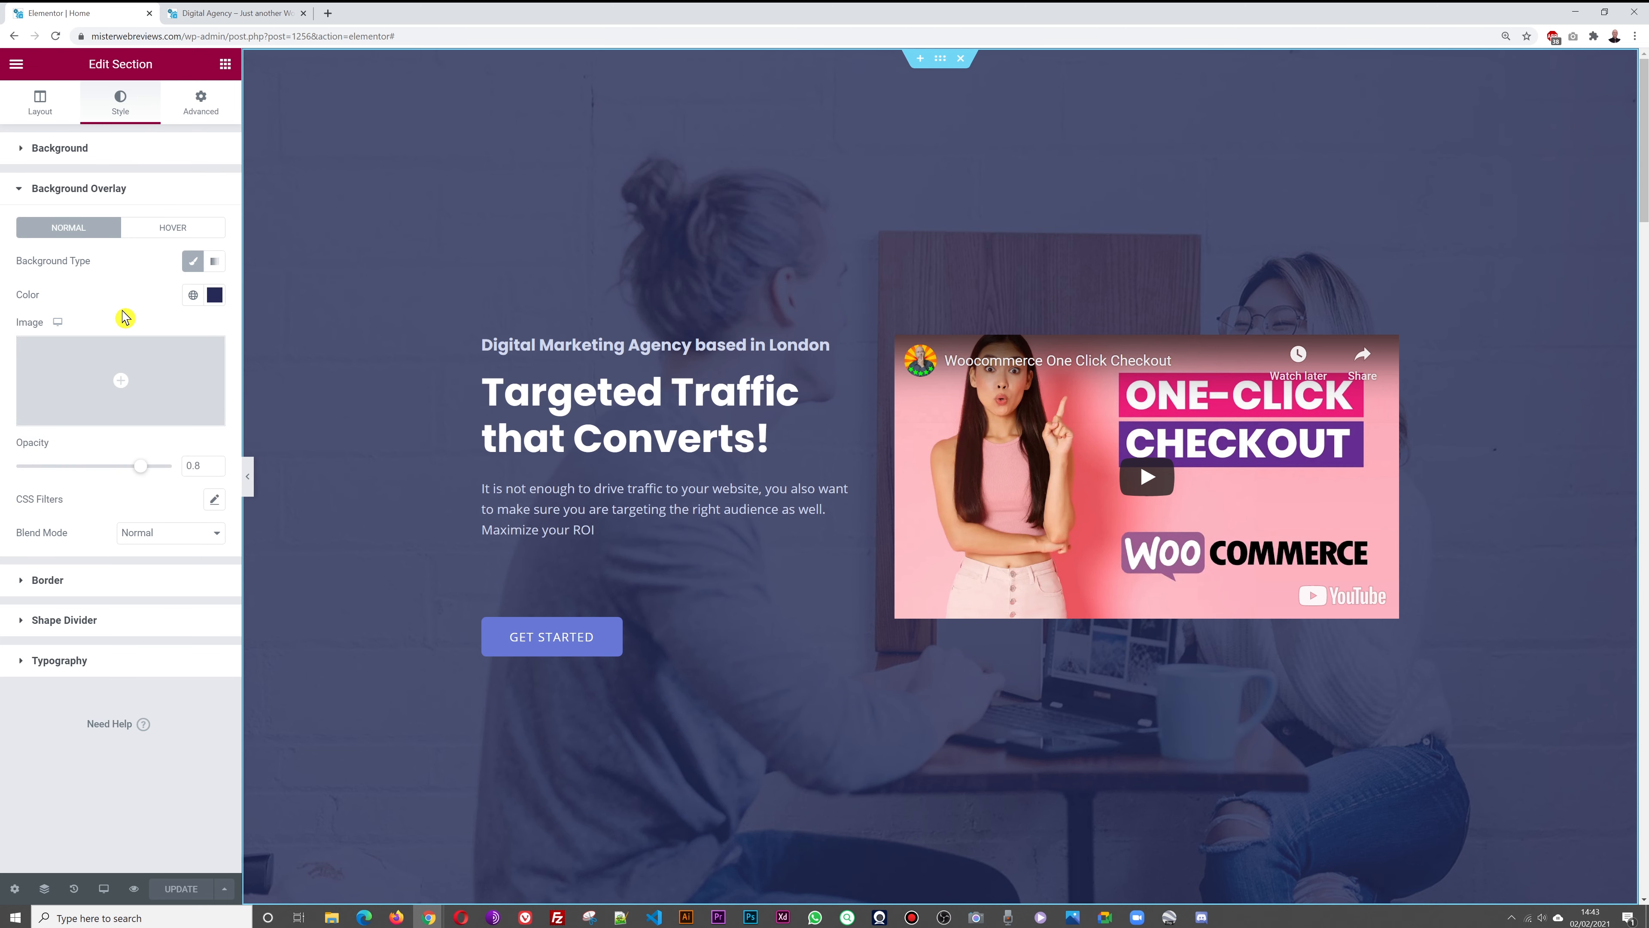
left_click_drag(136, 470, 203, 475)
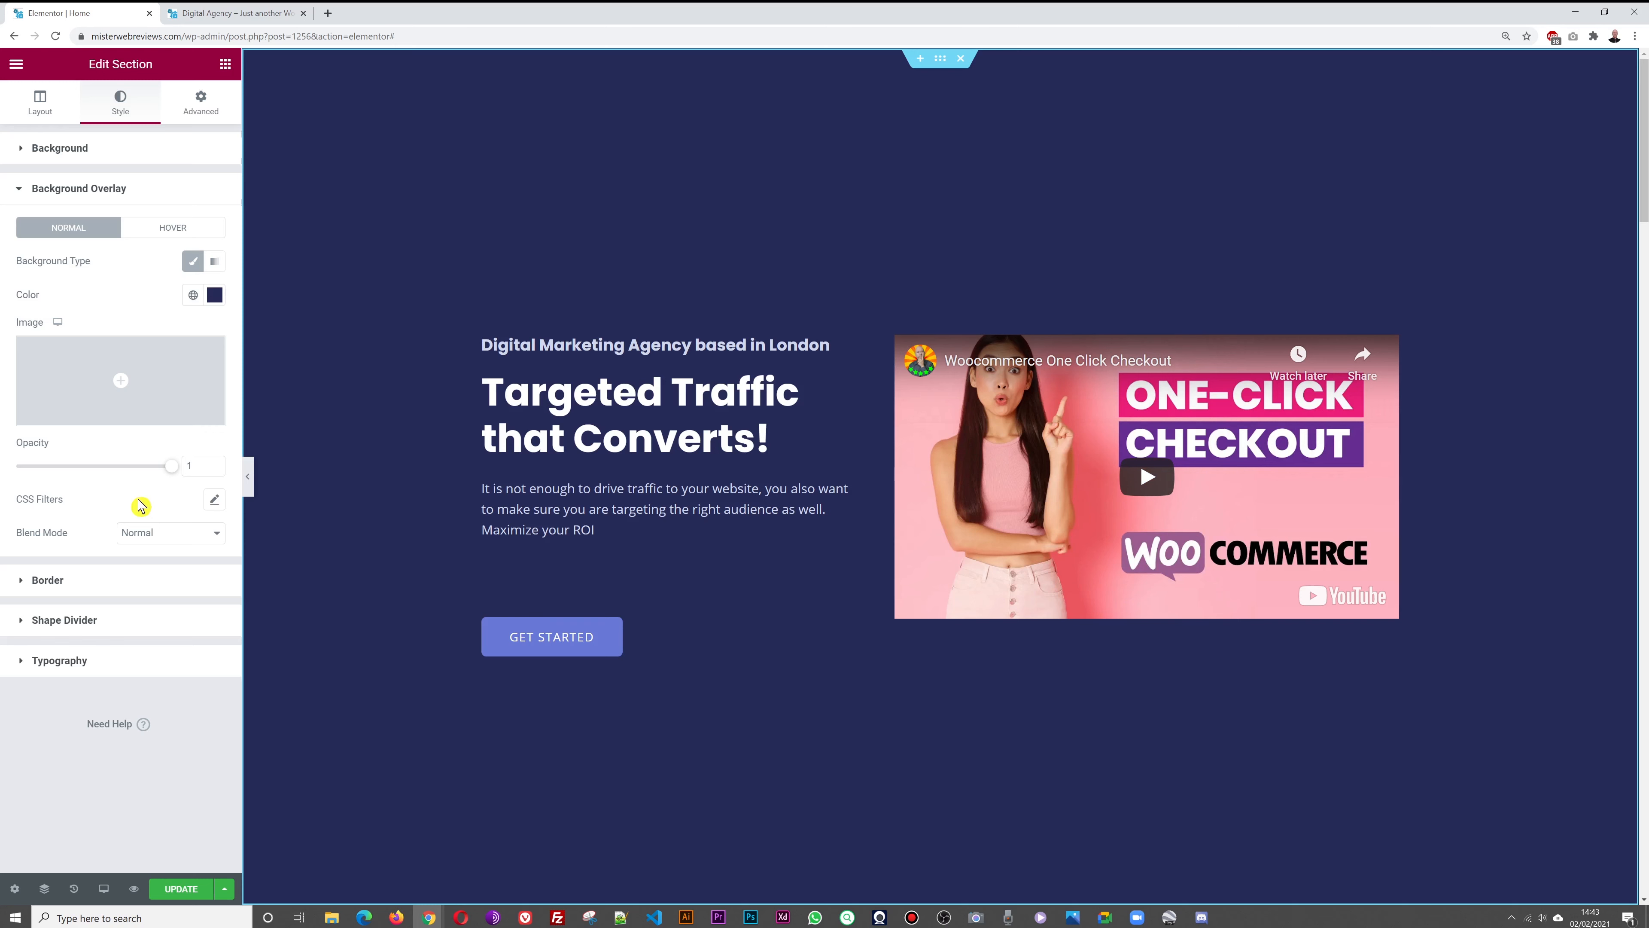
left_click(215, 295)
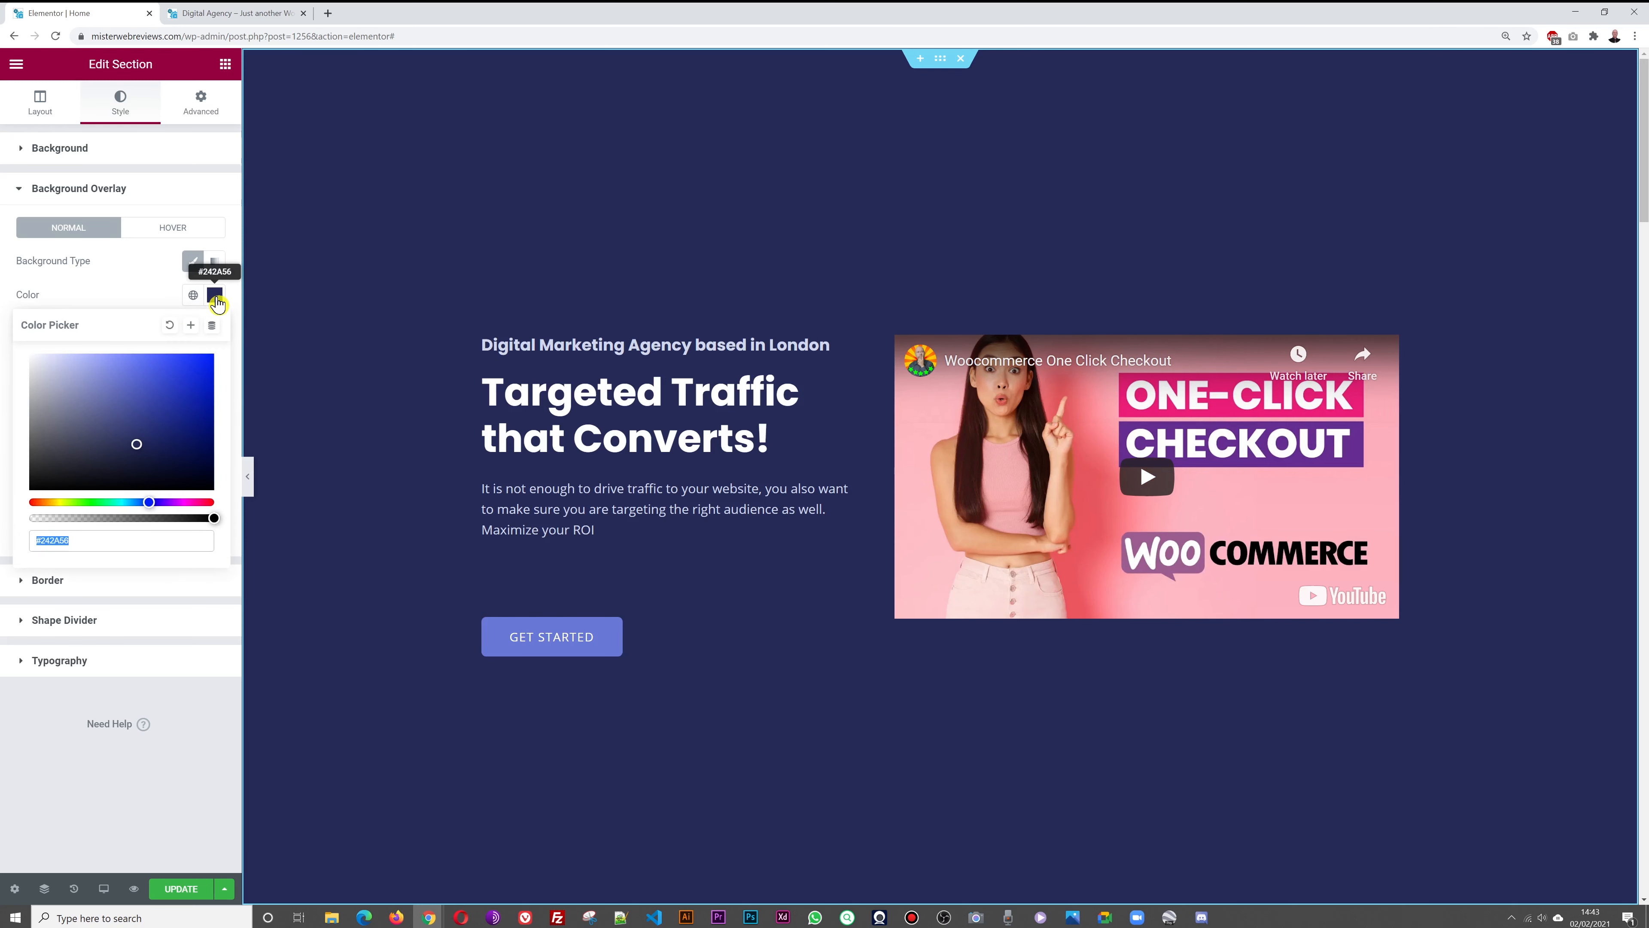
left_click(140, 304)
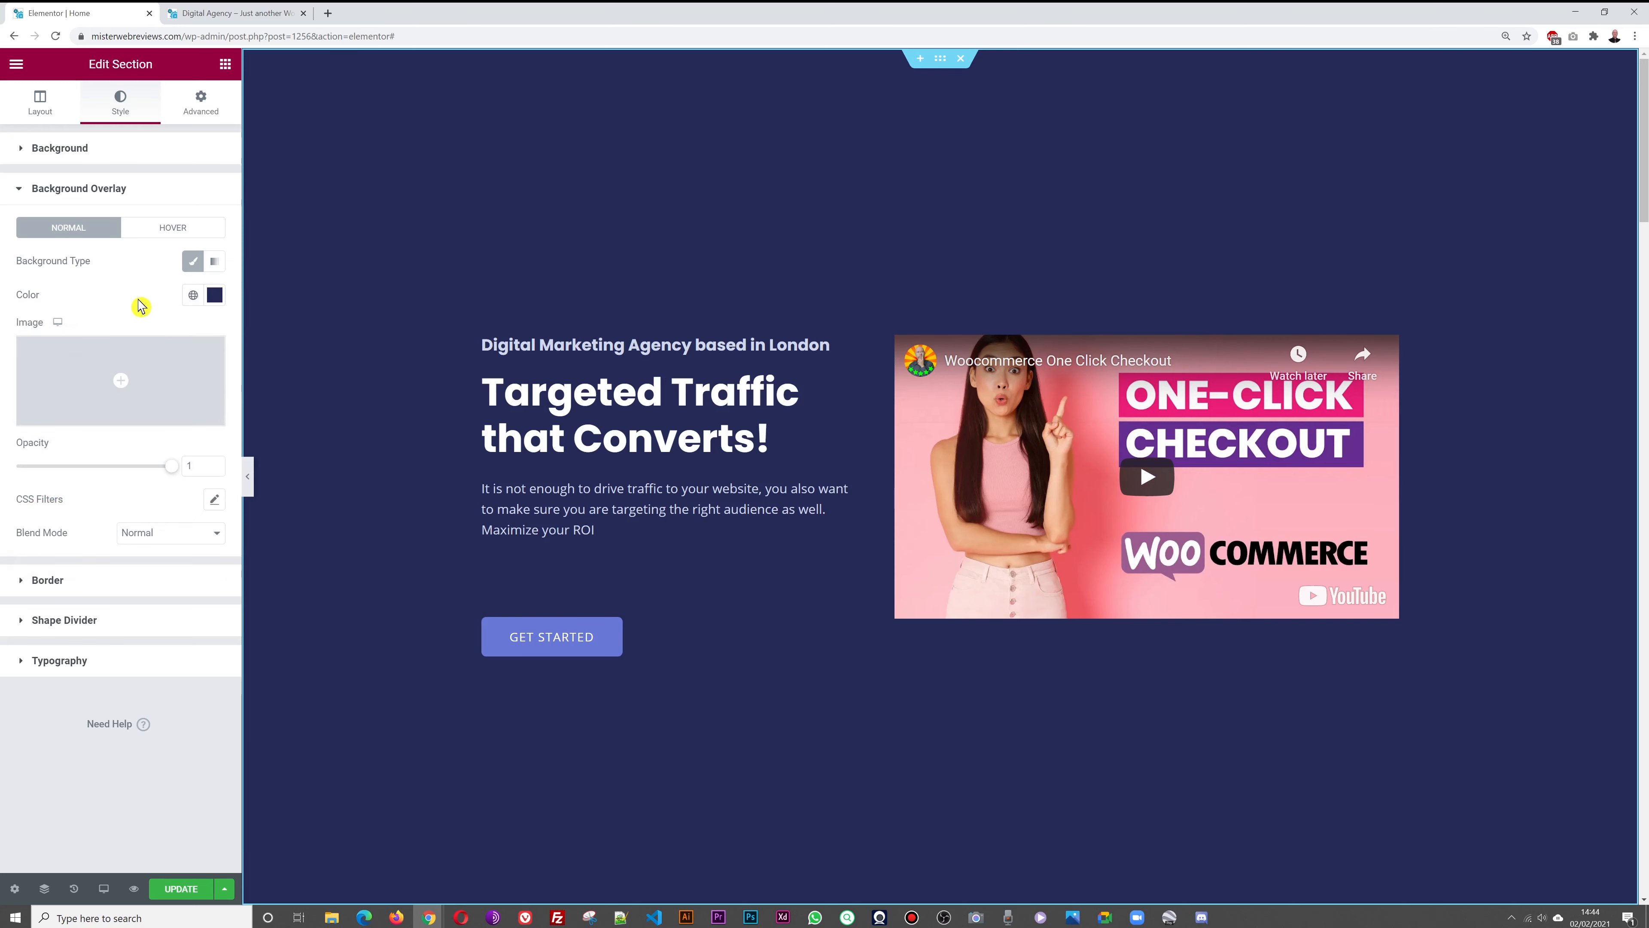
Delete the hero's background photo and save the page
left_click(91, 148)
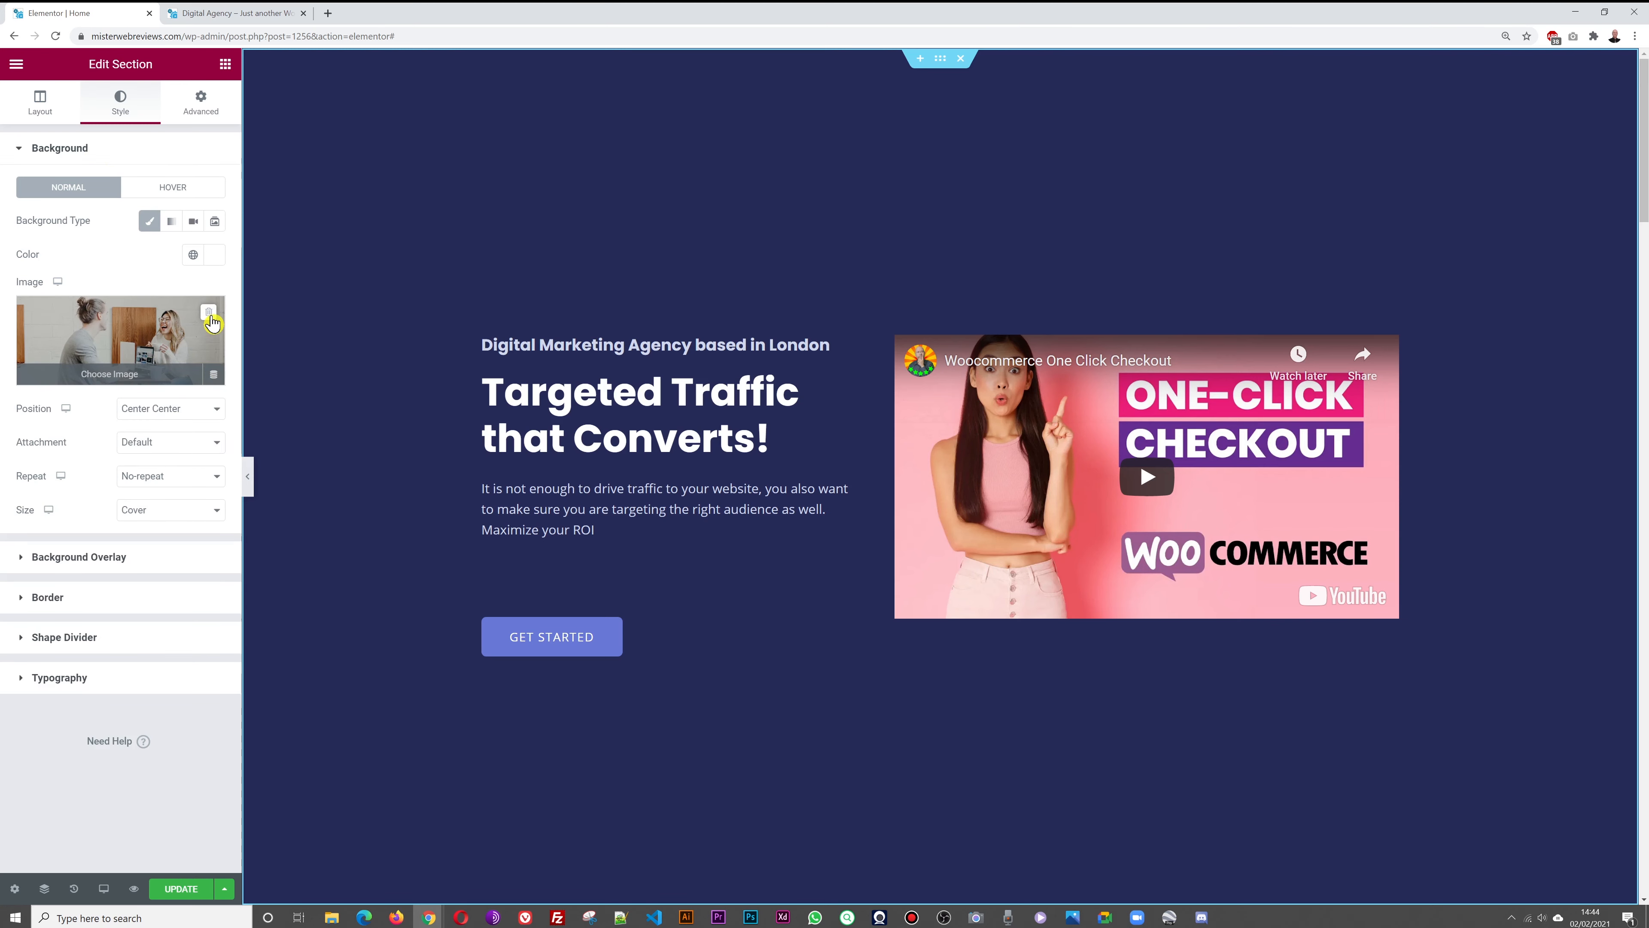
left_click(208, 314)
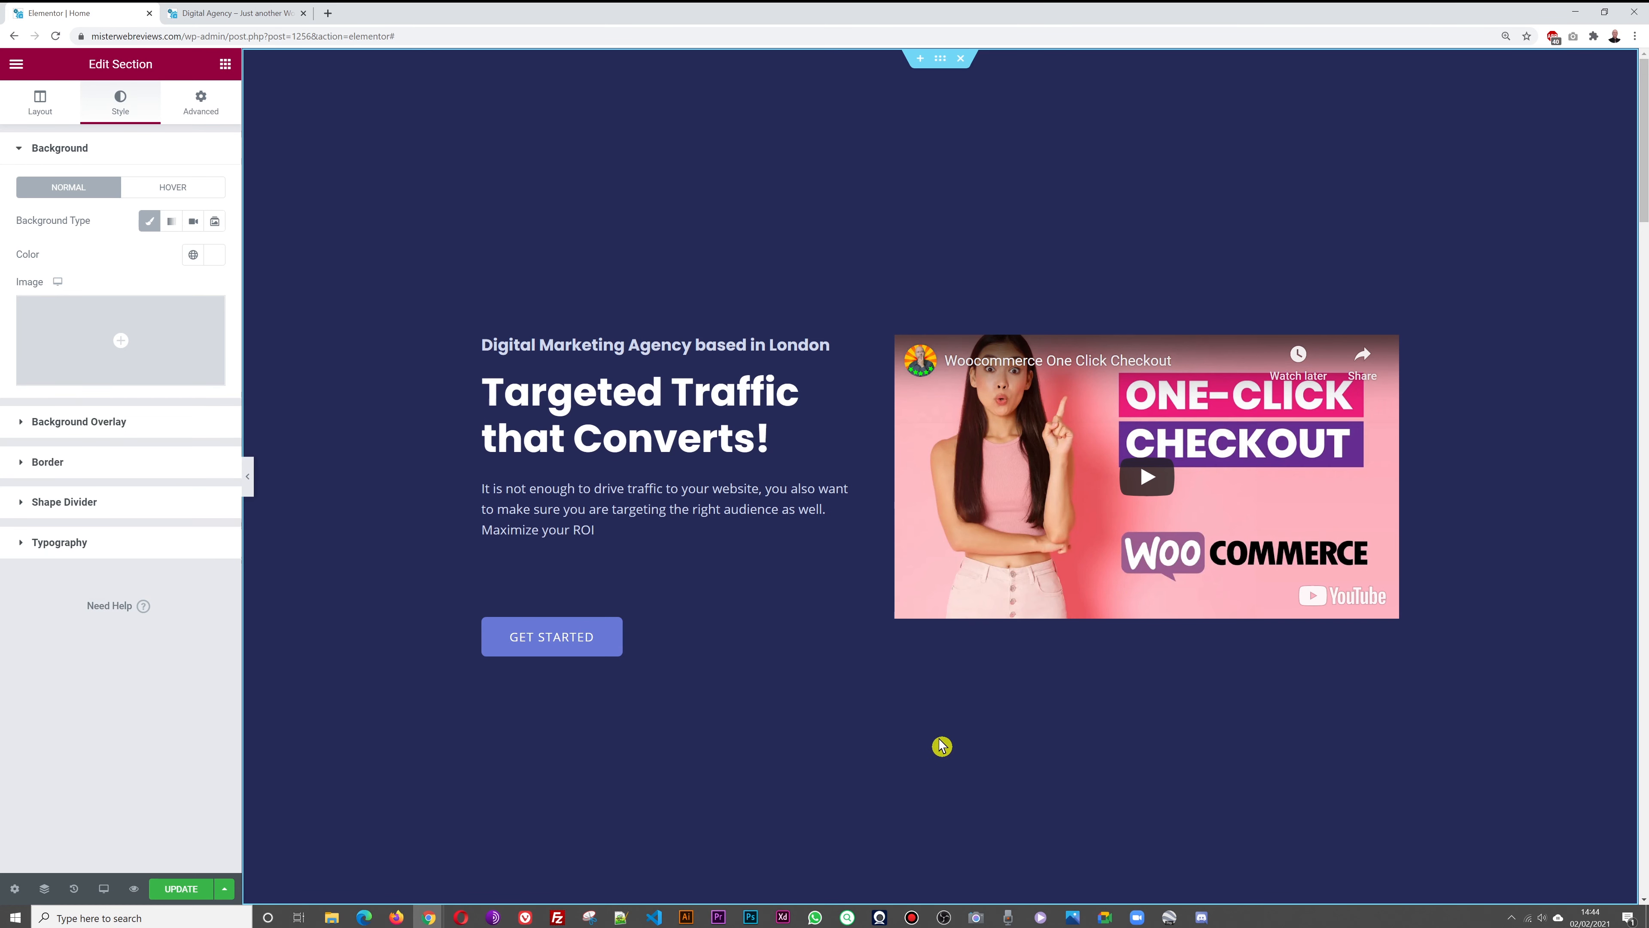
left_click(185, 888)
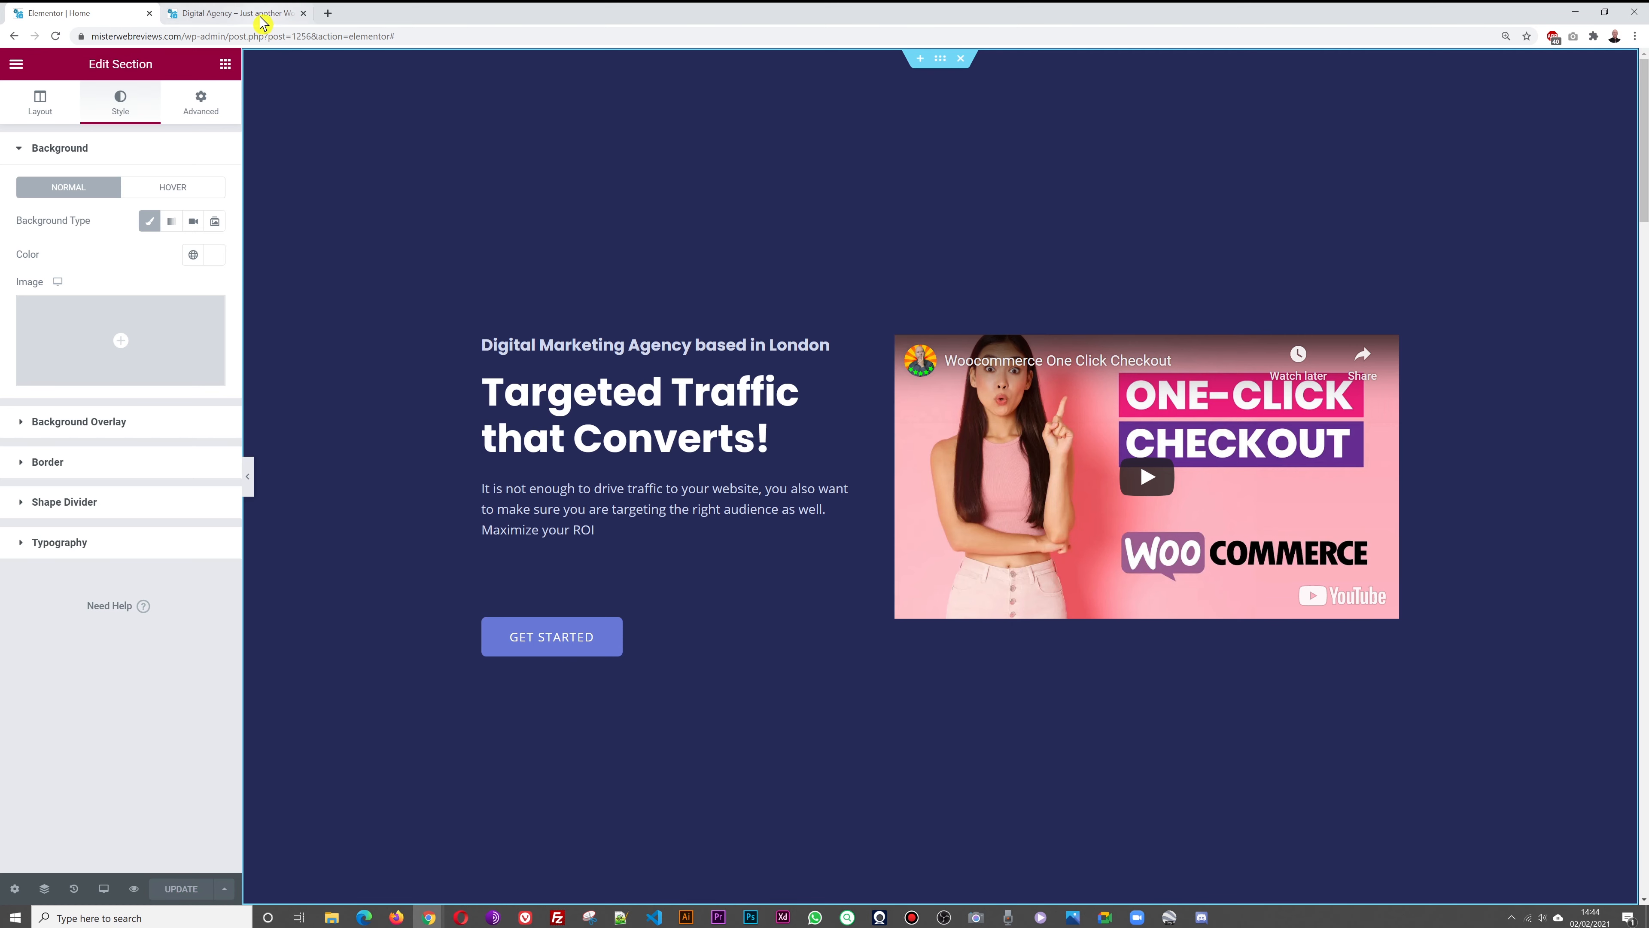
left_click(273, 13)
left_click(57, 37)
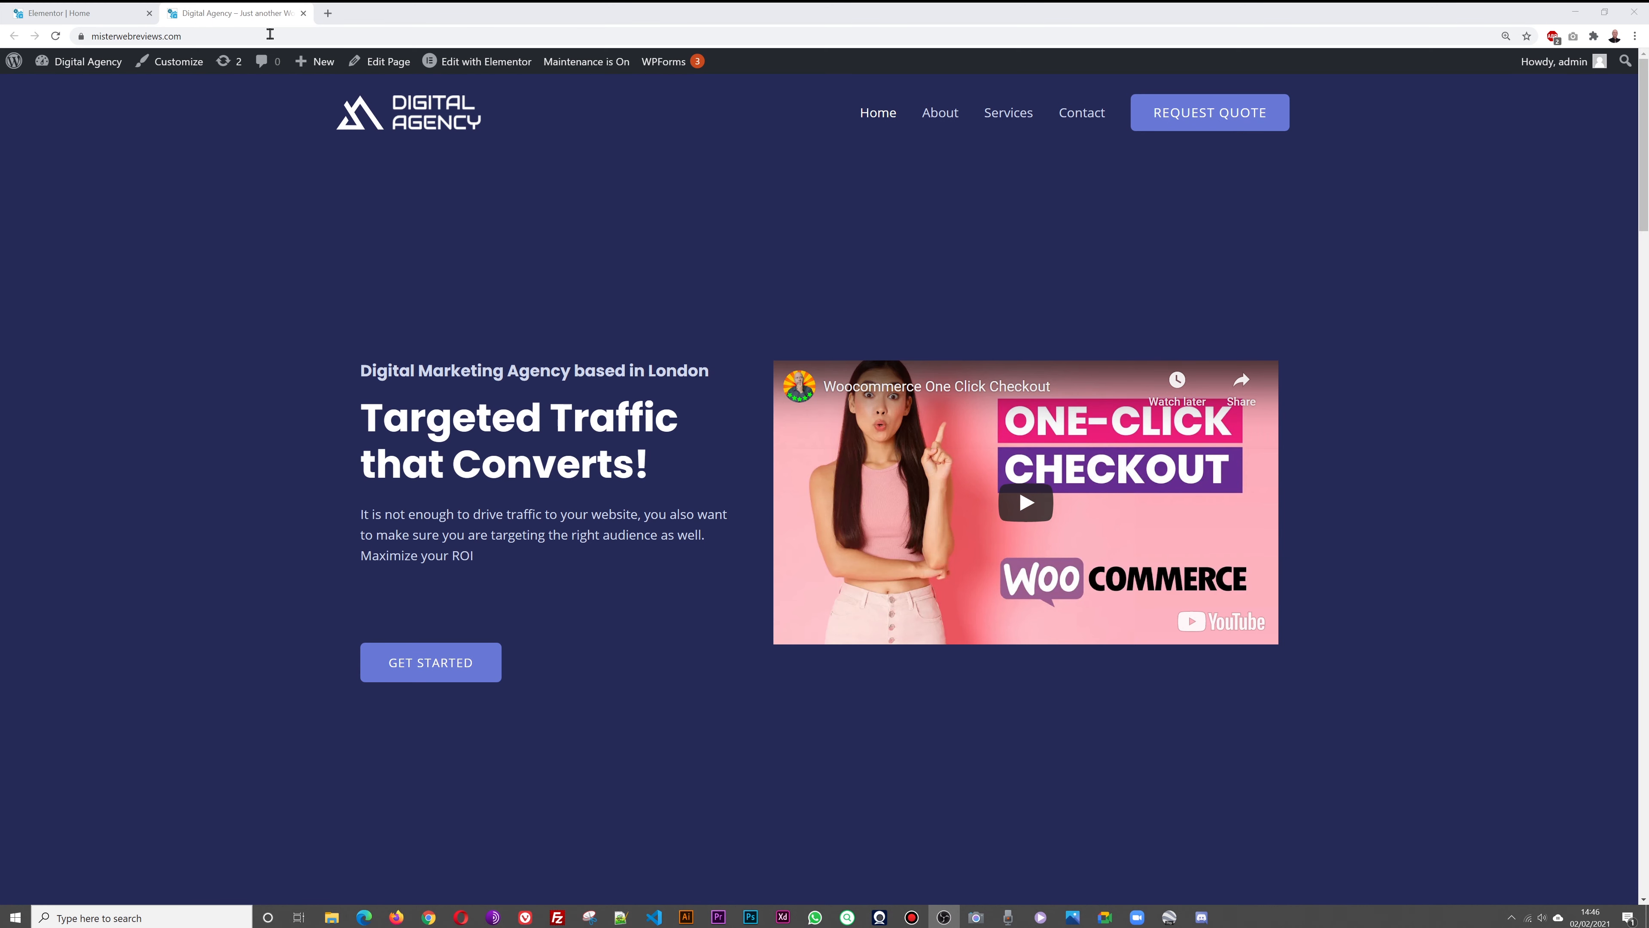
left_click(74, 14)
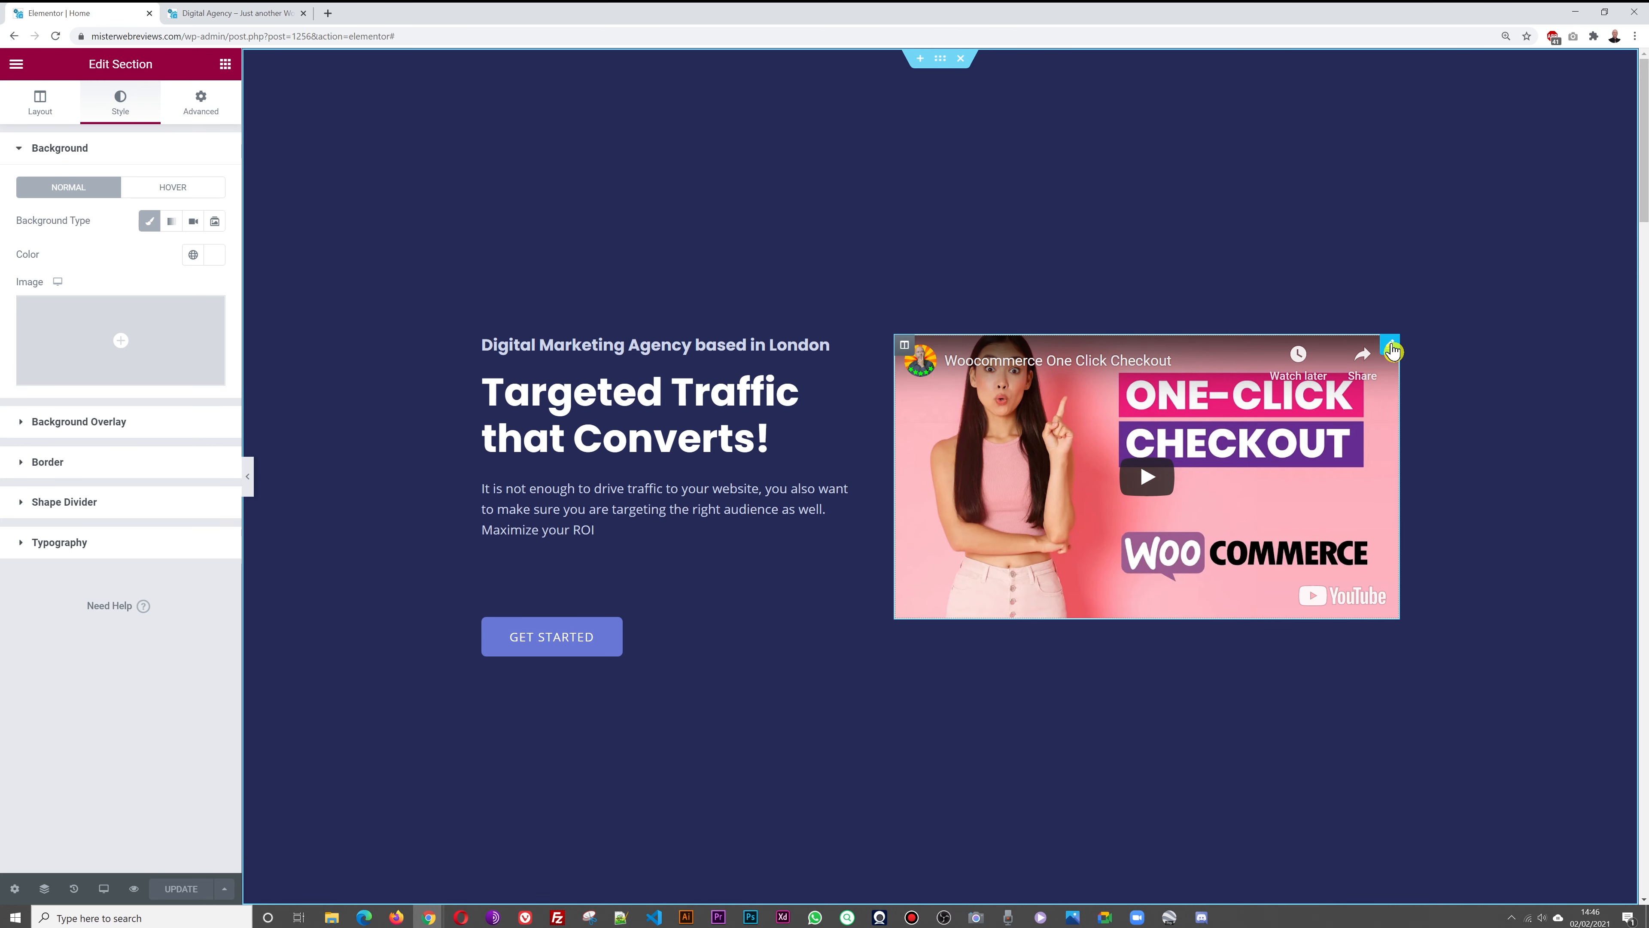
Give the hero video a solid border, width 5, in its Advanced Border settings
left_click(1391, 351)
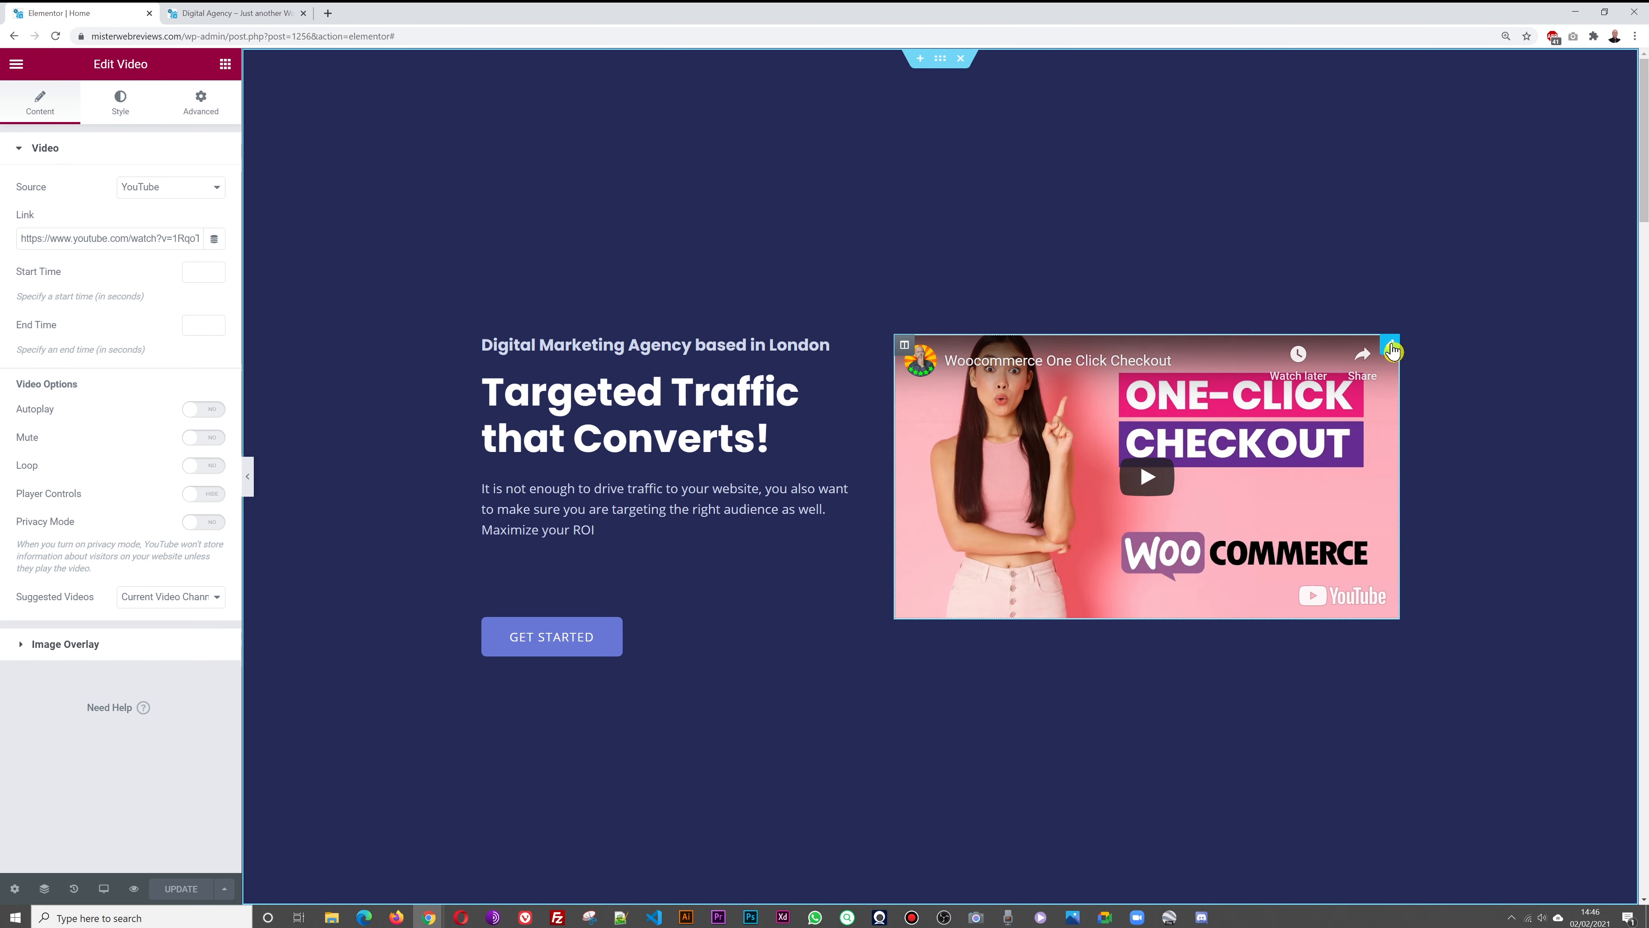
left_click(118, 107)
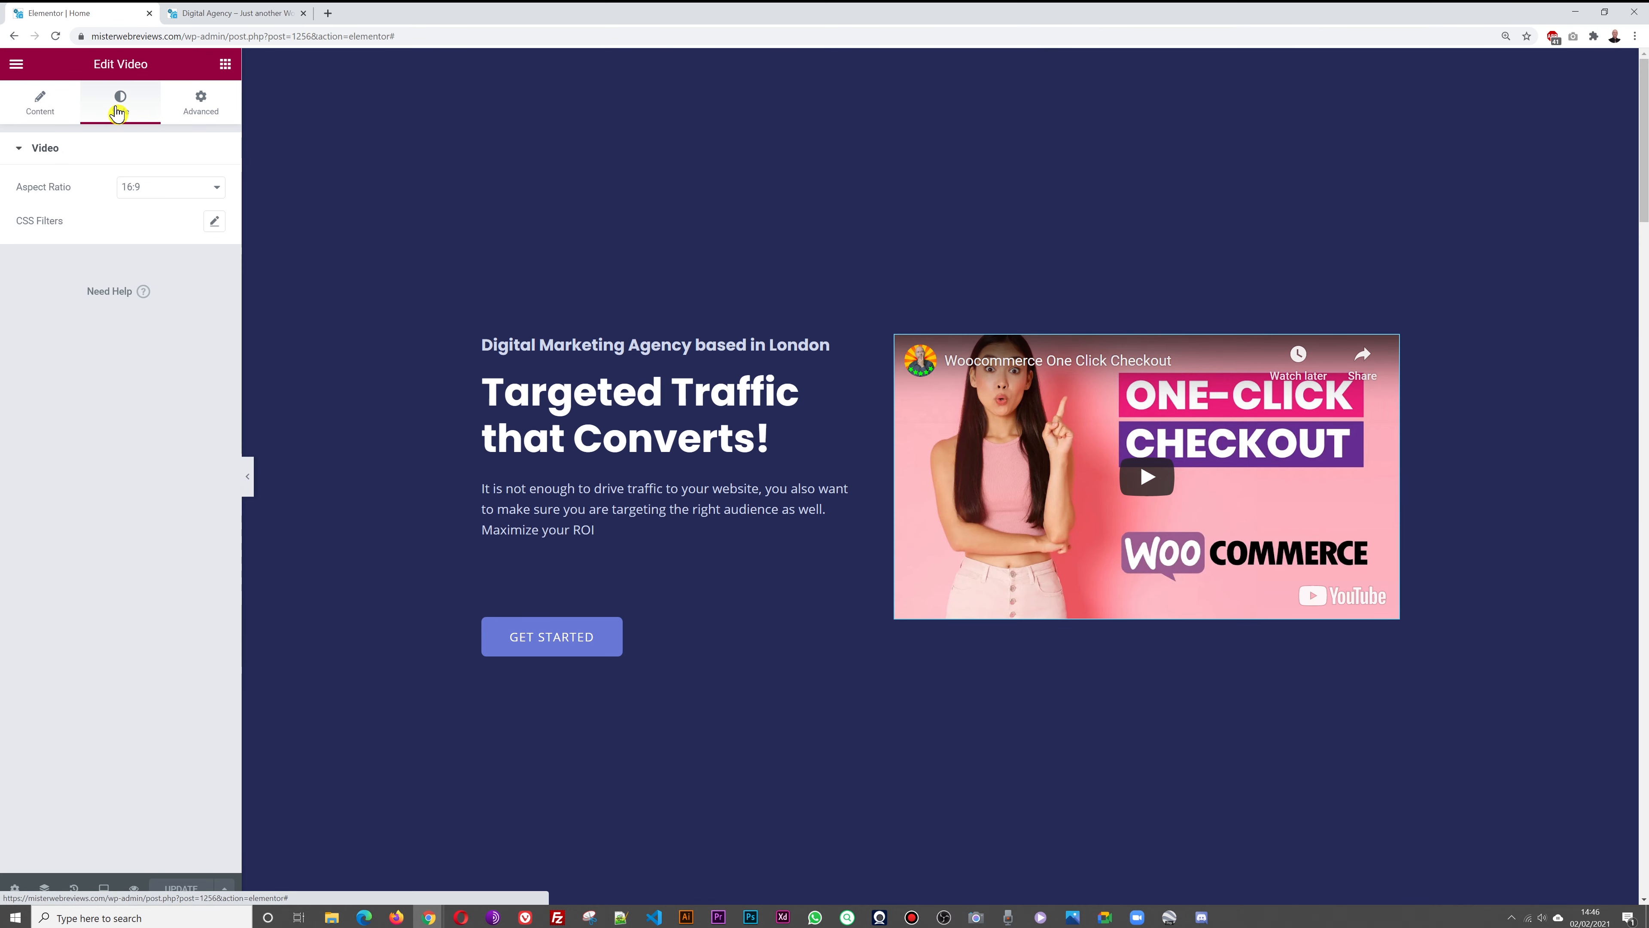
left_click(188, 113)
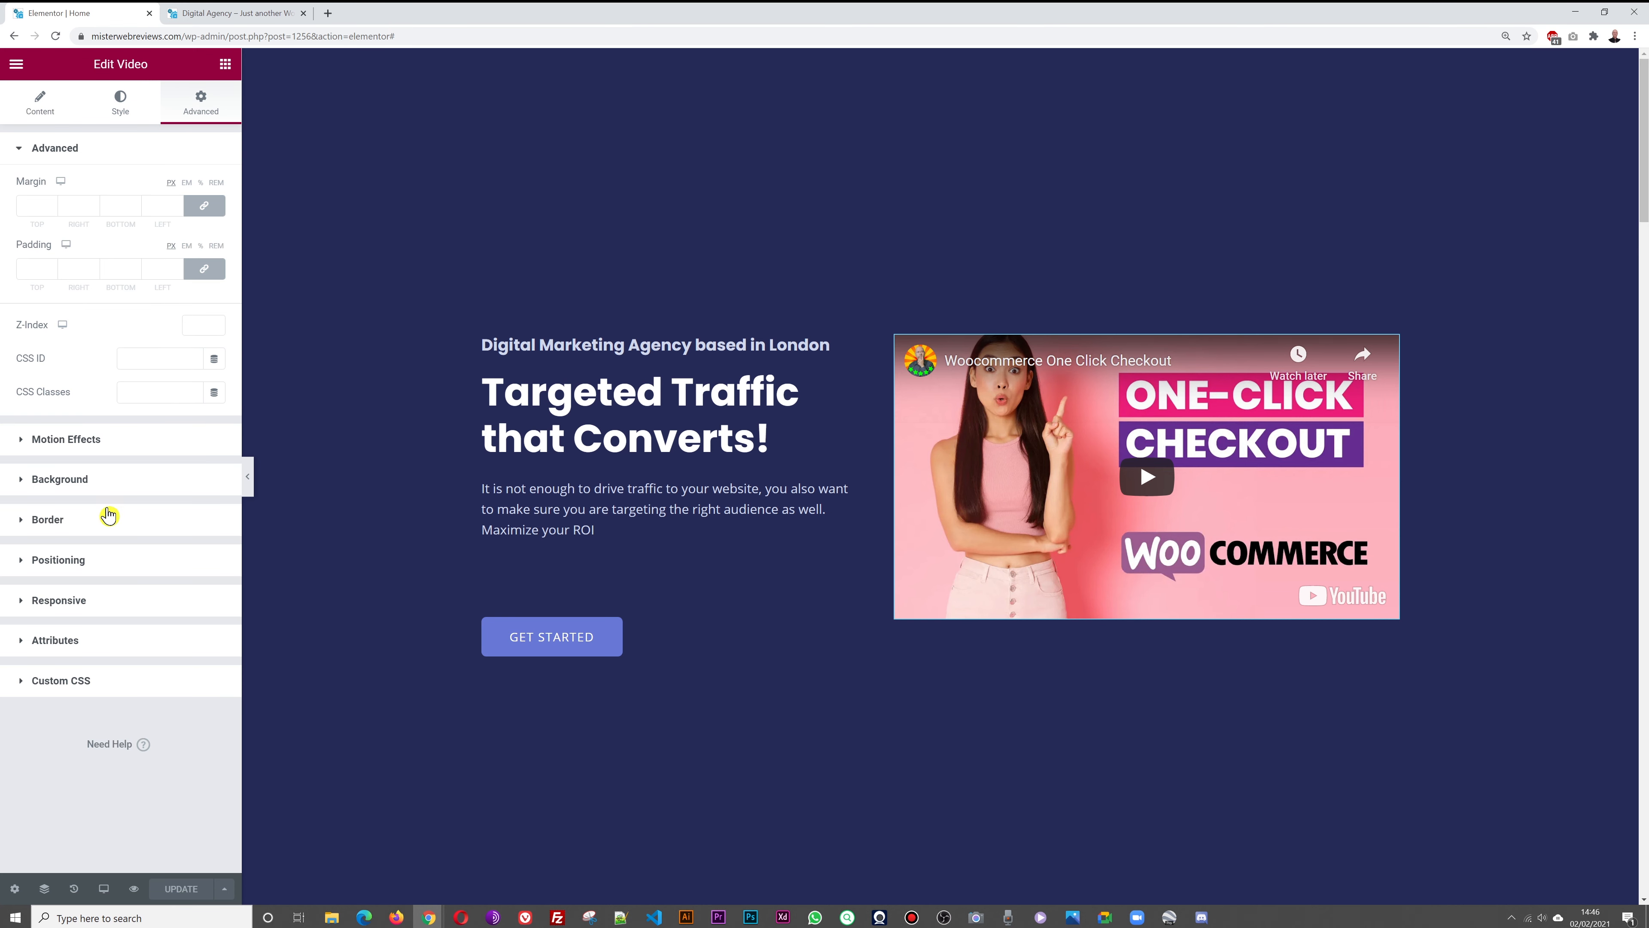
left_click(76, 524)
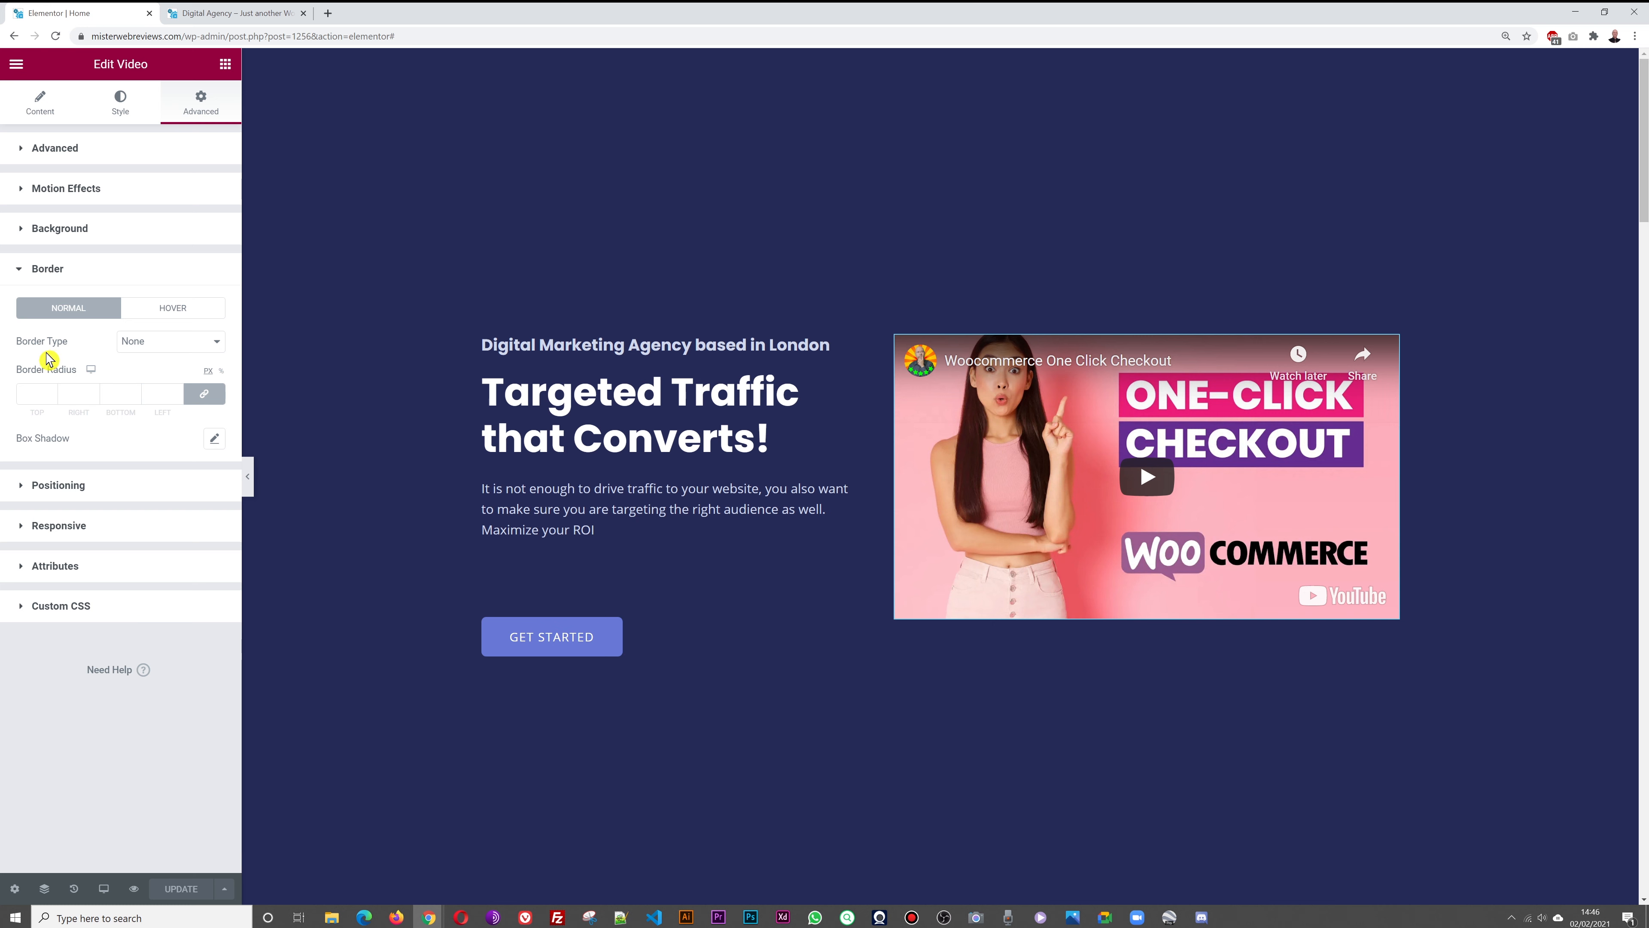
left_click(215, 342)
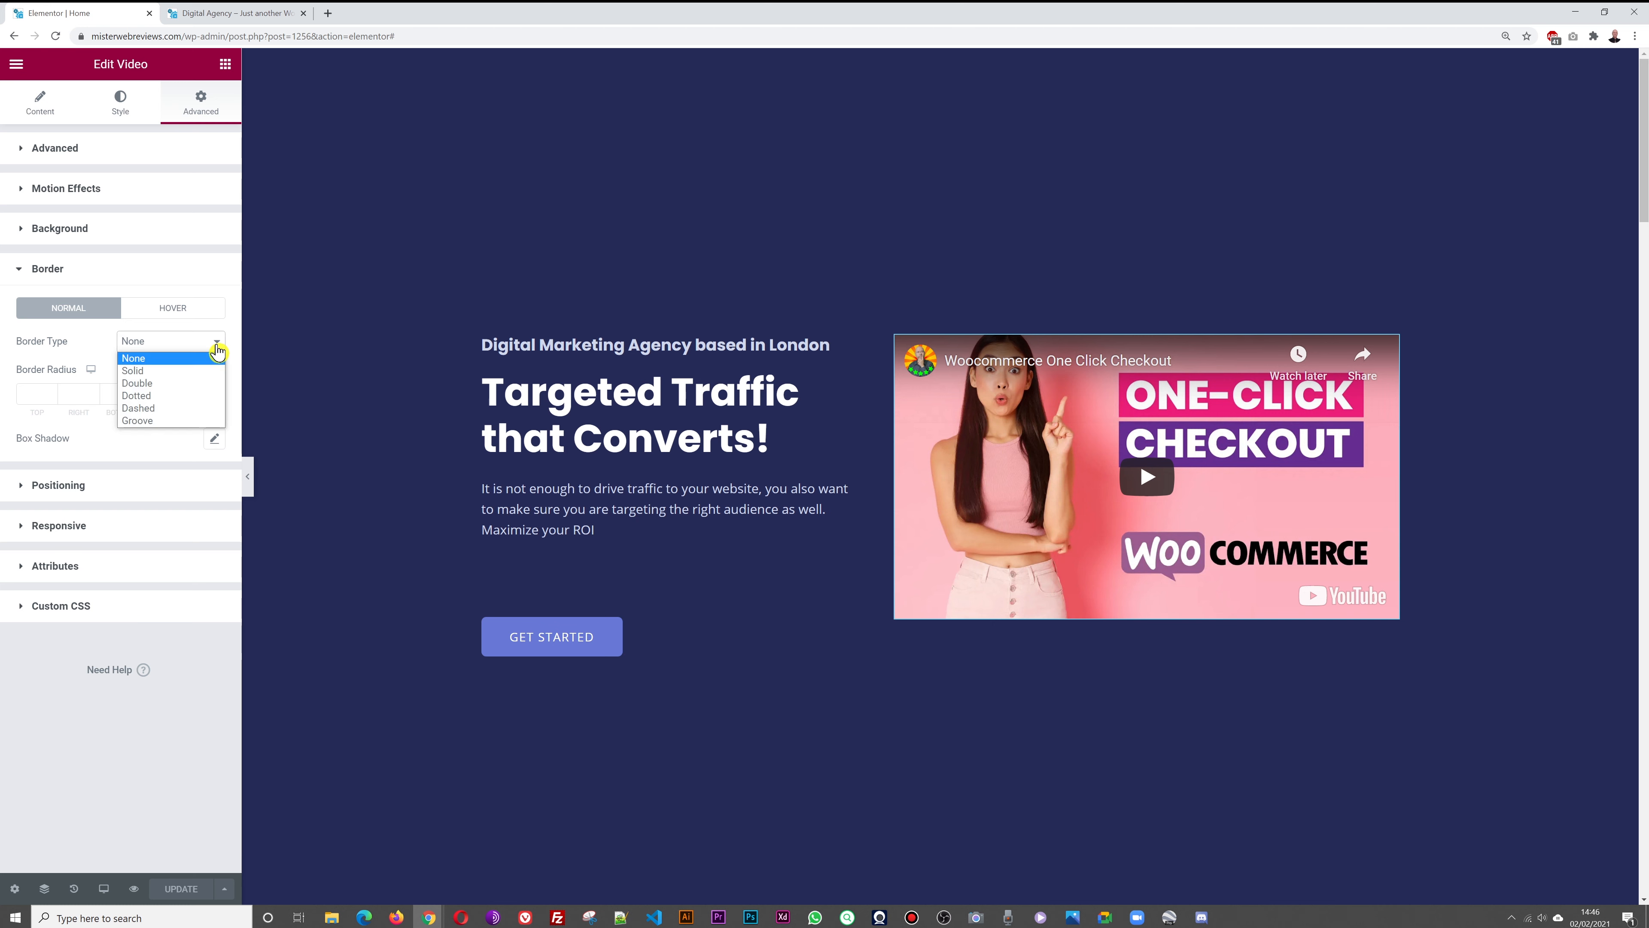
left_click(202, 375)
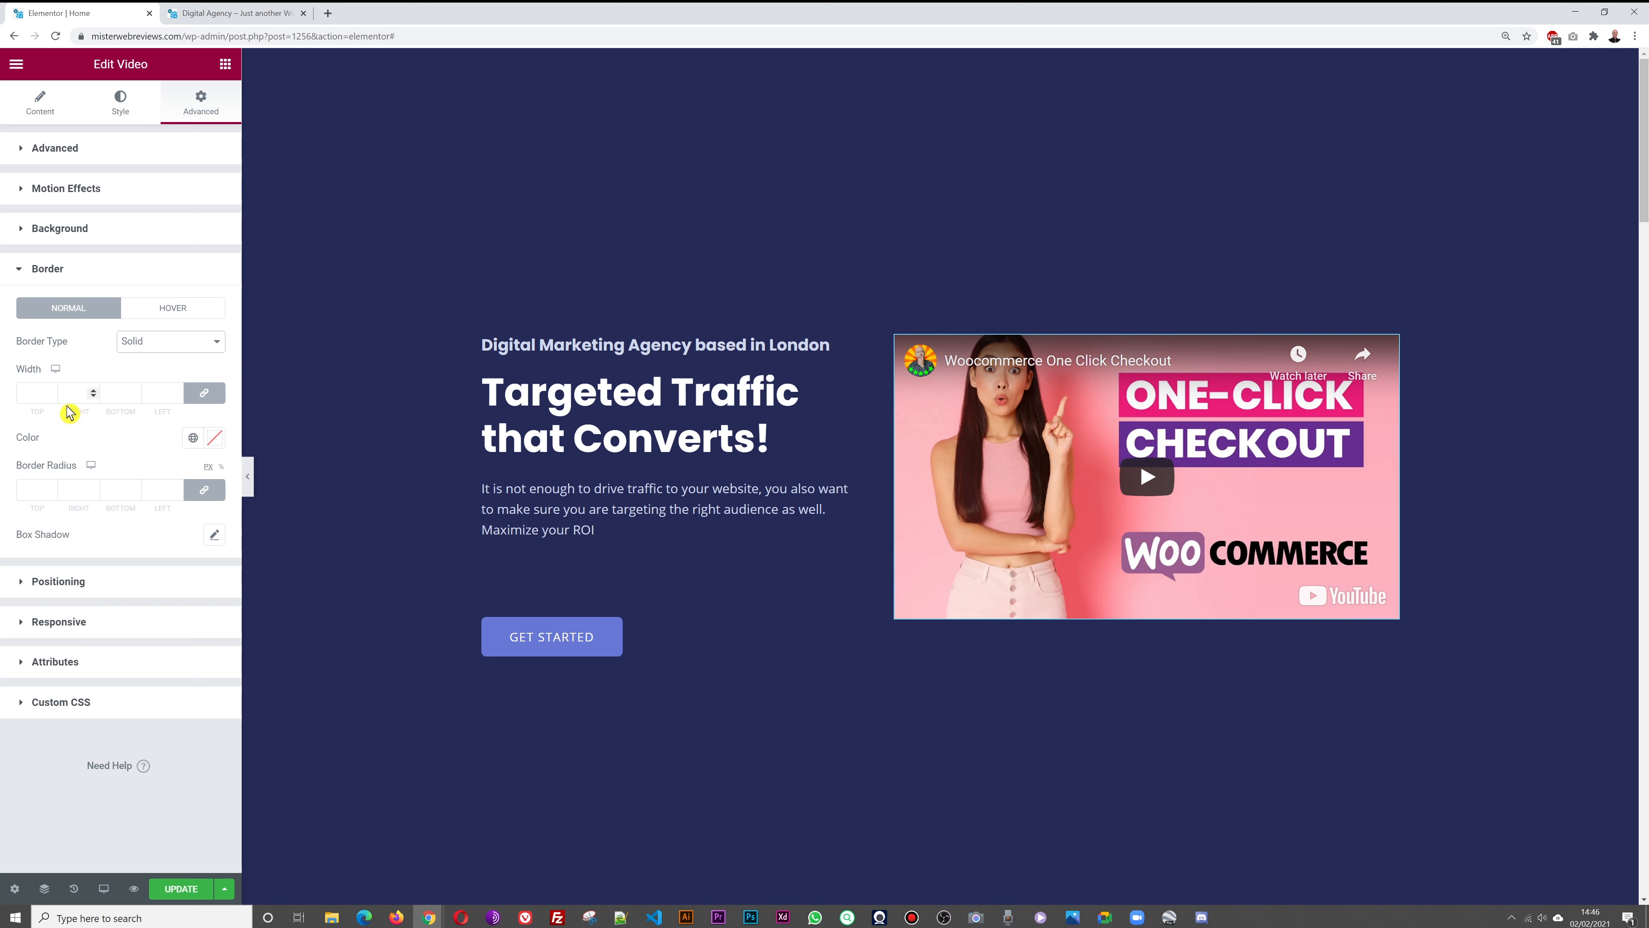
left_click(51, 390)
left_click(51, 389)
left_click(51, 390)
left_click(51, 390)
left_click(51, 390)
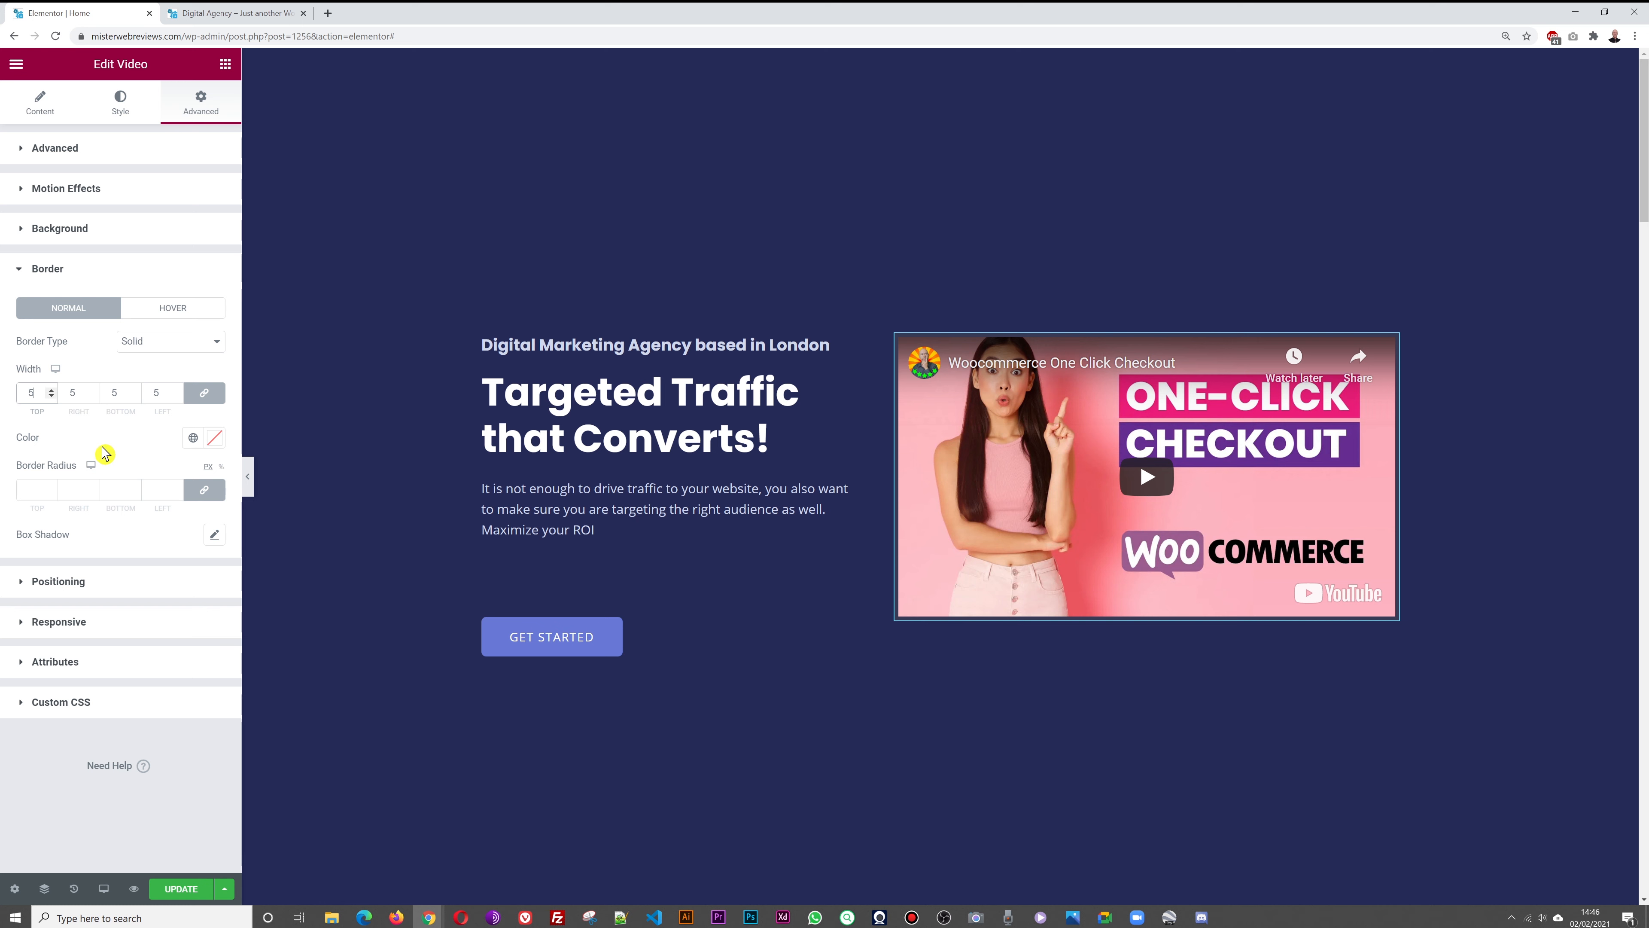
Make the video border white, reduce its width to 3, and save the page
left_click(215, 437)
left_click(37, 503)
left_click_drag(36, 503, 11, 495)
left_click(78, 370)
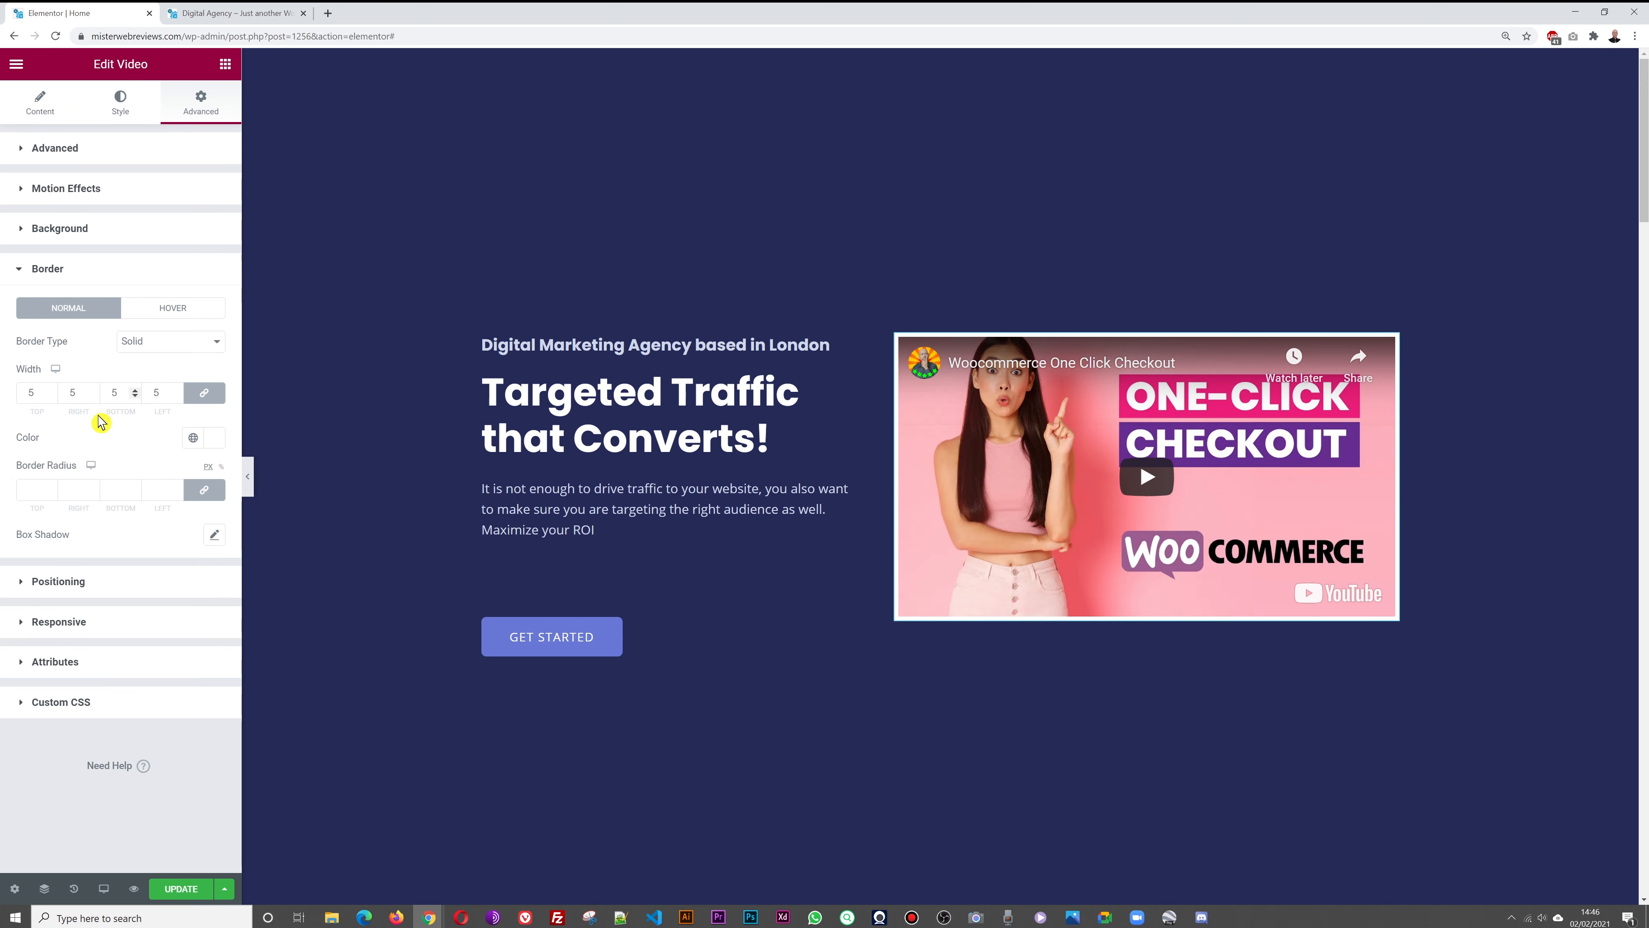
left_click(51, 395)
left_click(52, 397)
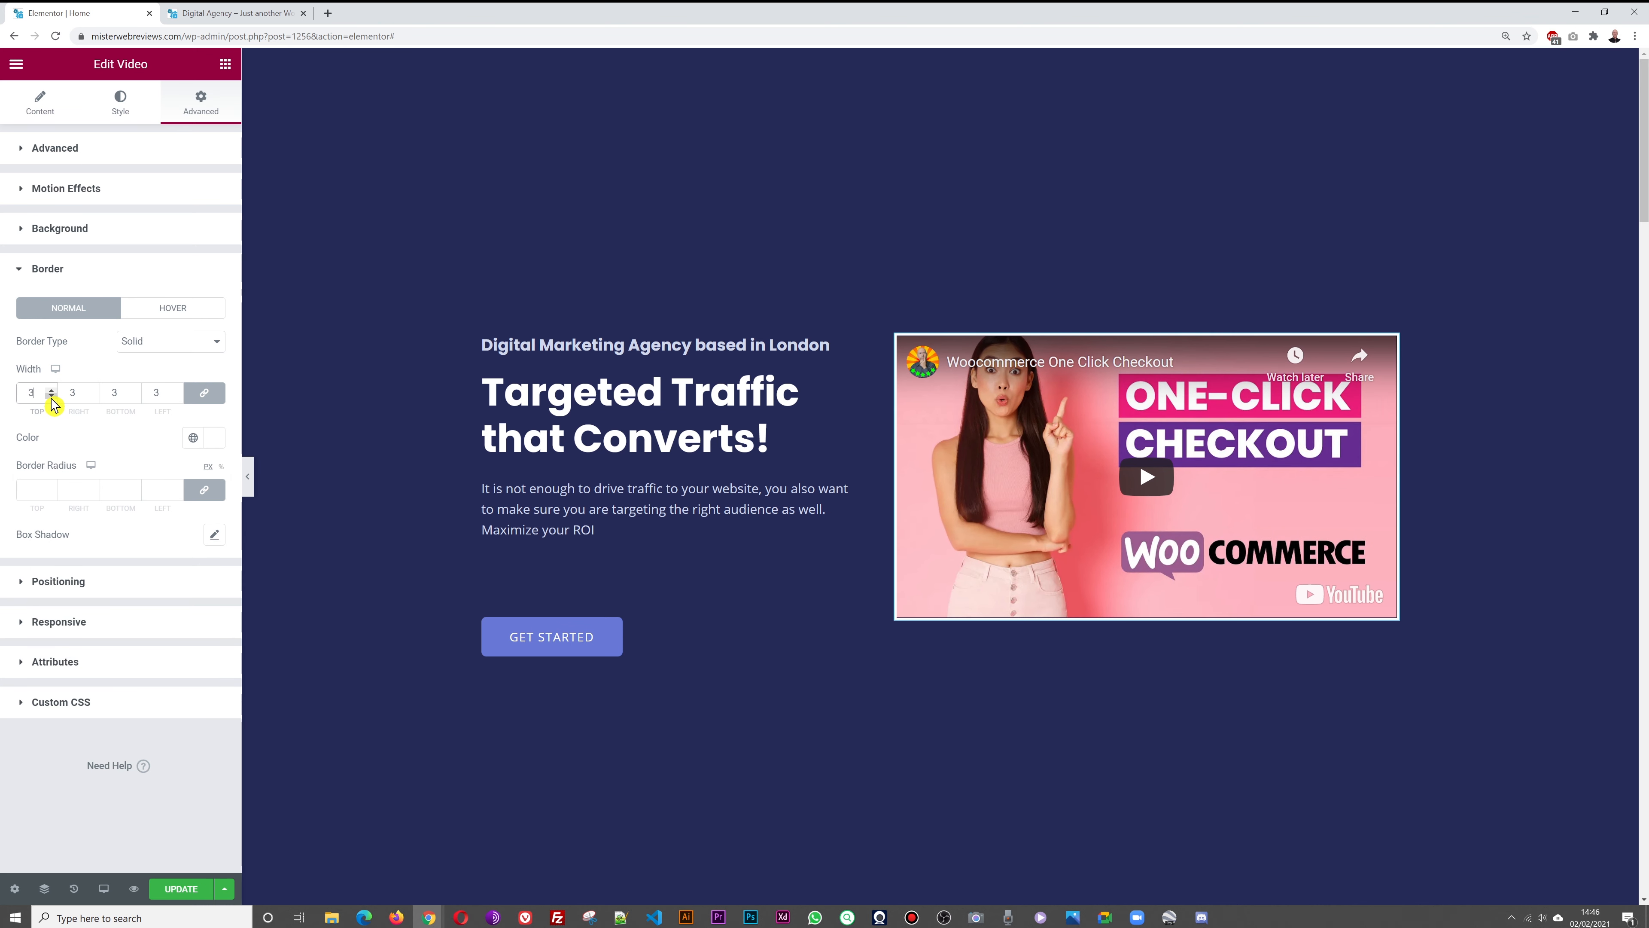
left_click(185, 889)
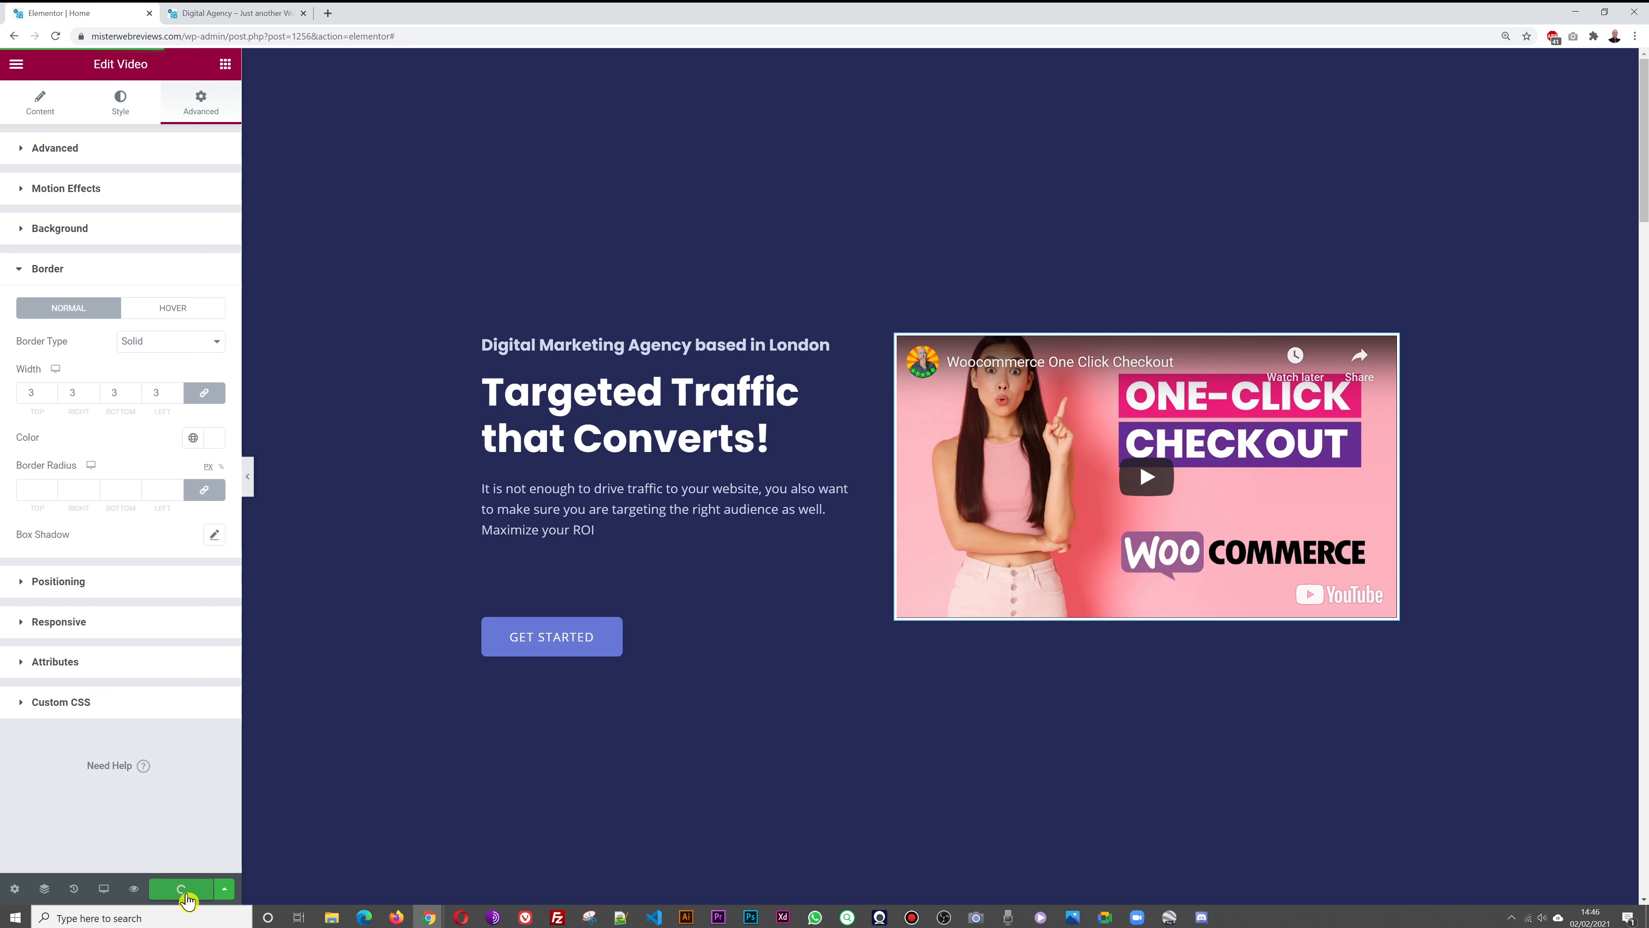
left_click(227, 13)
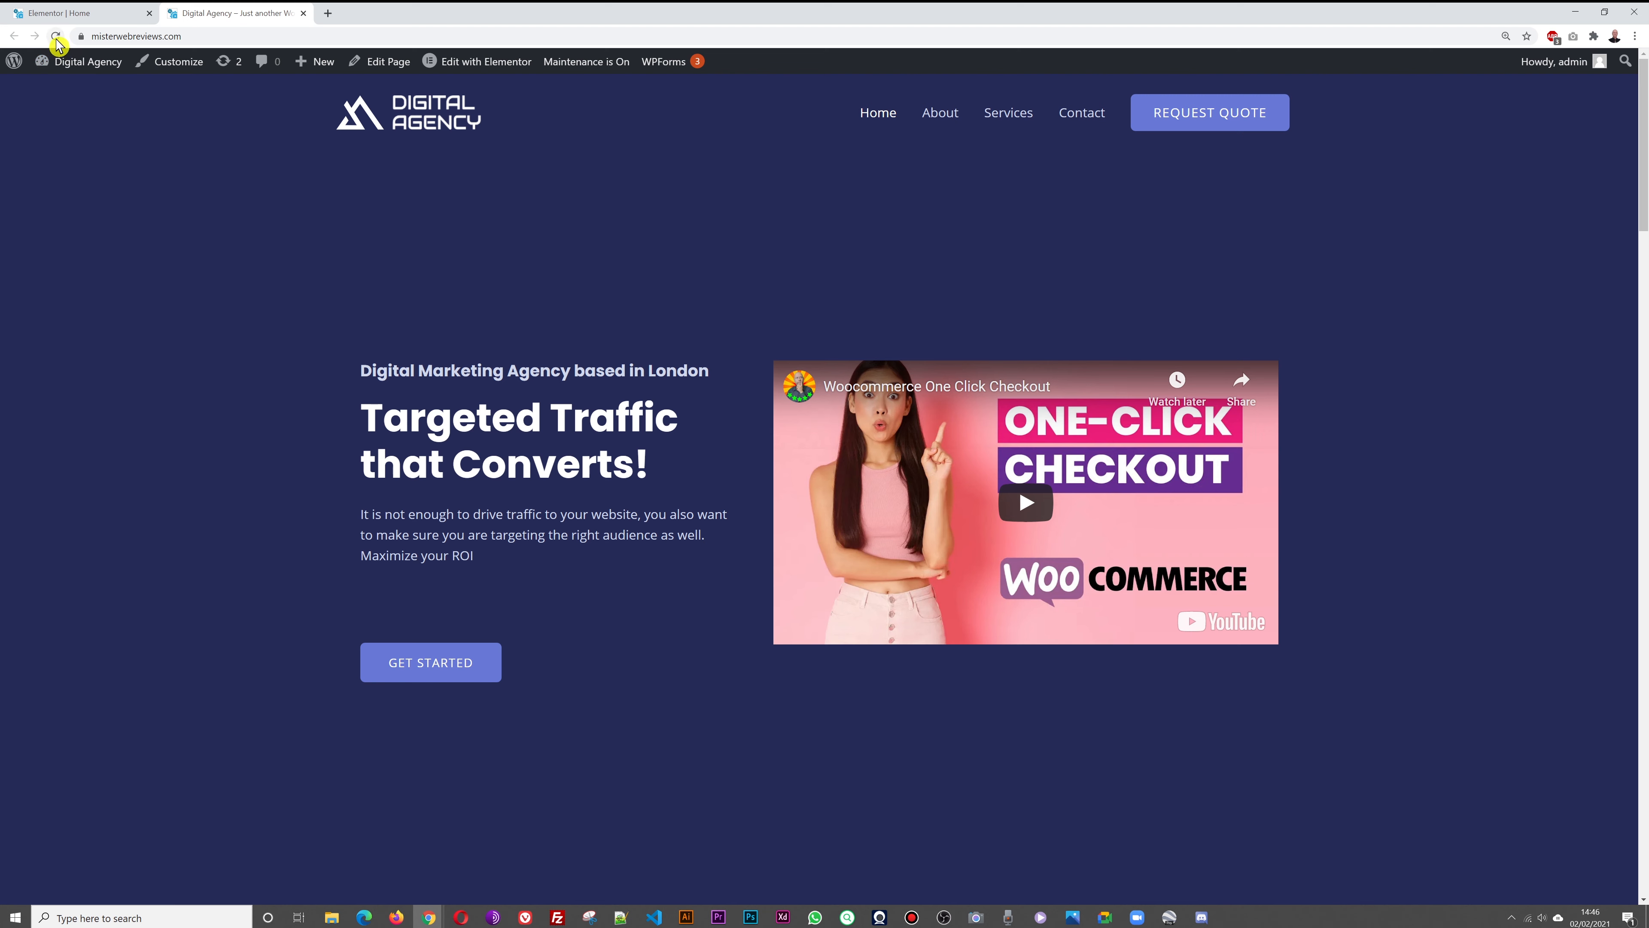
Reload the live page, review the bordered hero video and service cards, then return to Elementor
left_click(55, 37)
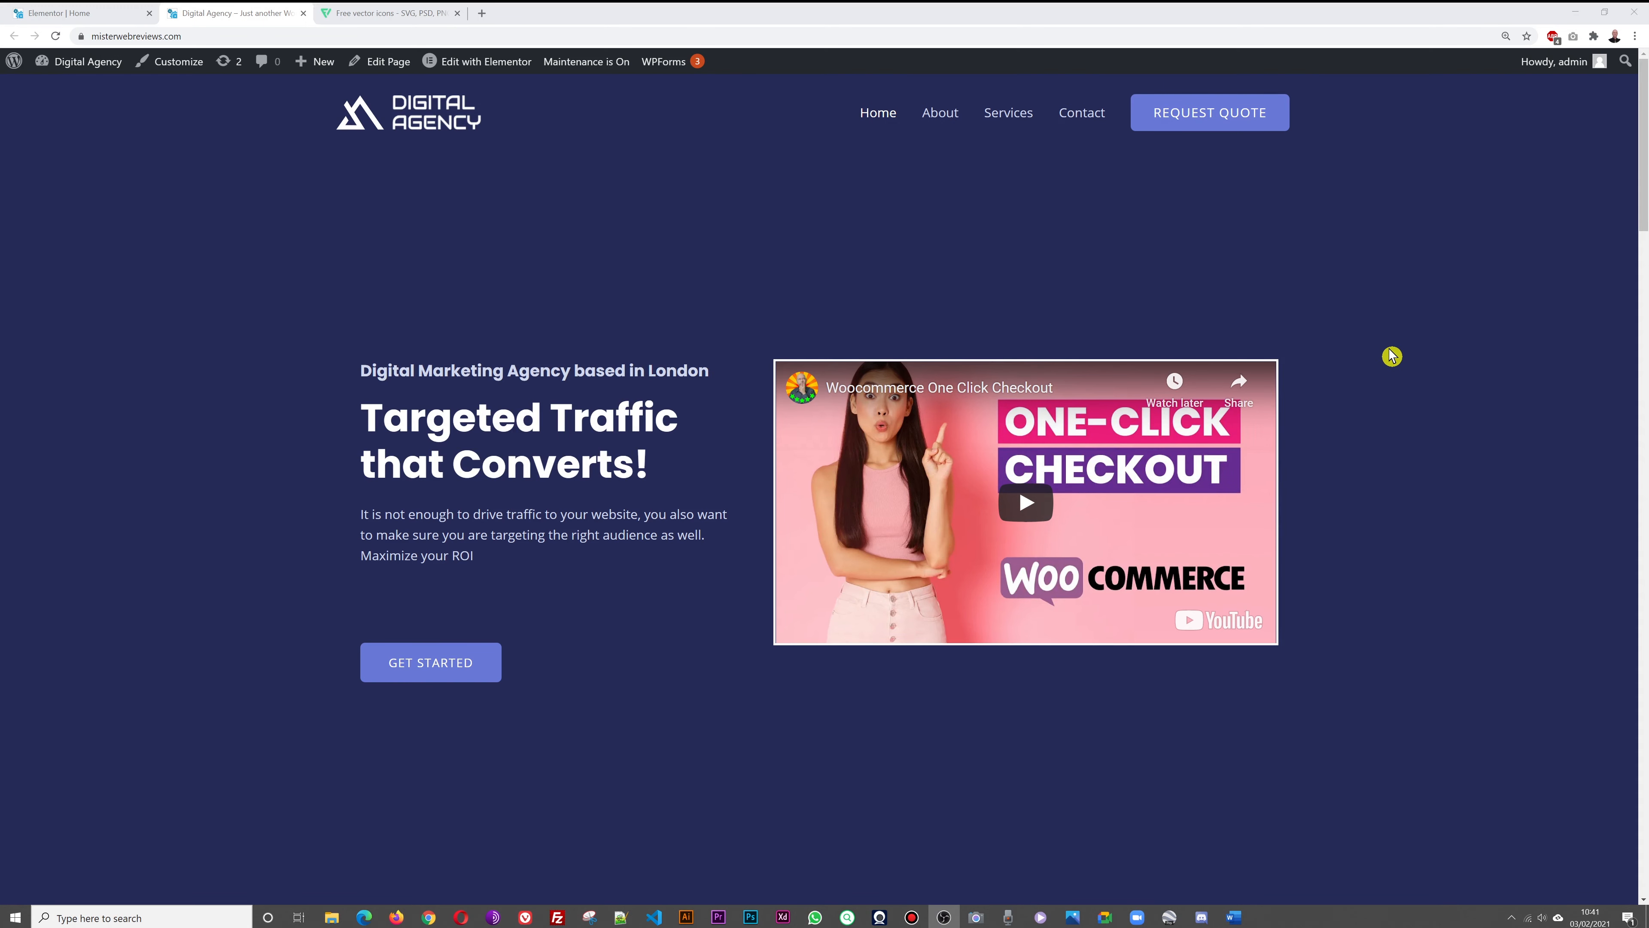
scroll(1391, 358, "down", 2)
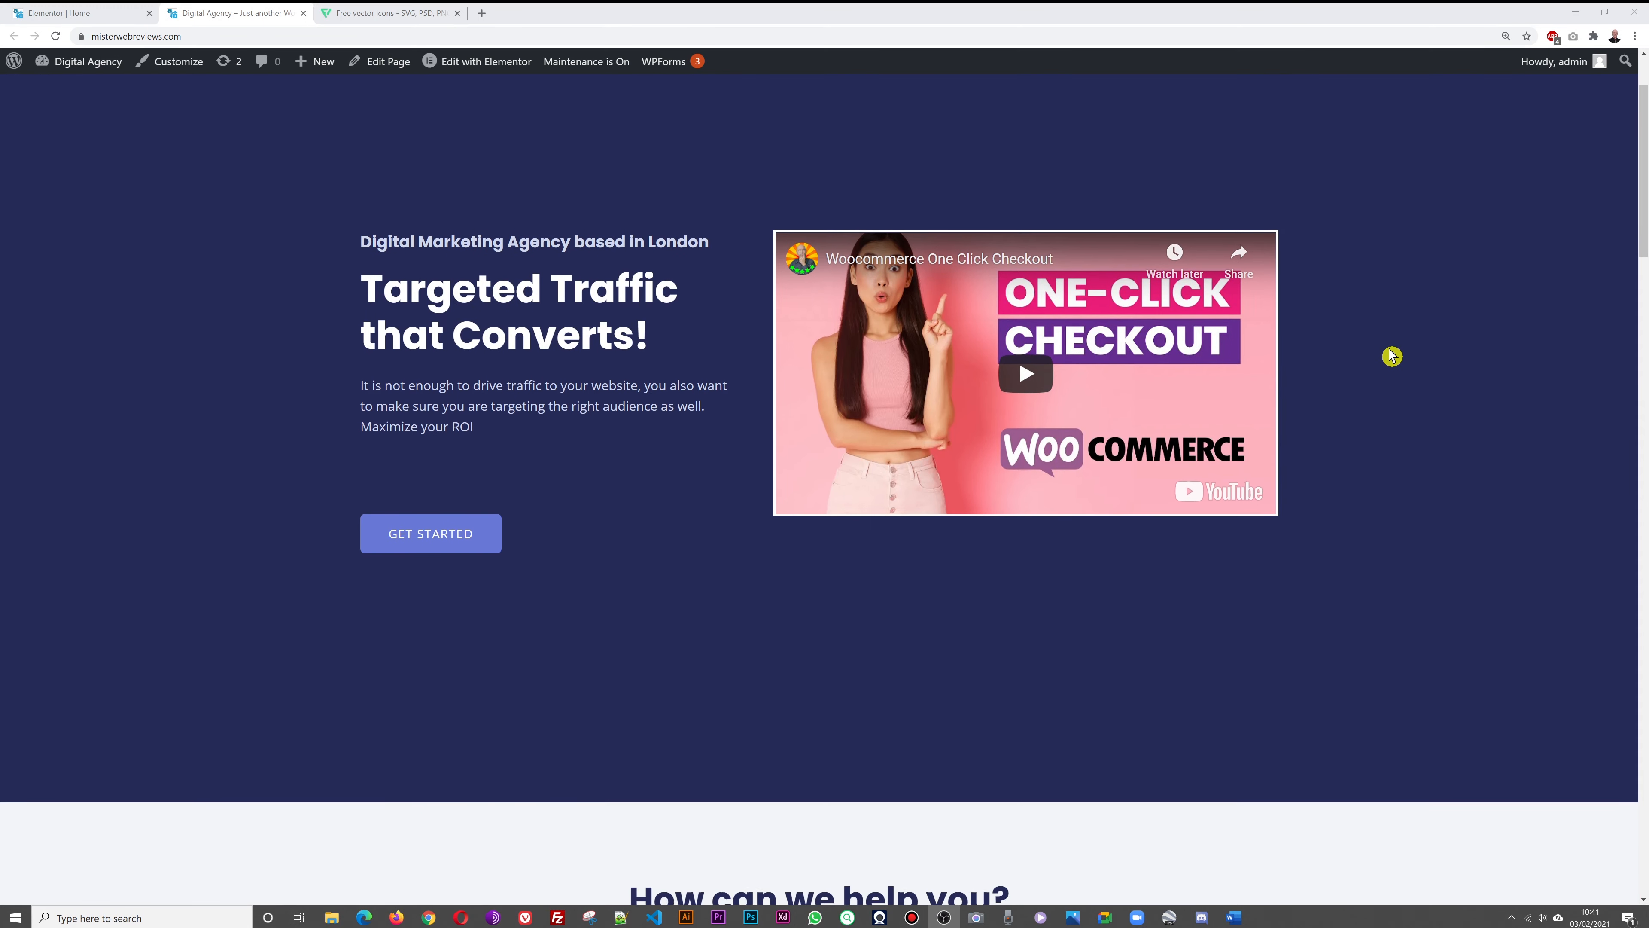
scroll(1392, 356, "down", 8)
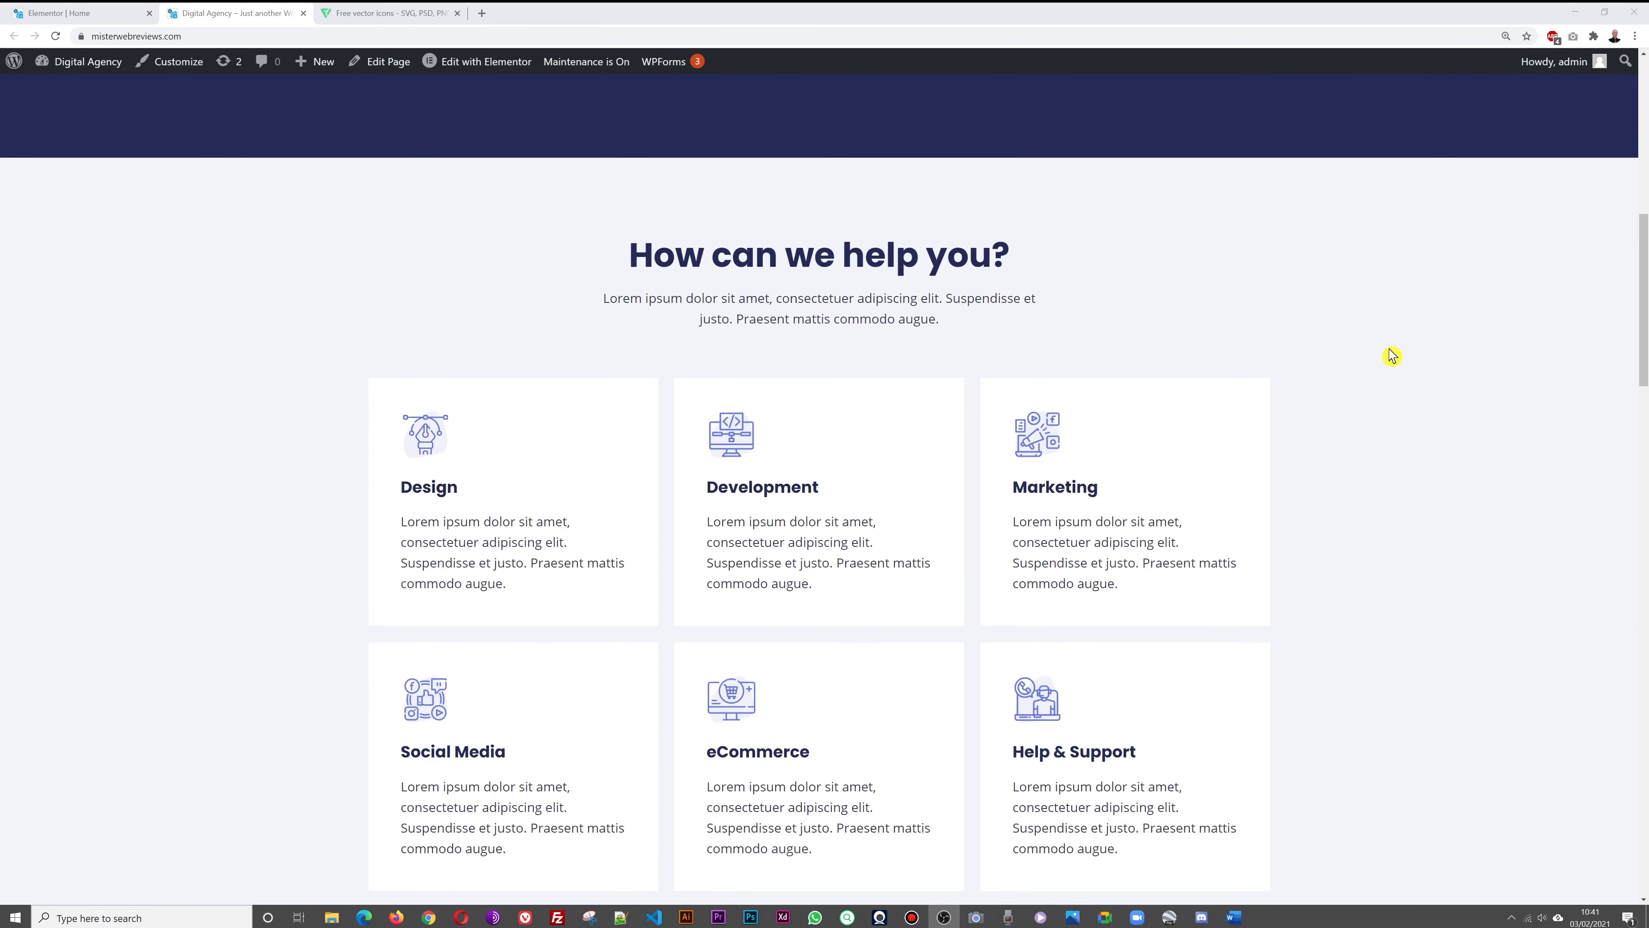
scroll(1391, 356, "up", 10)
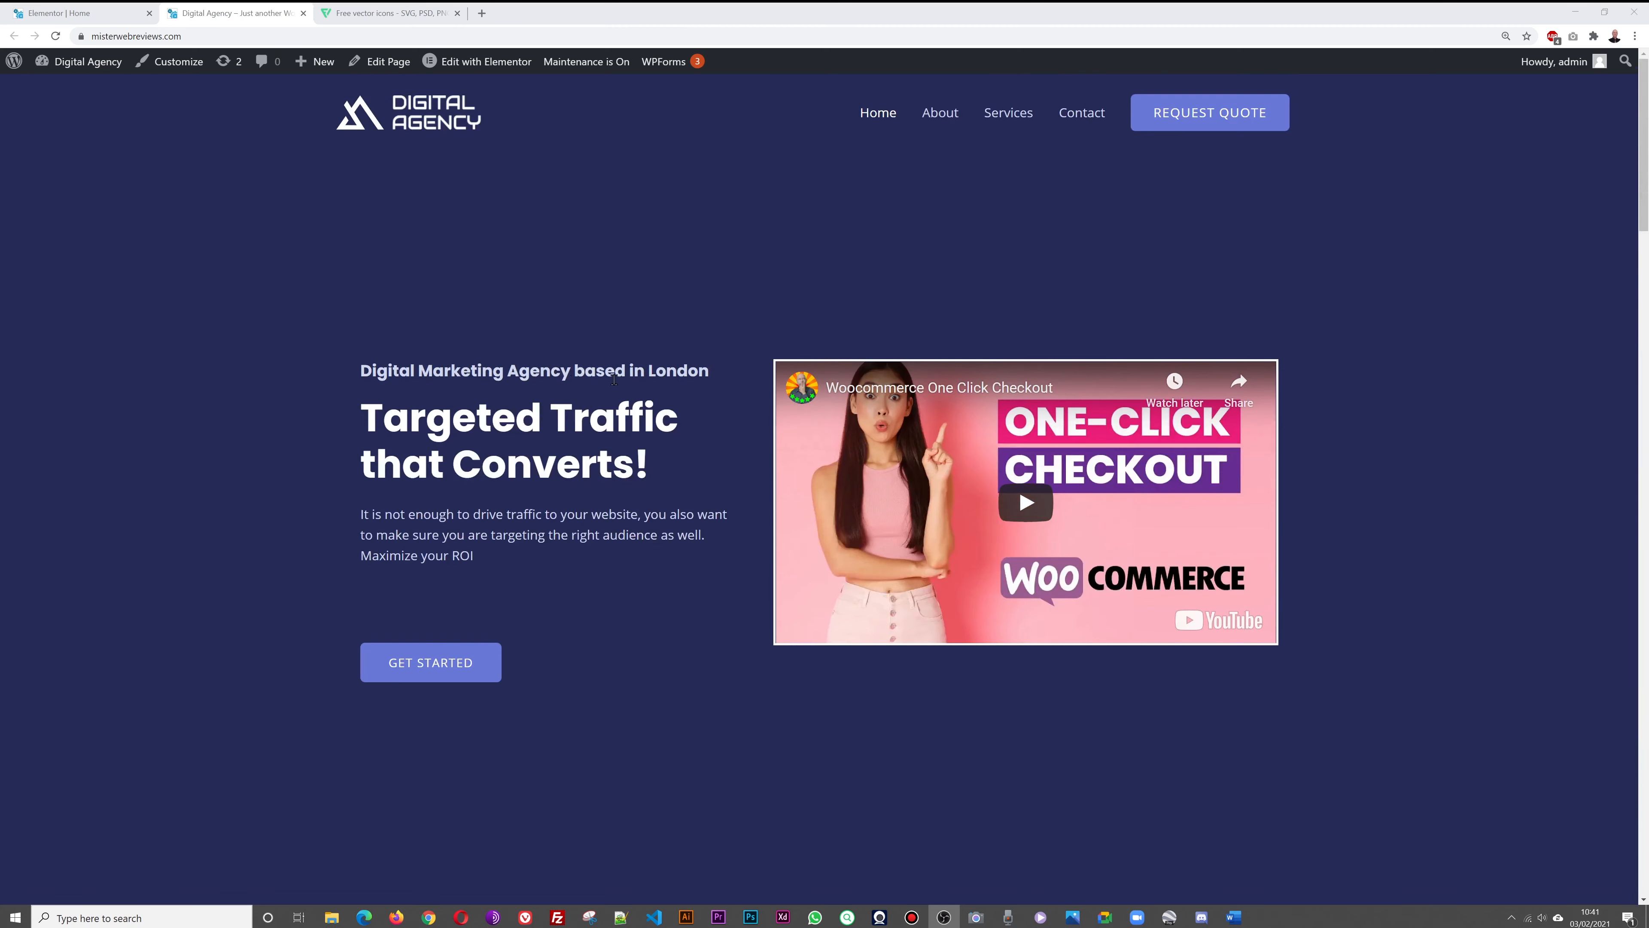
scroll(1410, 306, "down", 7)
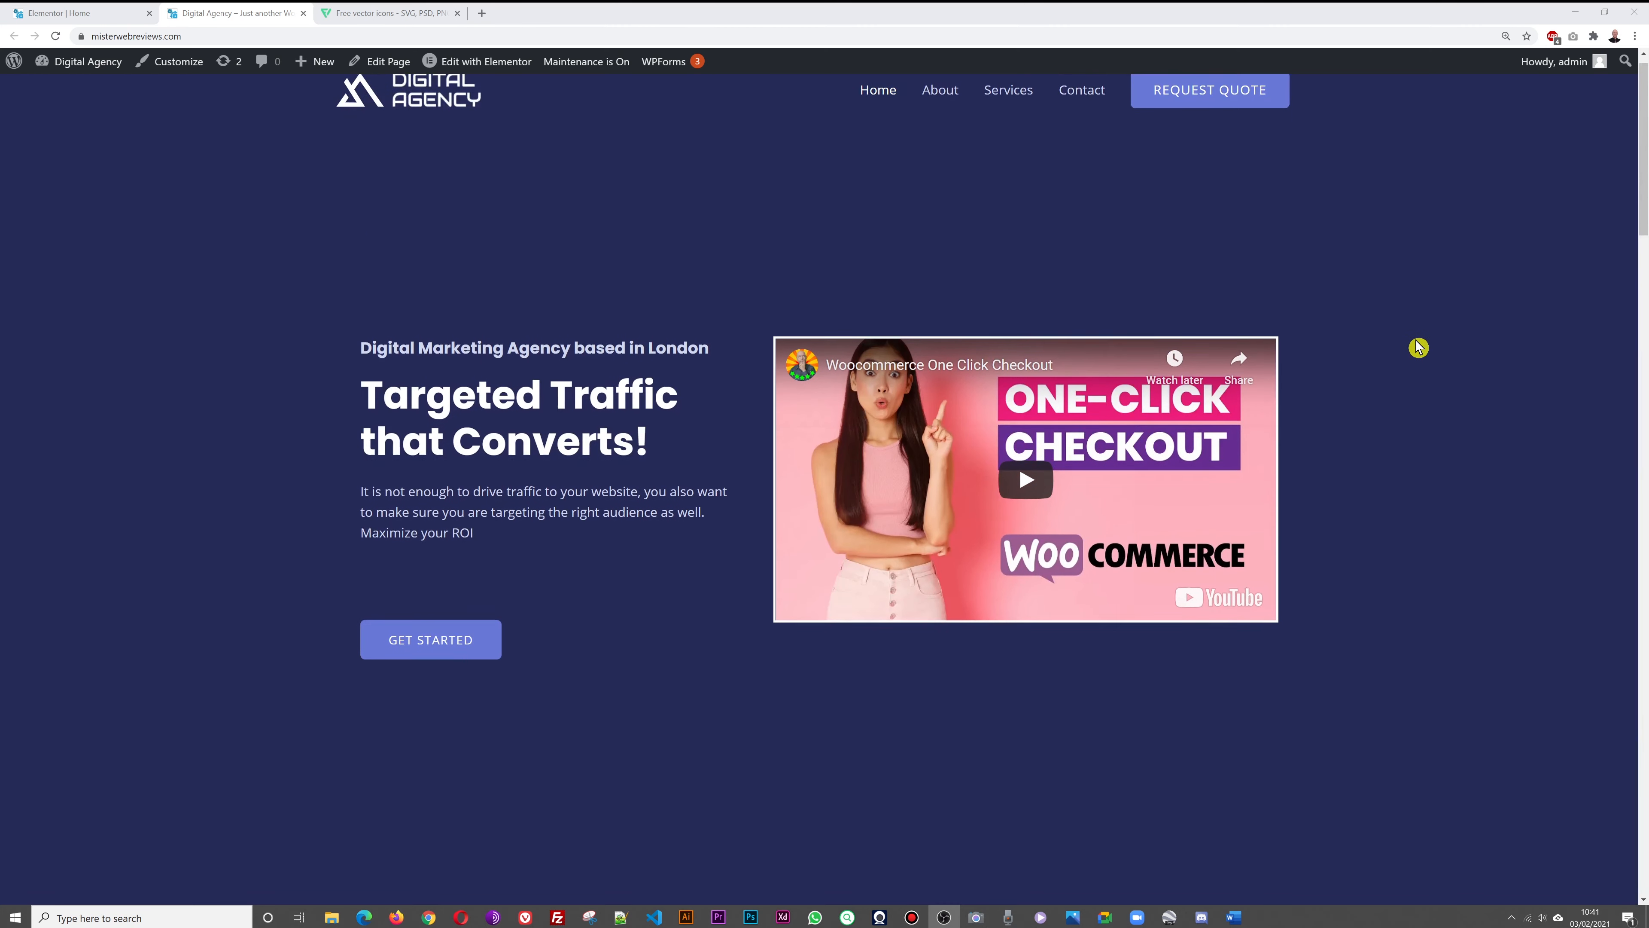
scroll(1418, 347, "down", 4)
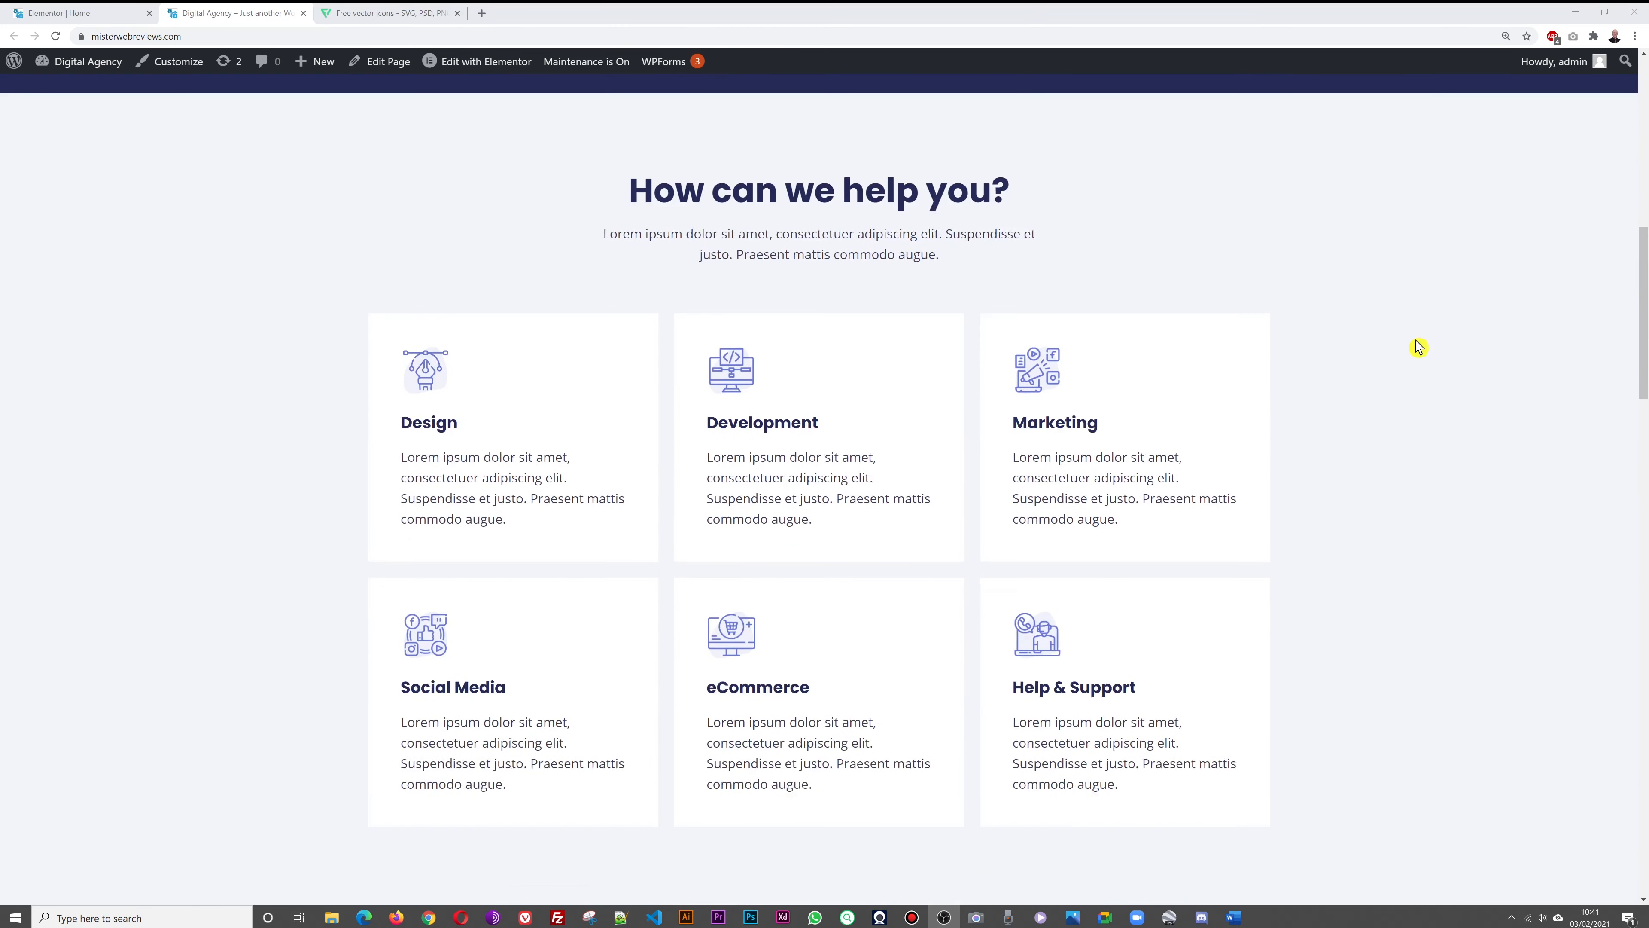
scroll(1418, 347, "up", 1)
left_click(49, 20)
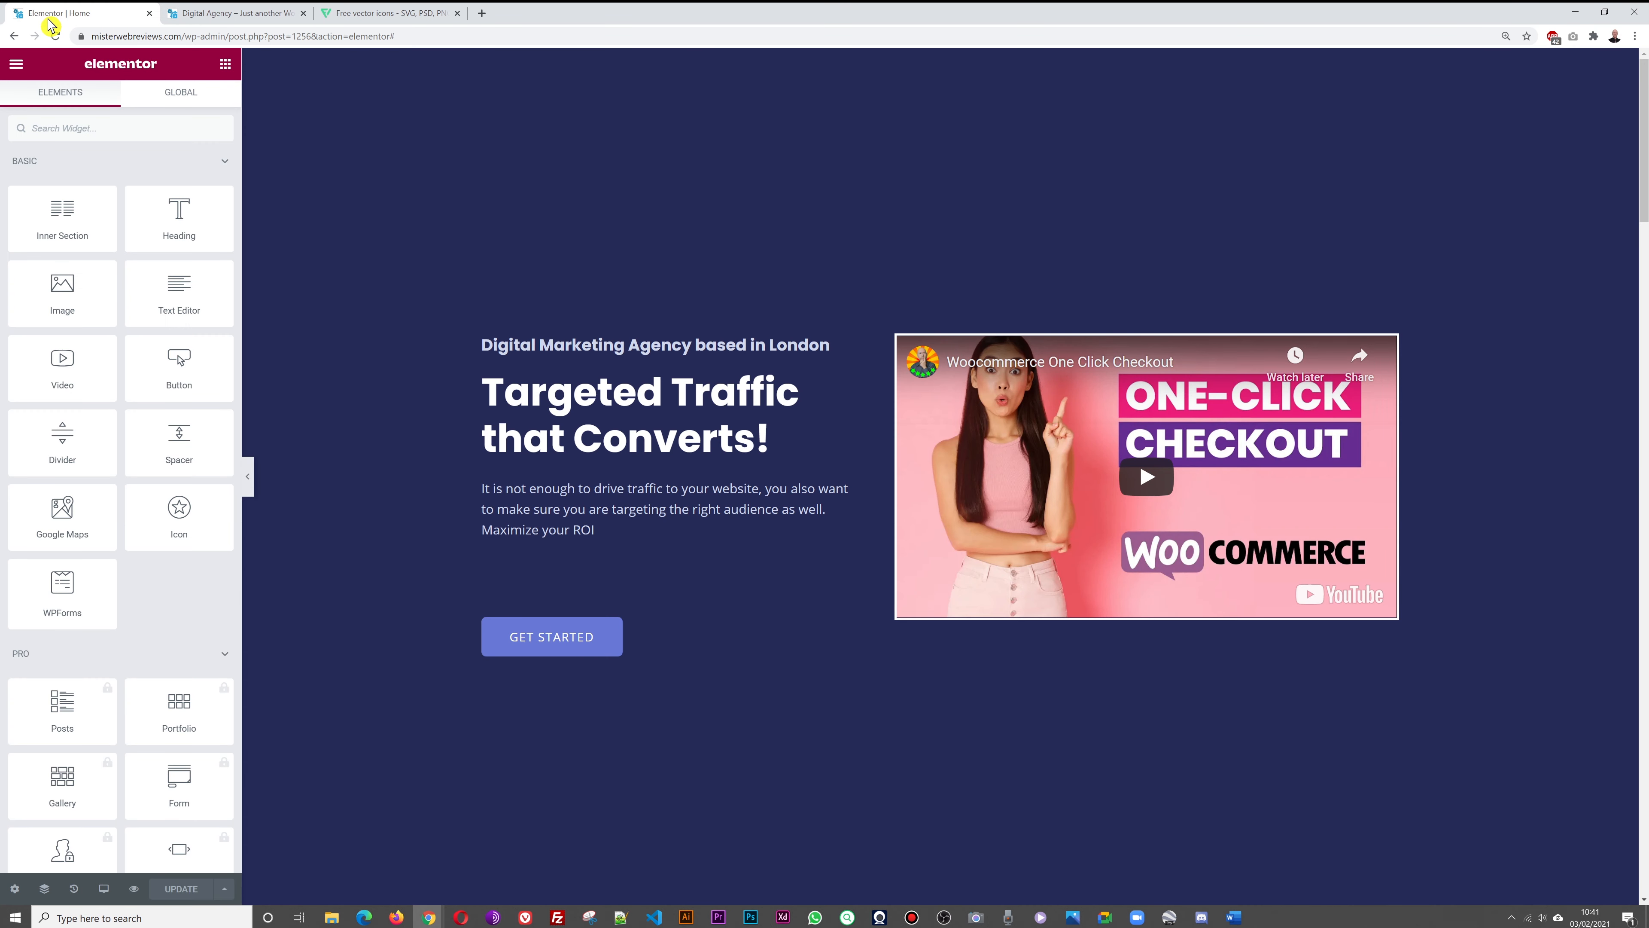
scroll(1002, 649, "down", 2)
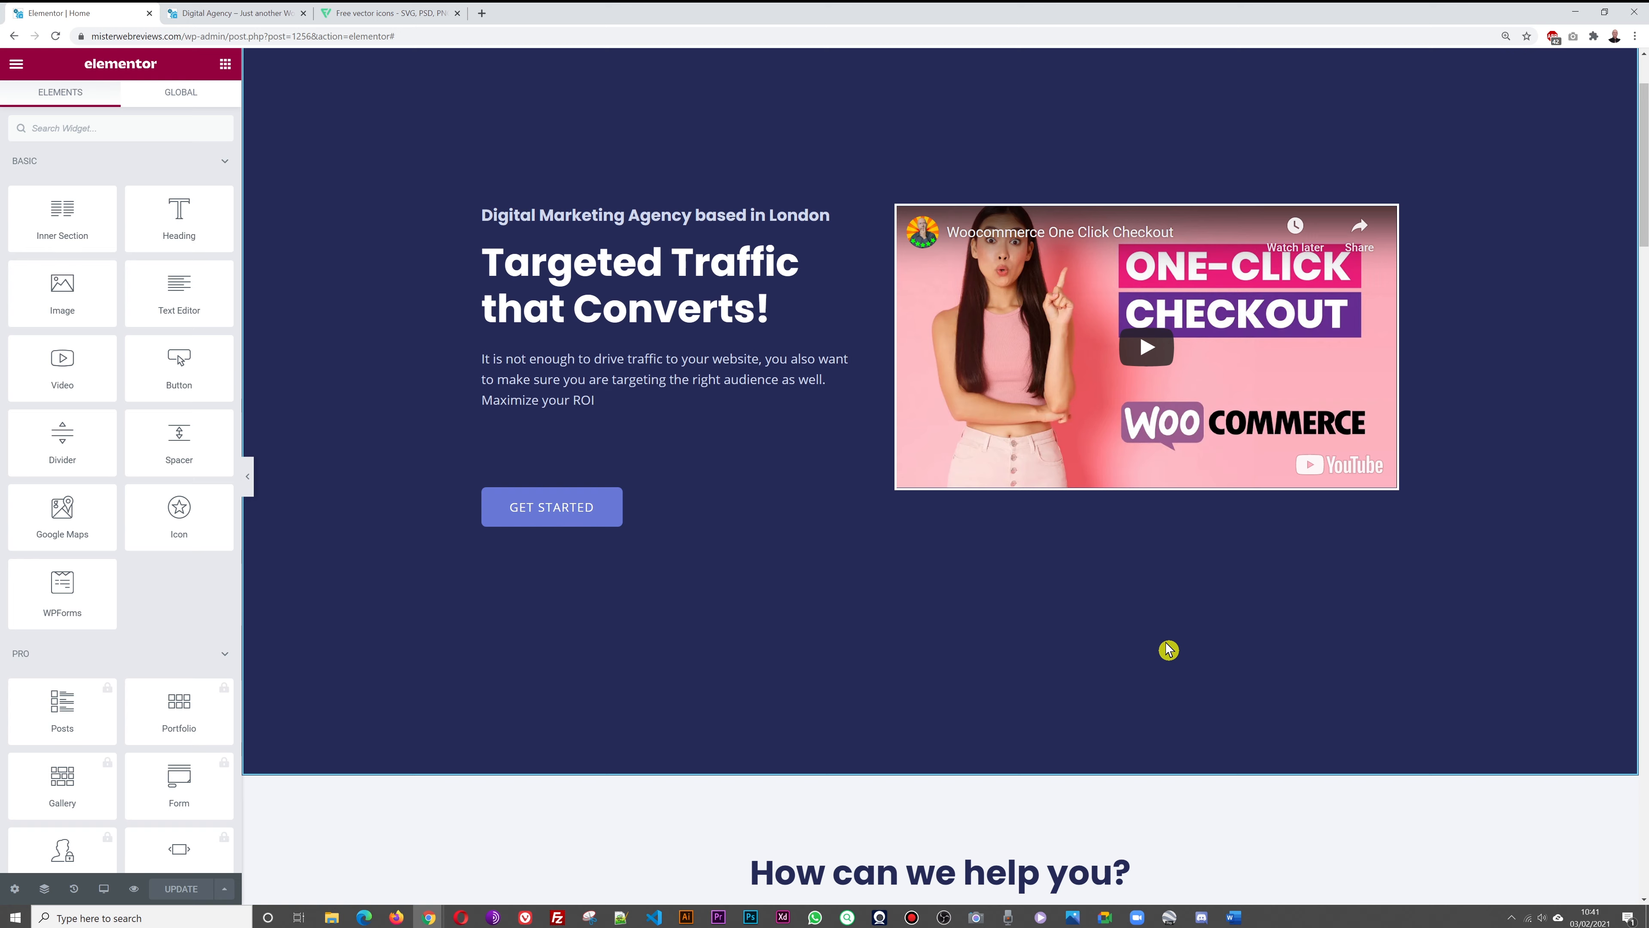
scroll(1479, 692, "down", 2)
Replace the services intro with 'We will help you gain more exposure by driving targeted traffic… techniques highlighted here below.'
scroll(1494, 552, "down", 2)
scroll(1489, 531, "down", 7)
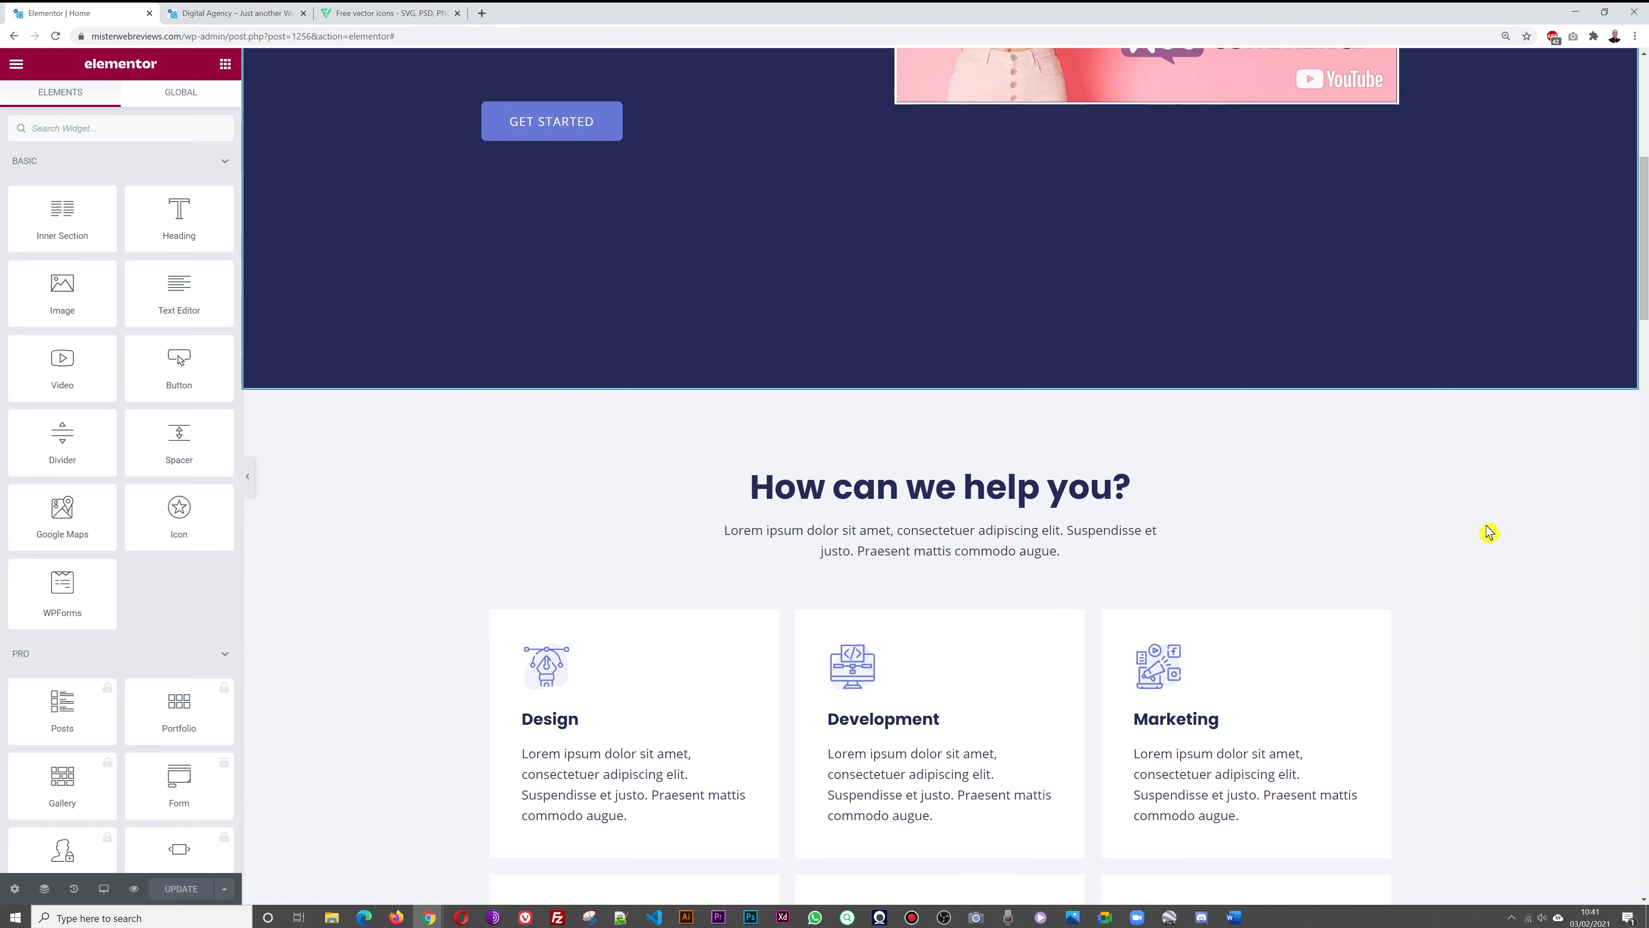
scroll(1489, 531, "up", 1)
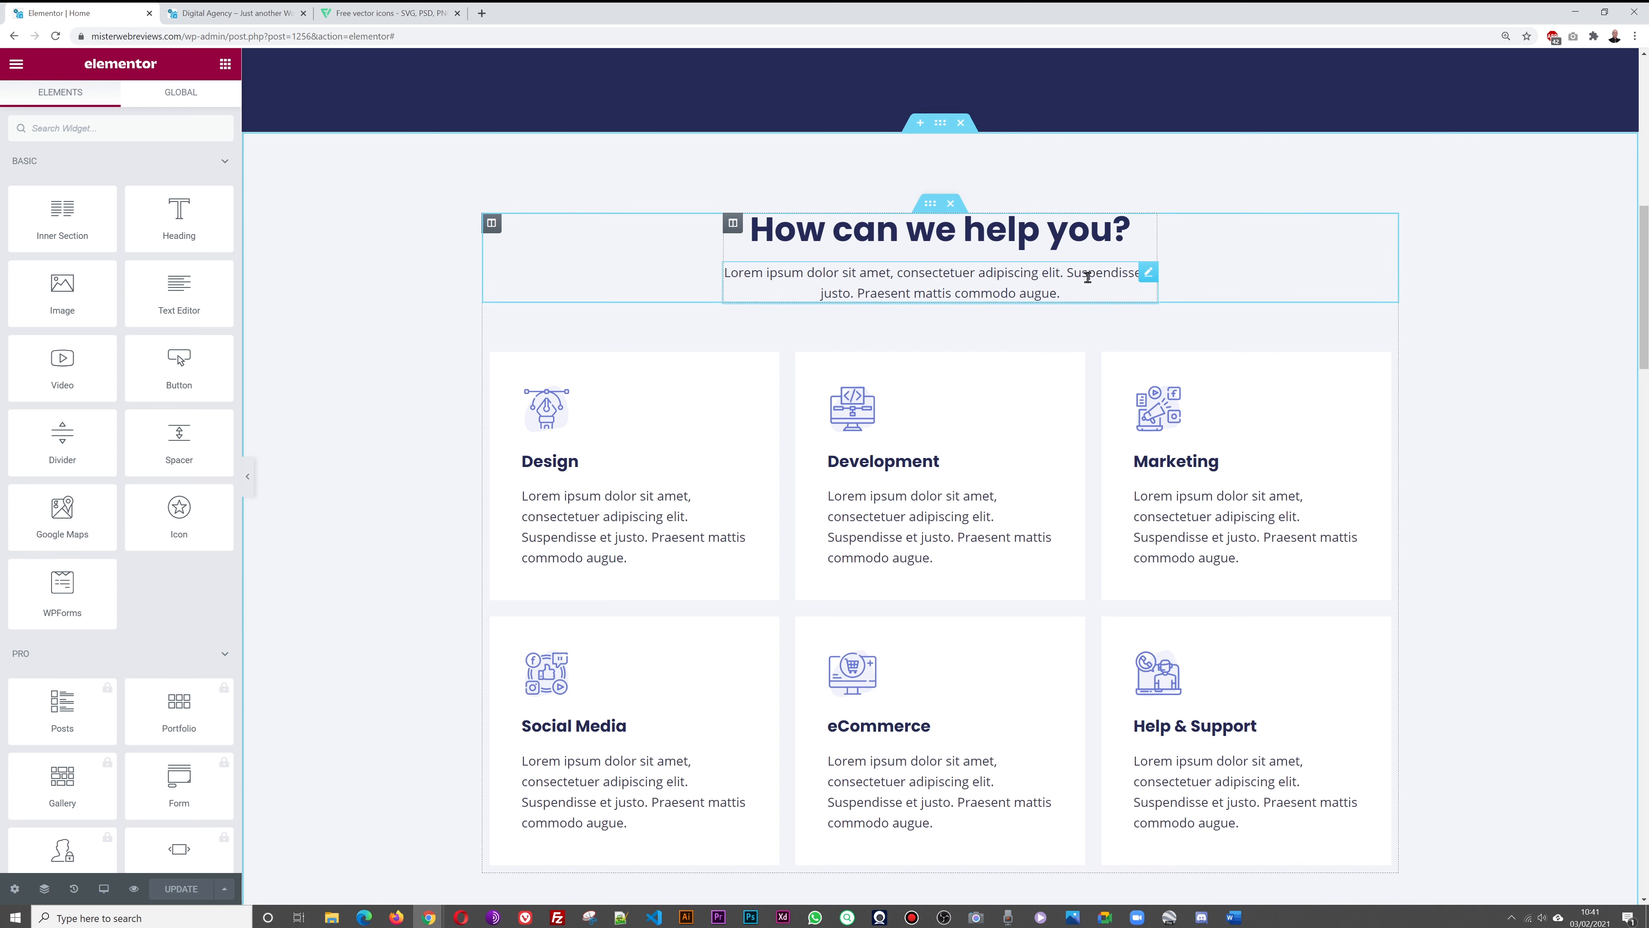
left_click(1148, 276)
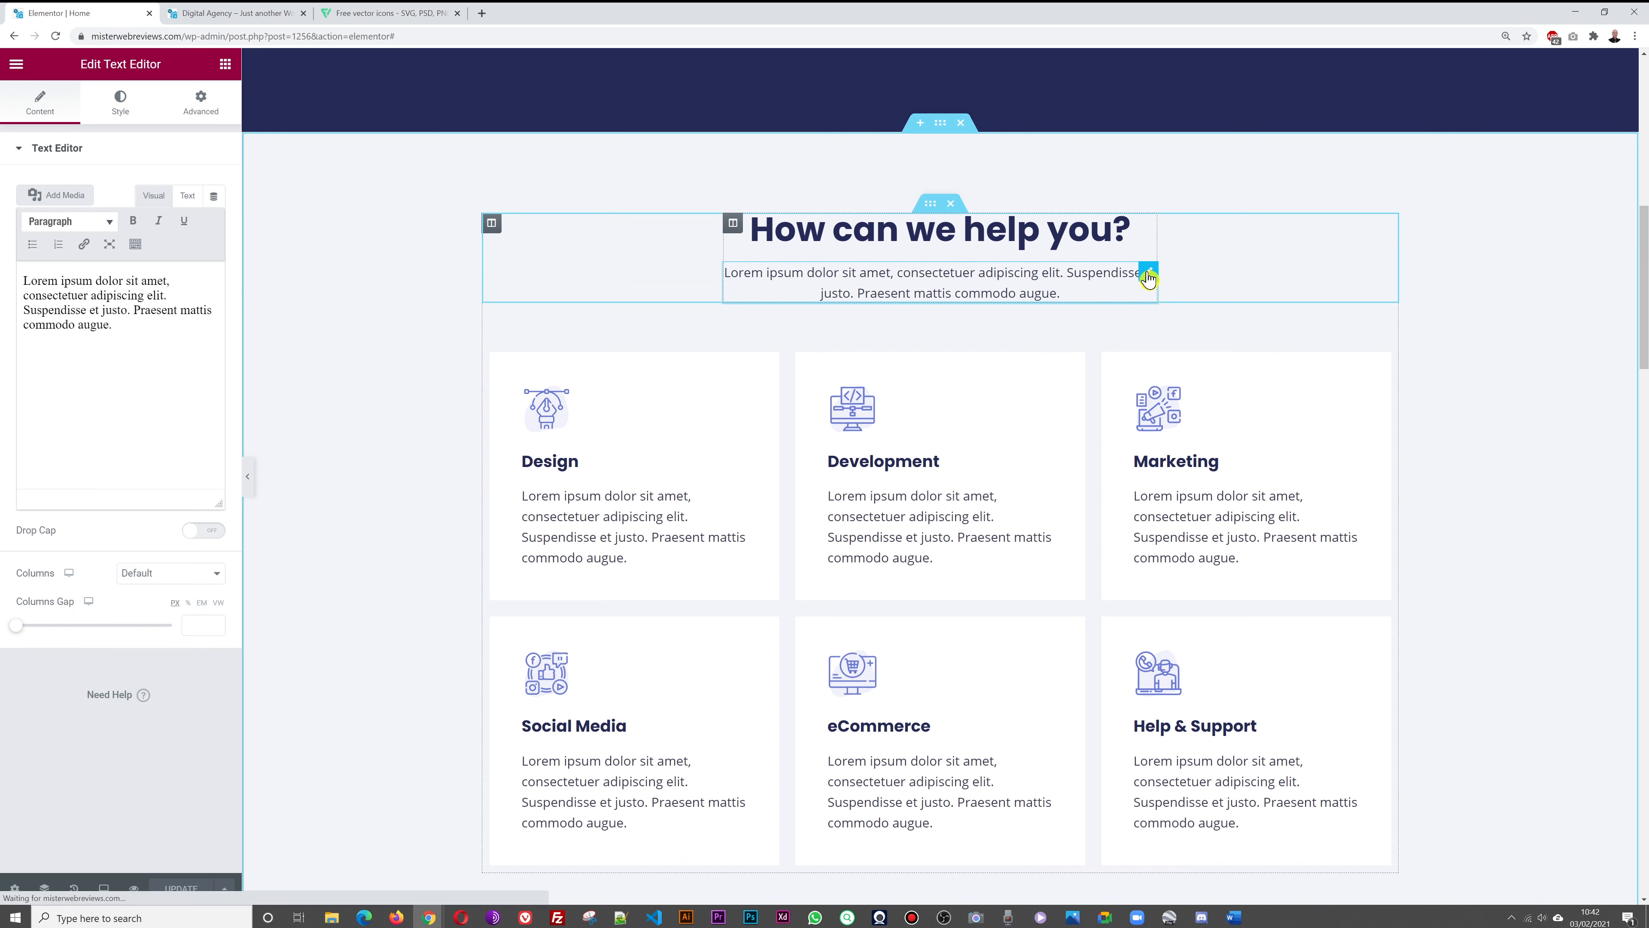
left_click(184, 369)
key("ctrl+a")
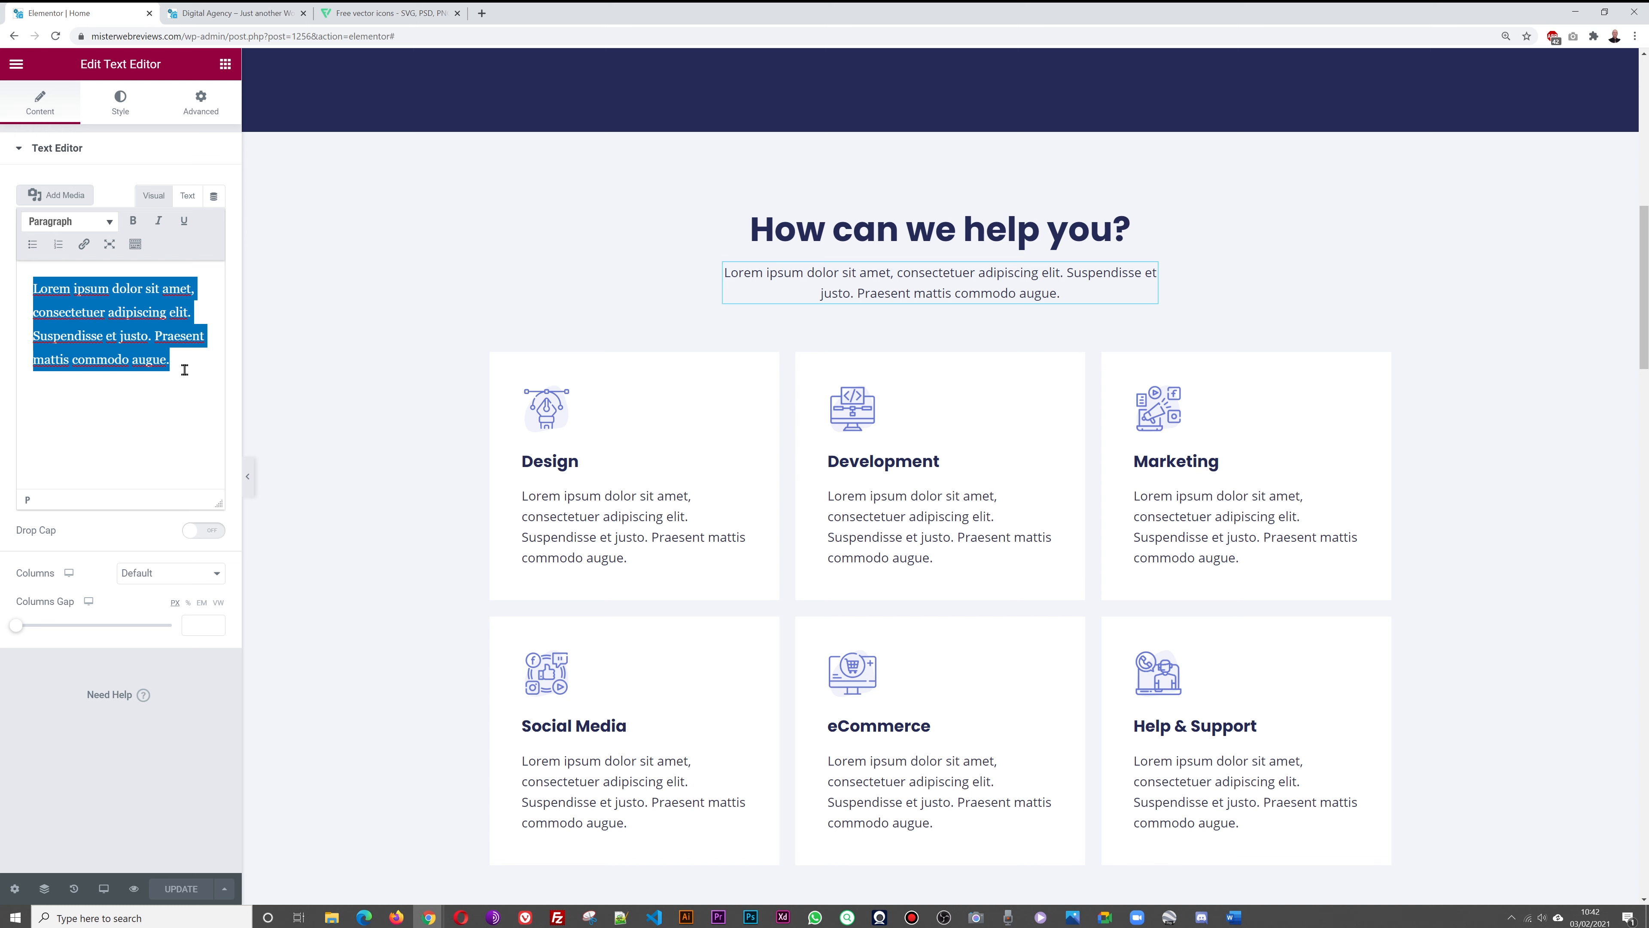
type("We")
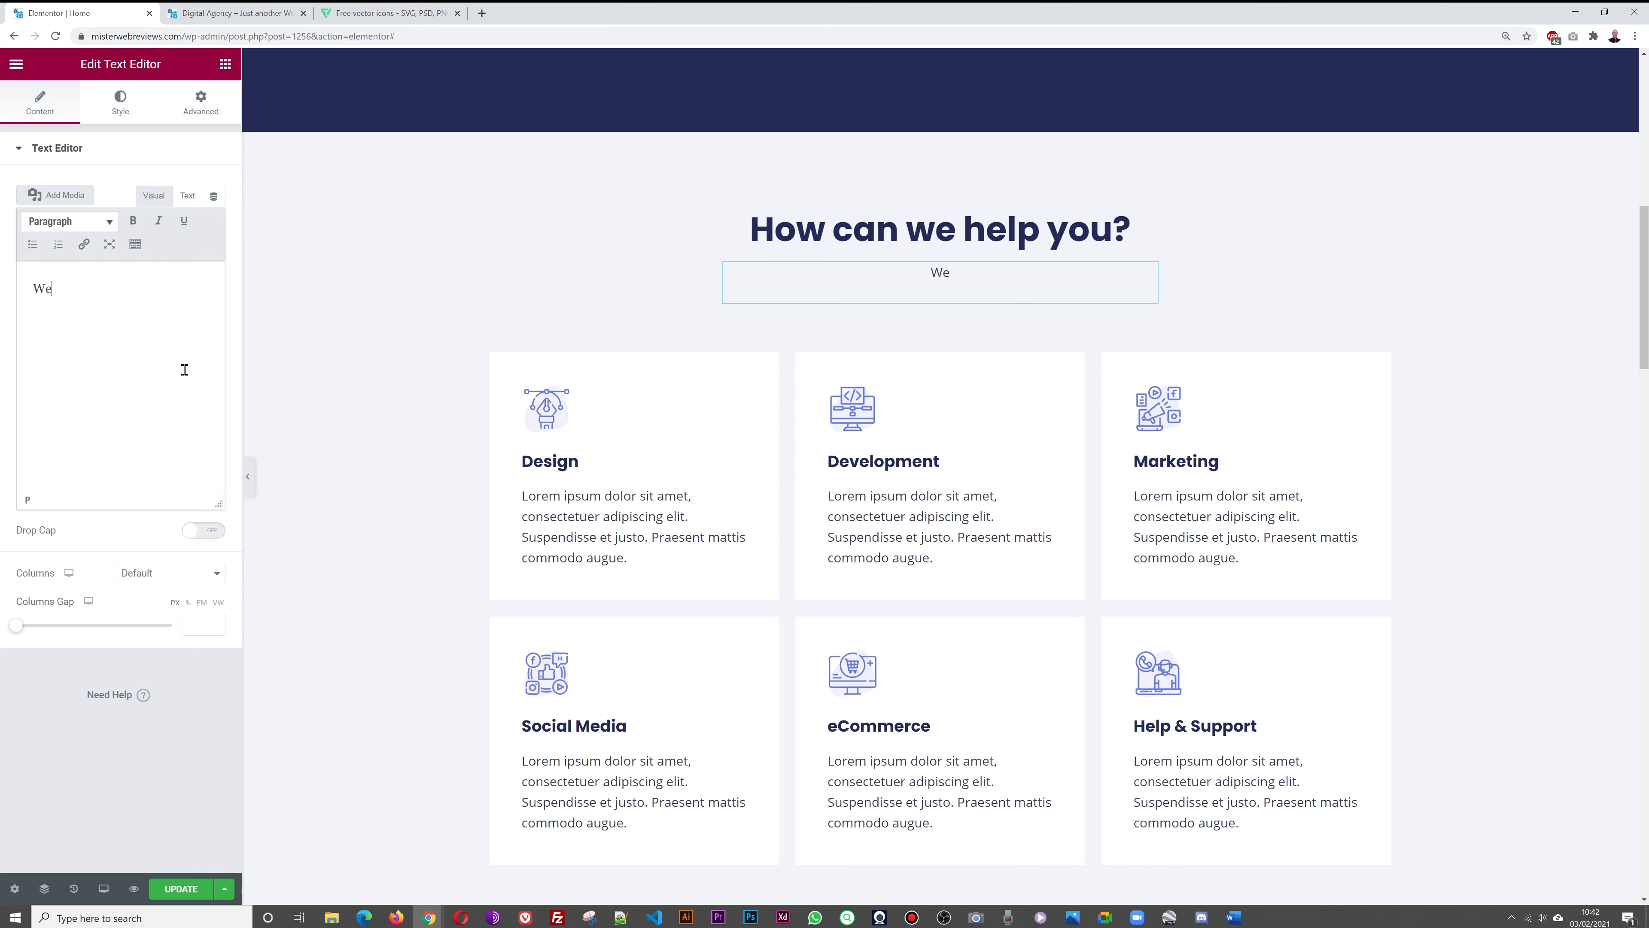
type(" will help you gain more exposure")
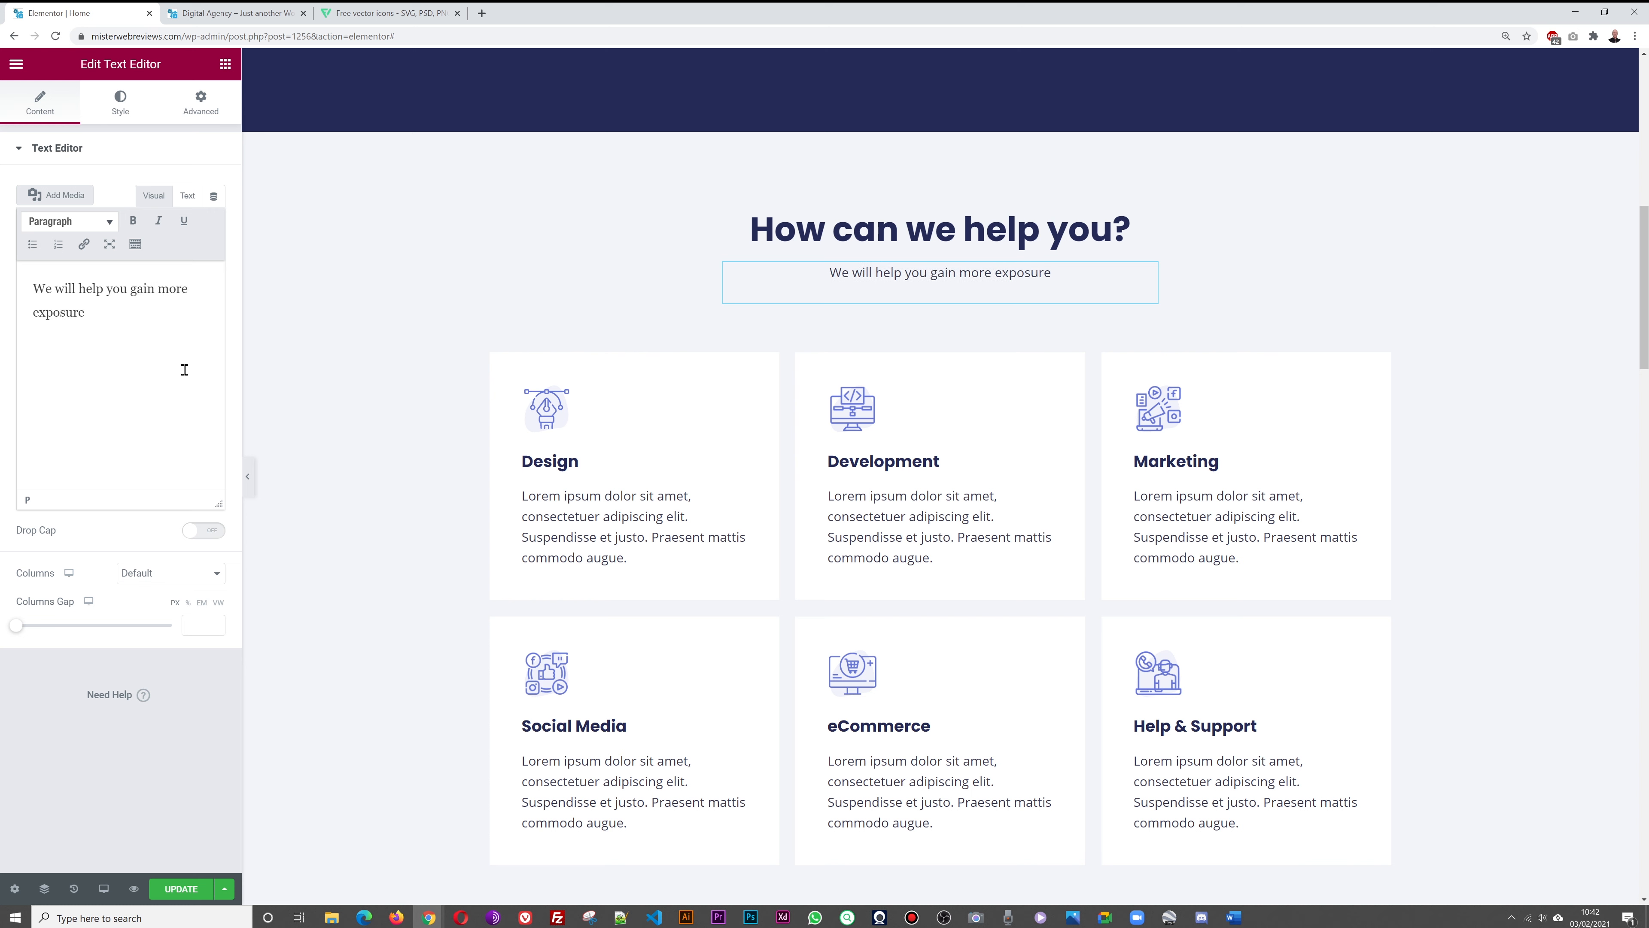
type(" by dri")
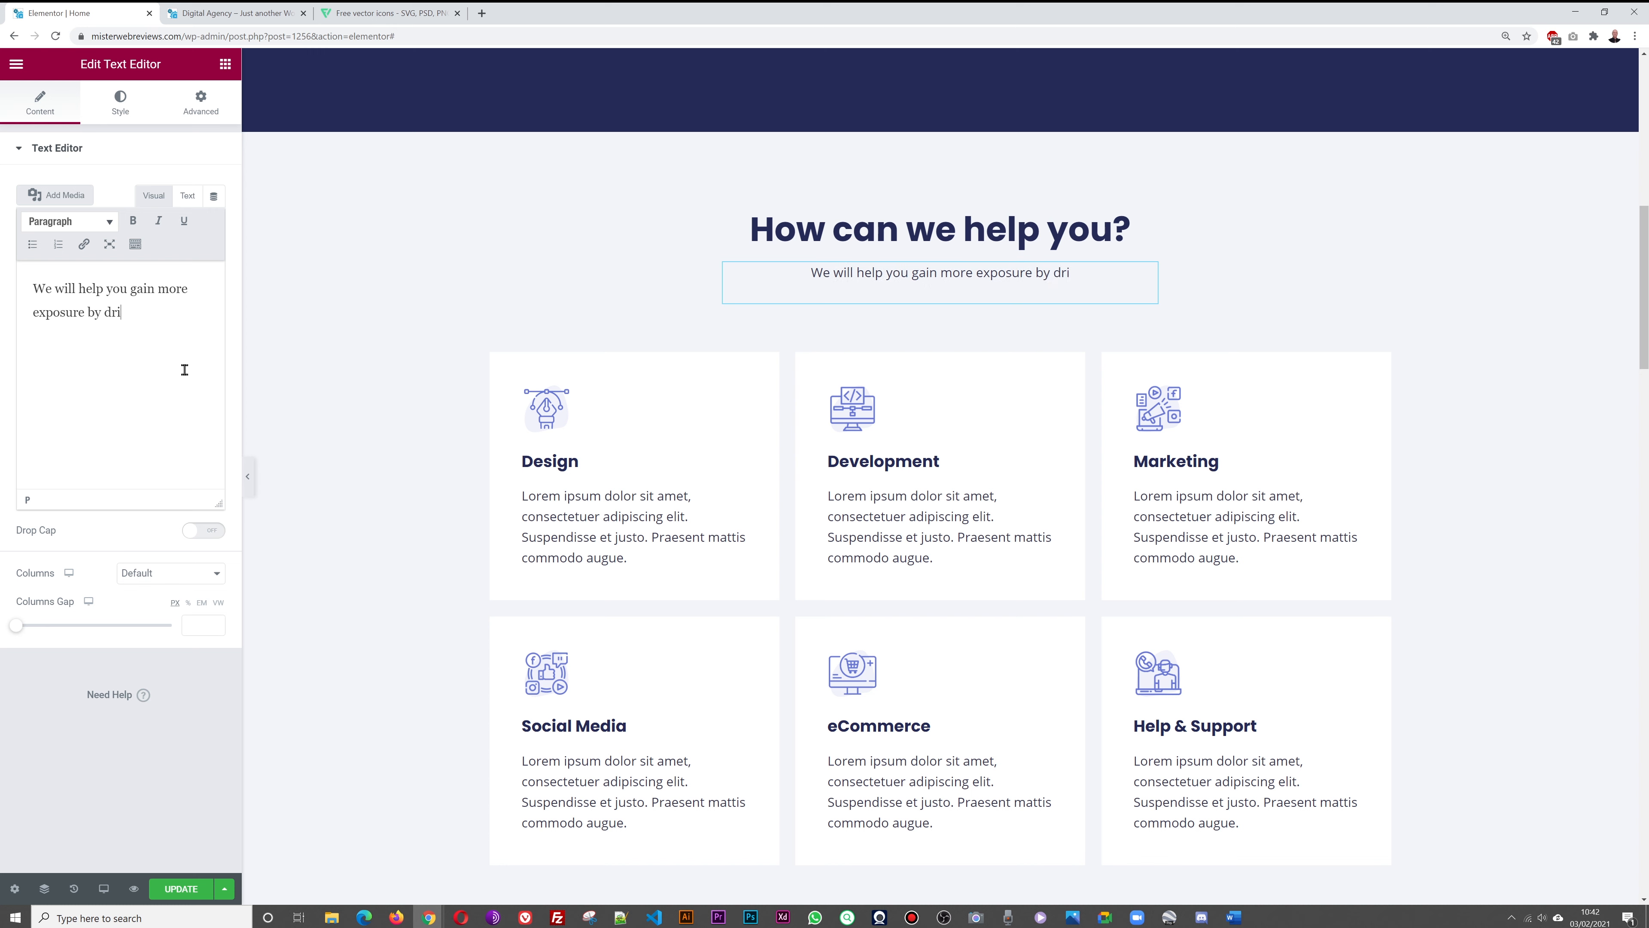
type("ving tar")
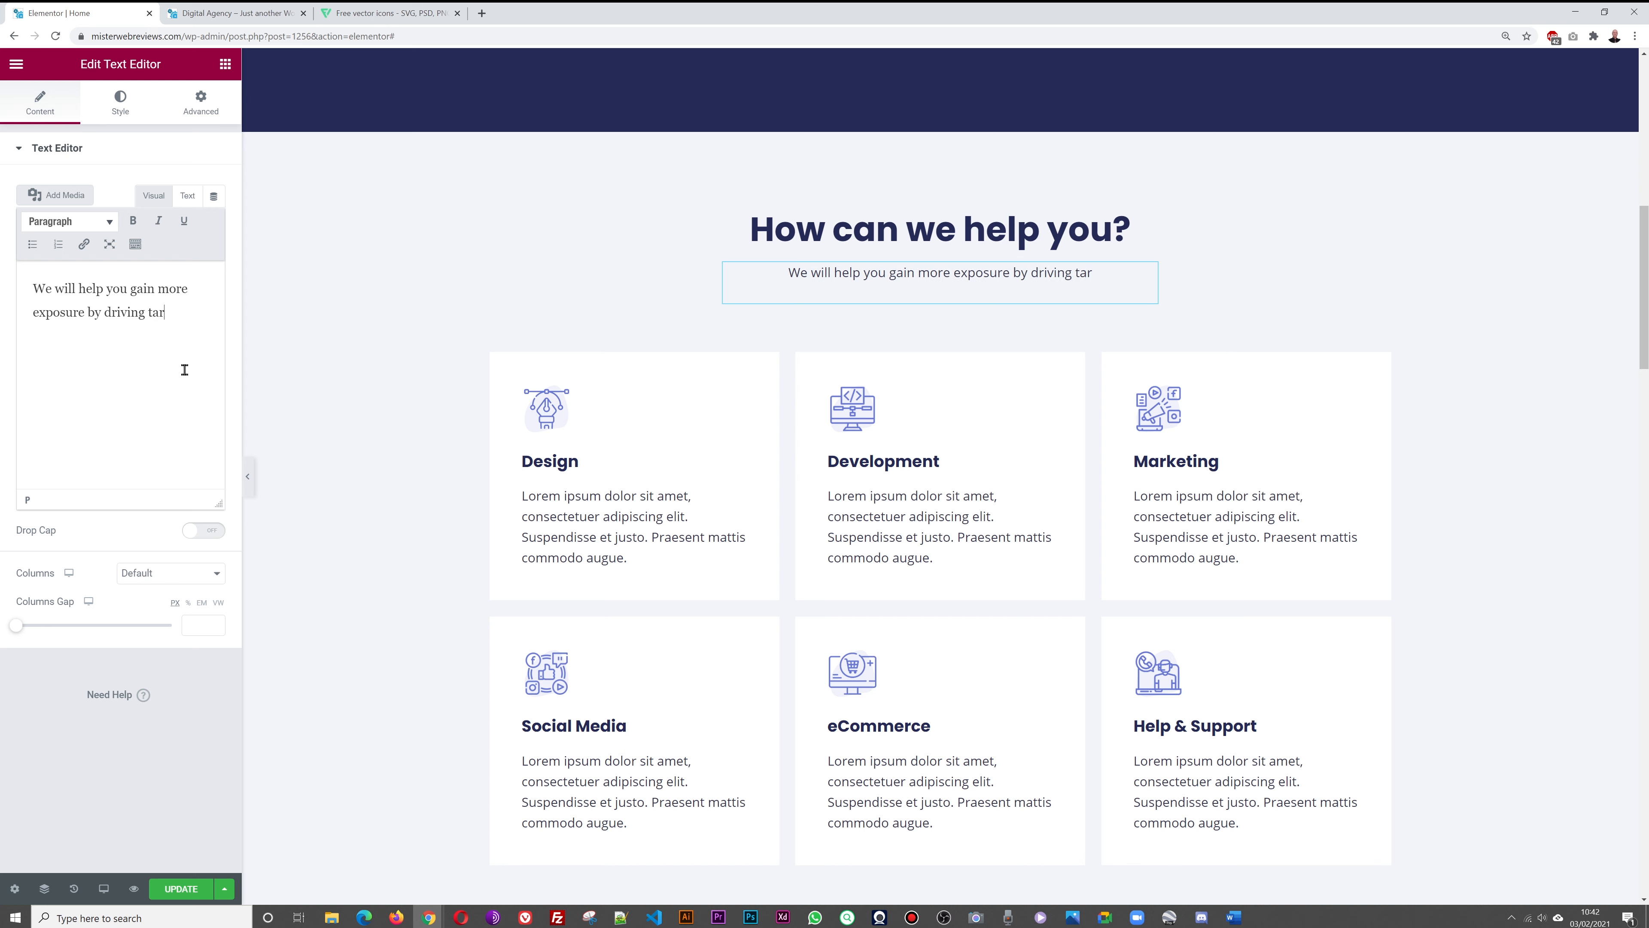
type("geted traffi")
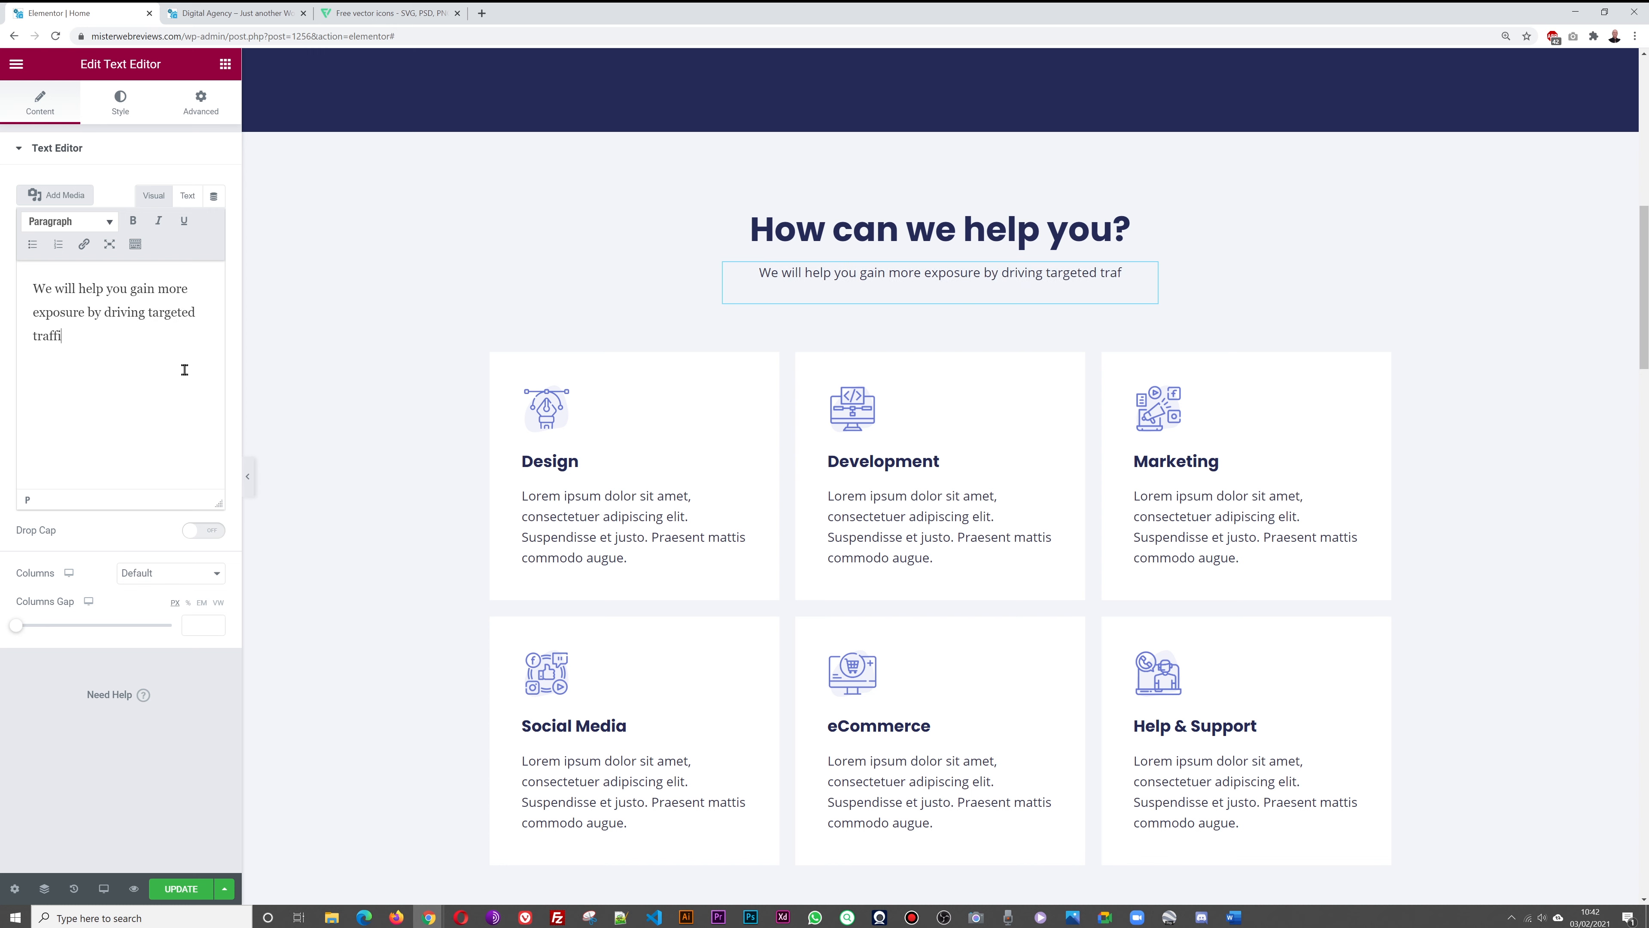
type("c to your websi")
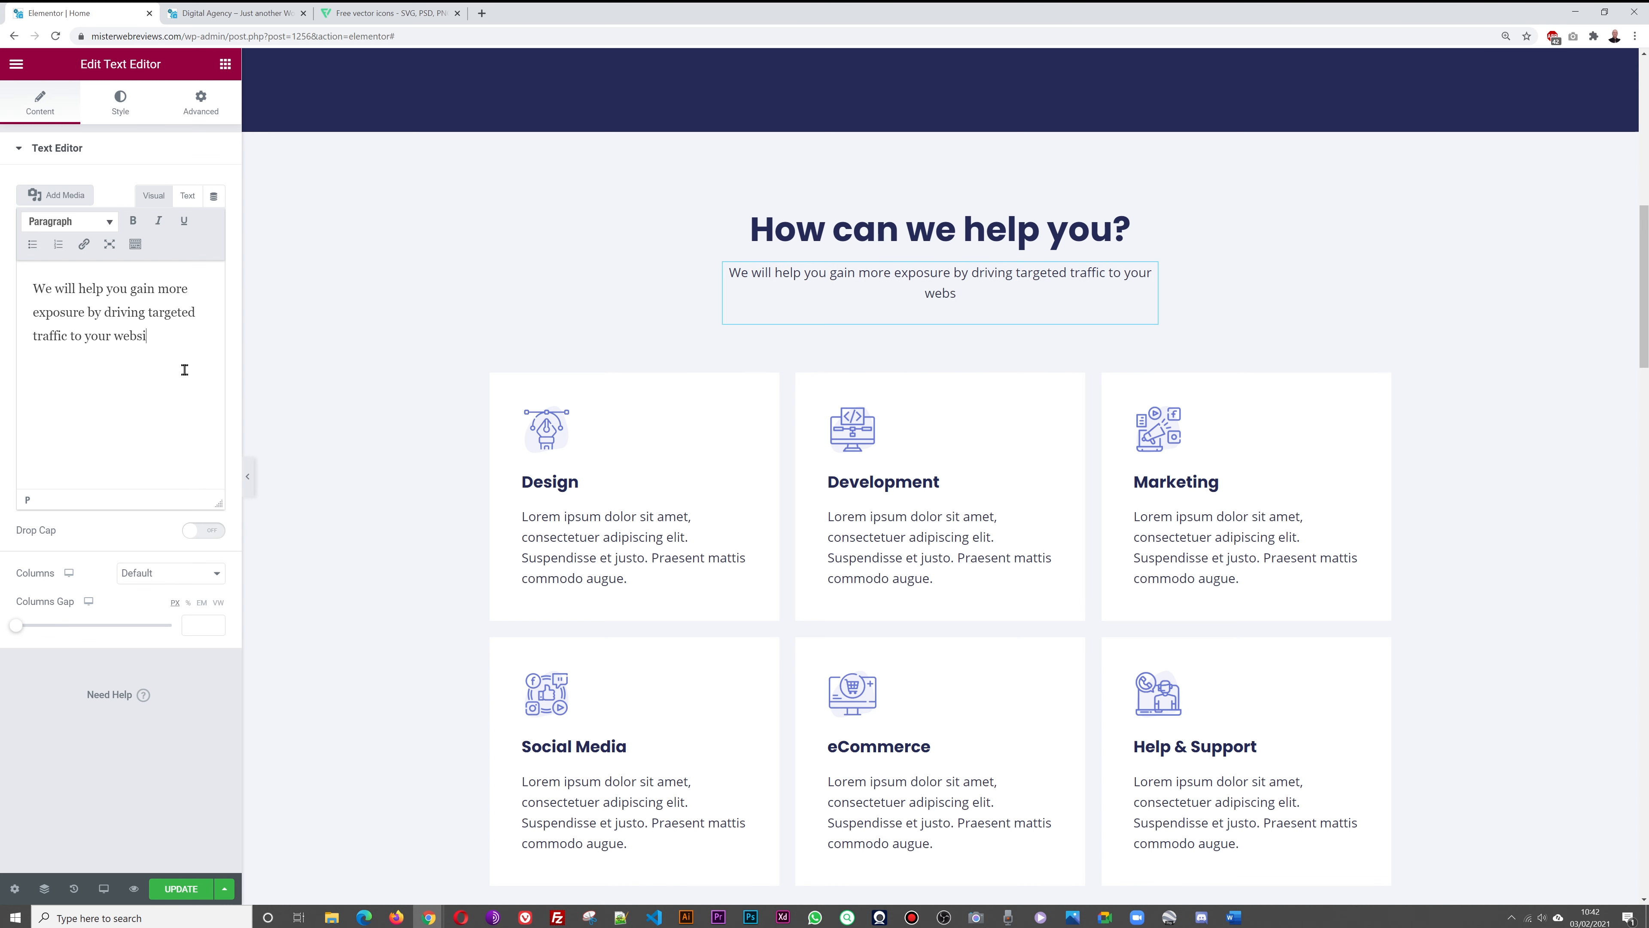
type("te")
type(" using ")
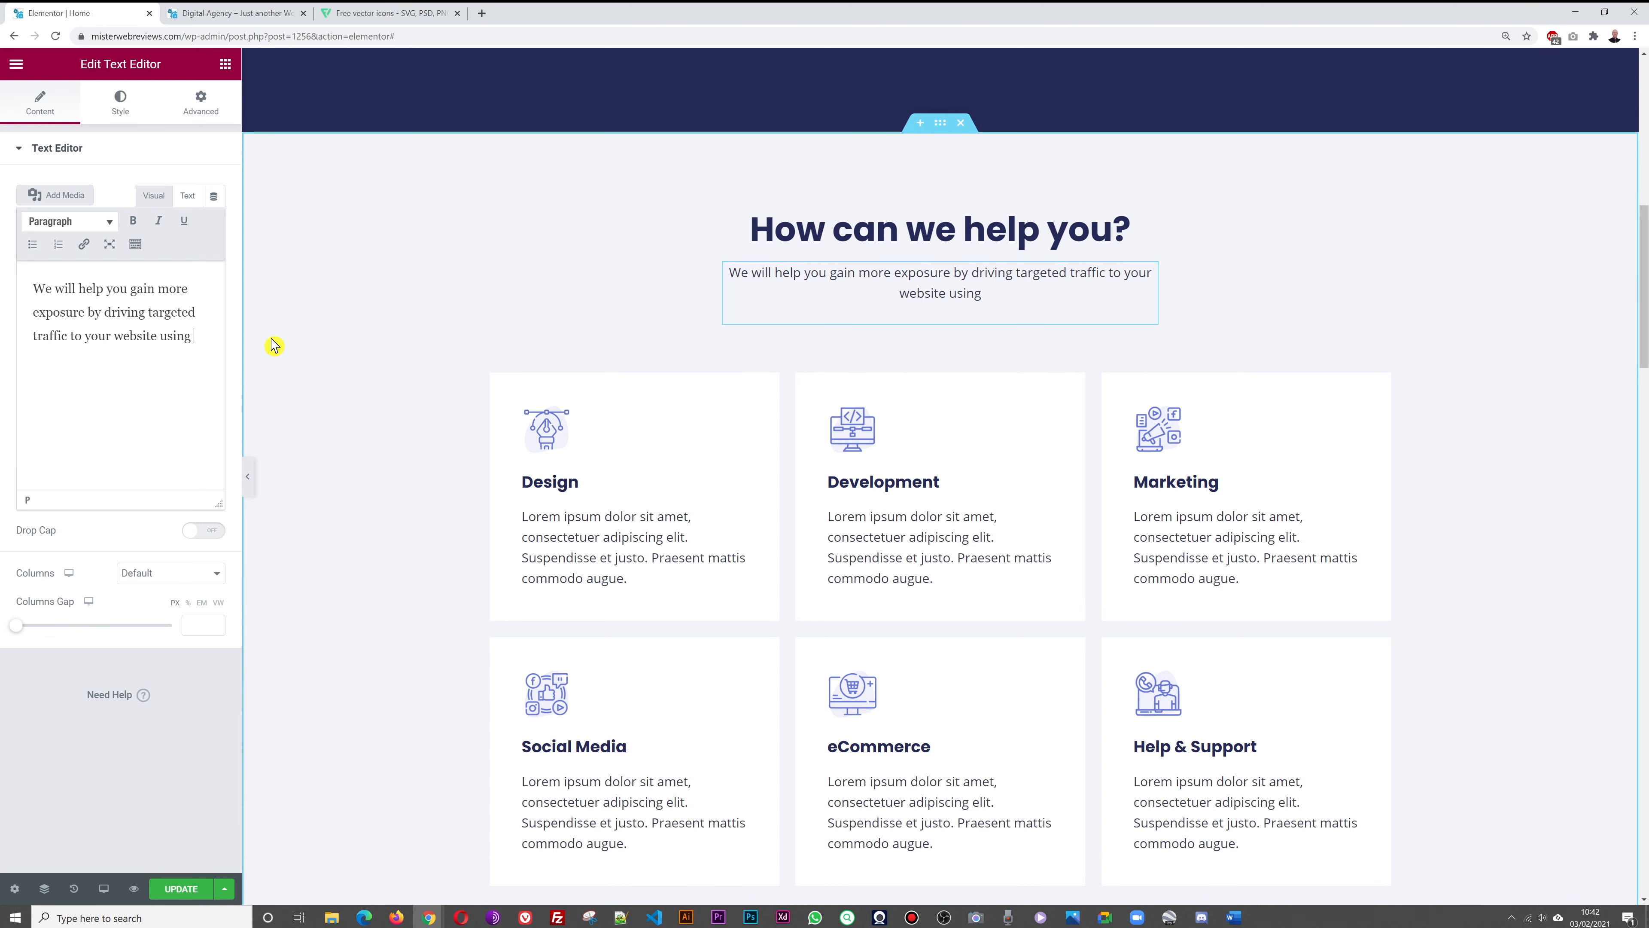
type("a mixture of ")
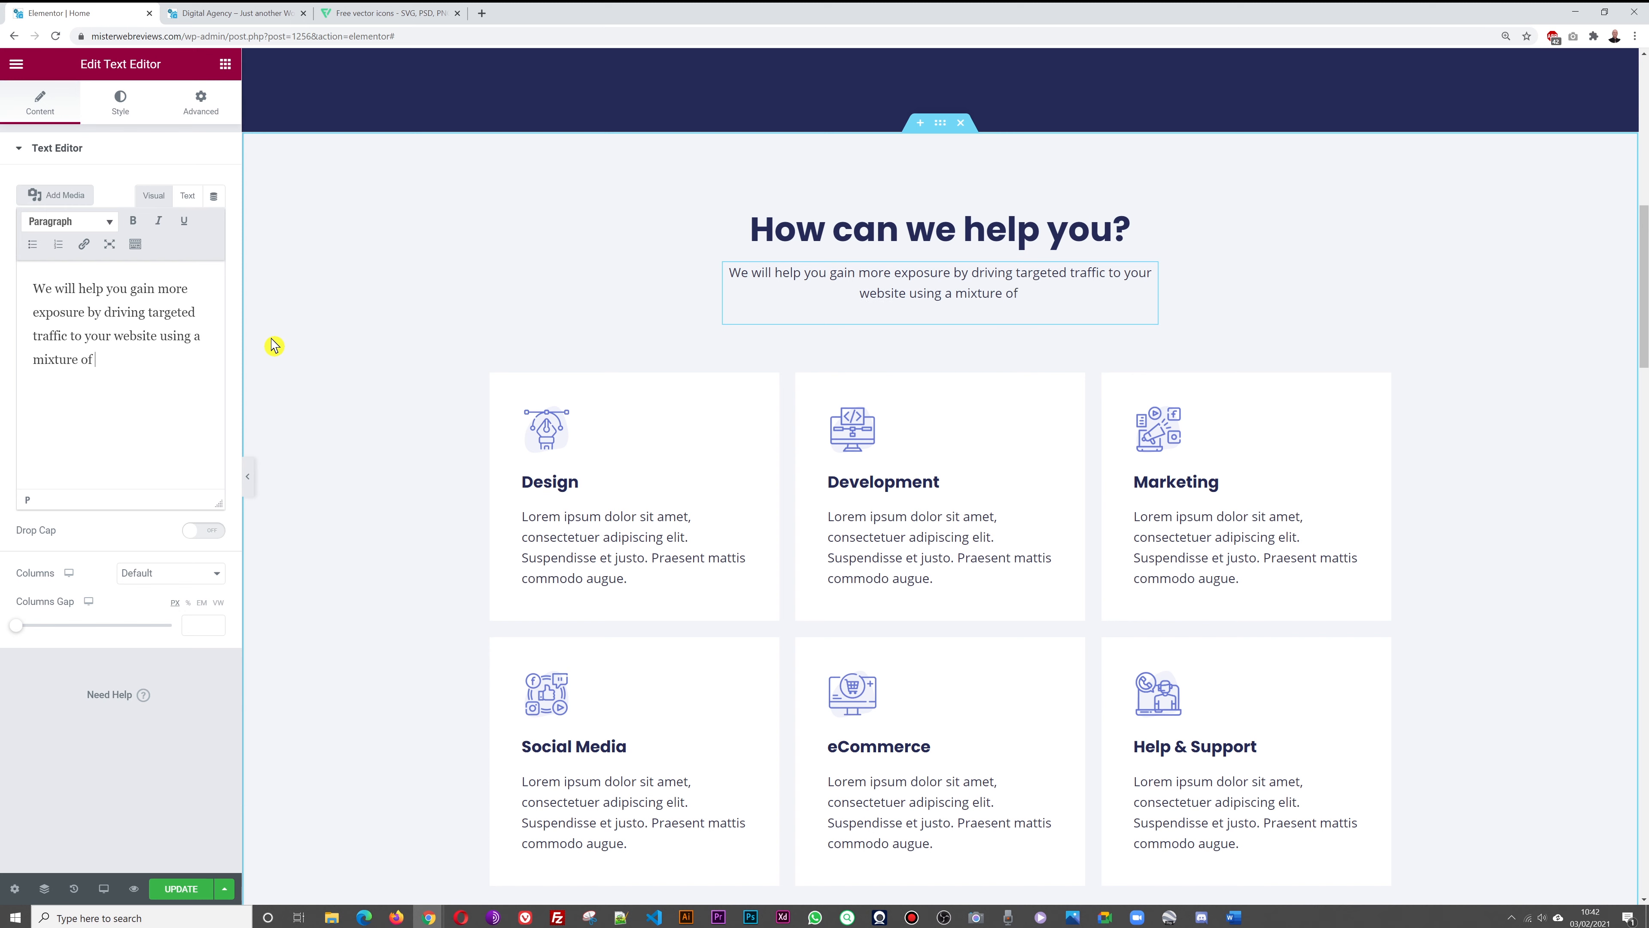
type("different")
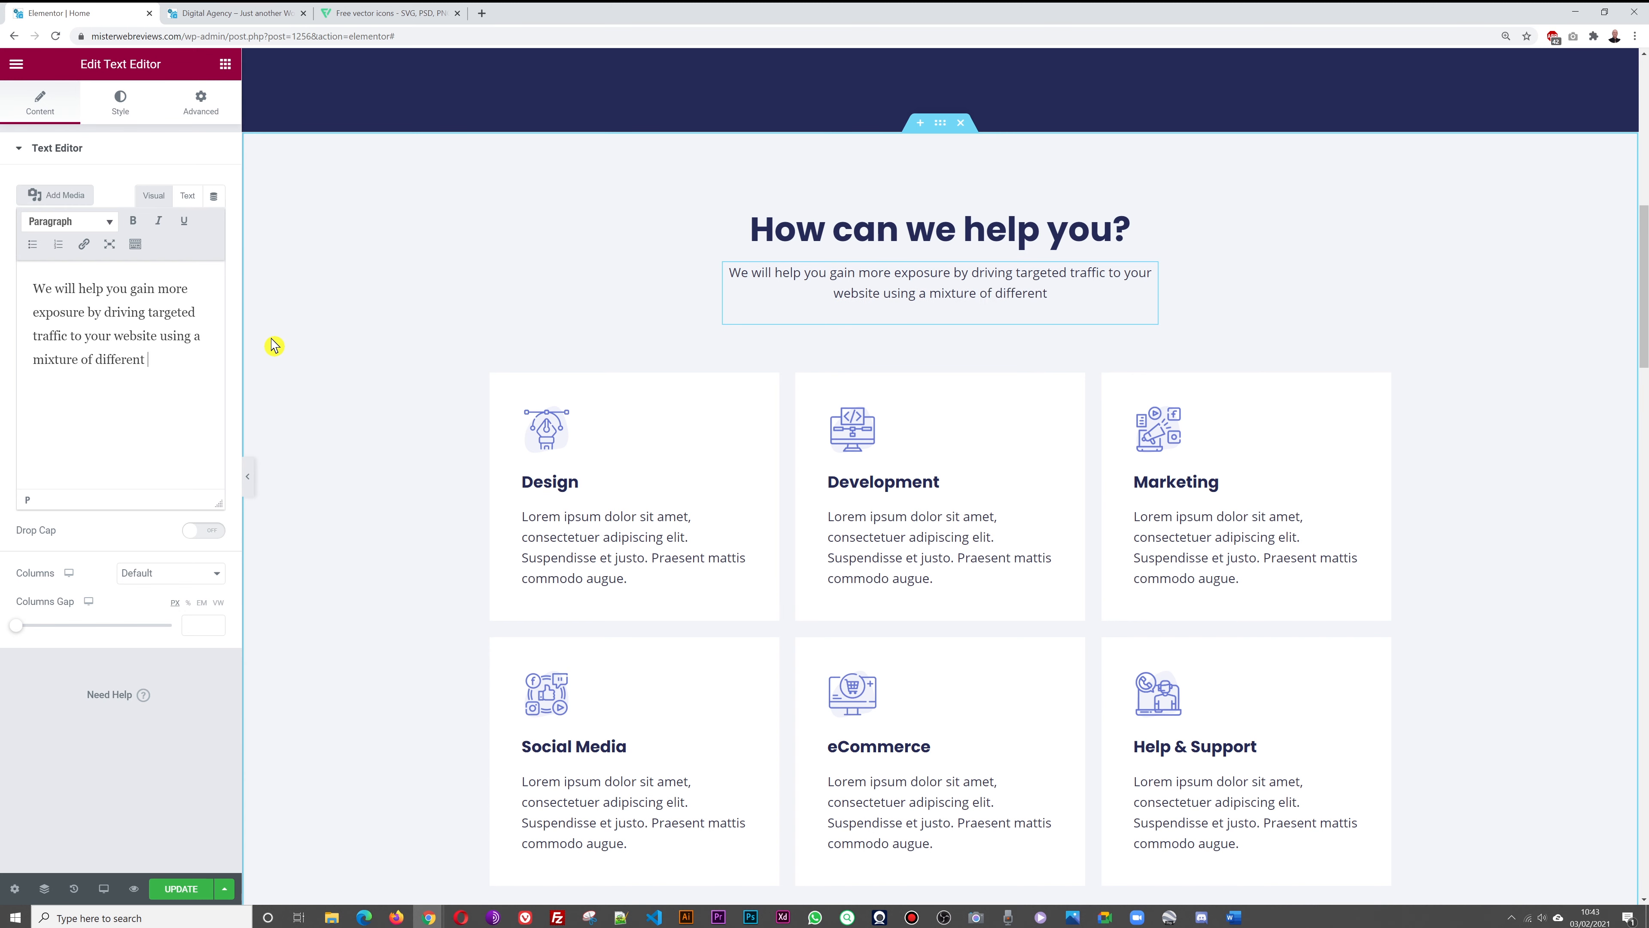
type(" techniqu")
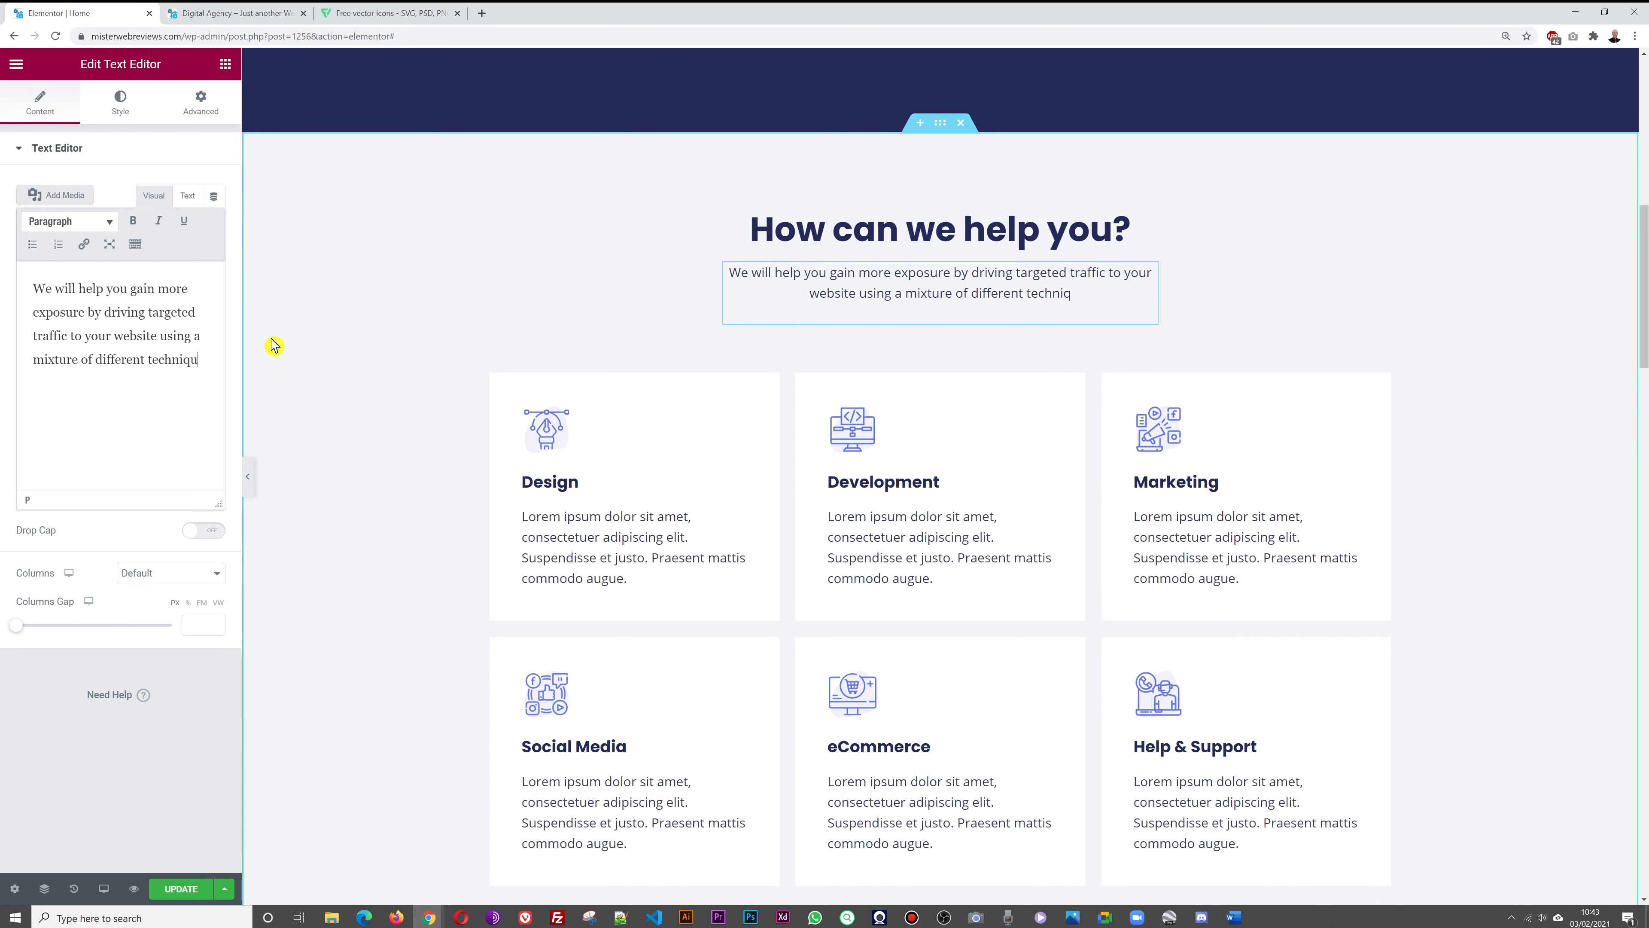
type("es highli")
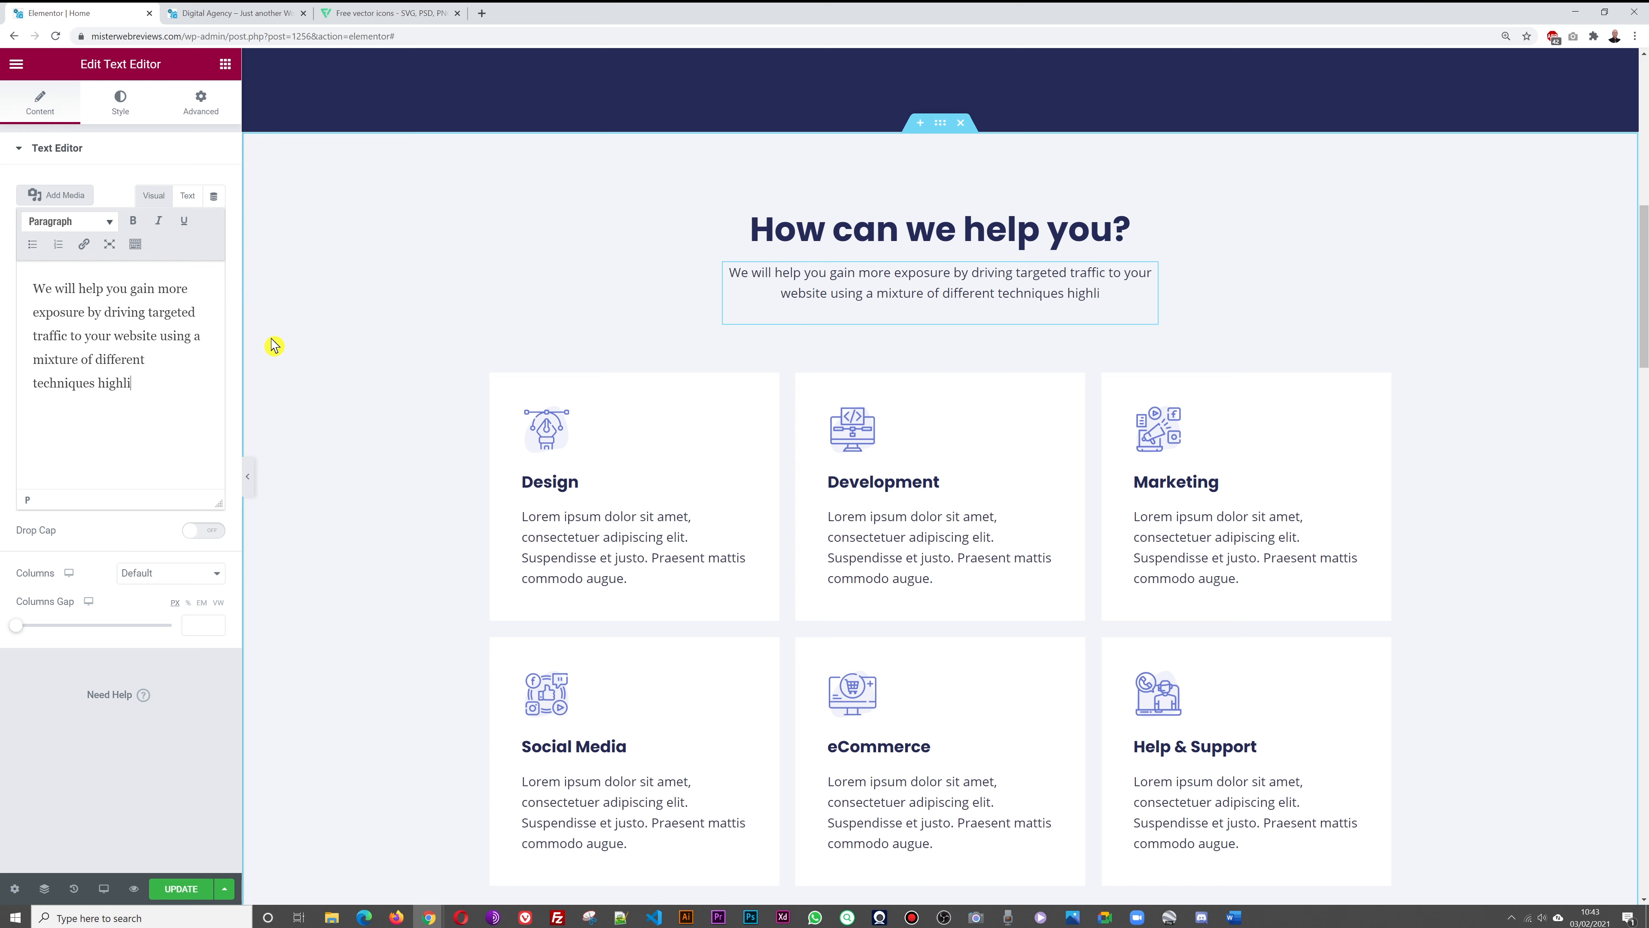
type("ghed")
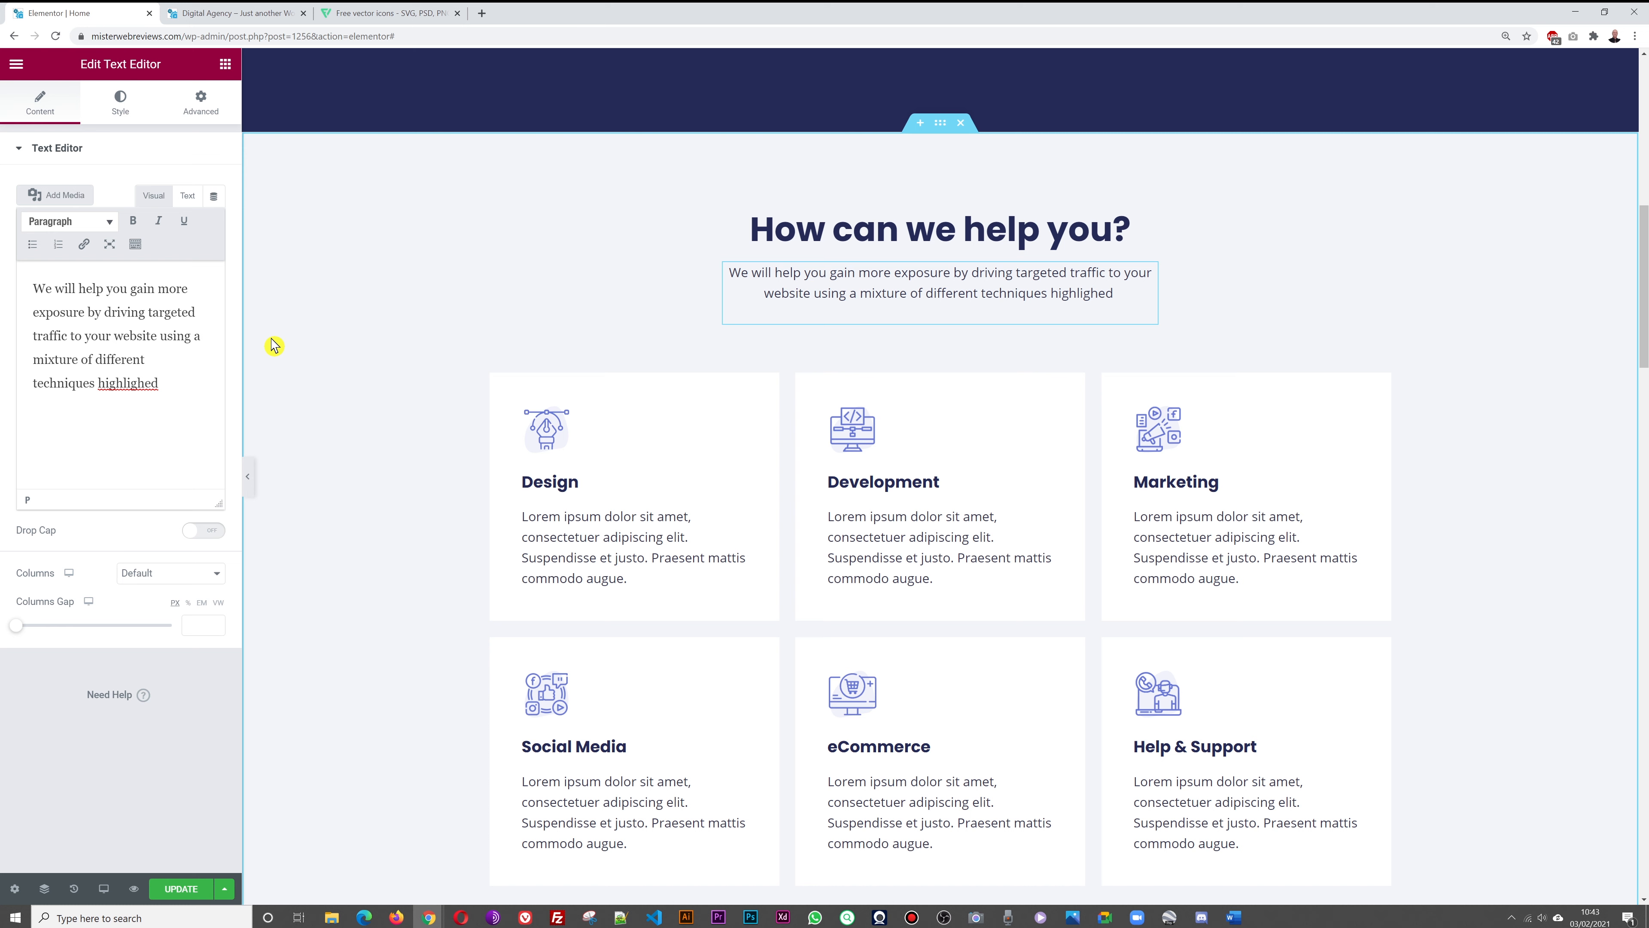
key("BackSpace")
key("BackSpace")
key("BackSpace")
type("ted ")
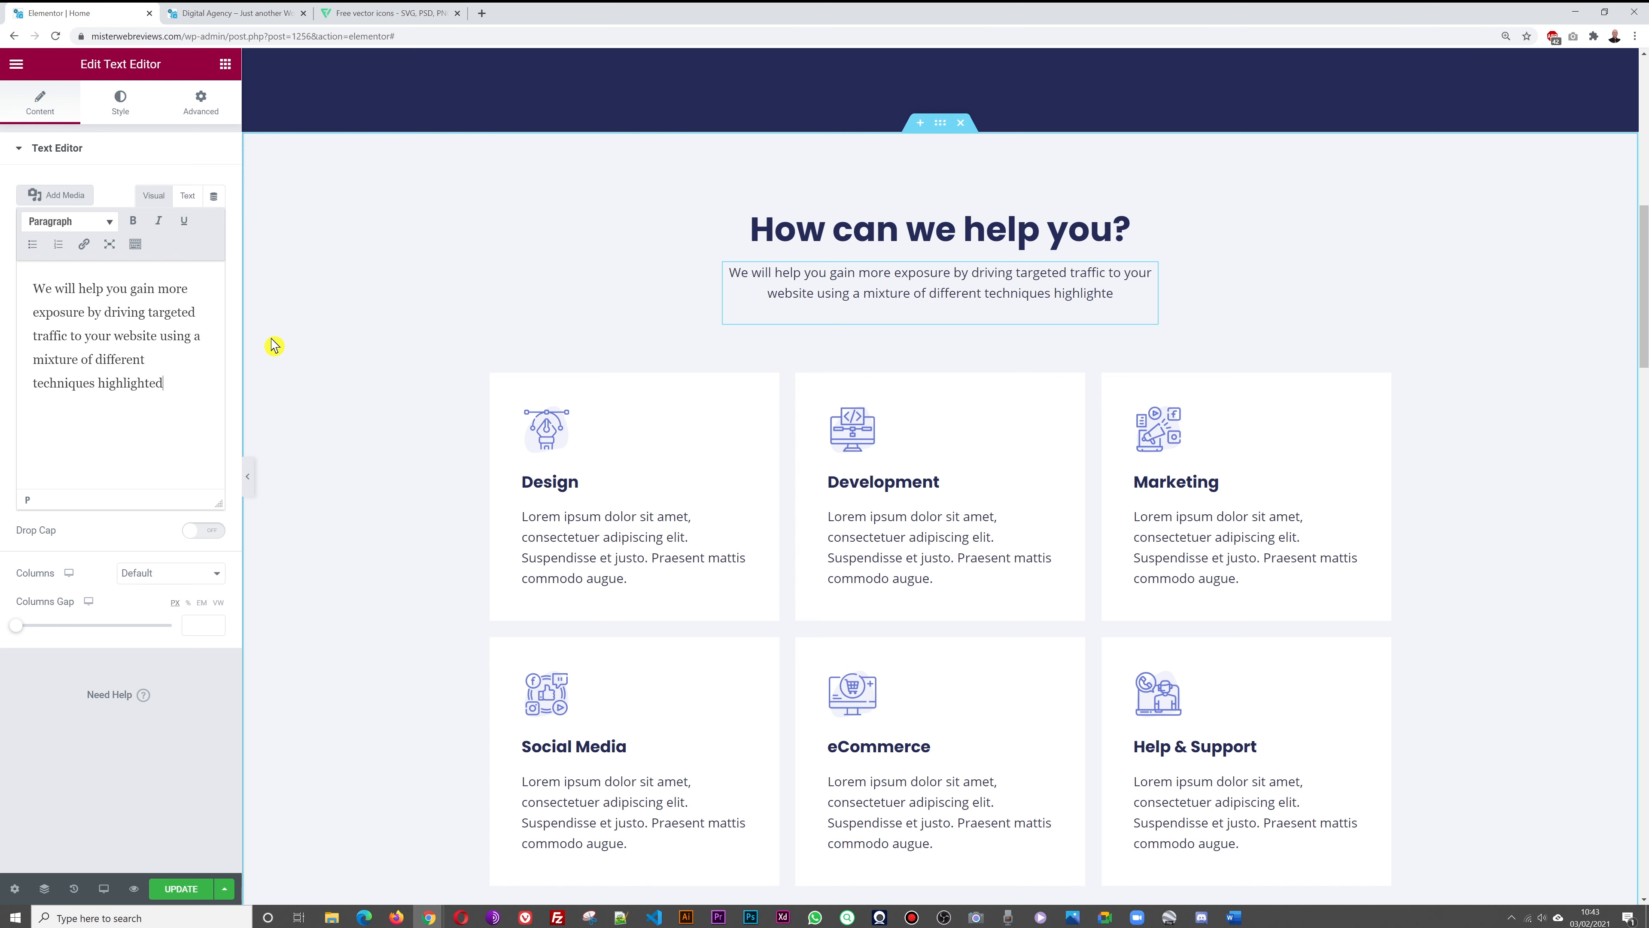
type("here belo")
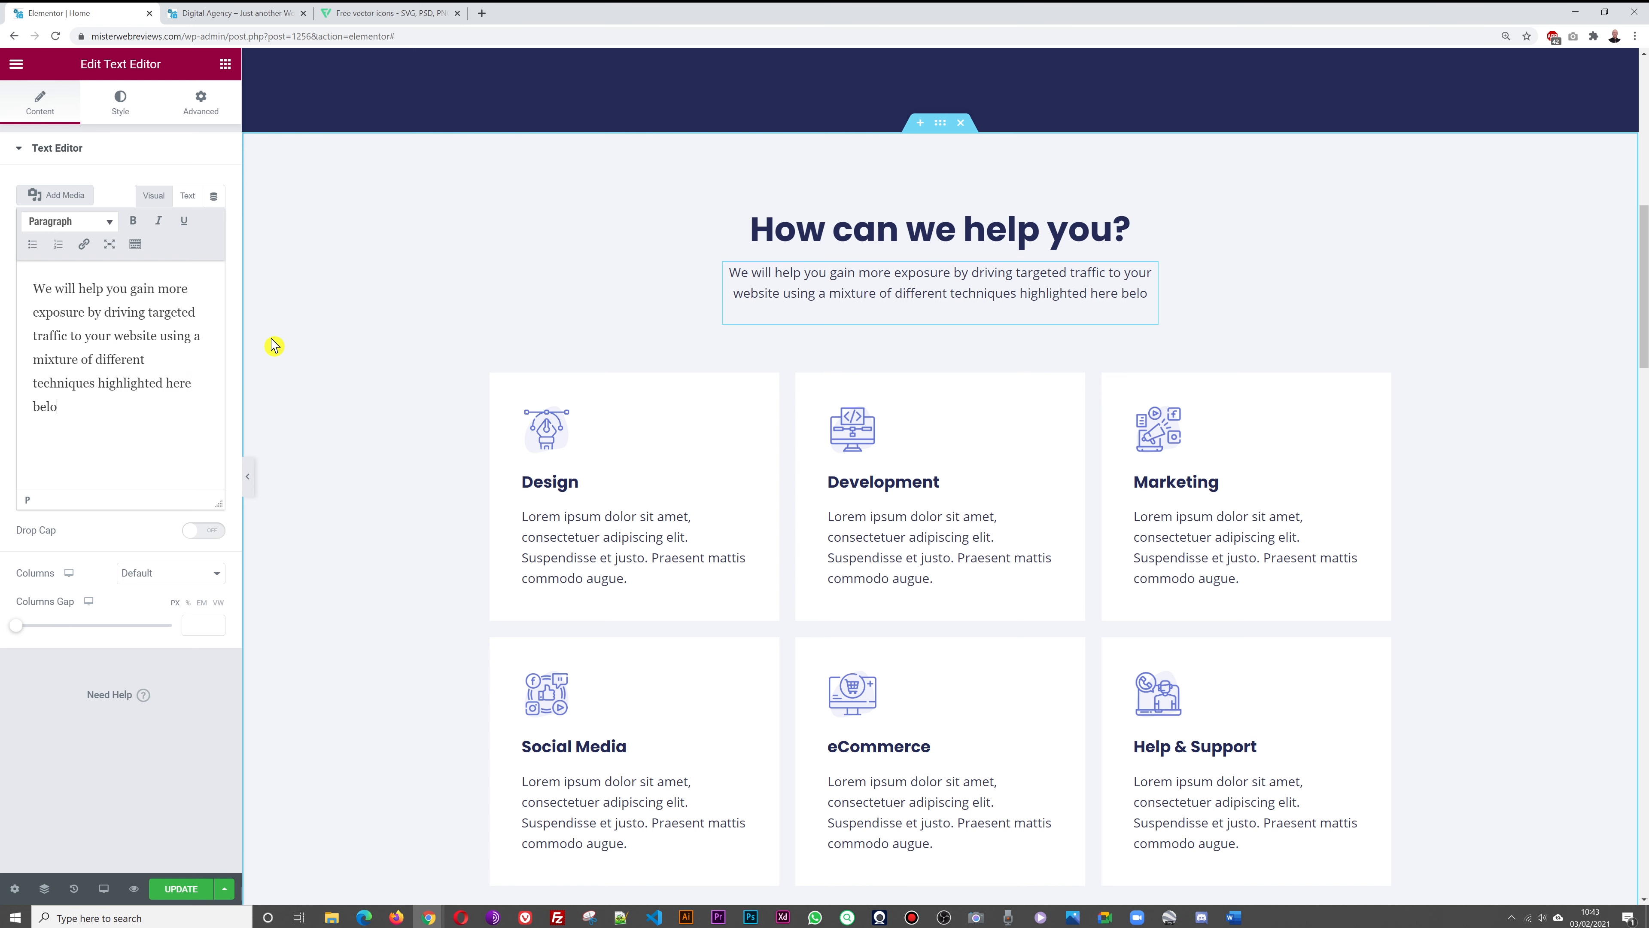
type("w.")
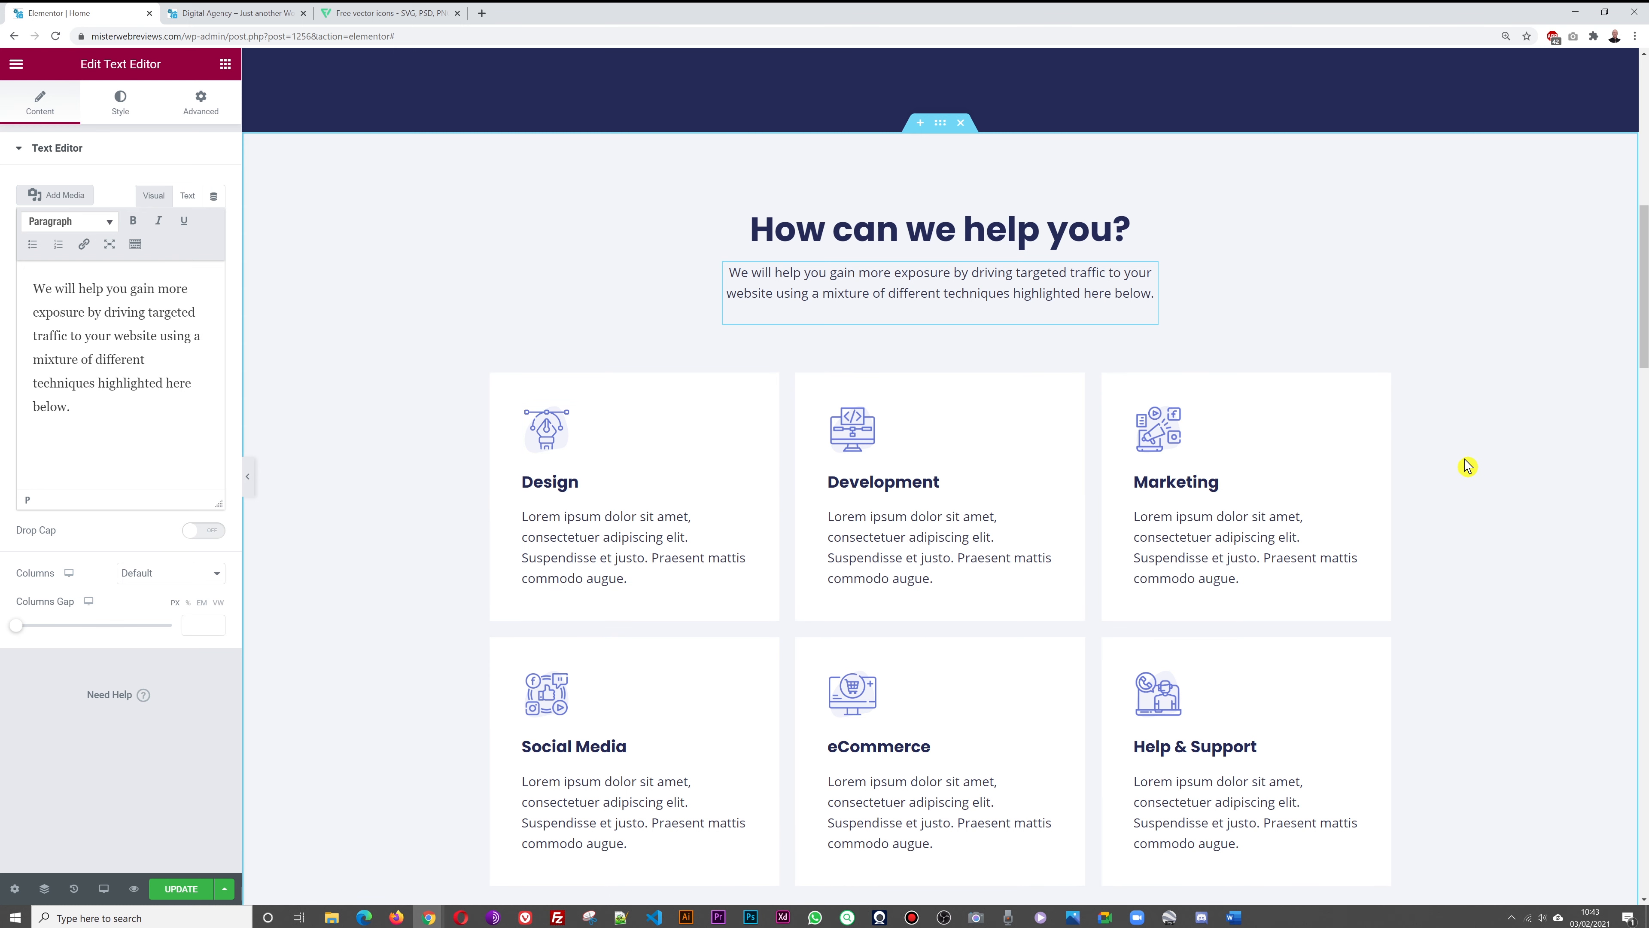
scroll(1467, 466, "down", 1)
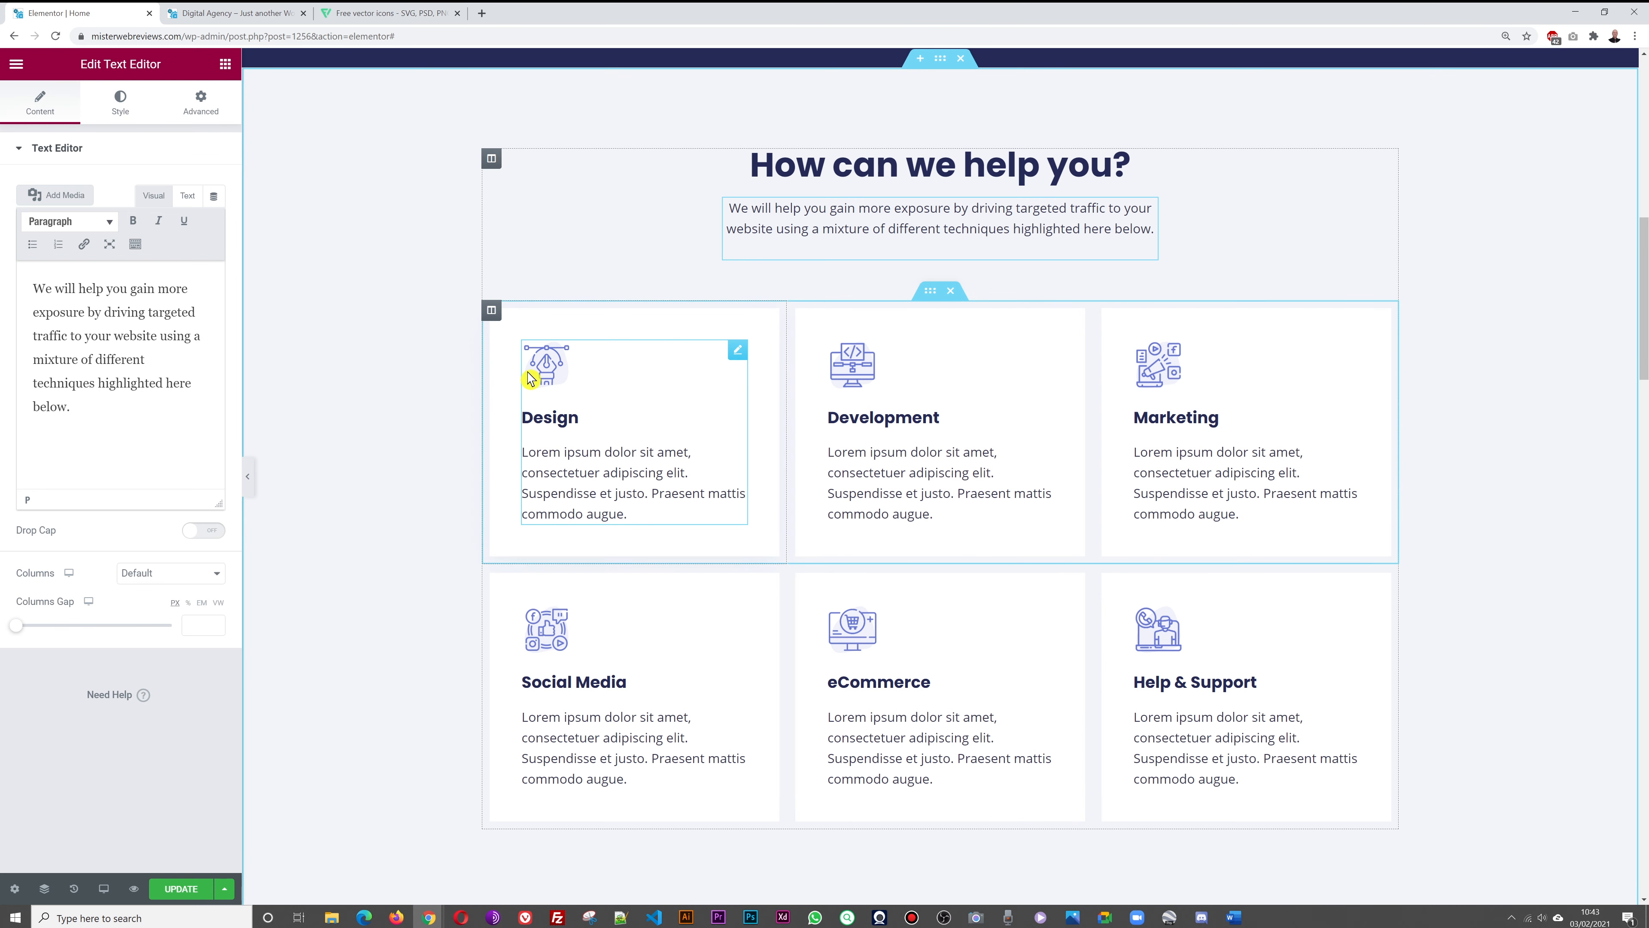
Retitle the Design box 'SEO' and begin its description with 'SEO stands for Search Engine Optimization'
left_click(738, 352)
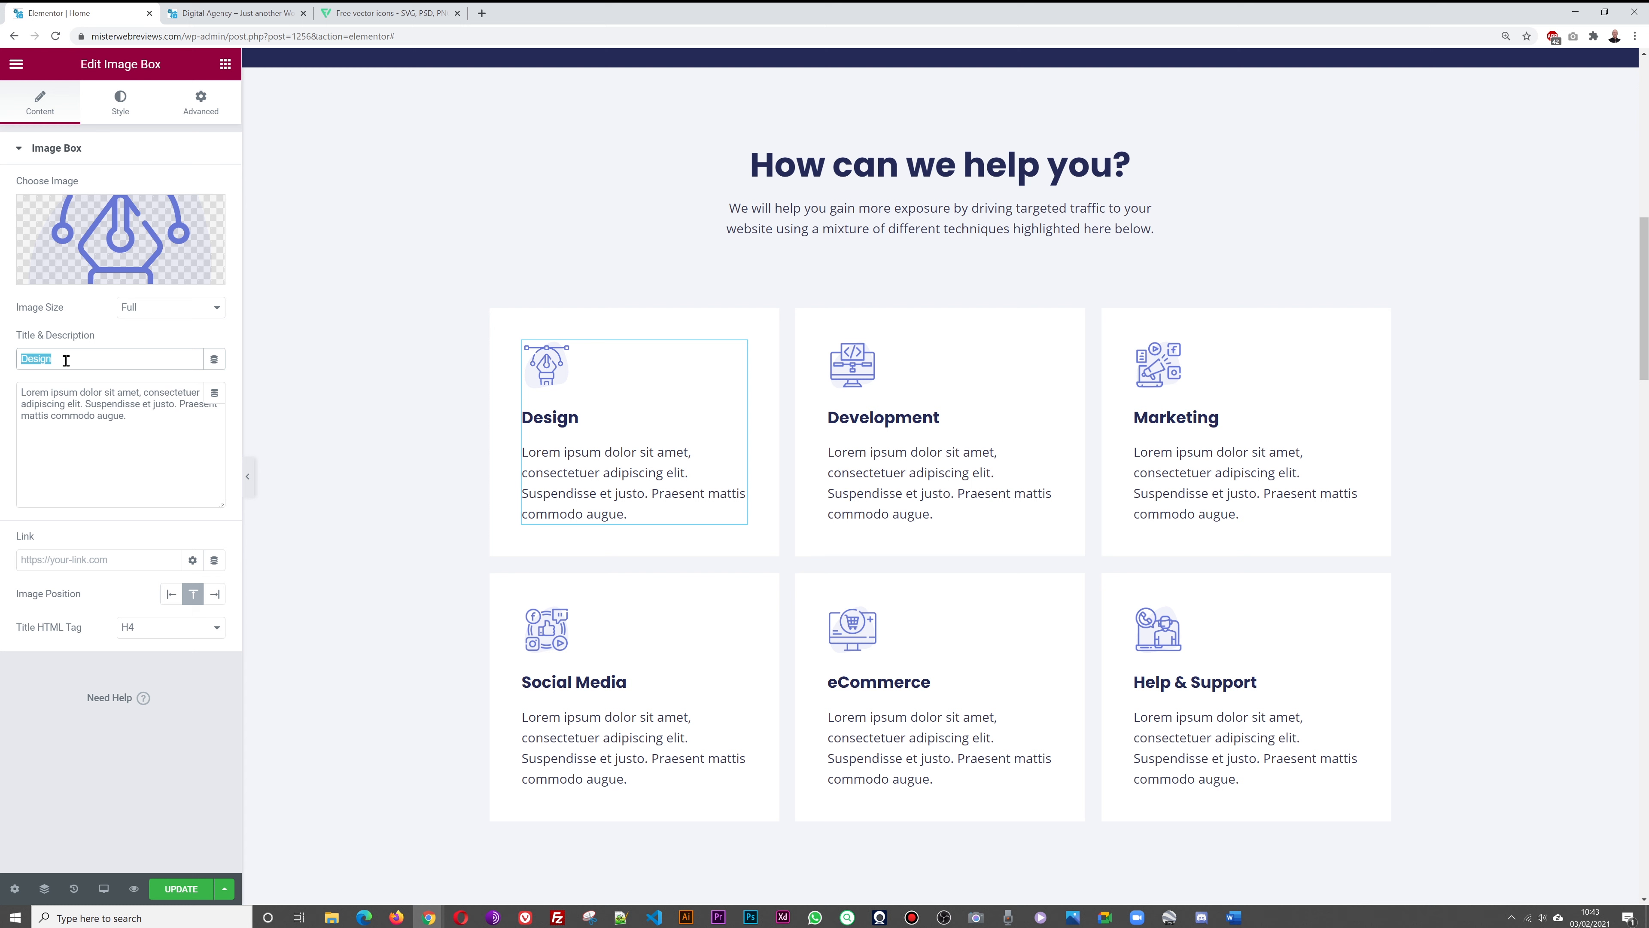
type("SEO")
left_click(42, 395)
key("shift+Down")
key("shift+Up")
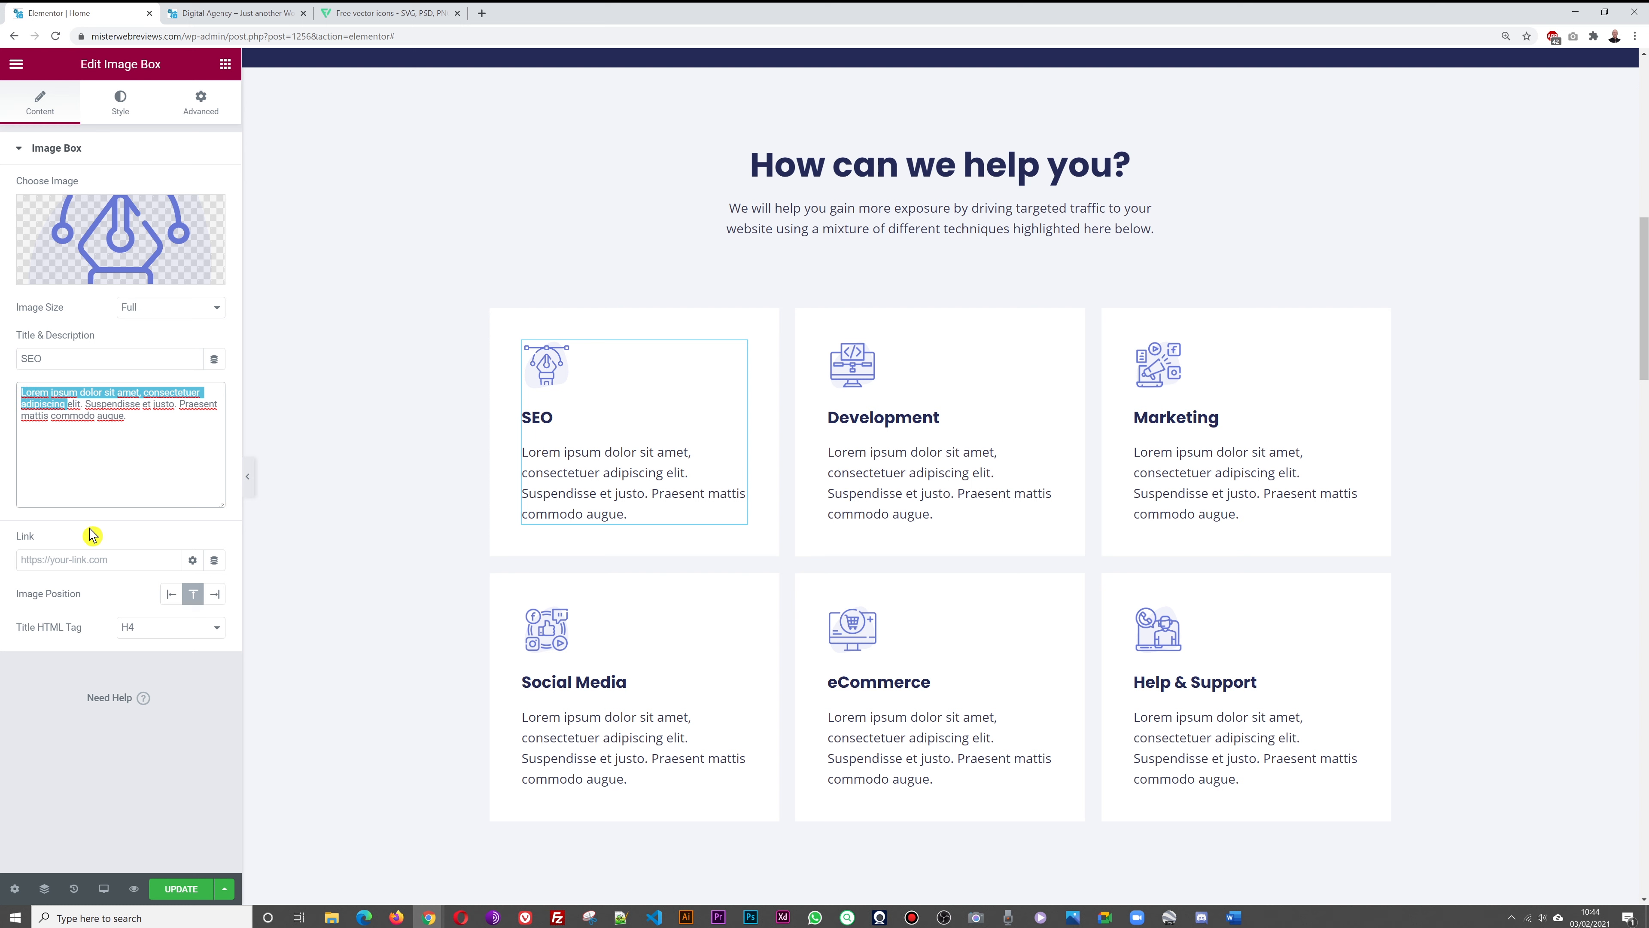
type("SEO stands for ")
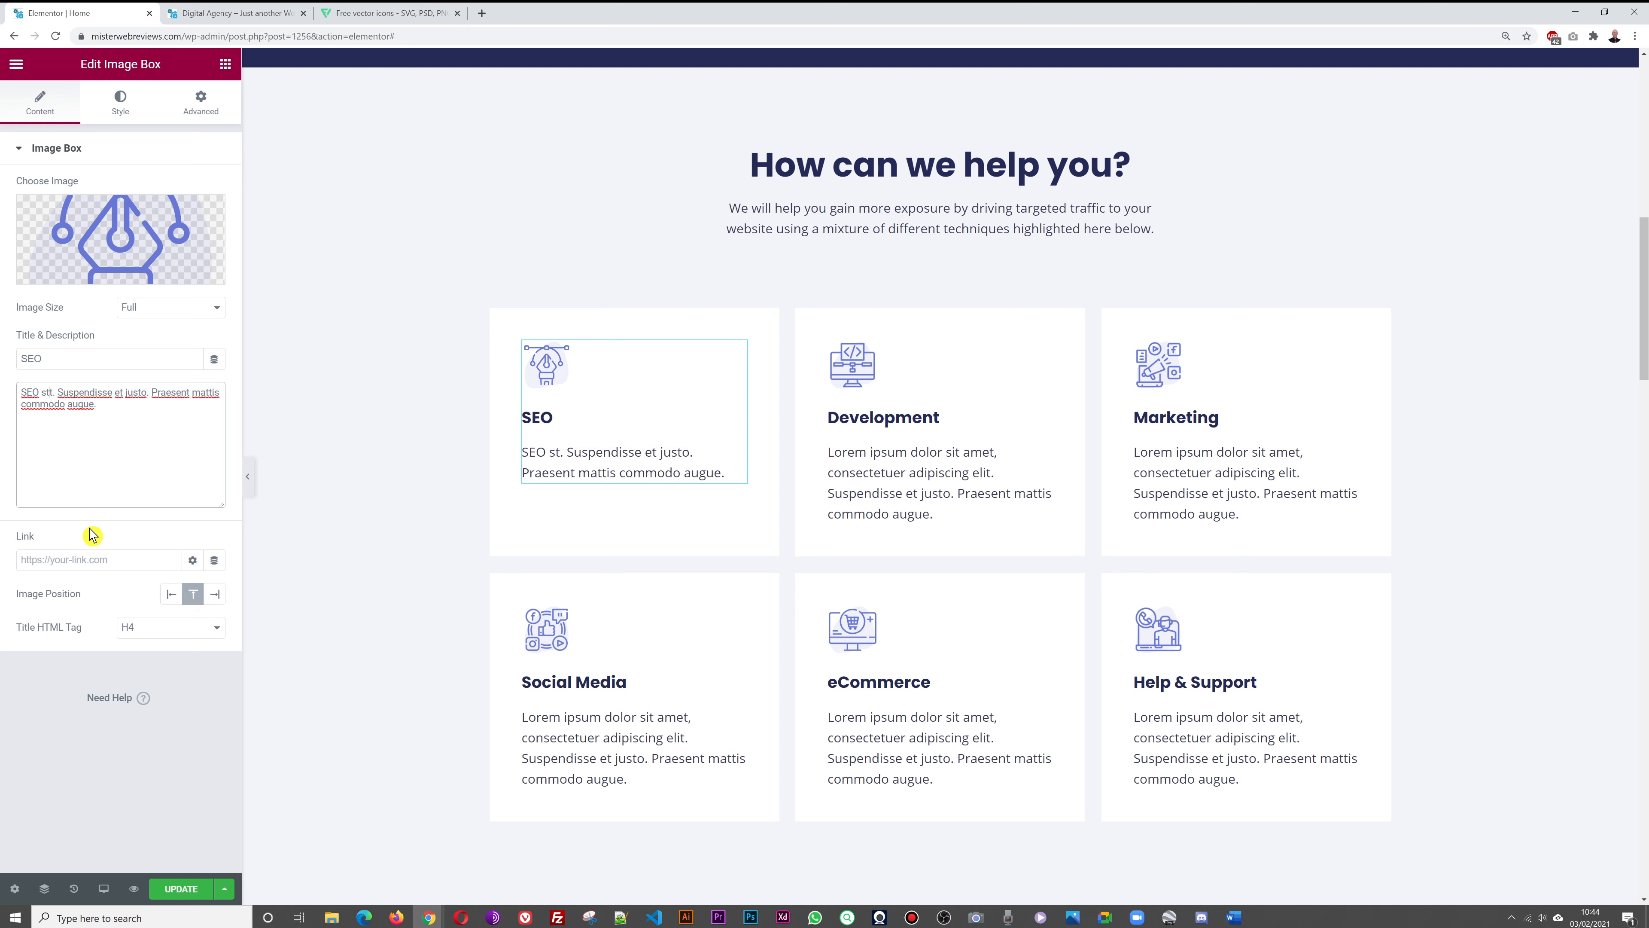
type("Search En")
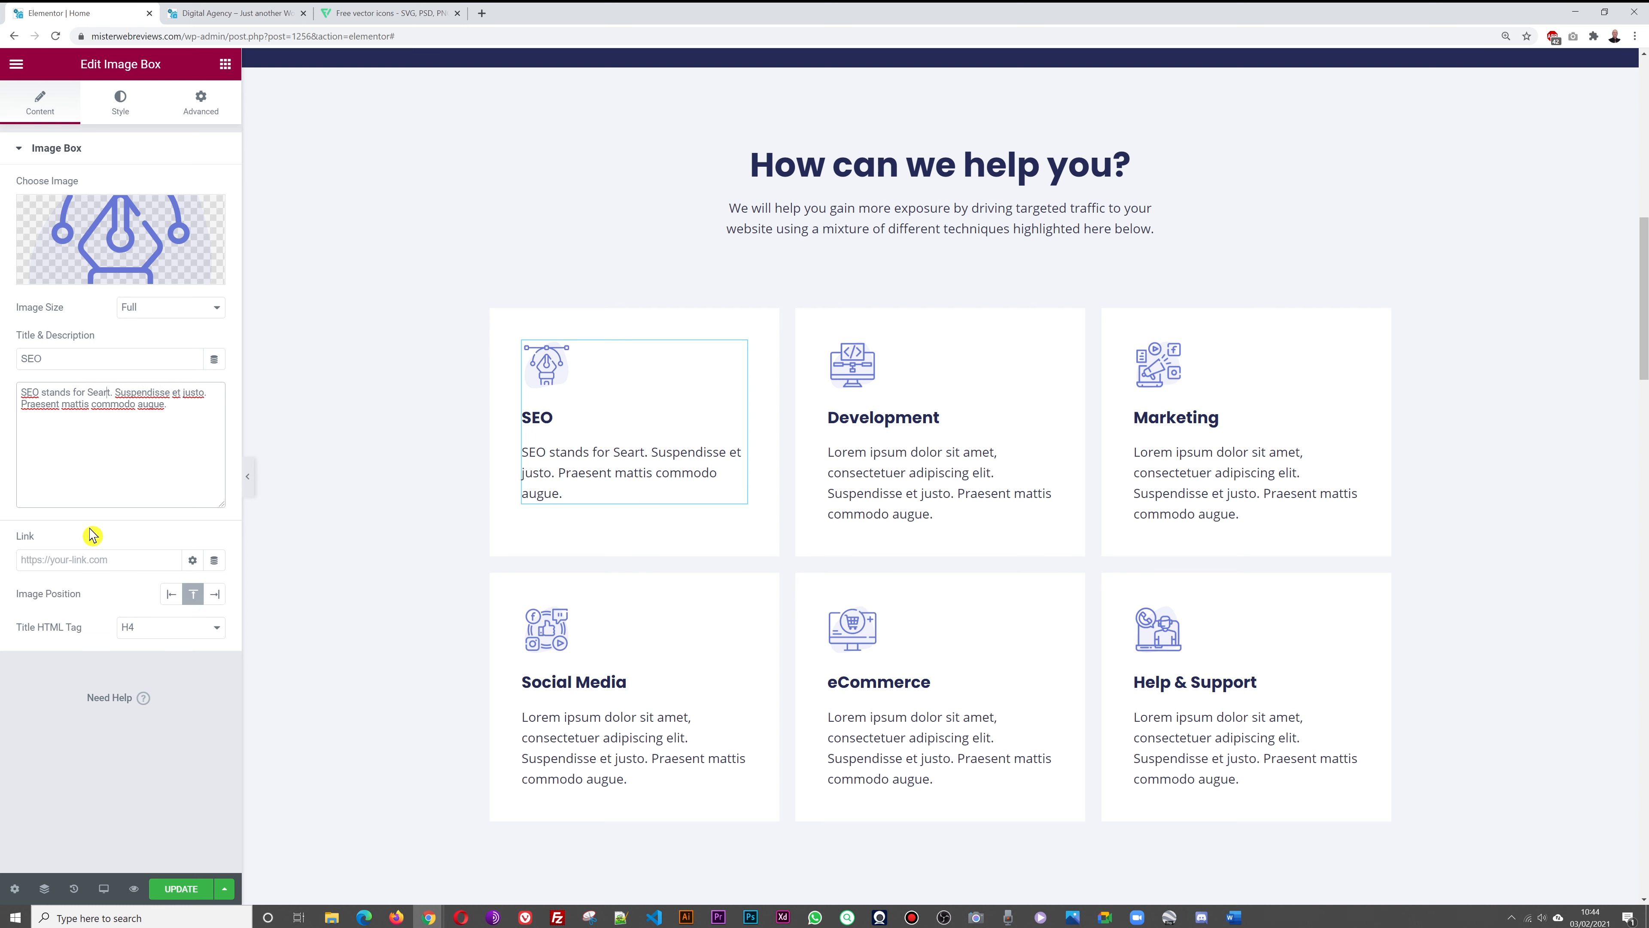
type("gine Opt")
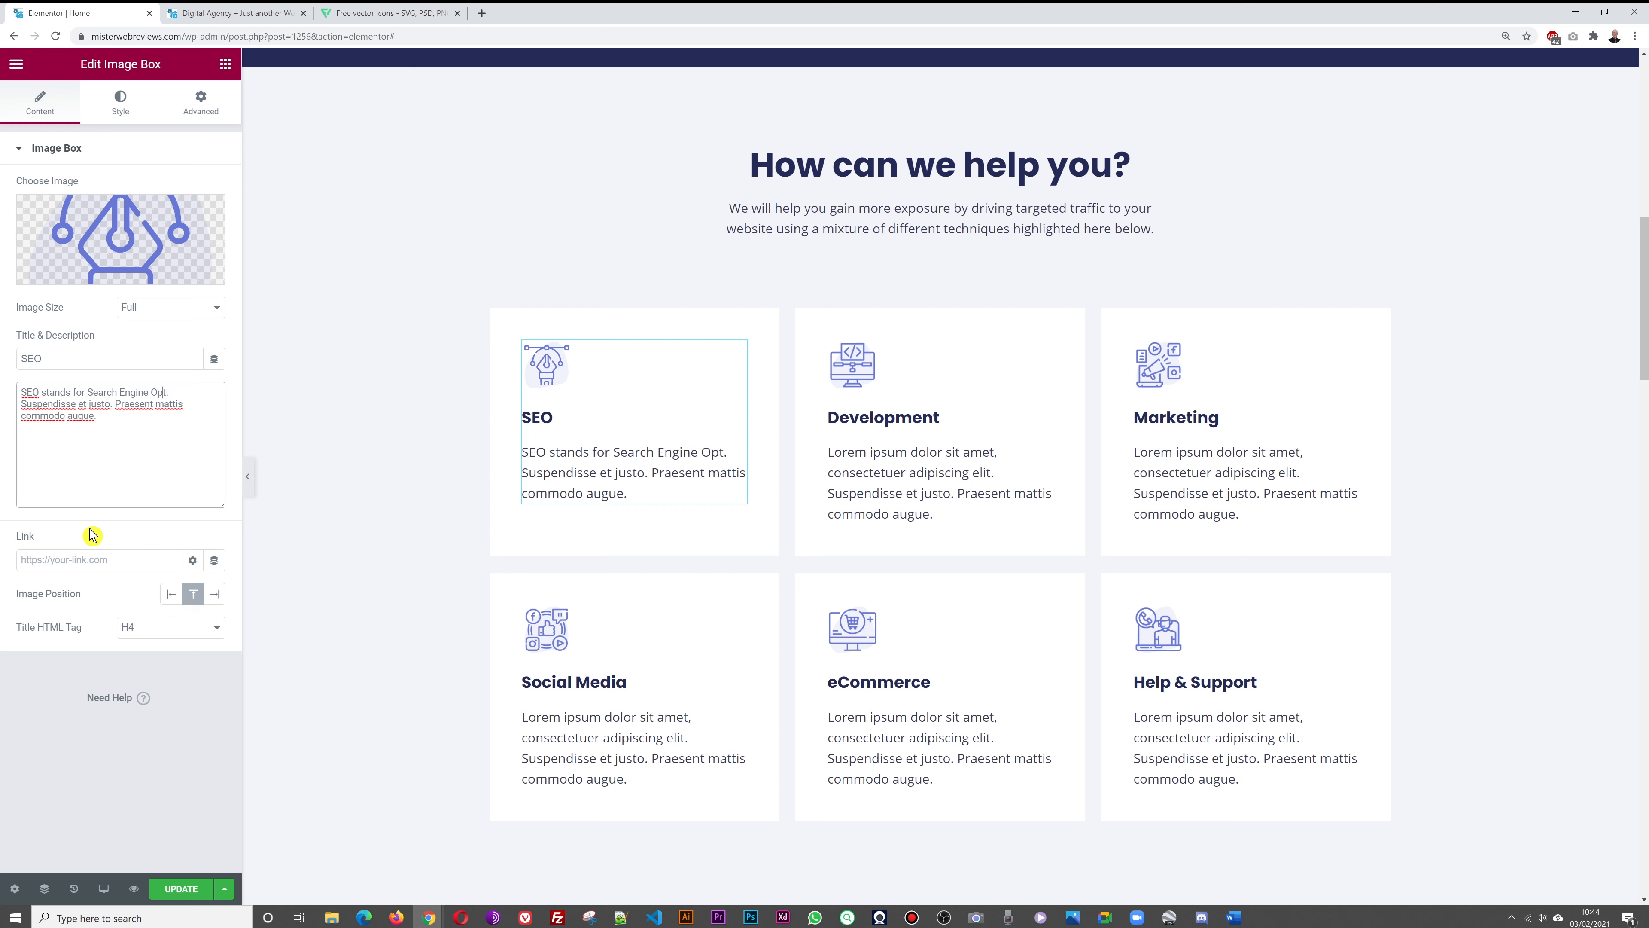
type("imization")
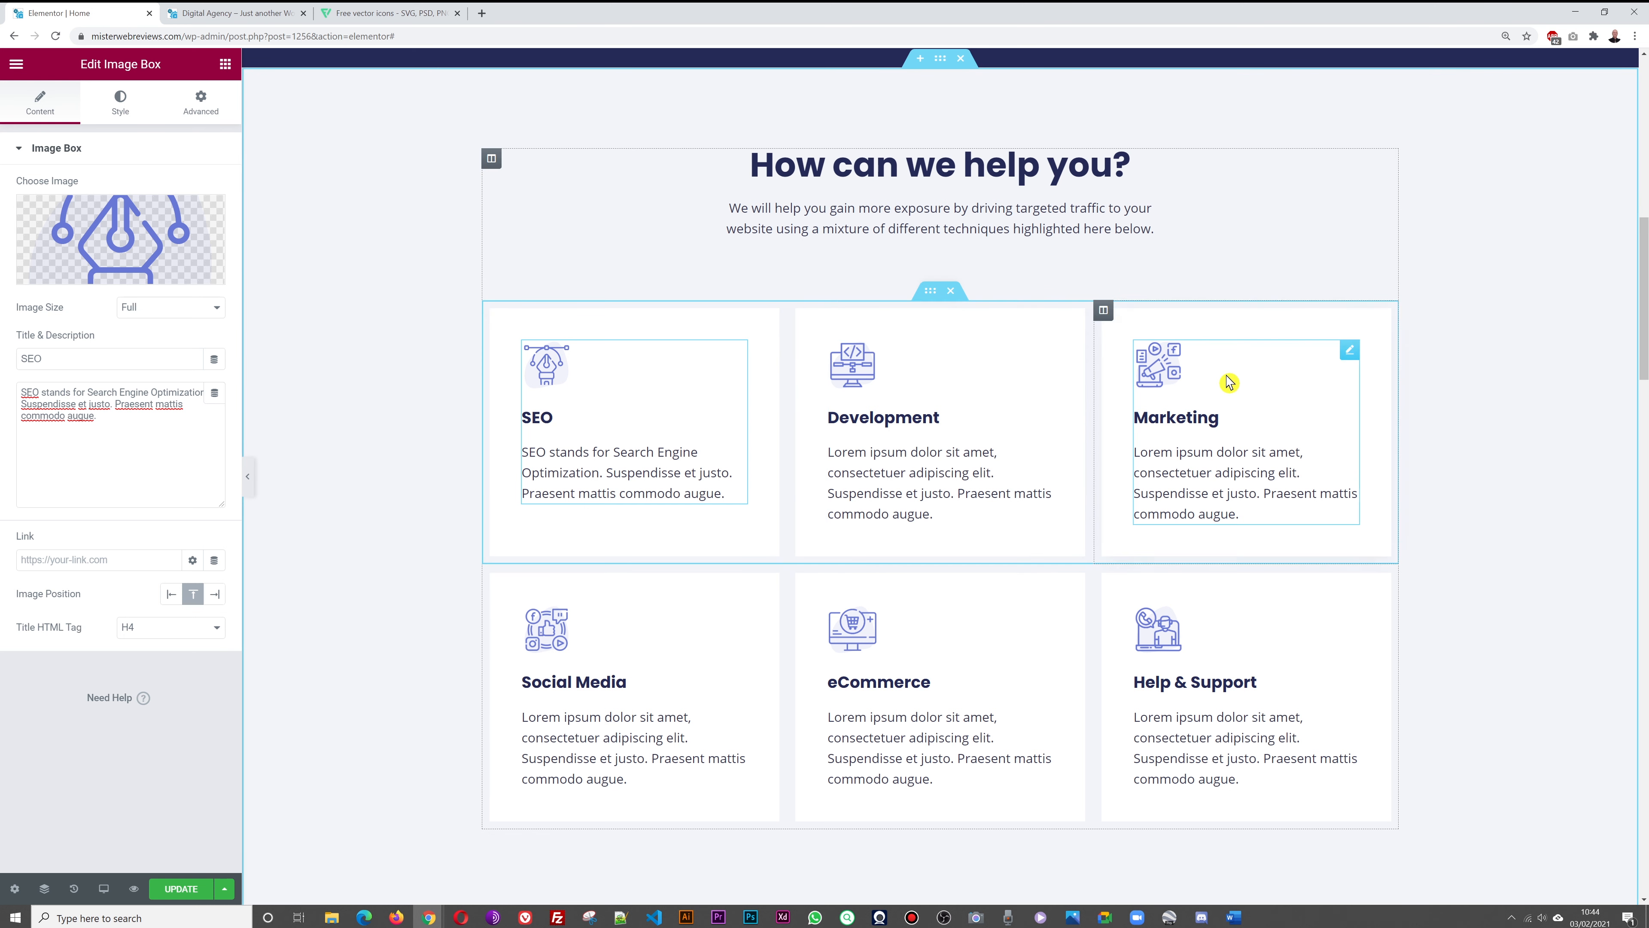
Browse the media library for the SEO box icon, keep the existing pen icon, and go to Flaticon
left_click(142, 232)
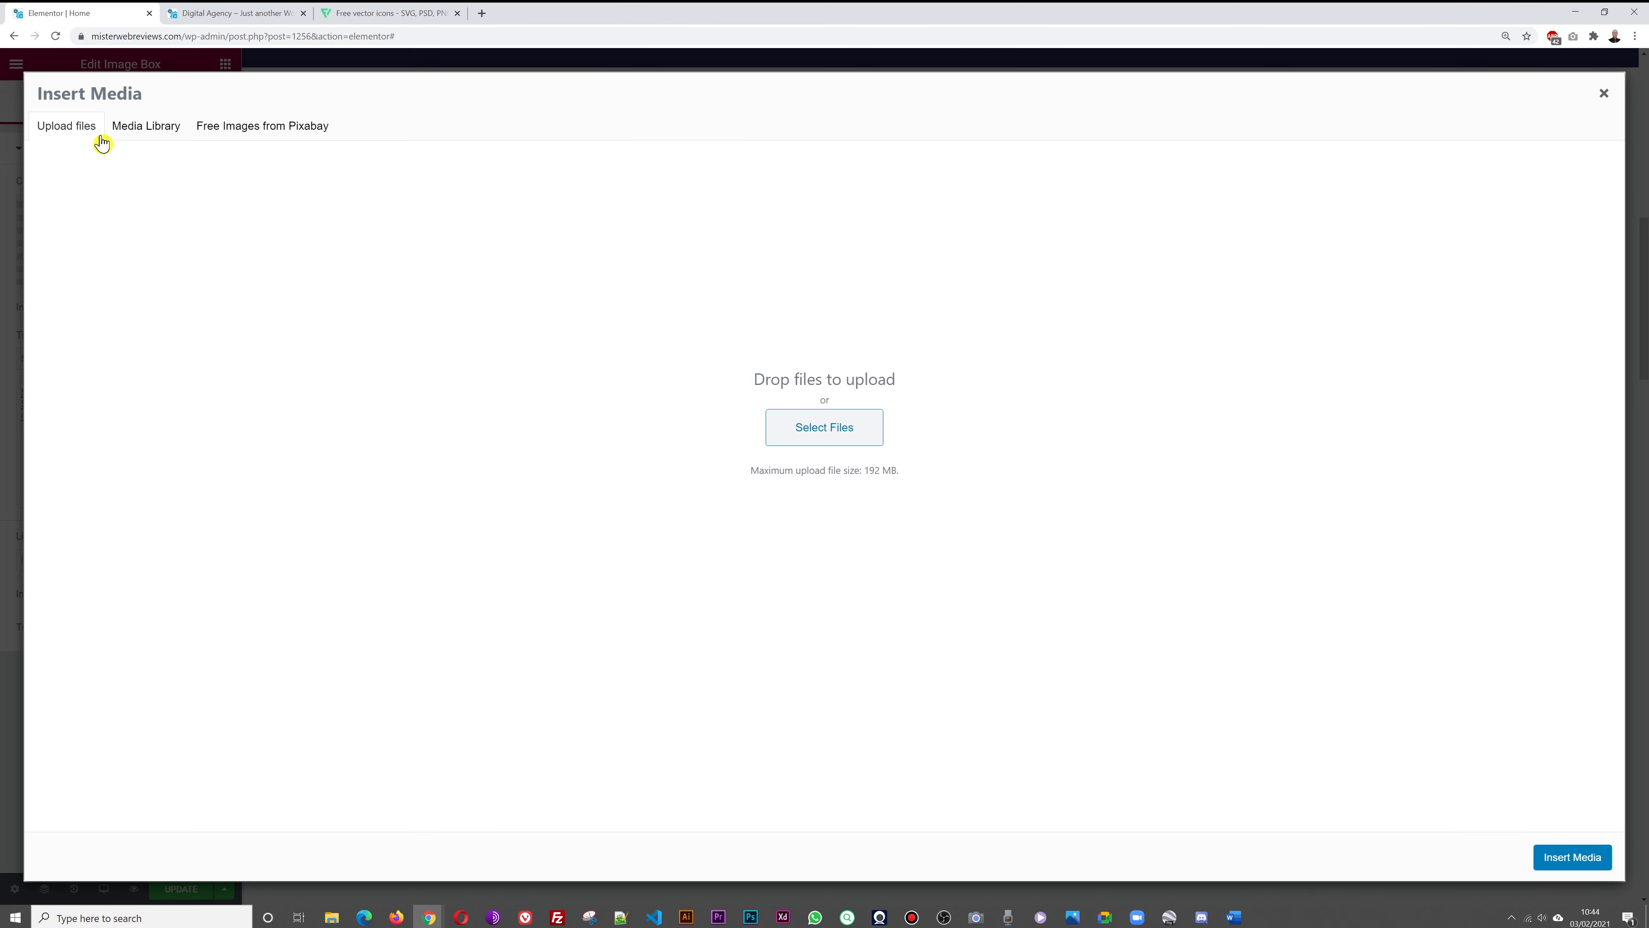
left_click(159, 130)
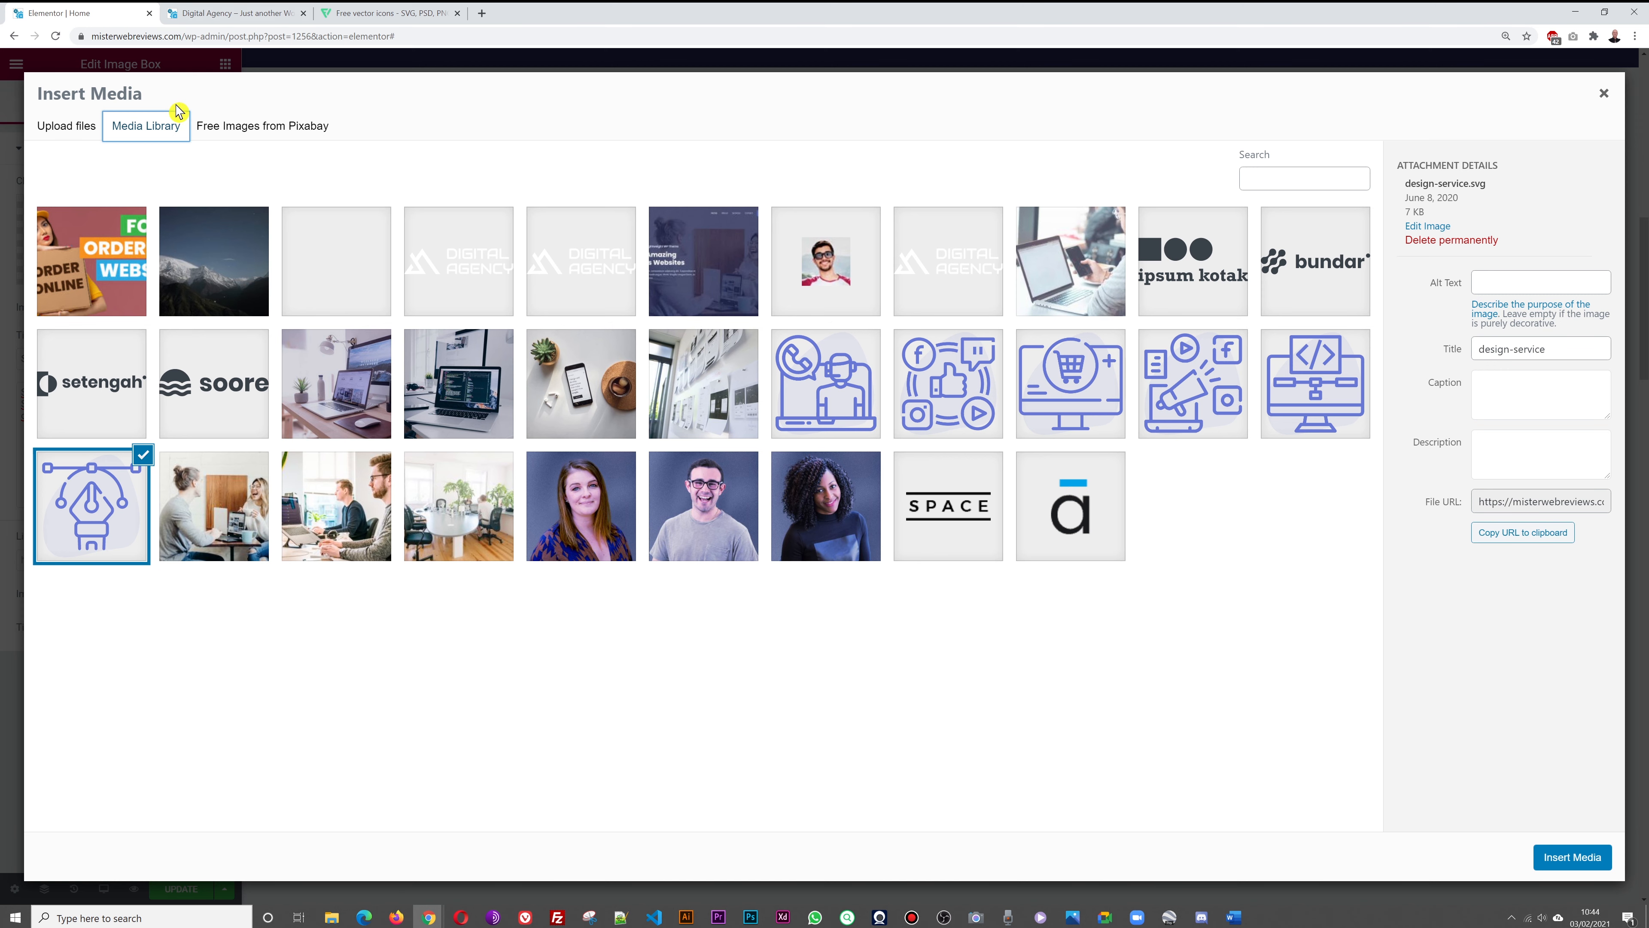
left_click(1605, 95)
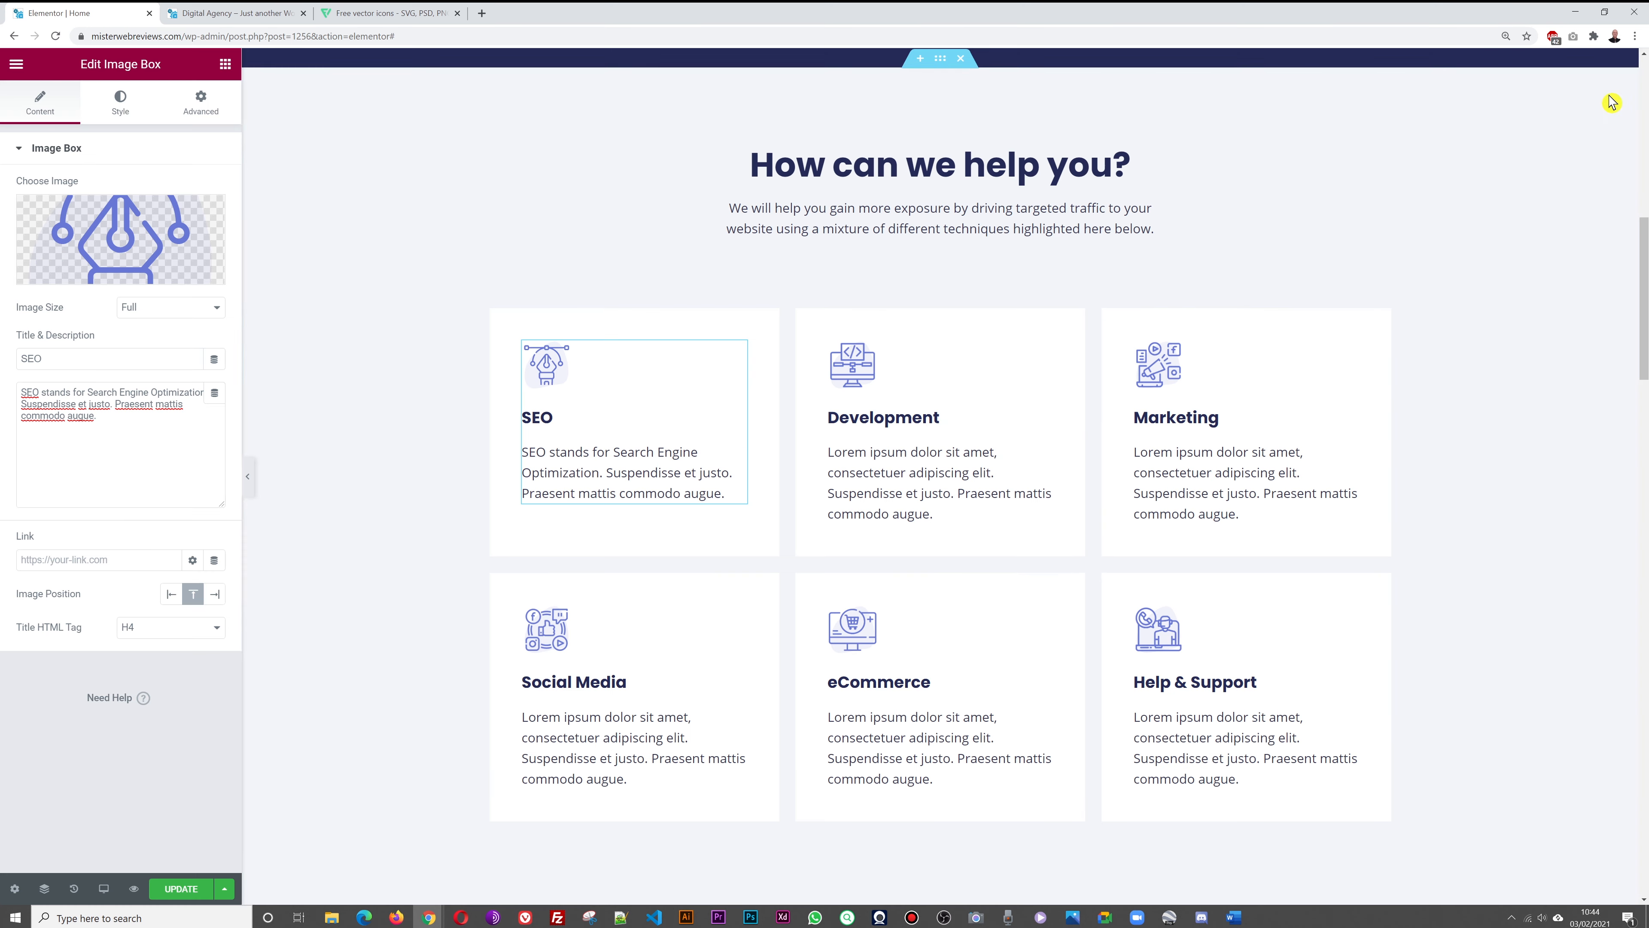
left_click(381, 15)
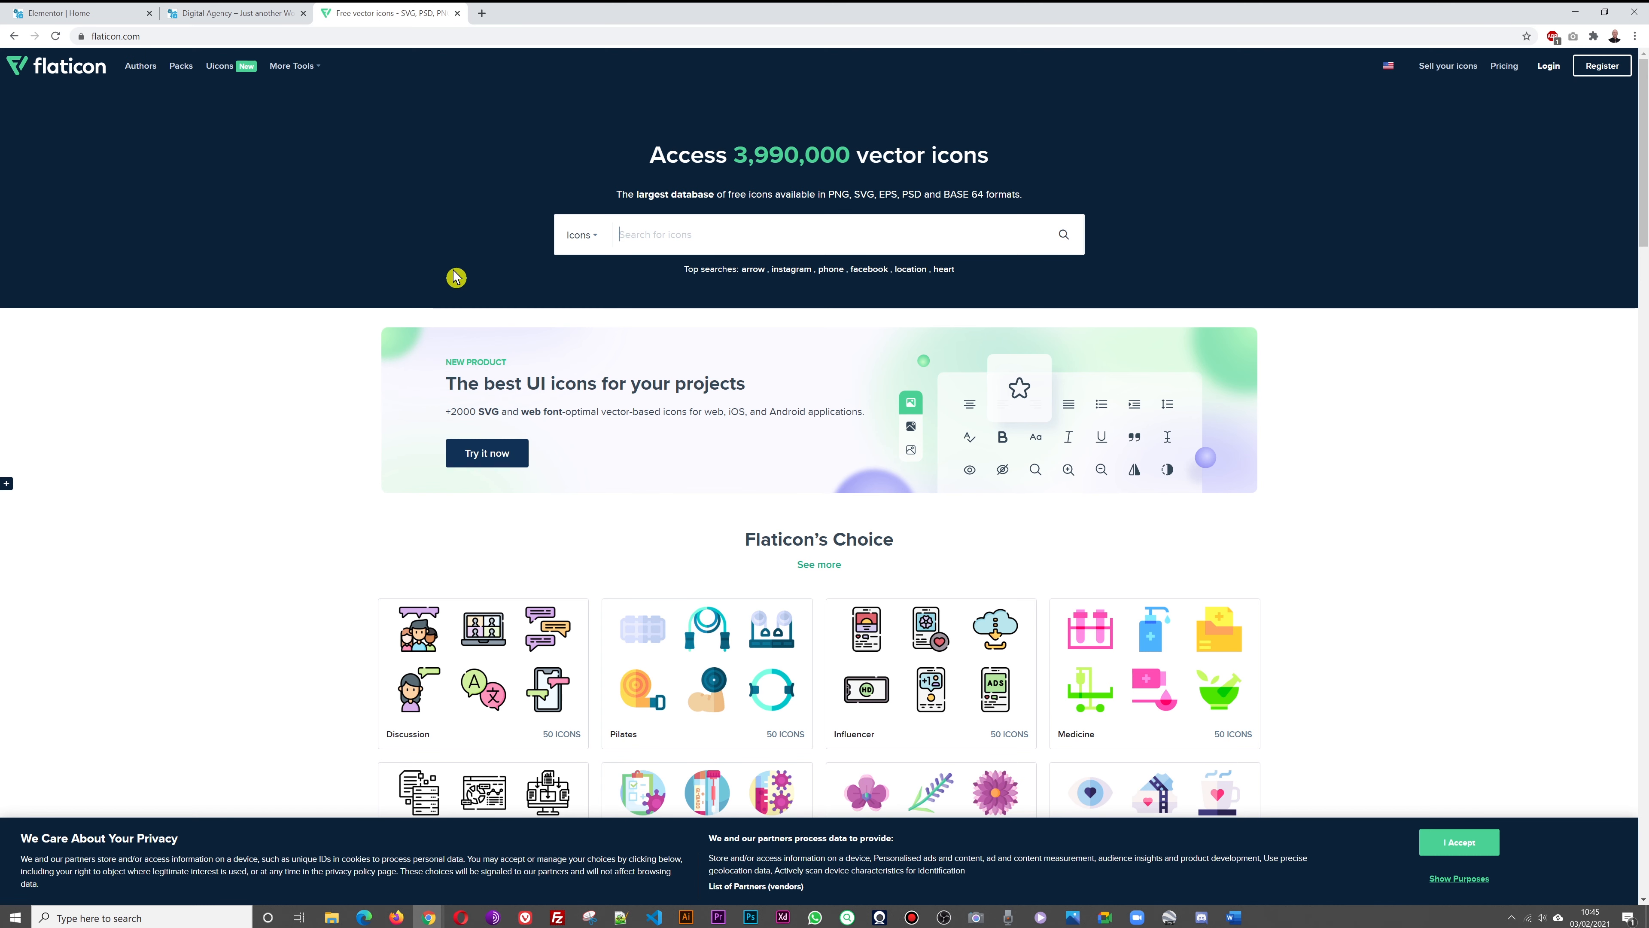
Search Flaticon for SEO icons and compare them with the live services section
type("EO")
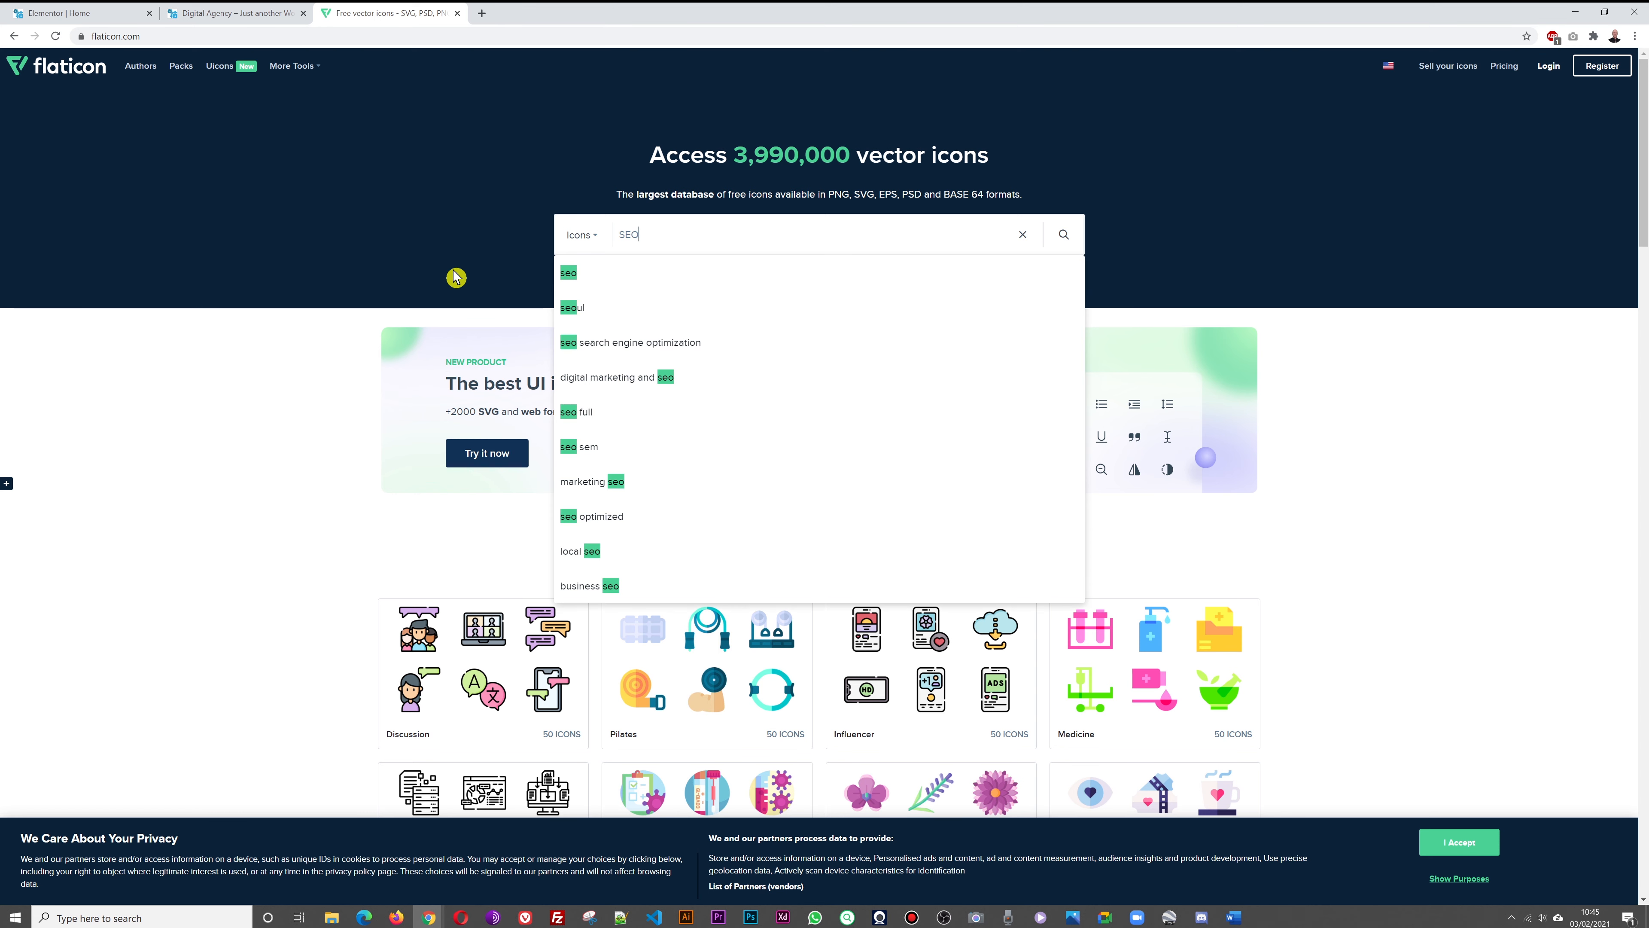
left_click(1065, 236)
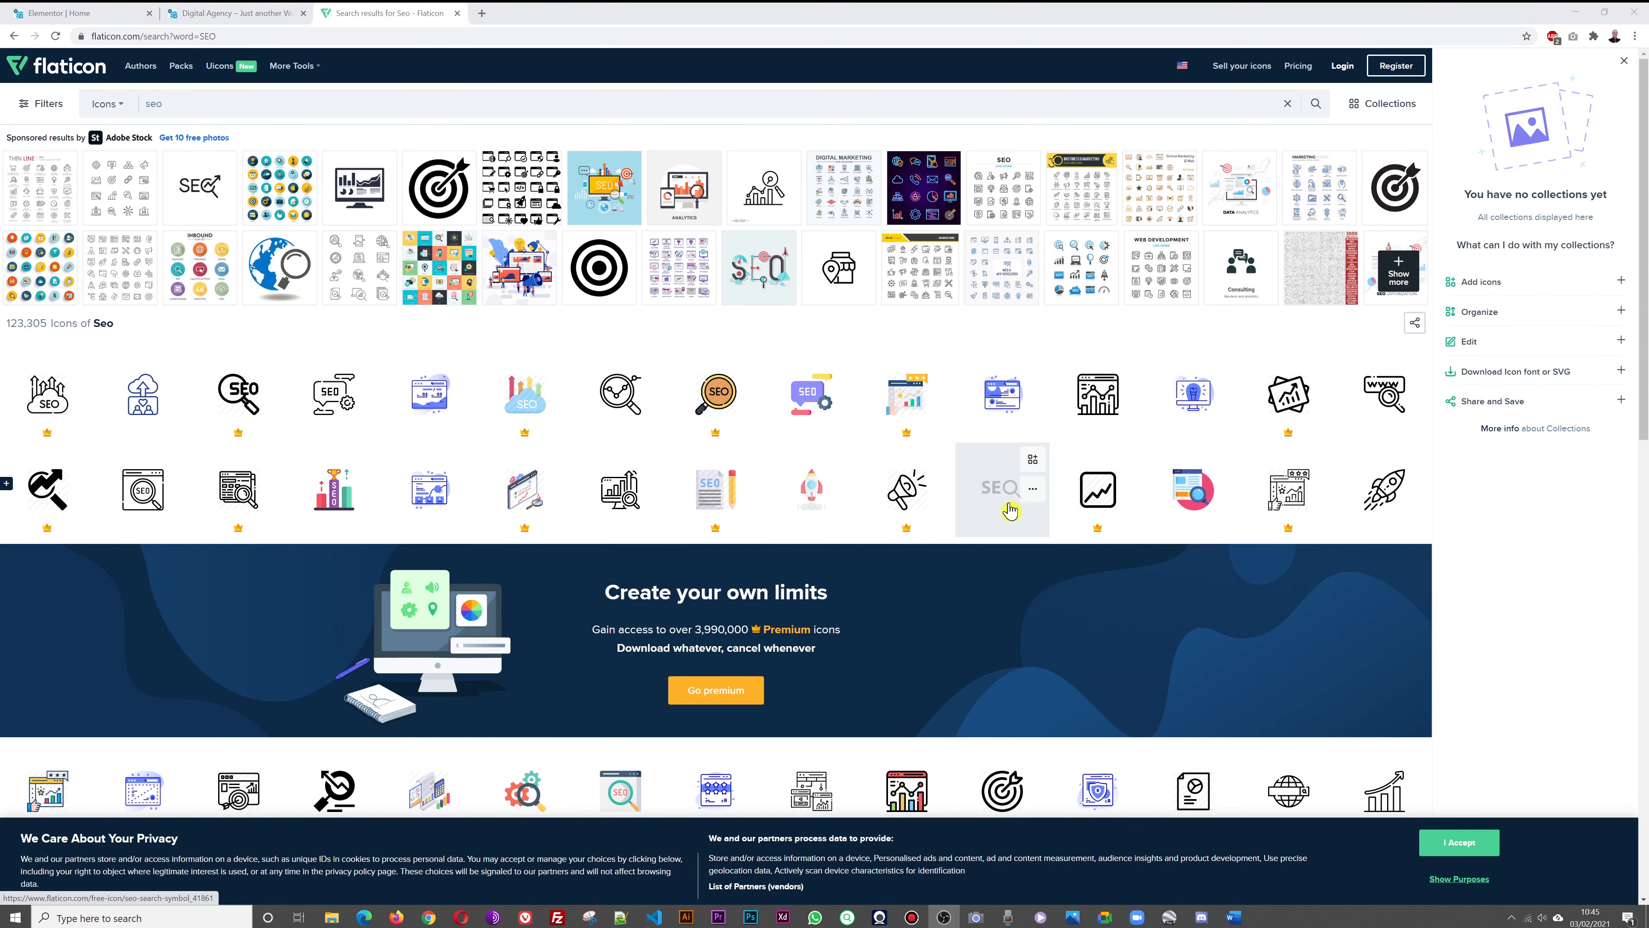
scroll(1192, 507, "down", 4)
scroll(1190, 515, "down", 2)
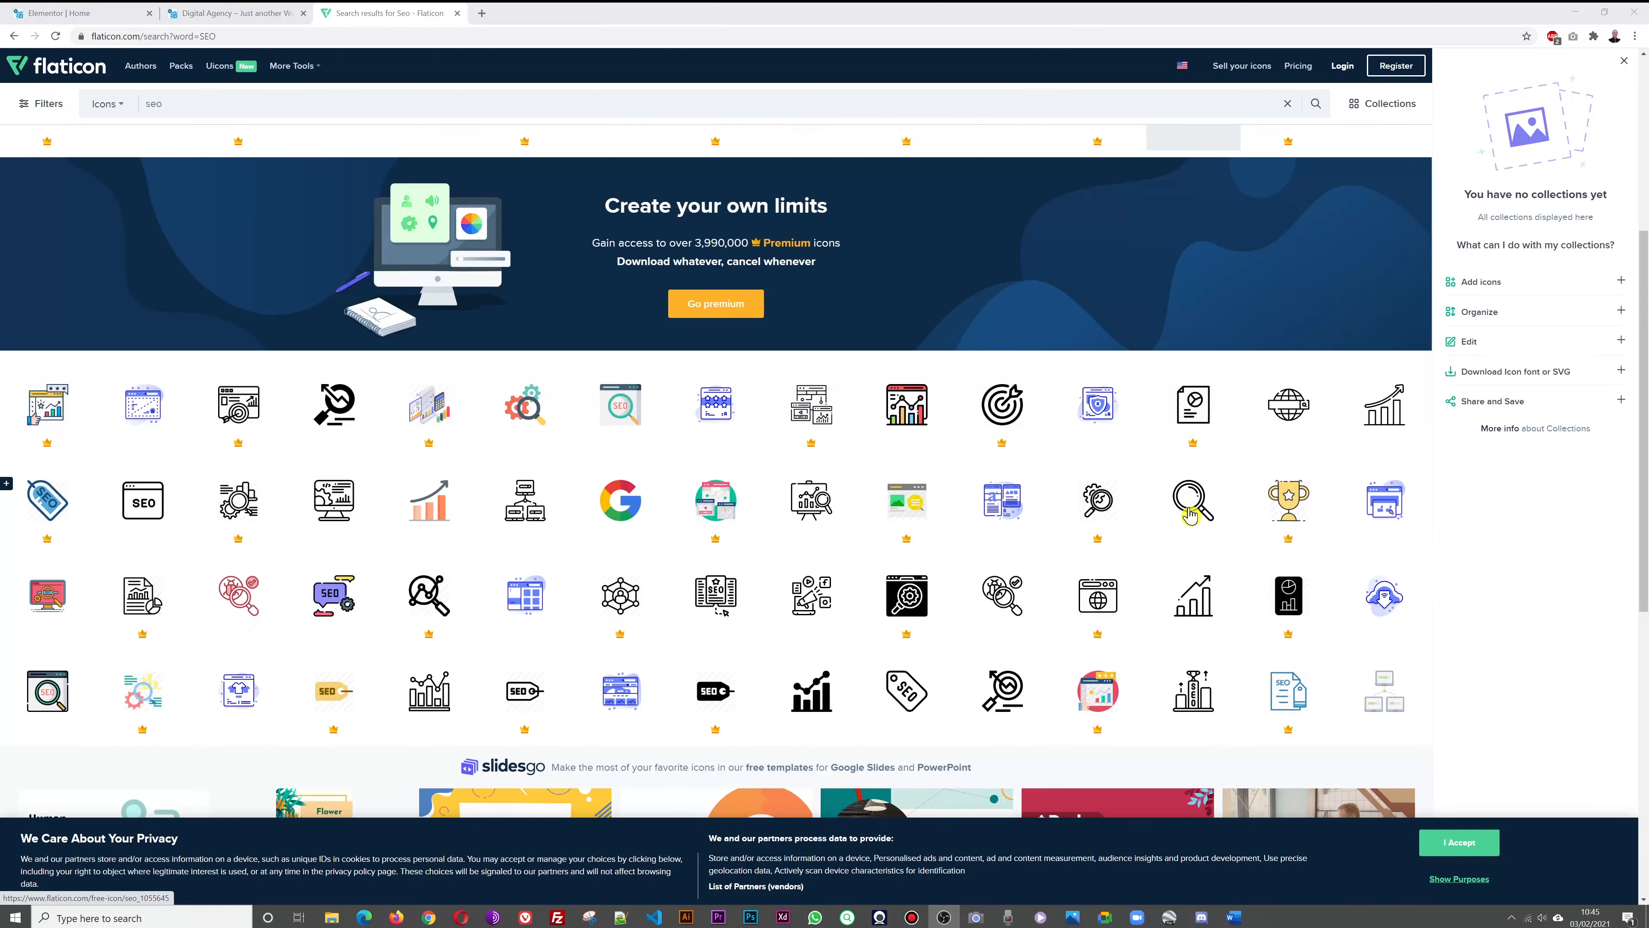
scroll(1179, 566, "up", 6)
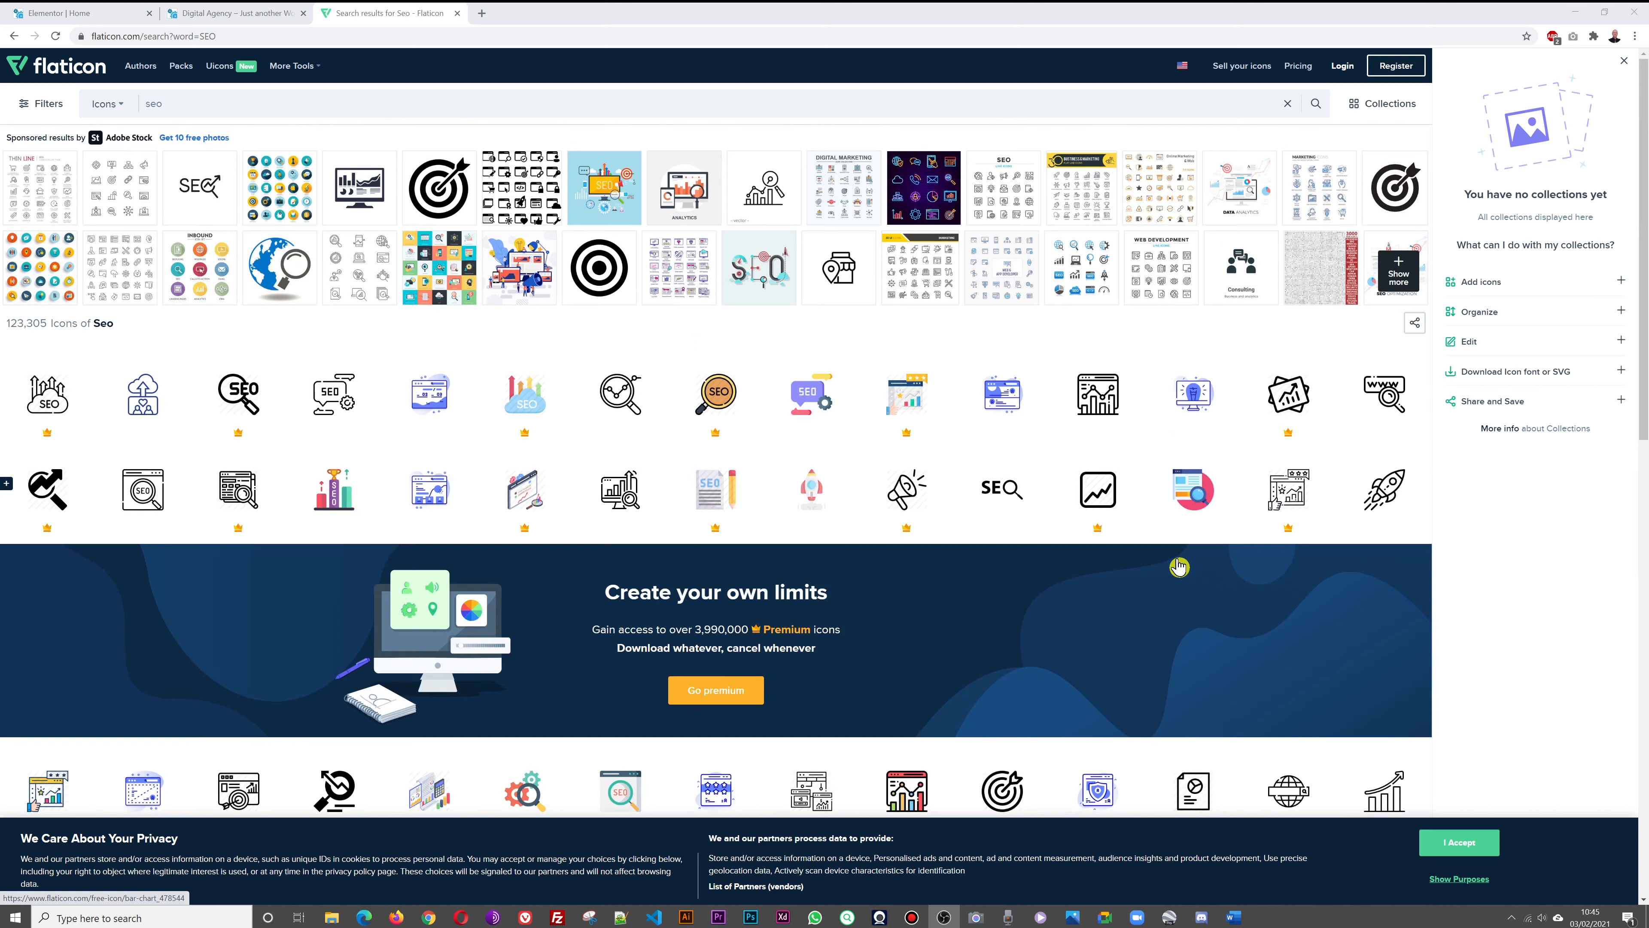
left_click(236, 15)
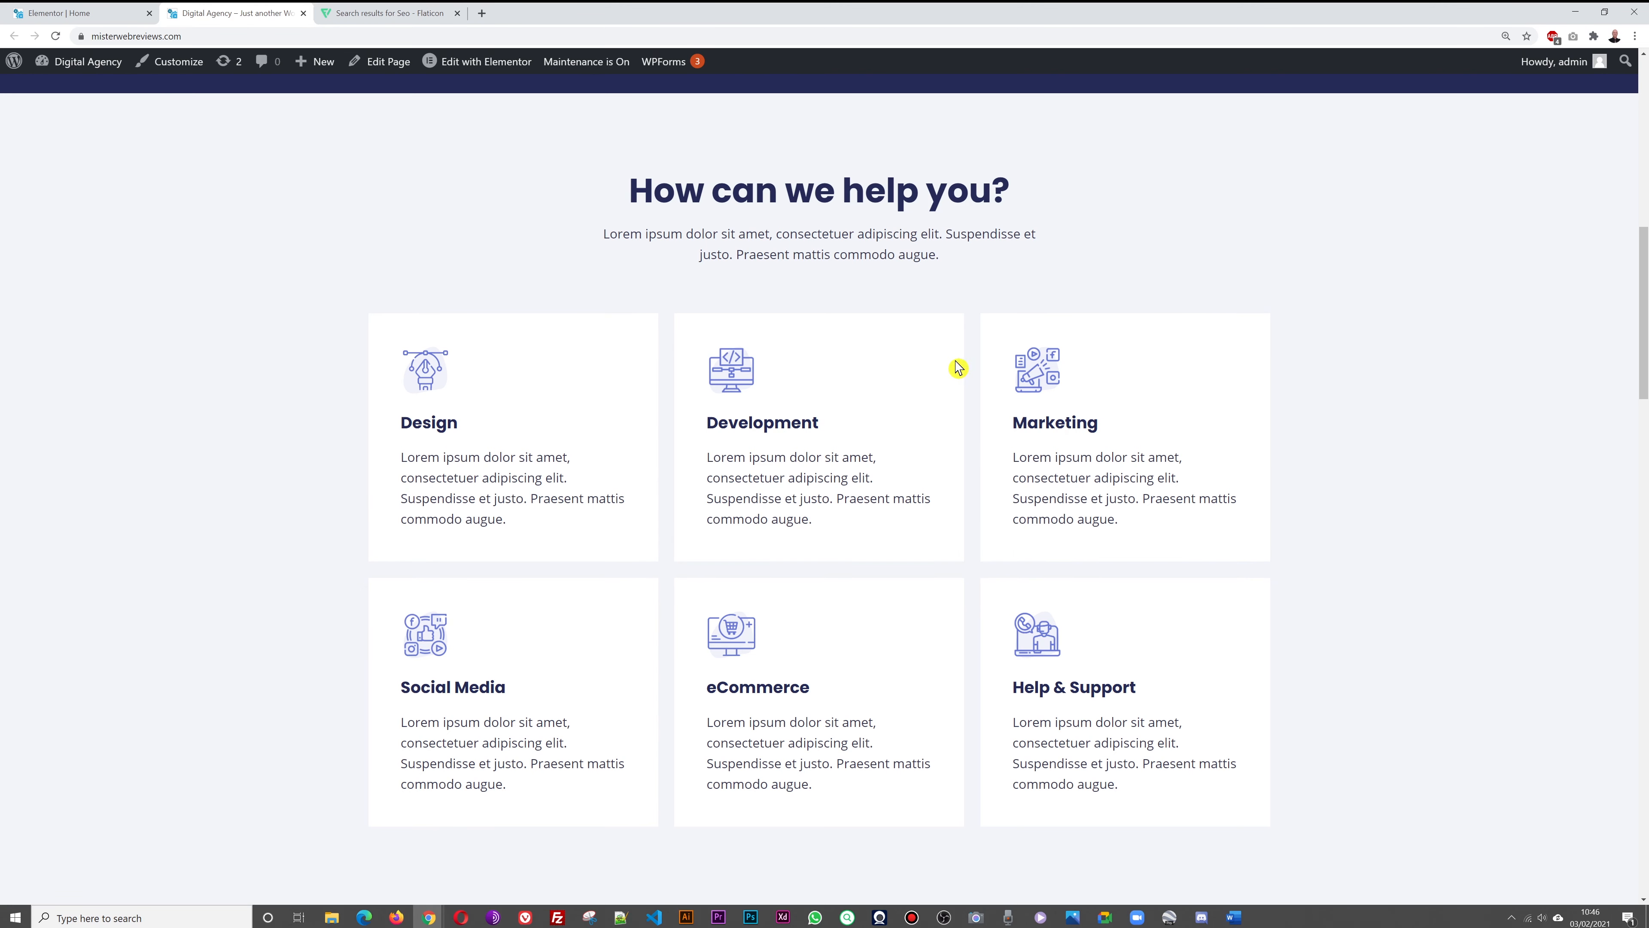
left_click(351, 12)
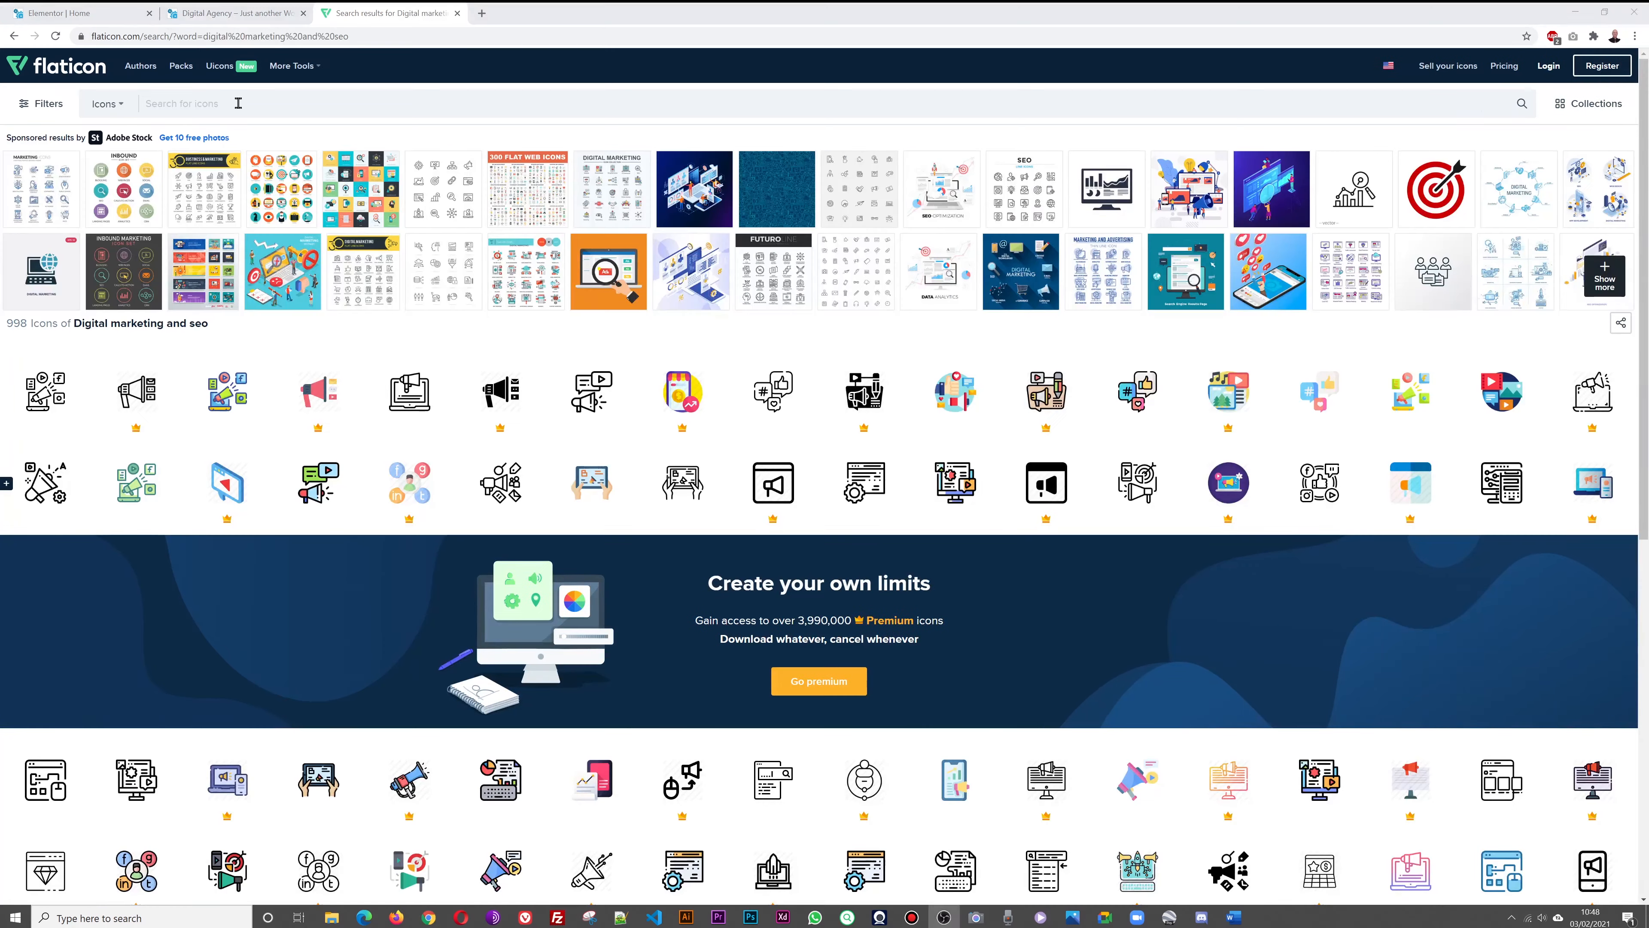
Search Flaticon for 'digital marketing' and switch the results from Icons to Packs
left_click(238, 104)
type("dig")
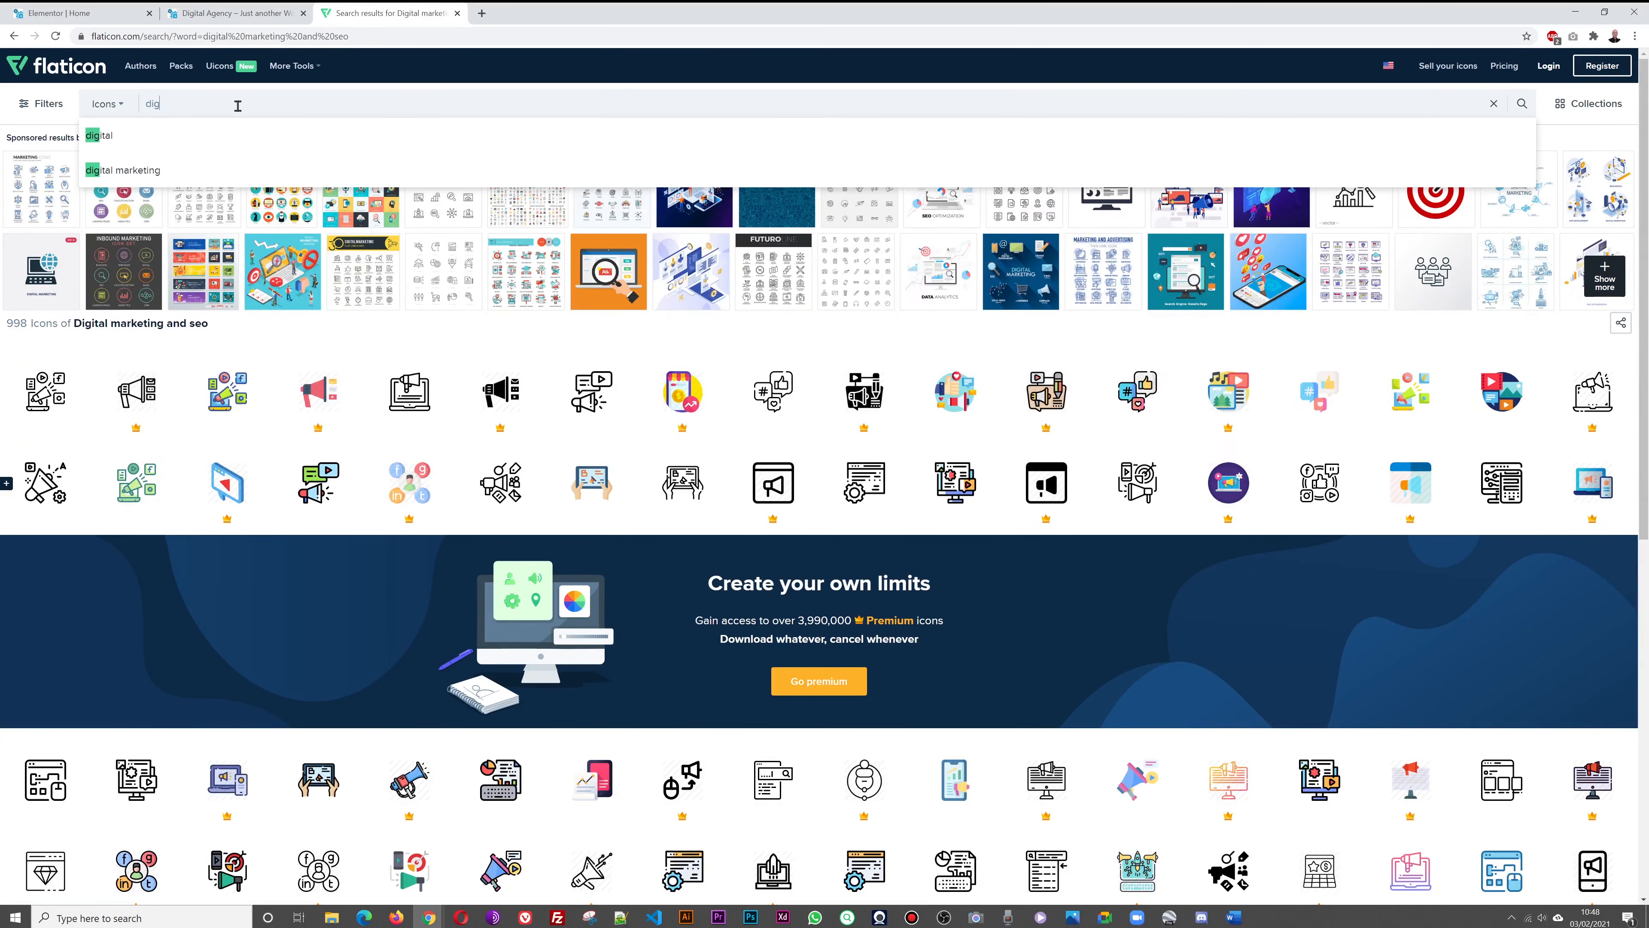
type("ital marketing")
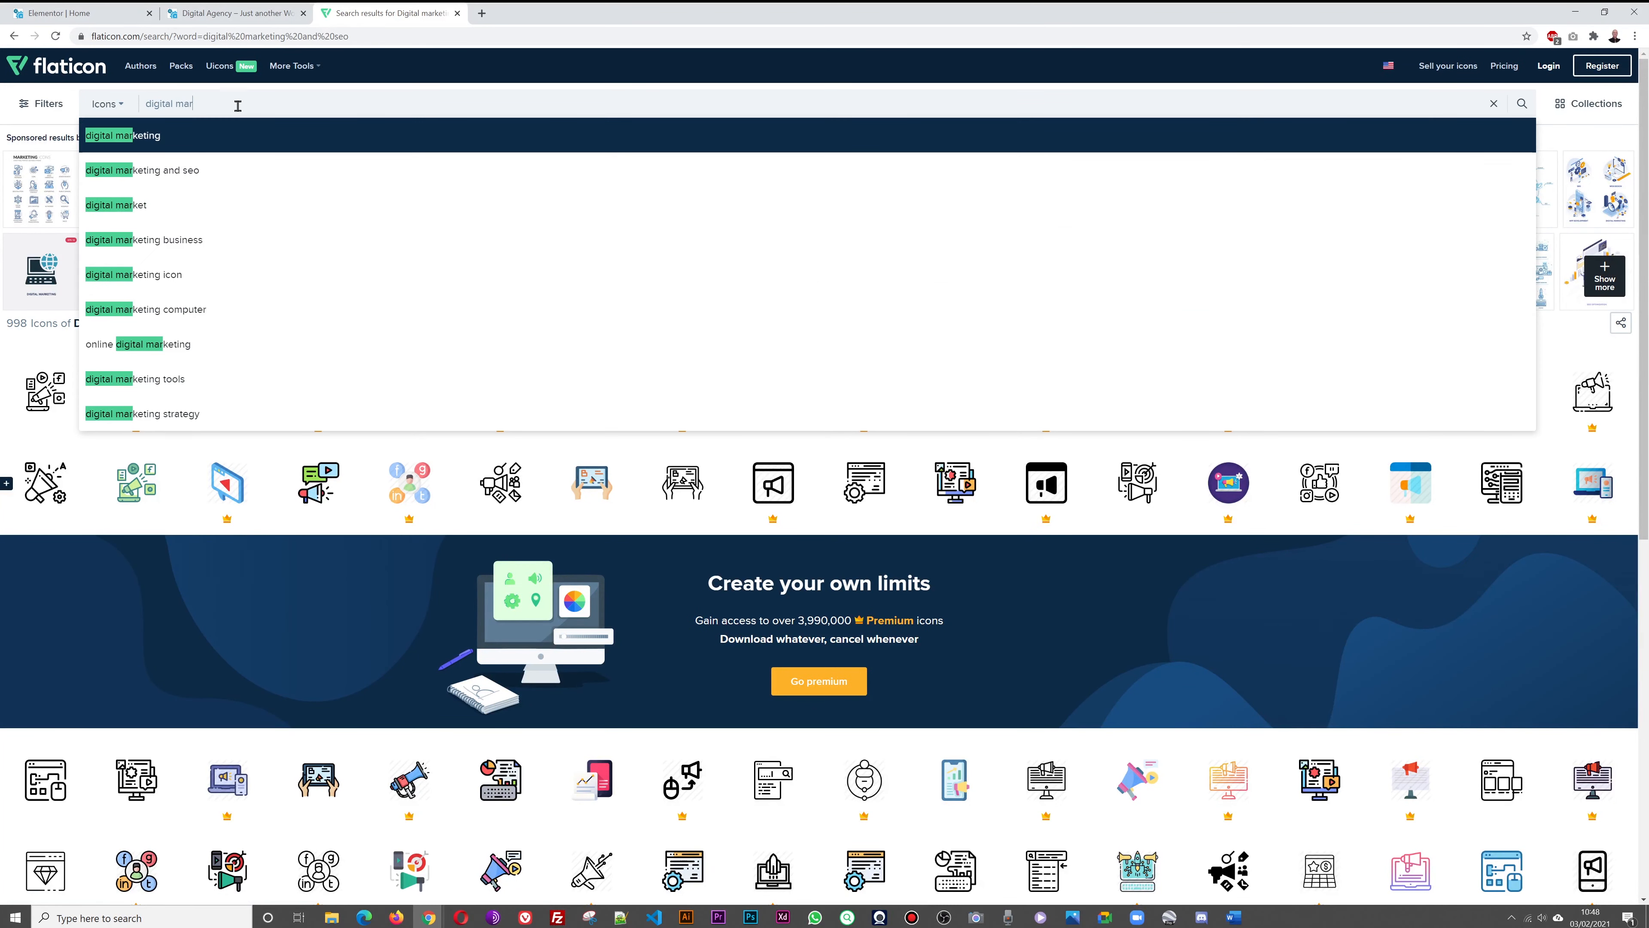
key("Return")
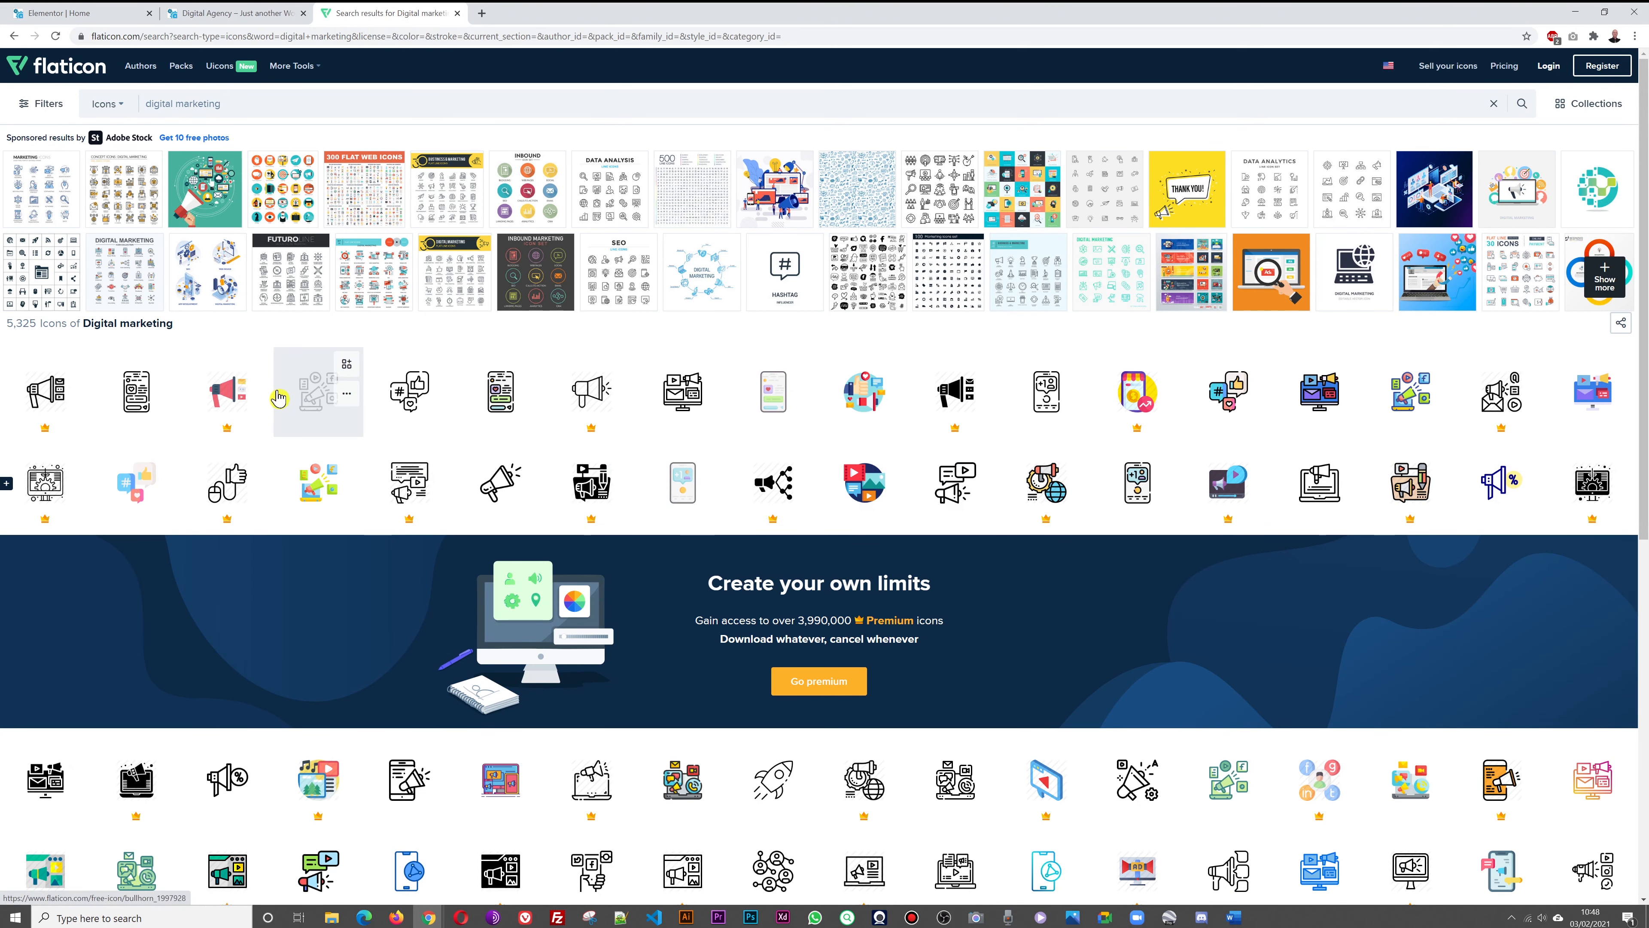
left_click(119, 106)
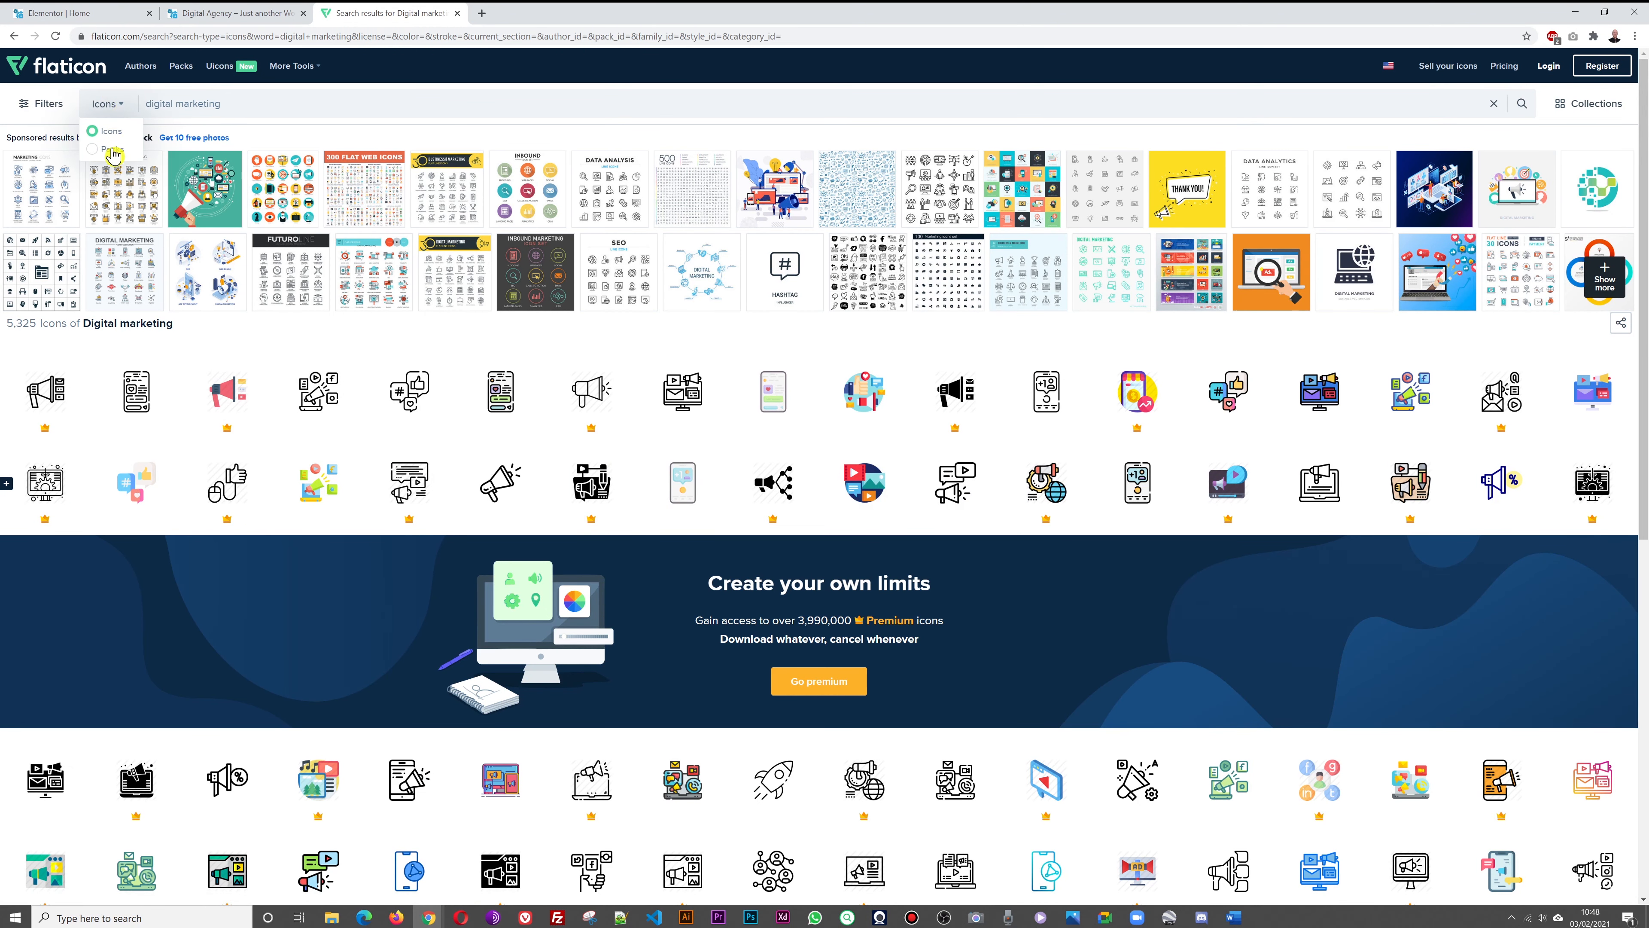
left_click(96, 151)
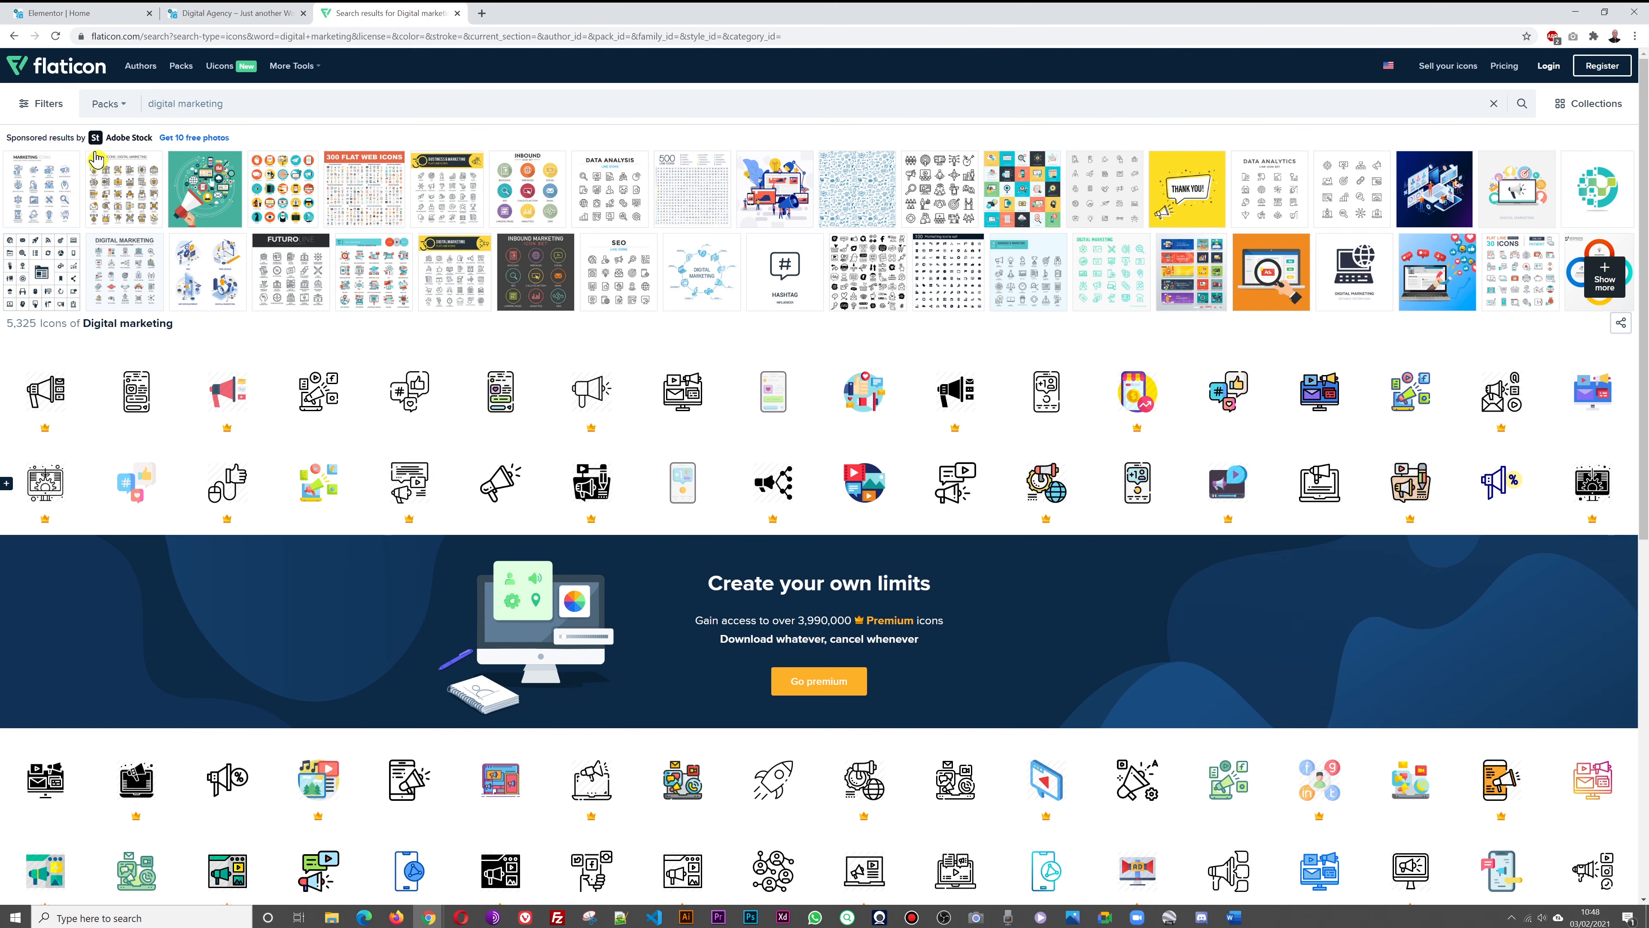
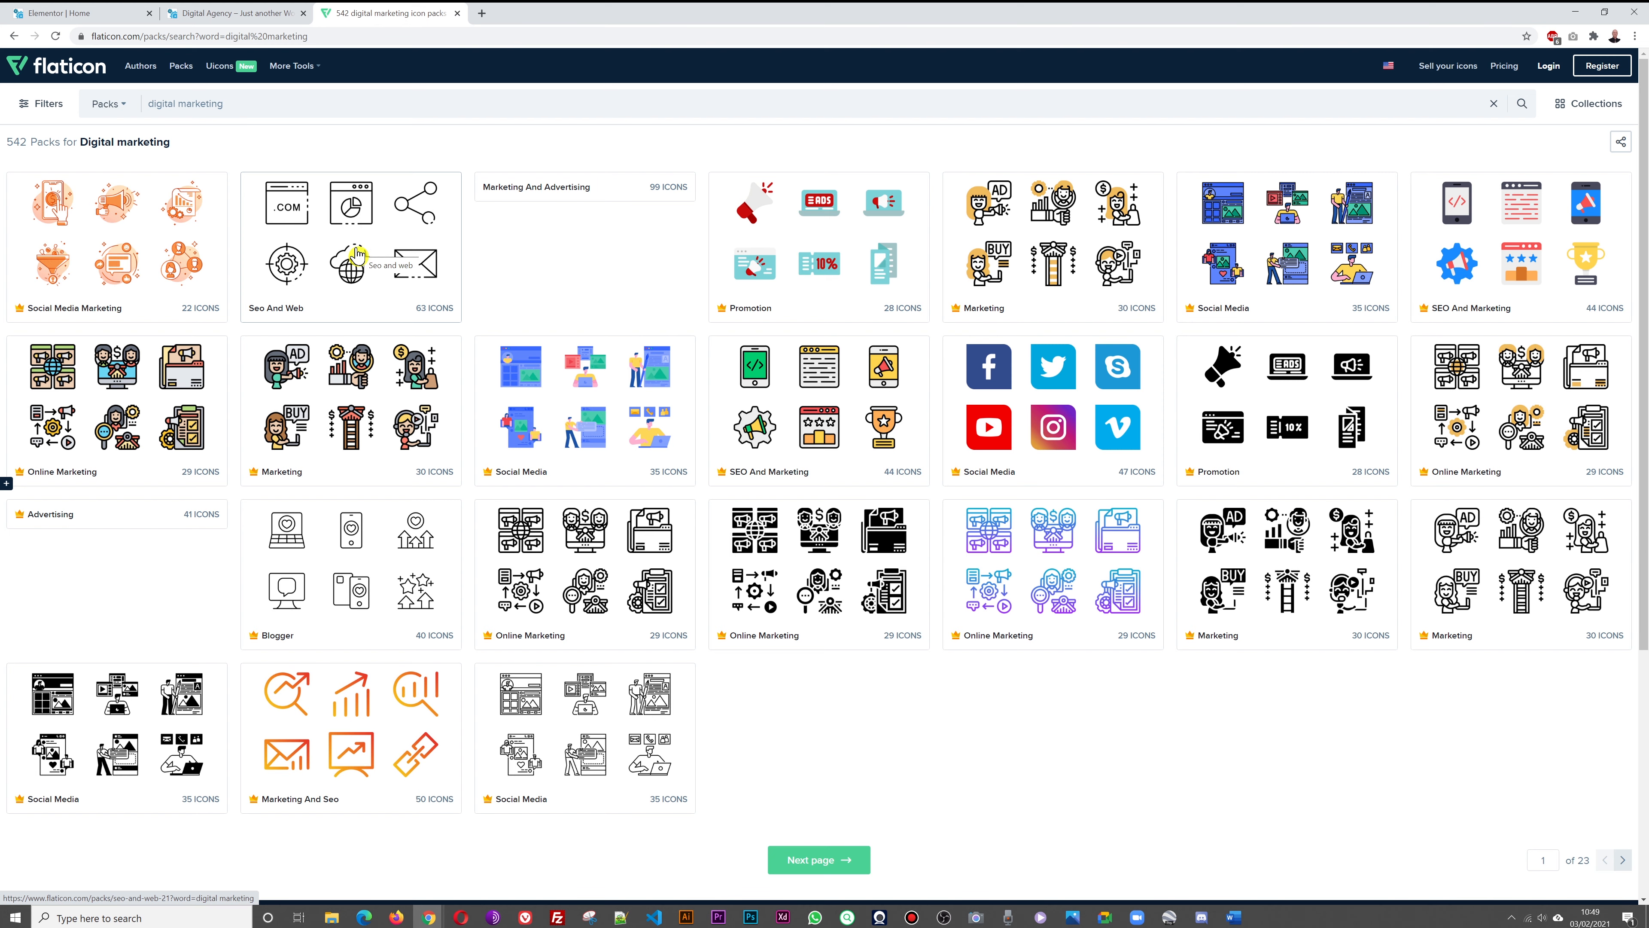
Open the Seo and web icon pack, page through both icon pages, and start Register & Download
left_click(356, 253)
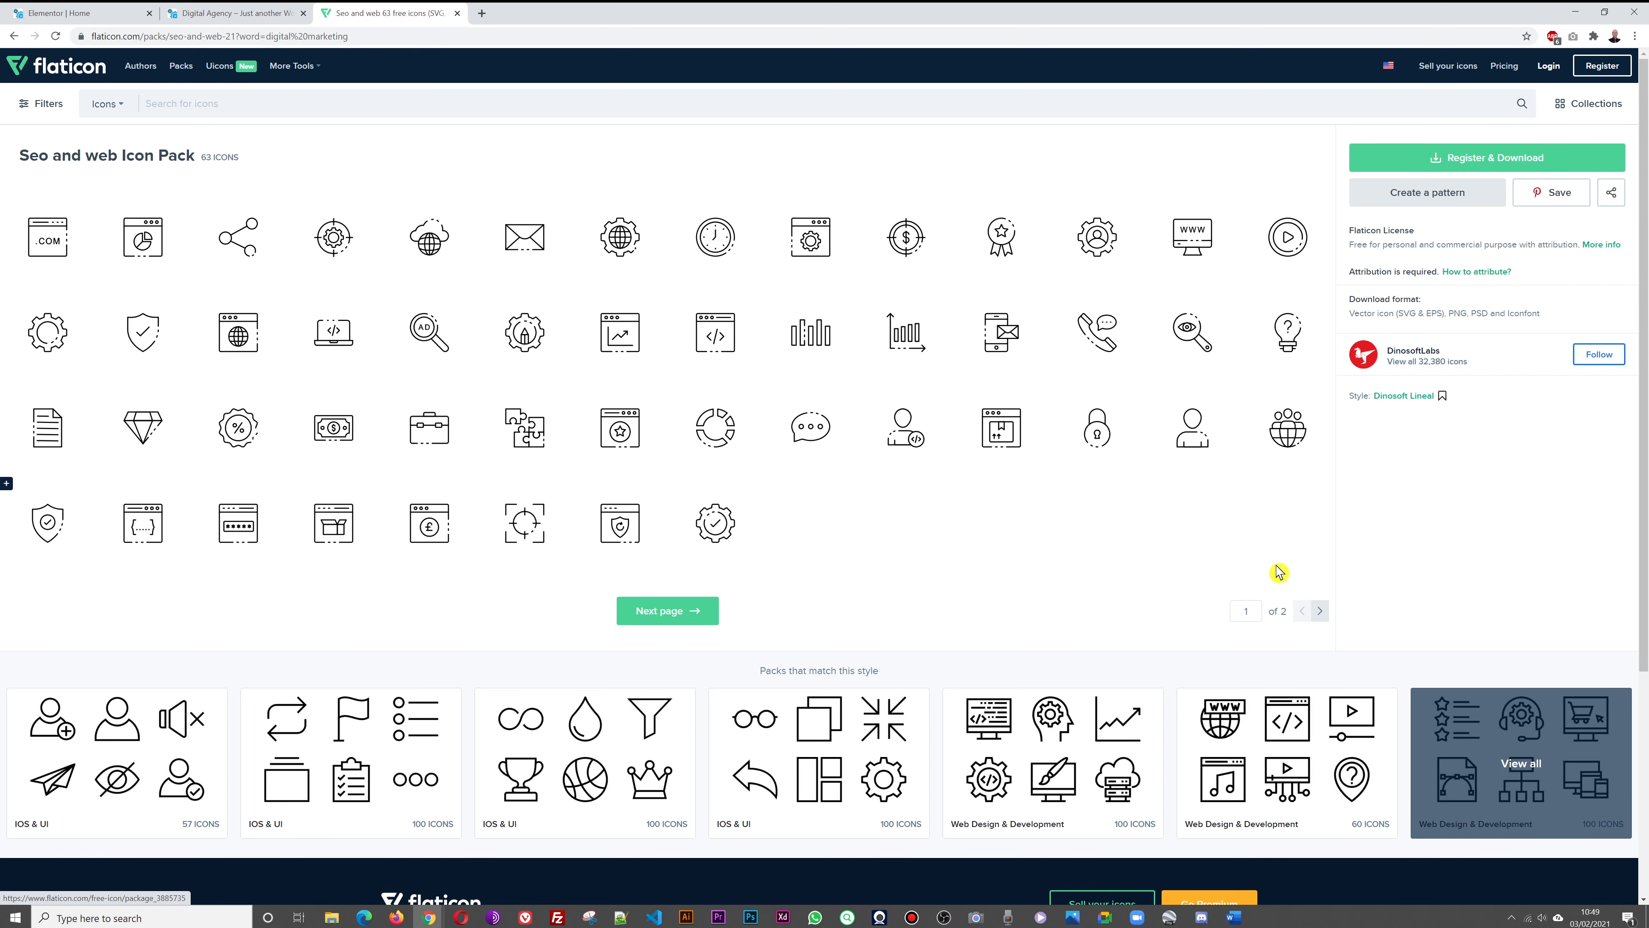
left_click(1319, 612)
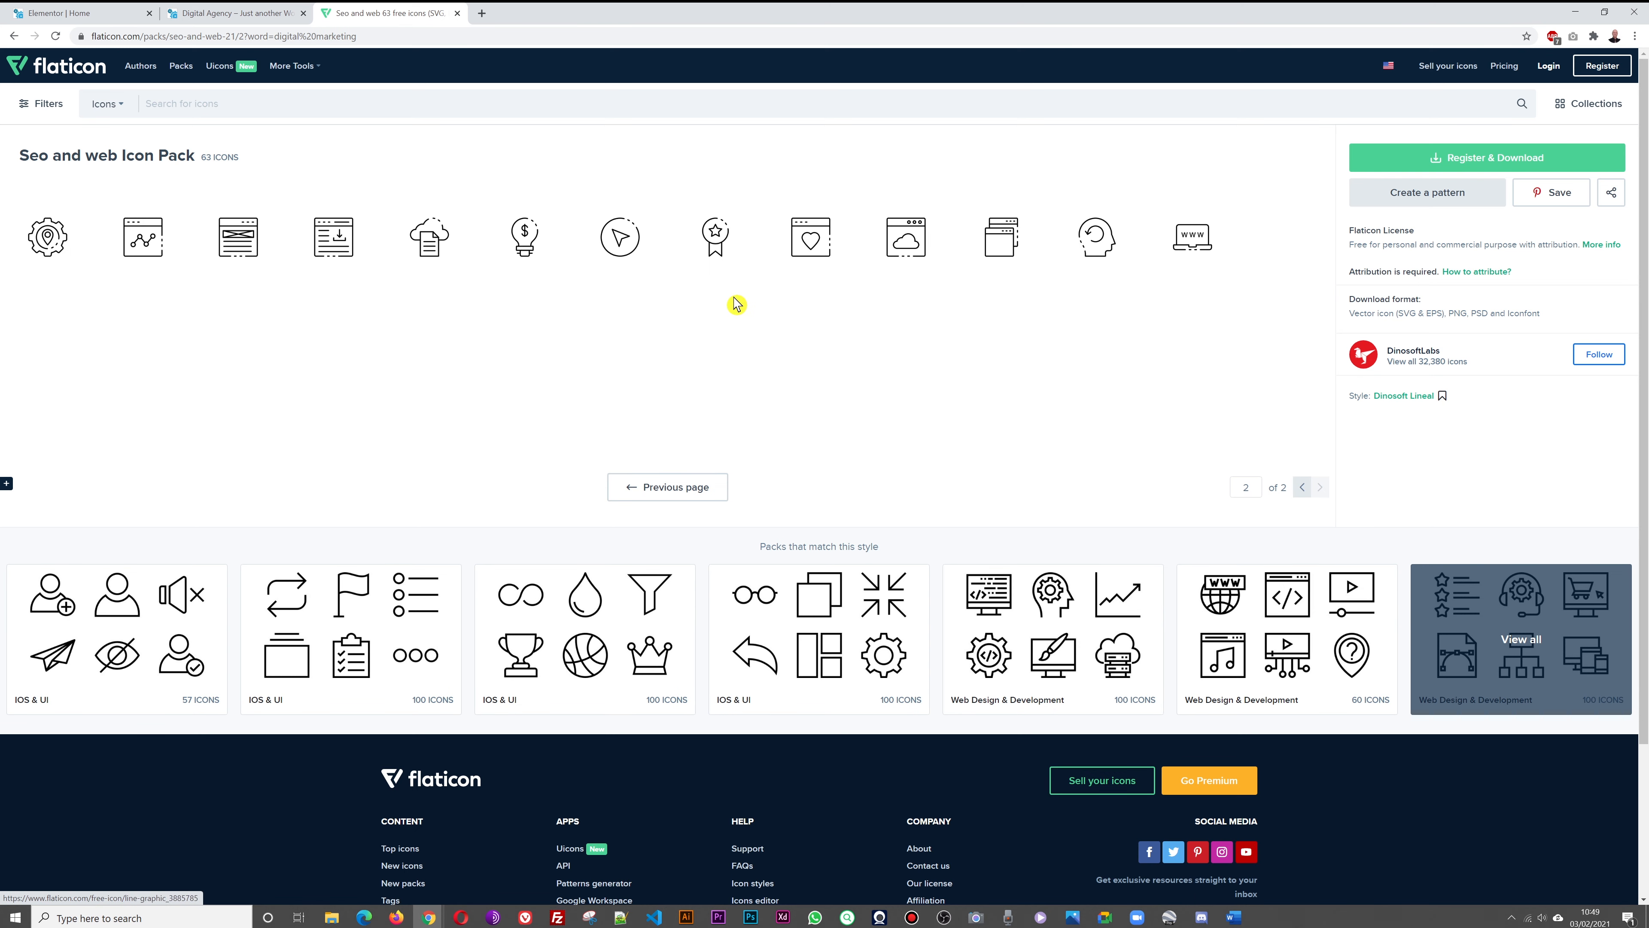
left_click(1303, 488)
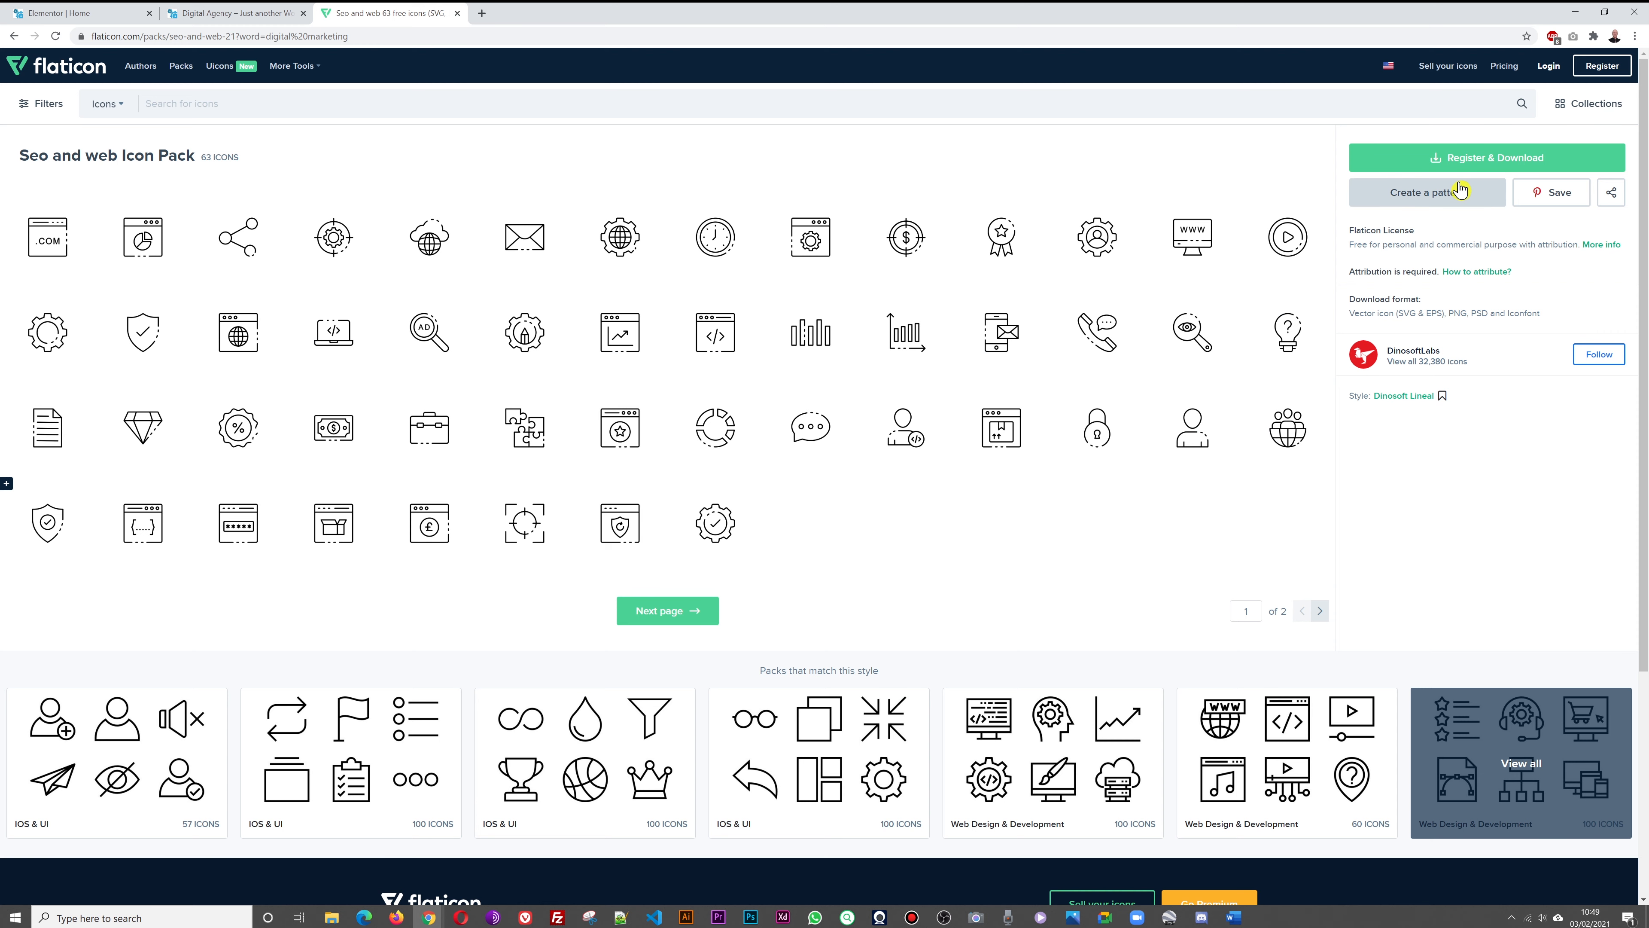
left_click(1502, 162)
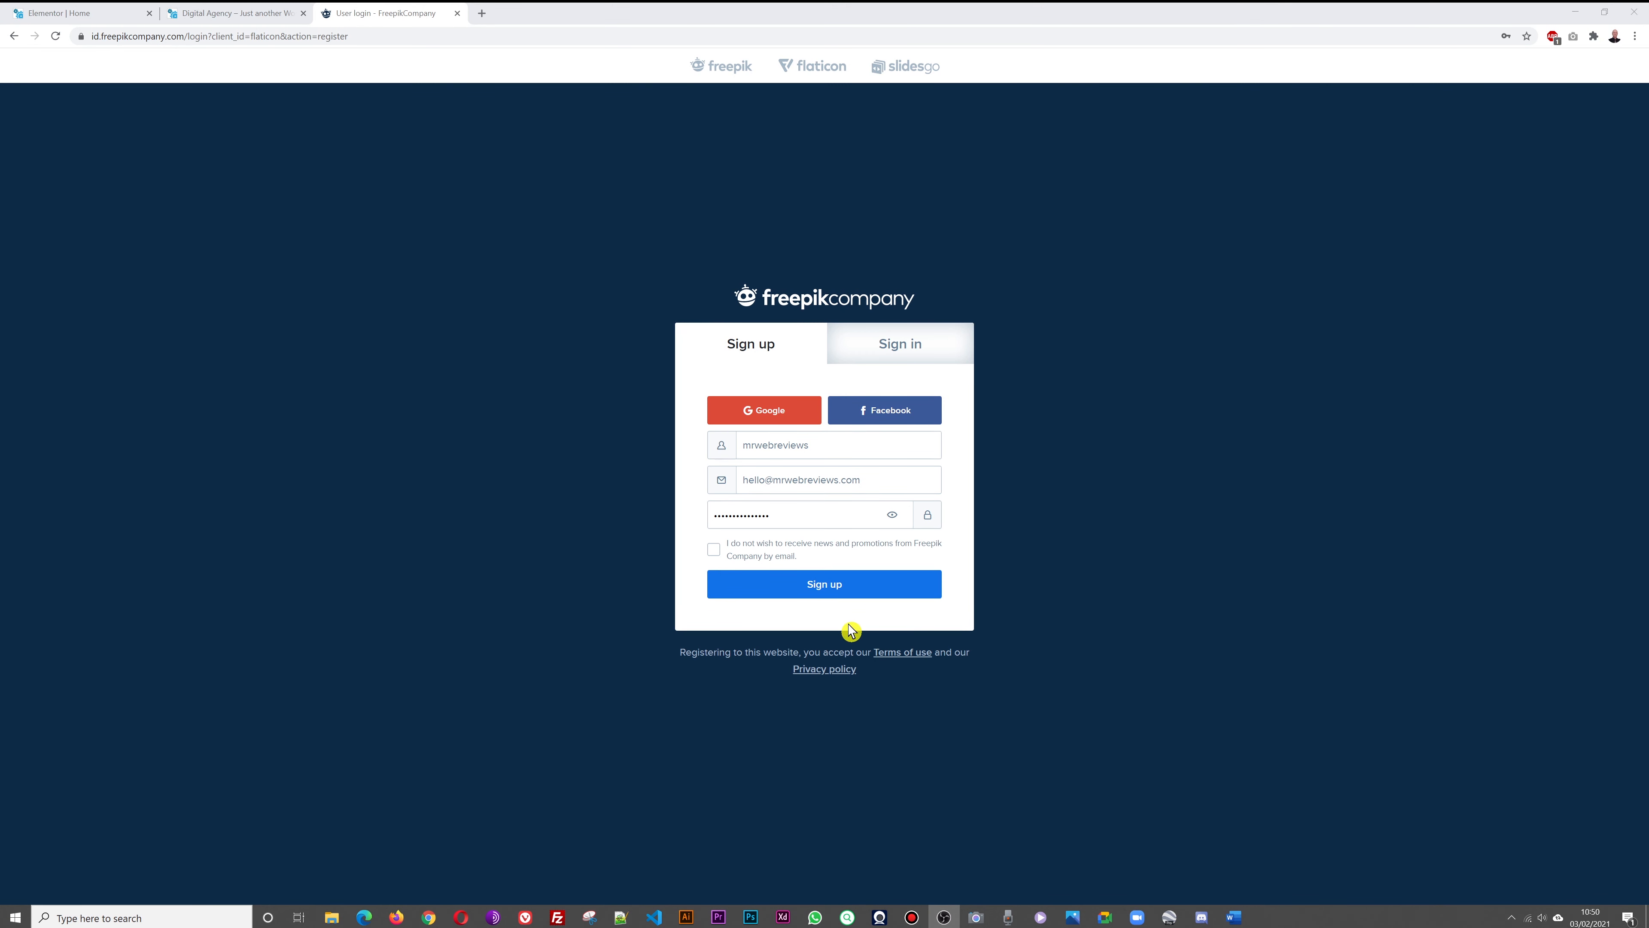
Sign up for Flaticon and save the free pack as 3885499-seo-and-web.zip in Vectors
left_click(837, 593)
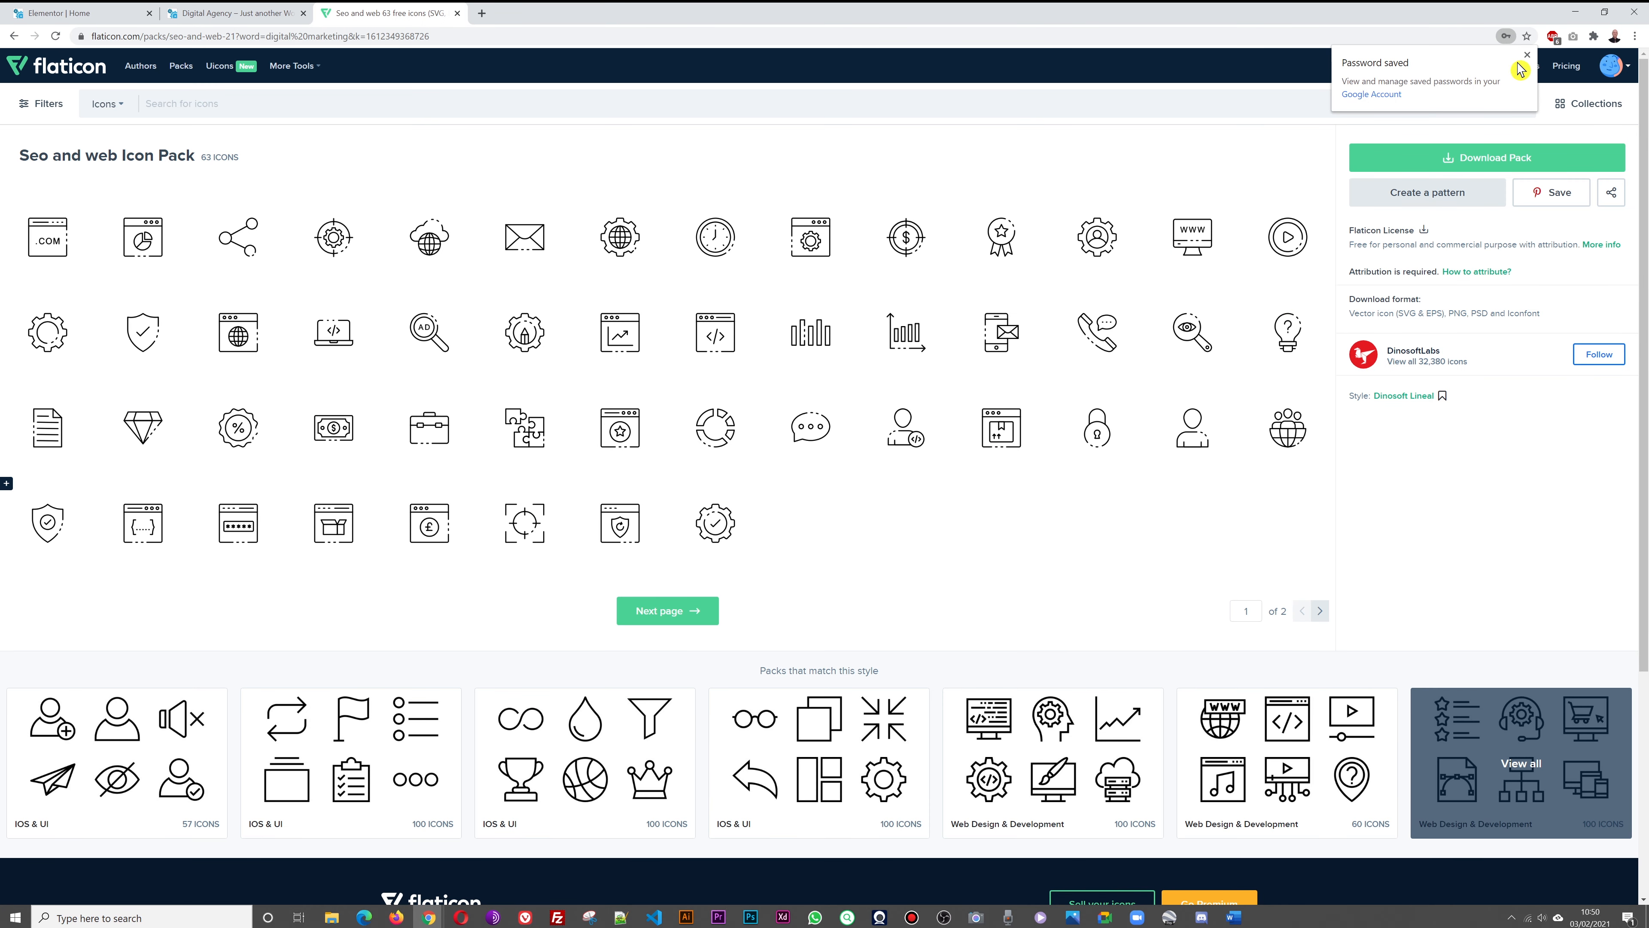
left_click(1528, 56)
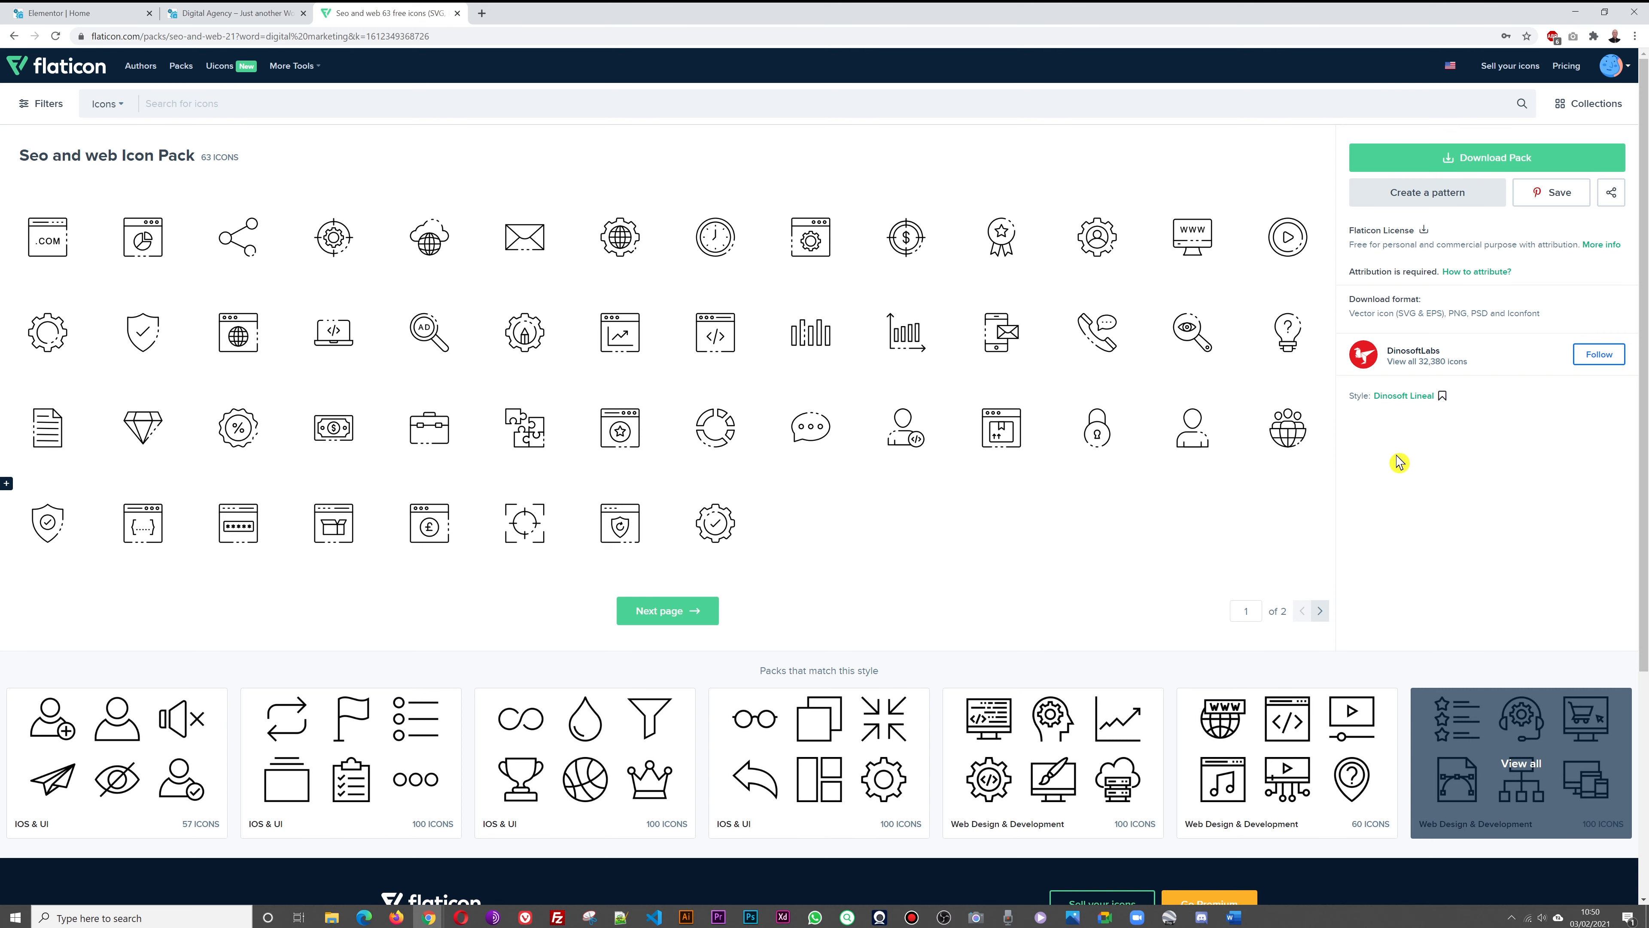
left_click(1493, 164)
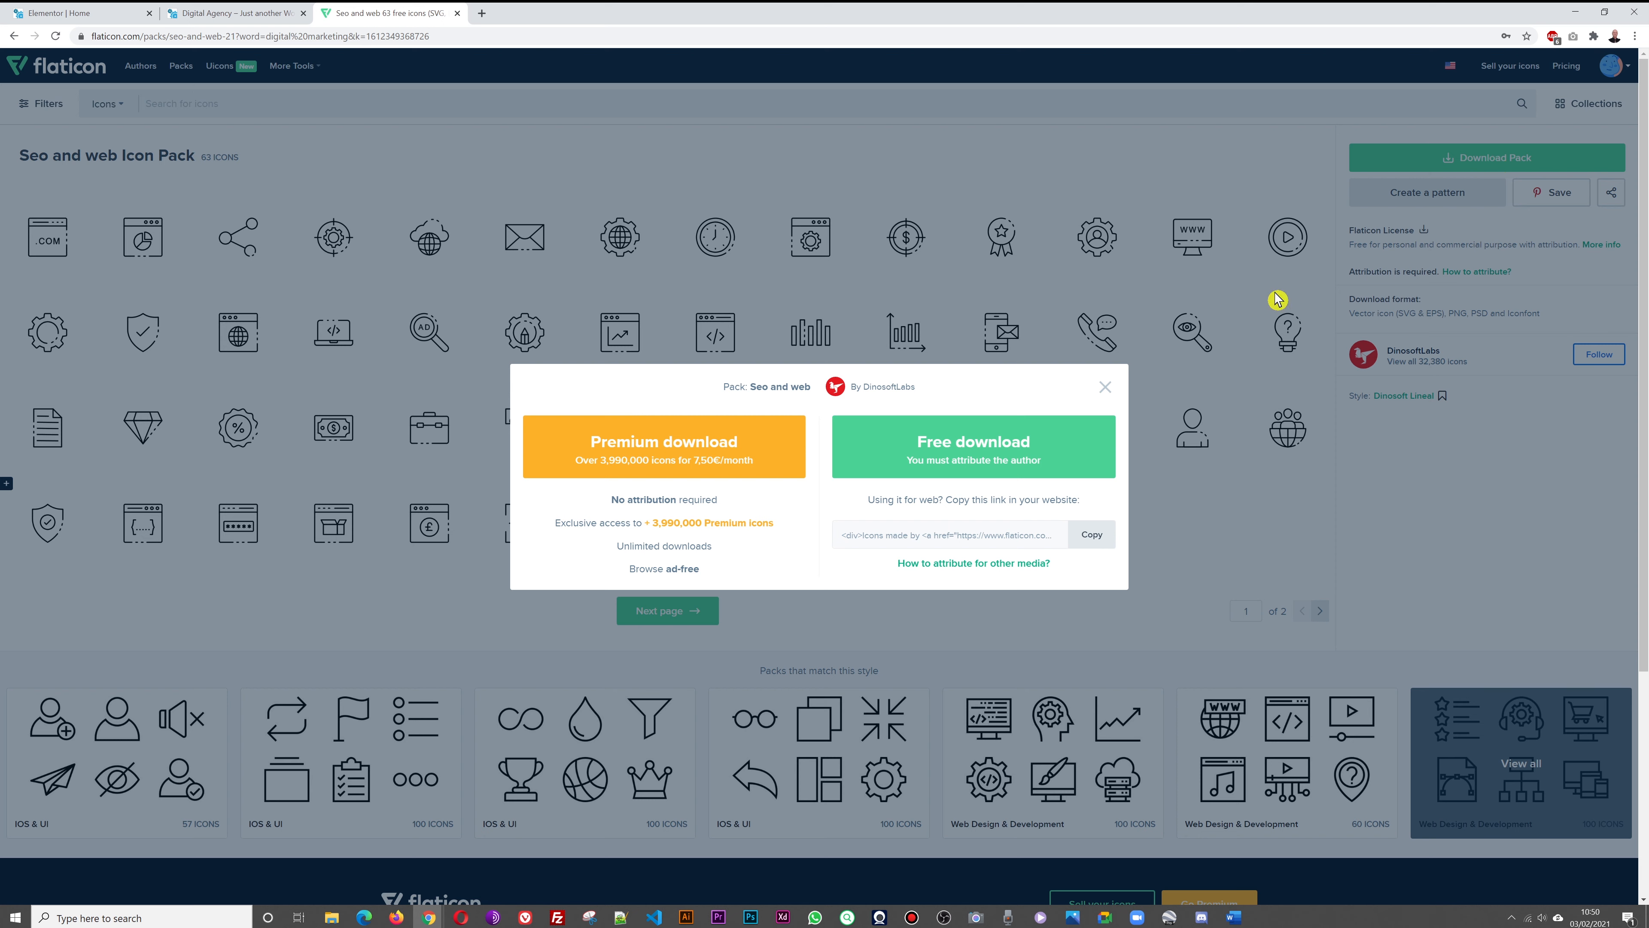
left_click(965, 473)
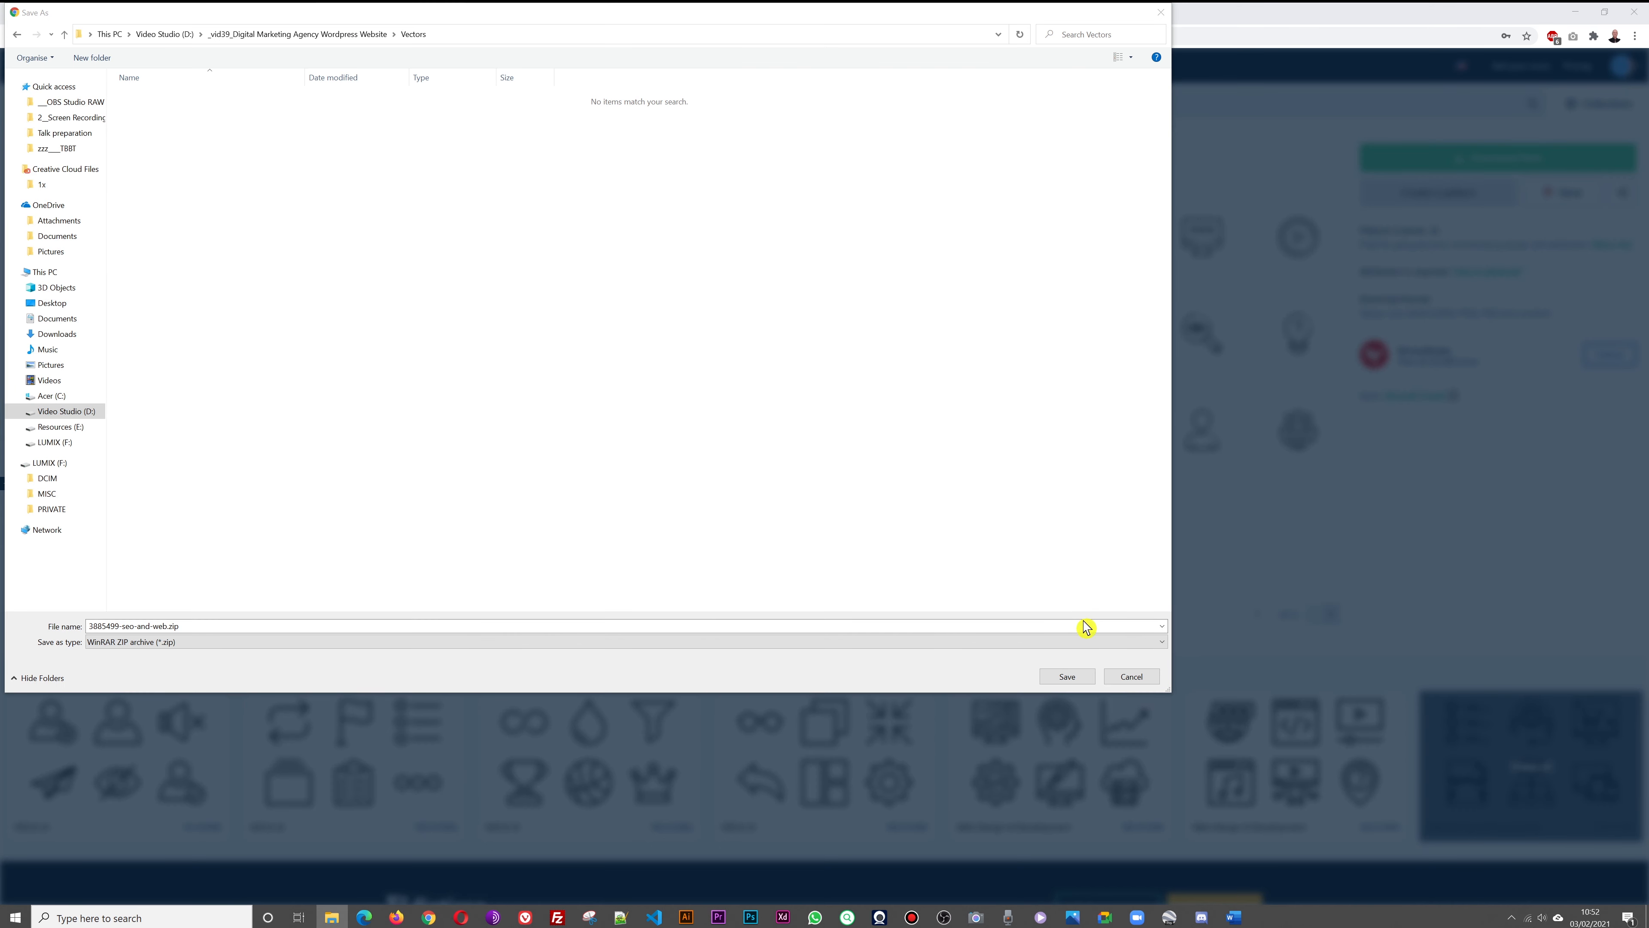
left_click(1084, 626)
left_click(1058, 677)
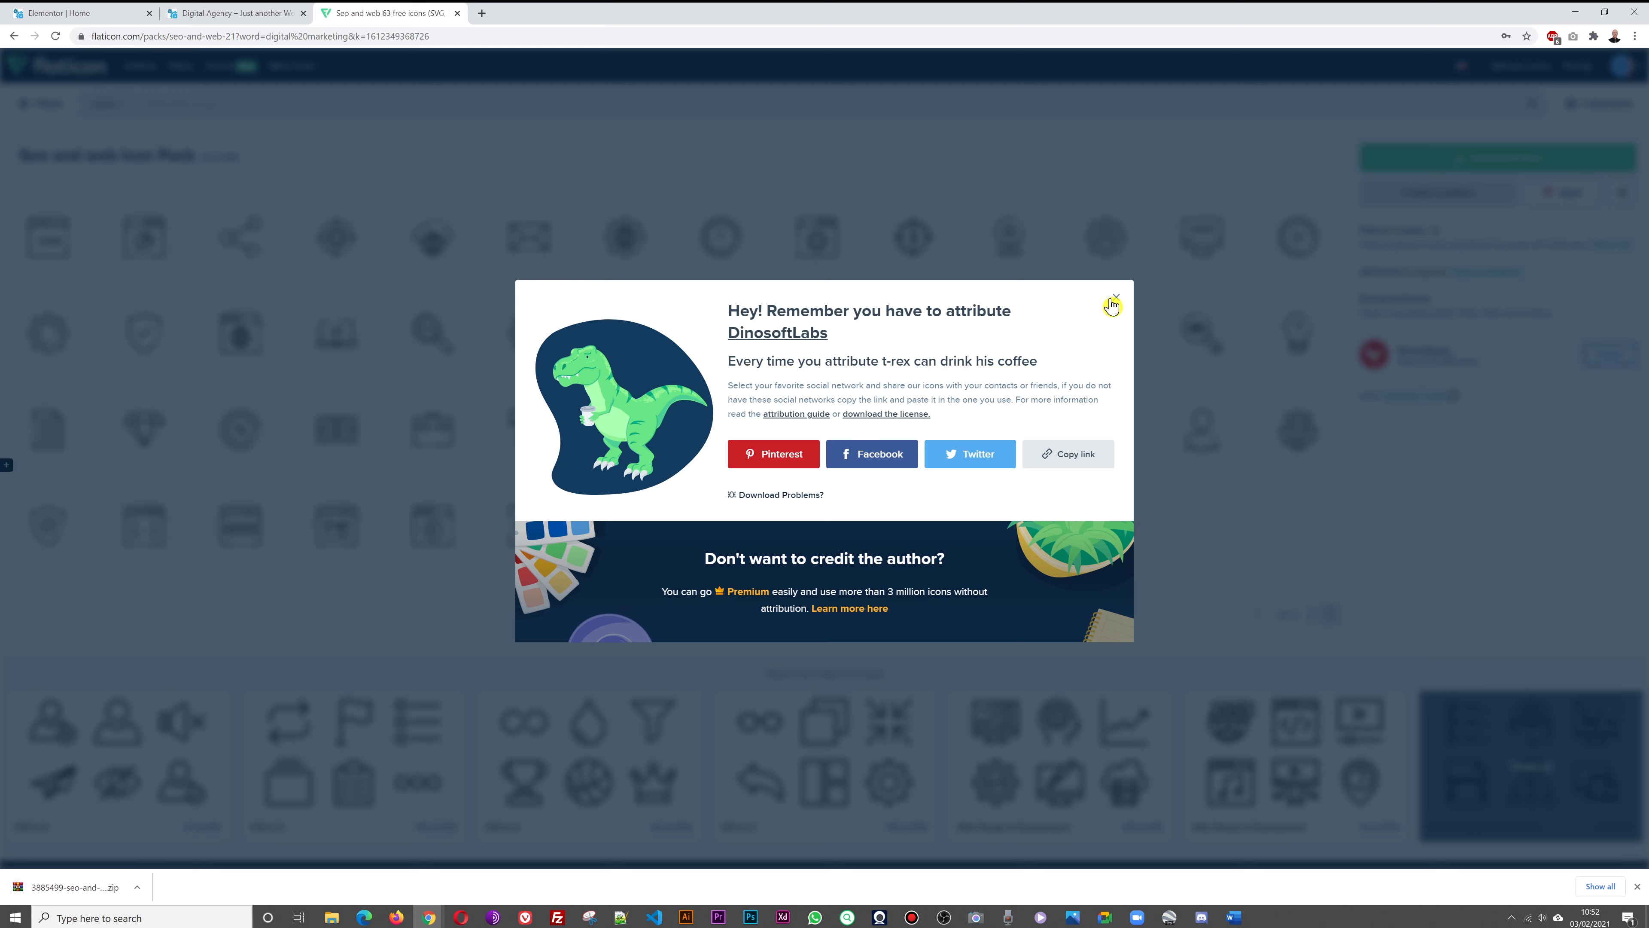
left_click(1116, 297)
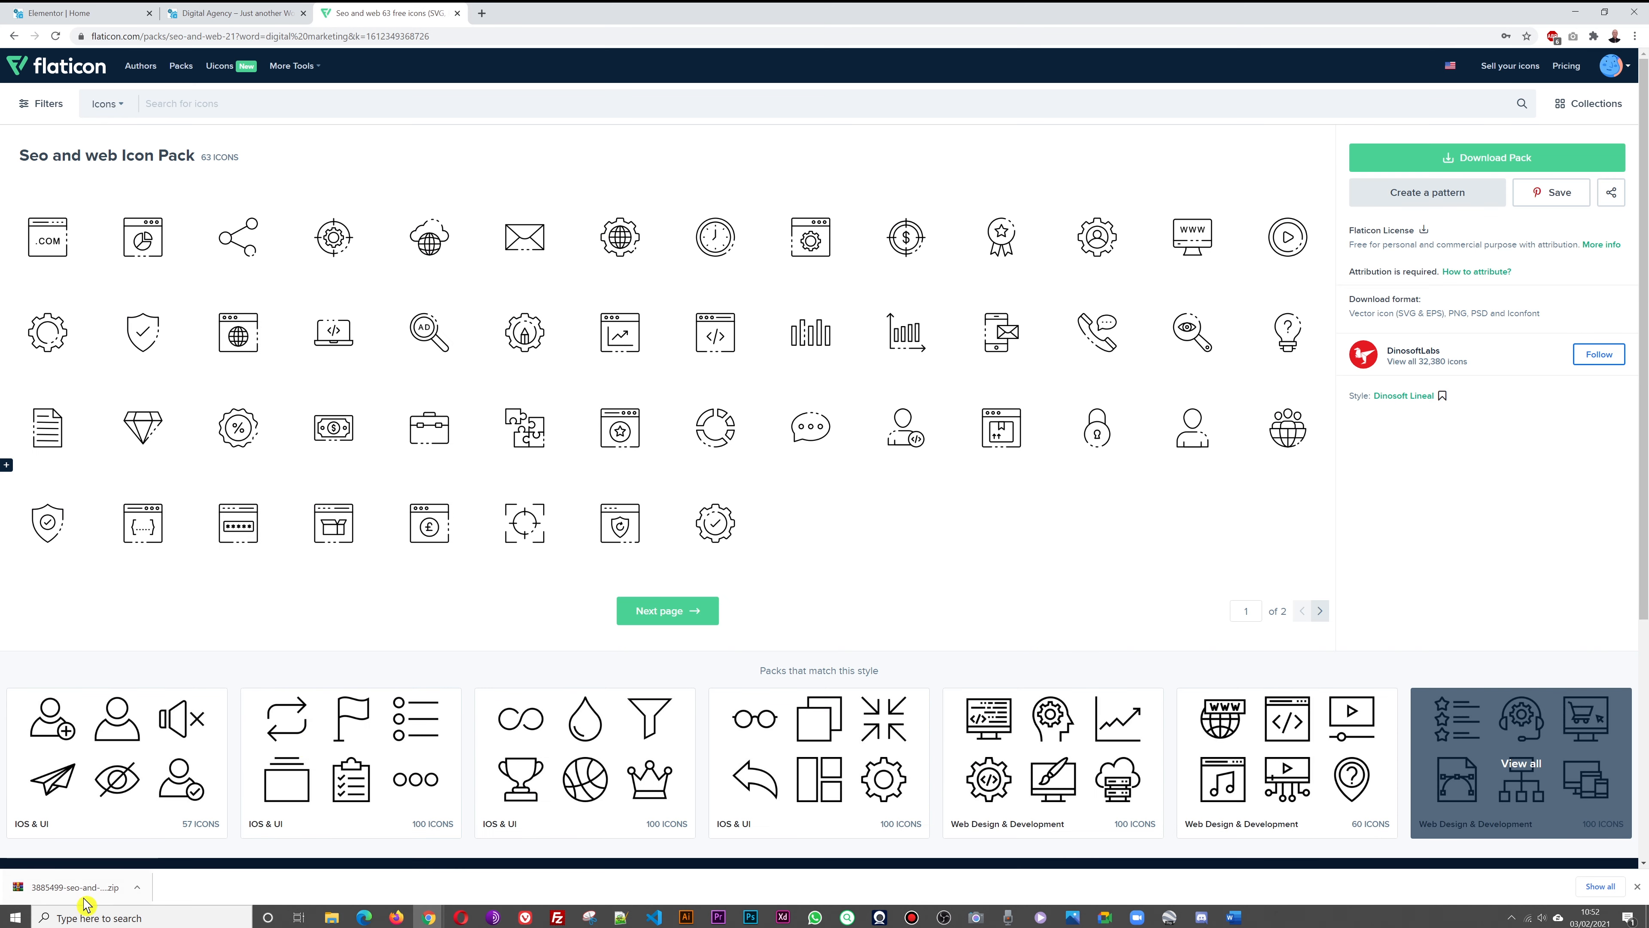
Extract 3885499-seo-and-web.zip into the Vectors folder with WinRAR, then close the archive
left_click(74, 887)
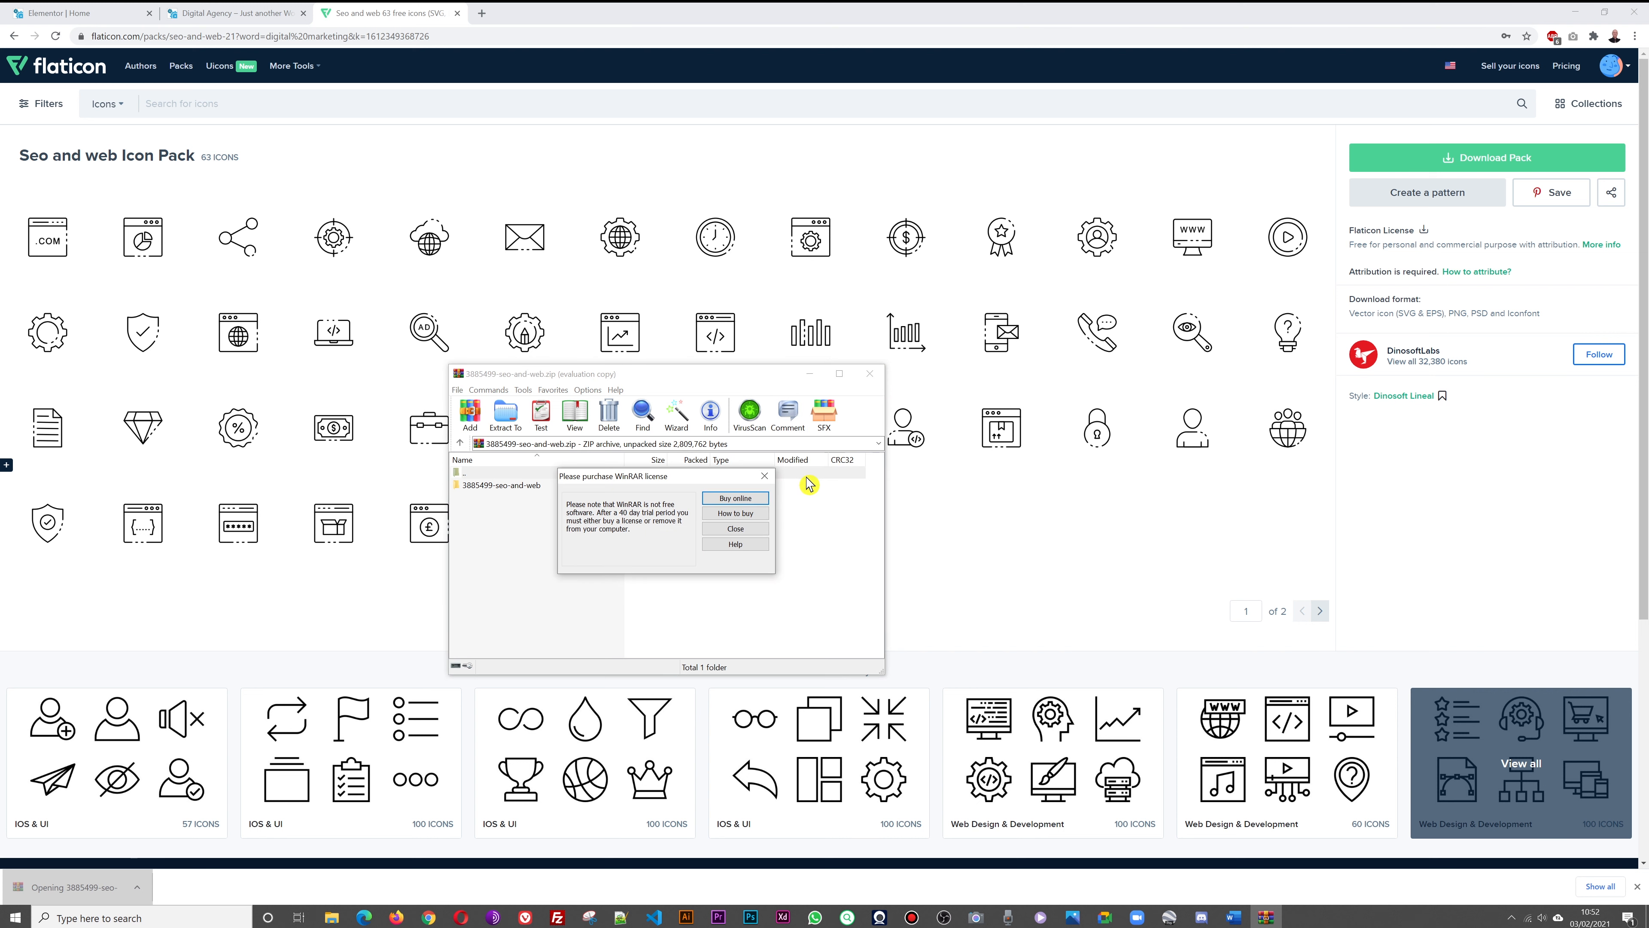
left_click(764, 476)
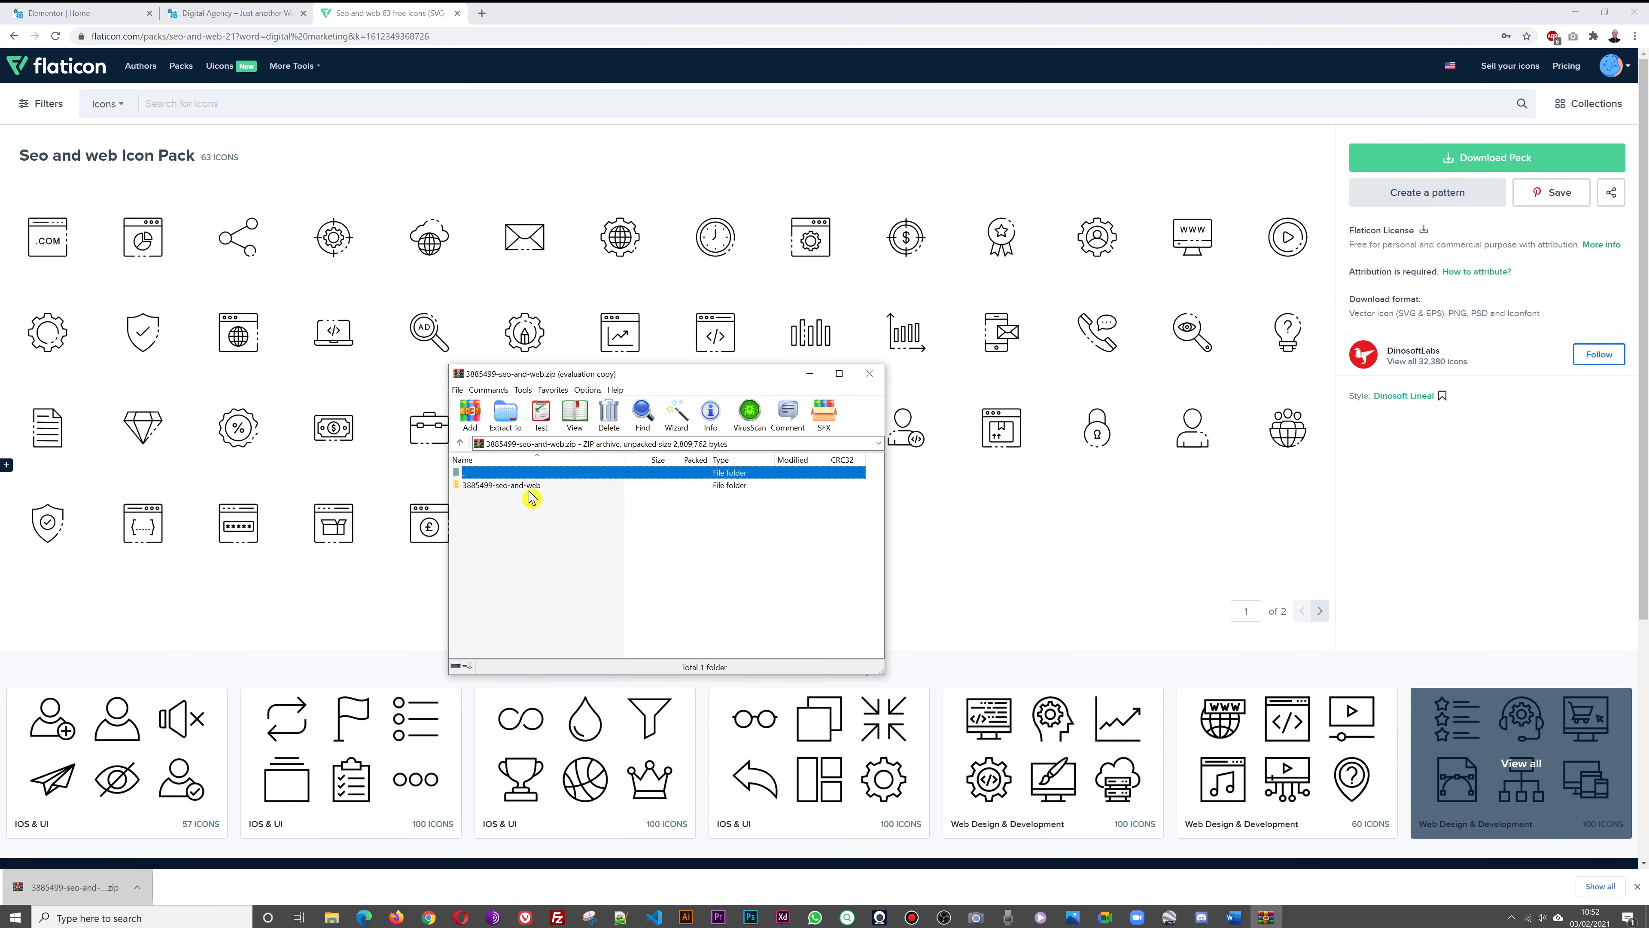
left_click(507, 419)
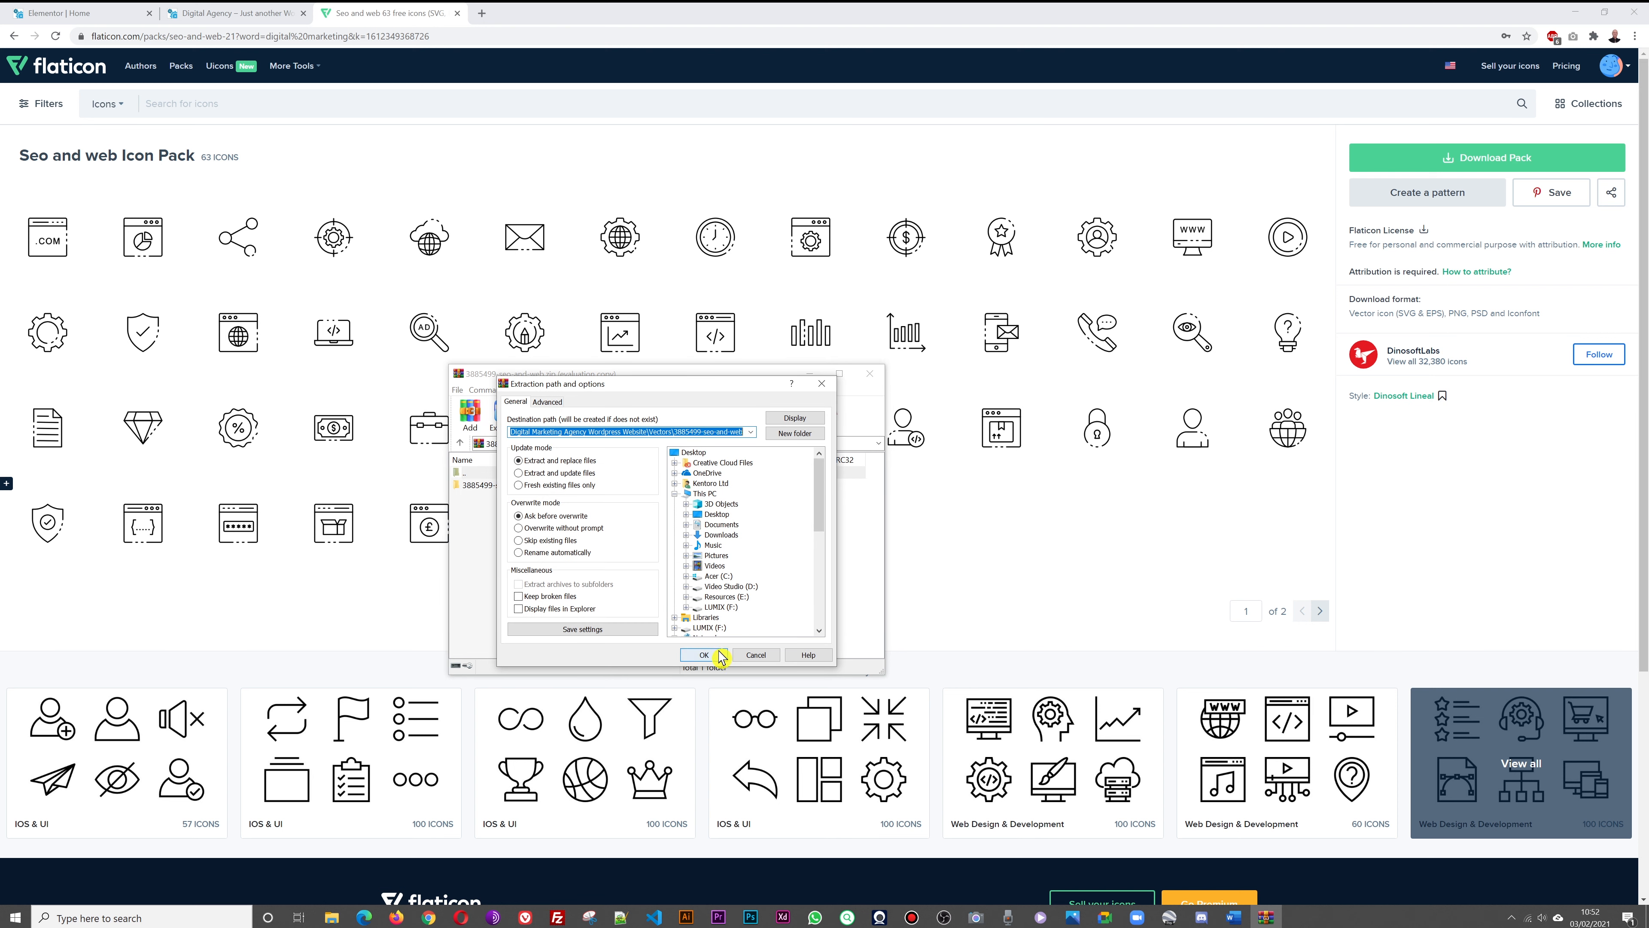
left_click(707, 655)
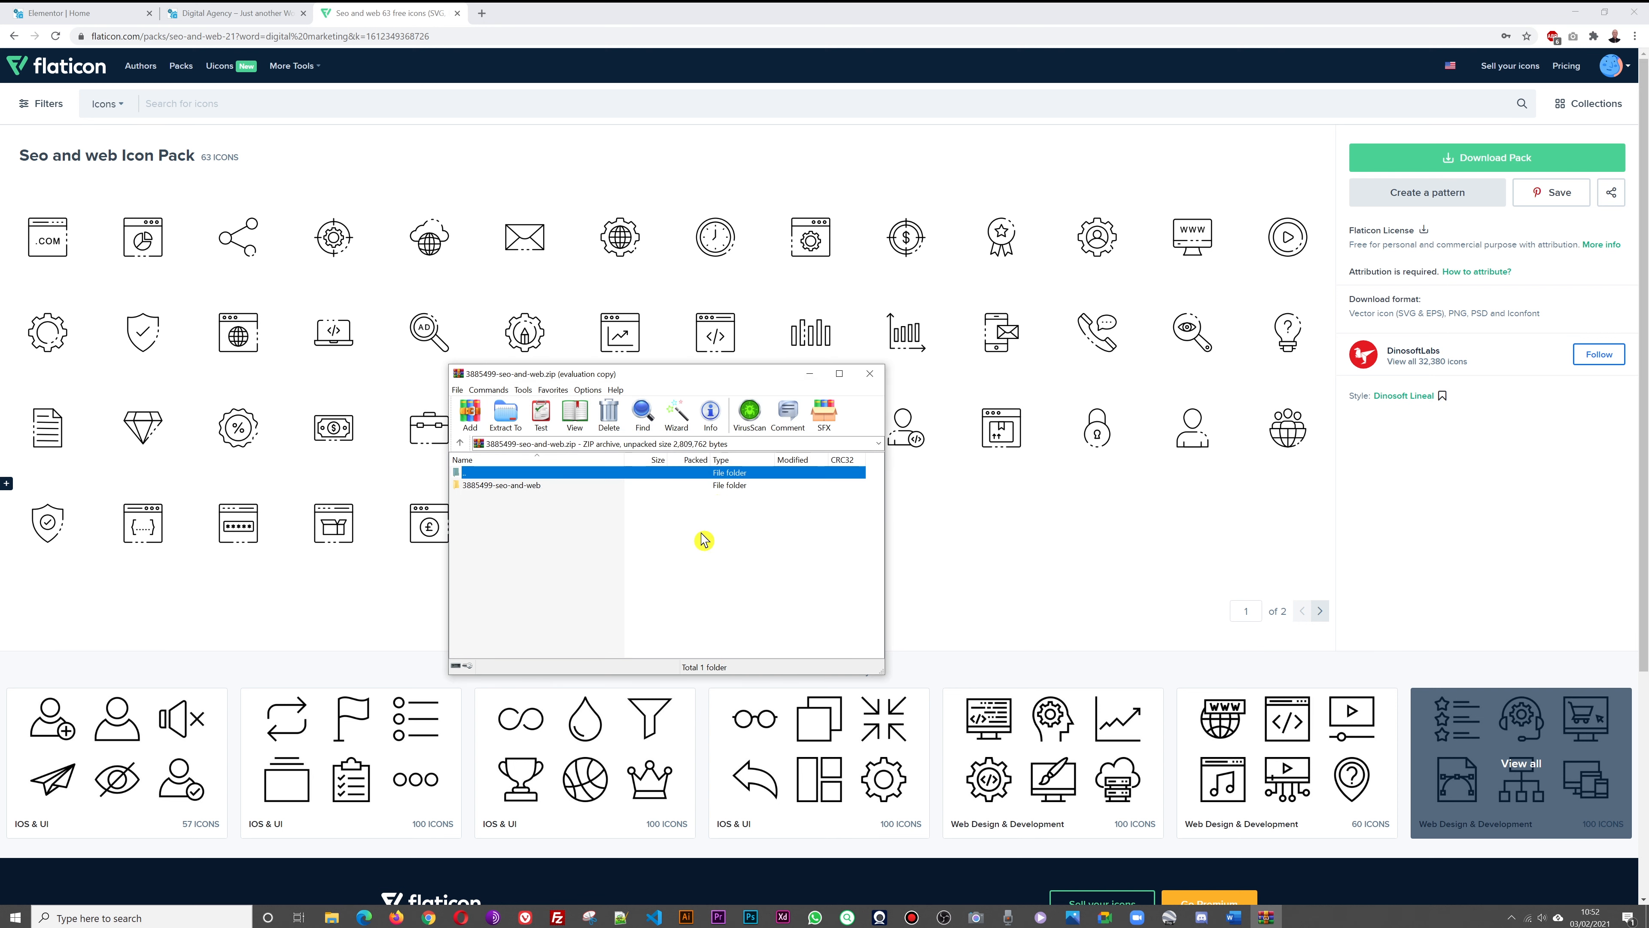
left_click(869, 373)
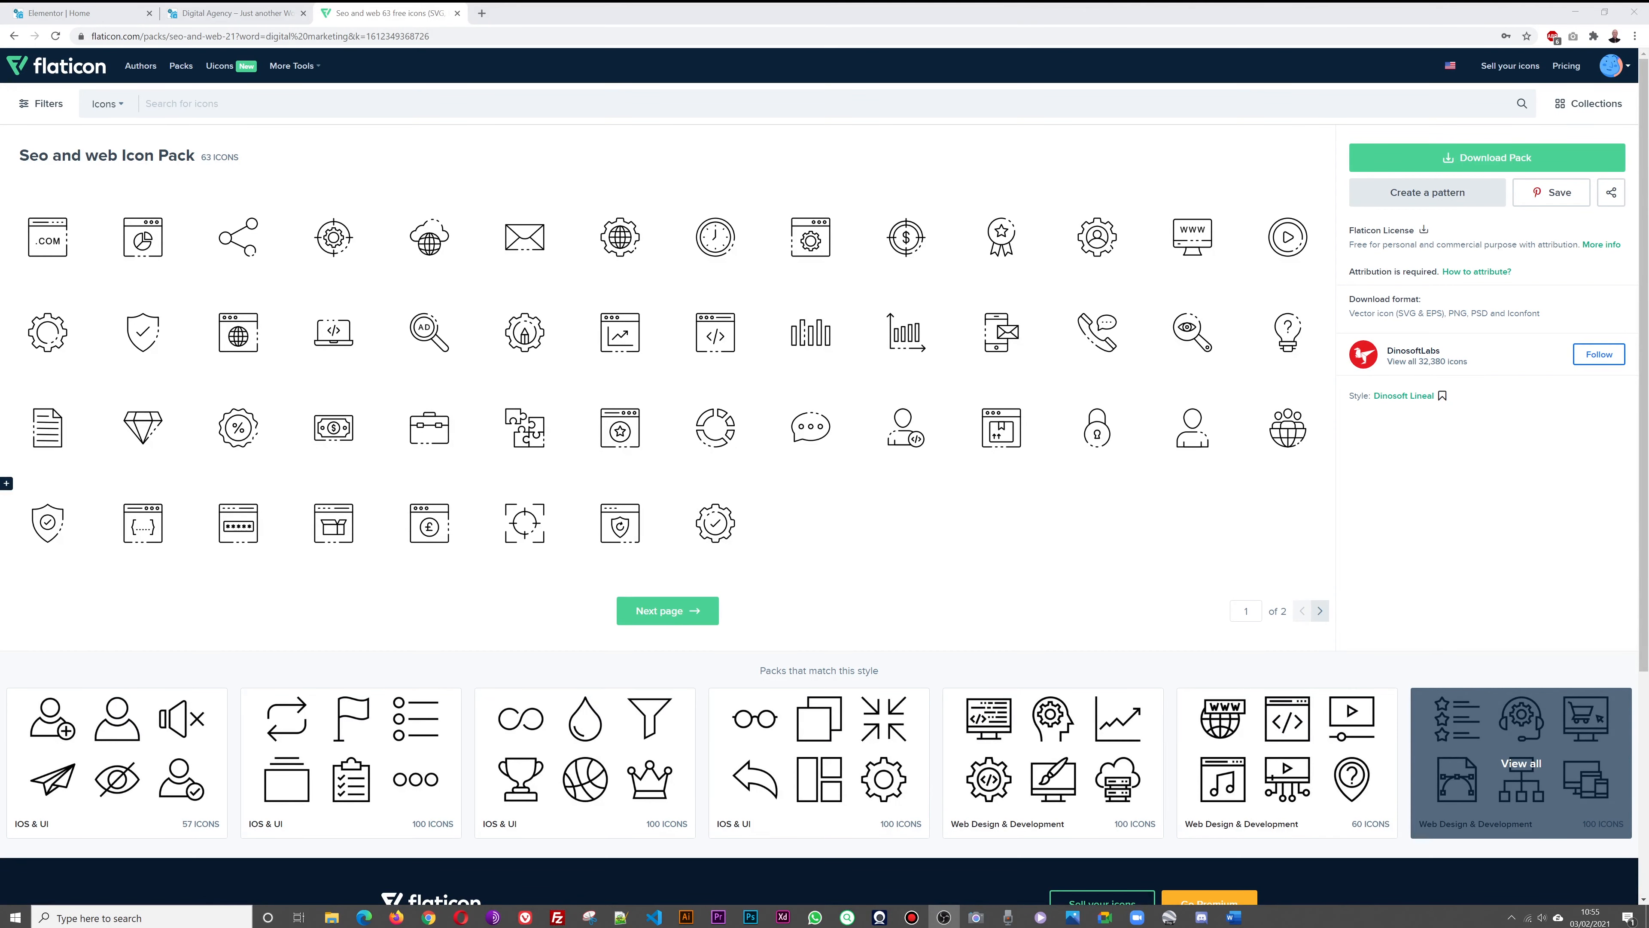
From the SEO box's image picker, browse to the extracted pack's png folder for upload
left_click(81, 13)
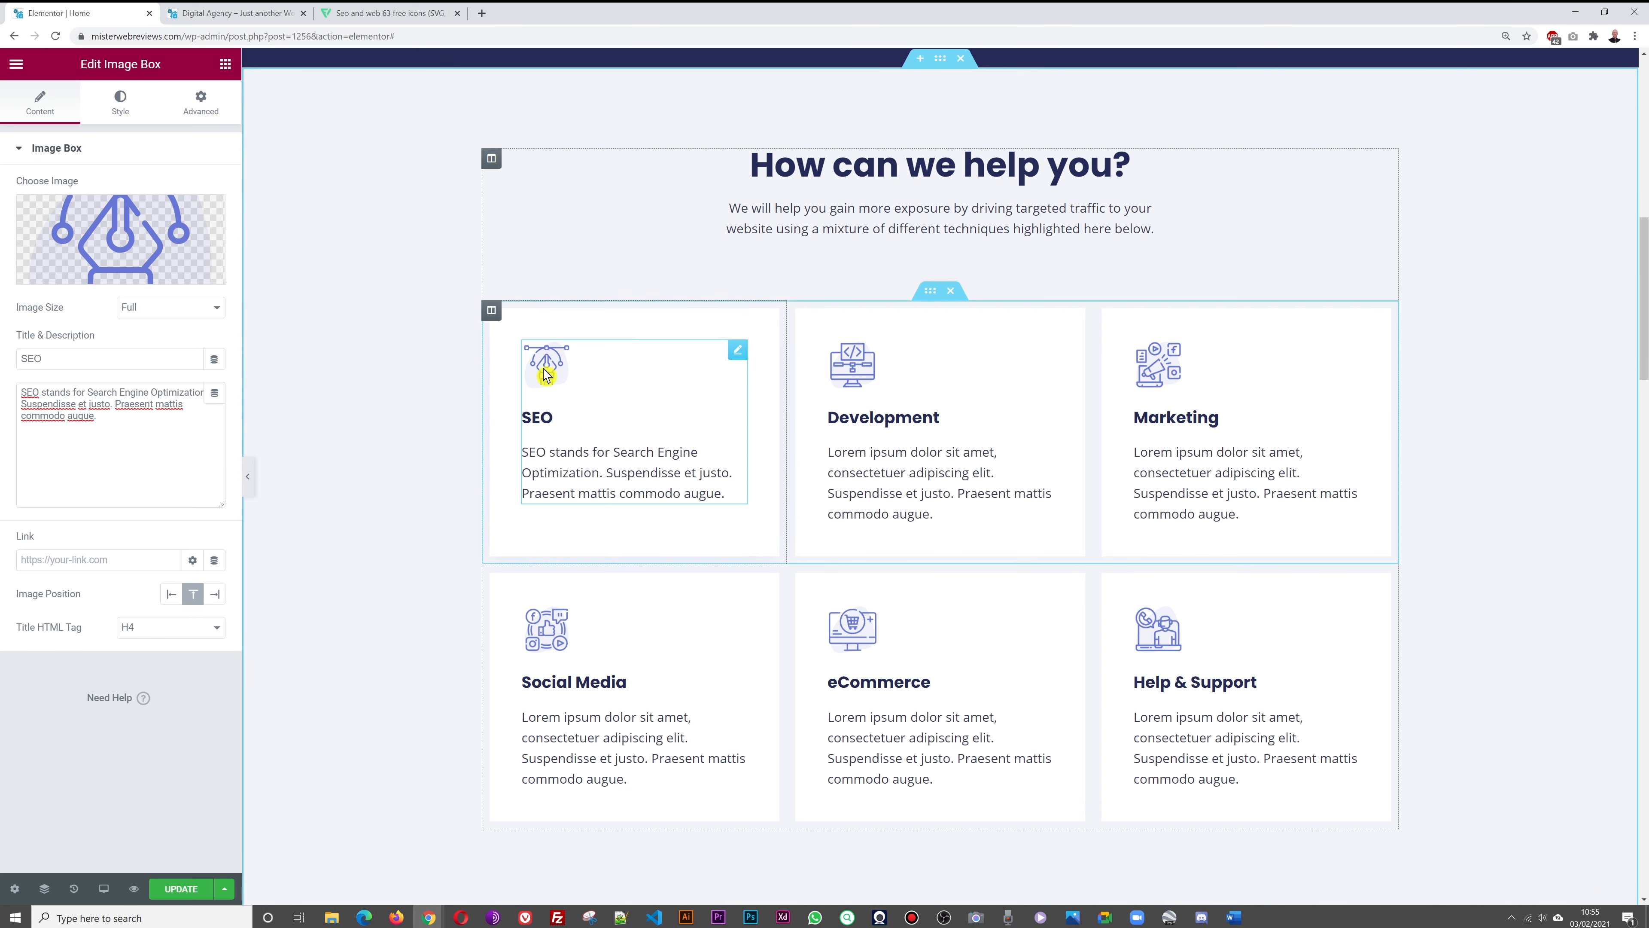
left_click(128, 242)
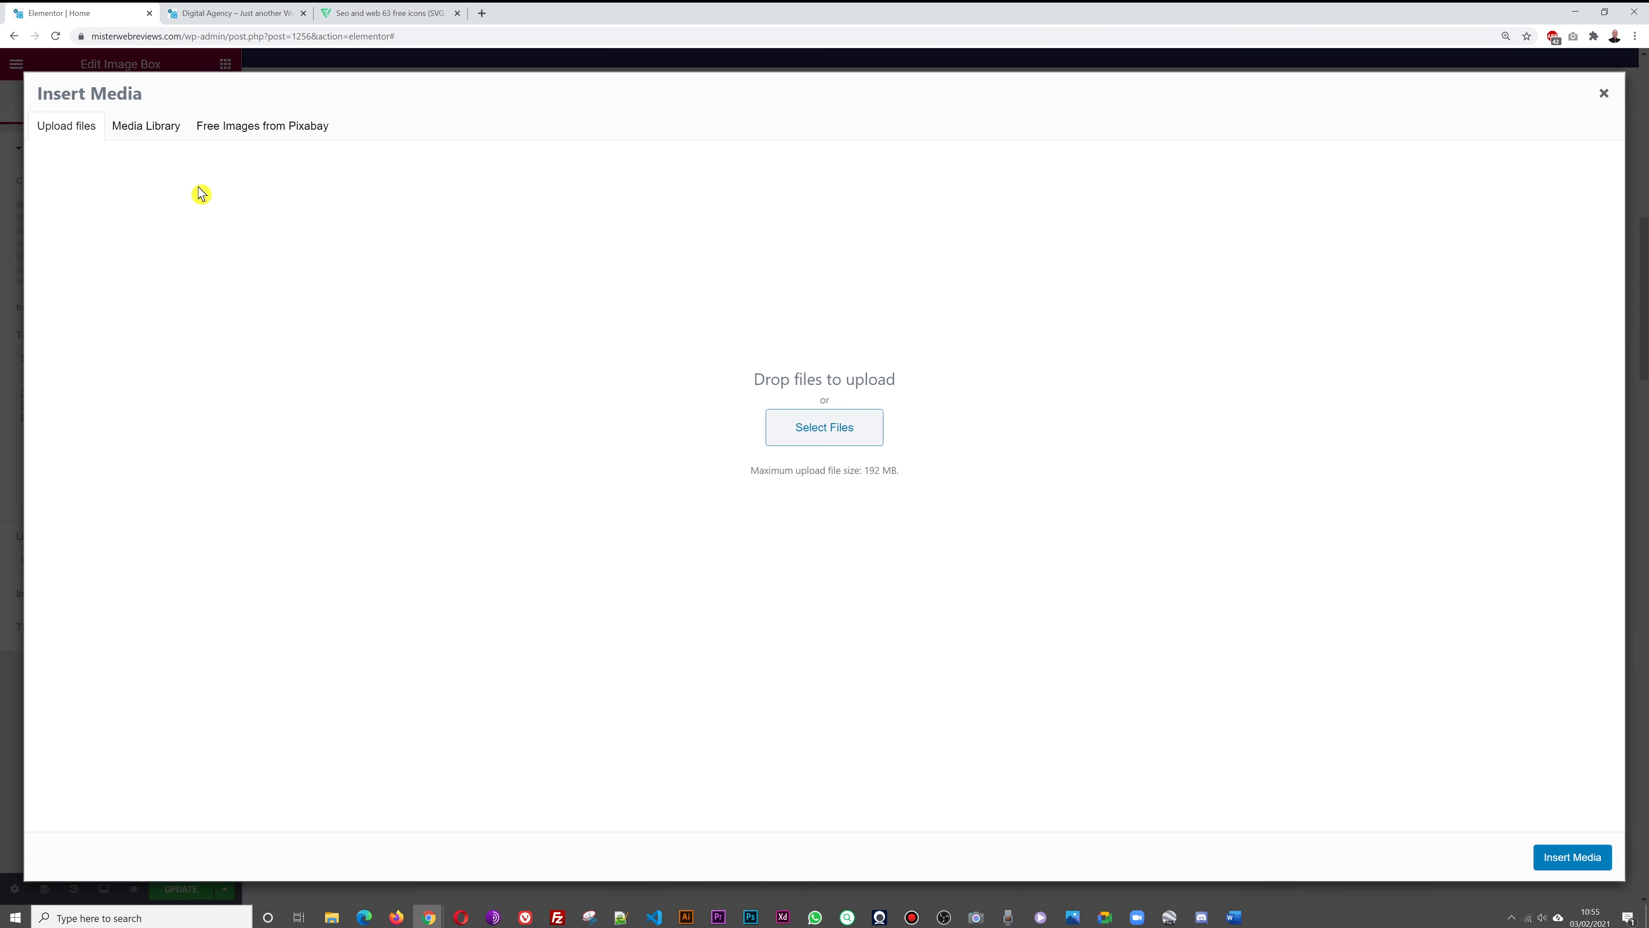
left_click(146, 126)
left_click(76, 130)
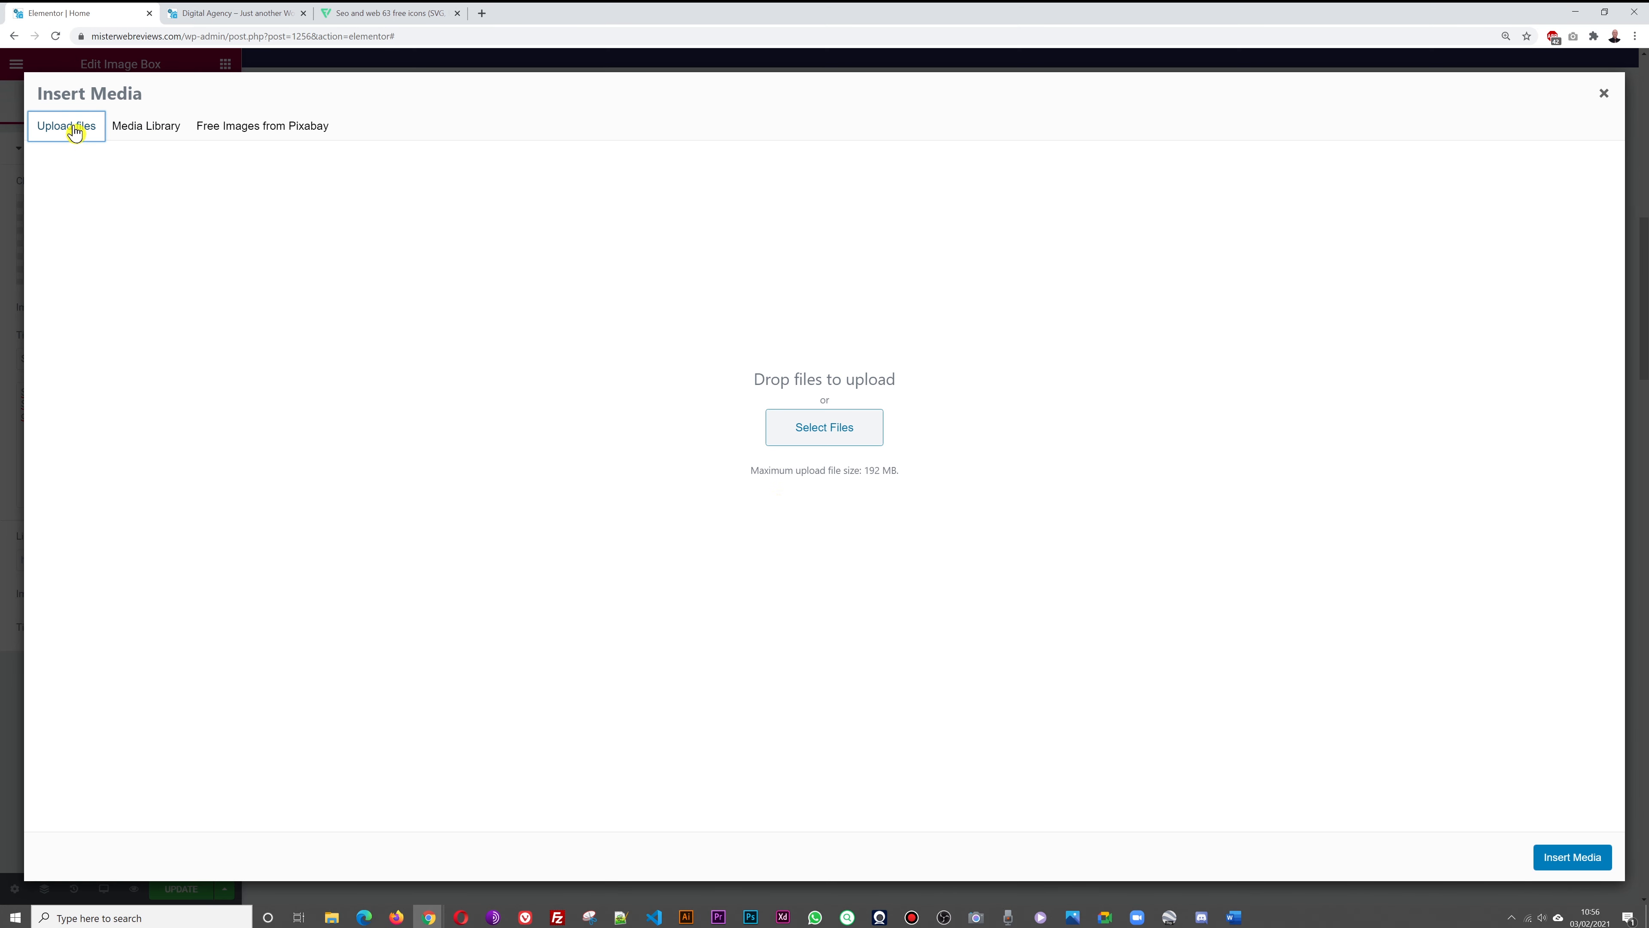
left_click(842, 439)
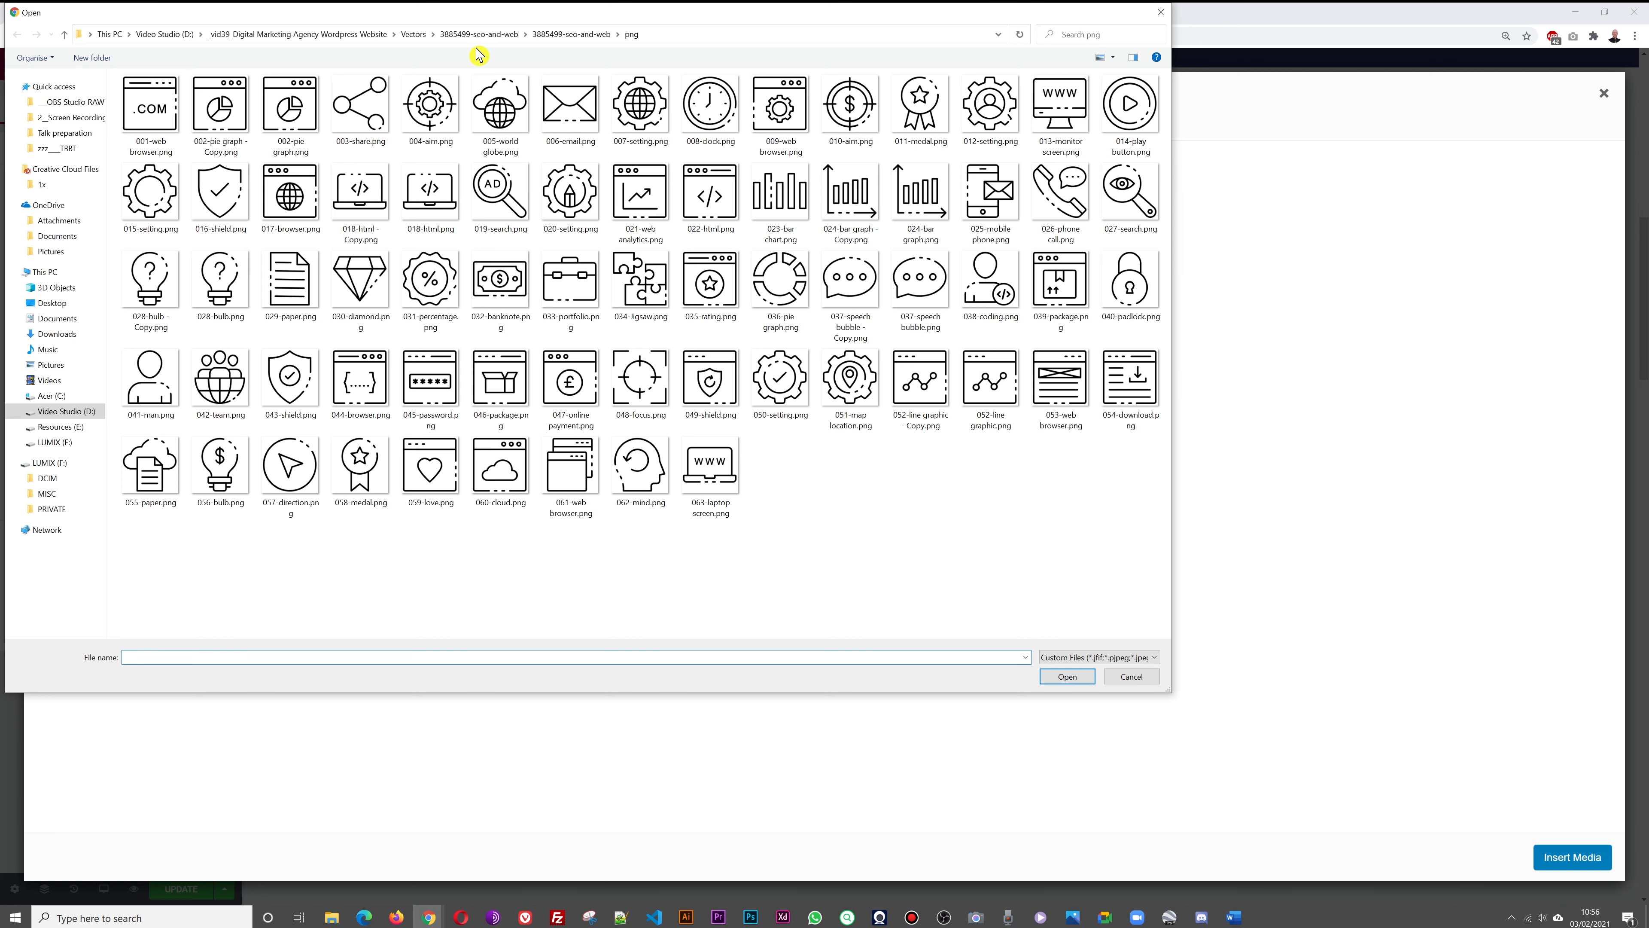
left_click(470, 36)
left_click(411, 36)
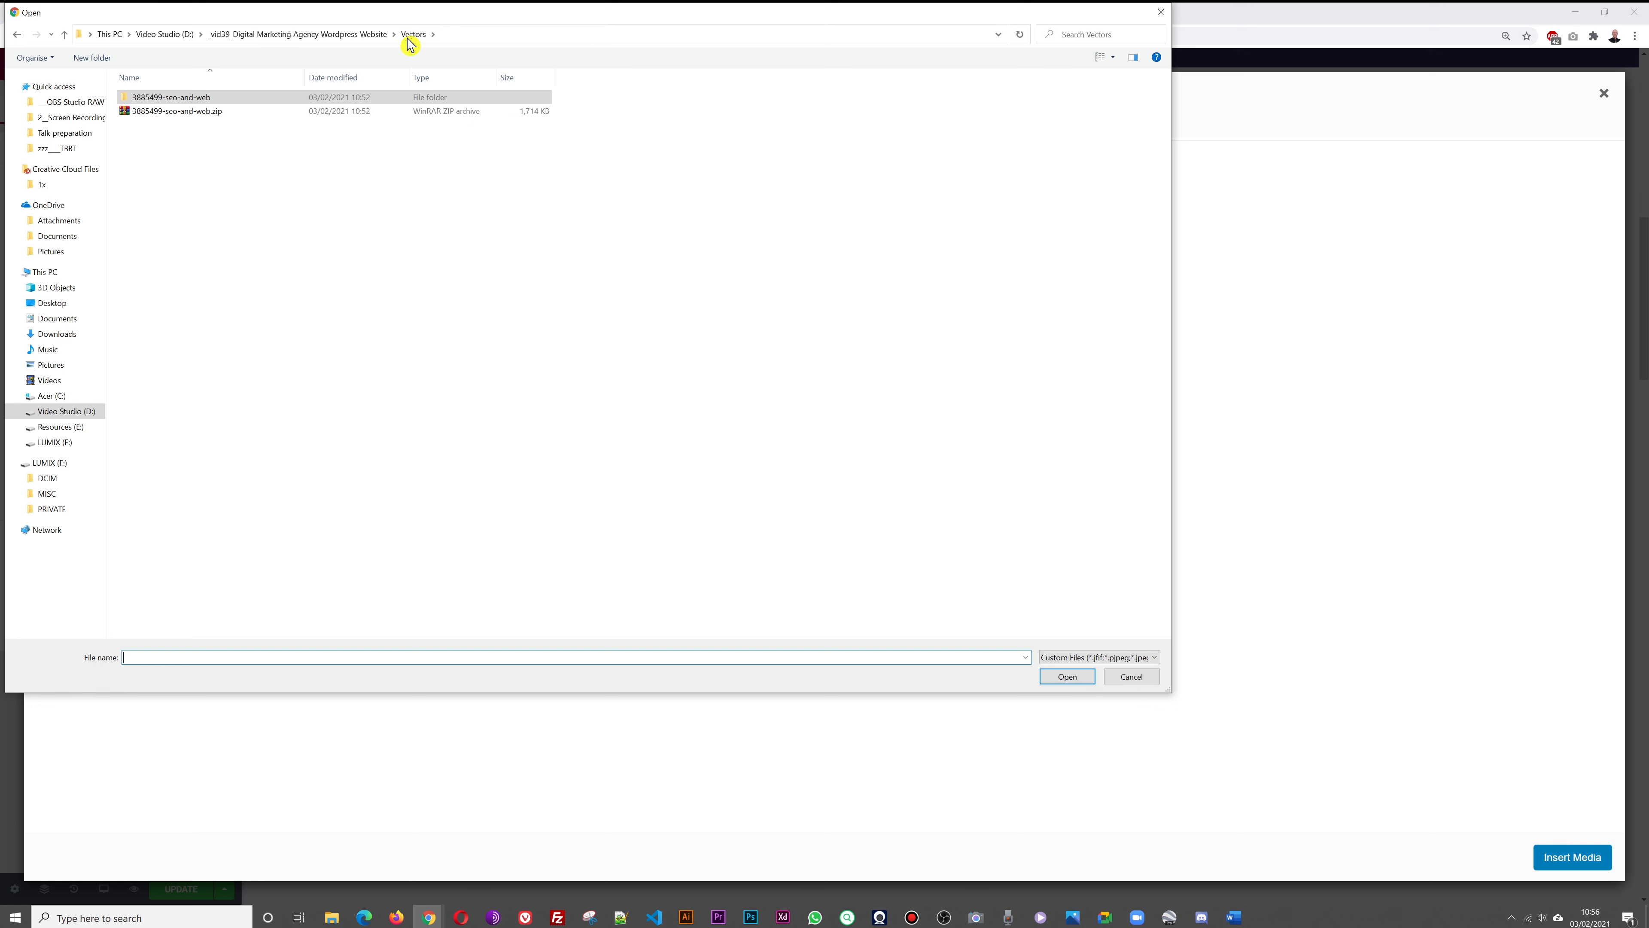
left_click(187, 98)
double_click(187, 97)
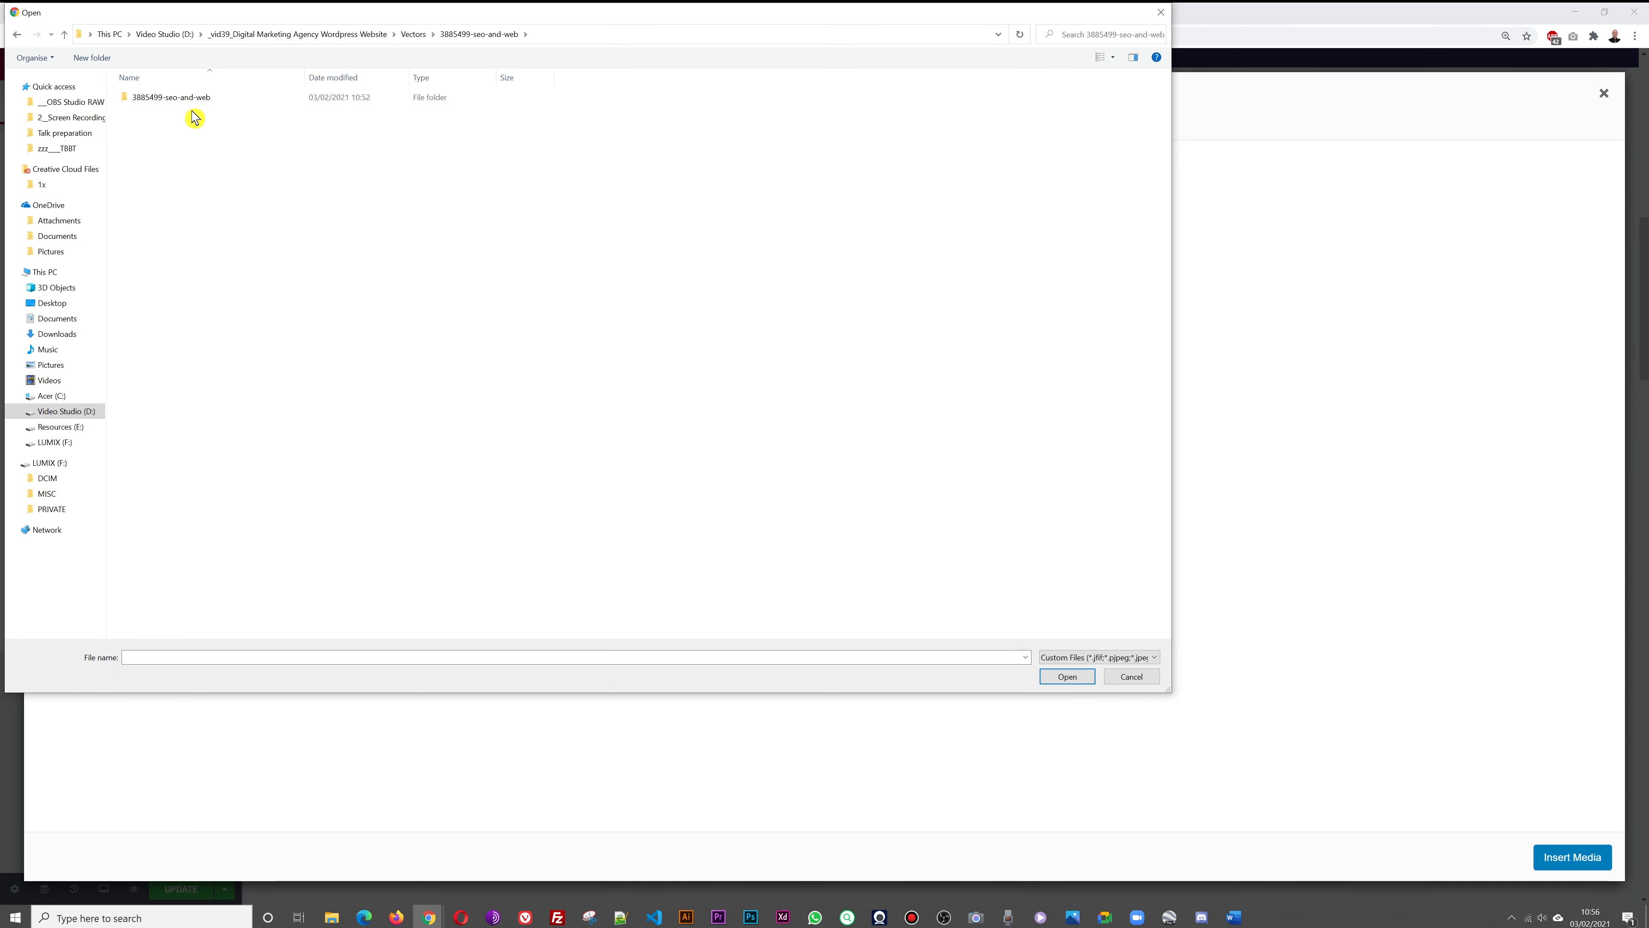
double_click(172, 98)
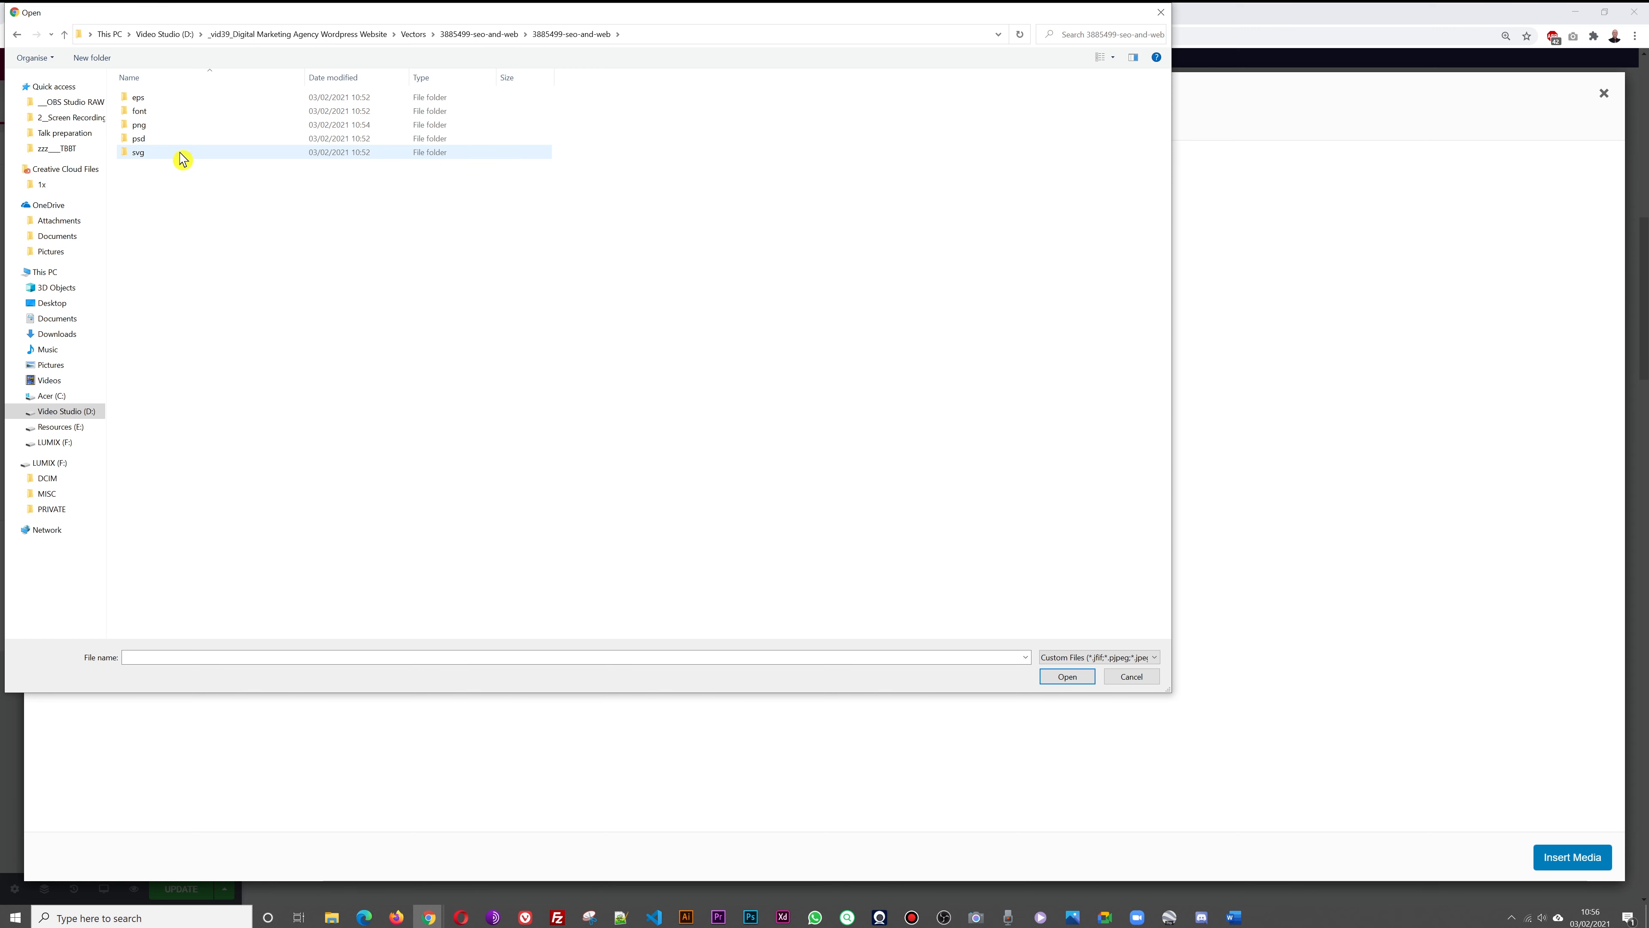
left_click(177, 126)
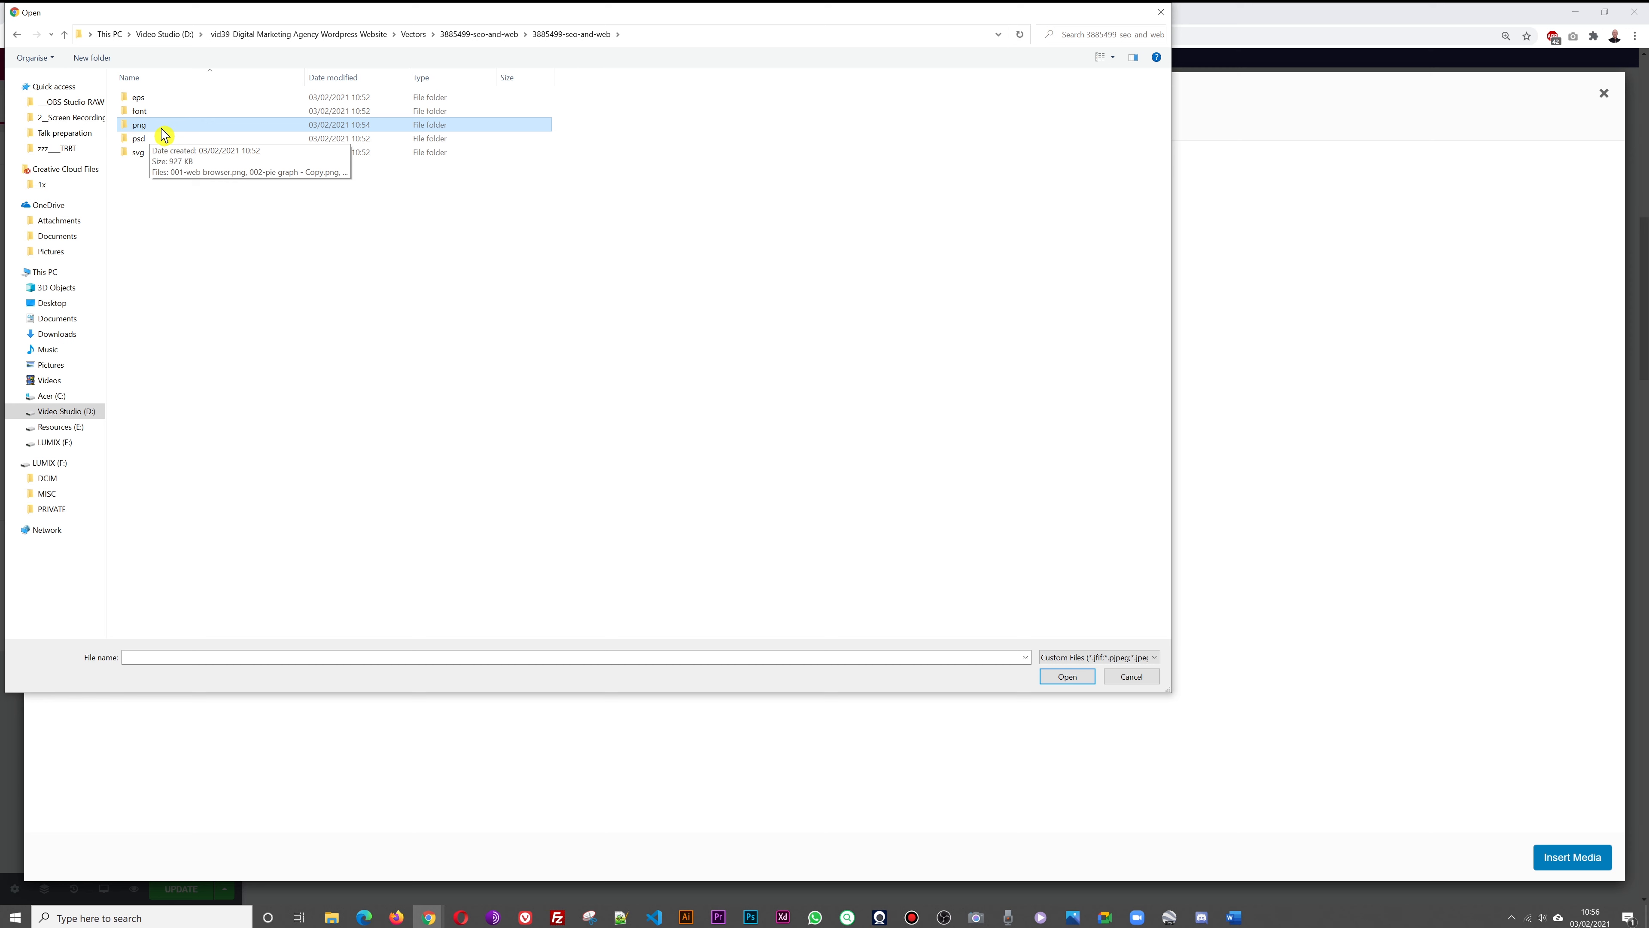
double_click(160, 133)
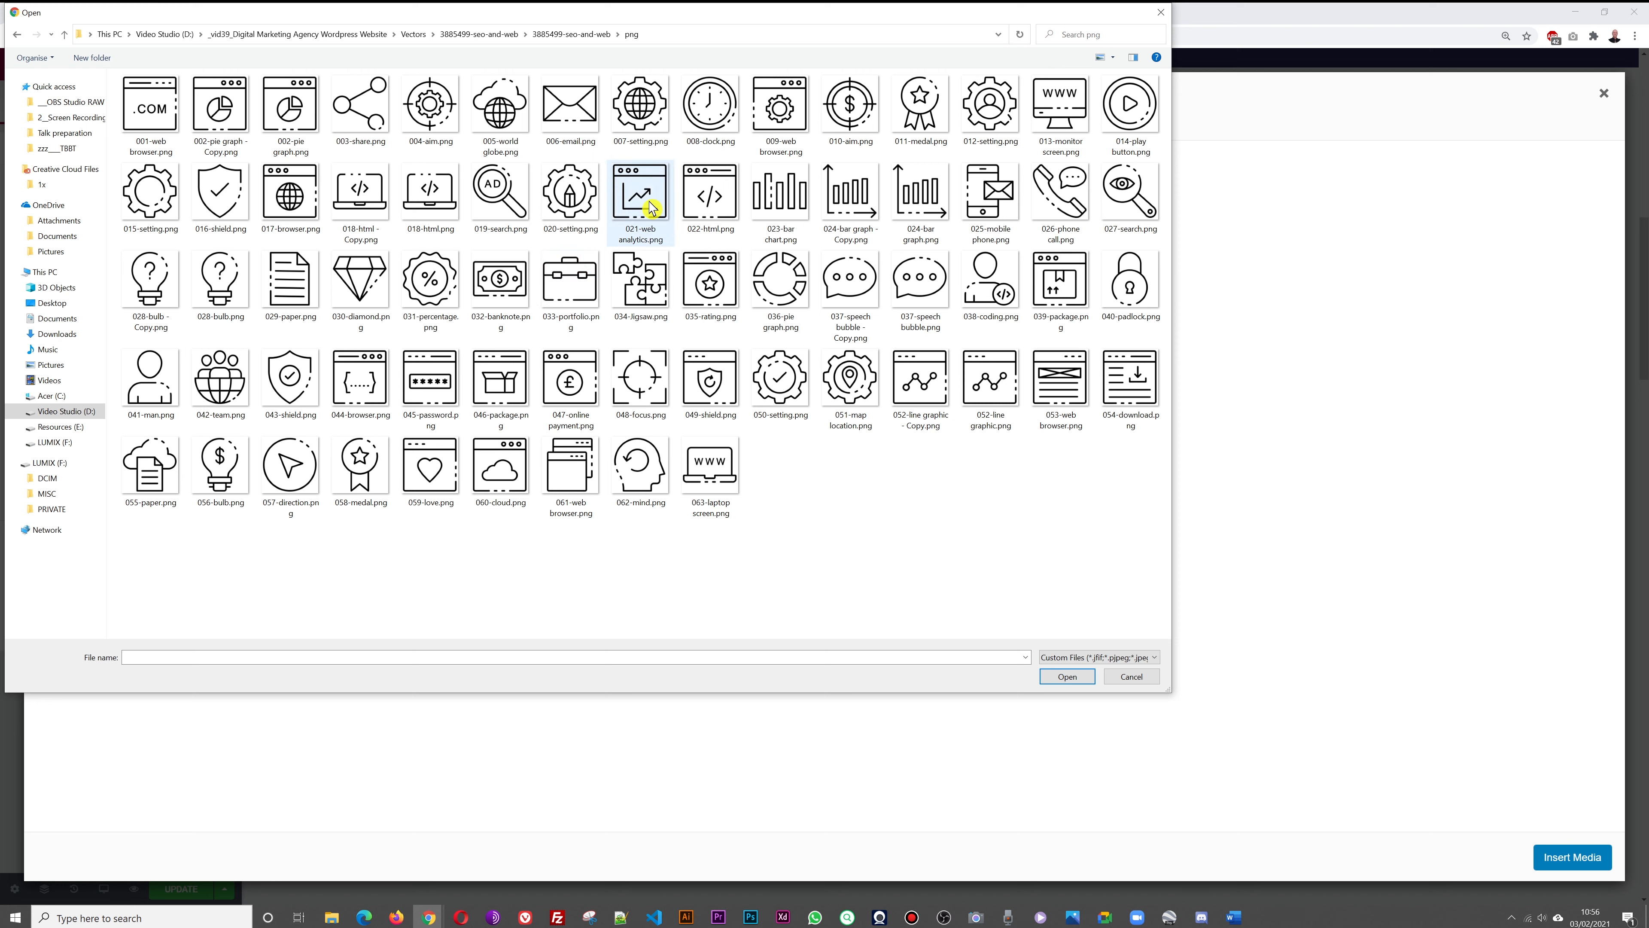
Upload 009-web browser, 021-web analytics, 037-speech bubble, 039-package, 052-line graphic and 042-team icons
left_click(791, 126)
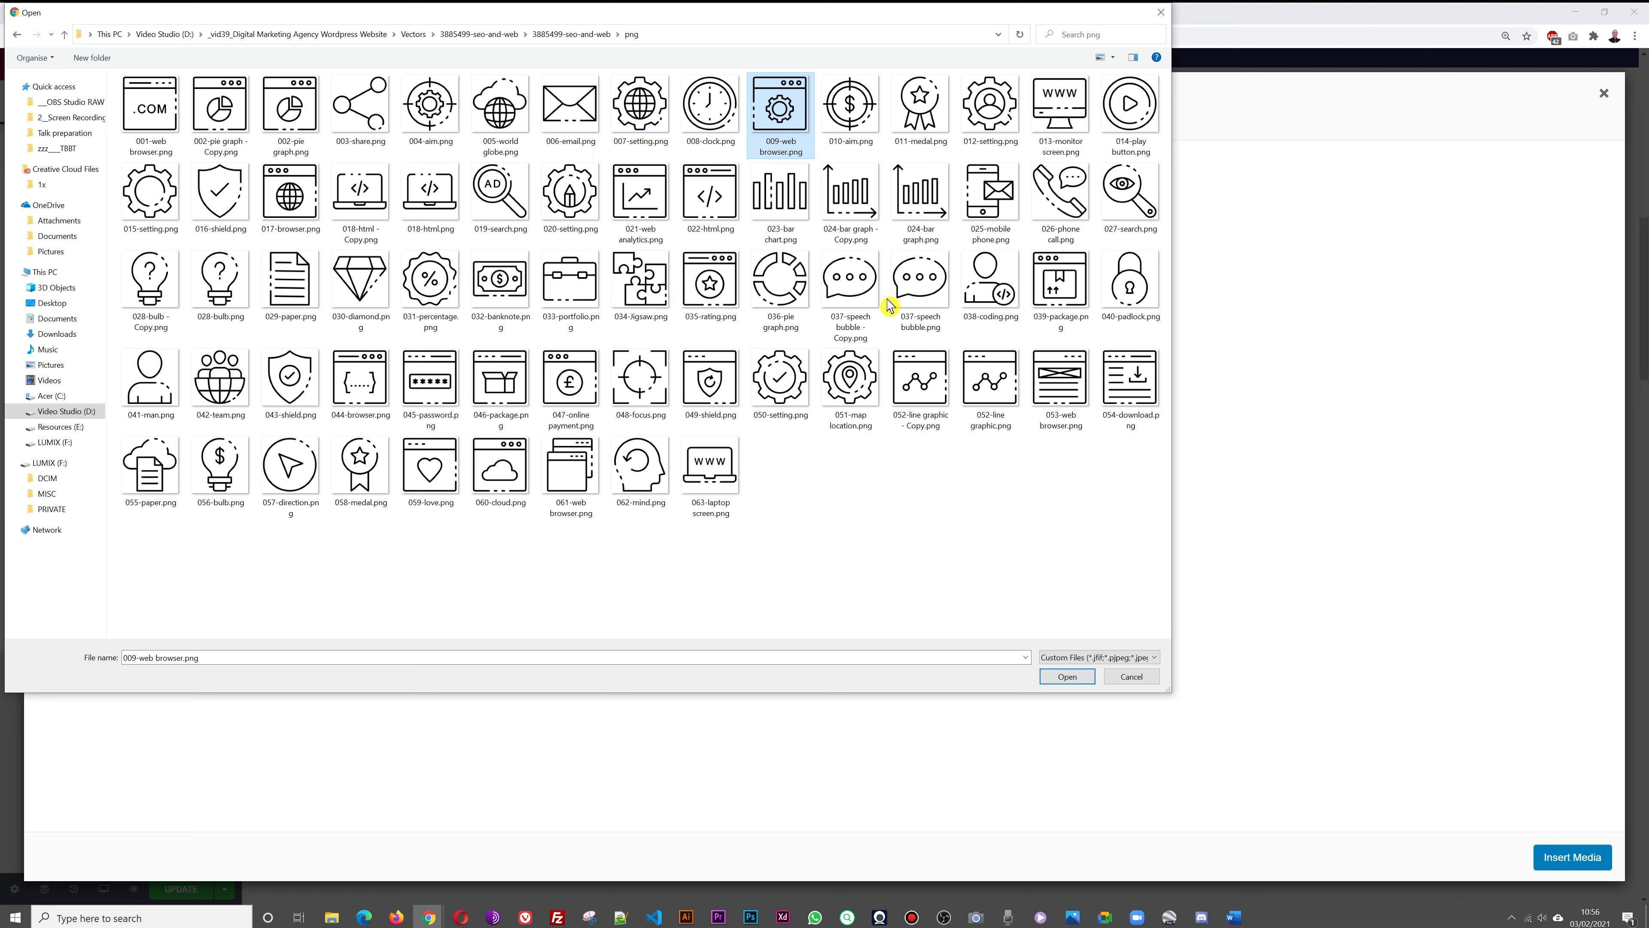
left_click(643, 207, "ctrl")
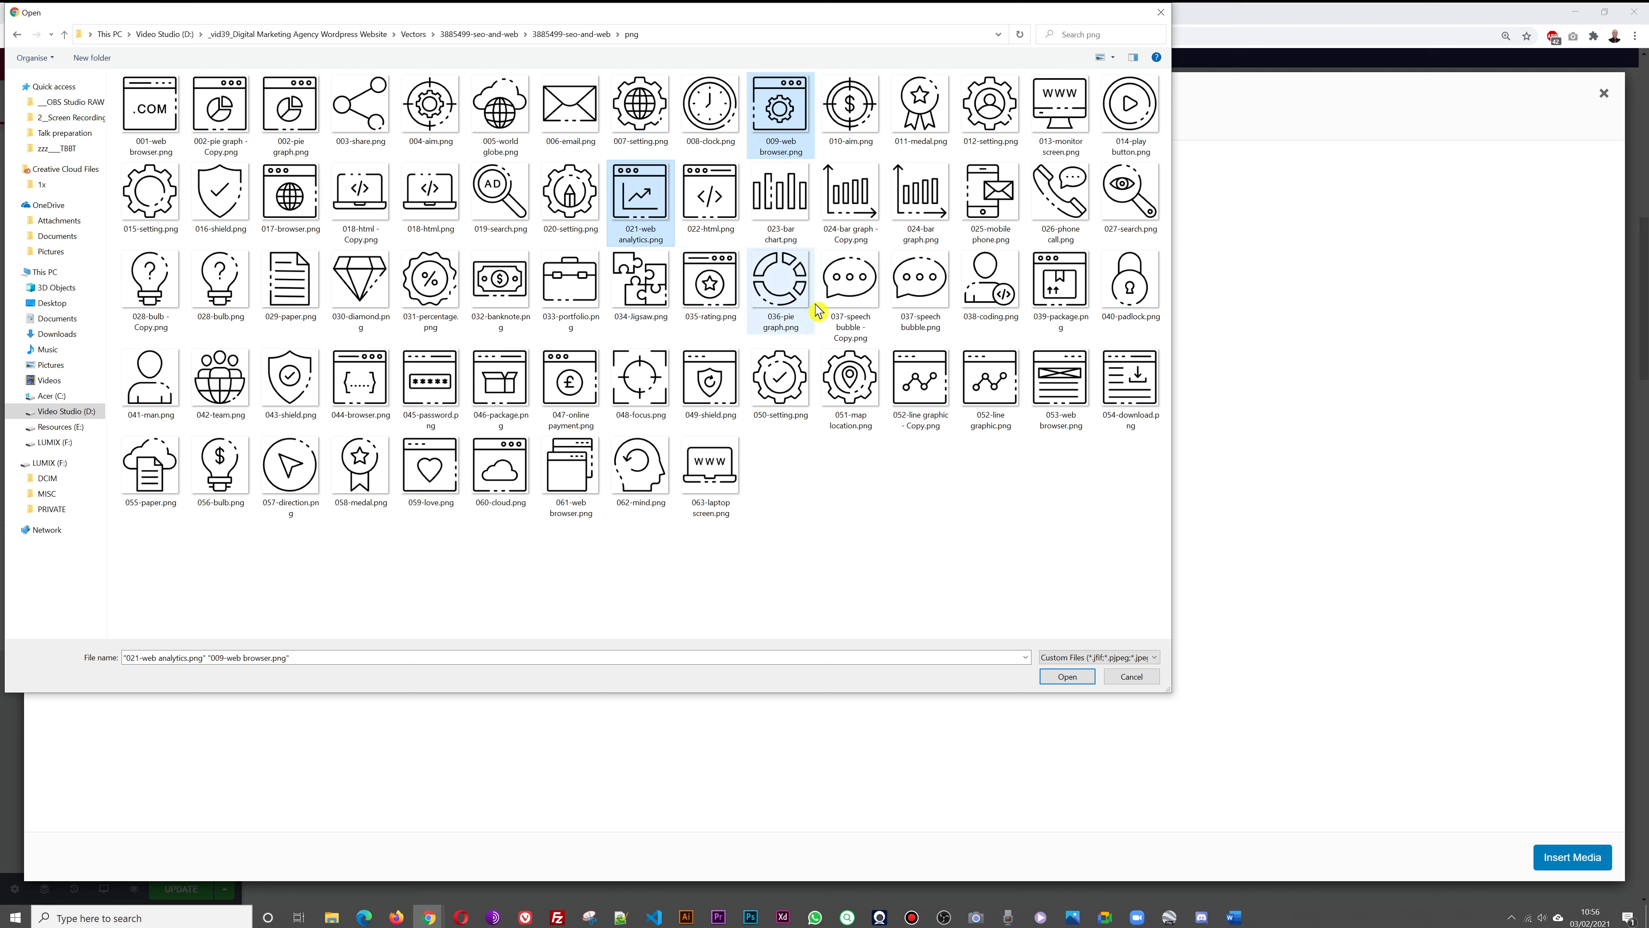
left_click(850, 298, "ctrl")
left_click(1065, 308, "ctrl")
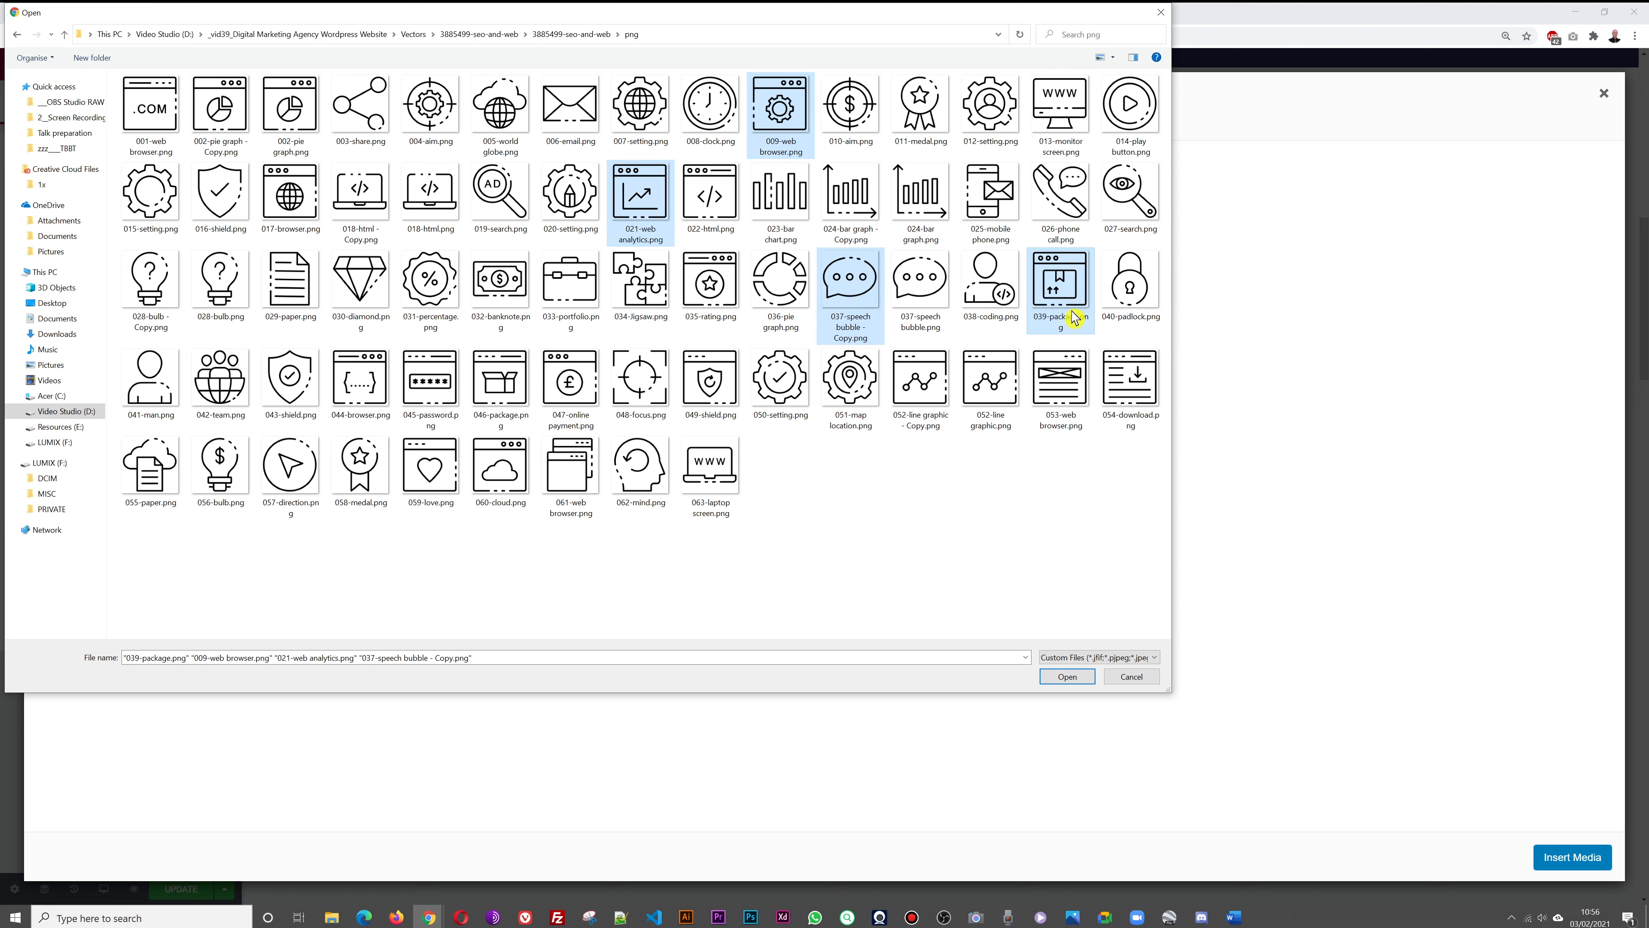
left_click(923, 396, "ctrl")
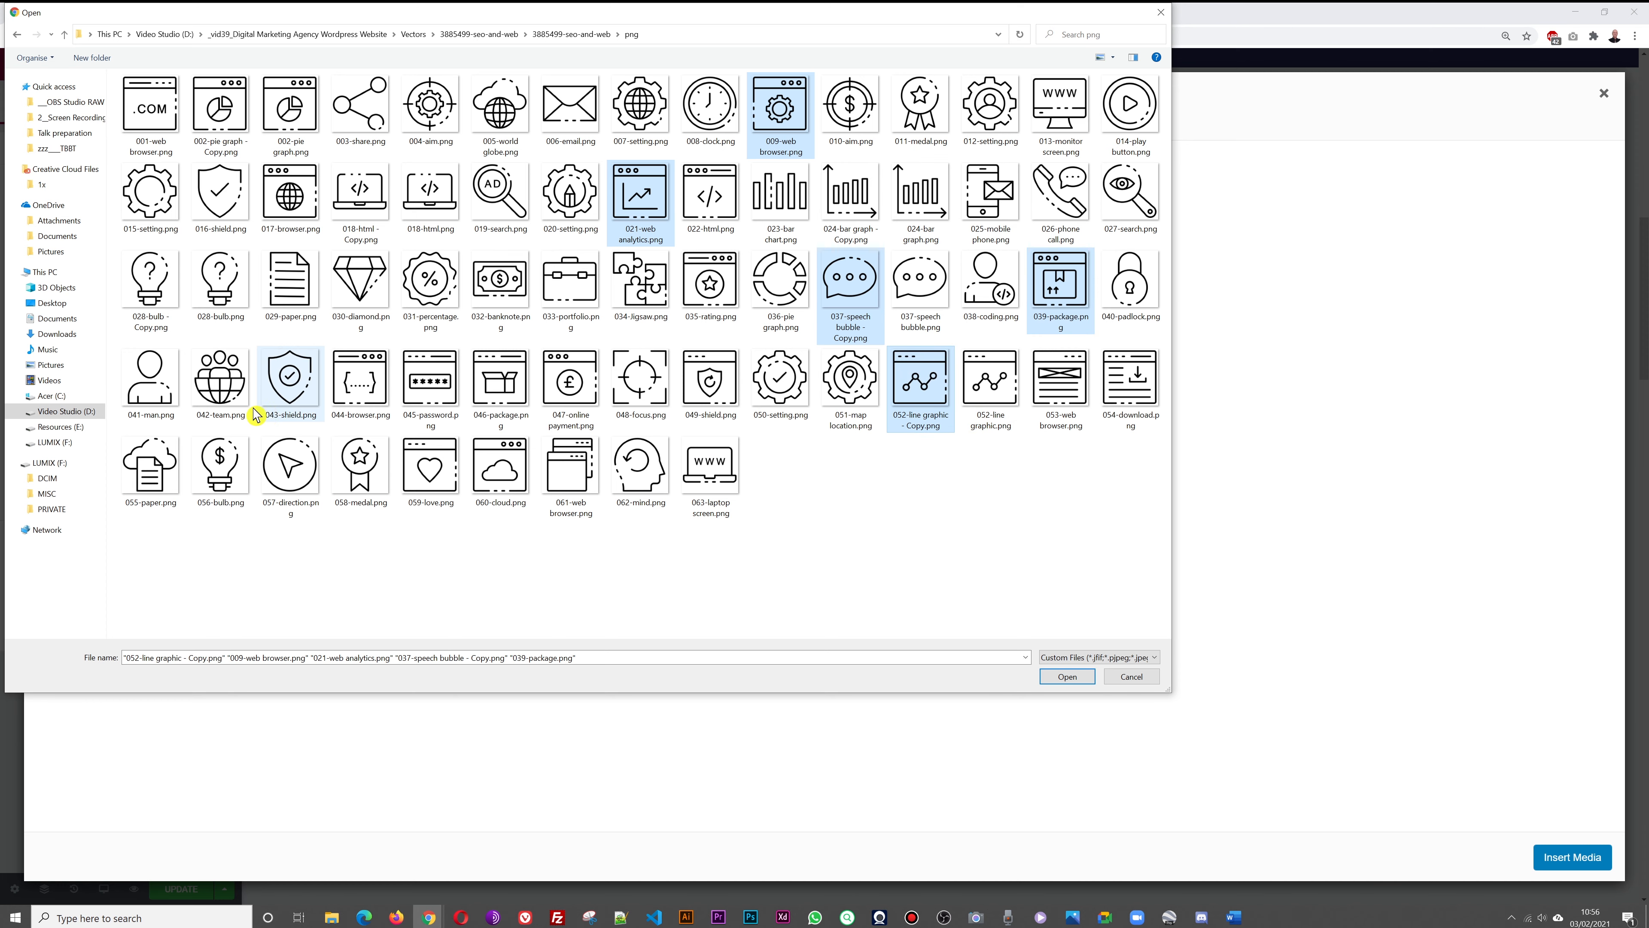
left_click(224, 399, "ctrl")
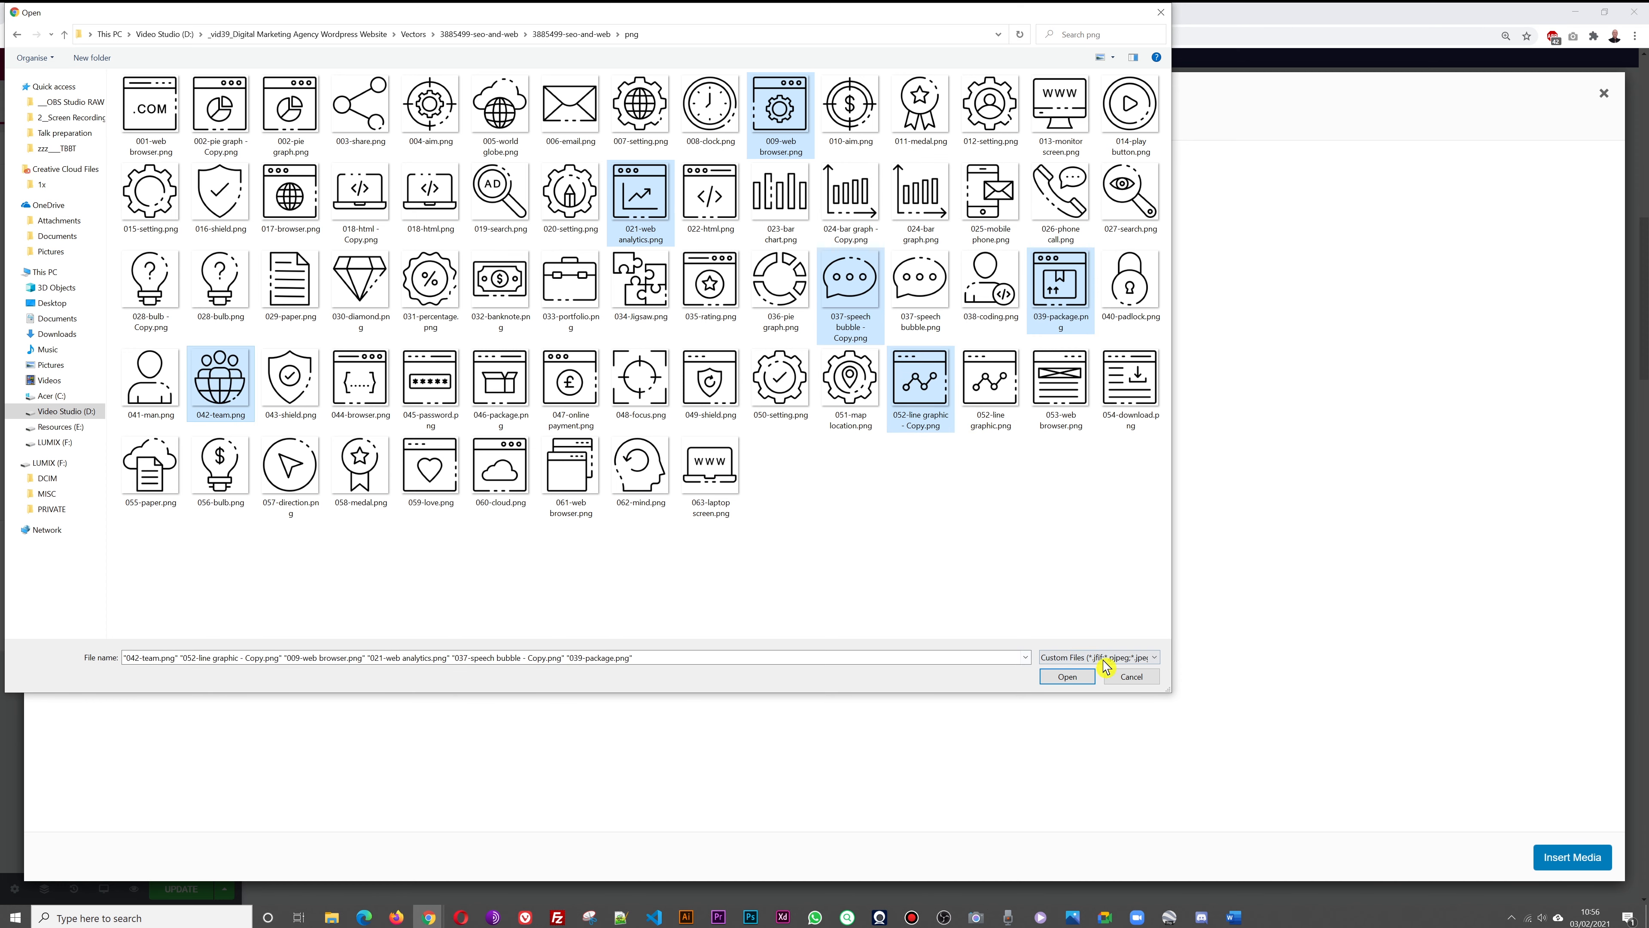
left_click(1065, 677)
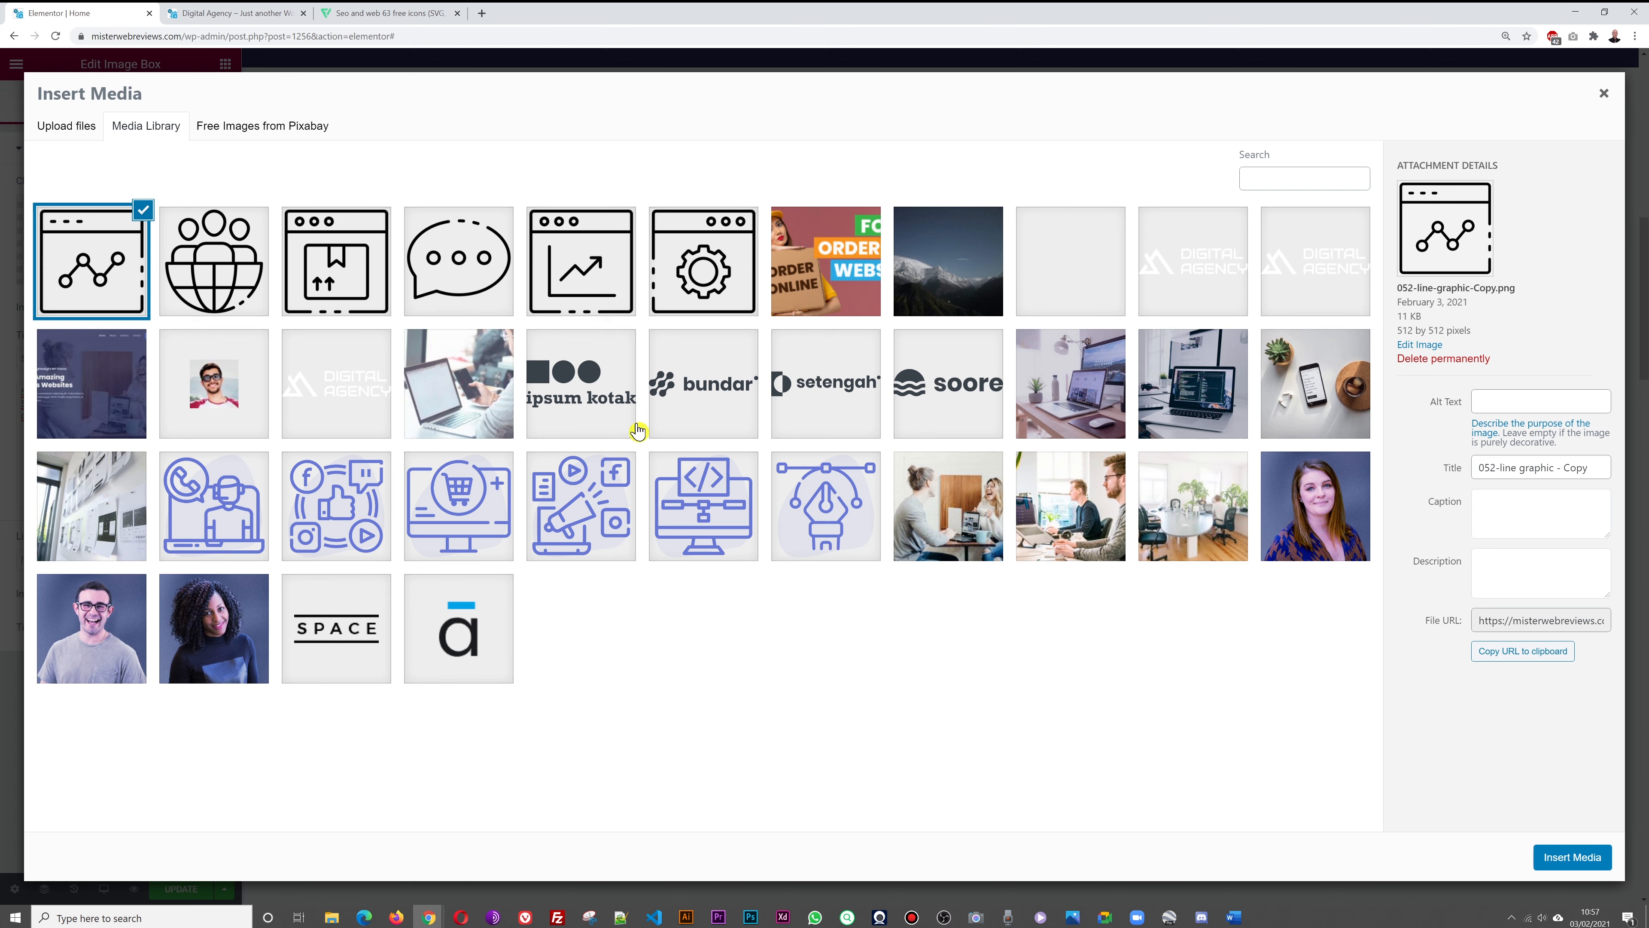
Give SEO the line graph icon, Development the globe icon, and Marketing the box icon
left_click(1571, 866)
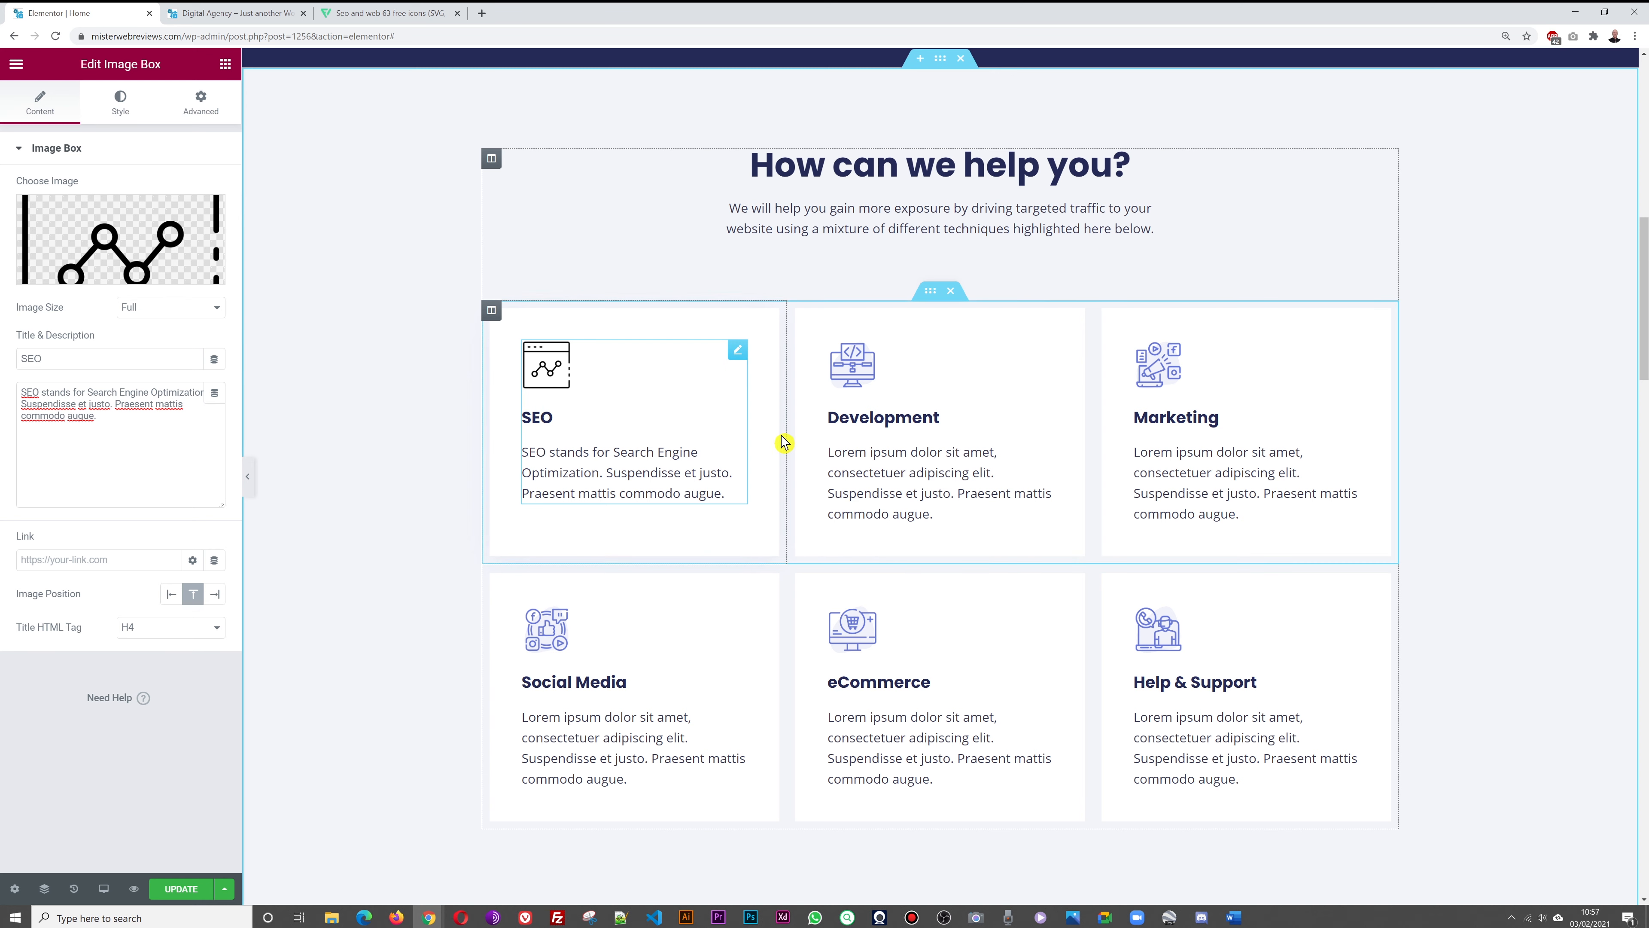
left_click(857, 378)
left_click(138, 255)
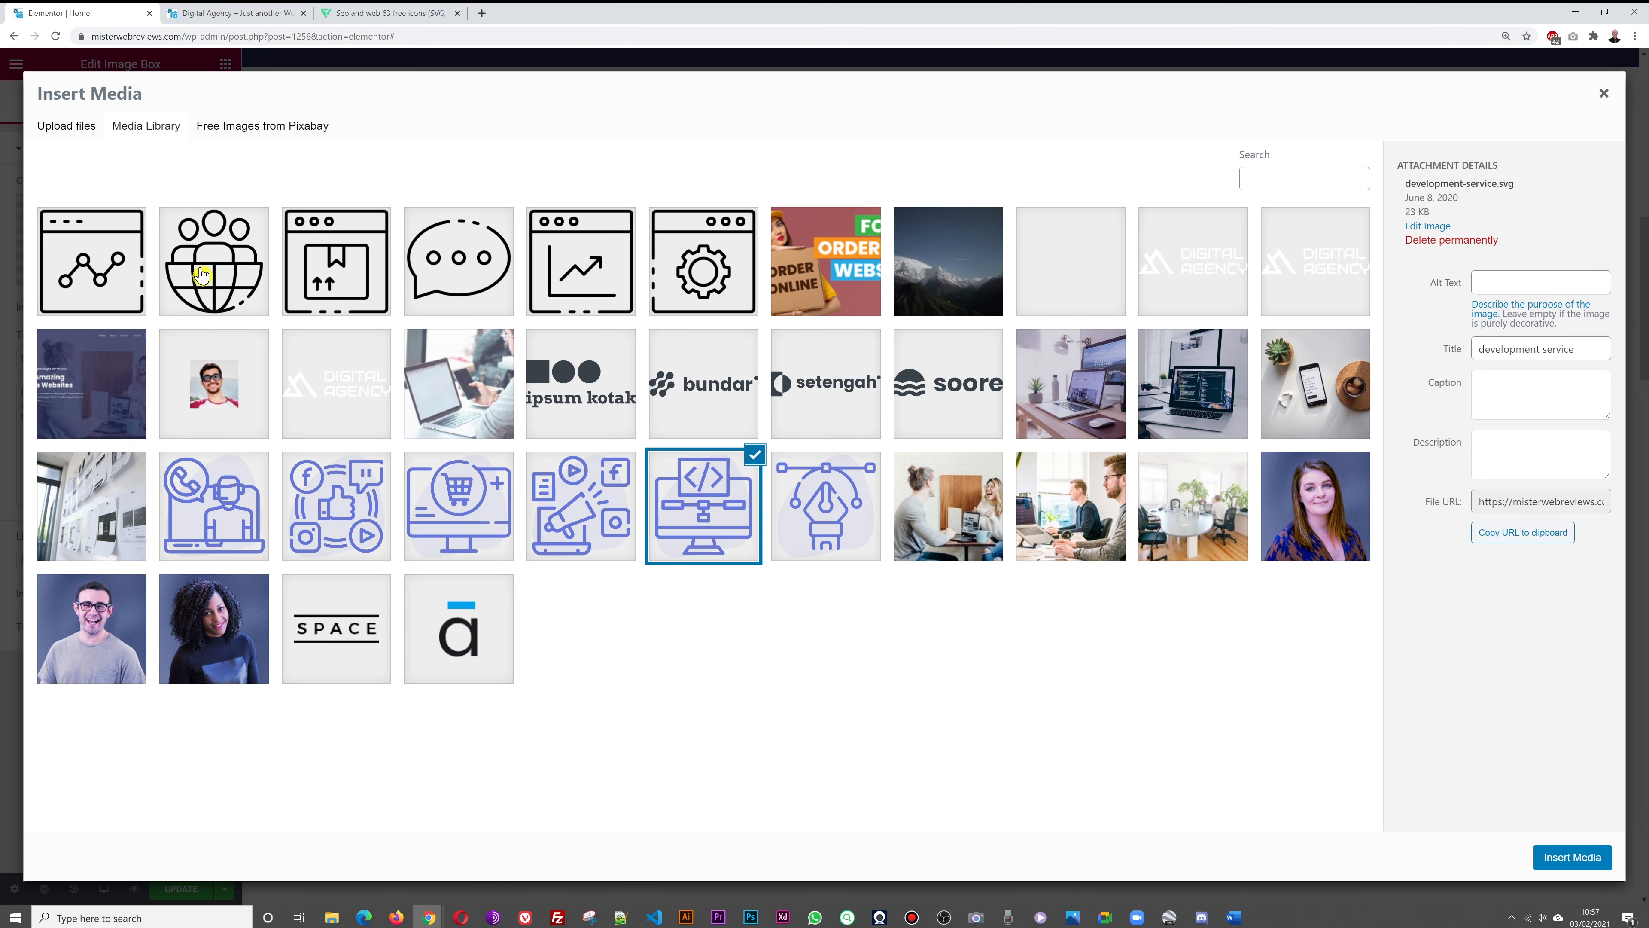
left_click(201, 275)
left_click(1561, 867)
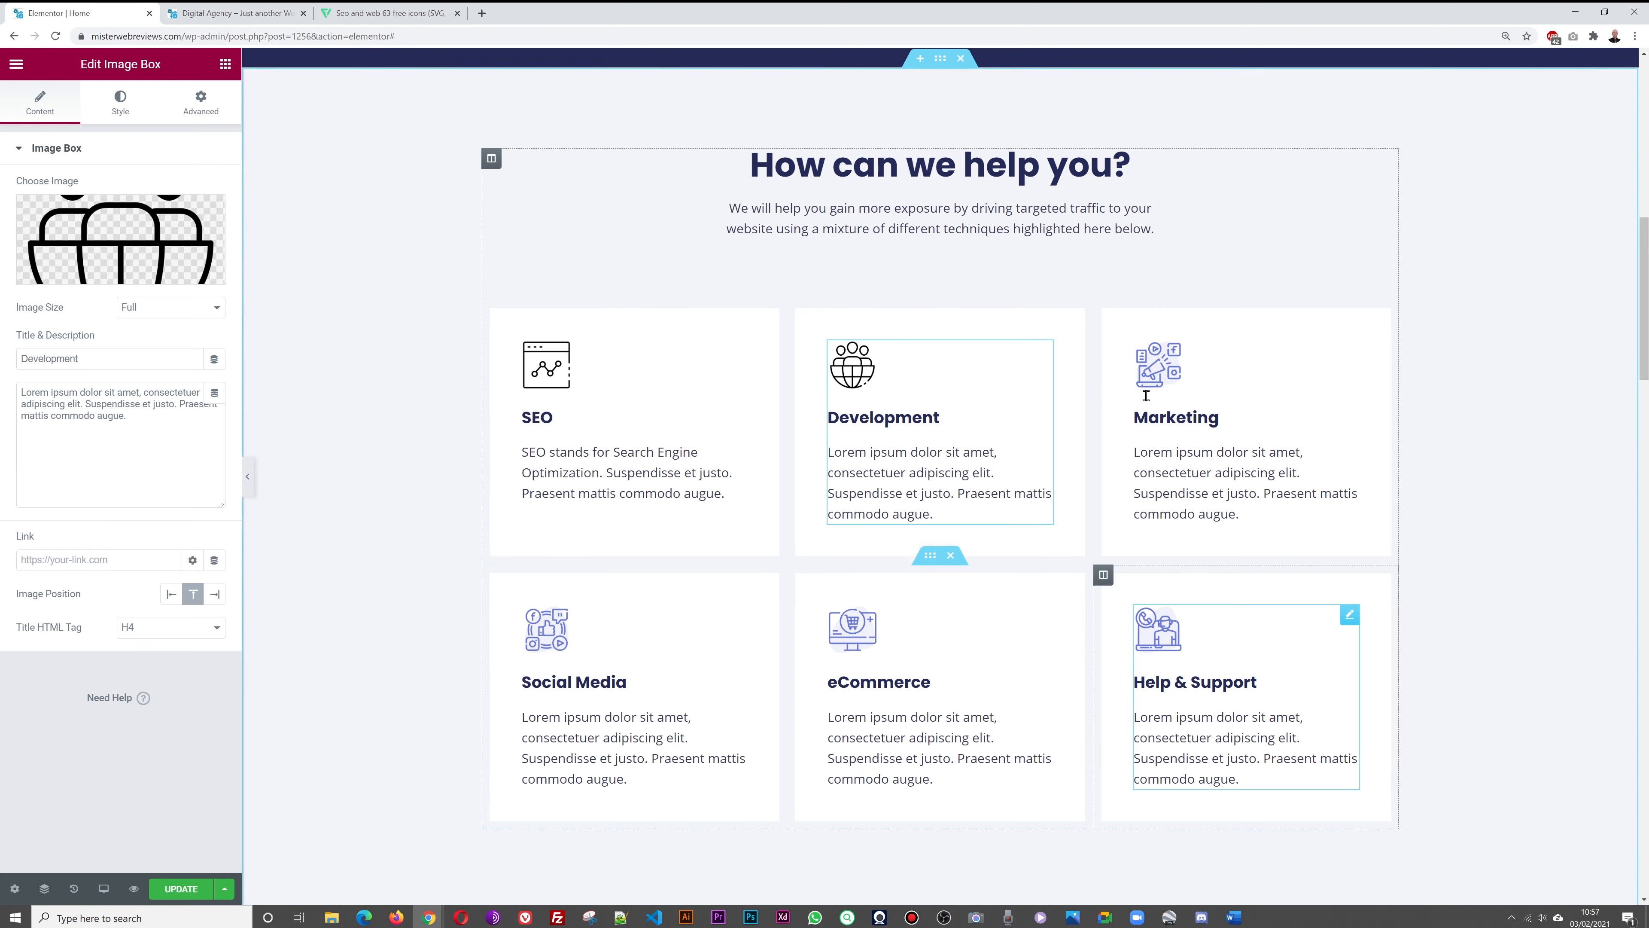
left_click(1159, 380)
left_click(156, 254)
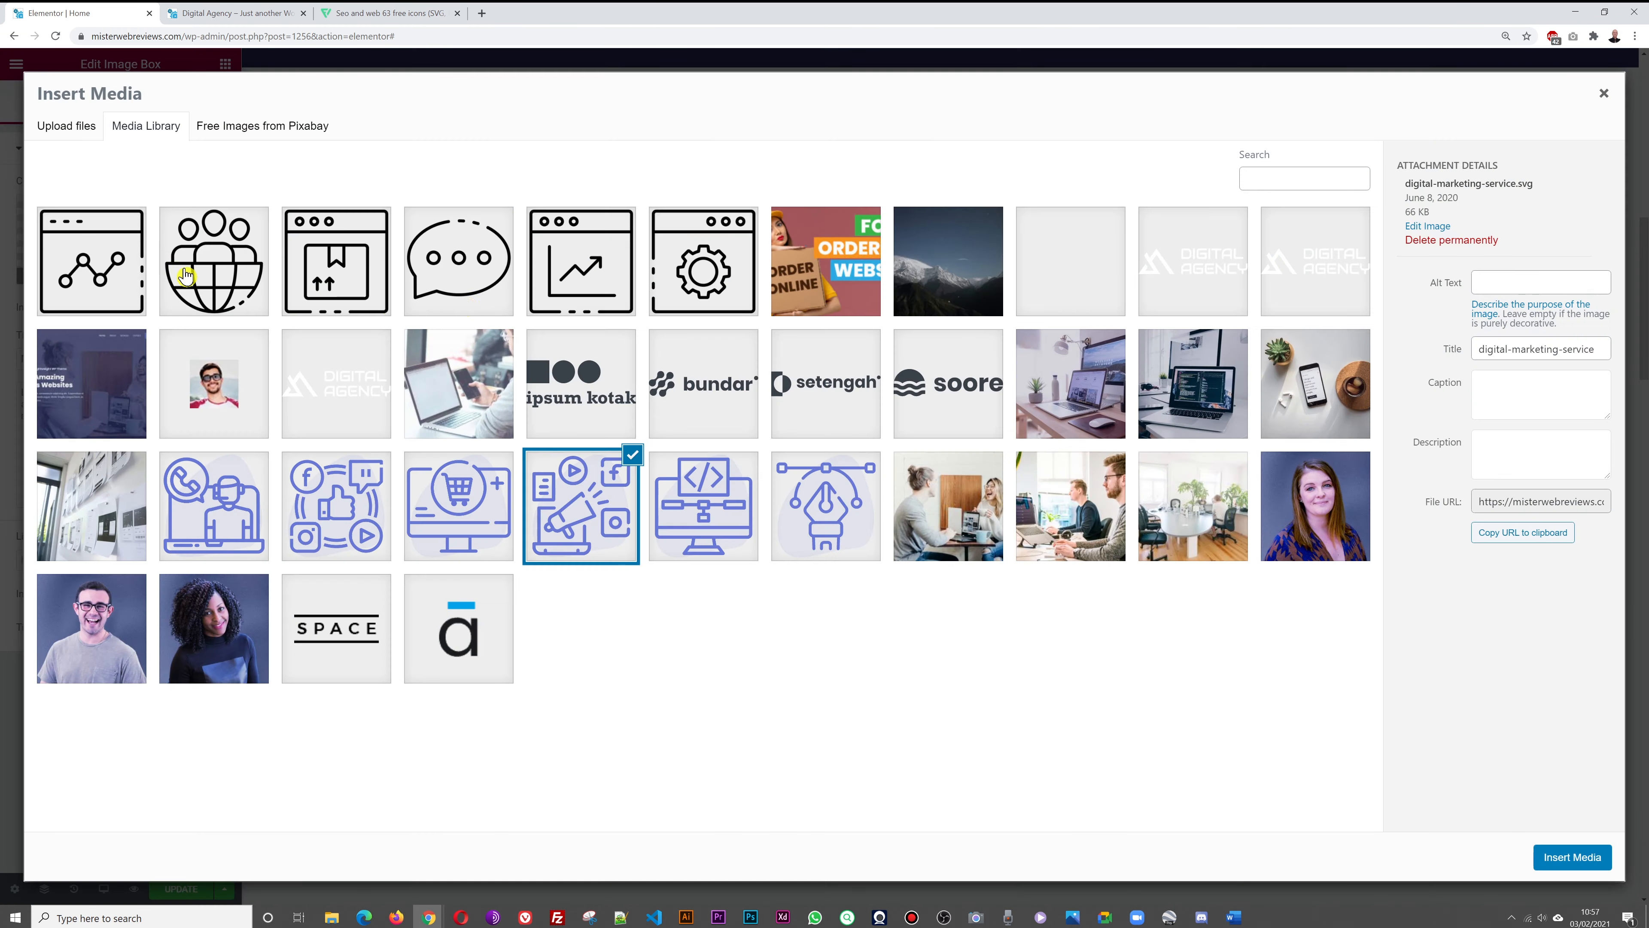
left_click(356, 281)
left_click(1575, 858)
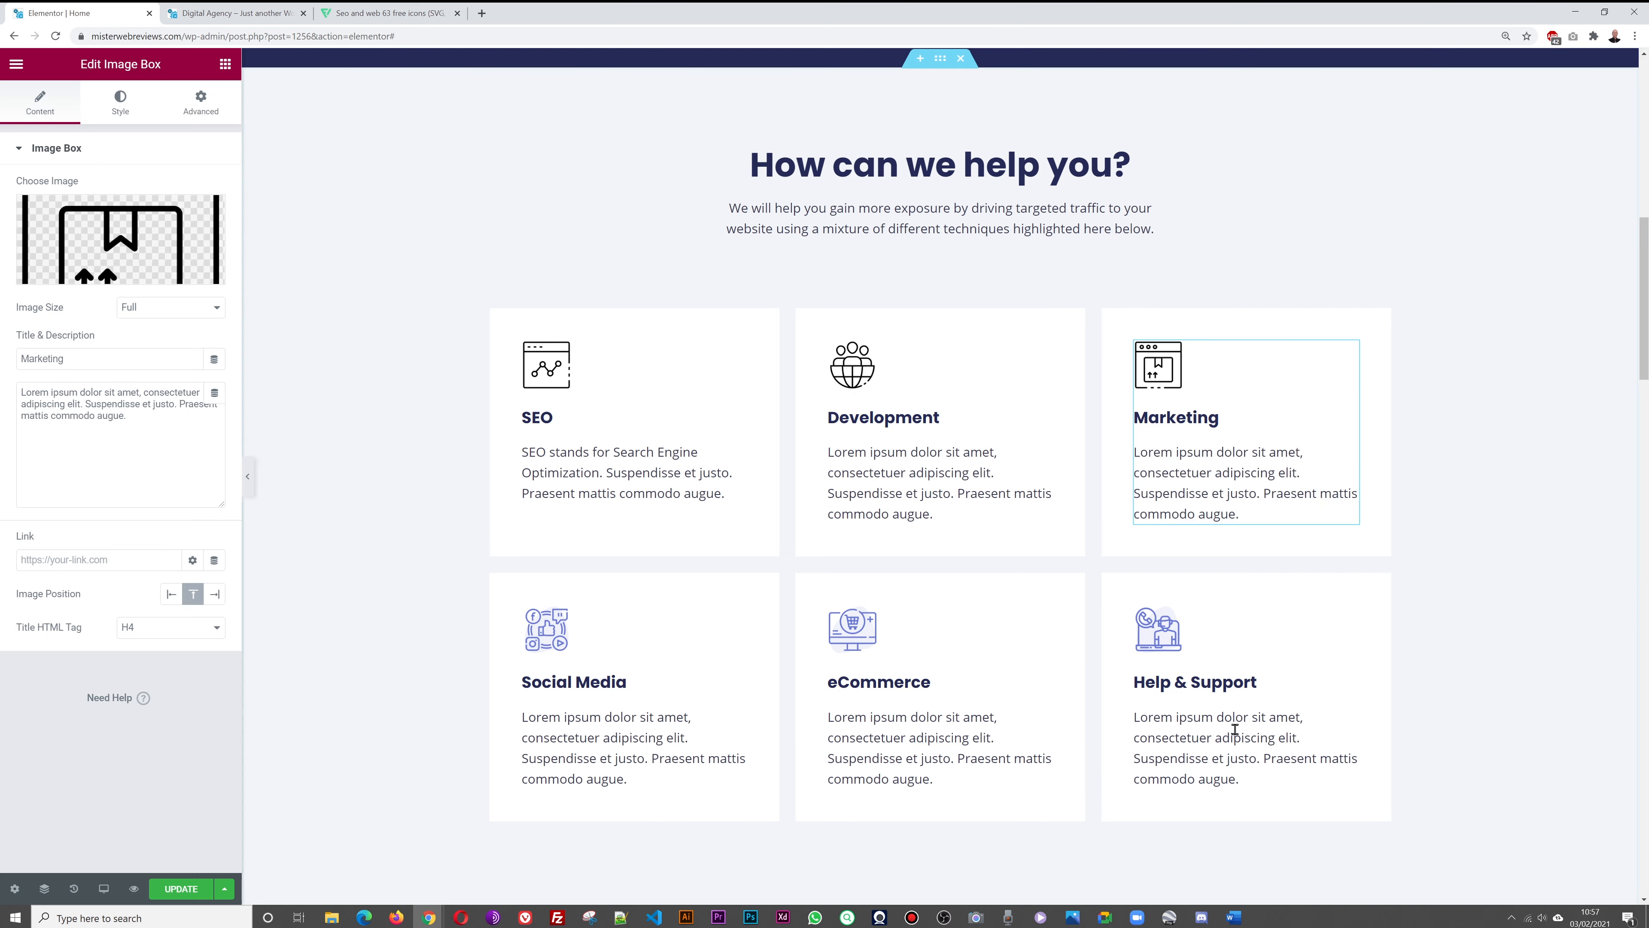
Give Social Media the speech bubble, eCommerce the rising chart, and Help & Support the gear browser icon
left_click(539, 645)
left_click(147, 234)
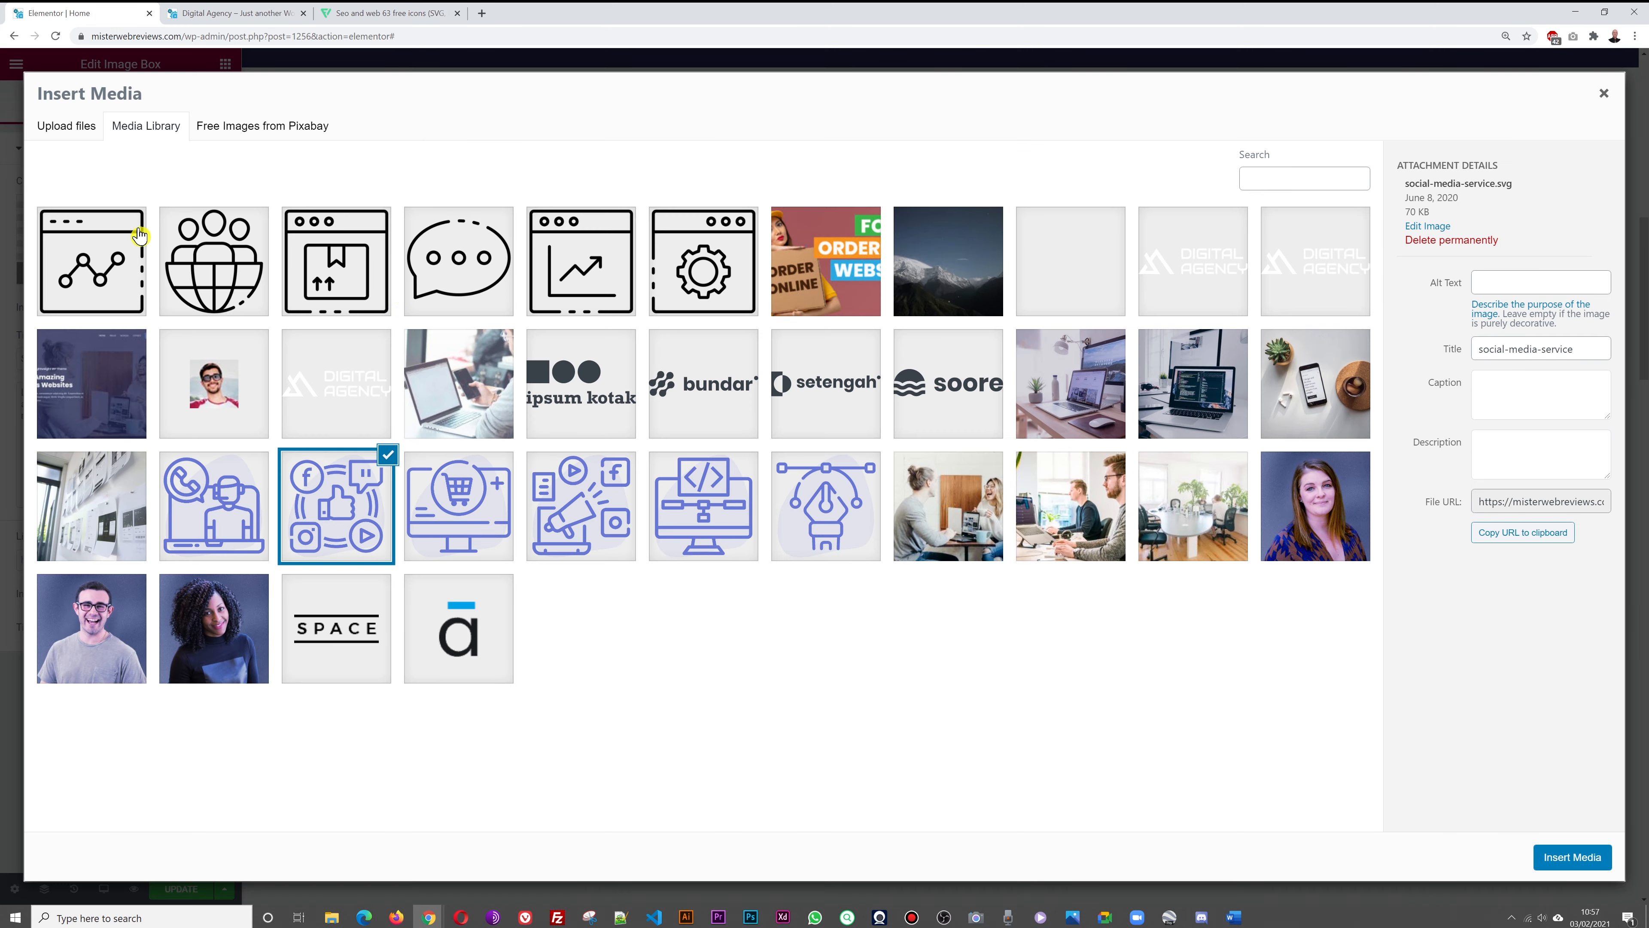
left_click(458, 260)
left_click(1571, 856)
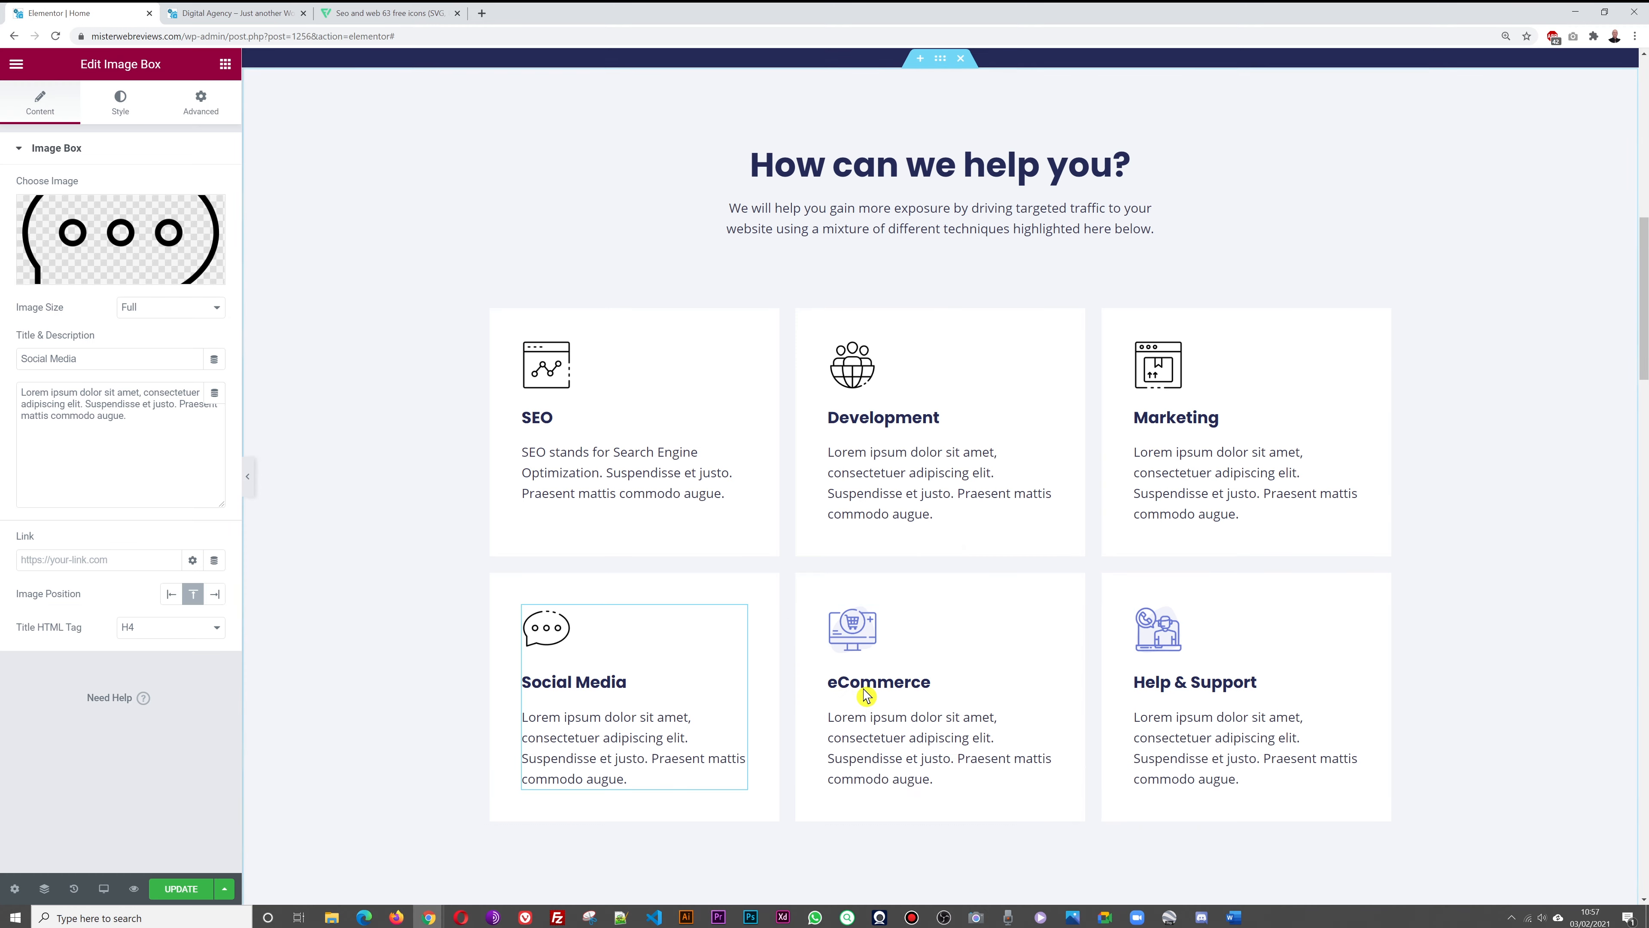
left_click(828, 640)
left_click(129, 260)
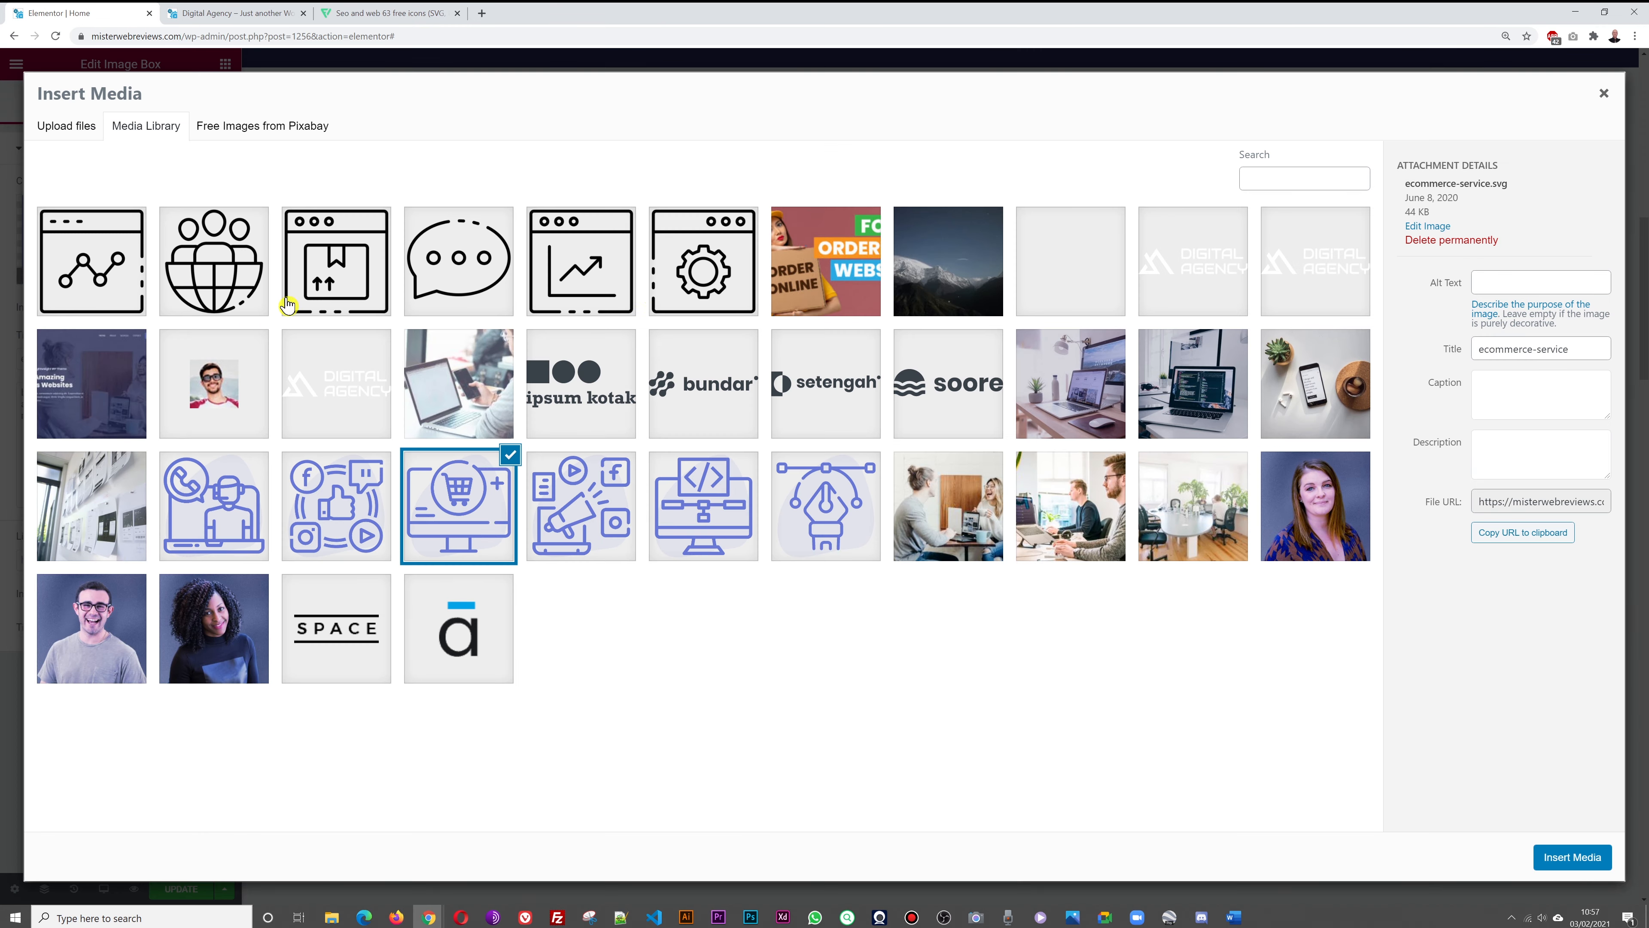
left_click(617, 286)
left_click(1571, 857)
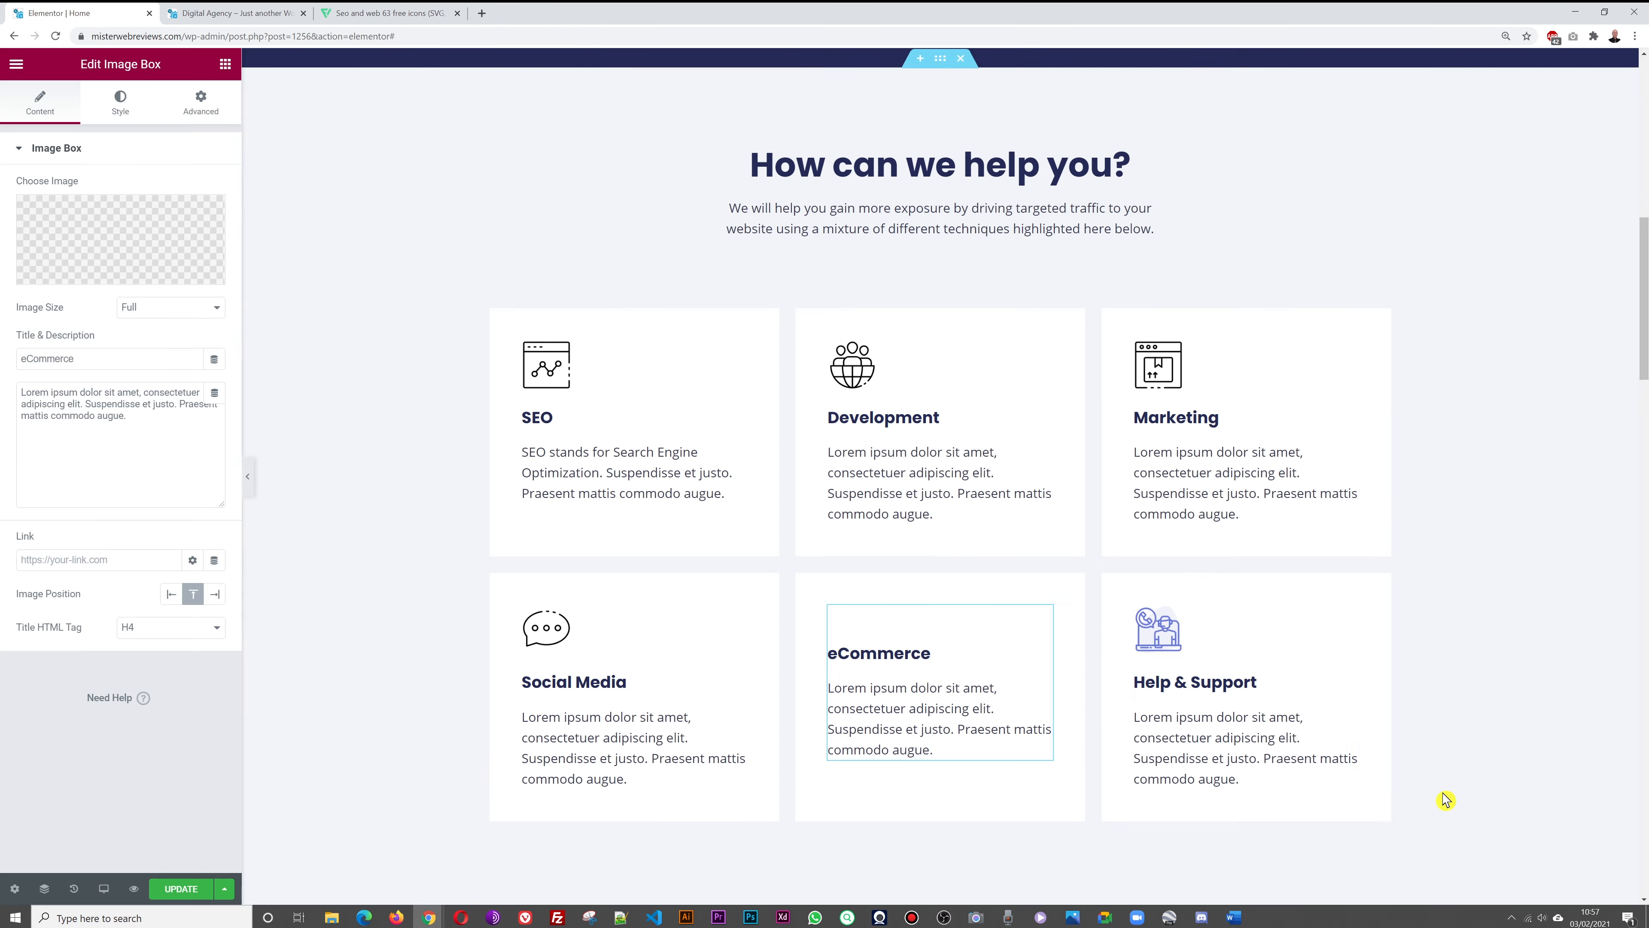
left_click(1159, 630)
left_click(126, 263)
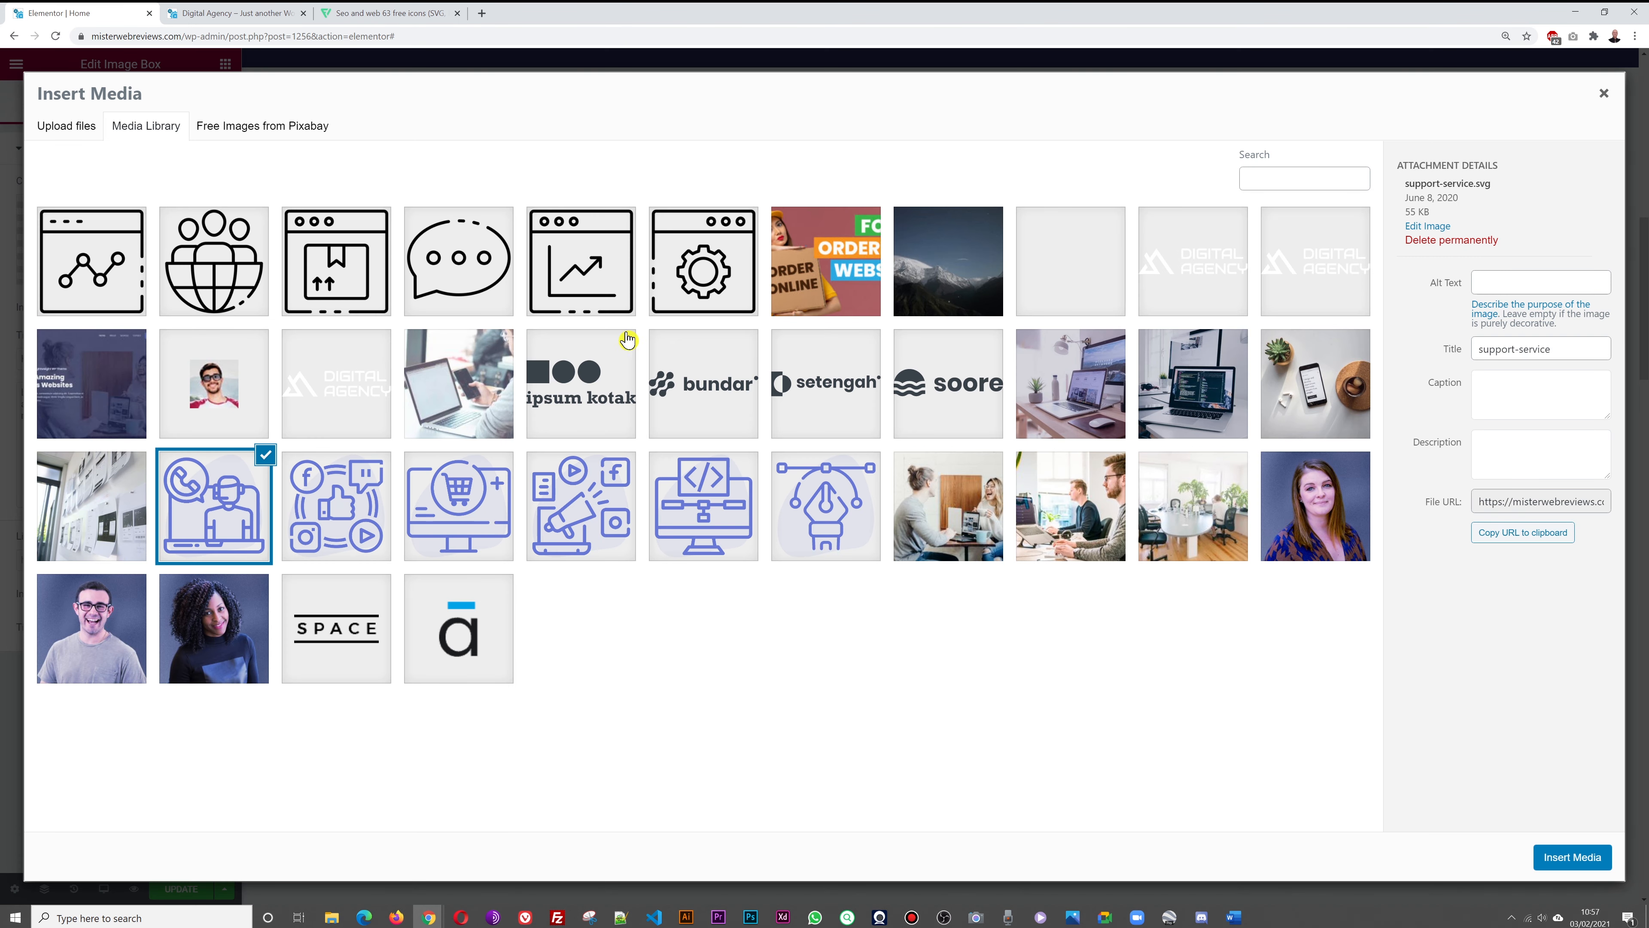
left_click(688, 322)
left_click(1571, 857)
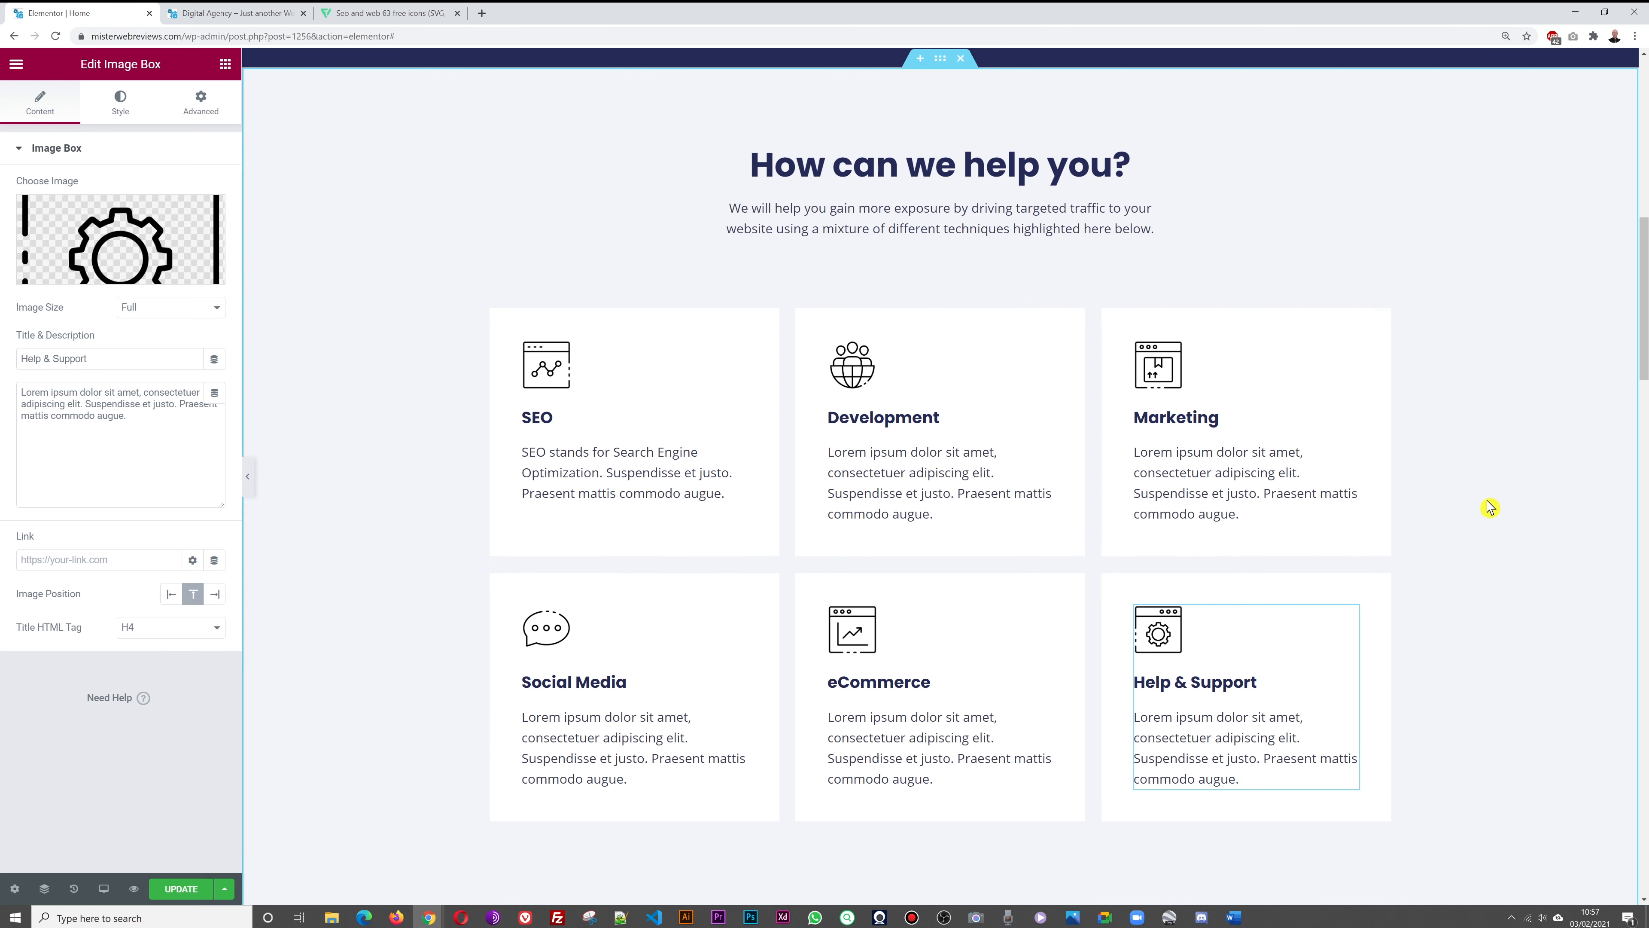
Scroll through the services grid to check the new icons and select the SEO box
scroll(1506, 497, "down", 3)
scroll(1509, 497, "up", 6)
scroll(1503, 496, "down", 3)
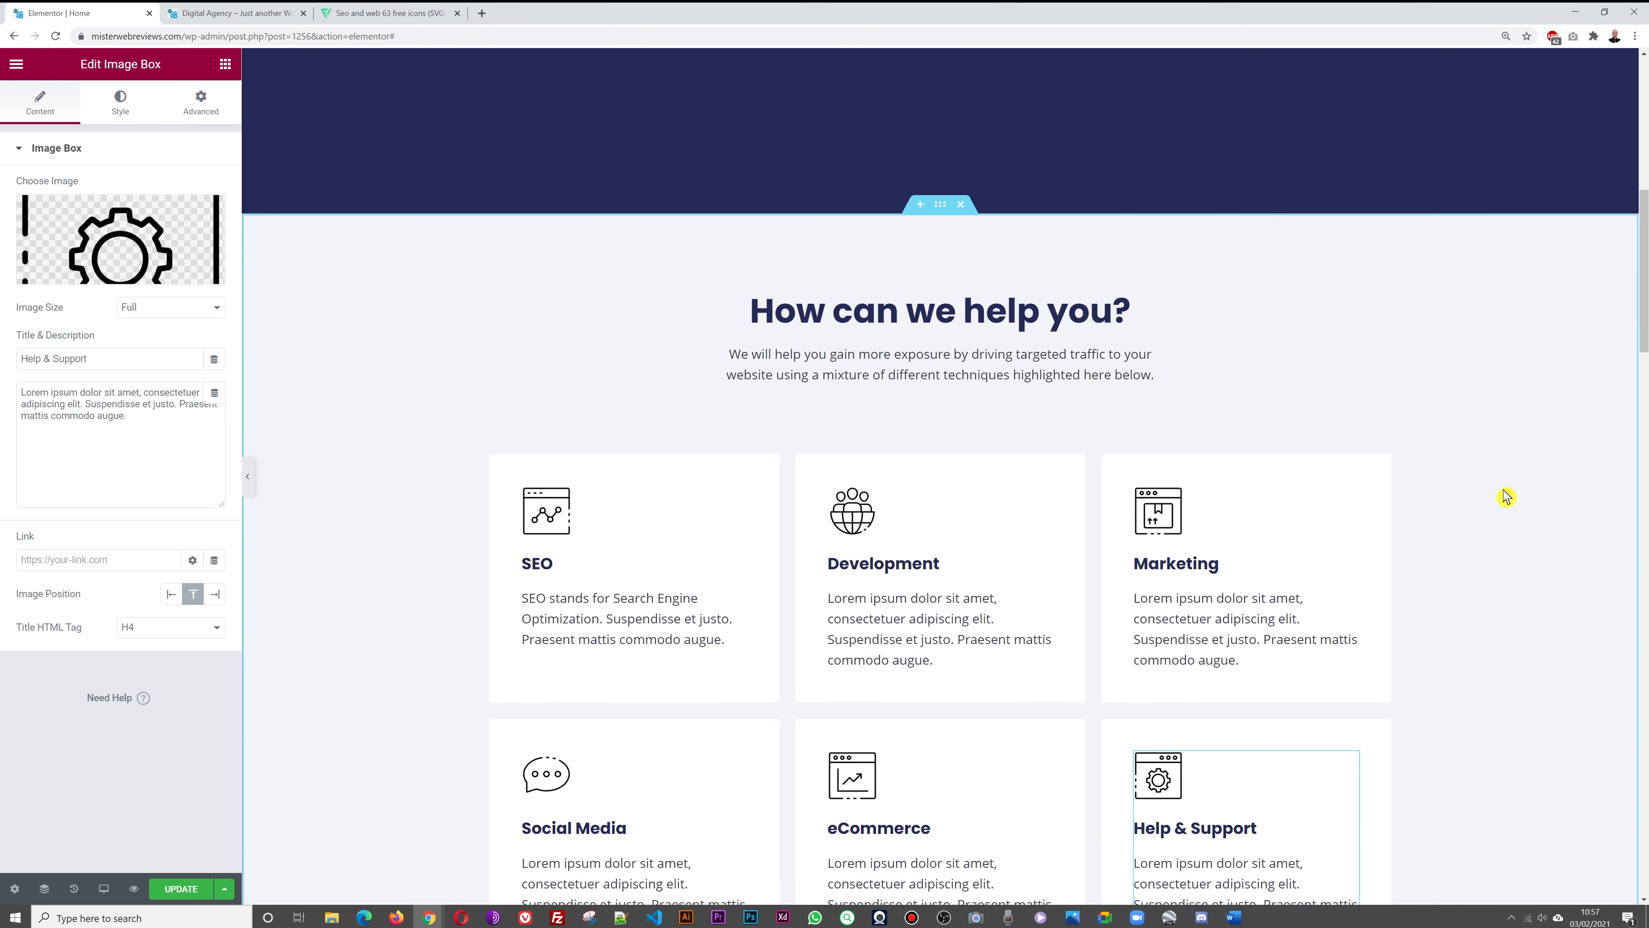
scroll(1522, 544, "down", 1)
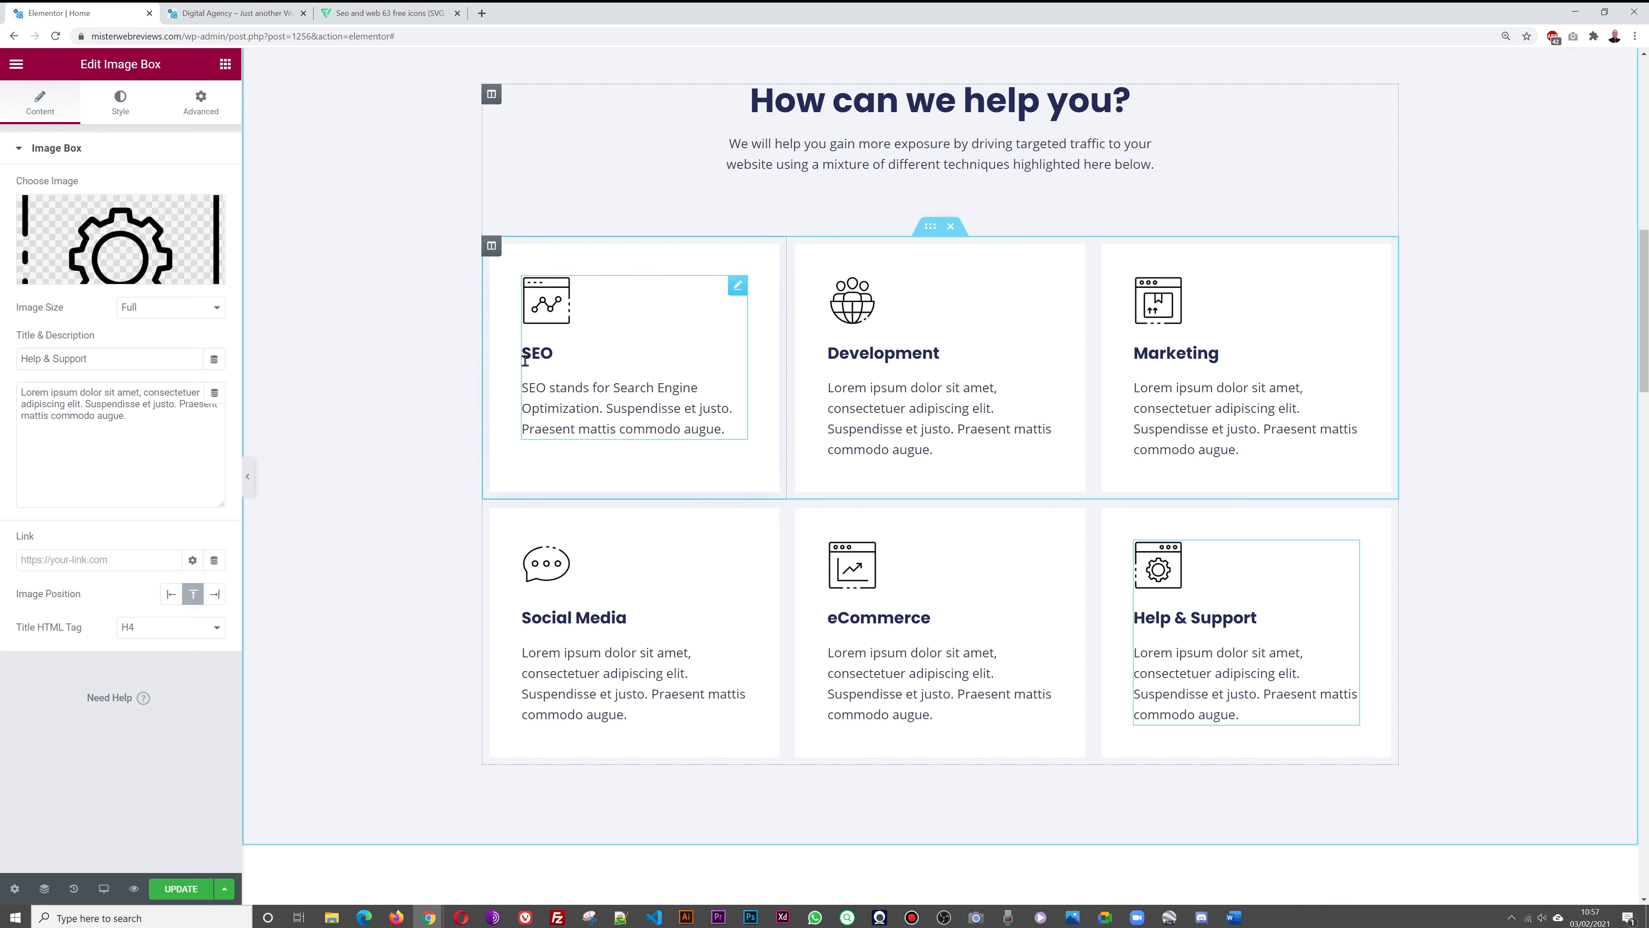
left_click(732, 295)
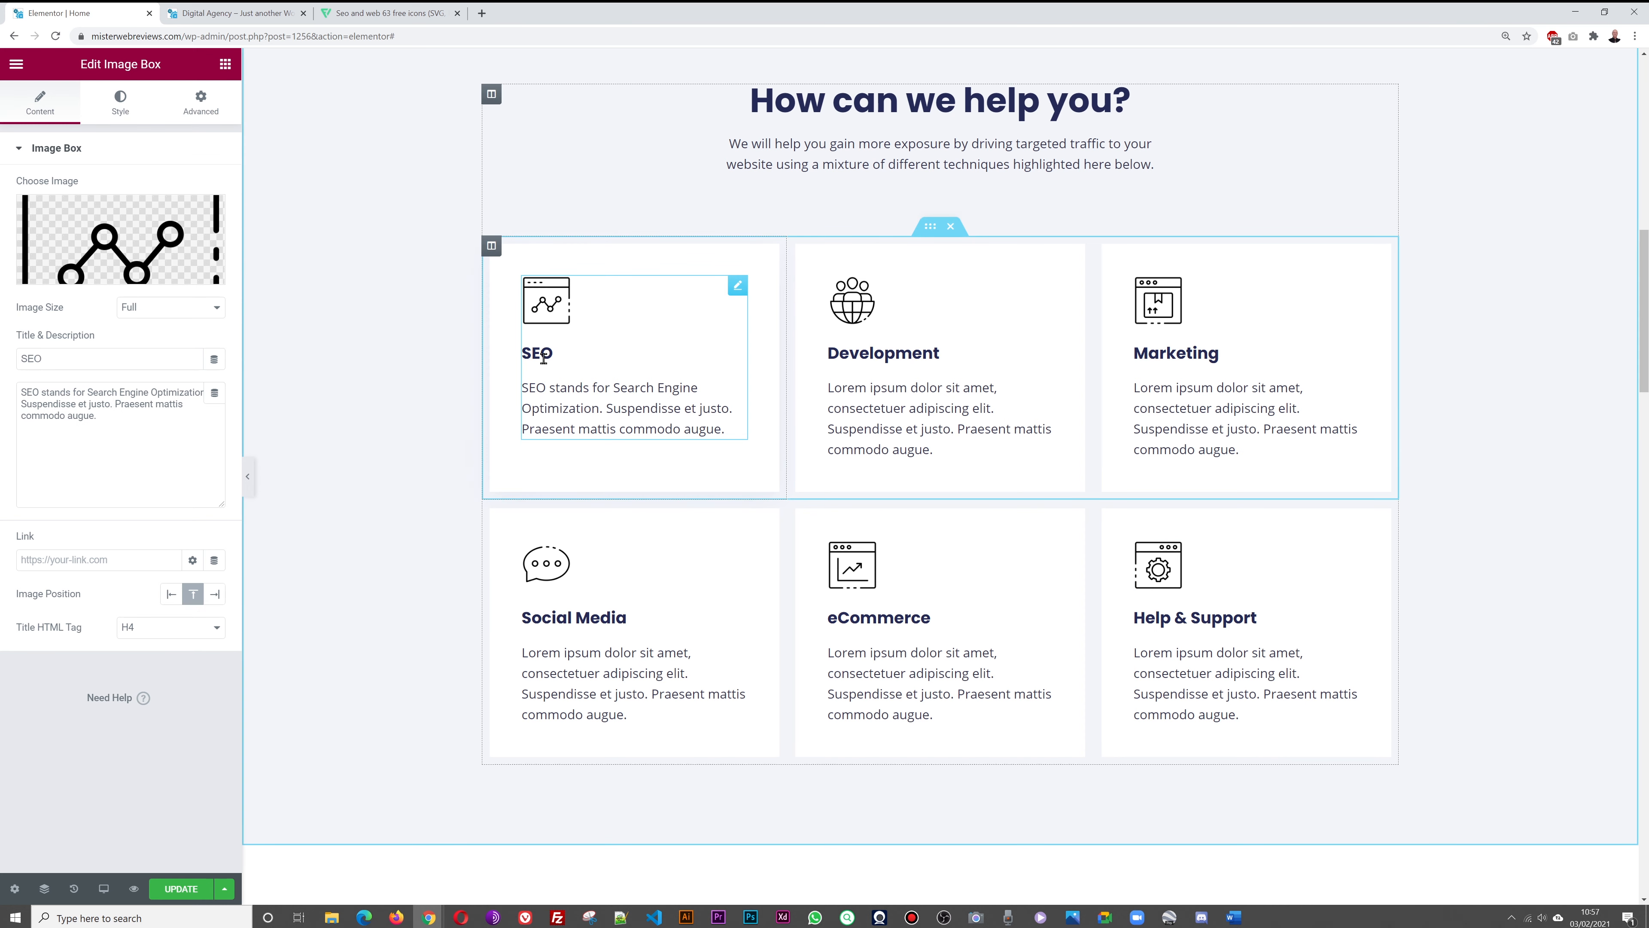
scroll(640, 523, "up", 10)
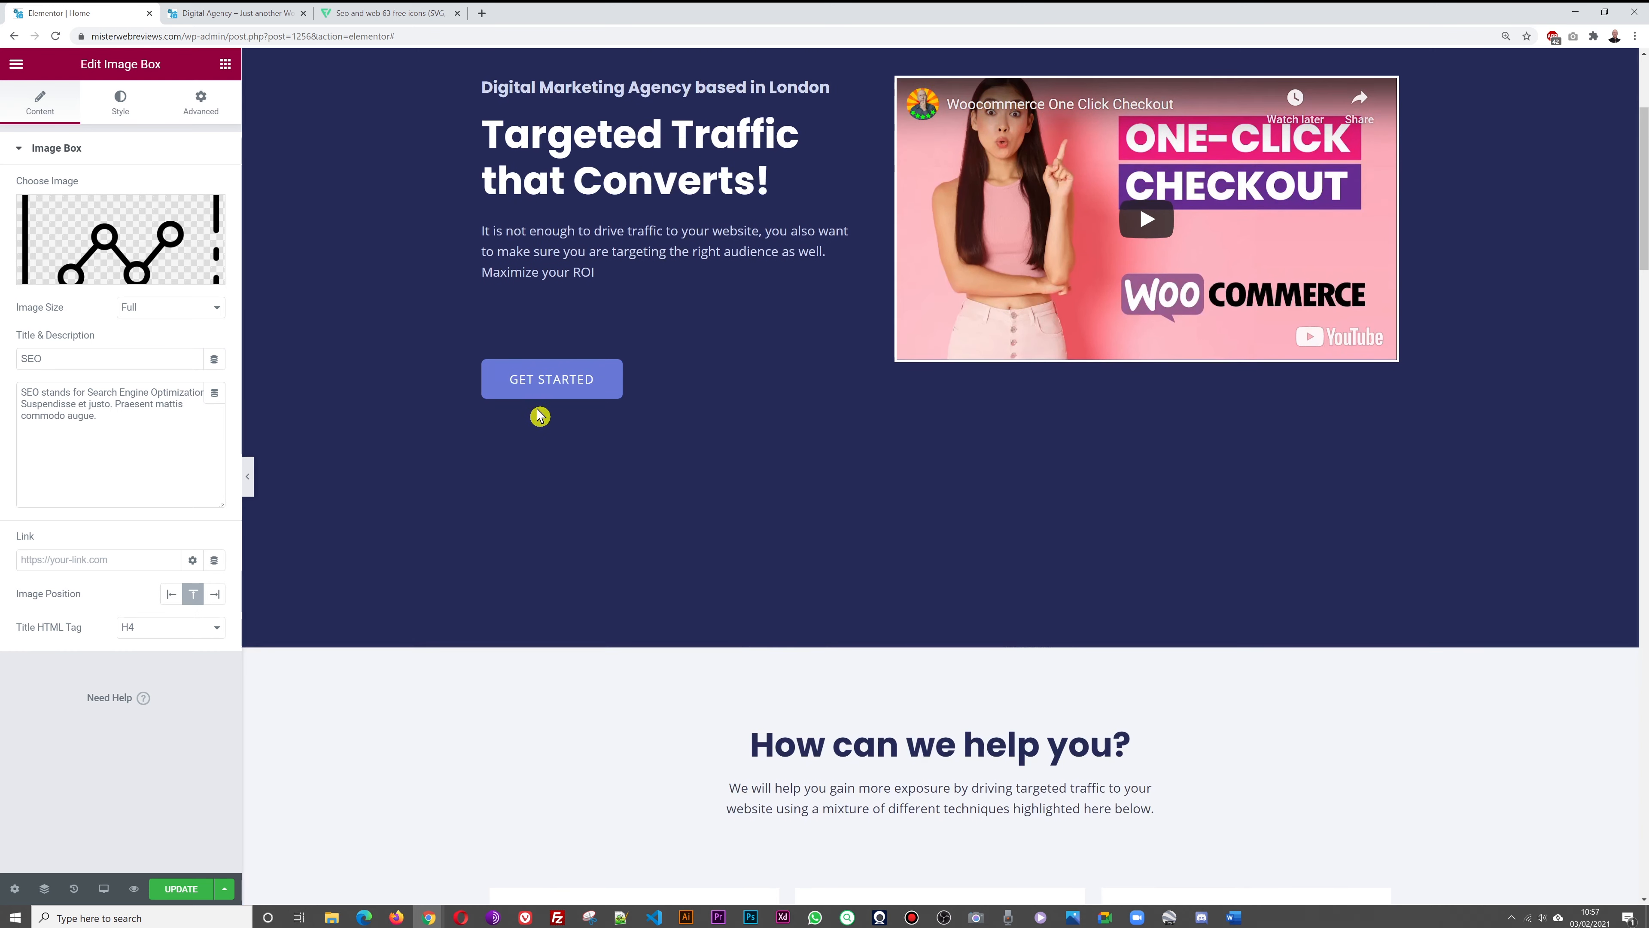
Copy the hero section's background overlay colour #242A56 from its colour picker
scroll(408, 555, "up", 4)
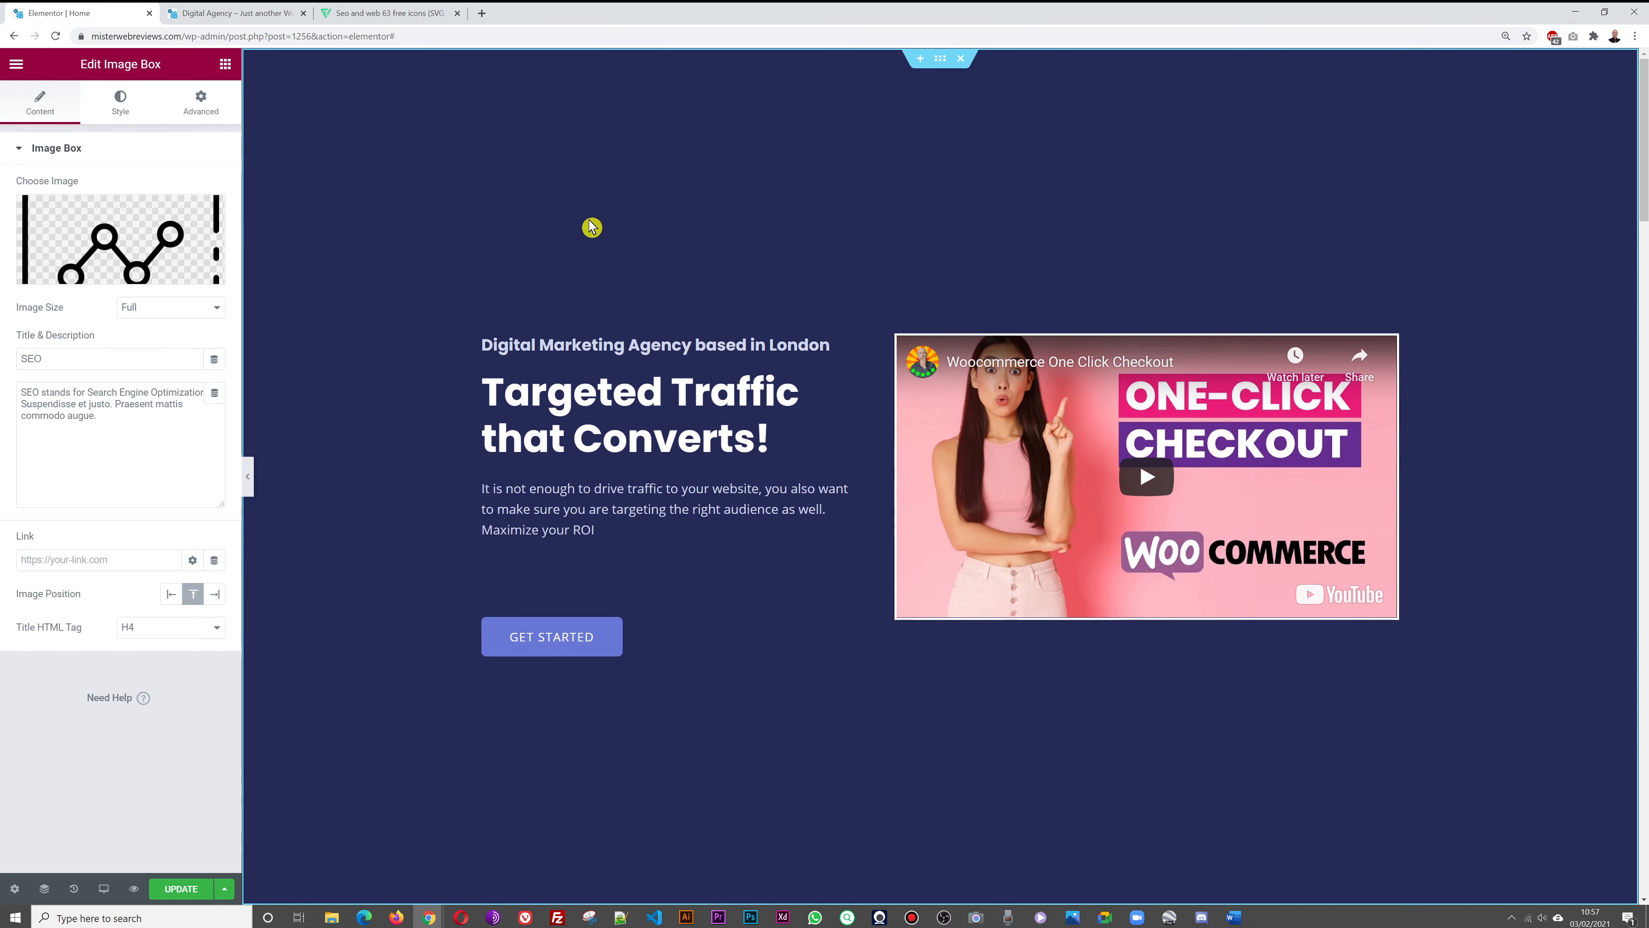
left_click(941, 60)
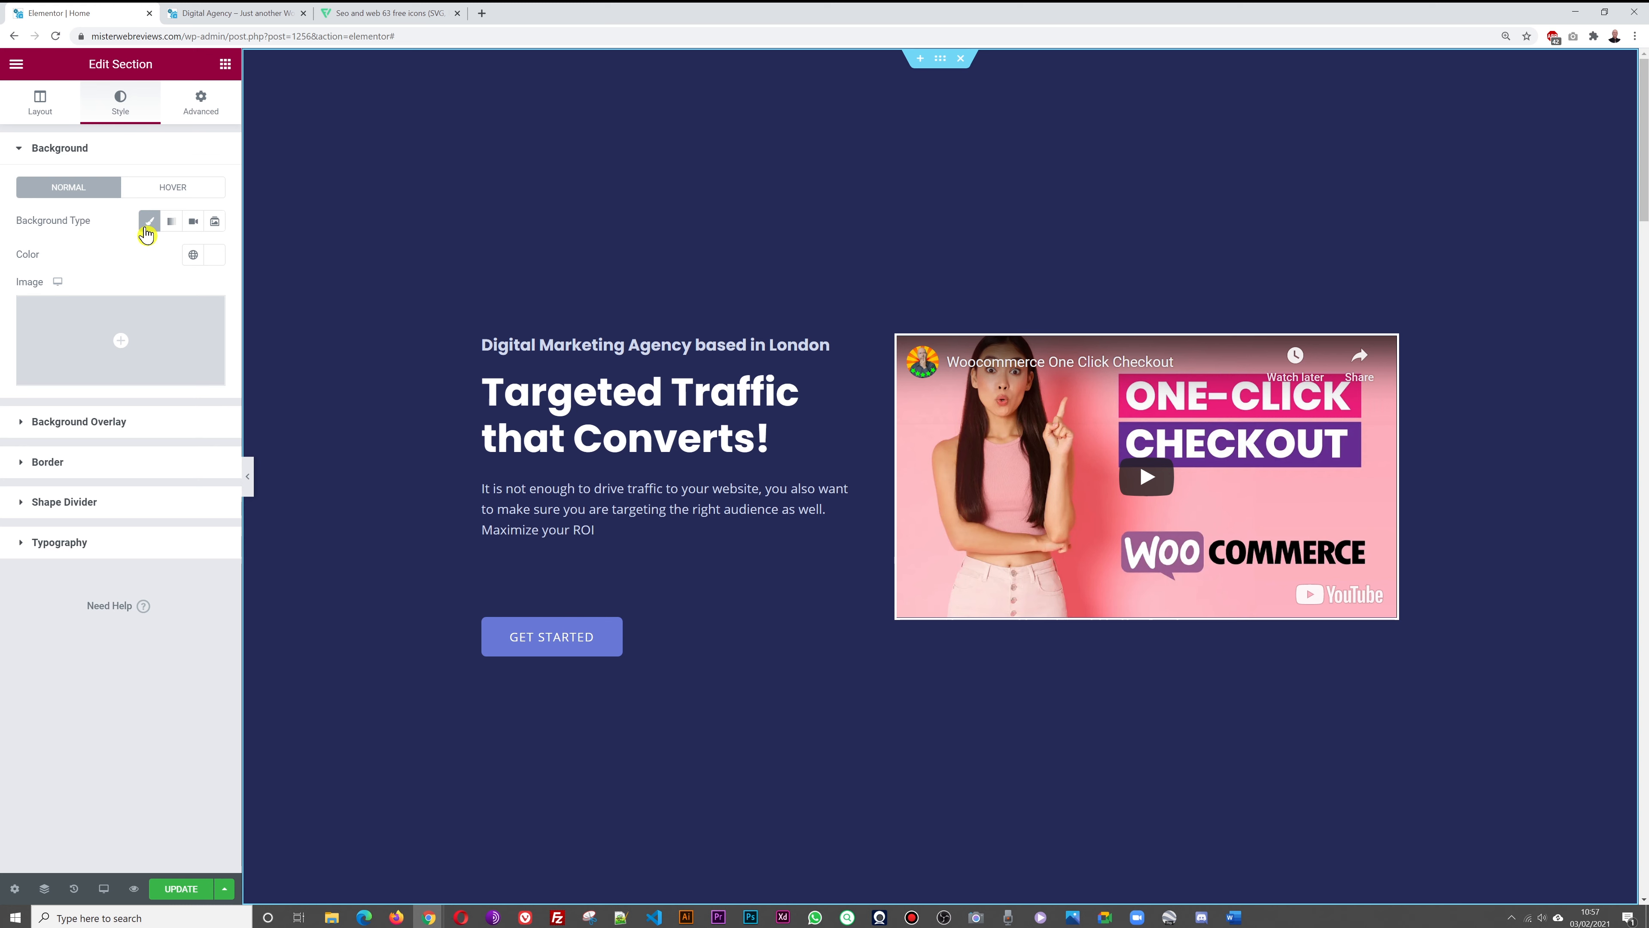
left_click(110, 423)
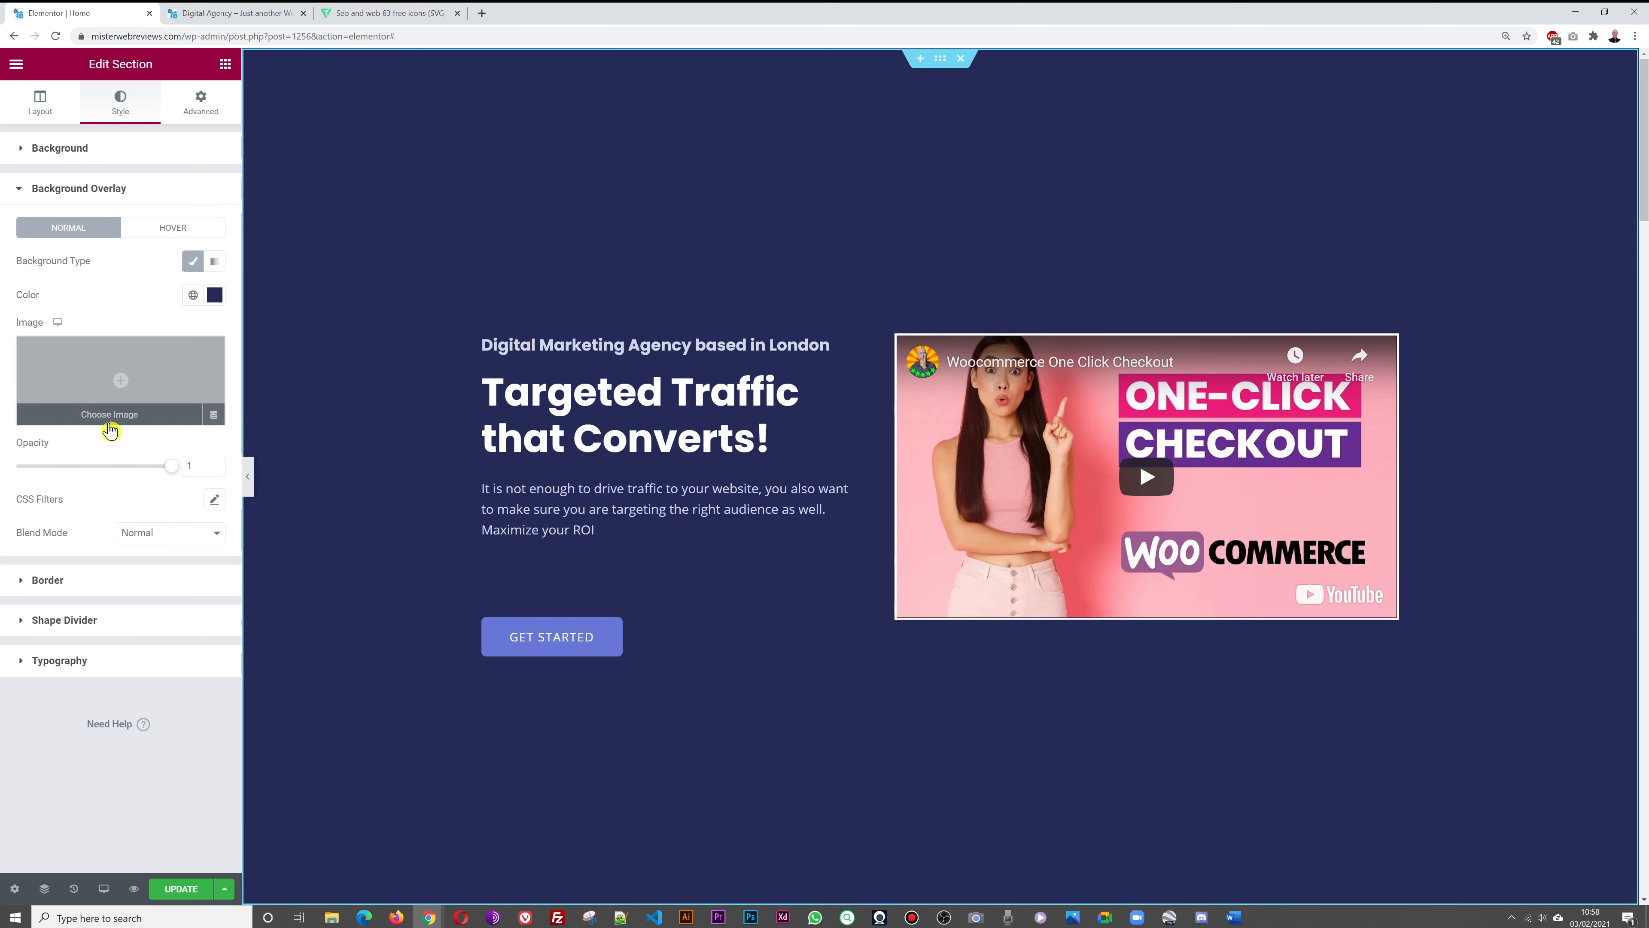
left_click(216, 297)
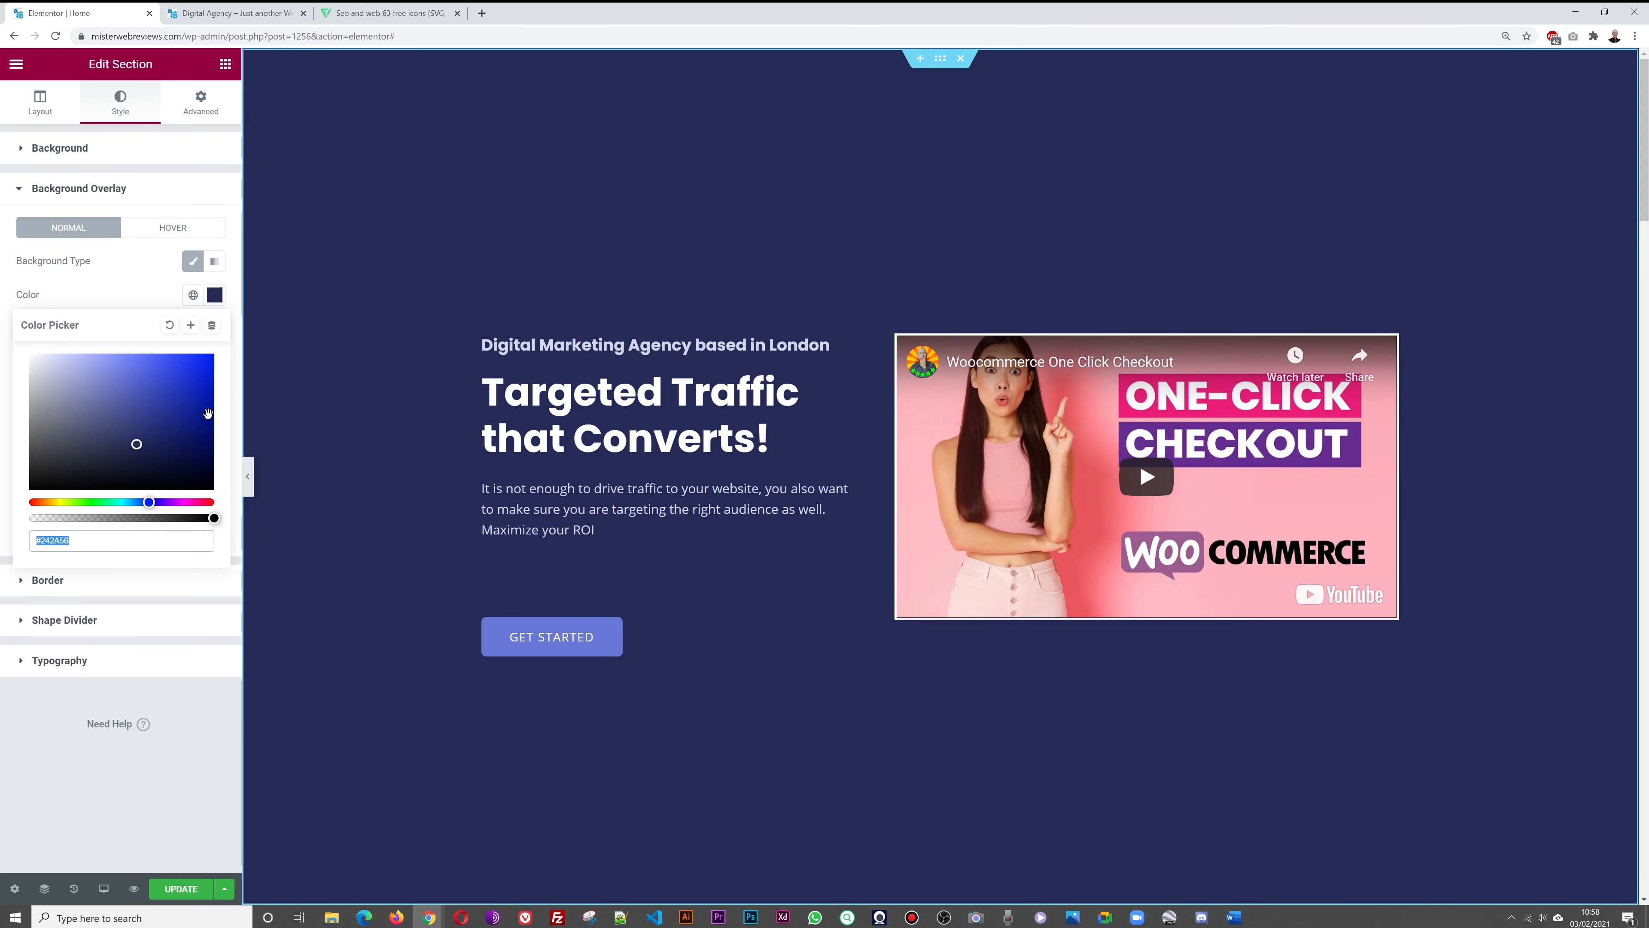
left_click(87, 544)
left_click_drag(90, 543, 23, 550)
right_click(55, 545)
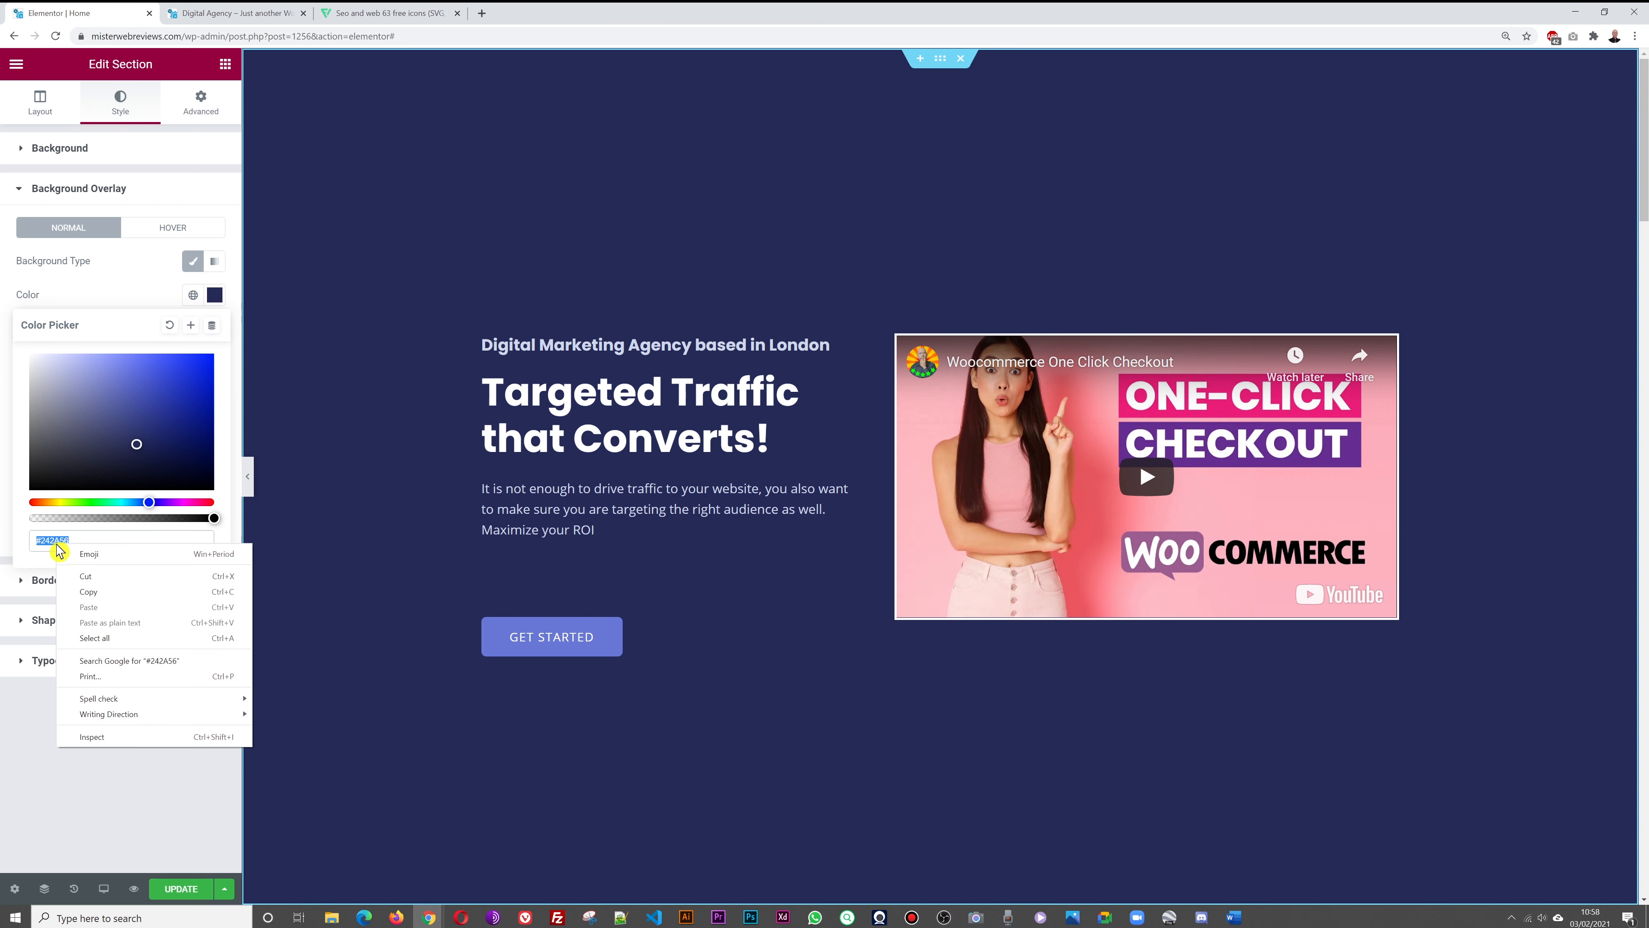
left_click(116, 595)
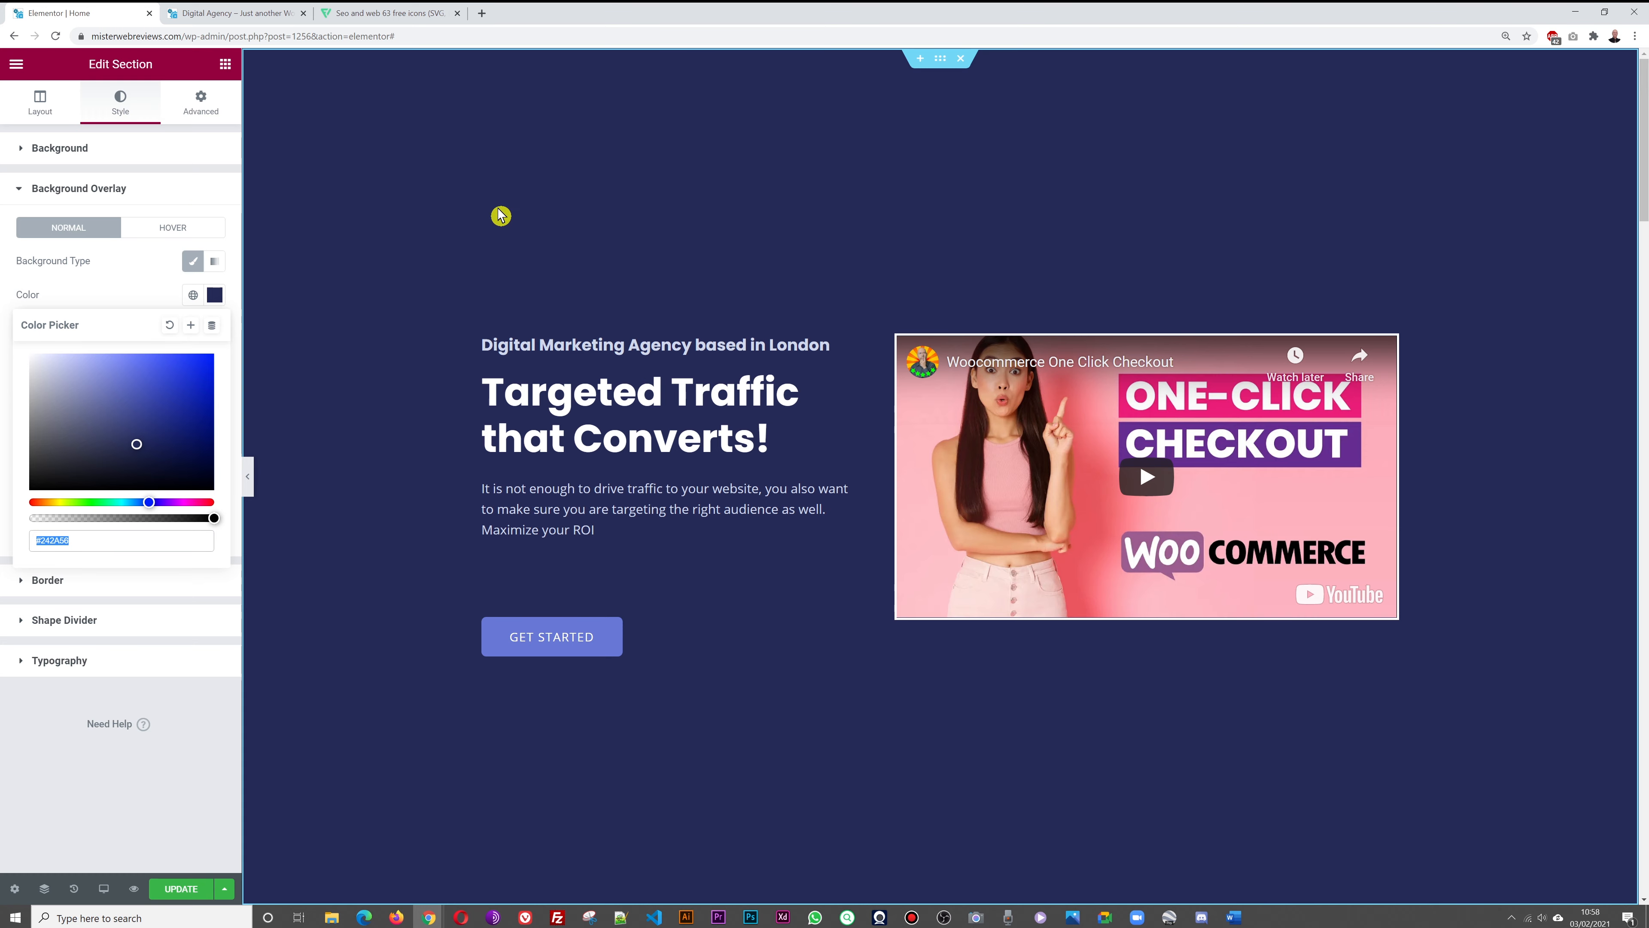
scroll(501, 215, "down", 10)
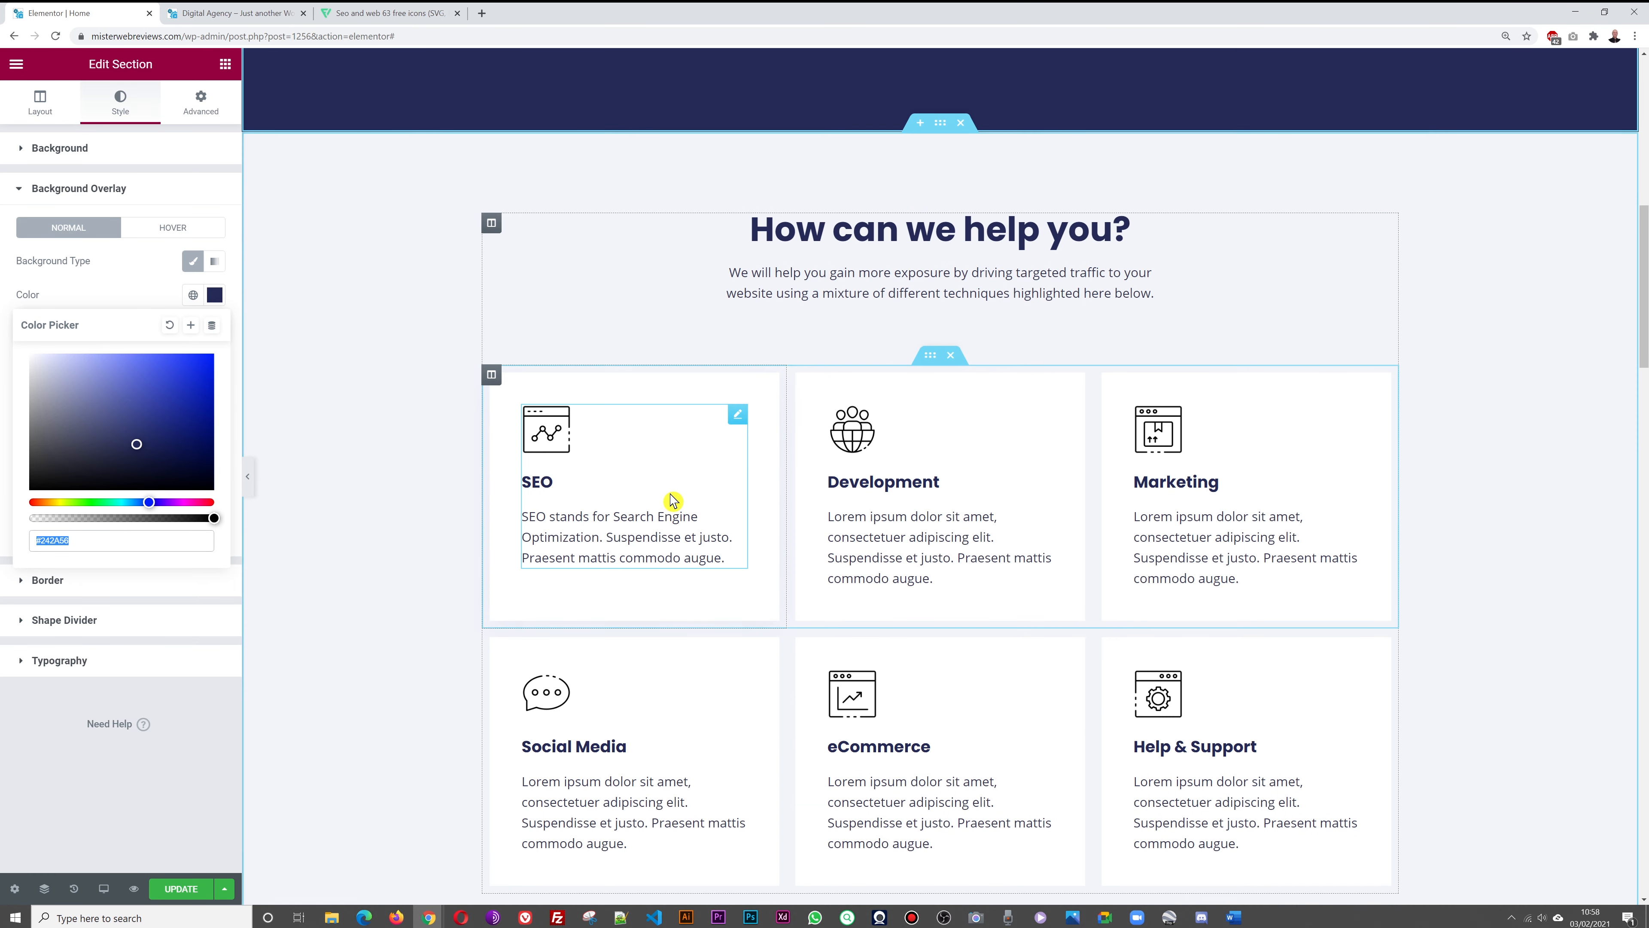
Set the SEO card title to a brighter blue, #283AC3, and copy that hex value
left_click(737, 414)
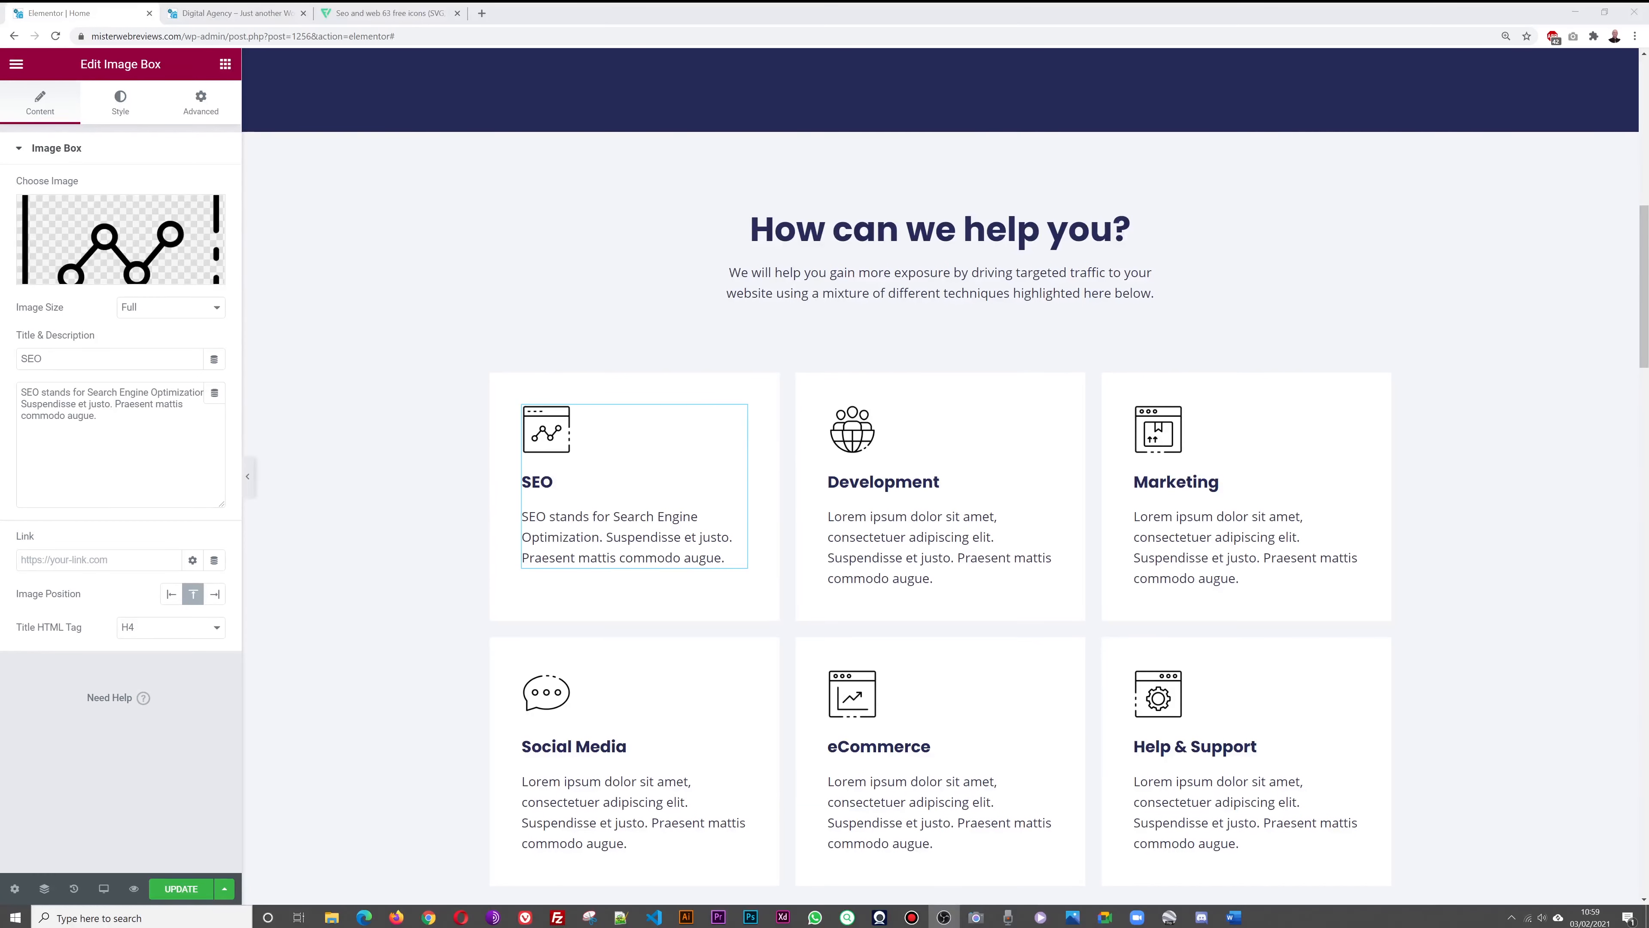
left_click(122, 114)
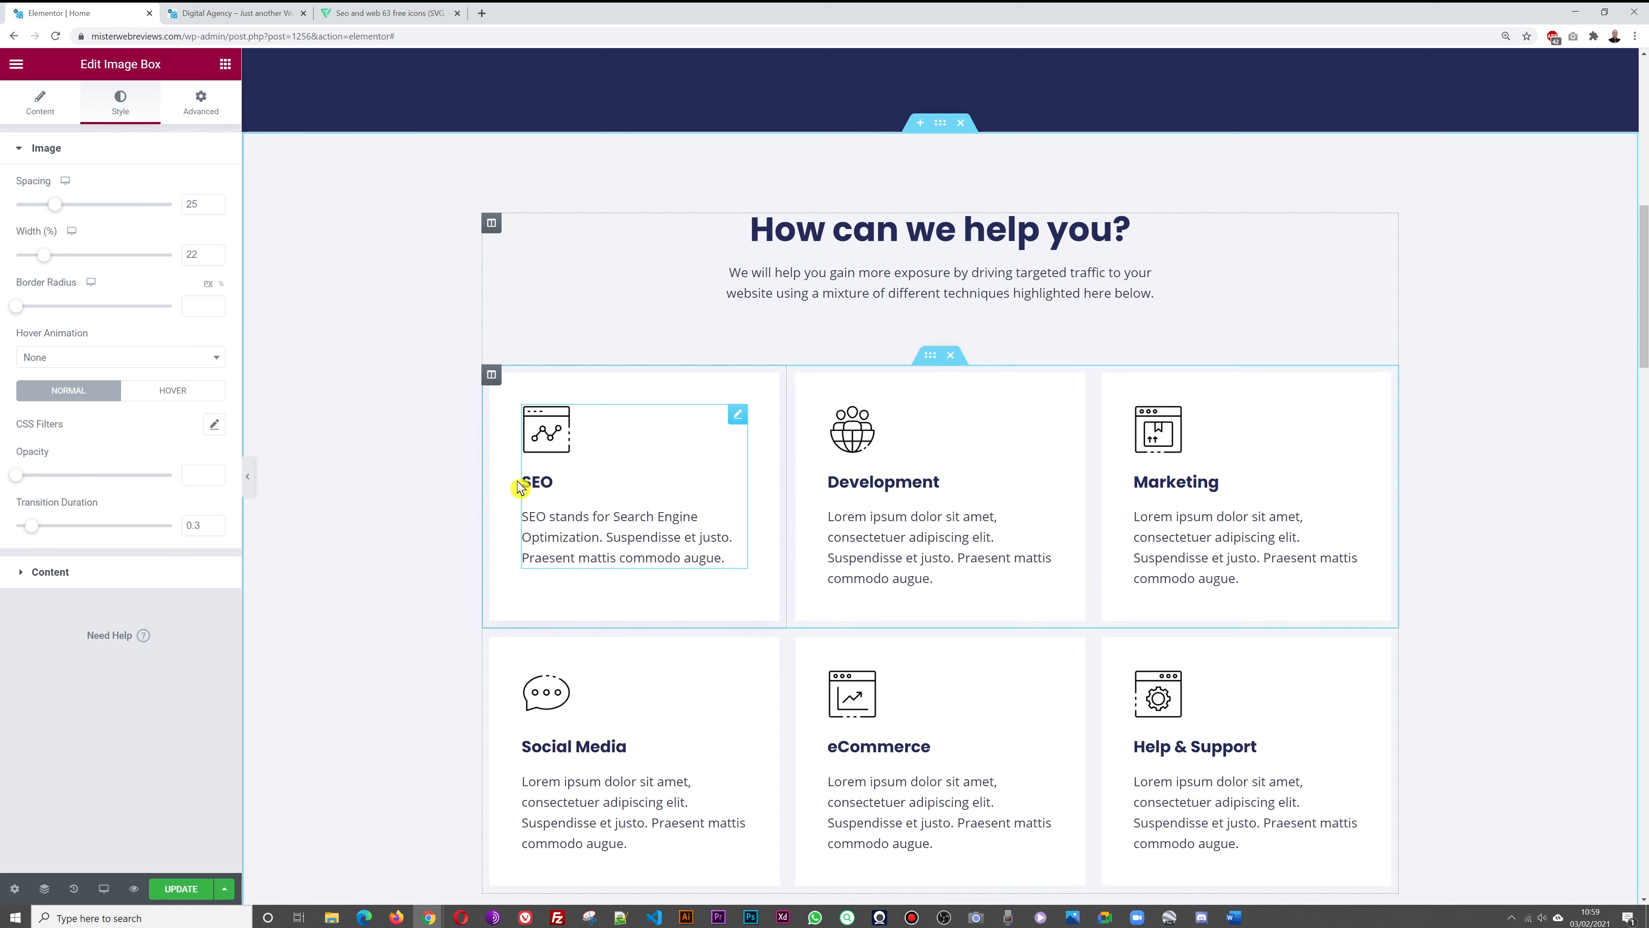
left_click(48, 571)
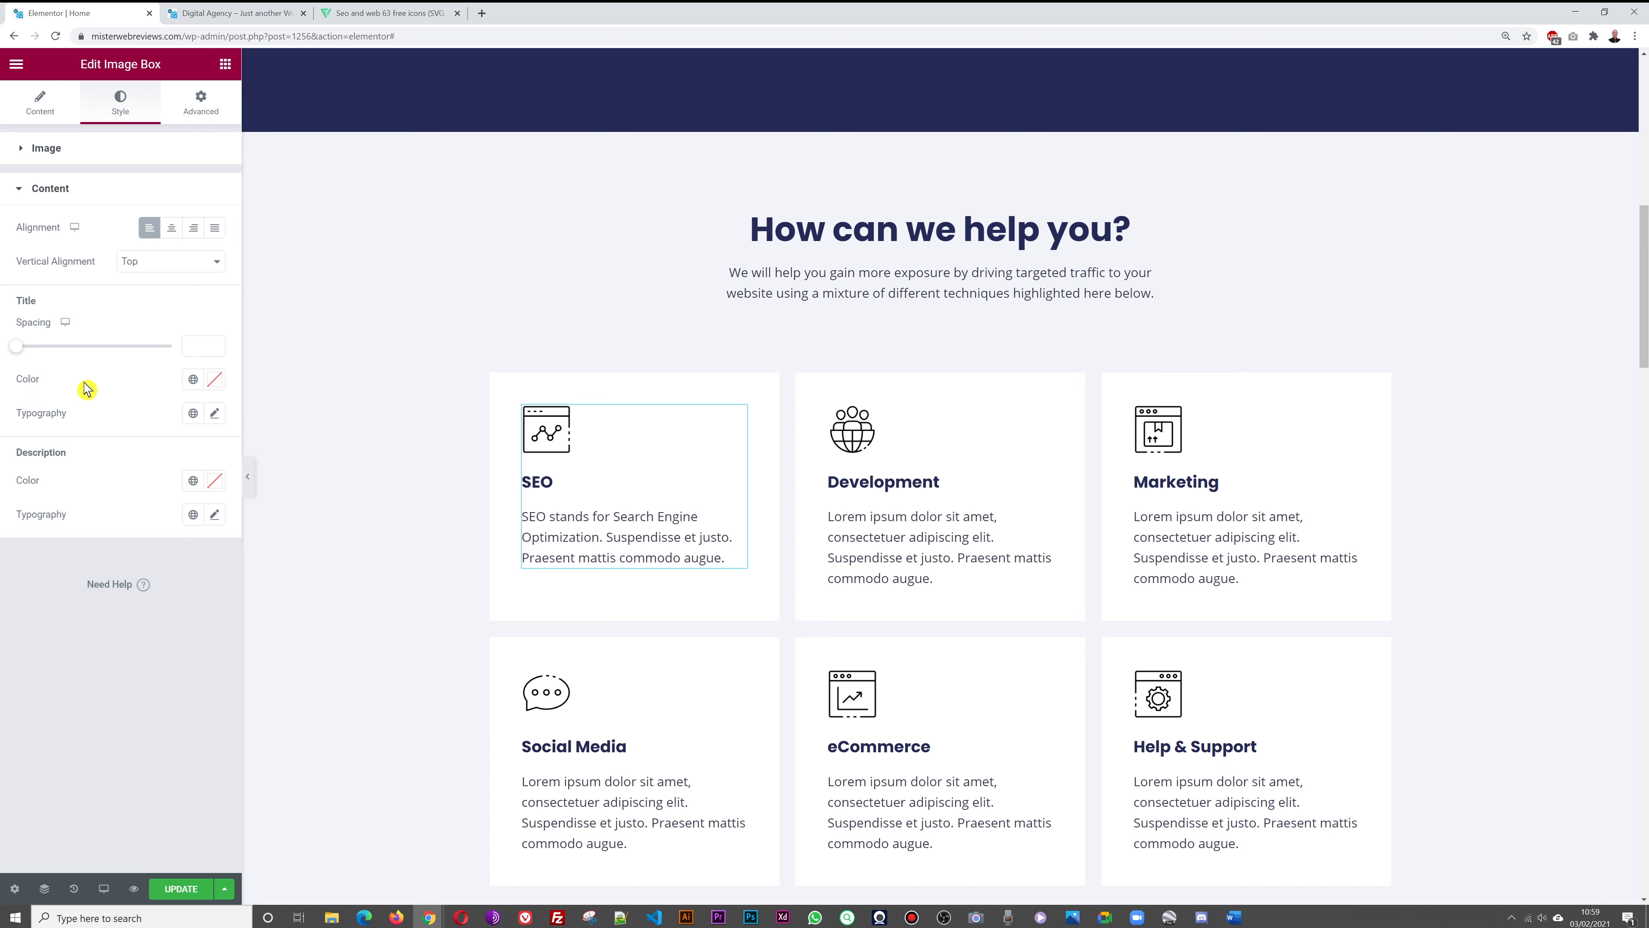
left_click(215, 381)
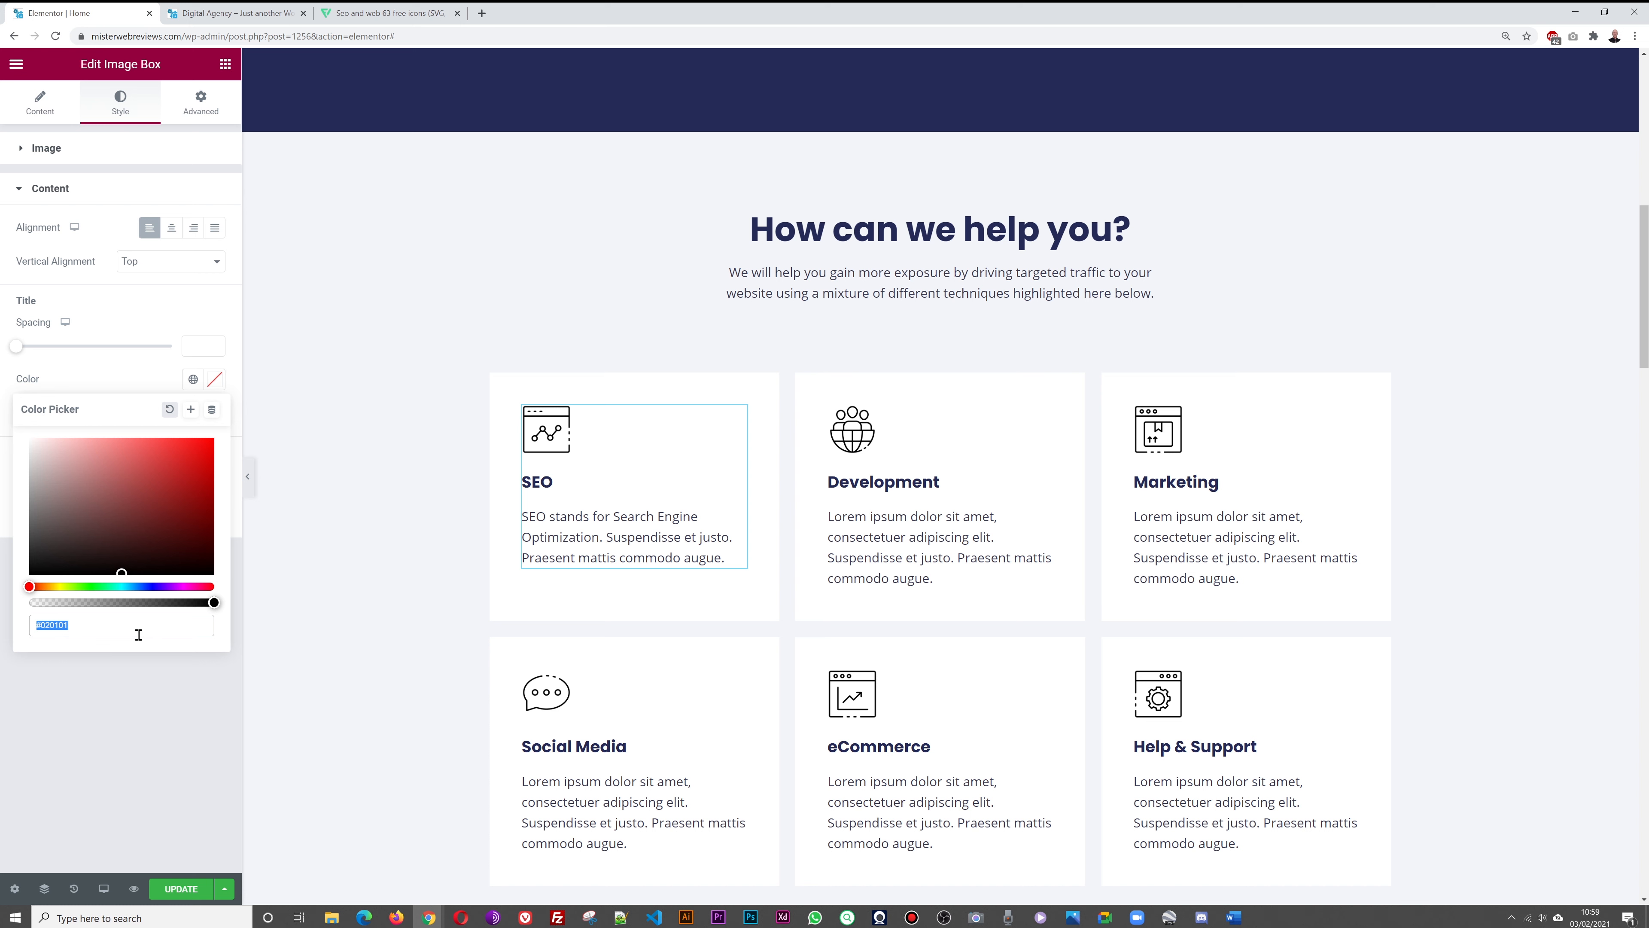
key("ctrl+v")
left_click(170, 739)
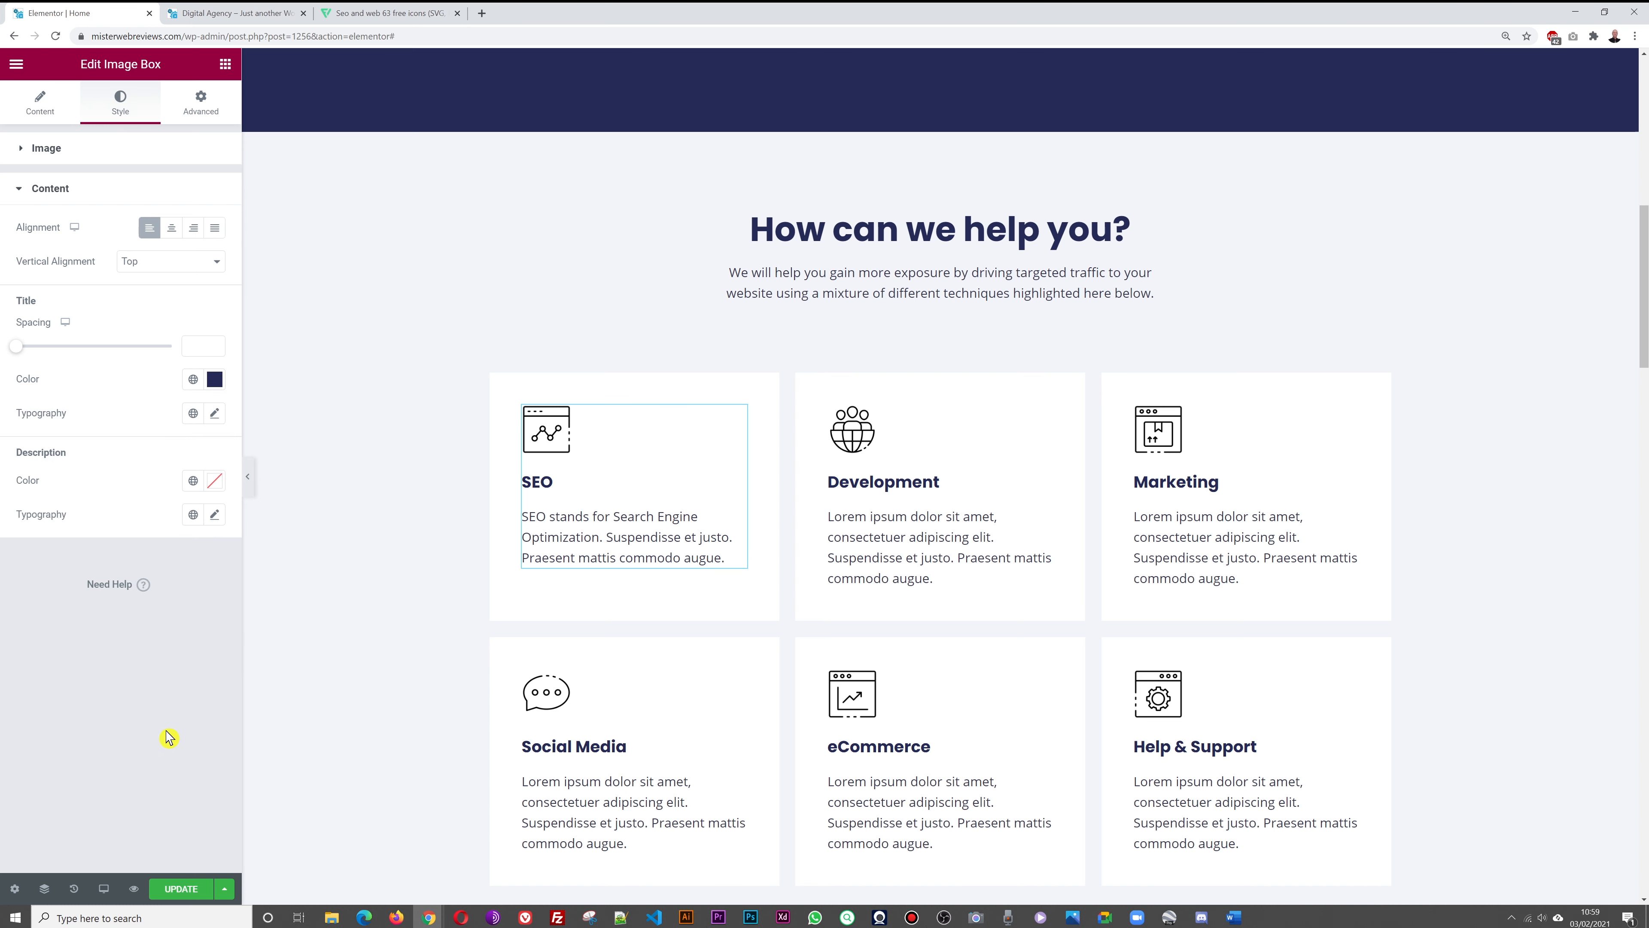
left_click(219, 383)
left_click_drag(172, 538, 174, 490)
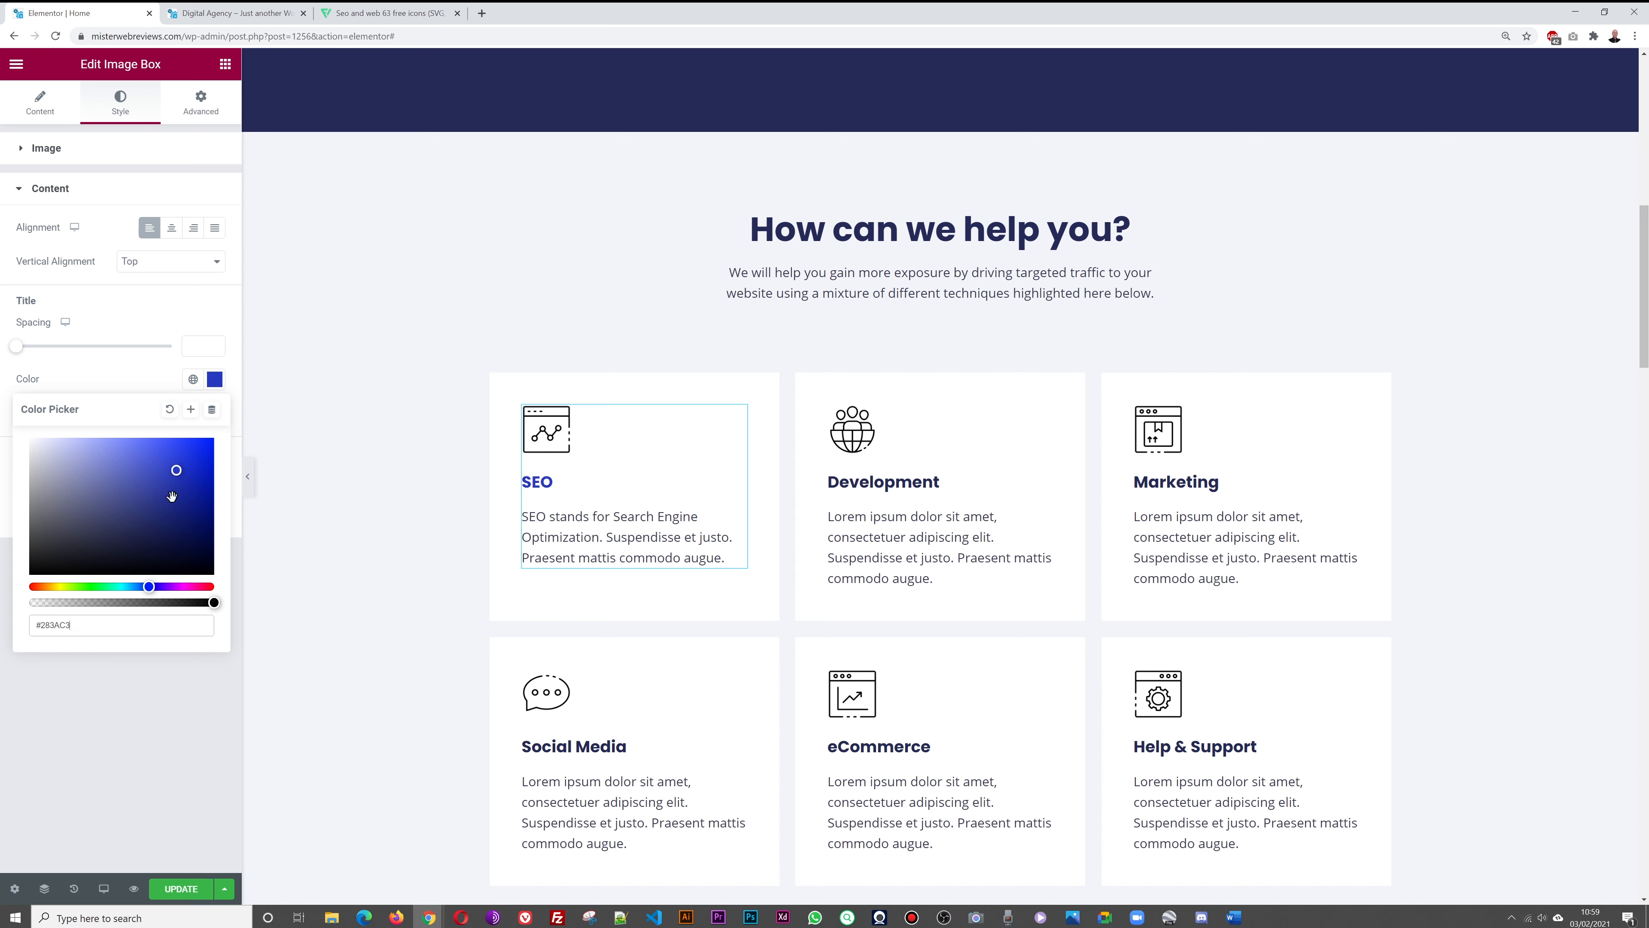
left_click(143, 729)
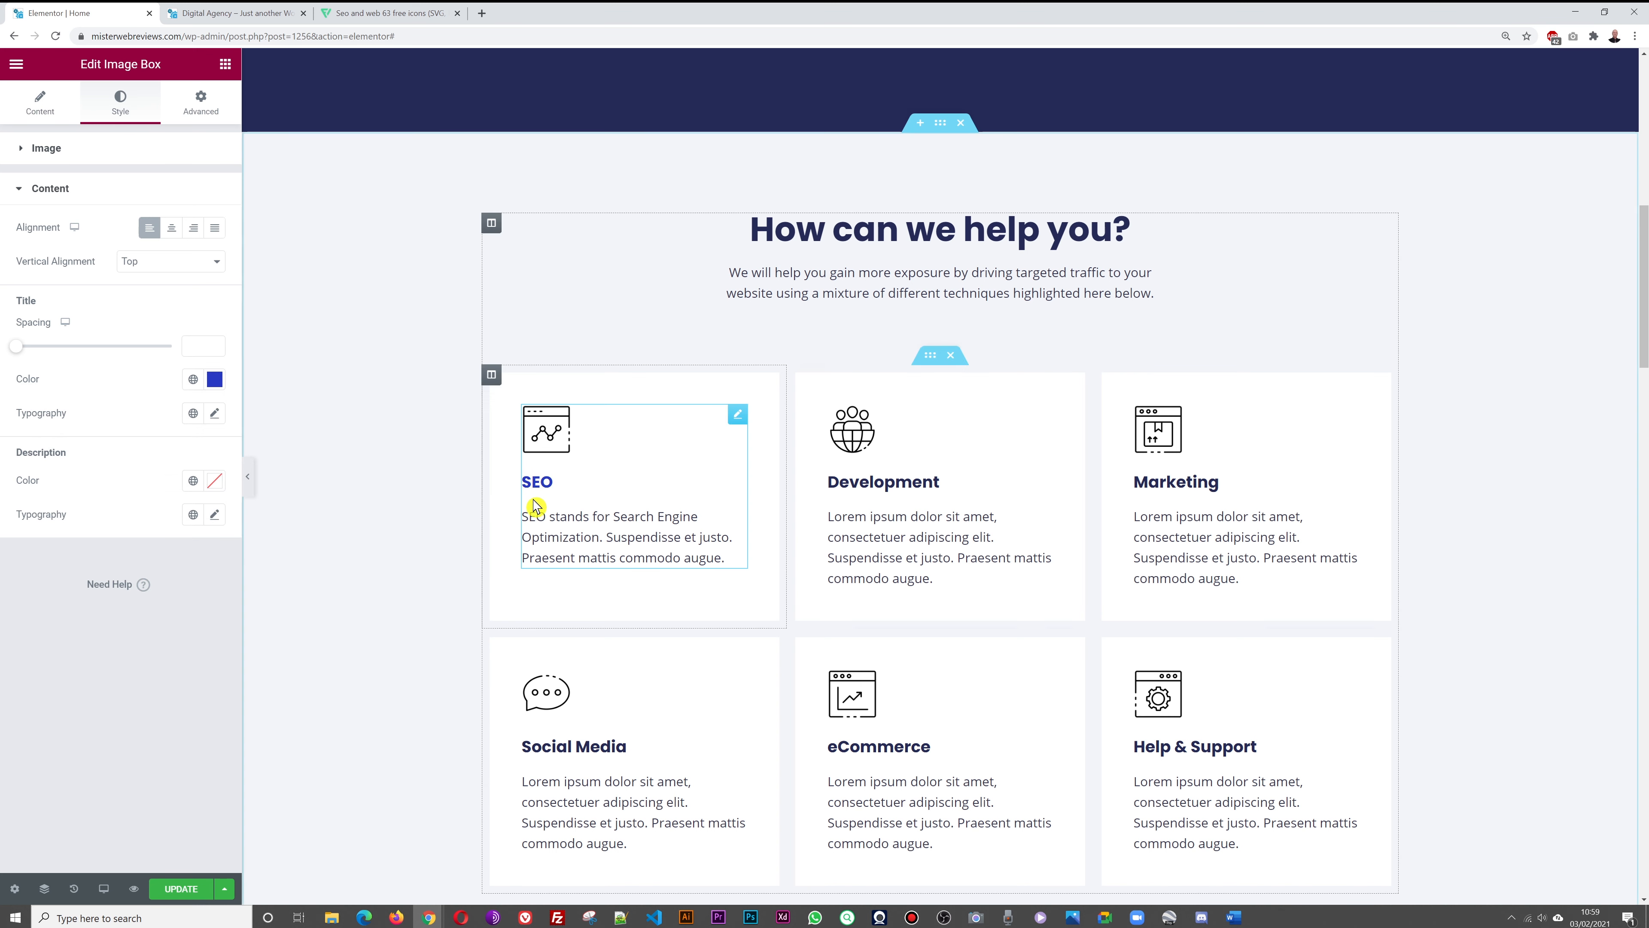
left_click(214, 379)
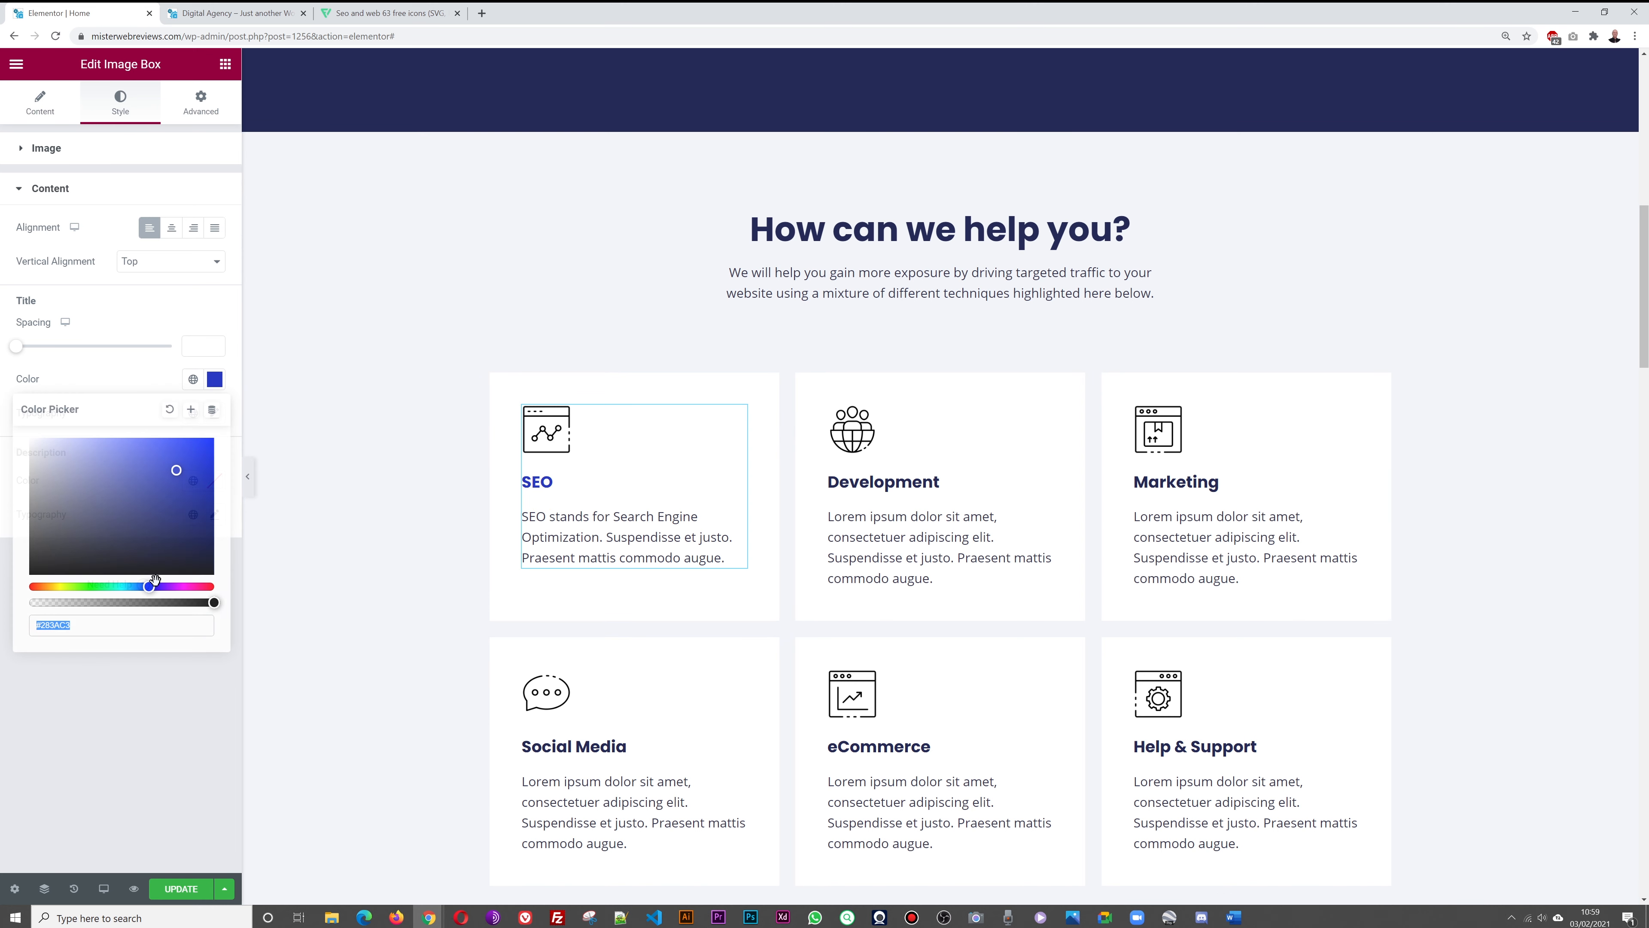
right_click(61, 628)
left_click(113, 680)
left_click(76, 749)
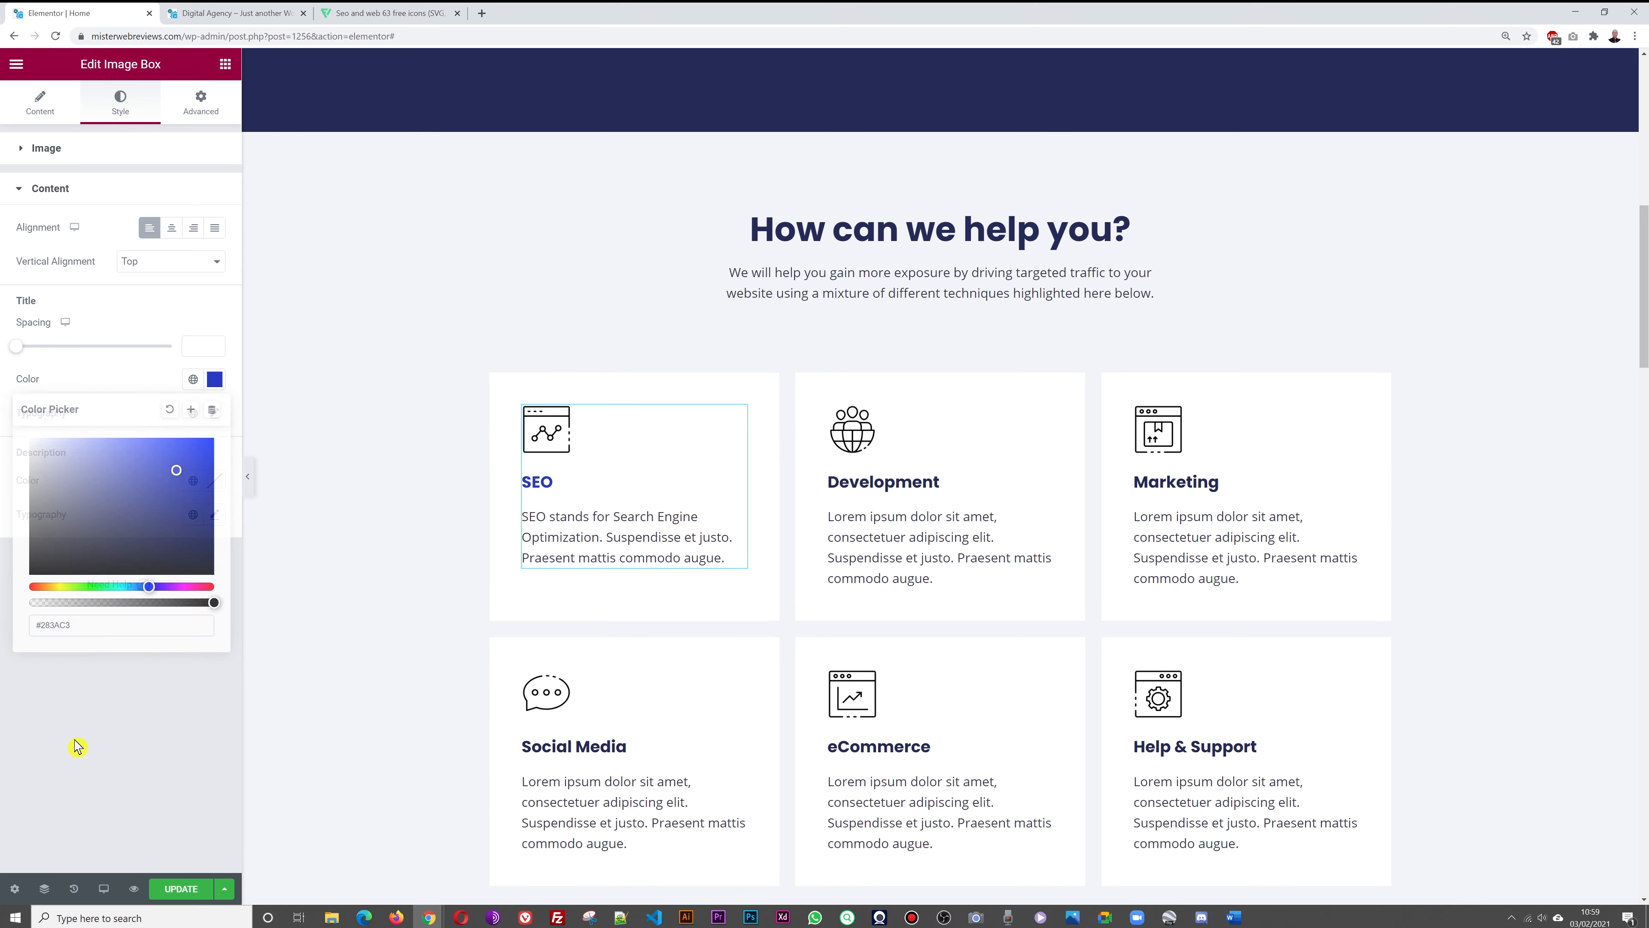
Apply title colour #283AC3 to the Development and Marketing cards
left_click(1043, 415)
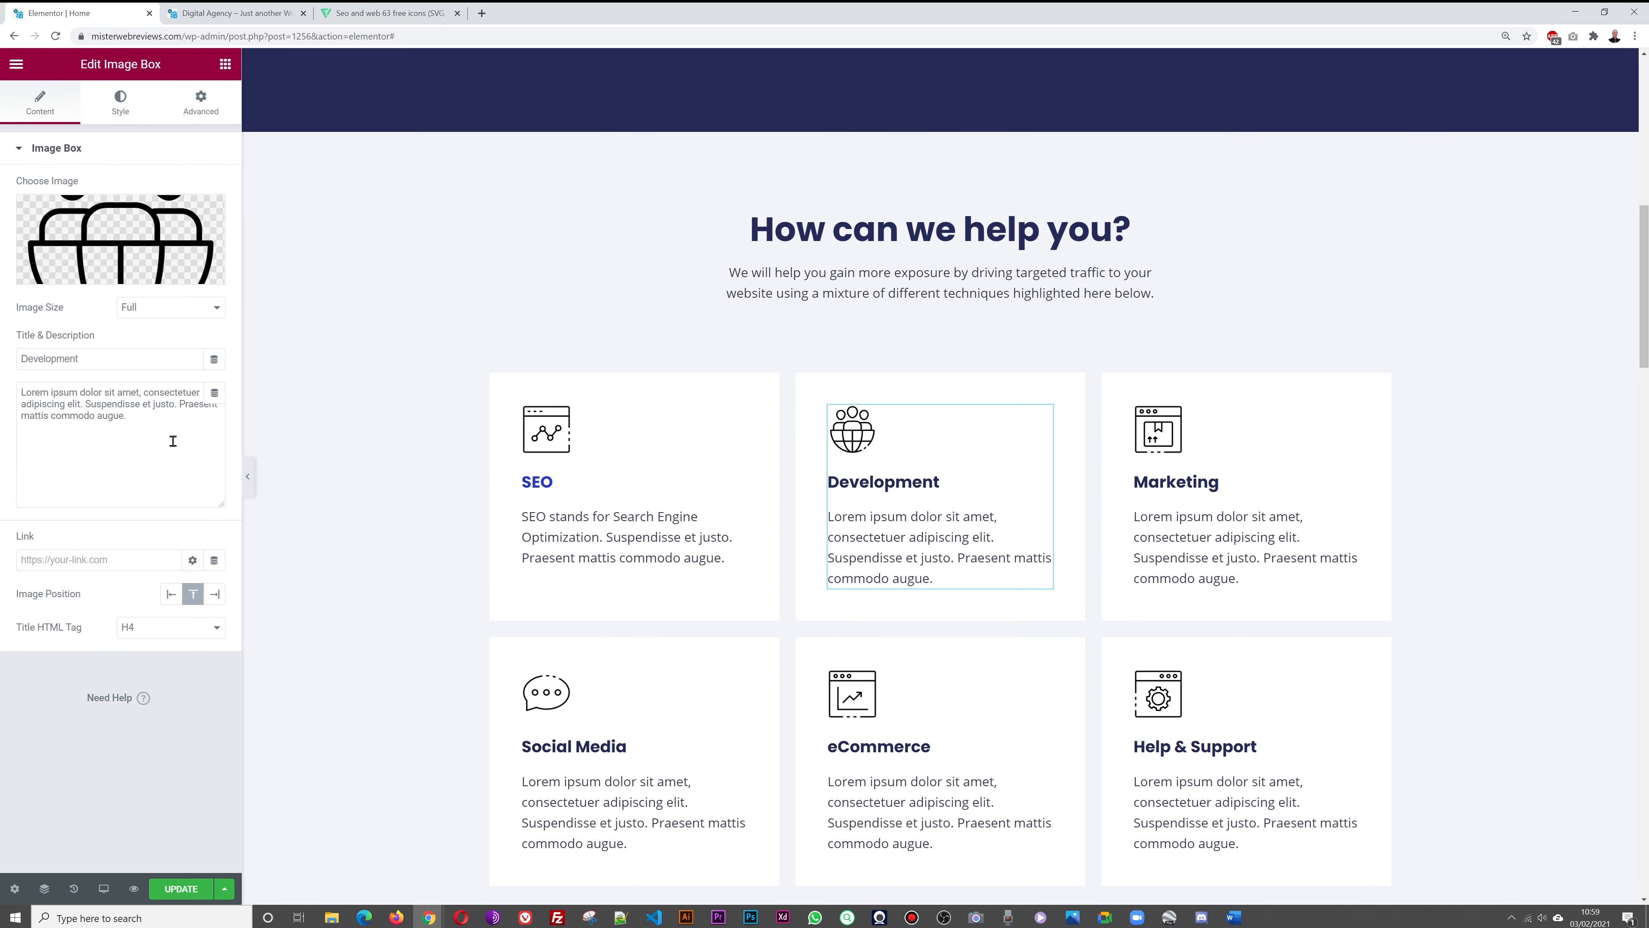
left_click(119, 104)
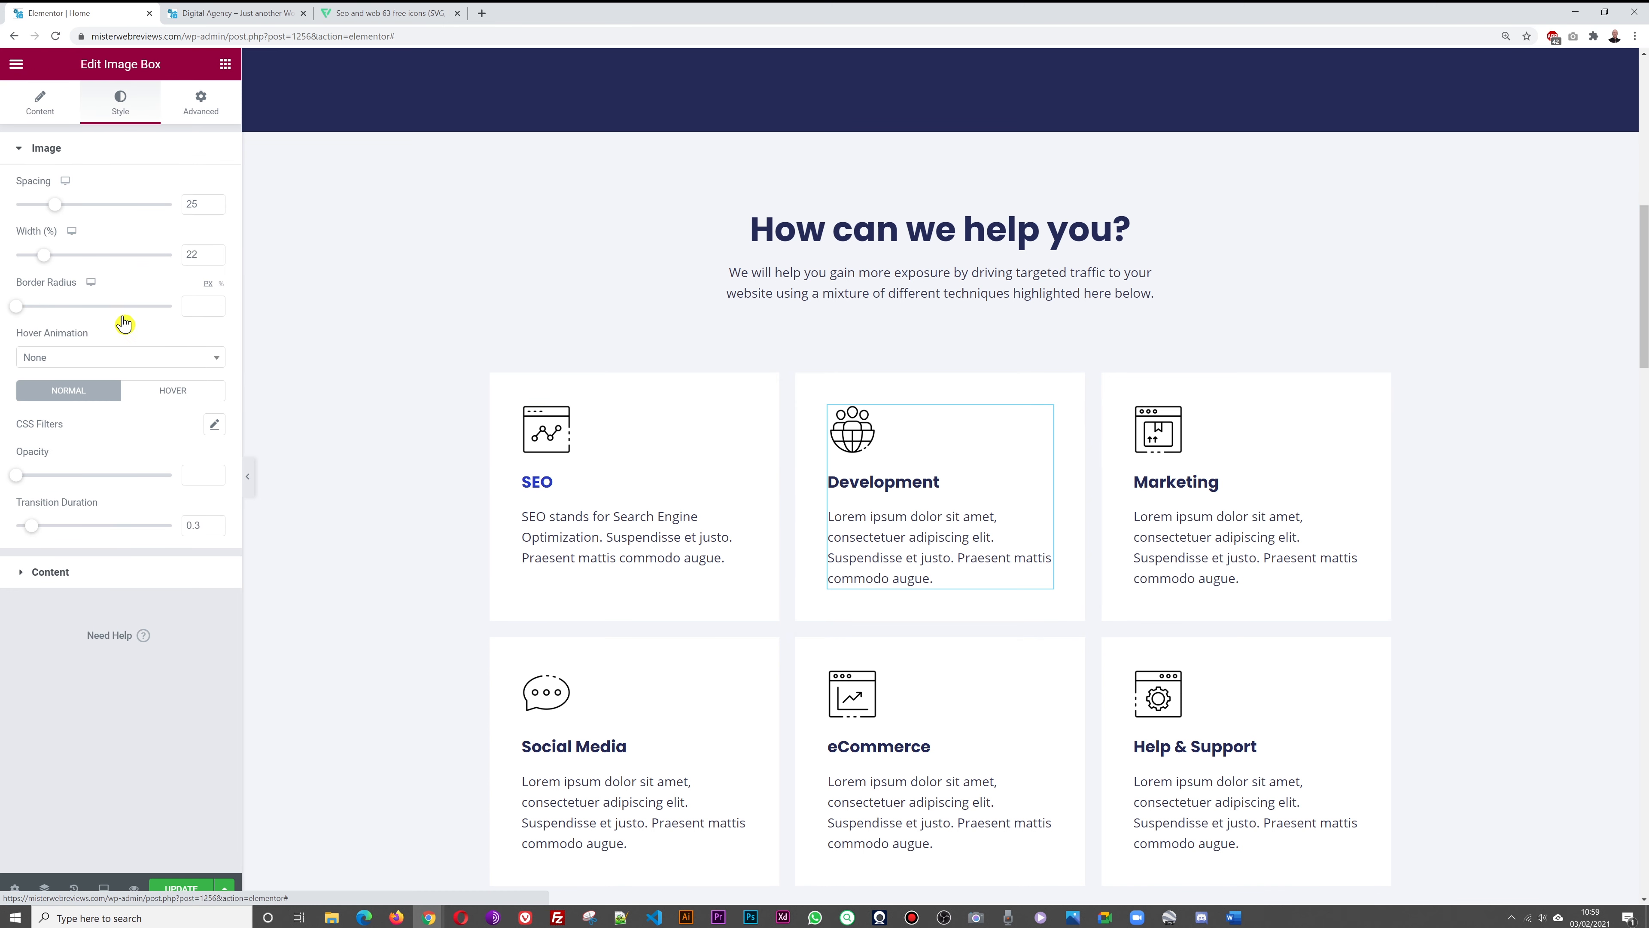
left_click(83, 570)
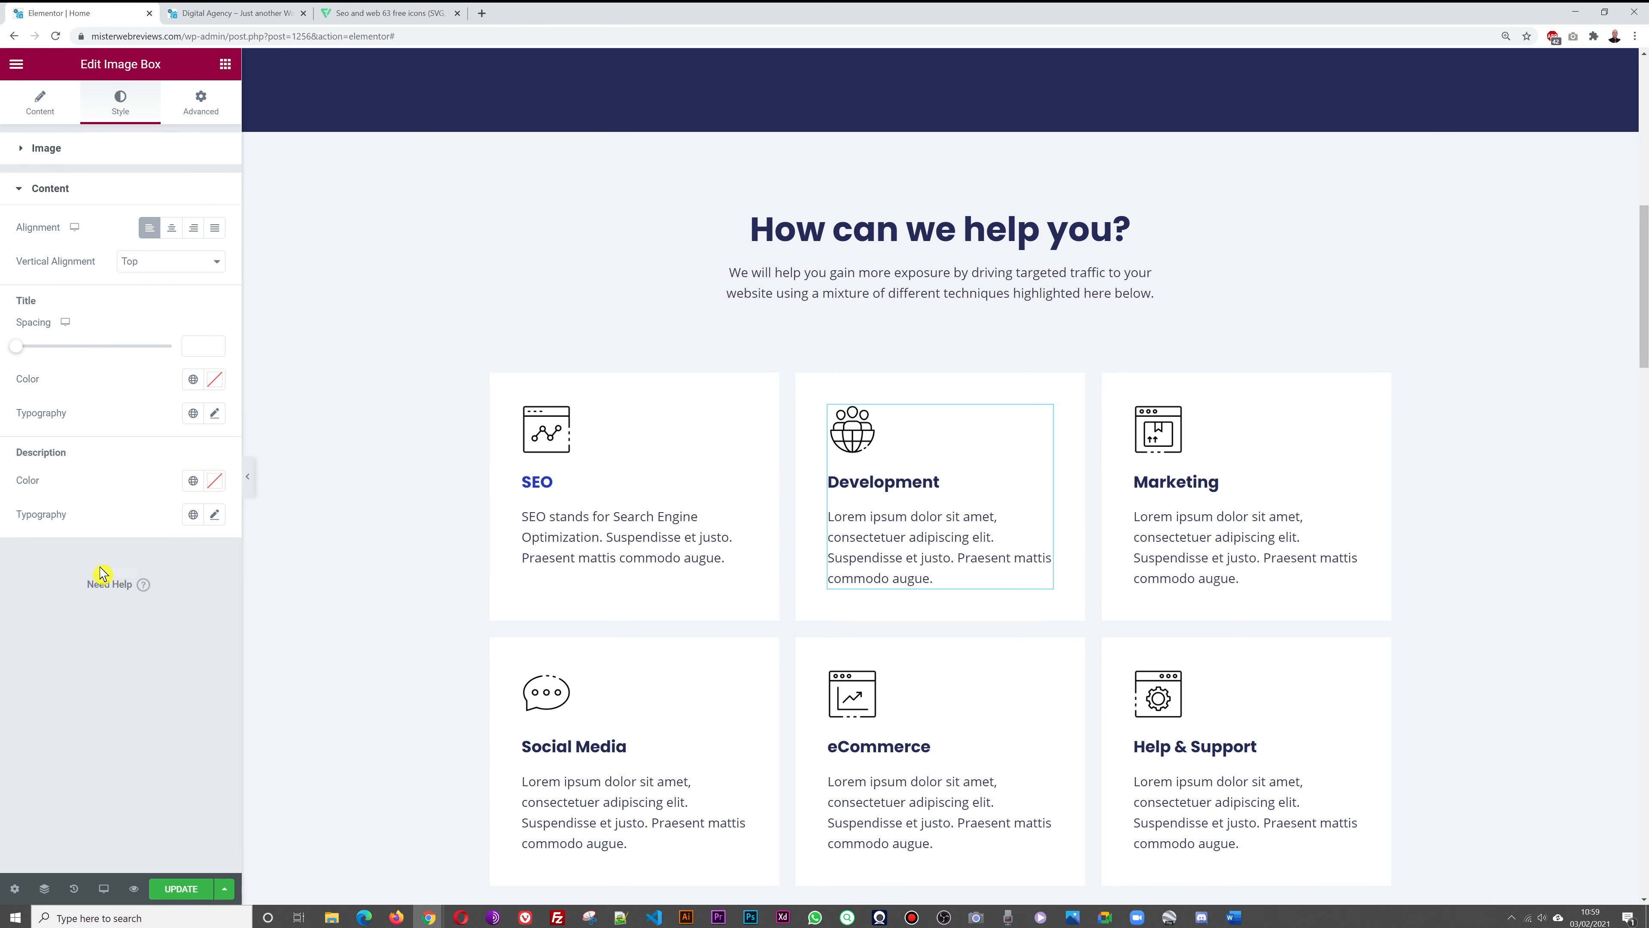
left_click(209, 385)
key("ctrl+v")
left_click(115, 749)
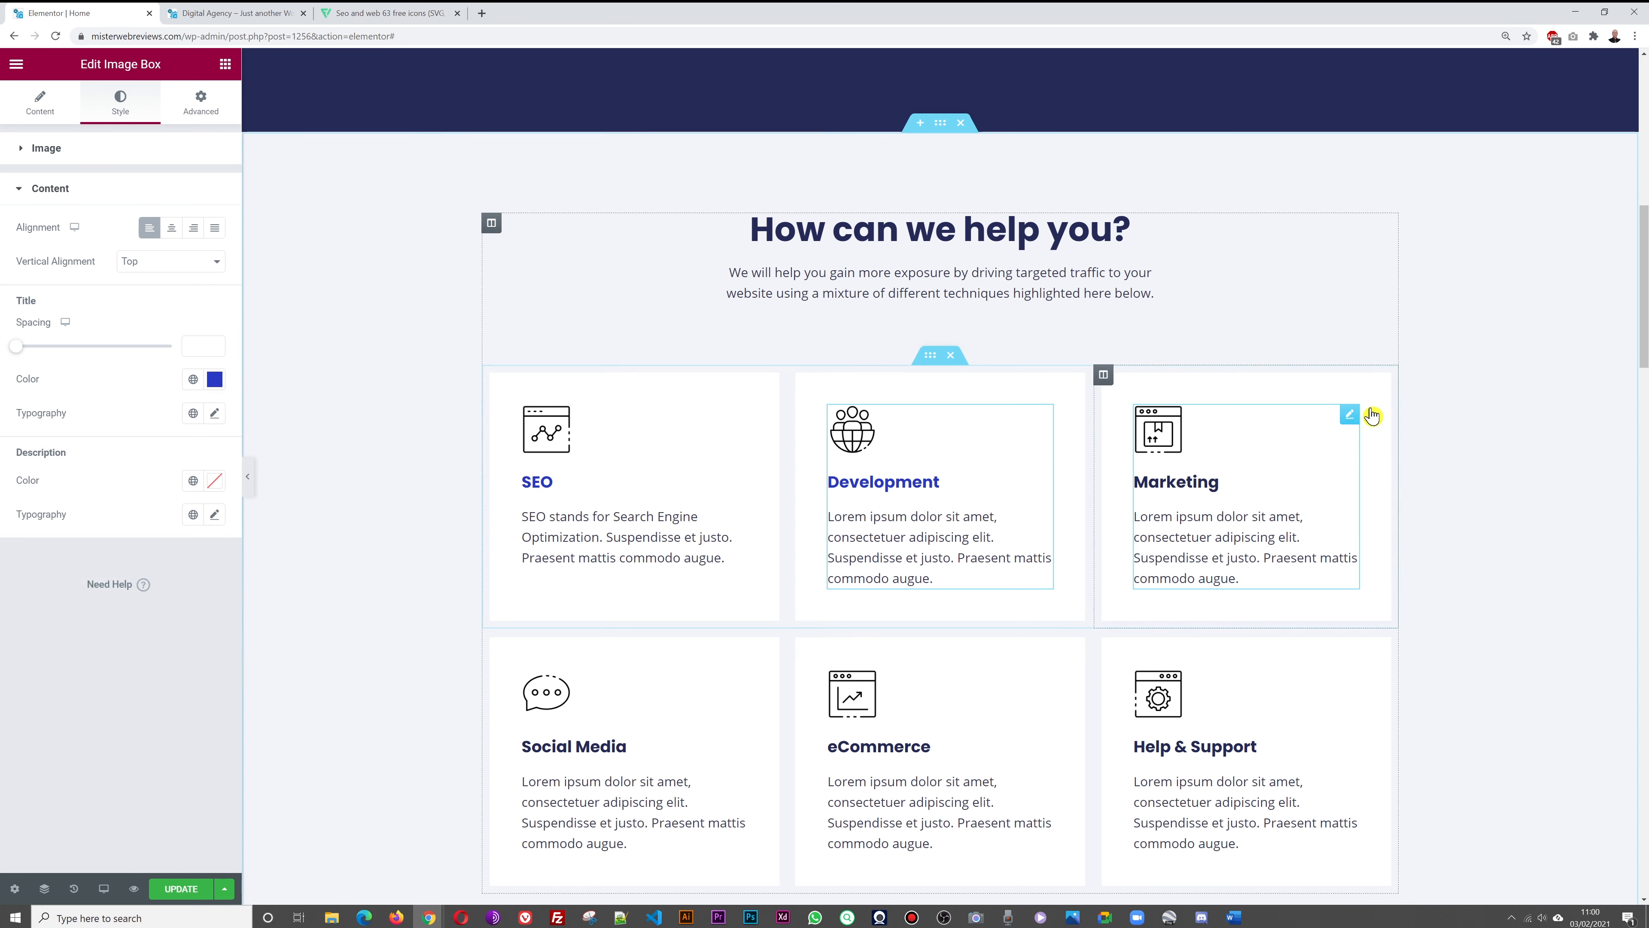
left_click(1350, 416)
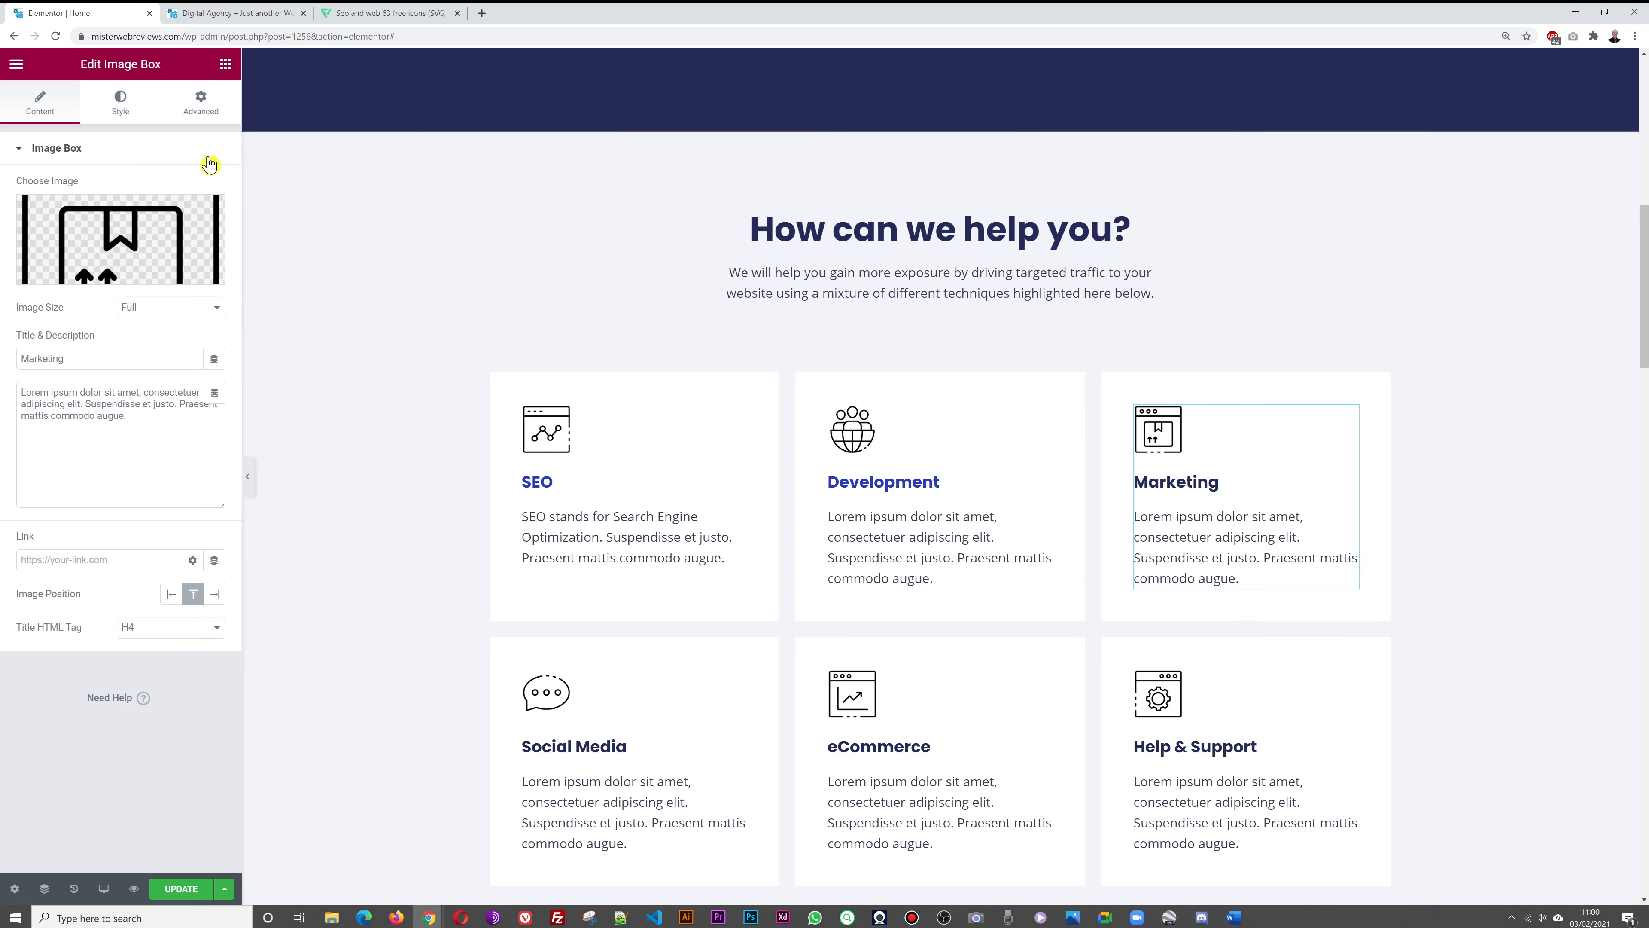
left_click(120, 104)
left_click(91, 578)
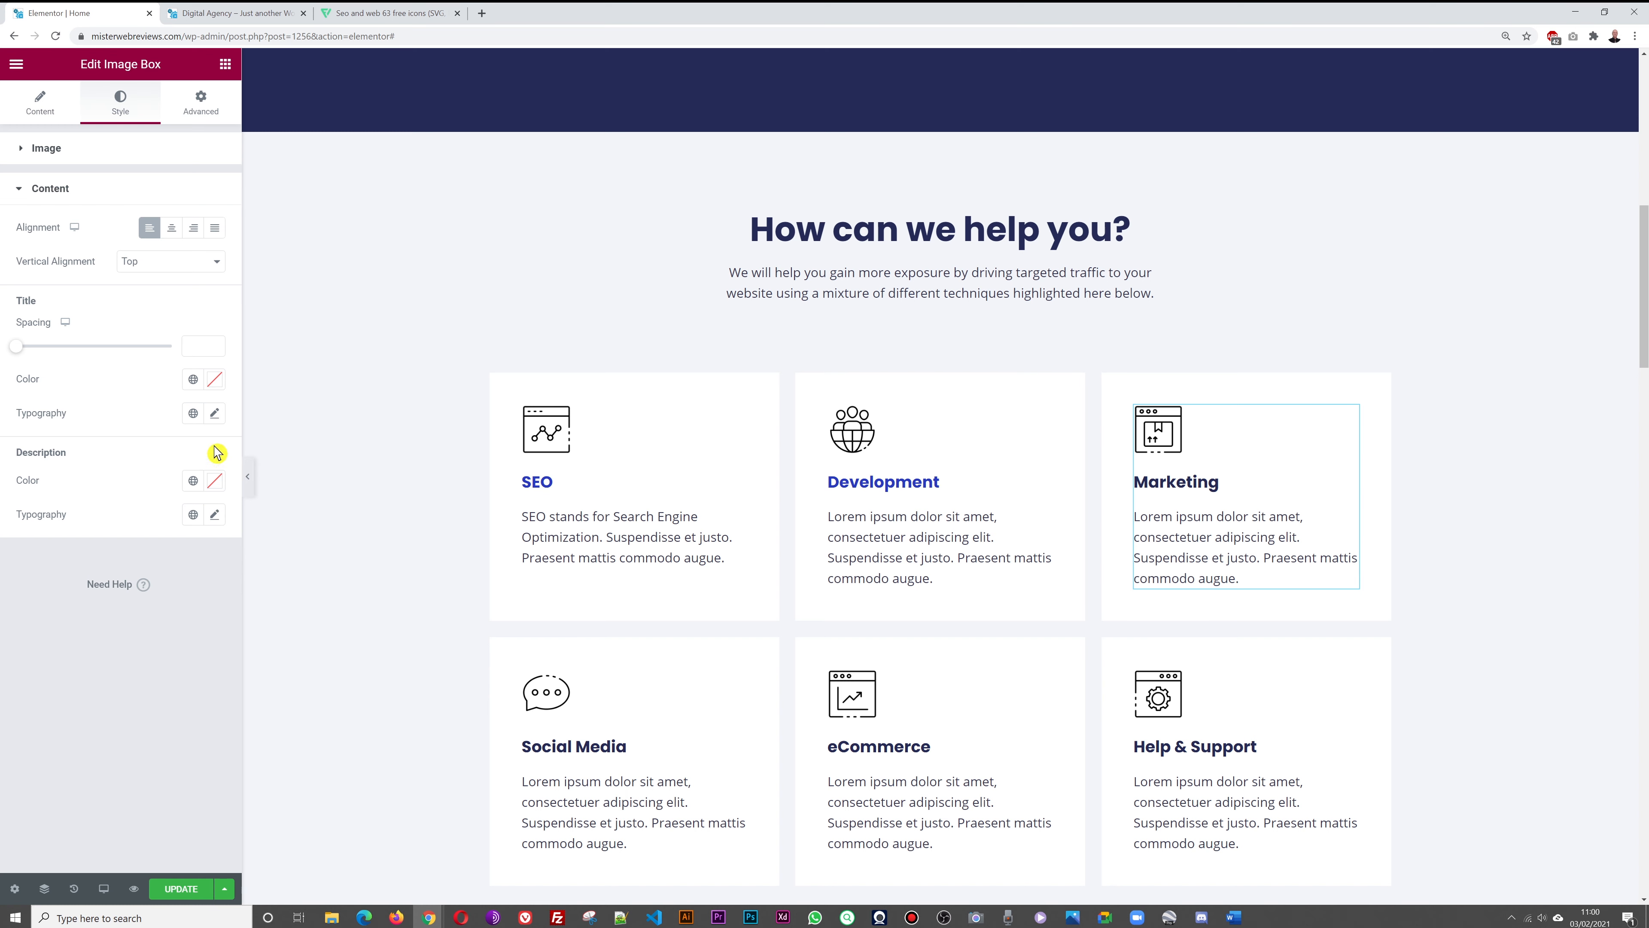
left_click(214, 379)
key("ctrl+v")
left_click(163, 744)
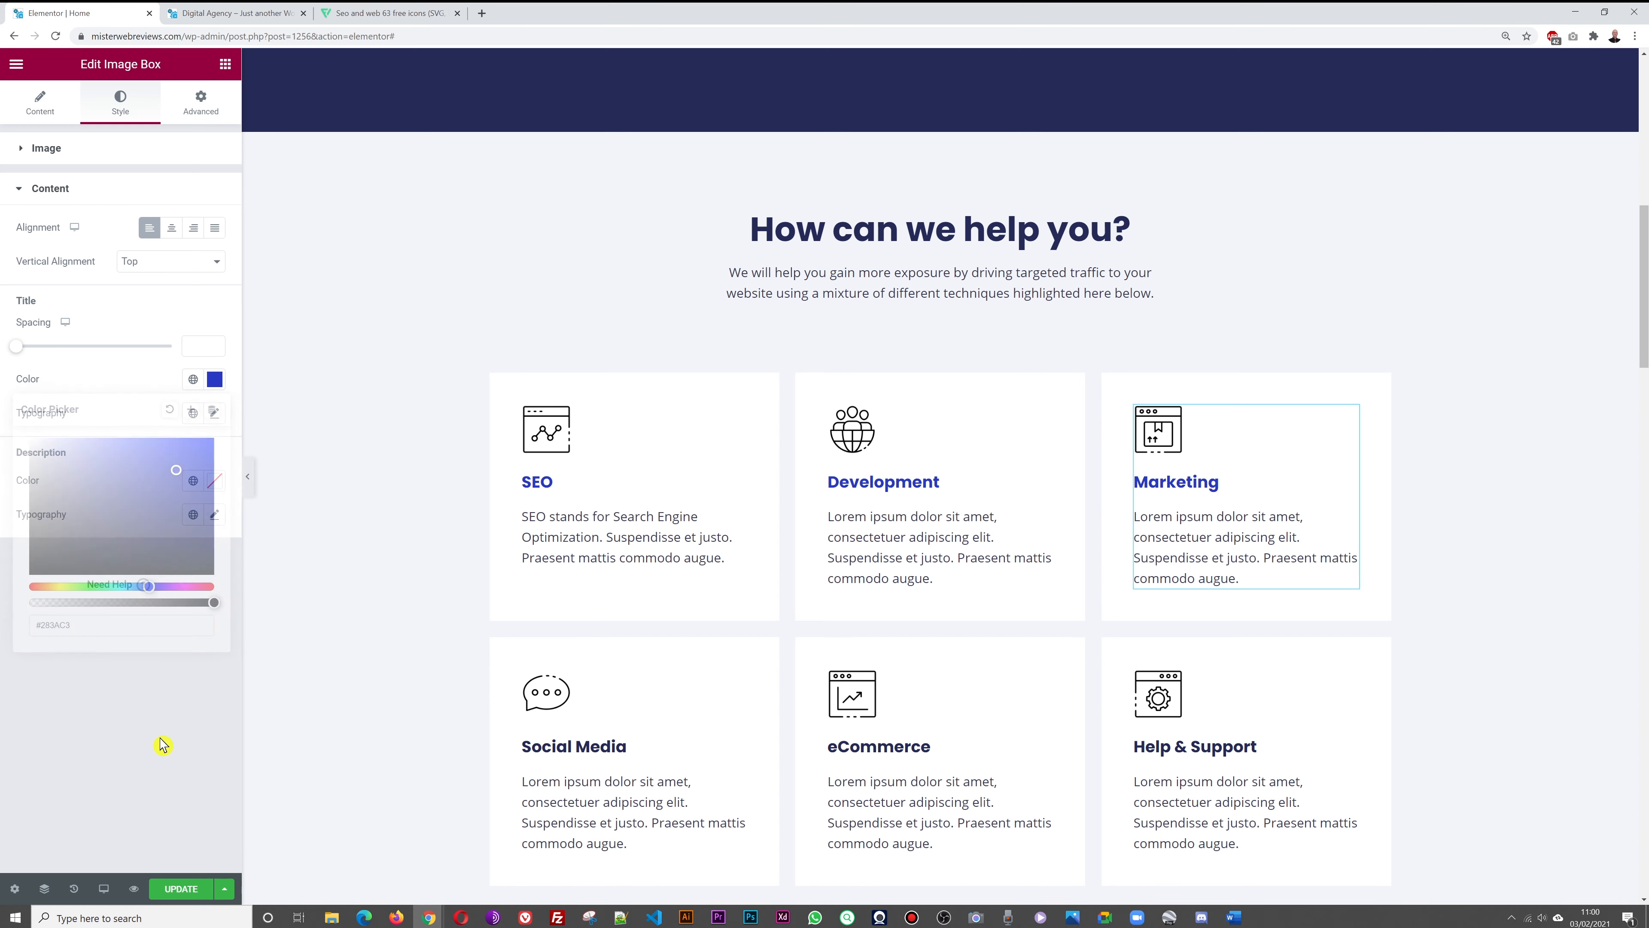
Apply title colour #283AC3 to the Social Media card
scroll(1508, 431, "down", 3)
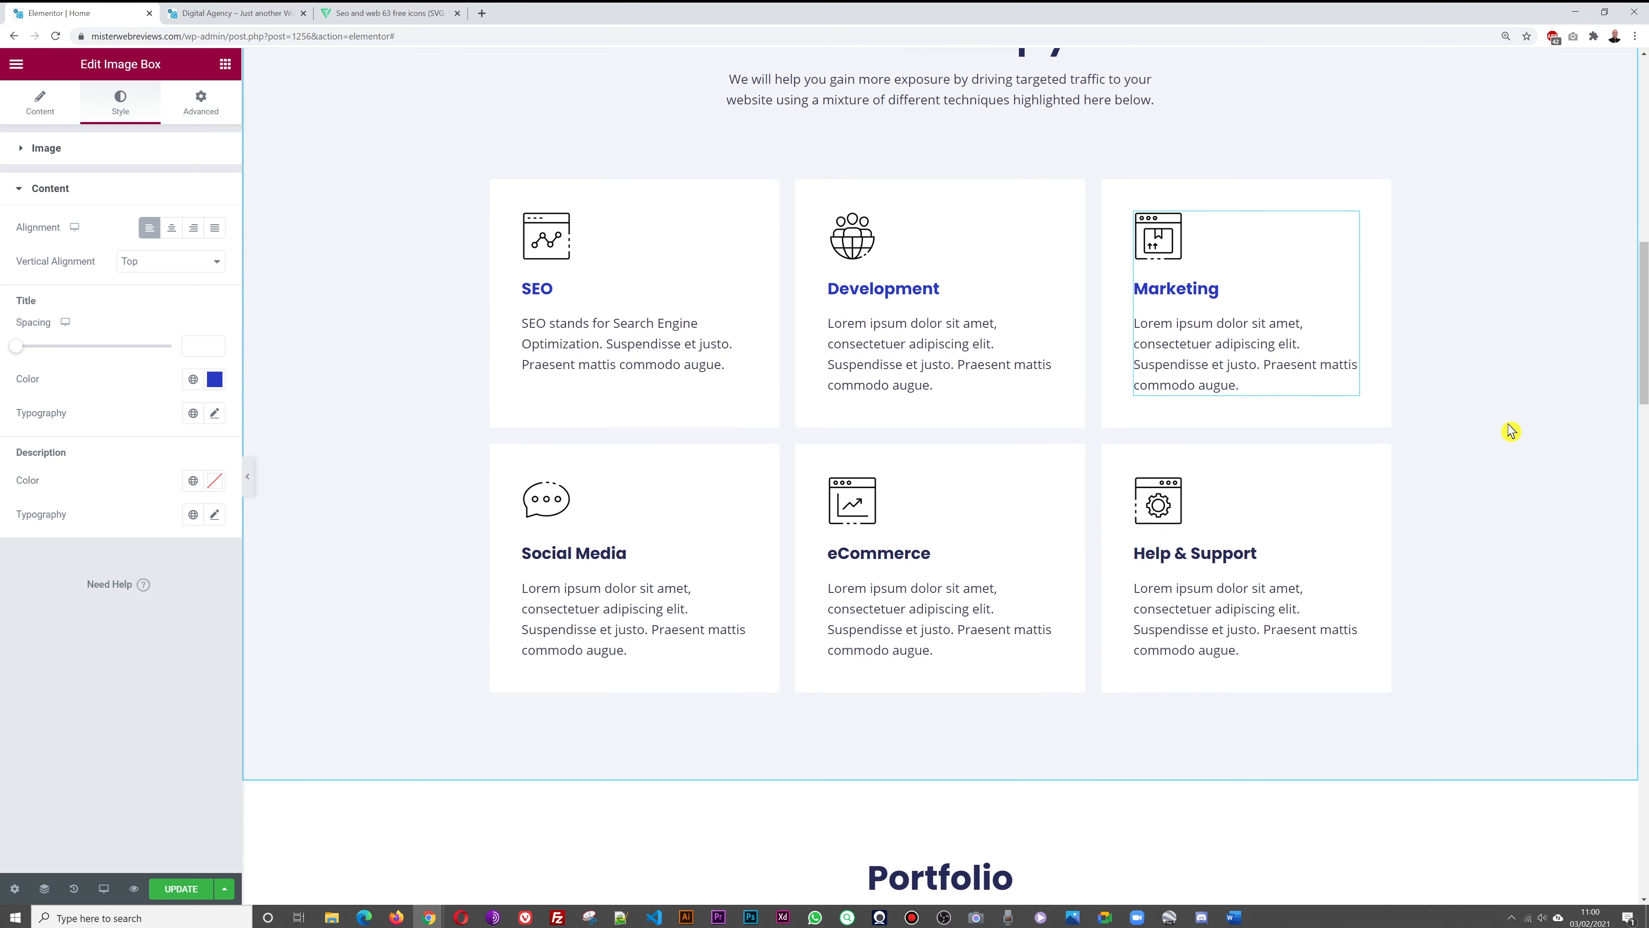
scroll(1508, 430, "up", 5)
scroll(1507, 431, "down", 1)
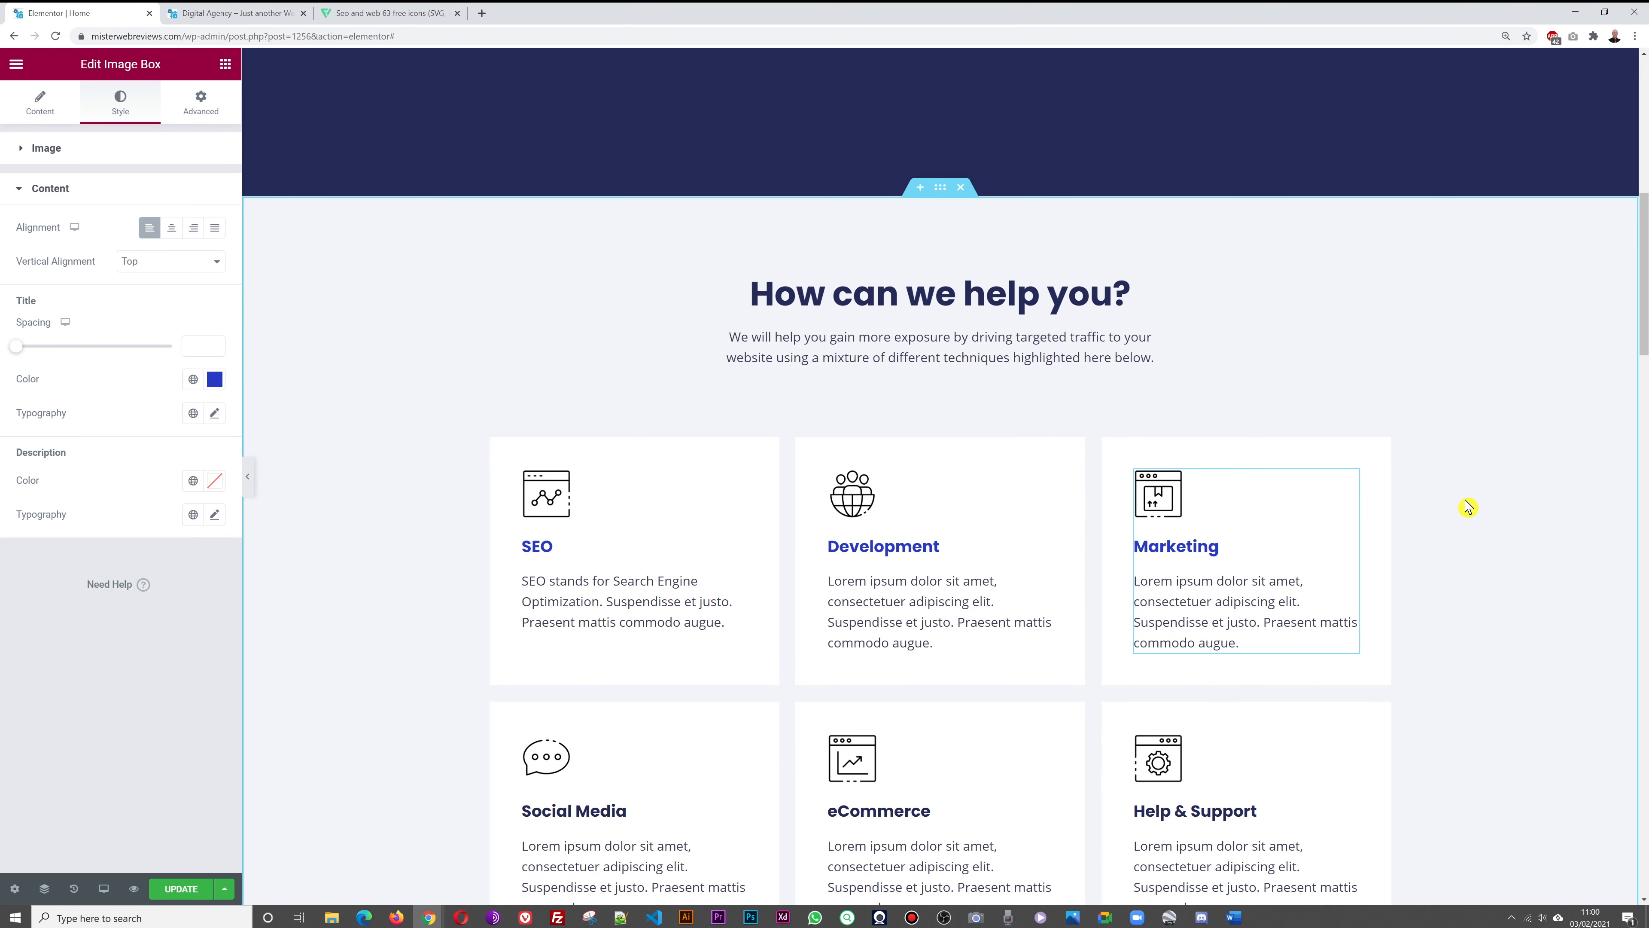
scroll(1492, 498, "down", 1)
scroll(1492, 498, "down", 2)
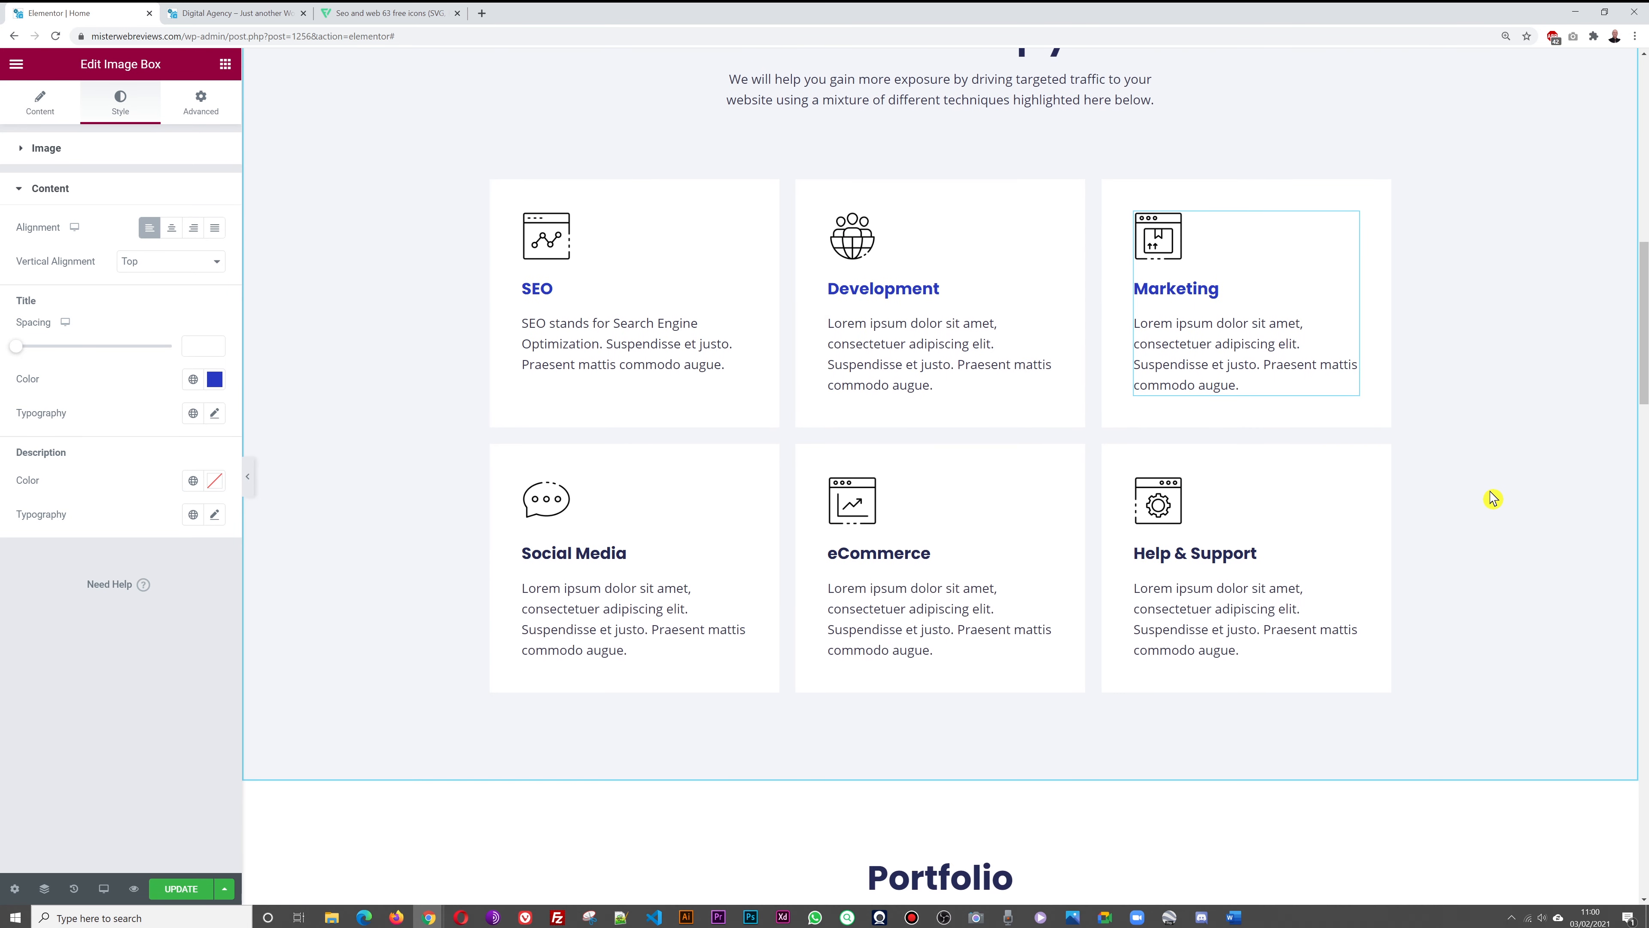
scroll(1492, 498, "down", 1)
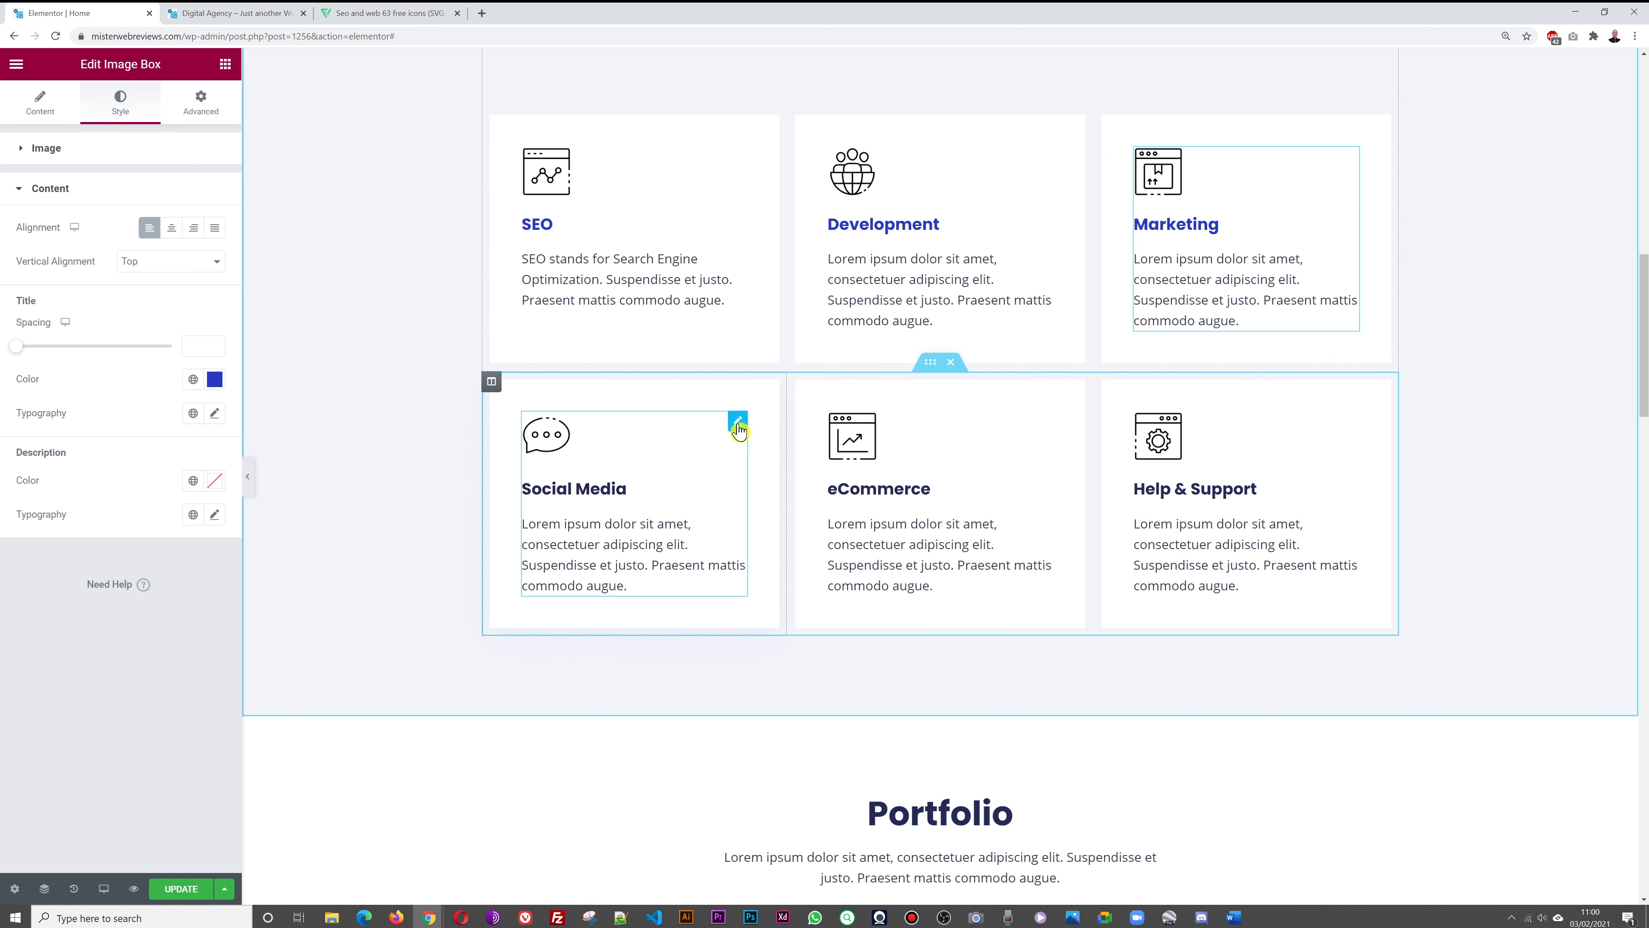
left_click(736, 422)
left_click(117, 102)
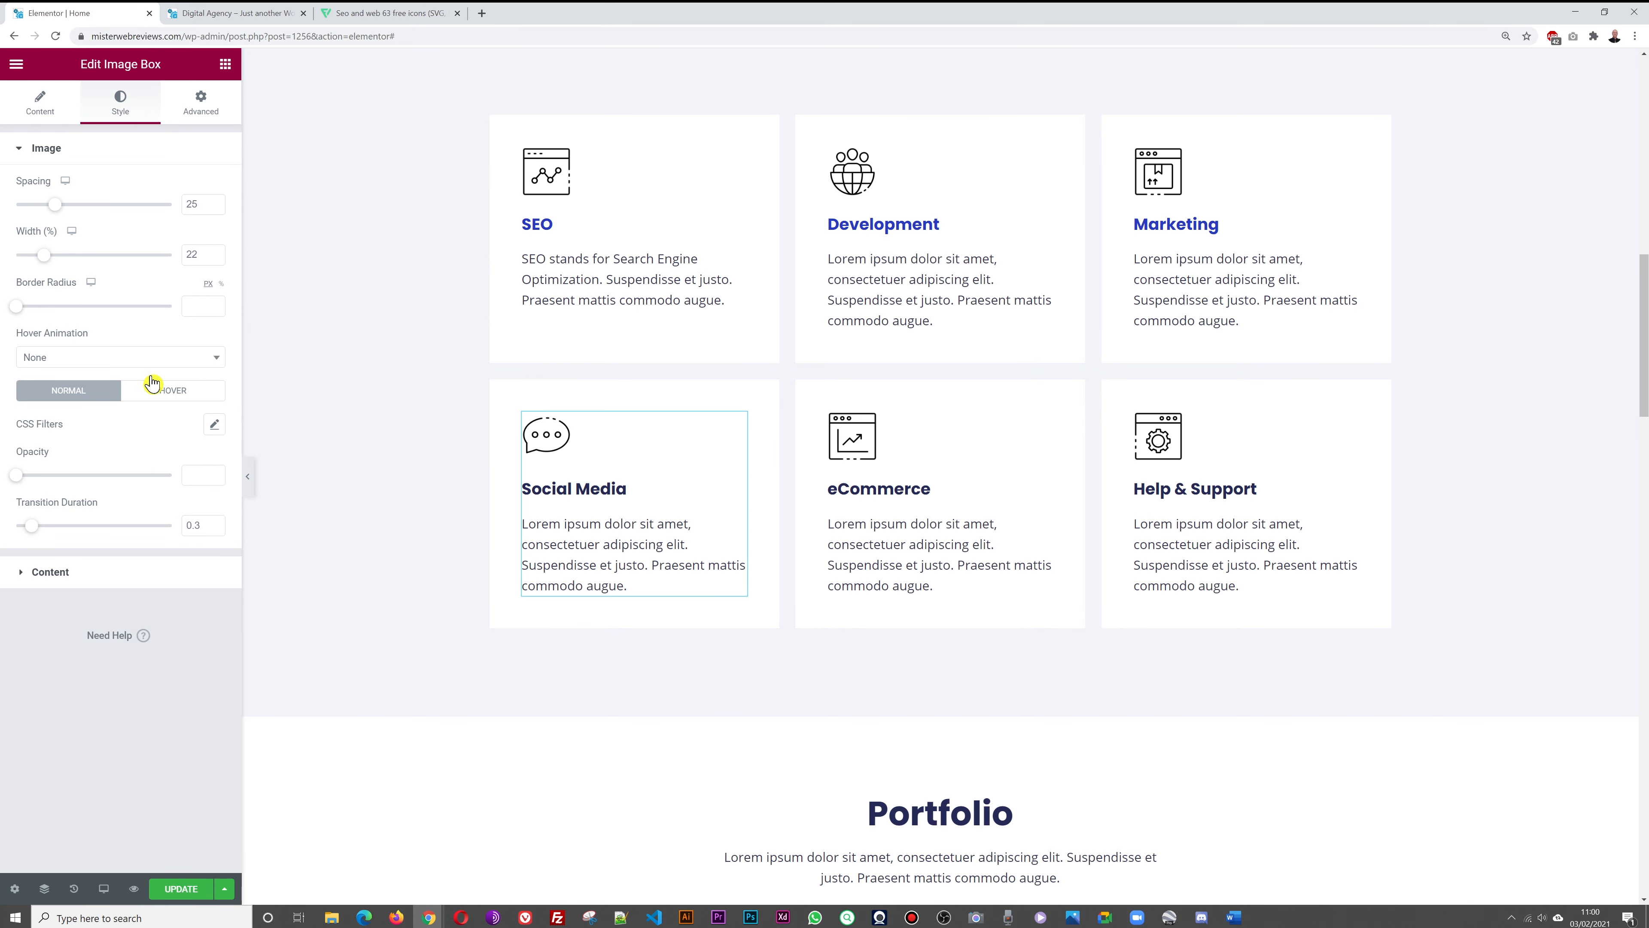
left_click(64, 584)
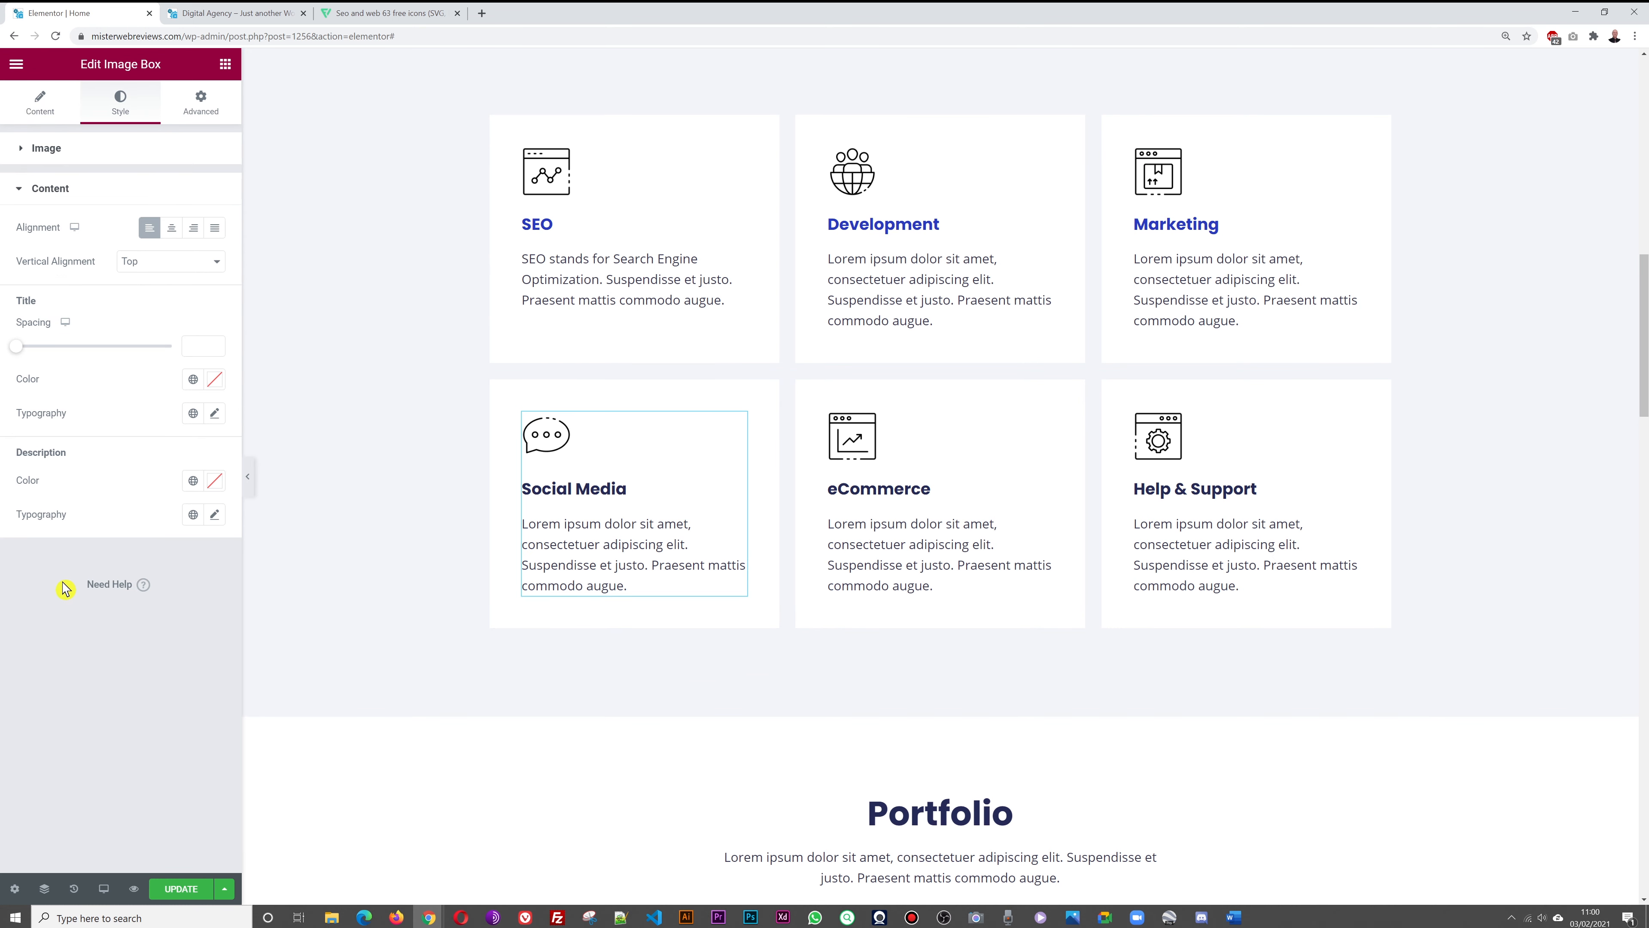
left_click(217, 381)
key("ctrl+v")
left_click(111, 752)
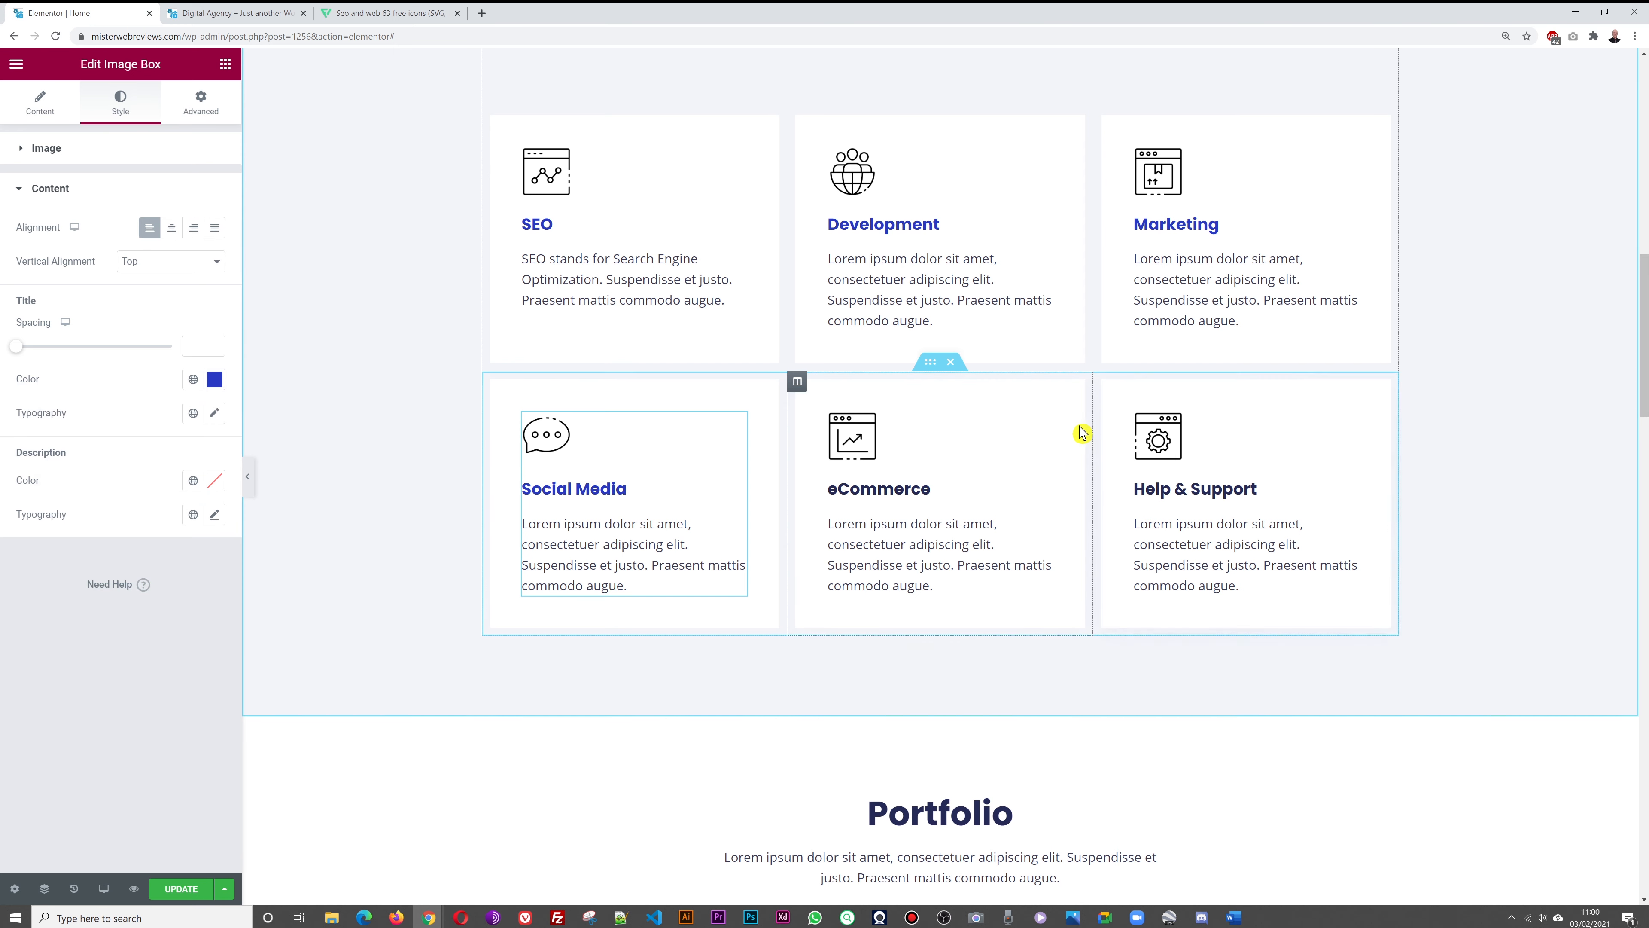
Apply #283AC3 to the eCommerce and Help & Support titles, then update the page
left_click(1046, 429)
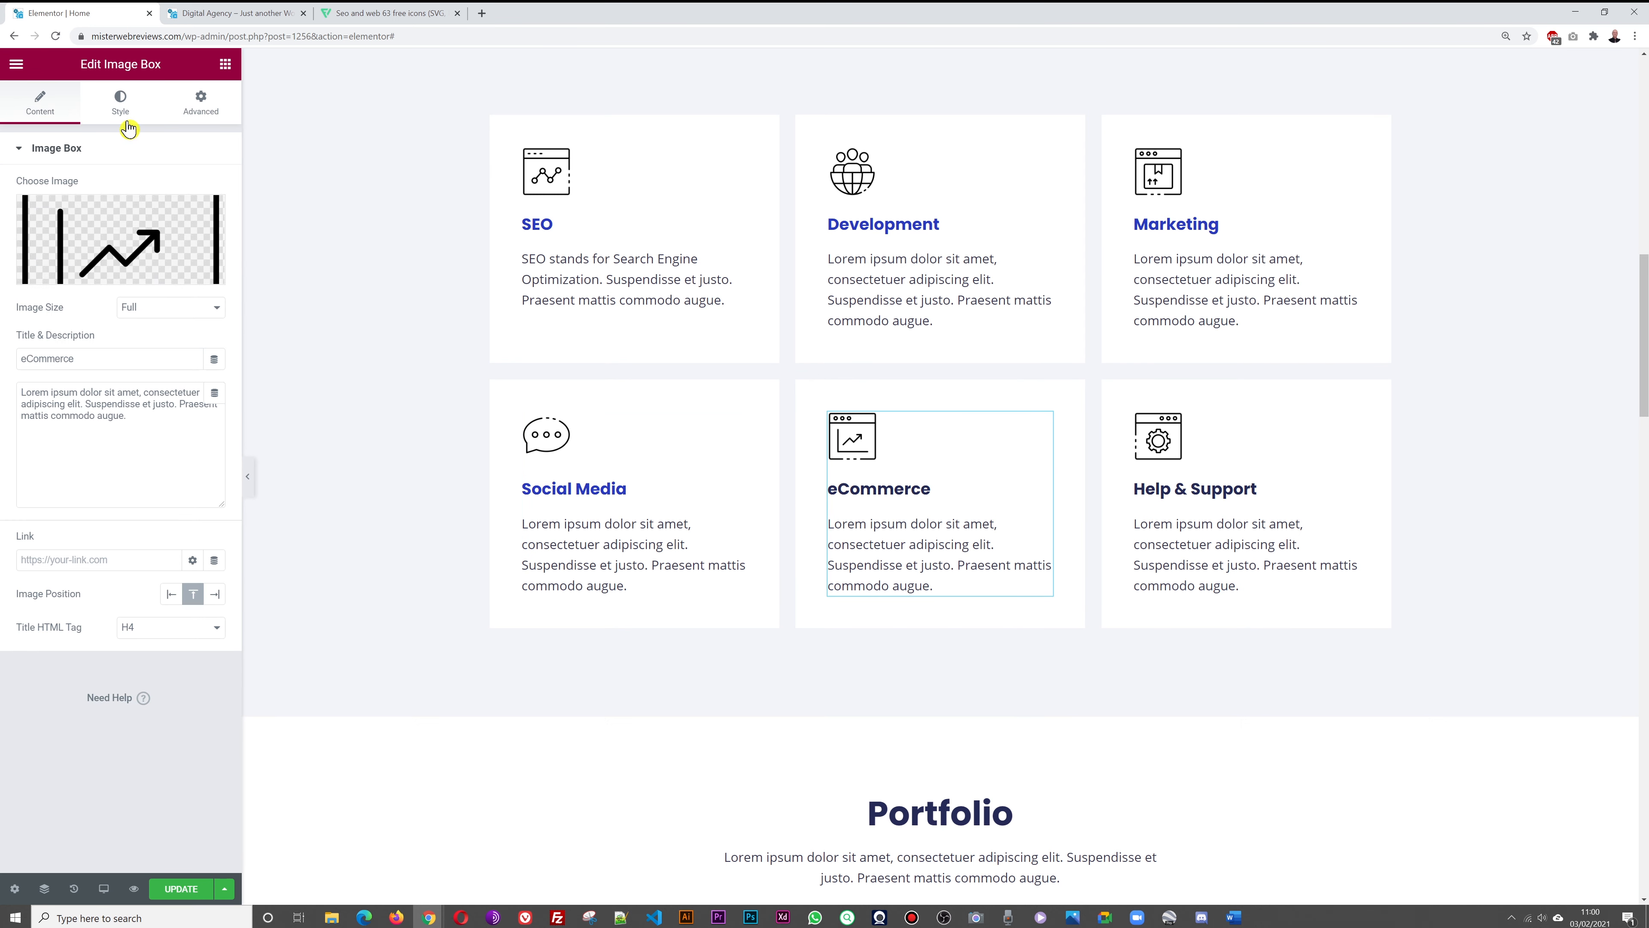
left_click(122, 107)
left_click(81, 571)
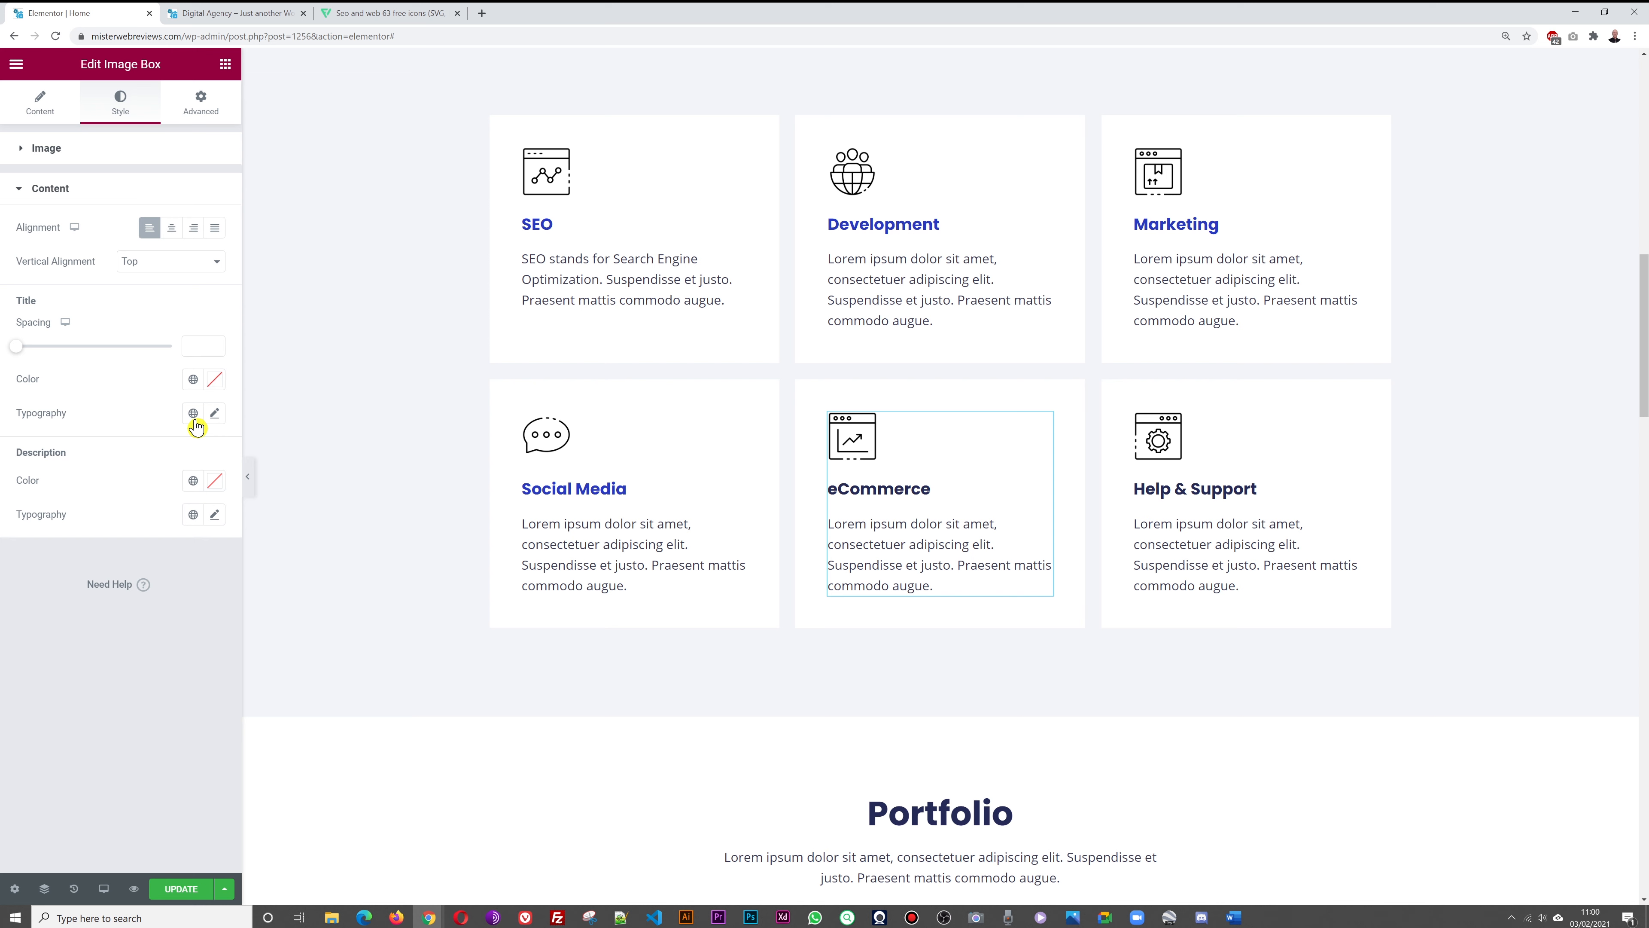
left_click(214, 379)
type("#283AC3")
left_click(130, 710)
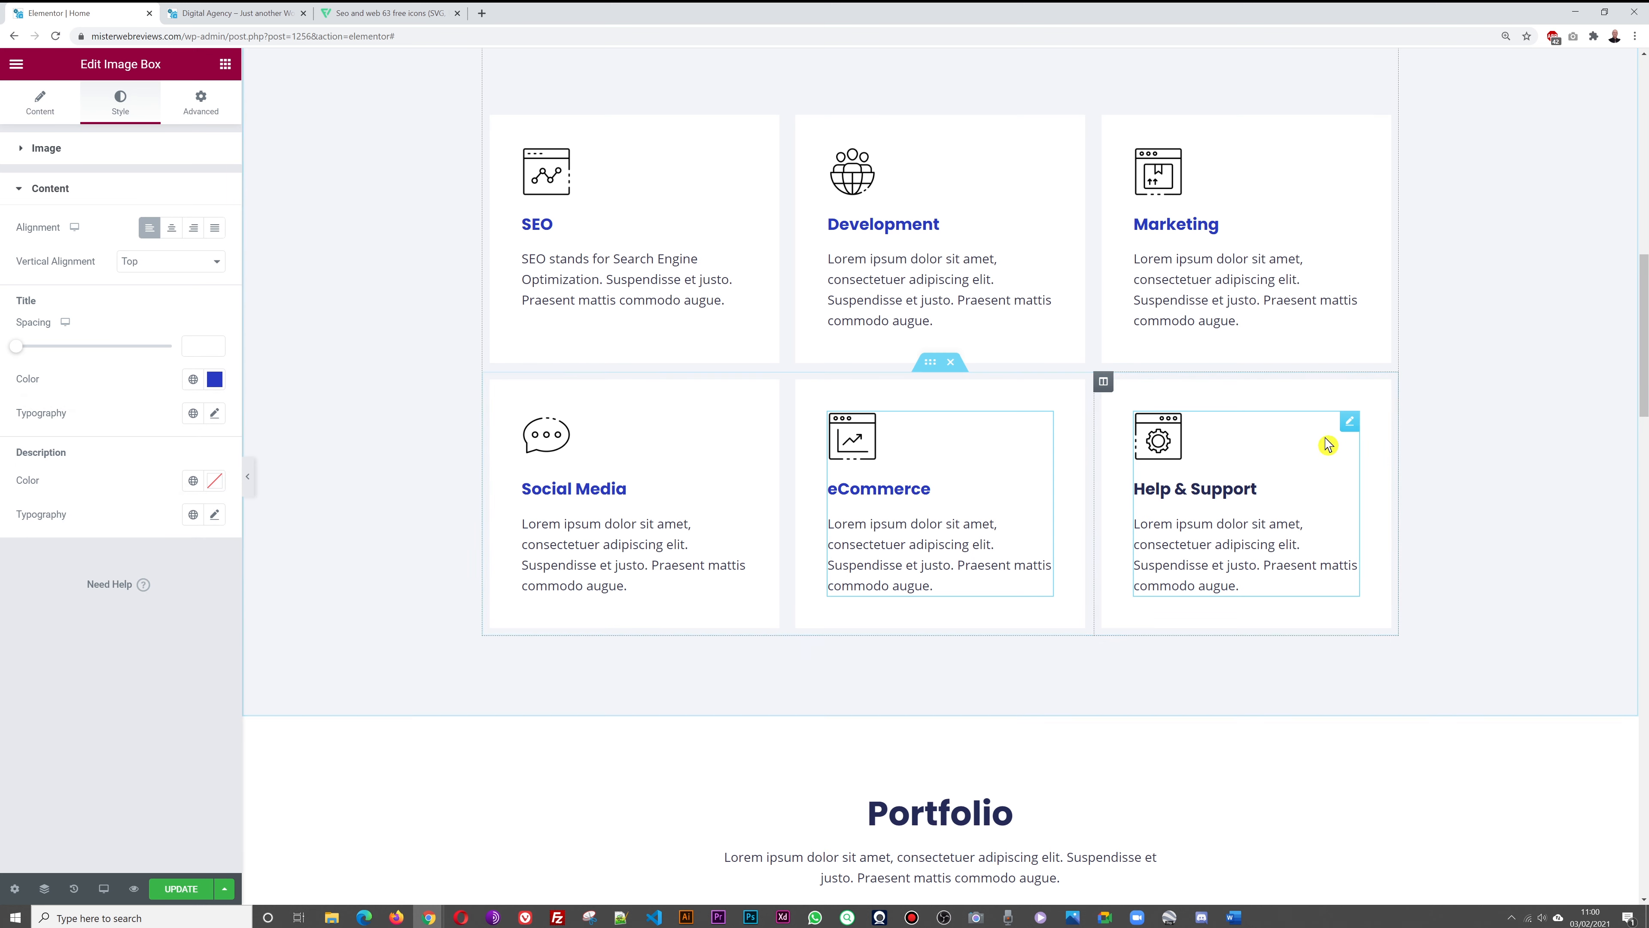
left_click(1350, 426)
left_click(122, 109)
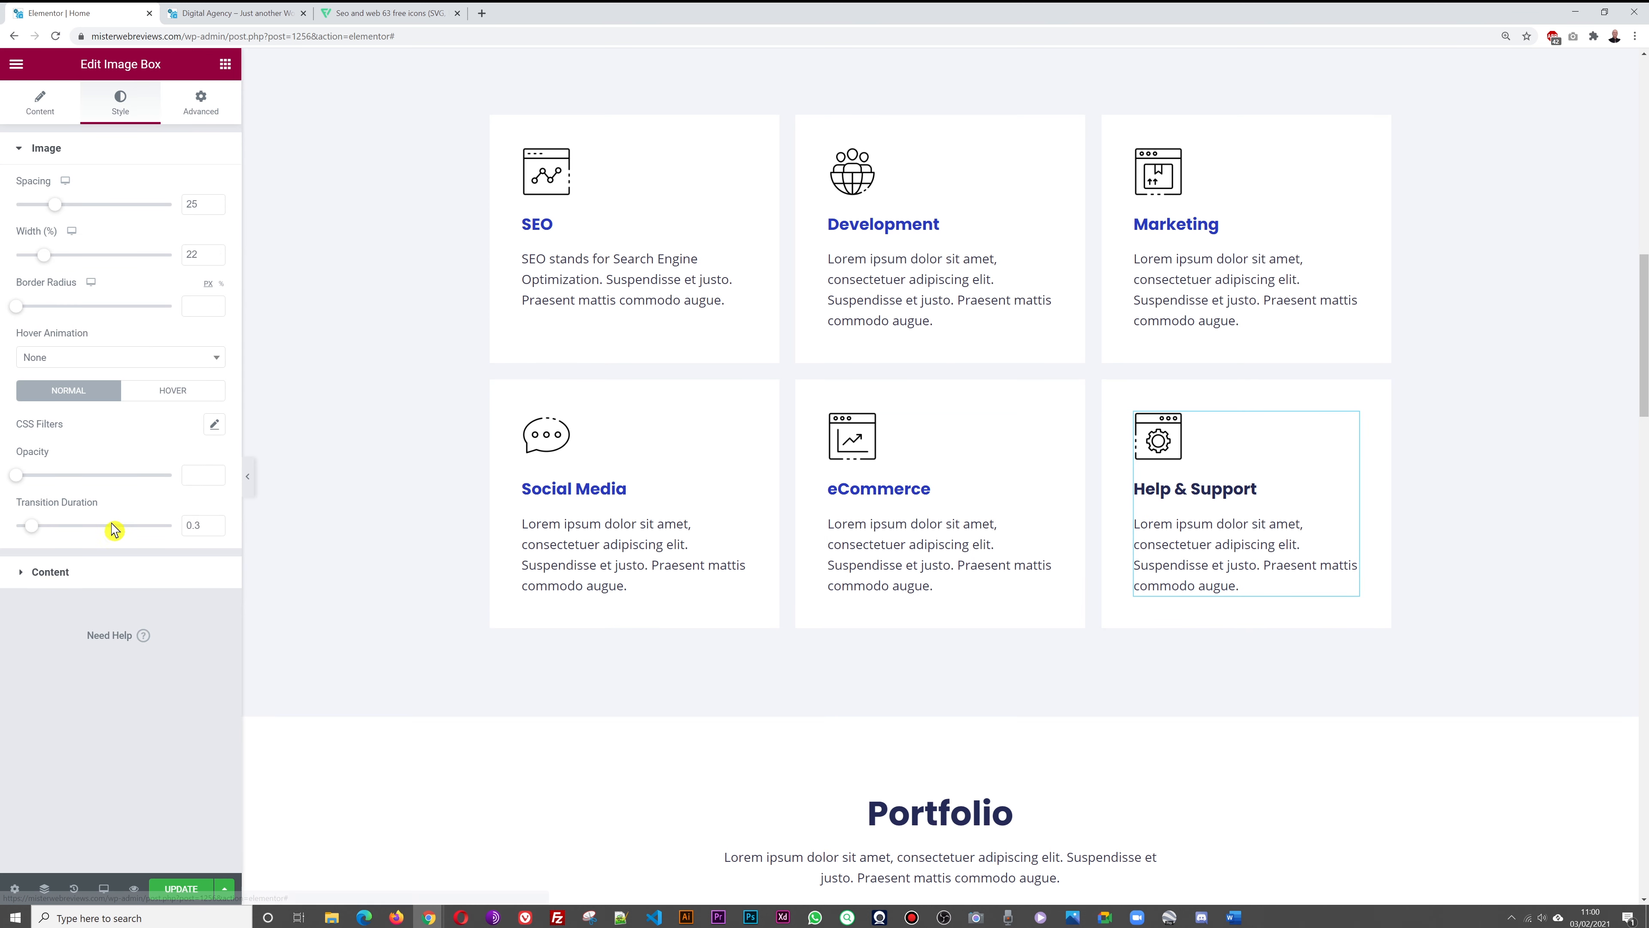
left_click(82, 575)
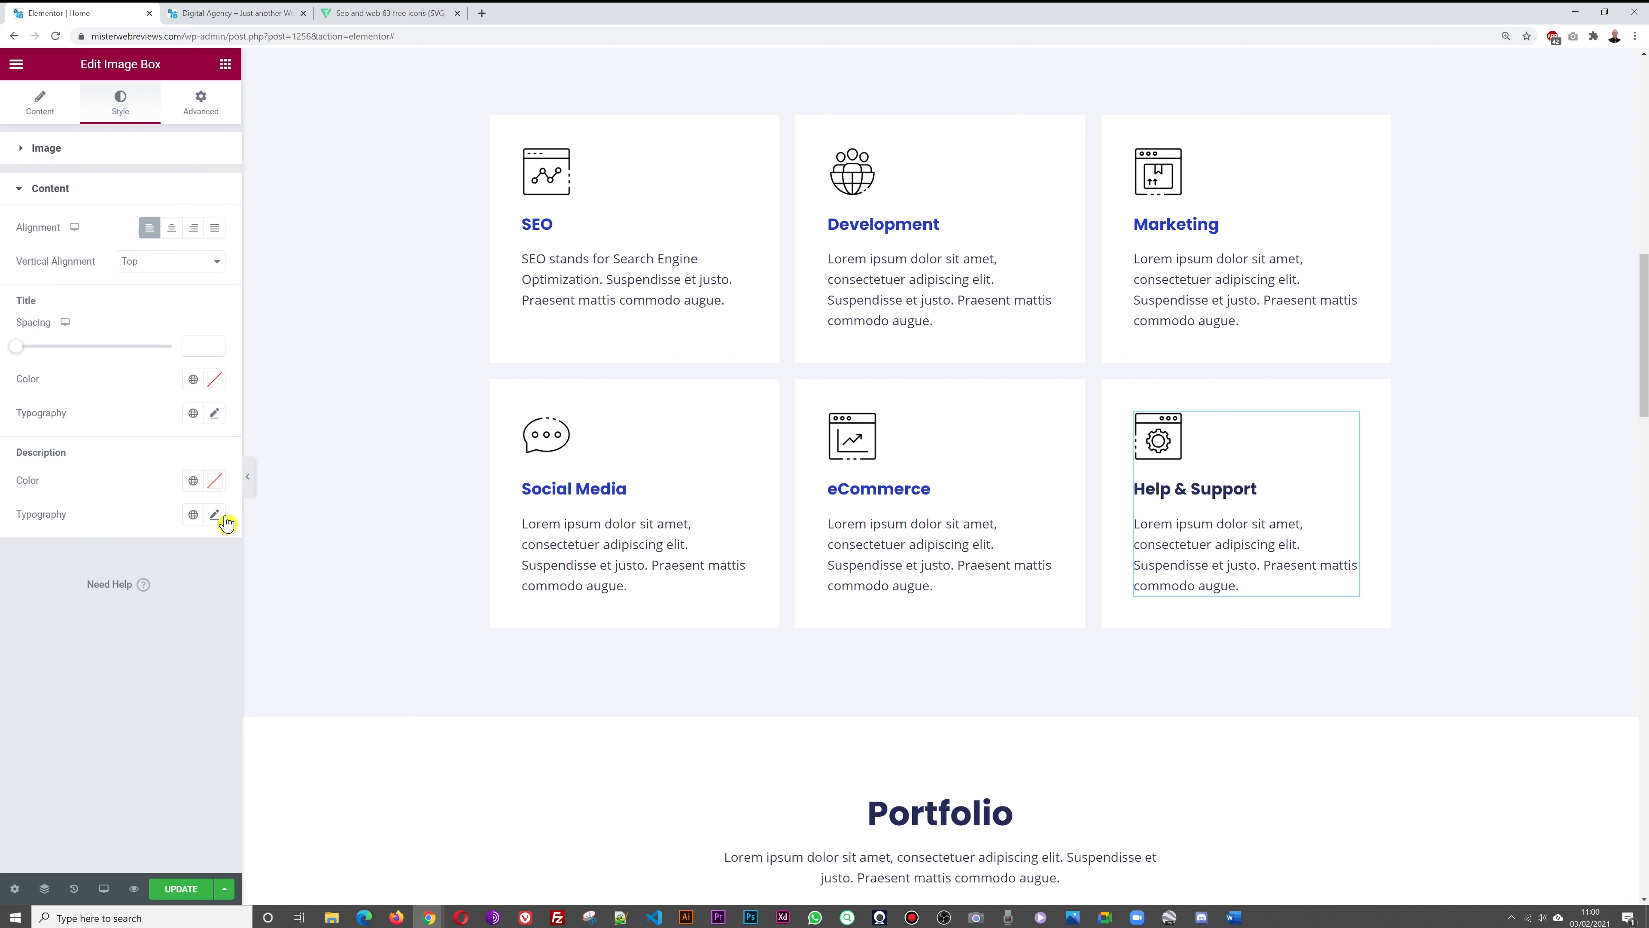
left_click(214, 379)
type("#283AC3")
left_click(154, 744)
left_click(214, 883)
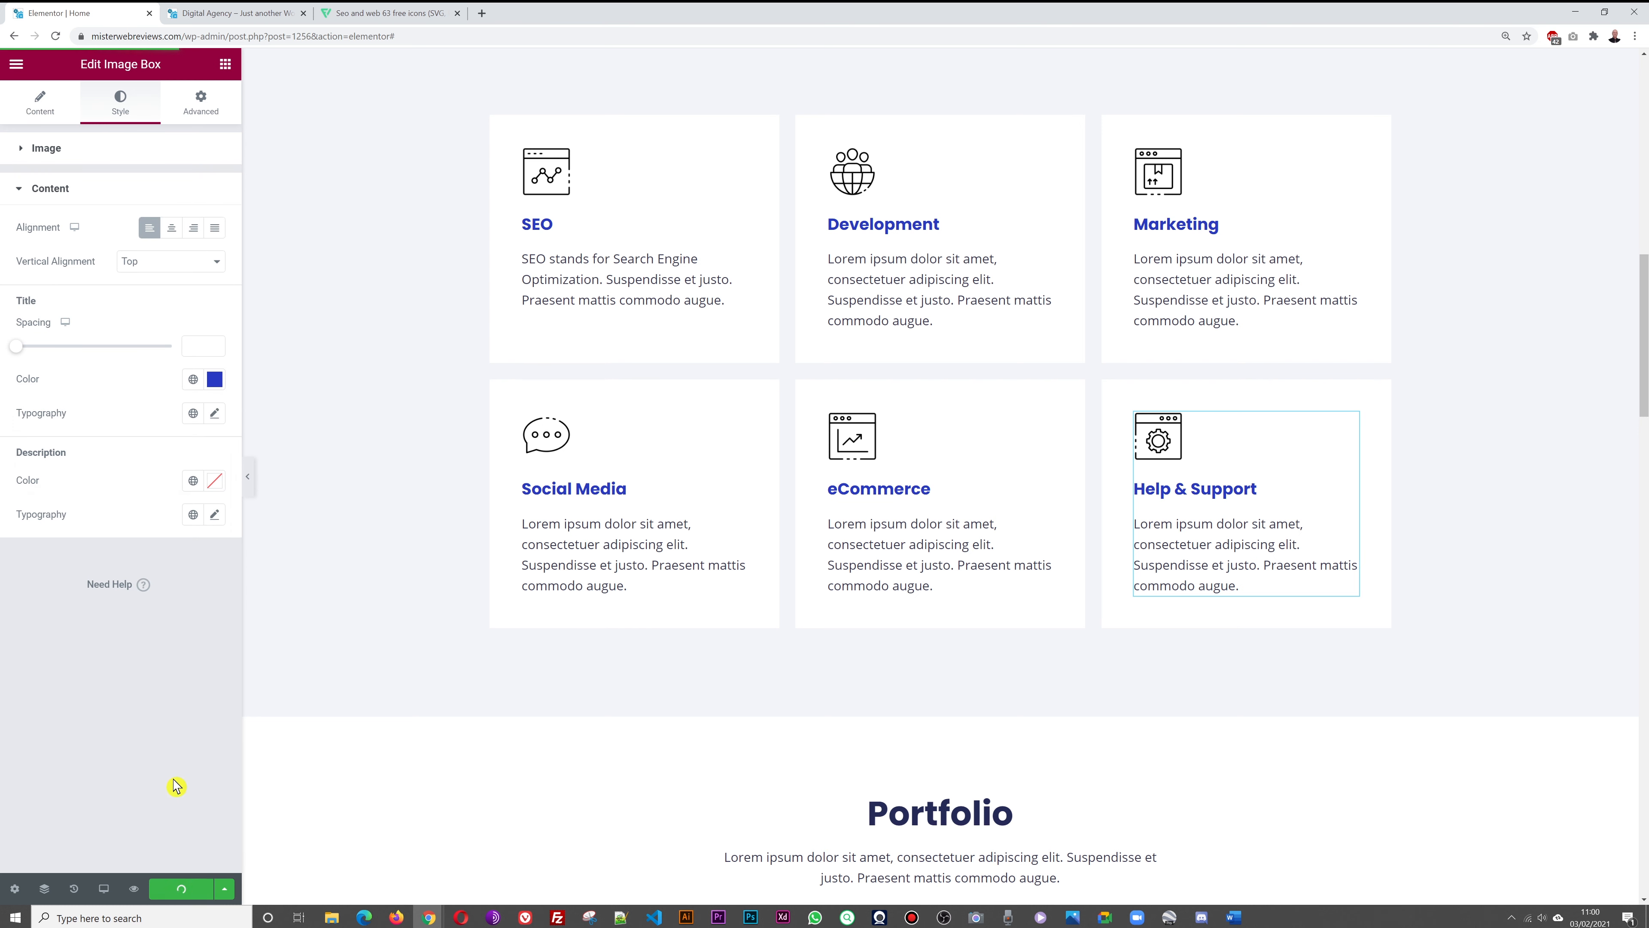
left_click(221, 13)
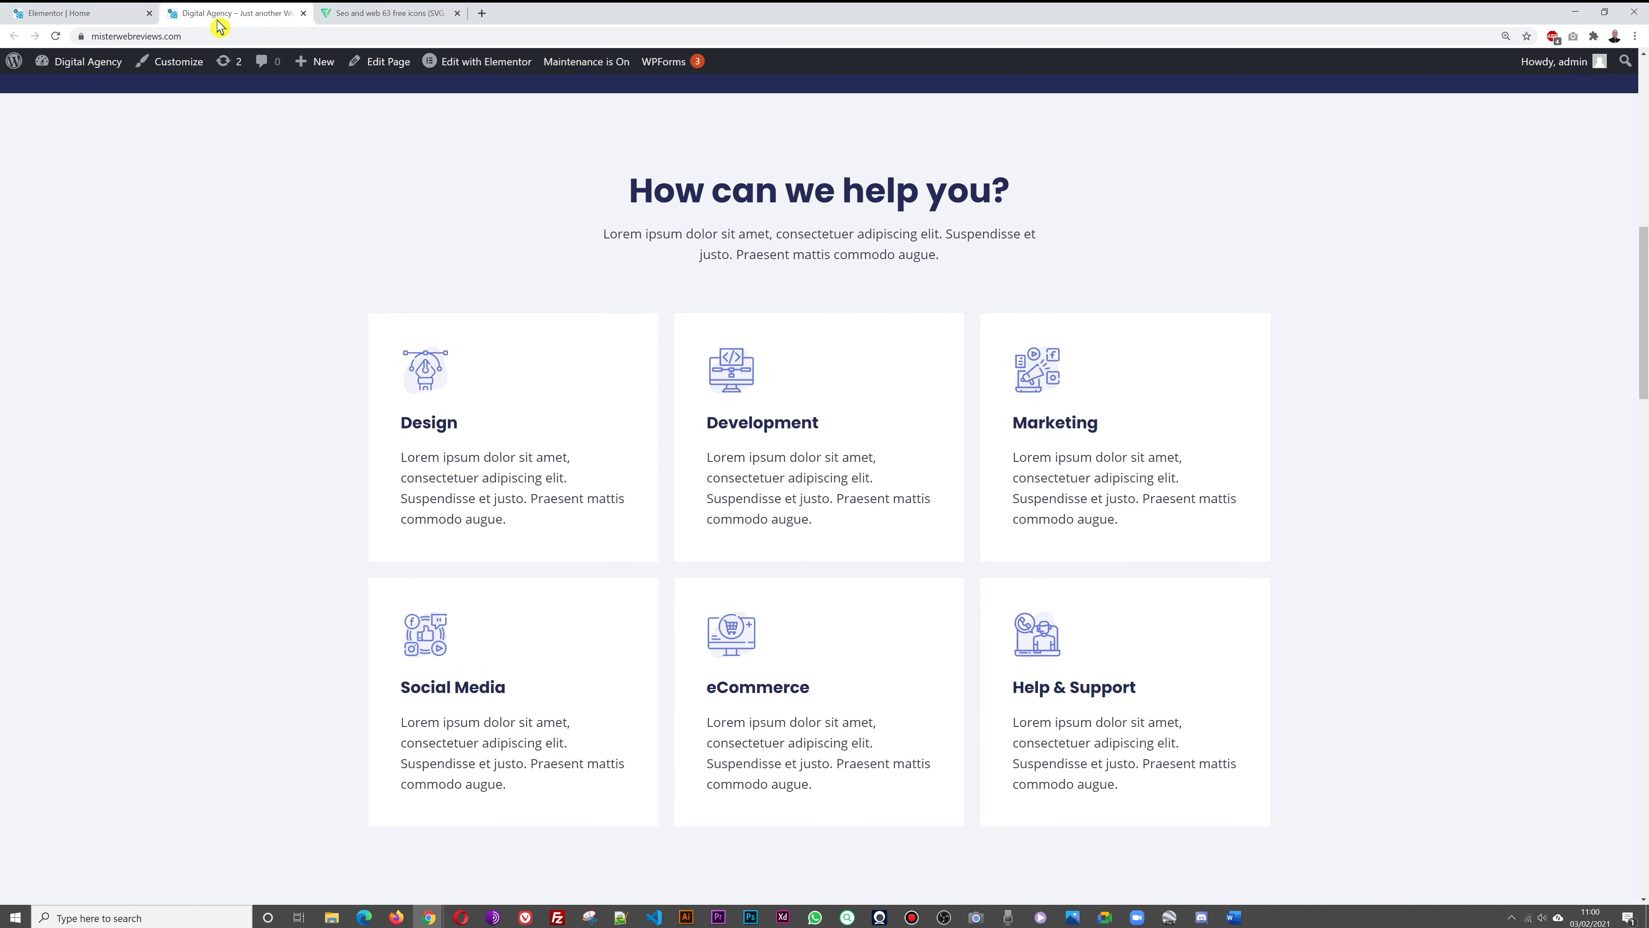
key("F5")
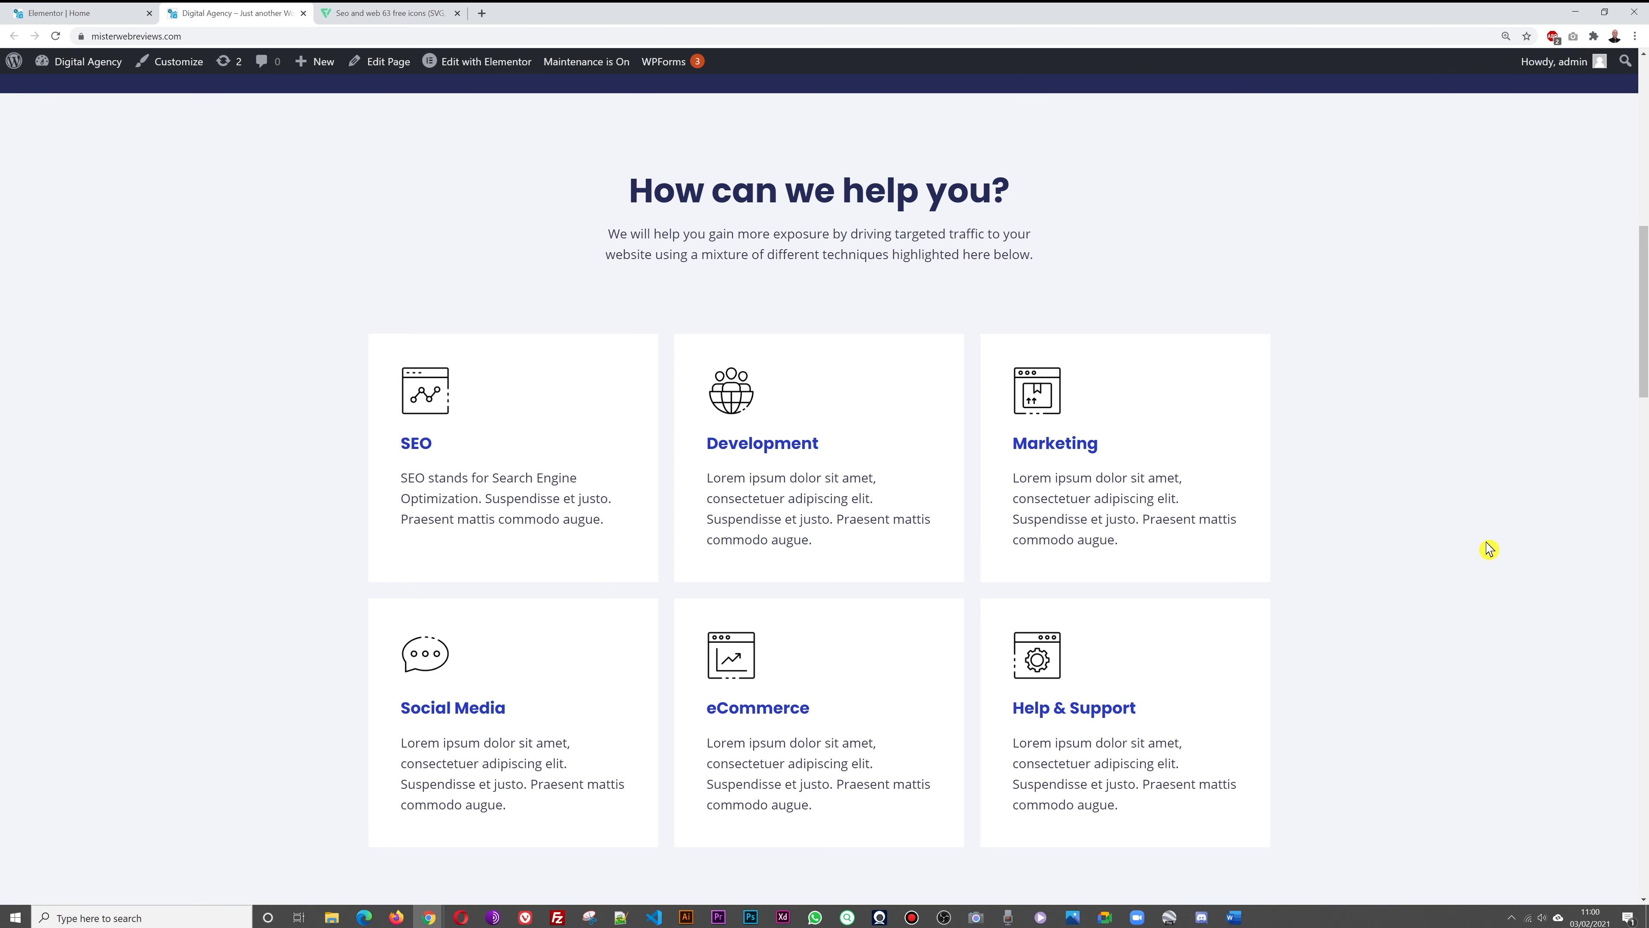
scroll(1457, 552, "down", 2)
scroll(1458, 553, "up", 3)
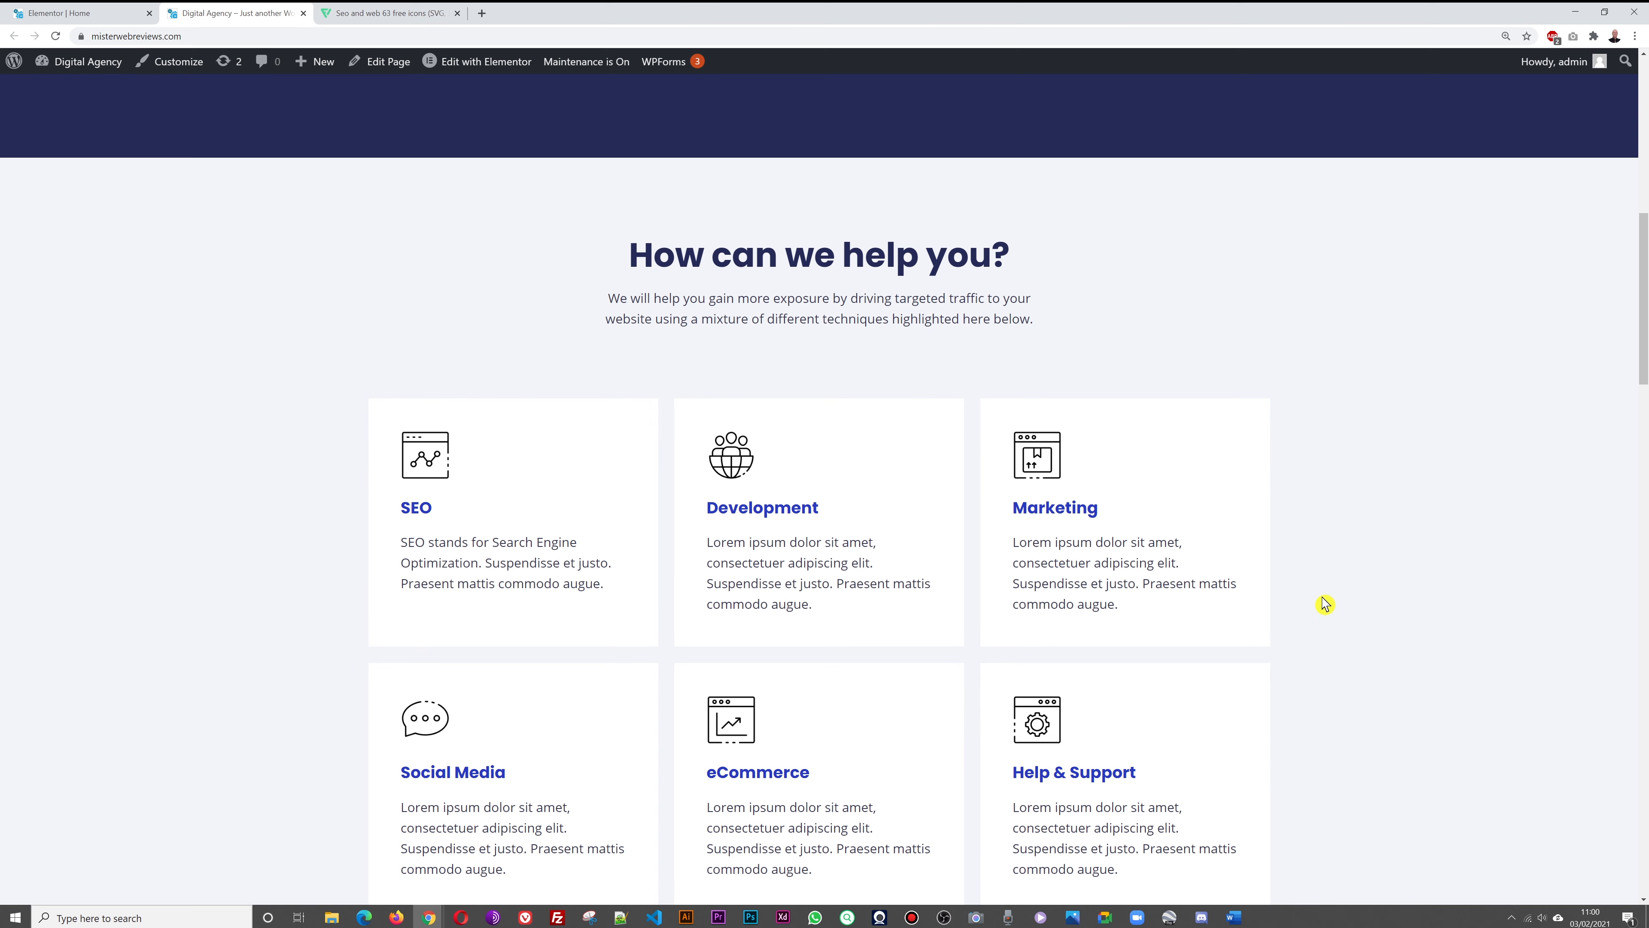
scroll(1401, 591, "down", 2)
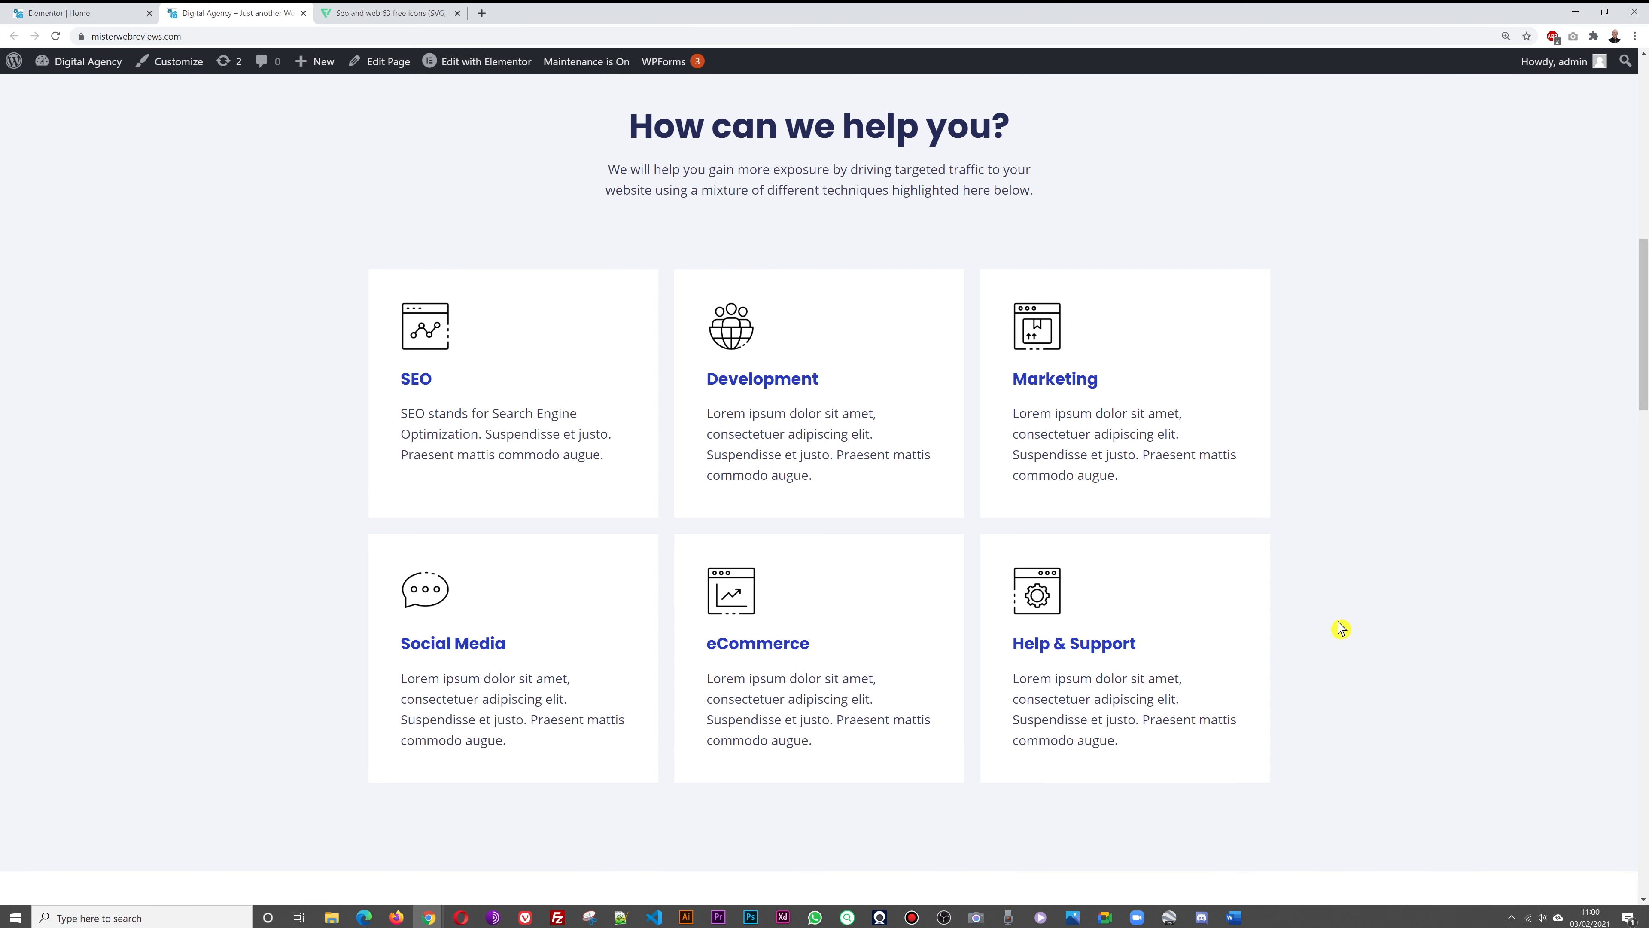
left_click(106, 22)
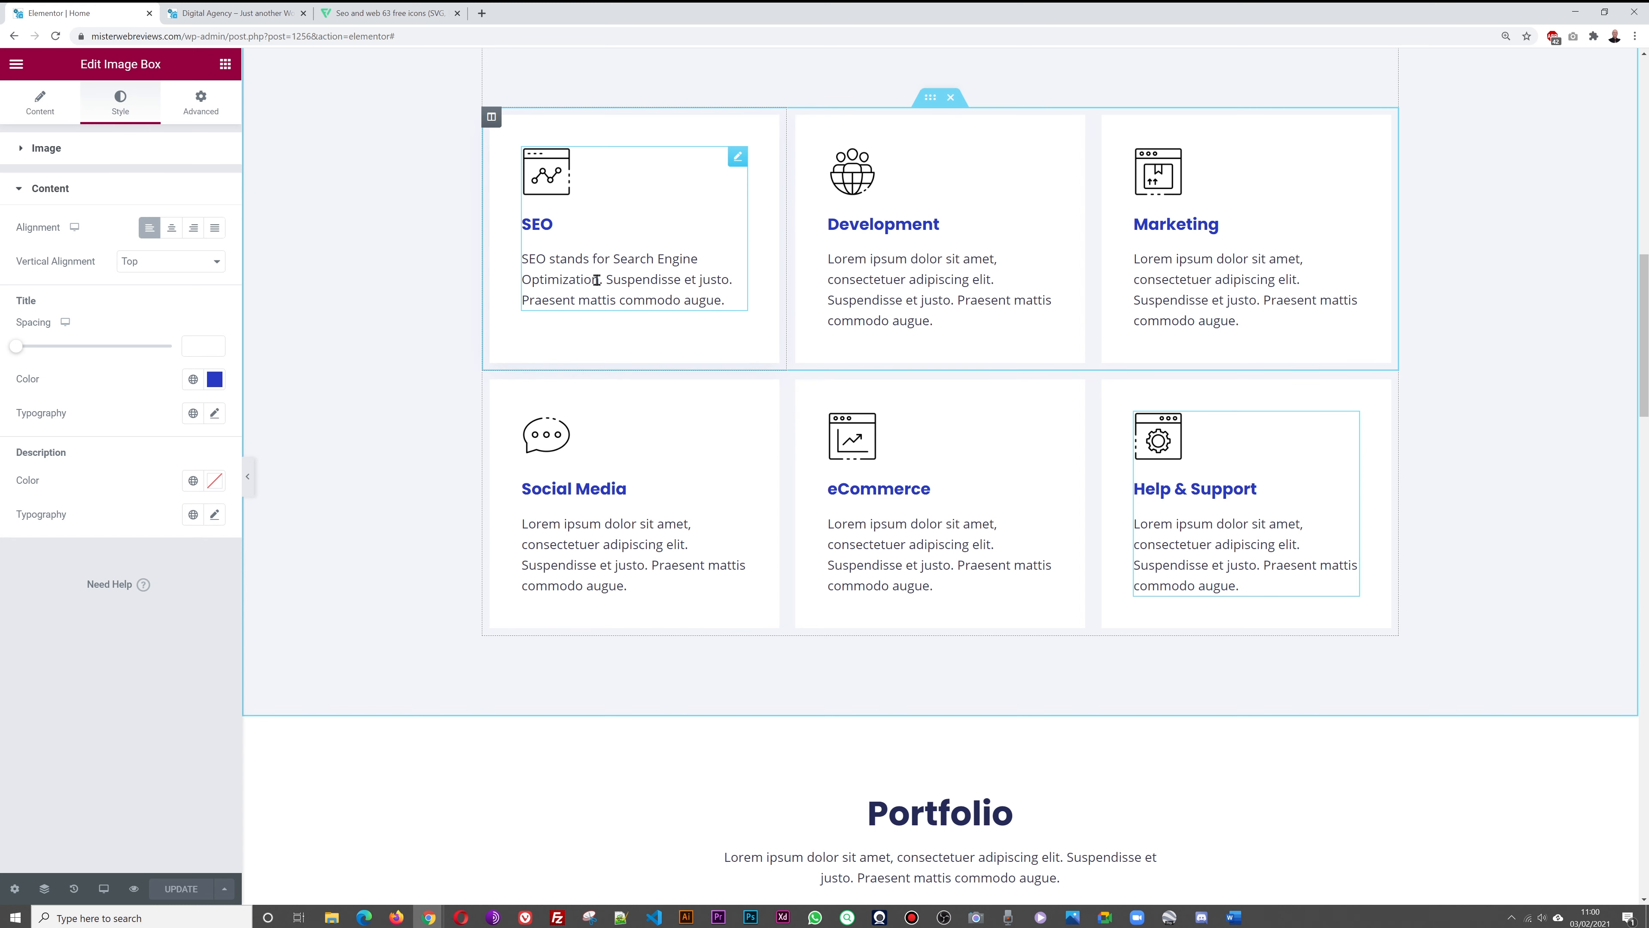
Open the SEO card's Content settings and start editing its description text
left_click(737, 168)
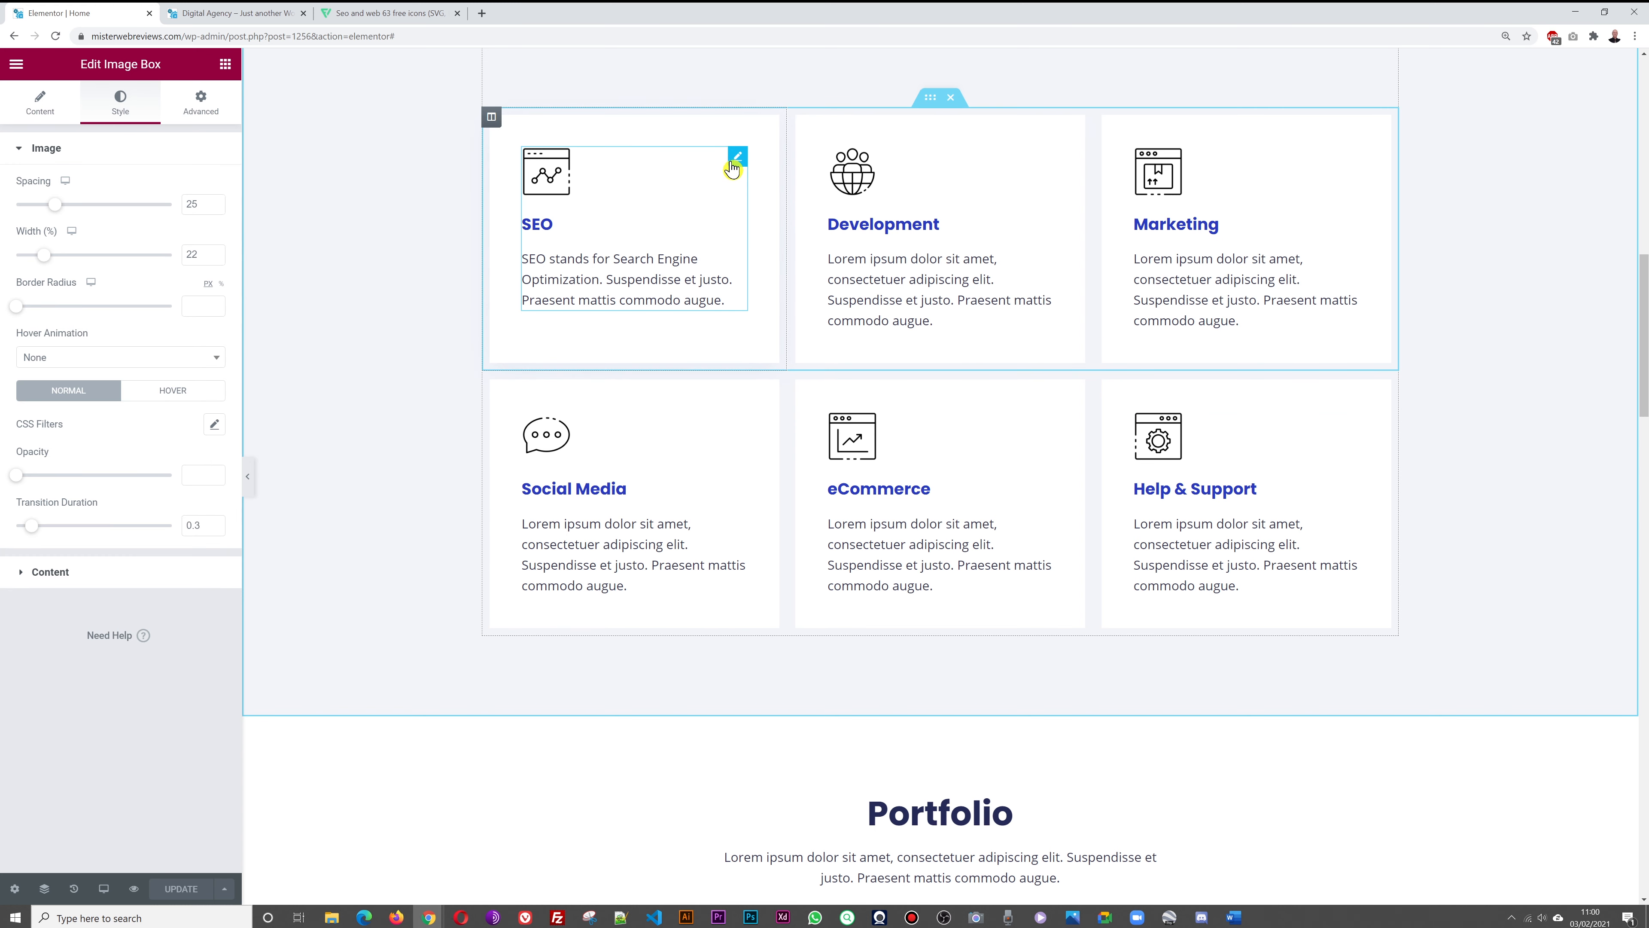
left_click(40, 101)
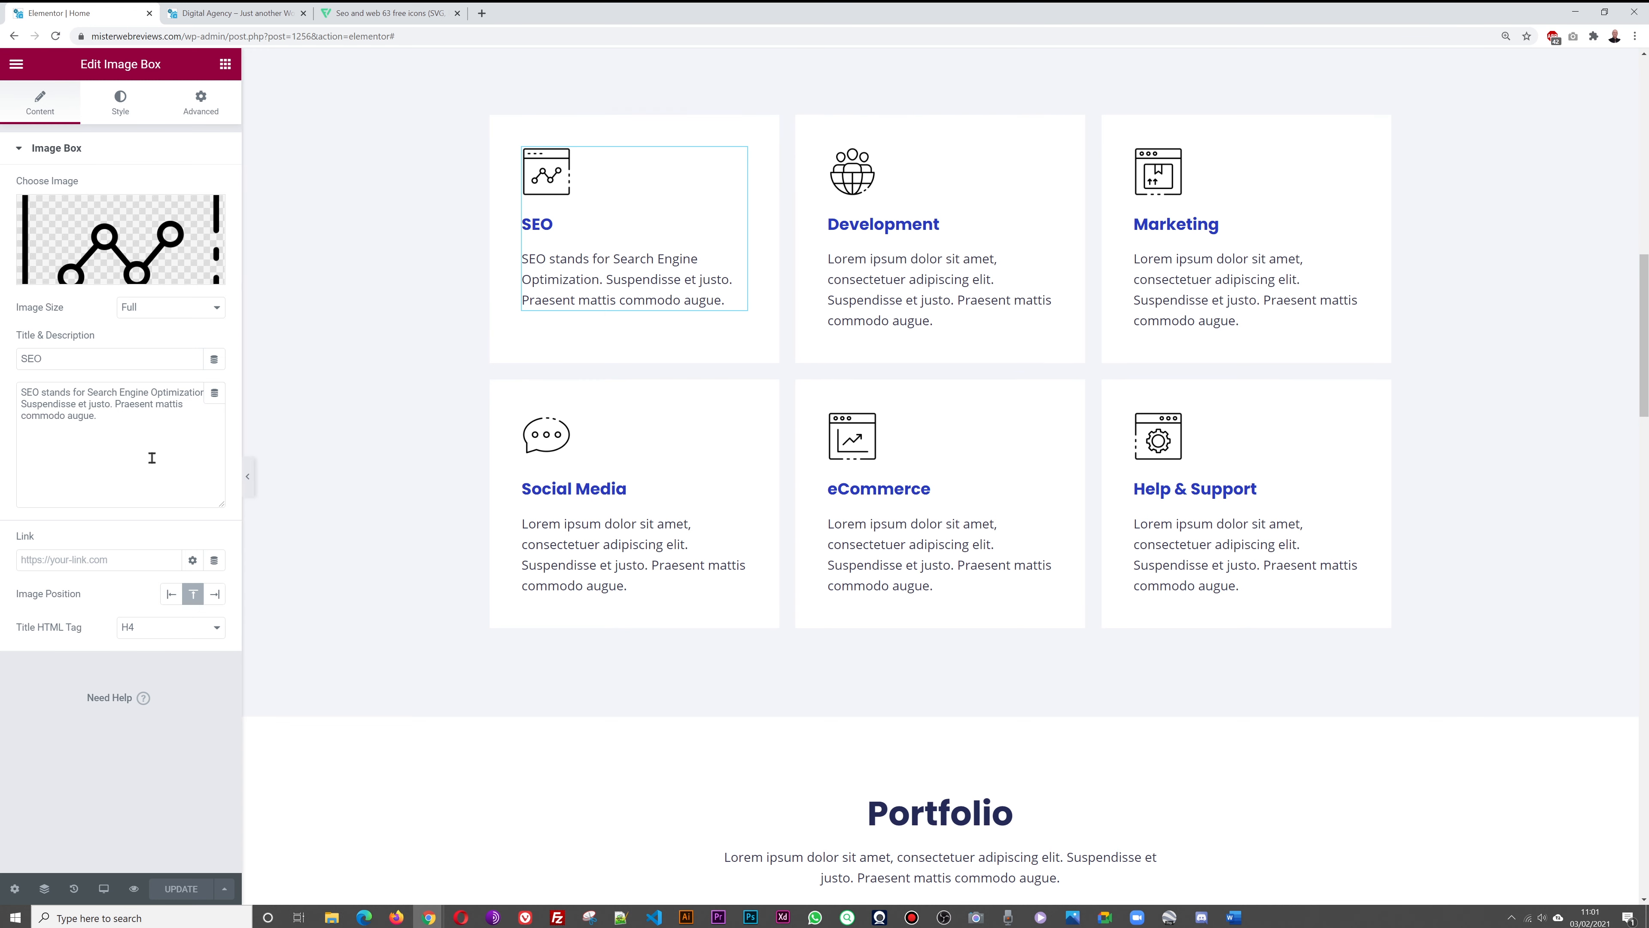
left_click(25, 405)
scroll(940, 454, "up", 2)
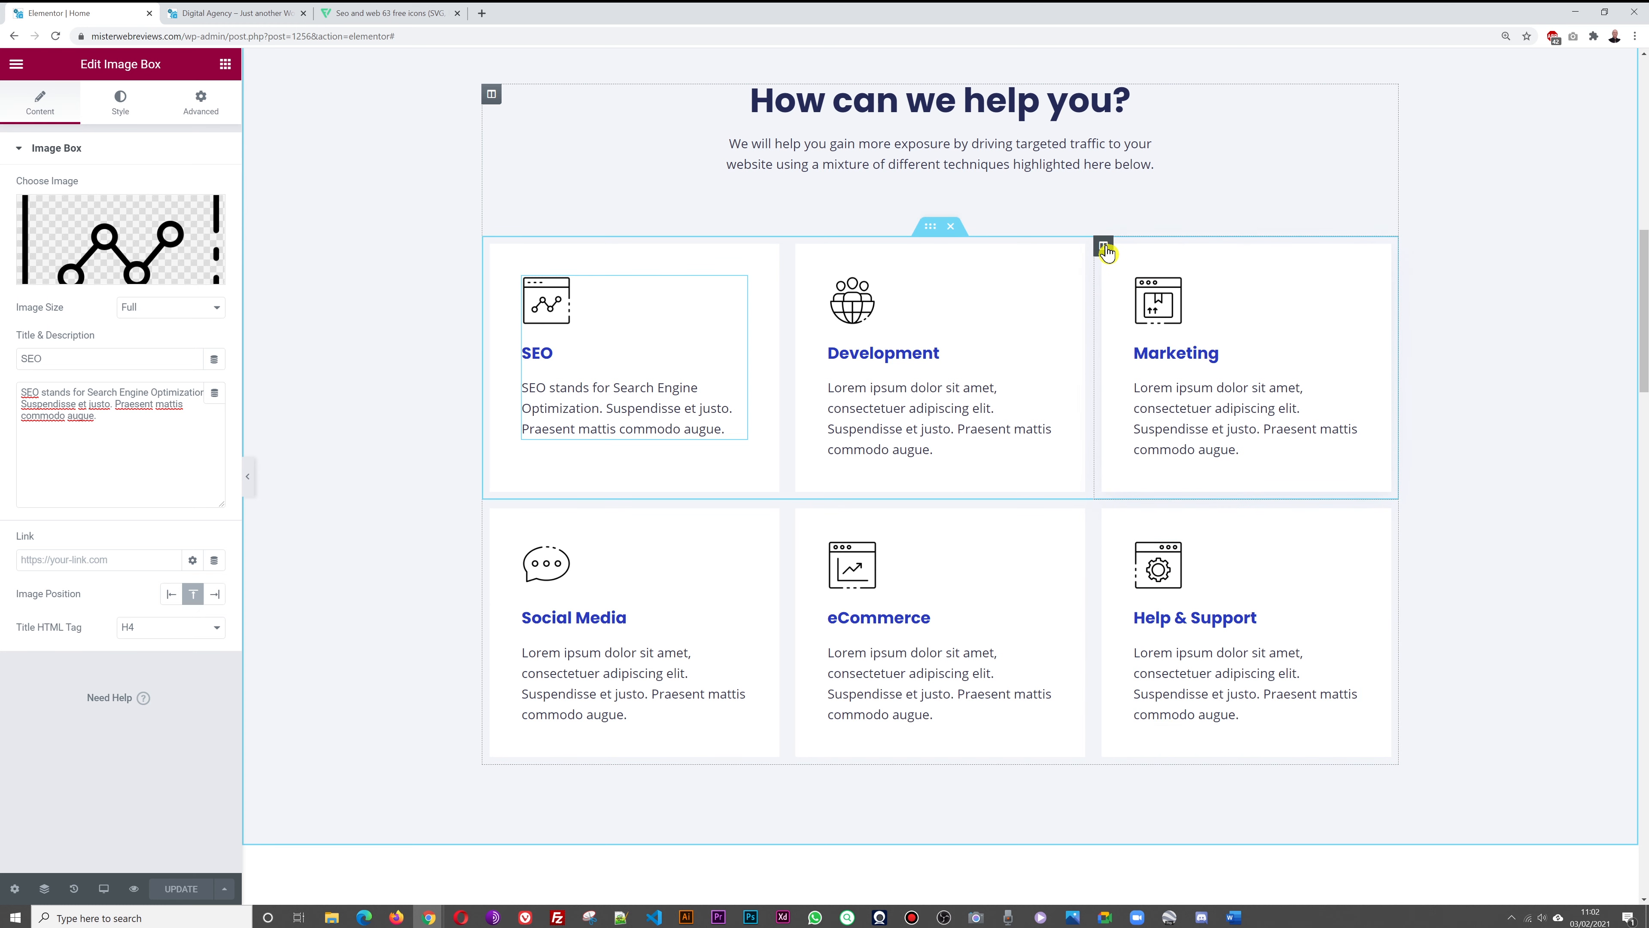
Delete the Marketing and Help & Support columns, leaving a two-by-two grid, and open History
left_click(1104, 247)
right_click(1105, 247)
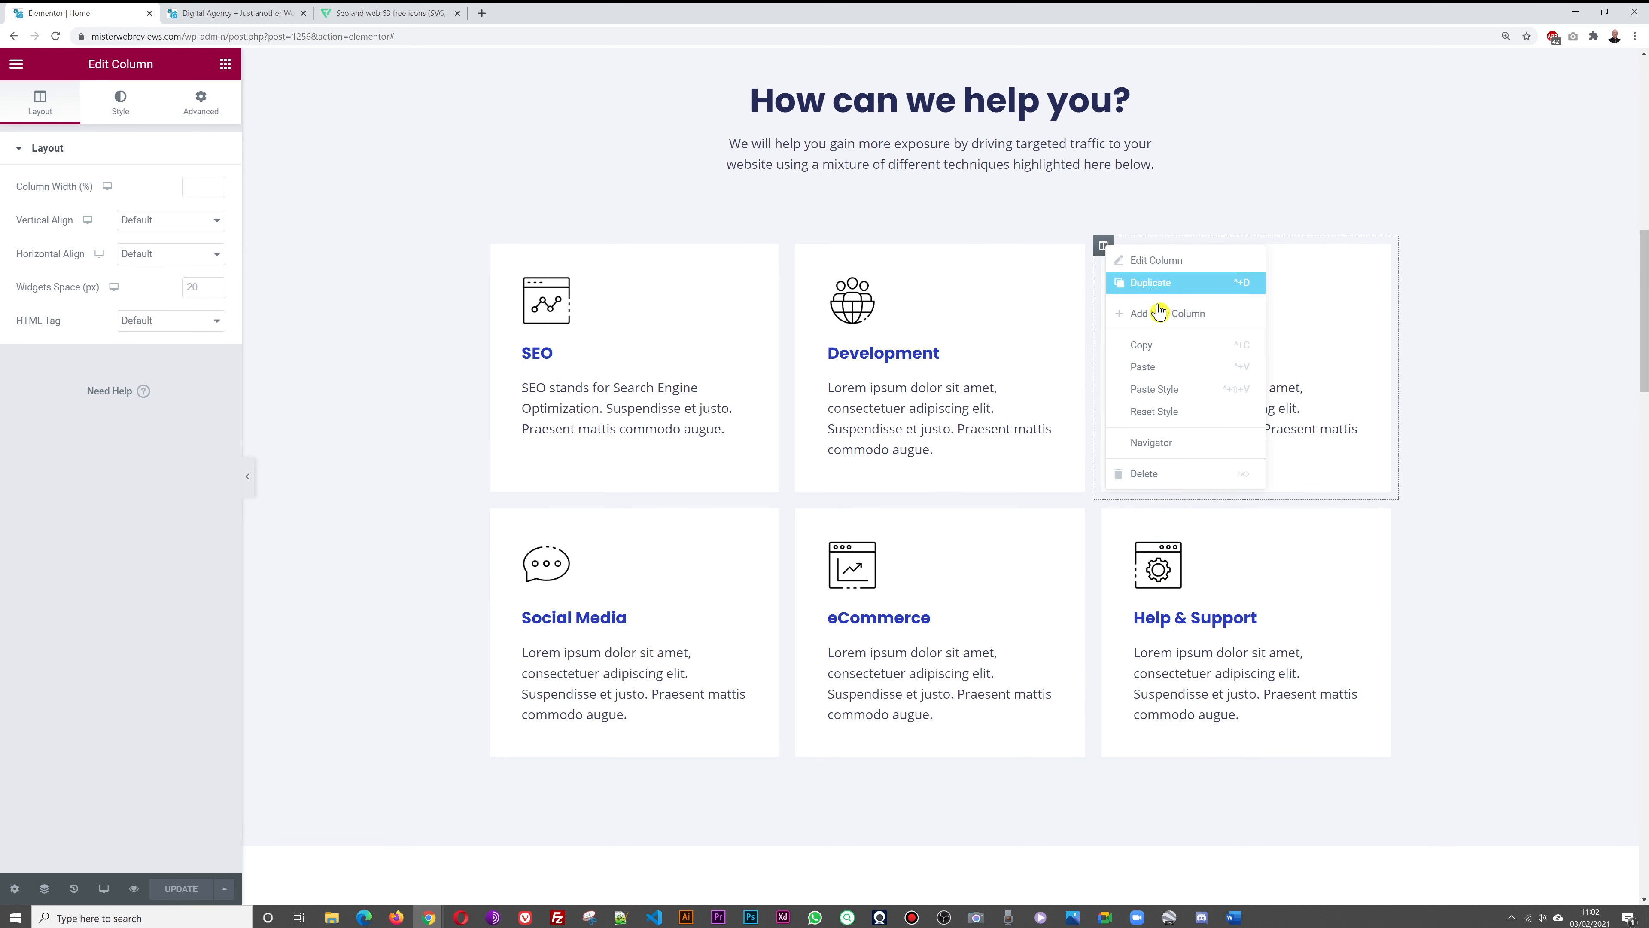
left_click(1157, 479)
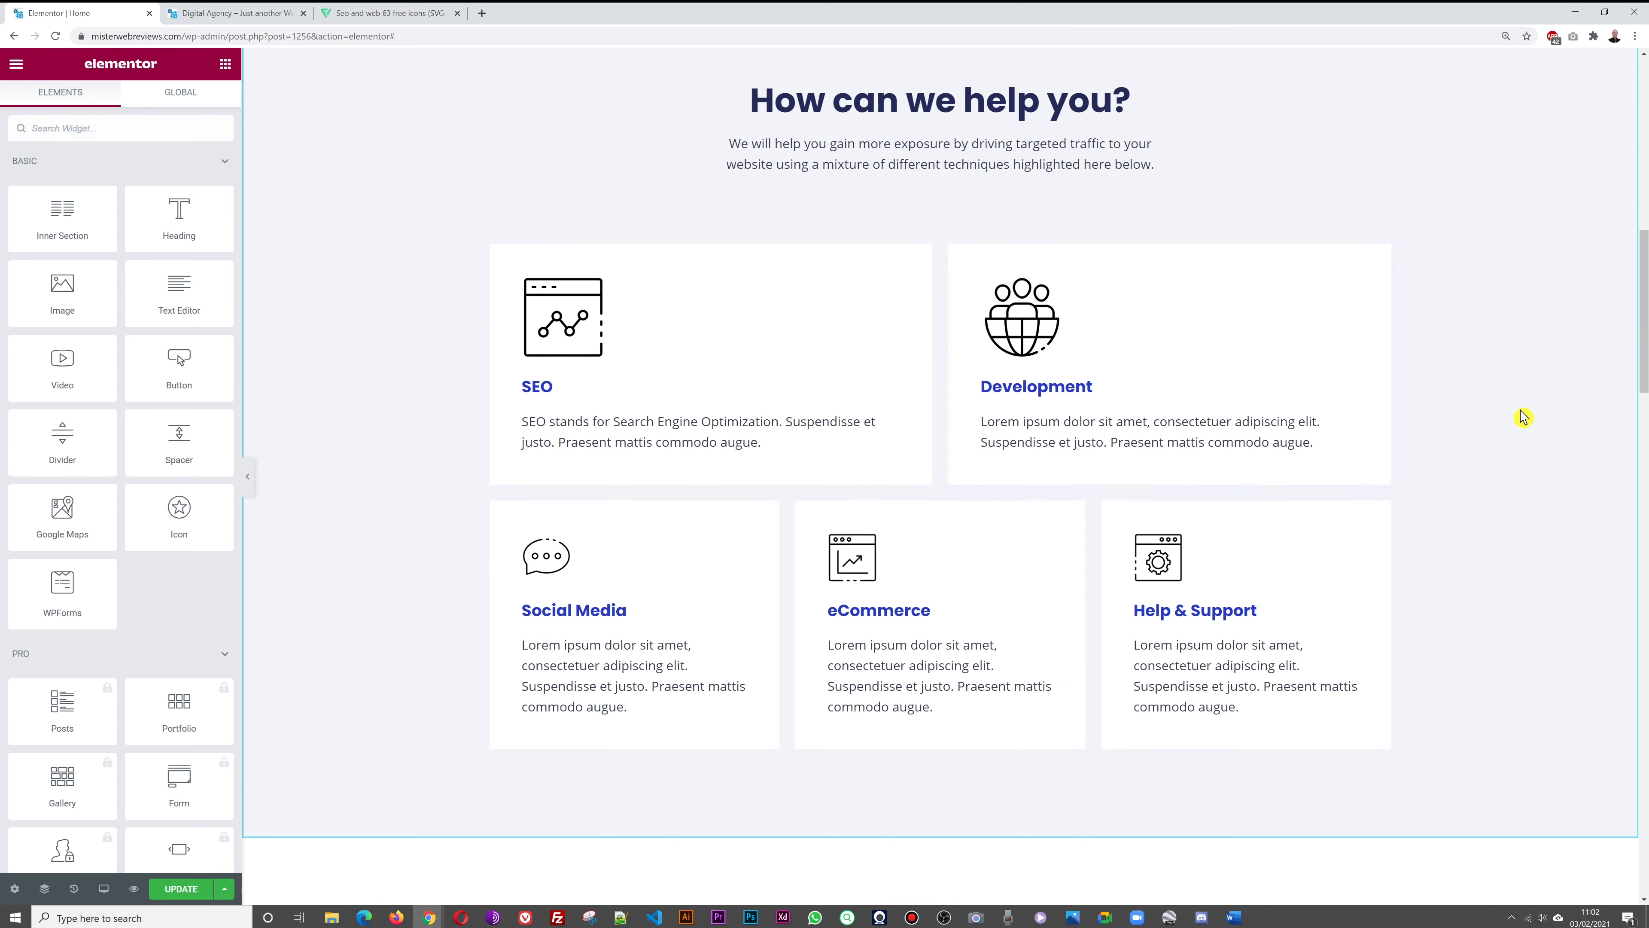
scroll(1521, 417, "down", 2)
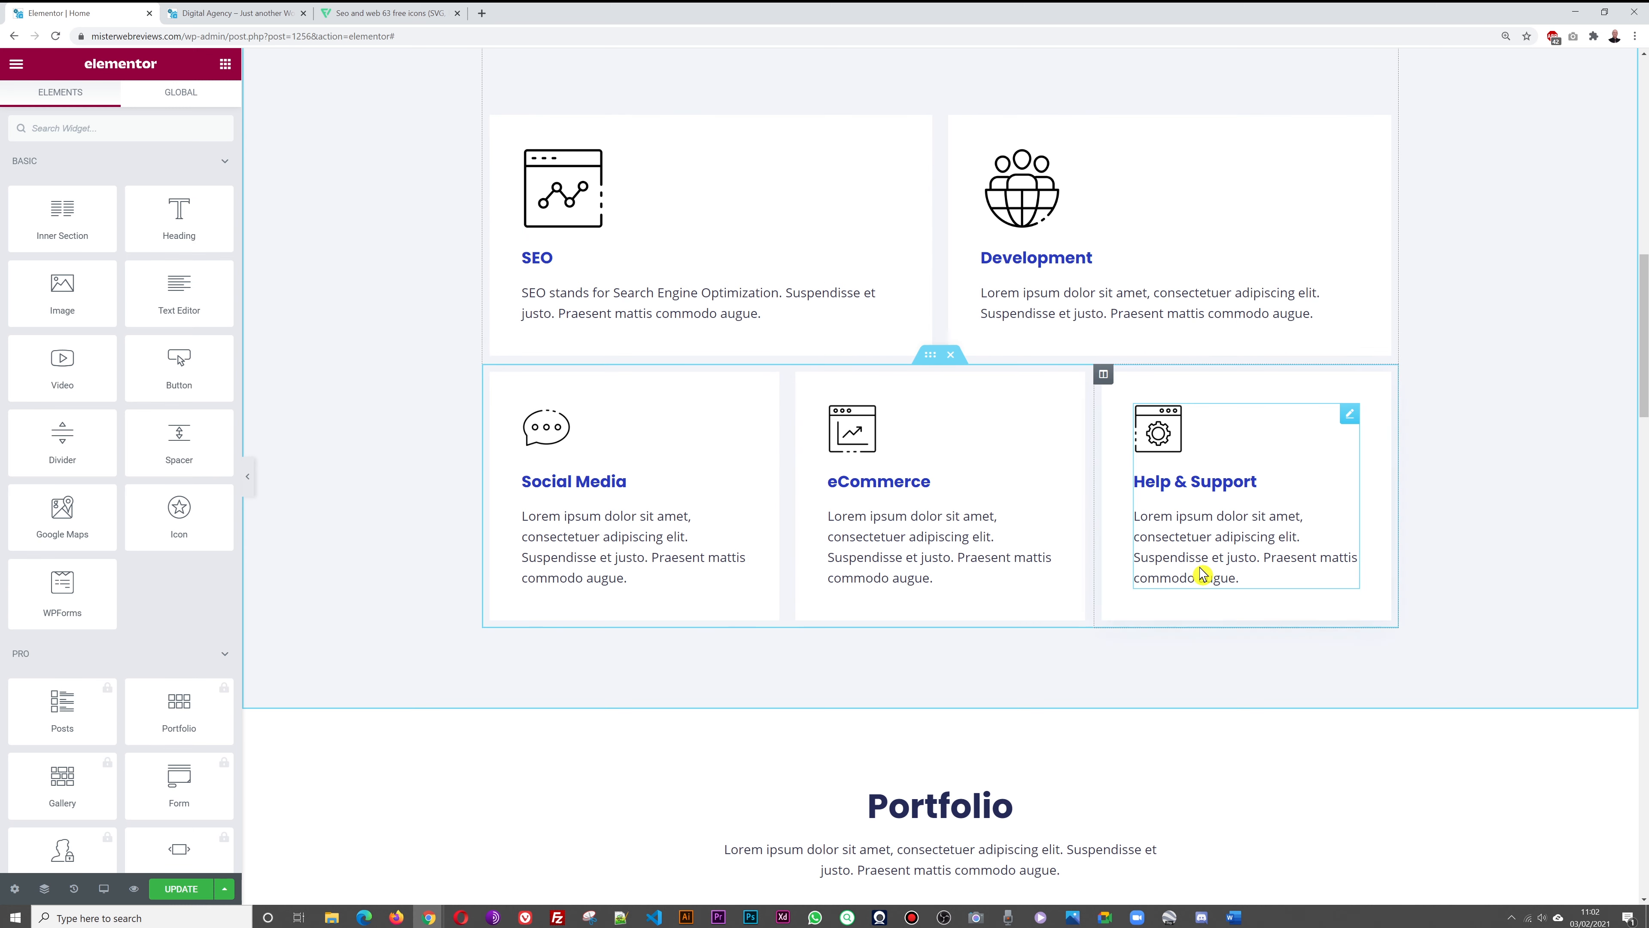
right_click(1104, 383)
left_click(1152, 605)
scroll(1495, 531, "up", 3)
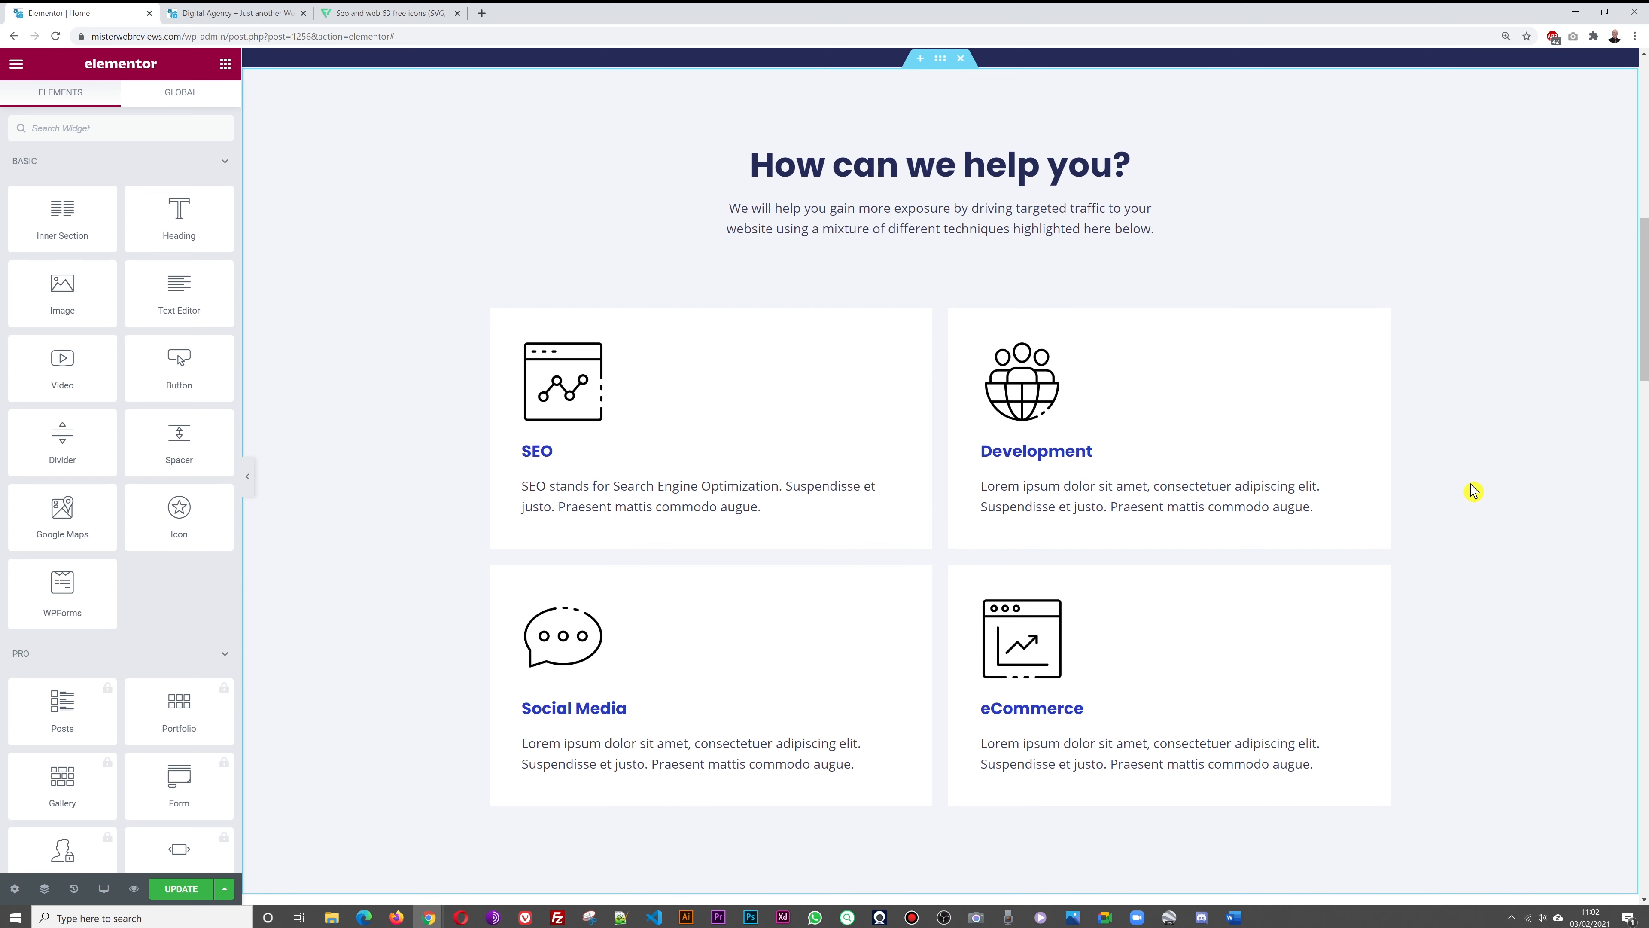
scroll(1454, 526, "down", 1)
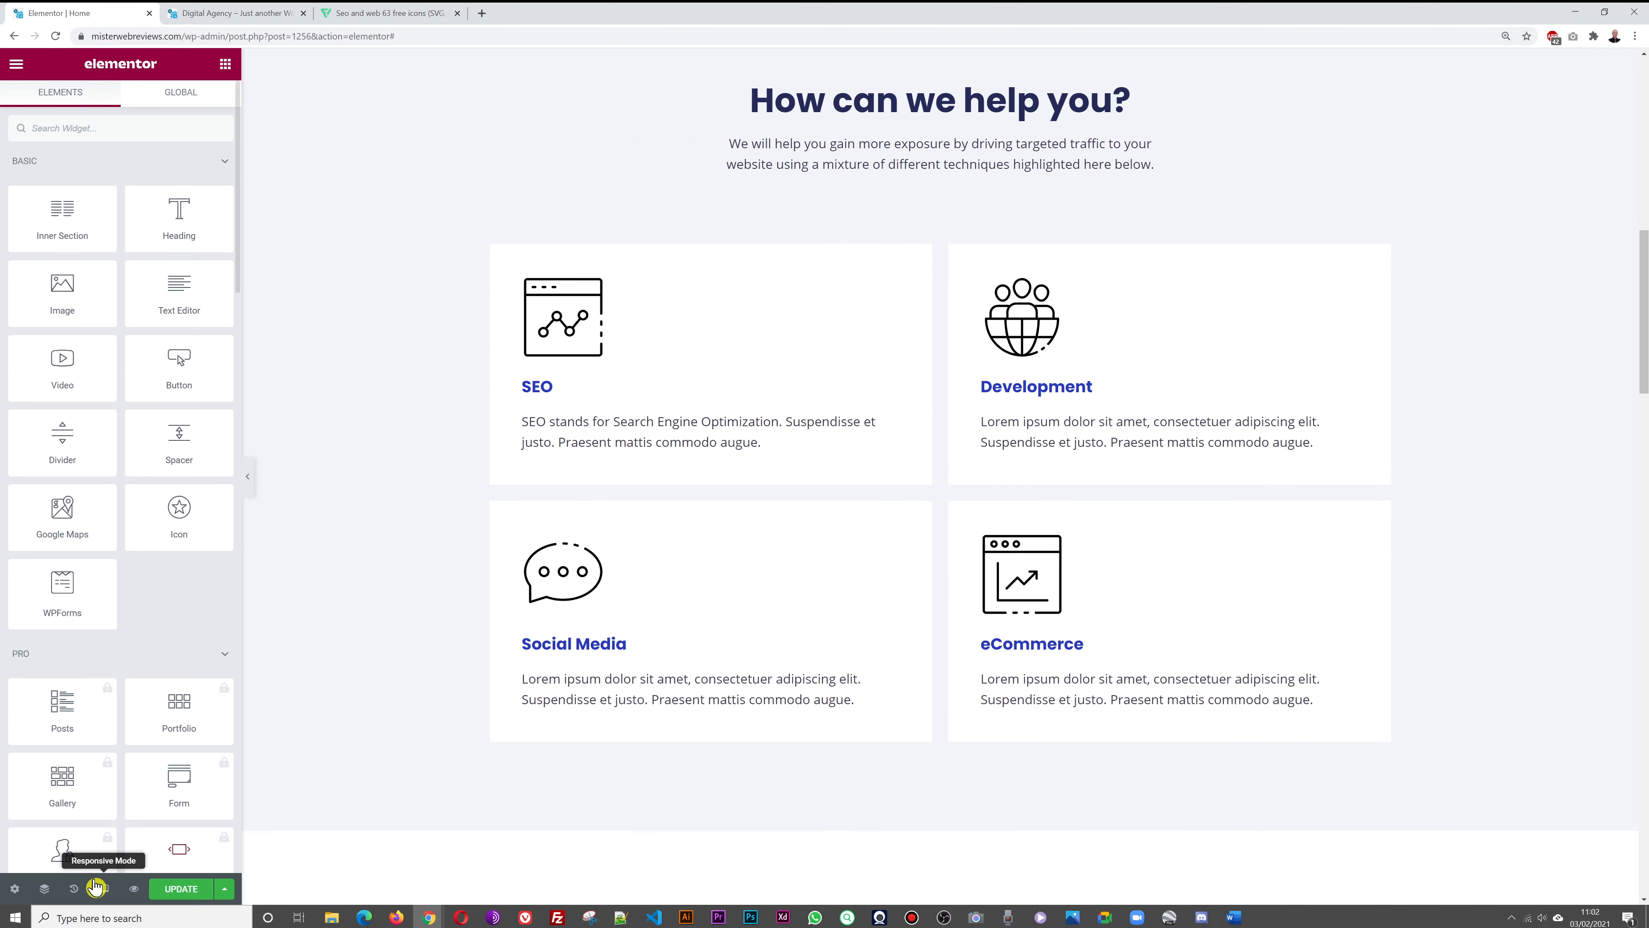
left_click(74, 888)
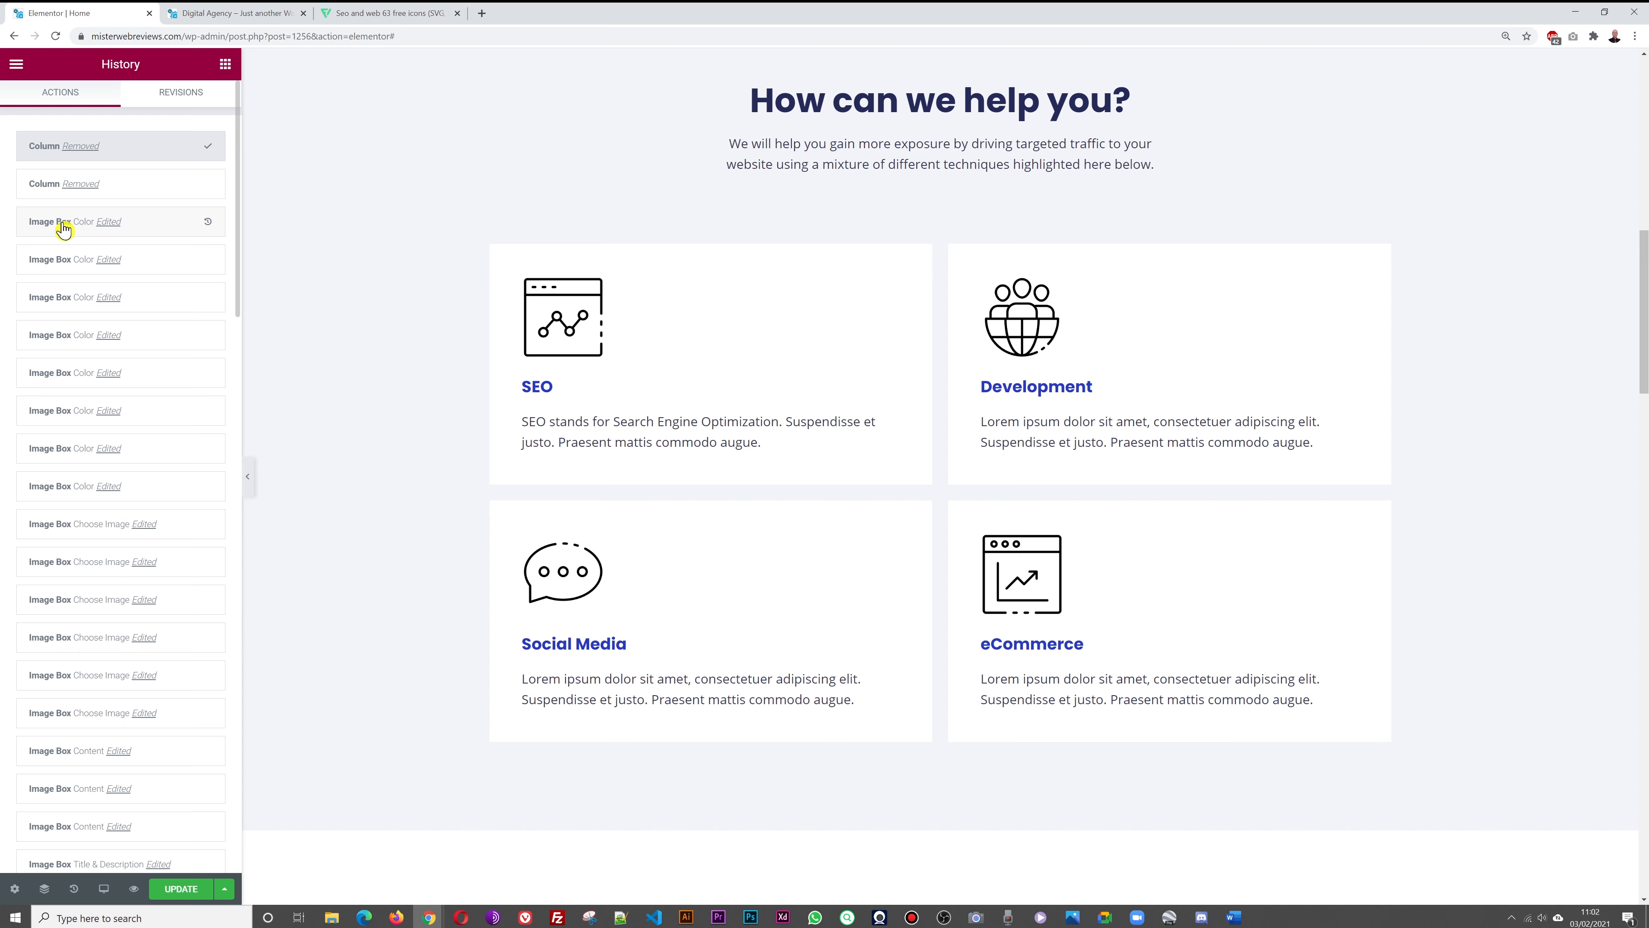
Revert to the Image Box Color history entry, restoring all six service cards
left_click(49, 223)
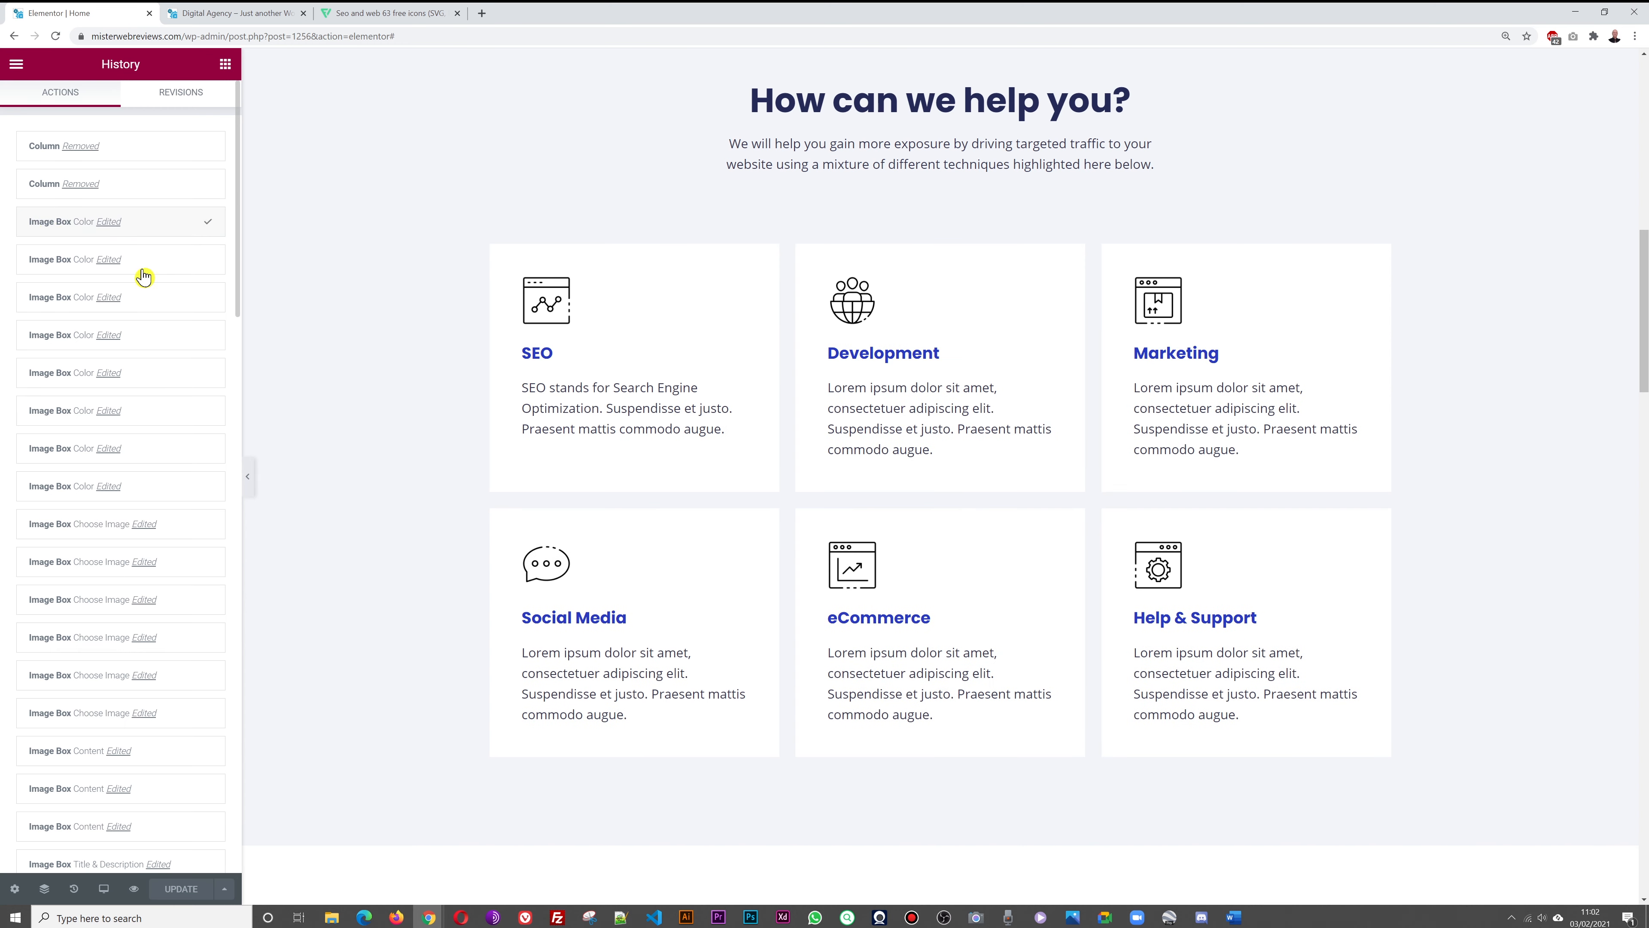
left_click(226, 64)
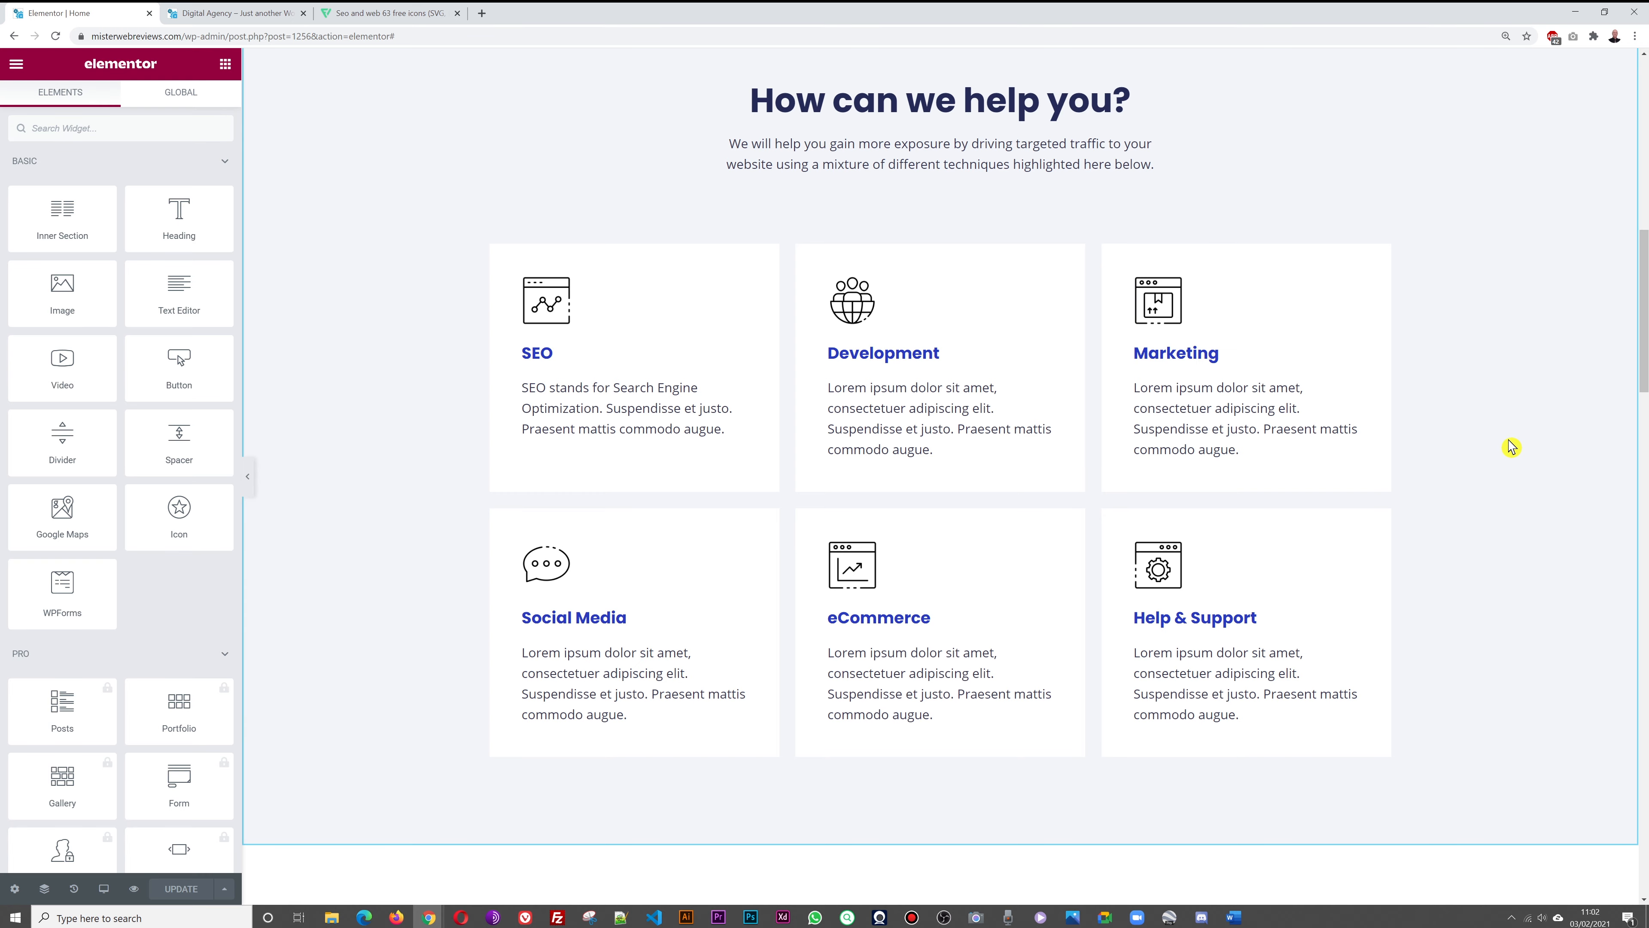
scroll(1511, 447, "up", 1)
scroll(1511, 447, "down", 4)
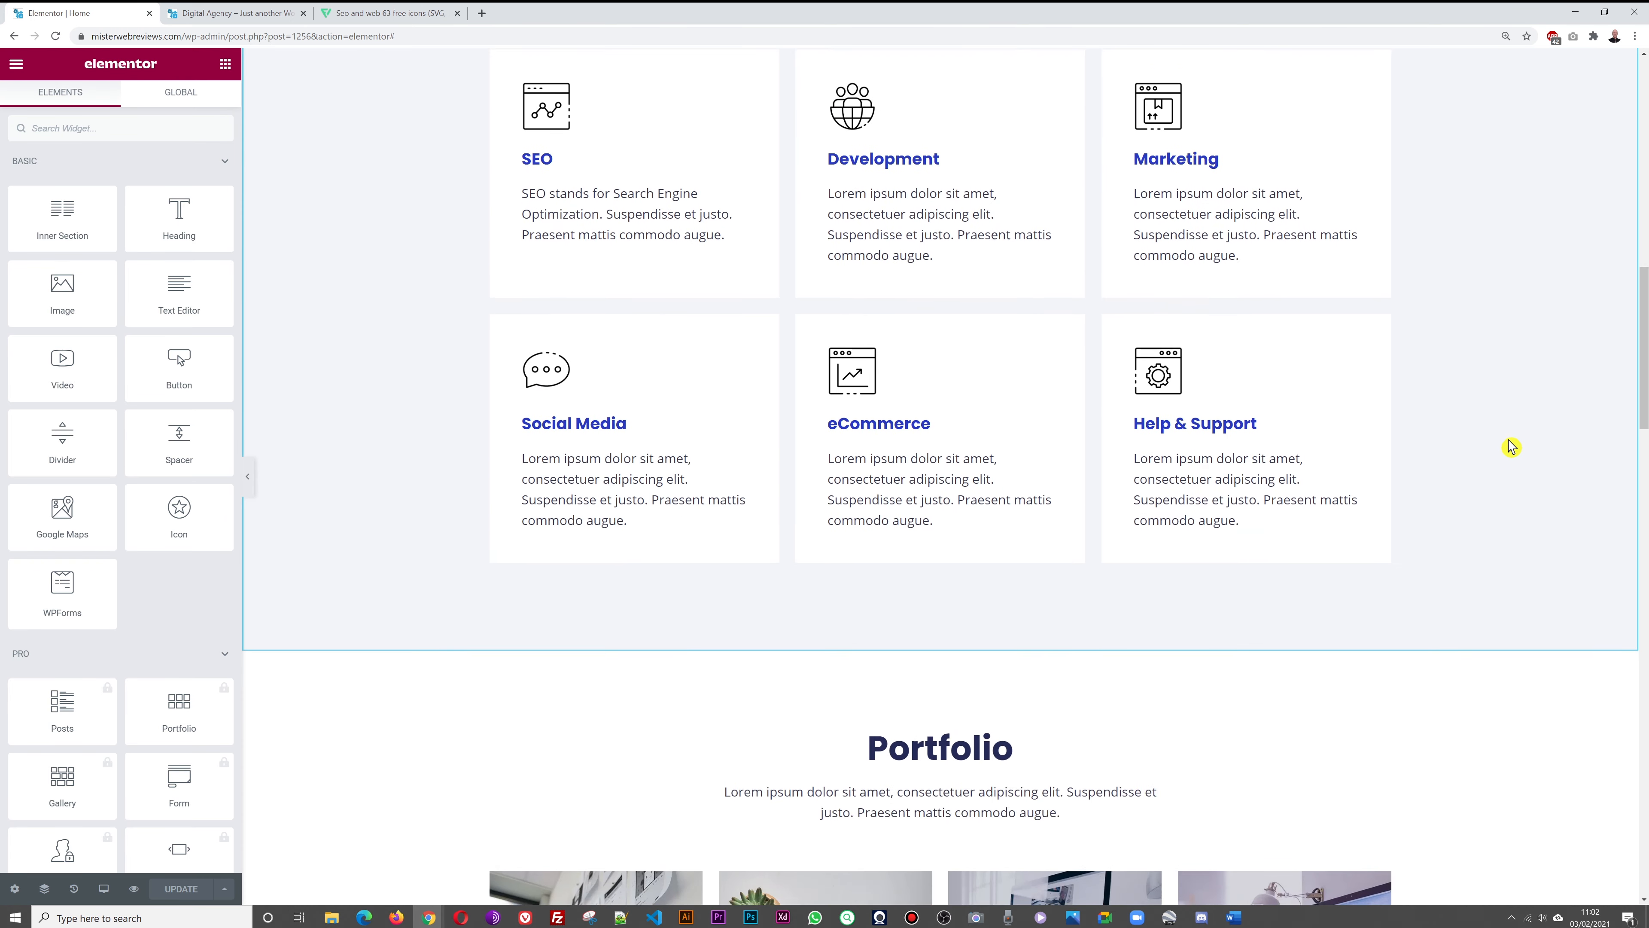
scroll(1511, 447, "down", 8)
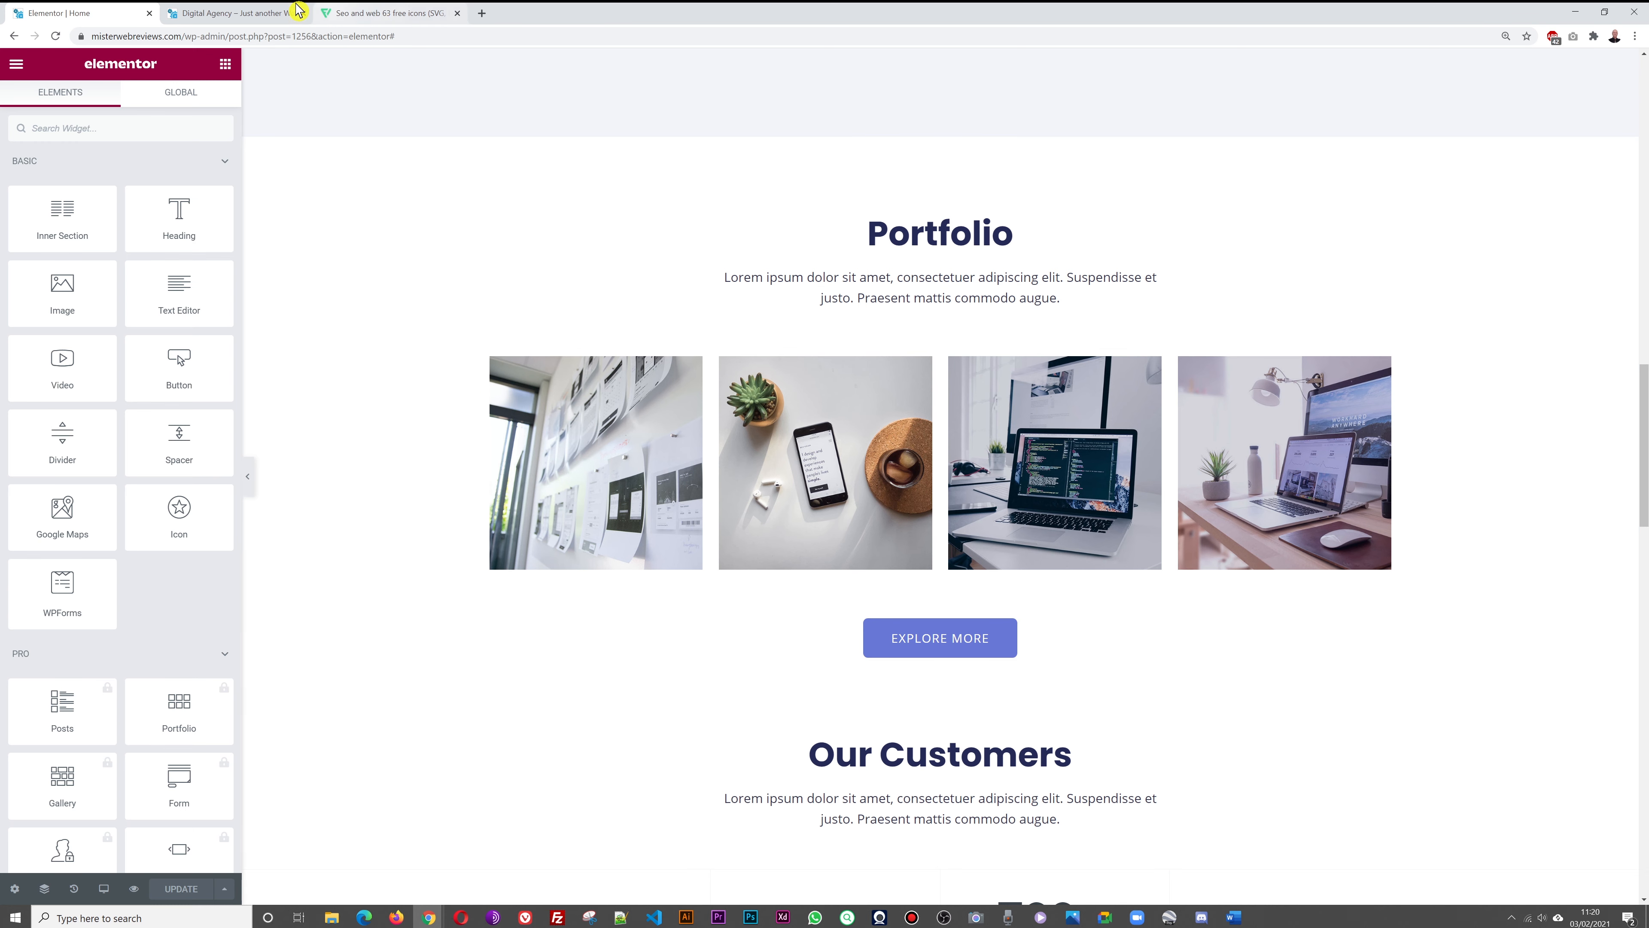
Open the WordPress admin Dashboard in a new tab from the live site
left_click(242, 17)
mouse_move(52, 65)
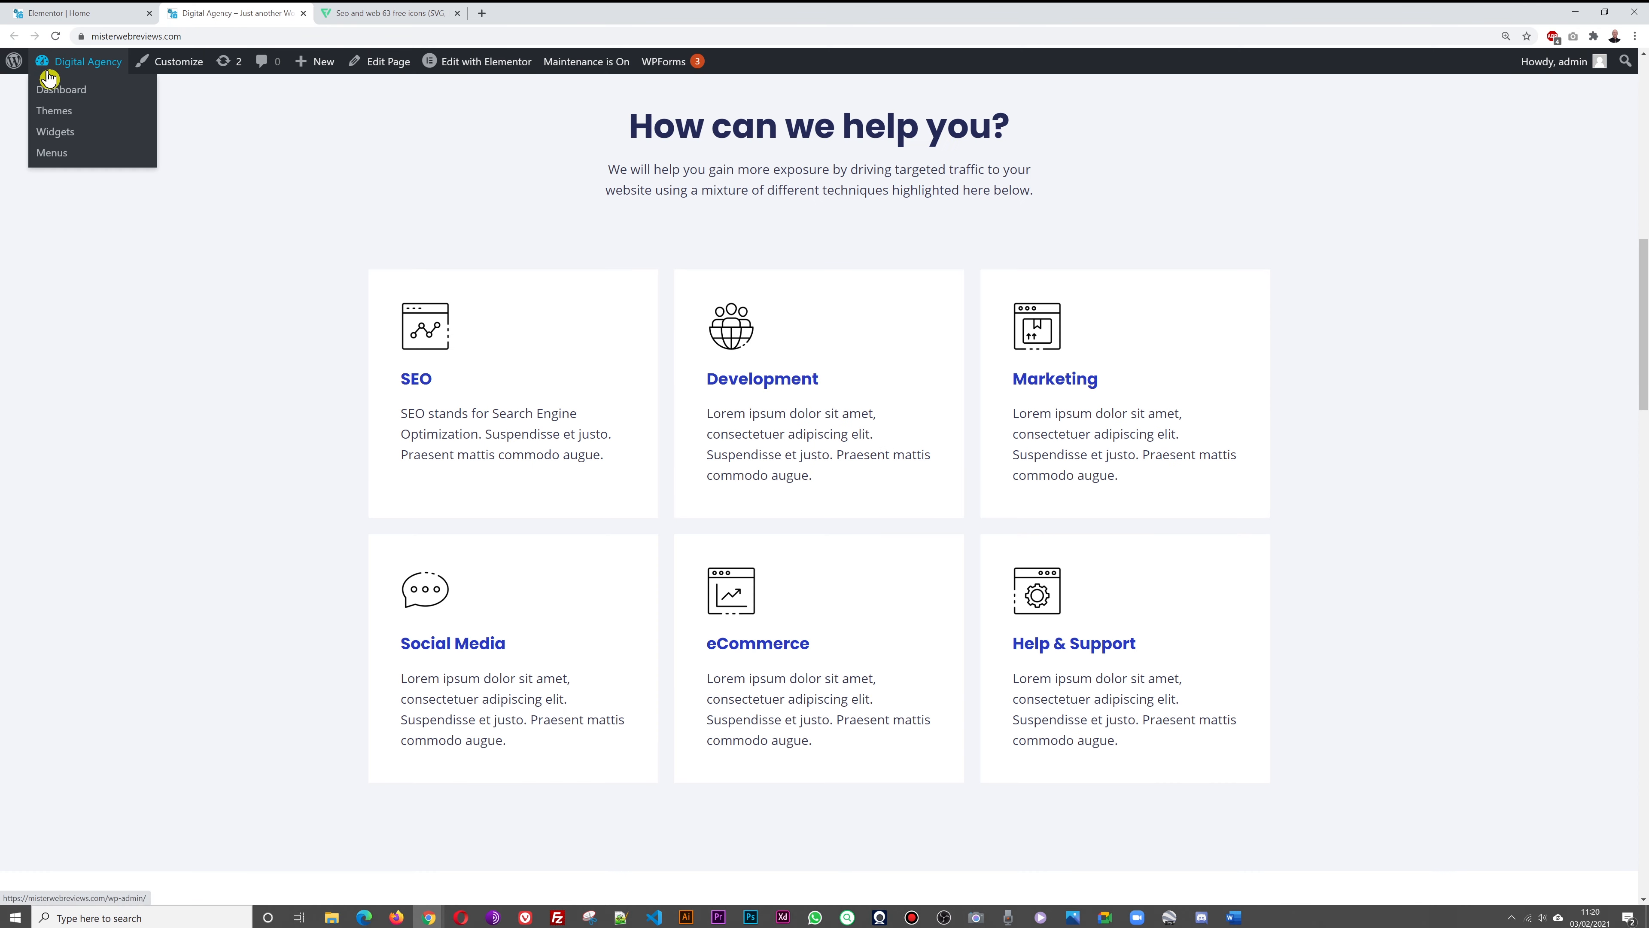
right_click(57, 99)
left_click(73, 109)
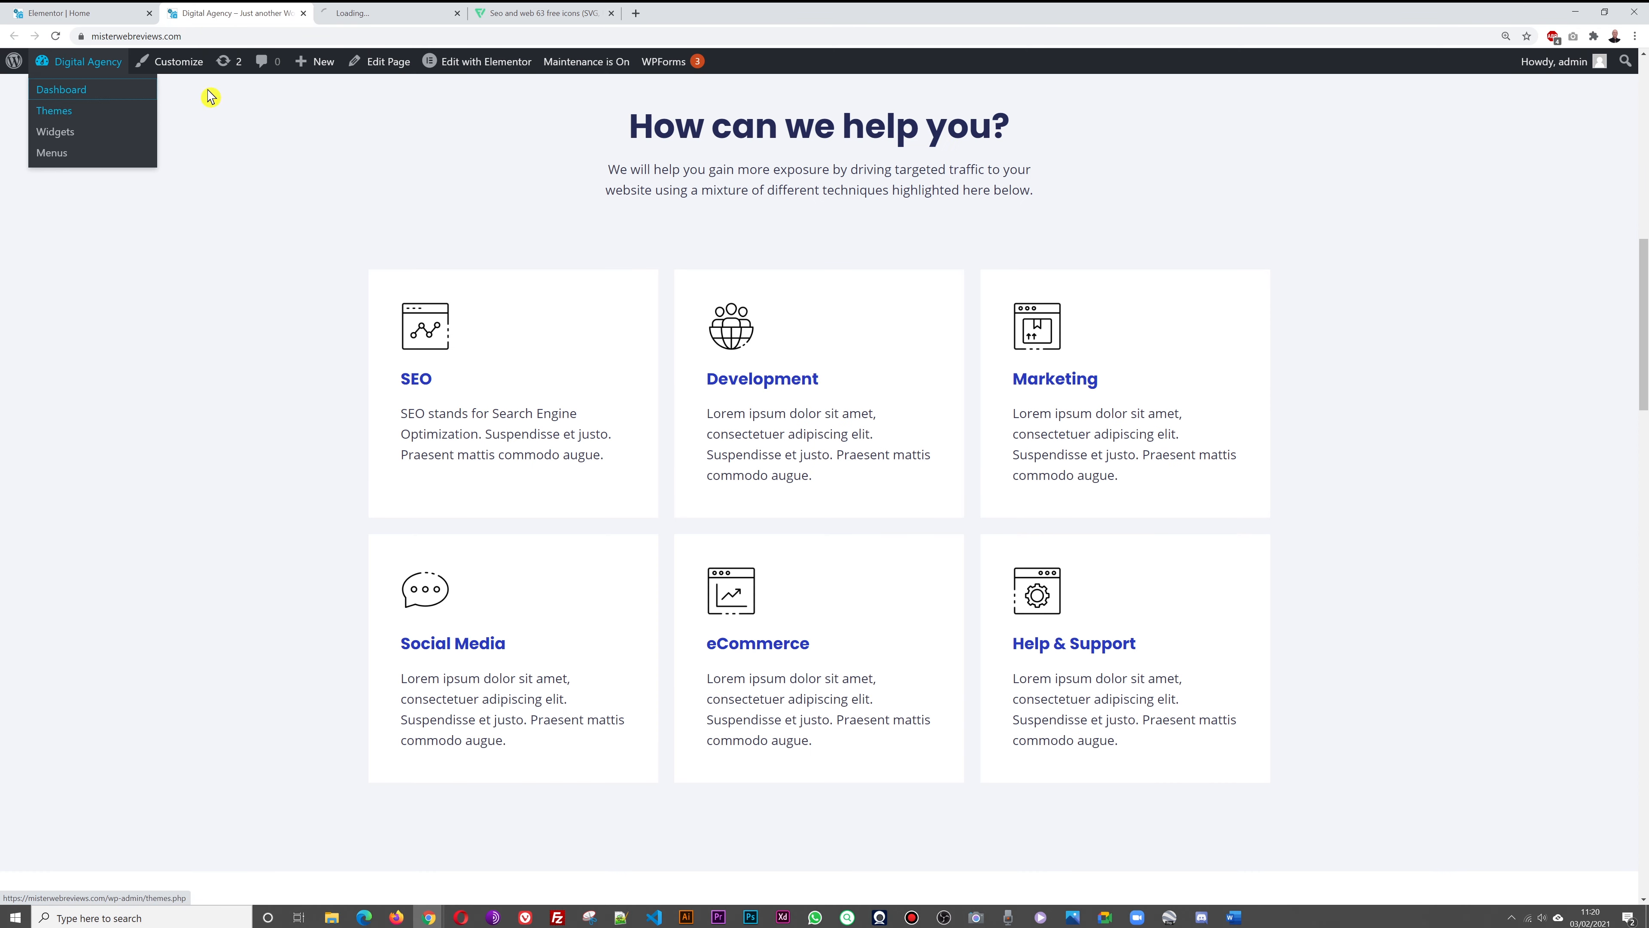
left_click(379, 10)
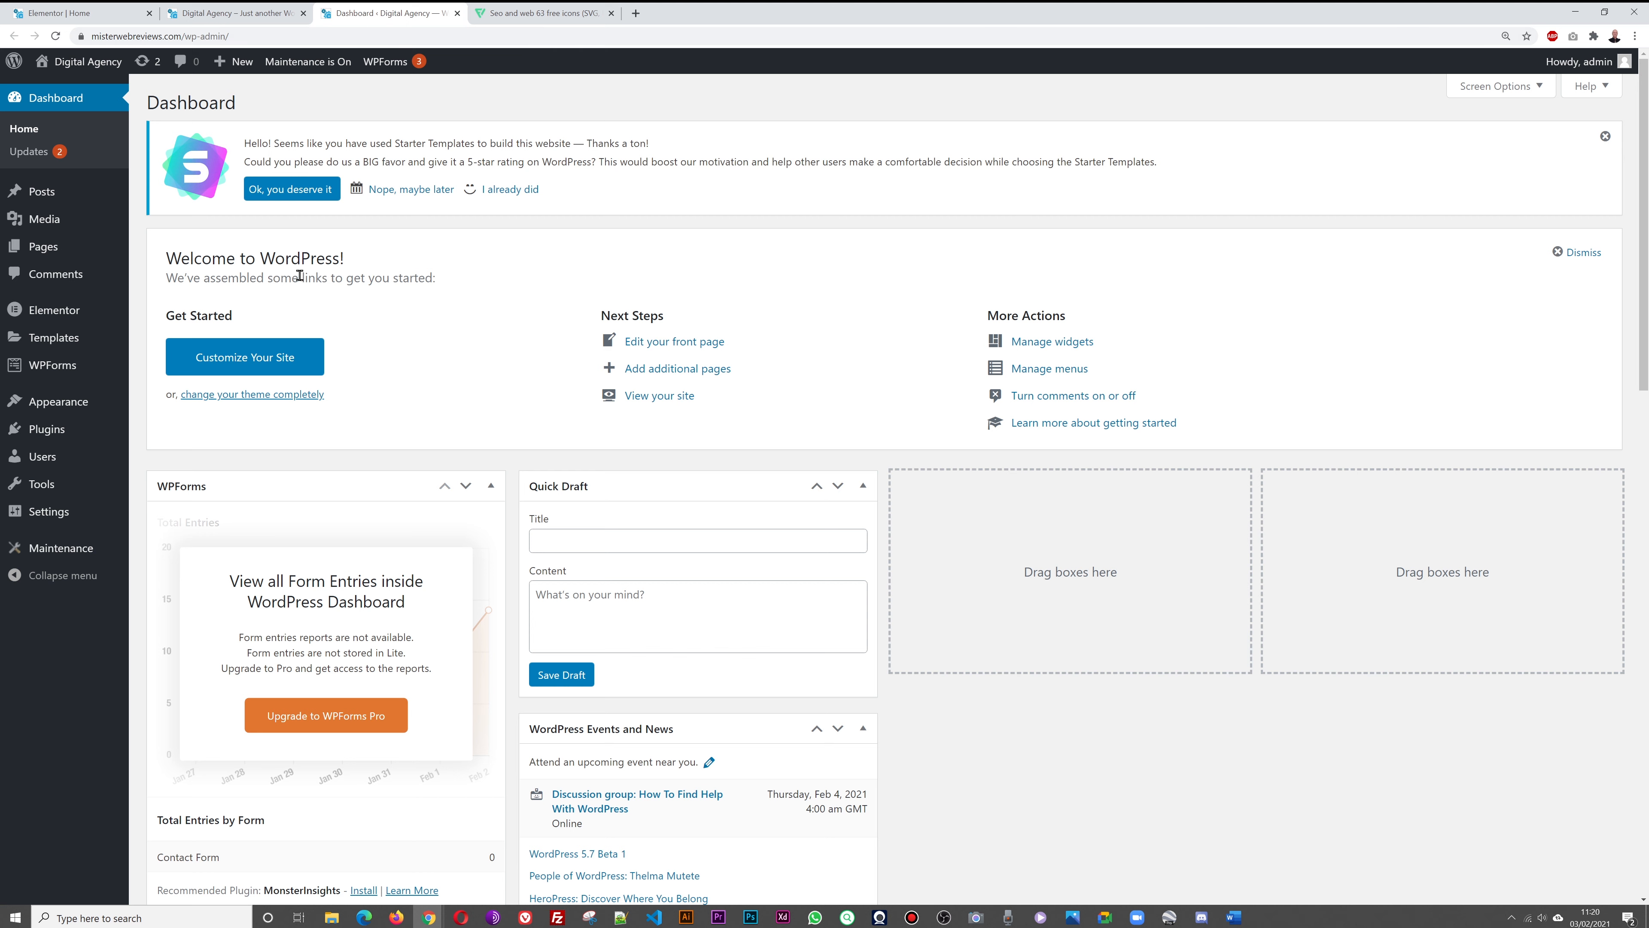
Search Plugins > Add New for 'portfolio', then return to the home page editor tab
mouse_move(104, 437)
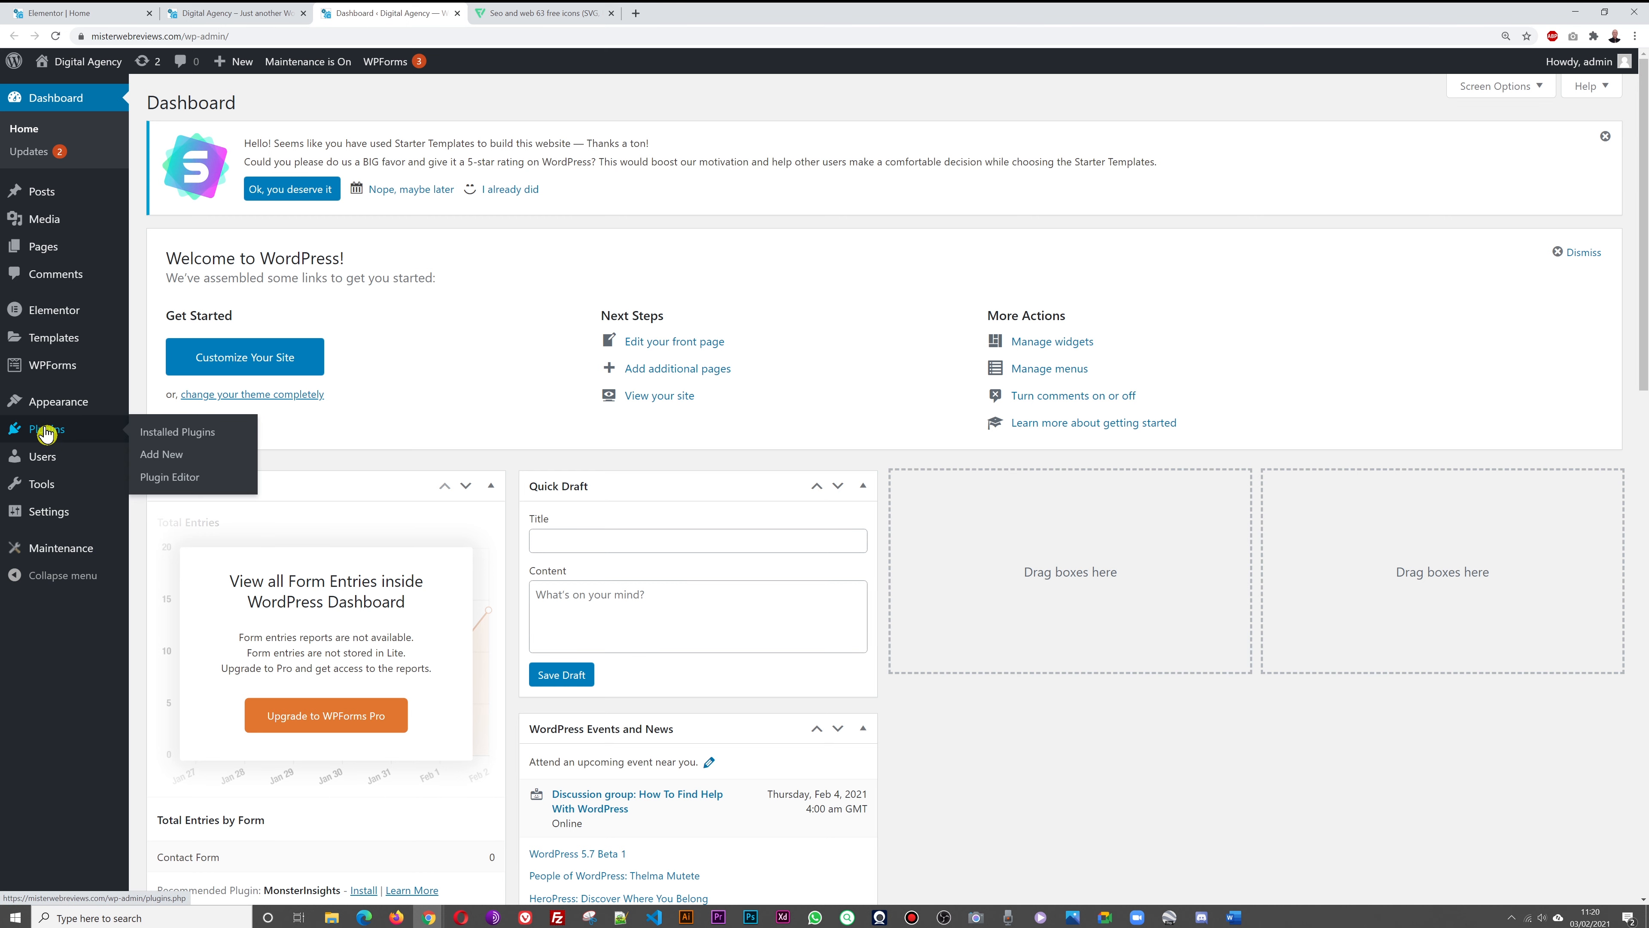
left_click(166, 463)
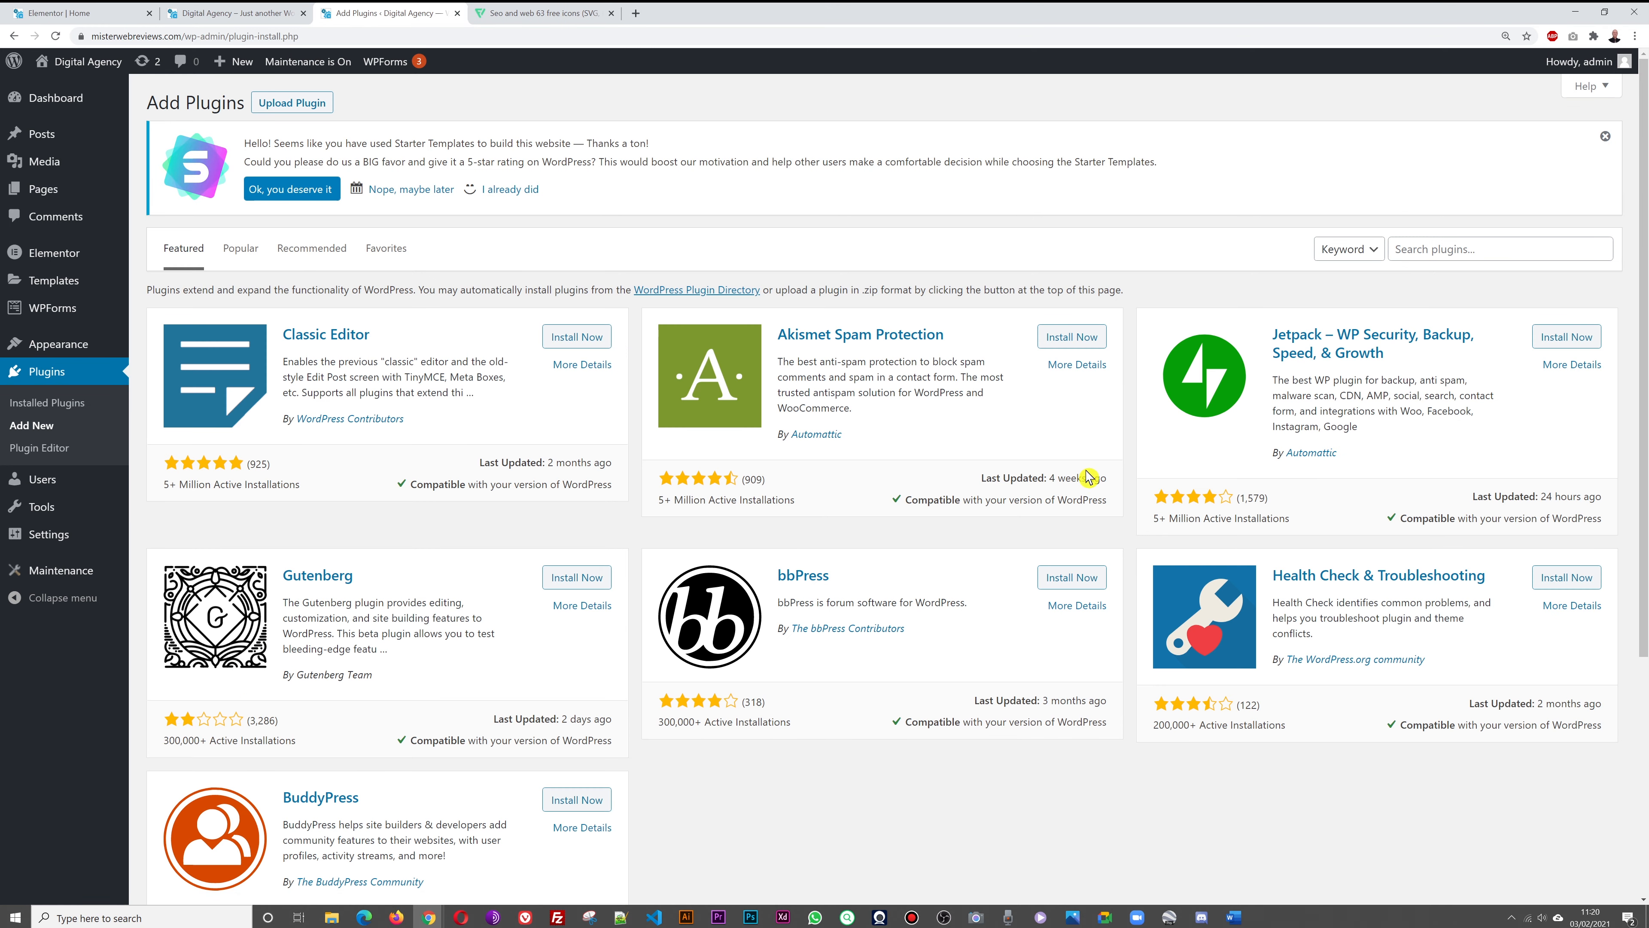
left_click(1530, 253)
type("portfolio")
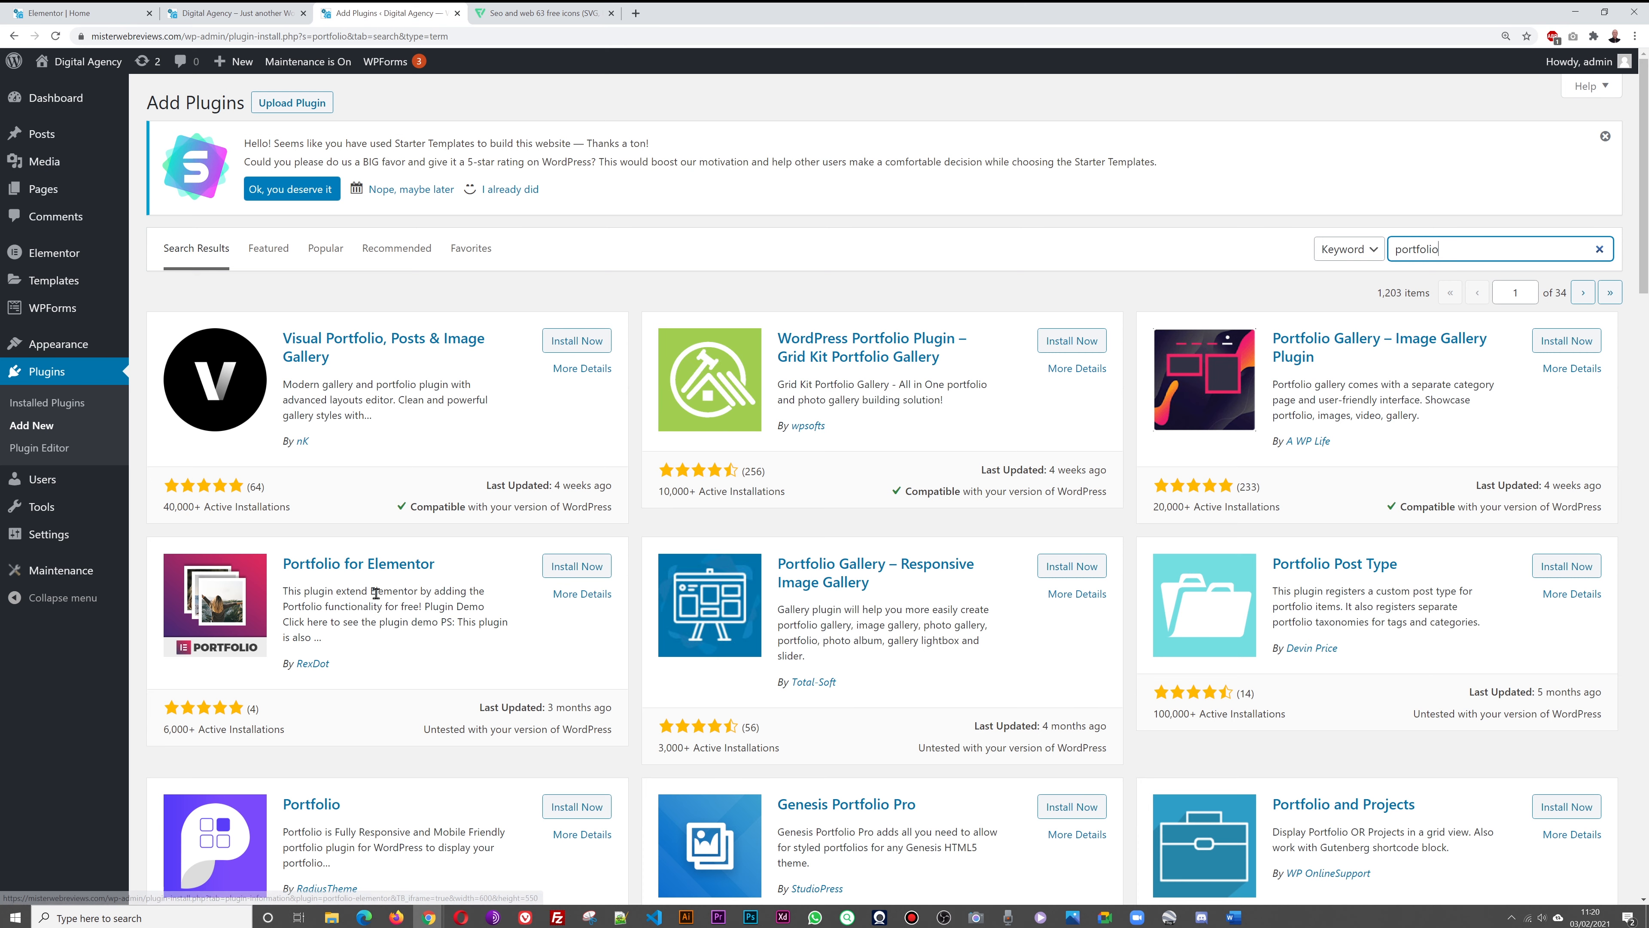
left_click(58, 13)
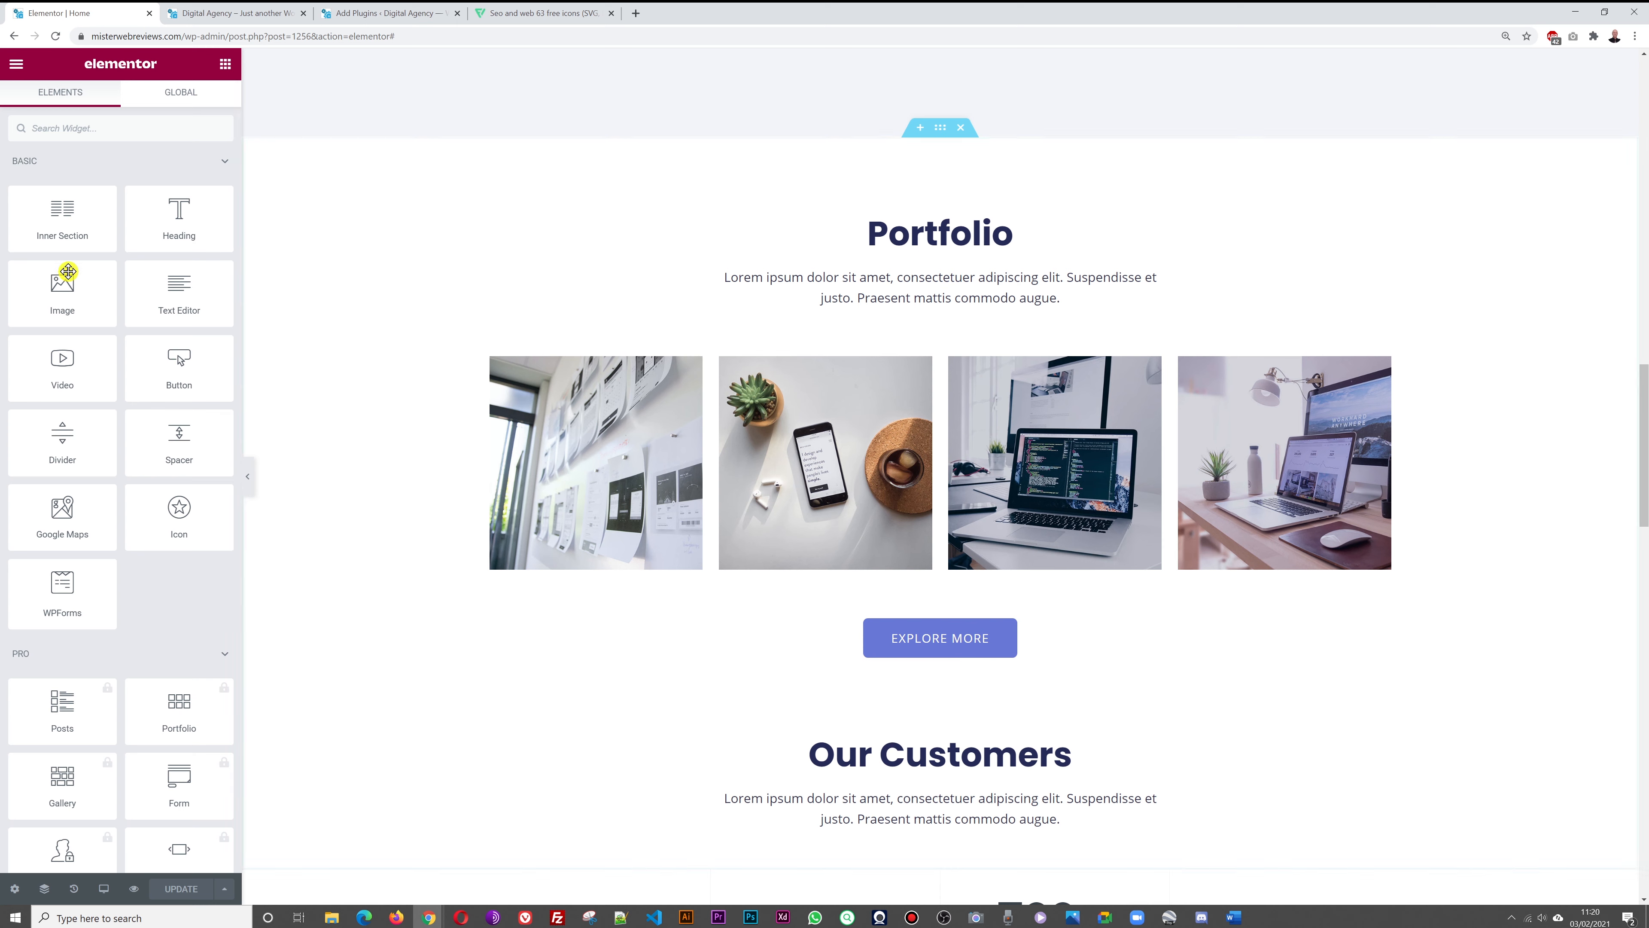
From the 'portfolio' search results, install Portfolio for Elementor and activate it
left_click(362, 18)
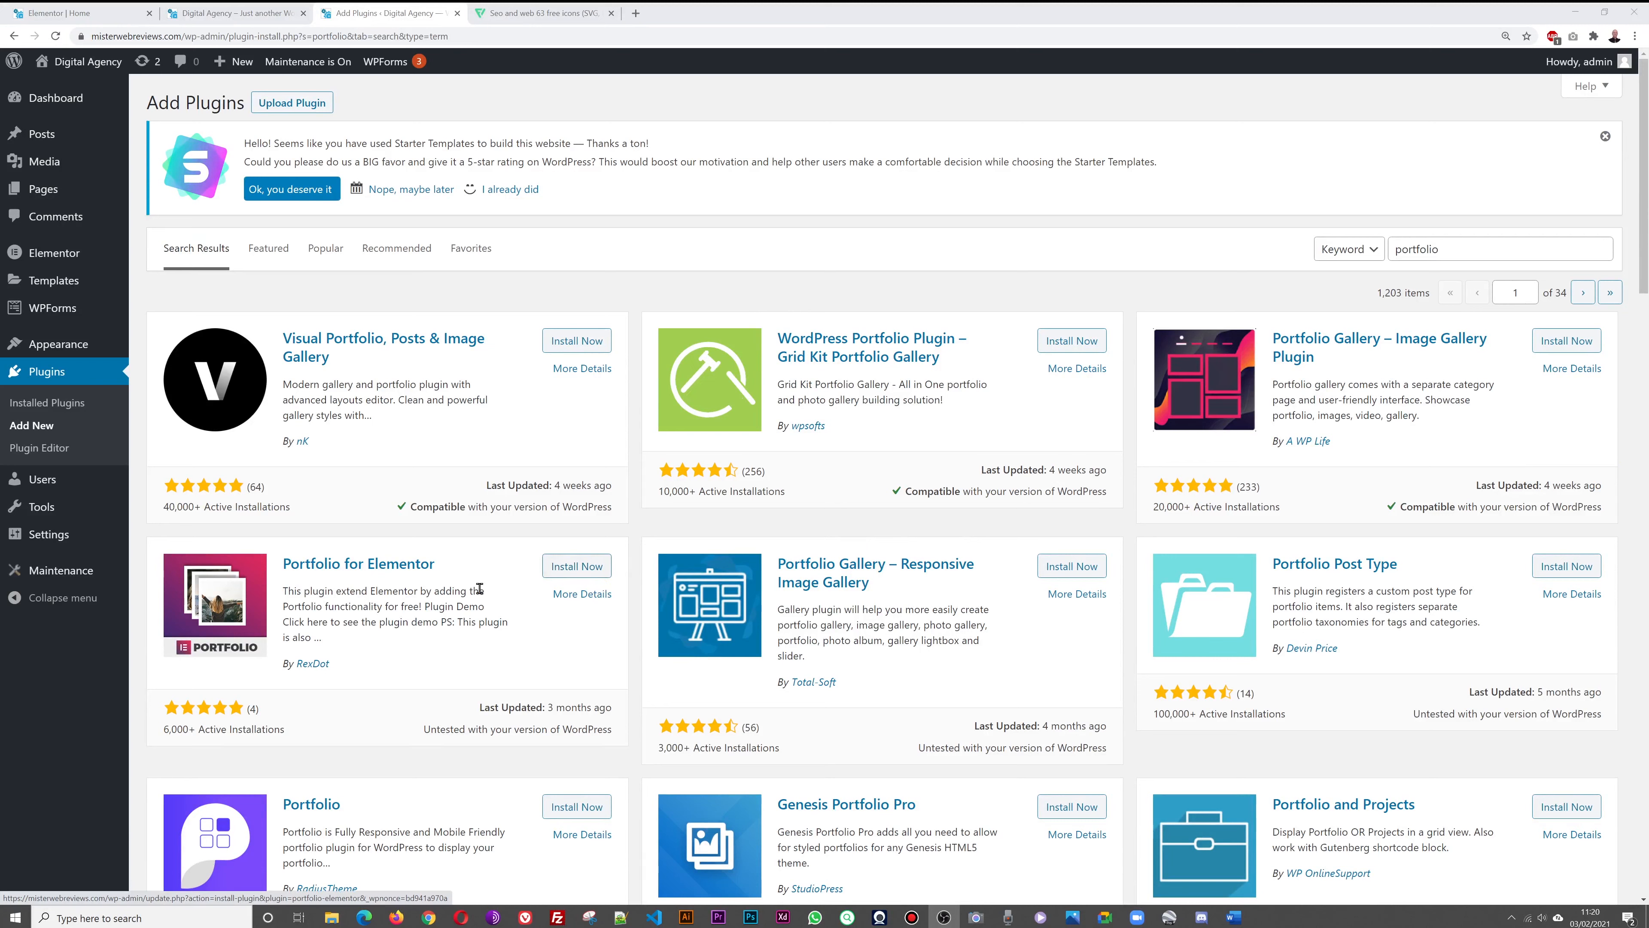
left_click(562, 577)
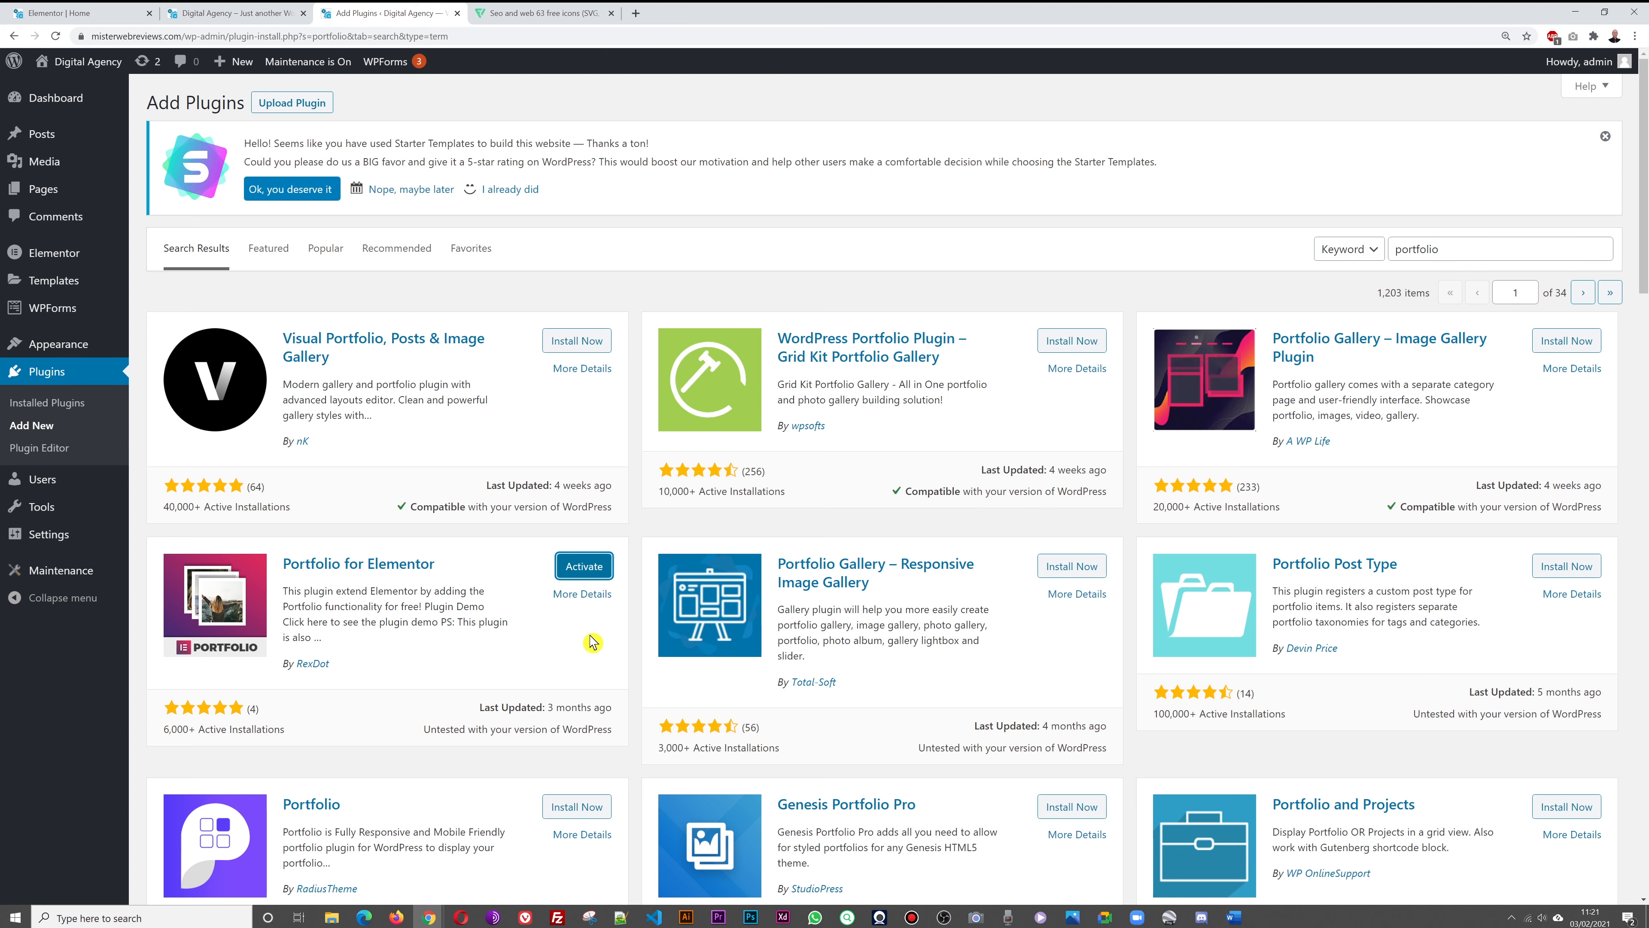
left_click(583, 575)
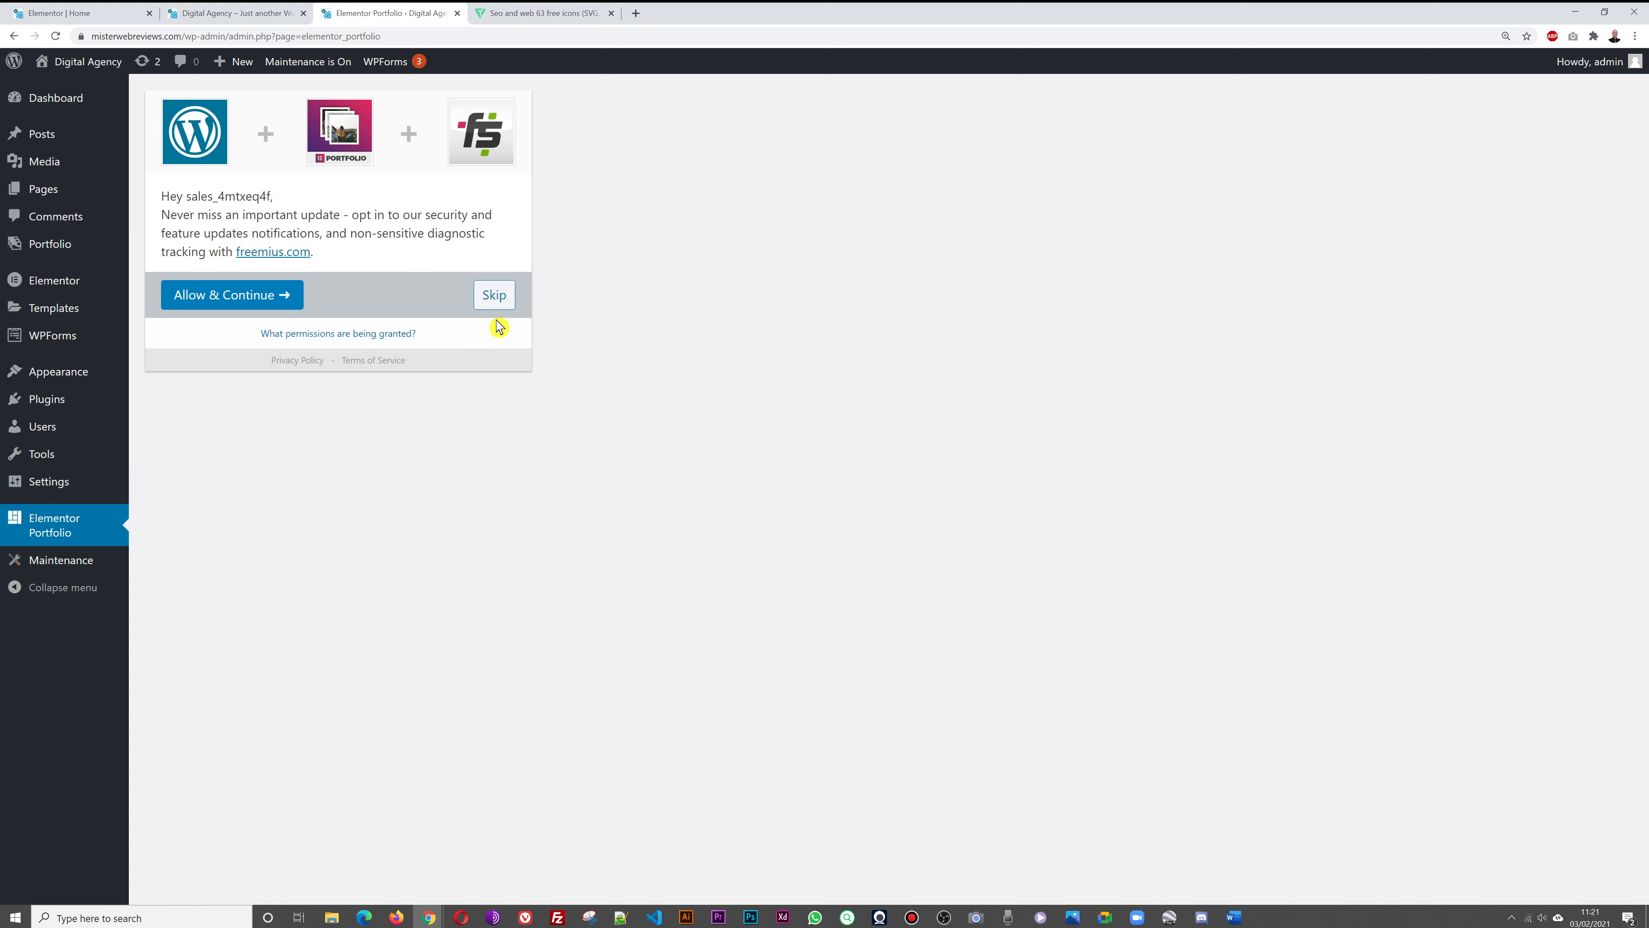
Skip the Freemius data-sharing opt-in and go to Elementor > Settings
left_click(495, 296)
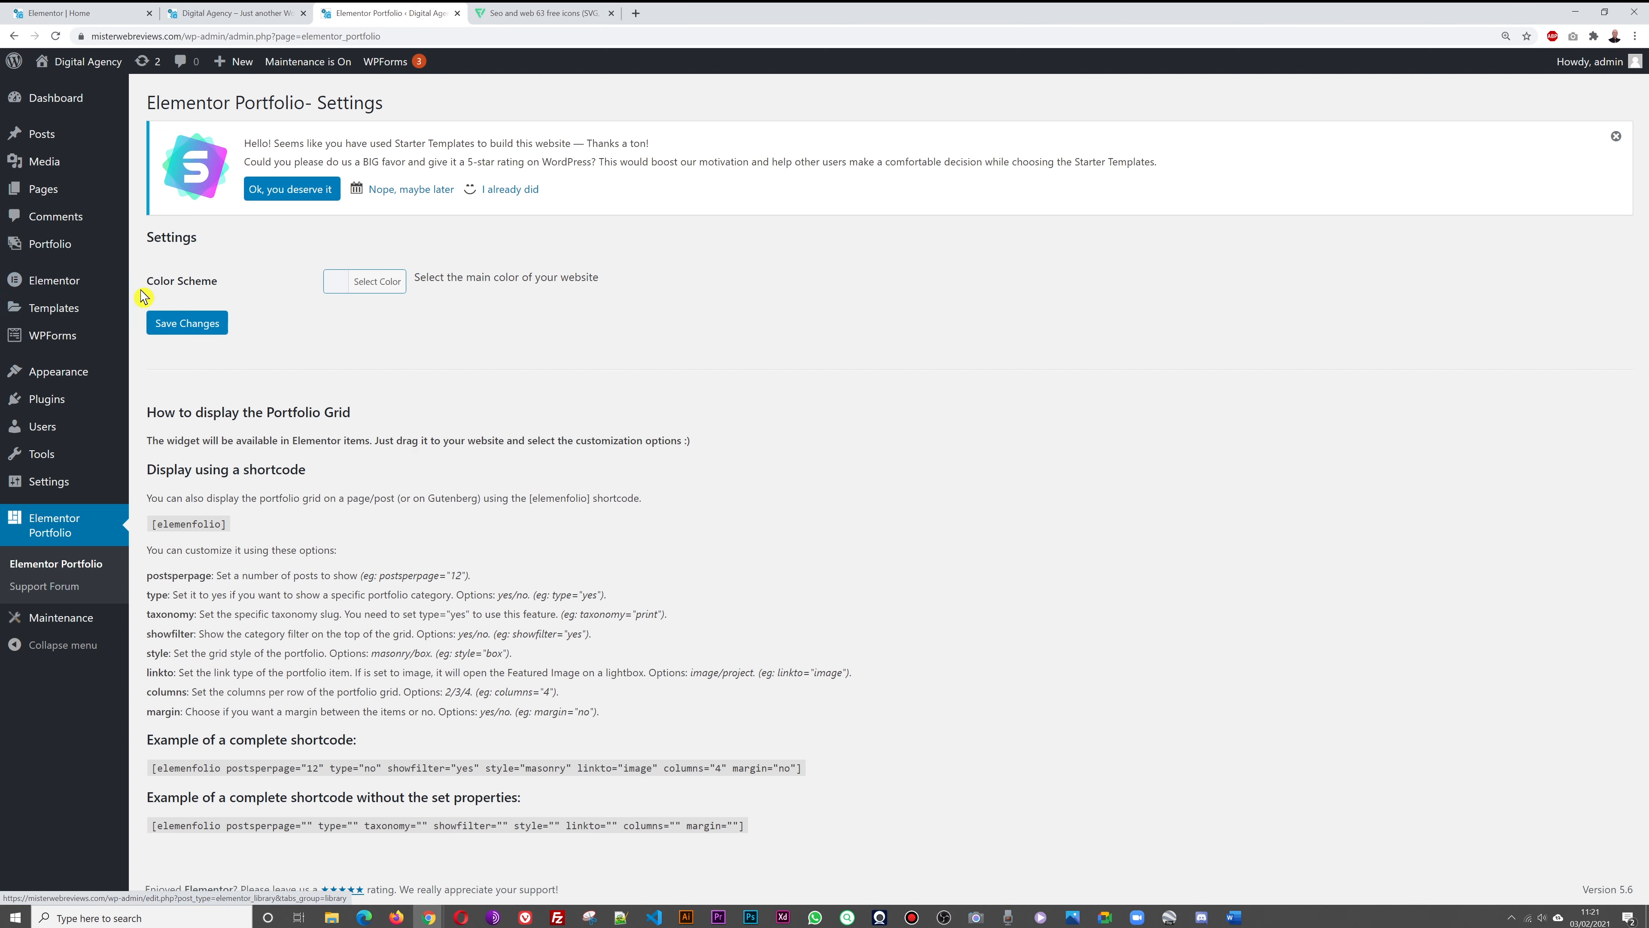
left_click(161, 286)
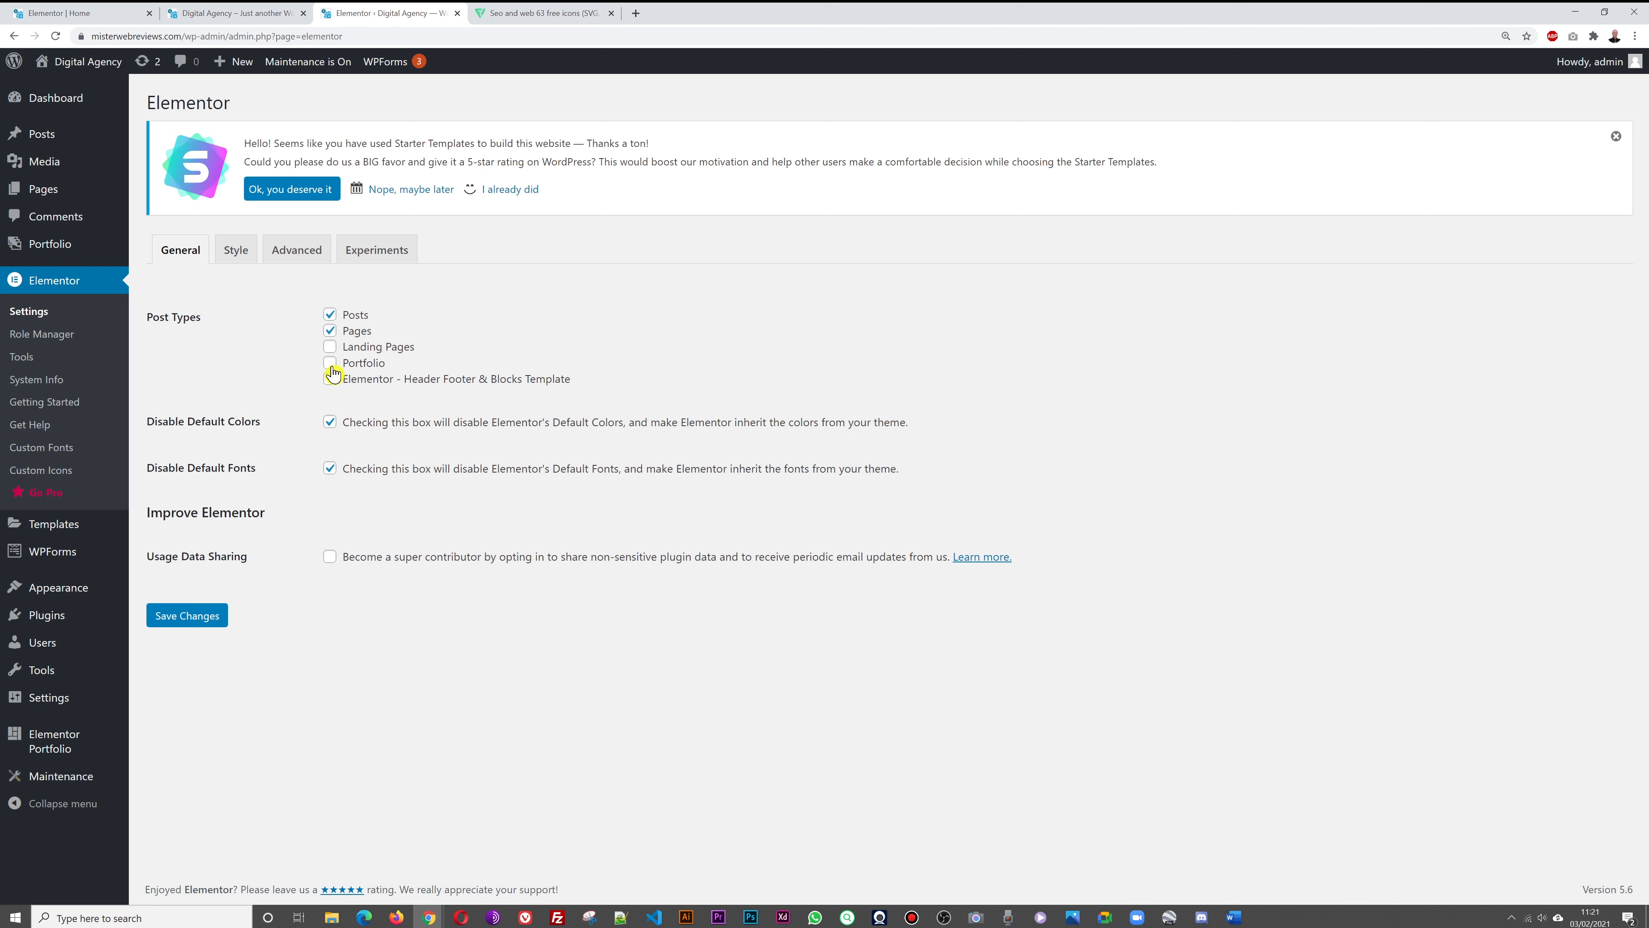
Tick Portfolio under Elementor's Post Types and save the settings
left_click(331, 365)
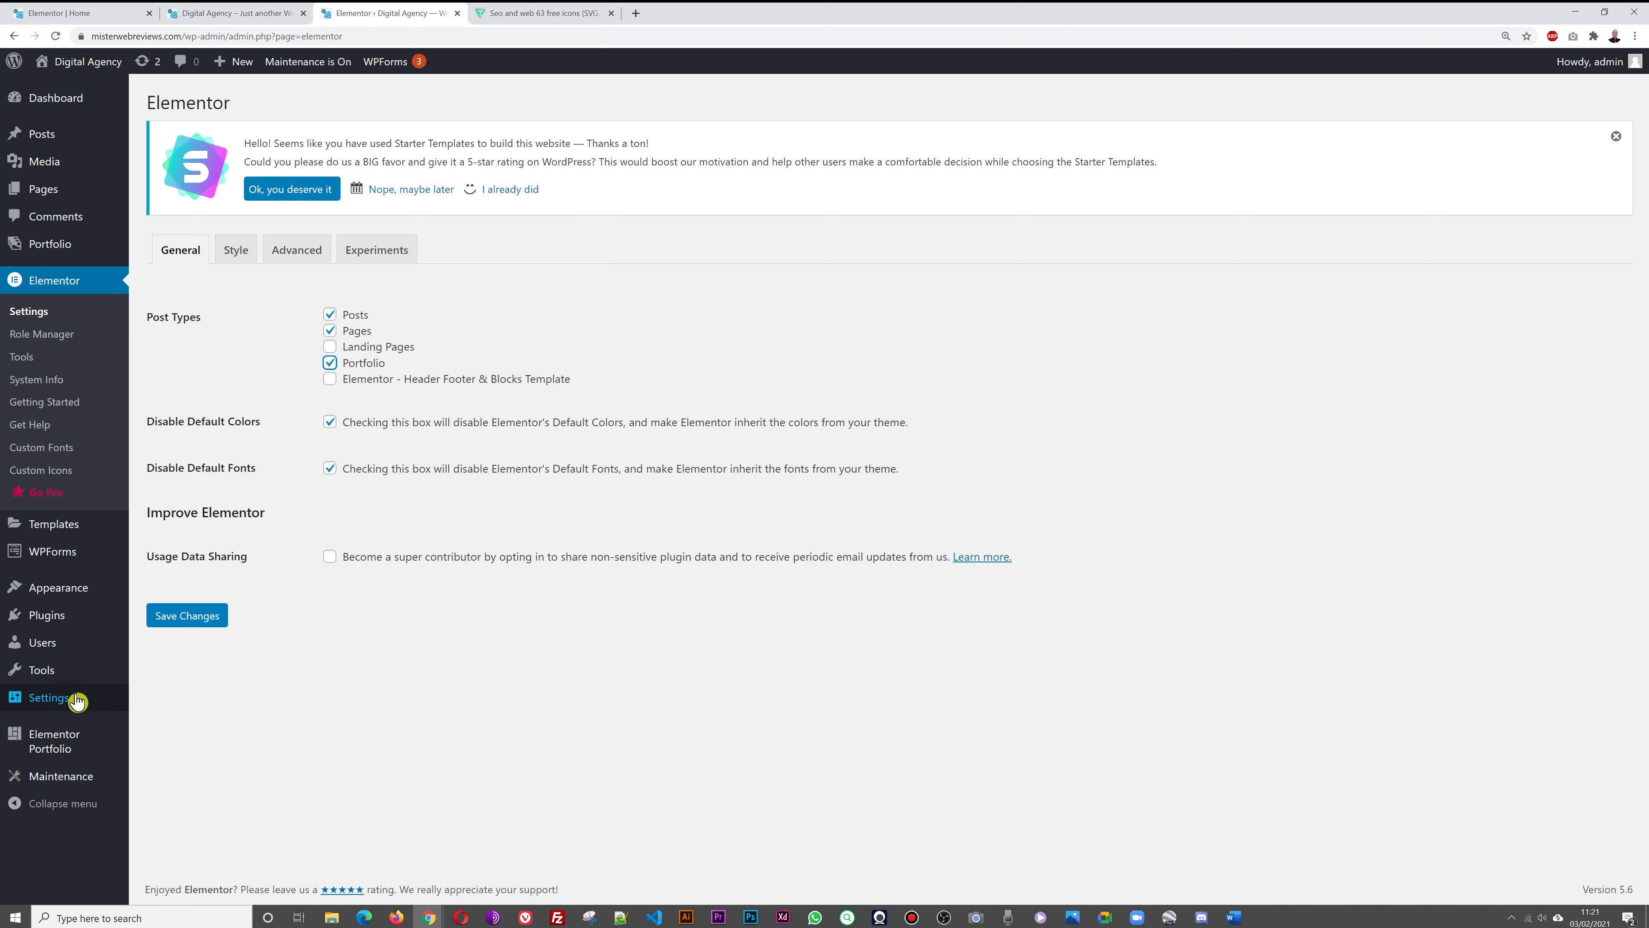
left_click(188, 617)
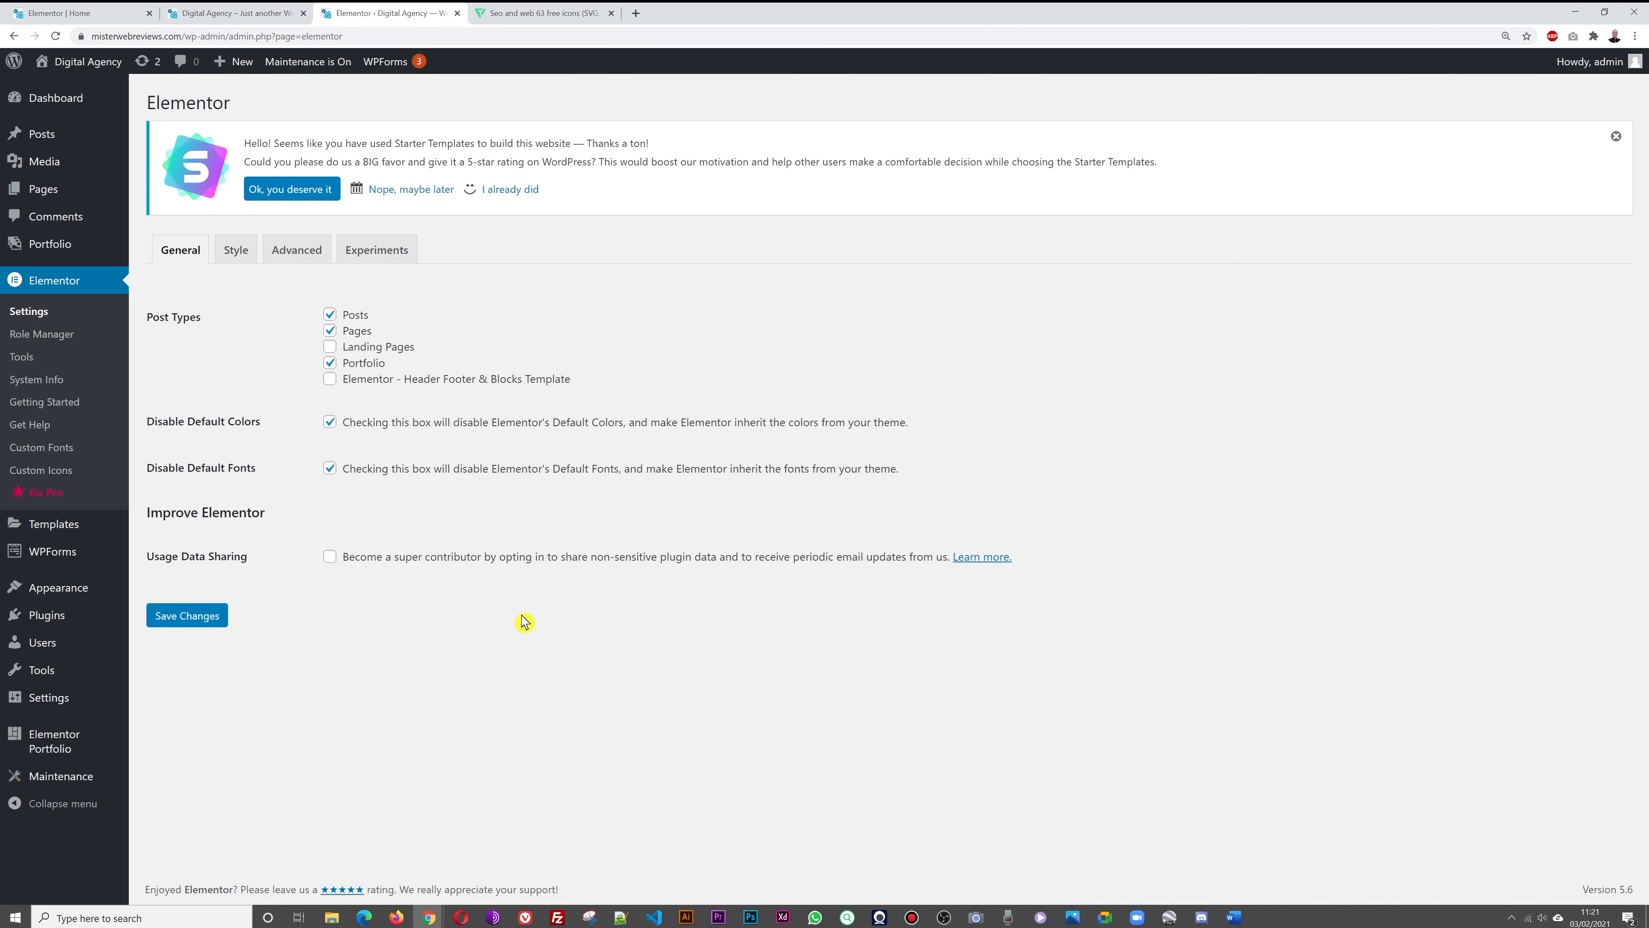
mouse_move(39, 253)
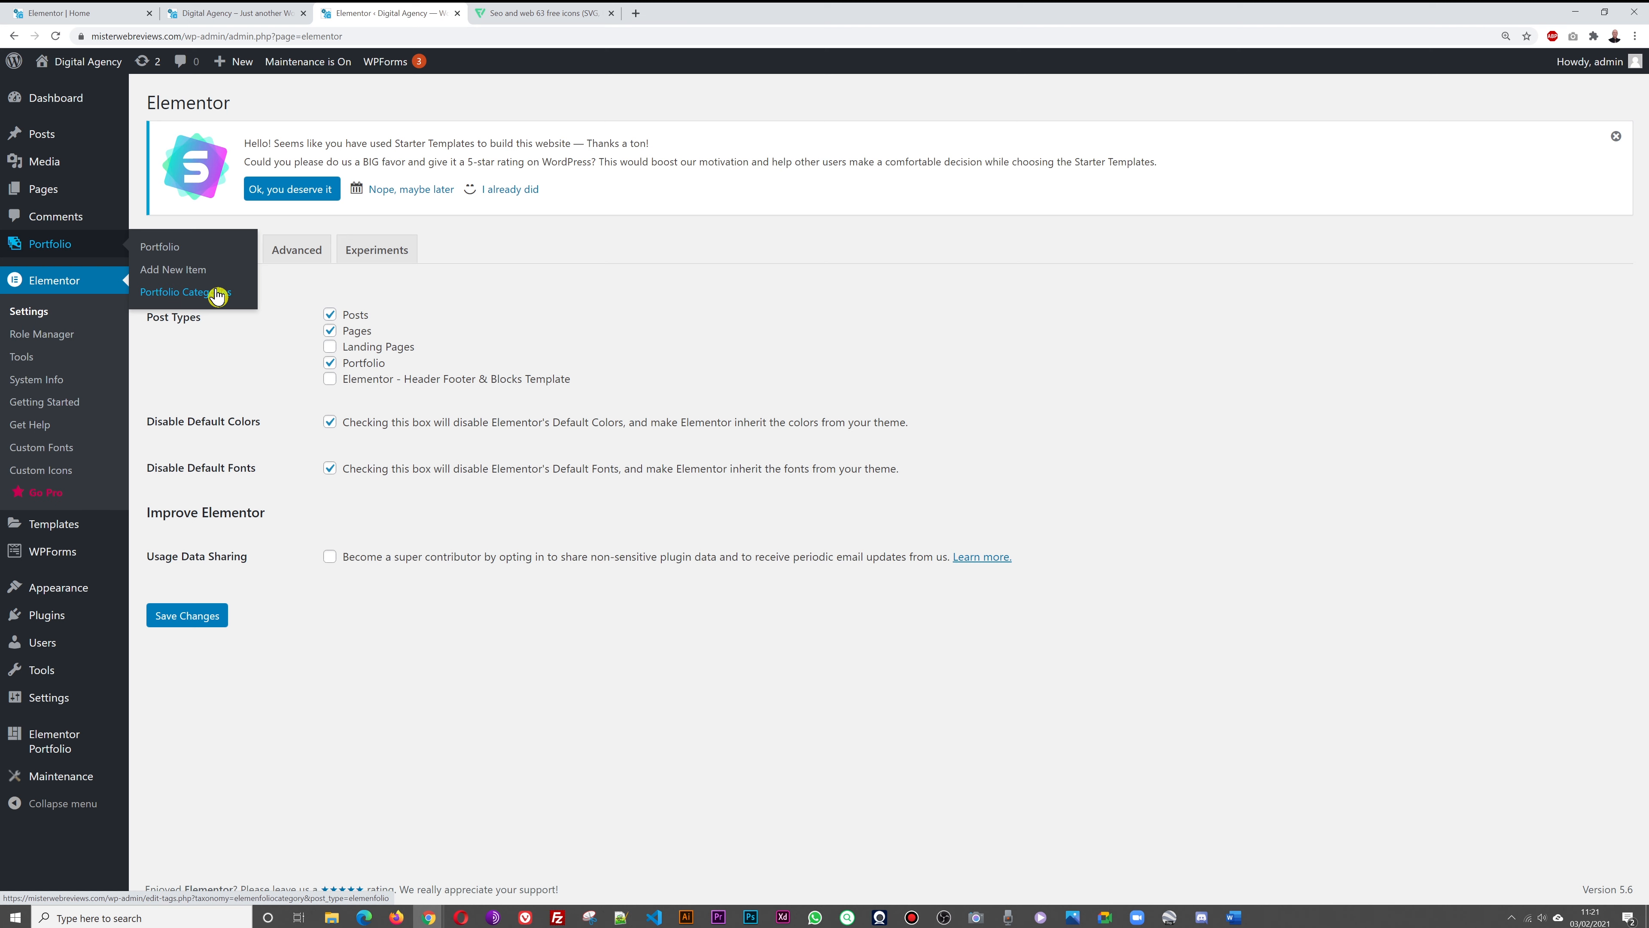
Add SEO, Social Media and Marketing portfolio categories, checking names against the live site
left_click(230, 13)
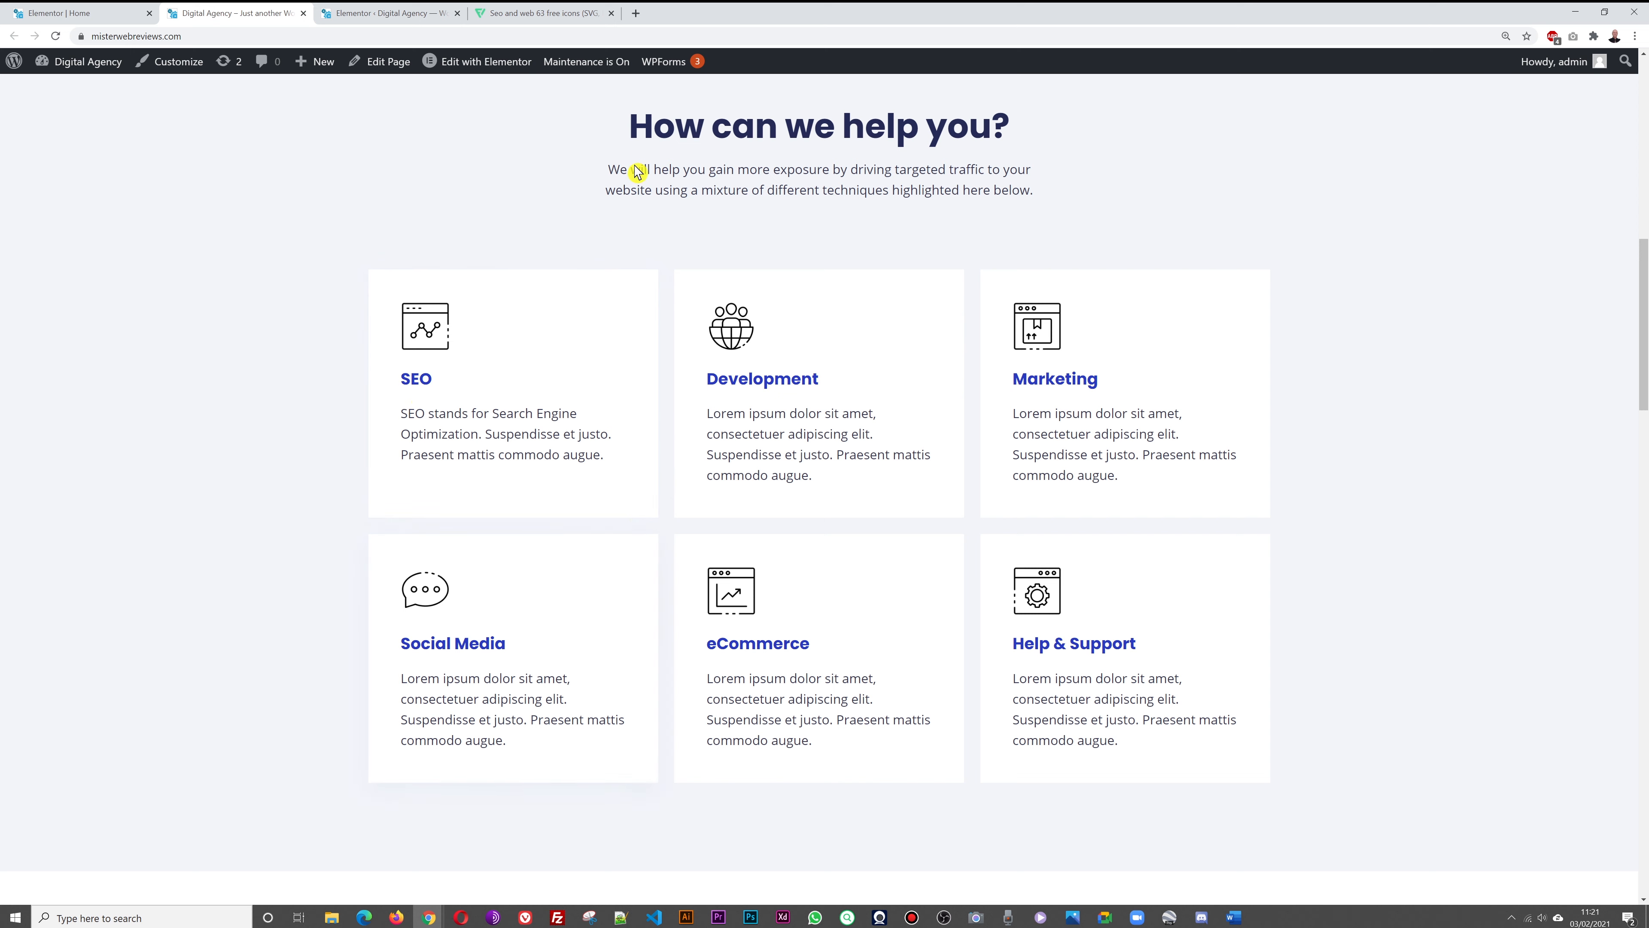
left_click(393, 14)
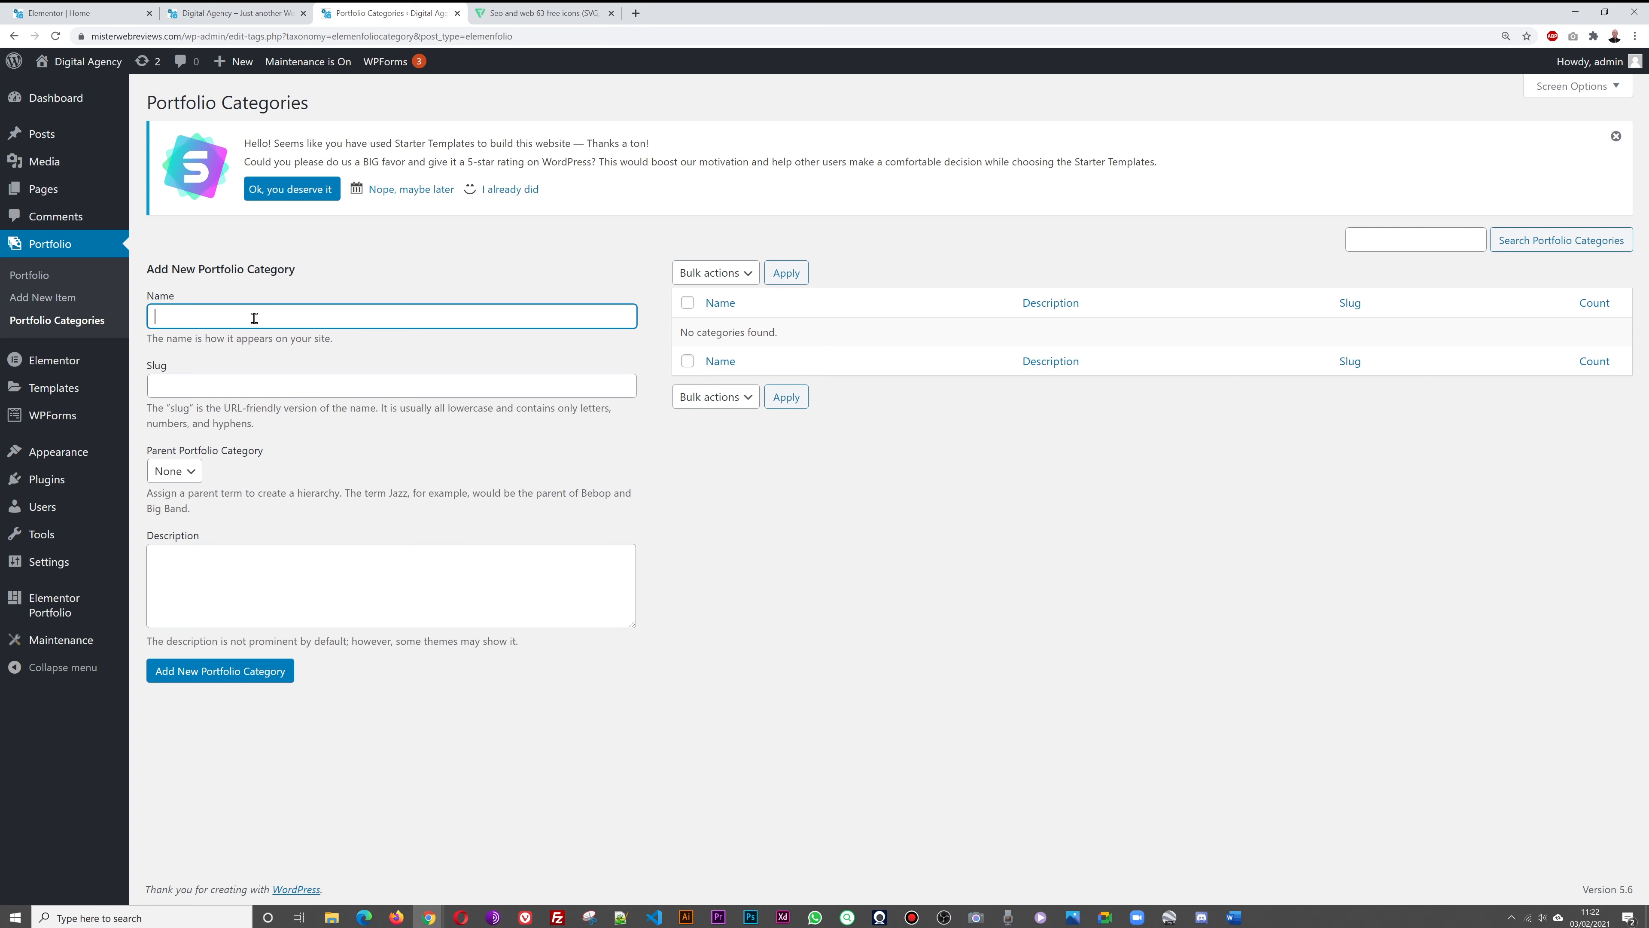
left_click(221, 672)
left_click(217, 319)
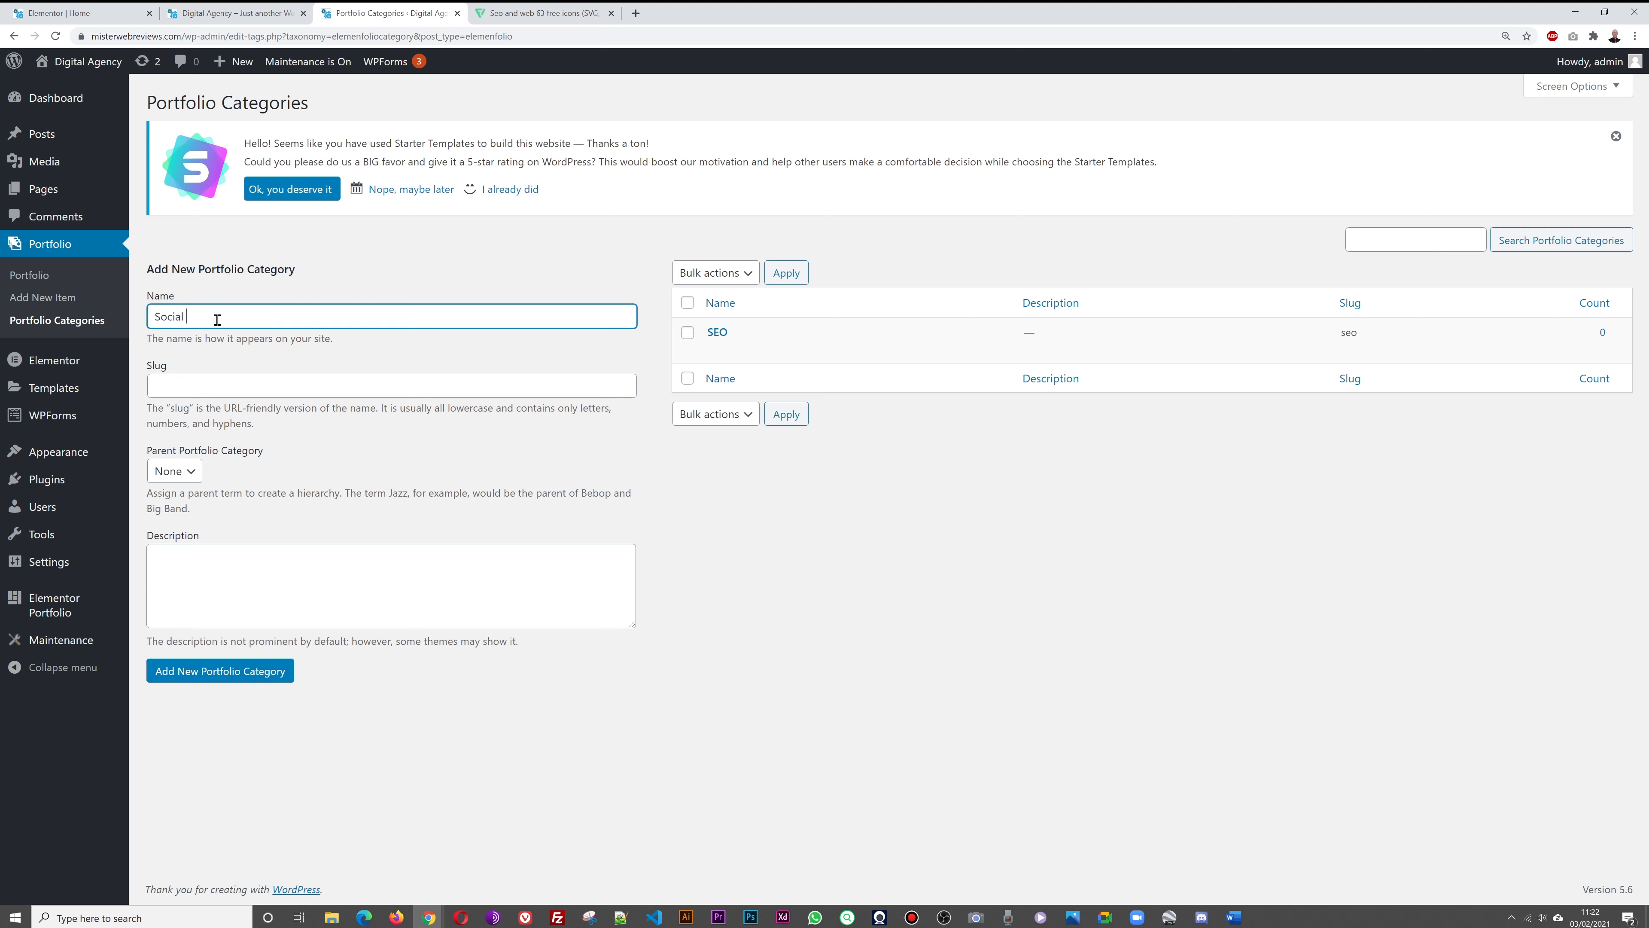
left_click(195, 674)
left_click(198, 15)
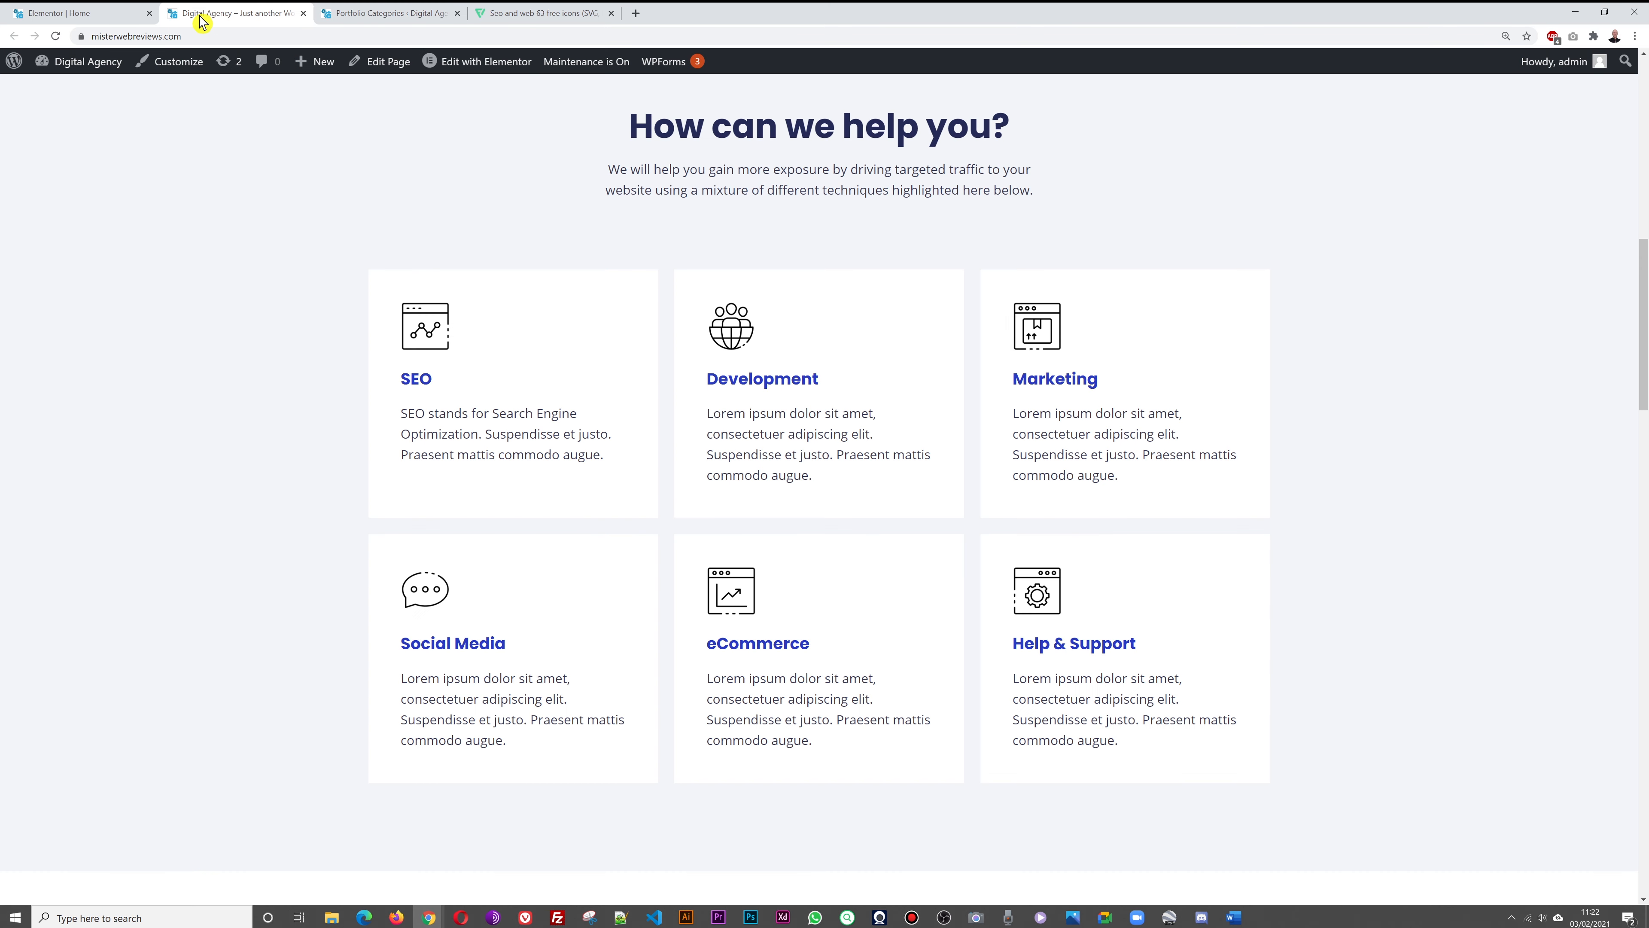
left_click(412, 14)
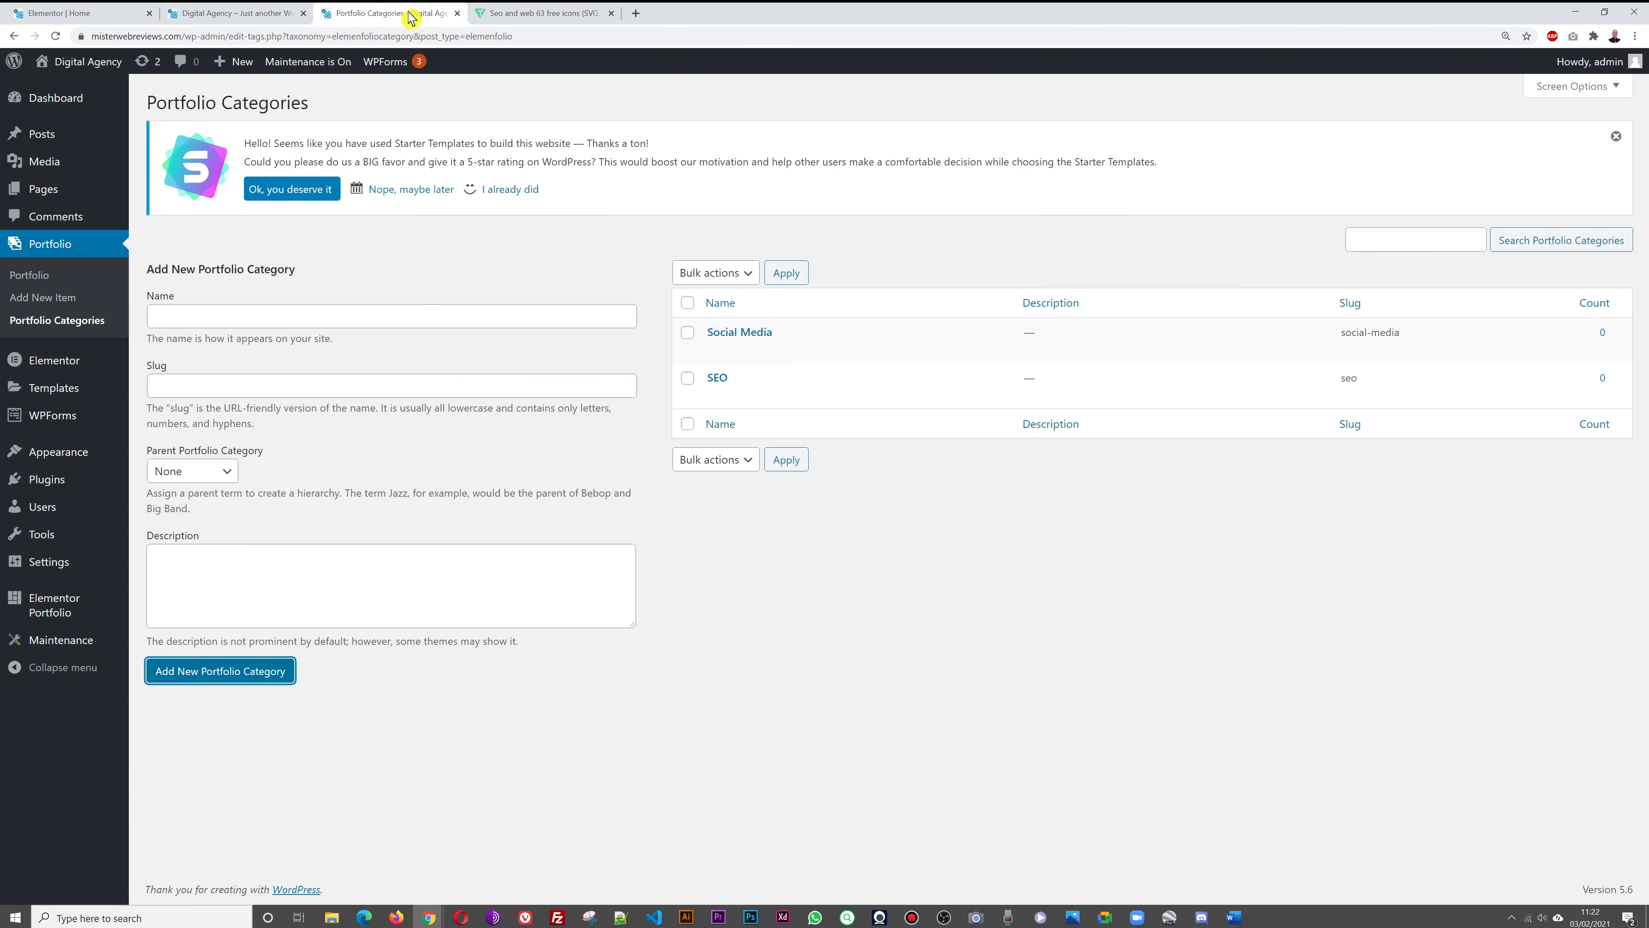
left_click(455, 322)
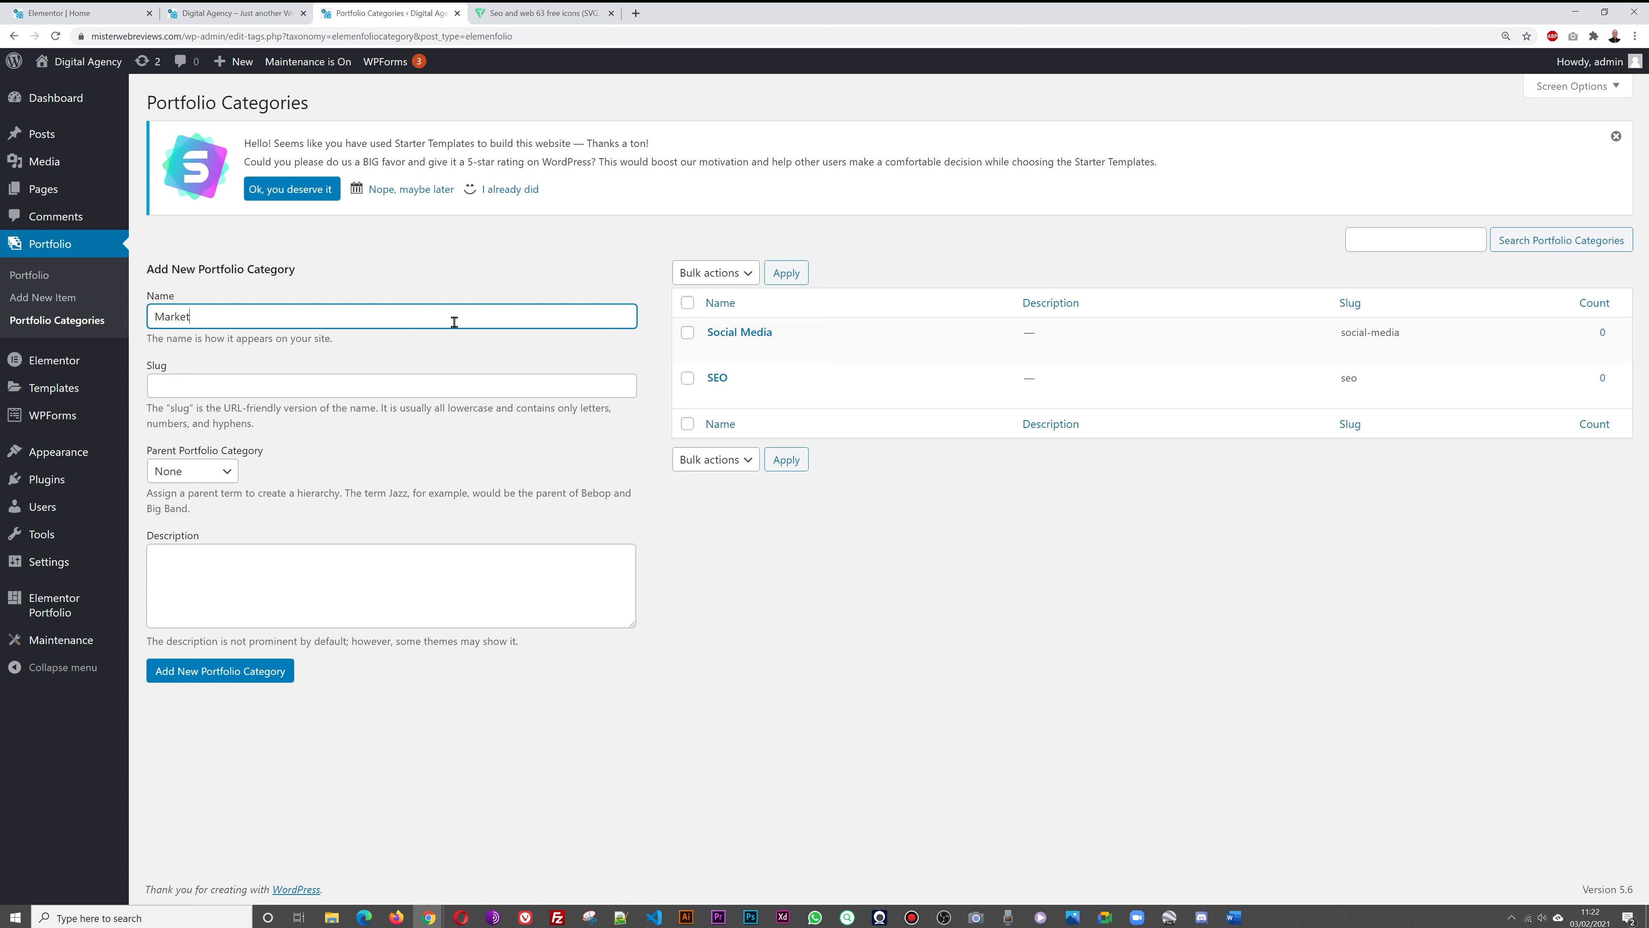
left_click(239, 675)
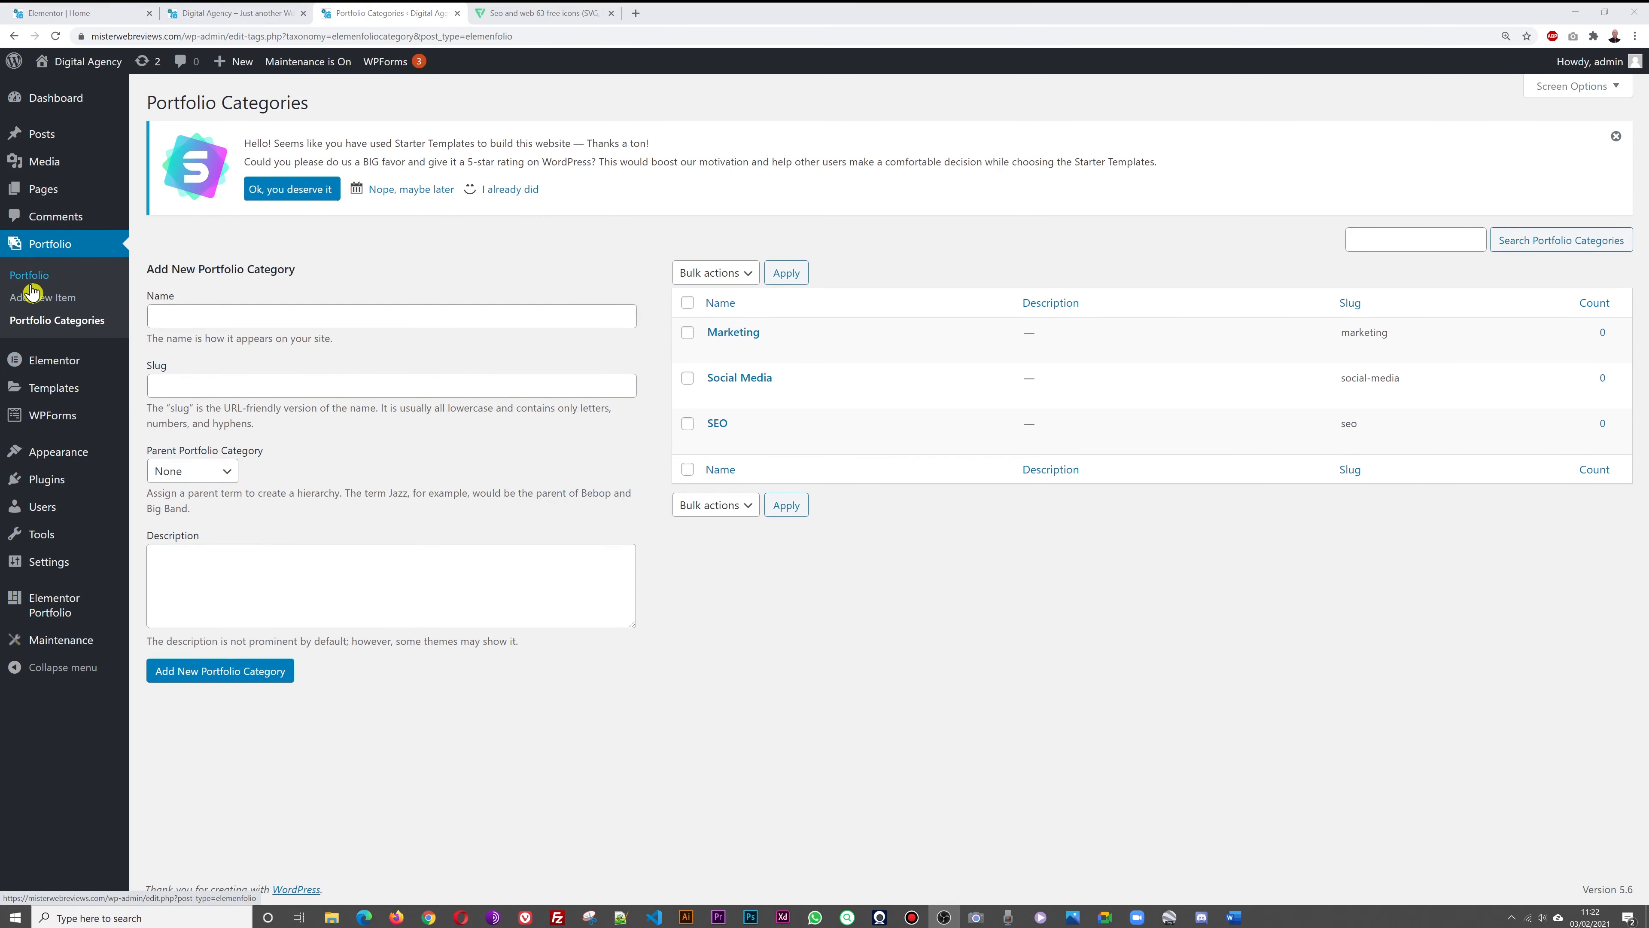
Create a new portfolio item titled 'Company XYZ (Digital Marketing)' and open it in Elementor
left_click(32, 280)
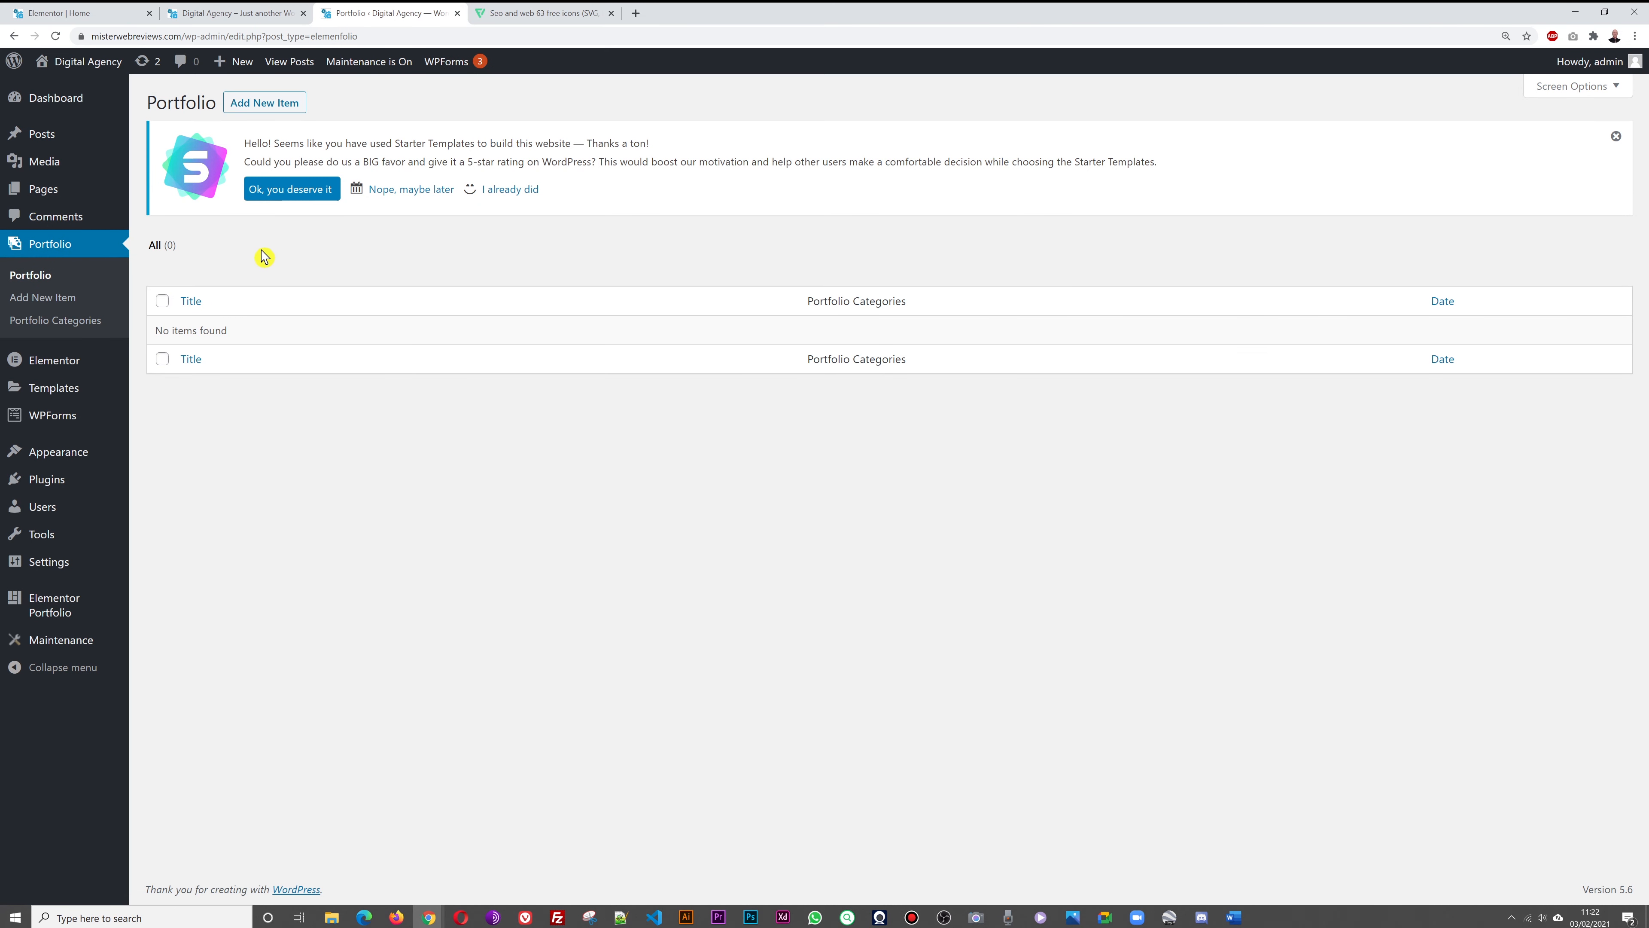
left_click(272, 113)
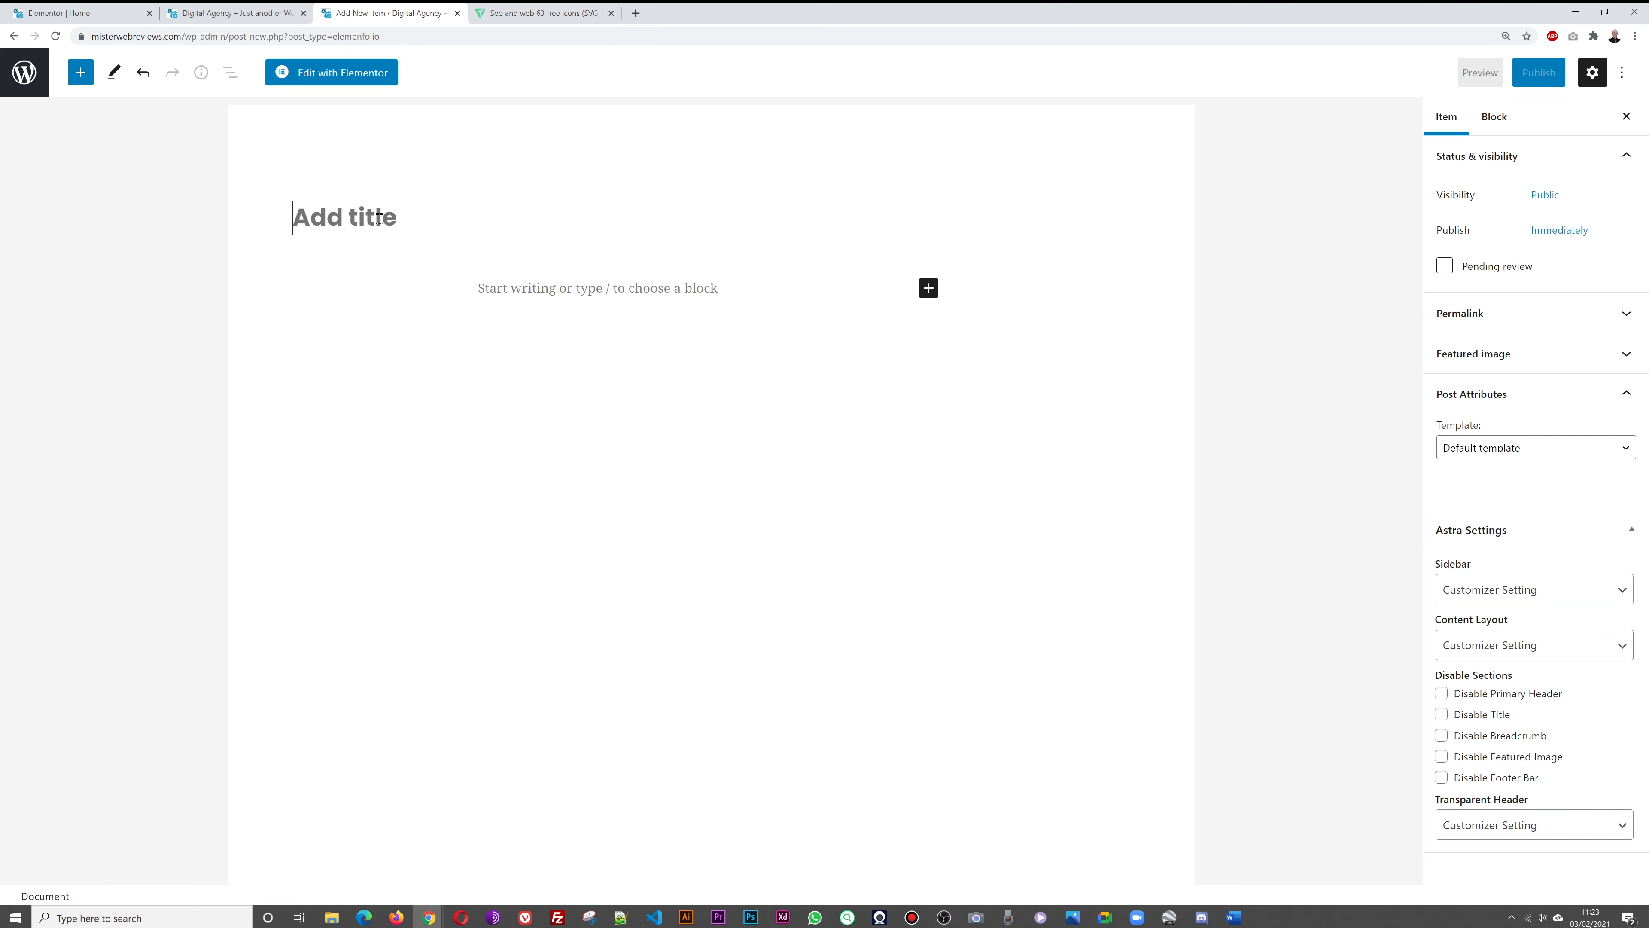
type("Com")
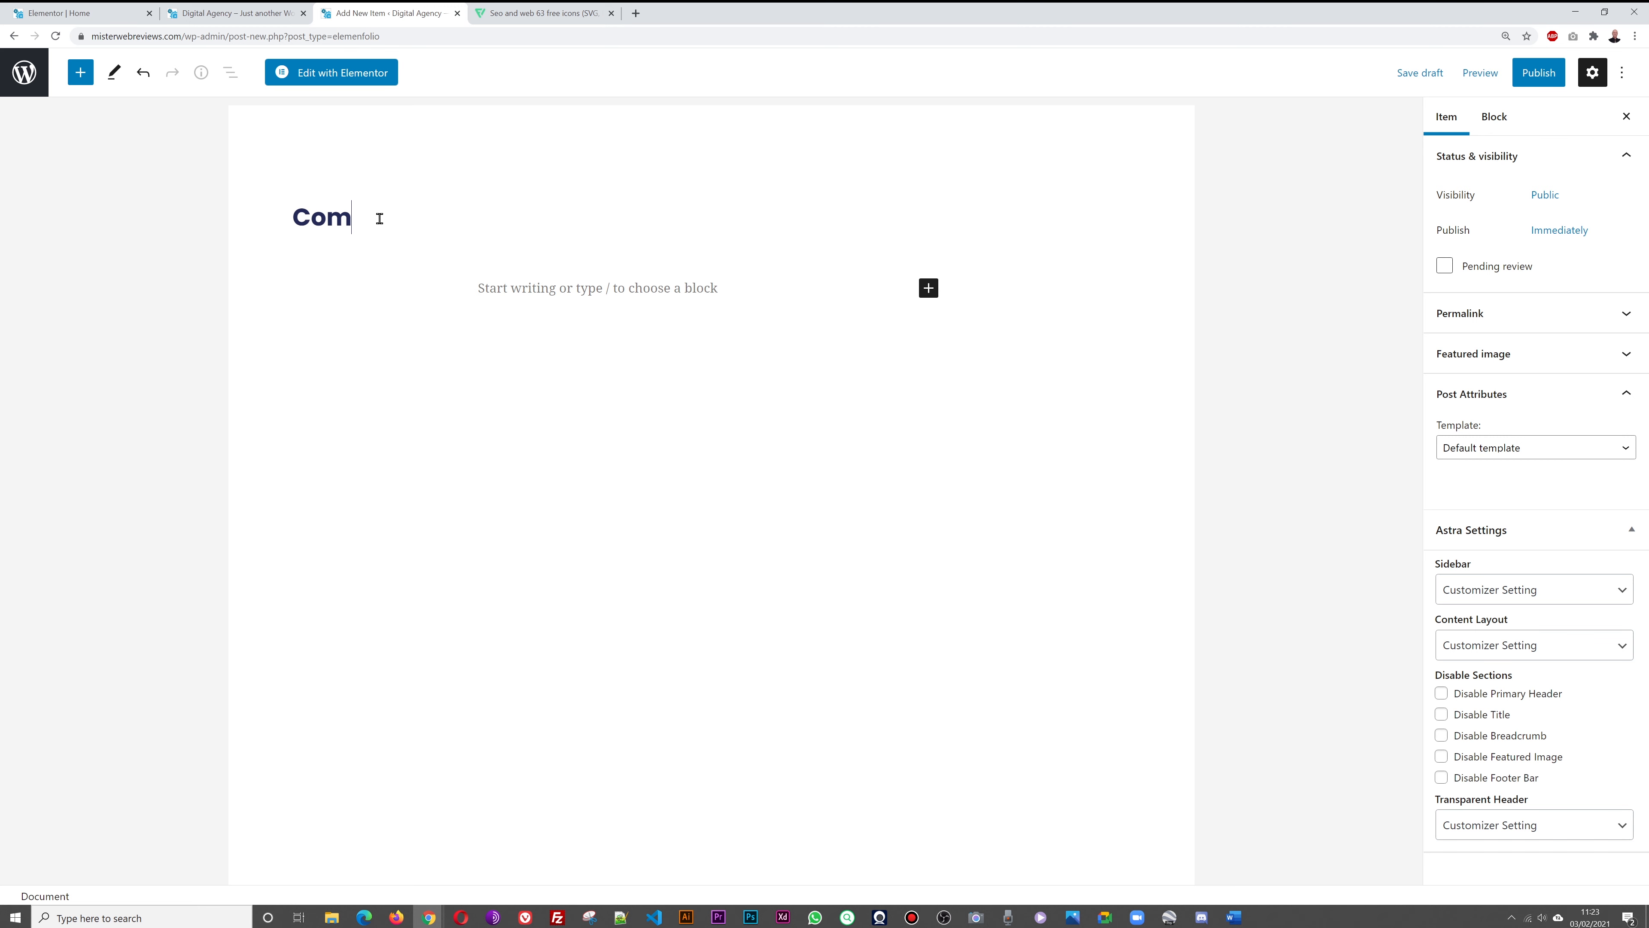
type("pany XYZ")
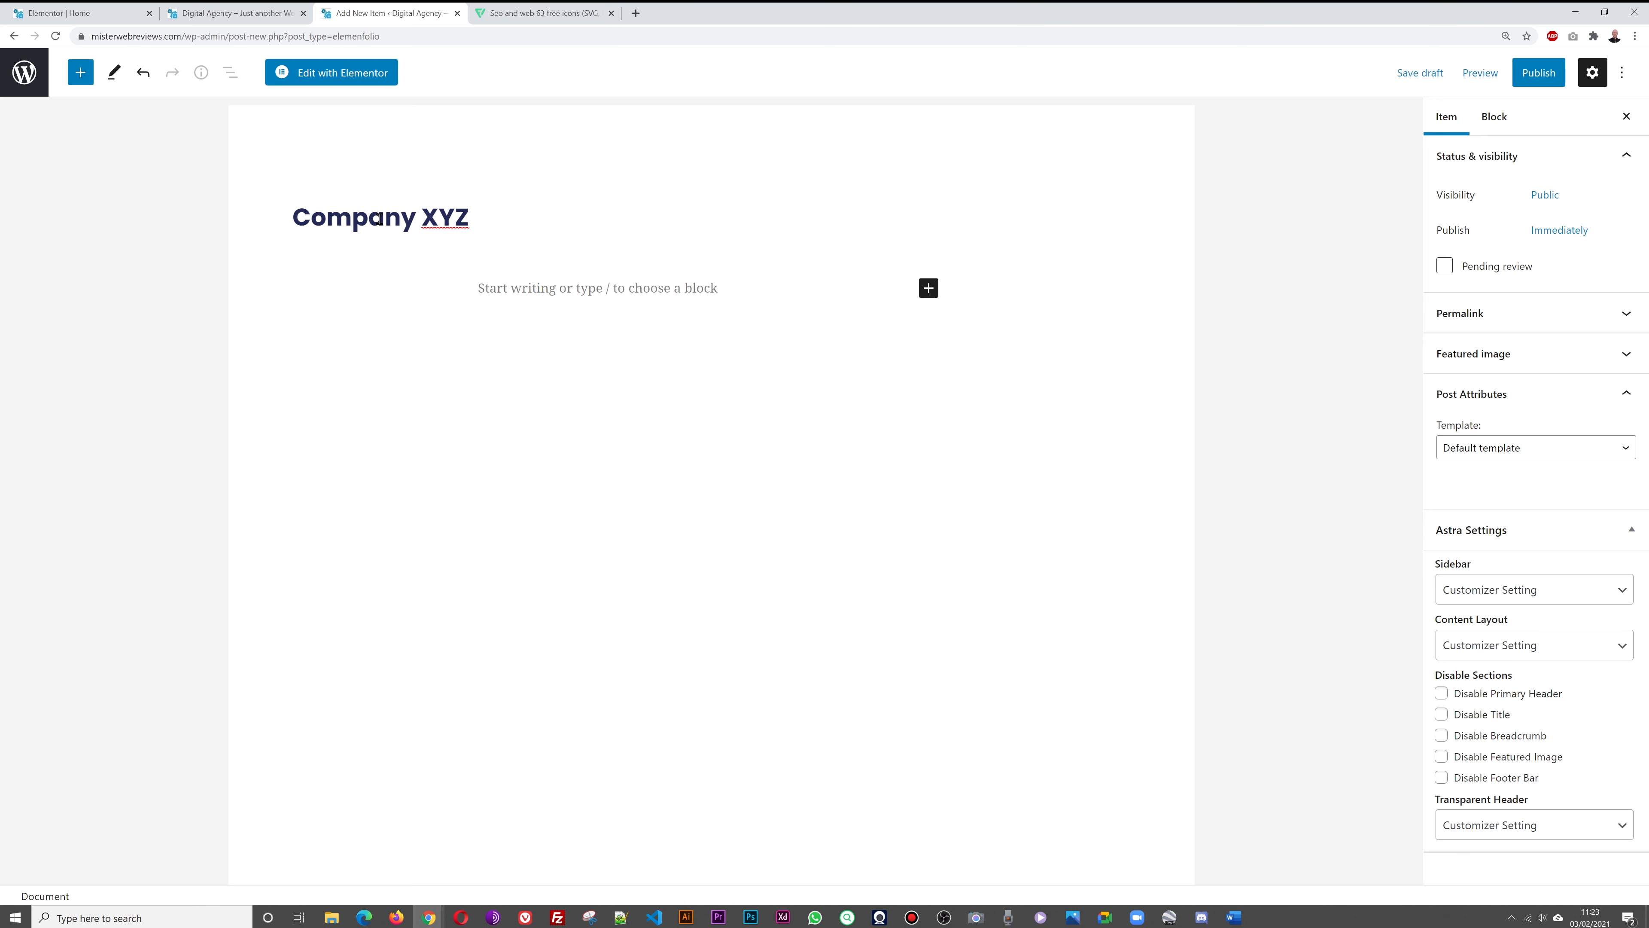
type(" (Digital Marketing")
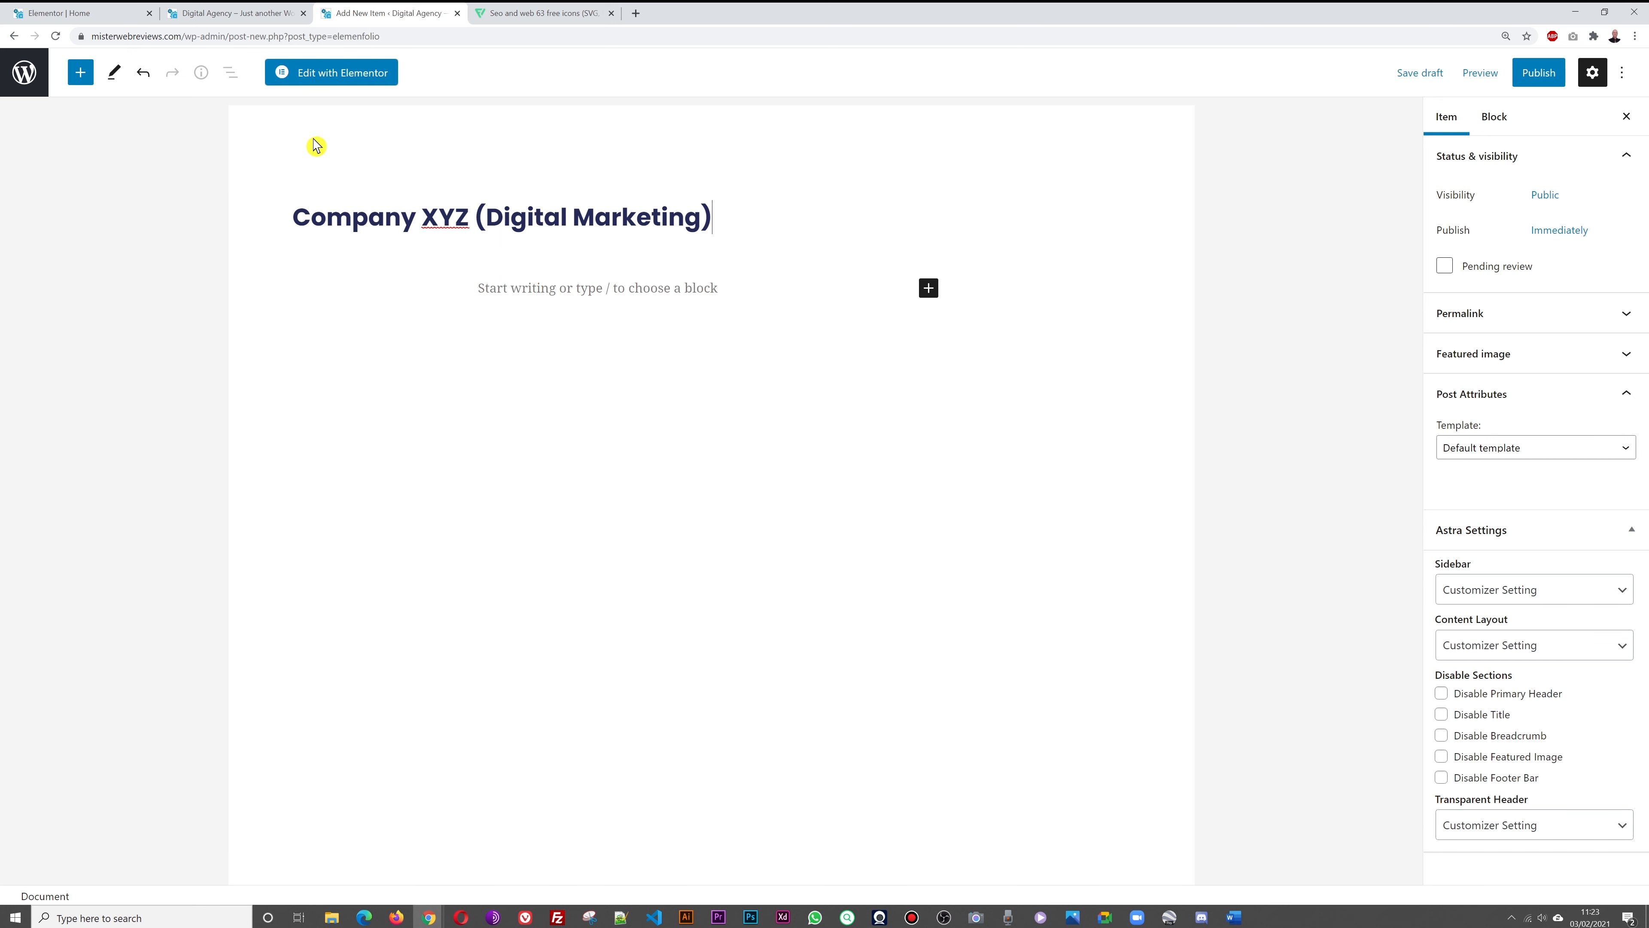
left_click(333, 76)
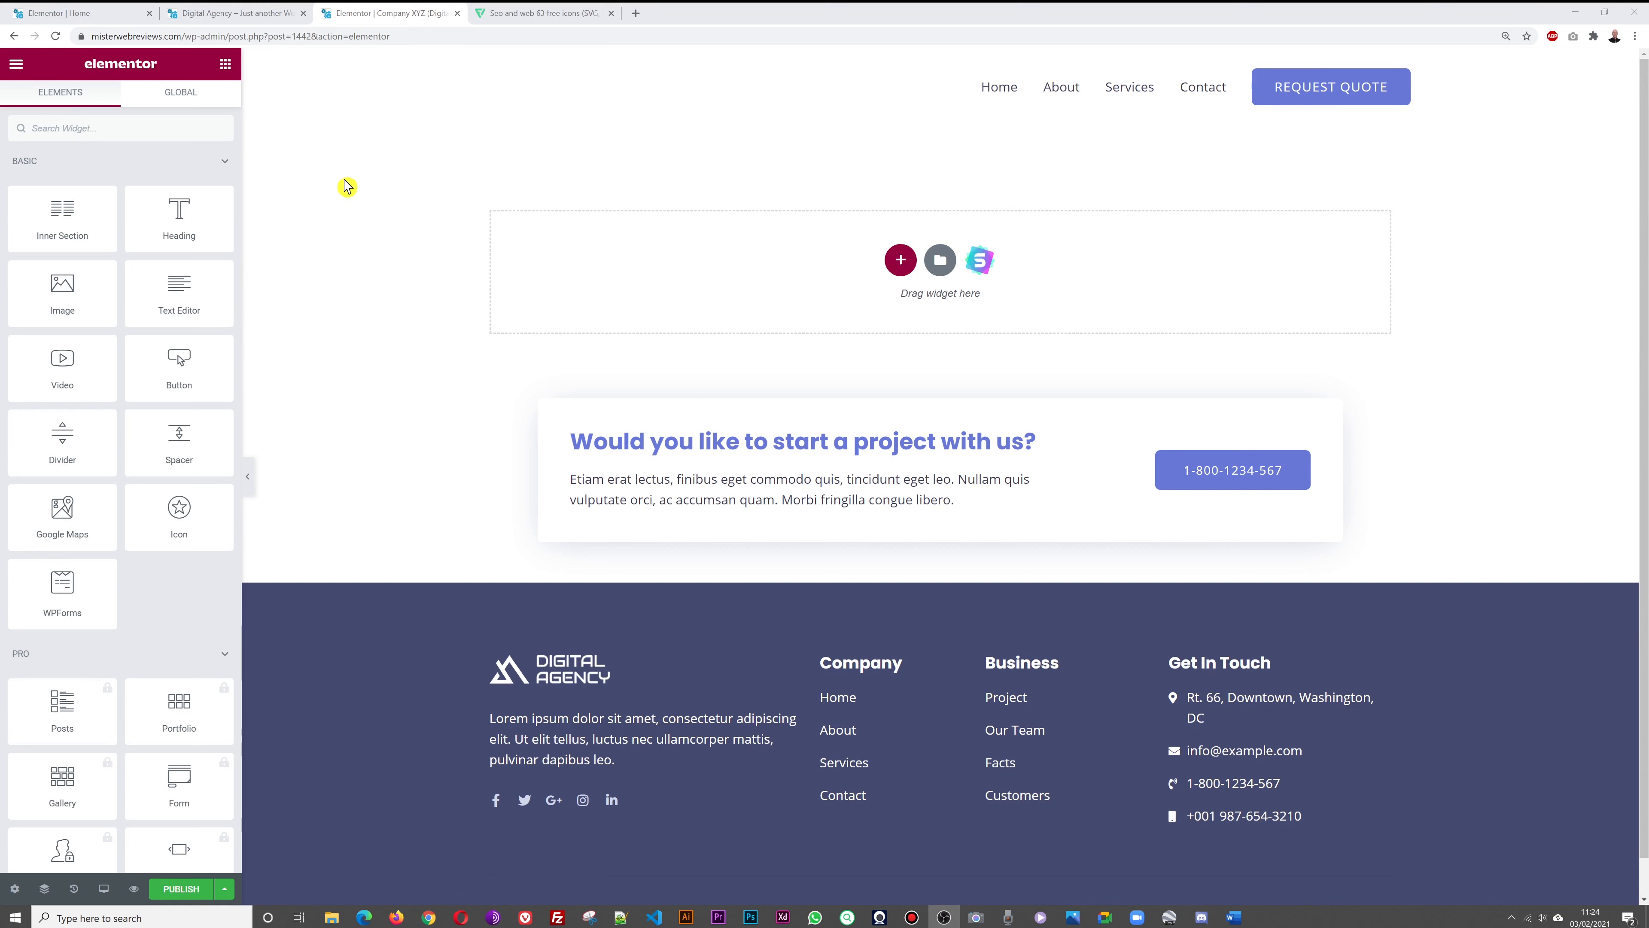
Add a Full-size Image widget showing demo-screenshot to the empty section
left_click_drag(68, 315, 857, 321)
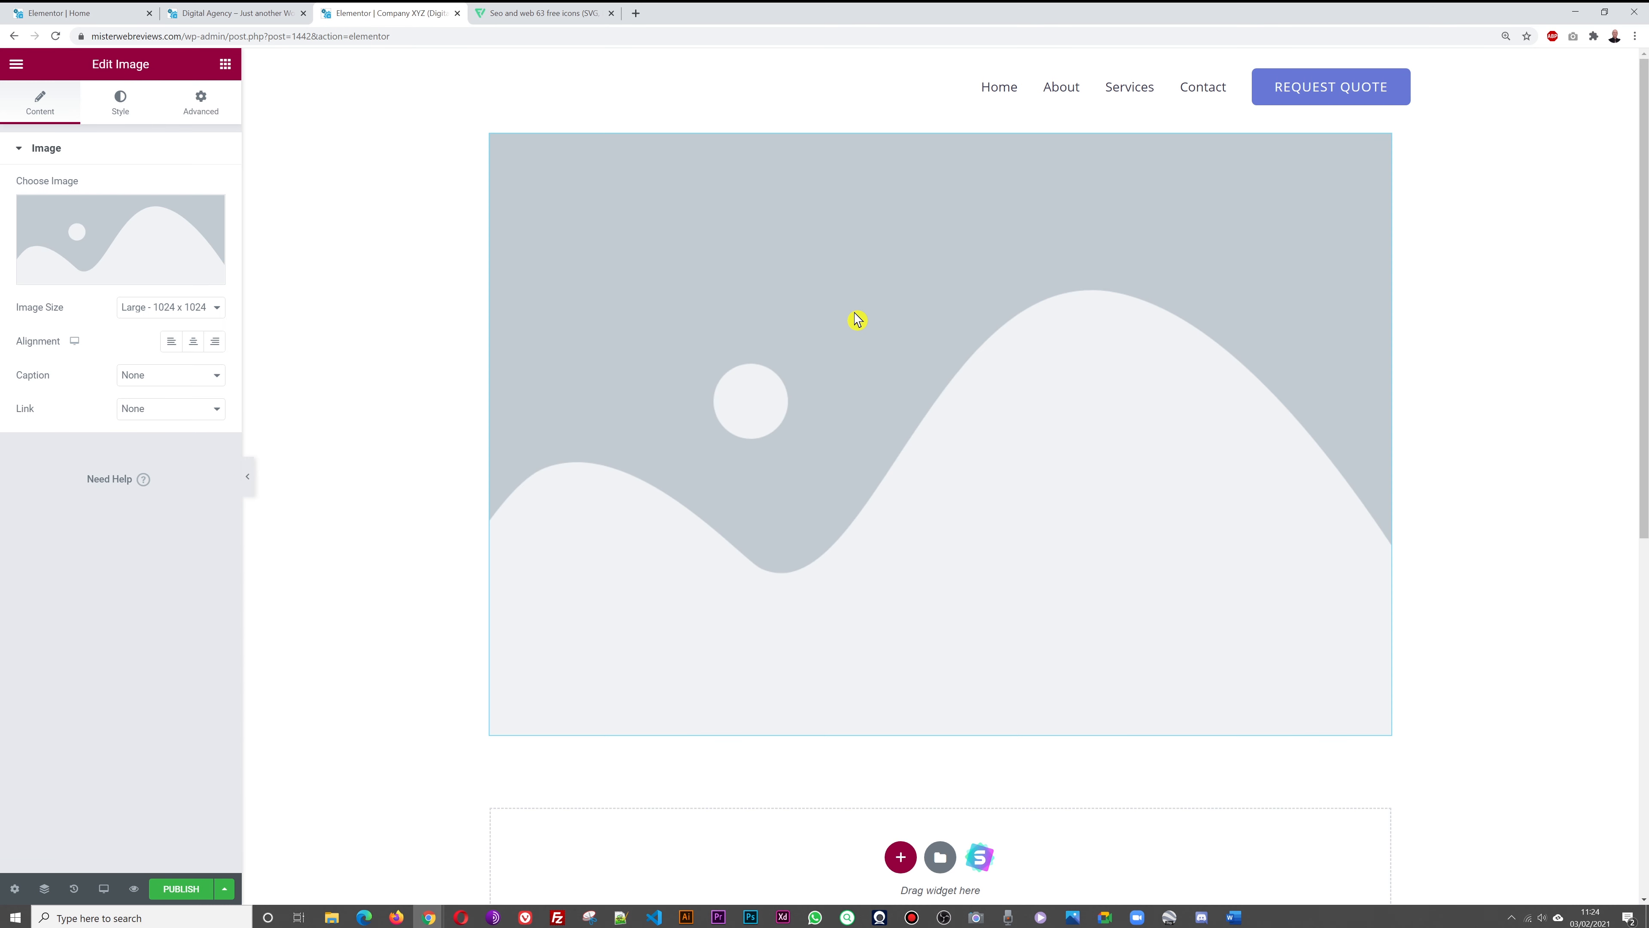
left_click(216, 307)
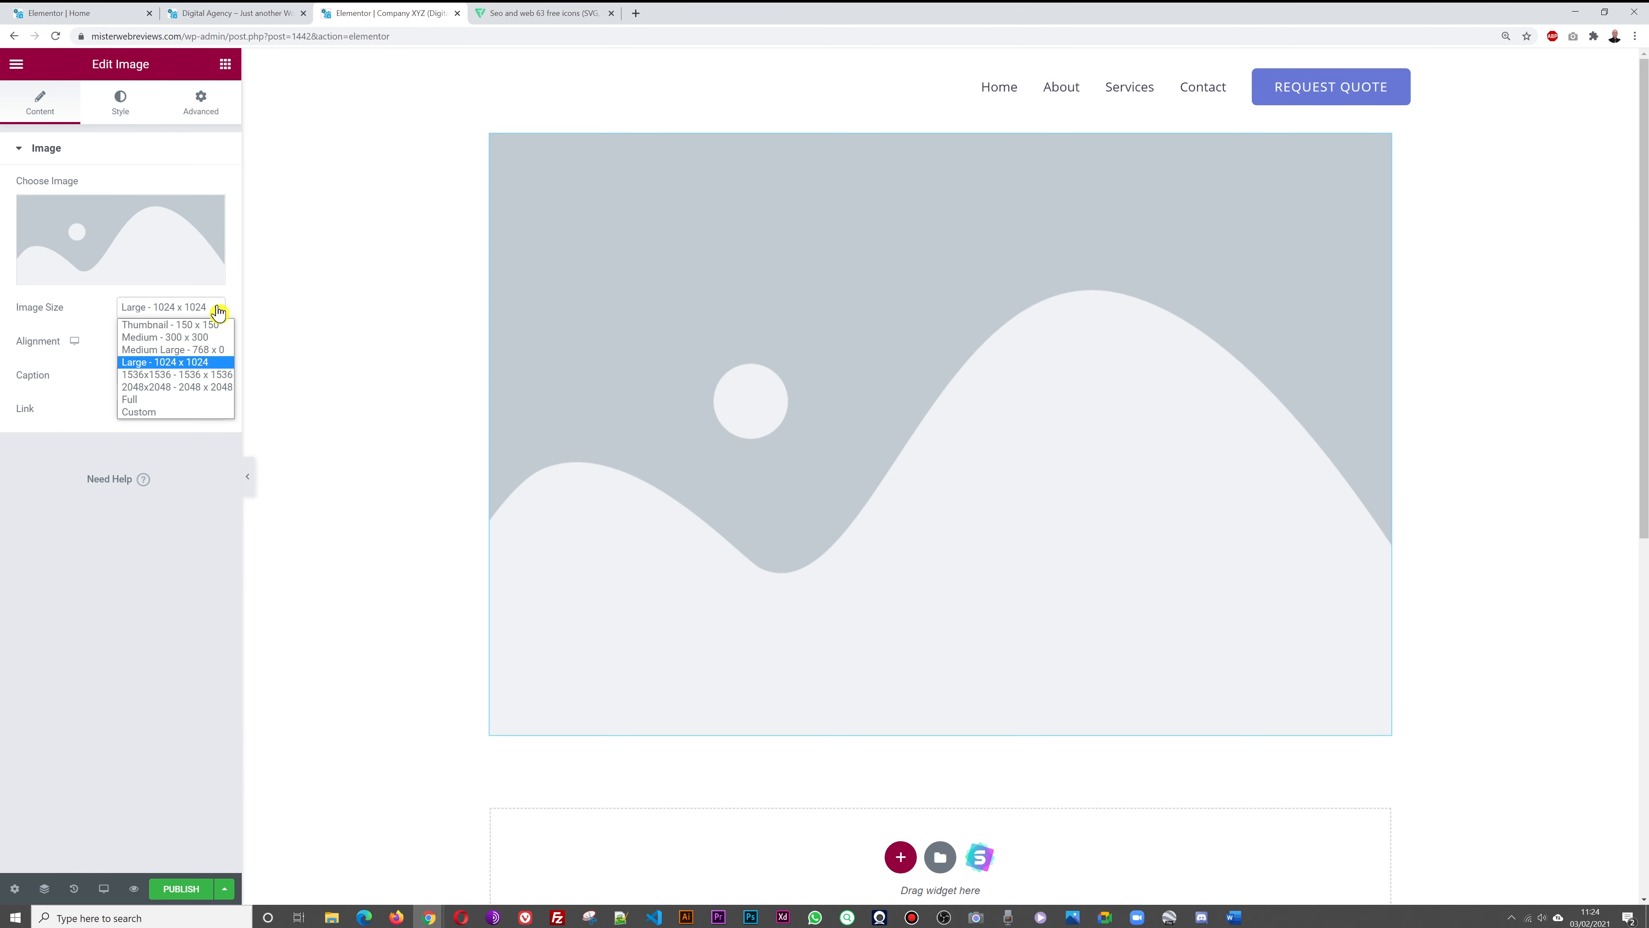
left_click(155, 411)
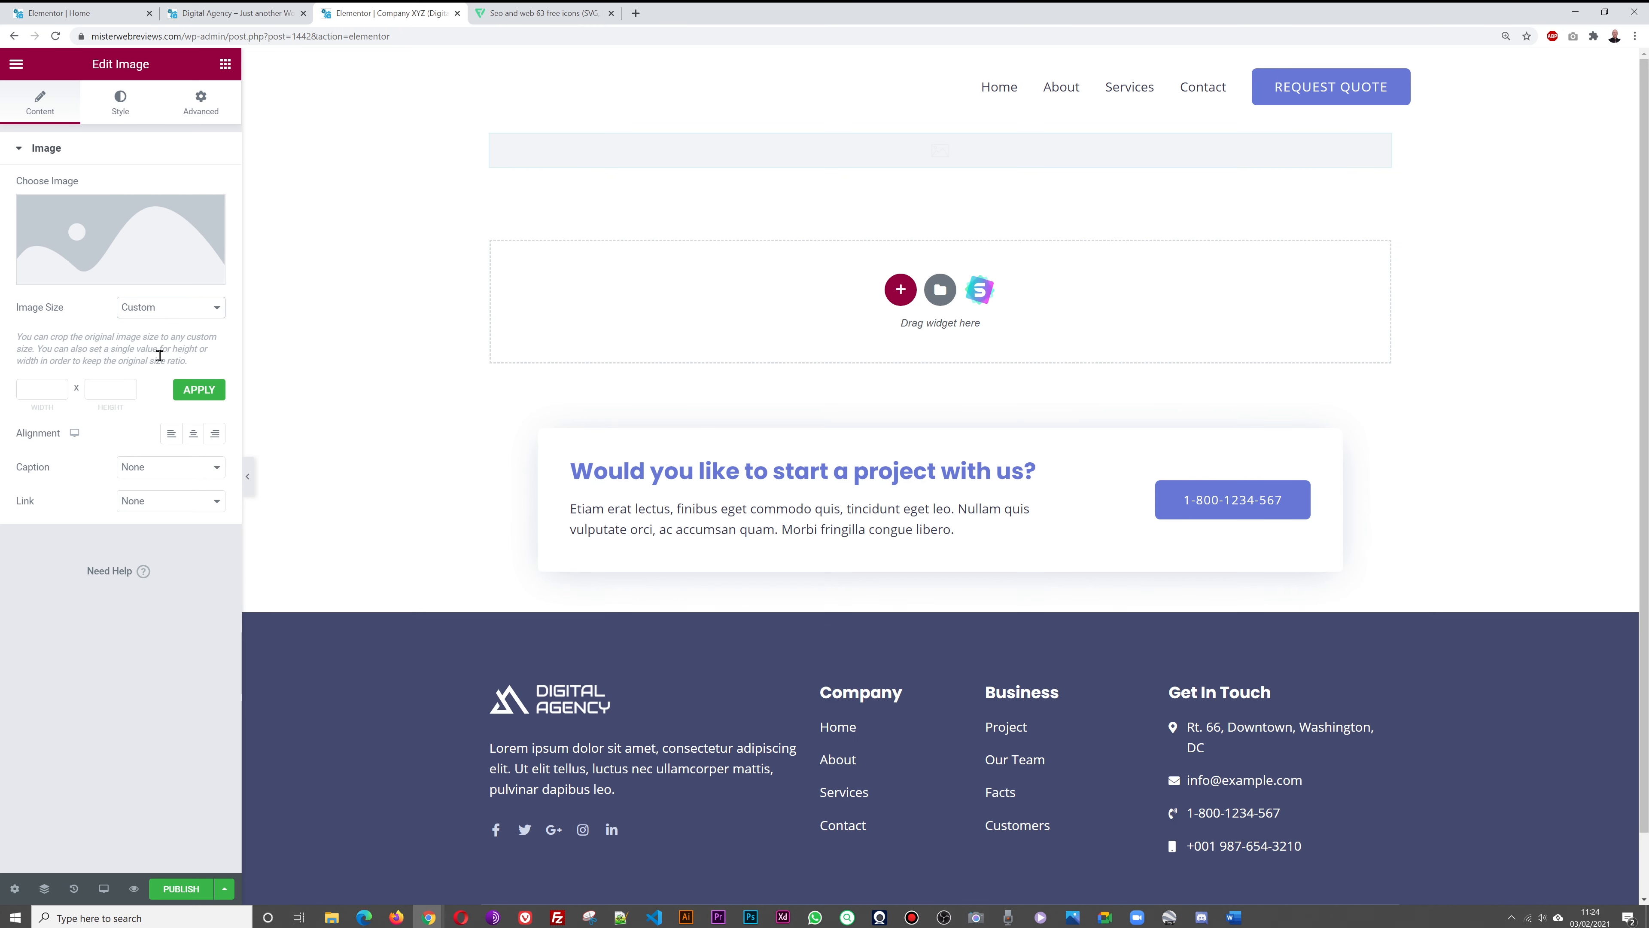
left_click(172, 309)
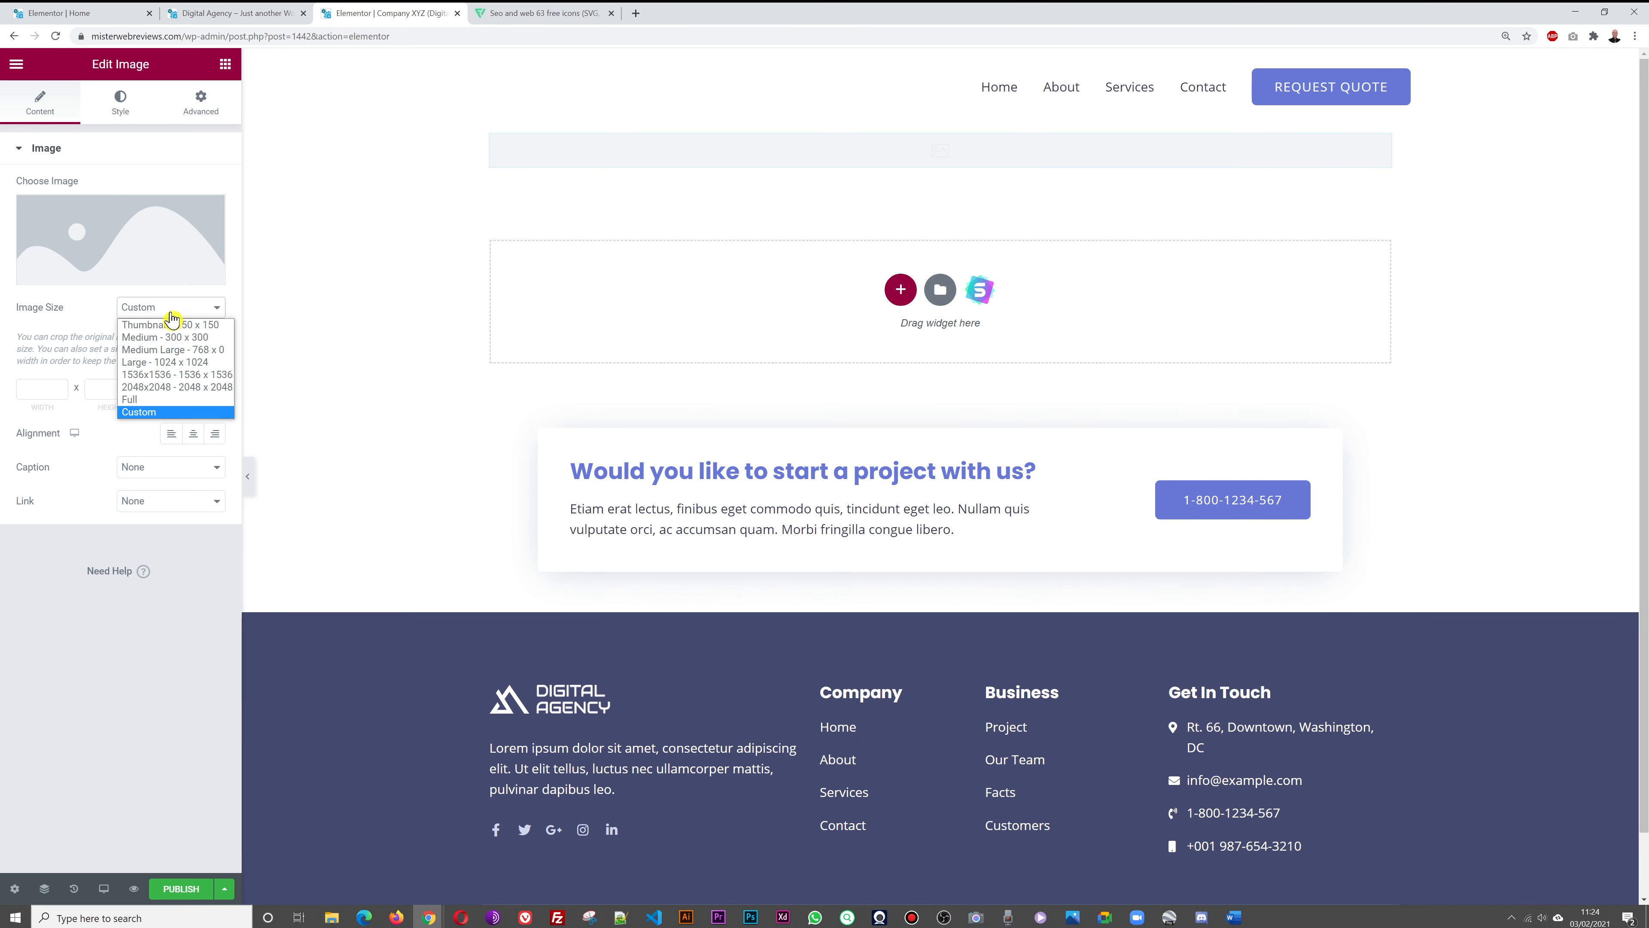
left_click(169, 410)
left_click(133, 246)
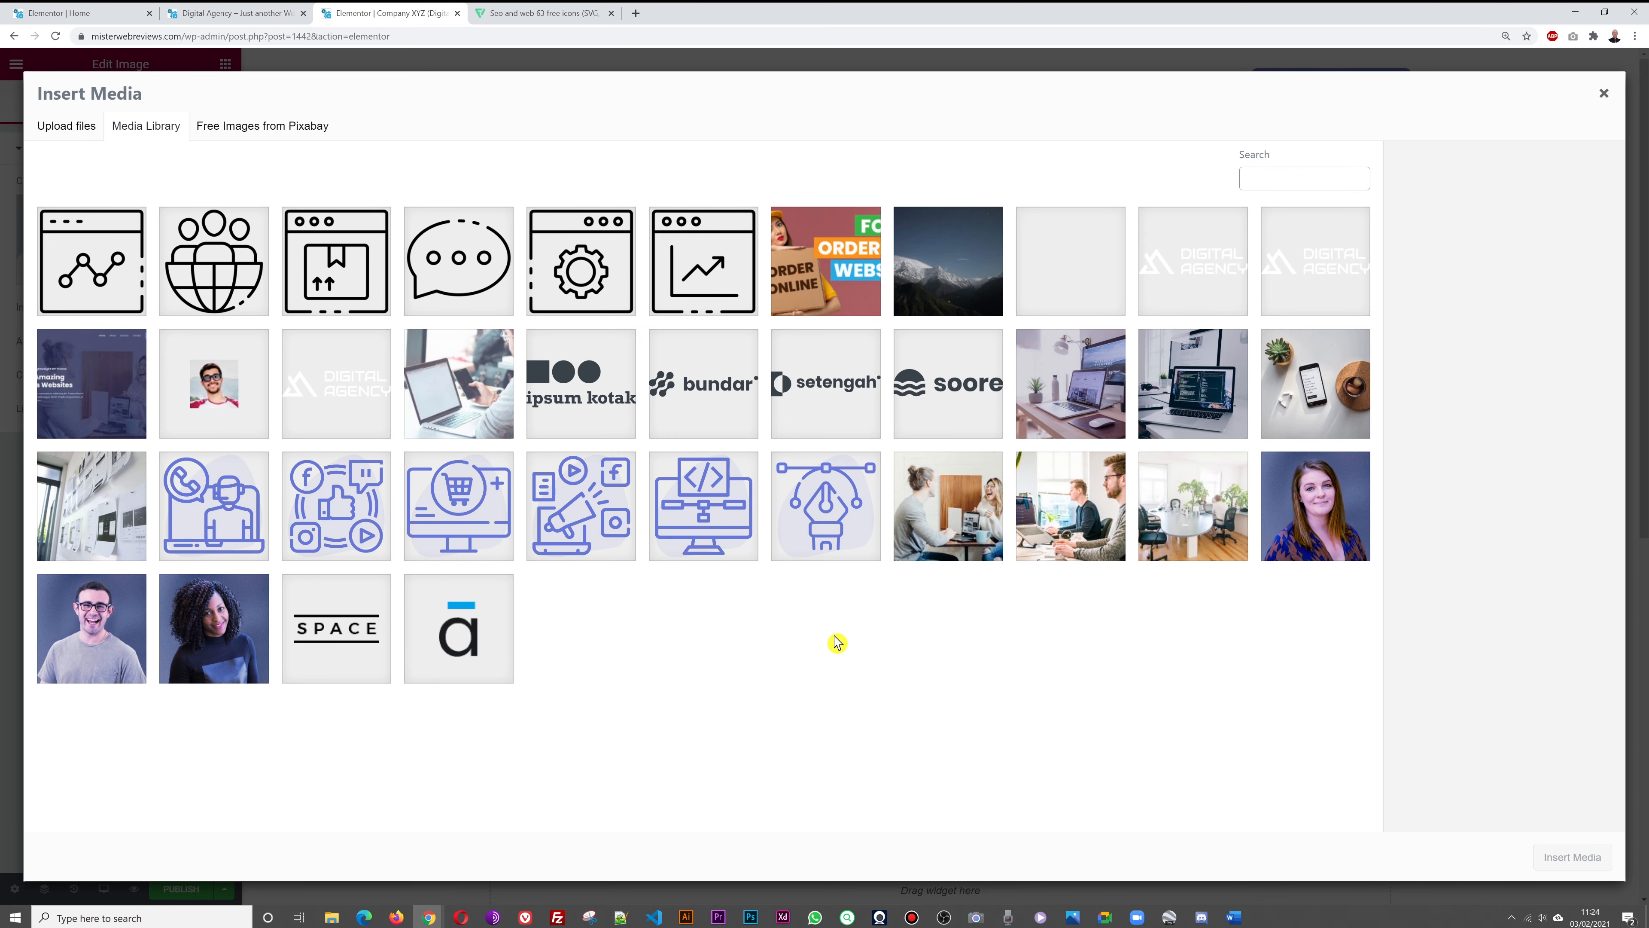
left_click(109, 394)
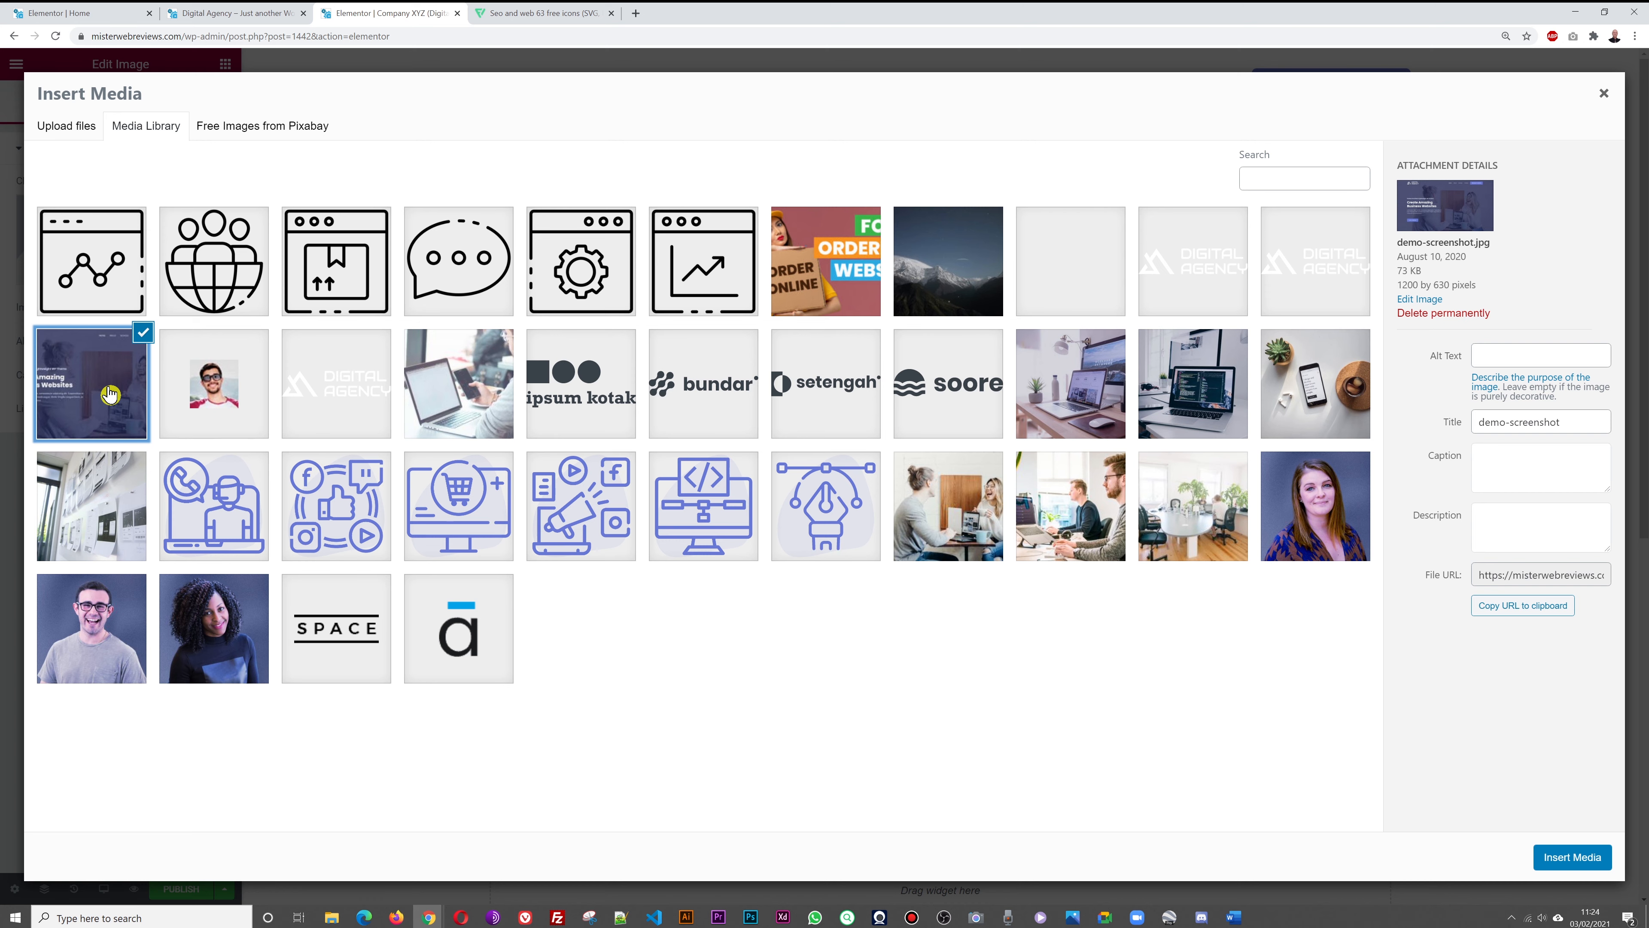
left_click(1587, 858)
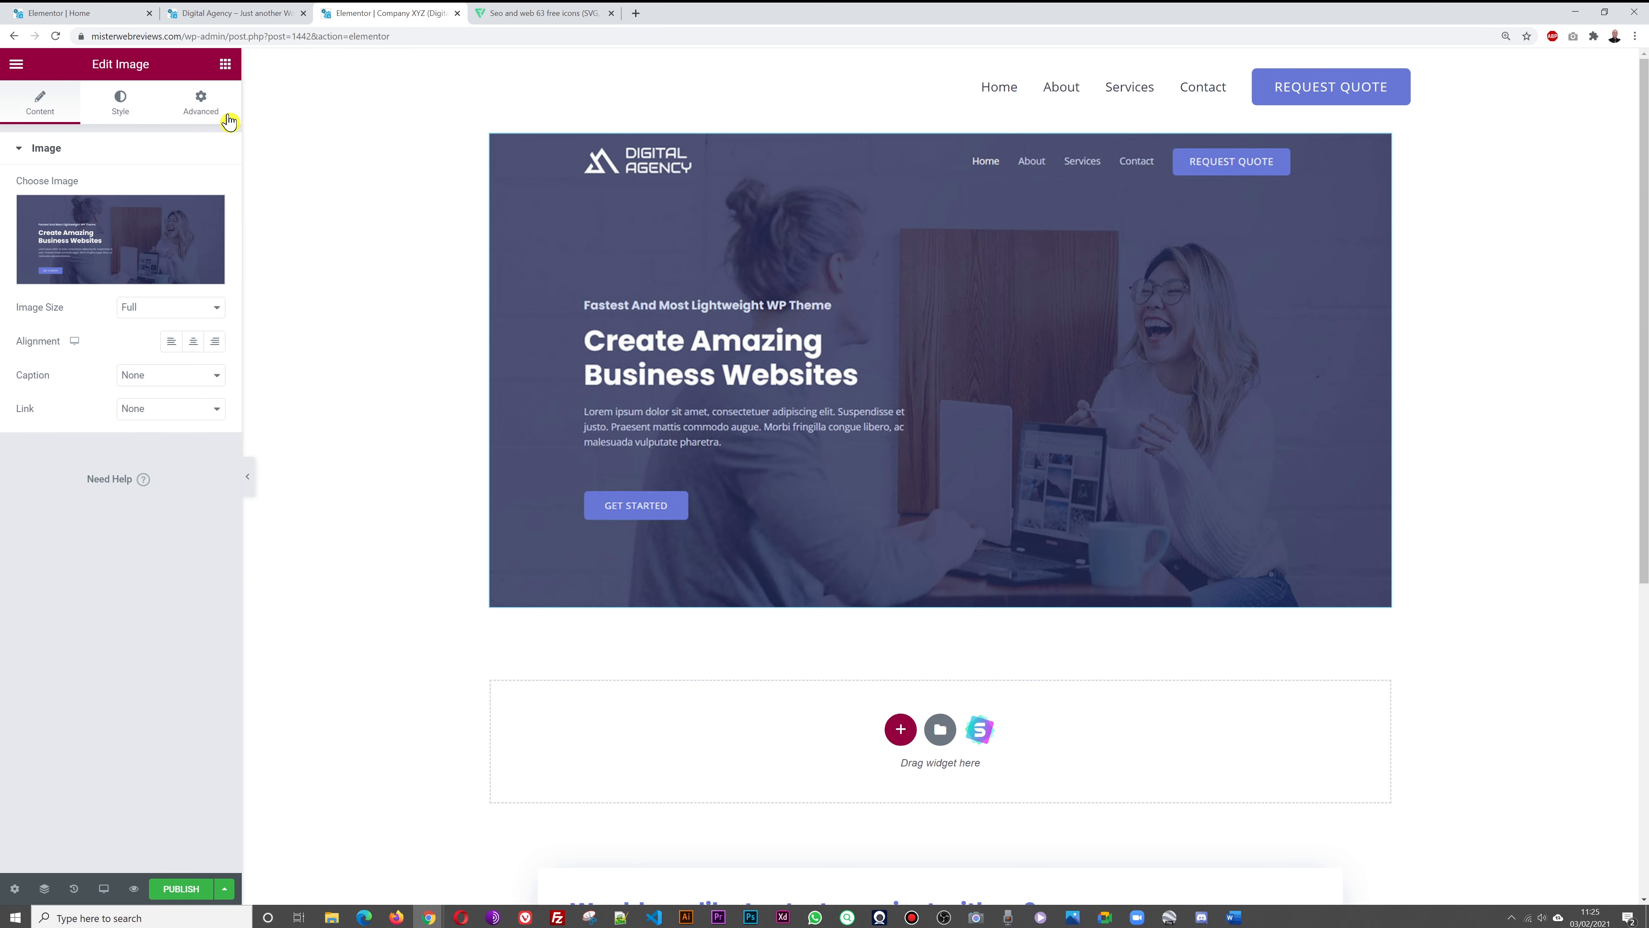
left_click(225, 64)
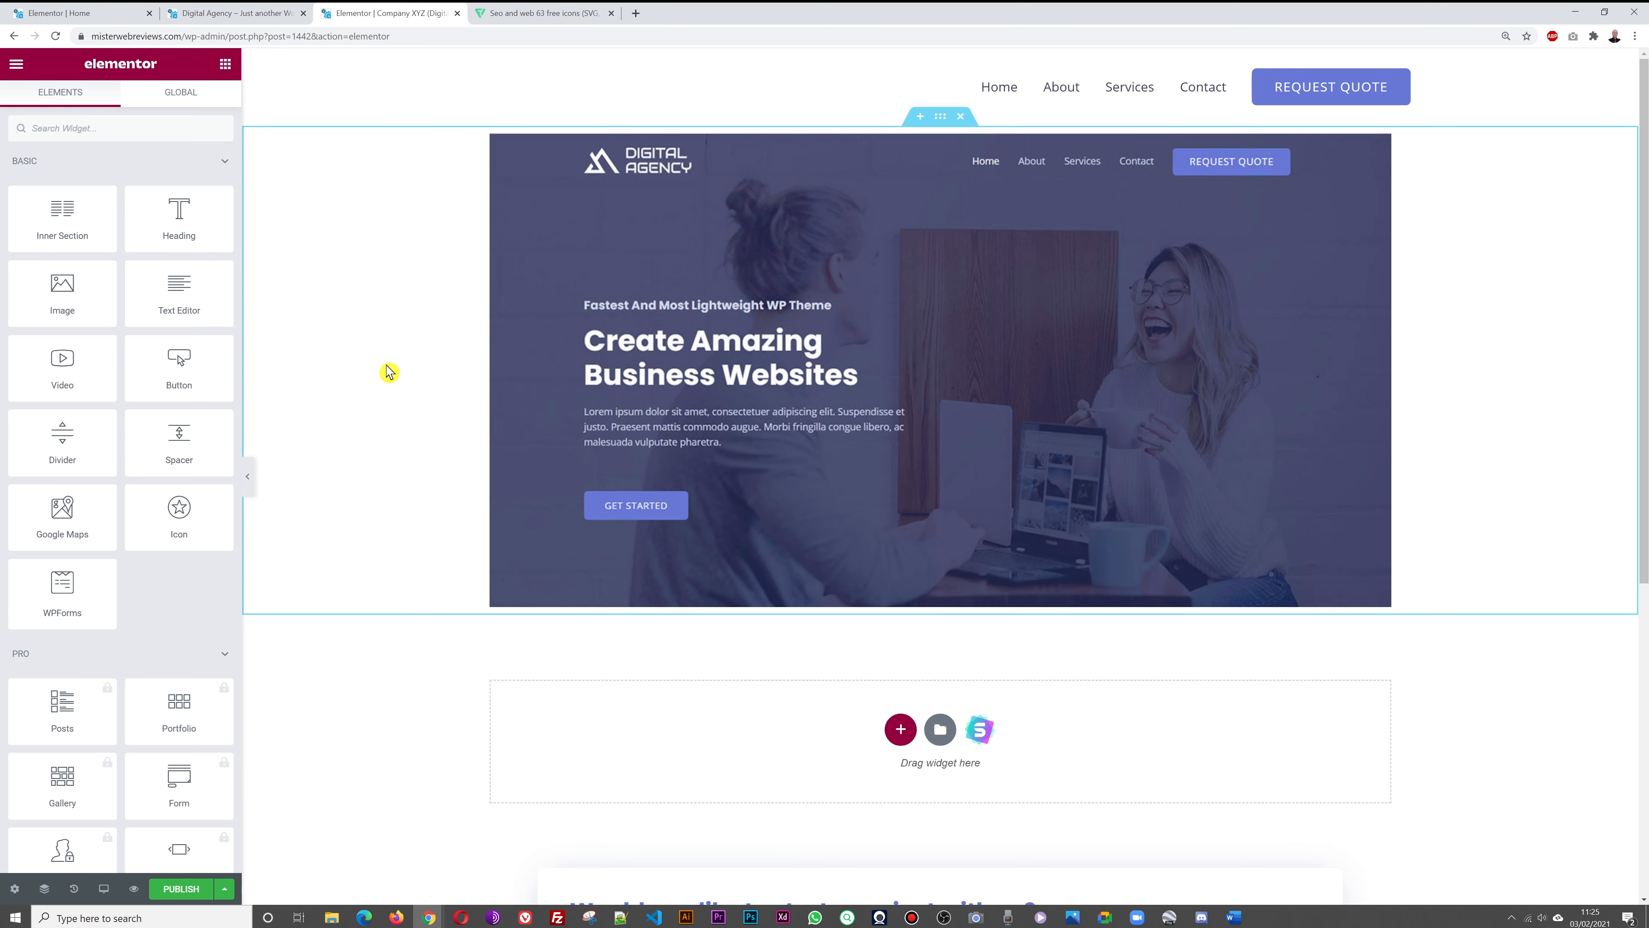
Add a Heading widget below the image reading 'Company XYZ - London'
left_click_drag(194, 225, 783, 733)
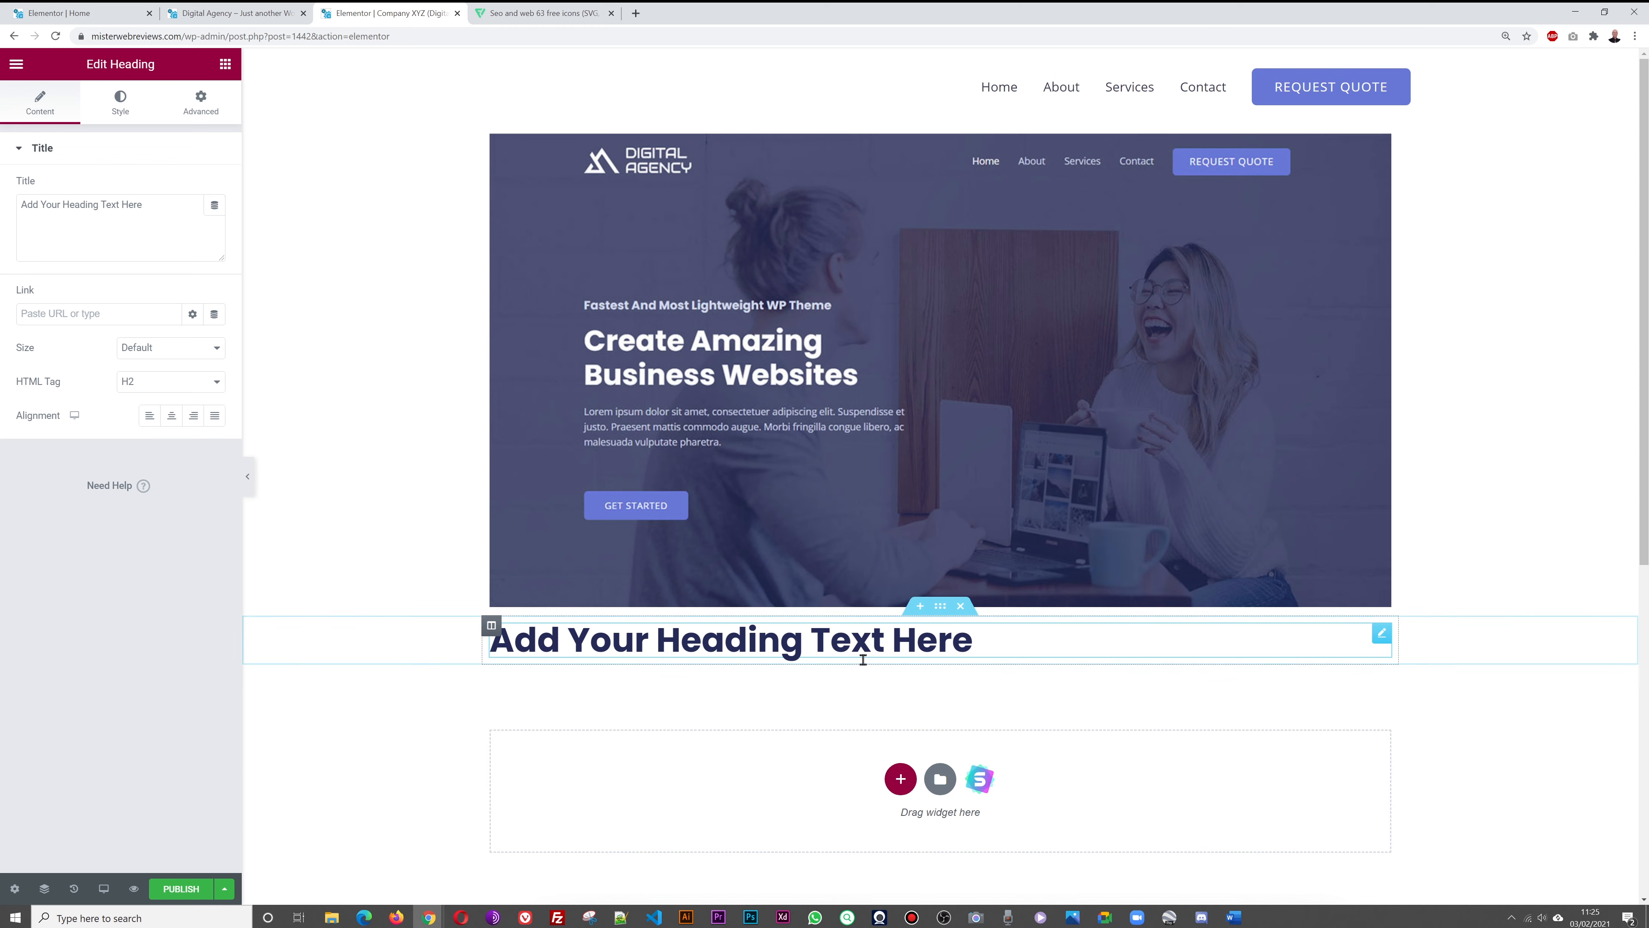
triple_click(139, 205)
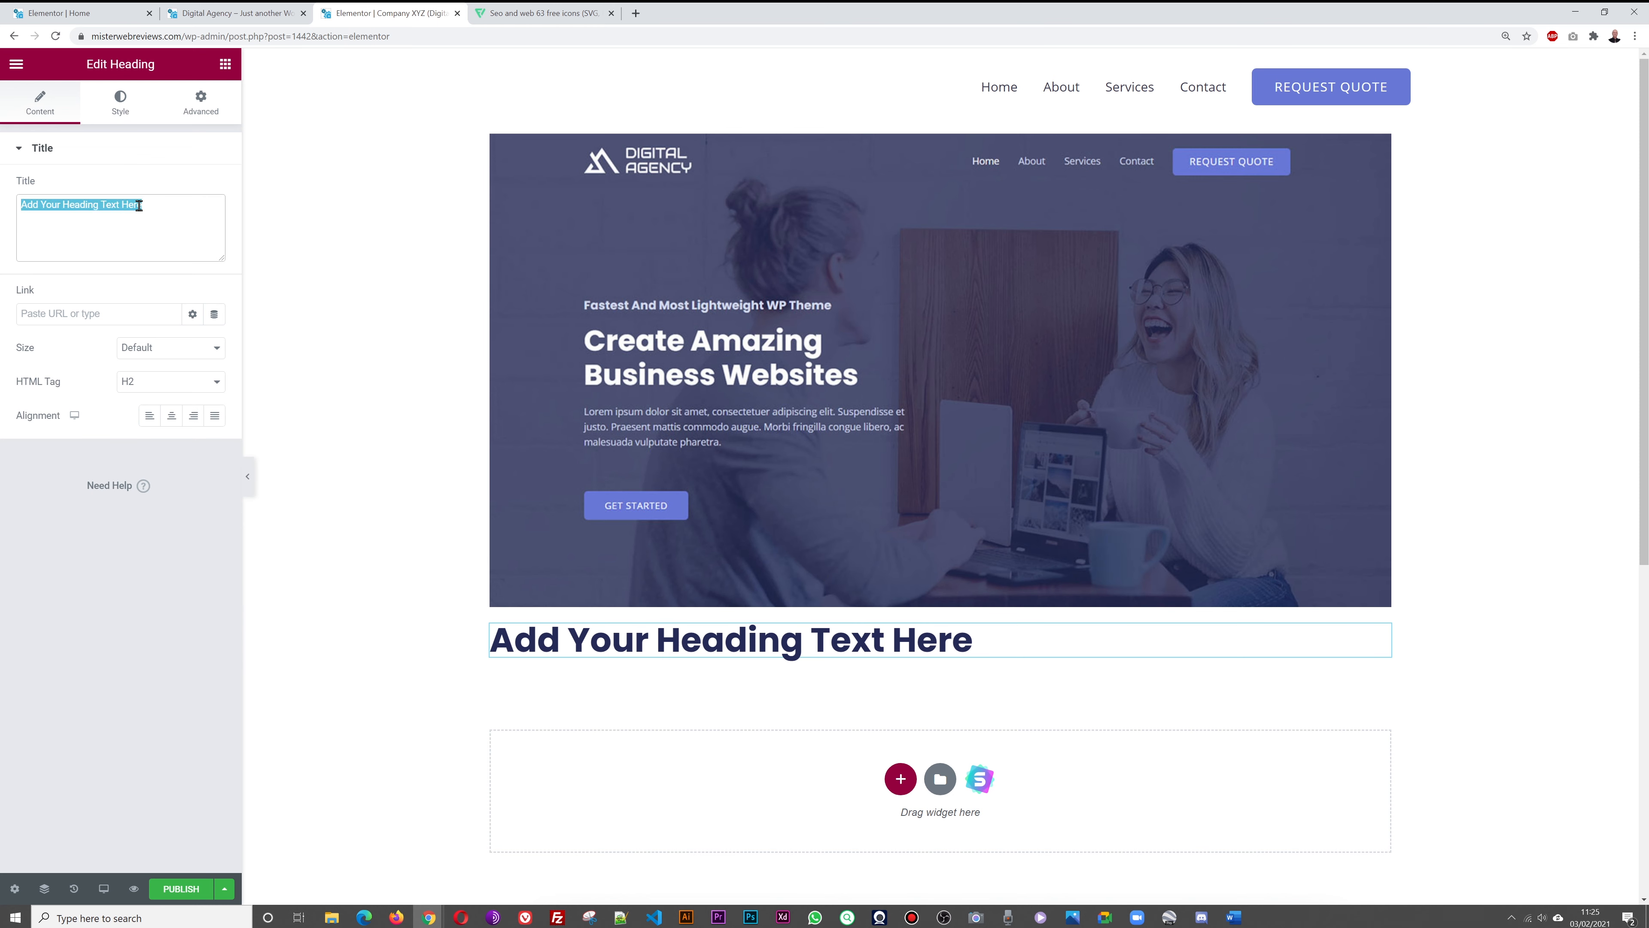
type("Company ")
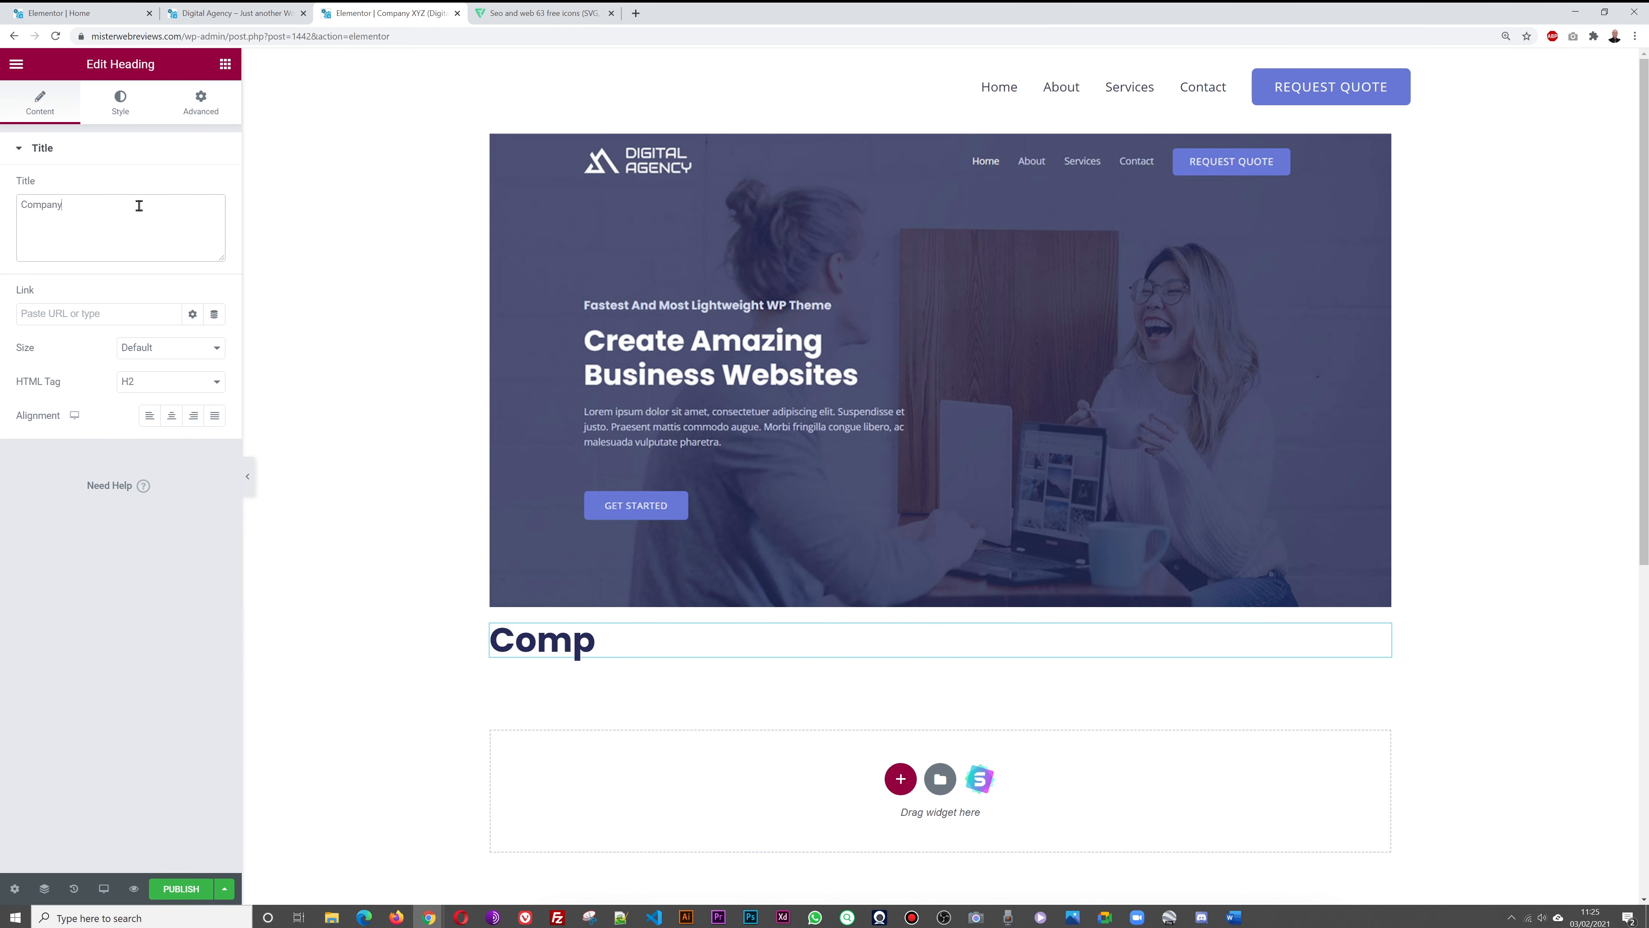
type("XYZ")
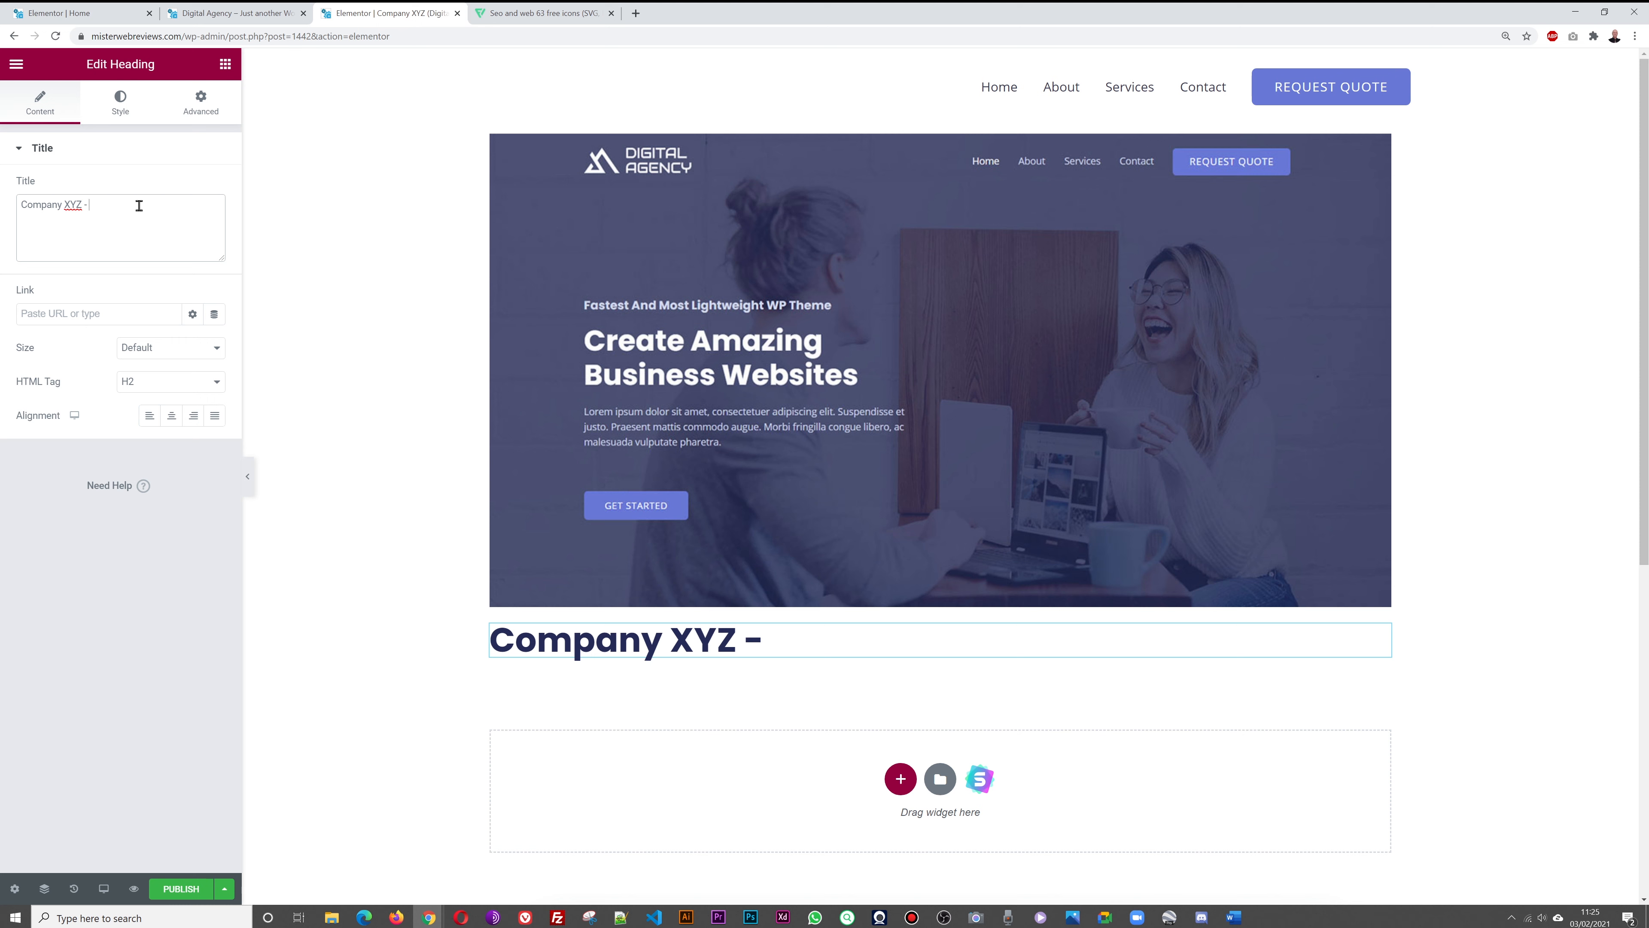
type("- London")
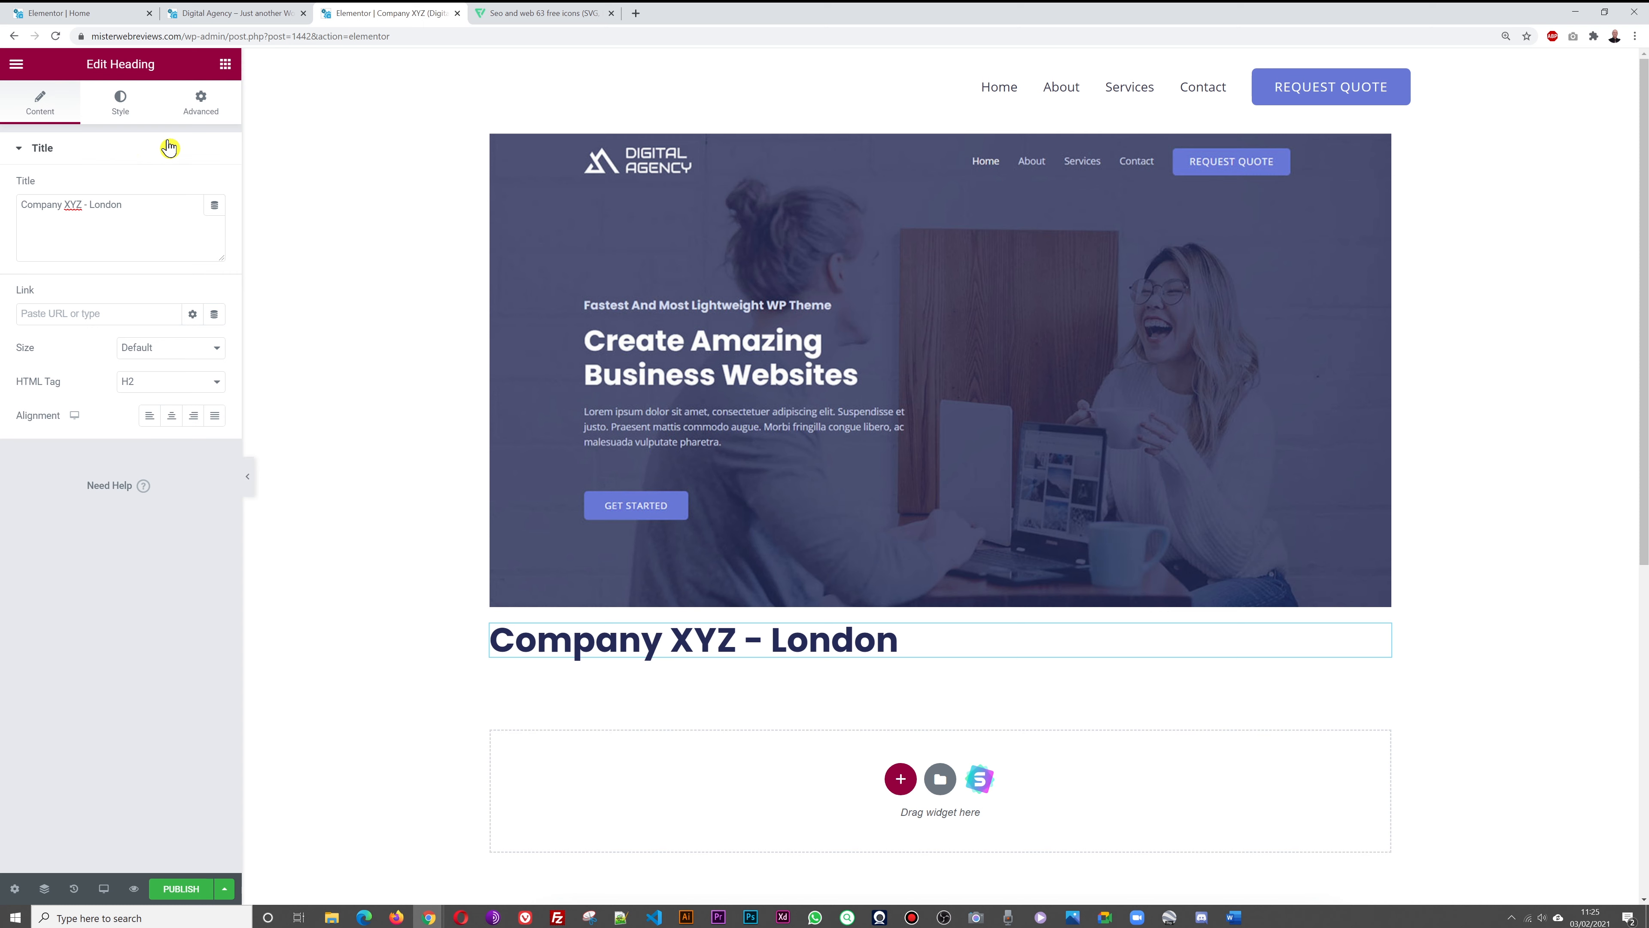
left_click(225, 64)
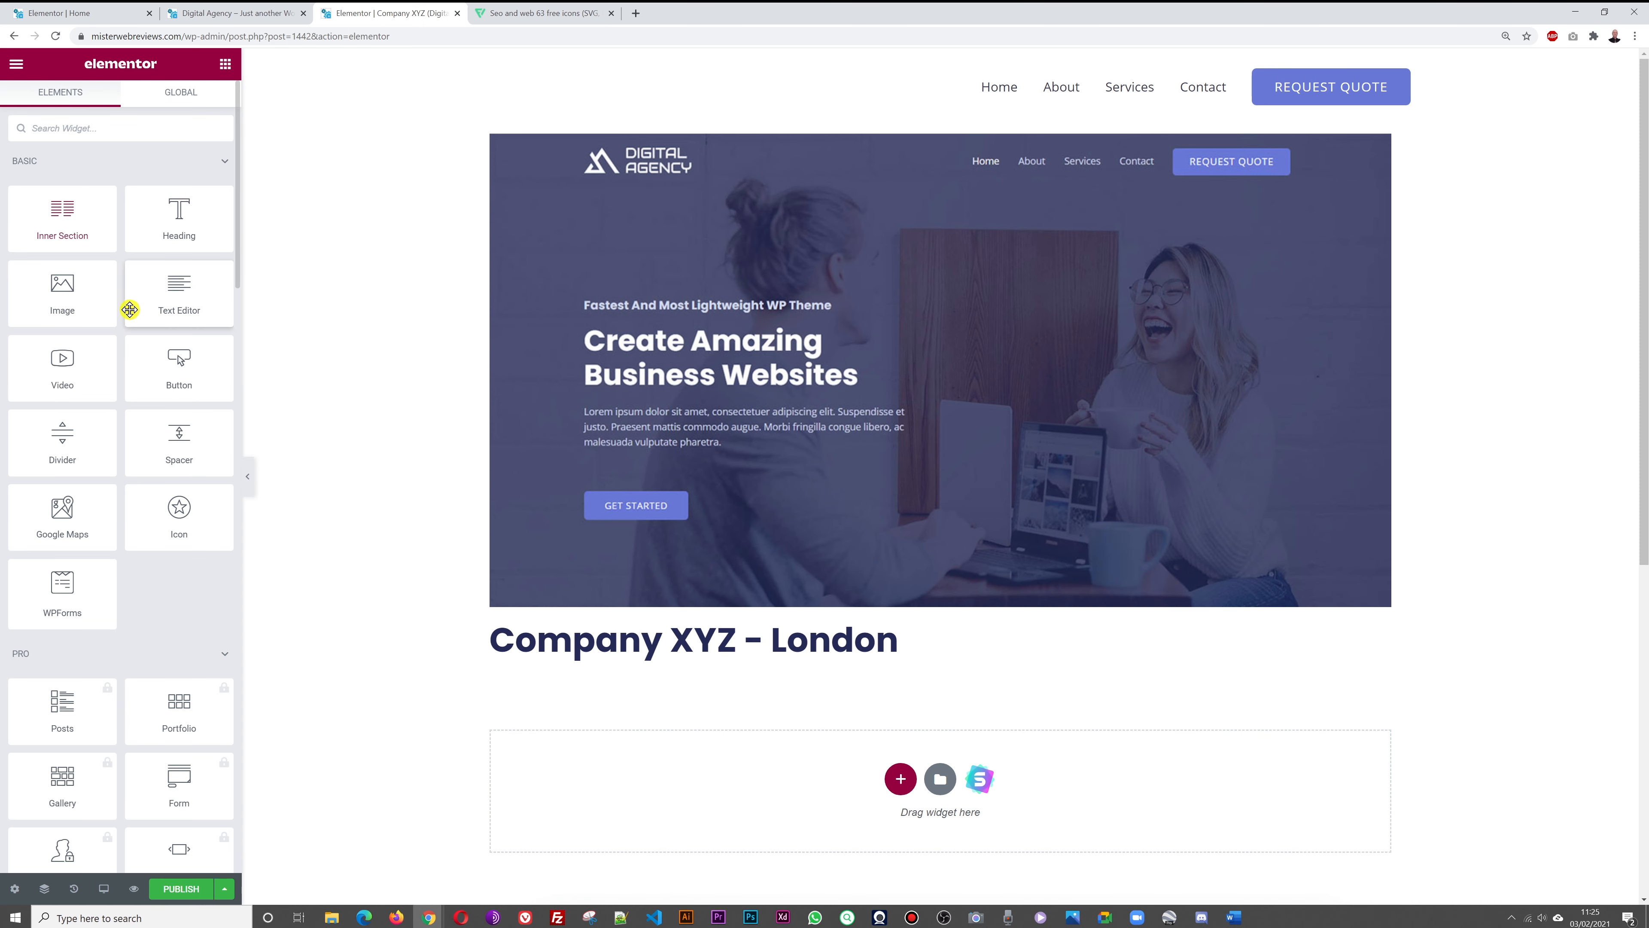
Add a Text Editor widget below the heading, replacing Lorem ipsum with the intro sentence
left_click_drag(170, 292, 669, 798)
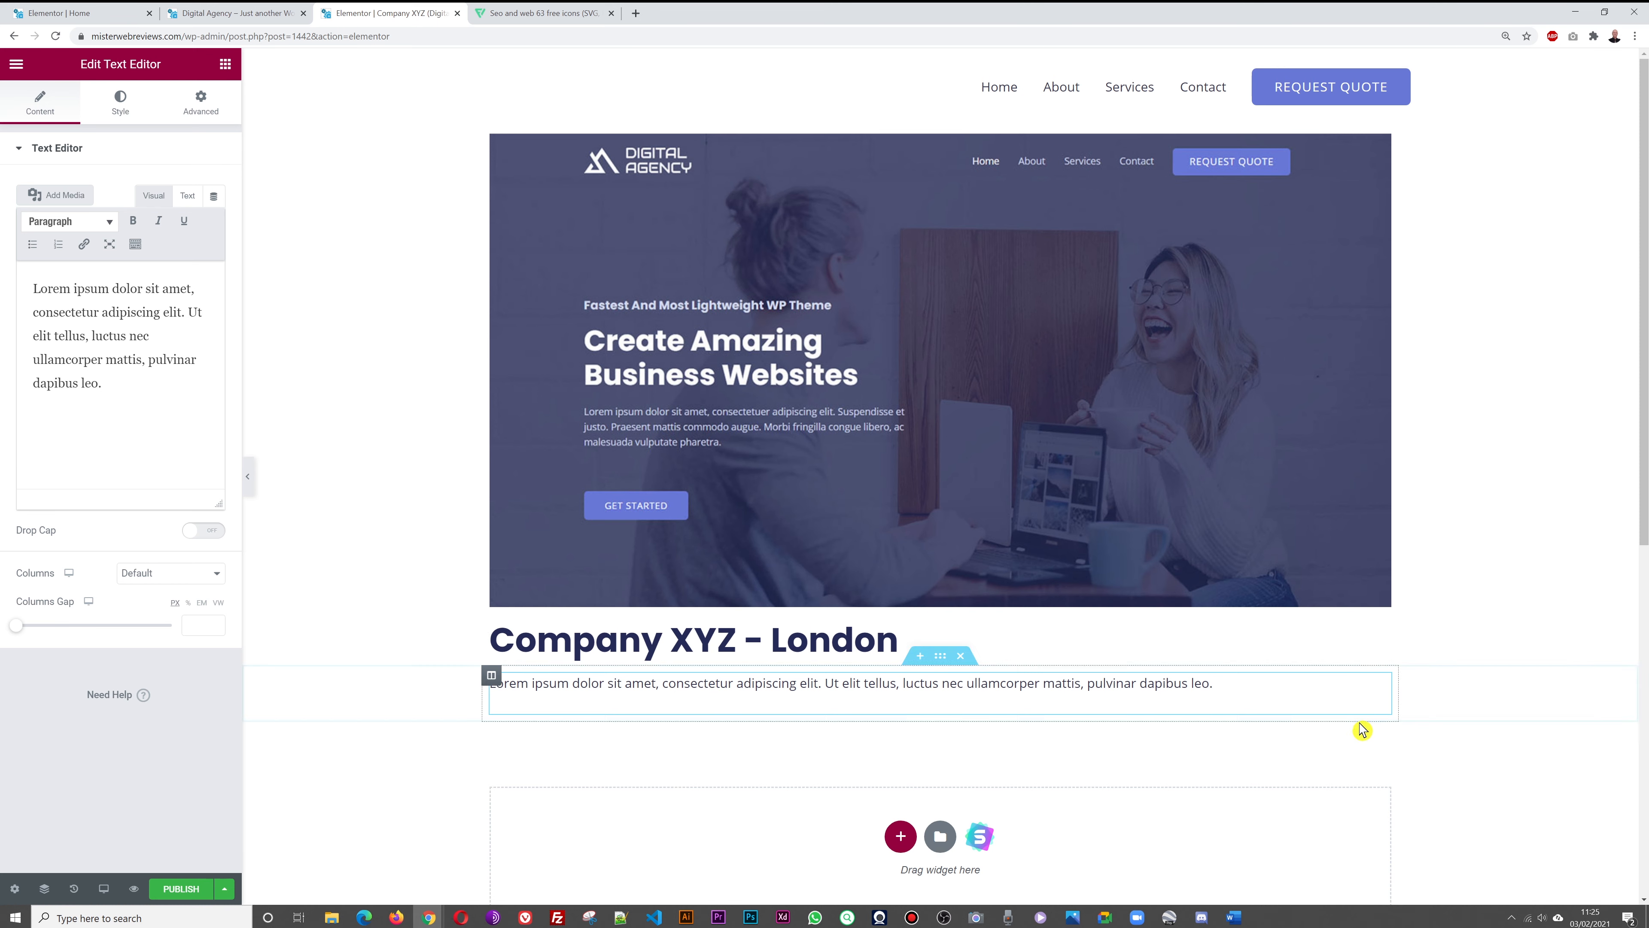
left_click(154, 420)
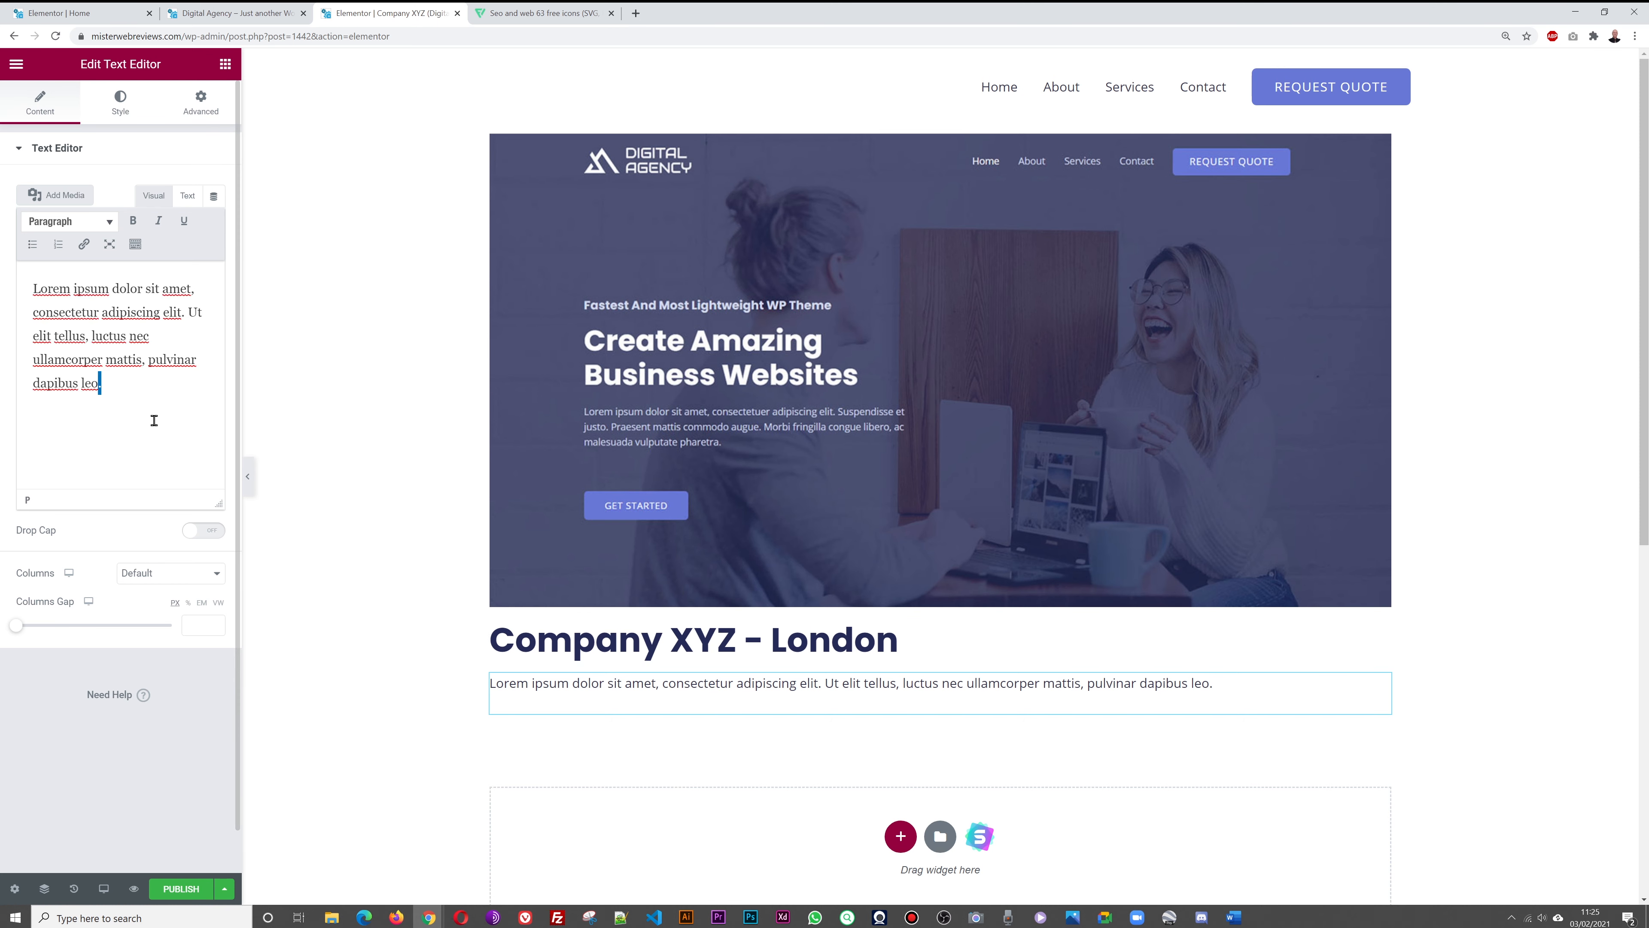
key("ctrl+a")
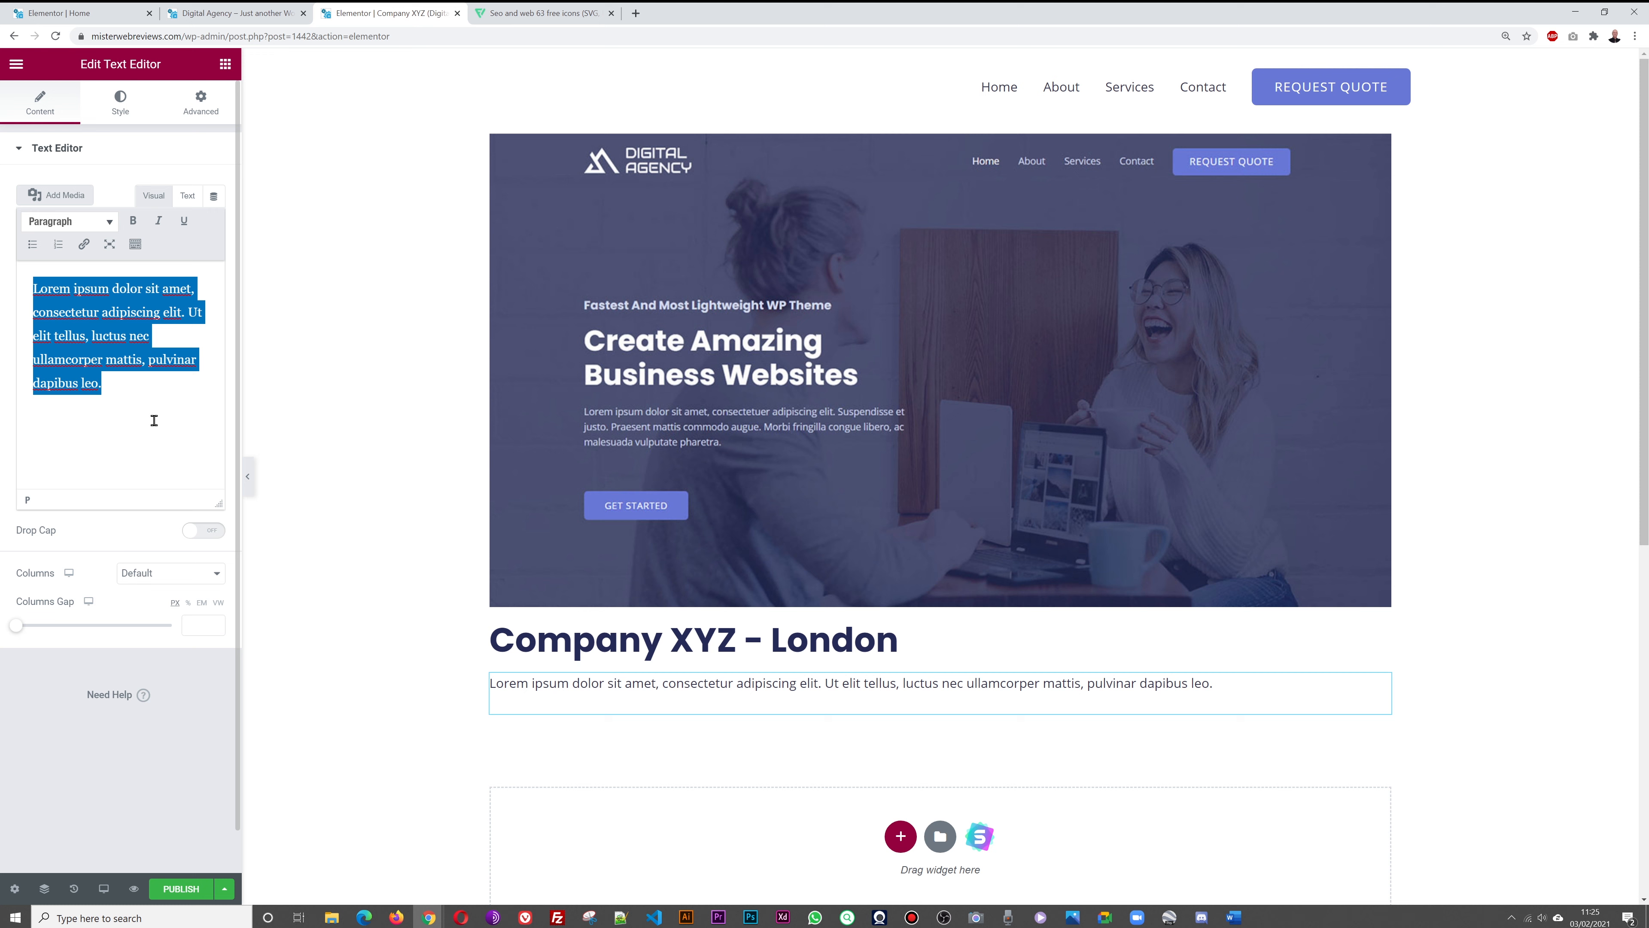
type("We")
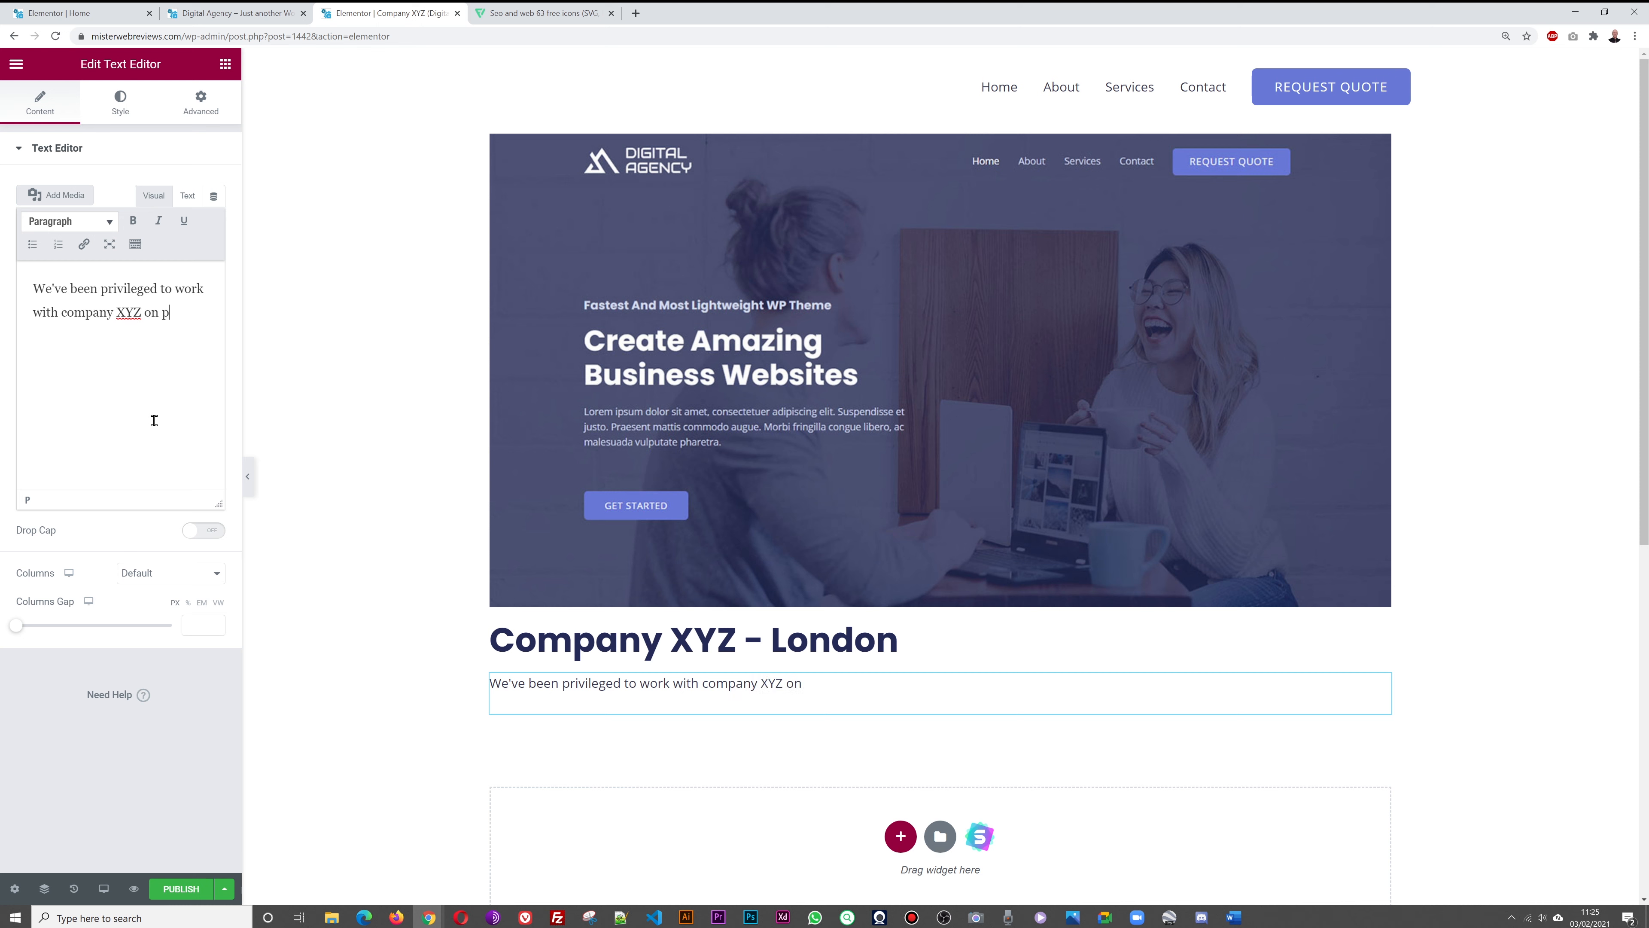
type("ting their website using Social Media Integration.")
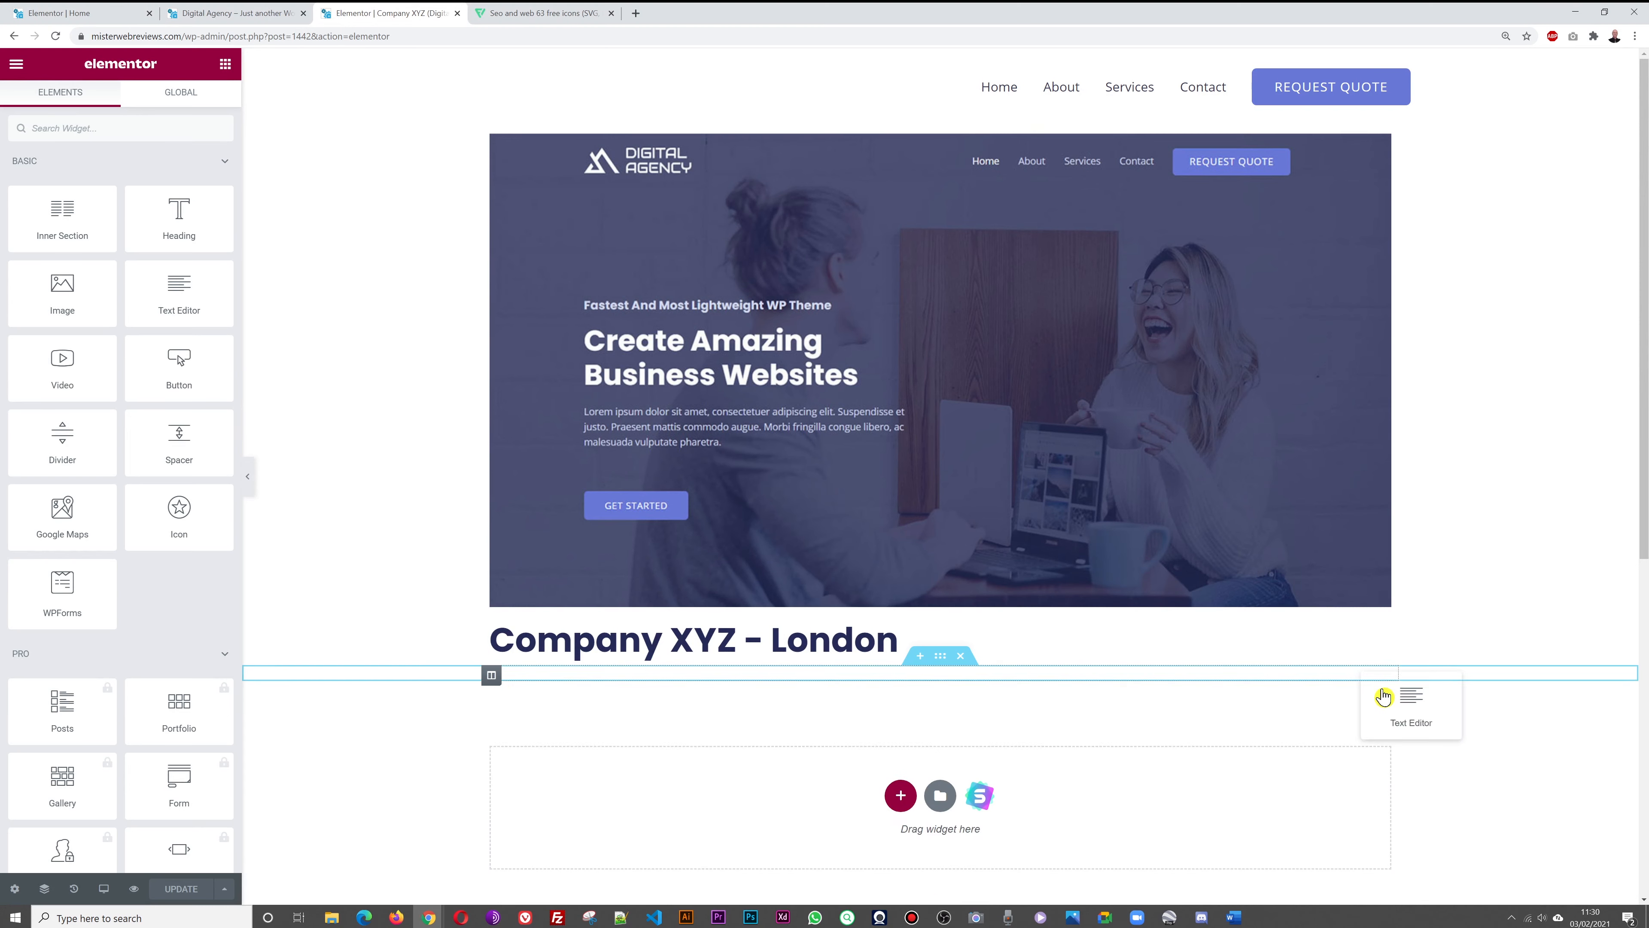
Append three pasted description paragraphs after the intro sentence
left_click(1381, 686)
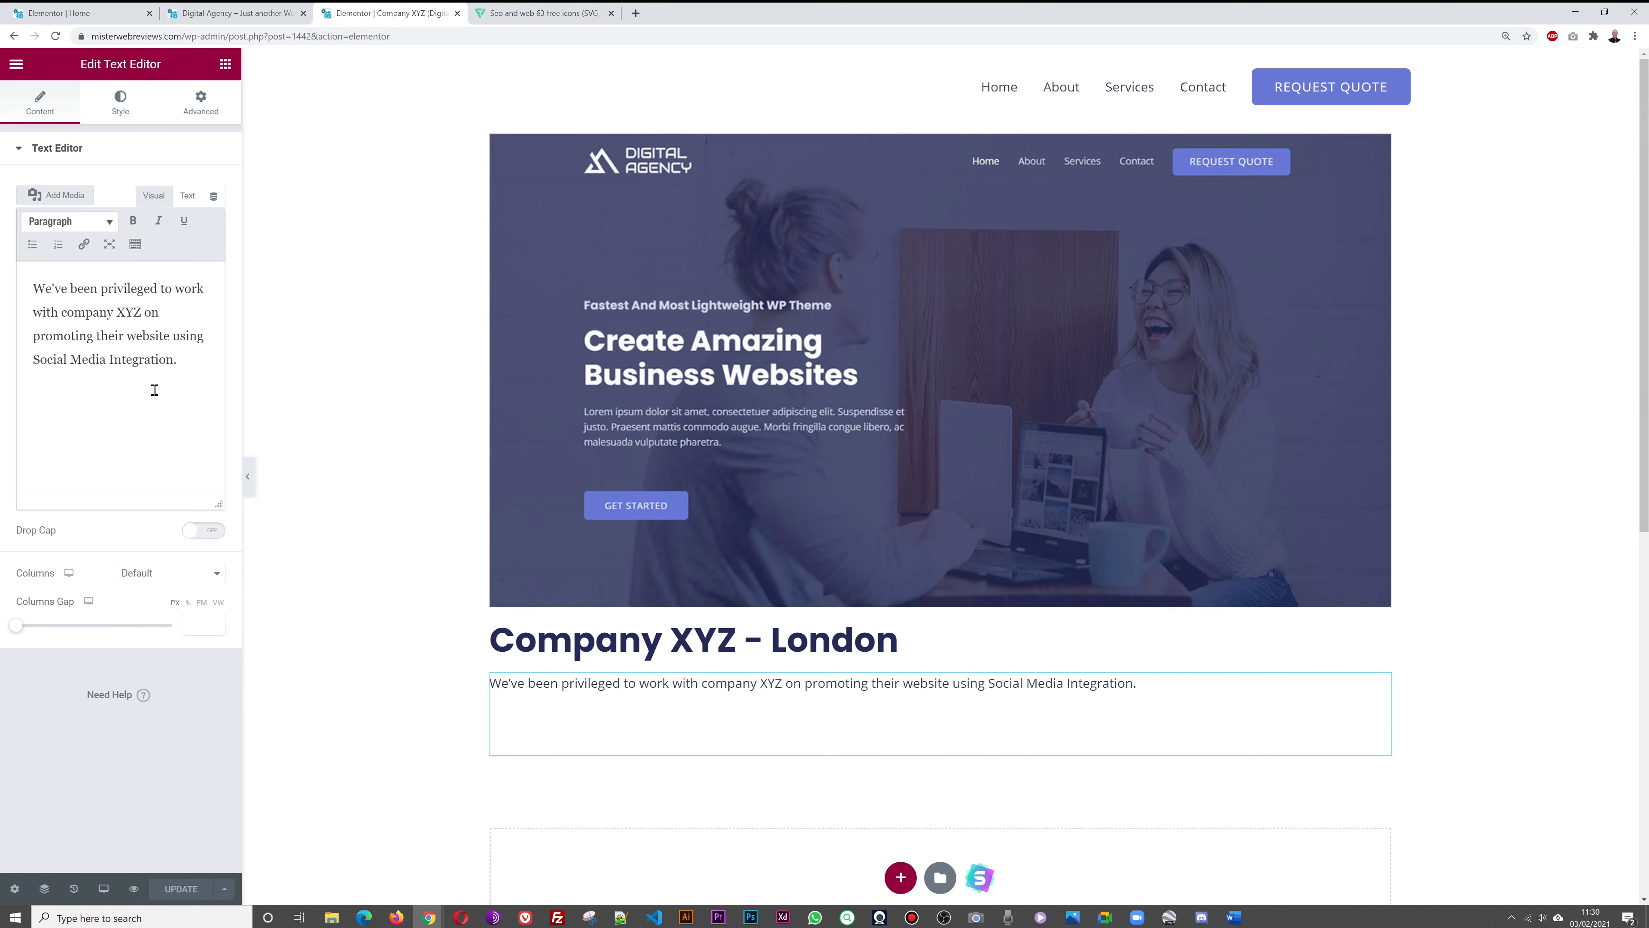
left_click(222, 429)
key("Return")
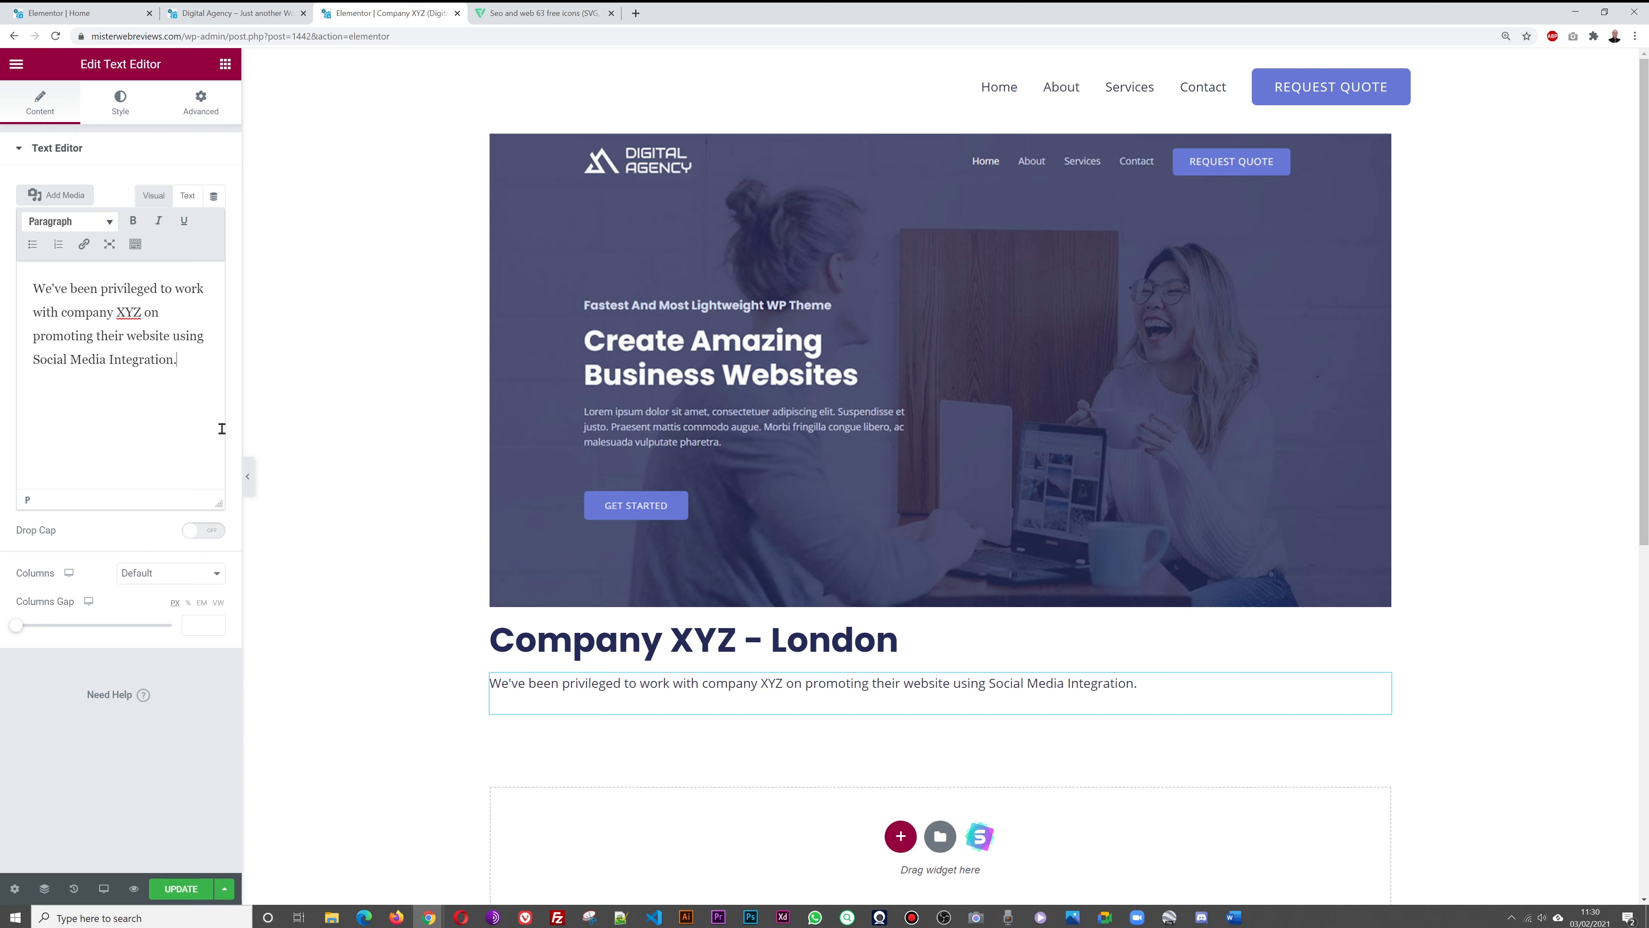
type("In our experience, 90% of Google Analytics implementations aren't telling the full story about customer behaviour or channel performance. That's why your implementation is the first thing we fix.  Once we're confident that your data is clean and accurate, we uncover the insights that drive real competitive advantage.  We empower organisations with data-insights capable of powering smarter business decisions and driving ambitious growth.")
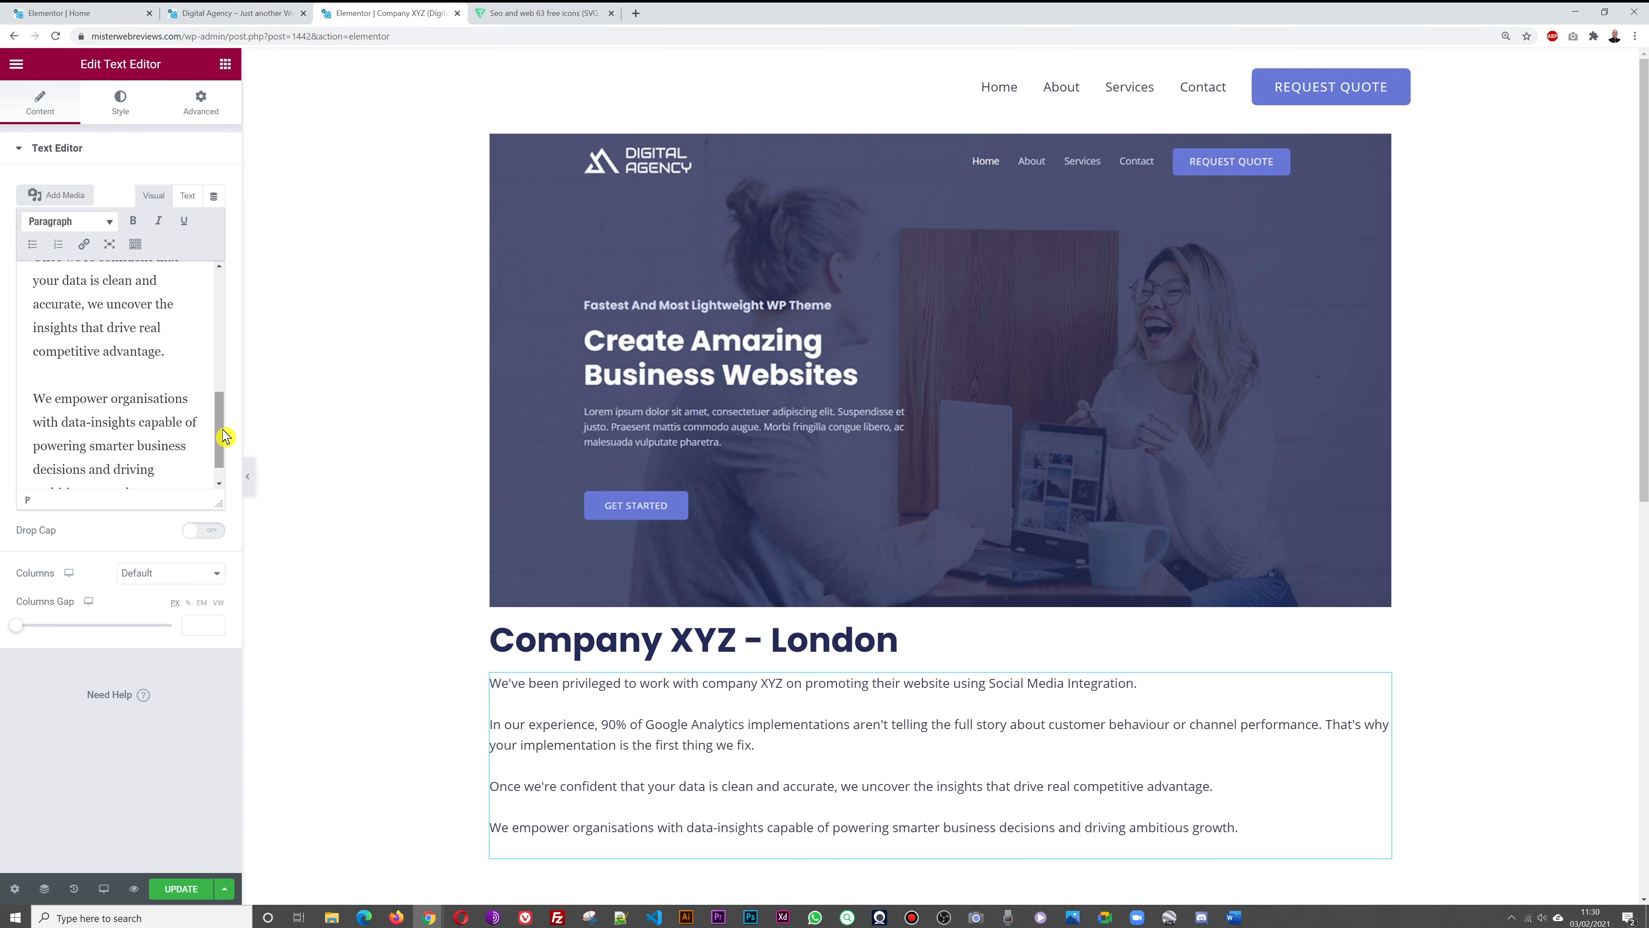
scroll(368, 578, "down", 3)
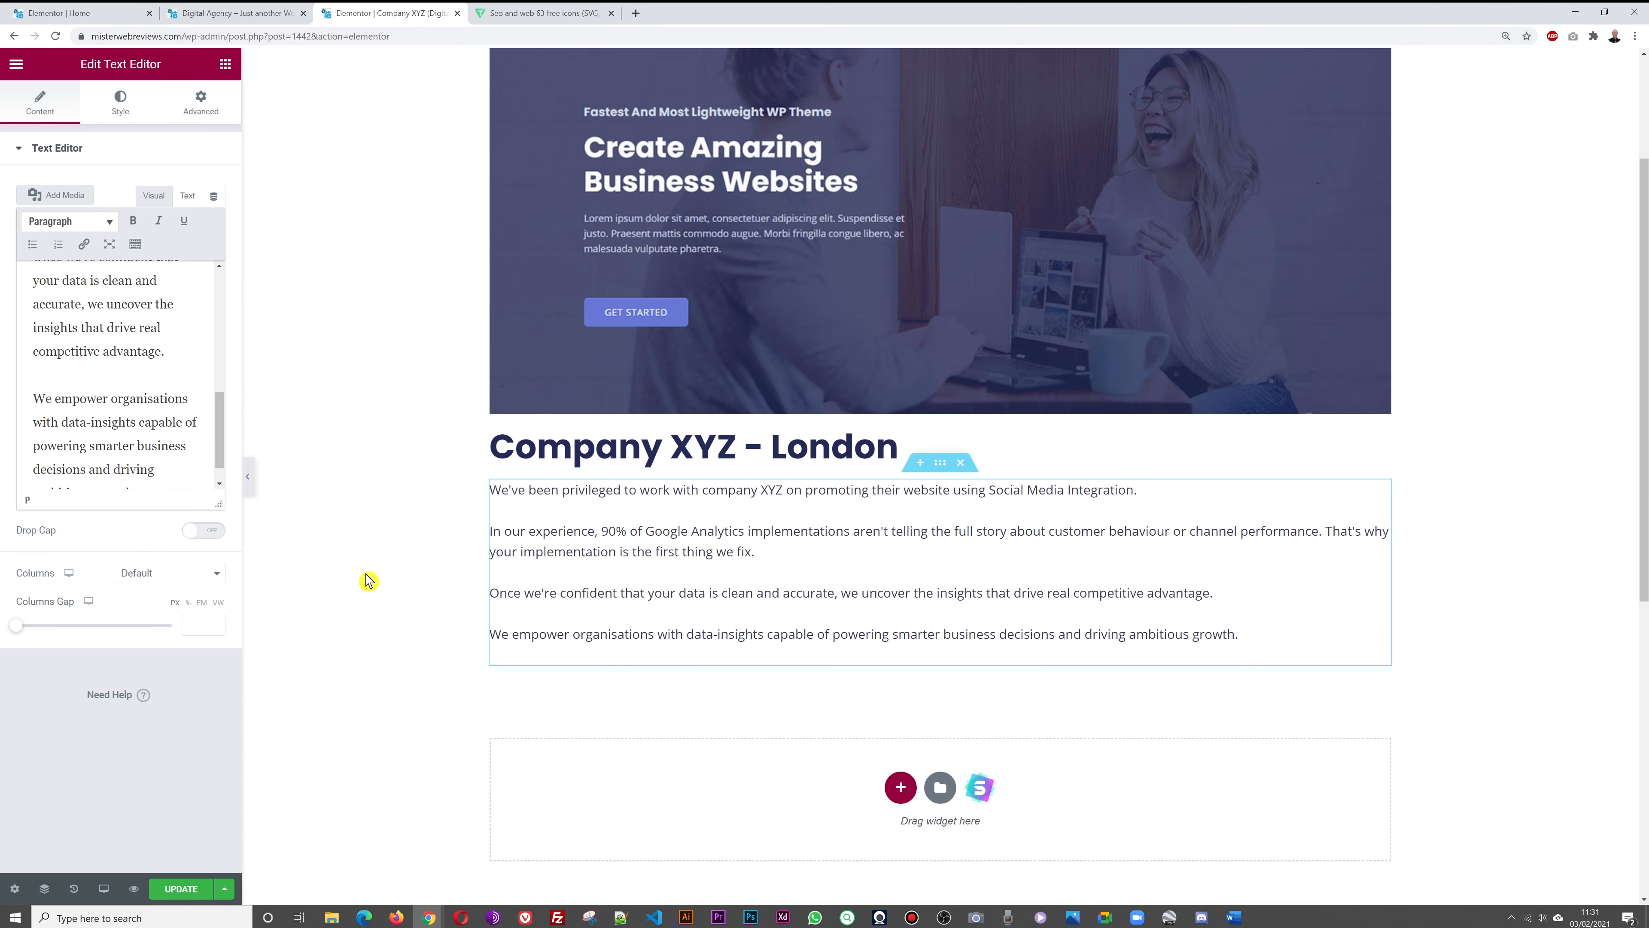
scroll(364, 575, "down", 1)
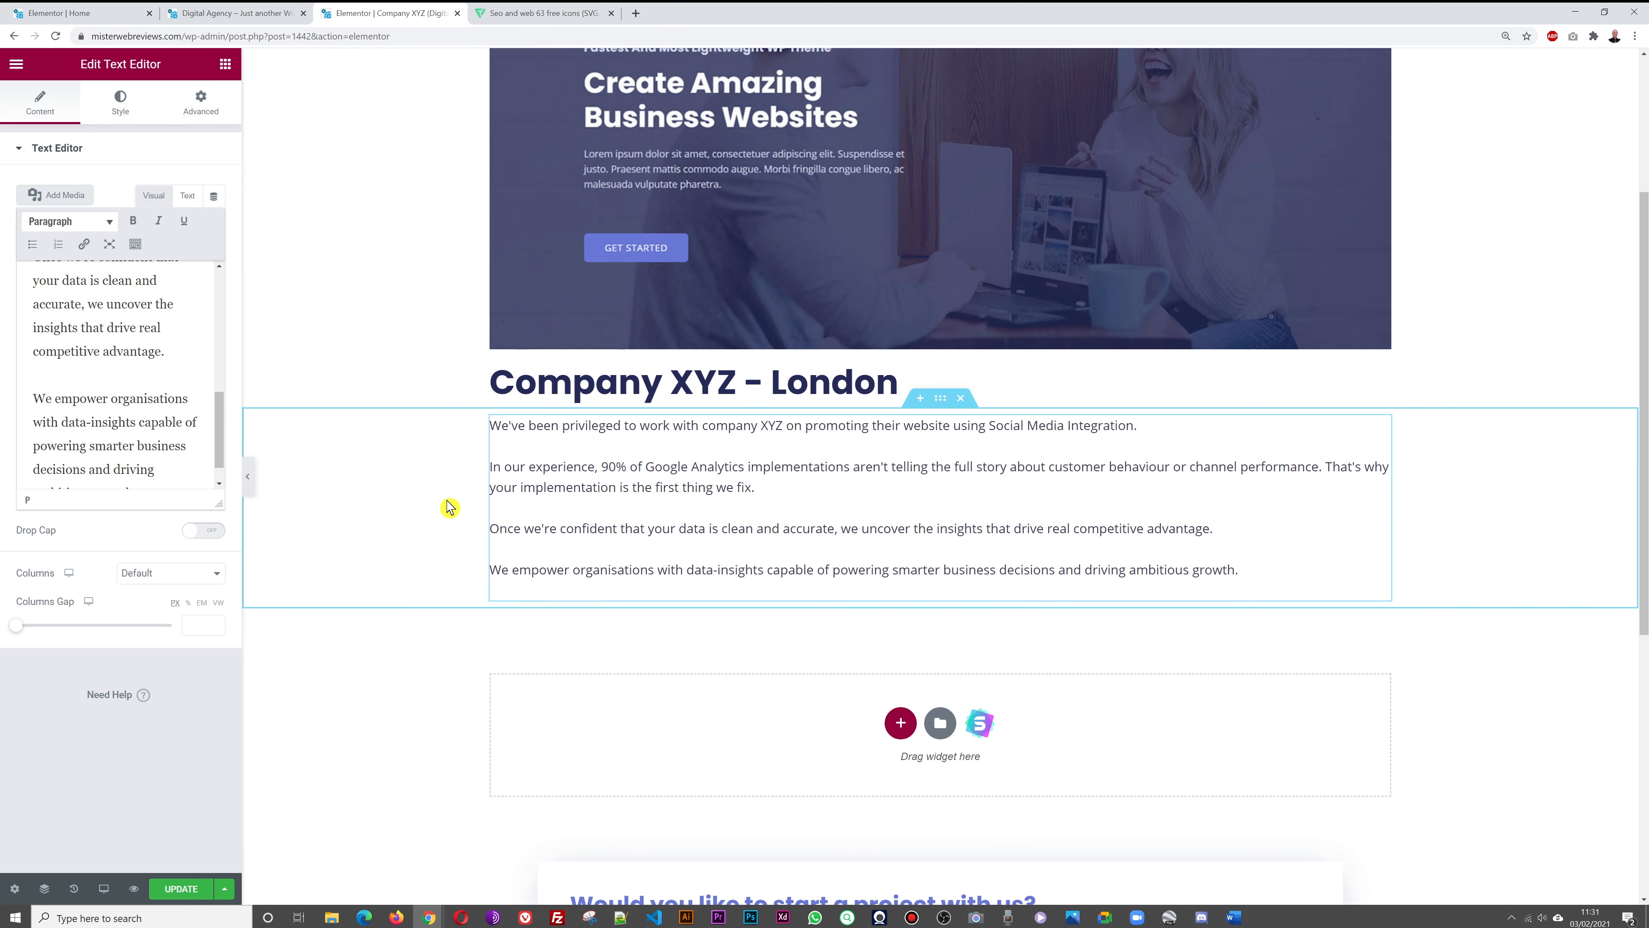
left_click(226, 65)
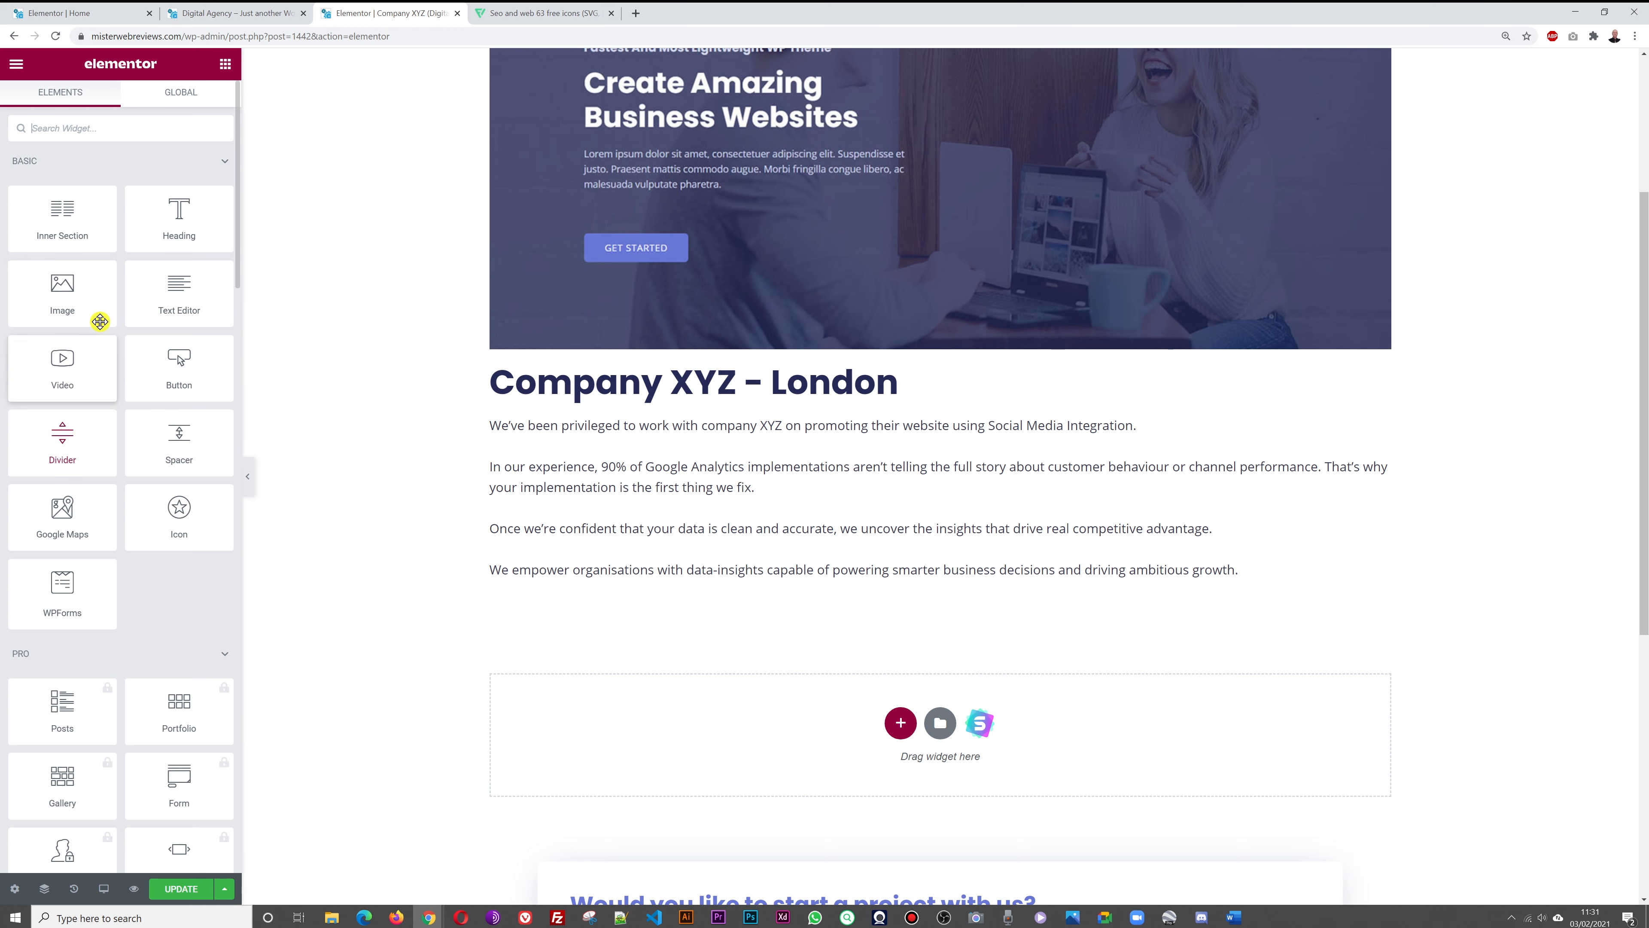
Add a 'Visit Website' button below the description, linked to the website address
left_click_drag(185, 369, 893, 747)
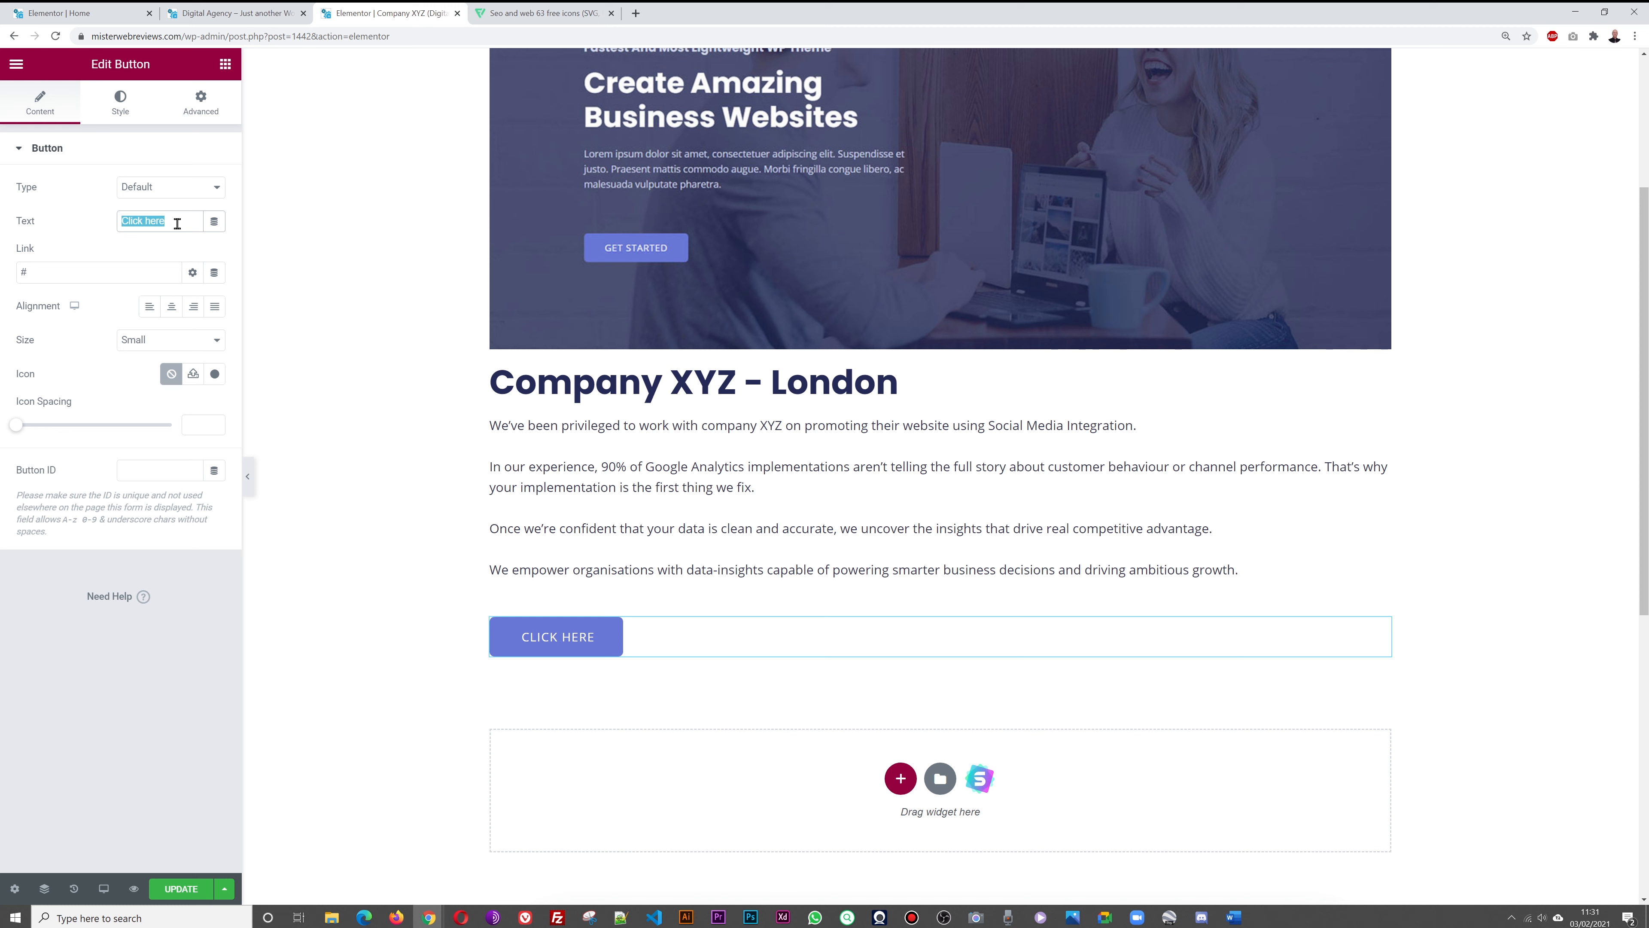
type("Visit Website")
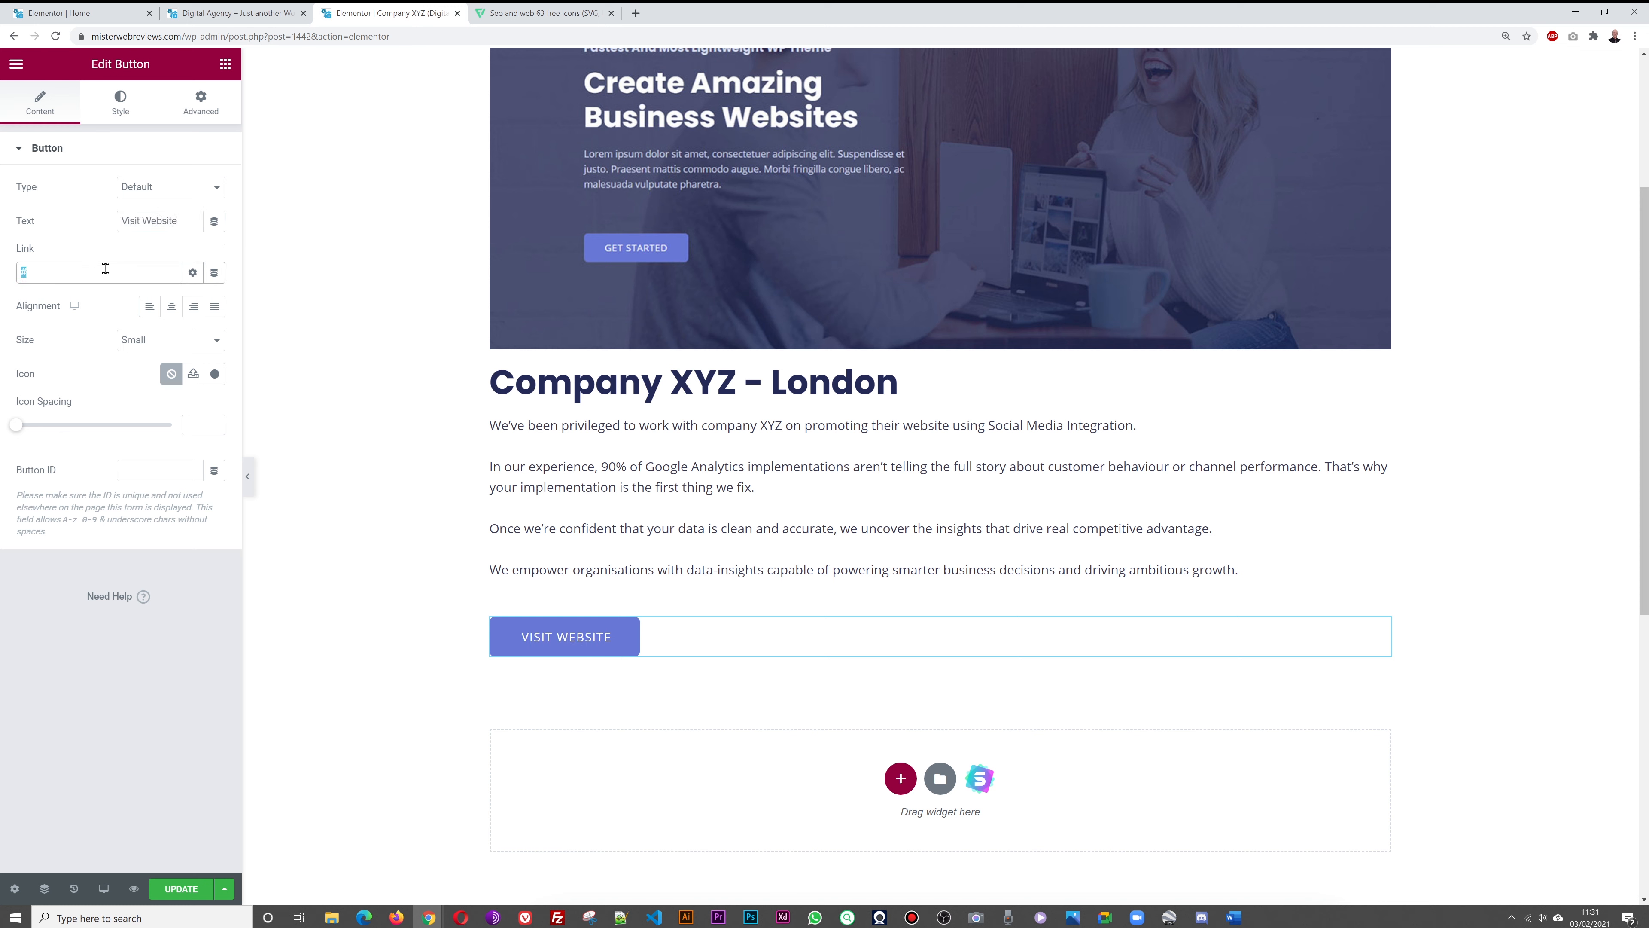
key("BackSpace")
type("https:/mrwebreviews.com")
left_click(110, 666)
Make the button link open in a new window and update the page
left_click(192, 273)
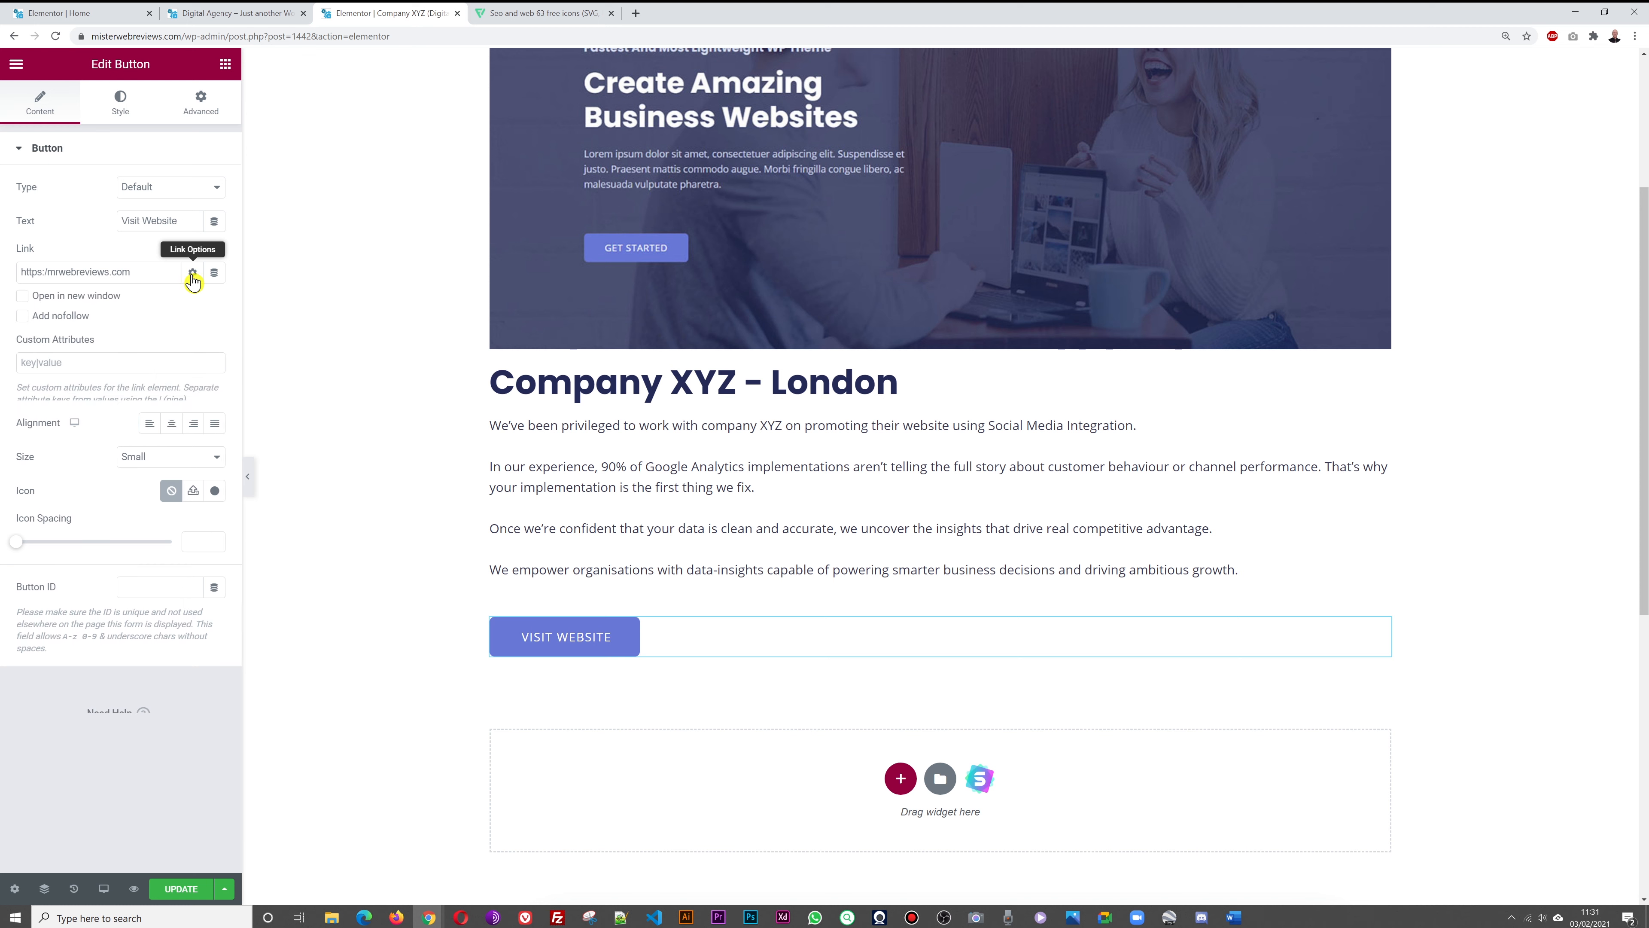
left_click(22, 299)
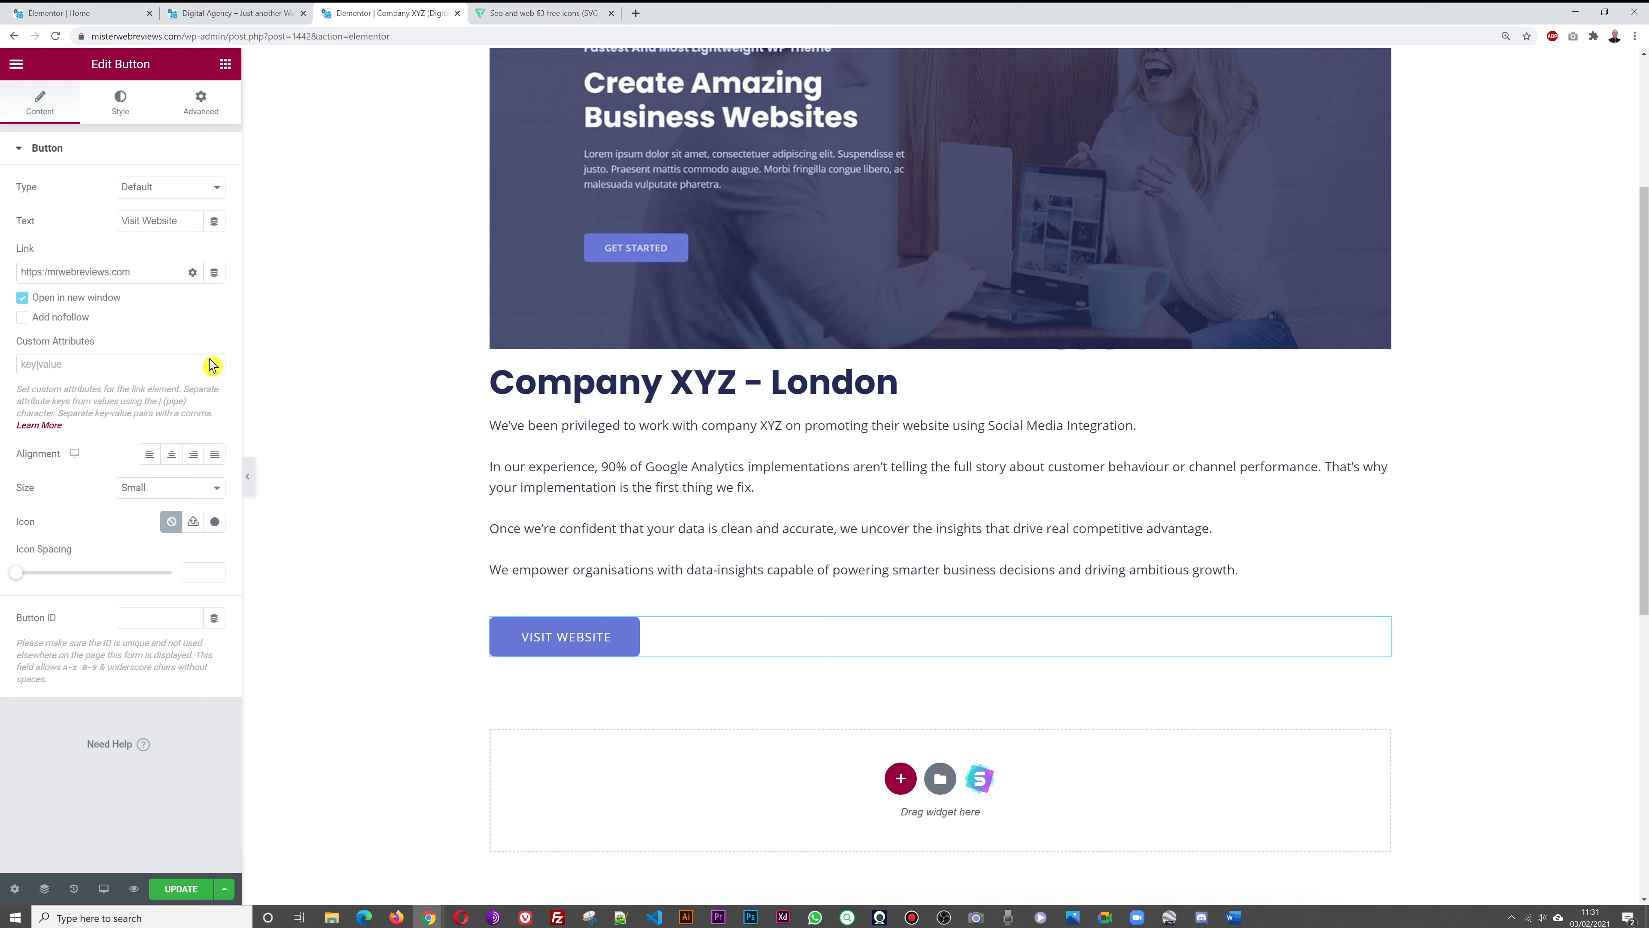
left_click(174, 888)
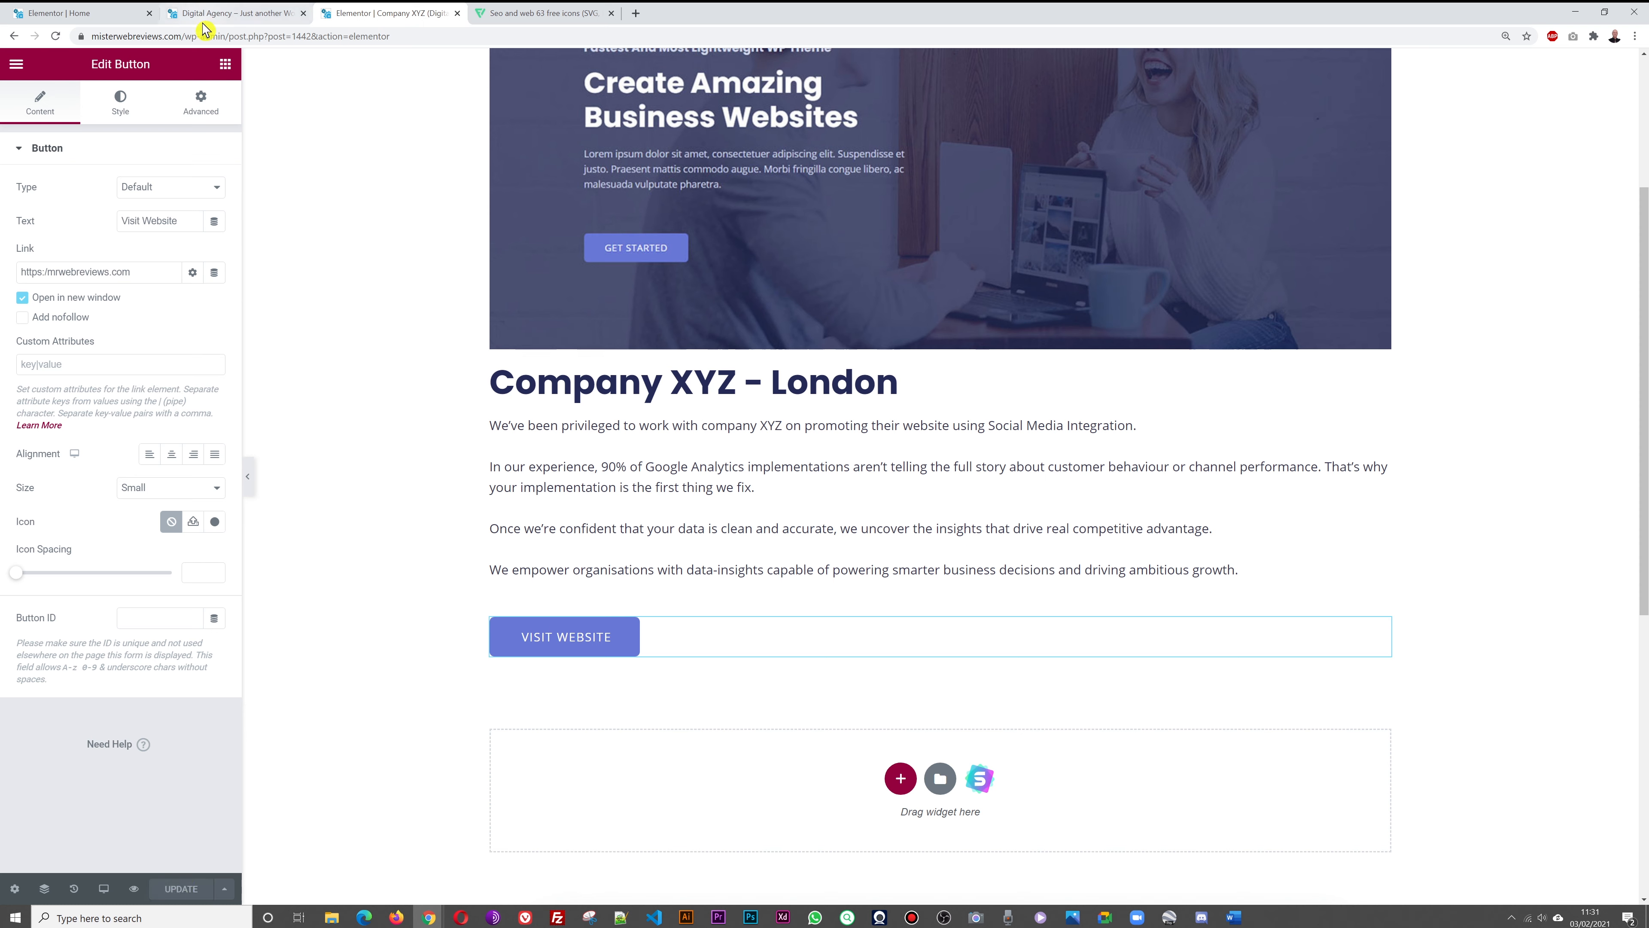
Preview the Company XYZ page and test its Visit Website button
left_click(226, 63)
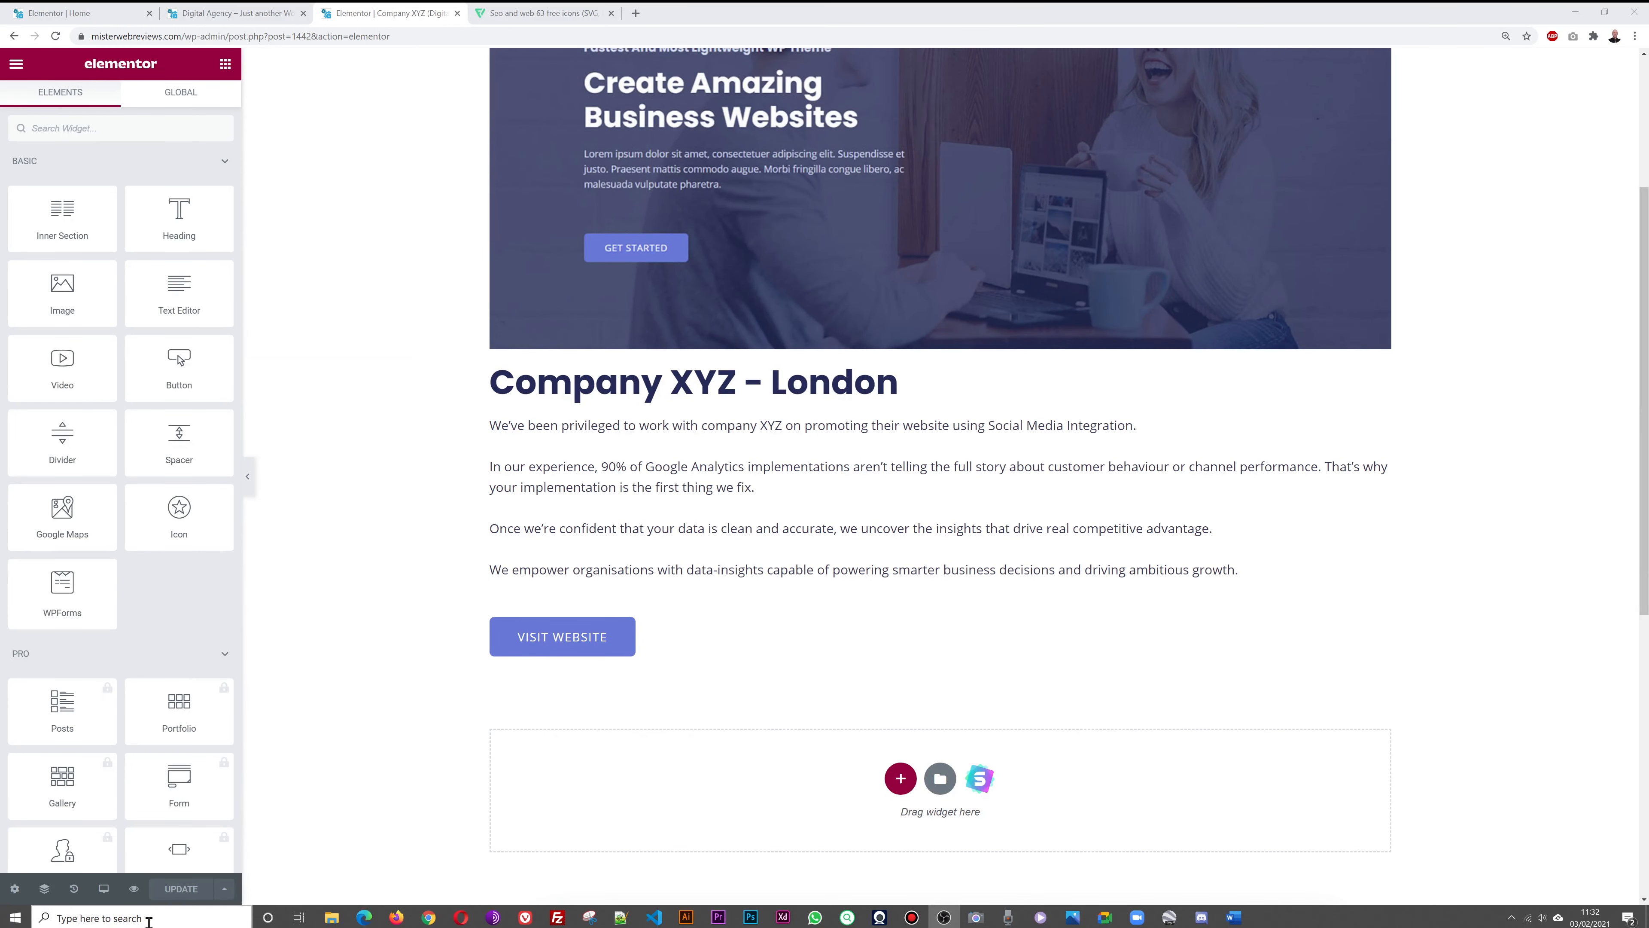
left_click(133, 890)
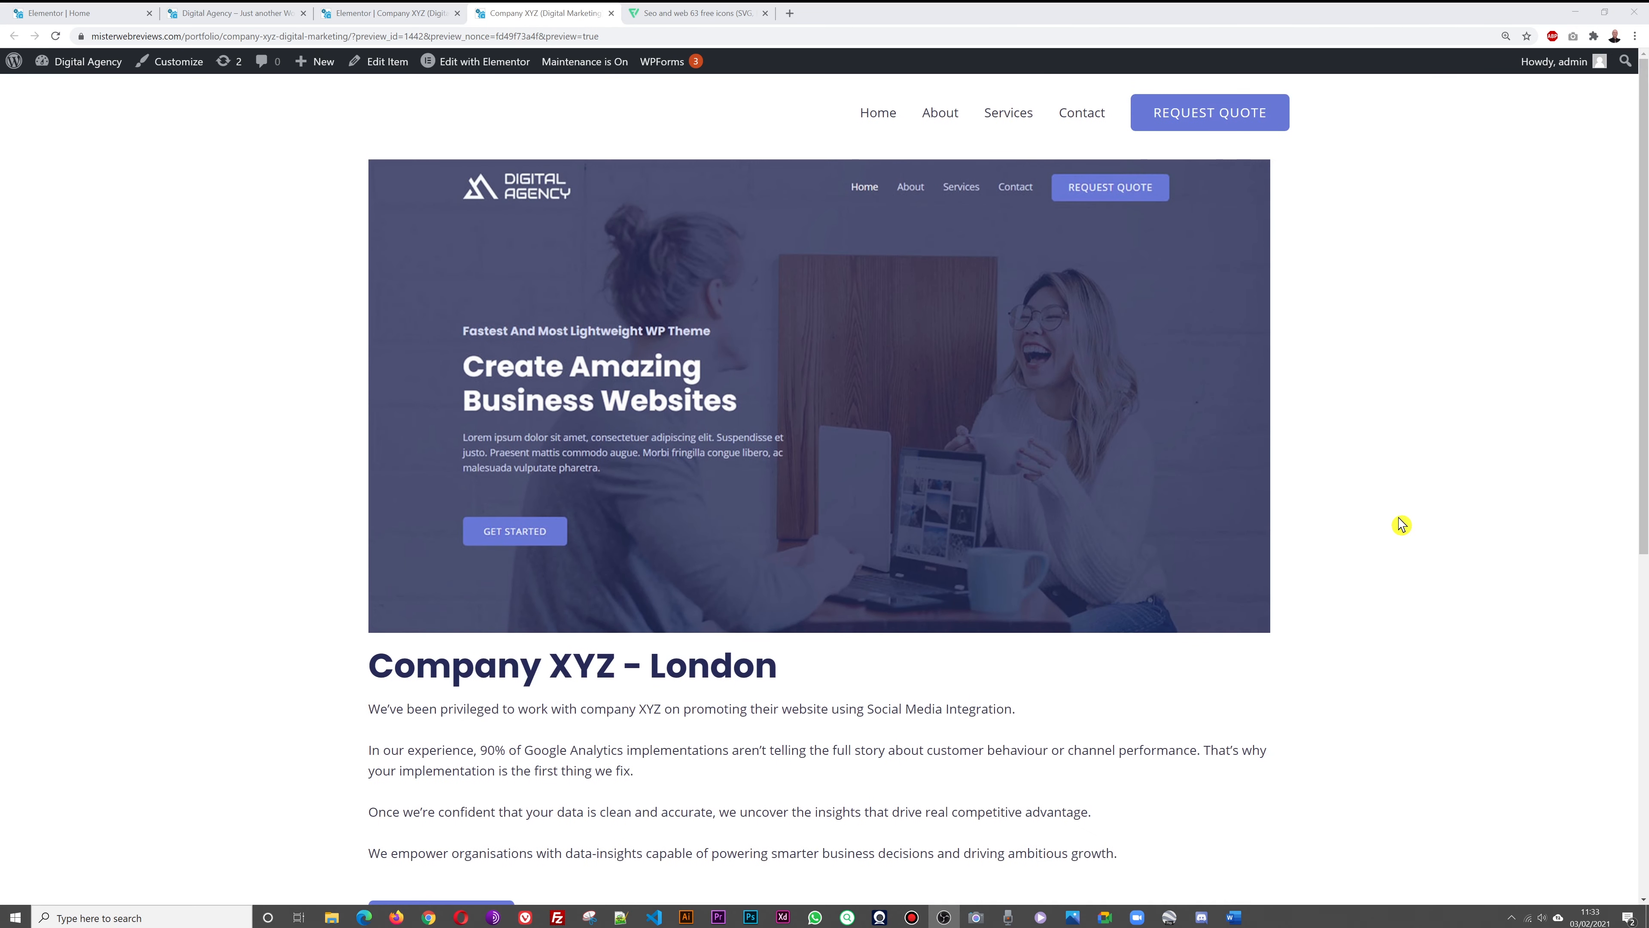
scroll(1399, 523, "down", 1)
scroll(812, 614, "down", 2)
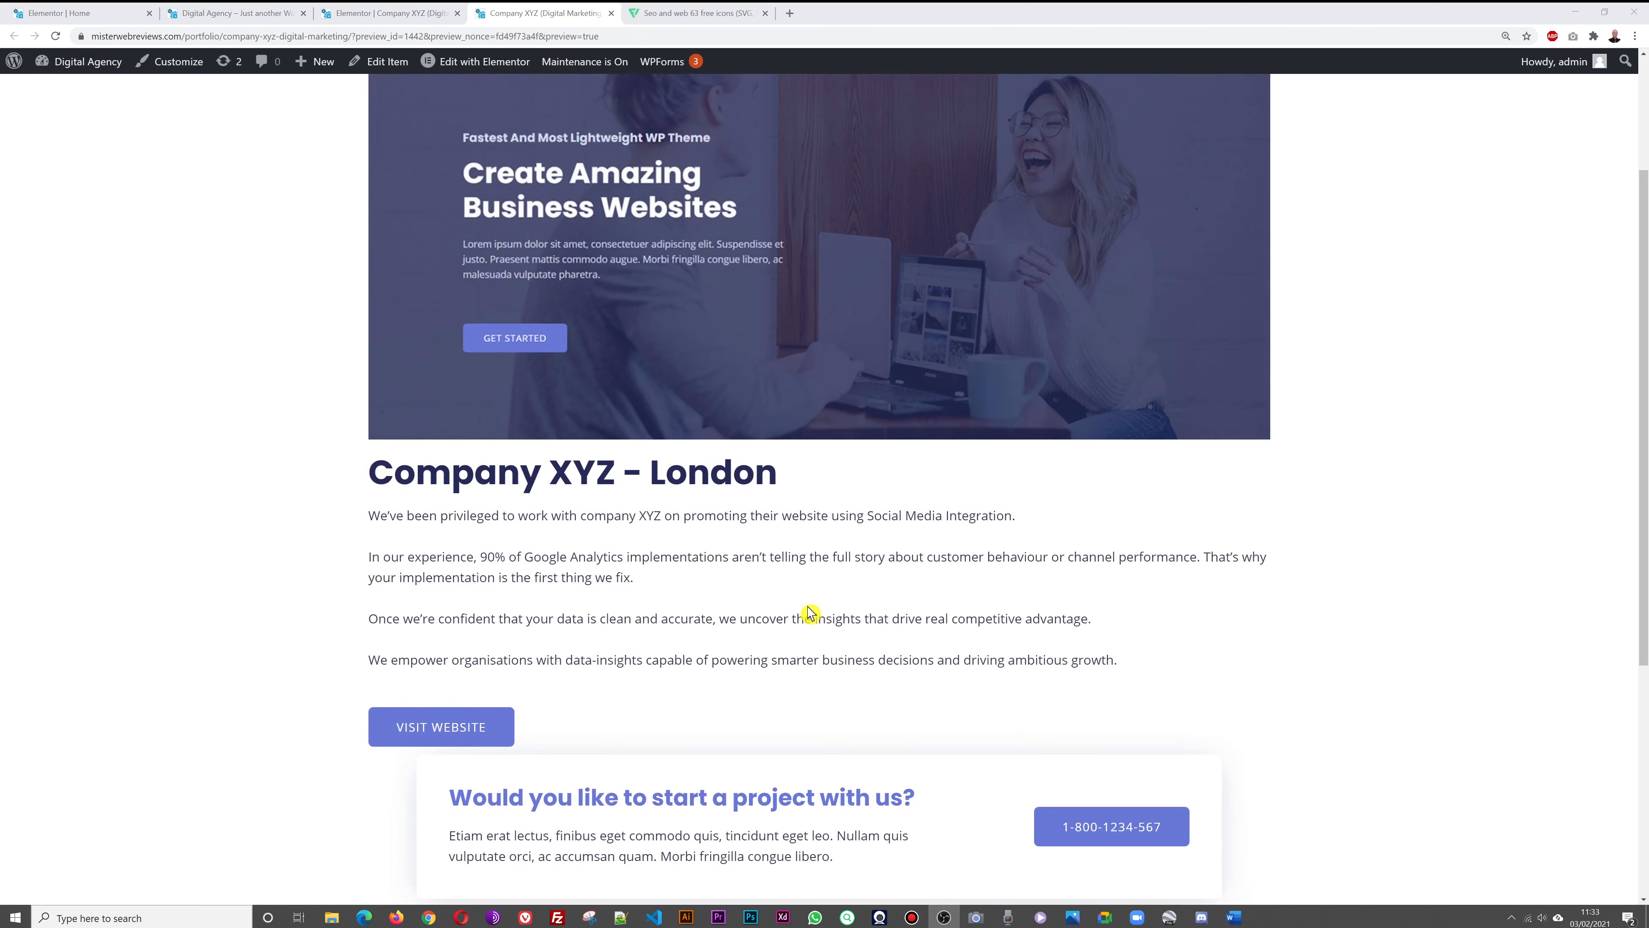
scroll(1141, 549, "down", 1)
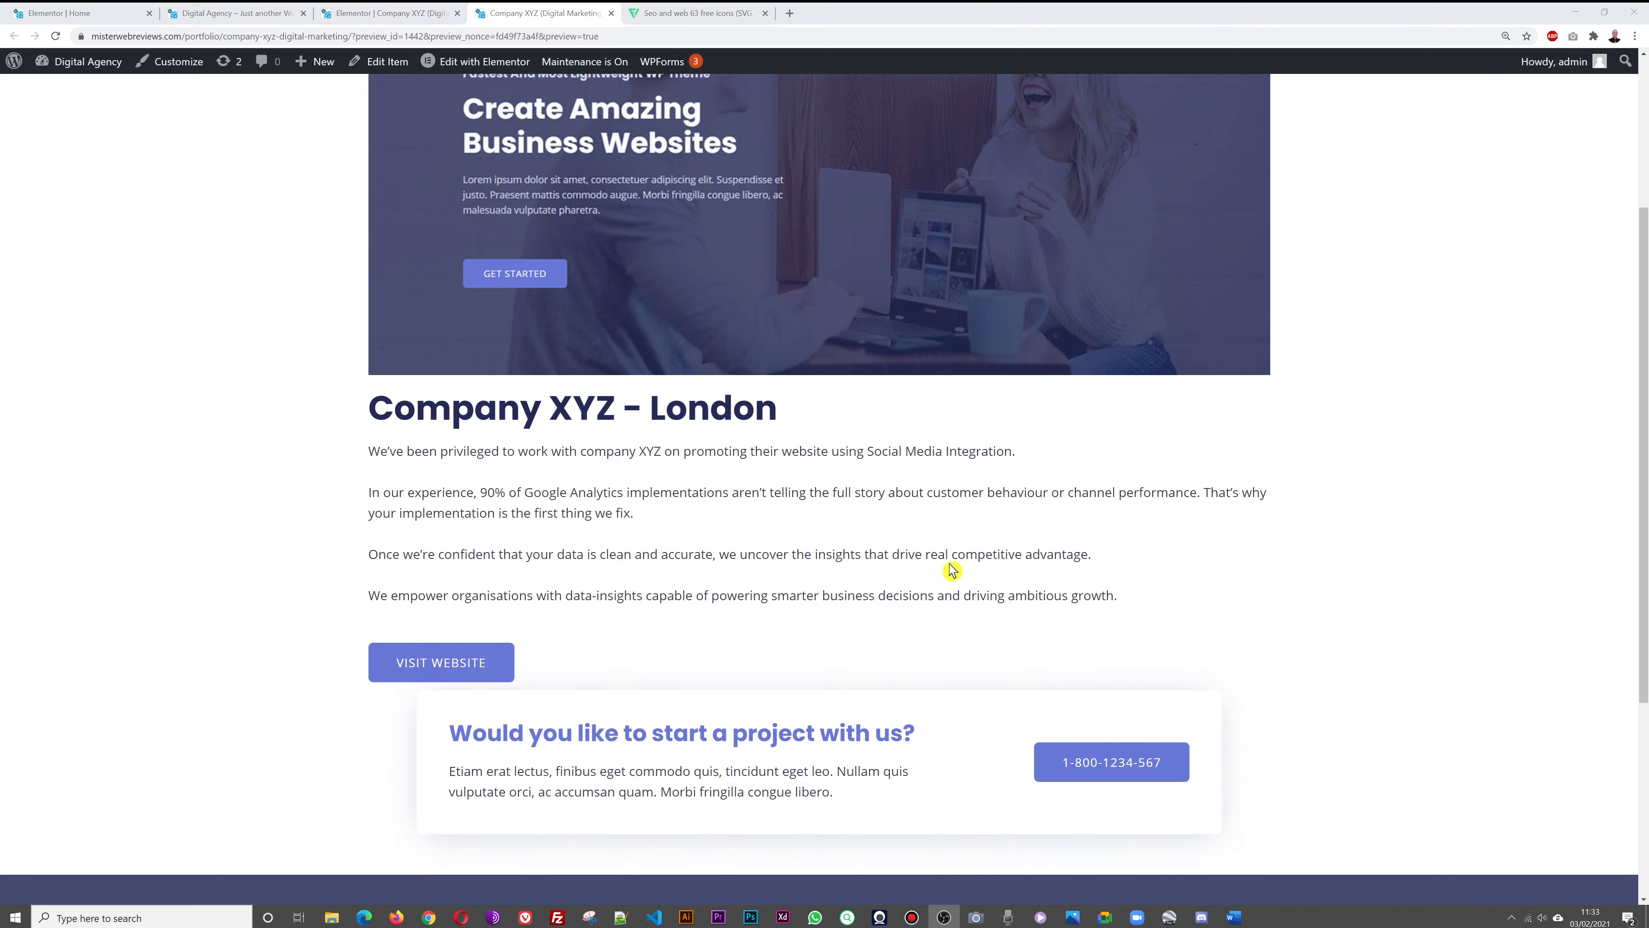
left_click(456, 667)
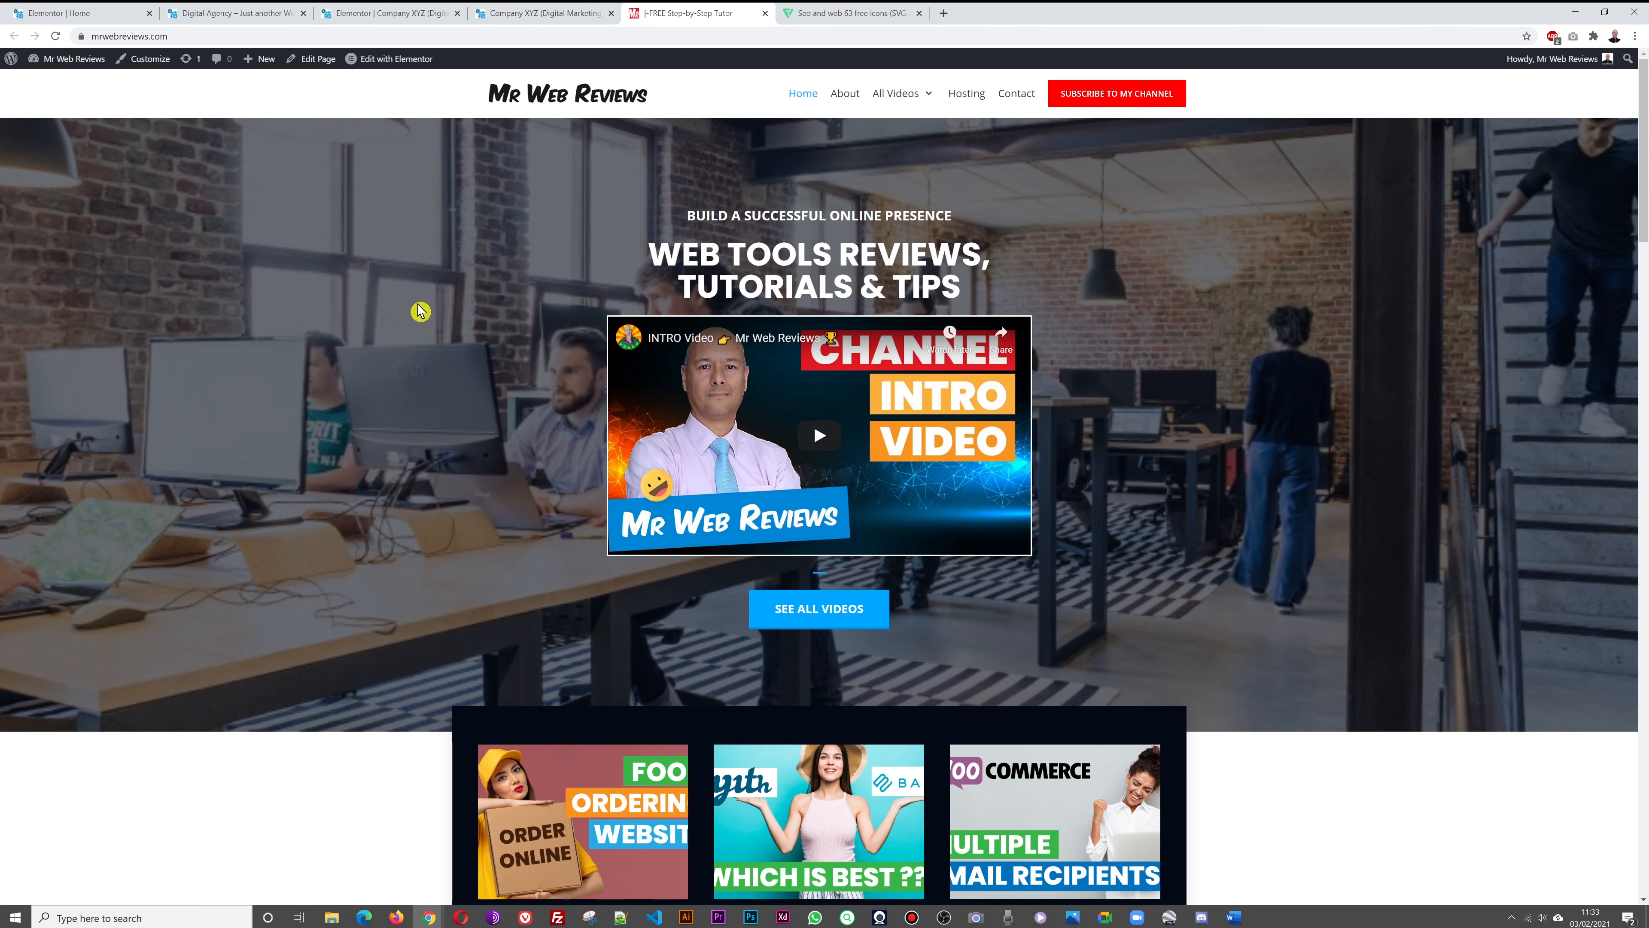
Confirm the Mr Web Reviews site opened in a new tab, close it, and return to the editor
left_click(510, 19)
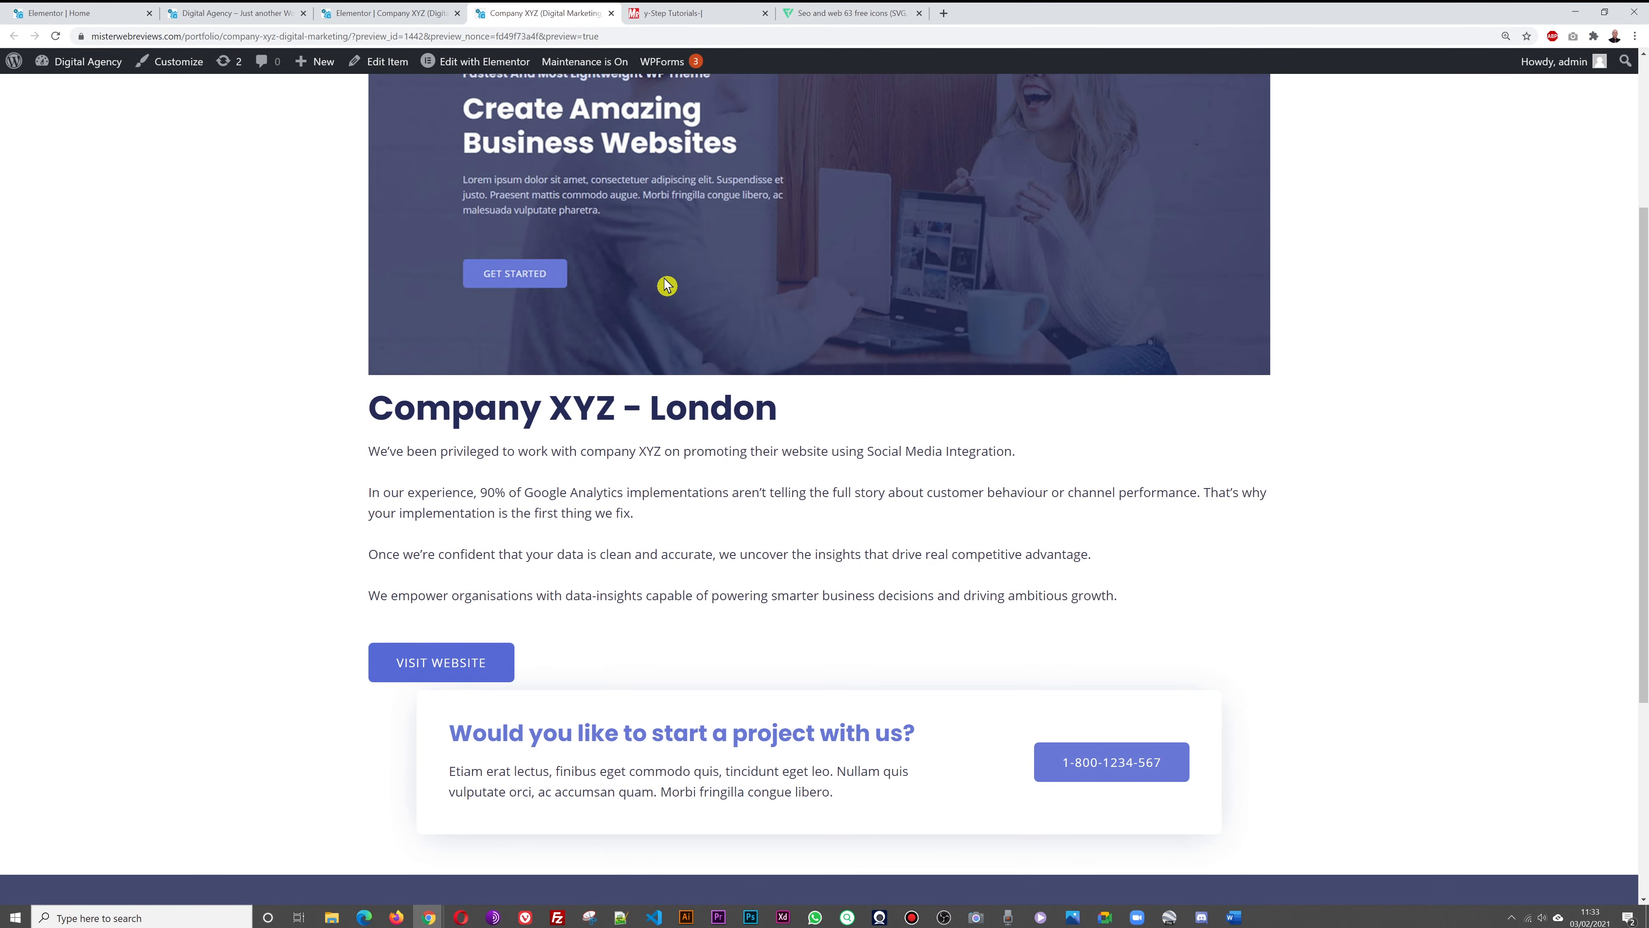
left_click(672, 18)
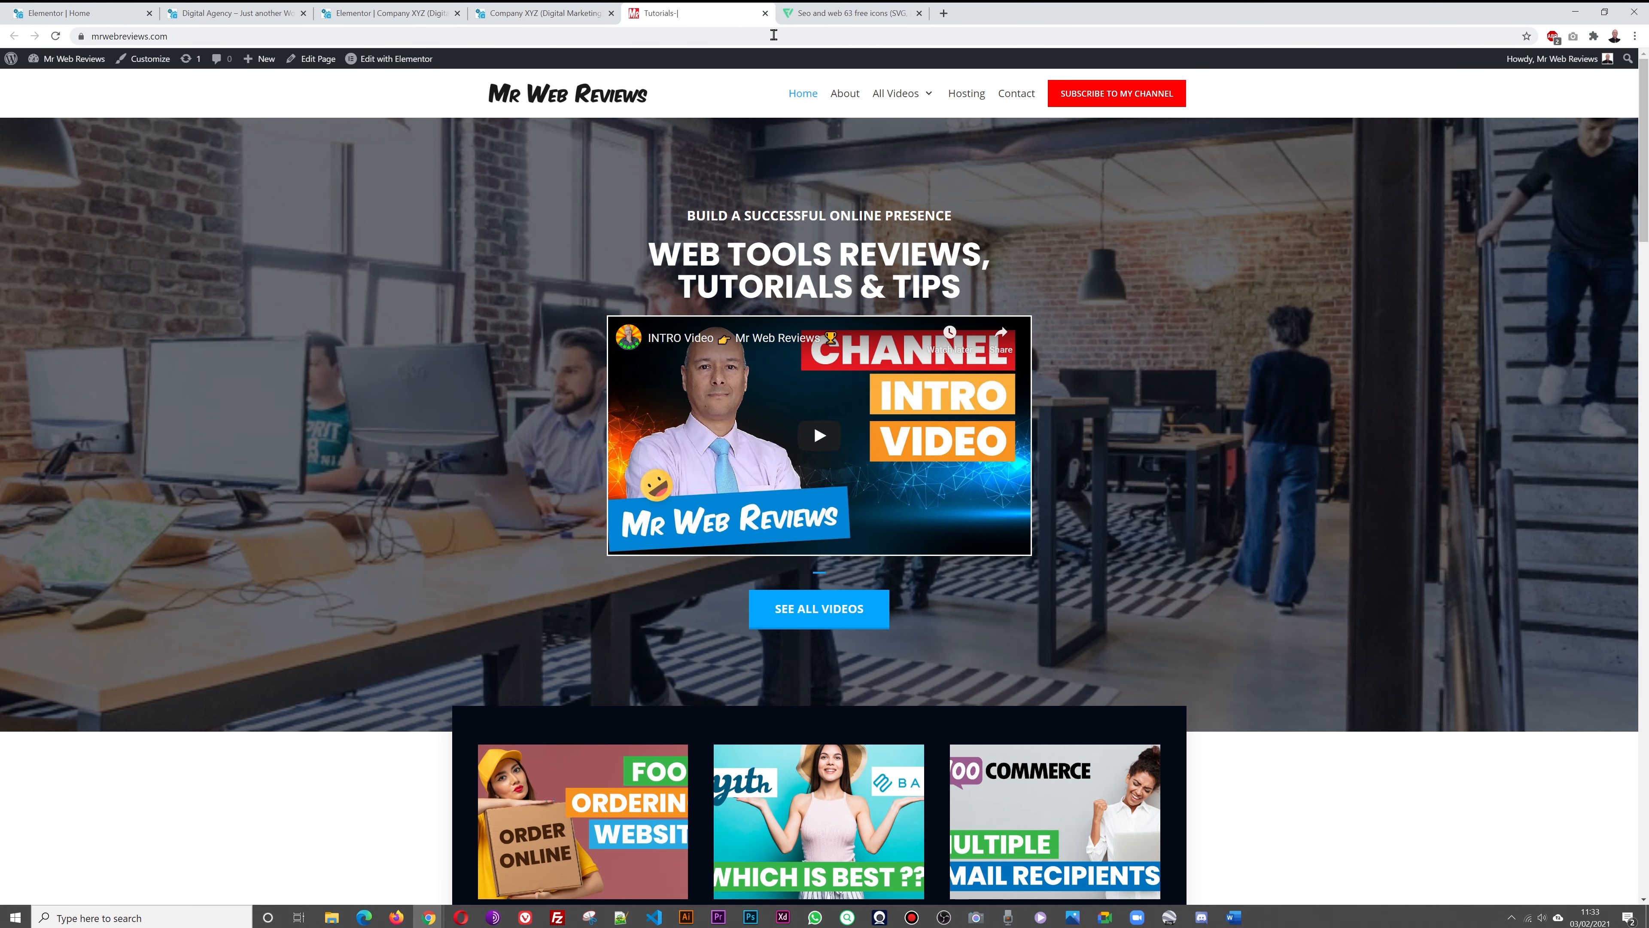
left_click(765, 14)
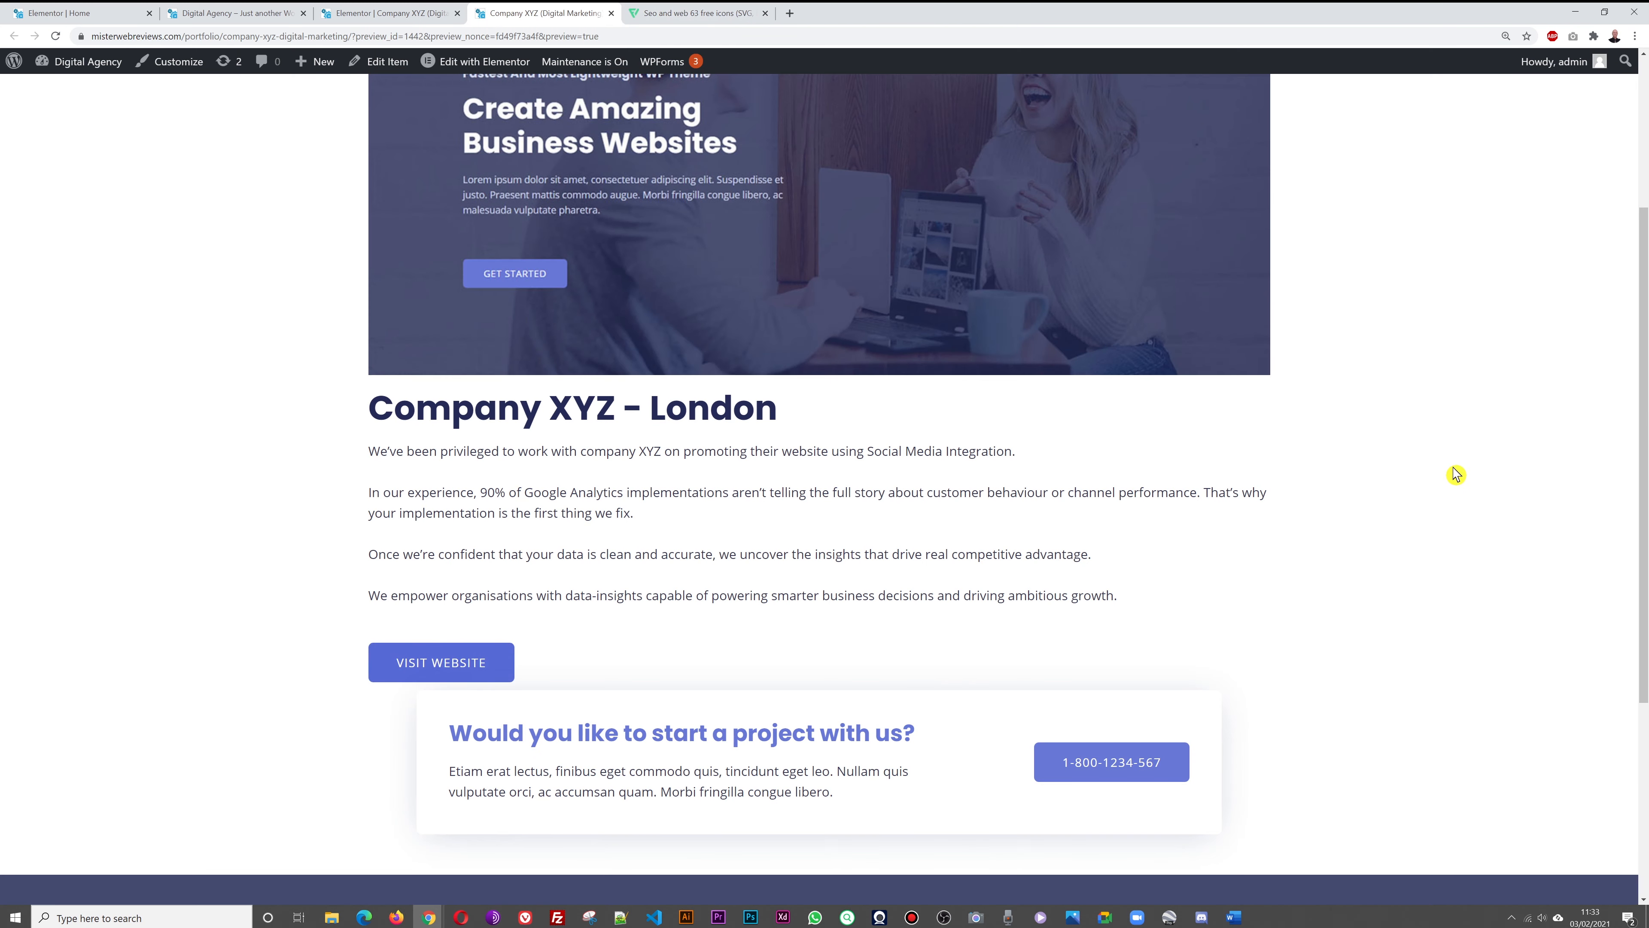
scroll(1456, 474, "down", 1)
scroll(1285, 763, "down", 4)
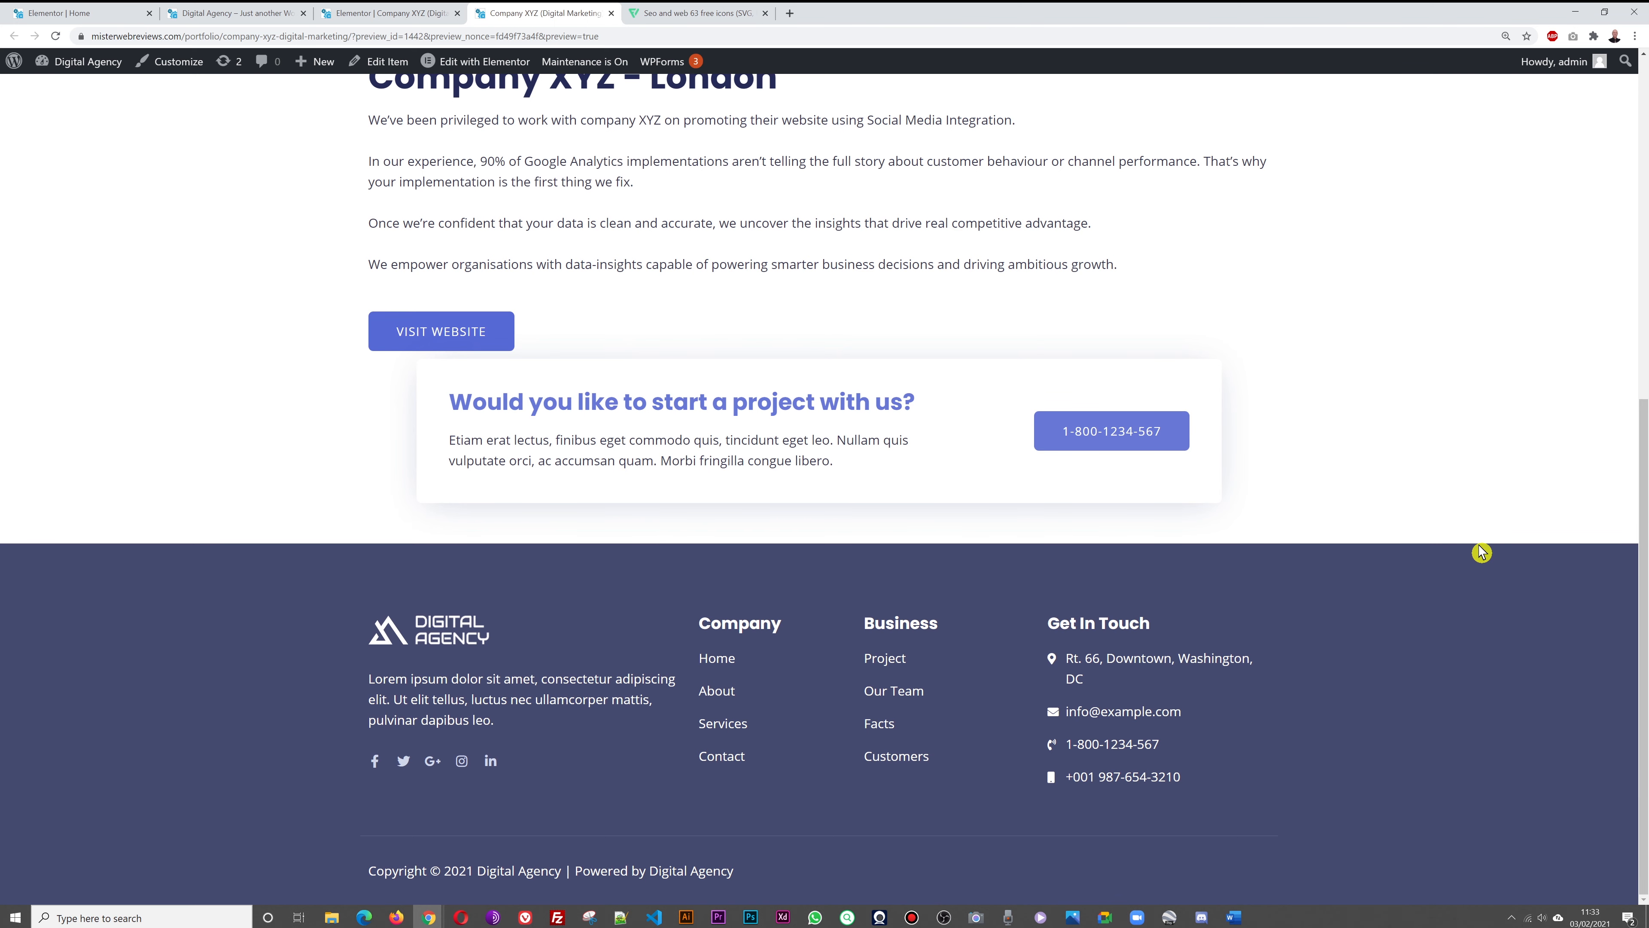
scroll(1481, 552, "up", 4)
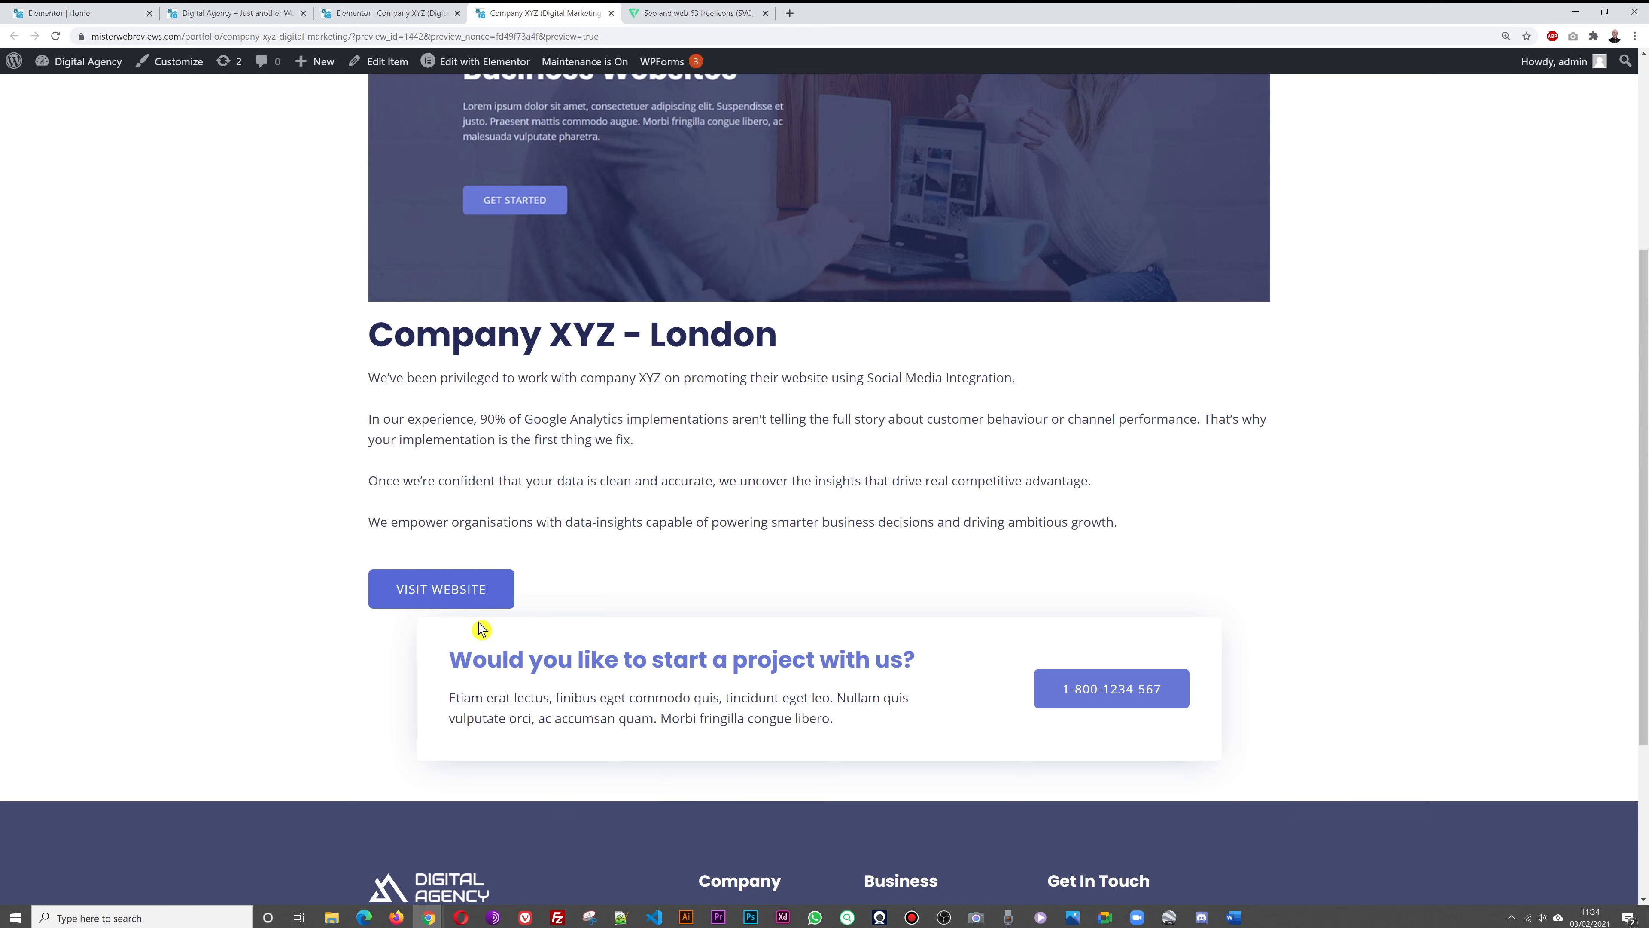
left_click(383, 13)
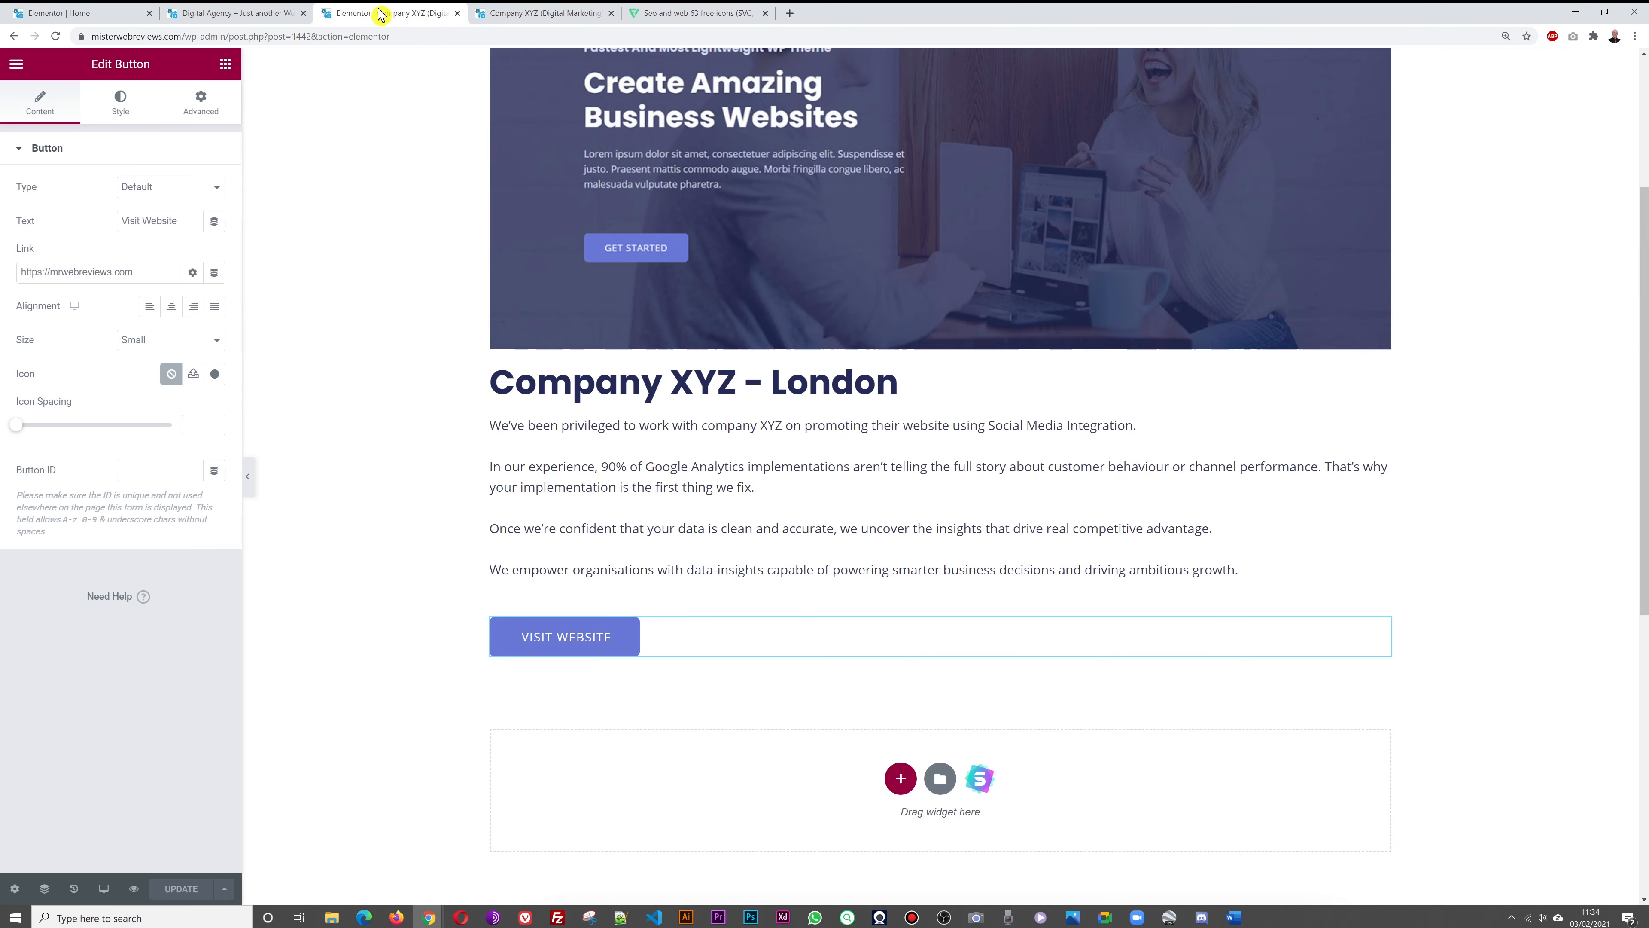
Give the Visit Website button's section a bottom padding of 100, update, and view the preview
scroll(1151, 892, "up", 2)
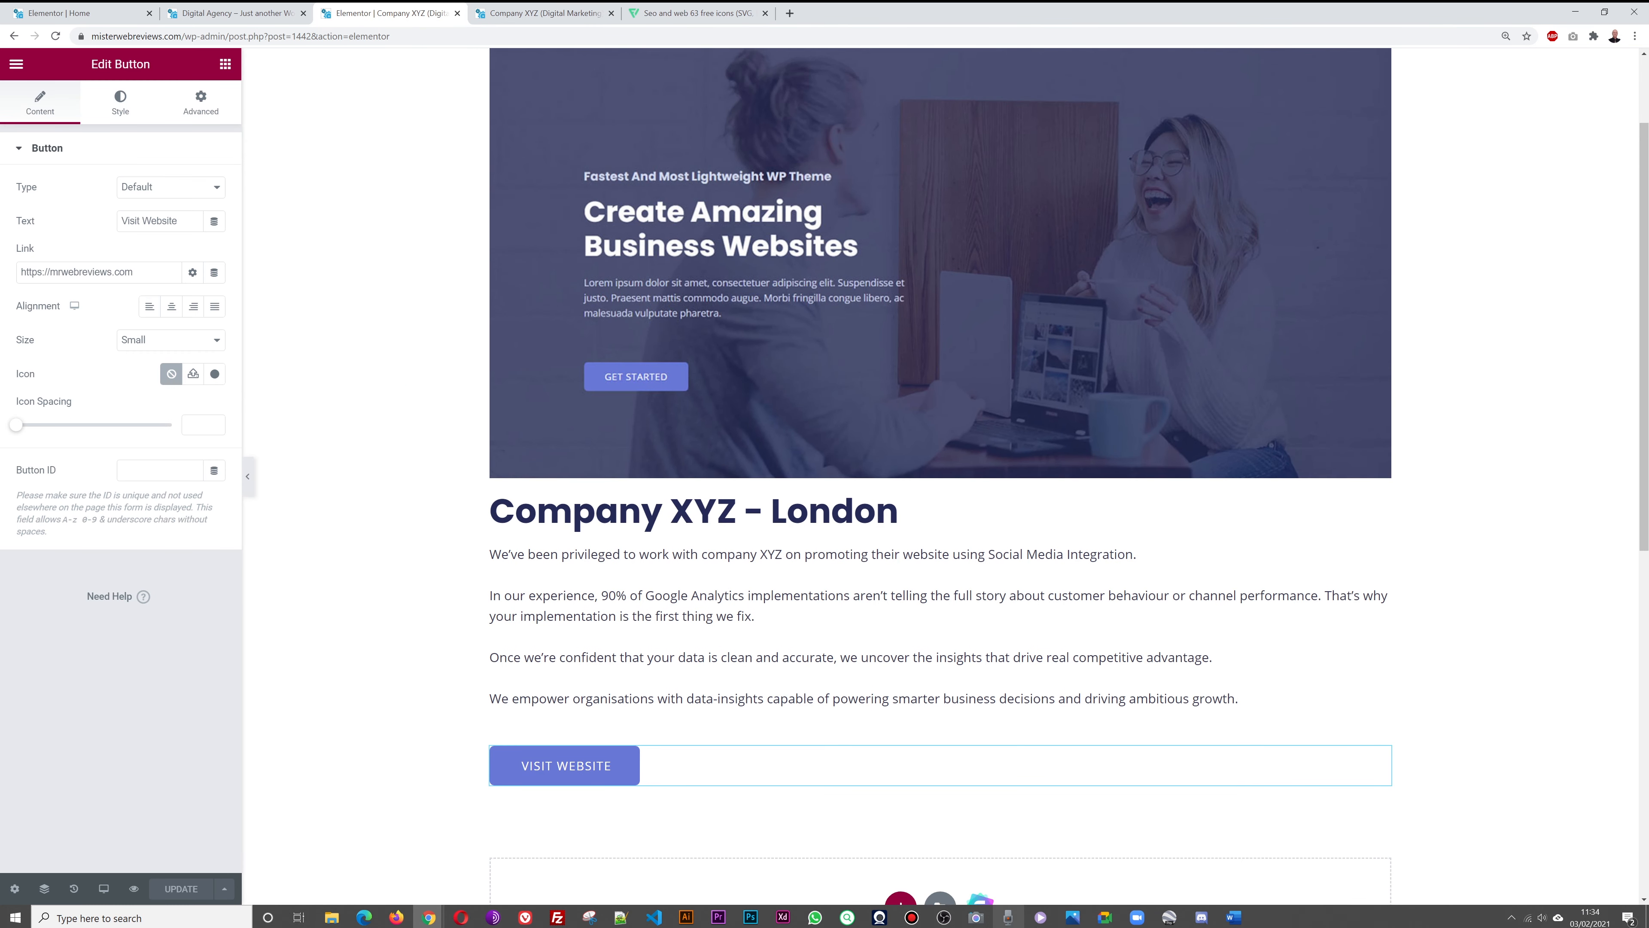
scroll(1218, 655, "down", 3)
scroll(1218, 655, "down", 1)
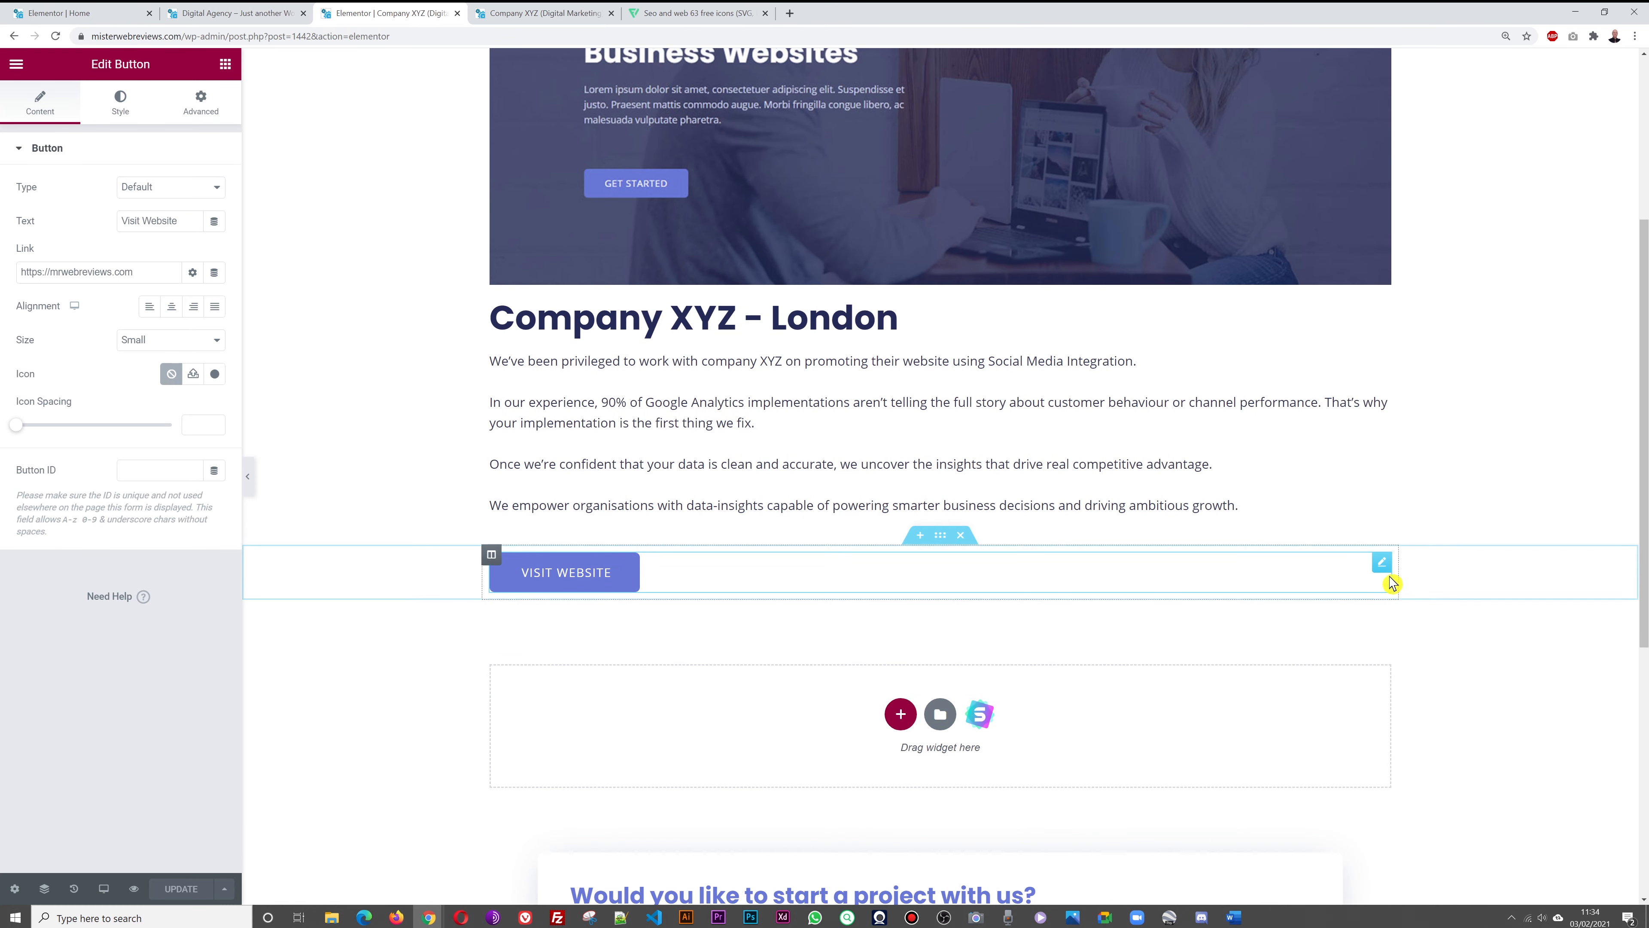
left_click(940, 540)
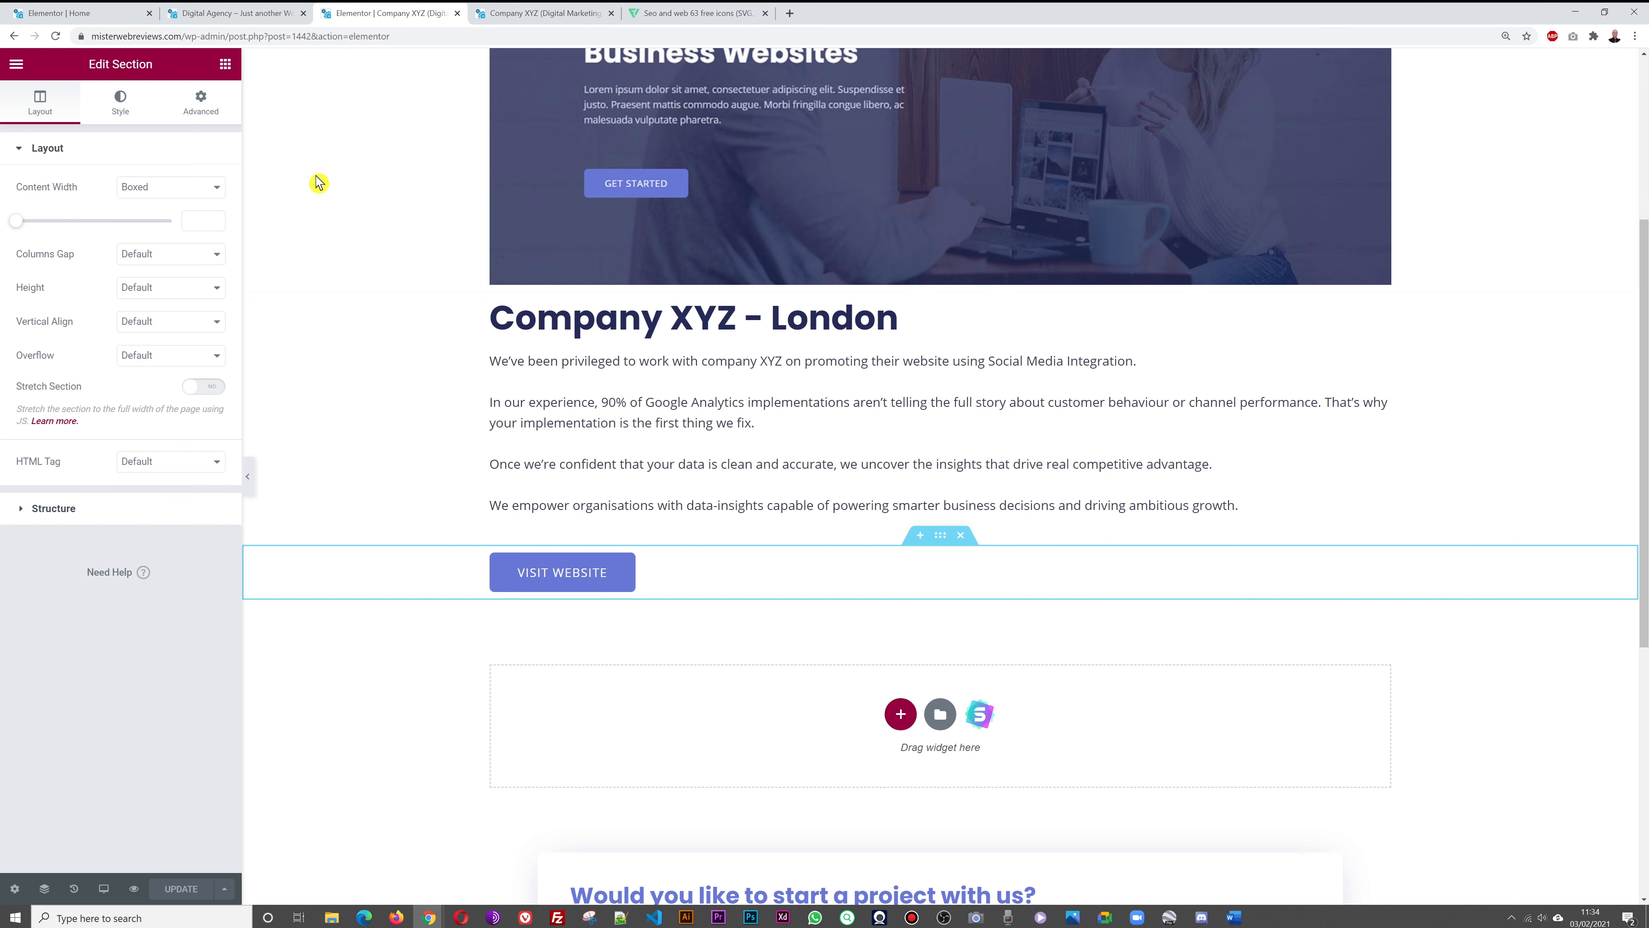
left_click(201, 122)
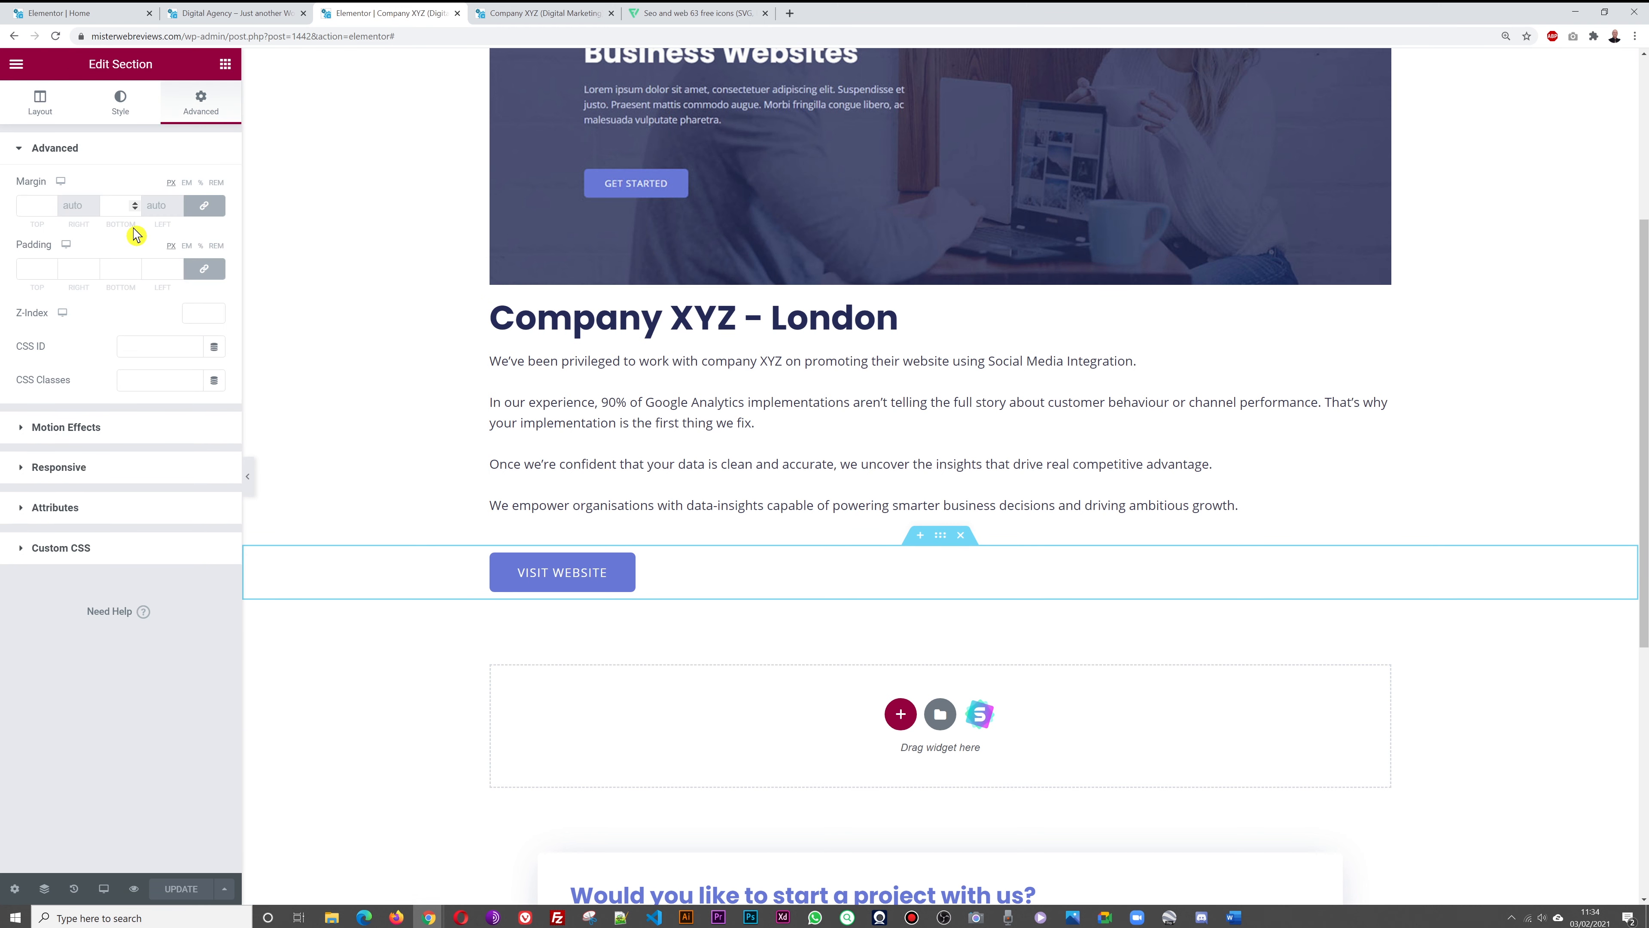
left_click(203, 268)
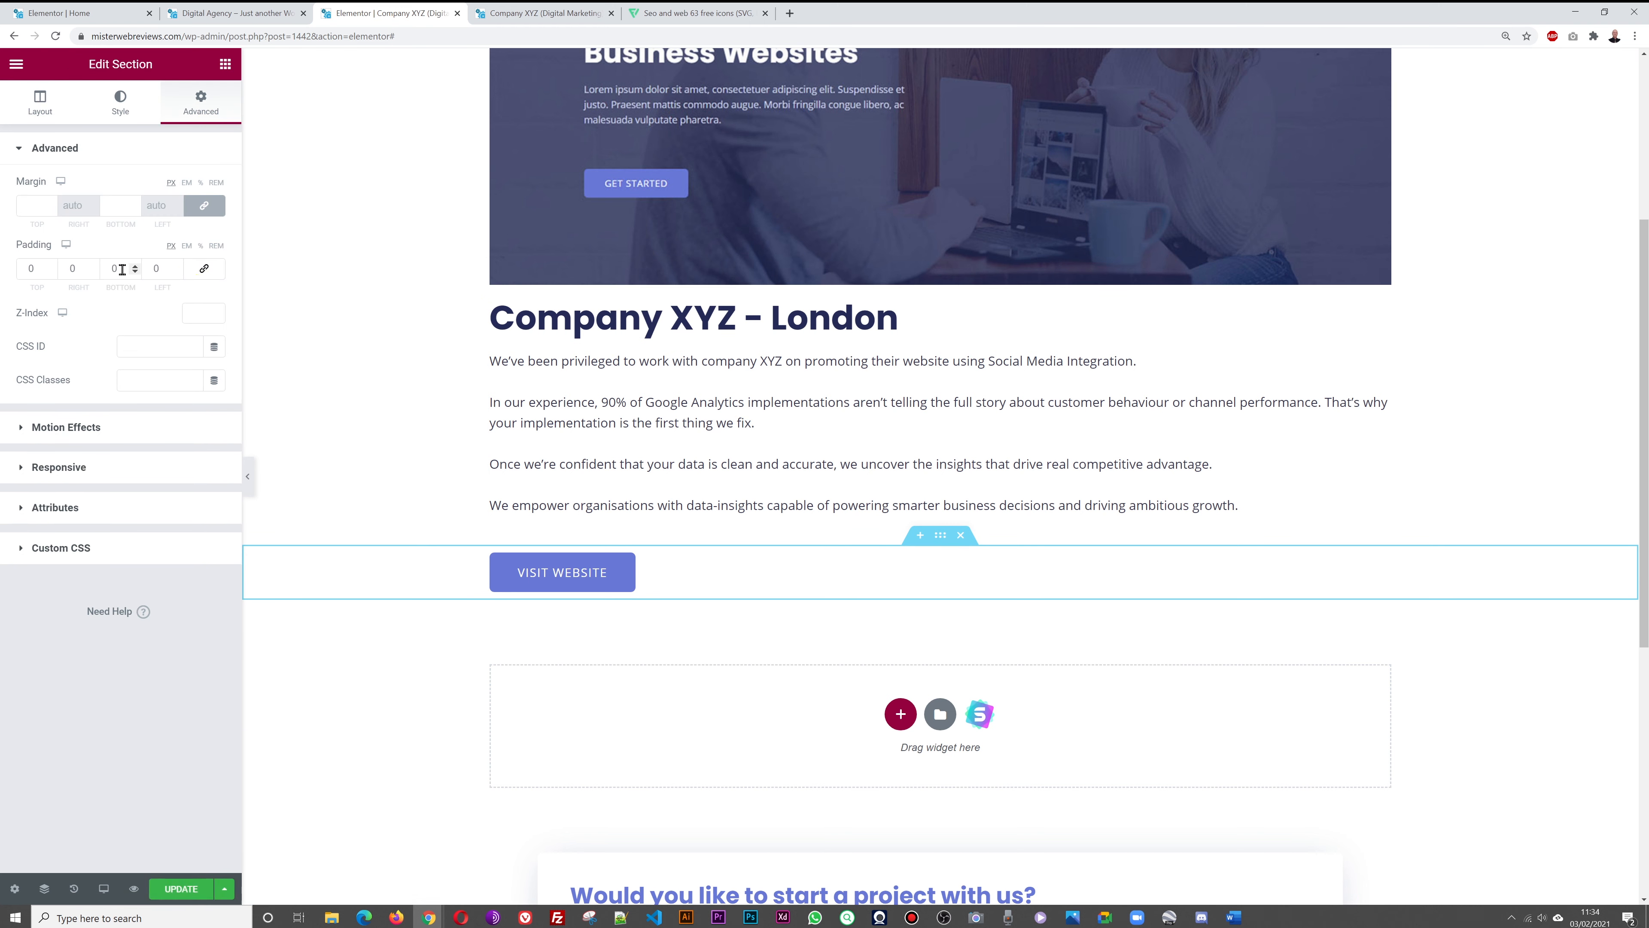
type("100")
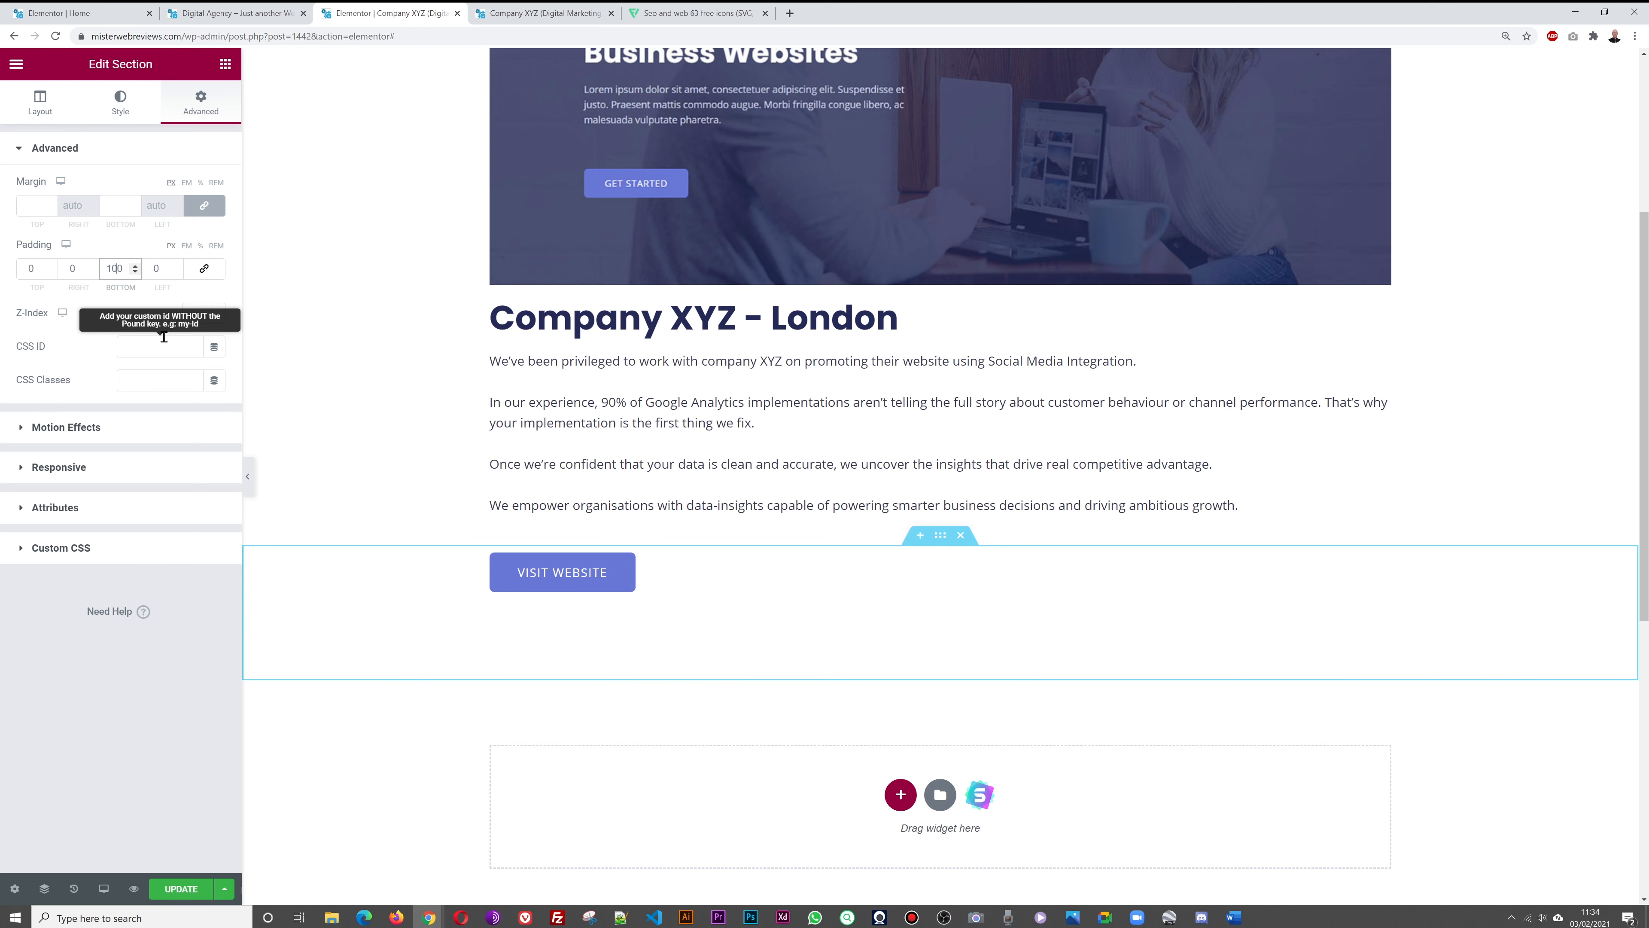
left_click(179, 883)
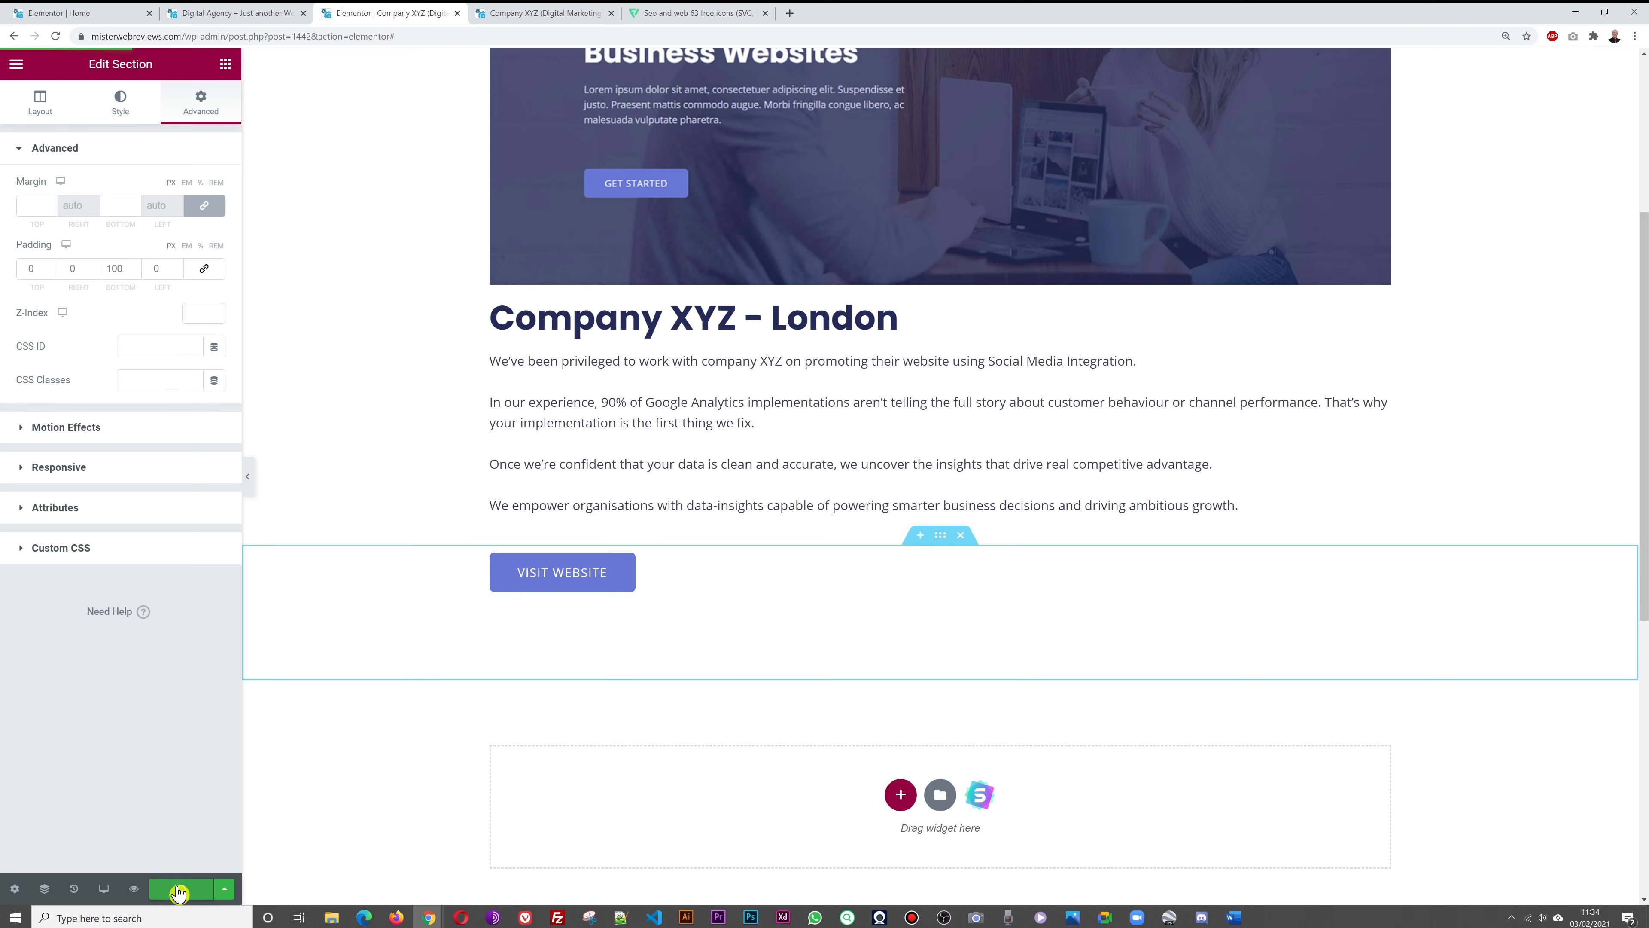
left_click(514, 18)
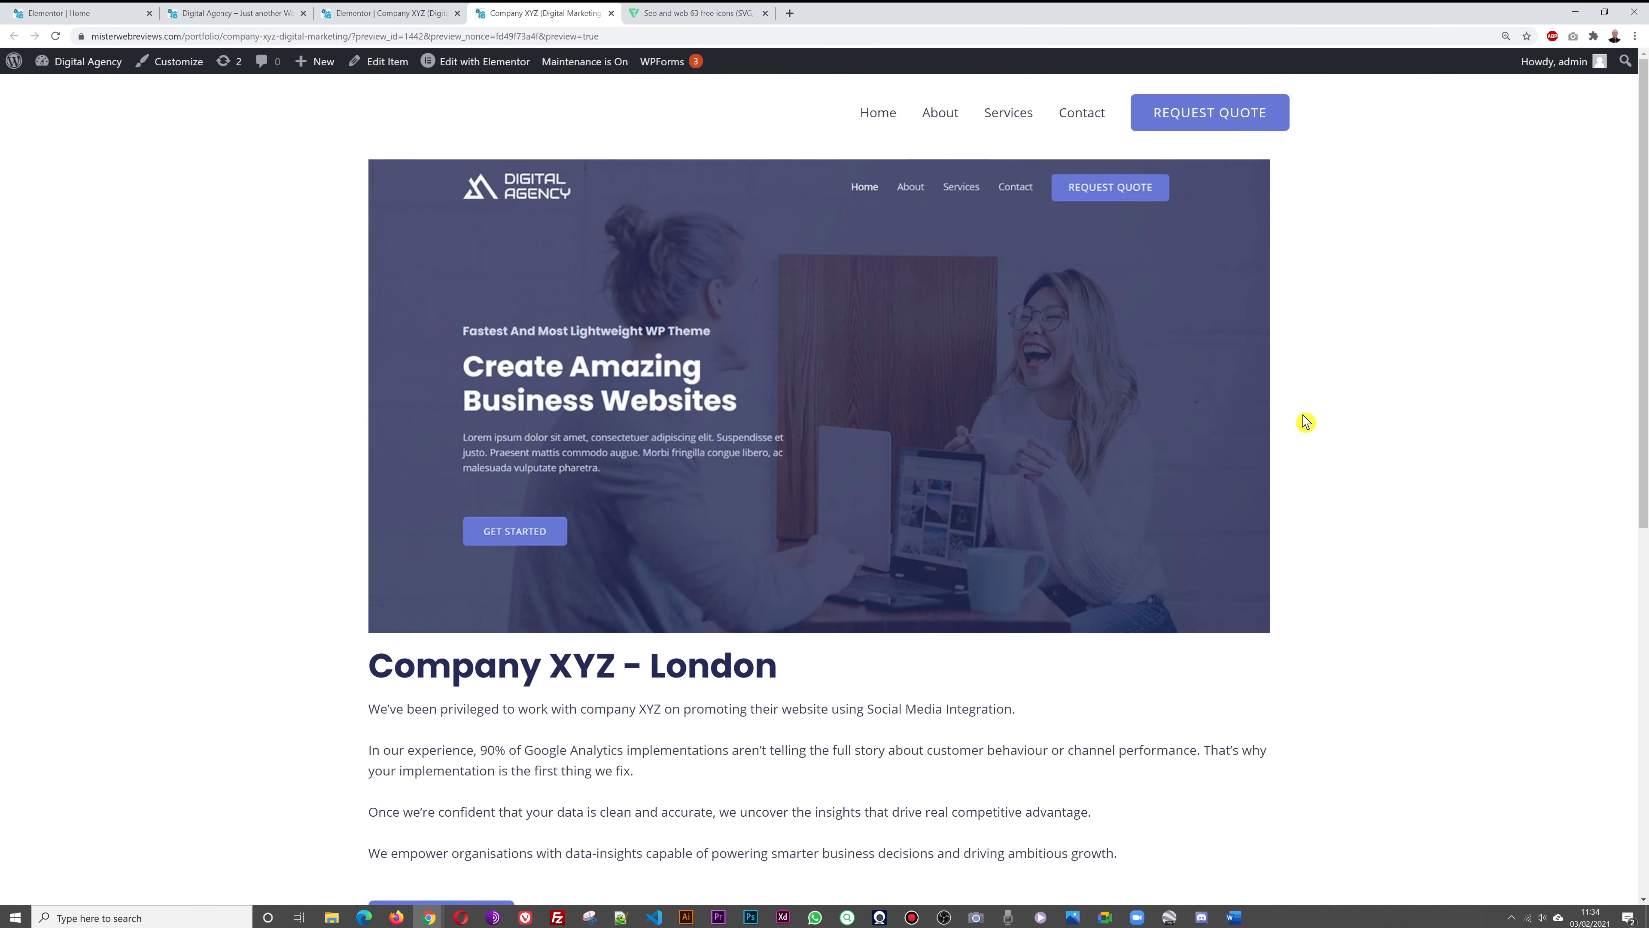
Check the new space below the Visit Website button, then load the /portfolio/ archive
scroll(1328, 419, "down", 4)
scroll(1328, 419, "down", 2)
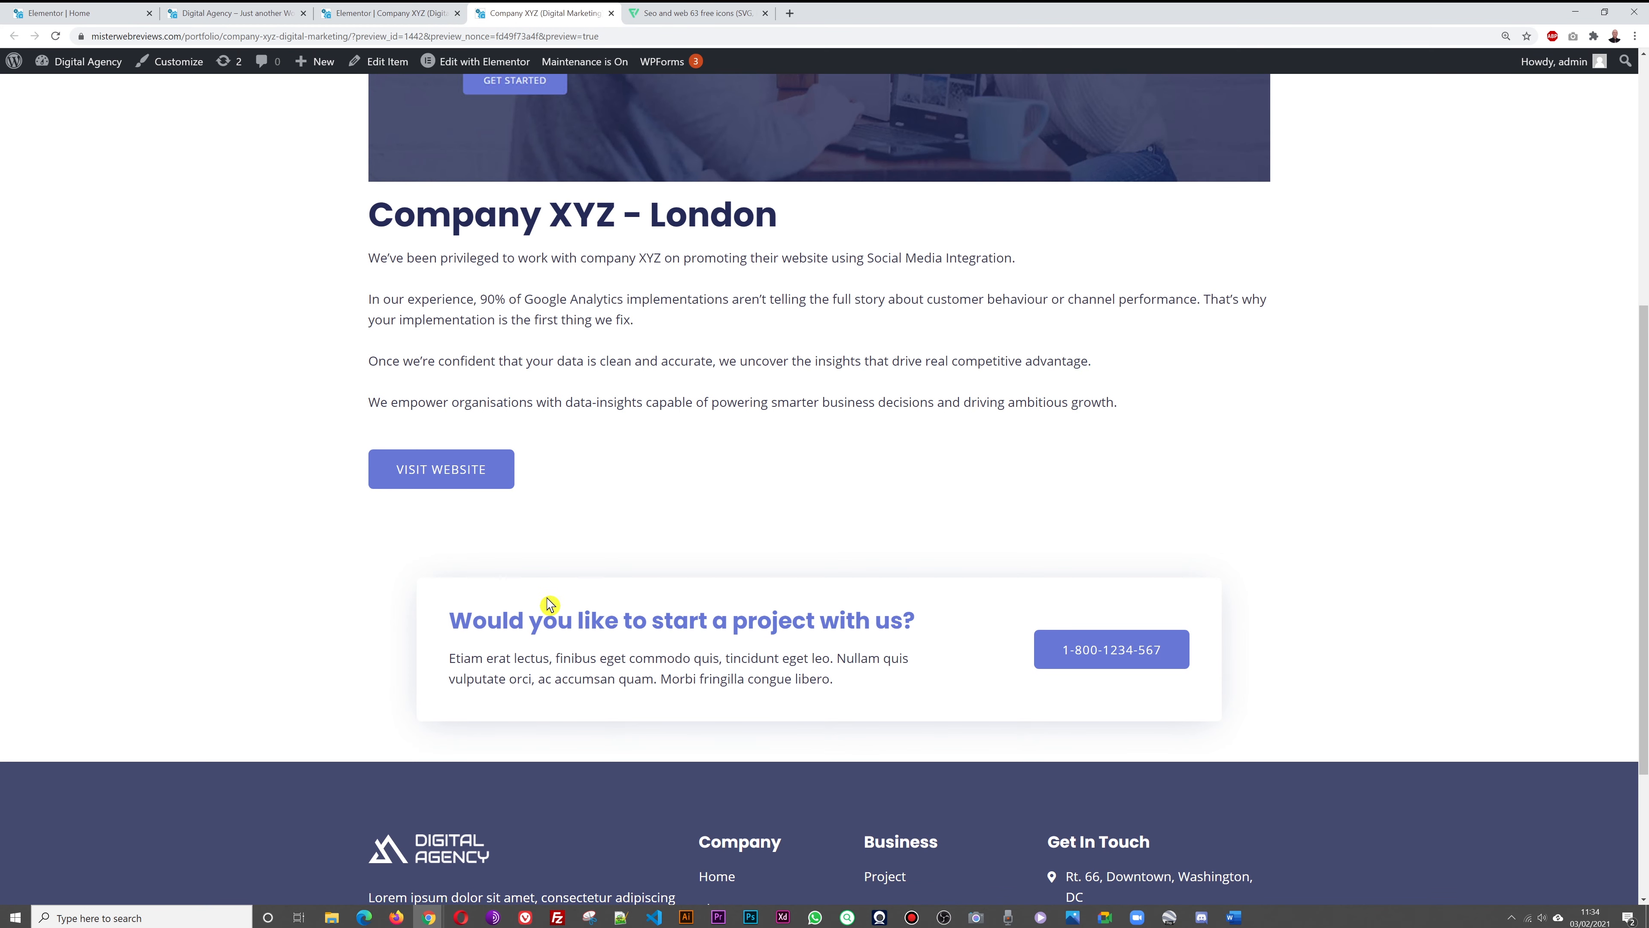
scroll(1460, 522, "up", 7)
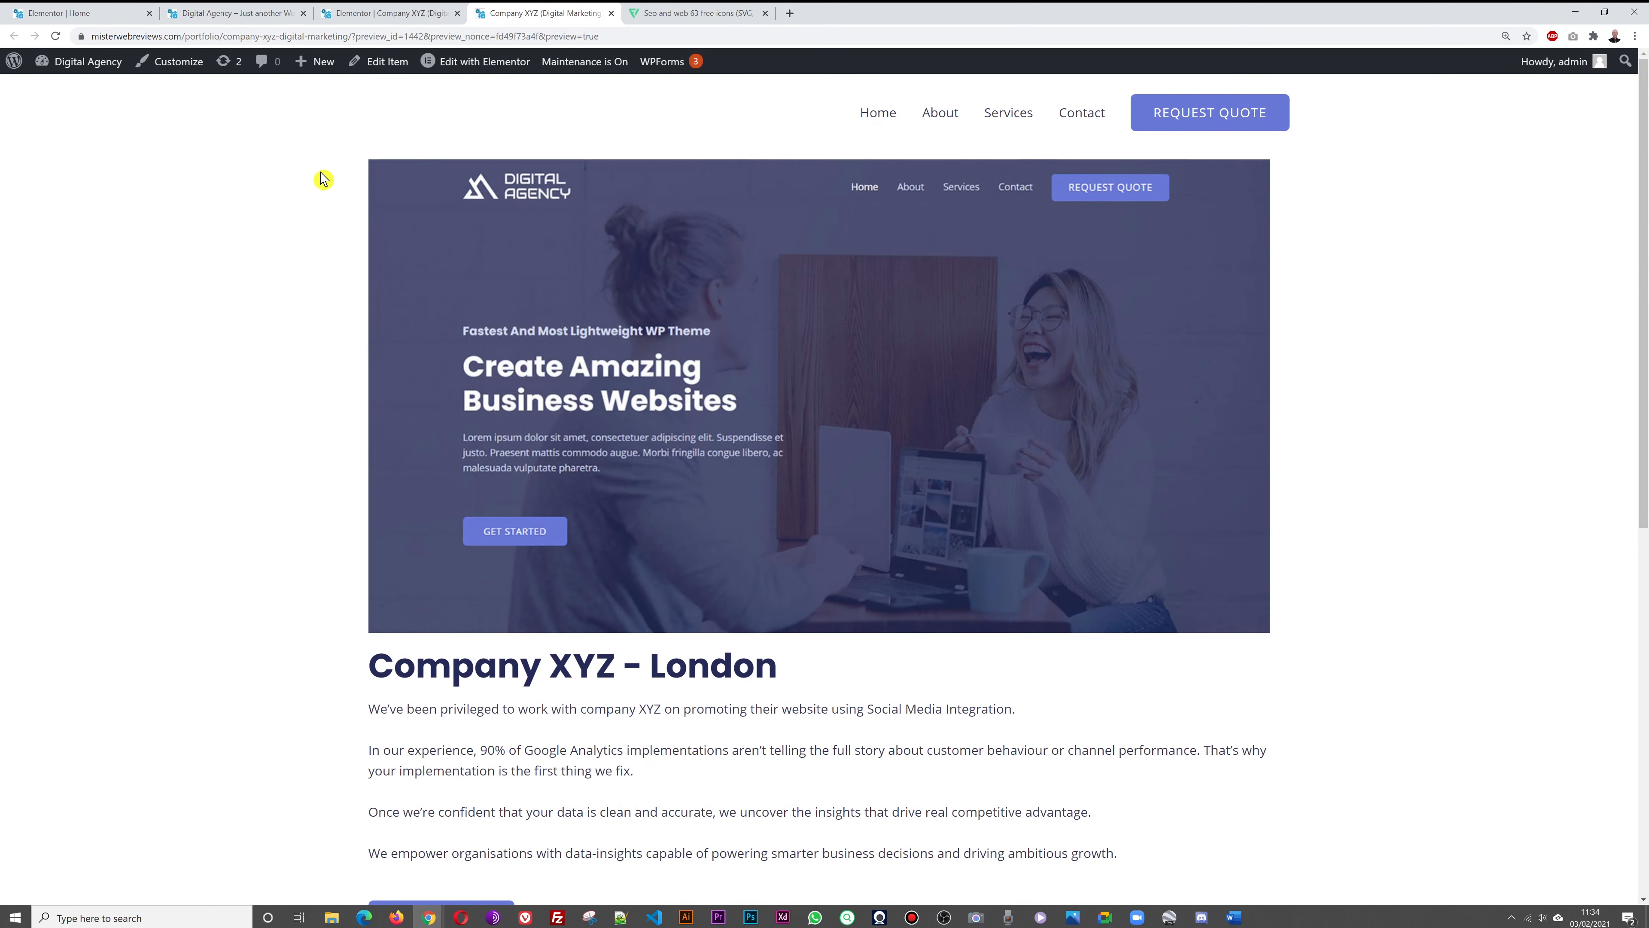
left_click(239, 37)
left_click(232, 41)
key("shift+End")
key("Delete")
key("Return")
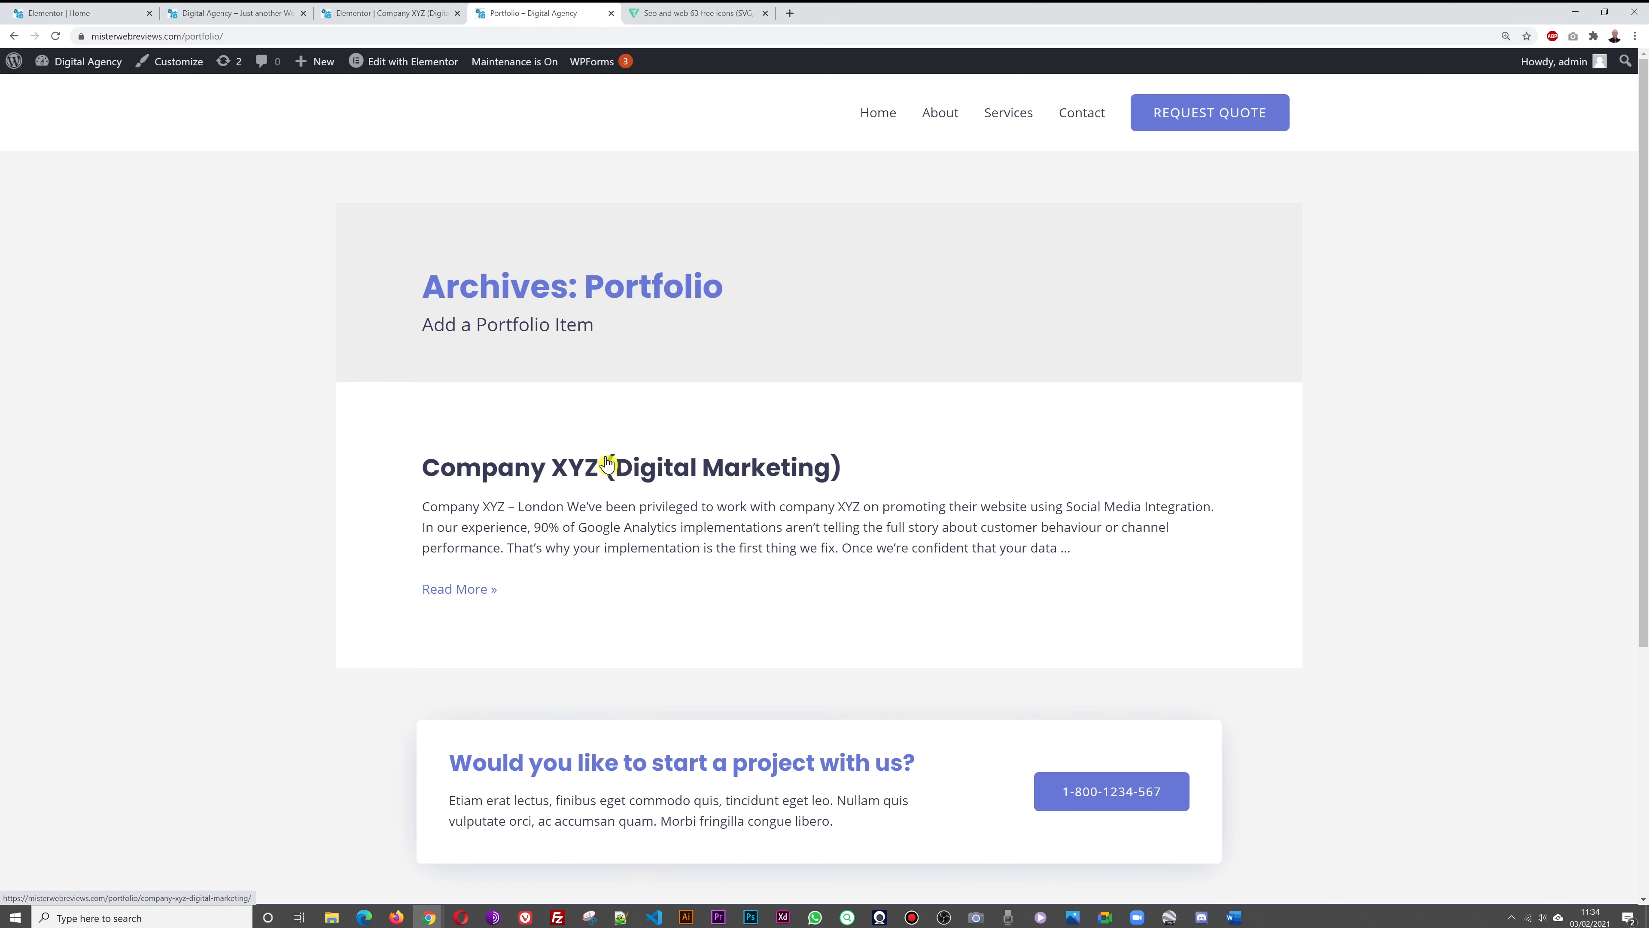
Open the Company XYZ portfolio item, then close the preview and return to the editor
left_click(474, 590)
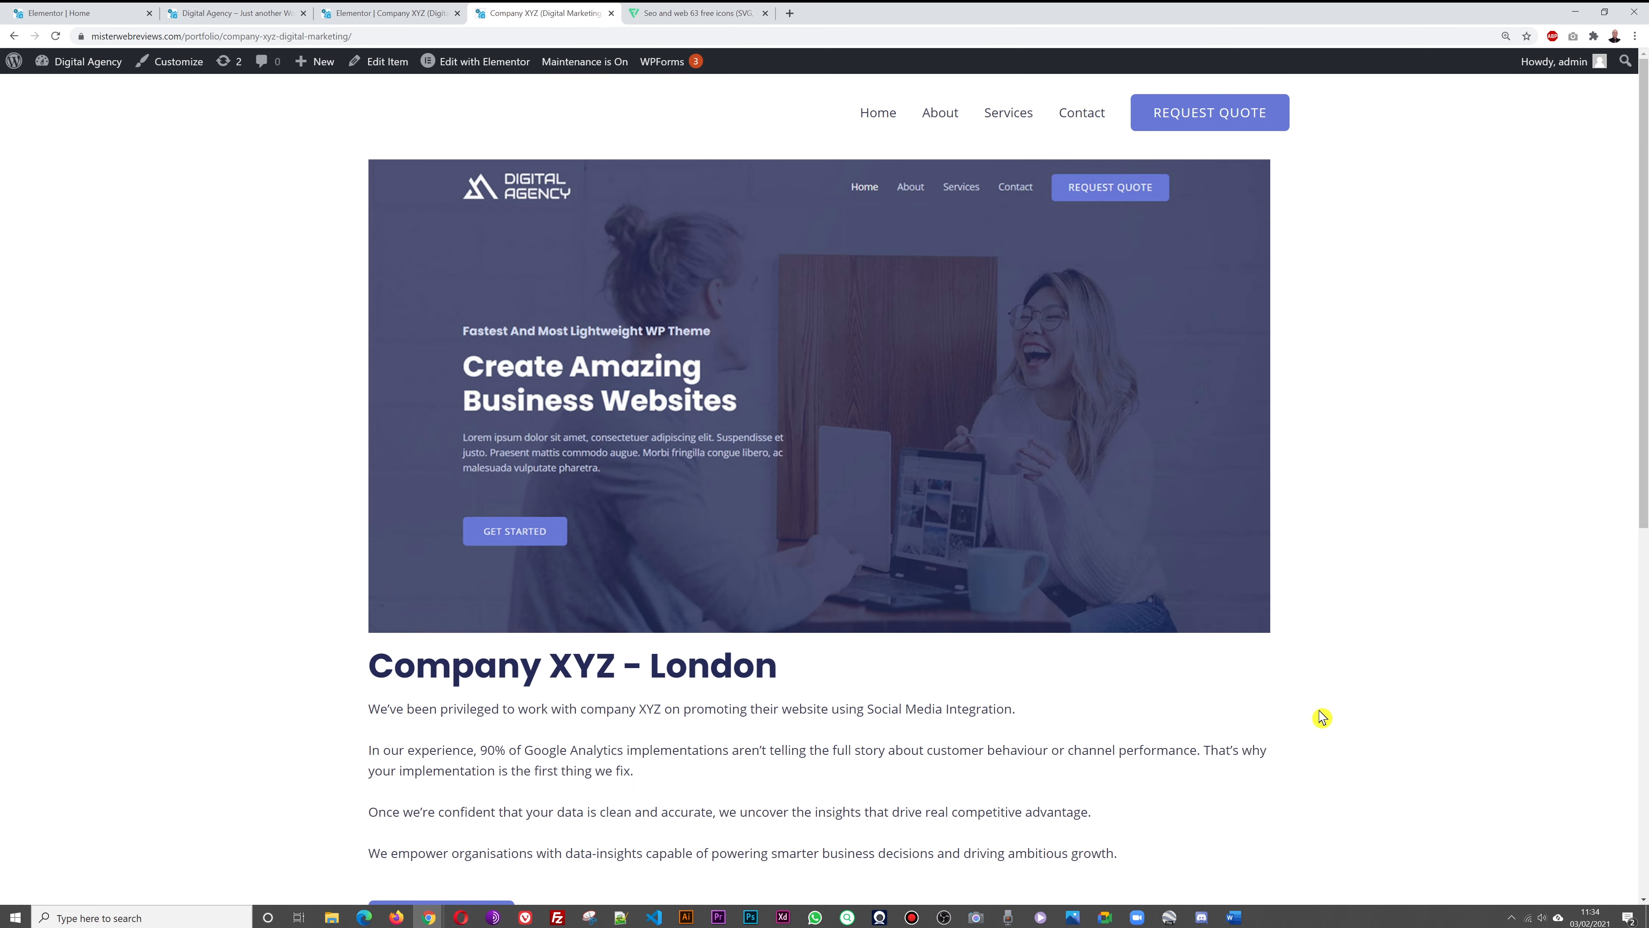
scroll(1224, 577, "down", 3)
scroll(1224, 578, "up", 3)
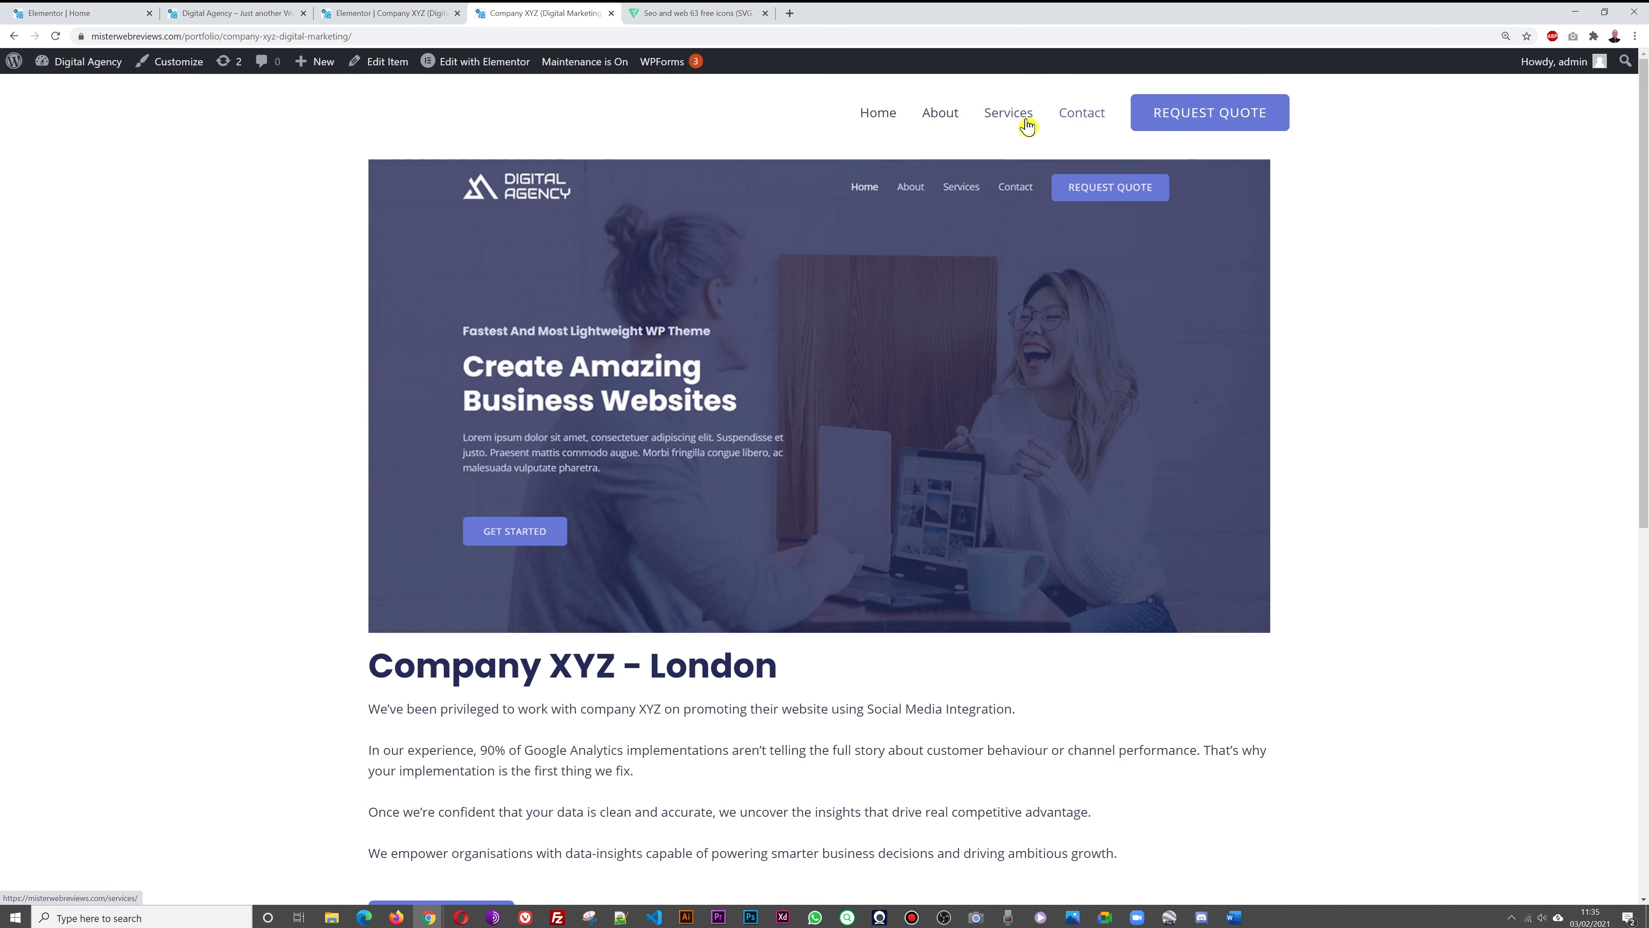
left_click(611, 13)
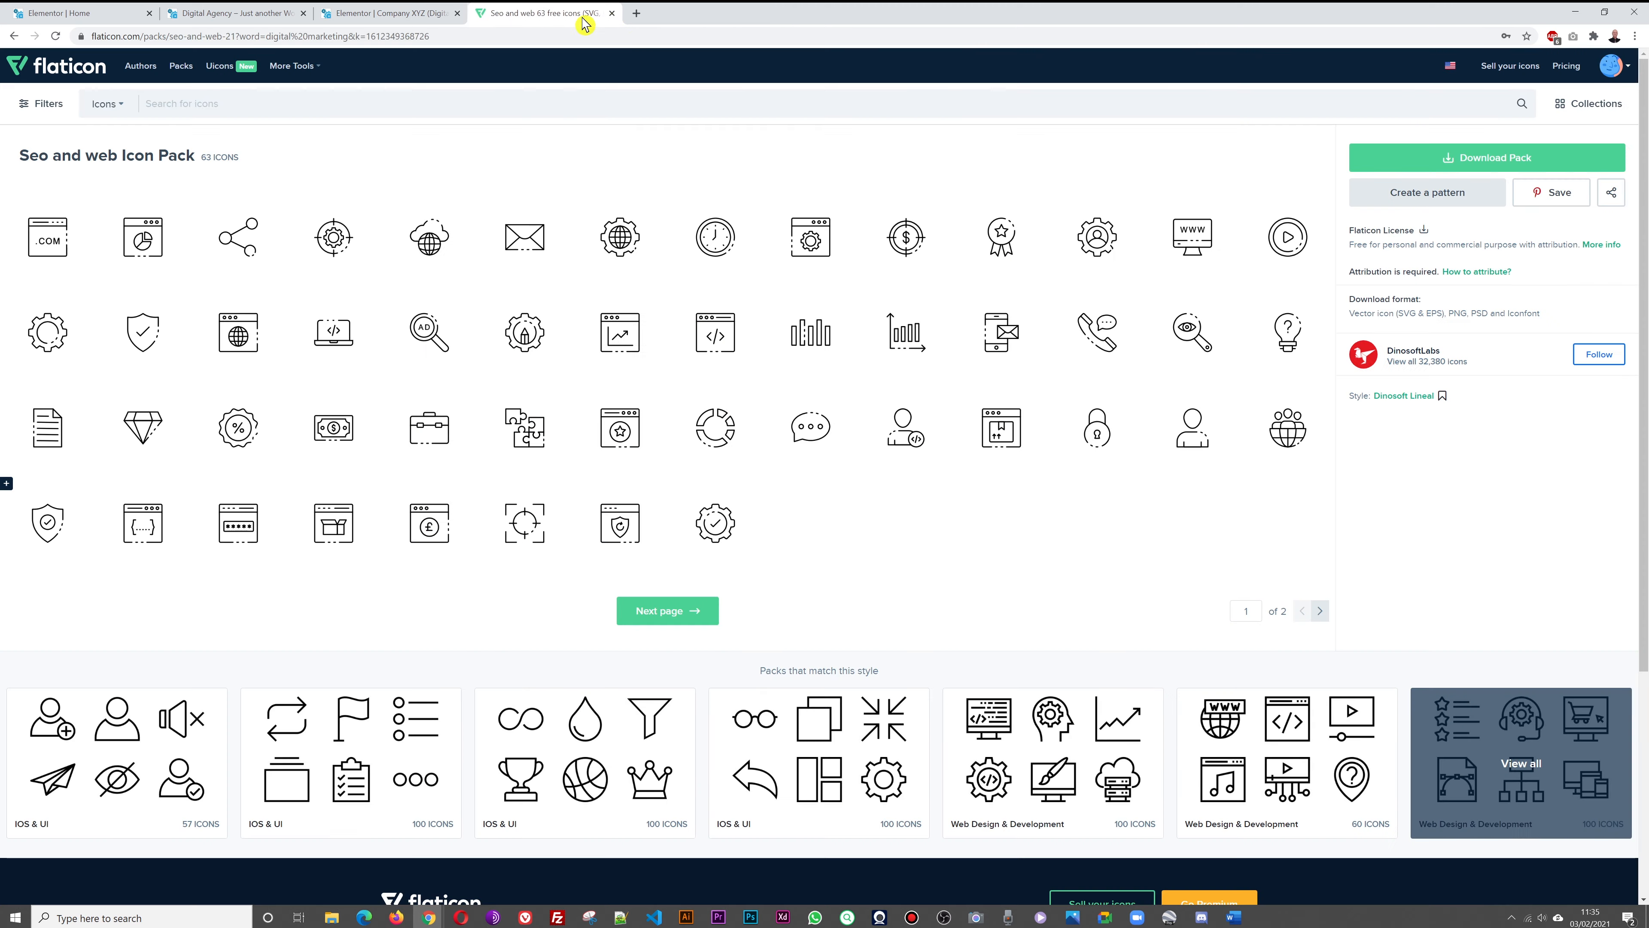
left_click(362, 18)
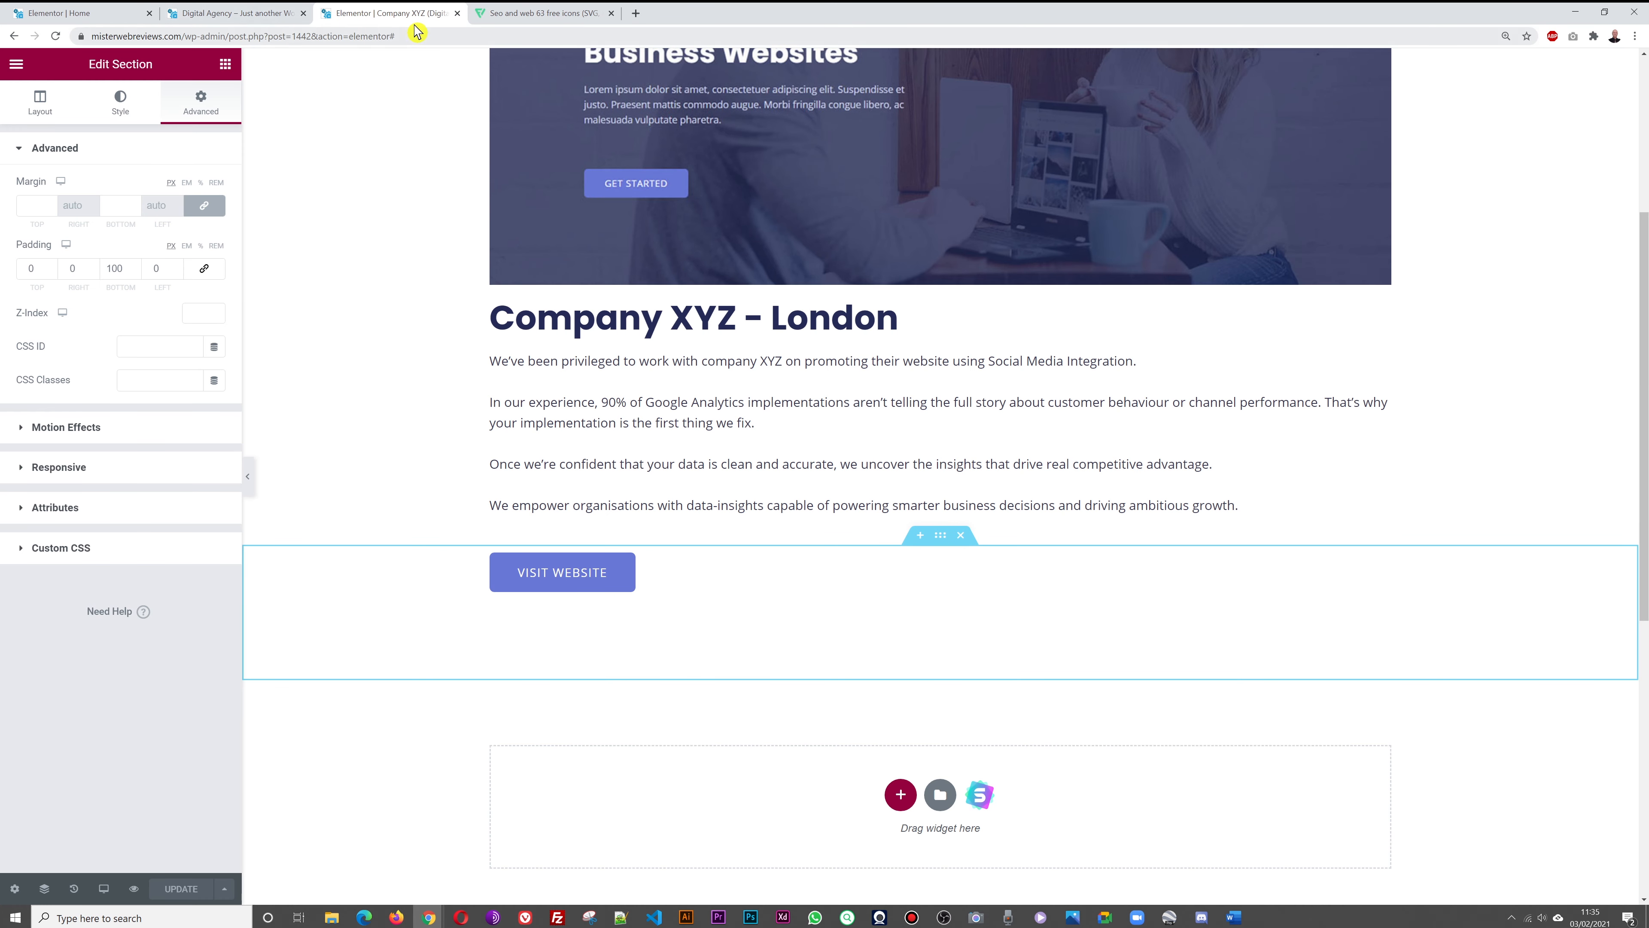
Close the Flaticon tab and scroll the live home page to the Our Customers and testimonial sections
left_click(457, 13)
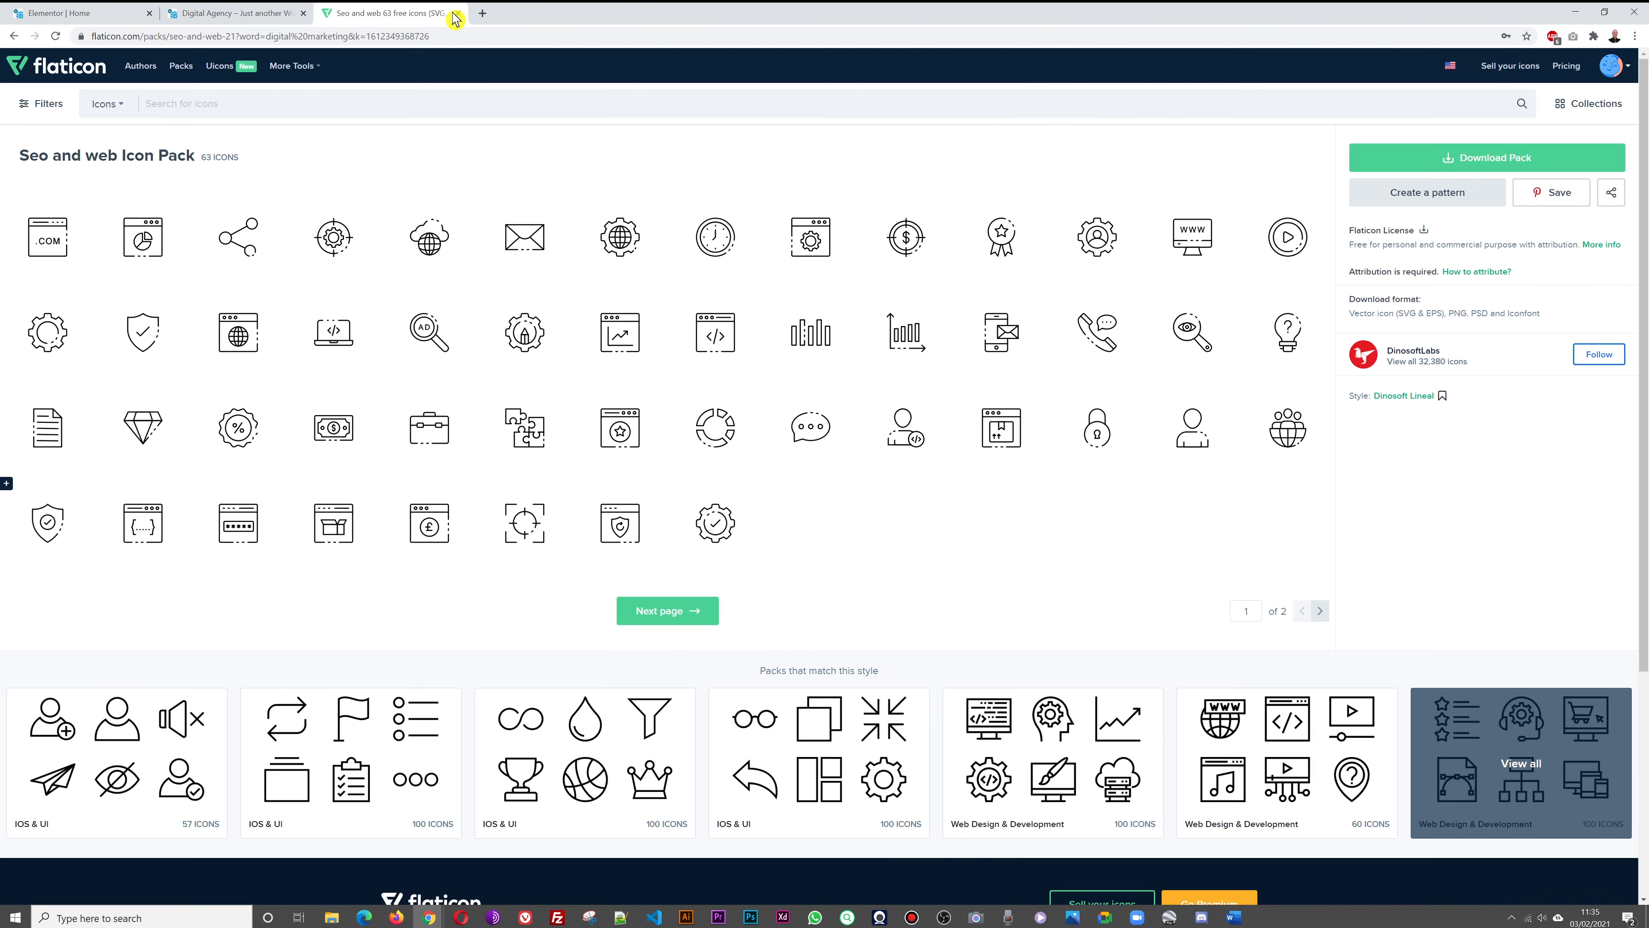
left_click(220, 14)
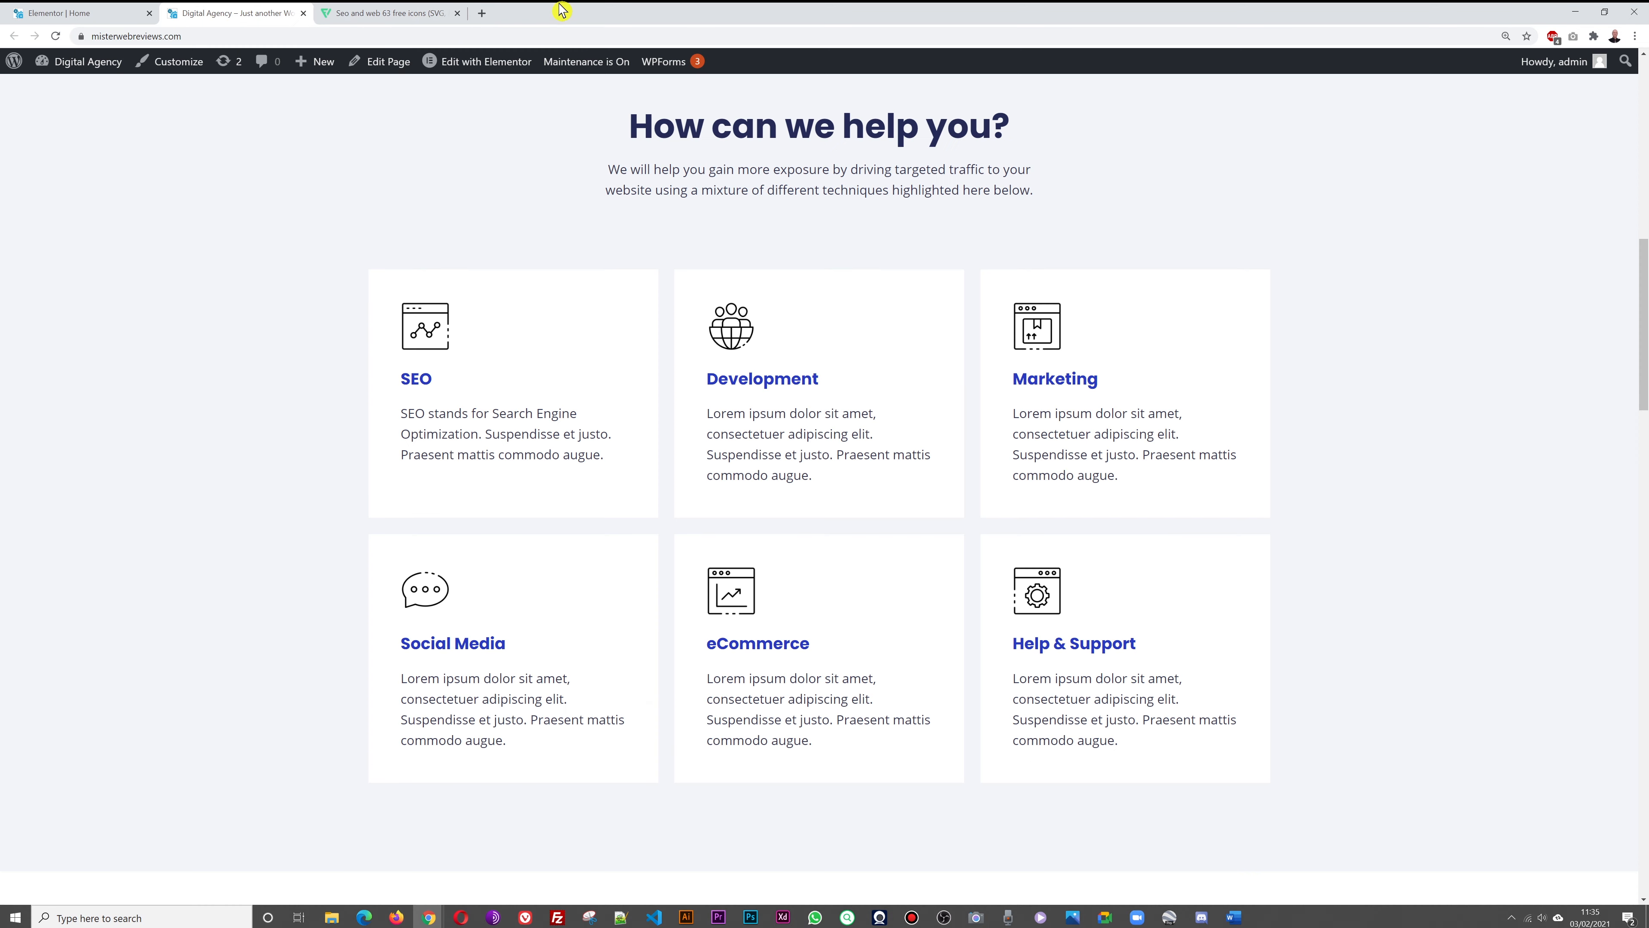
left_click(386, 13)
left_click(457, 13)
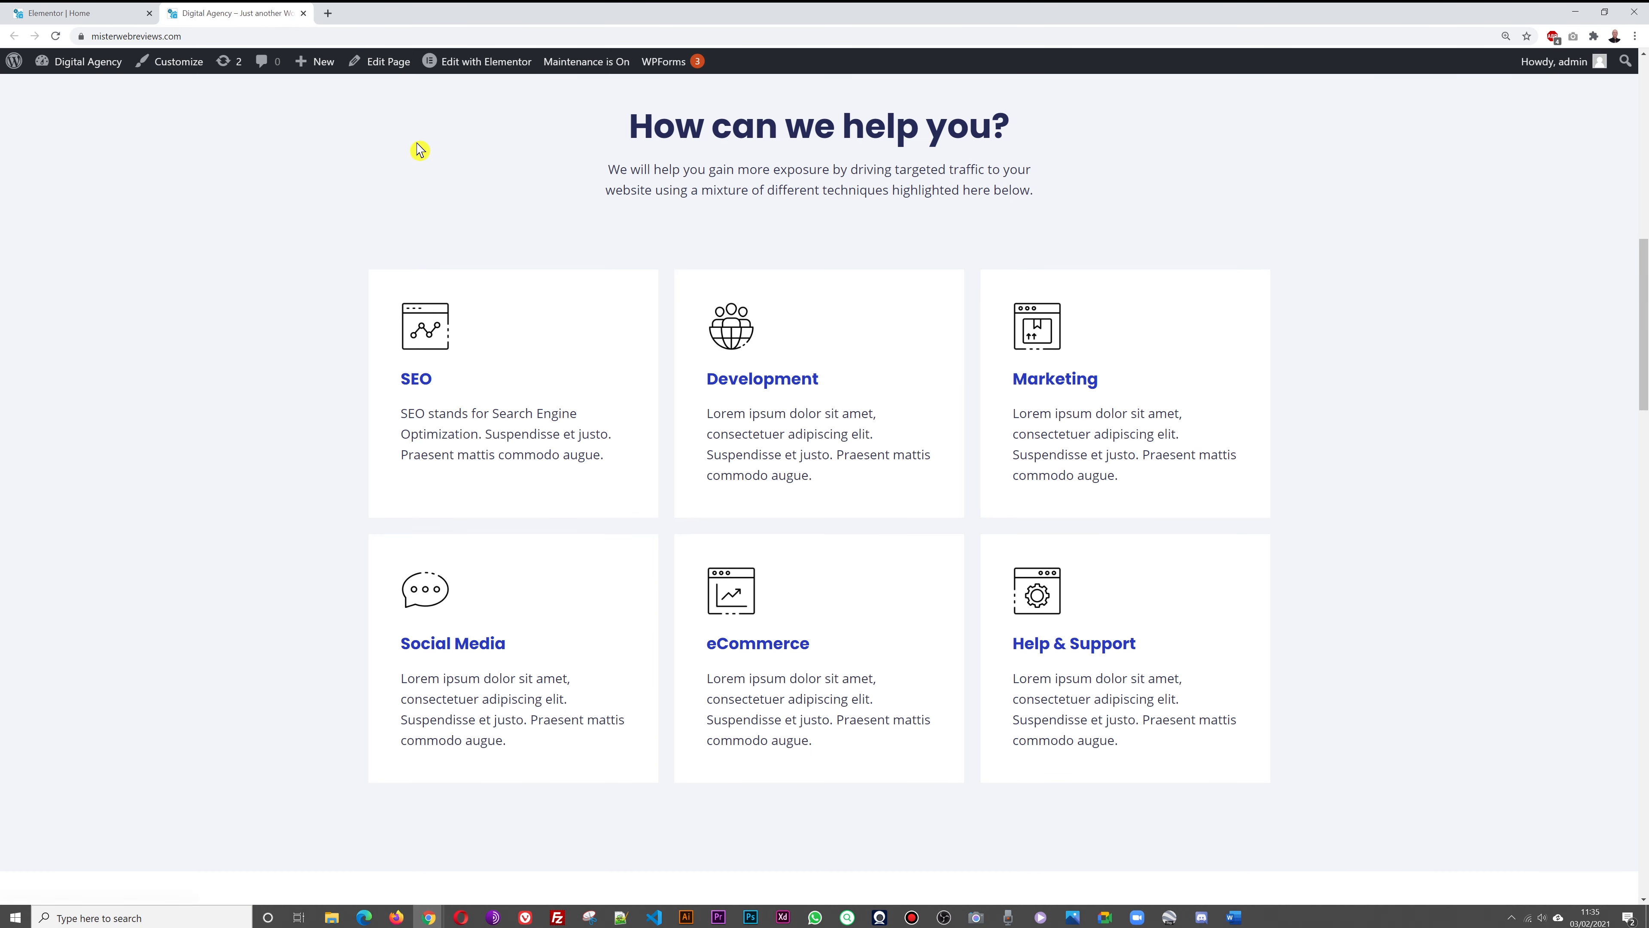
scroll(1403, 410, "down", 5)
scroll(1403, 410, "down", 8)
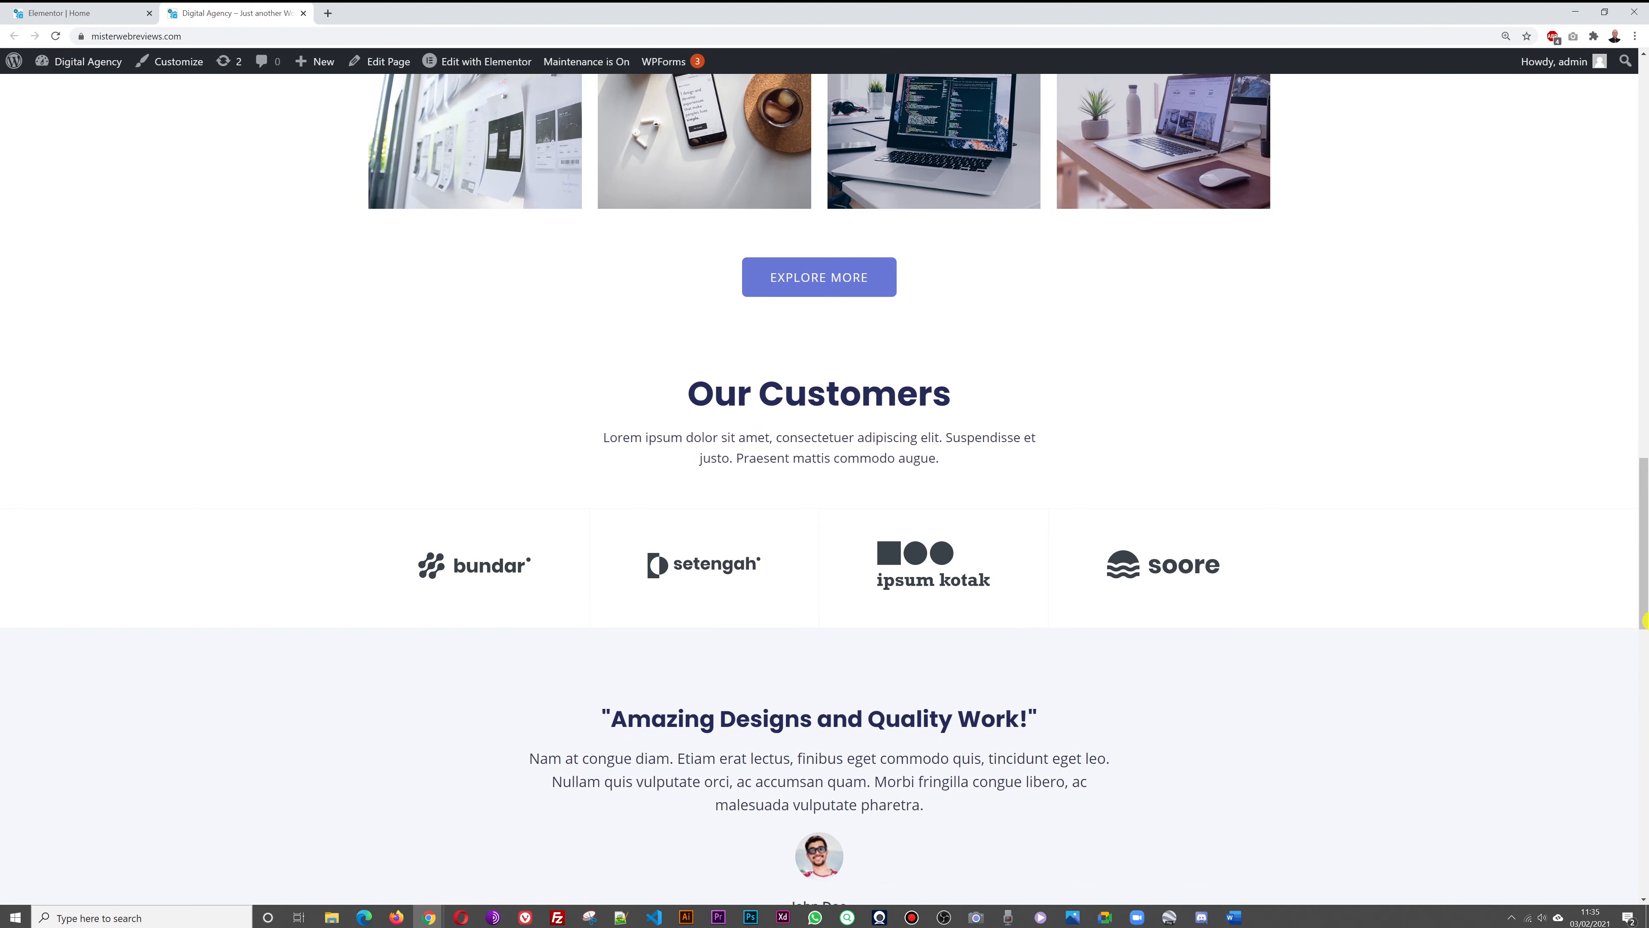
scroll(1513, 391, "down", 5)
scroll(1515, 395, "down", 3)
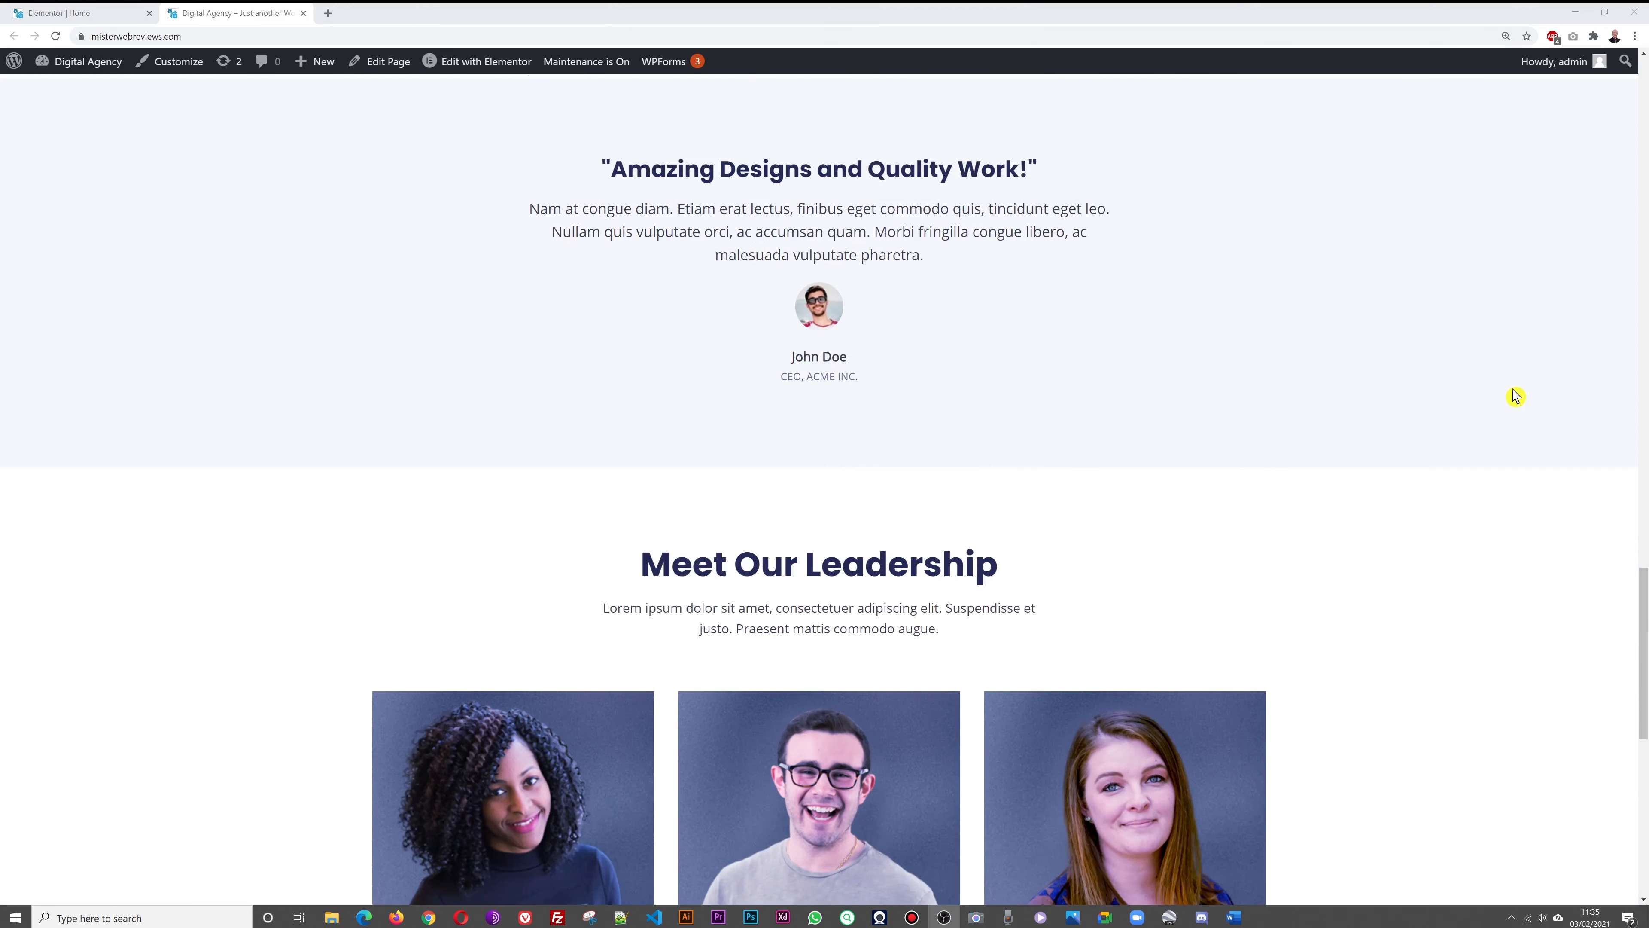
scroll(1515, 395, "up", 6)
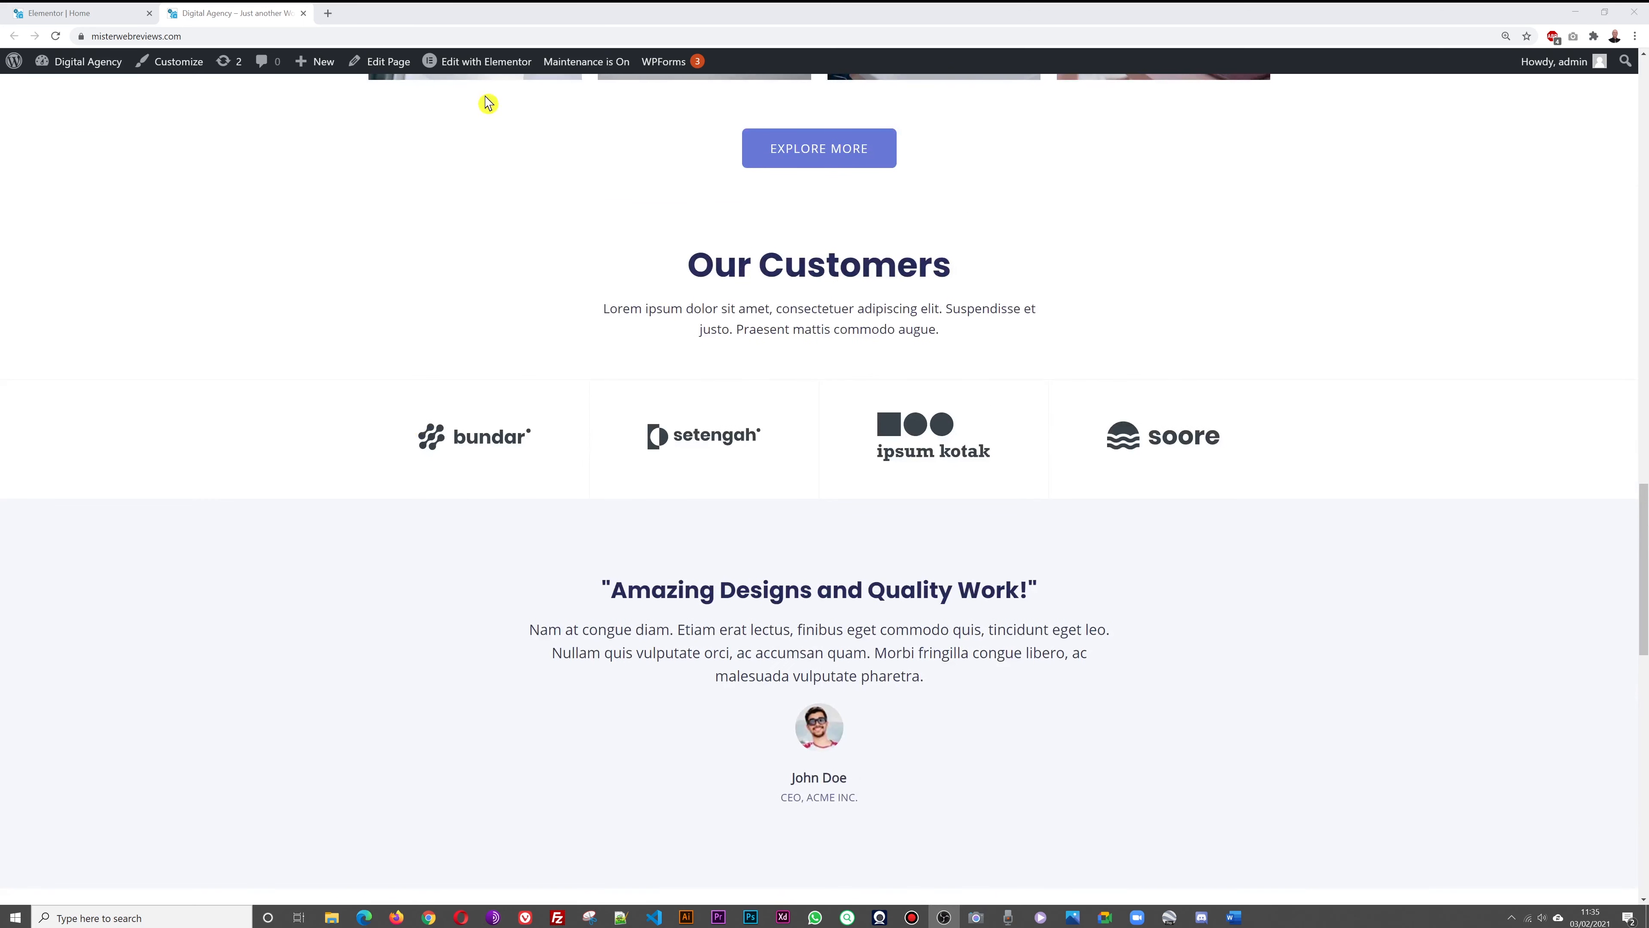
Switch to the Elementor home page editor and open the bundar logo's settings
left_click(94, 15)
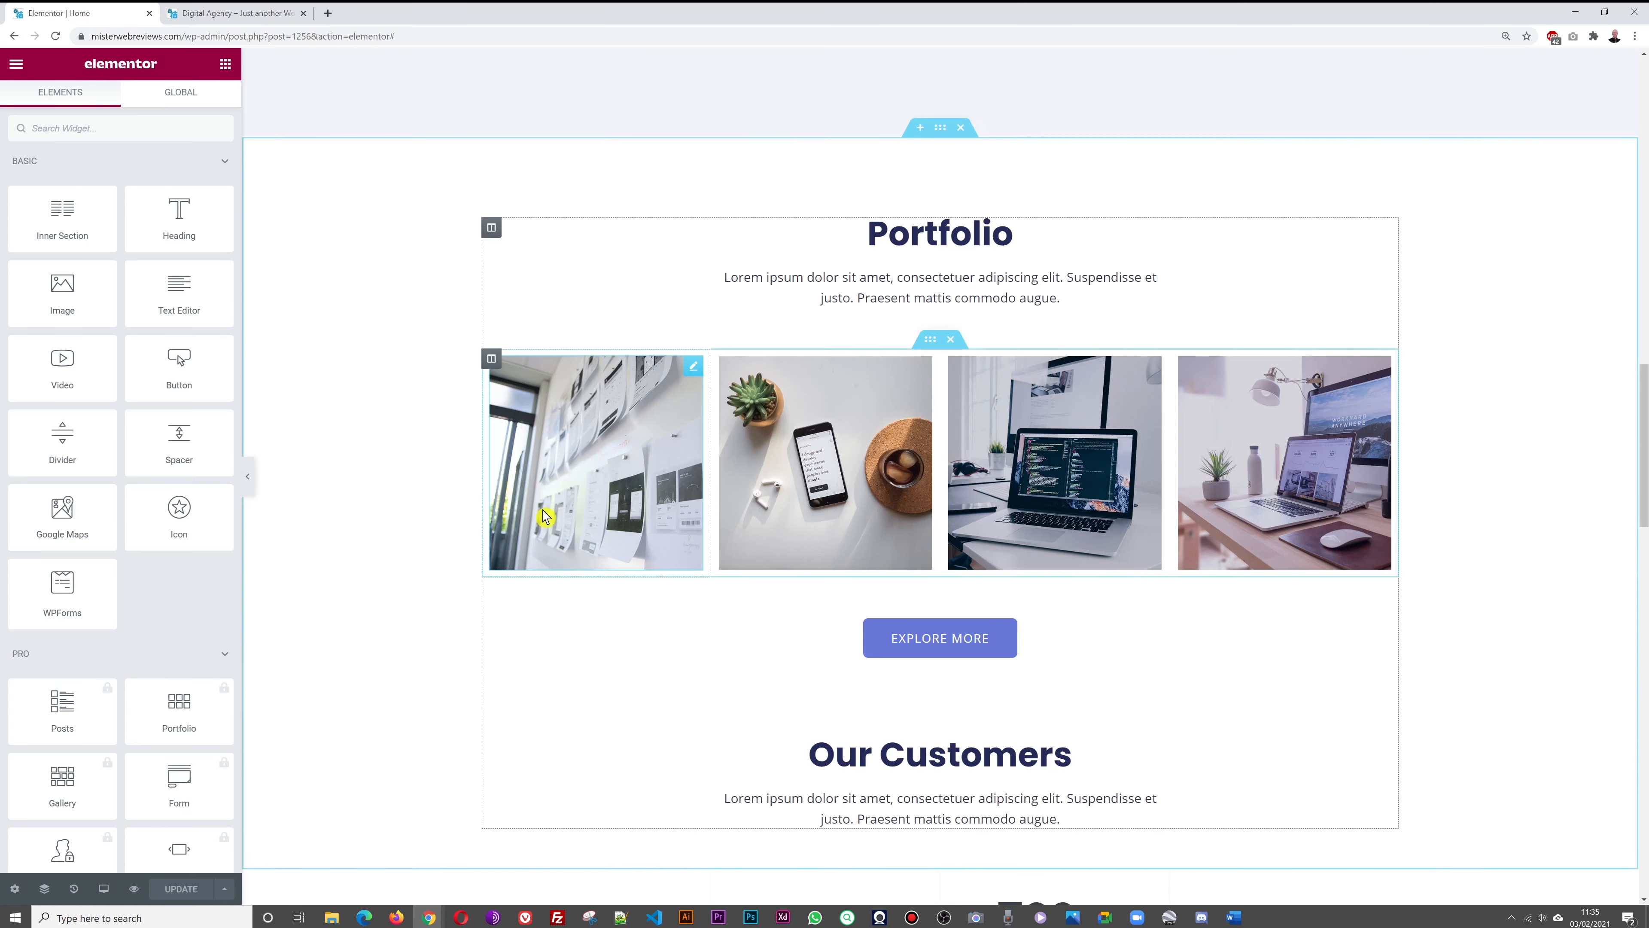
scroll(534, 523, "down", 5)
mouse_move(640, 554)
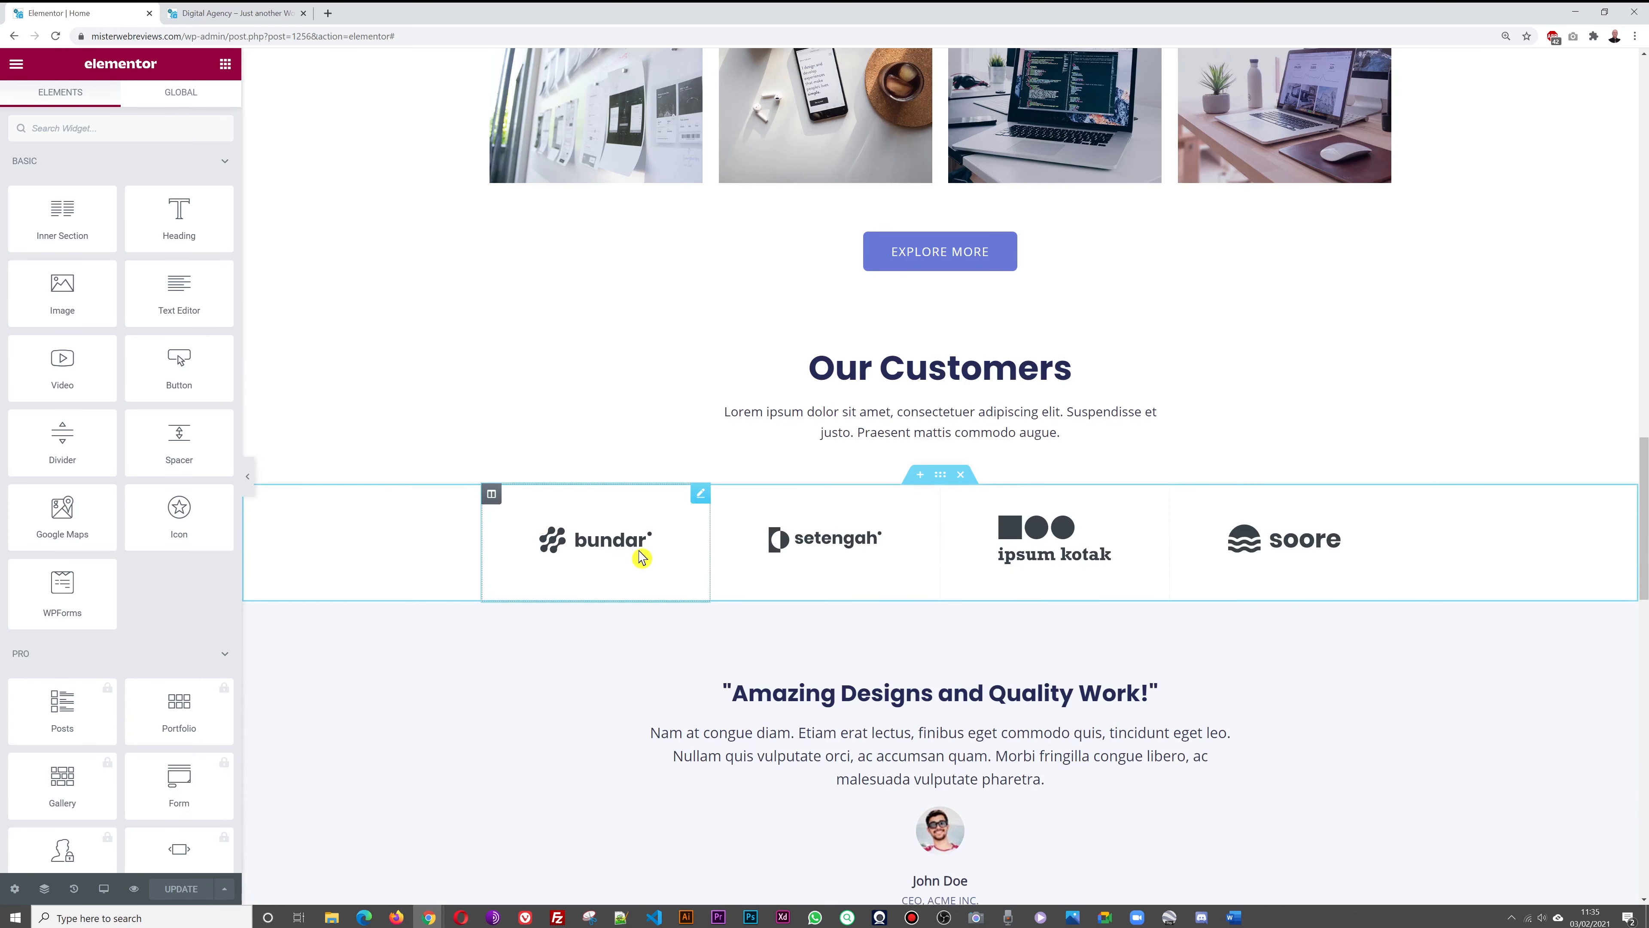
left_click(700, 496)
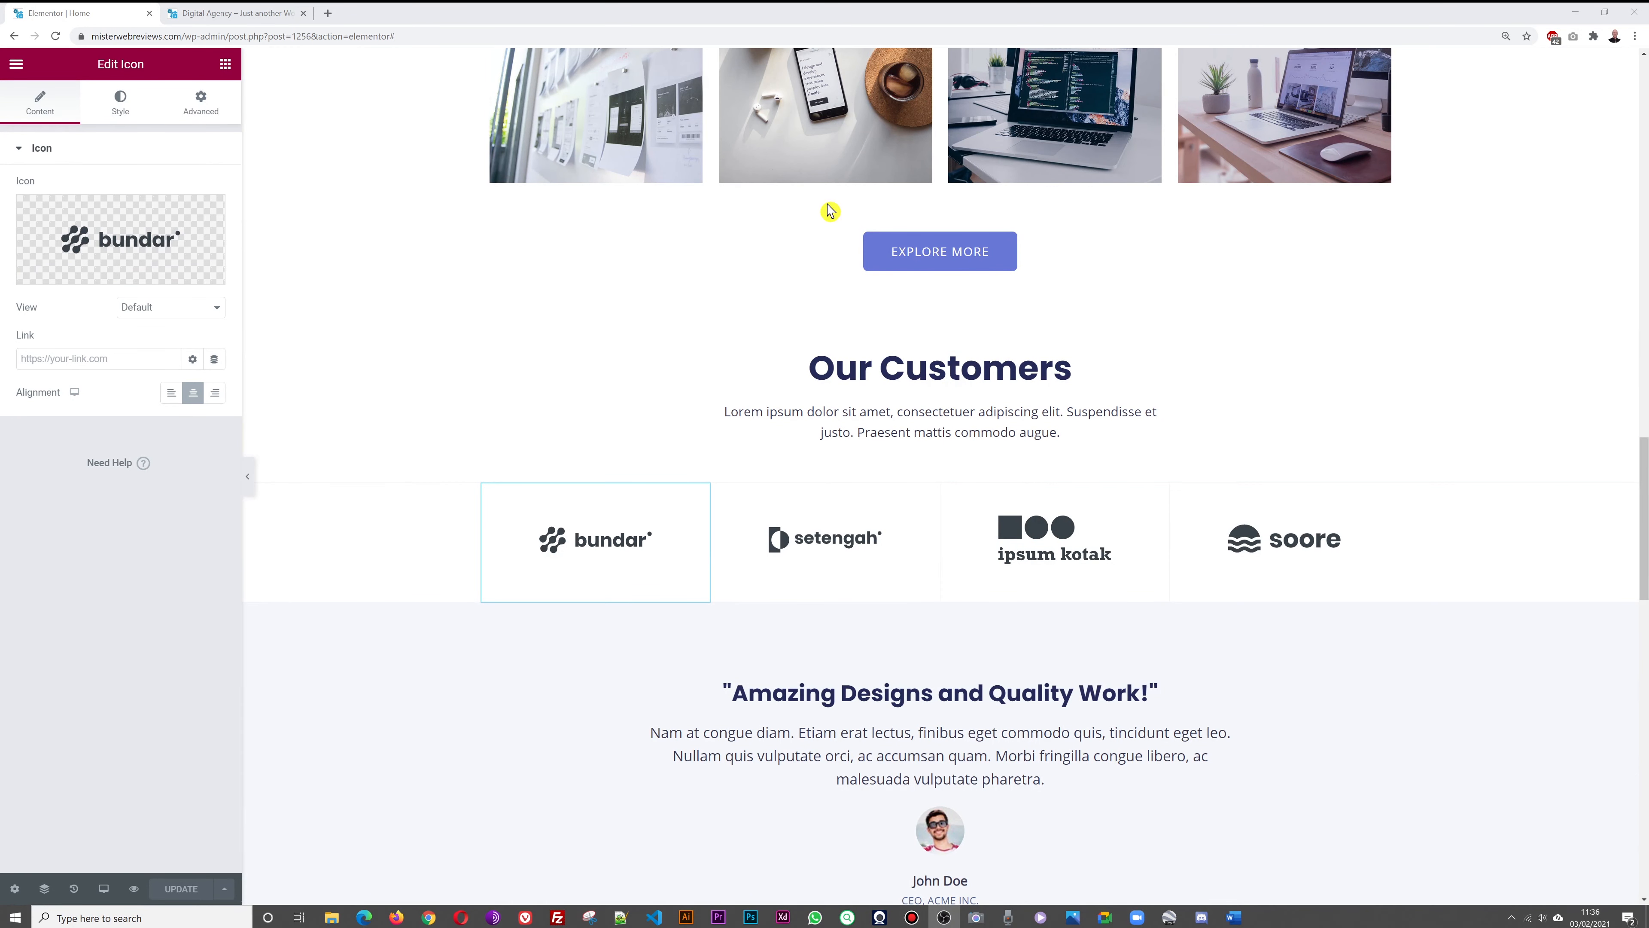
scroll(1469, 369, "down", 3)
scroll(1468, 368, "down", 3)
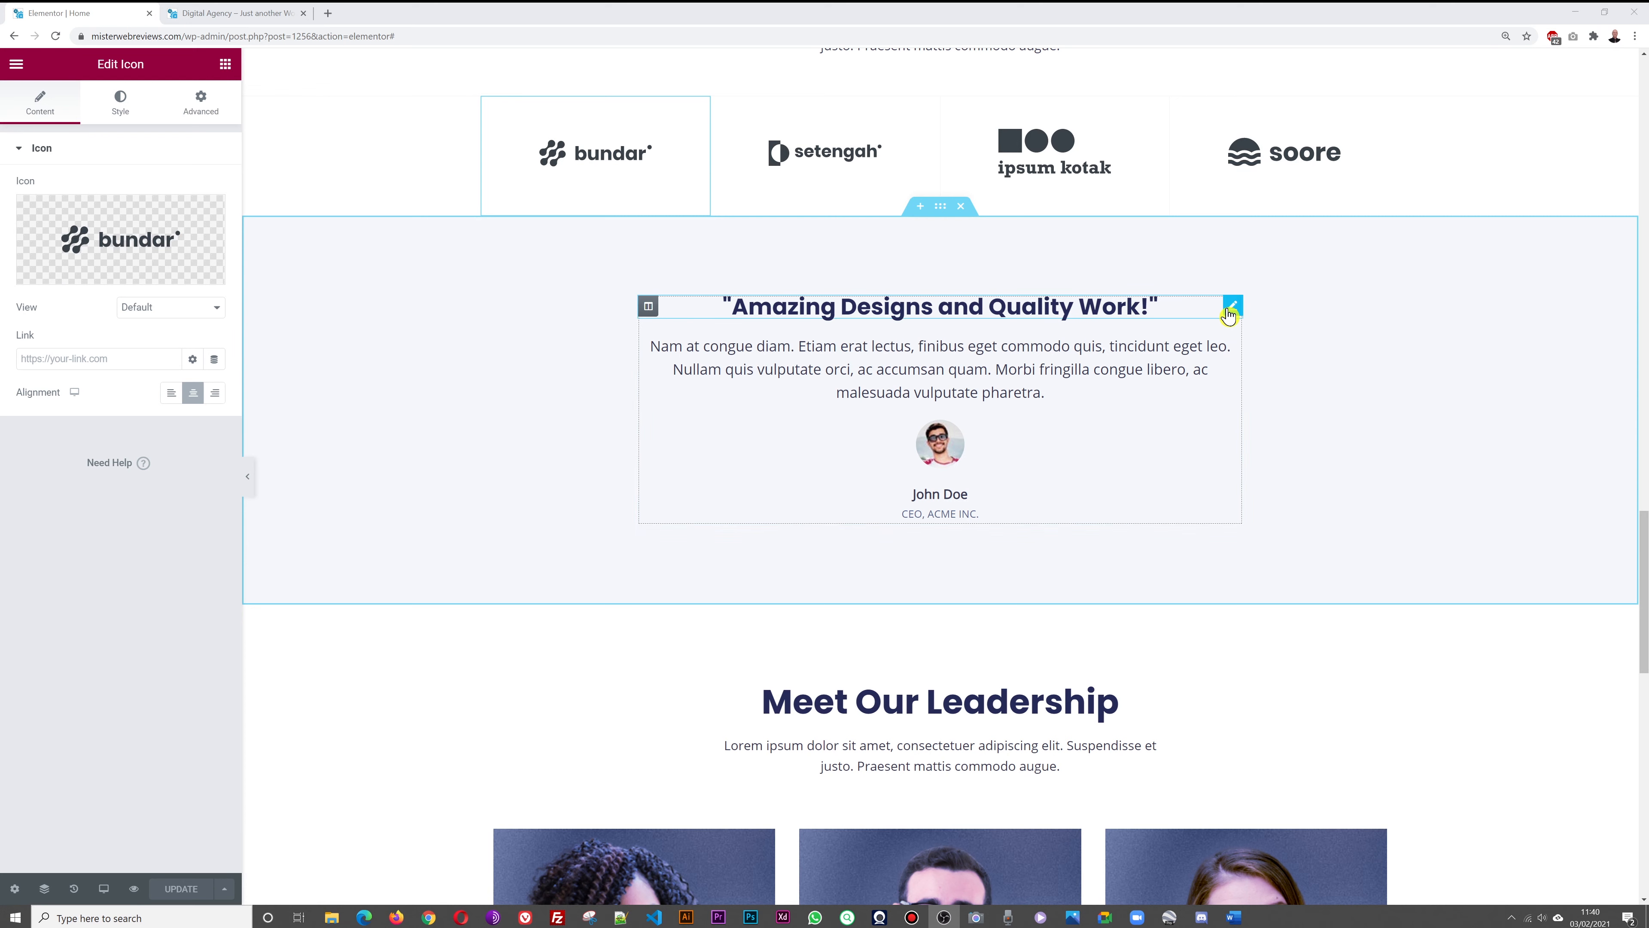
Inspect the 'Amazing Designs and Quality Work!' heading and the testimonial widget settings
left_click(1233, 306)
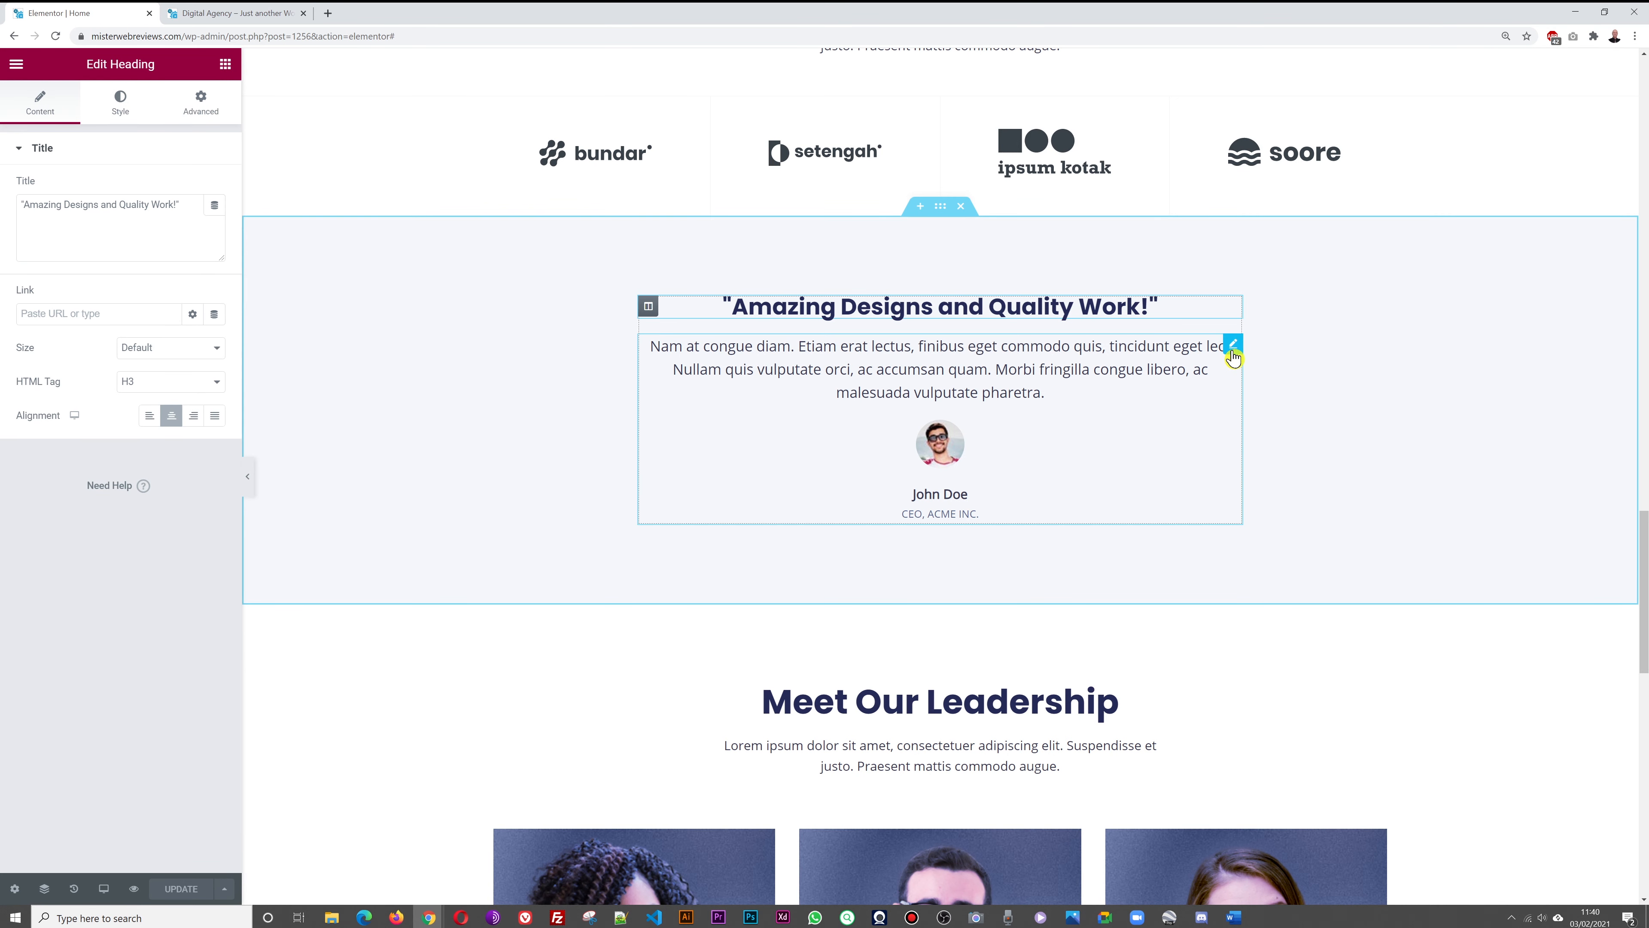
left_click(1232, 350)
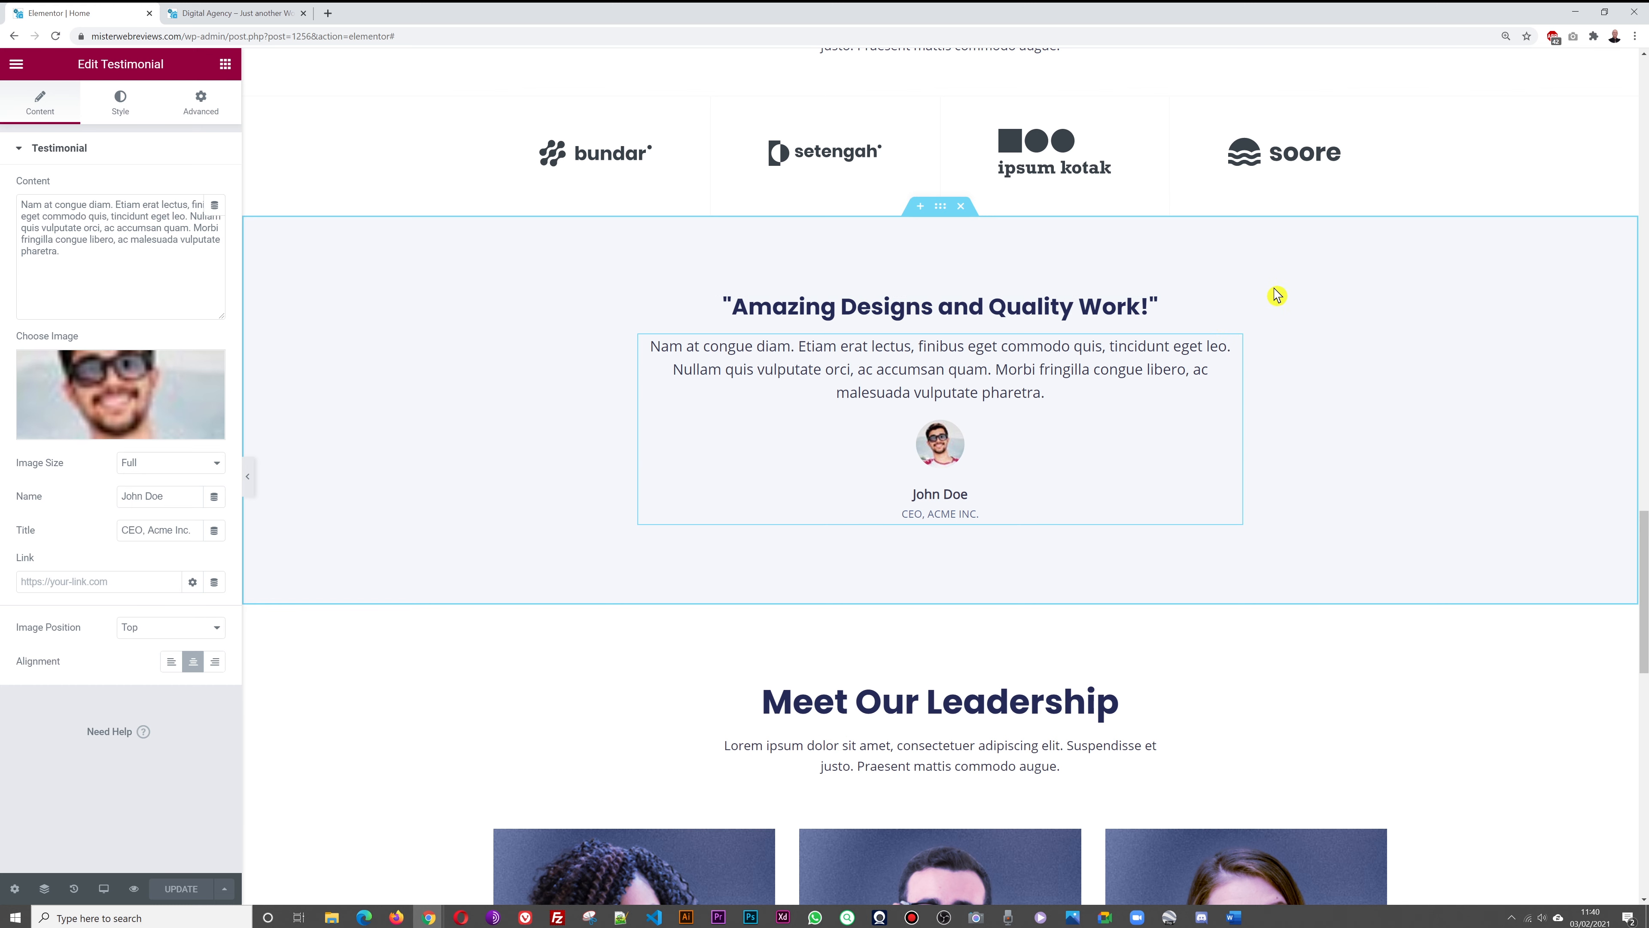
left_click(1232, 309)
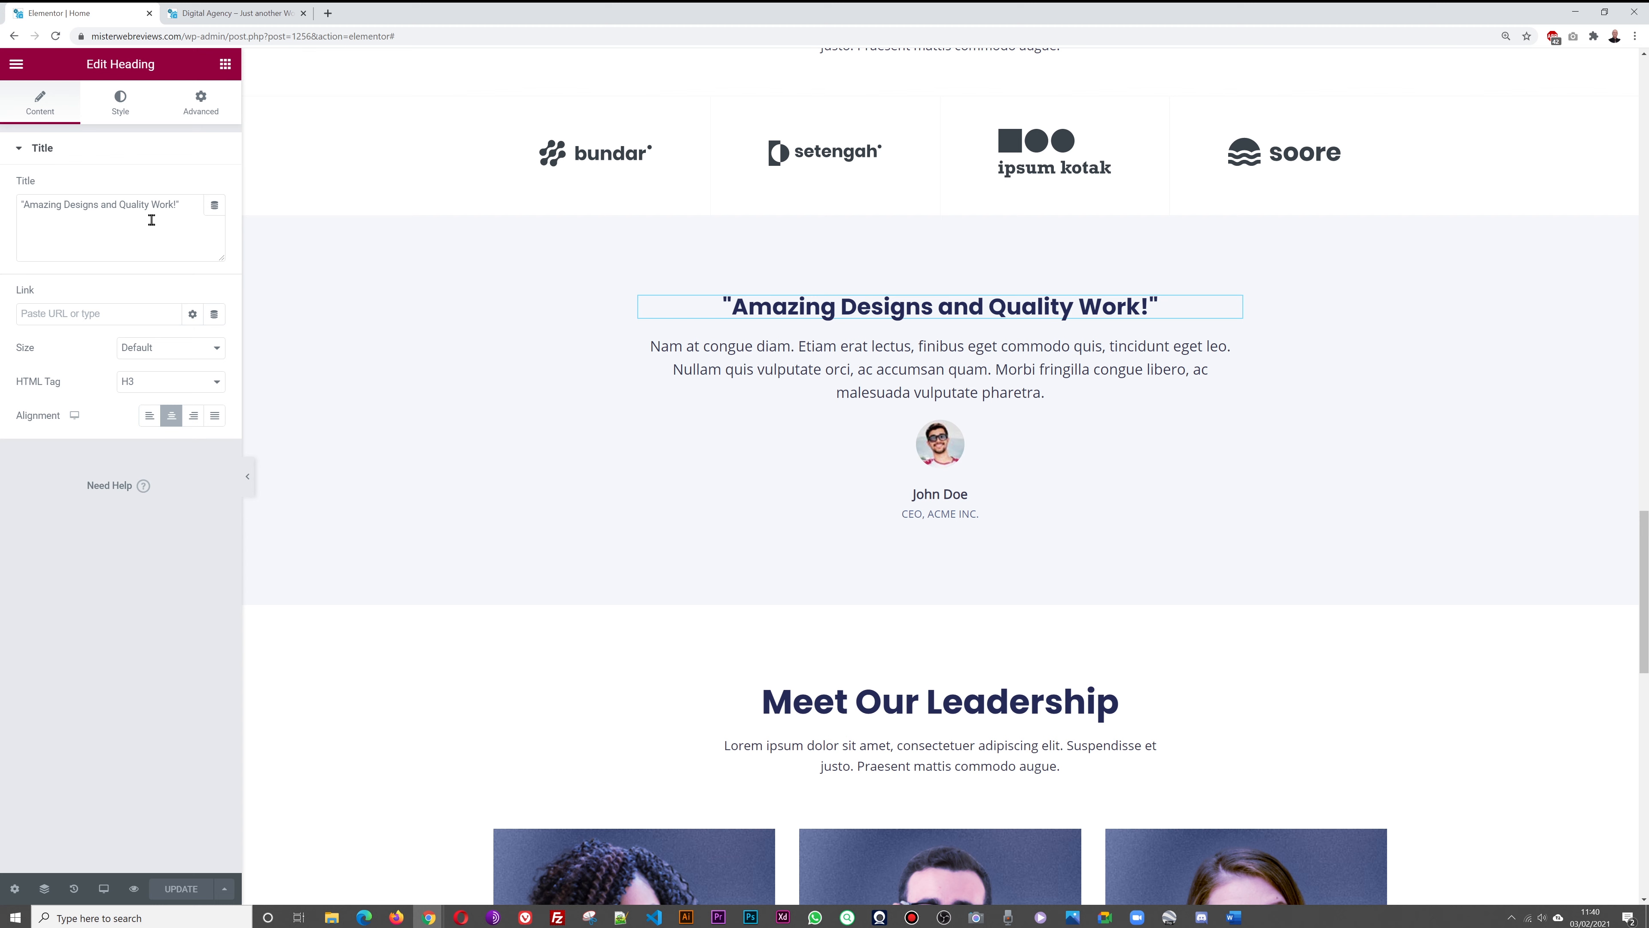
left_click_drag(171, 206, 21, 203)
left_click(50, 221)
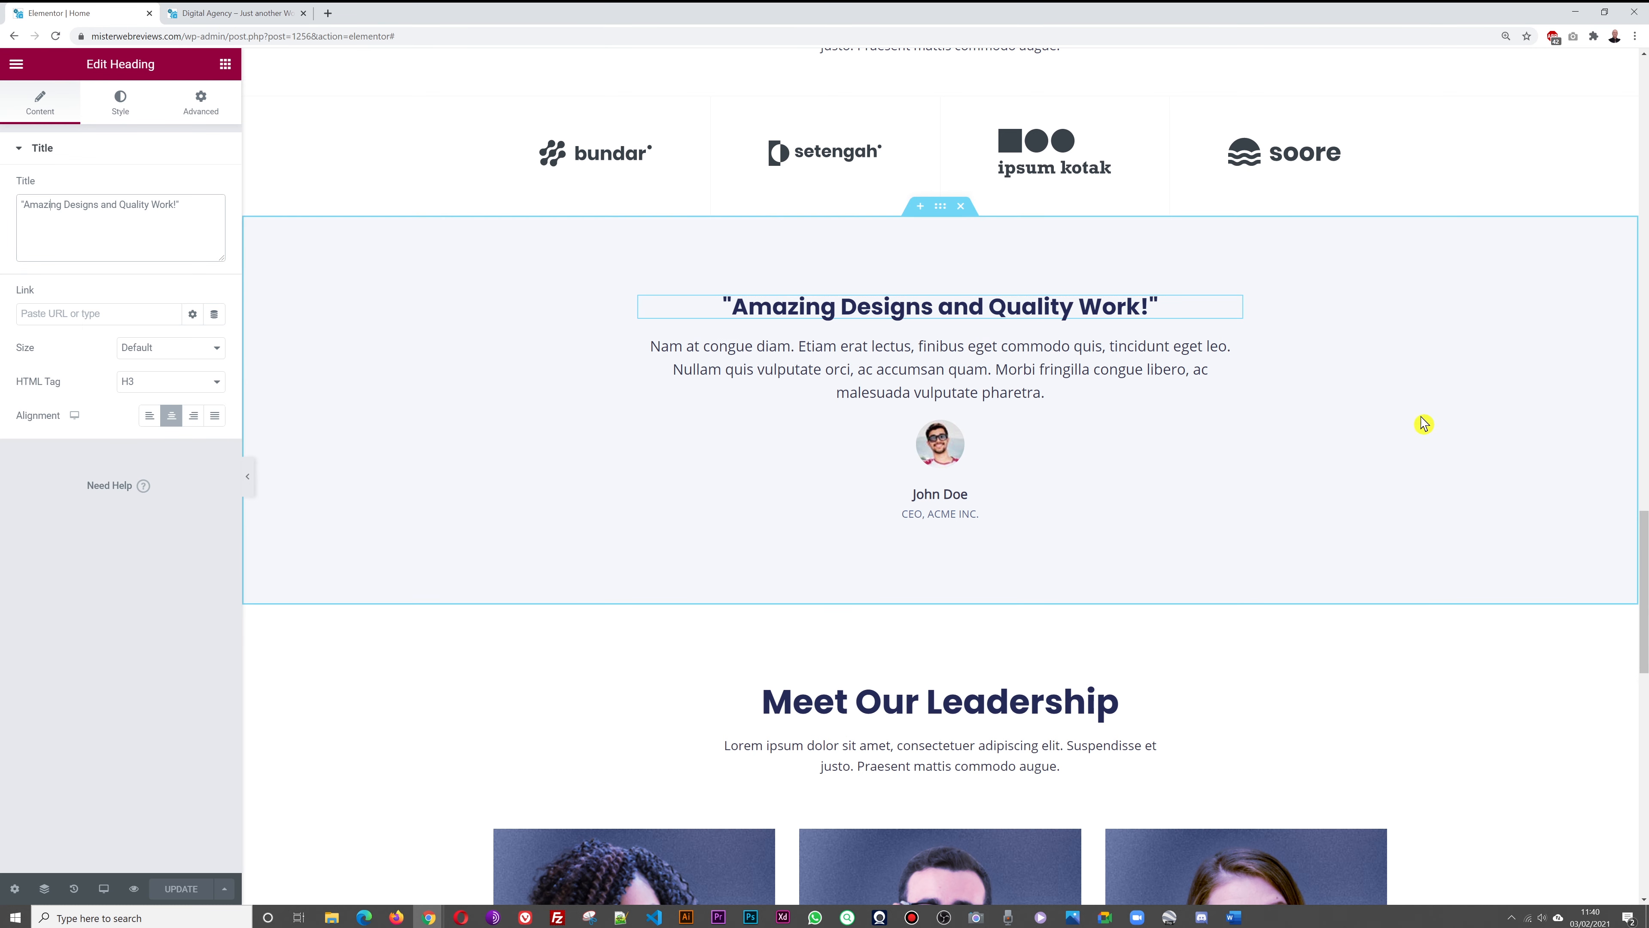
left_click(239, 25)
Open the WordPress Dashboard in a new tab
mouse_move(74, 63)
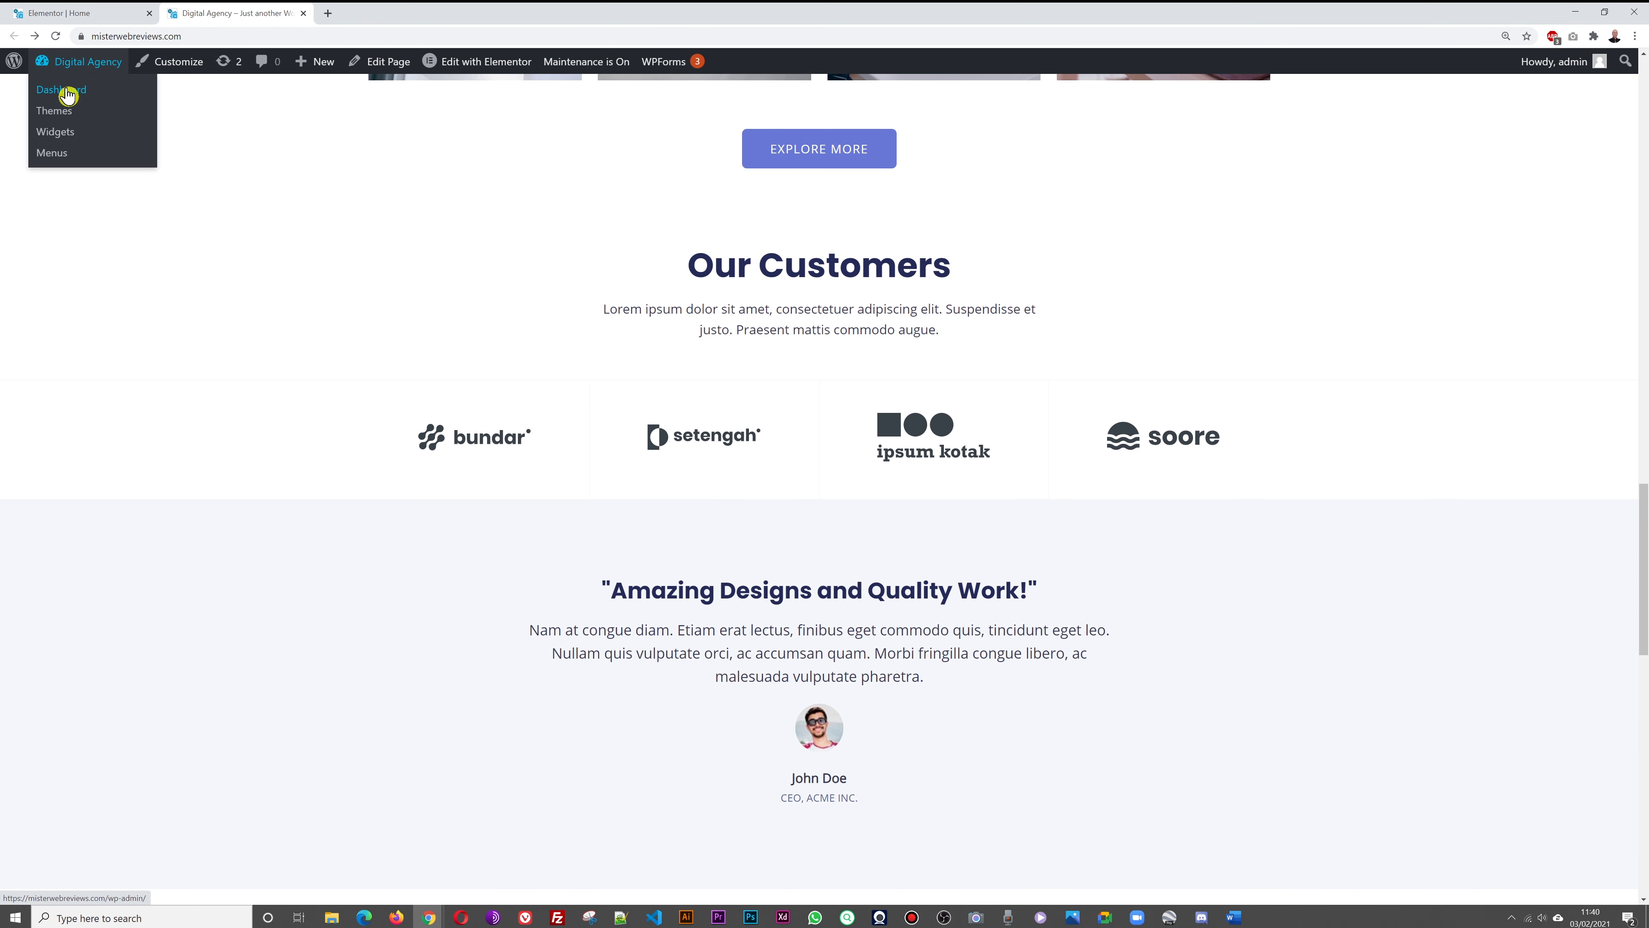
right_click(69, 96)
left_click(106, 105)
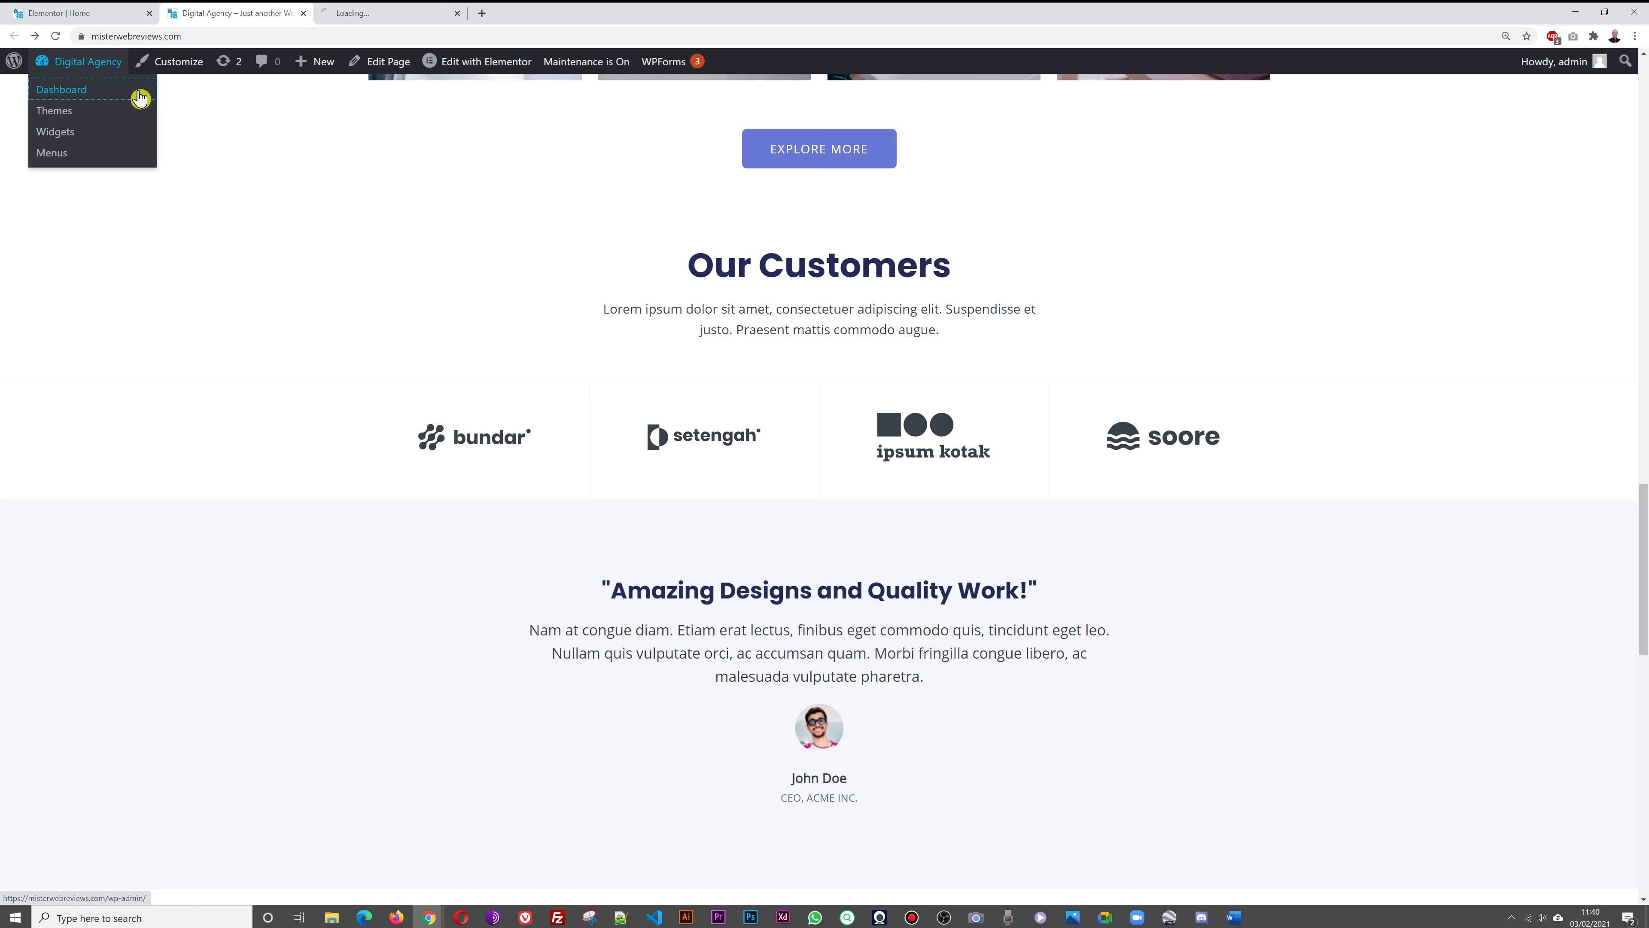
left_click(349, 23)
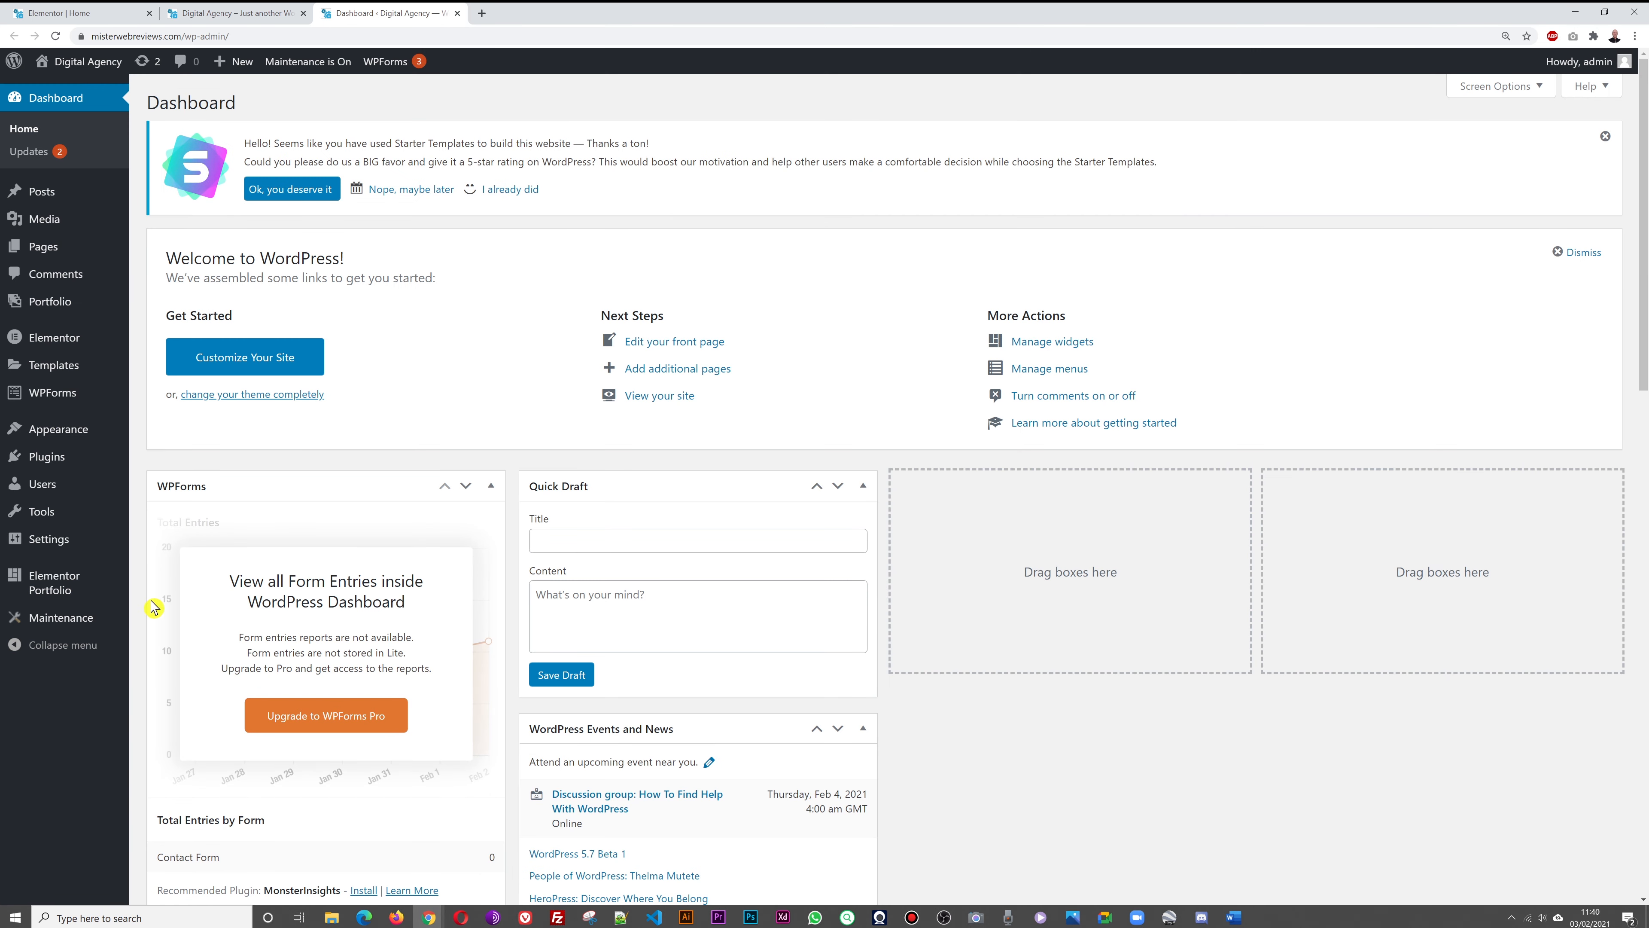
Search plugins for 'testimonial slider', then install and activate RadiusTheme's Testimonial Slider
mouse_move(96, 463)
left_click(154, 486)
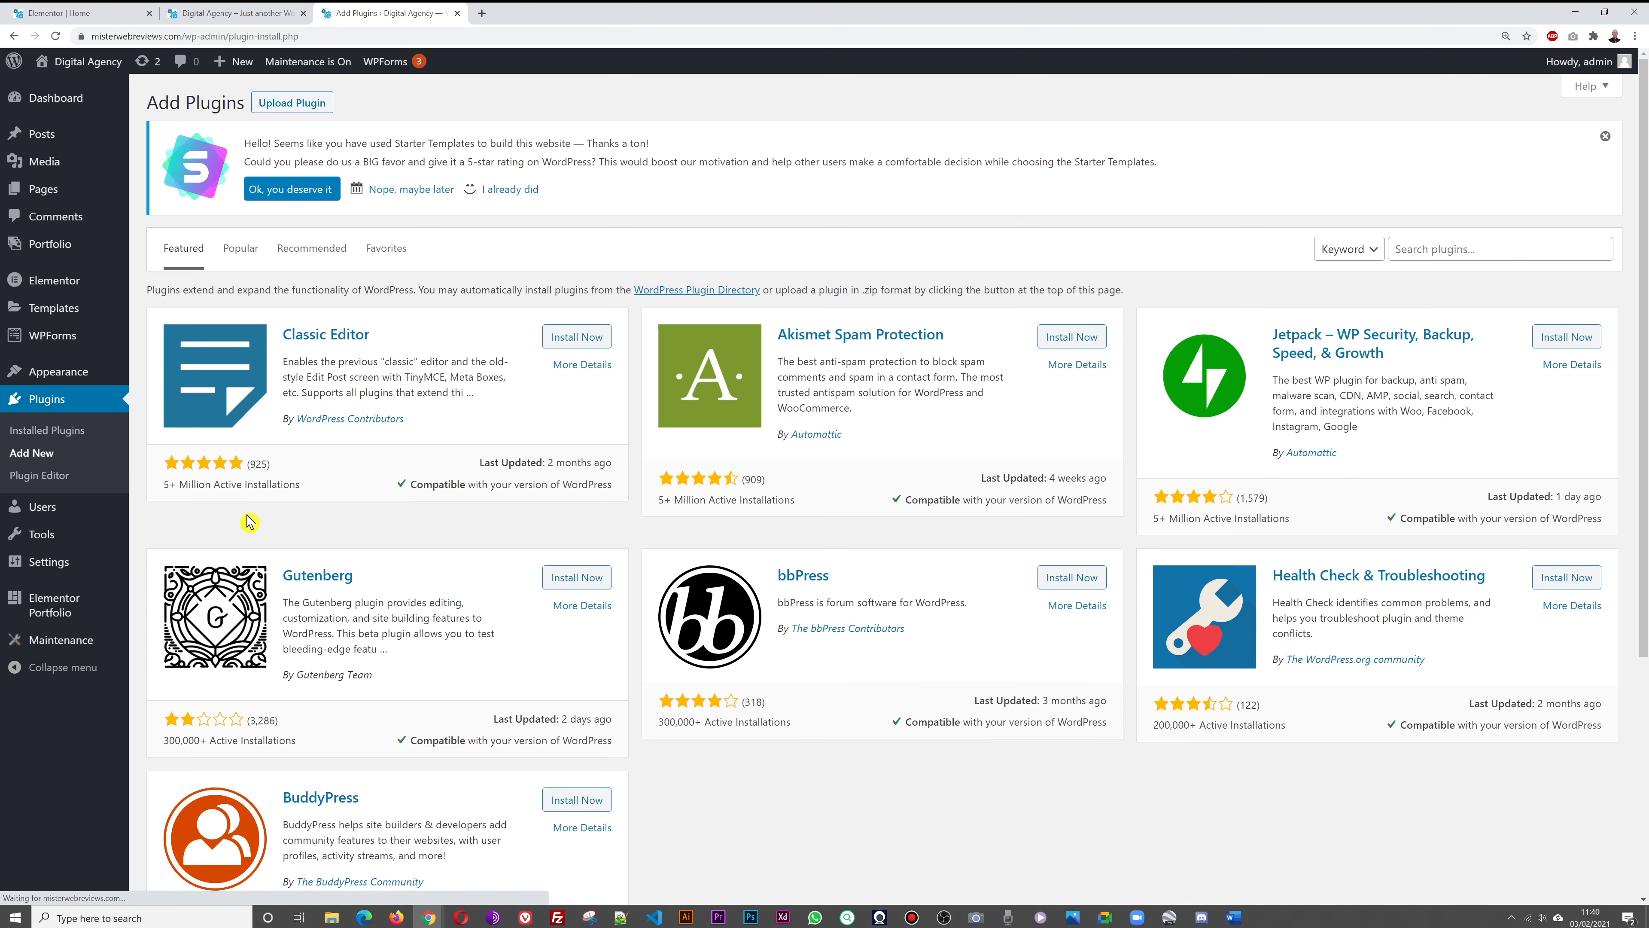
left_click(1506, 249)
type("testimonial slider")
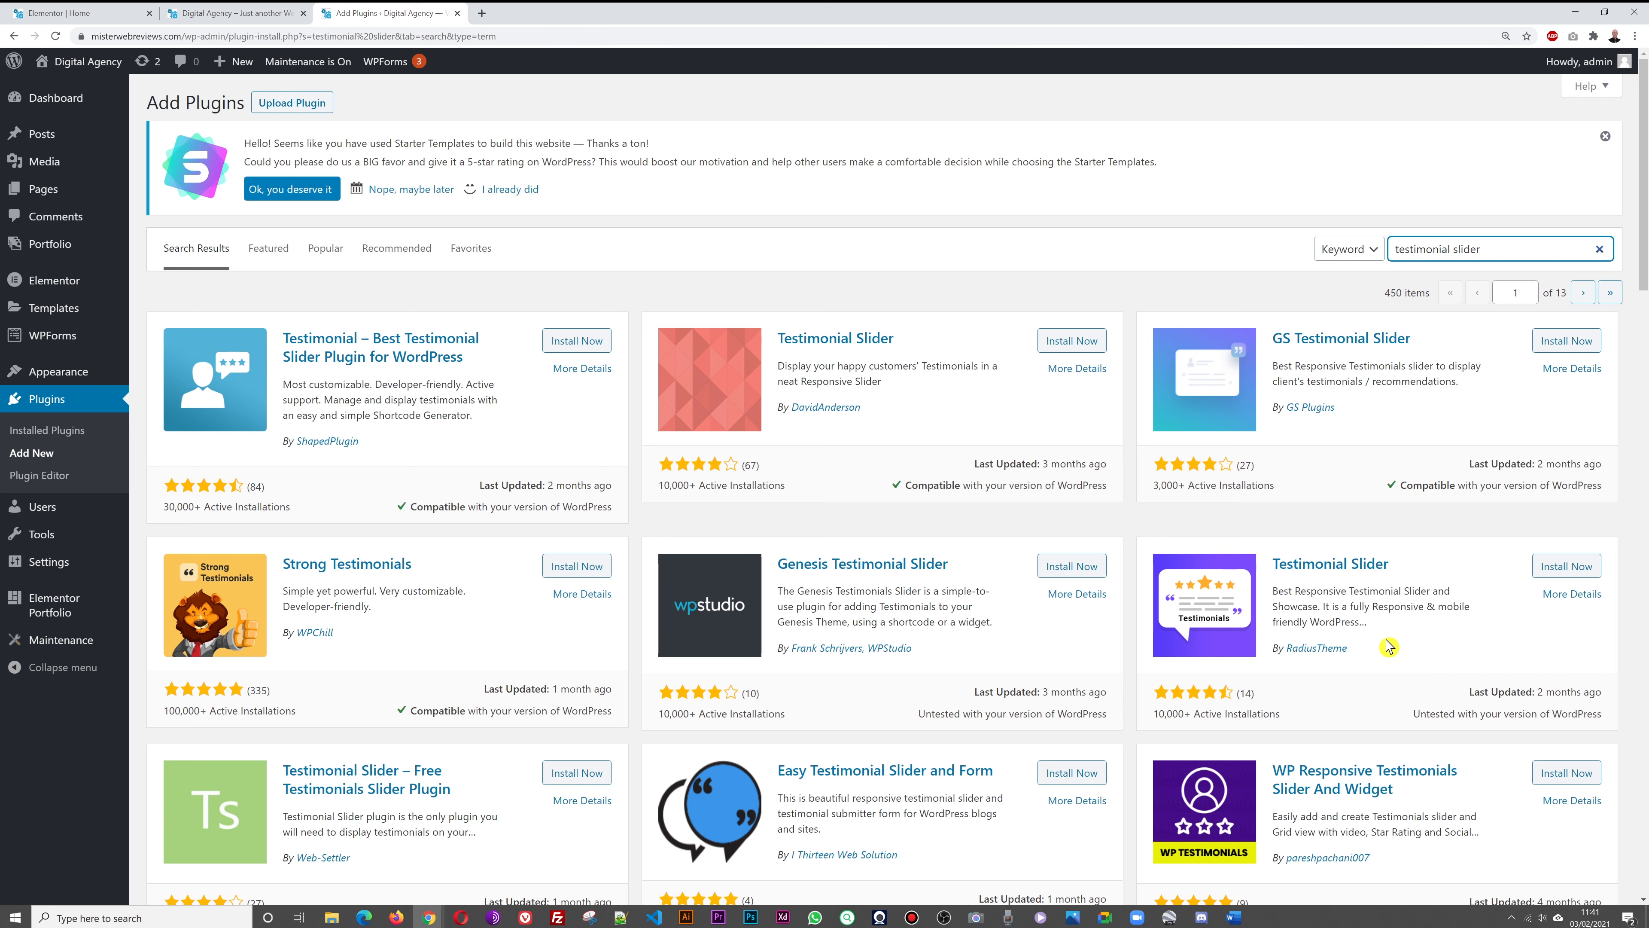
left_click(1571, 571)
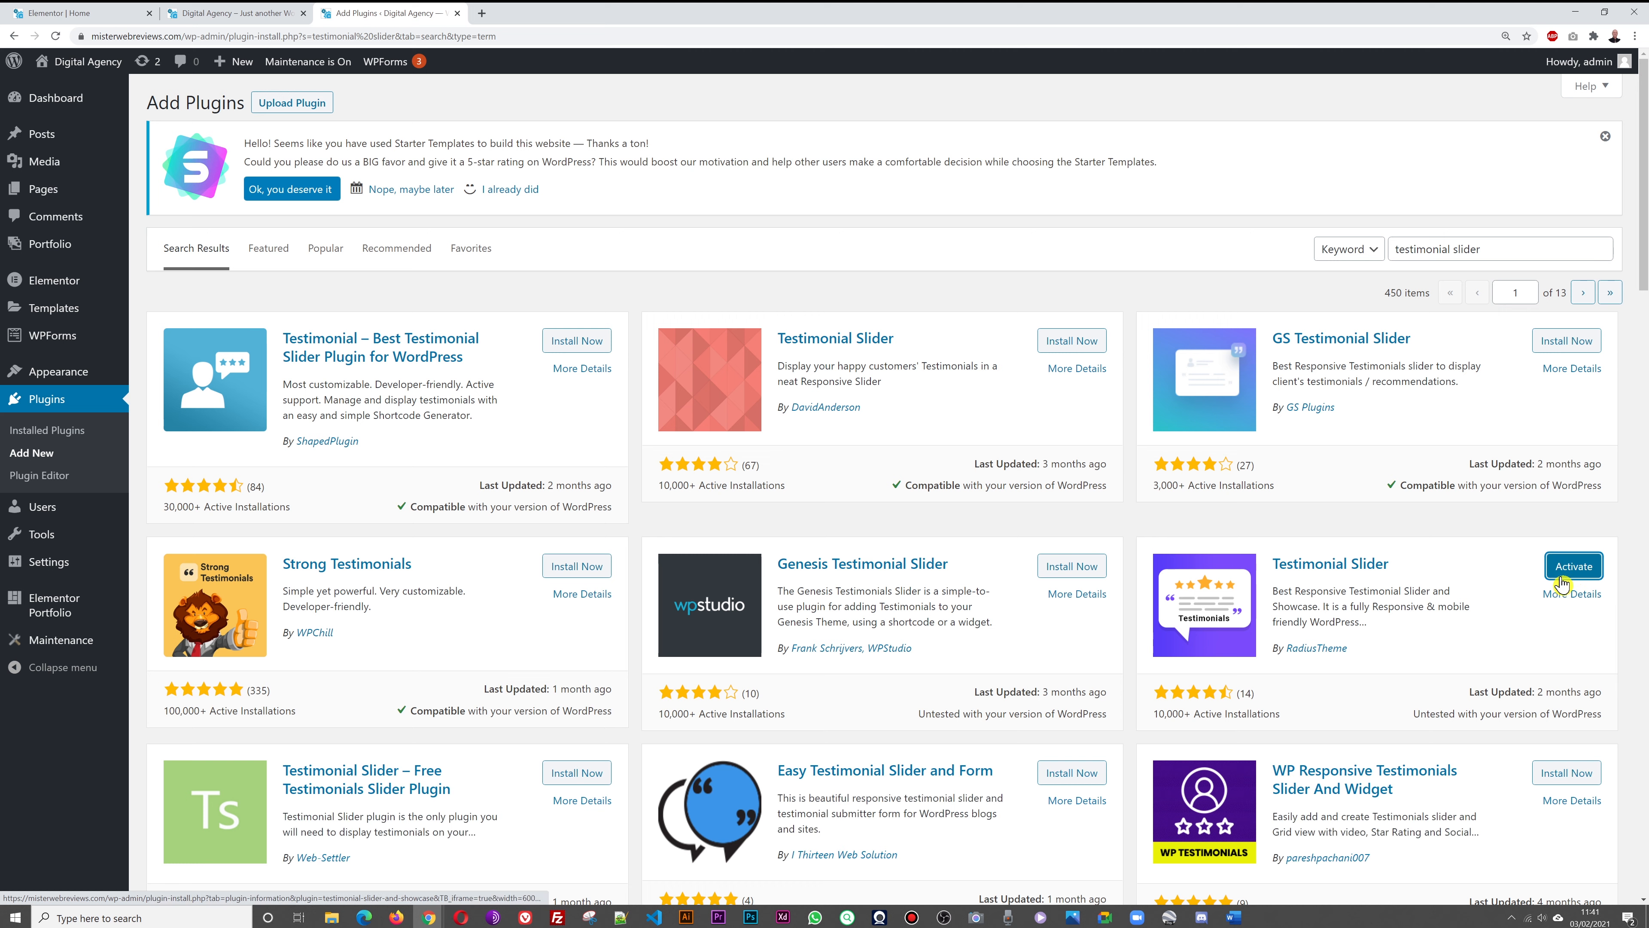
left_click(1571, 575)
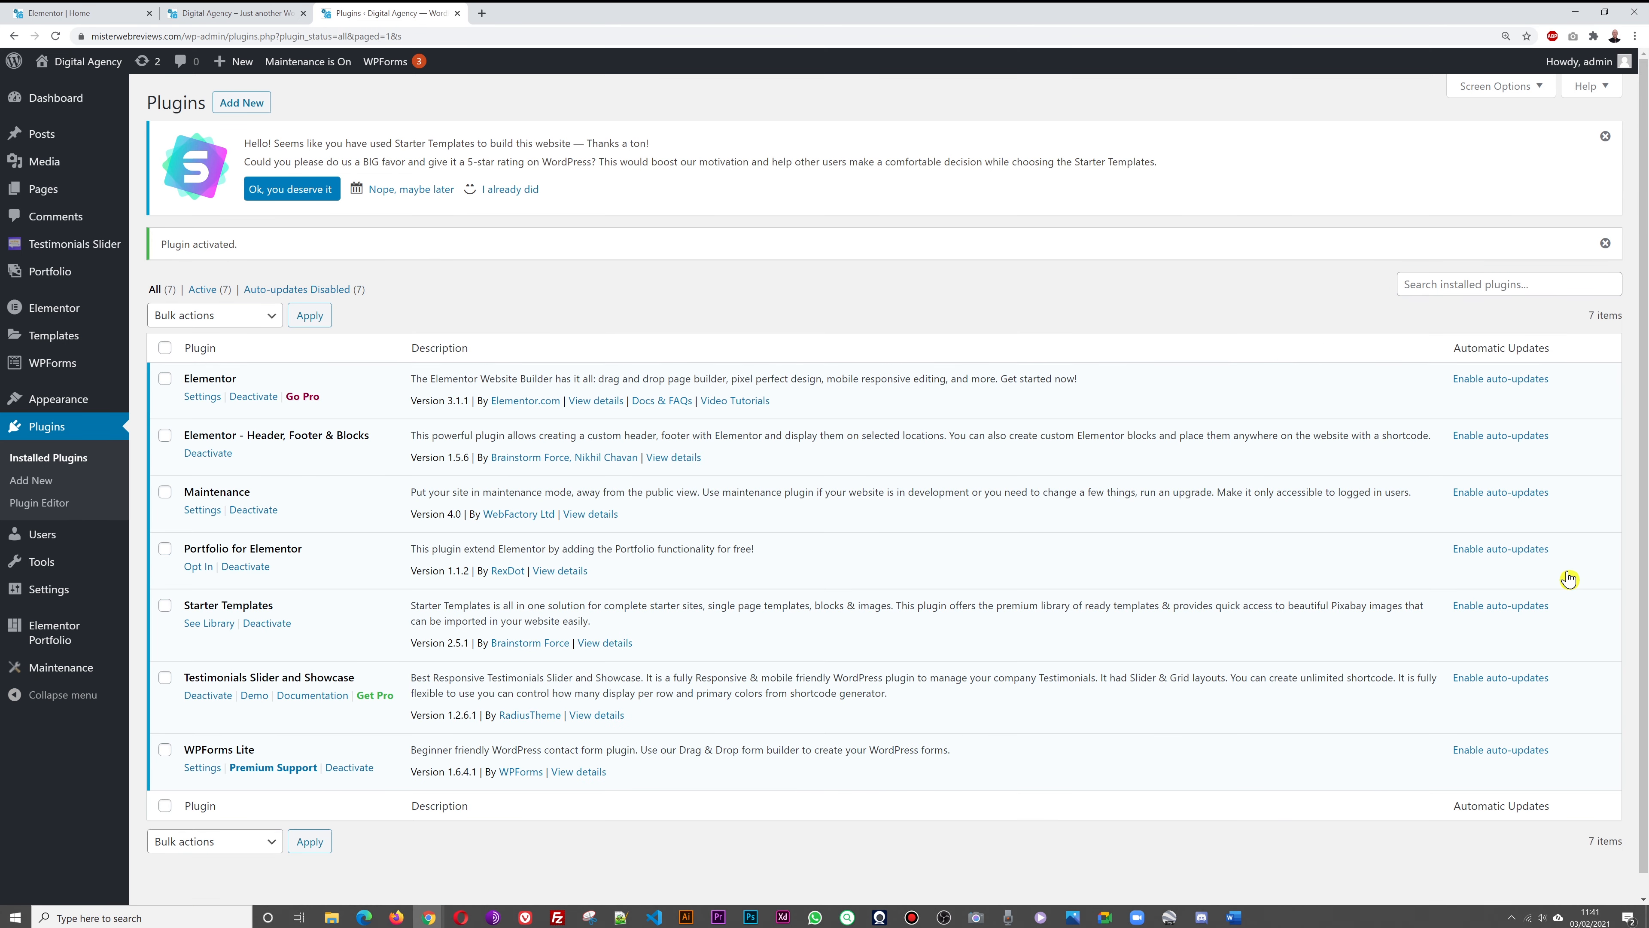
Create a testimonial 'Title comes here' with sample text, Director, XYZ Limited, Dublin
mouse_move(46, 250)
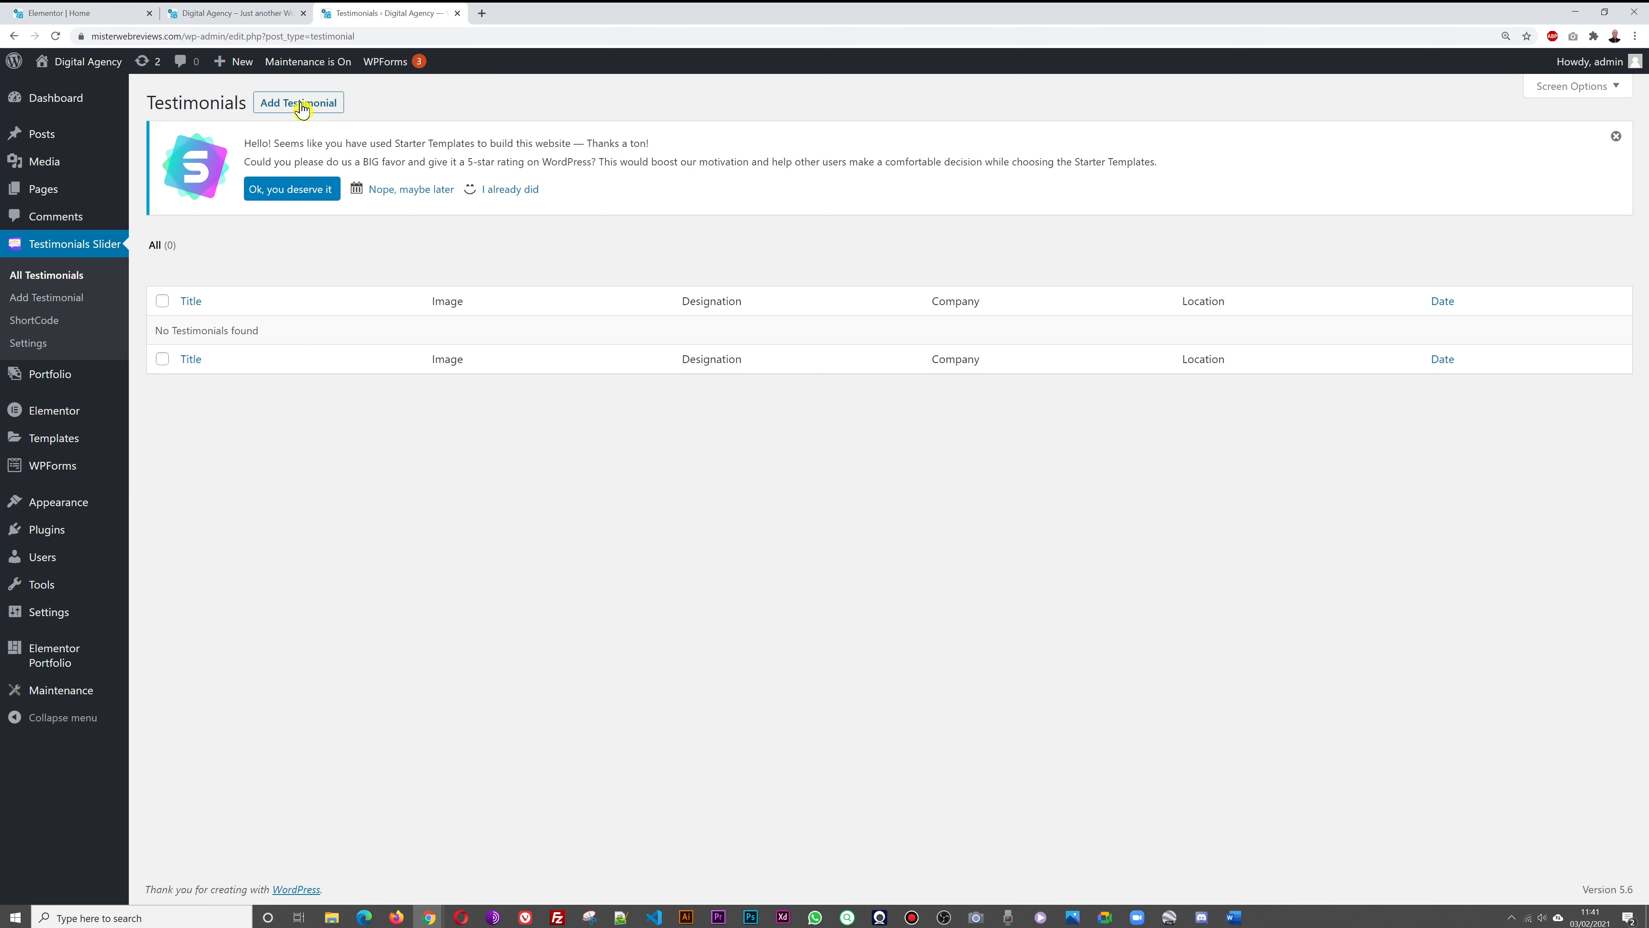
left_click(301, 107)
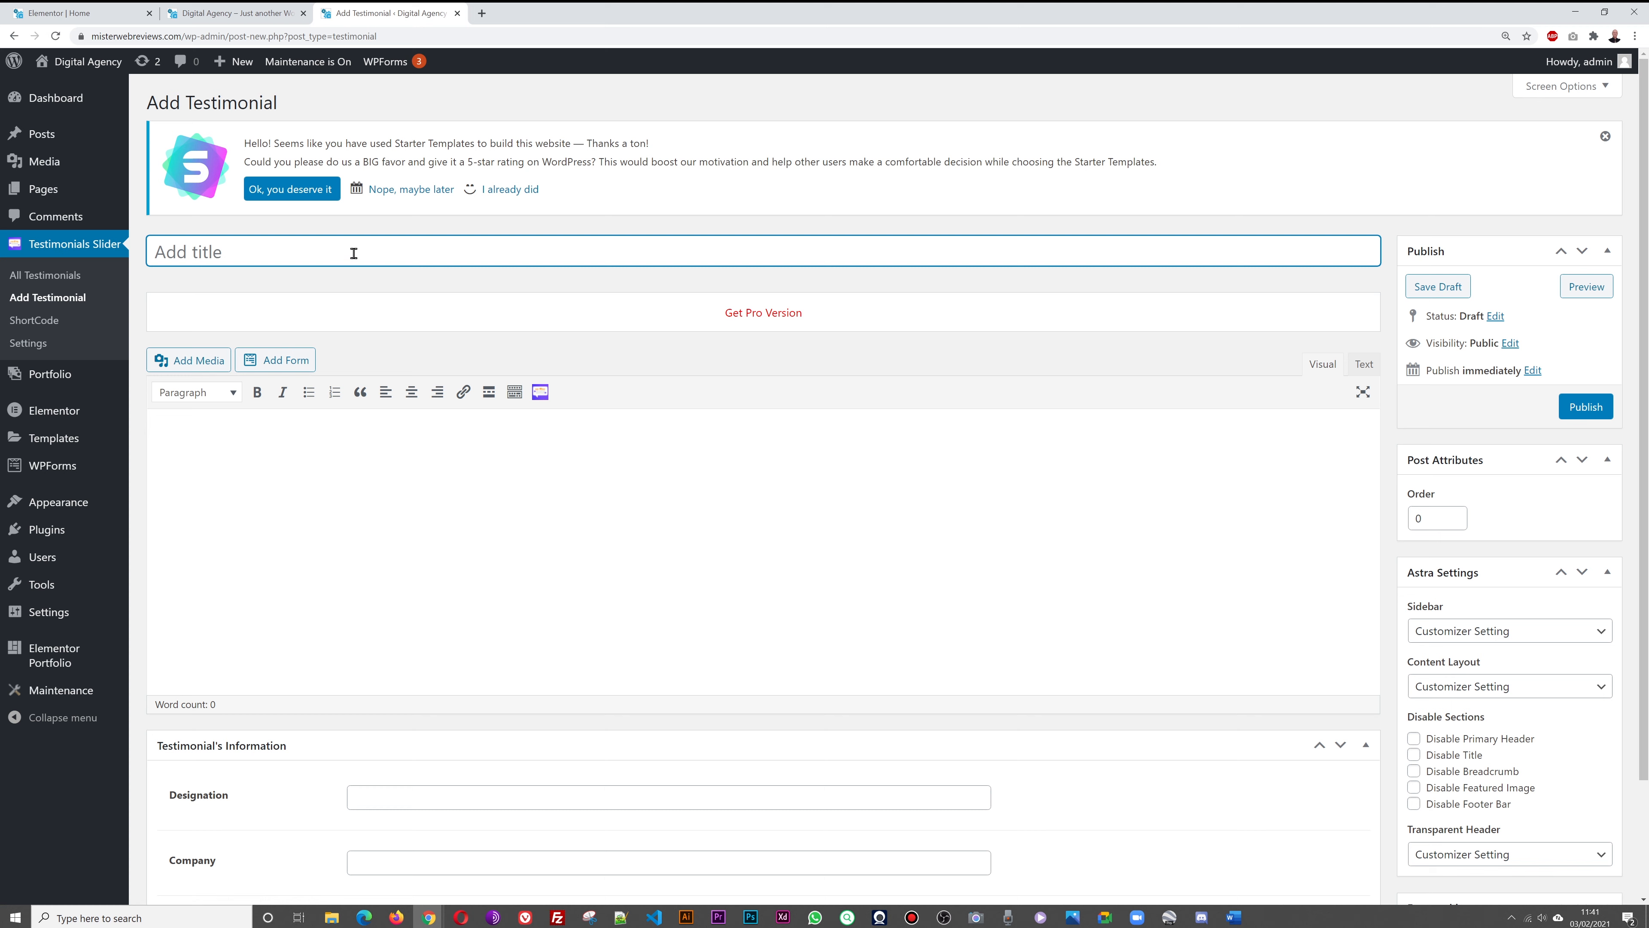
type("Title comes here")
left_click(280, 488)
type("So")
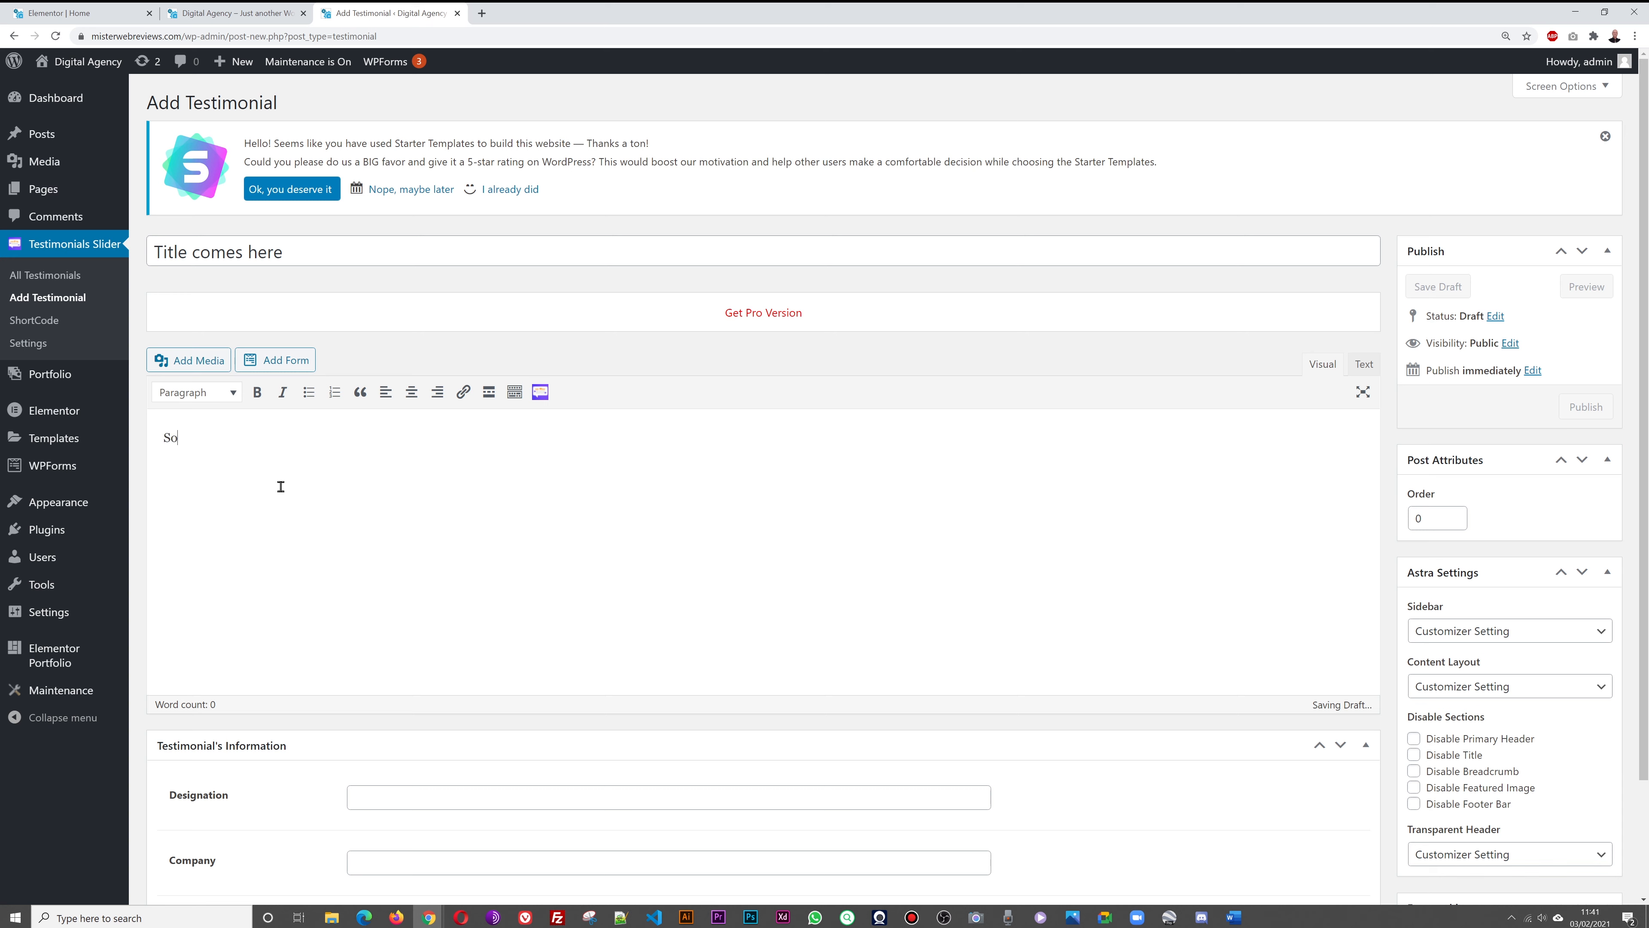
type("me text comes here. This is what the customer said about your services.")
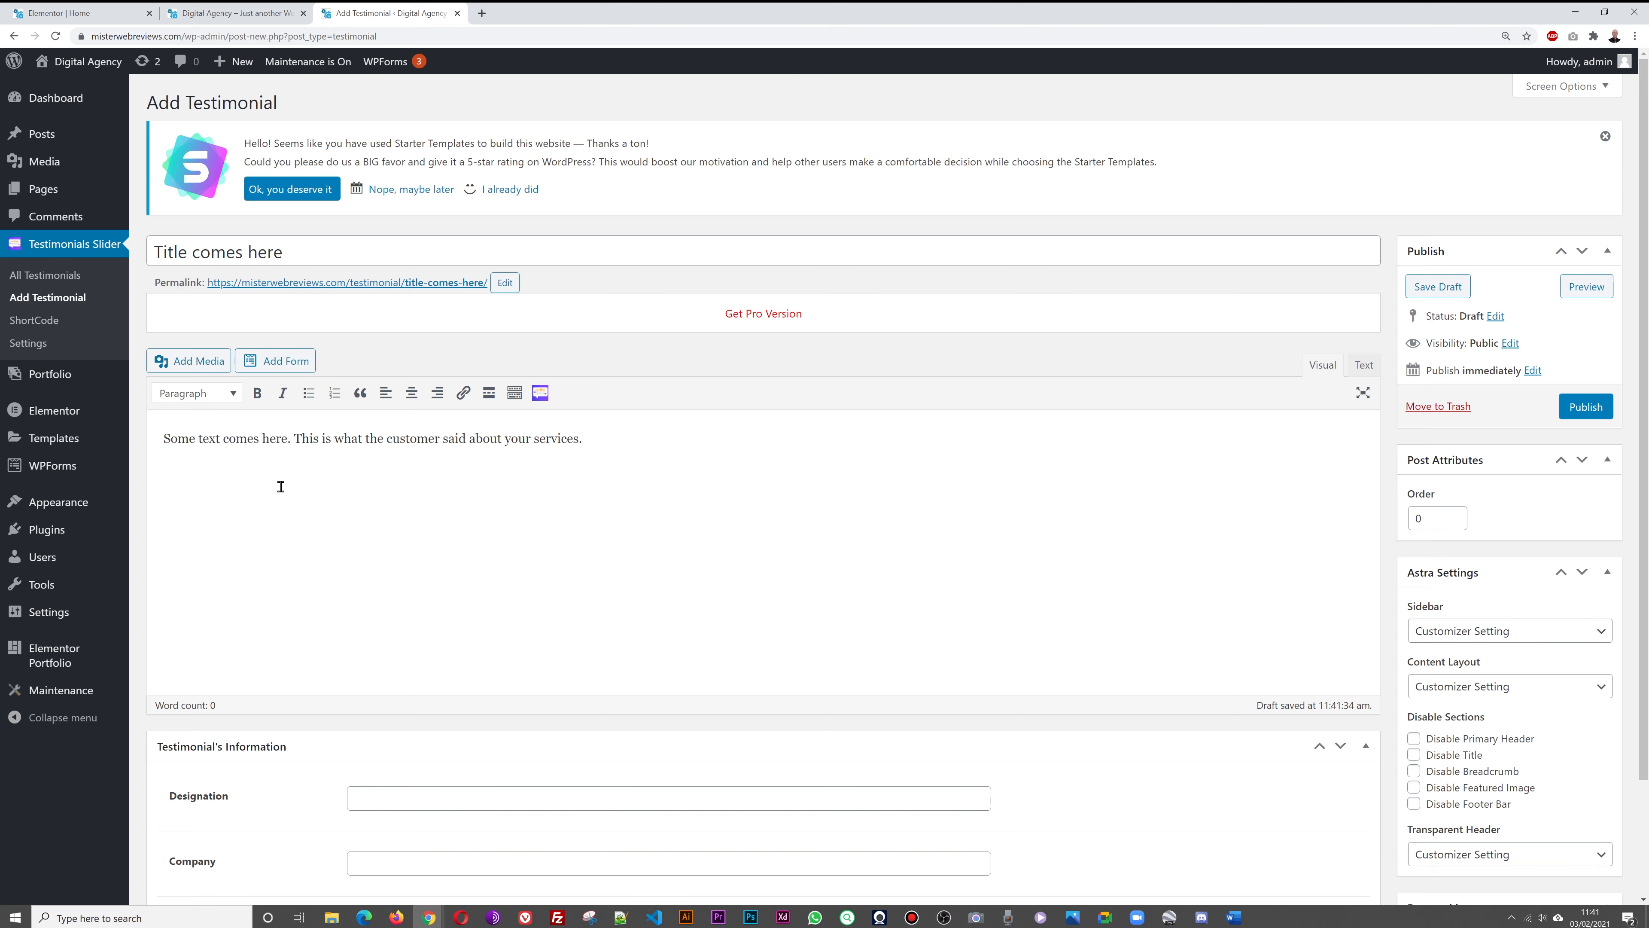
scroll(571, 596, "down", 3)
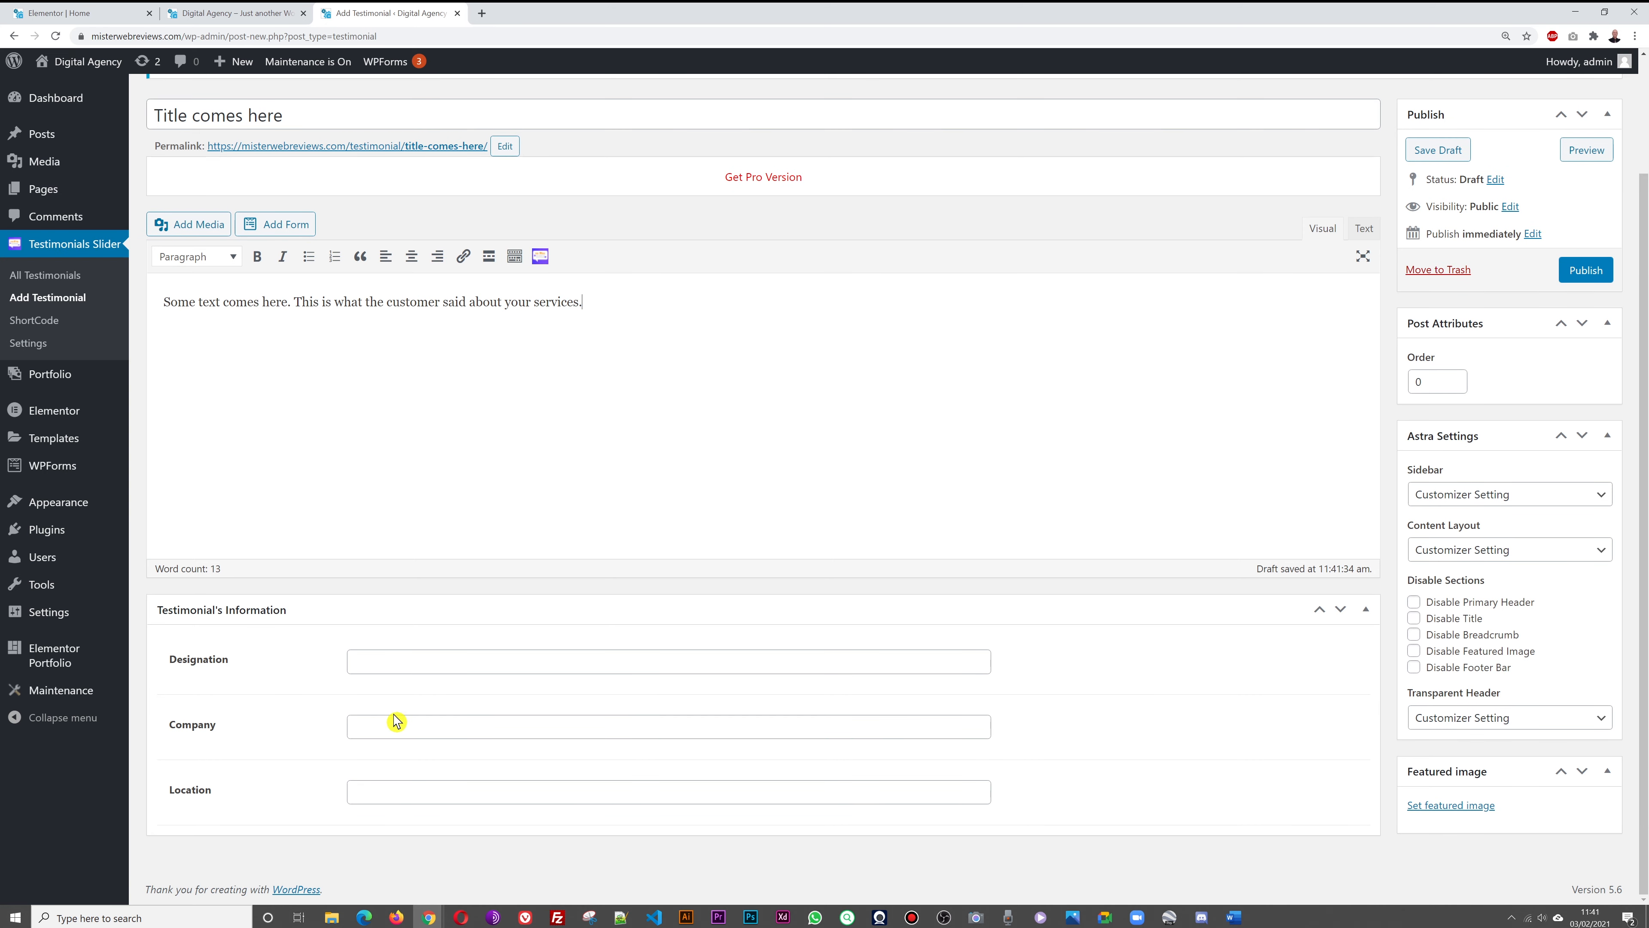
left_click(396, 728)
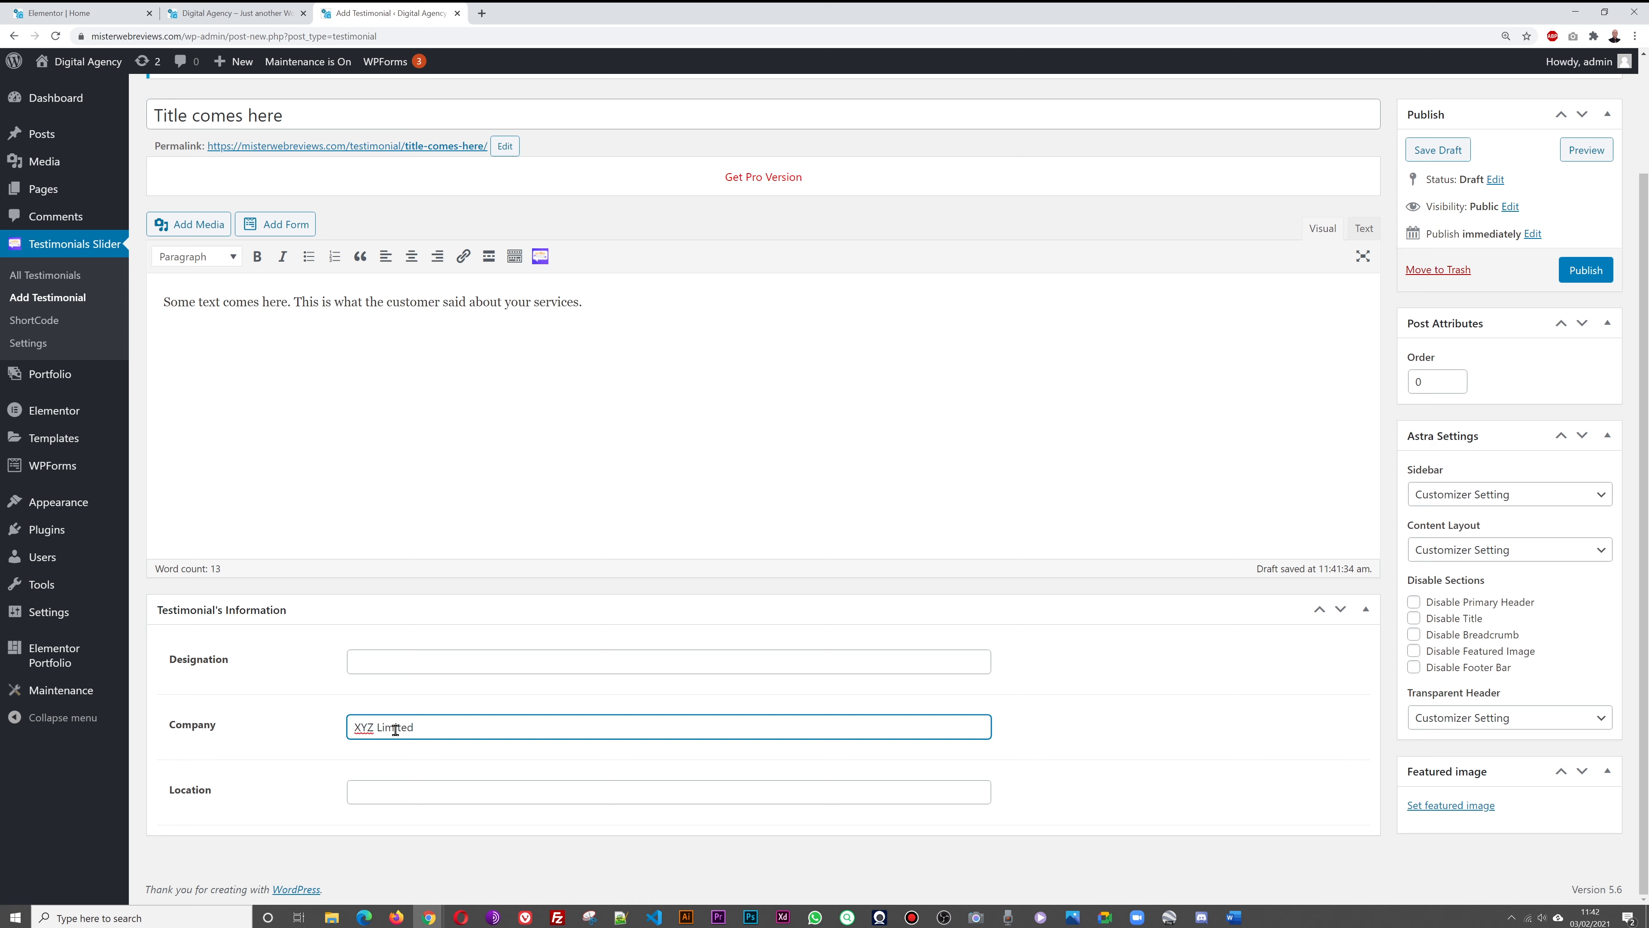
left_click(394, 790)
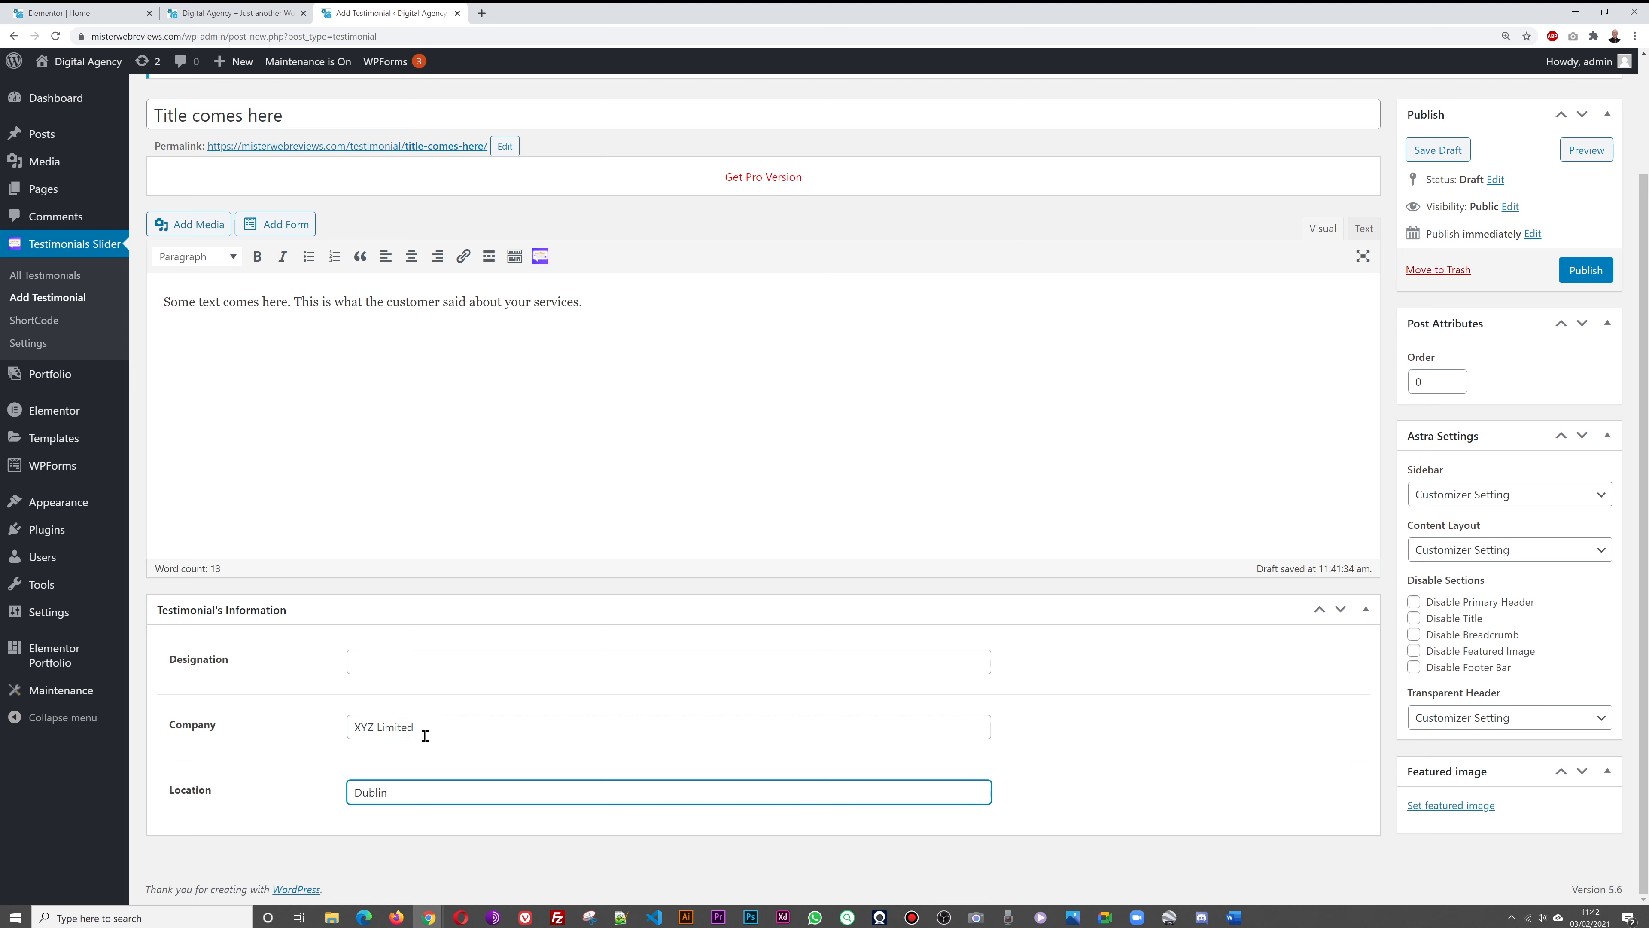
left_click(419, 663)
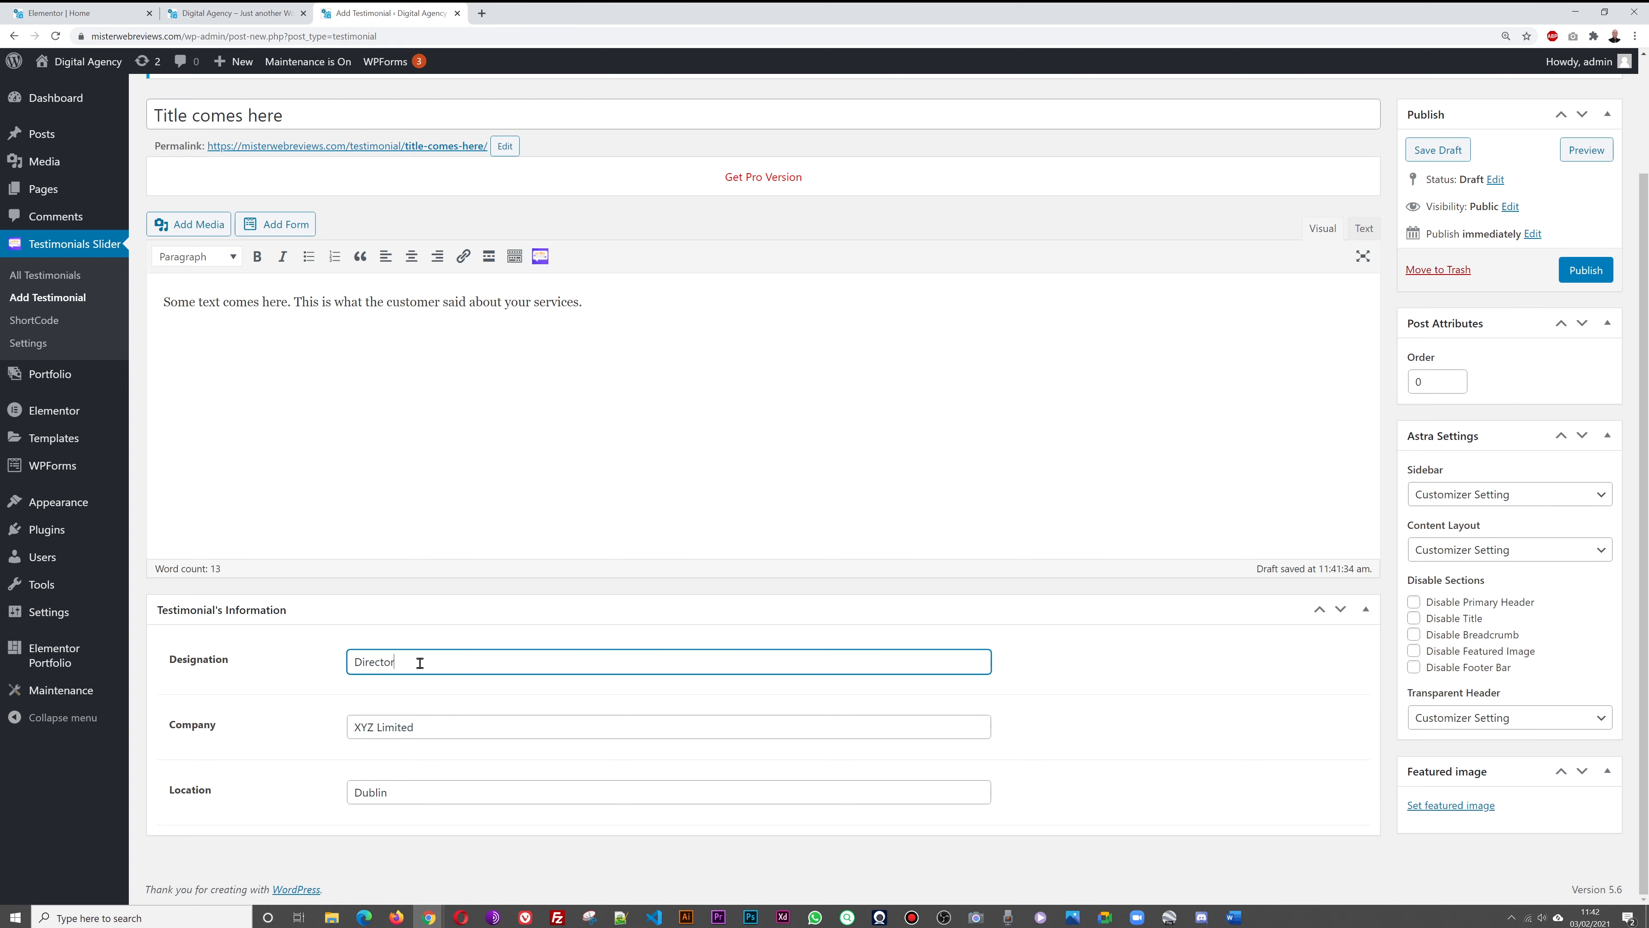
Set team-3.jpg as the featured image and publish the testimonial
left_click(1438, 806)
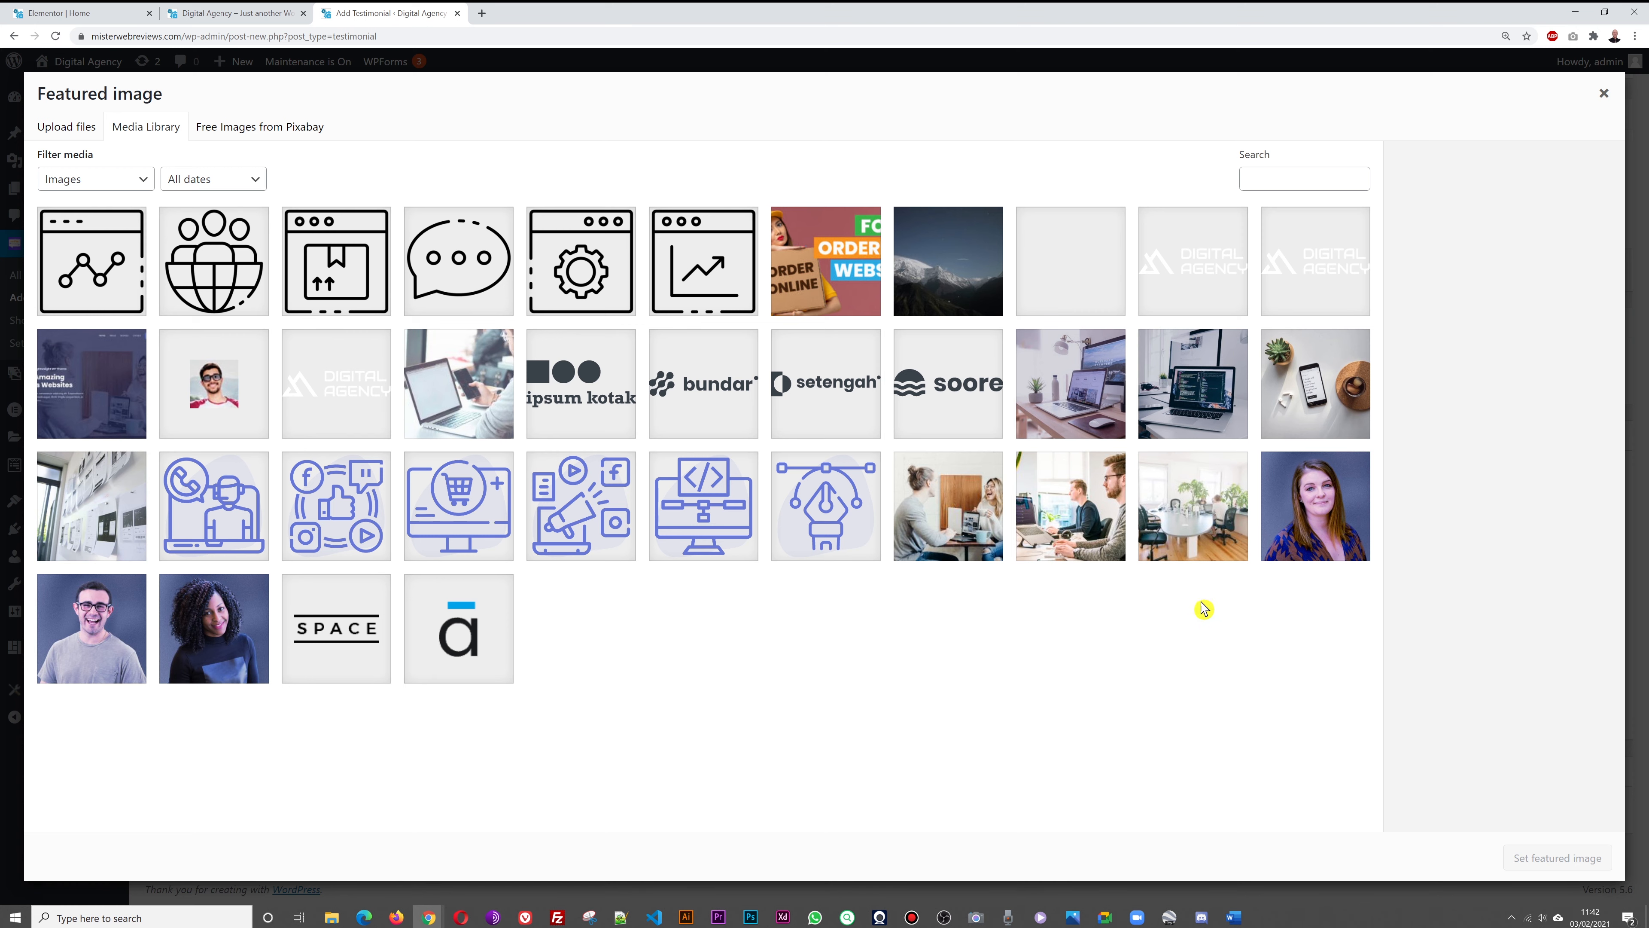
left_click(1313, 530)
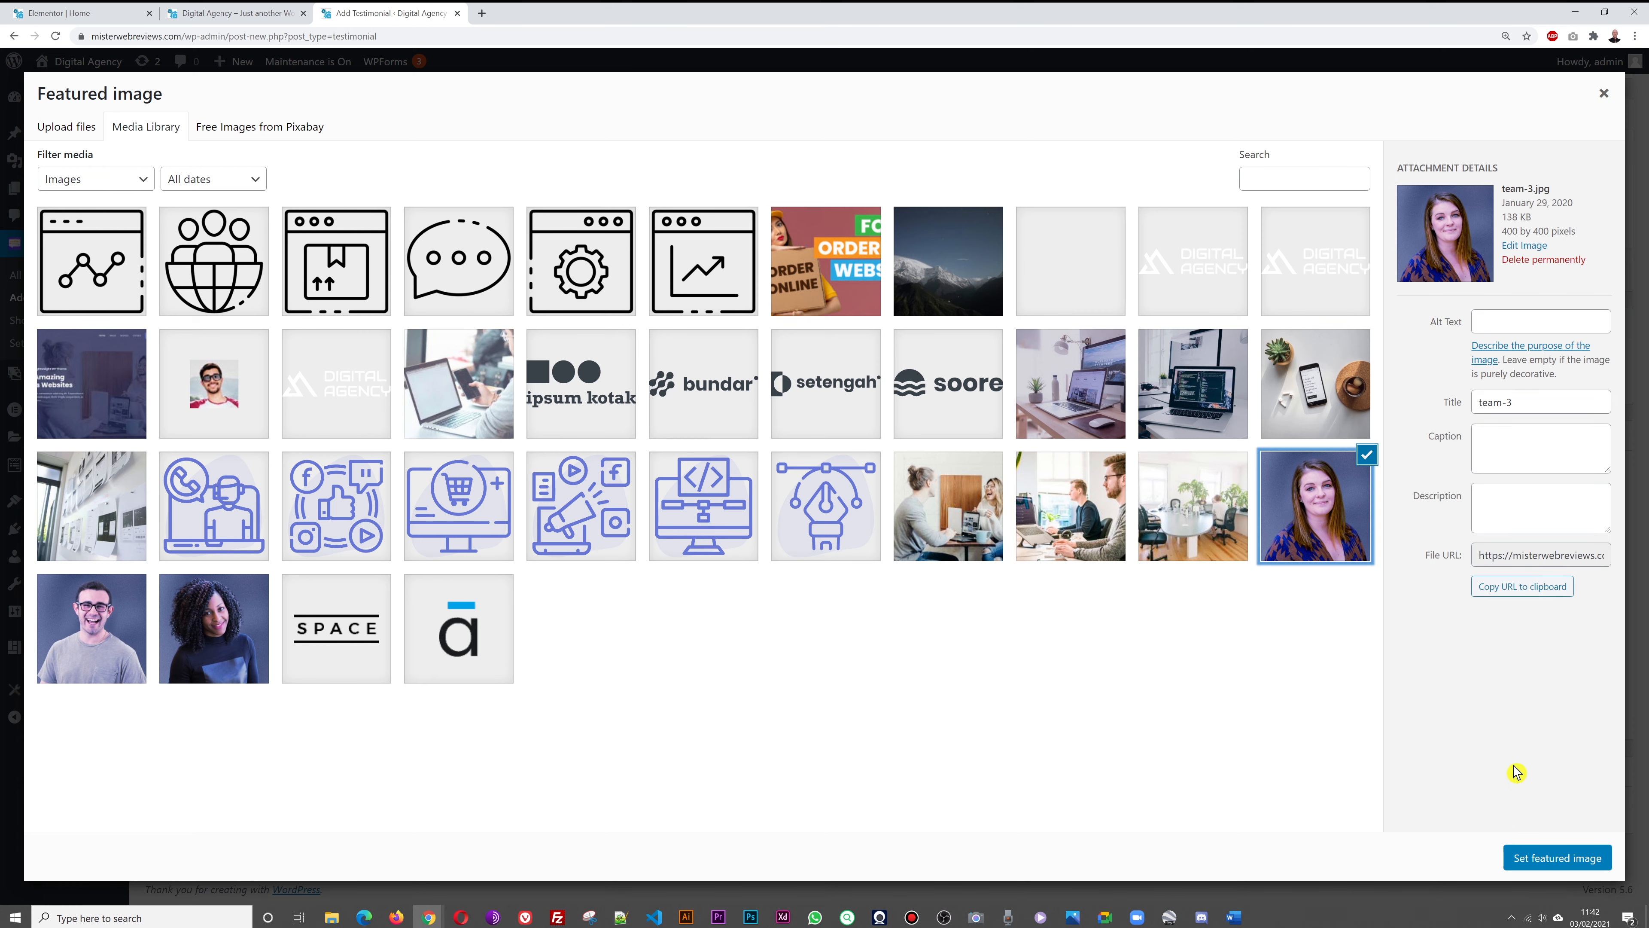
left_click(1516, 858)
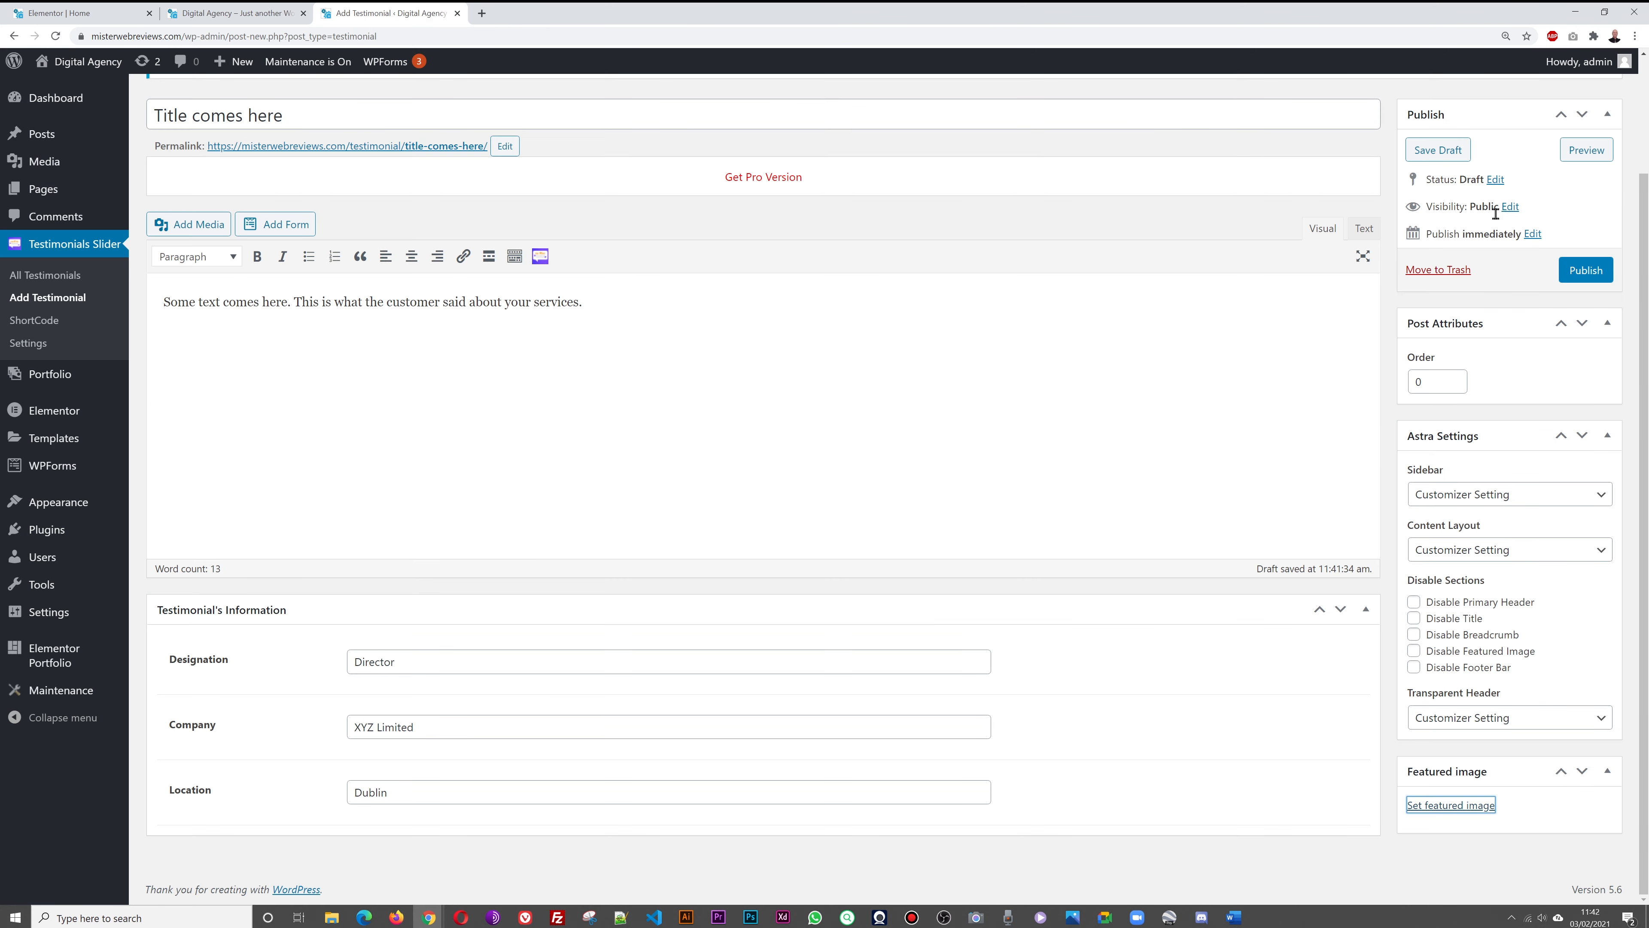
left_click(1584, 272)
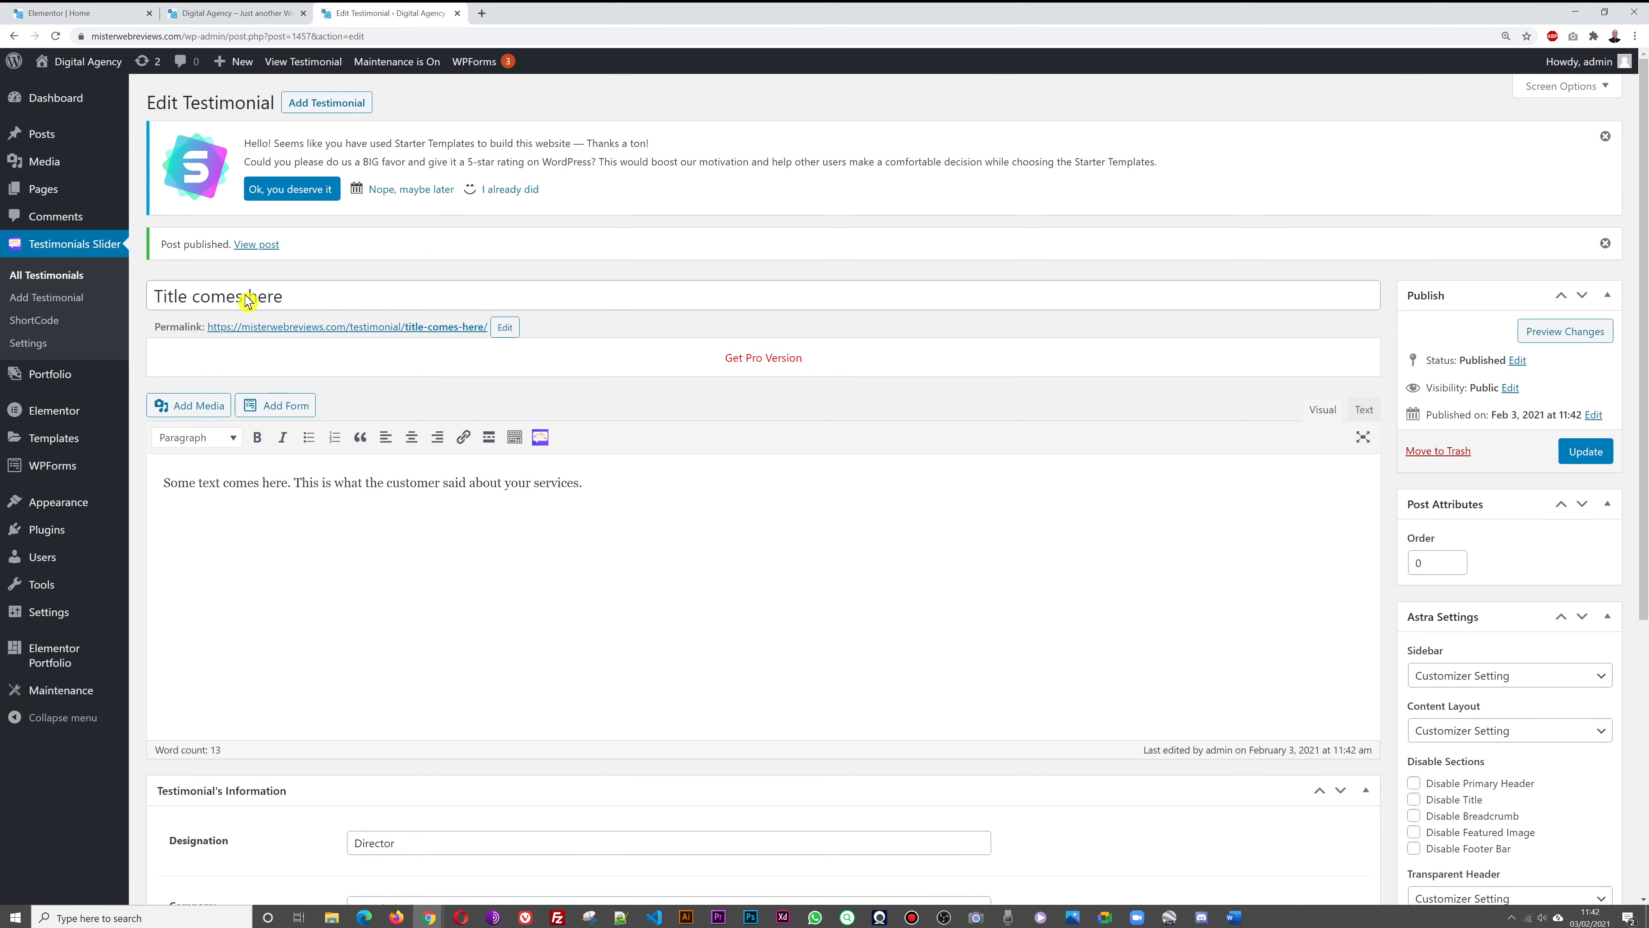
Add a testimonial titled 'This is a second testimonial' with one pasted paragraph of body text
left_click(322, 109)
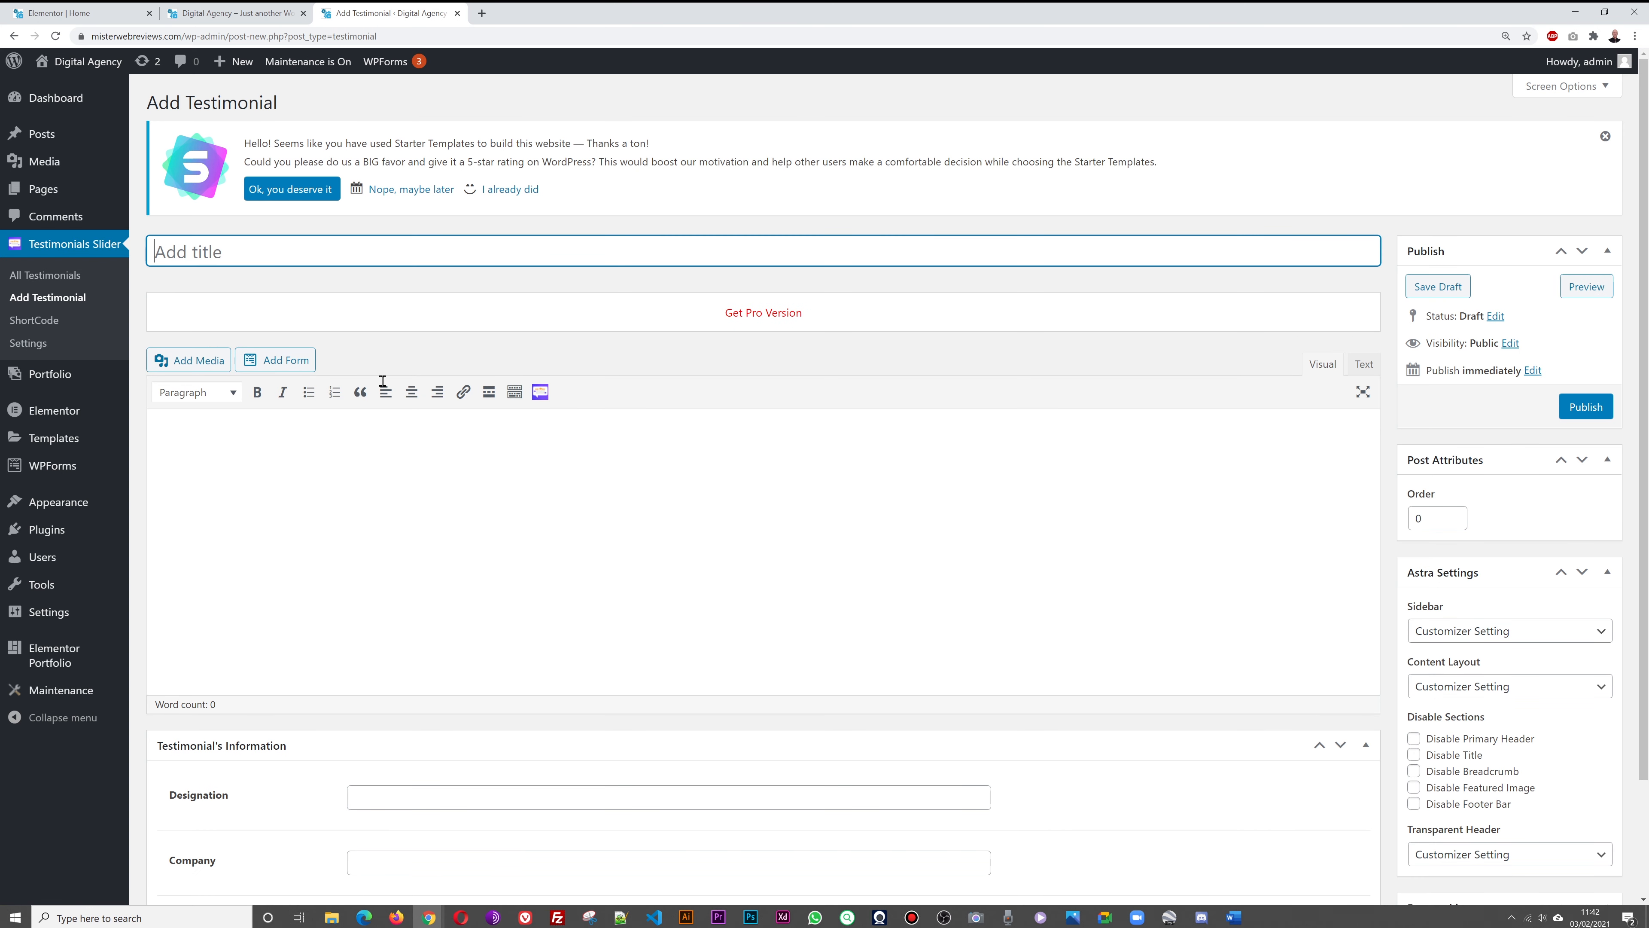
type("This is a second testimonial")
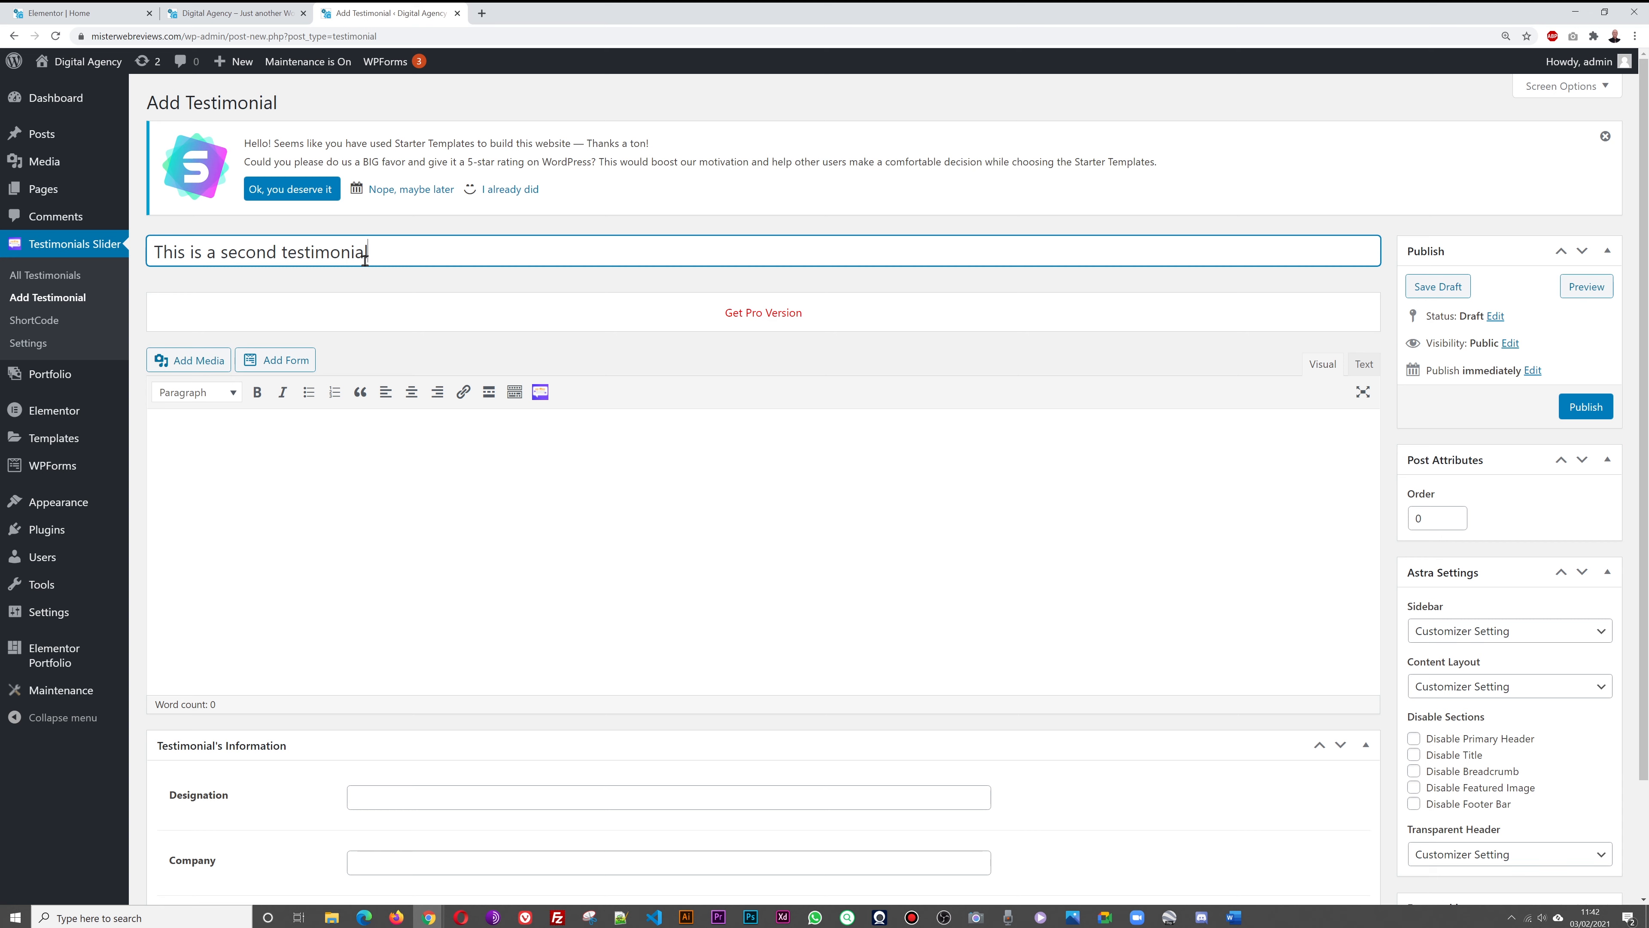
key("Tab")
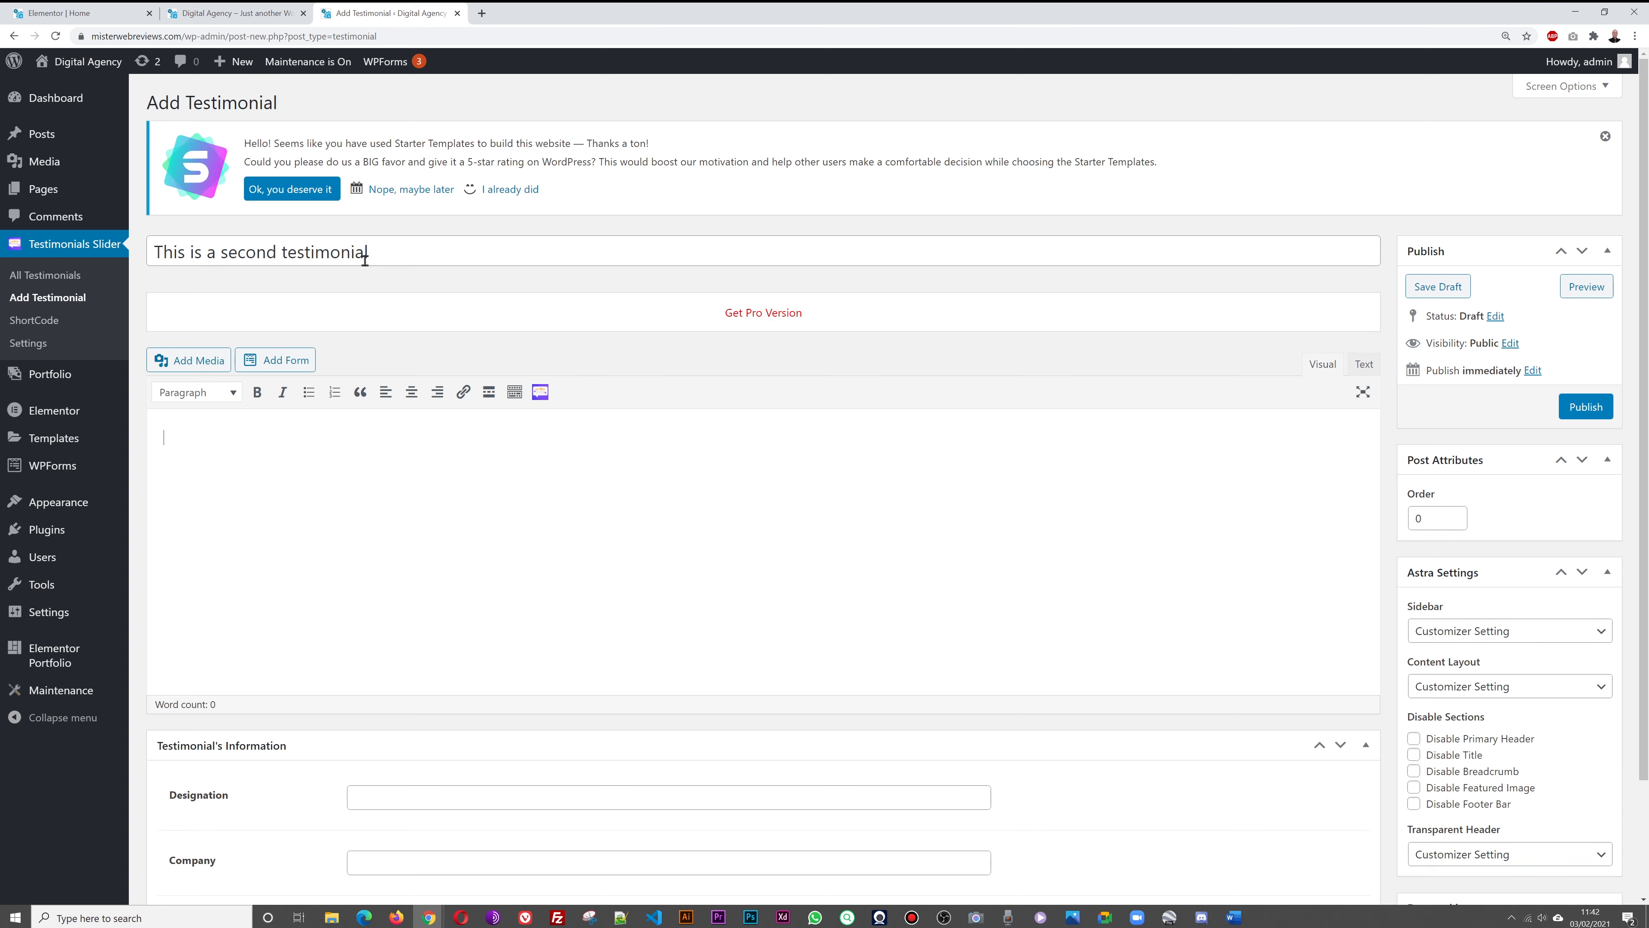
type("In our experience, 90% of Google Analytics implementations aren't telling the full story about customer behaviour or channel performance. That's why your implementation is the first thing we fix. Once we're confident that your data is clean and accurate, we uncover the insights that drive real competitive advantage.  We empower organisations with data-insights capable of powering smarter business decisions and driving ambitious growth.")
left_click_drag(874, 523, 110, 478)
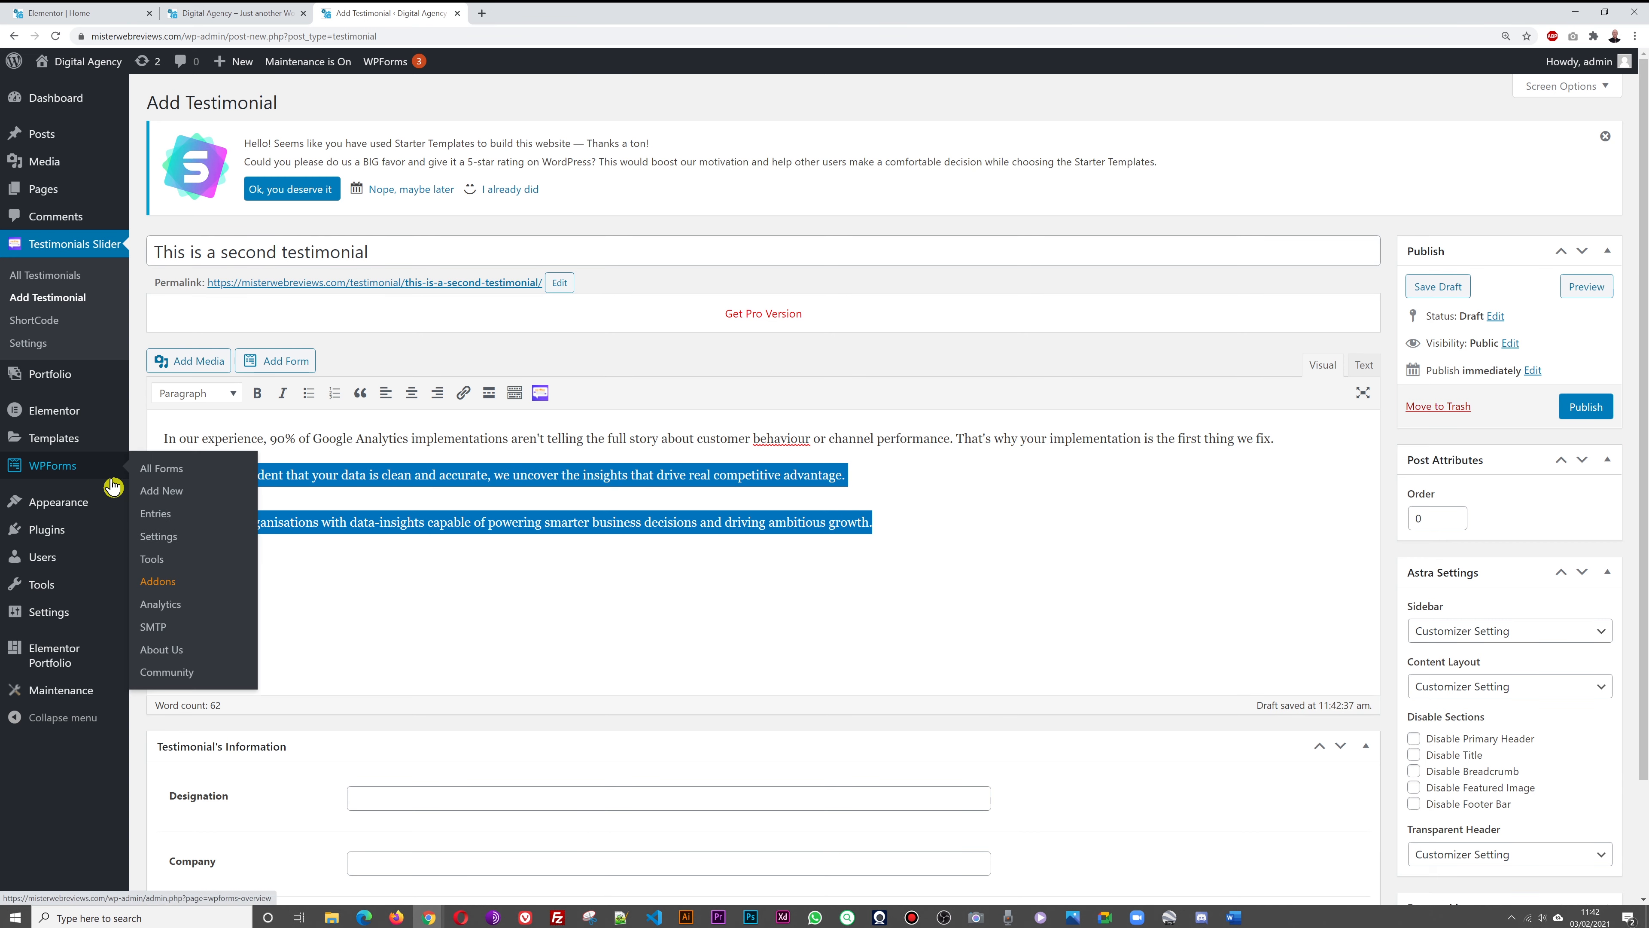
key("Delete")
left_click(446, 522)
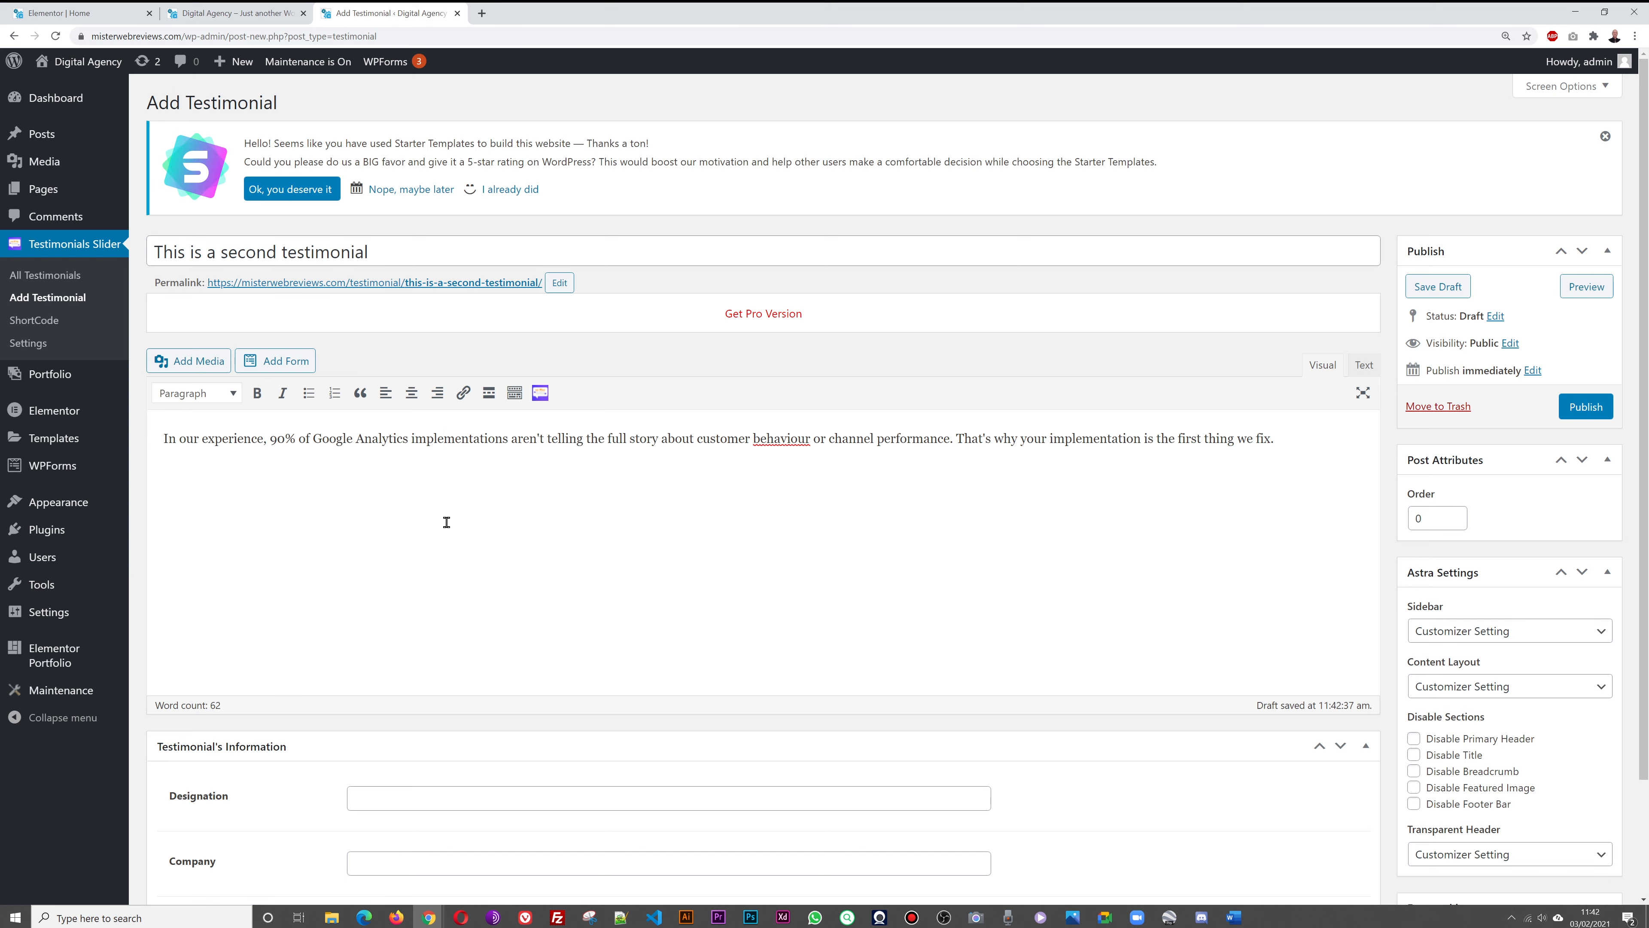
Fill in Designation Sales, Company ABC Limited and Location London
scroll(766, 639, "down", 2)
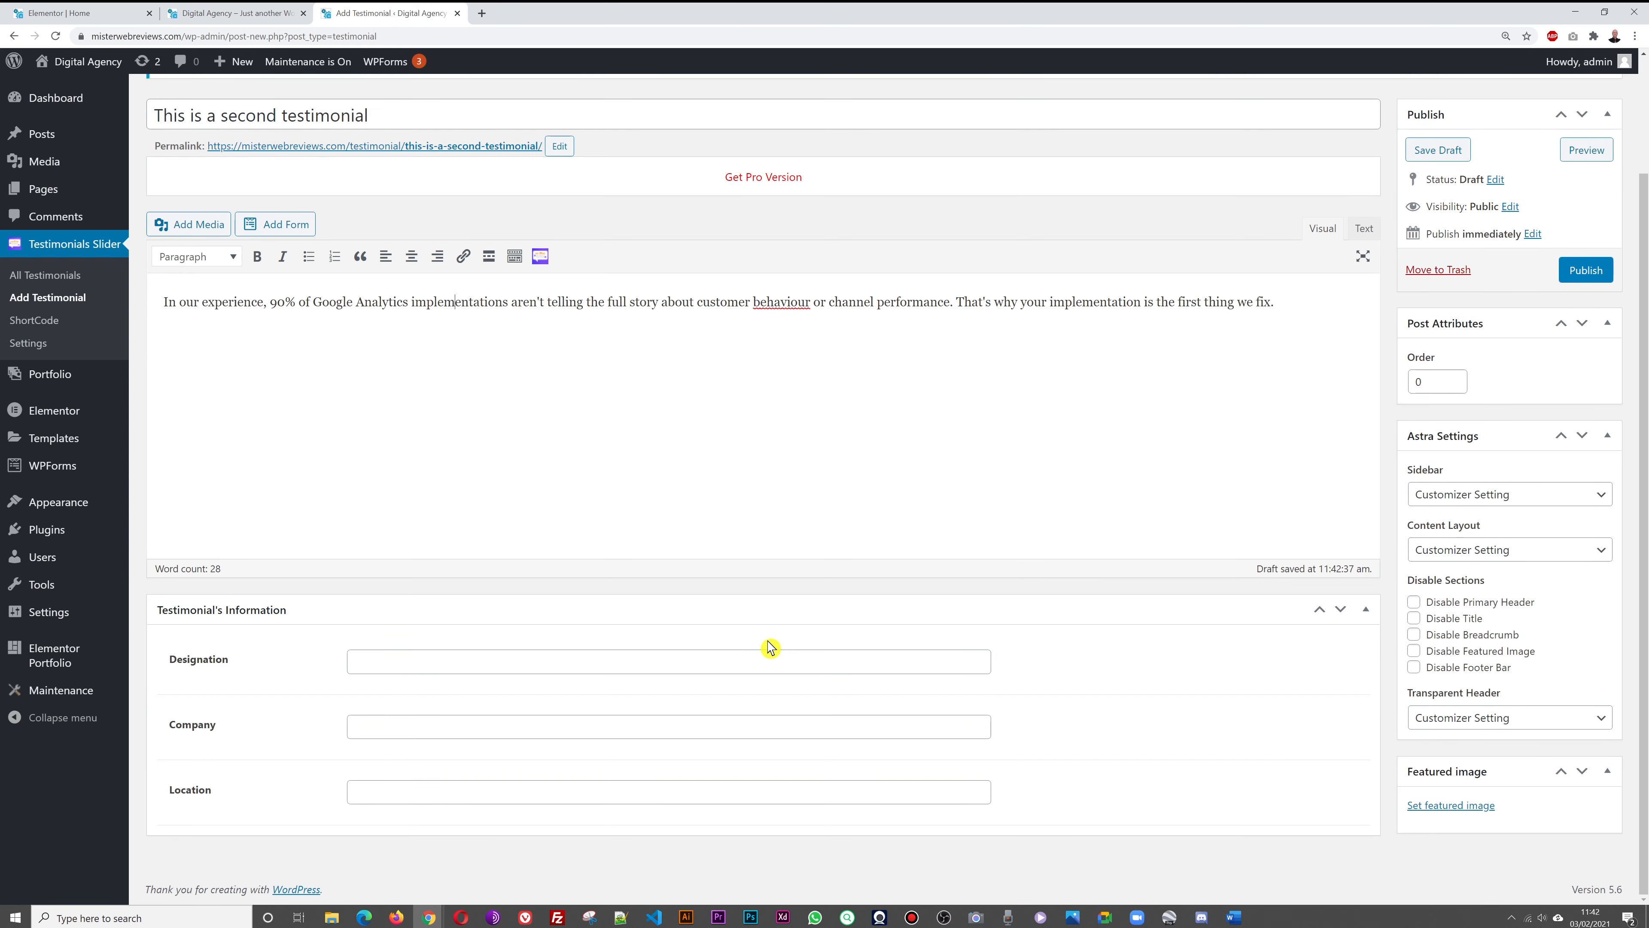
left_click(693, 658)
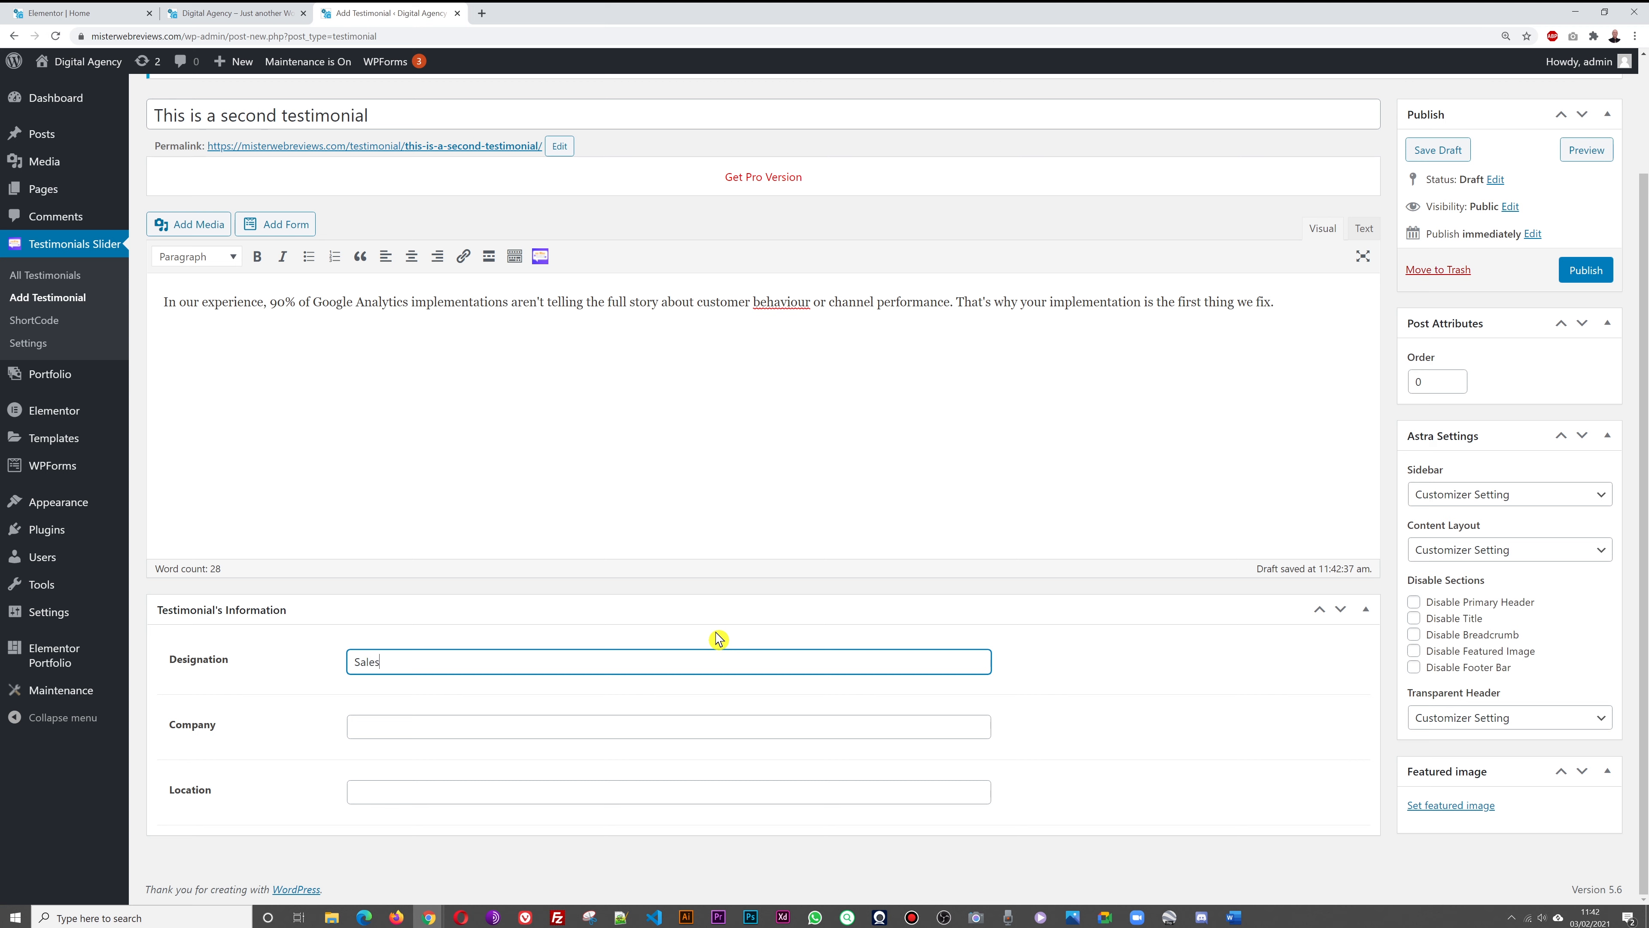
left_click(666, 728)
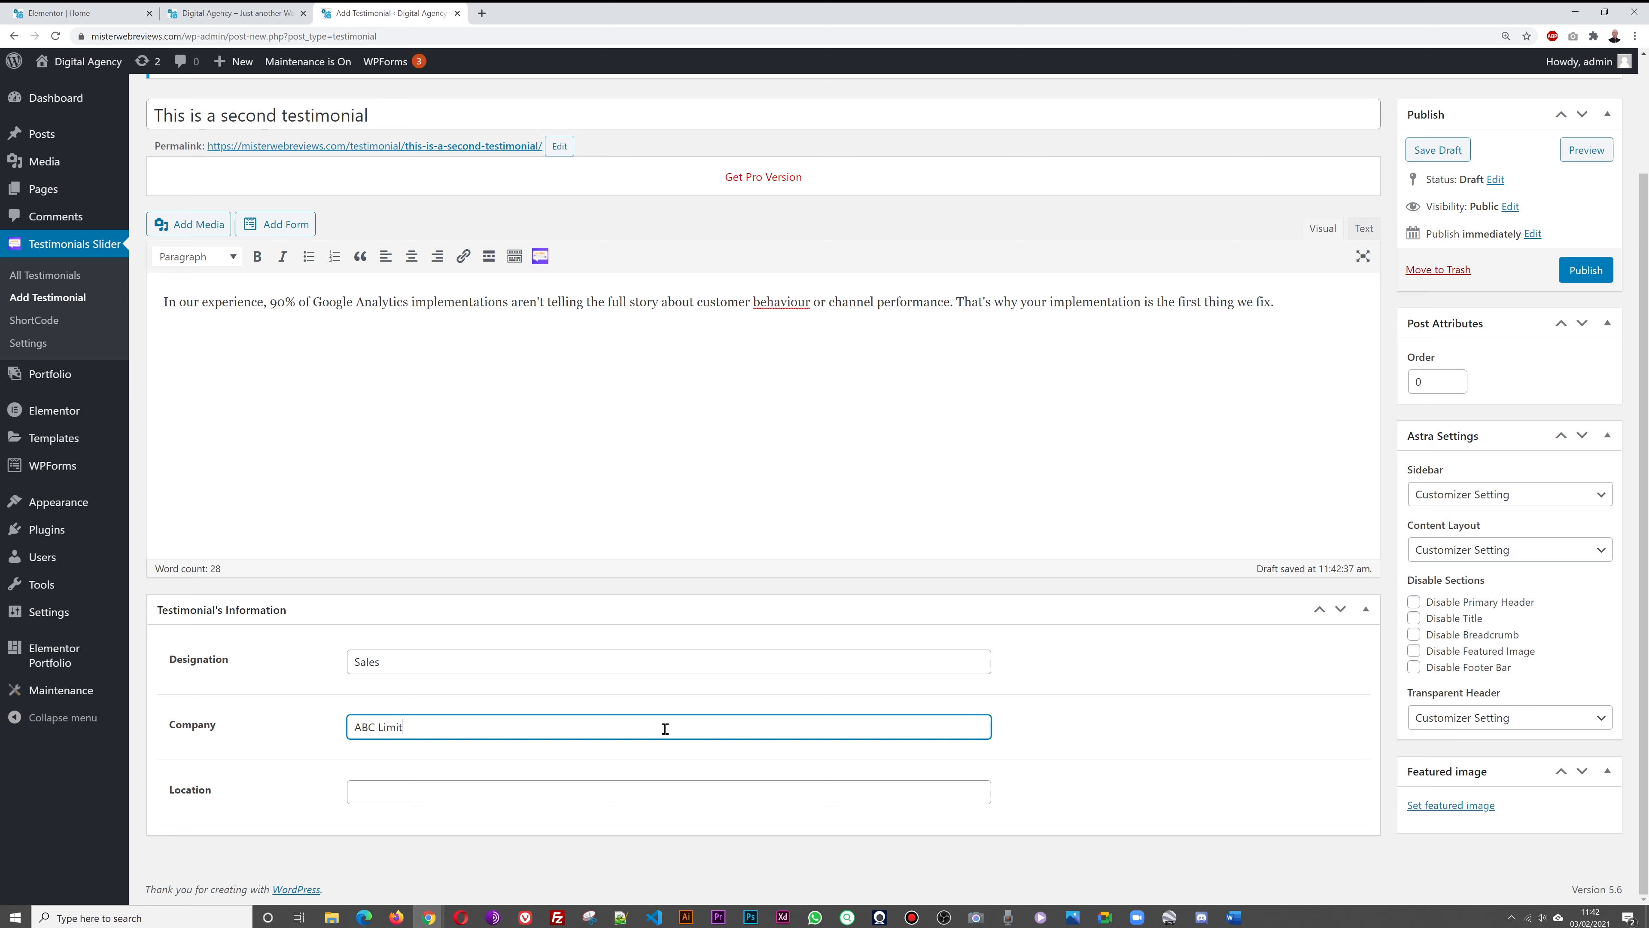
left_click(600, 793)
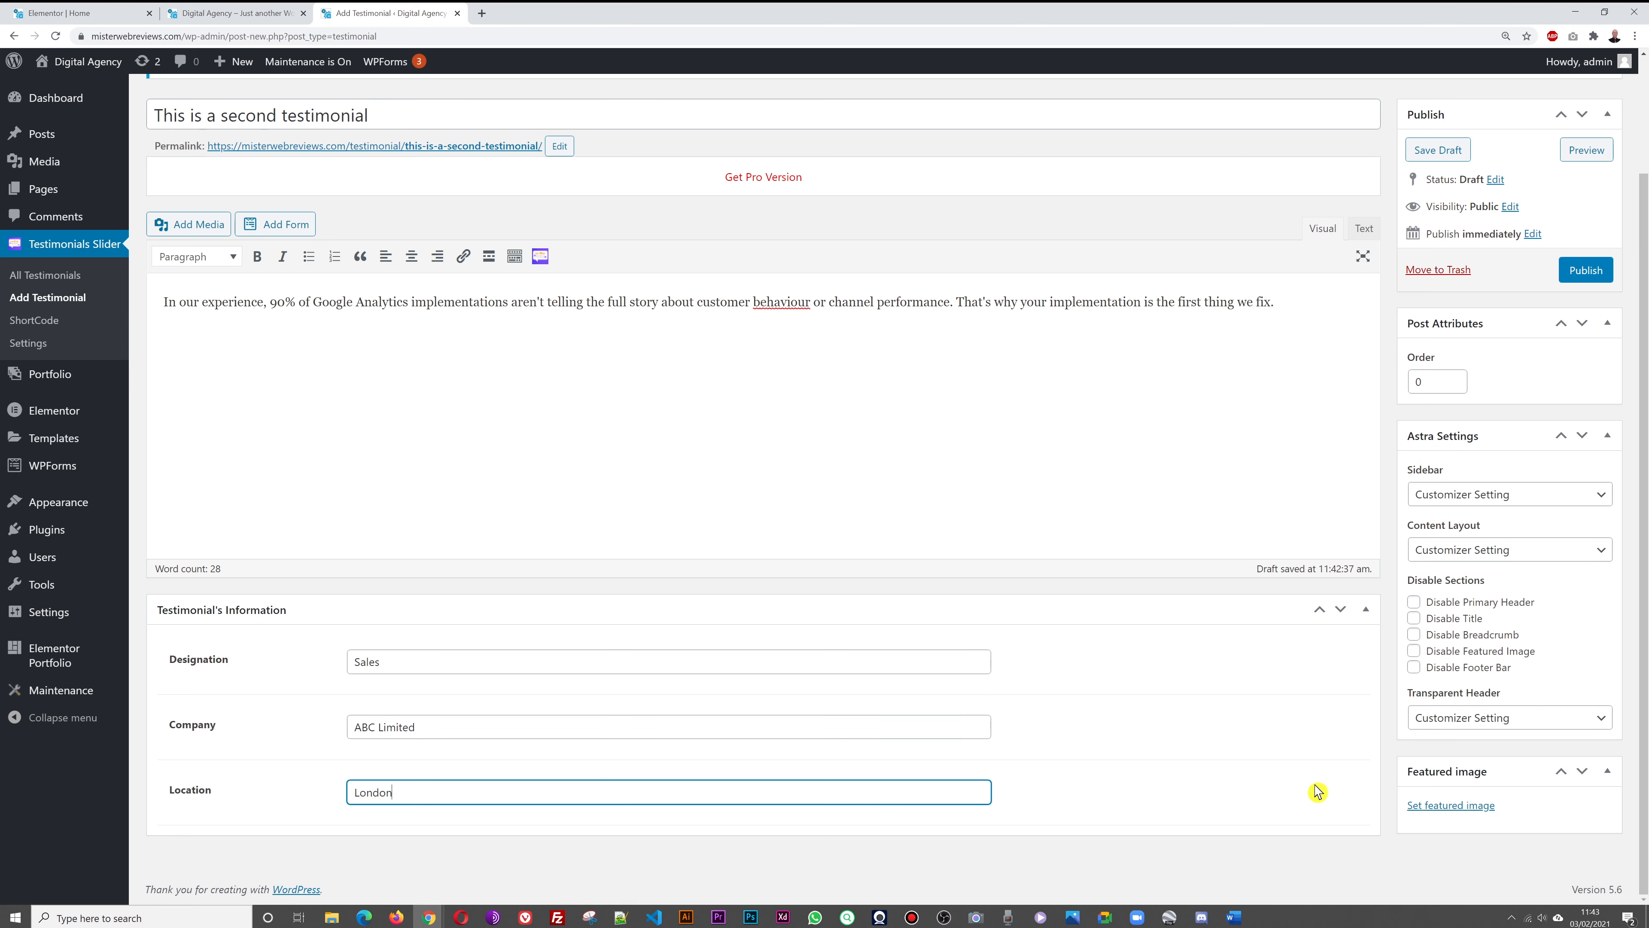
Set team-2 as the featured image, publish, and open All Testimonials
left_click(1439, 806)
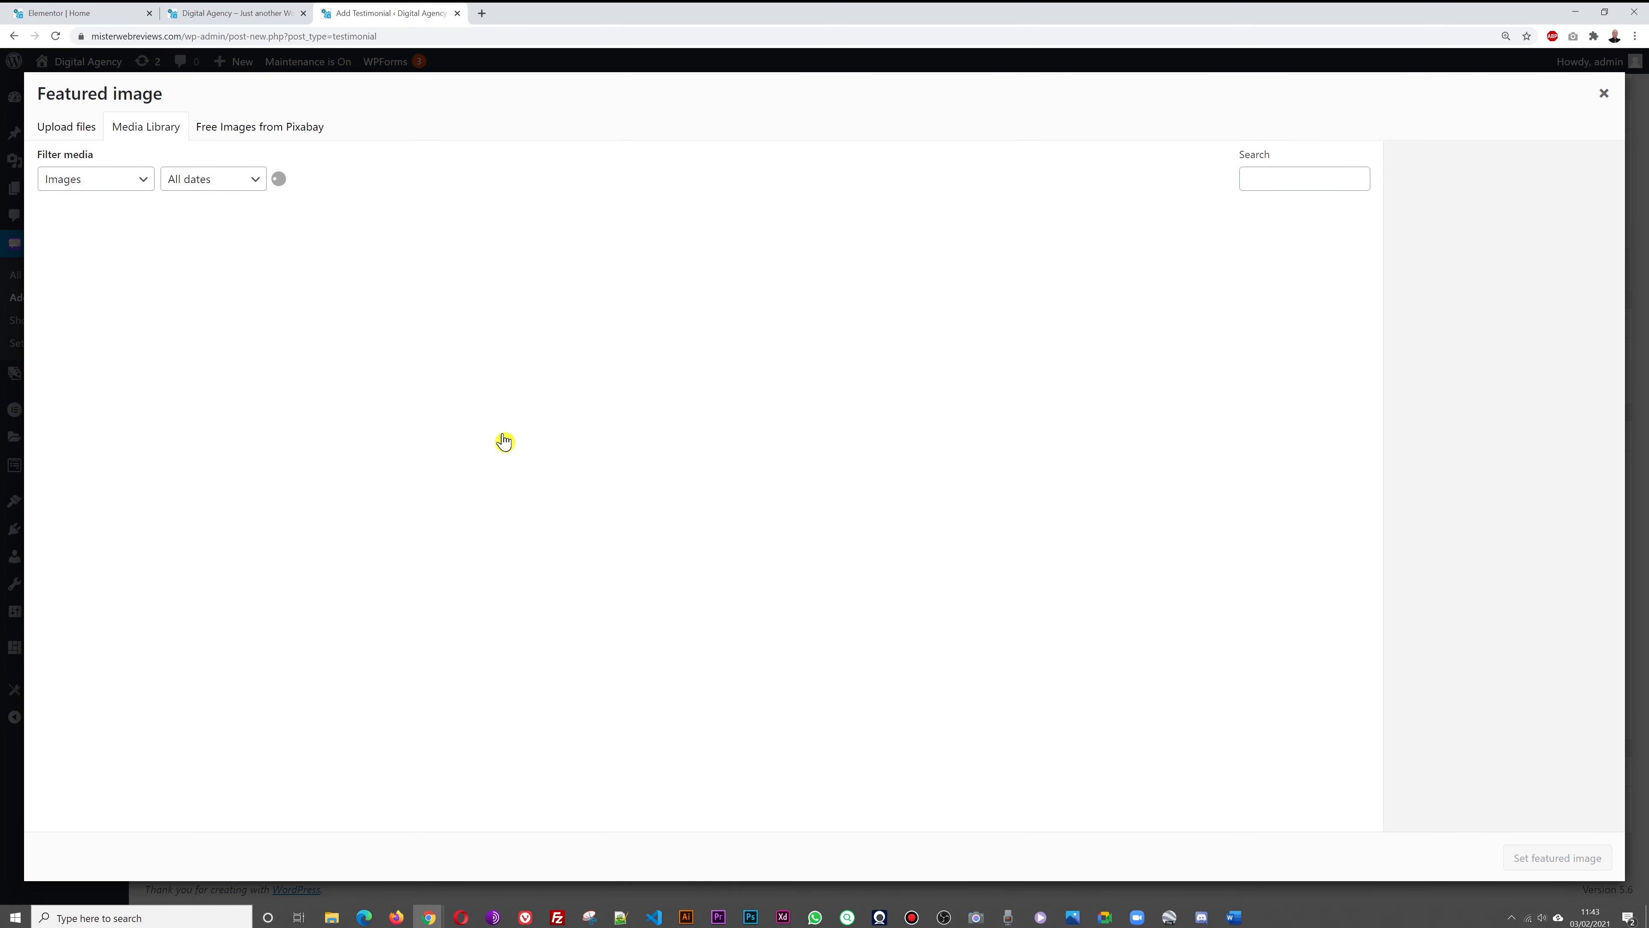
left_click(98, 662)
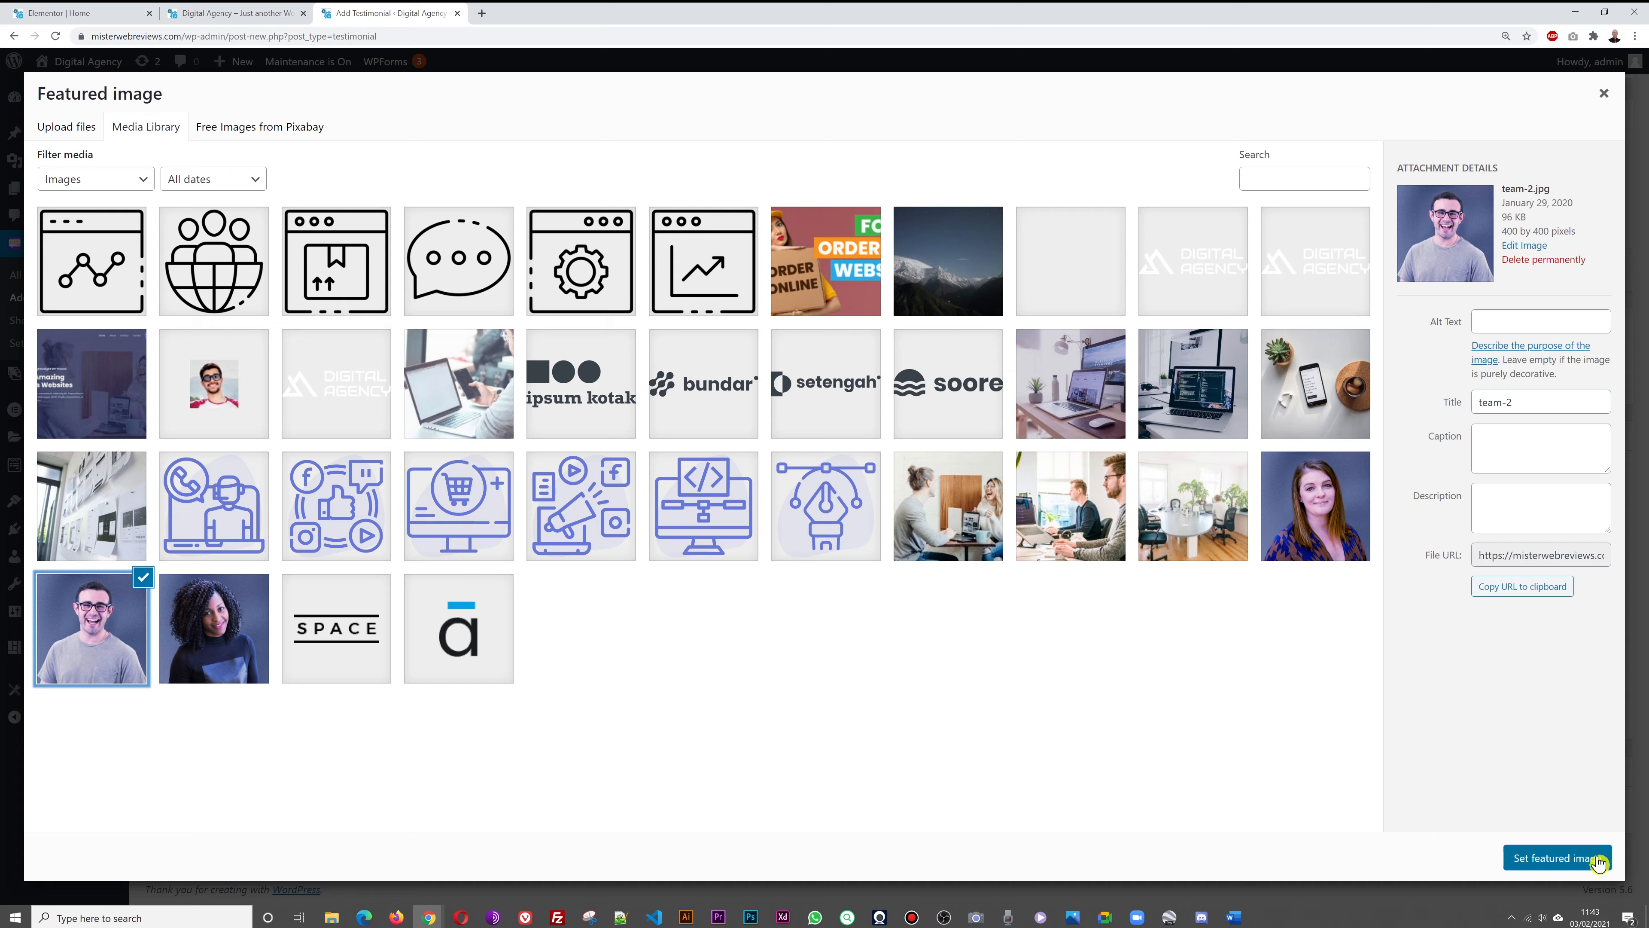
left_click(1598, 859)
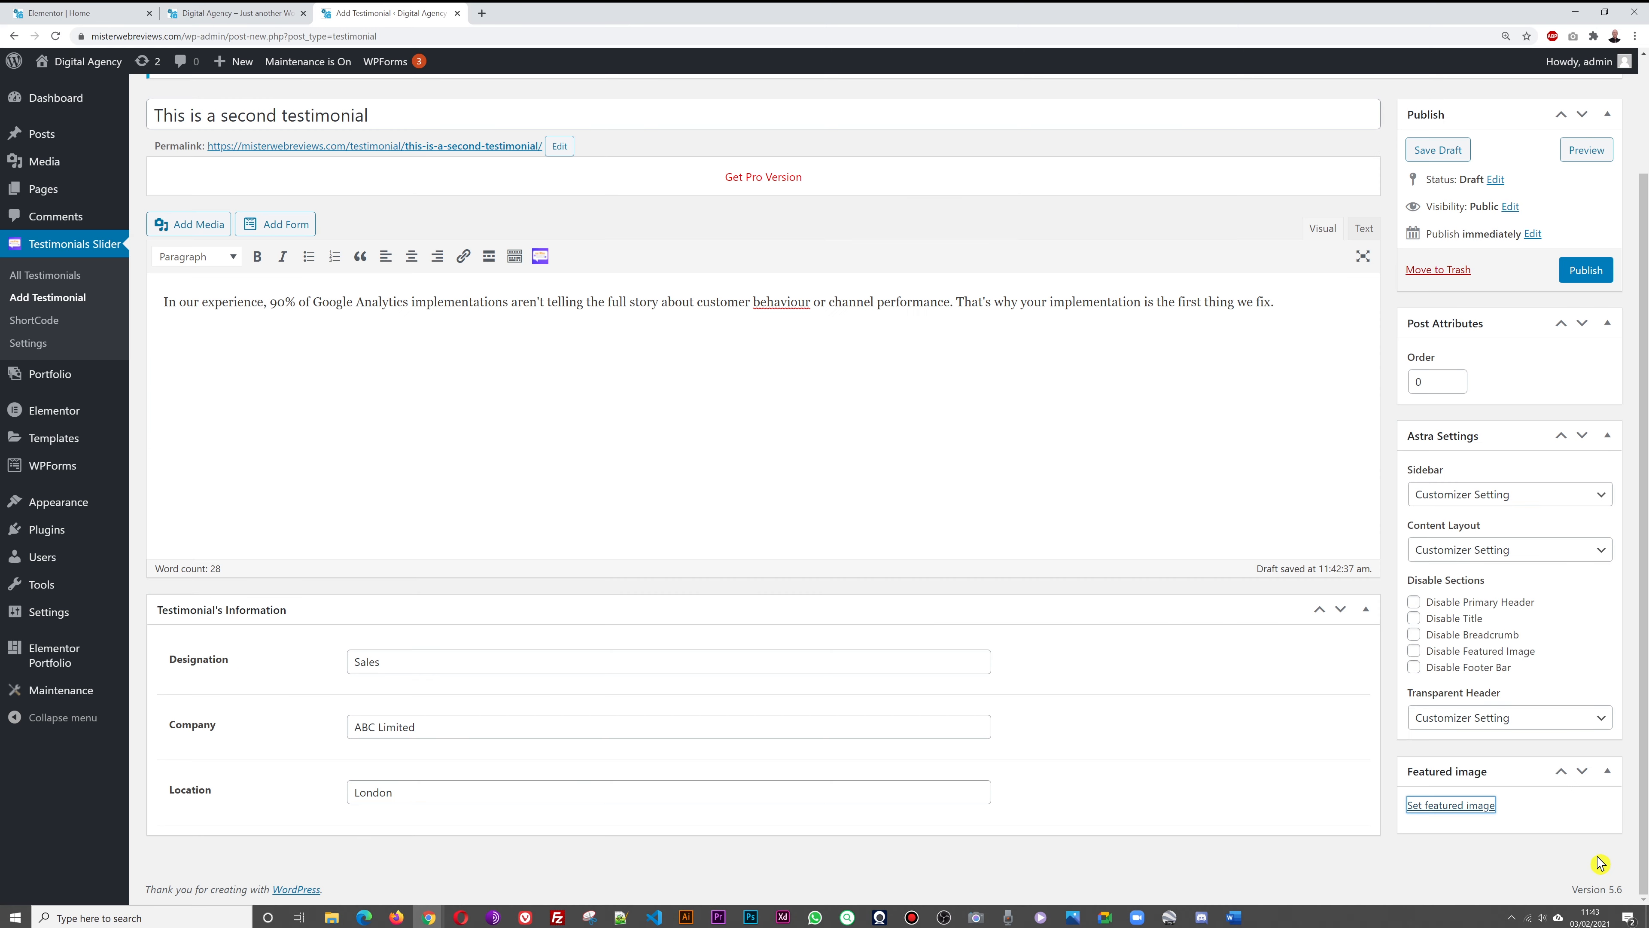
left_click(1577, 272)
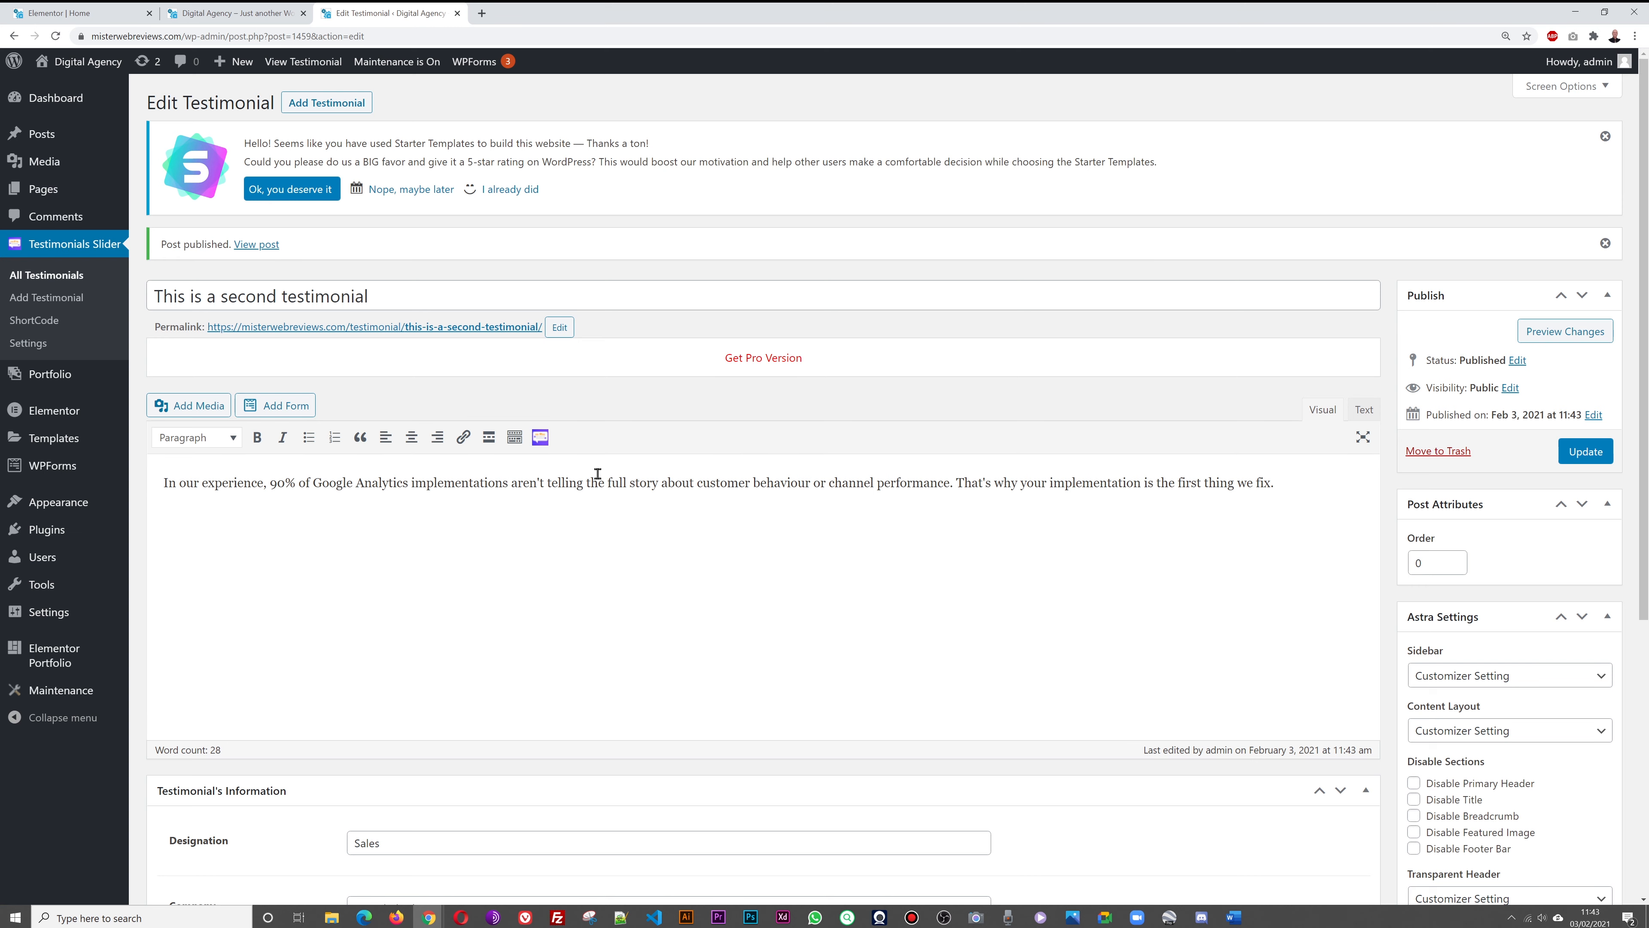
left_click(57, 276)
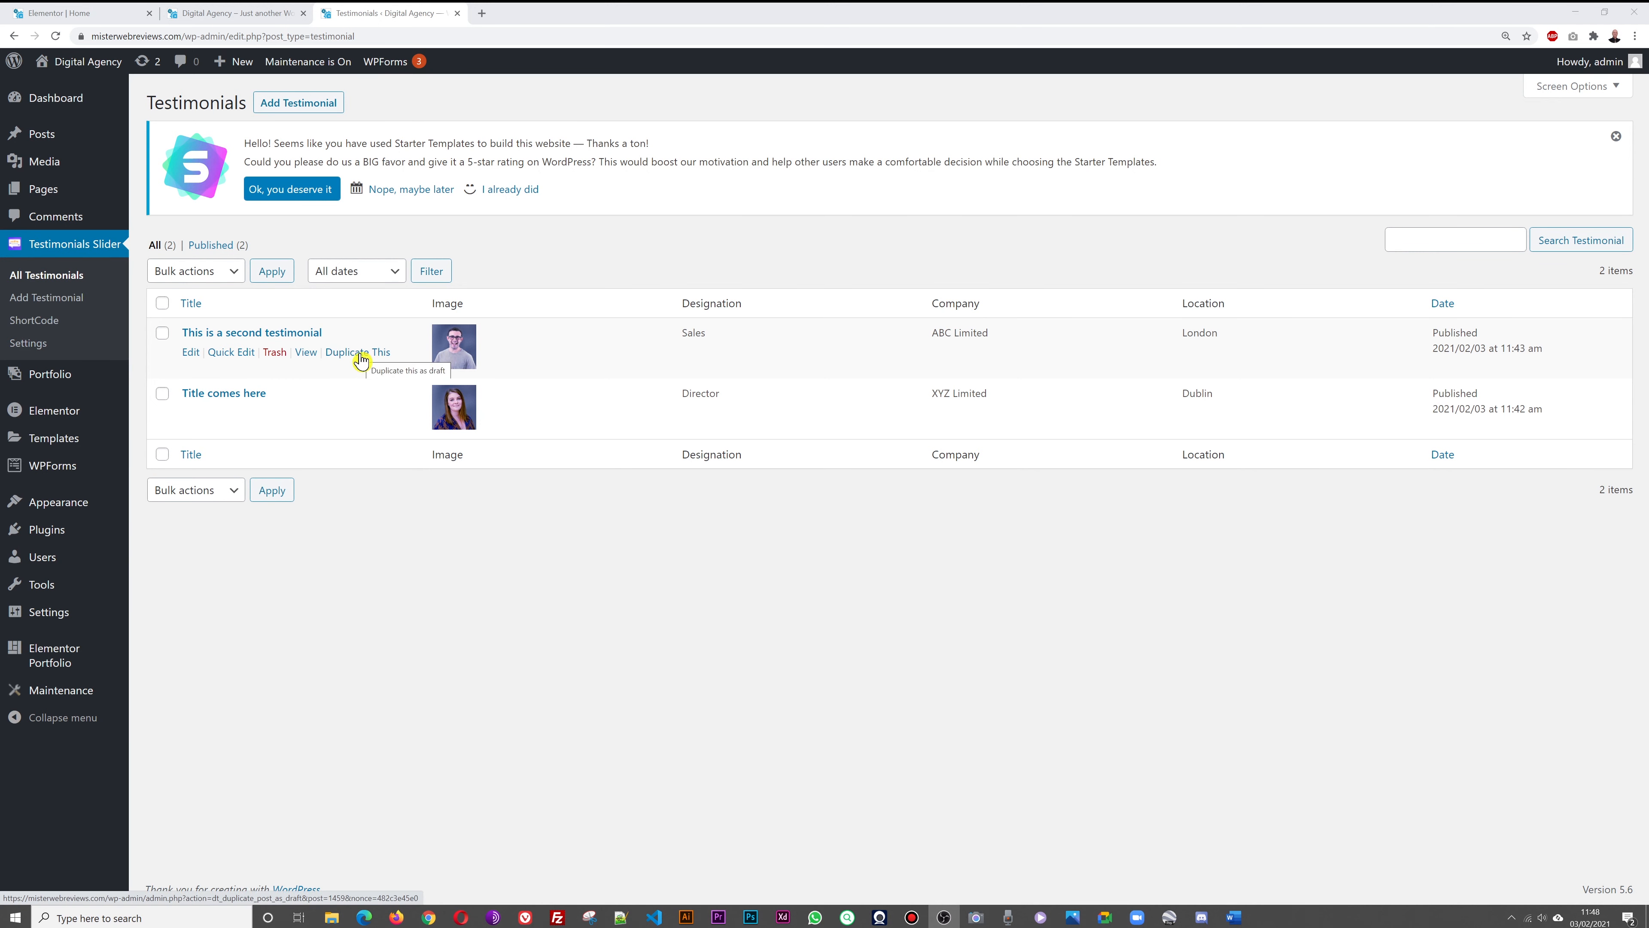
Duplicate both testimonials and publish the 'Title comes here' copy
left_click(351, 353)
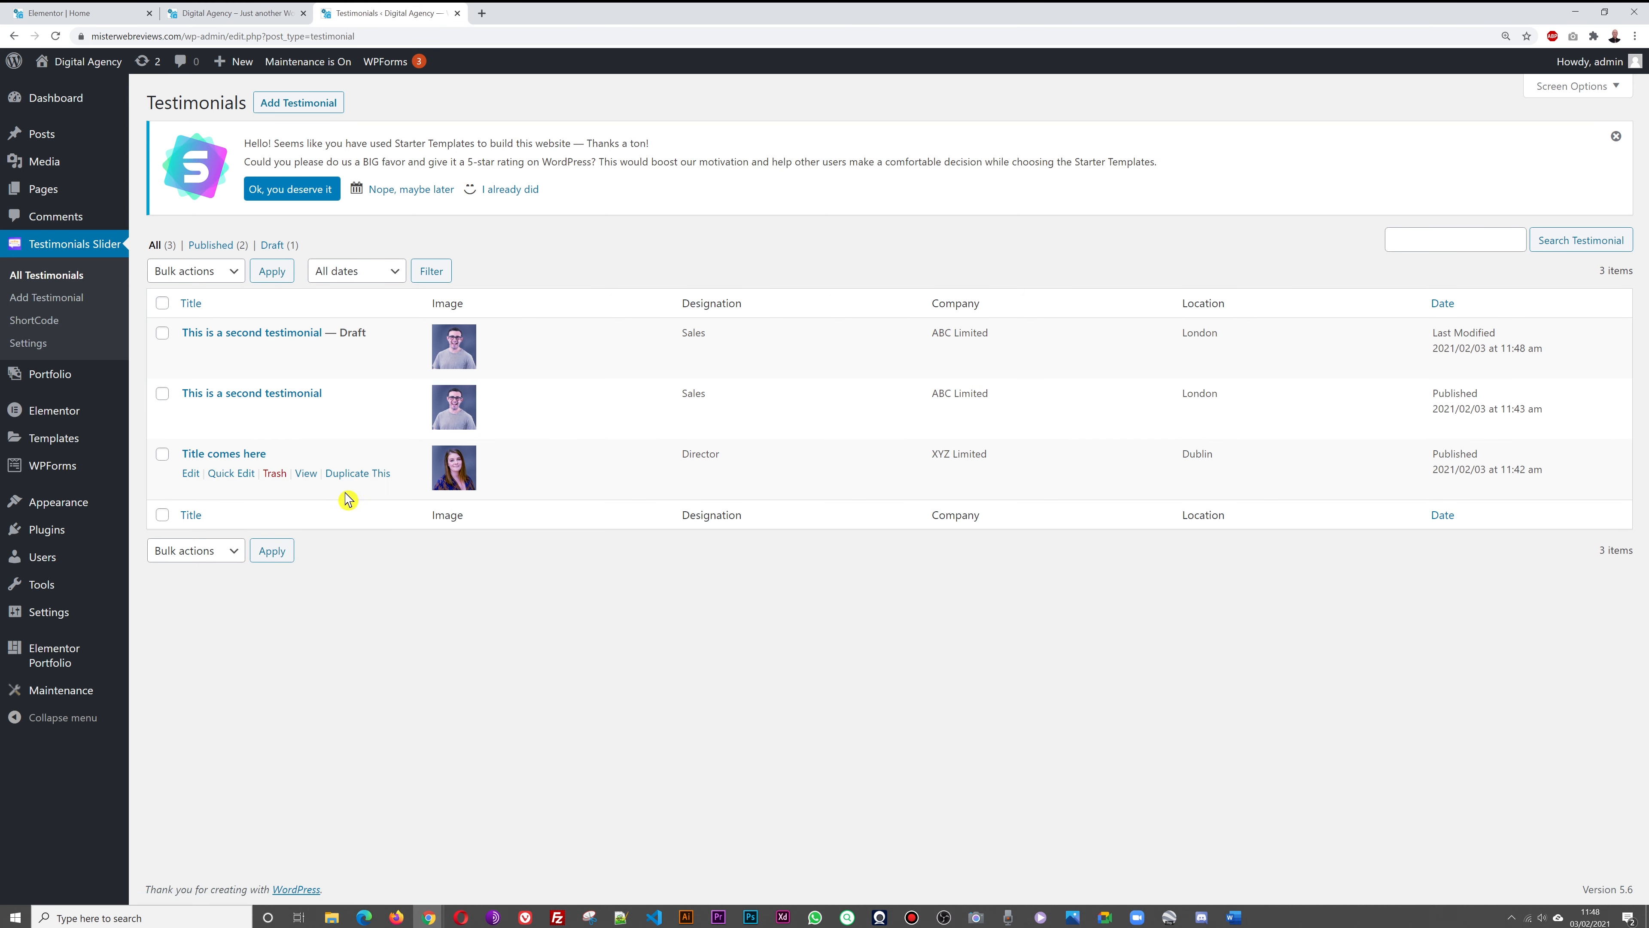
left_click(351, 474)
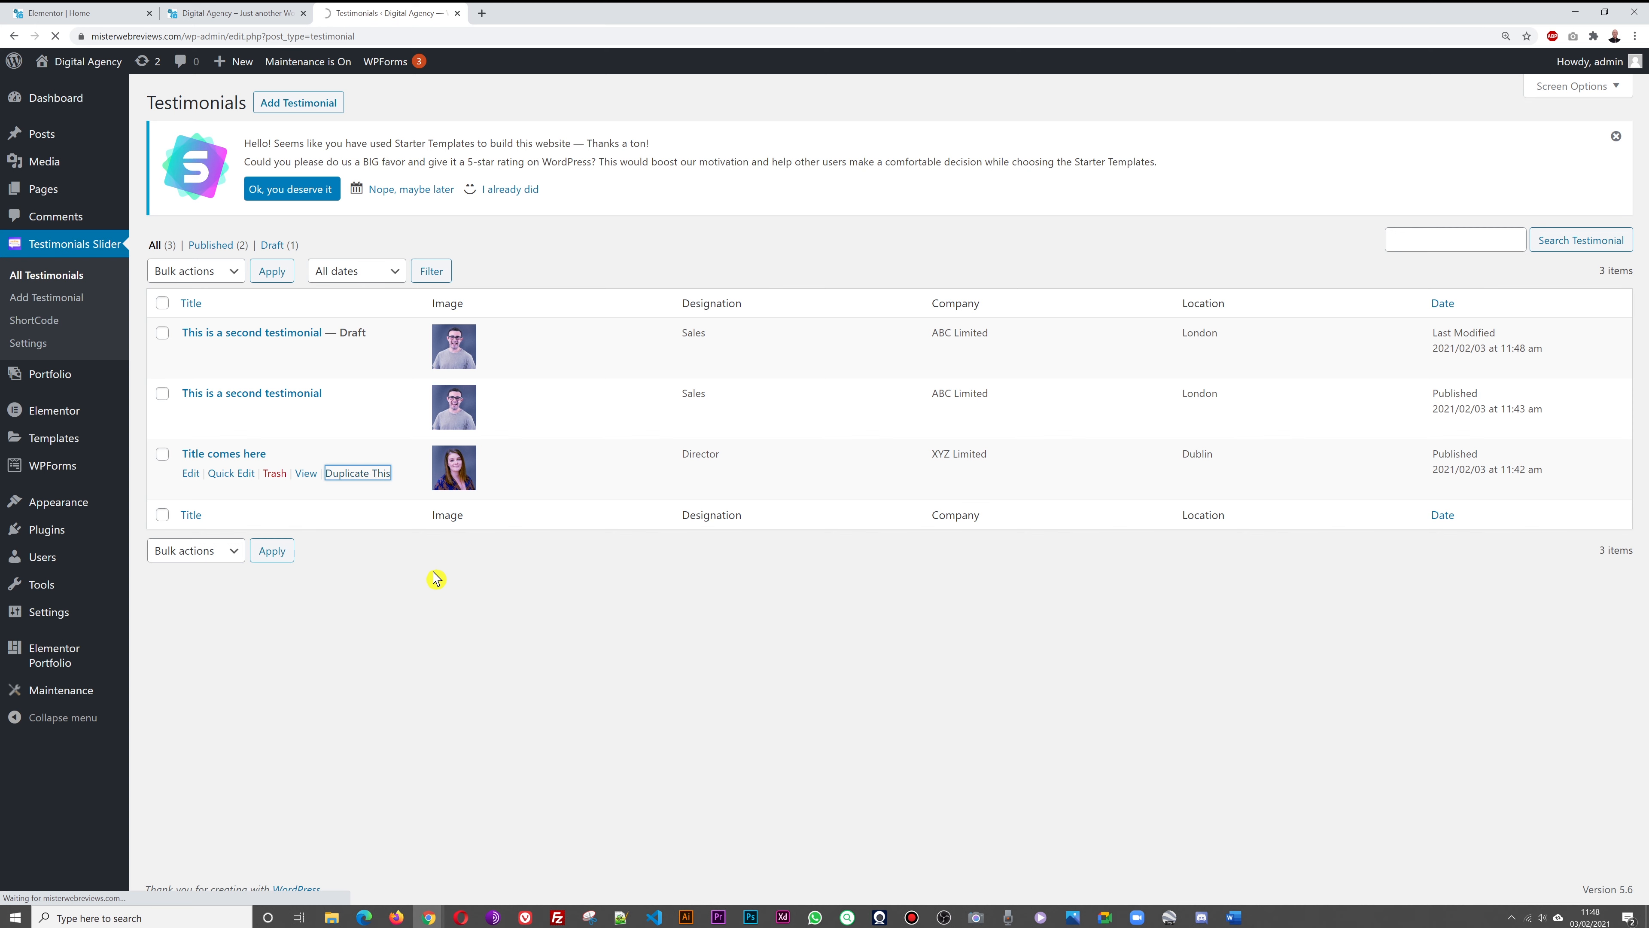
left_click(229, 333)
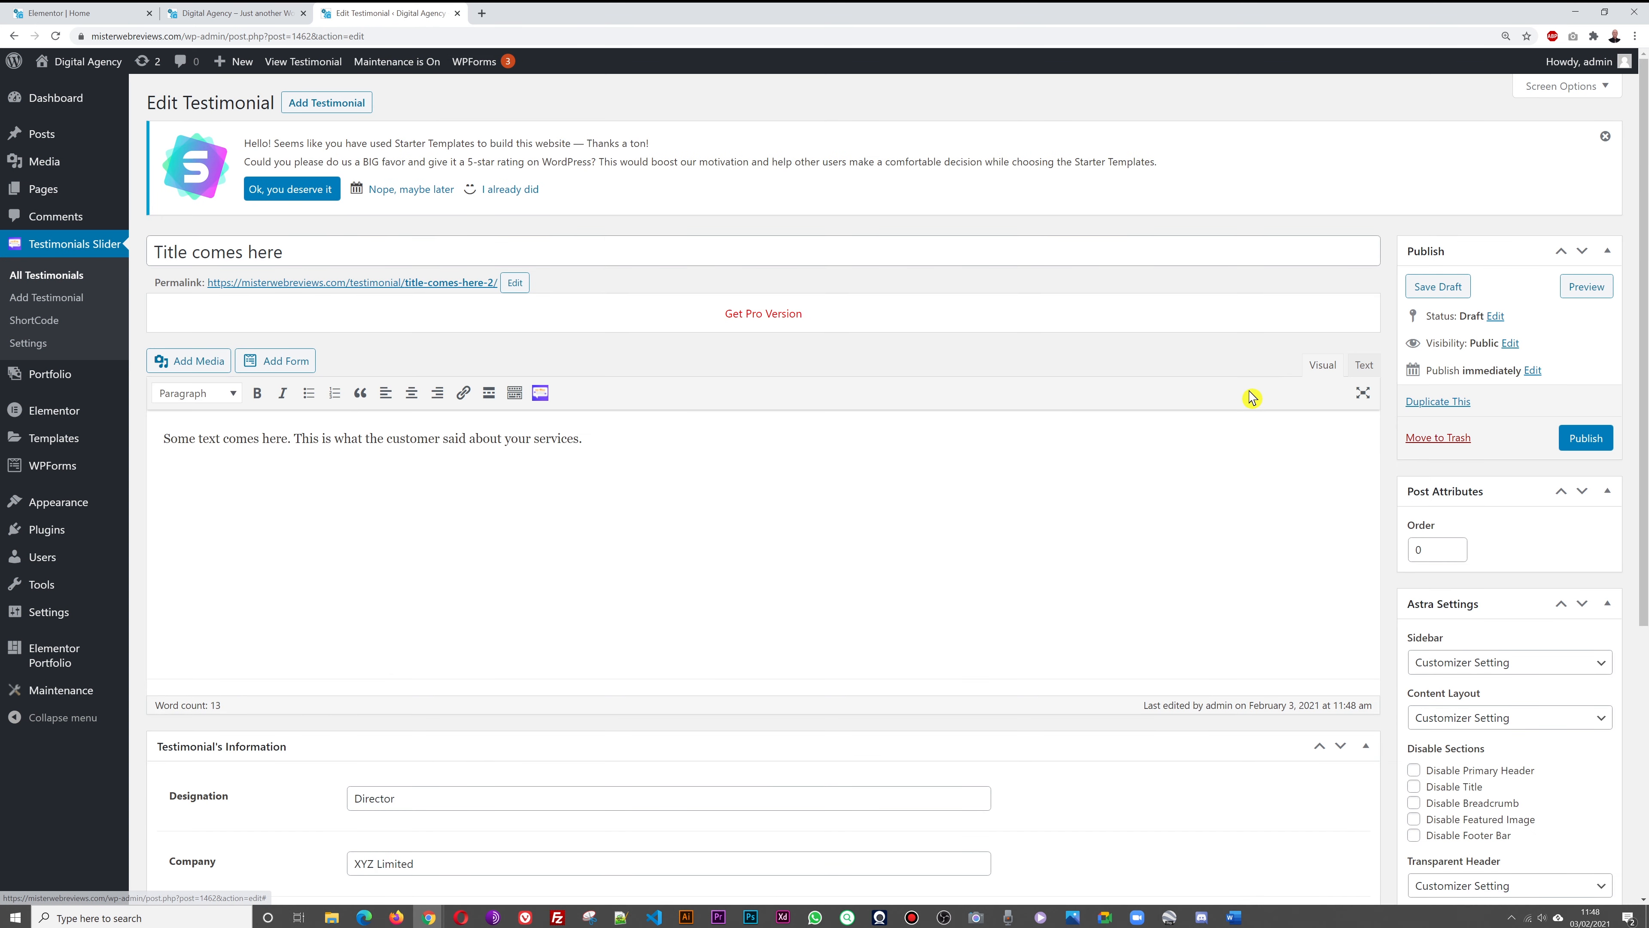
left_click(1587, 439)
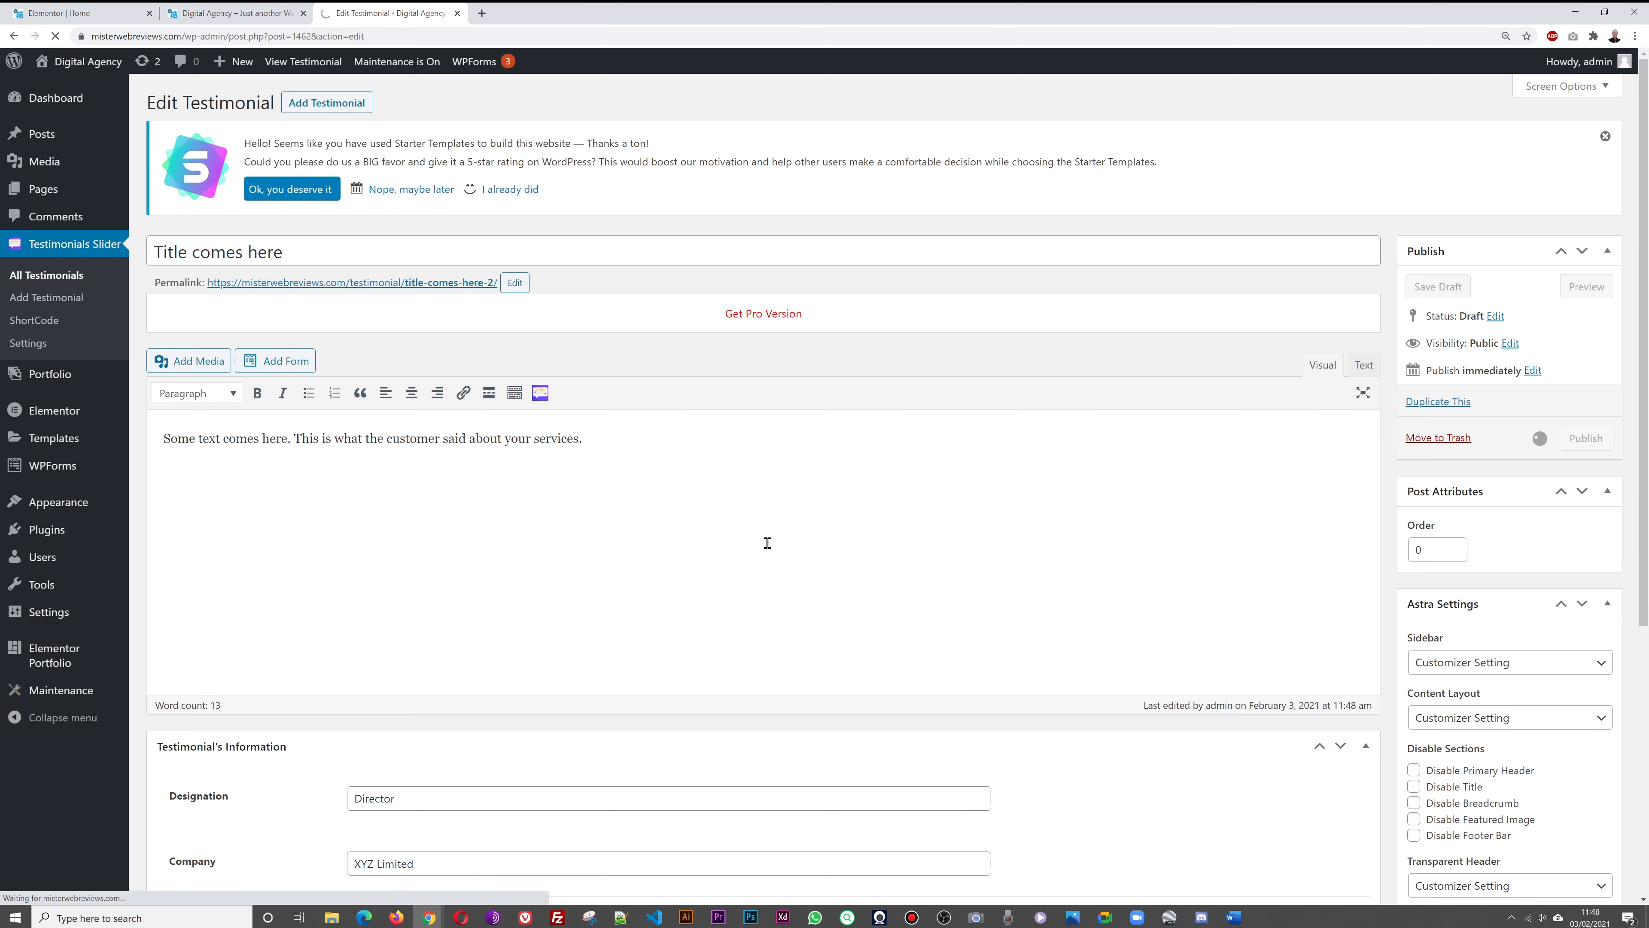
left_click(44, 286)
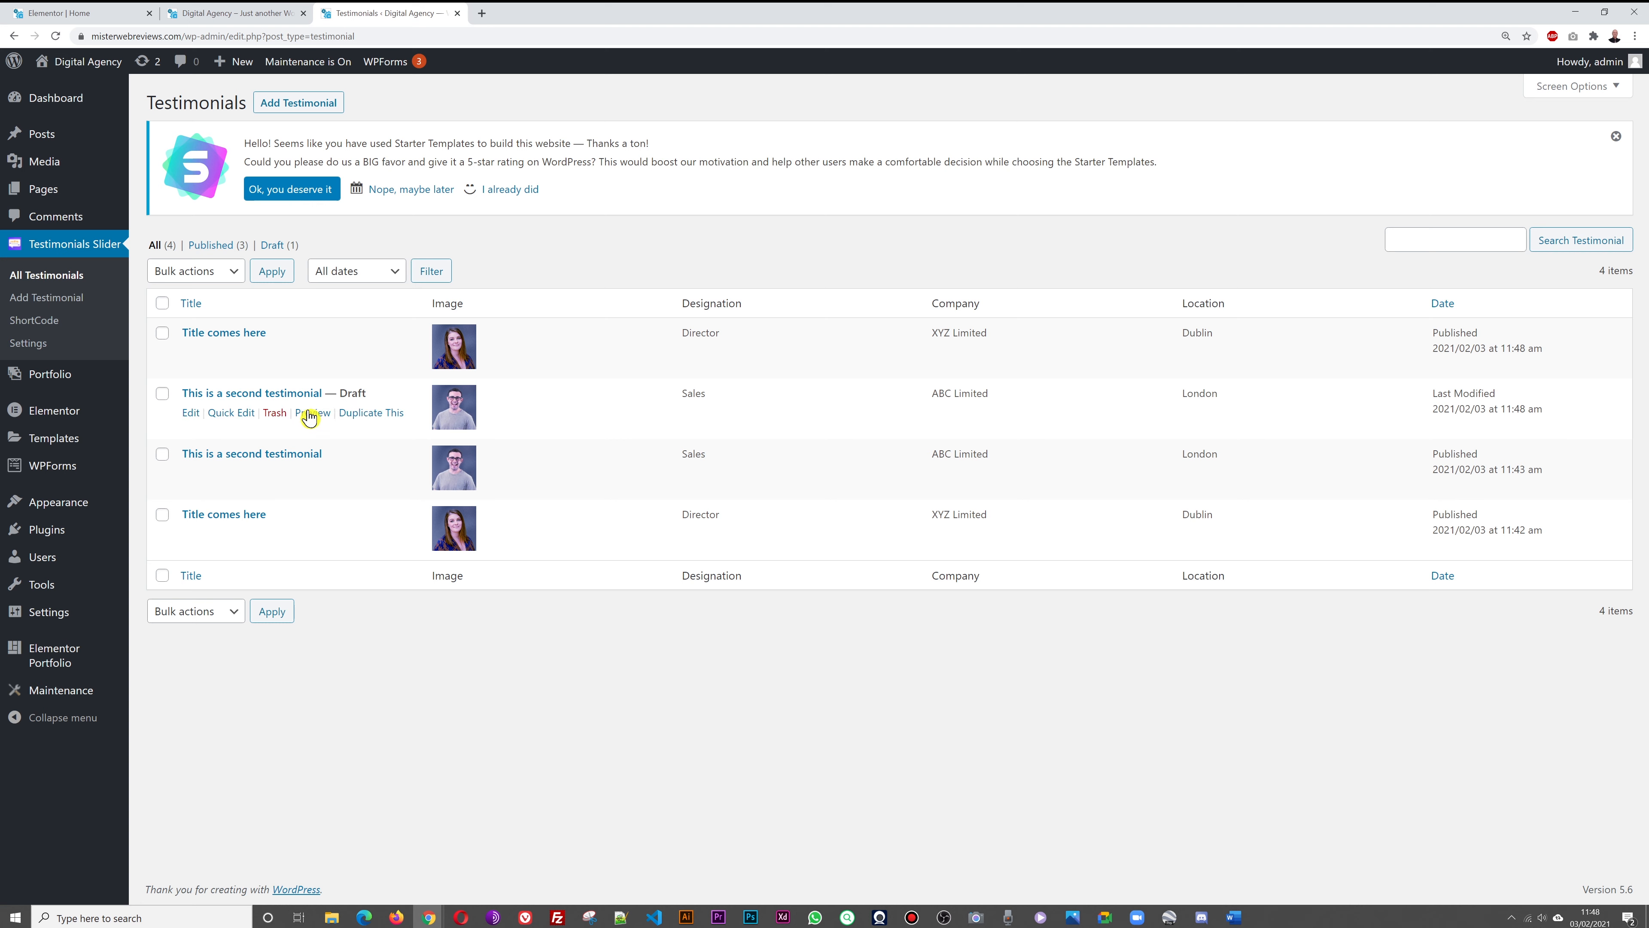
Publish the duplicated second testimonial, then open the Testimonials Slider shortcode list
left_click(305, 394)
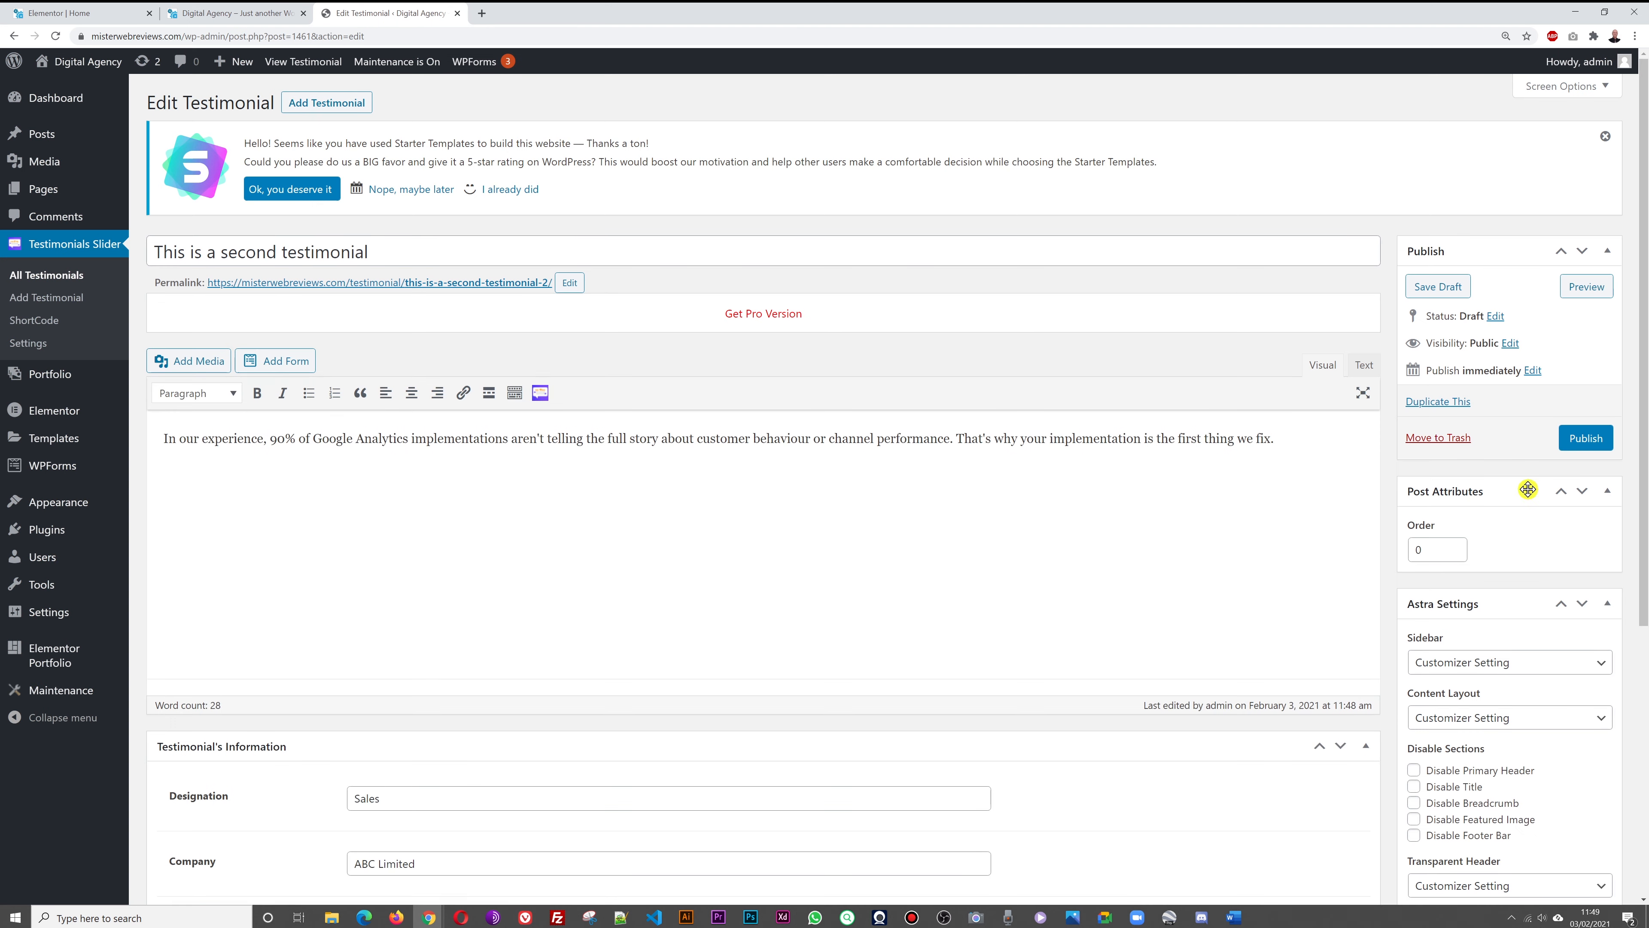
left_click(1585, 437)
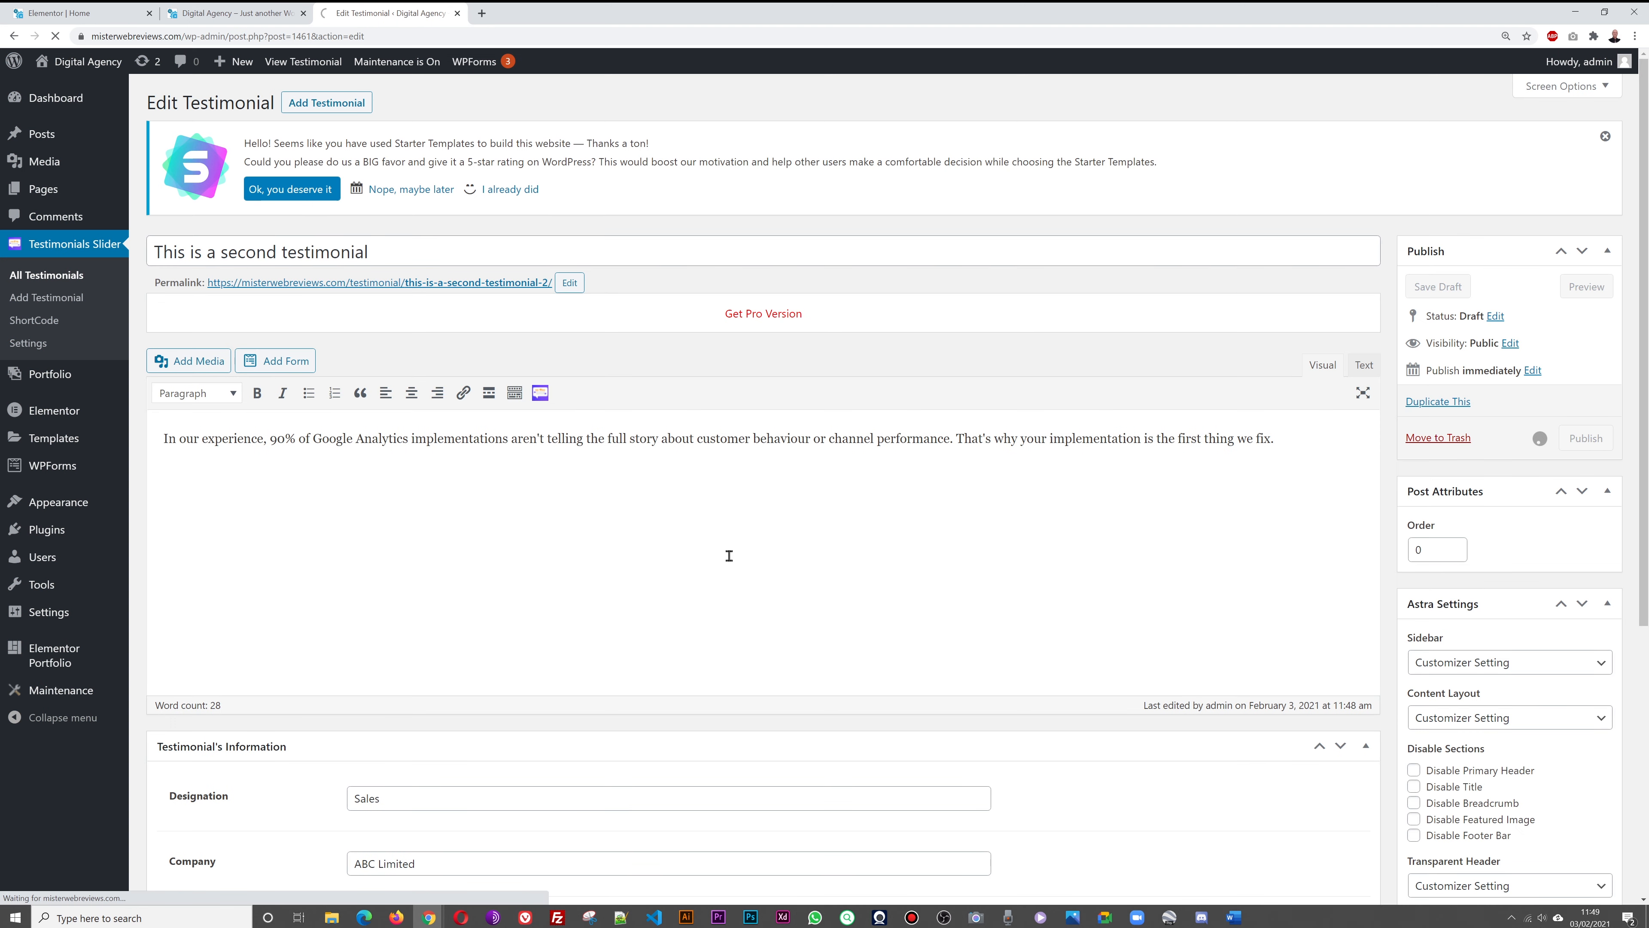
left_click(76, 289)
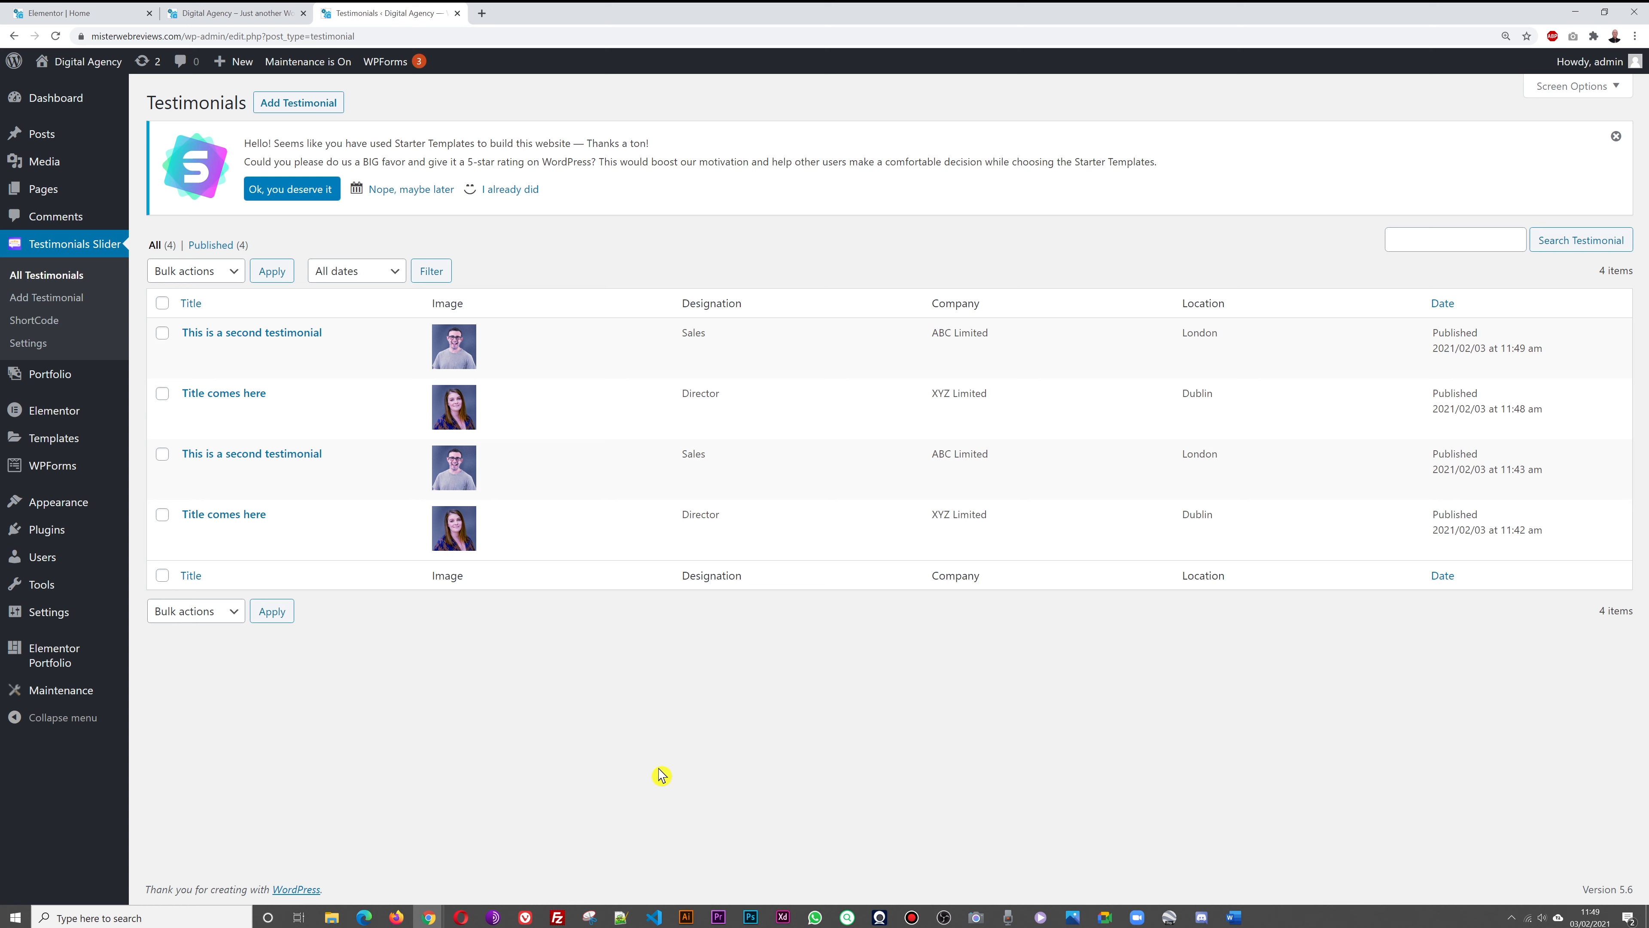
left_click(216, 15)
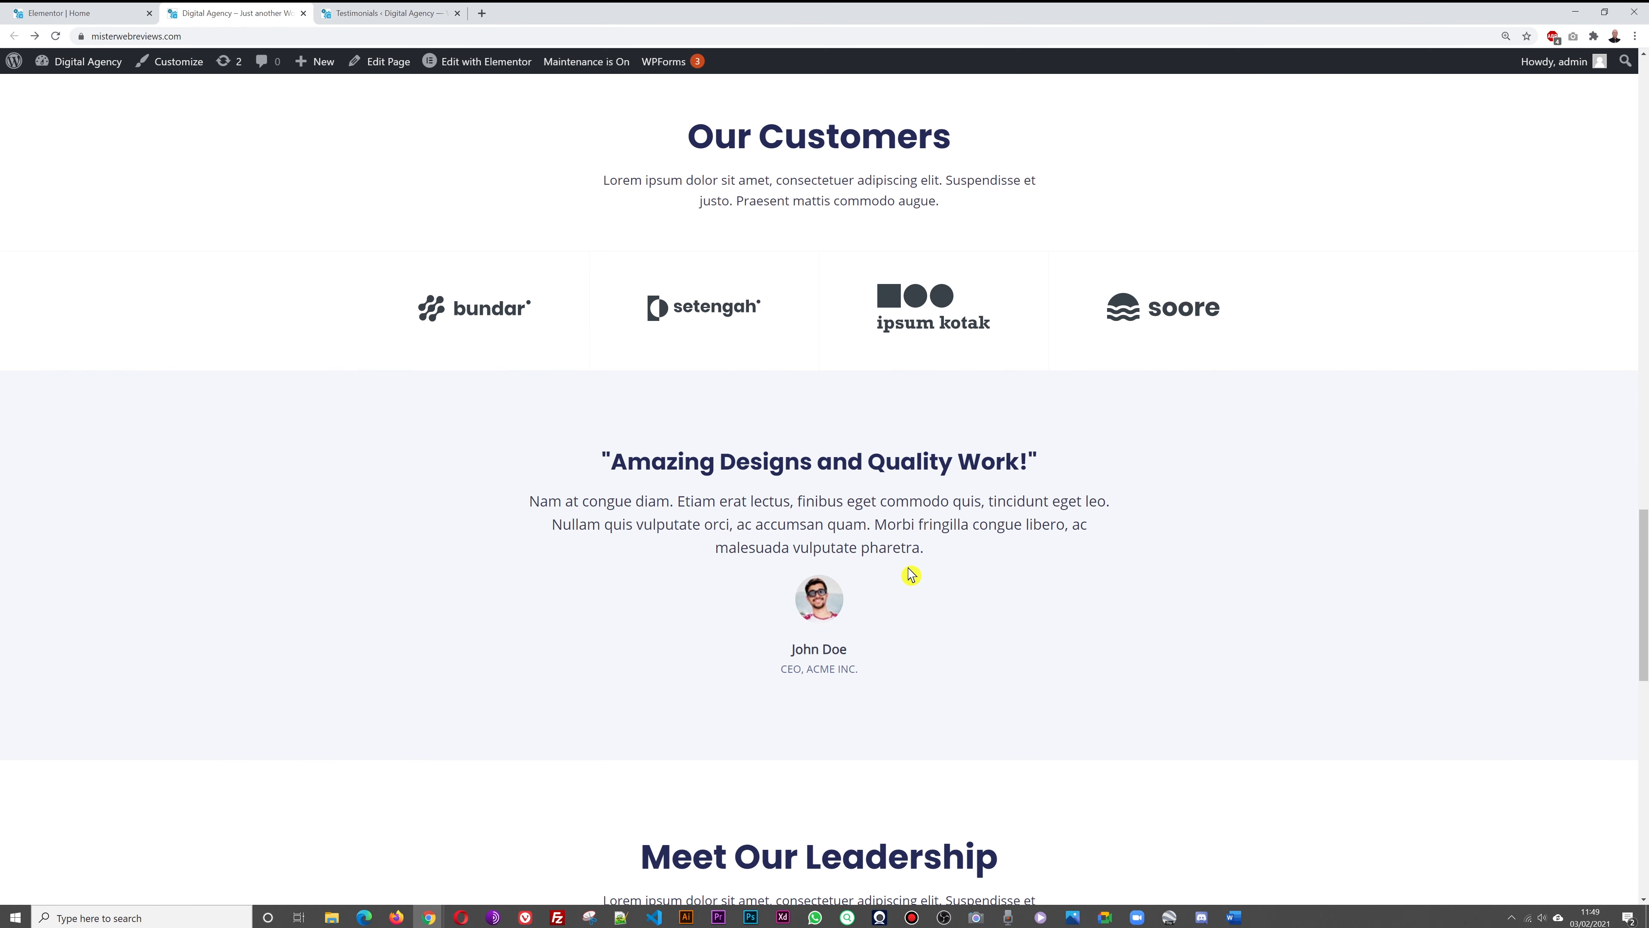
left_click(65, 14)
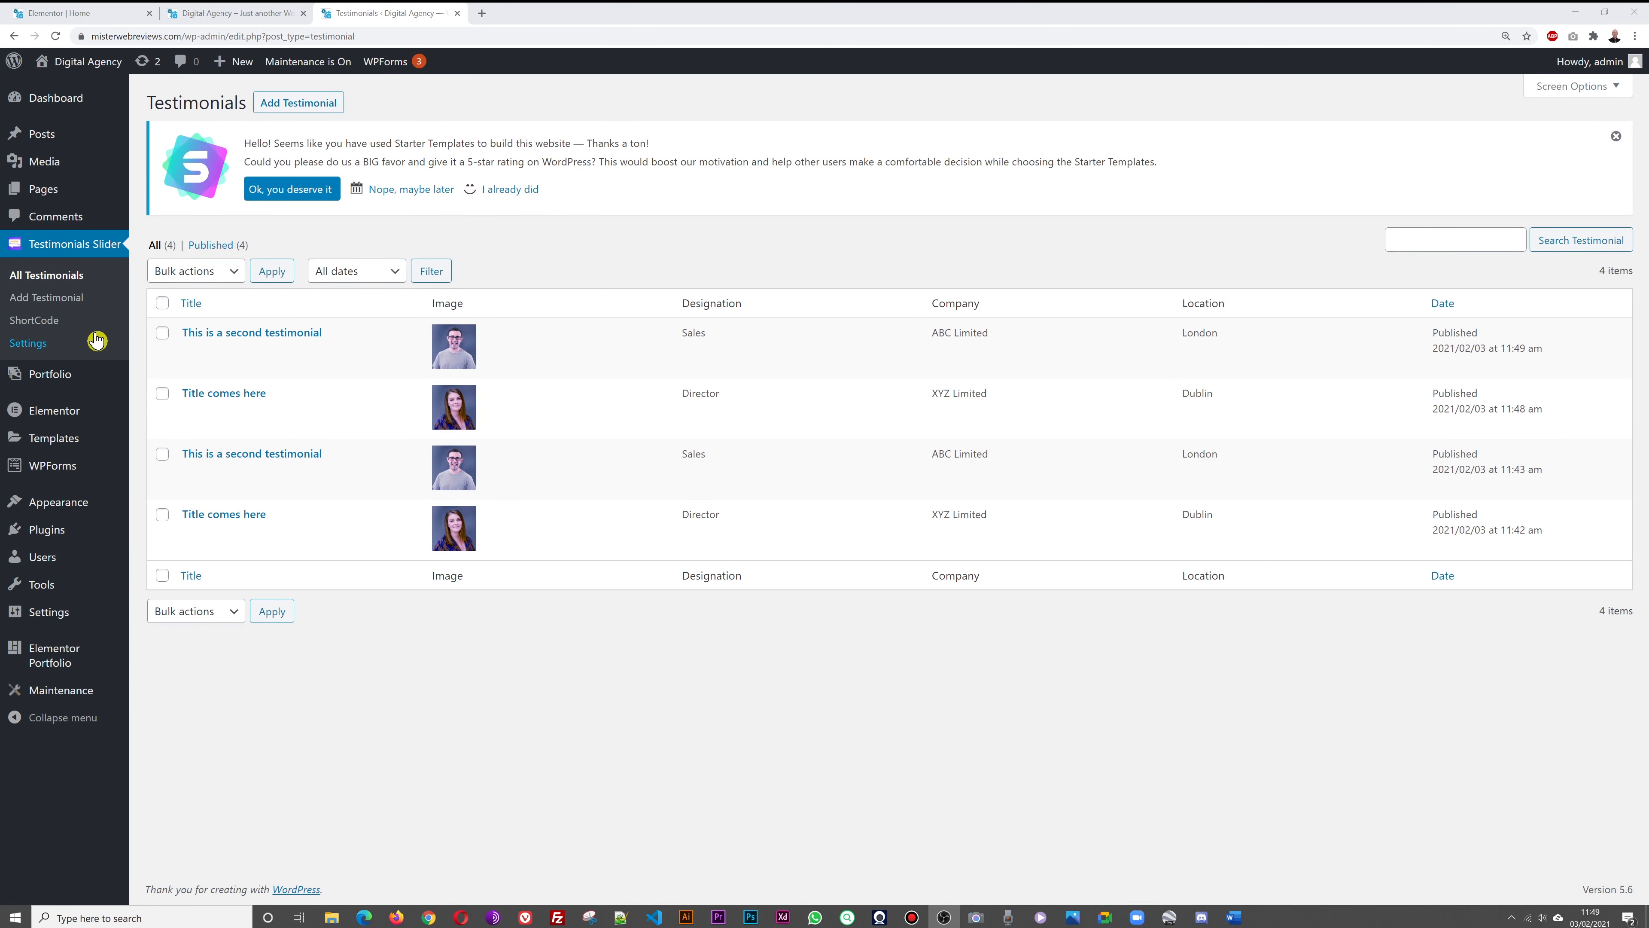
left_click(36, 328)
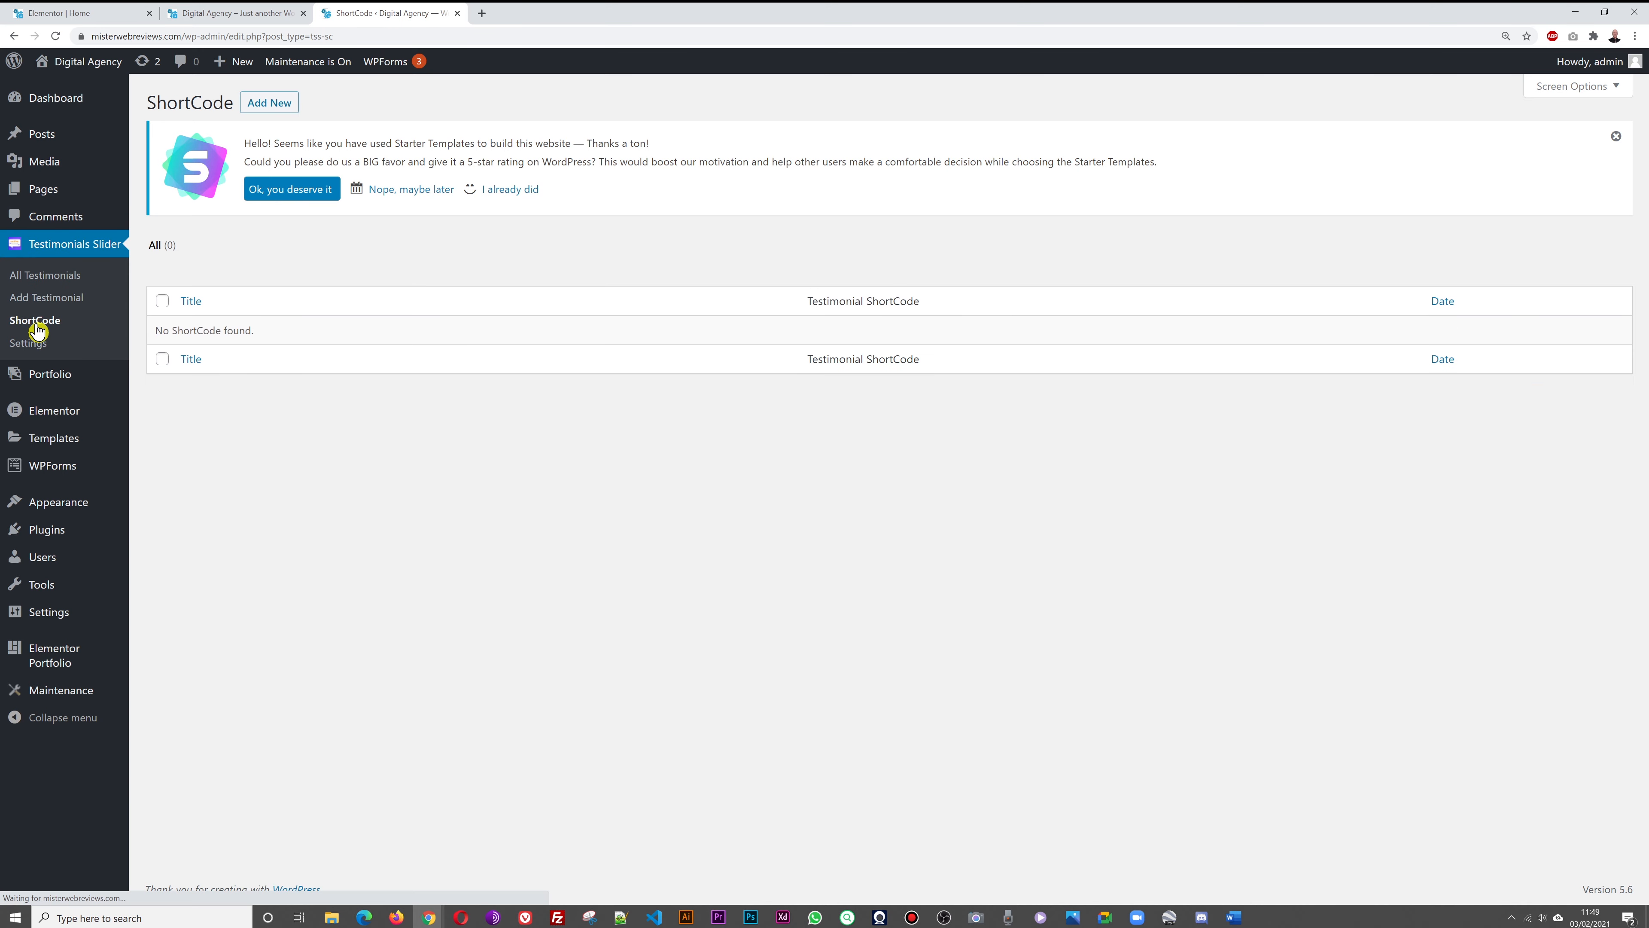
Create a shortcode titled 'Home Page Slider' and copy its generated shortcode
left_click(266, 107)
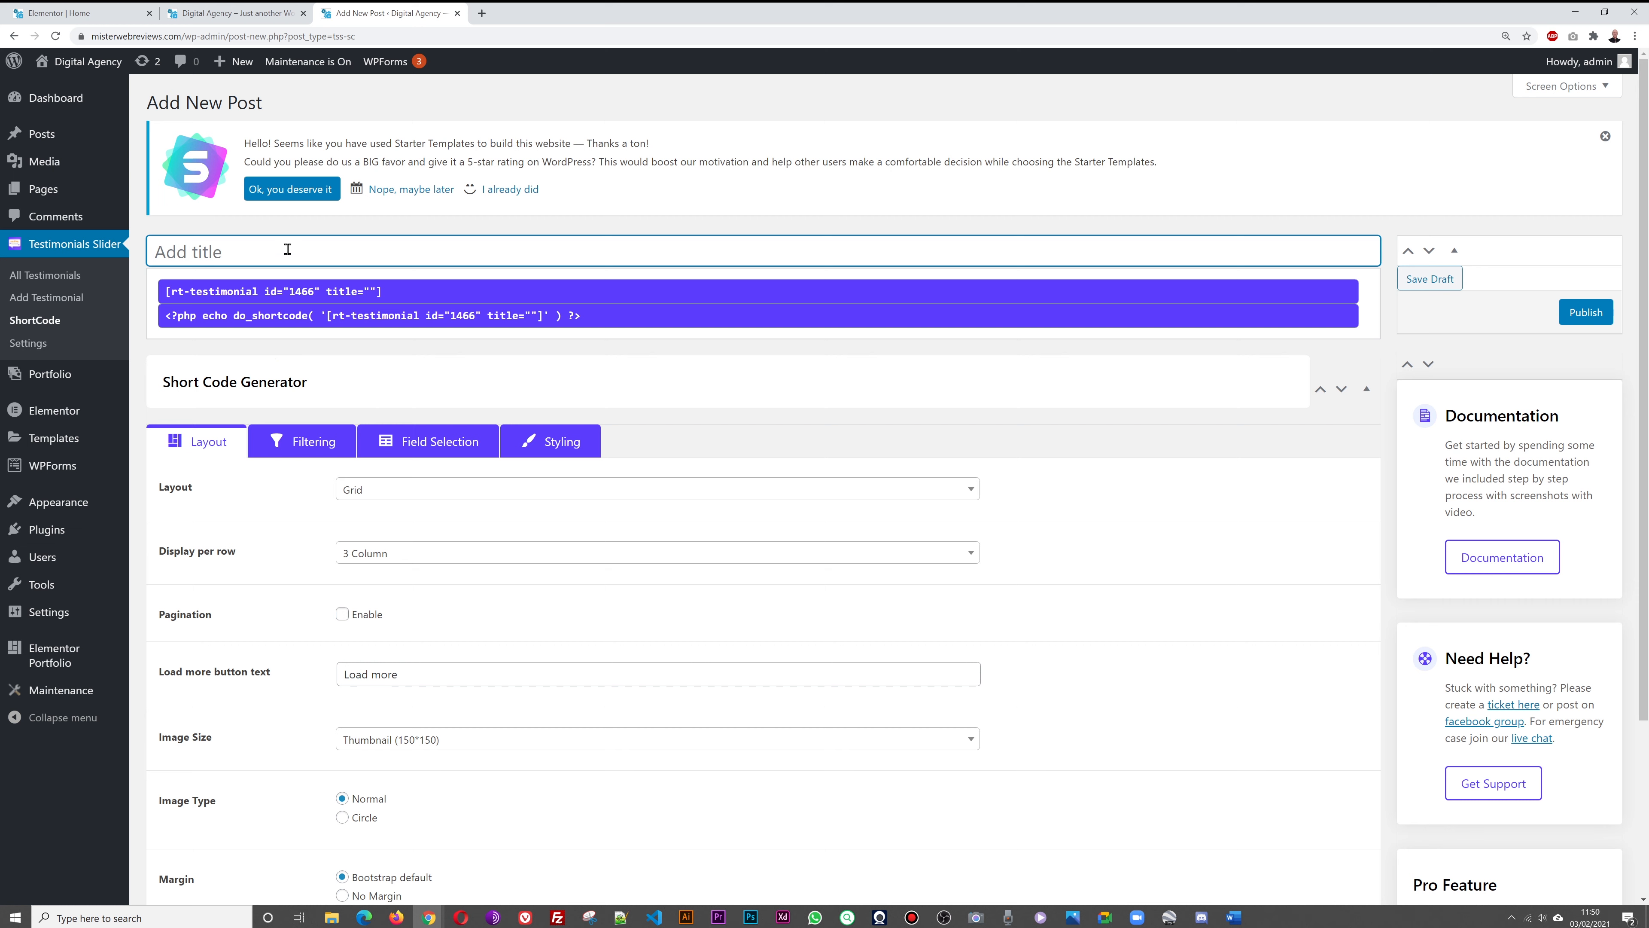
type("Home Page Slider")
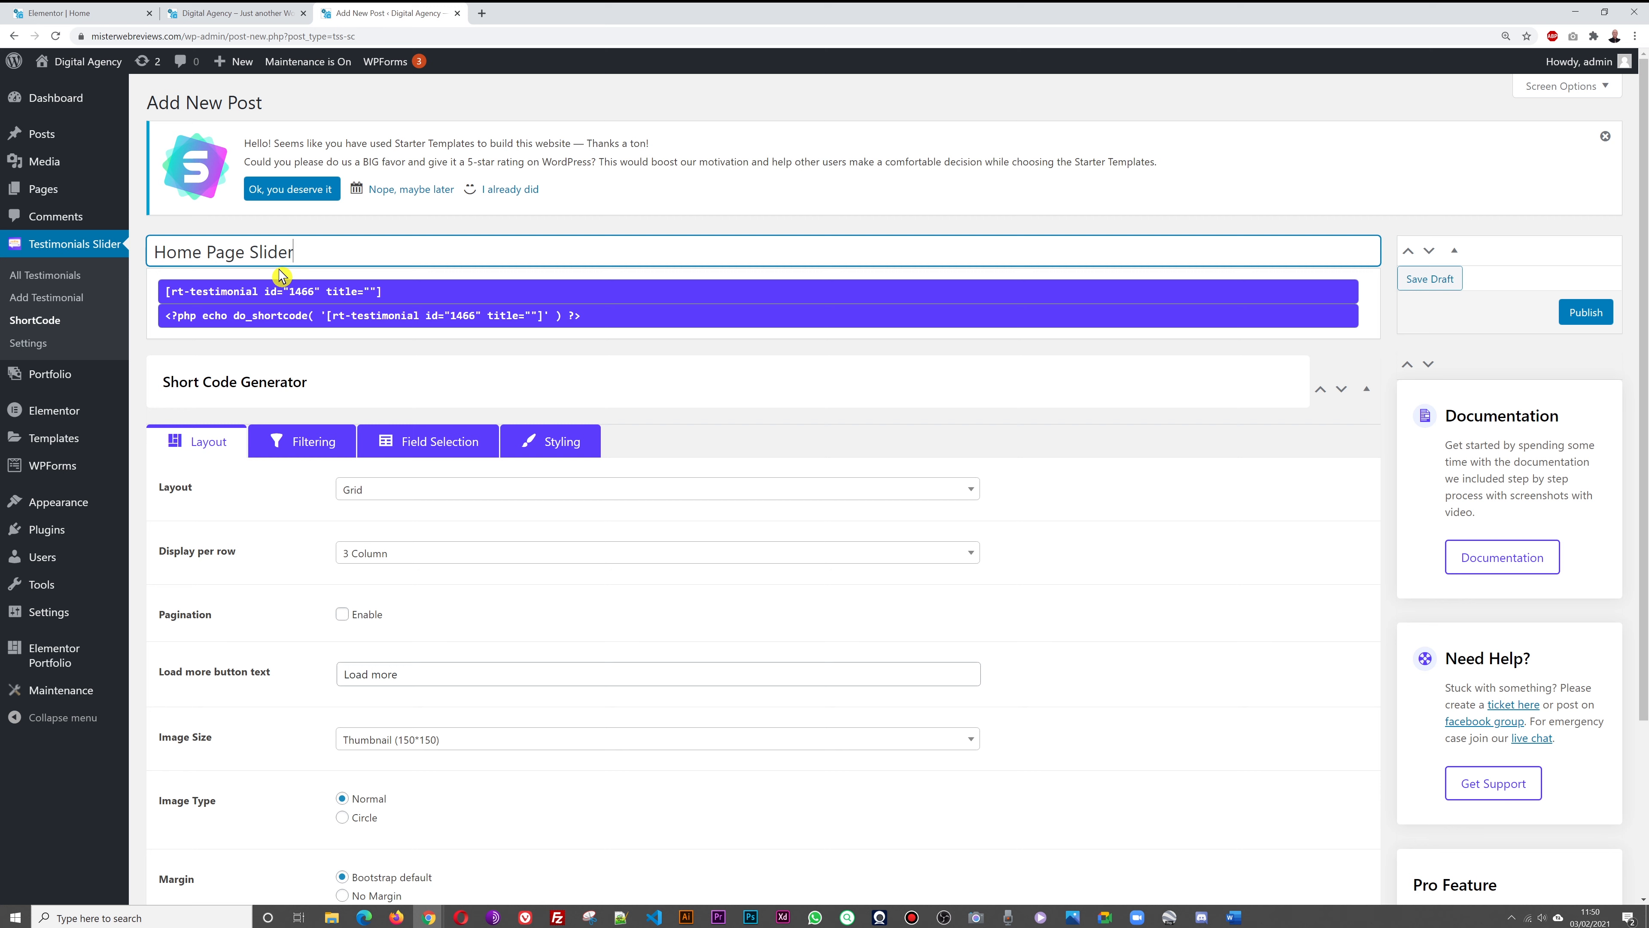
left_click(230, 290)
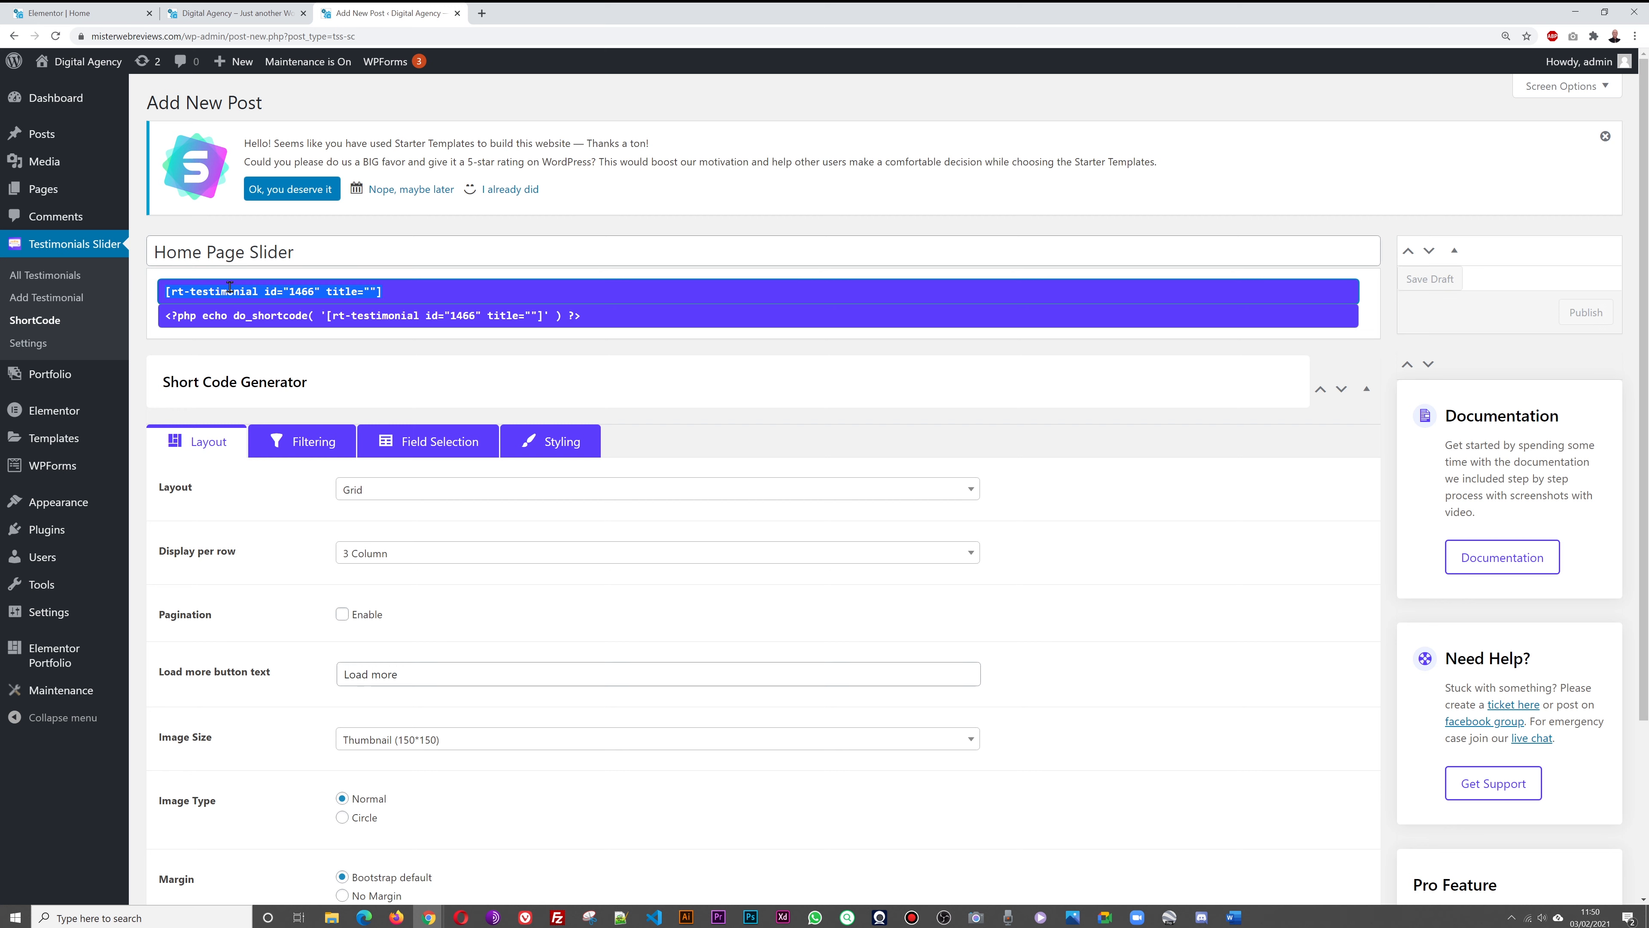
right_click(238, 289)
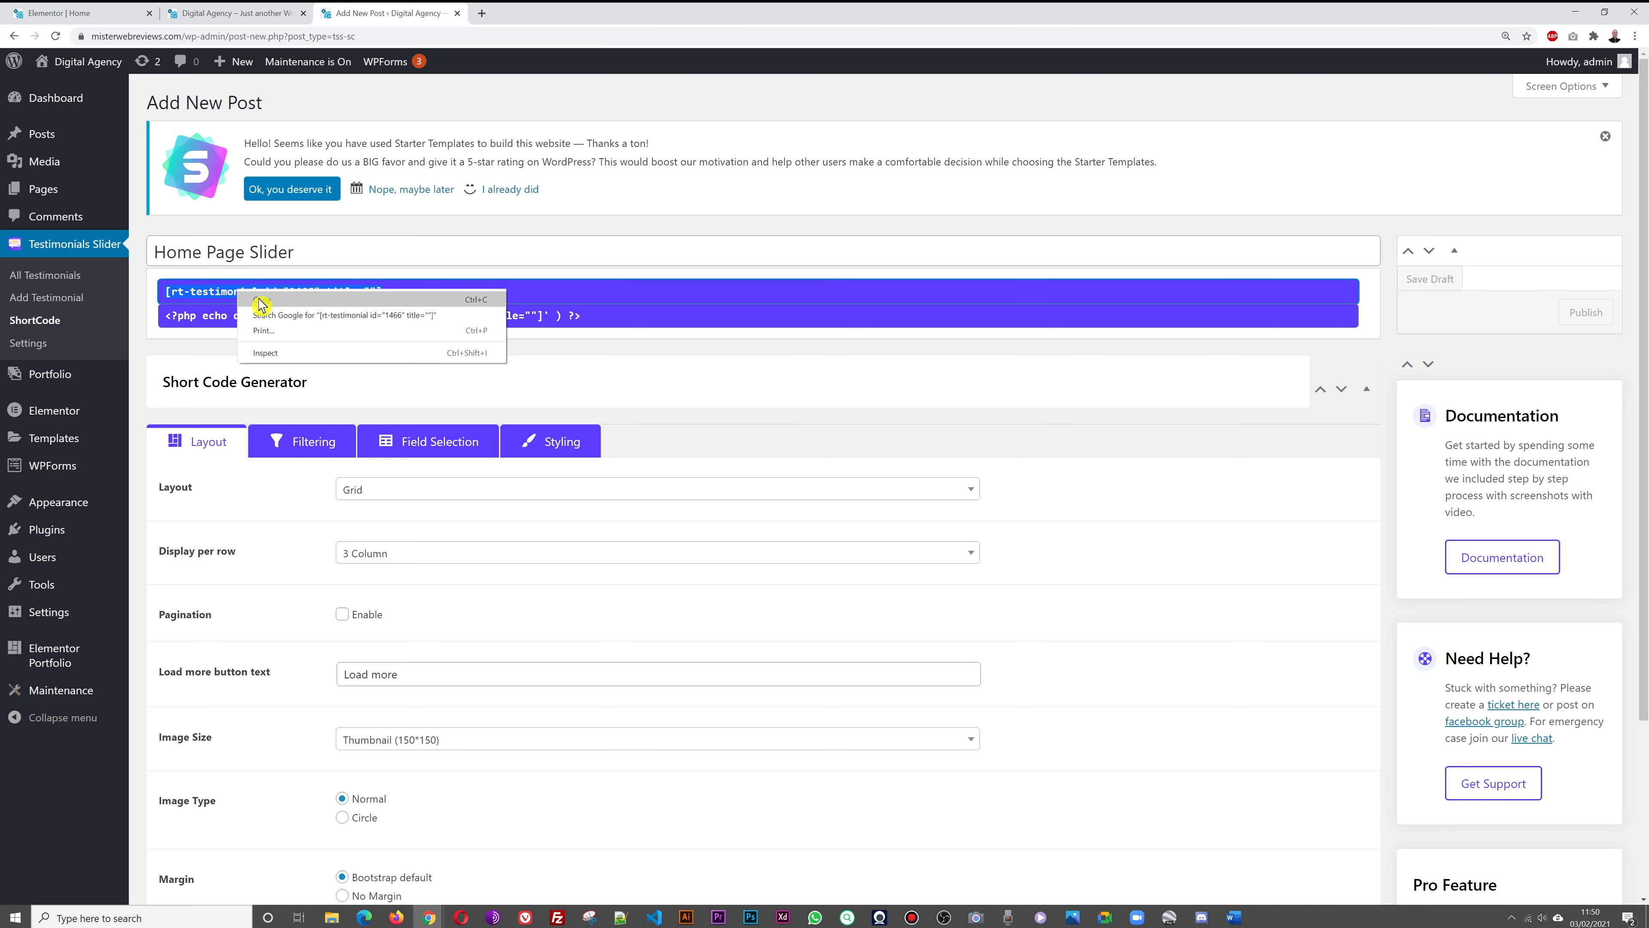
left_click(260, 306)
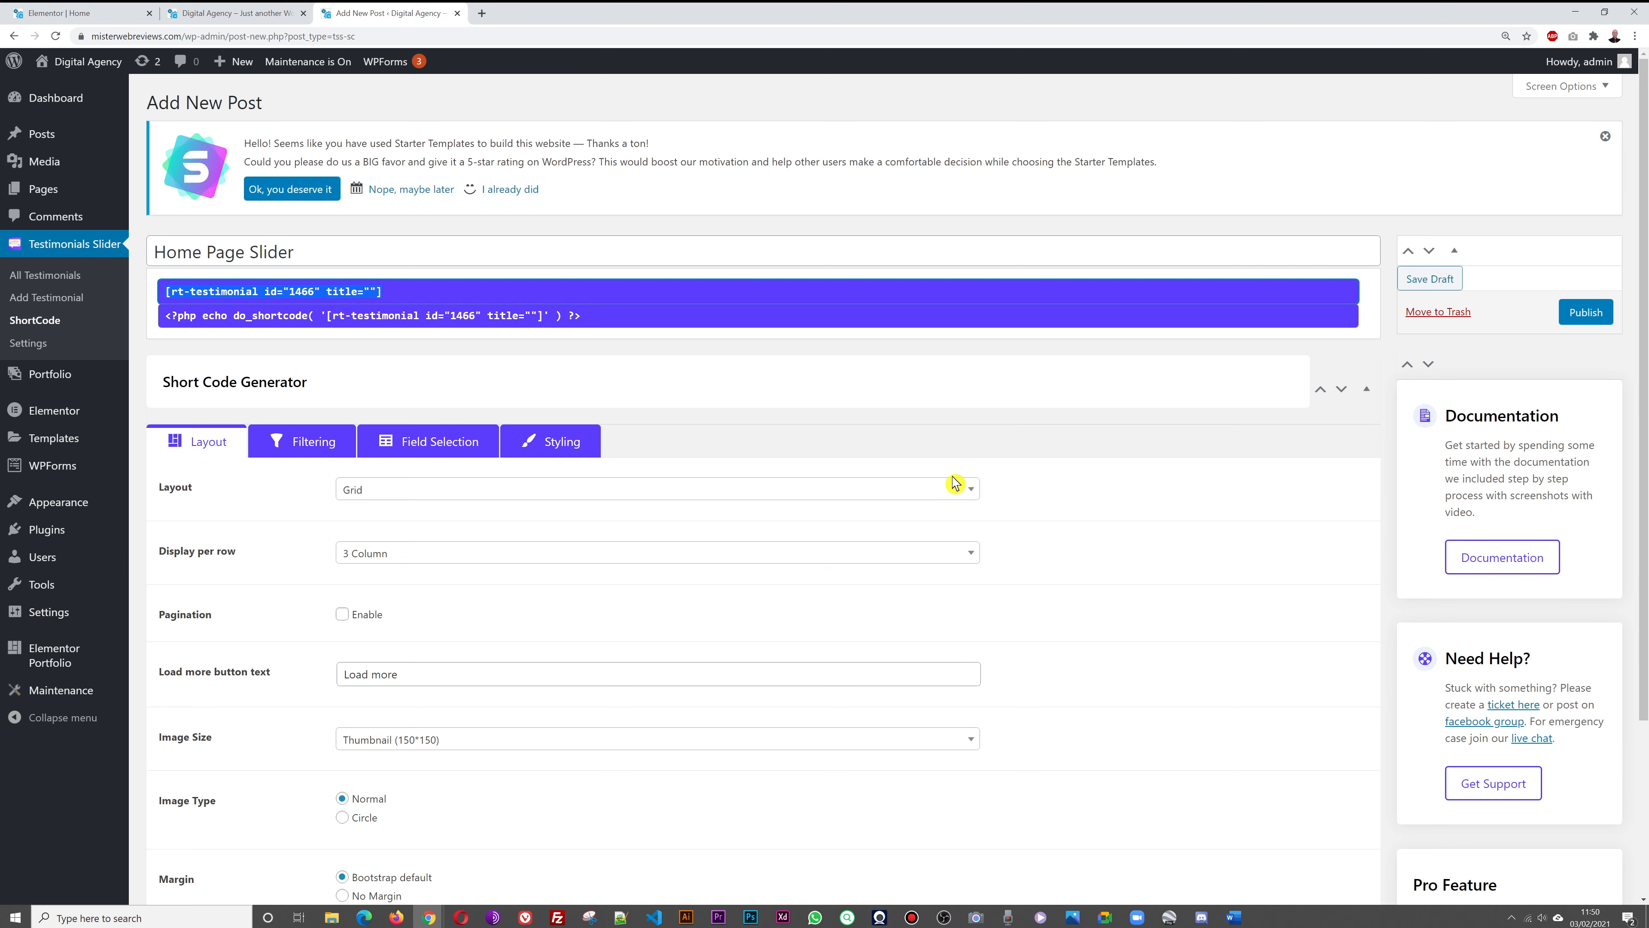
scroll(1032, 500, "down", 2)
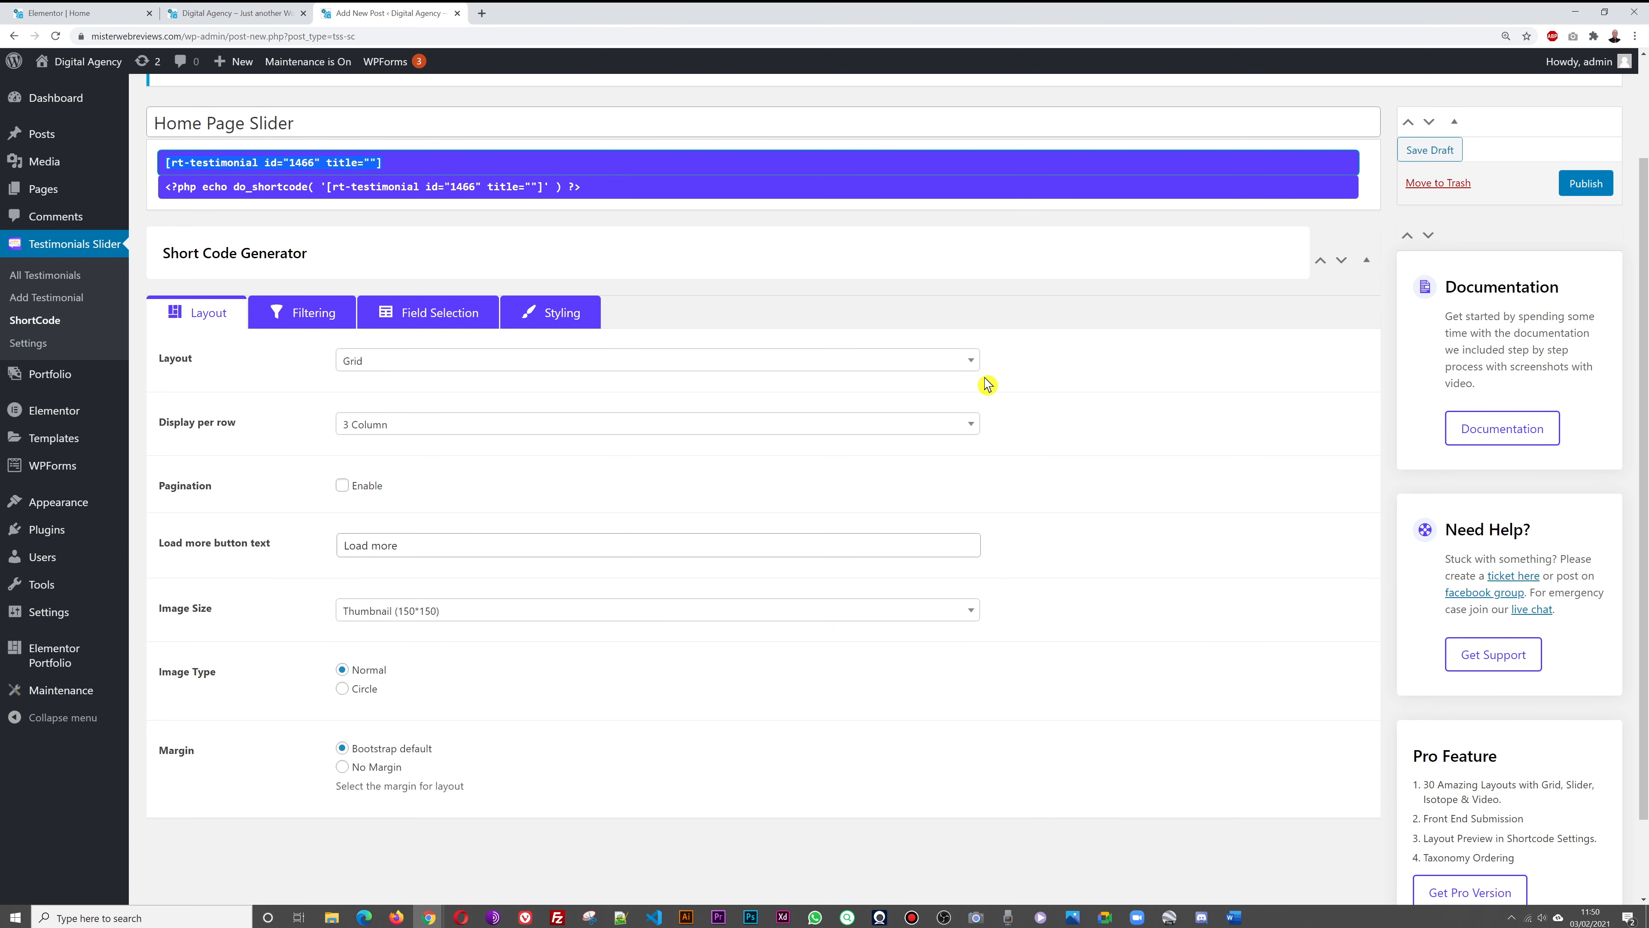
Set the Layout to Slider with 2 Column display per row
left_click(970, 368)
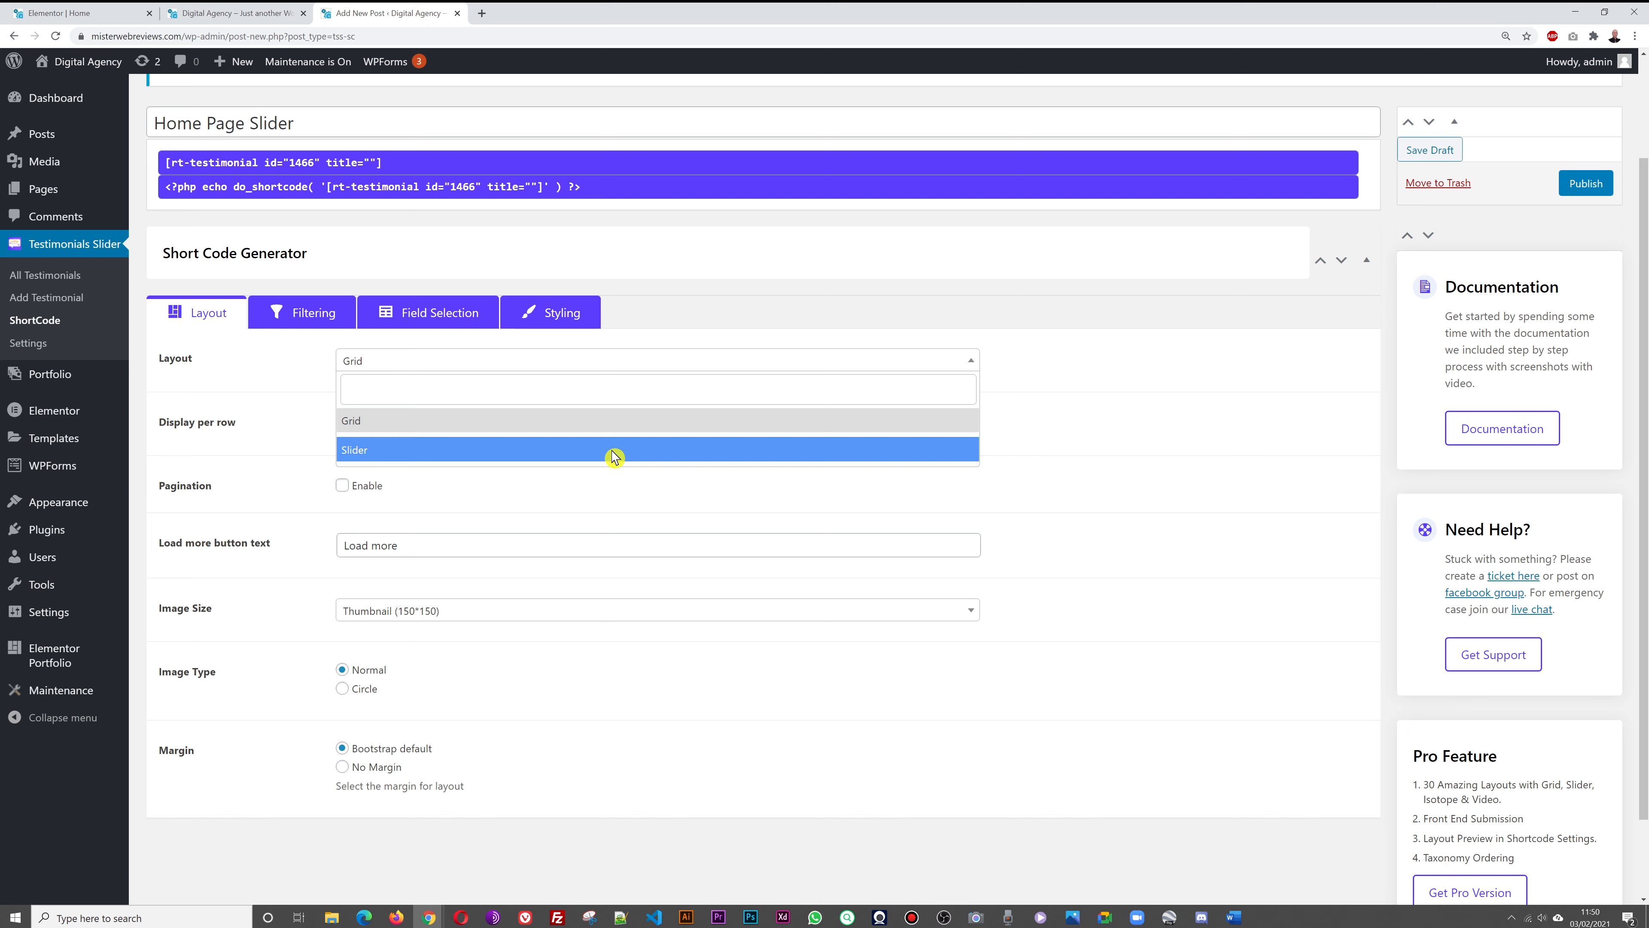
left_click(613, 455)
scroll(1085, 461, "down", 1)
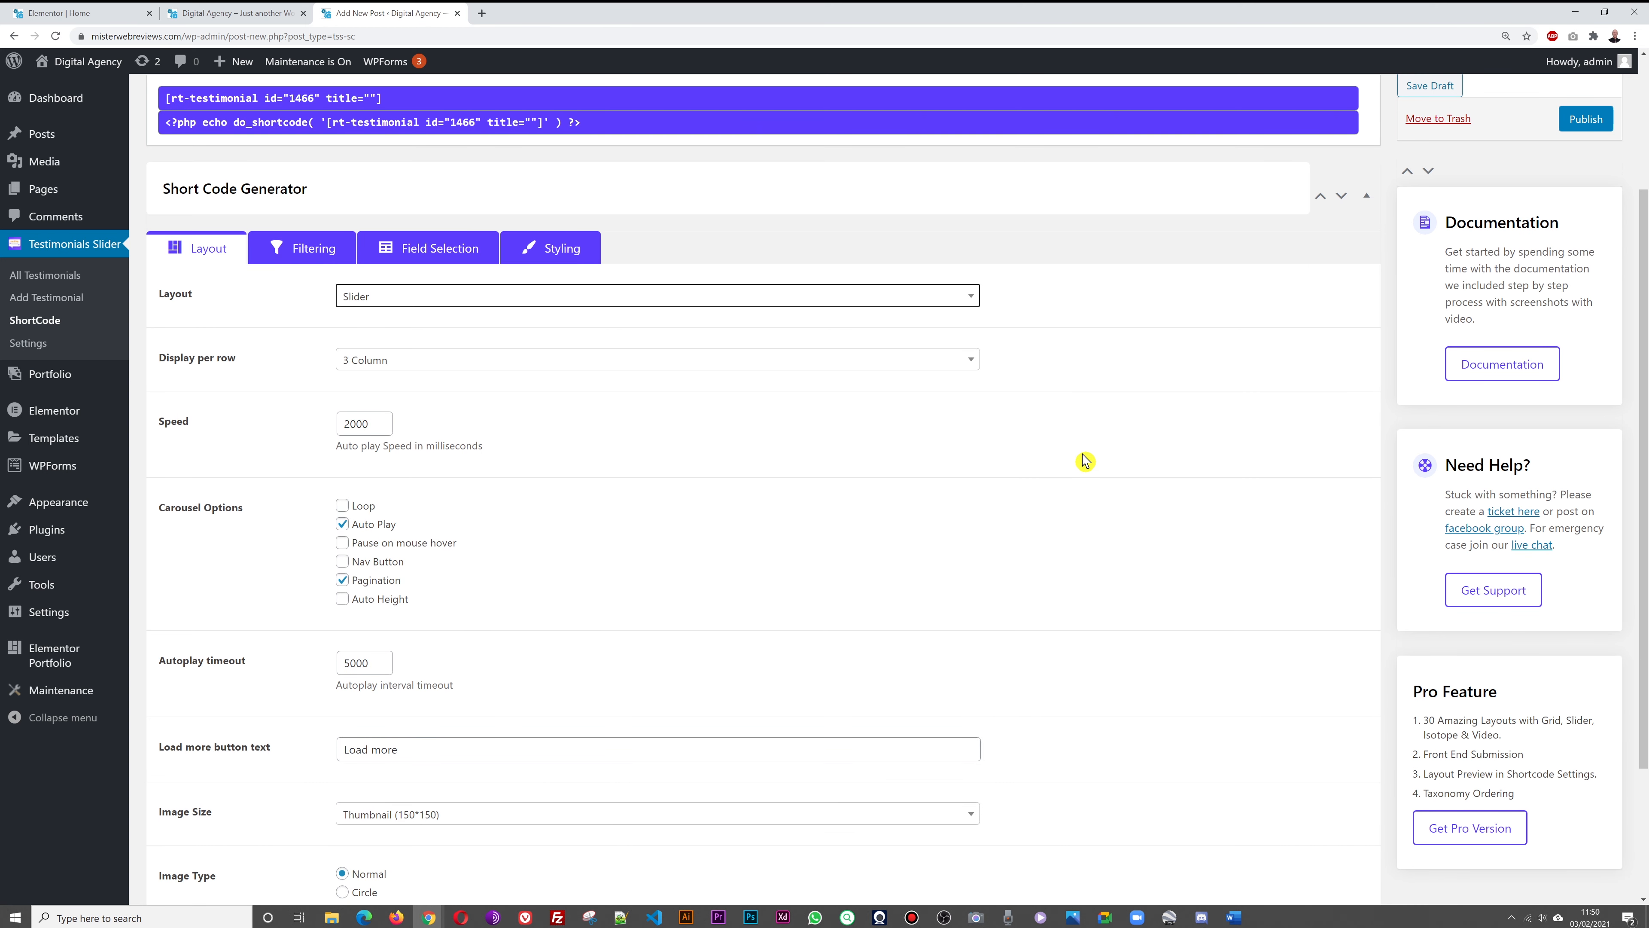
left_click(965, 361)
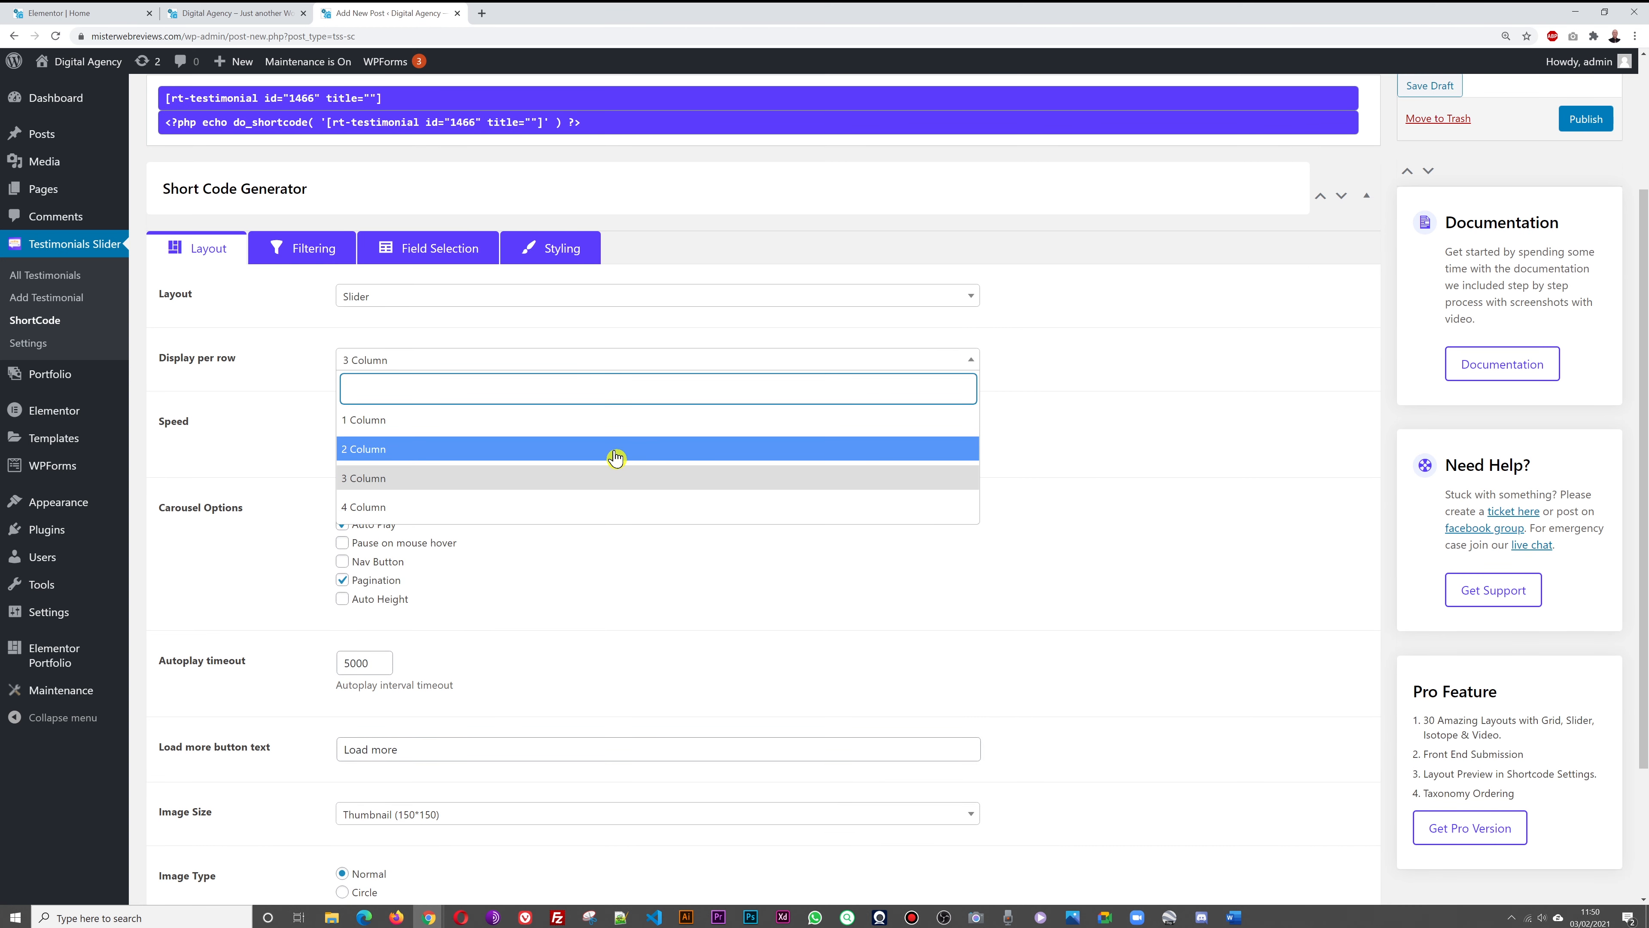
left_click(587, 453)
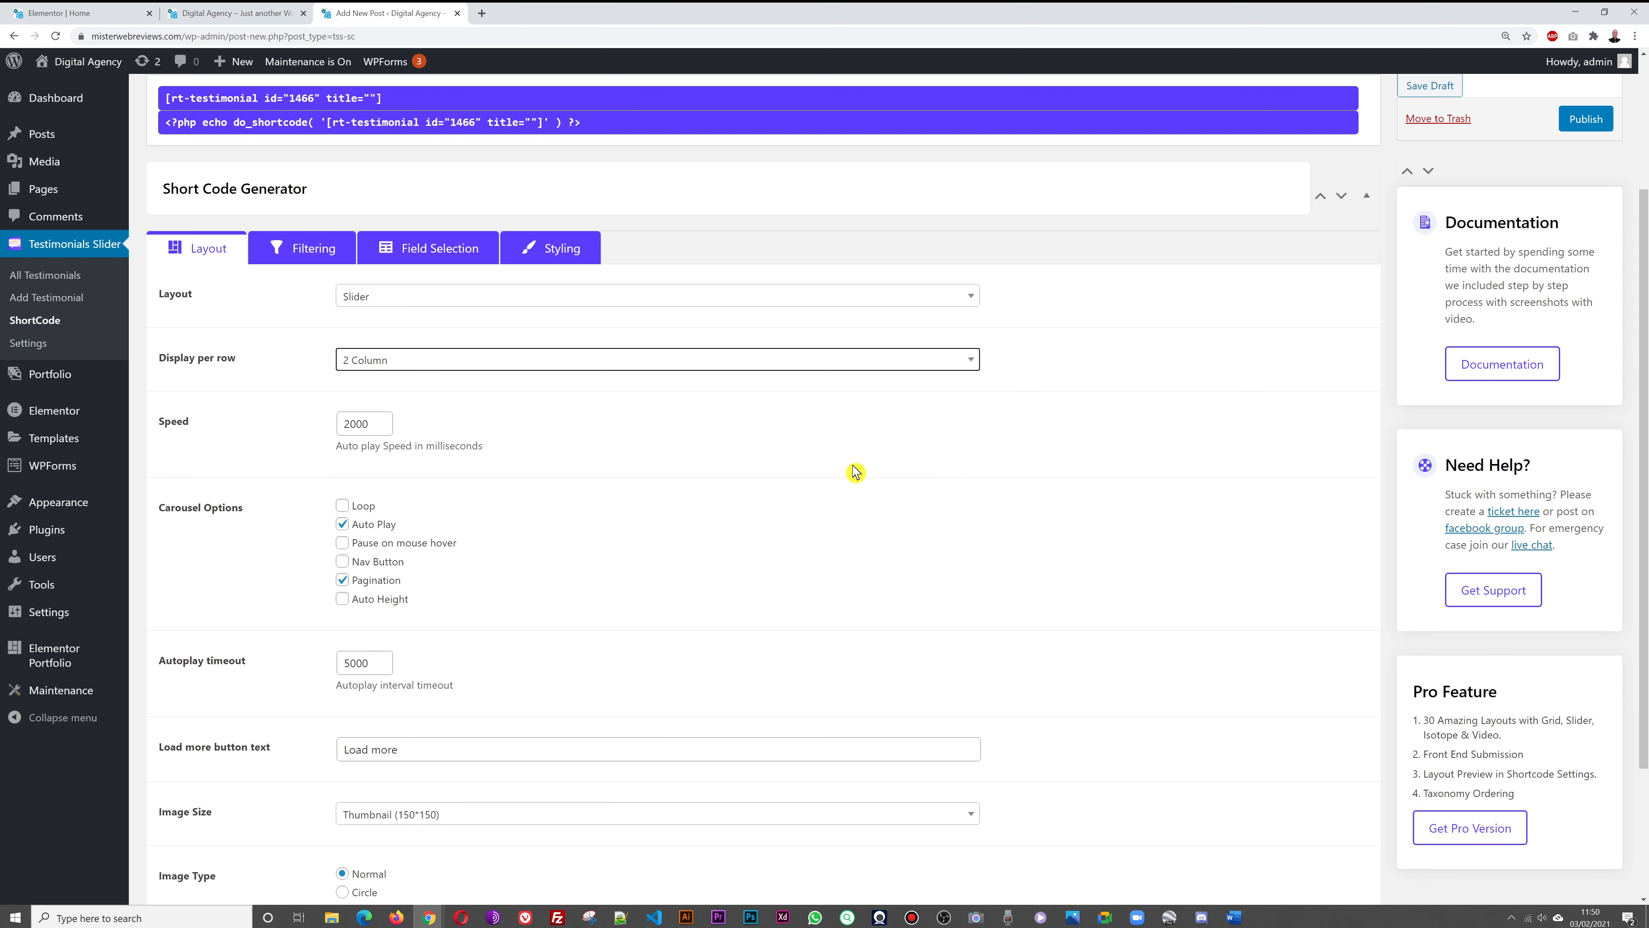
scroll(1089, 500, "down", 2)
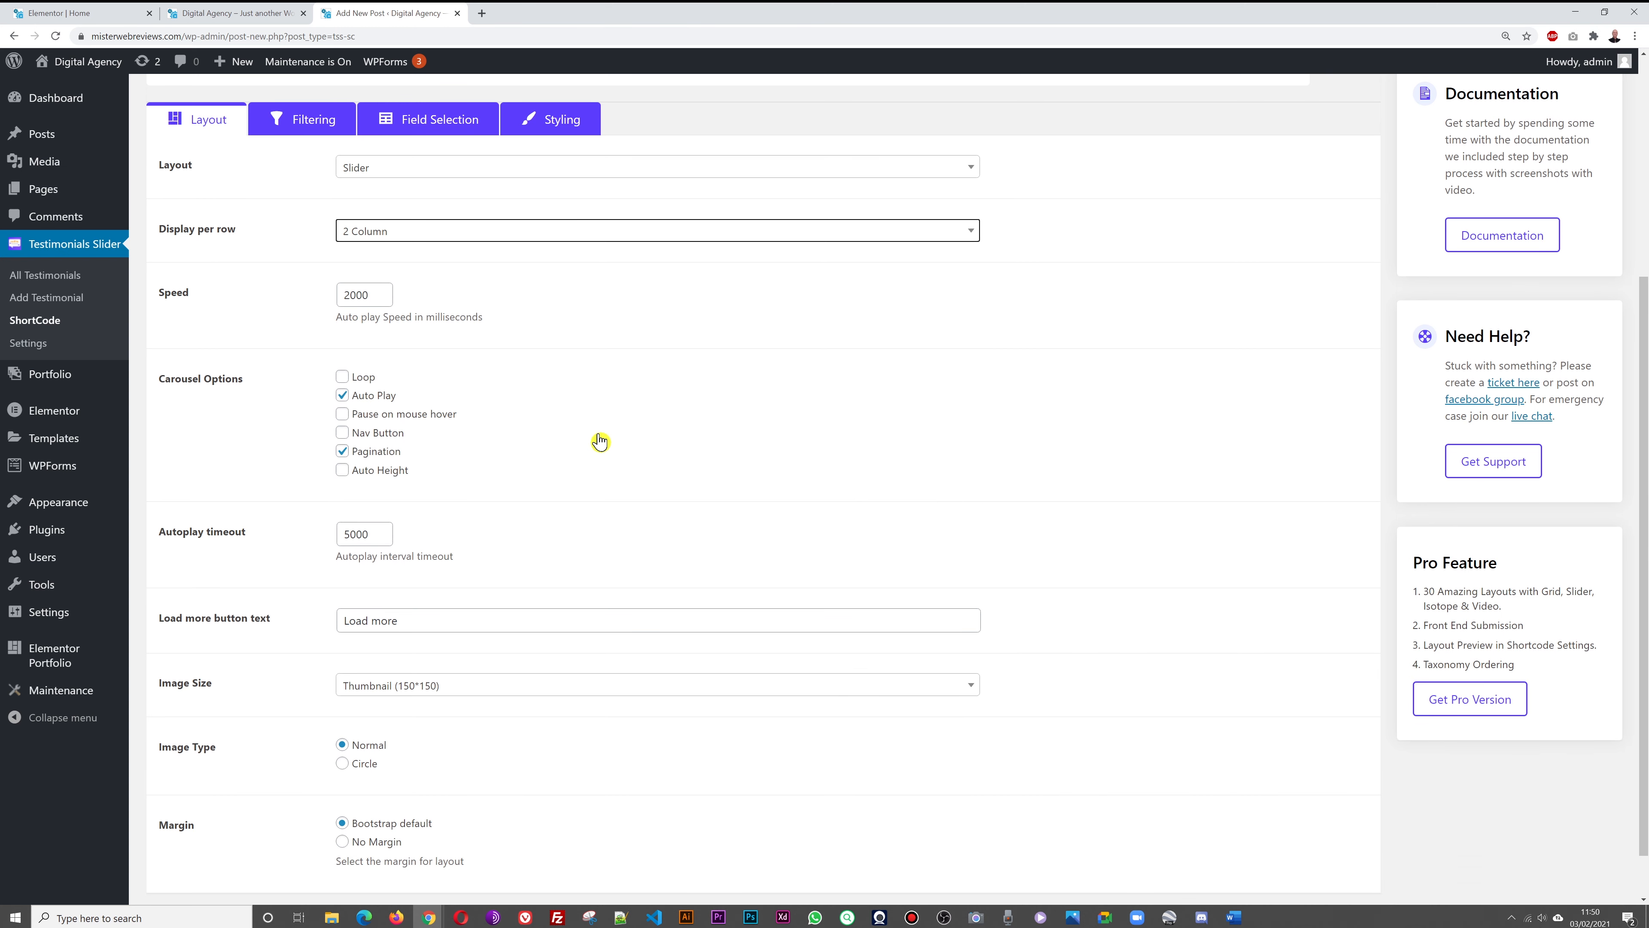
Enable Loop, Pause on mouse hover and Auto Height, then publish the shortcode
left_click(342, 378)
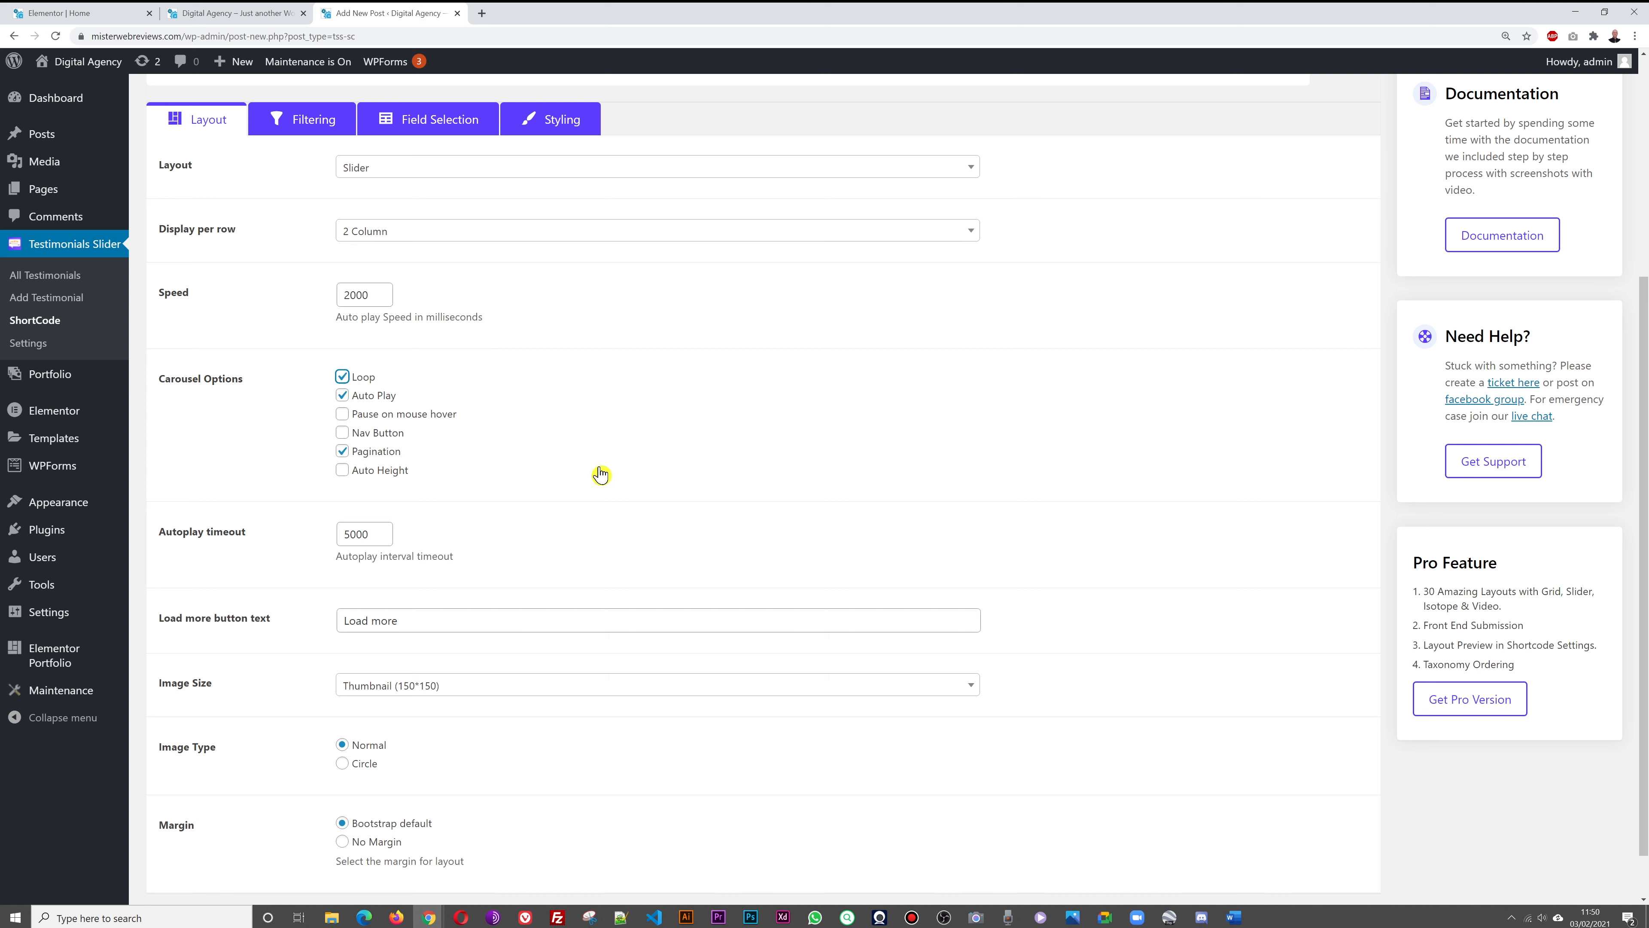
left_click(417, 416)
left_click(342, 470)
scroll(1092, 521, "down", 1)
scroll(1092, 521, "up", 6)
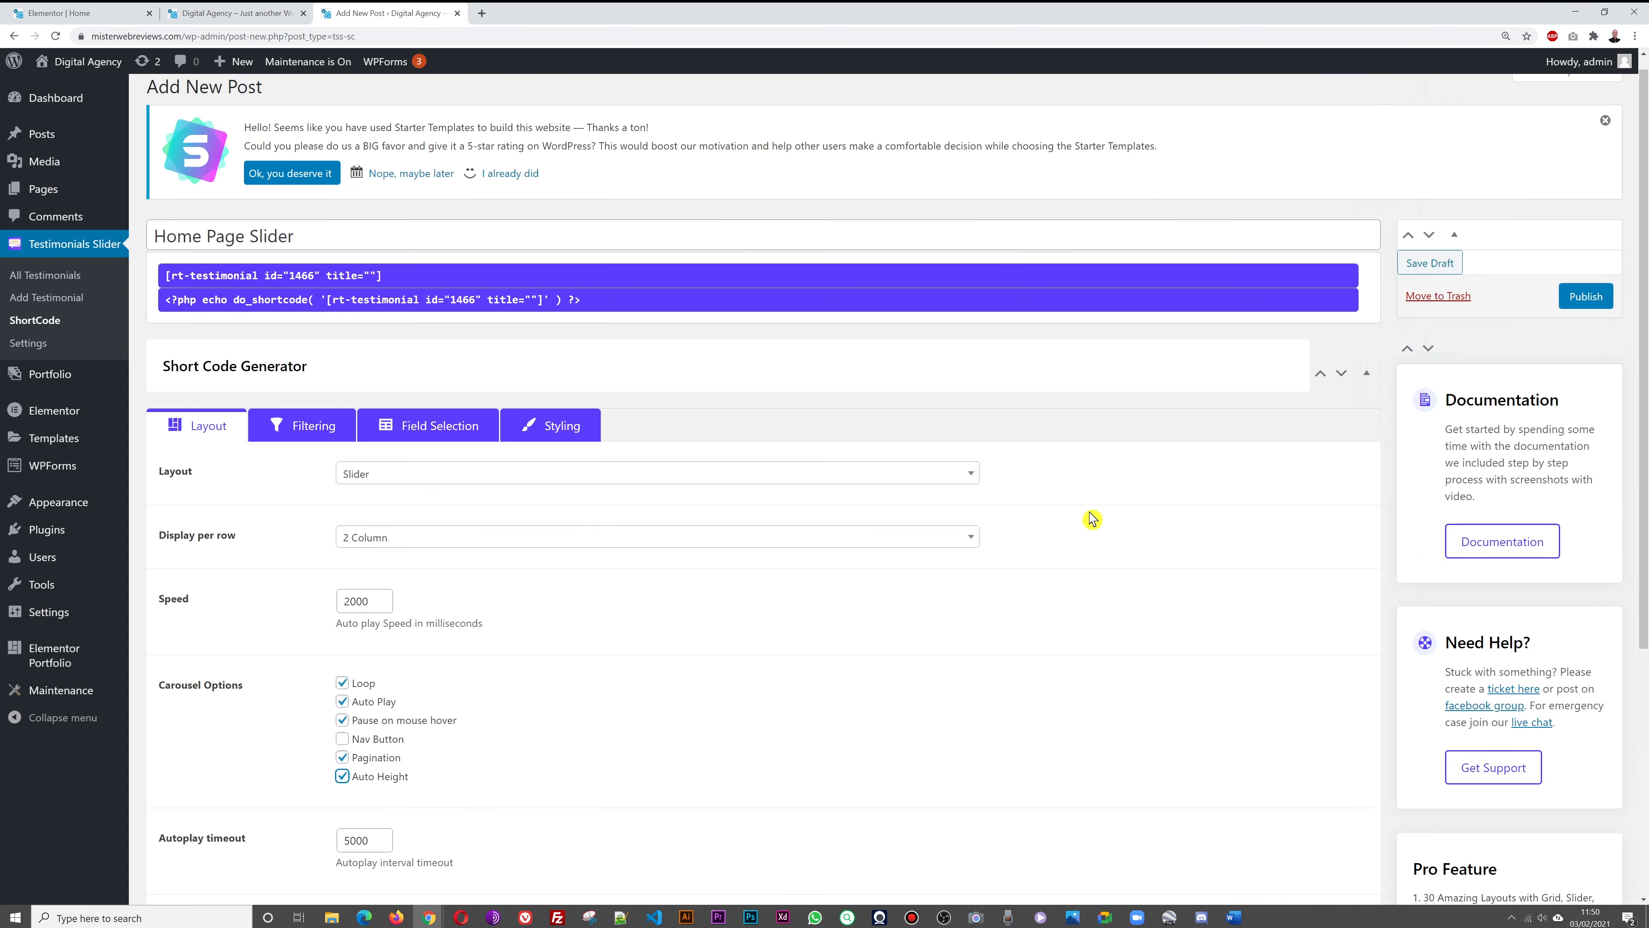
left_click(1591, 317)
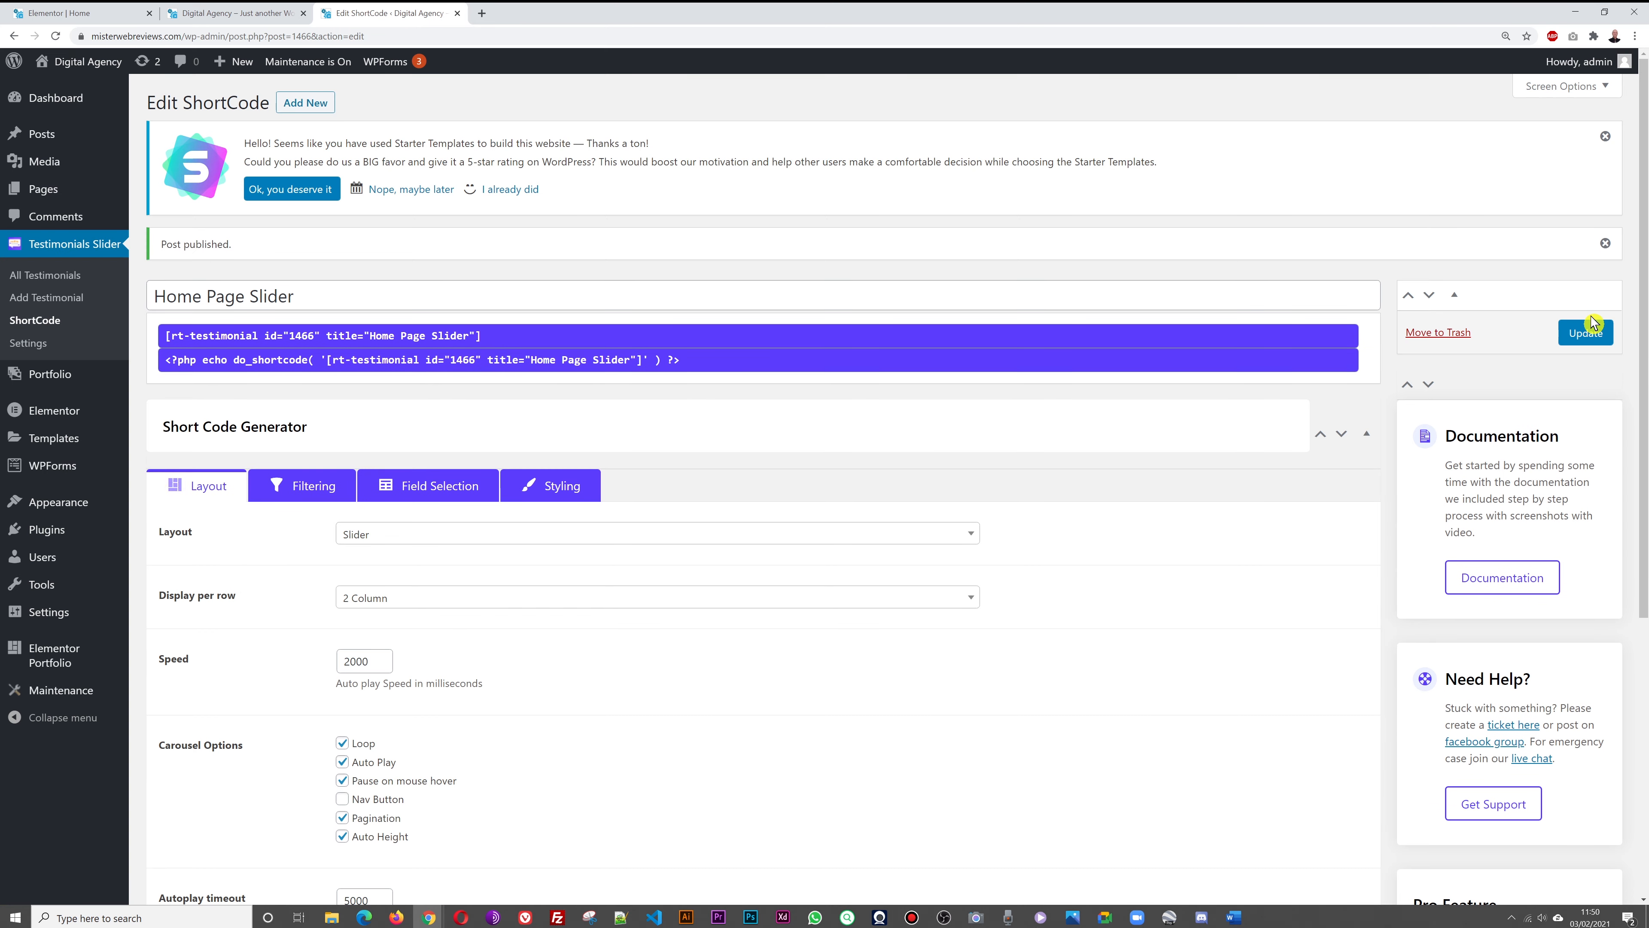
left_click(84, 13)
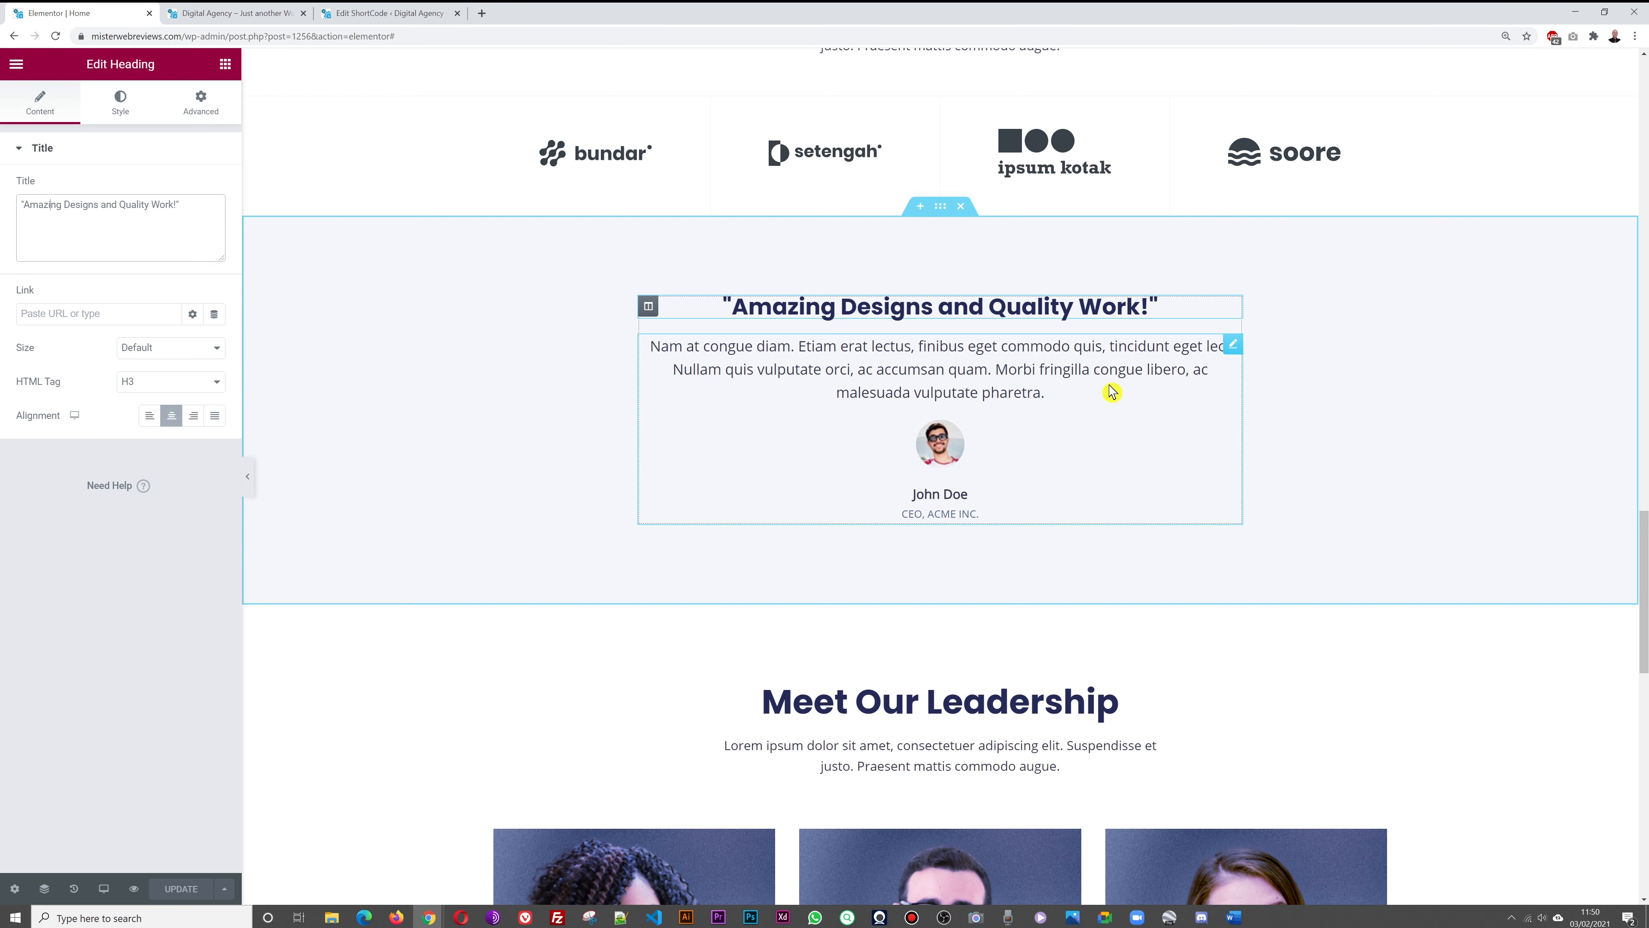
Delete the existing testimonial widget and its quote heading from the home page
right_click(1232, 346)
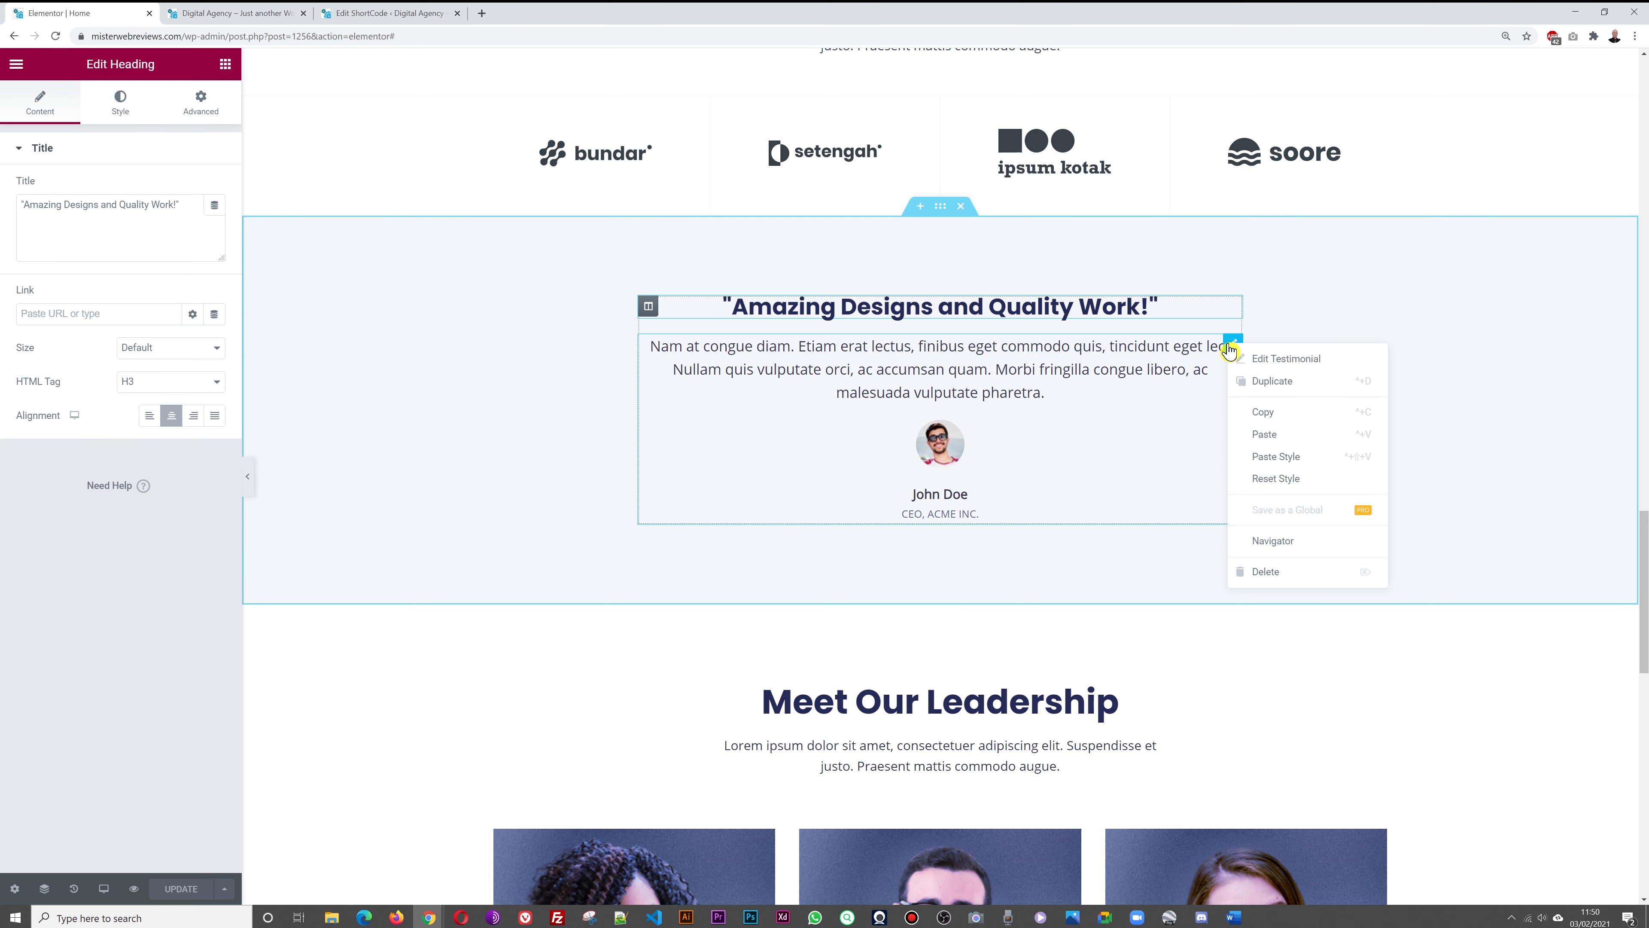
left_click(1280, 579)
right_click(1232, 312)
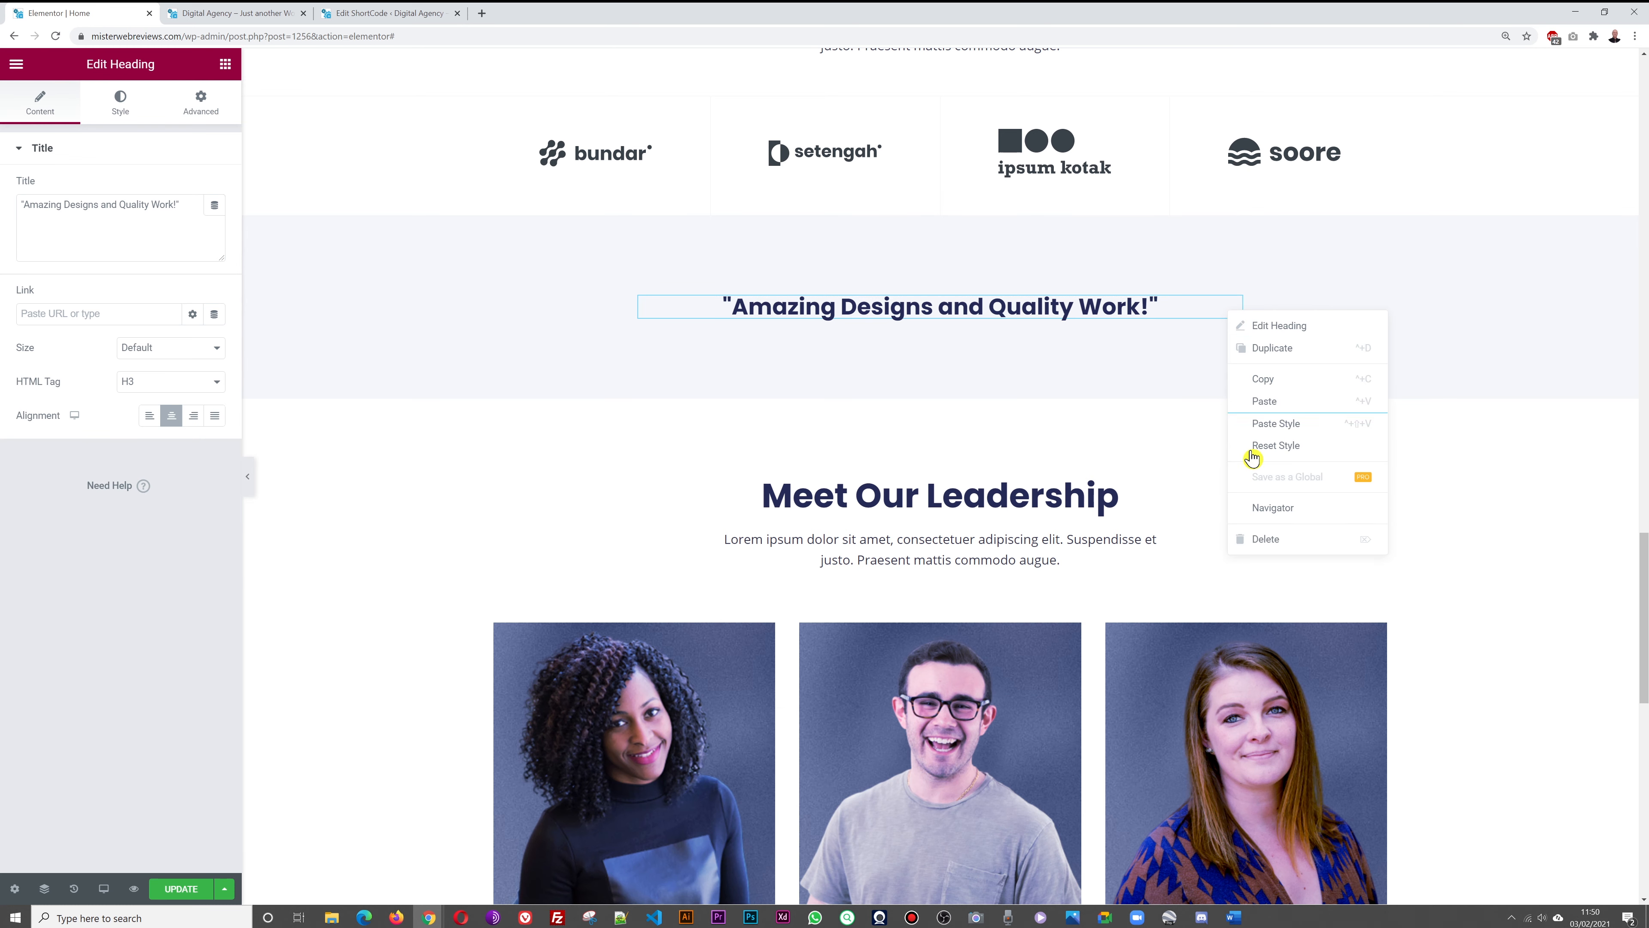
left_click(1246, 540)
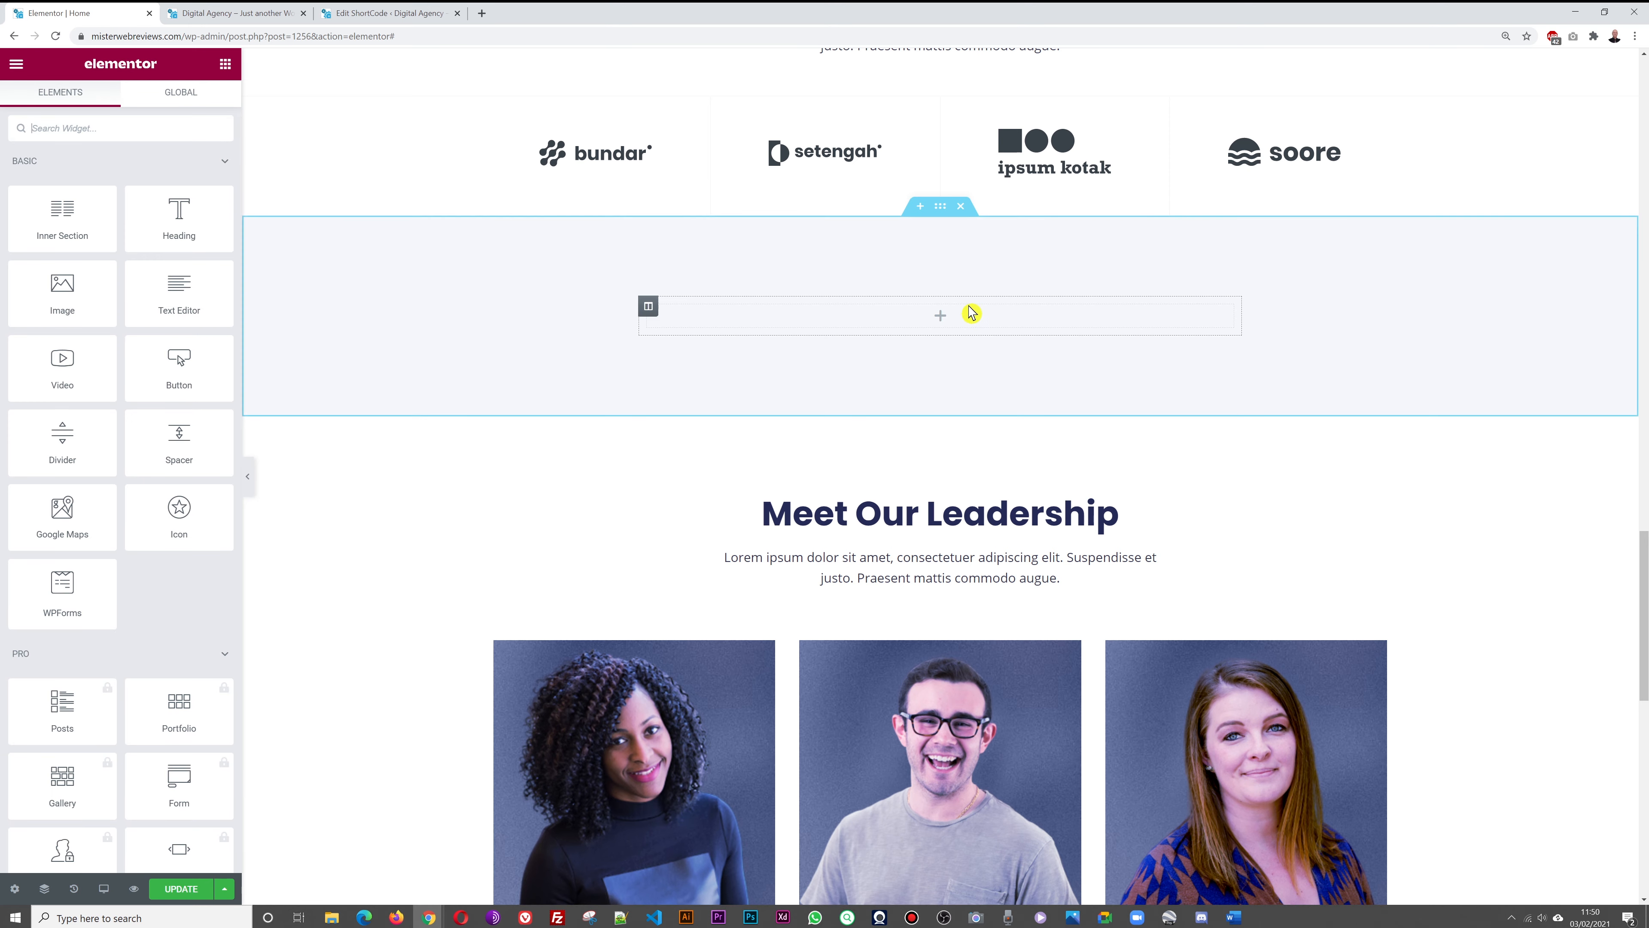
Add a Shortcode widget in the emptied section containing the pasted testimonial slider shortcode
left_click(103, 137)
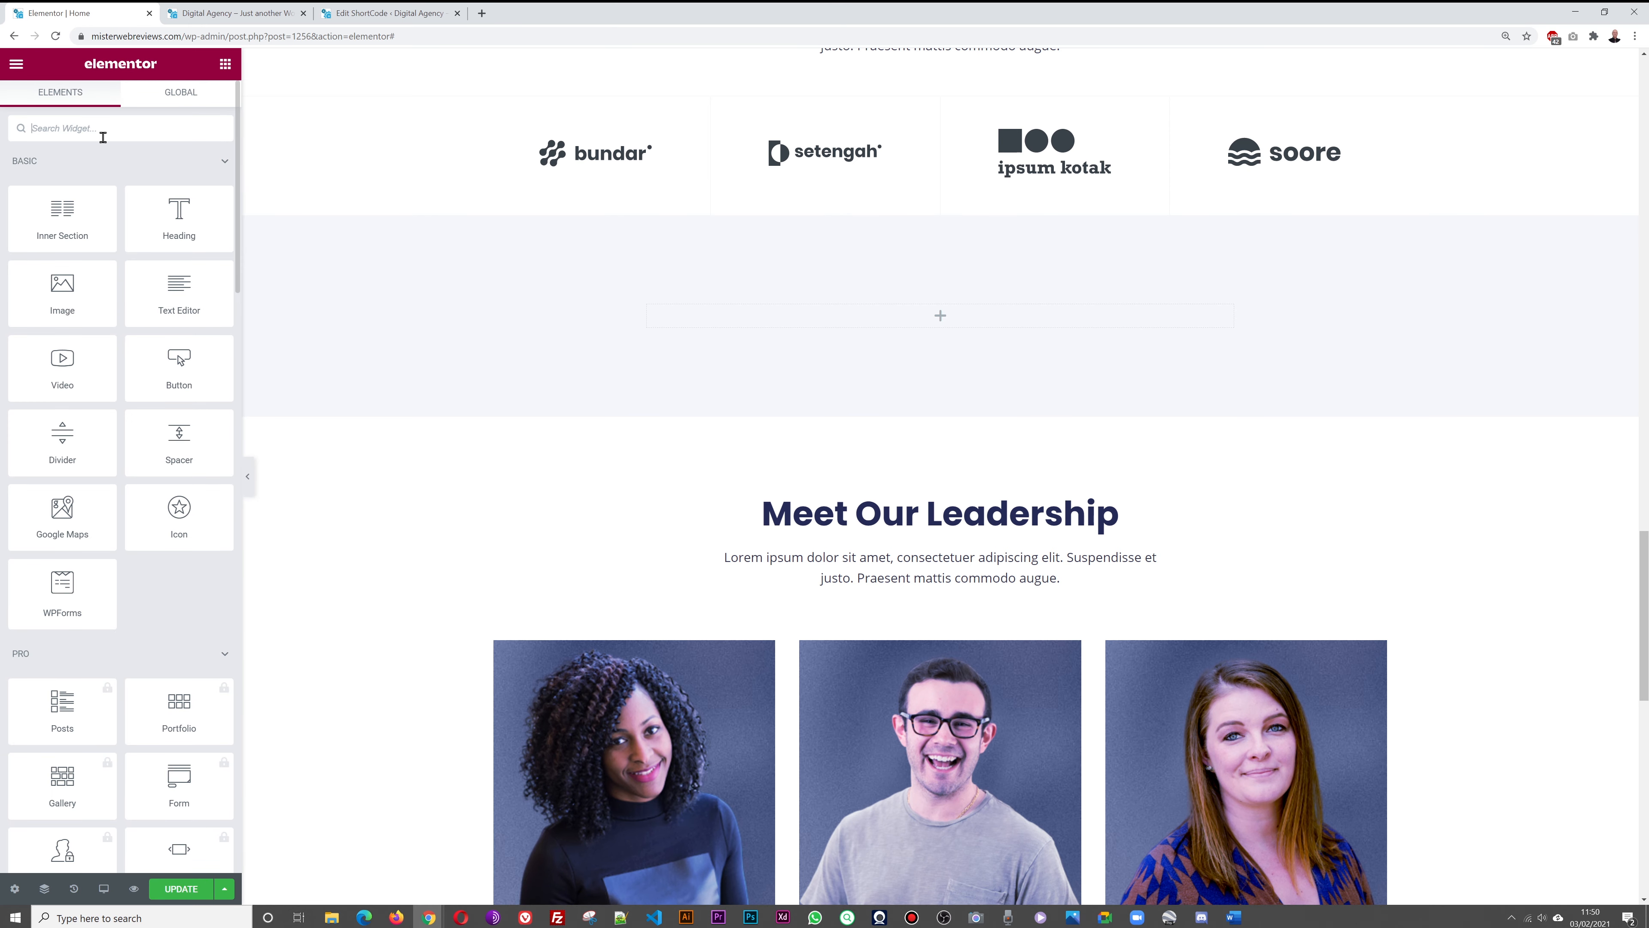
type("short")
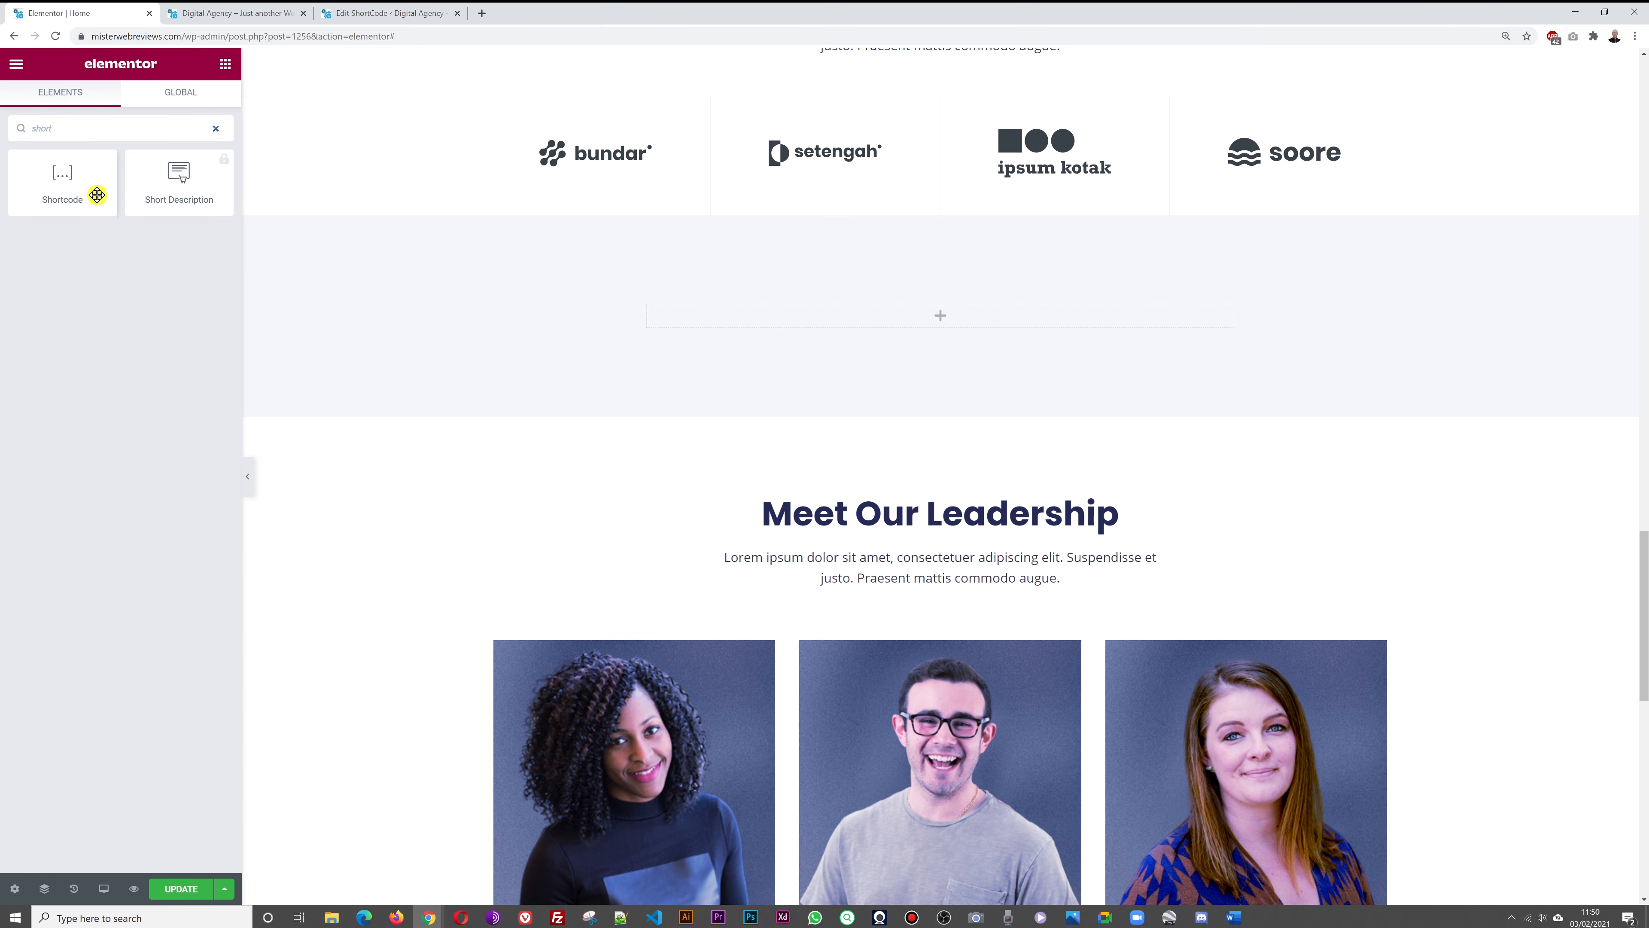
left_click_drag(98, 195, 940, 324)
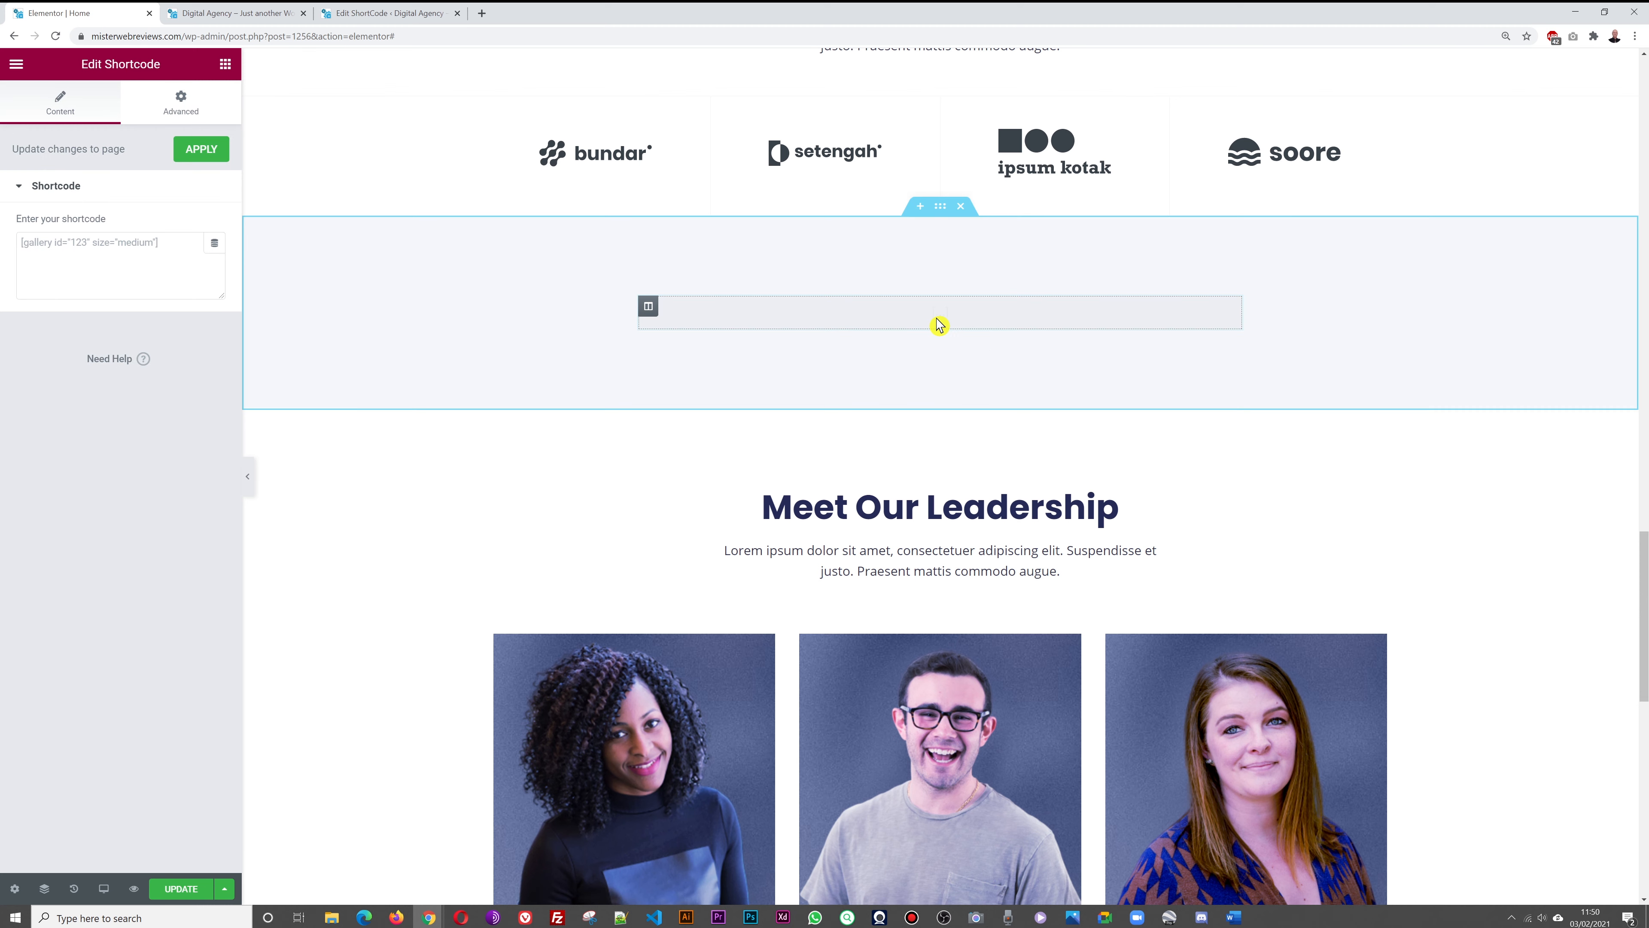
left_click(82, 252)
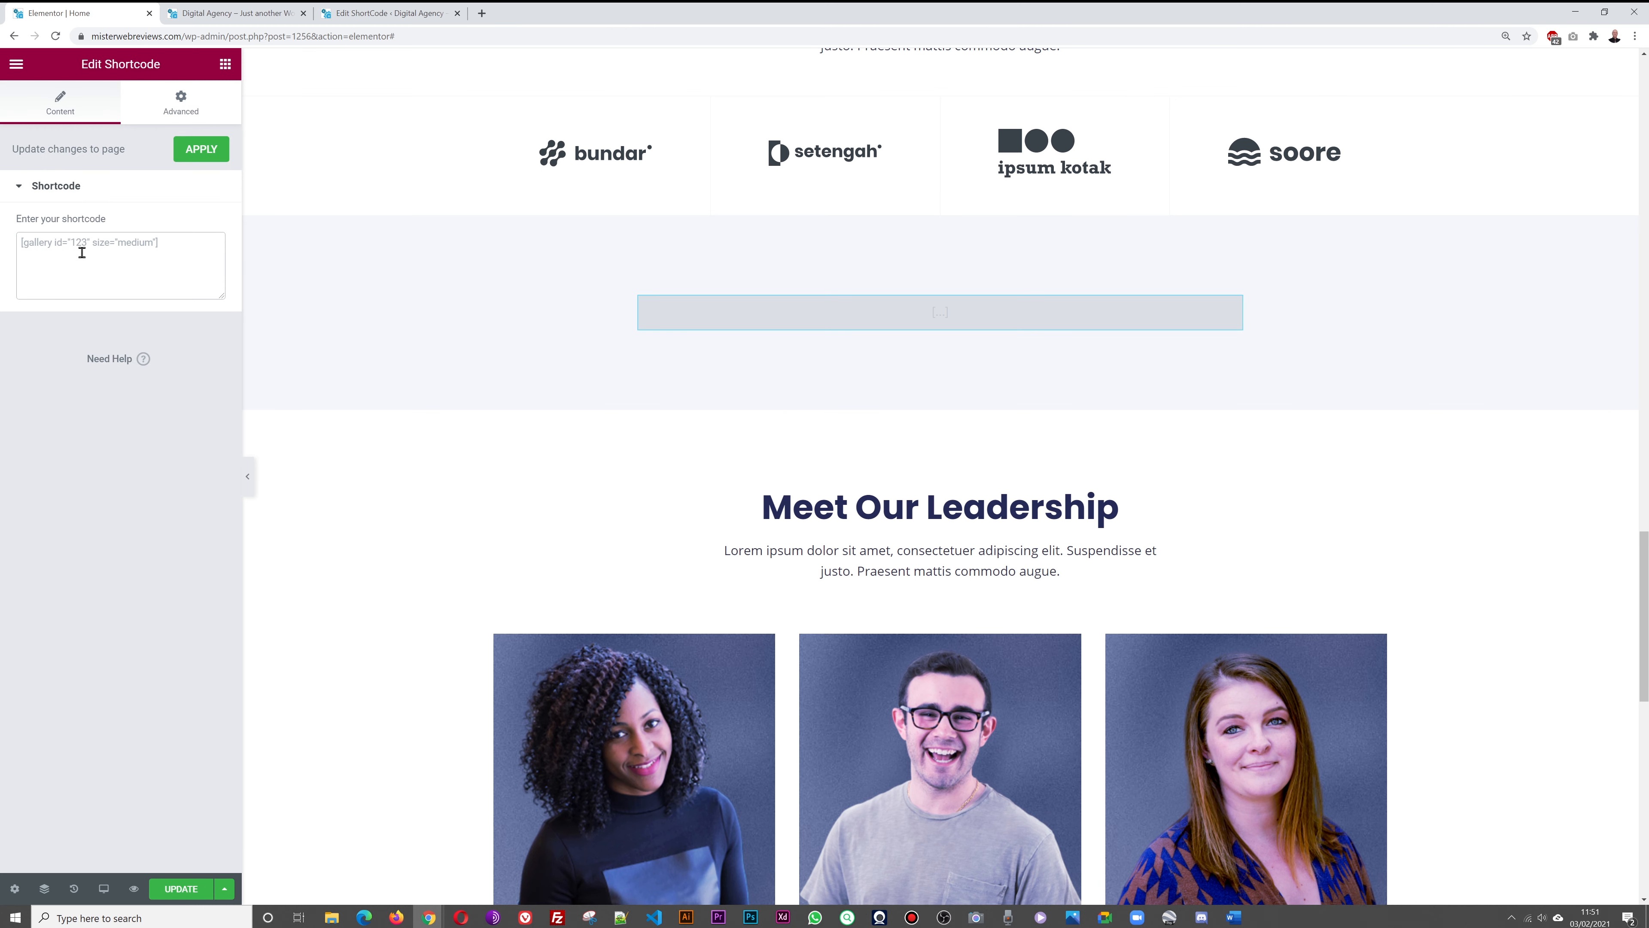
type("[rt-testimonial id=\"1466\" title=\"\"]")
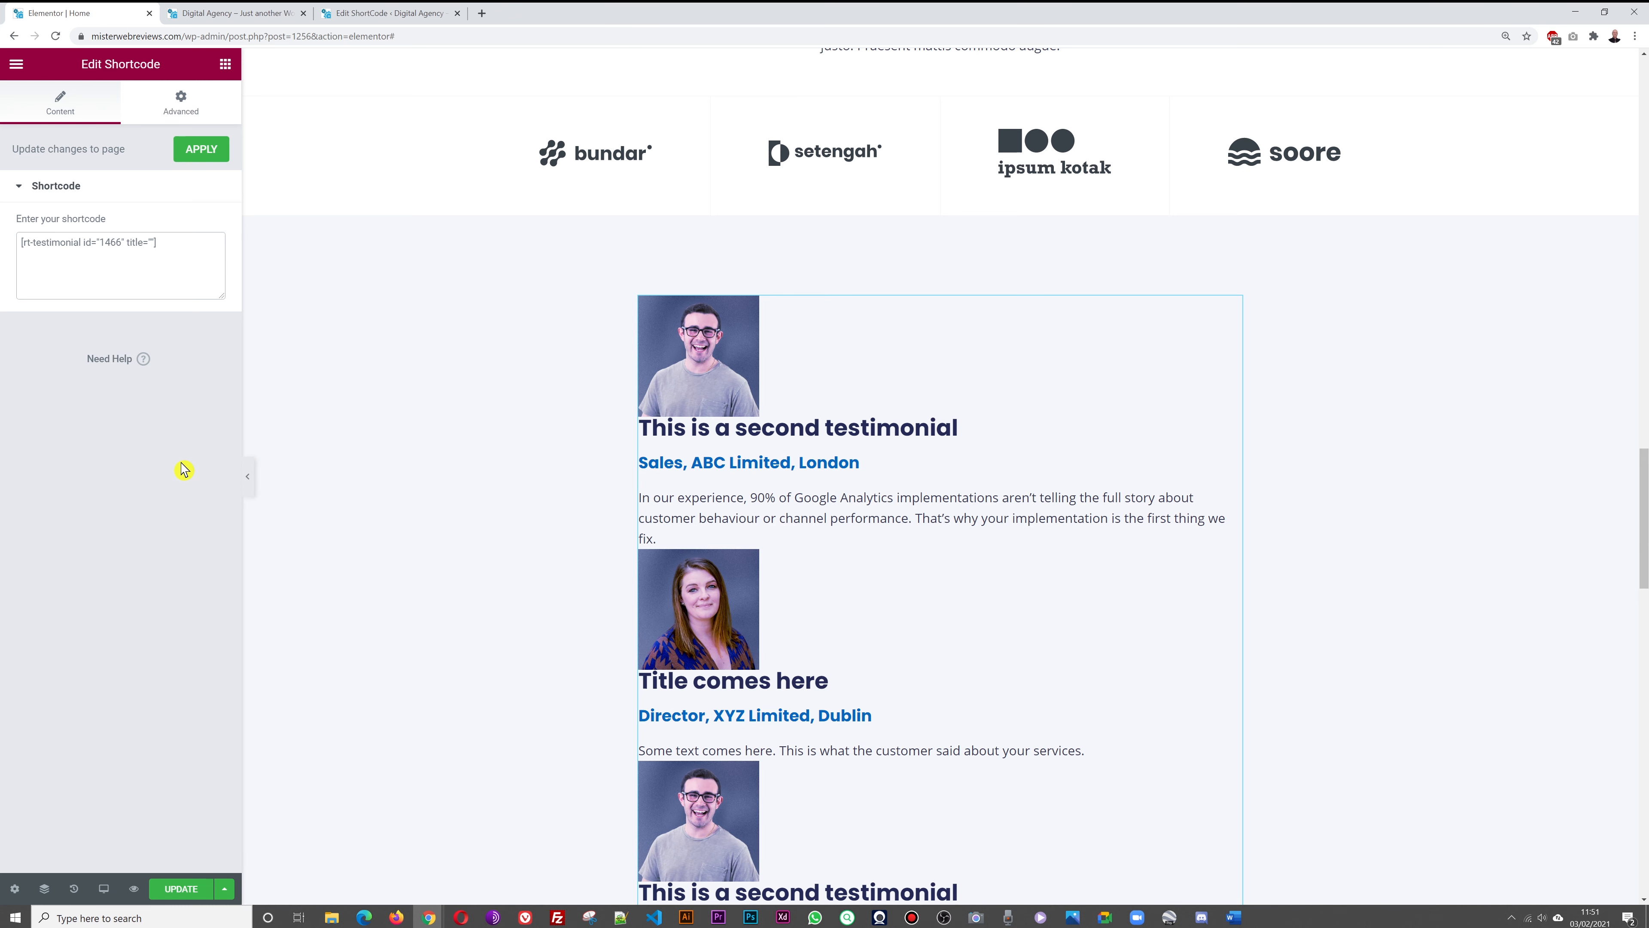
left_click(201, 153)
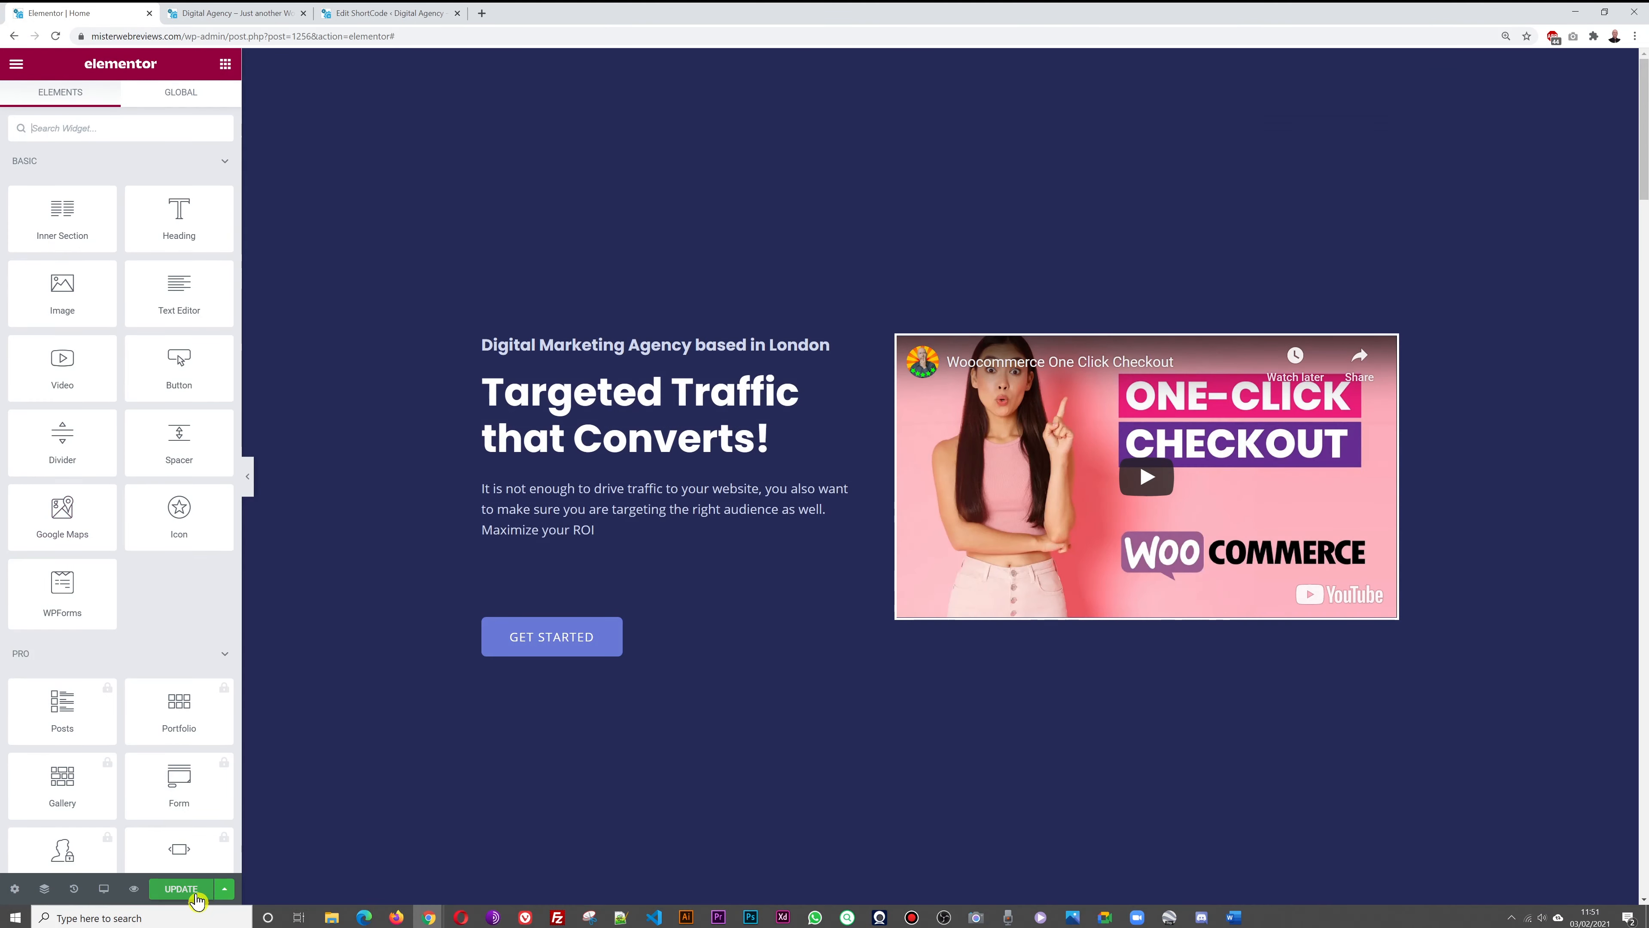
Save the home page changes and switch to the live site to check the result
left_click(191, 893)
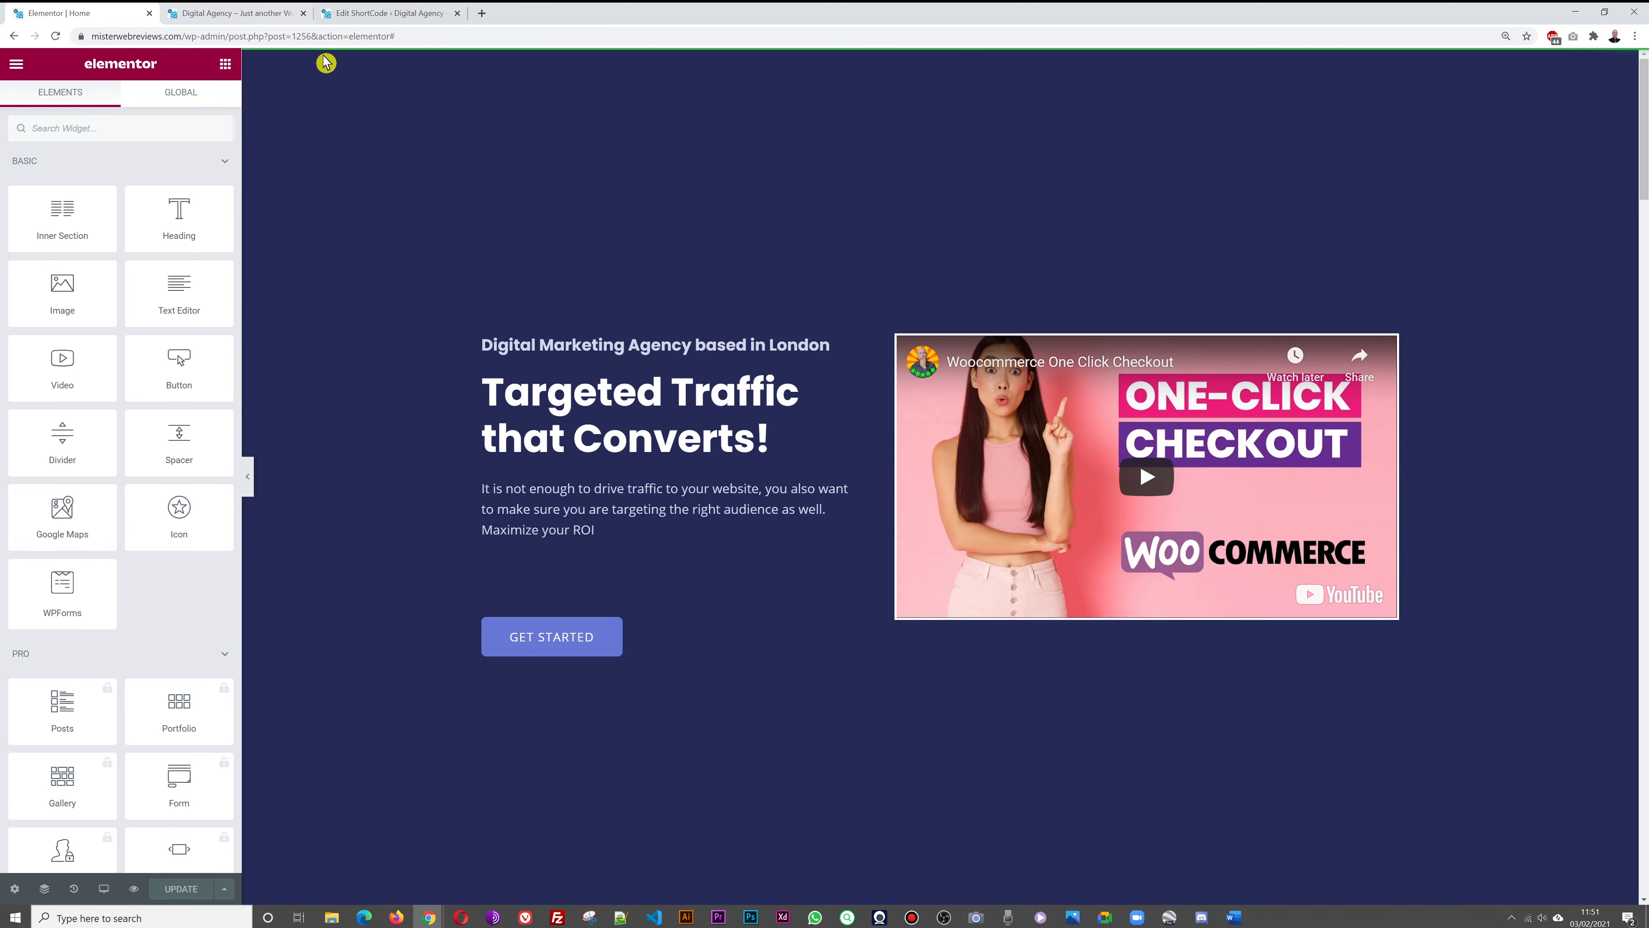
scroll(394, 251, "down", 15)
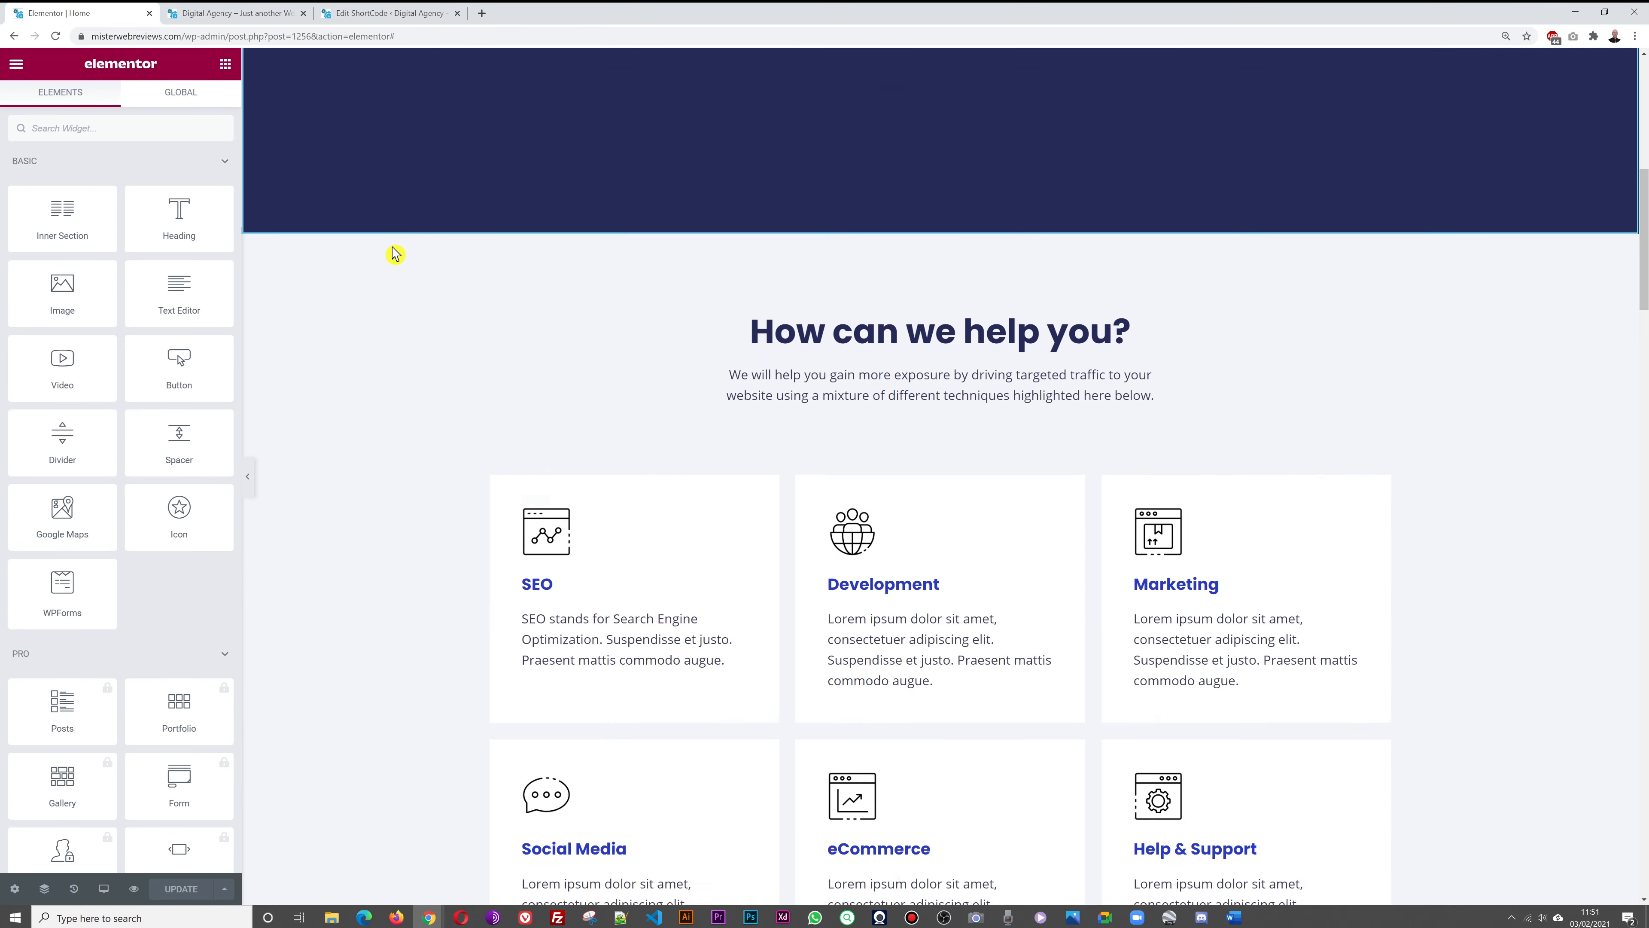
scroll(394, 254, "down", 20)
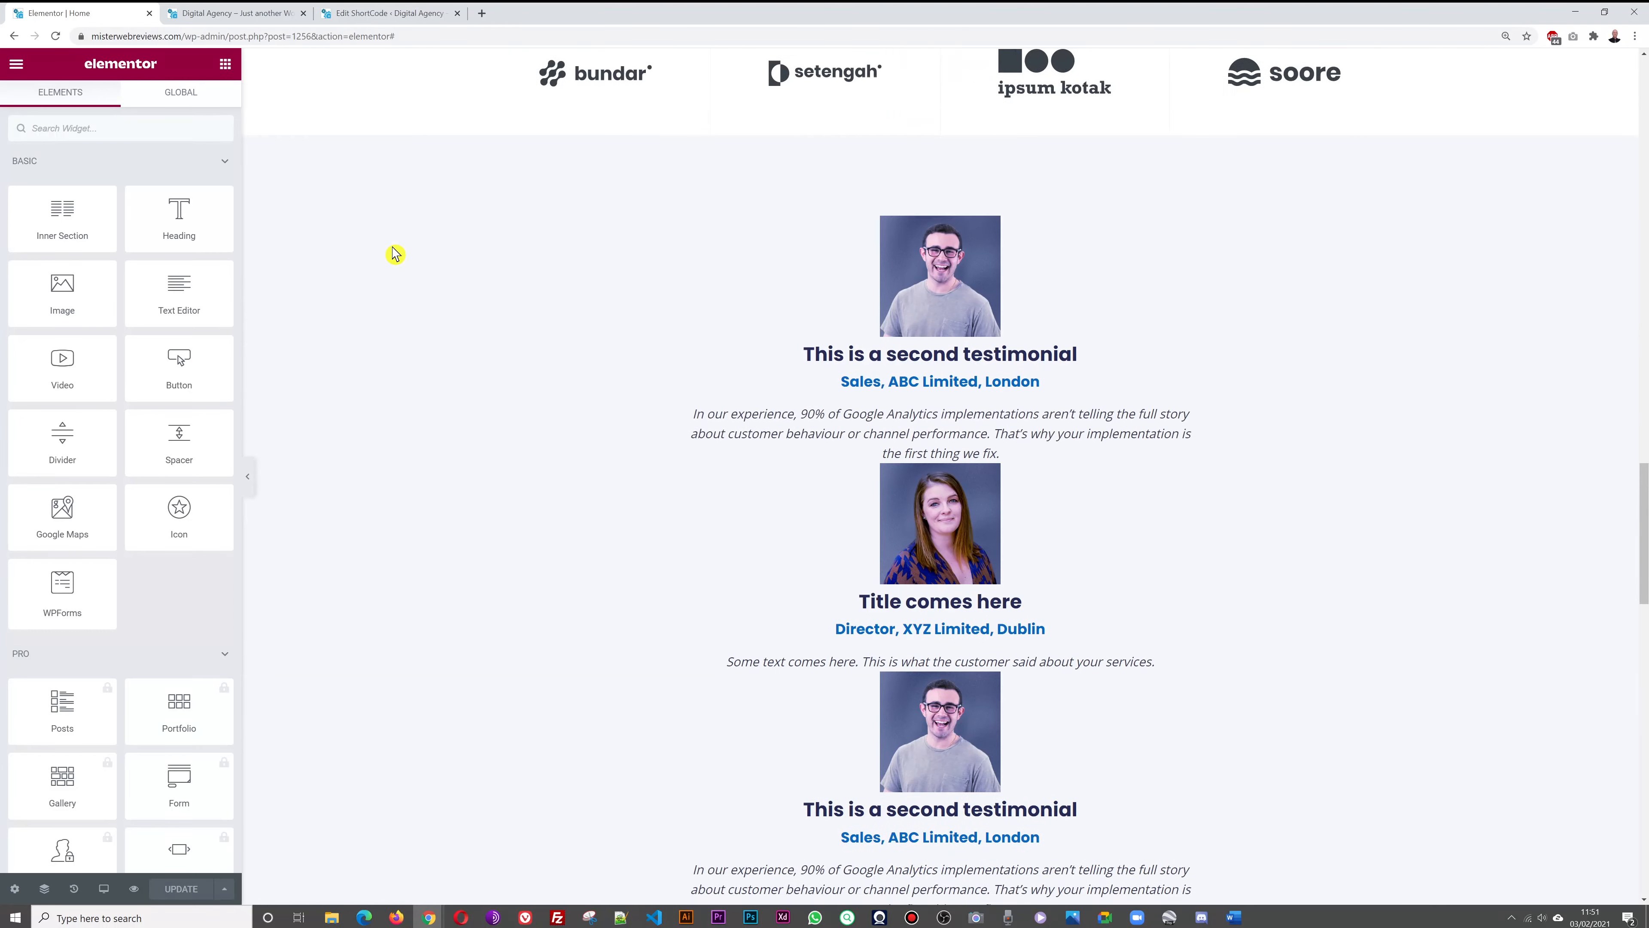
left_click(229, 22)
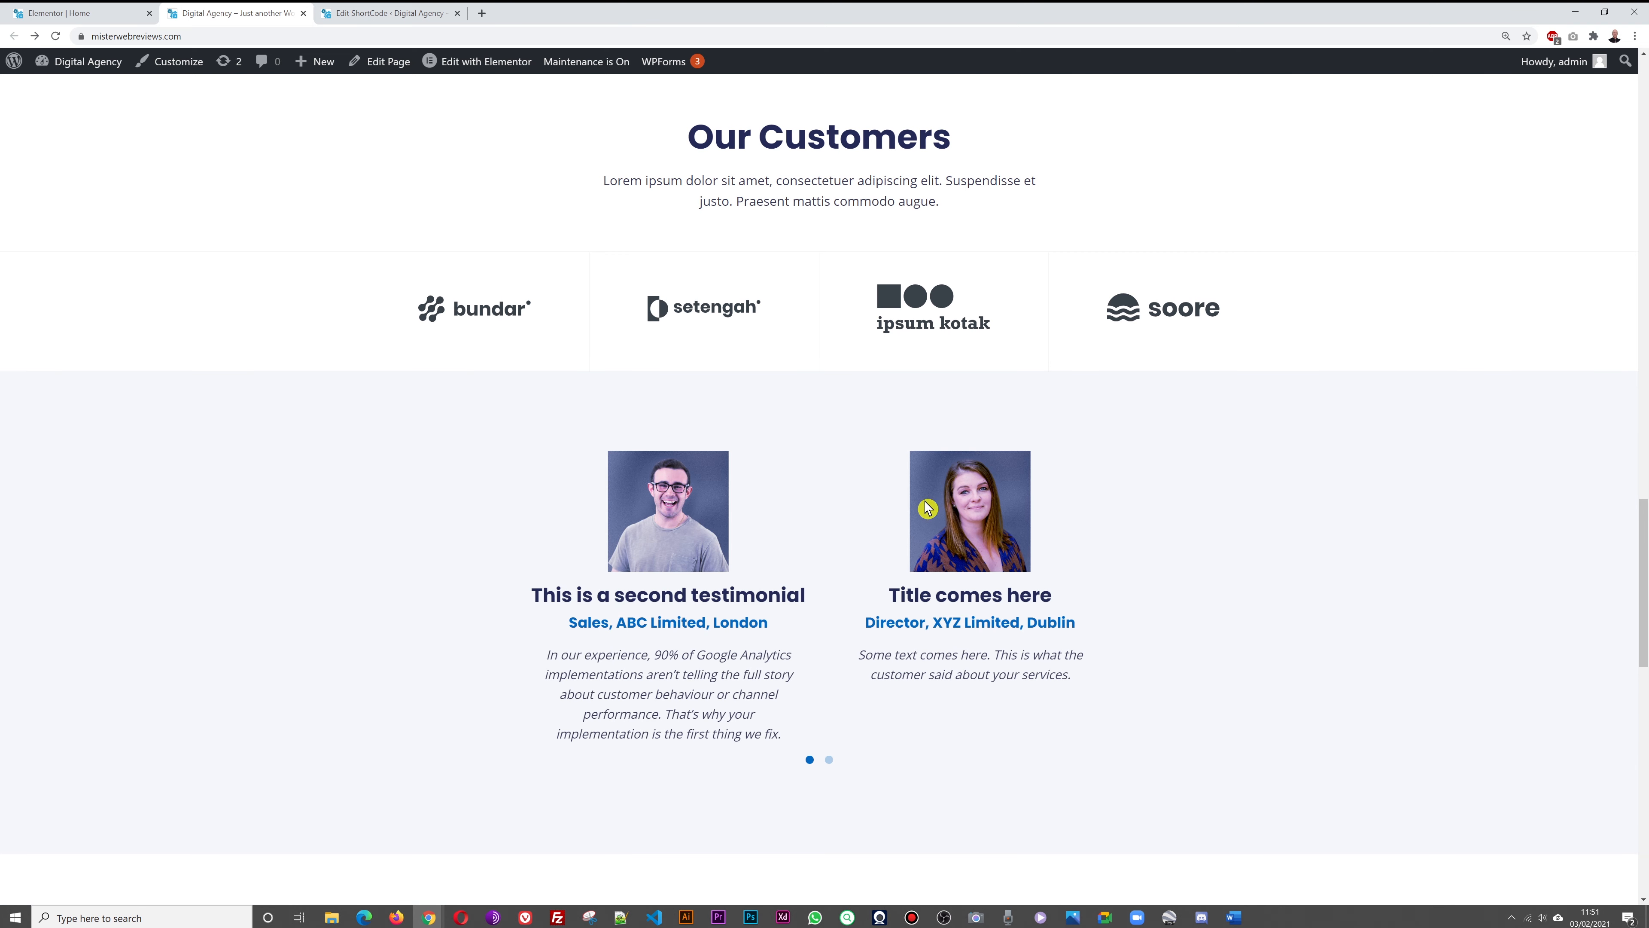
left_click(829, 760)
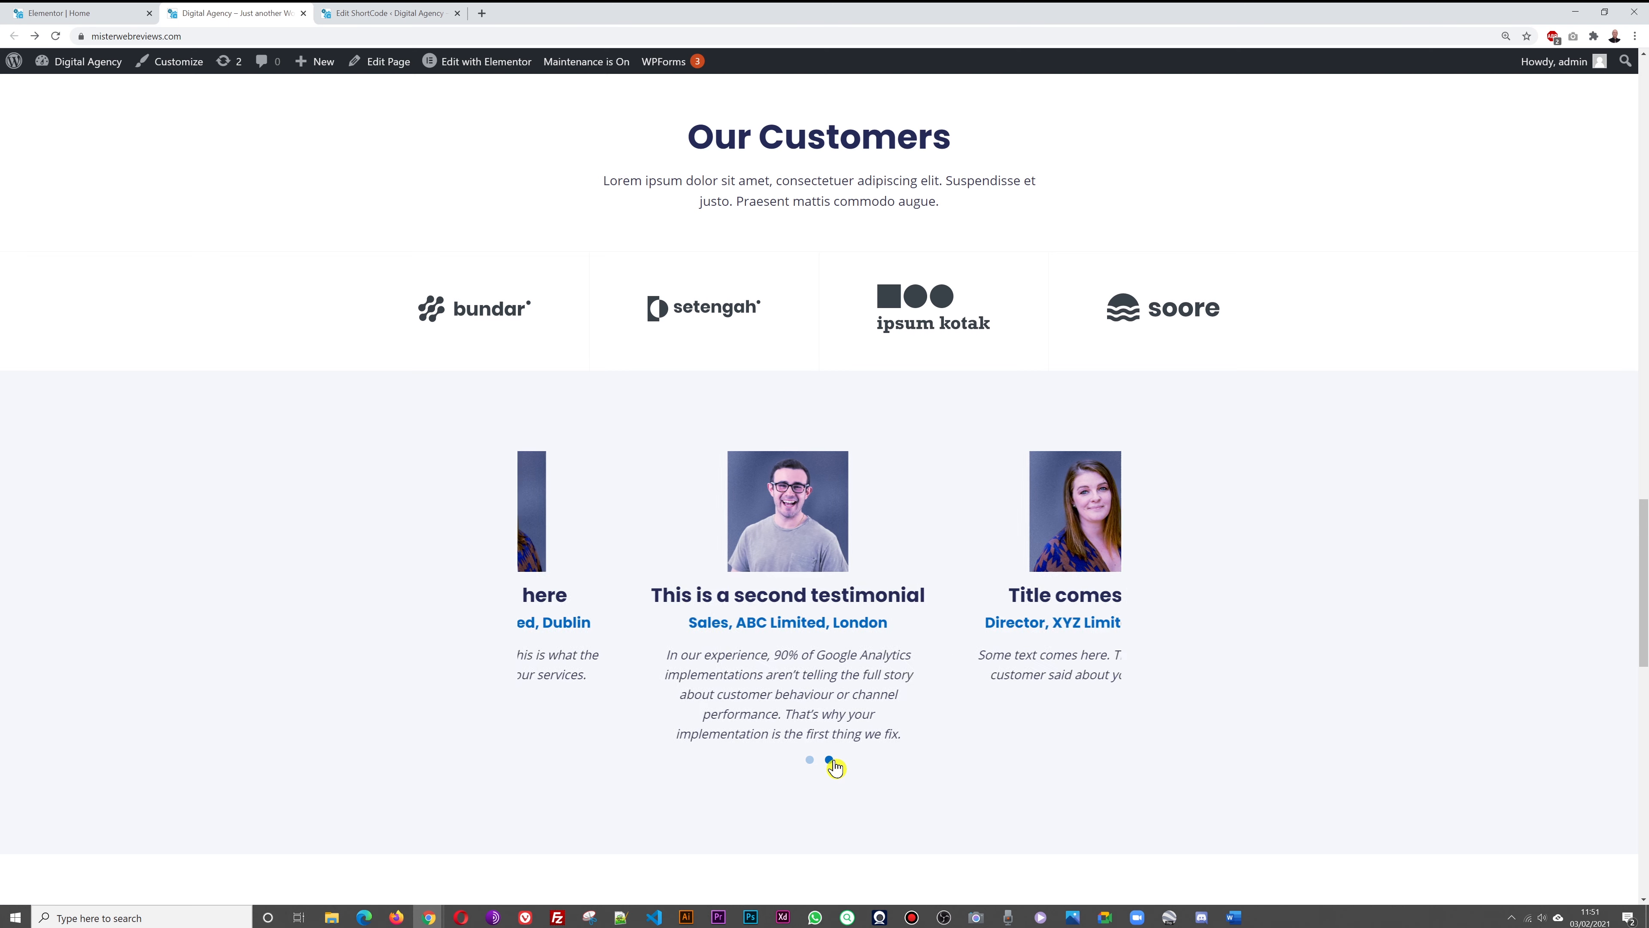
left_click(810, 761)
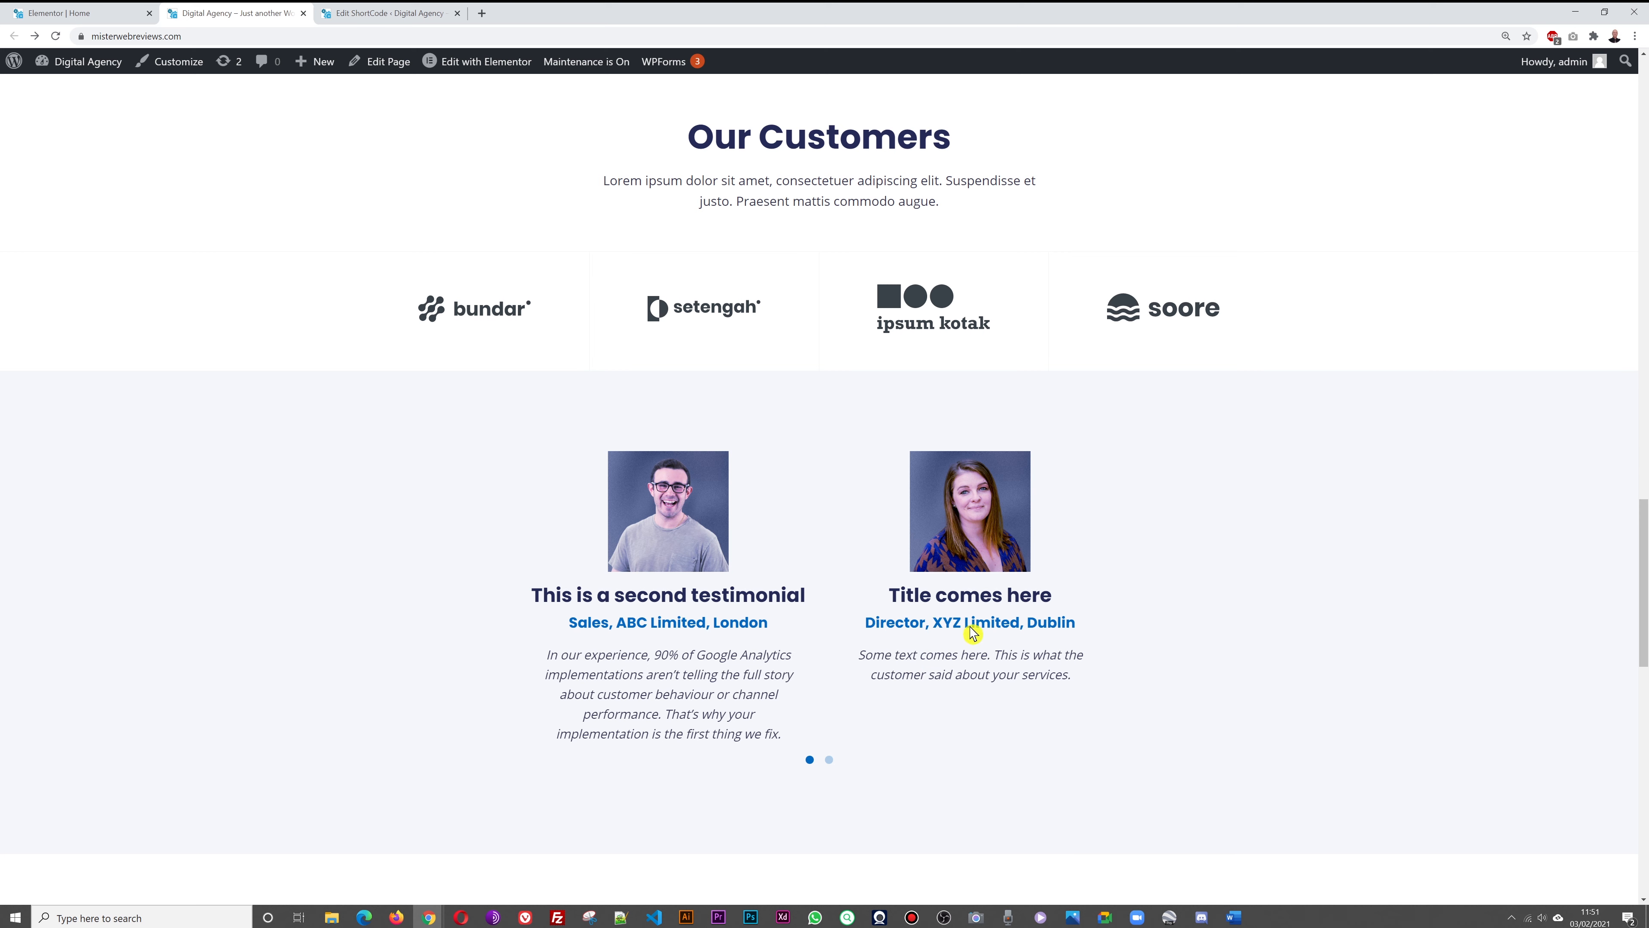
left_click(829, 760)
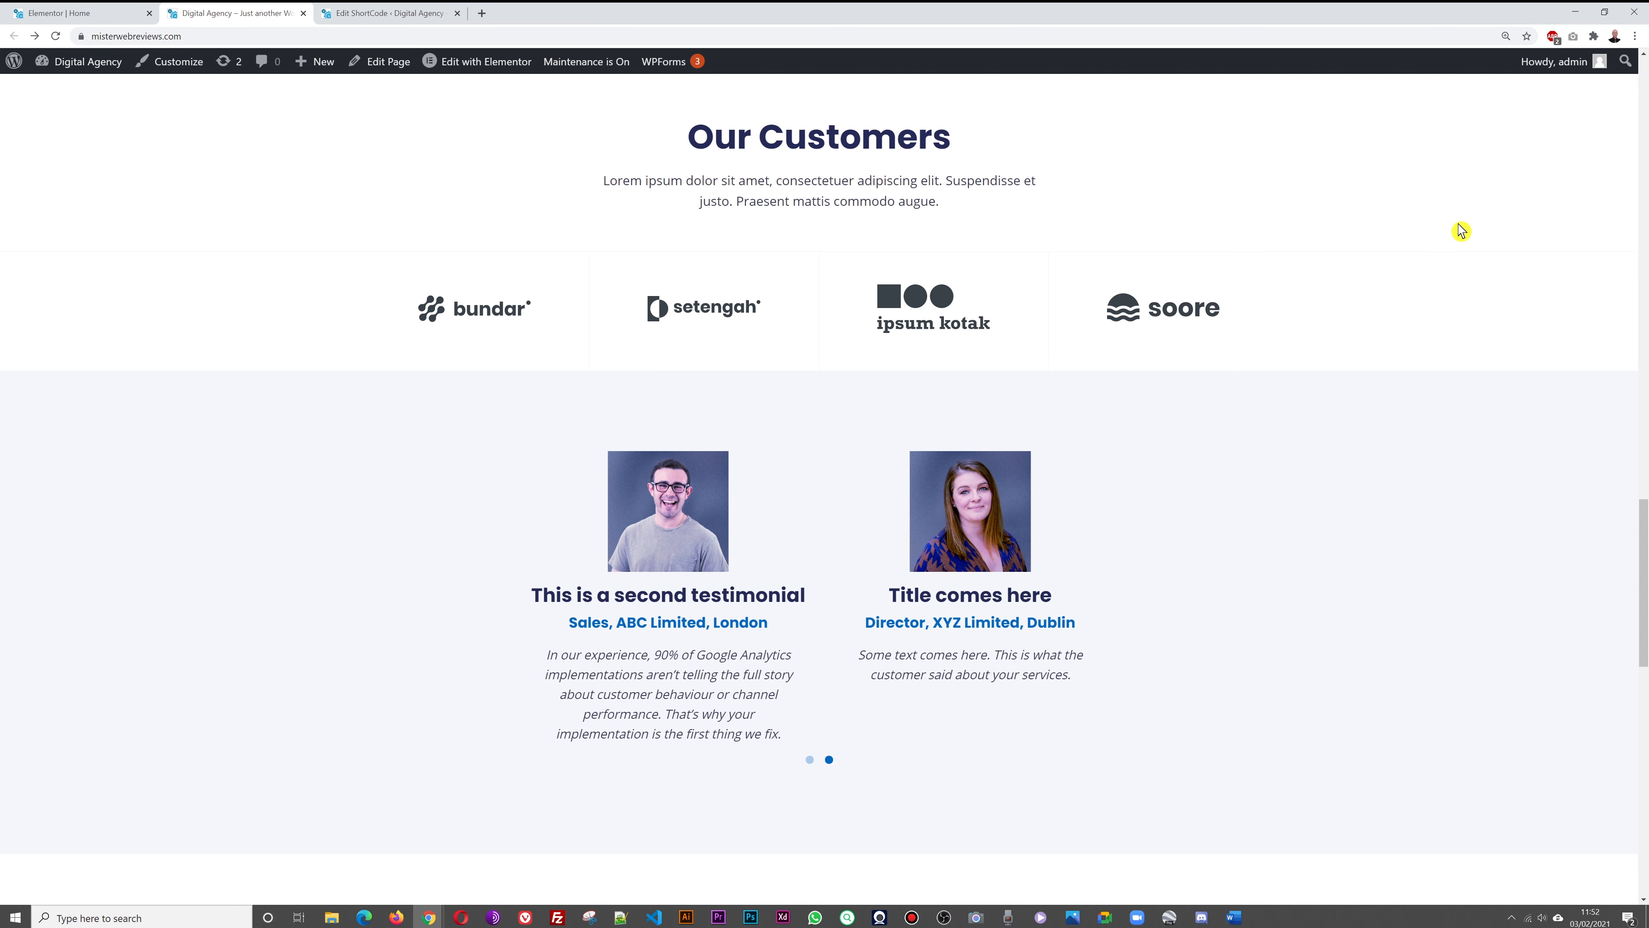
In the home page editor, open the Founder card's photo picker, then close it without changing the photo
scroll(1468, 362, "down", 8)
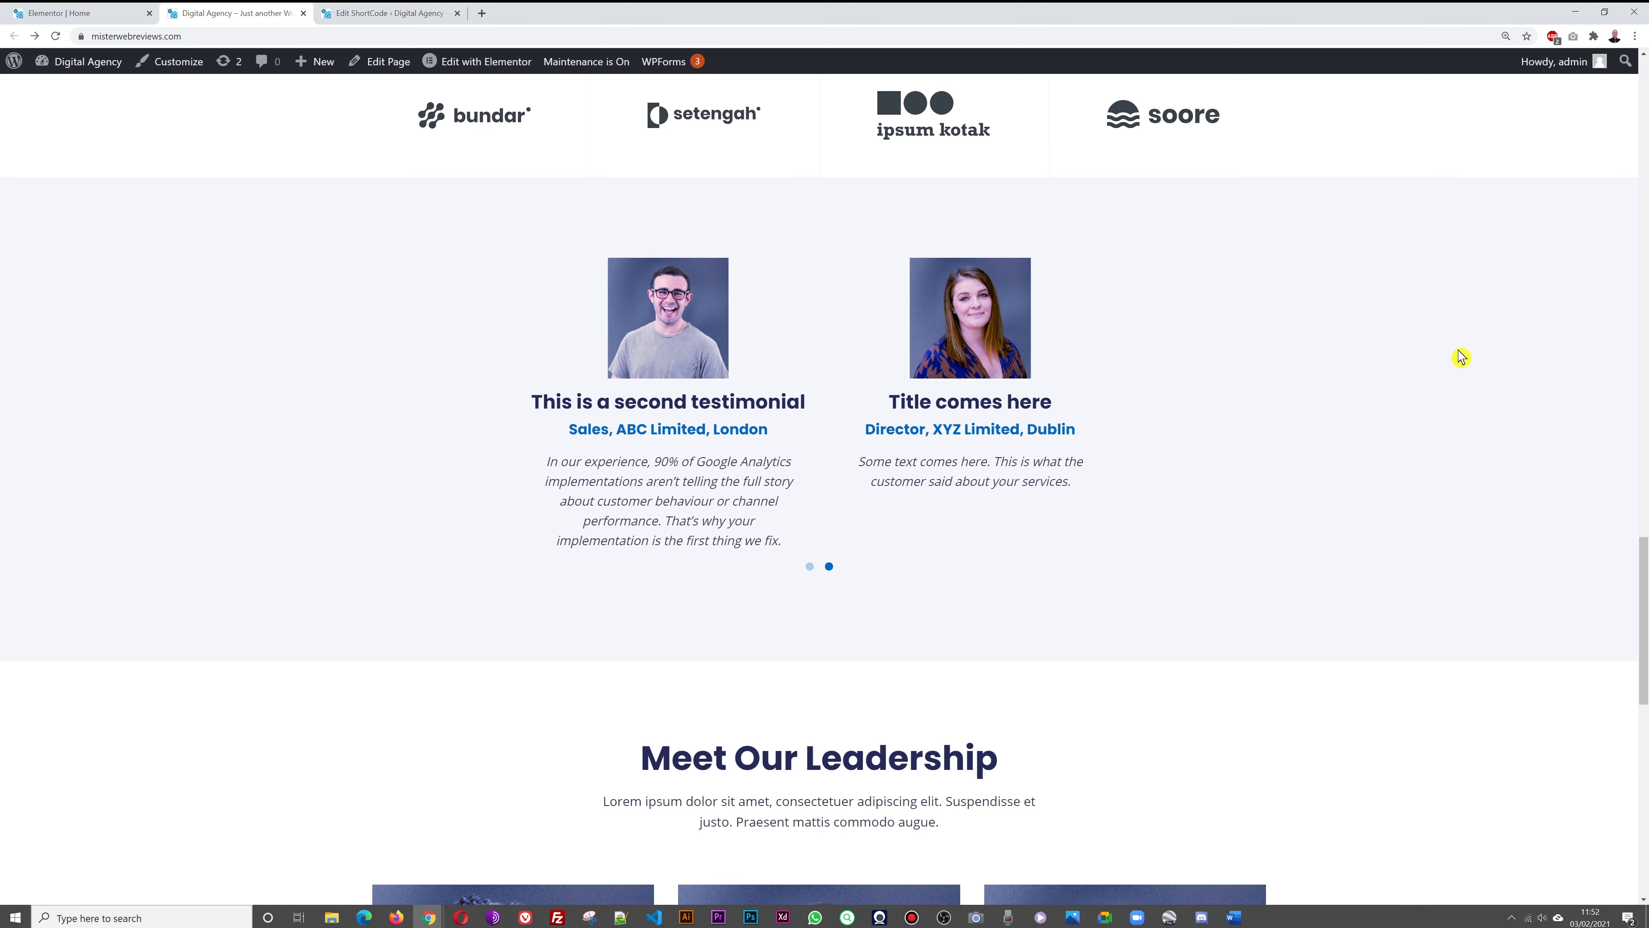
scroll(1461, 357, "down", 1)
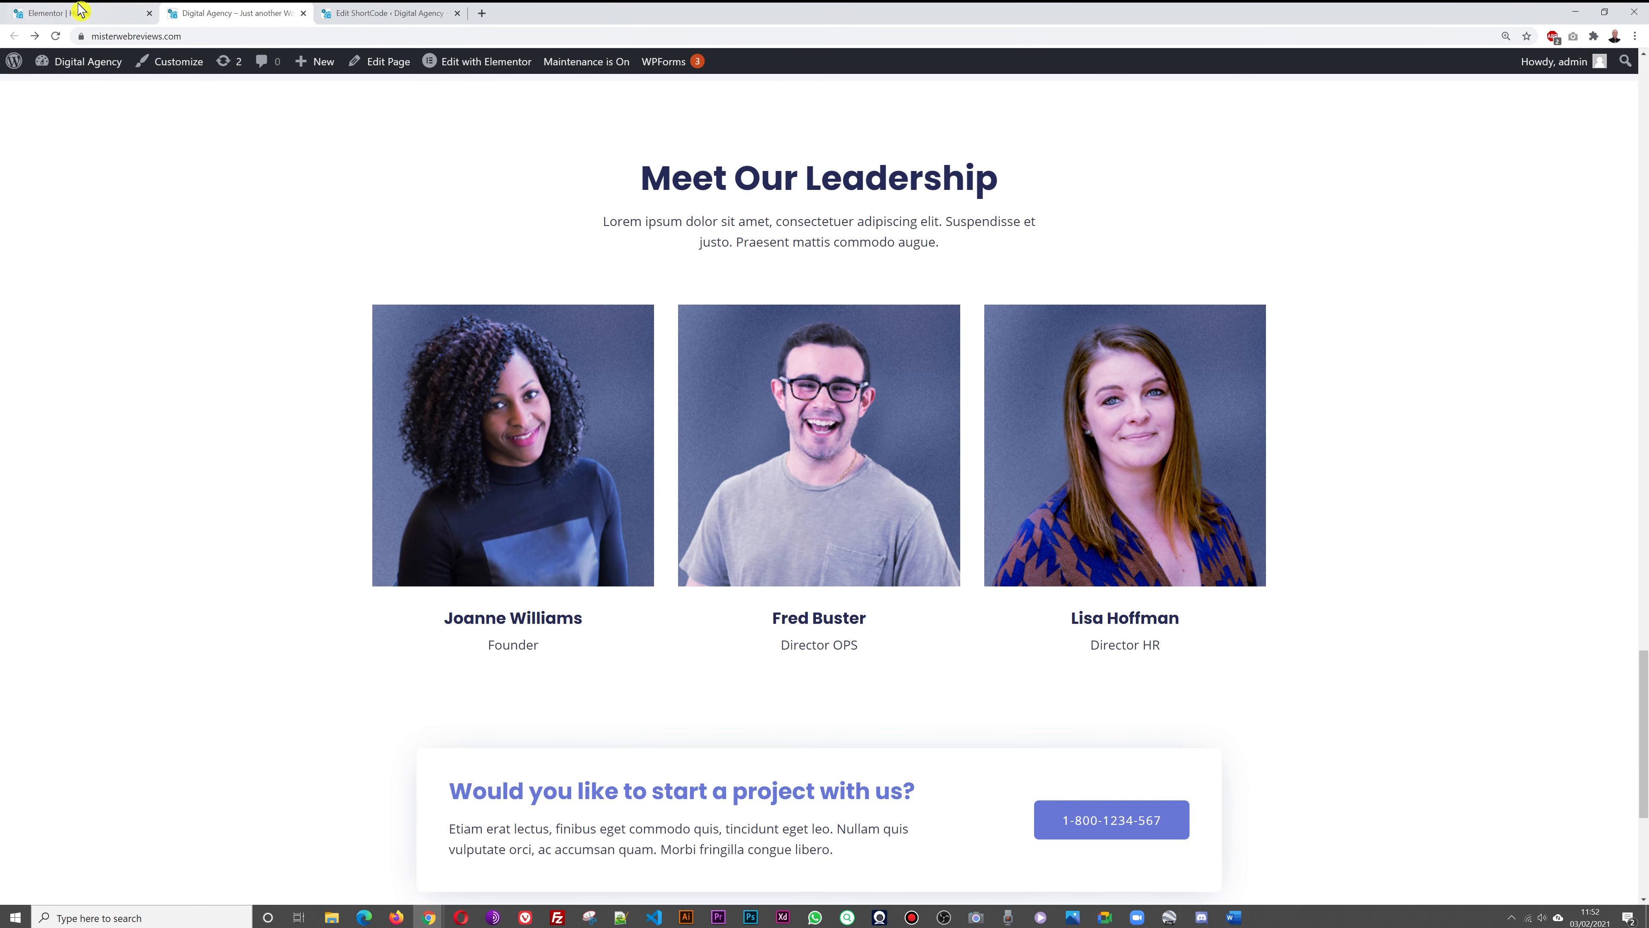
left_click(49, 13)
scroll(563, 373, "down", 10)
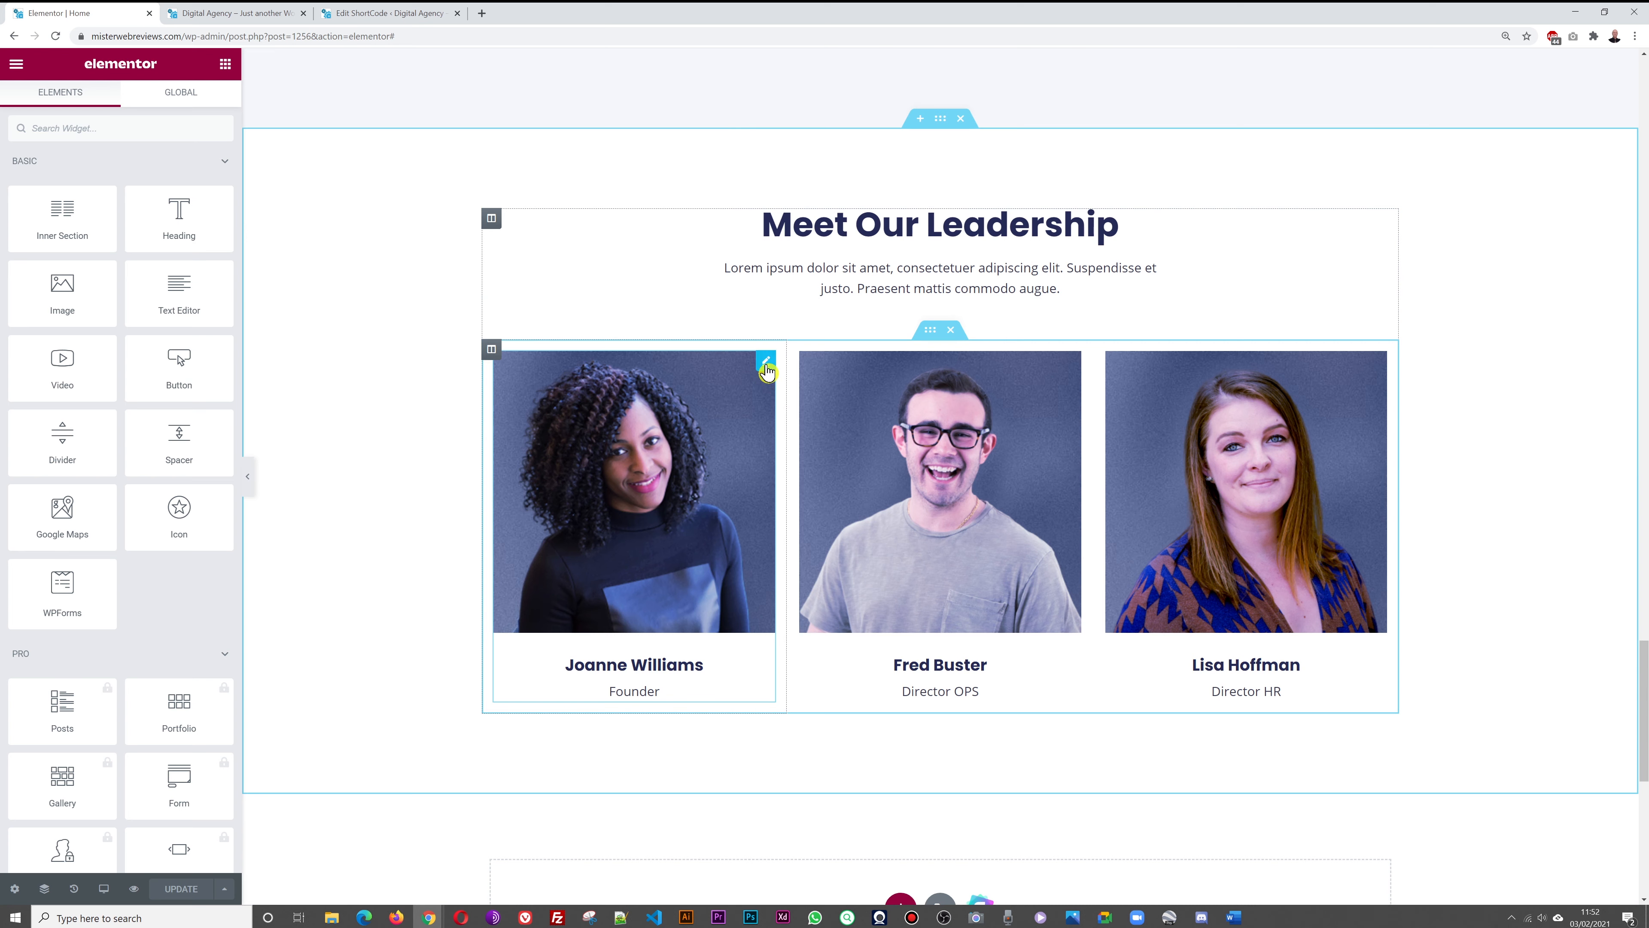
left_click(765, 363)
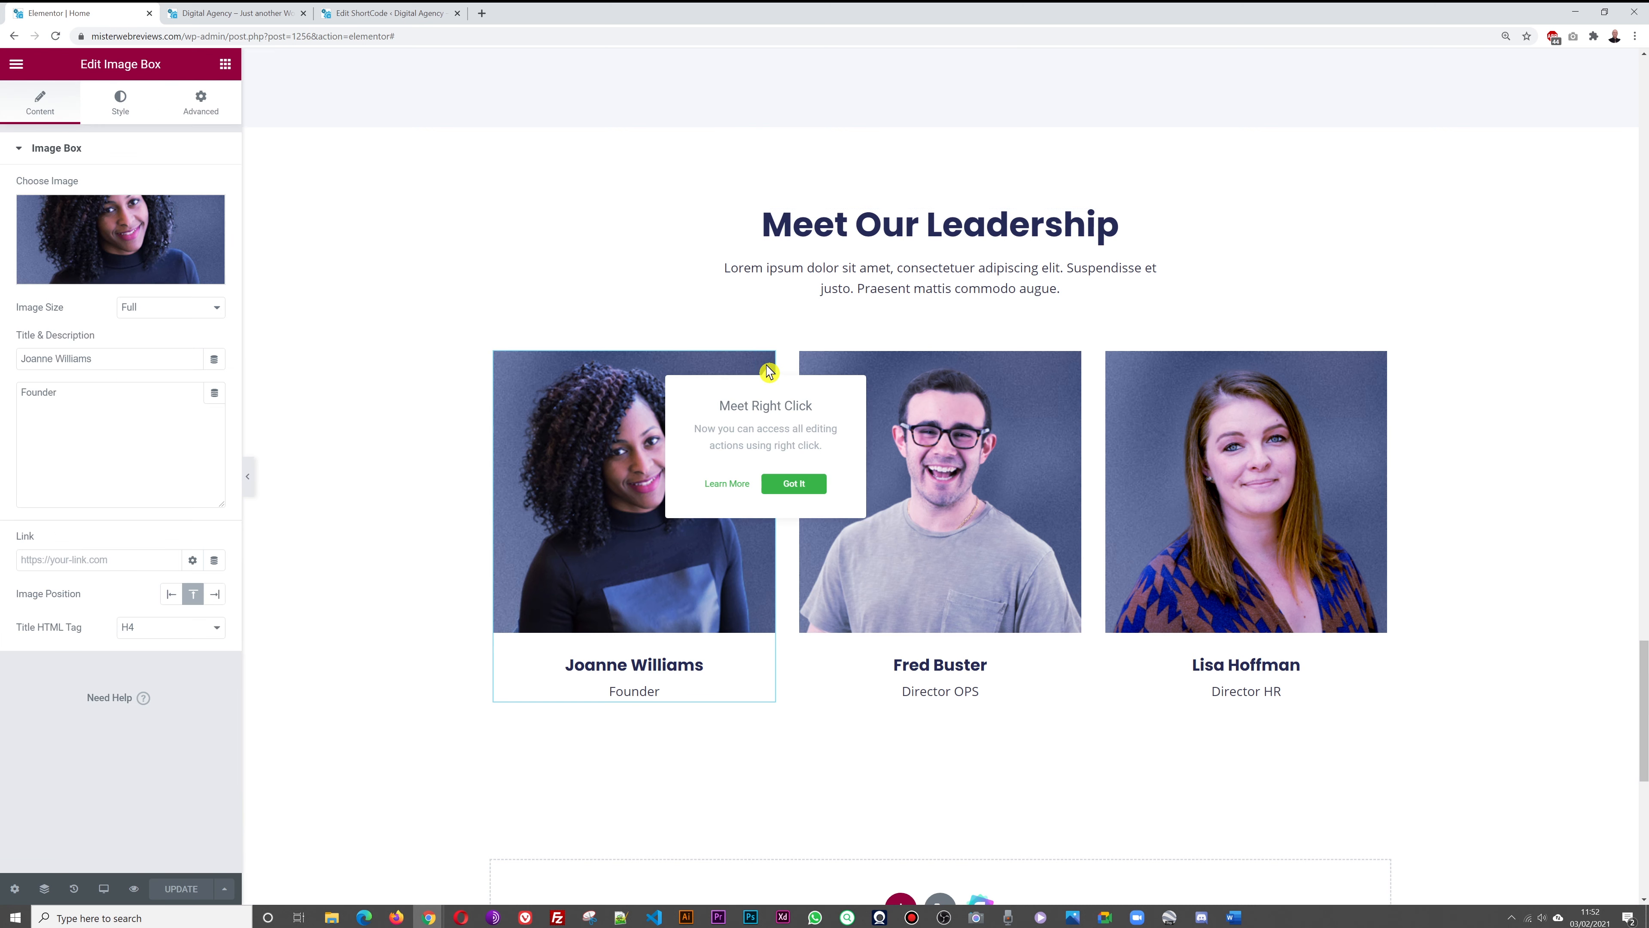
left_click(89, 243)
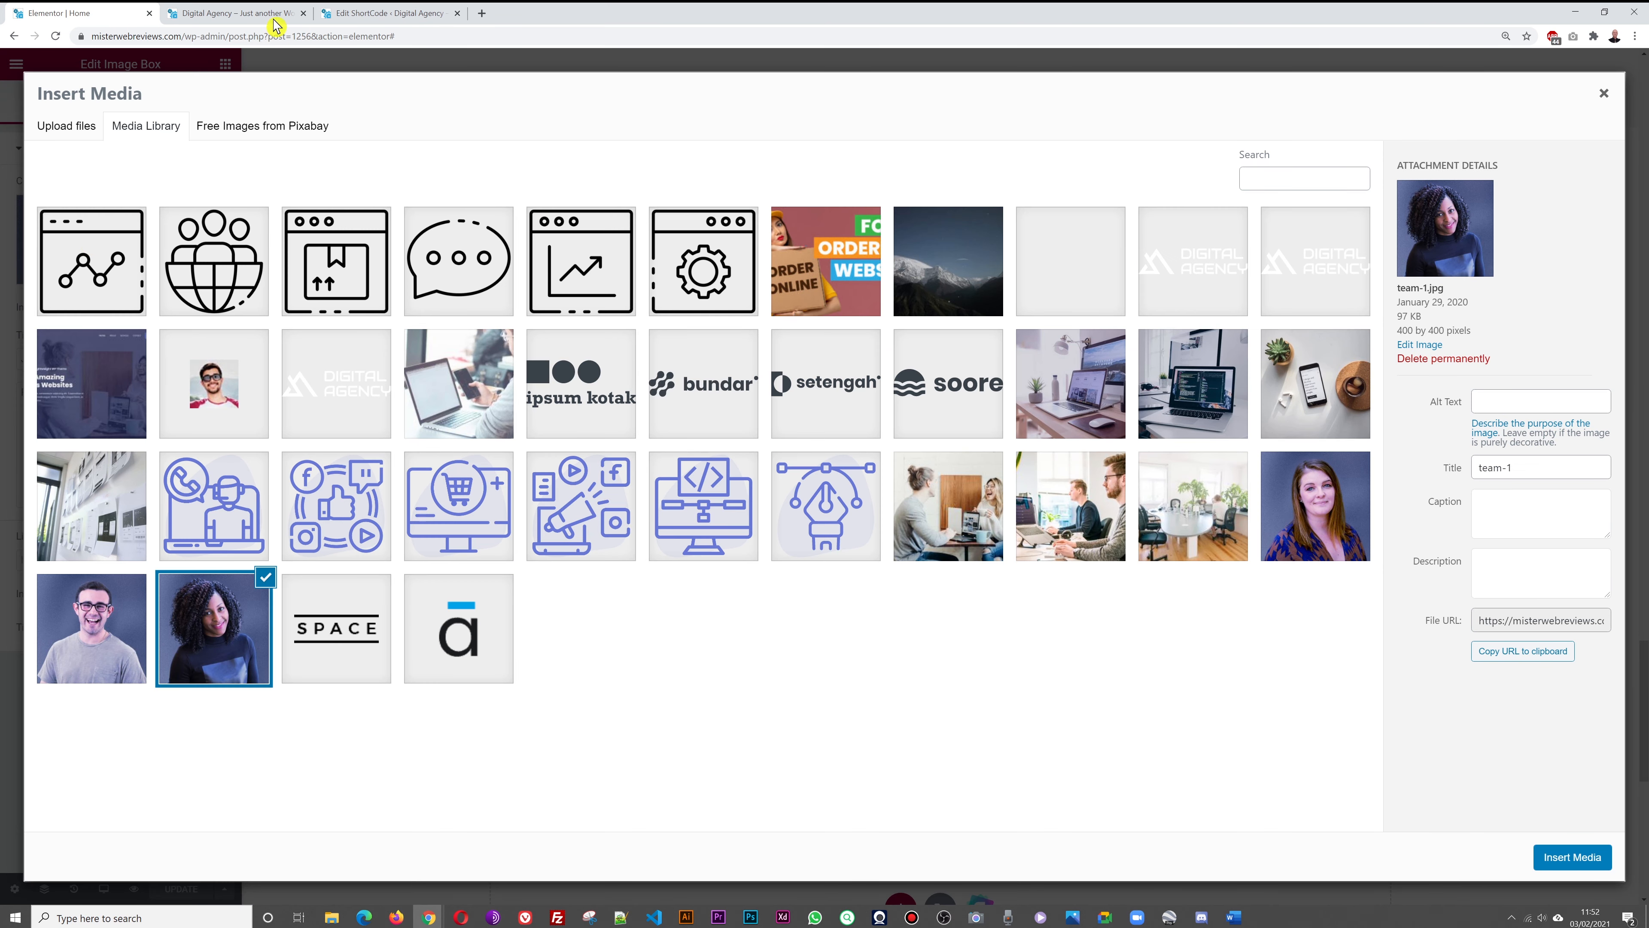
left_click(72, 130)
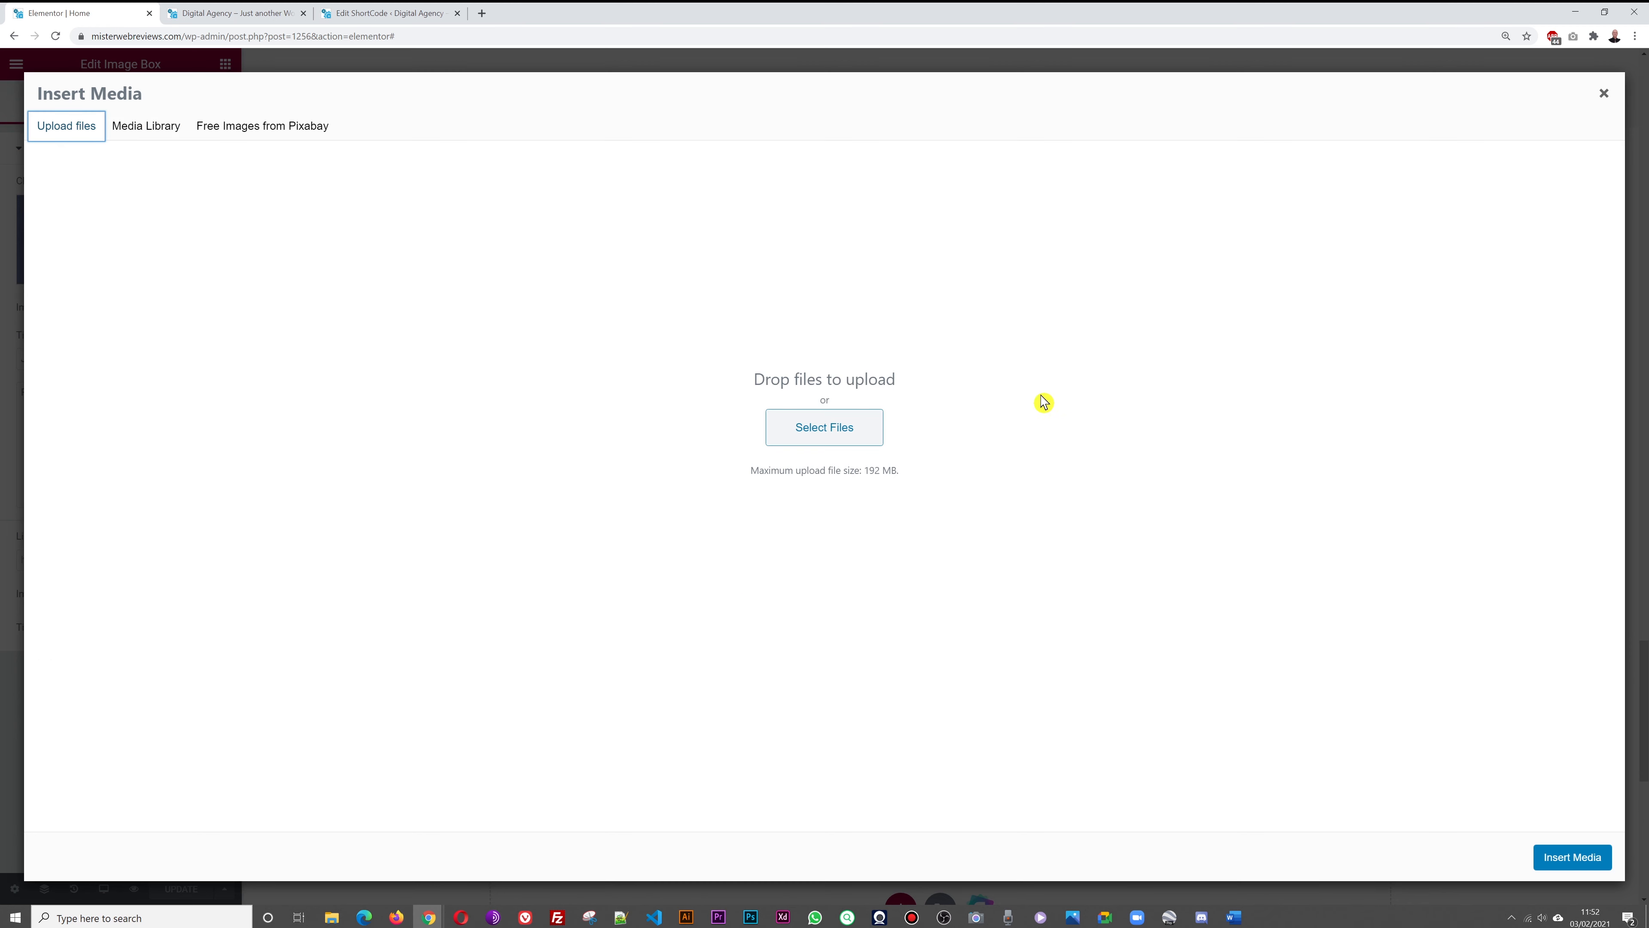
left_click(1604, 94)
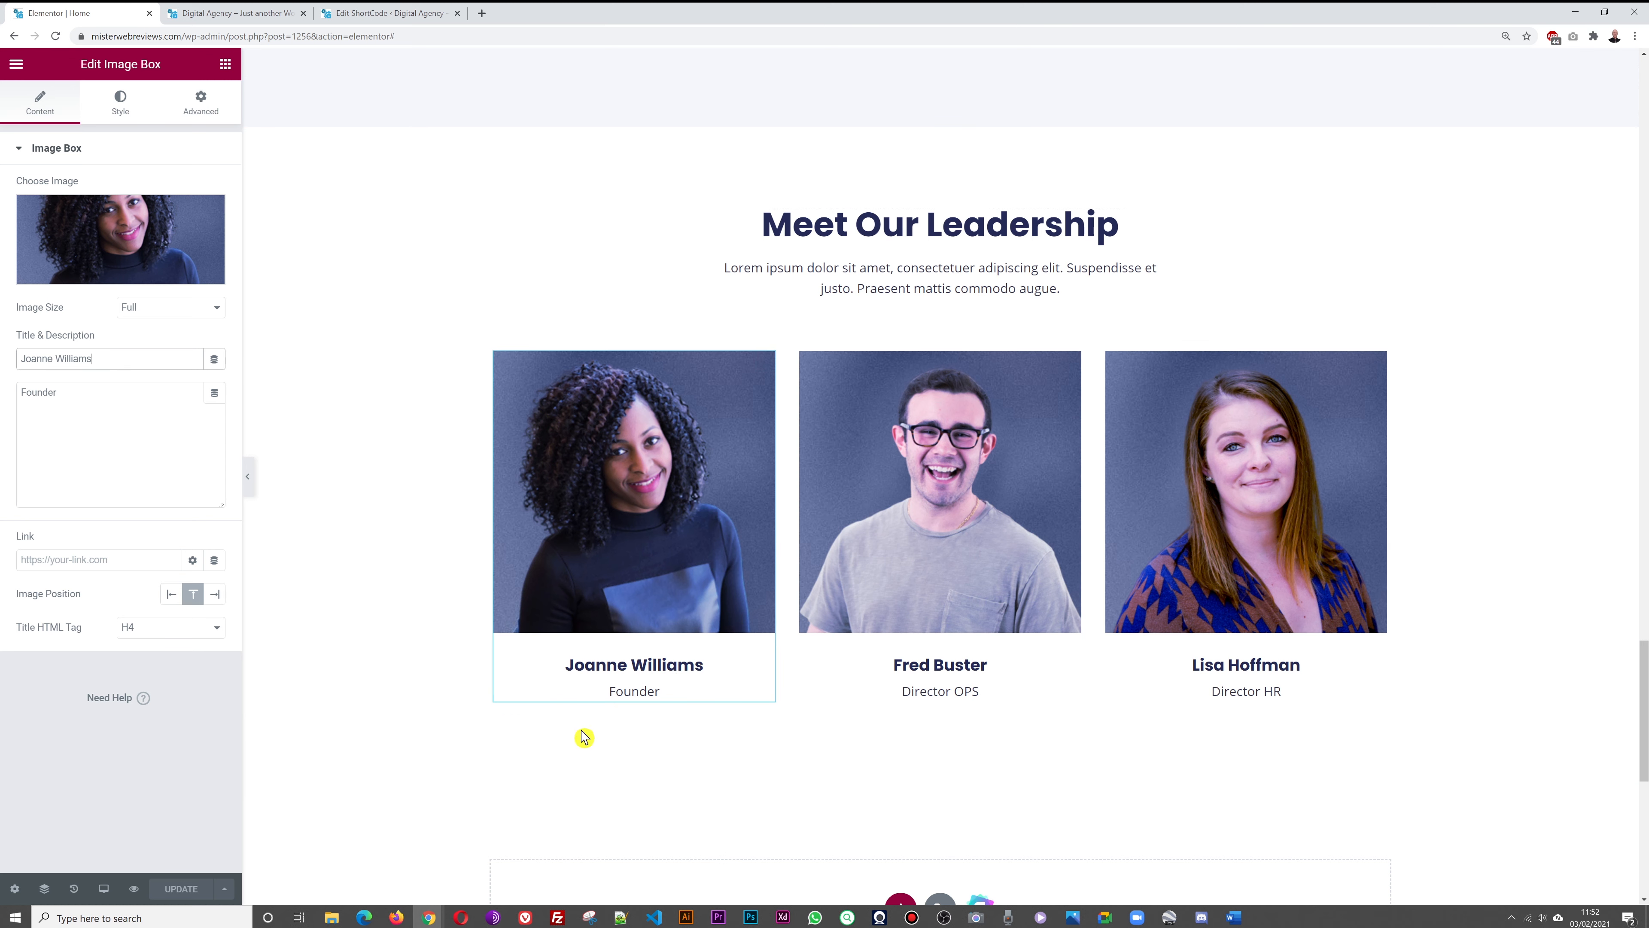
Retype the name on the Director OPS leadership card and save the page
left_click(1073, 367)
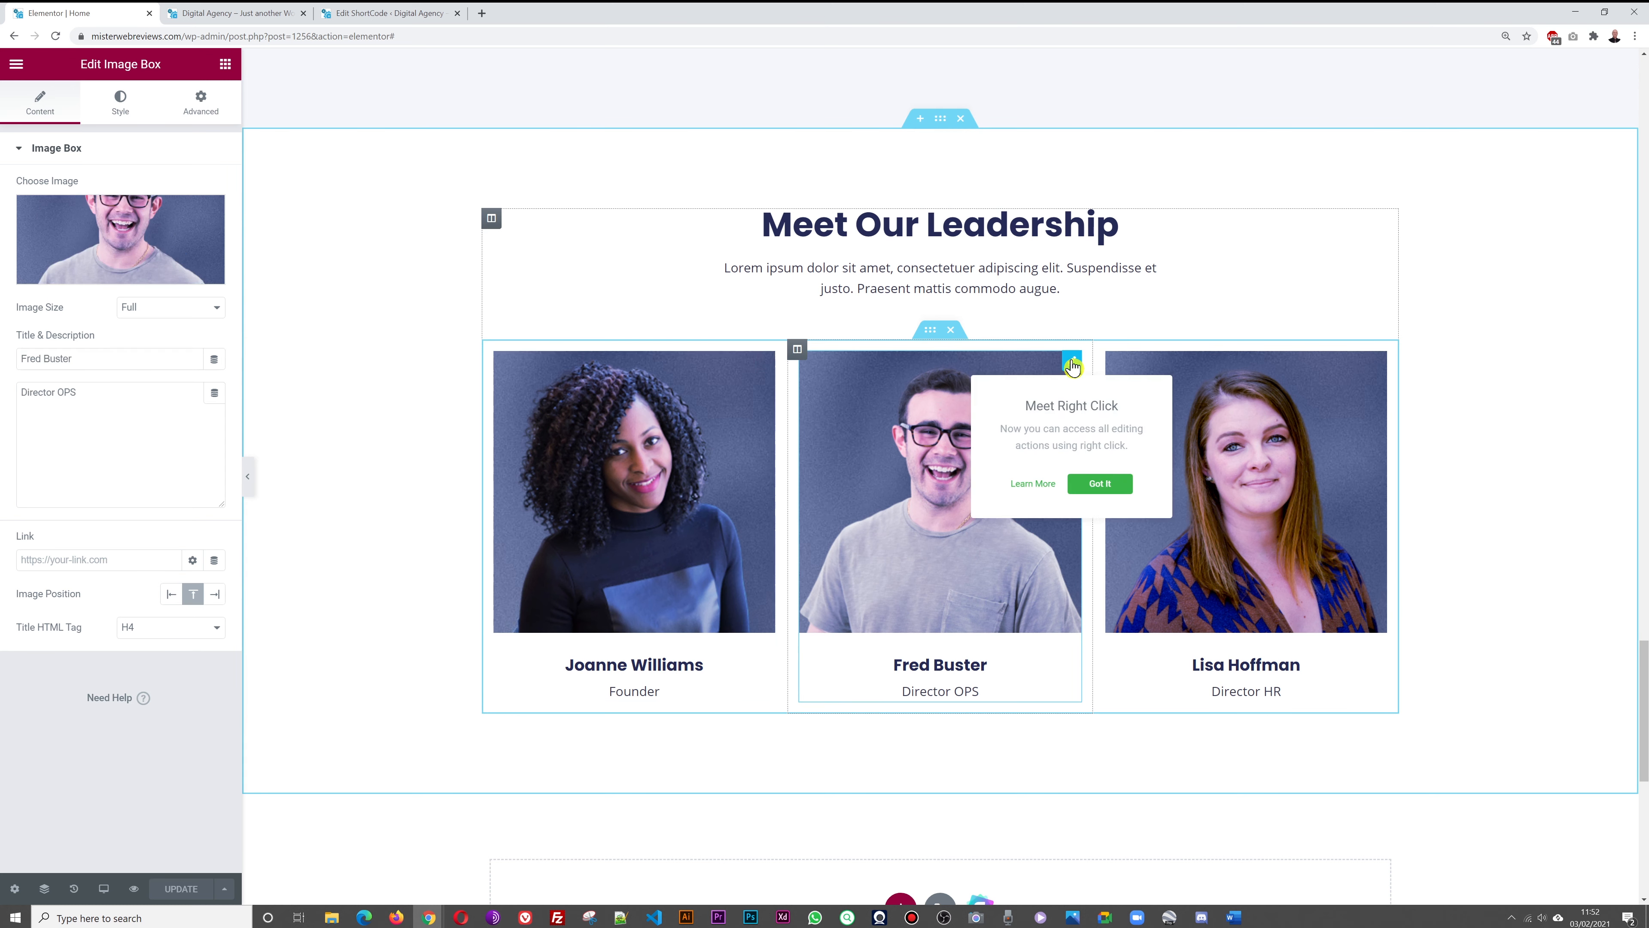
left_click(142, 362)
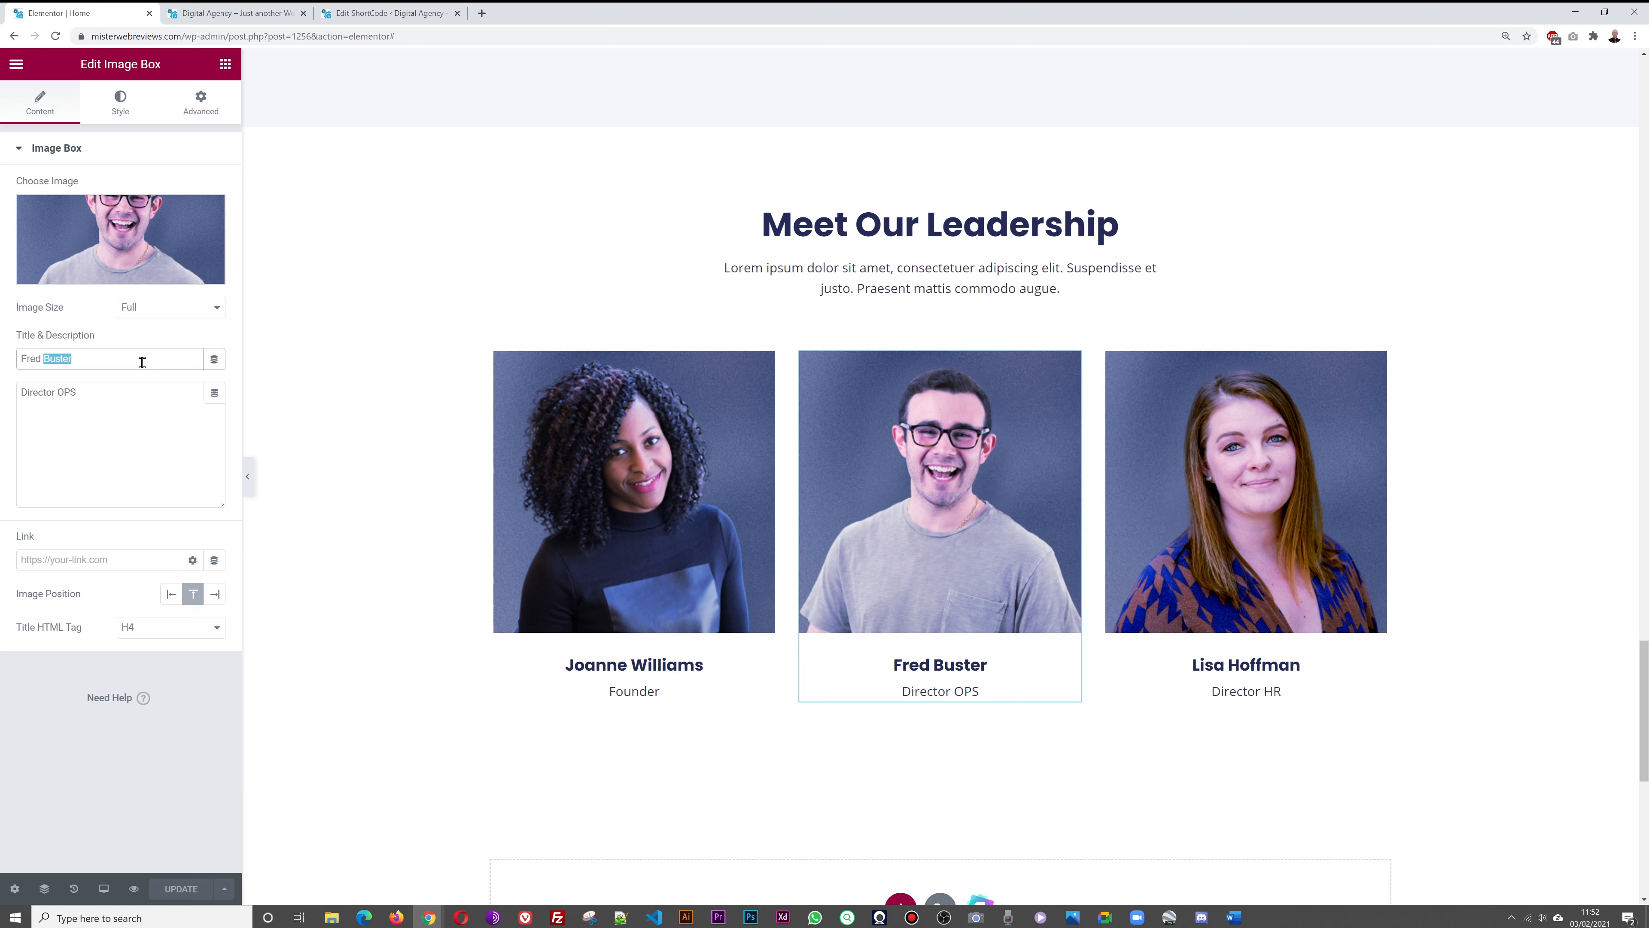
type("John Doe")
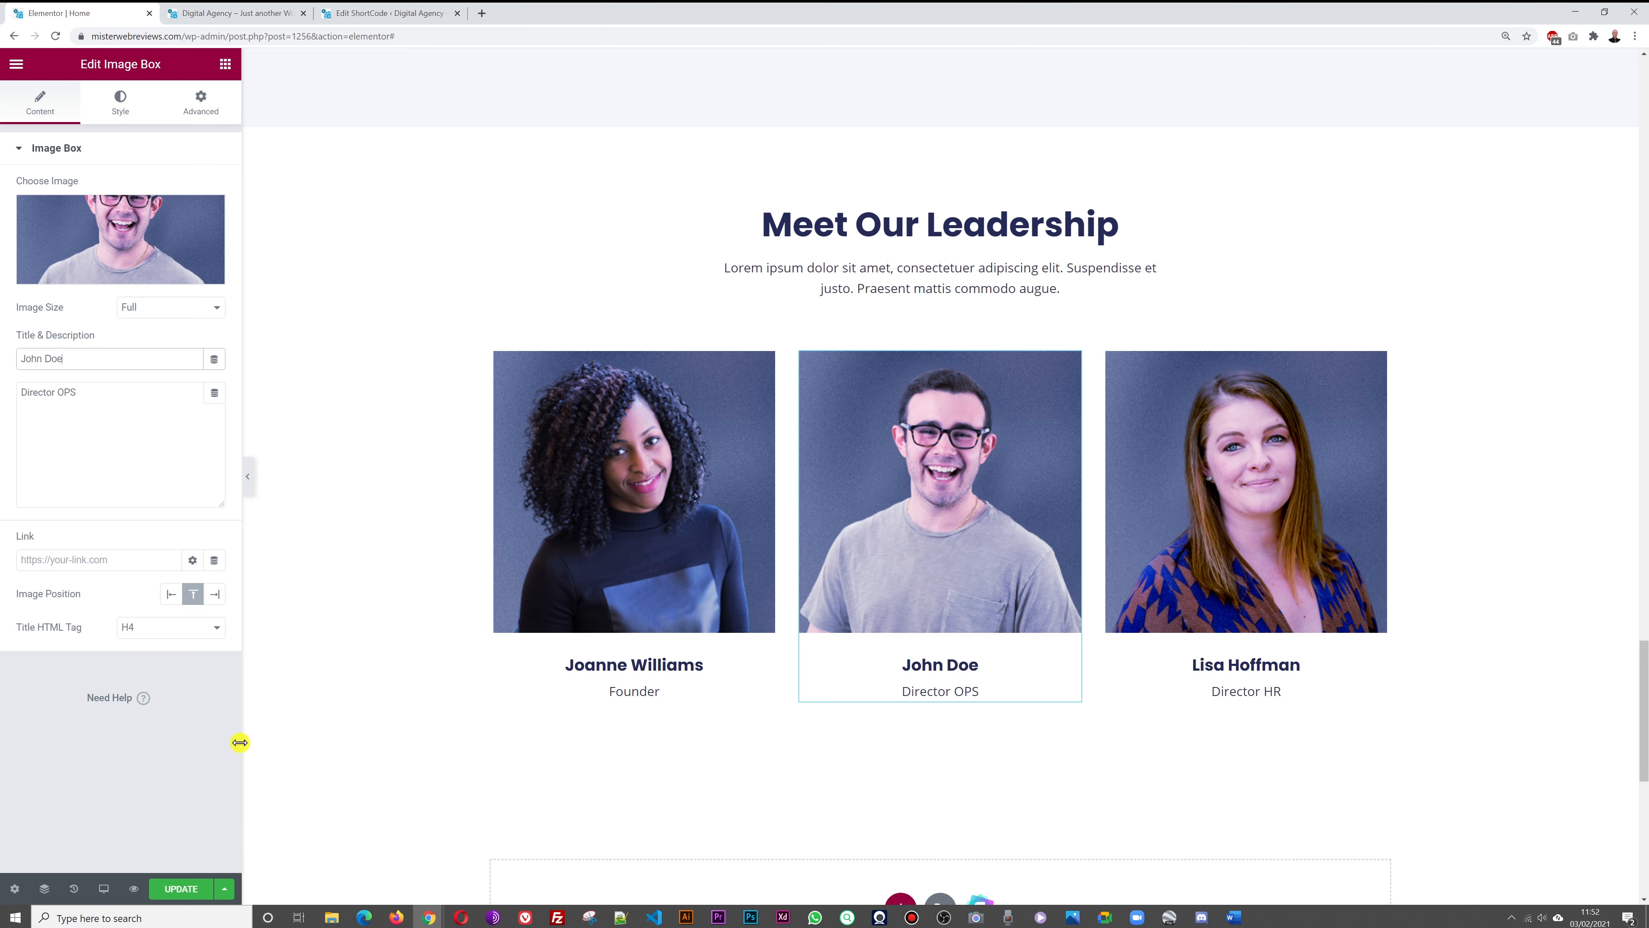
left_click(172, 897)
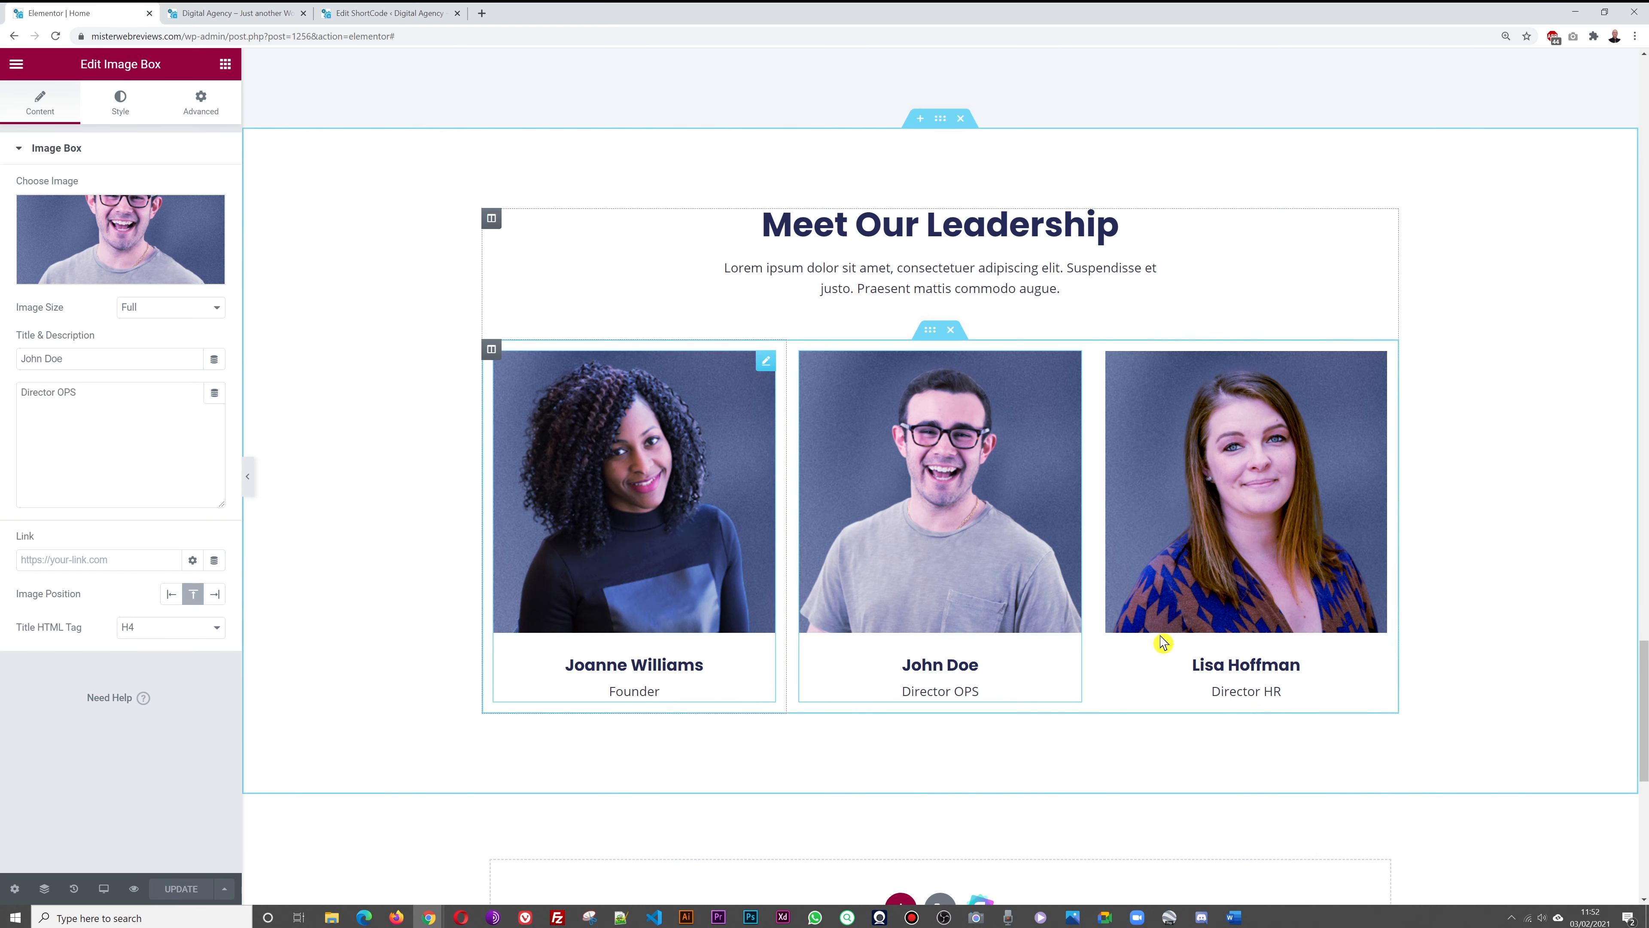
Return to the live site's homepage with the testimonials carousel
scroll(1539, 472, "down", 5)
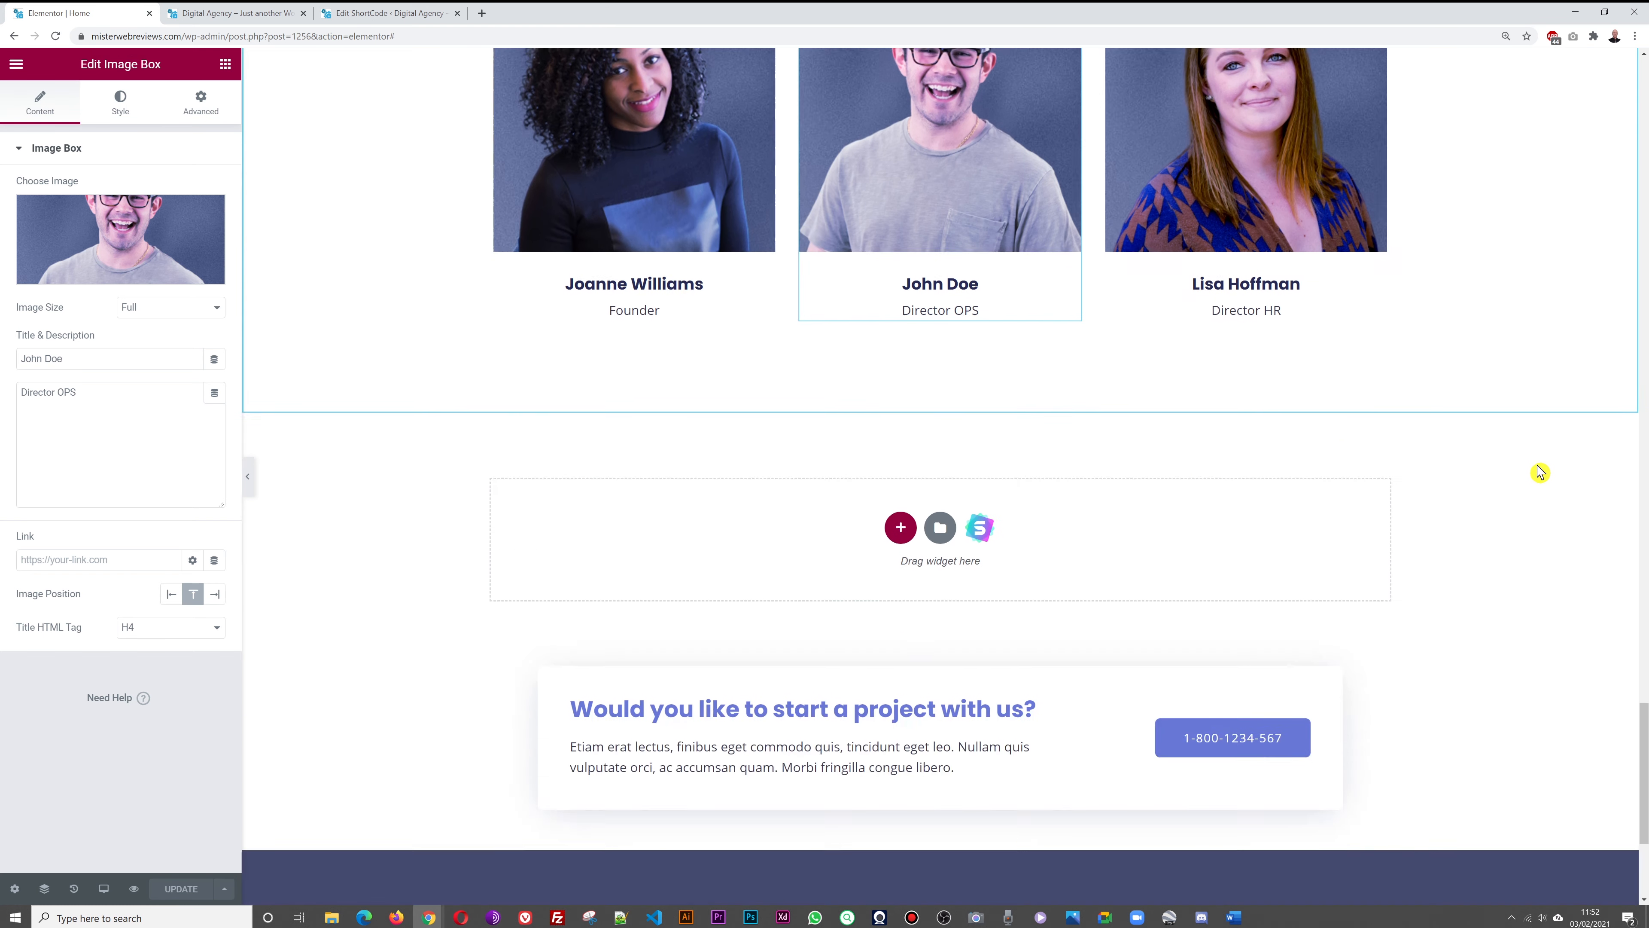
scroll(1538, 472, "up", 5)
scroll(1540, 473, "up", 1)
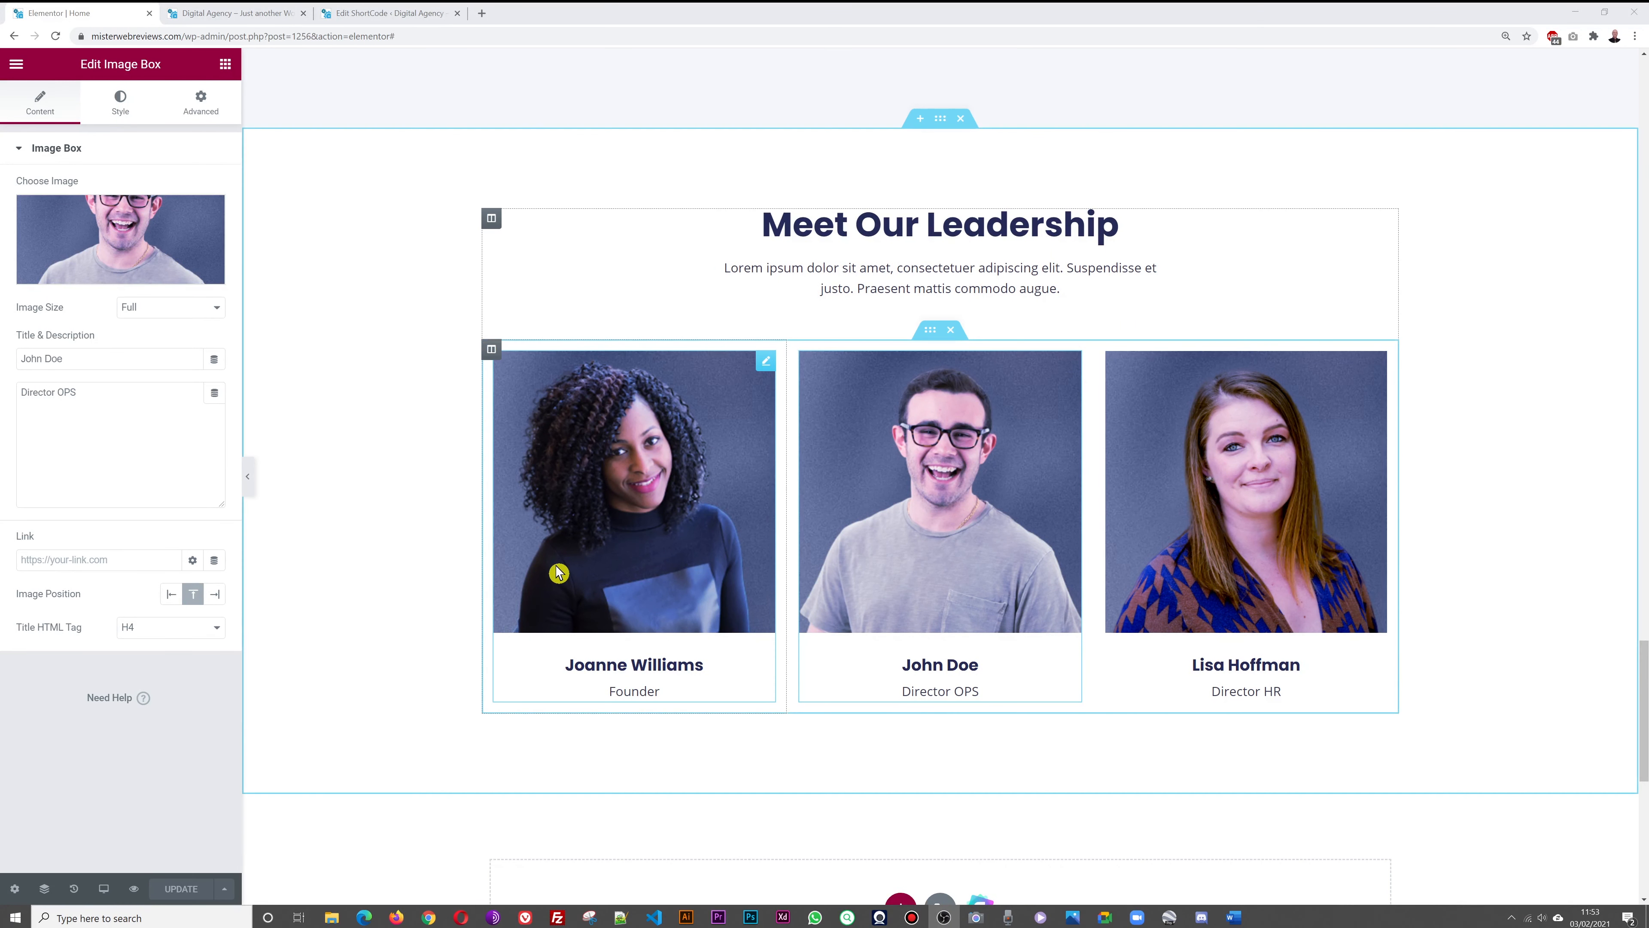
left_click(276, 12)
scroll(1315, 398, "up", 8)
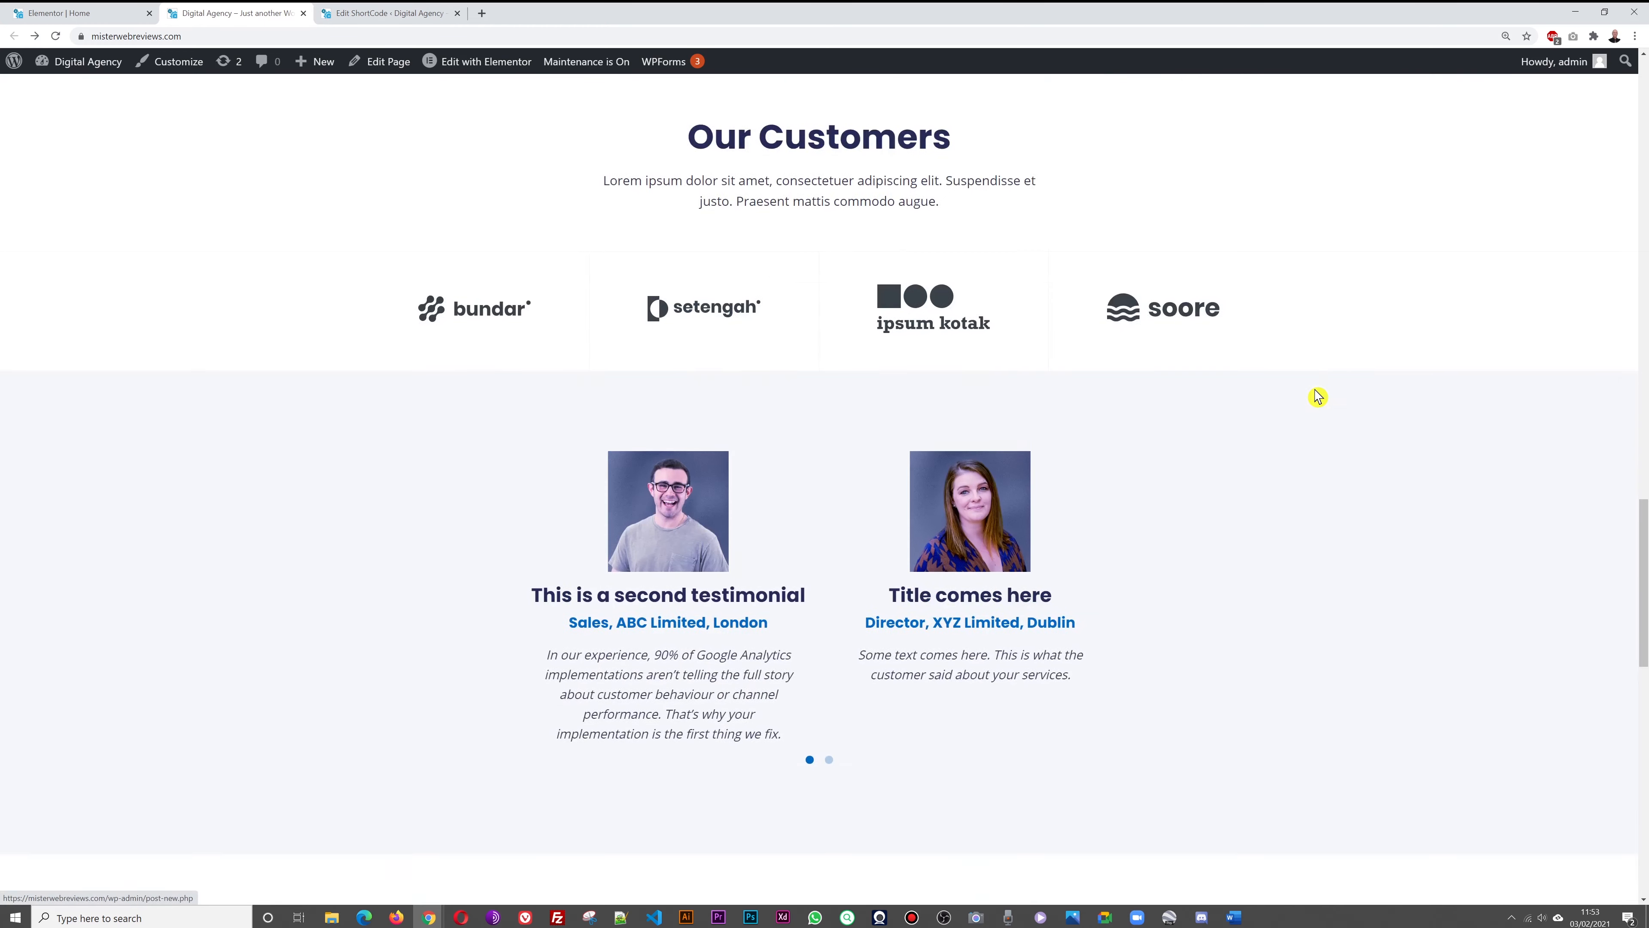
View the live About page, then launch it in Elementor from the Pages list
scroll(1316, 397, "up", 15)
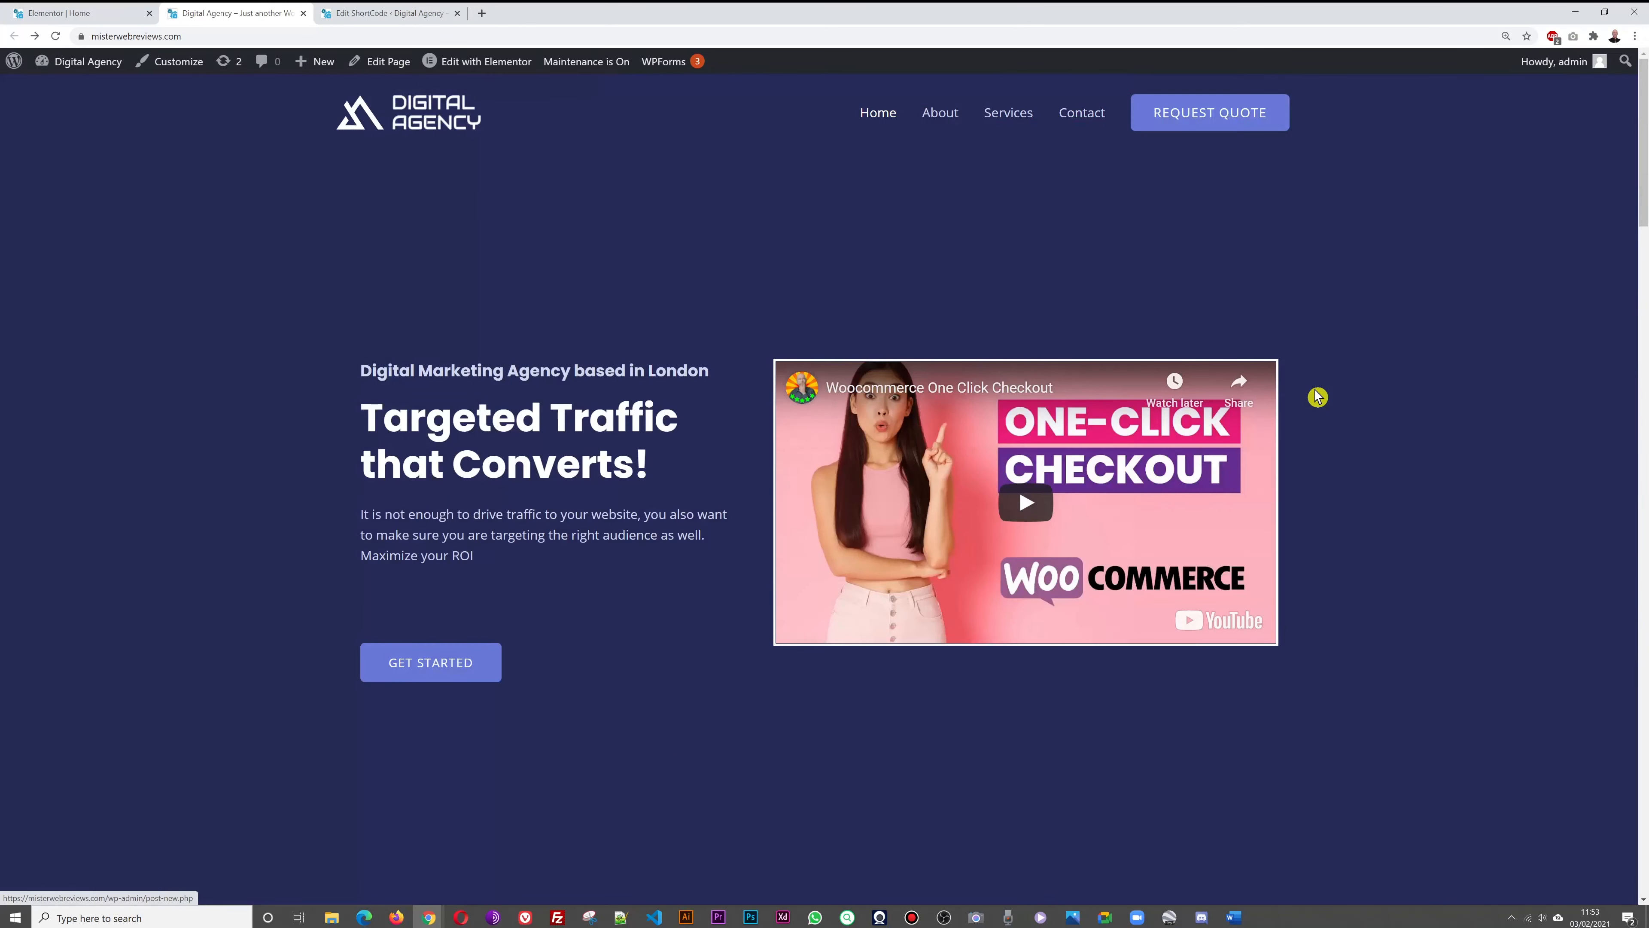
left_click(942, 117)
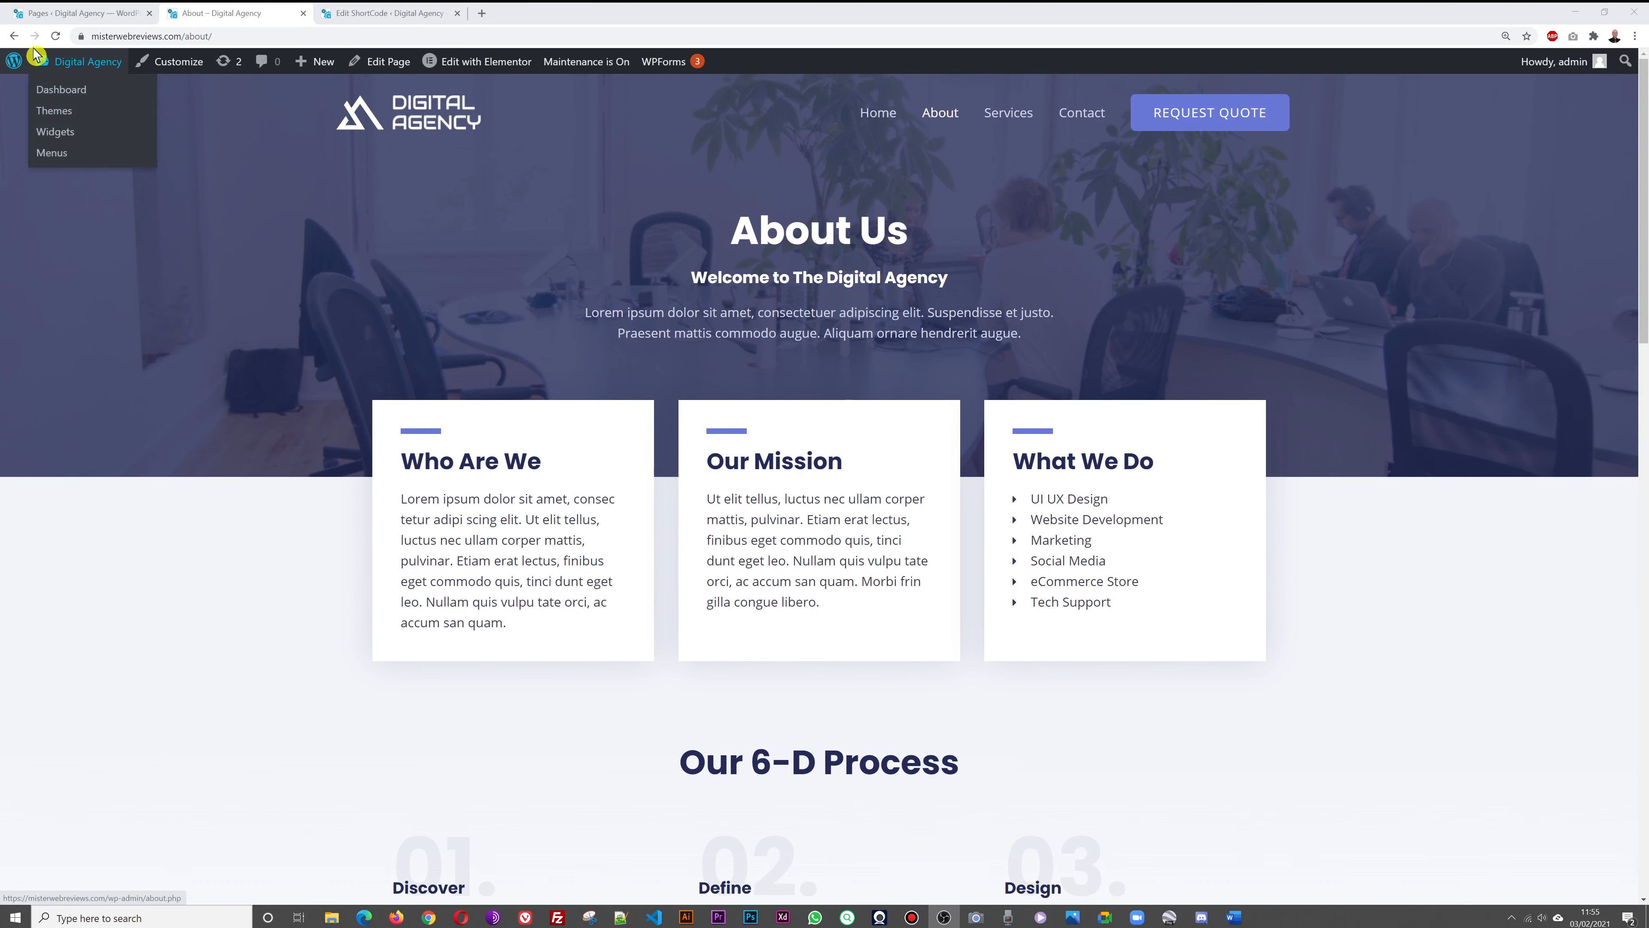
left_click(56, 18)
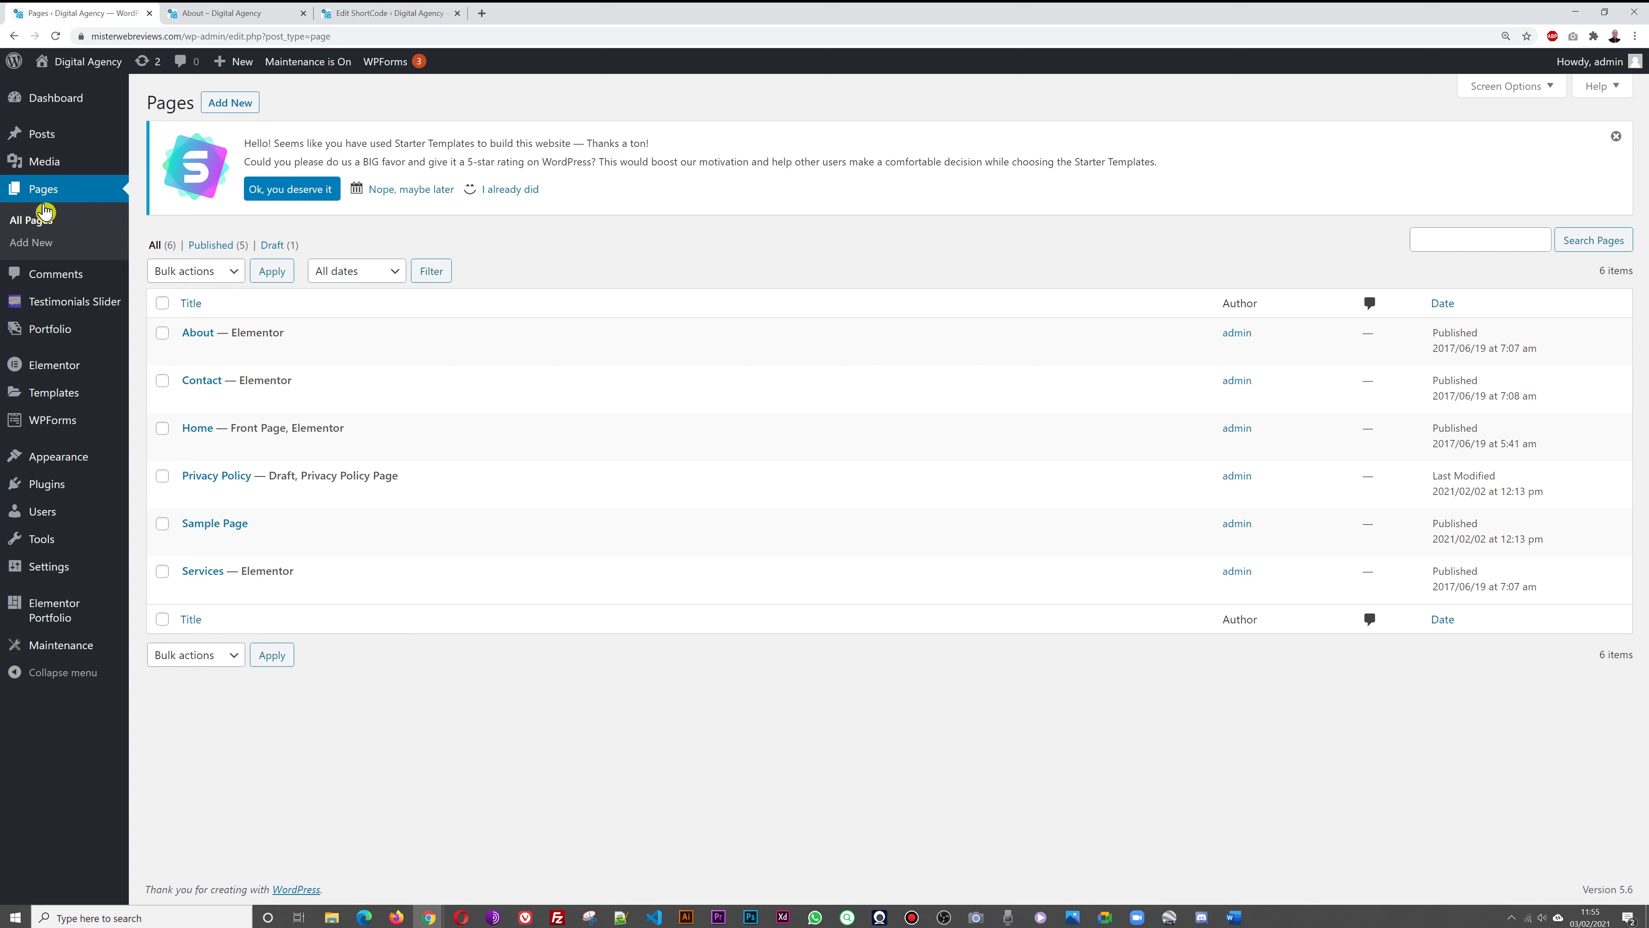
mouse_move(203, 338)
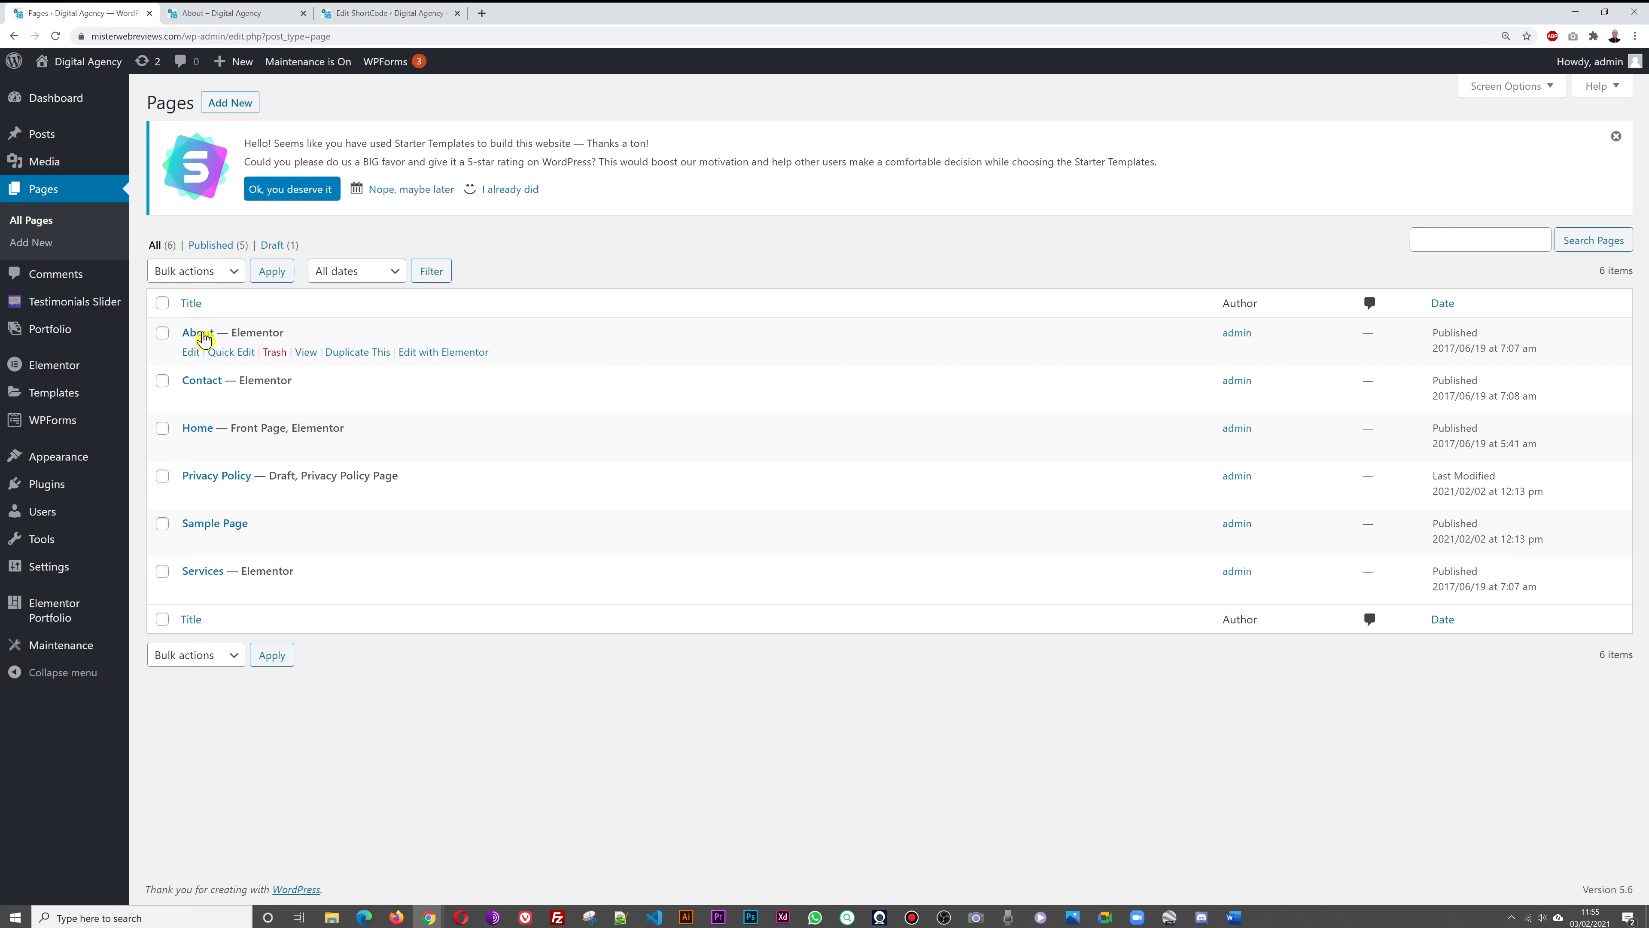
right_click(416, 349)
left_click(529, 258)
left_click(421, 354)
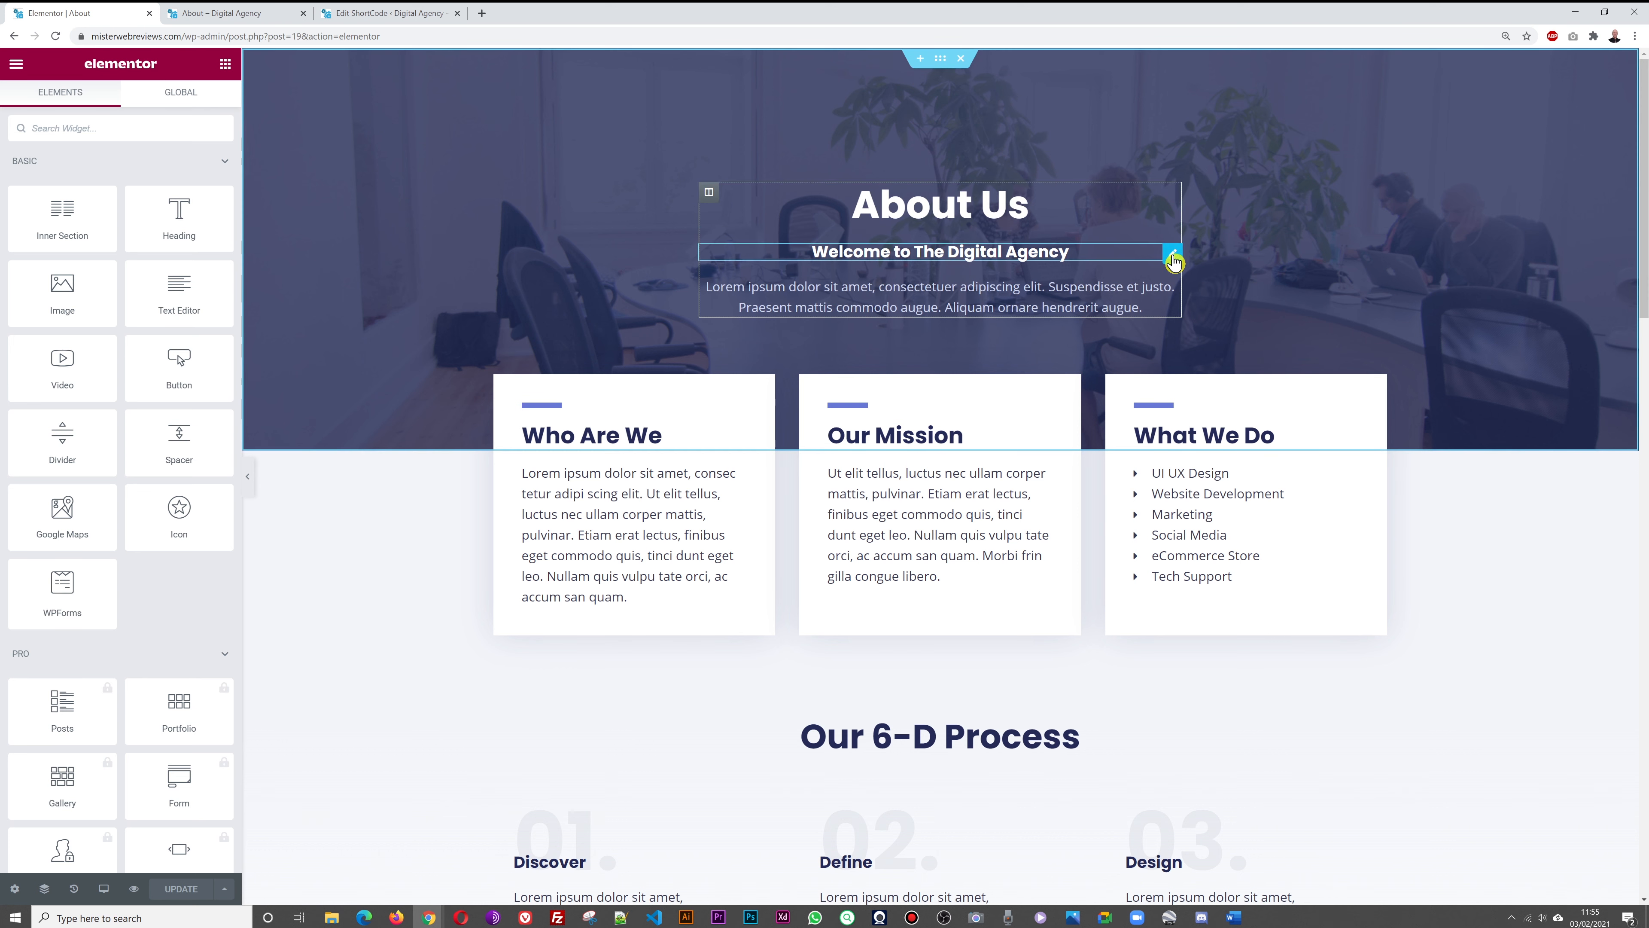
Open the Who Are We heading and paragraph settings, then the What We Do icon list
left_click(1182, 293)
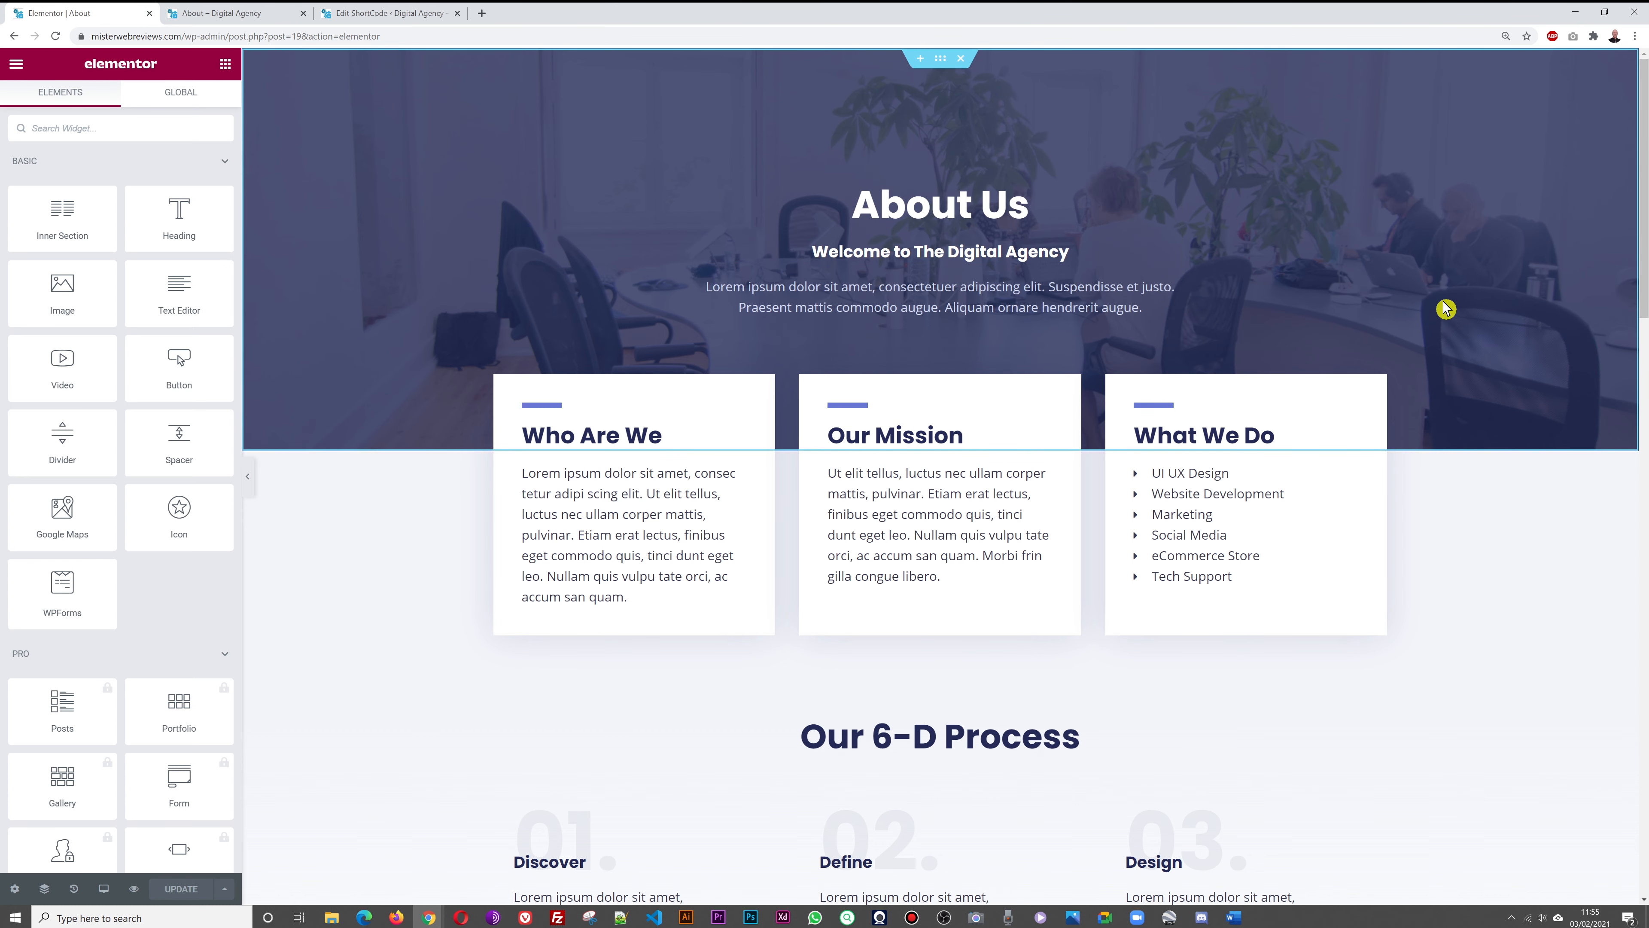
scroll(1441, 300, "down", 1)
scroll(1441, 300, "up", 1)
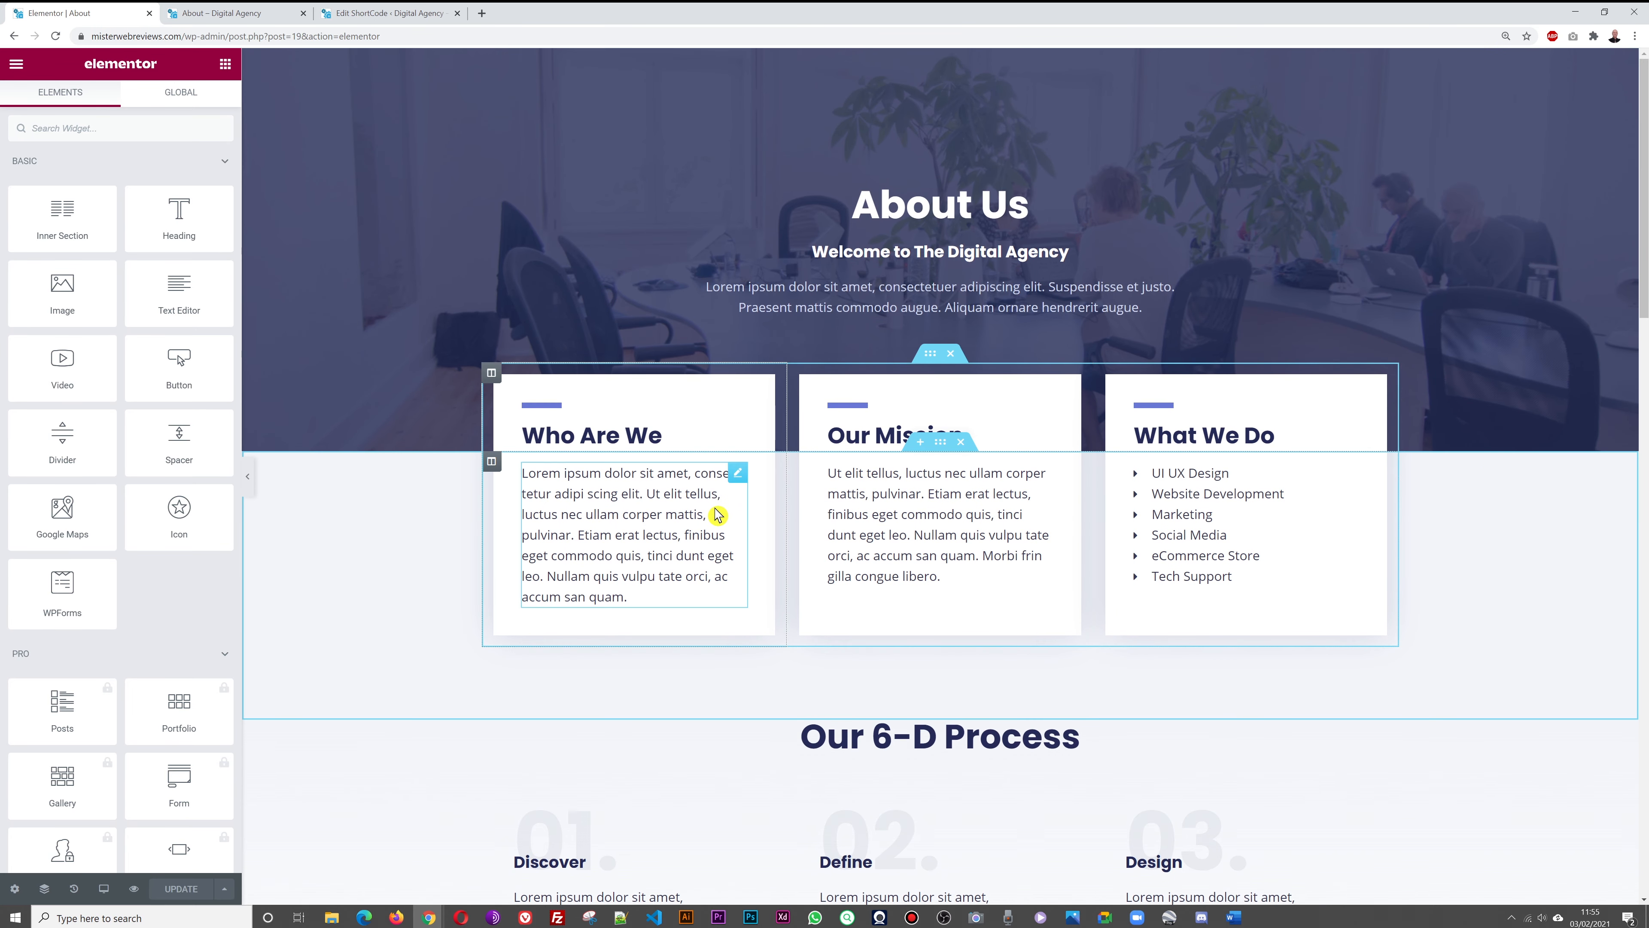
left_click(737, 434)
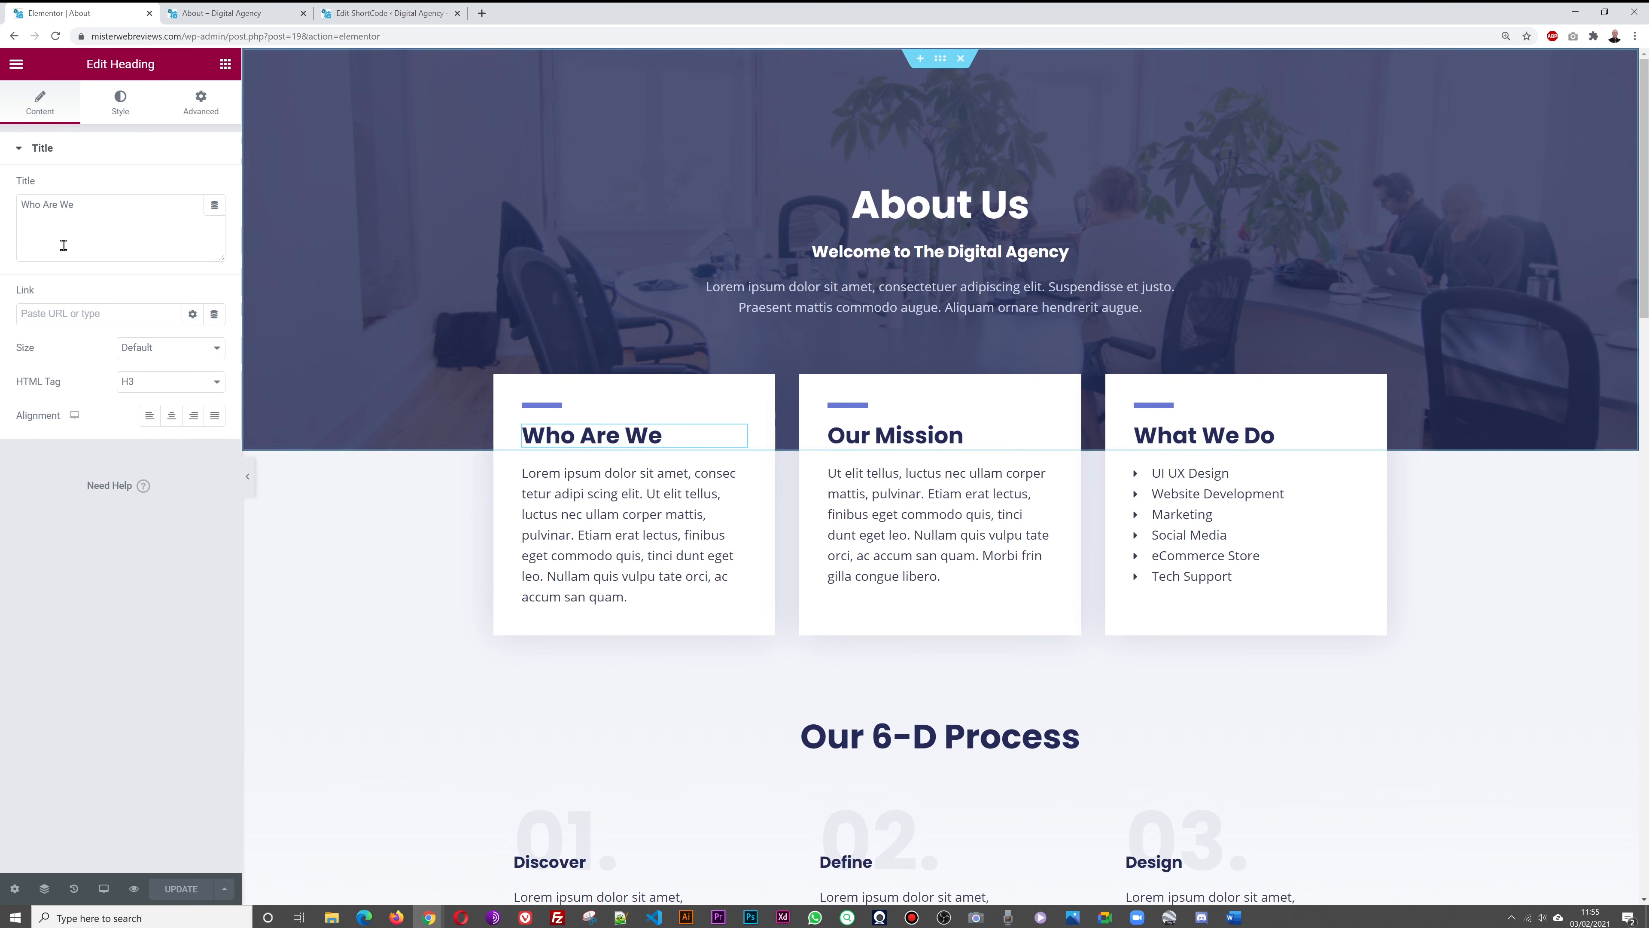
left_click(54, 740)
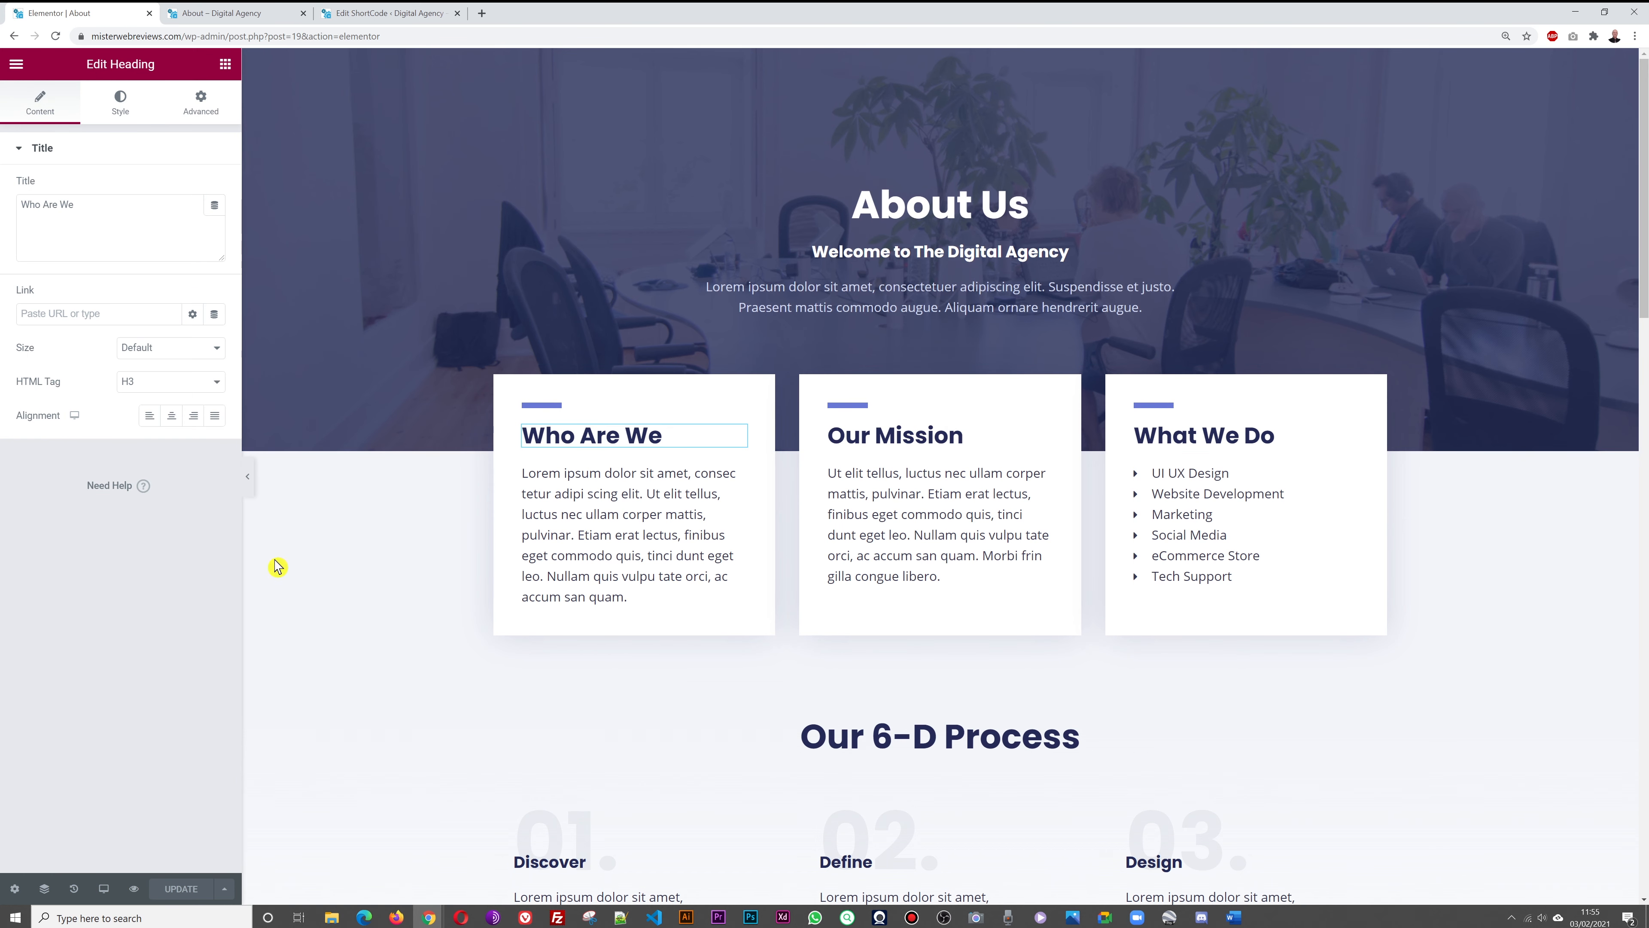
left_click(738, 474)
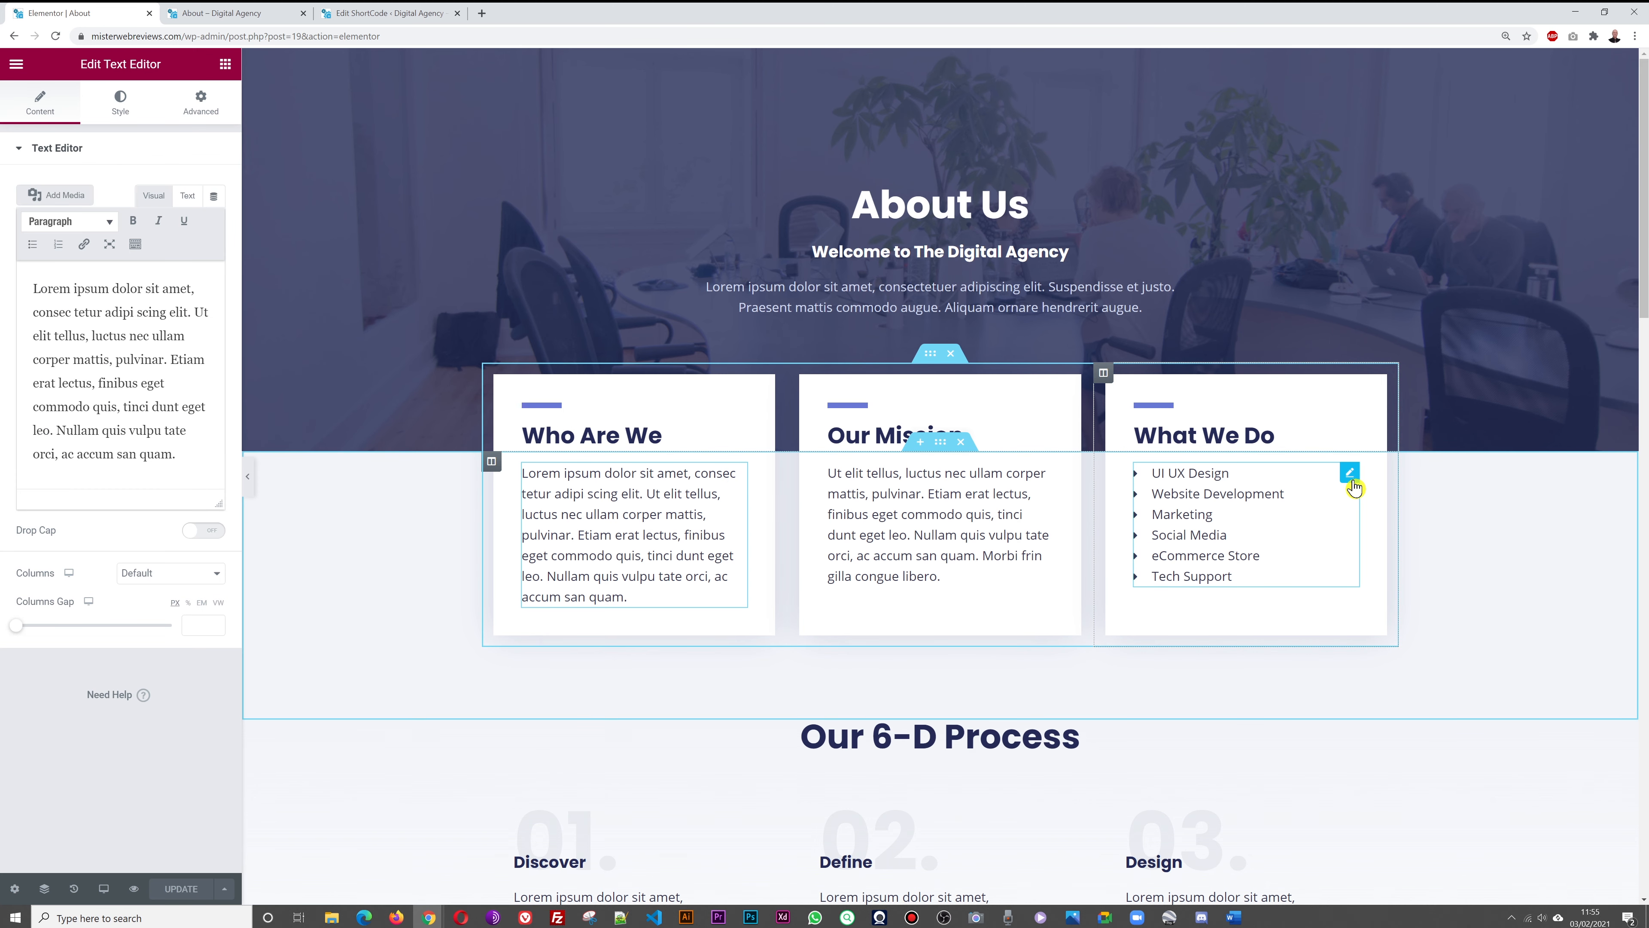
left_click(1349, 473)
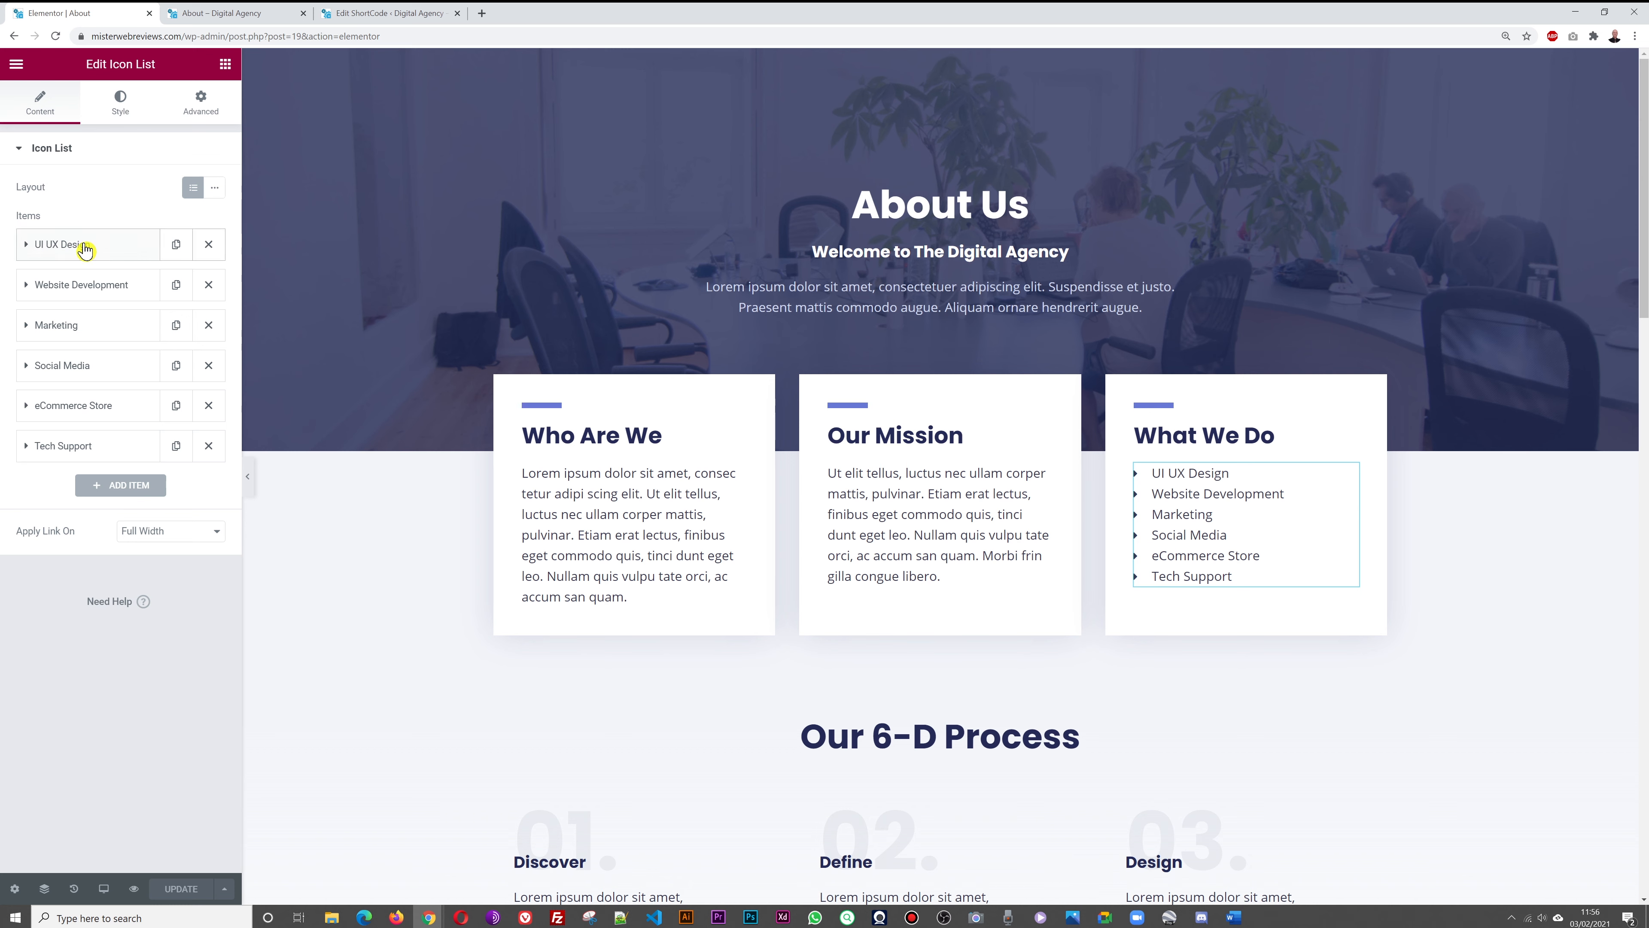
Rename the first list item to Social Media Marketing and give it a bullseye icon
left_click(88, 251)
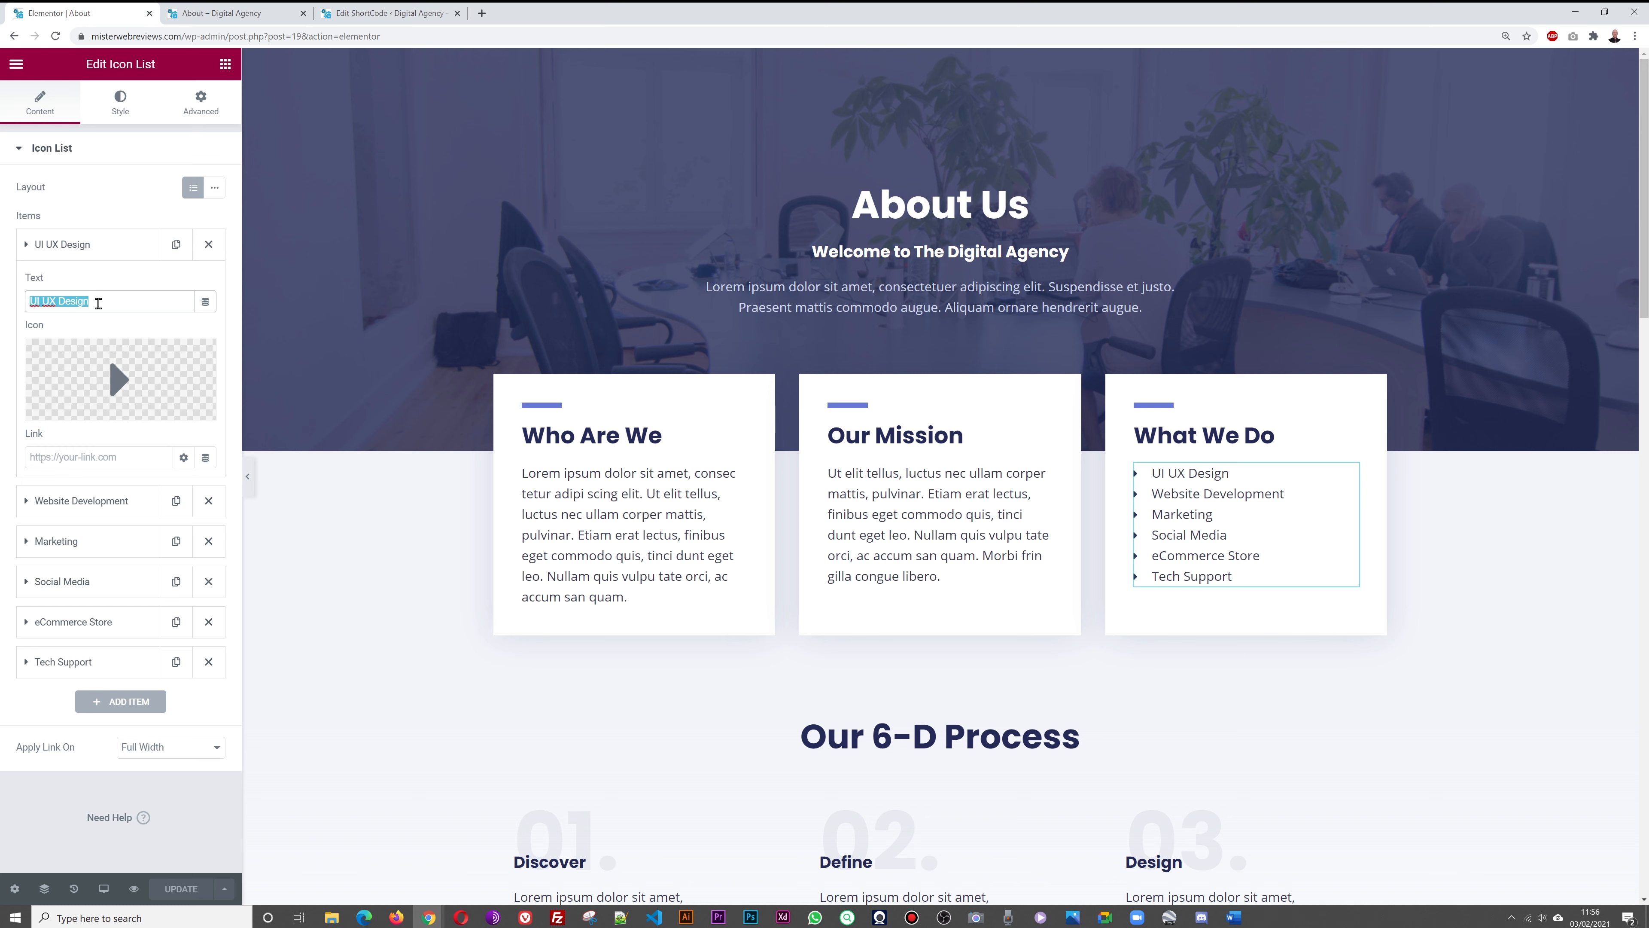
type("Social Media Marketing")
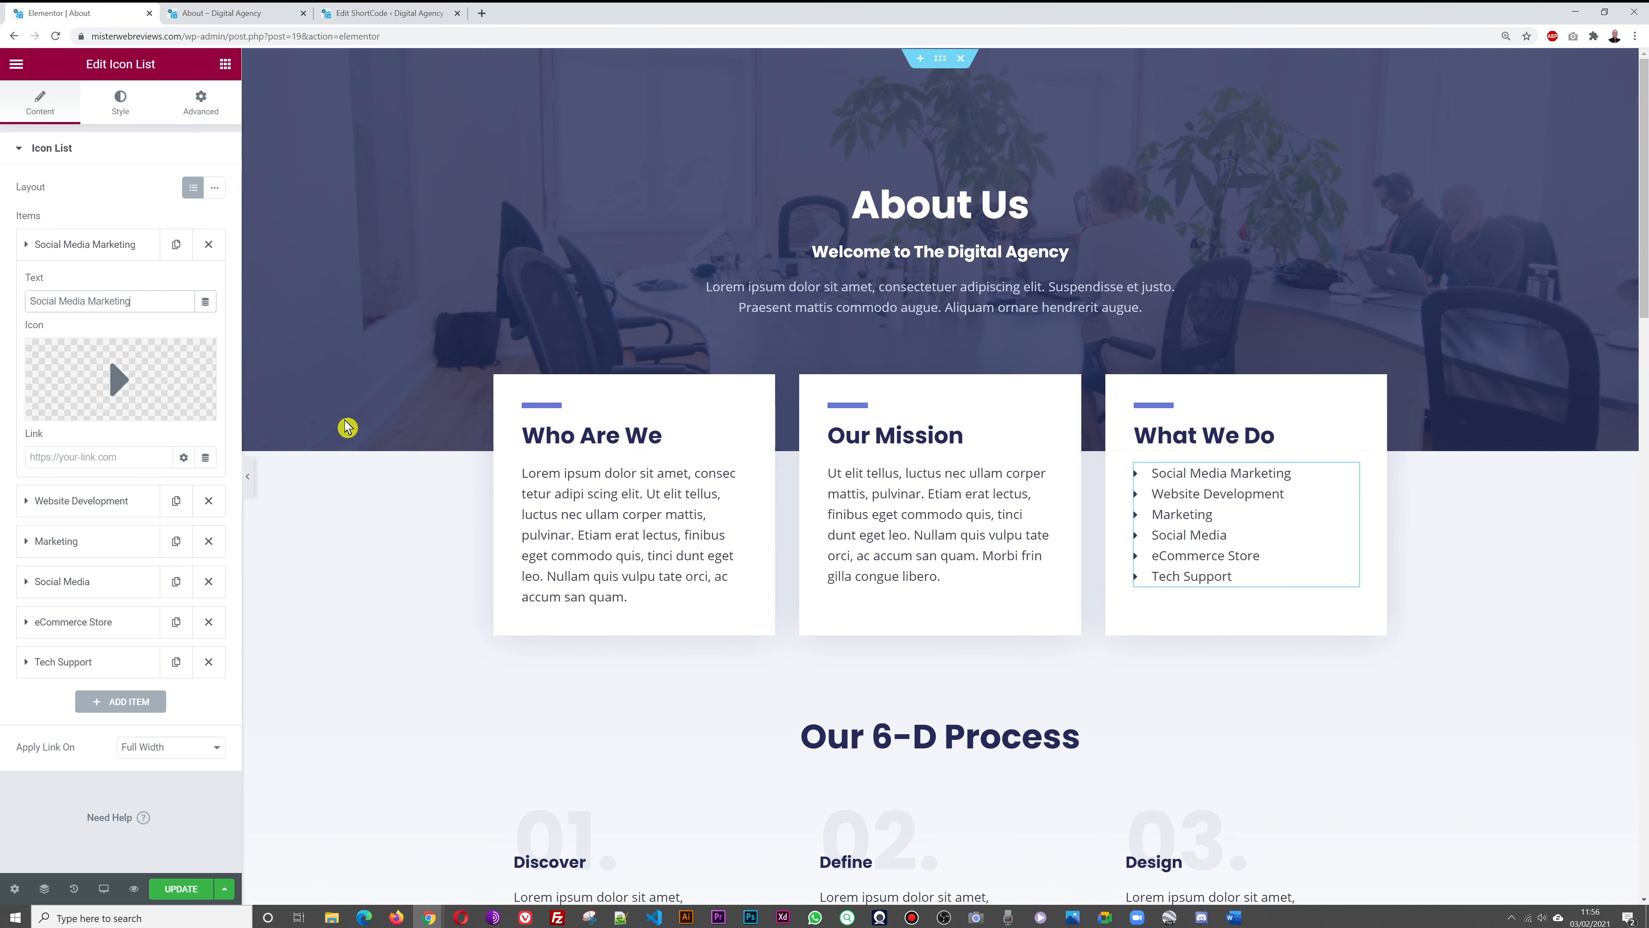
left_click(114, 380)
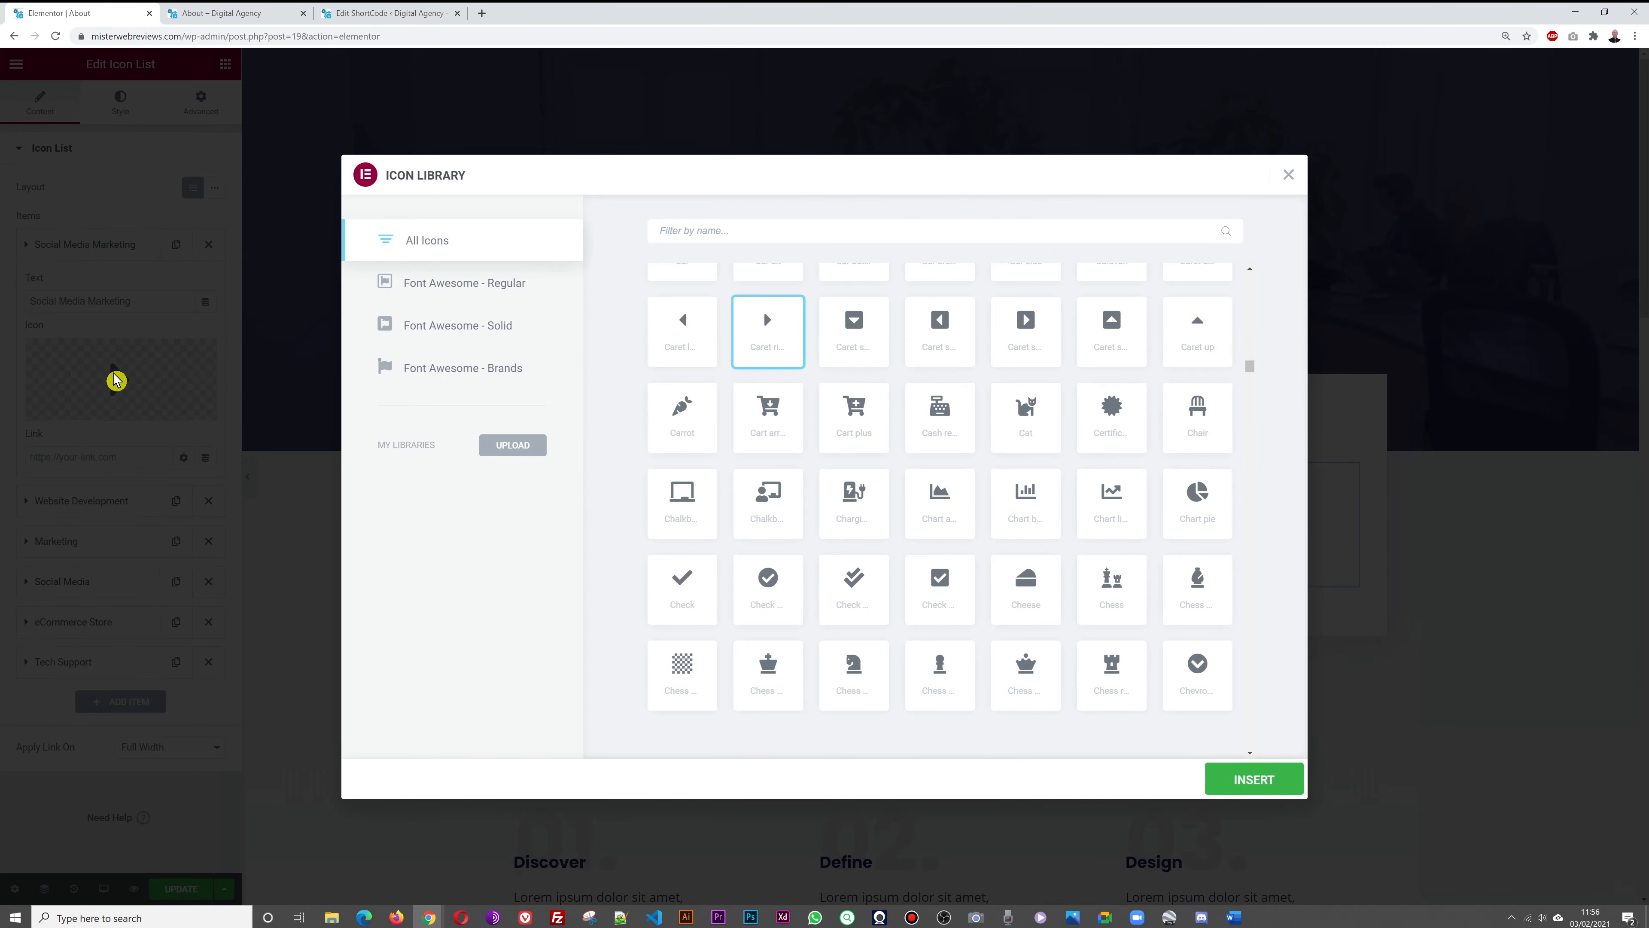
scroll(936, 404, "up", 3)
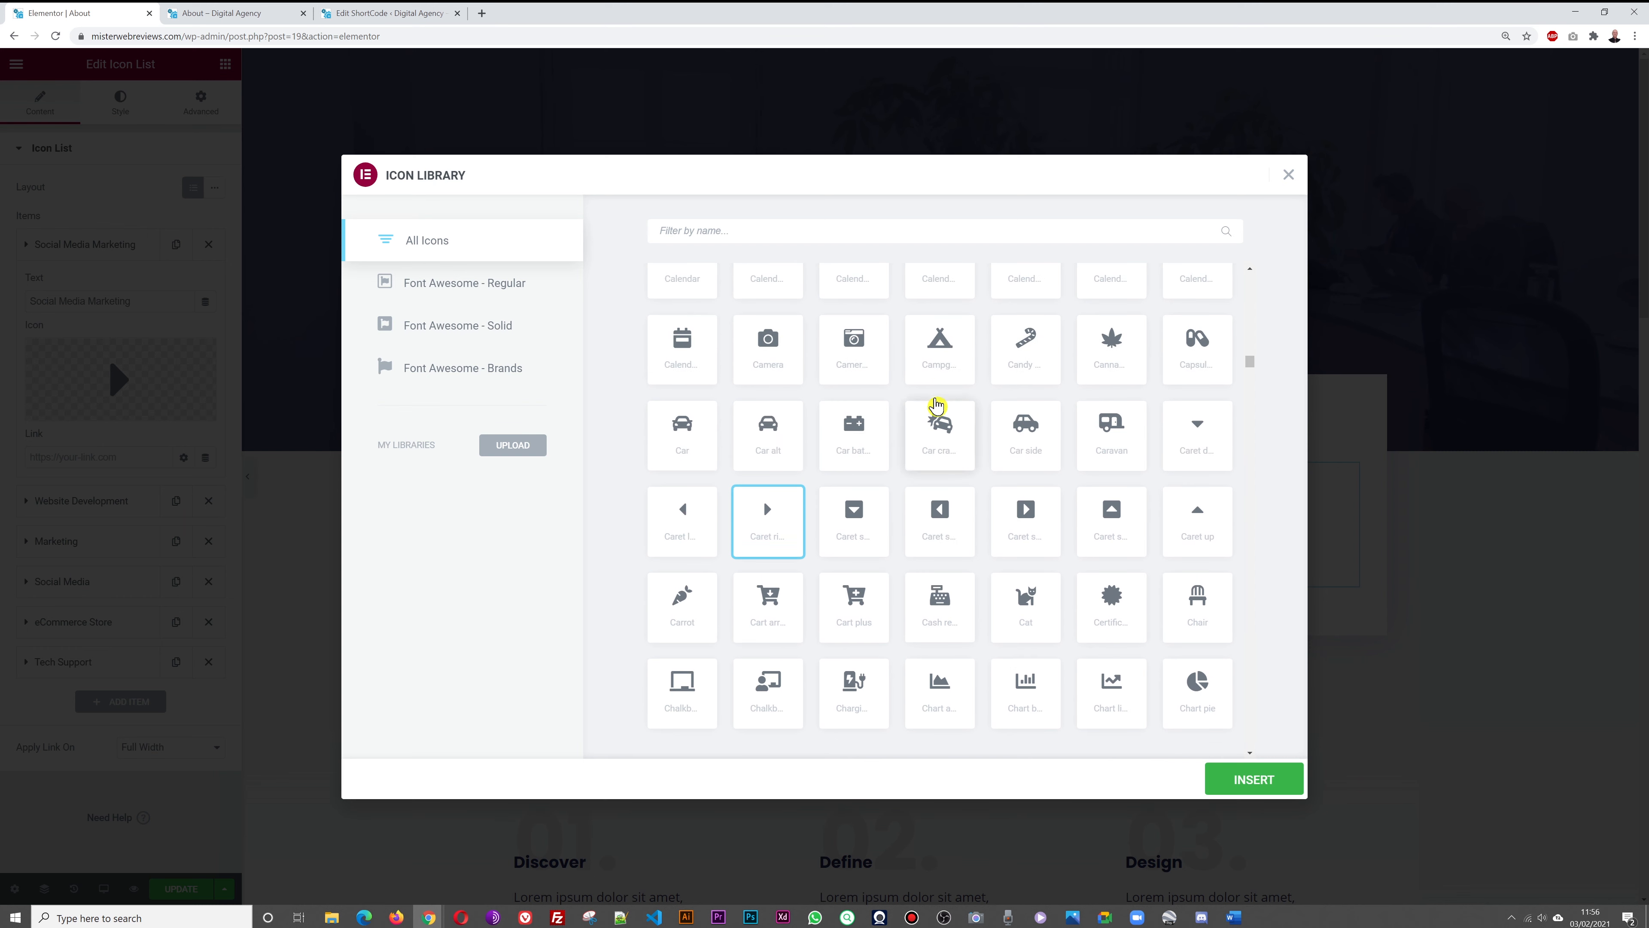
scroll(900, 448, "up", 3)
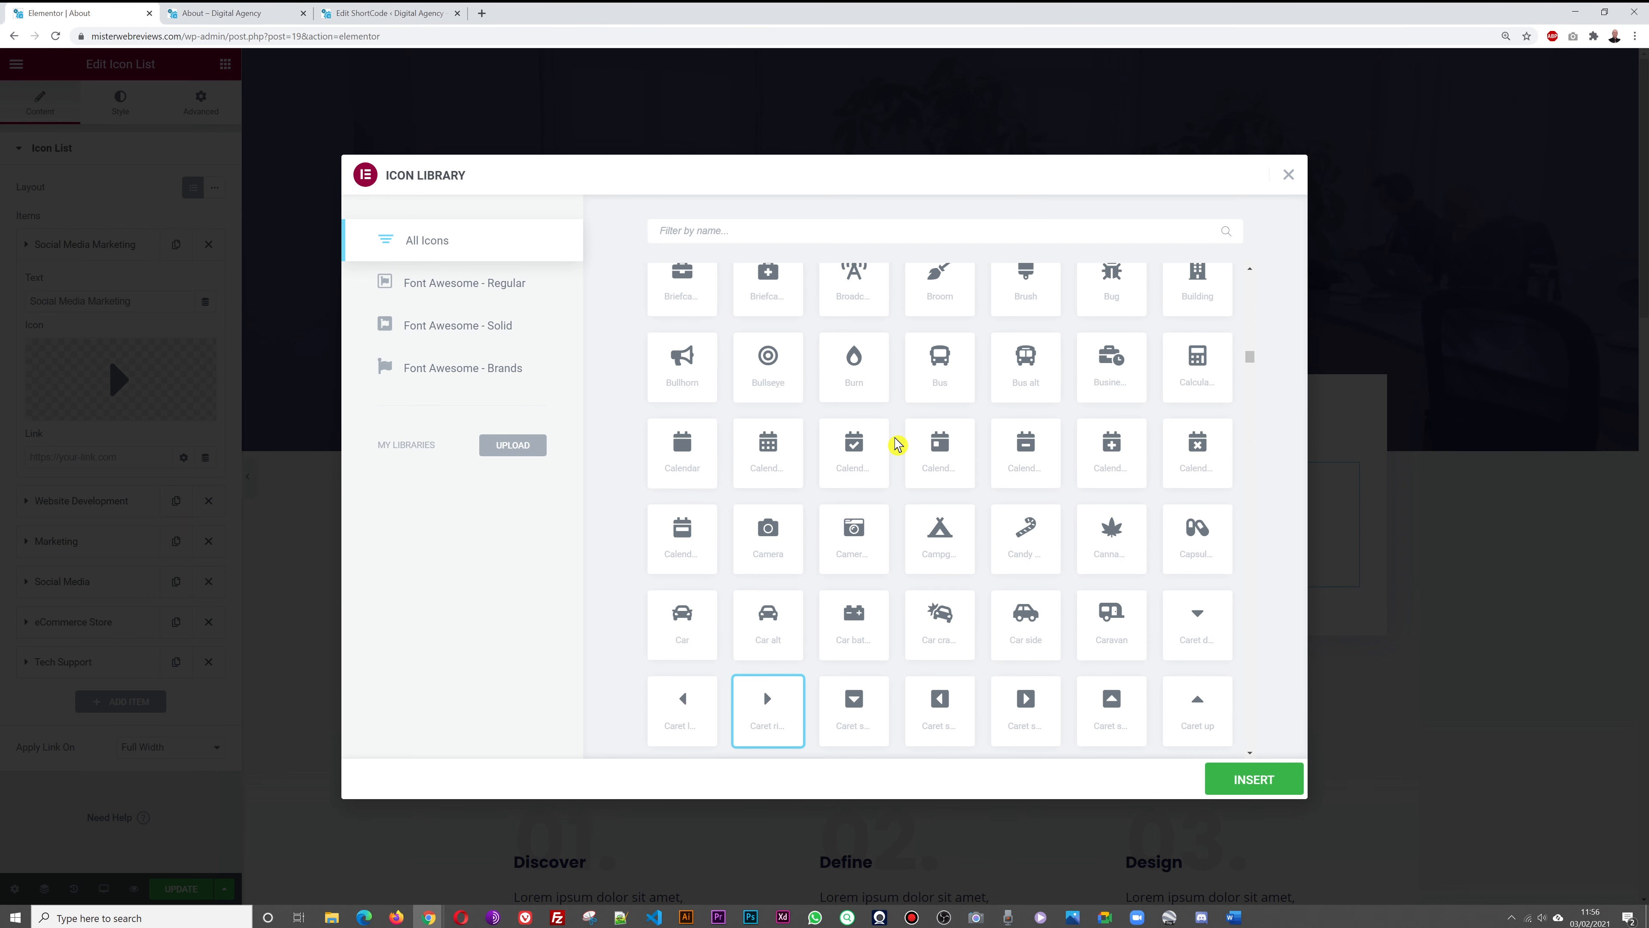
left_click(768, 362)
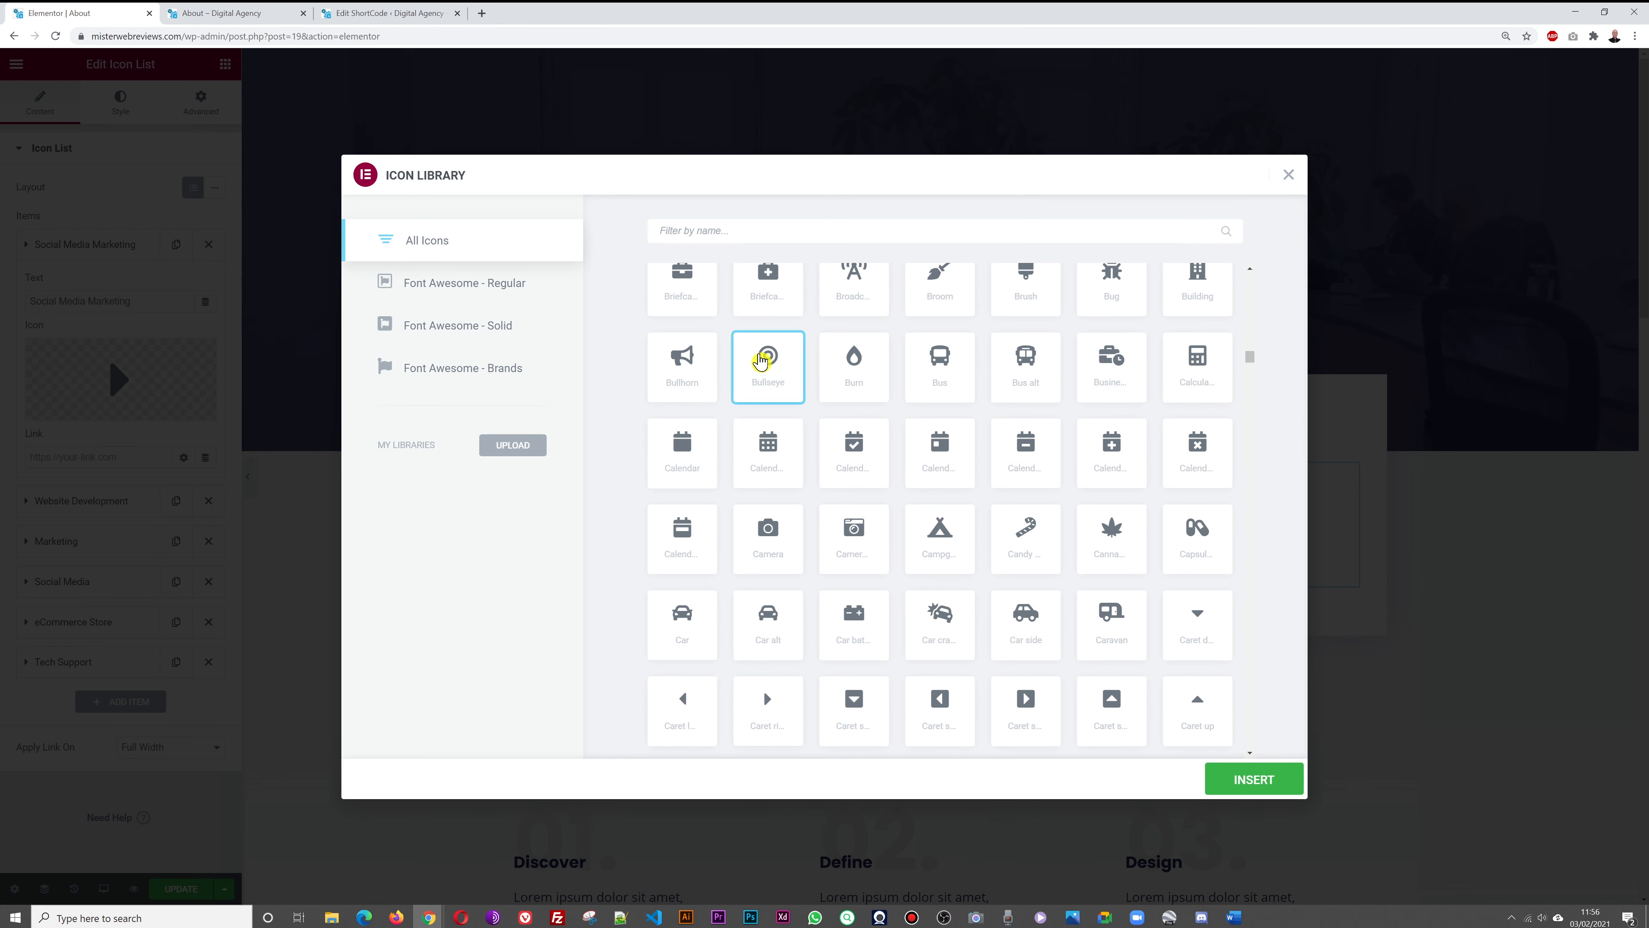
left_click(1237, 780)
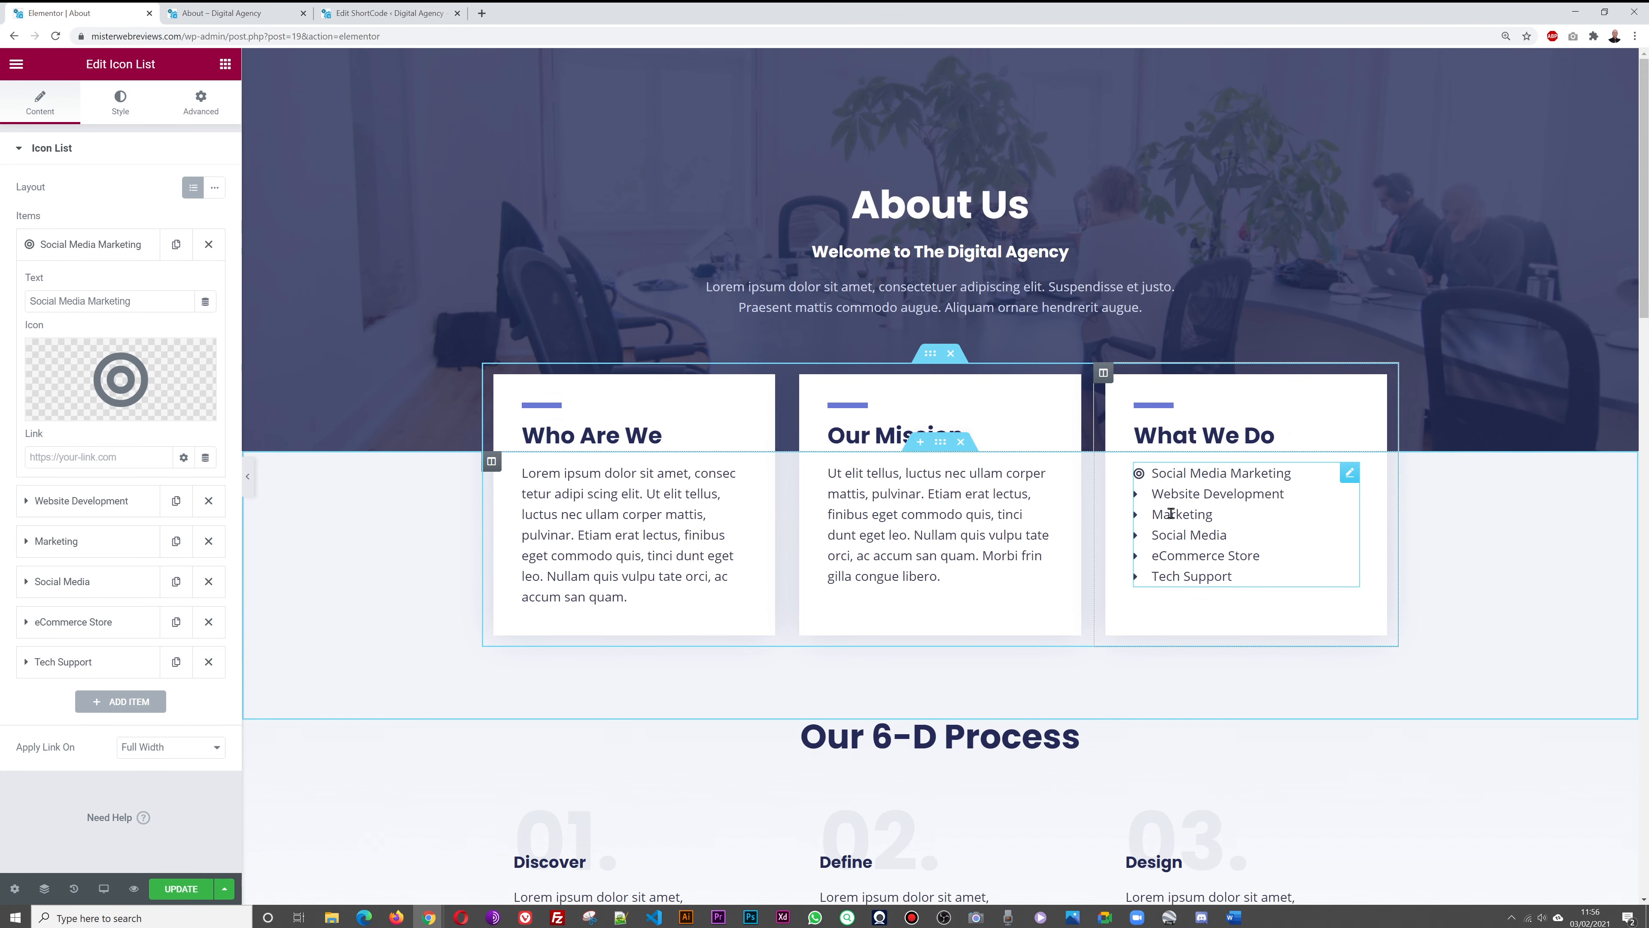
Try check icons on the first item, settling on the circled check
left_click(150, 376)
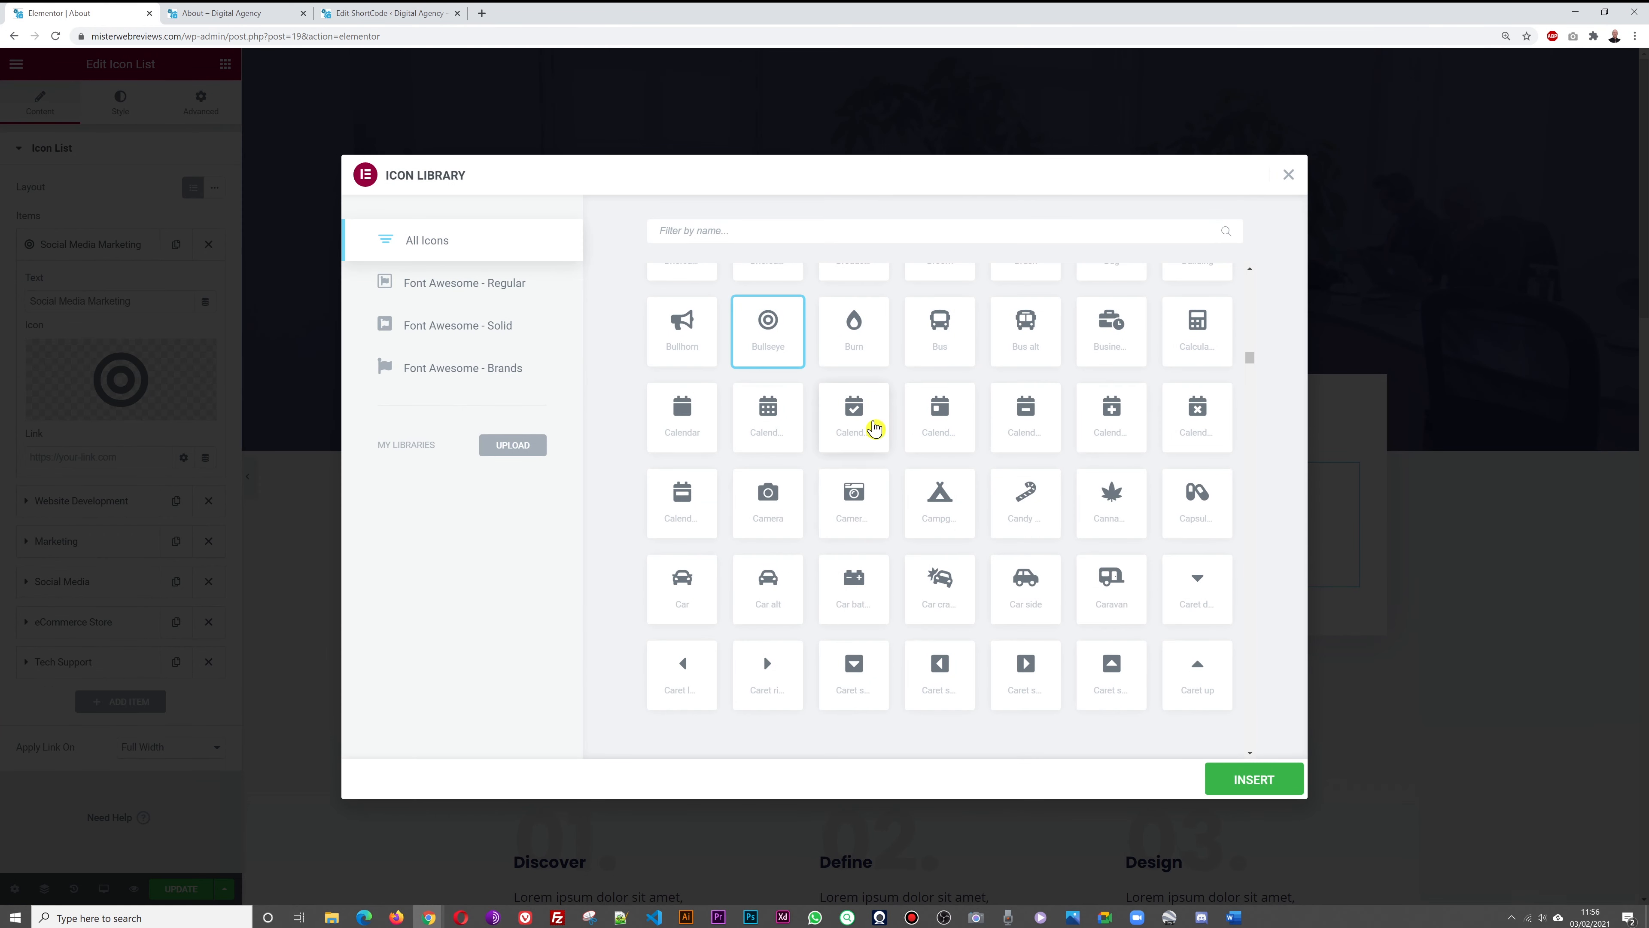
type("tick")
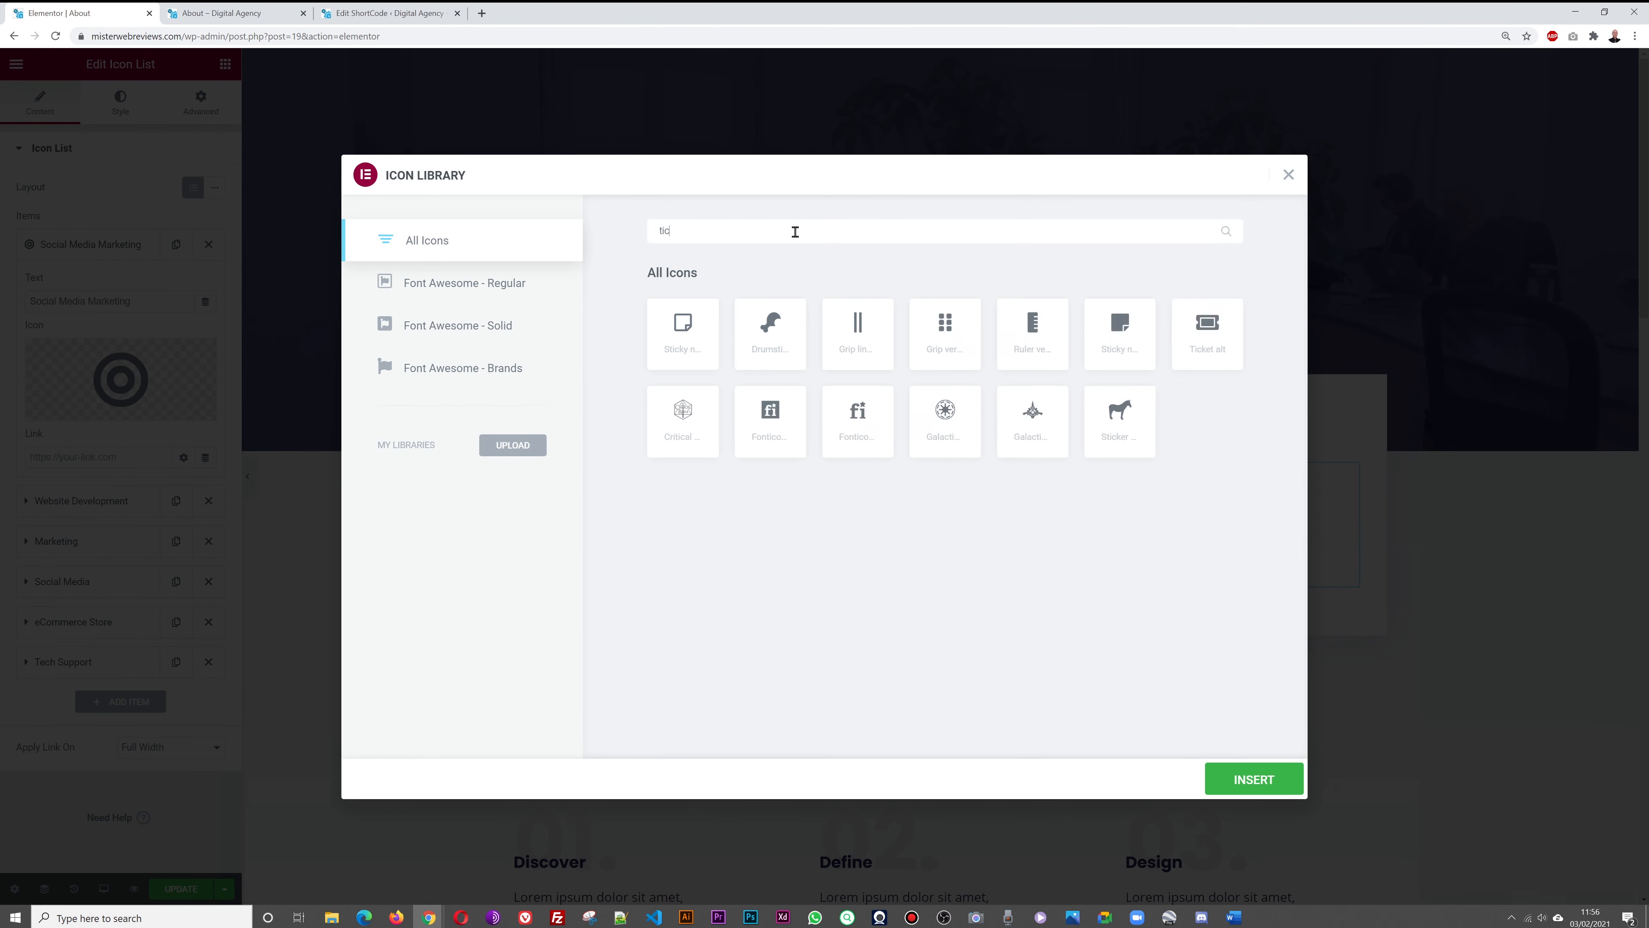
key("BackSpace")
key("BackSpace")
key("BackSpace")
key("BackSpace")
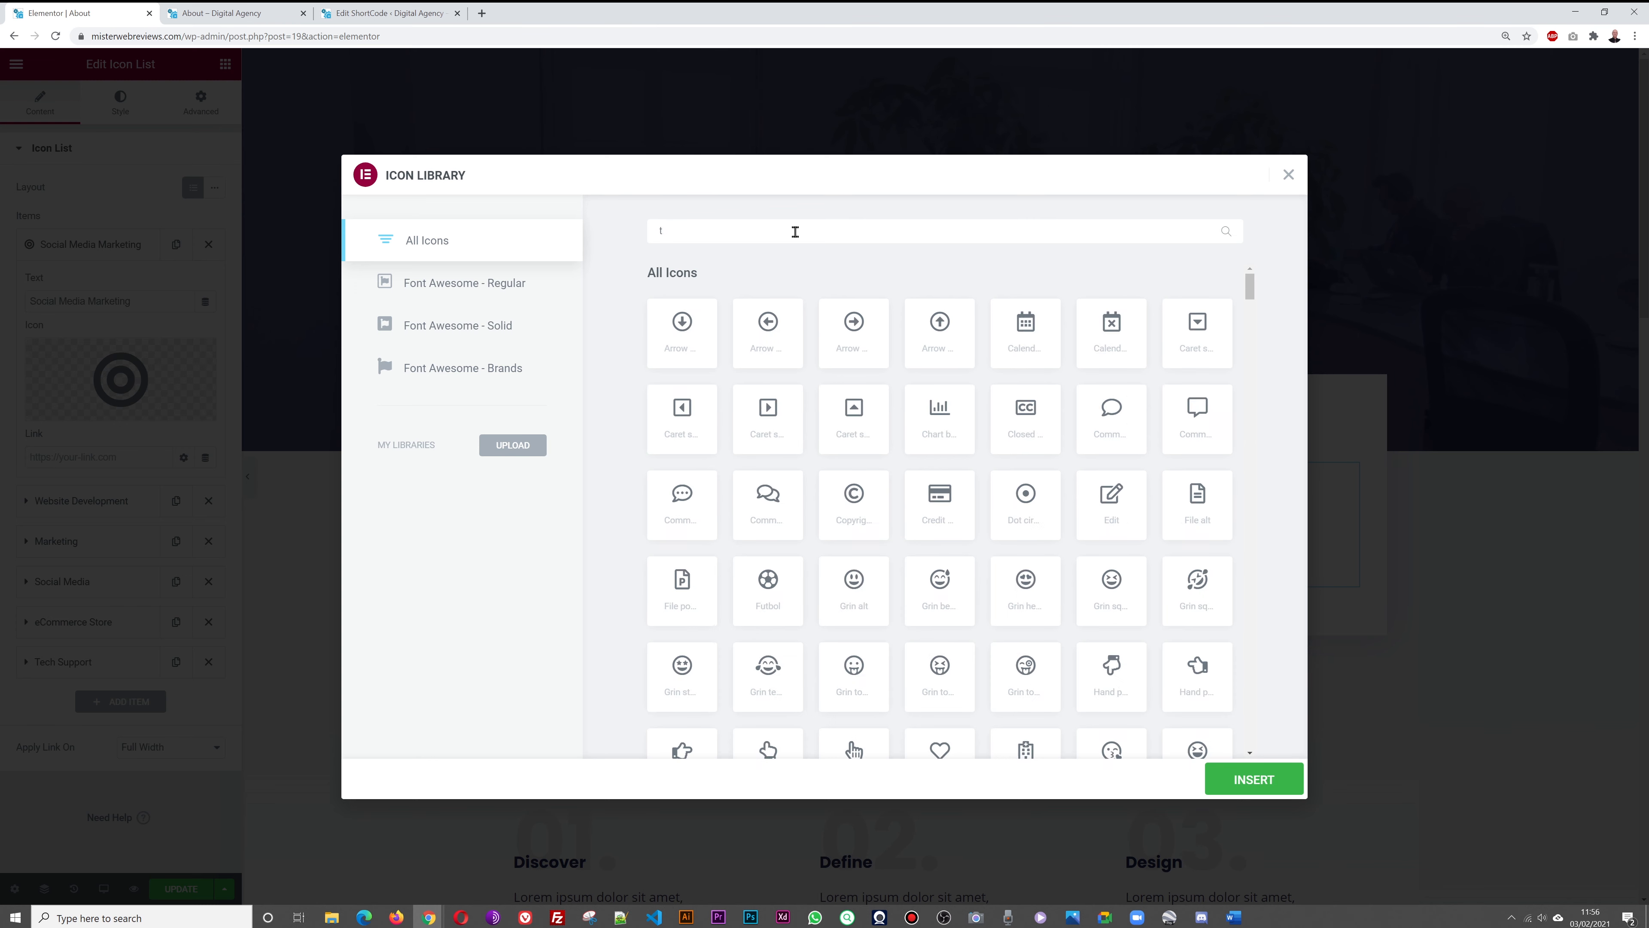
type("chec")
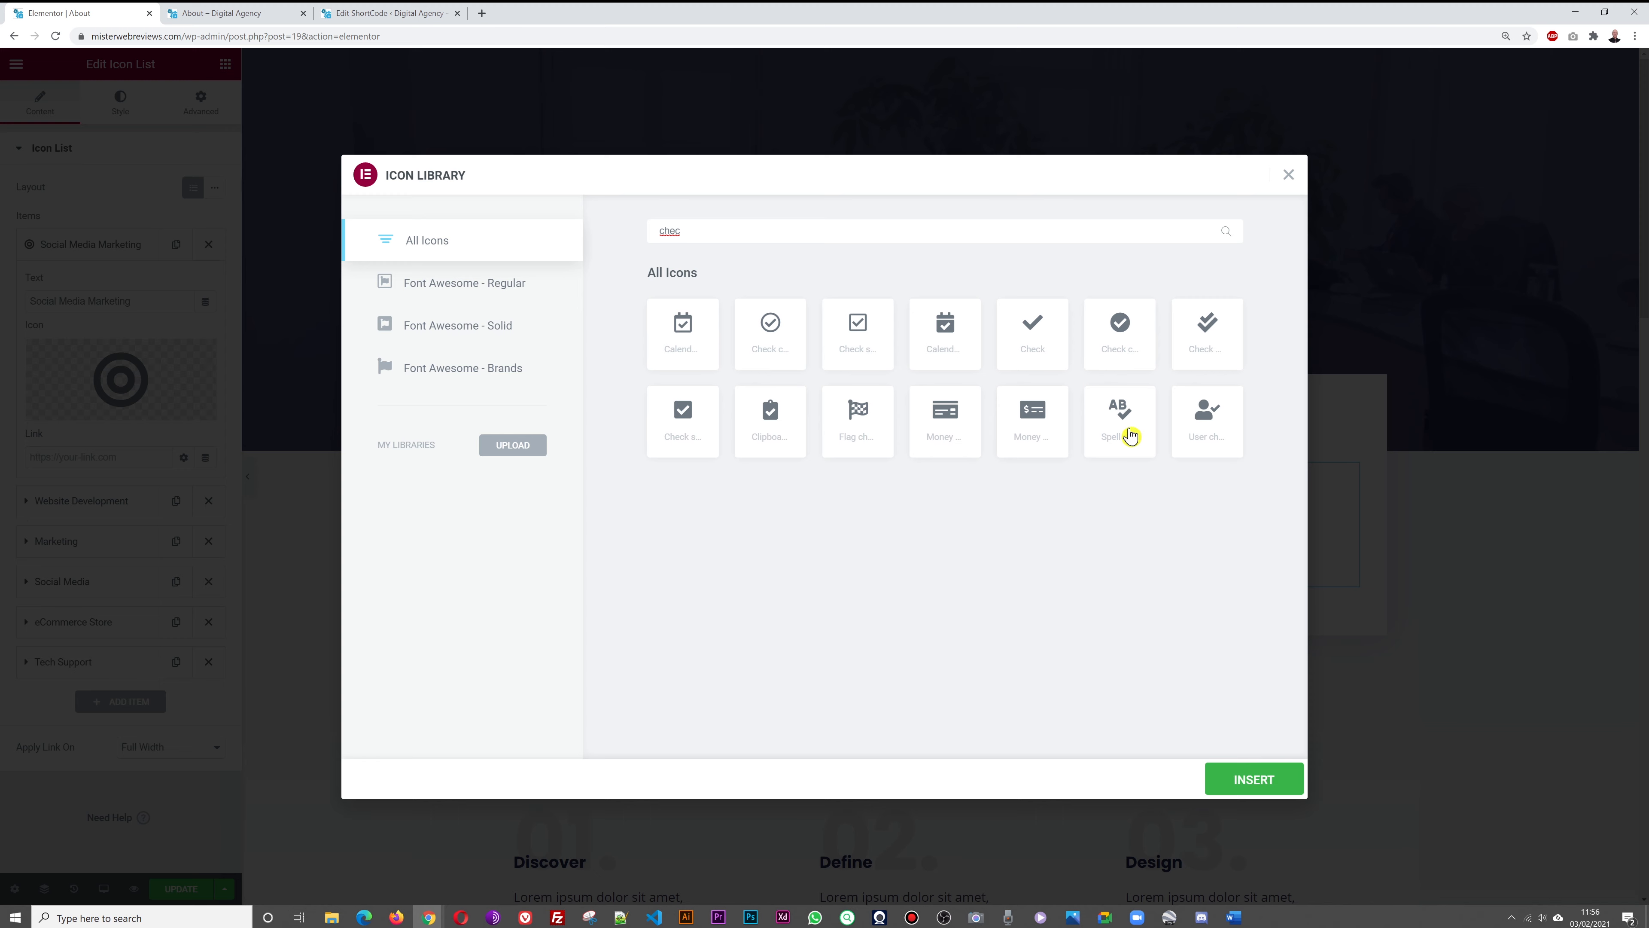
left_click(1126, 338)
left_click(846, 327)
left_click(1249, 780)
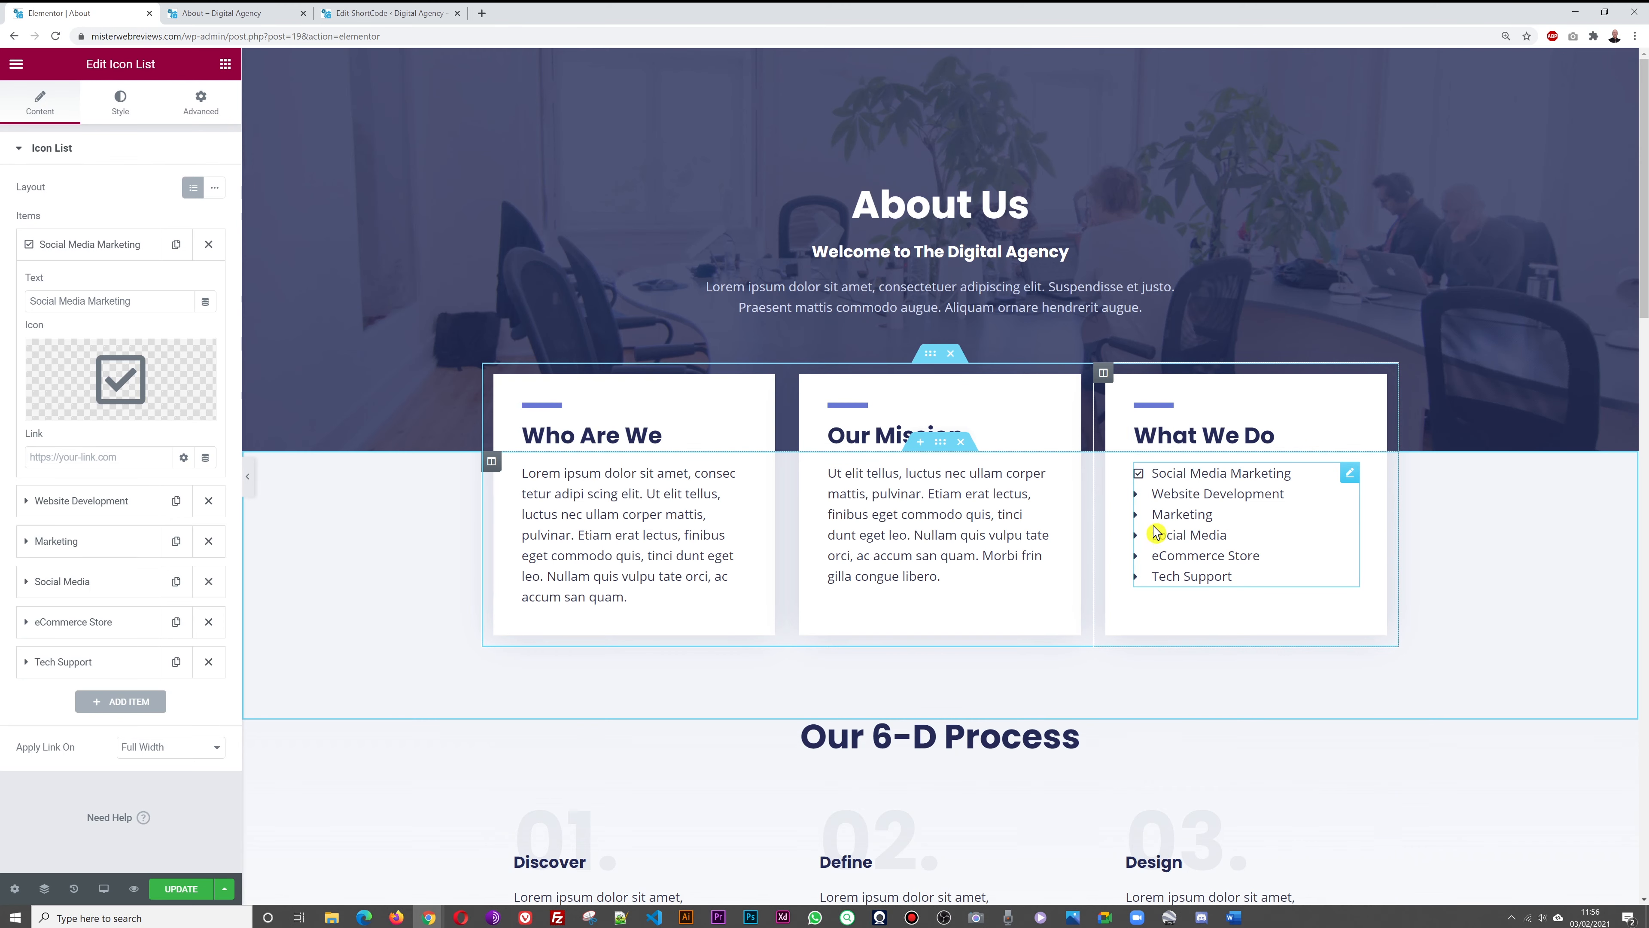
left_click(139, 367)
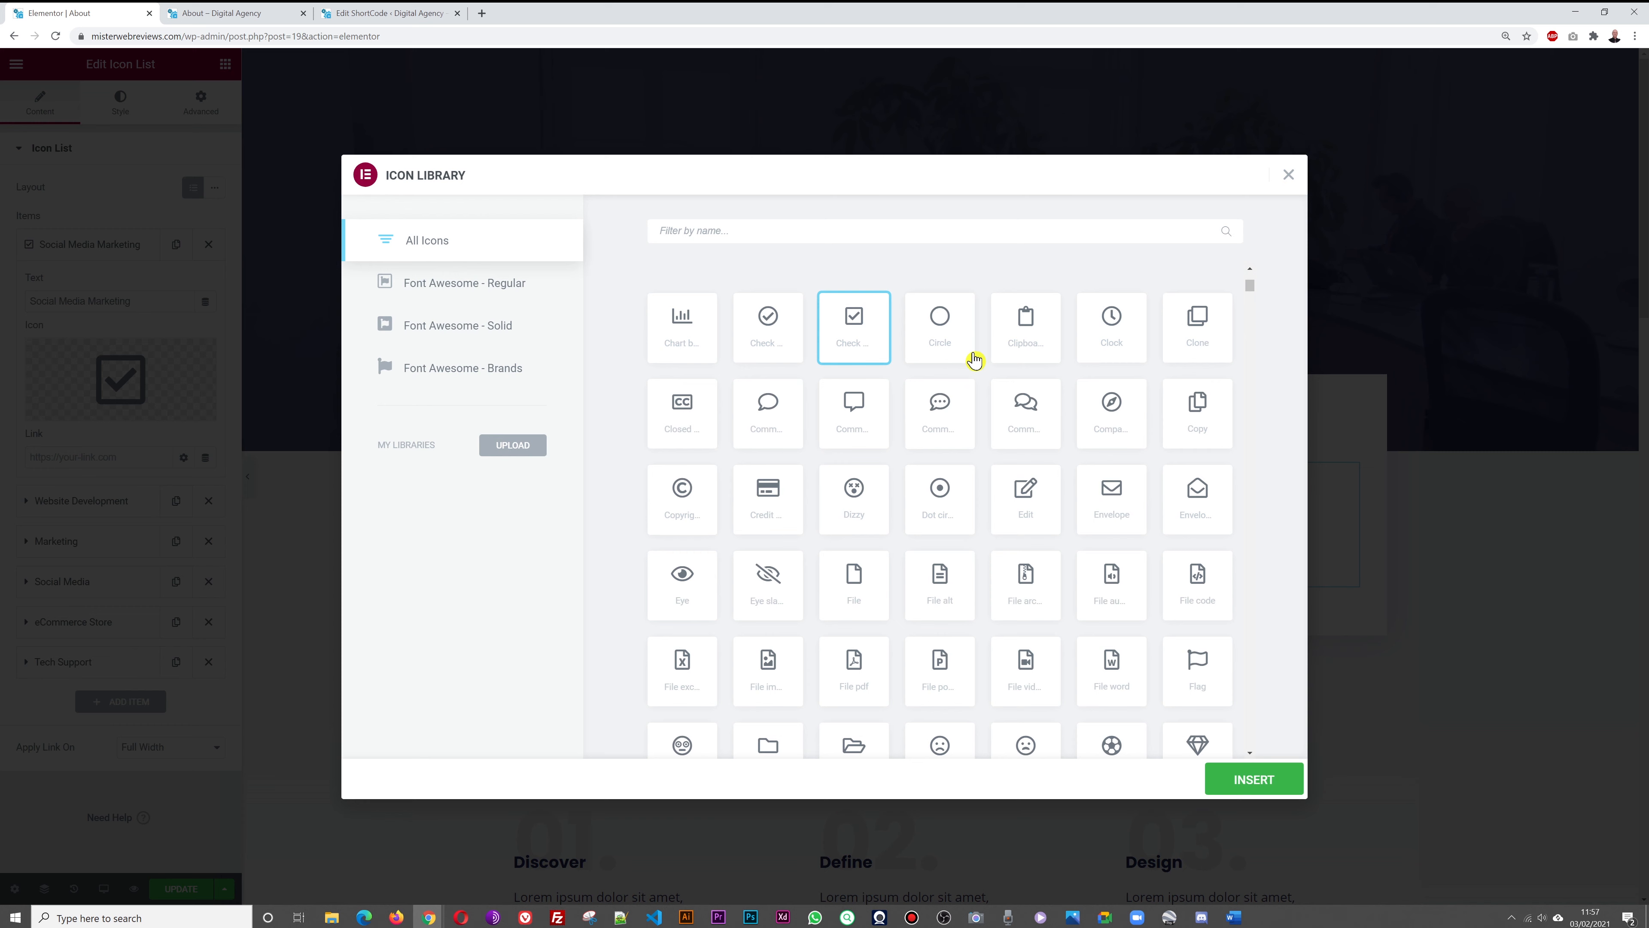
left_click(771, 331)
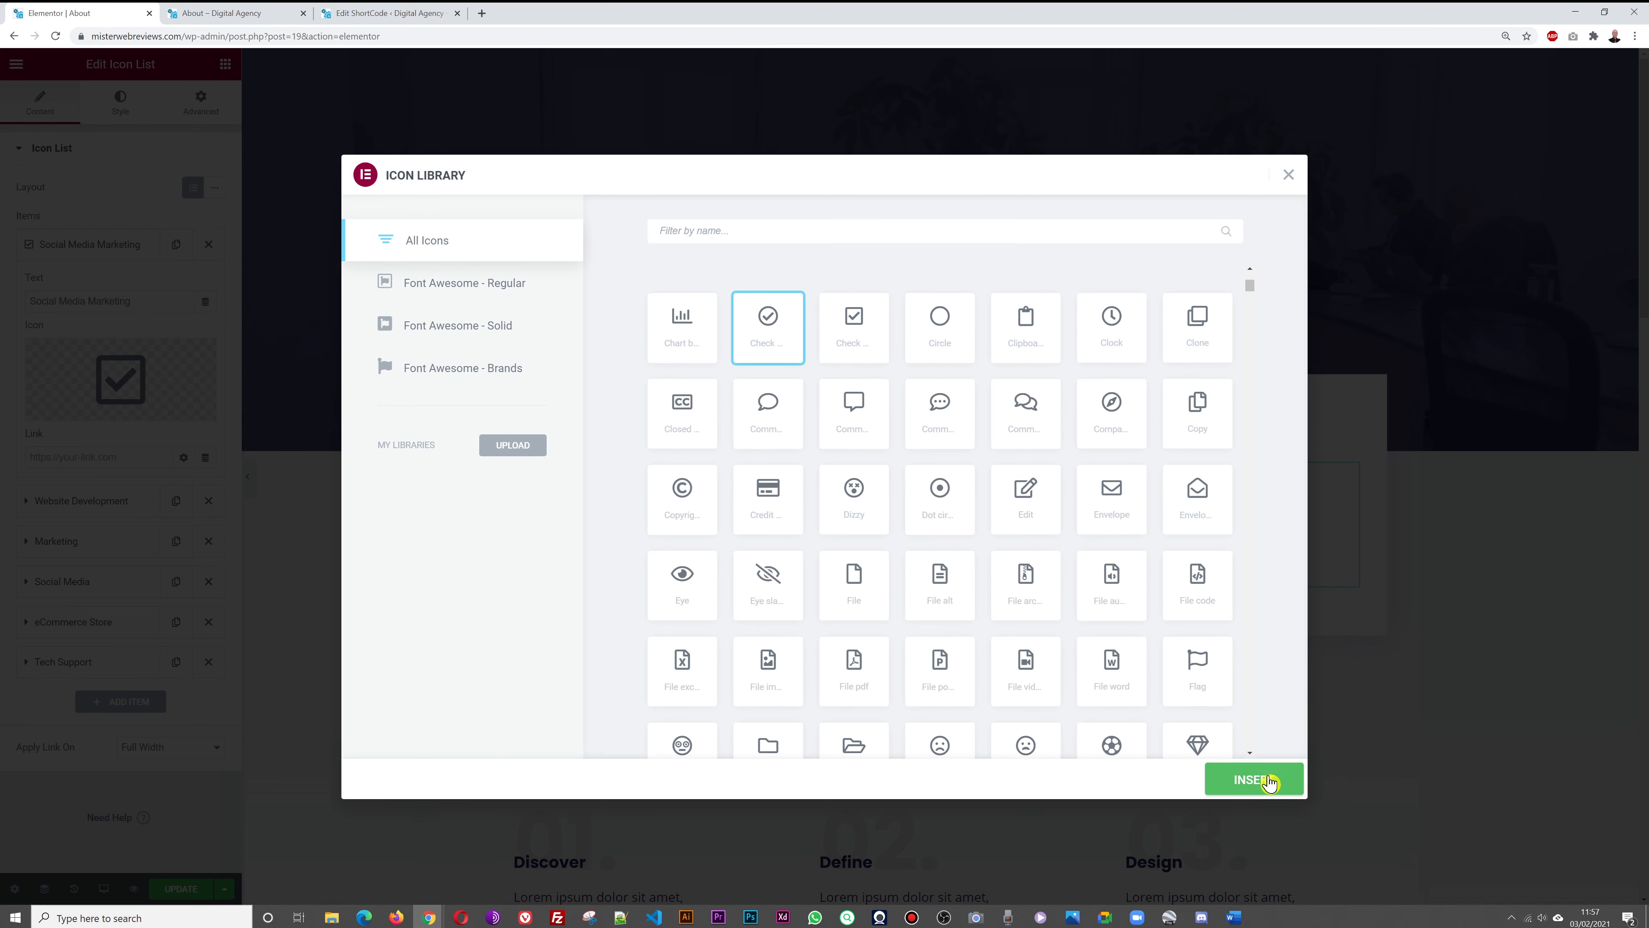
left_click(1254, 779)
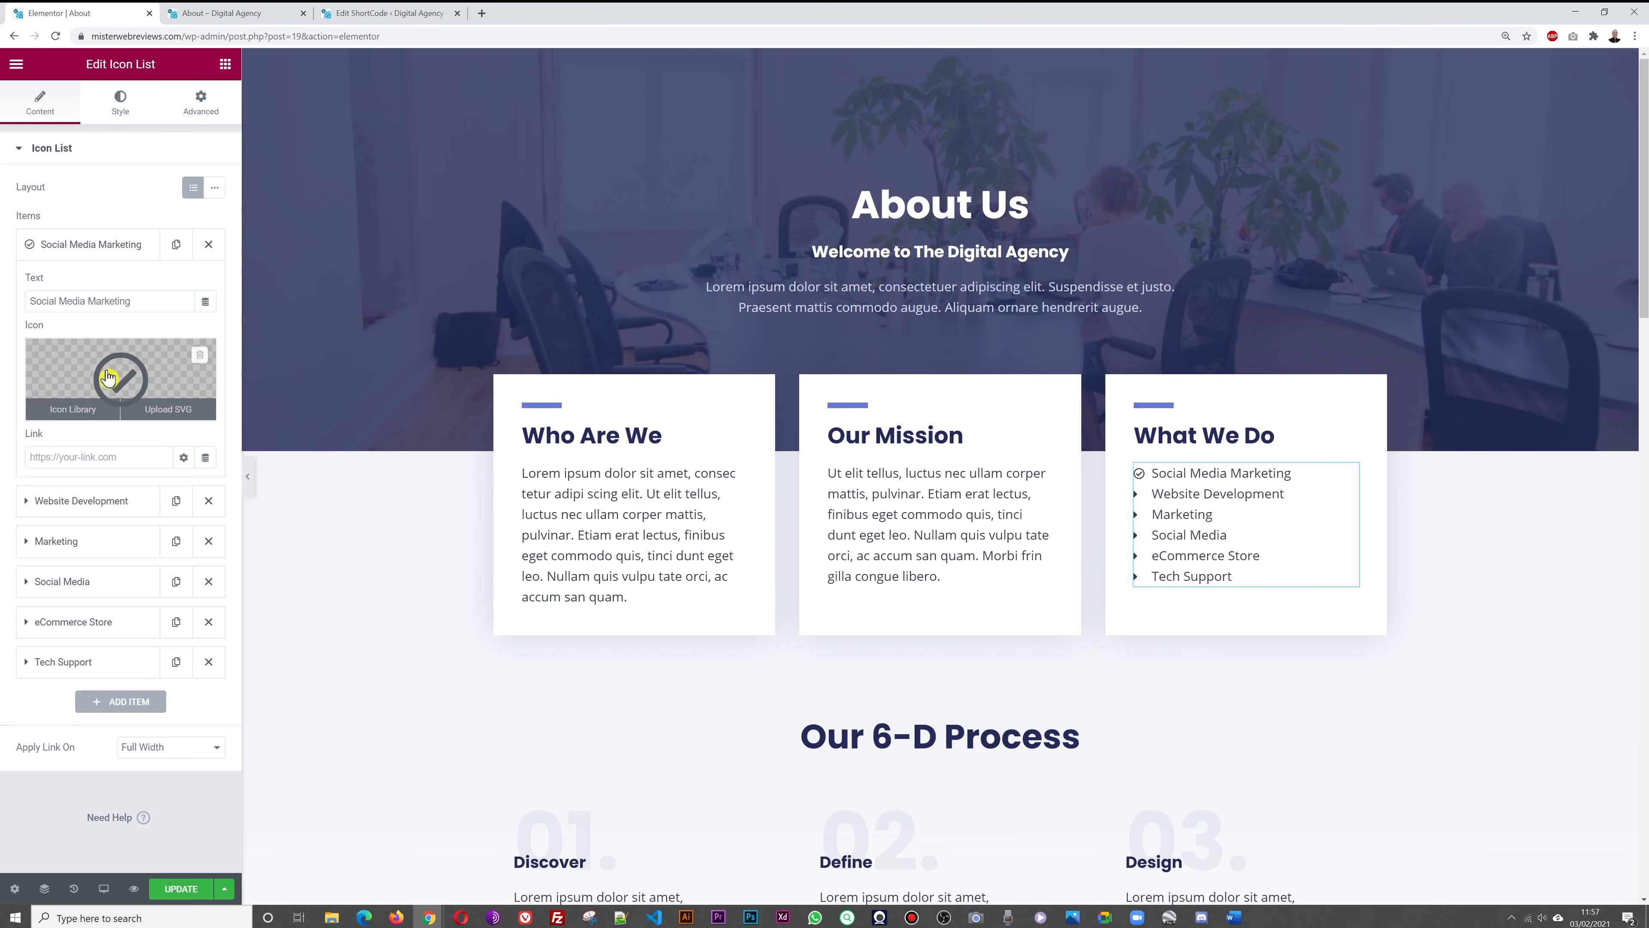
Replace Social Media Marketing's icon with the round Facebook icon from a 'face' search
left_click(108, 367)
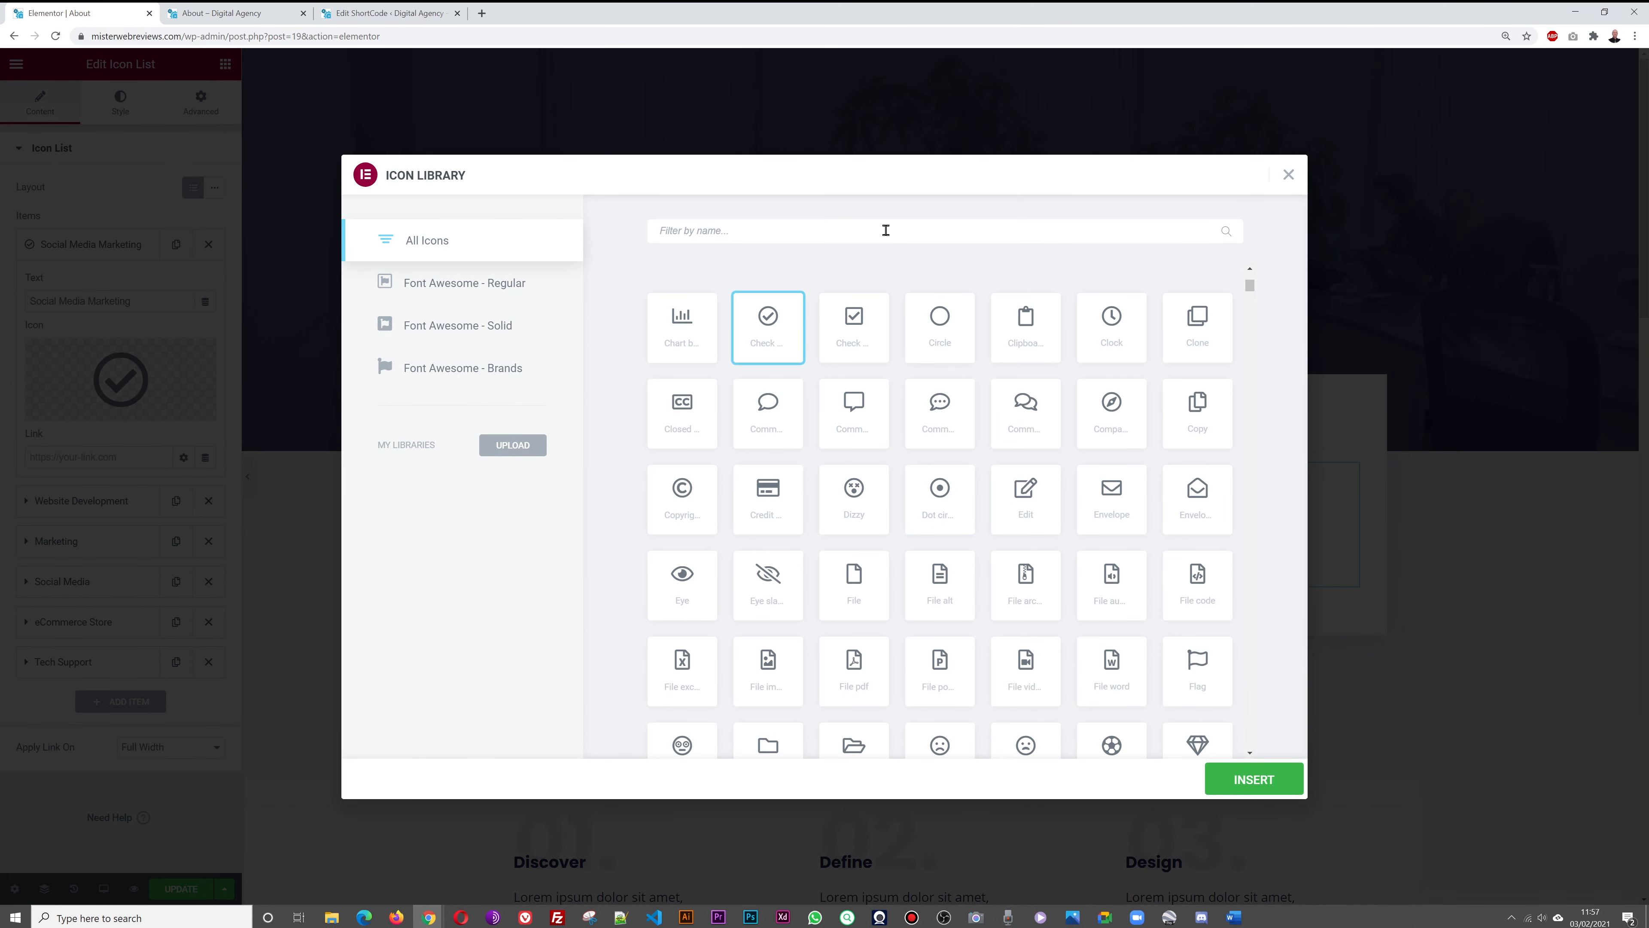
type("face")
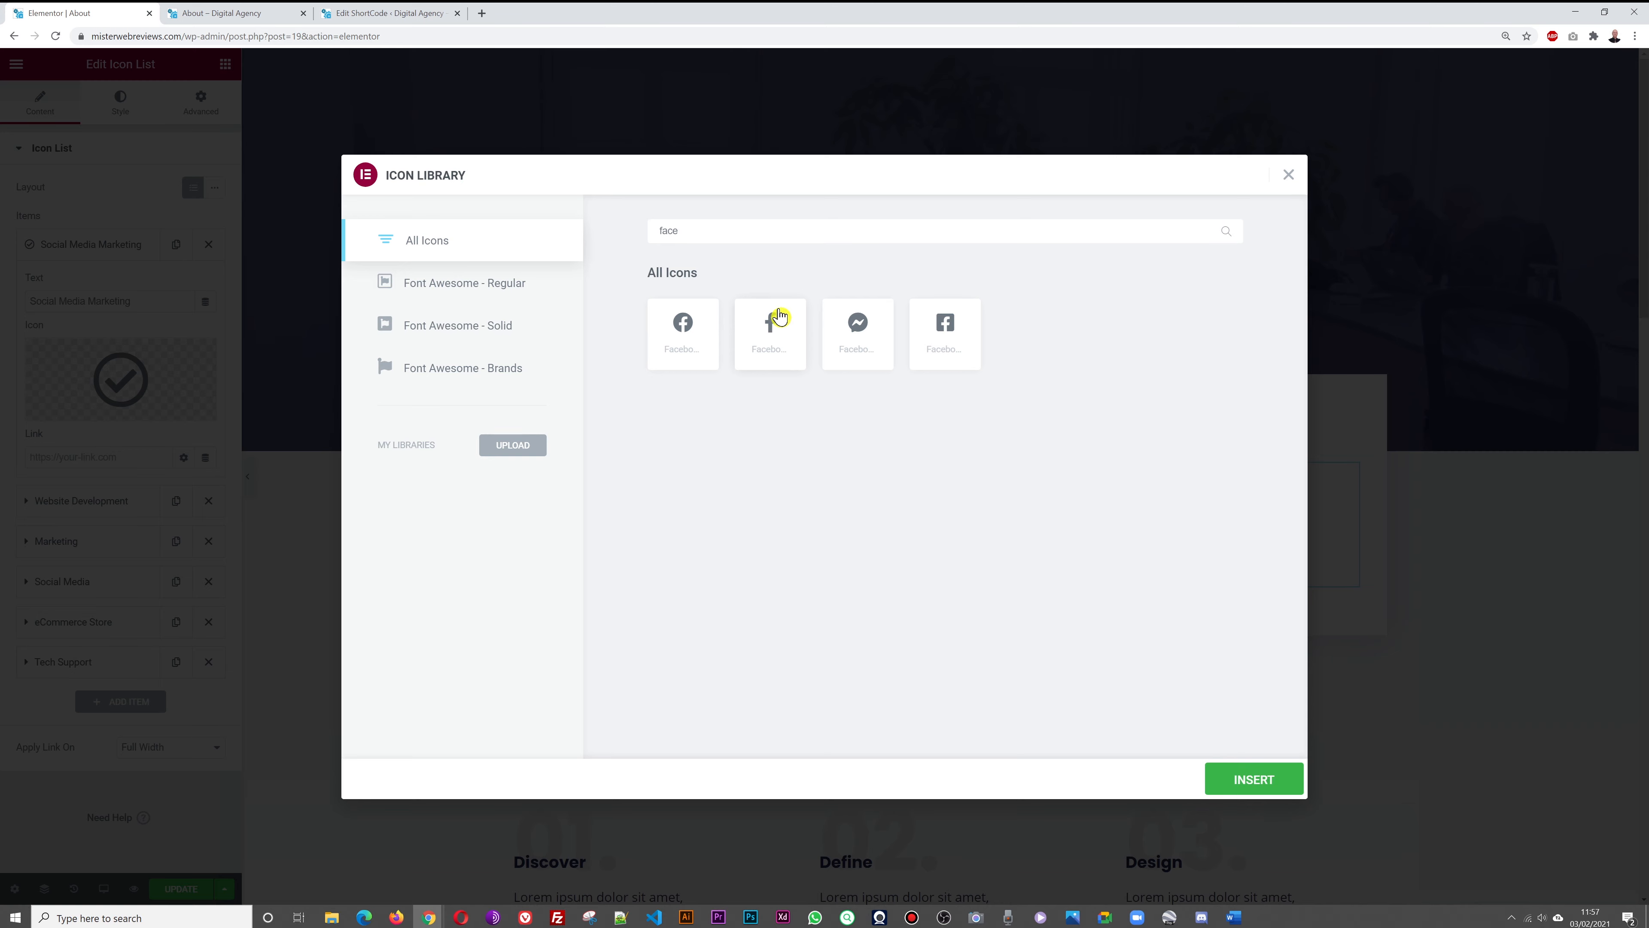
left_click(684, 338)
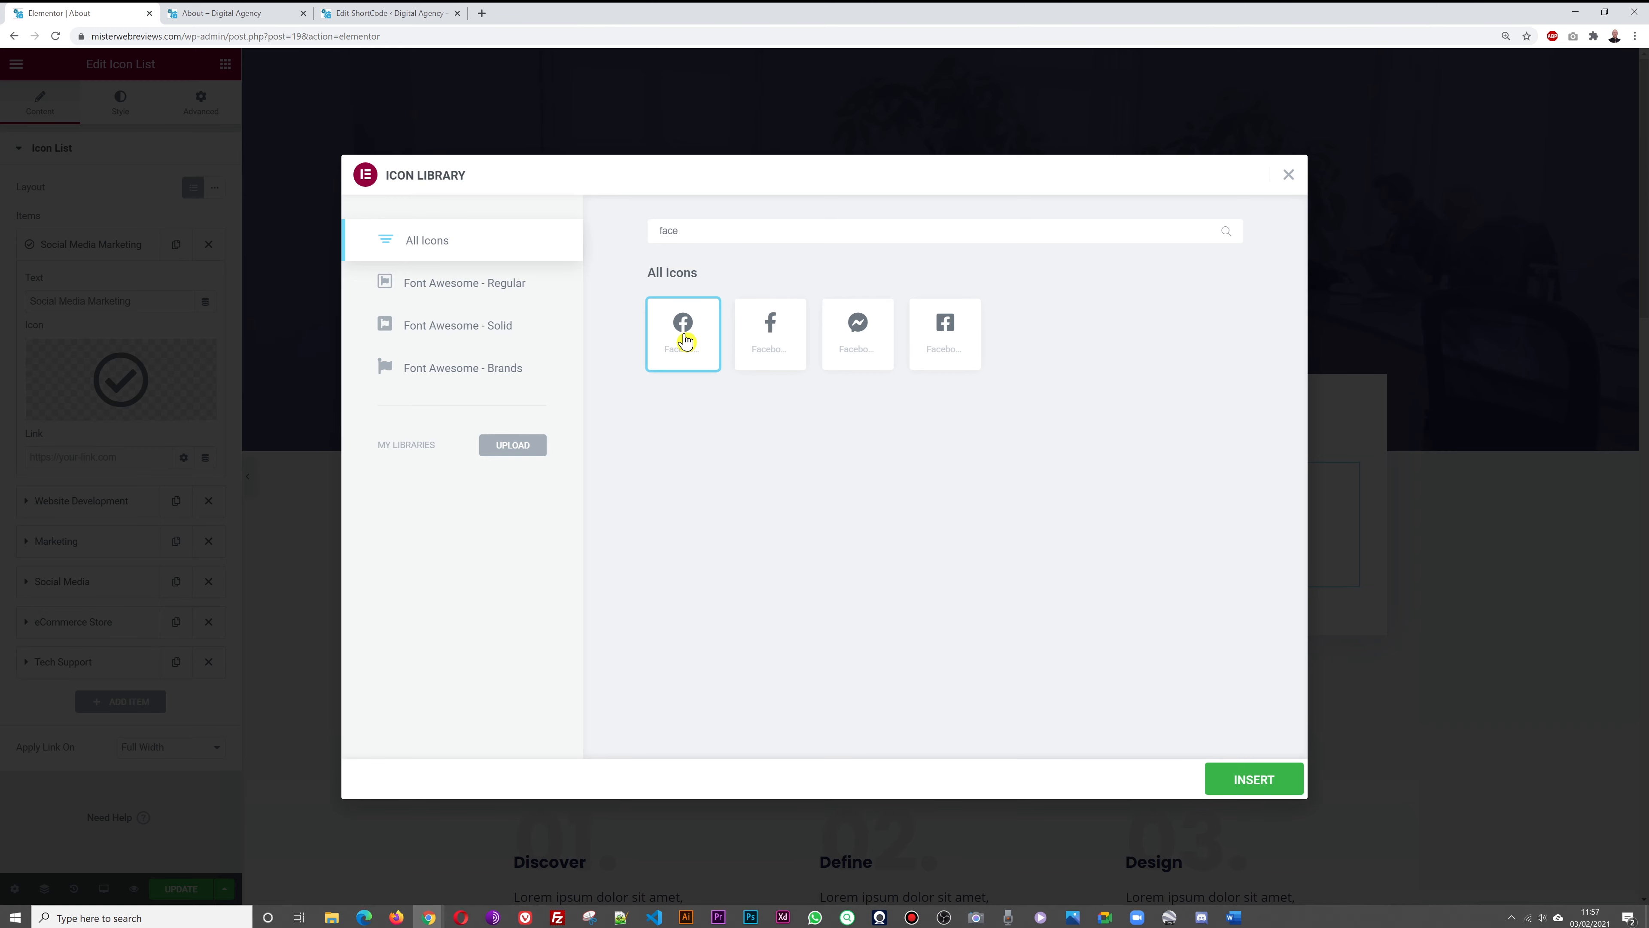
left_click(1270, 787)
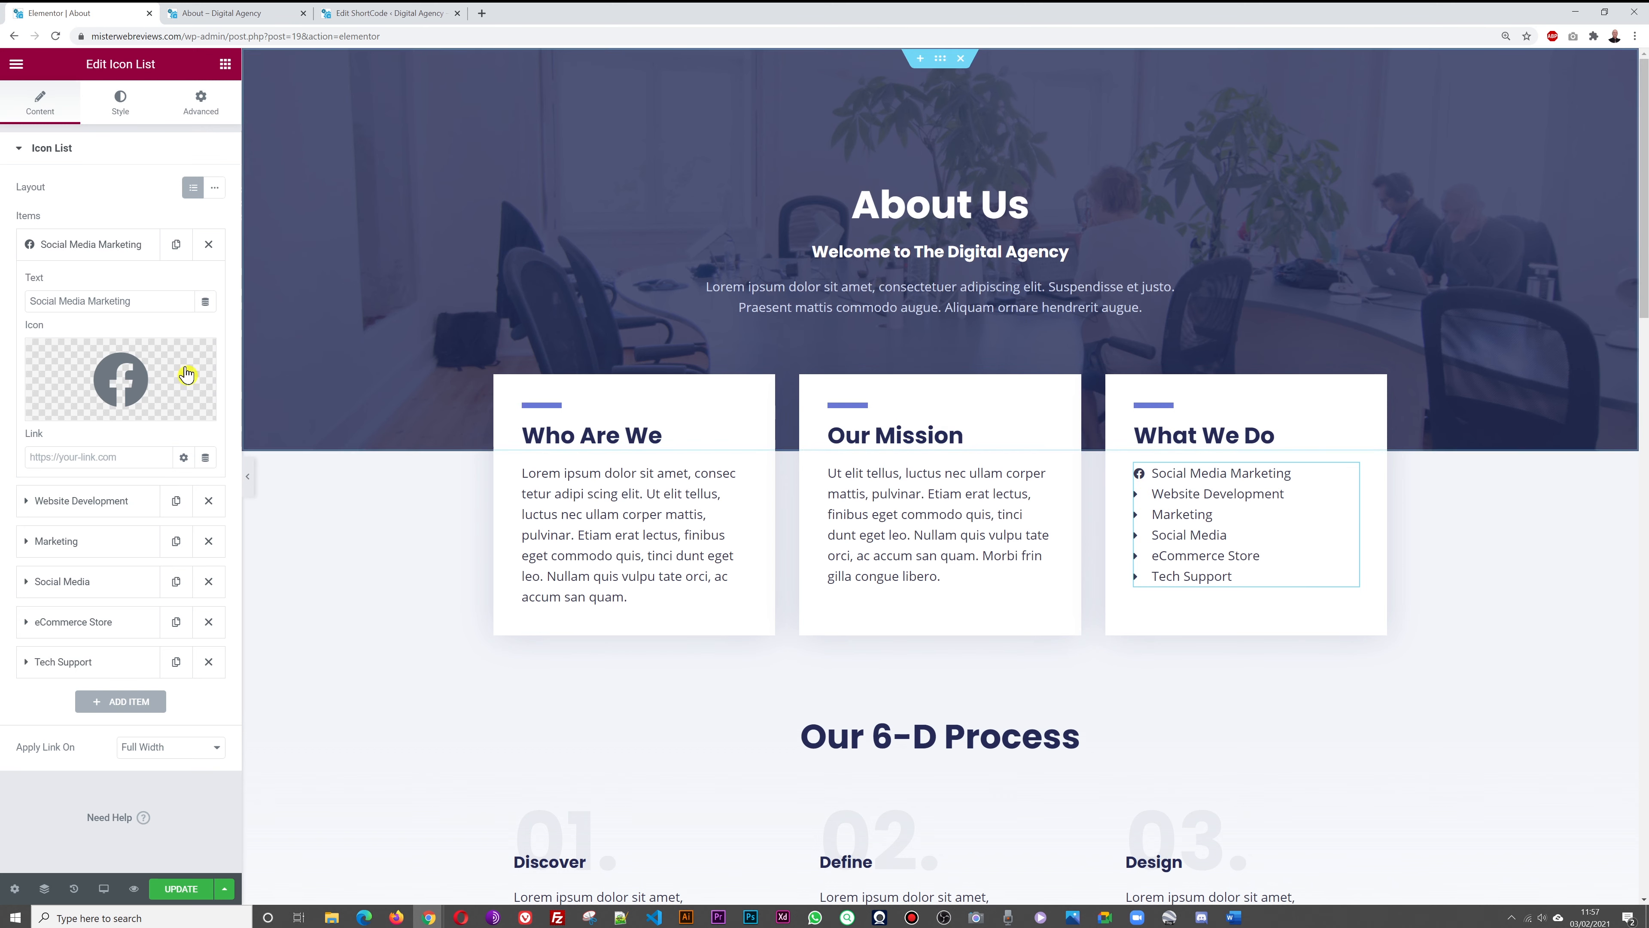
left_click(92, 245)
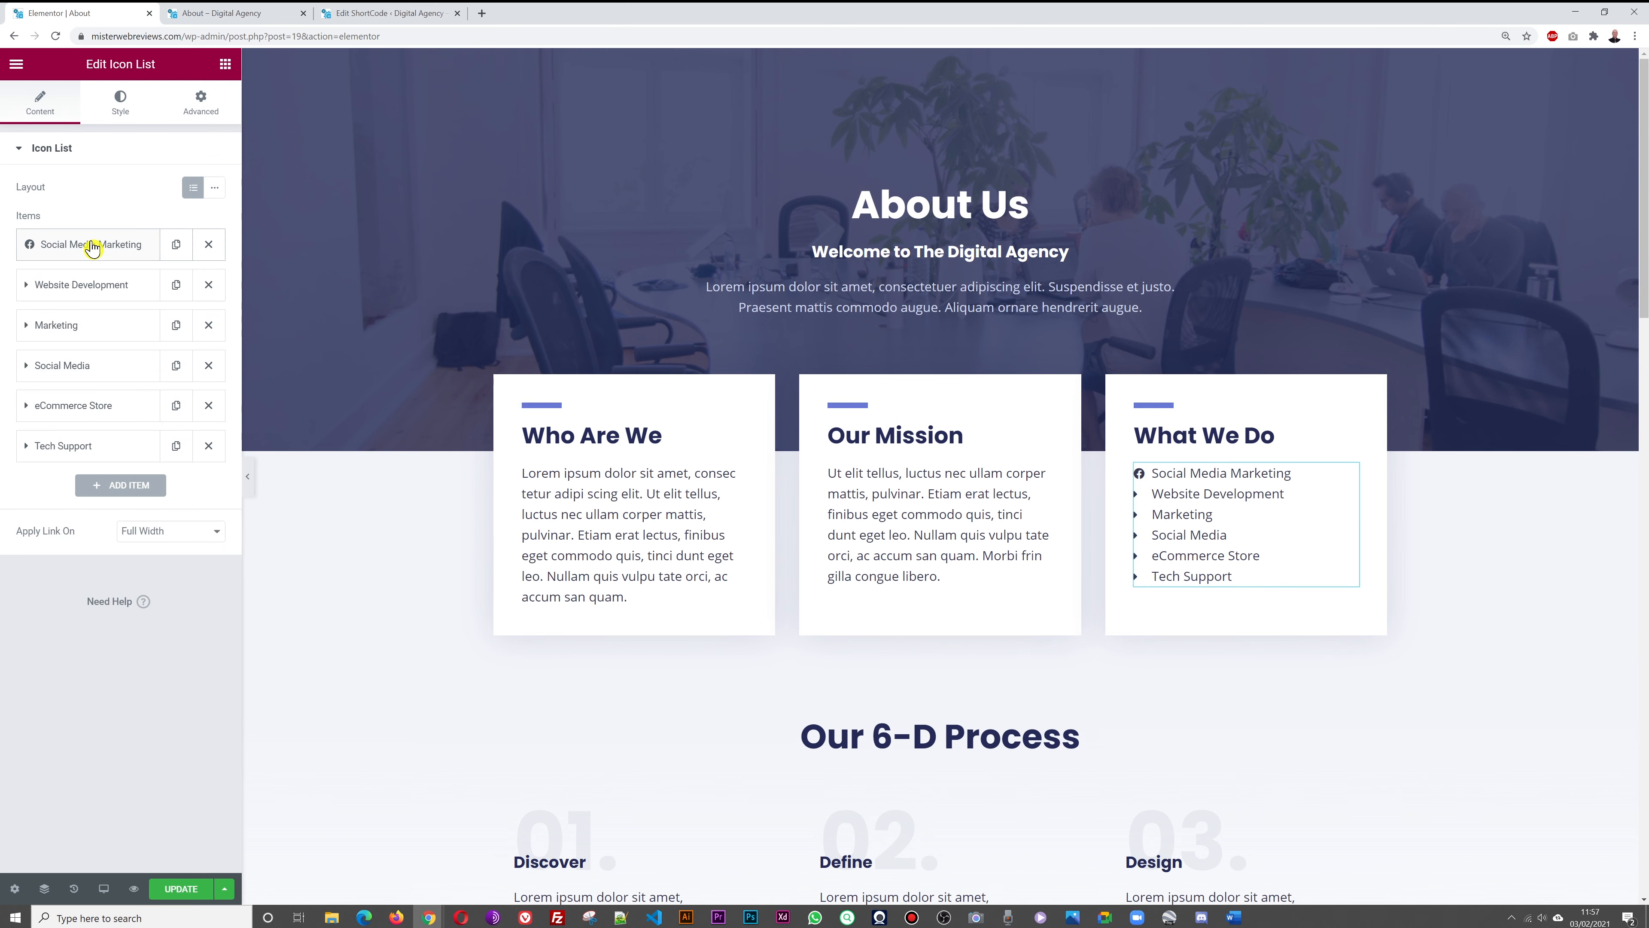
Give the Website Development item the Globe icon found by searching 'glo'
left_click(92, 289)
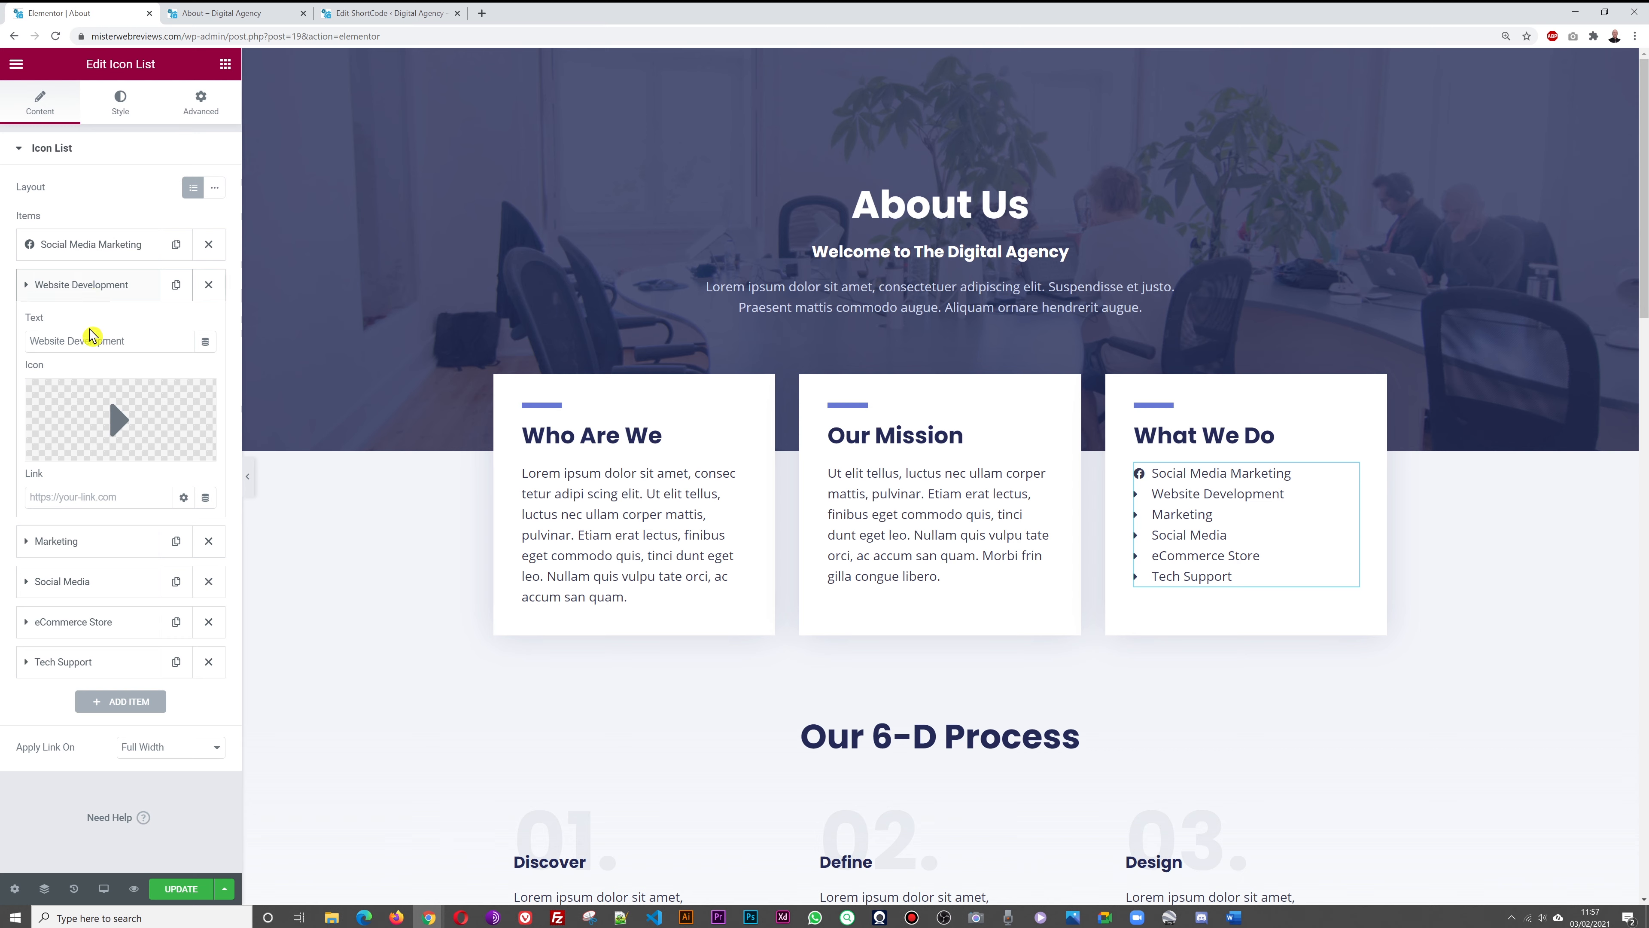
left_click(115, 412)
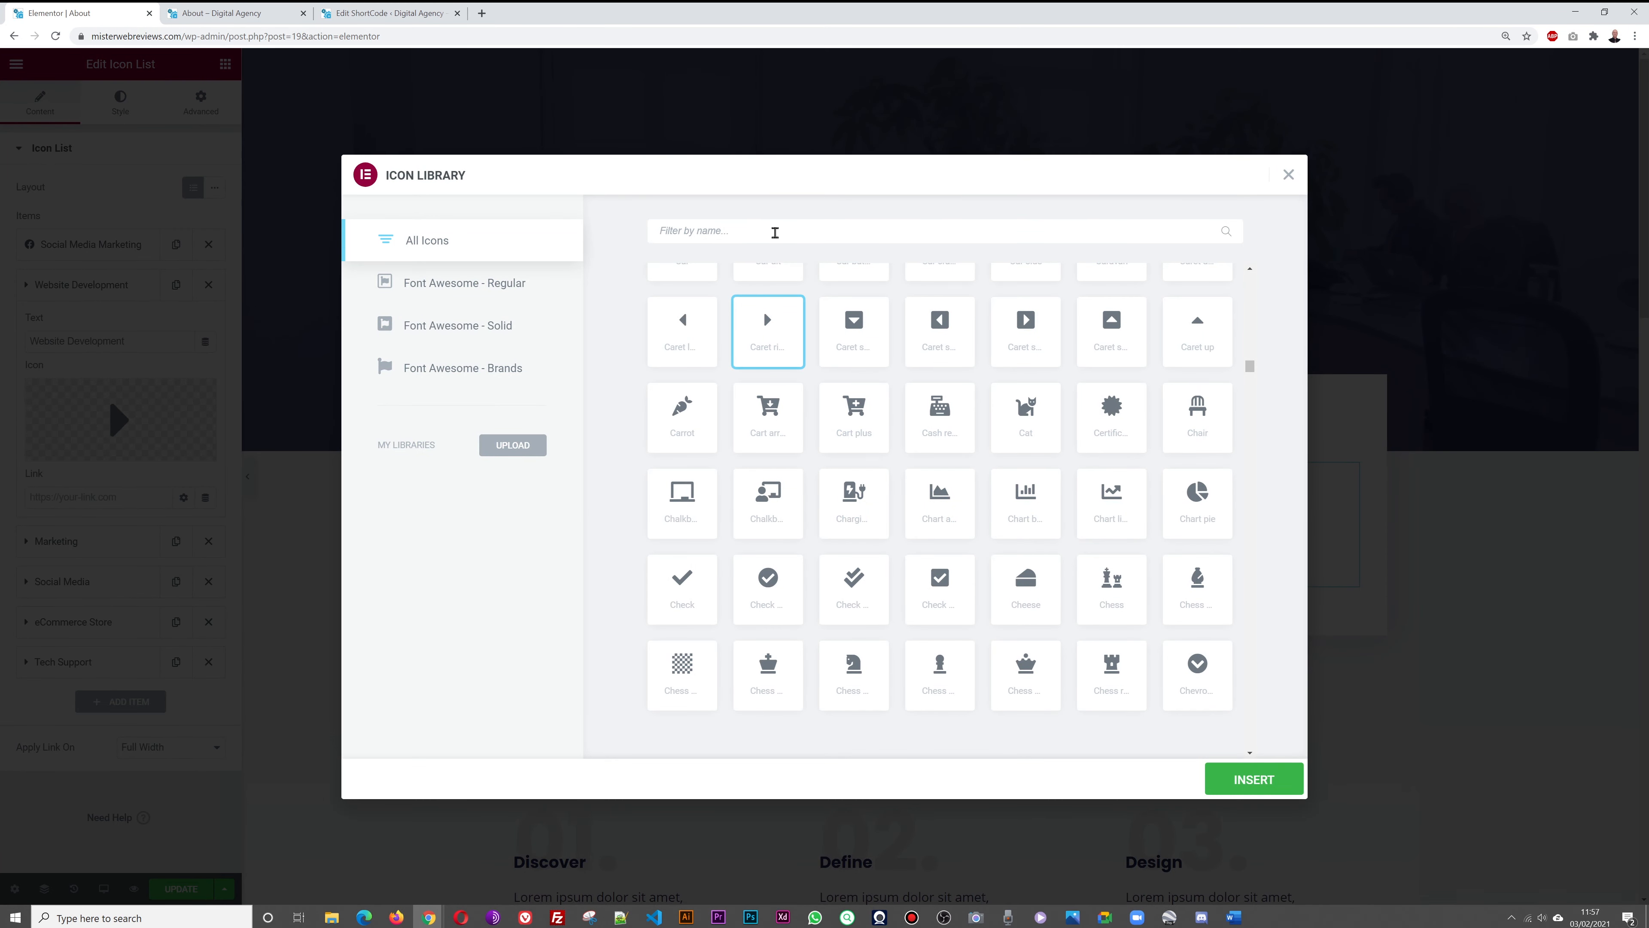
type("web")
key("BackSpace")
key("BackSpace")
key("BackSpace")
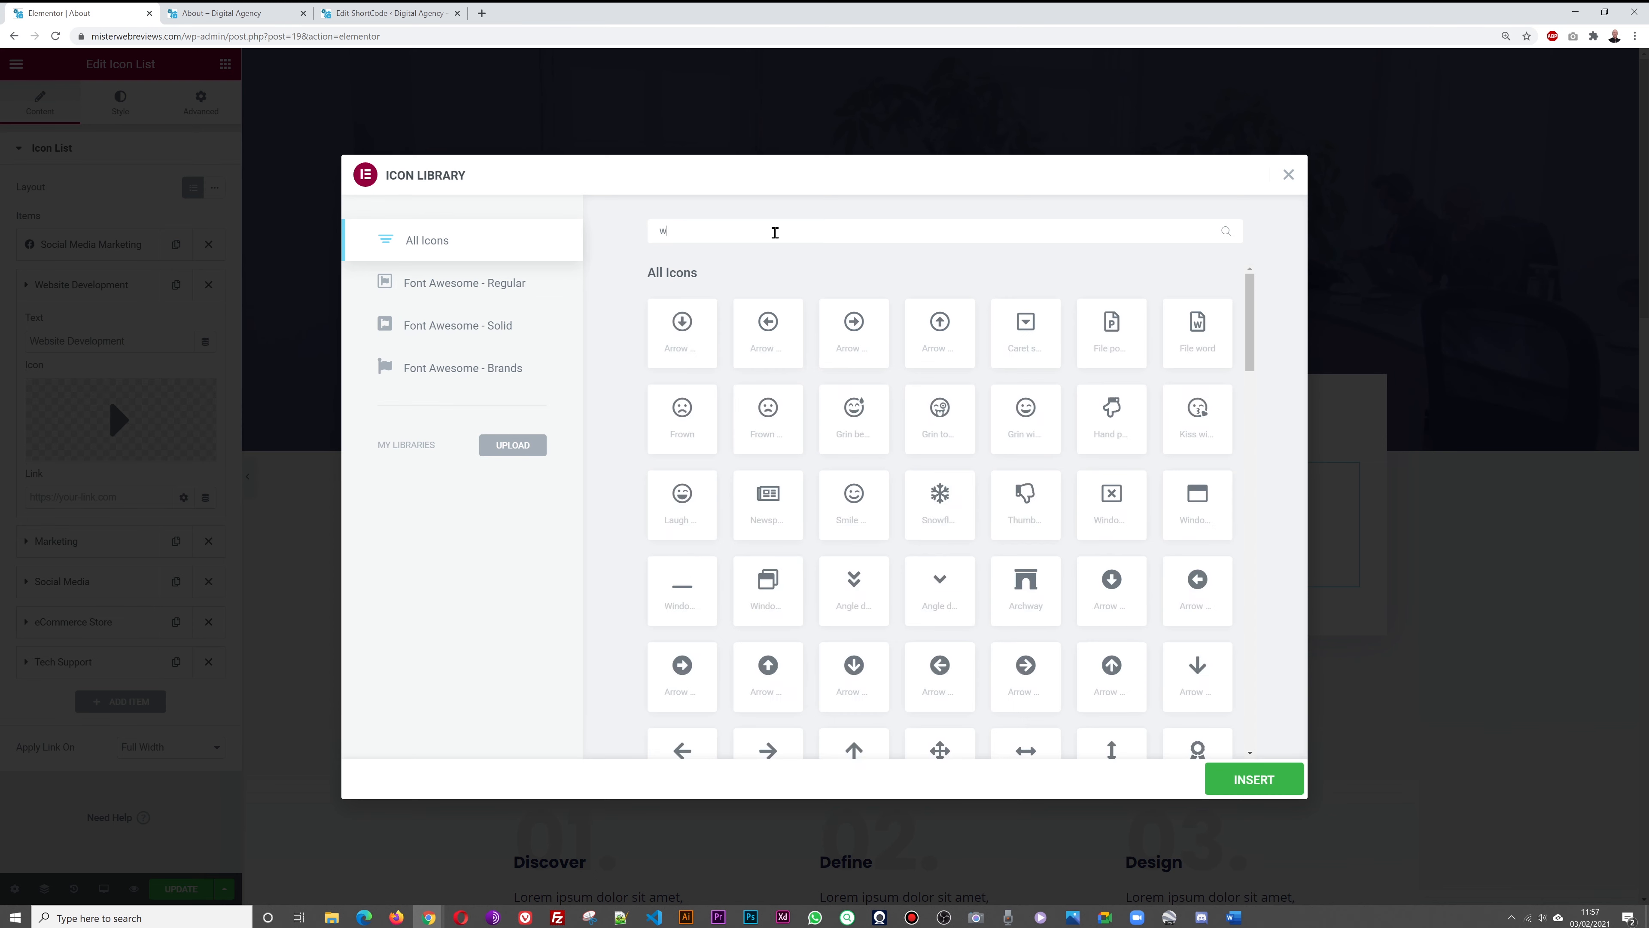
type("glo")
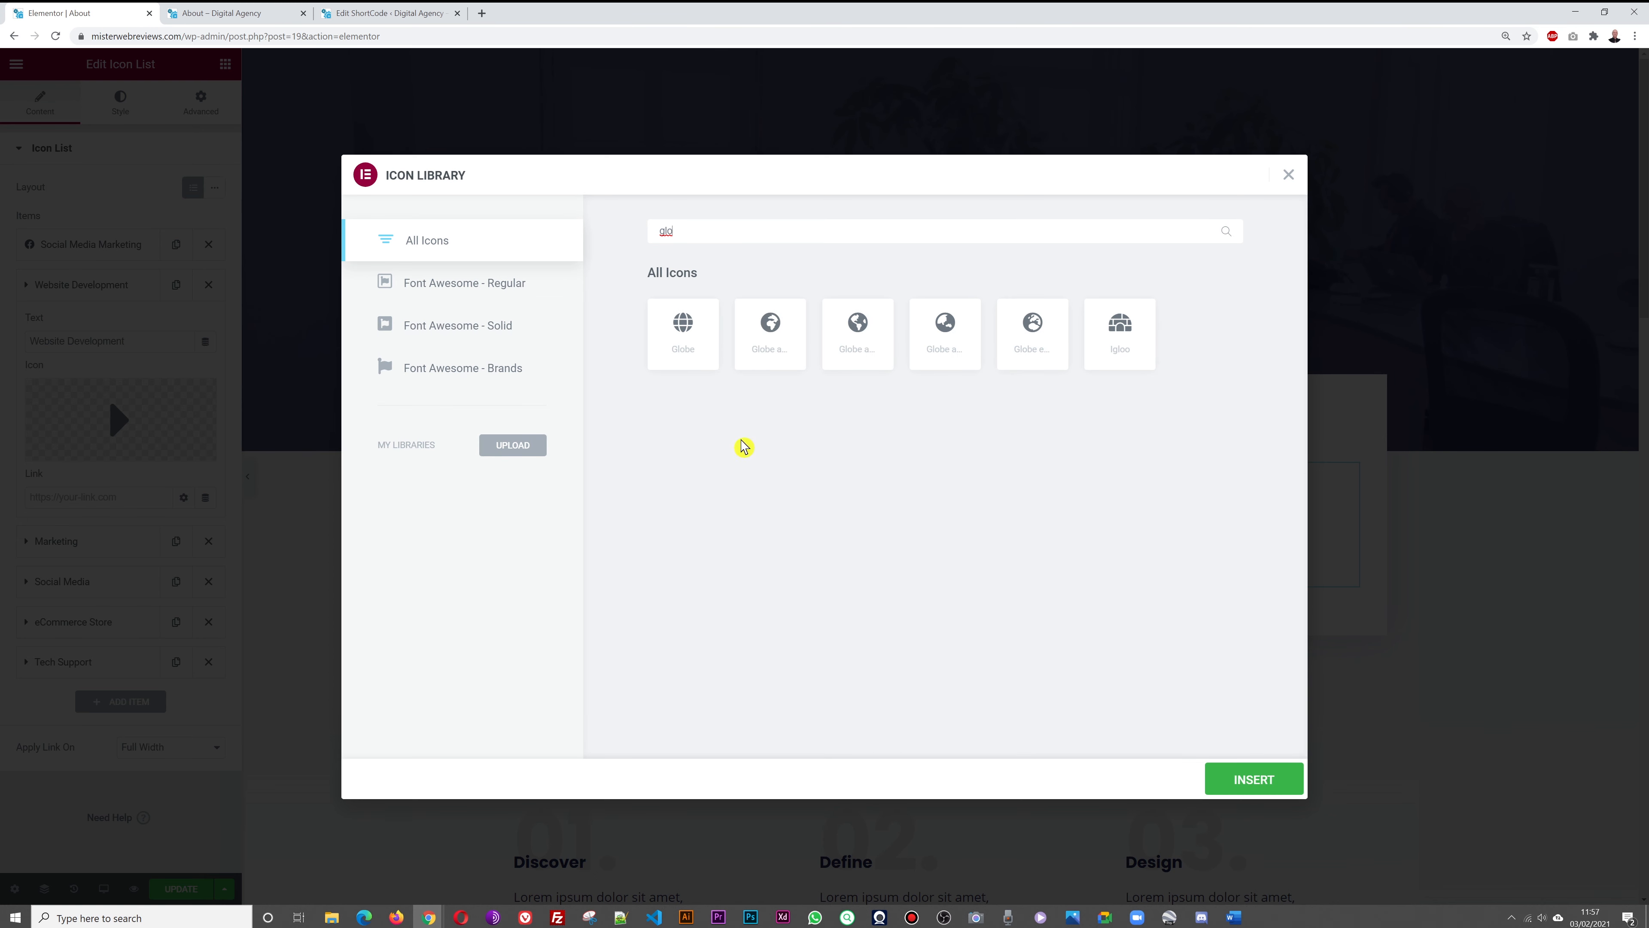
left_click(697, 340)
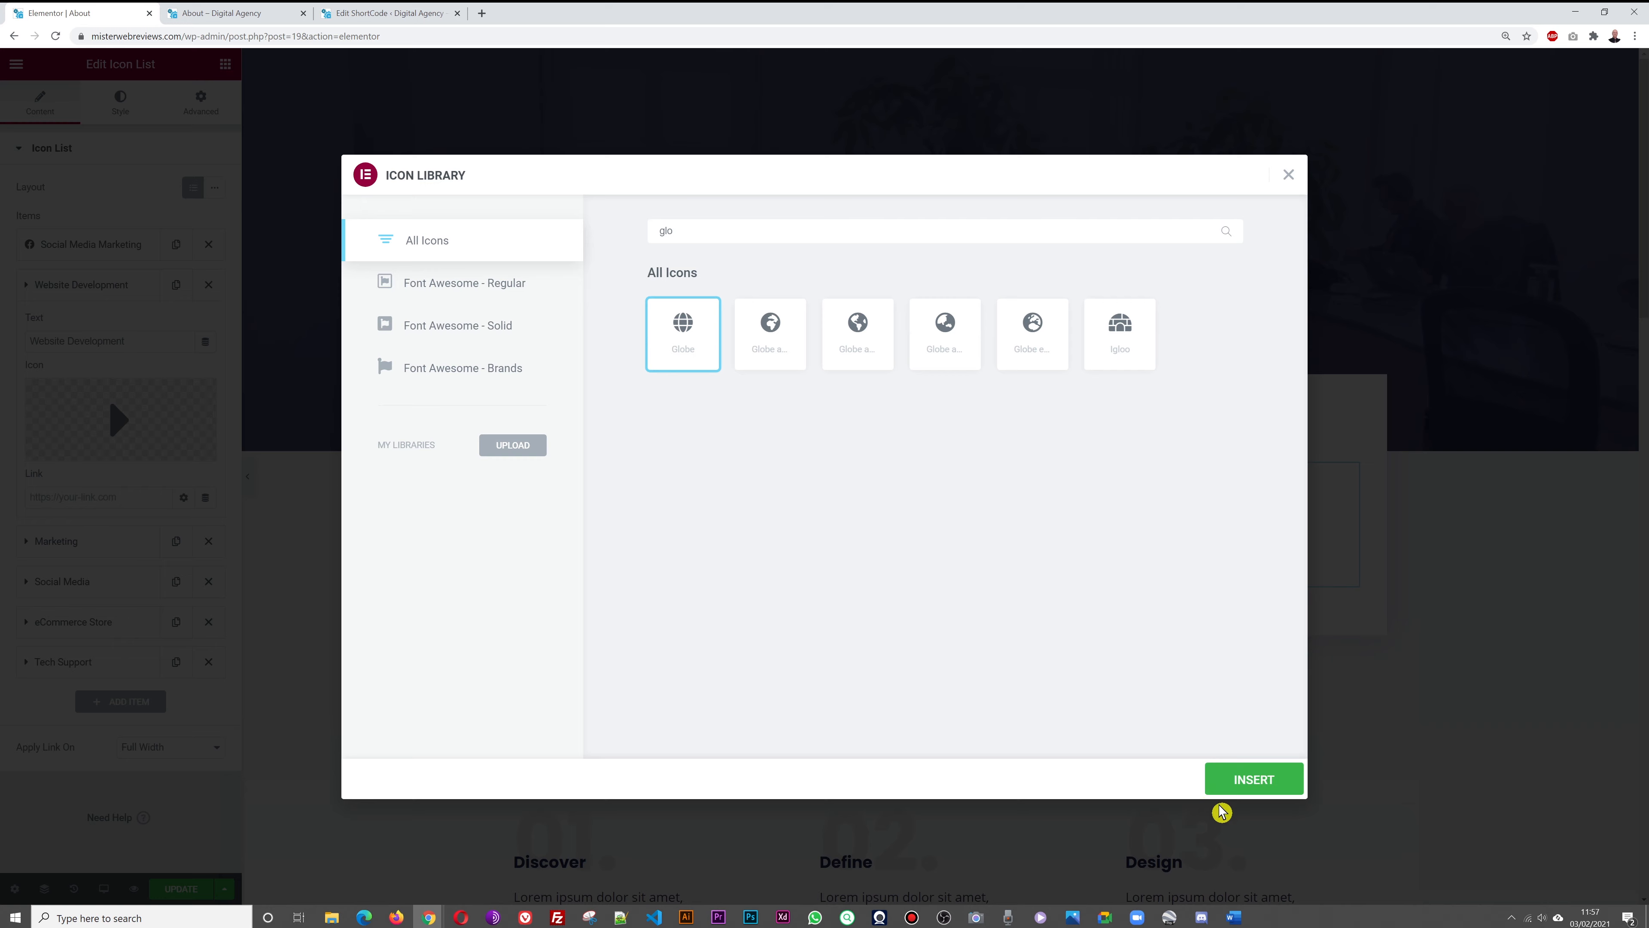
left_click(1244, 784)
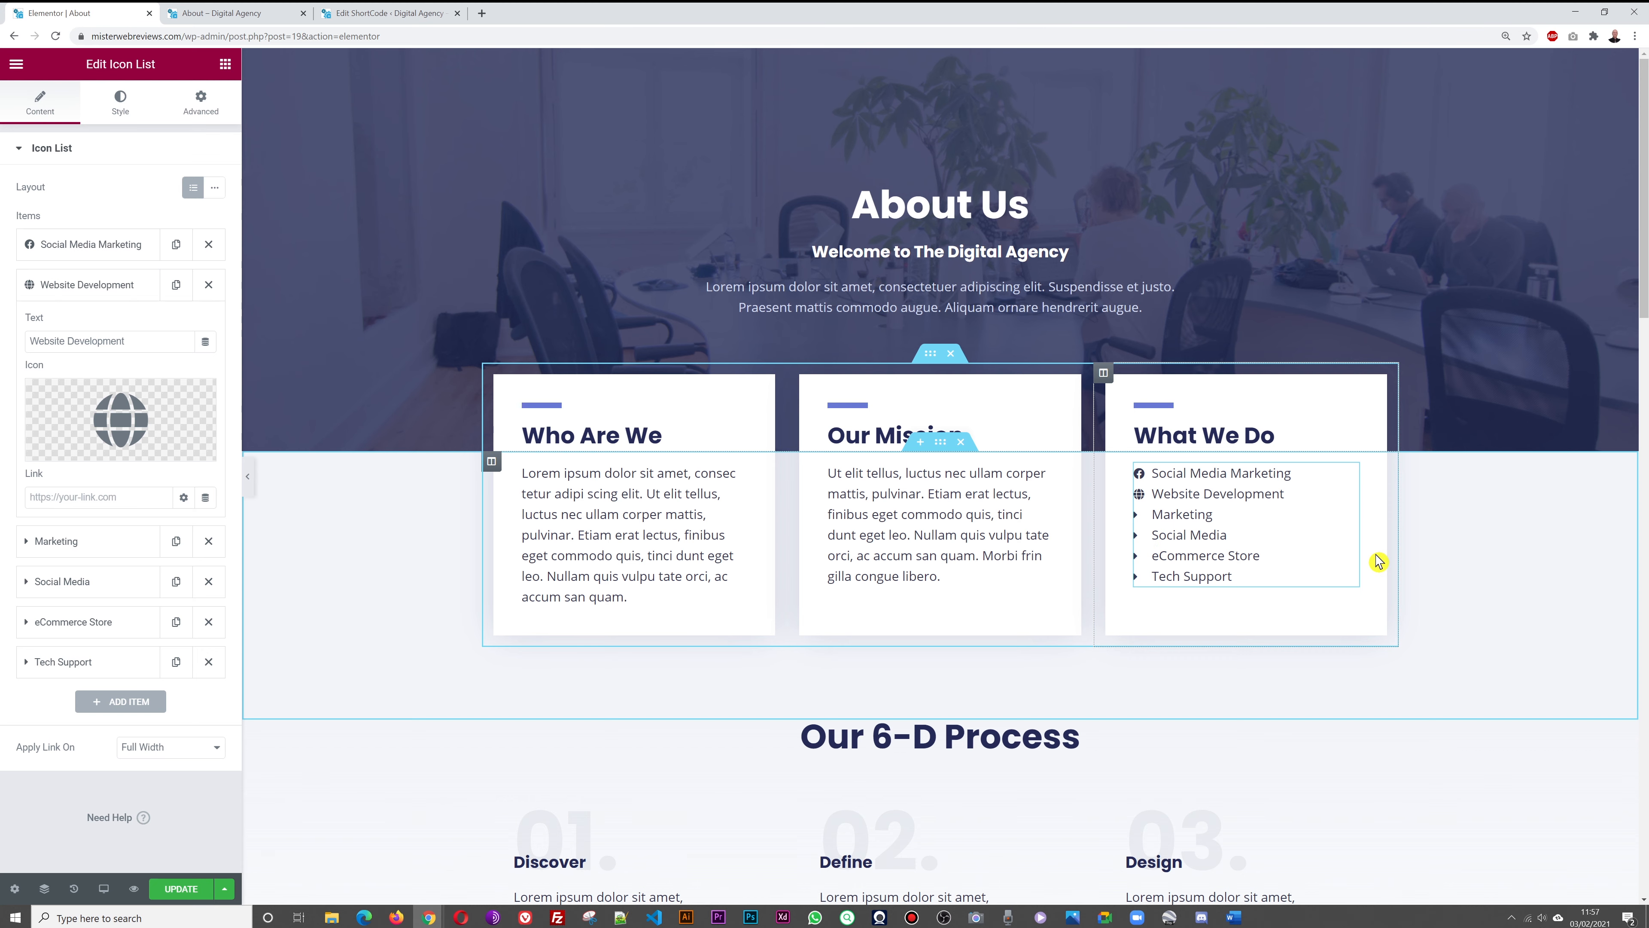
Replace the Our 6-D Process heading title with '6 Steps Toward Success'
scroll(1446, 533, "down", 5)
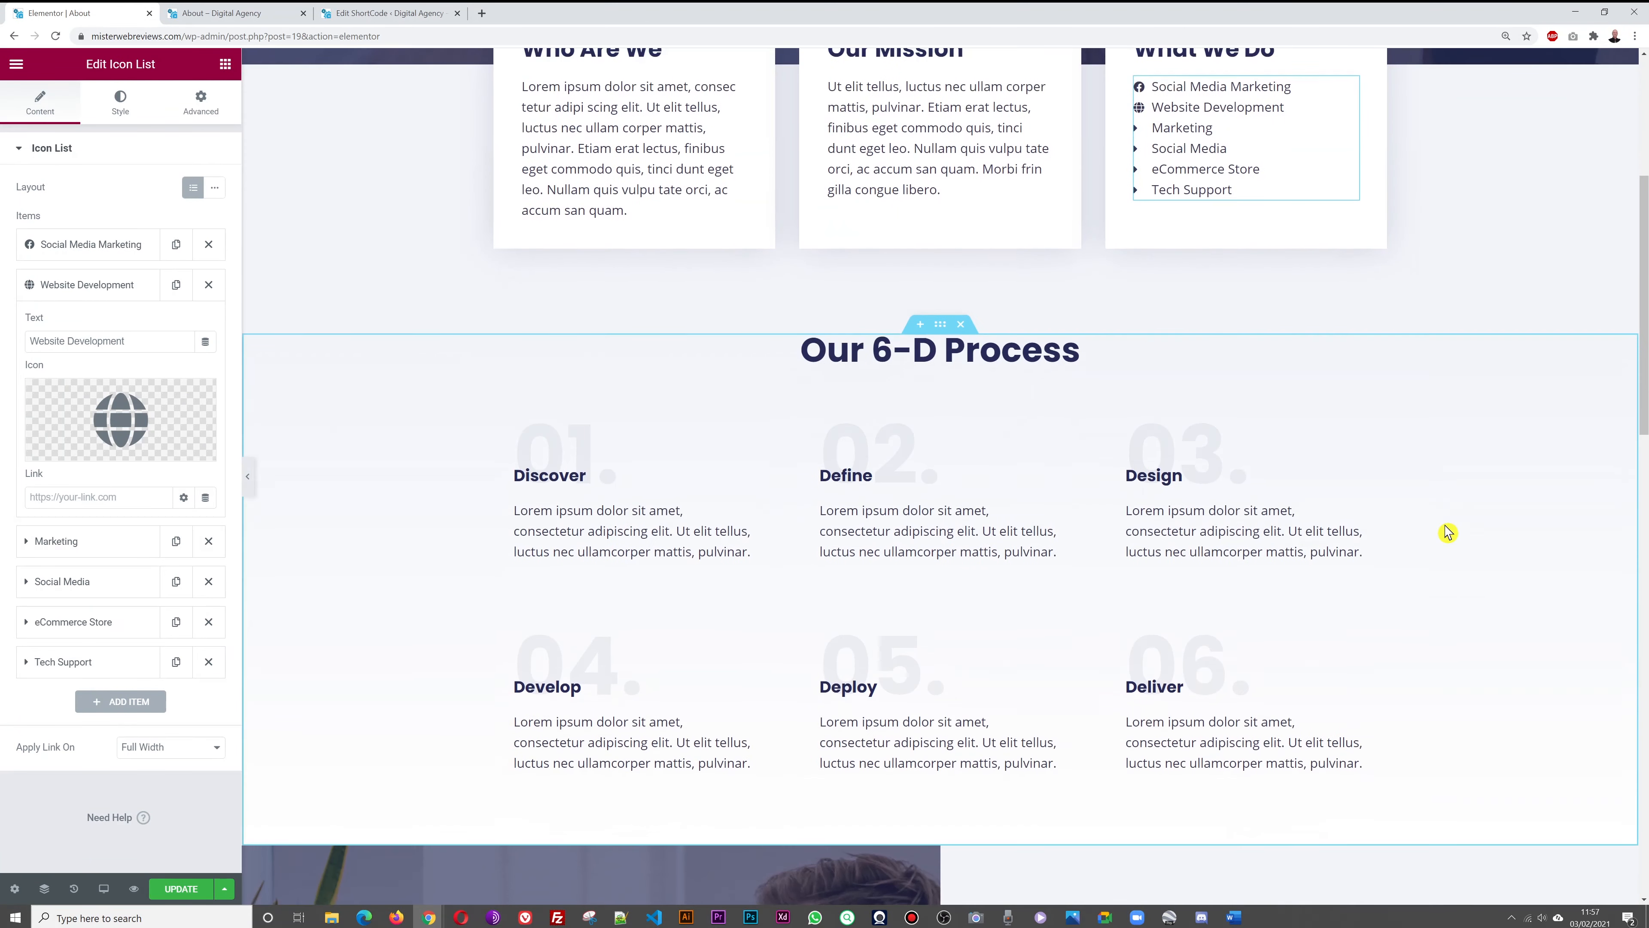
scroll(1446, 531, "down", 2)
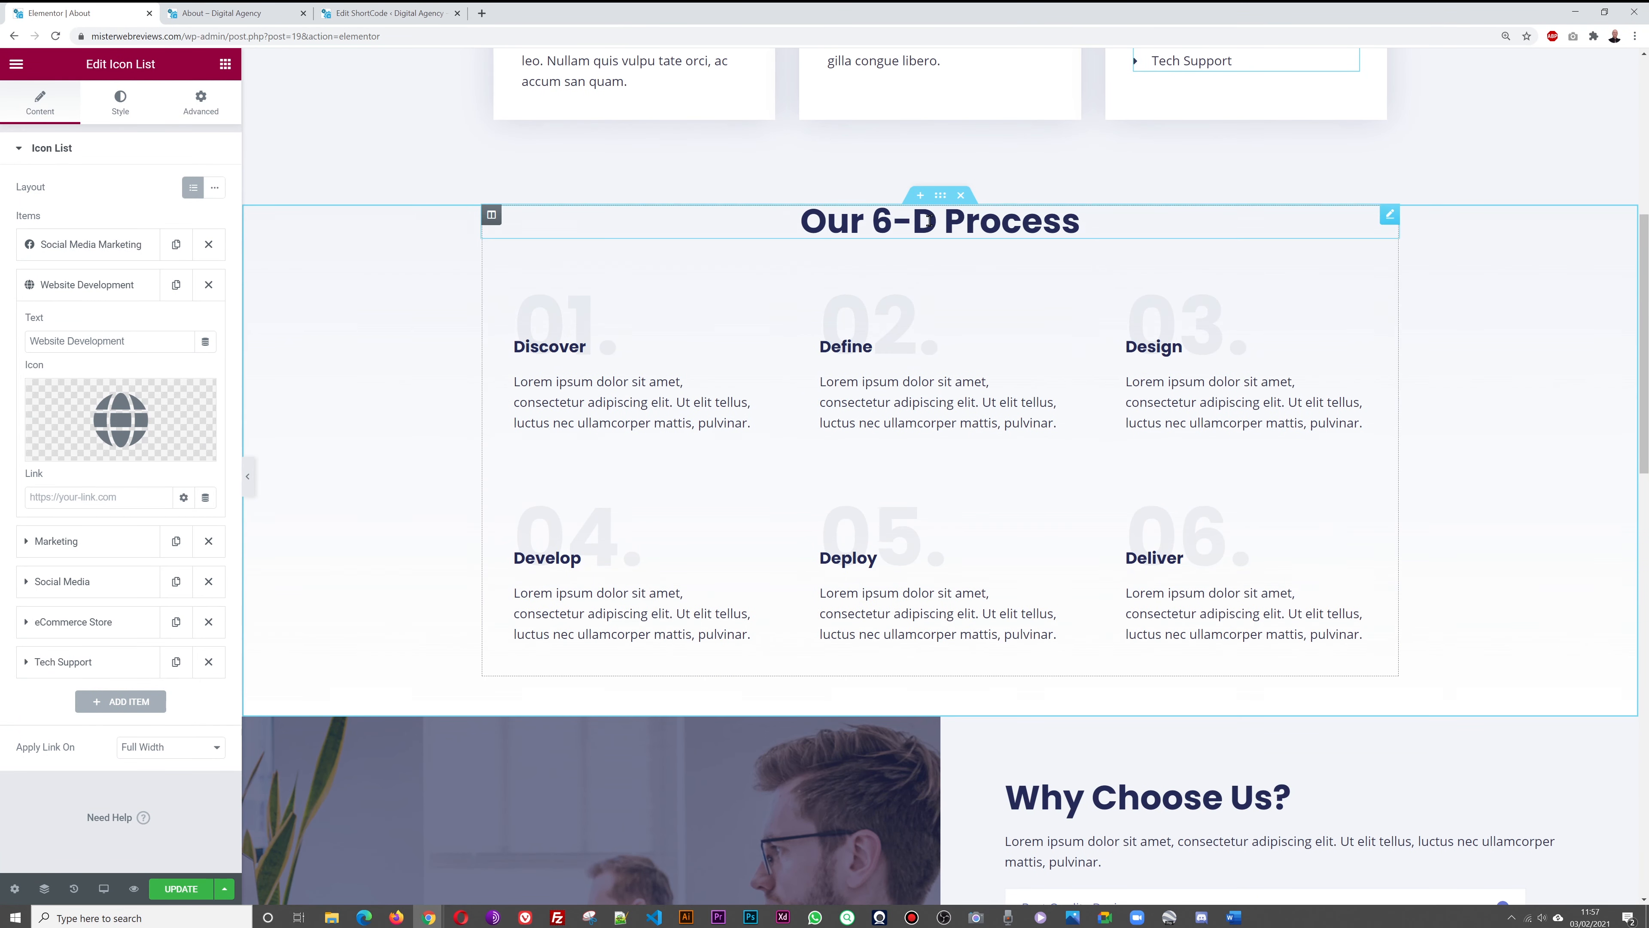
left_click(1392, 219)
triple_click(154, 218)
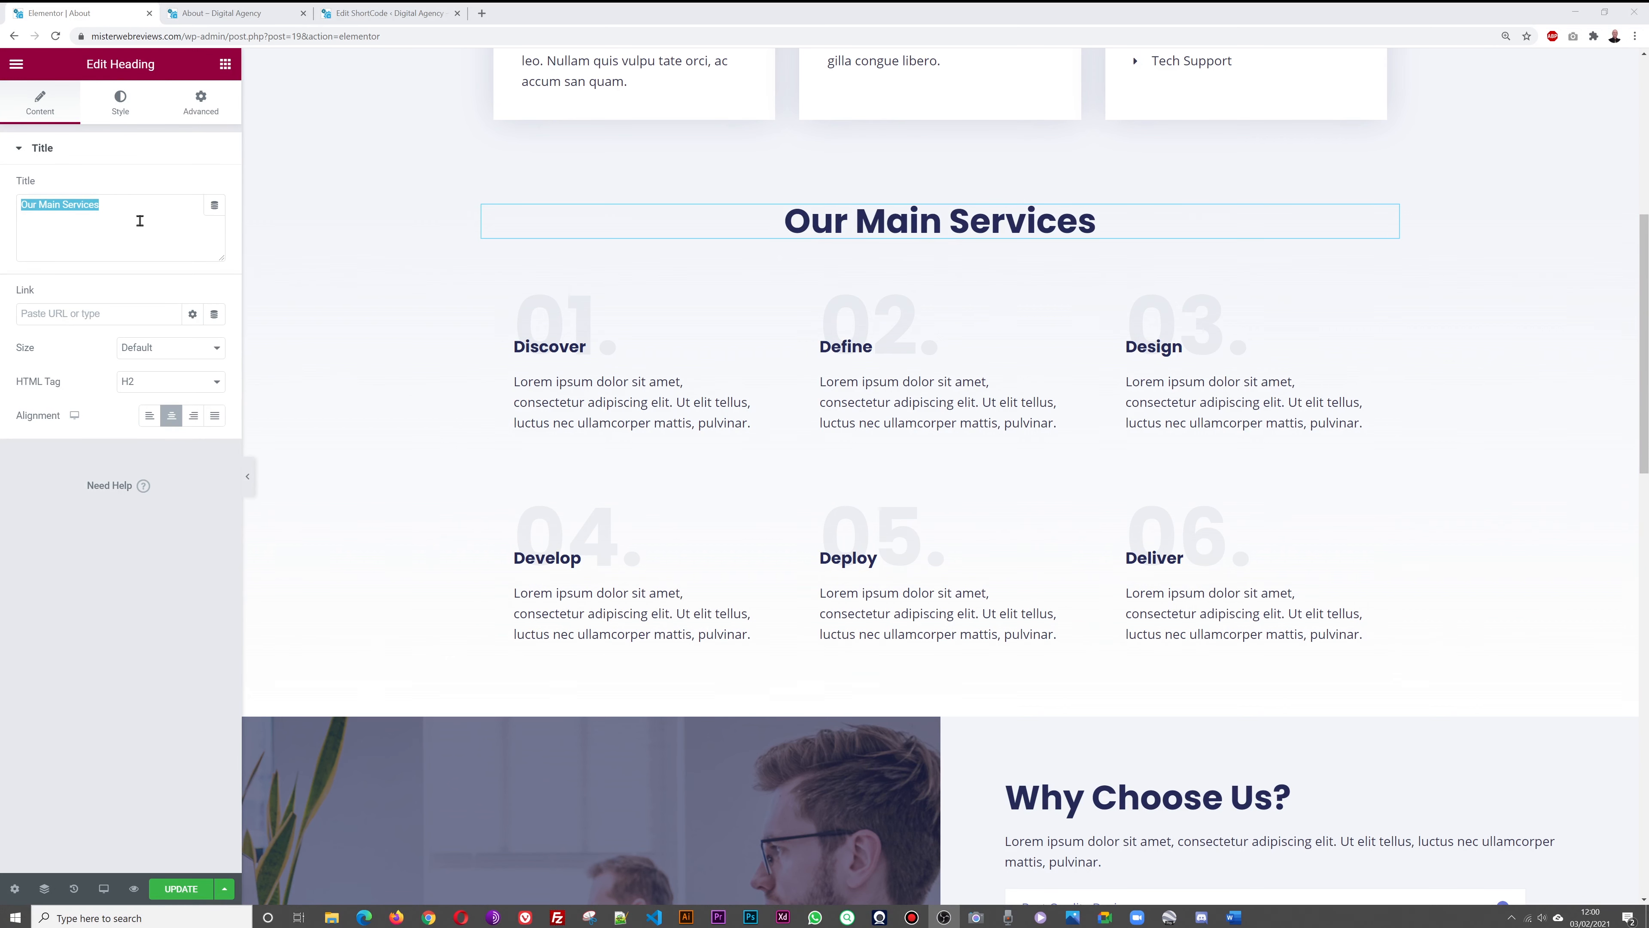
left_click(139, 220)
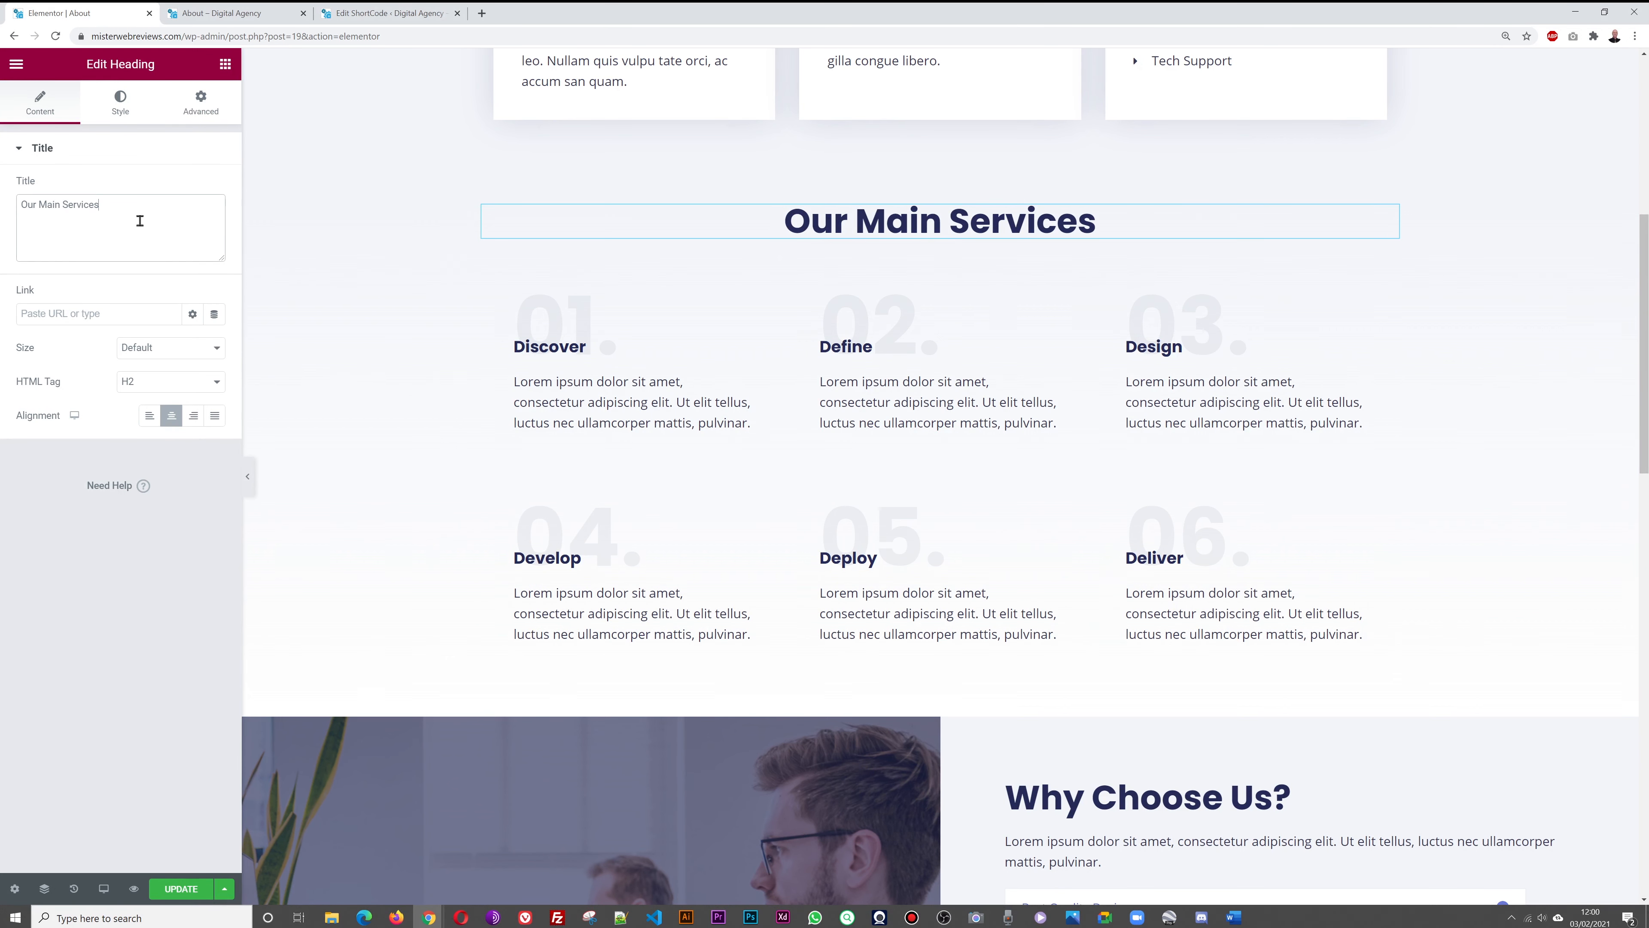
type("6 S")
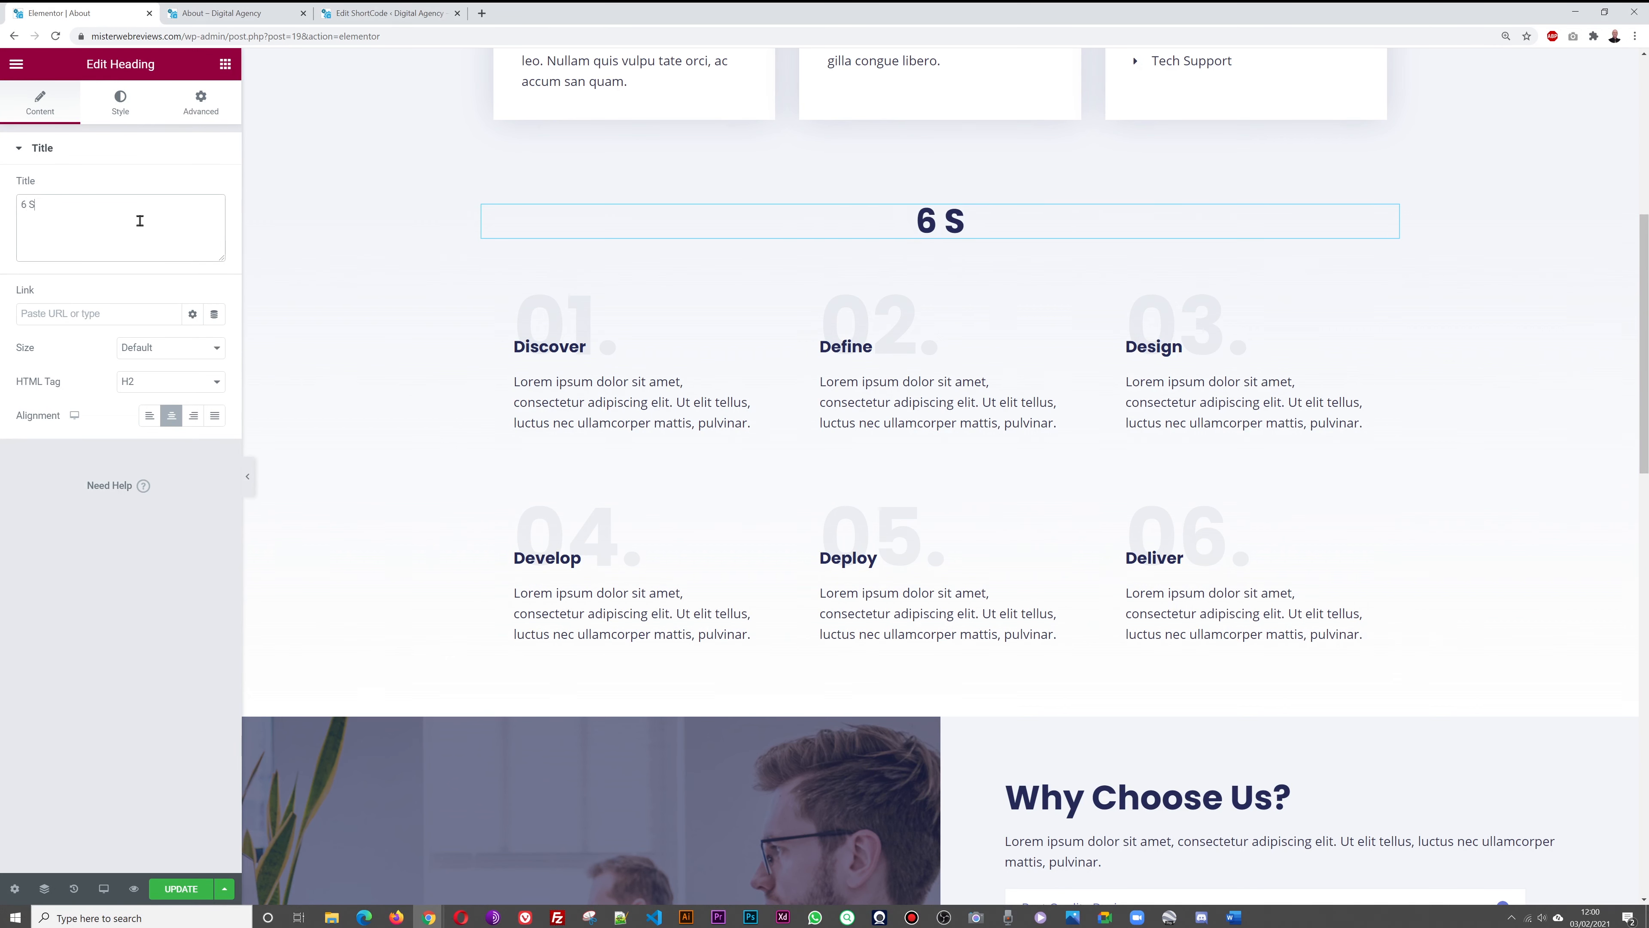
type("teps Toward")
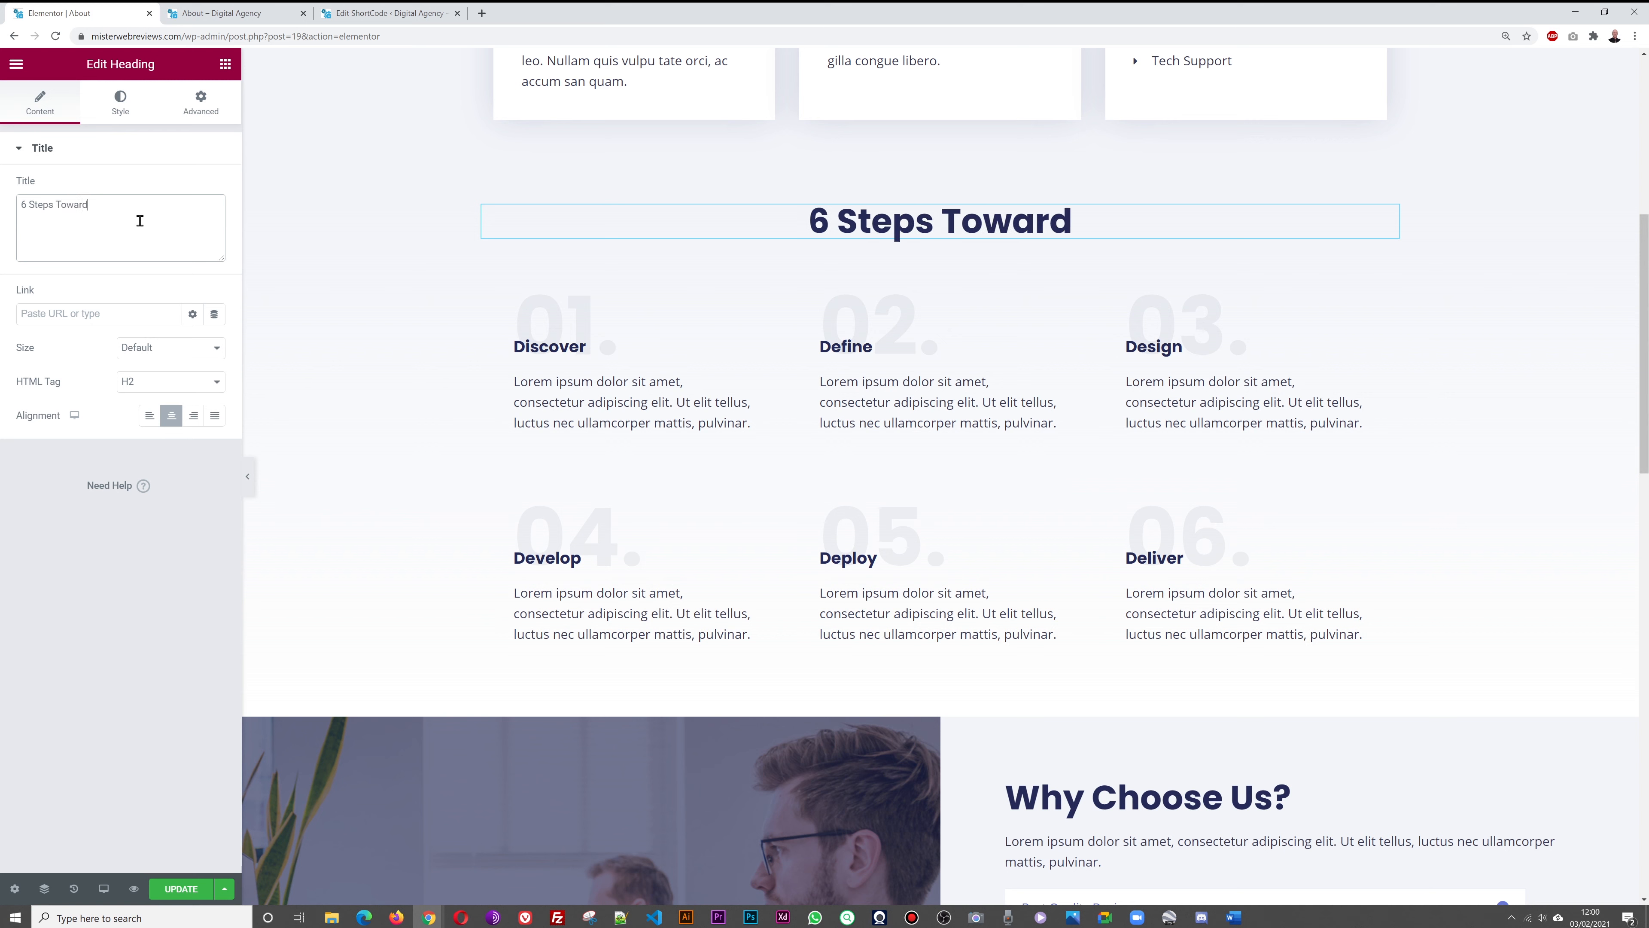
type(" Success")
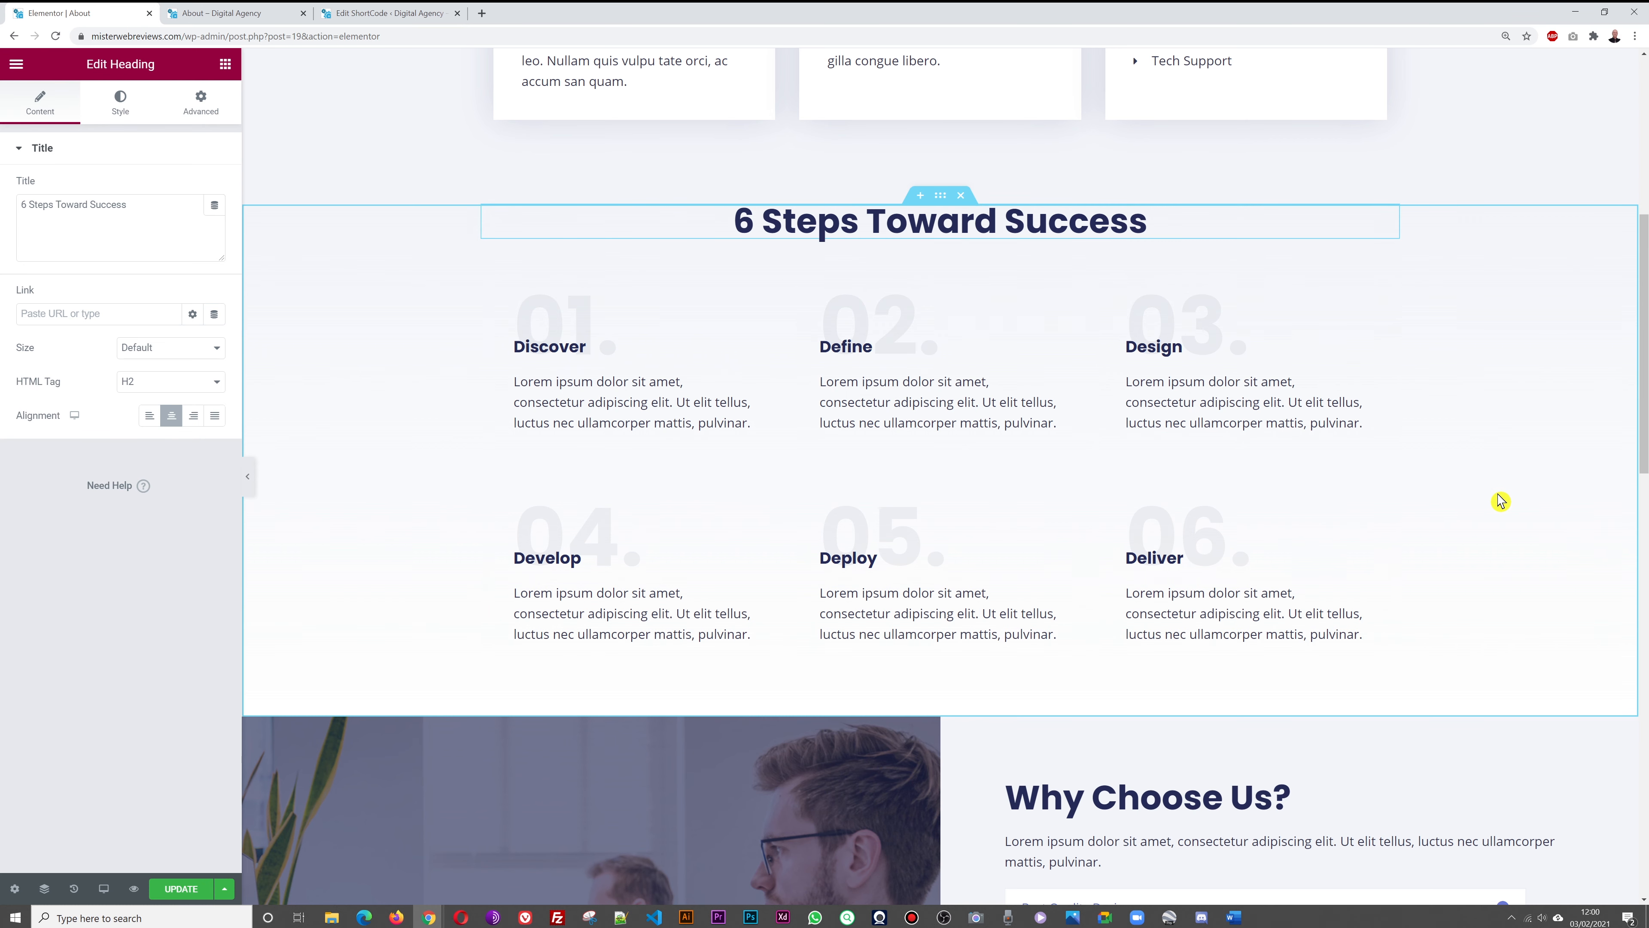
Select the Why Choose Us accordion and preview its 24x7 Live Support, Result Oriented Projects and Award Winning items
scroll(1501, 501, "down", 5)
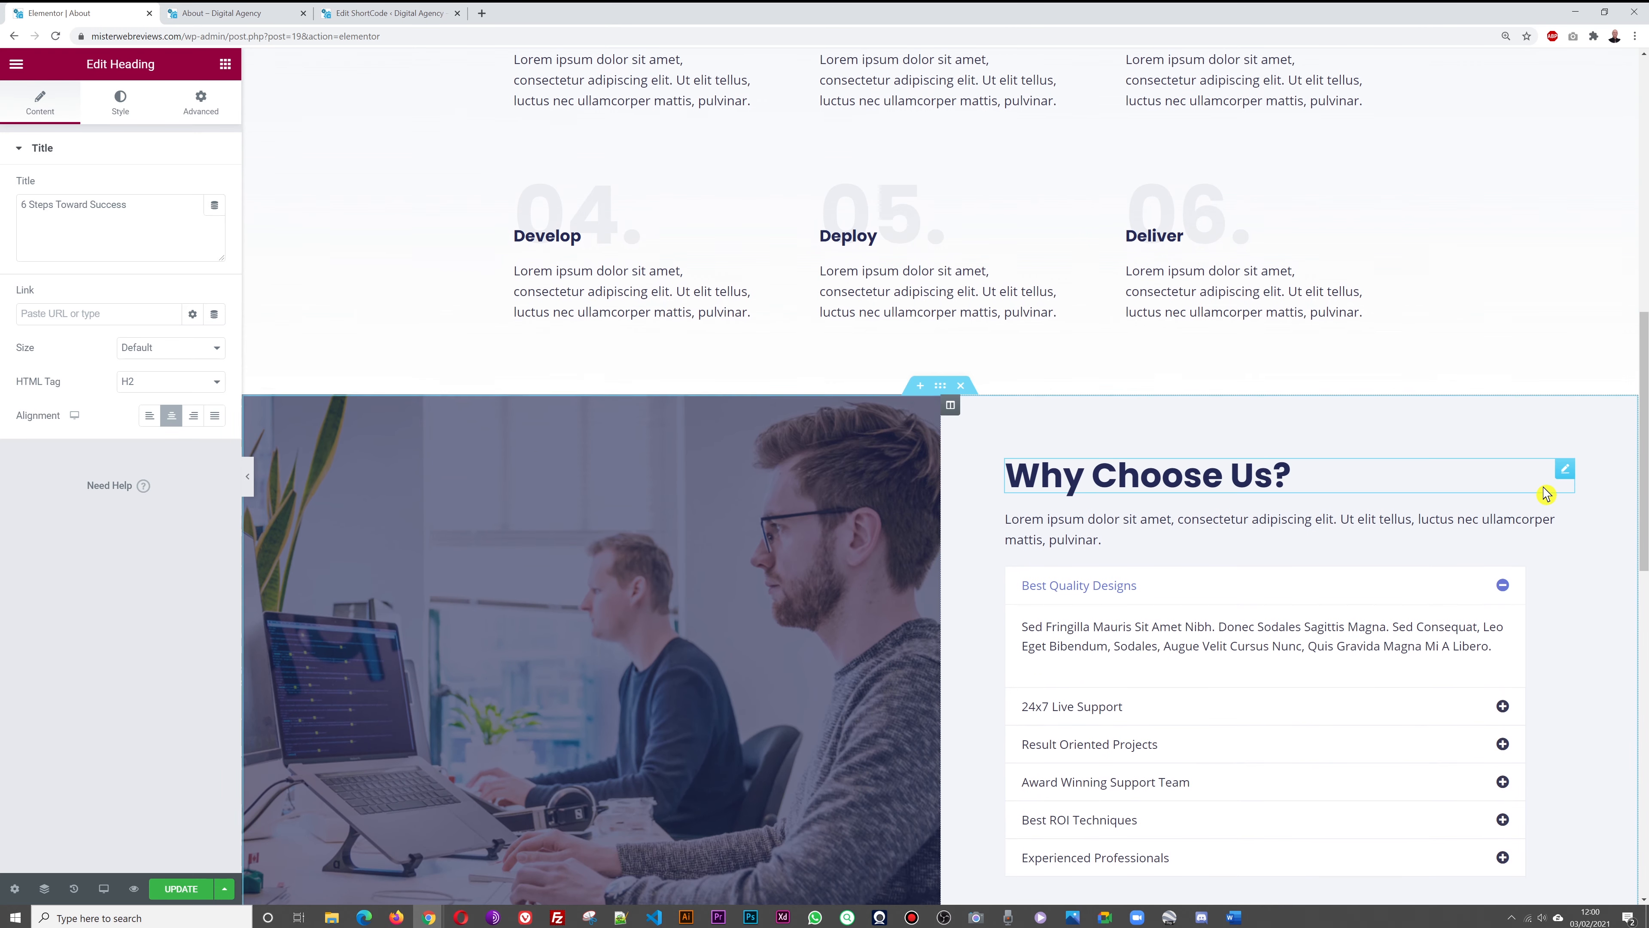
scroll(1545, 494, "down", 3)
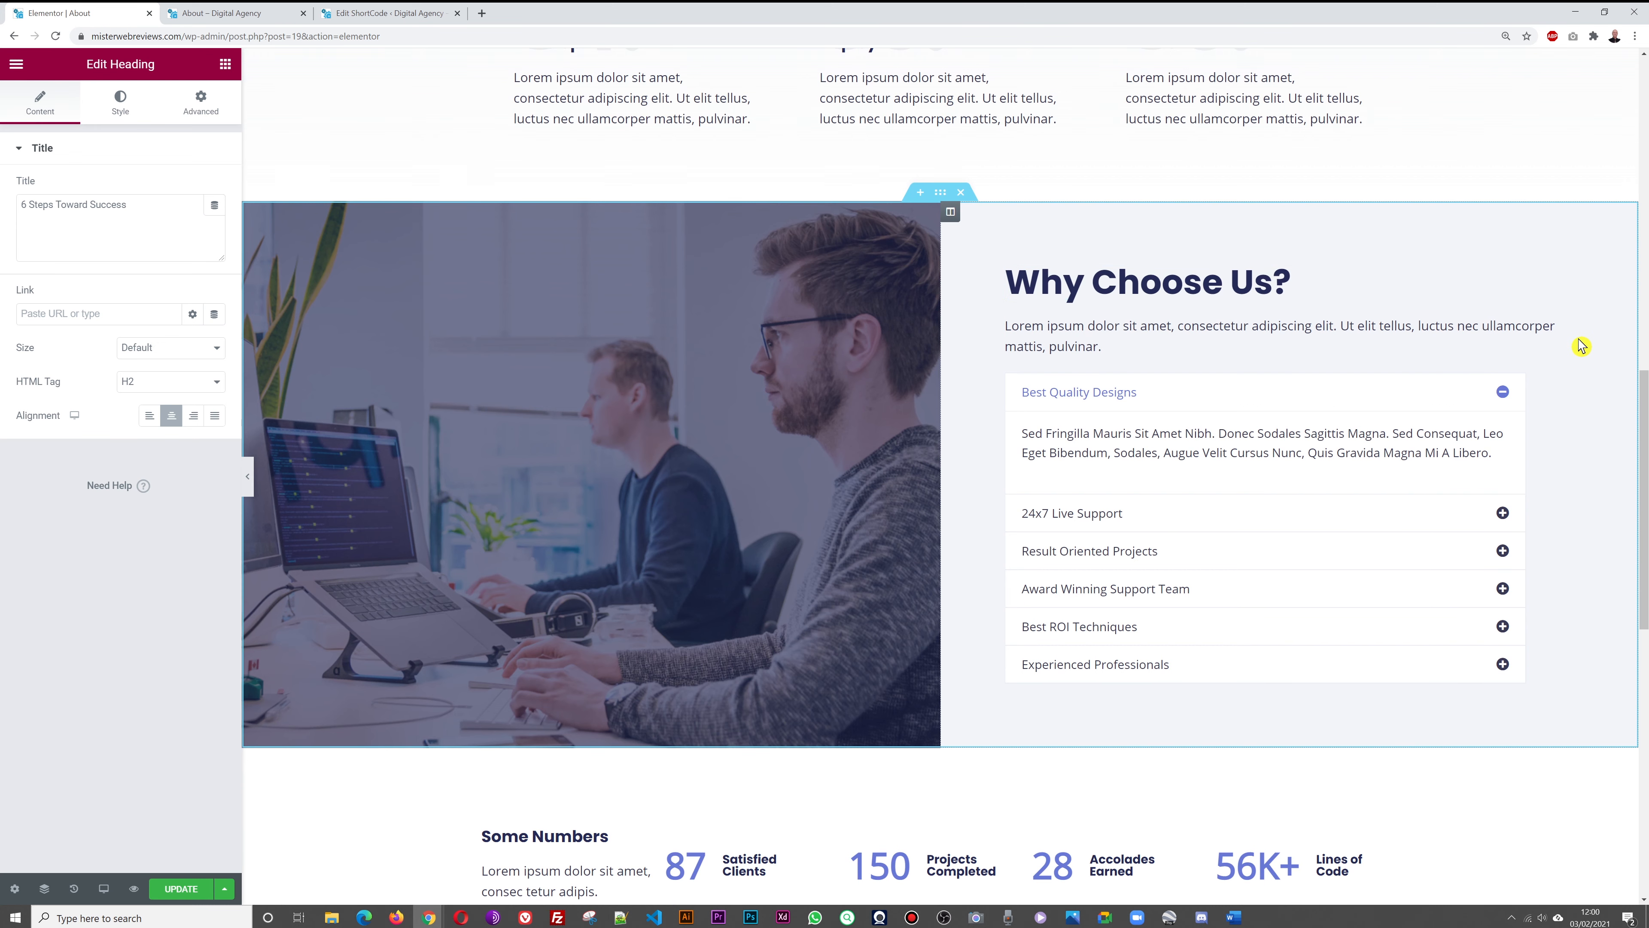
scroll(1581, 346, "down", 2)
scroll(1581, 346, "up", 2)
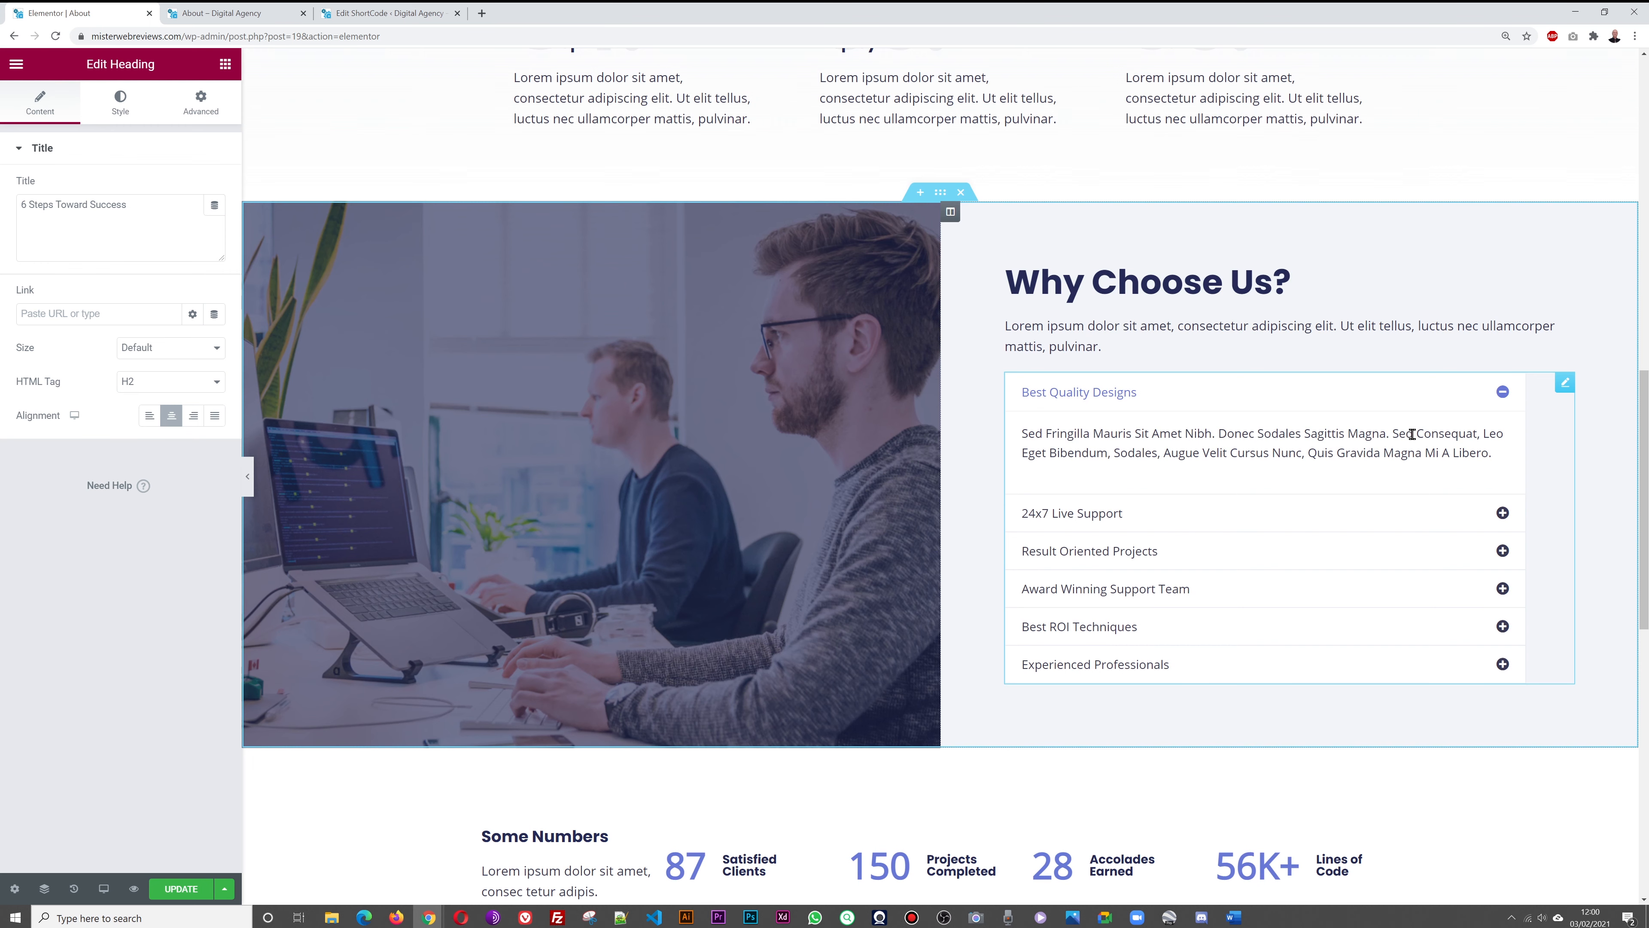
left_click(1505, 515)
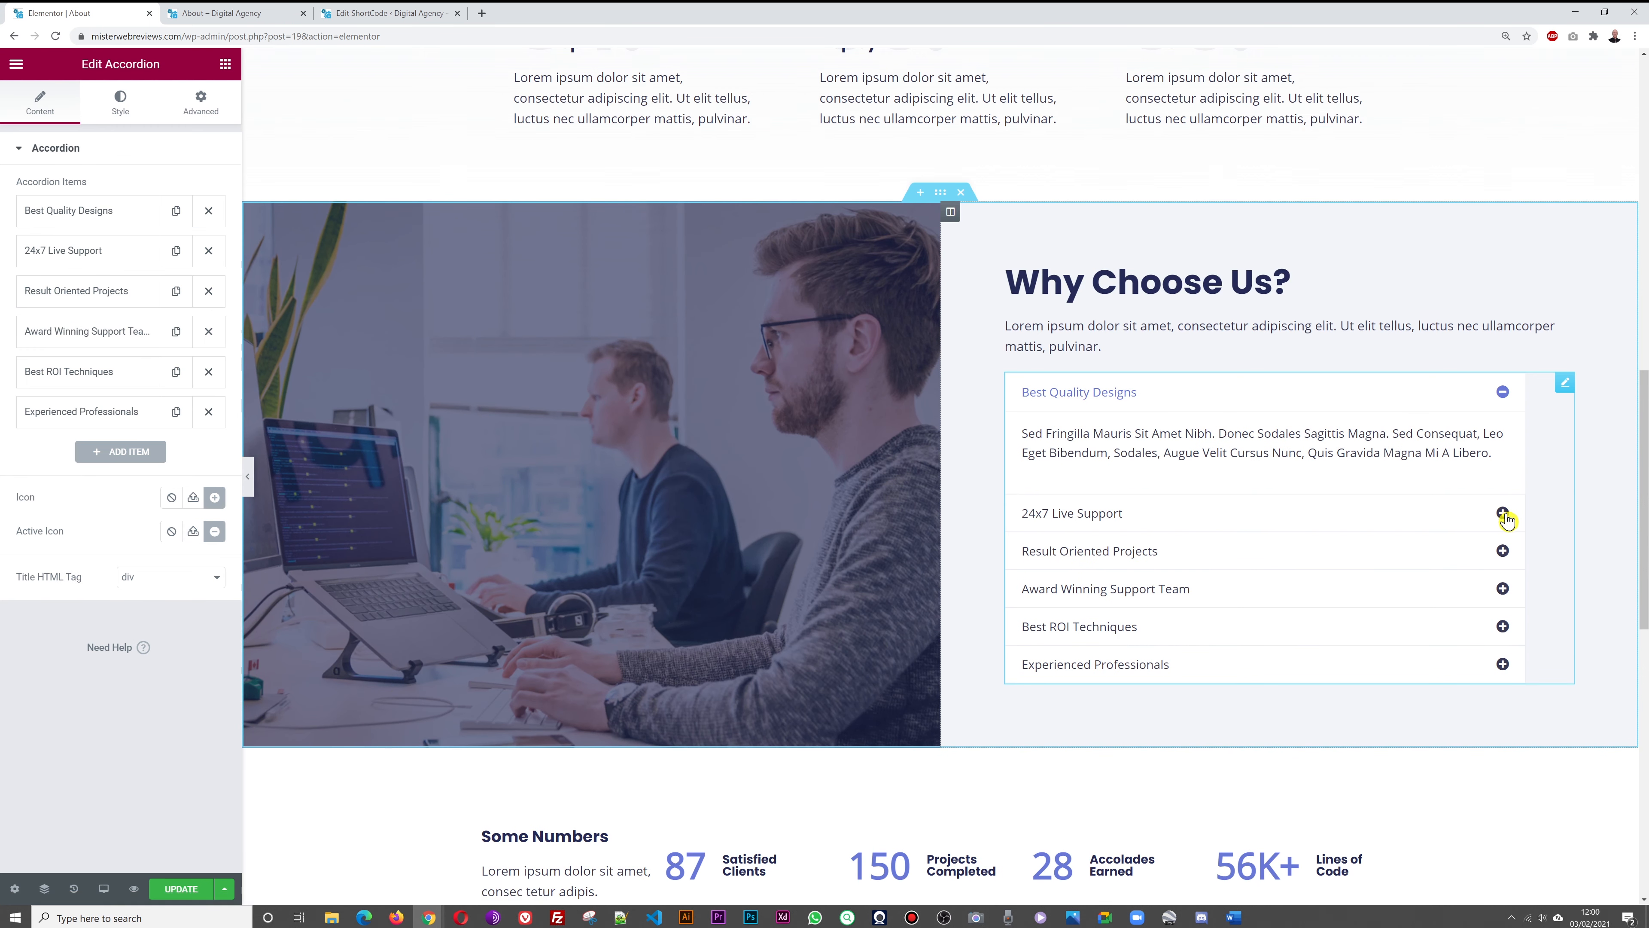
left_click(1505, 517)
left_click(1506, 550)
left_click(1501, 588)
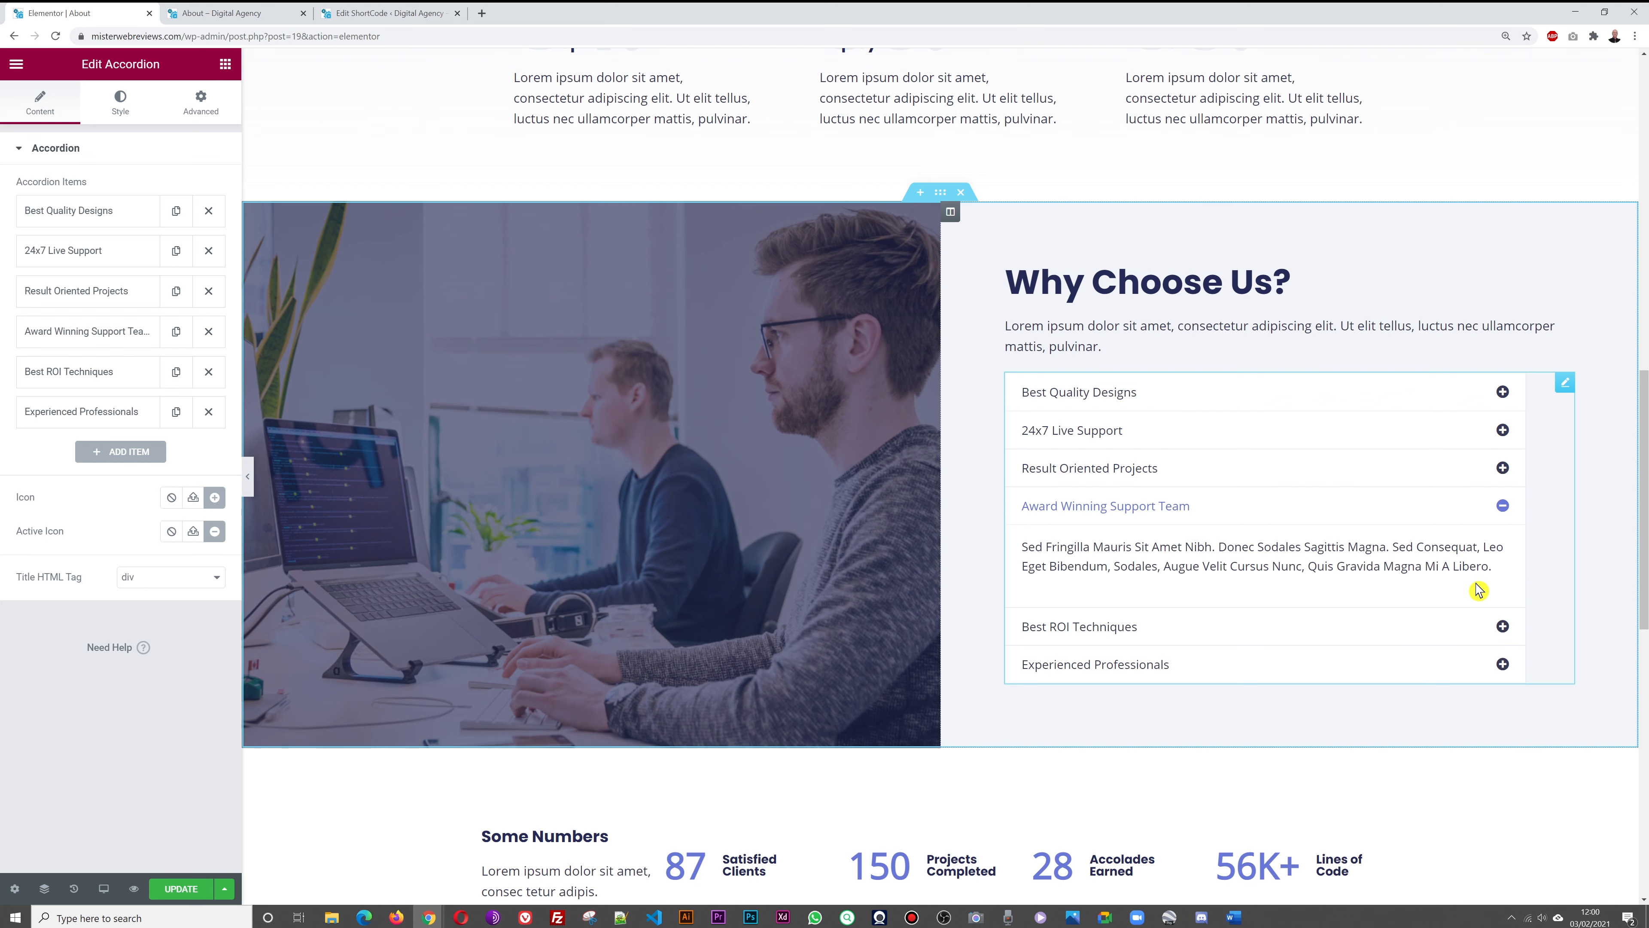
left_click(1502, 393)
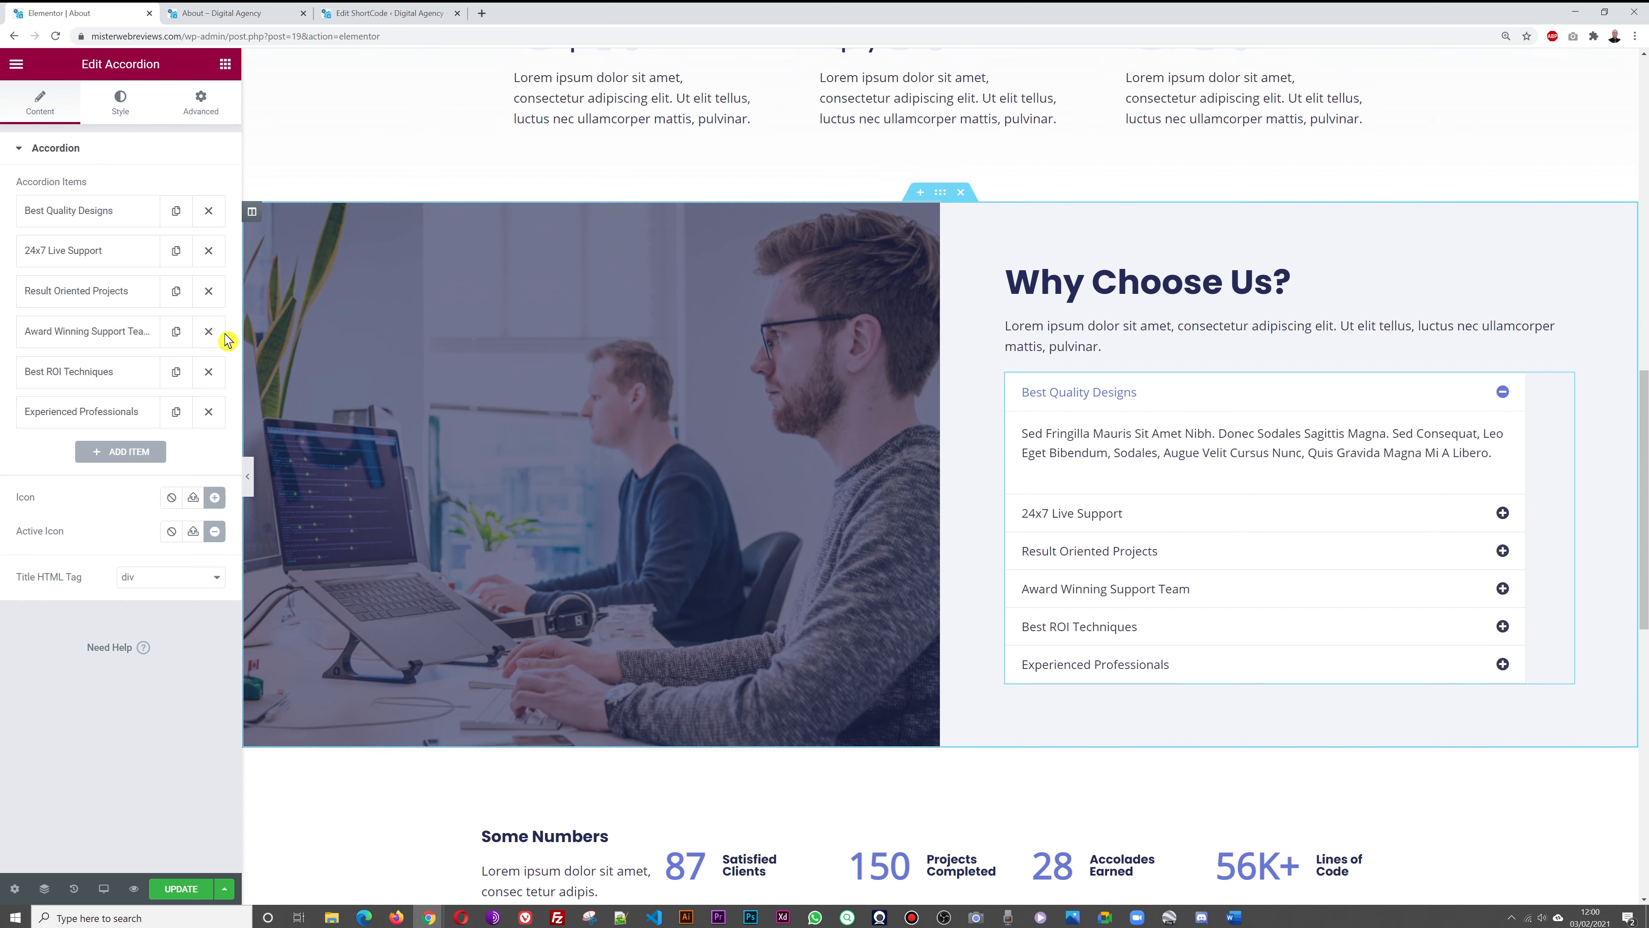
Retitle the first accordion item from Best Quality Designs to Targeted Traffic
left_click(102, 216)
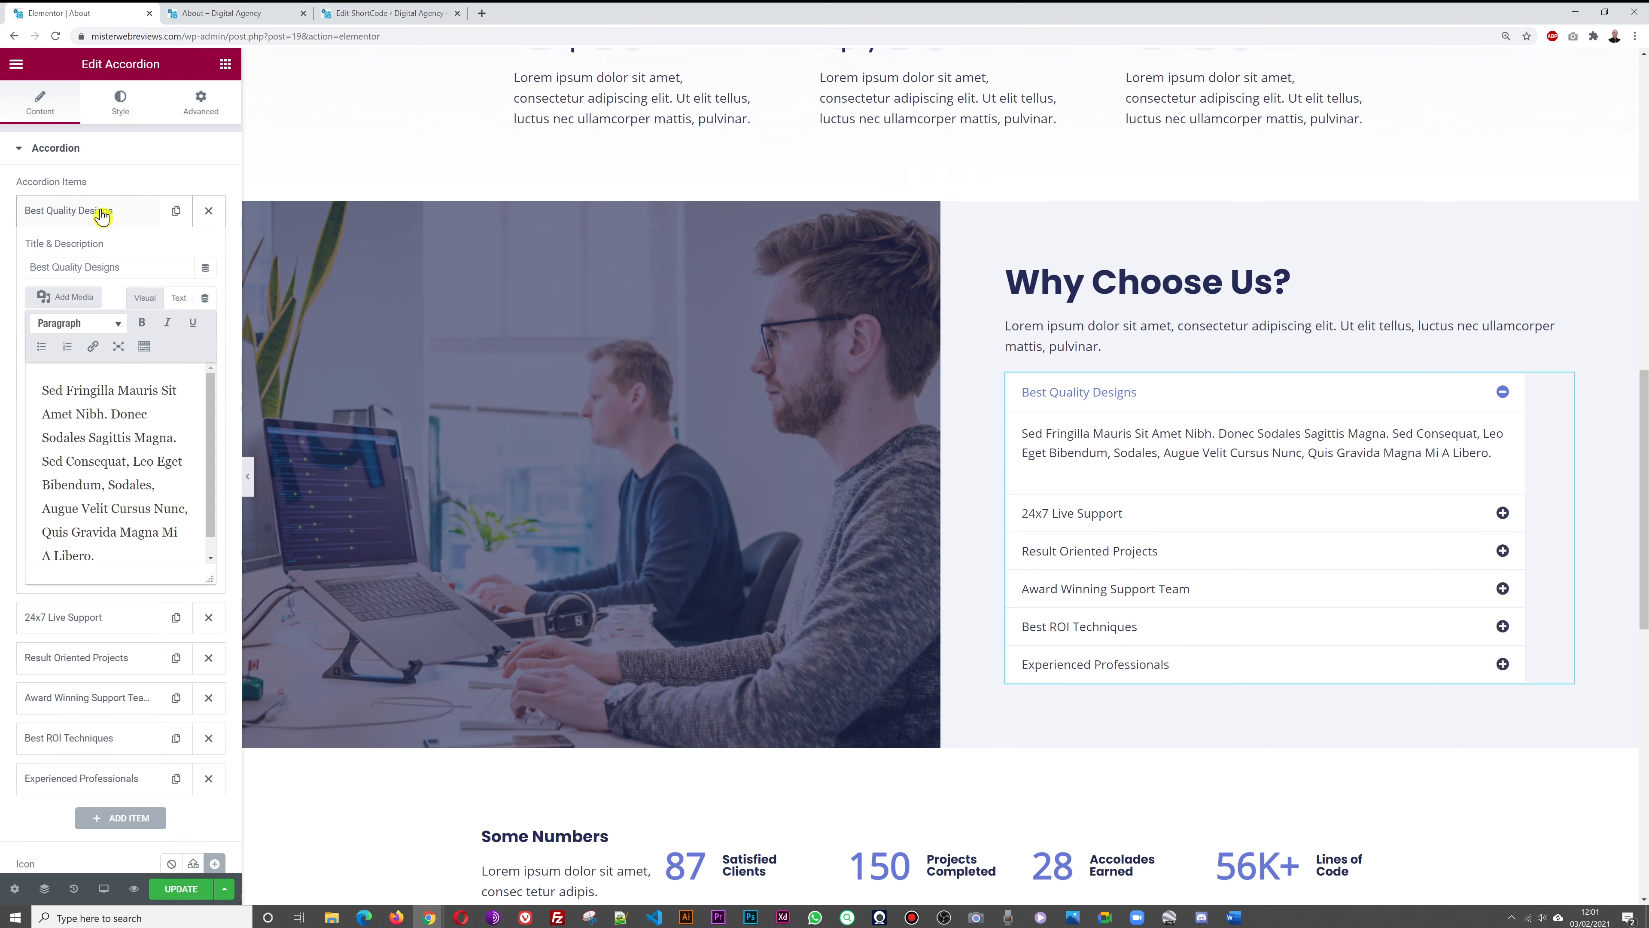
triple_click(136, 269)
type("Targeted Traffic")
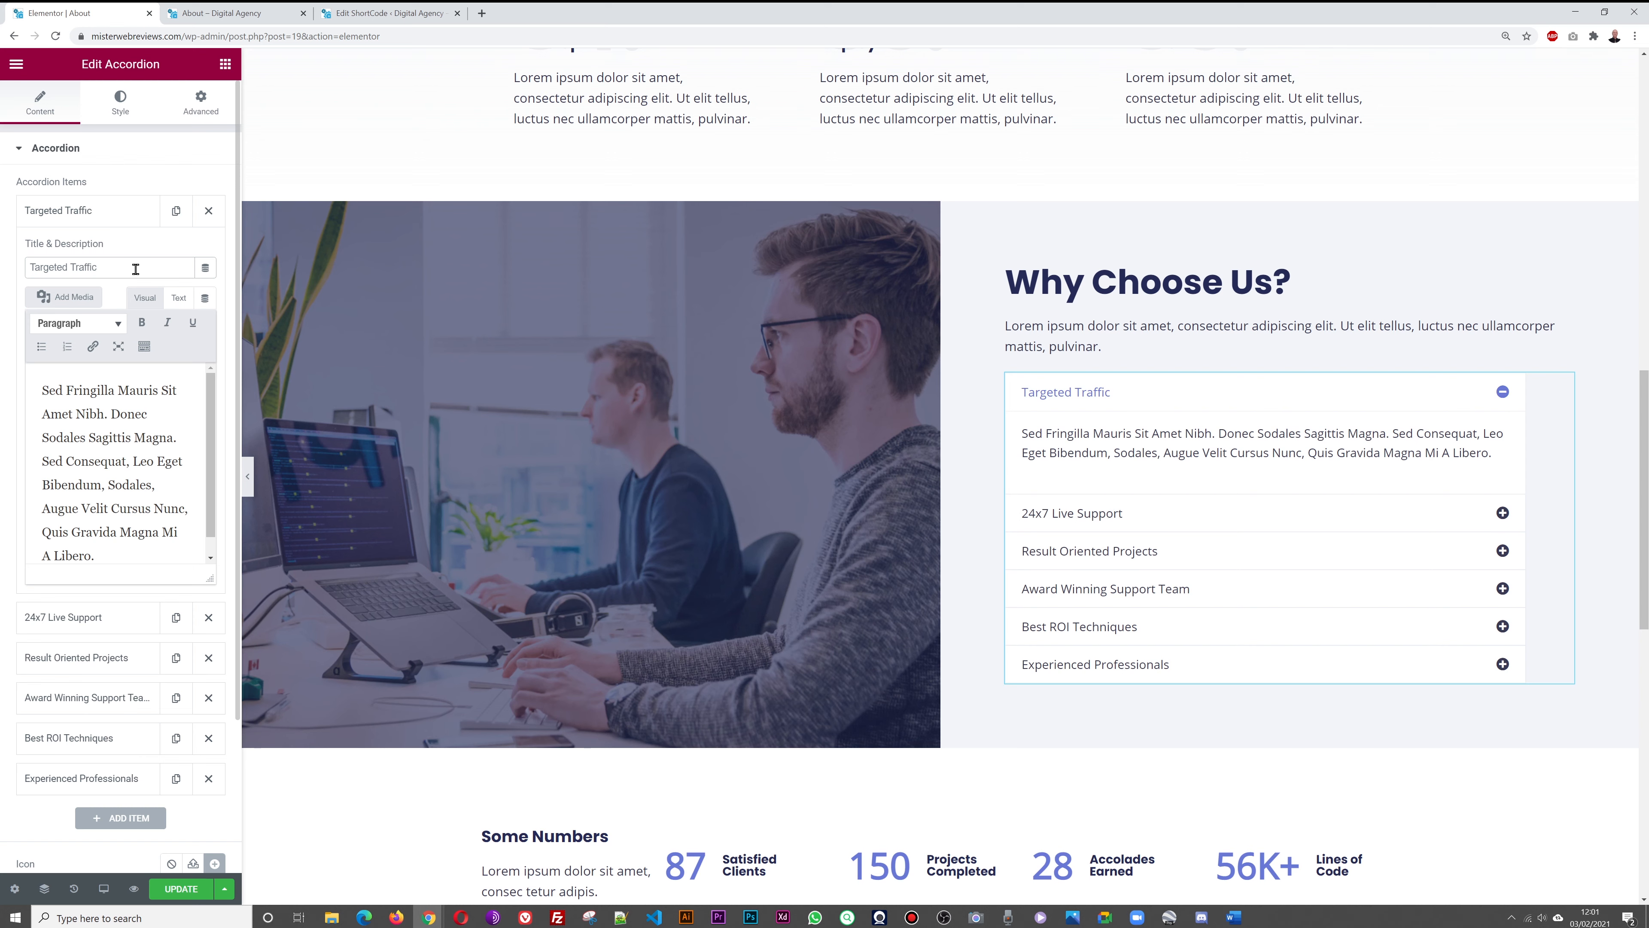
triple_click(107, 497)
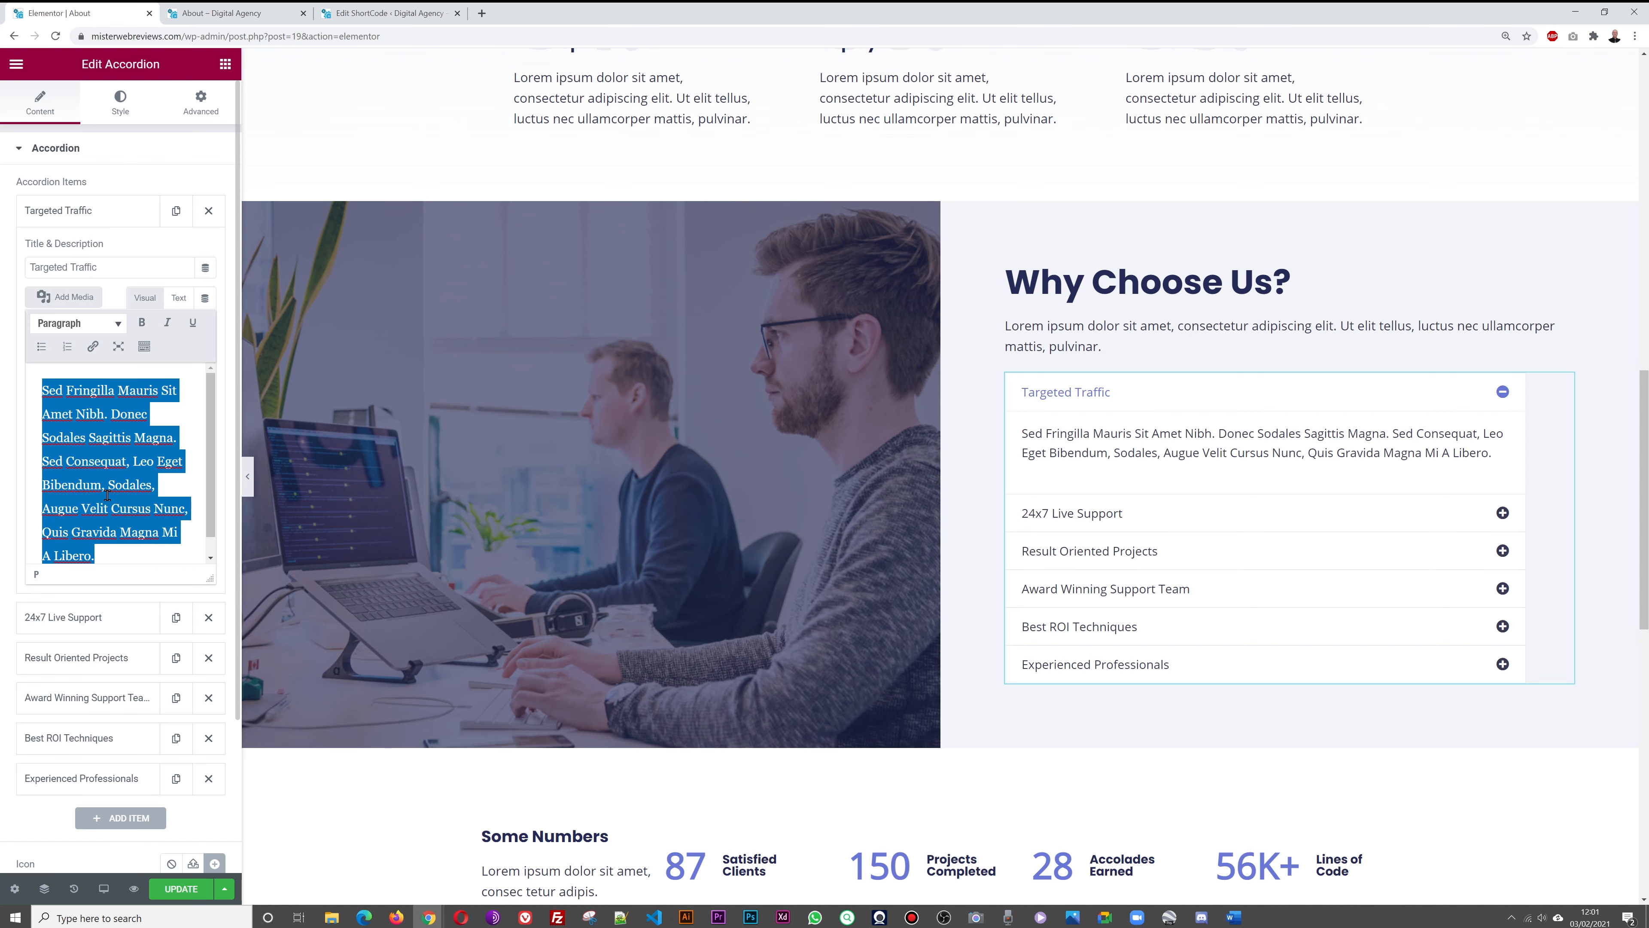
left_click(107, 494)
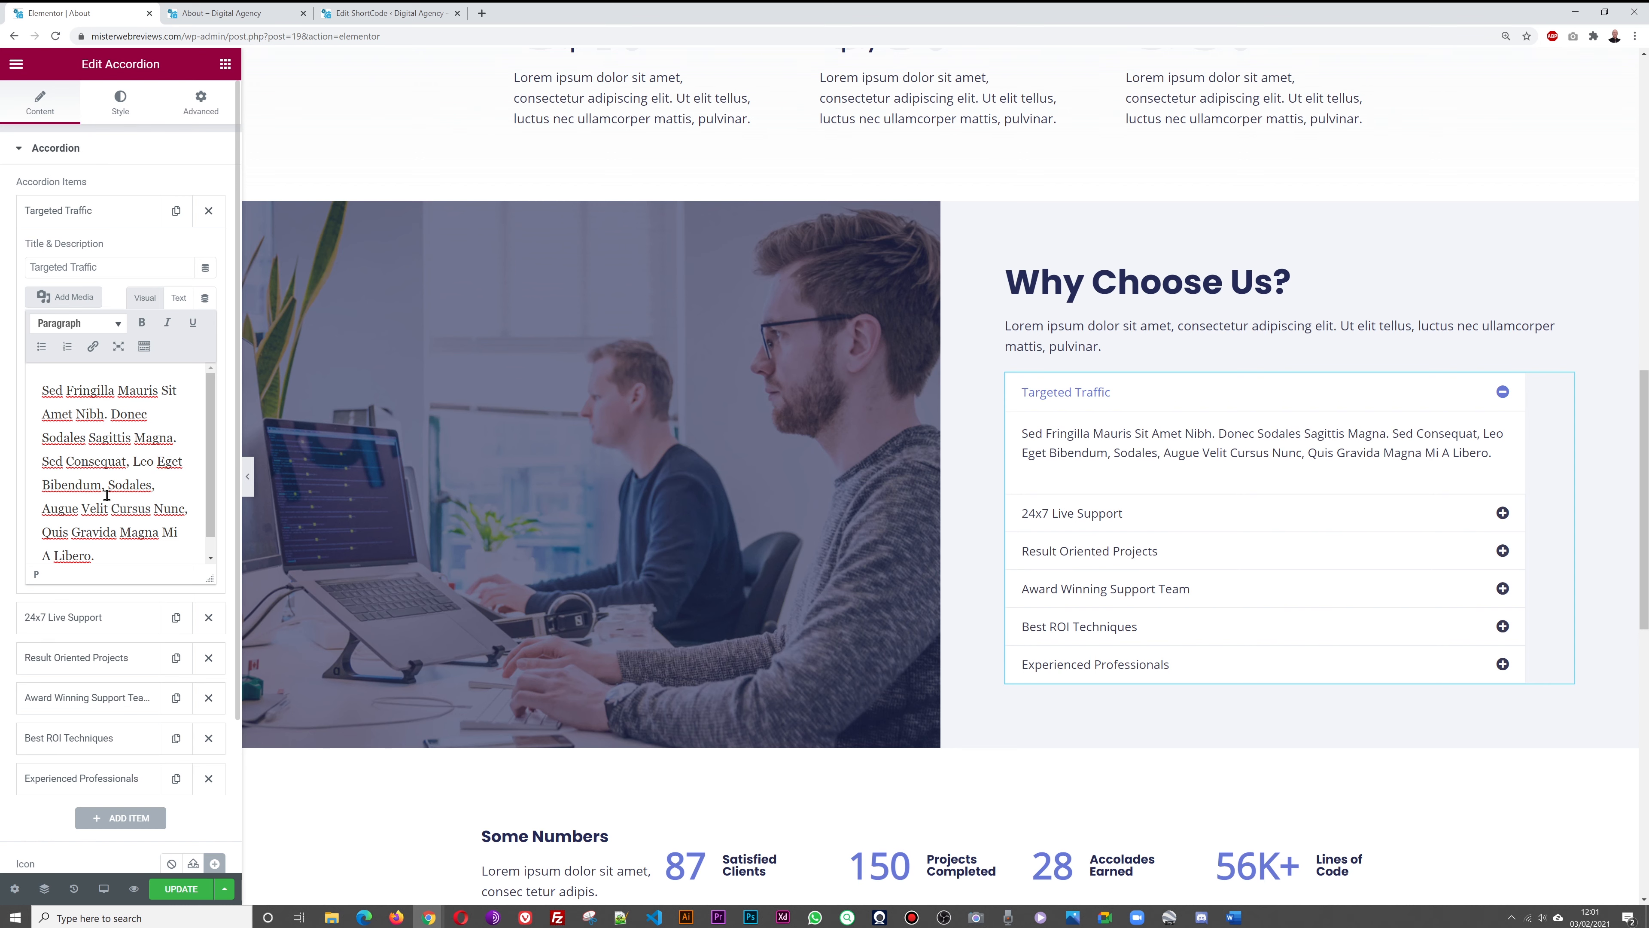
left_click(98, 210)
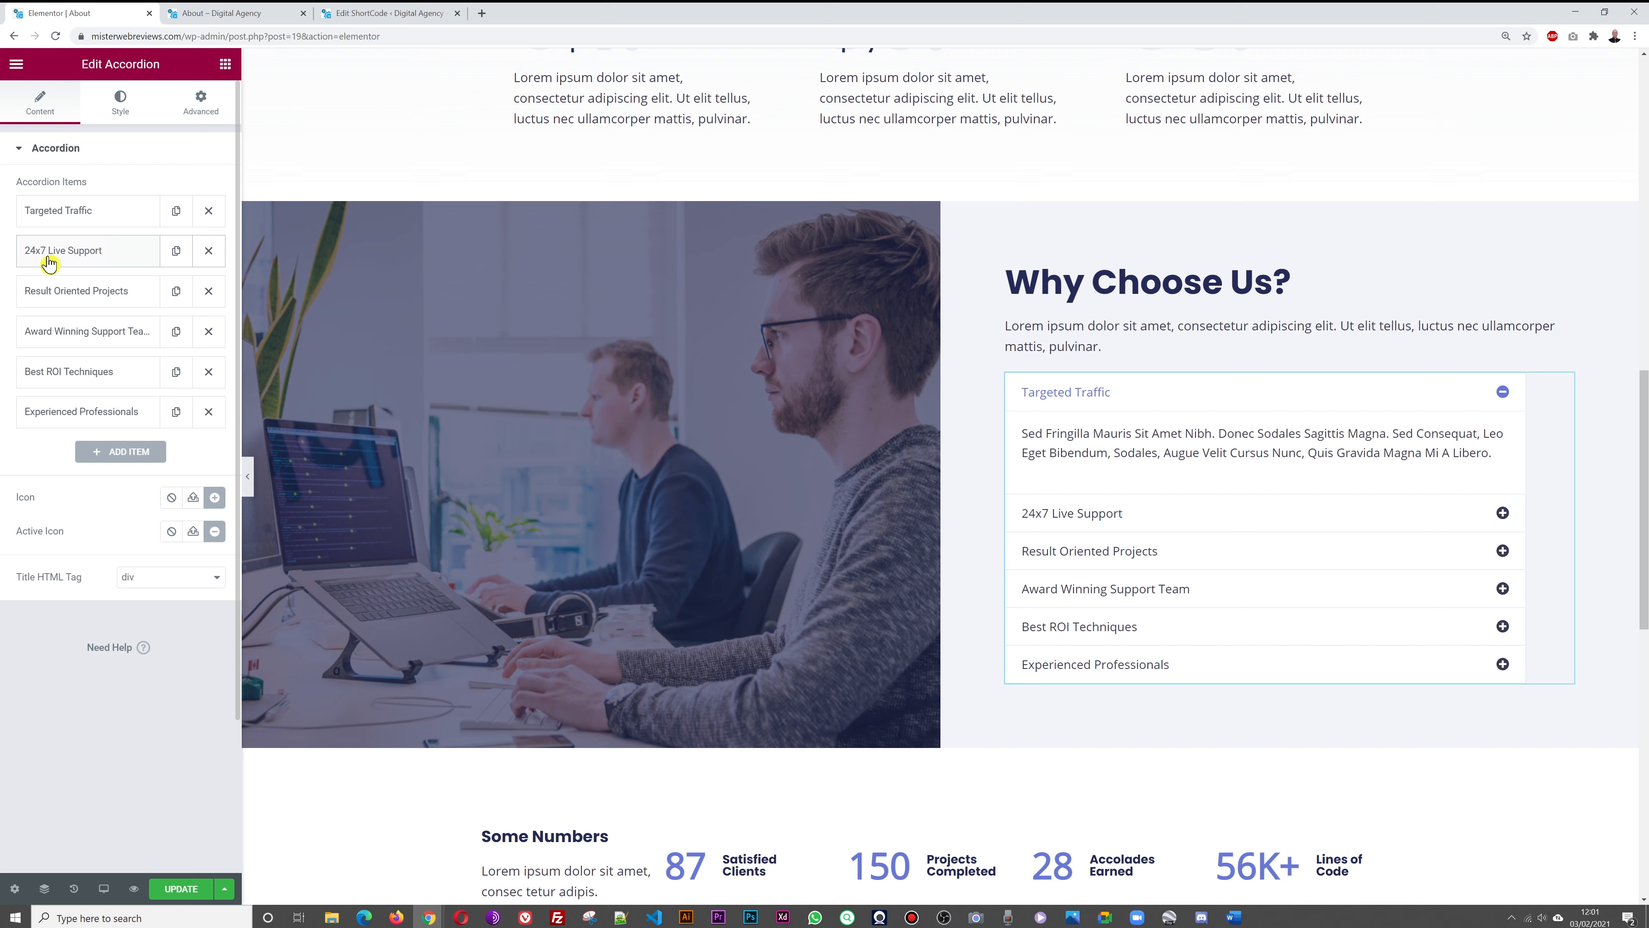
Inspect the 24x7 Live Support item's description text
left_click(100, 260)
left_click(97, 549)
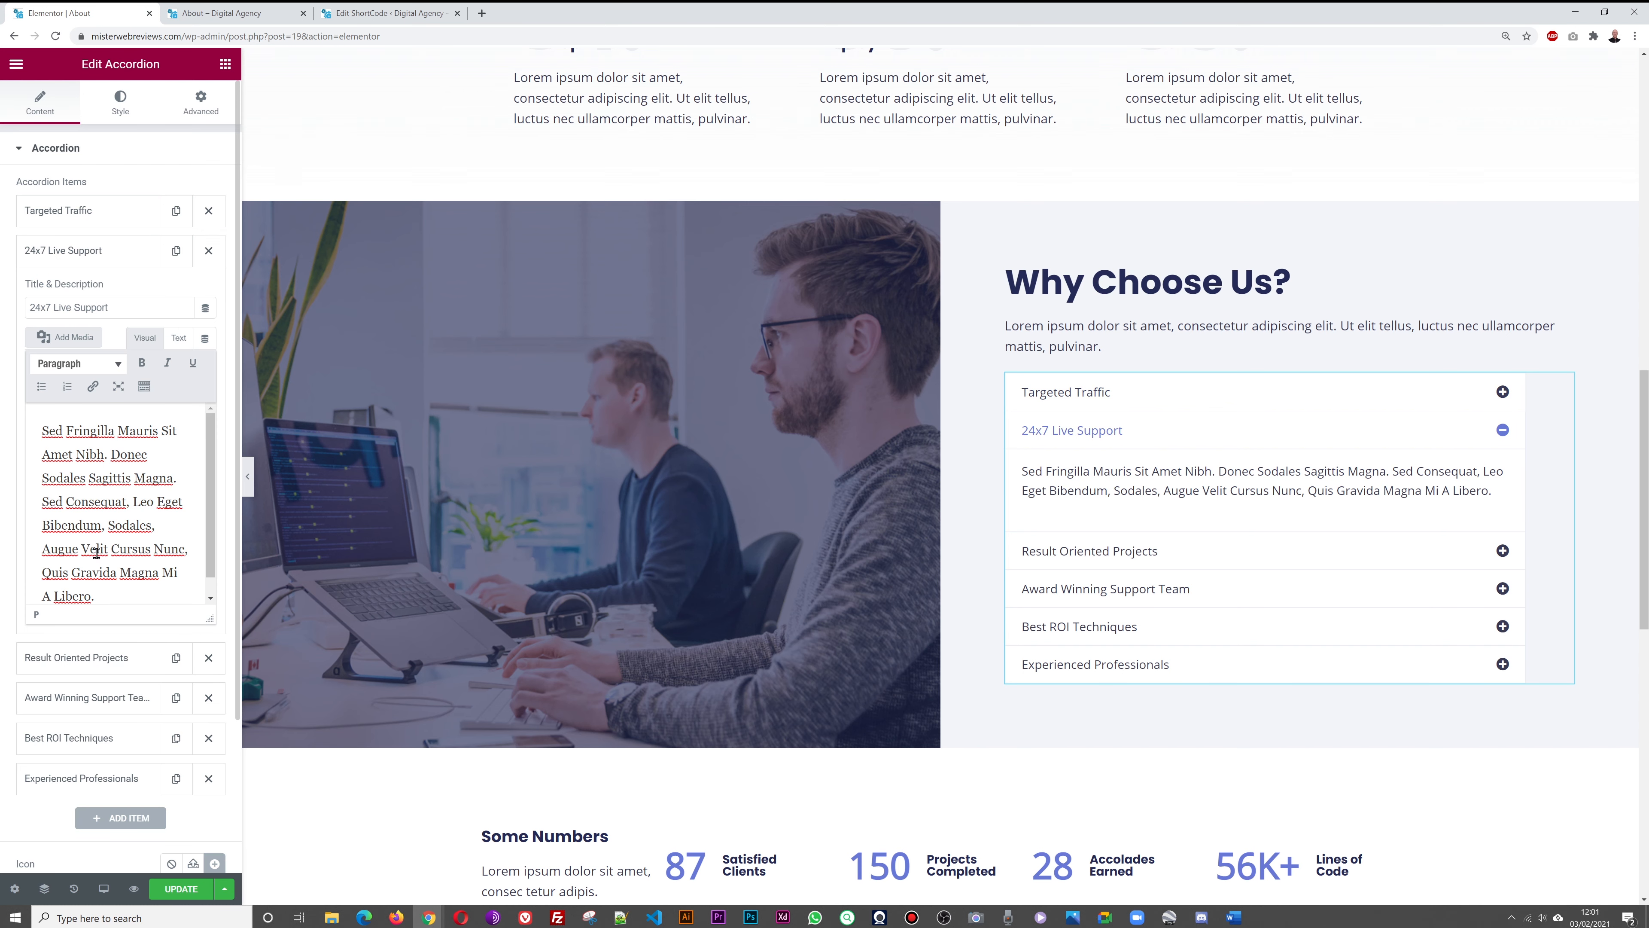
key("ctrl+a")
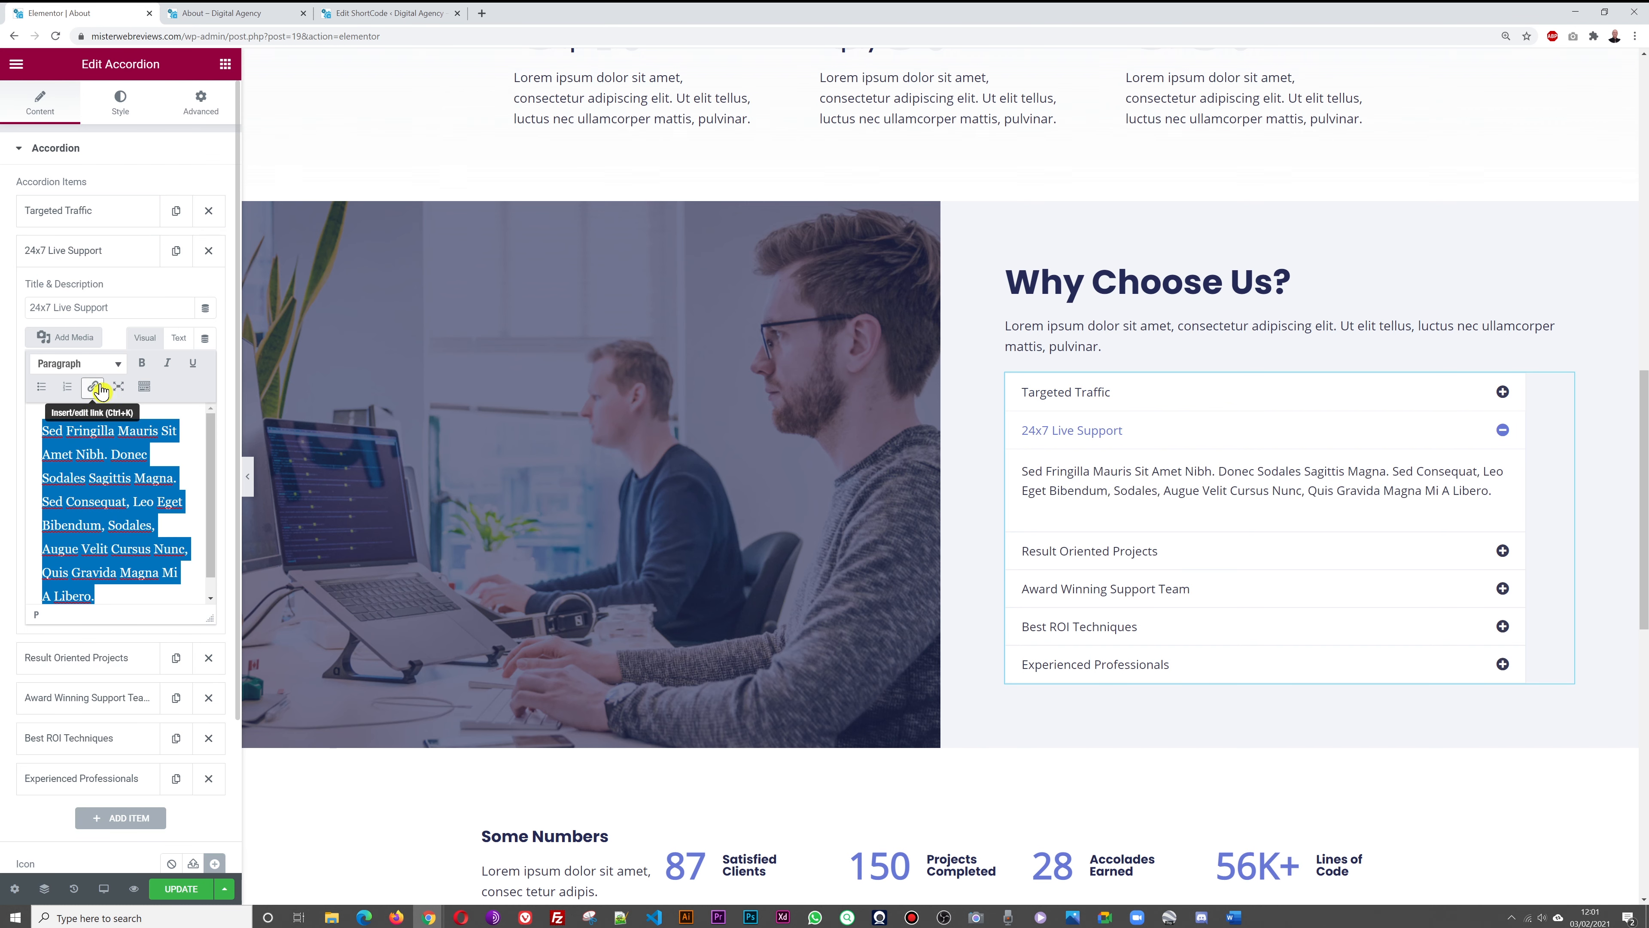
left_click(78, 257)
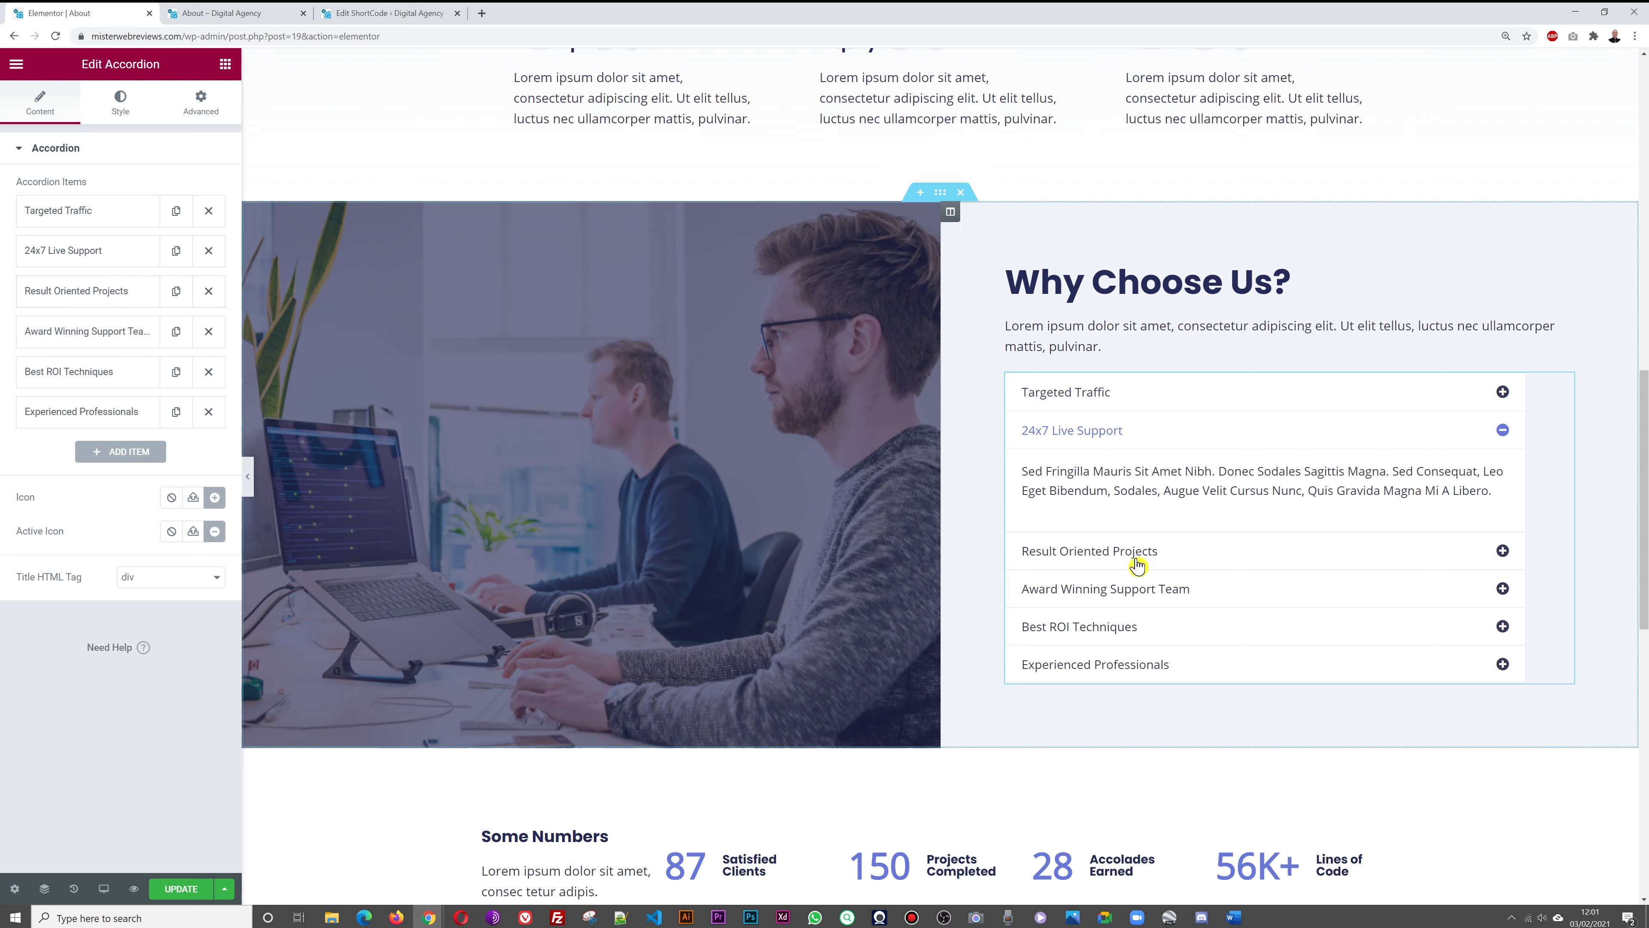
left_click(64, 264)
triple_click(91, 534)
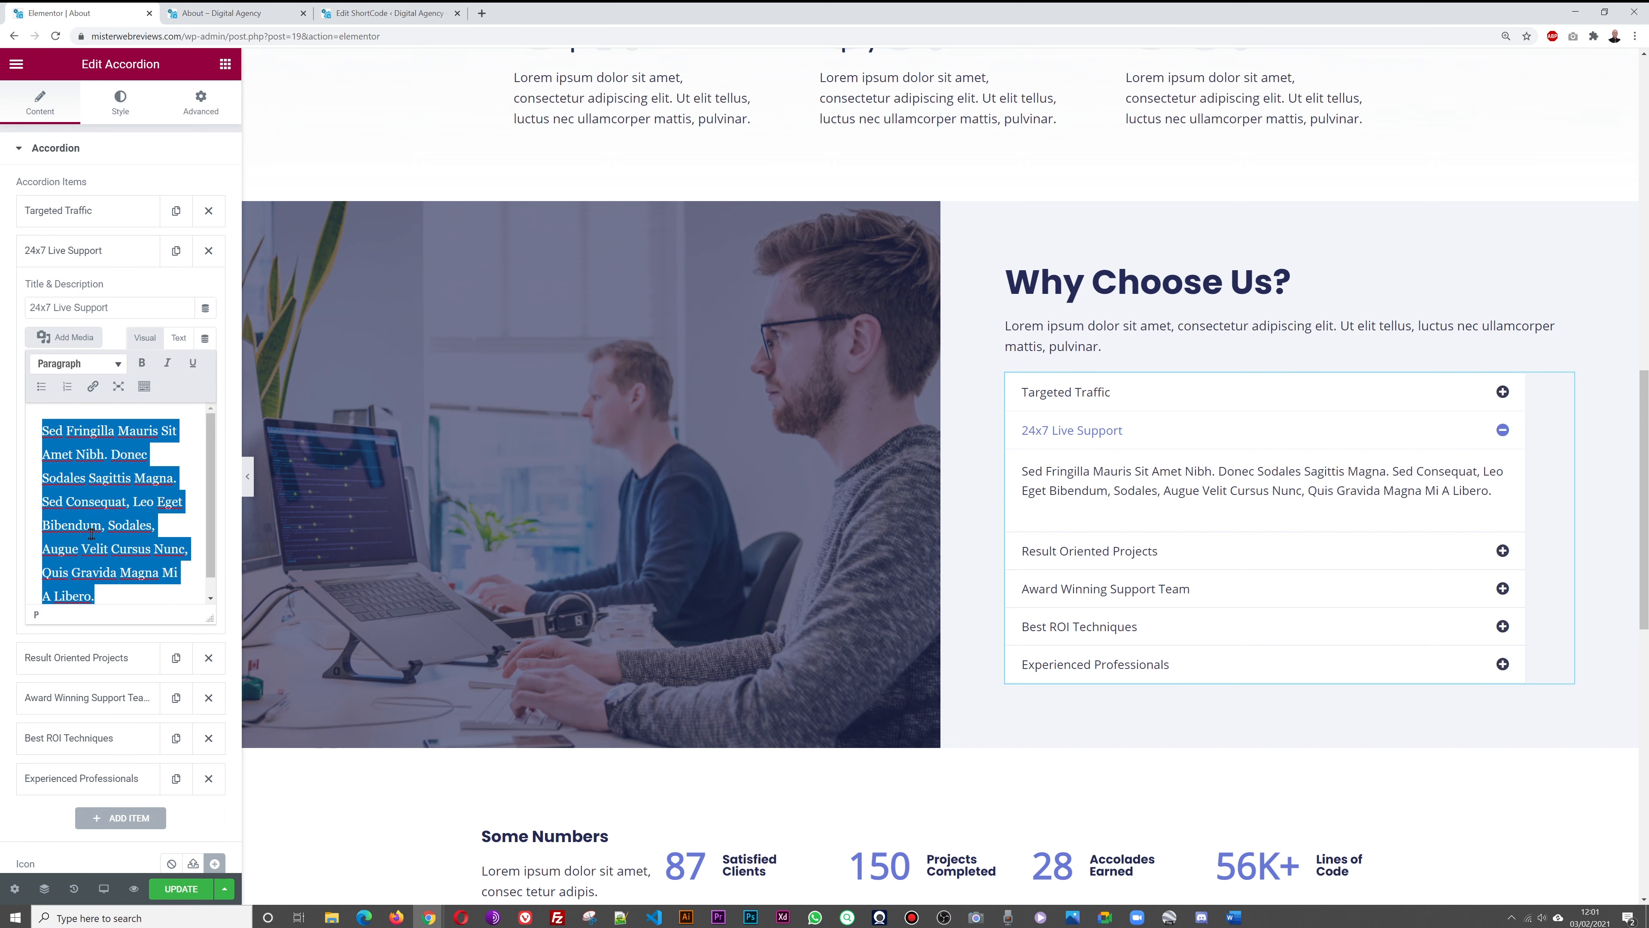
left_click(86, 250)
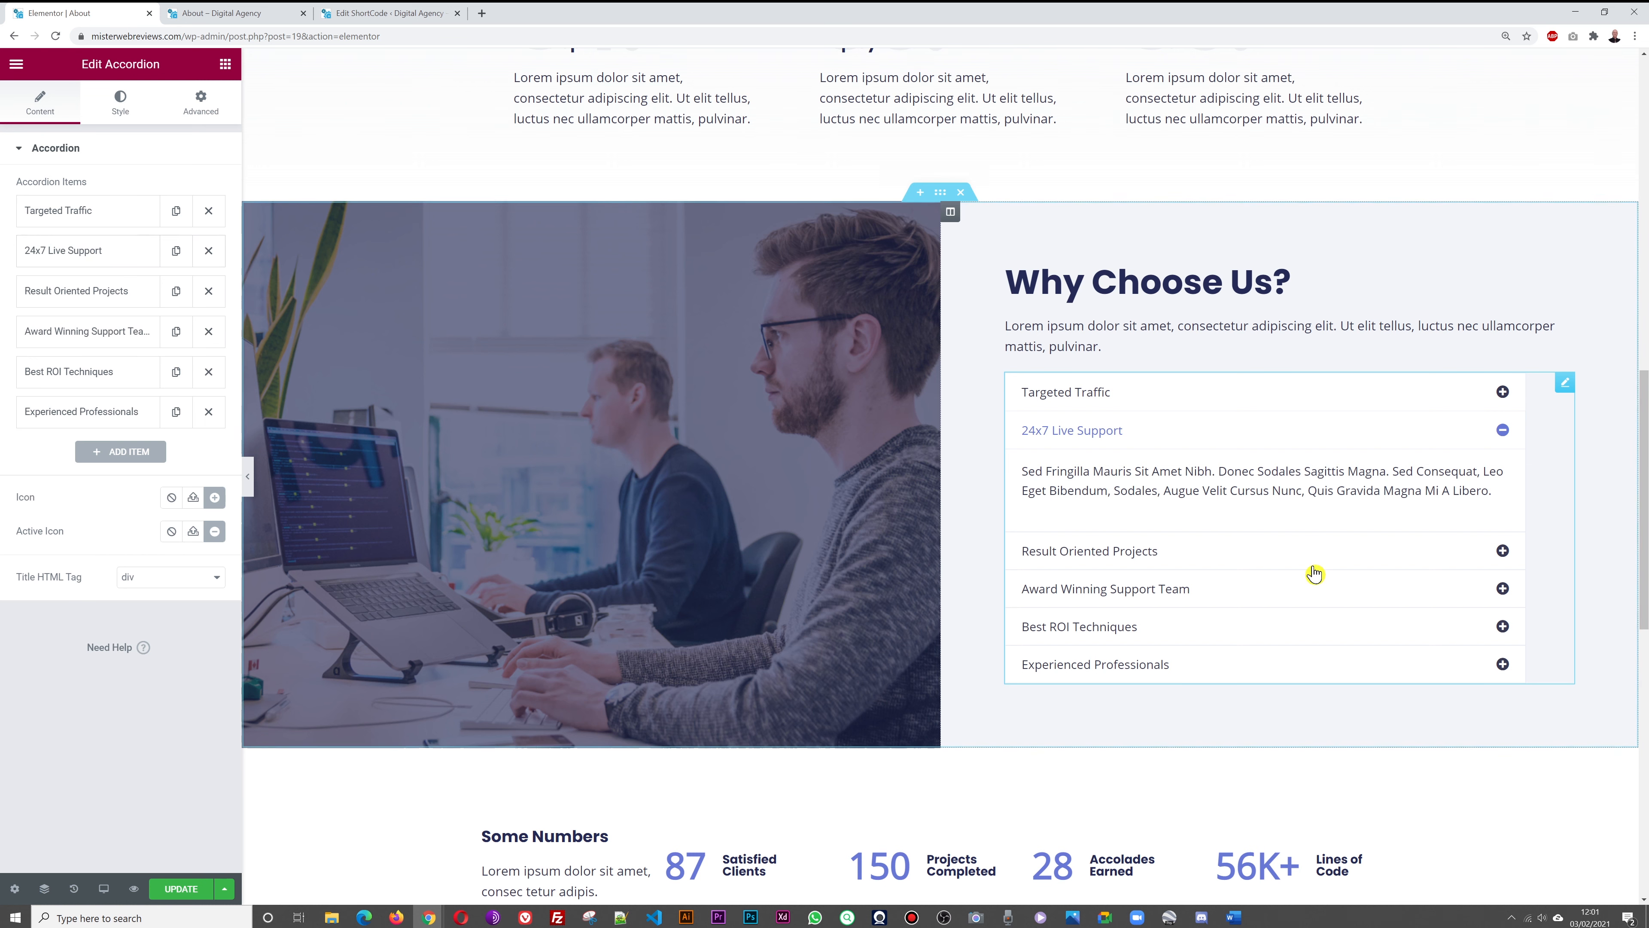
Preview the Result Oriented Projects, Award Winning, Best ROI and Experienced Professionals rows on the page
left_click(1503, 551)
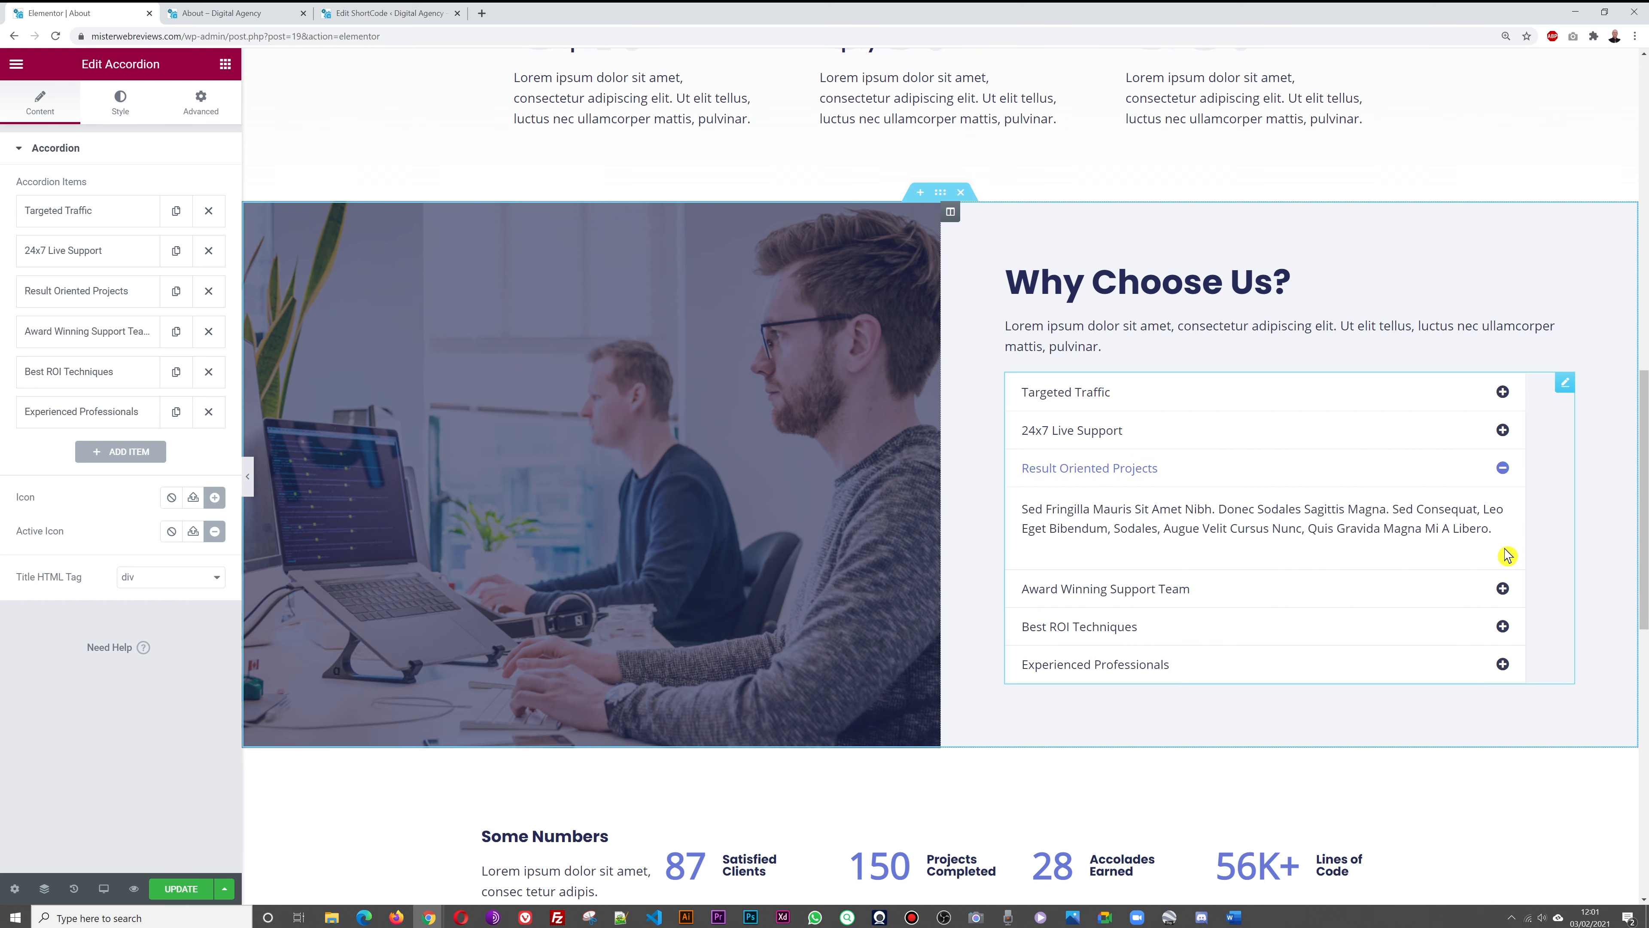
left_click(1502, 589)
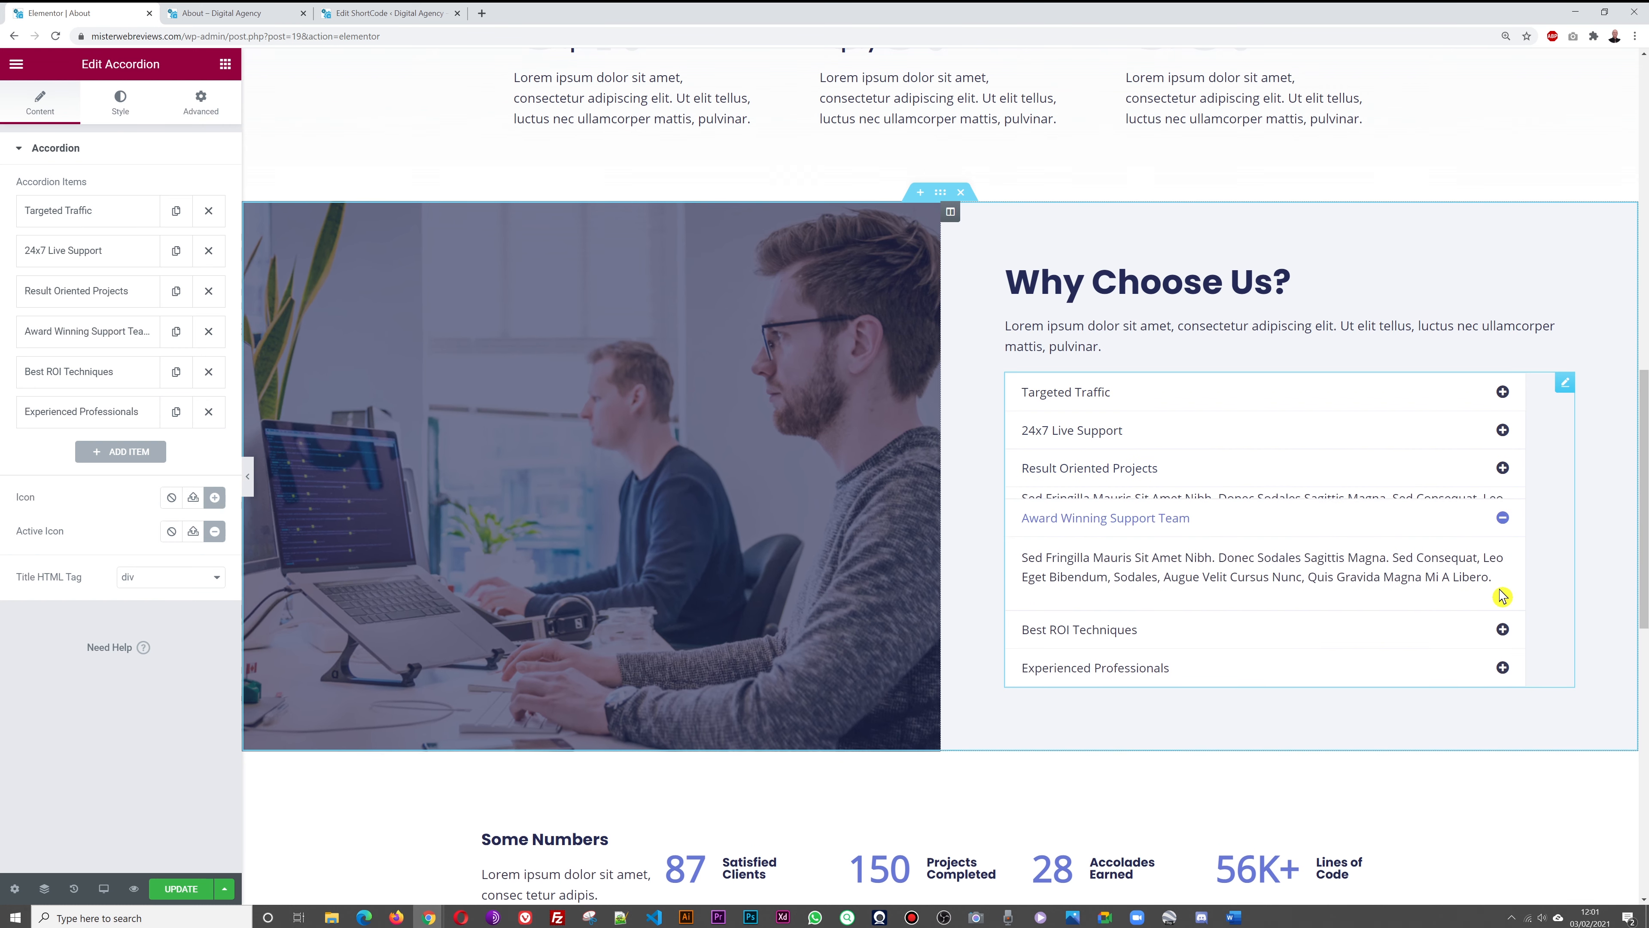
left_click(1504, 628)
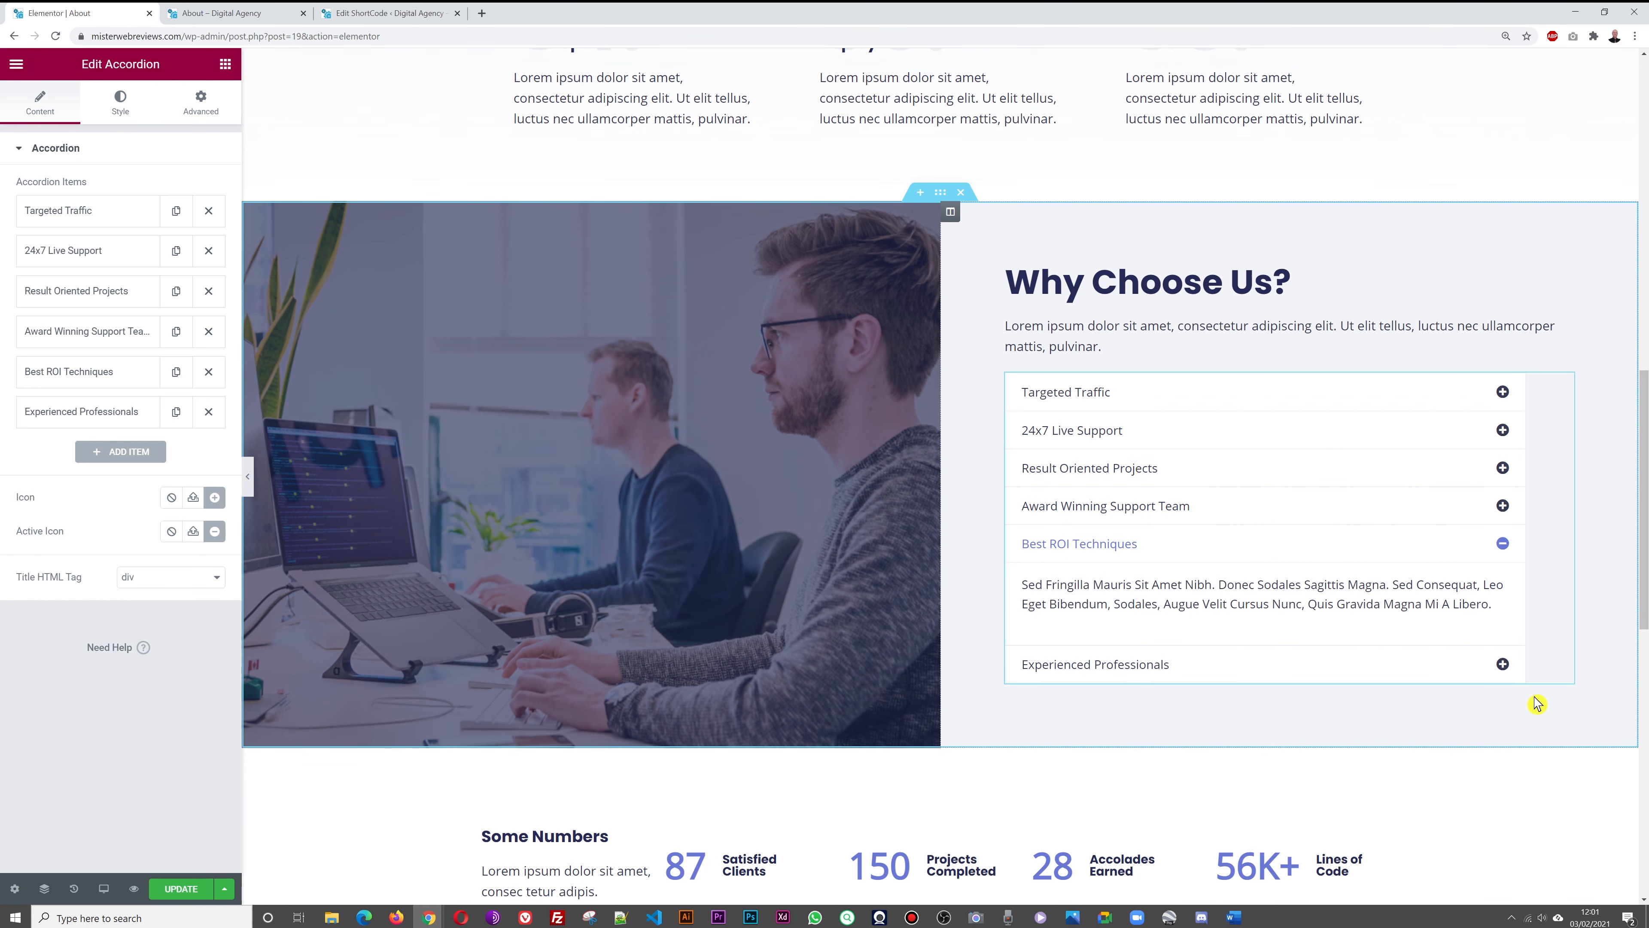
left_click(1504, 665)
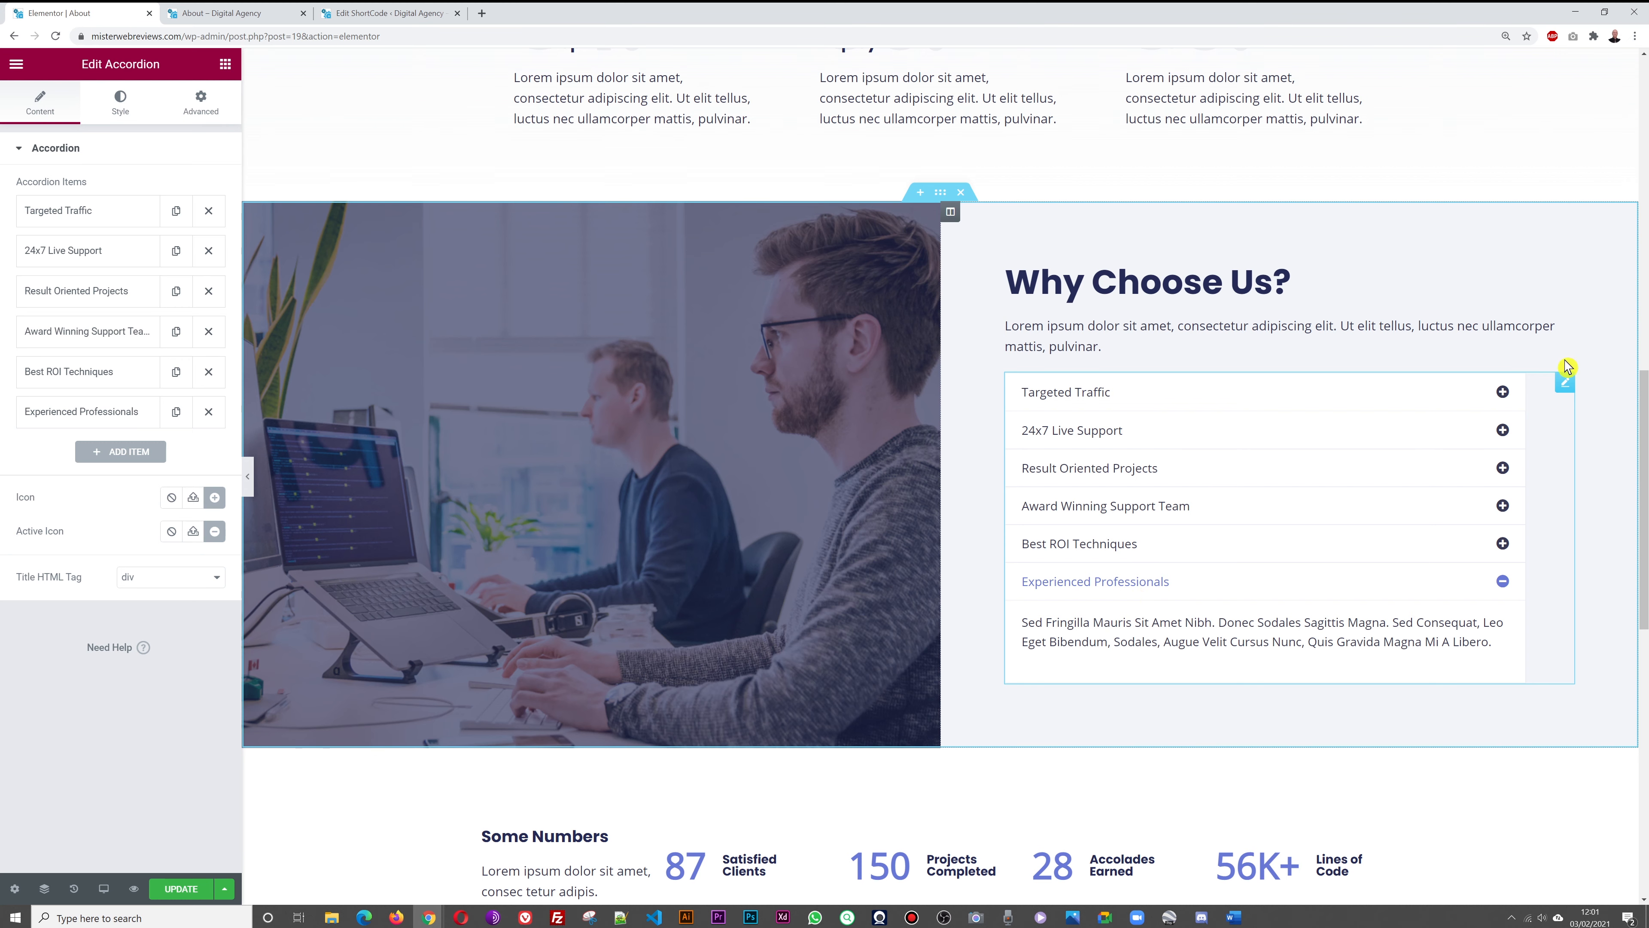
scroll(1475, 426, "down", 5)
scroll(1474, 425, "down", 2)
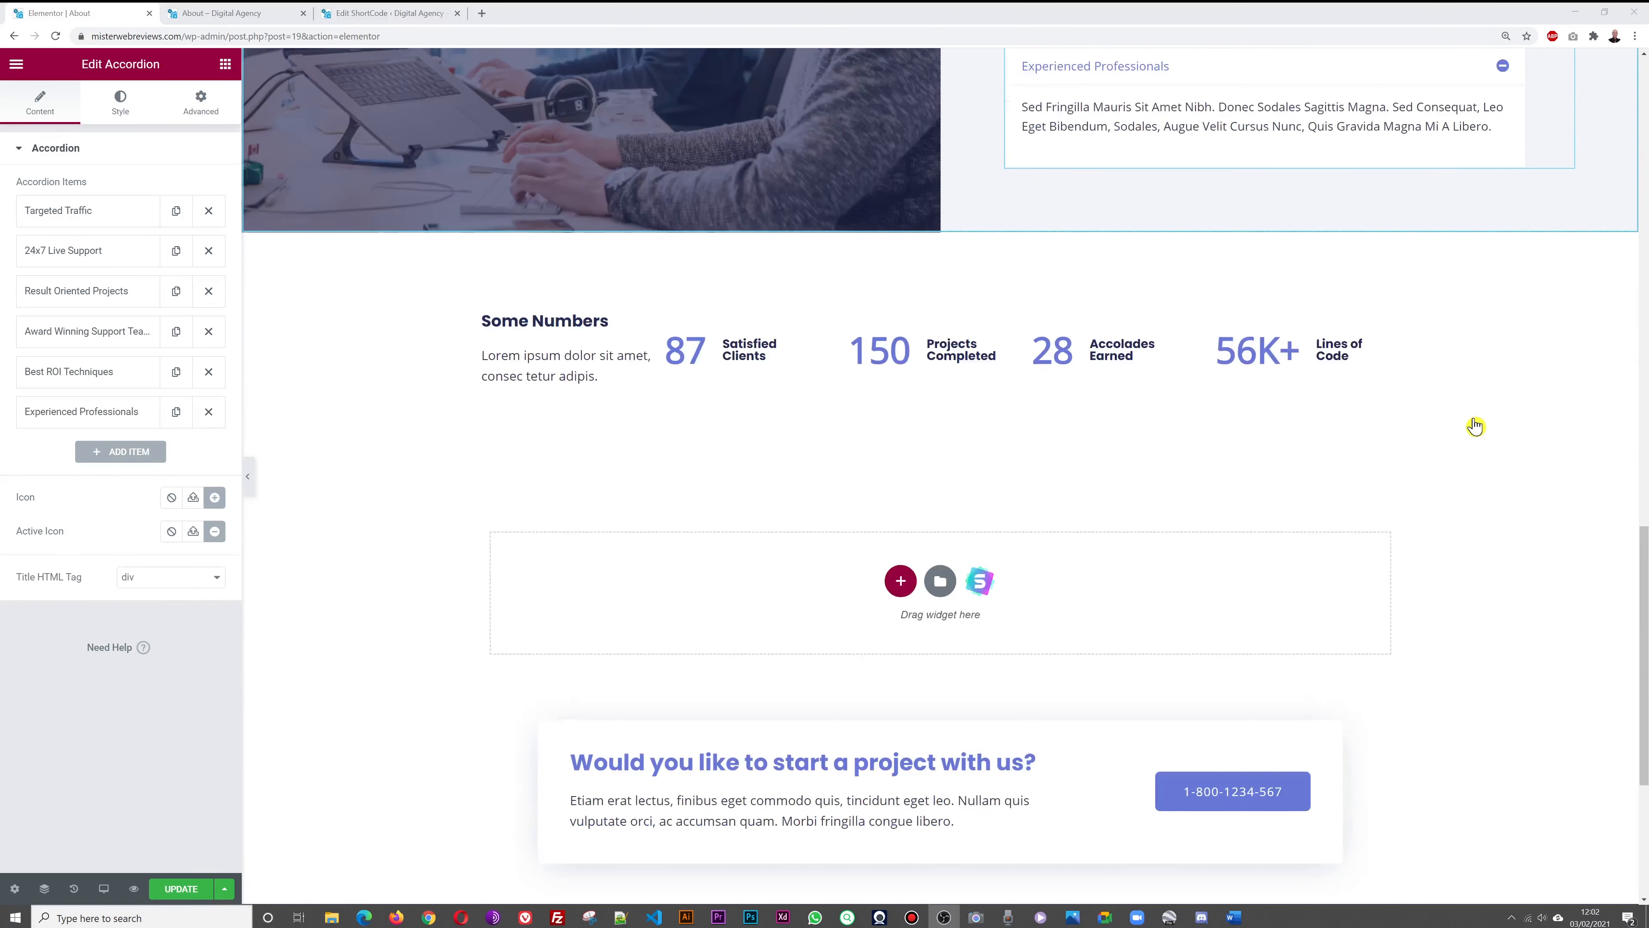
scroll(1475, 425, "up", 3)
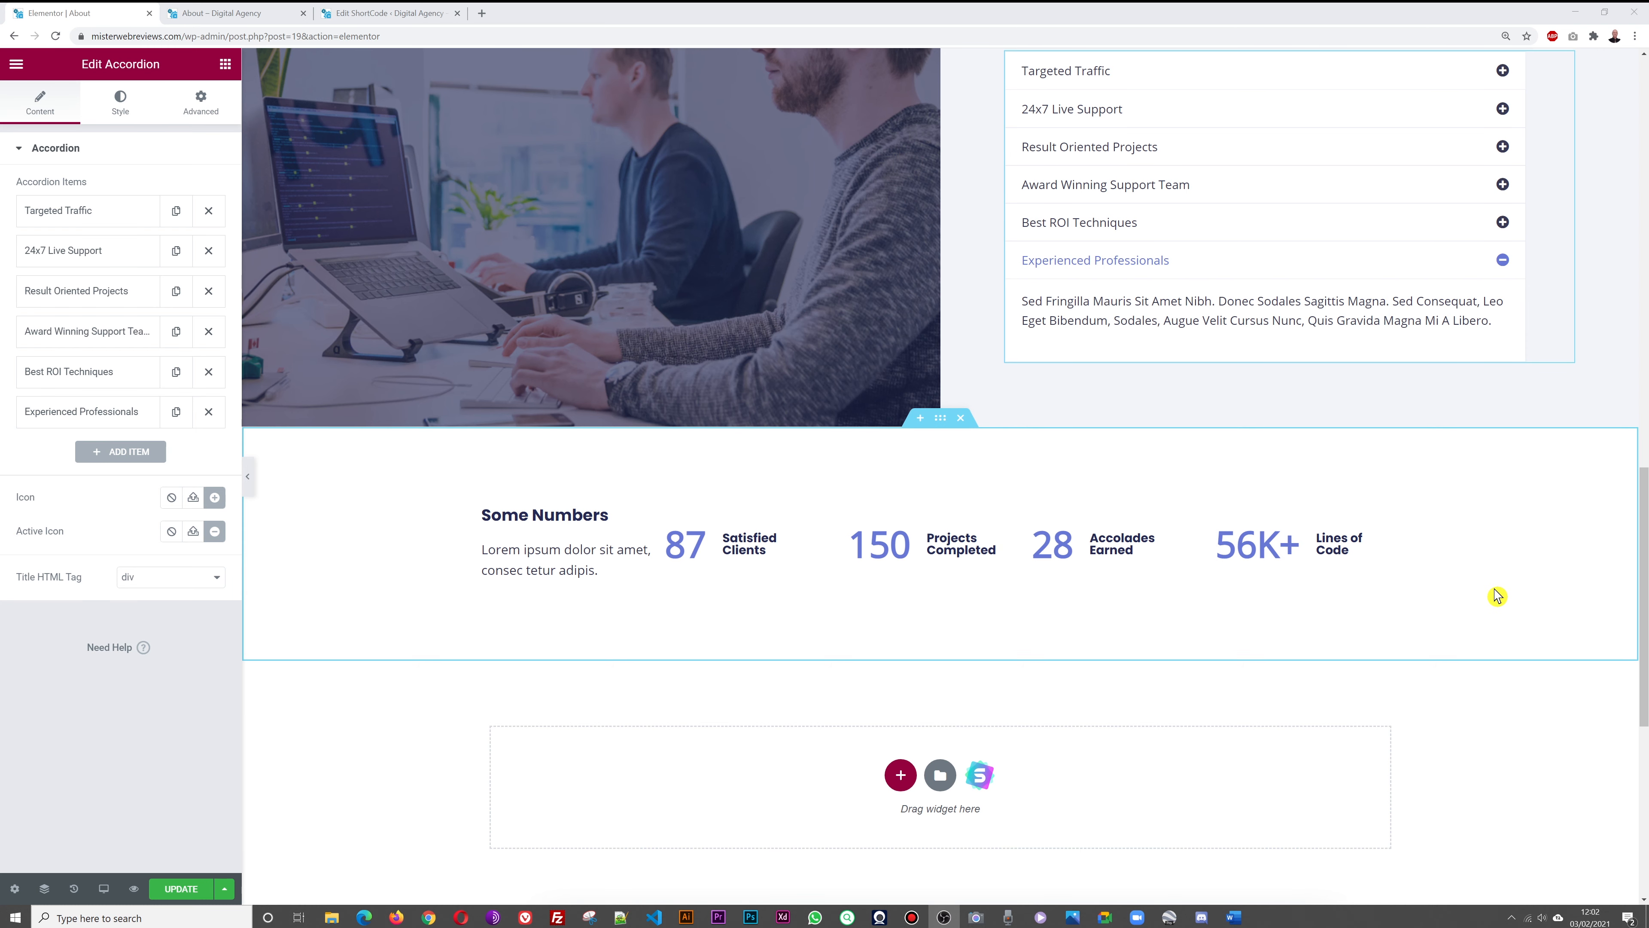
scroll(1496, 595, "up", 3)
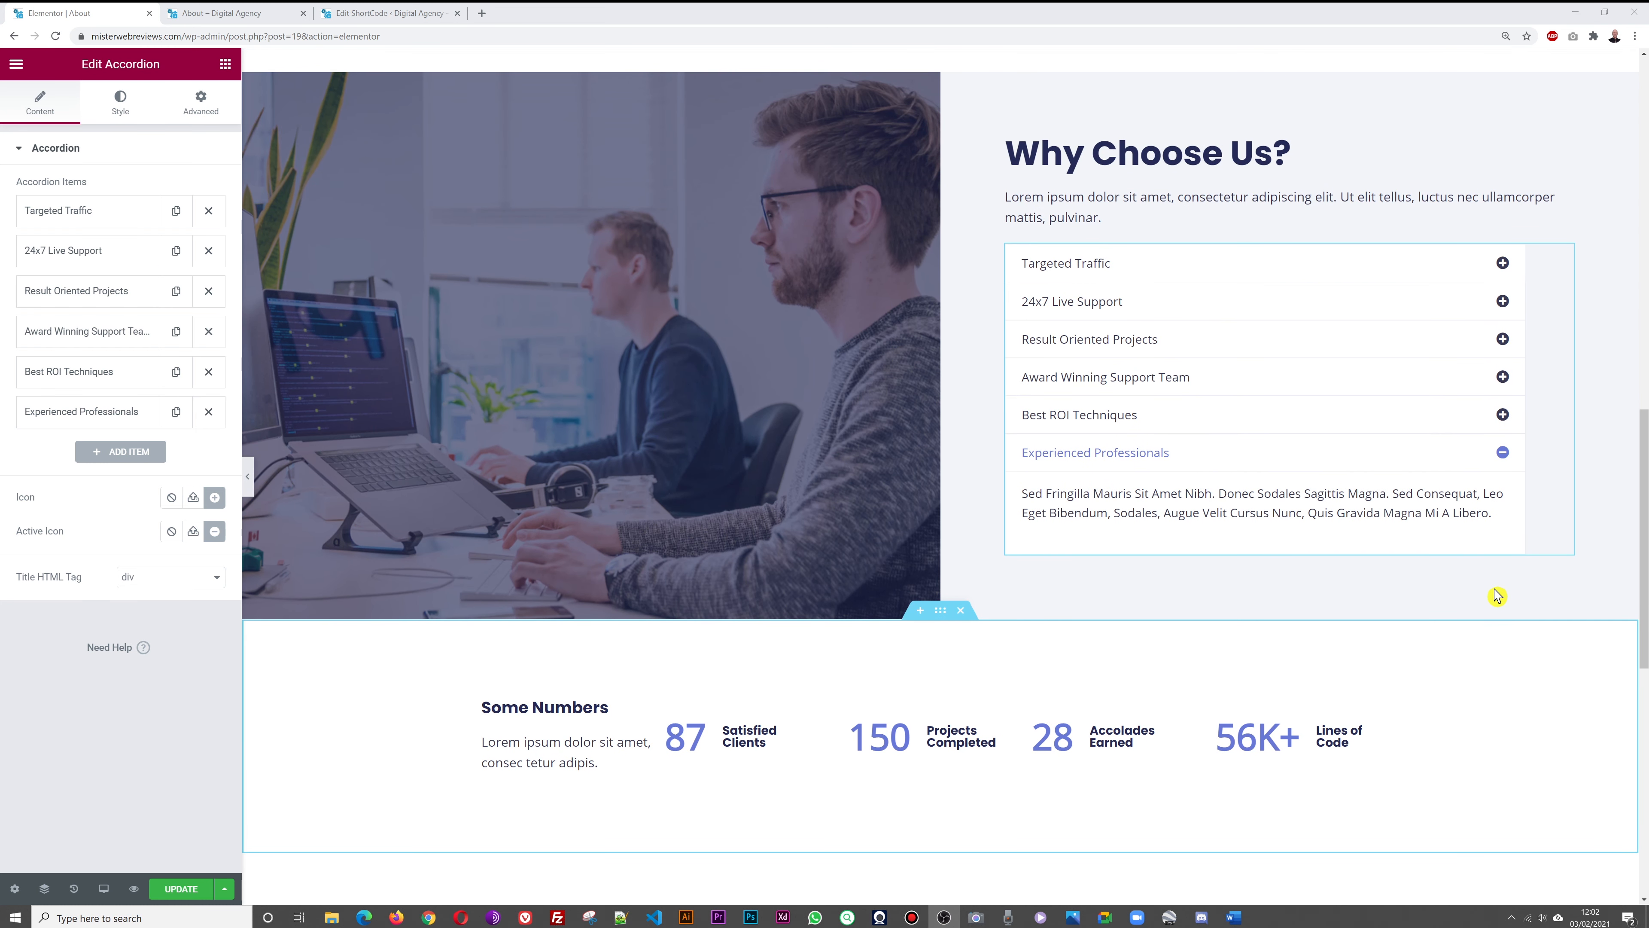
scroll(1497, 595, "down", 2)
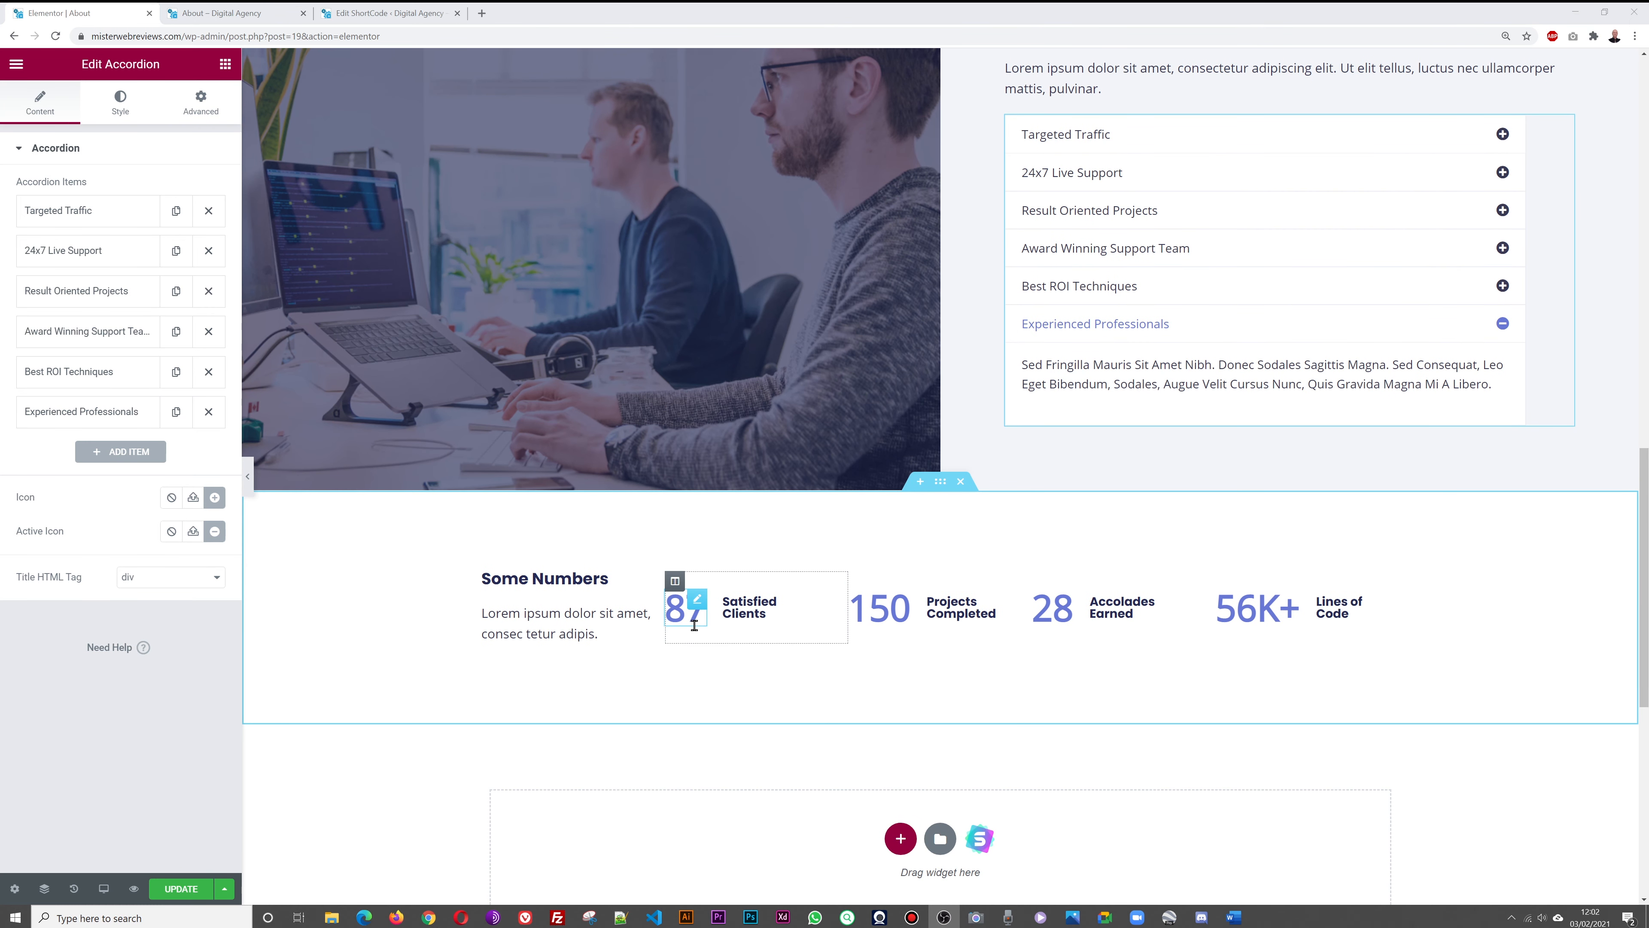
left_click(221, 13)
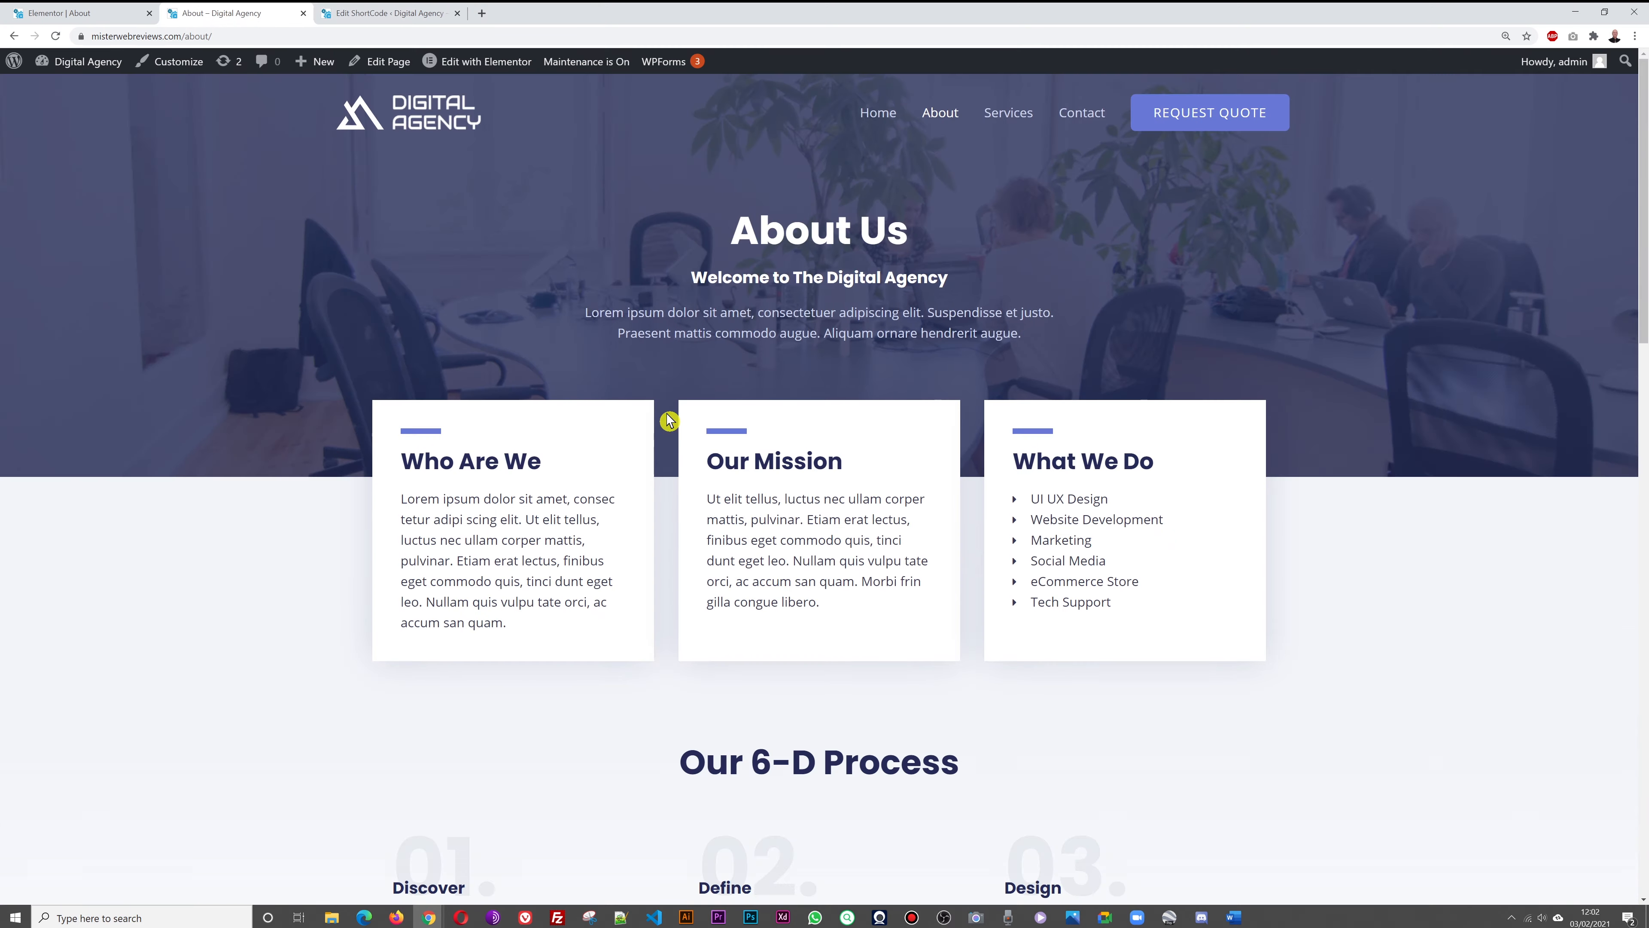
scroll(669, 420, "down", 3)
scroll(669, 421, "down", 15)
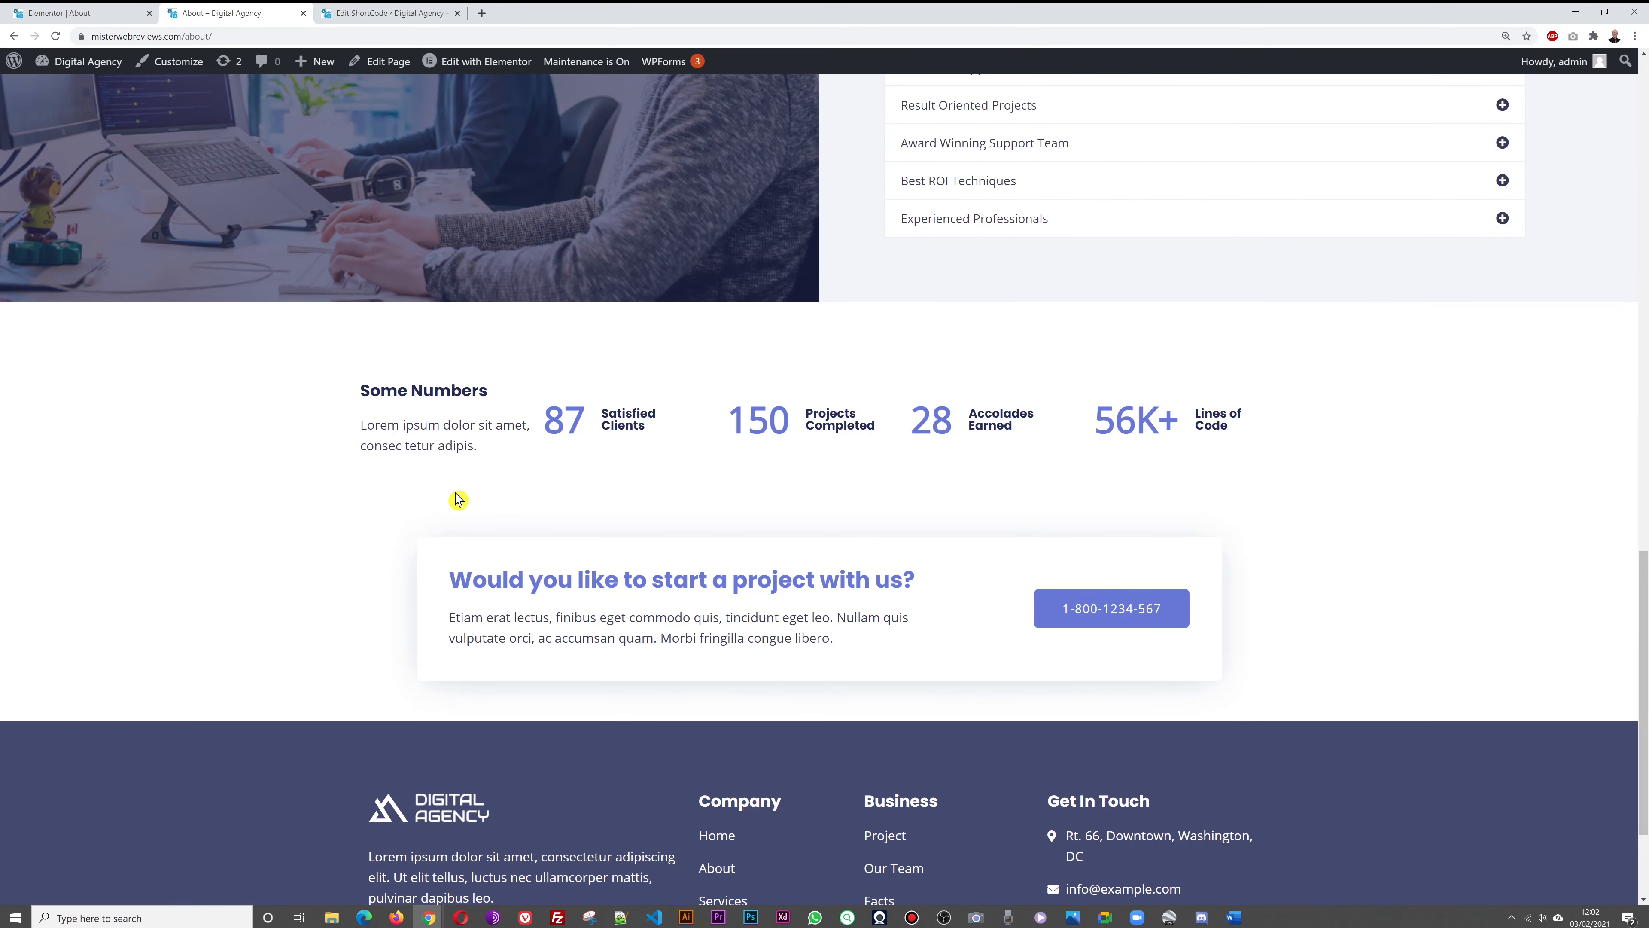
key("F5")
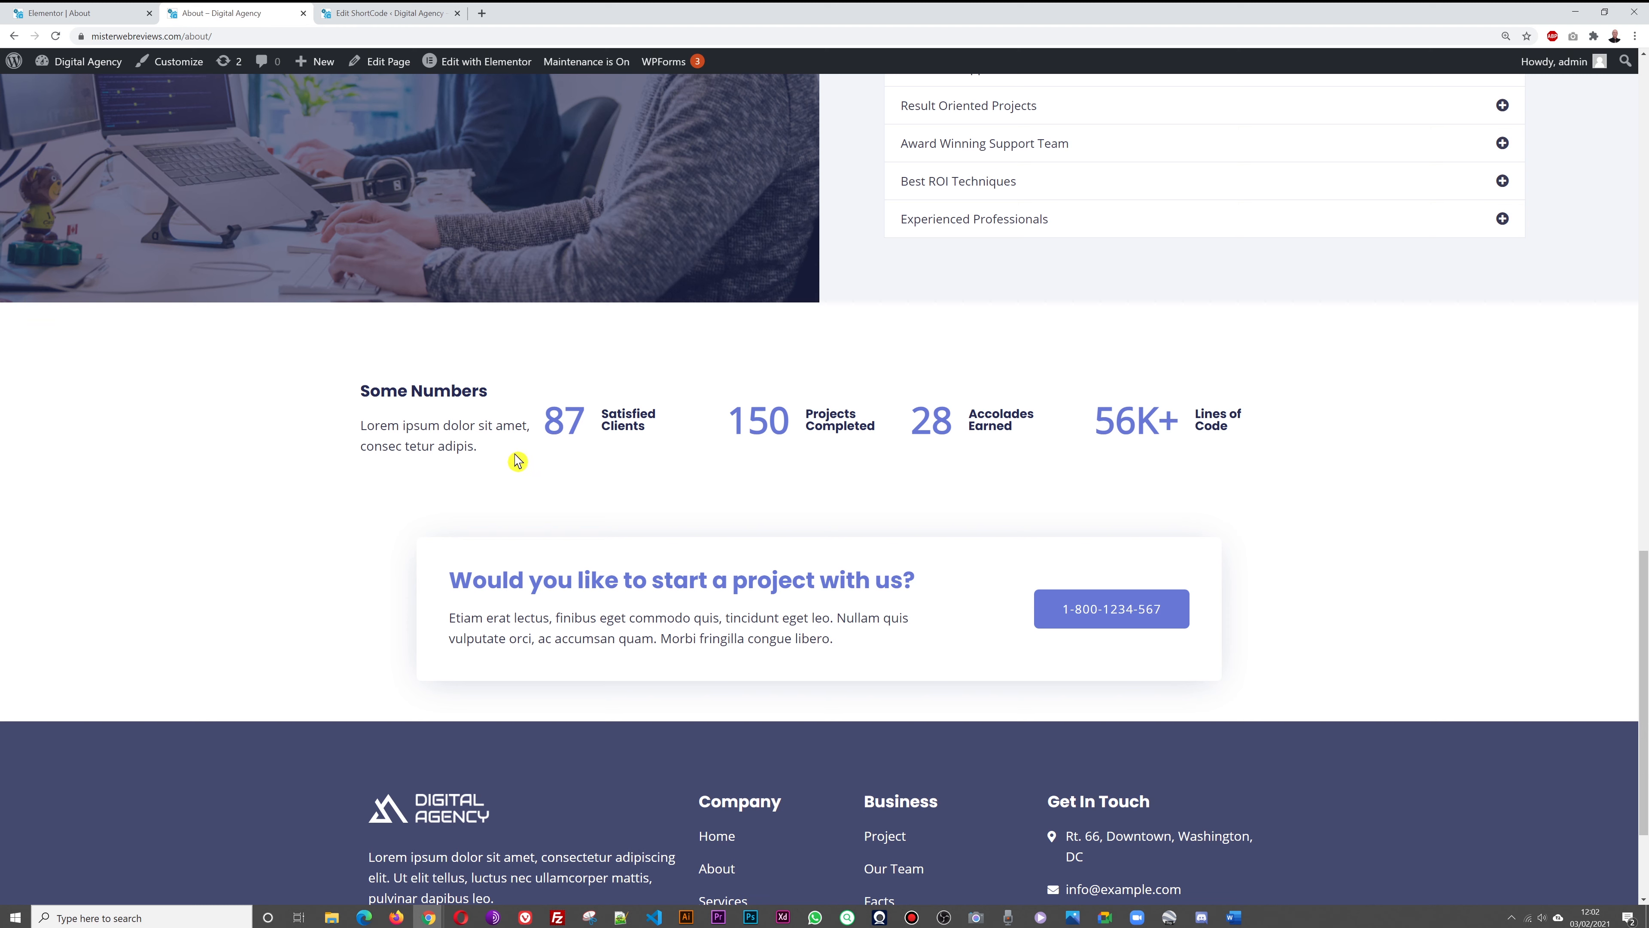
left_click(48, 13)
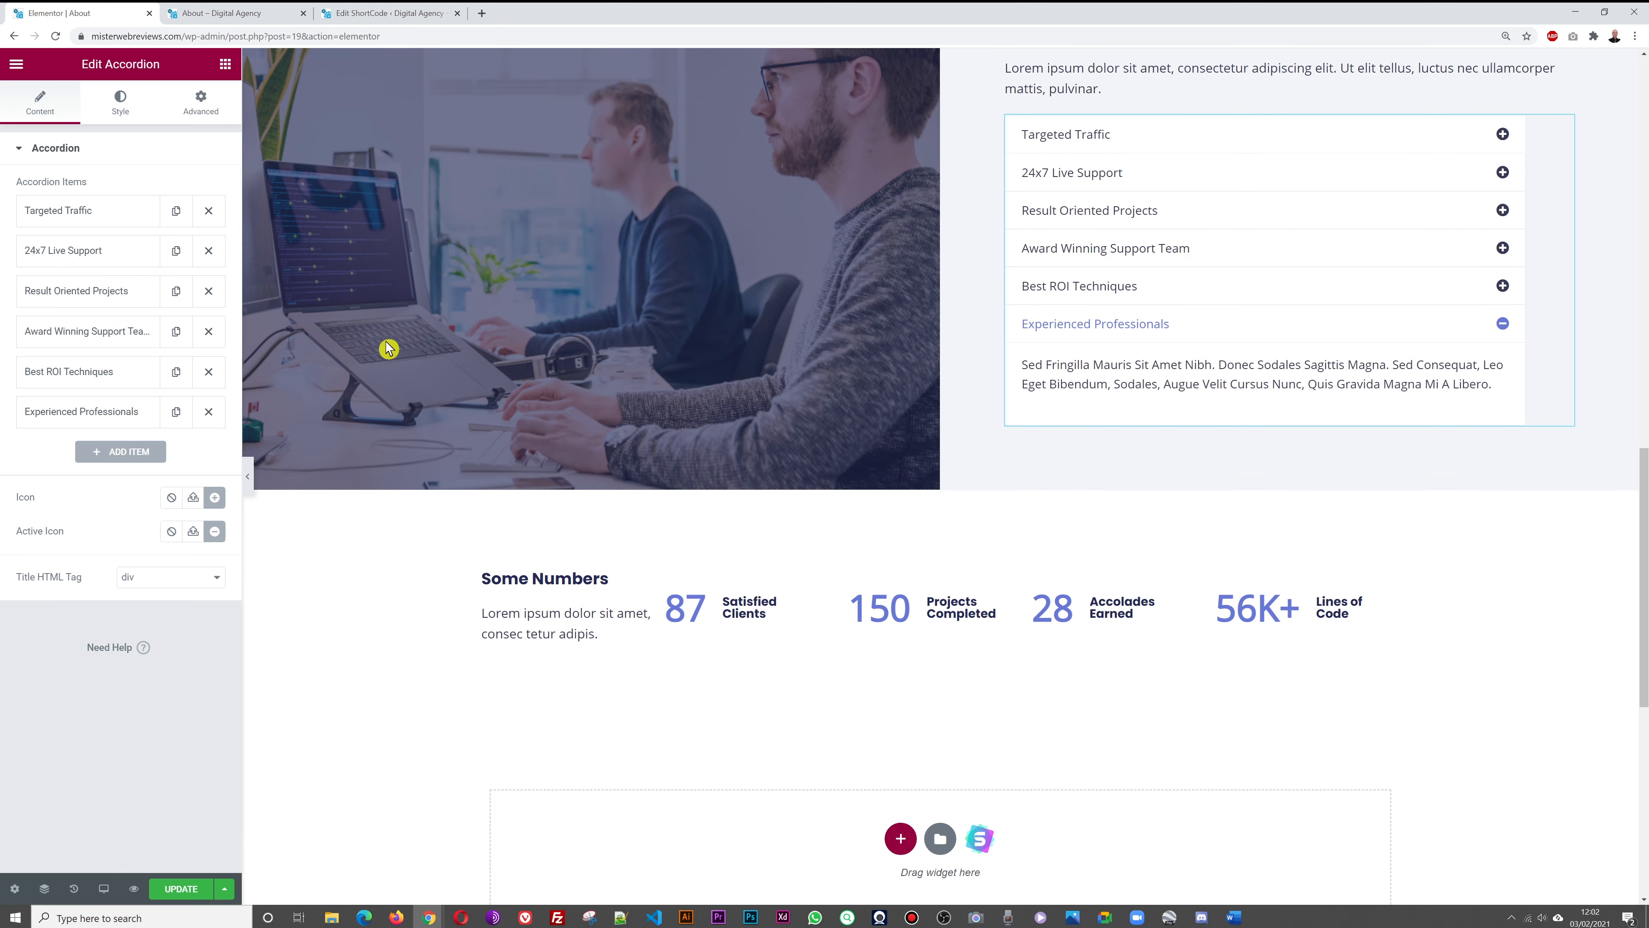
Change the Satisfied Clients counter's ending number to 105 and save the About page
left_click(696, 606)
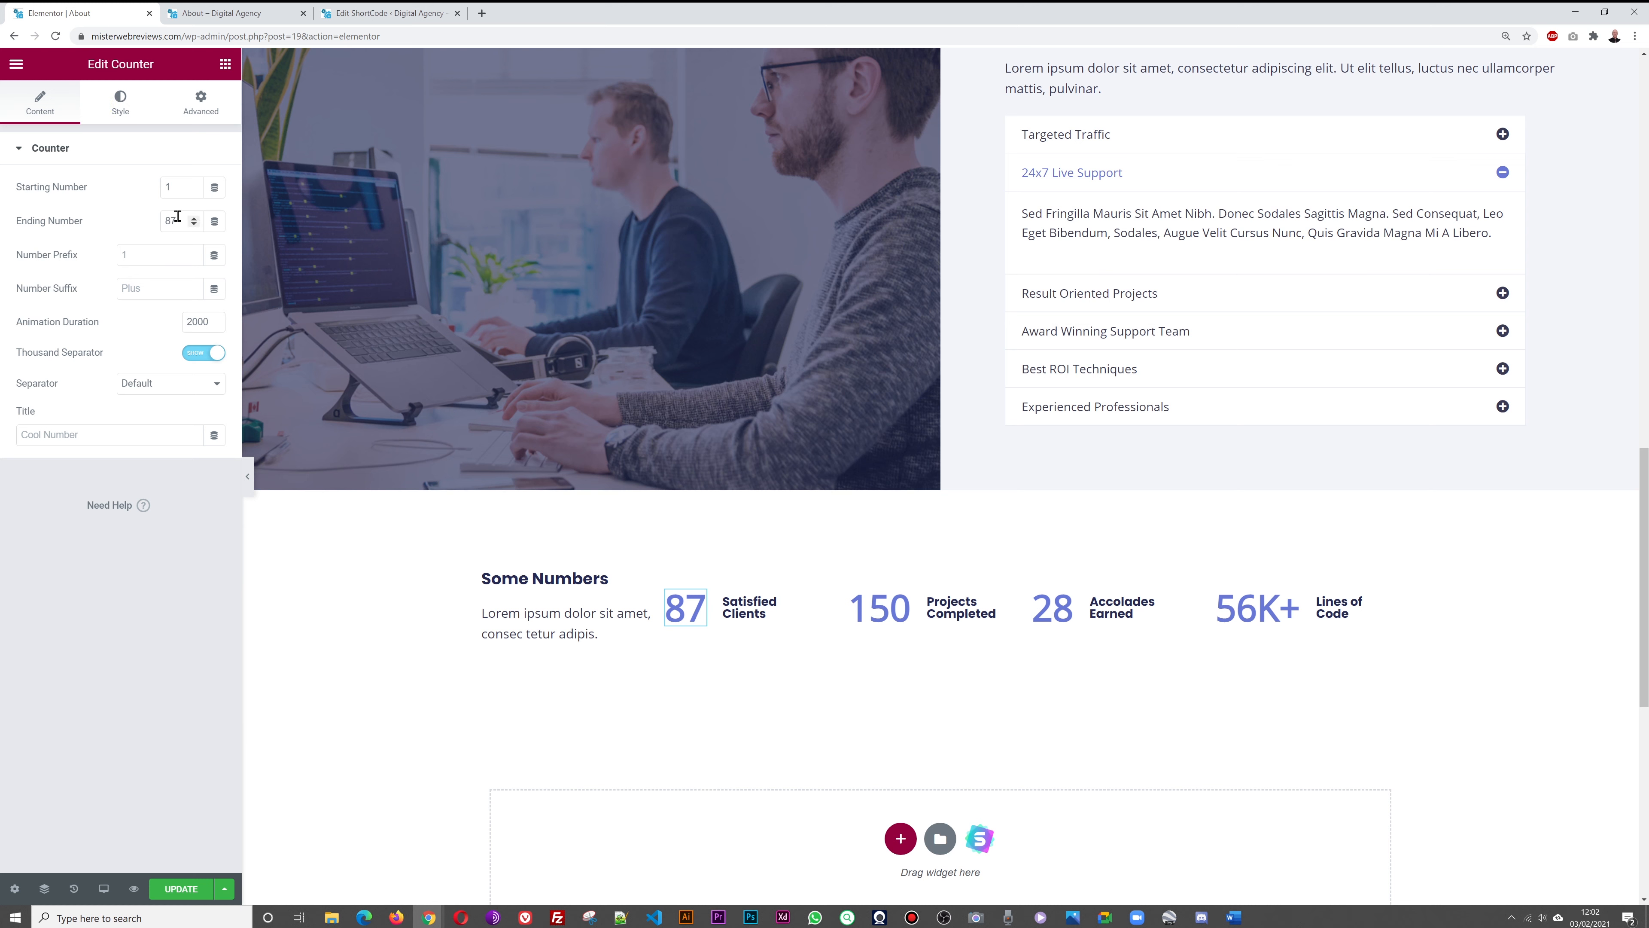
type("2")
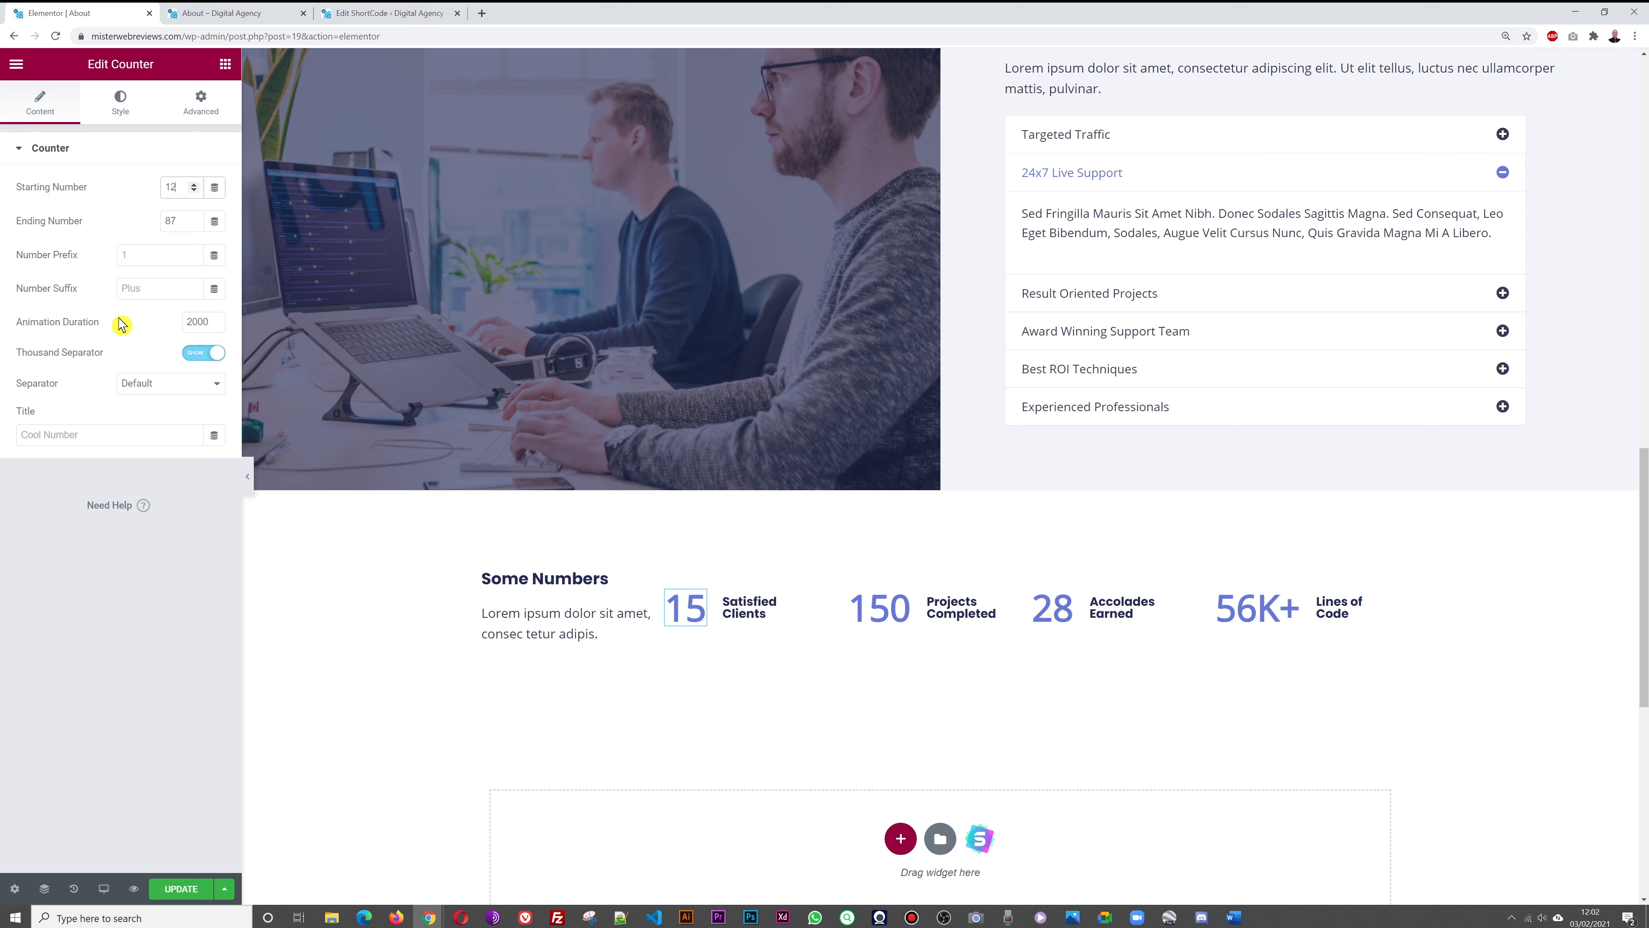
double_click(176, 220)
type("105")
left_click(188, 890)
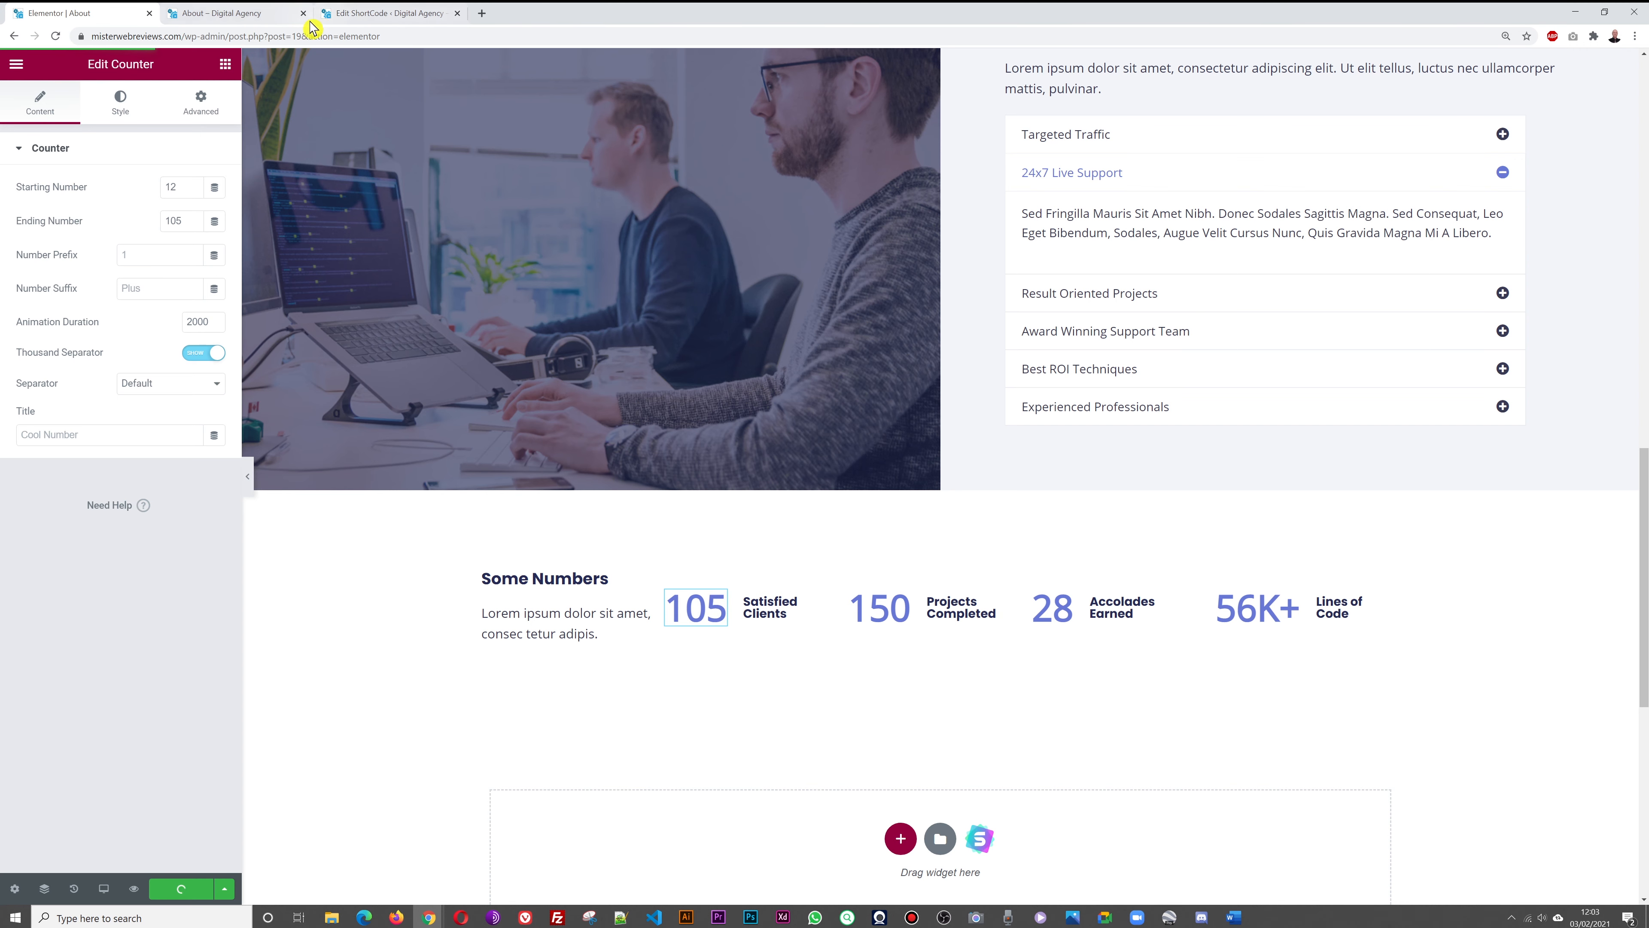
Reload the live About page to confirm it shows 105 Satisfied Clients
left_click(260, 14)
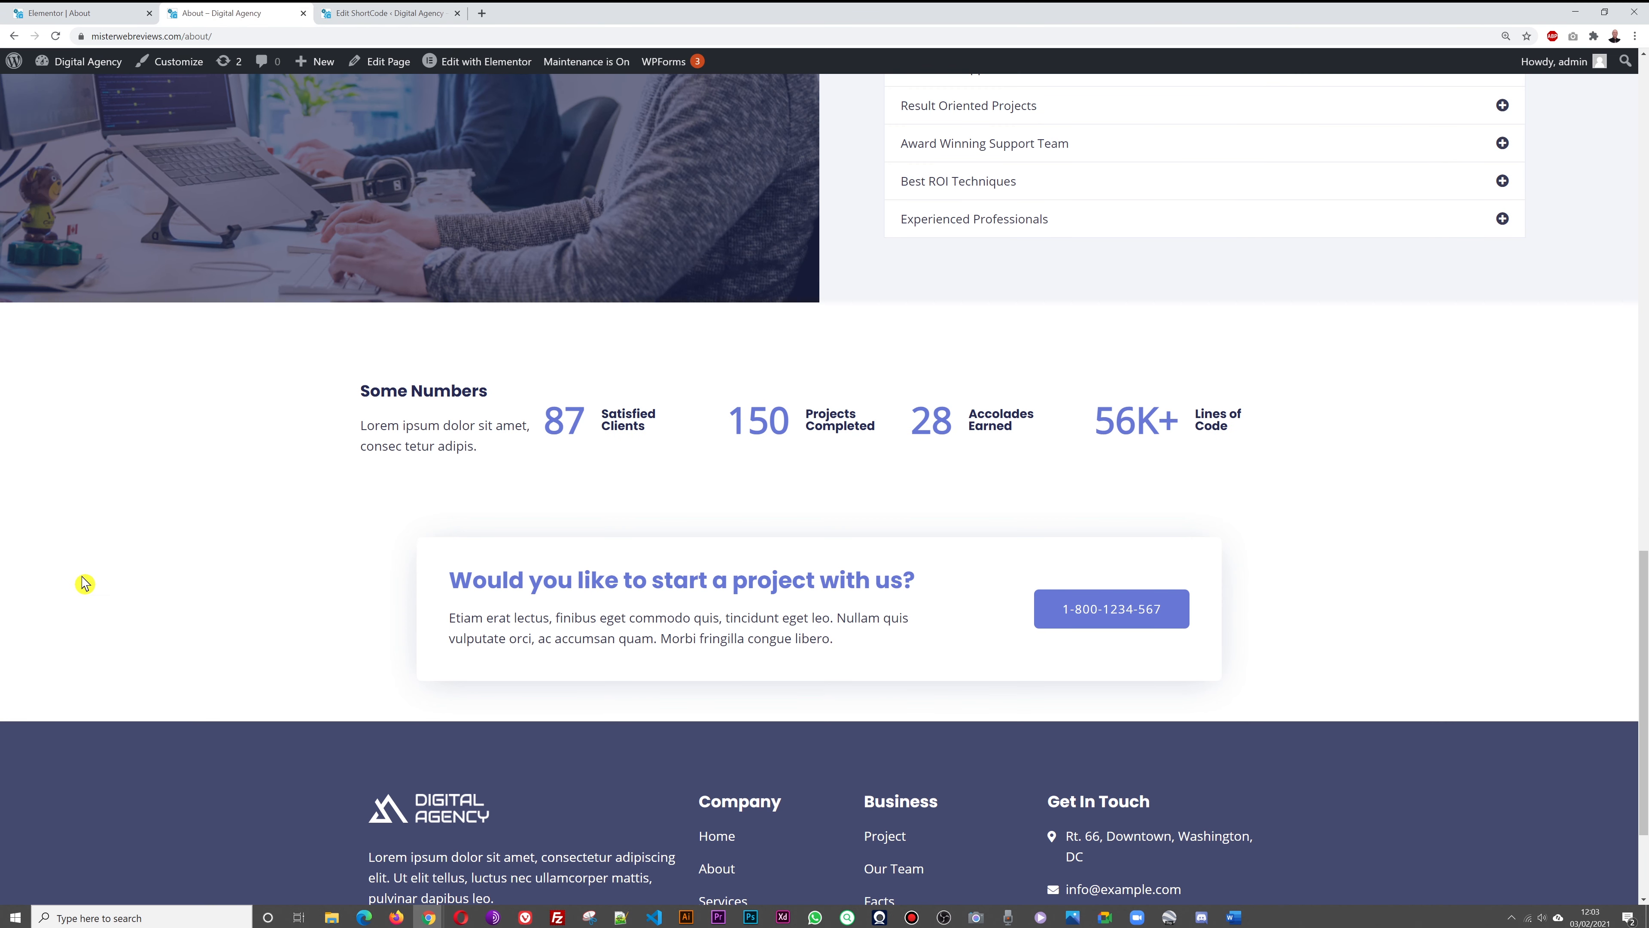
key("F5")
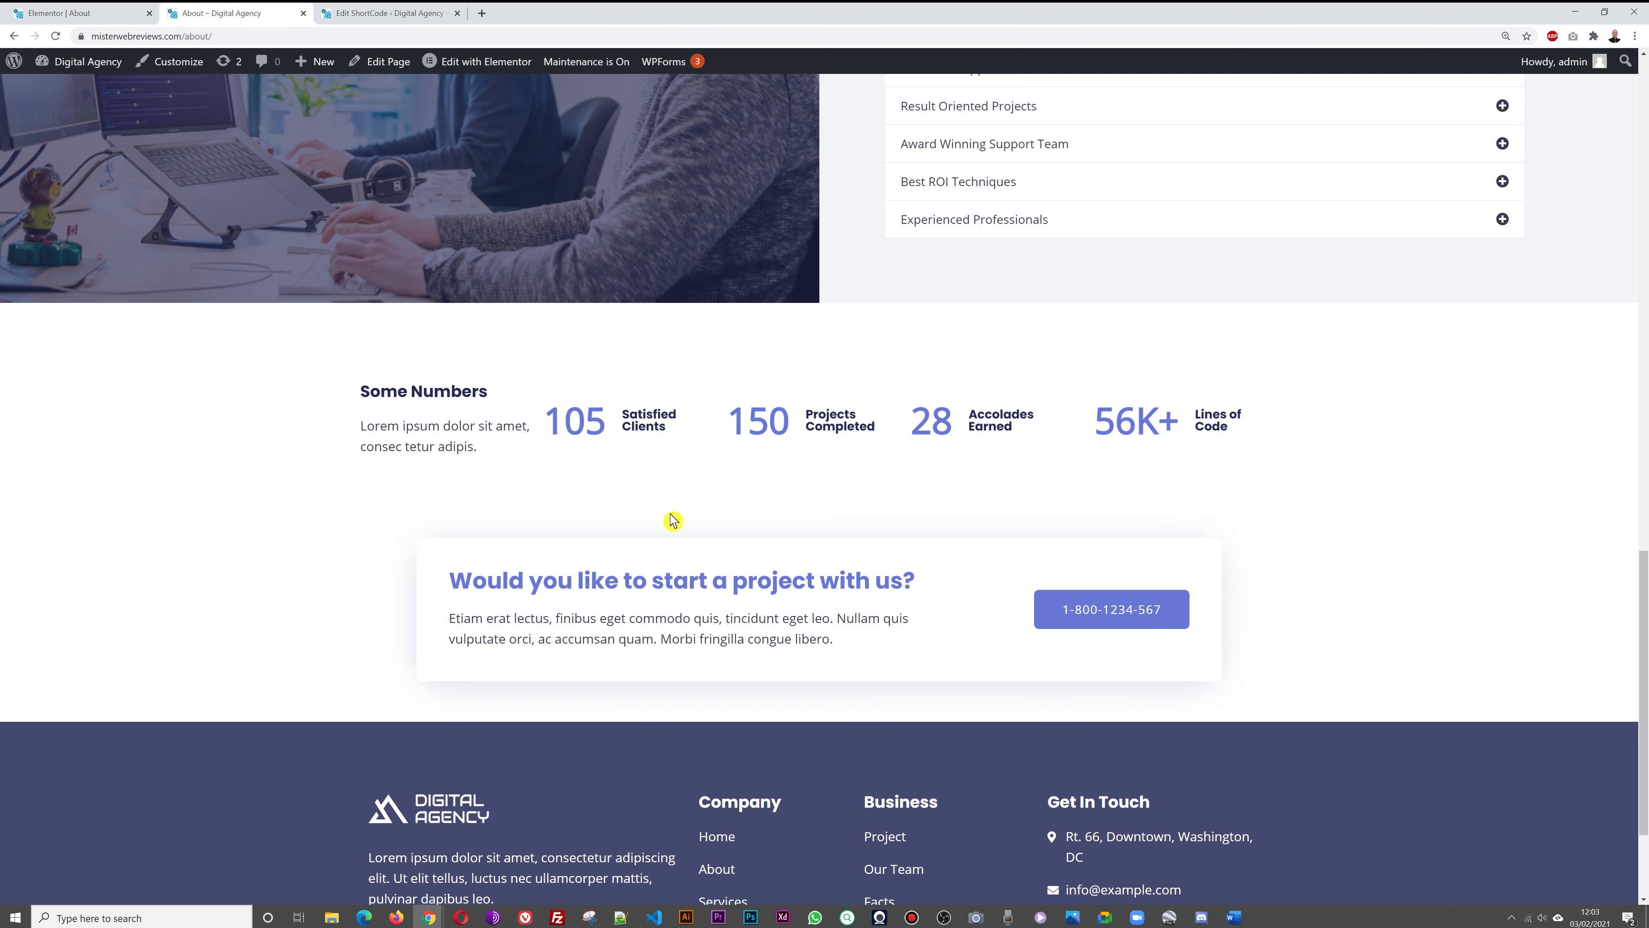
left_click(52, 13)
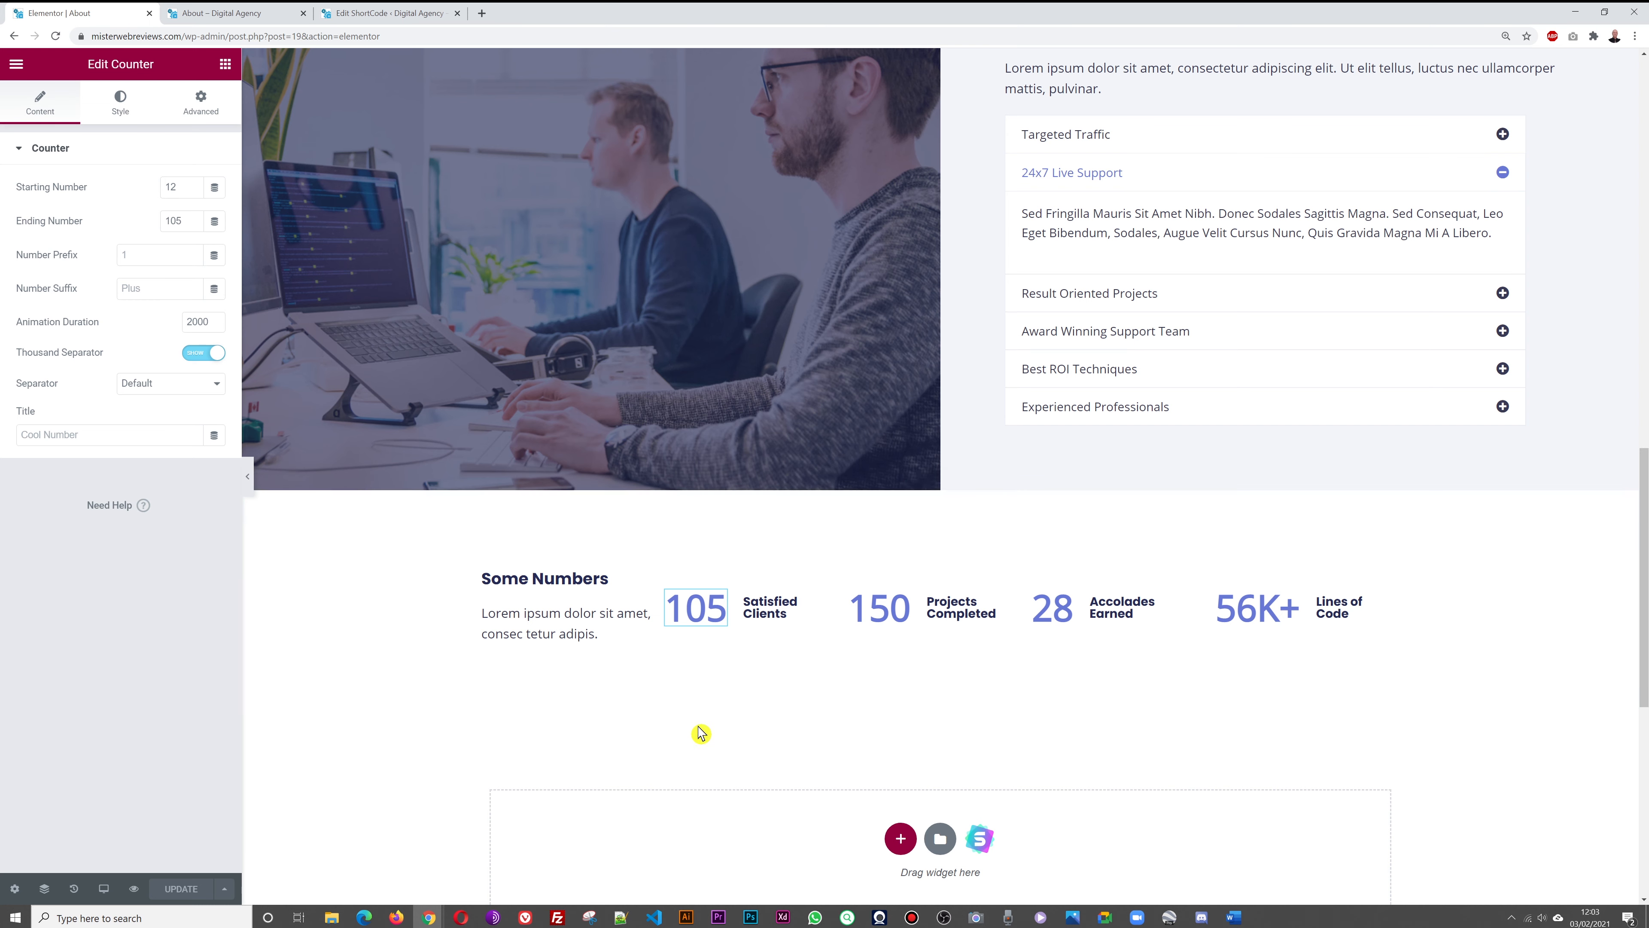
scroll(1482, 637, "down", 1)
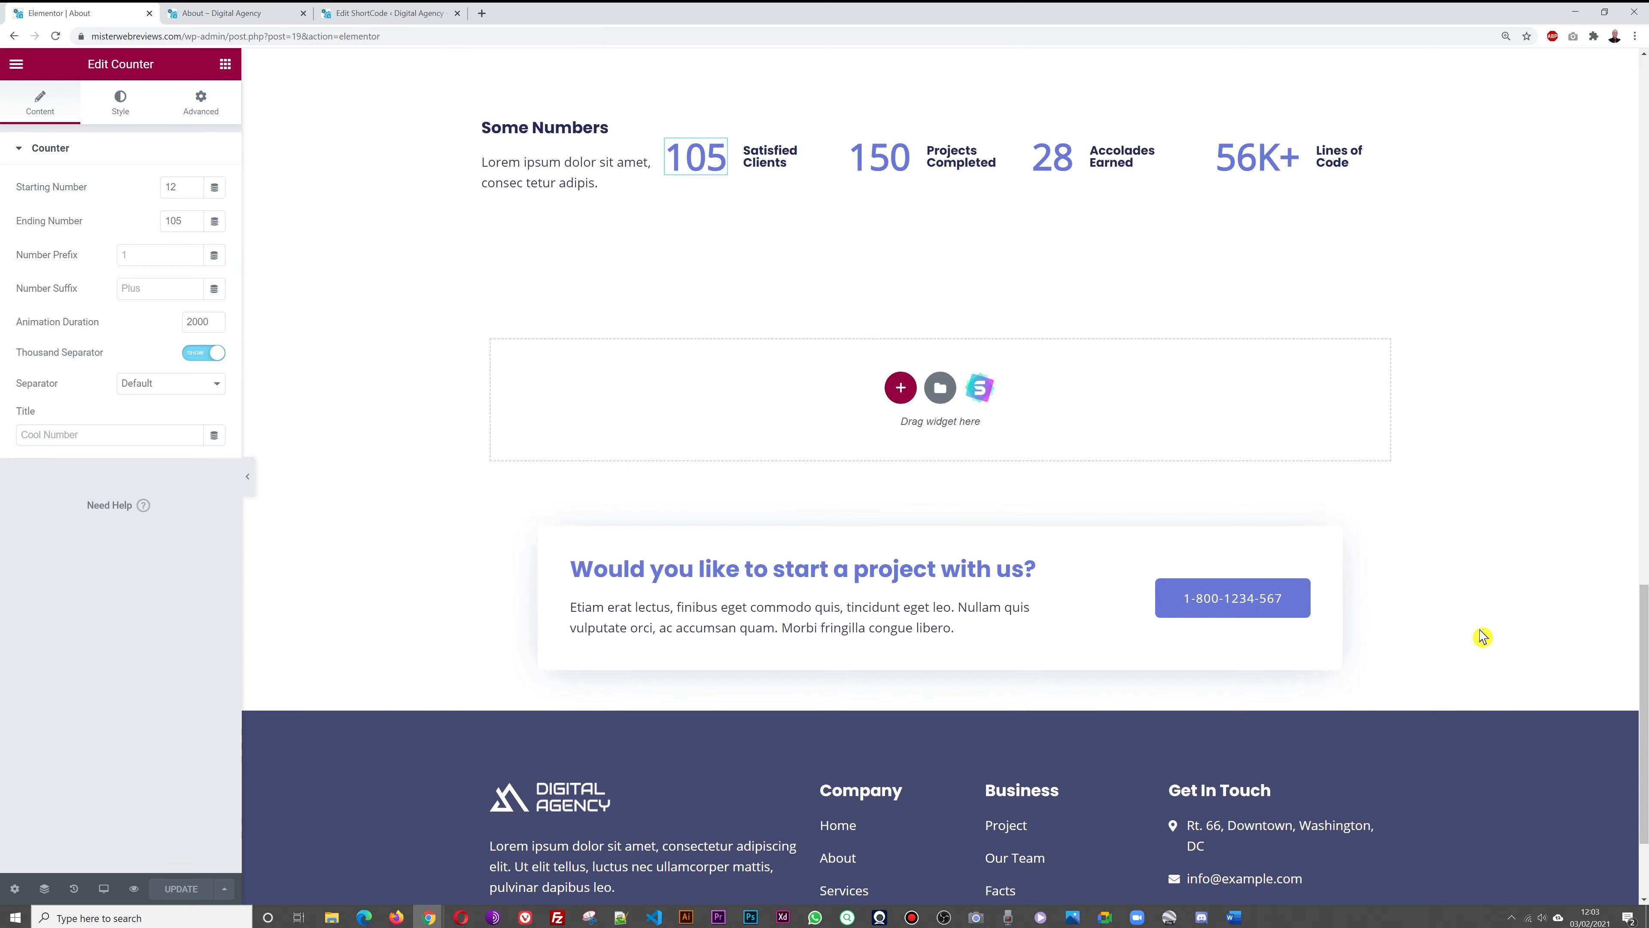
scroll(1483, 636, "down", 3)
scroll(1483, 636, "up", 15)
scroll(1483, 636, "up", 6)
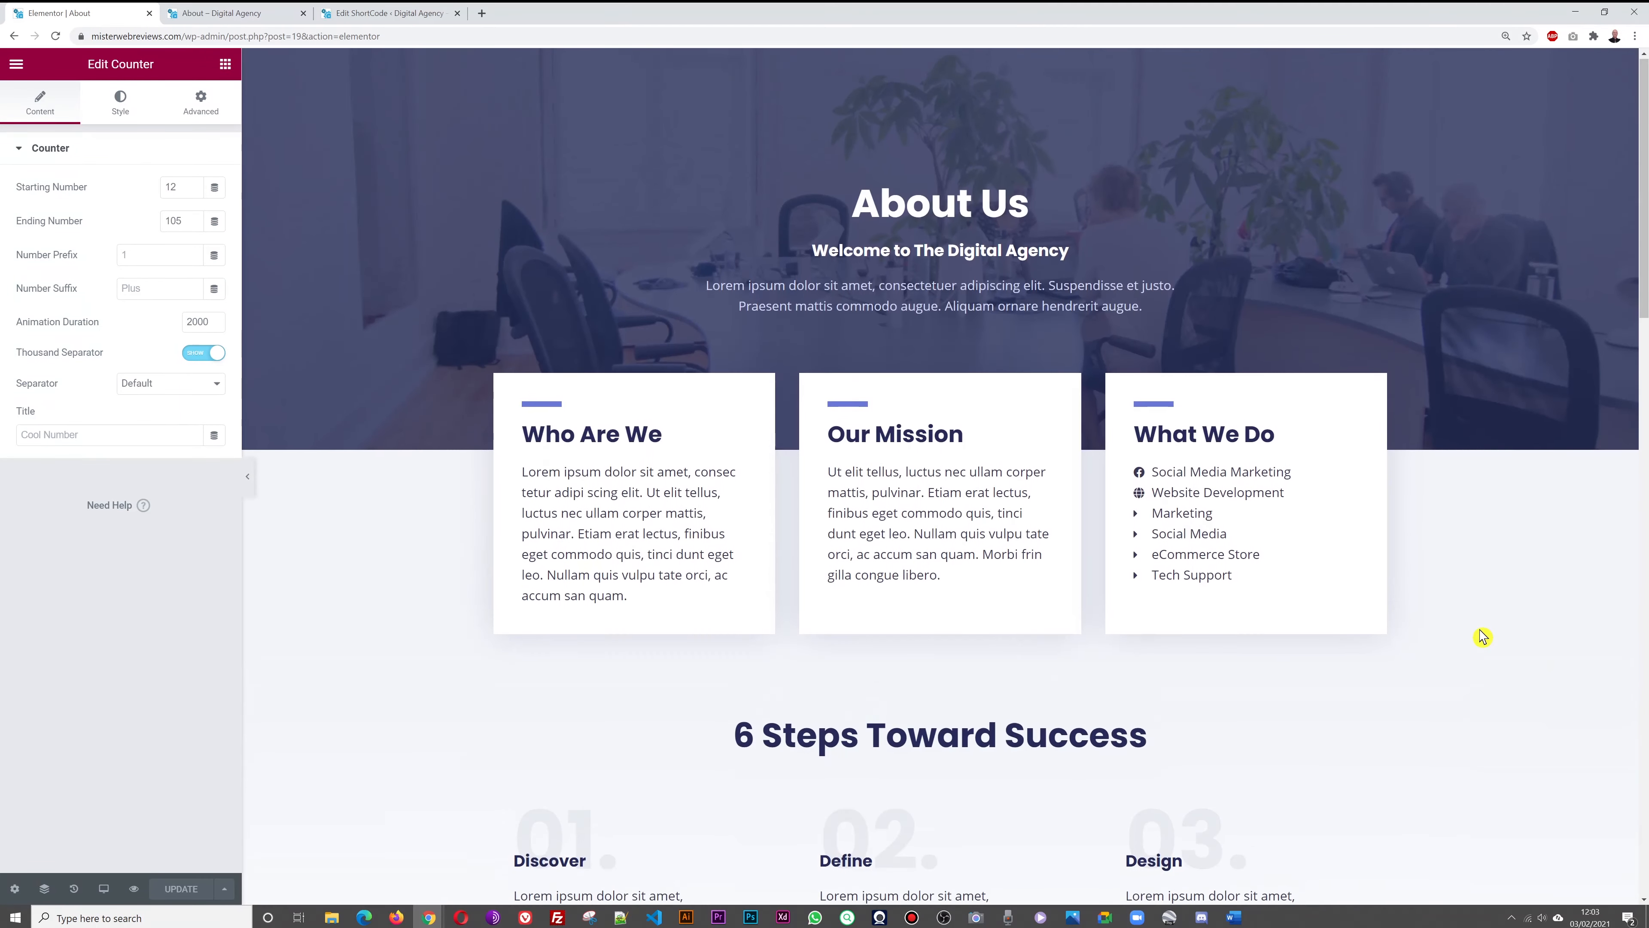
key("ctrl+Tab")
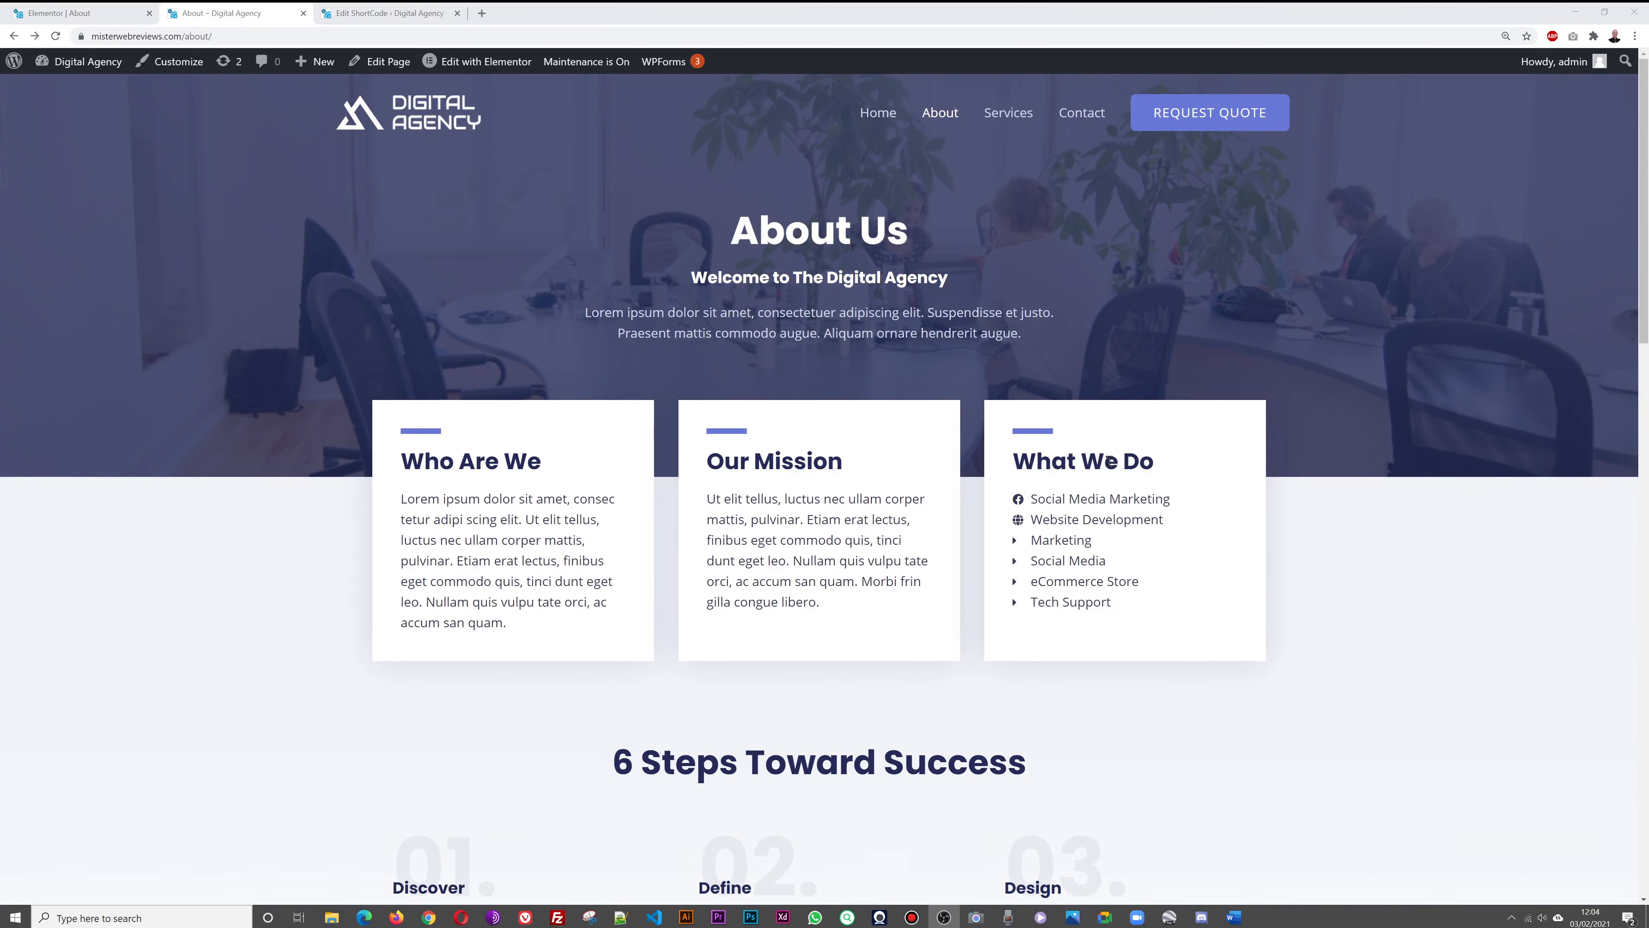
Browse the live Services page's six service cards, testimonial and project call-to-action
left_click(1007, 119)
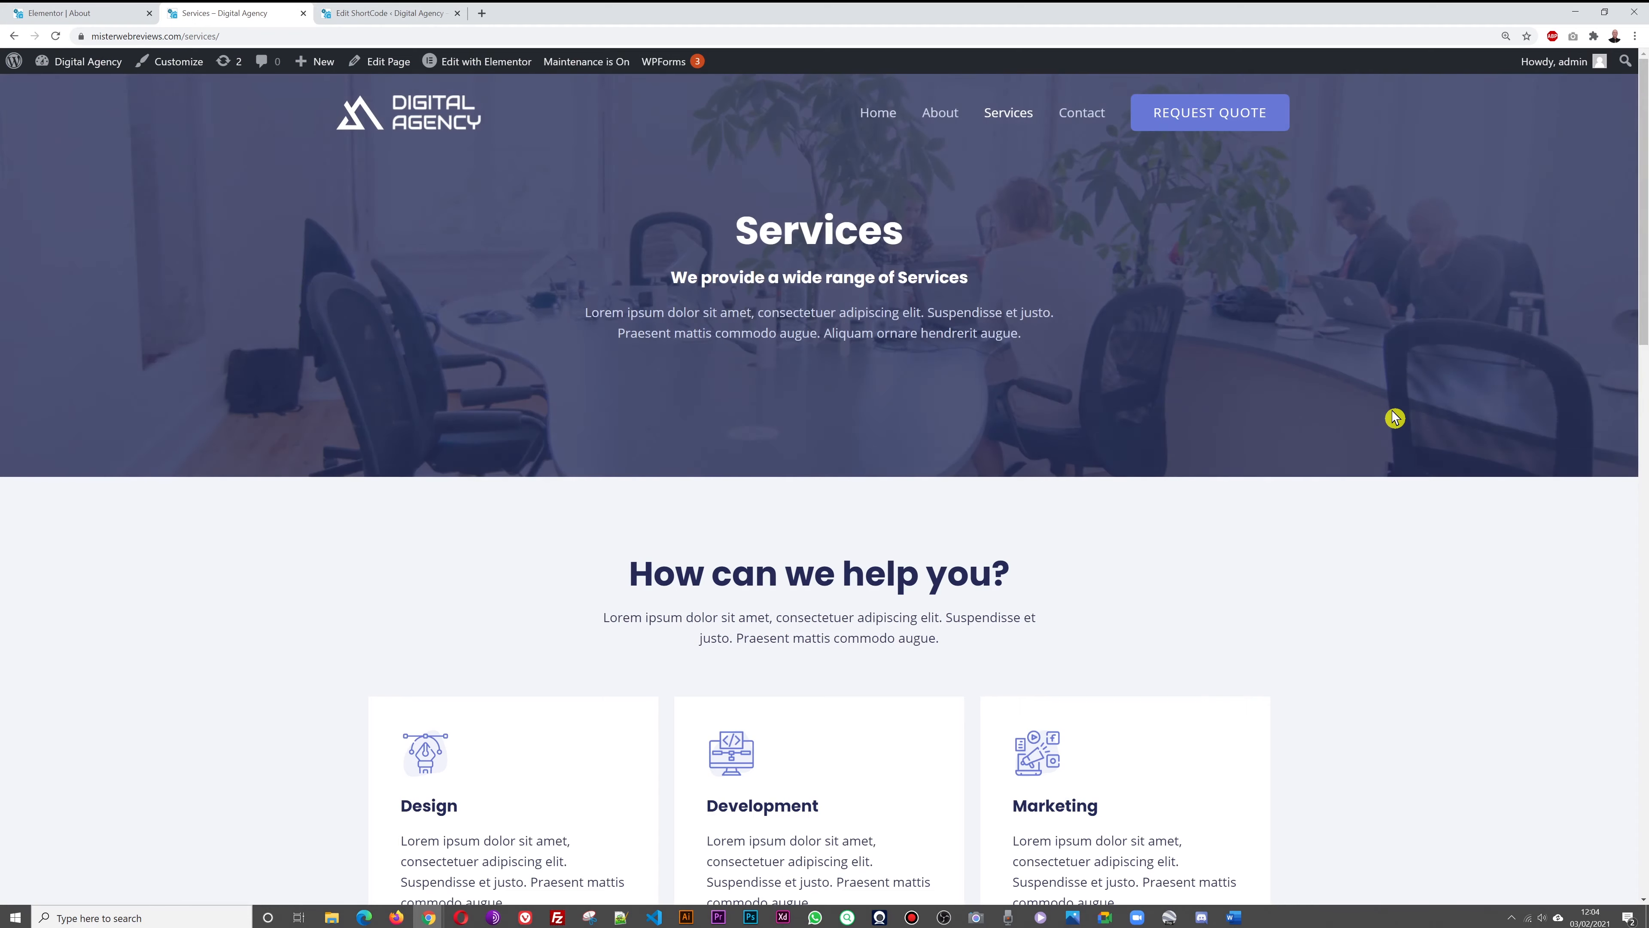
scroll(1395, 418, "down", 1)
scroll(1395, 418, "up", 1)
scroll(1394, 417, "down", 10)
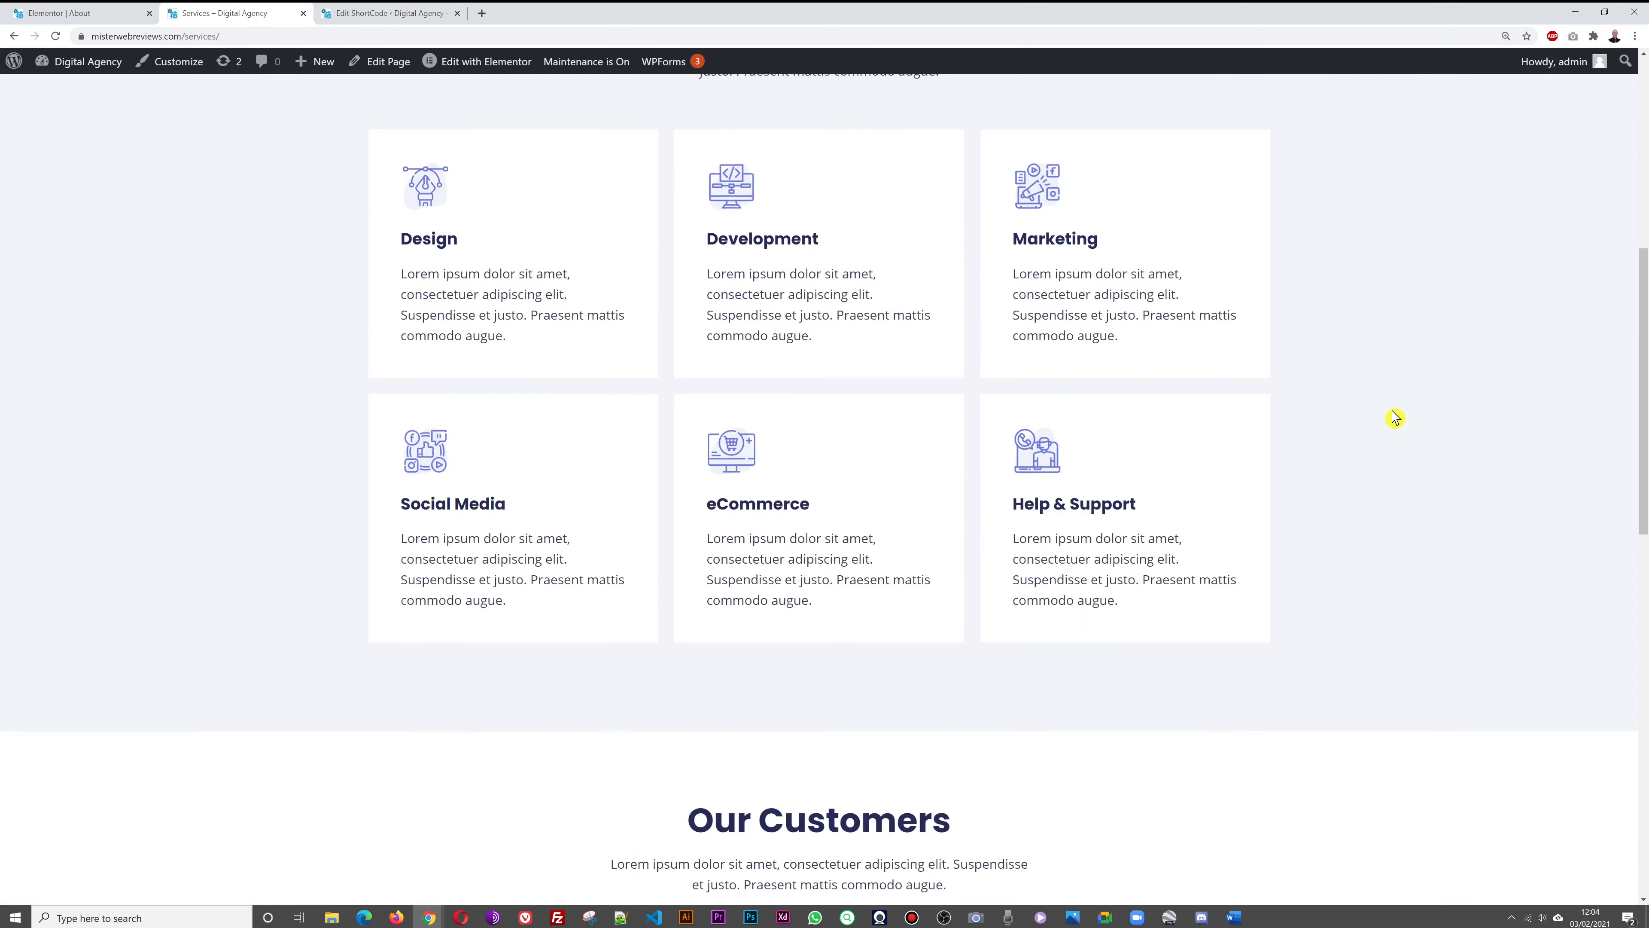
scroll(1395, 418, "down", 12)
scroll(1394, 418, "up", 4)
scroll(1395, 418, "up", 15)
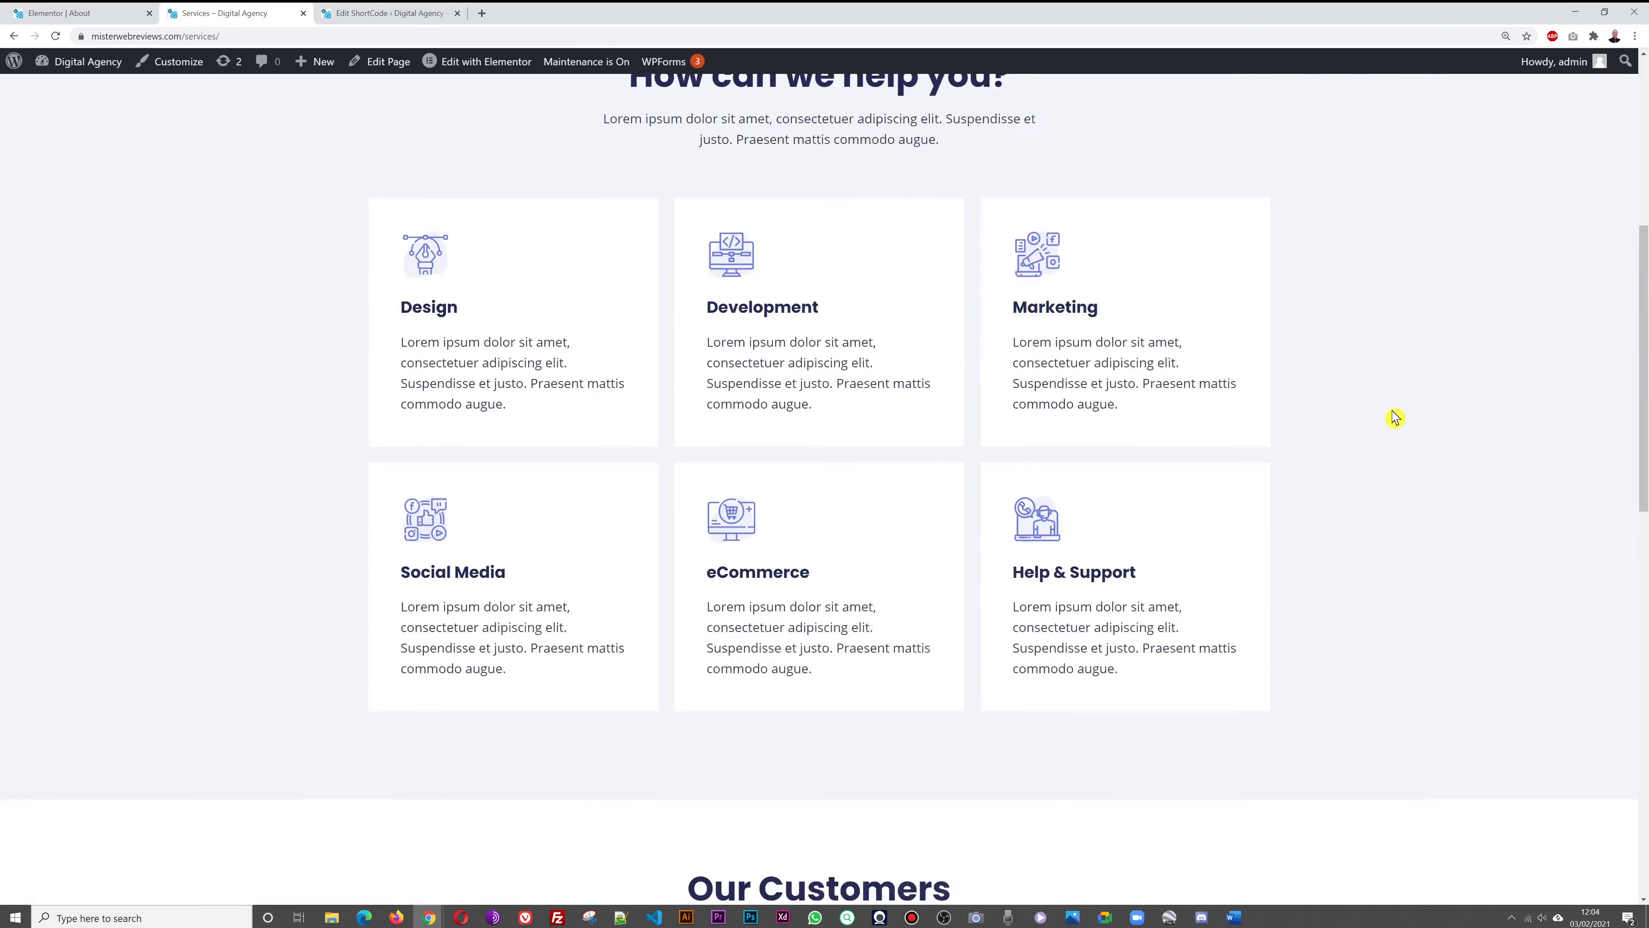
scroll(1395, 417, "up", 4)
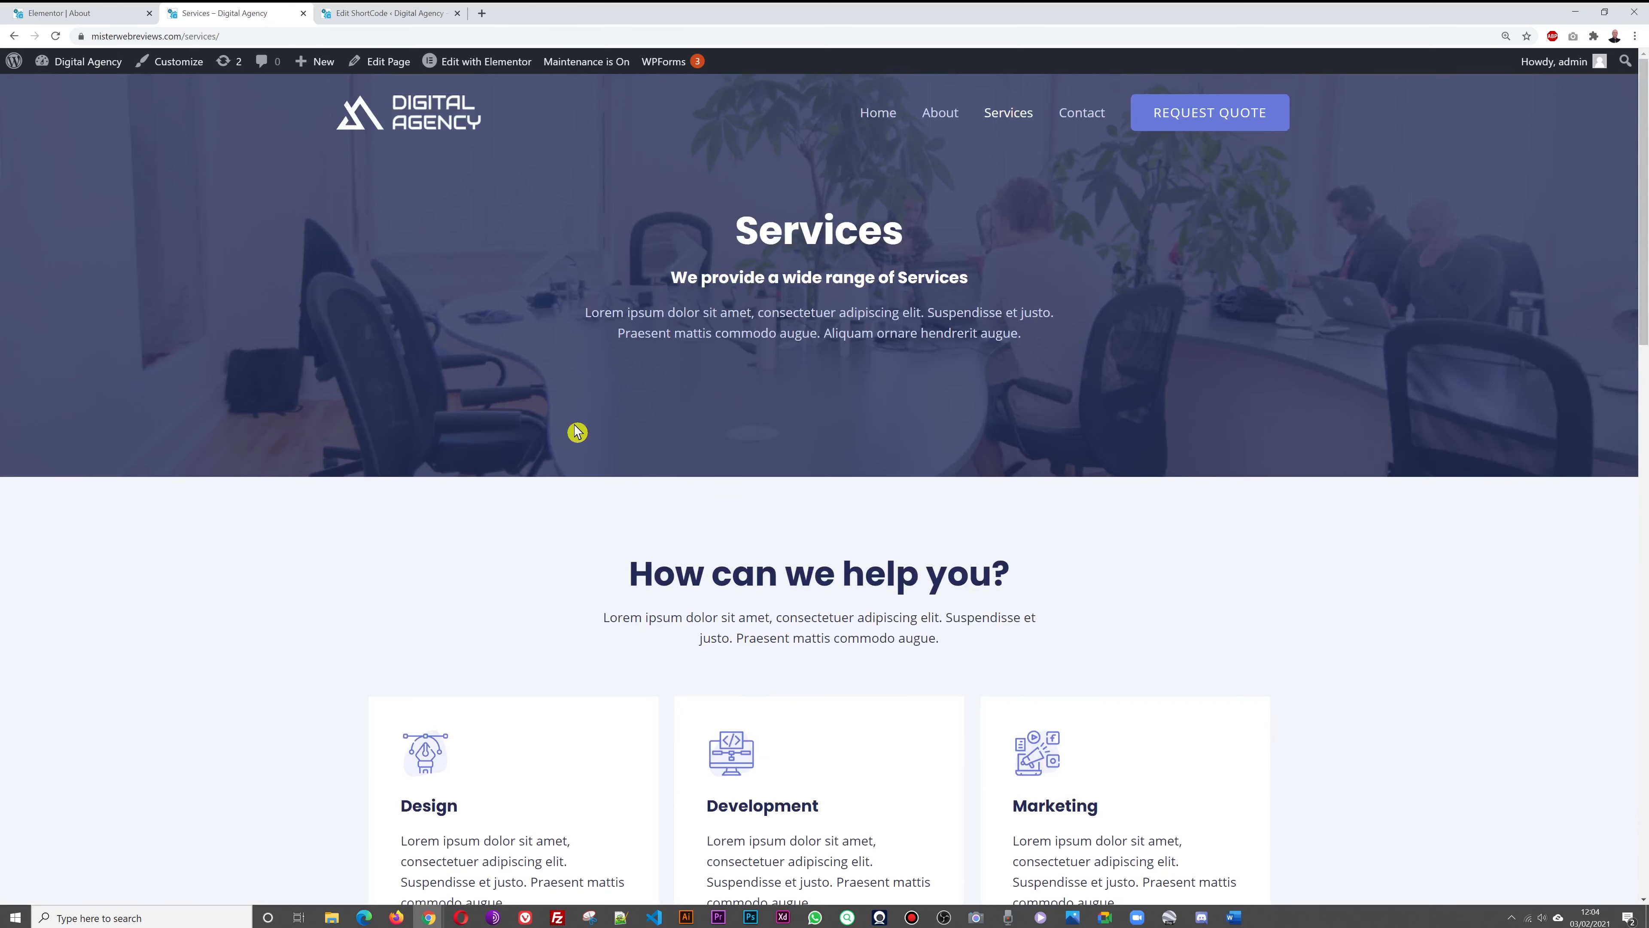
Exit the About page editor to the WordPress dashboard's Pages list
left_click(70, 14)
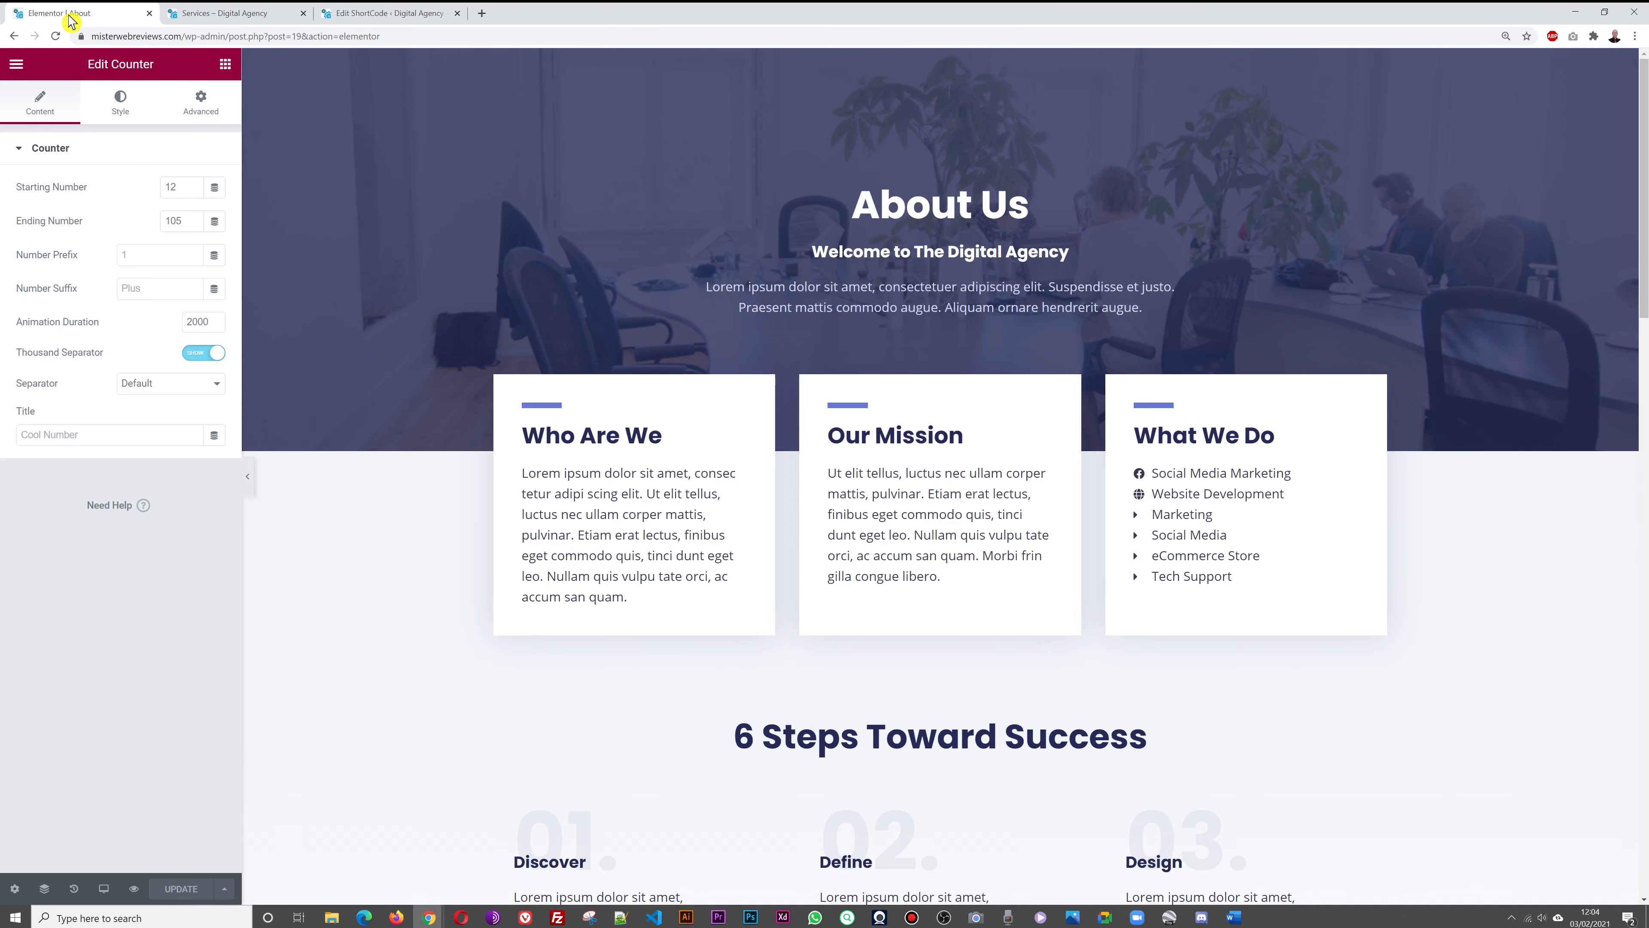
left_click(18, 65)
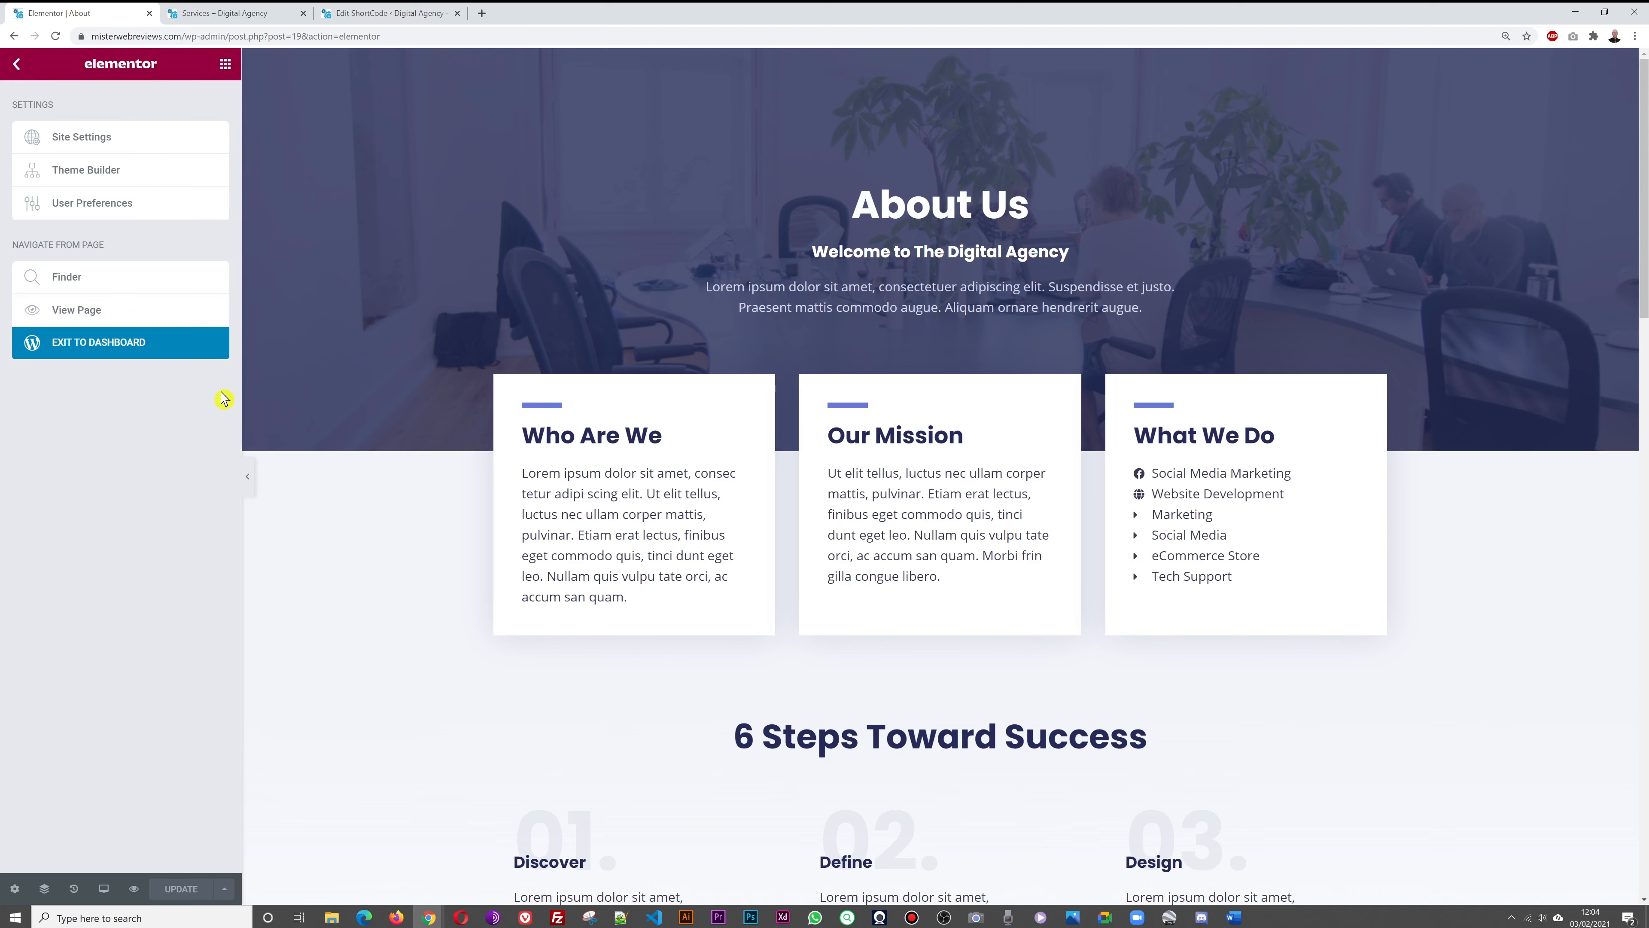
left_click(156, 345)
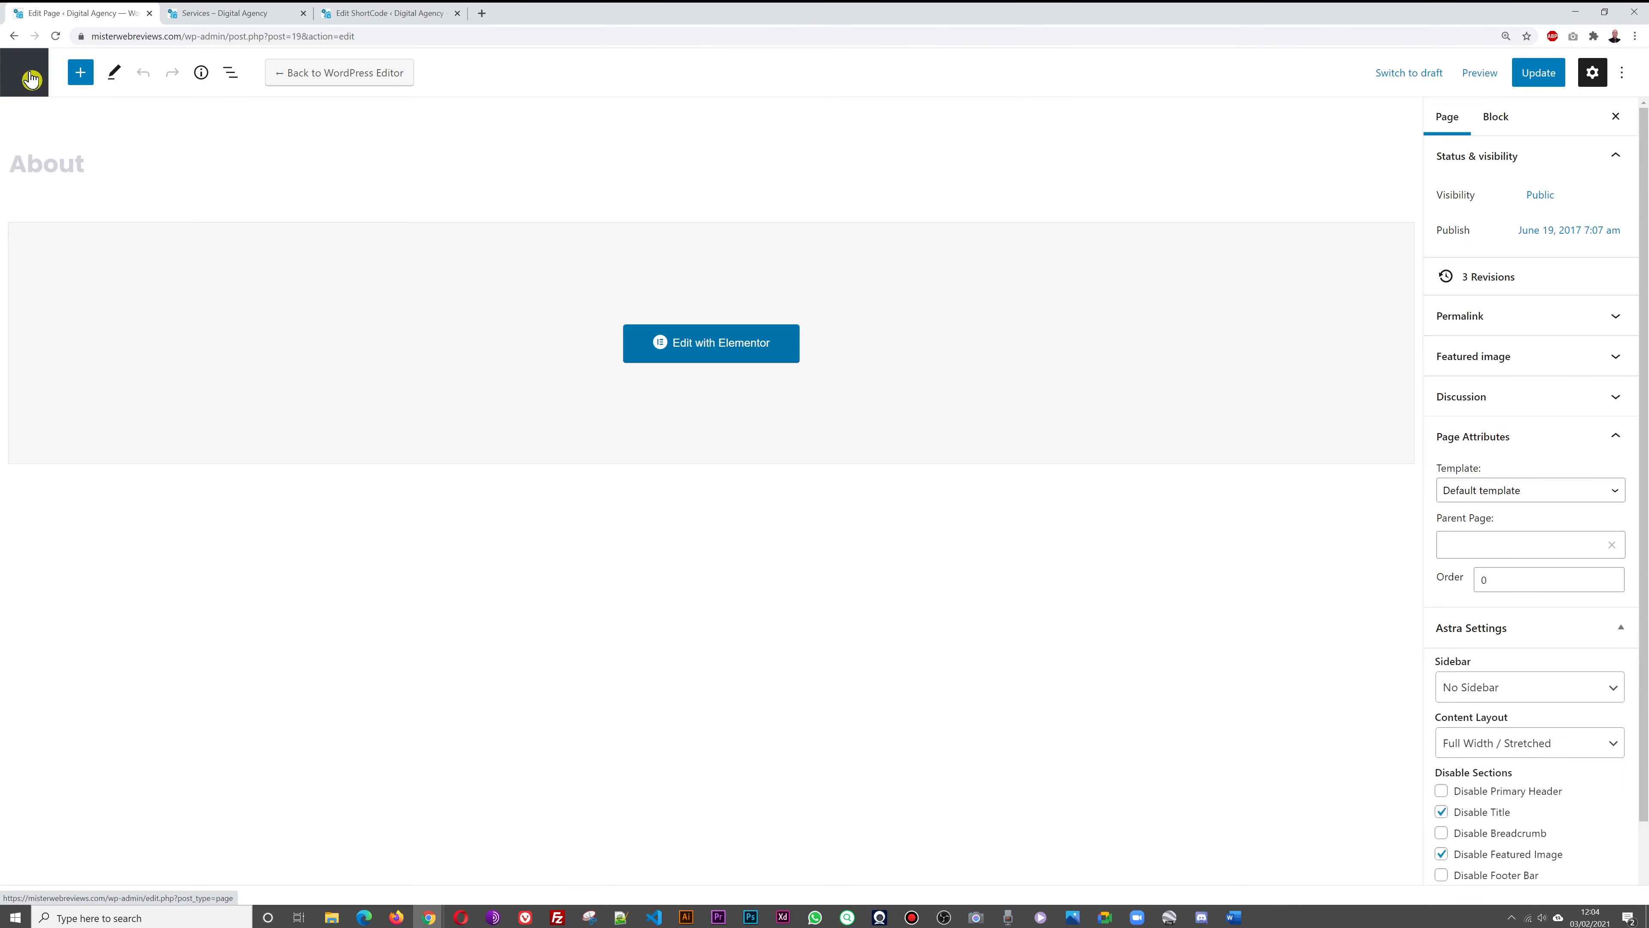
left_click(31, 78)
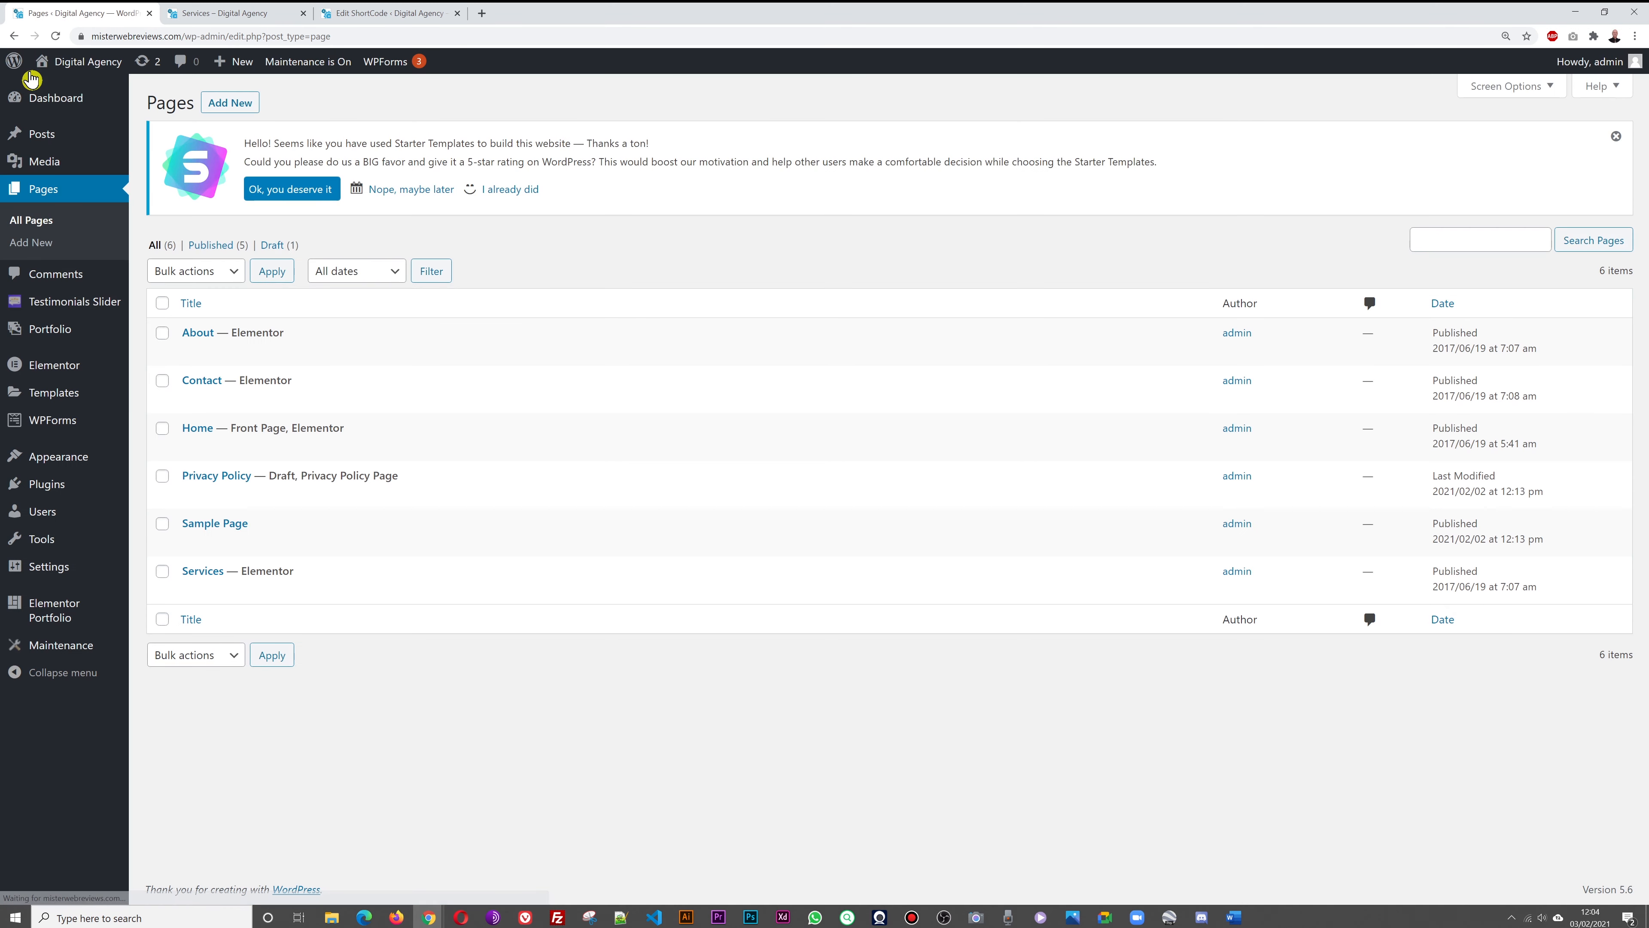
Open the Services page's Elementor editor in a new browser tab
mouse_move(499, 435)
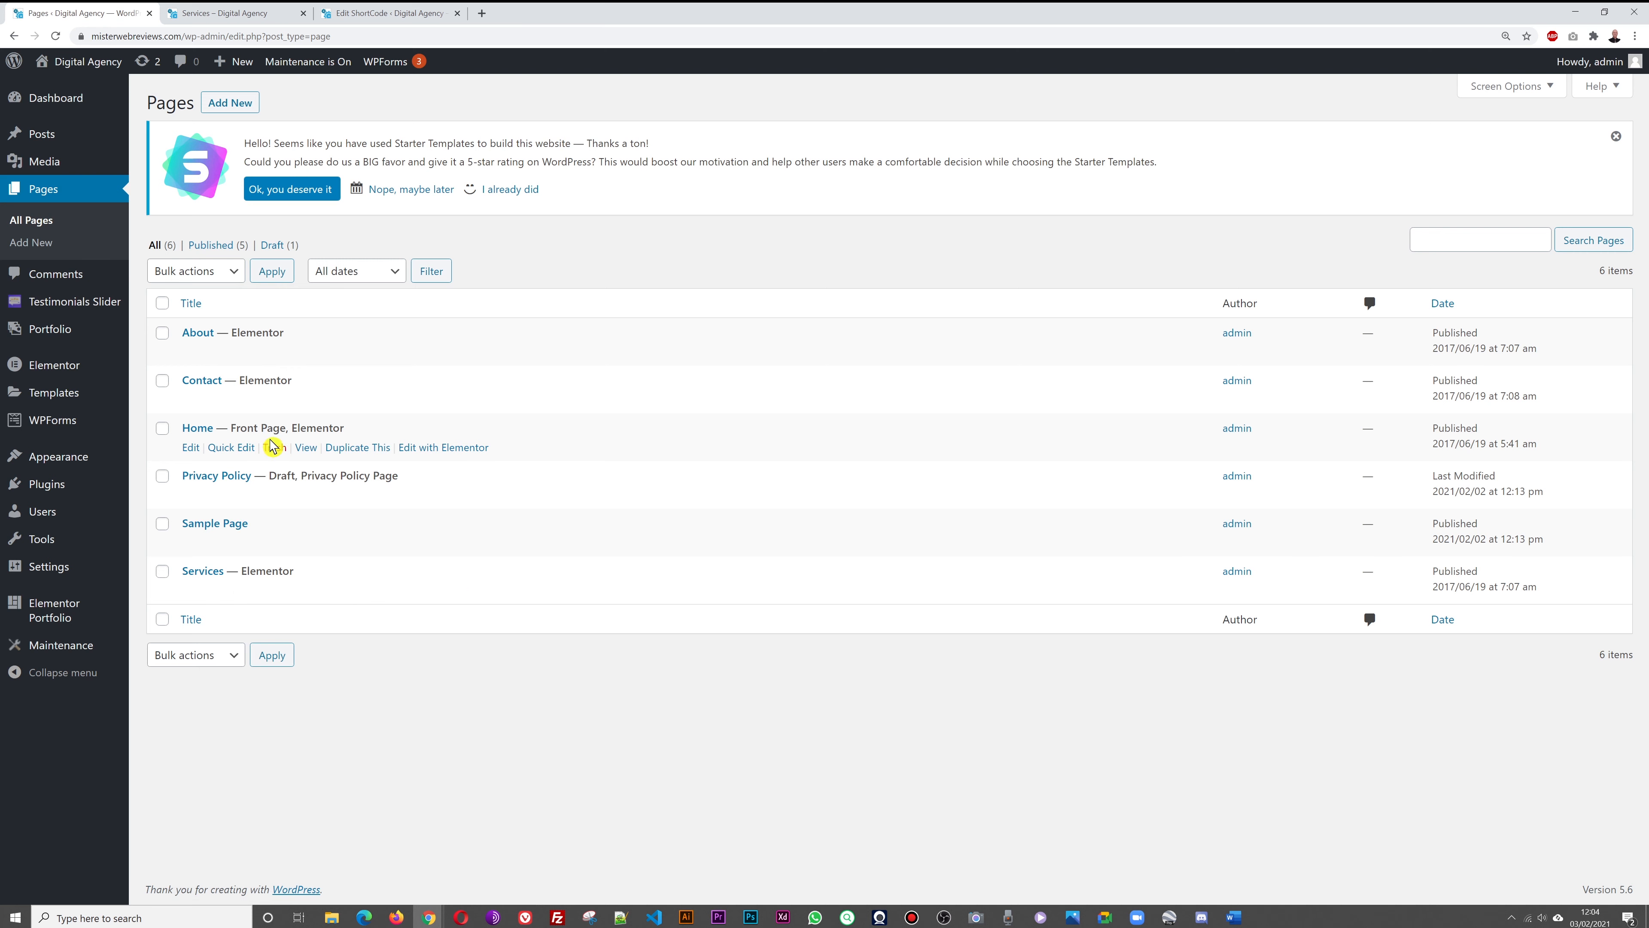
mouse_move(310, 608)
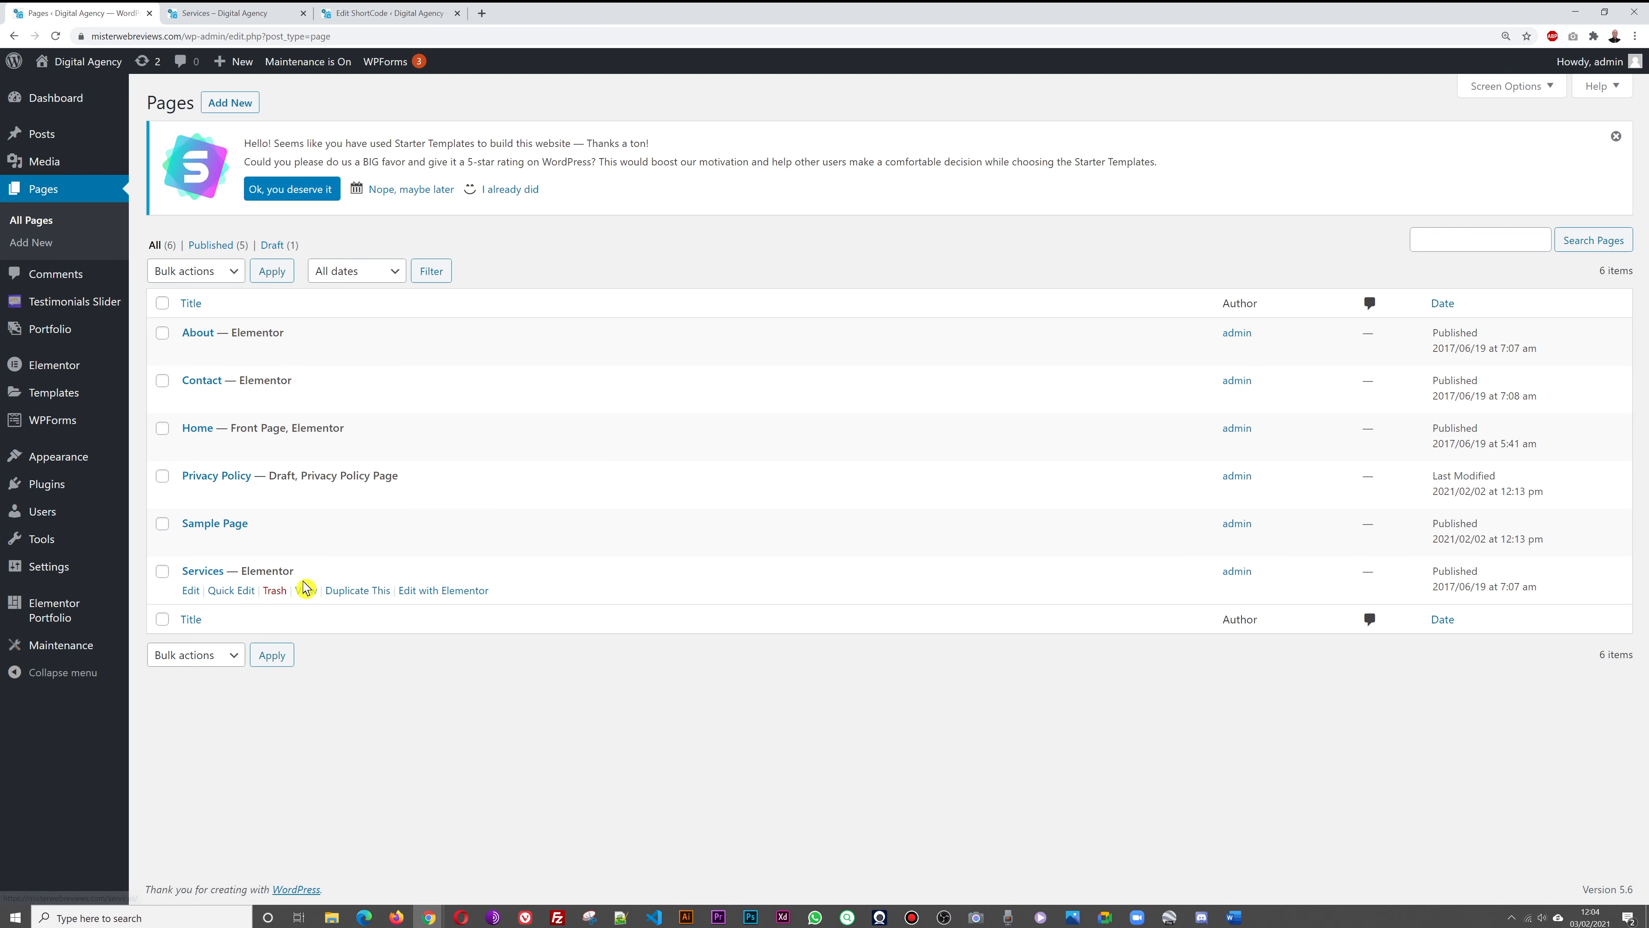
right_click(414, 596)
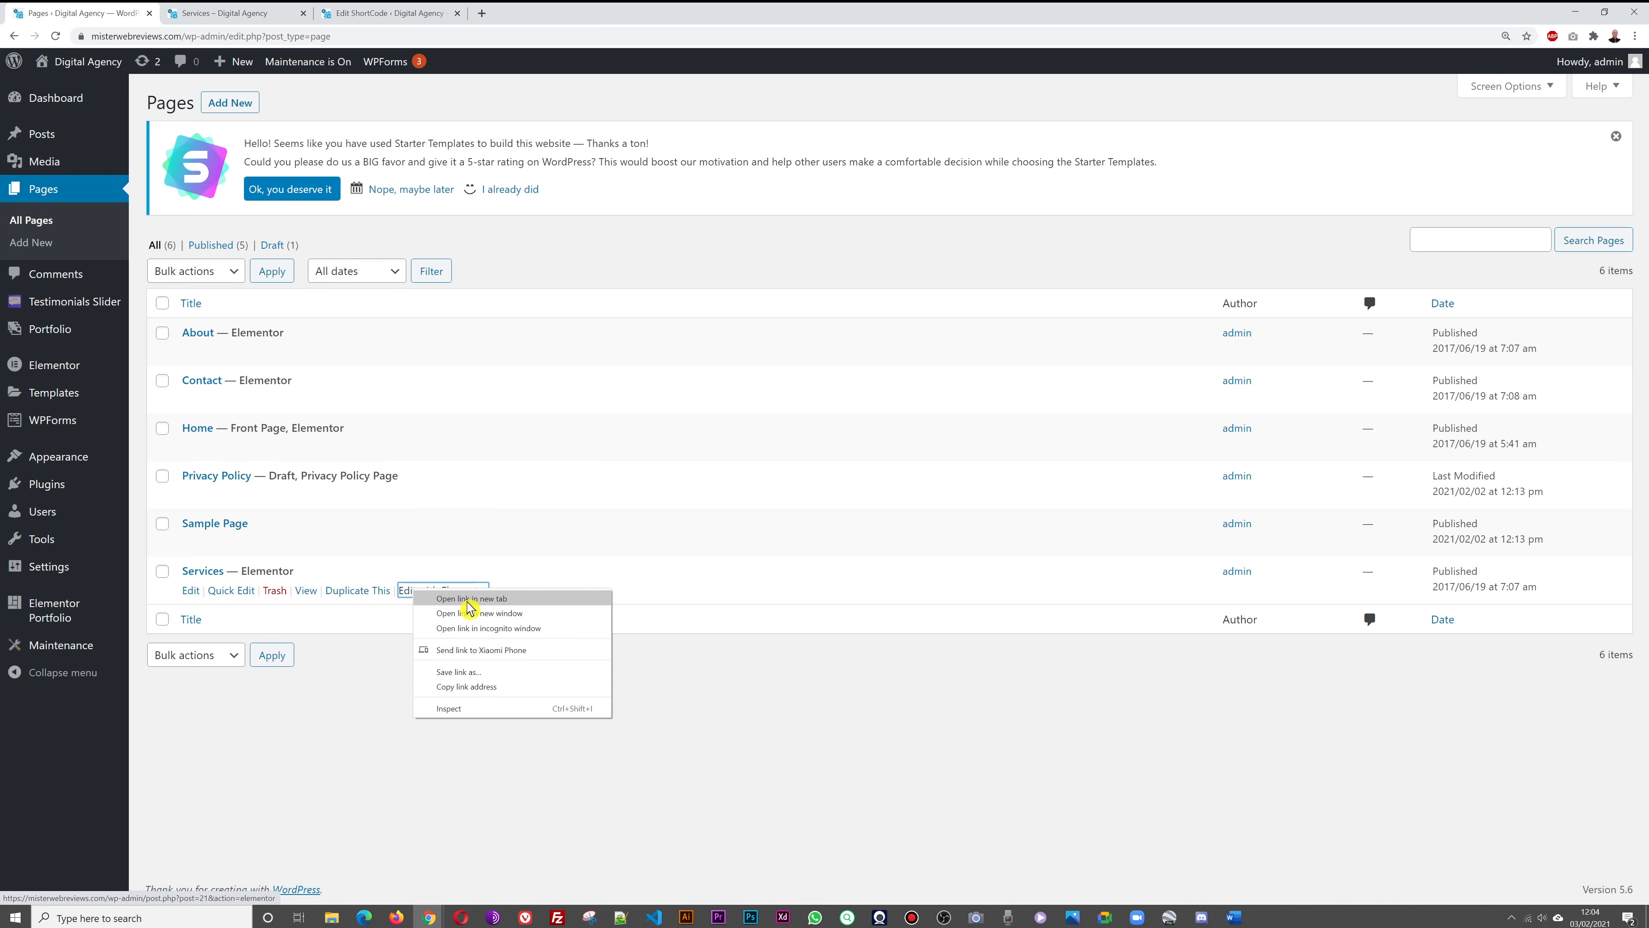
left_click(470, 611)
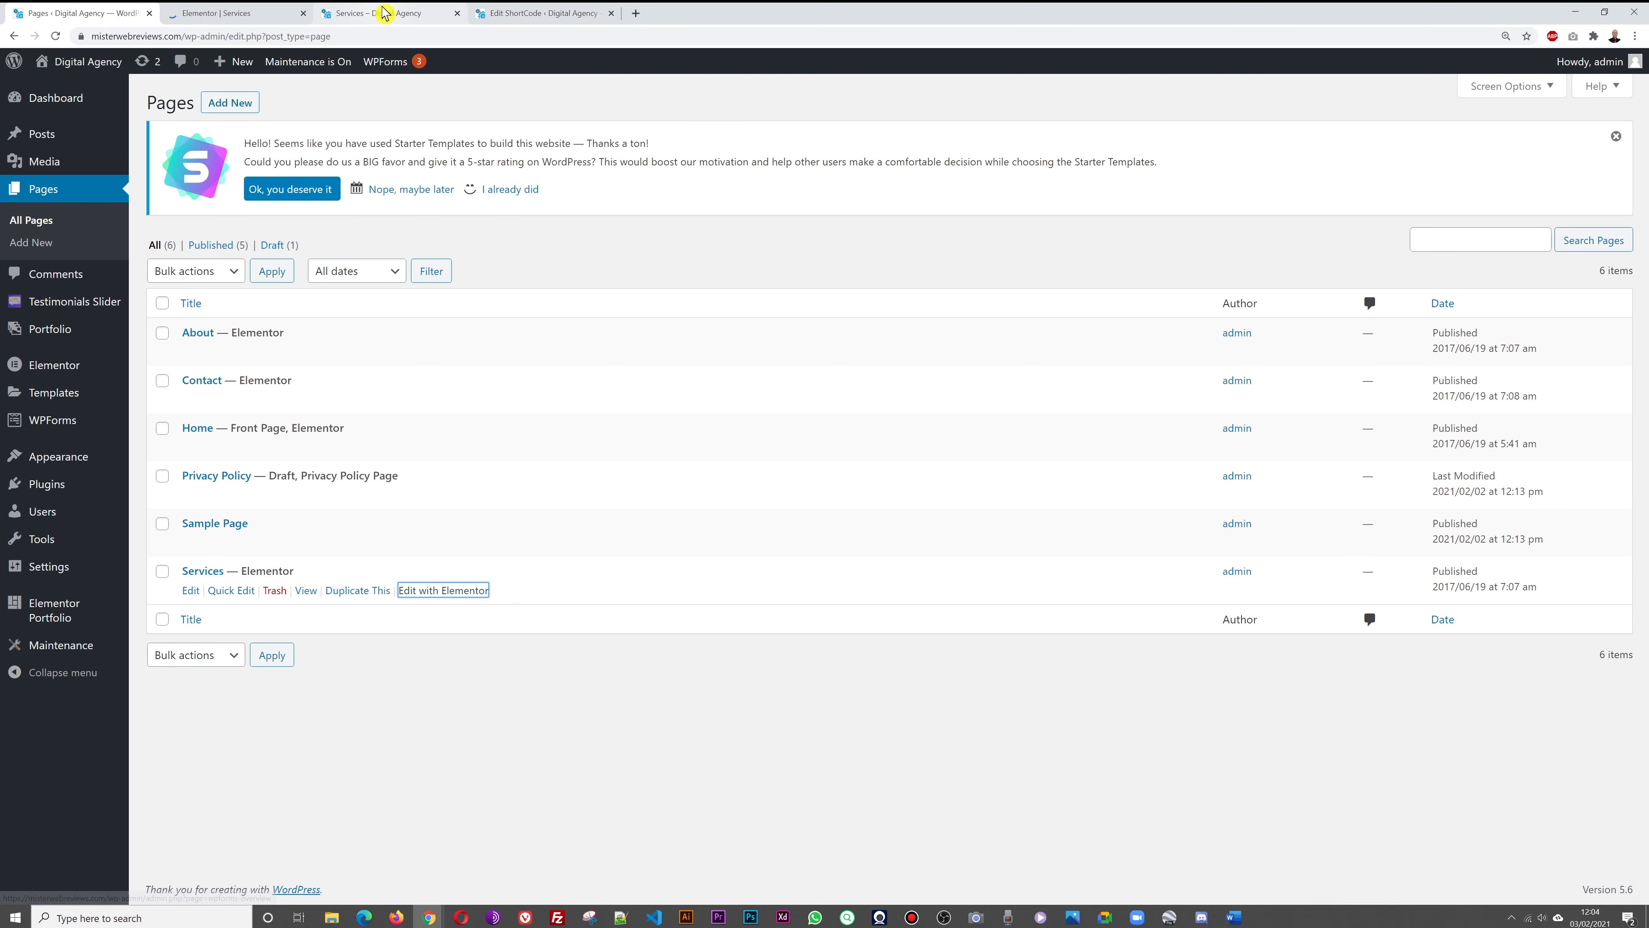
left_click(380, 13)
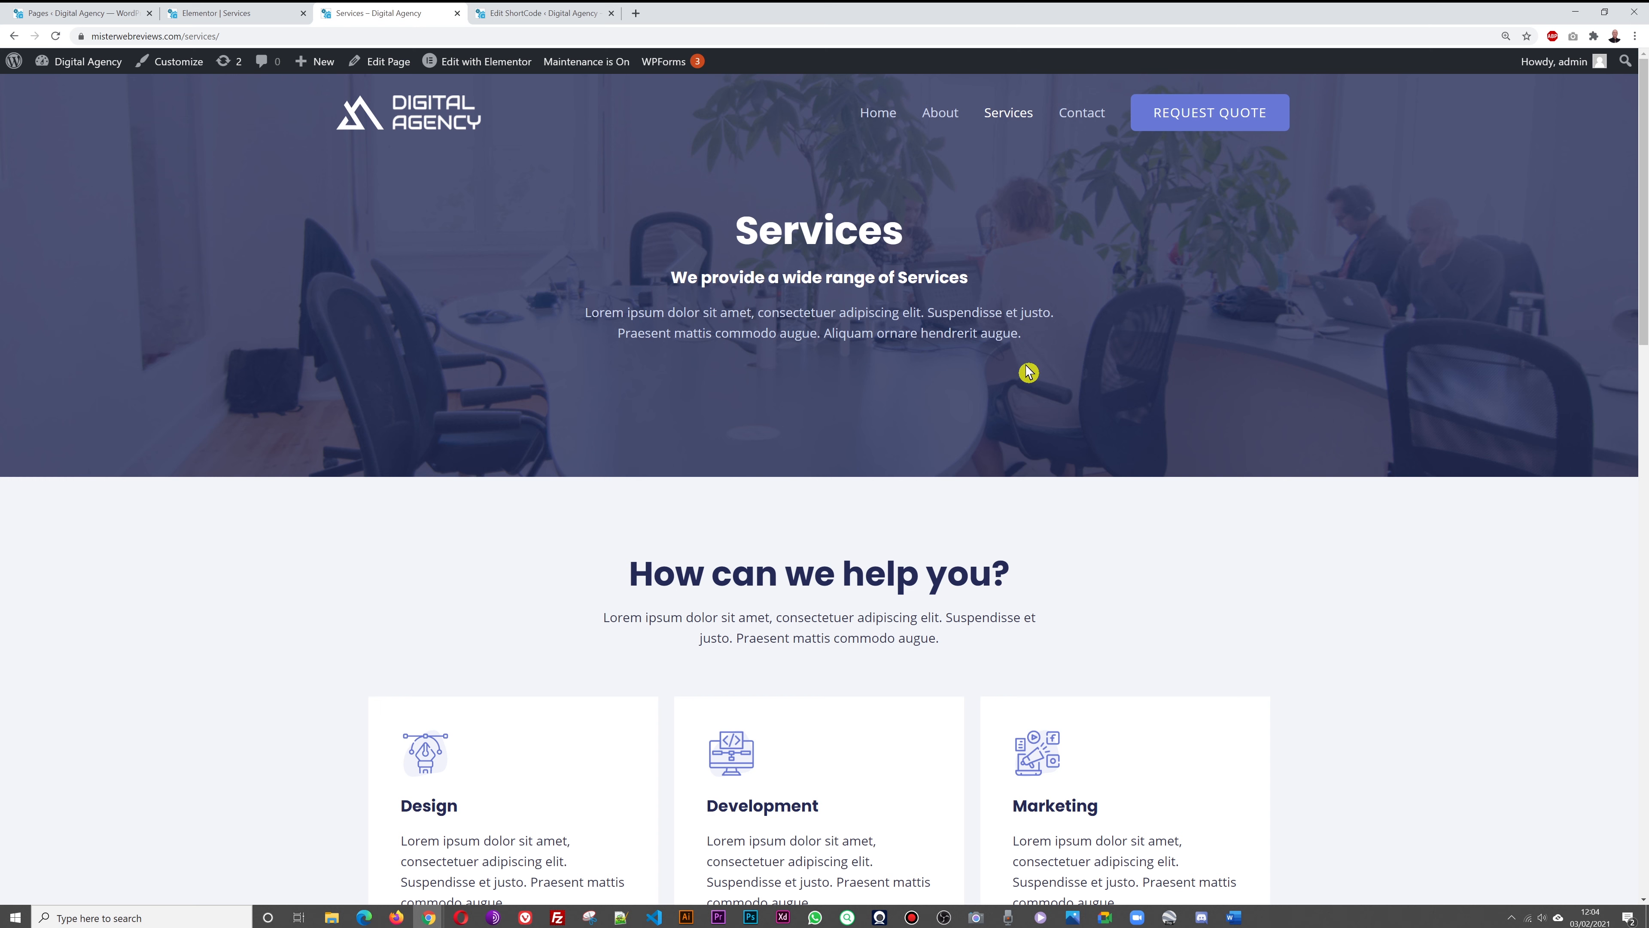
Set the Services hero section's background image to home-hero-bg from the Media Library
left_click(216, 15)
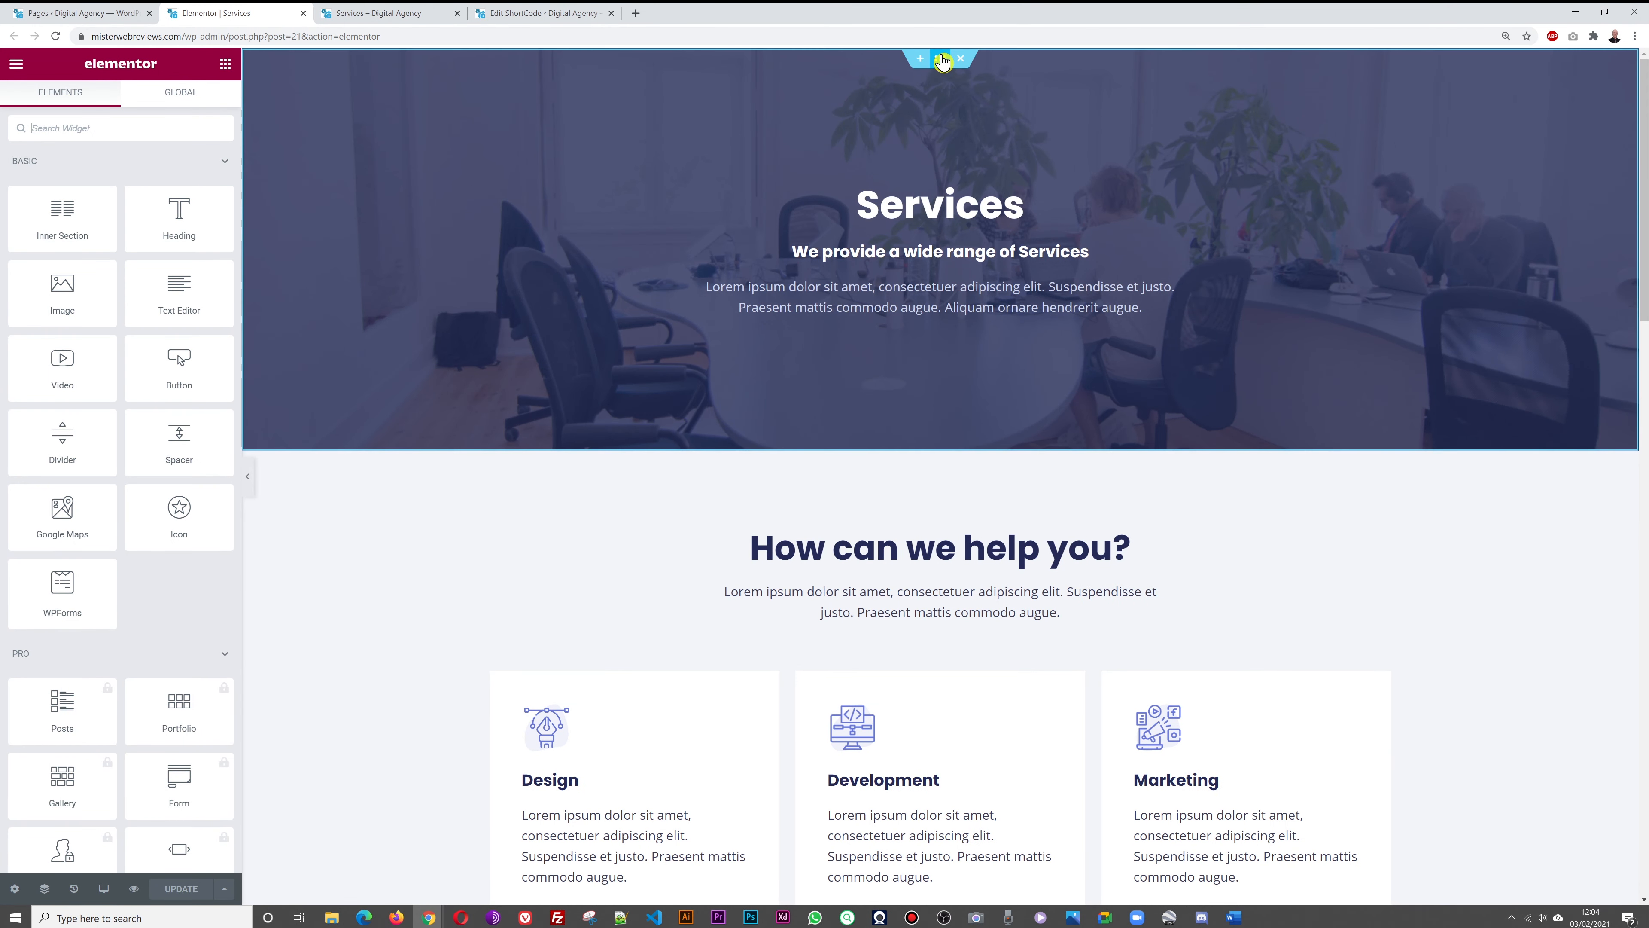
left_click(942, 62)
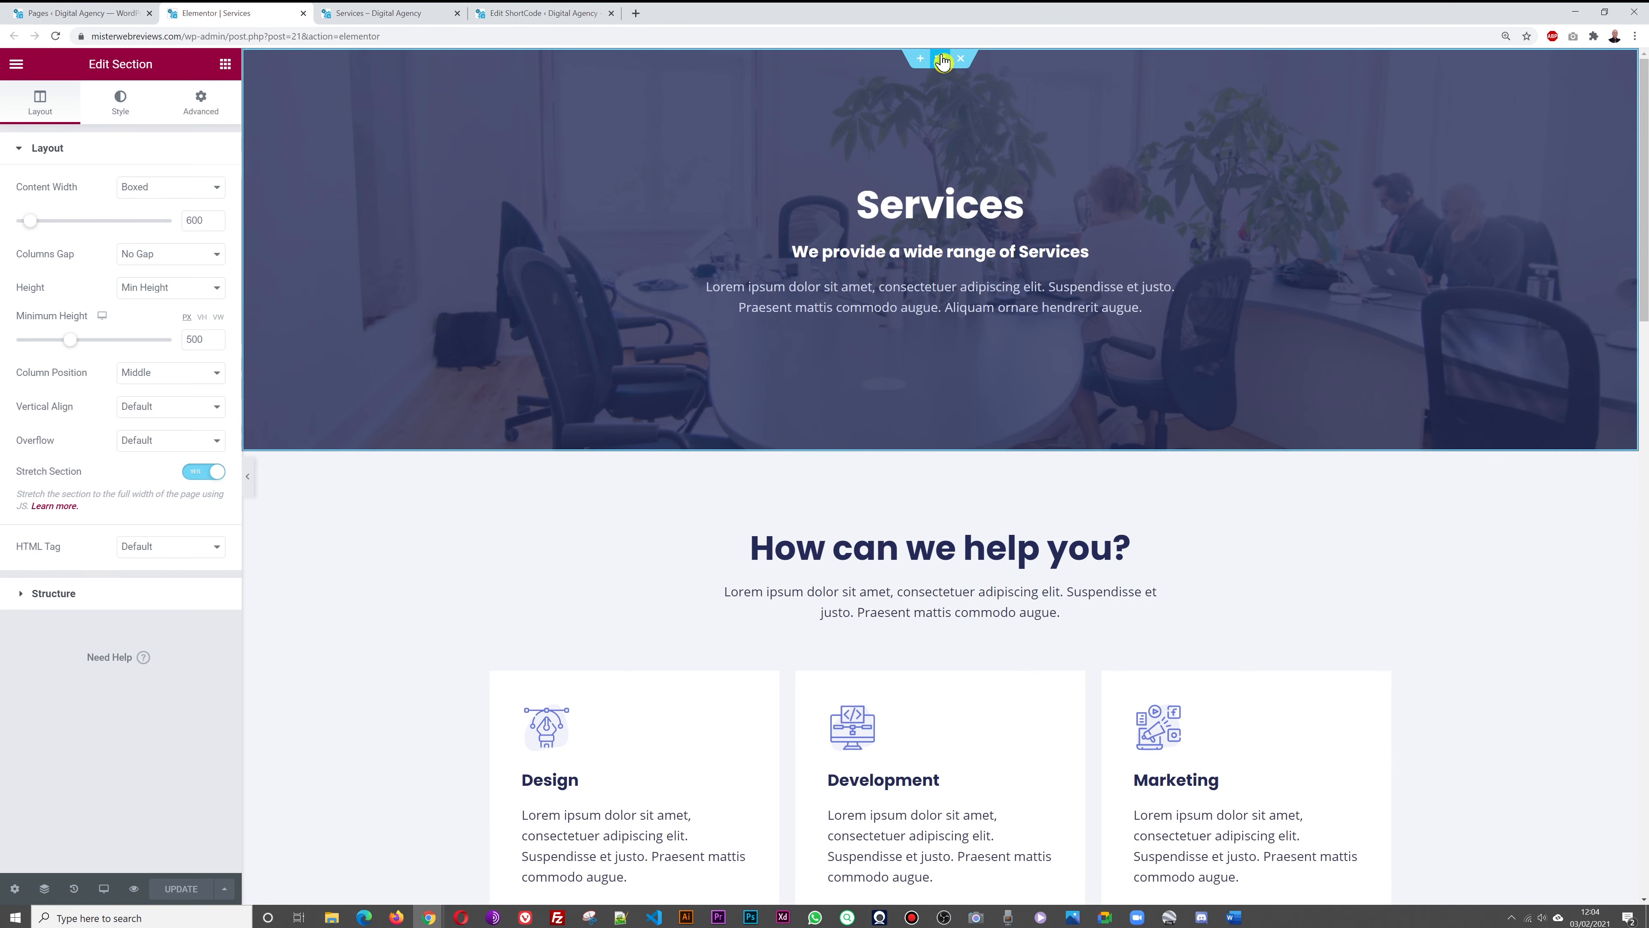
left_click(117, 106)
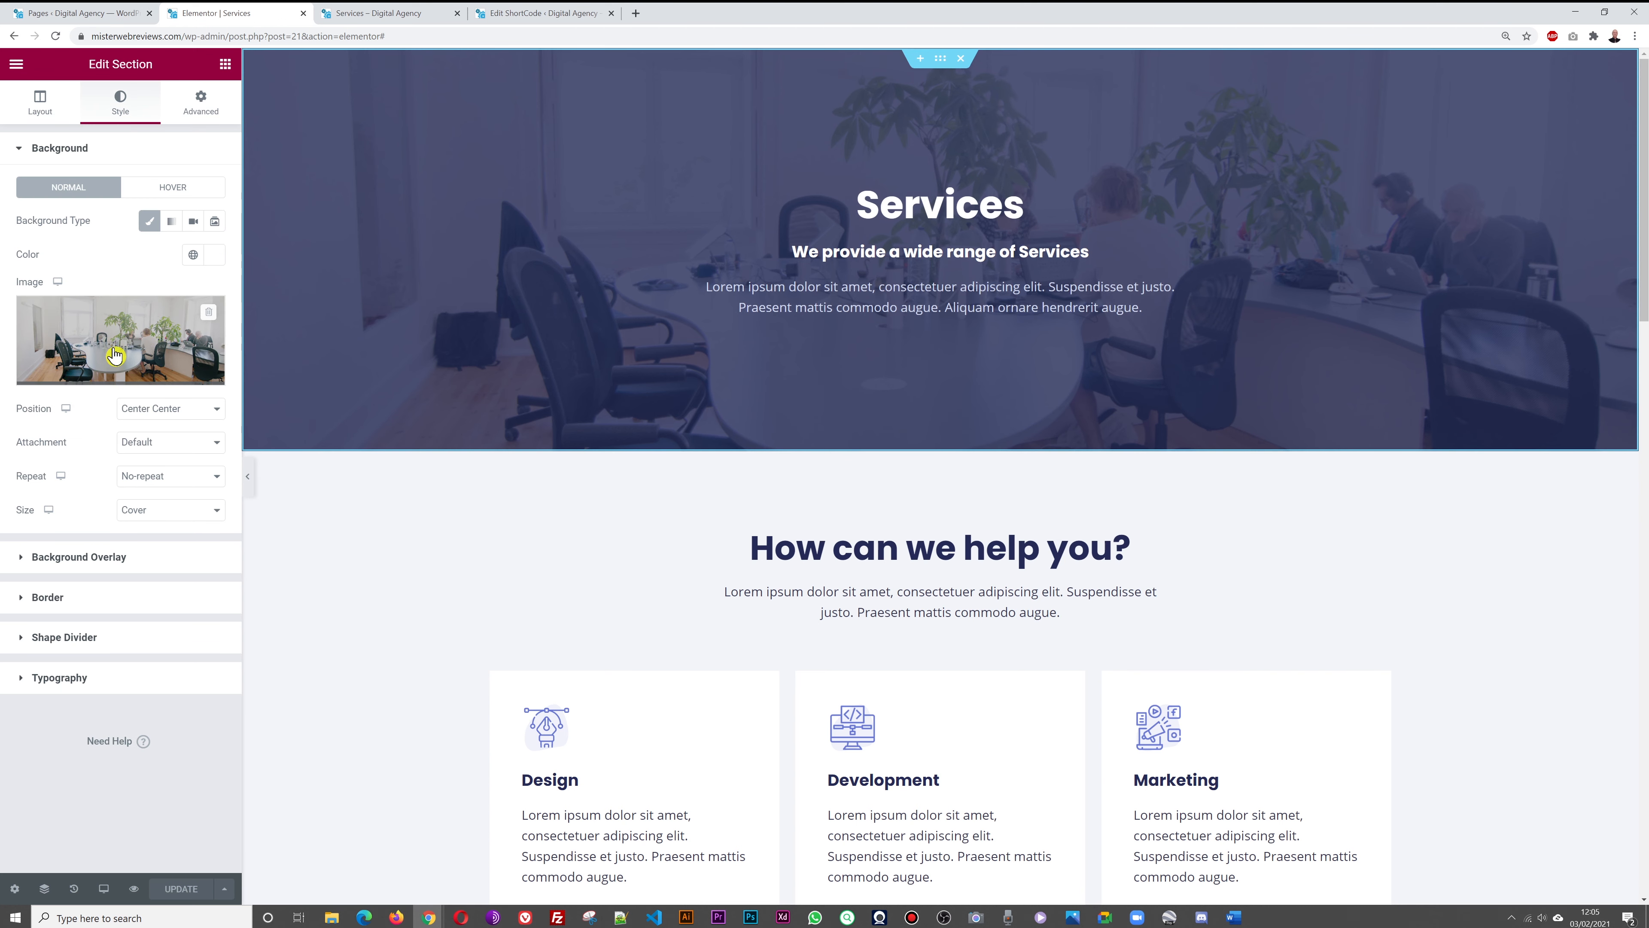
mouse_move(133, 359)
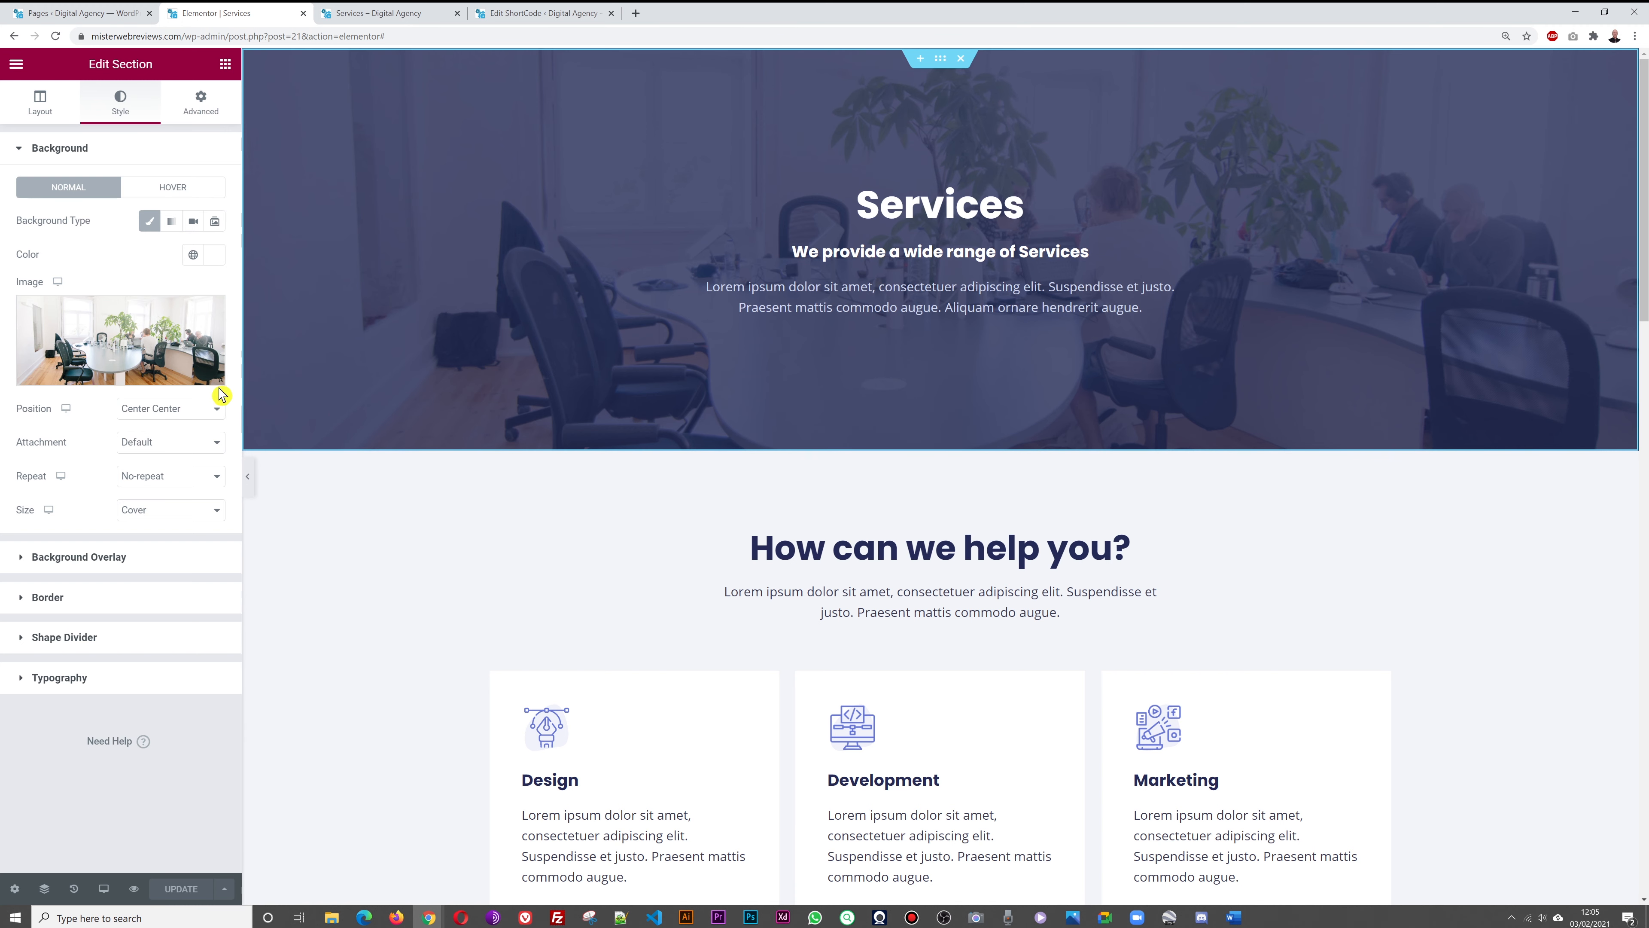
left_click(82, 329)
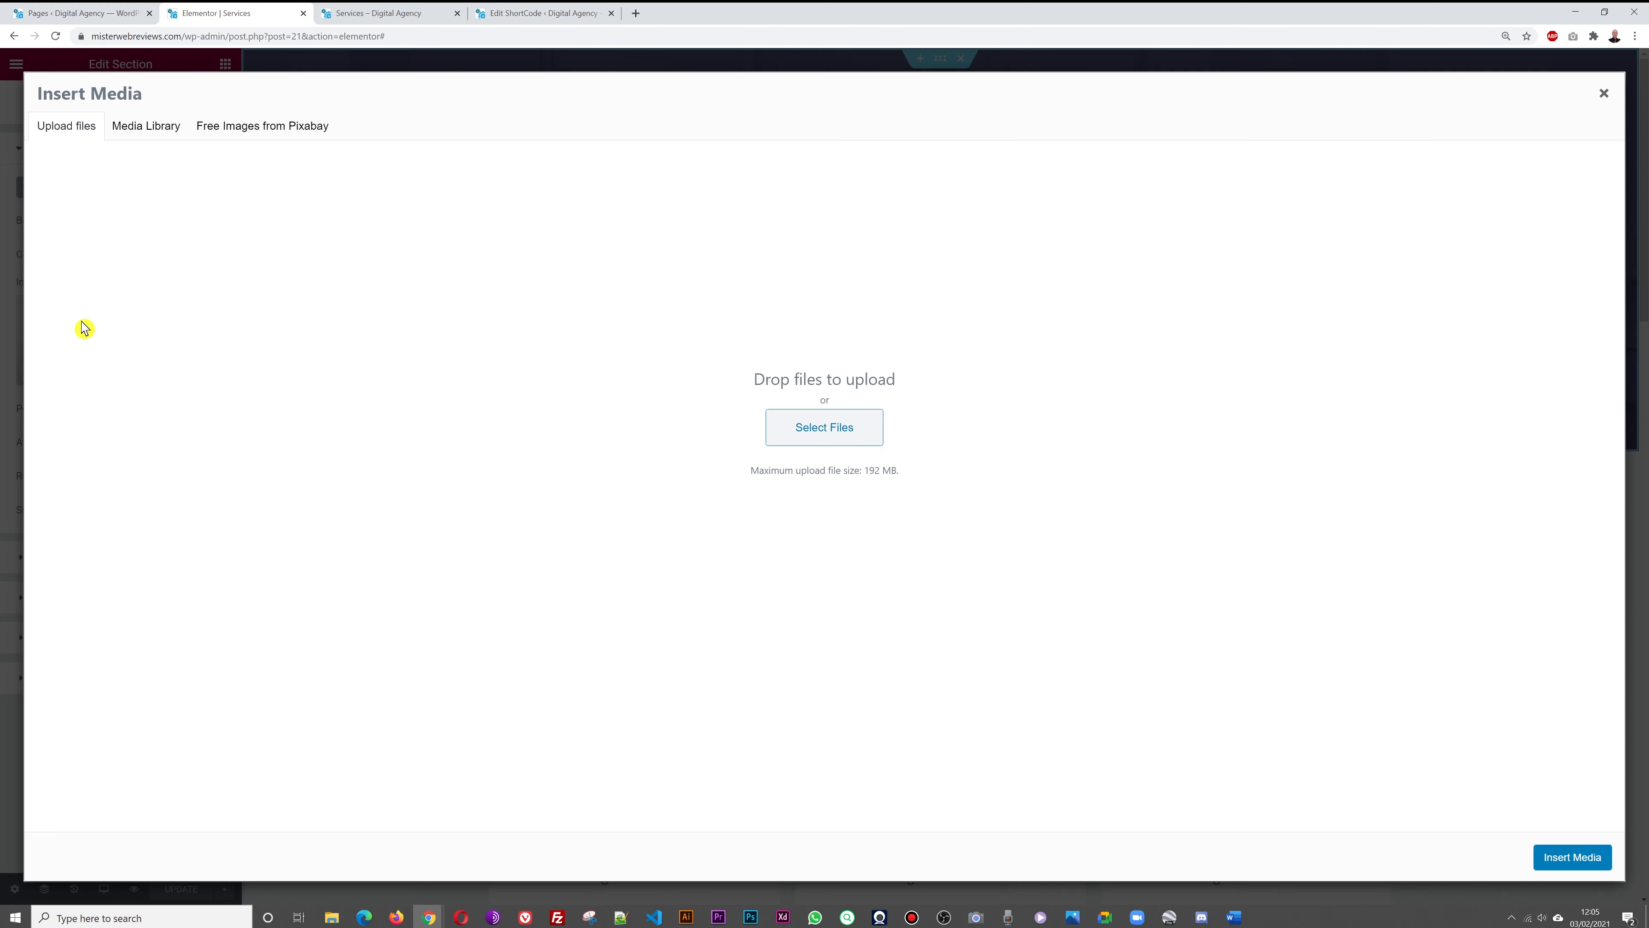
left_click(154, 133)
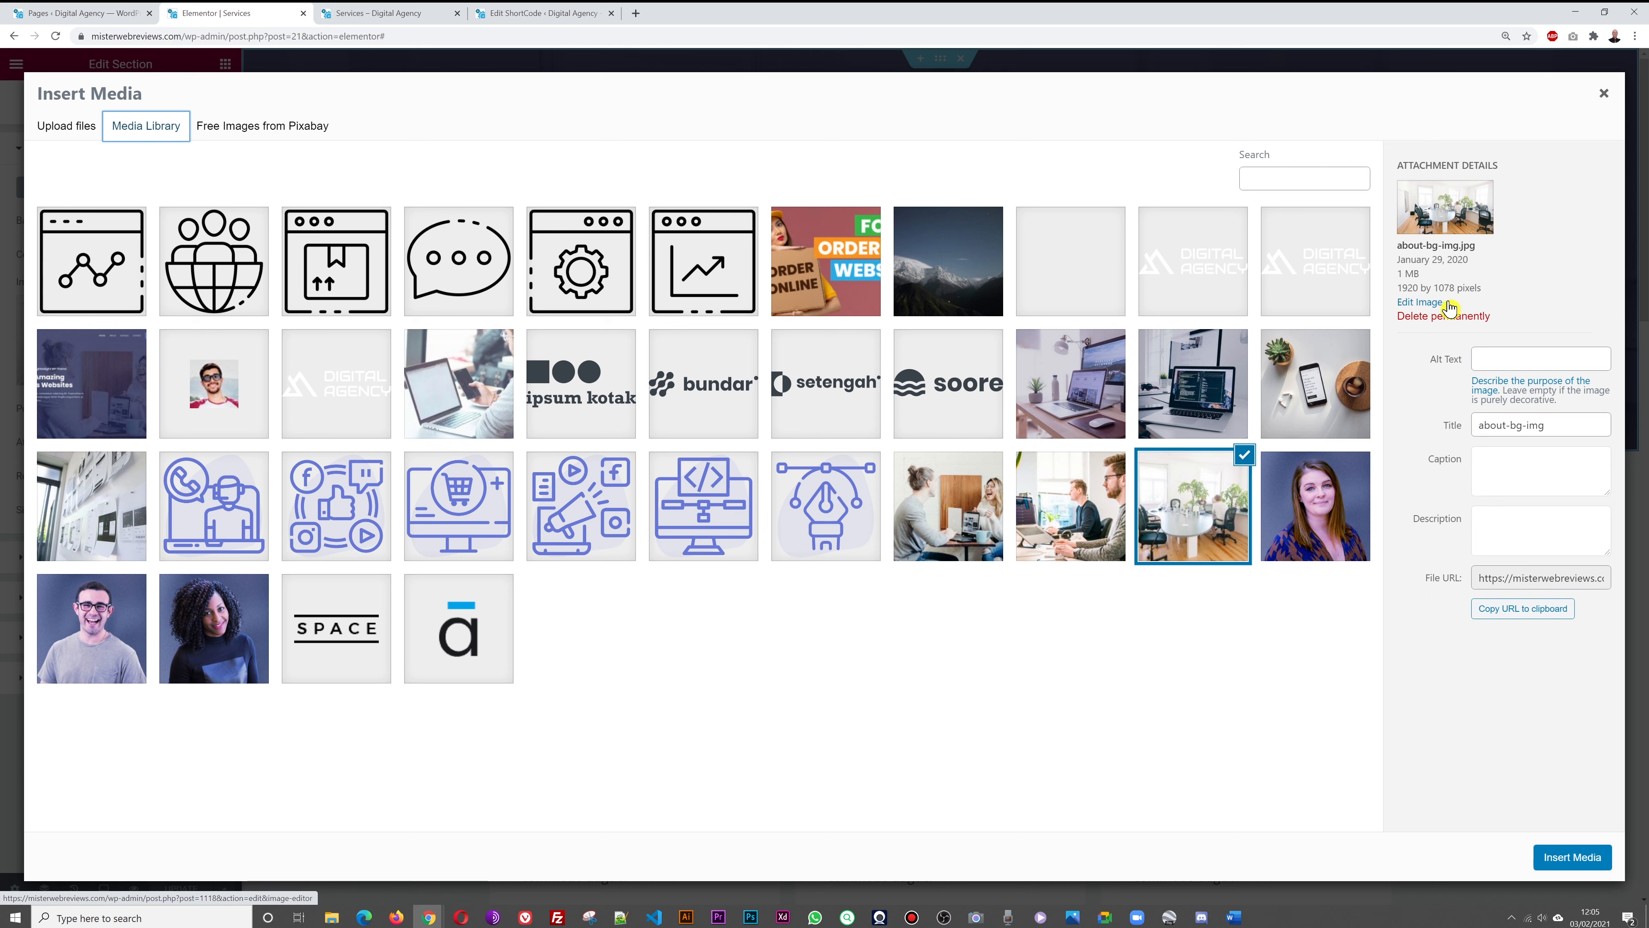
left_click(1050, 515)
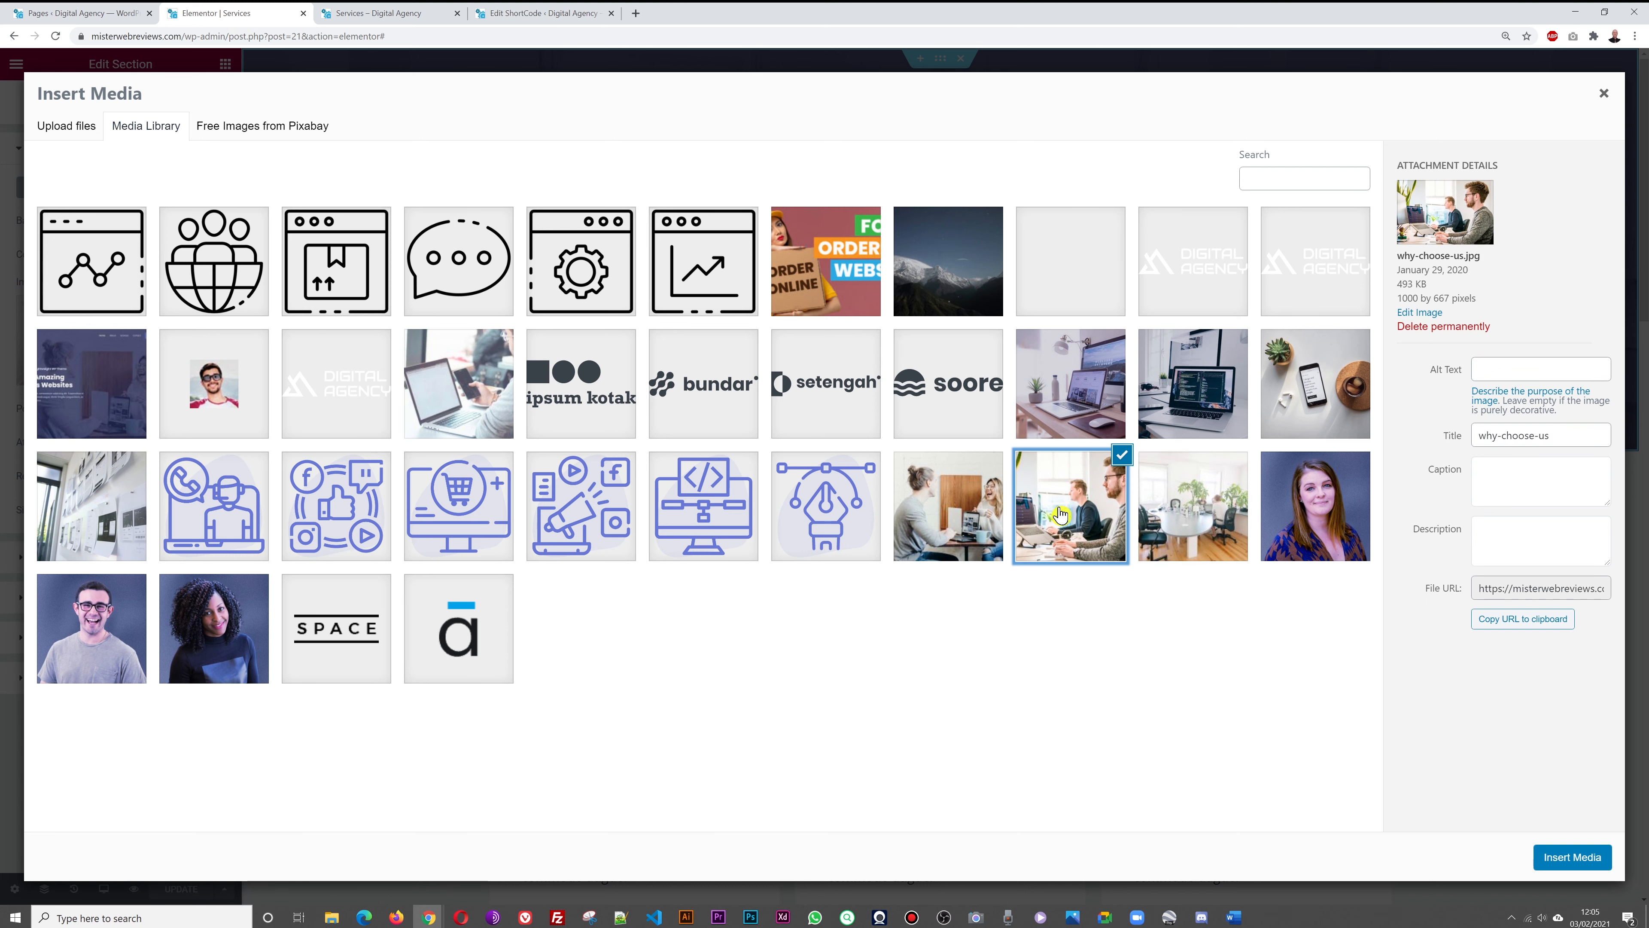
left_click(953, 513)
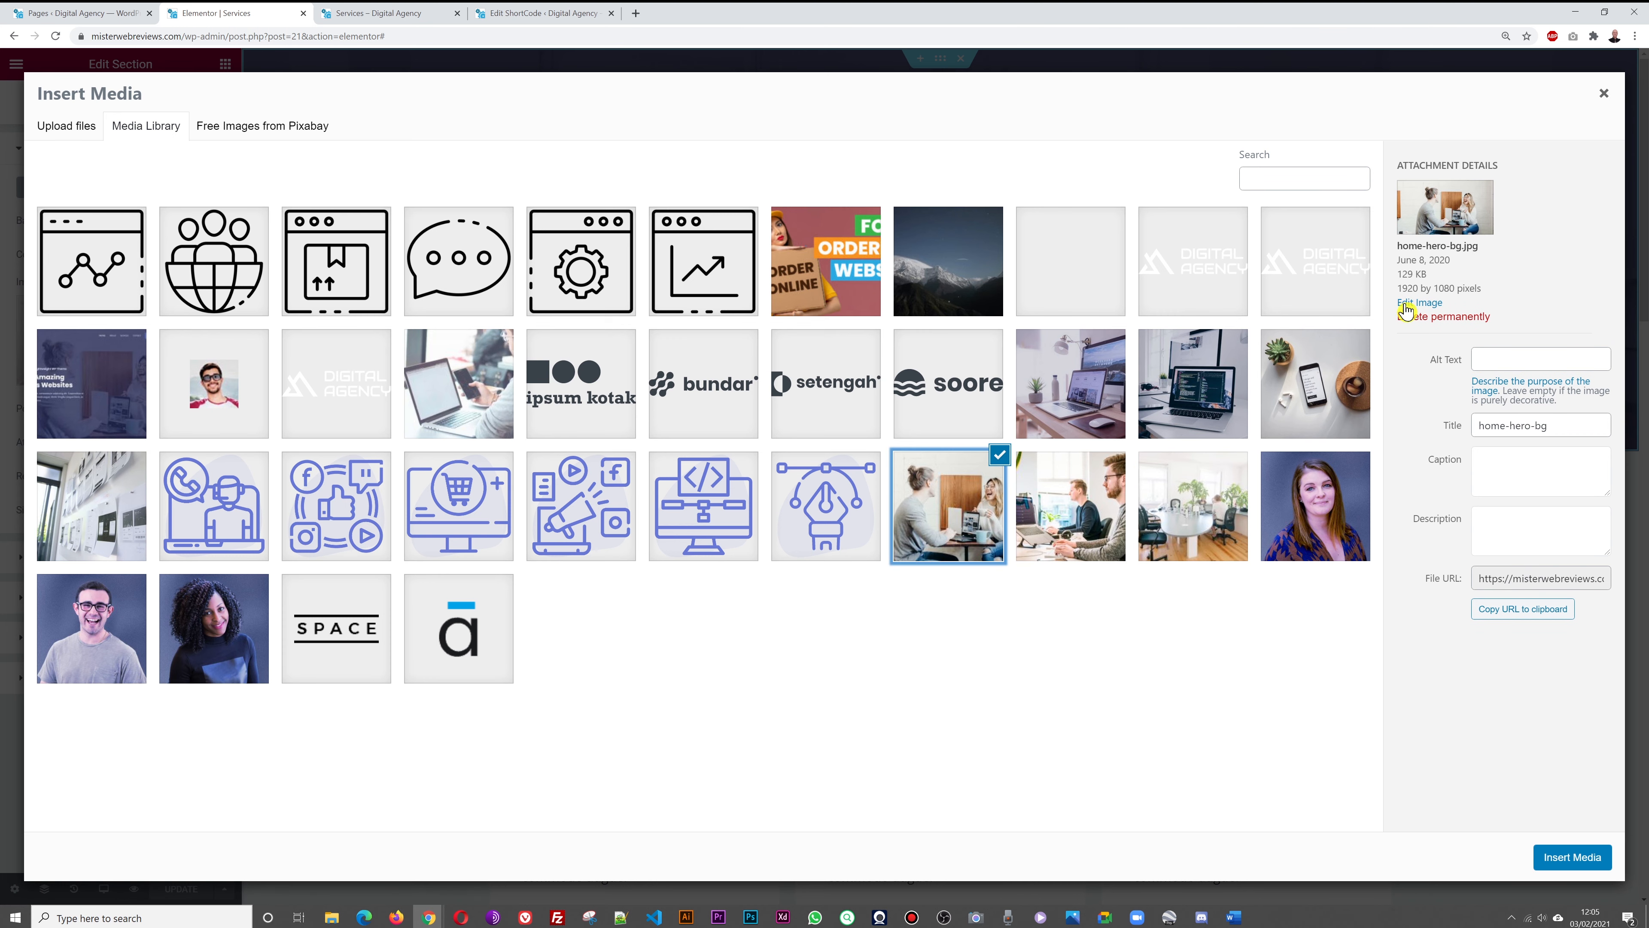
left_click(1571, 859)
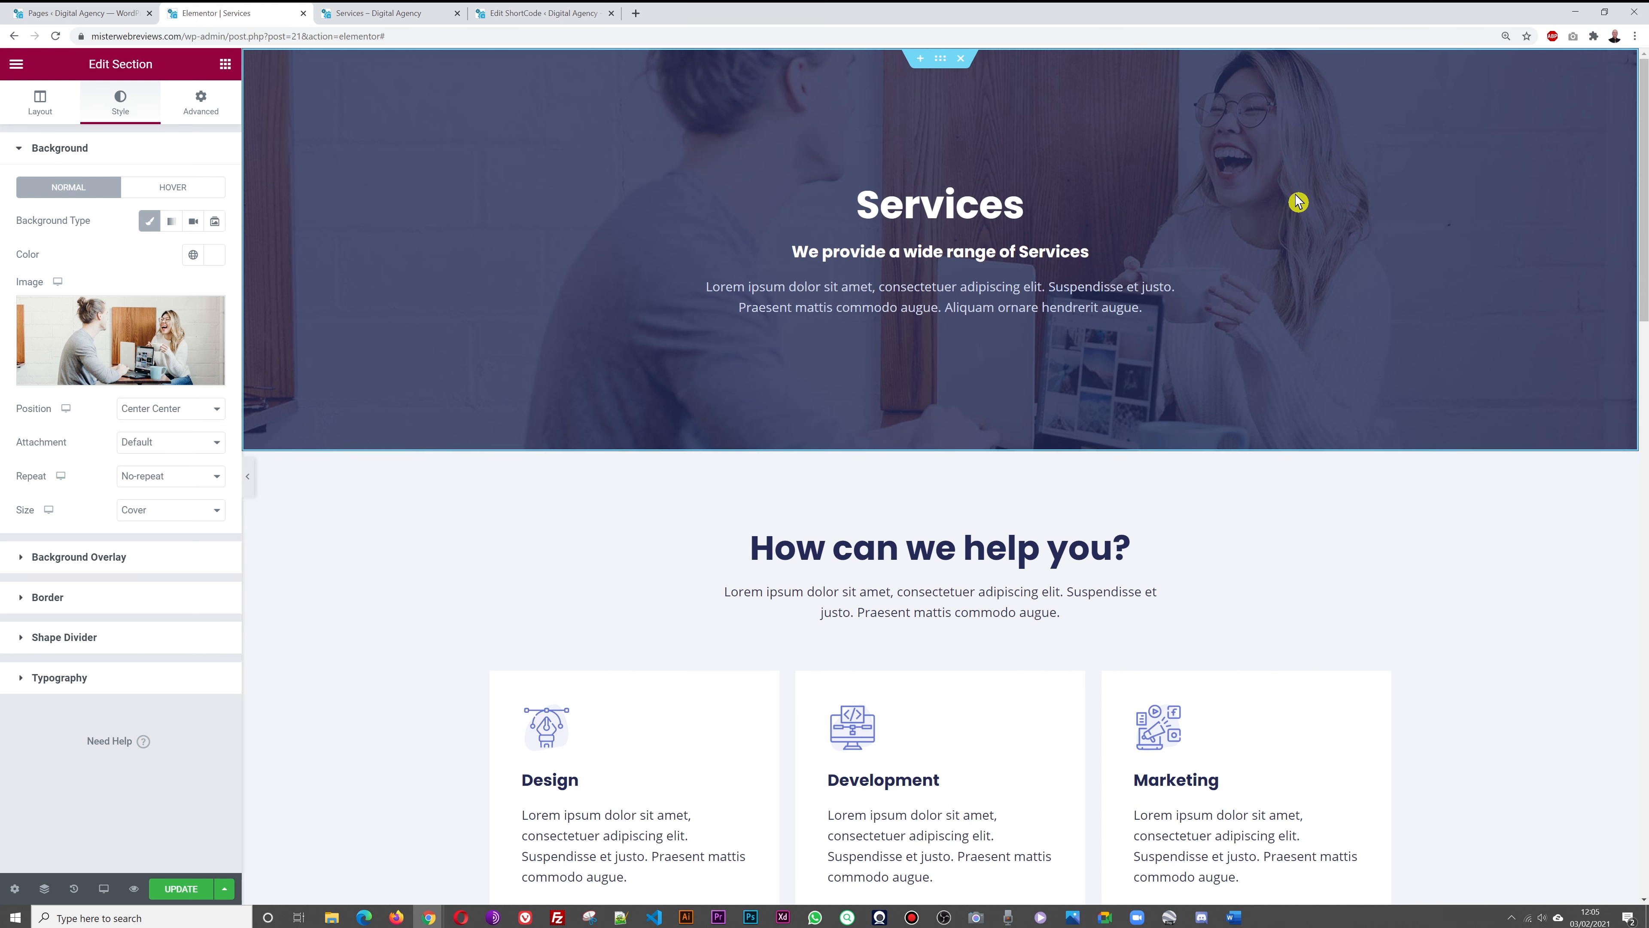
left_click(181, 888)
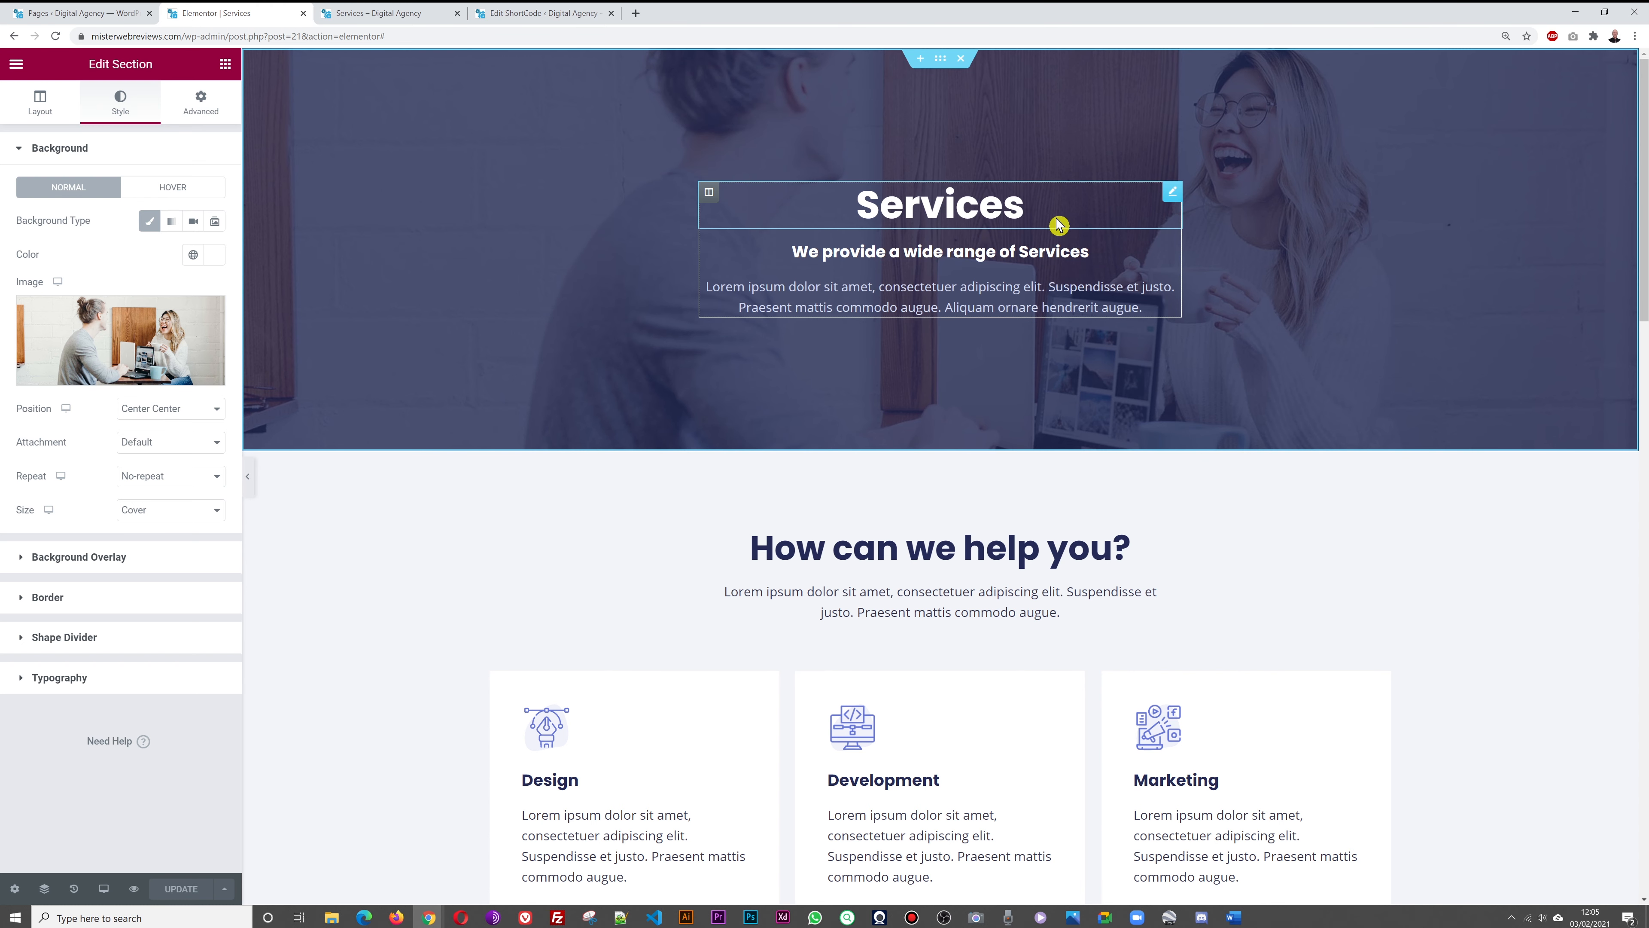
left_click(371, 14)
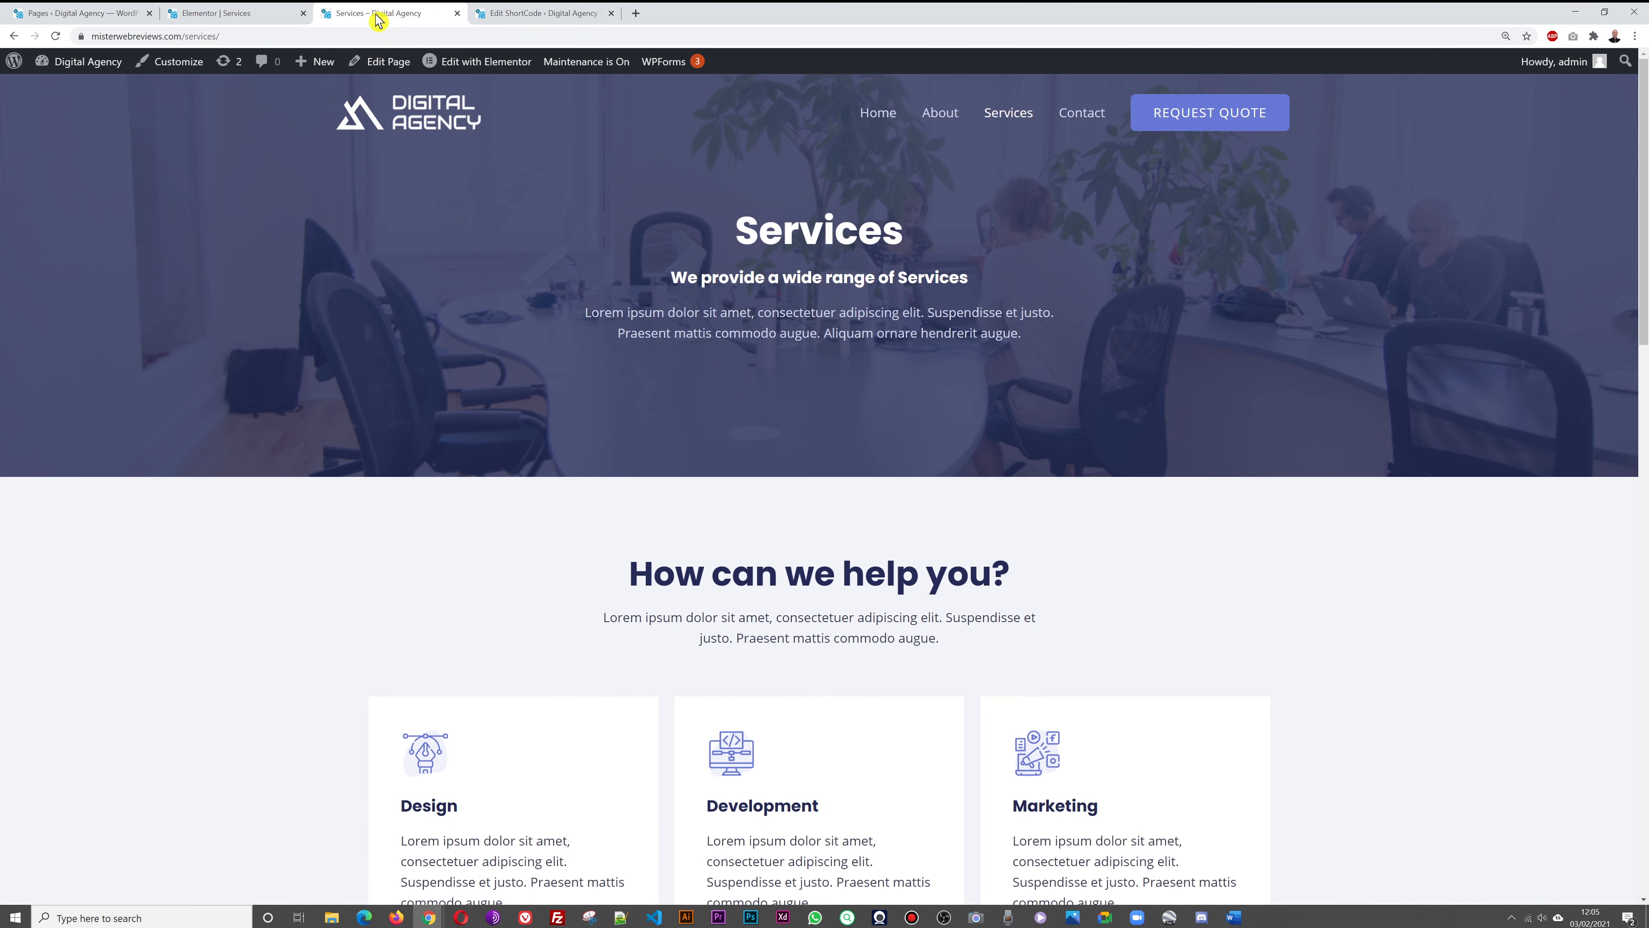
left_click(875, 120)
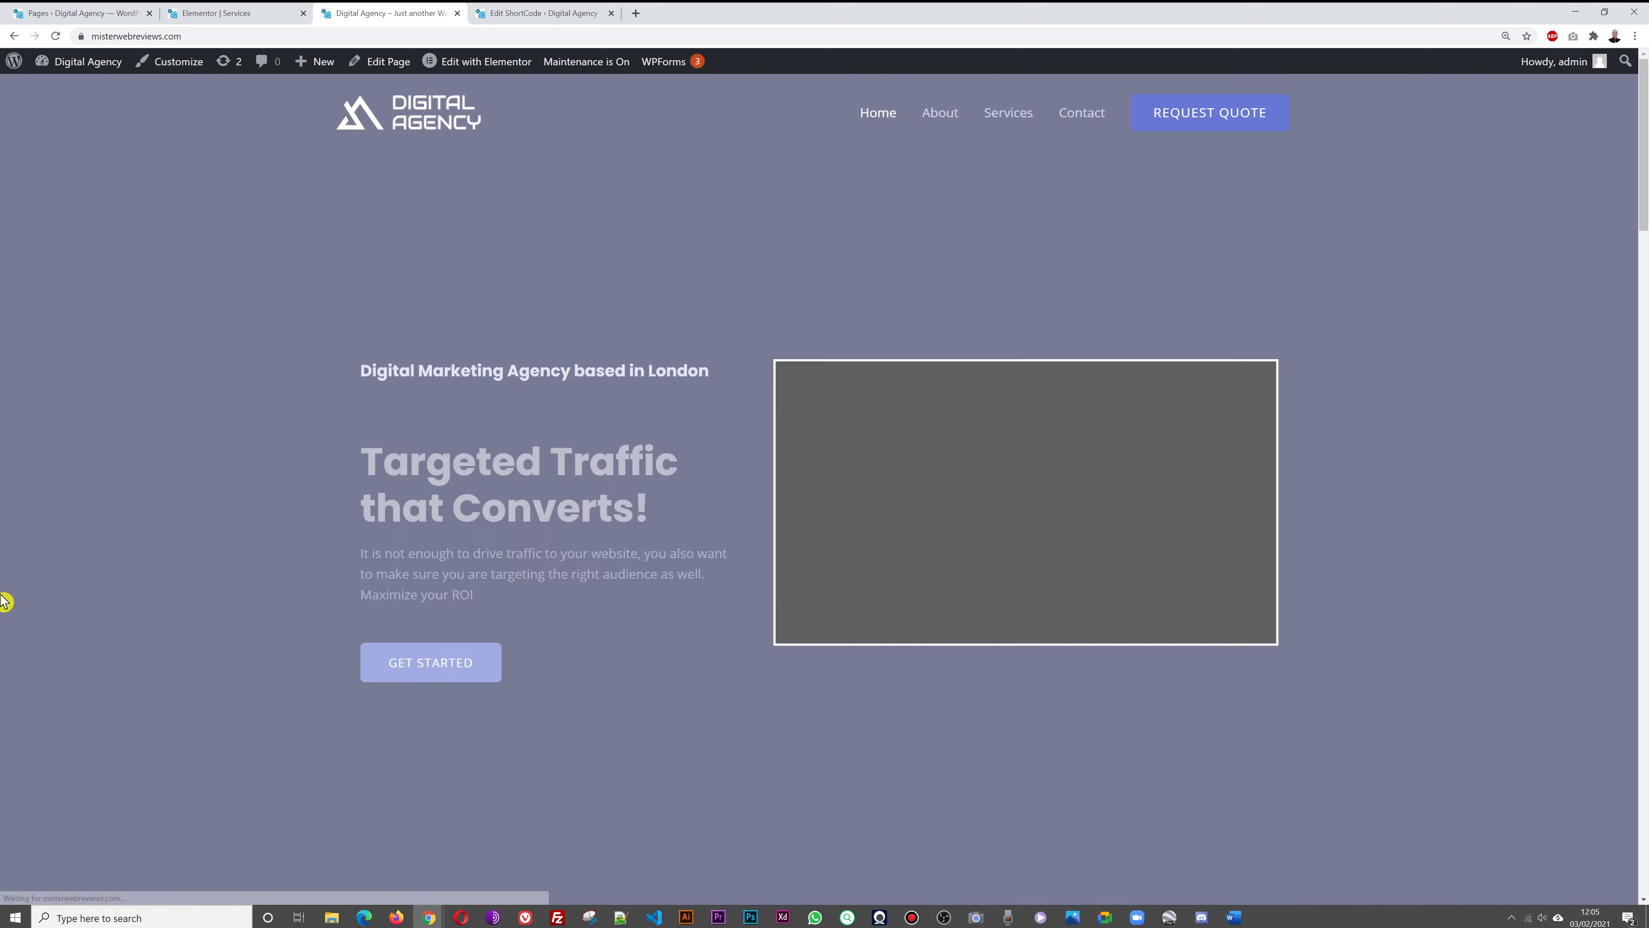
scroll(261, 487, "down", 15)
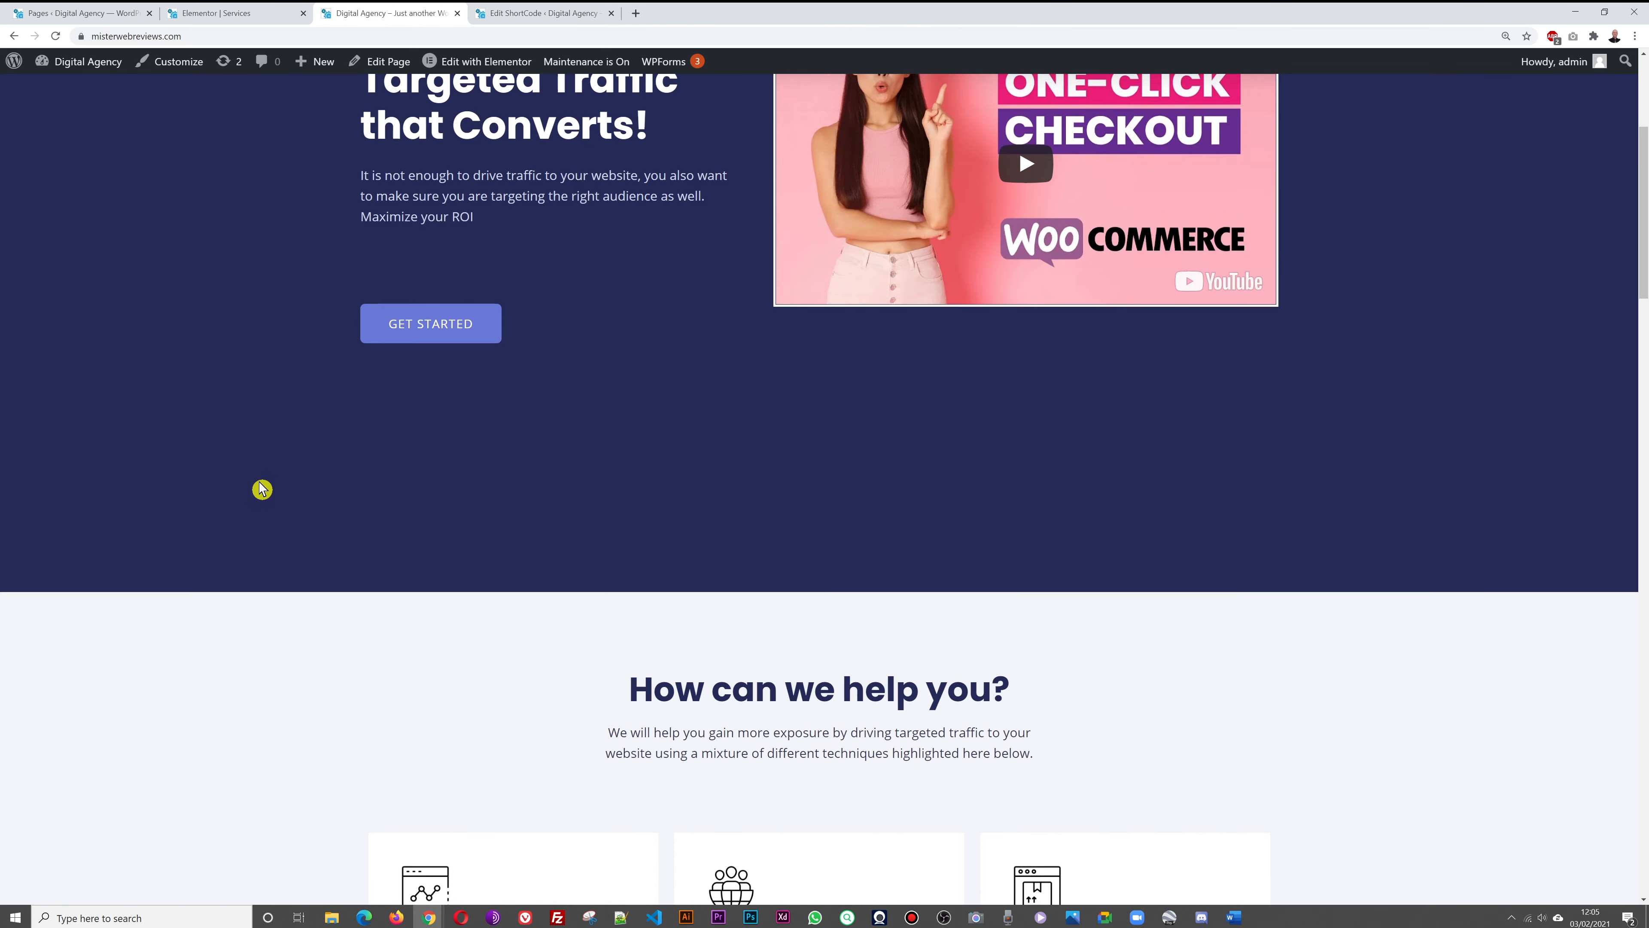
scroll(262, 489, "down", 5)
scroll(261, 488, "up", 20)
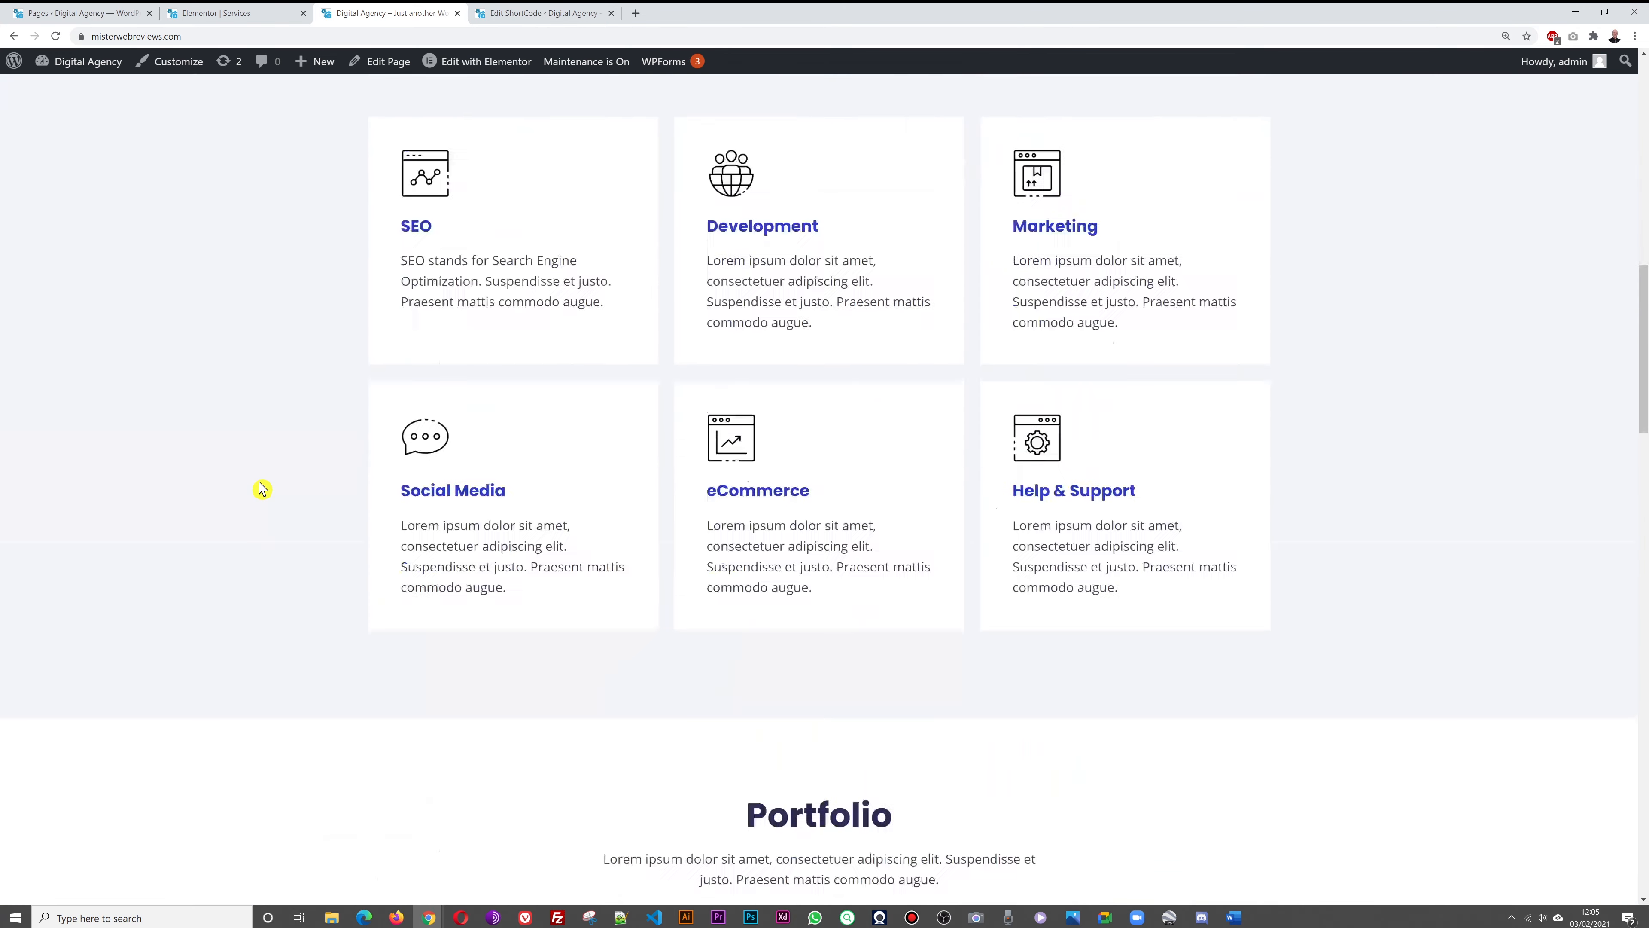
scroll(262, 489, "up", 2)
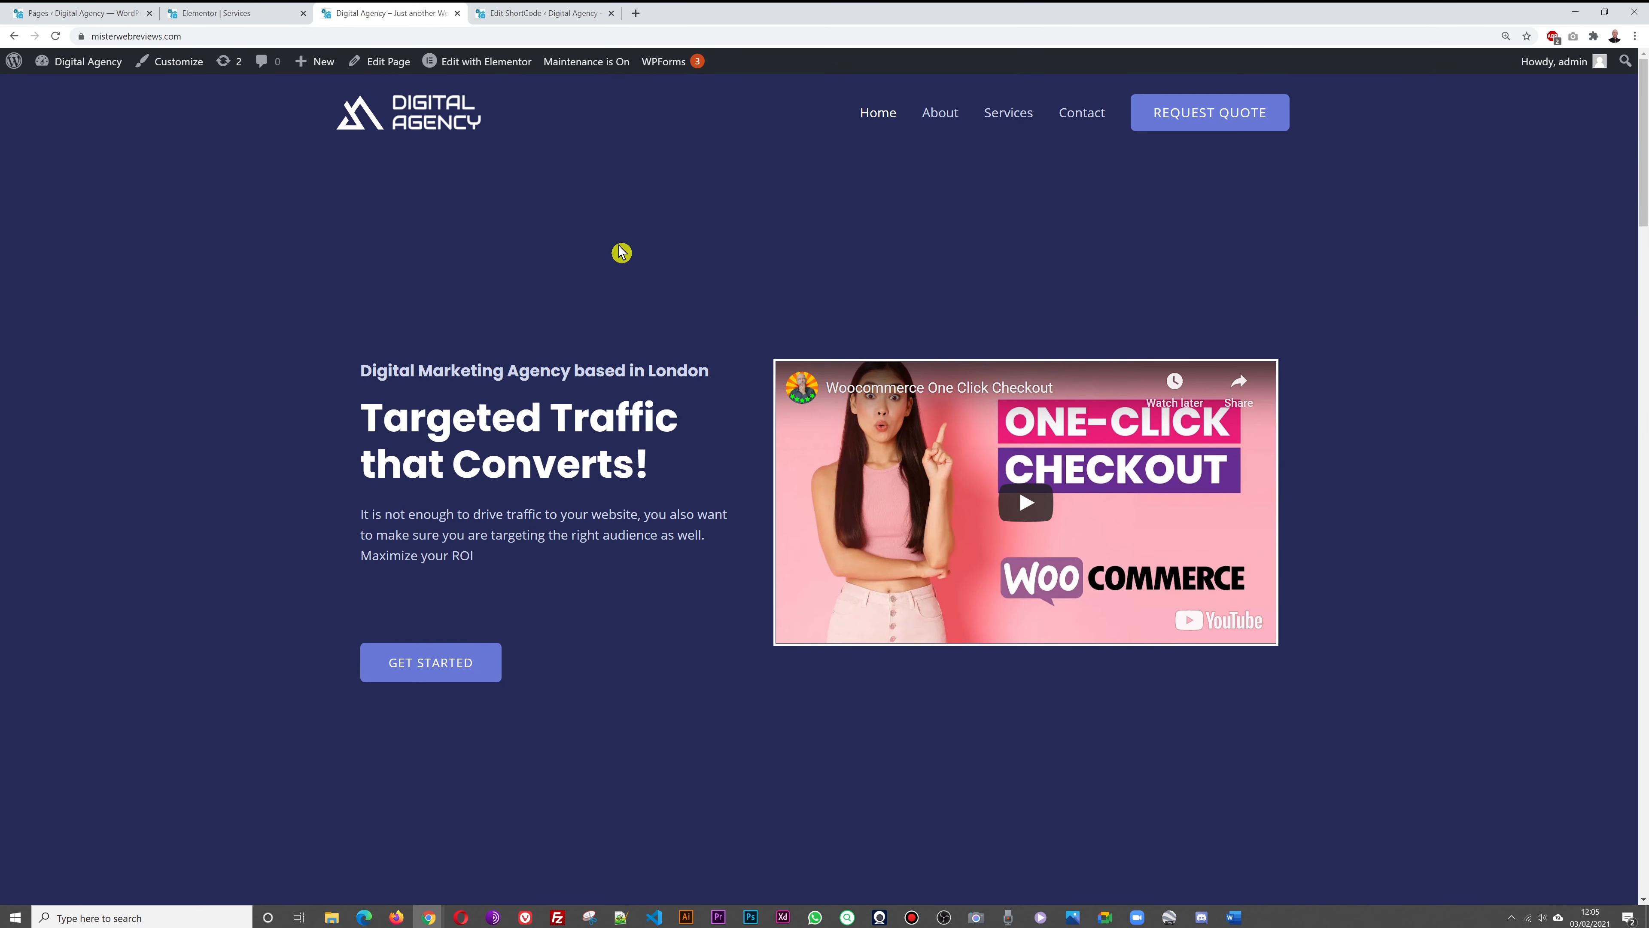
left_click(1005, 115)
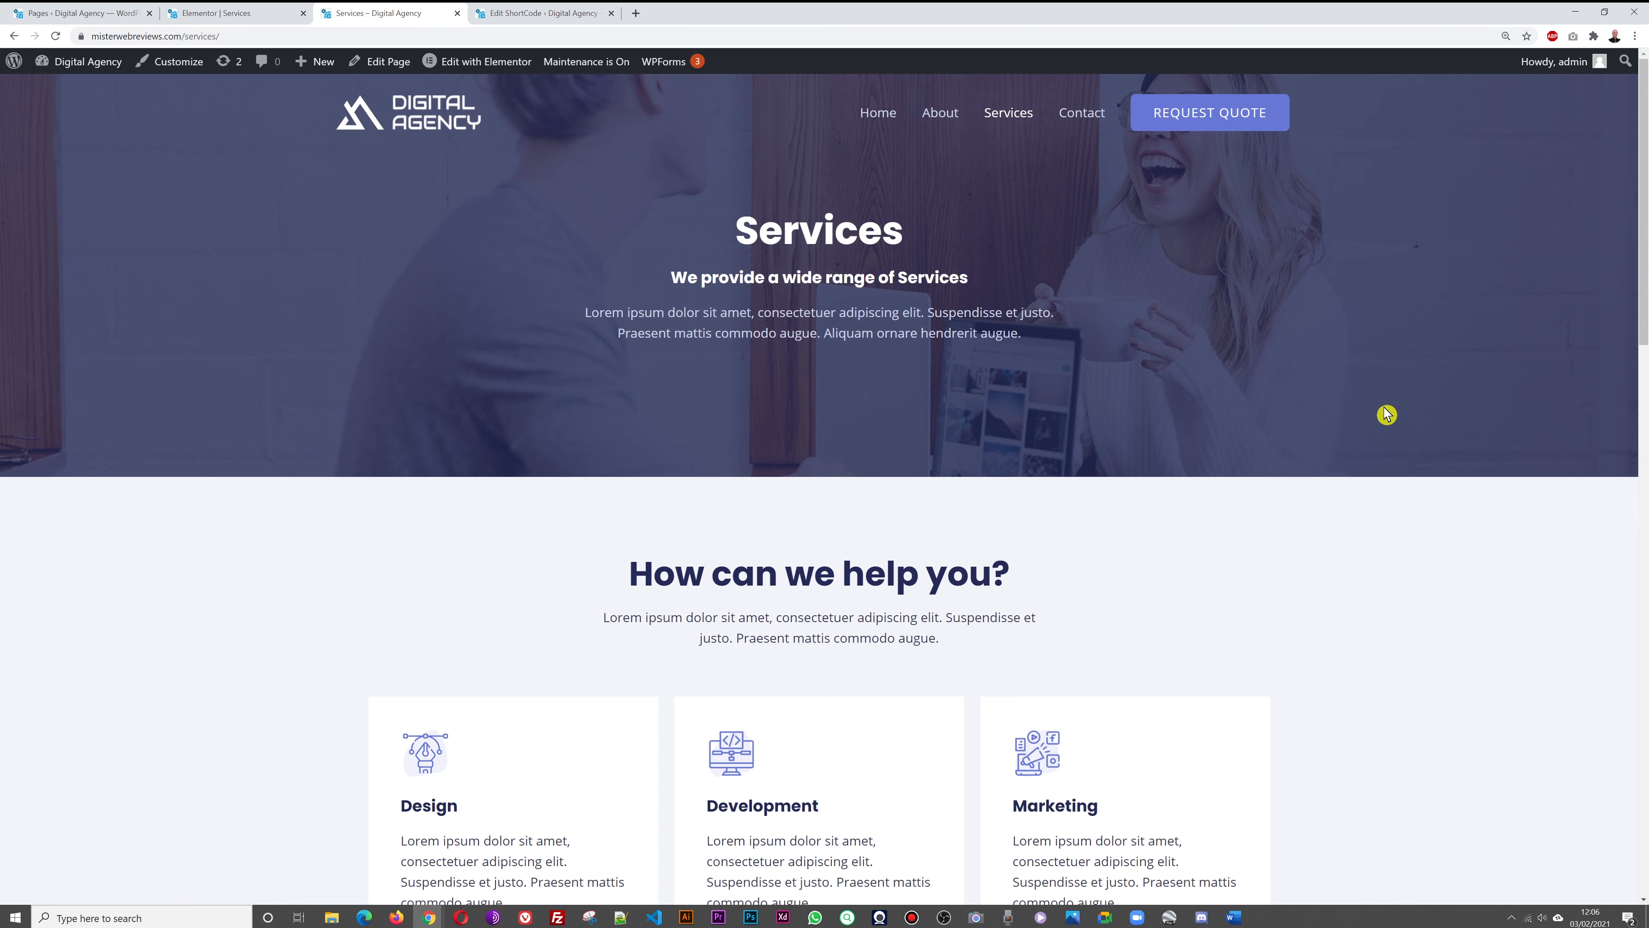
Scroll through the Services editor, then return to the Pages list of six site pages
scroll(1386, 414, "down", 5)
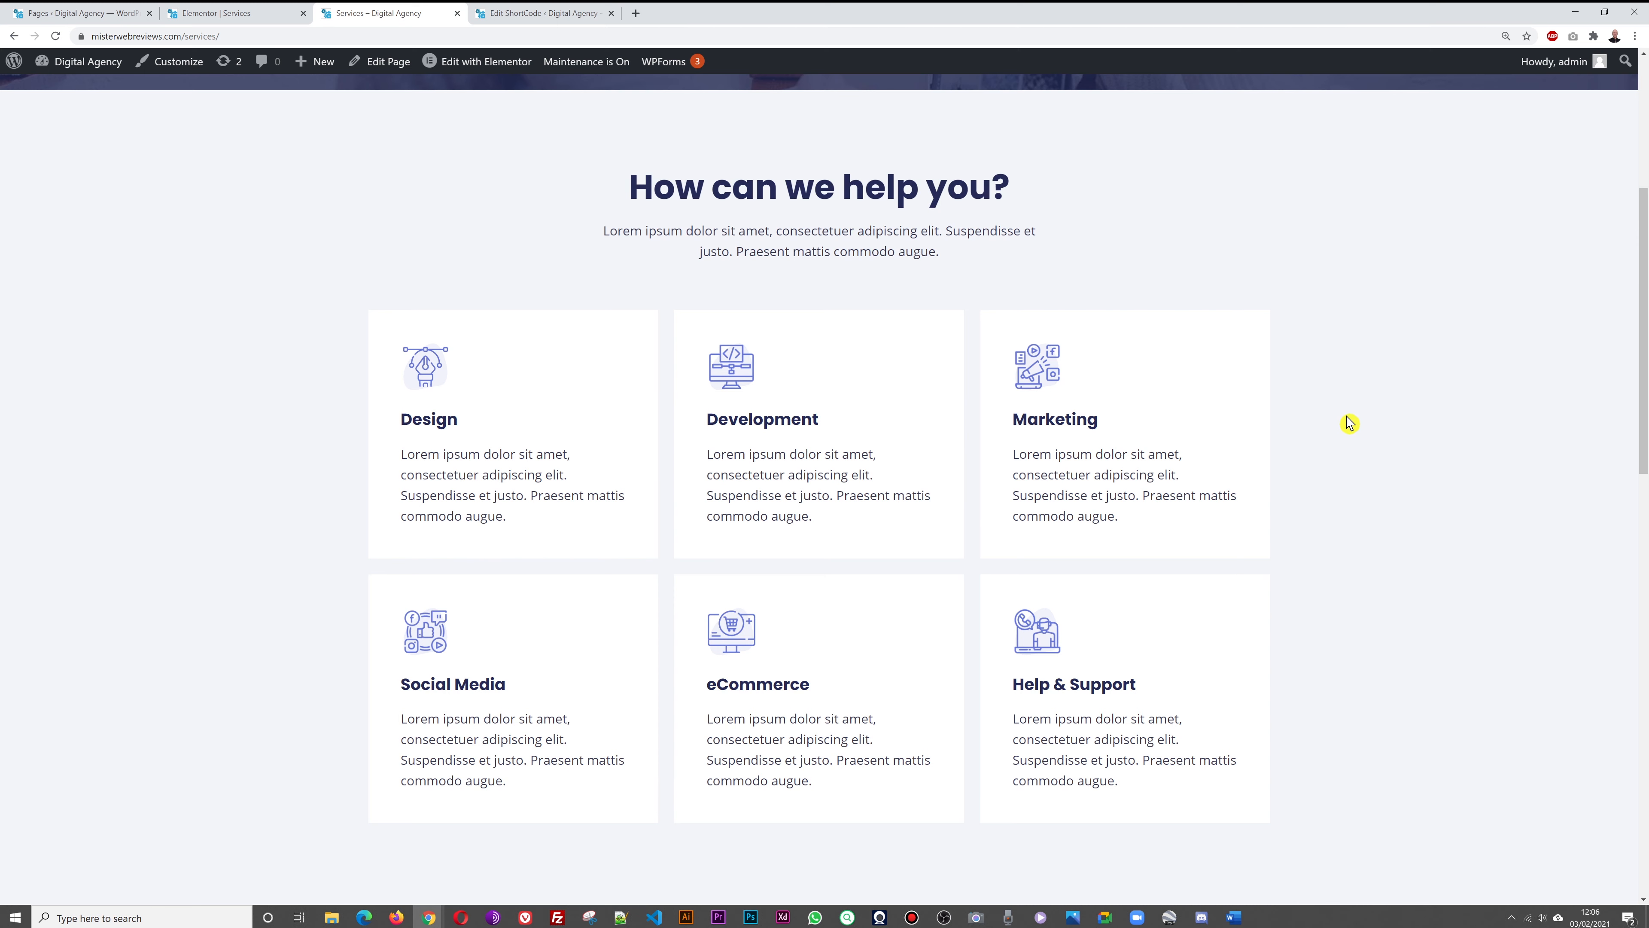
left_click(202, 13)
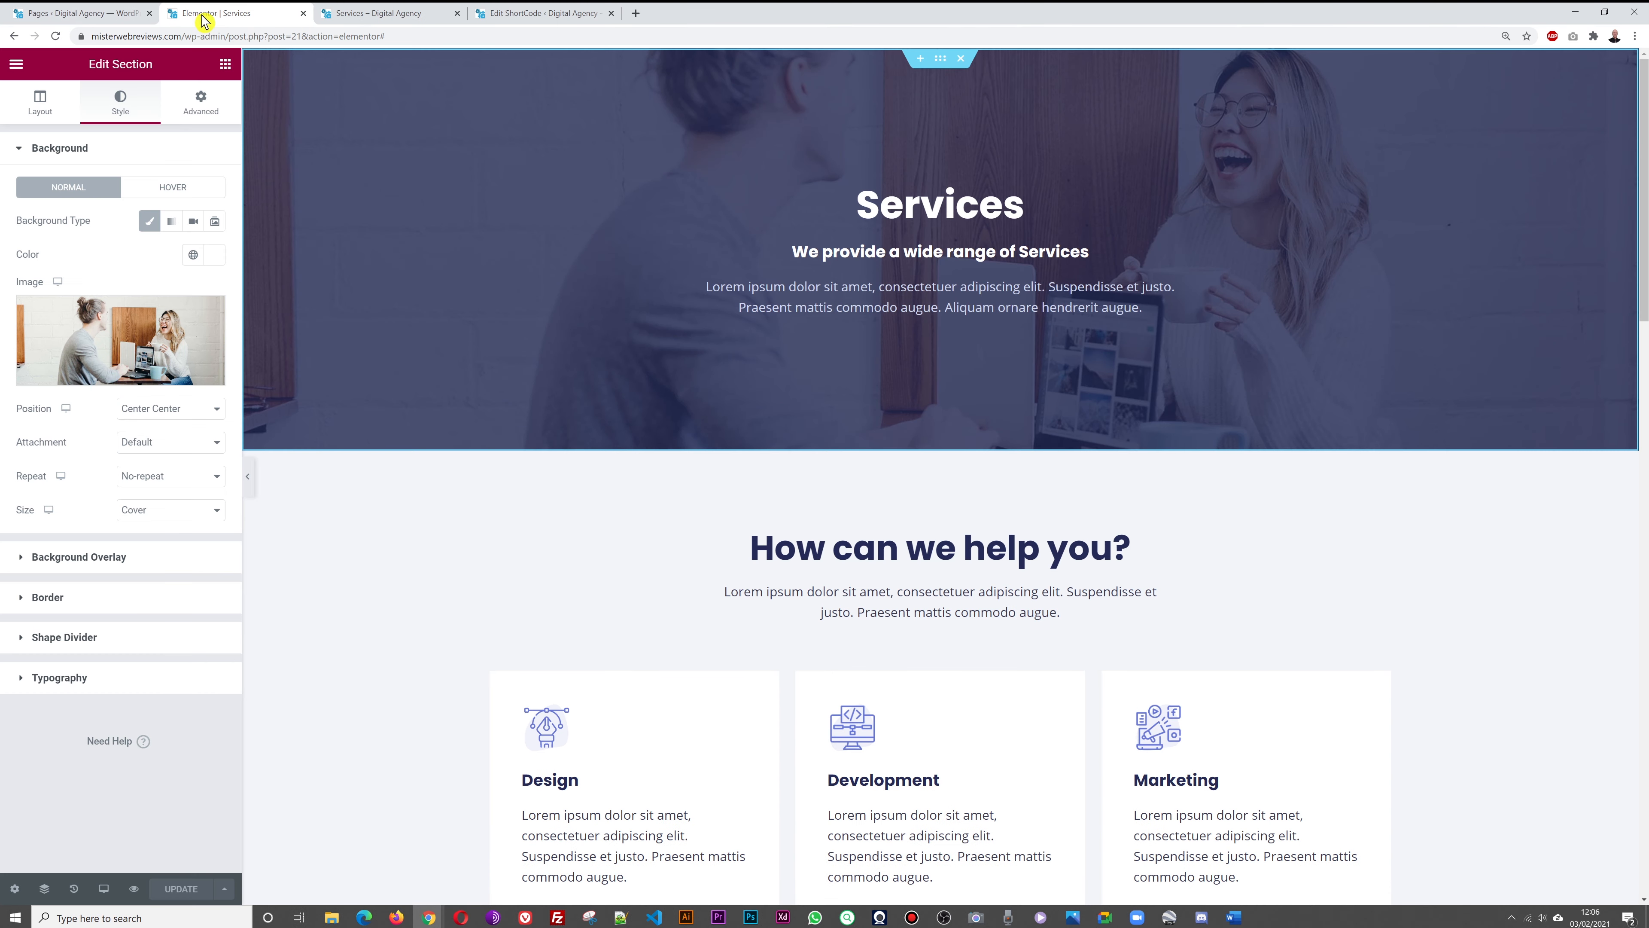
scroll(1339, 372, "down", 4)
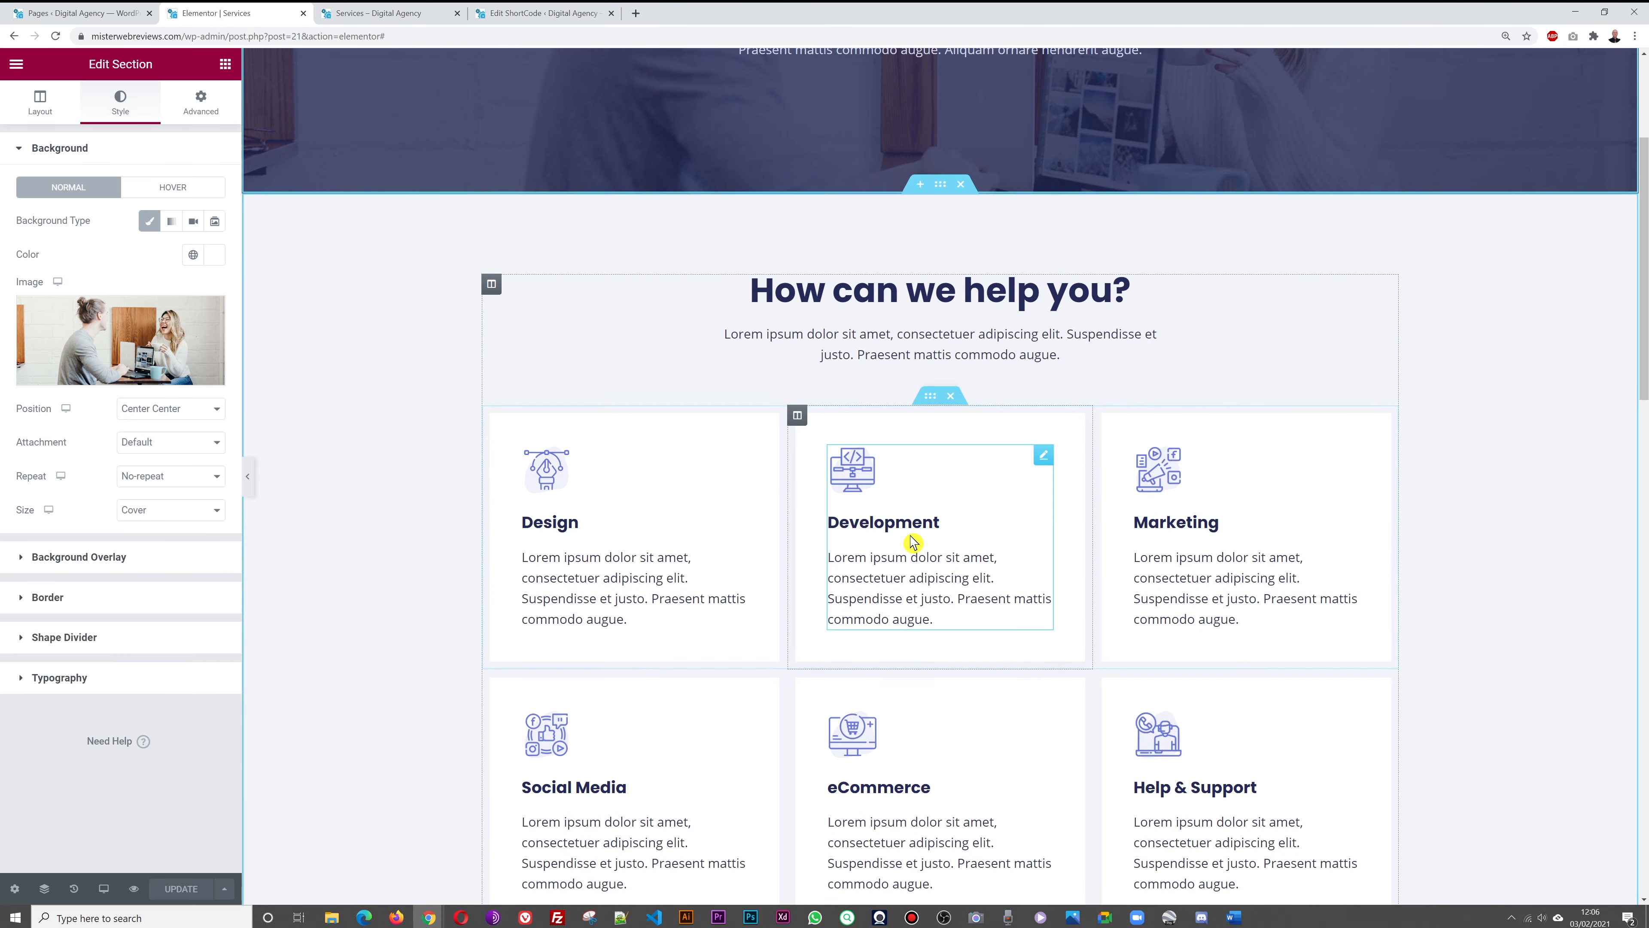
scroll(1528, 438, "down", 3)
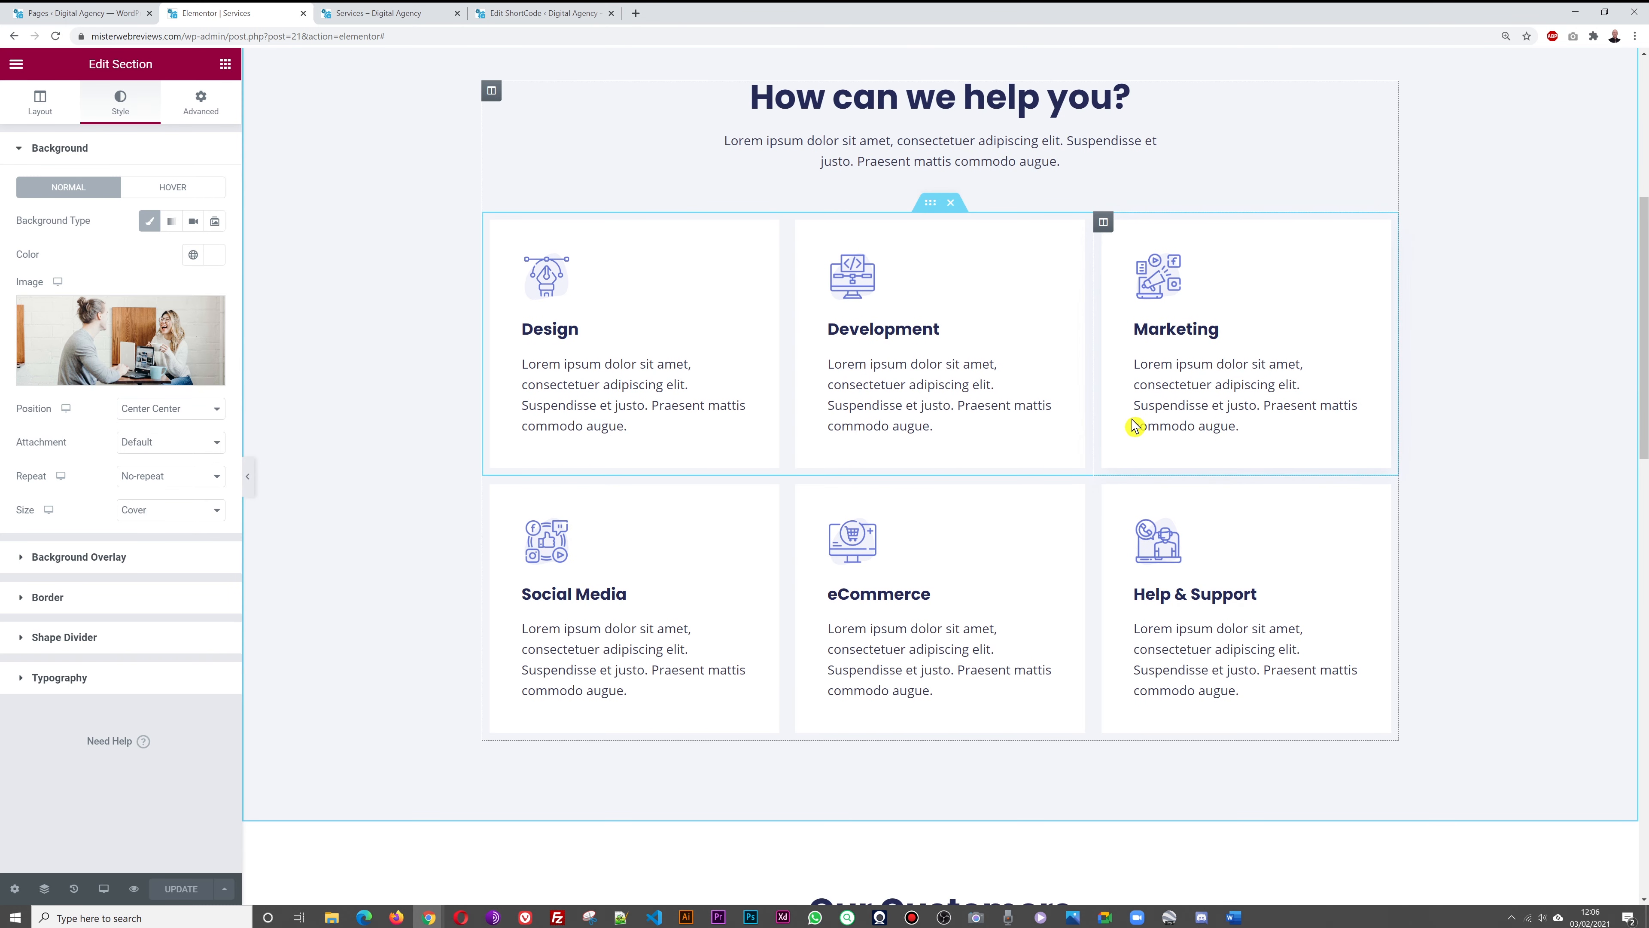
scroll(1503, 426, "down", 8)
scroll(1504, 427, "up", 10)
scroll(1504, 427, "up", 3)
scroll(1502, 427, "down", 4)
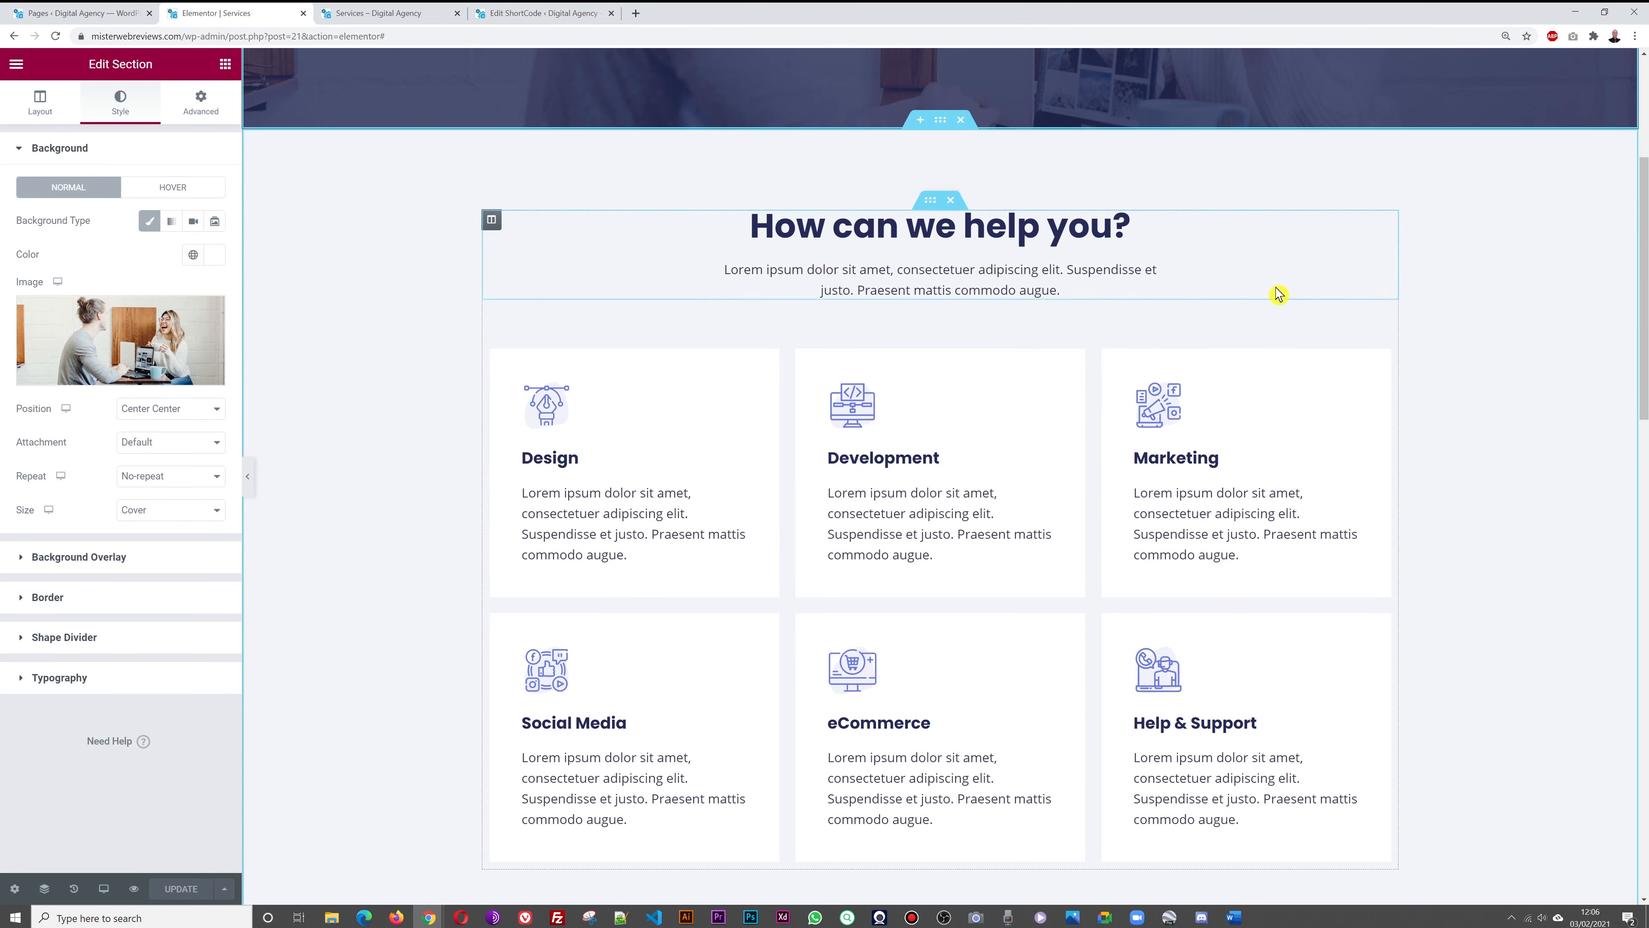
left_click(71, 20)
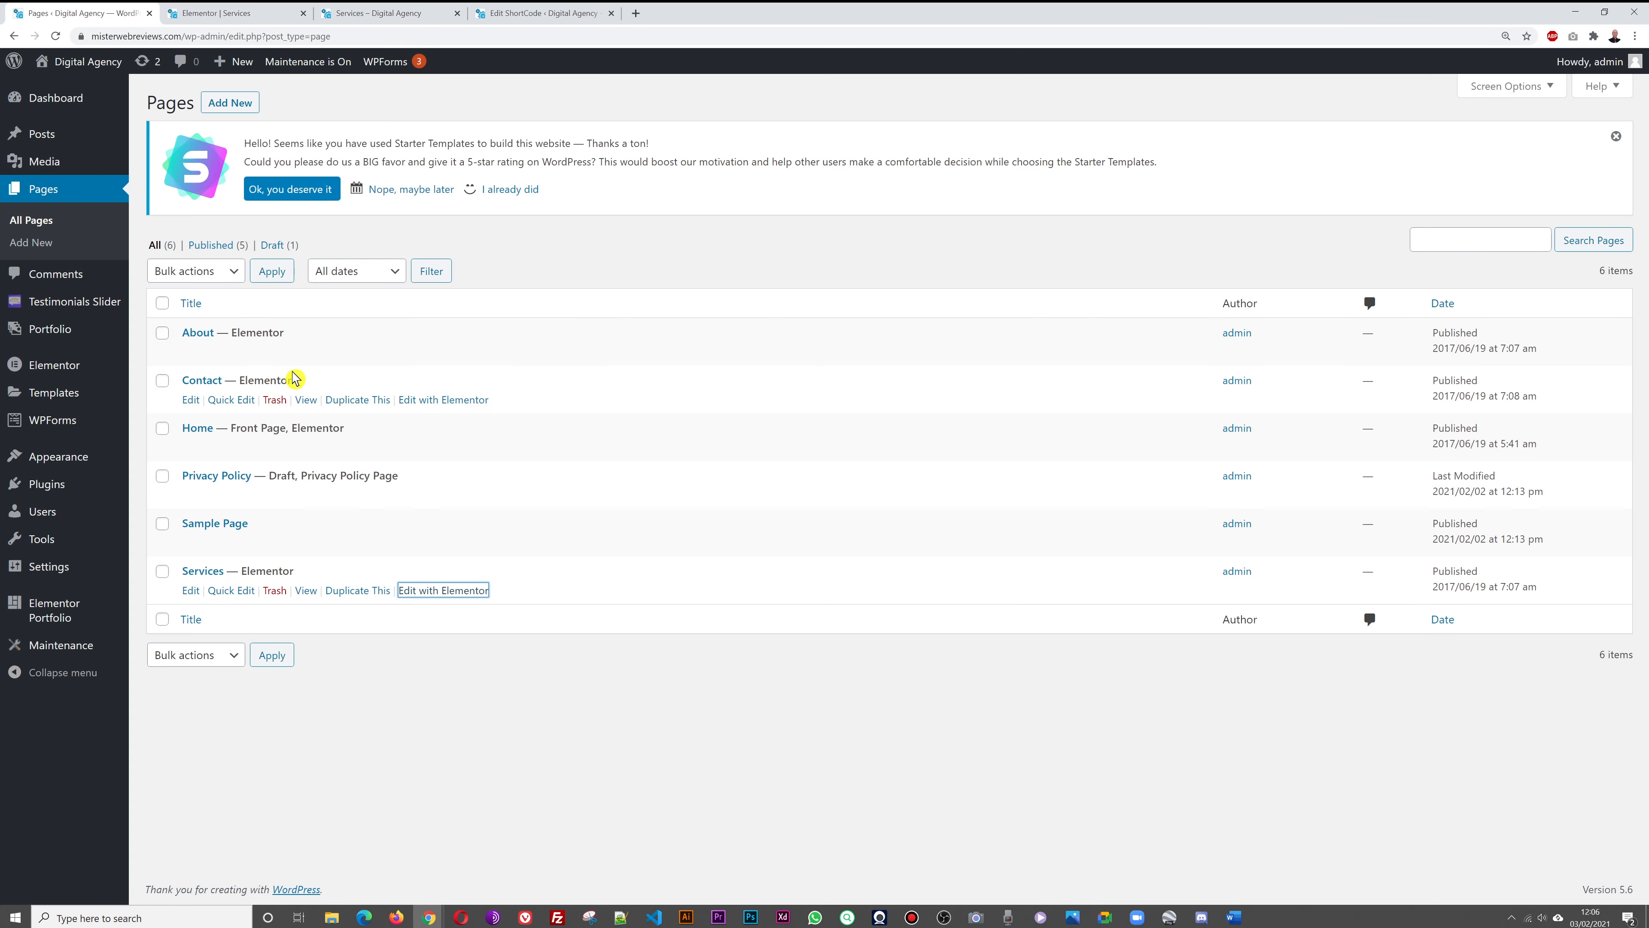
Open the Home page in Elementor and look over the live Services page
left_click(443, 449)
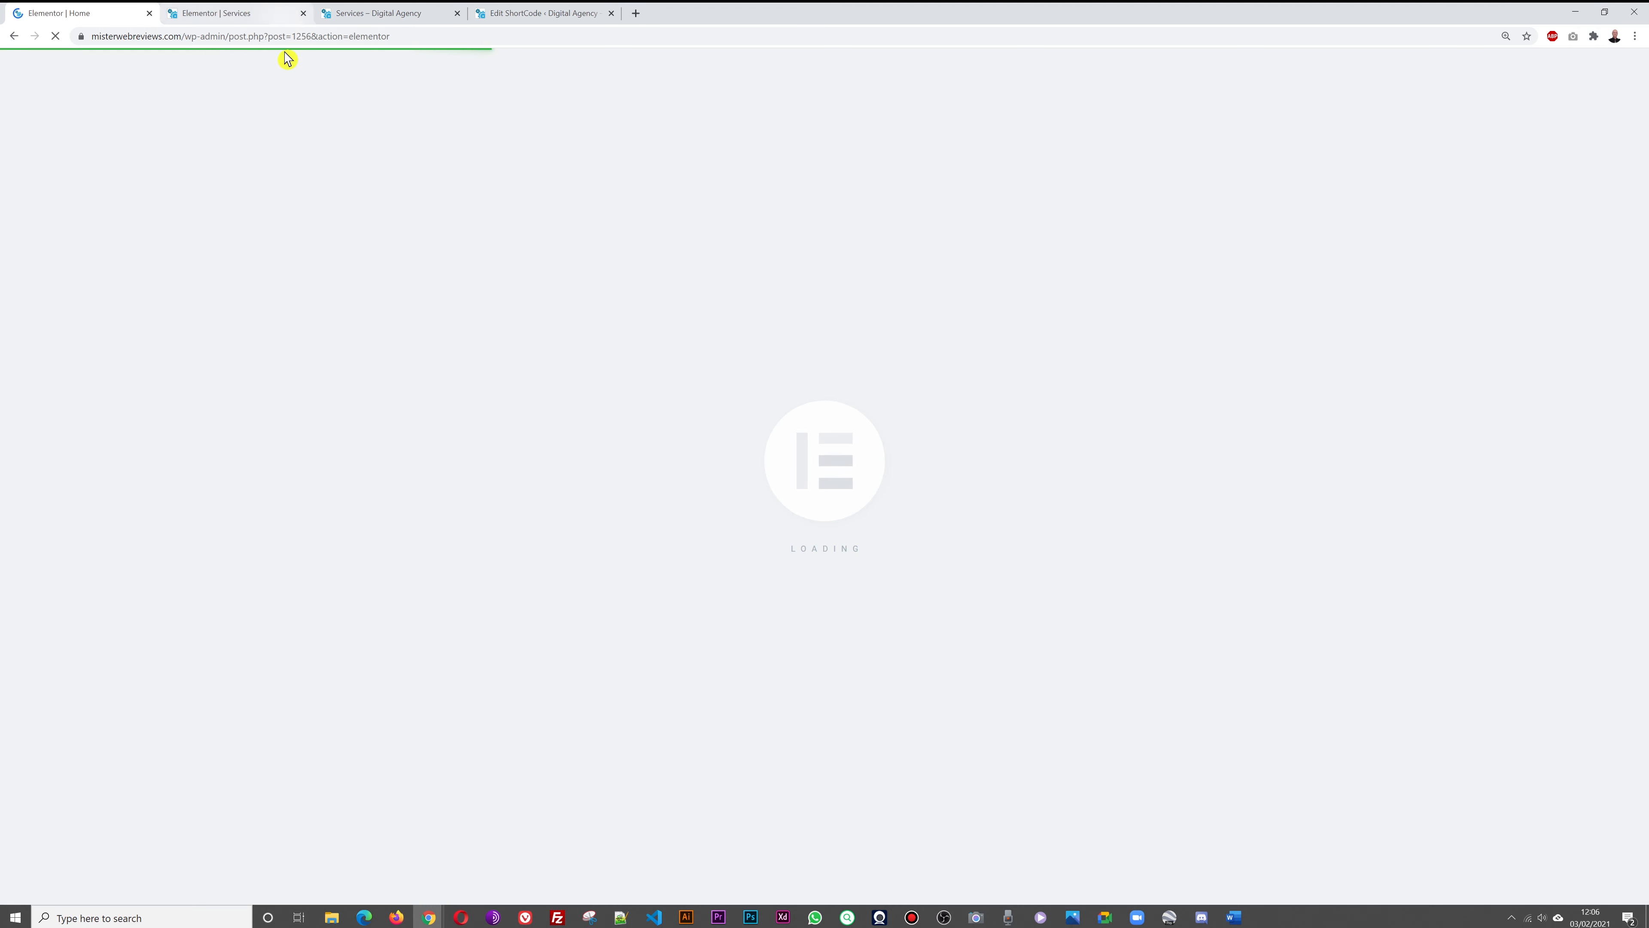
left_click(390, 17)
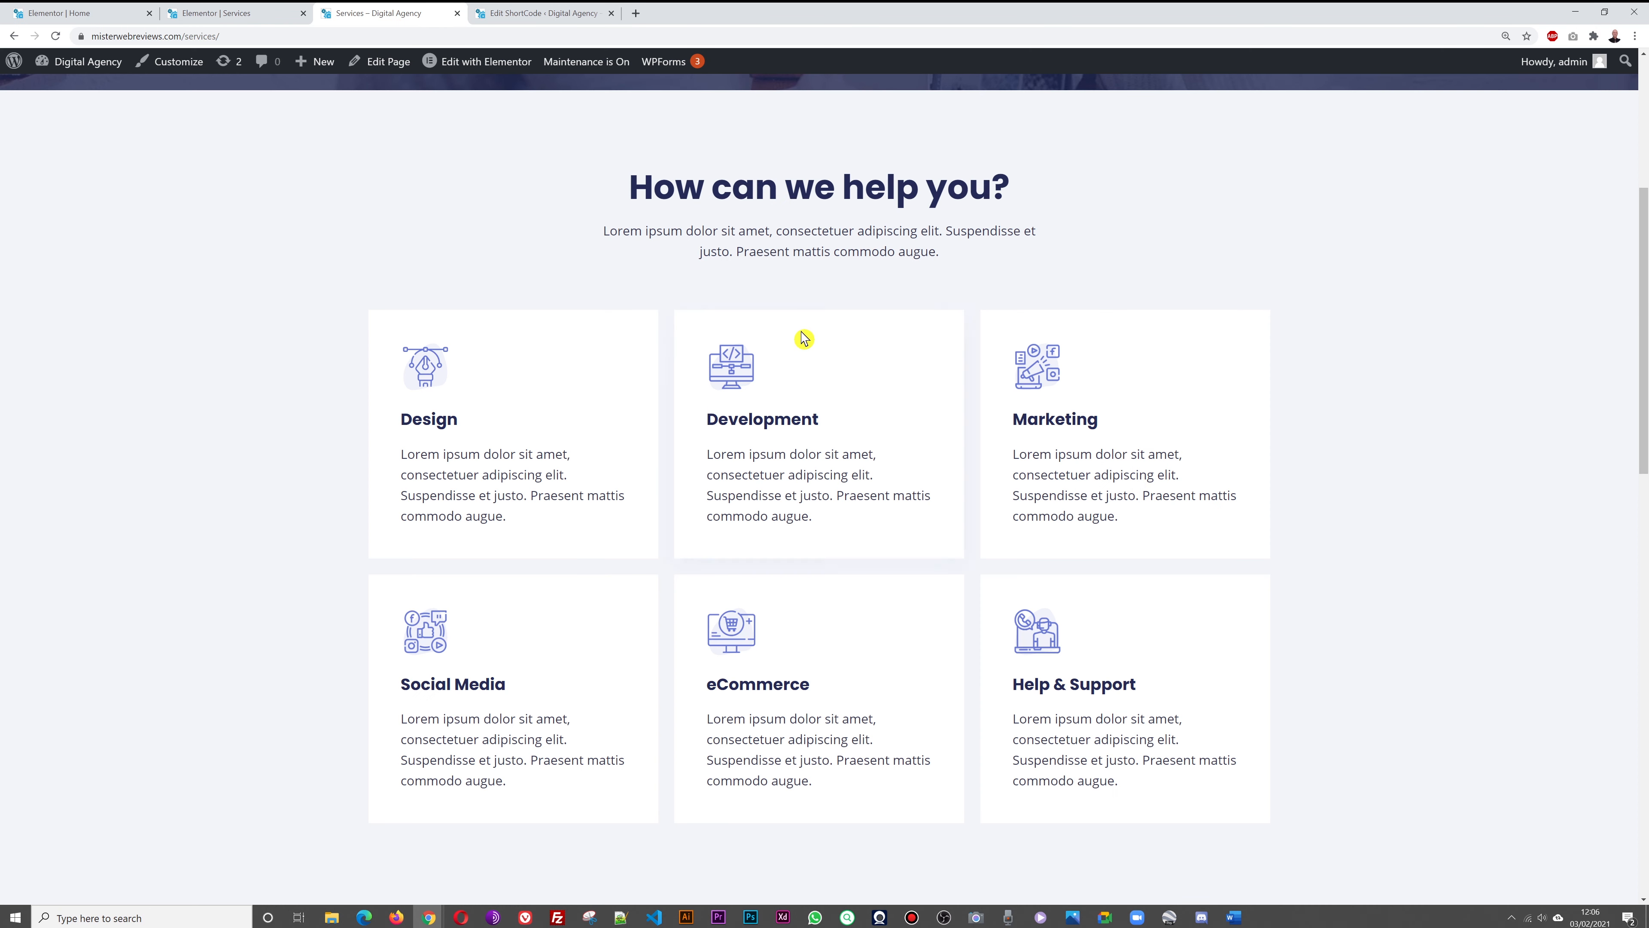
scroll(487, 174, "up", 5)
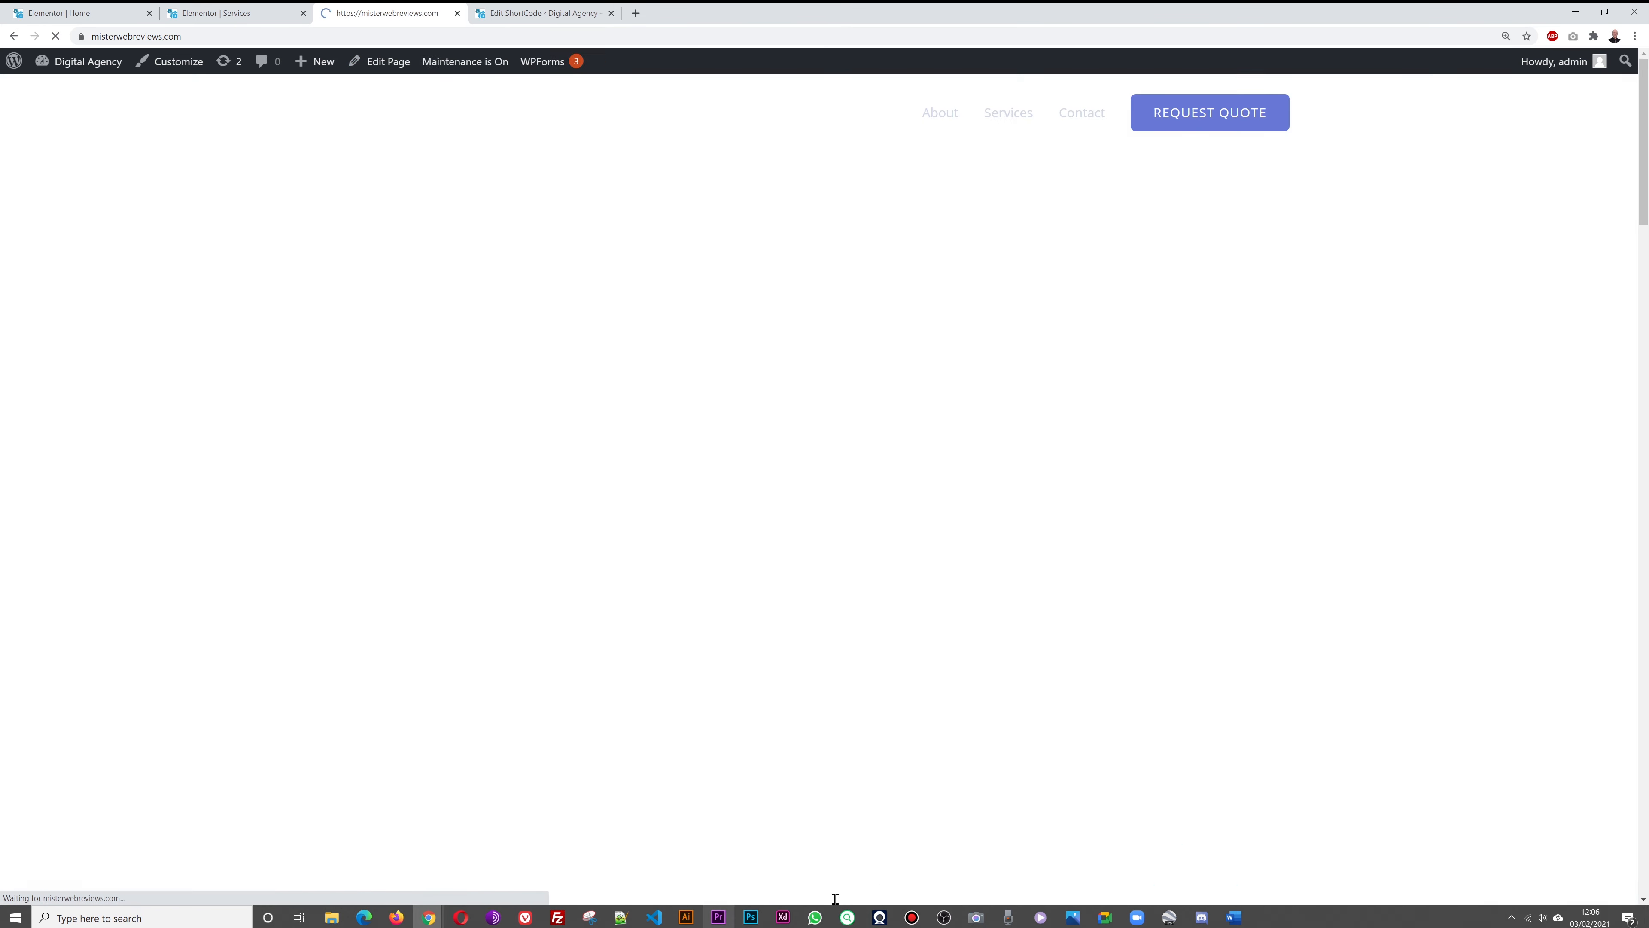
scroll(1458, 559, "down", 4)
scroll(1450, 541, "down", 8)
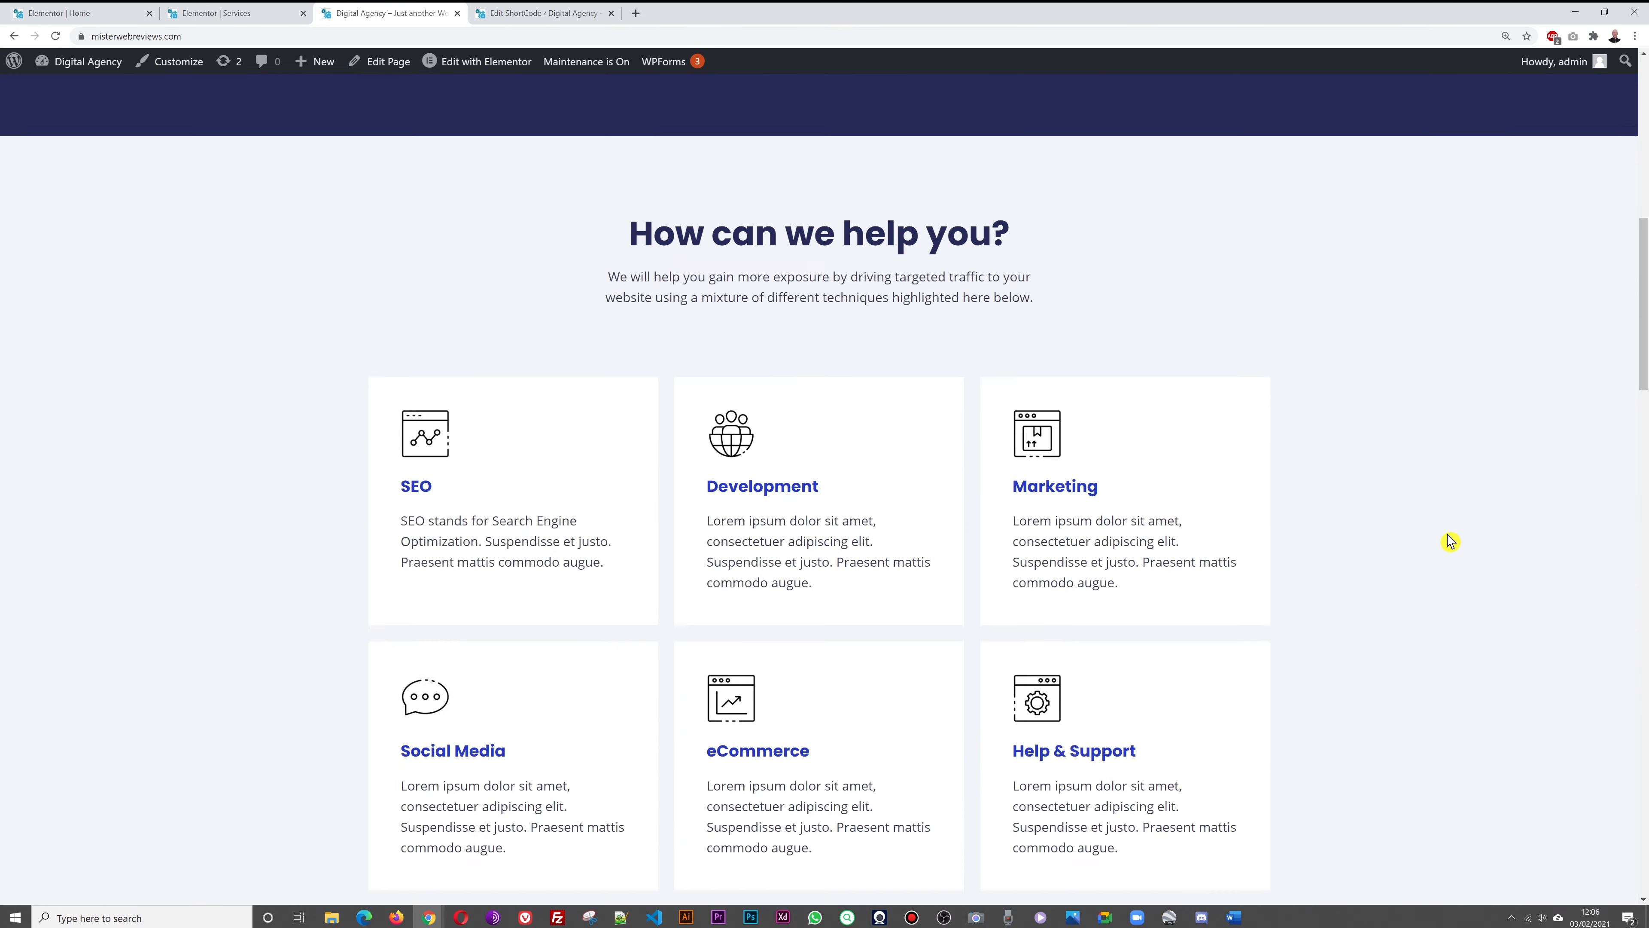
scroll(1450, 541, "up", 1)
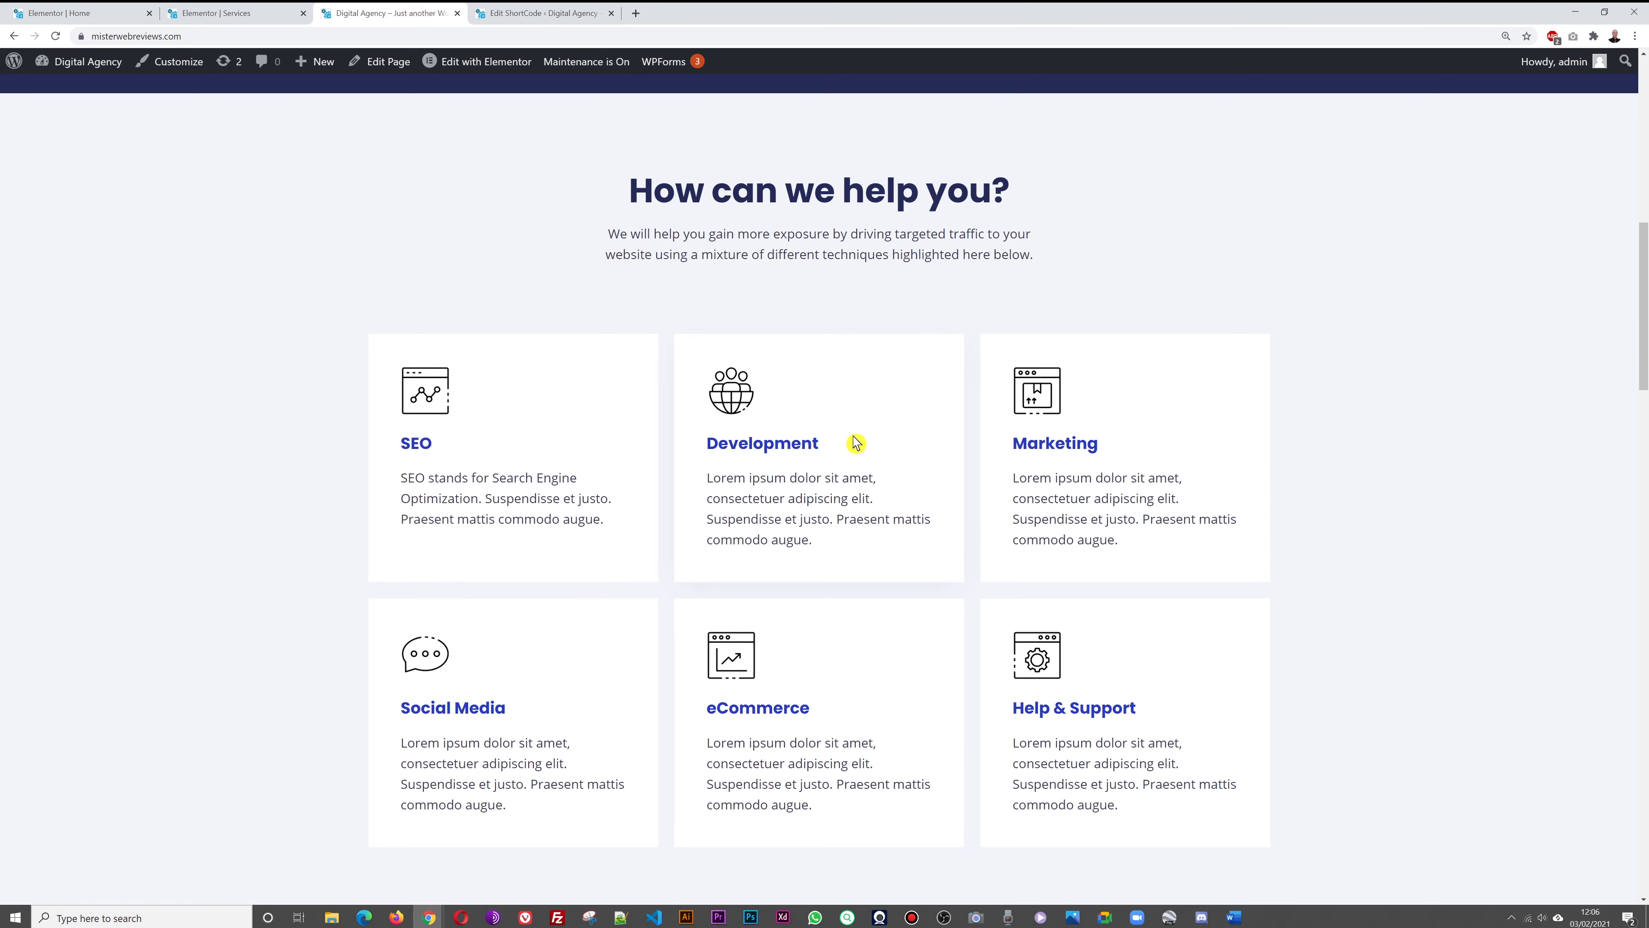
scroll(1034, 307, "up", 8)
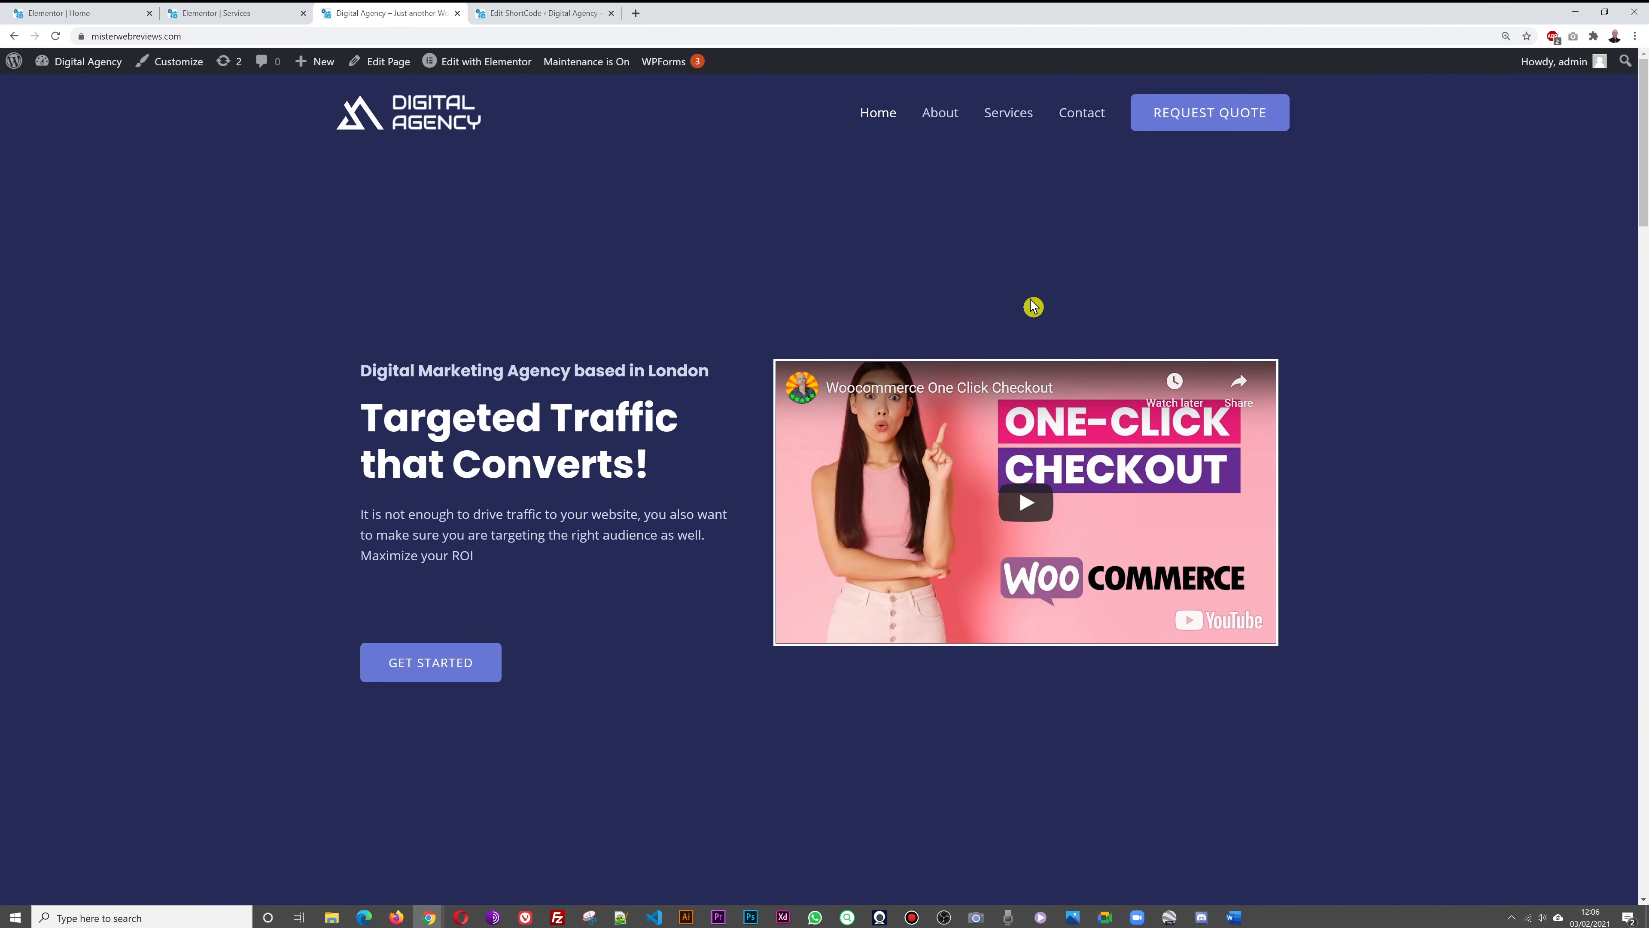
Bring up the Home page editor scrolled to the How can we help you? section
left_click(1013, 117)
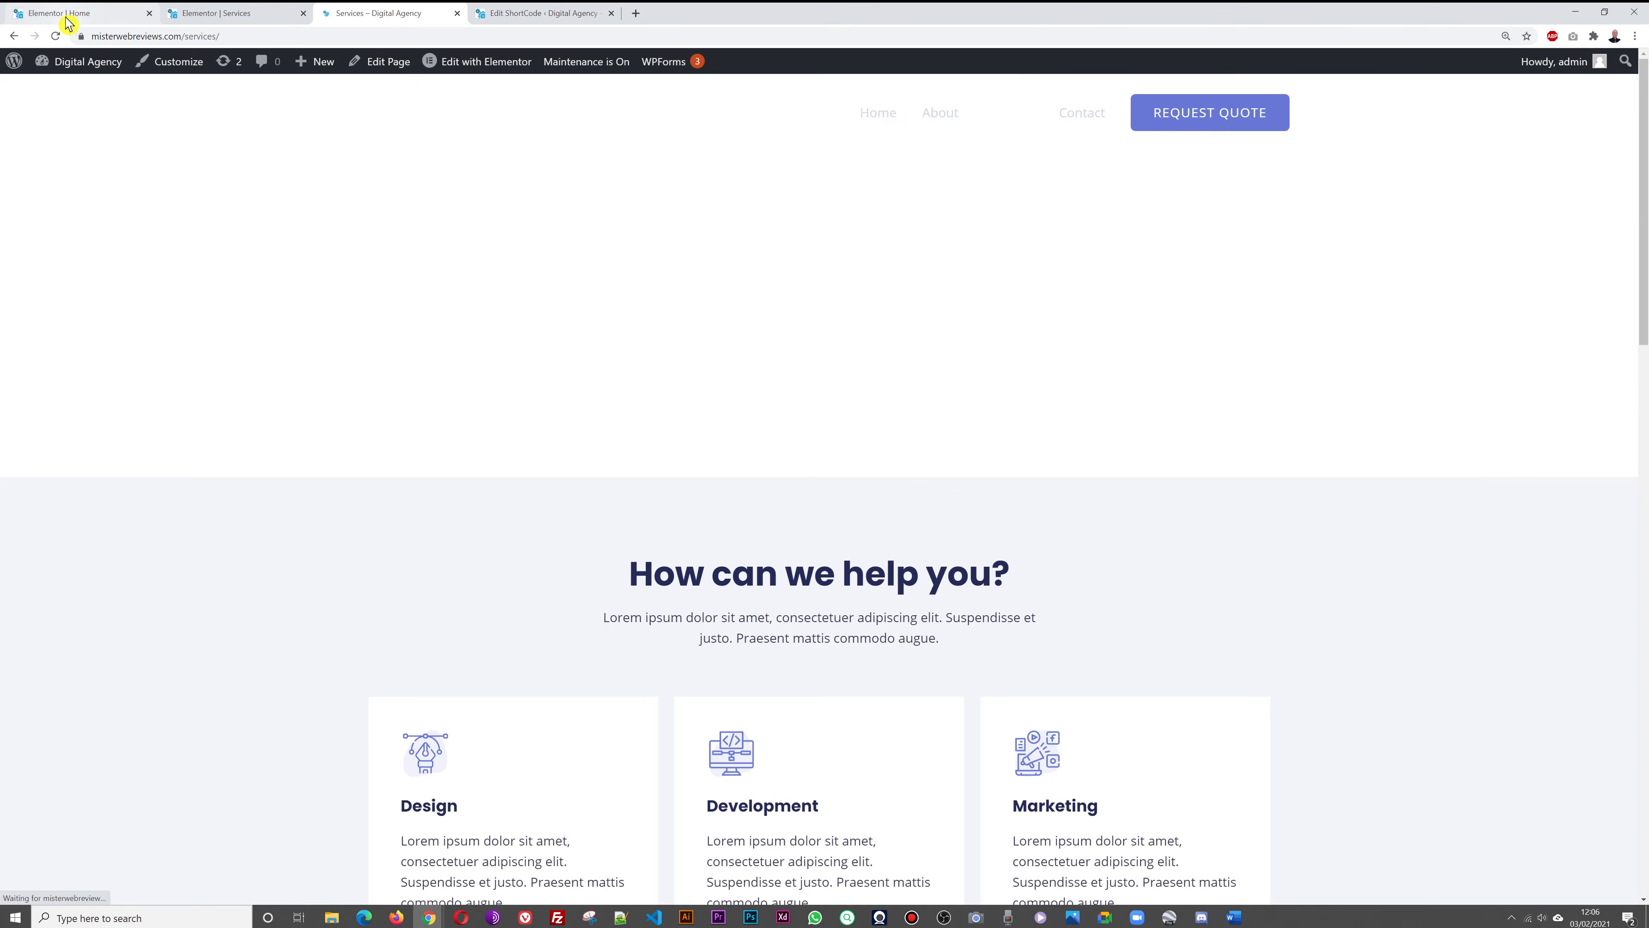
left_click(65, 14)
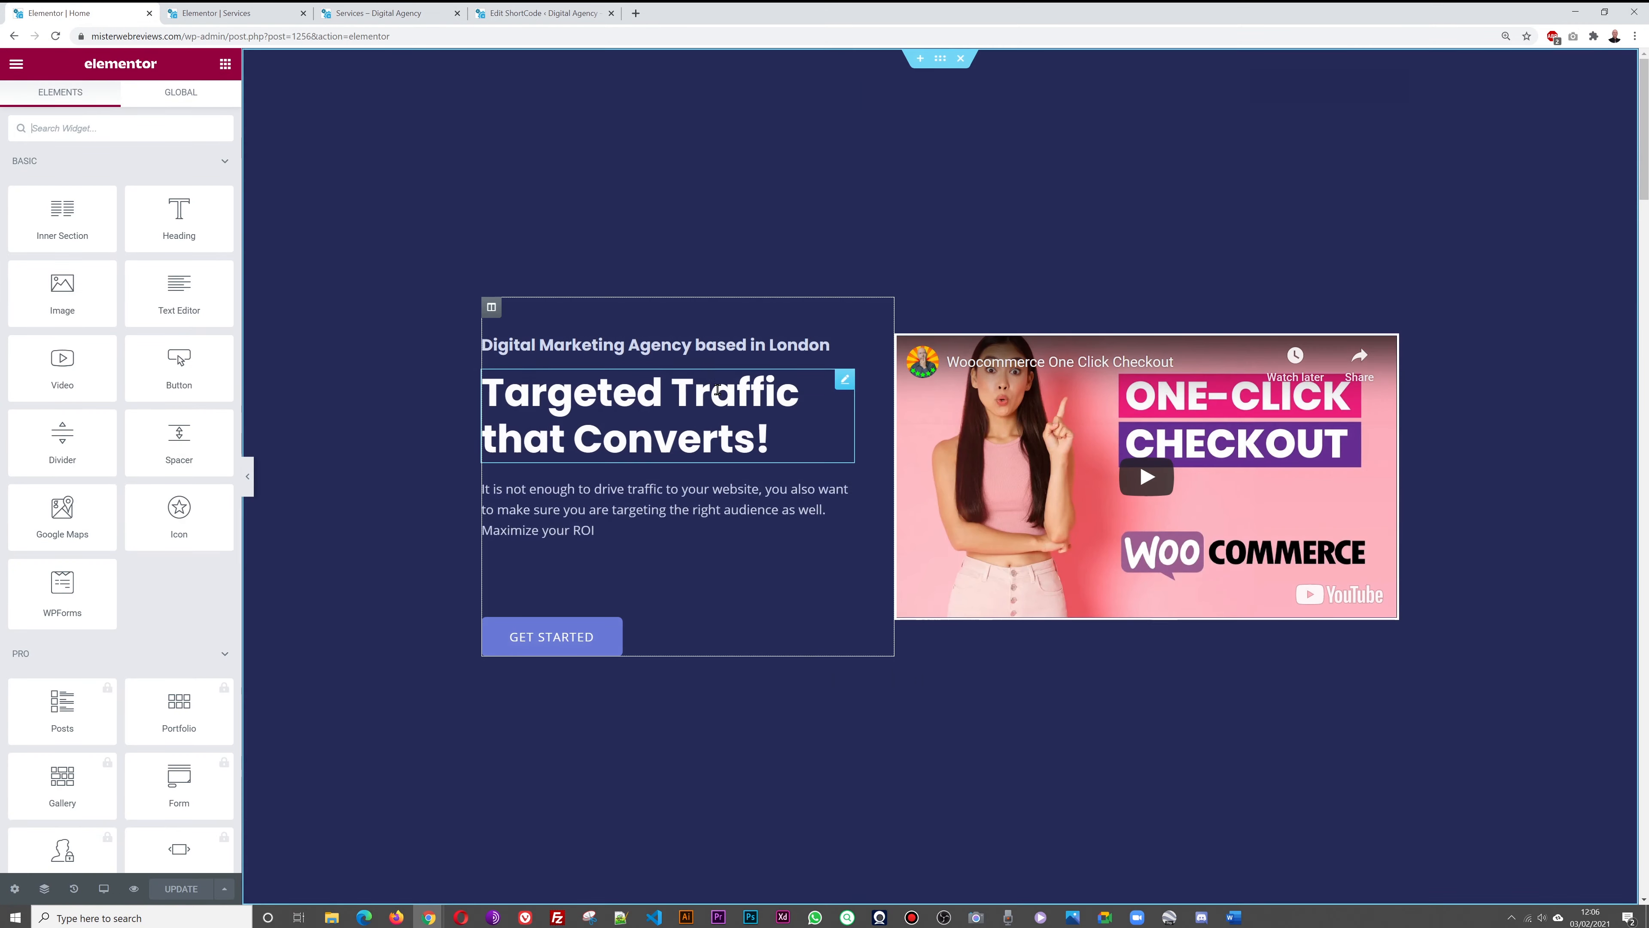
scroll(718, 389, "down", 10)
scroll(717, 389, "down", 2)
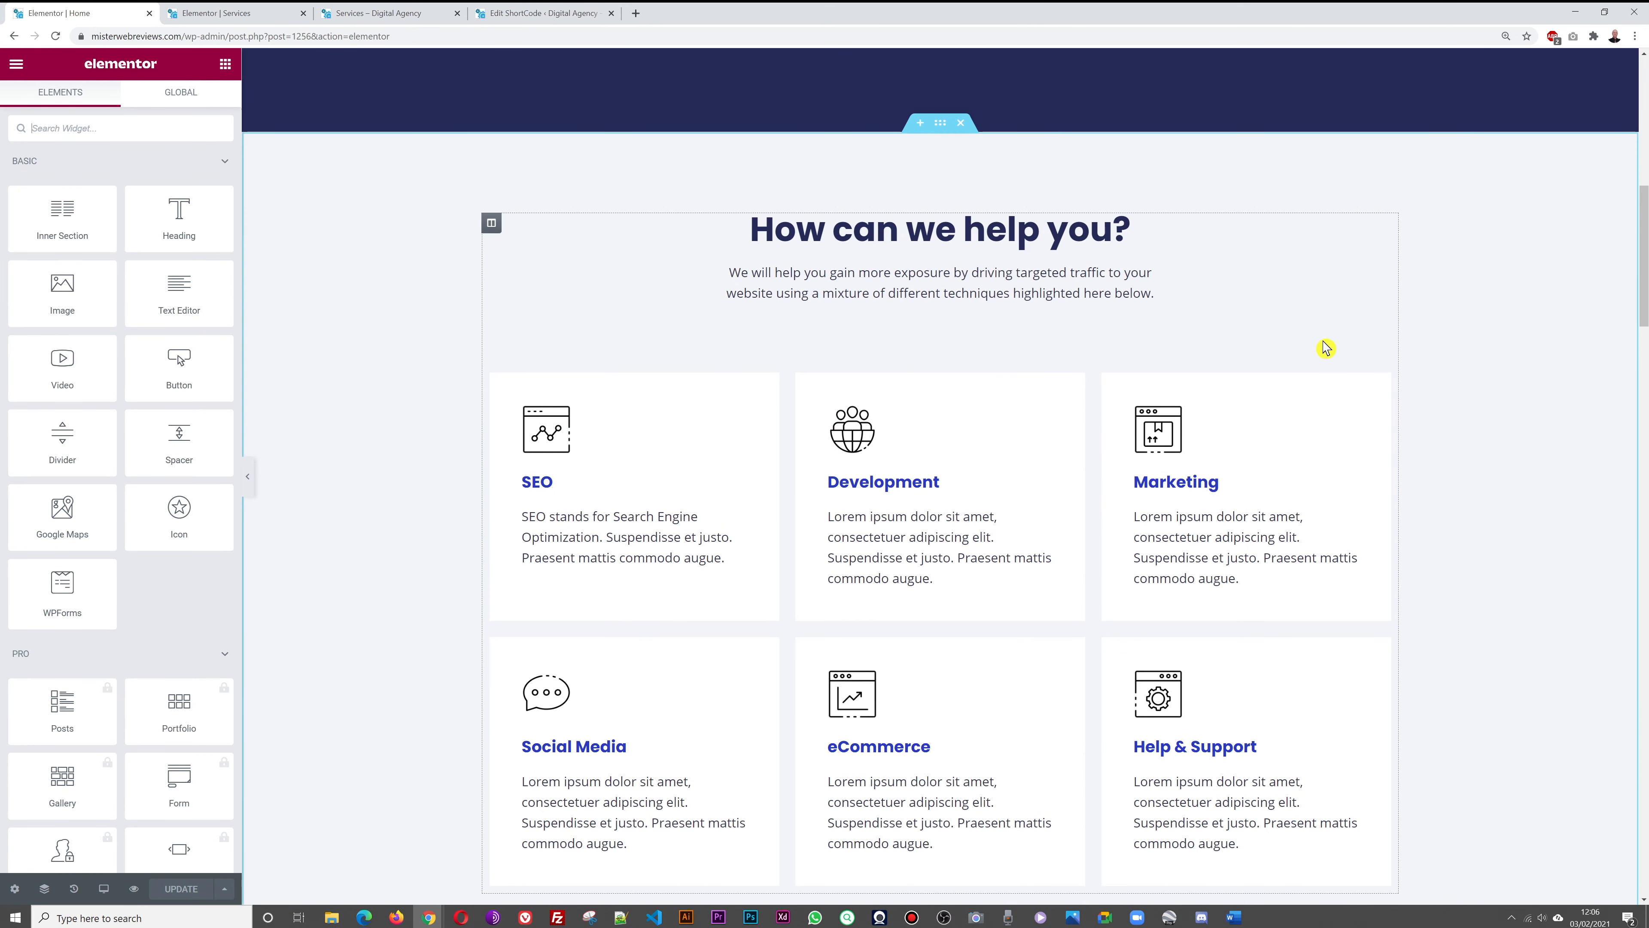
scroll(1434, 379, "down", 1)
scroll(1433, 379, "up", 2)
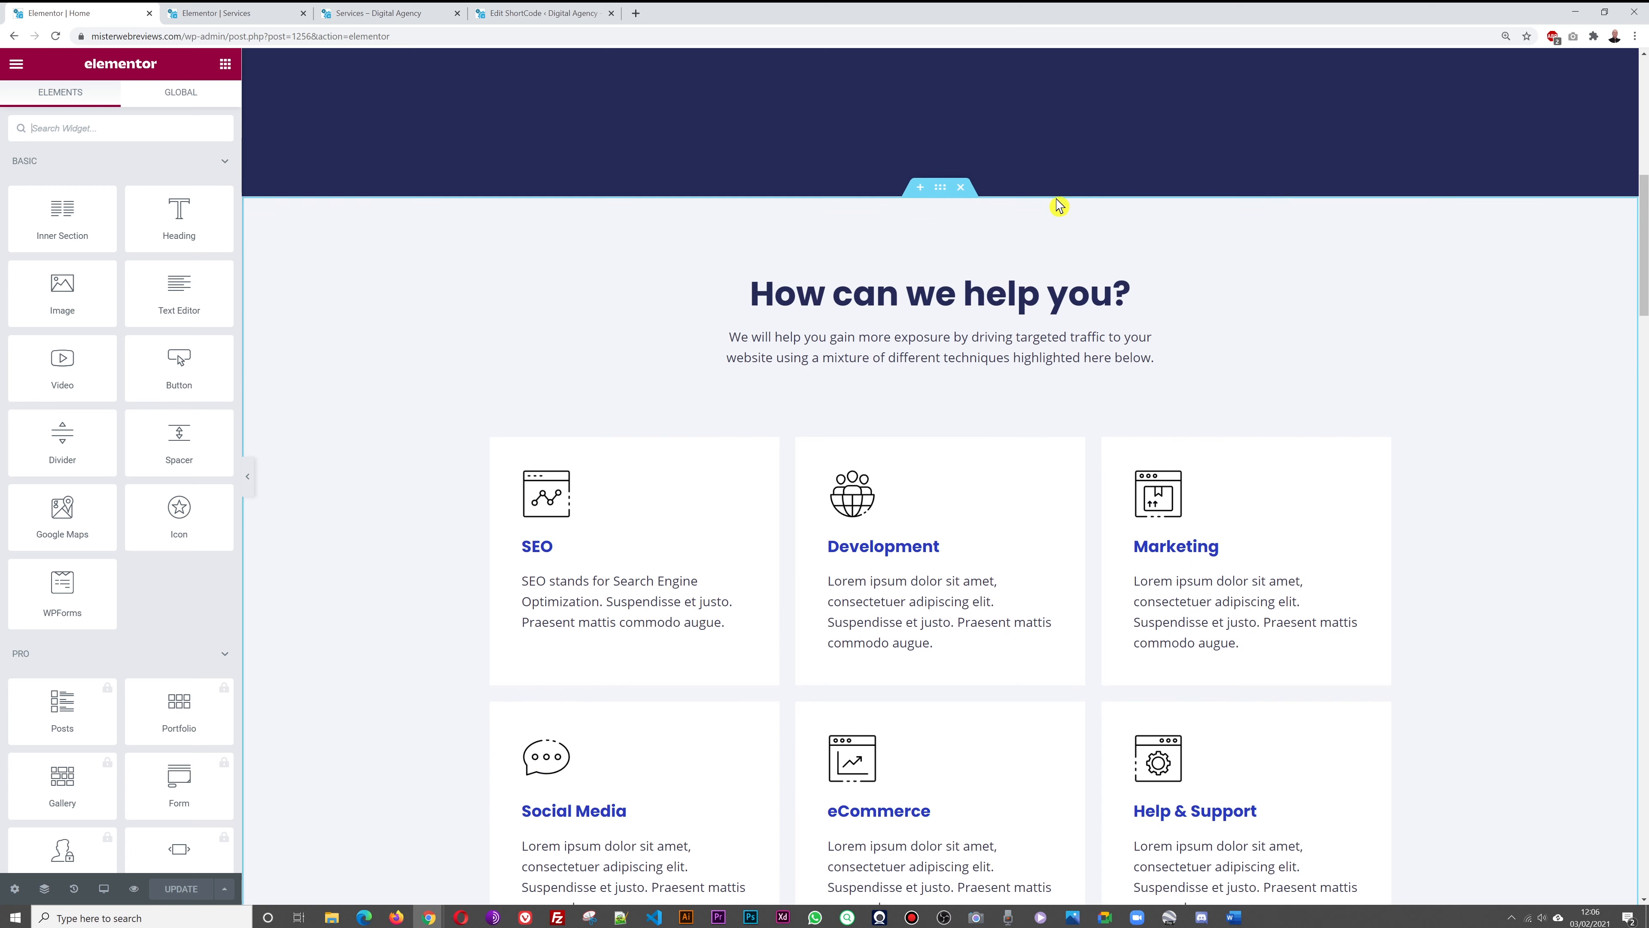
Copy Home's How can we help you? SEO cards section and paste it onto the Services page
left_click(940, 195)
right_click(942, 197)
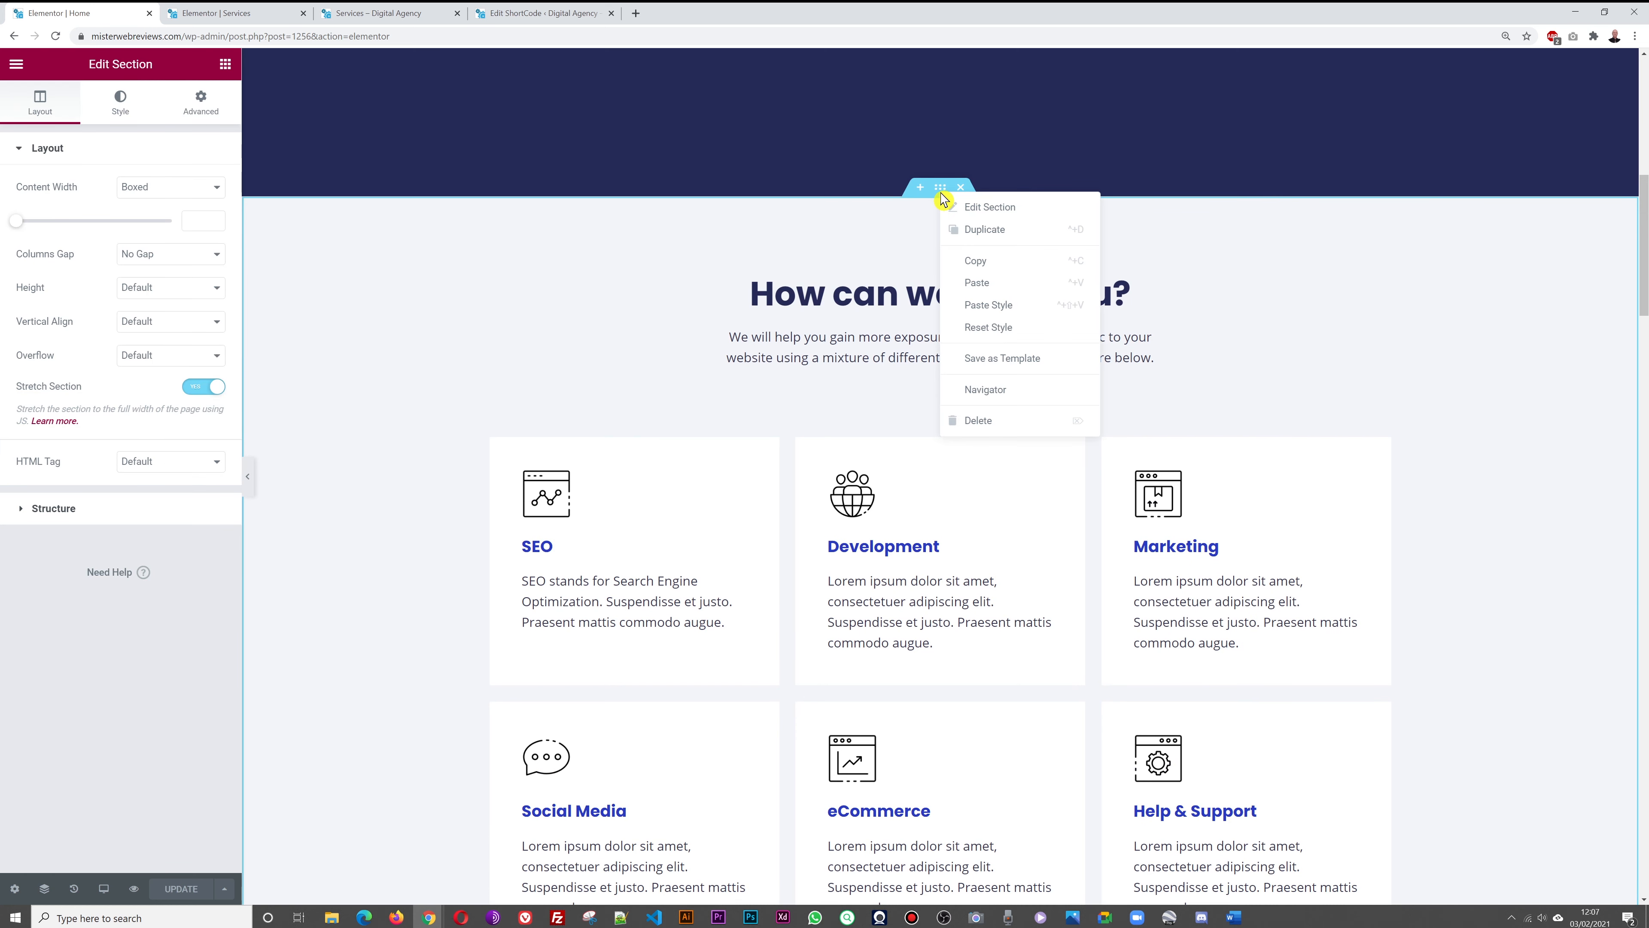
left_click(1011, 271)
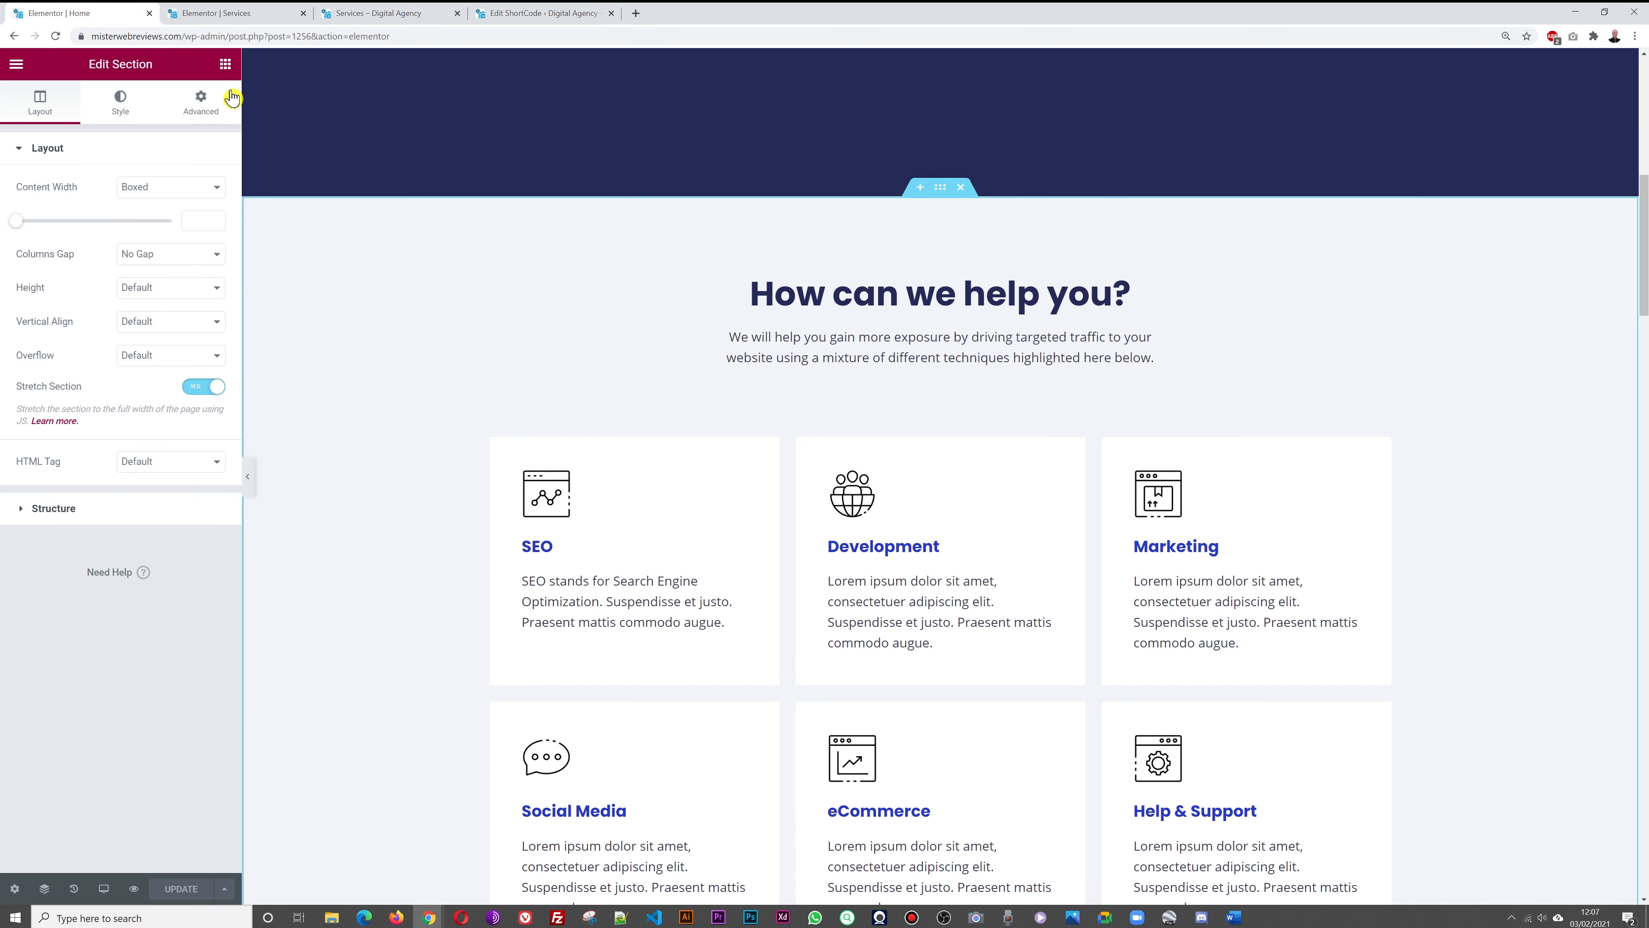
left_click(235, 17)
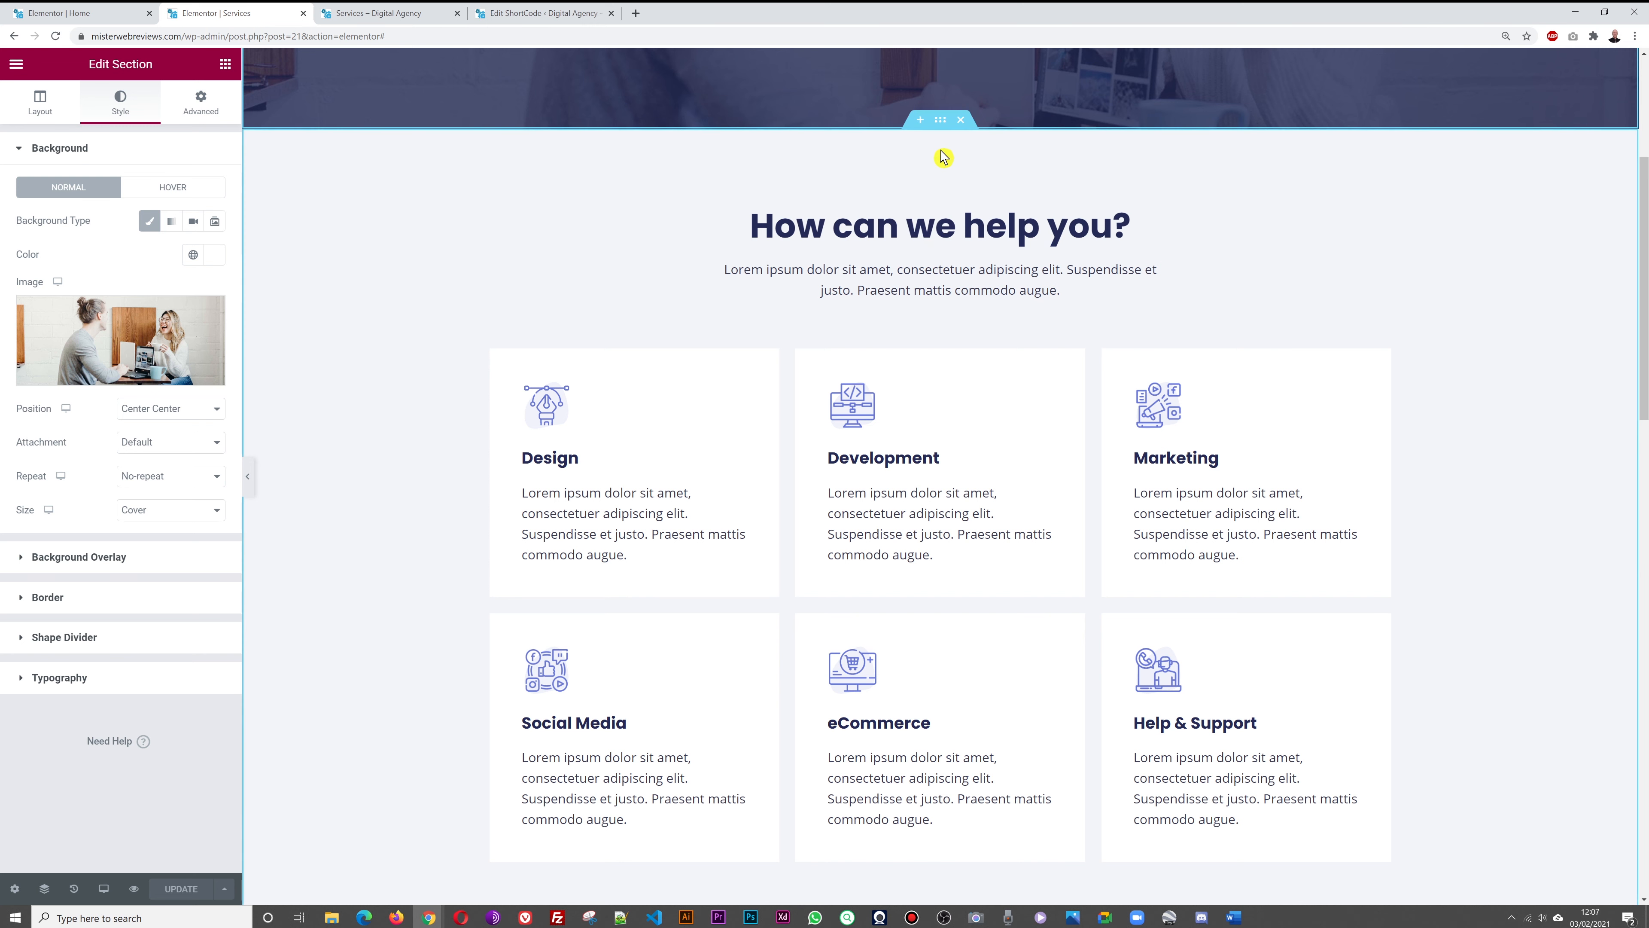
right_click(942, 124)
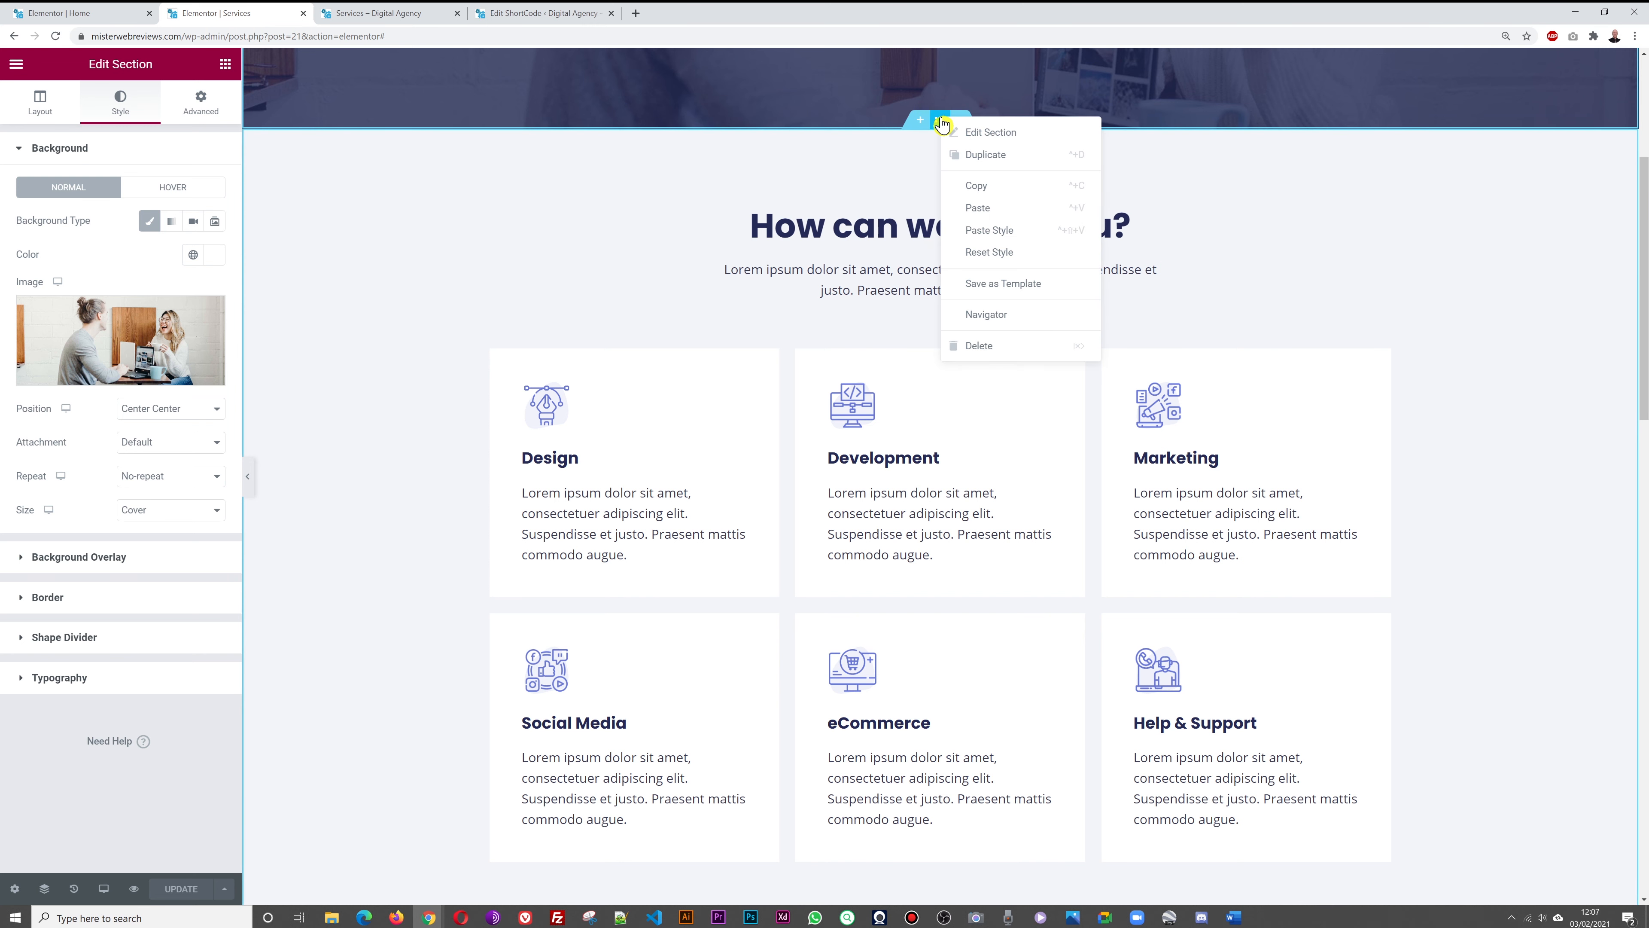
left_click(982, 209)
scroll(1551, 346, "down", 1)
scroll(1552, 346, "down", 7)
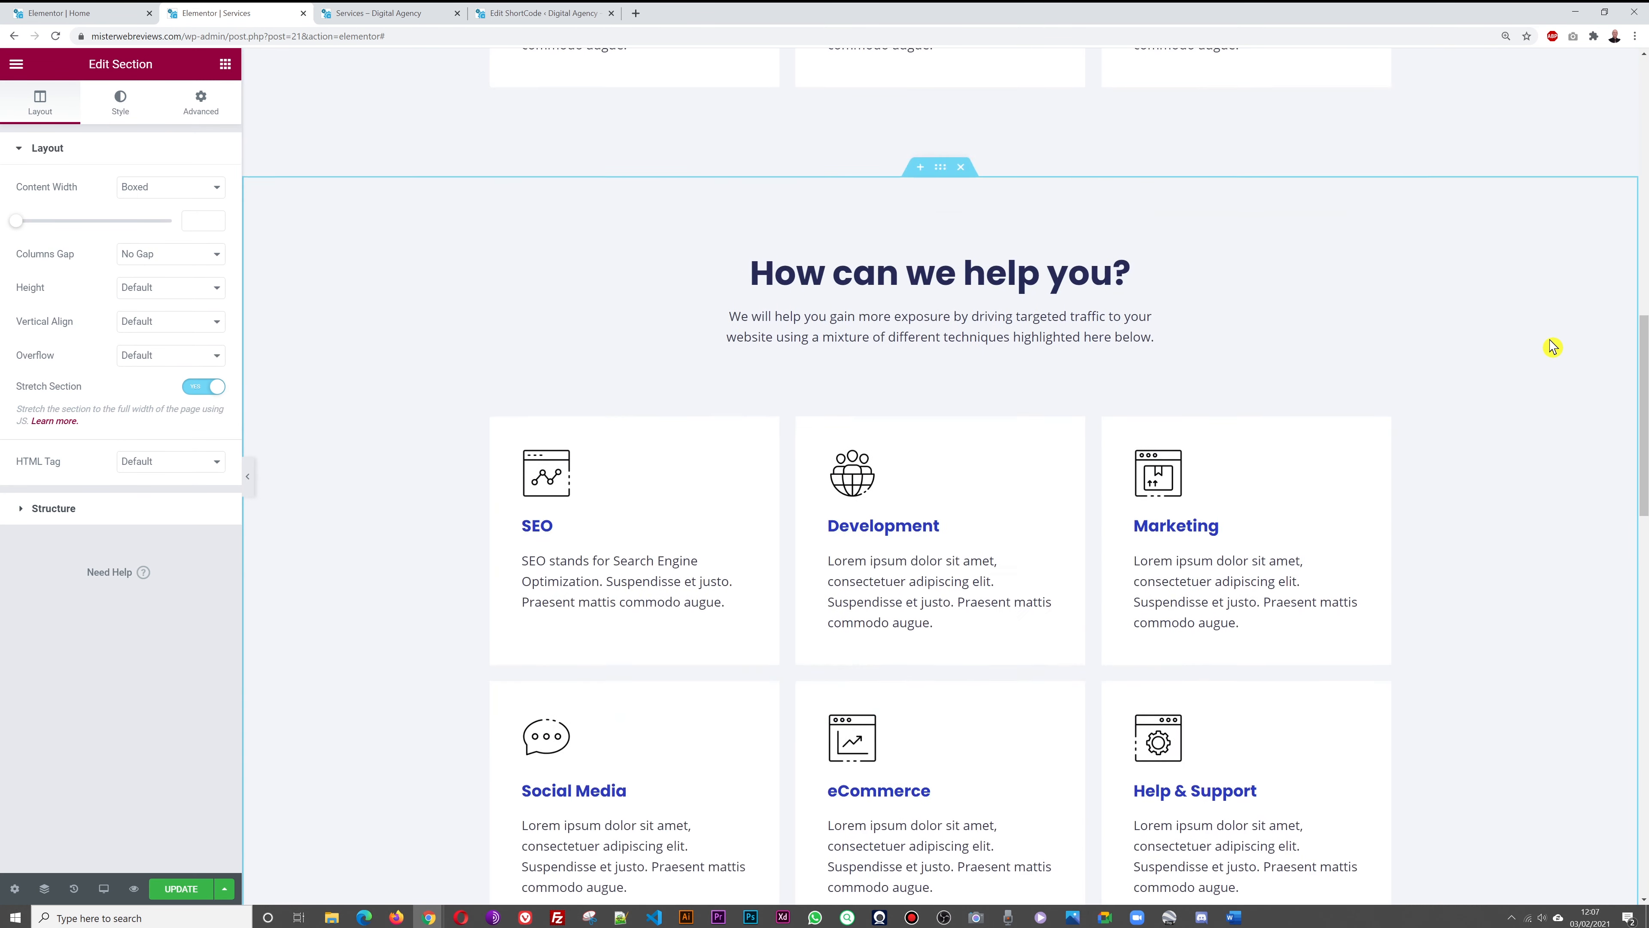
scroll(1551, 346, "down", 1)
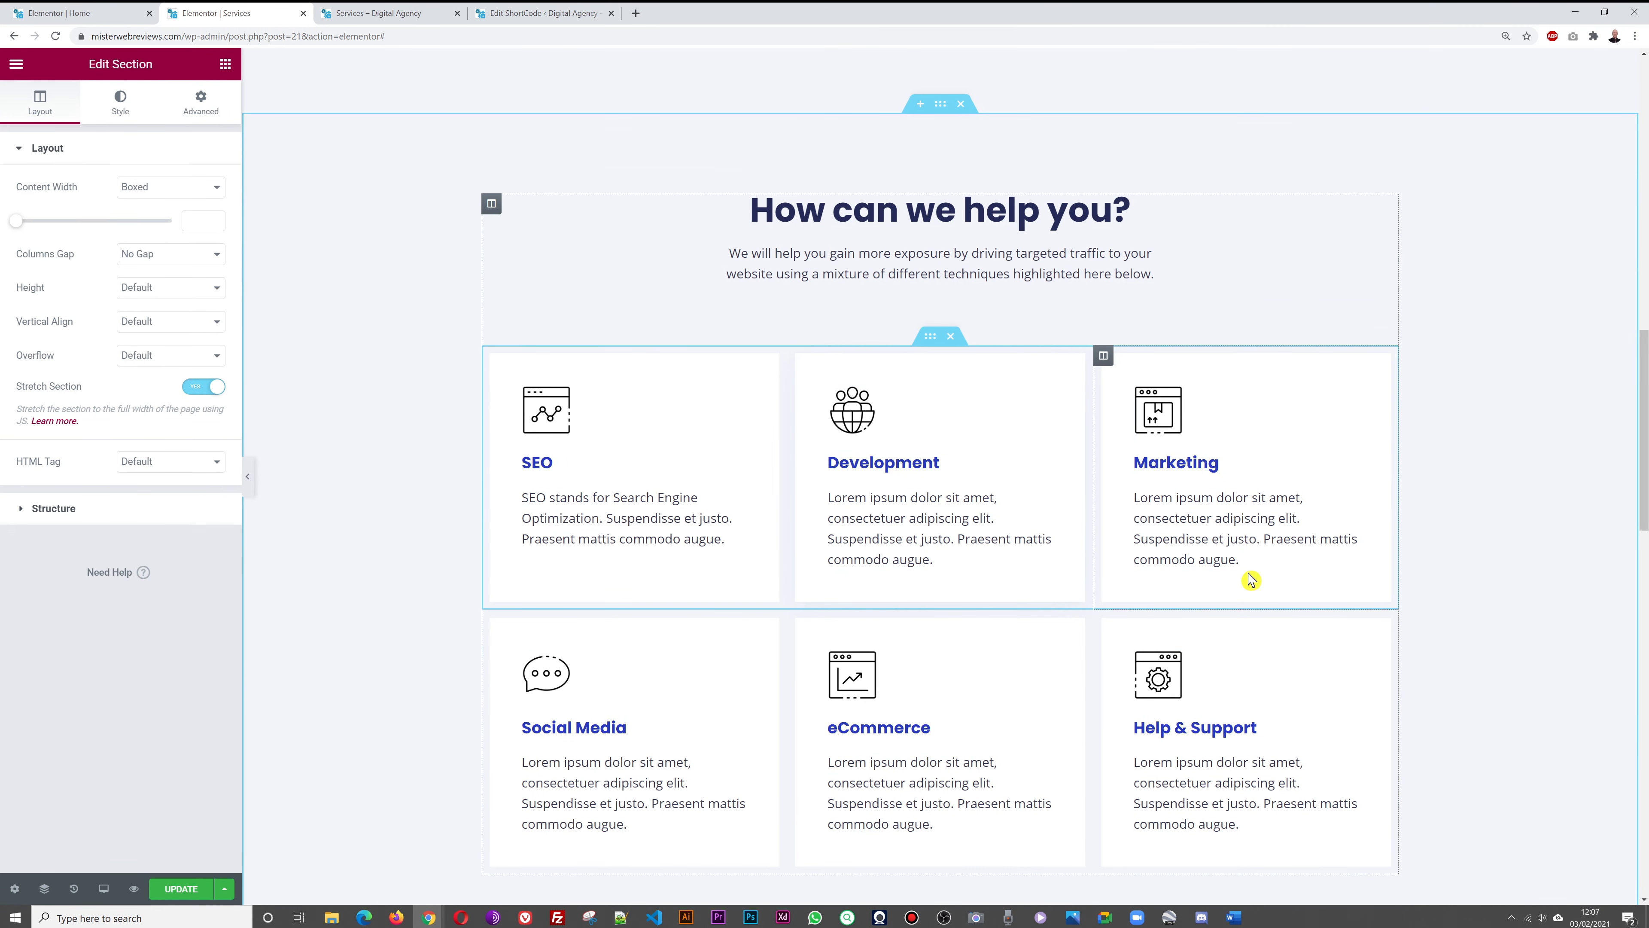
scroll(1562, 506, "up", 10)
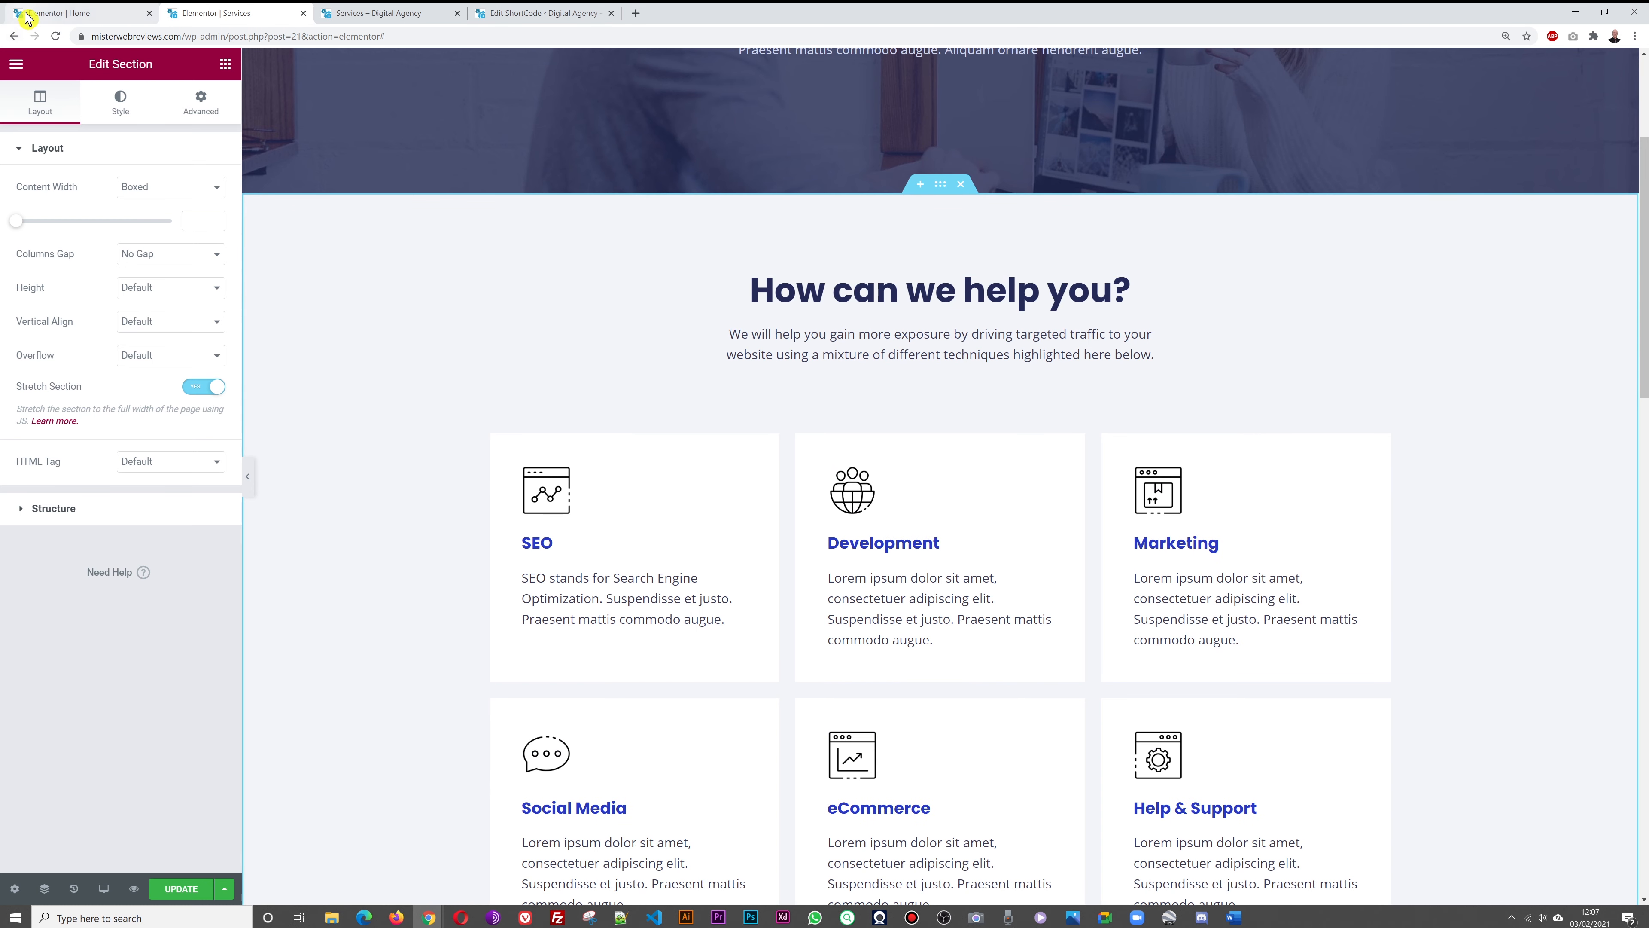
Save the Services page with its new SEO-to-Help & Support cards
left_click(49, 17)
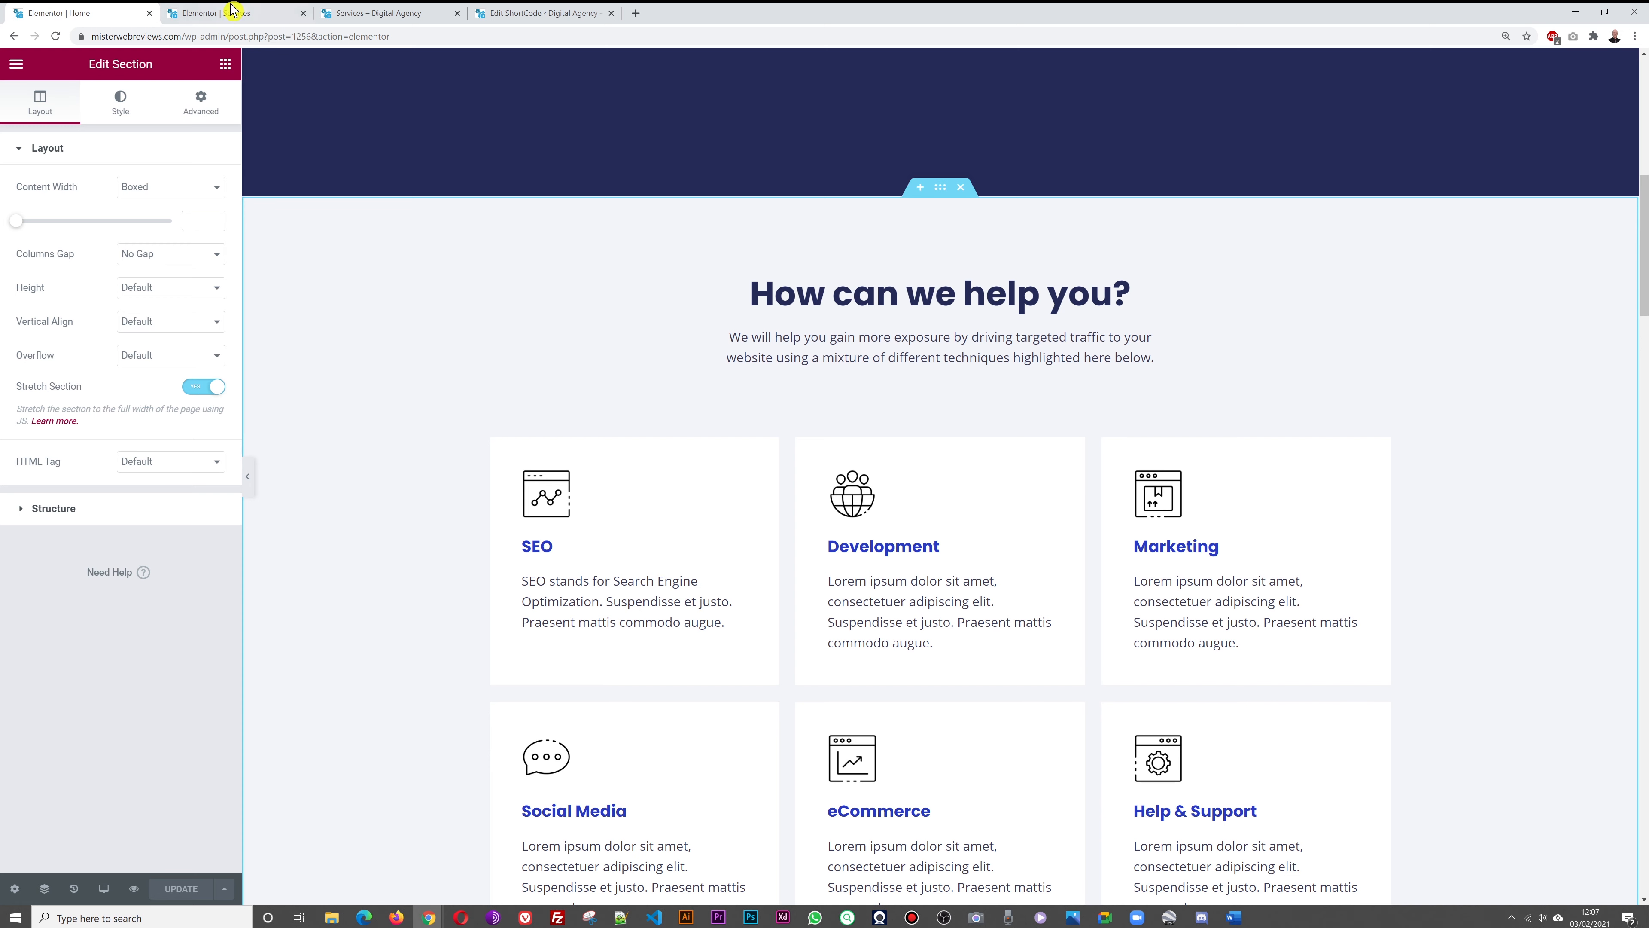
left_click(223, 16)
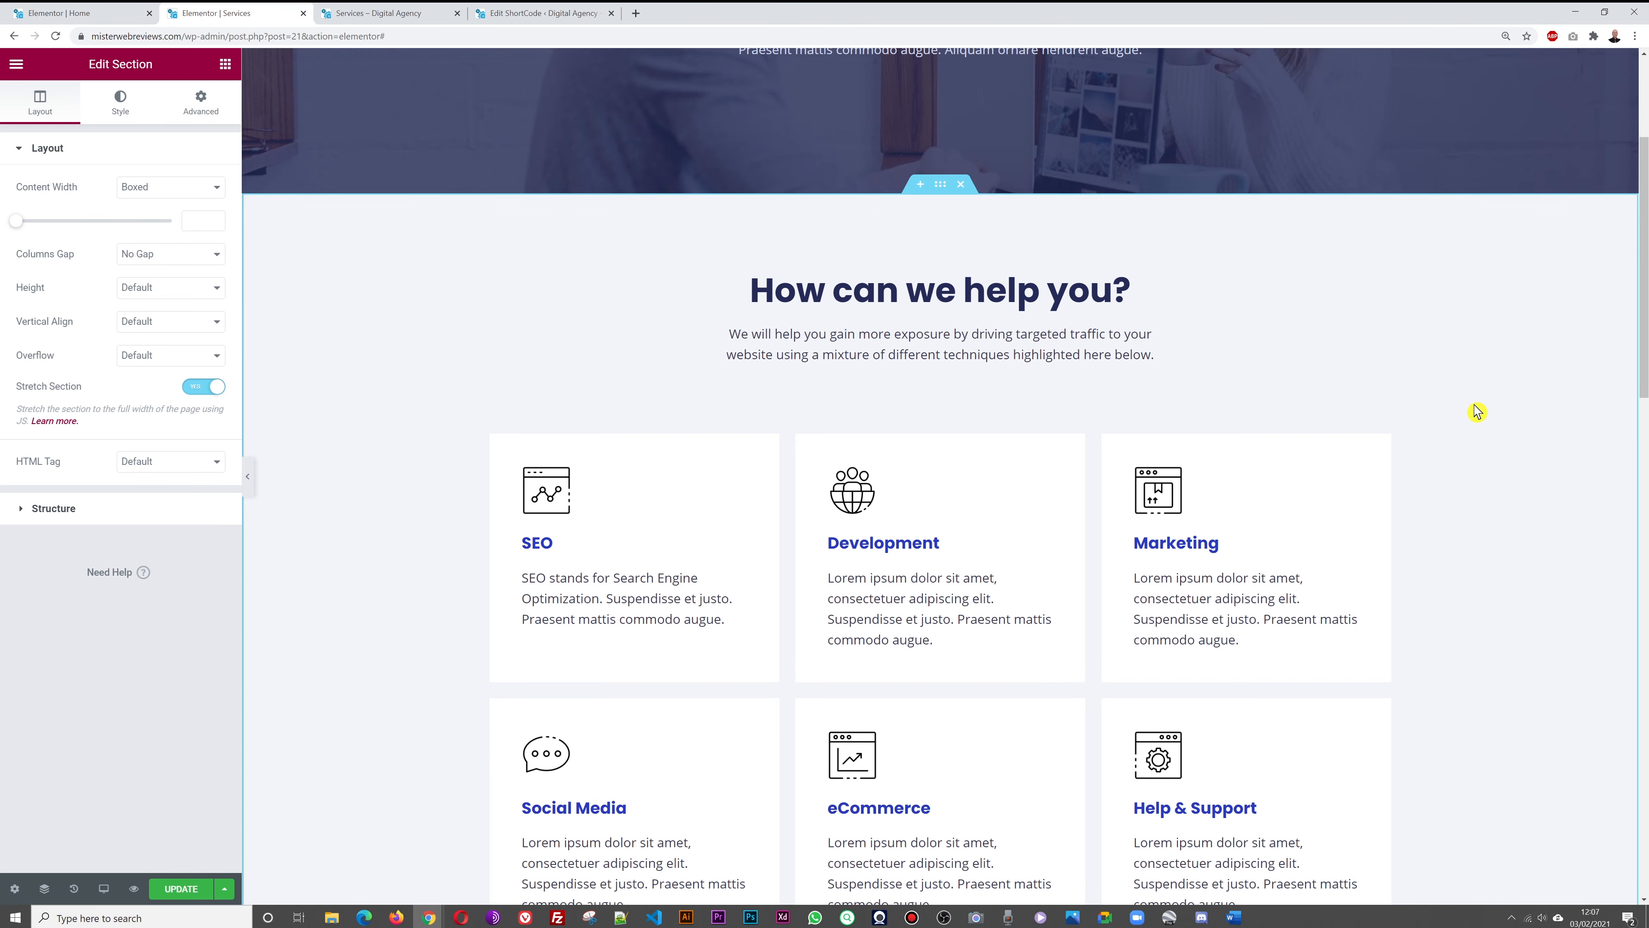
scroll(1477, 409, "down", 2)
scroll(1477, 411, "down", 5)
scroll(1477, 411, "up", 7)
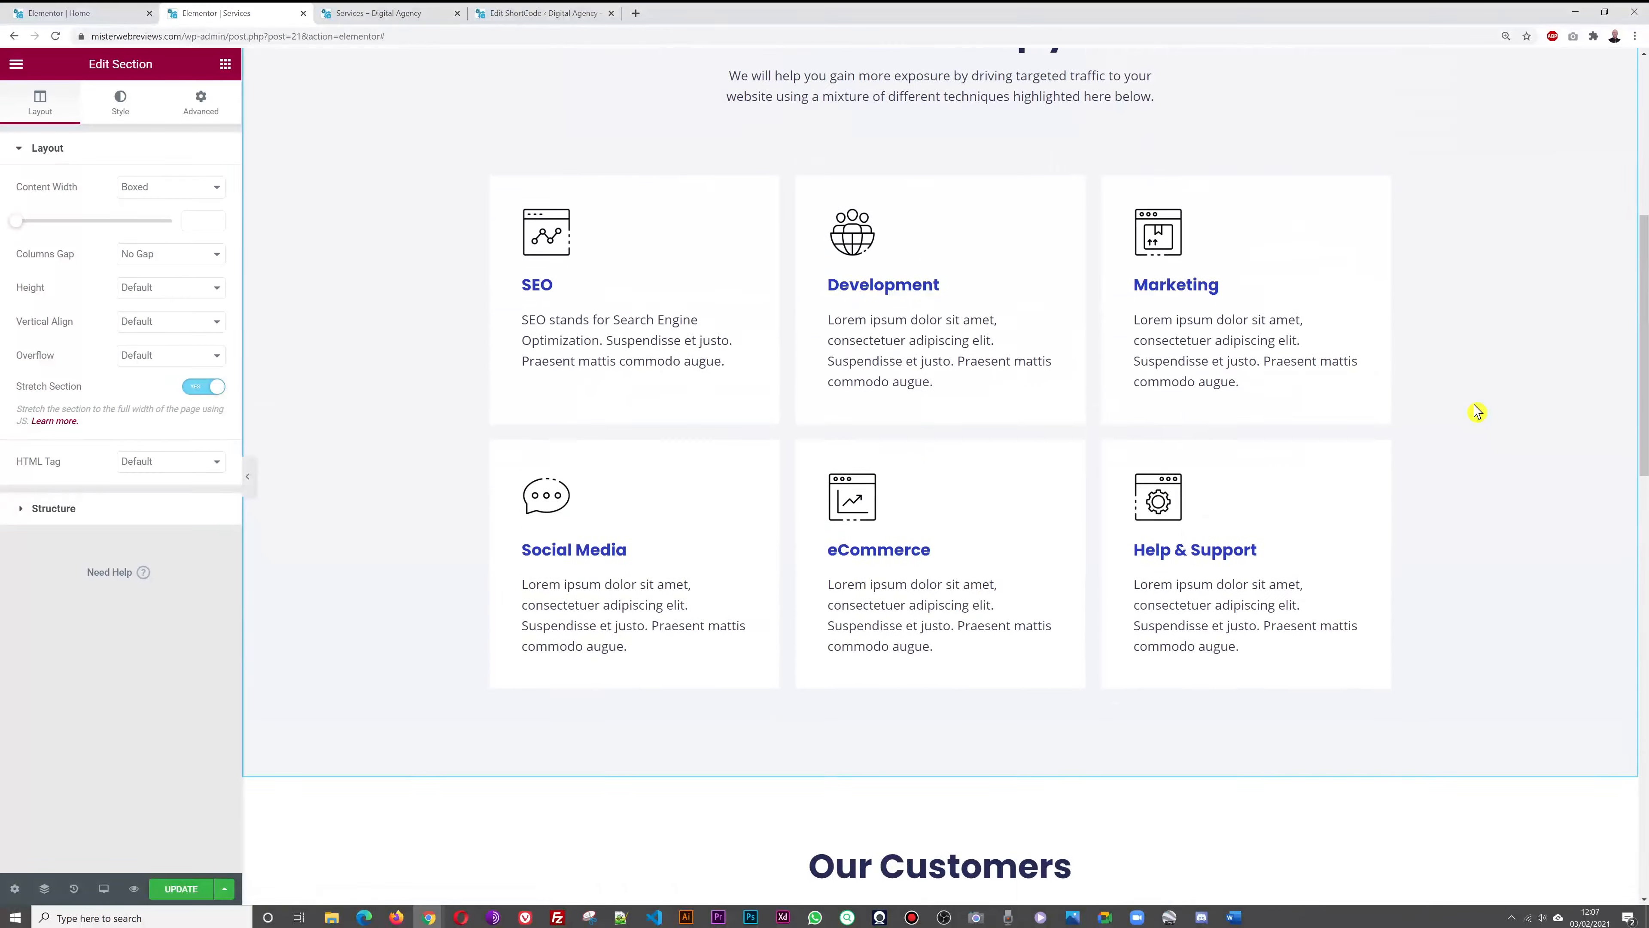
left_click(179, 888)
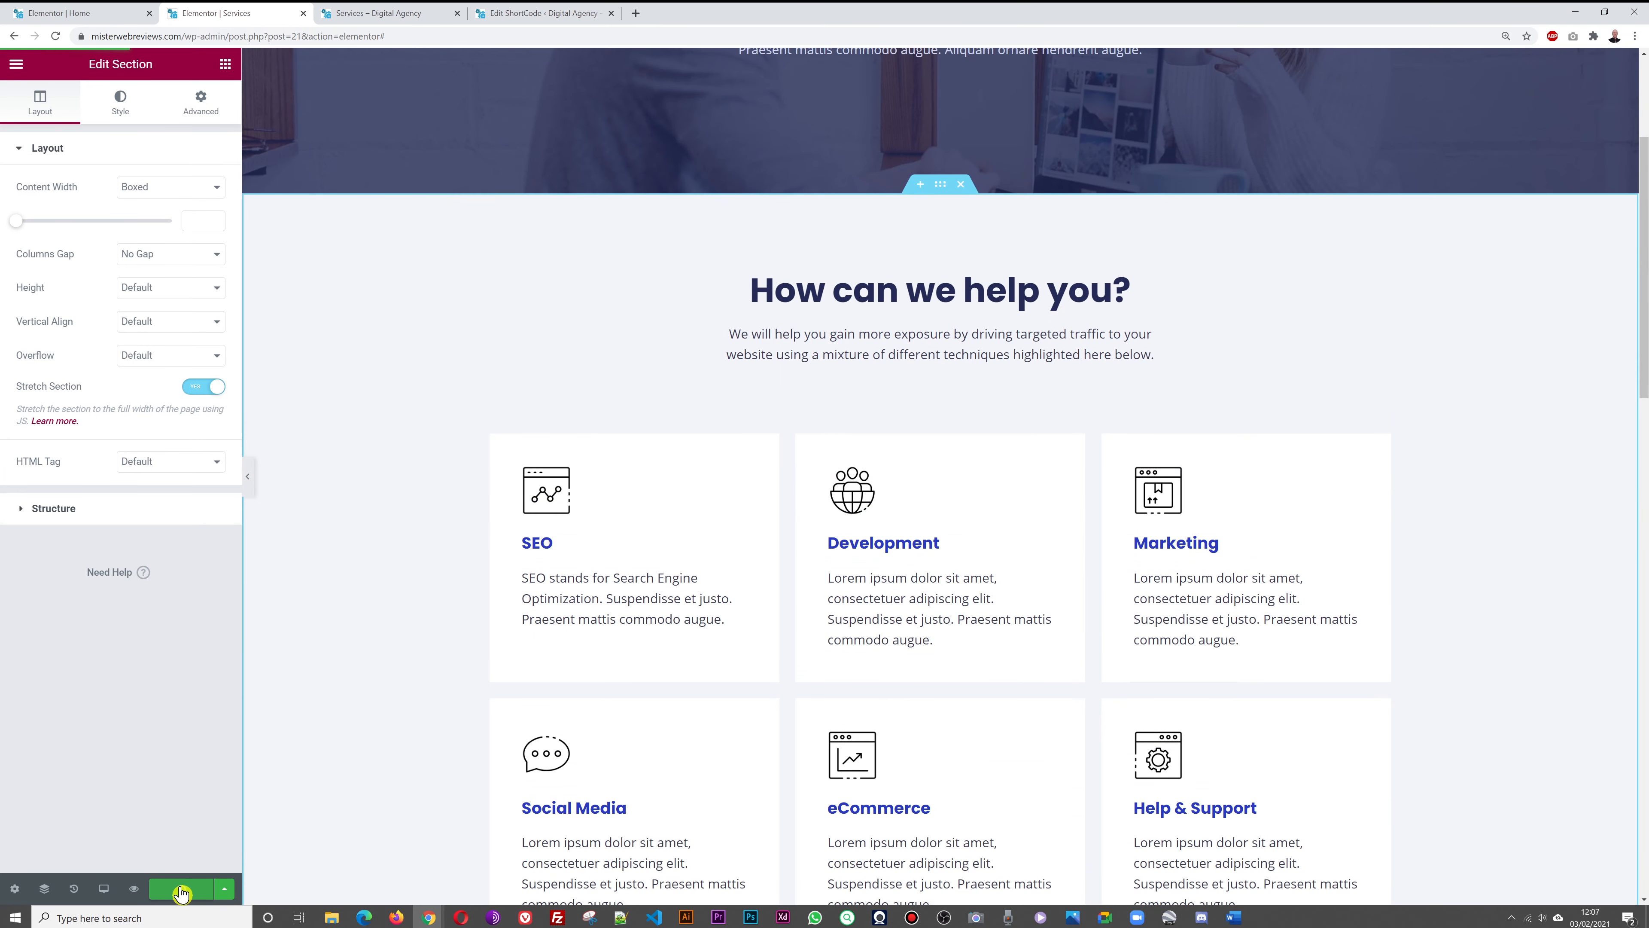
Reload the live Services page to confirm the new cards, then return to the Home editor
left_click(381, 11)
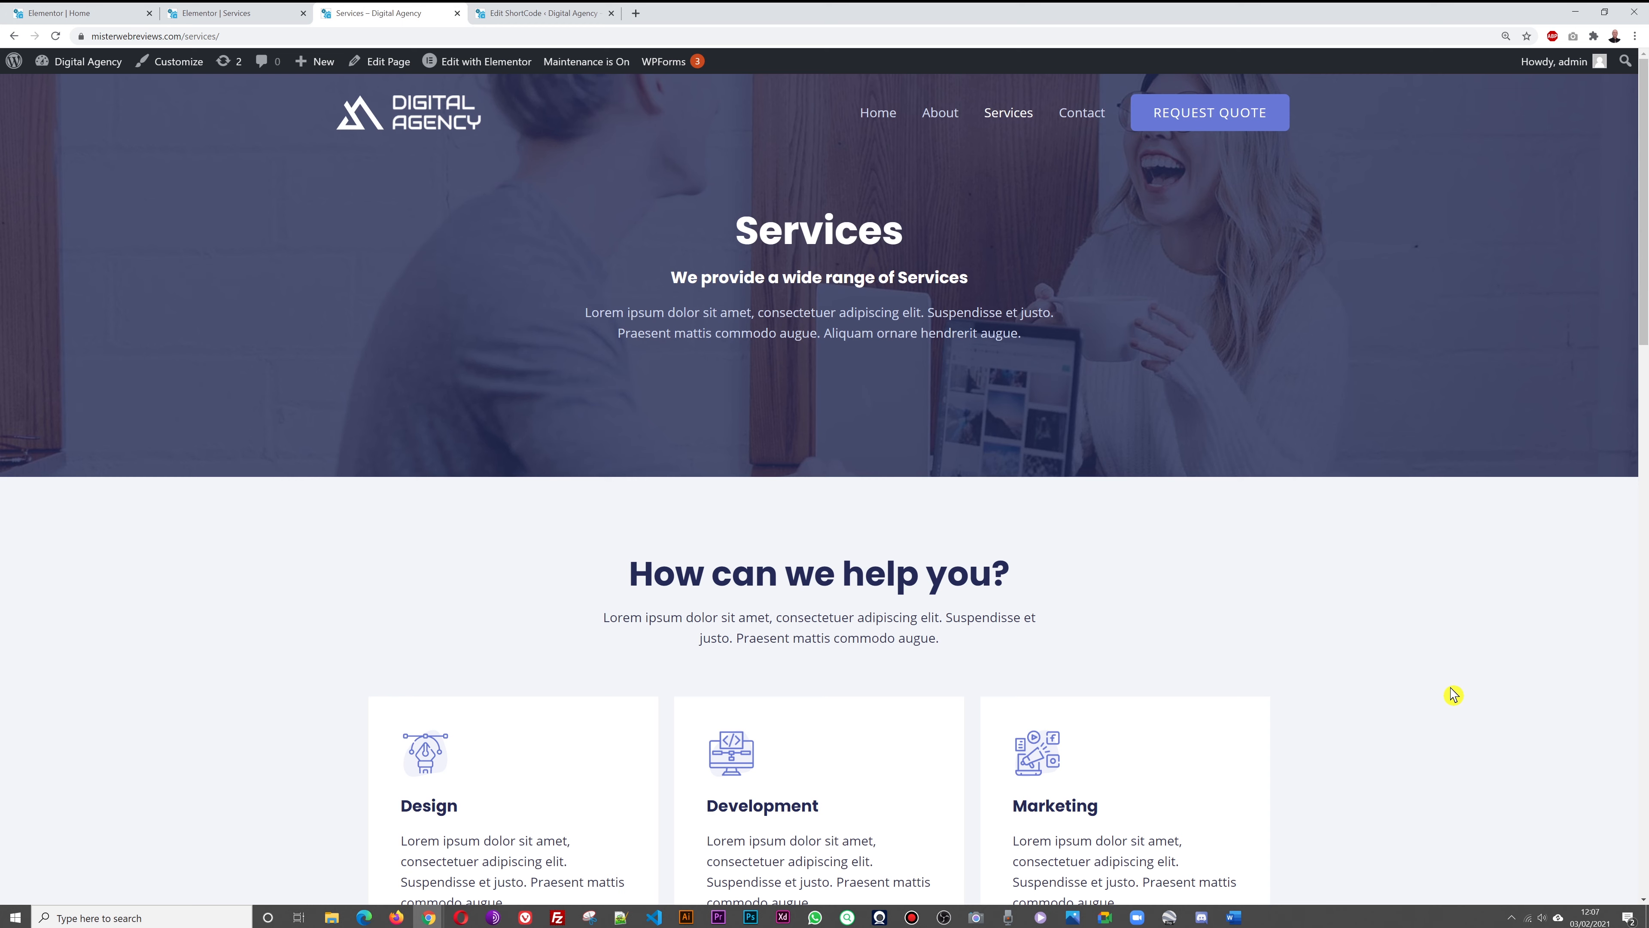
key("F5")
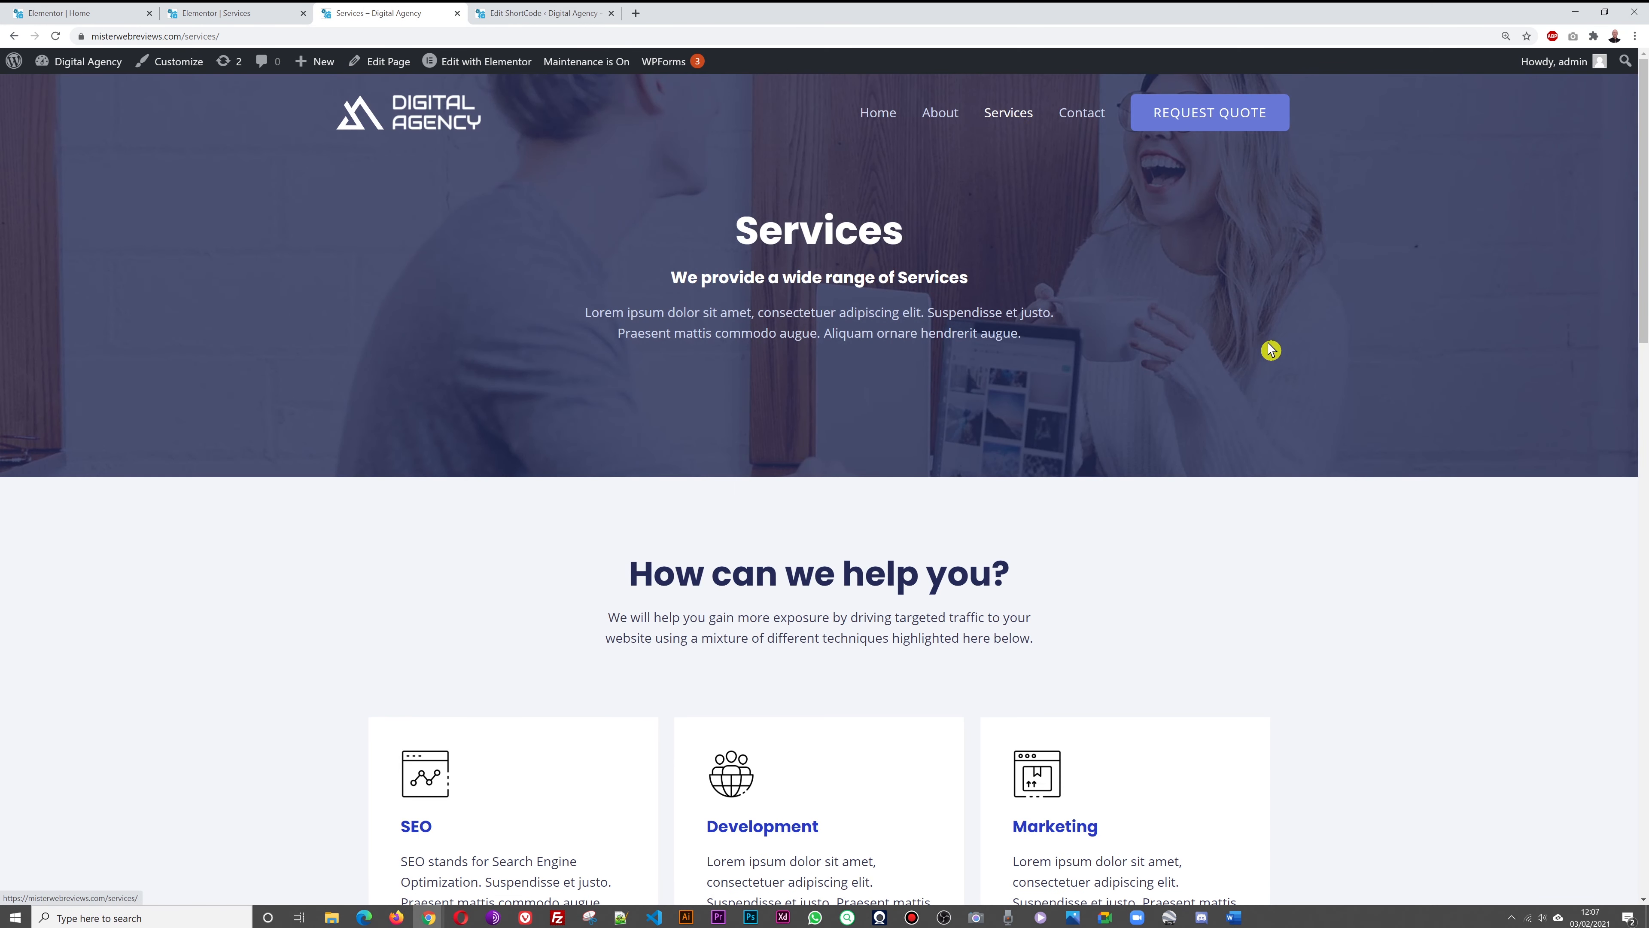
scroll(1363, 314, "down", 5)
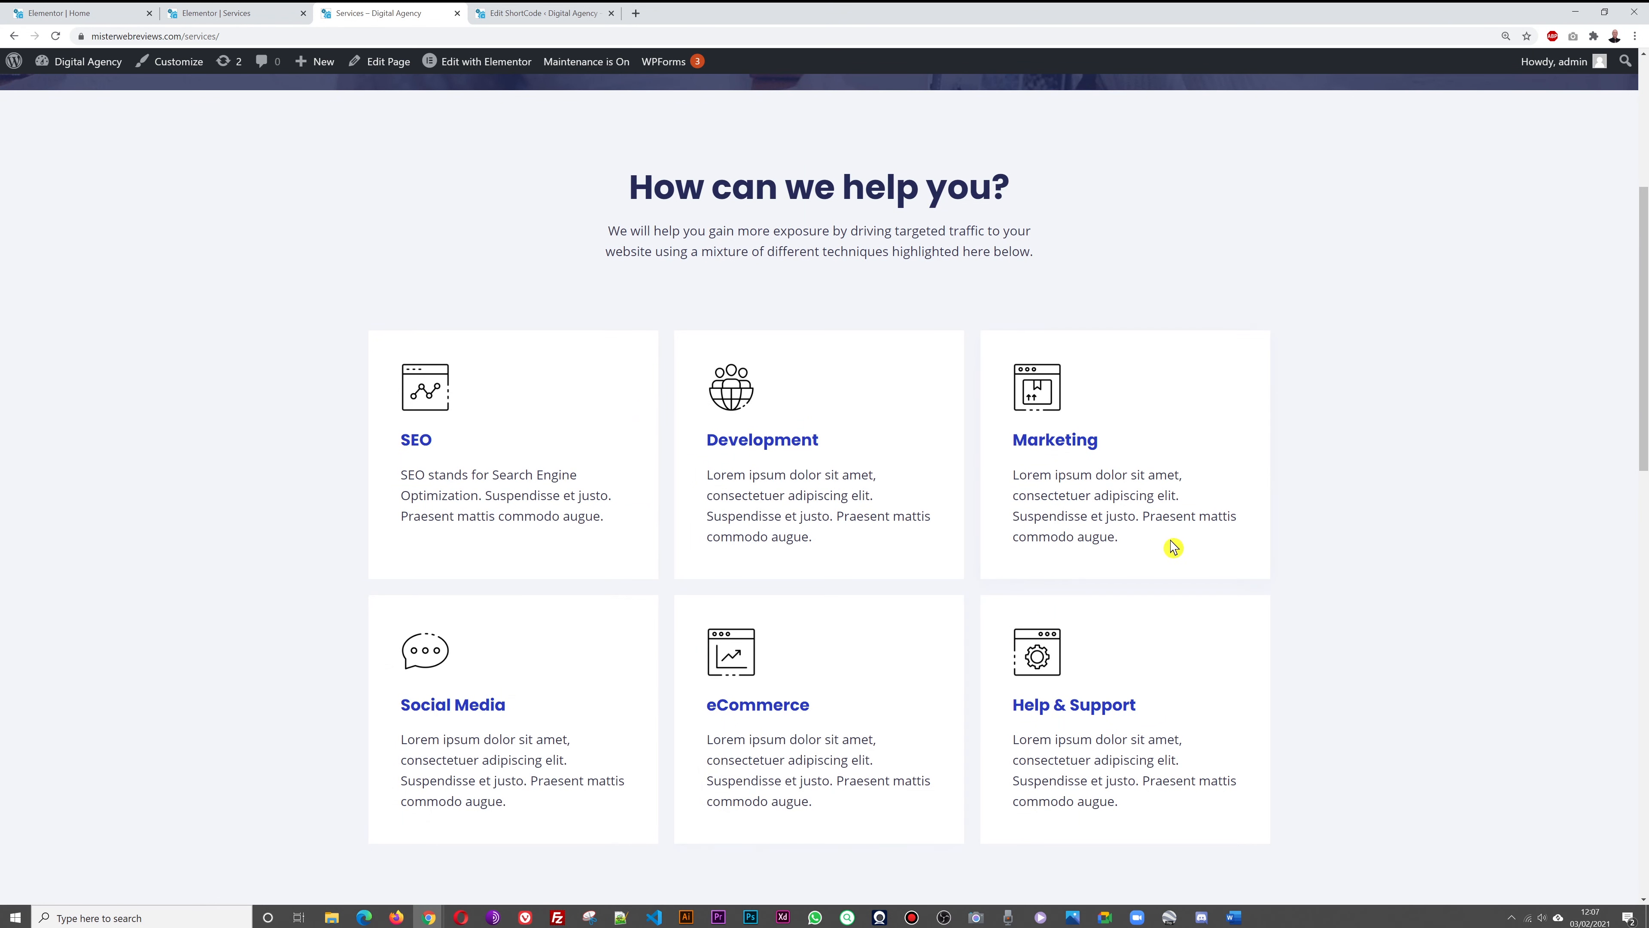
scroll(1533, 289, "down", 10)
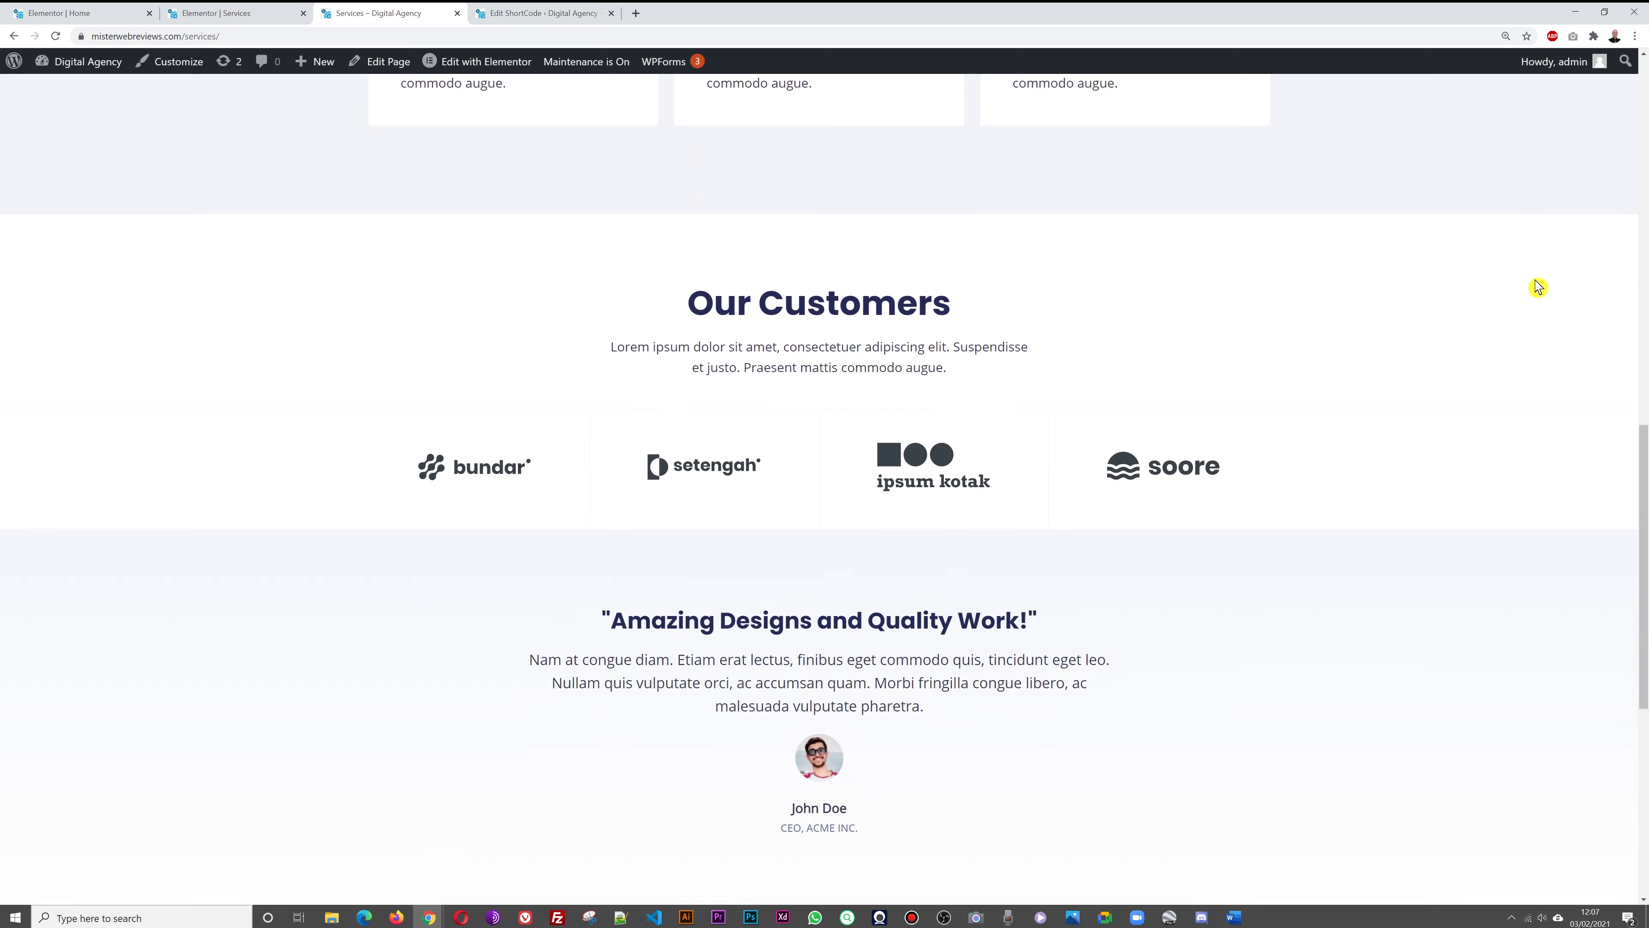
scroll(1505, 517, "down", 2)
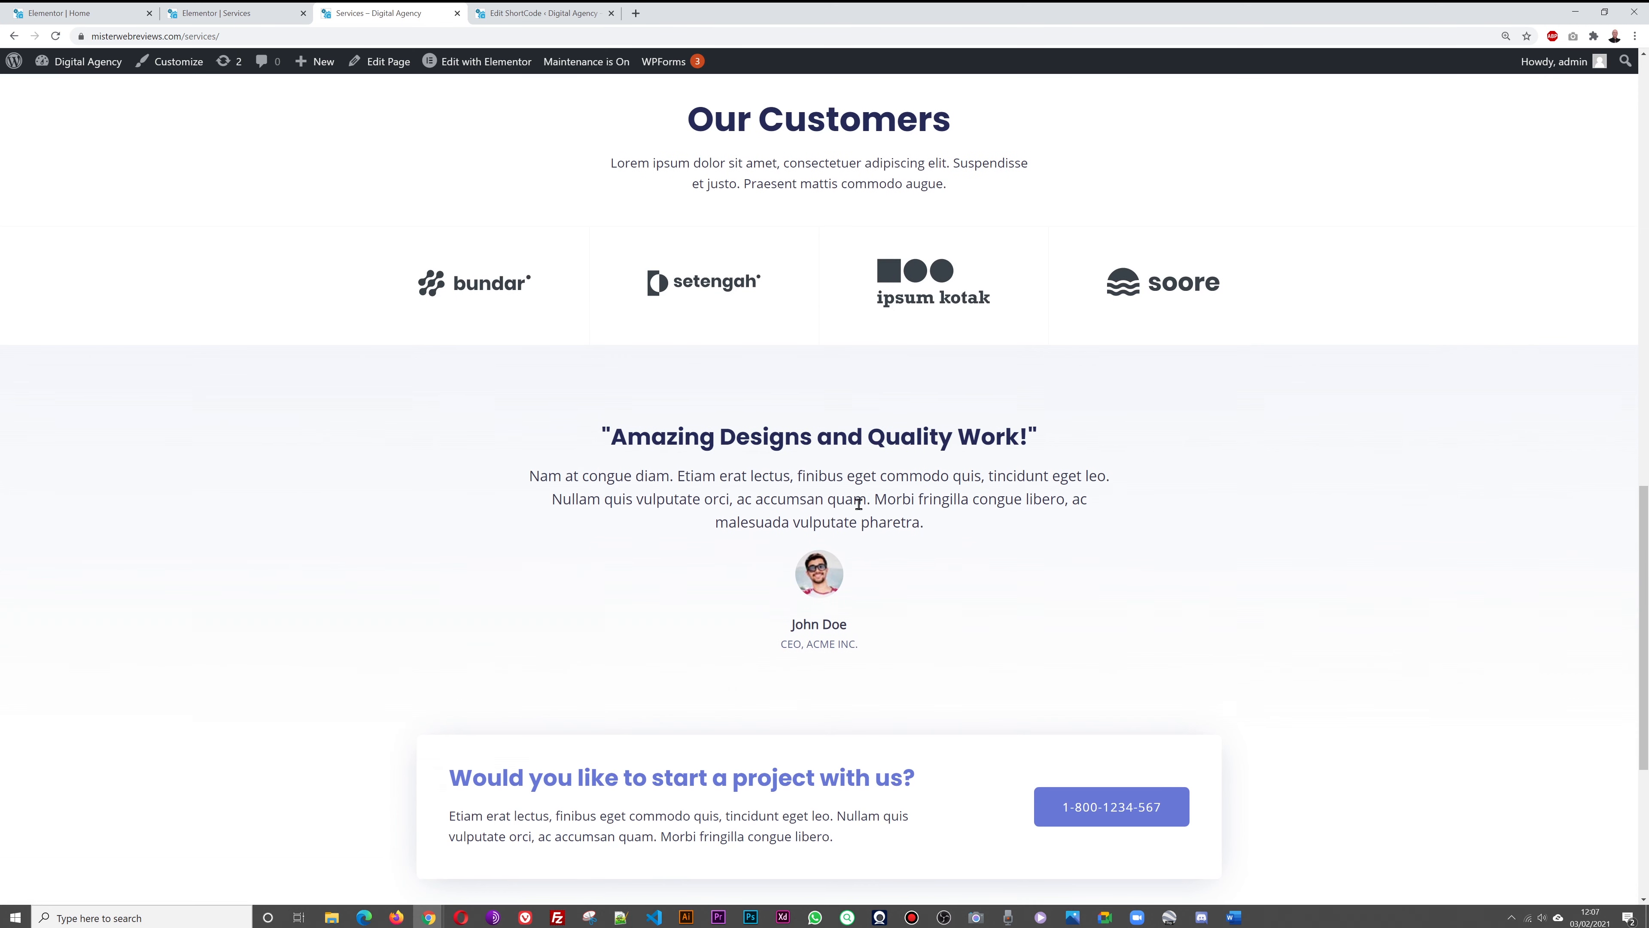
left_click(97, 13)
scroll(667, 374, "down", 18)
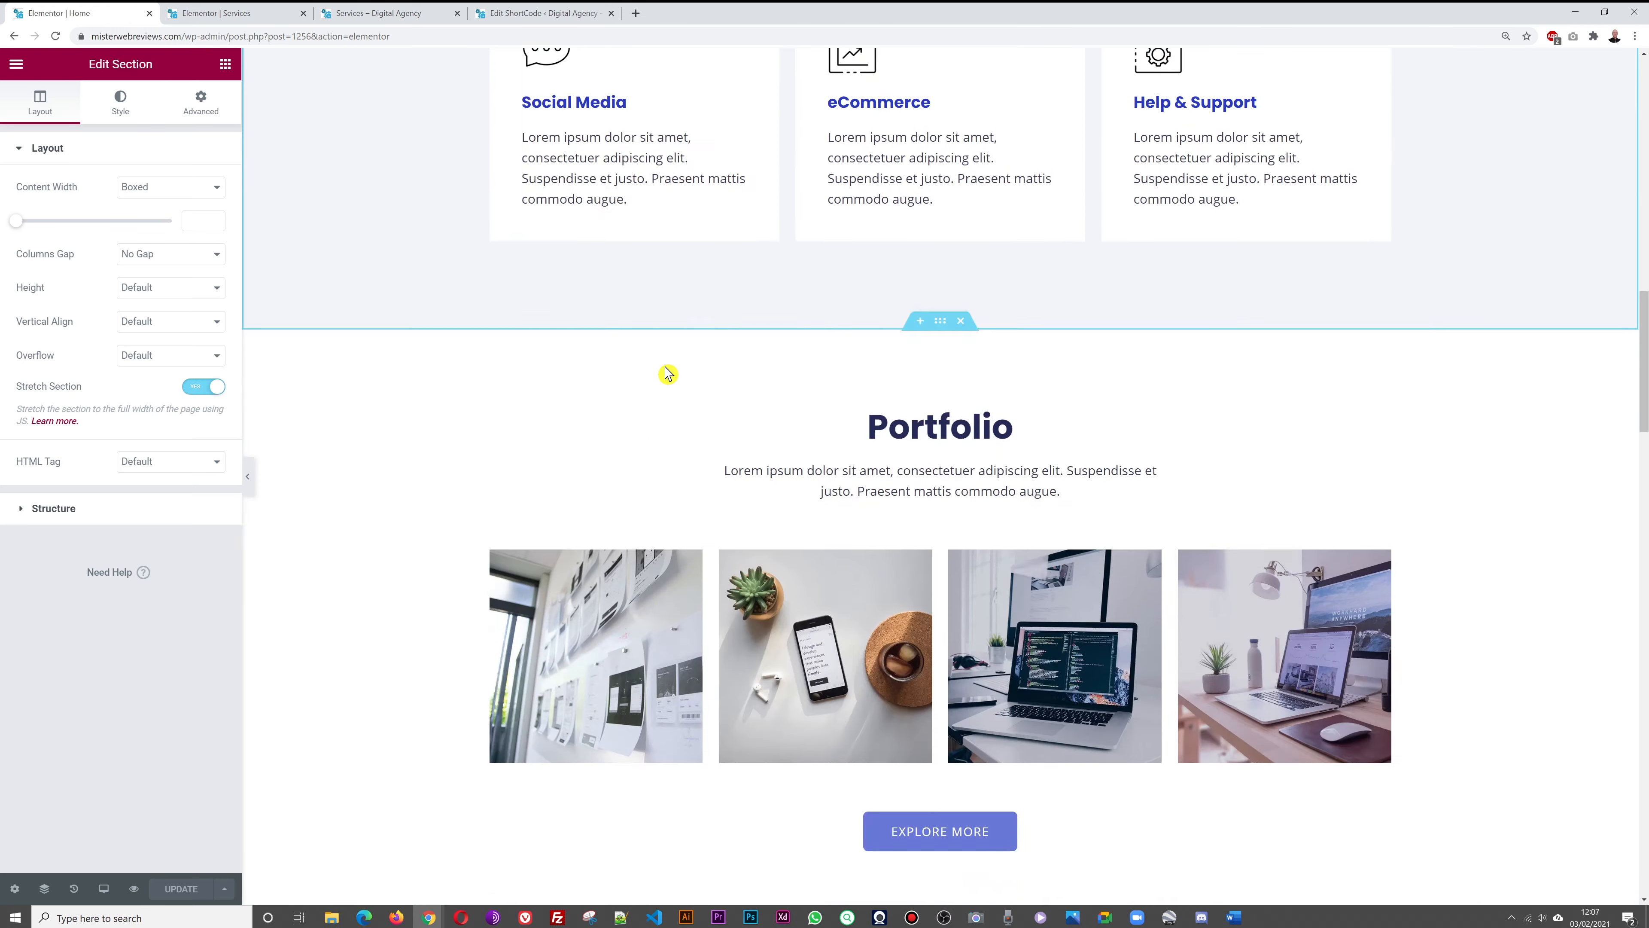
Copy the Home page's testimonials section
scroll(662, 378, "down", 2)
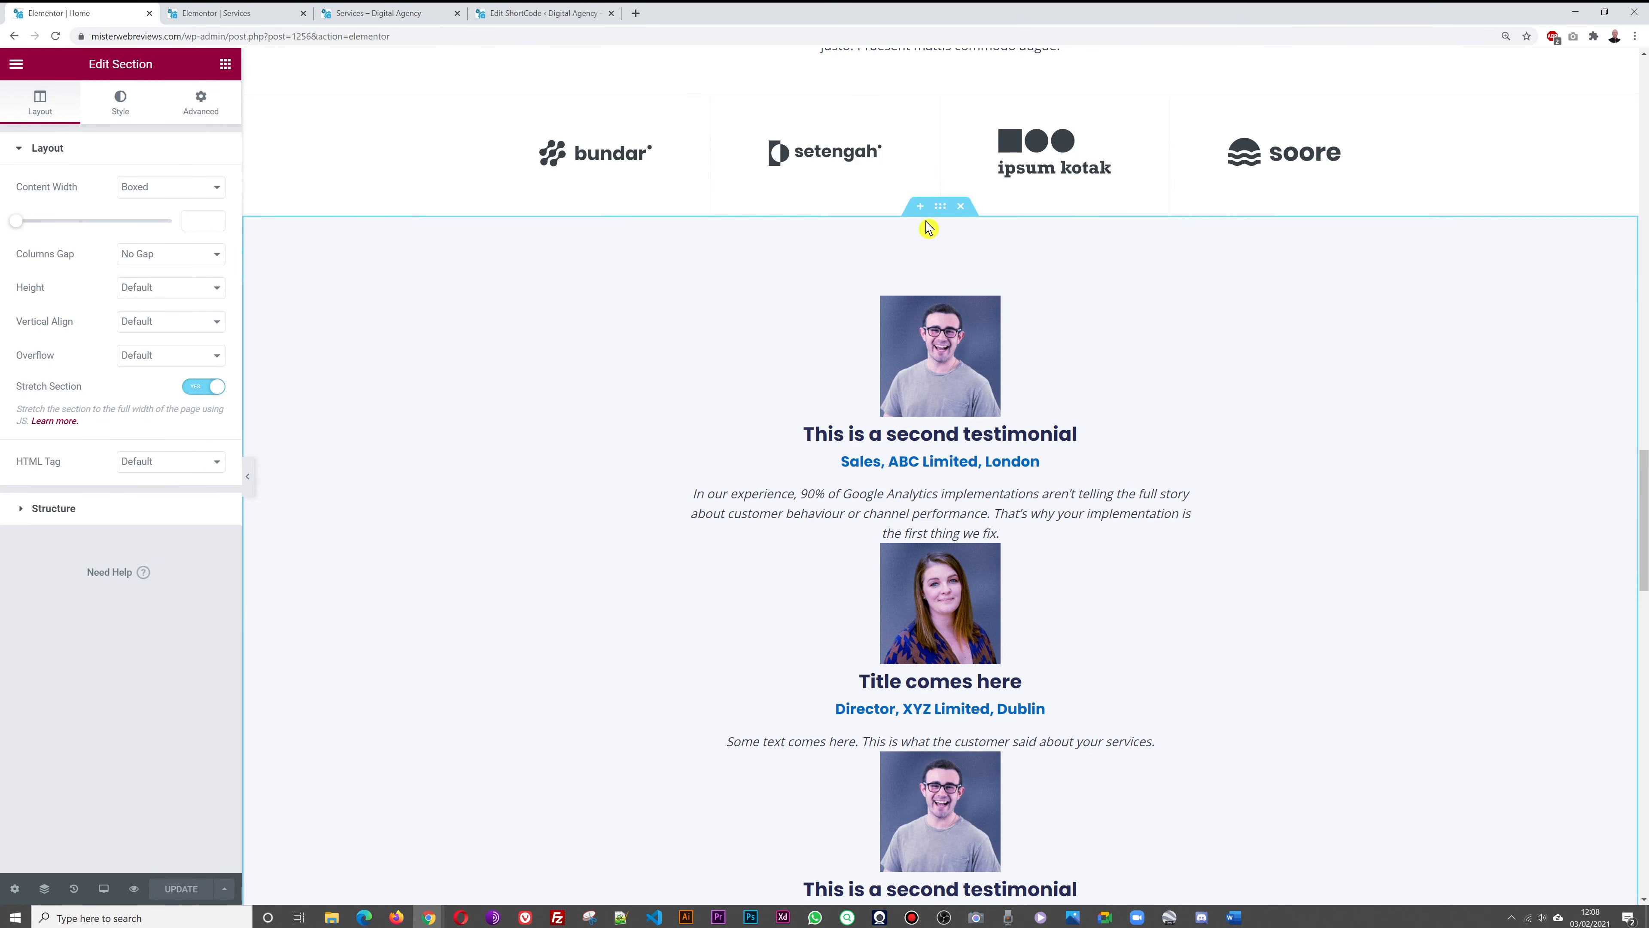
right_click(941, 209)
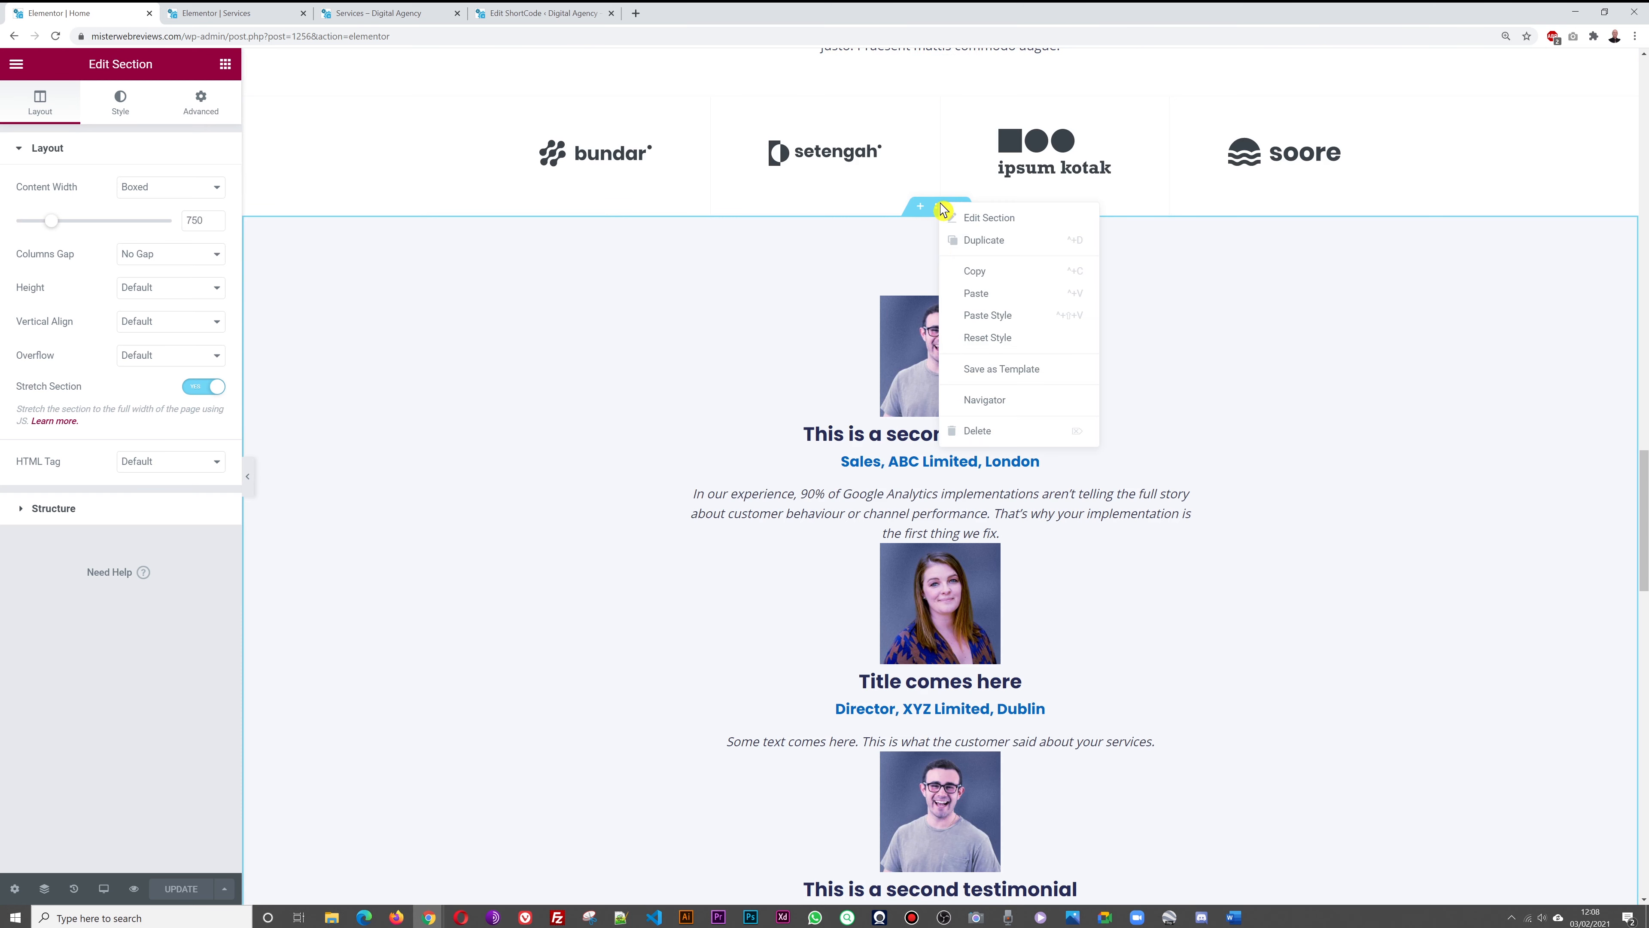
left_click(979, 272)
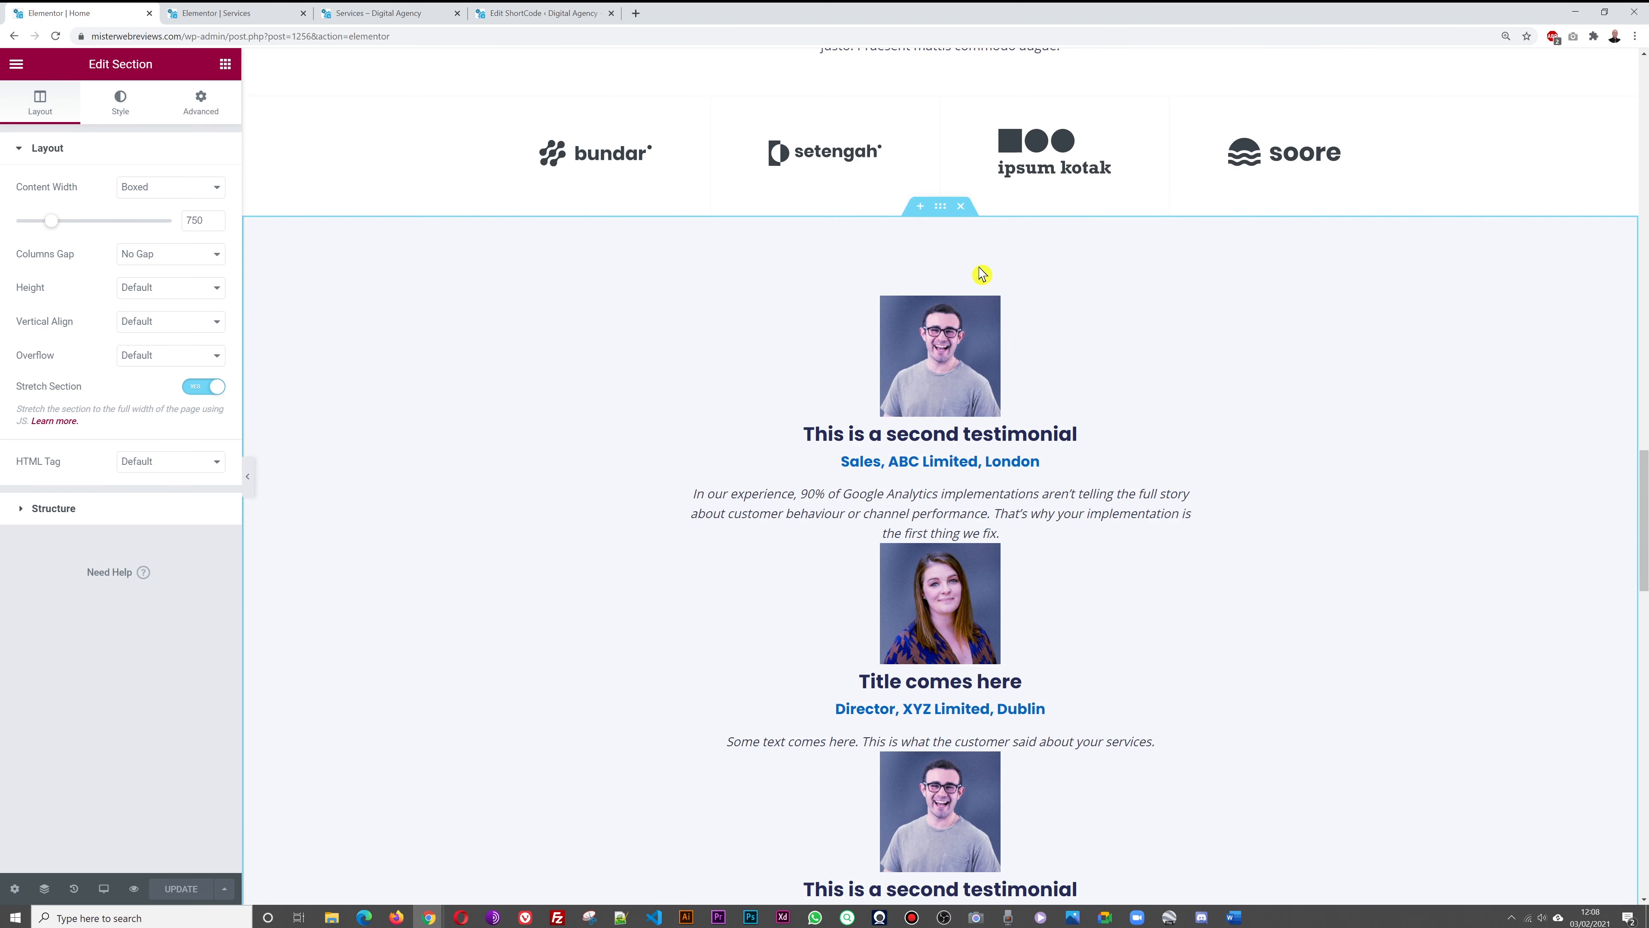
Paste it on the Services page in place of the Amazing Designs testimonial and save
left_click(235, 21)
scroll(1544, 415, "down", 5)
scroll(1544, 414, "down", 7)
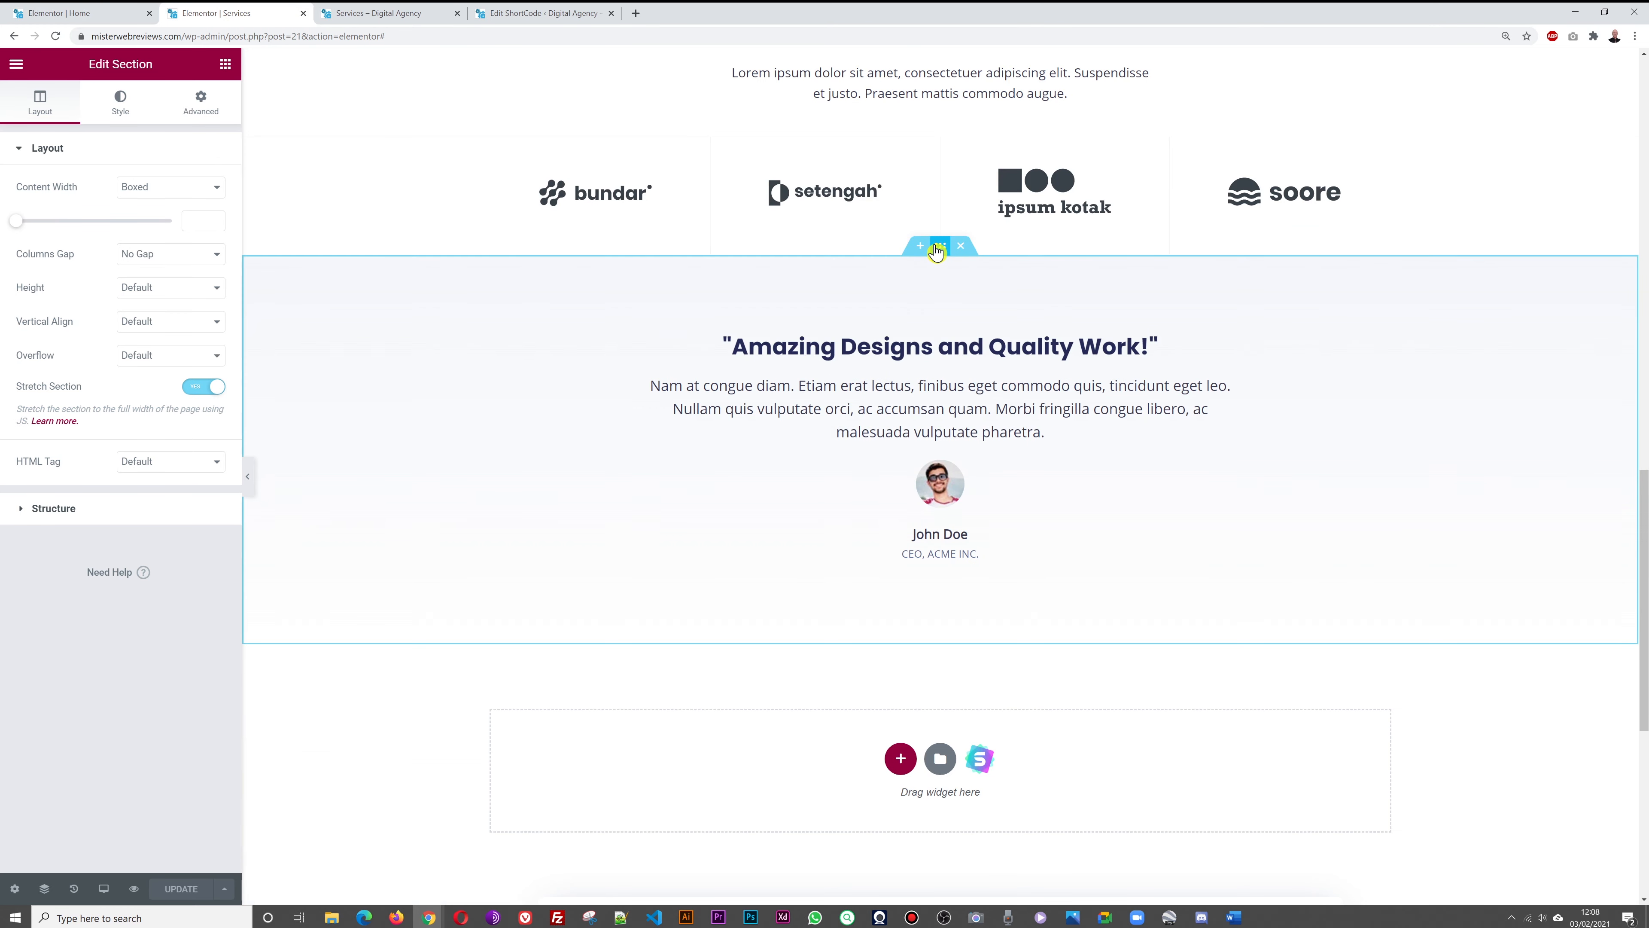
right_click(941, 255)
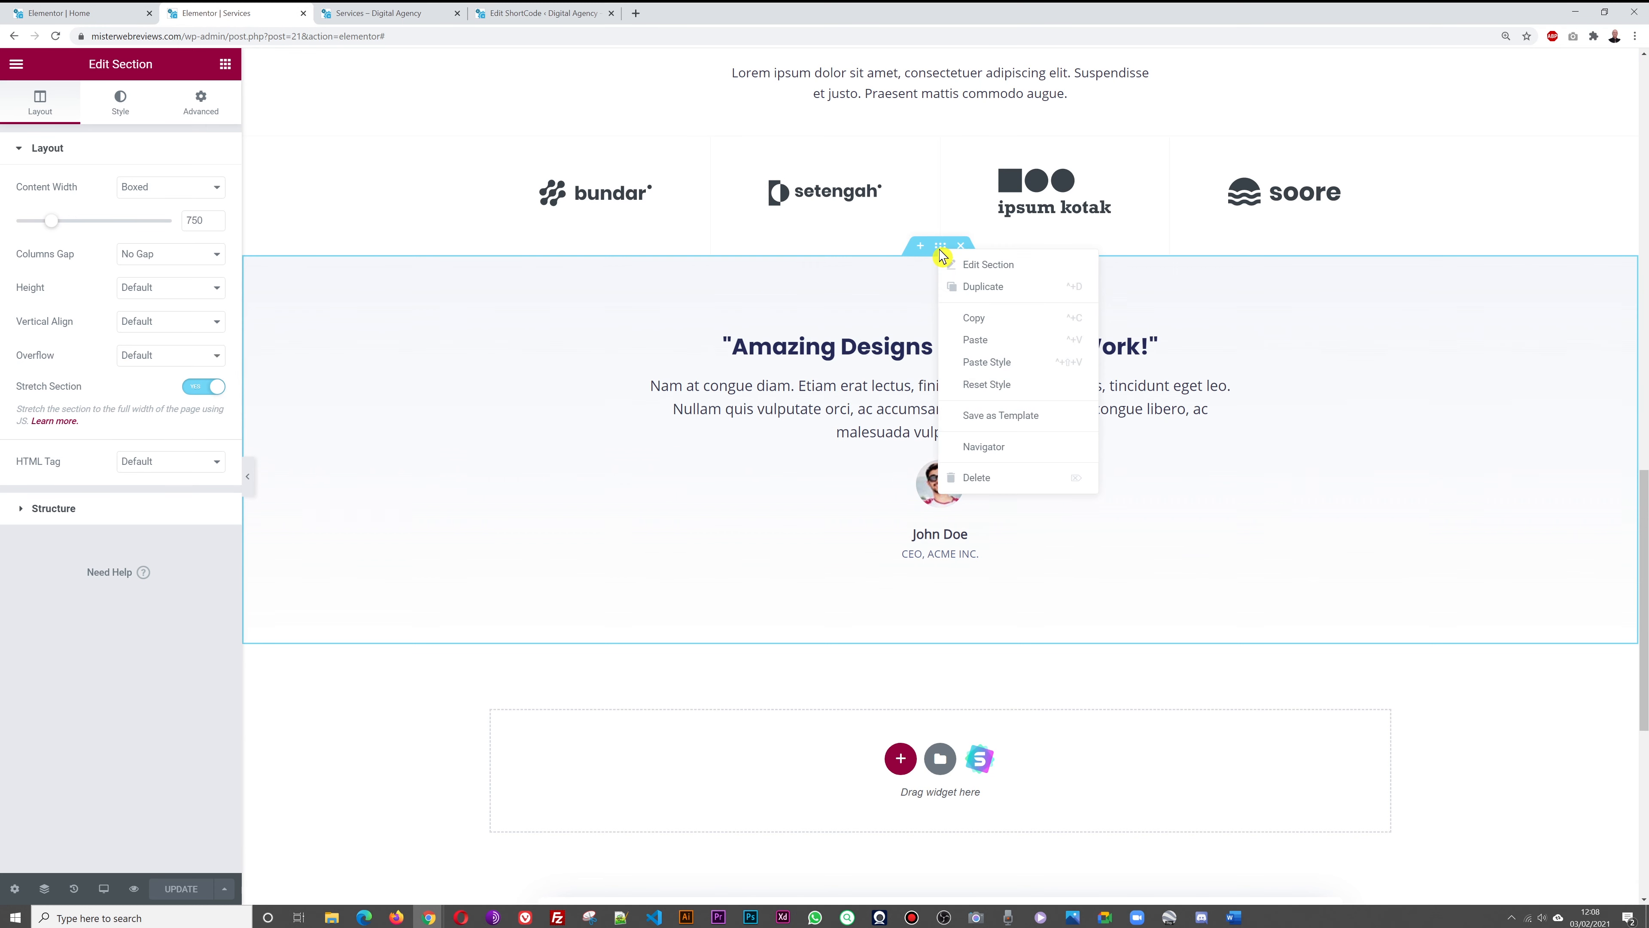
left_click(1003, 349)
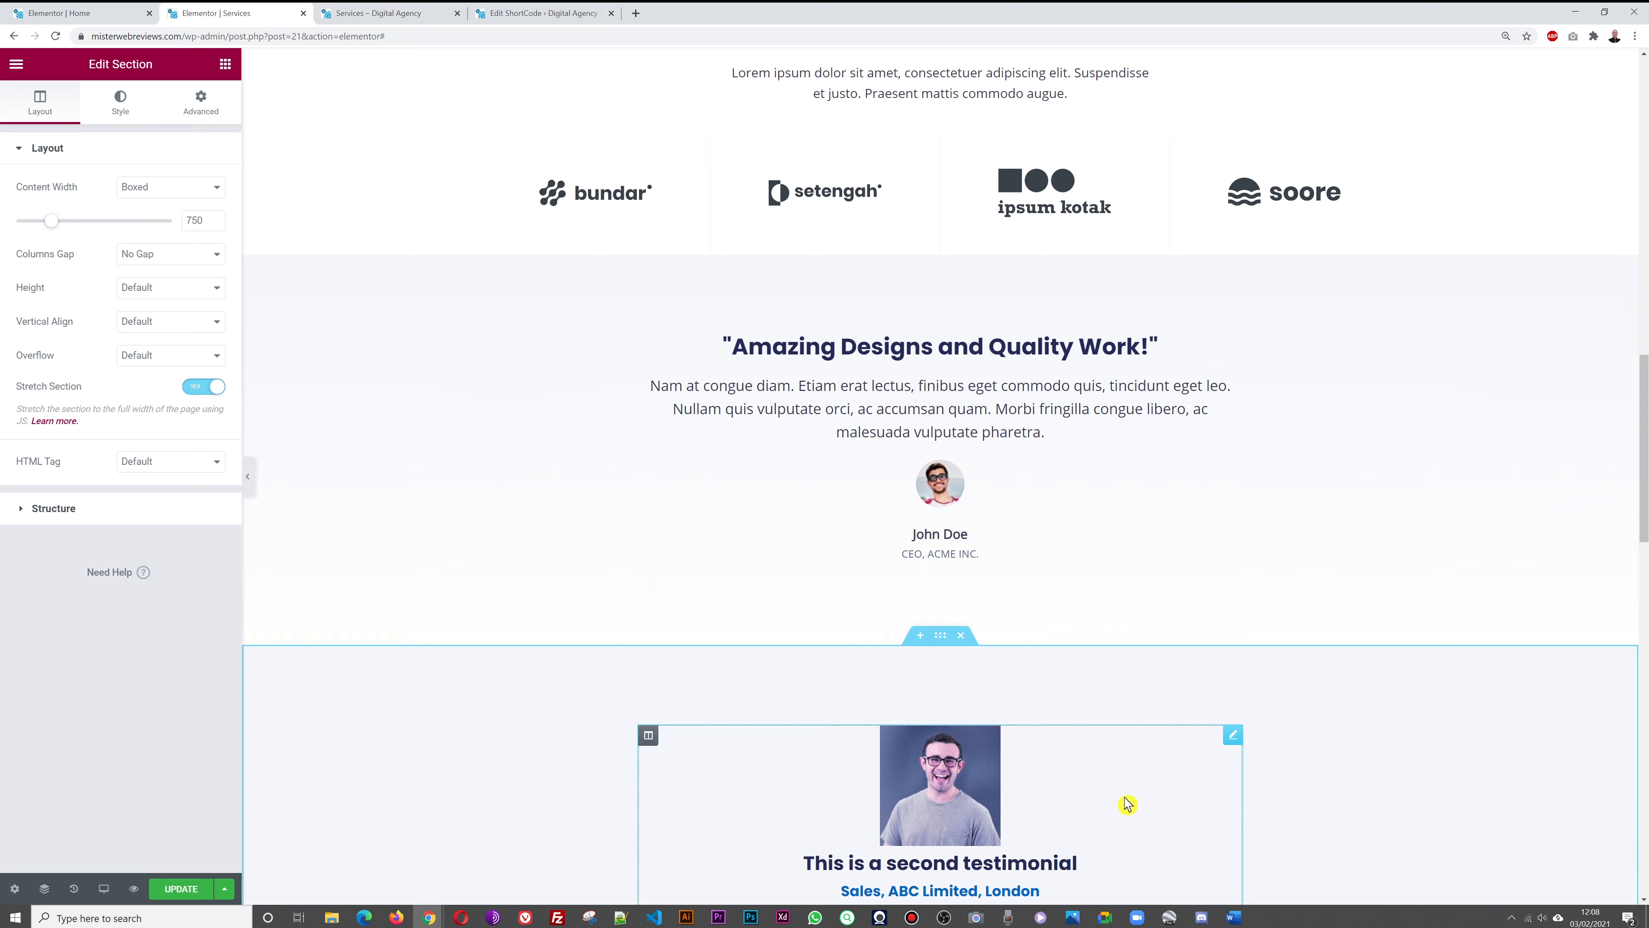
left_click(962, 247)
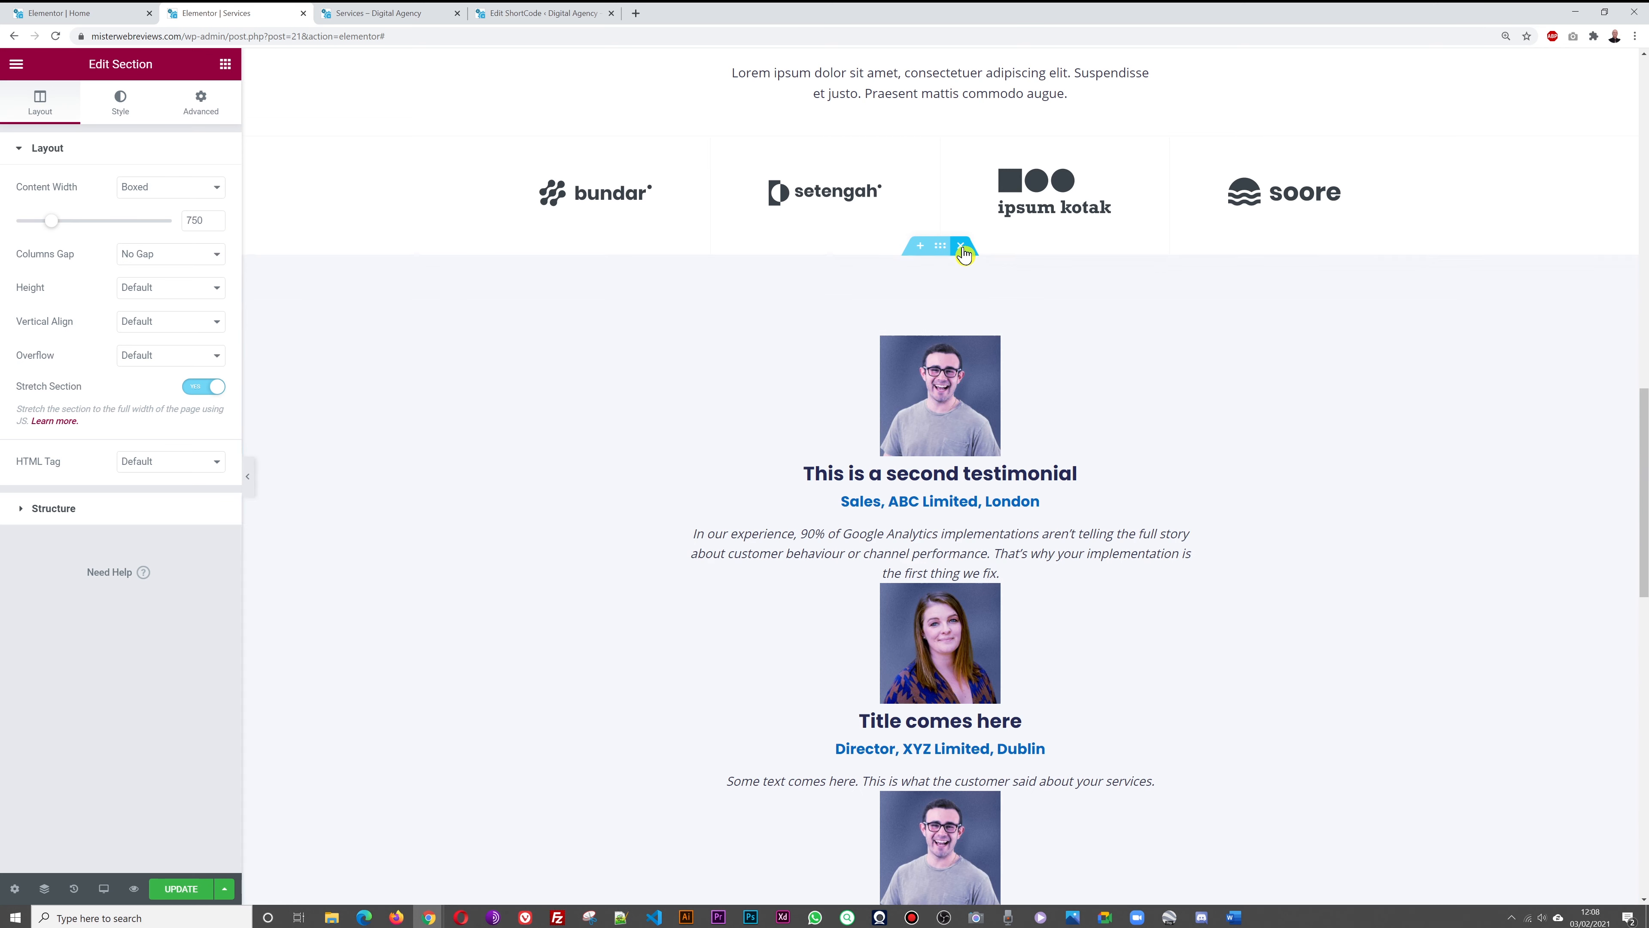
left_click(171, 898)
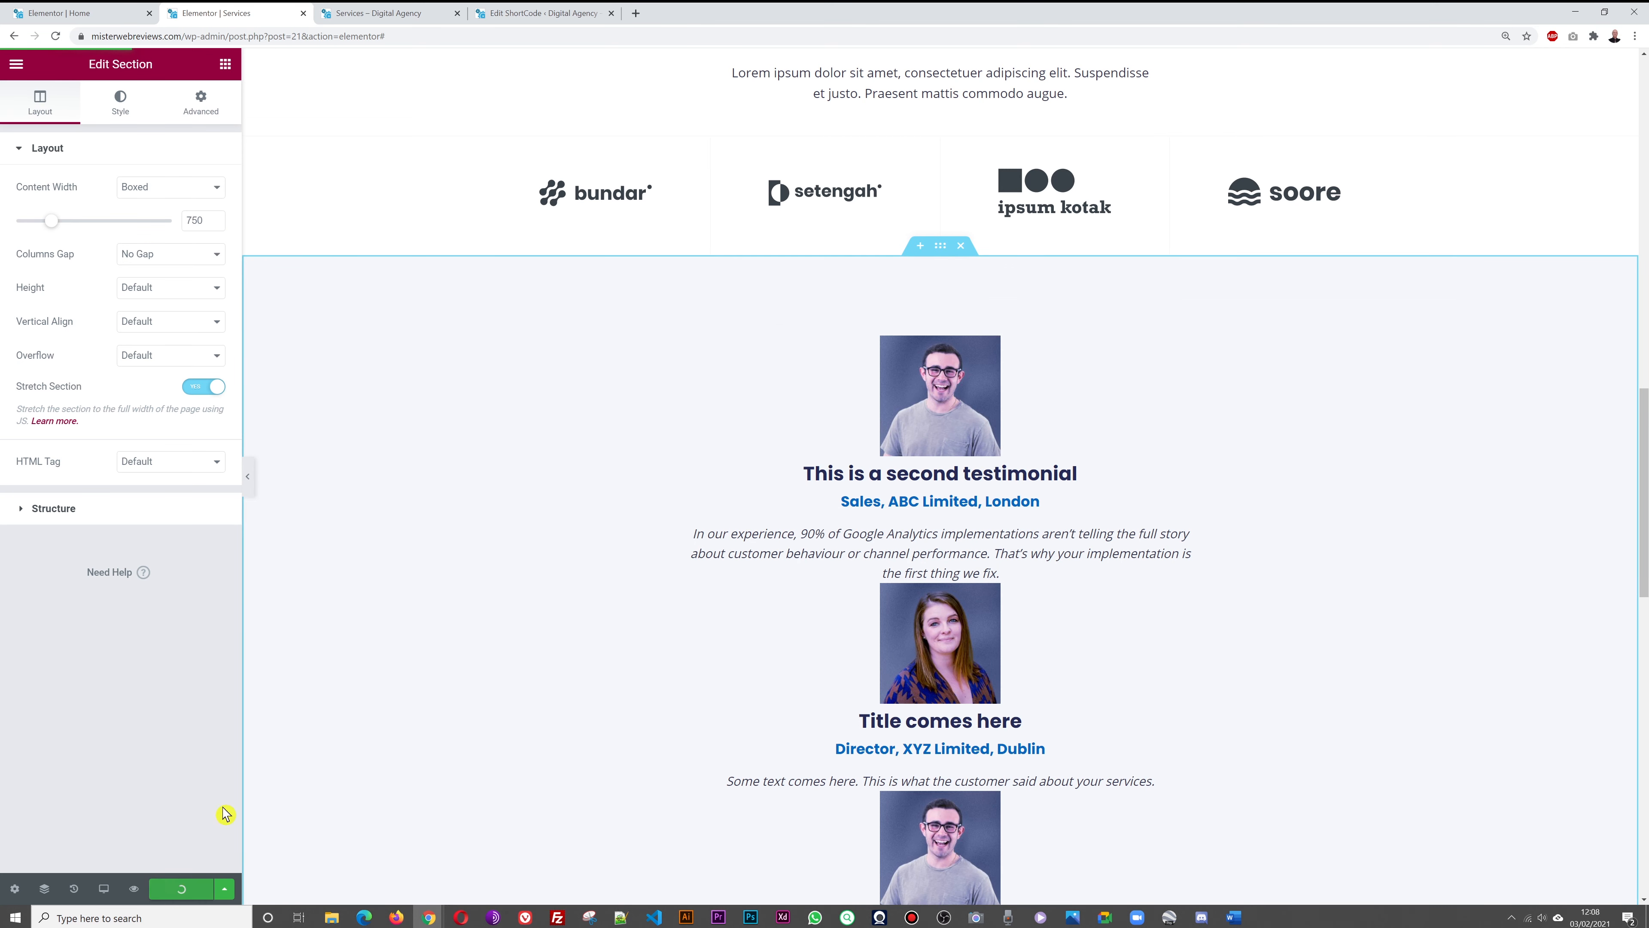
Check the new testimonials on the live Services page
left_click(402, 13)
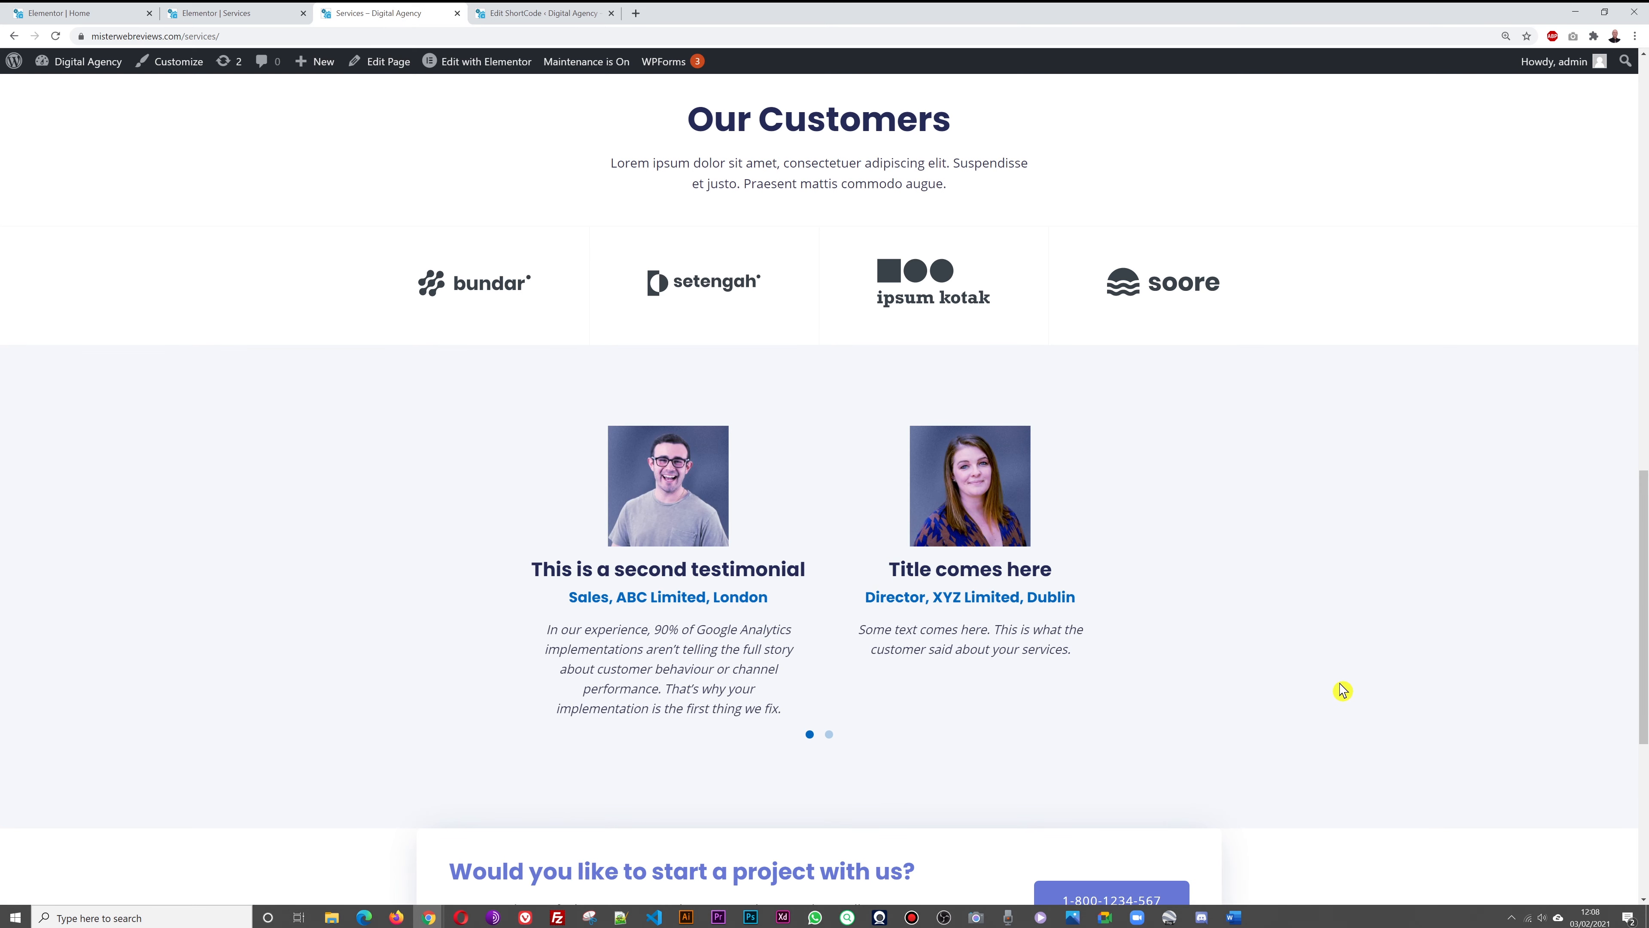
scroll(1343, 690, "down", 4)
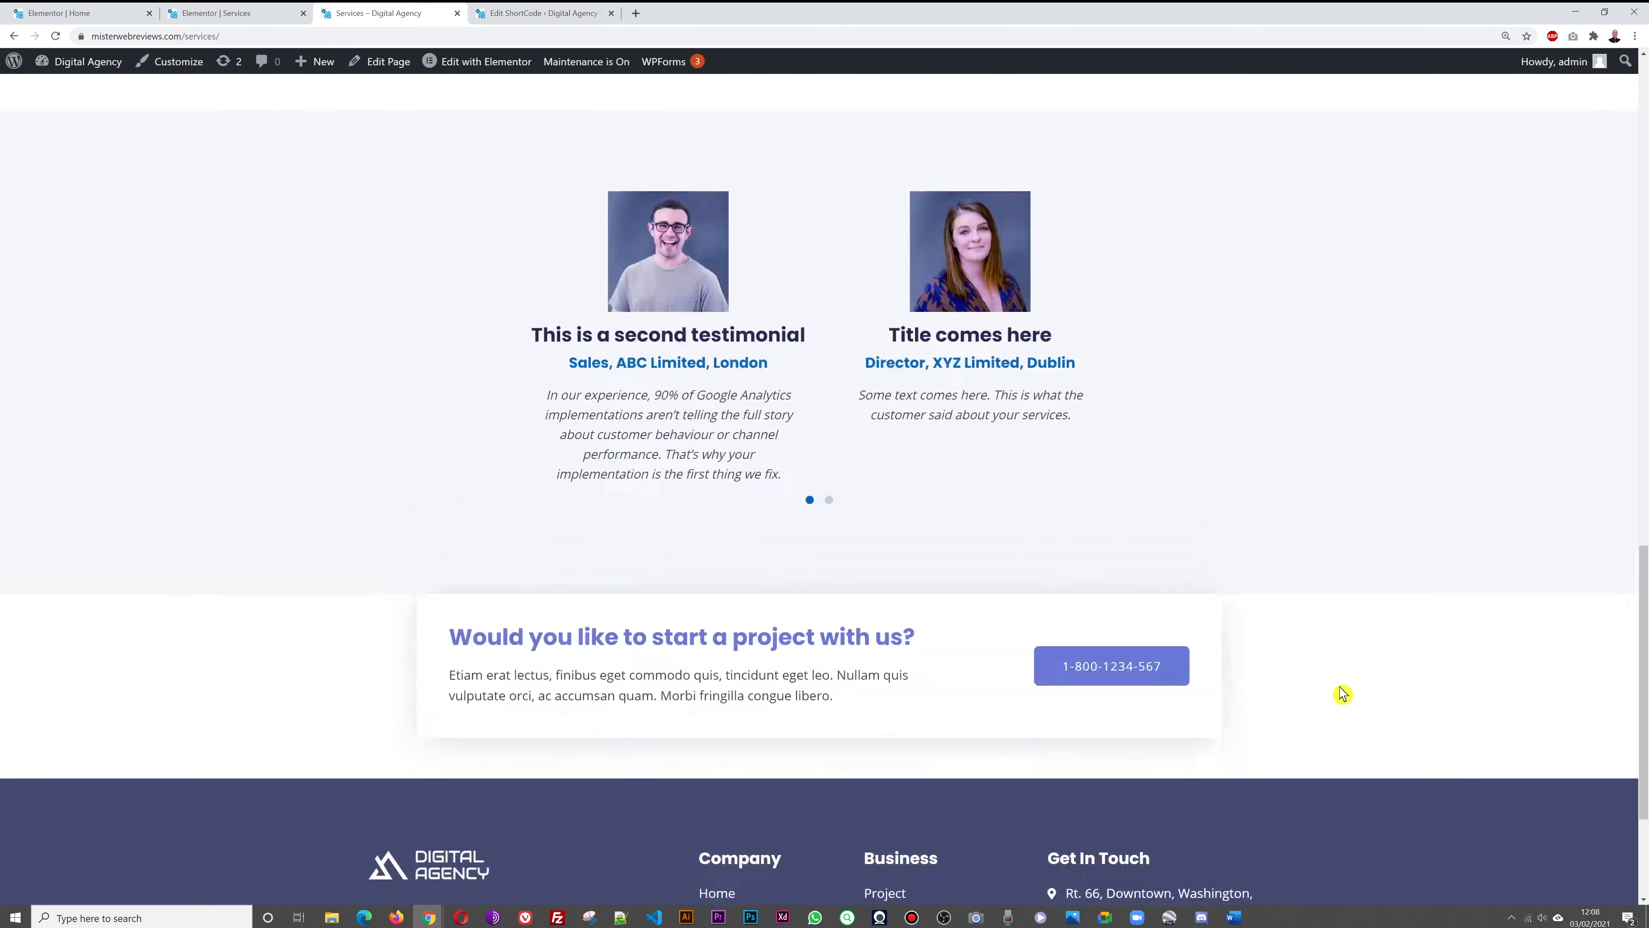
scroll(1342, 692, "up", 5)
scroll(1343, 692, "up", 9)
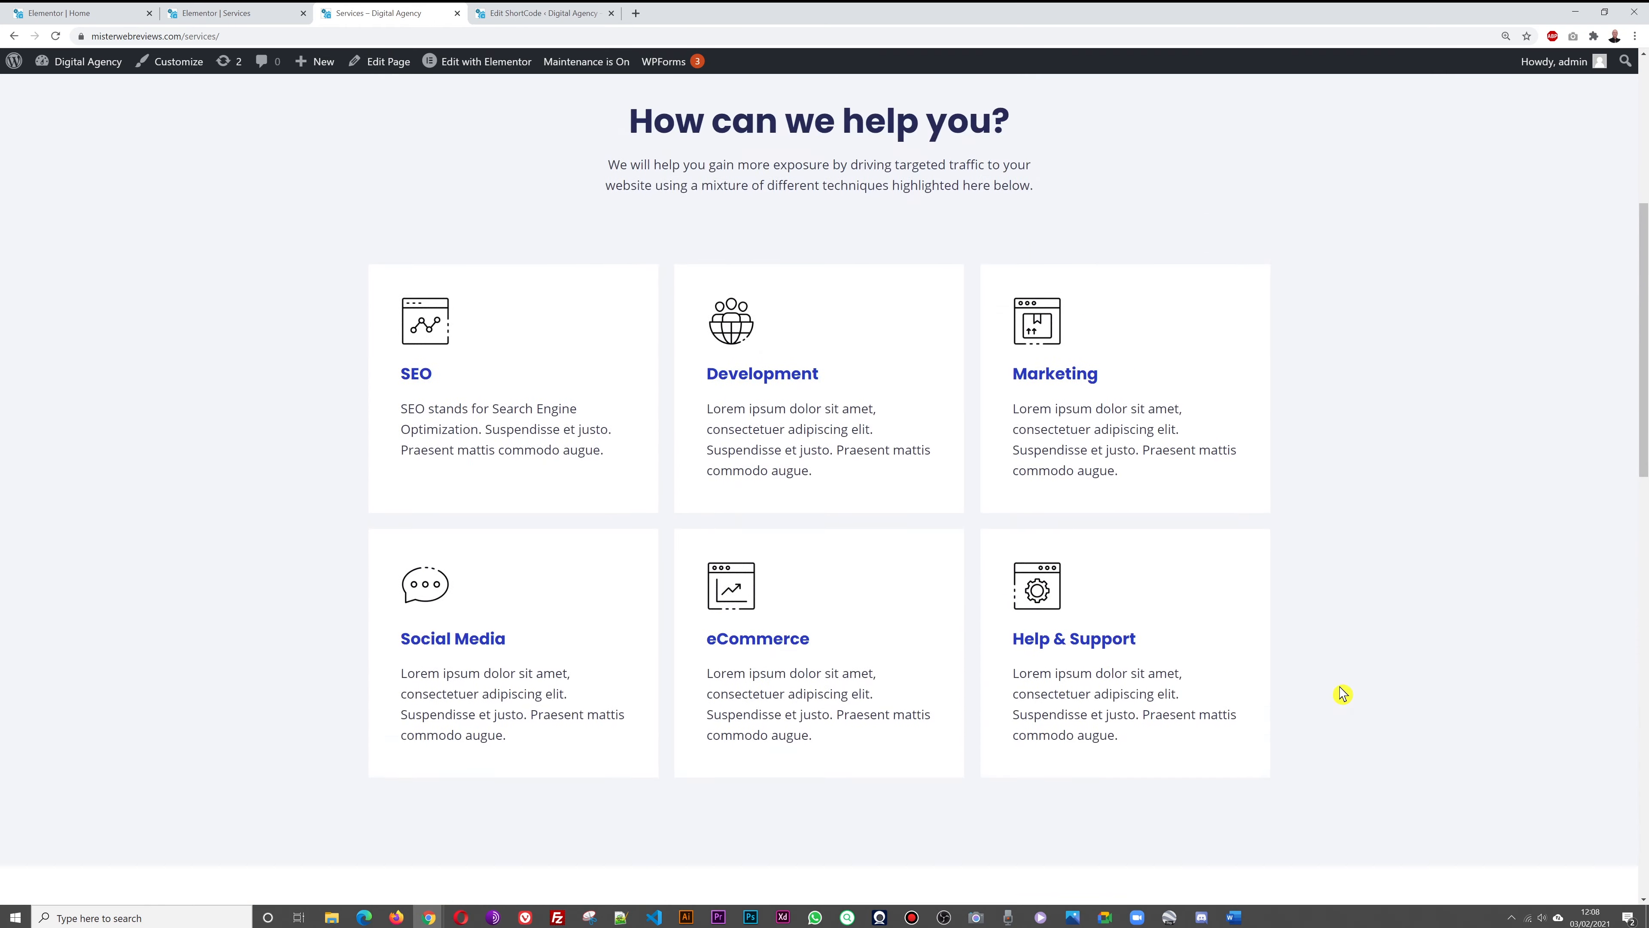
scroll(1345, 381, "down", 4)
scroll(1345, 382, "up", 10)
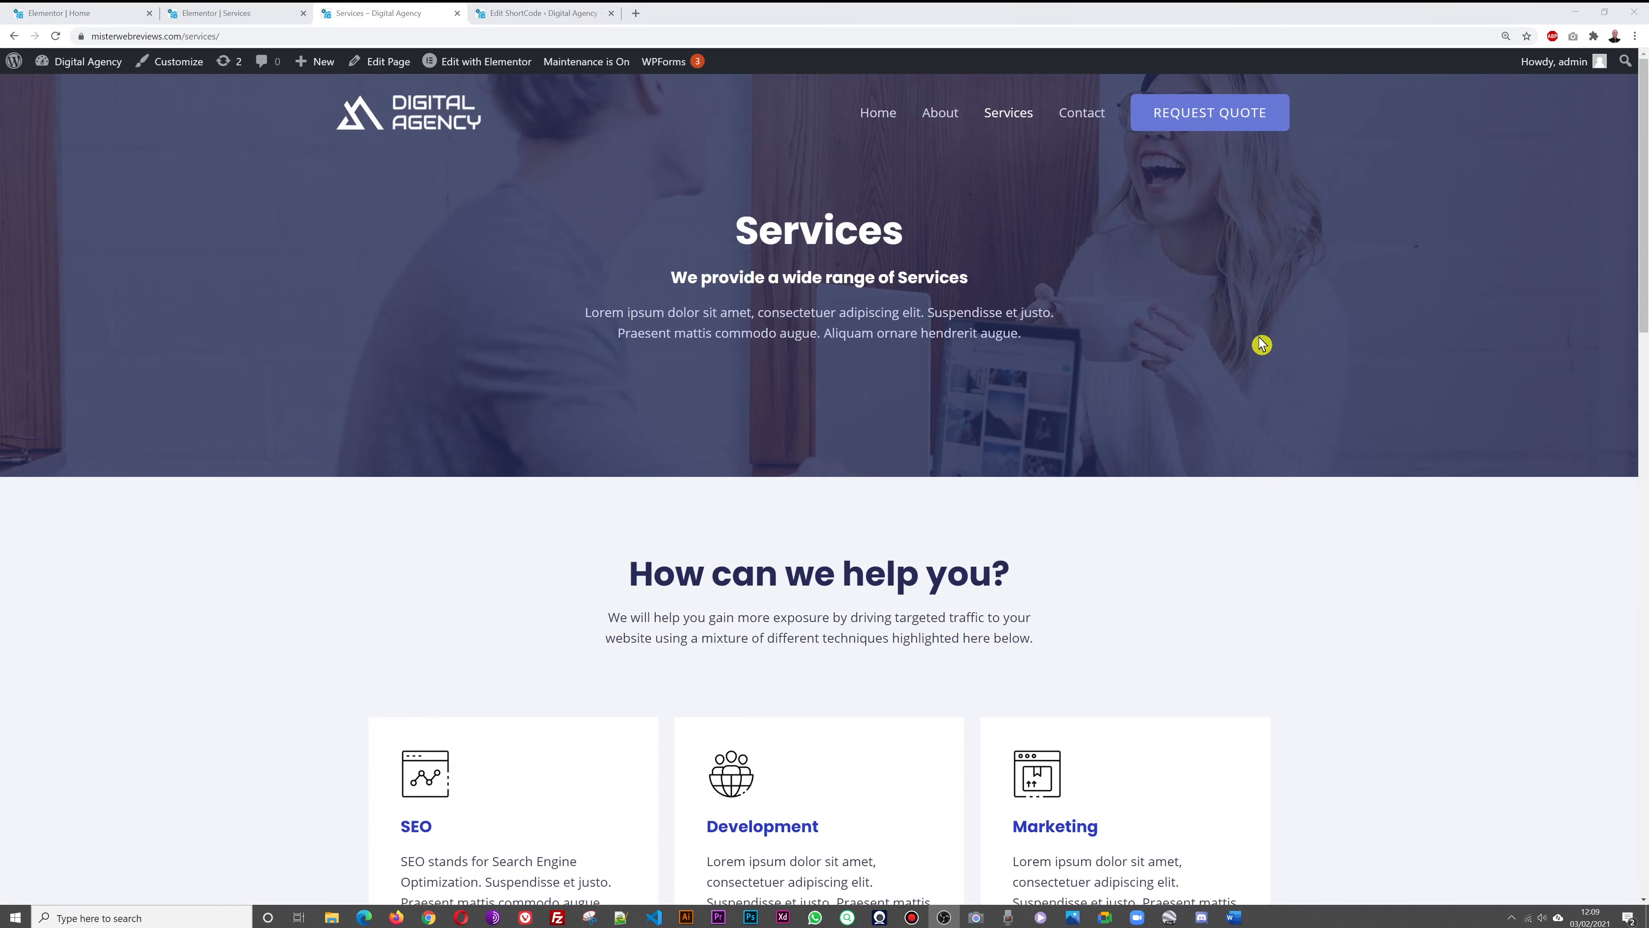
Open the live Contact page, then return to the Services page editor
left_click(1094, 117)
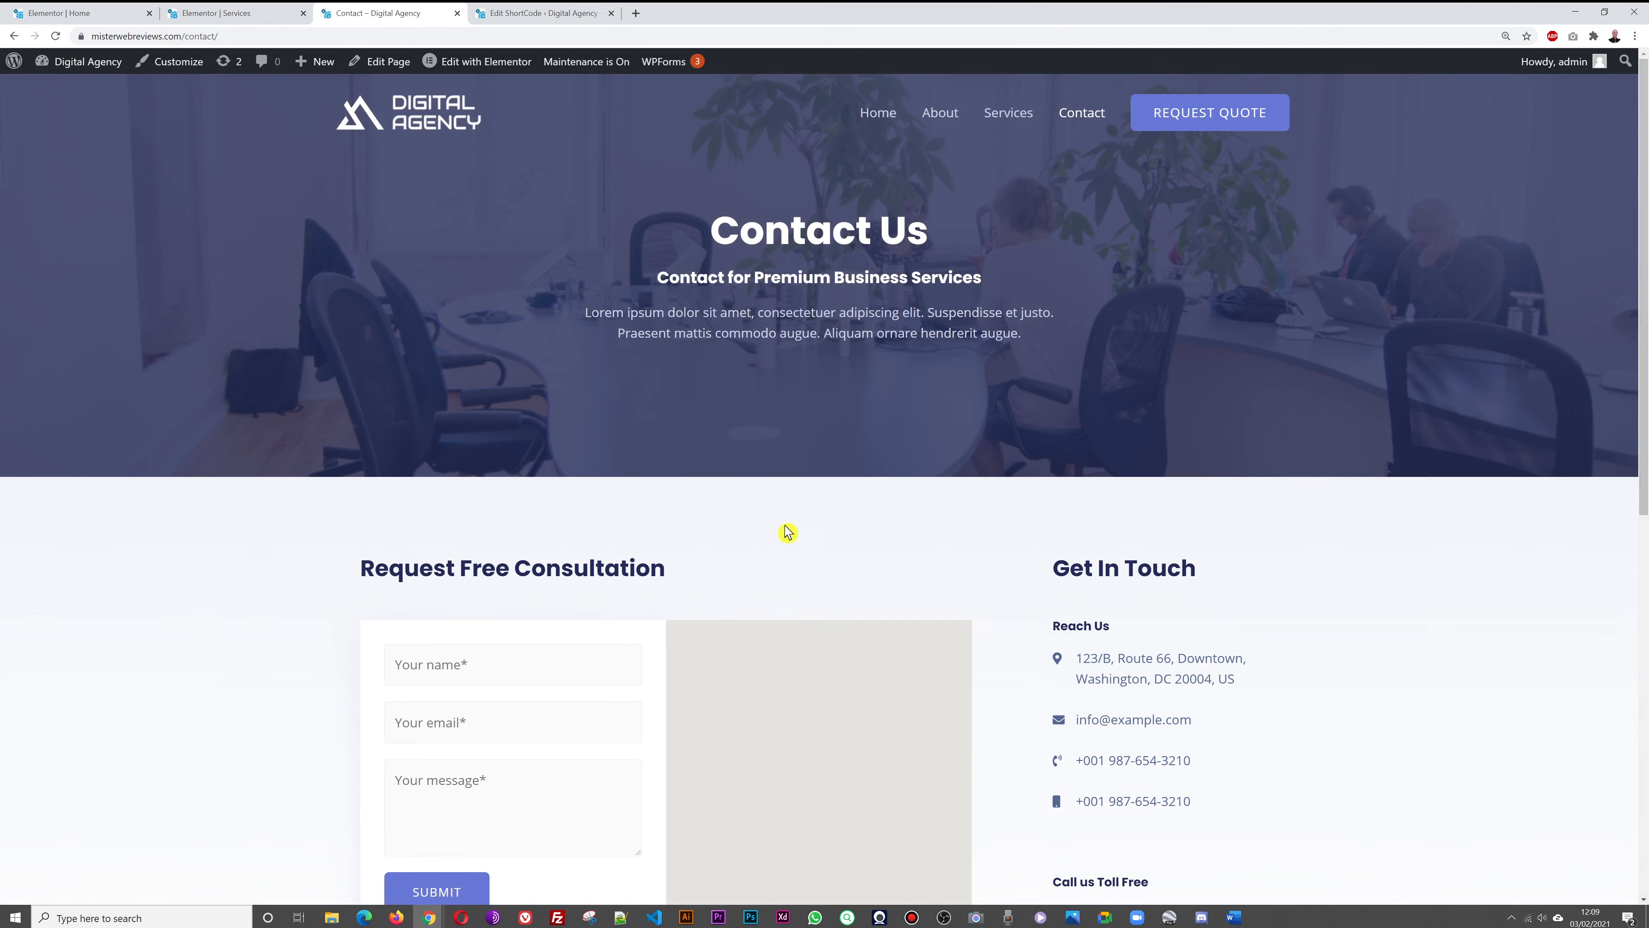
scroll(1409, 368, "down", 4)
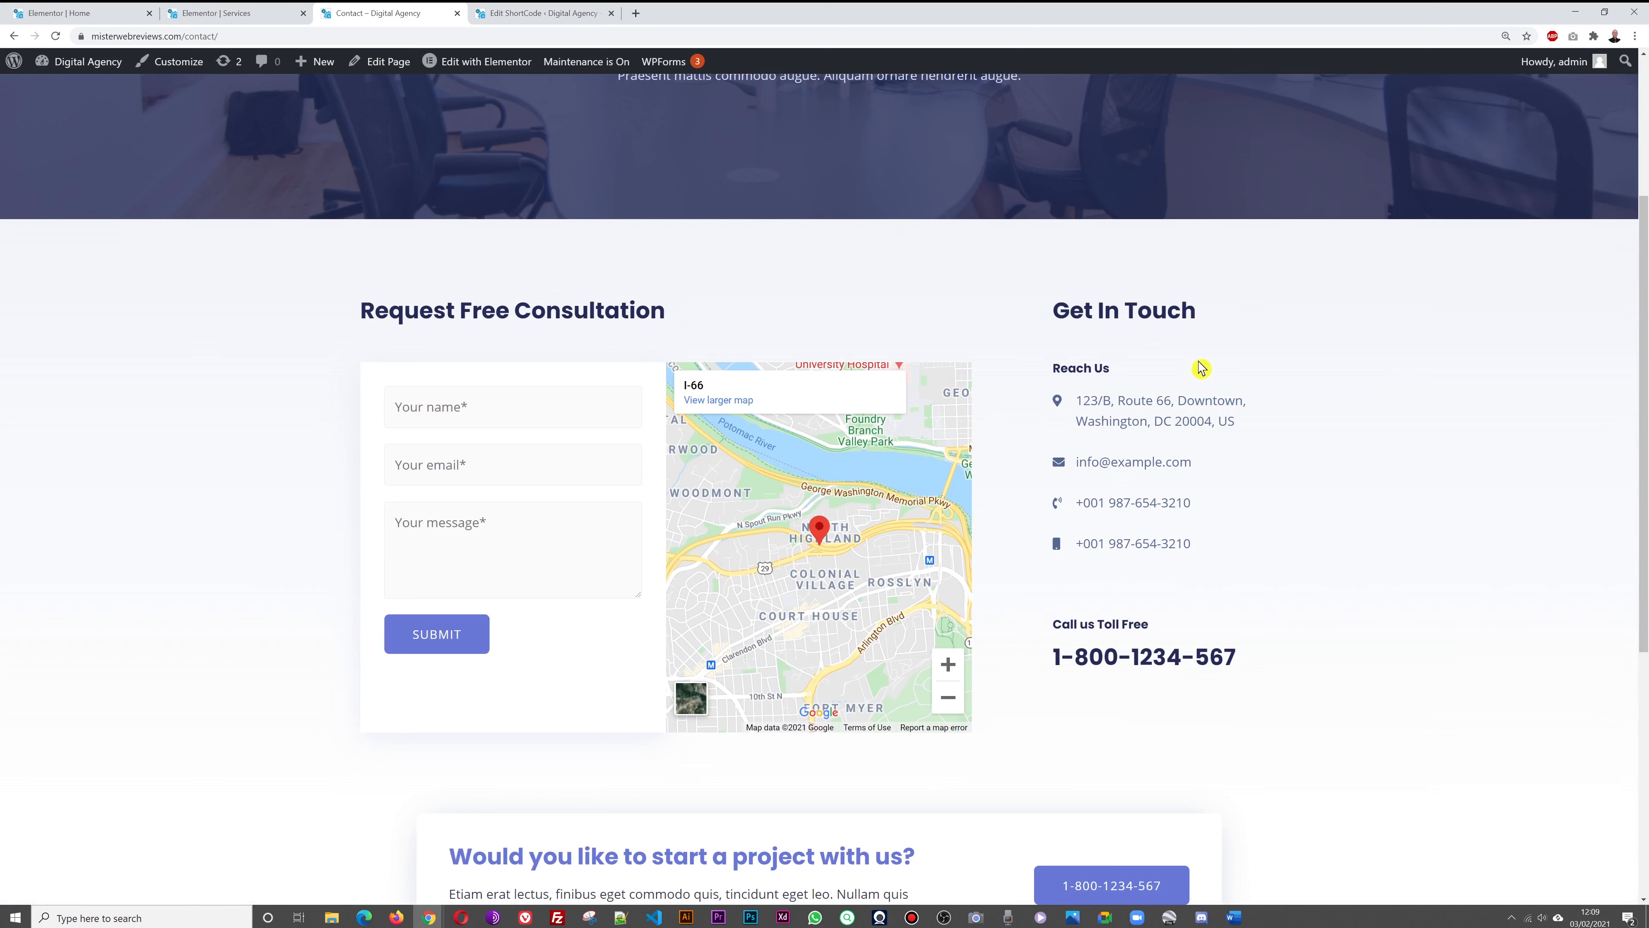
left_click(223, 18)
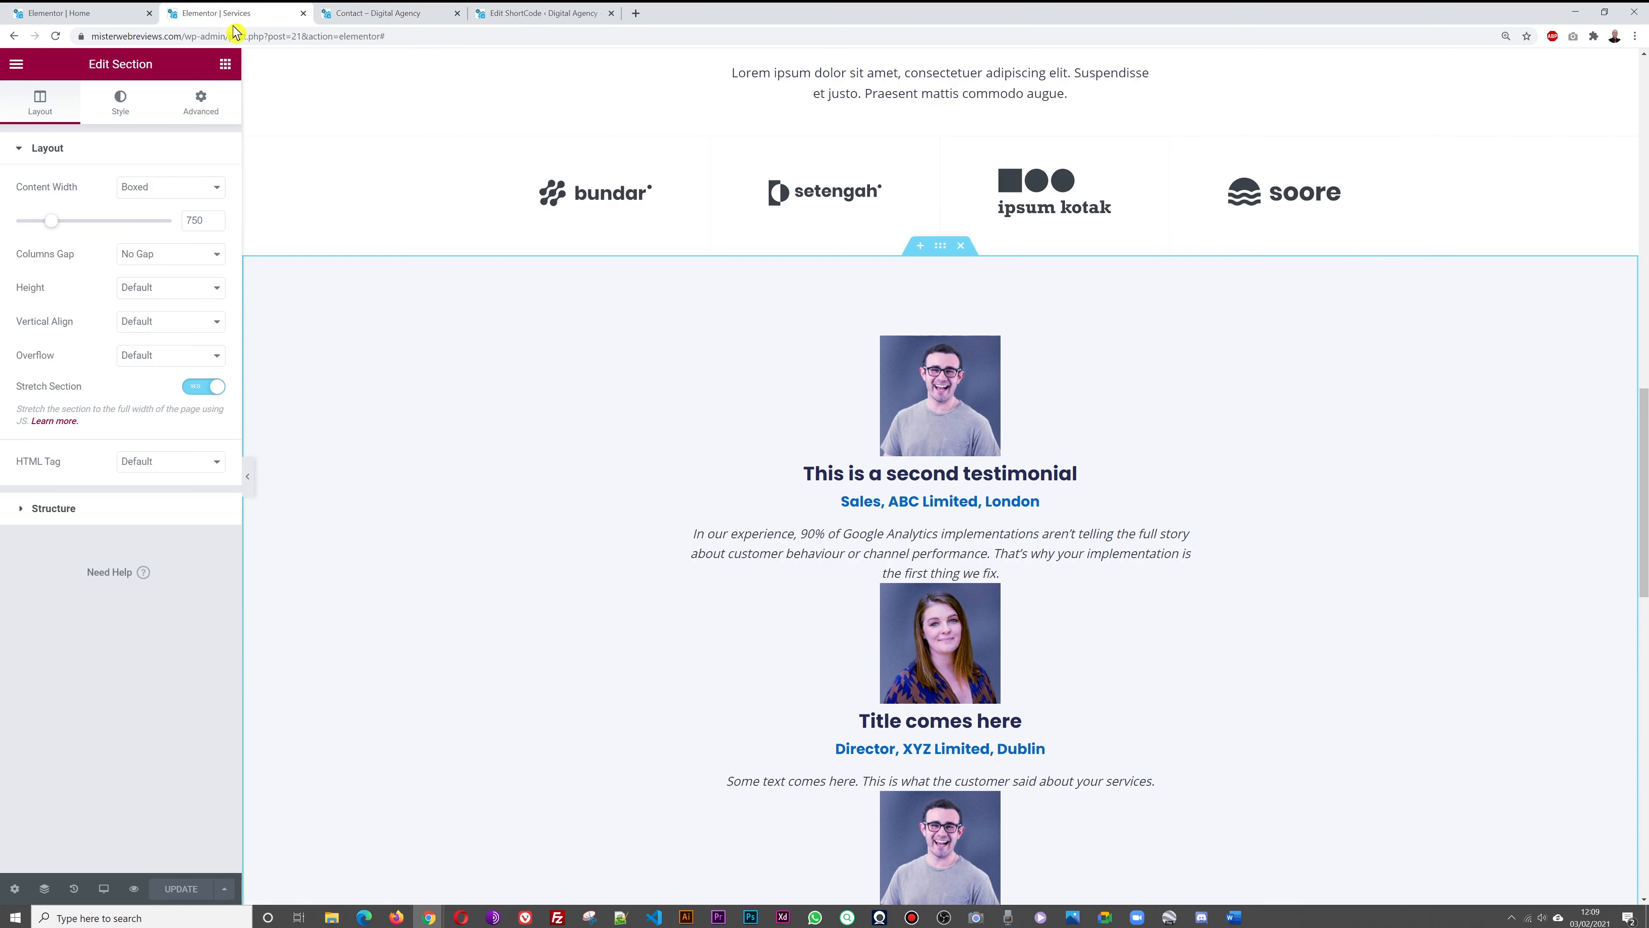
Close the Services editor and exit Elementor to the dashboard's Pages list
left_click(303, 13)
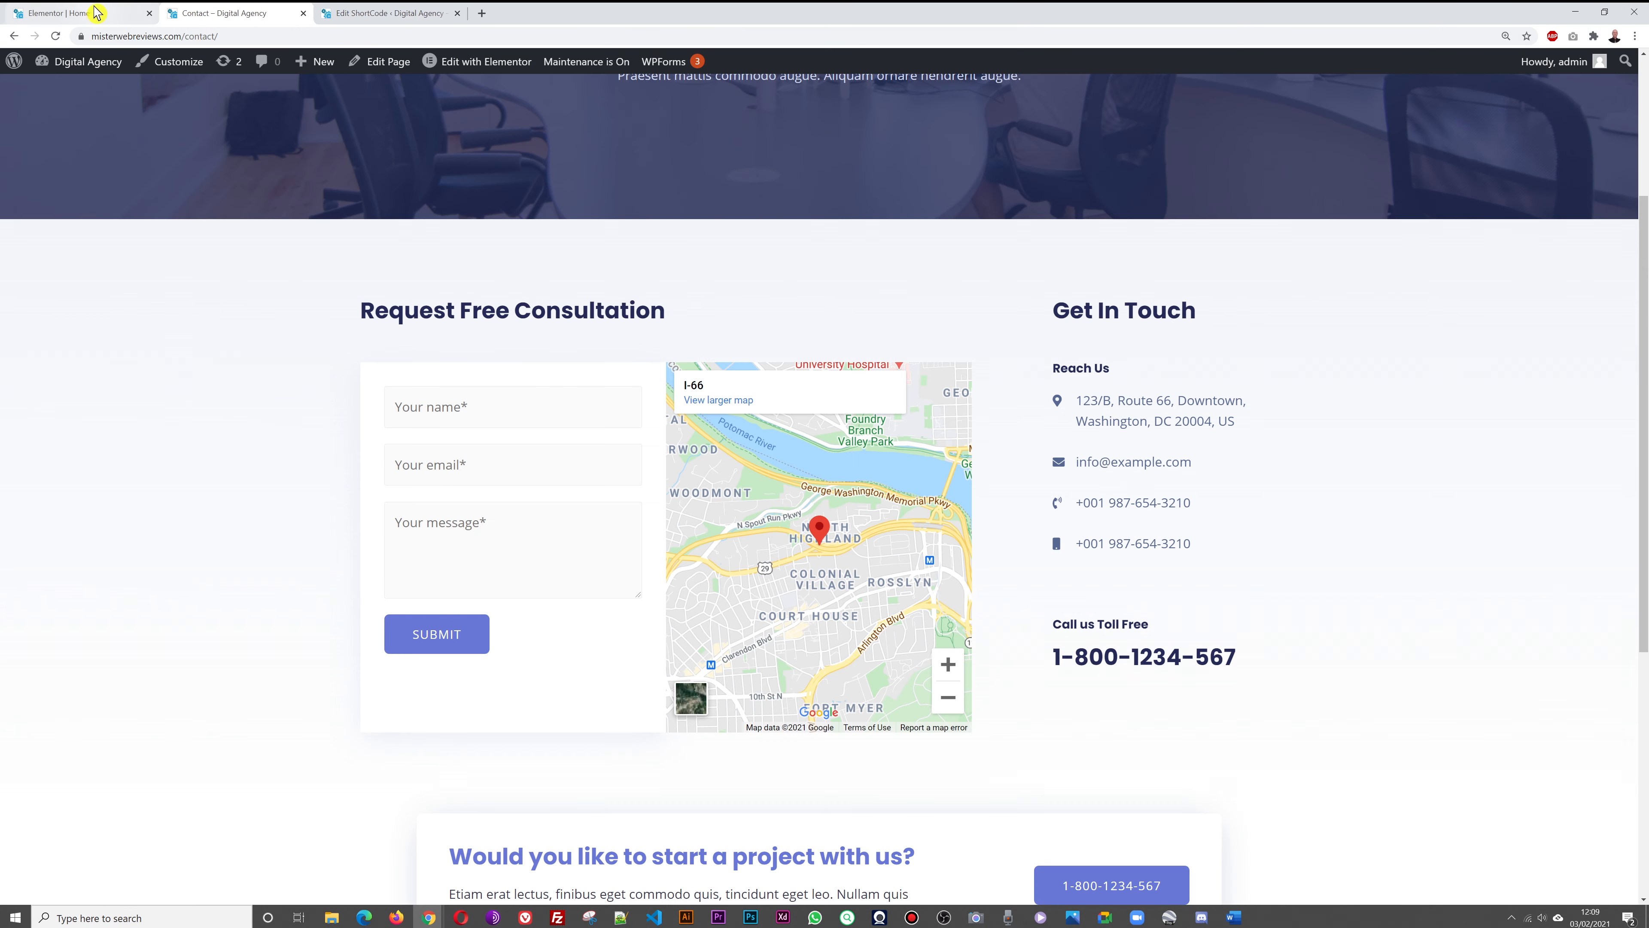
left_click(91, 13)
left_click(14, 65)
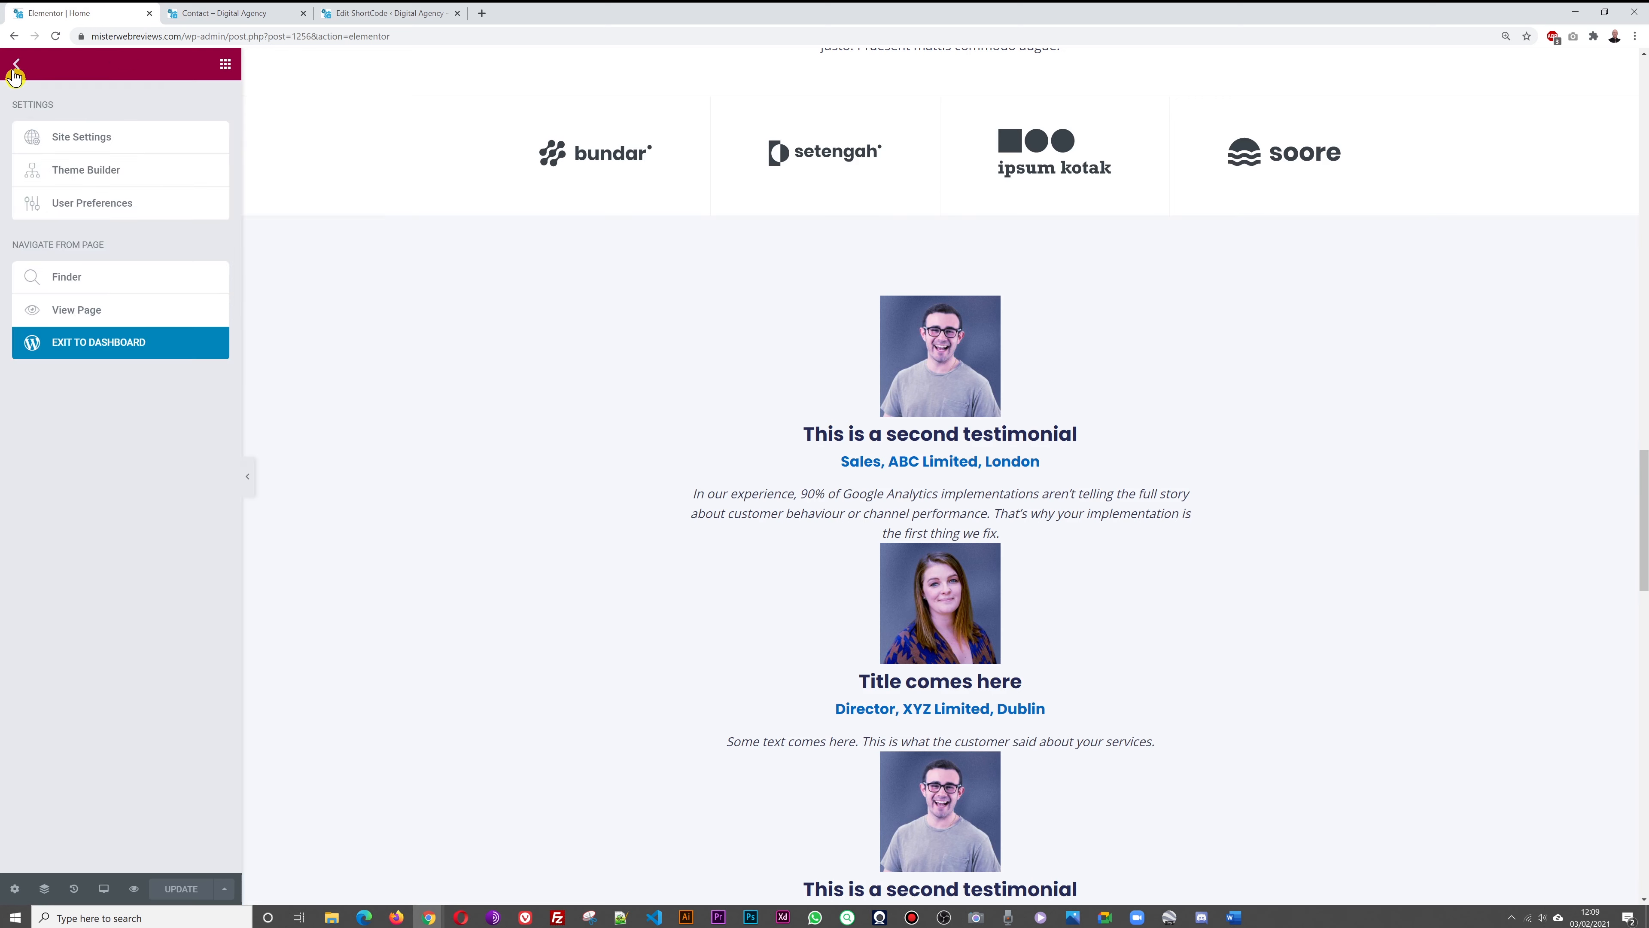
left_click(130, 354)
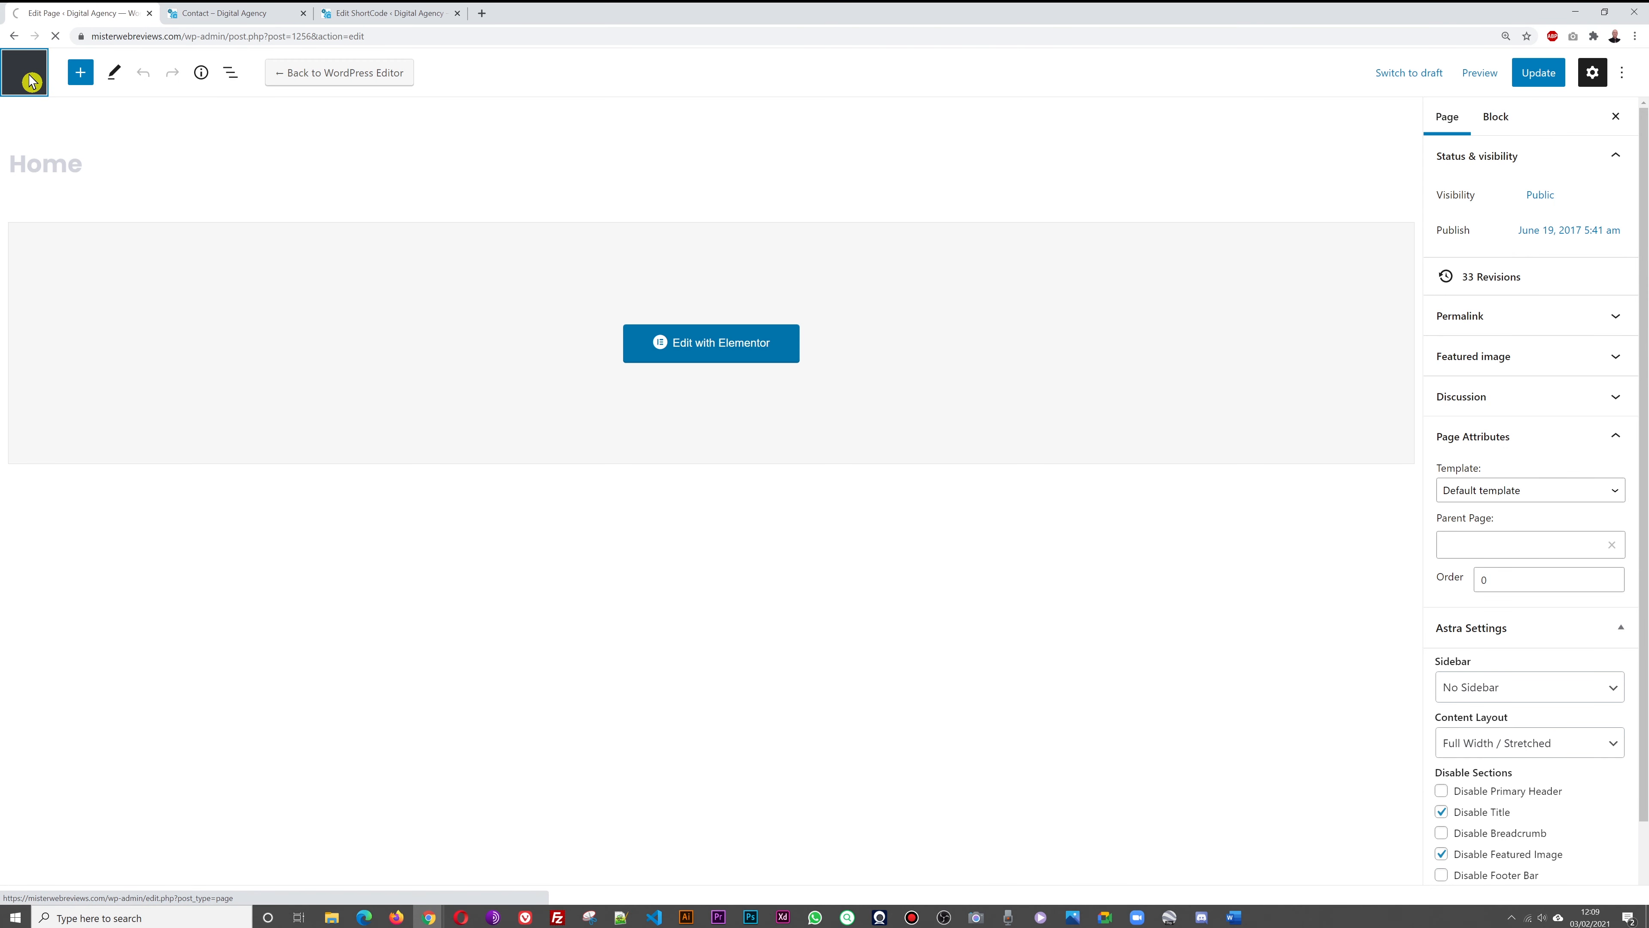
left_click(30, 81)
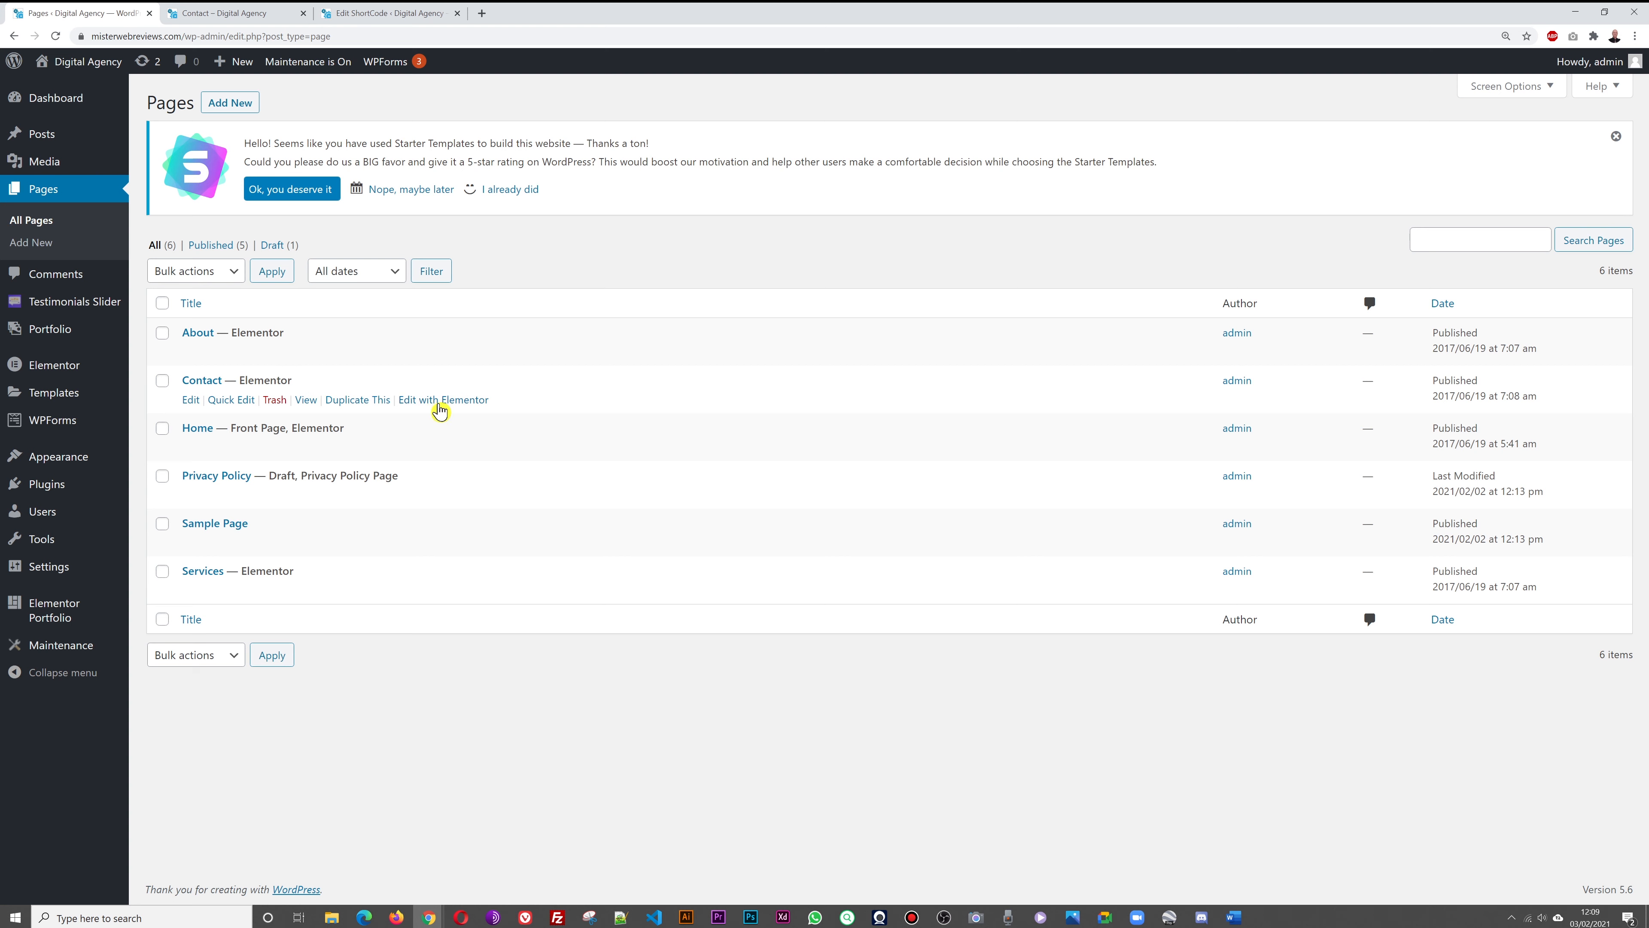
Open the Contact page's Elementor editor in a new tab
right_click(442, 405)
left_click(481, 417)
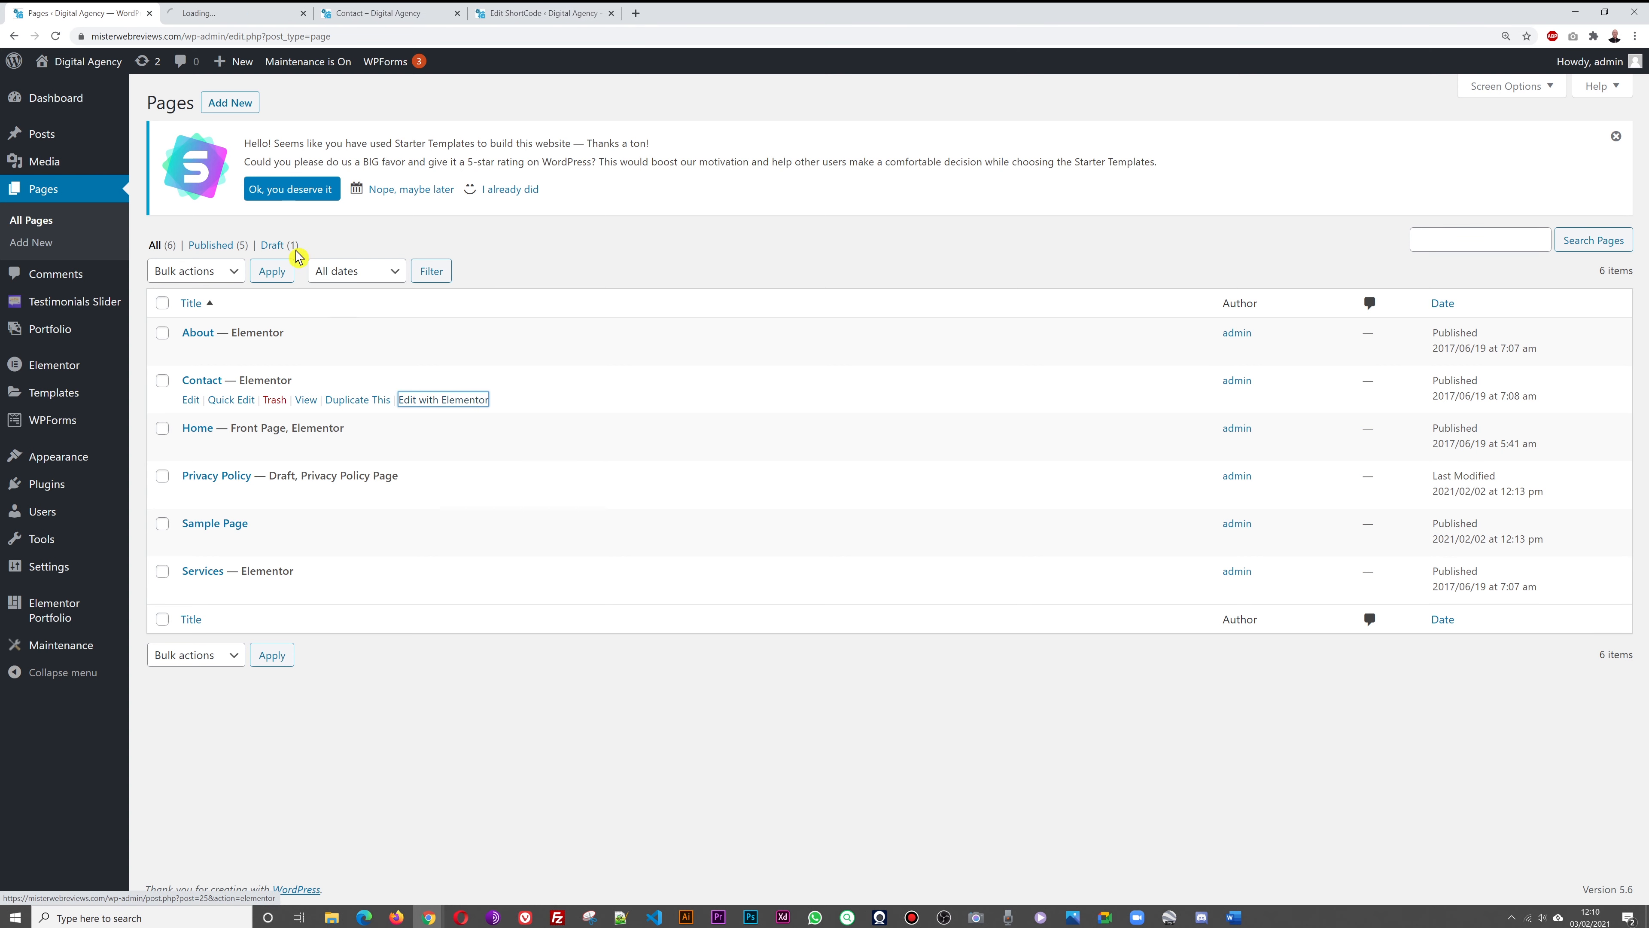
left_click(350, 14)
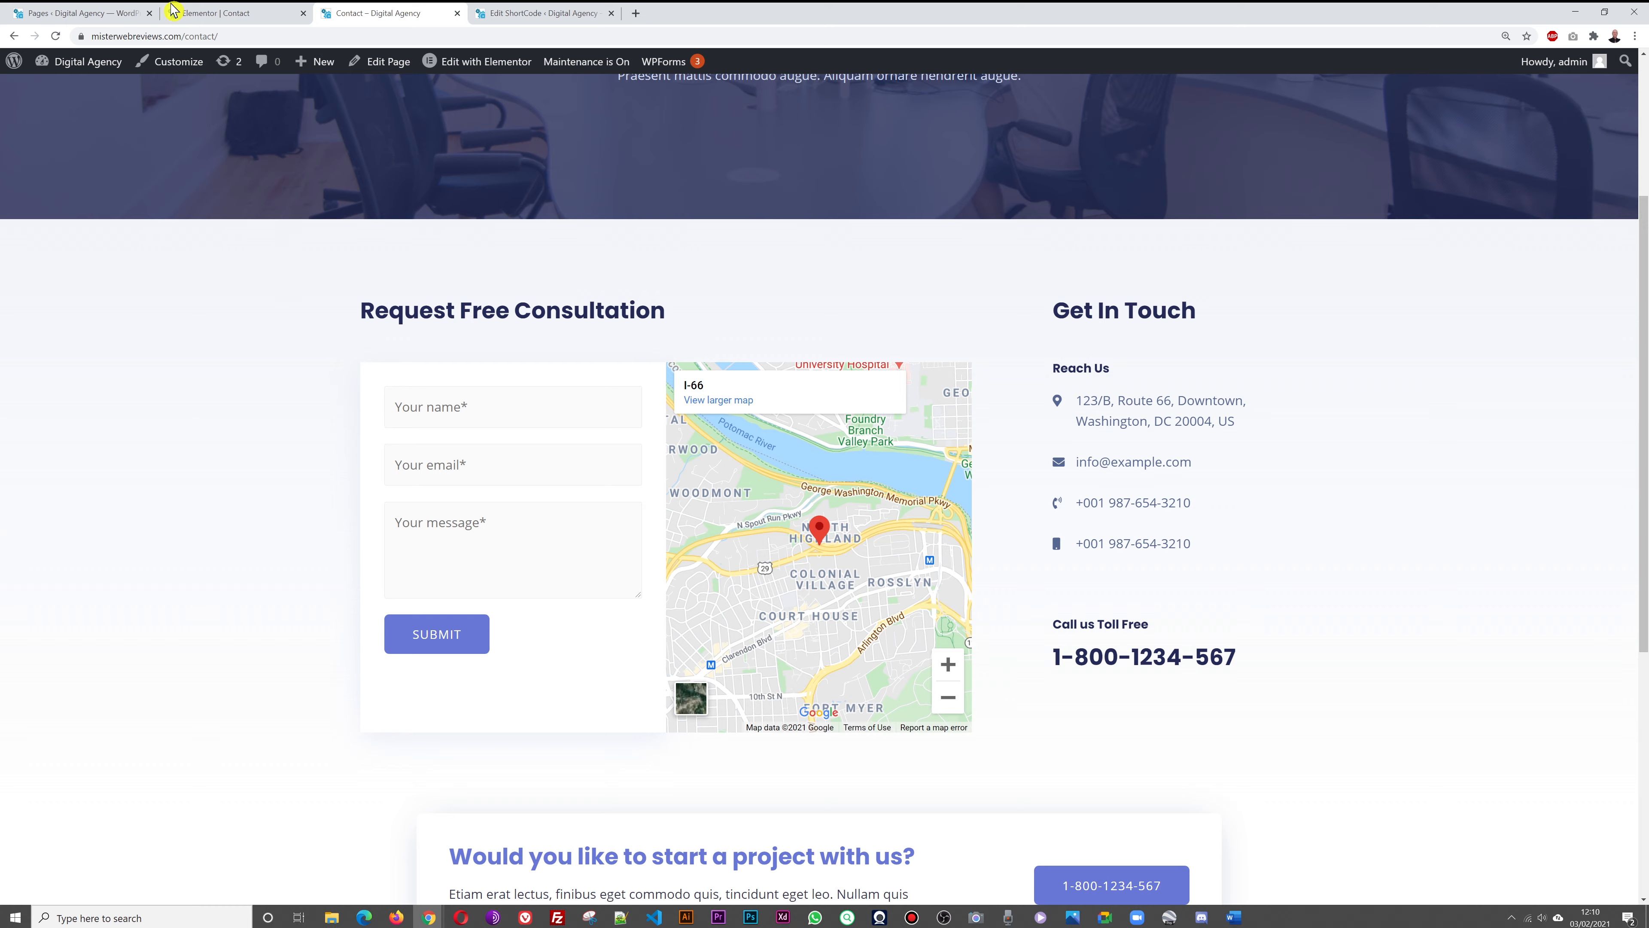
Rename the Contact page's Reach Us heading to OUR DETAILS
left_click(195, 15)
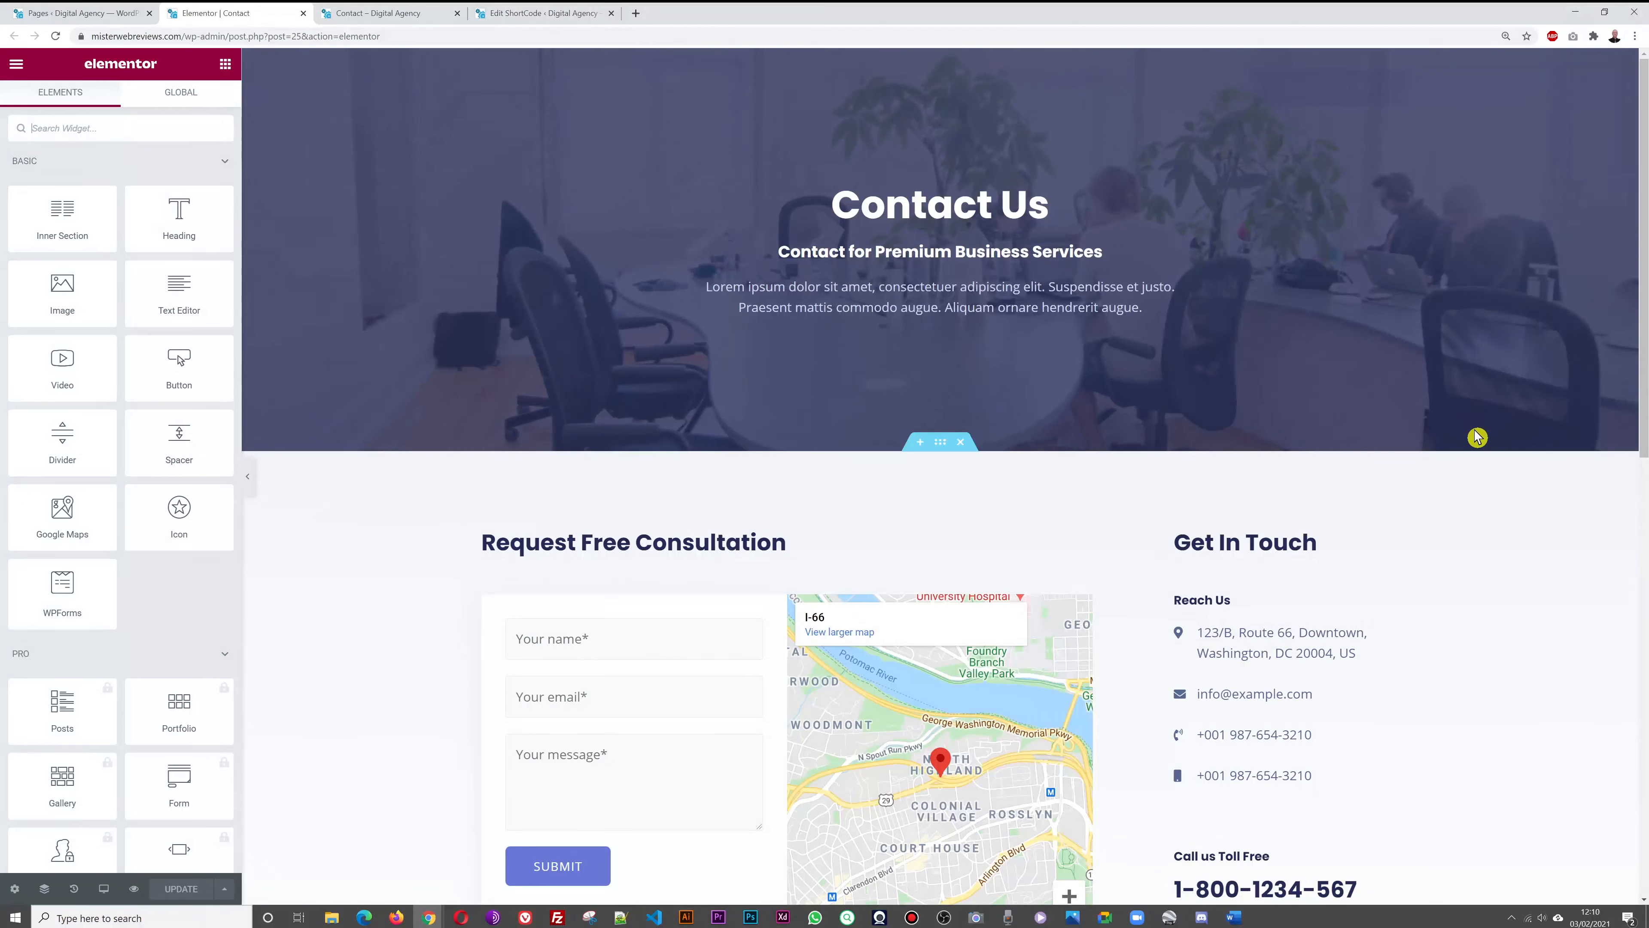
scroll(1473, 436, "down", 4)
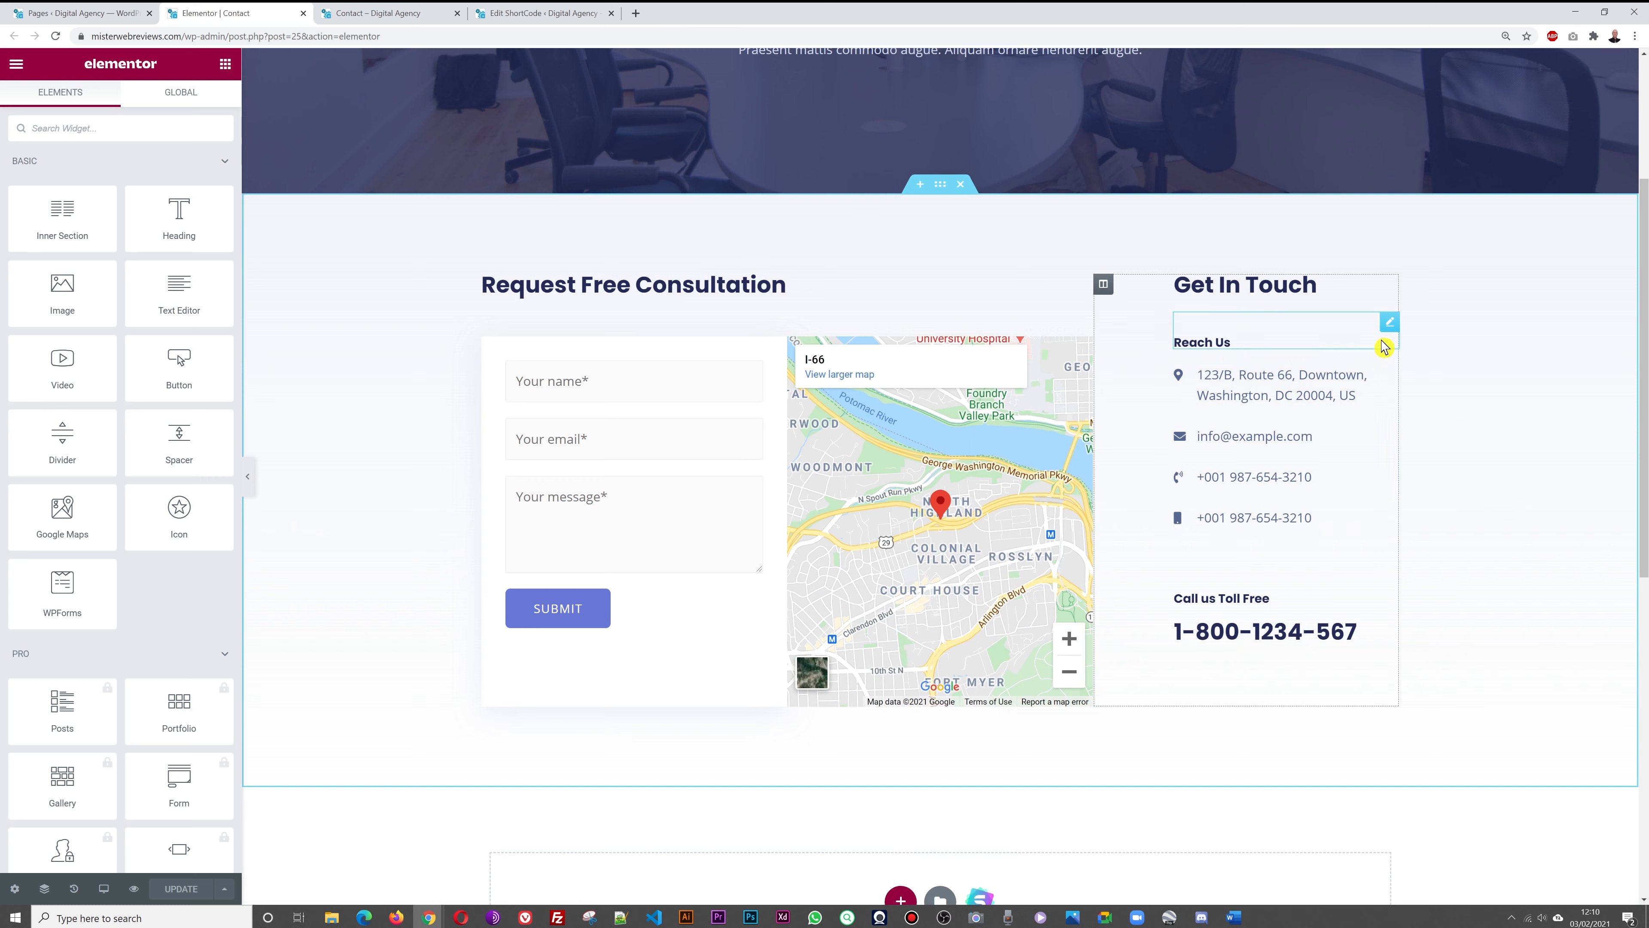
left_click(1389, 327)
left_click(144, 234)
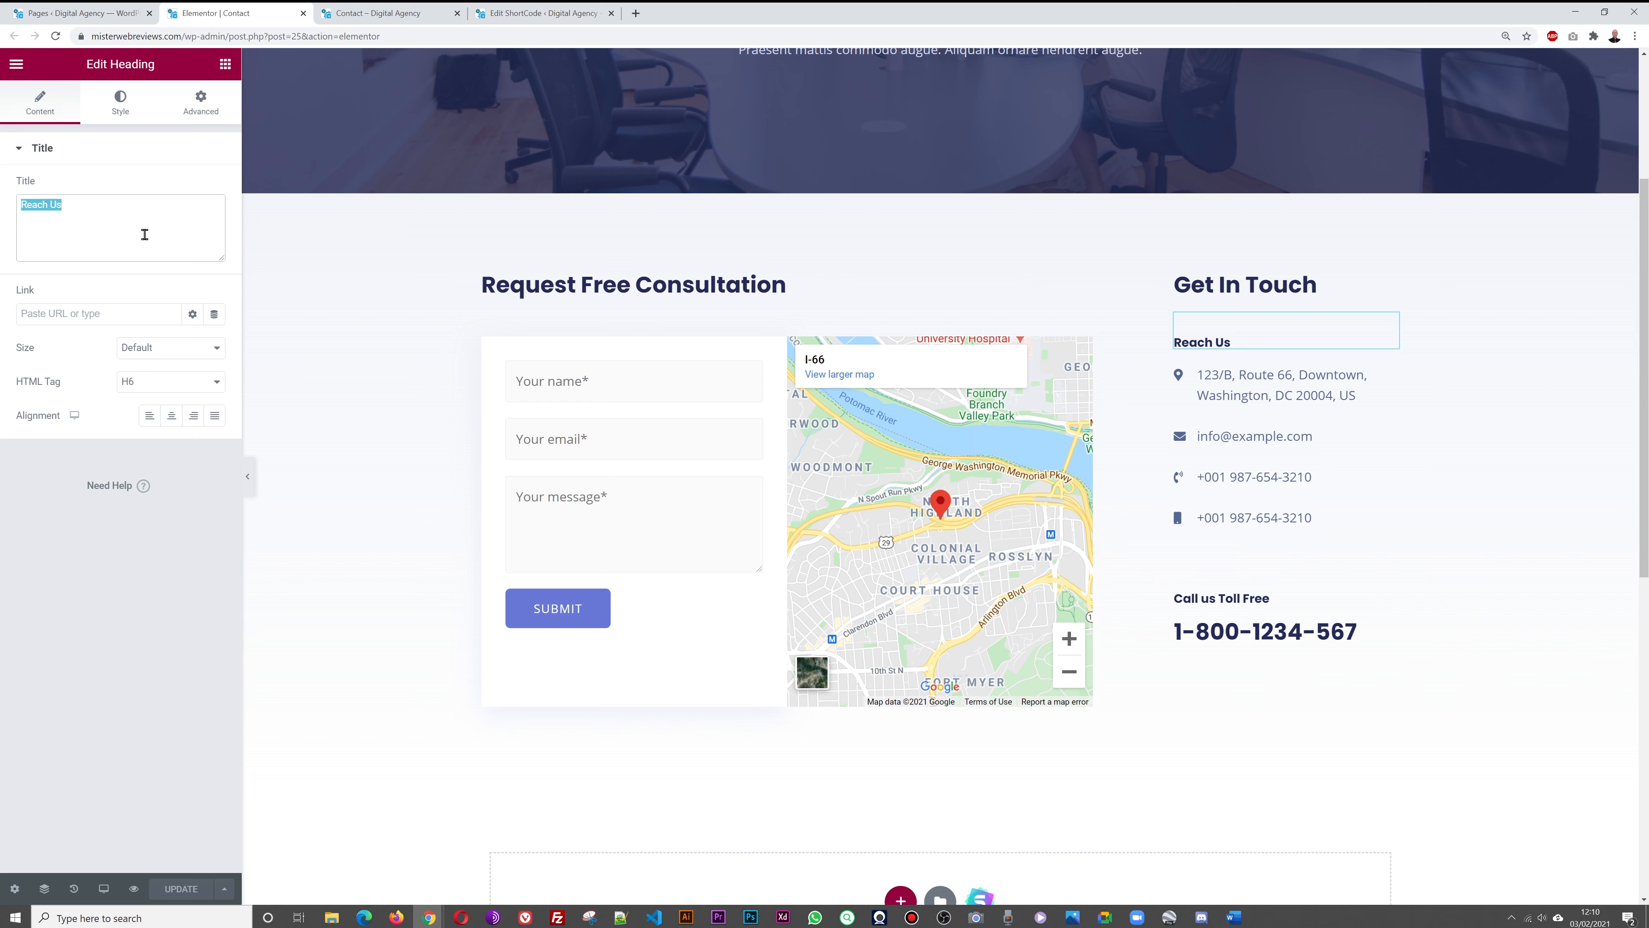
type("OUR DETAILS")
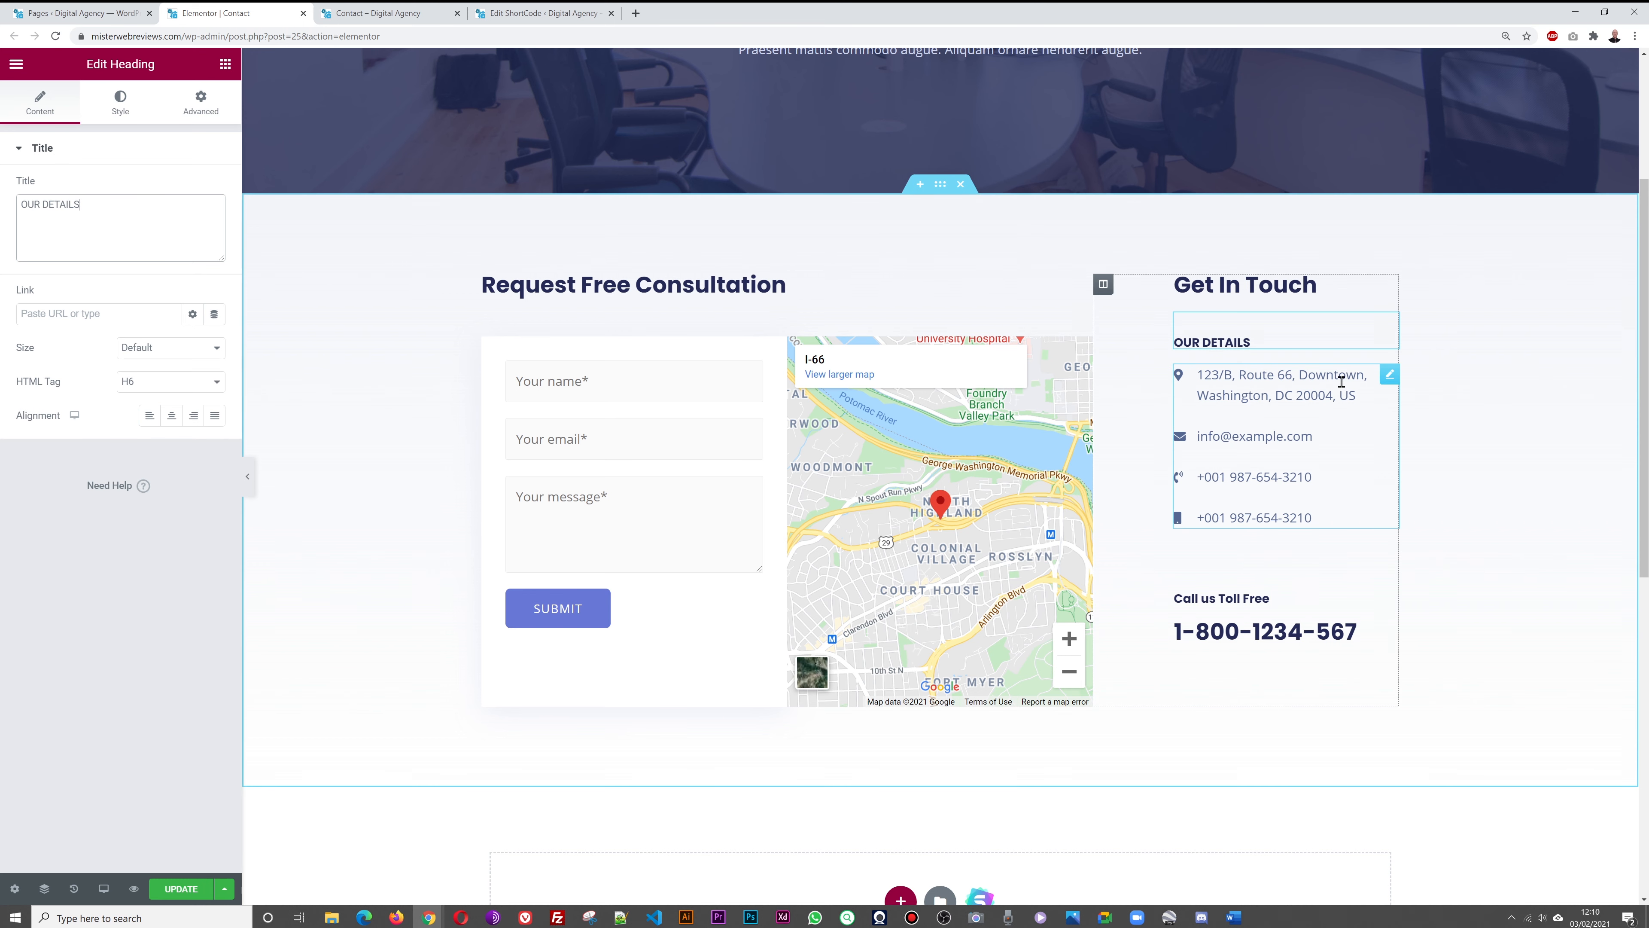
left_click(1390, 377)
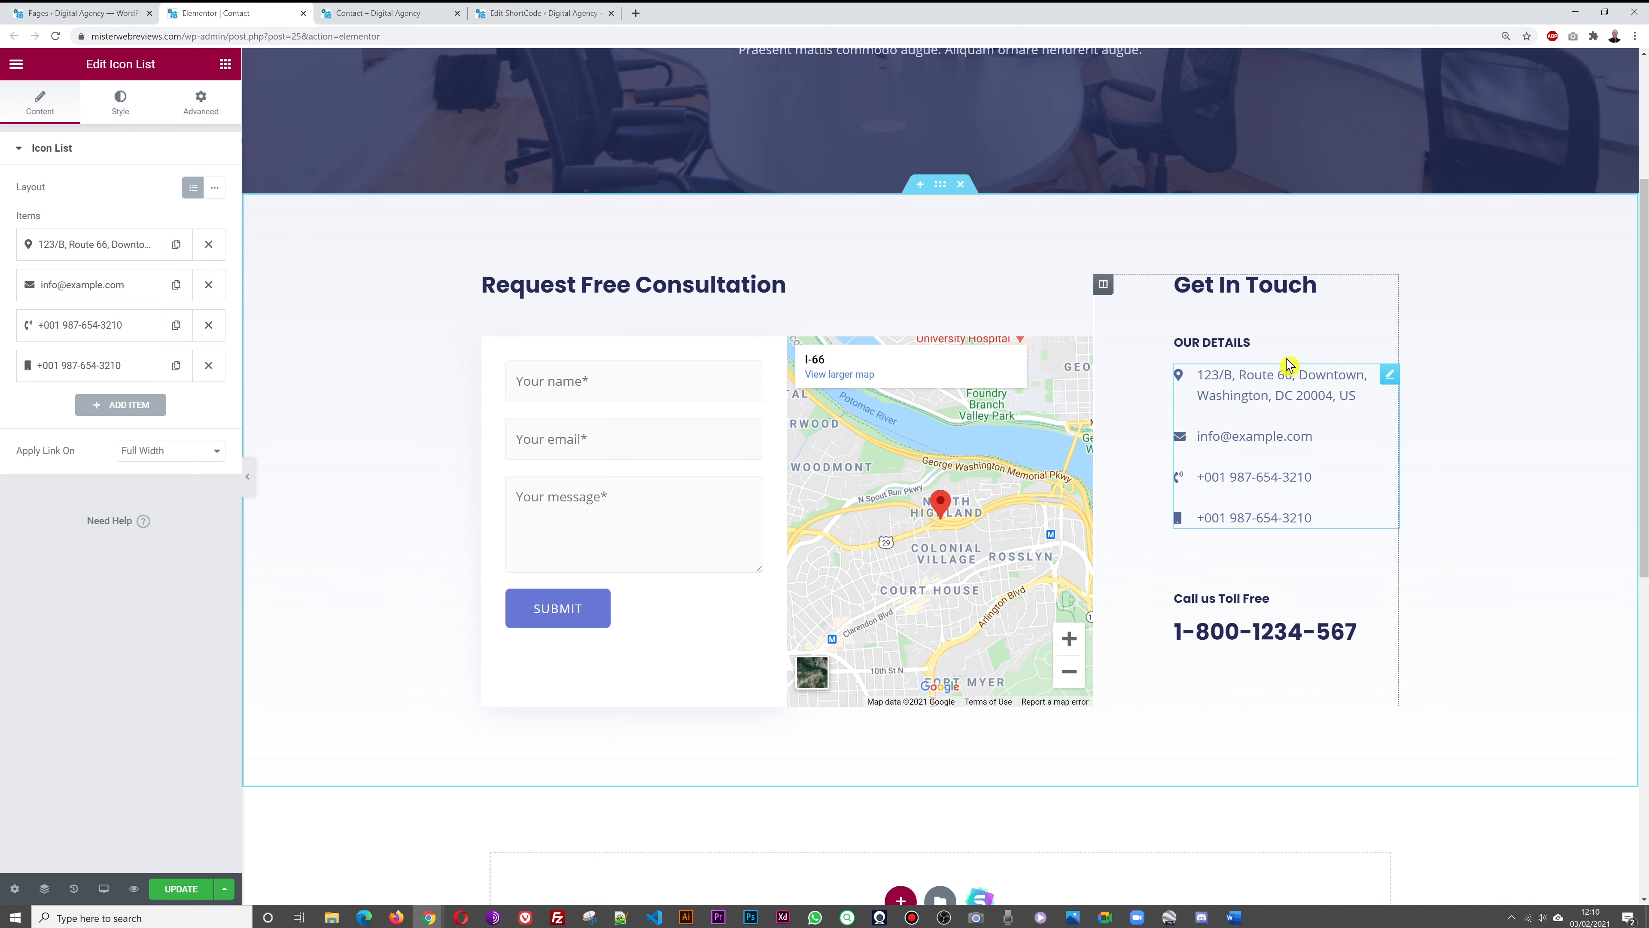
left_click(89, 250)
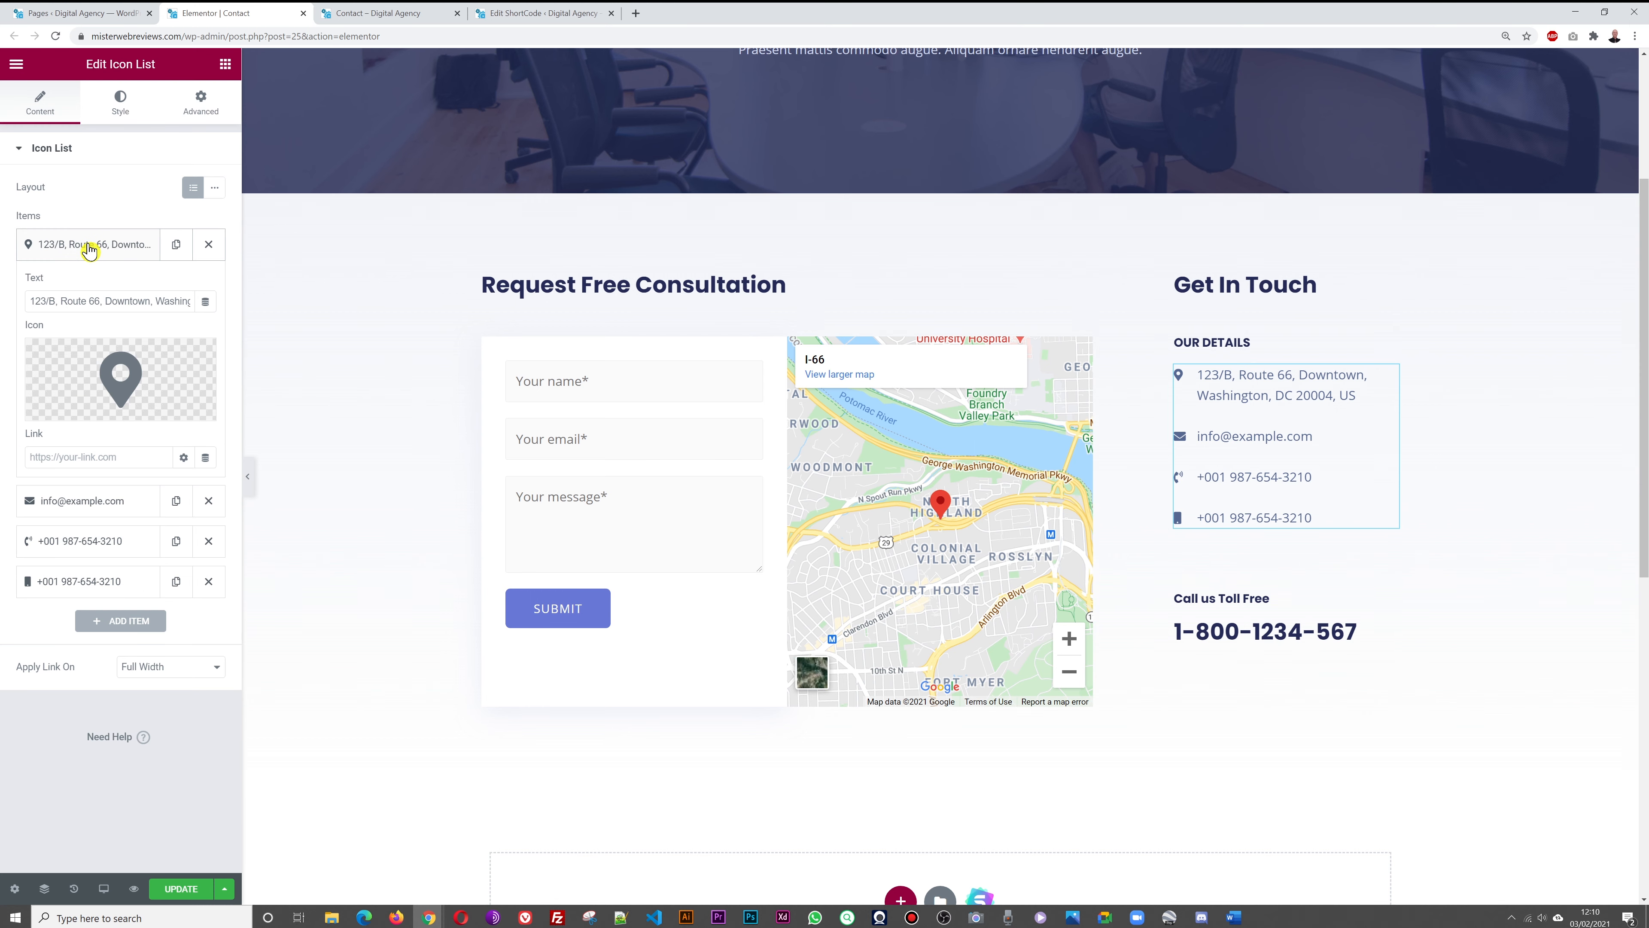
triple_click(96, 301)
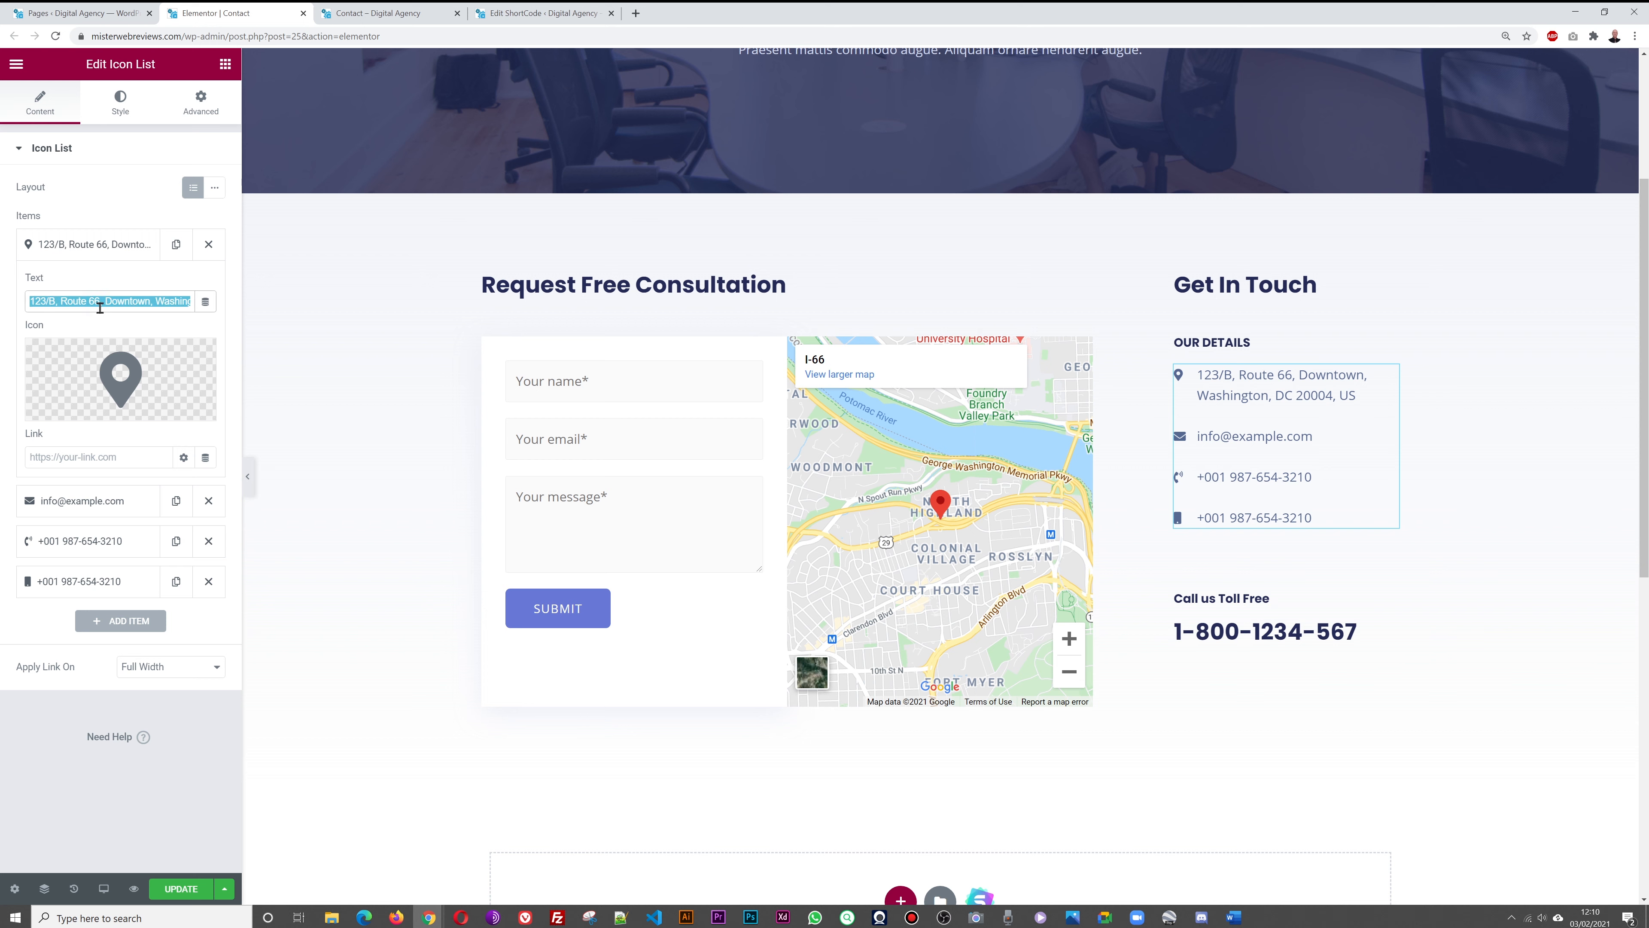
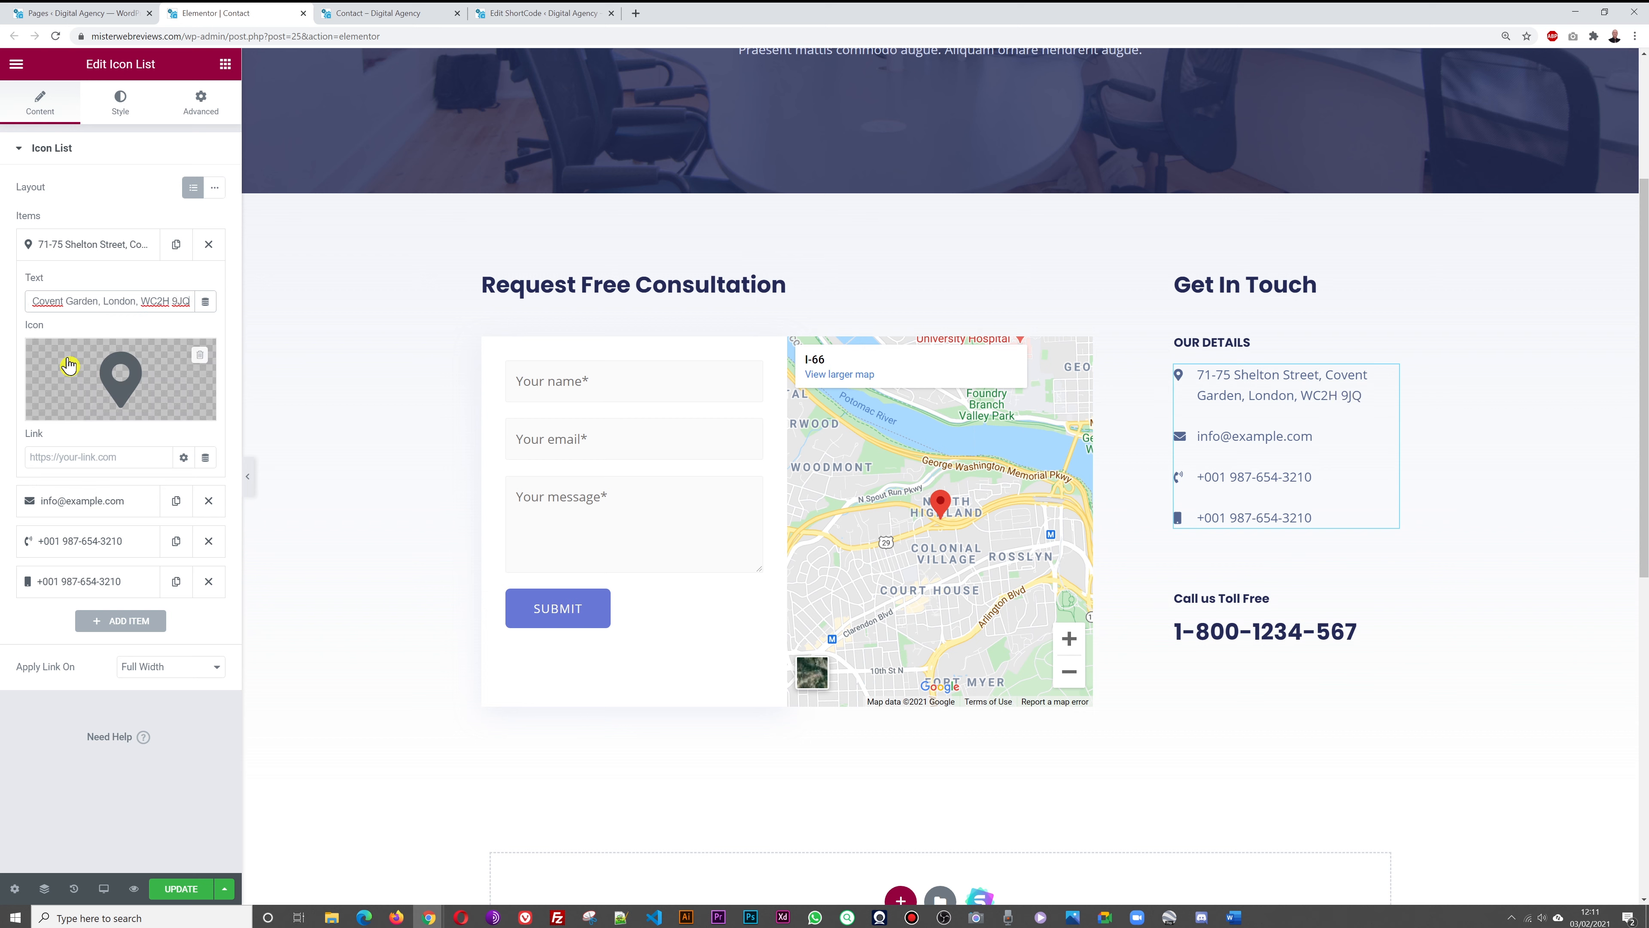
left_click(104, 824)
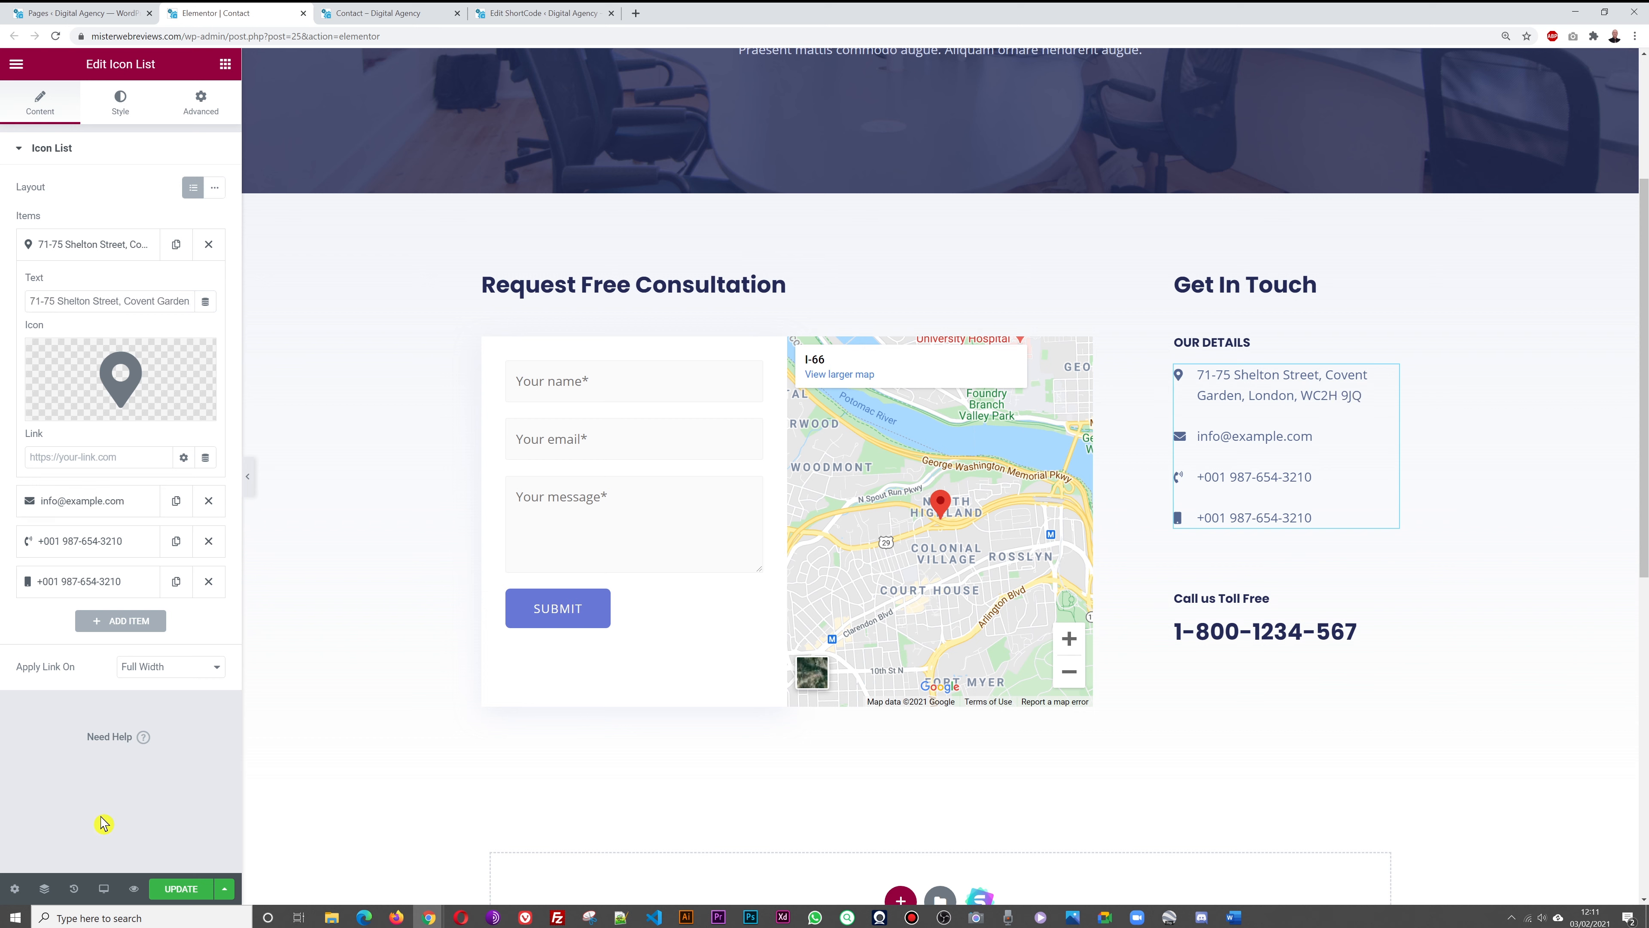
left_click(72, 255)
Replace the example email with the new contact email and save the page
left_click(107, 289)
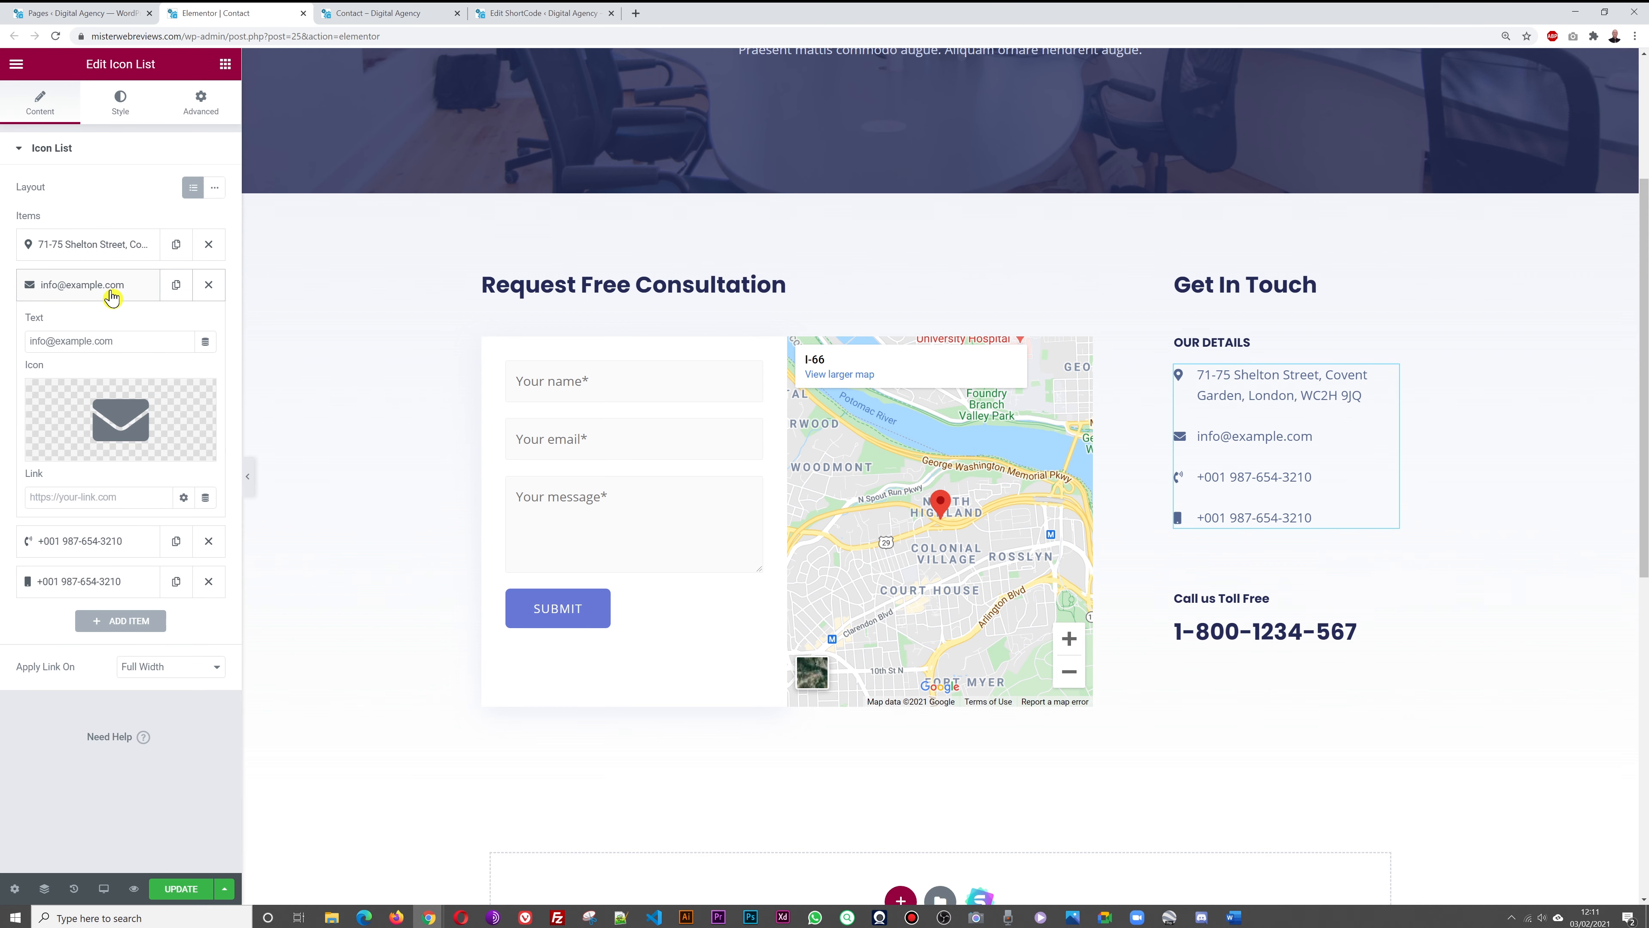
triple_click(120, 344)
type("hell")
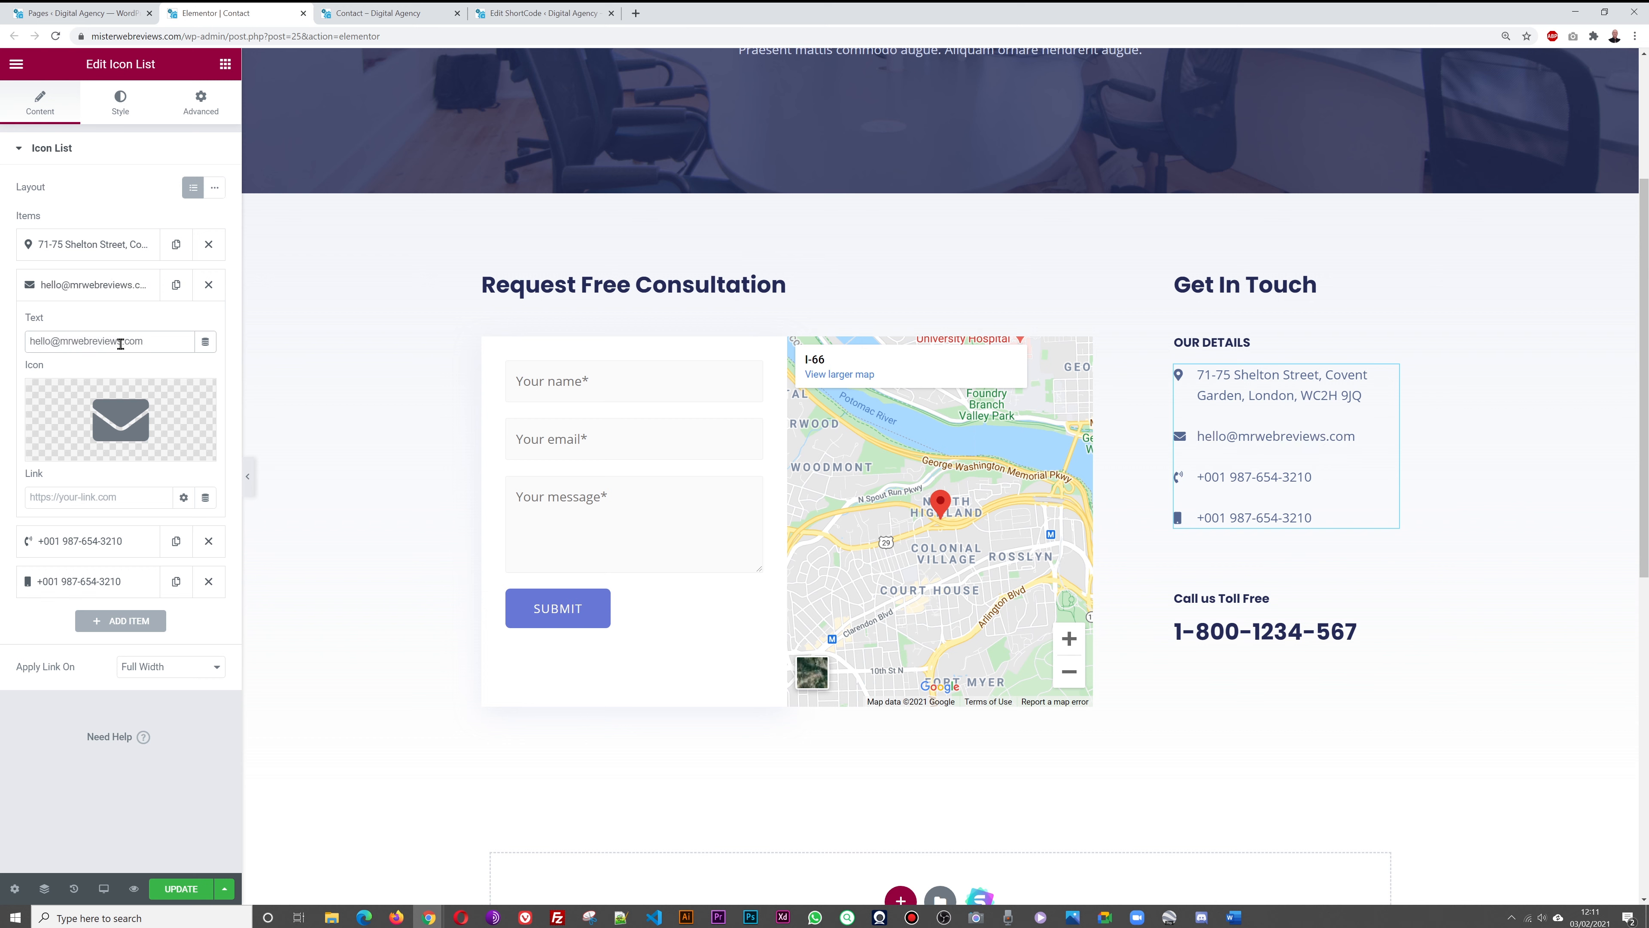
left_click(71, 290)
left_click(71, 290)
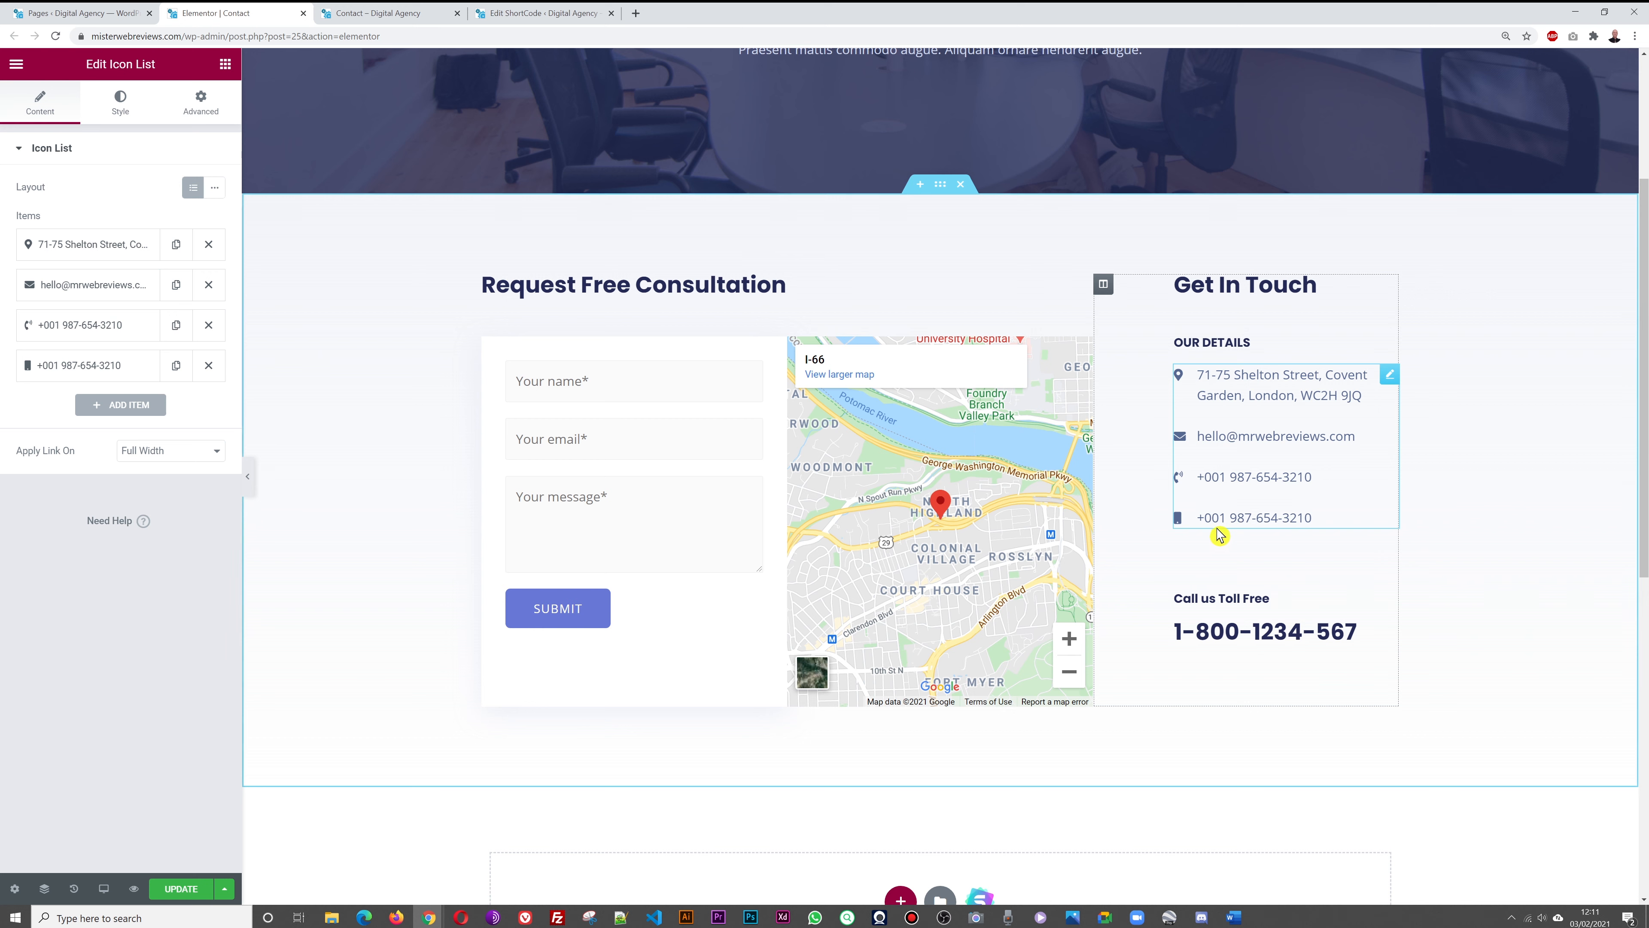
left_click(185, 888)
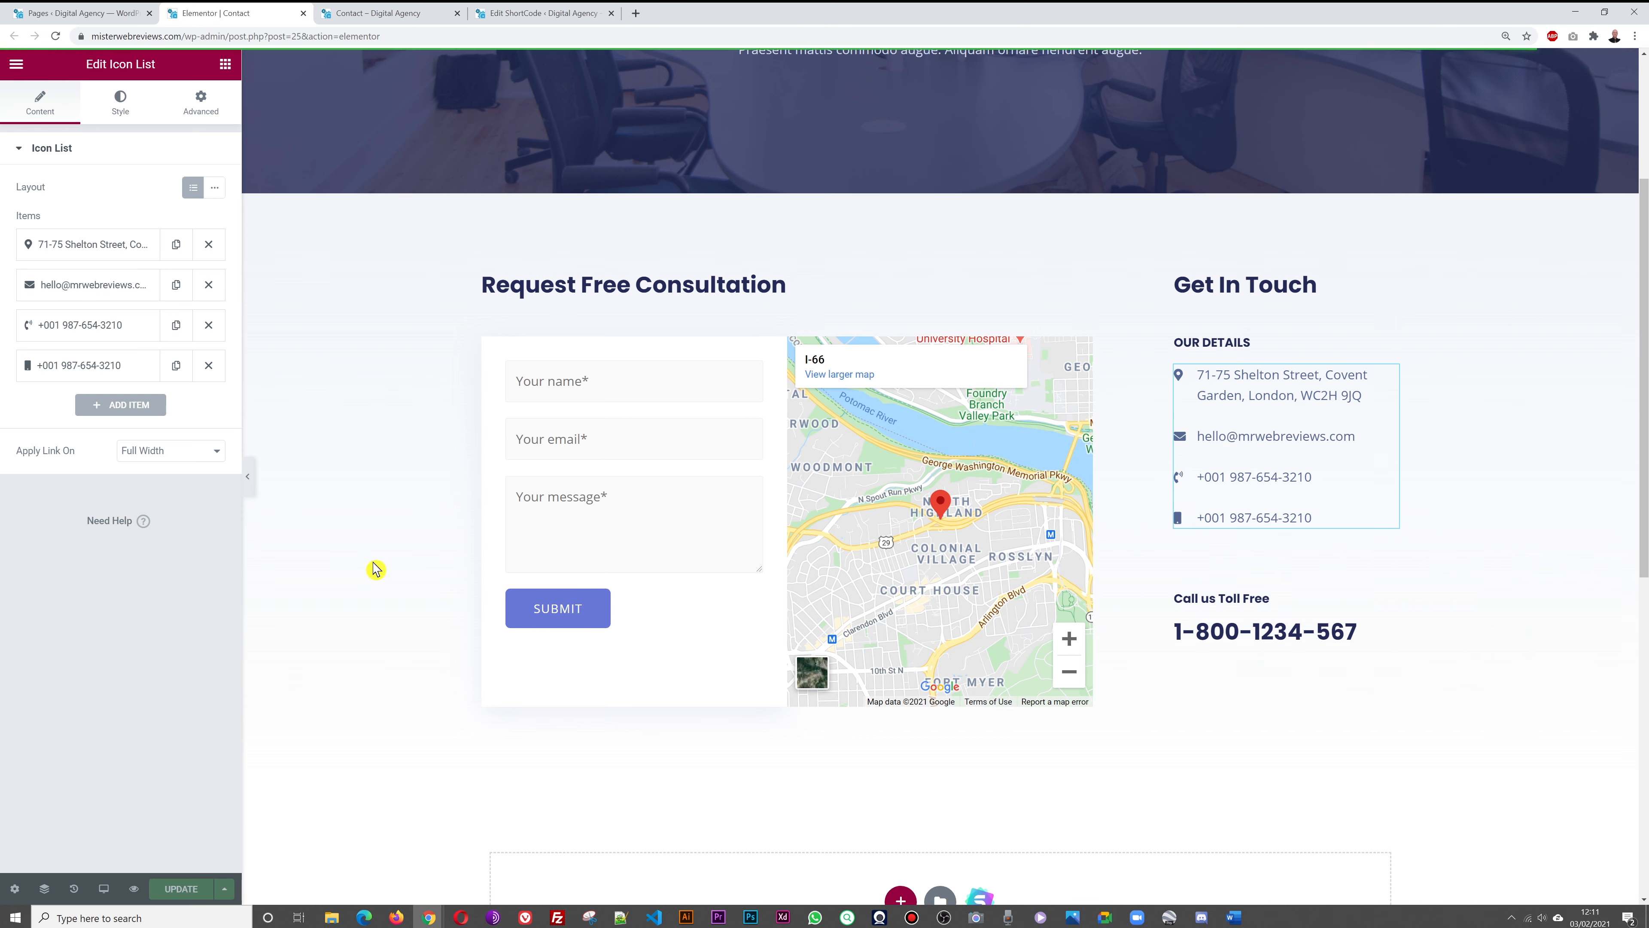
Copy the full London address from the contact details list
left_click(1085, 354)
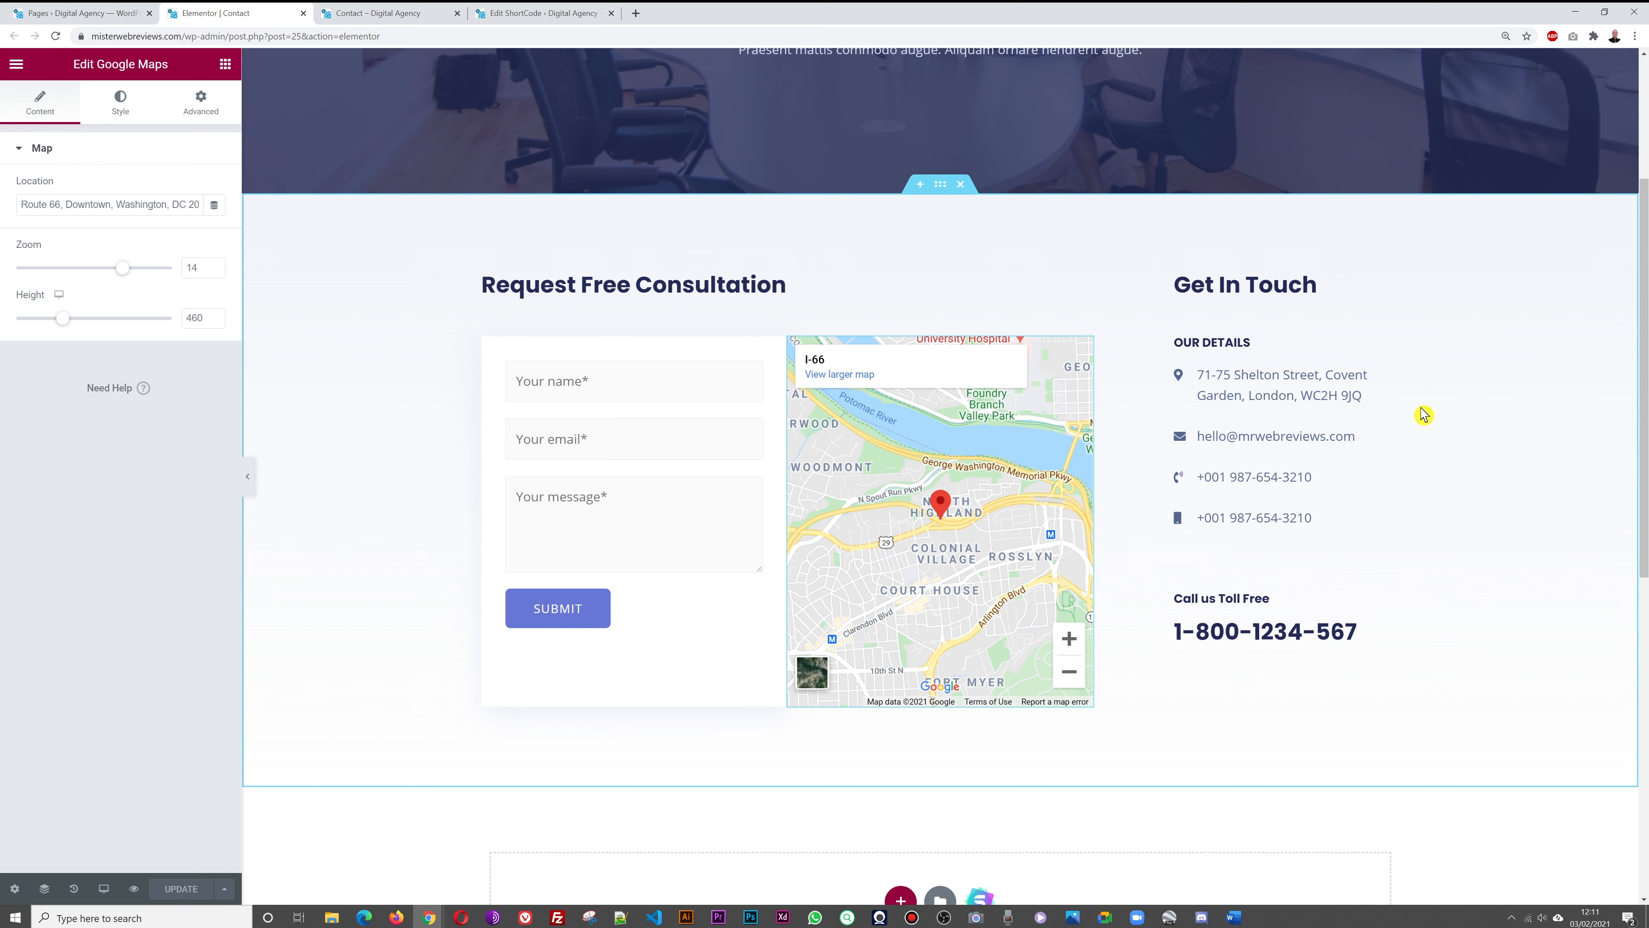
left_click(1390, 375)
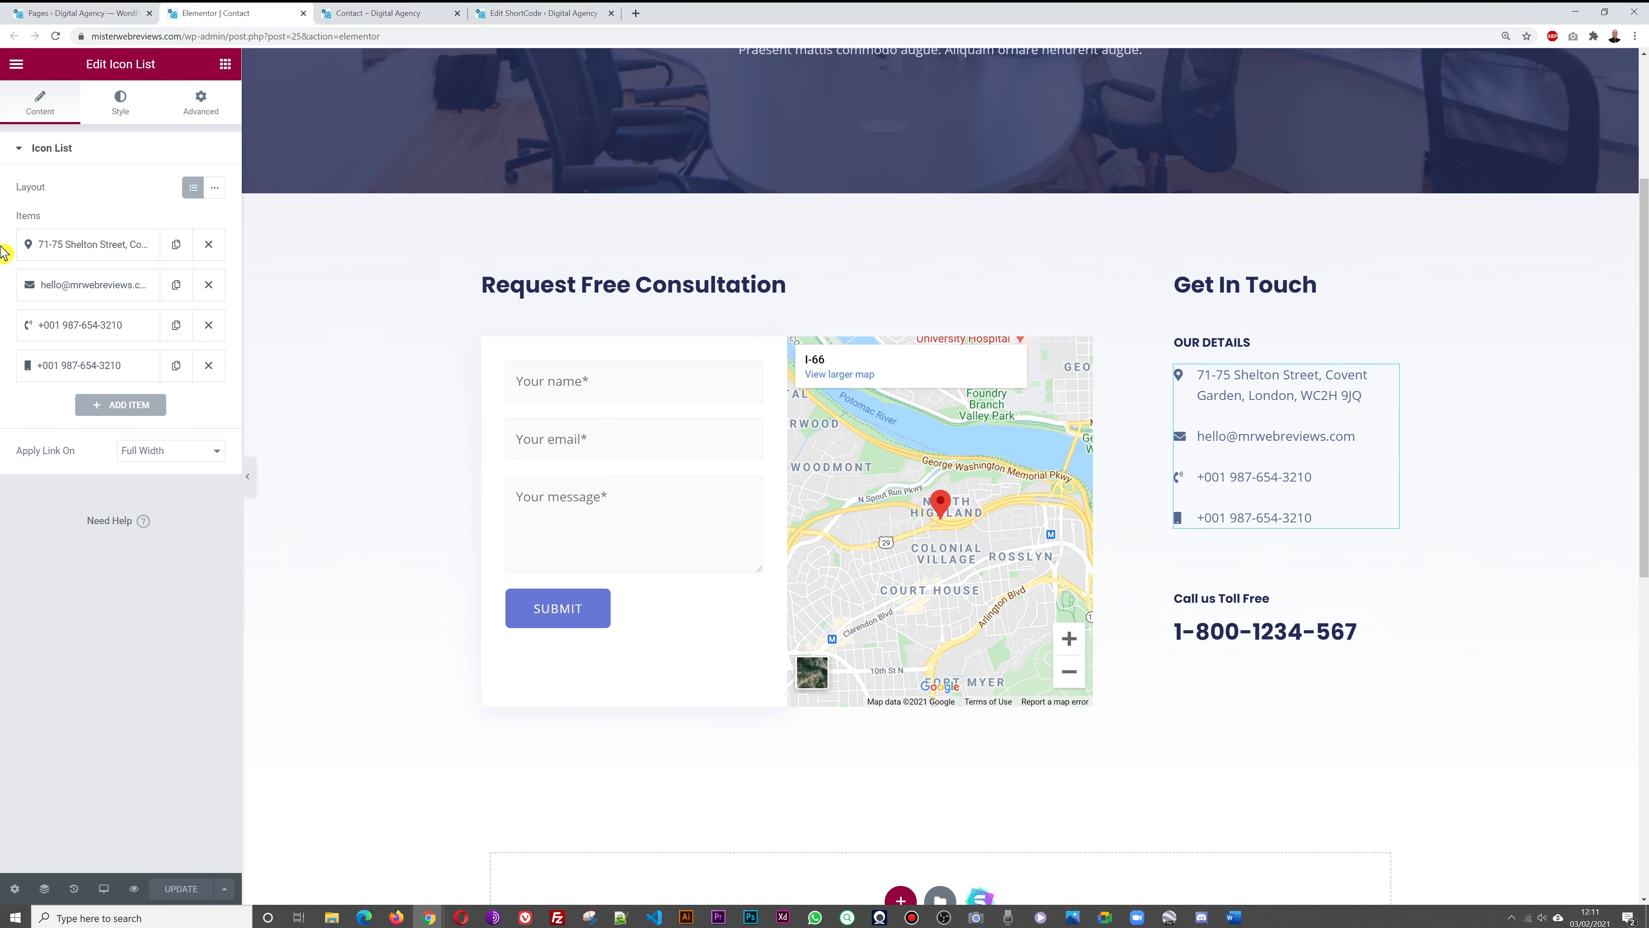
left_click(122, 251)
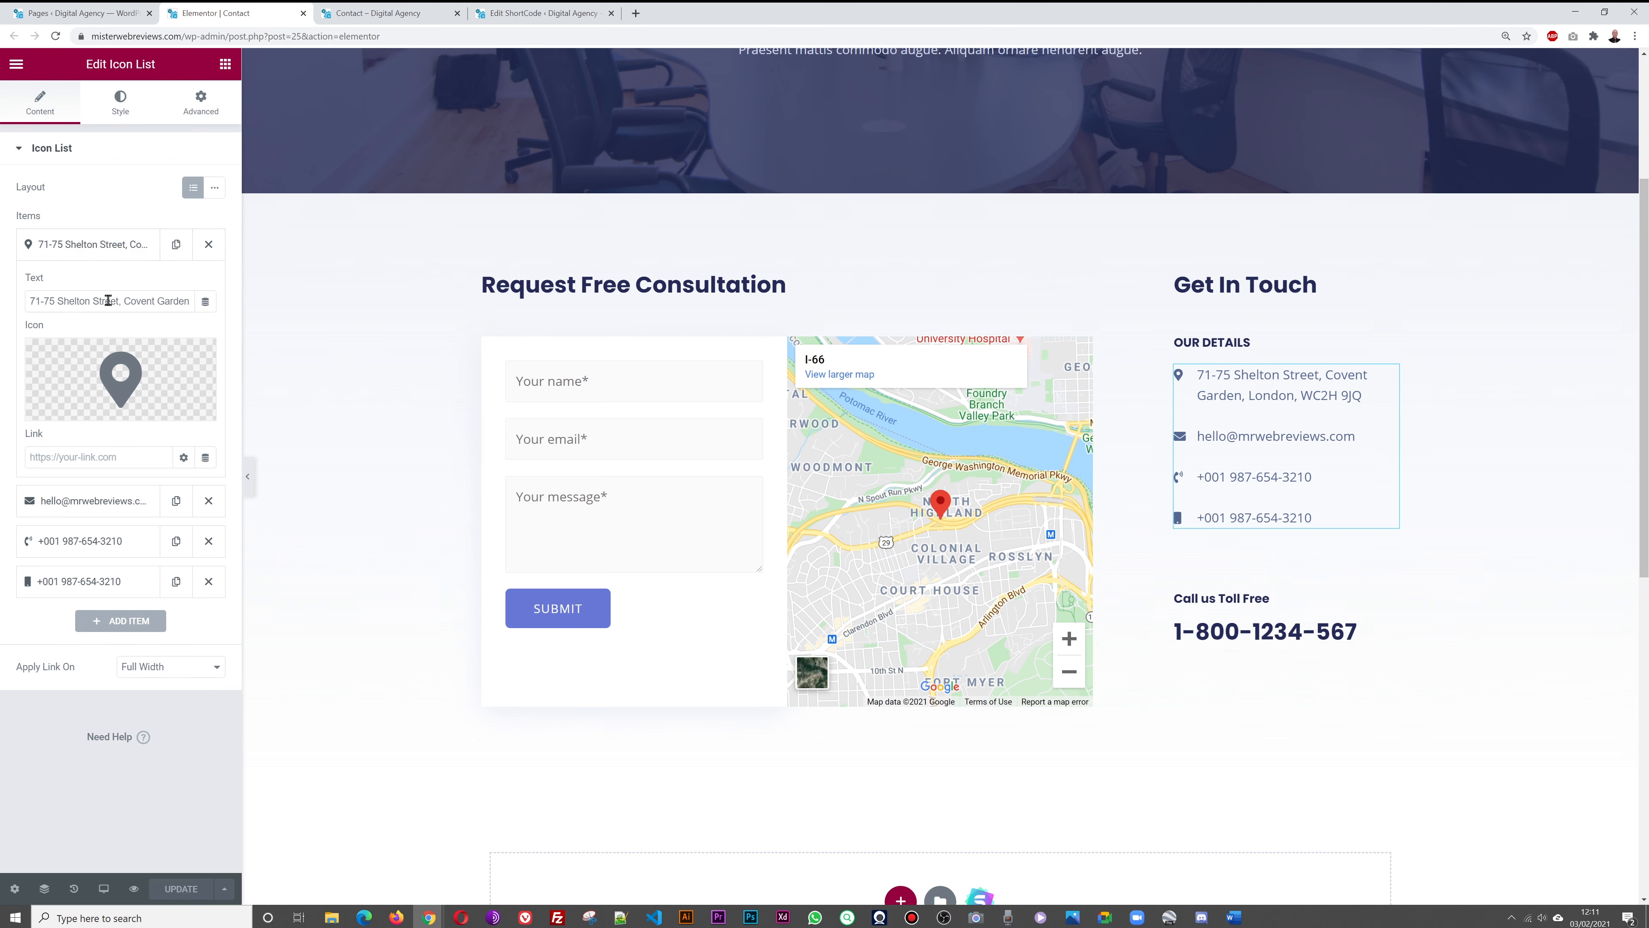
triple_click(108, 300)
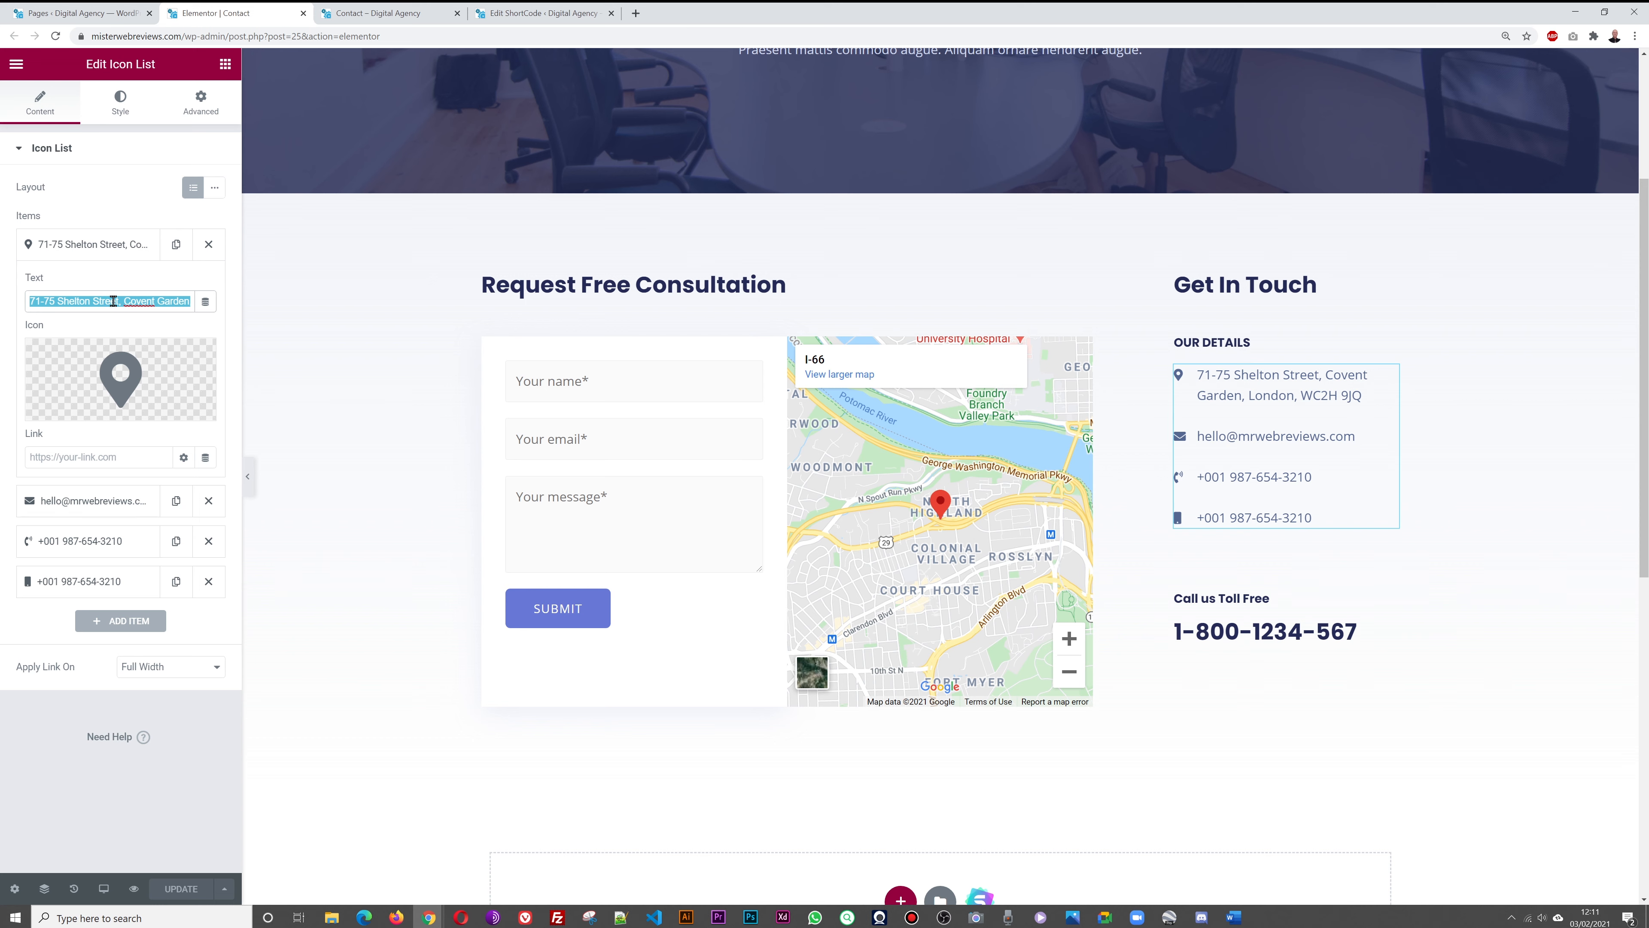
left_click(86, 245)
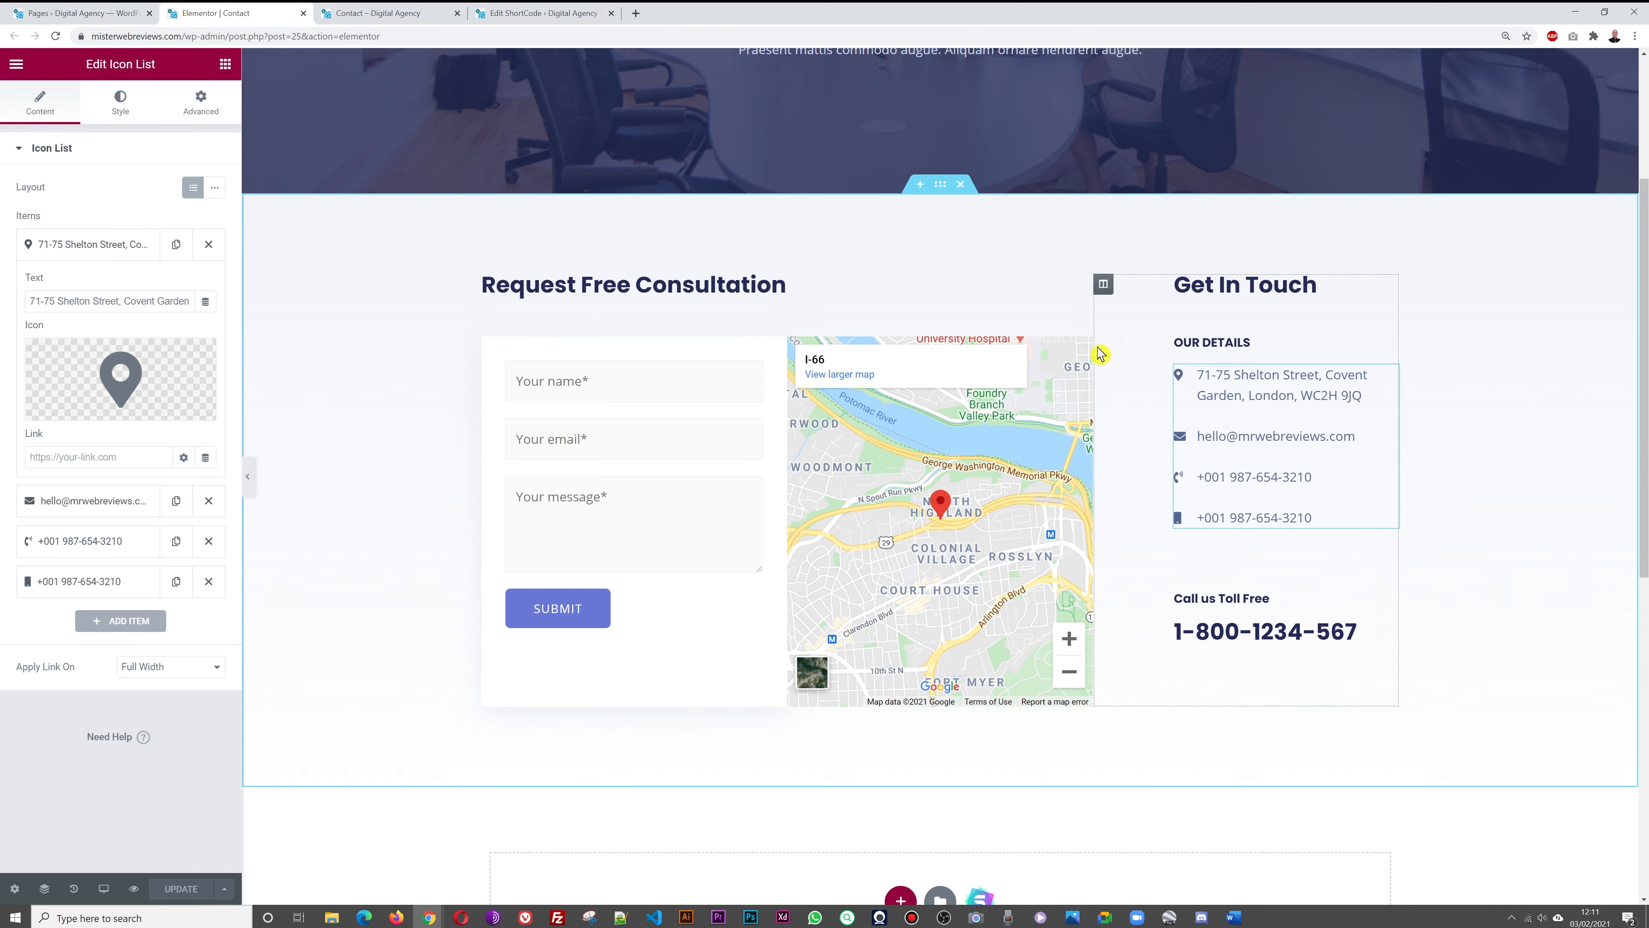
Set the Google map's location to the pasted London address
left_click(1084, 346)
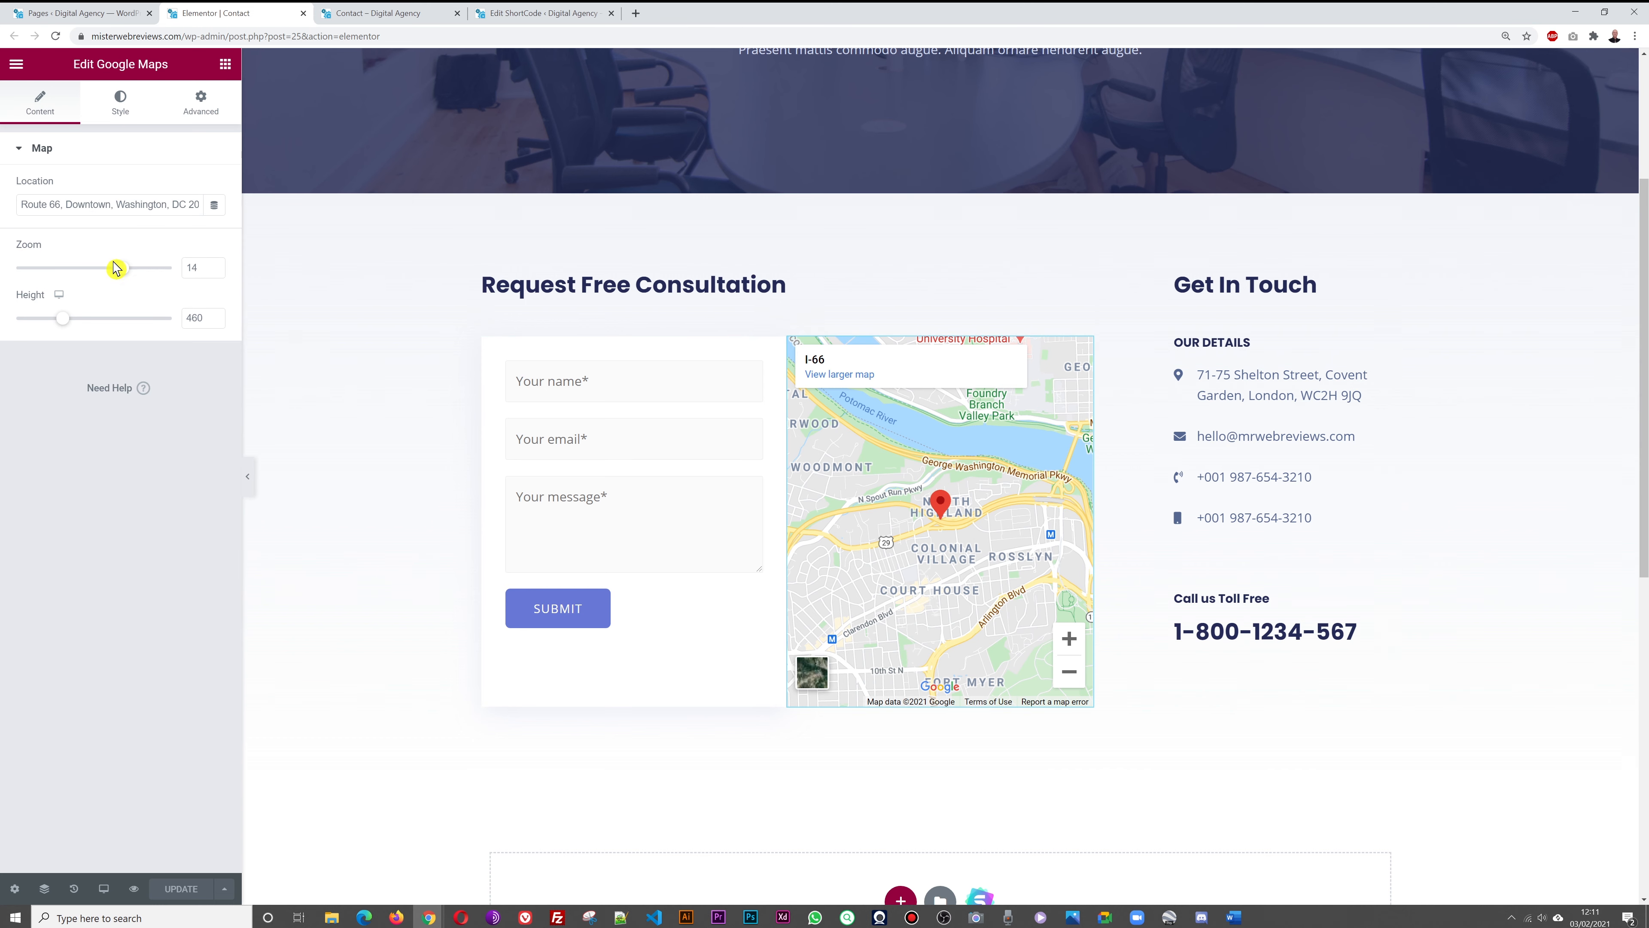
triple_click(85, 207)
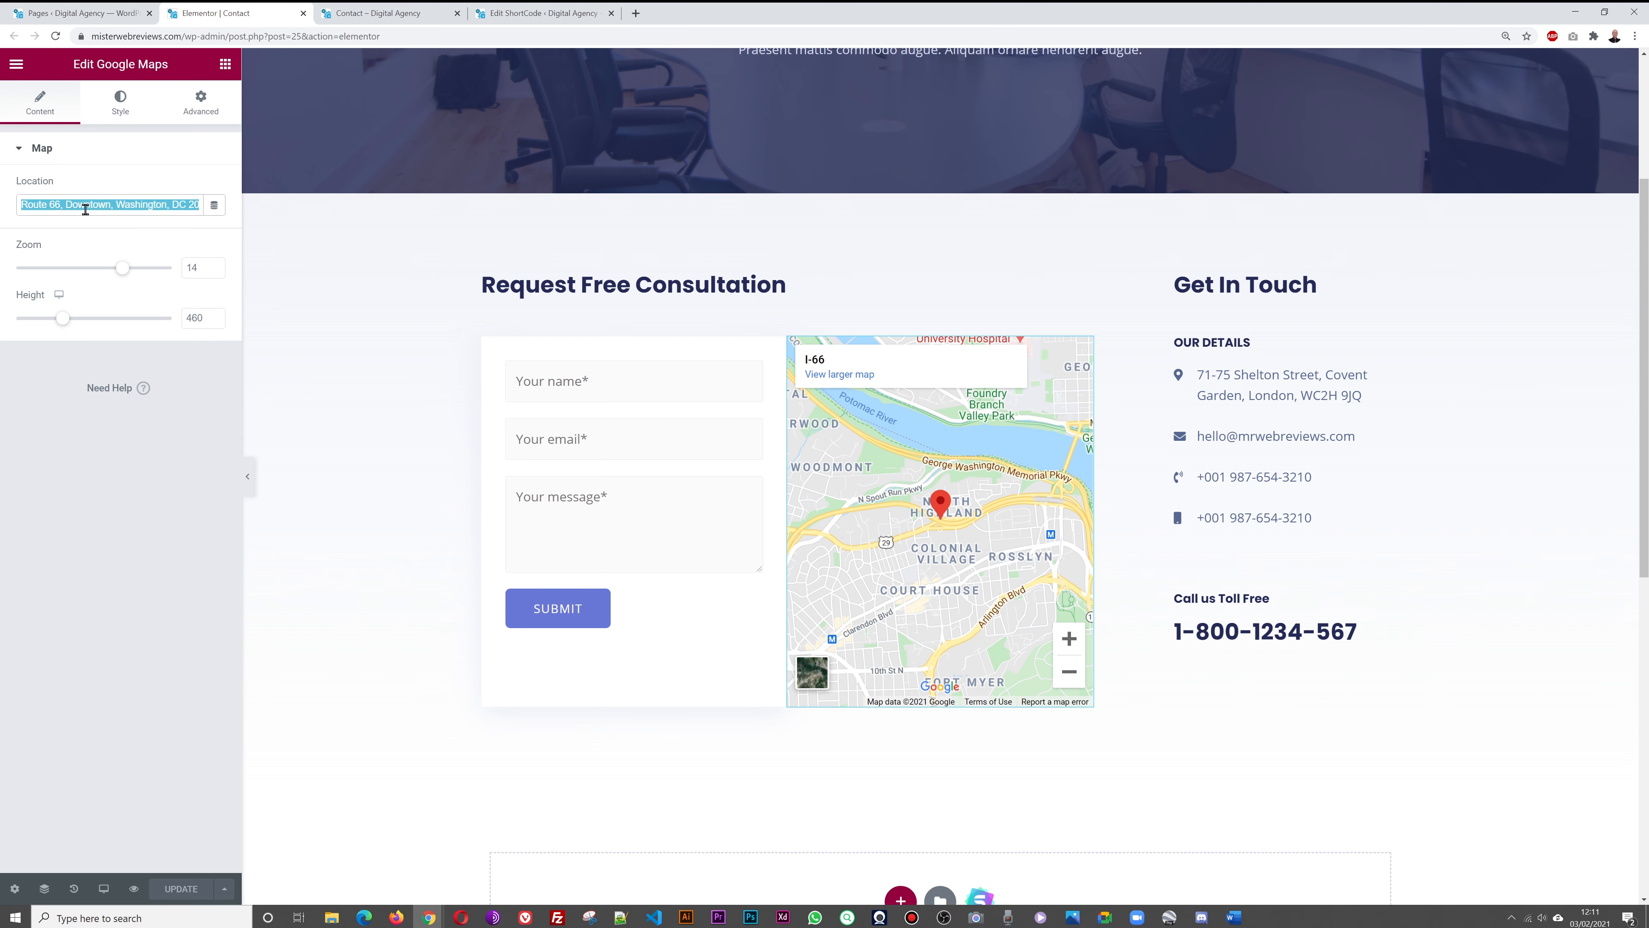
key("BackSpace")
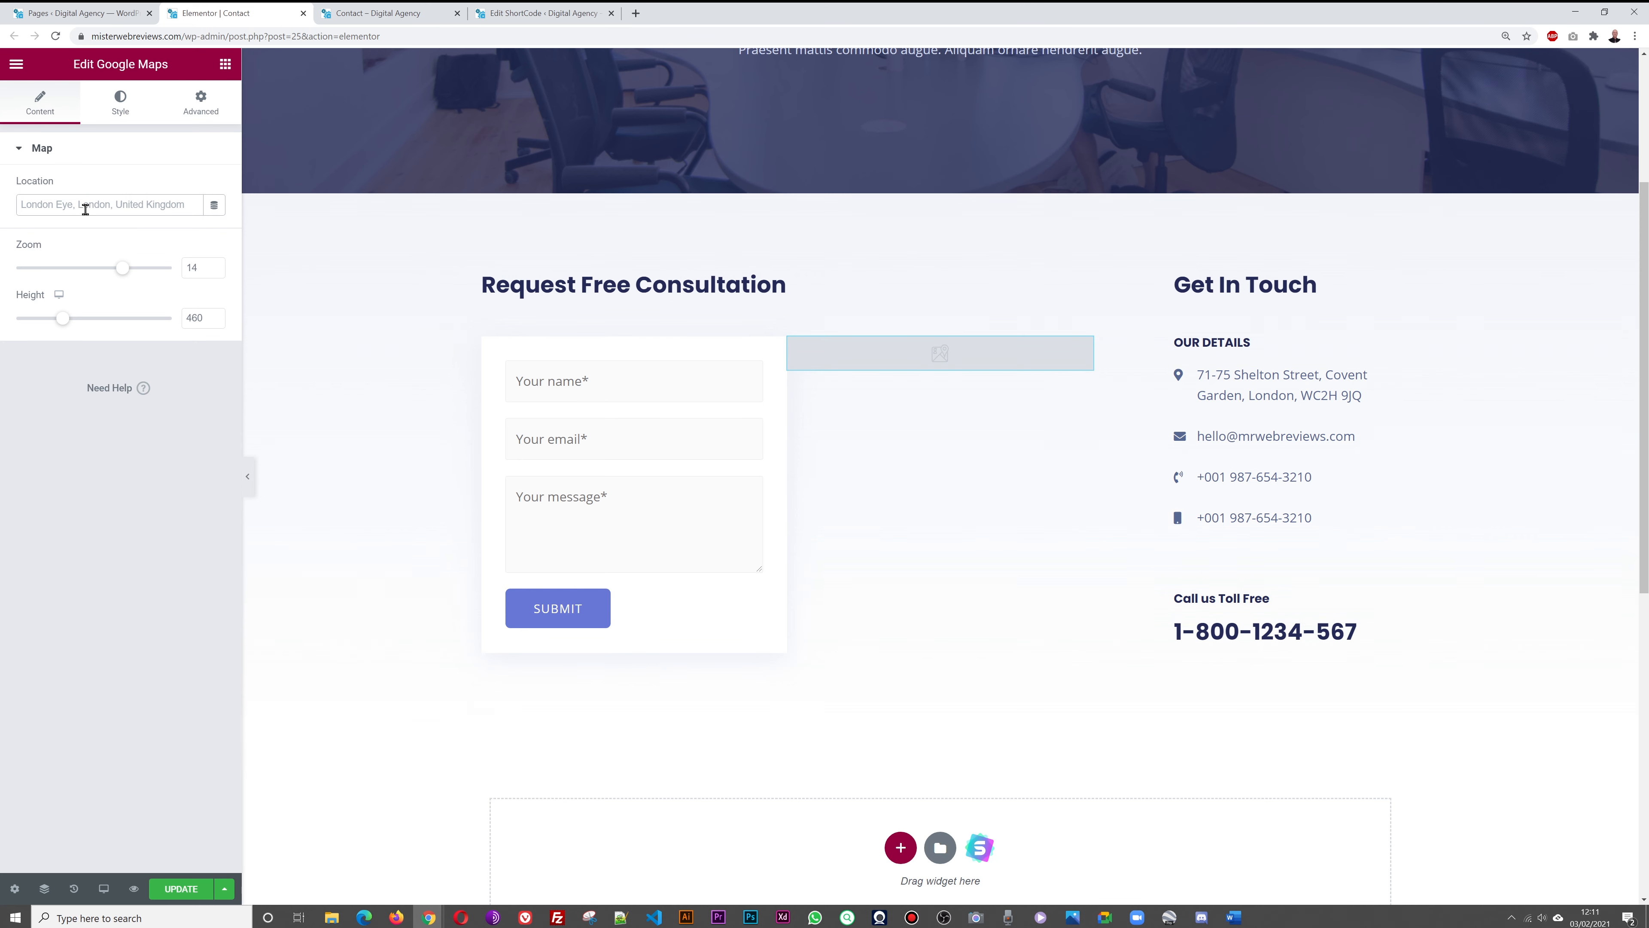
key("ctrl+v")
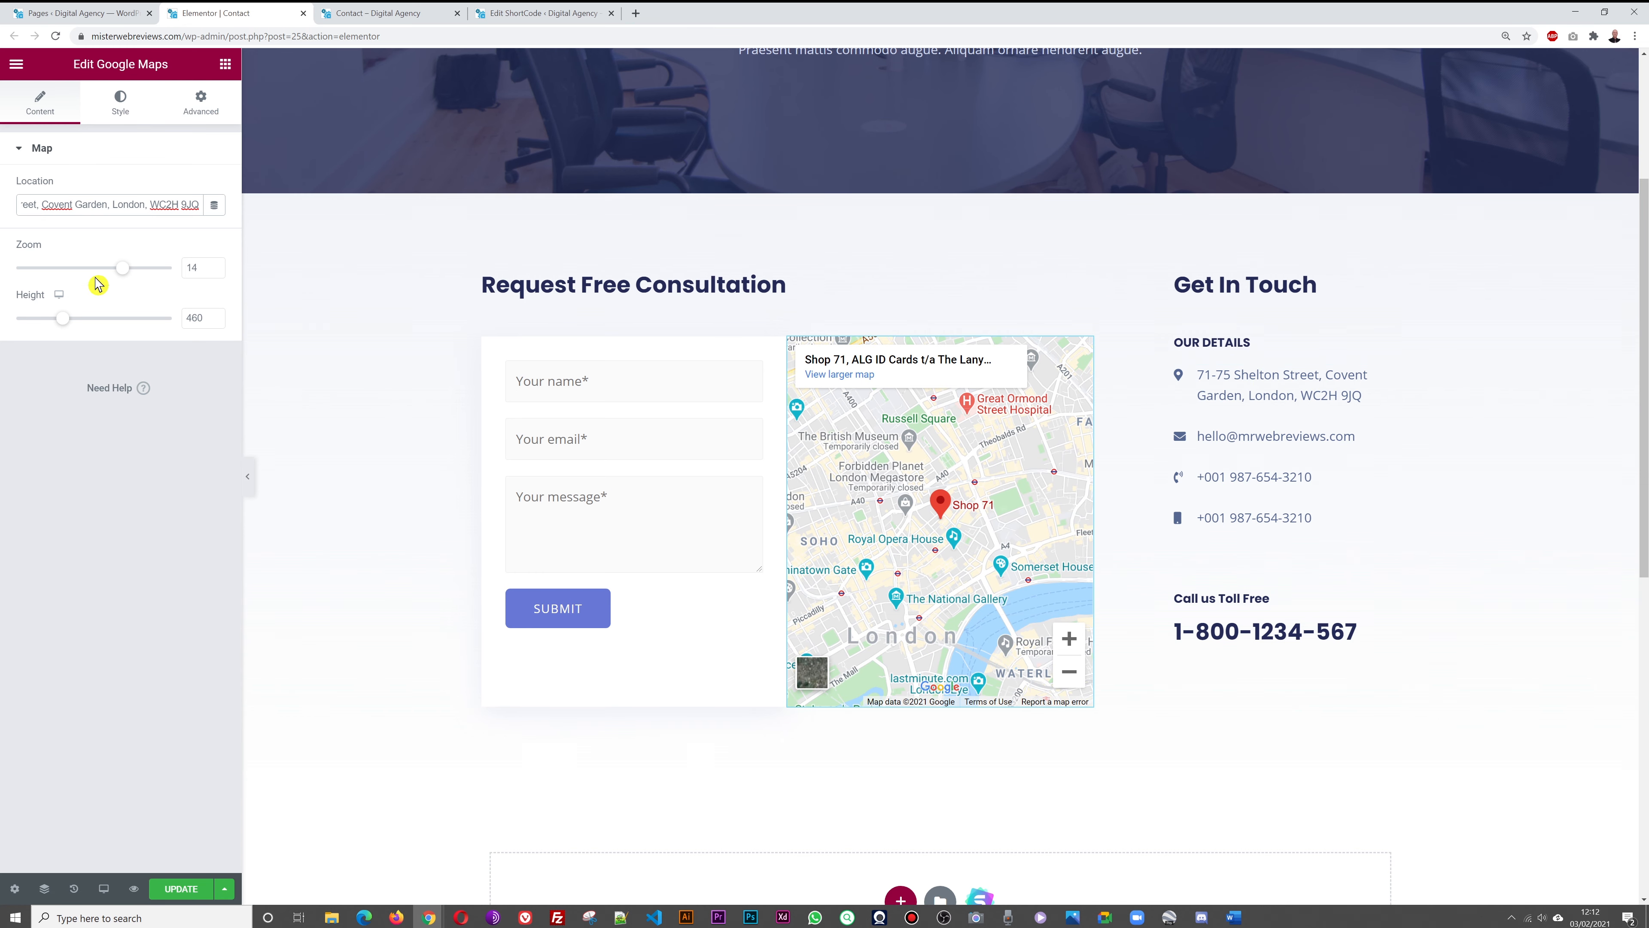
left_click(91, 607)
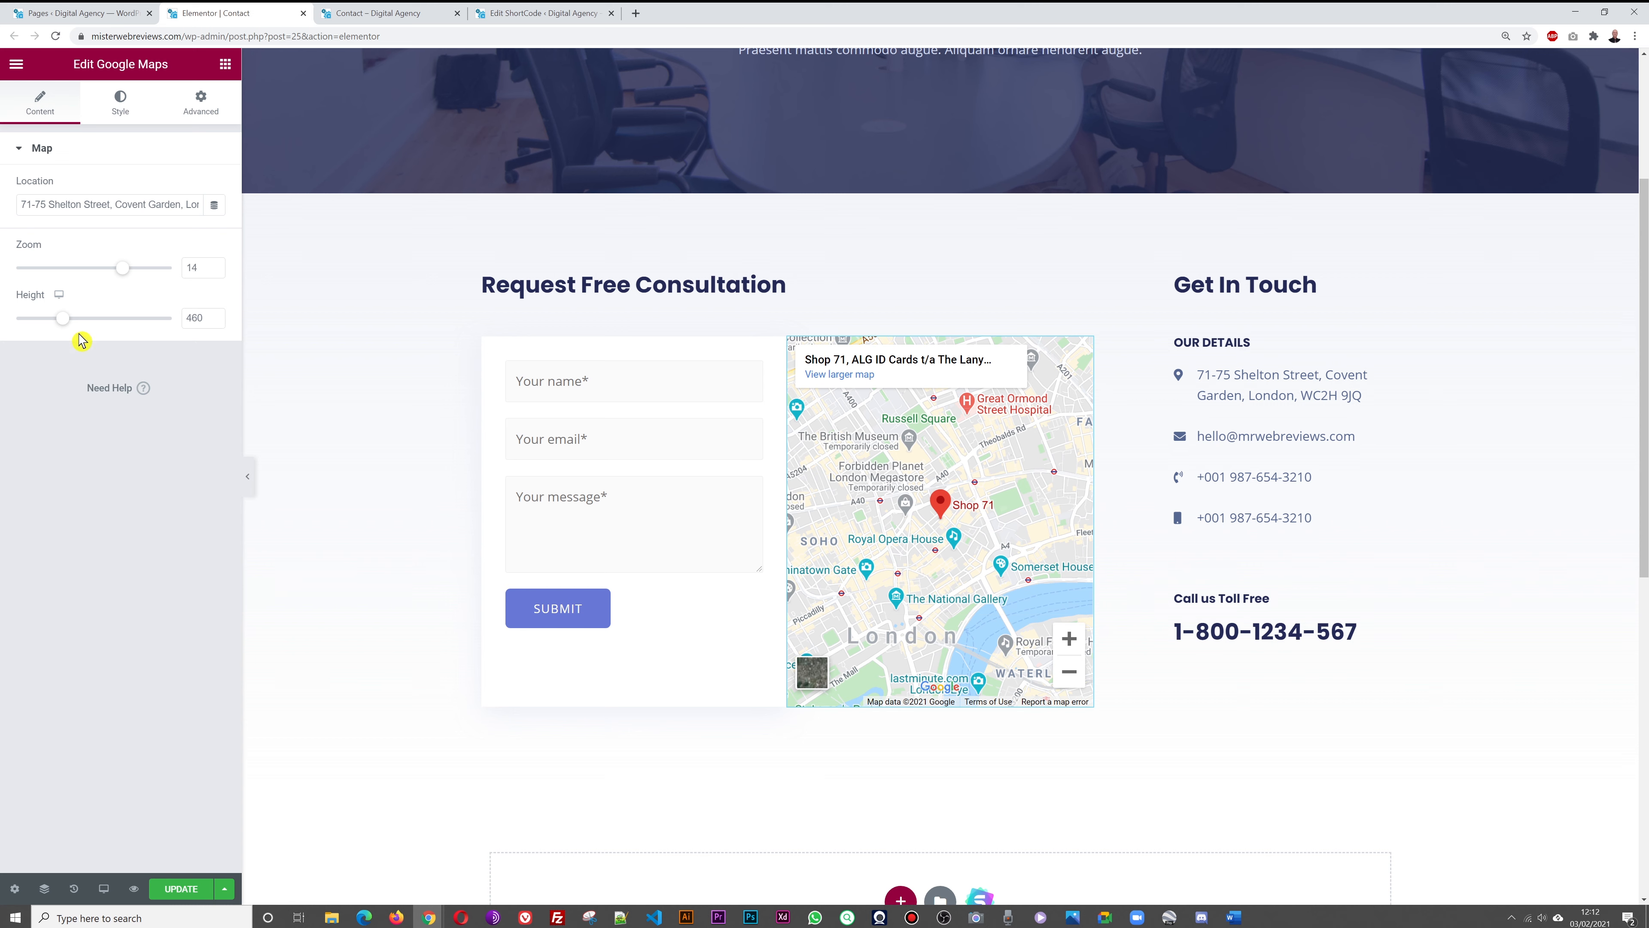
Set the map height to 500 and zoom to 16, then save the Contact page
mouse_move(62, 319)
left_mouse_down()
mouse_move(43, 318)
mouse_move(67, 319)
left_mouse_up()
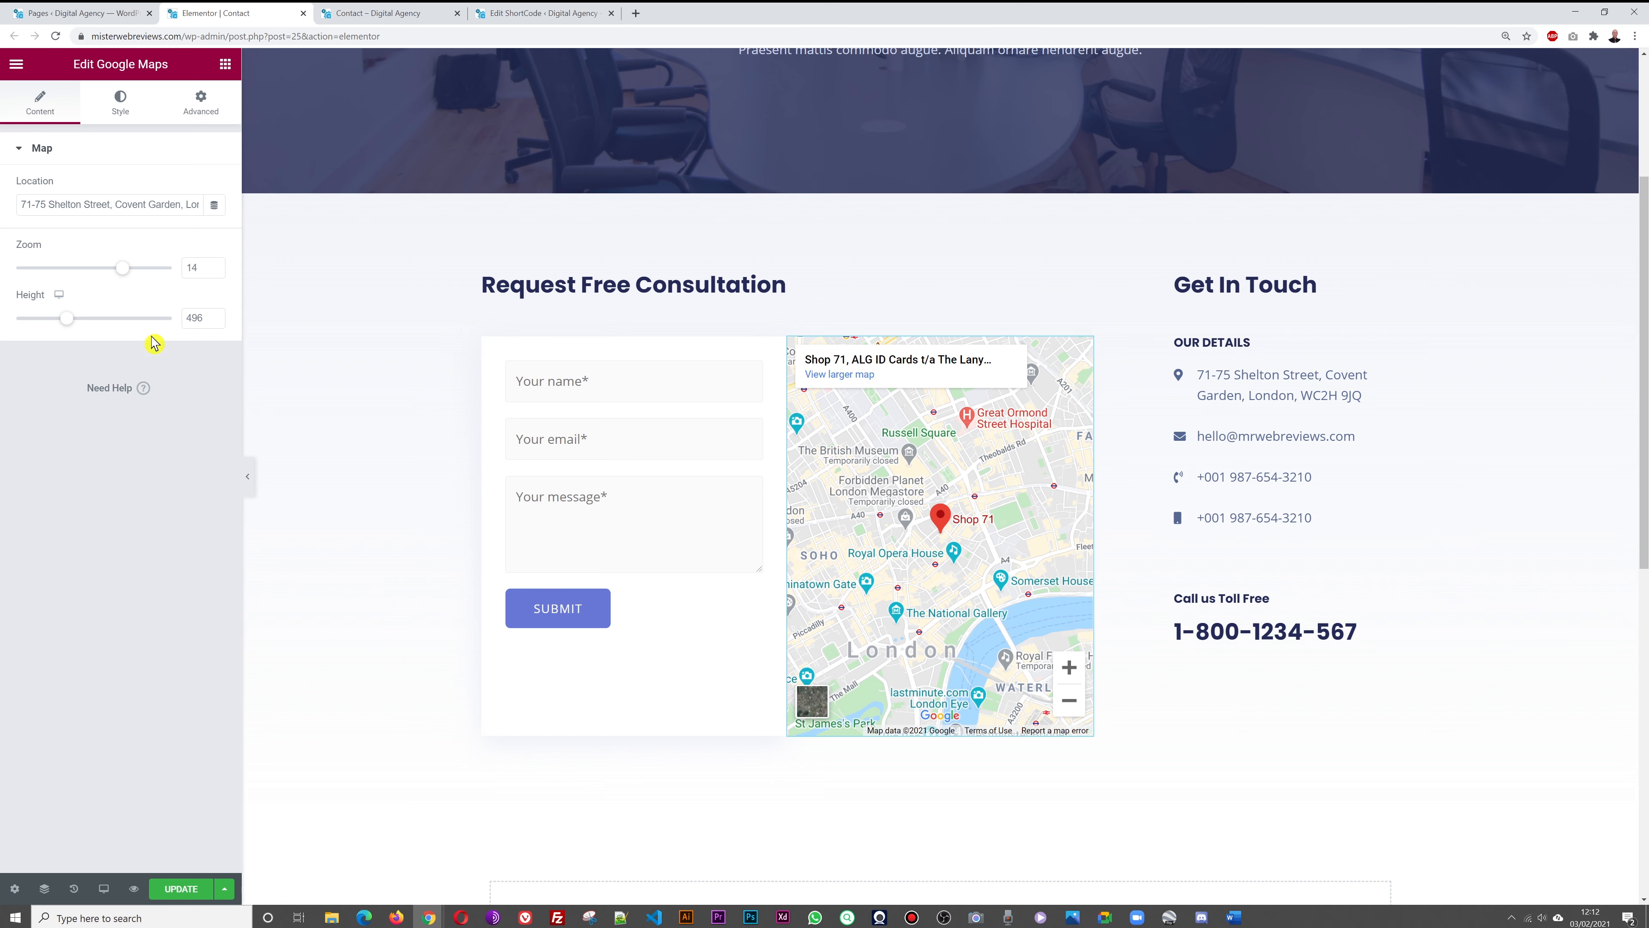
left_click(214, 314)
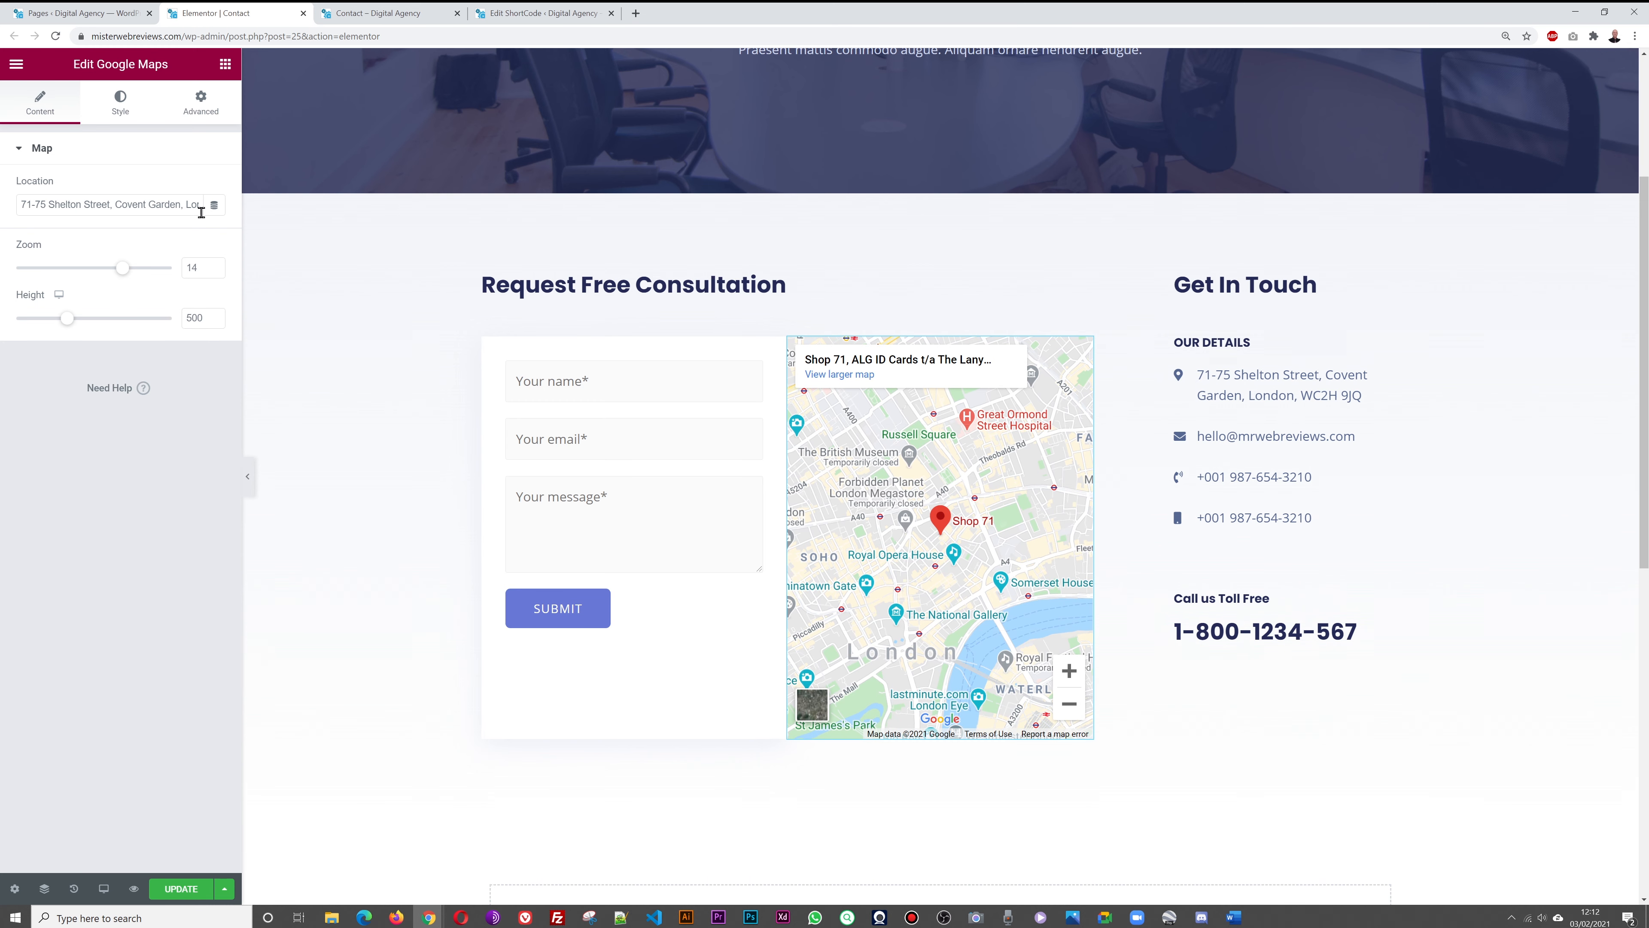
left_click(214, 264)
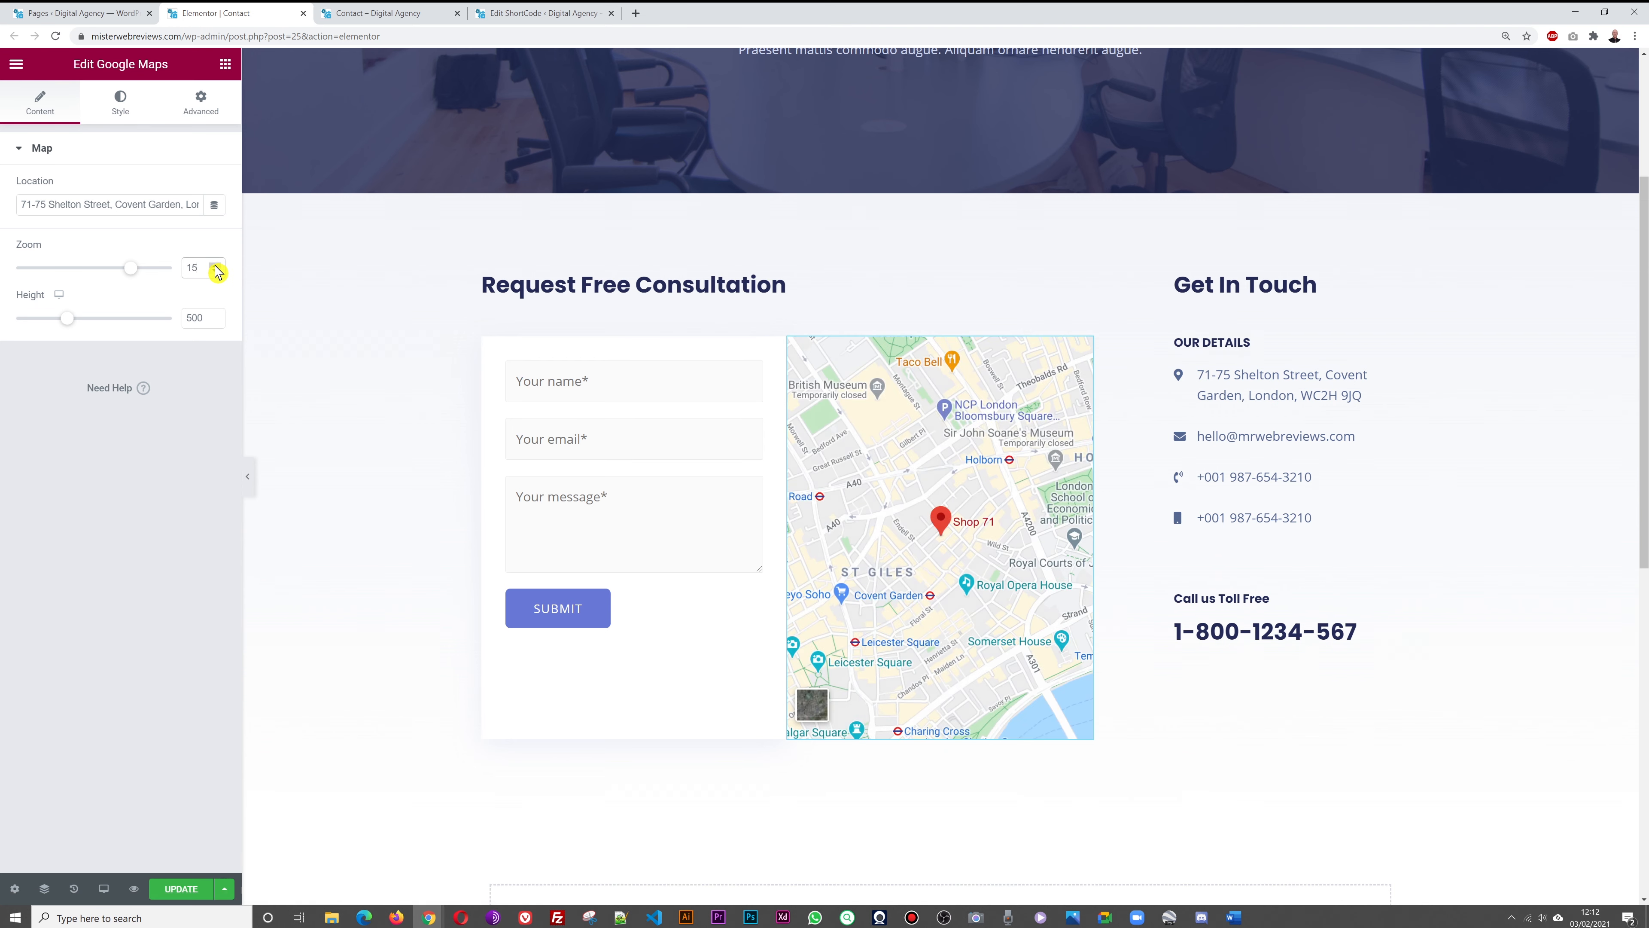
left_click(216, 265)
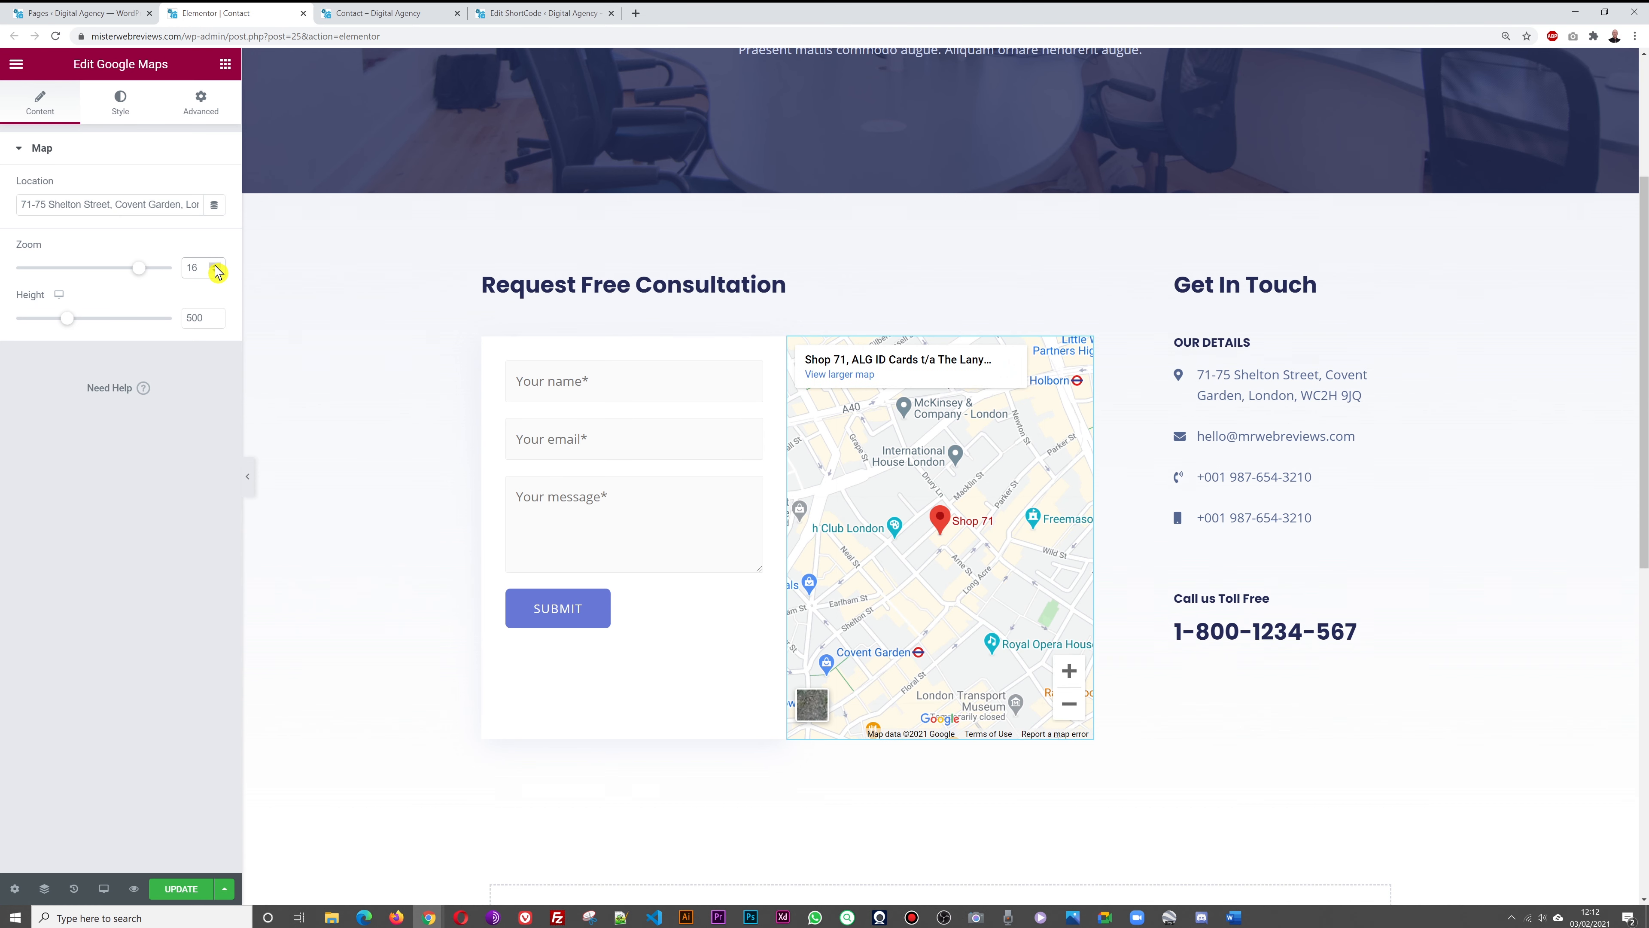
left_click(215, 273)
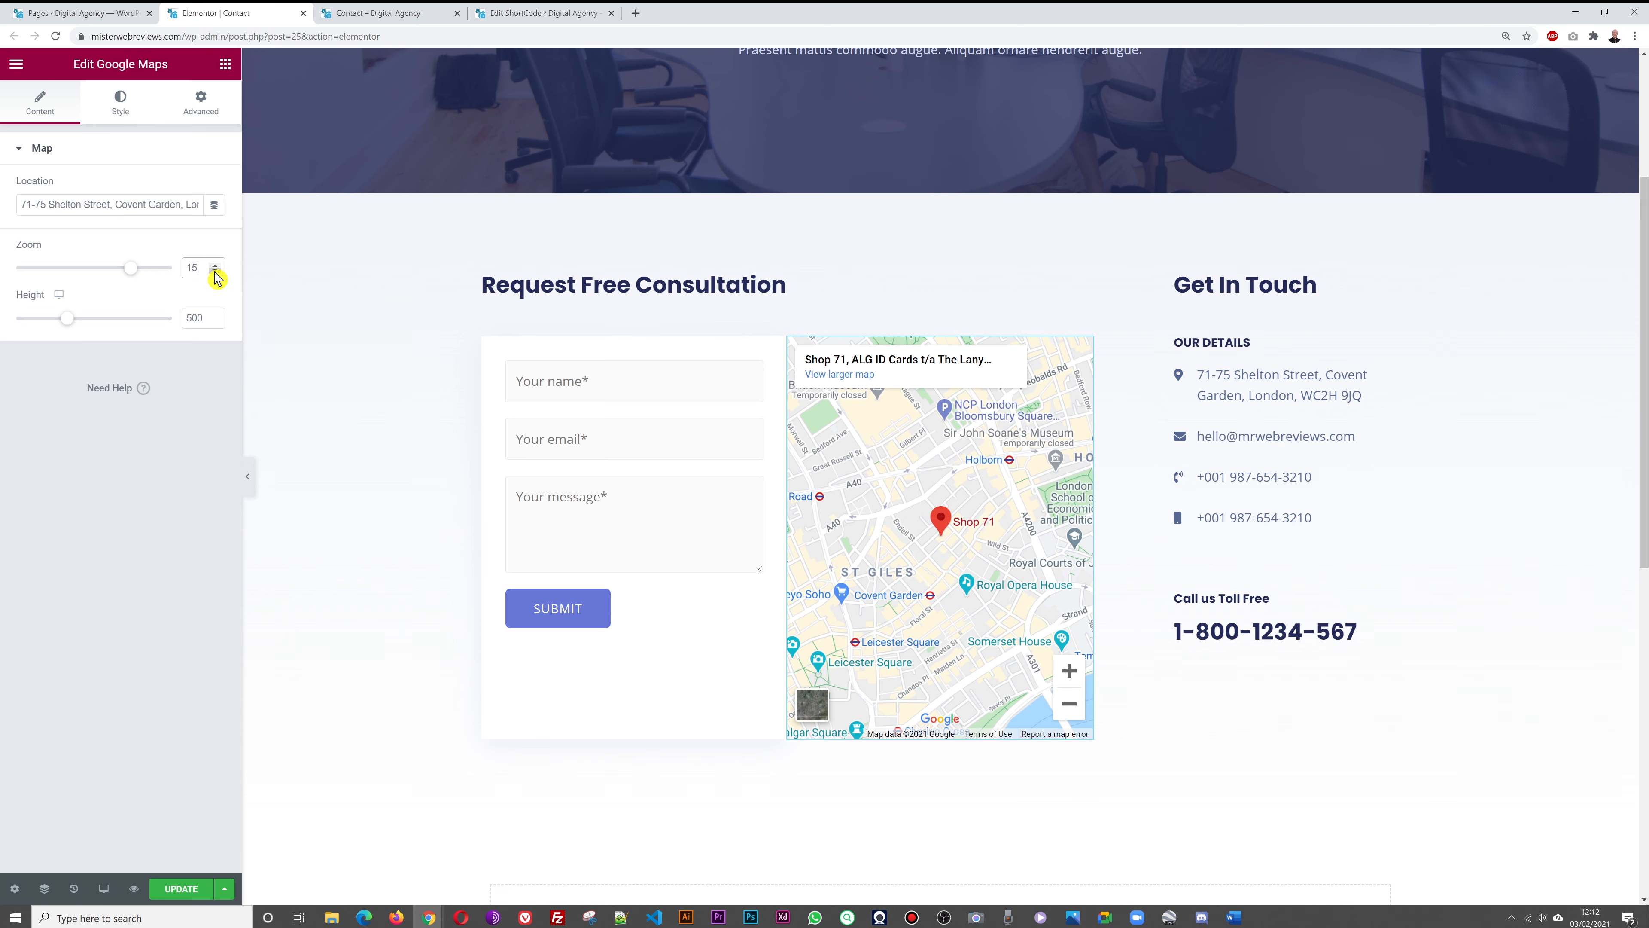
left_click(215, 273)
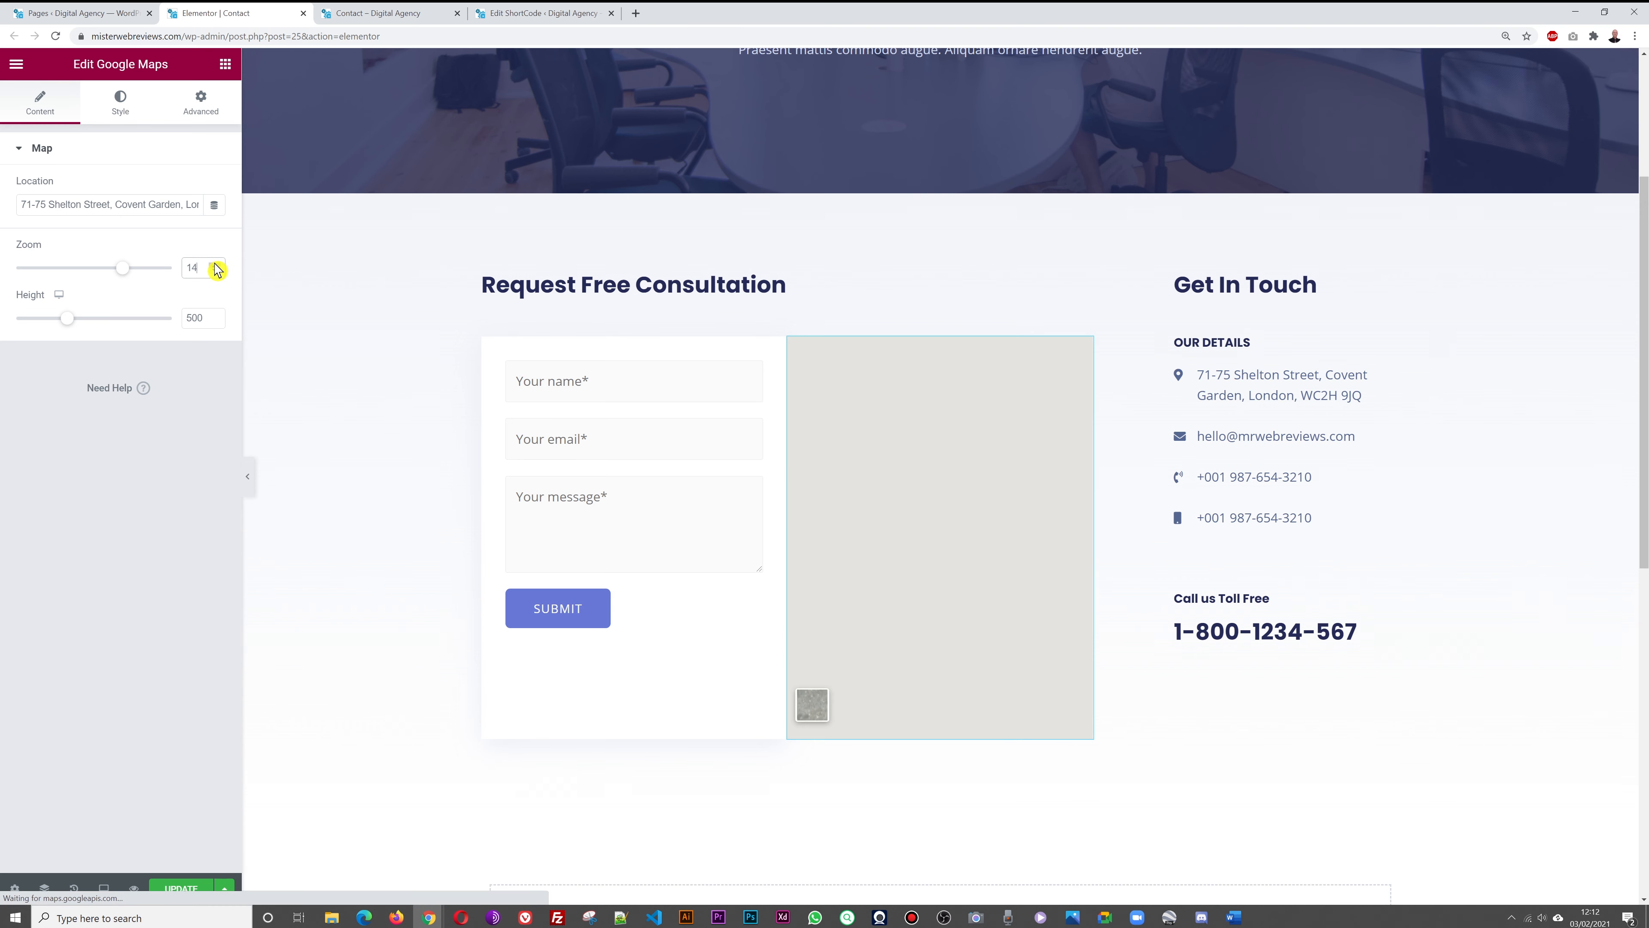
left_click(216, 264)
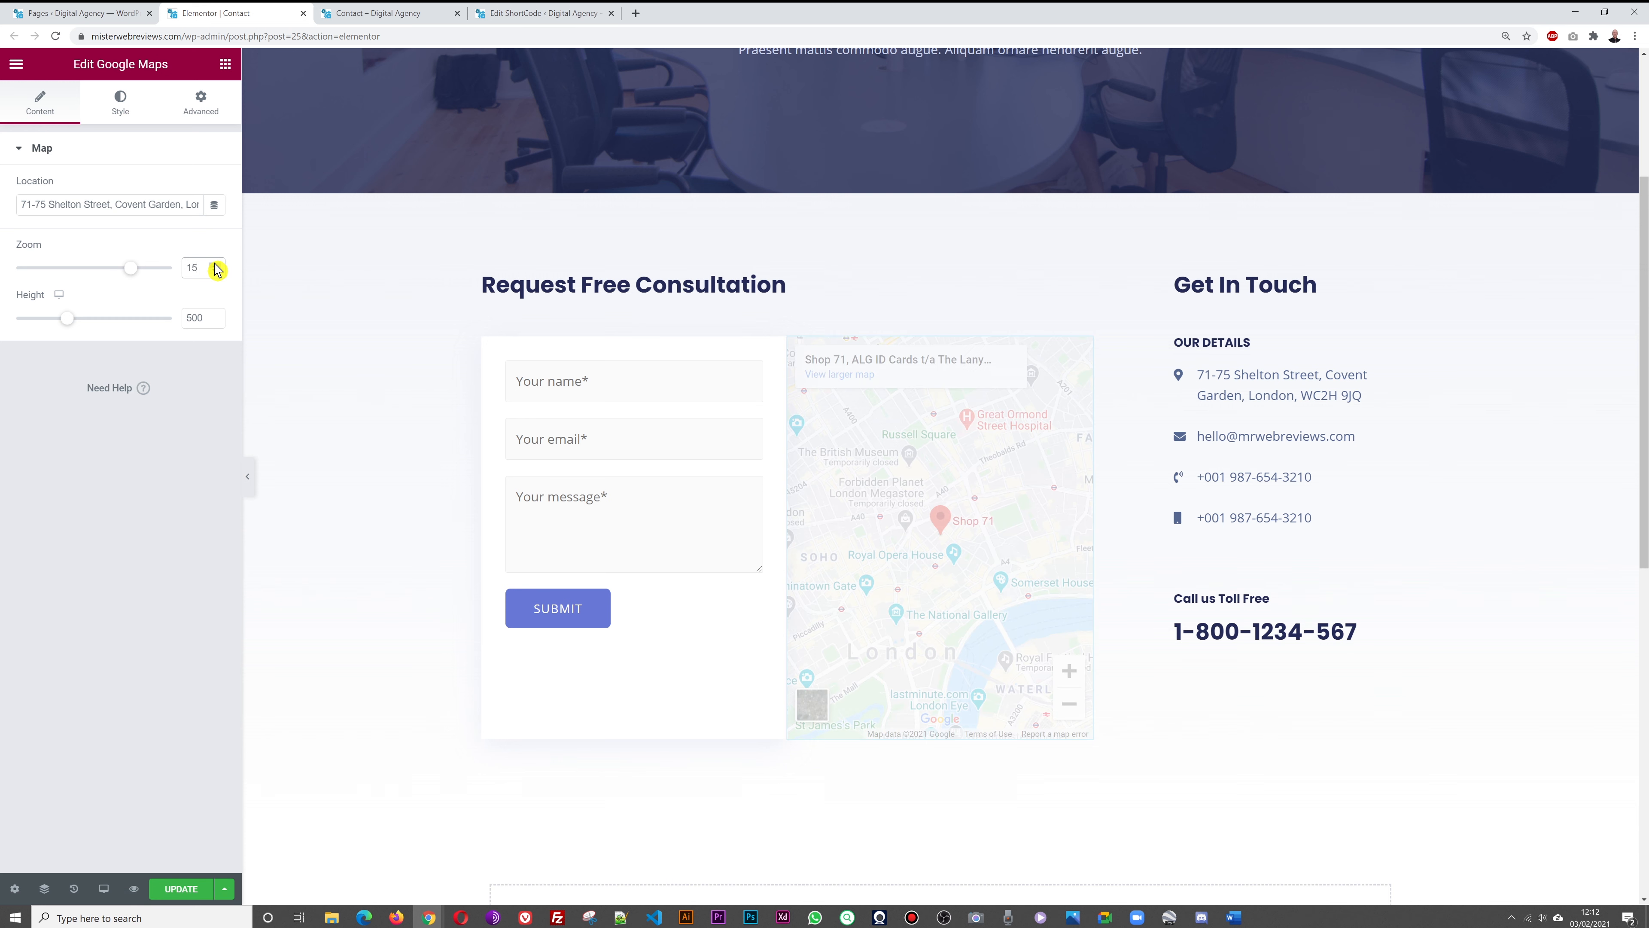
left_click(216, 264)
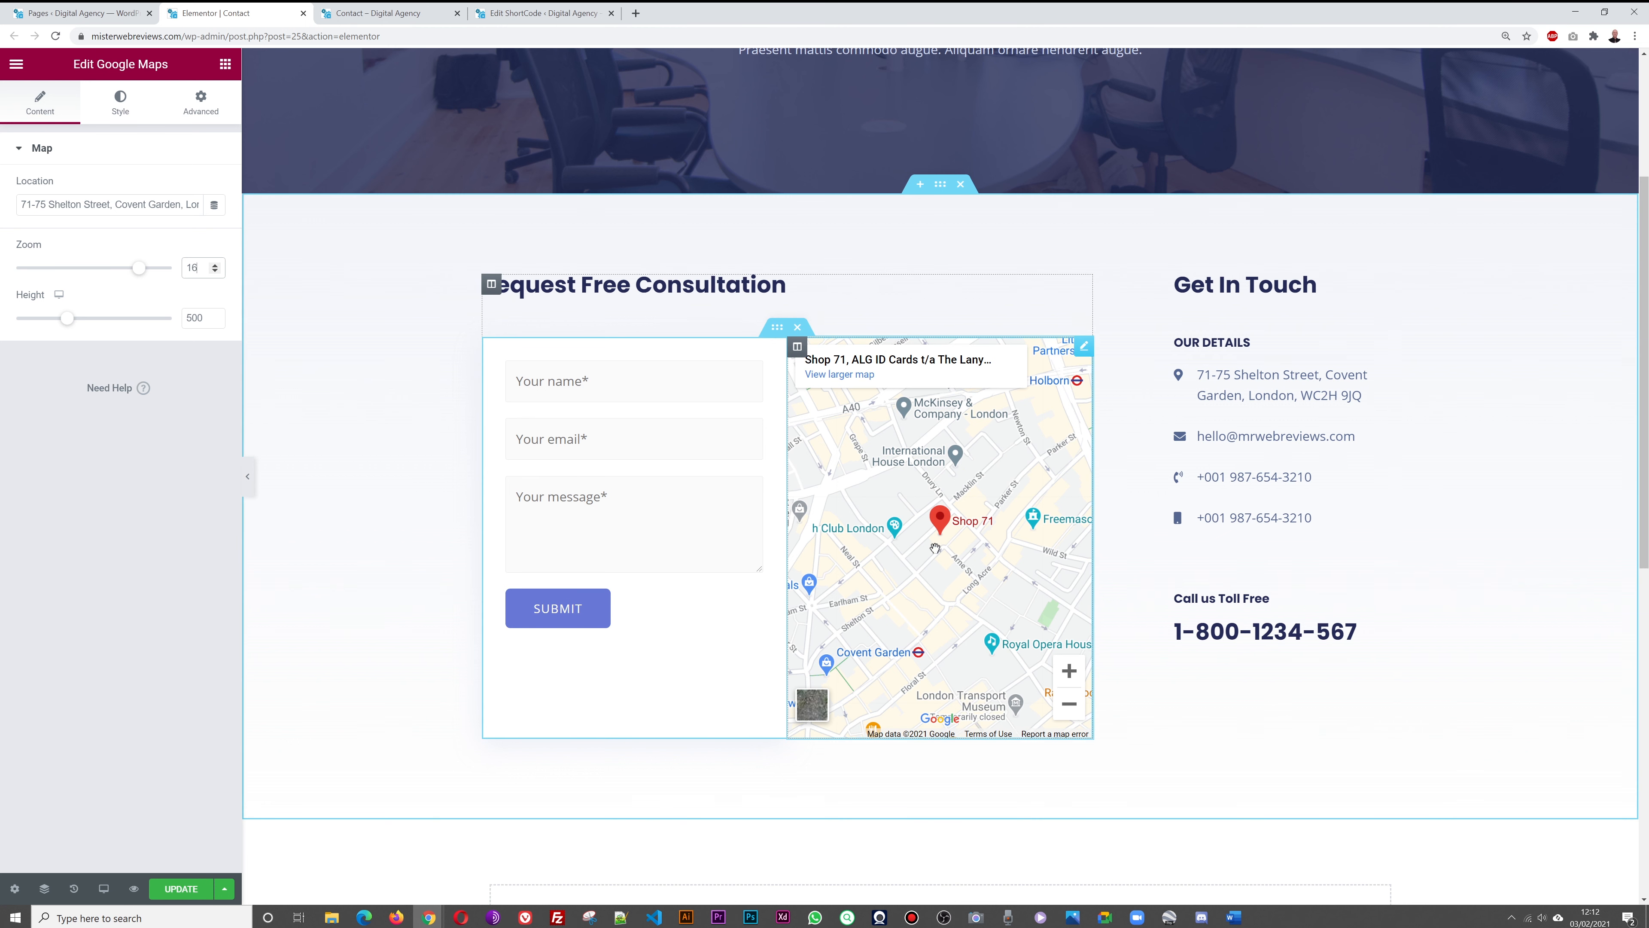
left_click(184, 896)
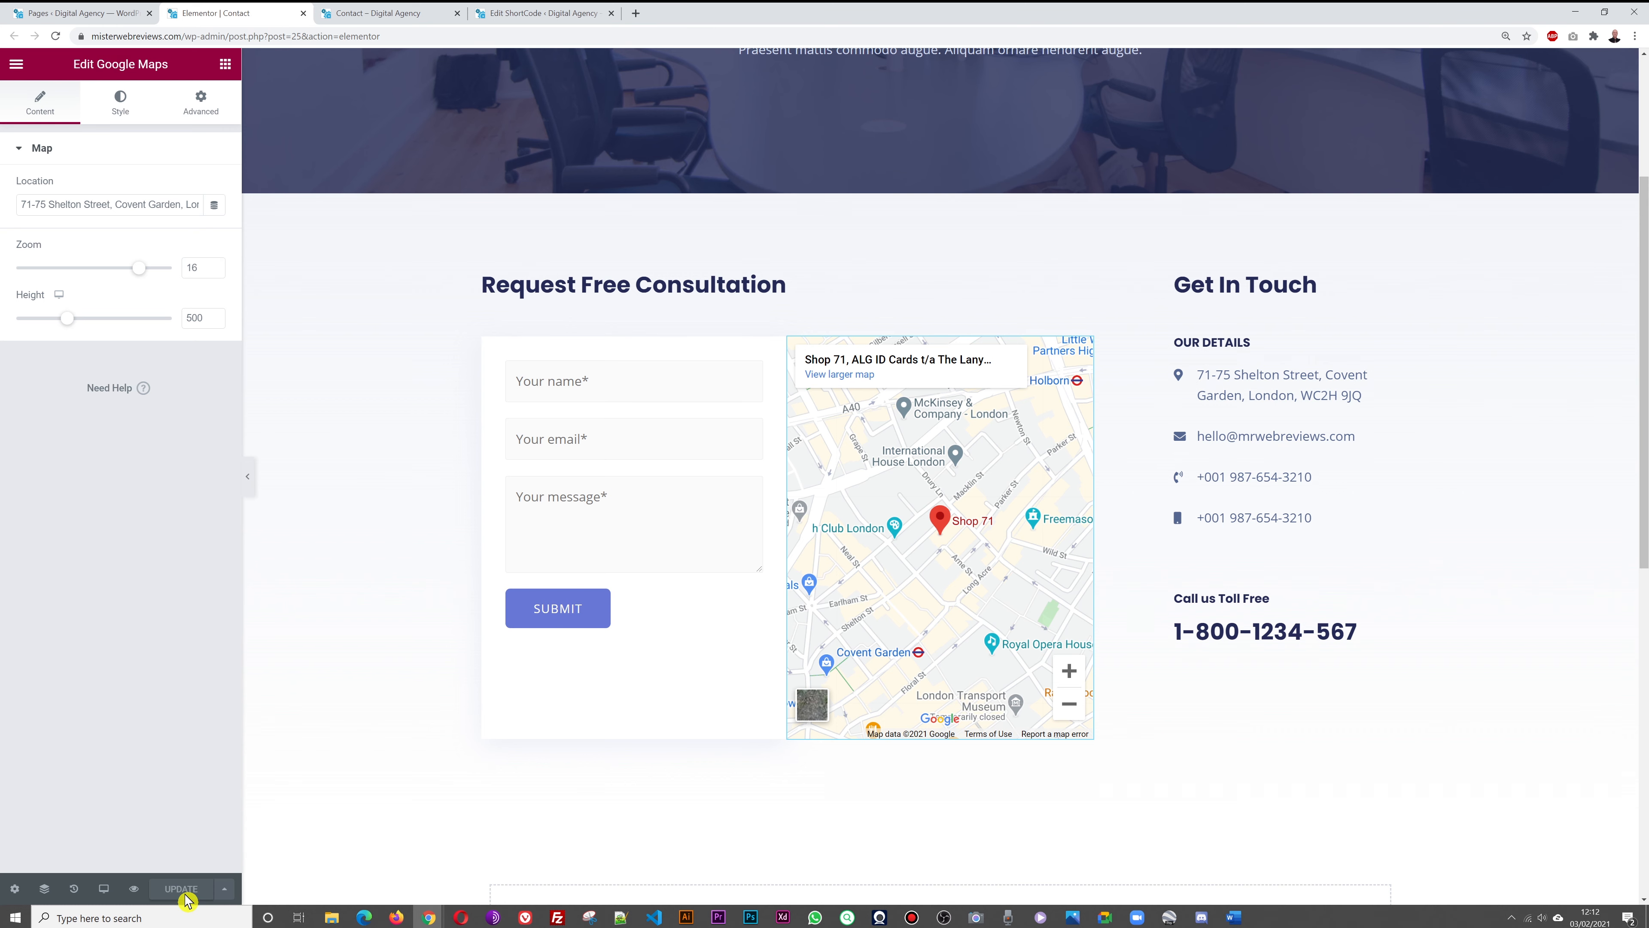
left_click(368, 9)
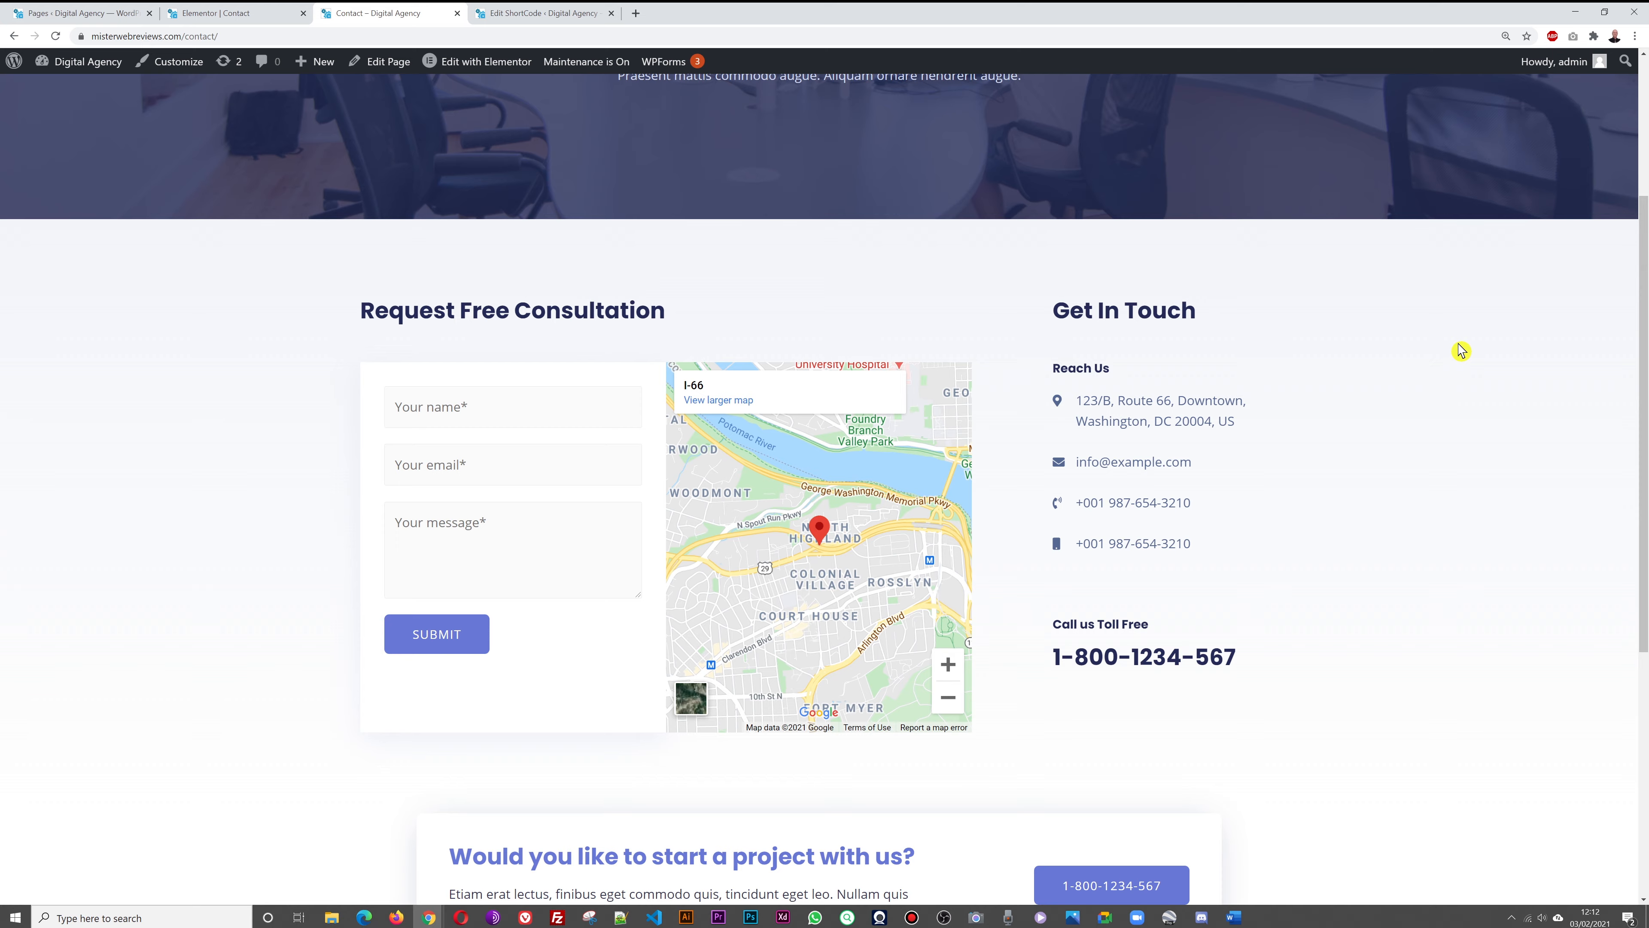
key("F5")
key("F5")
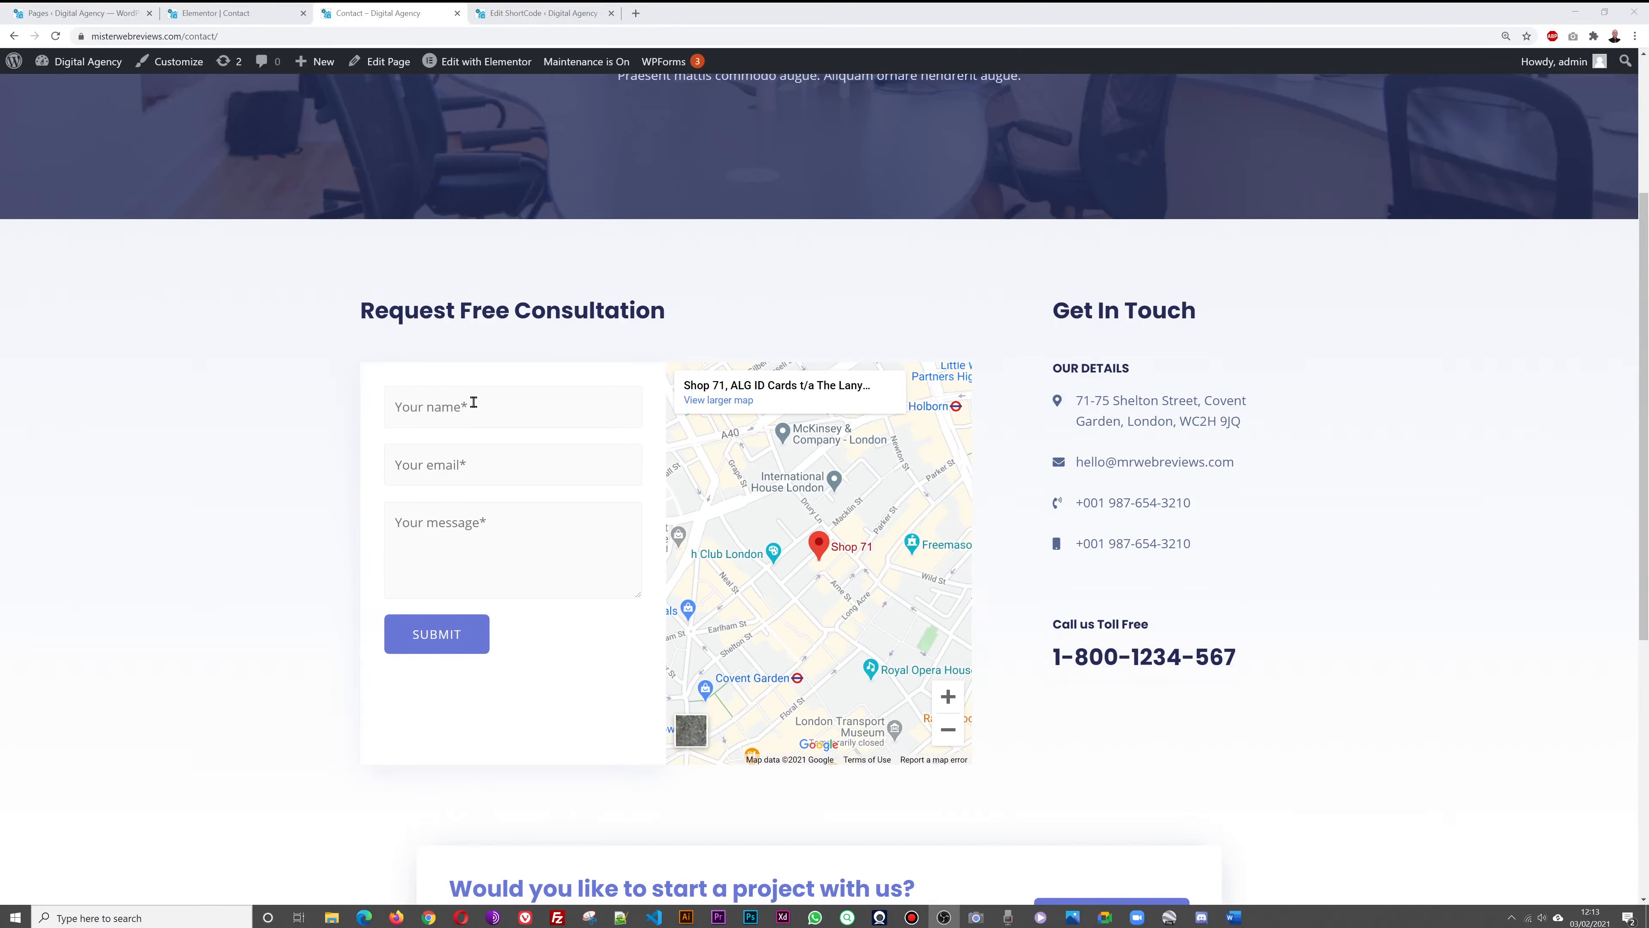
left_click(219, 14)
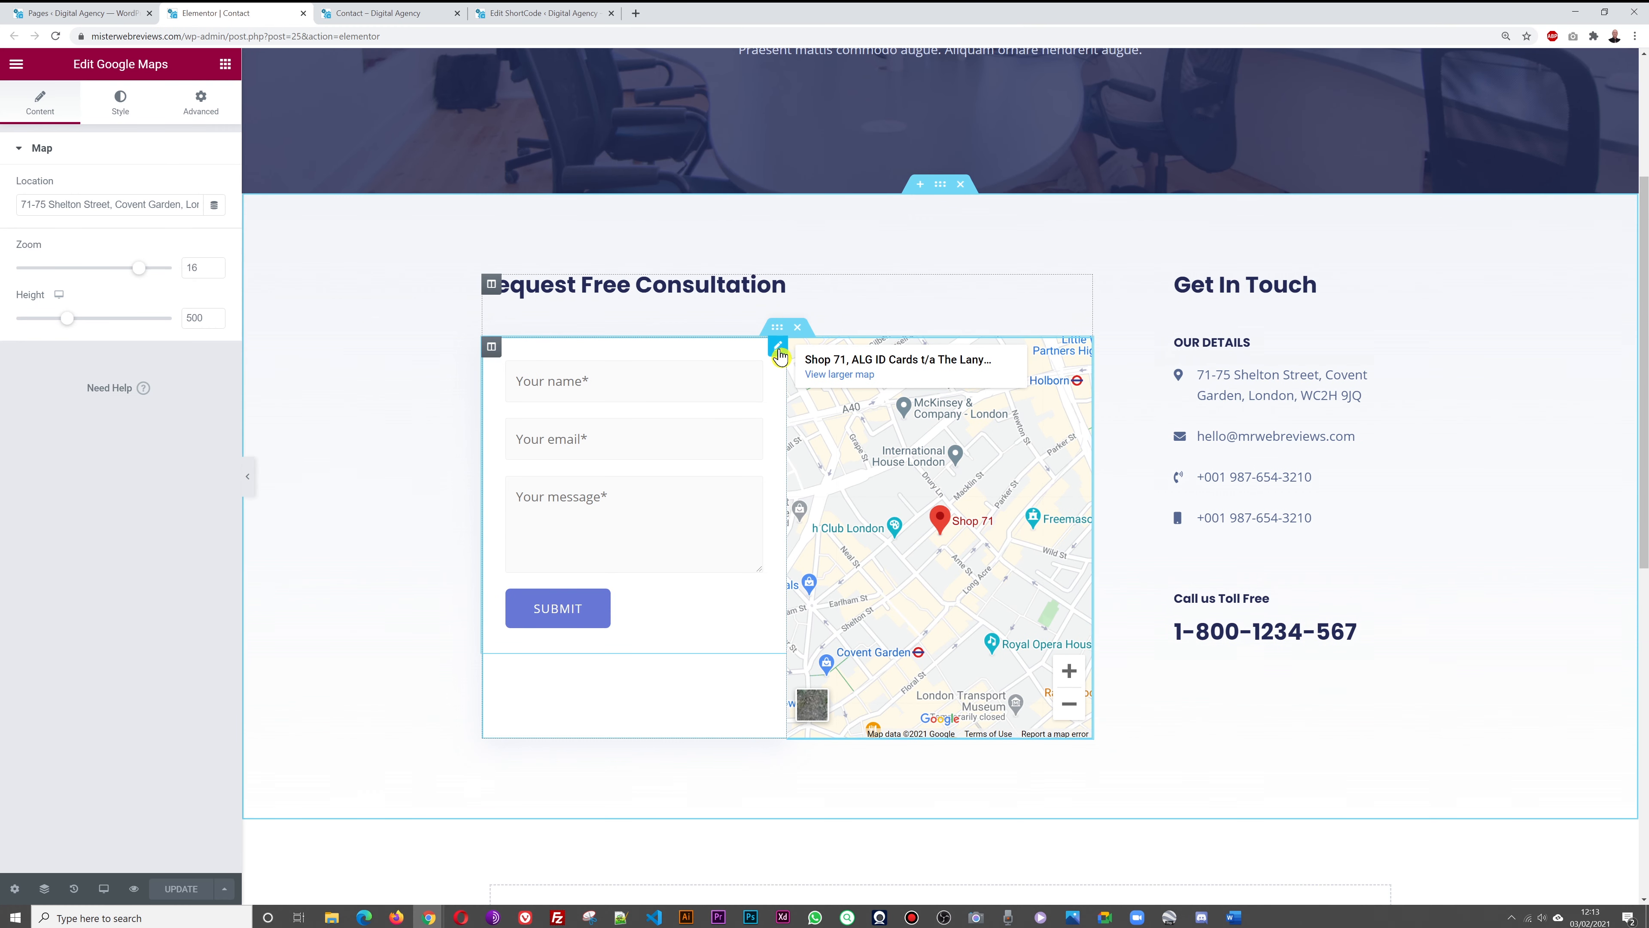
Check the Contact page's form id, then list all WPForms forms showing Contact Form [wpforms id="5"]
left_click(777, 349)
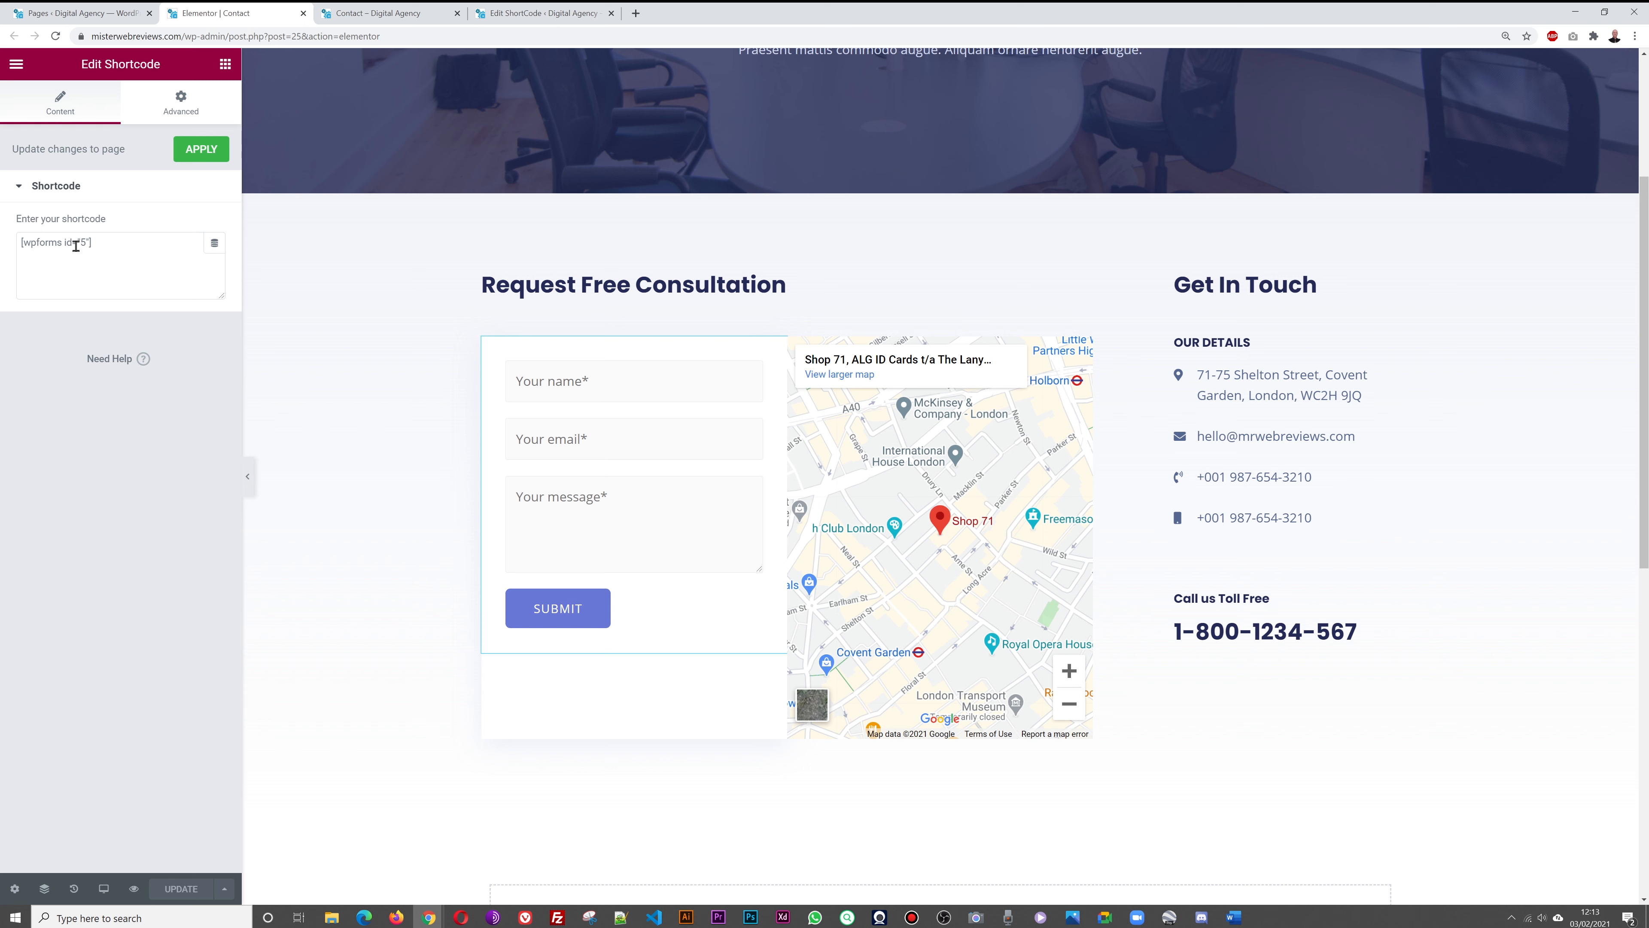
left_click(73, 13)
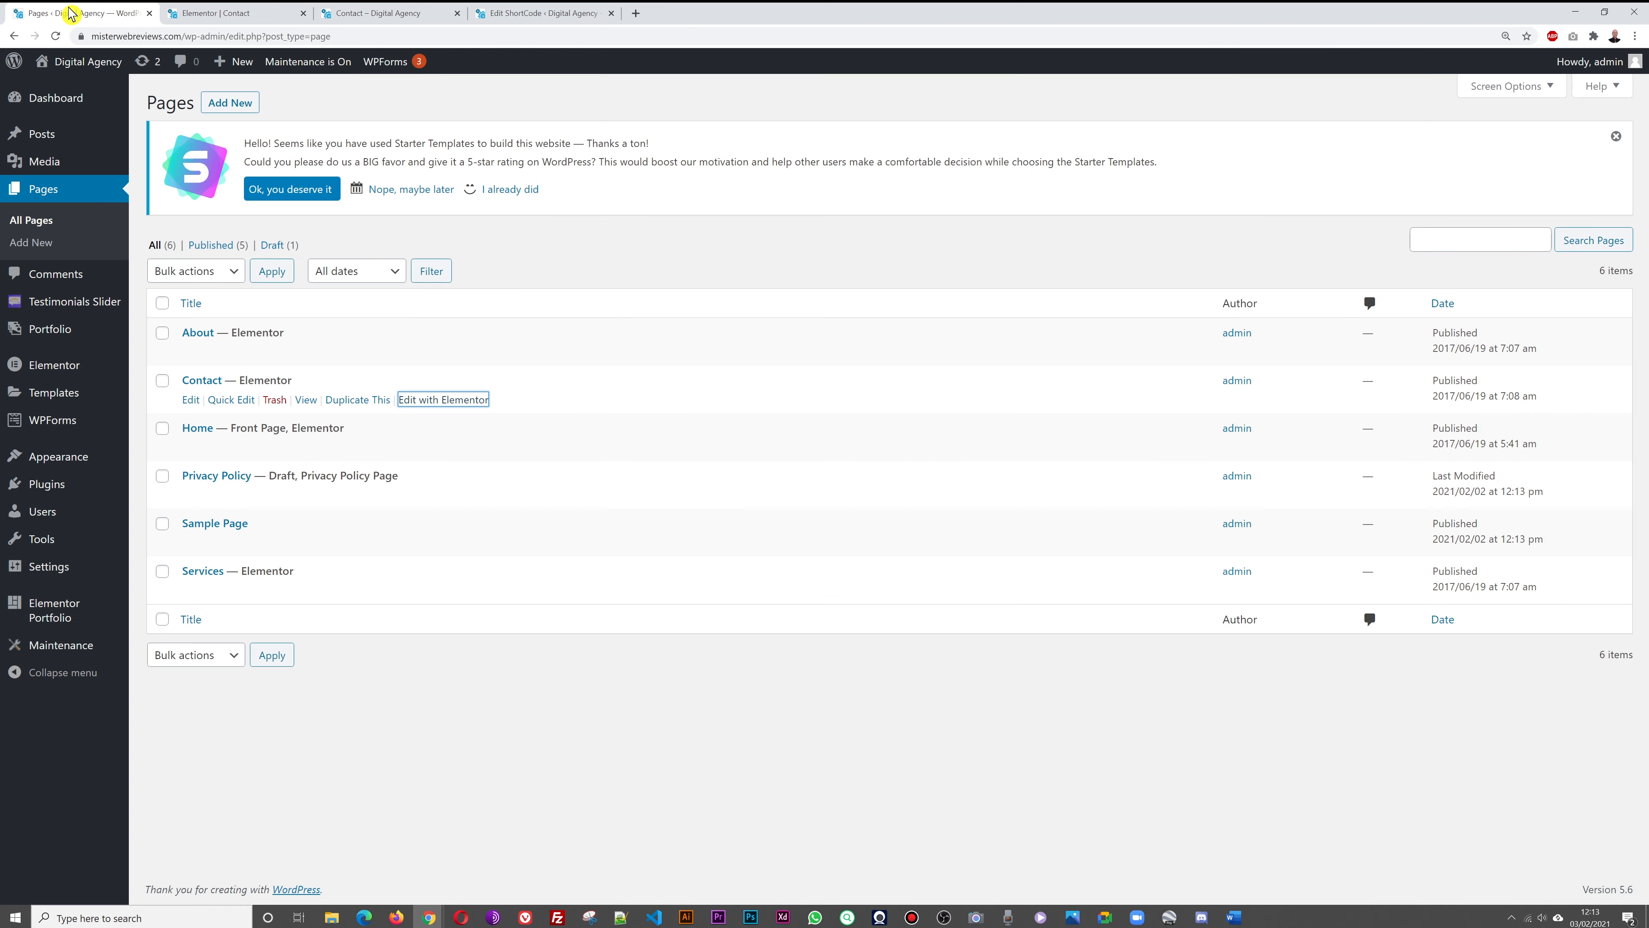
mouse_move(45, 433)
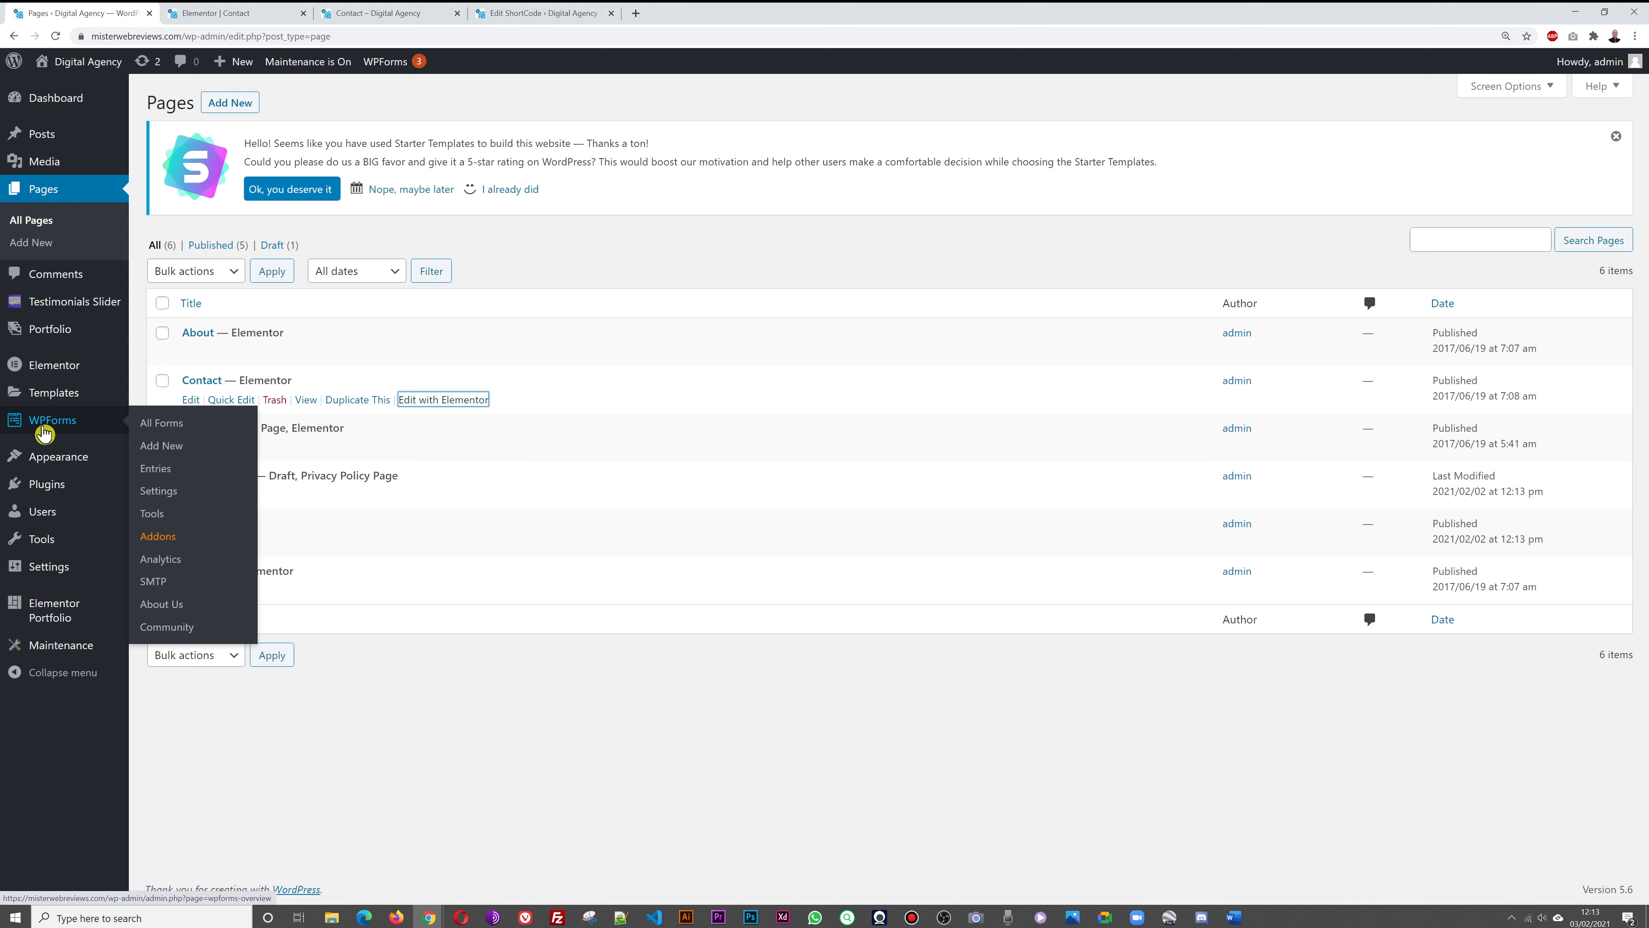
left_click(170, 430)
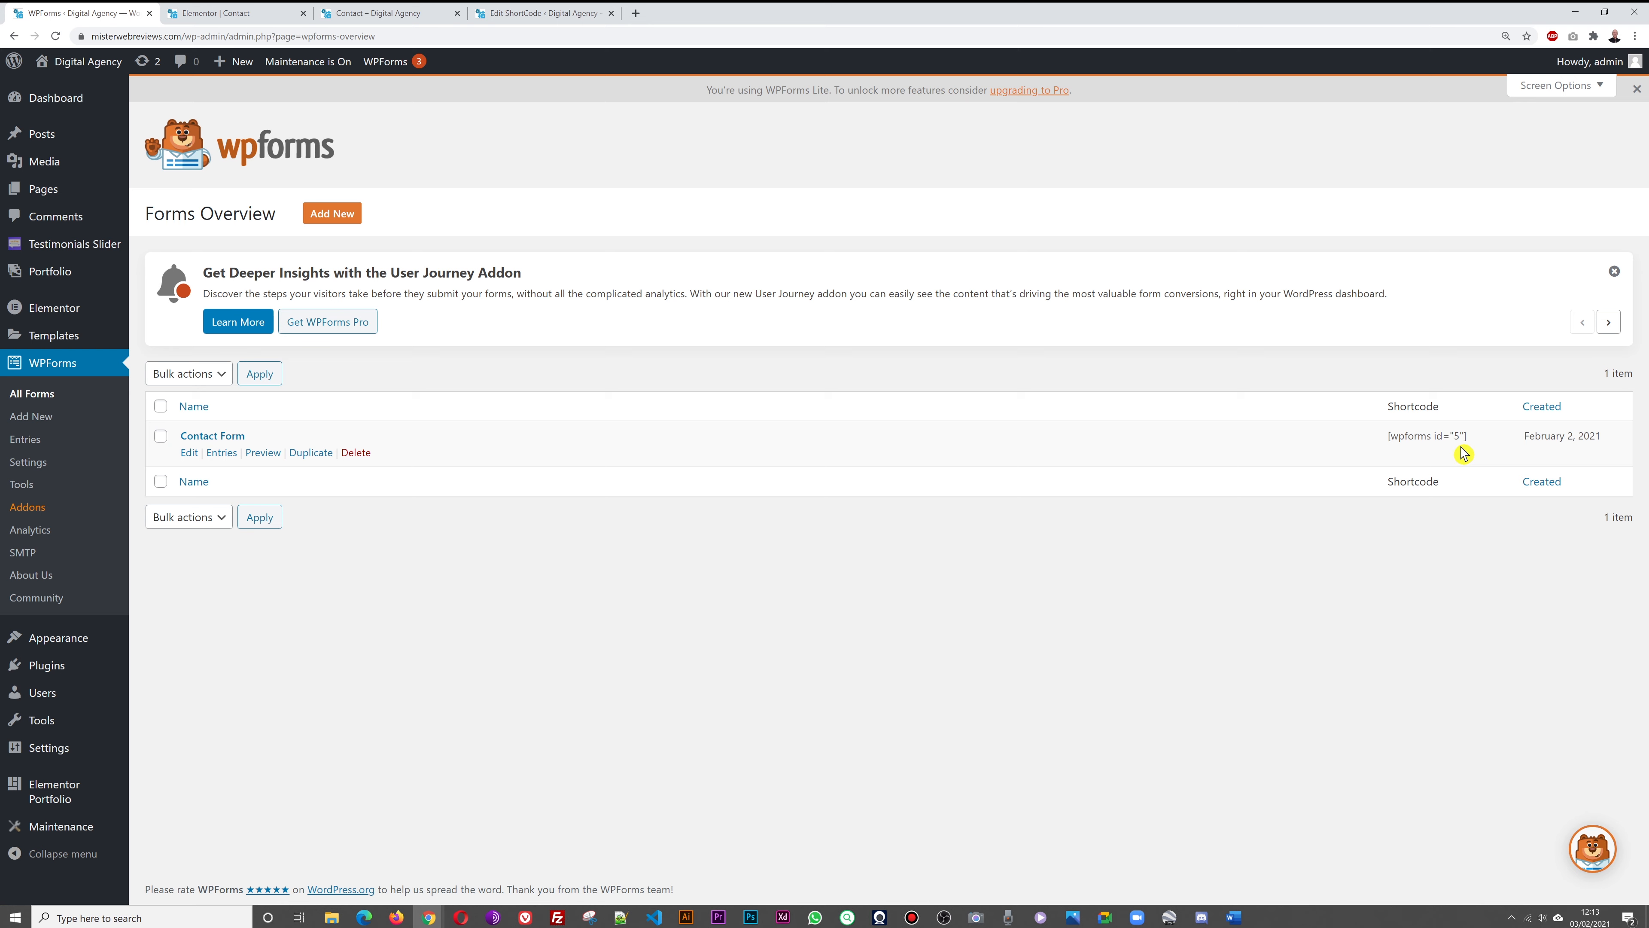
left_click(232, 13)
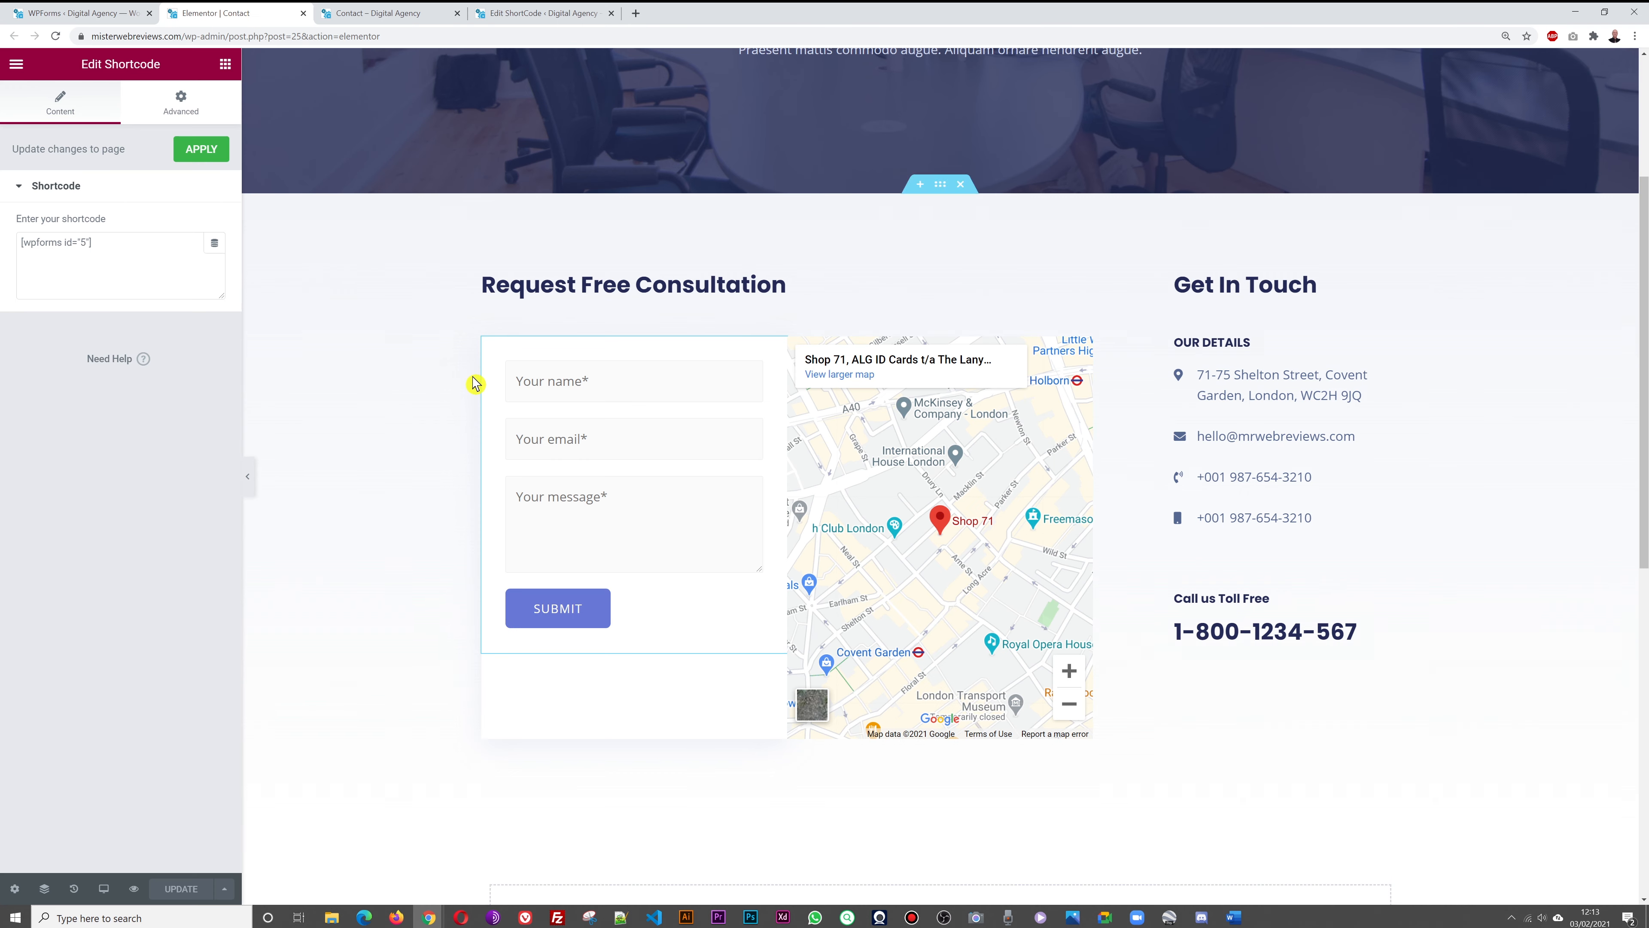
left_click(68, 13)
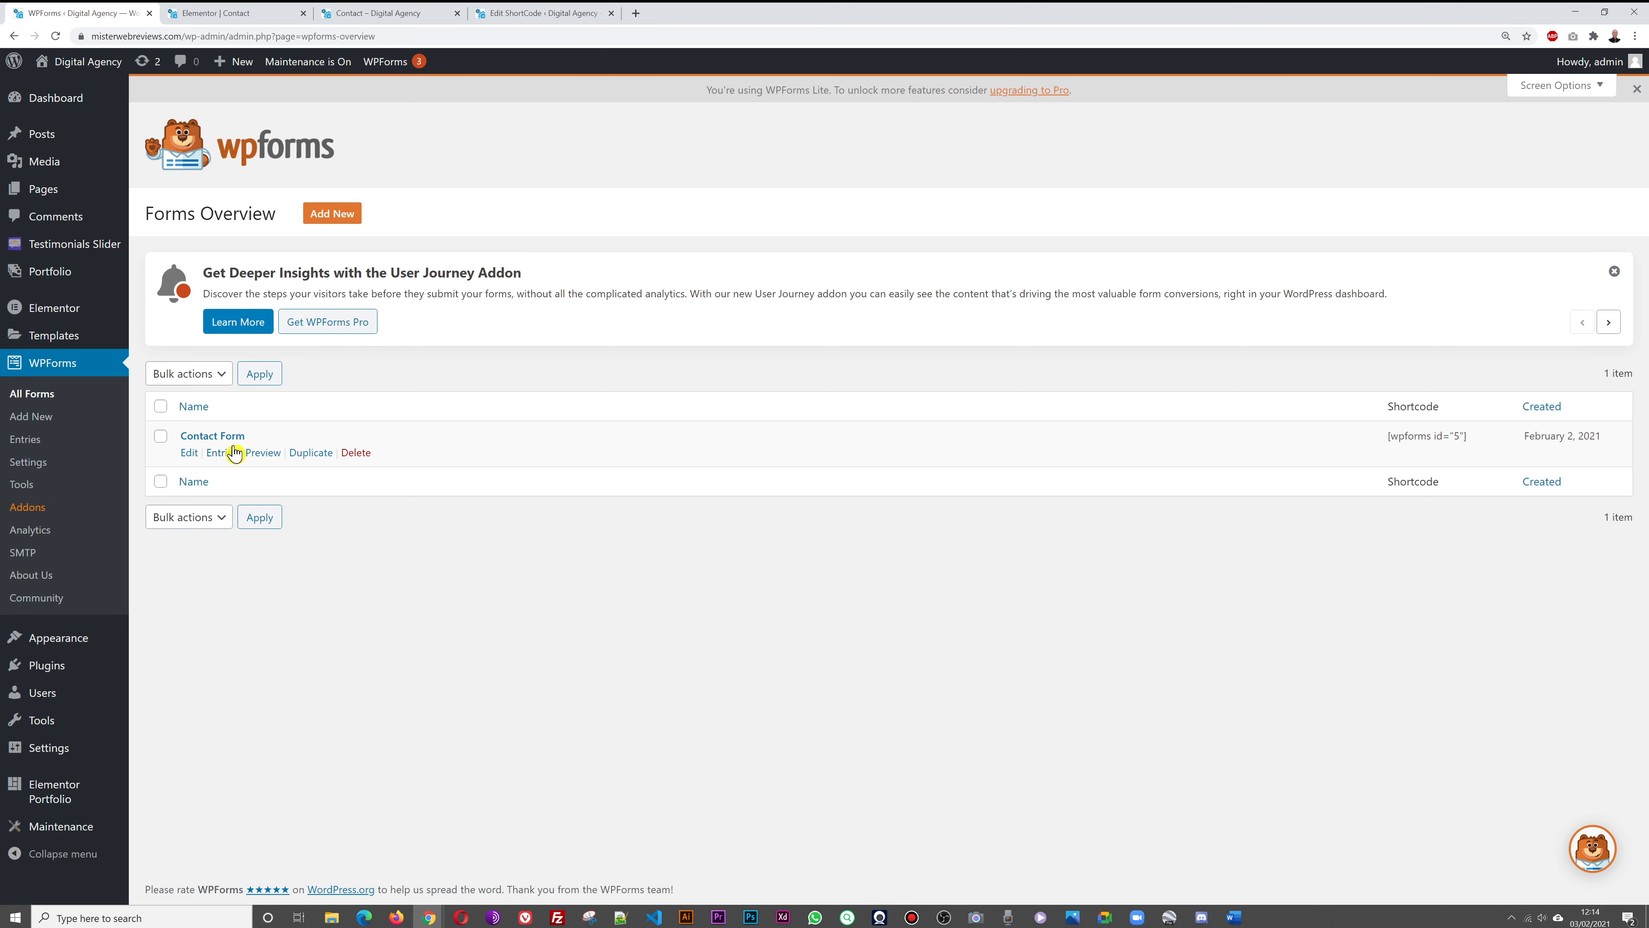
In the Contact Form builder, add a Numbers field directly below the Email field
left_click(233, 441)
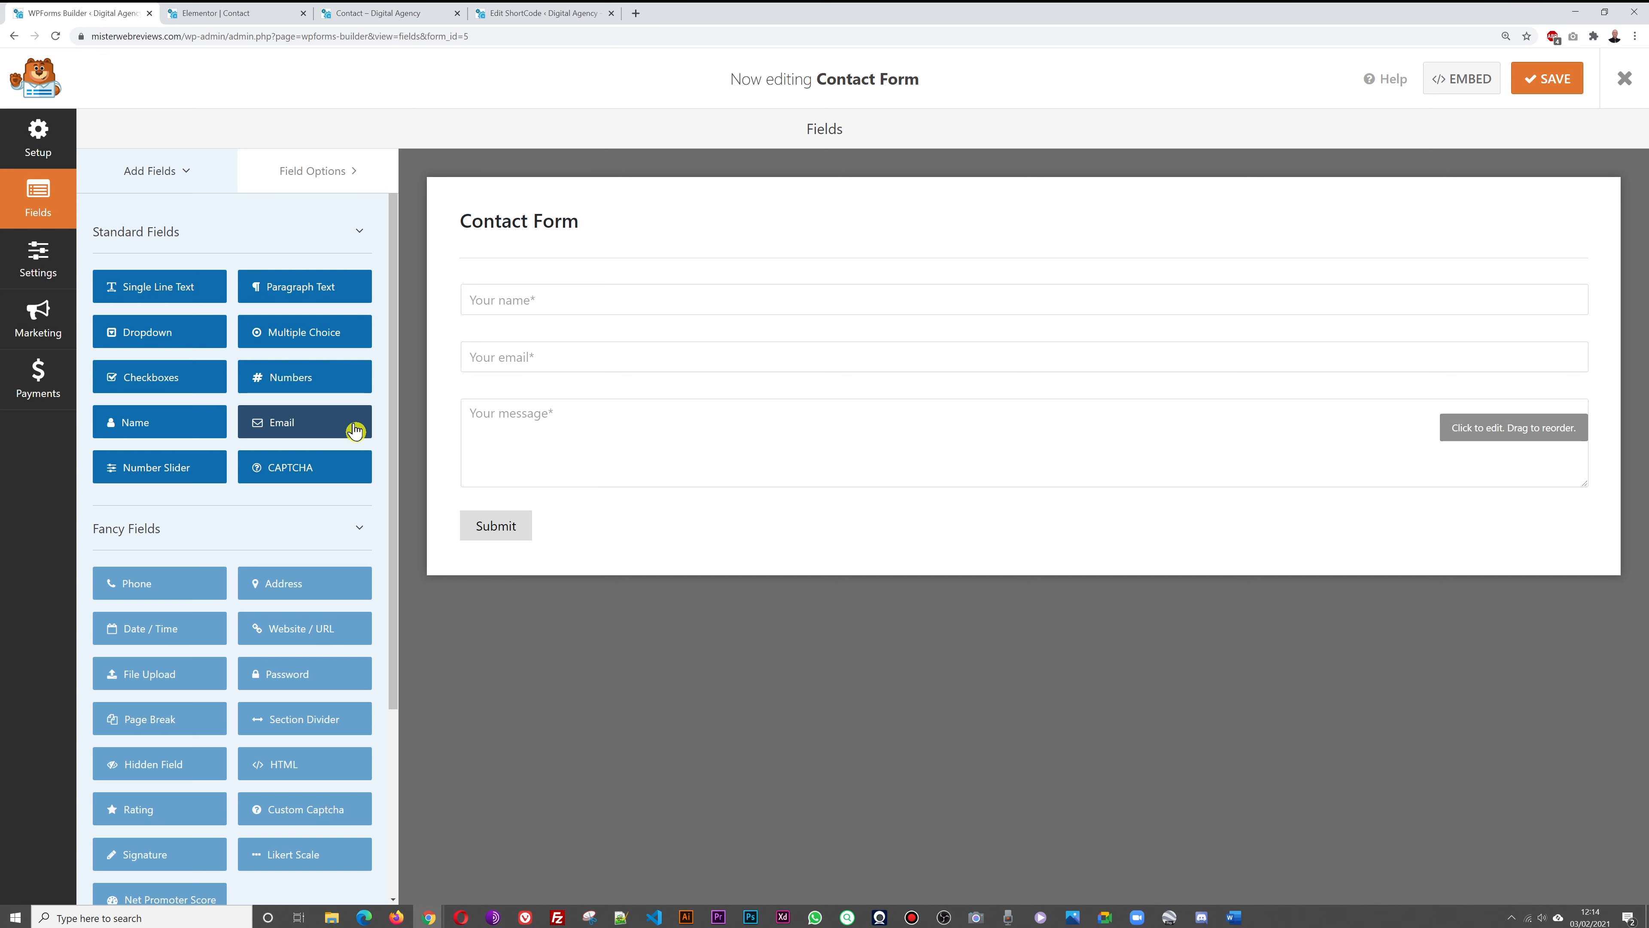
left_click_drag(311, 382, 546, 405)
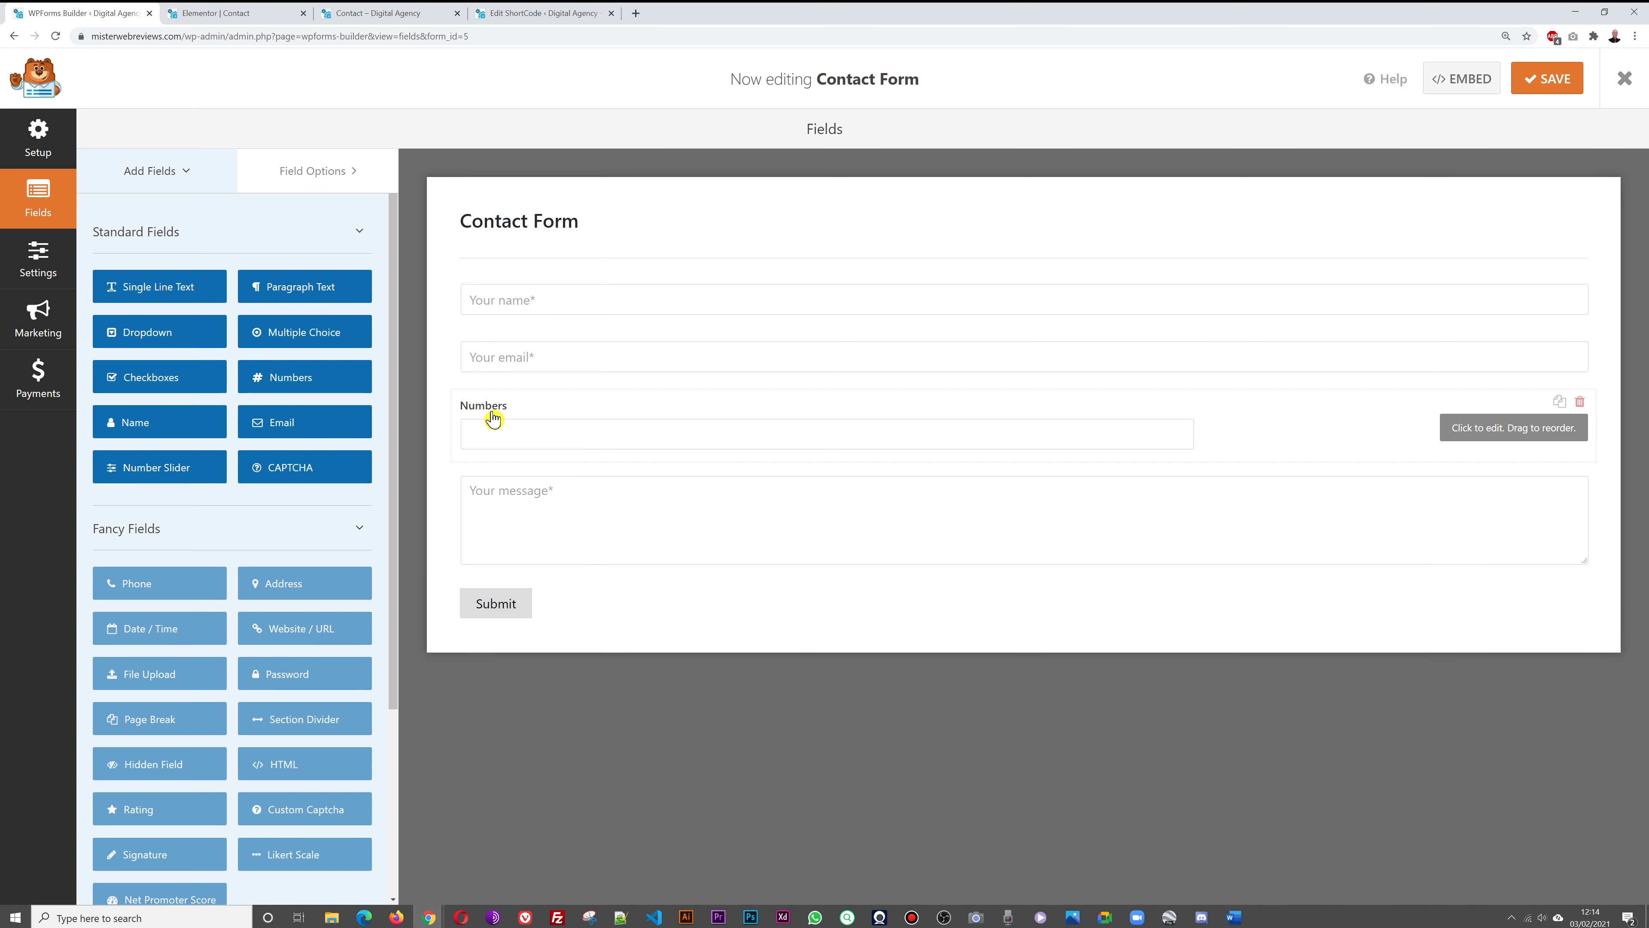
left_click(523, 434)
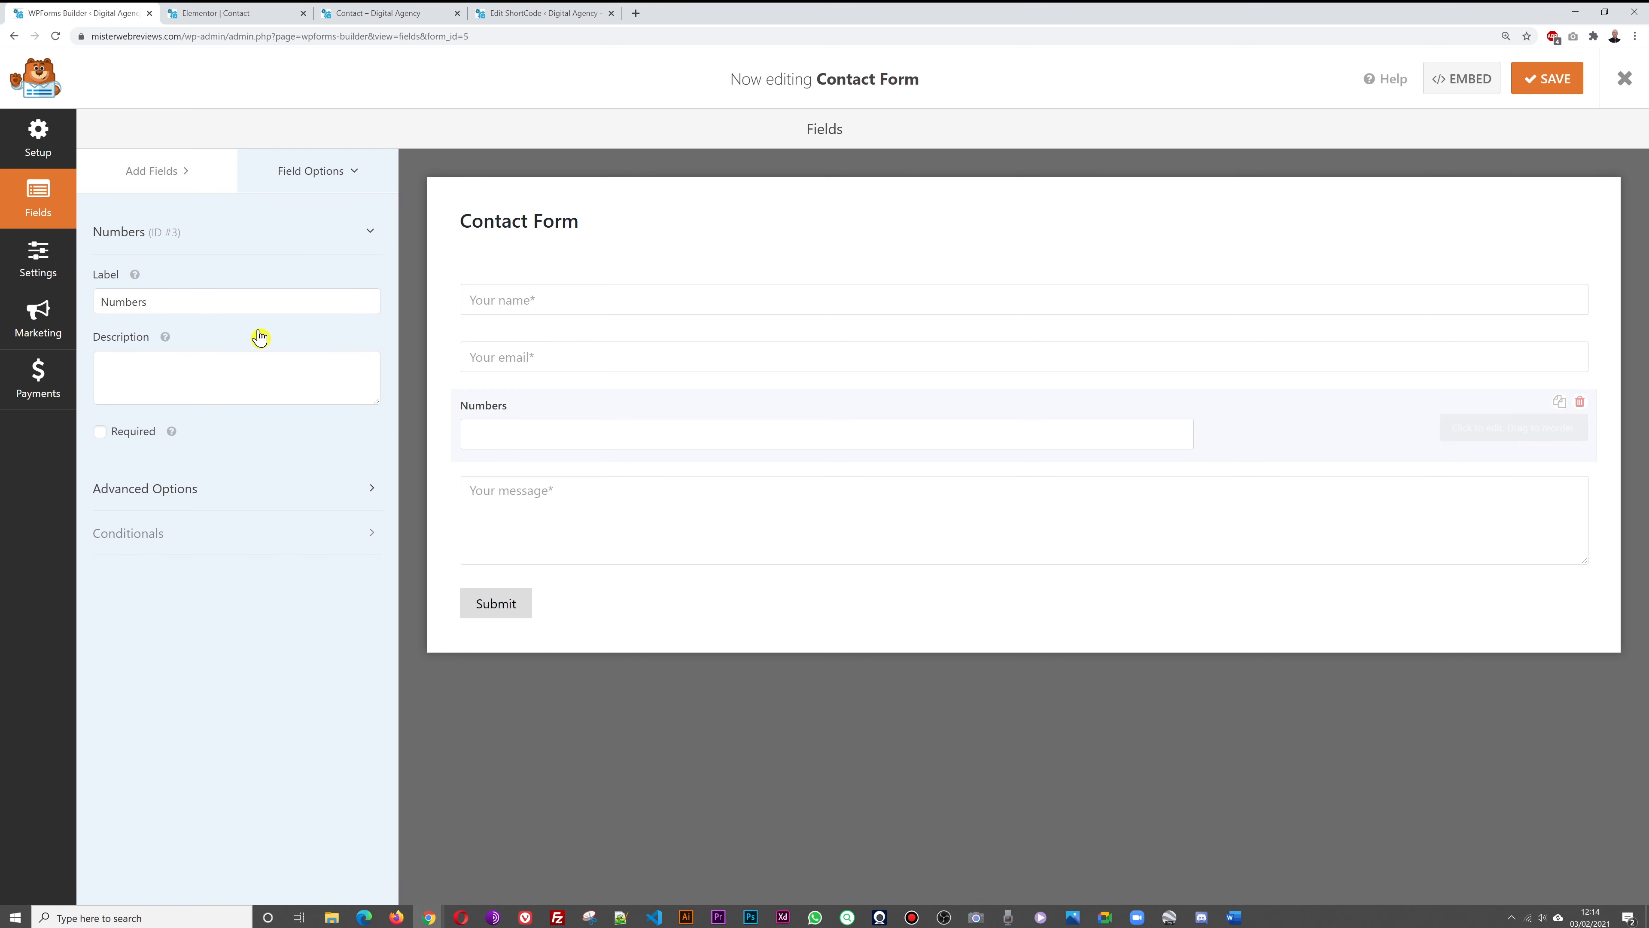
Relabel the new field 'Phone Number', leave it optional, and save the Contact Form
left_click(254, 307)
double_click(256, 309)
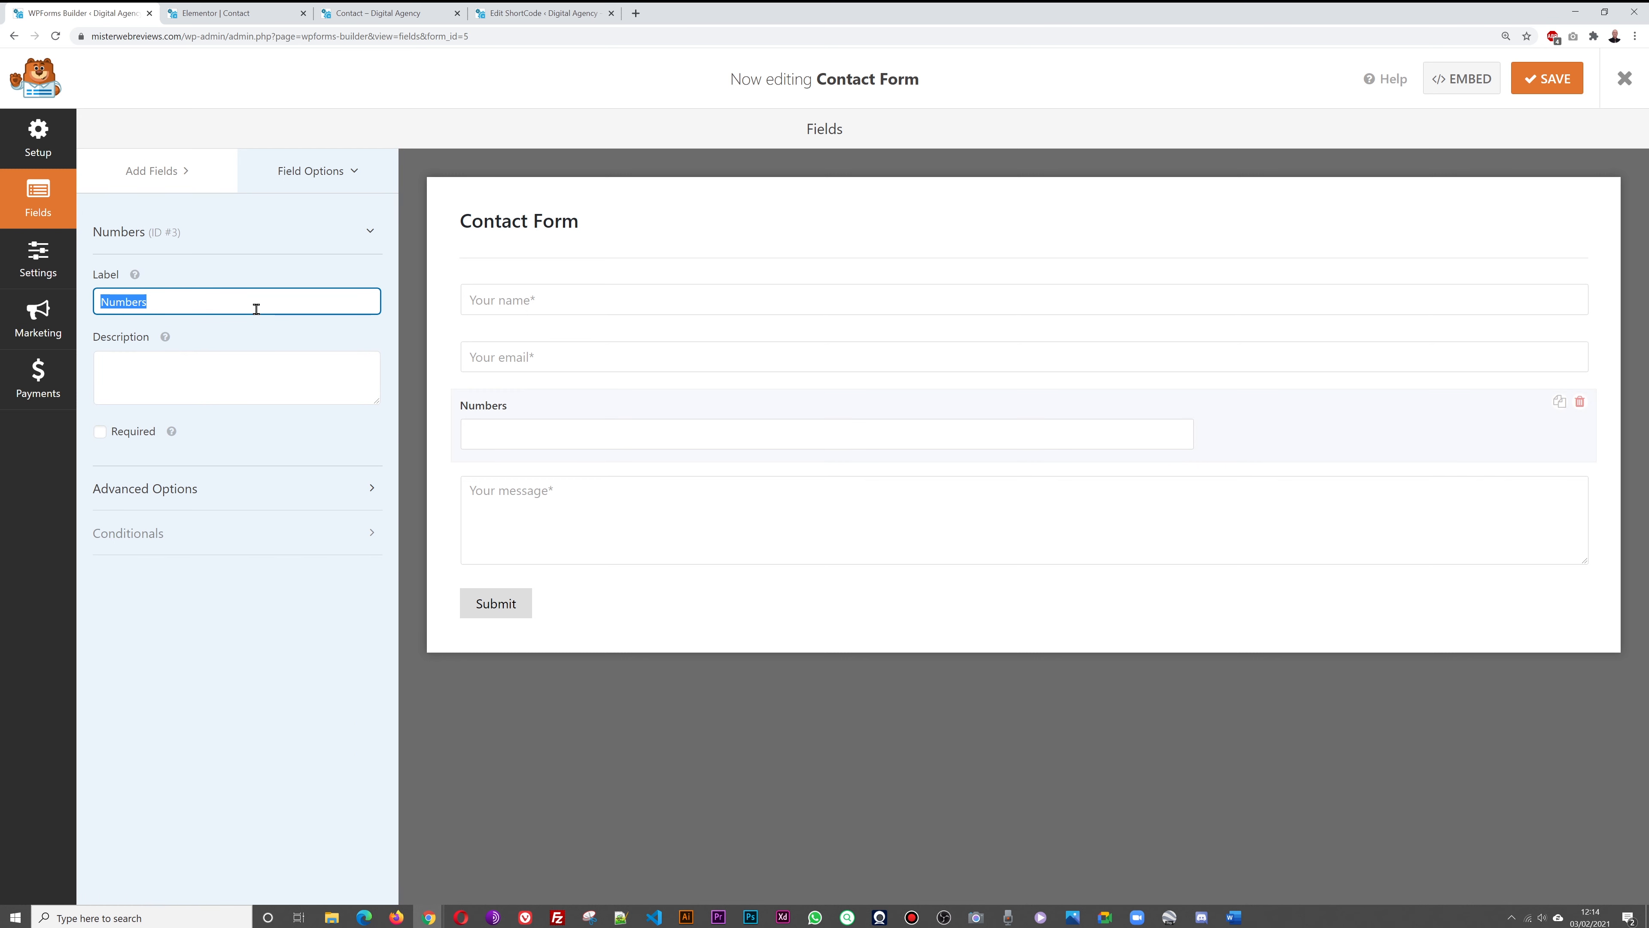
key("Home")
type("Phone")
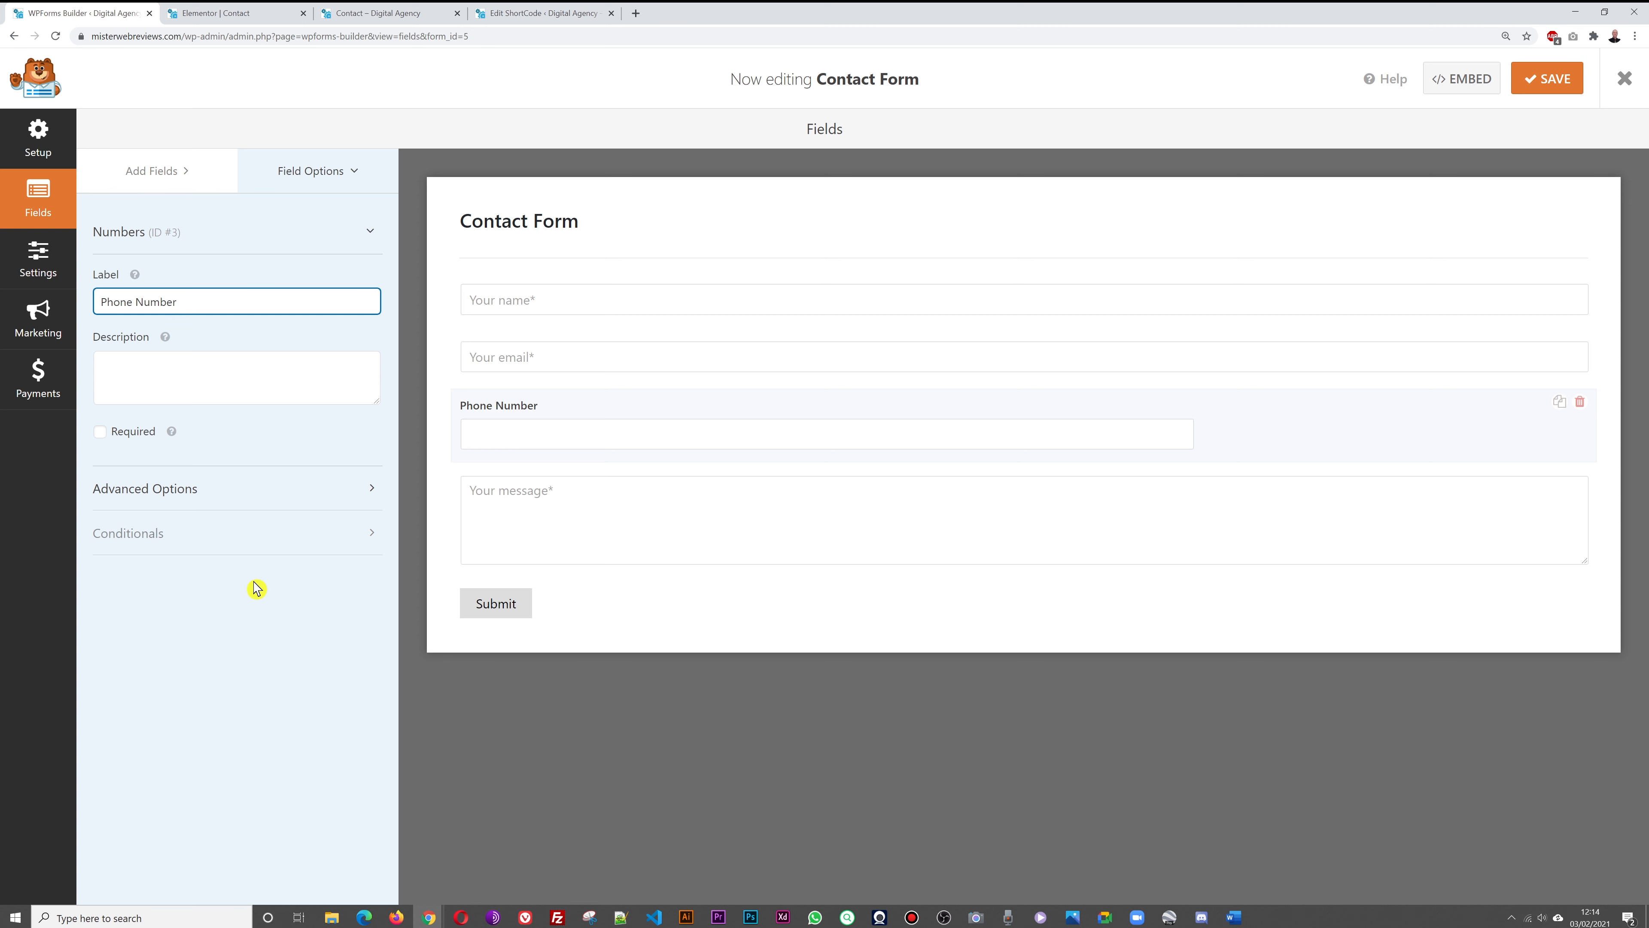
left_click(100, 435)
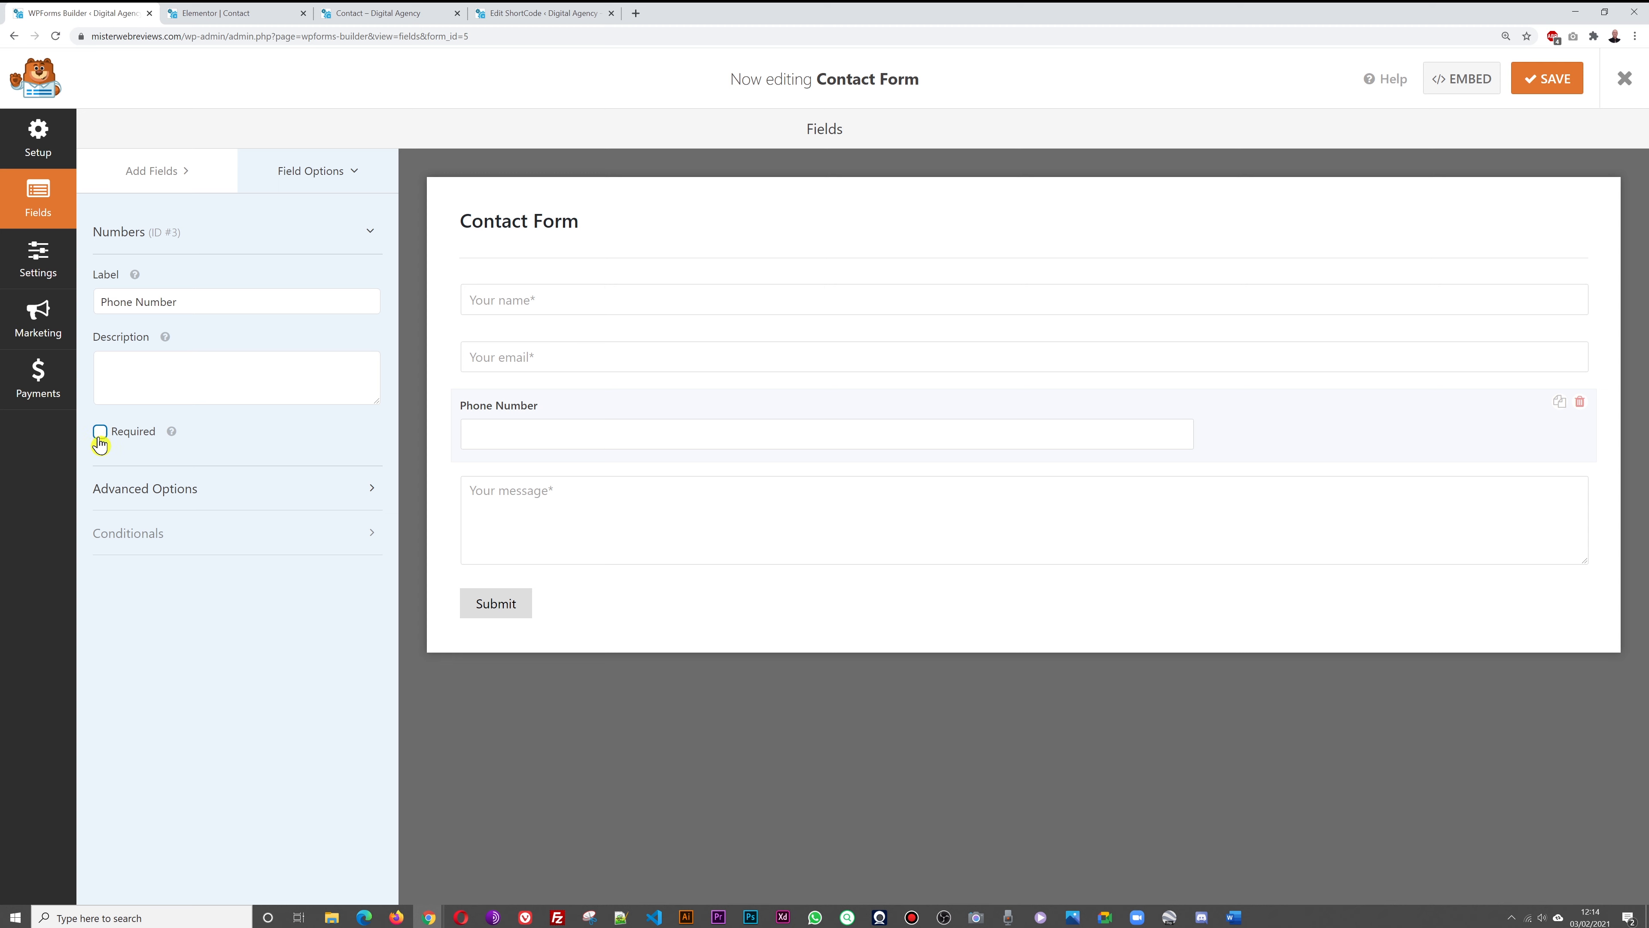
left_click(1548, 89)
Show the Contact Form's Notifications settings with the default admin e-mail notification
left_click(37, 275)
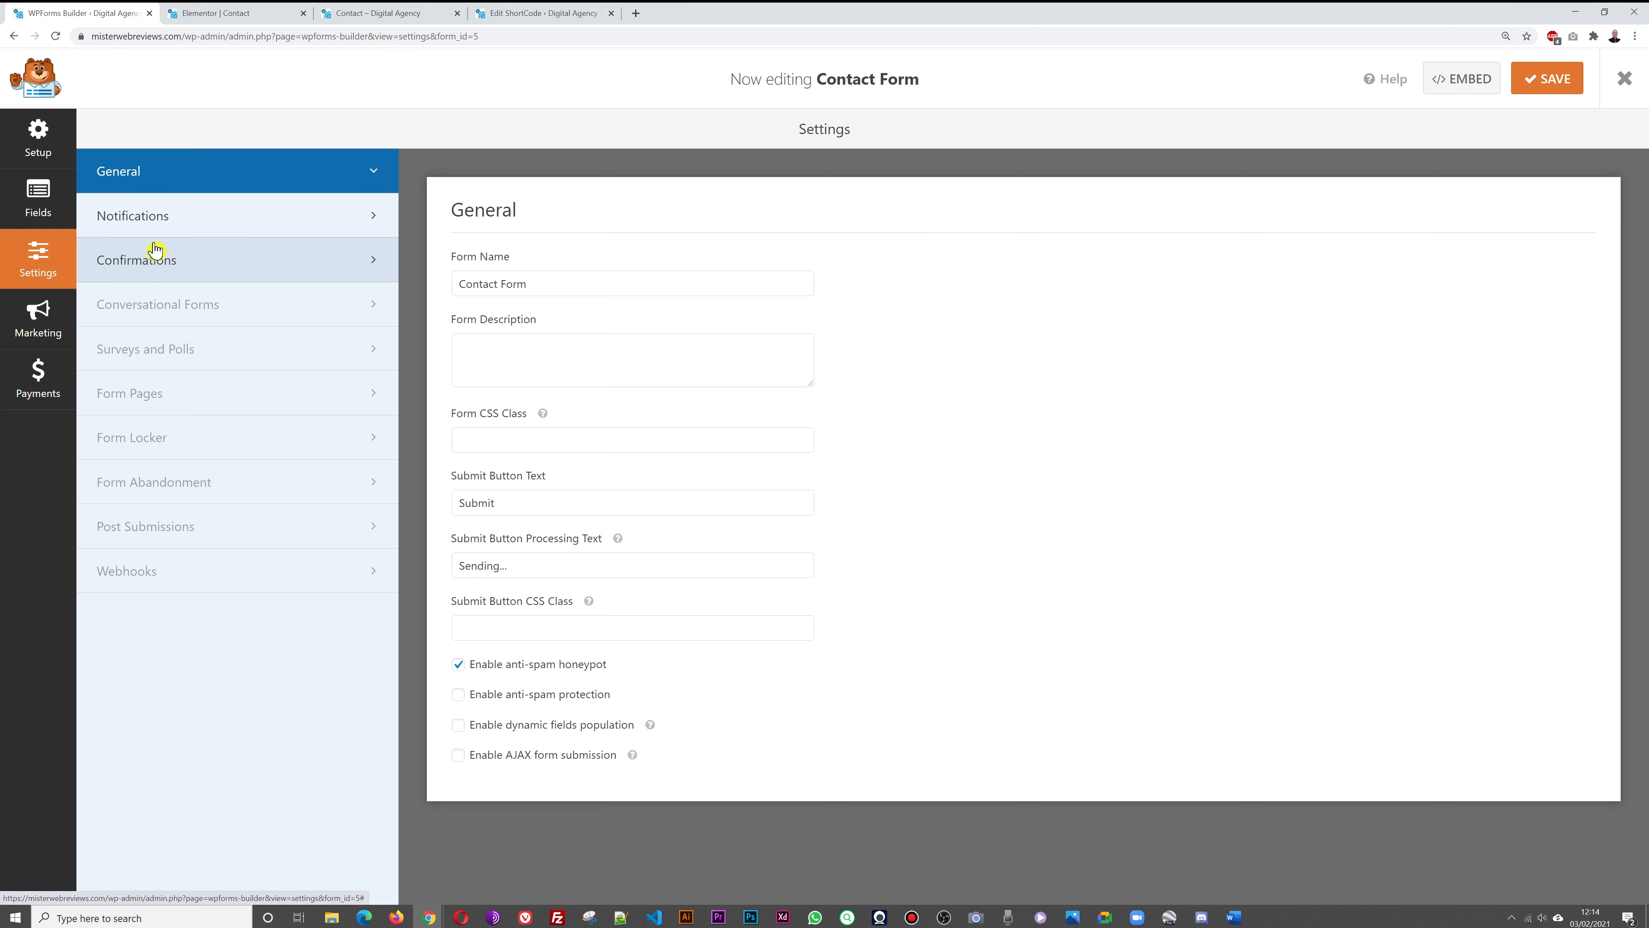
left_click(151, 224)
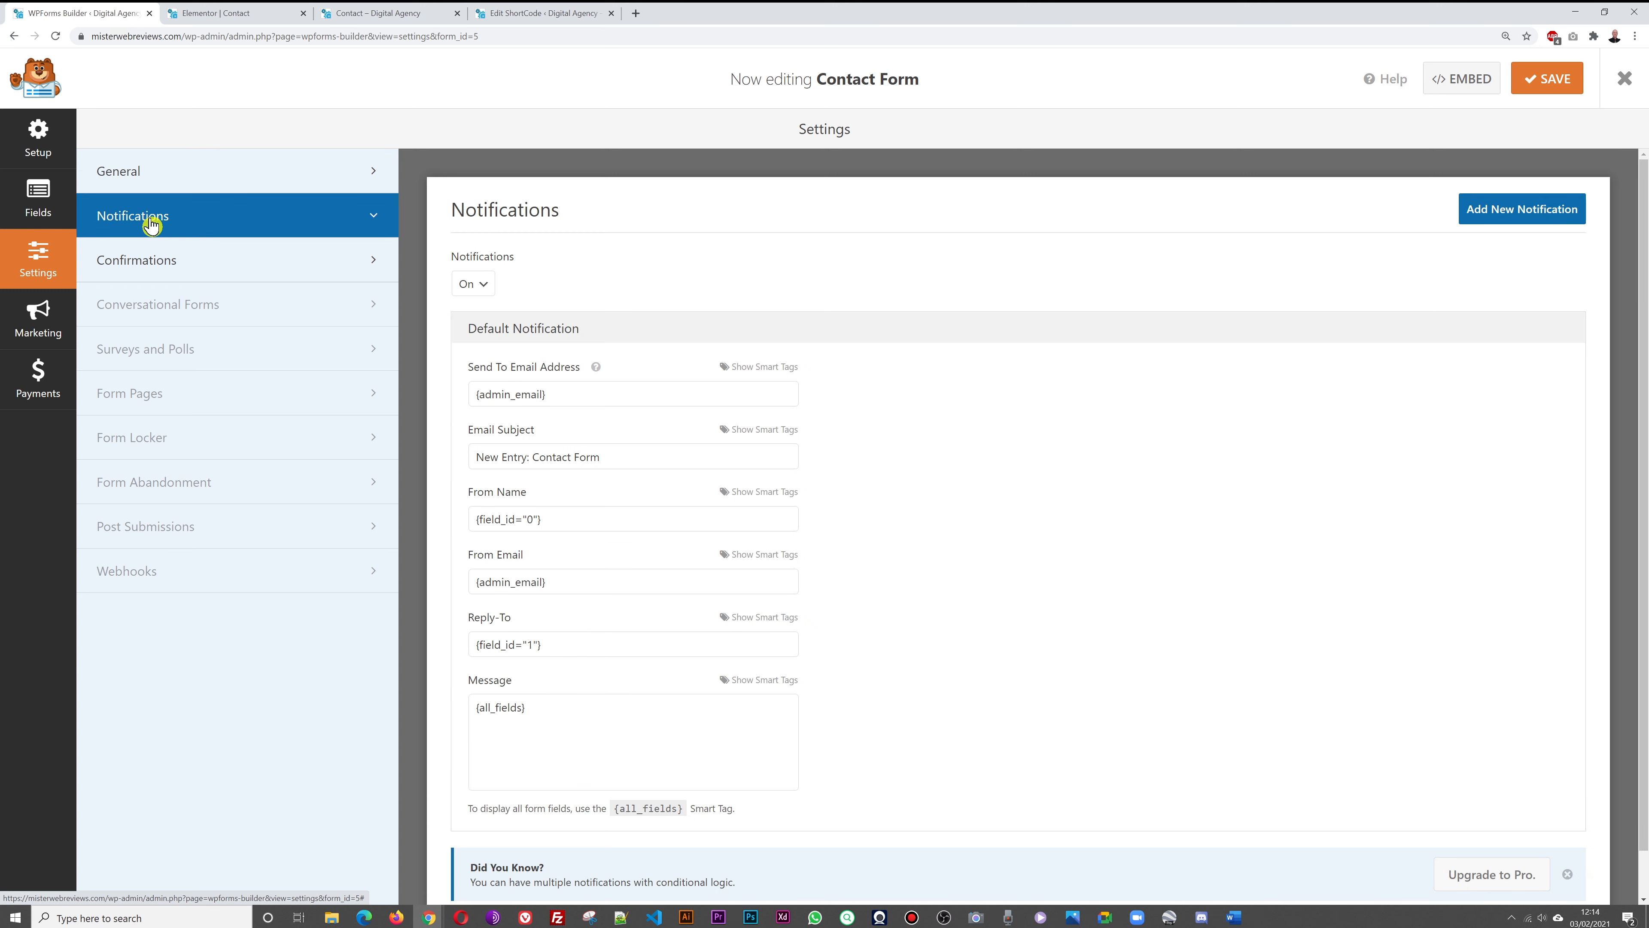
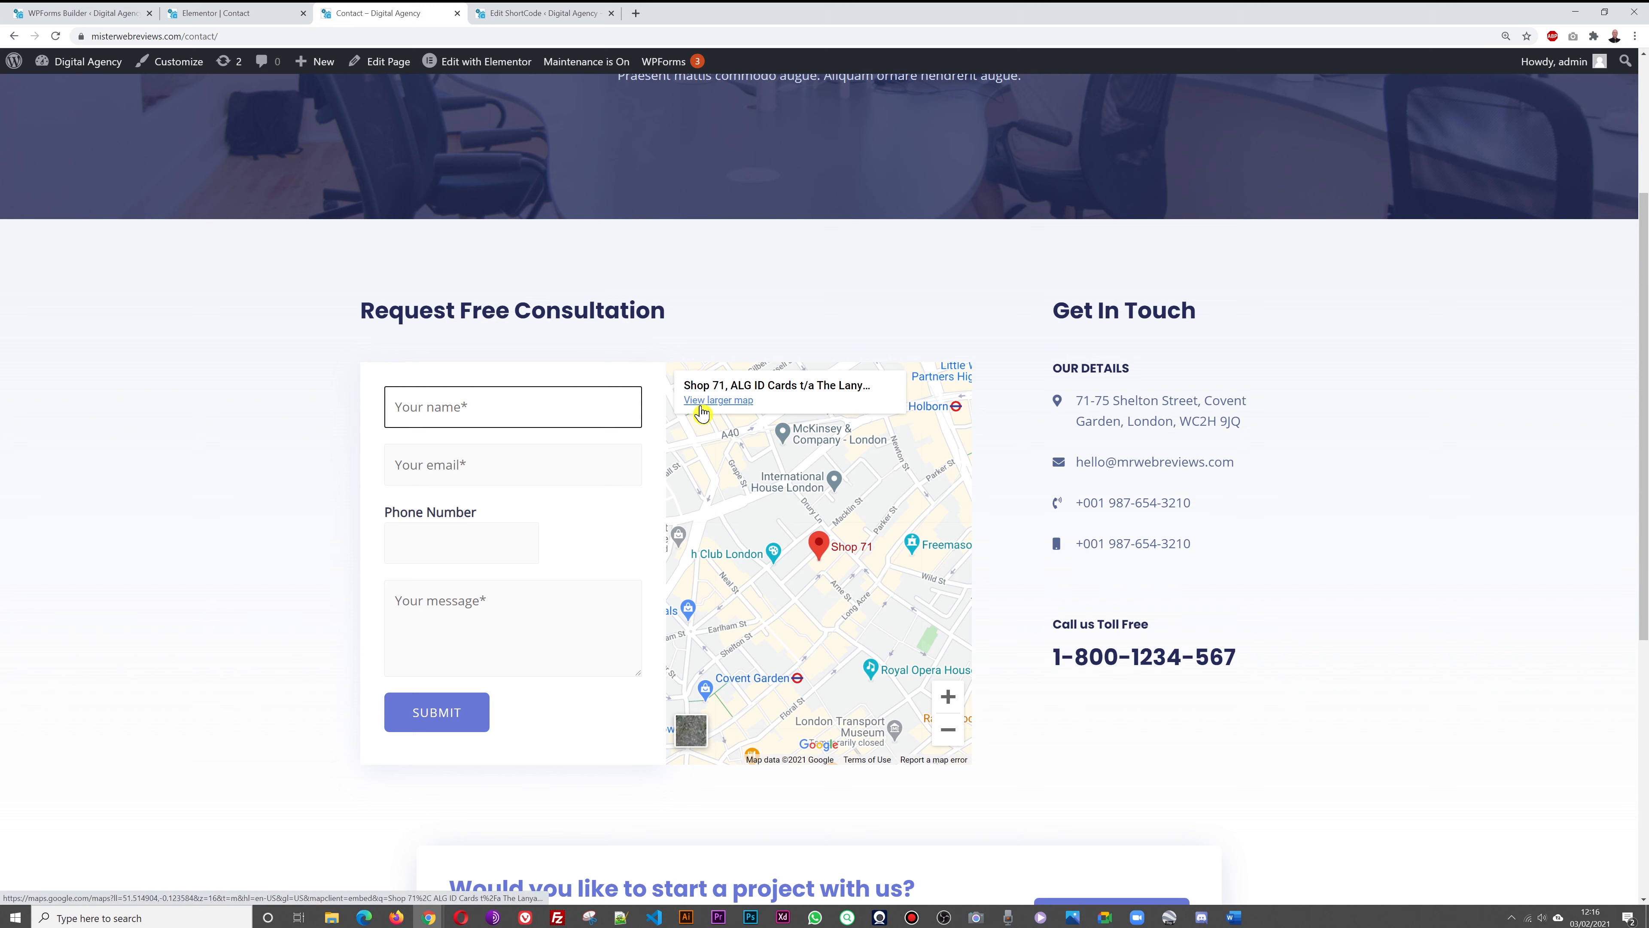
Enter a sample full name in the consultation form's Name field
type("Doe")
Fill in a sample e-mail address, phone number and message in the consultation form
key("Tab")
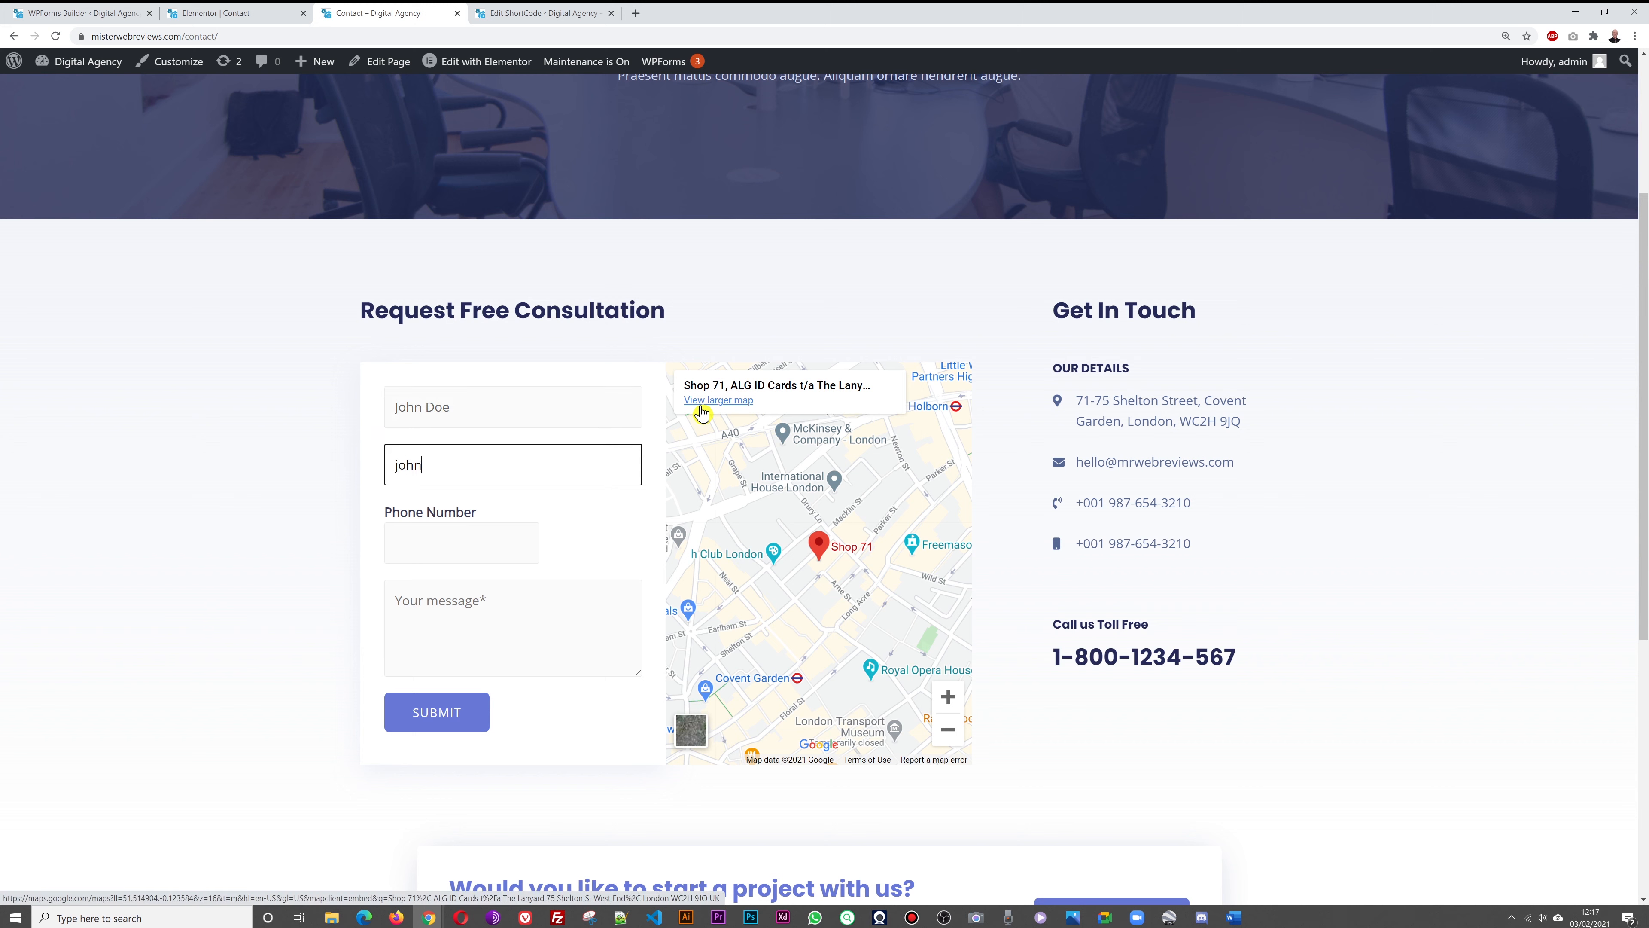
key("Tab")
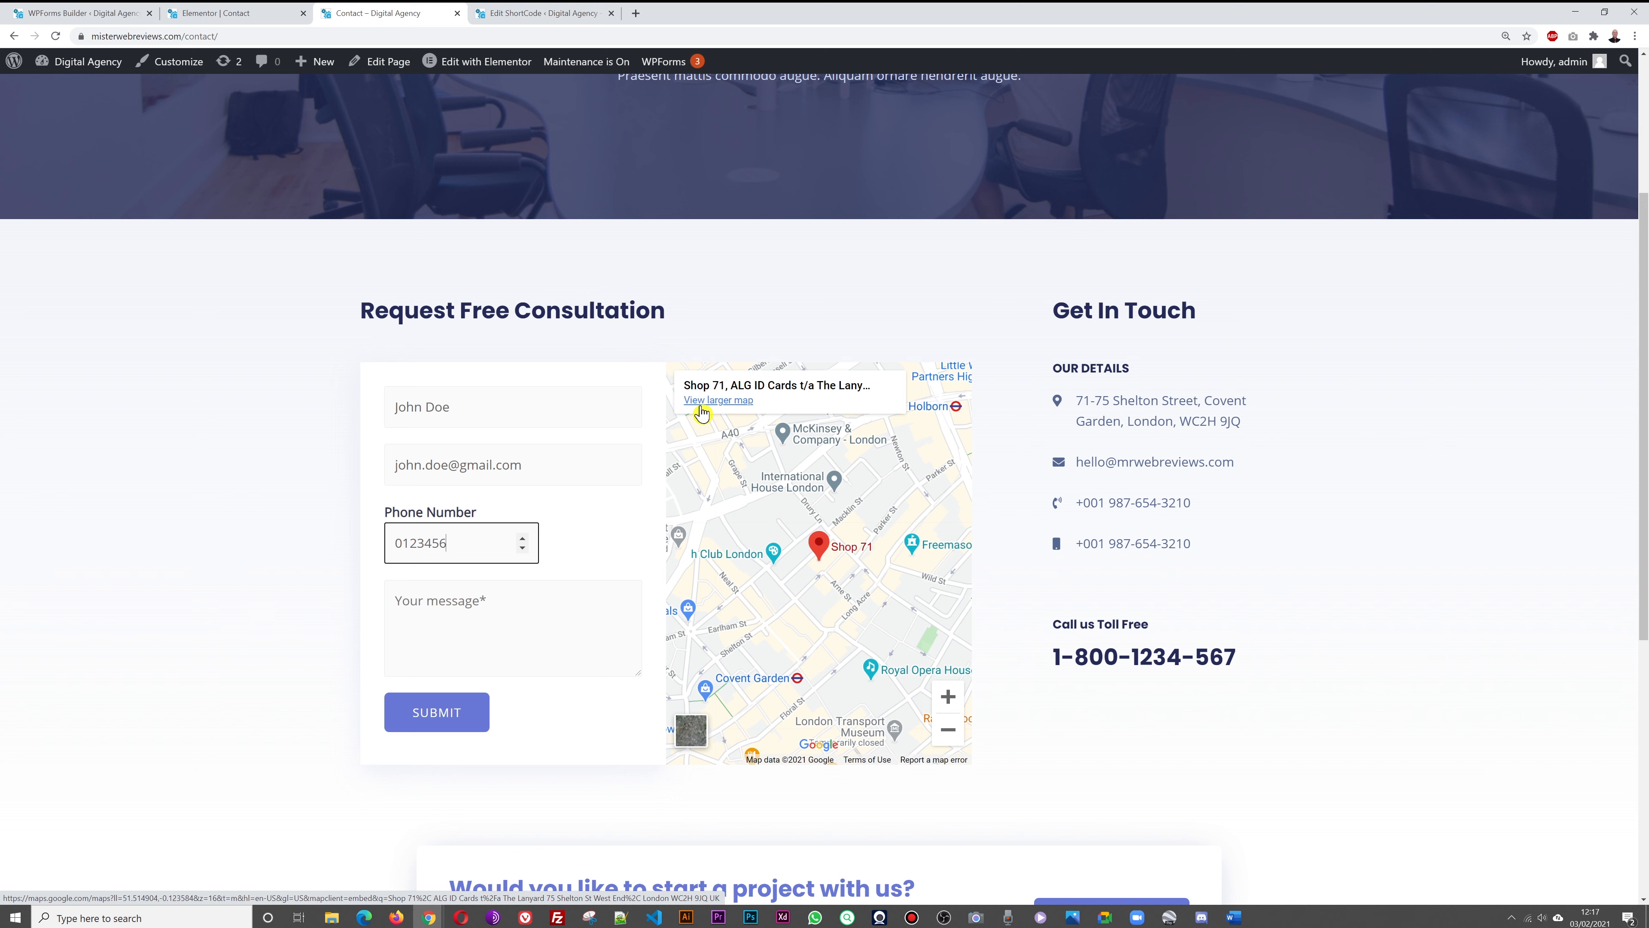
left_click(507, 612)
type("T")
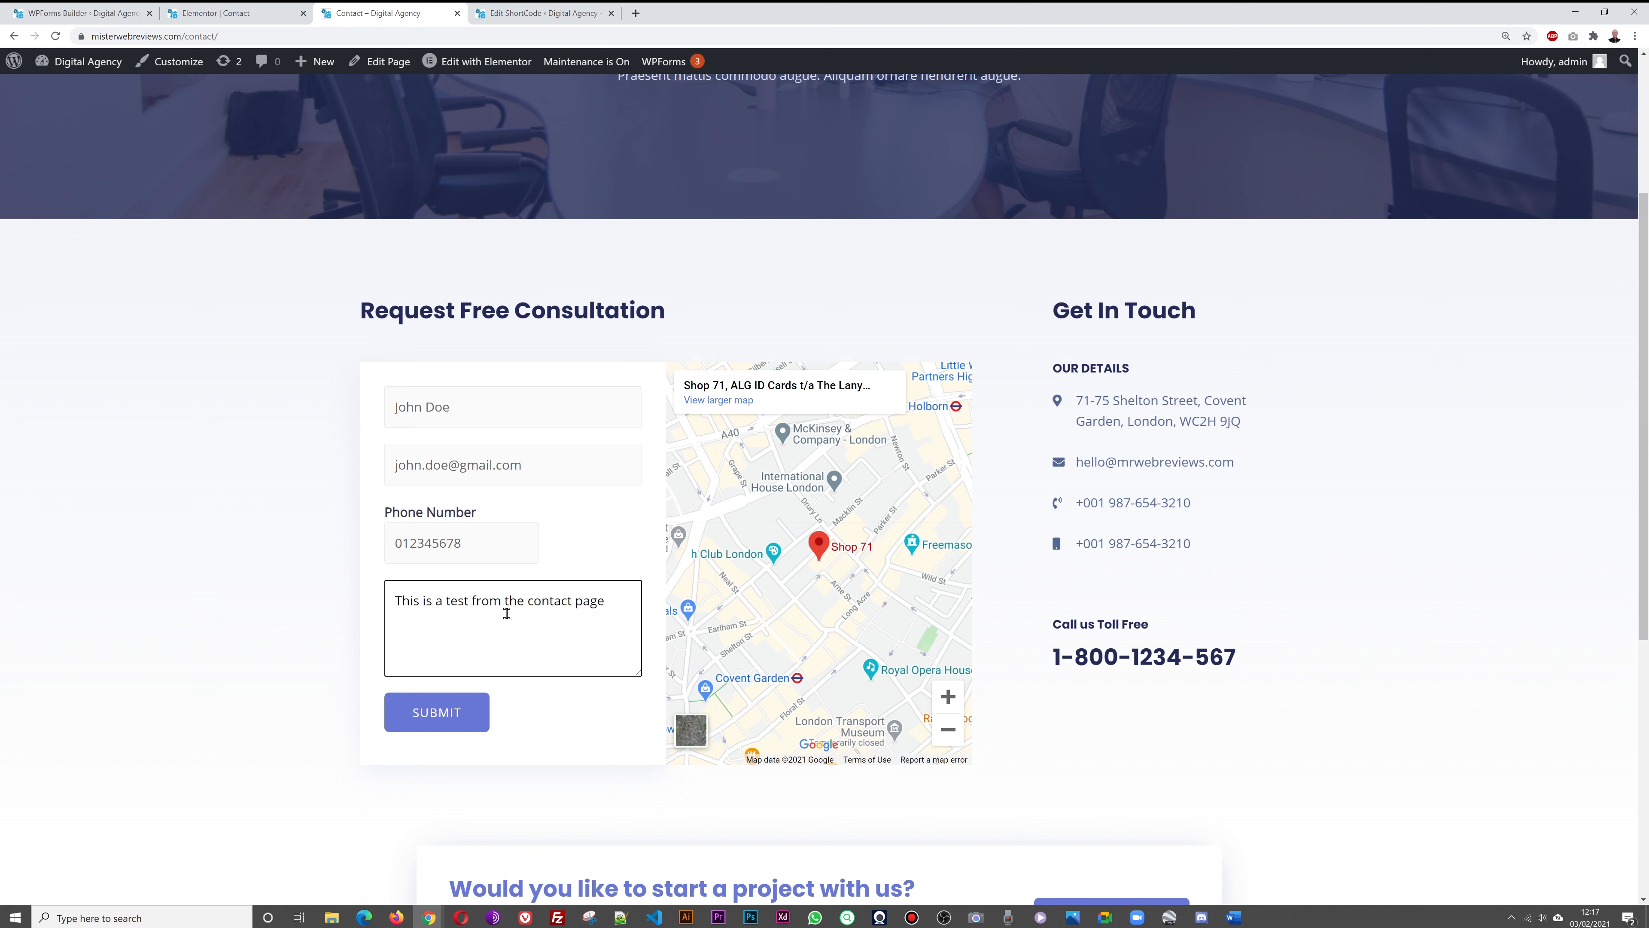
left_click(173, 734)
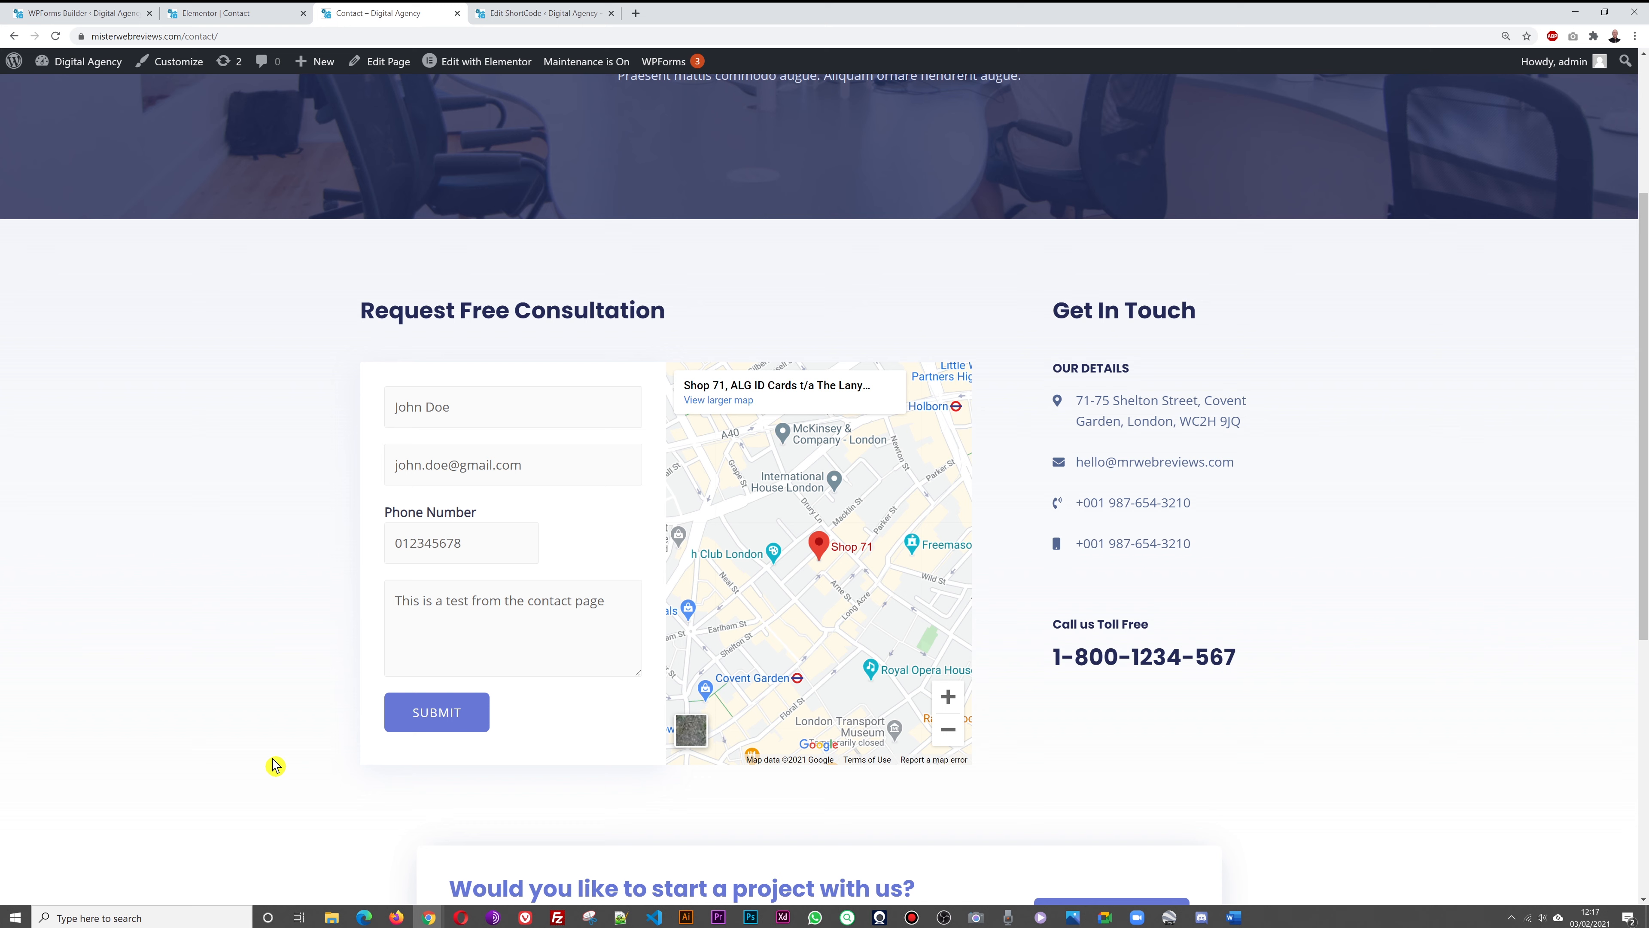
Submit the consultation request, then return to the form builder's Notifications settings
left_click(445, 733)
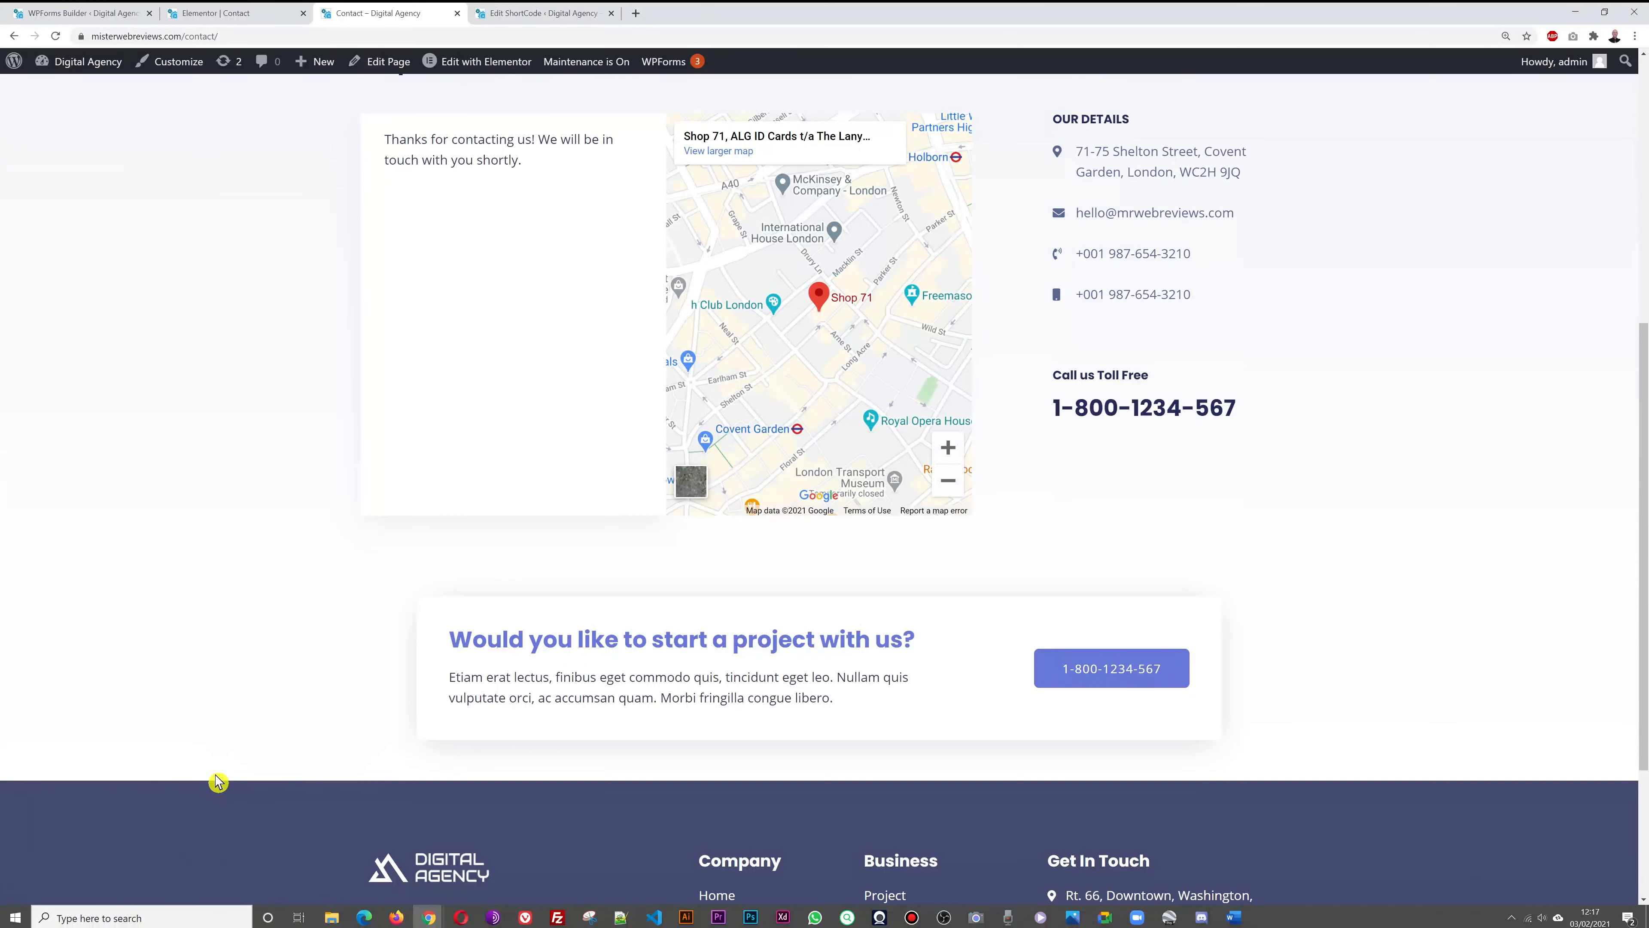
scroll(217, 781, "up", 2)
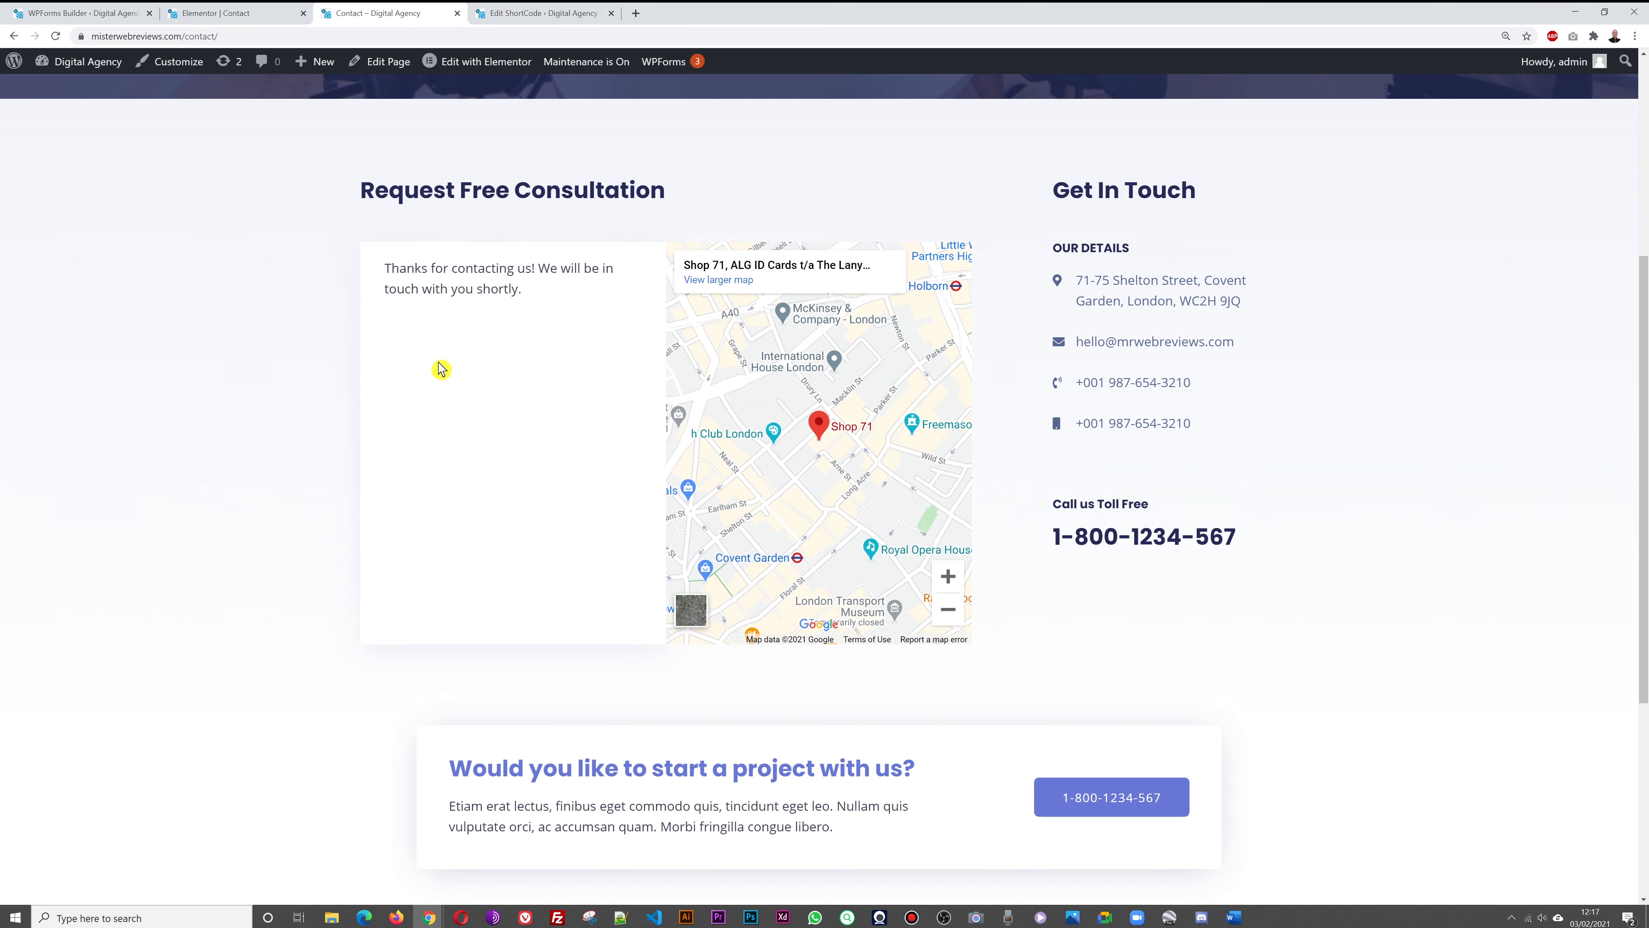
left_click(97, 17)
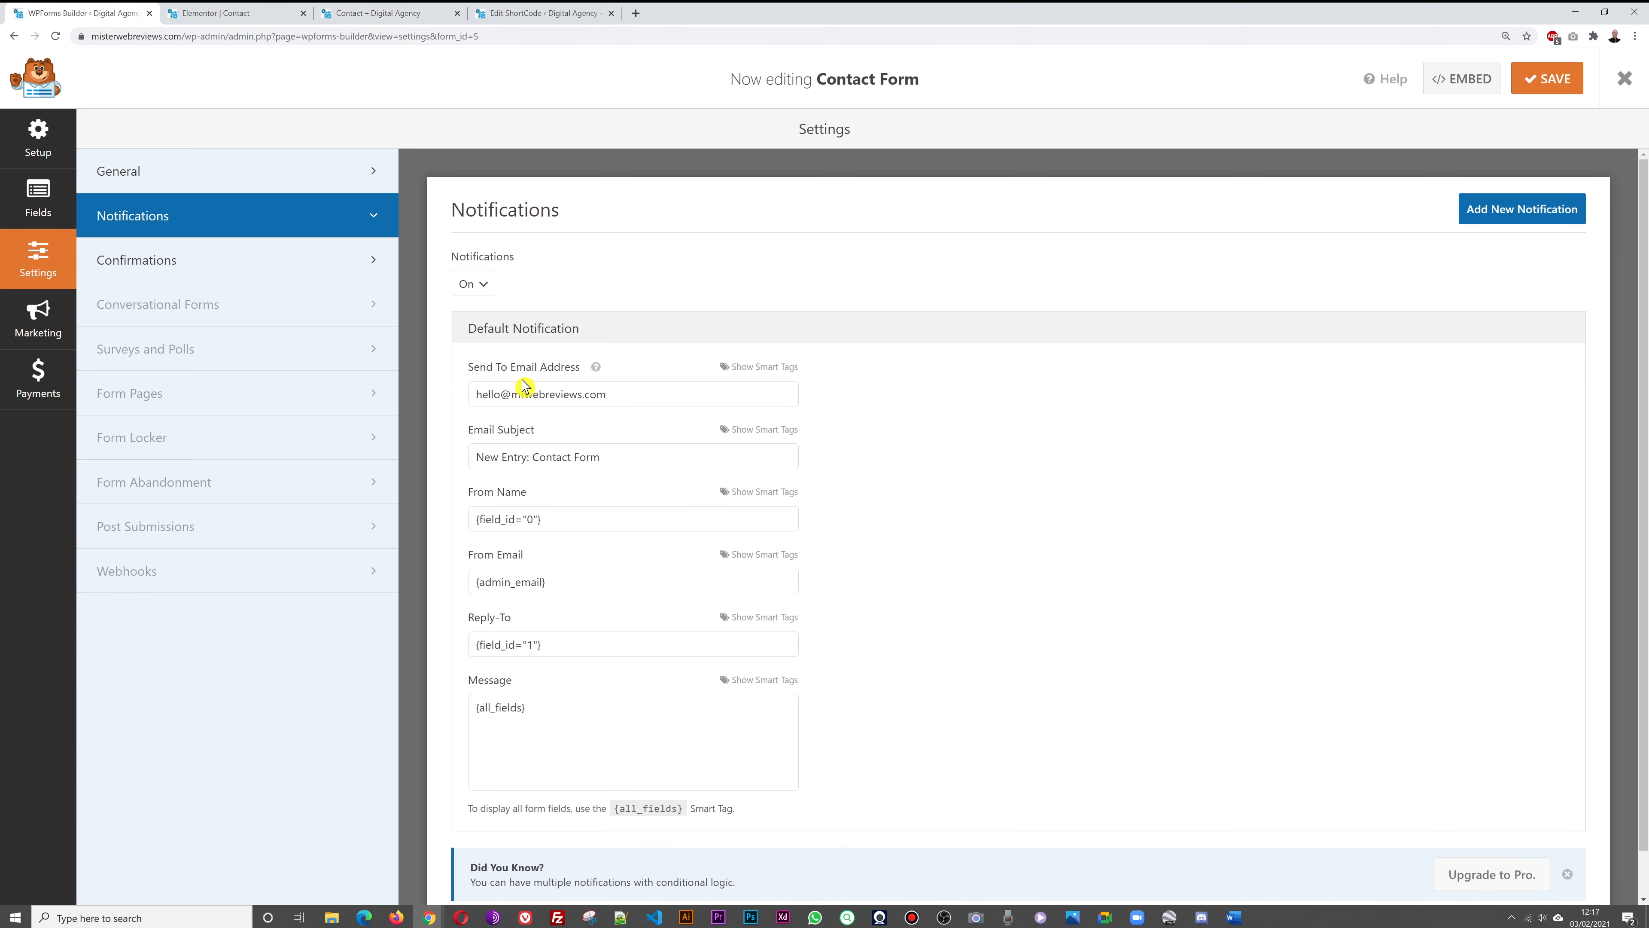
Check the Contact Form's Message-type confirmation text, then return to the live Contact page
left_click(138, 266)
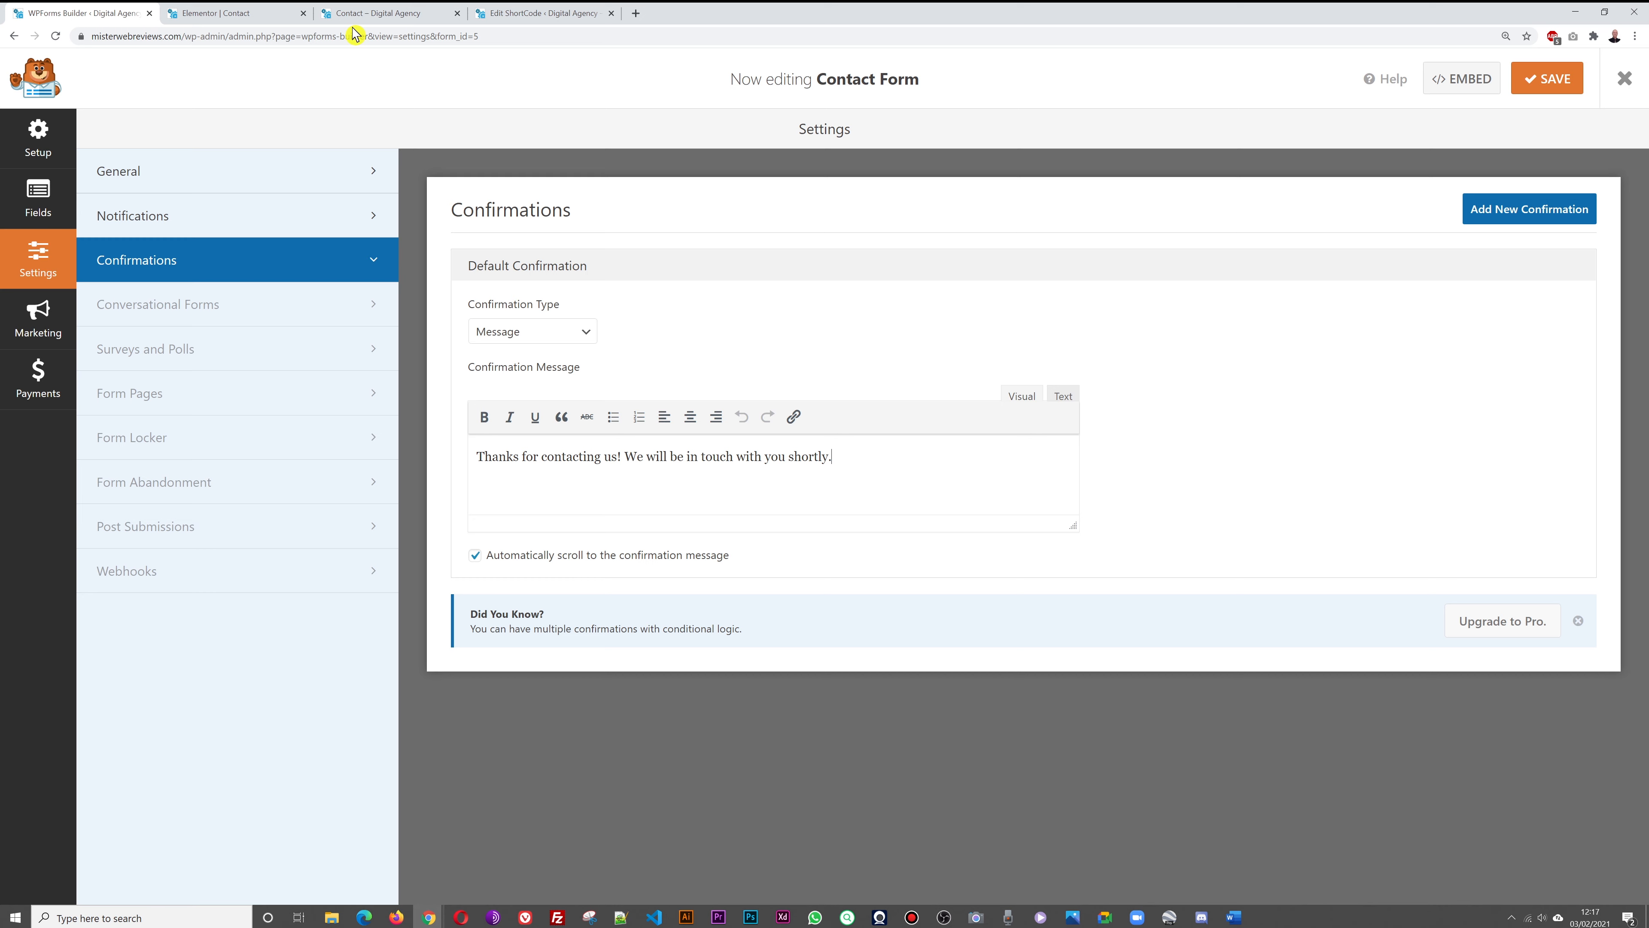
left_click(359, 14)
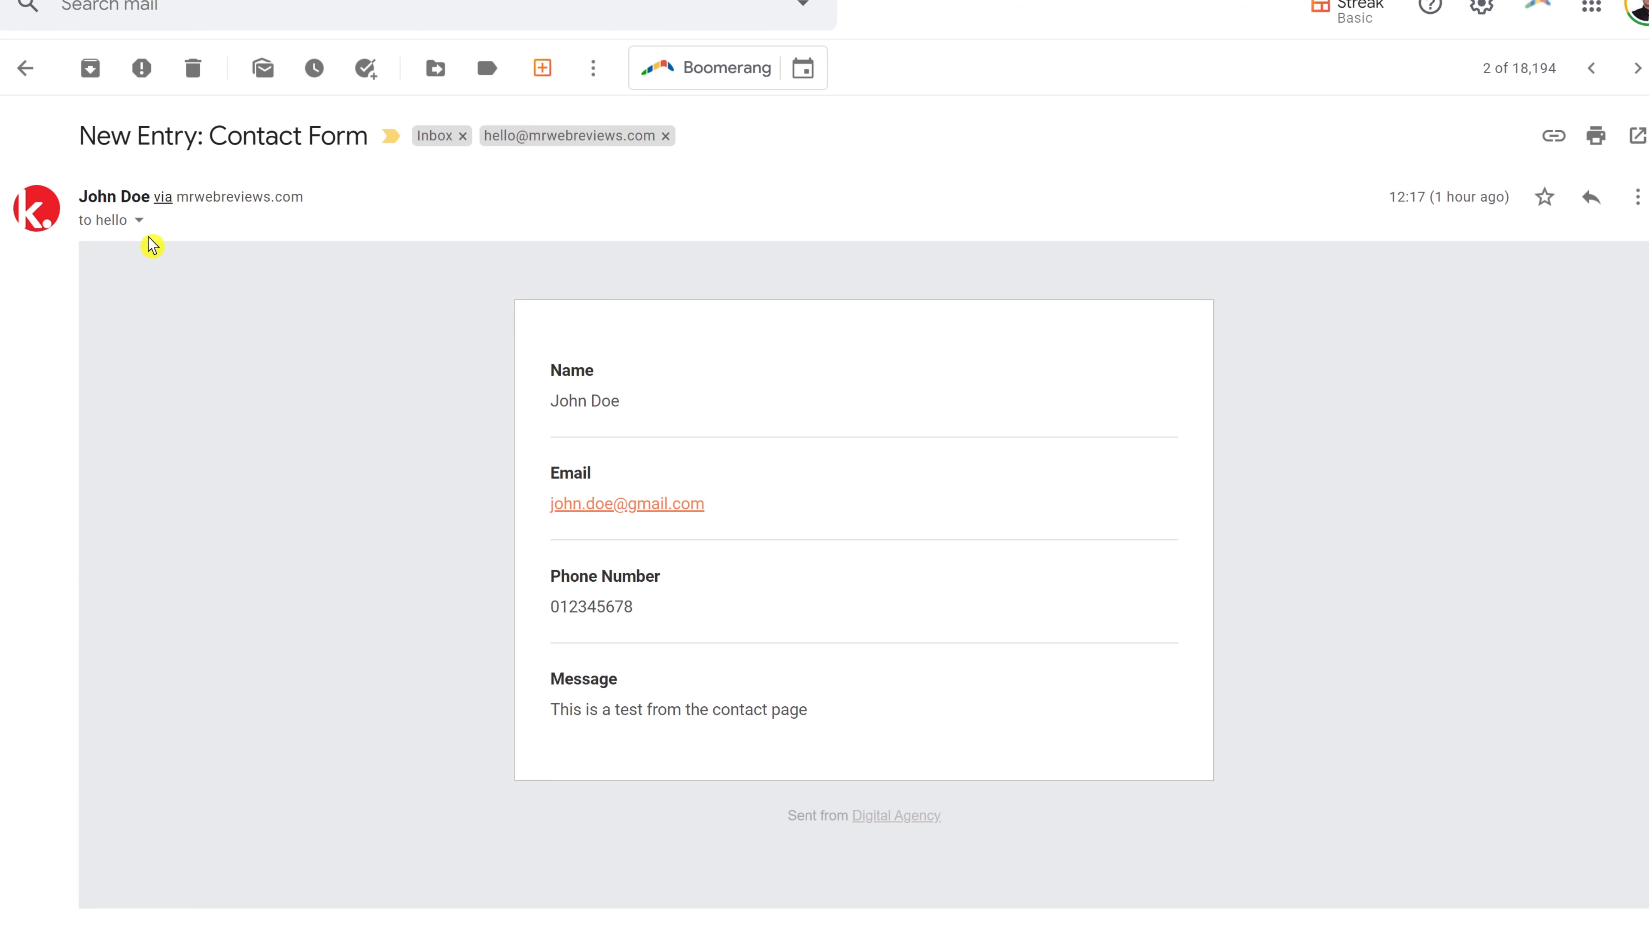
View the notification email's sender and reply-to details, then close the details popup
left_click(140, 221)
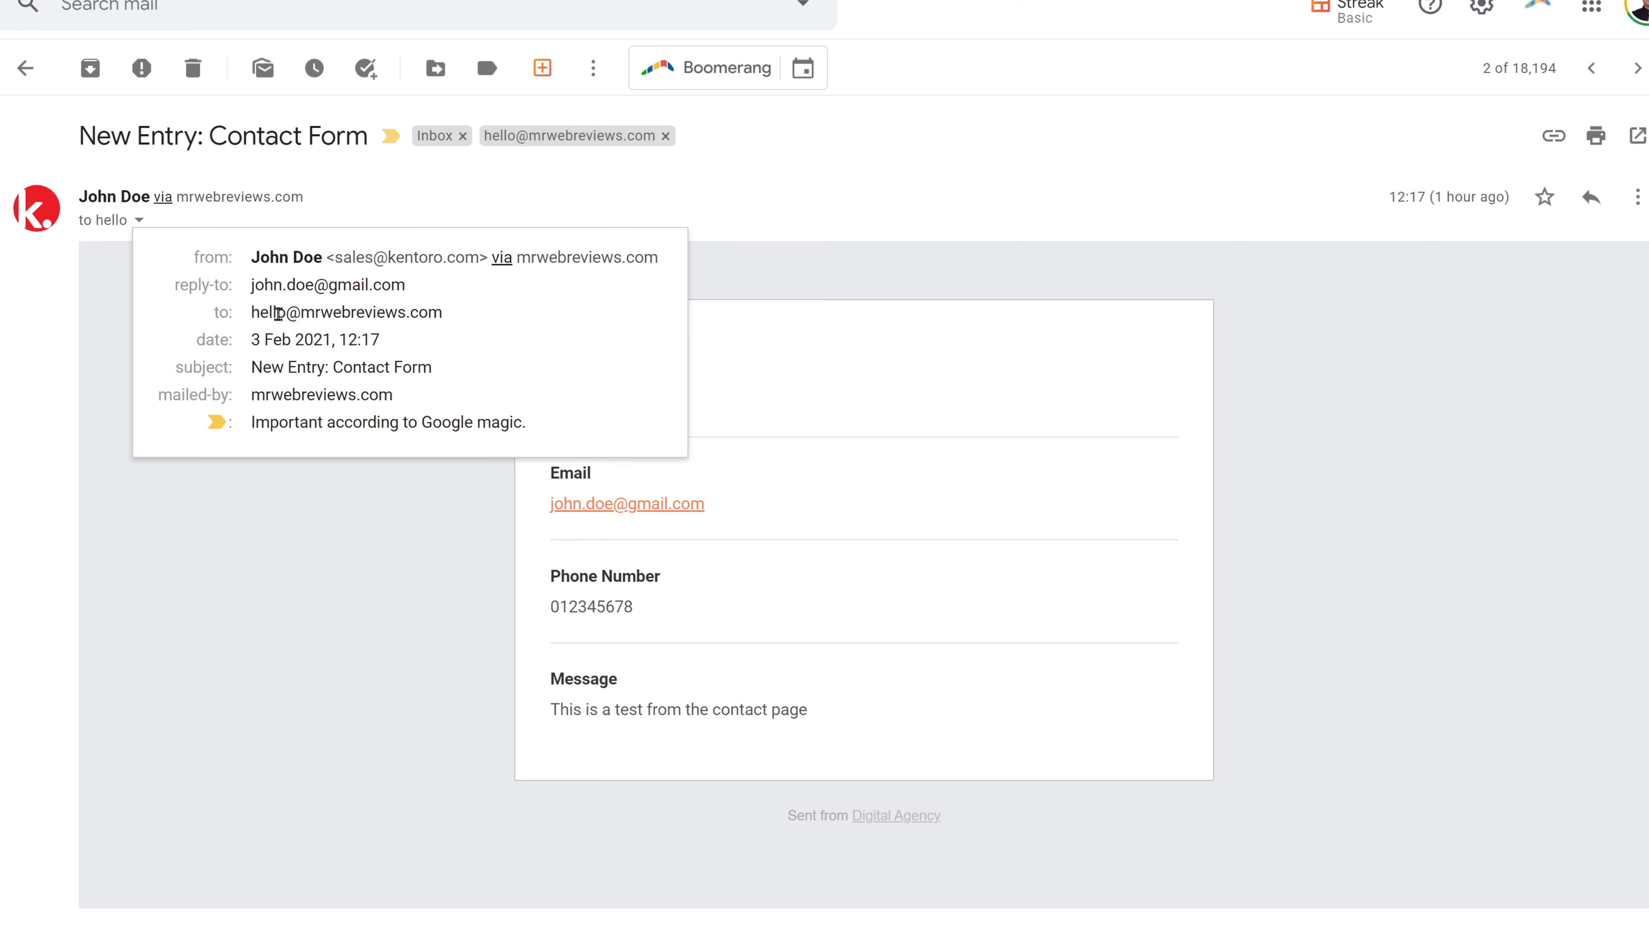
mouse_move(268, 308)
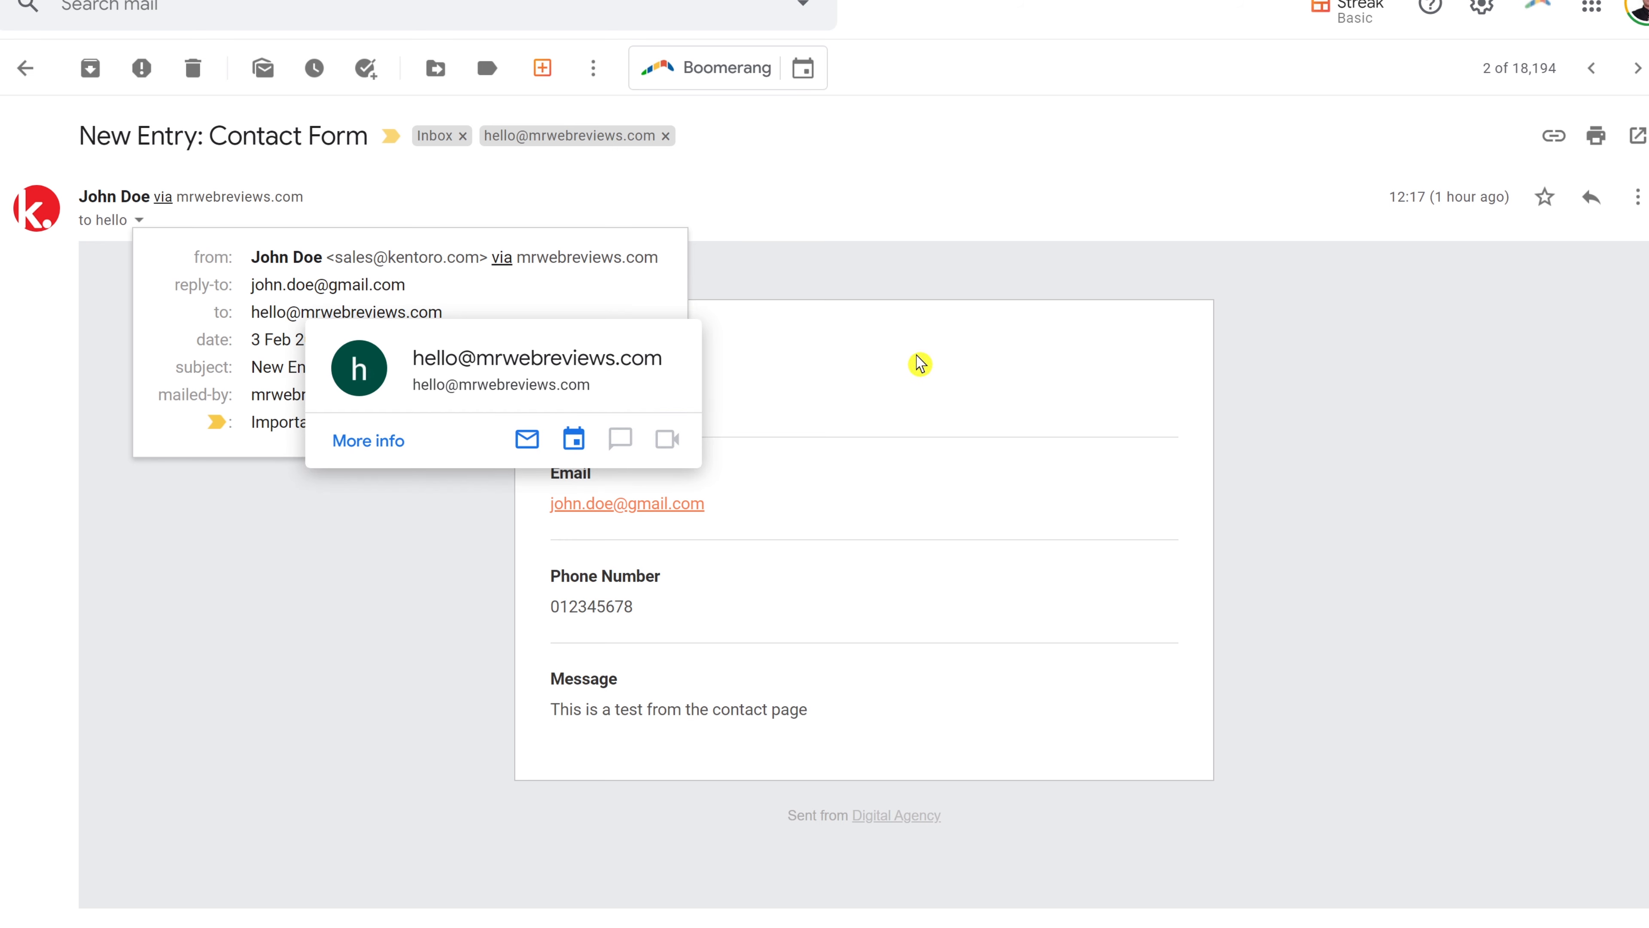
left_click(1226, 426)
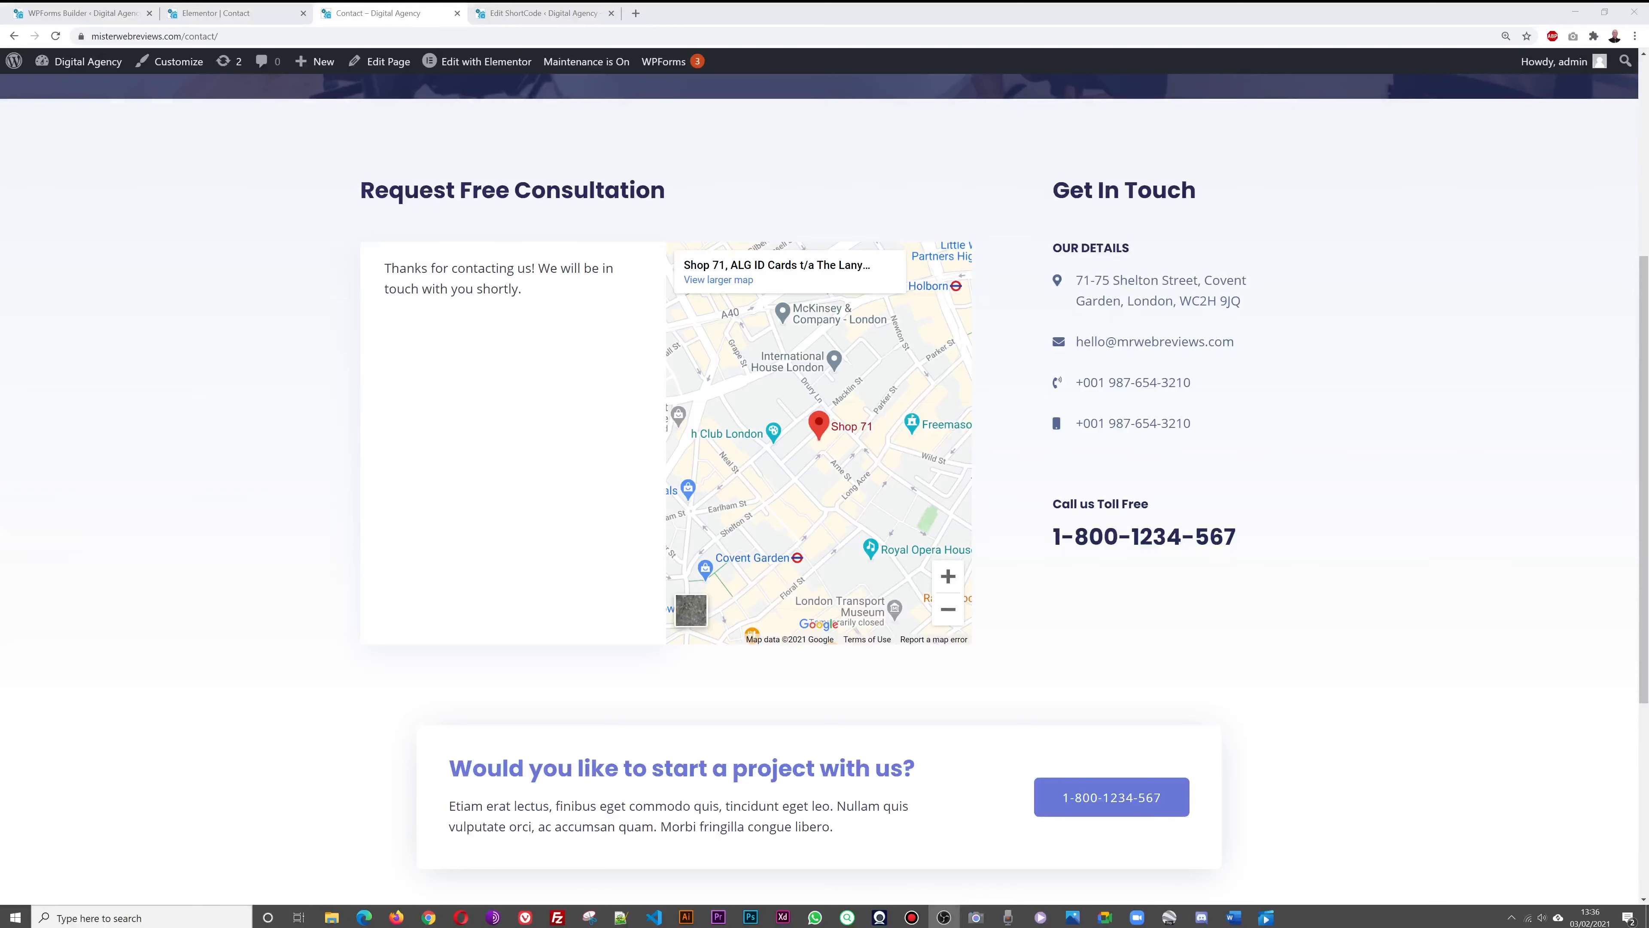
Close the Elementor and shortcode editor tabs and exit the form builder to the Forms Overview
scroll(412, 501, "up", 5)
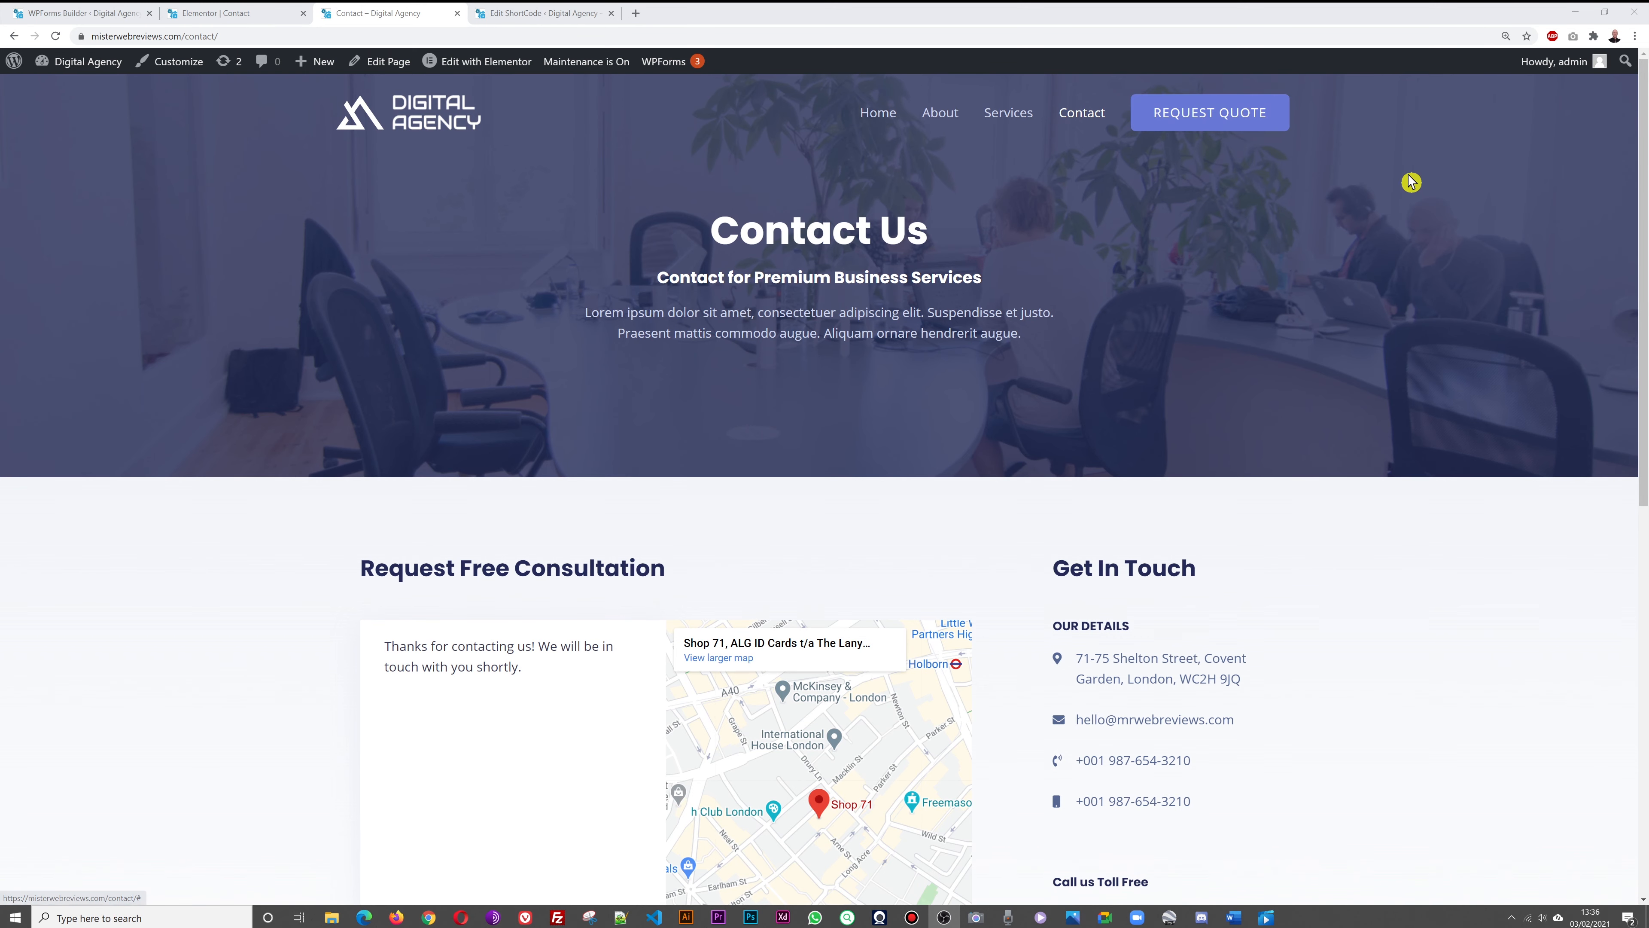
scroll(1411, 183, "down", 8)
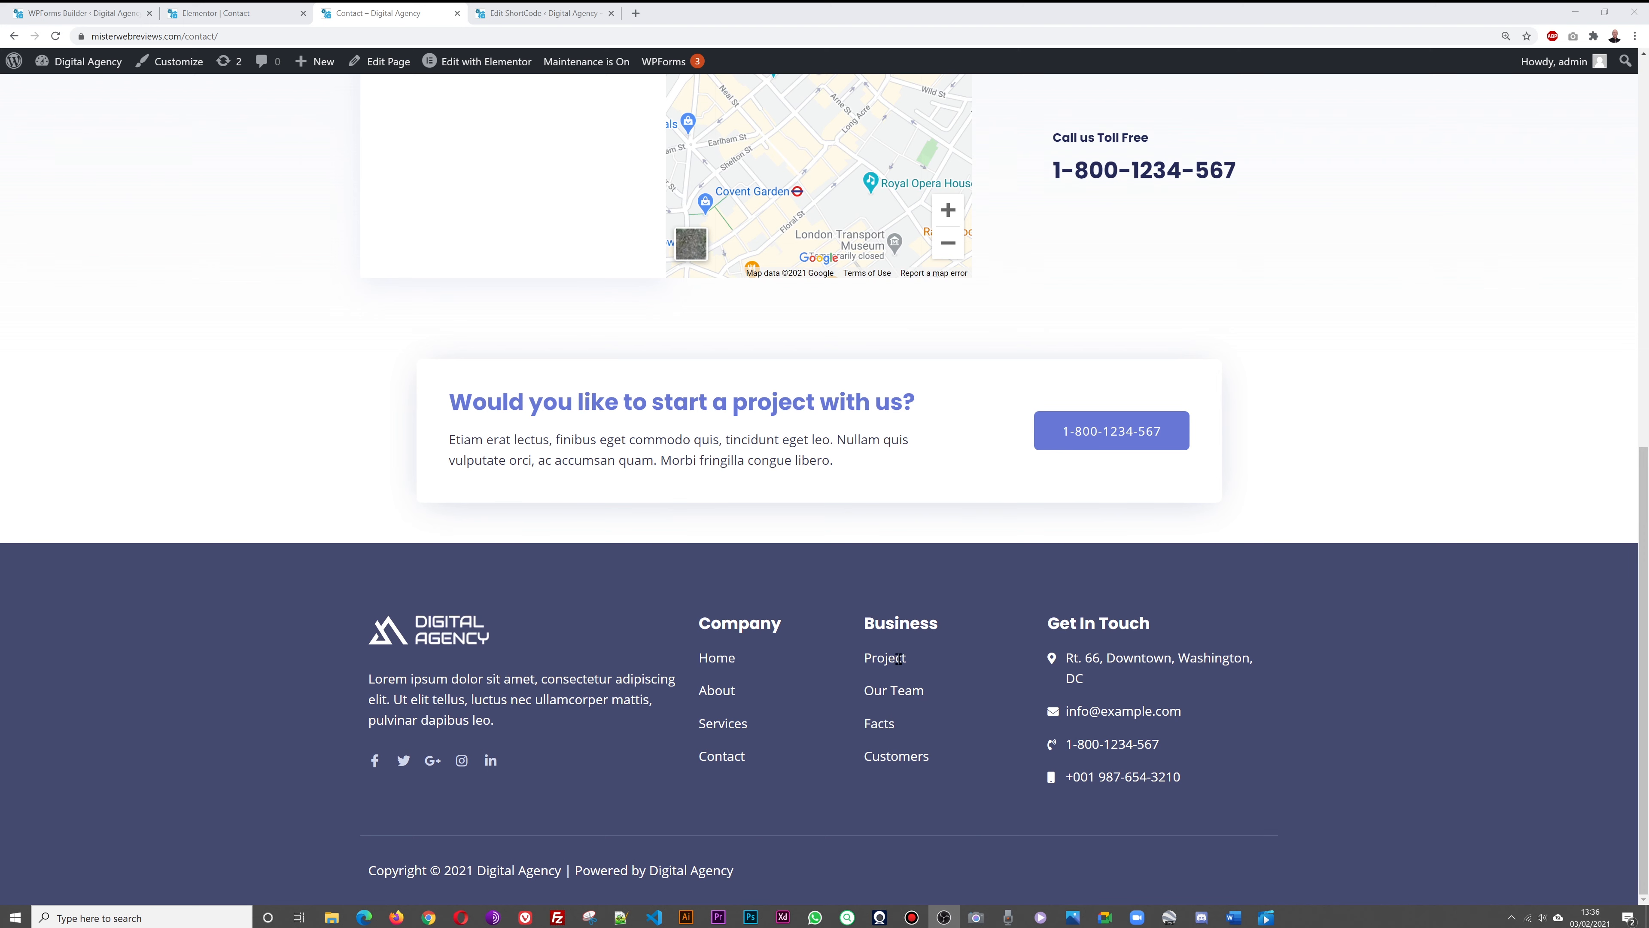
scroll(1248, 622, "up", 1)
scroll(1250, 622, "up", 10)
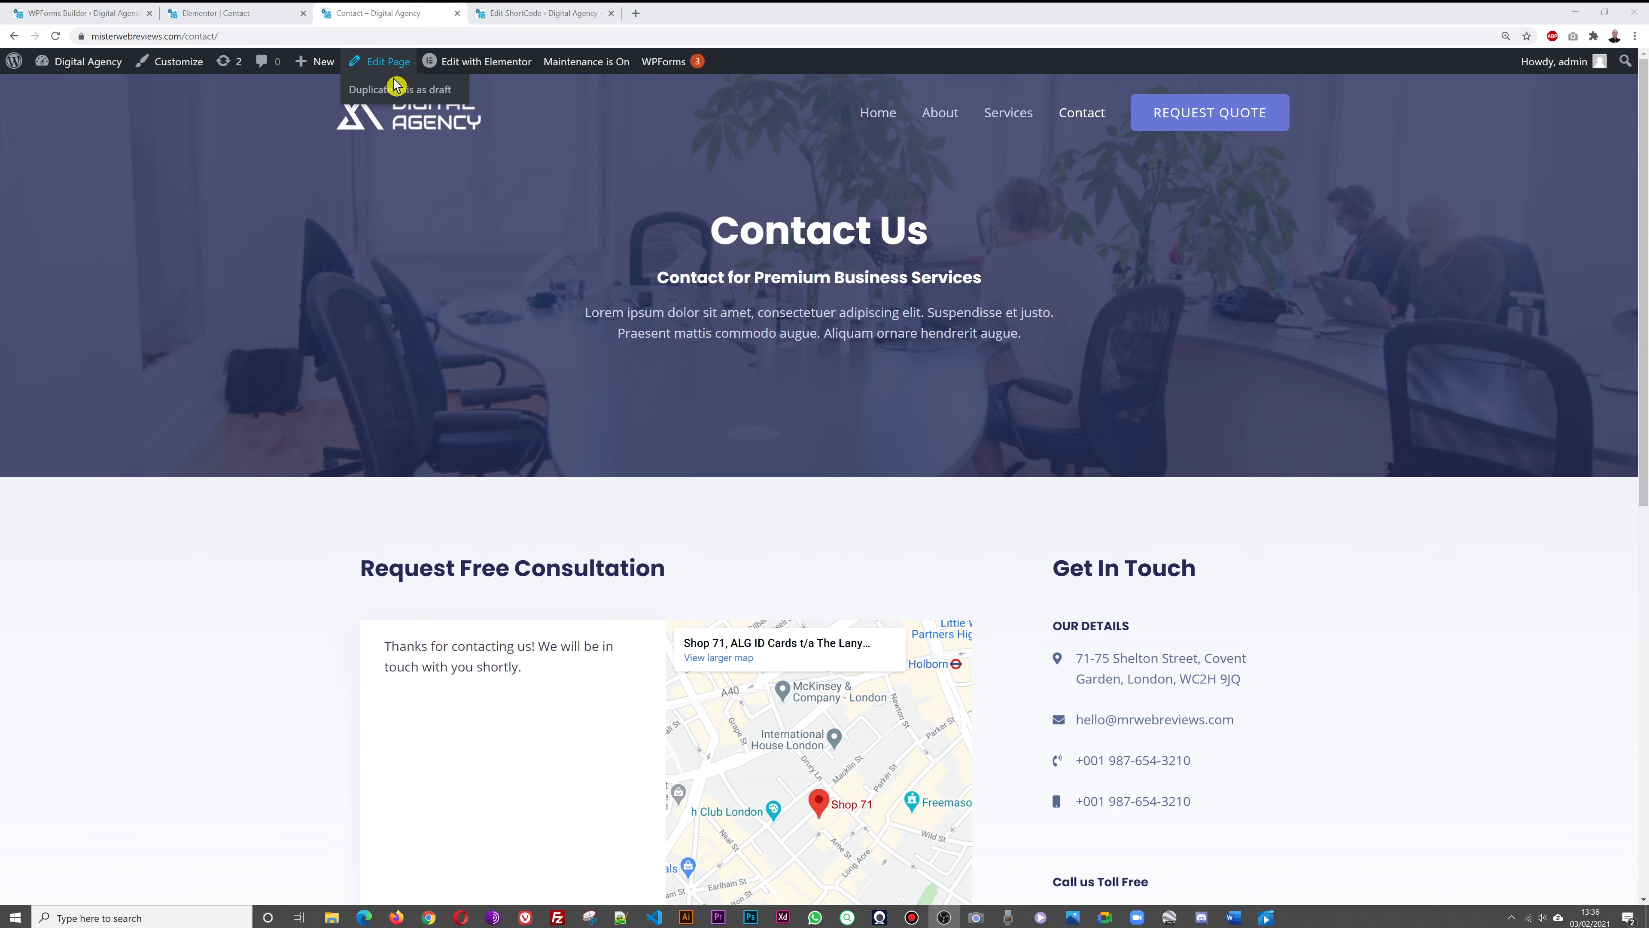
left_click(213, 15)
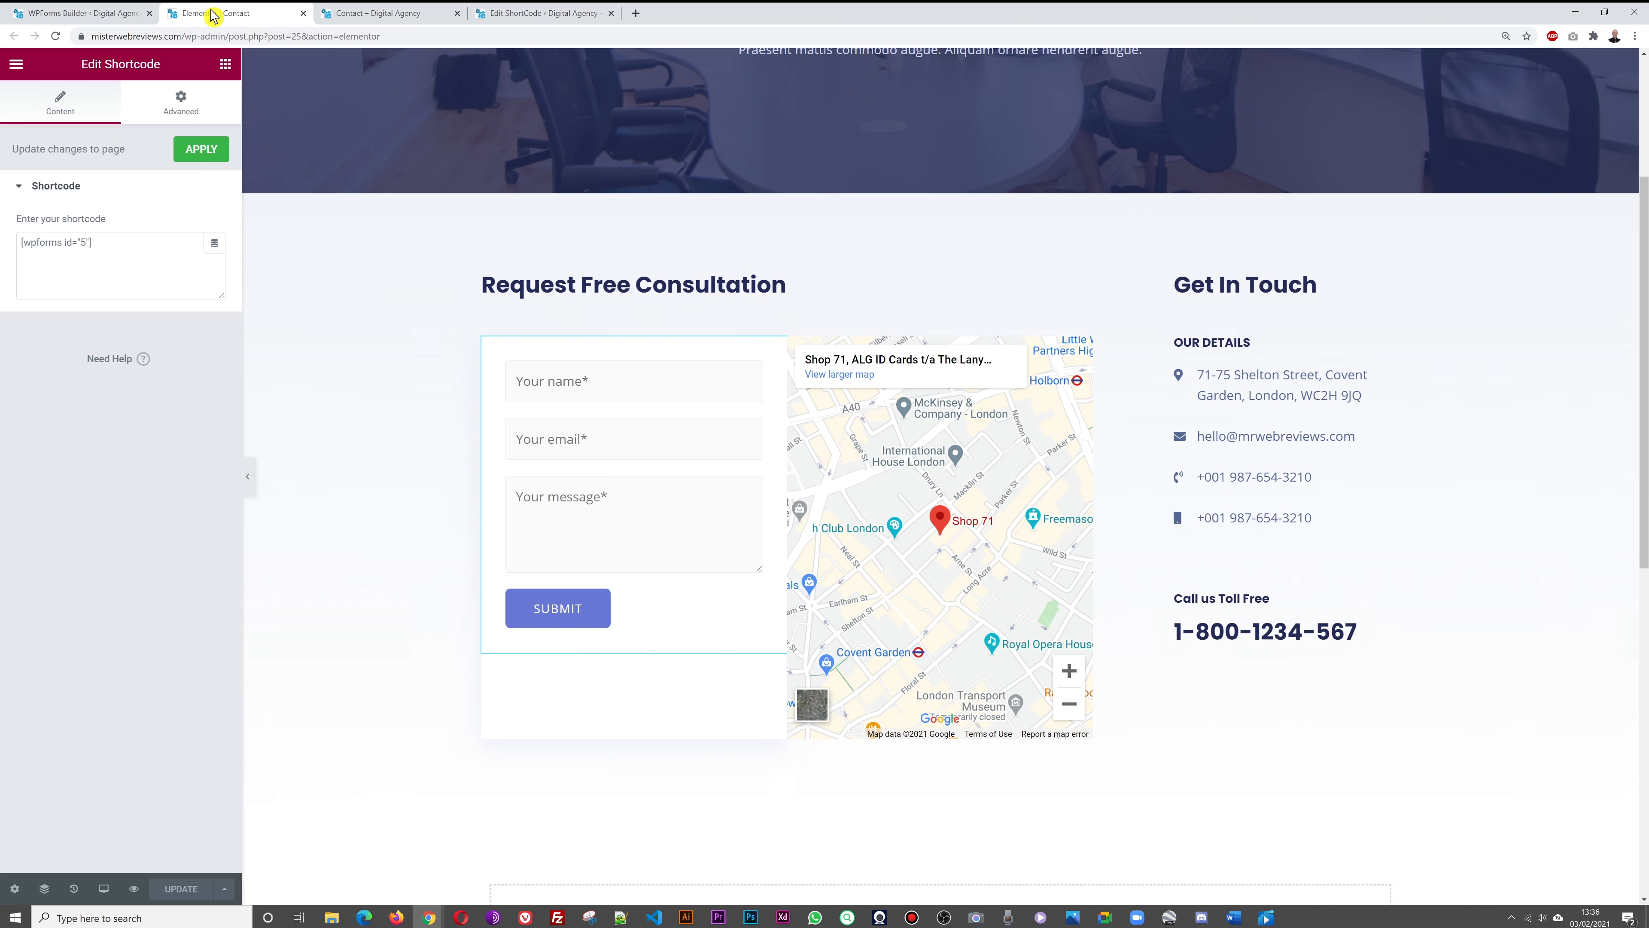
left_click(303, 14)
left_click(370, 16)
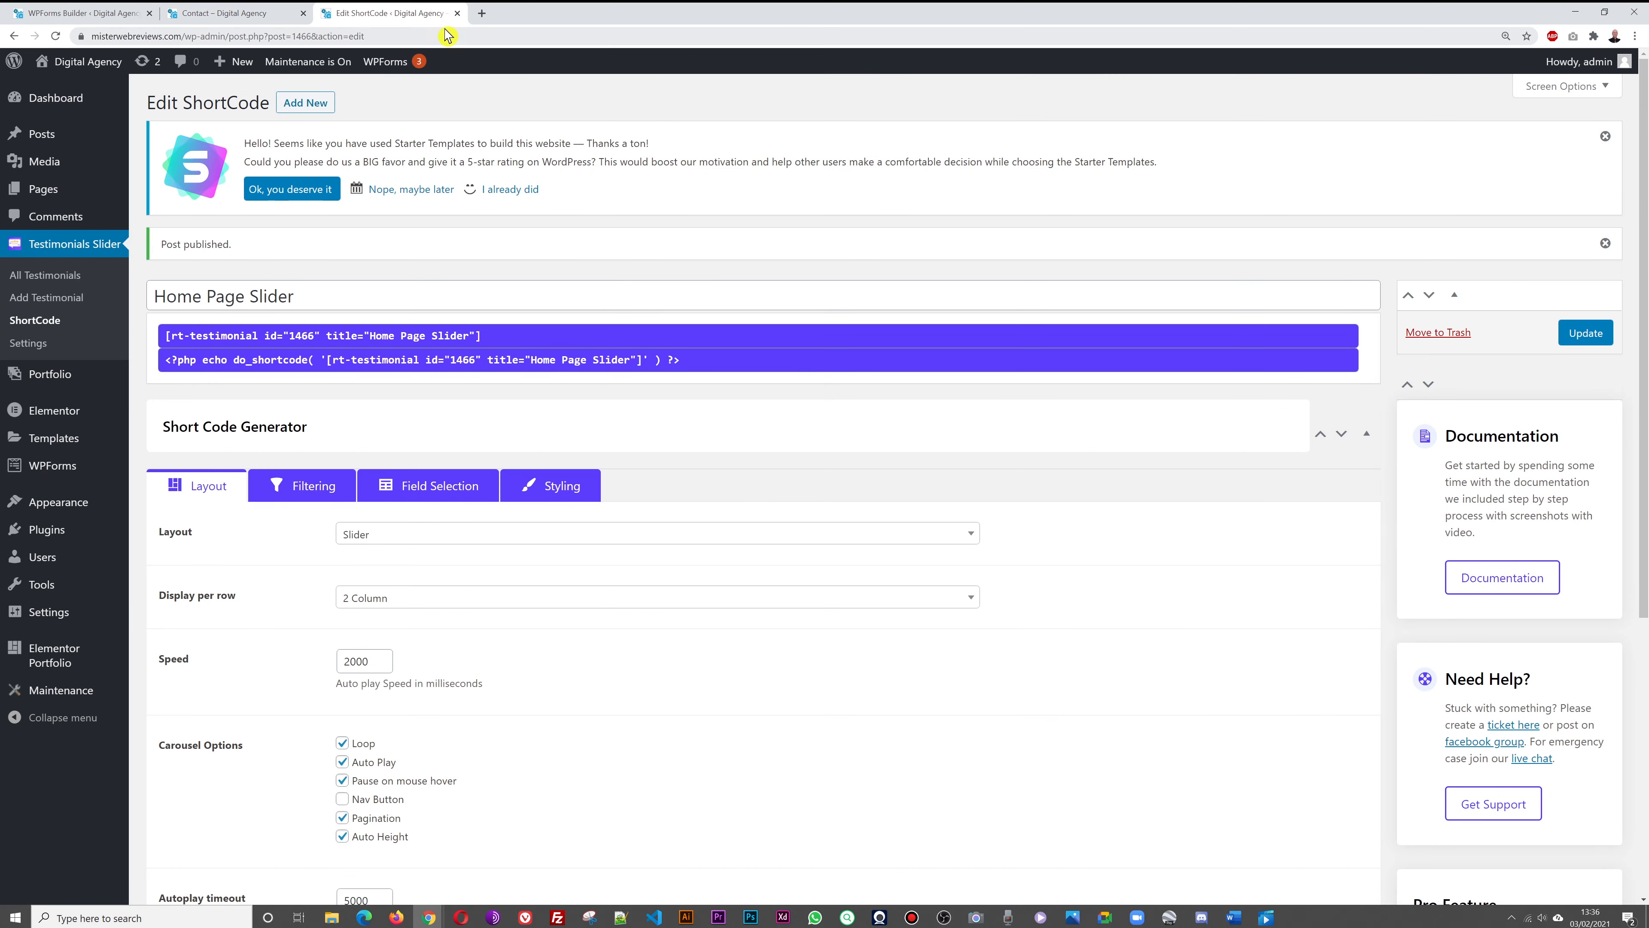
left_click(457, 14)
left_click(114, 14)
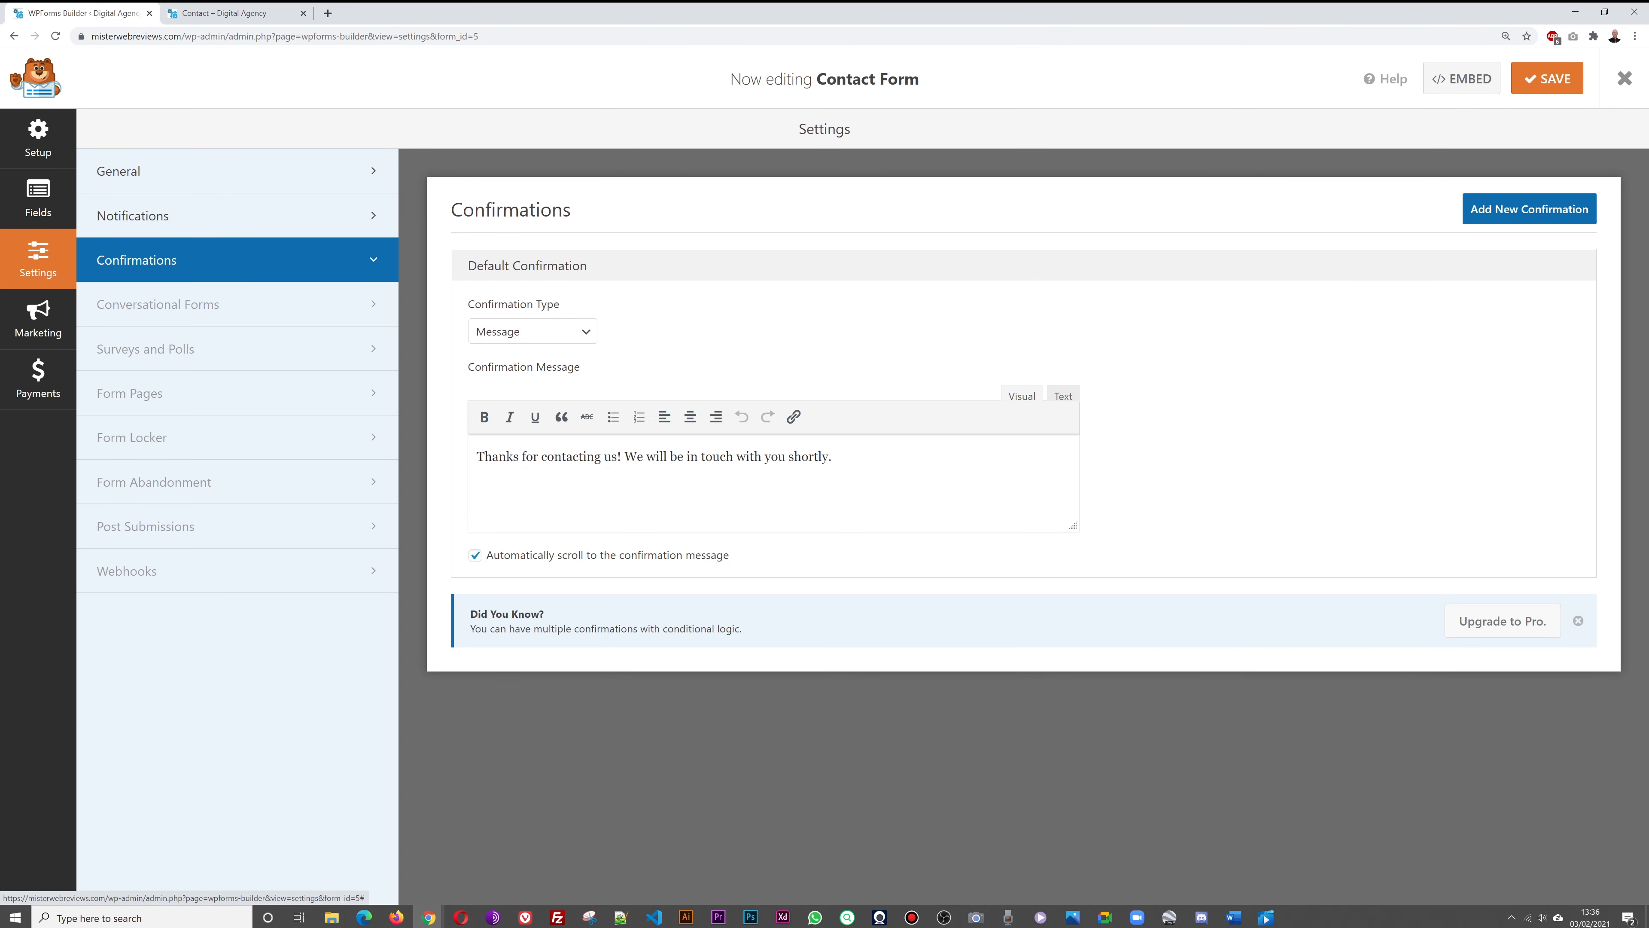
left_click(1625, 78)
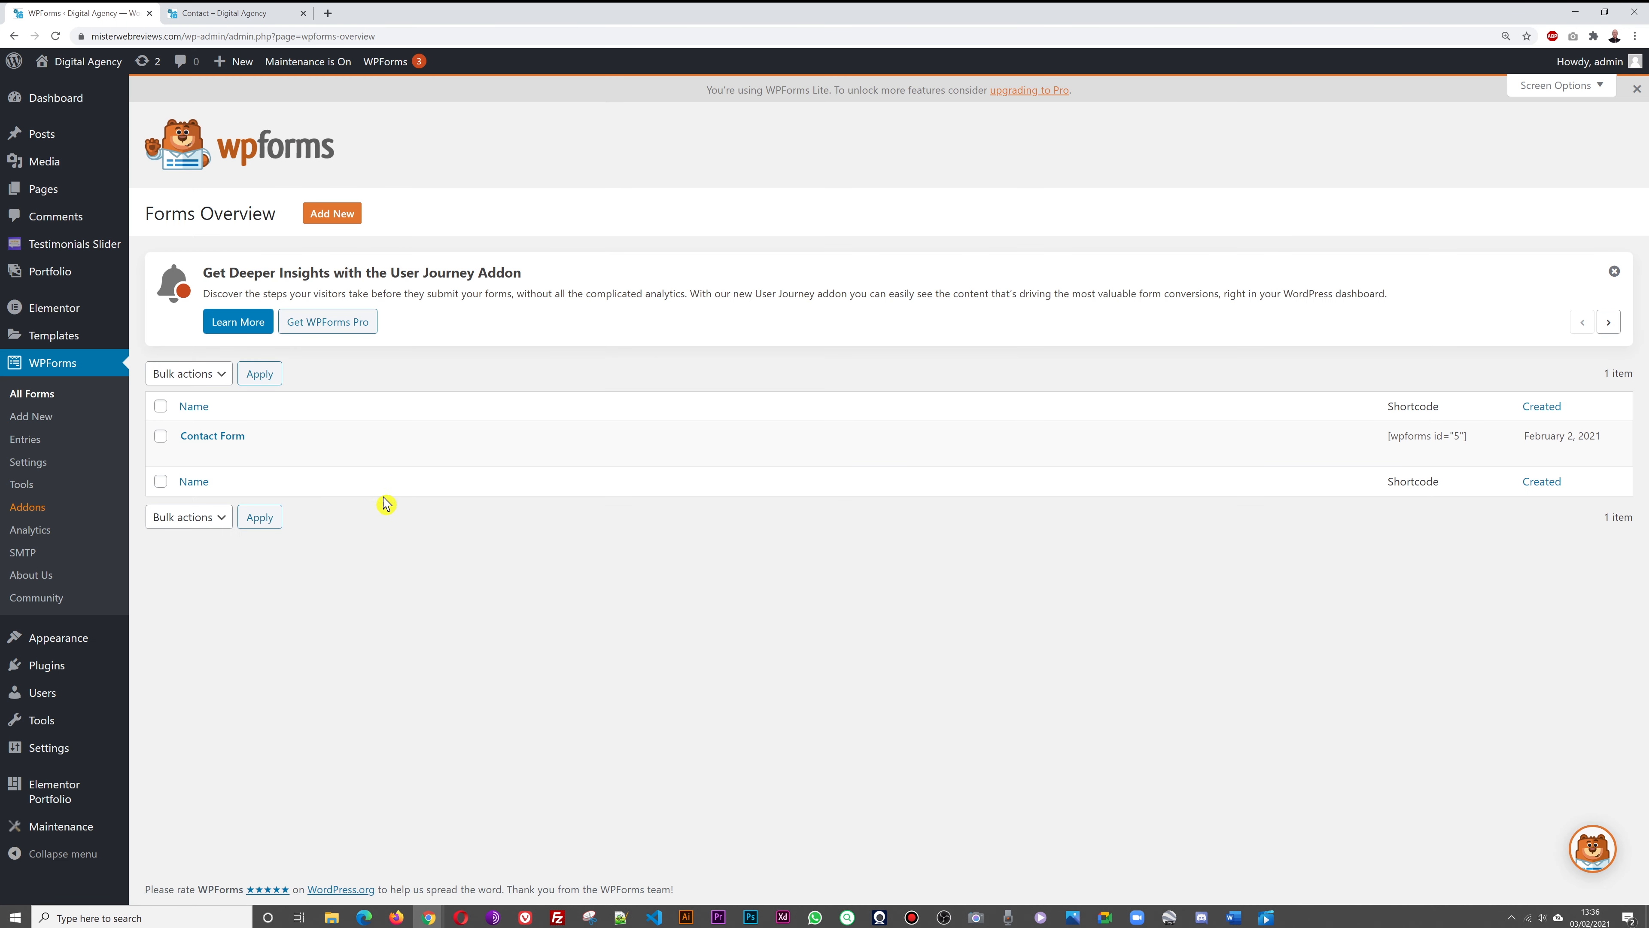
Launch the Customizer from the Appearance menu for the Astra-themed site
mouse_move(65, 643)
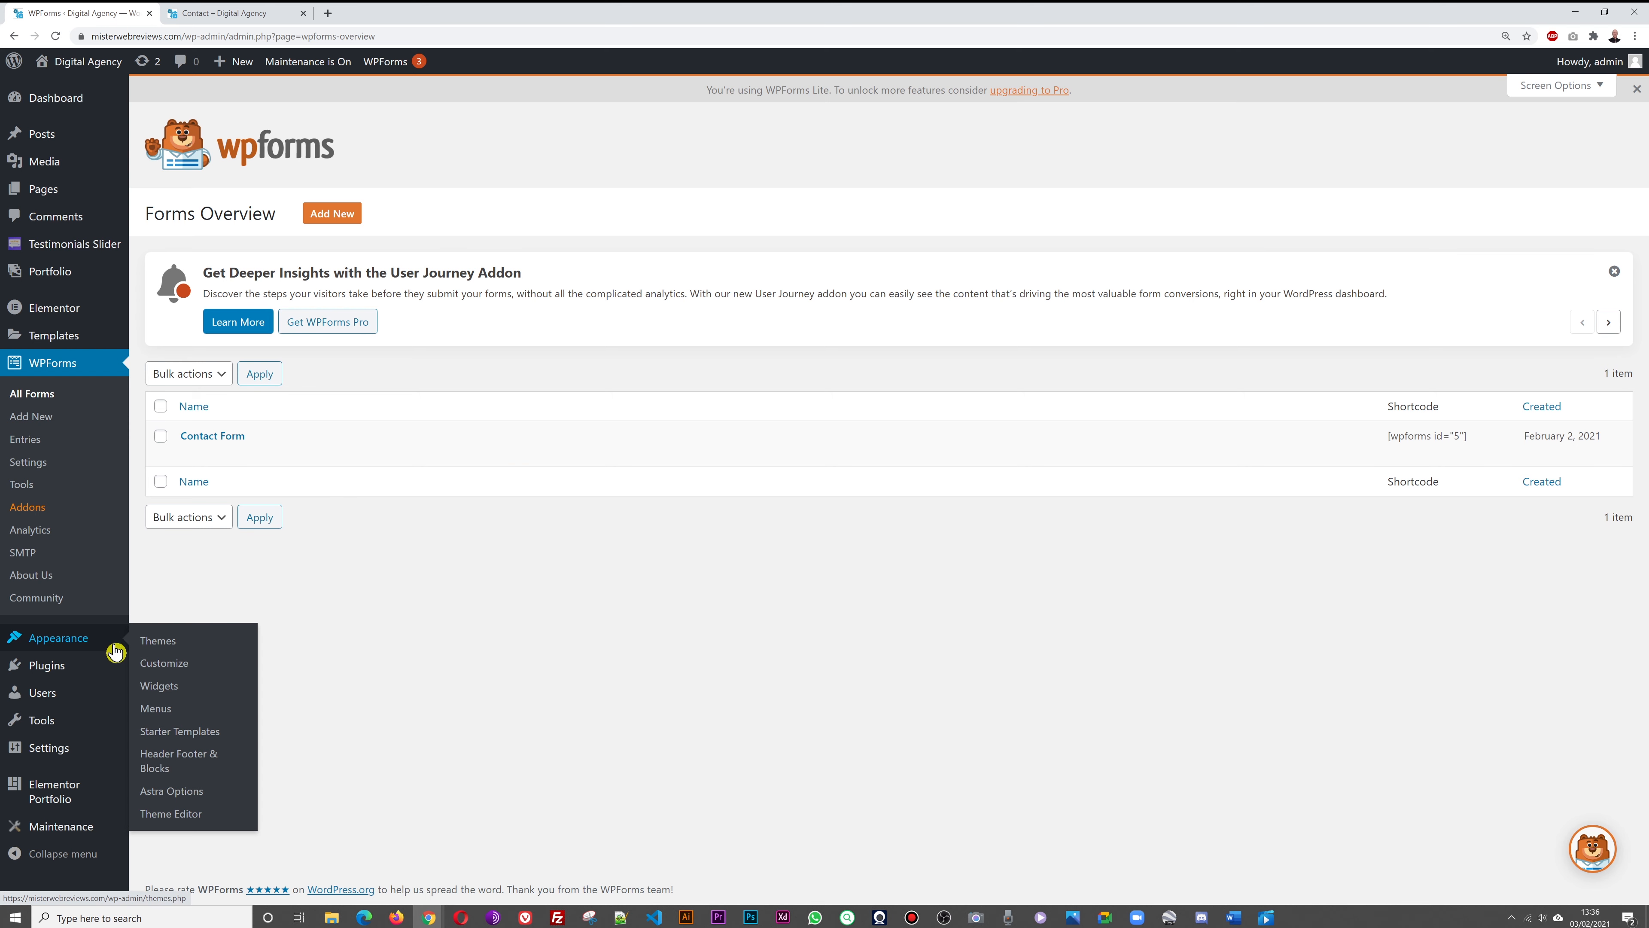
left_click(175, 668)
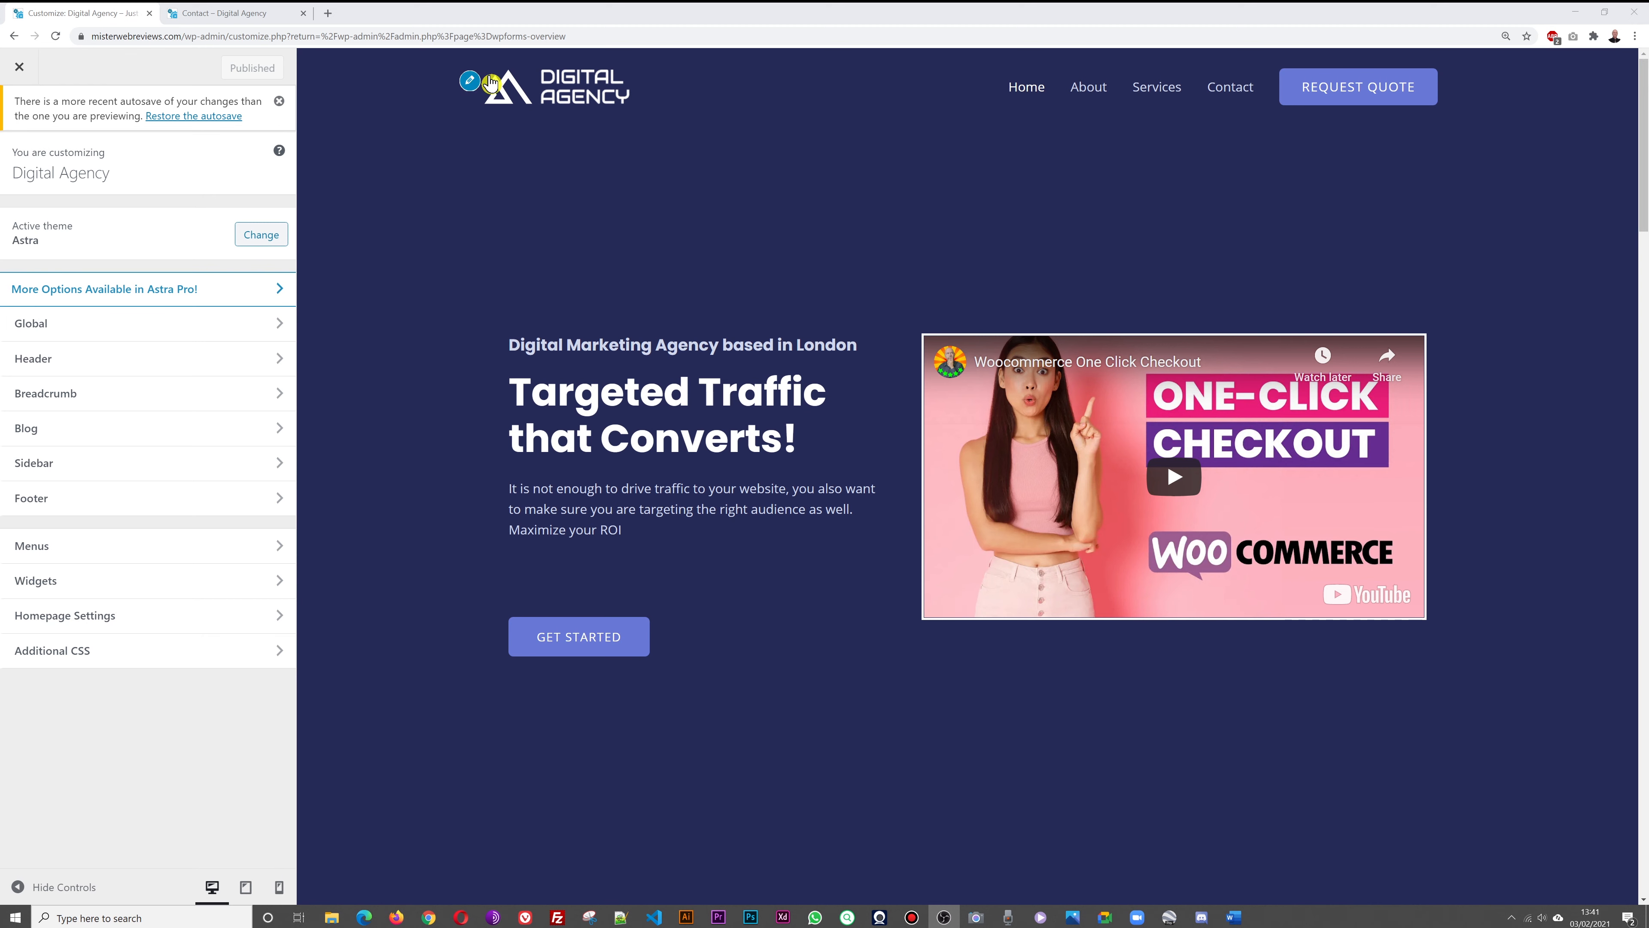
Go to the Transparent Header logo settings and remove the Retina Logo image
left_click(97, 360)
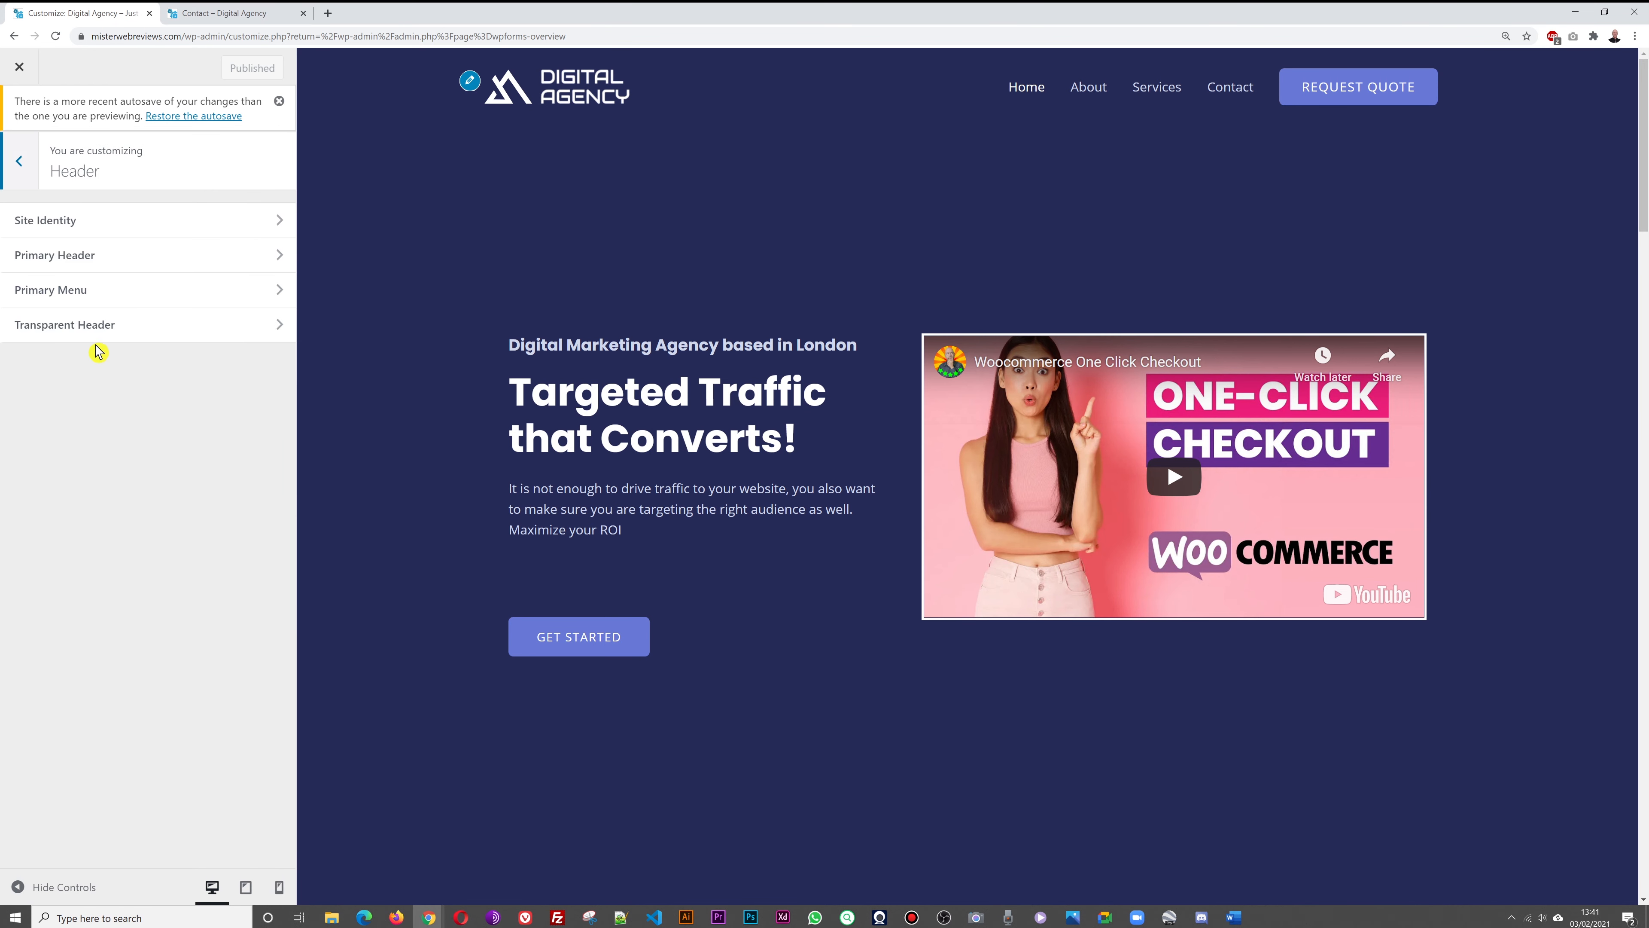
left_click(94, 337)
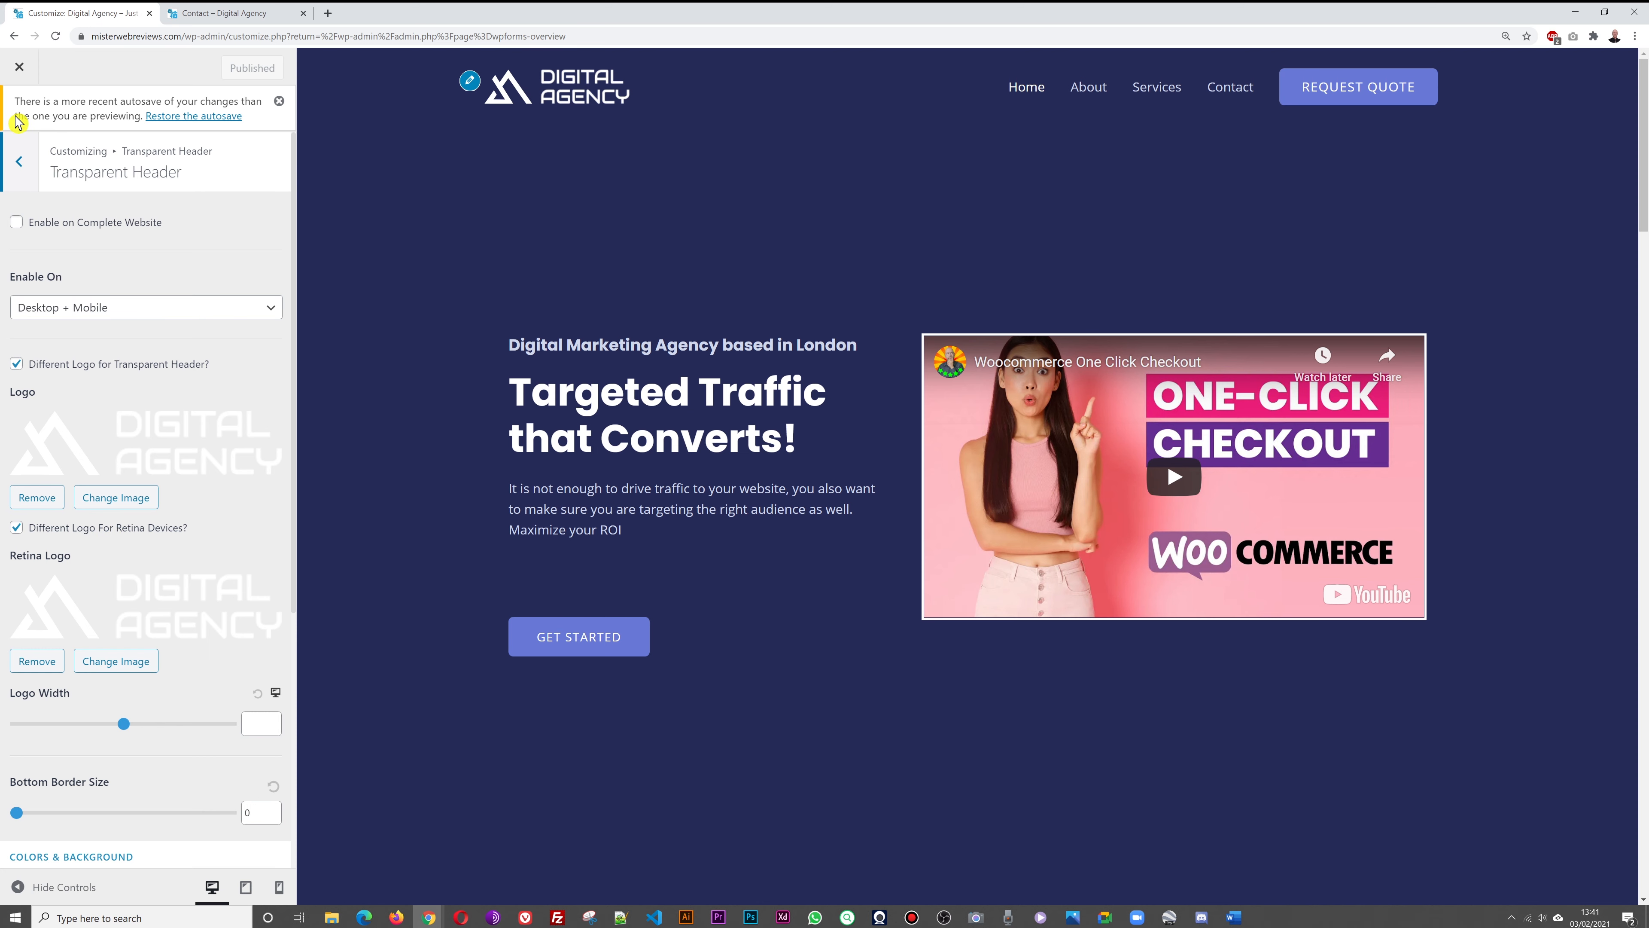
left_click(15, 164)
left_click(14, 167)
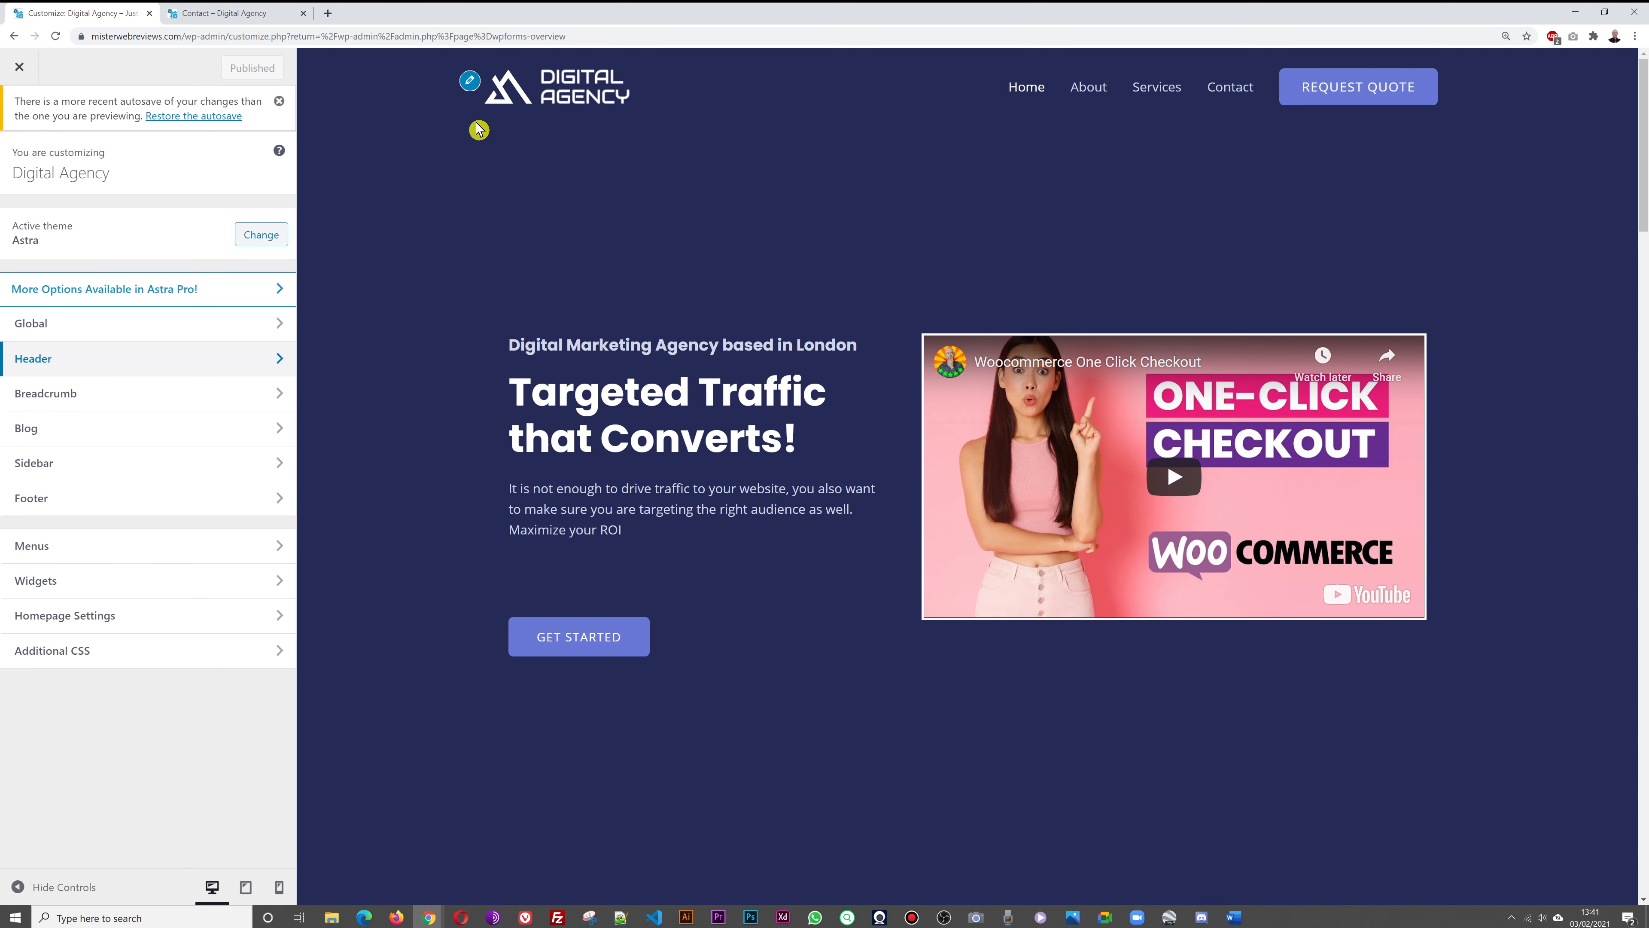
left_click(473, 86)
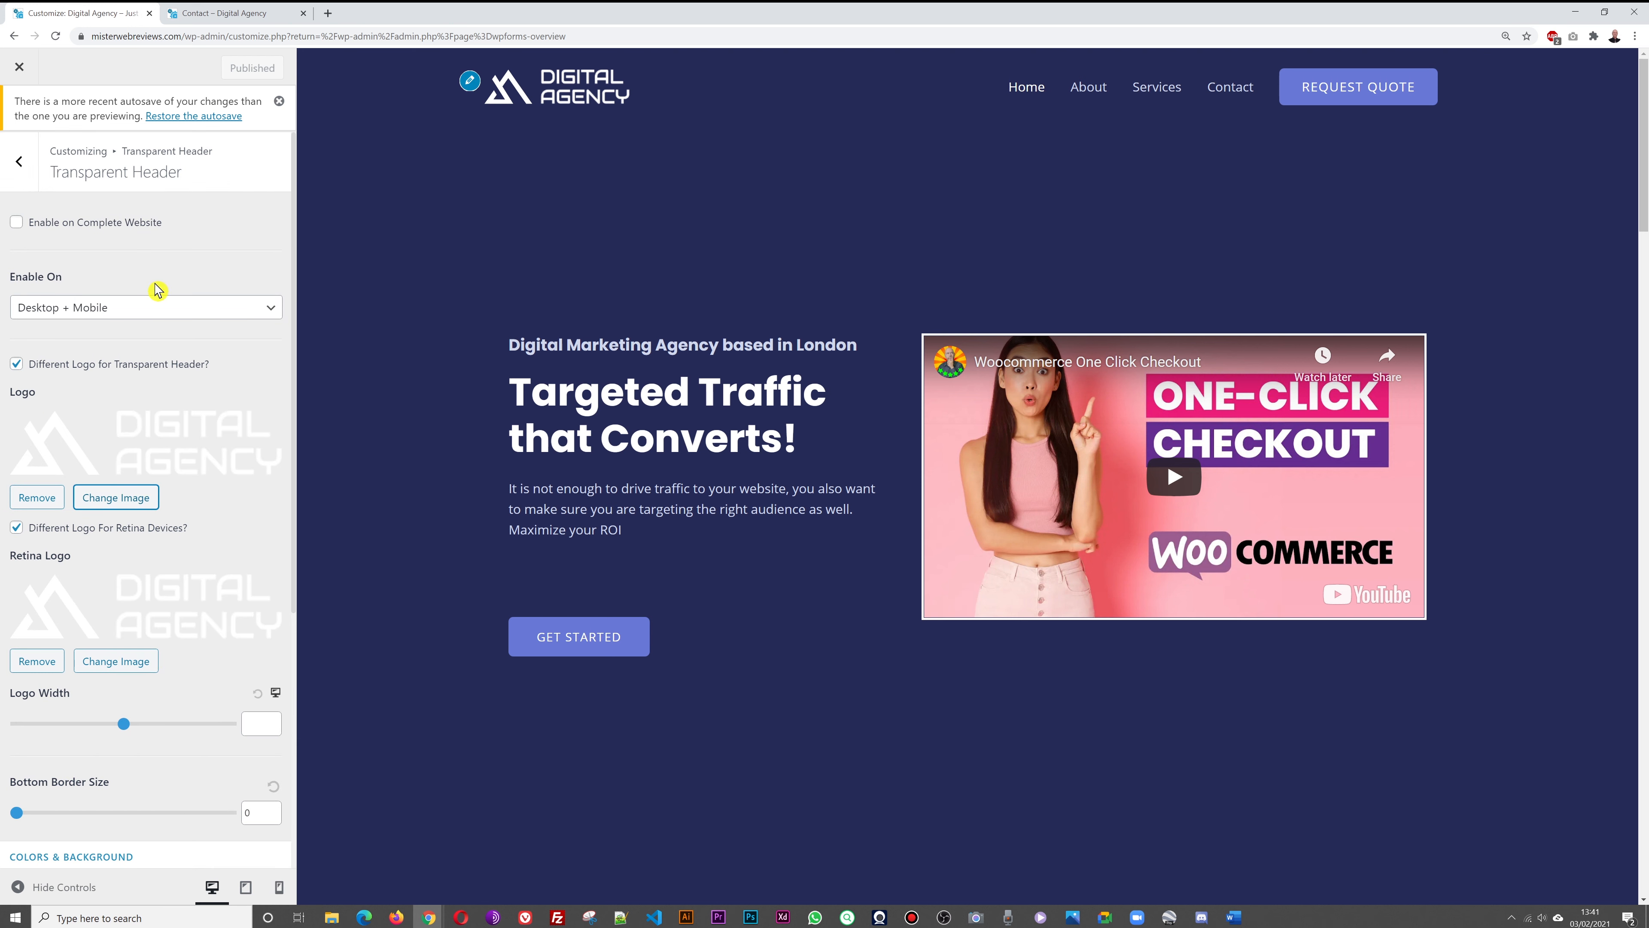
scroll(166, 469, "down", 1)
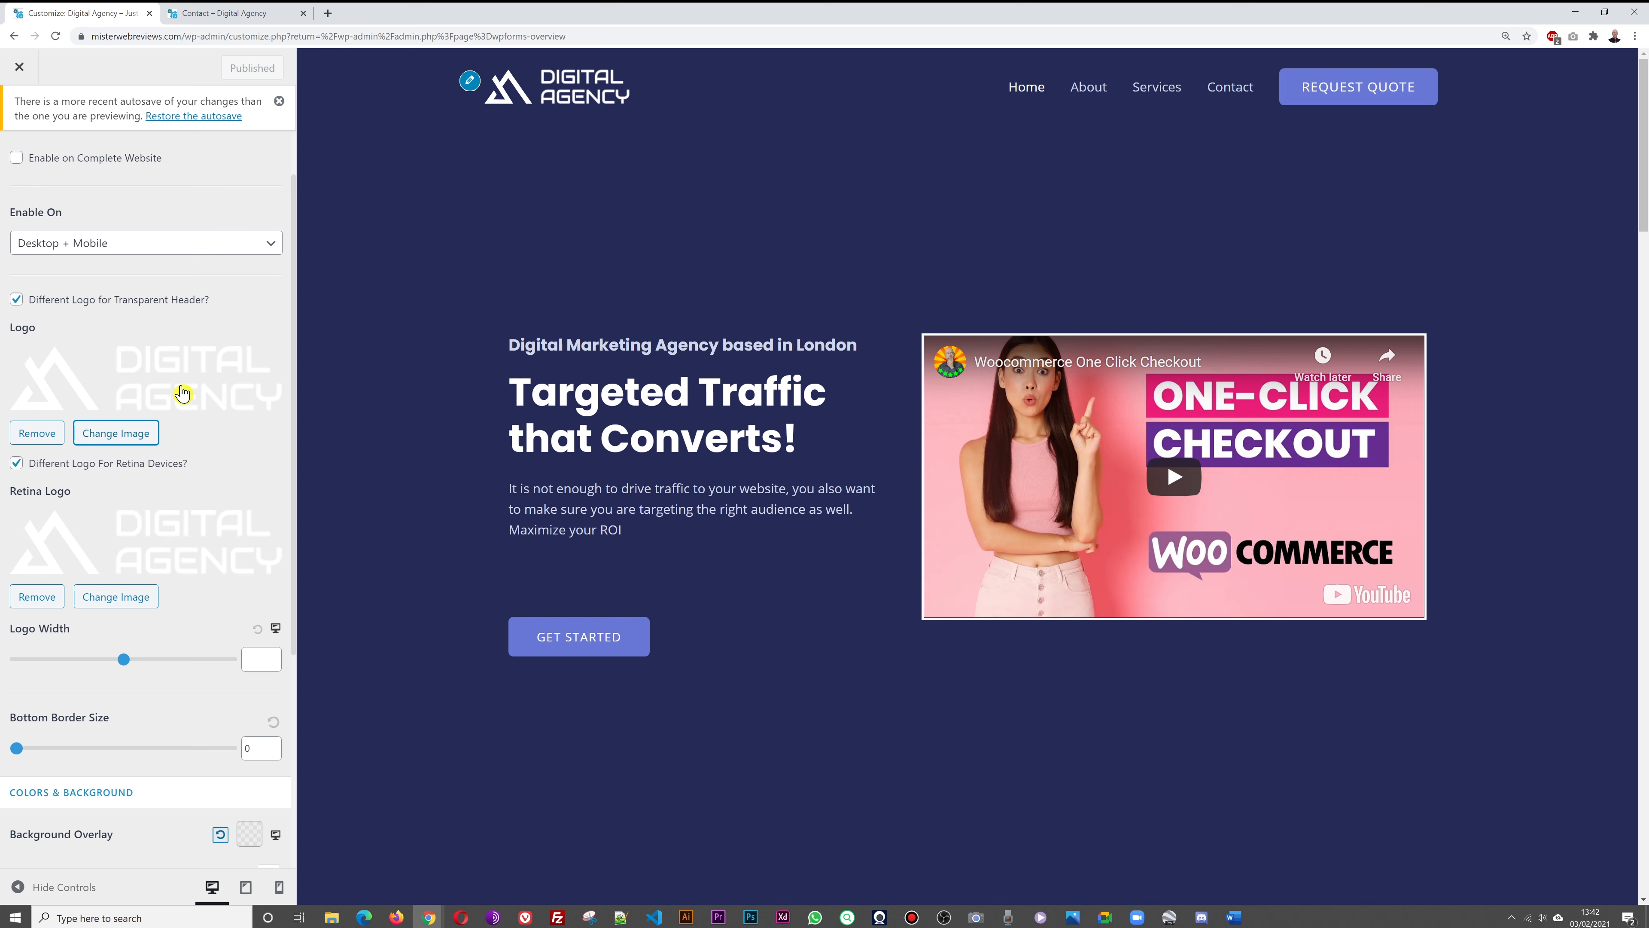
left_click(39, 597)
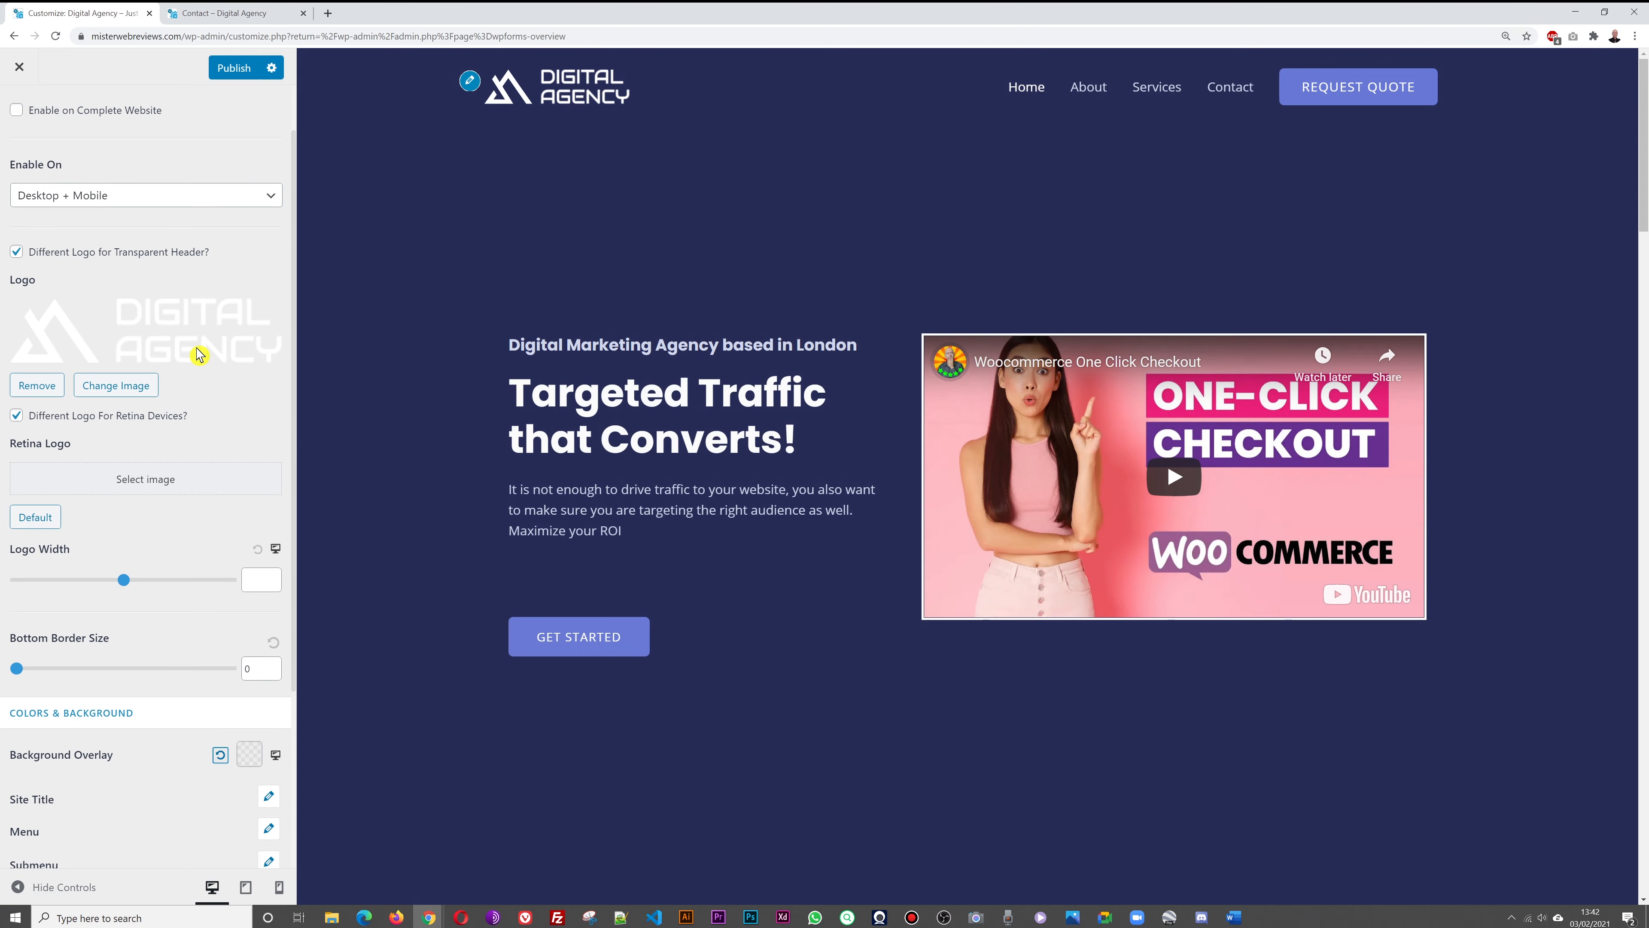
Swap the header logo from SPACE to the white DIGITAL AGENCY logo file
left_click(198, 356)
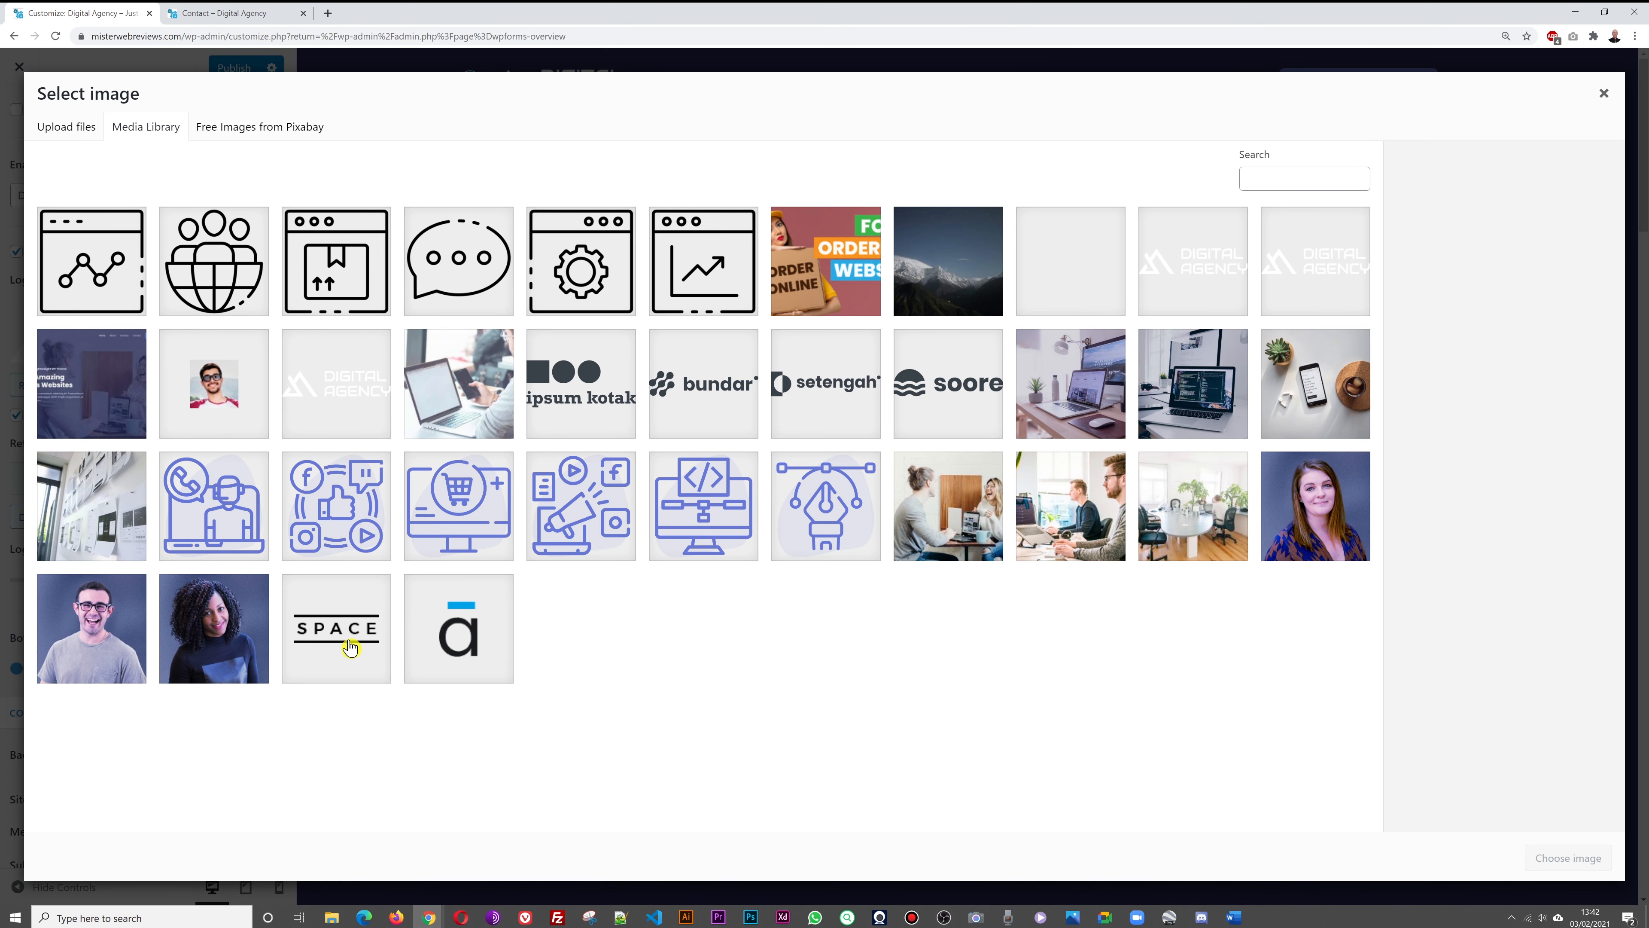
left_click(349, 646)
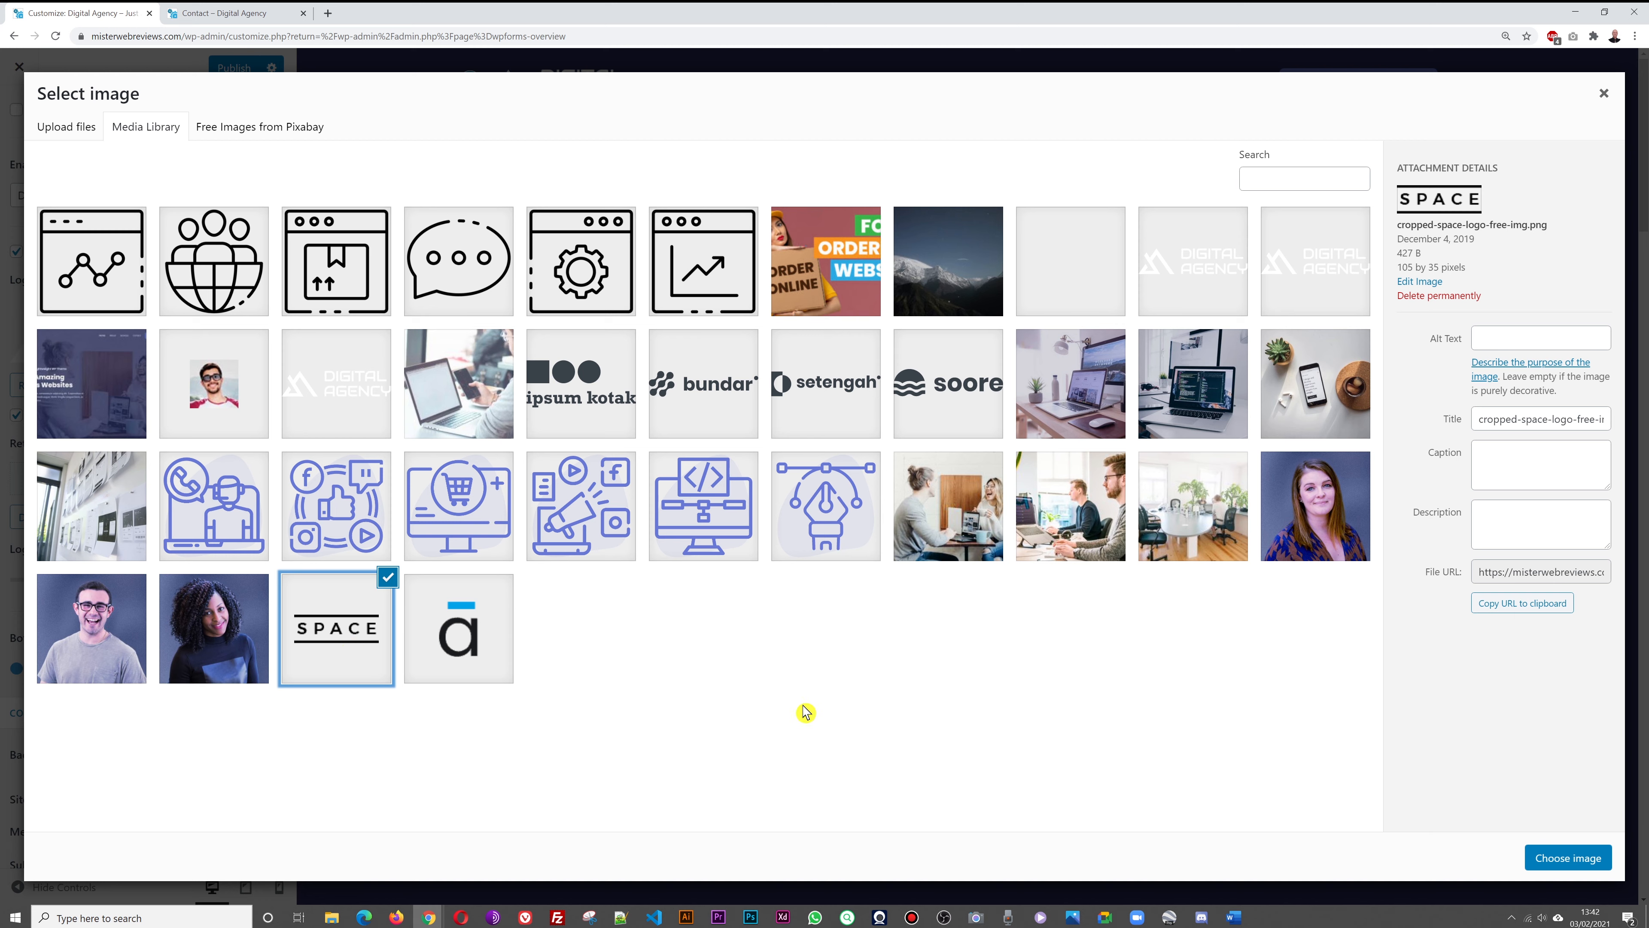
left_click(1585, 856)
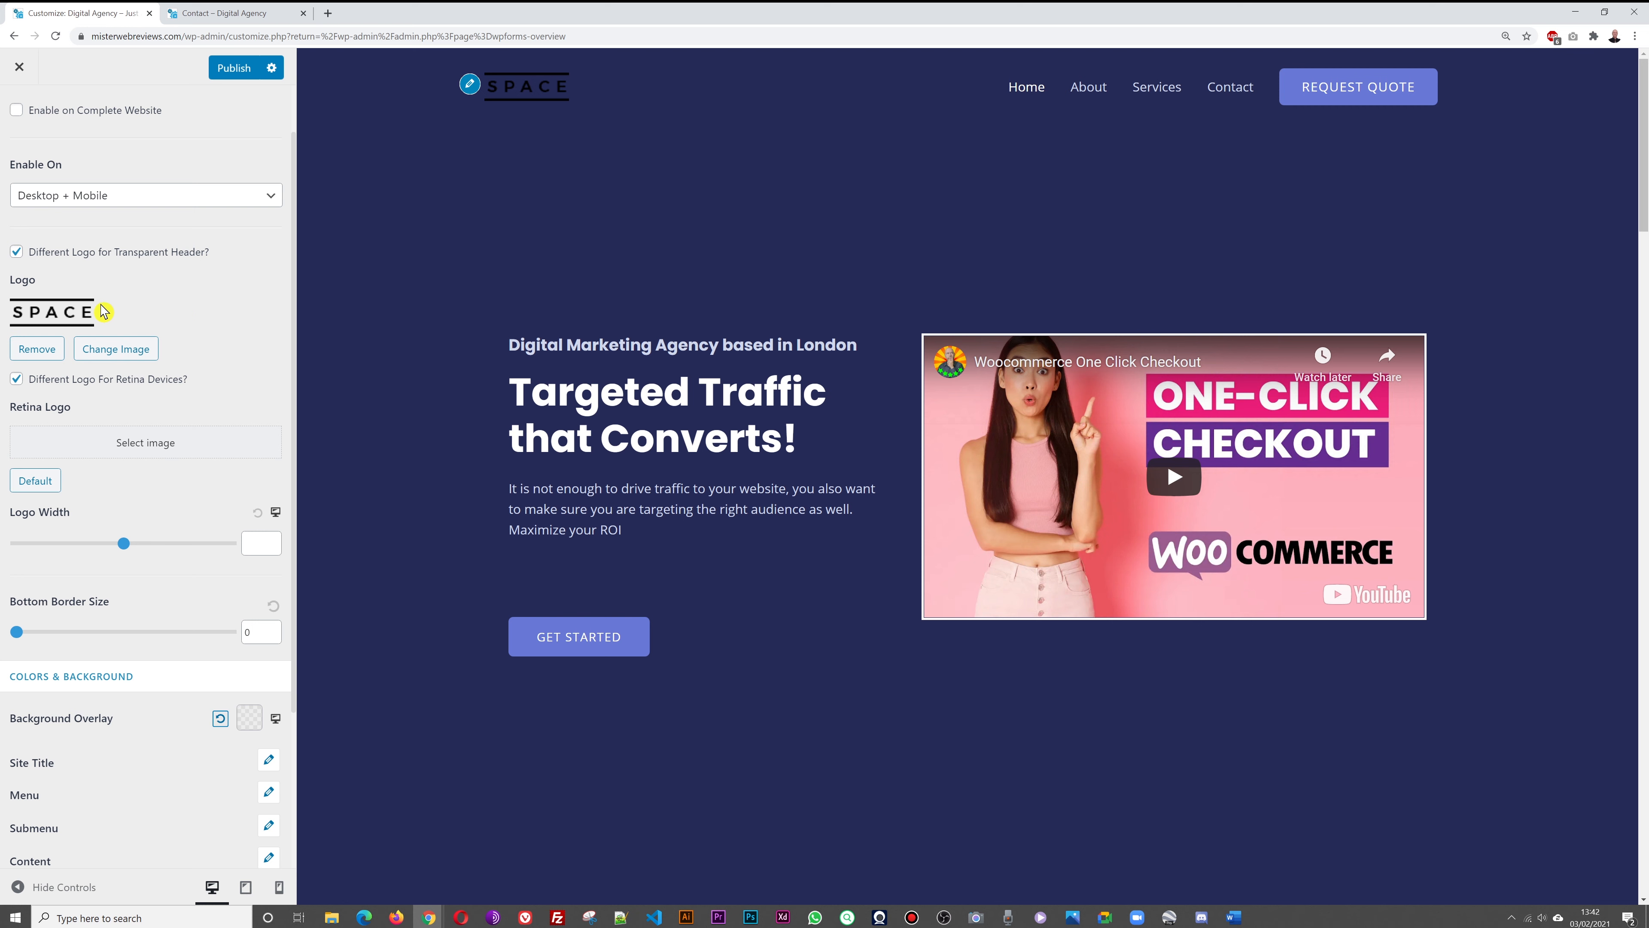
left_click(82, 310)
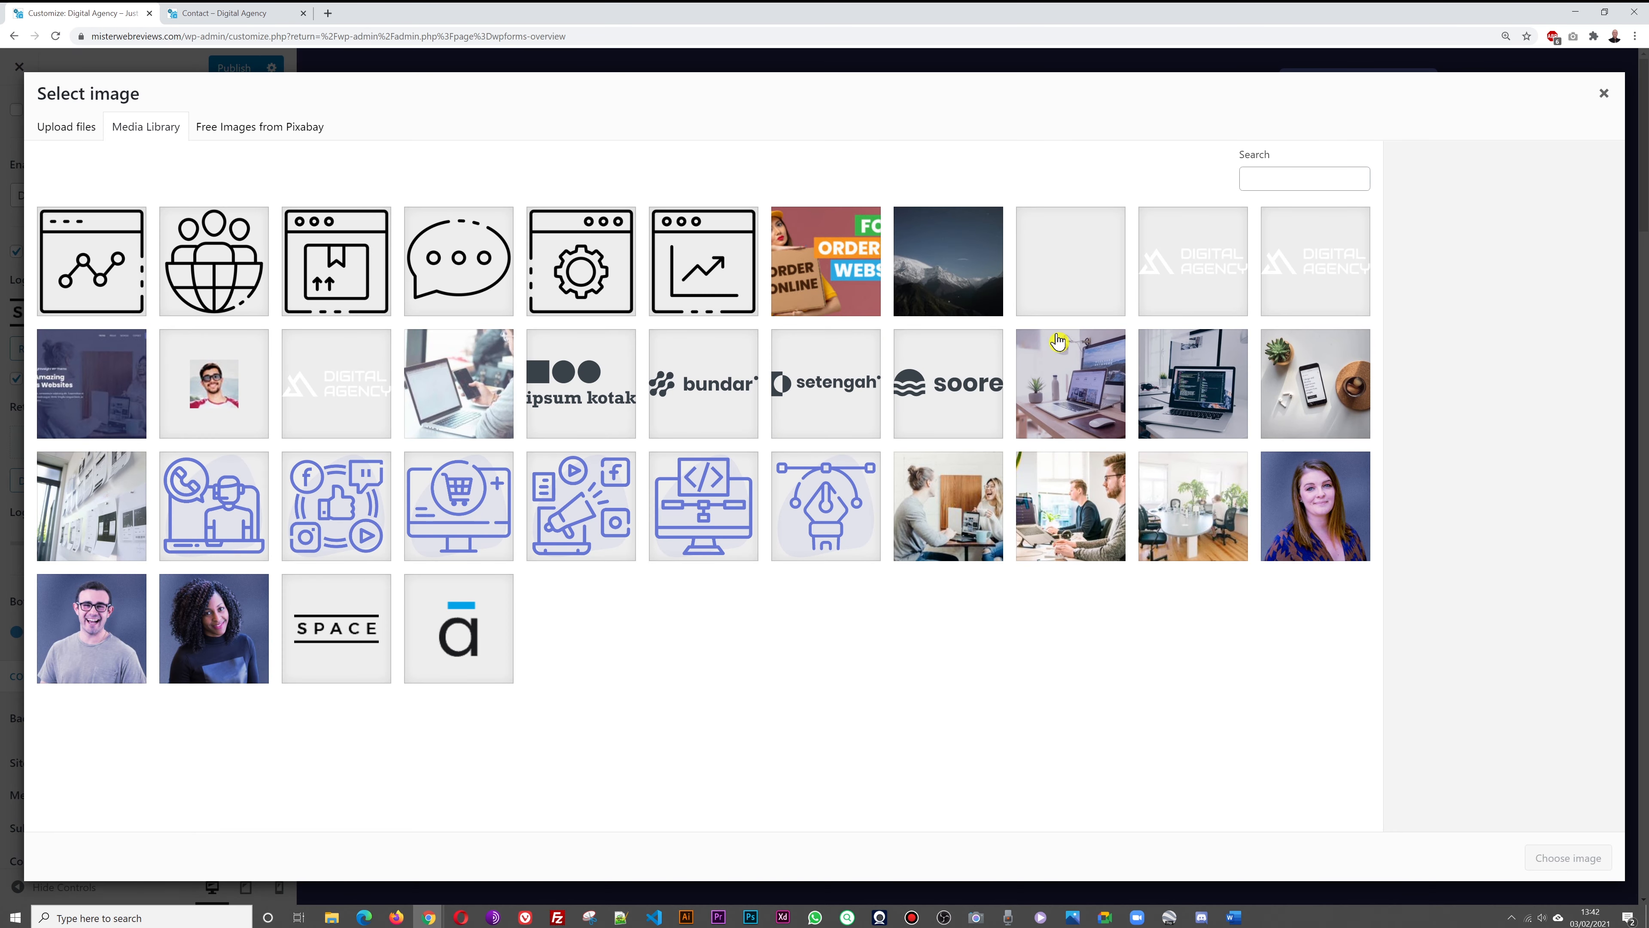
left_click(1178, 286)
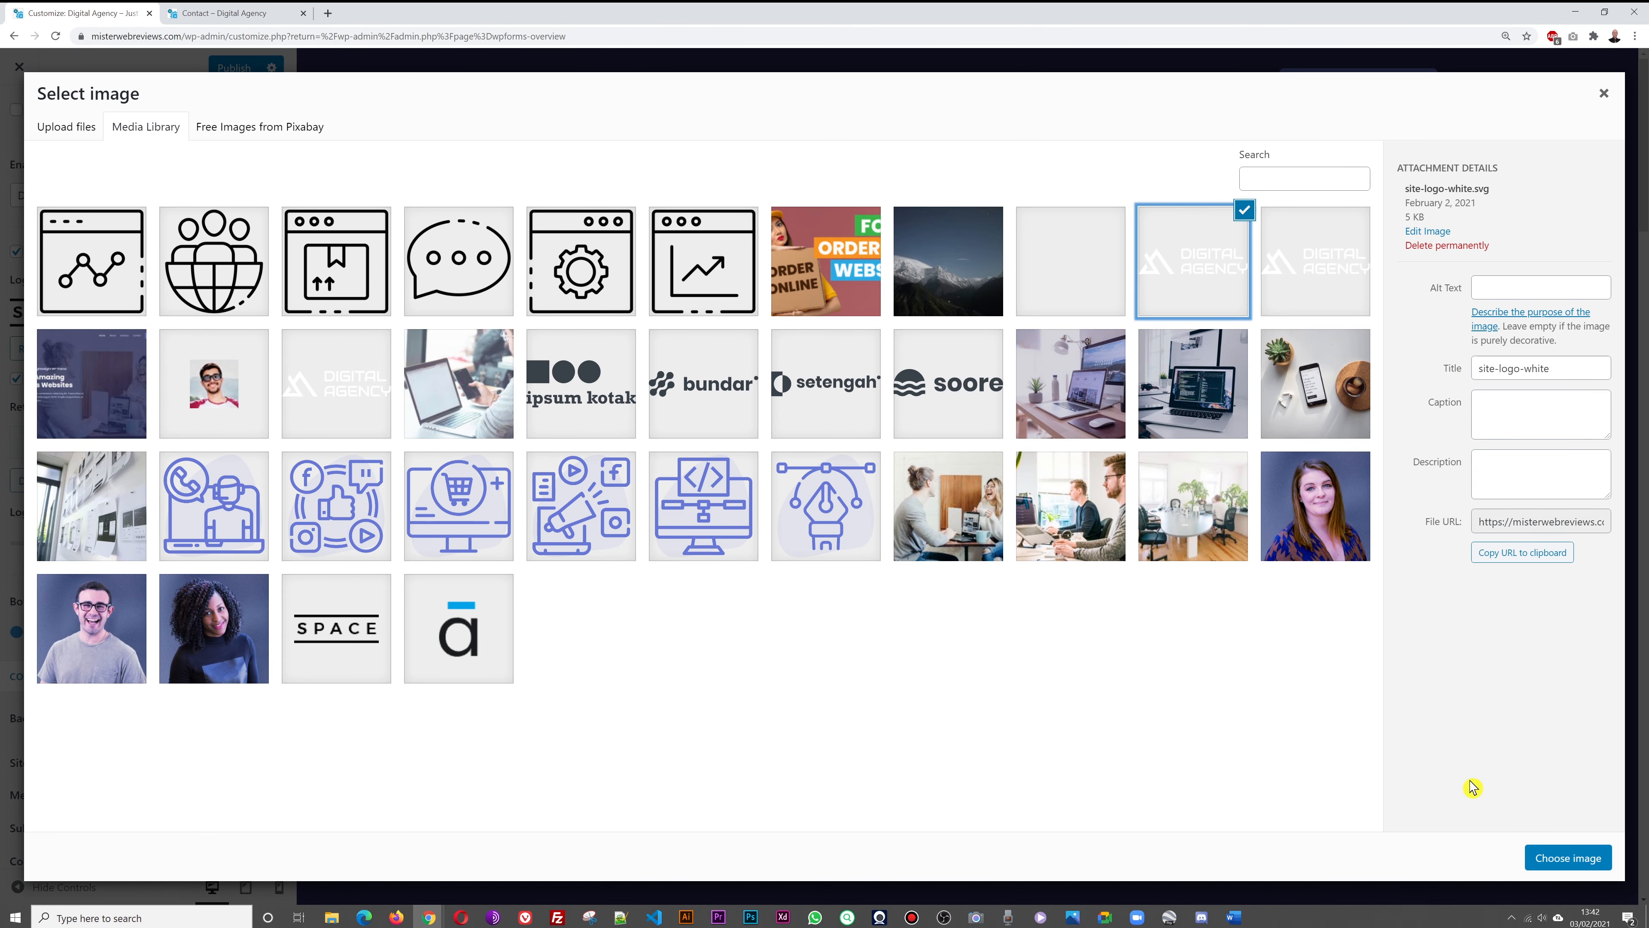
left_click(1561, 858)
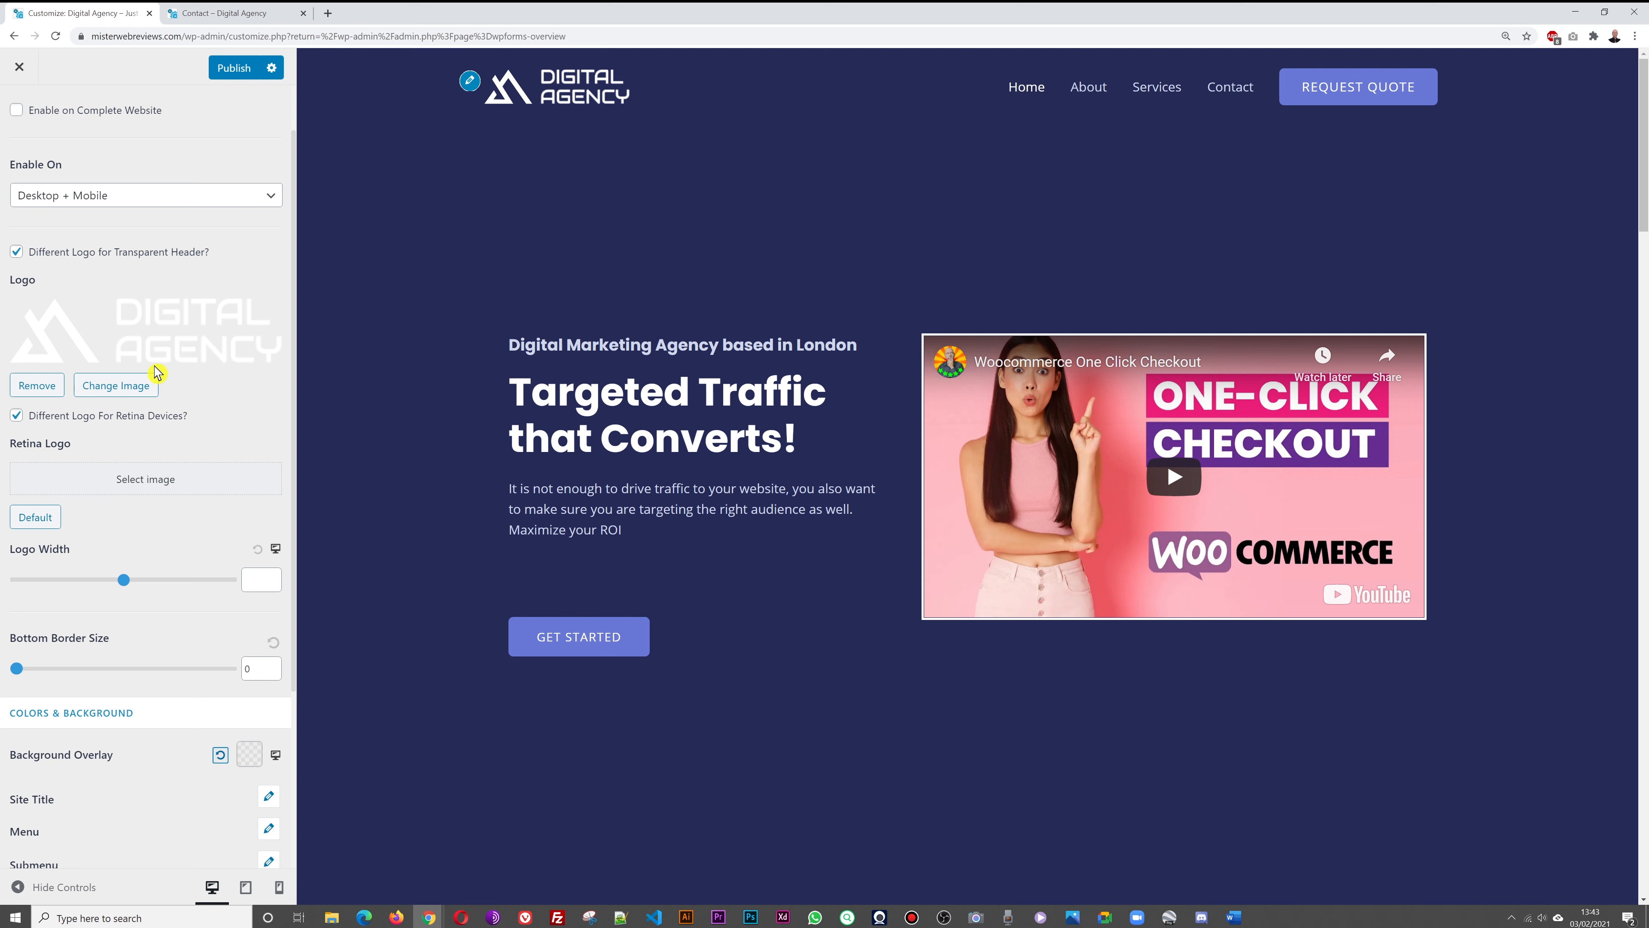
Inspect the second DIGITAL AGENCY logo file in the library, closing it without changes
left_click(162, 348)
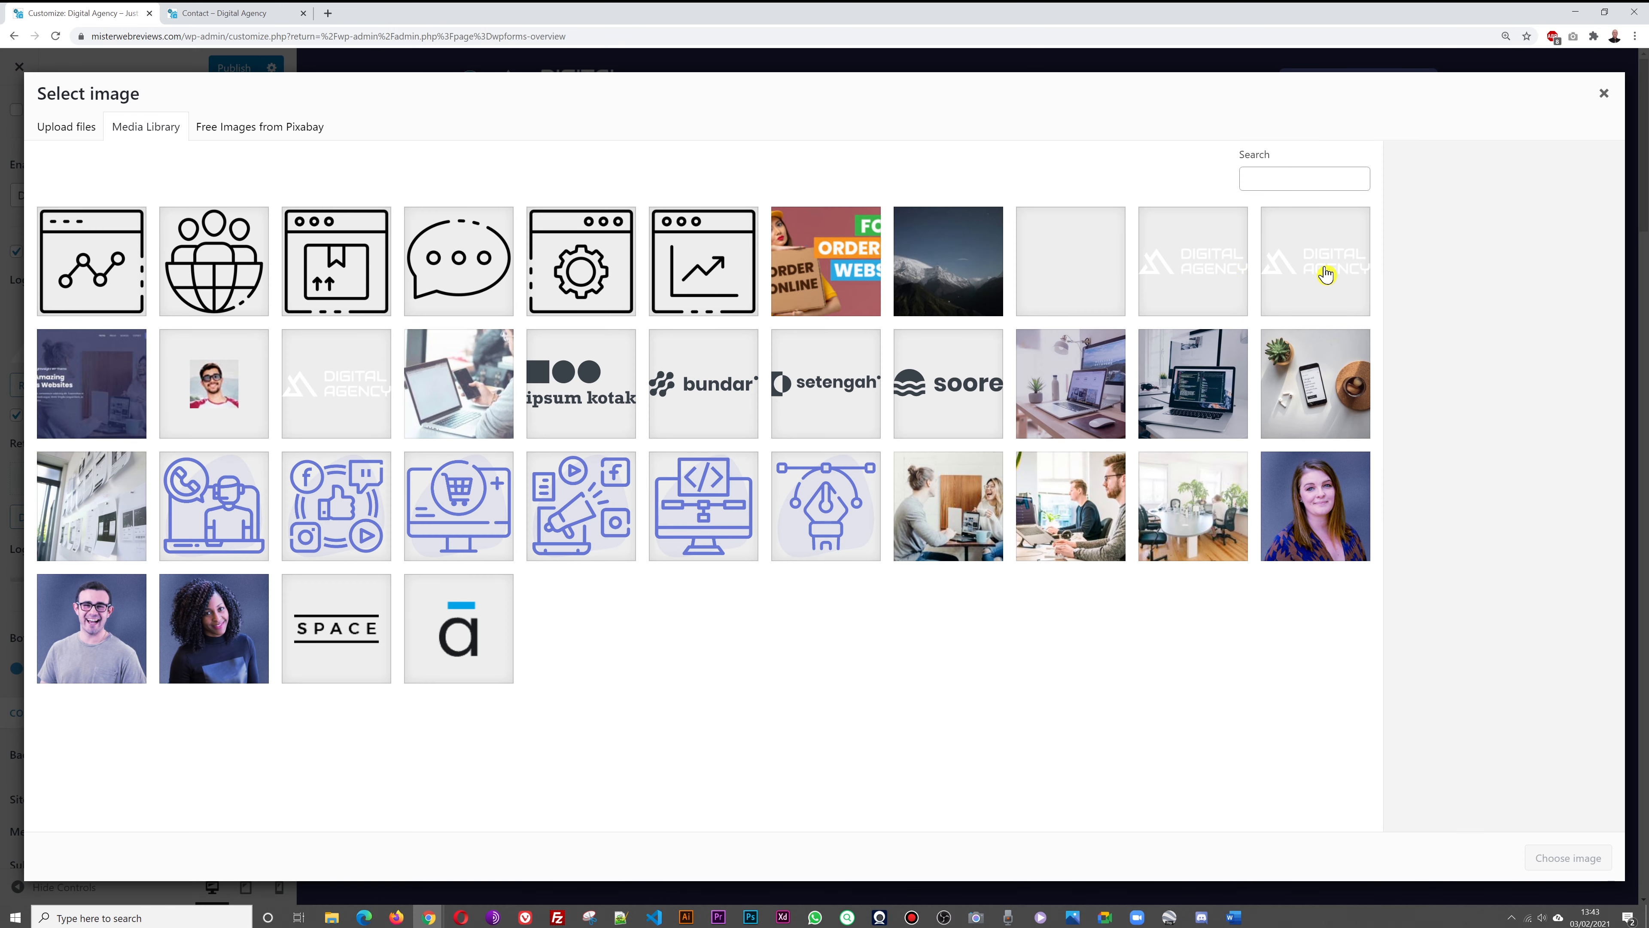
left_click(1329, 279)
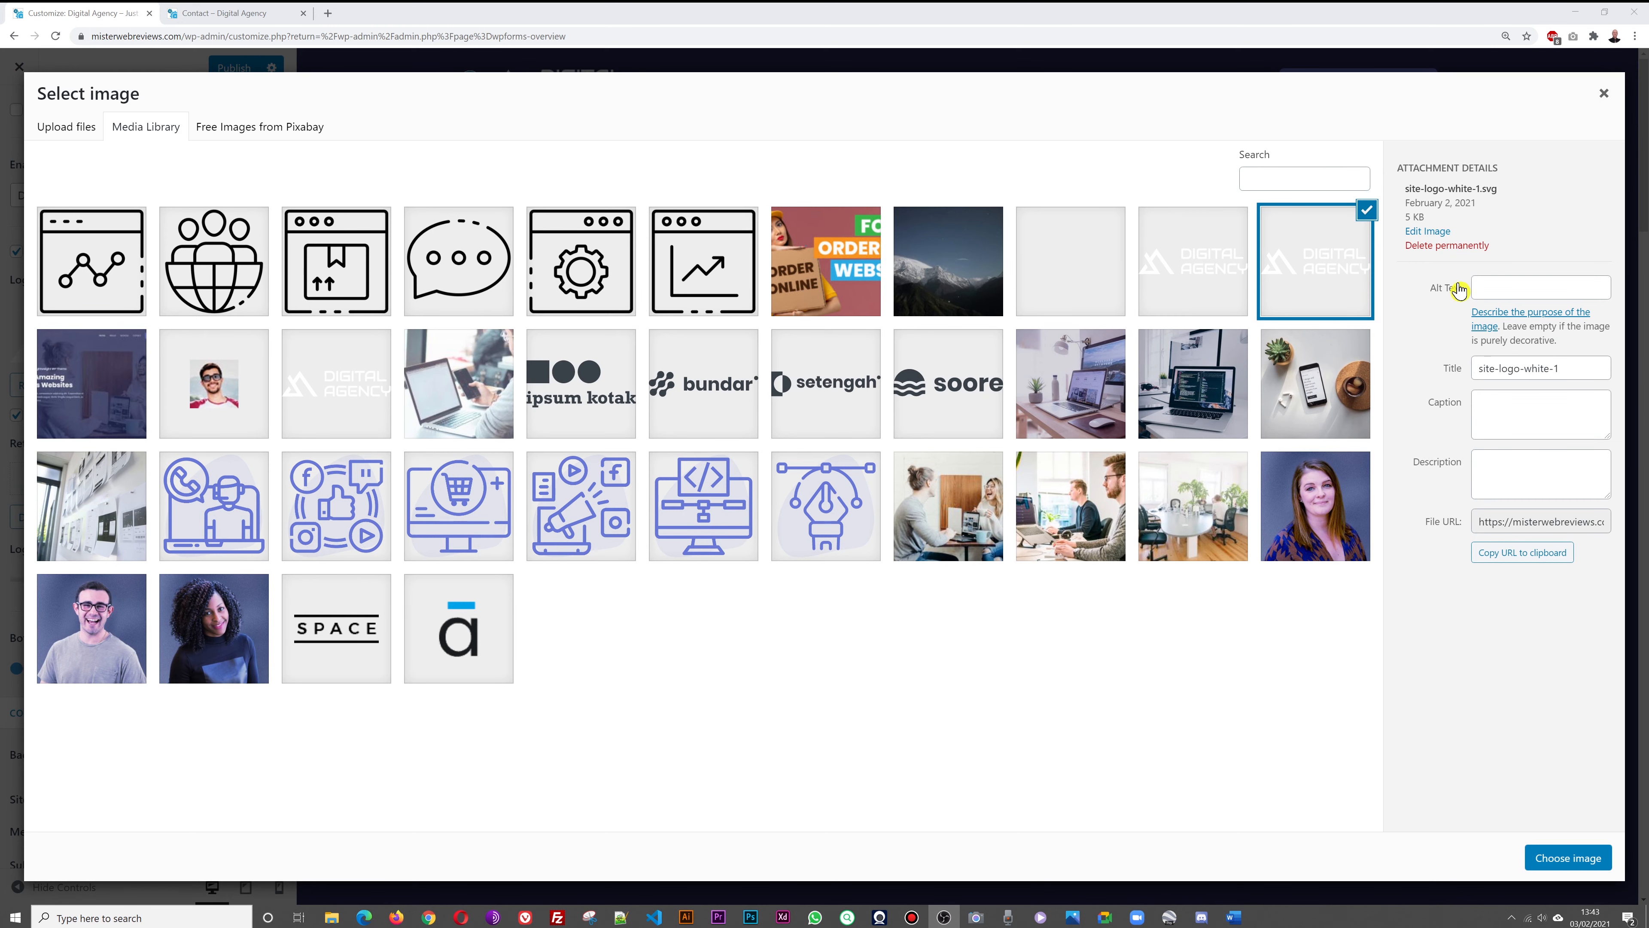
left_click(1604, 96)
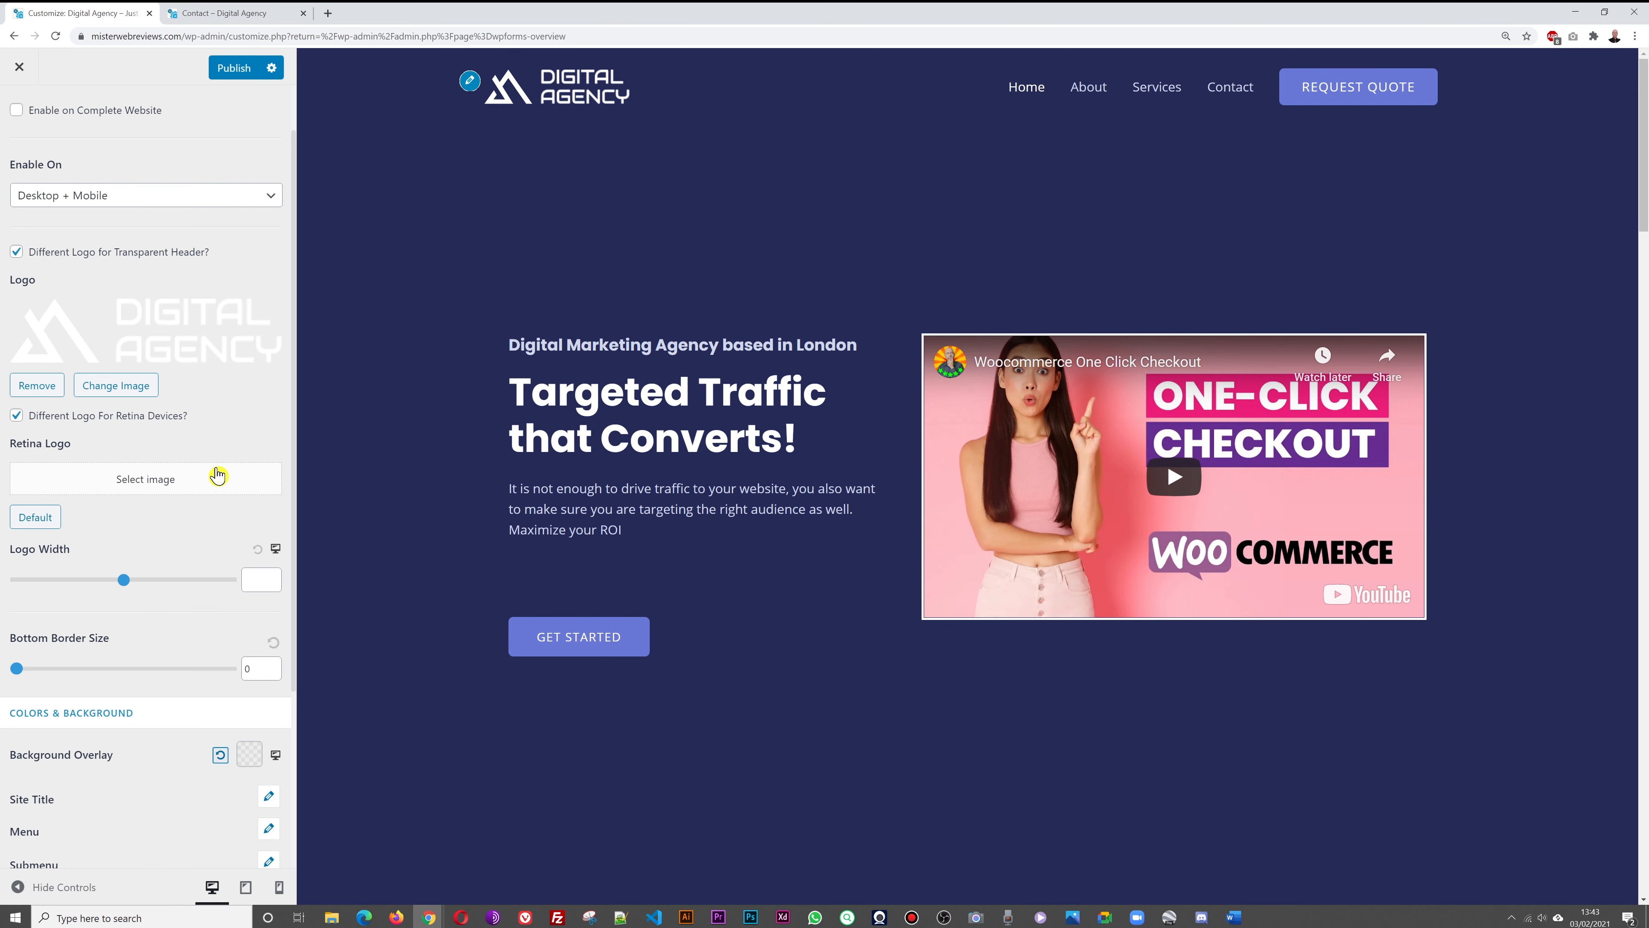
left_click(205, 353)
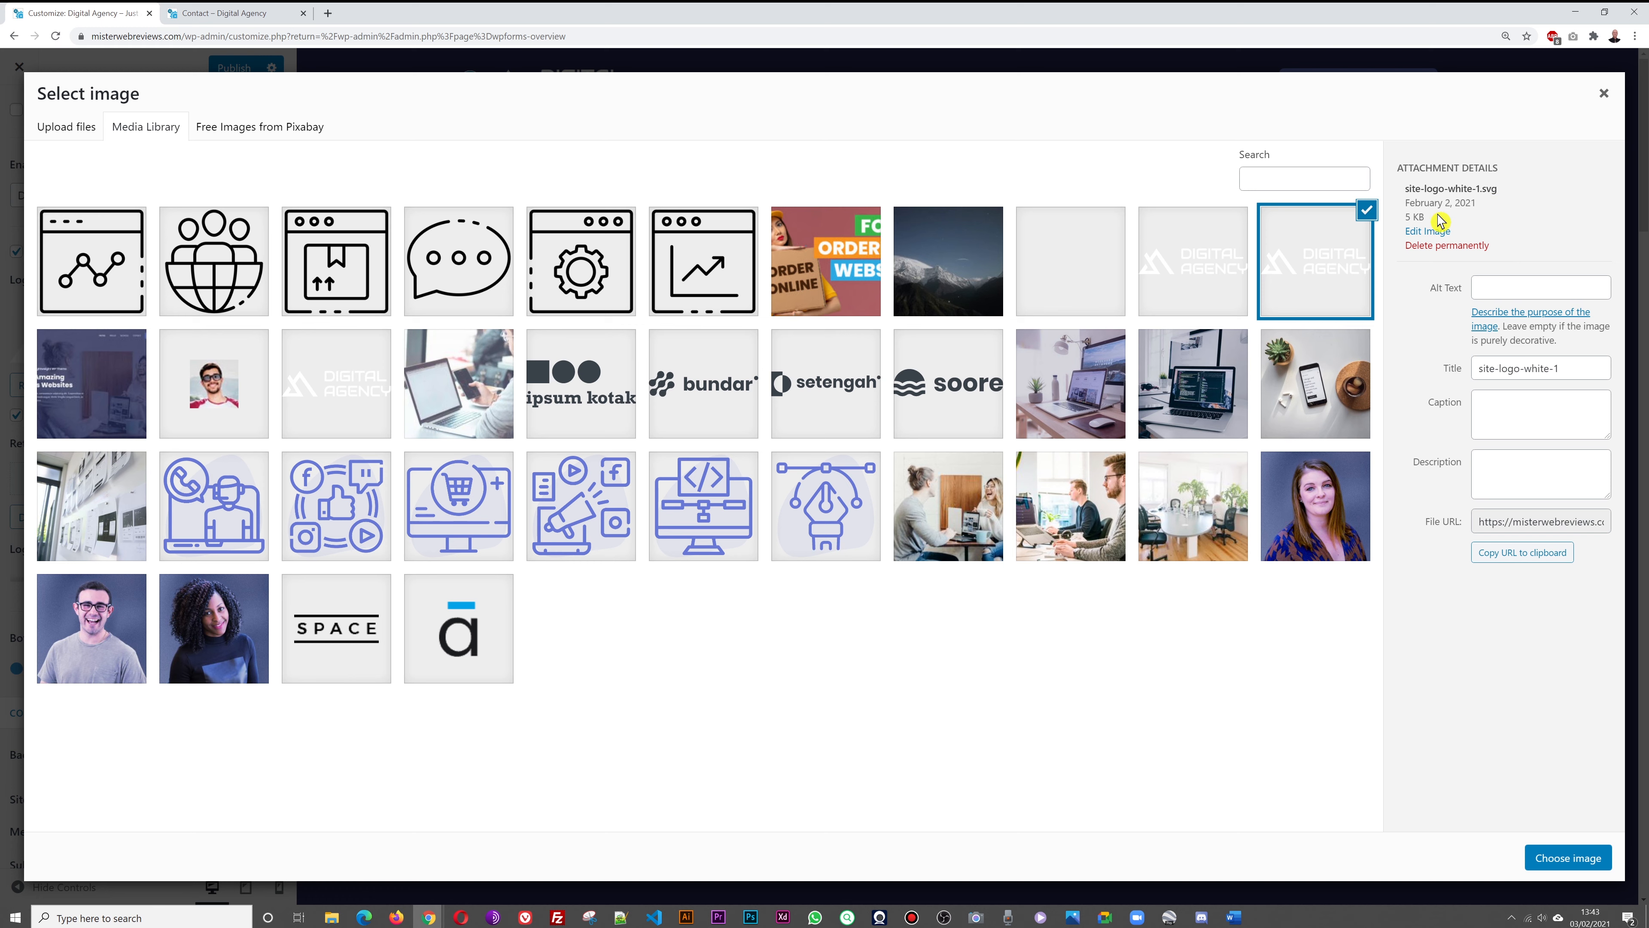
left_click(1604, 94)
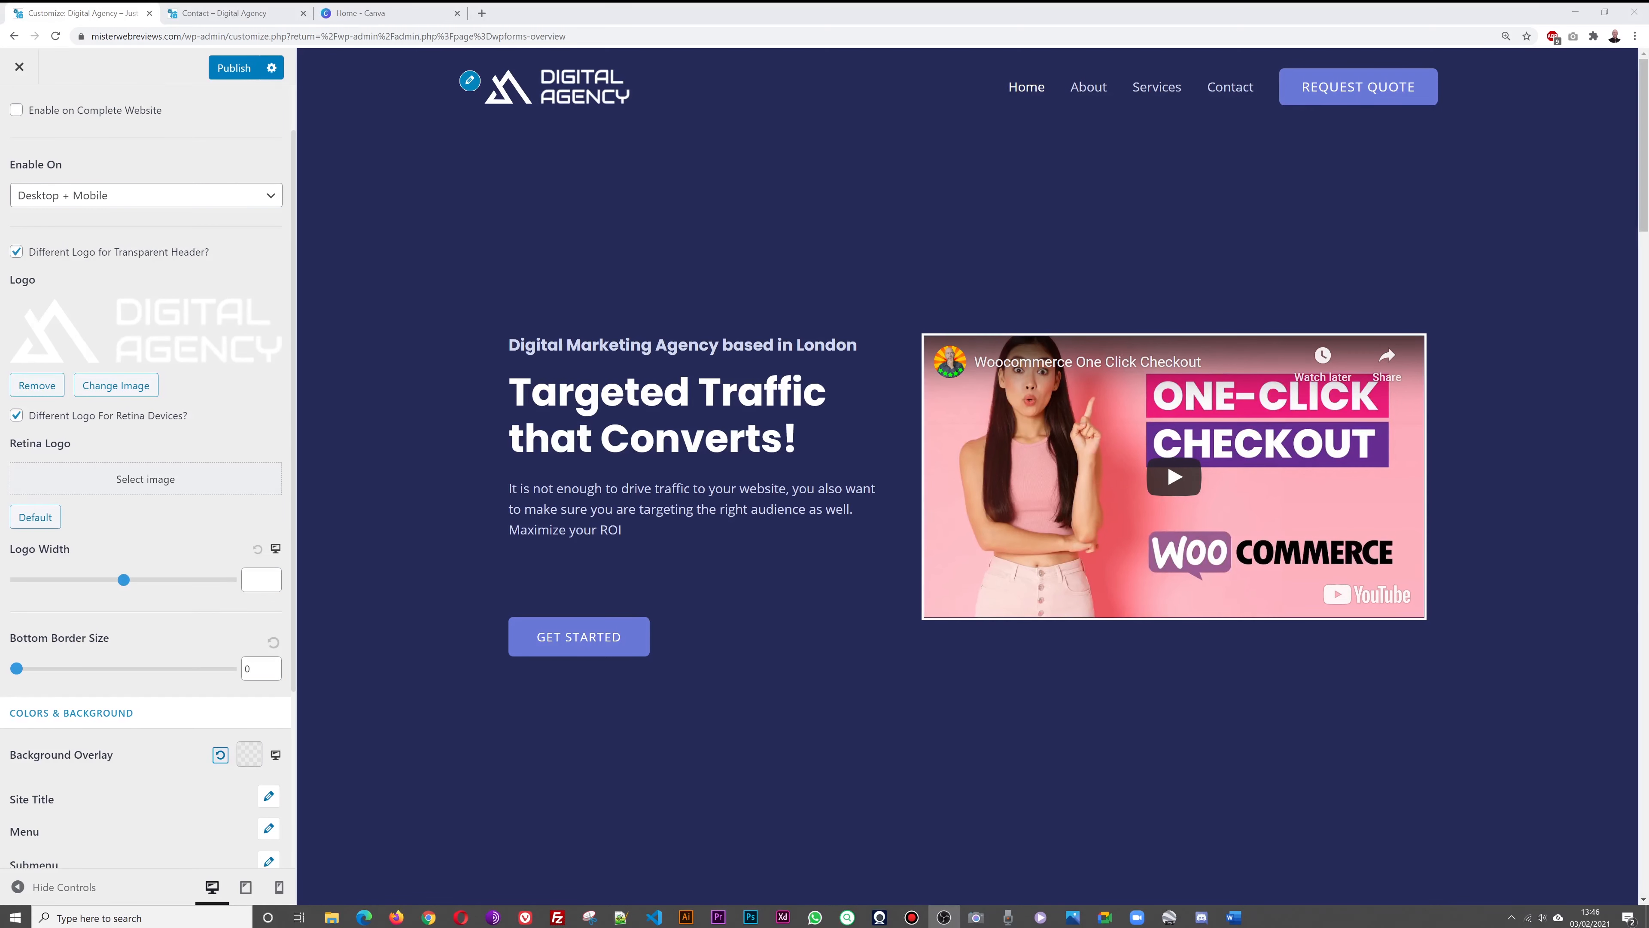
Search Canva for 'logo' and show the Logo templates
left_click(383, 20)
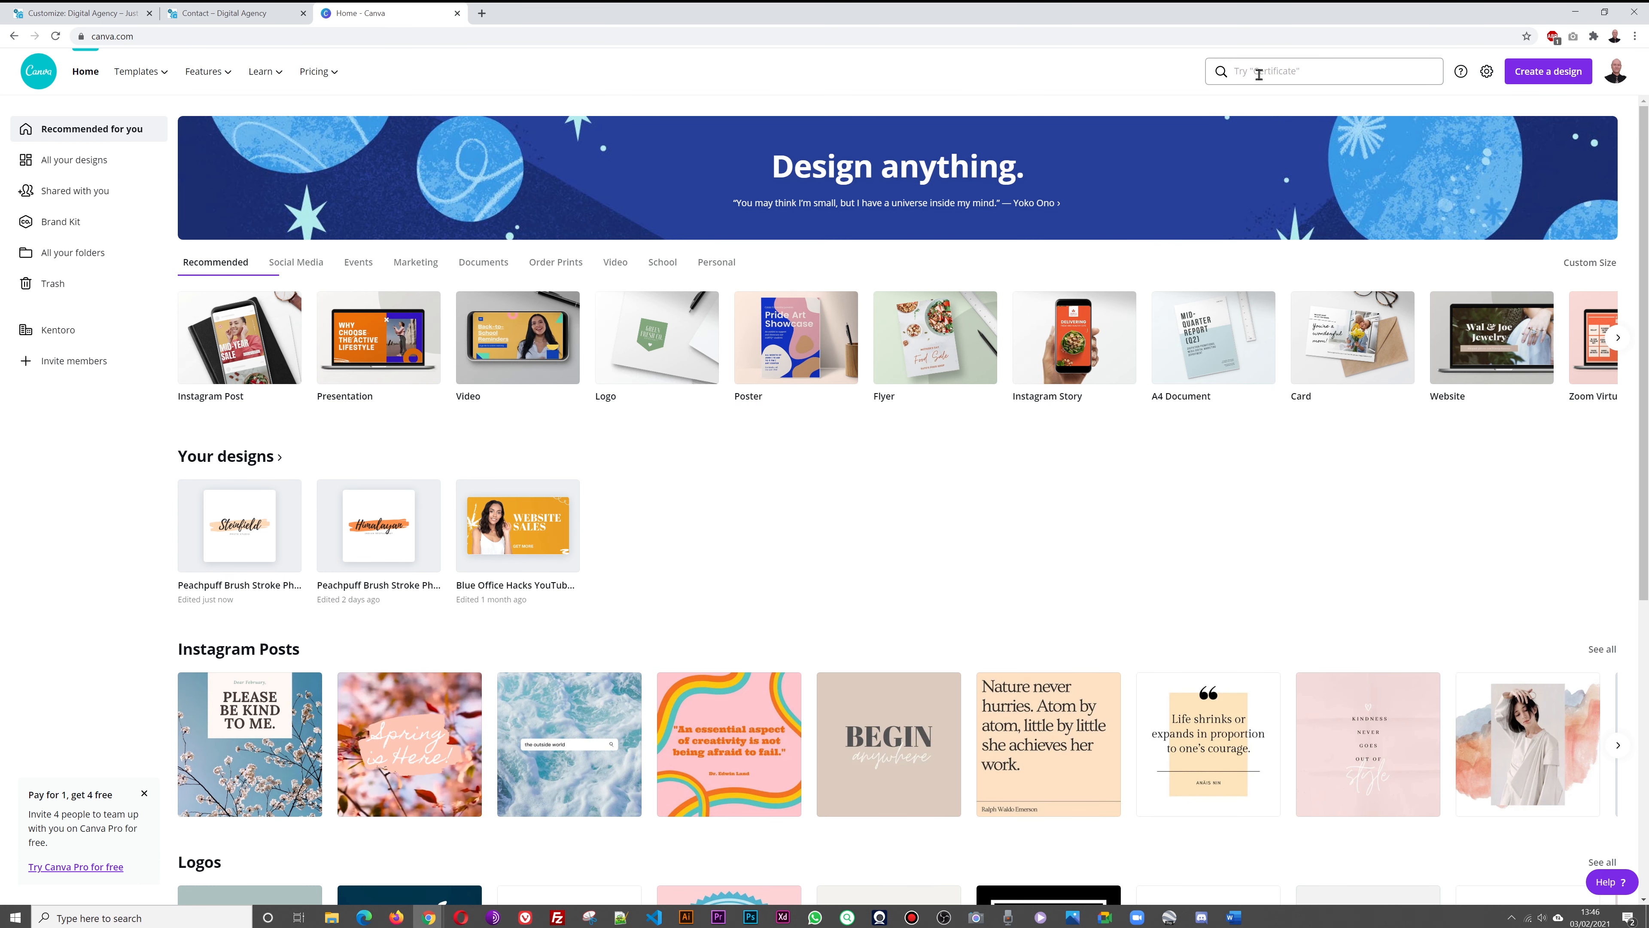
left_click(1259, 73)
type("logo")
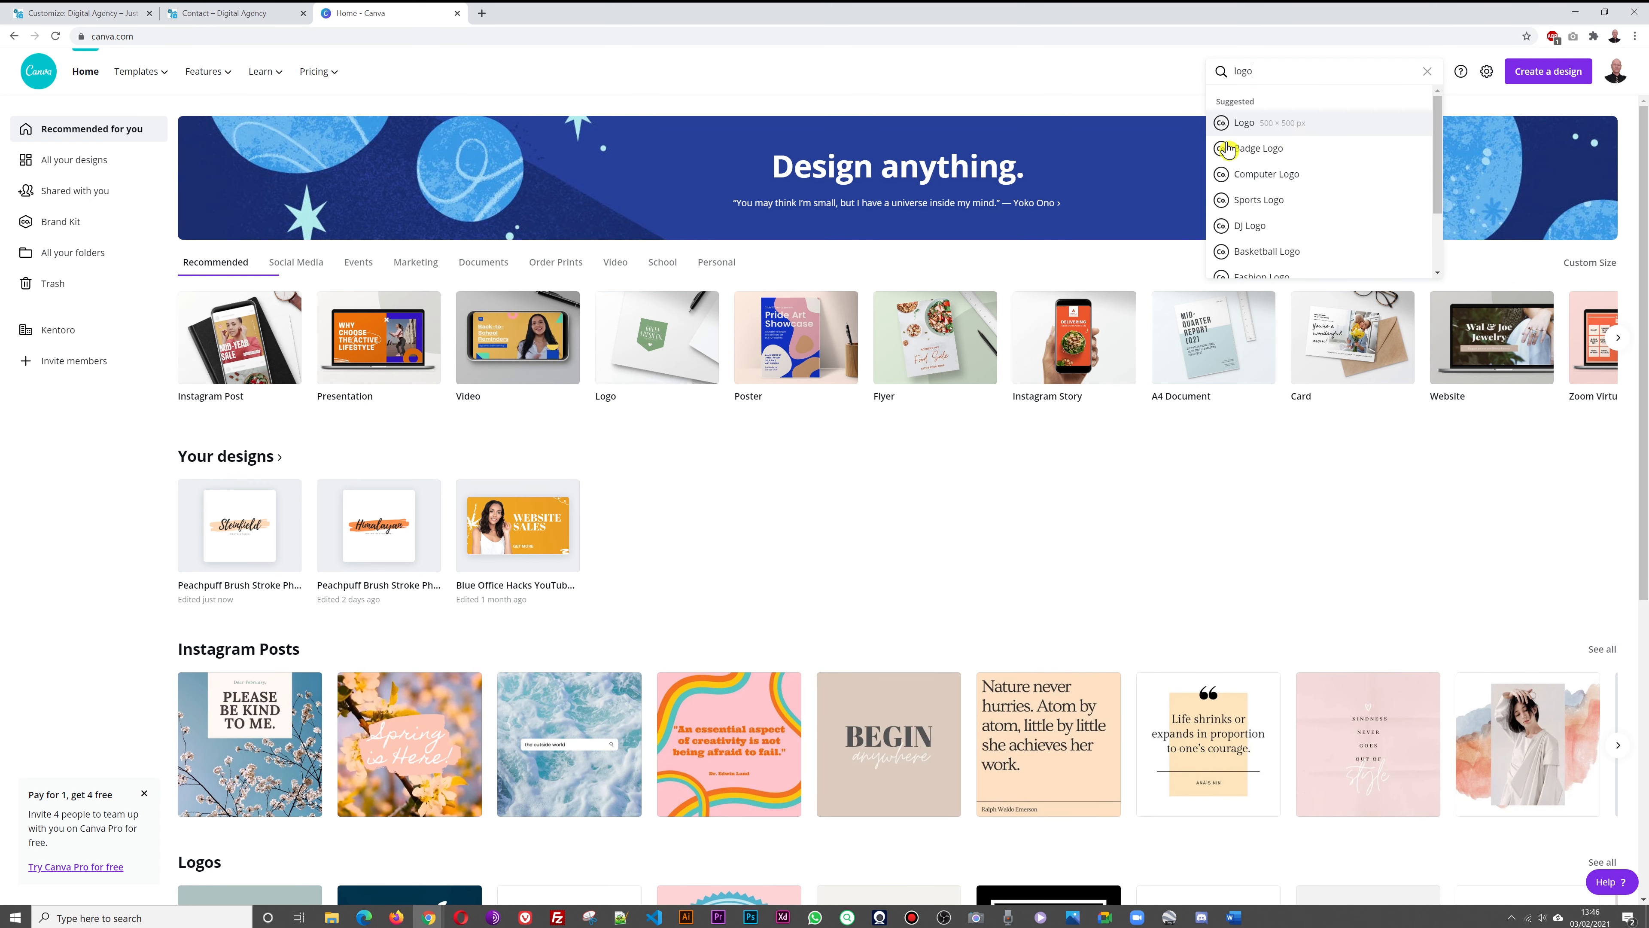
left_click(1242, 130)
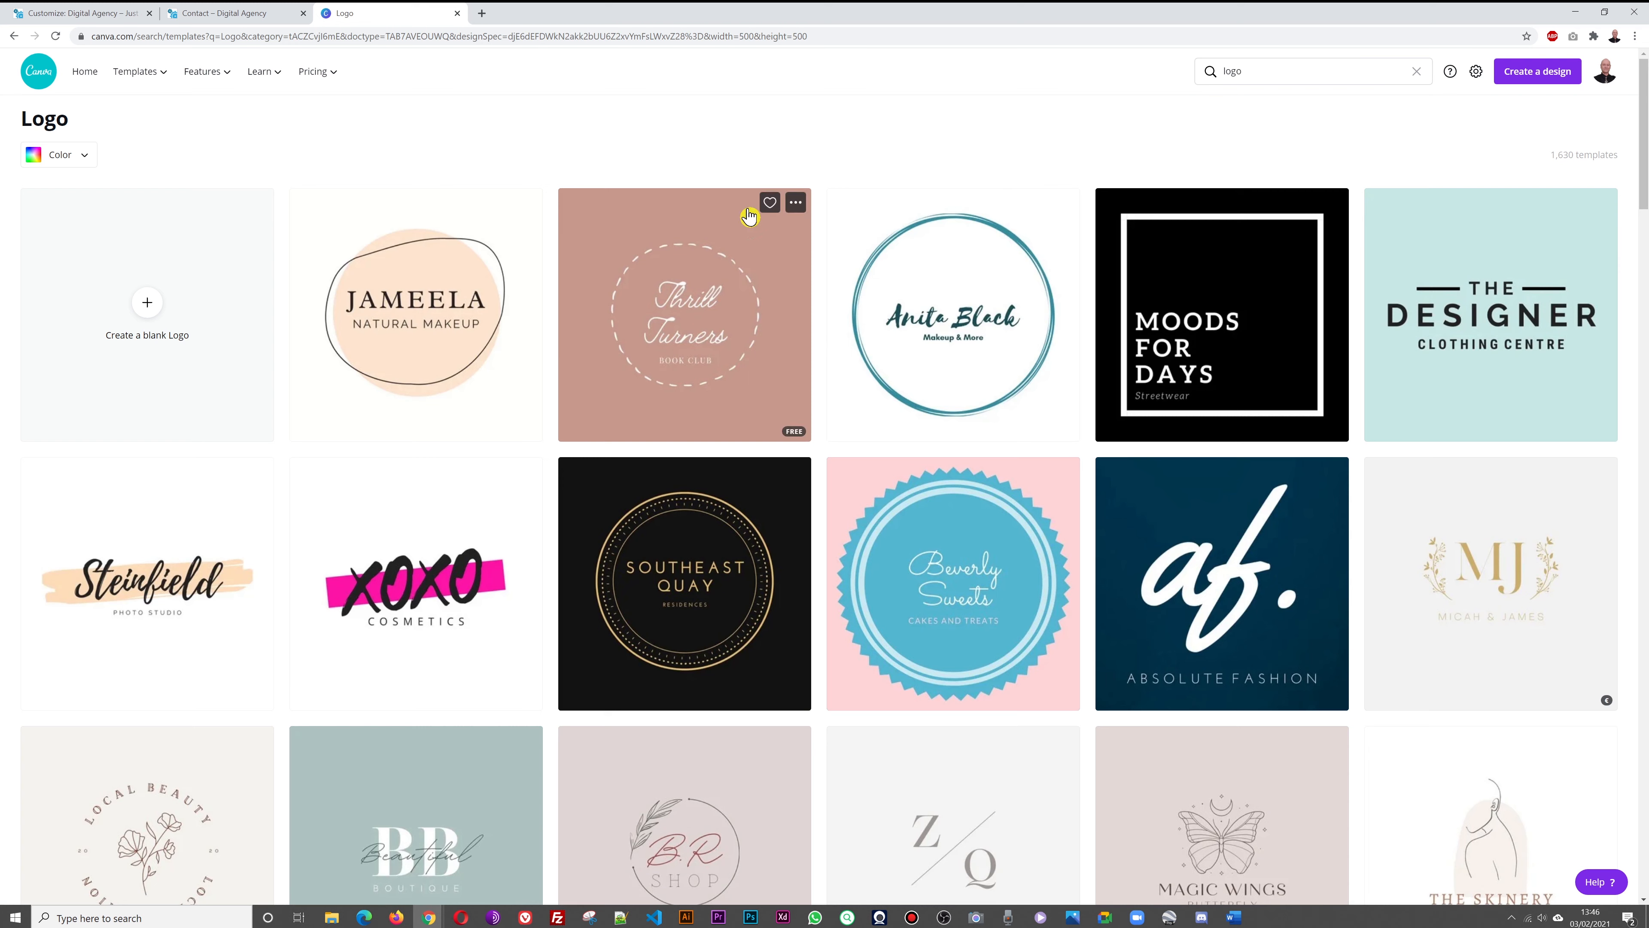
Glance at the site's home page, then open the XOXO Cosmetics logo template
left_click(191, 16)
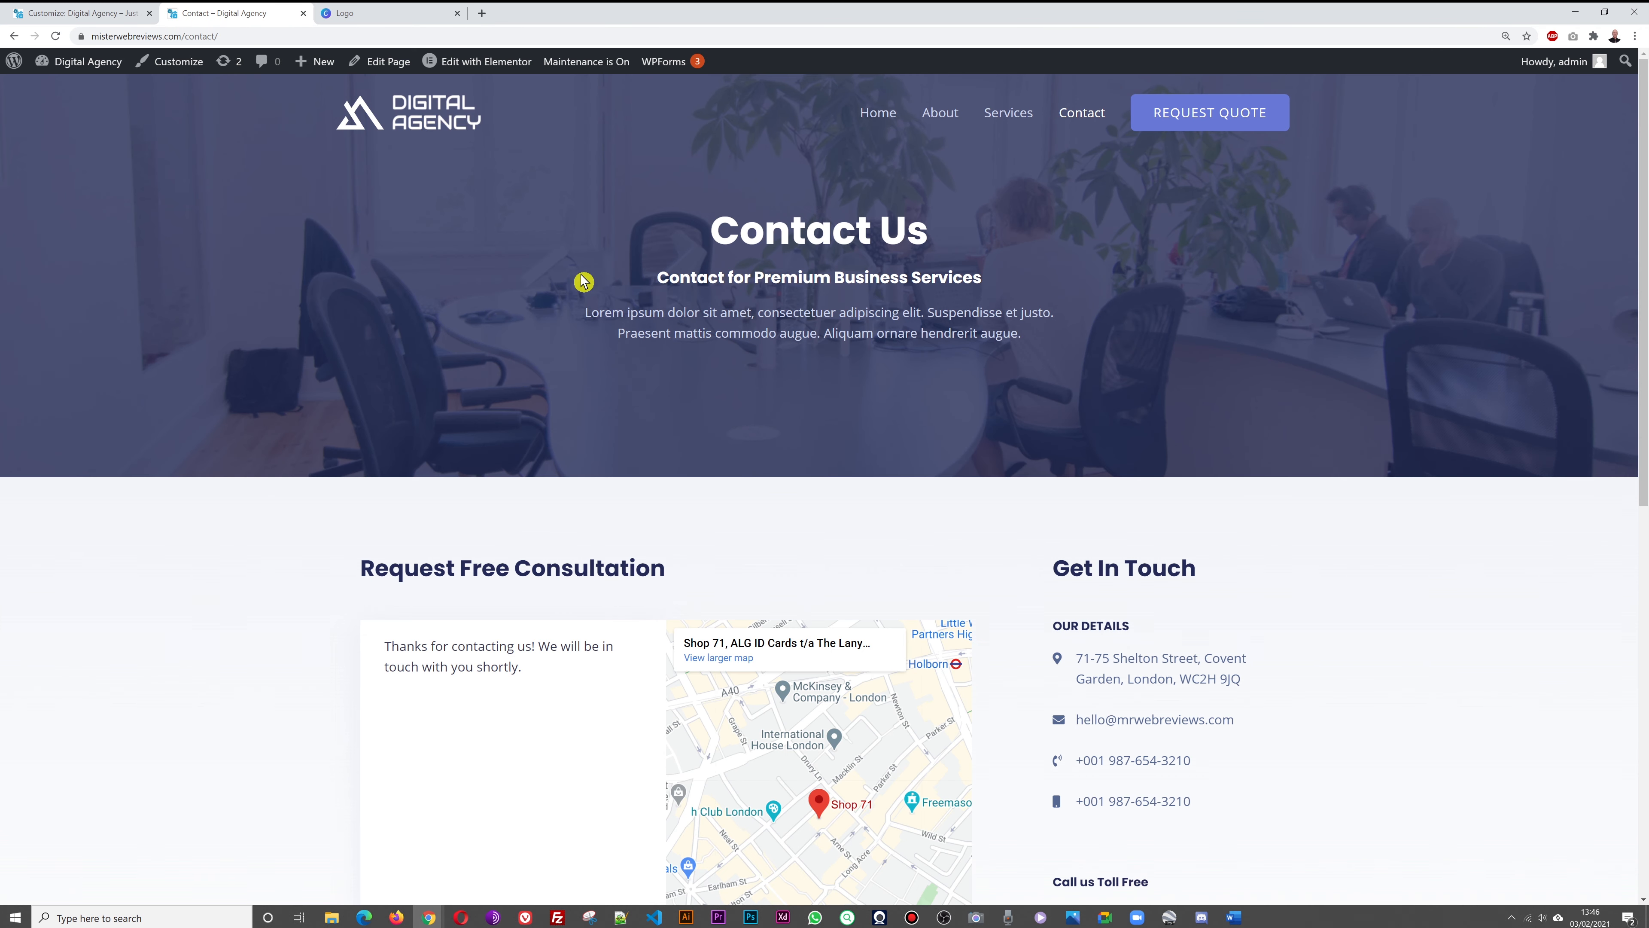
left_click(428, 121)
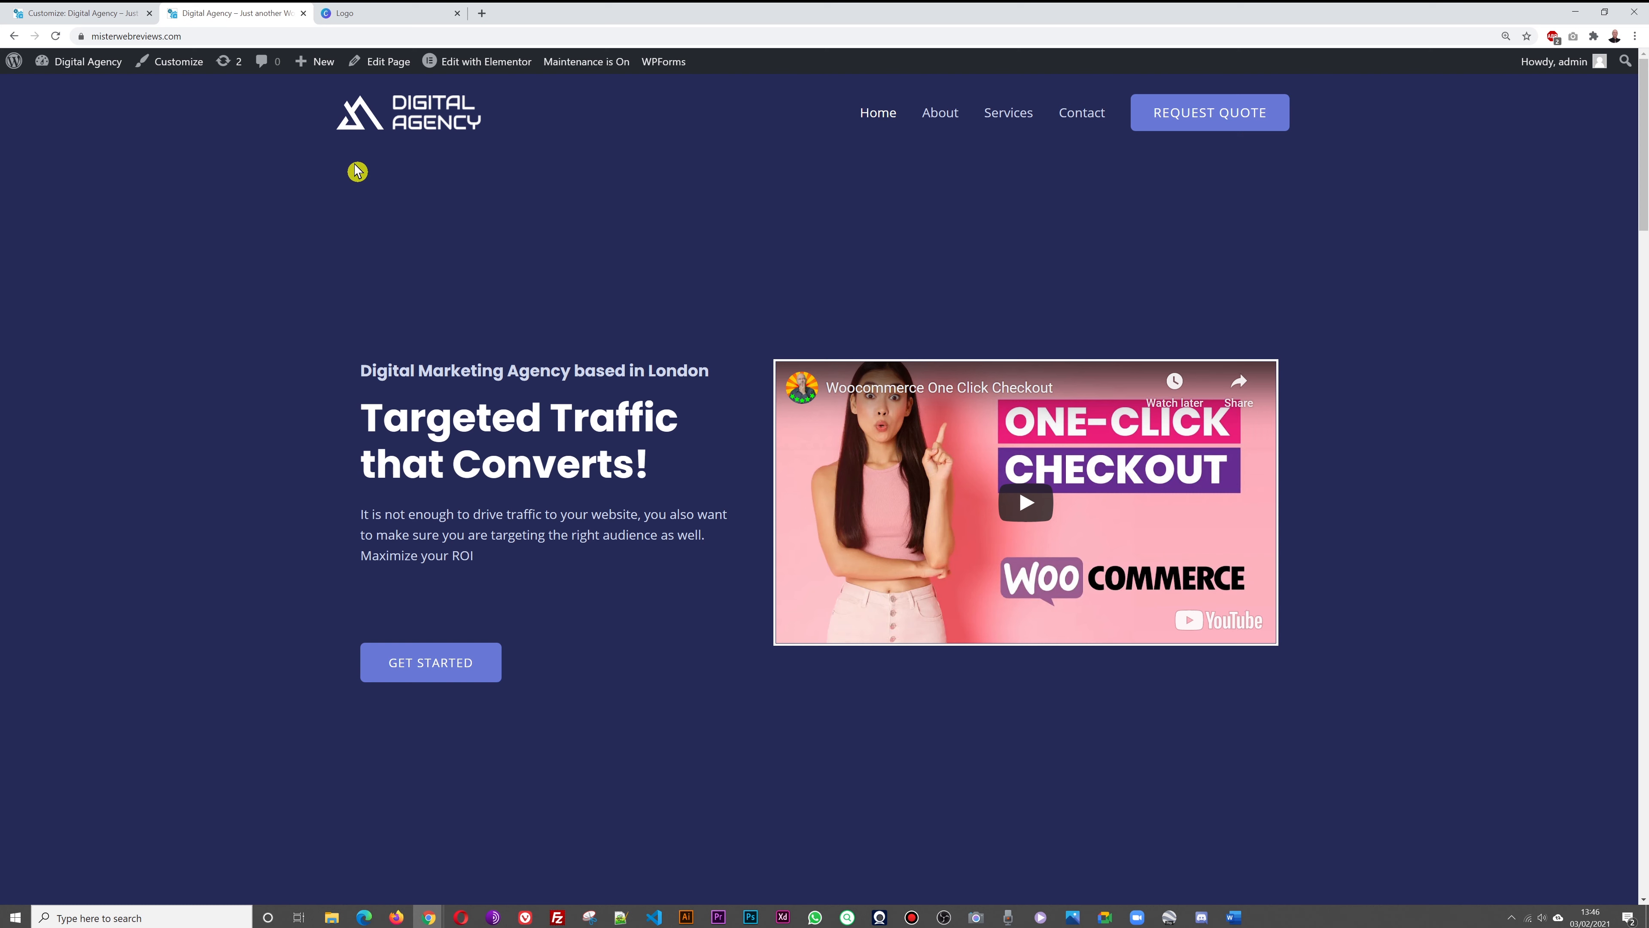
left_click(395, 13)
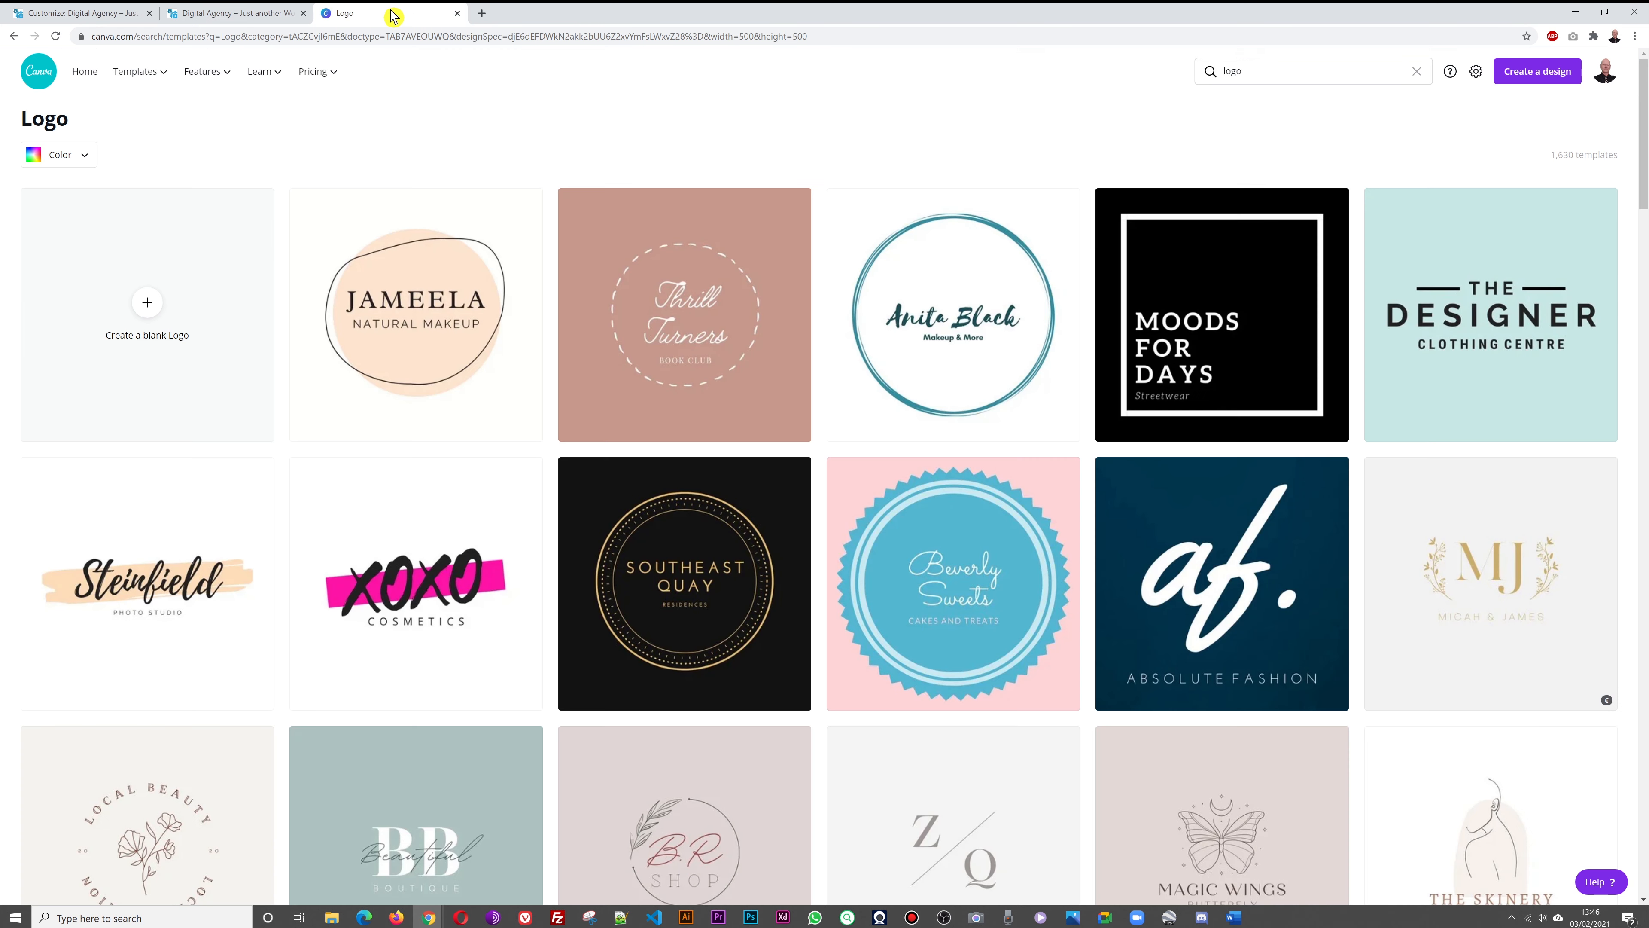
left_click(407, 603)
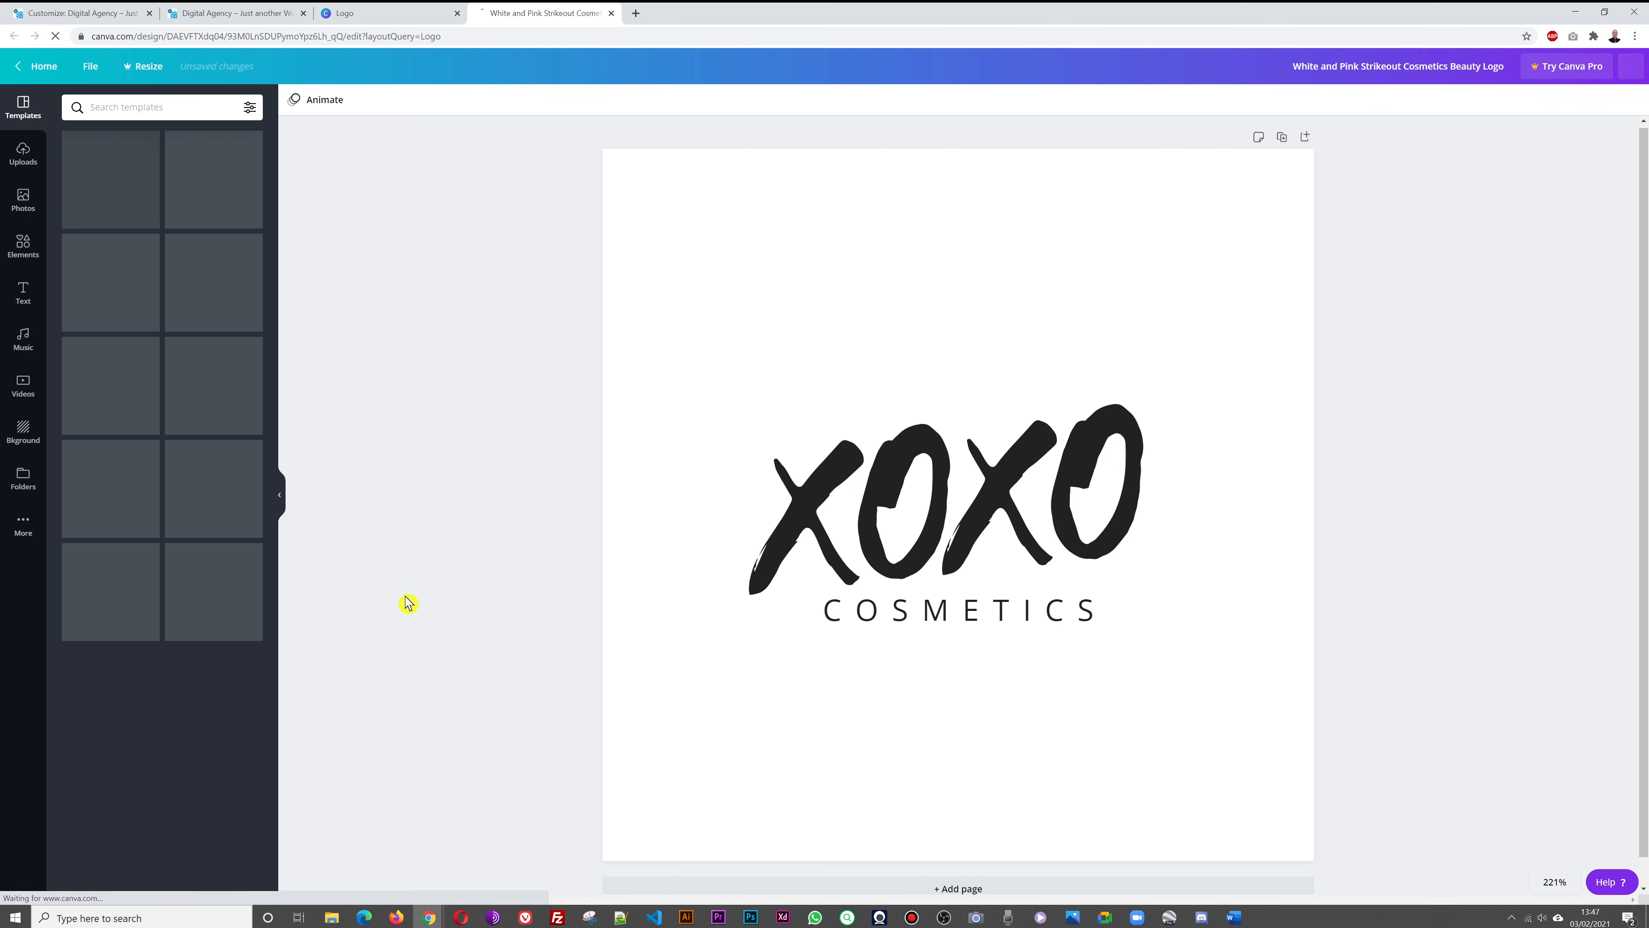
Replace XOXO with DIGI and shrink its font size from 118 to 75.1
left_click(933, 529)
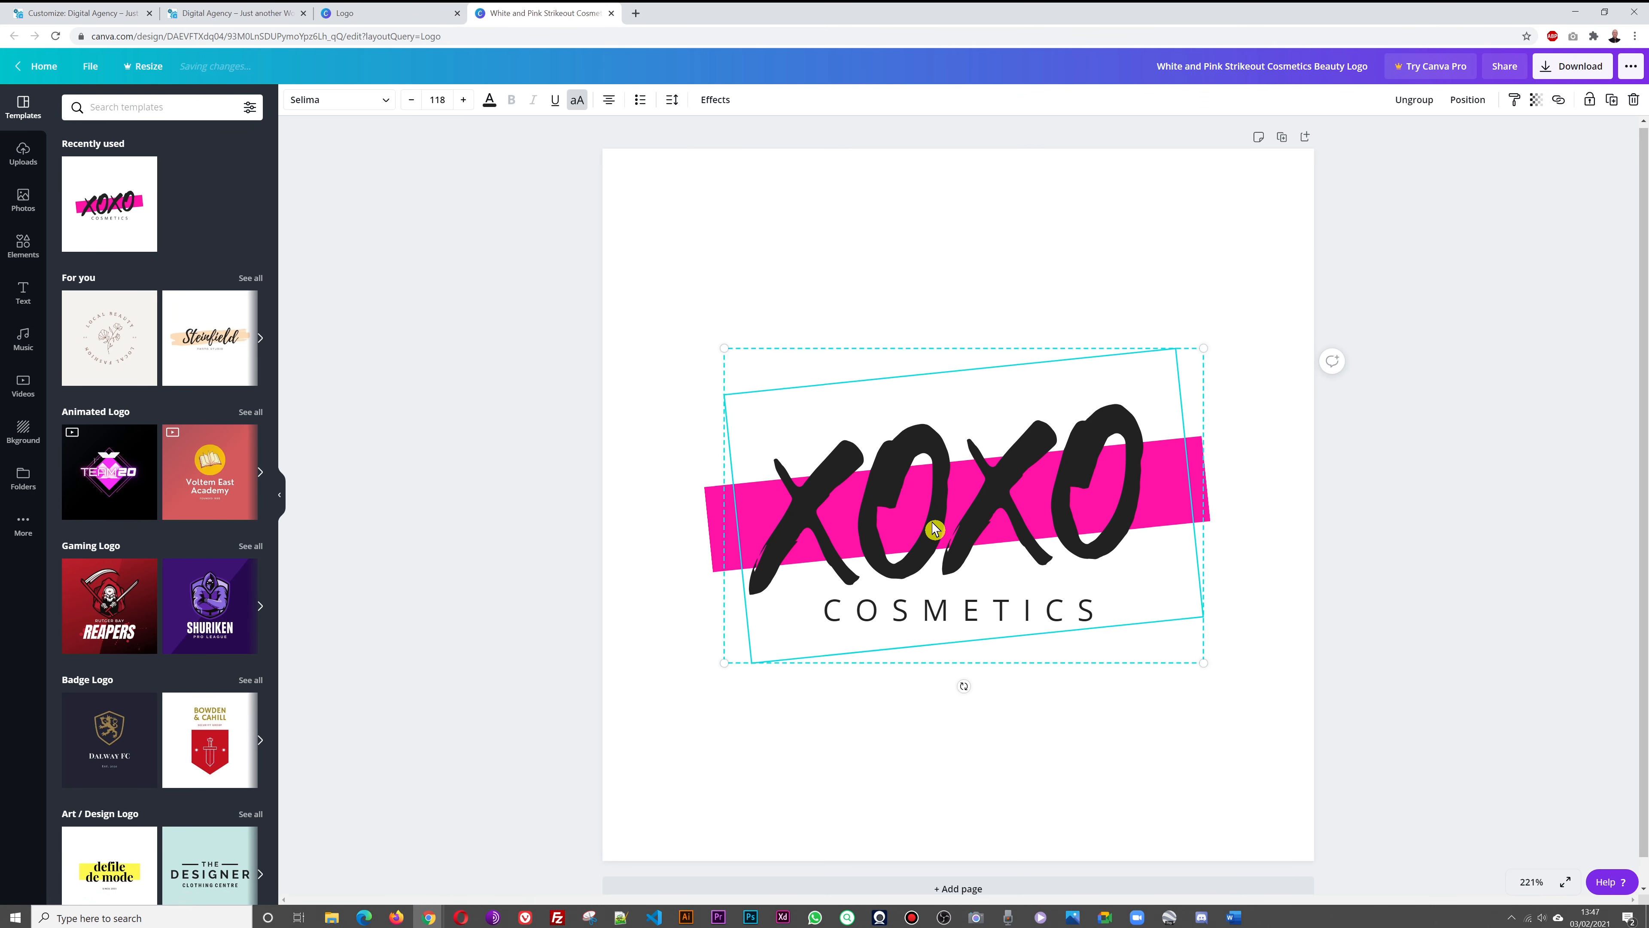
double_click(969, 513)
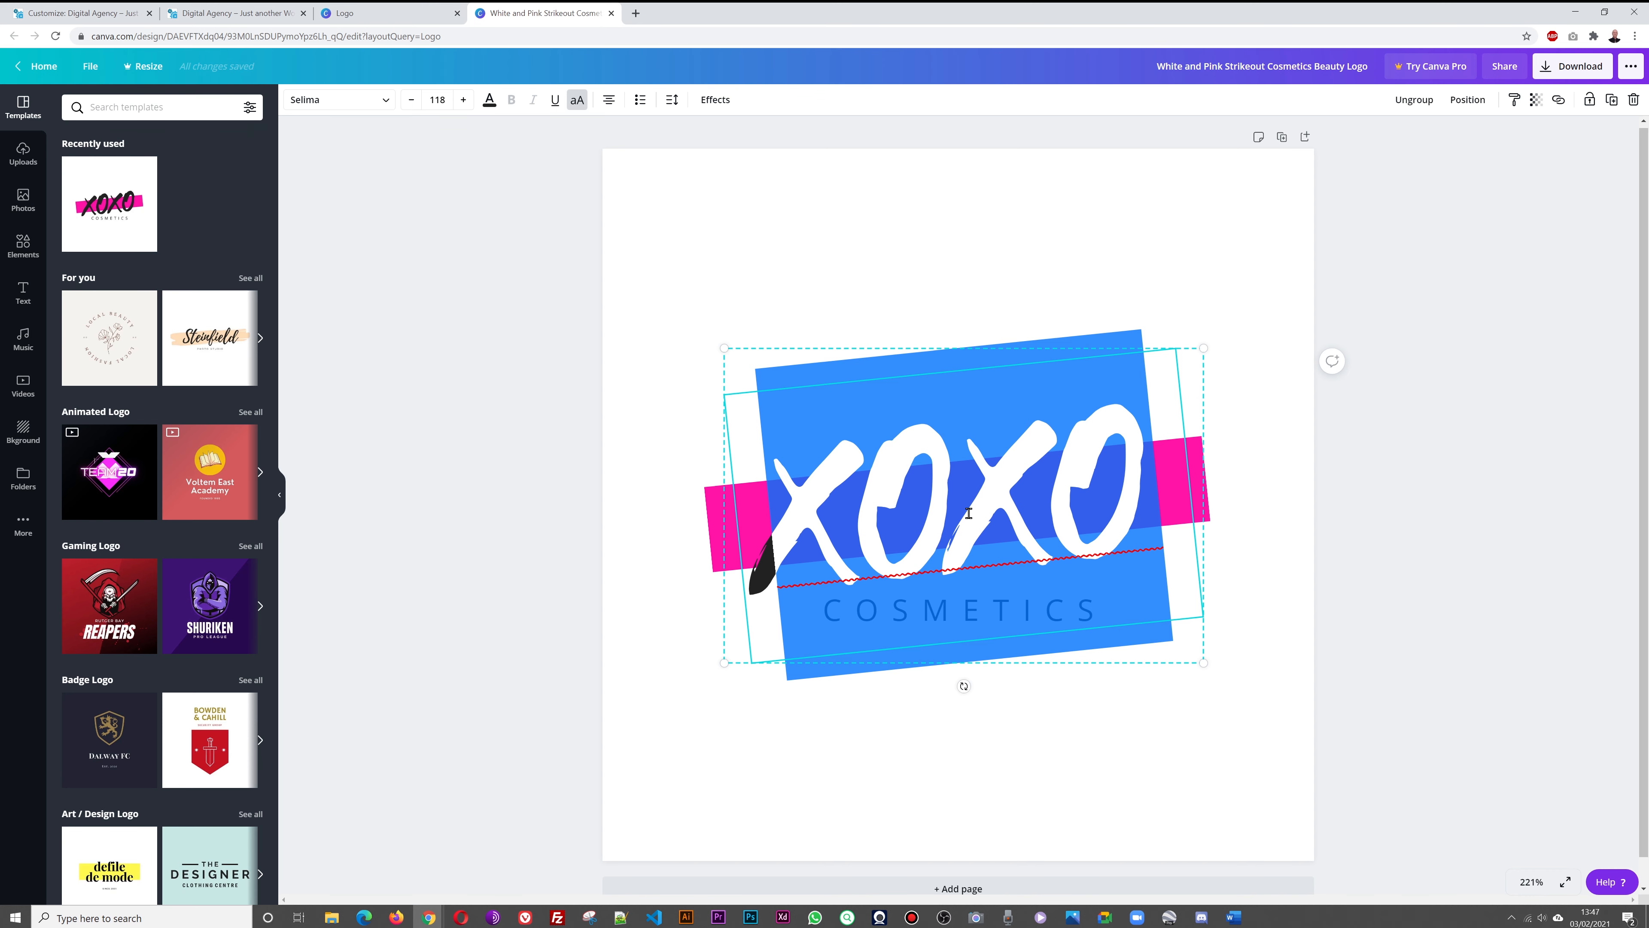
type("DIGIT")
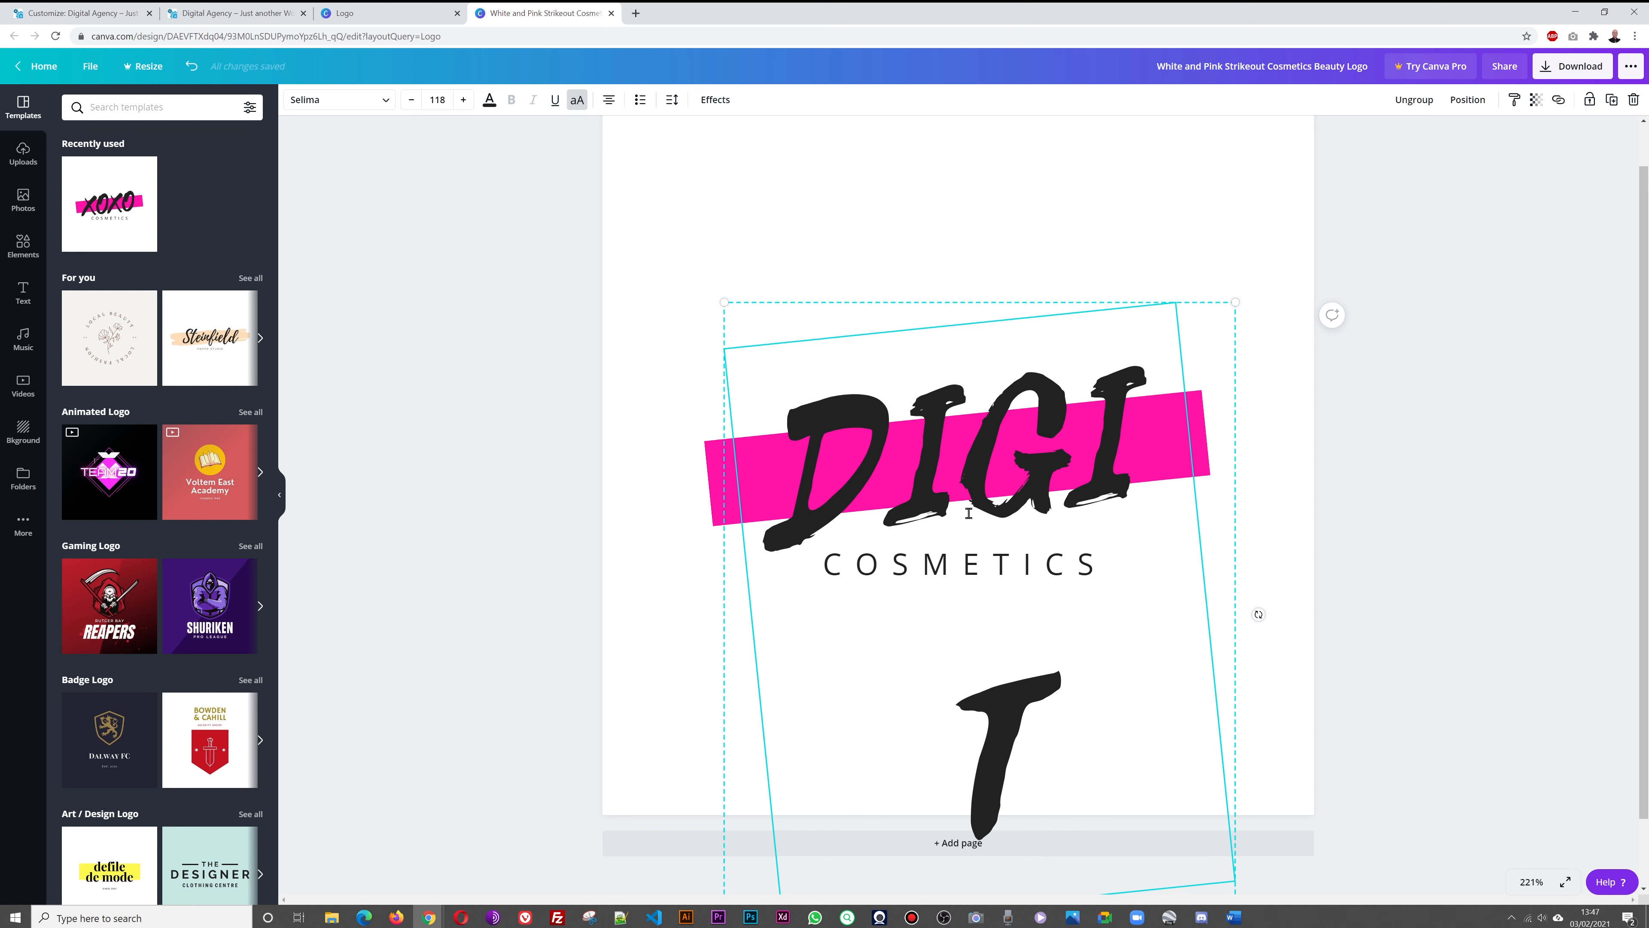
key("BackSpace")
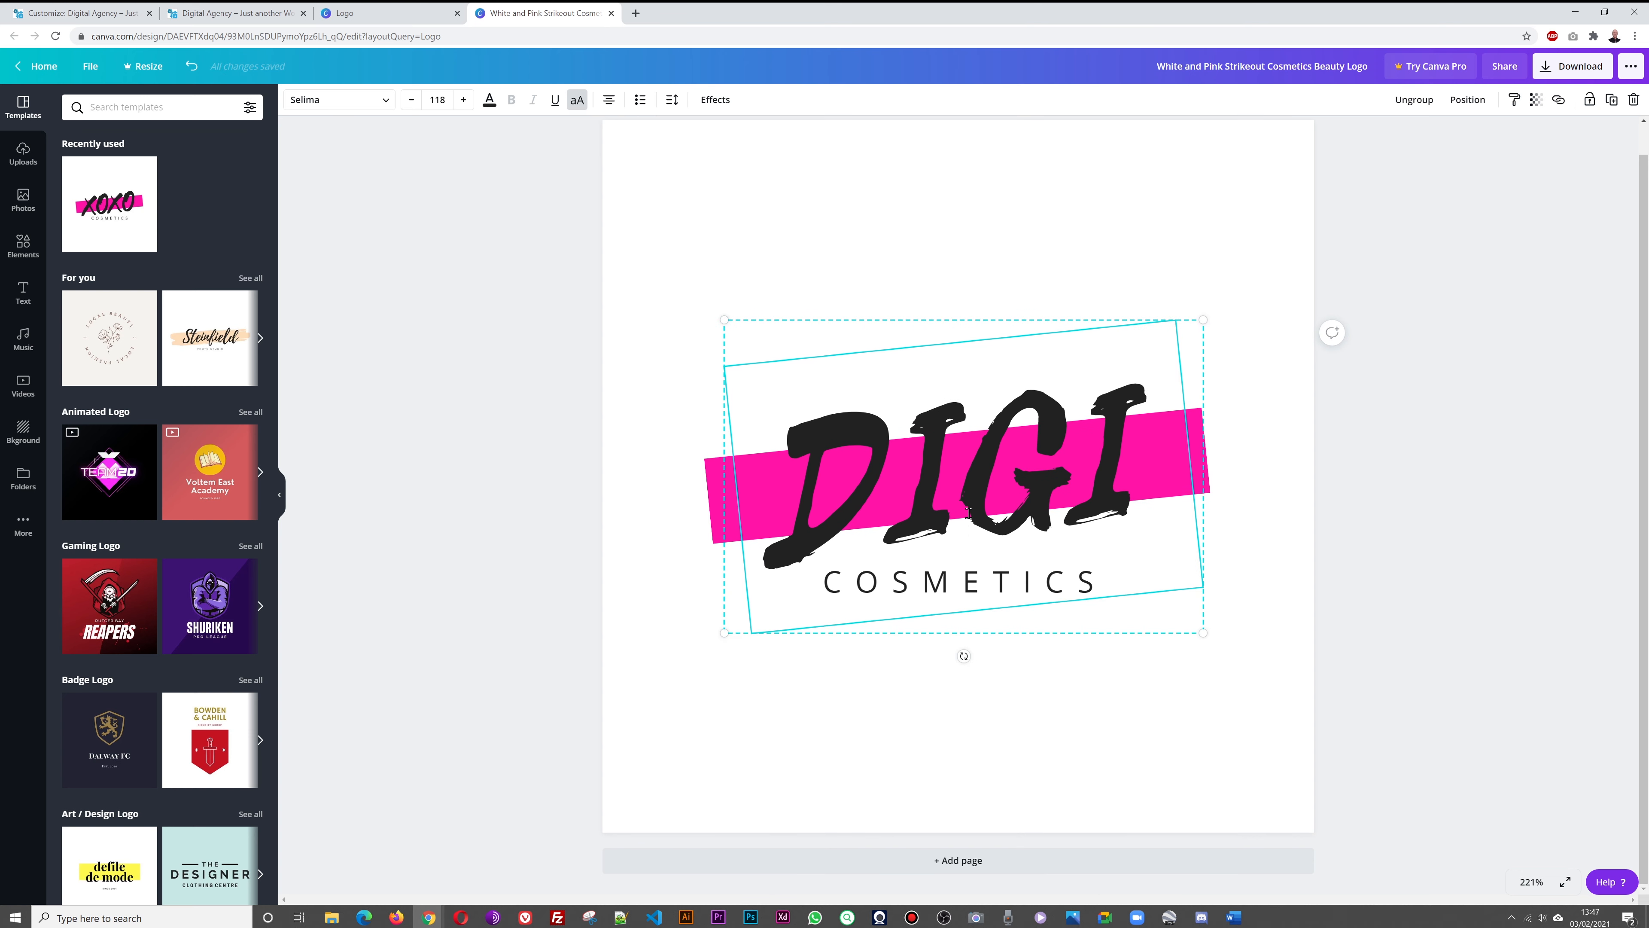
key("shift+Left")
key("shift+Left")
key("shift+Left")
key("shift+Left")
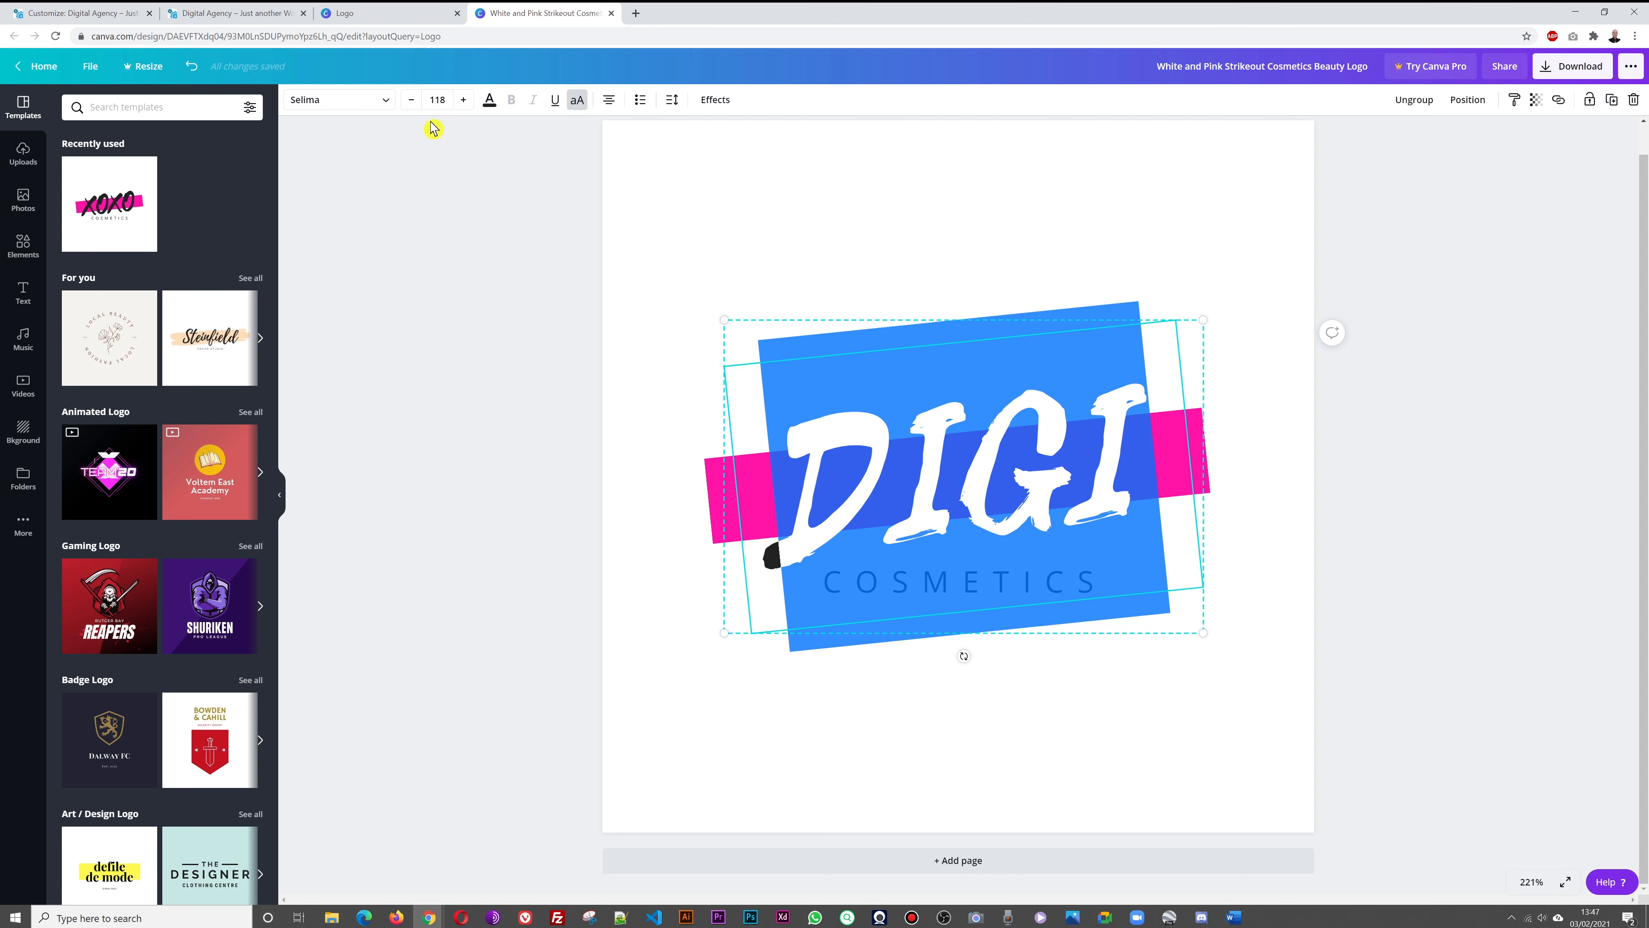
left_click(411, 100)
left_click(411, 100)
left_click(411, 100)
left_click(411, 100)
left_click(411, 100)
left_click(411, 100)
left_click(411, 101)
left_click(411, 100)
left_click(411, 100)
left_click(411, 100)
left_click(411, 100)
left_click(411, 100)
left_click(411, 100)
left_click(411, 100)
left_click(411, 100)
left_click(411, 100)
left_click(411, 100)
left_click(411, 100)
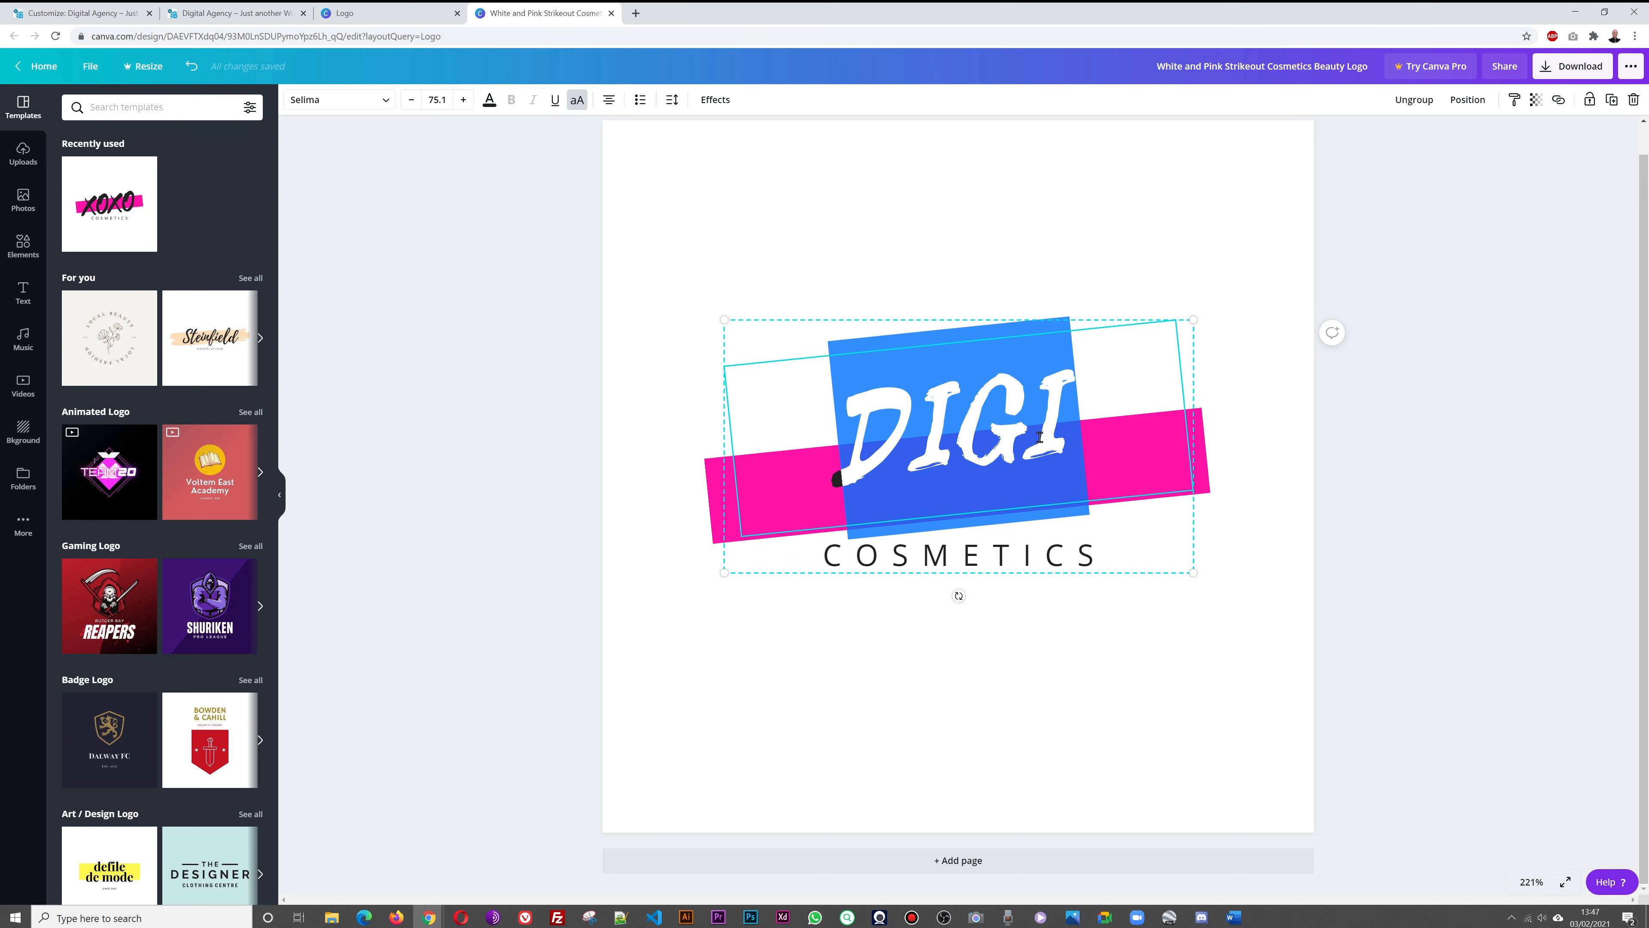
Complete the word as DIGITAL and change the COSMETICS subtitle to MARKETING
key("Right")
type("TAL")
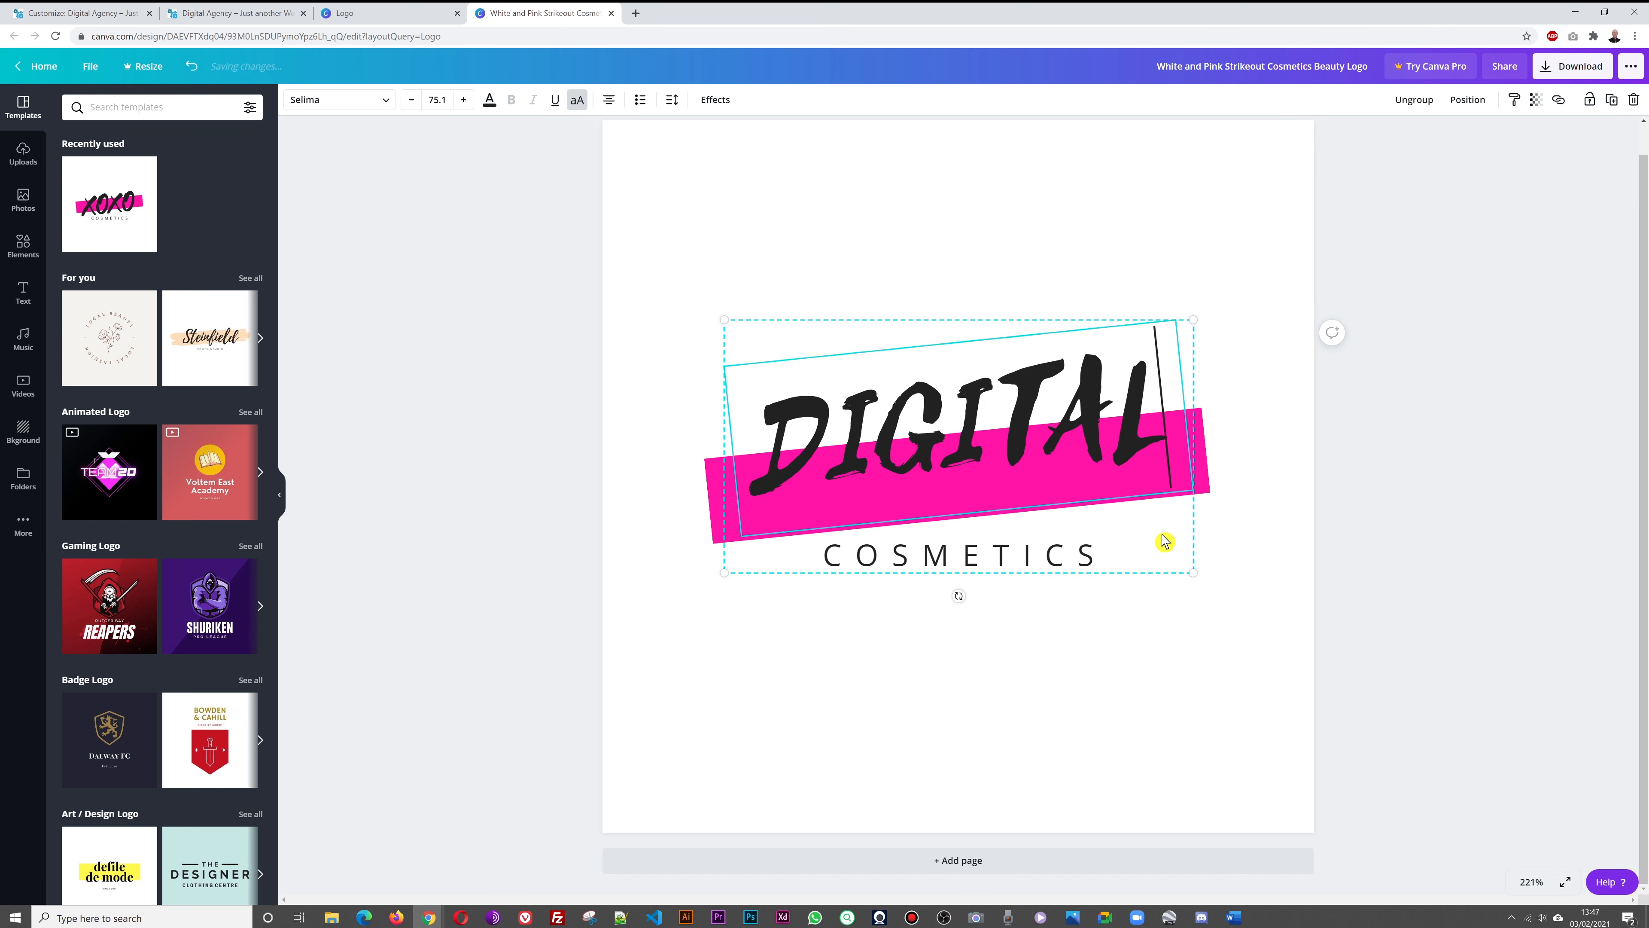
double_click(992, 557)
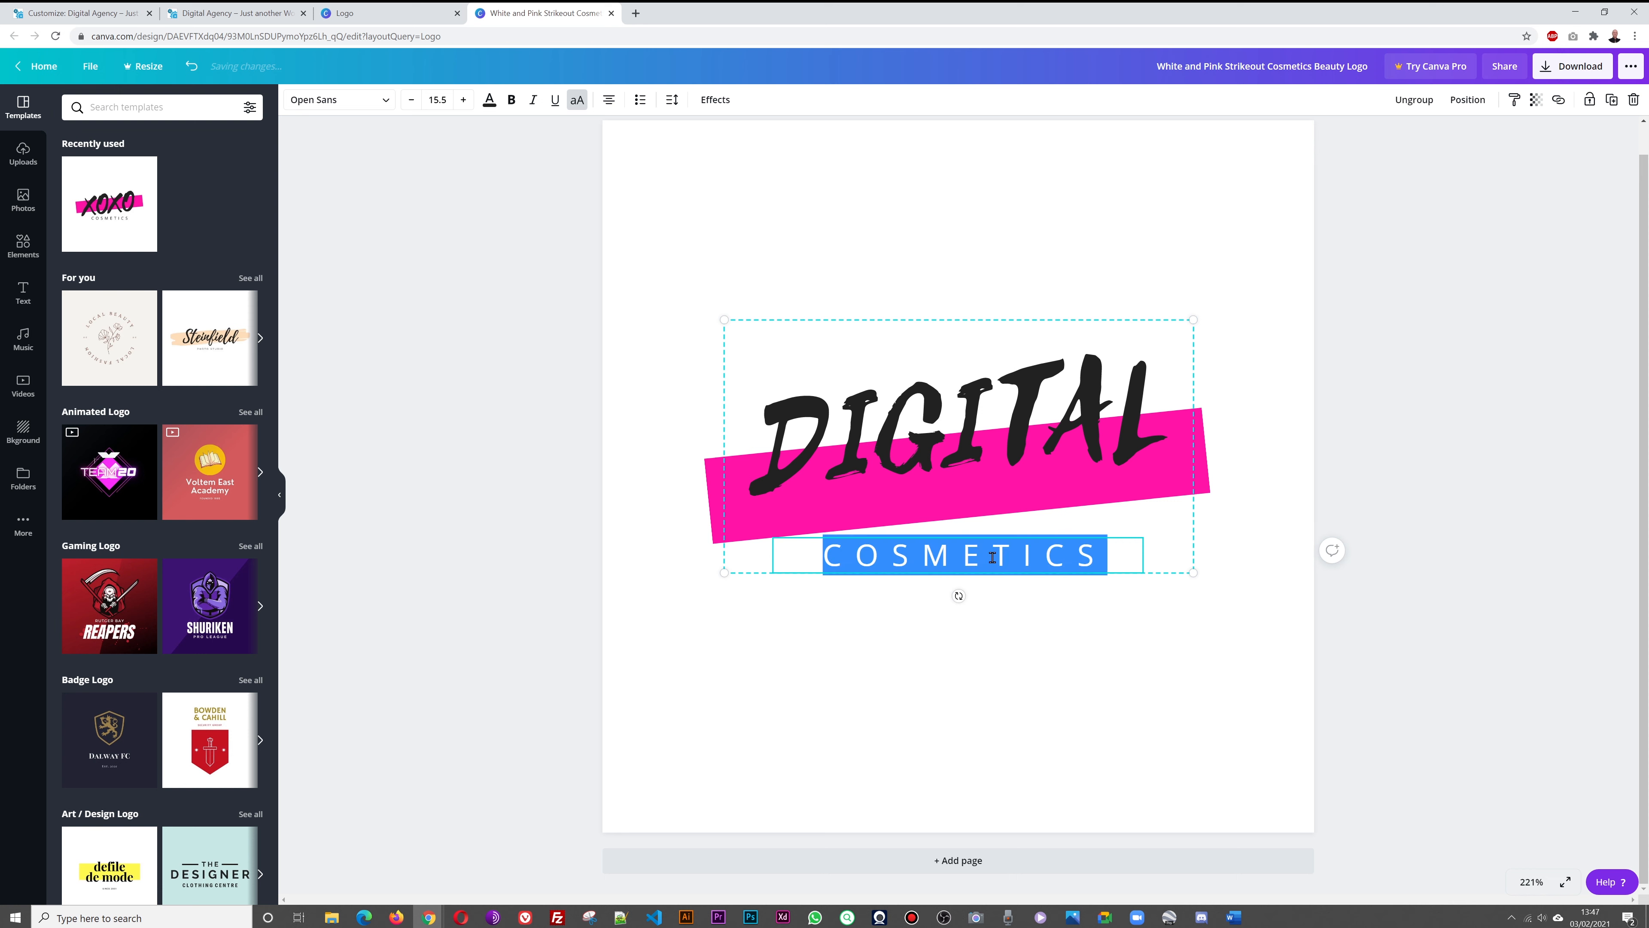
type("MARKETING")
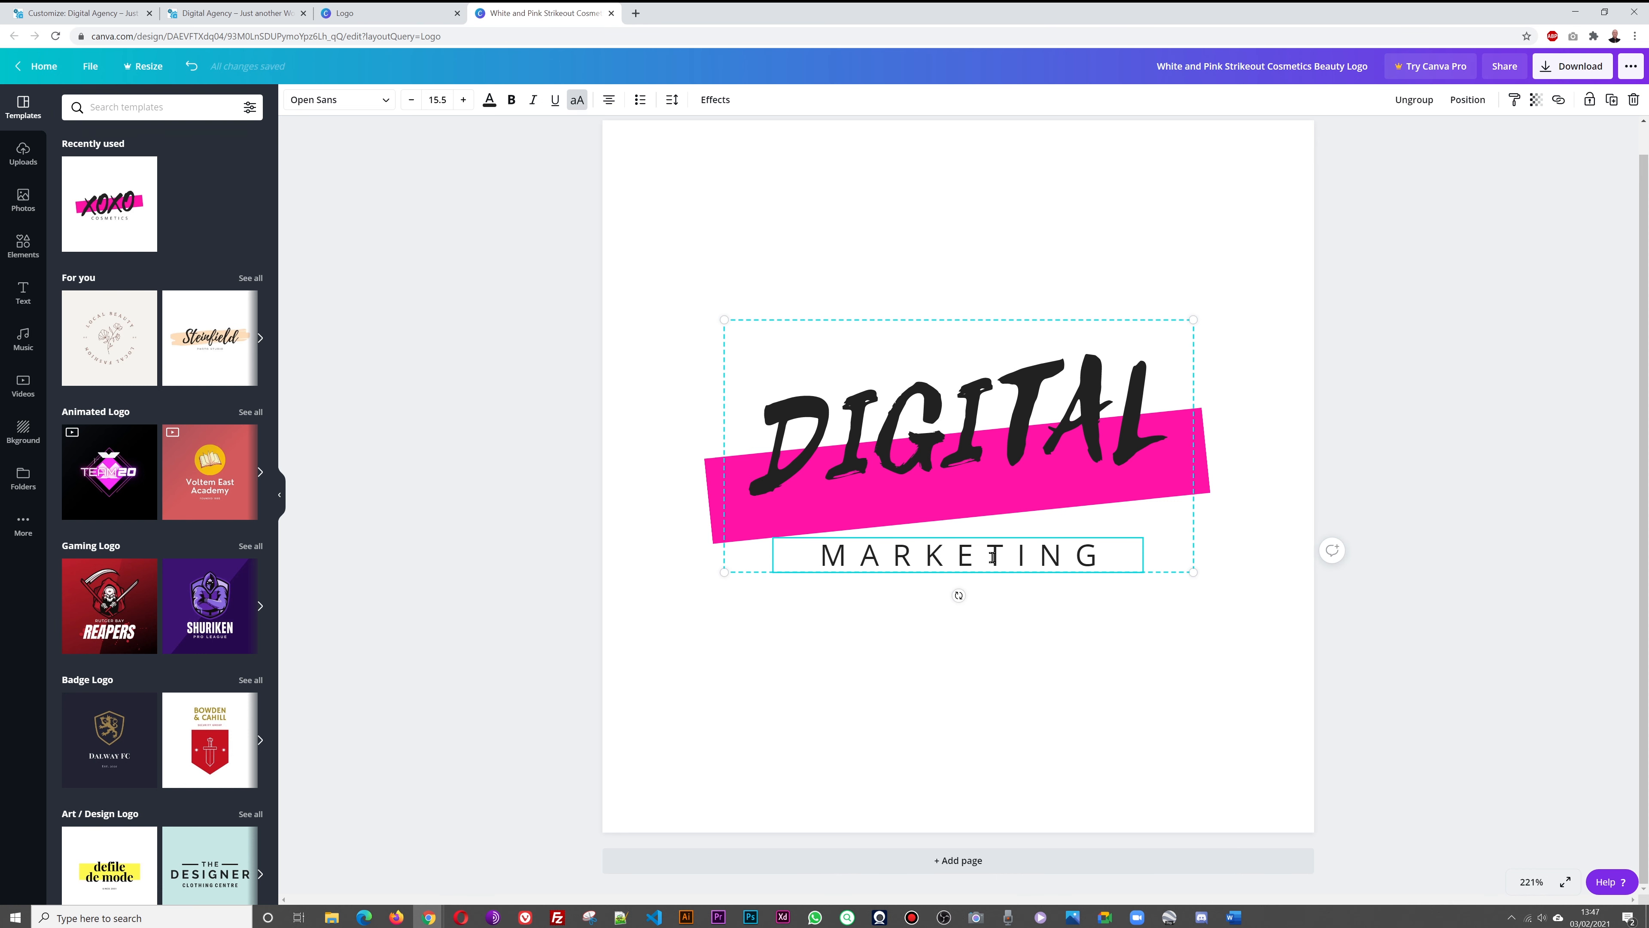
left_click(1427, 524)
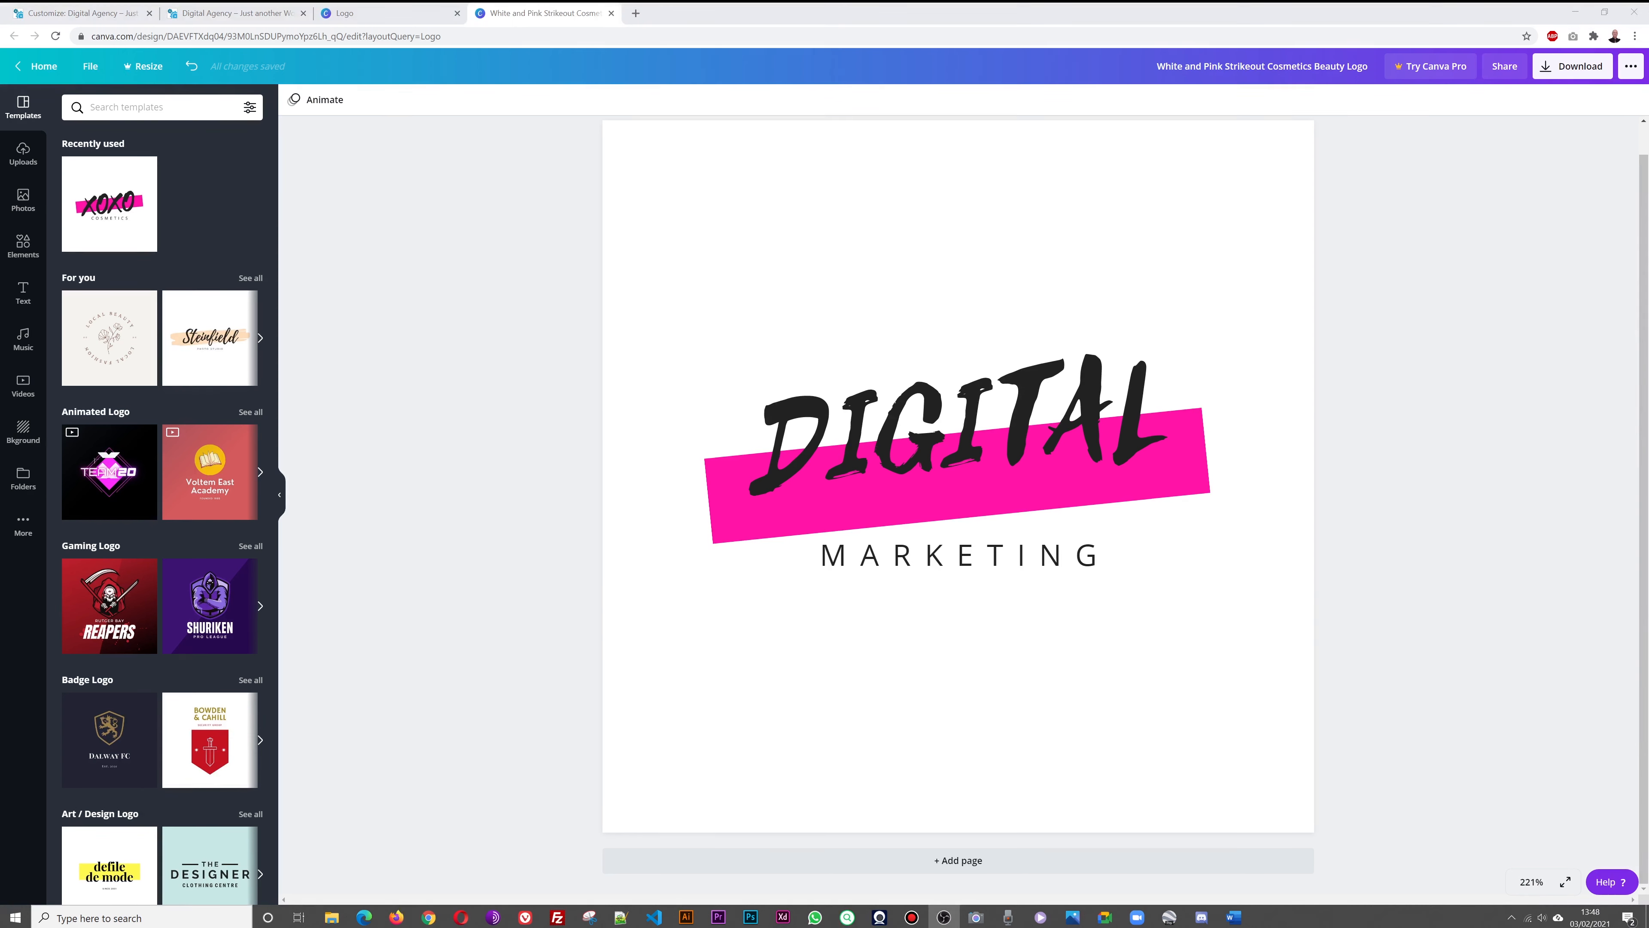
Make the DIGITAL lettering of the logo white
left_click(1101, 459)
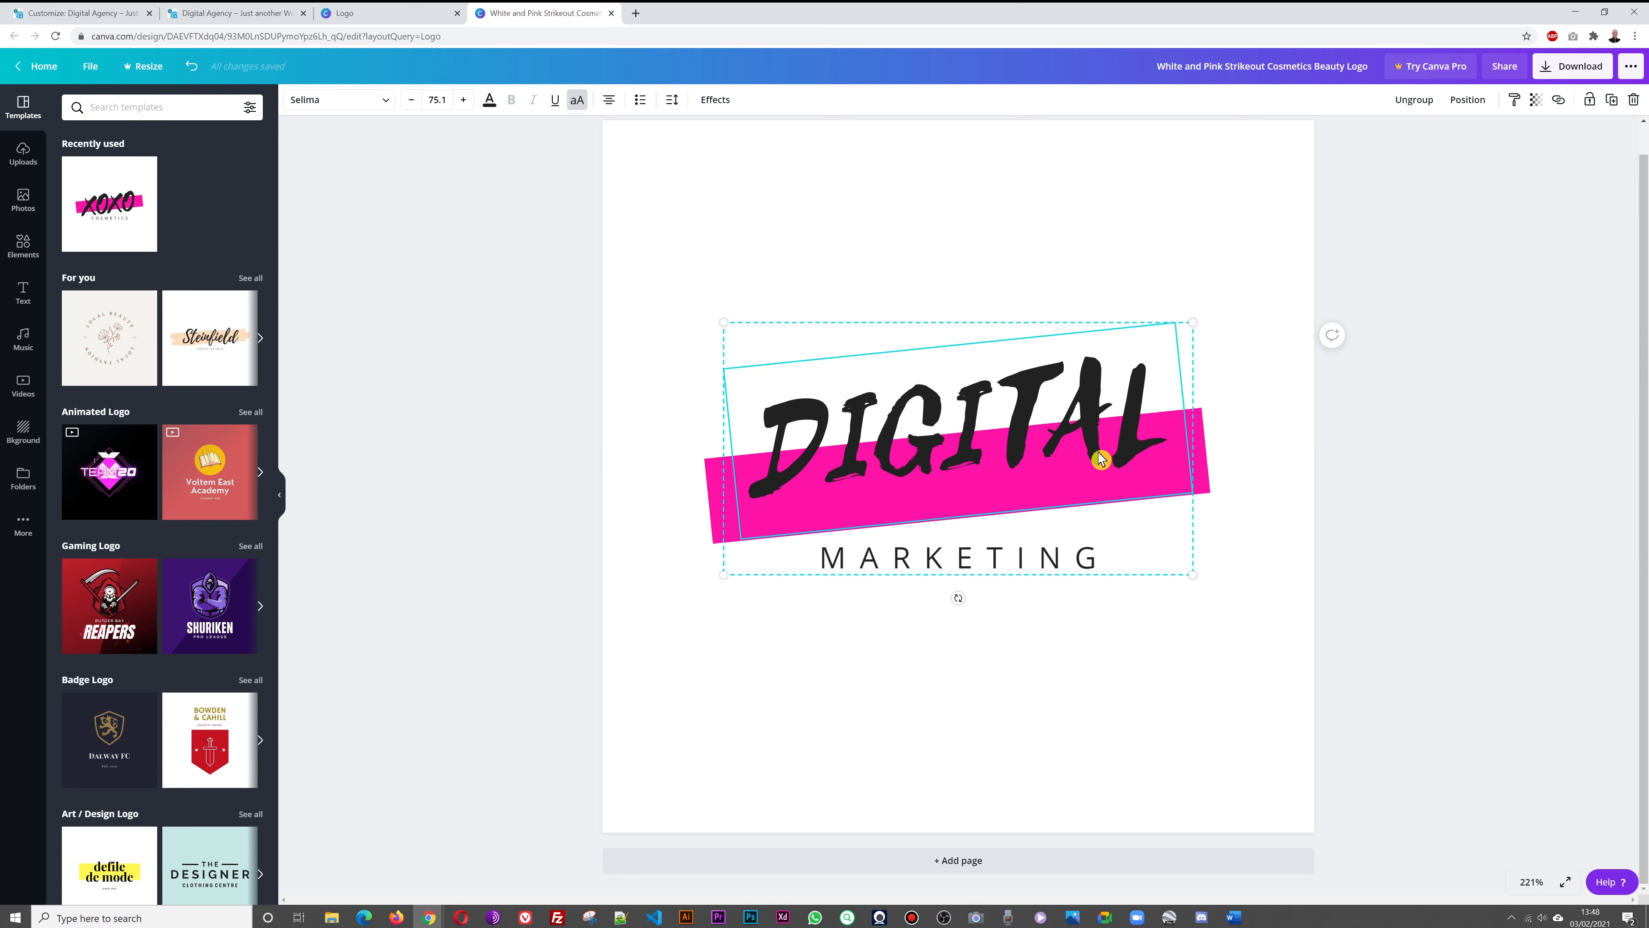
left_click(1101, 459)
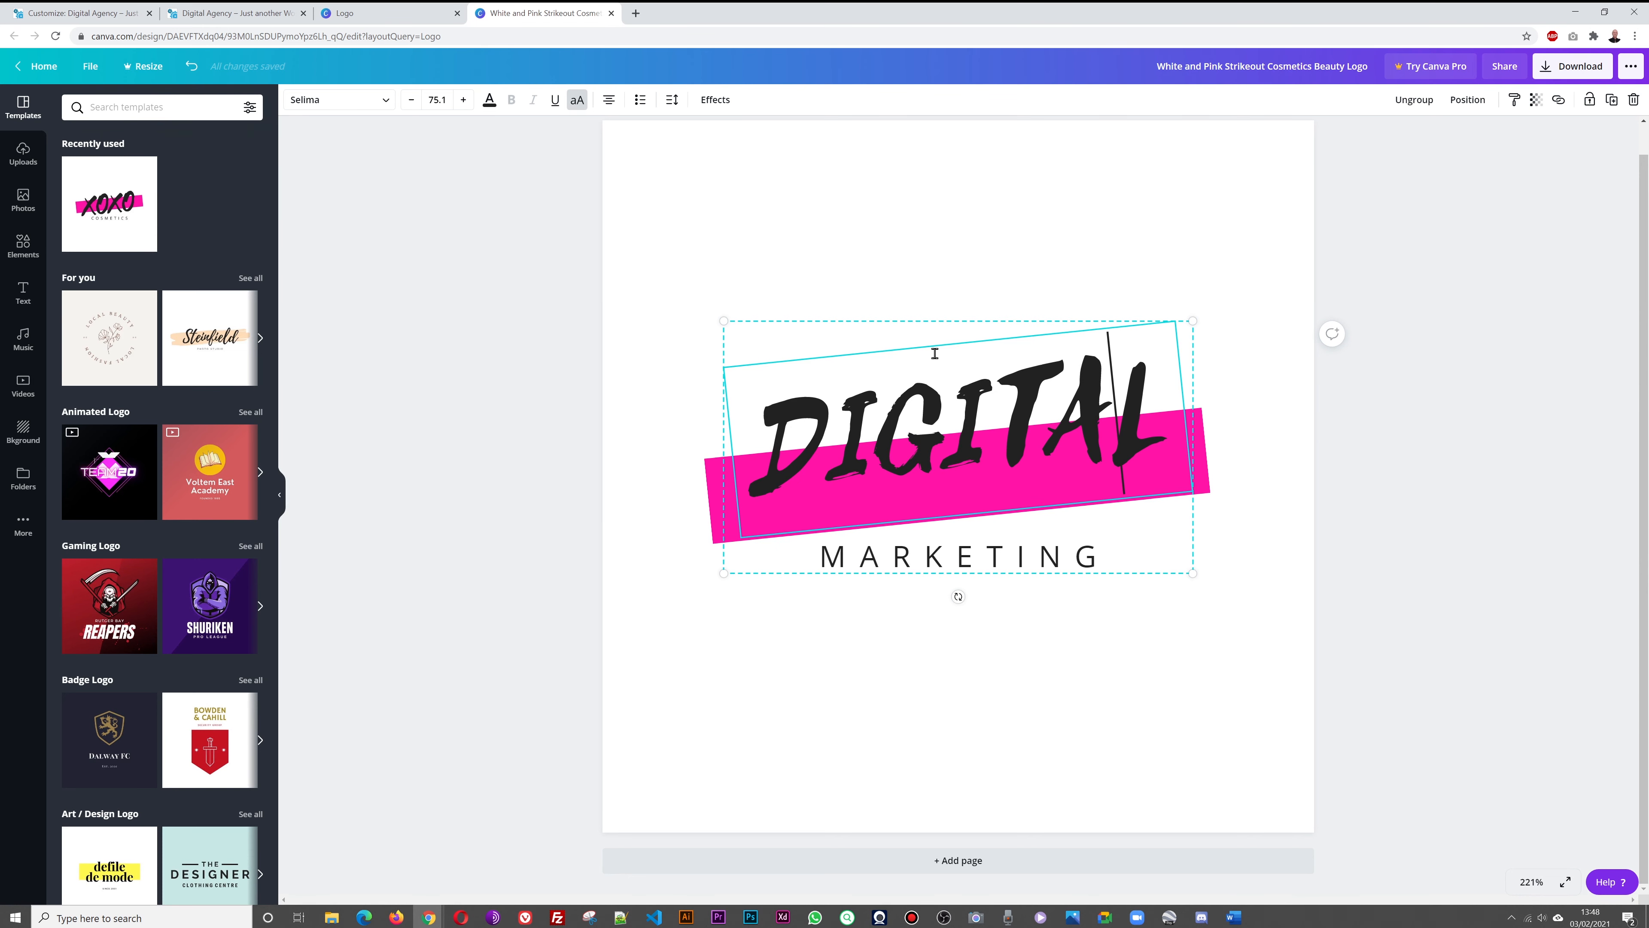
double_click(790, 447)
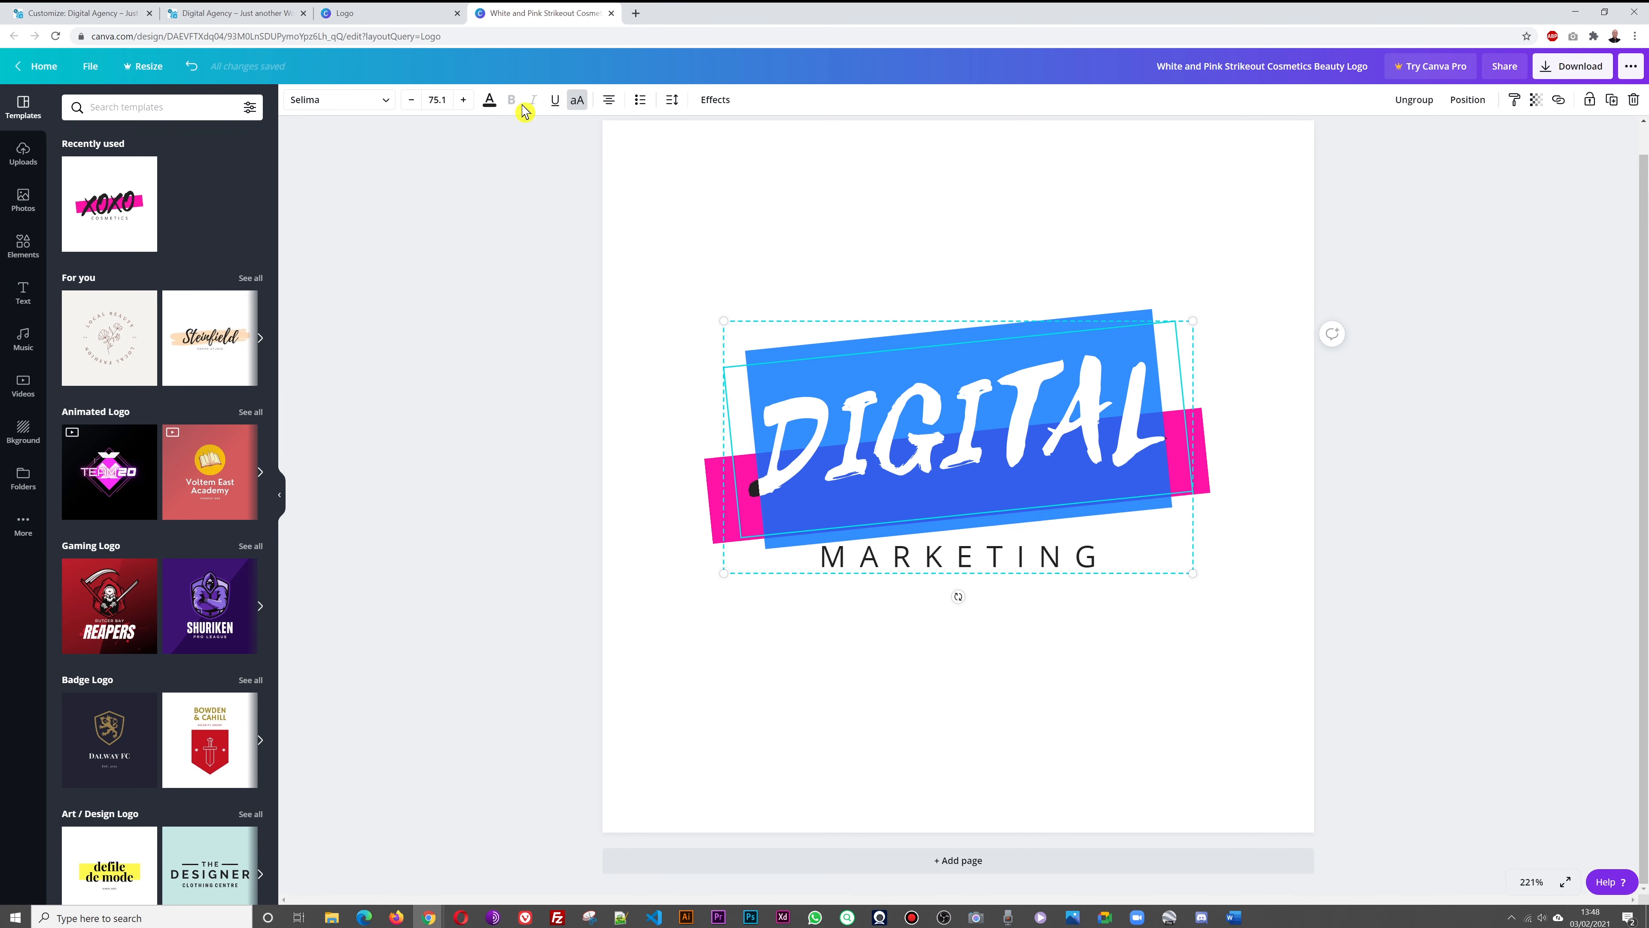
left_click(490, 100)
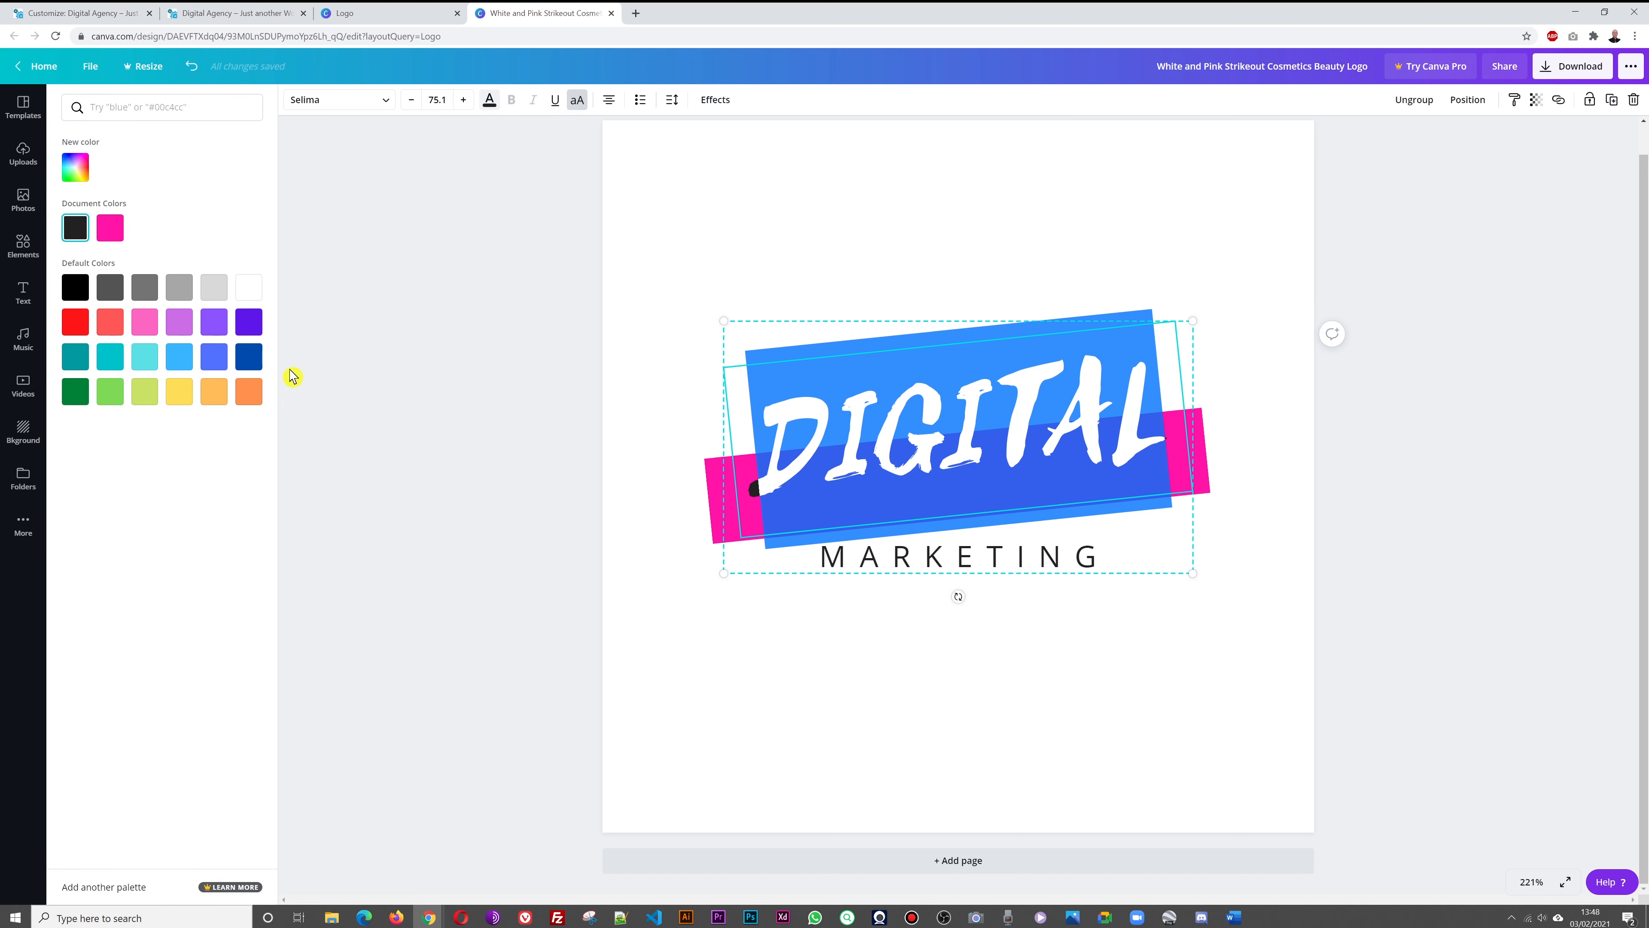
left_click(252, 294)
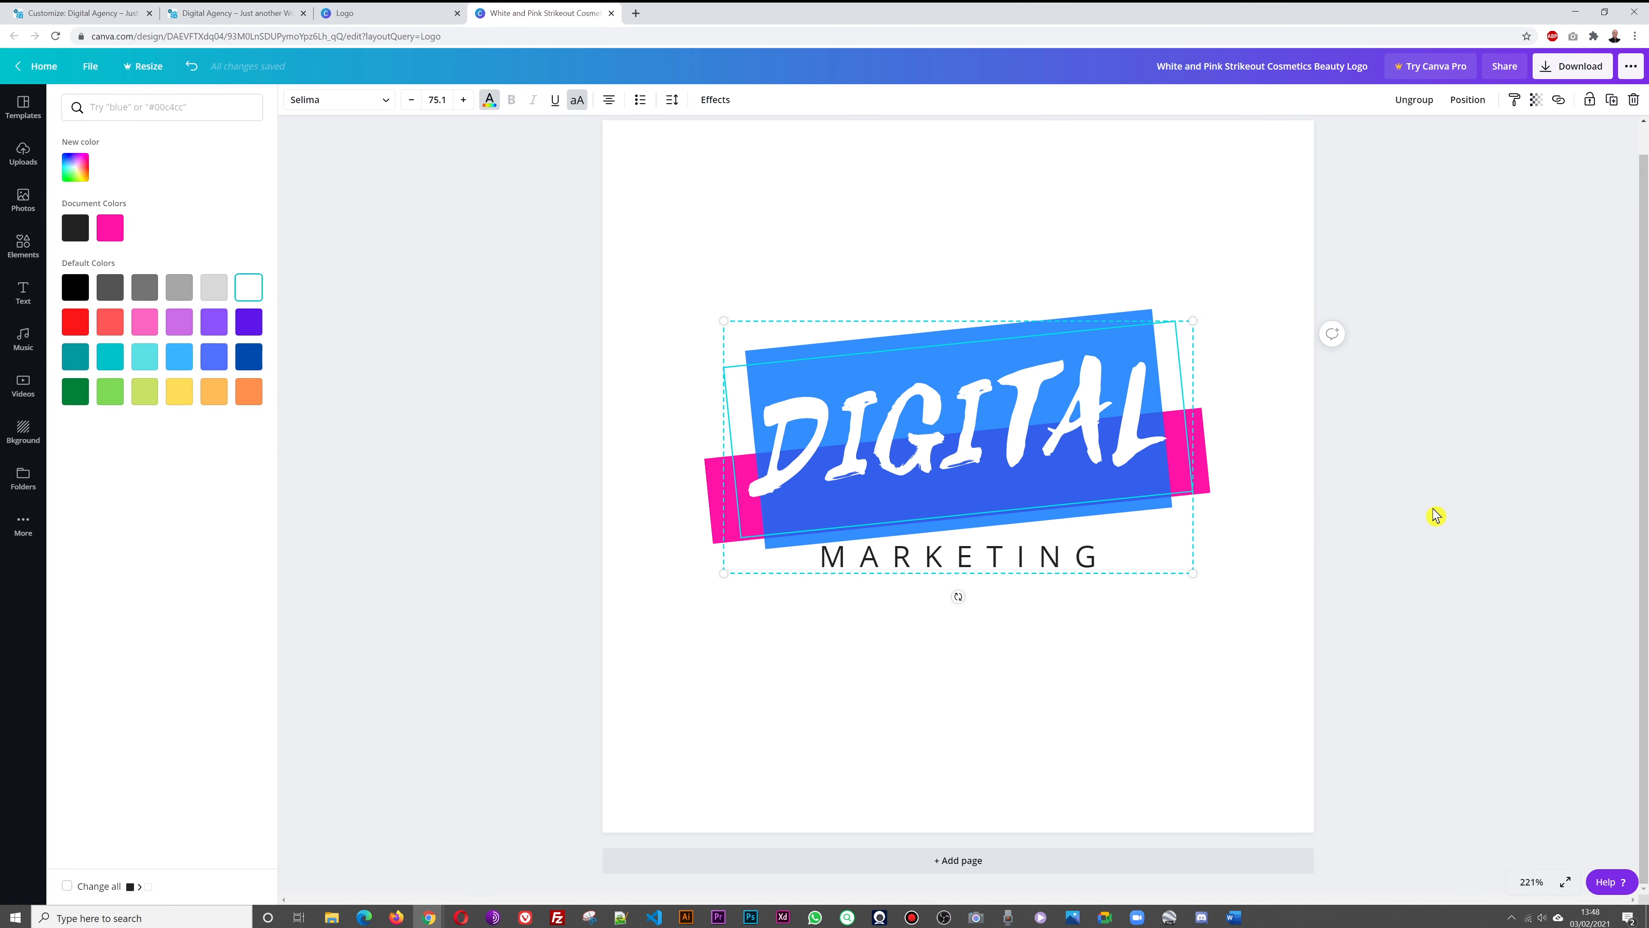
left_click(1433, 514)
Make the MARKETING line of the logo white too
left_click(1374, 513)
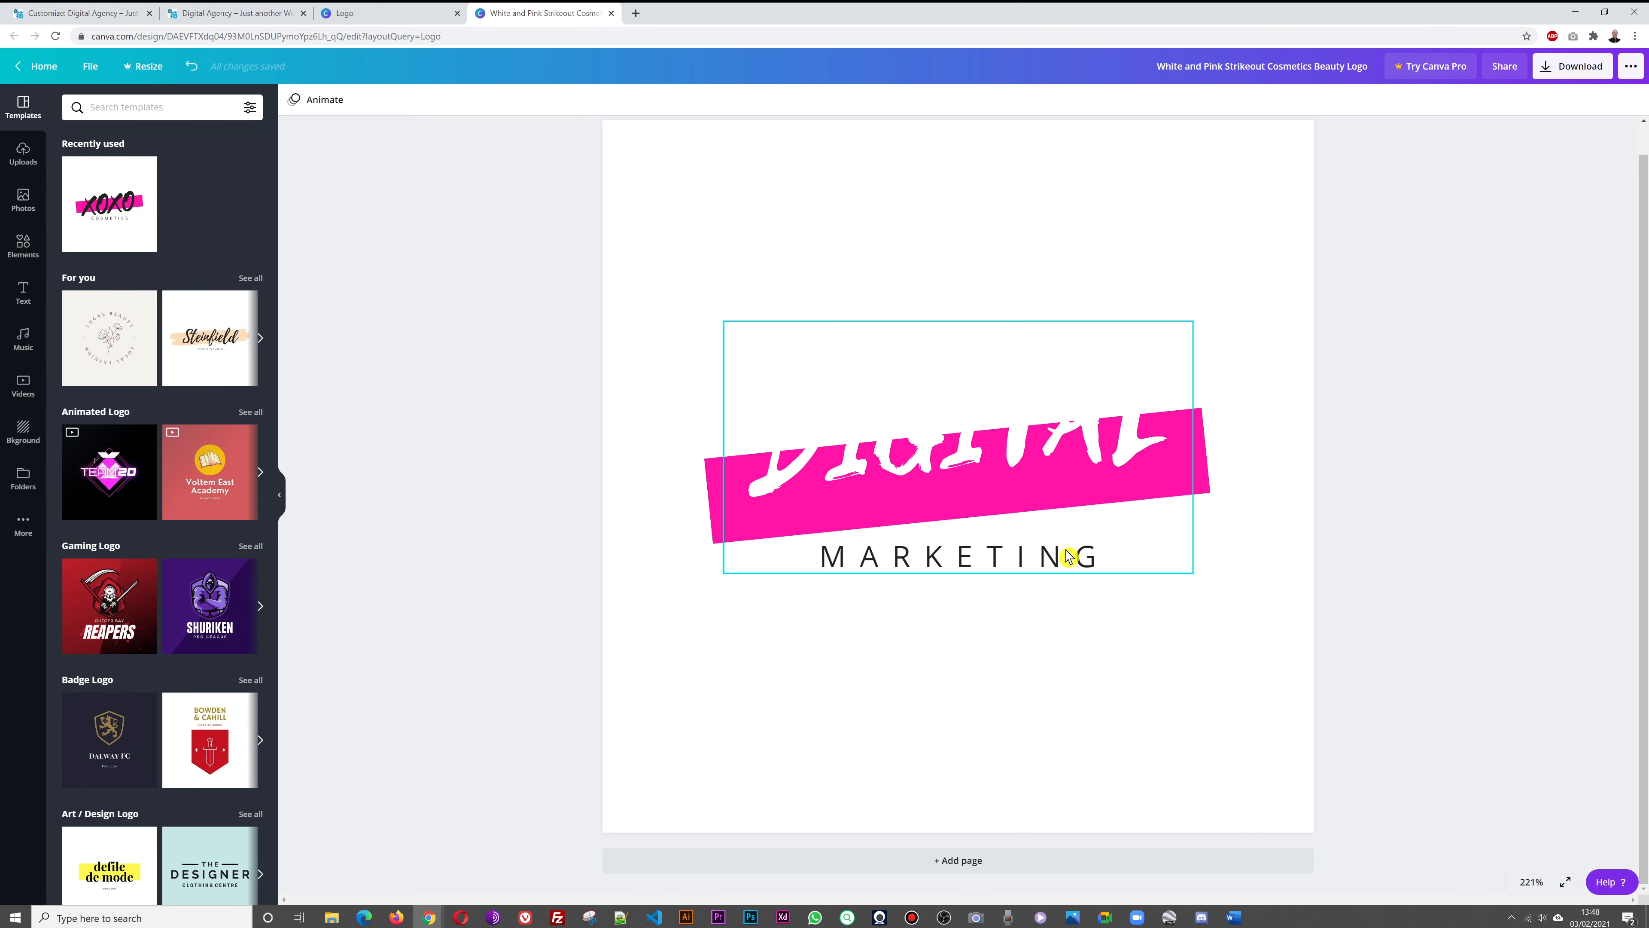
left_click(1056, 560)
double_click(1059, 558)
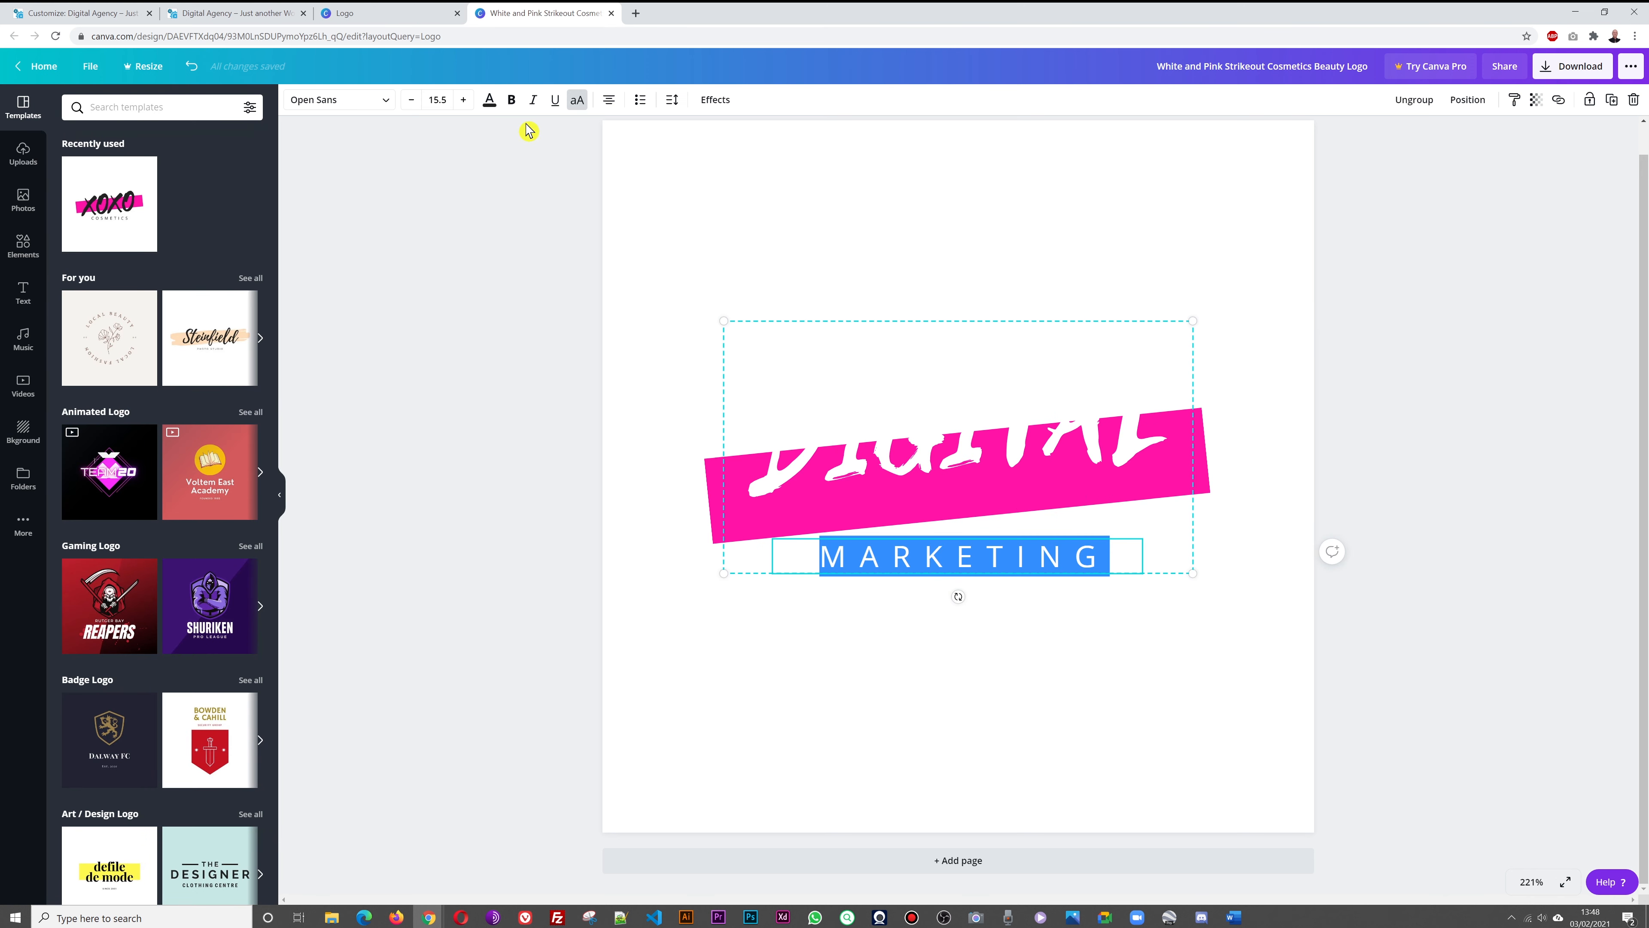
left_click(490, 104)
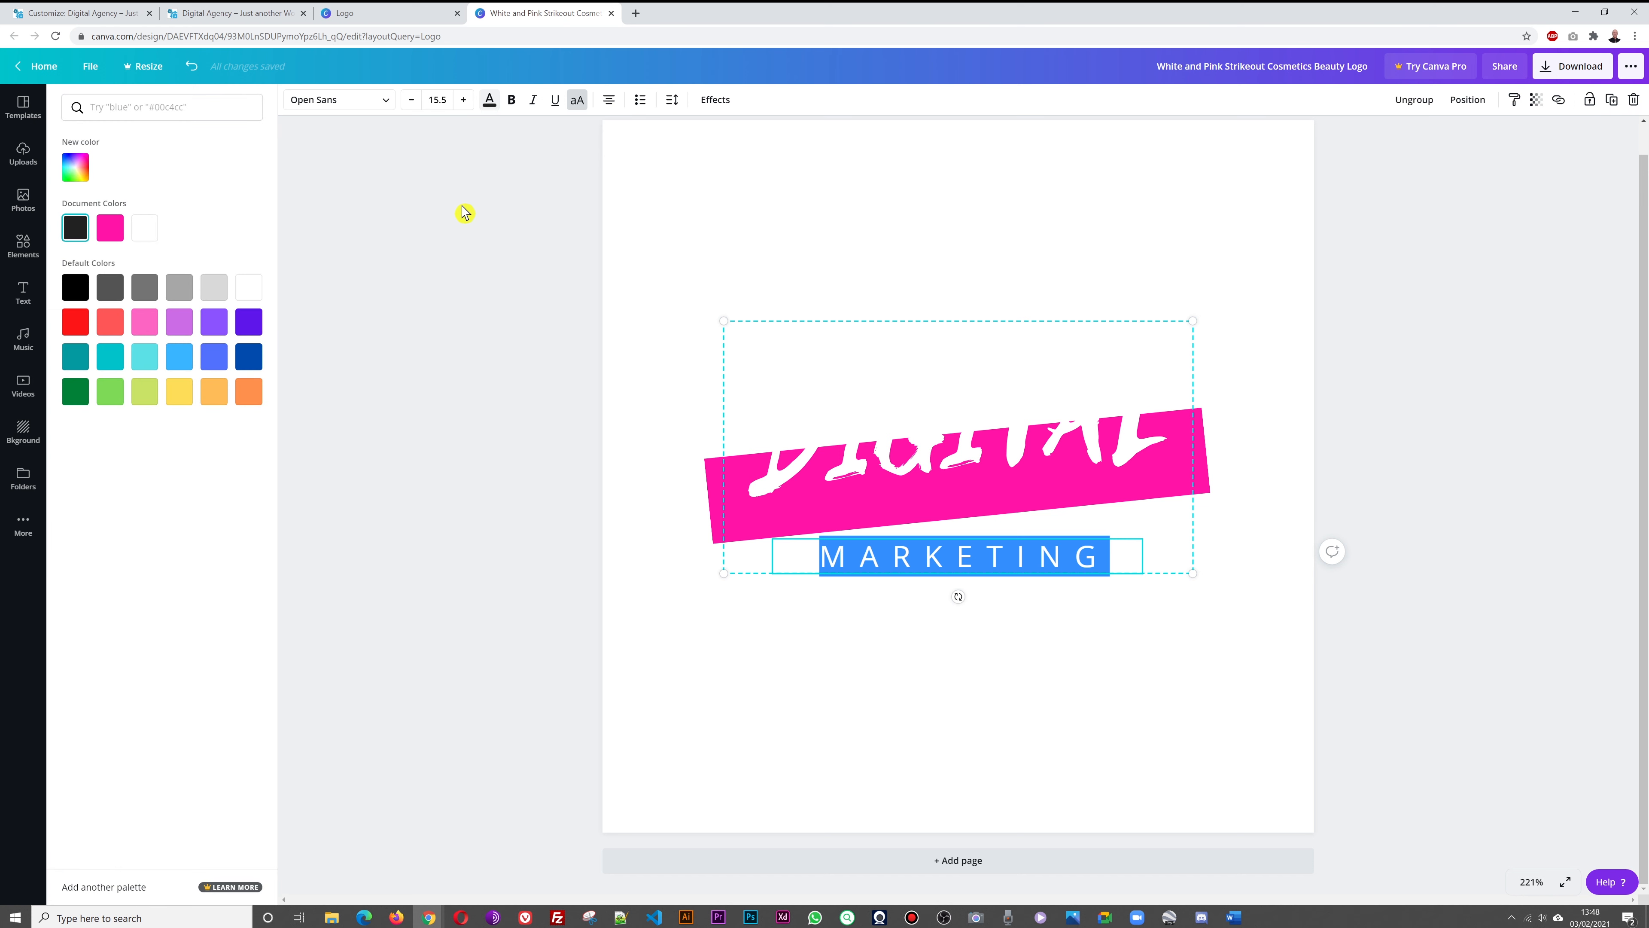
left_click(247, 288)
left_click(1449, 551)
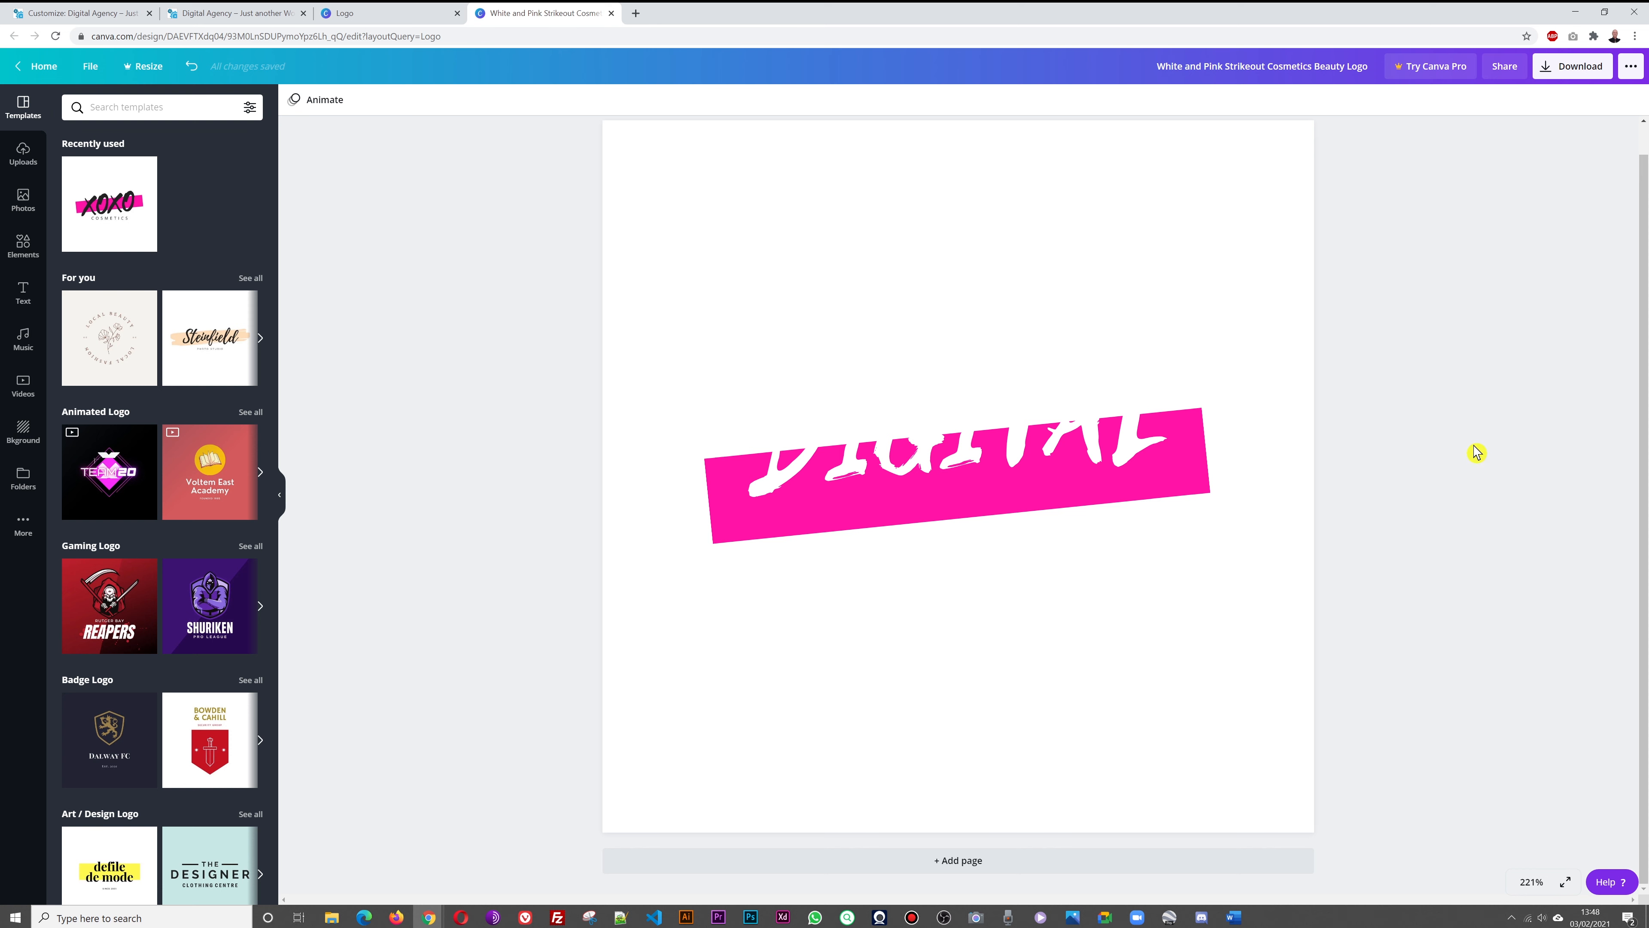
left_click(1558, 85)
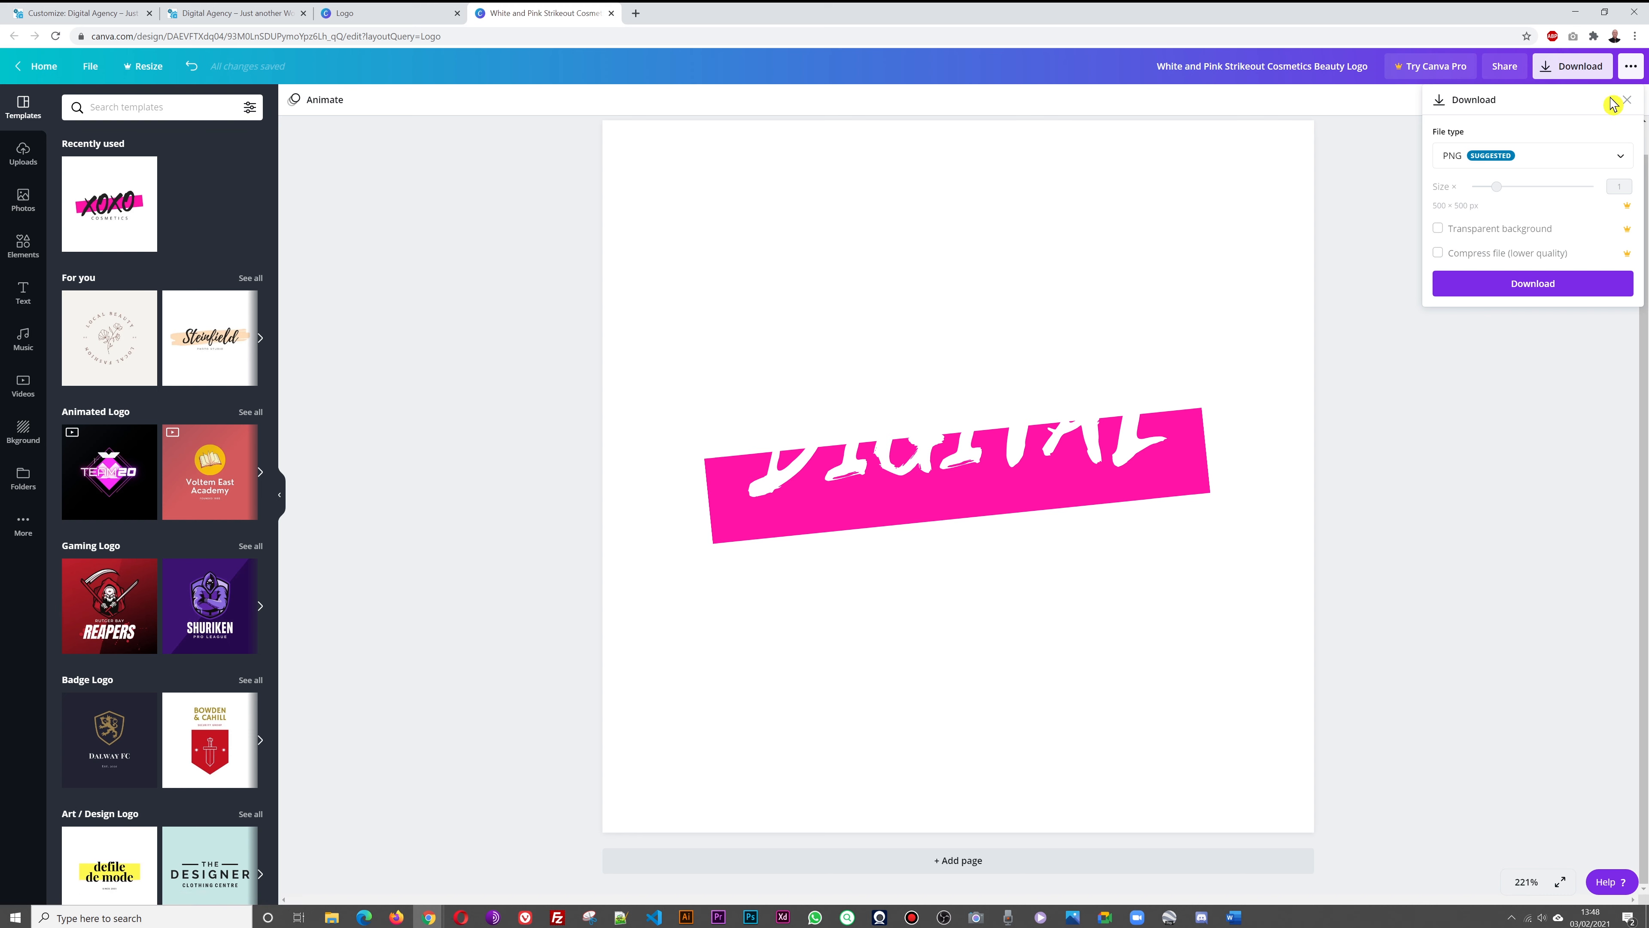
left_click(1620, 158)
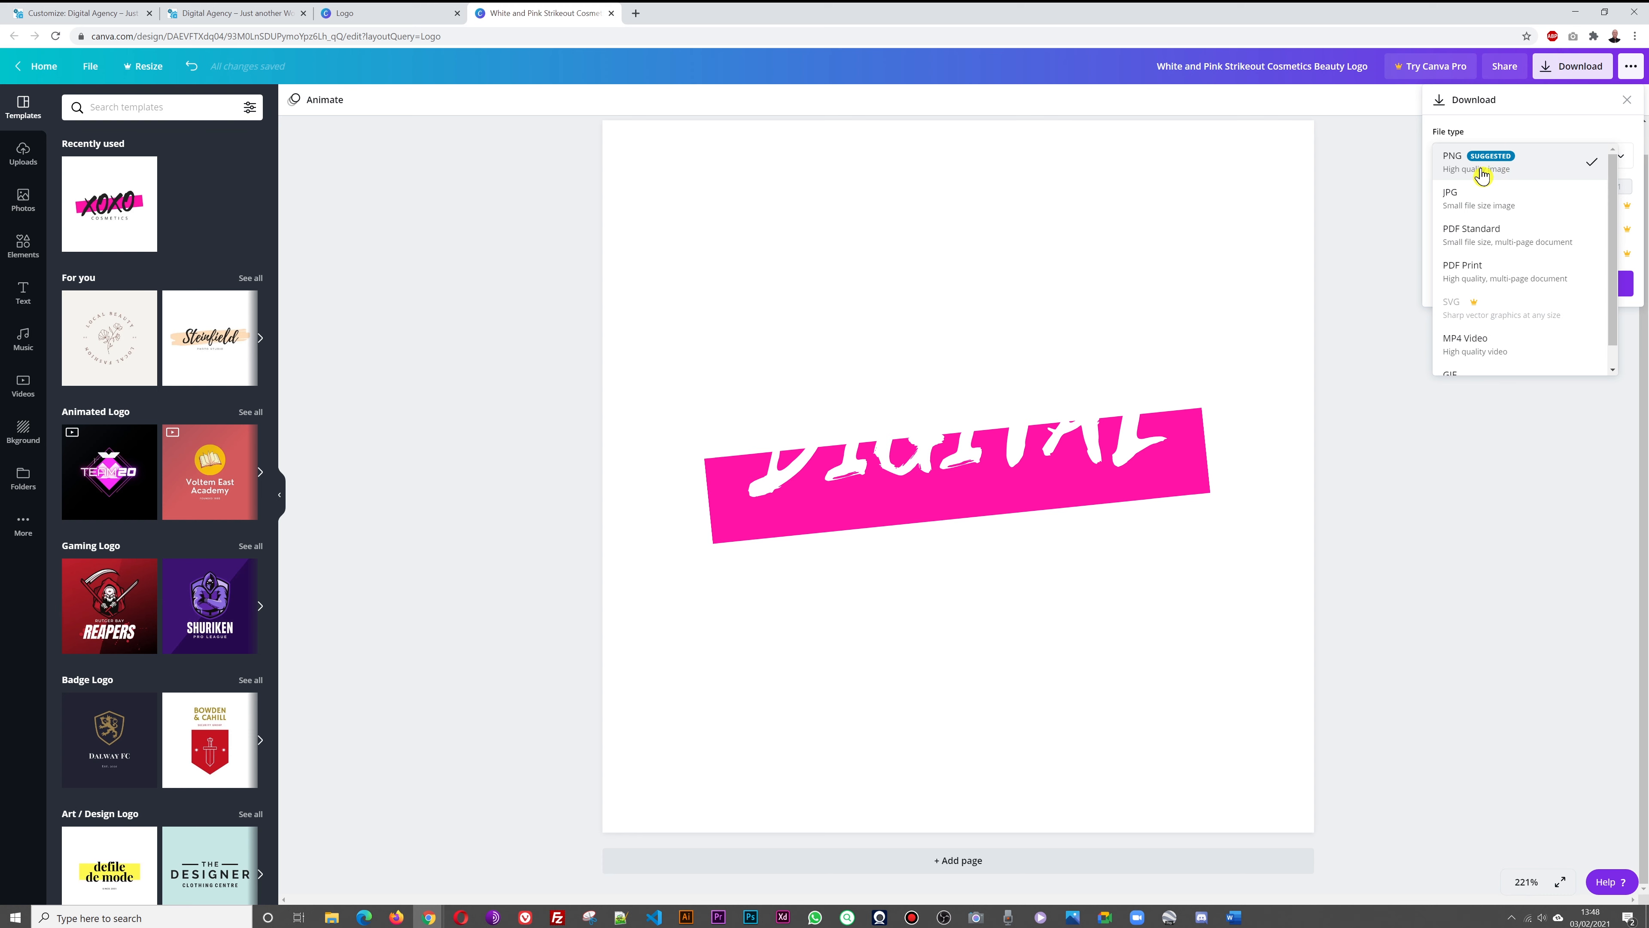
left_click(1302, 258)
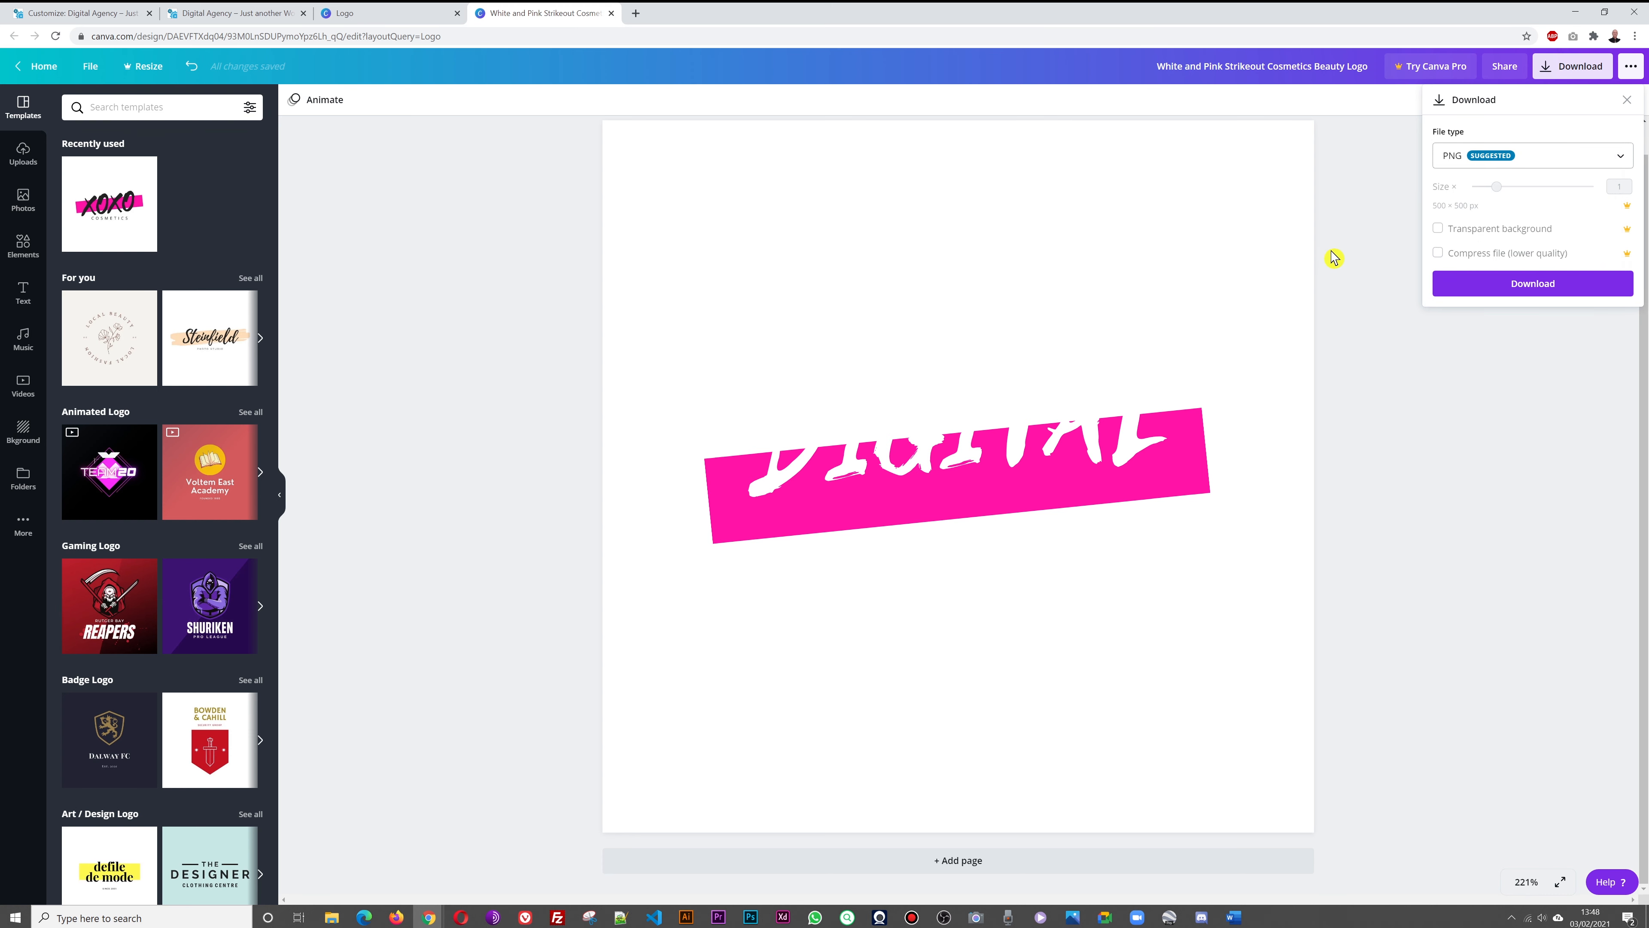
left_click(1347, 260)
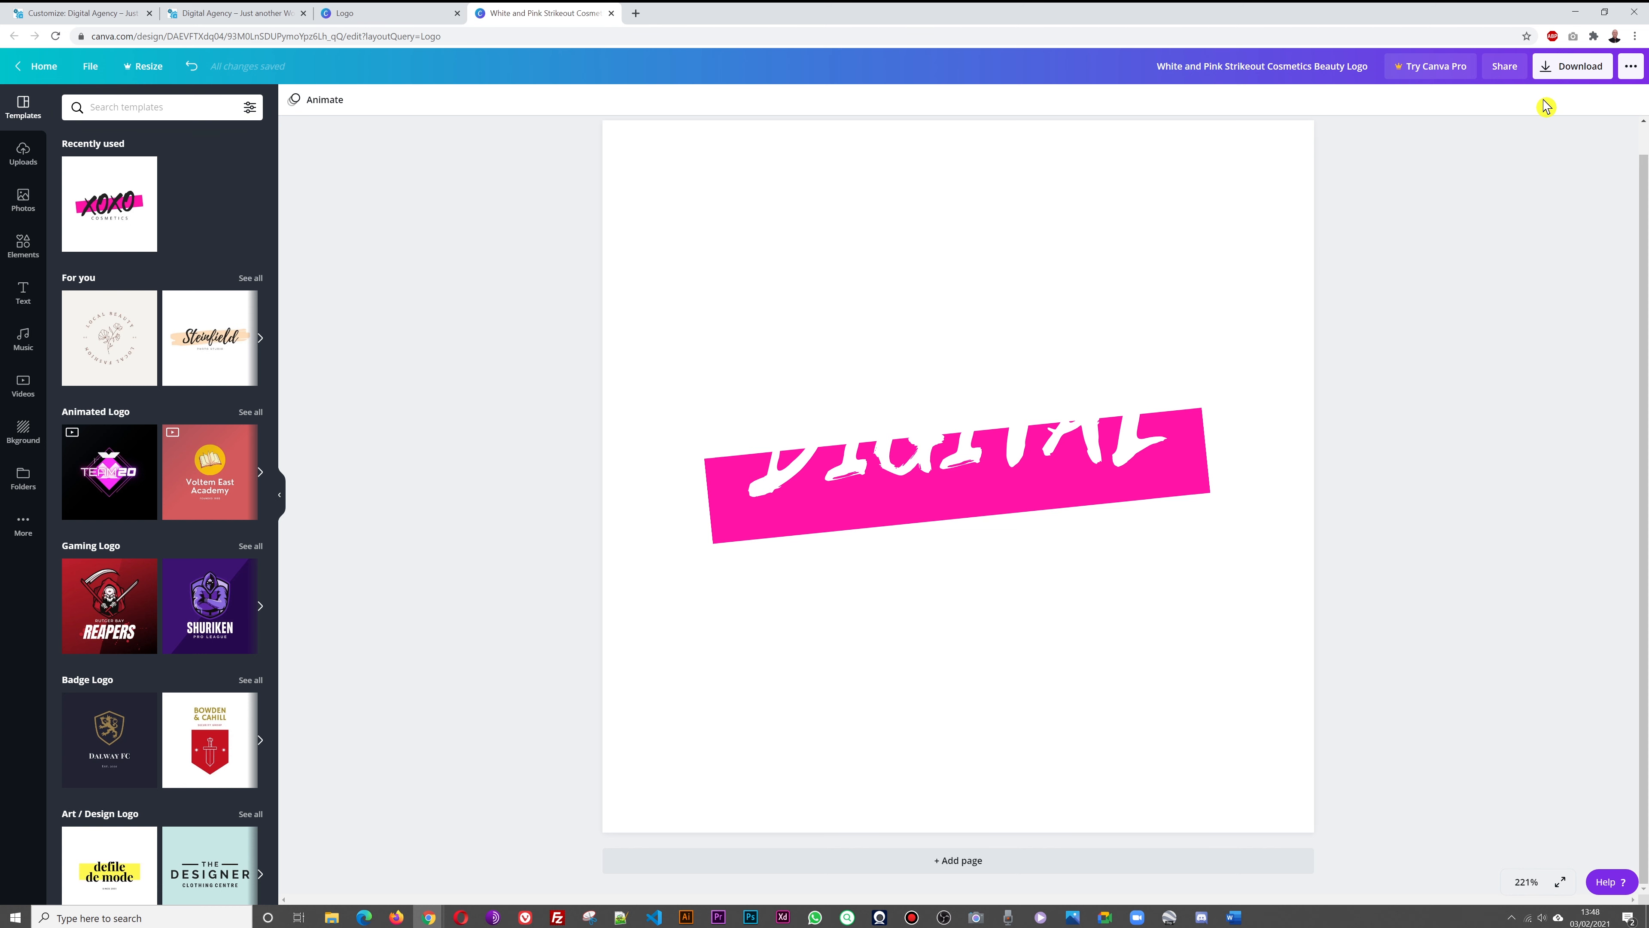
left_click(1548, 65)
Open the New color picker for the Canva page background, currently #FFFFFF
left_click(1382, 192)
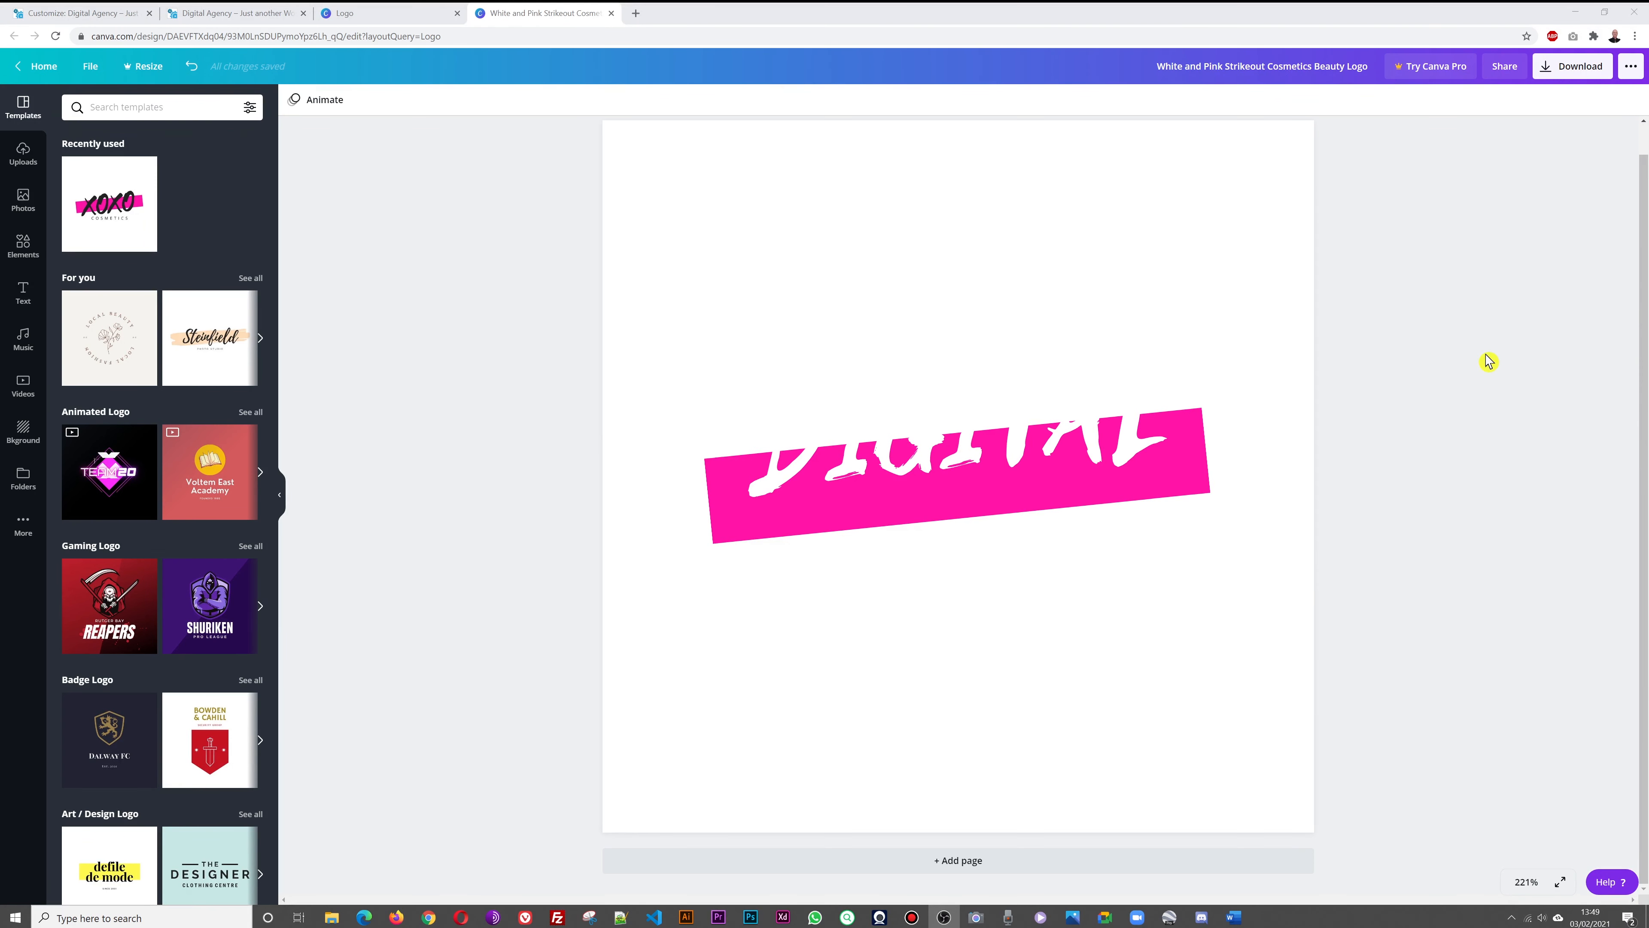
left_click(237, 18)
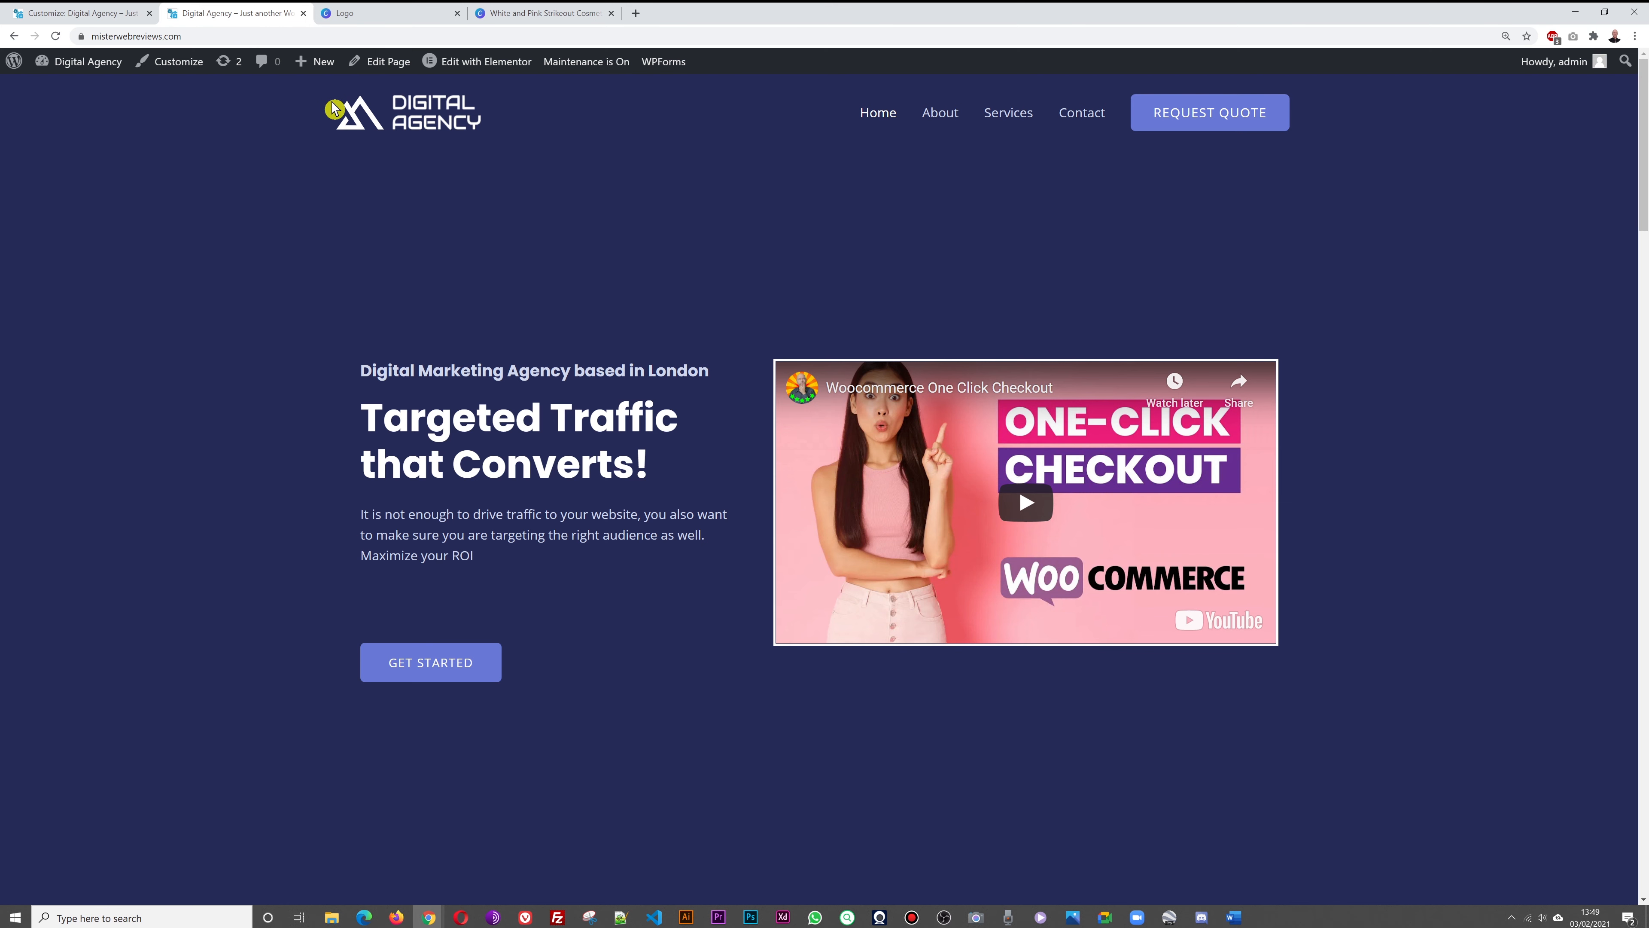
left_click(512, 19)
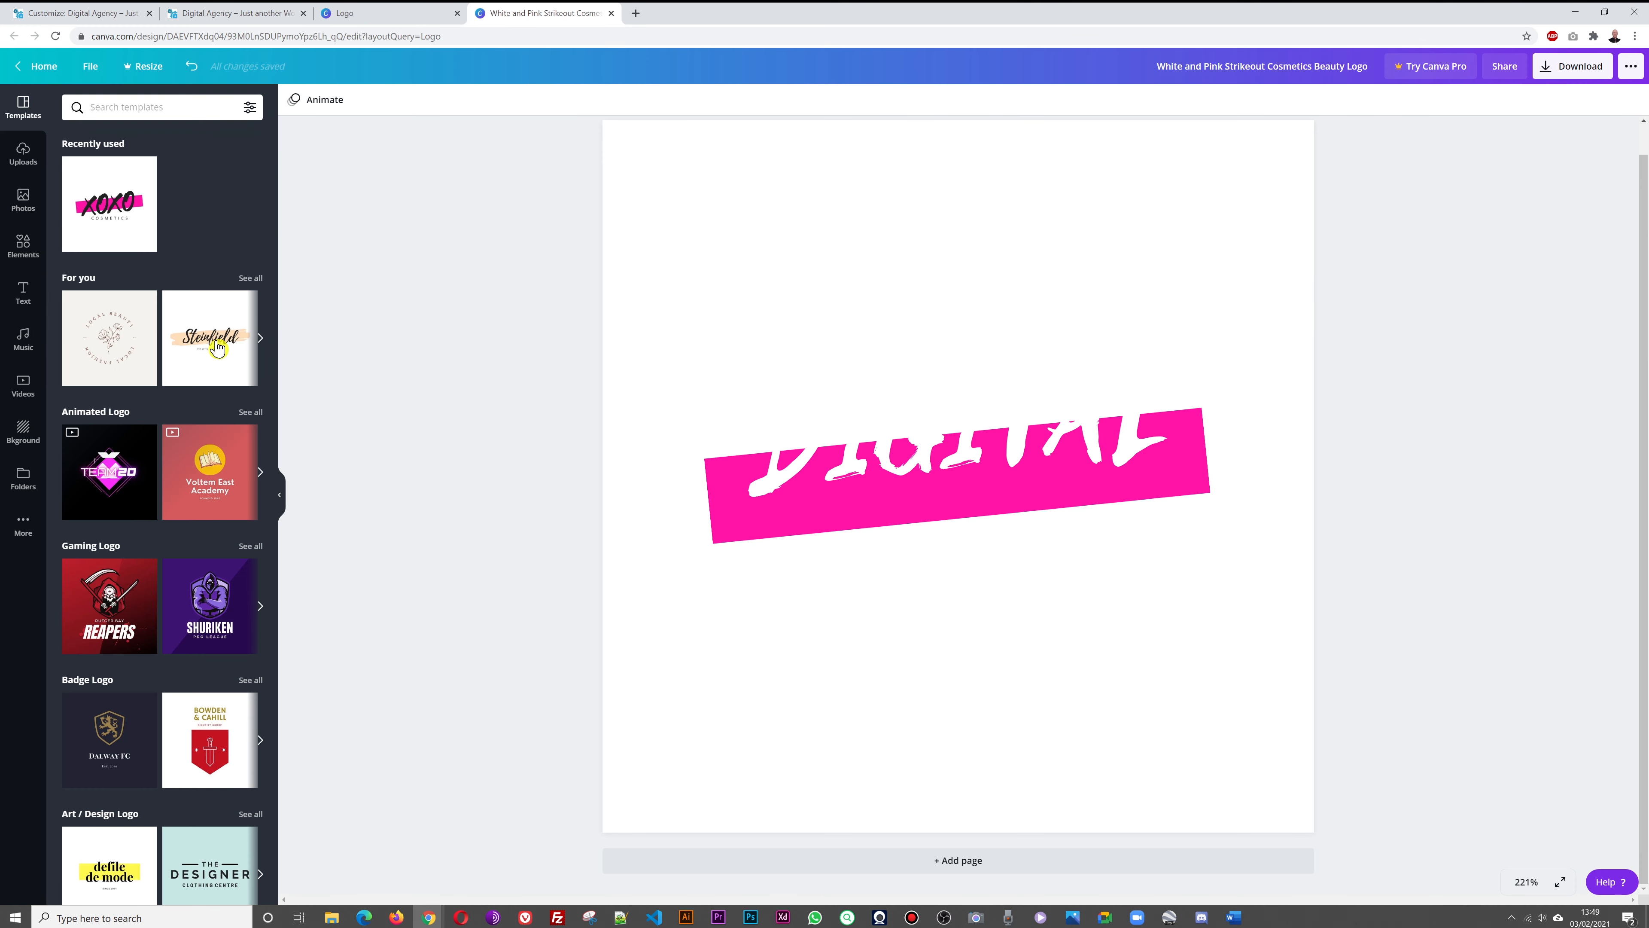
left_click(26, 435)
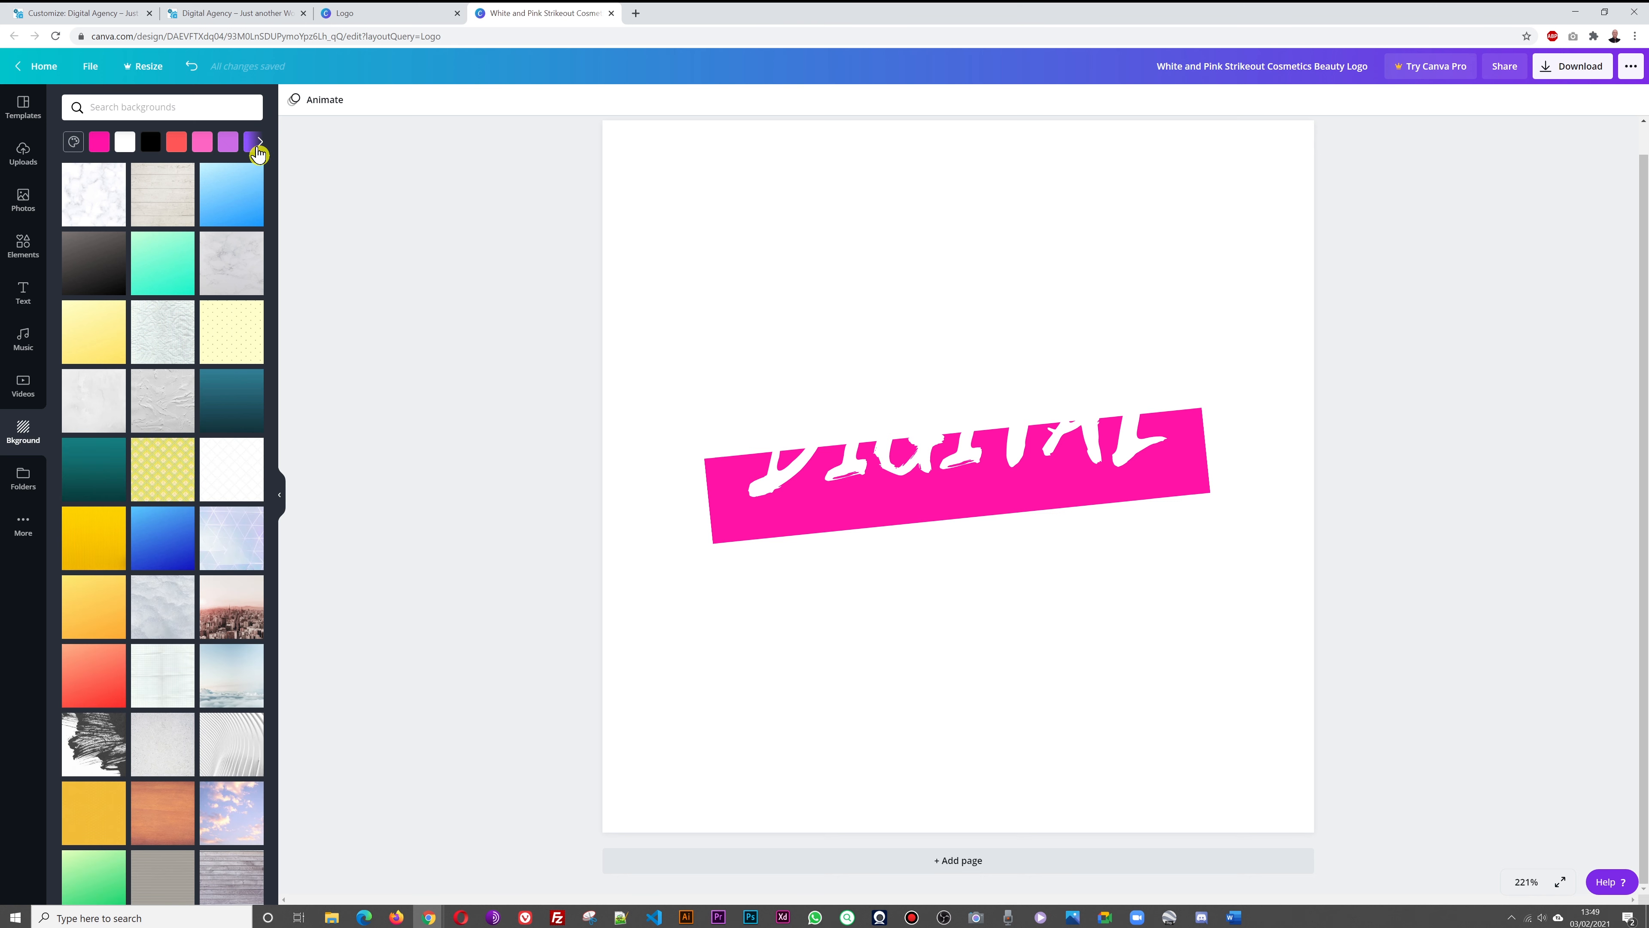
left_click(73, 144)
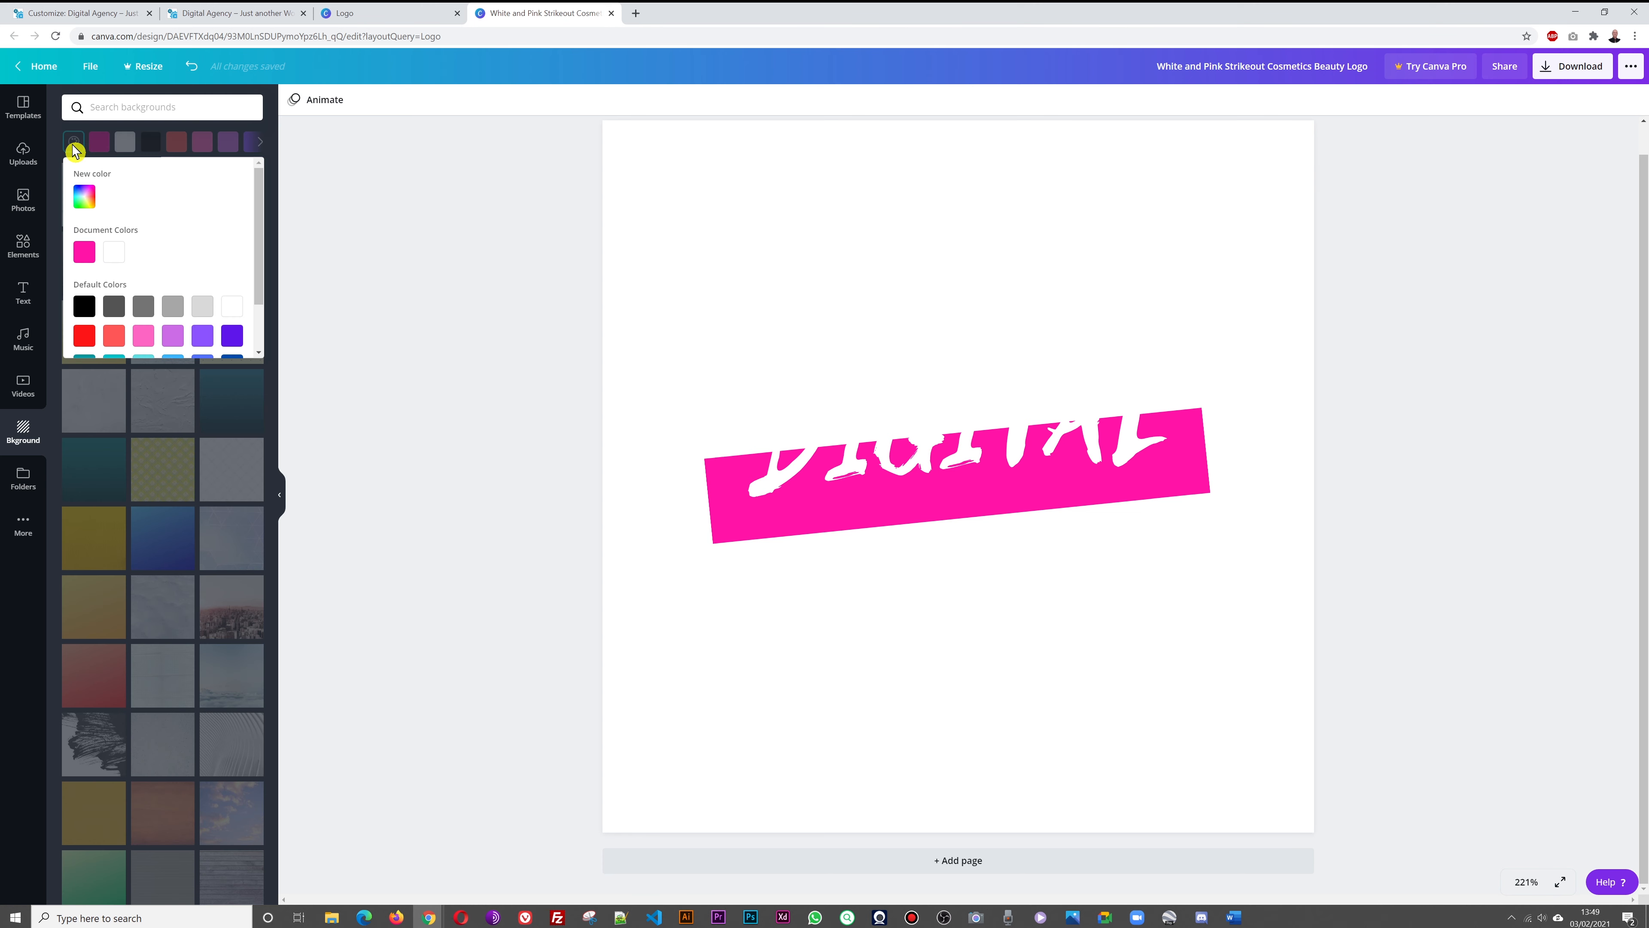
left_click(84, 201)
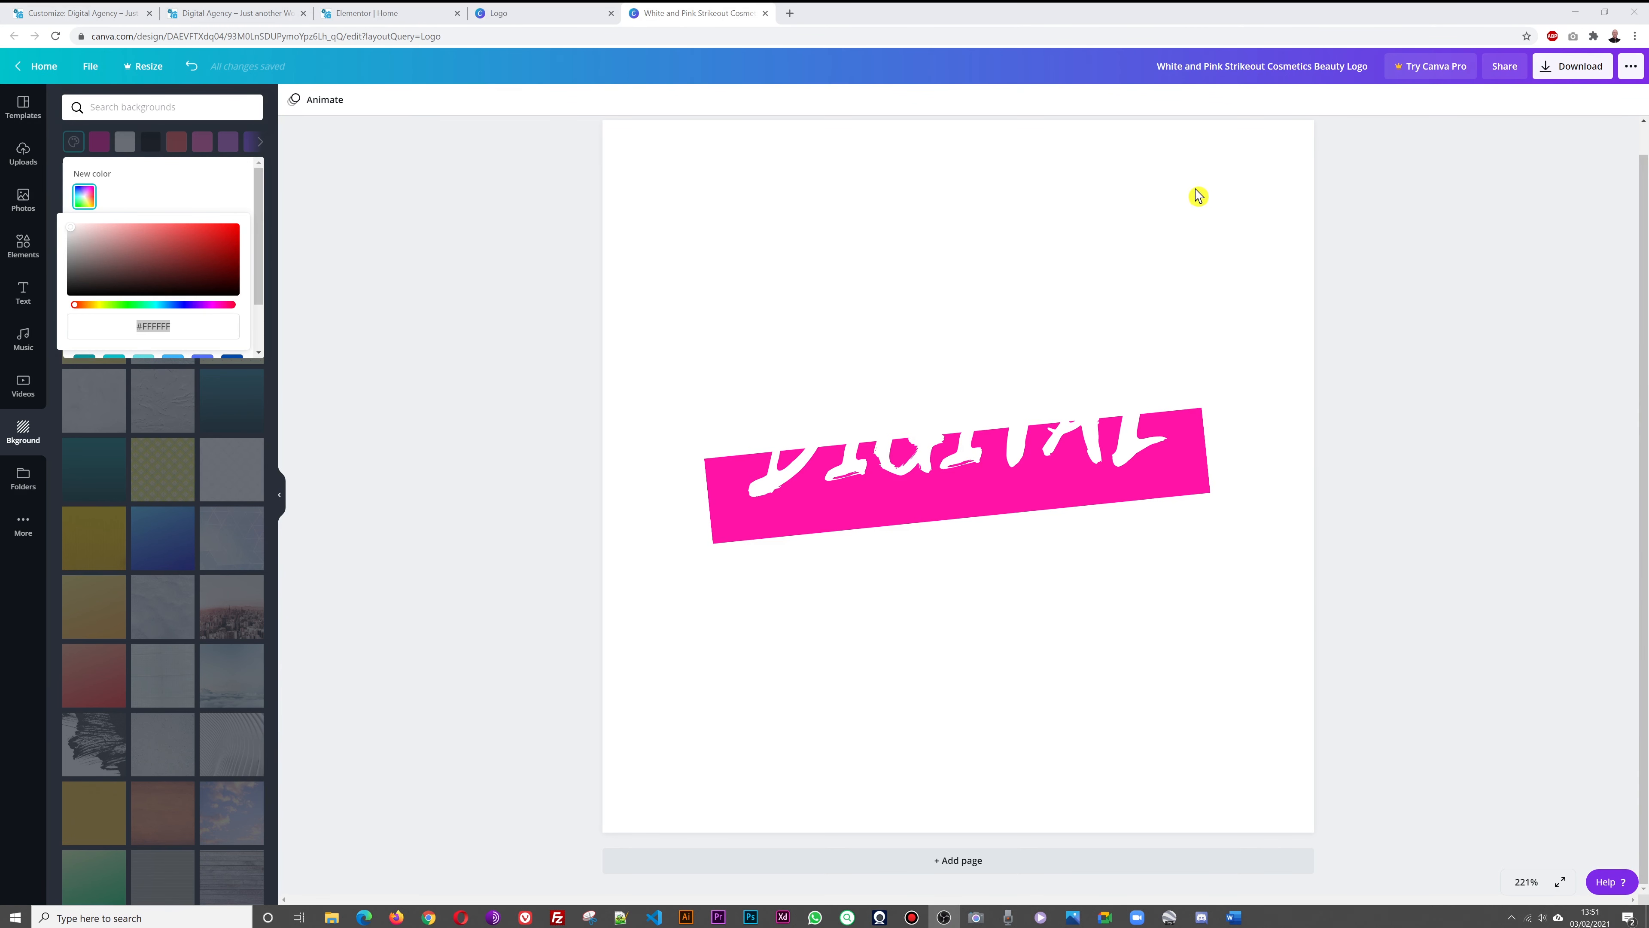
Copy the Elementor section's background overlay colour #242A56, then return to Canva
left_click(368, 16)
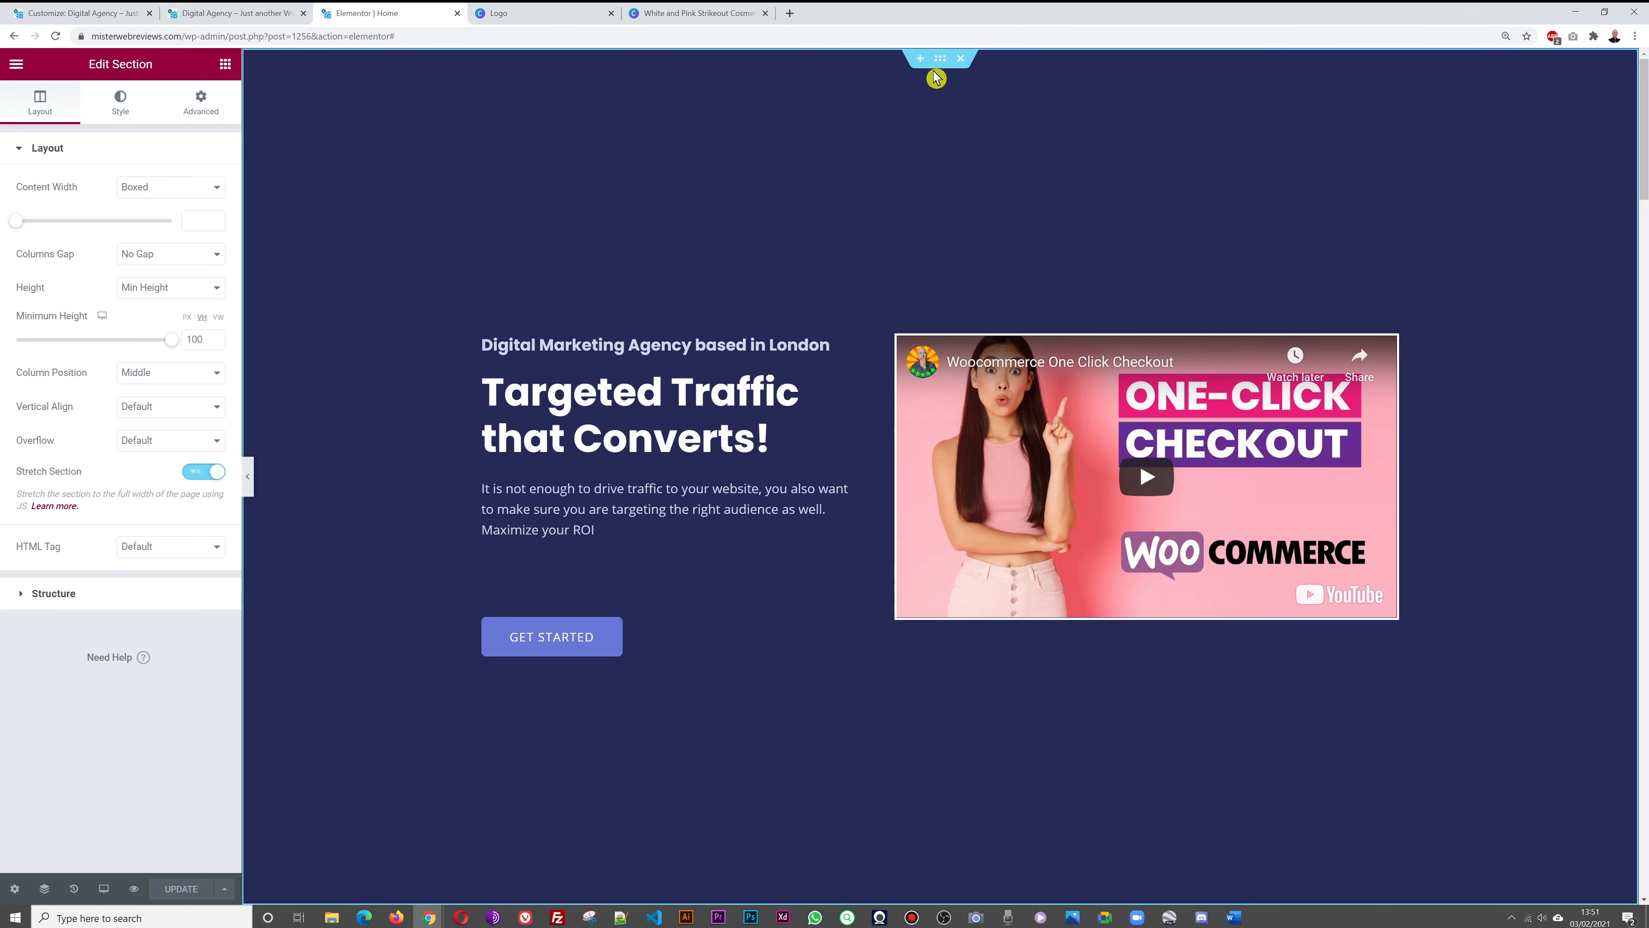
key("F5")
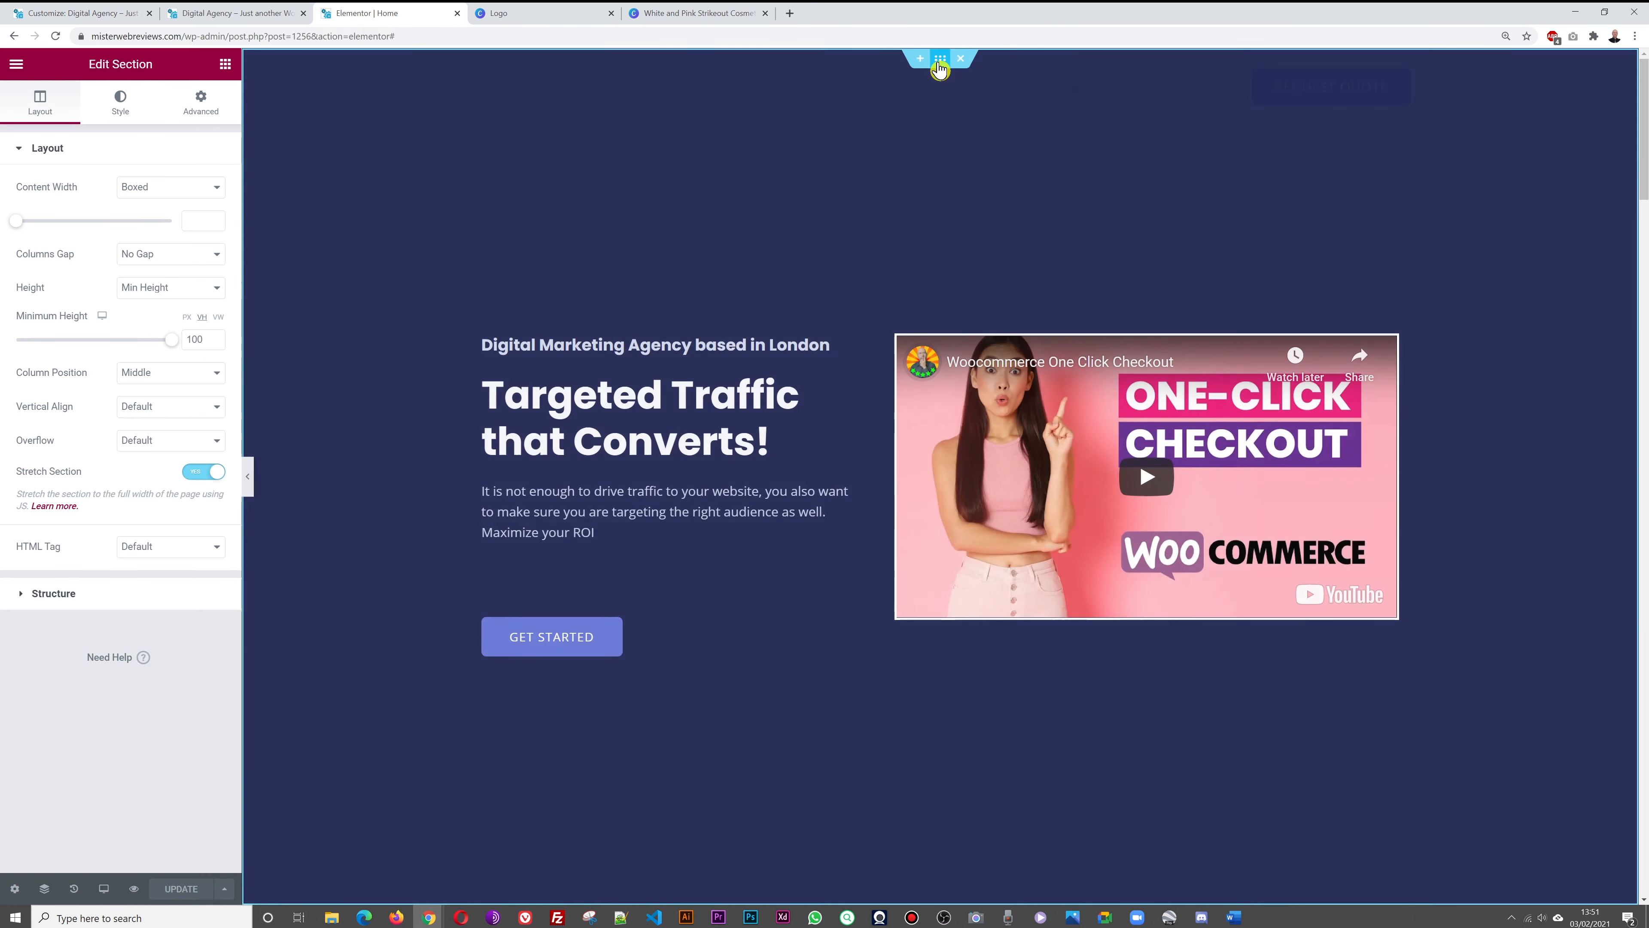
left_click(120, 104)
left_click(92, 422)
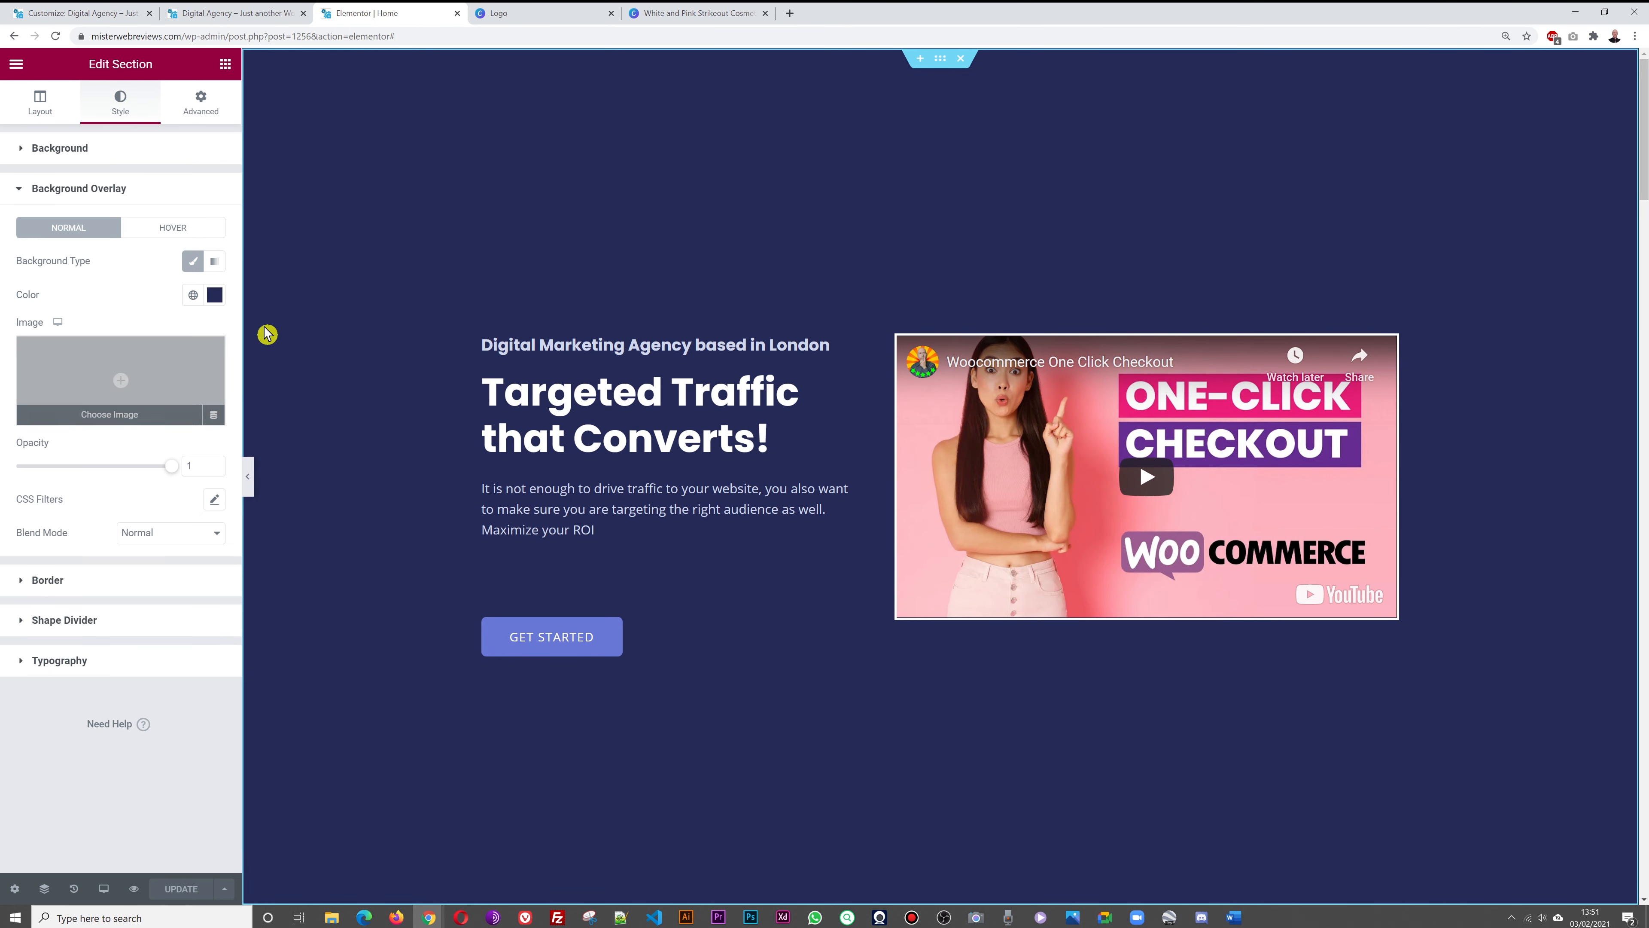
left_click(215, 294)
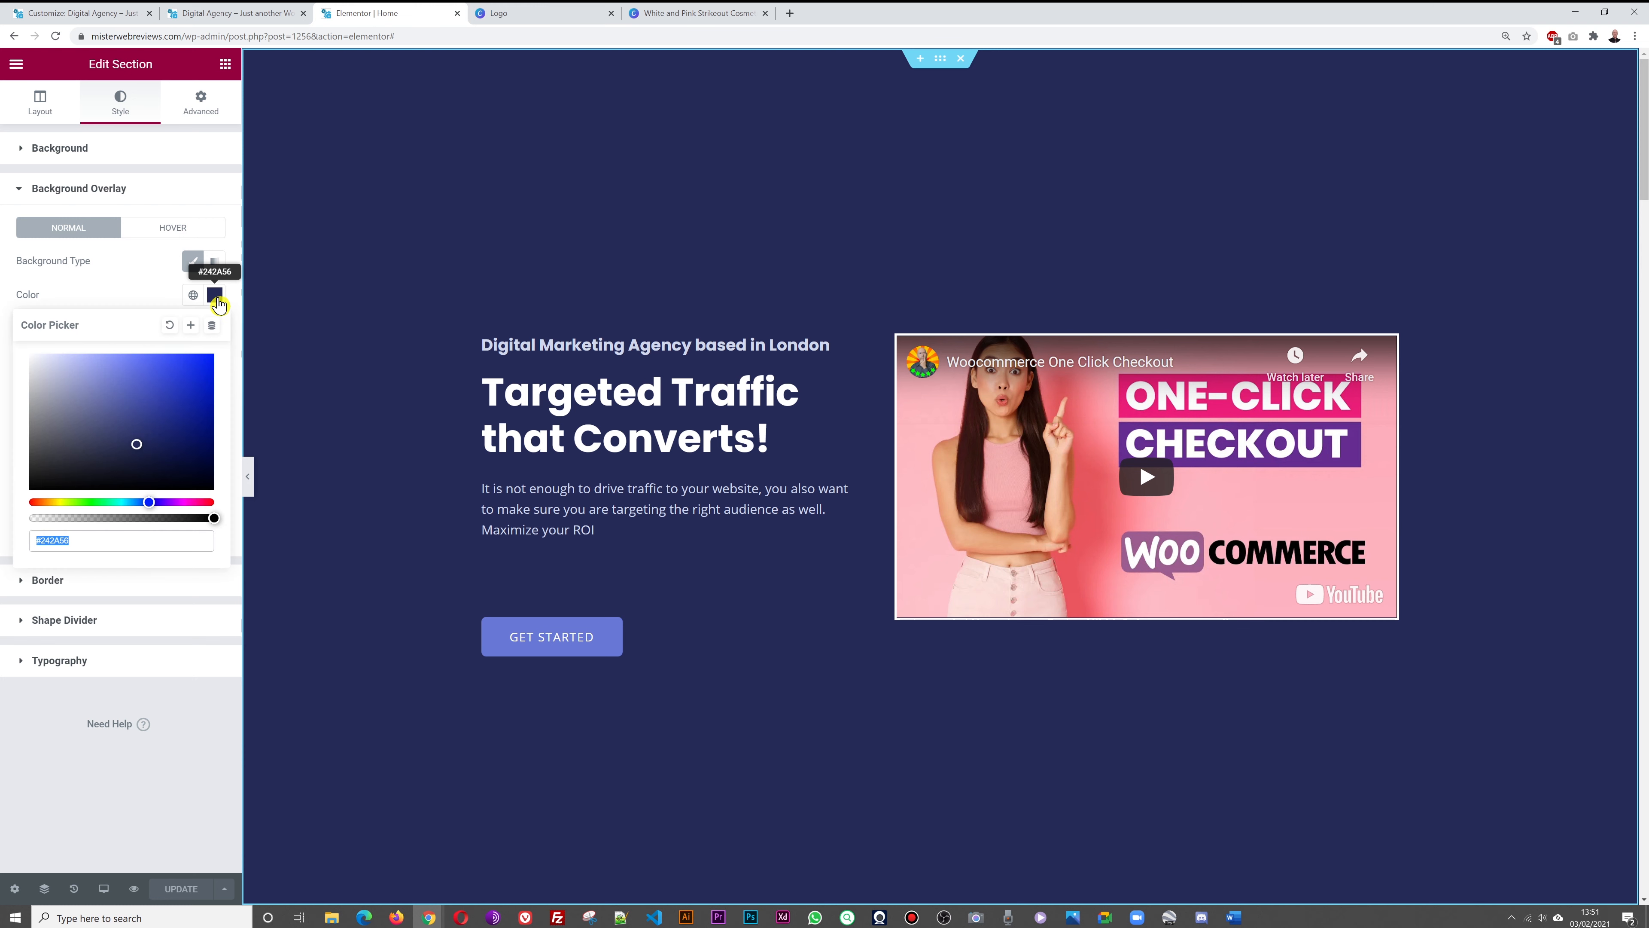
triple_click(122, 551)
key("ctrl+c")
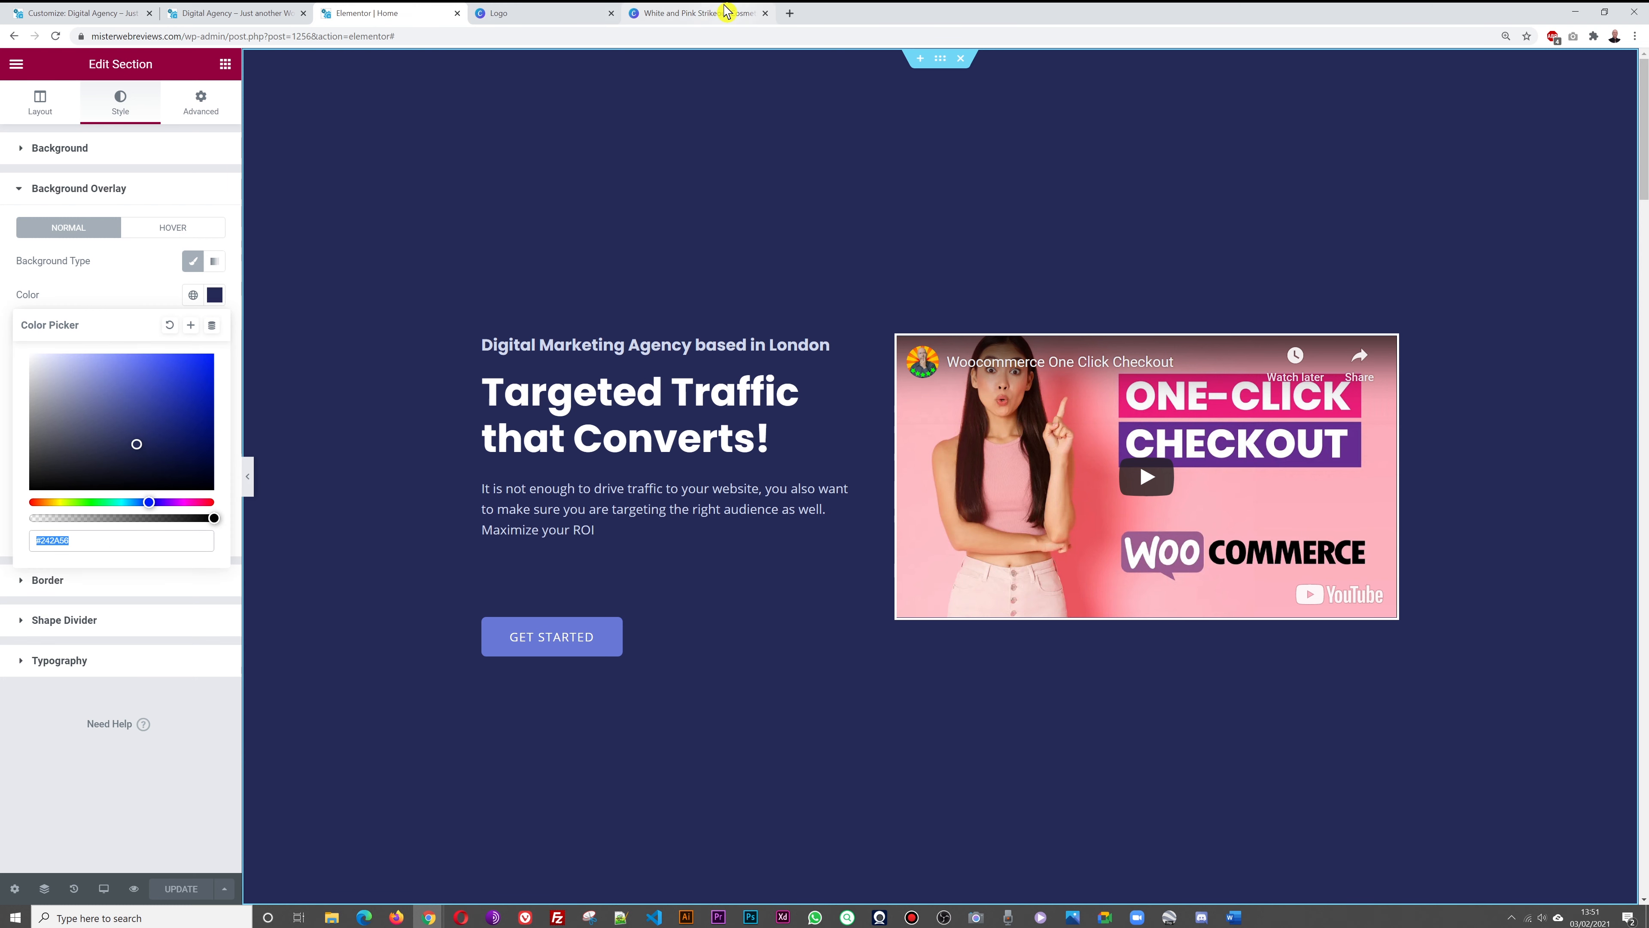
left_click(707, 13)
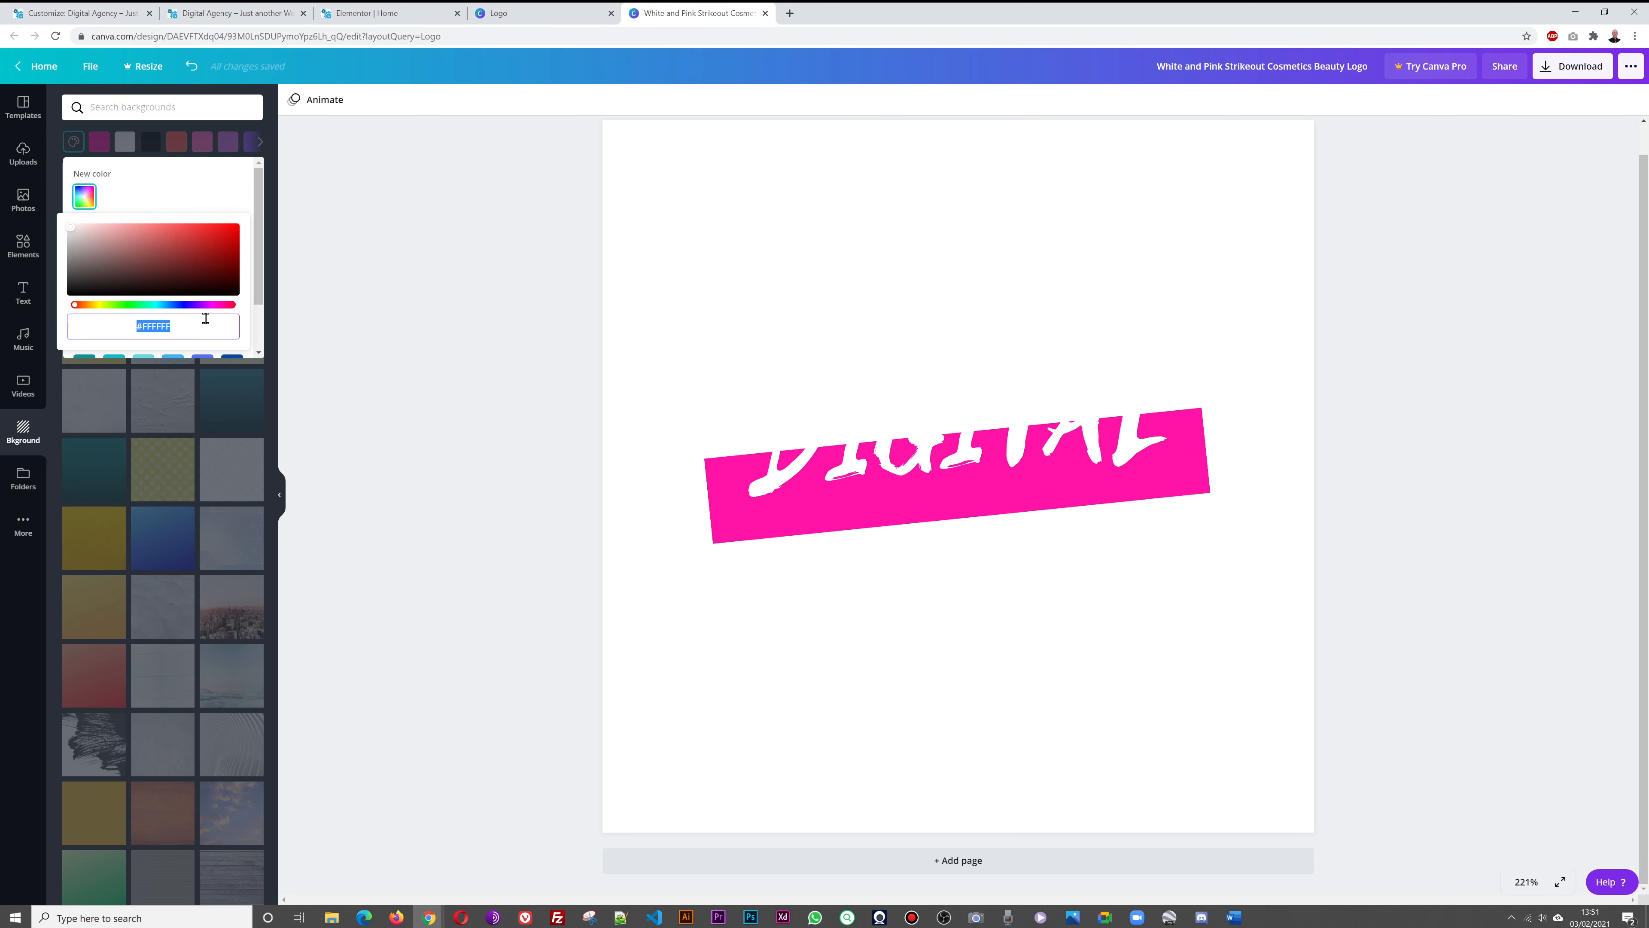
Set the Canva page background to navy #242A56 and close the Elementor tab
key("ctrl+v")
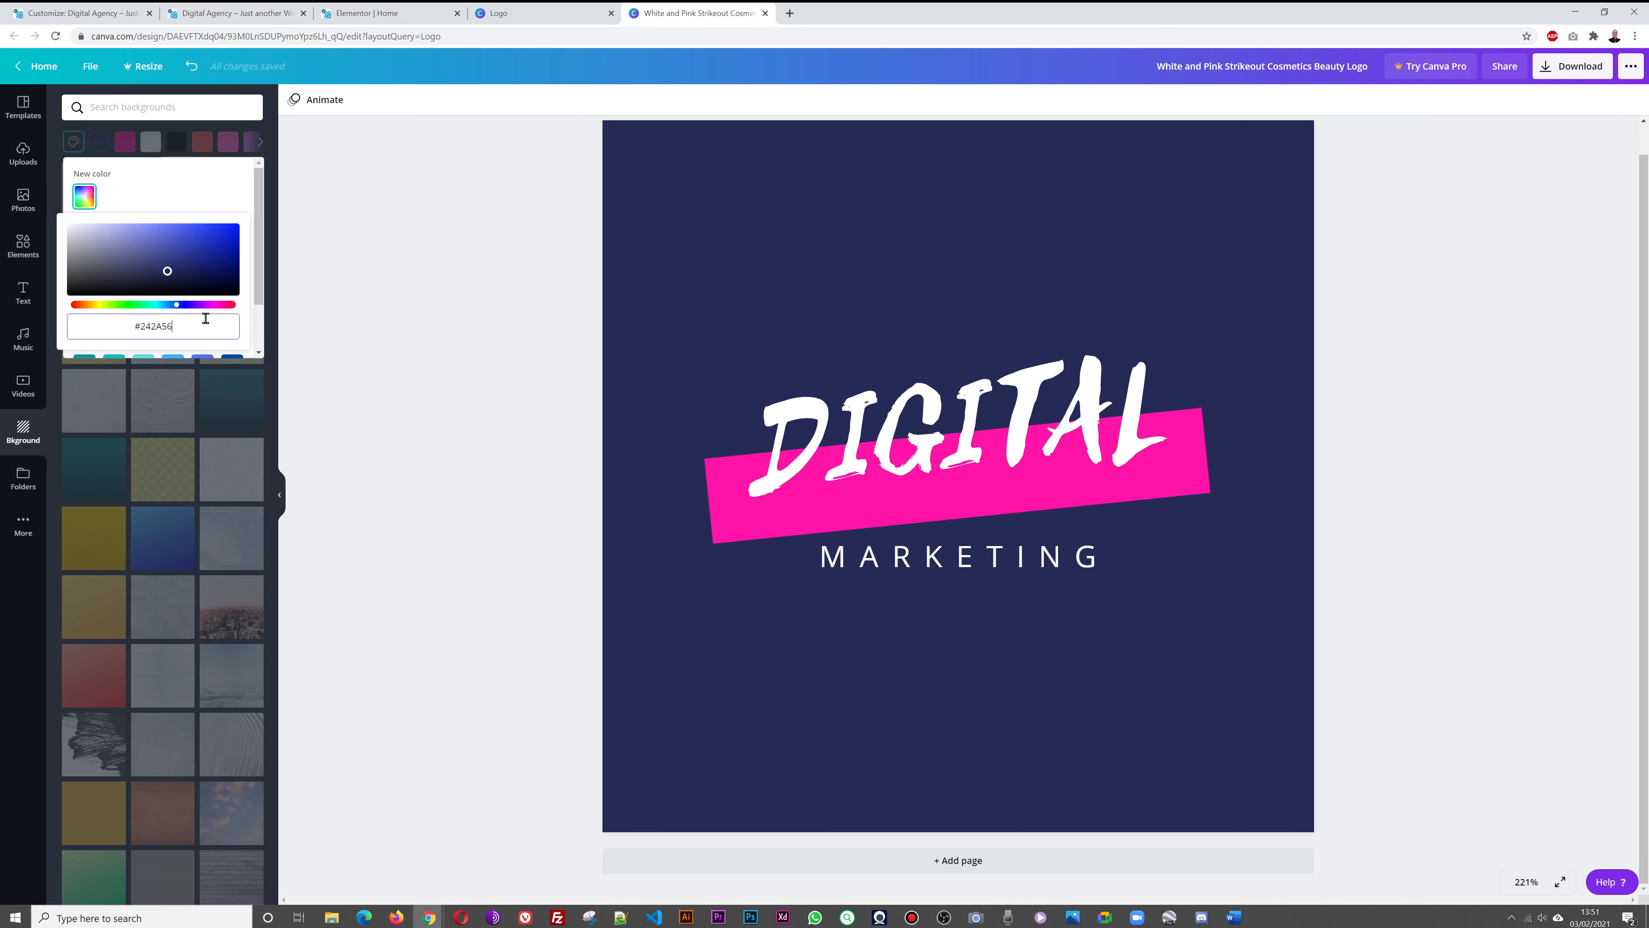
left_click(398, 334)
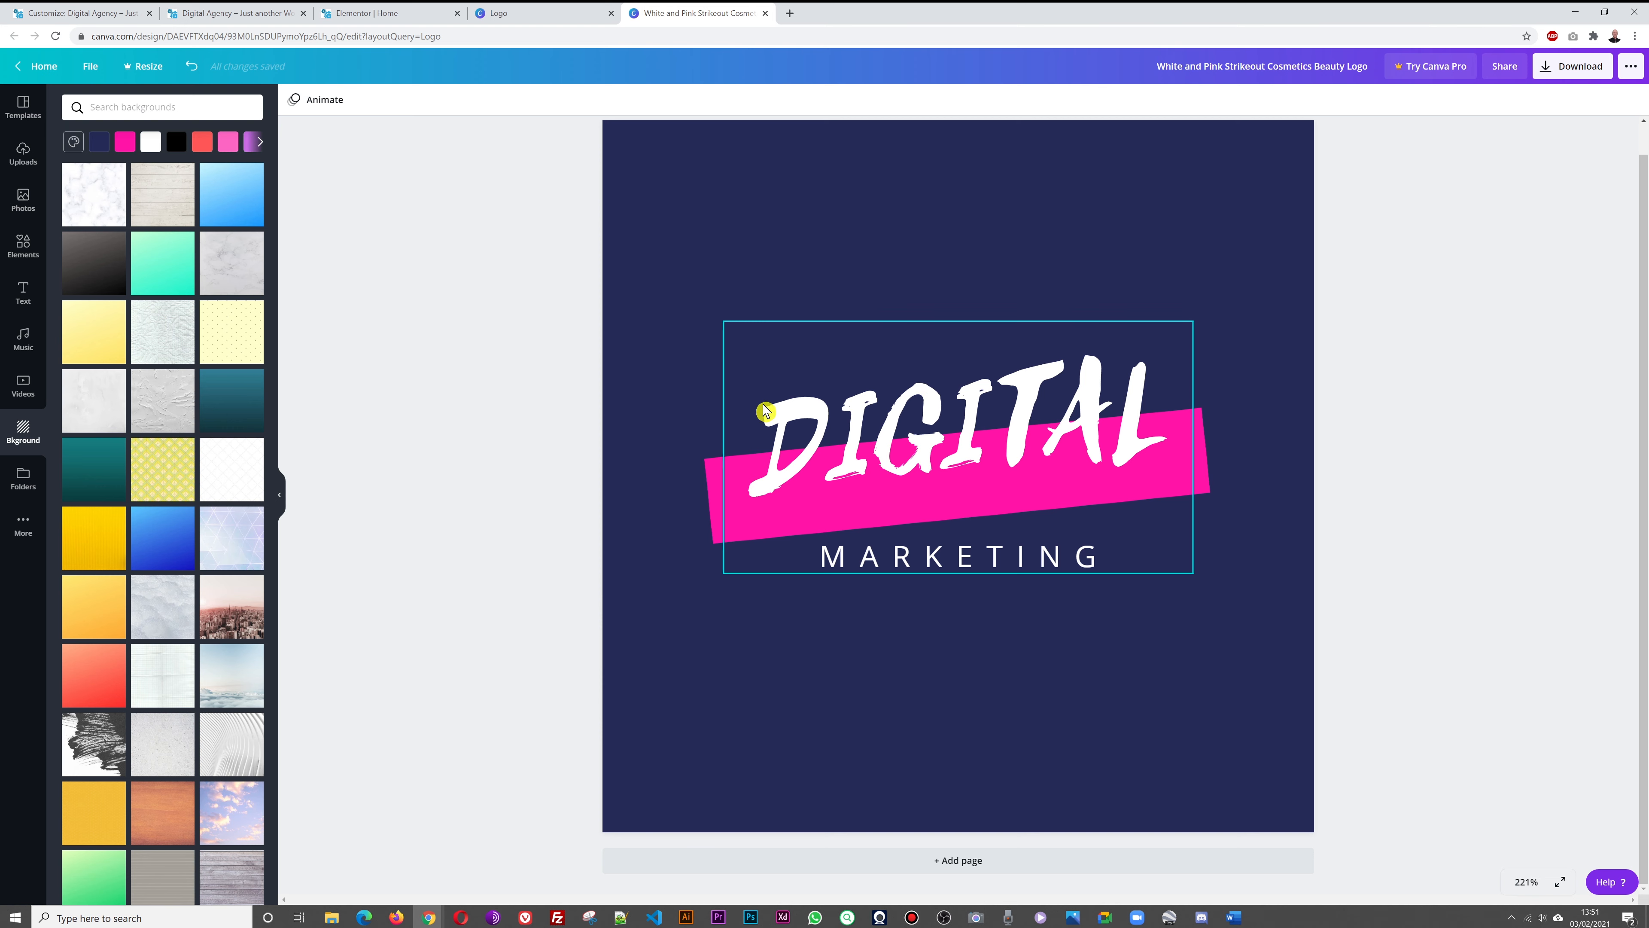
left_click(484, 14)
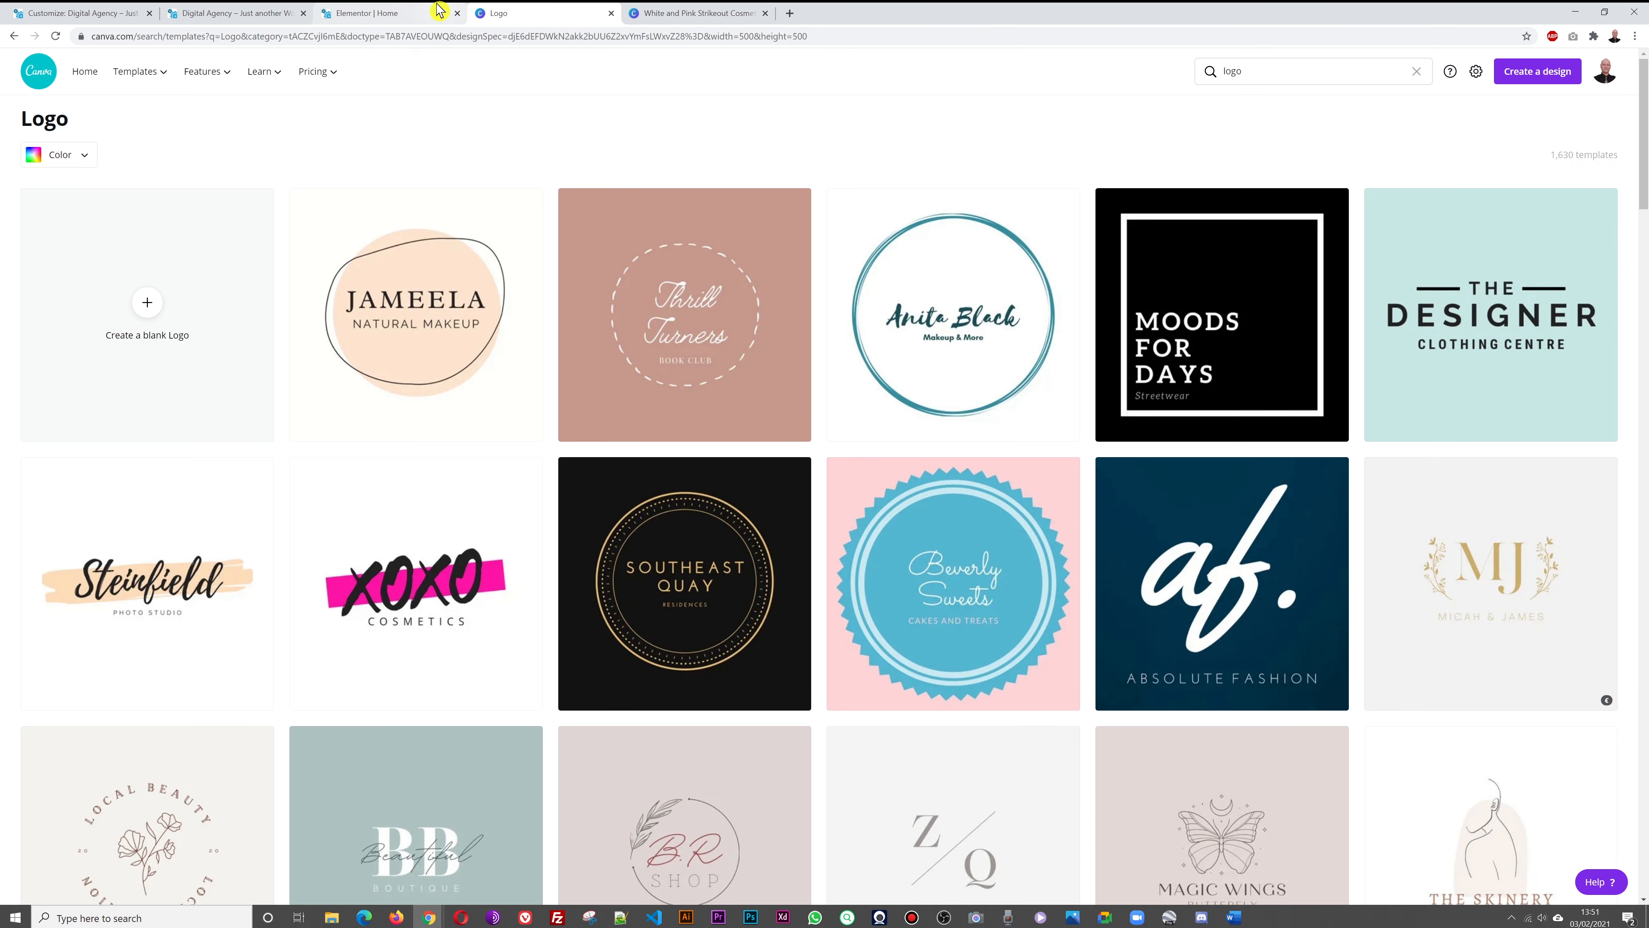
left_click(439, 9)
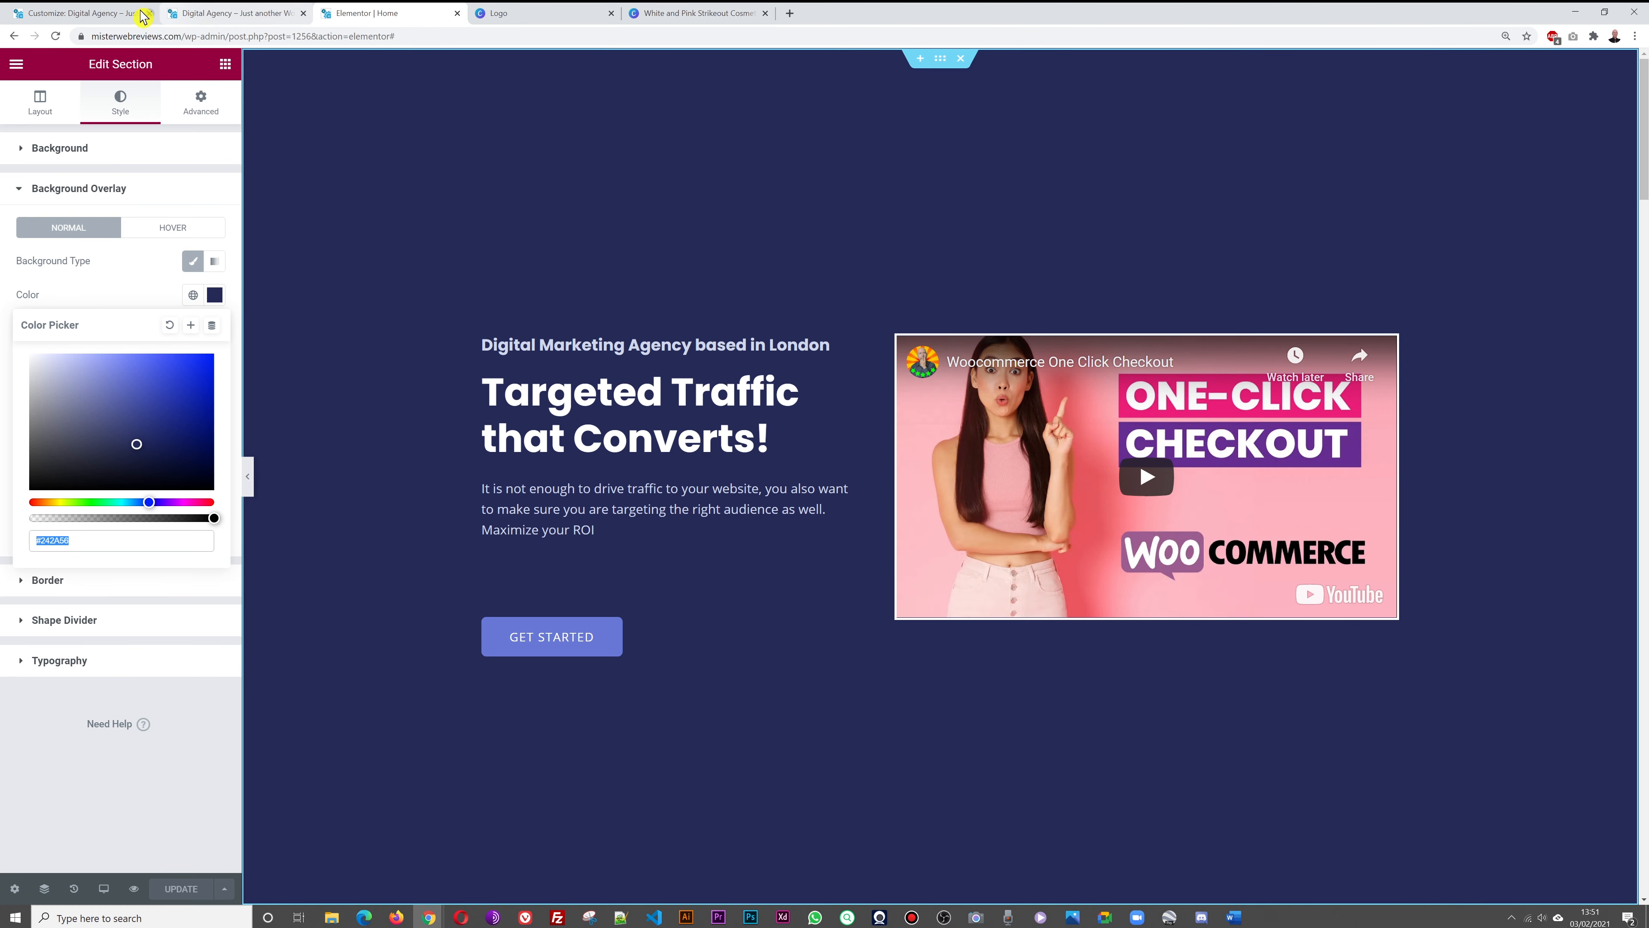
left_click(201, 15)
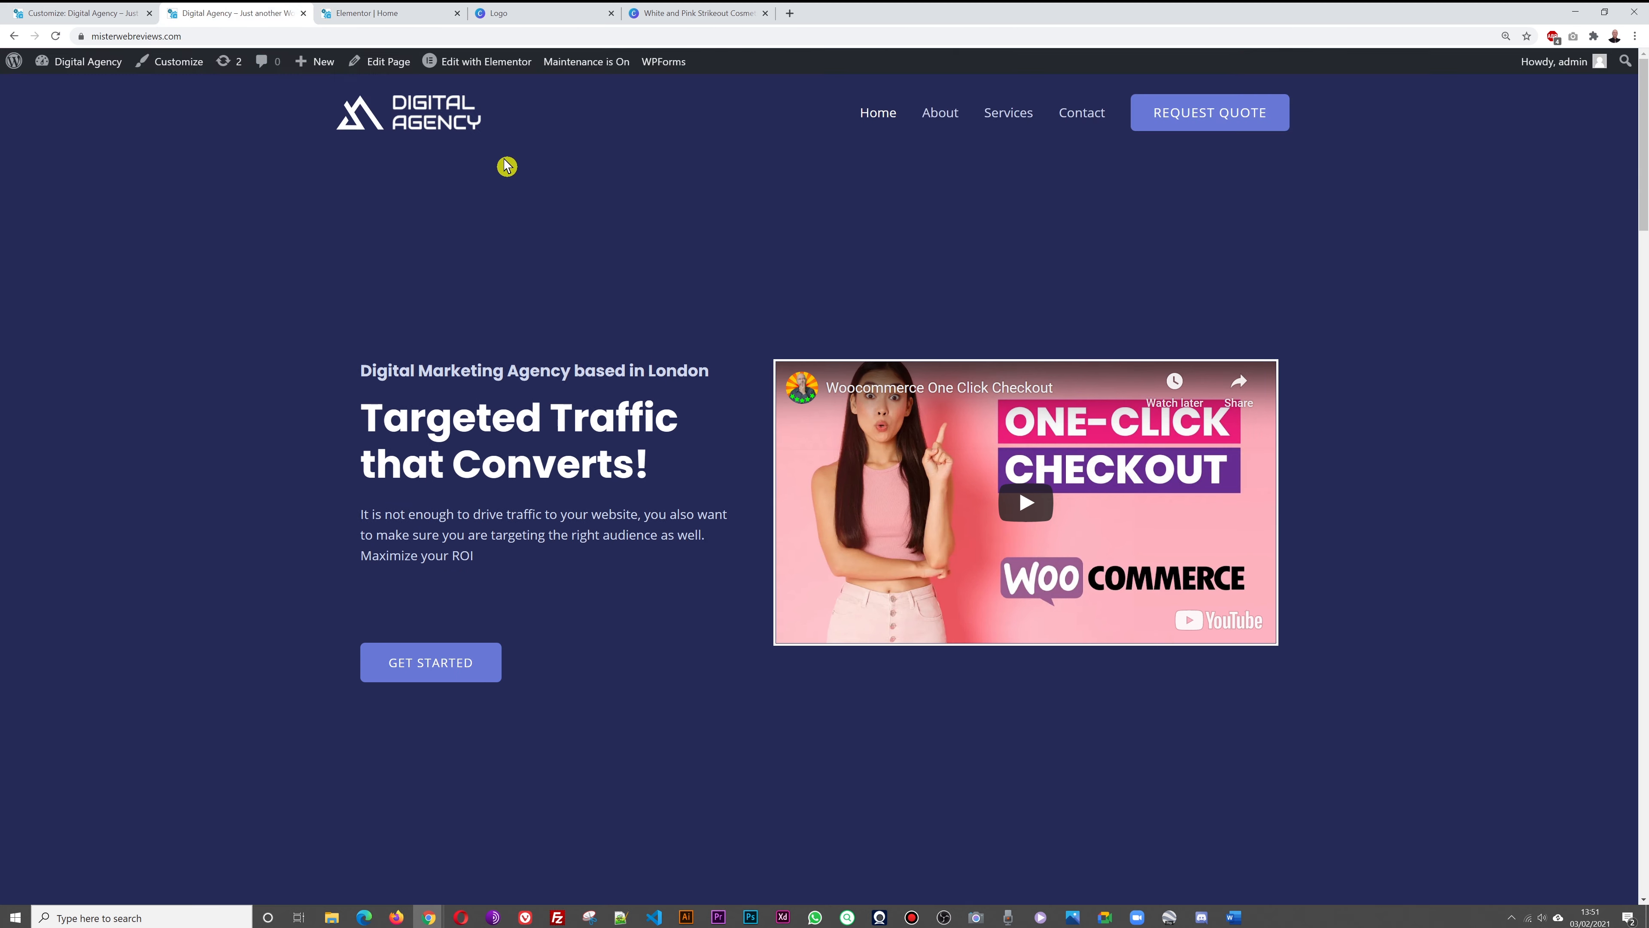
left_click(393, 11)
left_click(458, 13)
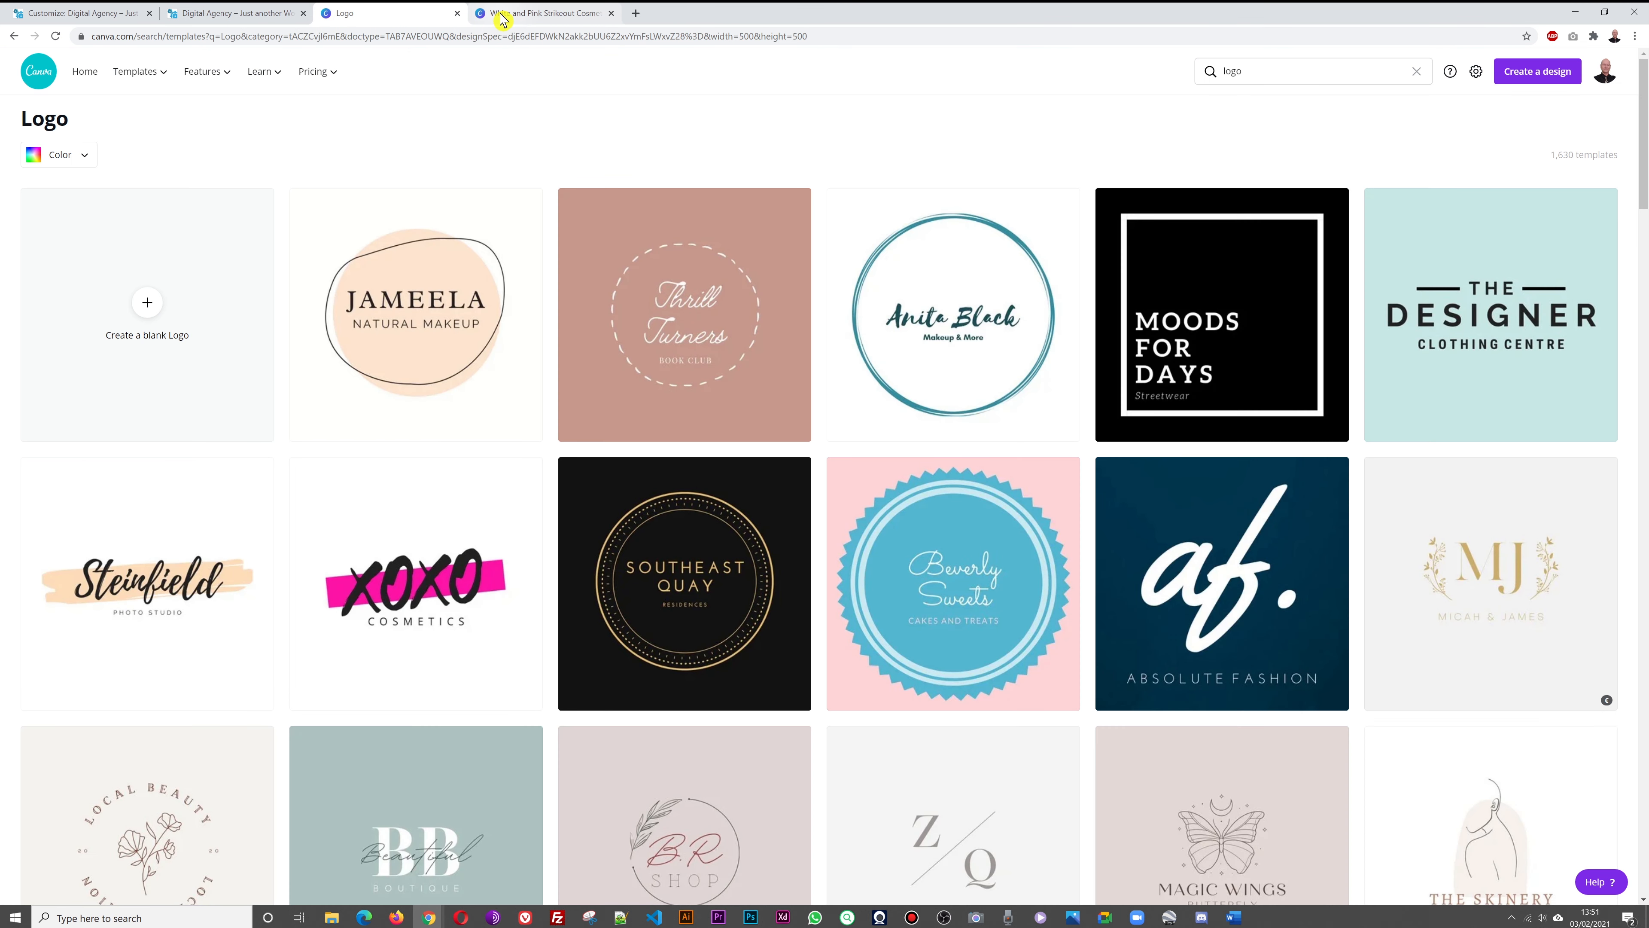
Download the logo as a PNG and save it into the project's Pics folder
left_click(458, 12)
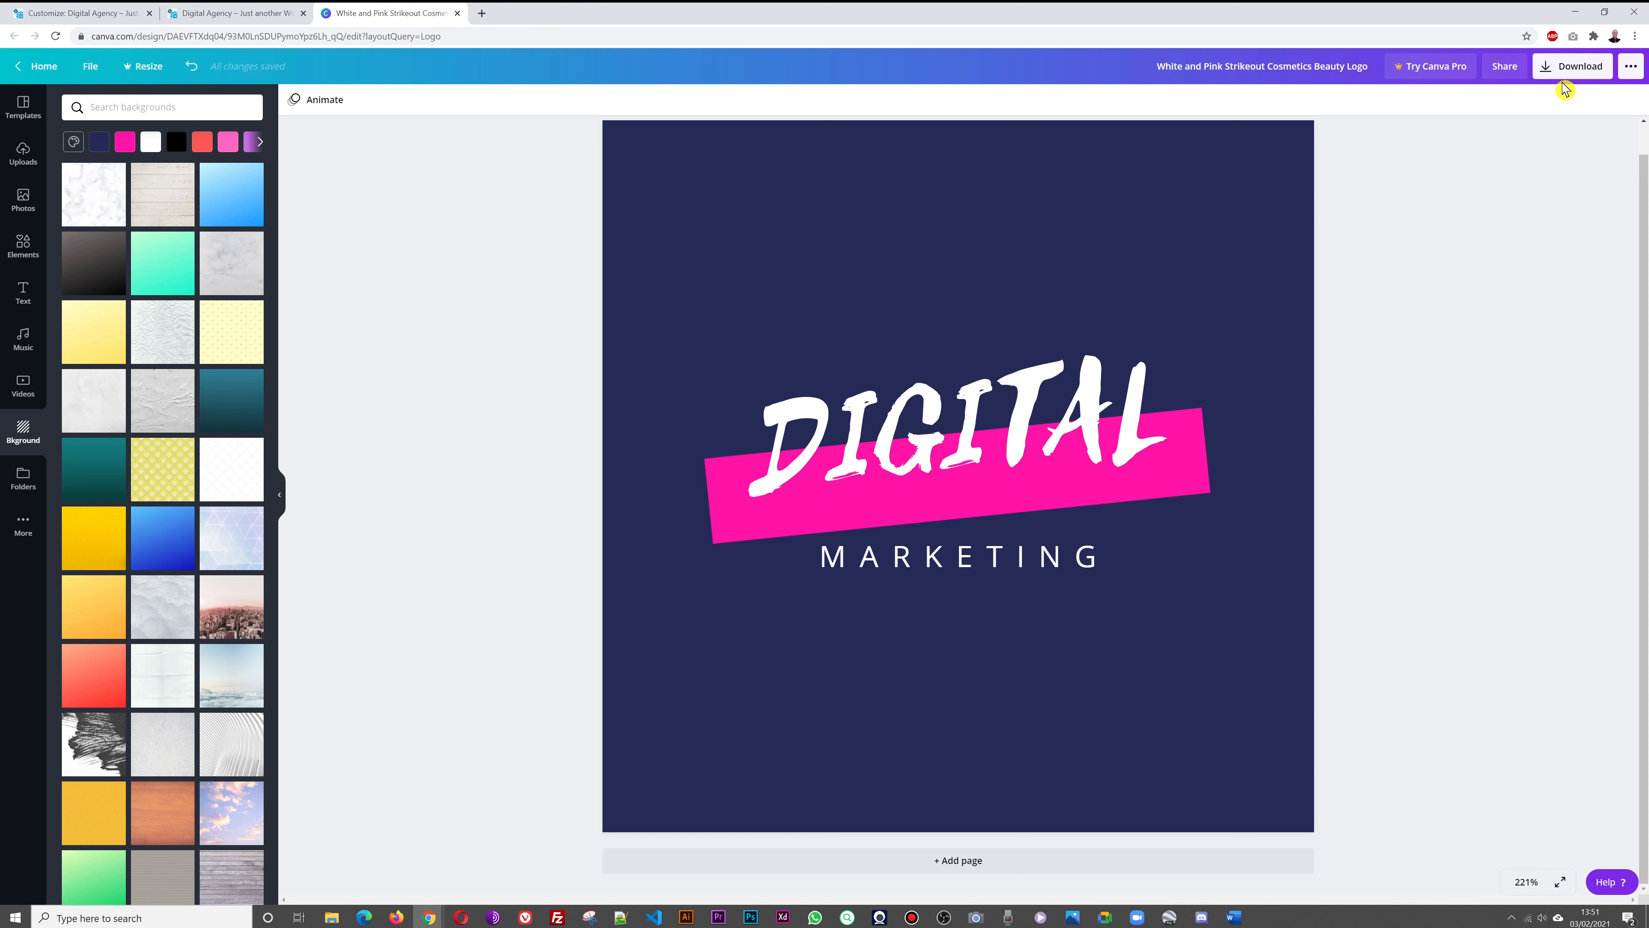
left_click(1572, 66)
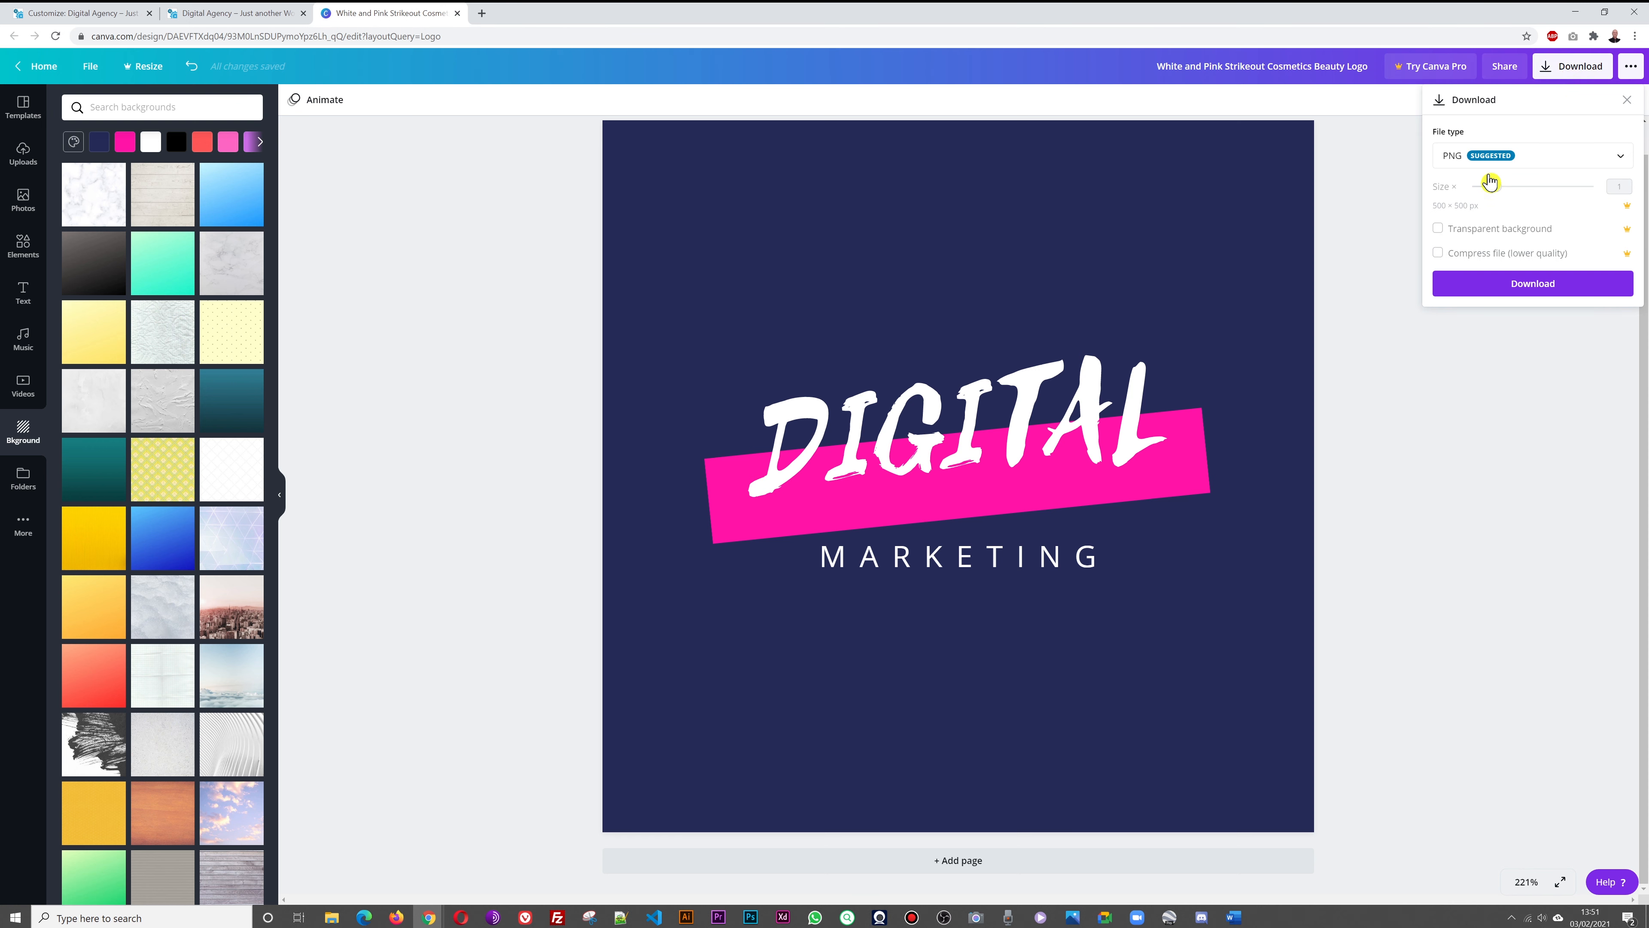
left_click(1528, 290)
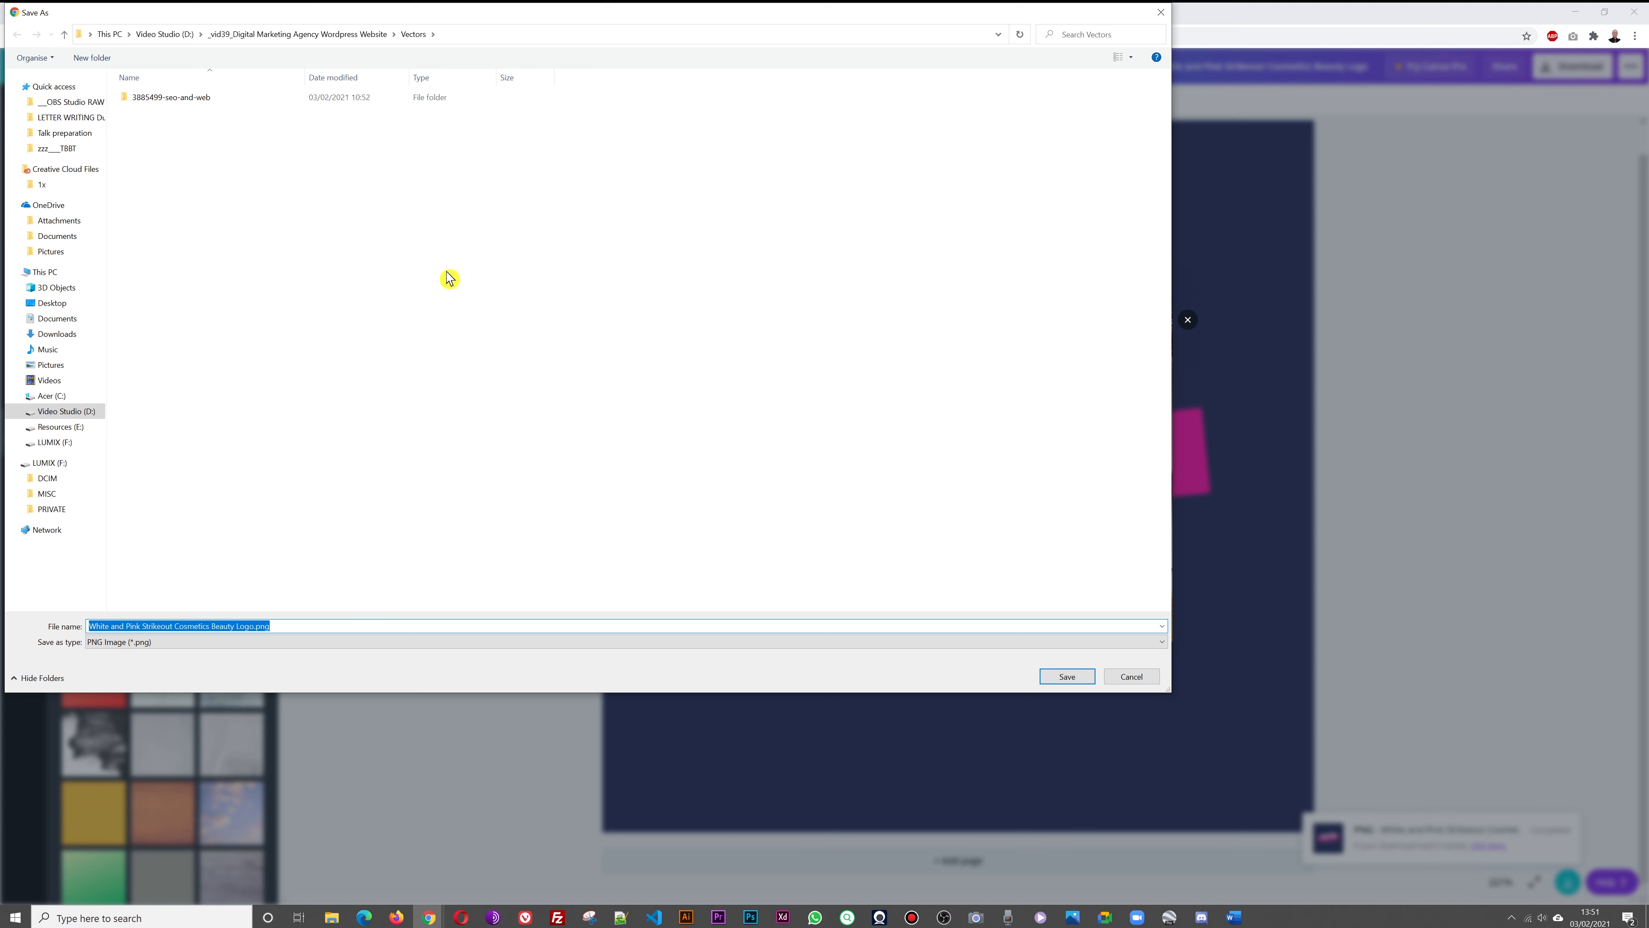
left_click(247, 41)
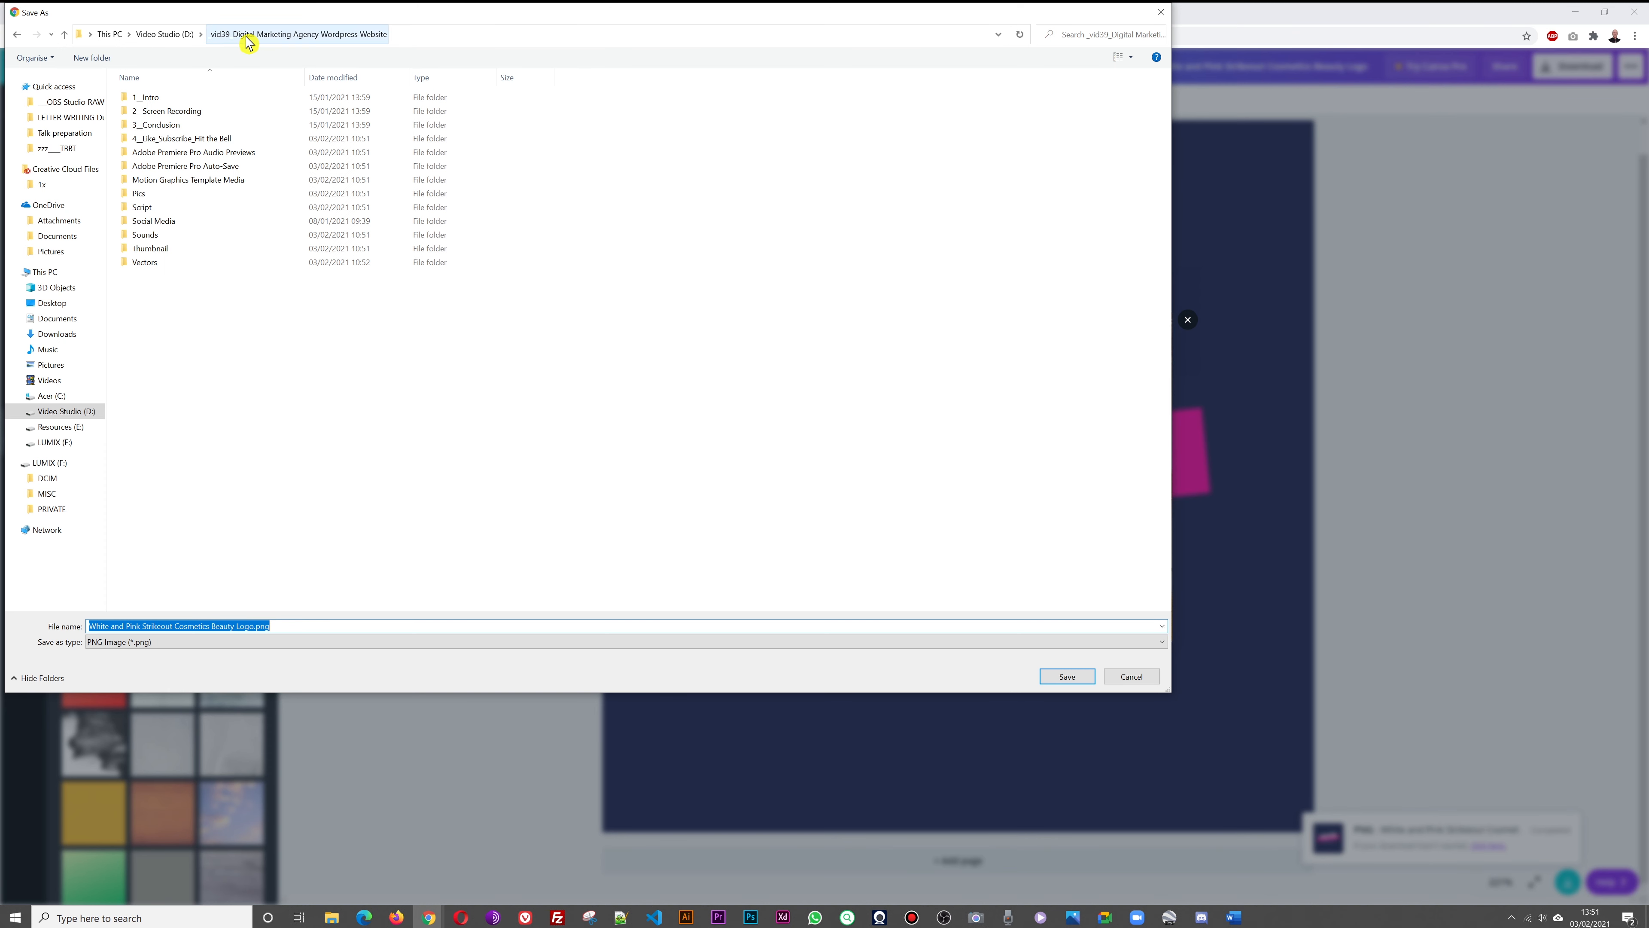
left_click(175, 194)
double_click(175, 194)
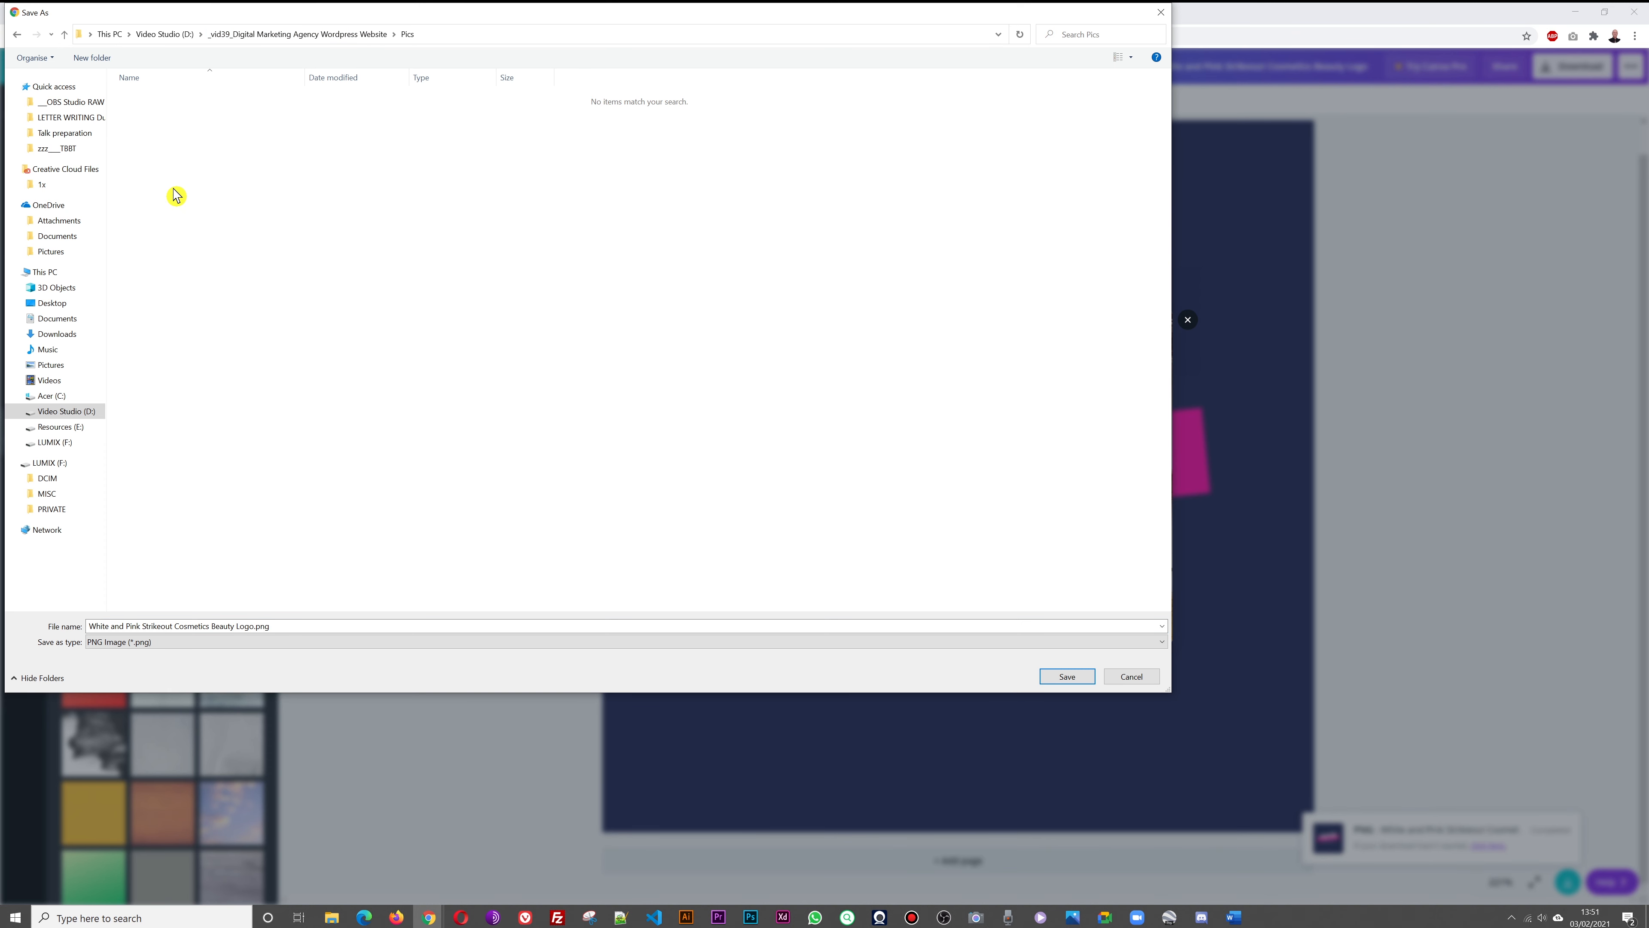
left_click(1064, 676)
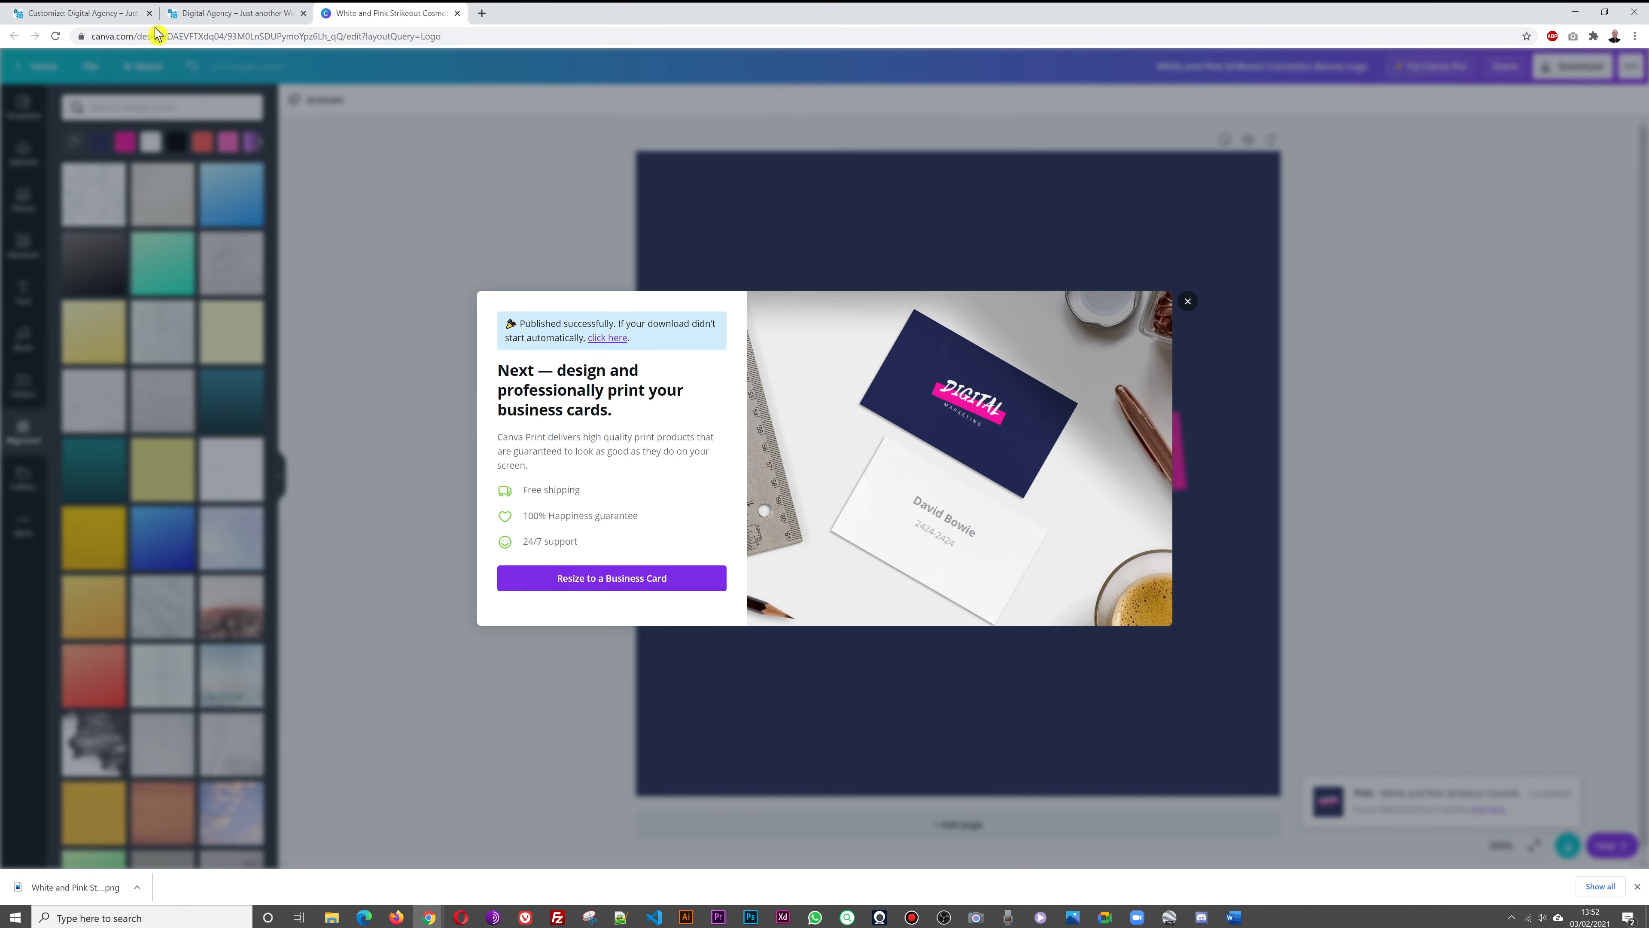
Upload White and Pink Strikeout Cosmetics Beauty Logo.png from Pics via the Customizer's logo picker
left_click(91, 17)
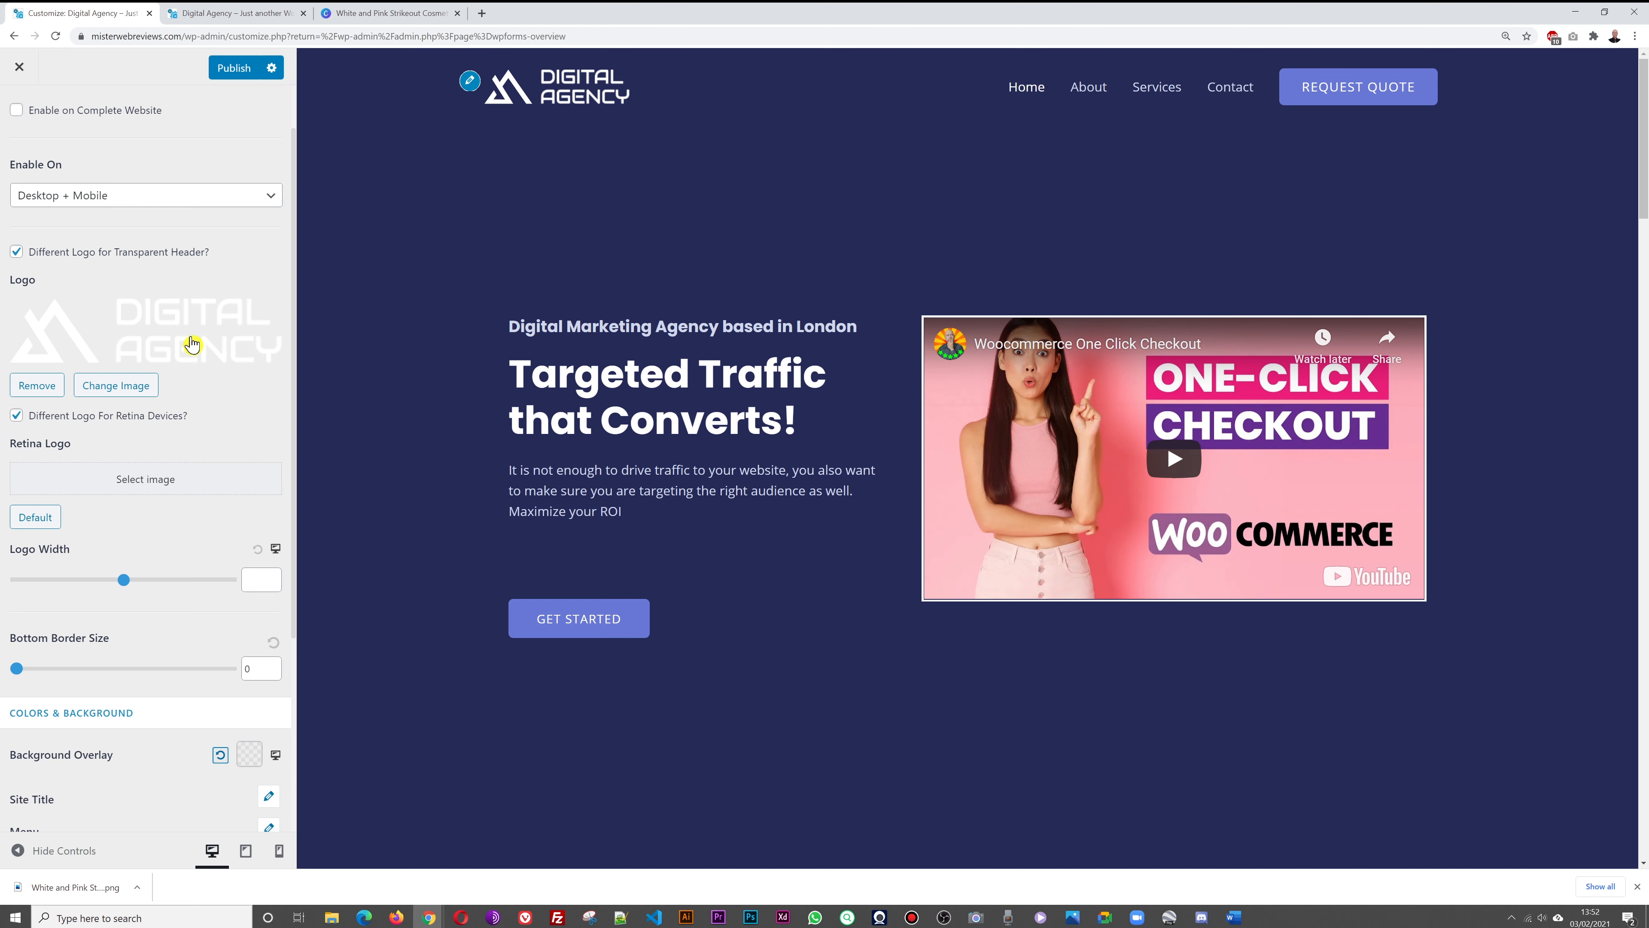
left_click(192, 344)
left_click(51, 133)
left_click(797, 439)
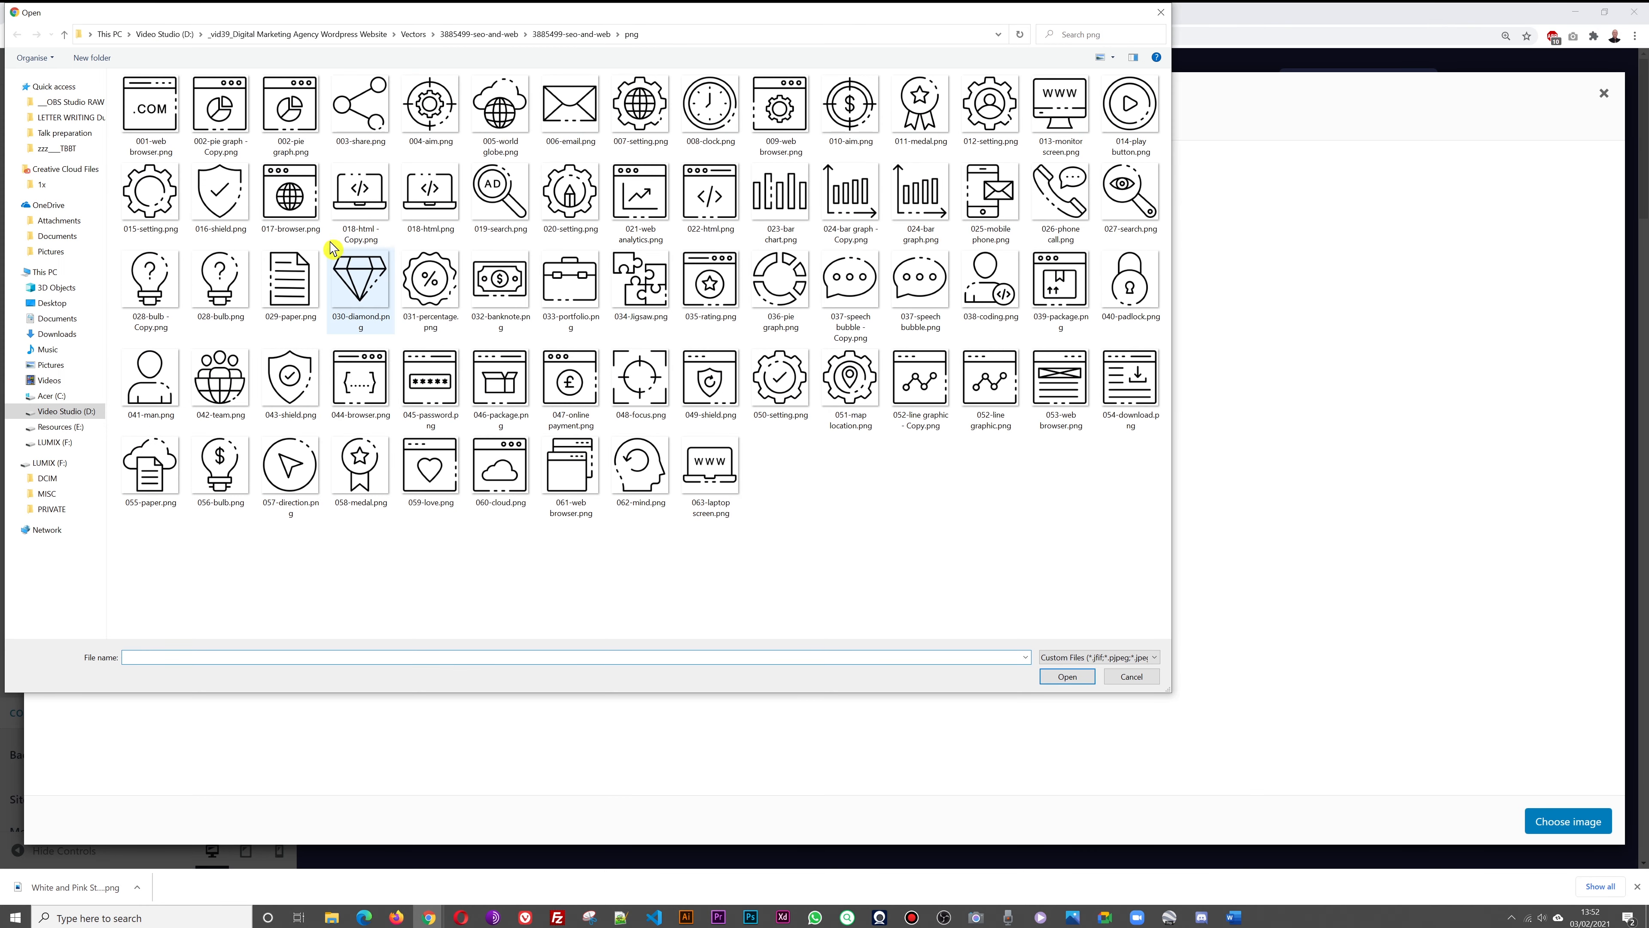
left_click(397, 40)
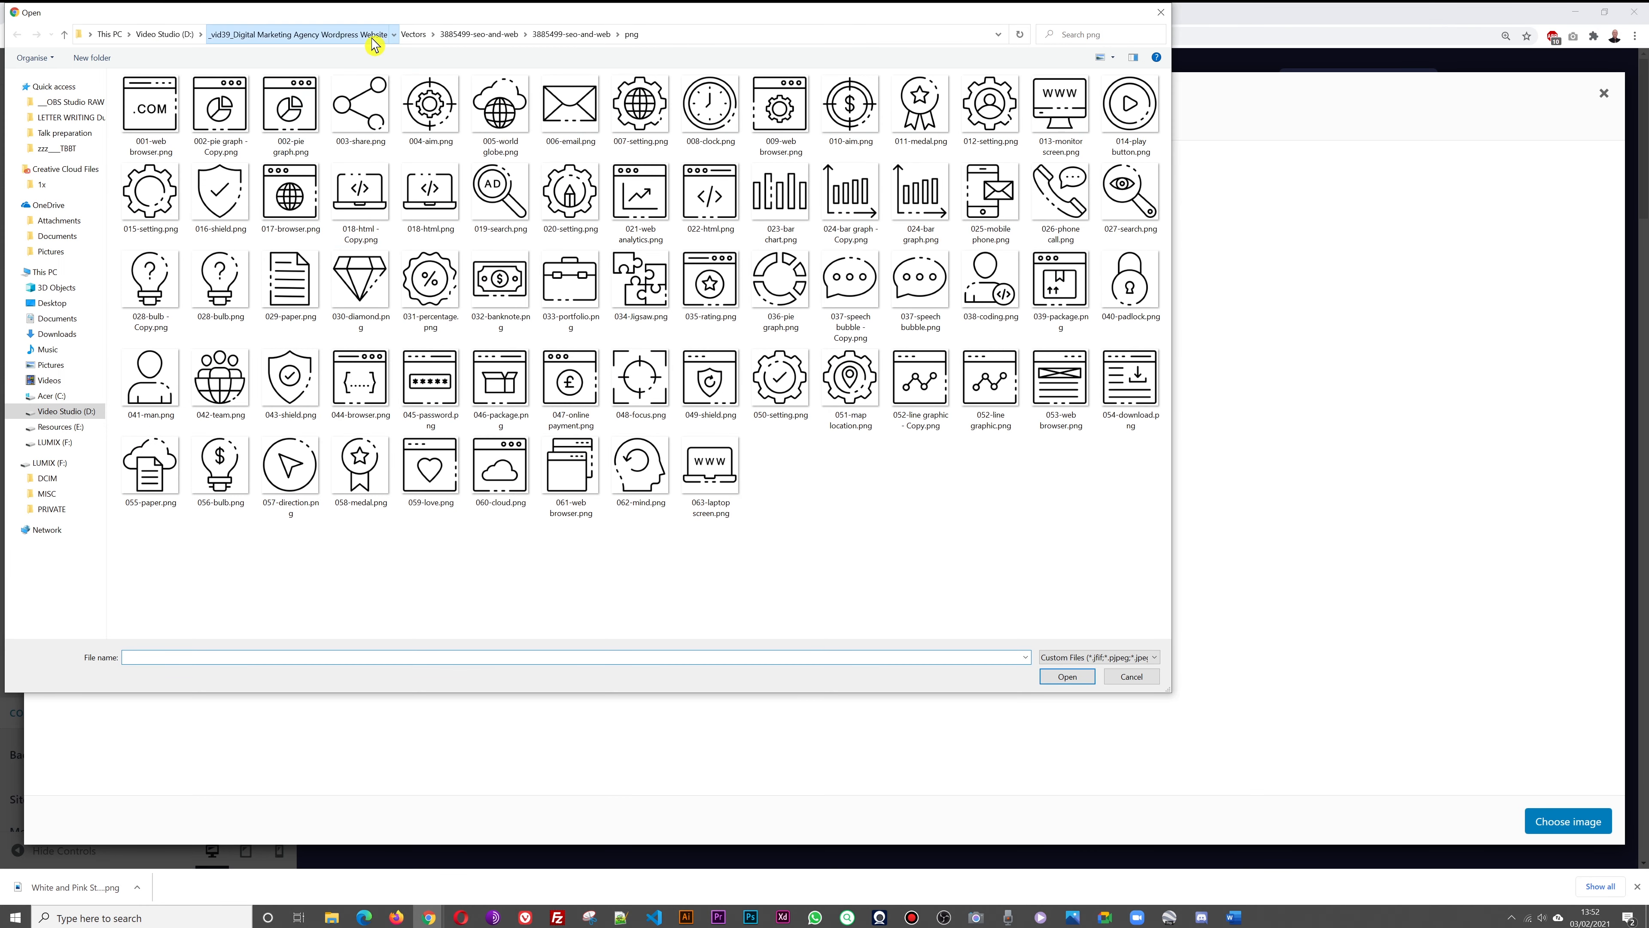
double_click(140, 201)
left_click(221, 127)
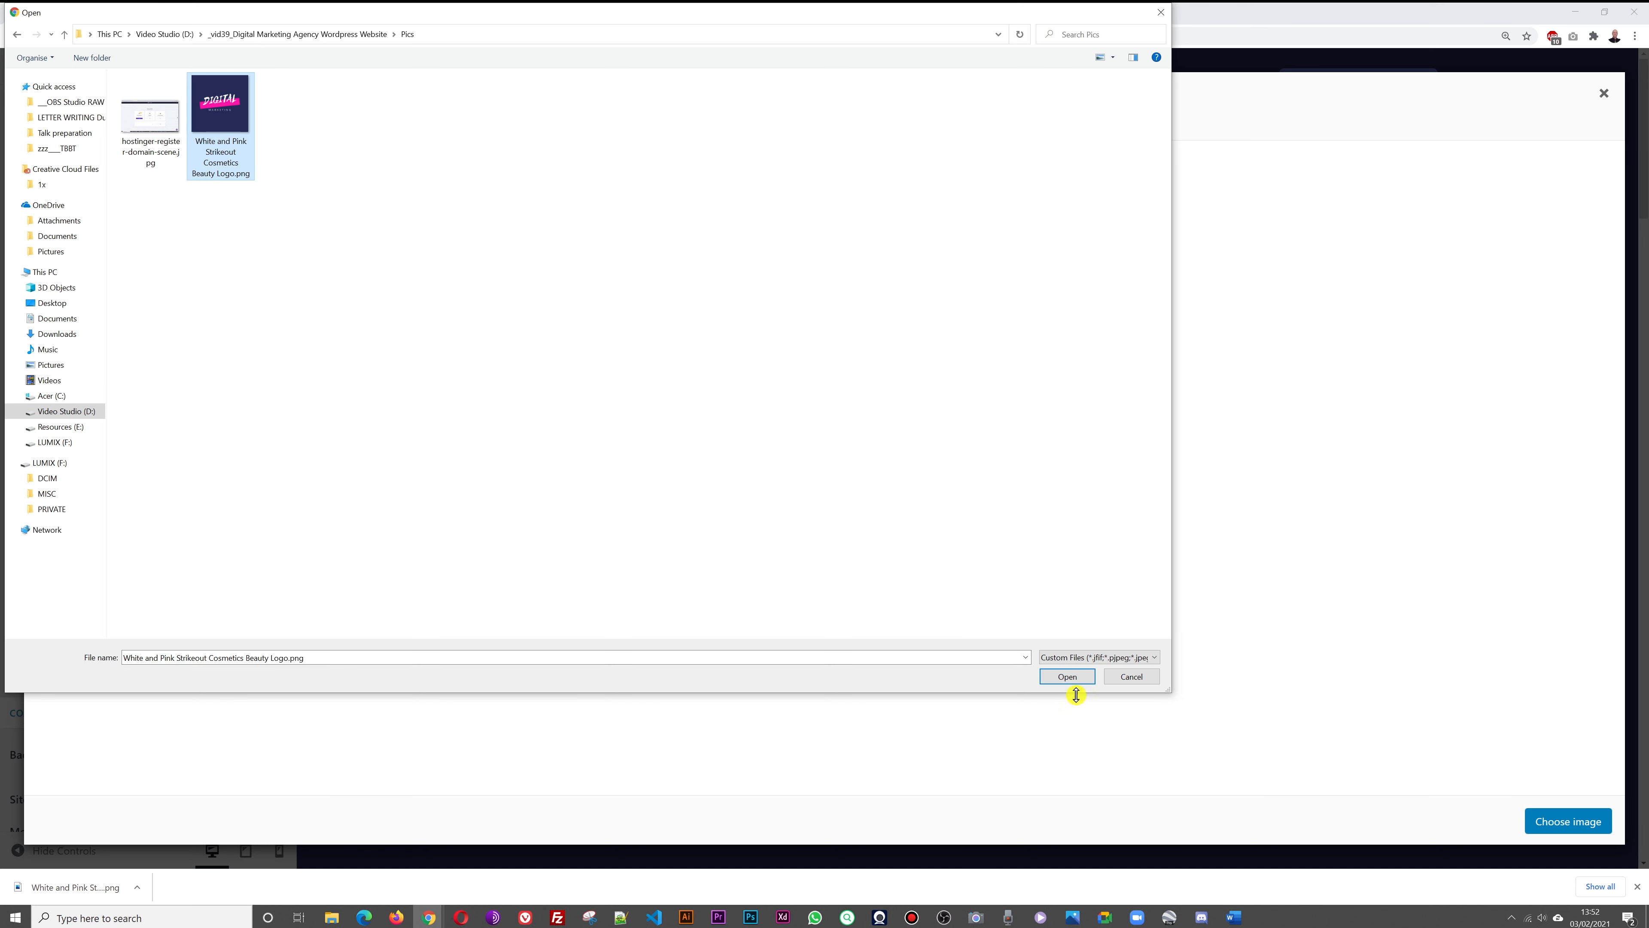
left_click(1067, 676)
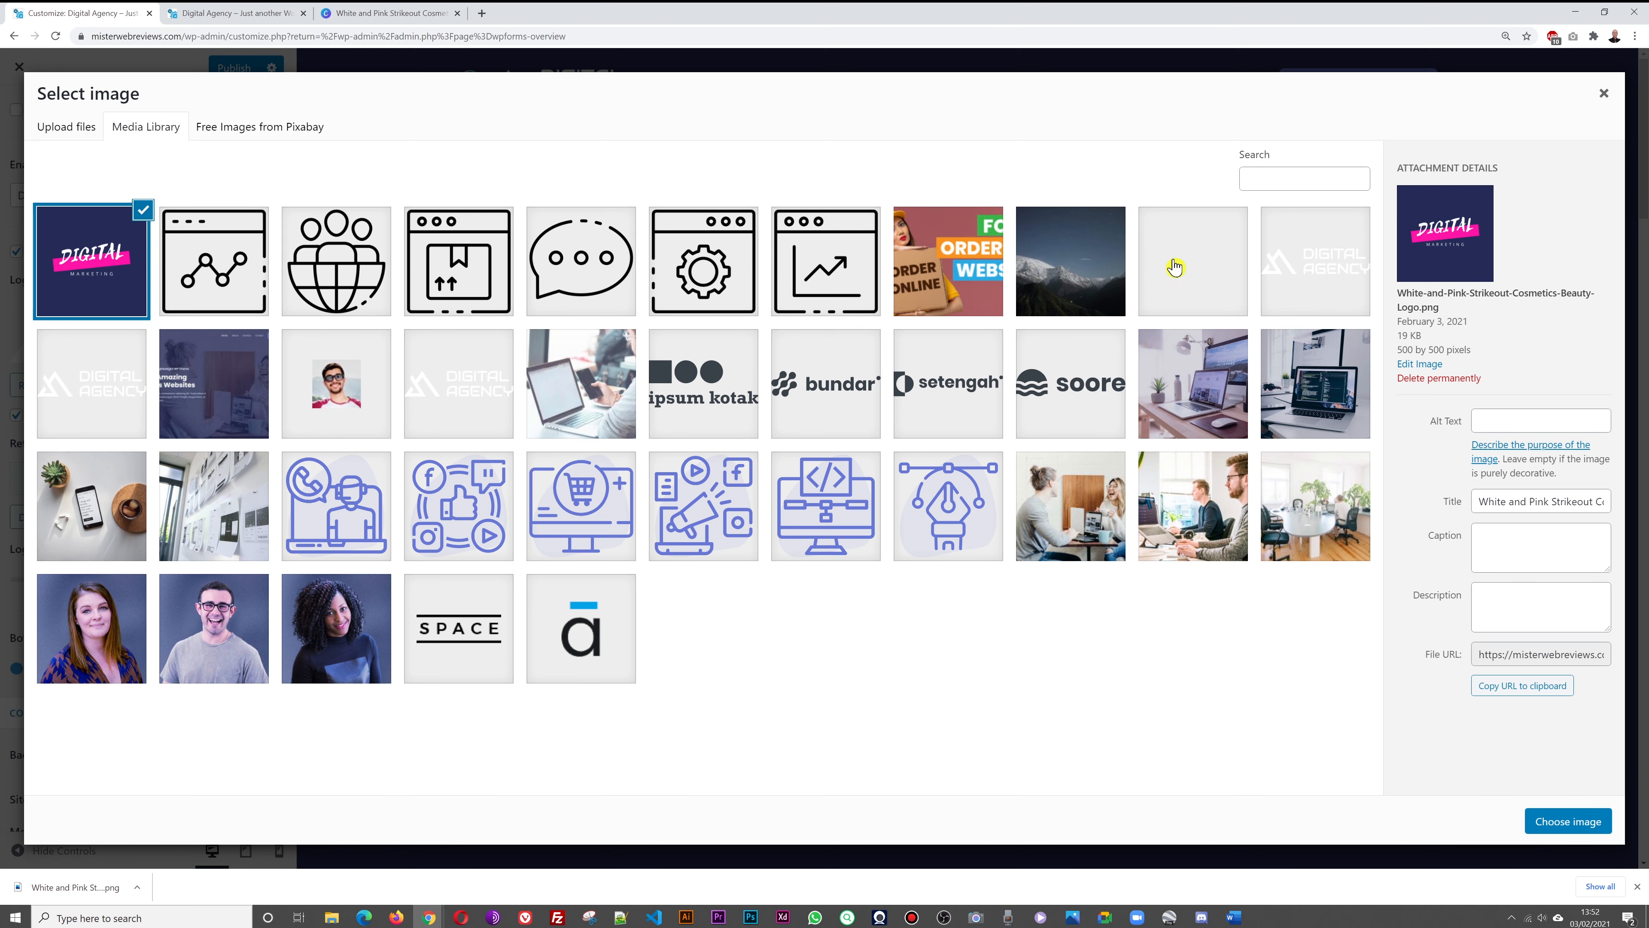
left_click(229, 13)
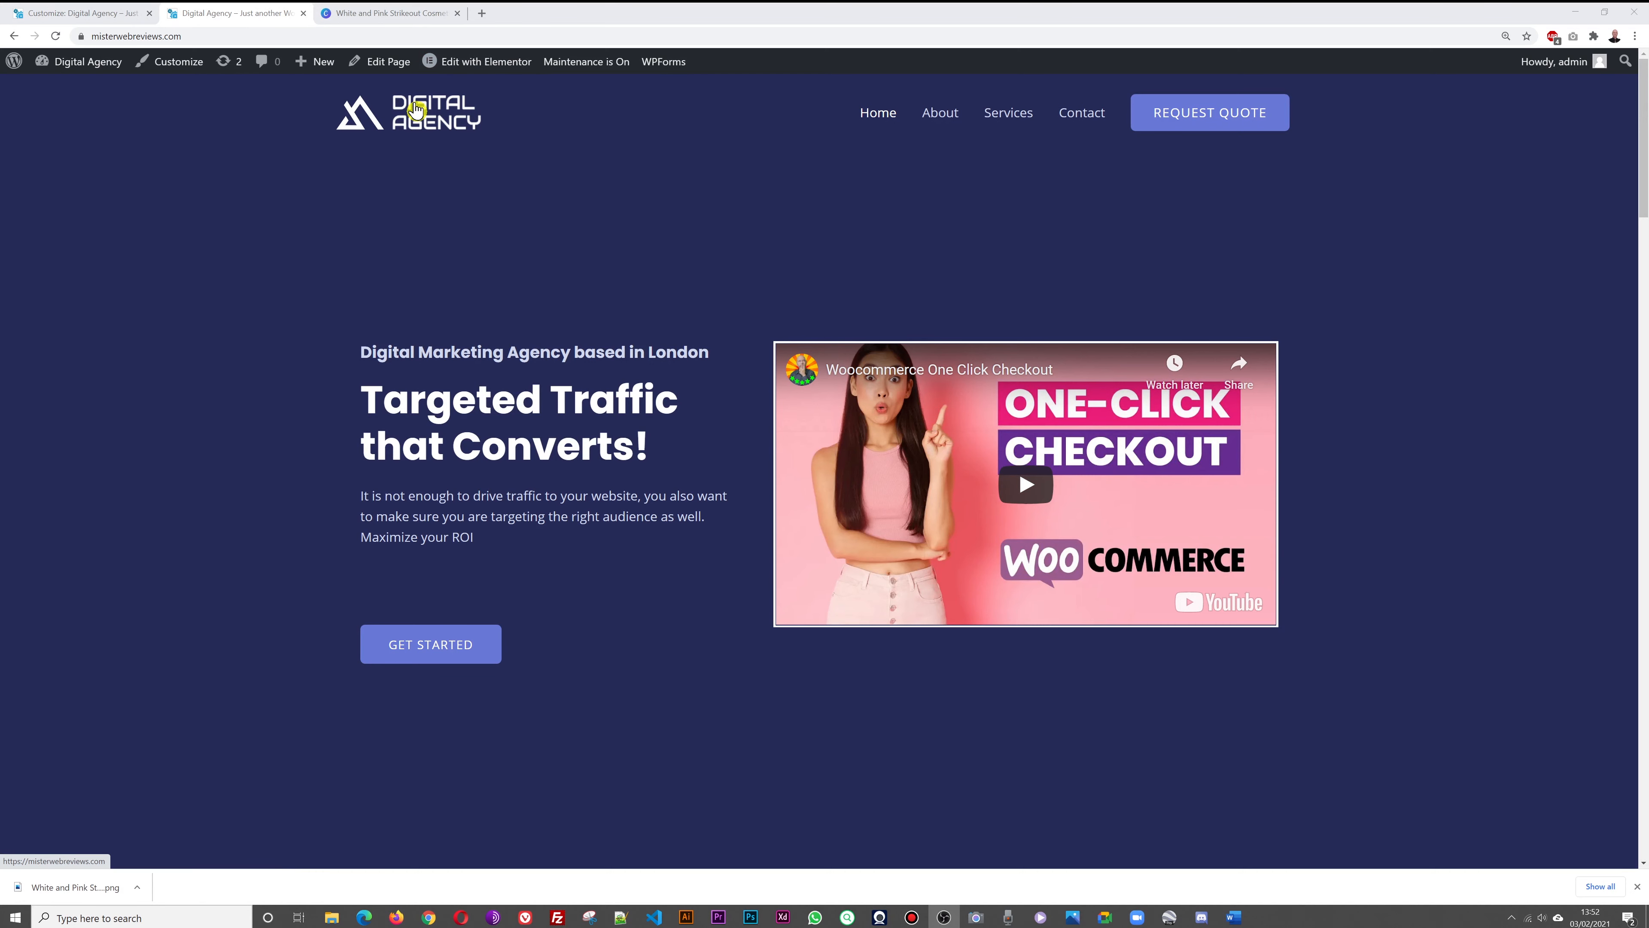
left_click(480, 114)
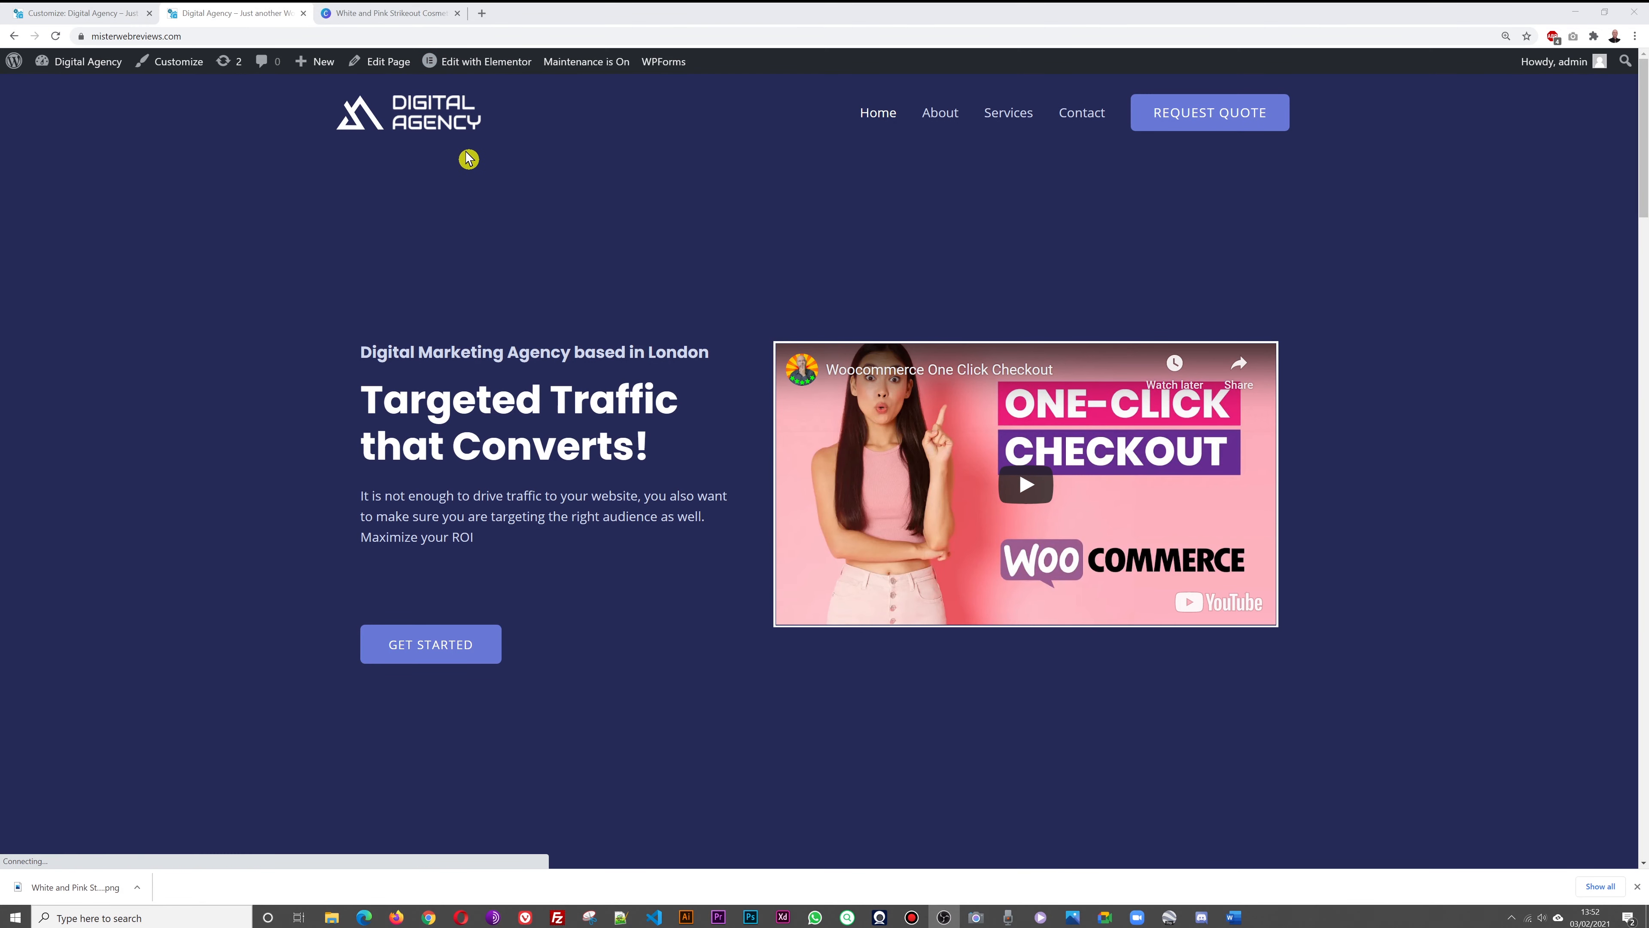
left_click(82, 13)
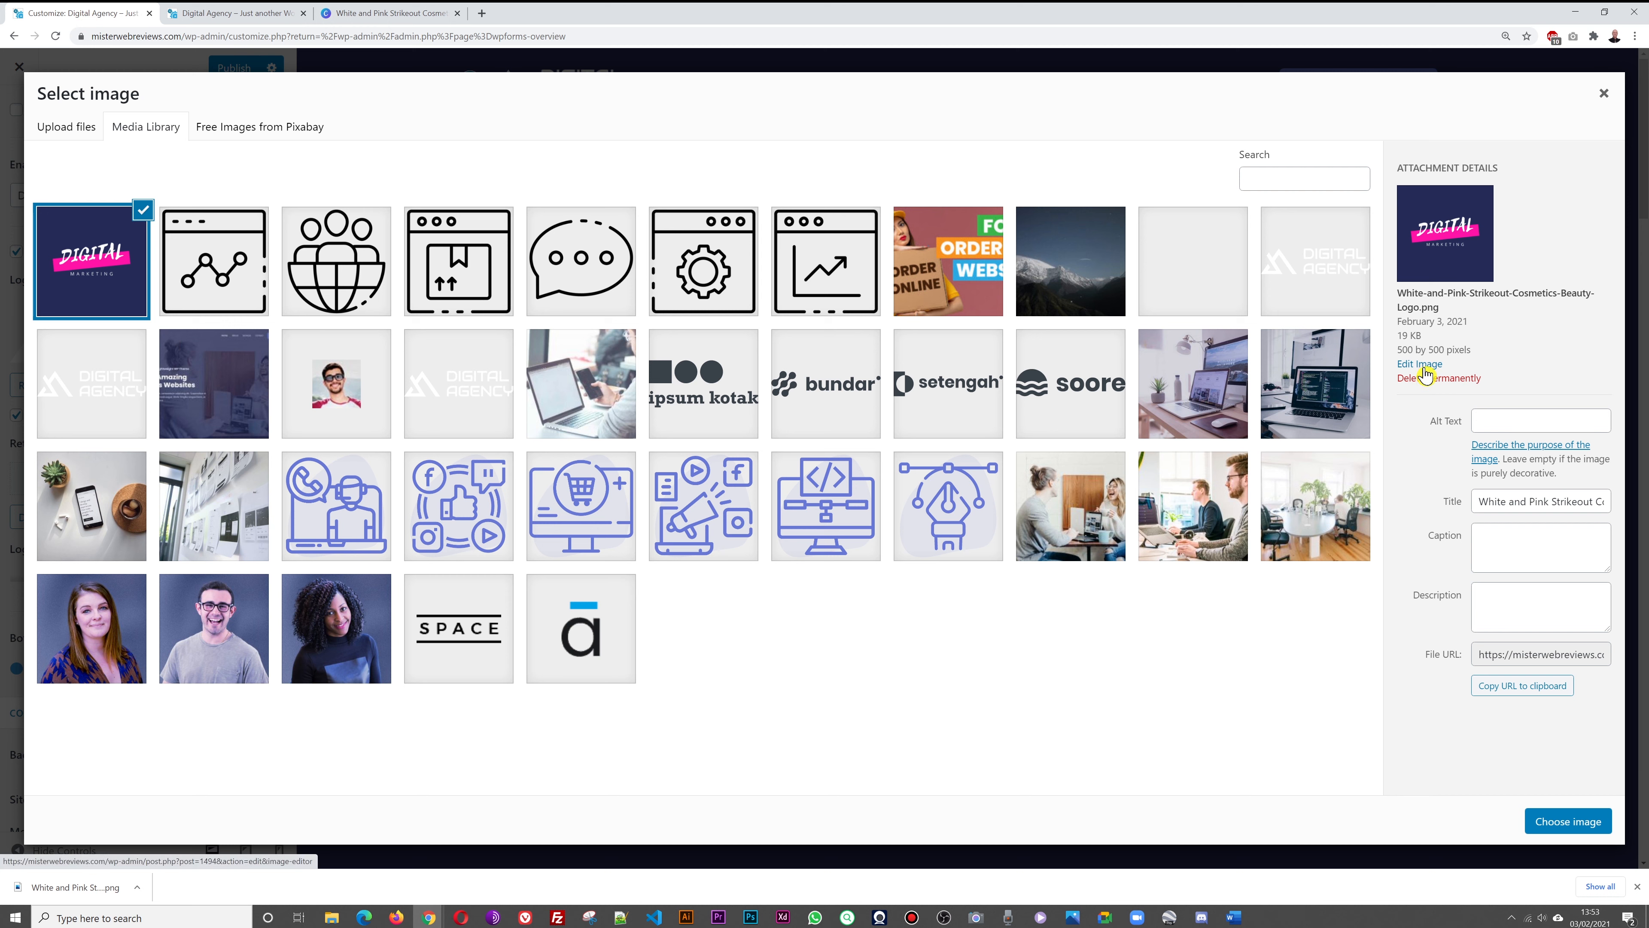
Crop the logo to a 500 × 213 strip around DIGITAL MARKETING and update the media file
left_click(1423, 365)
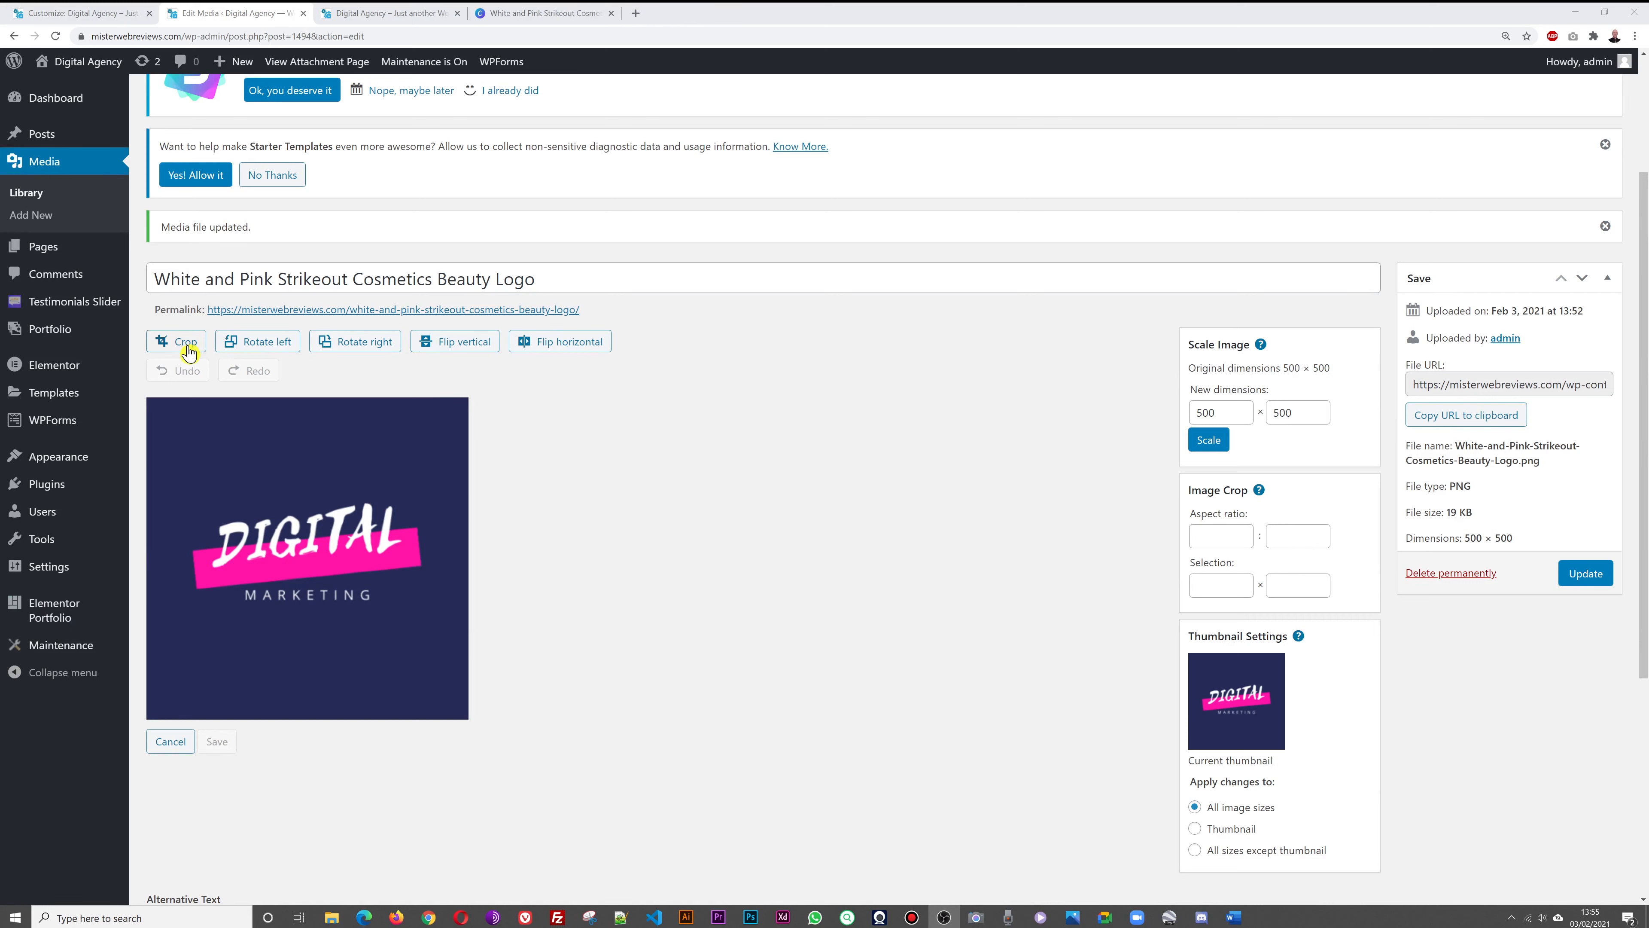
left_click(186, 342)
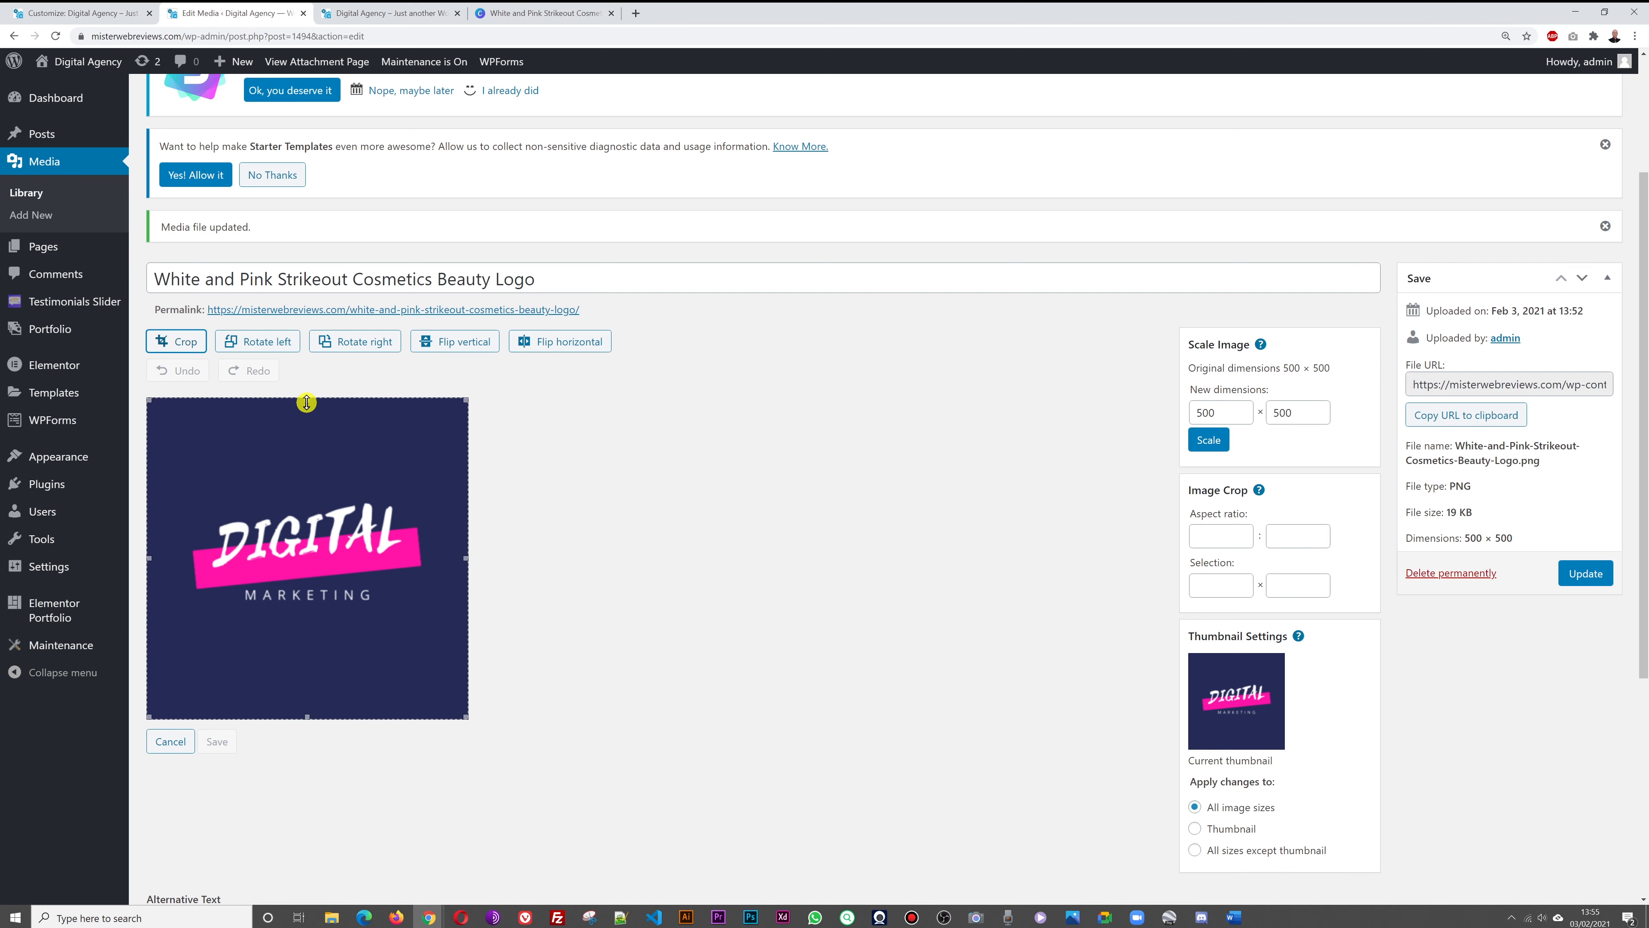
left_click_drag(307, 399, 306, 463)
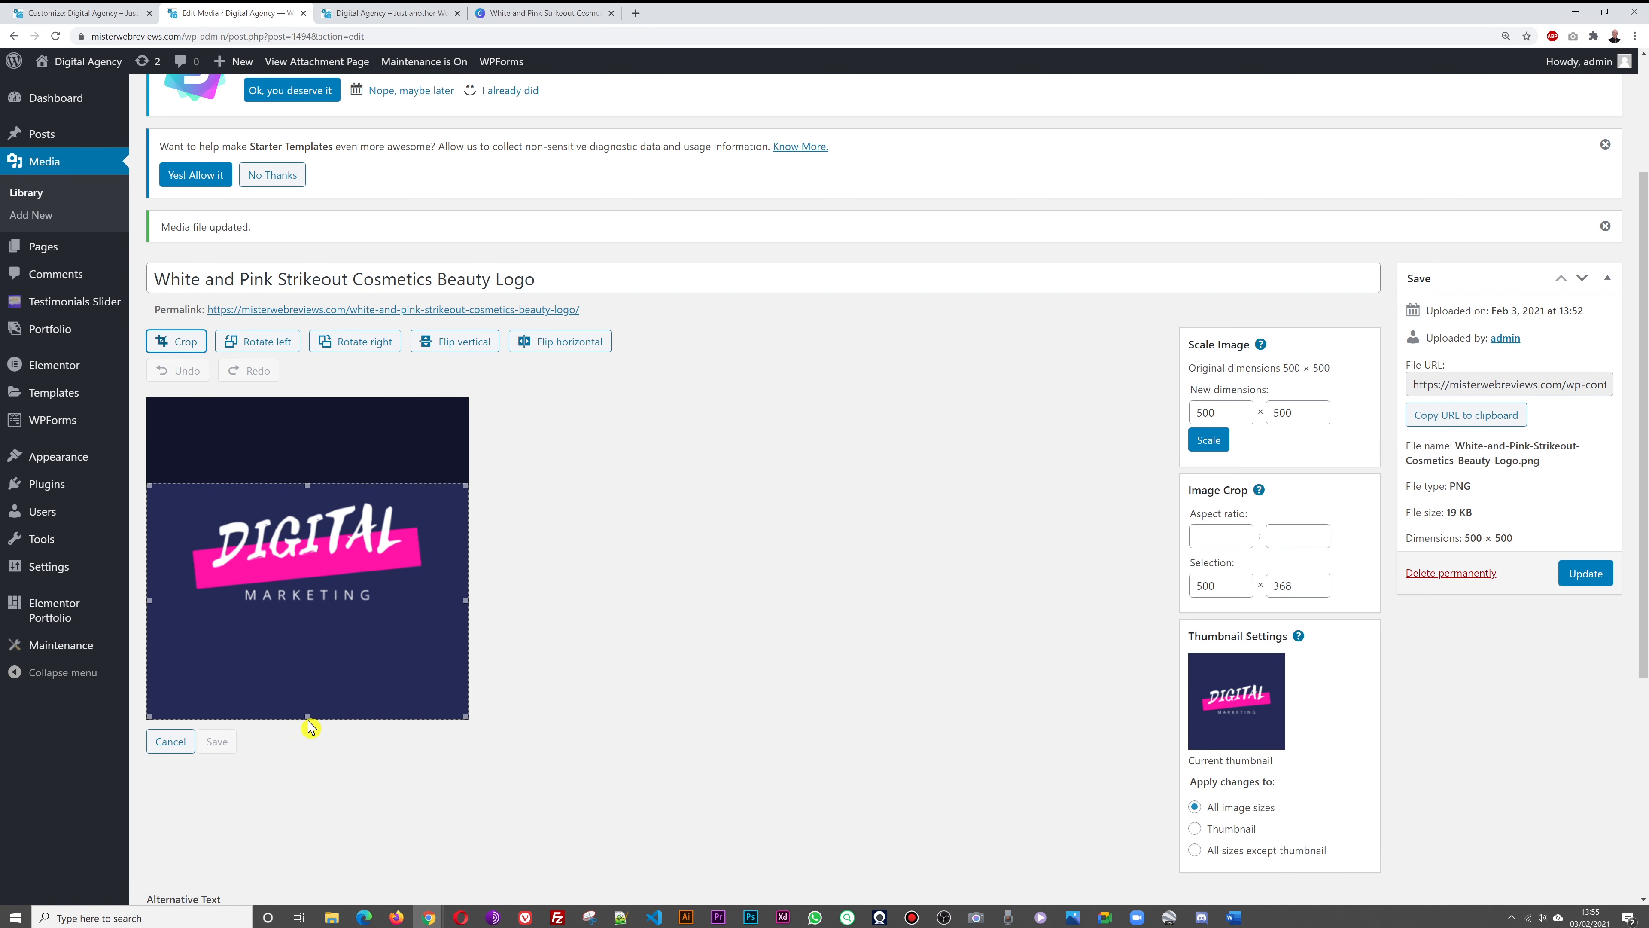
left_click_drag(308, 718, 313, 619)
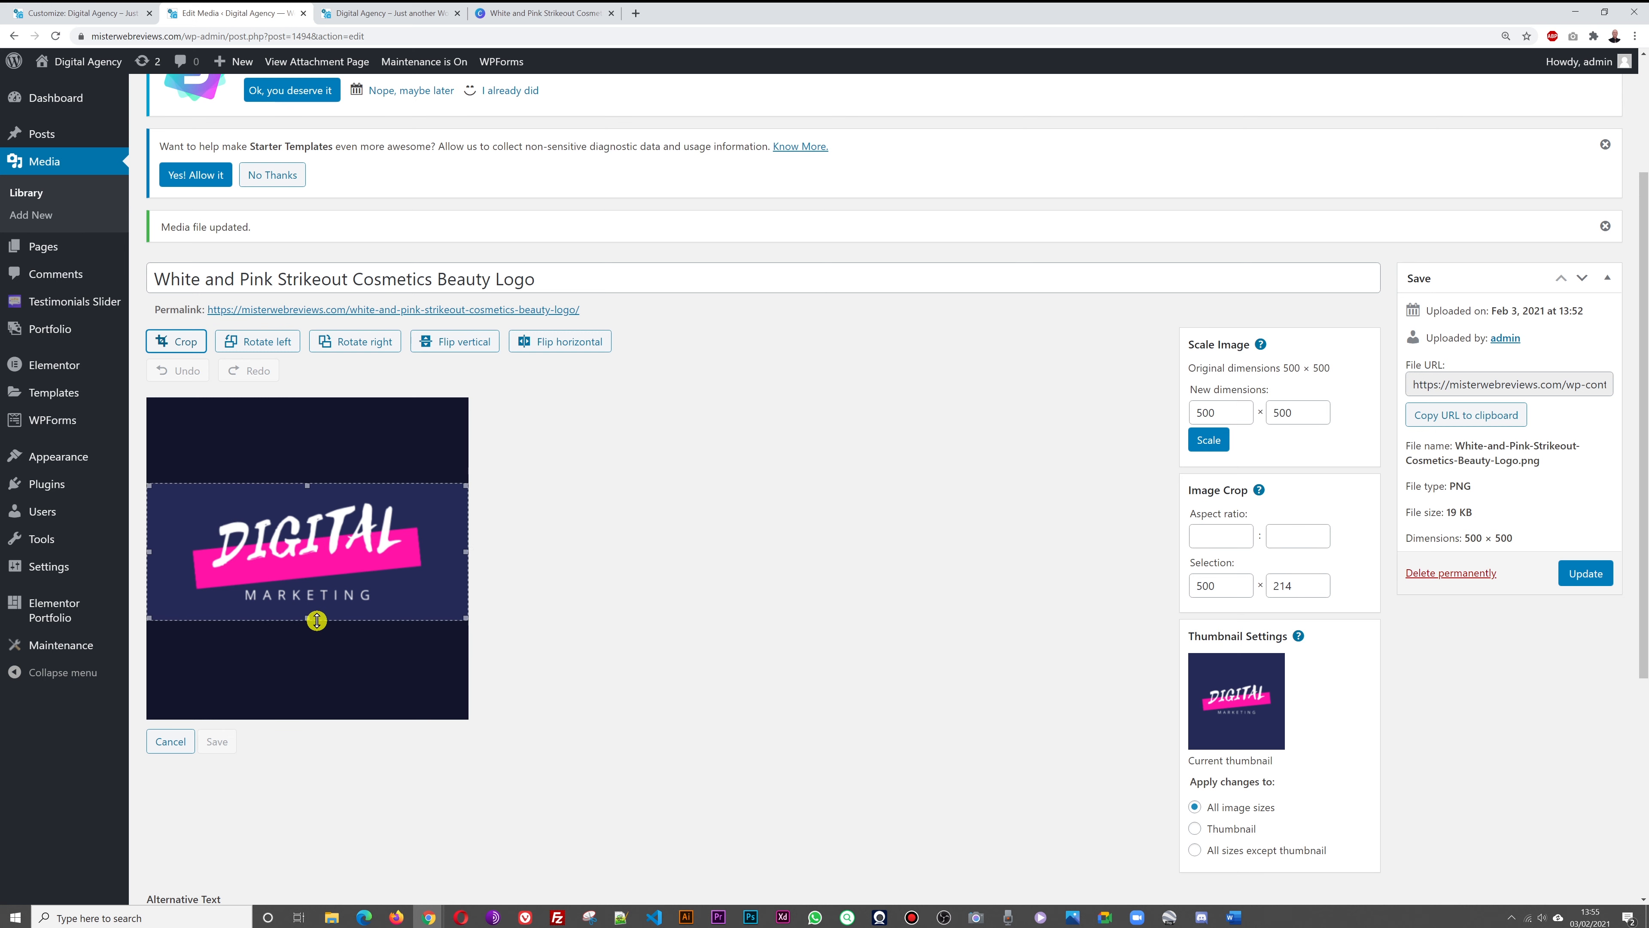
mouse_move(385, 571)
left_mouse_down()
mouse_move(381, 611)
mouse_move(386, 559)
mouse_move(383, 596)
mouse_move(390, 573)
left_mouse_up()
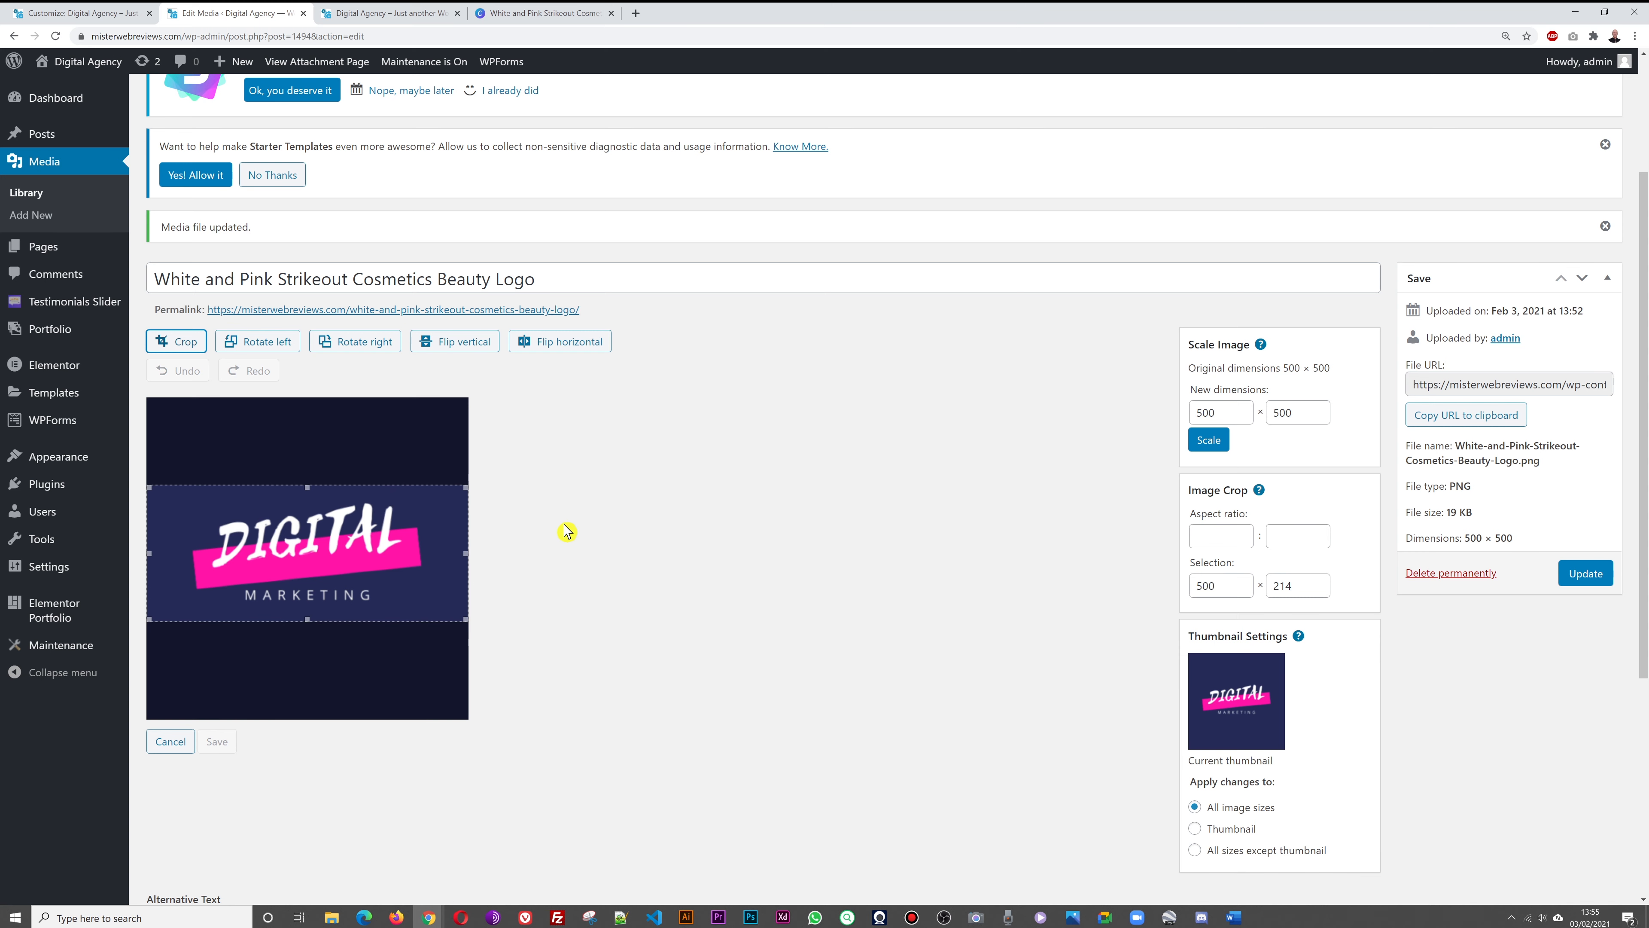
left_click(188, 344)
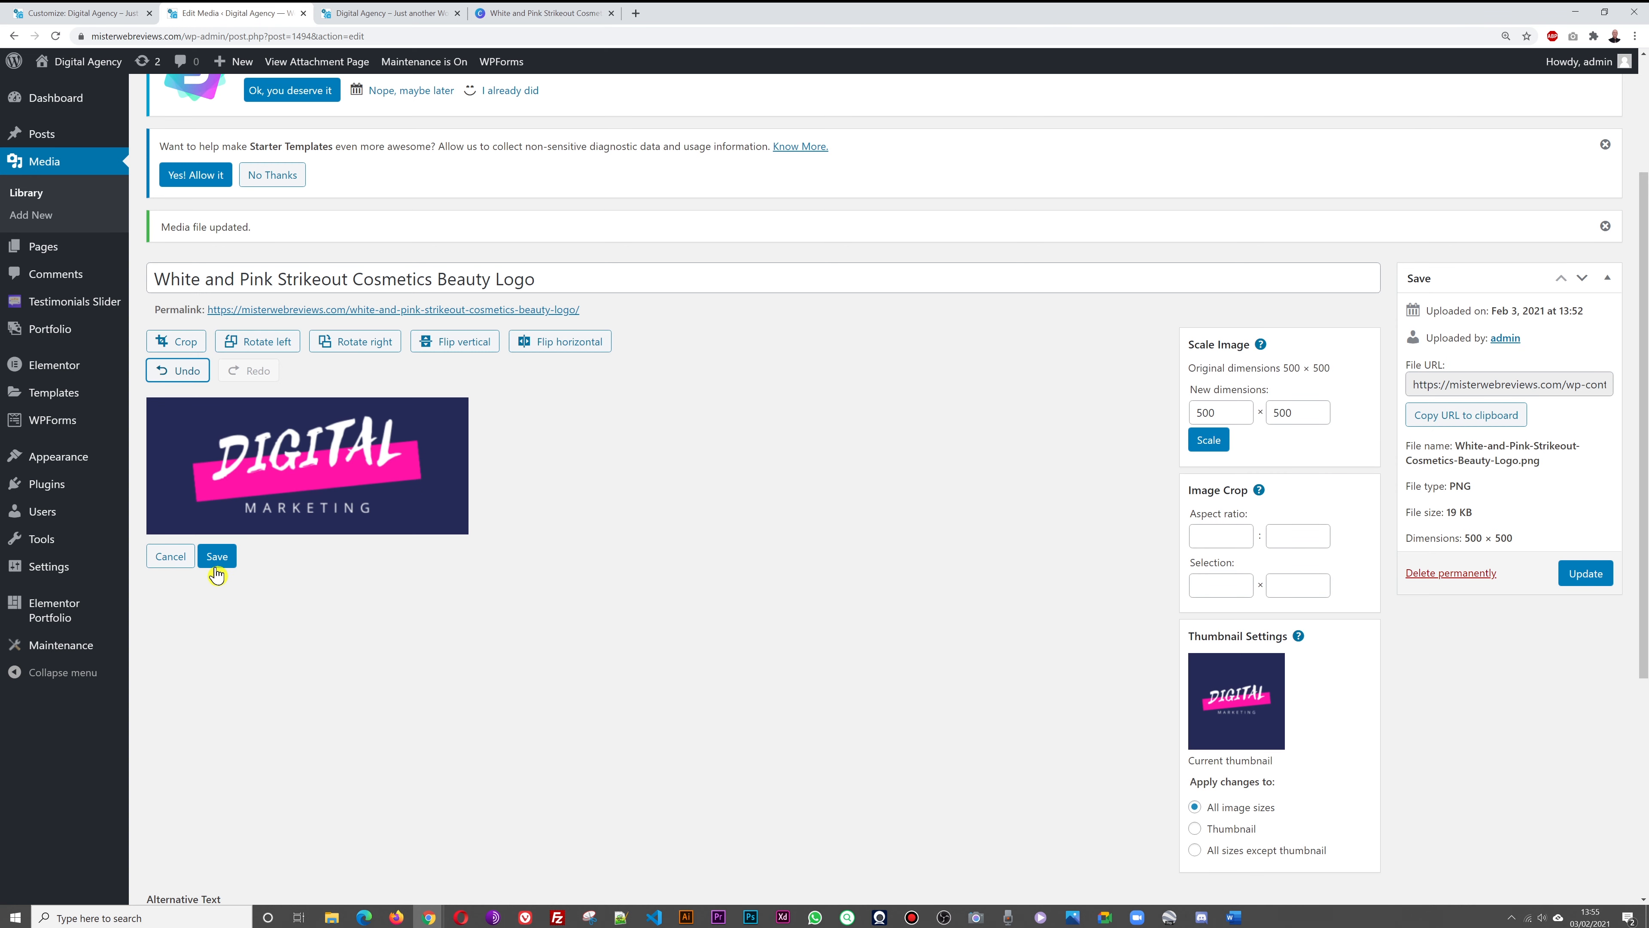
left_click(216, 566)
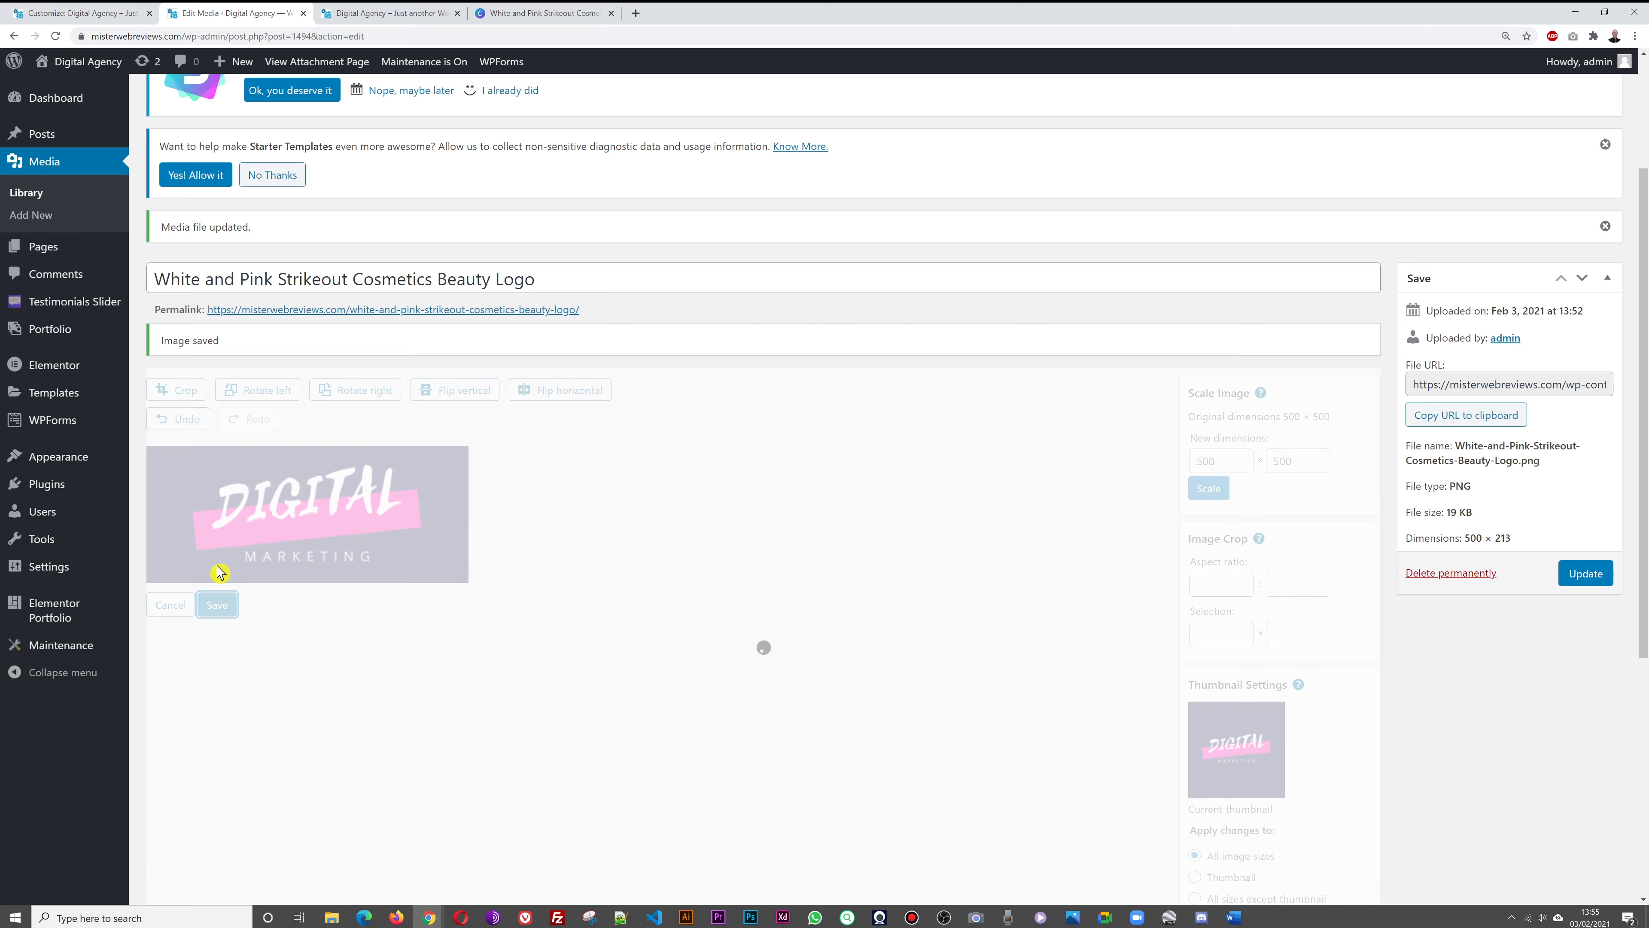
left_click(1575, 579)
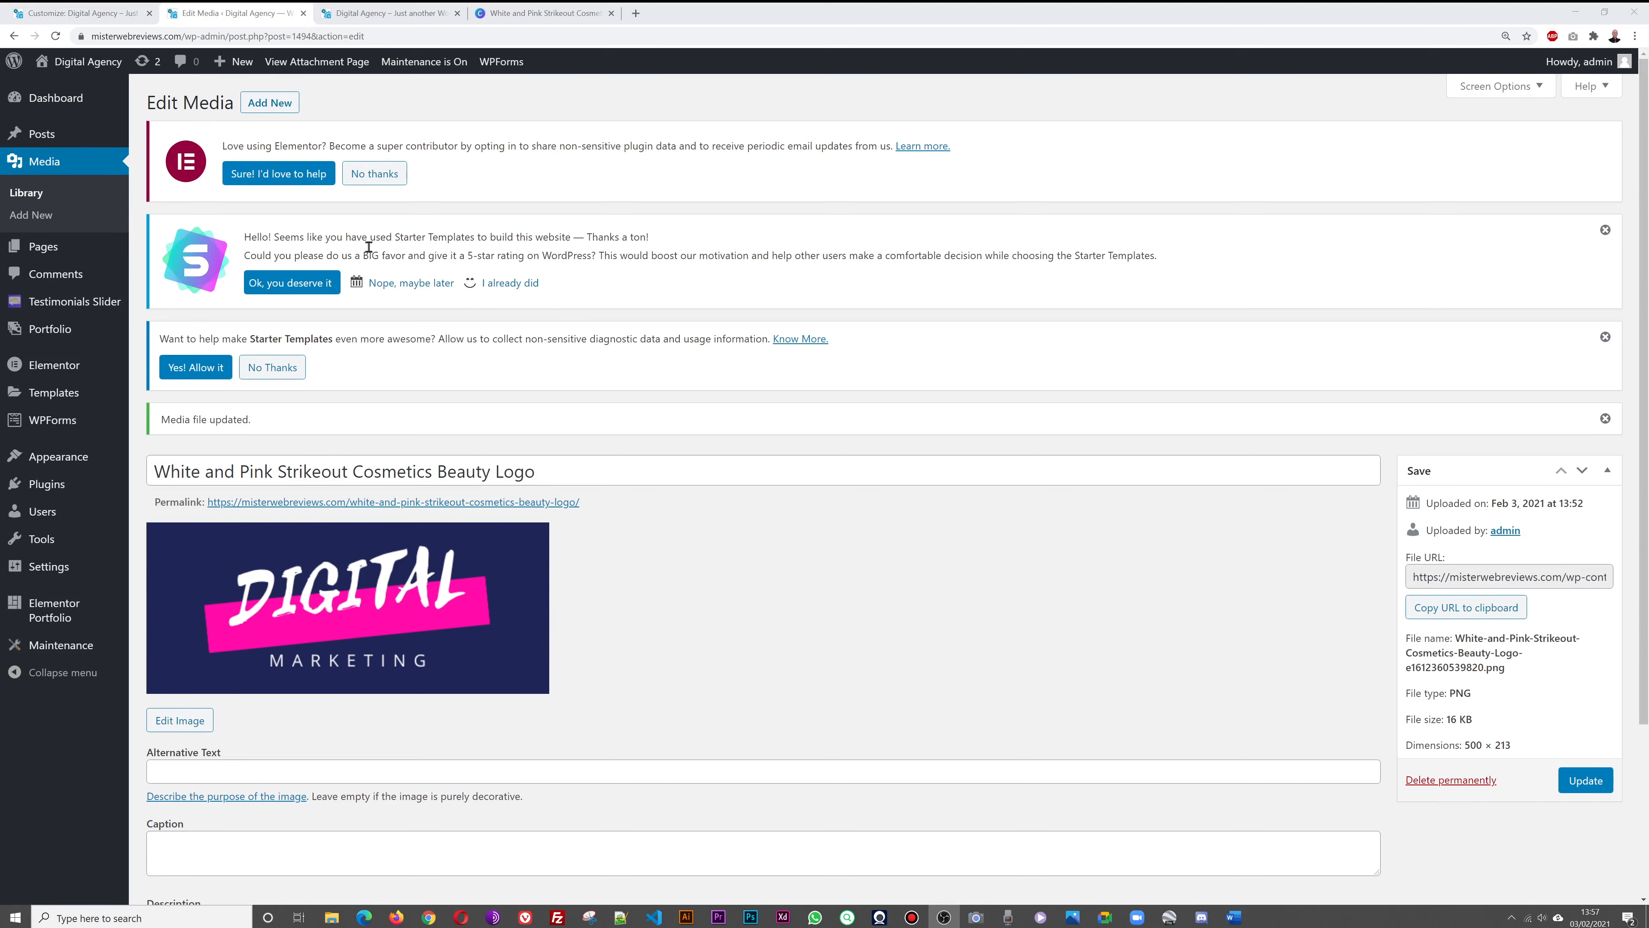
Set the cropped logo as both the transparent header logo and retina logo, then publish
left_click(102, 18)
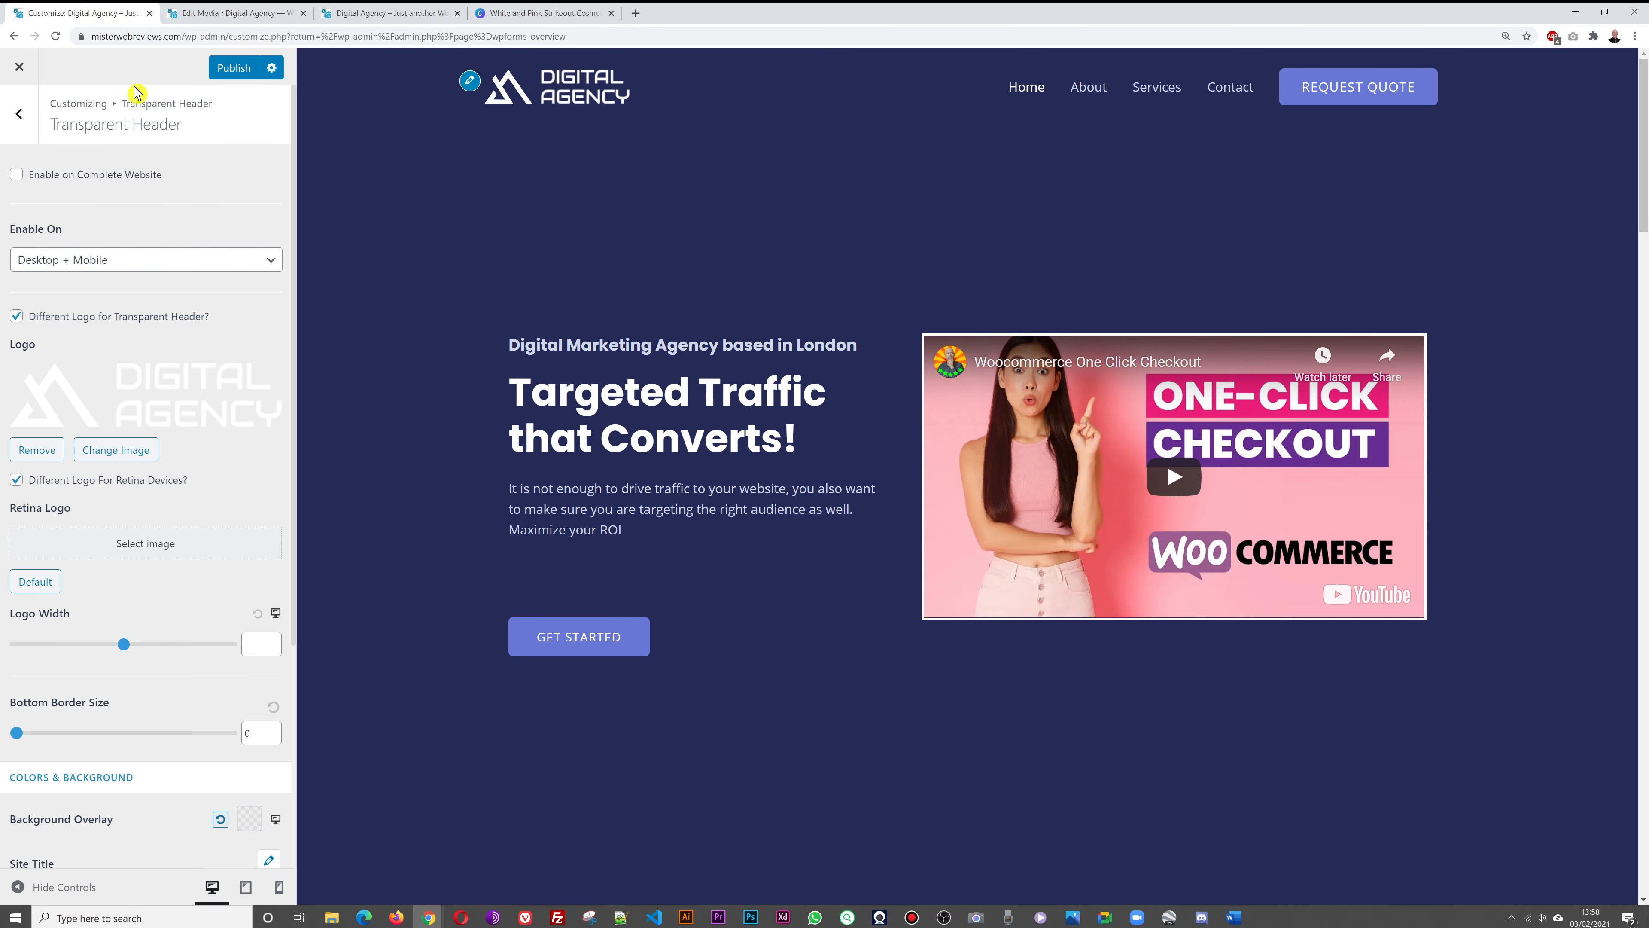
left_click(169, 412)
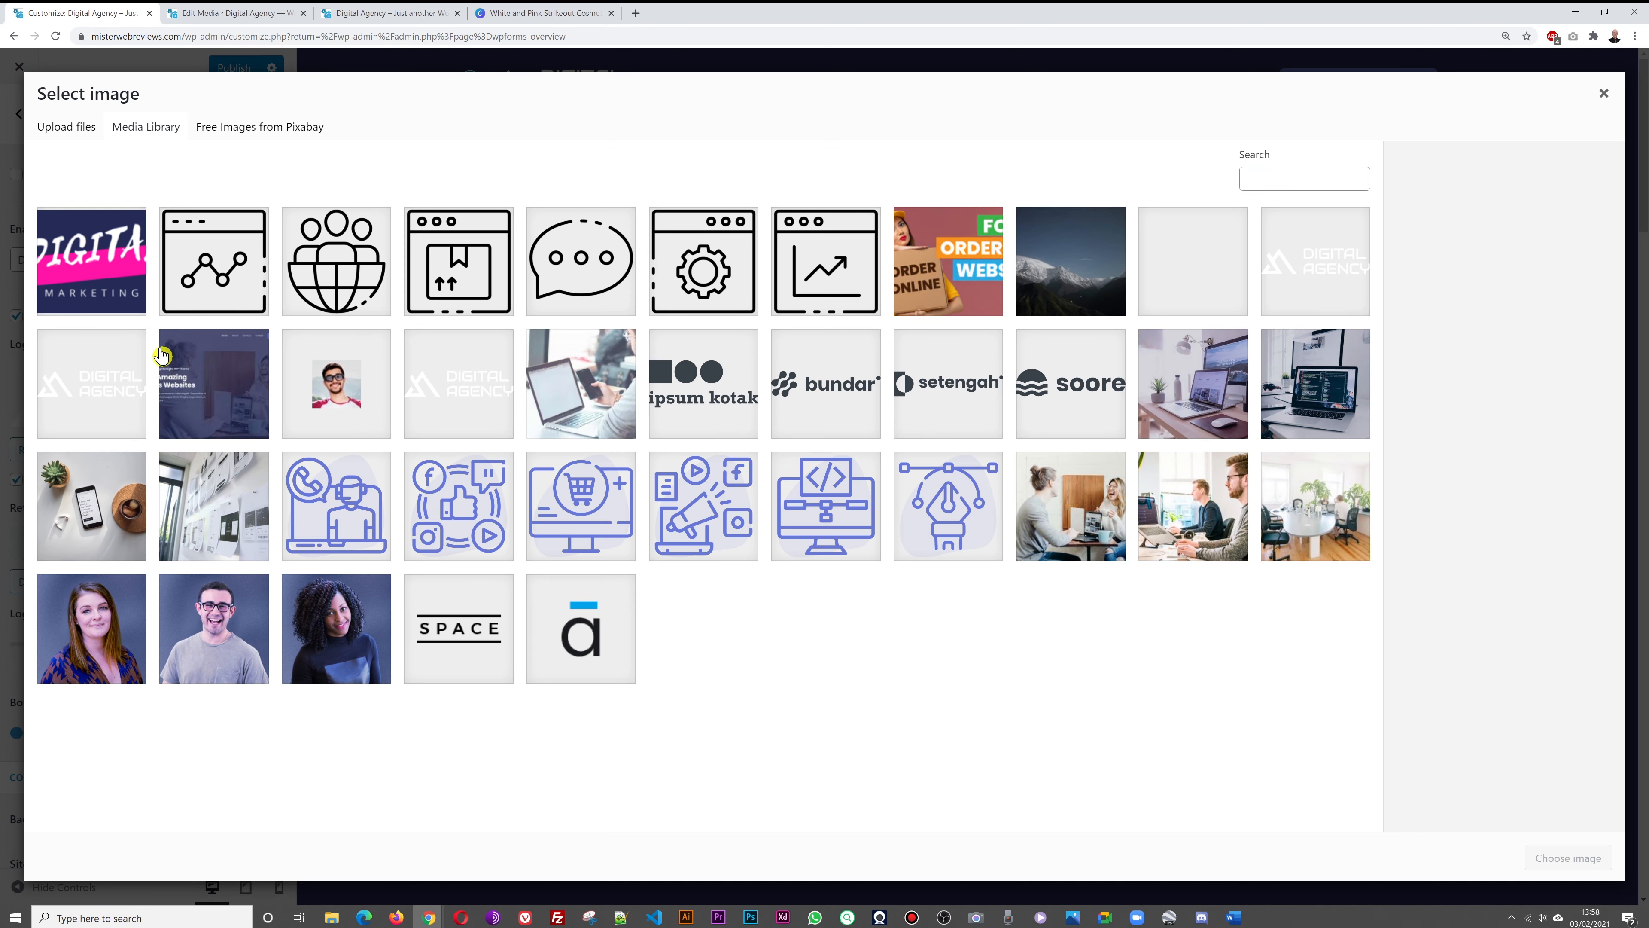
left_click(63, 287)
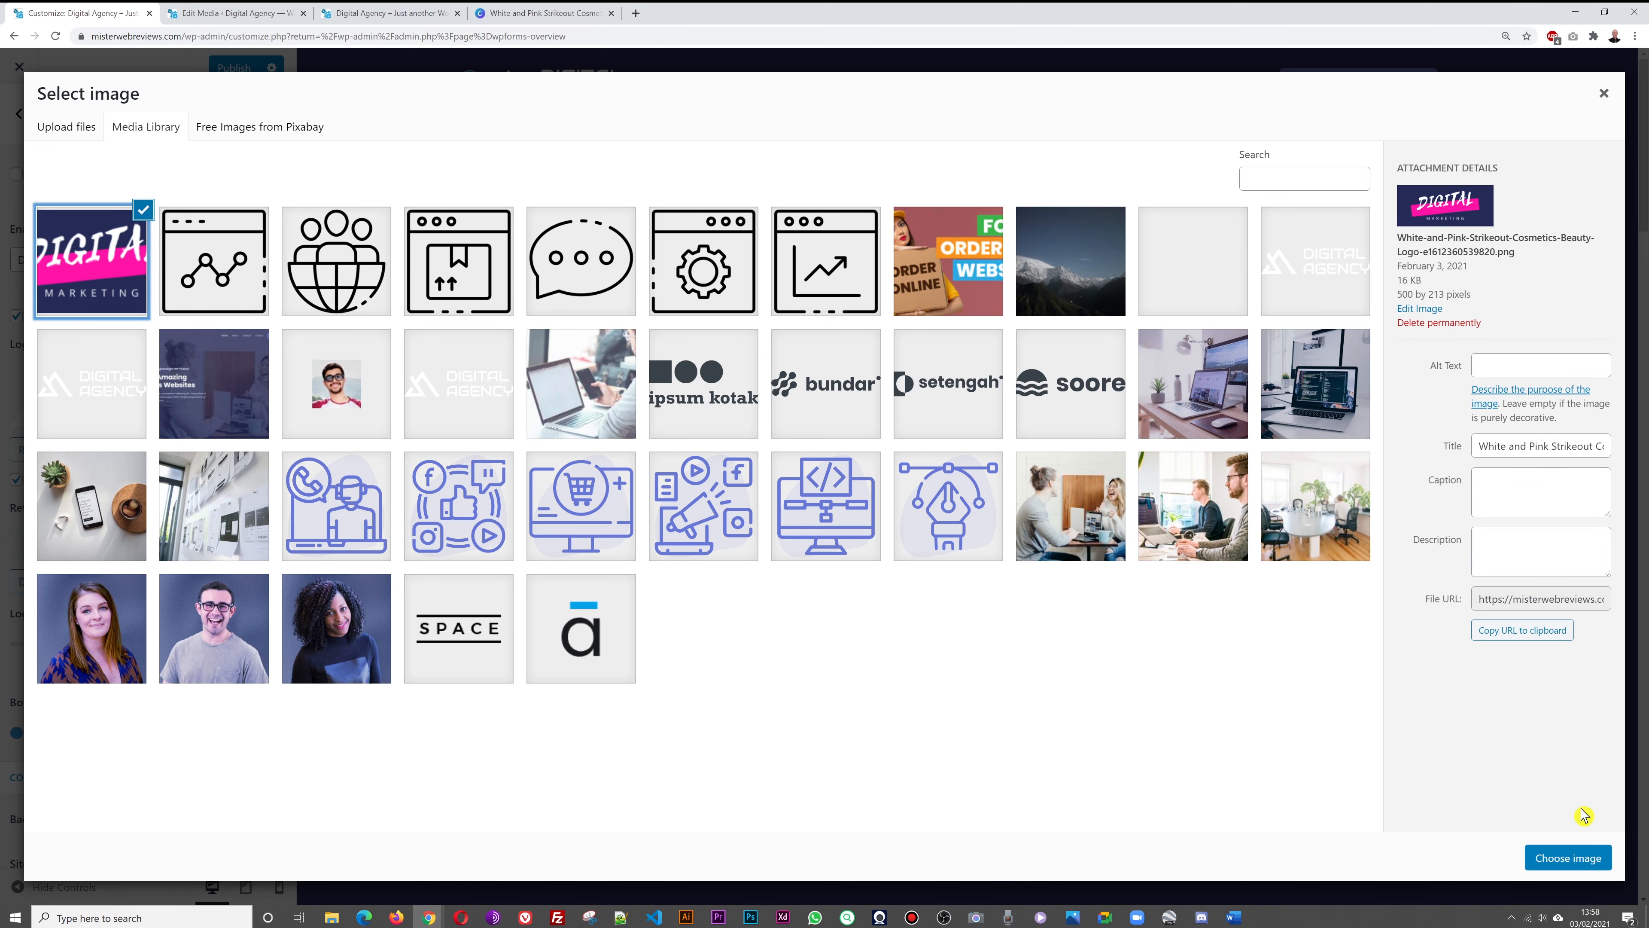
left_click(1576, 859)
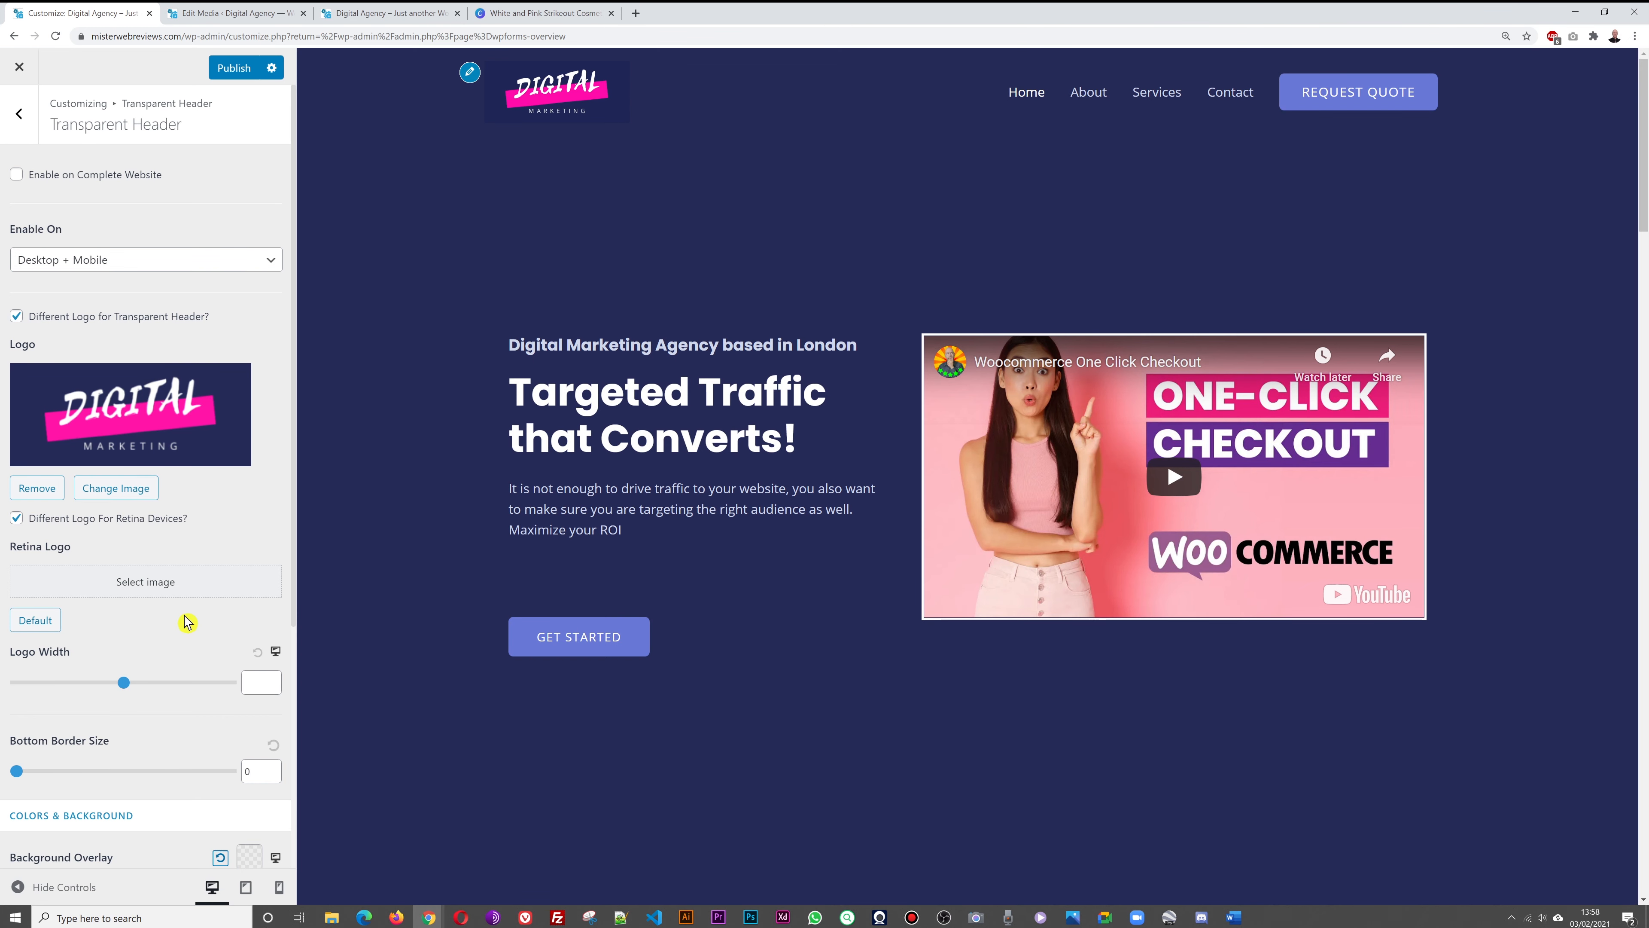
left_click(176, 585)
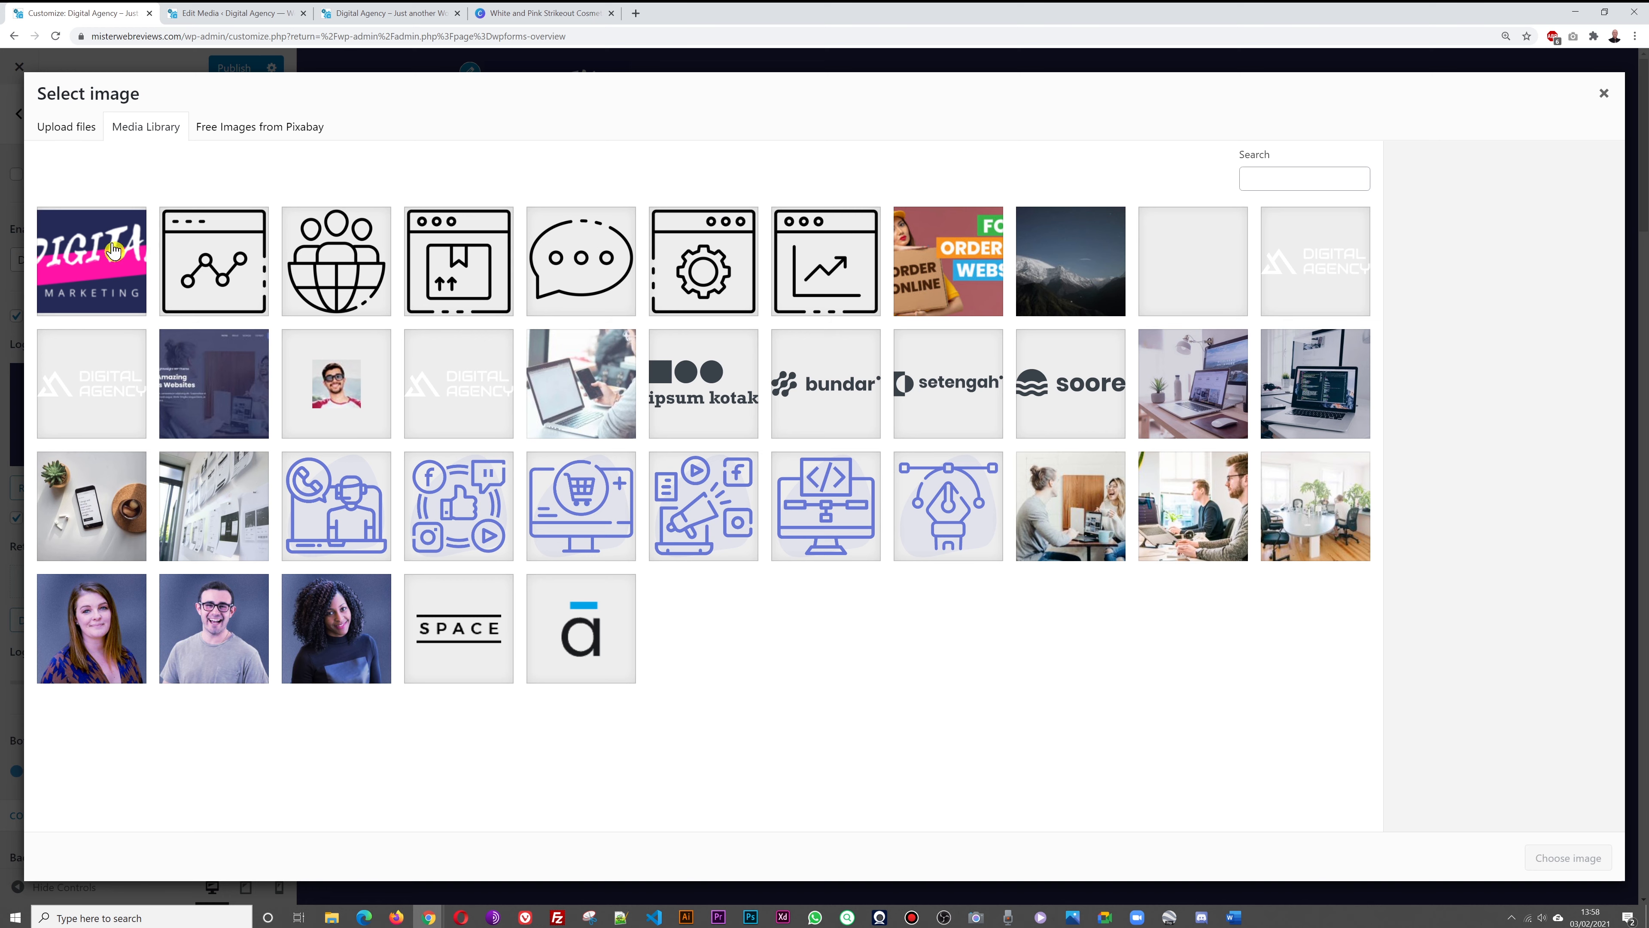
left_click(89, 252)
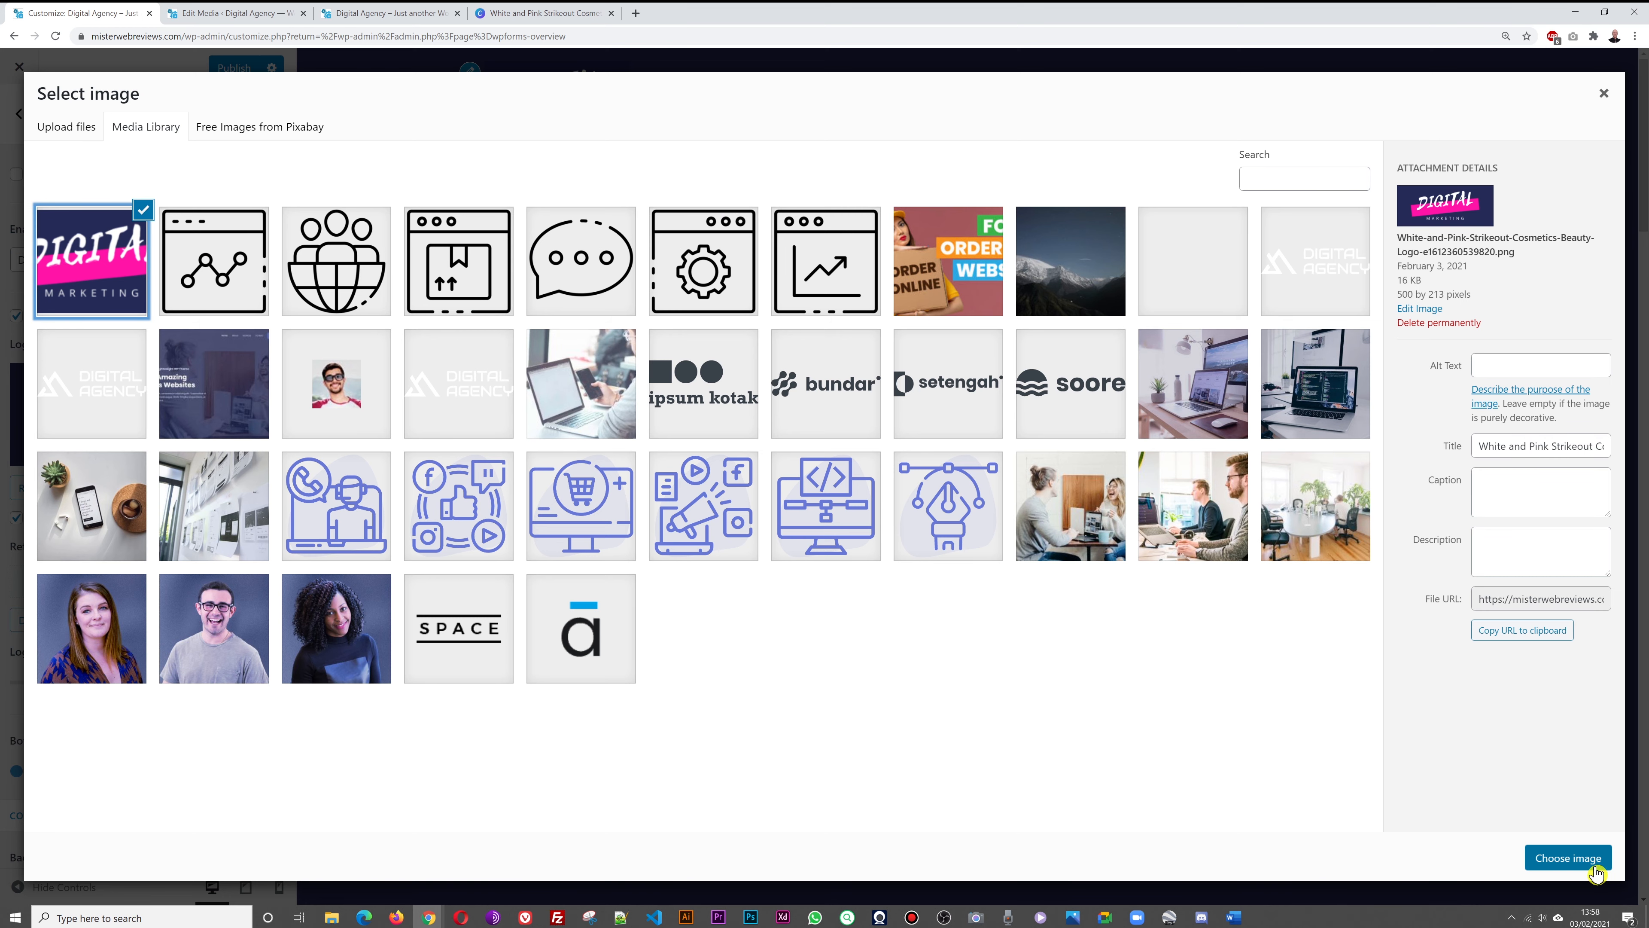
left_click(1568, 858)
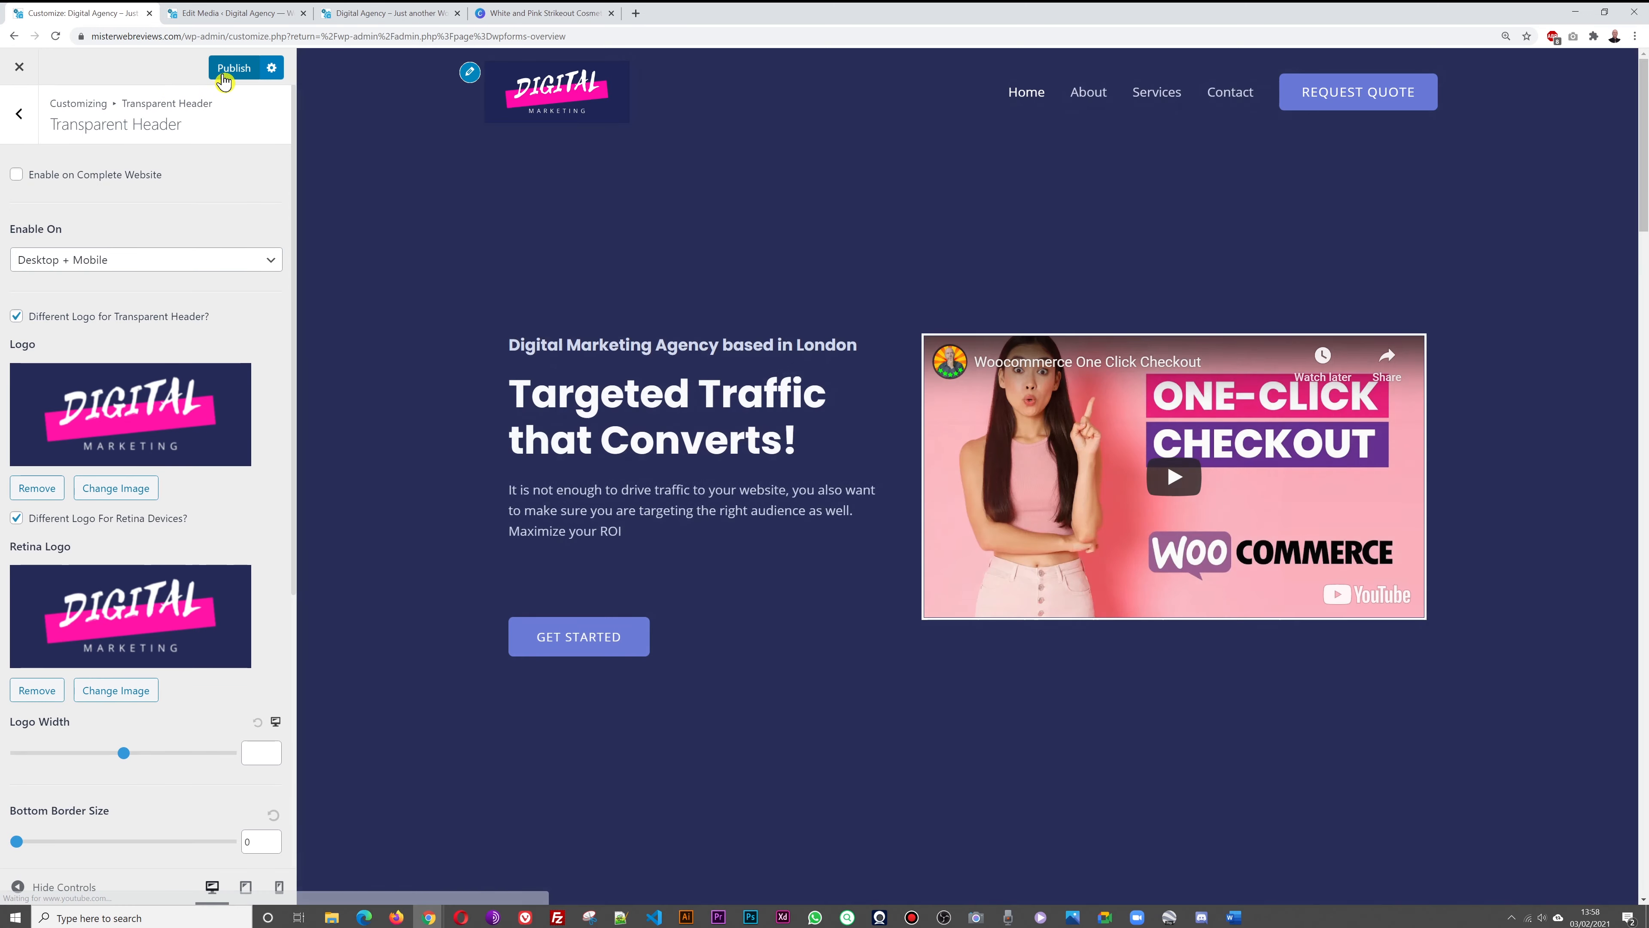
left_click(233, 67)
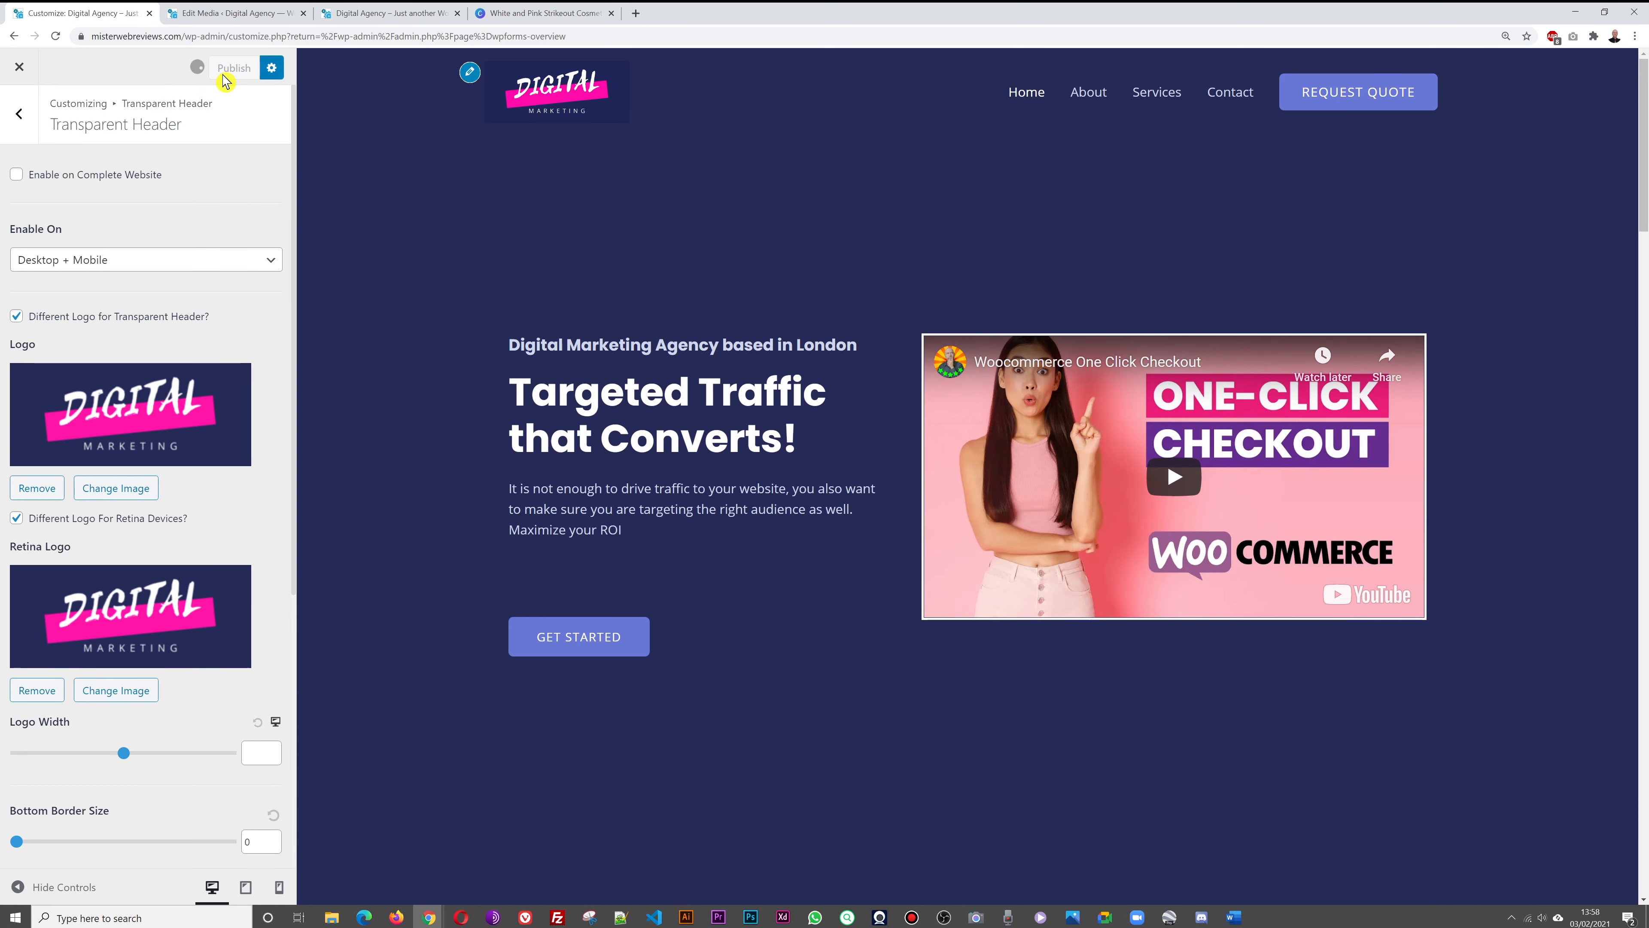
Close the Edit Media and Canva tabs and return to the Customizer
left_click(228, 16)
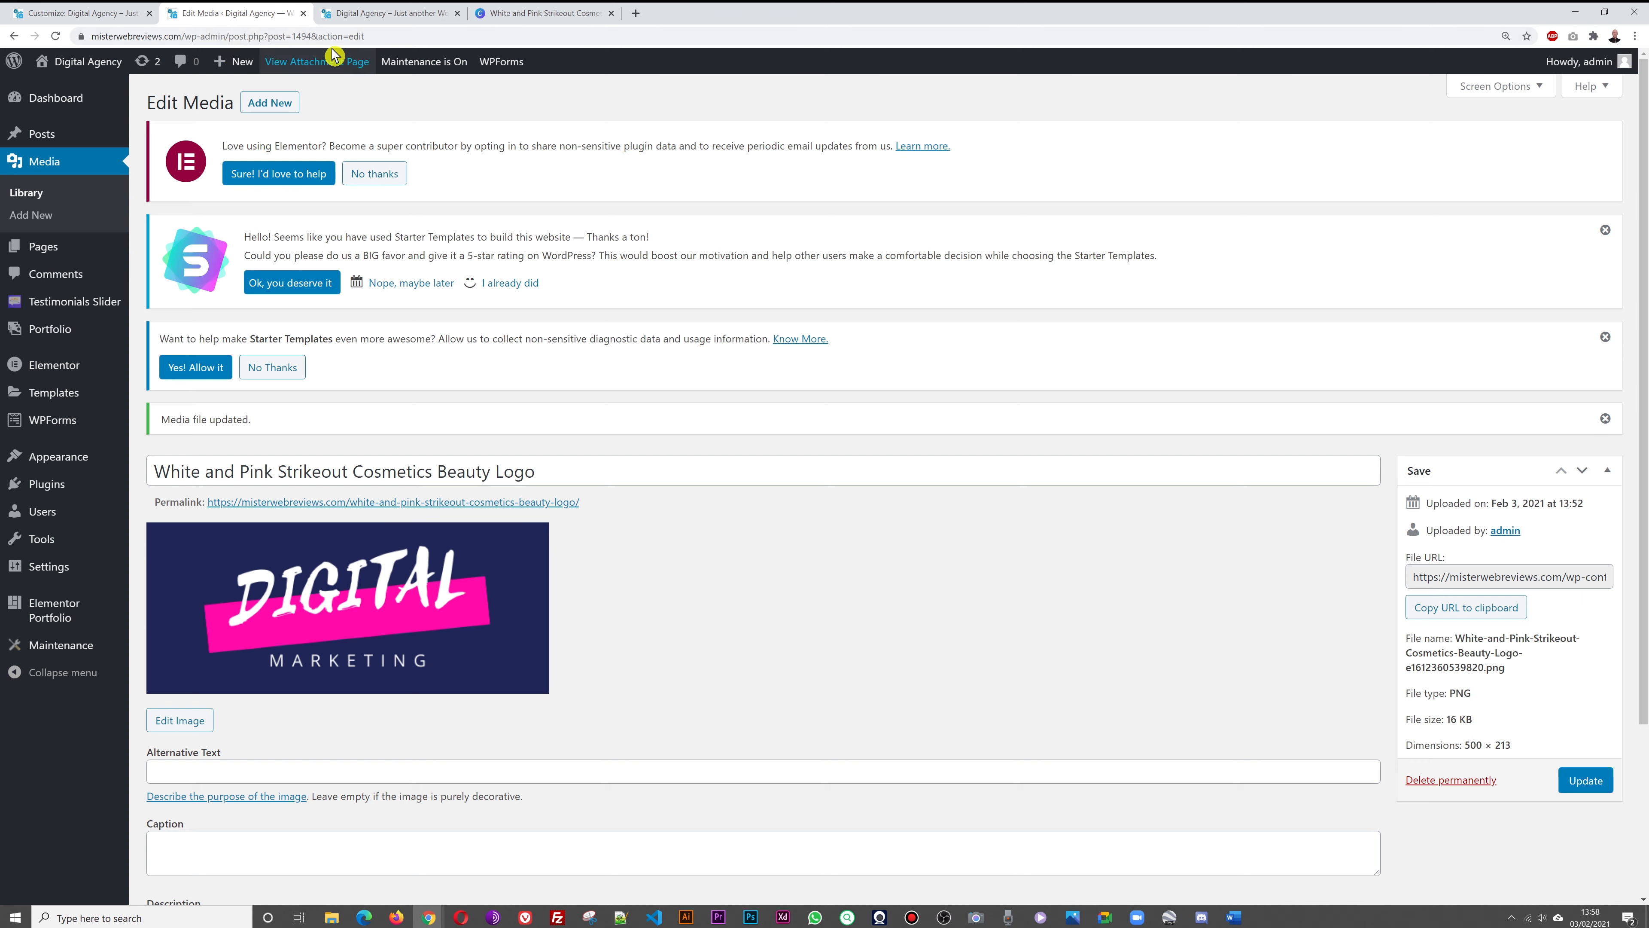
left_click(357, 16)
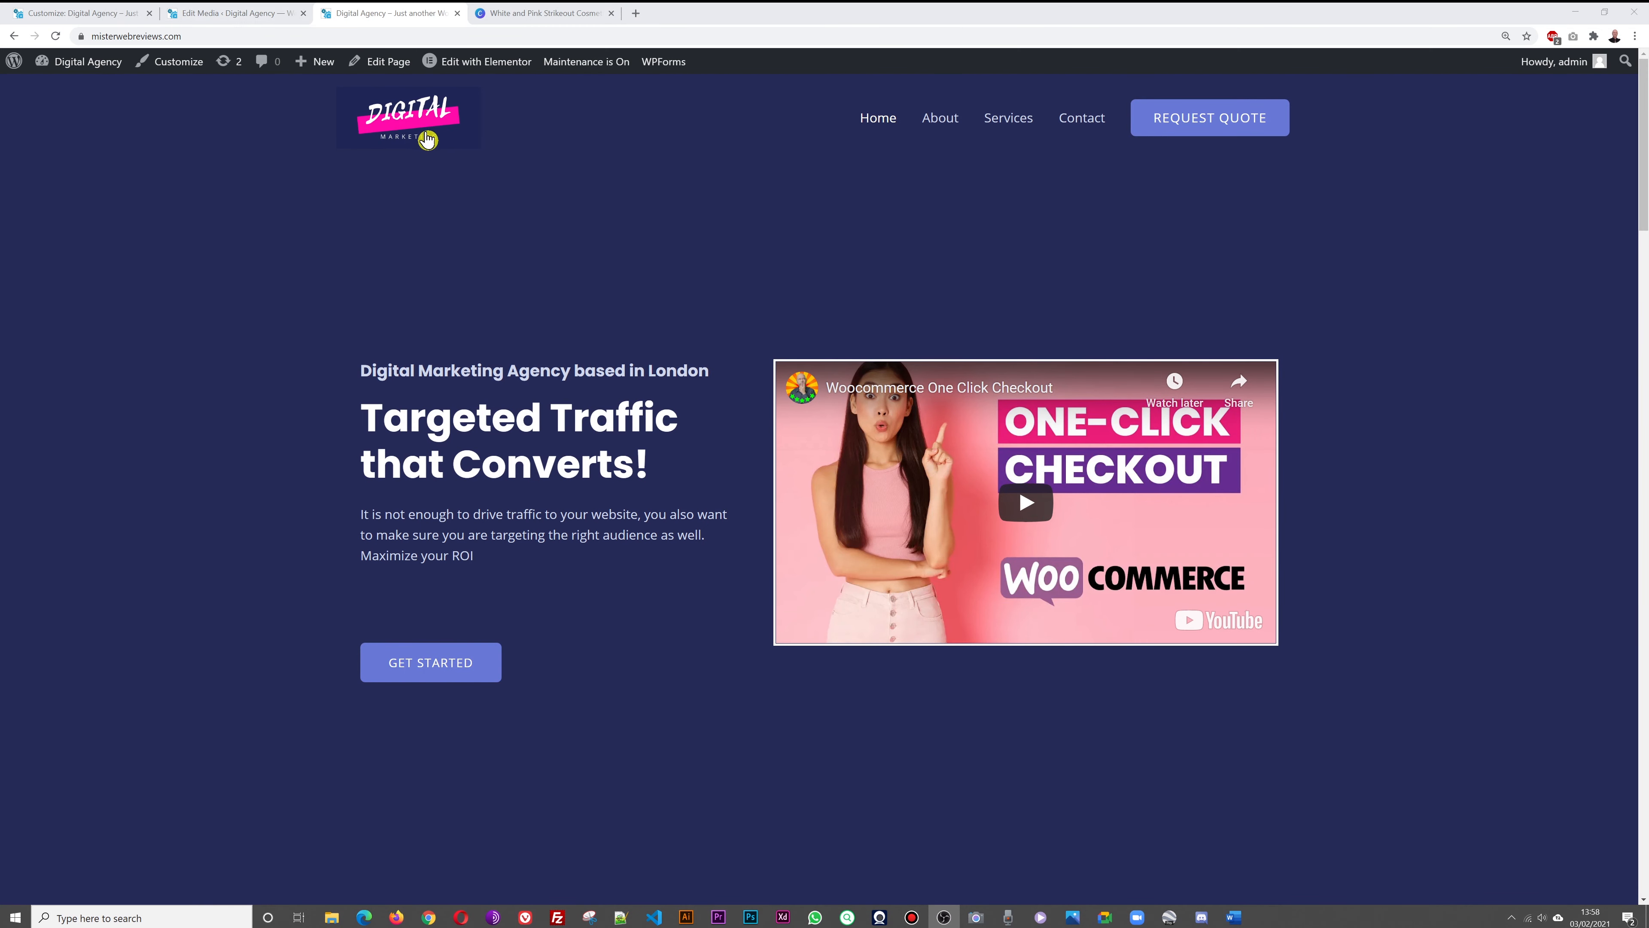
left_click(96, 18)
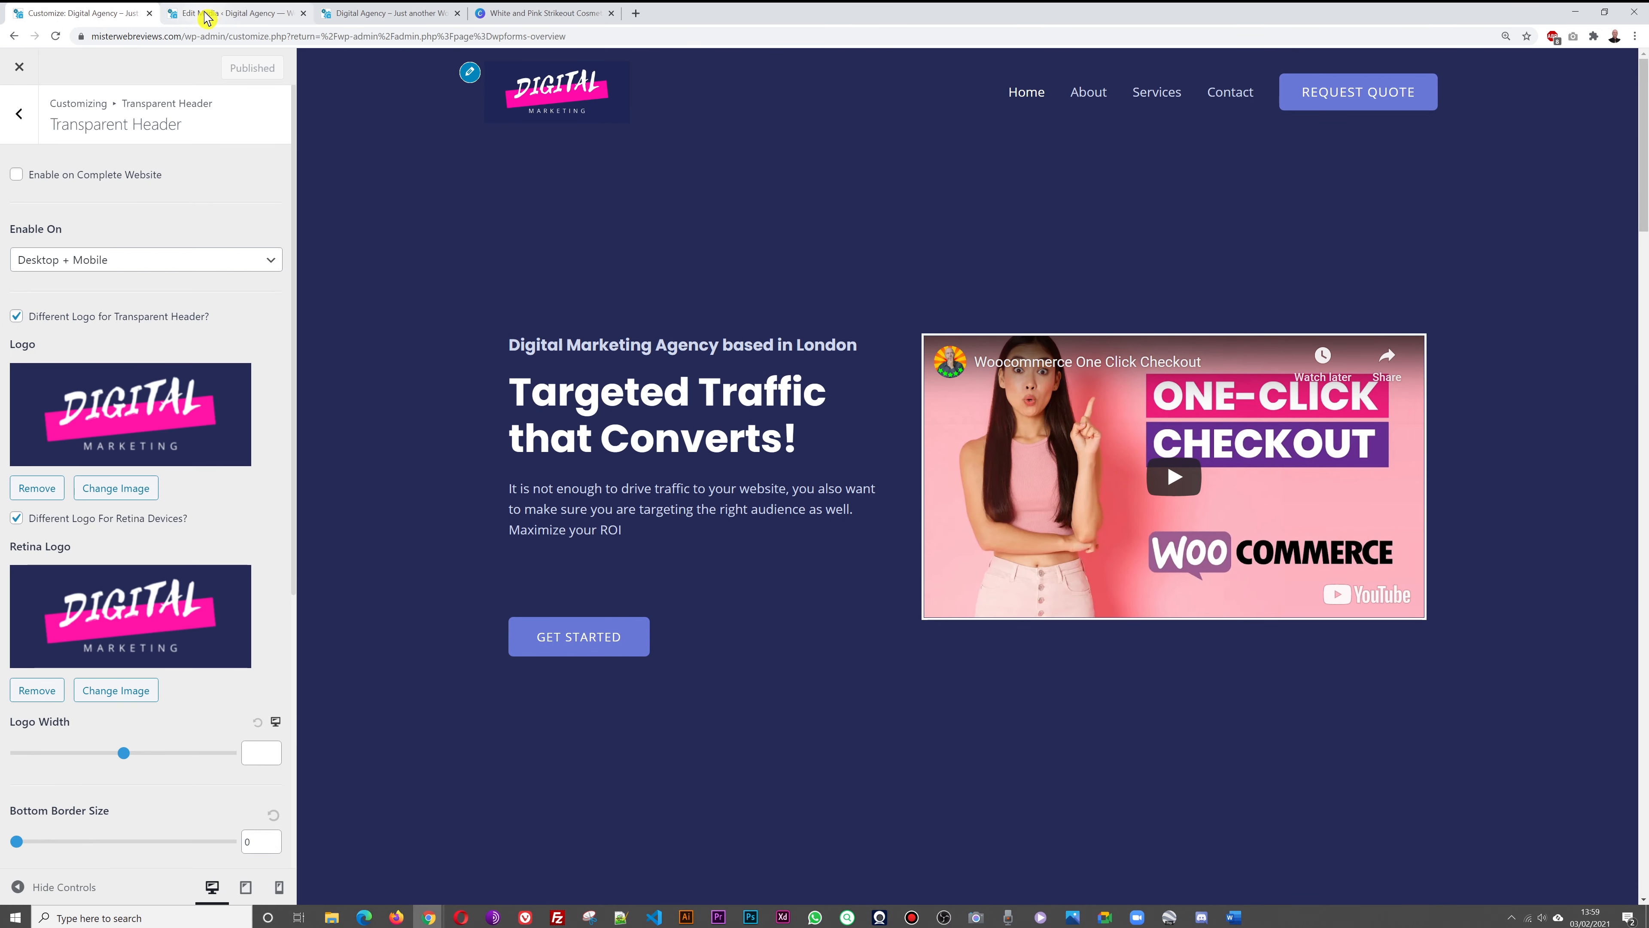
left_click(215, 13)
left_click(304, 13)
left_click(389, 14)
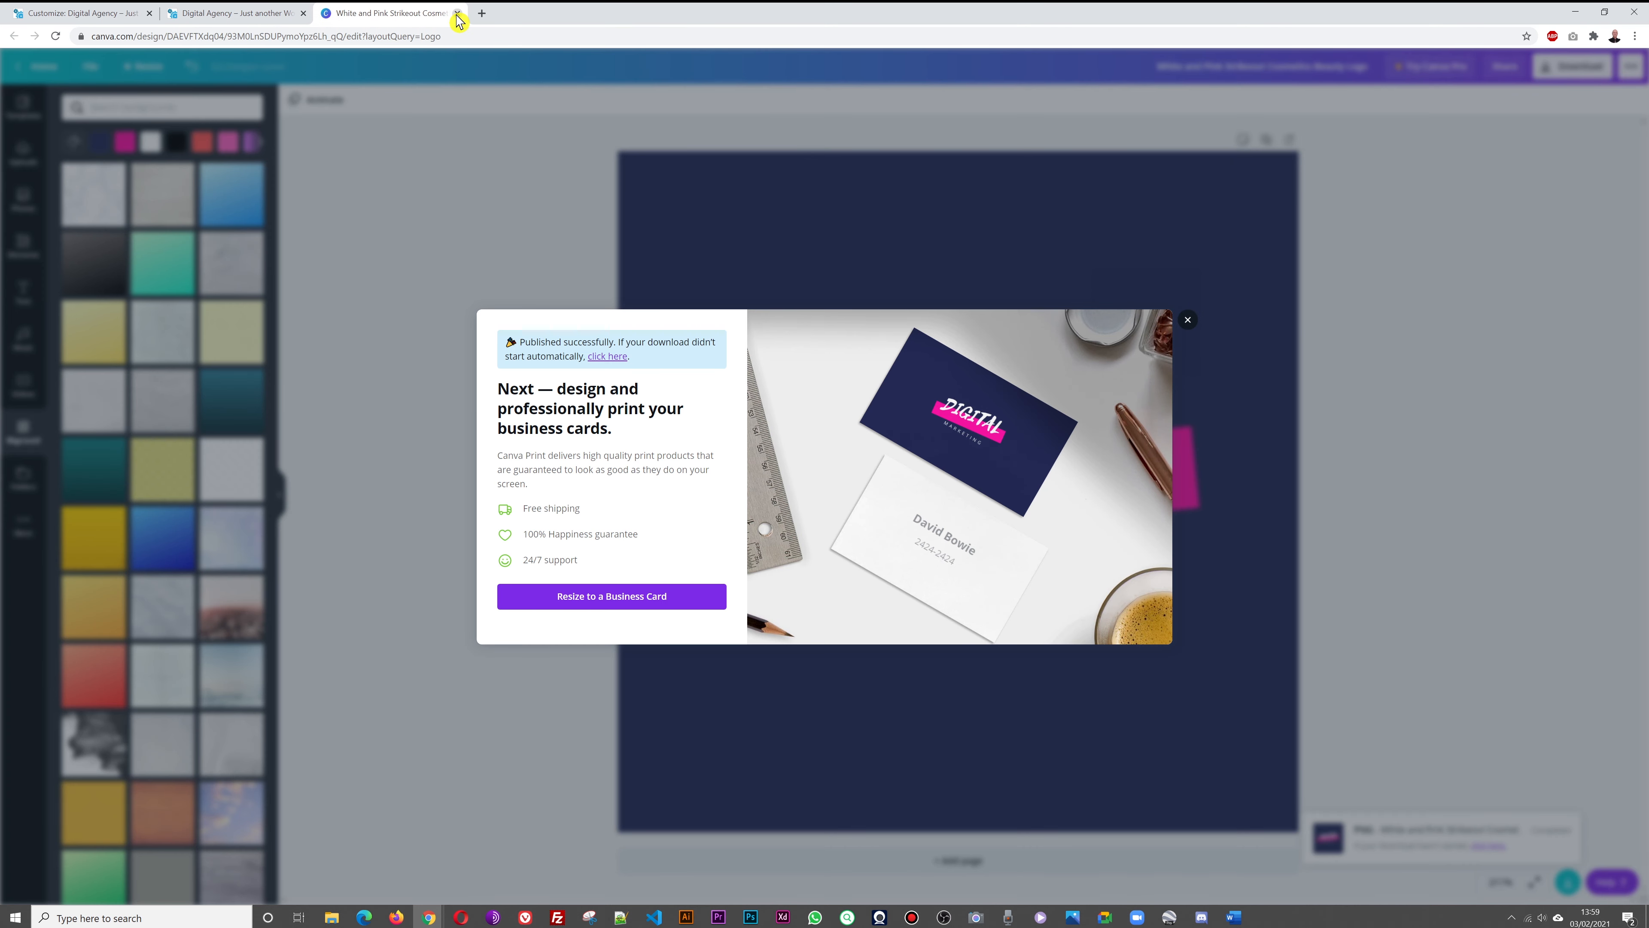
left_click(454, 13)
left_click(85, 13)
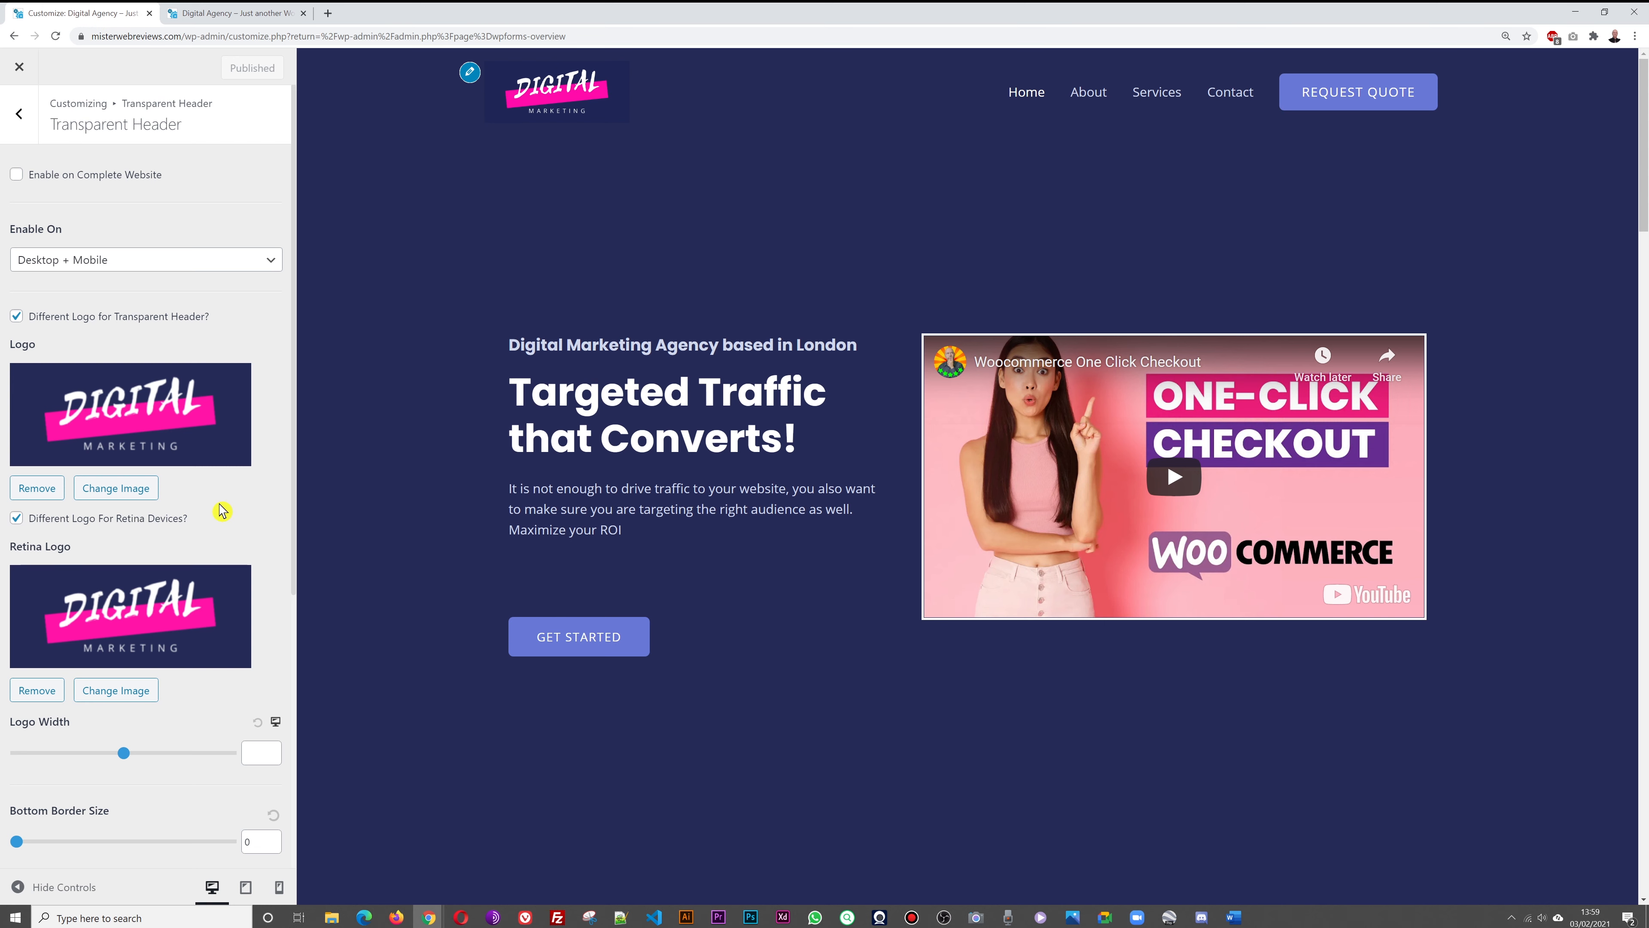
Set the header logo width to 295, publish, and reload the live site
scroll(220, 511, "down", 5)
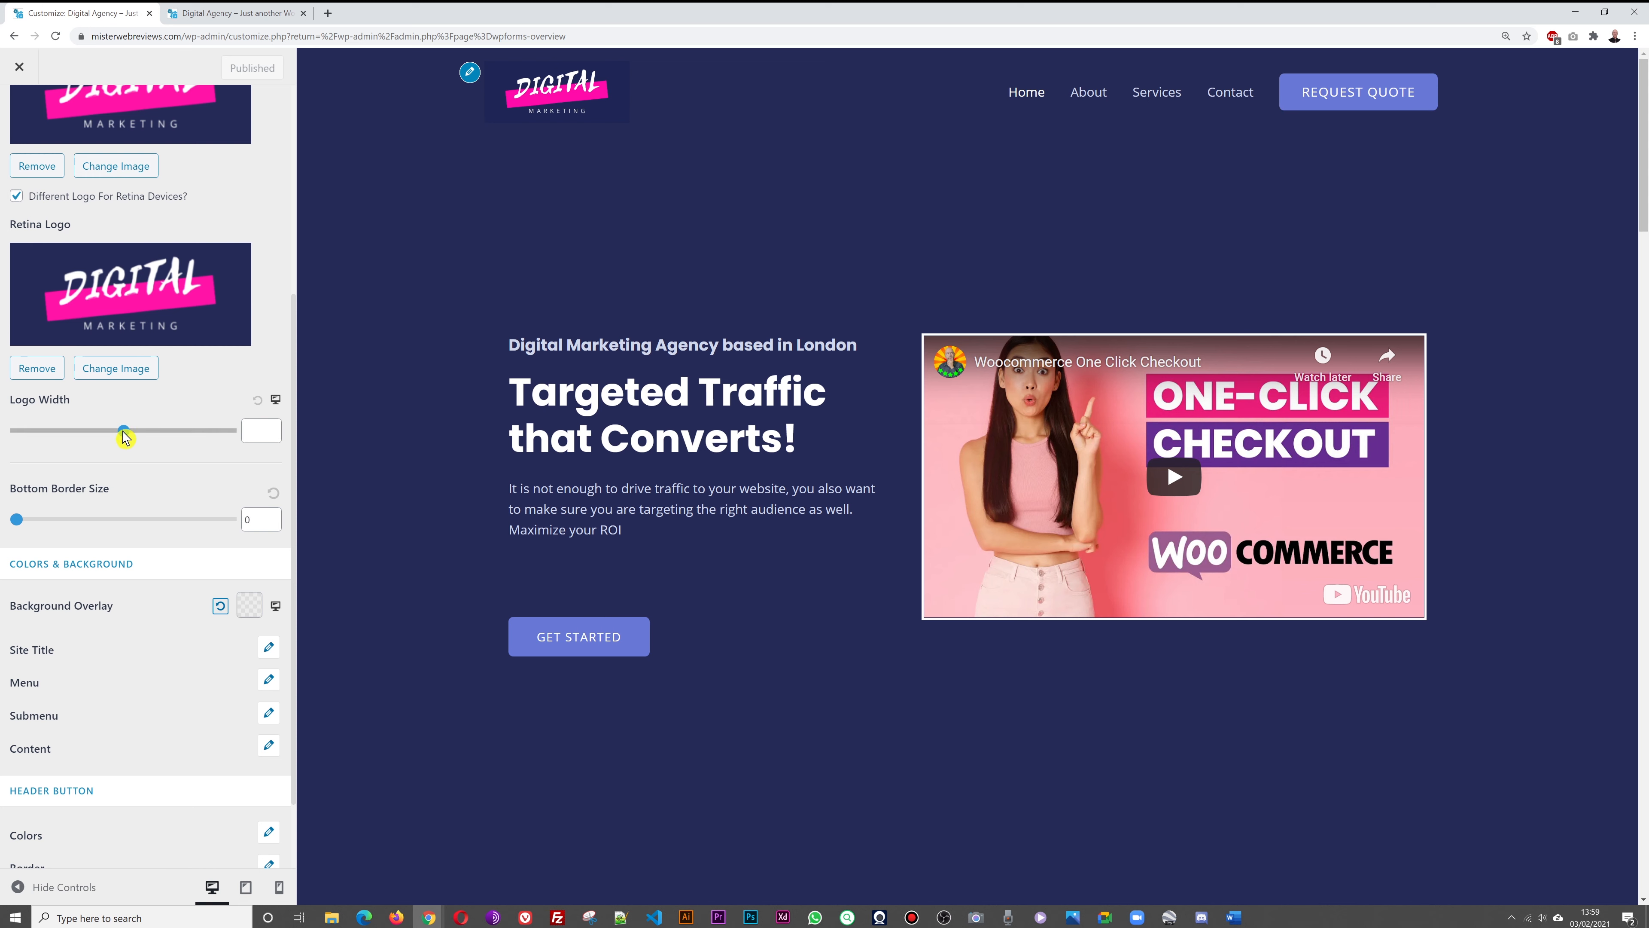
mouse_move(126, 436)
left_mouse_down()
mouse_move(81, 434)
mouse_move(115, 434)
left_mouse_up()
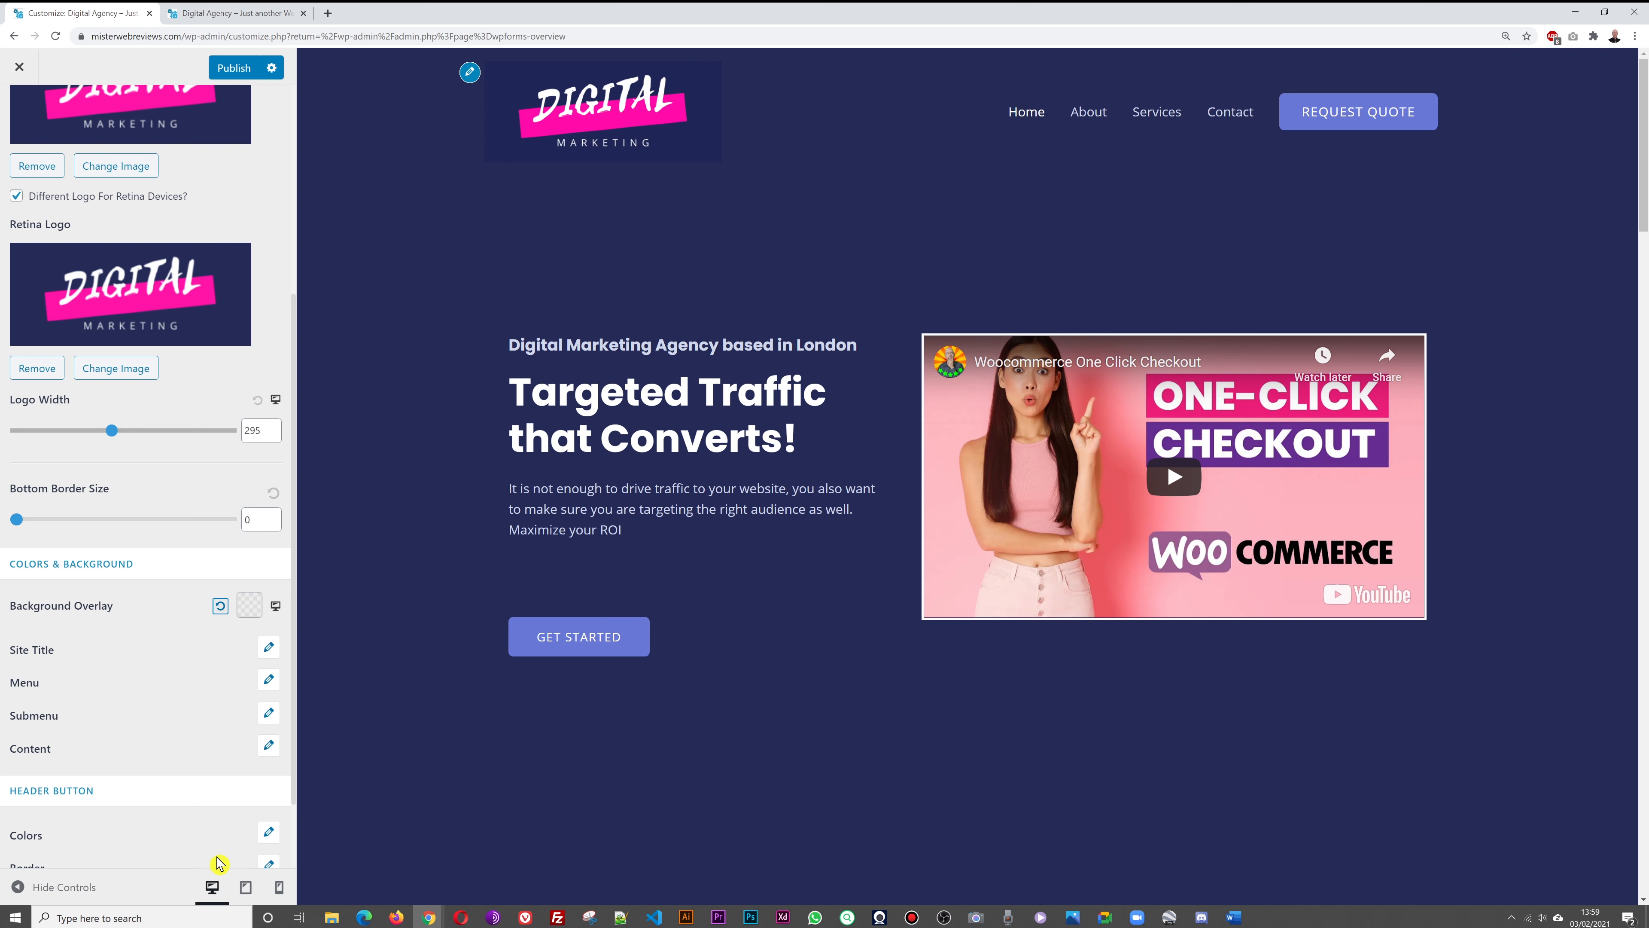
left_click(231, 69)
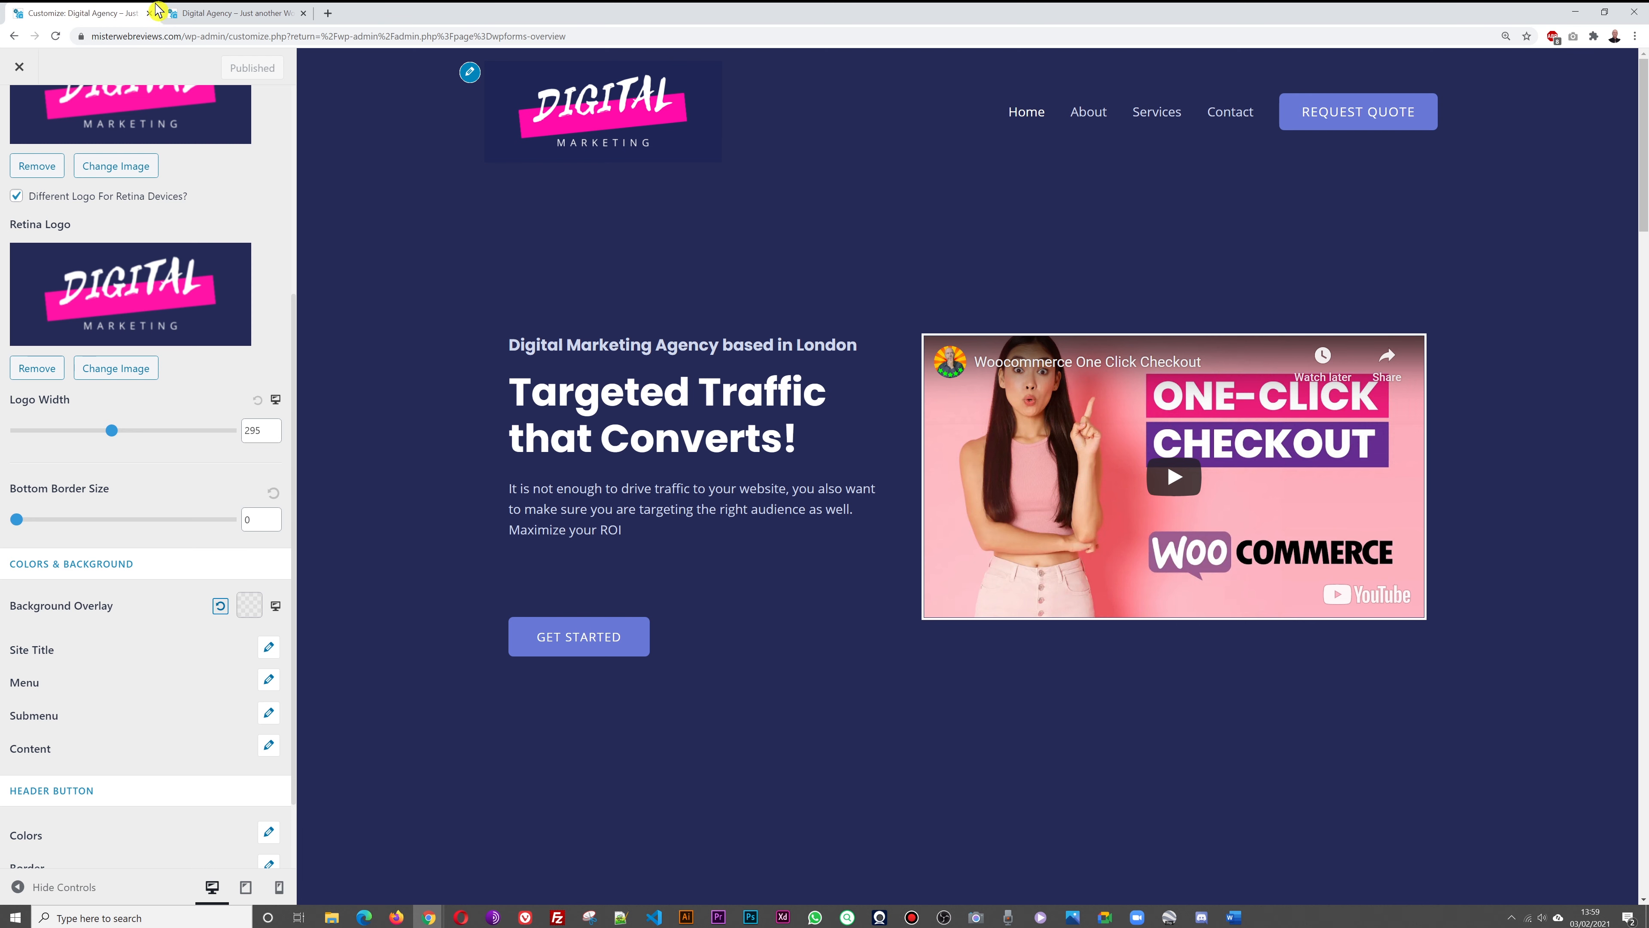
left_click(201, 13)
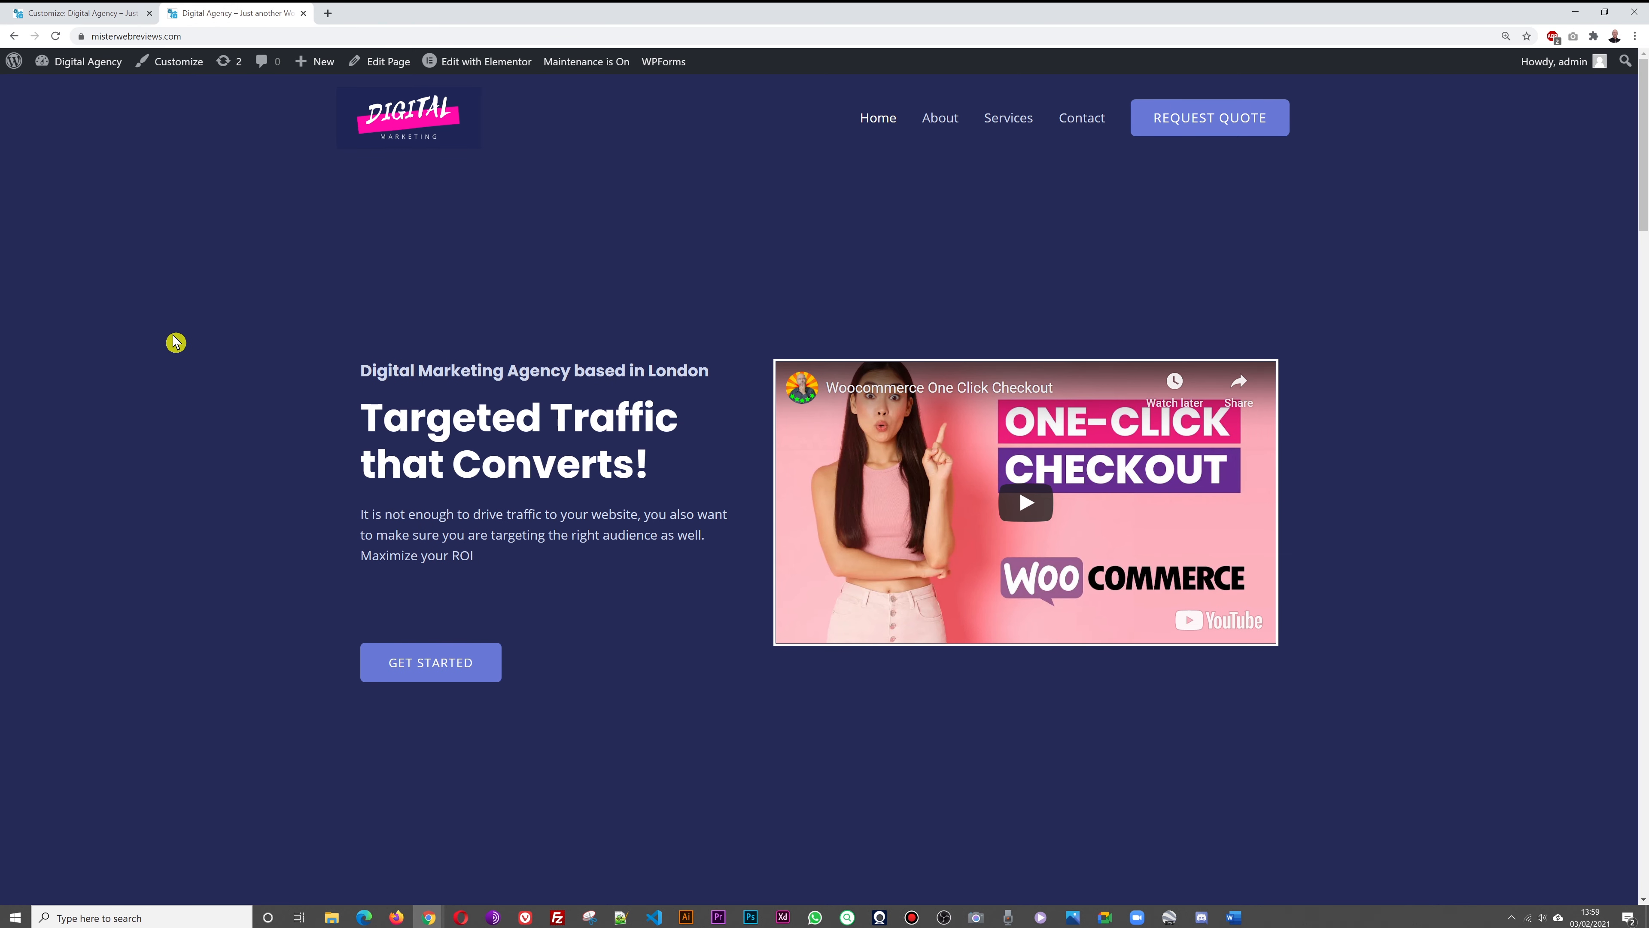
key("F5")
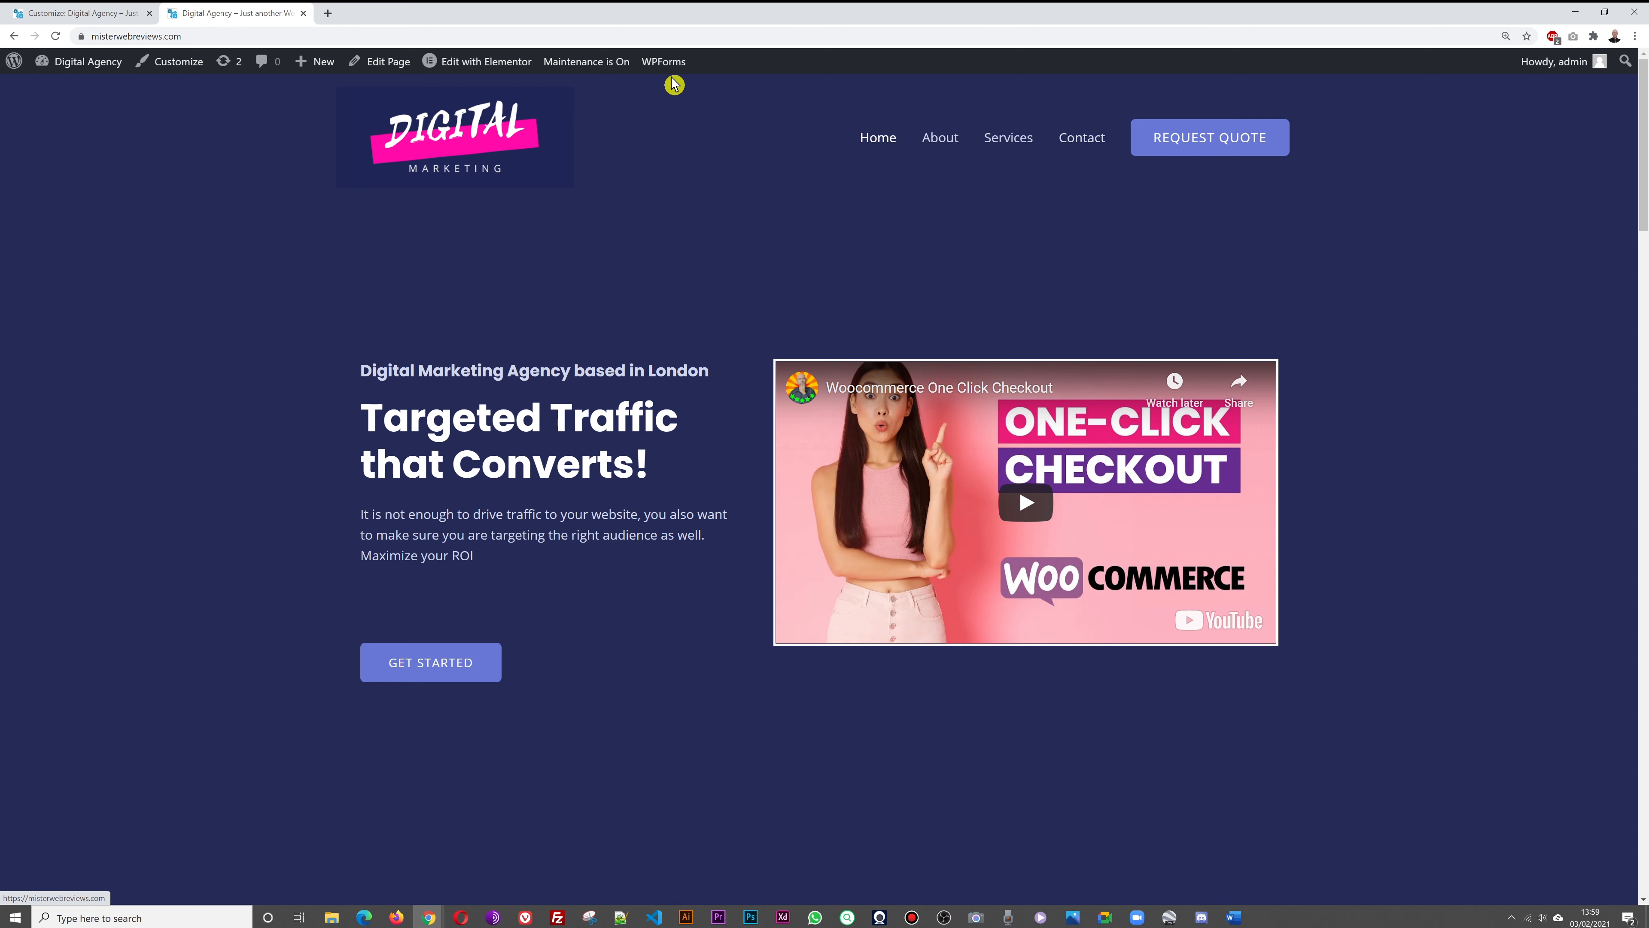
Close the Customizer and go to Appearance > Menus
left_click(85, 13)
left_click(19, 72)
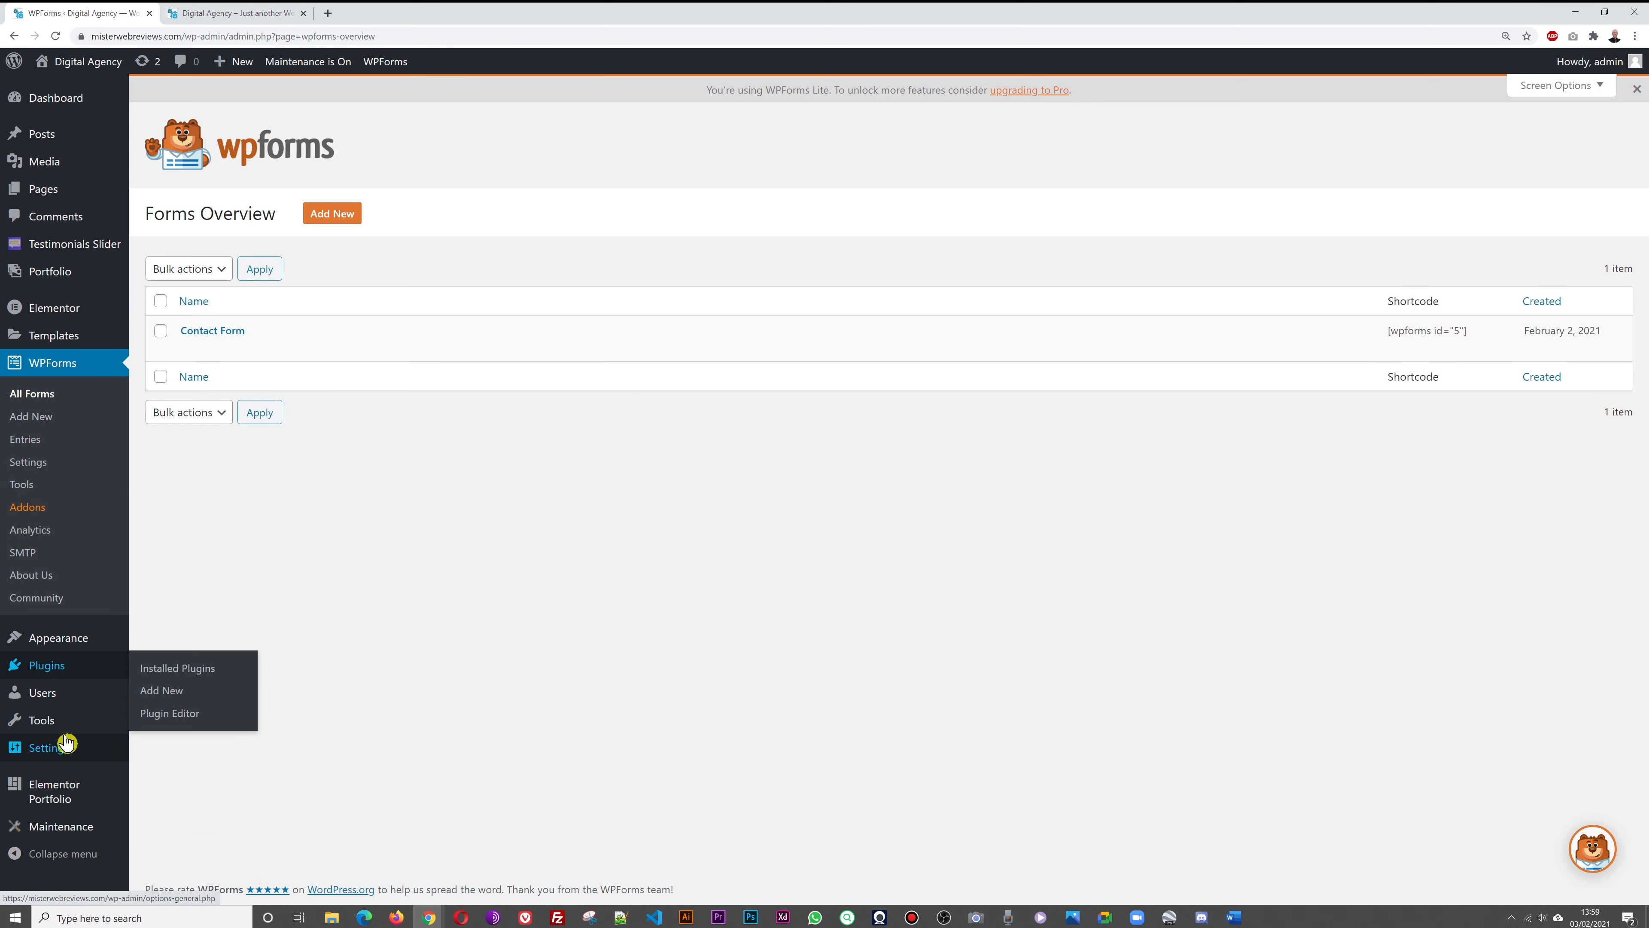
mouse_move(55, 643)
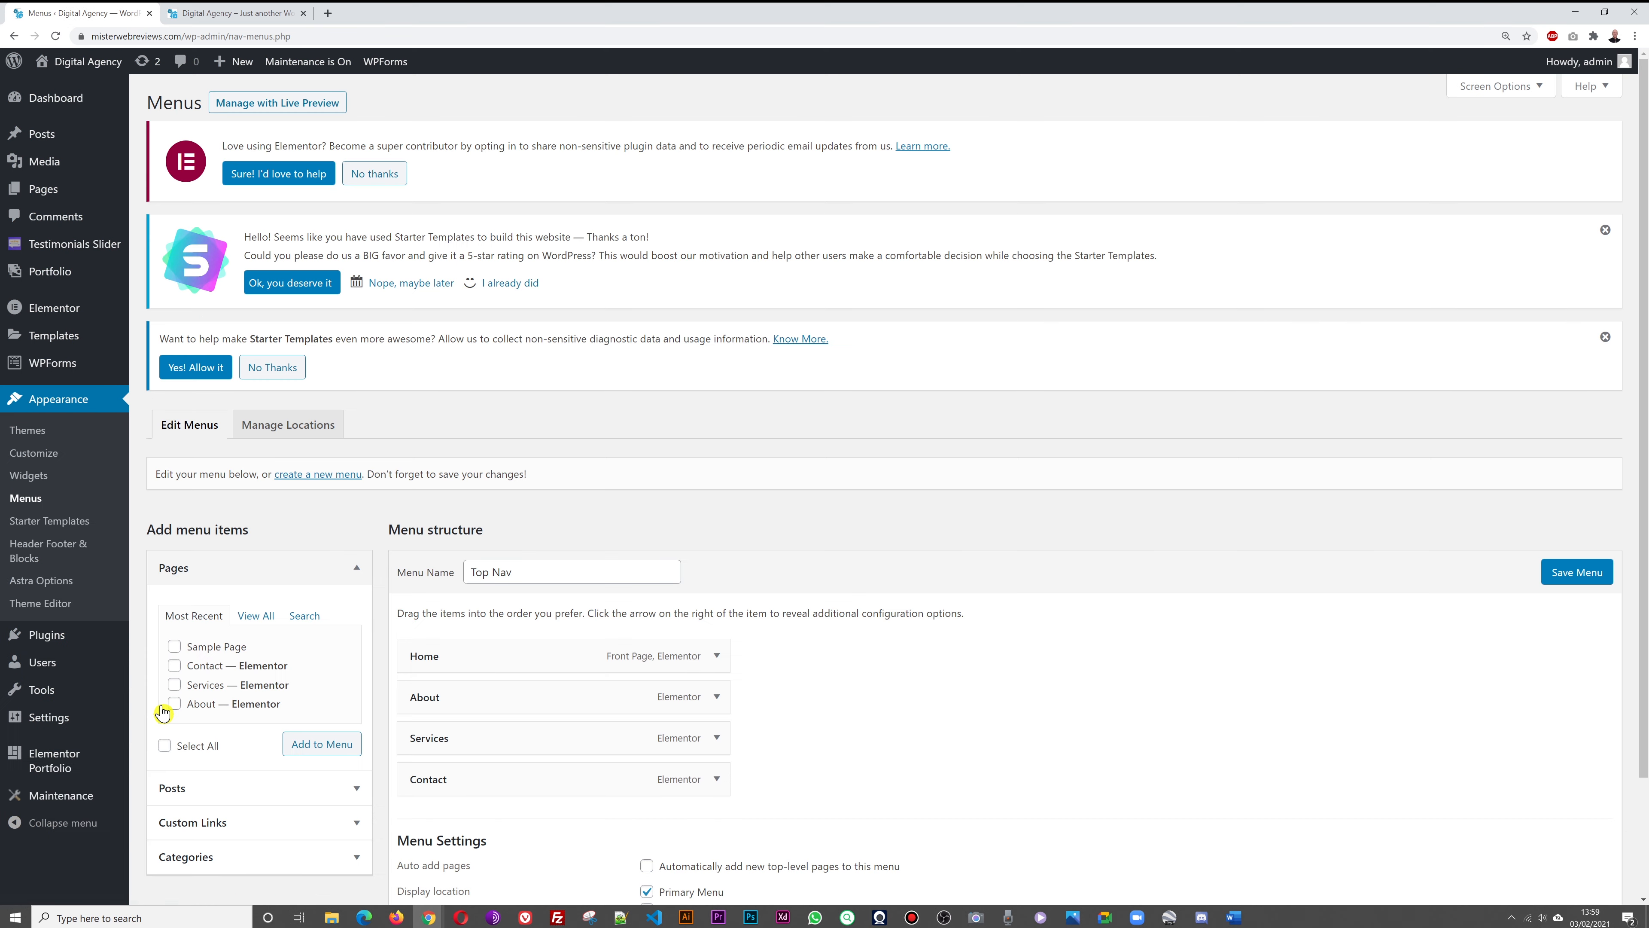
scroll(972, 627, "down", 2)
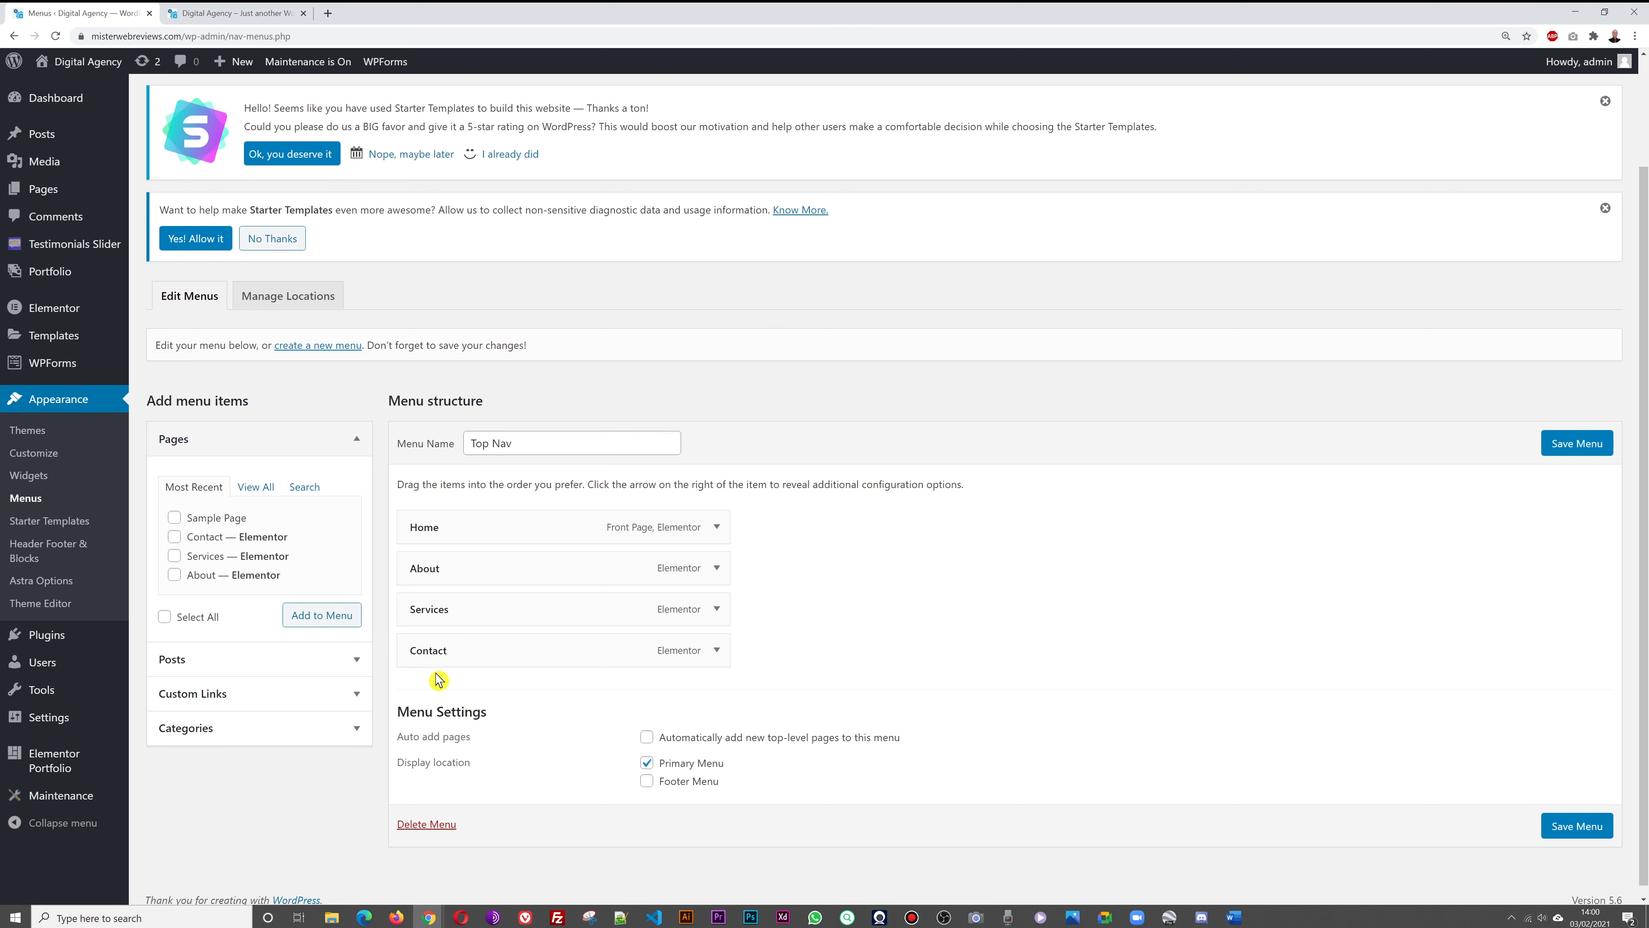
Compare the Top Nav menu (Home, About, Services, Contact) with the live site's navigation
left_click(212, 14)
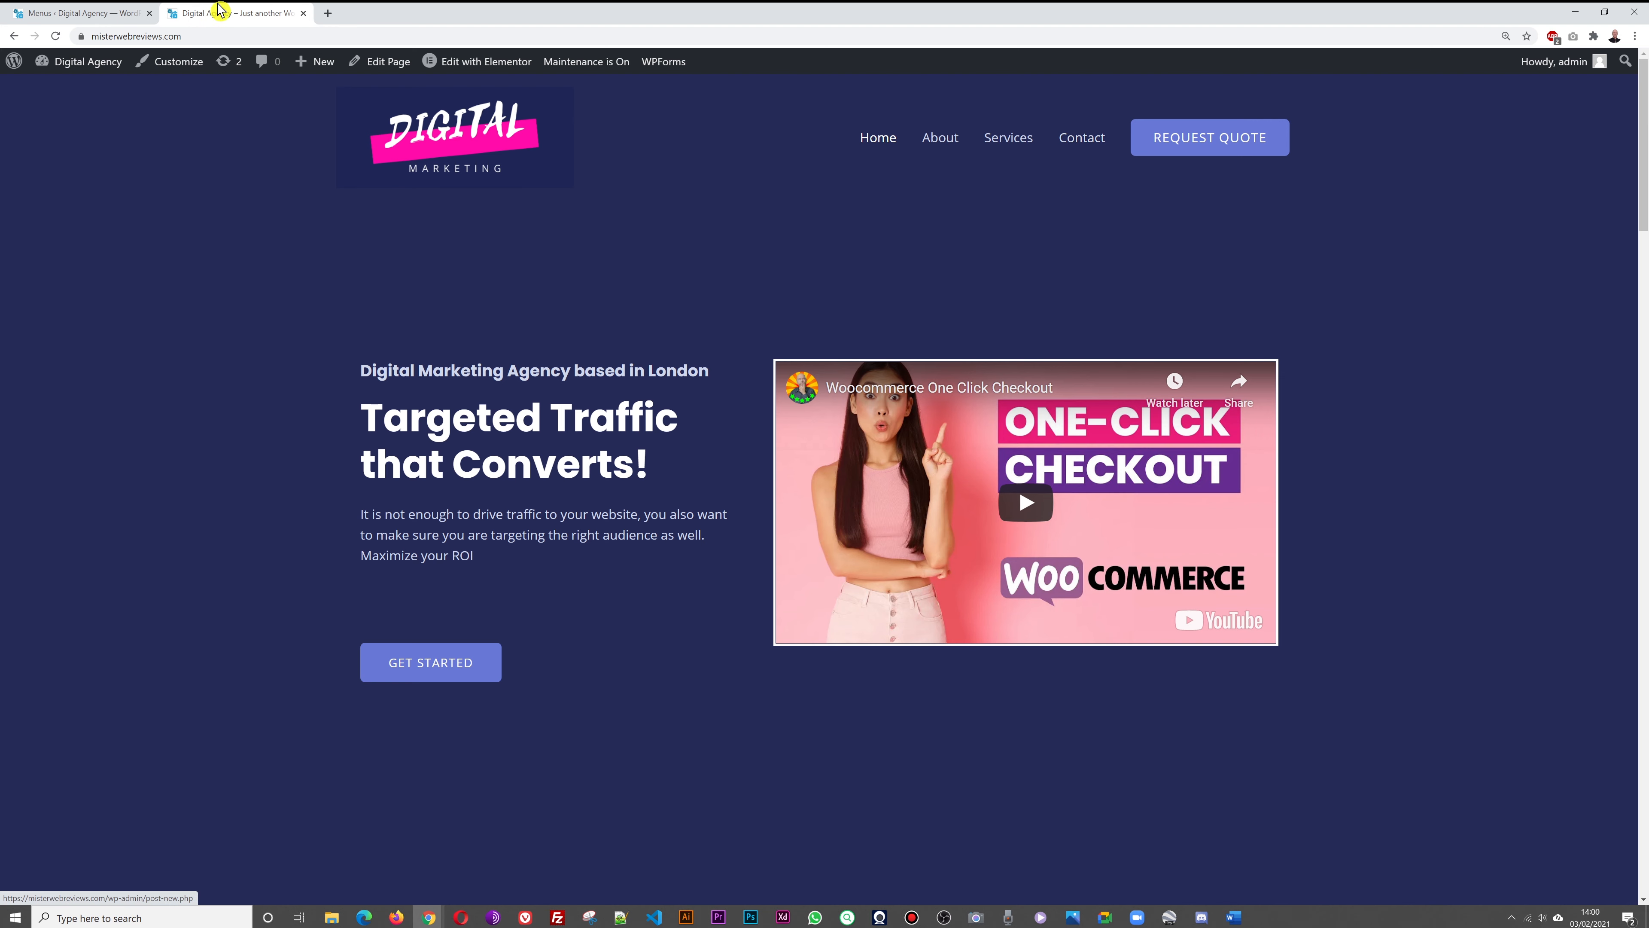
left_click(67, 14)
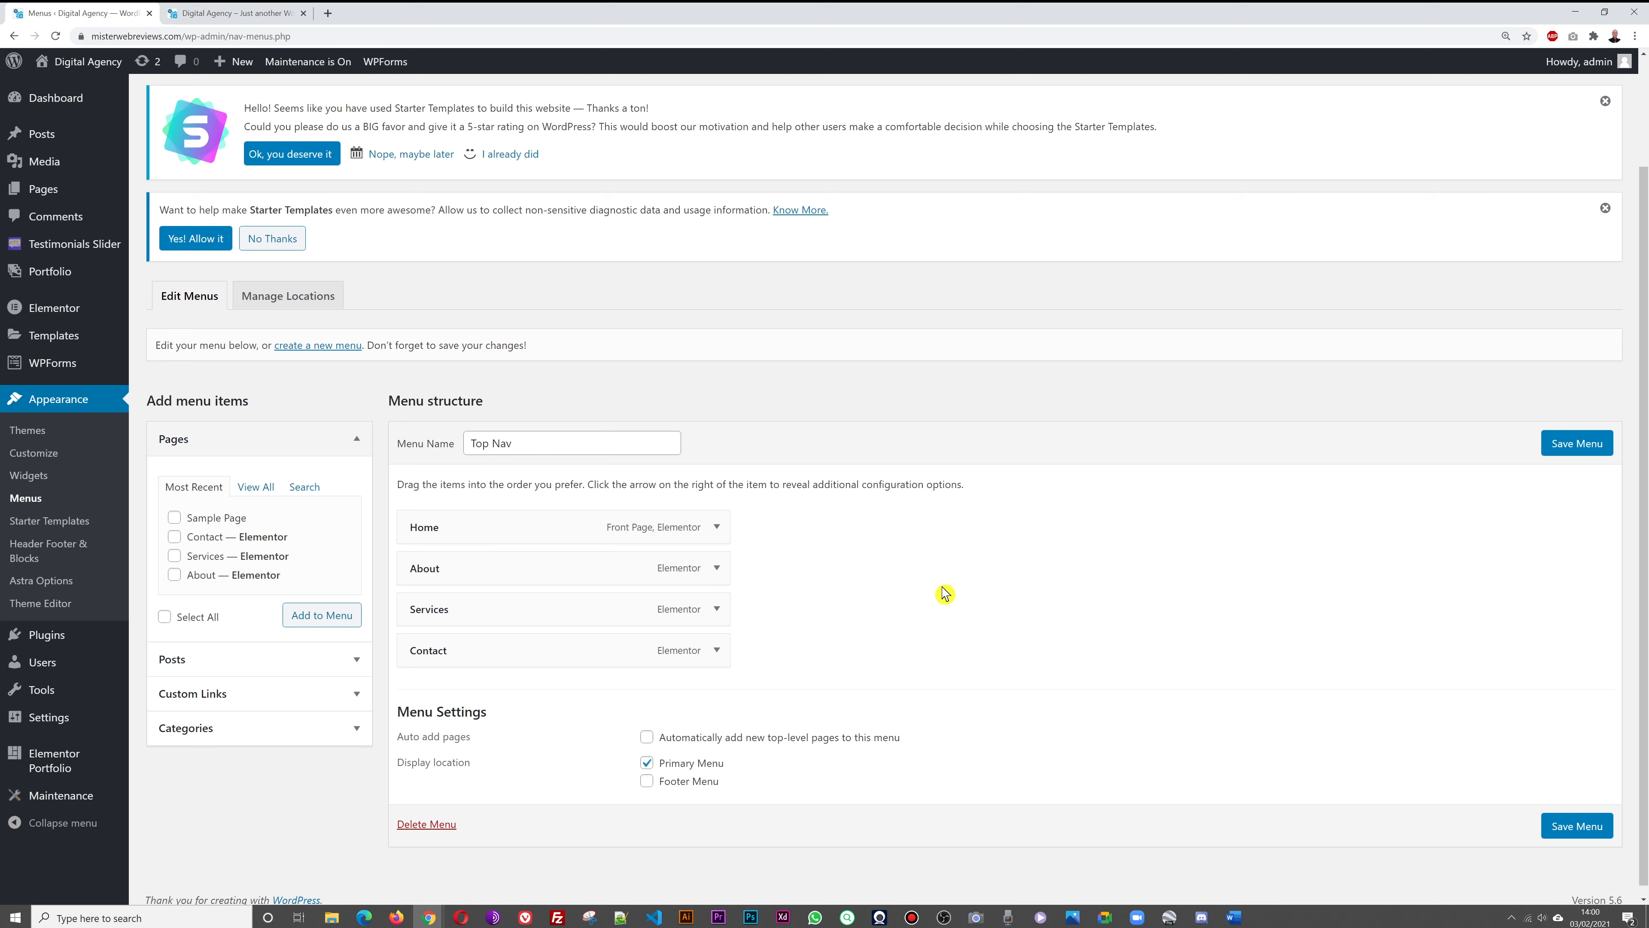
left_click(226, 25)
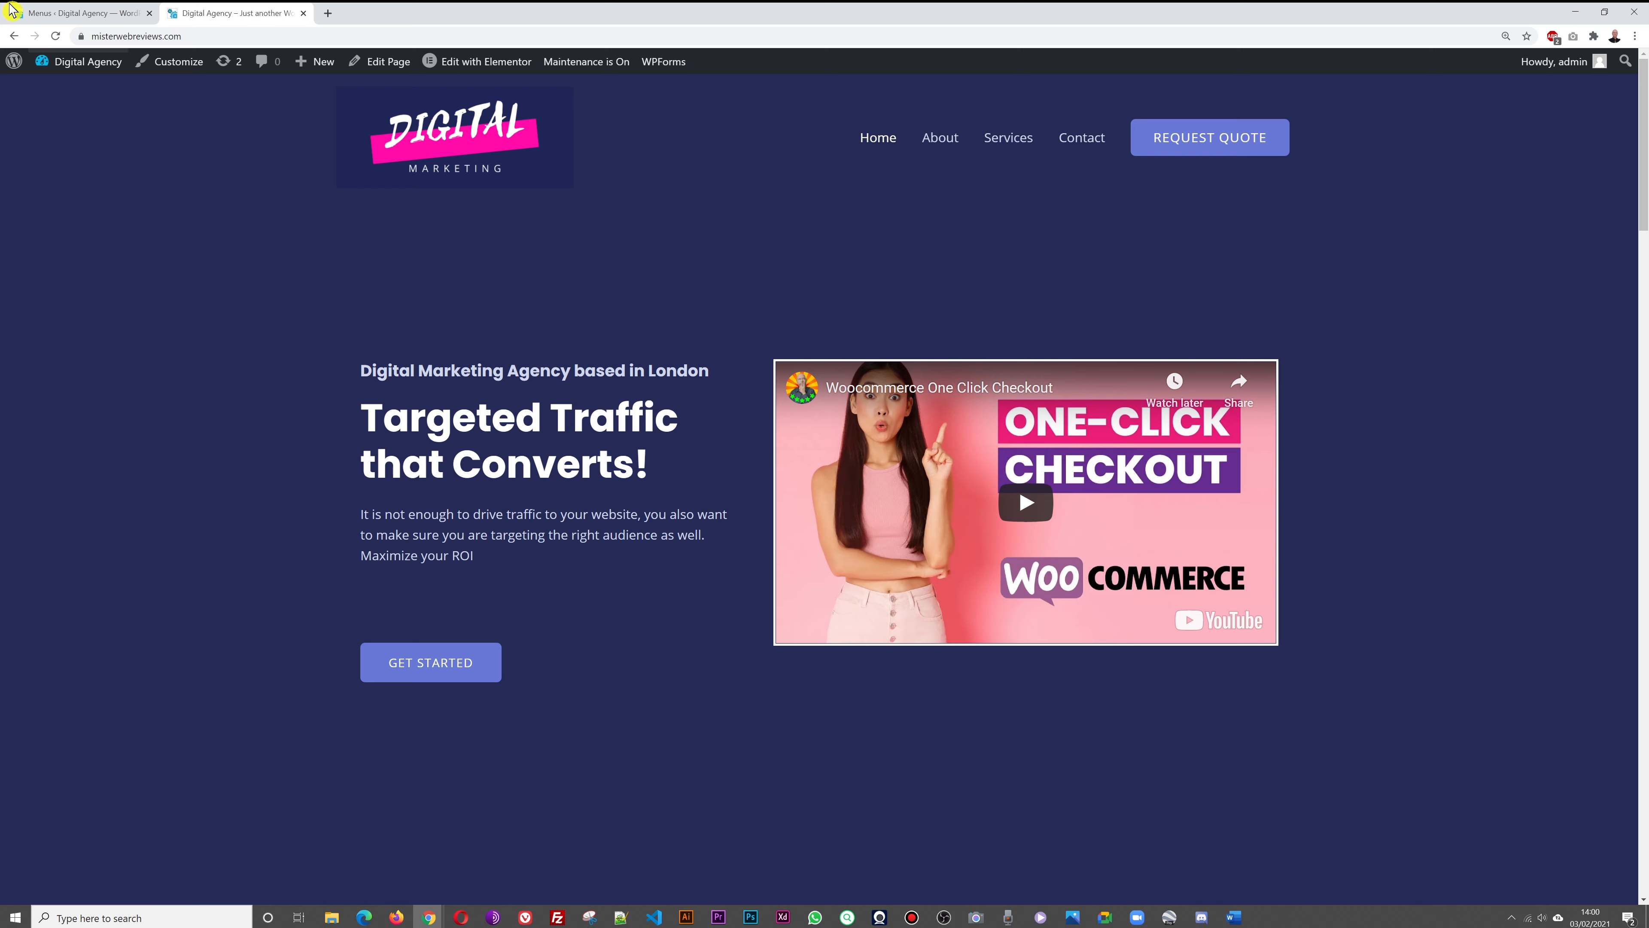
left_click(65, 13)
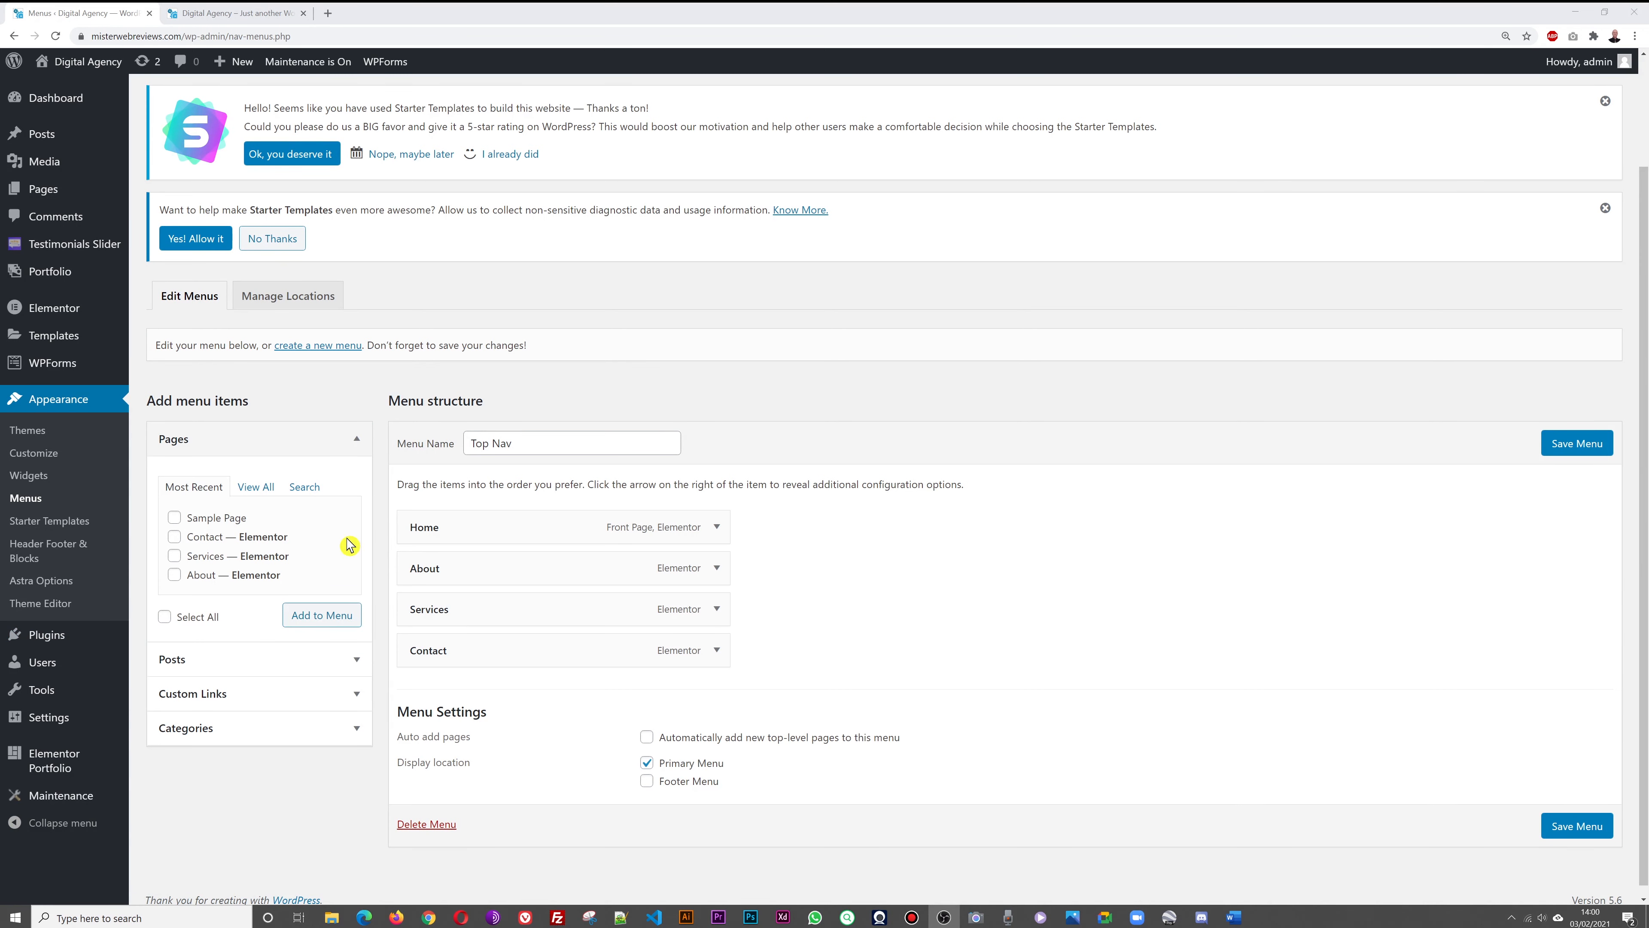
Enter the copied site address plus 'portfolio' as a new custom link URL
left_click(357, 693)
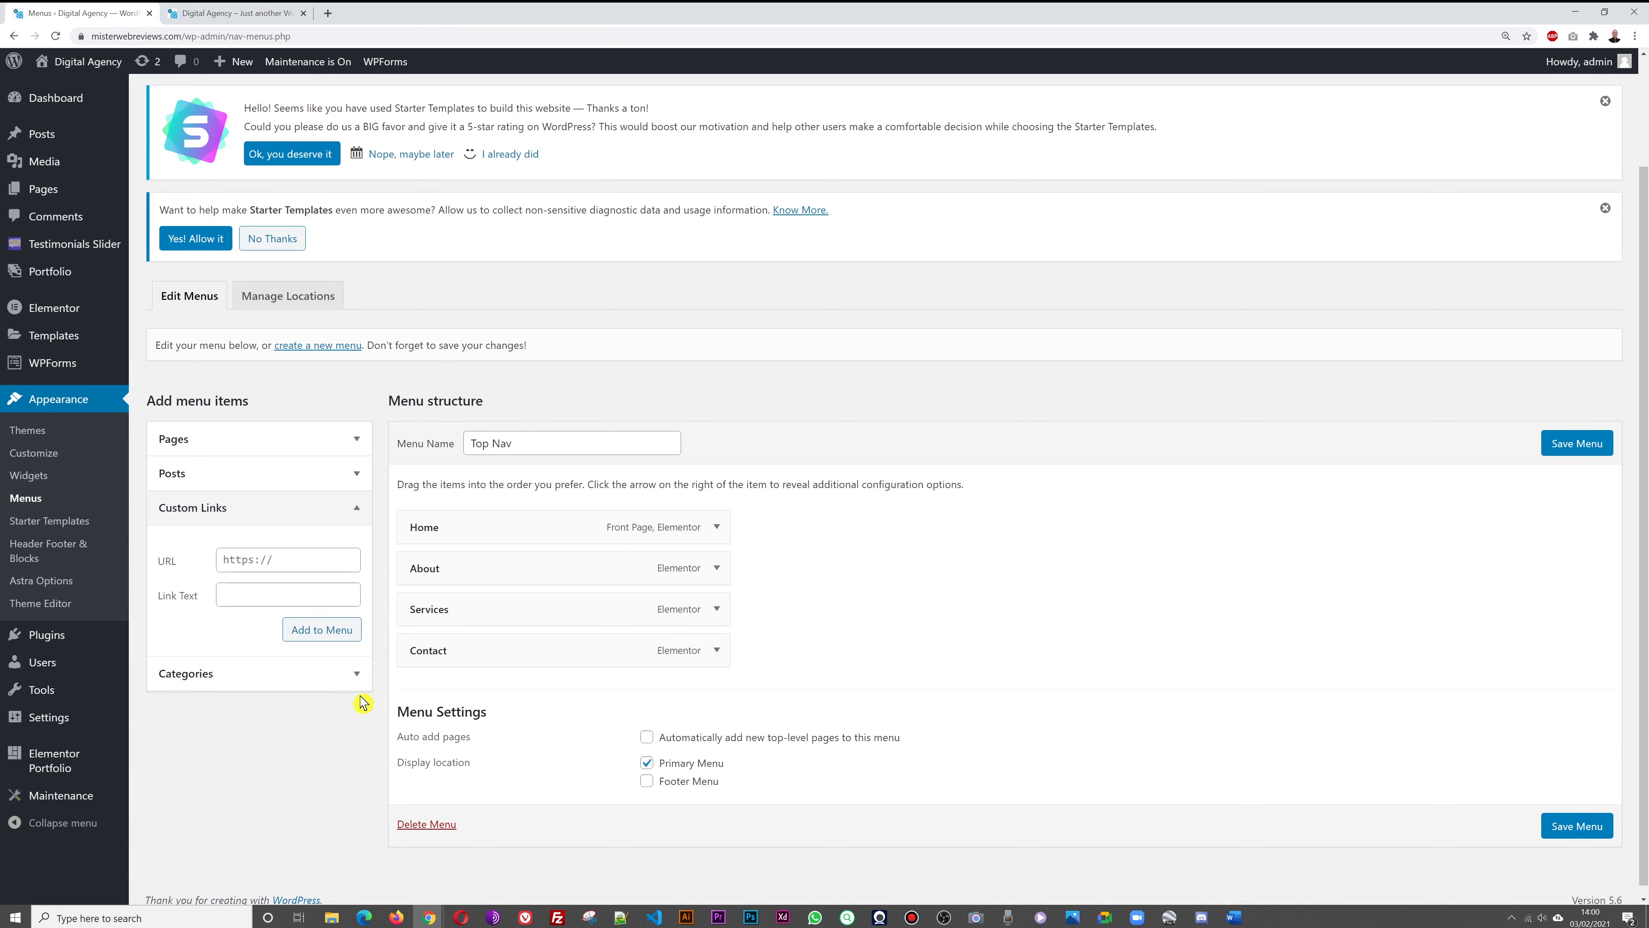
left_click(240, 13)
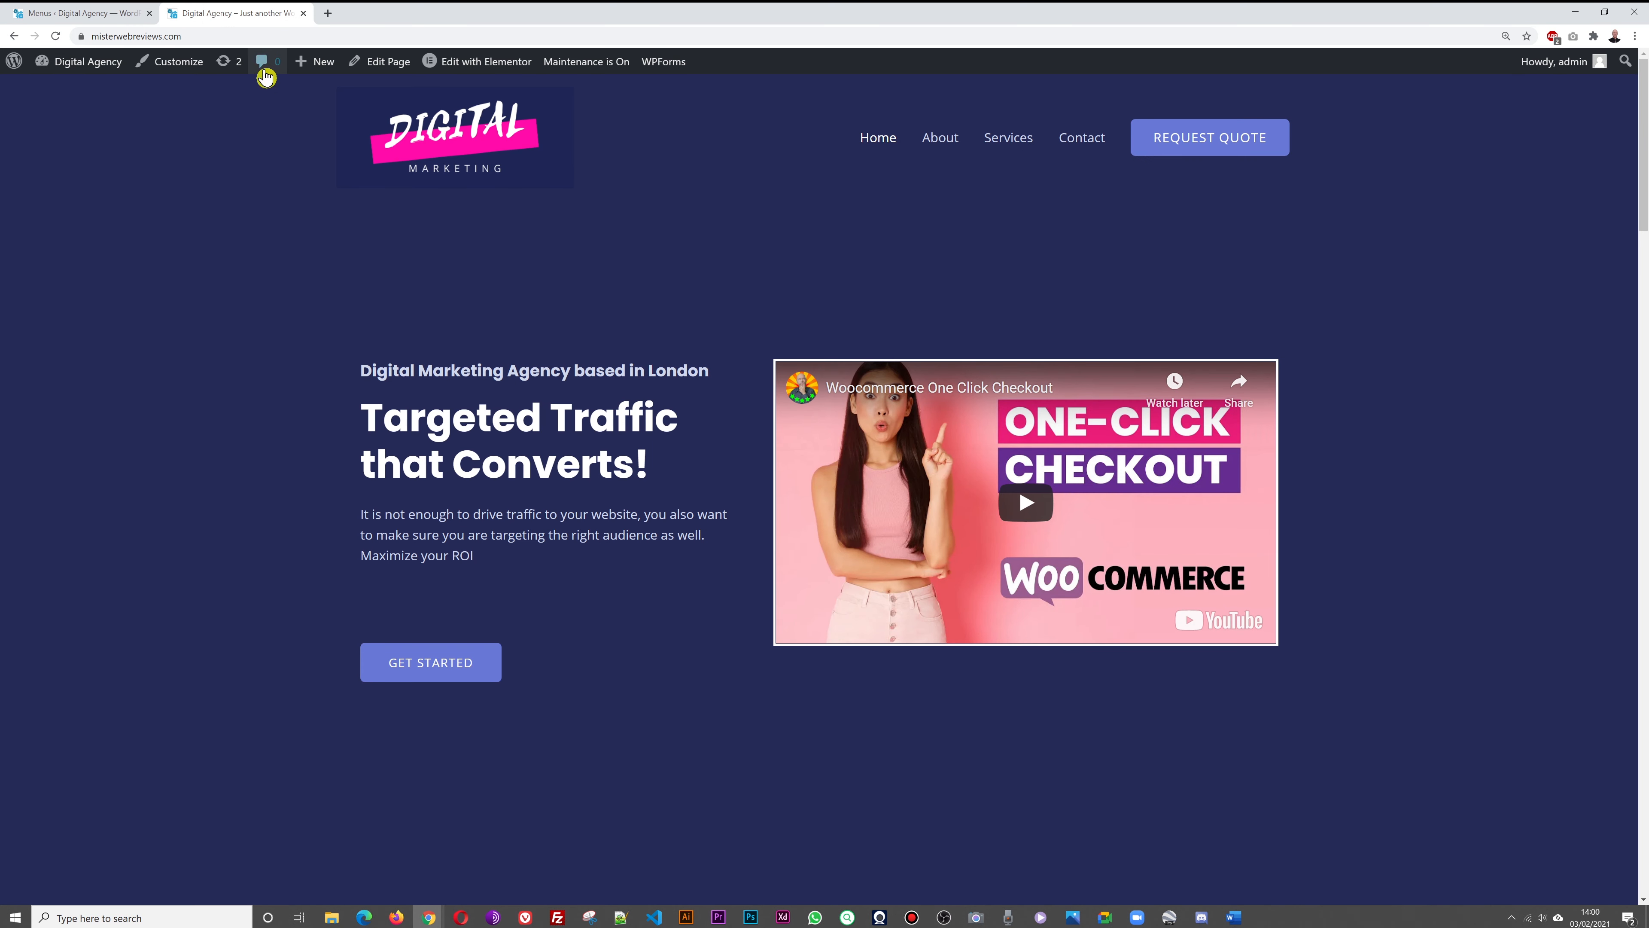
left_click(263, 42)
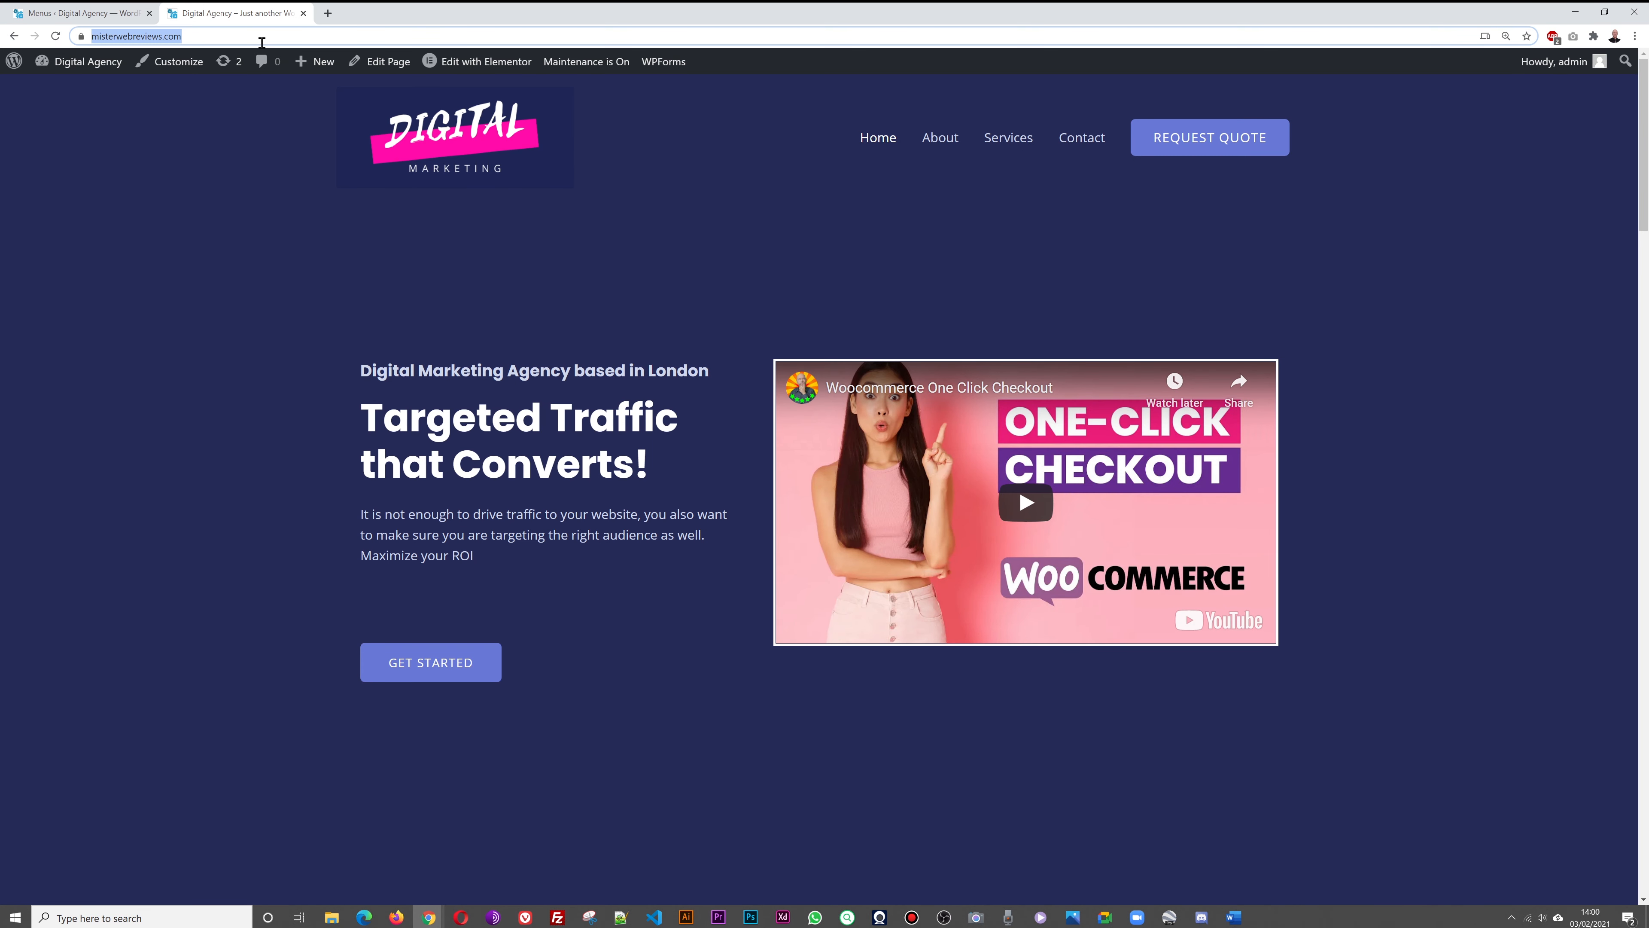
left_click(74, 14)
left_click(293, 566)
type("misterwebreviews.com/")
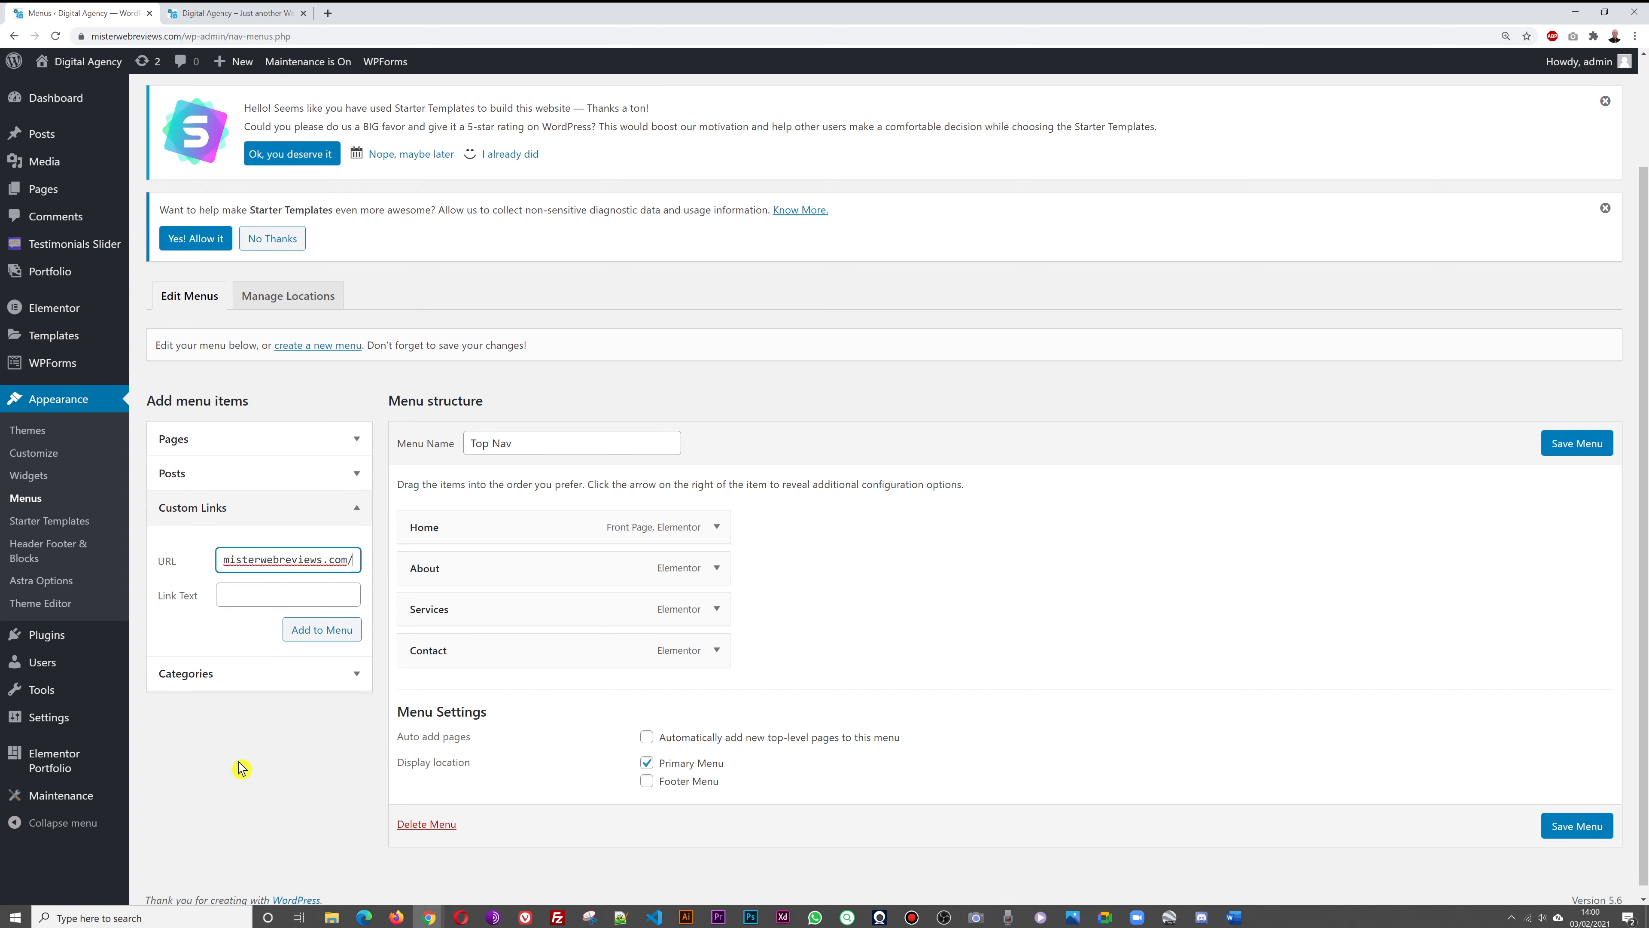
type("portfolio")
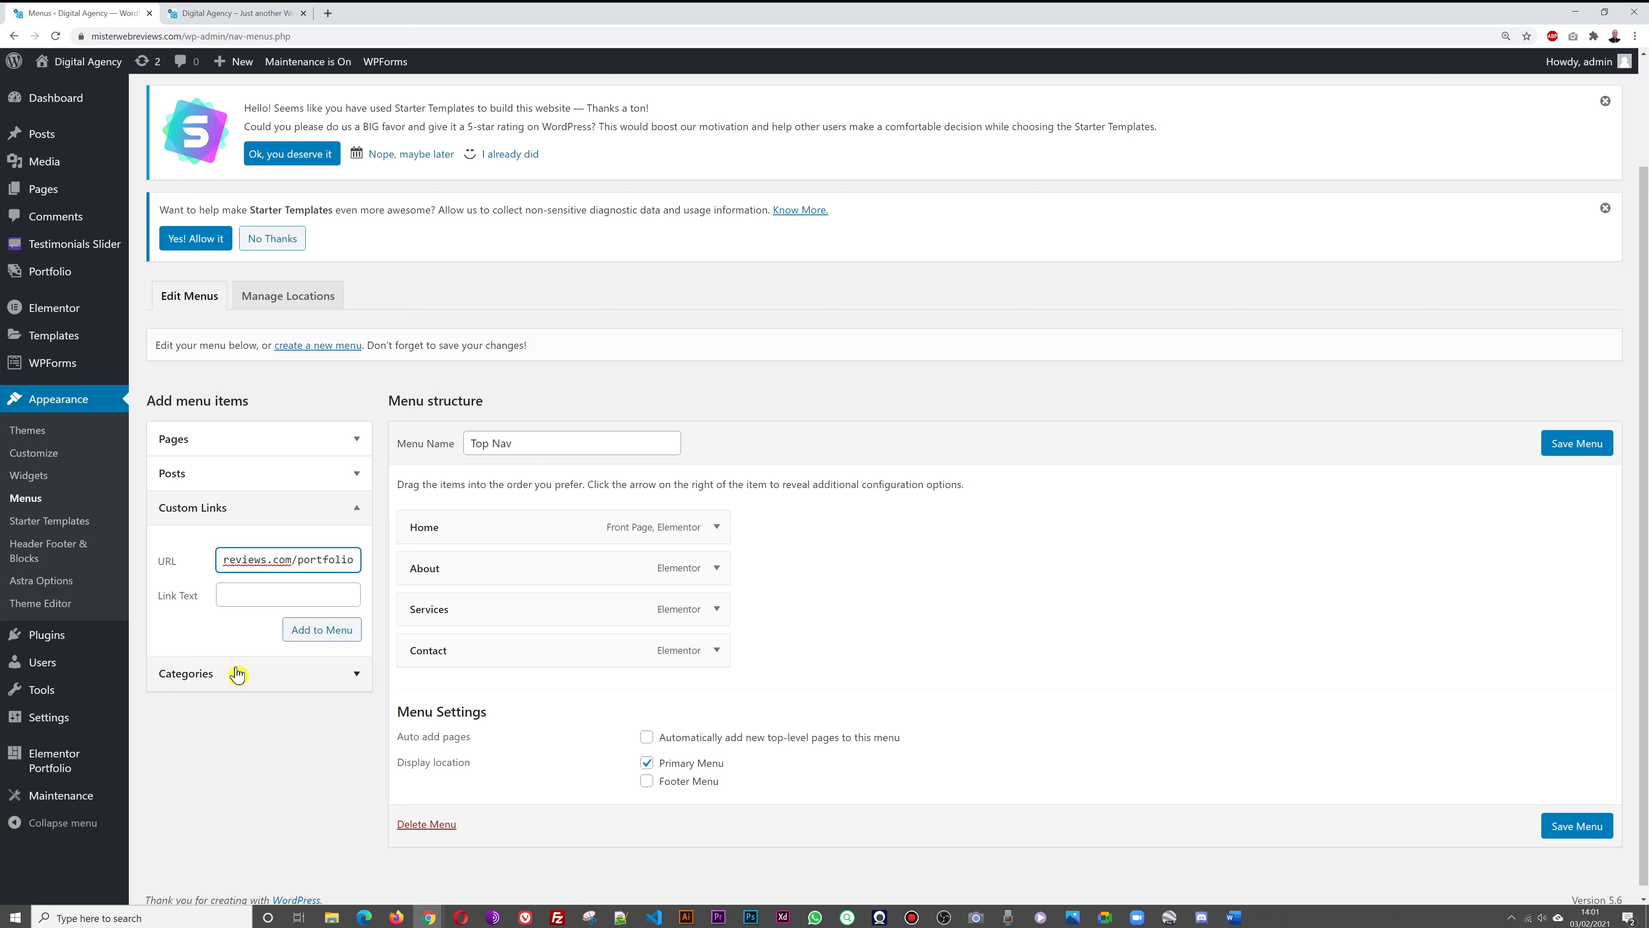
Label the link Portfolio, place it between Services and Contact, and save Top Nav
left_click(233, 602)
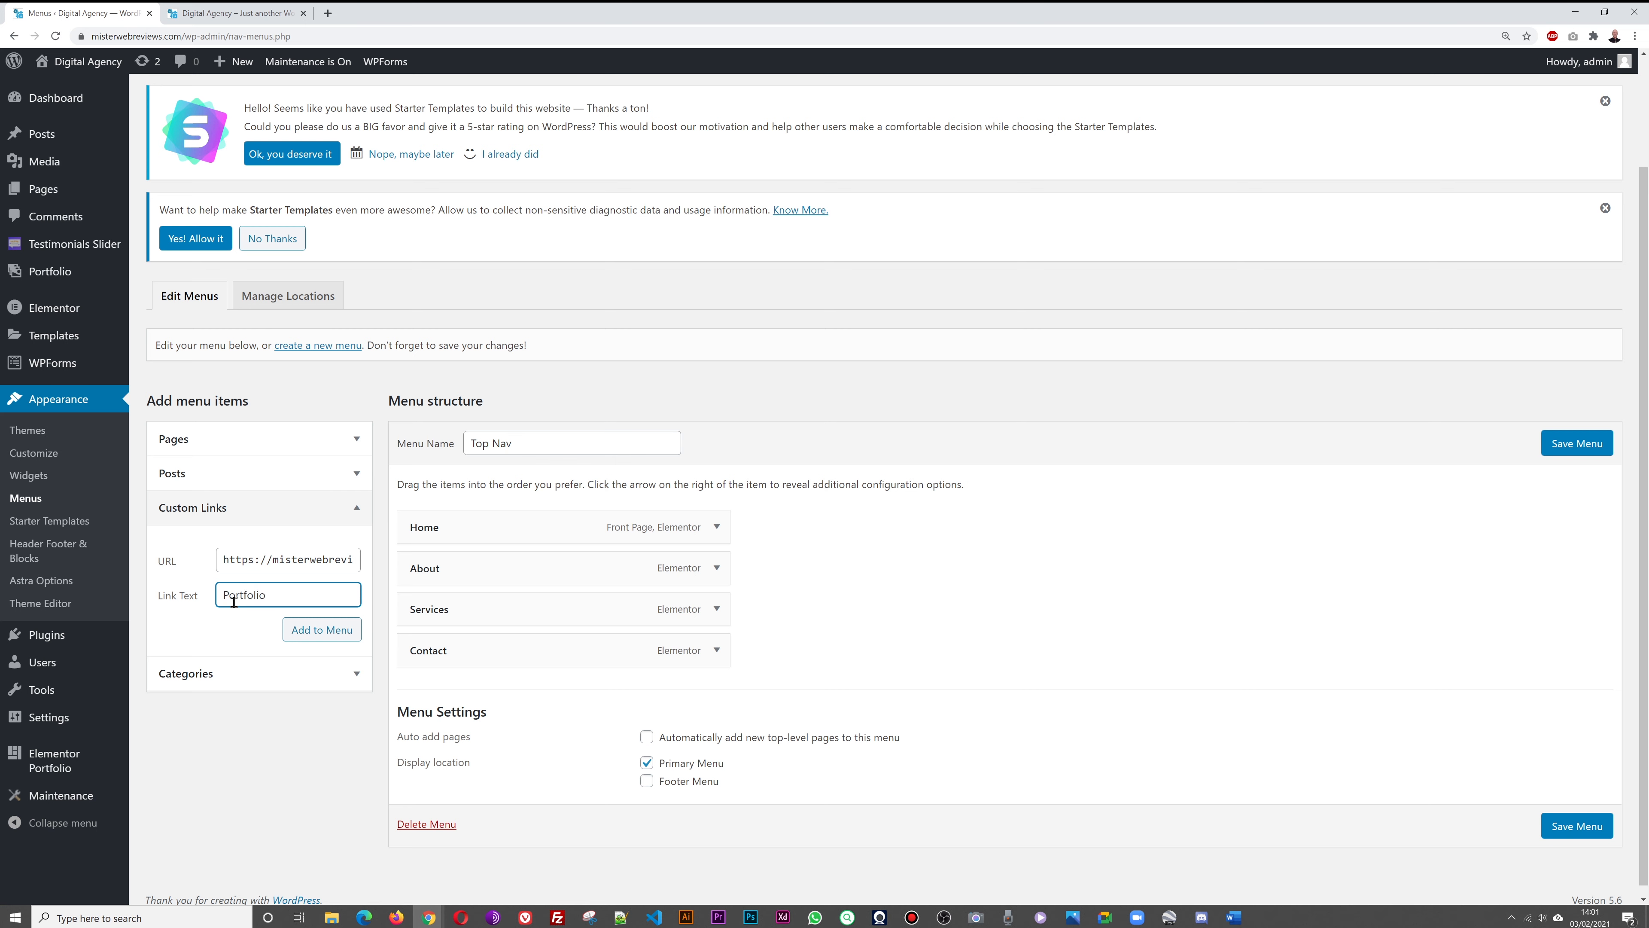
left_click(296, 635)
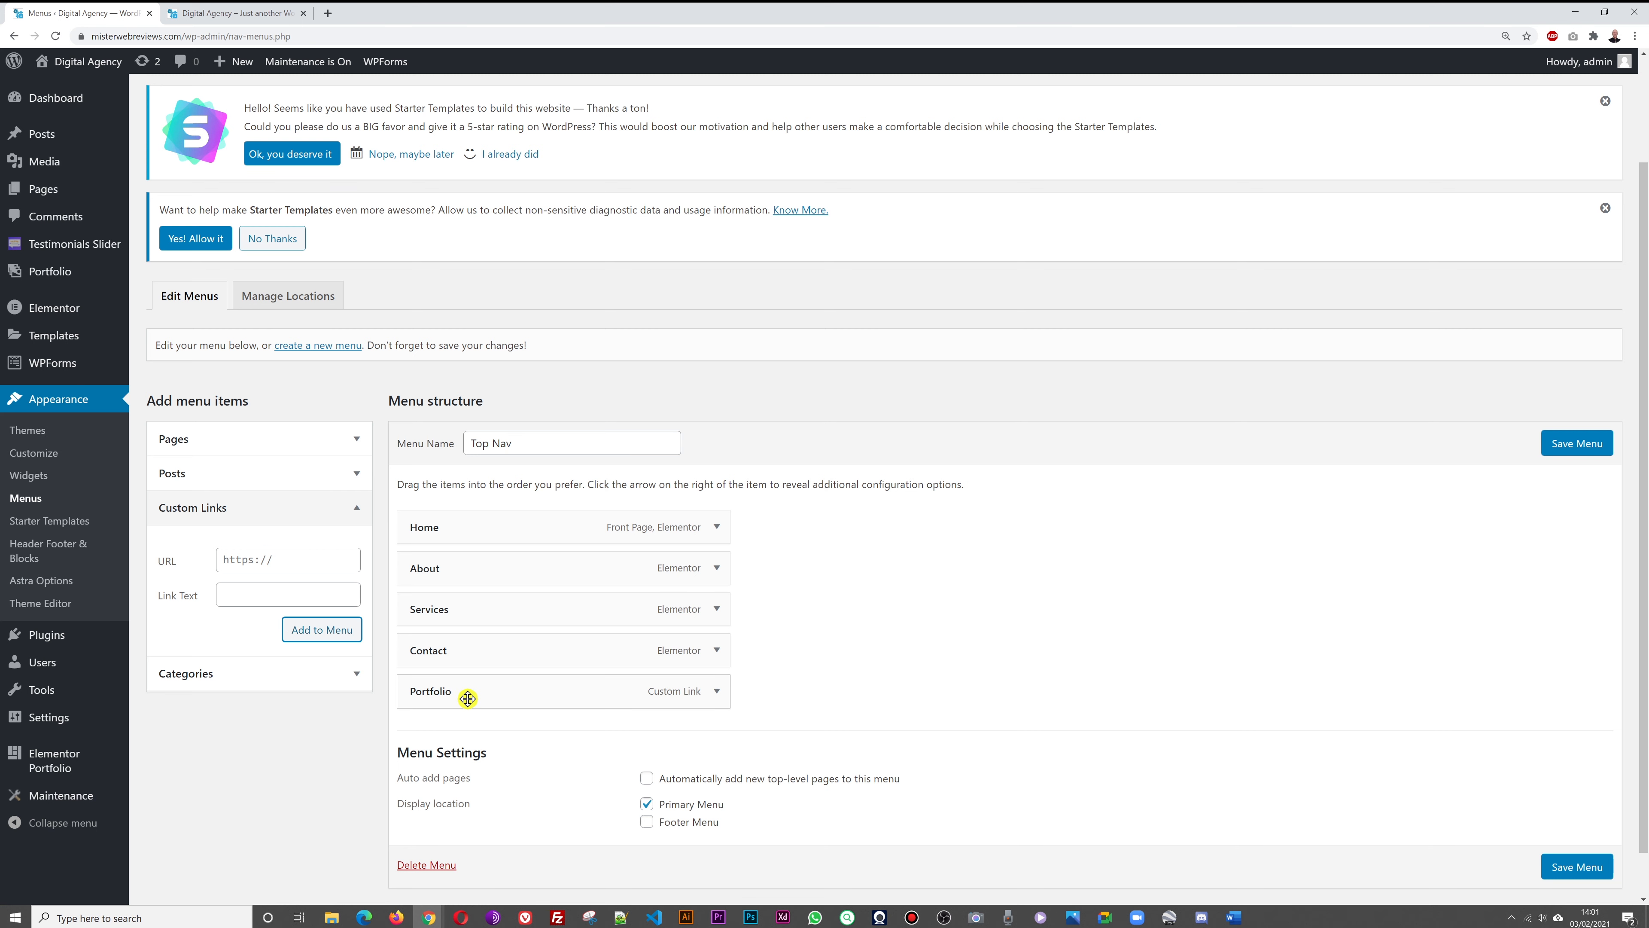
left_click_drag(467, 698, 466, 657)
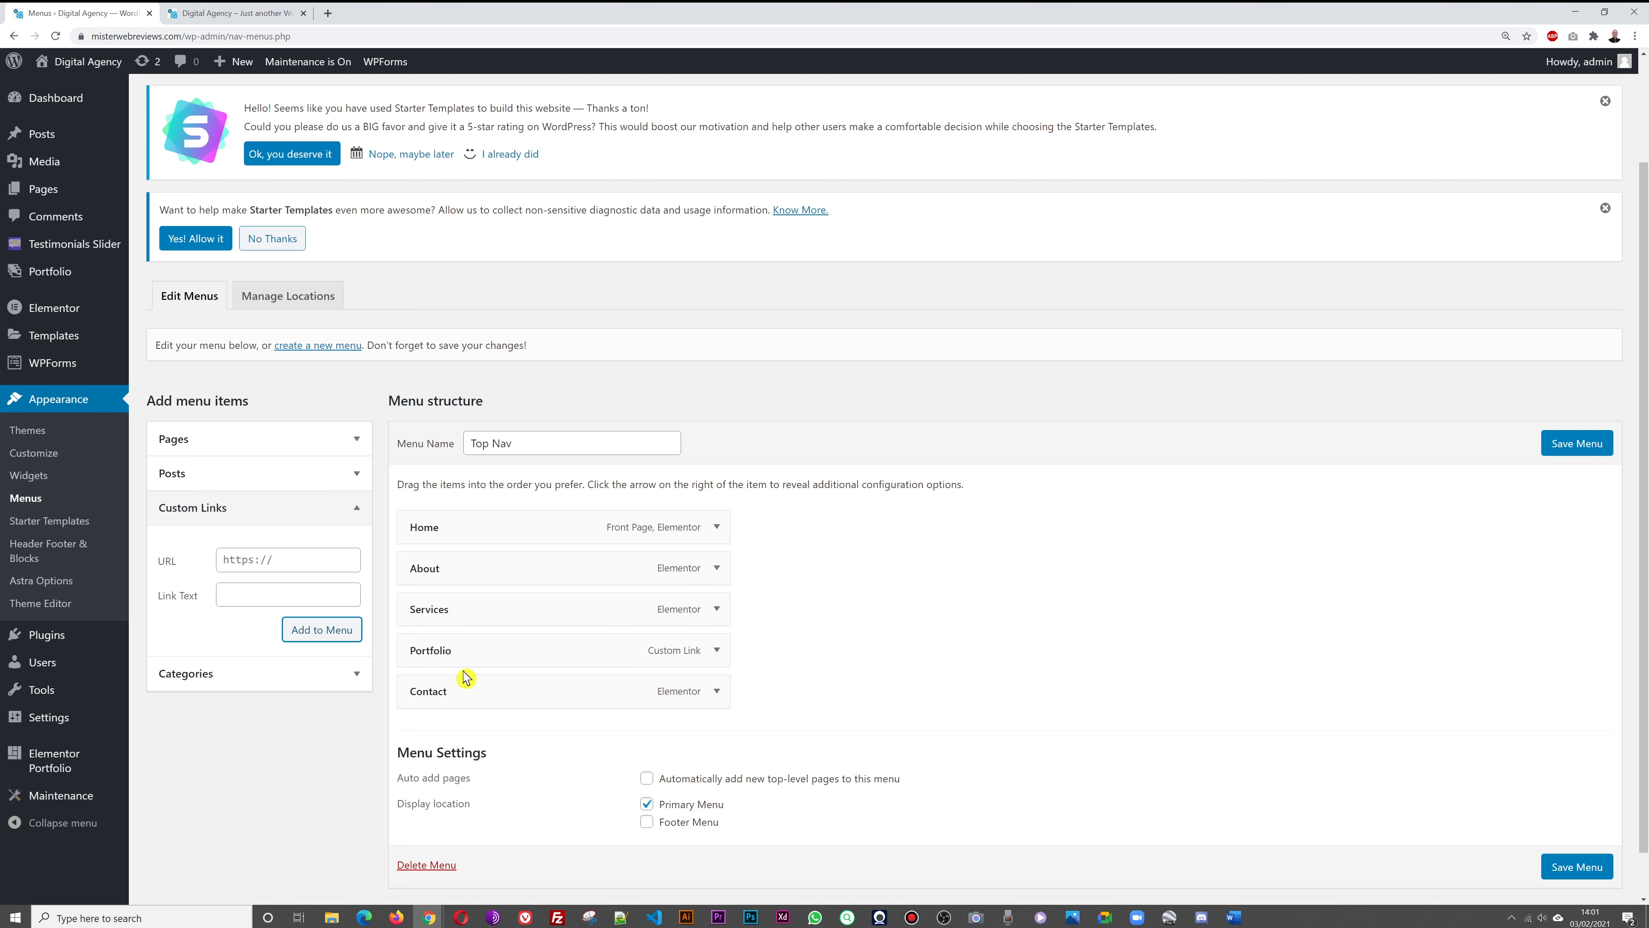
left_click(1580, 446)
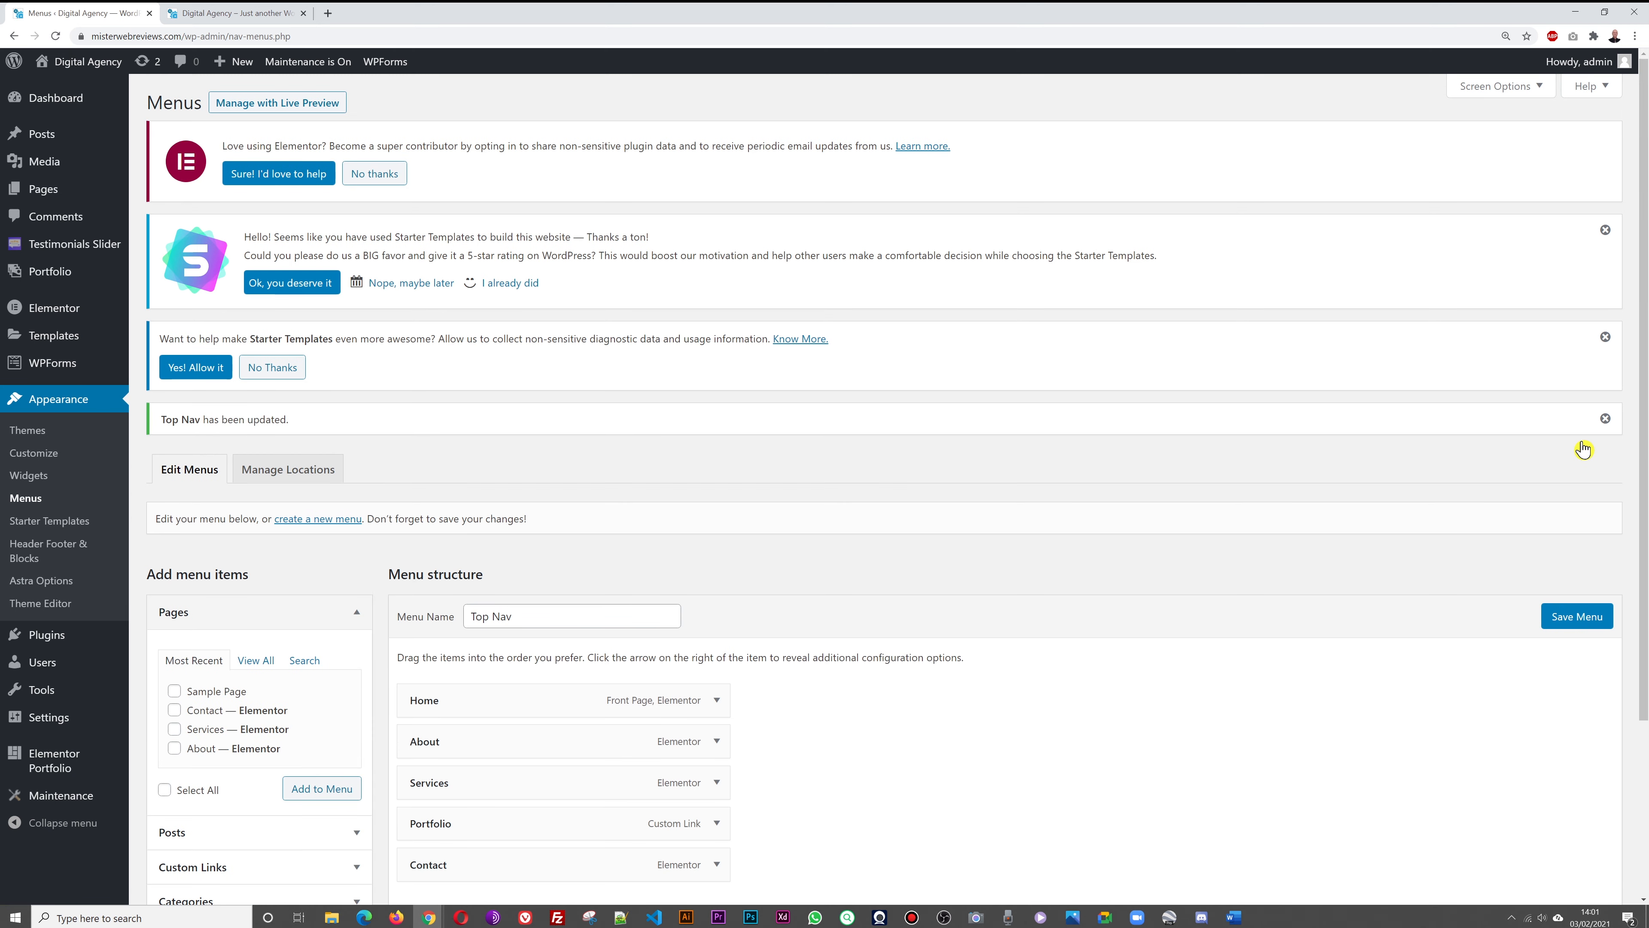
left_click(198, 14)
Reload the live site, open the Company XYZ portfolio item and scroll through it
key("Return")
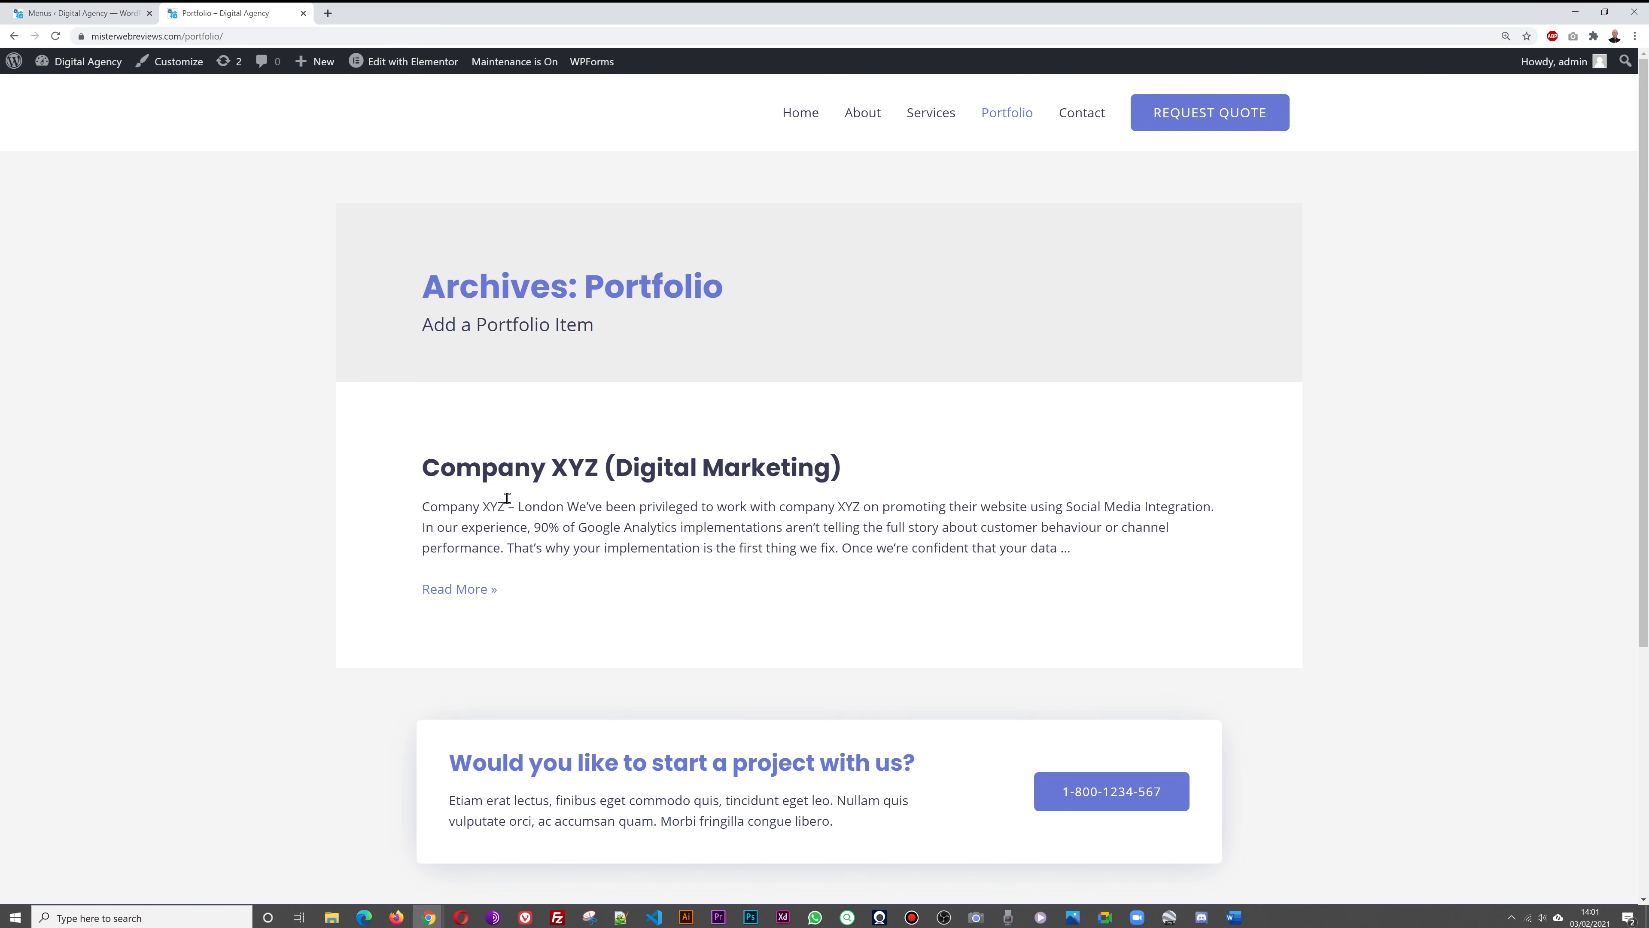
left_click(673, 474)
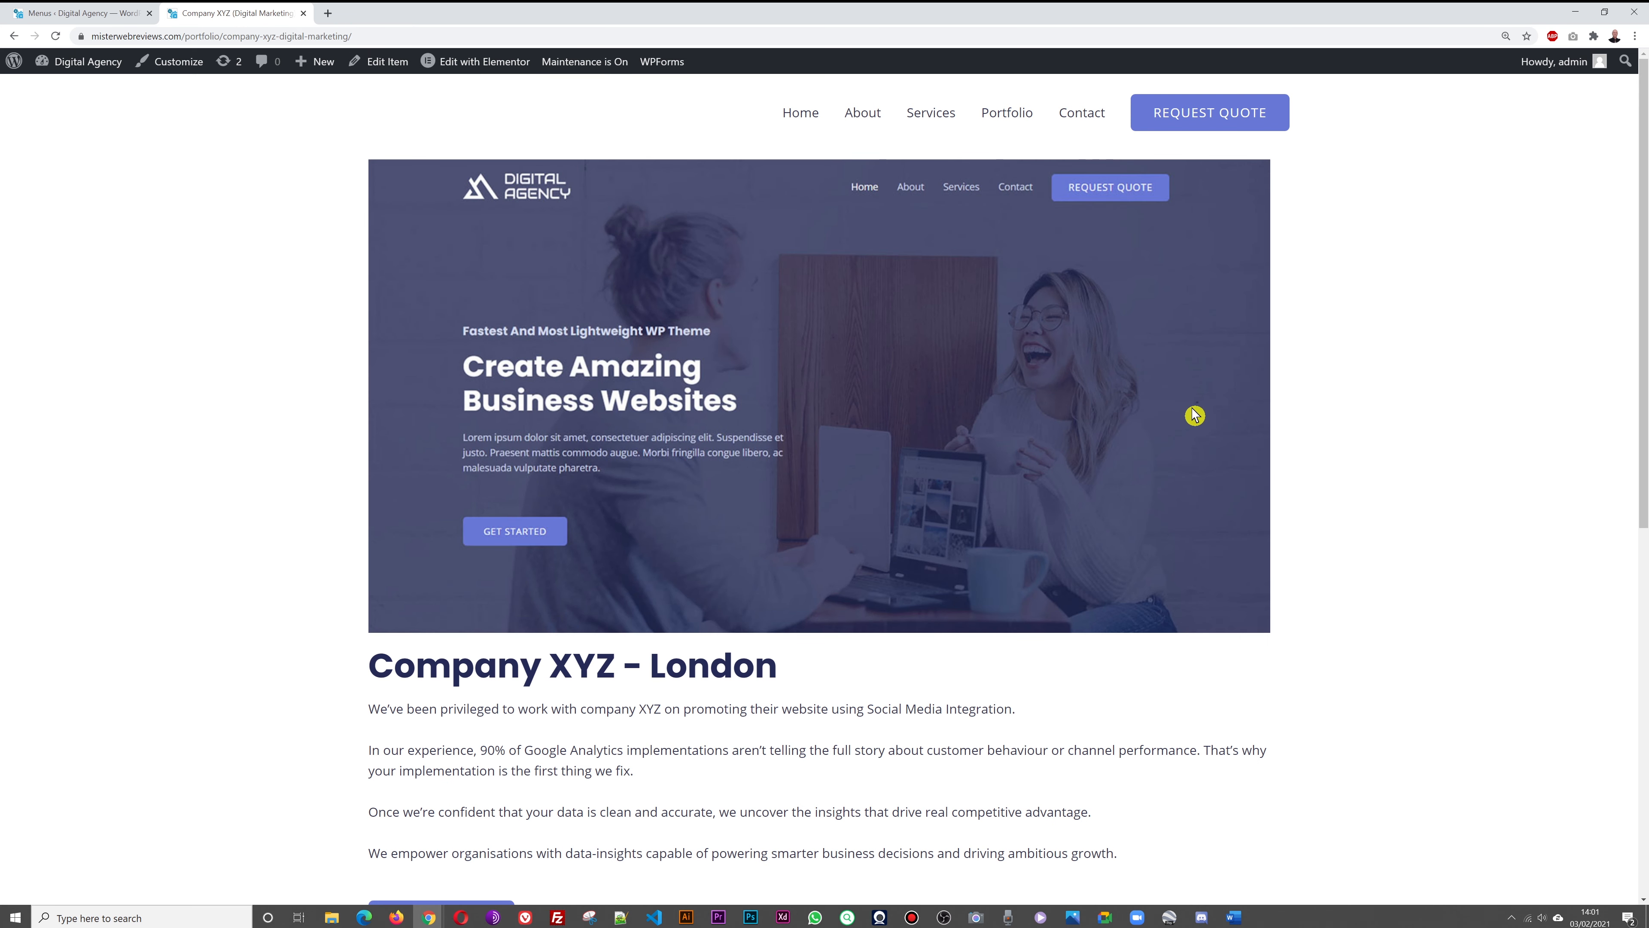
scroll(1625, 365, "down", 5)
scroll(1625, 365, "up", 5)
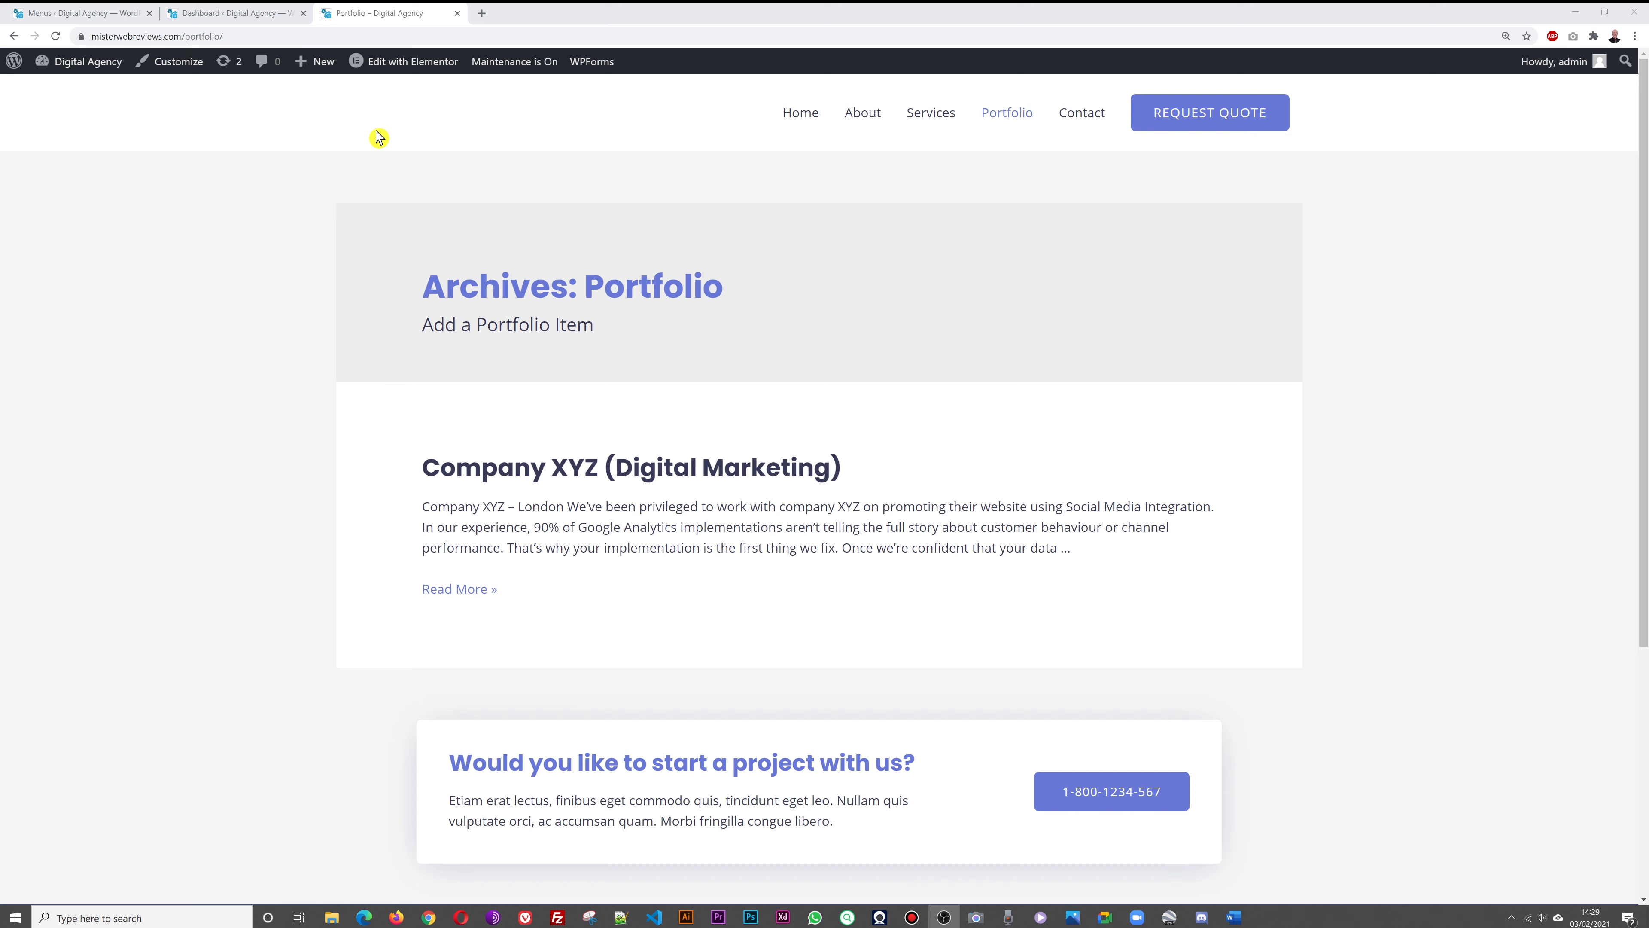
left_click(213, 13)
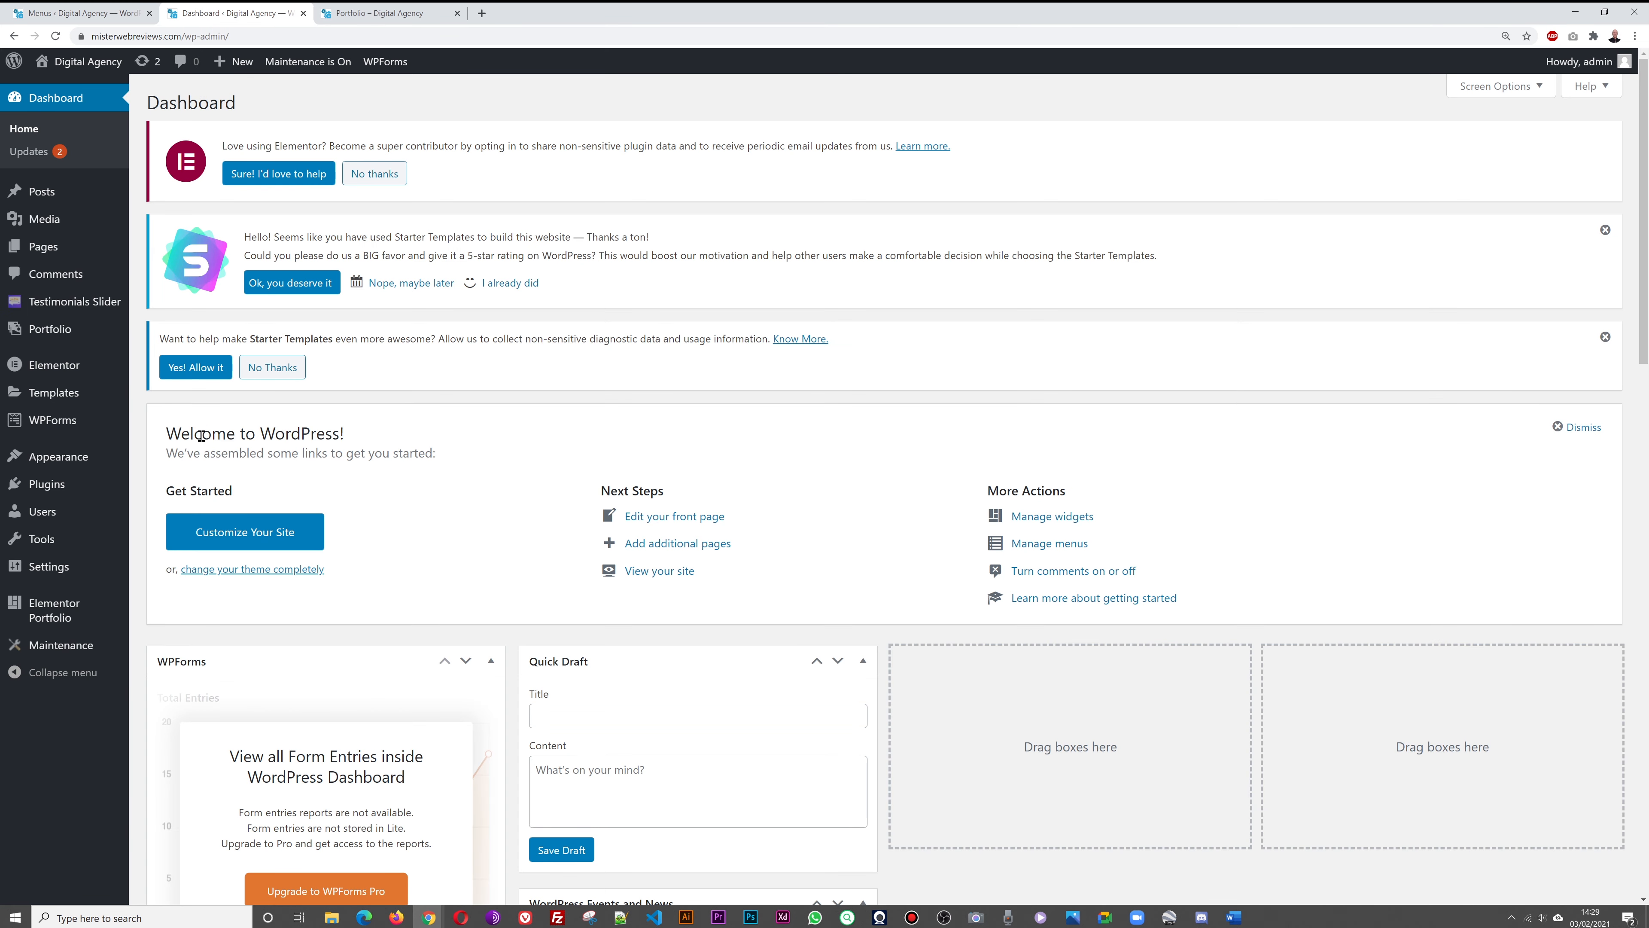
Open the Customizer with the Portfolio page previewed and go to Site Identity
mouse_move(62, 463)
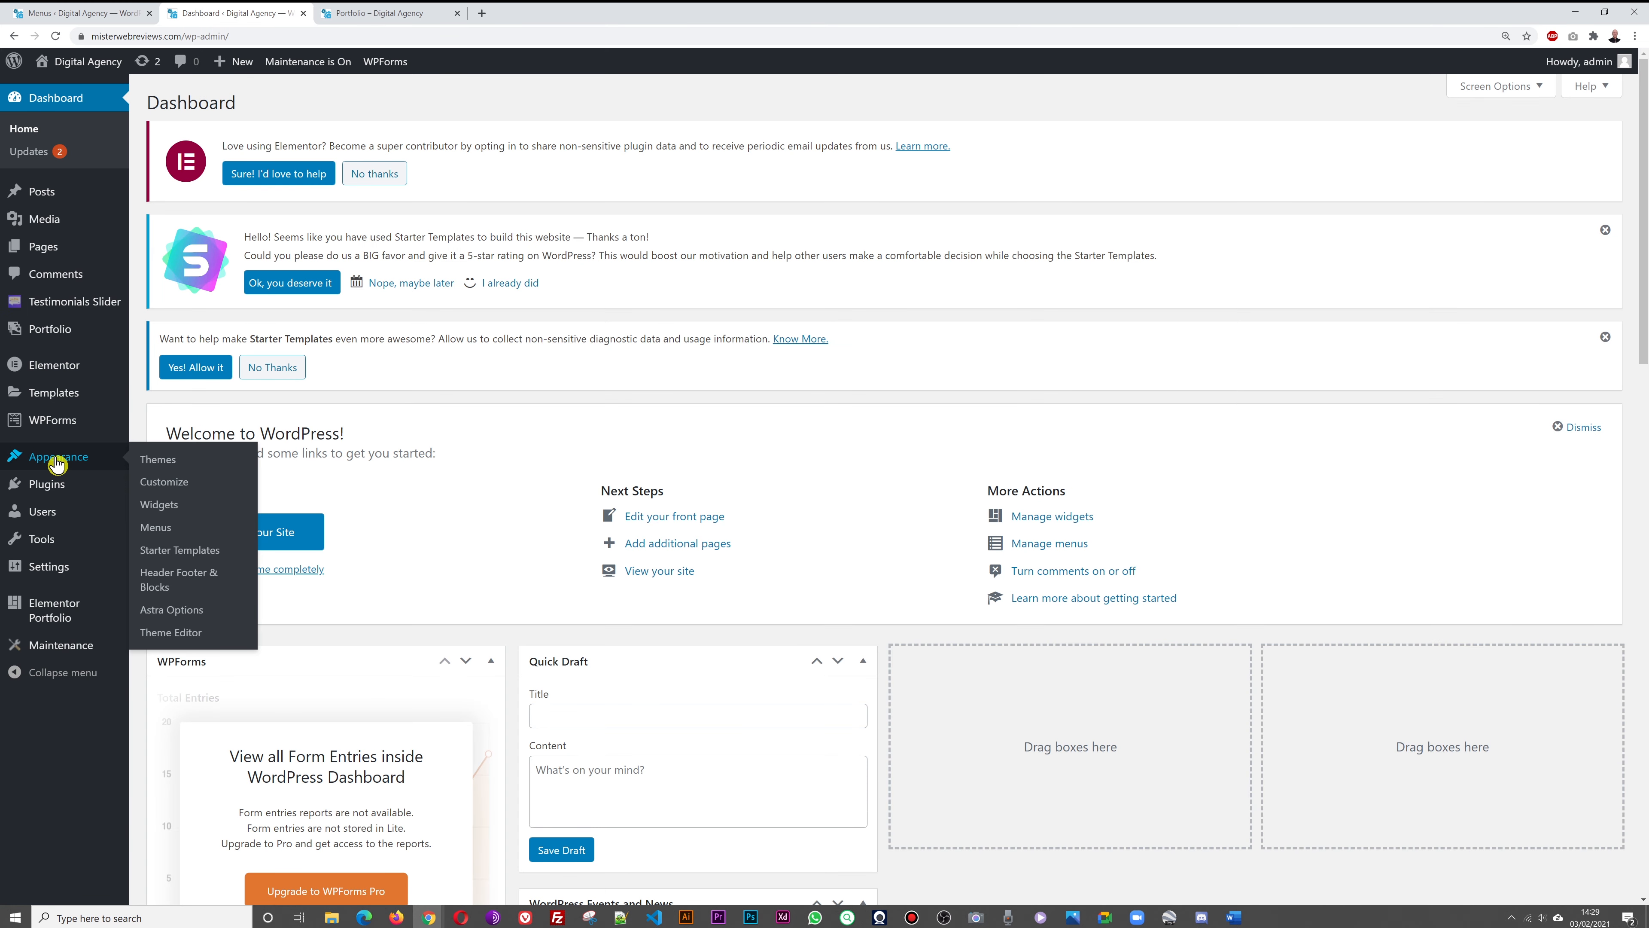
left_click(164, 481)
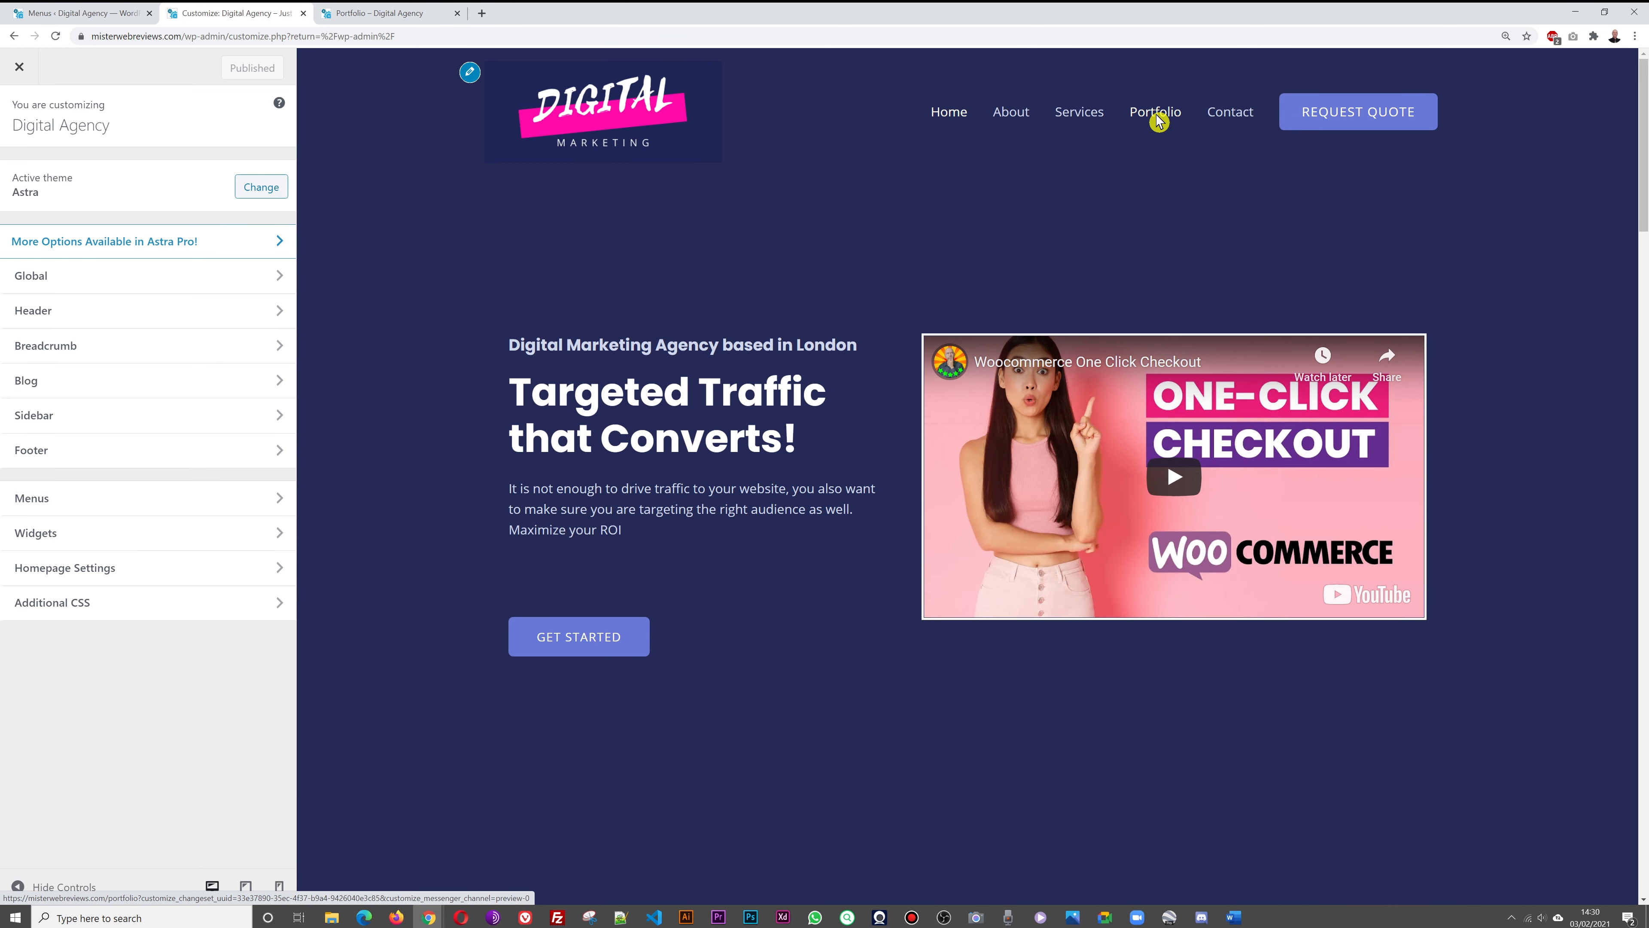
left_click(1157, 118)
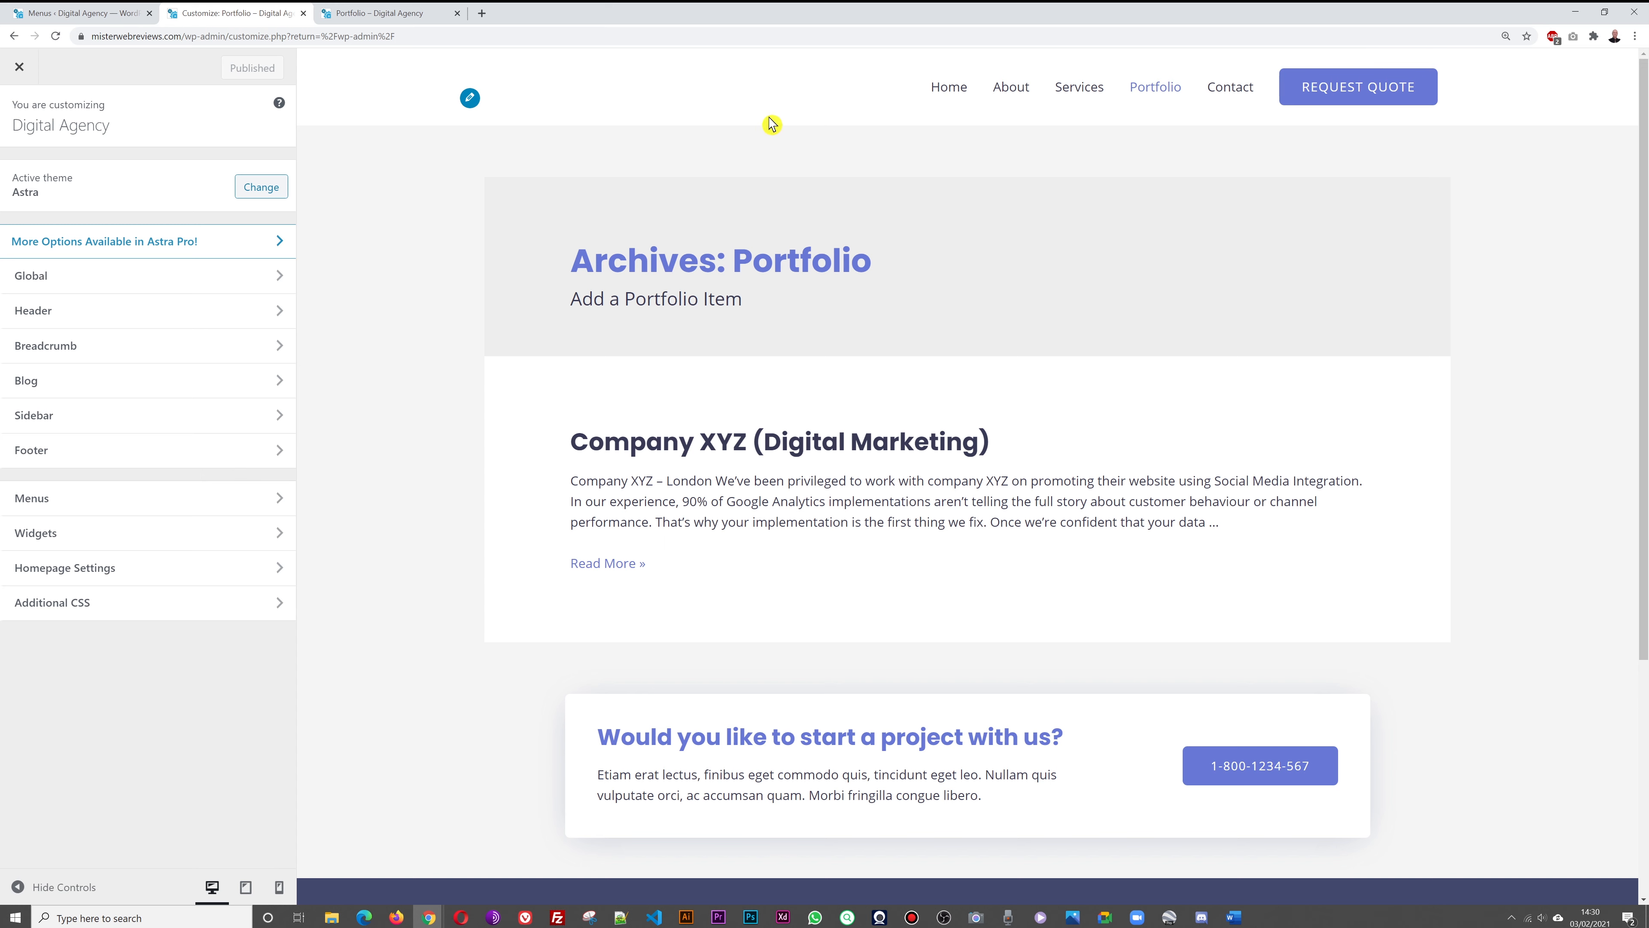
left_click(471, 99)
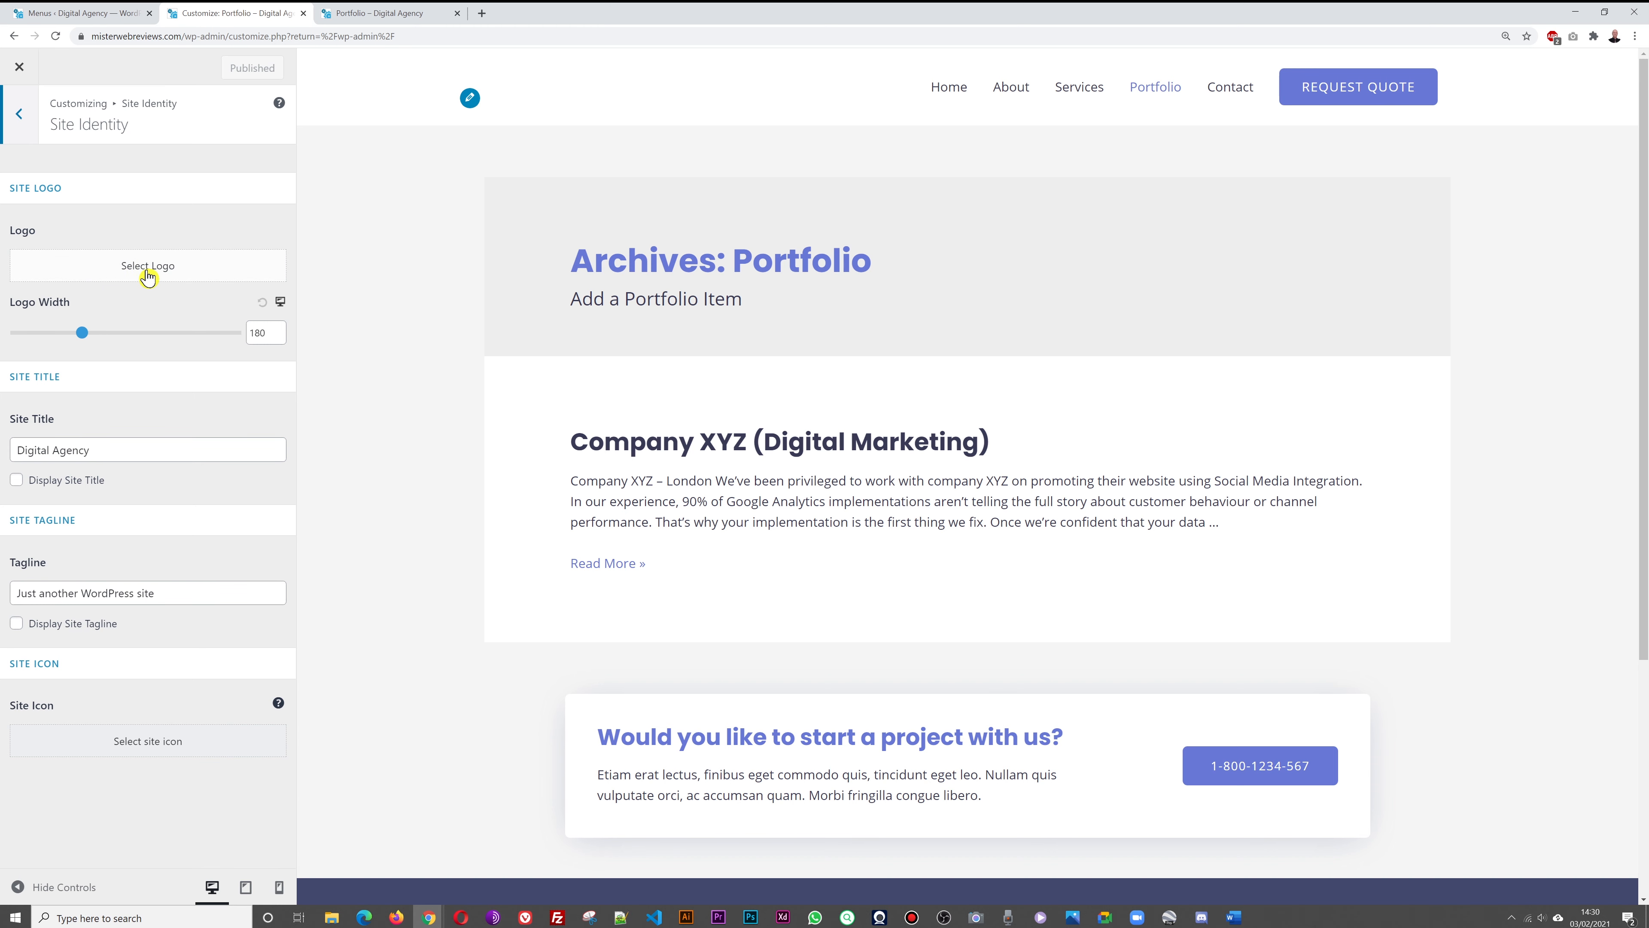
Choose the Digital Marketing image as the site logo, apply the crop and publish
left_click(149, 276)
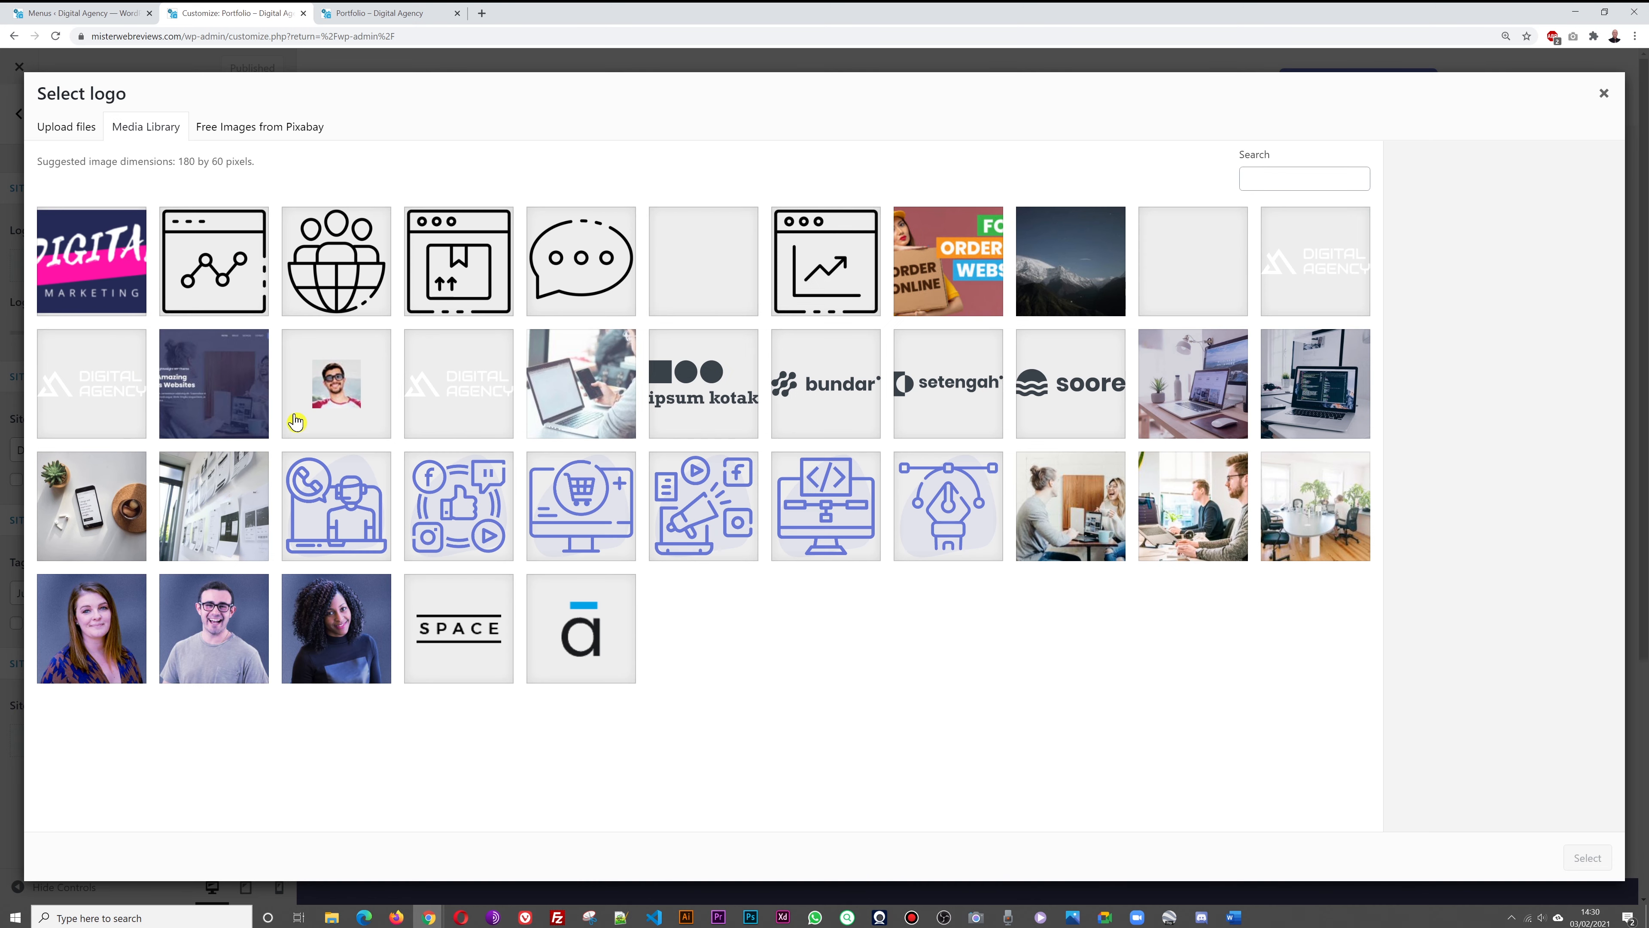
left_click(94, 289)
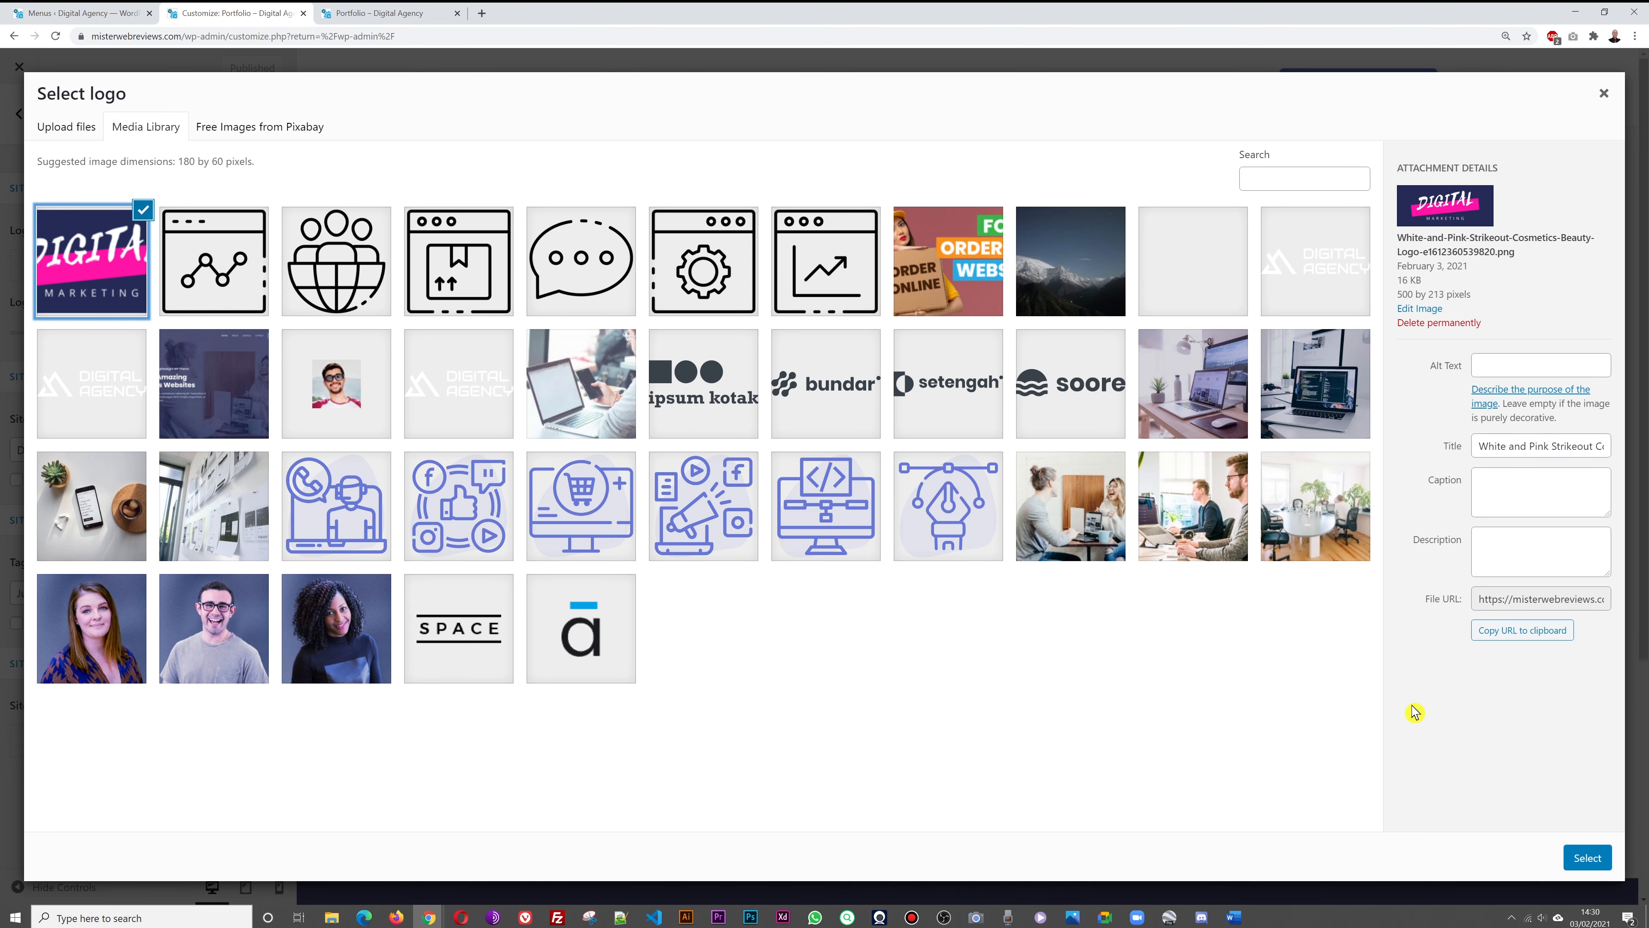
left_click(1585, 858)
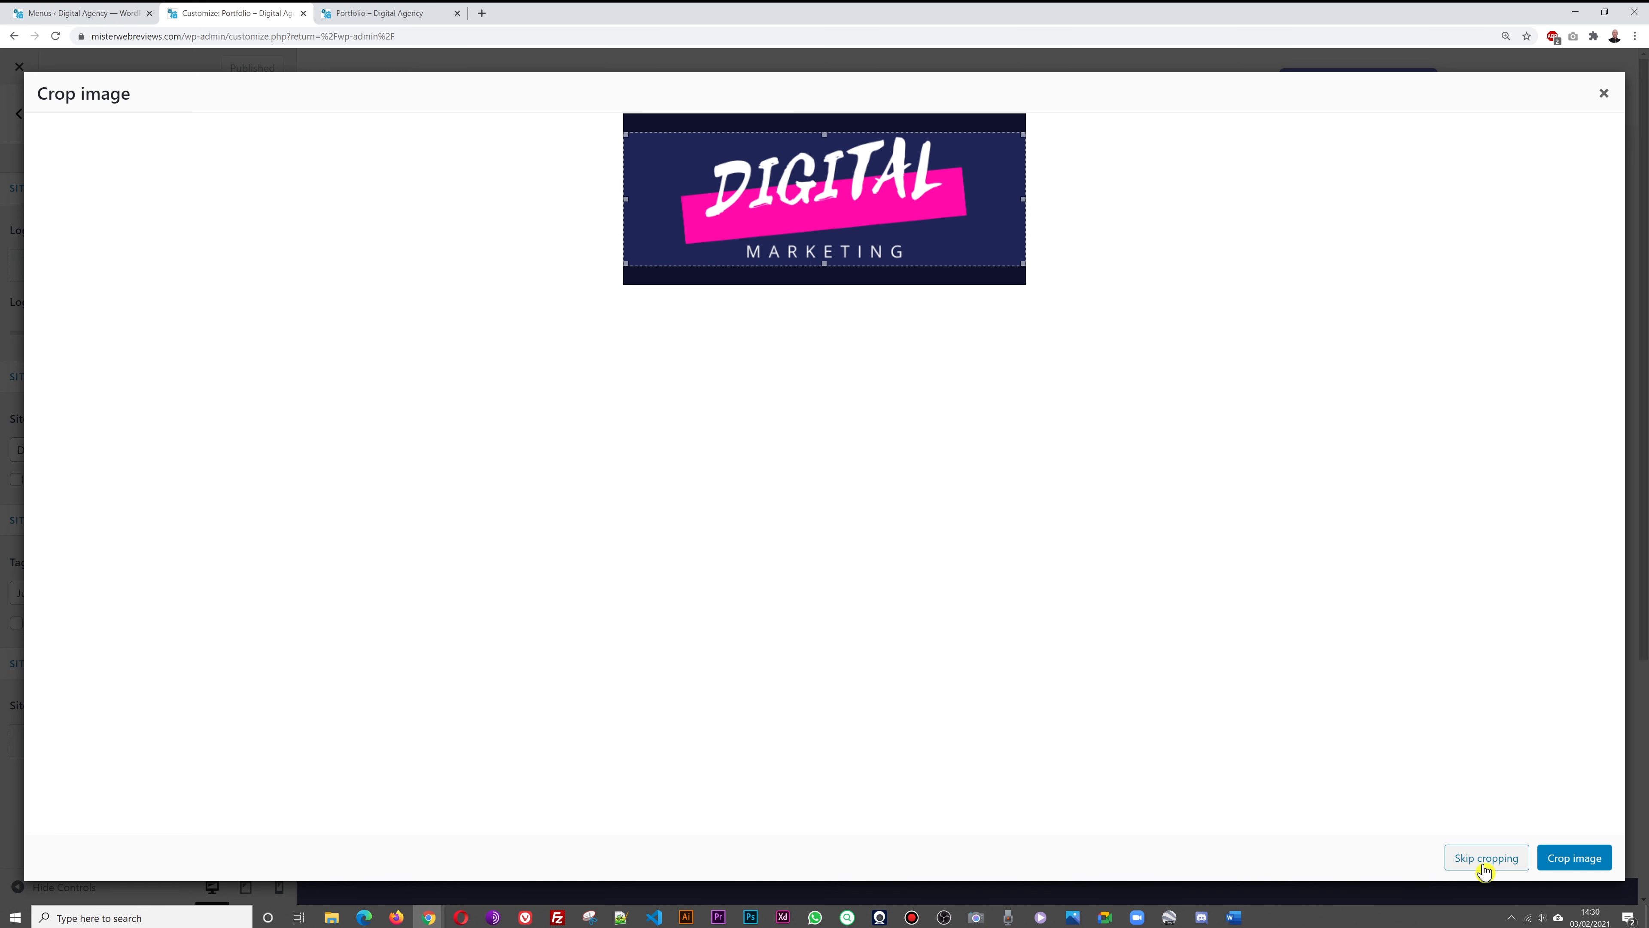
left_click(1568, 862)
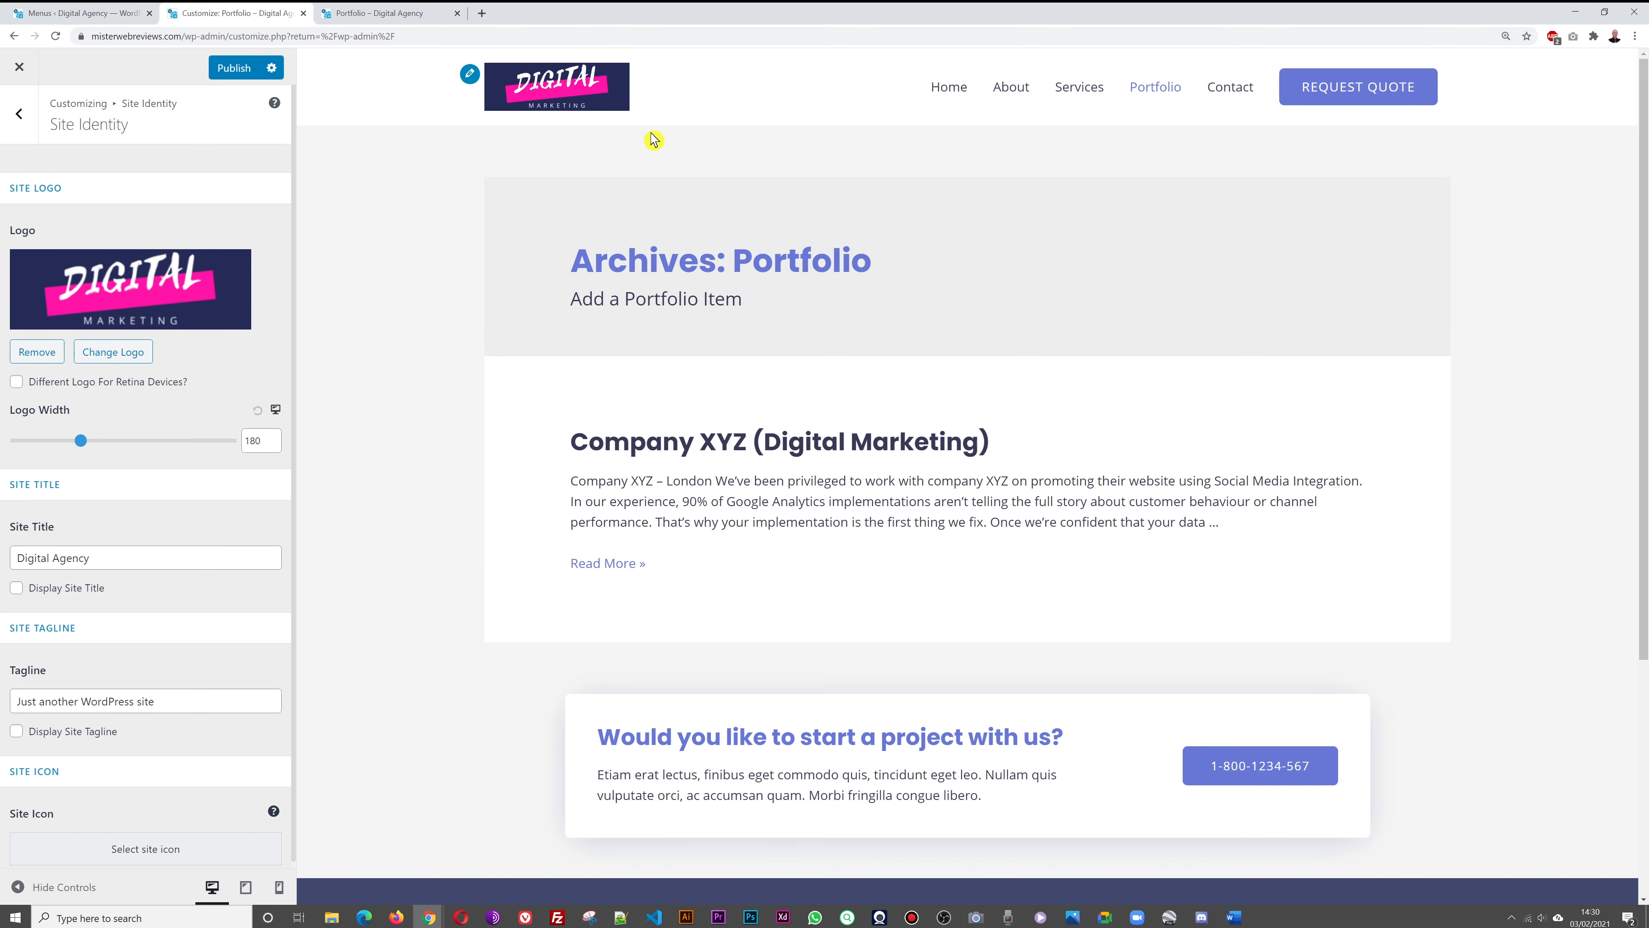
left_click(223, 64)
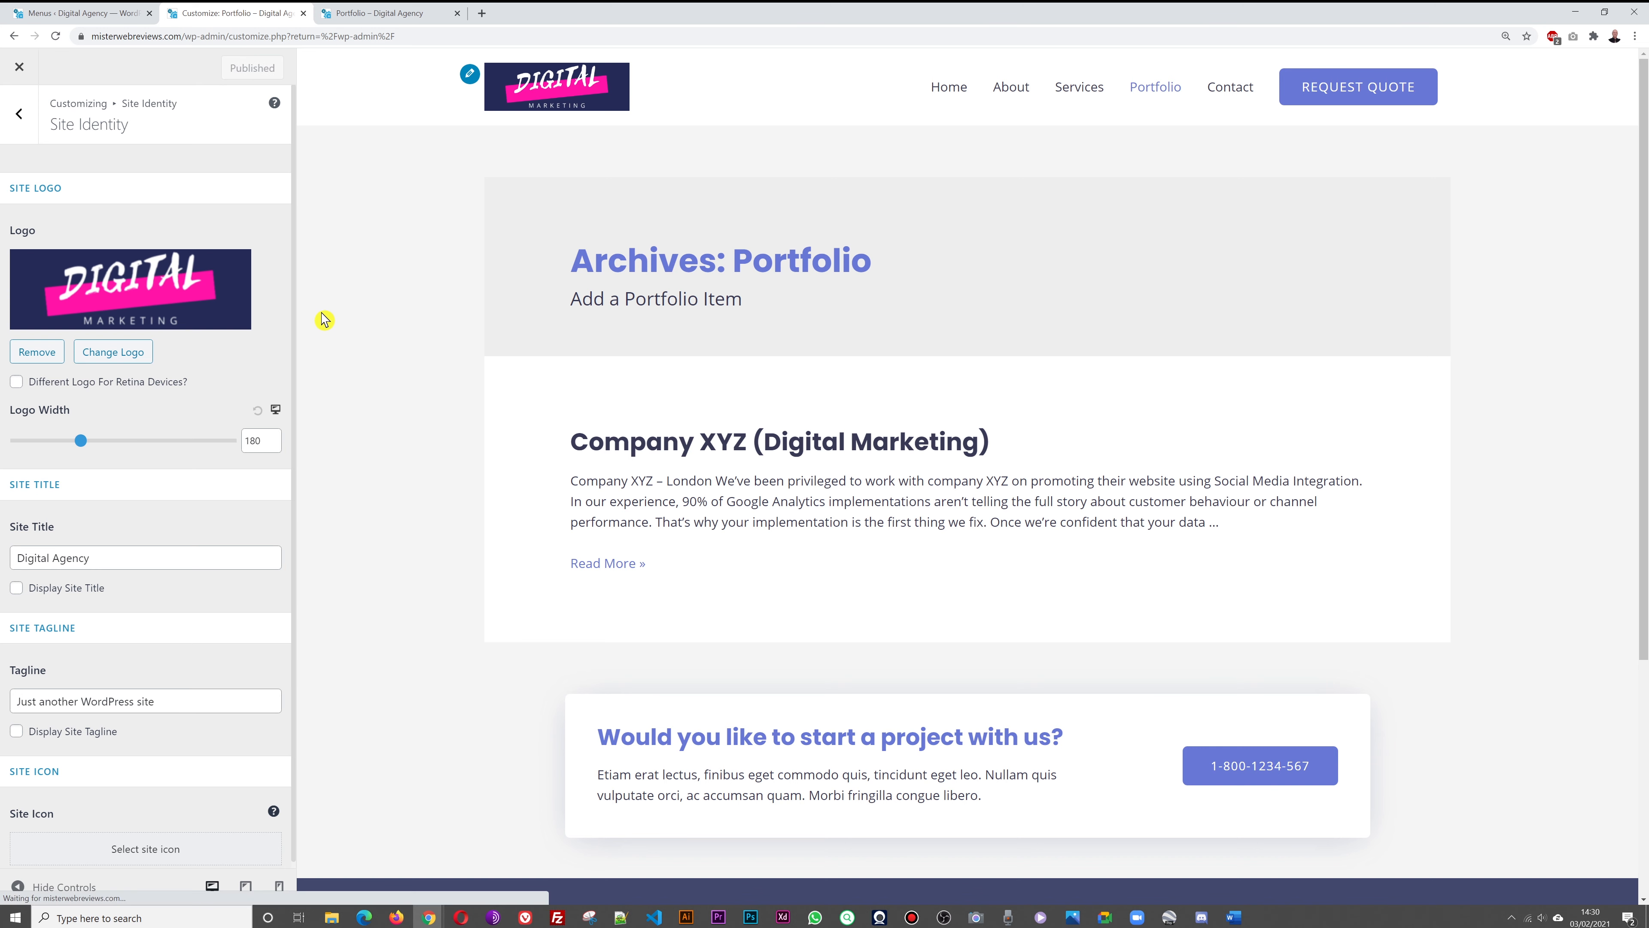
left_click(349, 15)
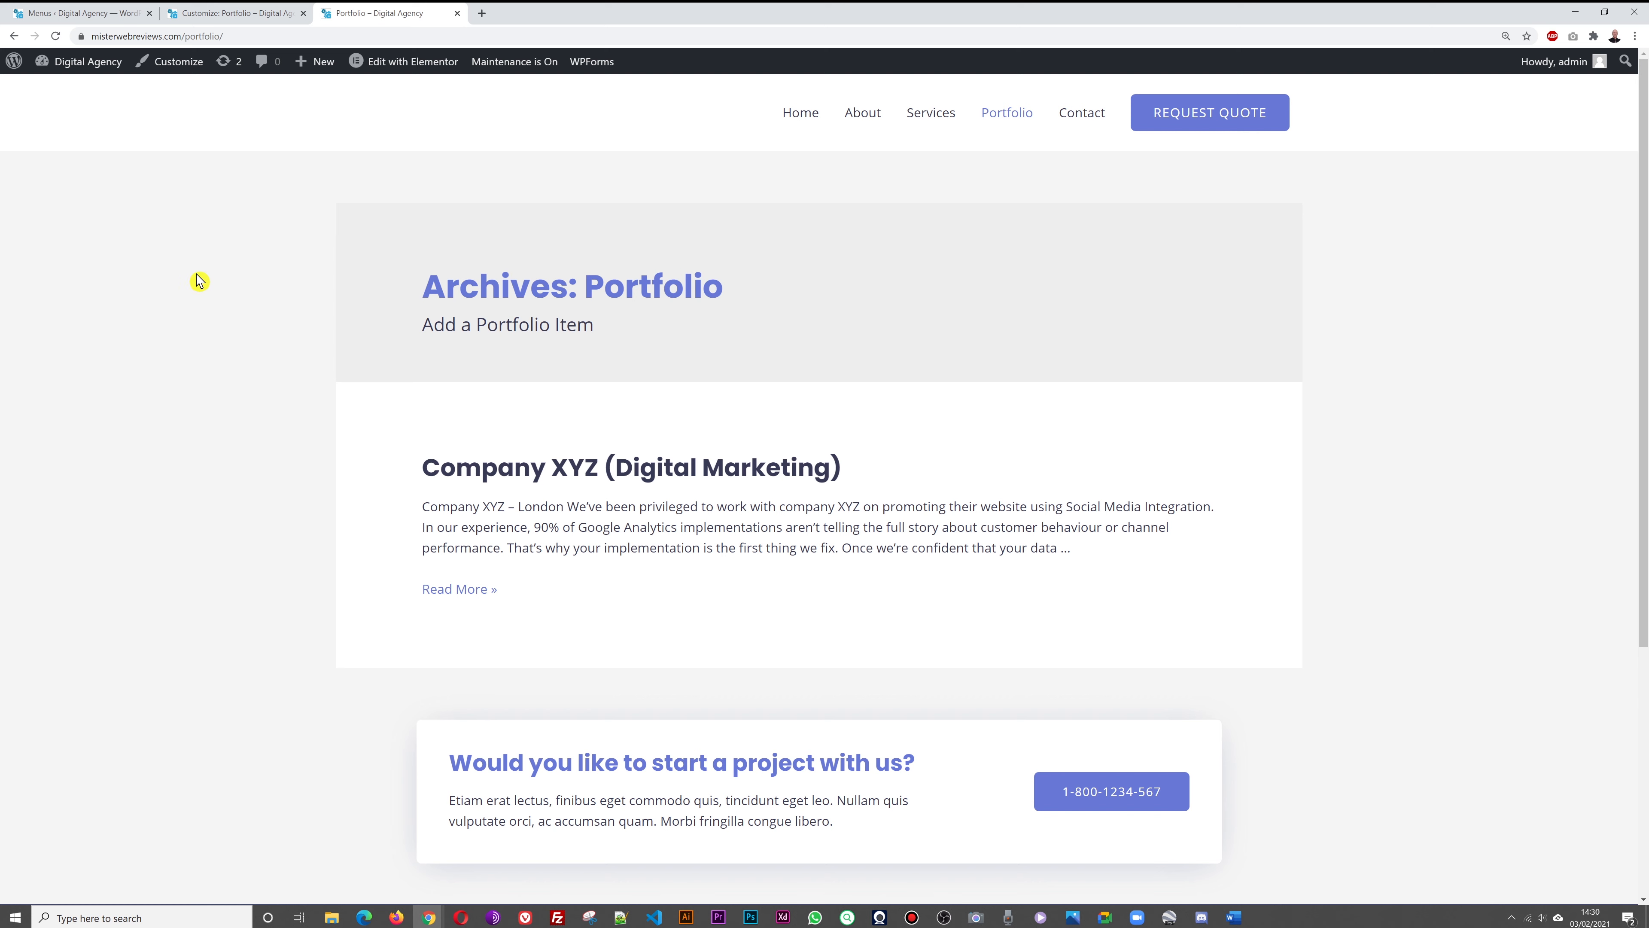
Reload the live site and check the new logo on the Home and Portfolio pages
key("F5")
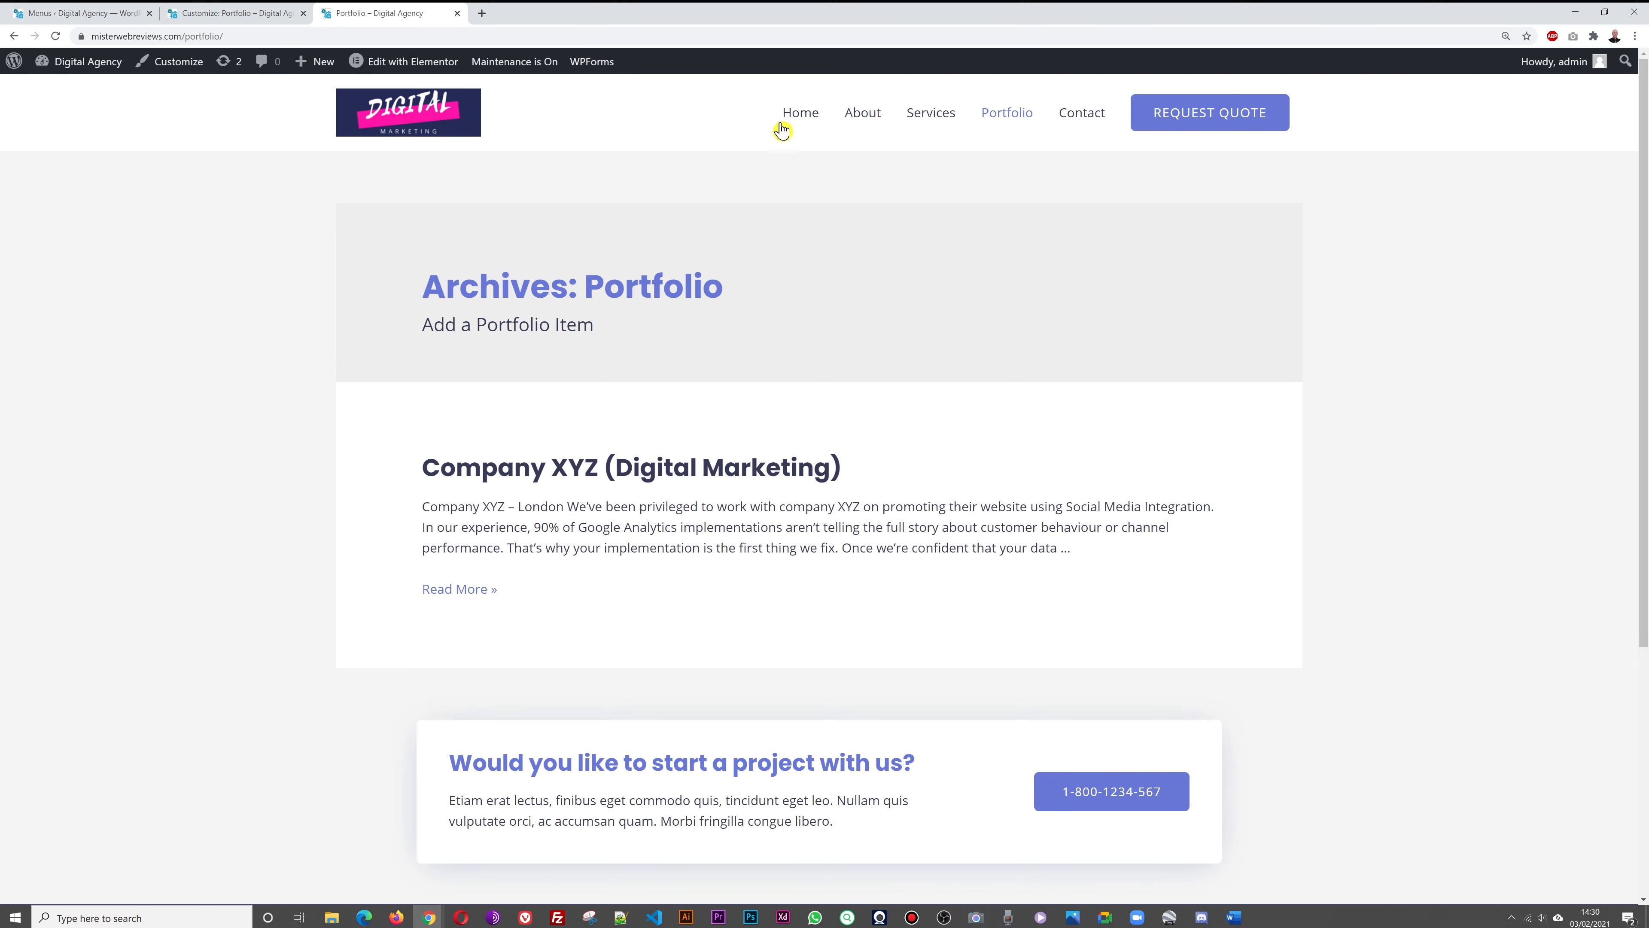
left_click(797, 122)
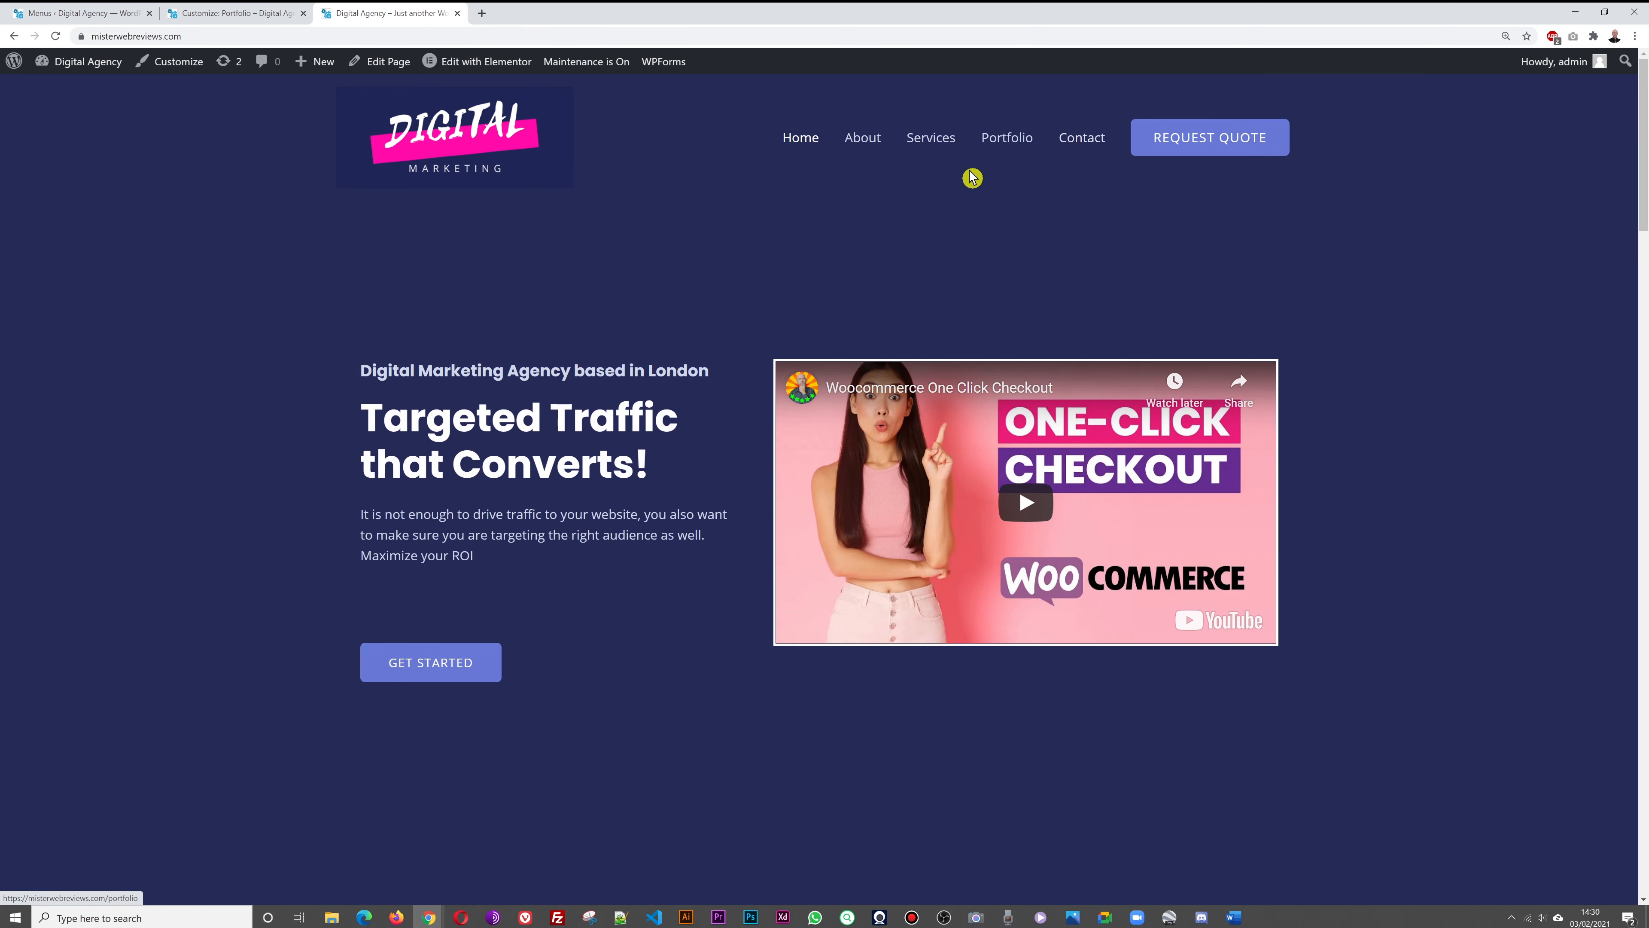
left_click(1003, 141)
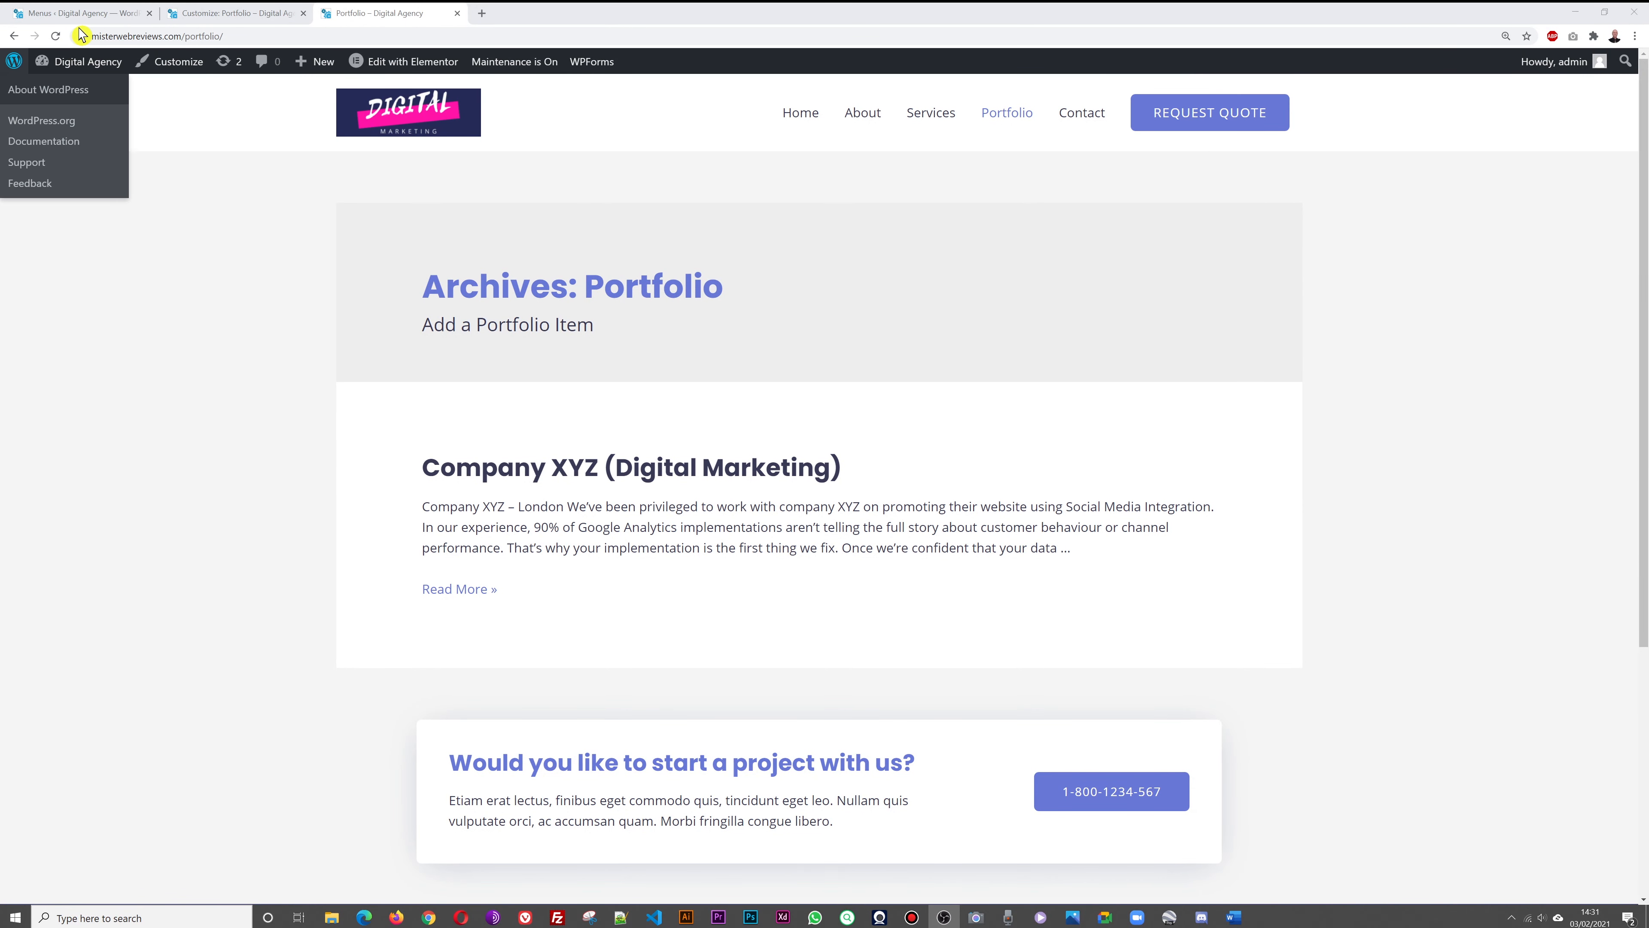
left_click(77, 16)
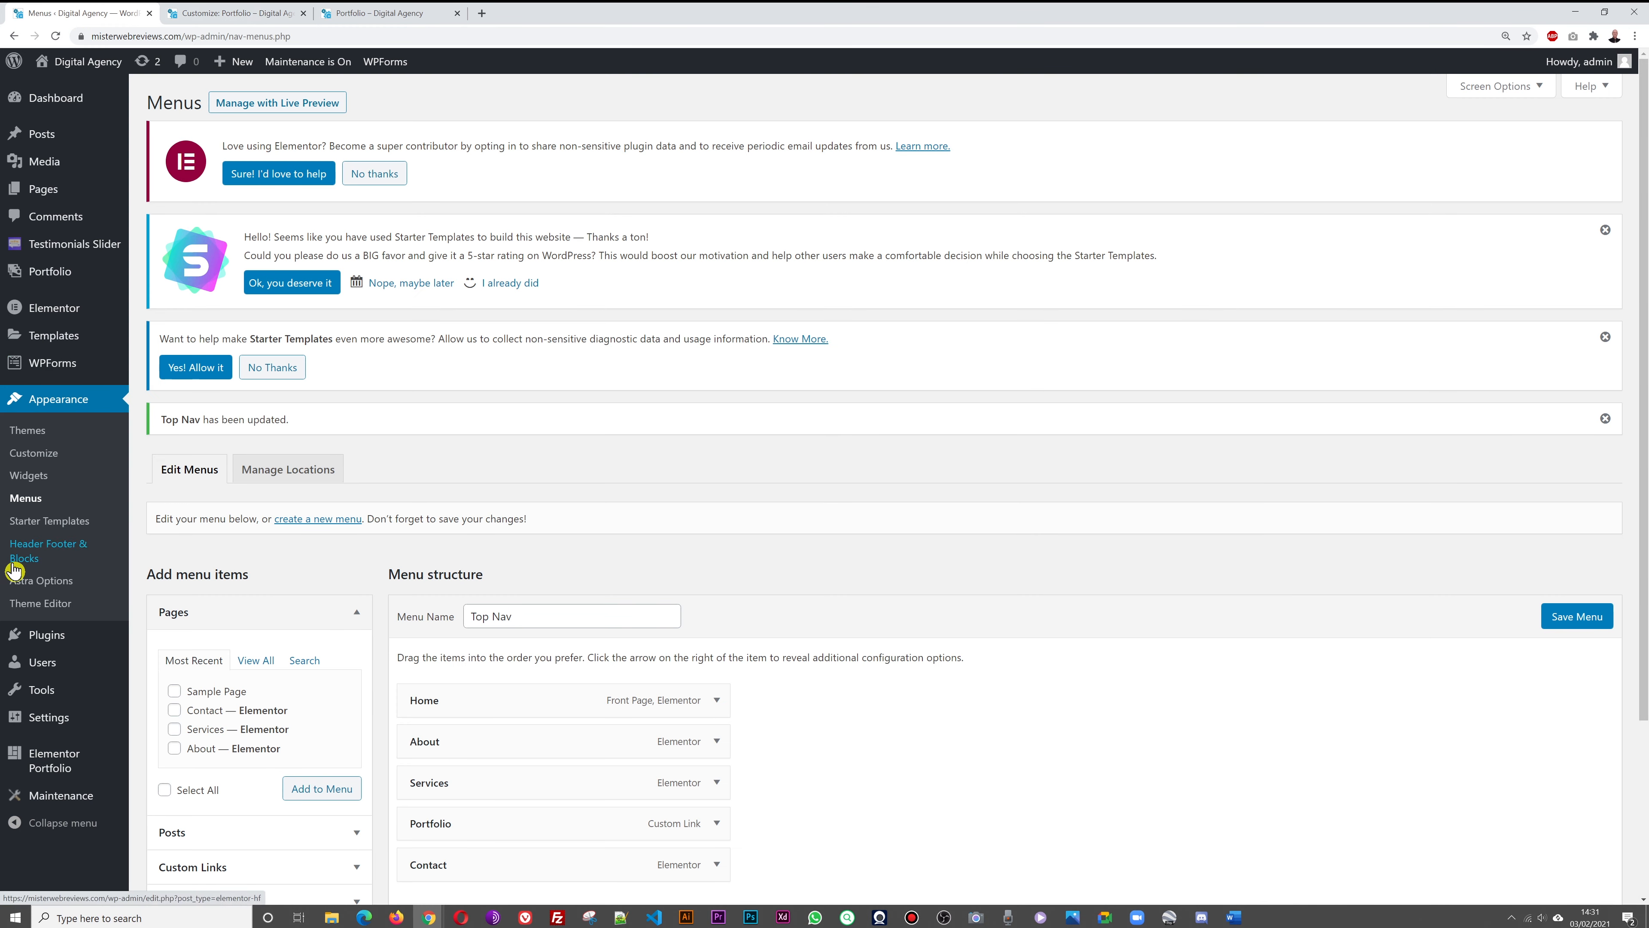
In the Customizer's header settings, replace the Request Quote button text with Call Us Now
left_click(44, 460)
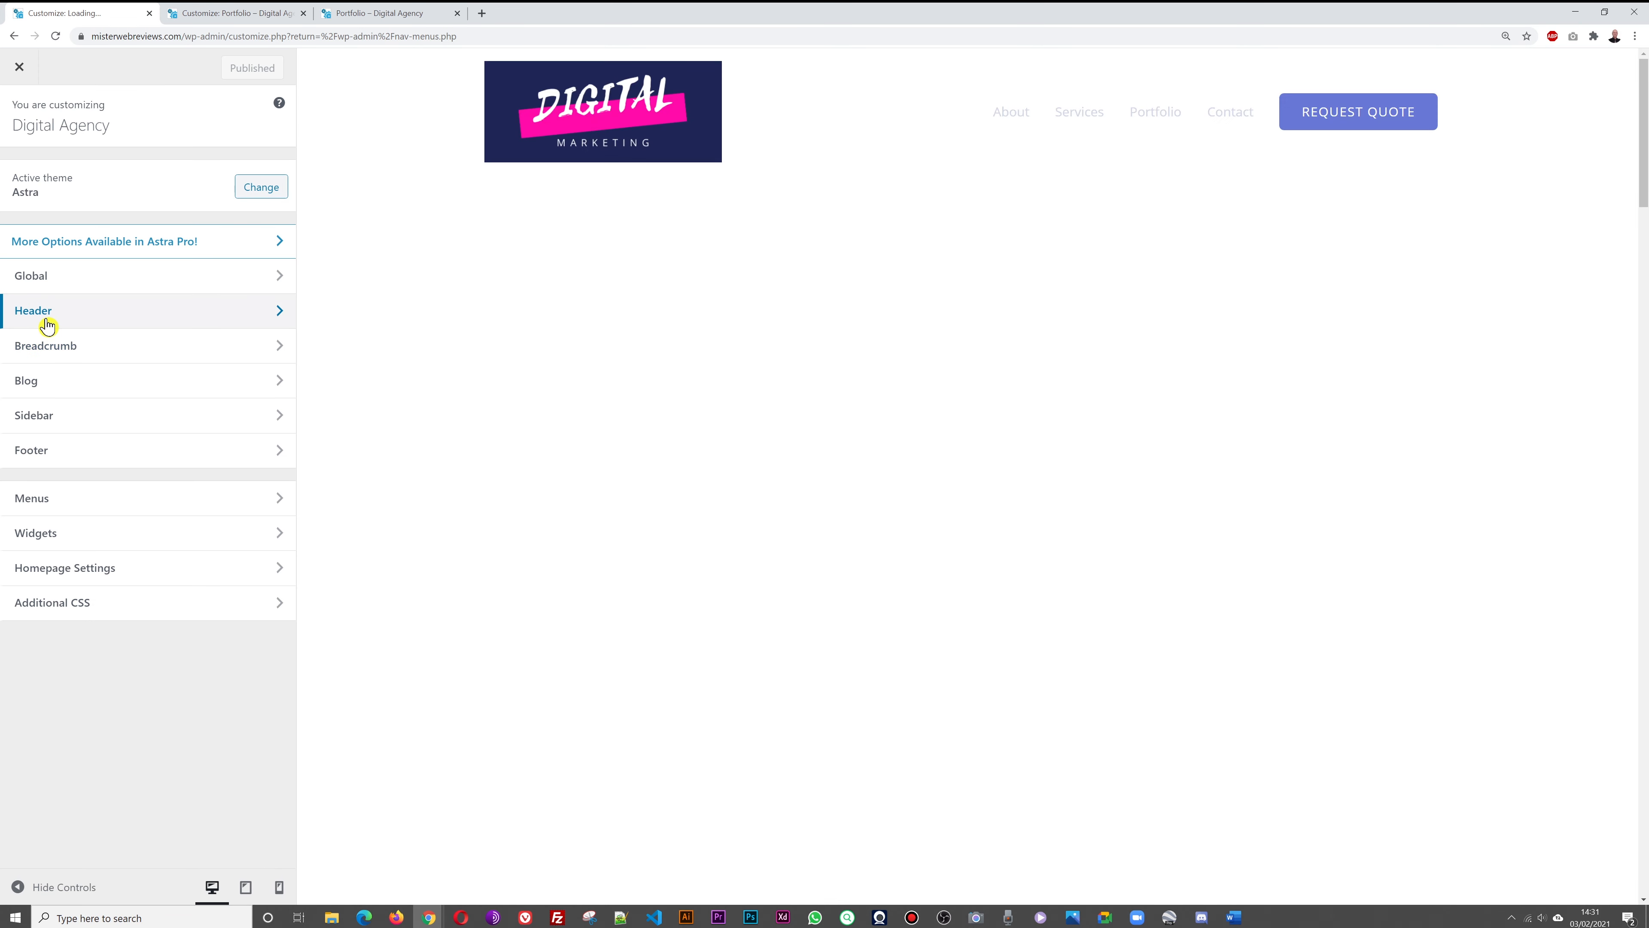
left_click(48, 322)
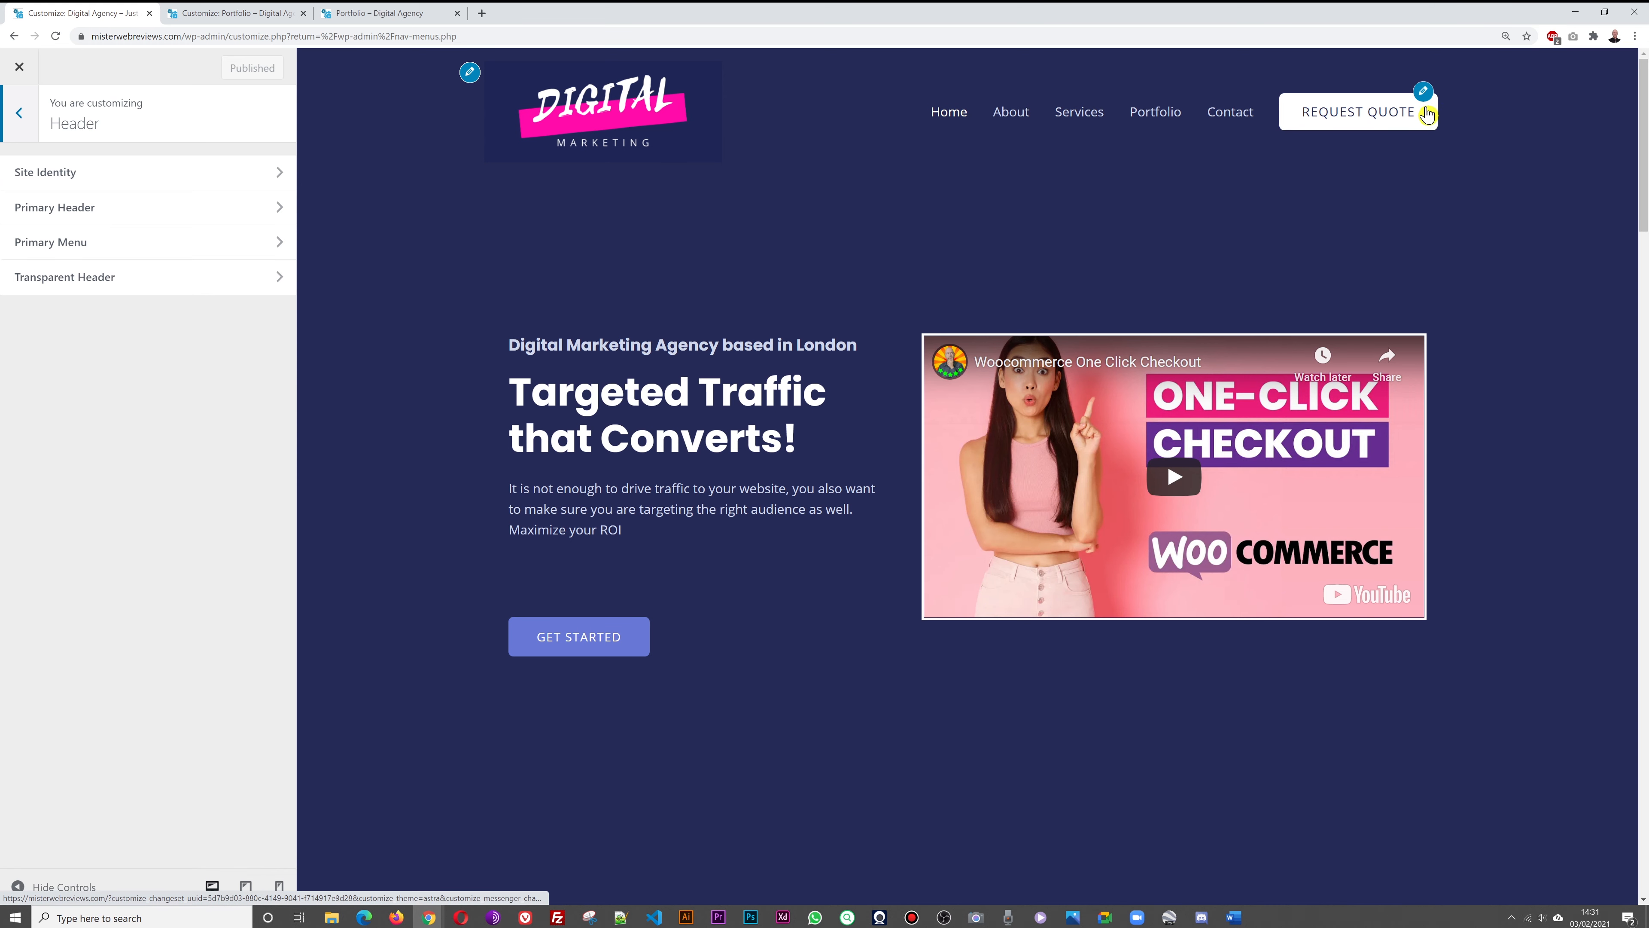
left_click(1422, 92)
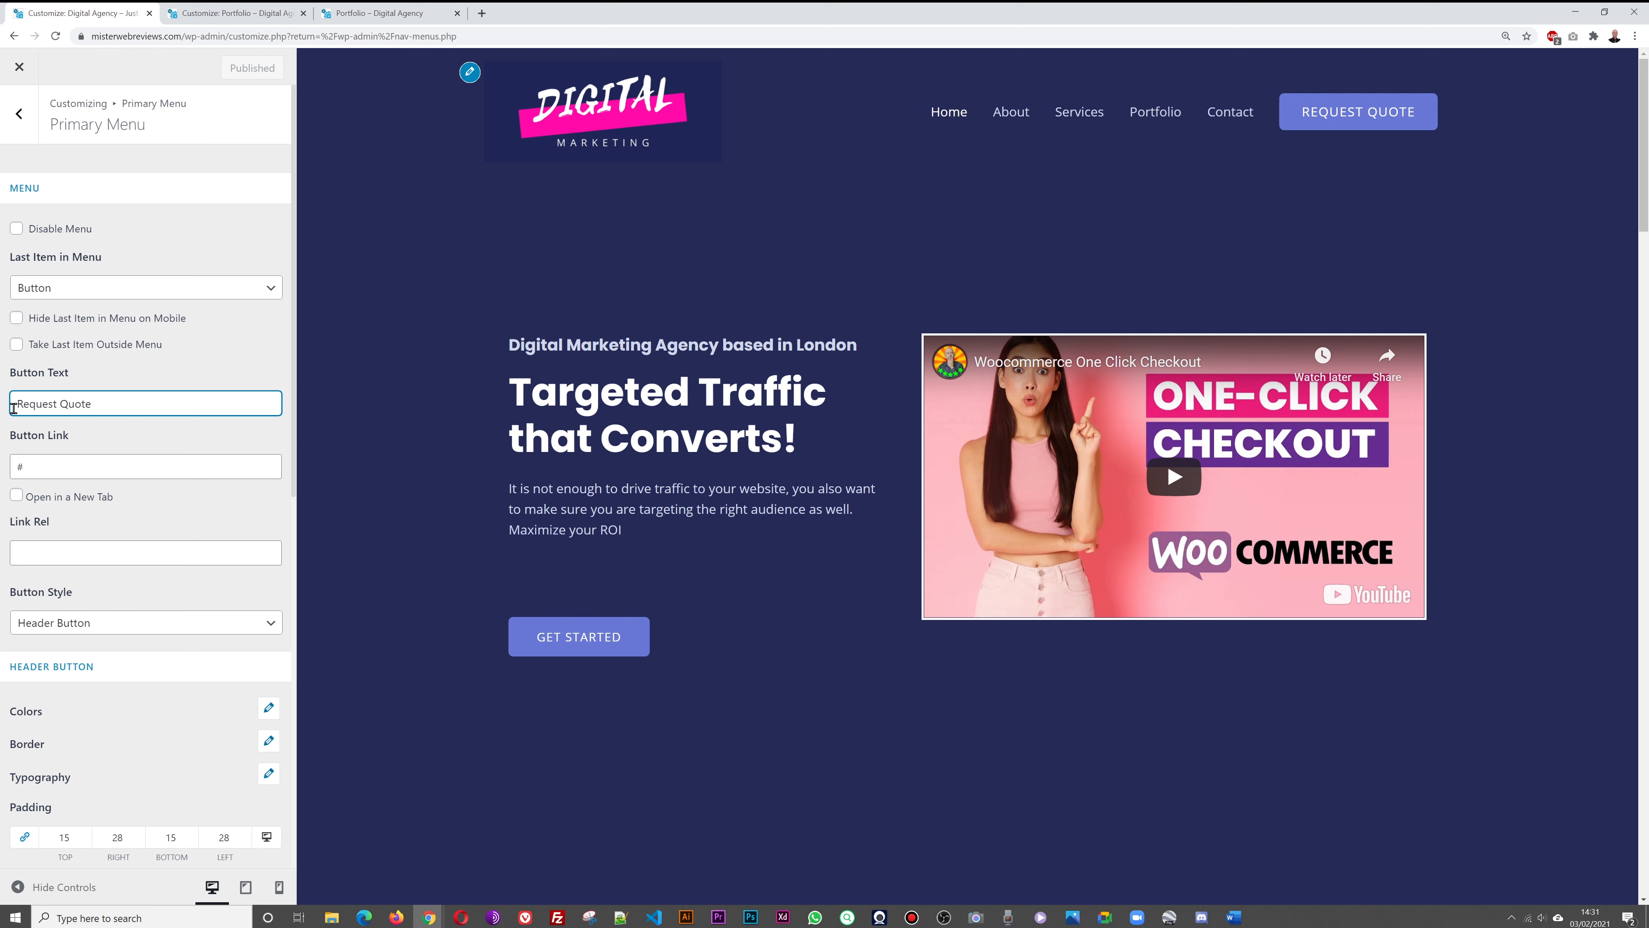
triple_click(147, 407)
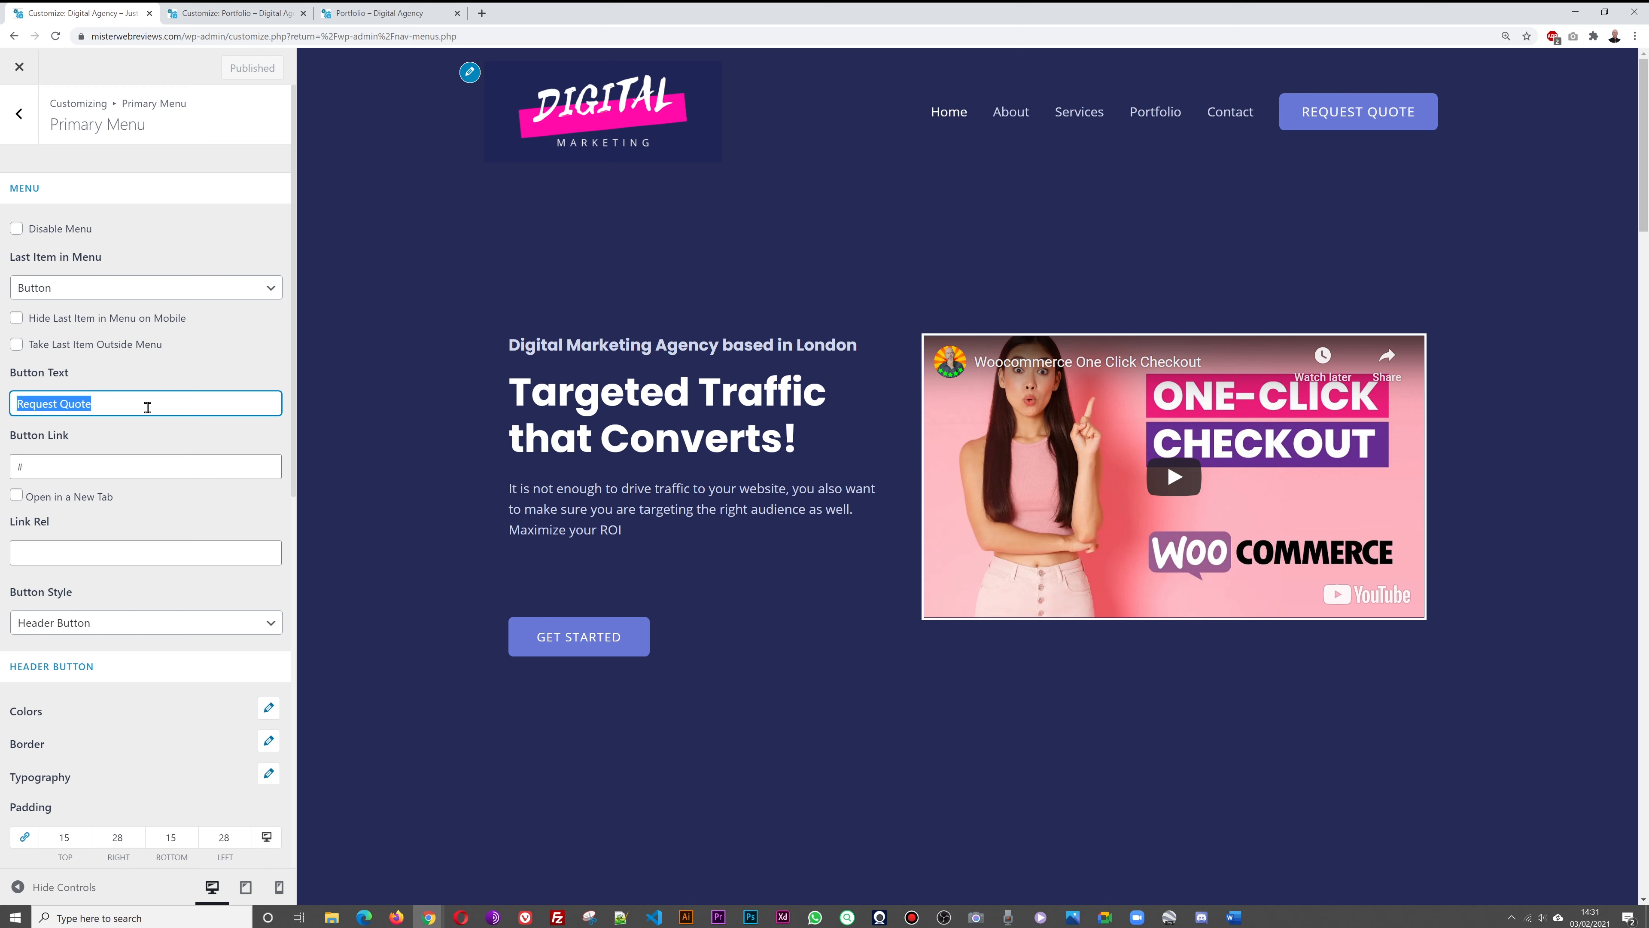
type("Call Us Now")
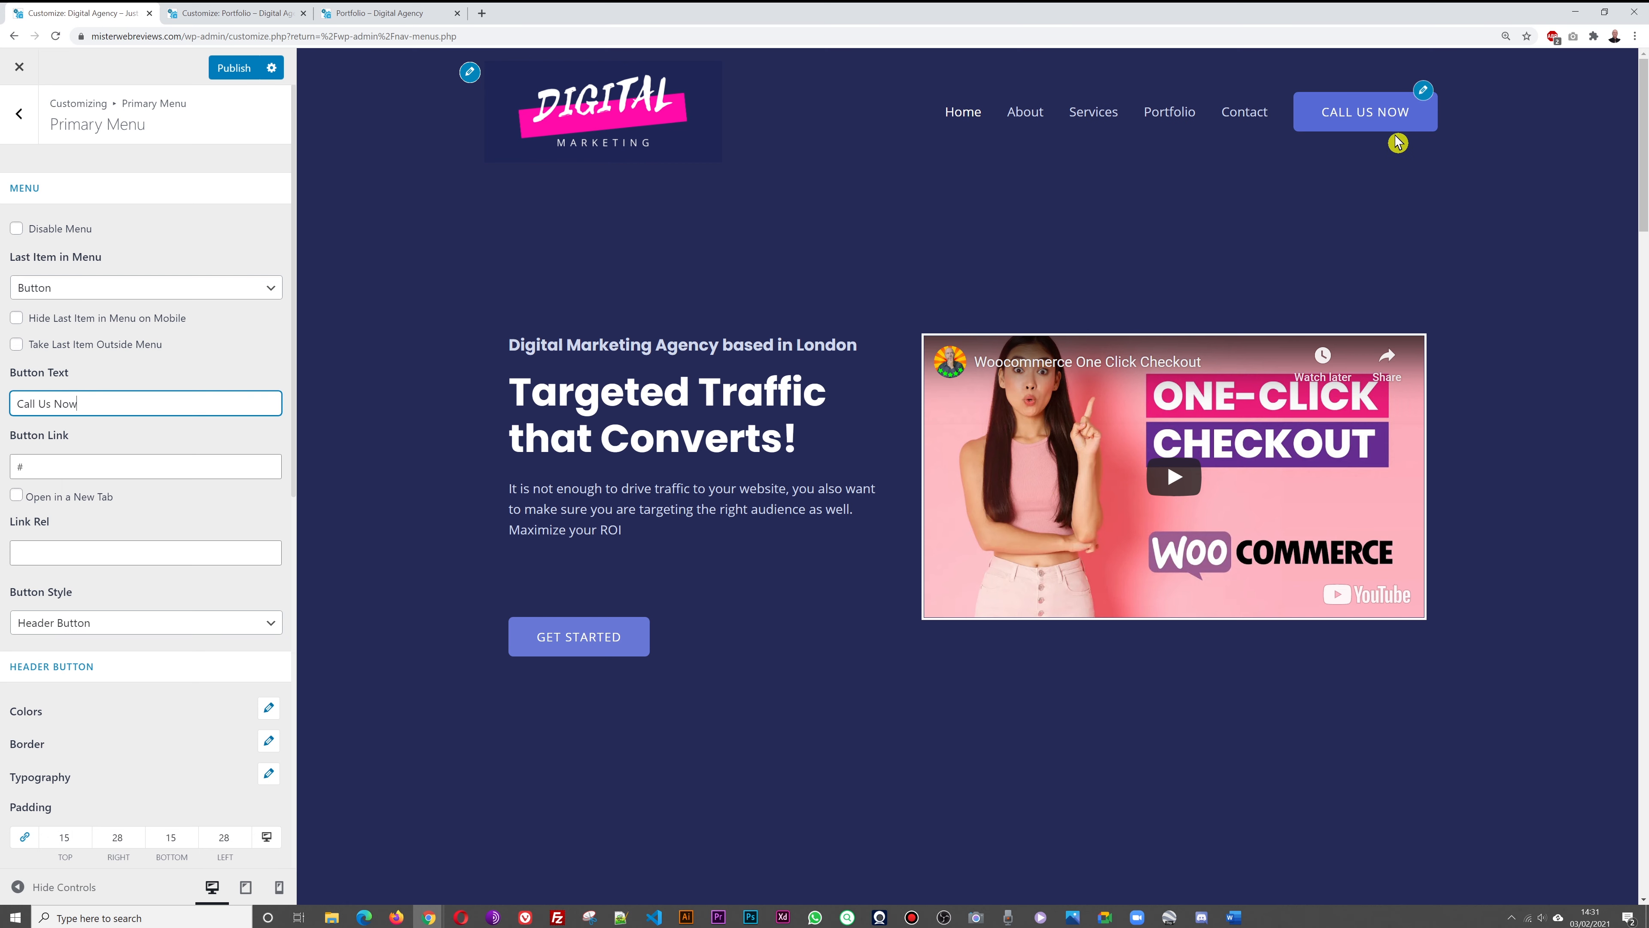
left_click(354, 14)
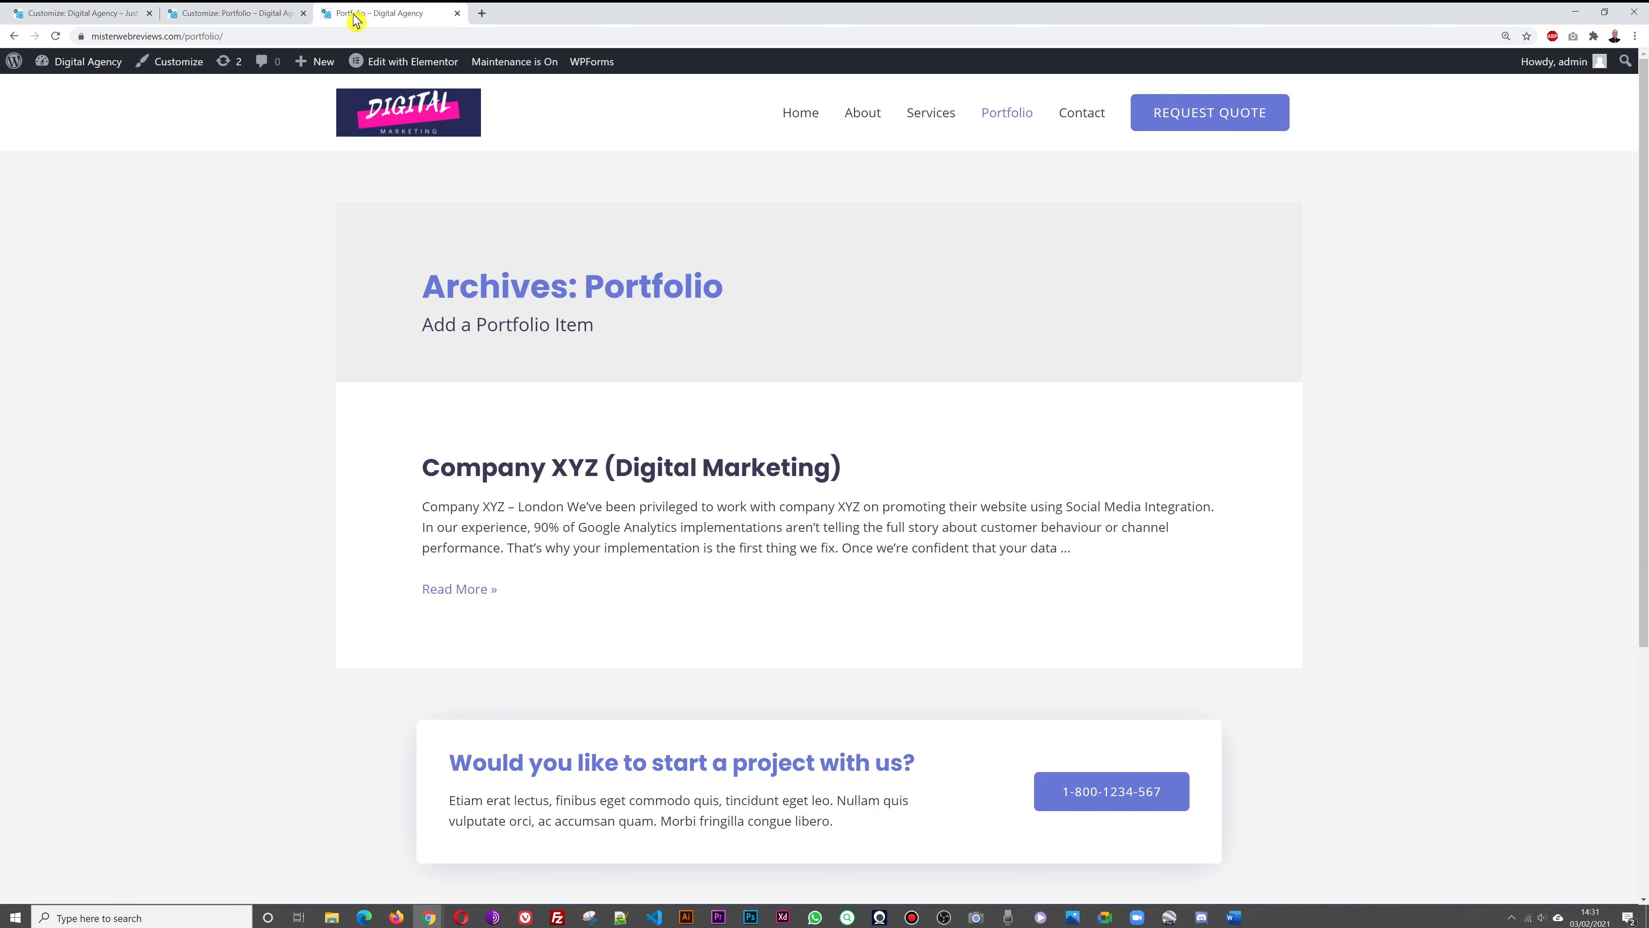
Copy the Contact page's 'Request Free Consultation' heading into the header Button Text
left_click(1083, 116)
scroll(1373, 302, "down", 5)
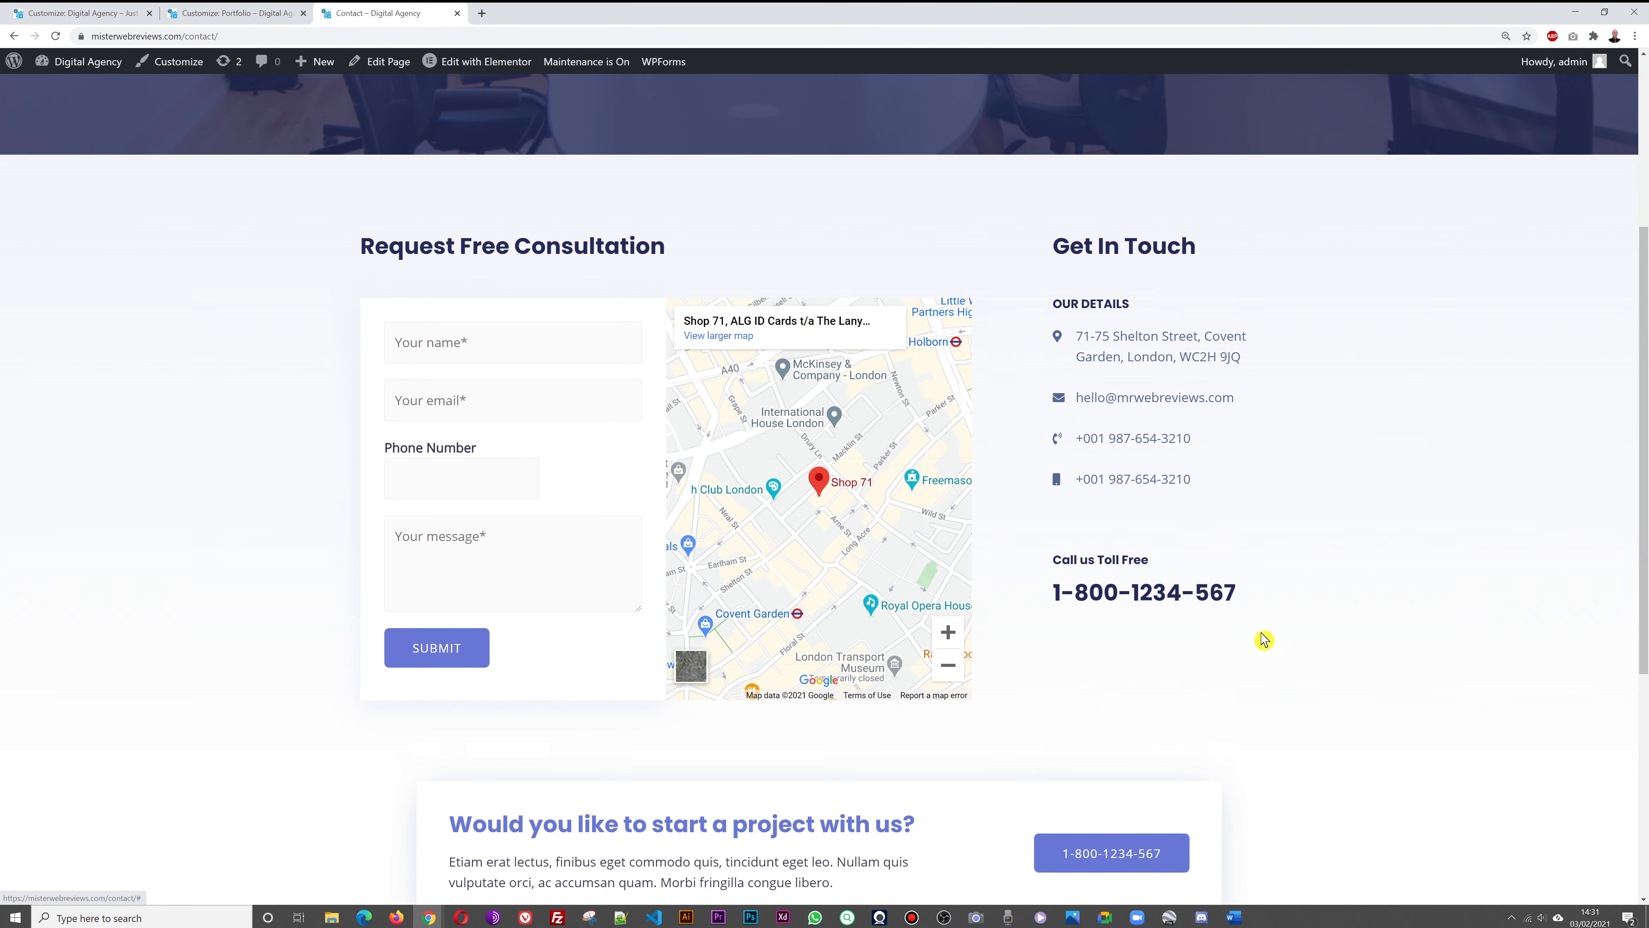
scroll(1360, 591, "up", 5)
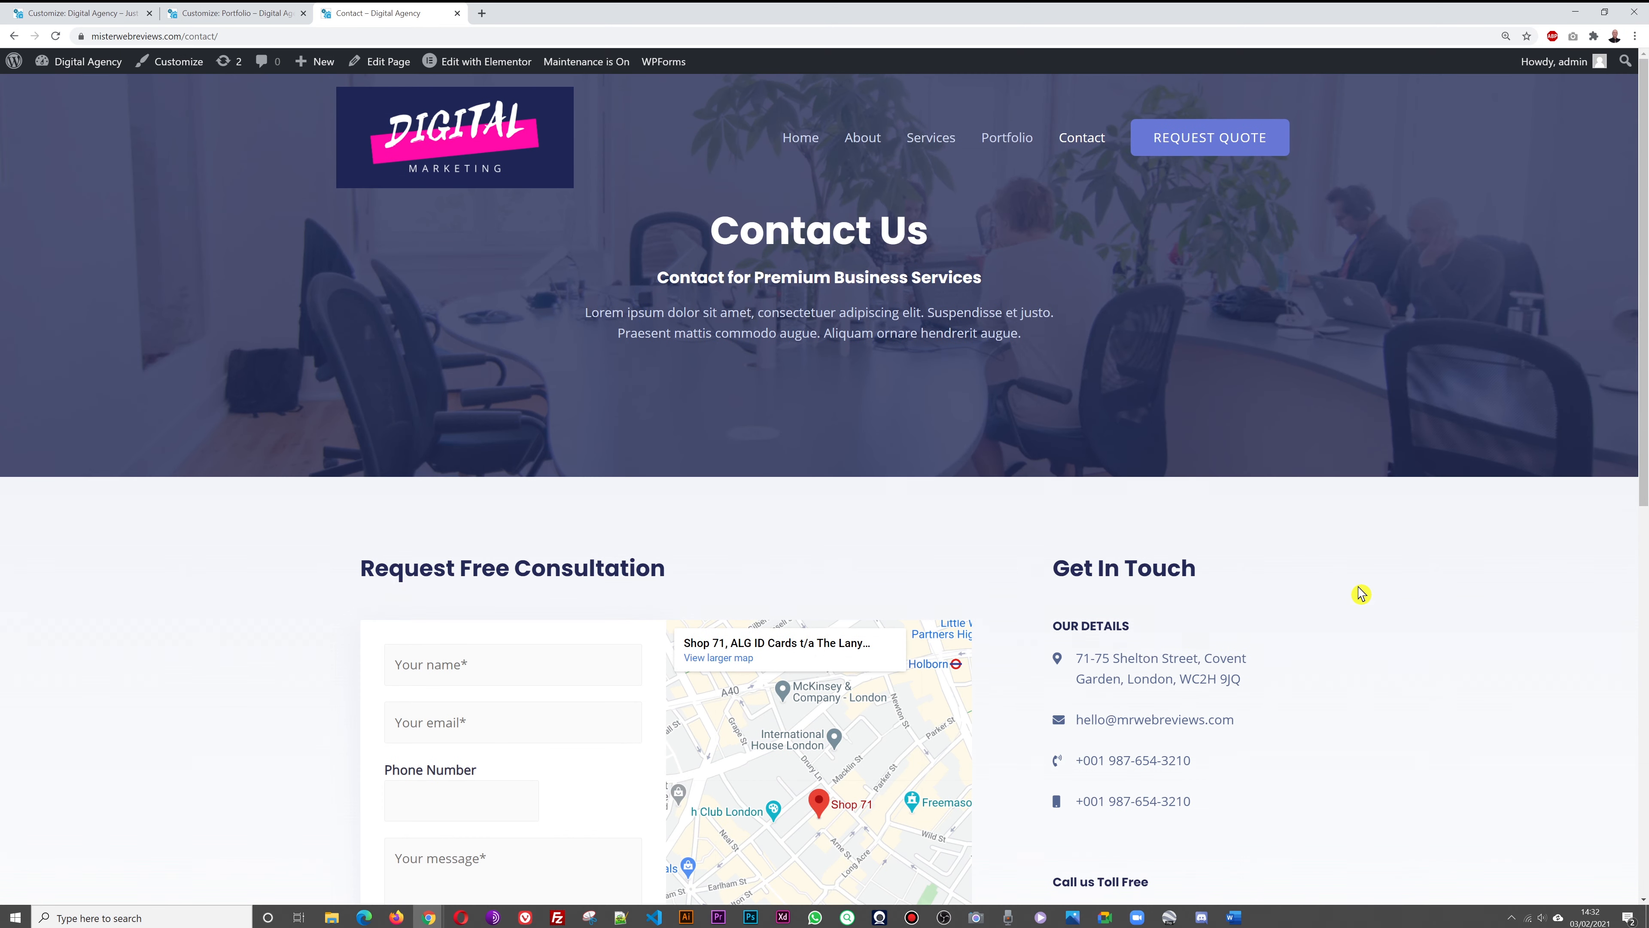
scroll(1281, 666, "down", 7)
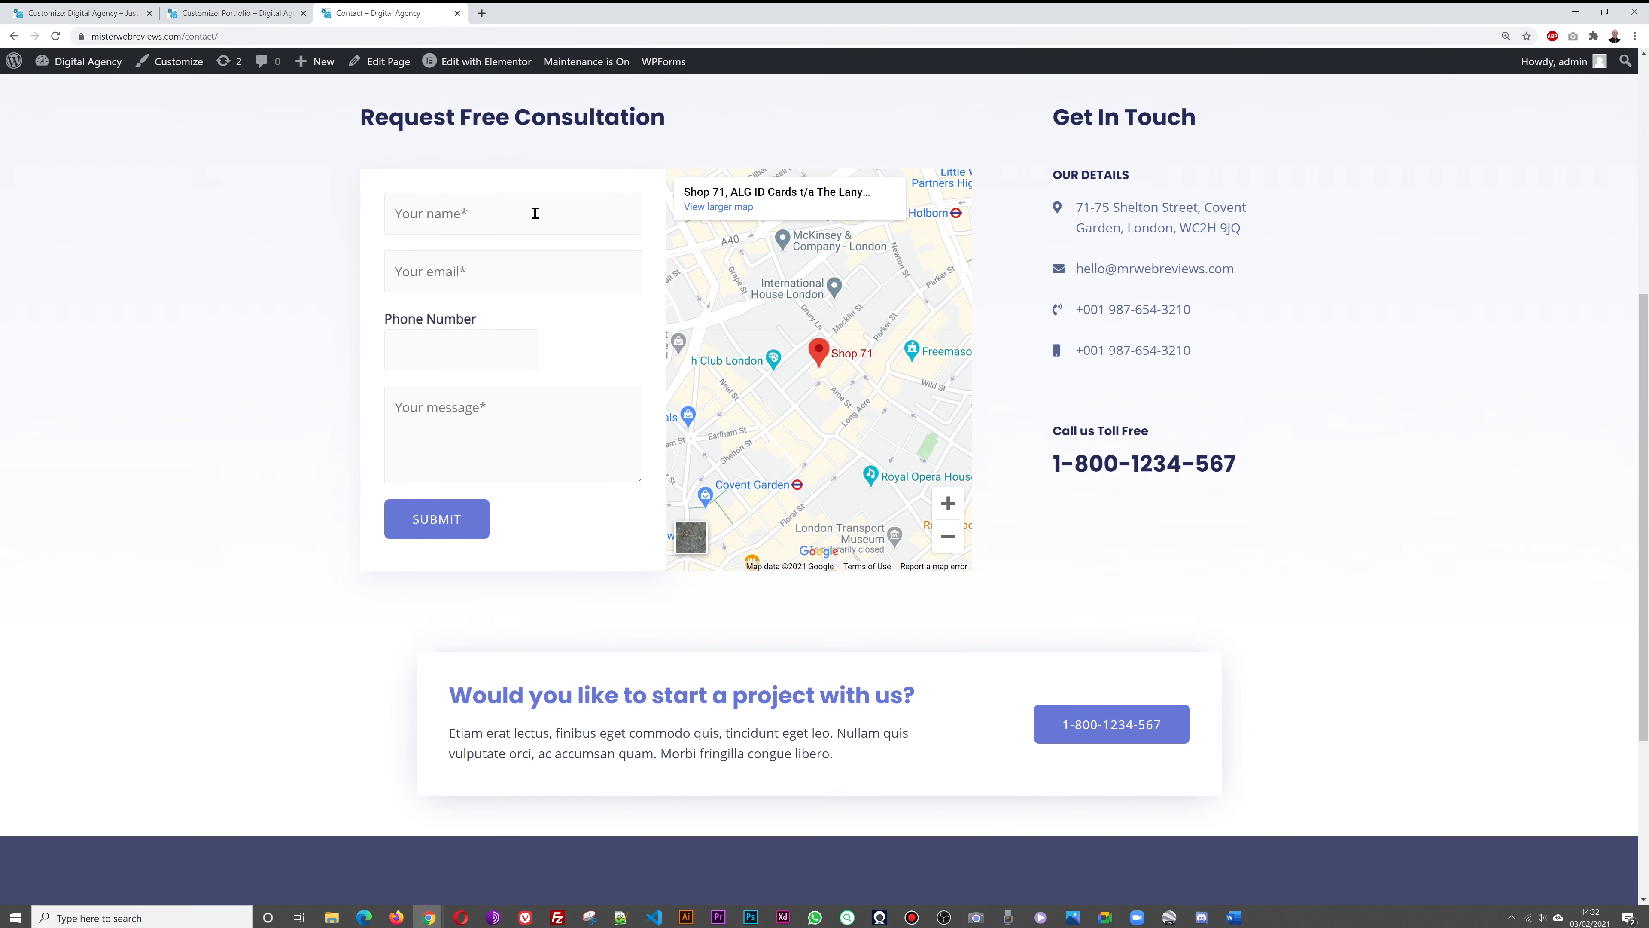
scroll(490, 246, "up", 4)
triple_click(466, 374)
key("ctrl+c")
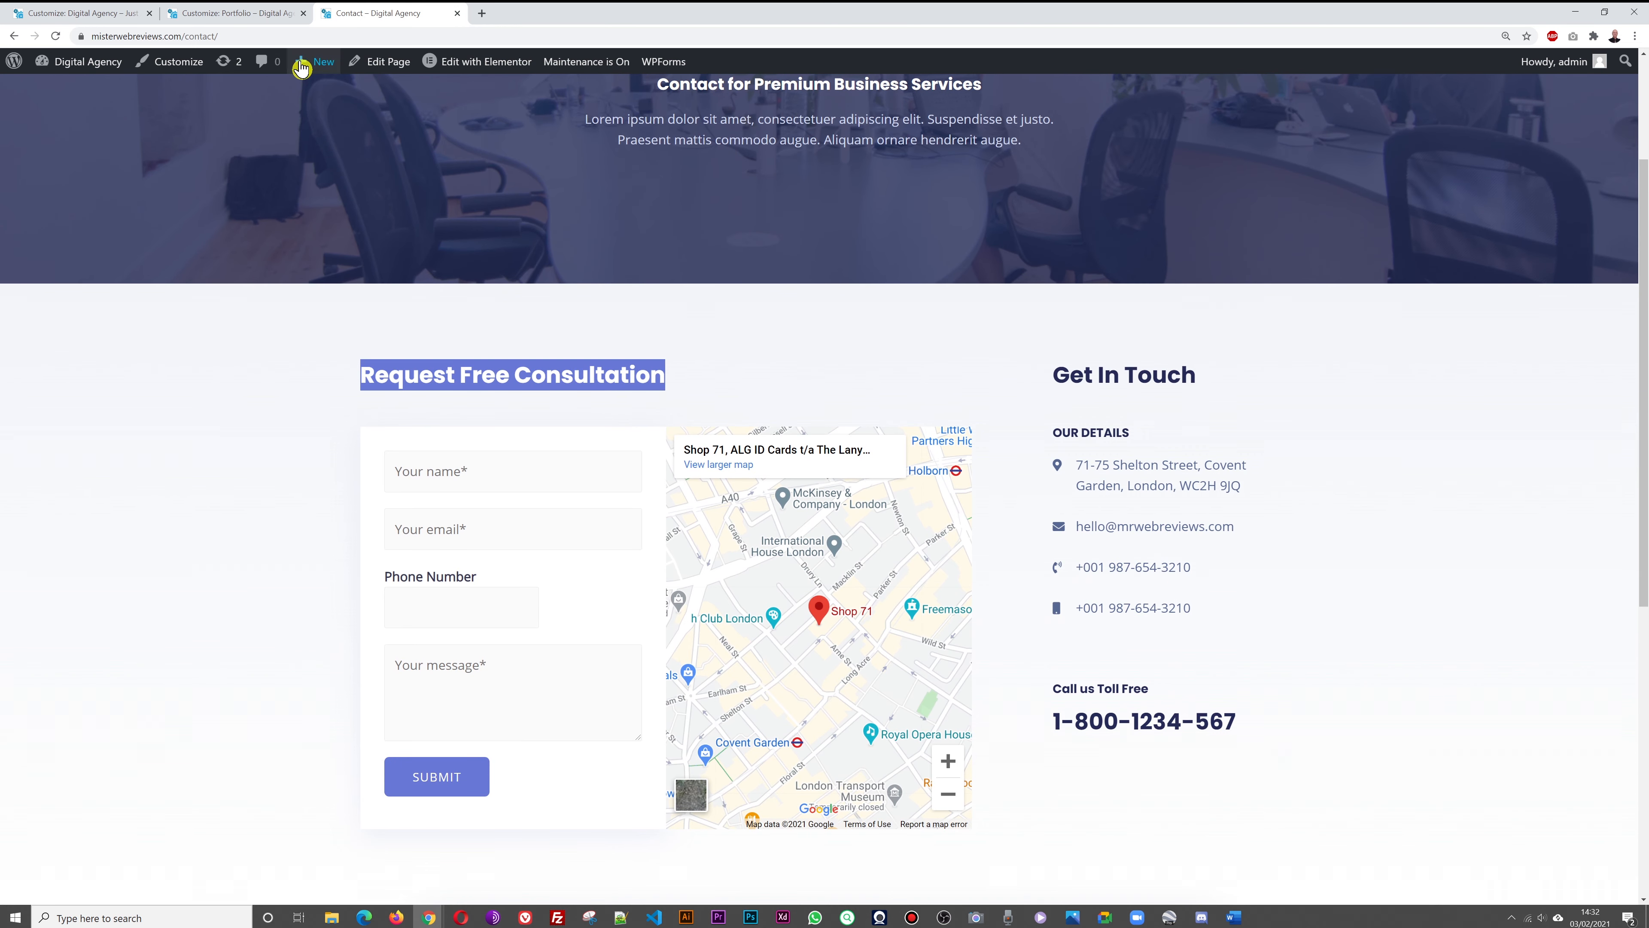
left_click(98, 13)
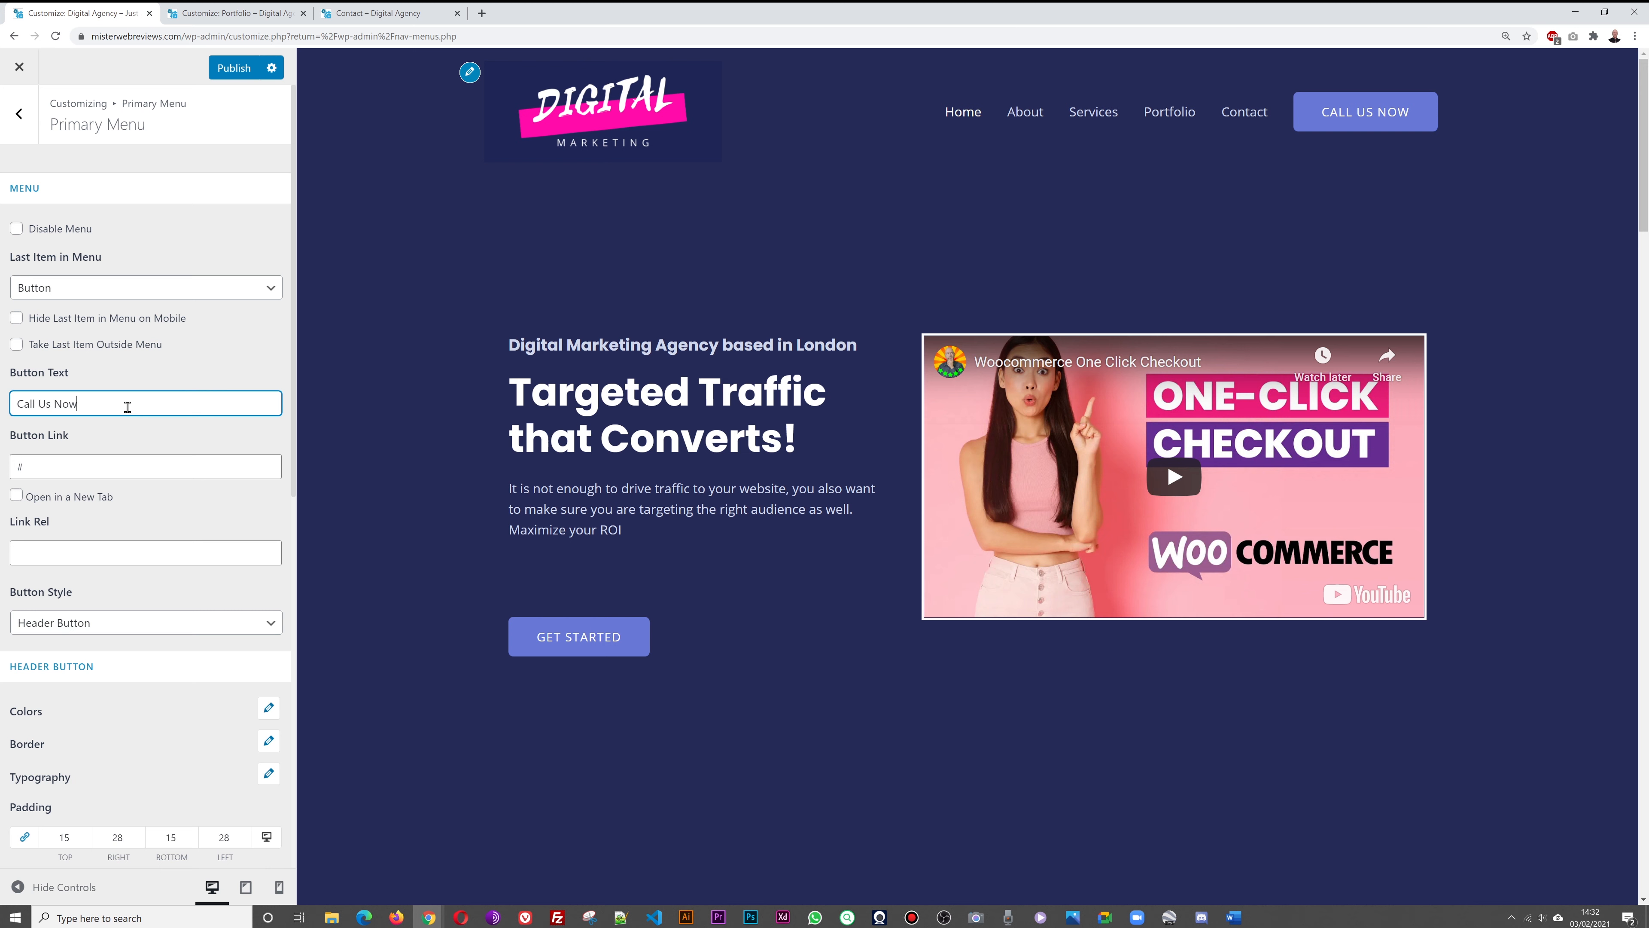
key("ctrl+a")
key("ctrl+v")
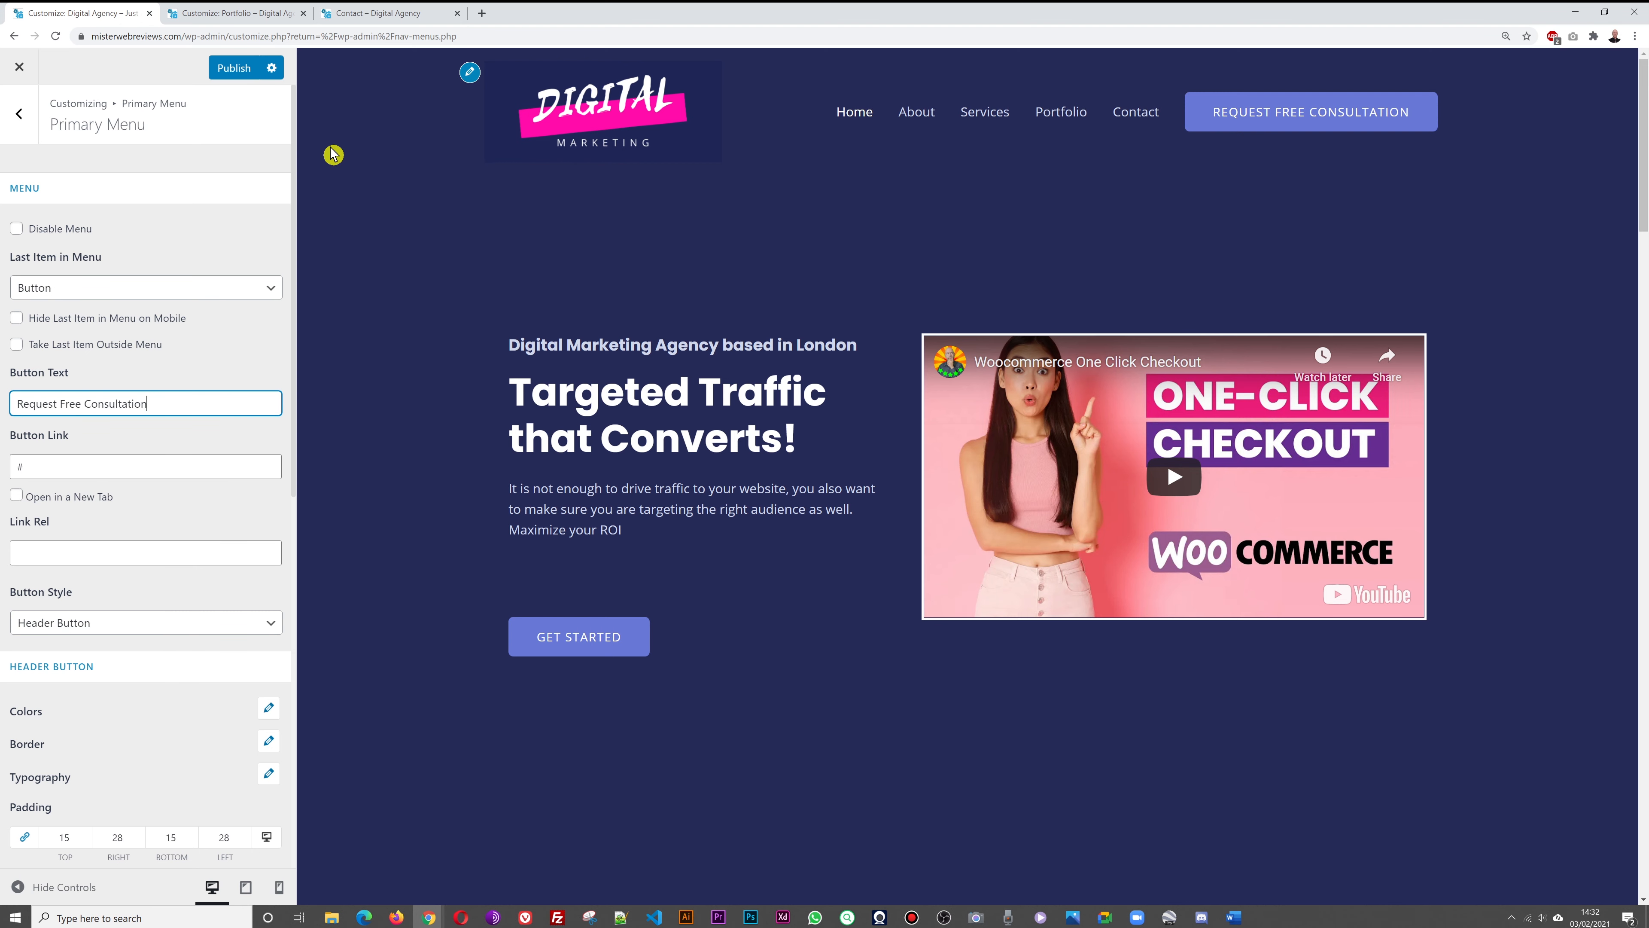
Set the header button link to the Contact page address
left_click(392, 13)
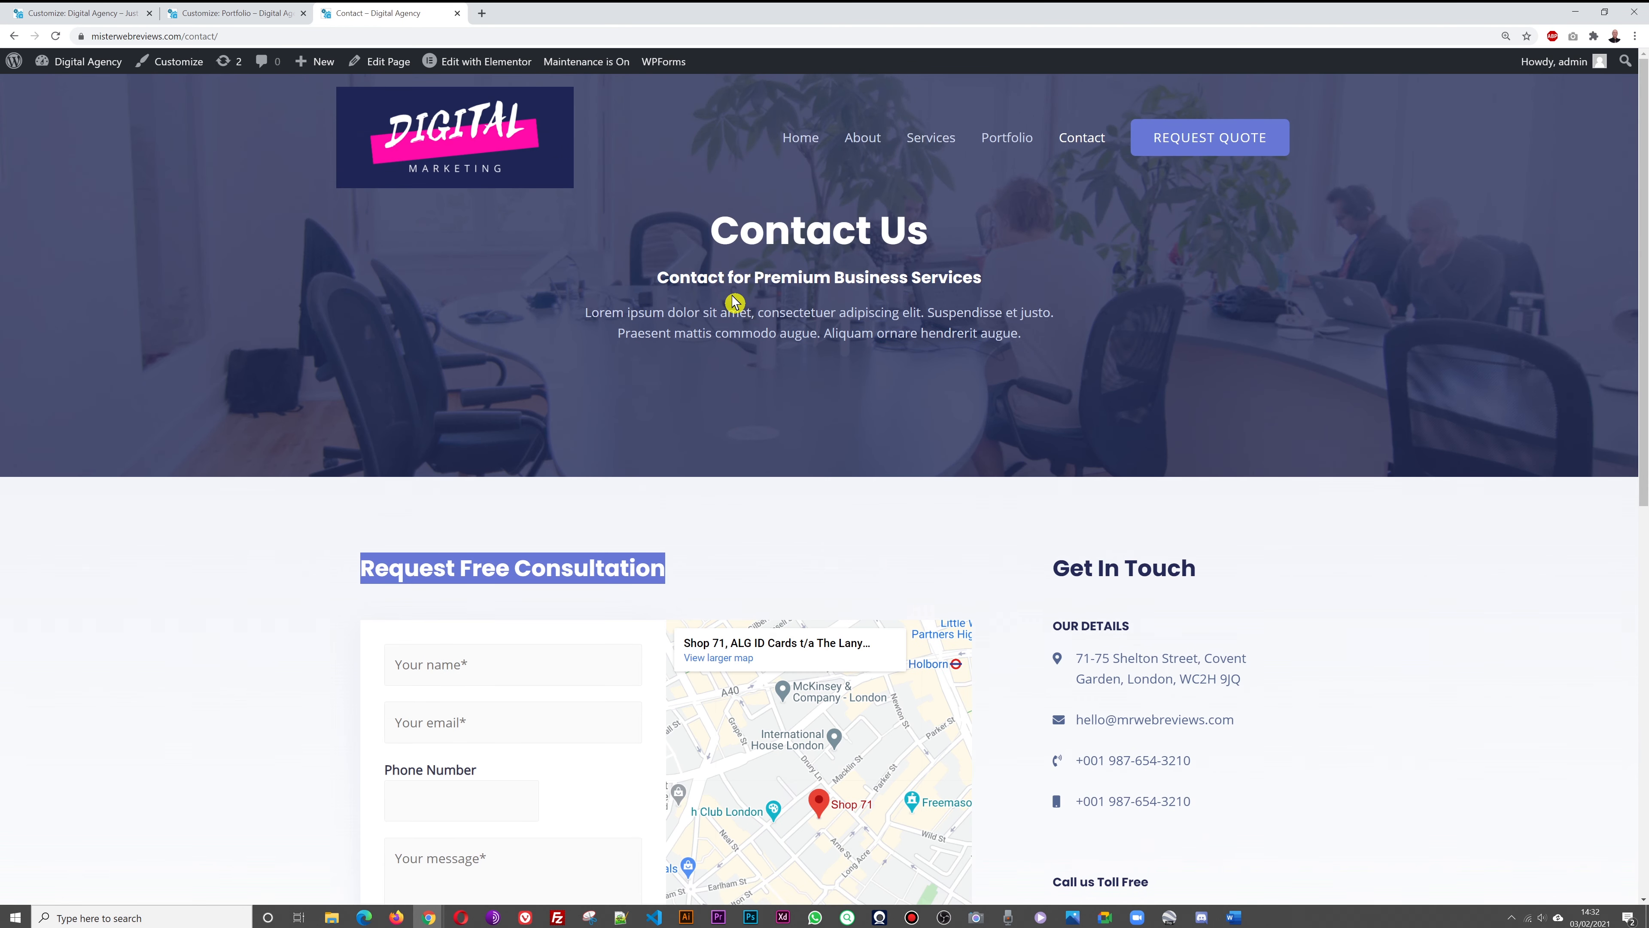
left_click(326, 35)
key("ctrl+c")
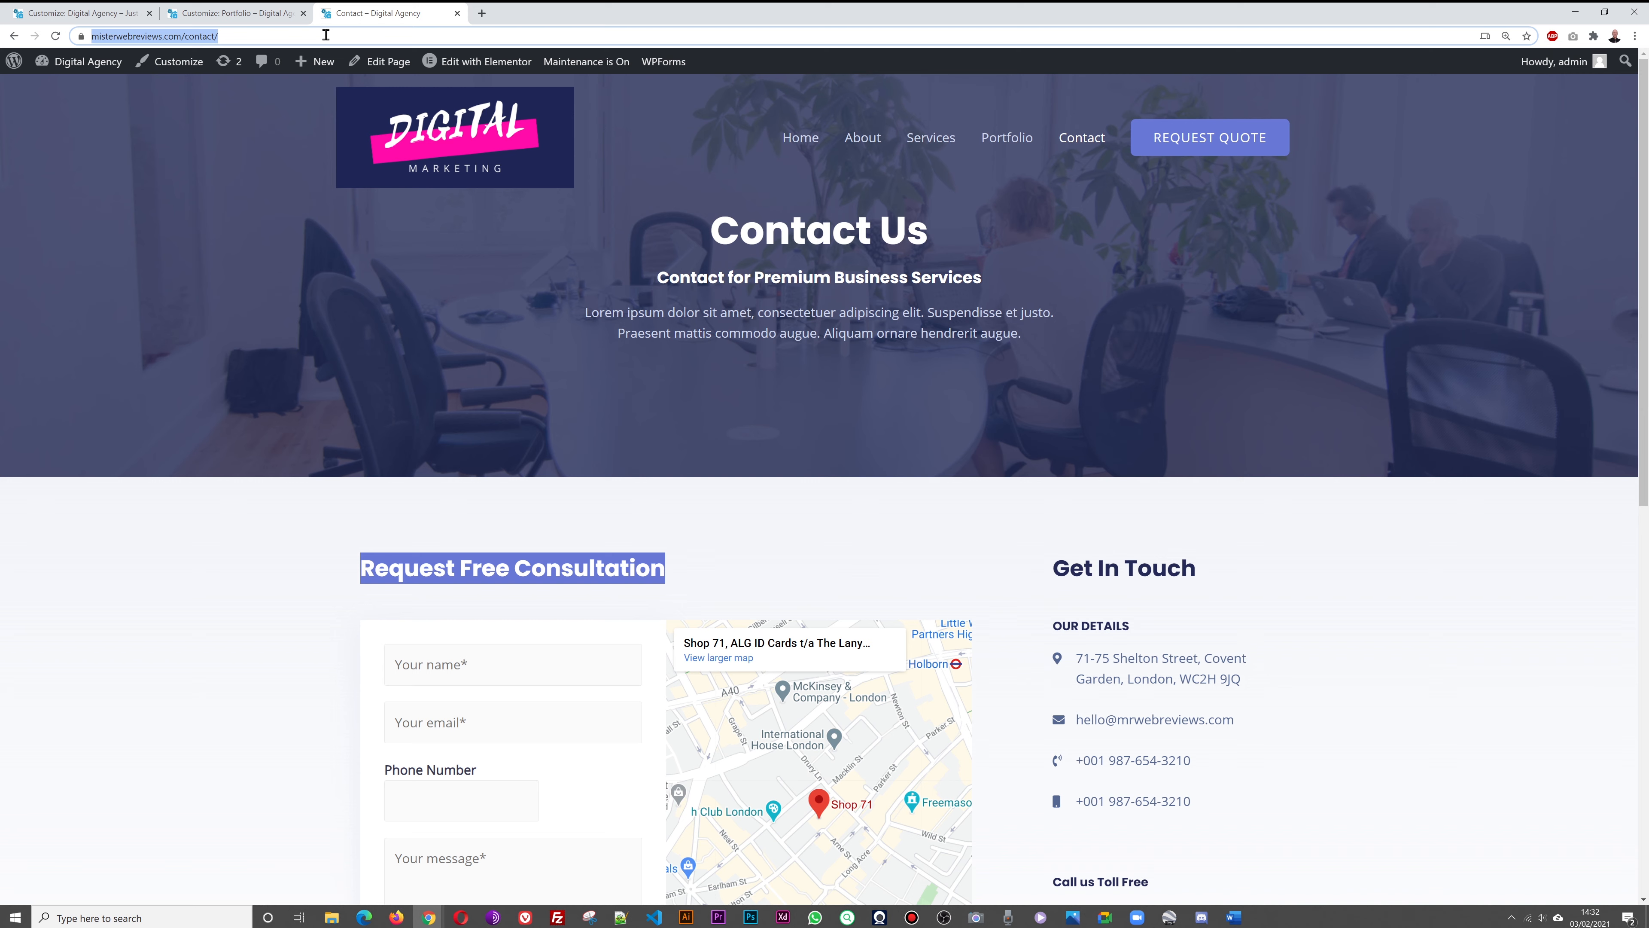
left_click(83, 13)
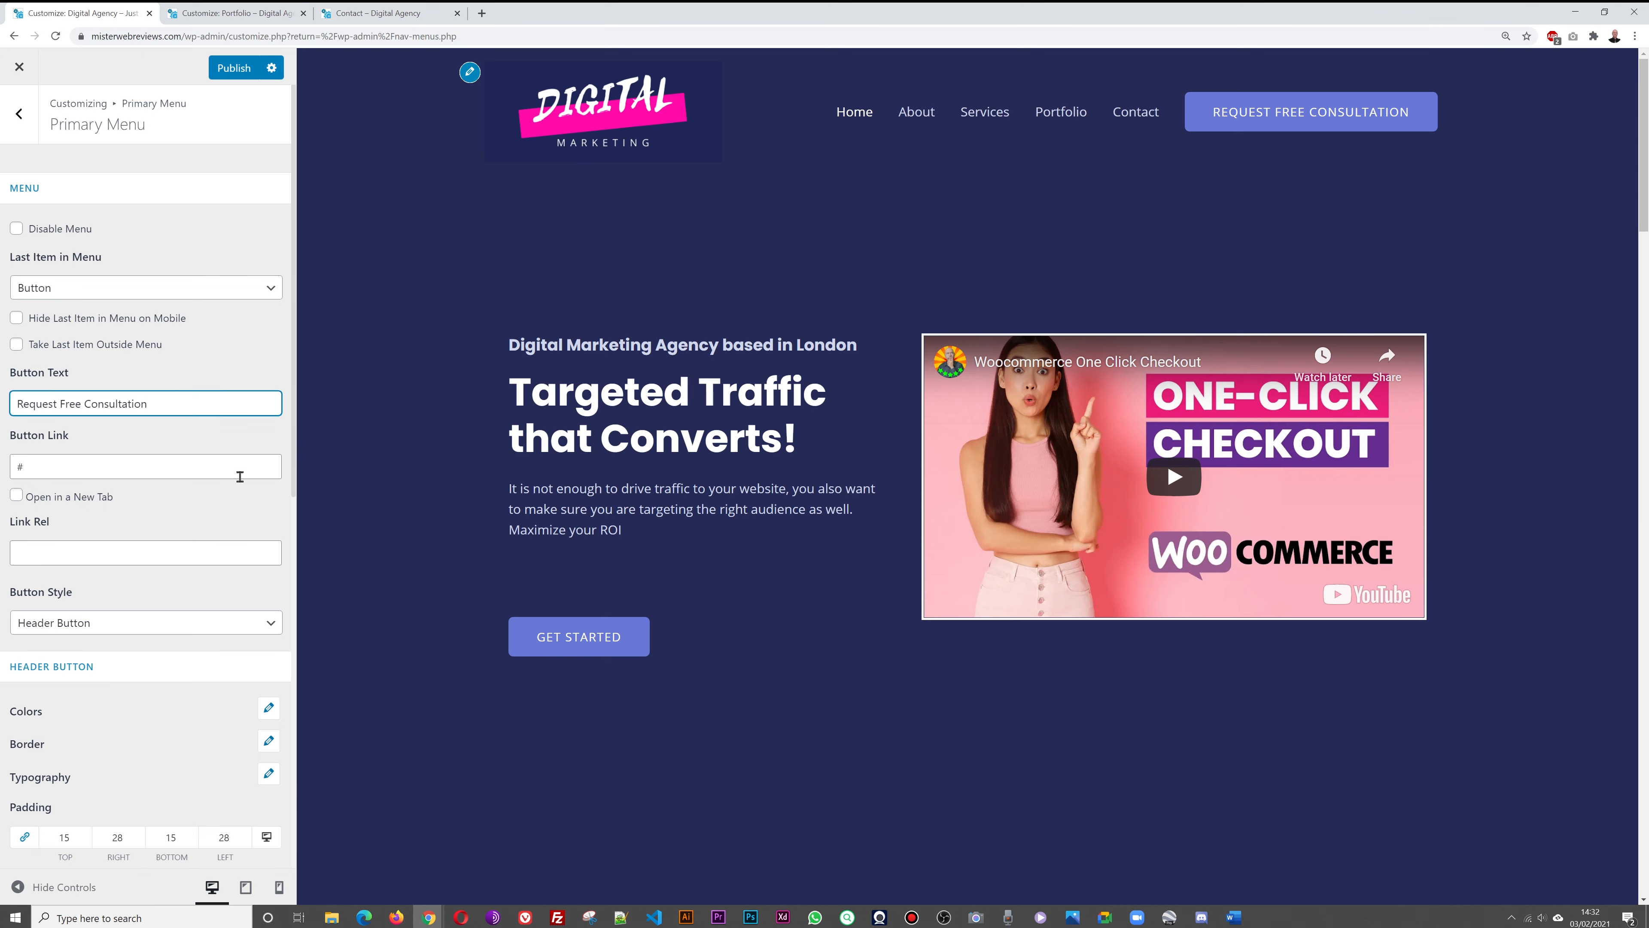
triple_click(207, 476)
key("ctrl+v")
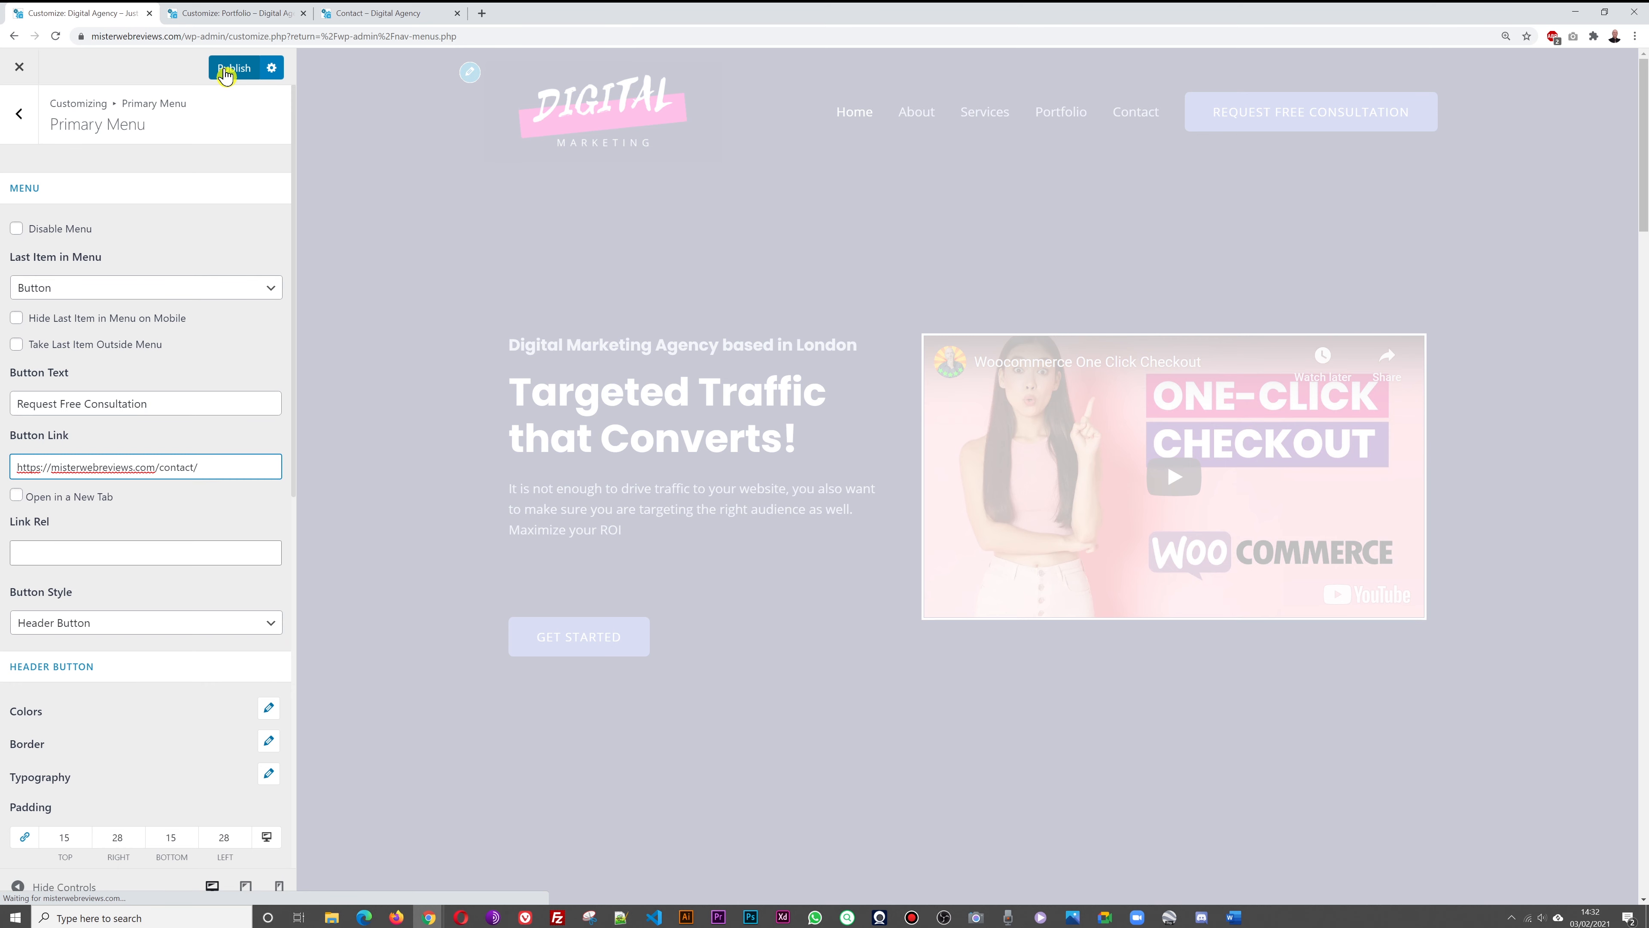
Shorten the button text to Free Consultation, publish, and reload the live Contact page
left_click(58, 403)
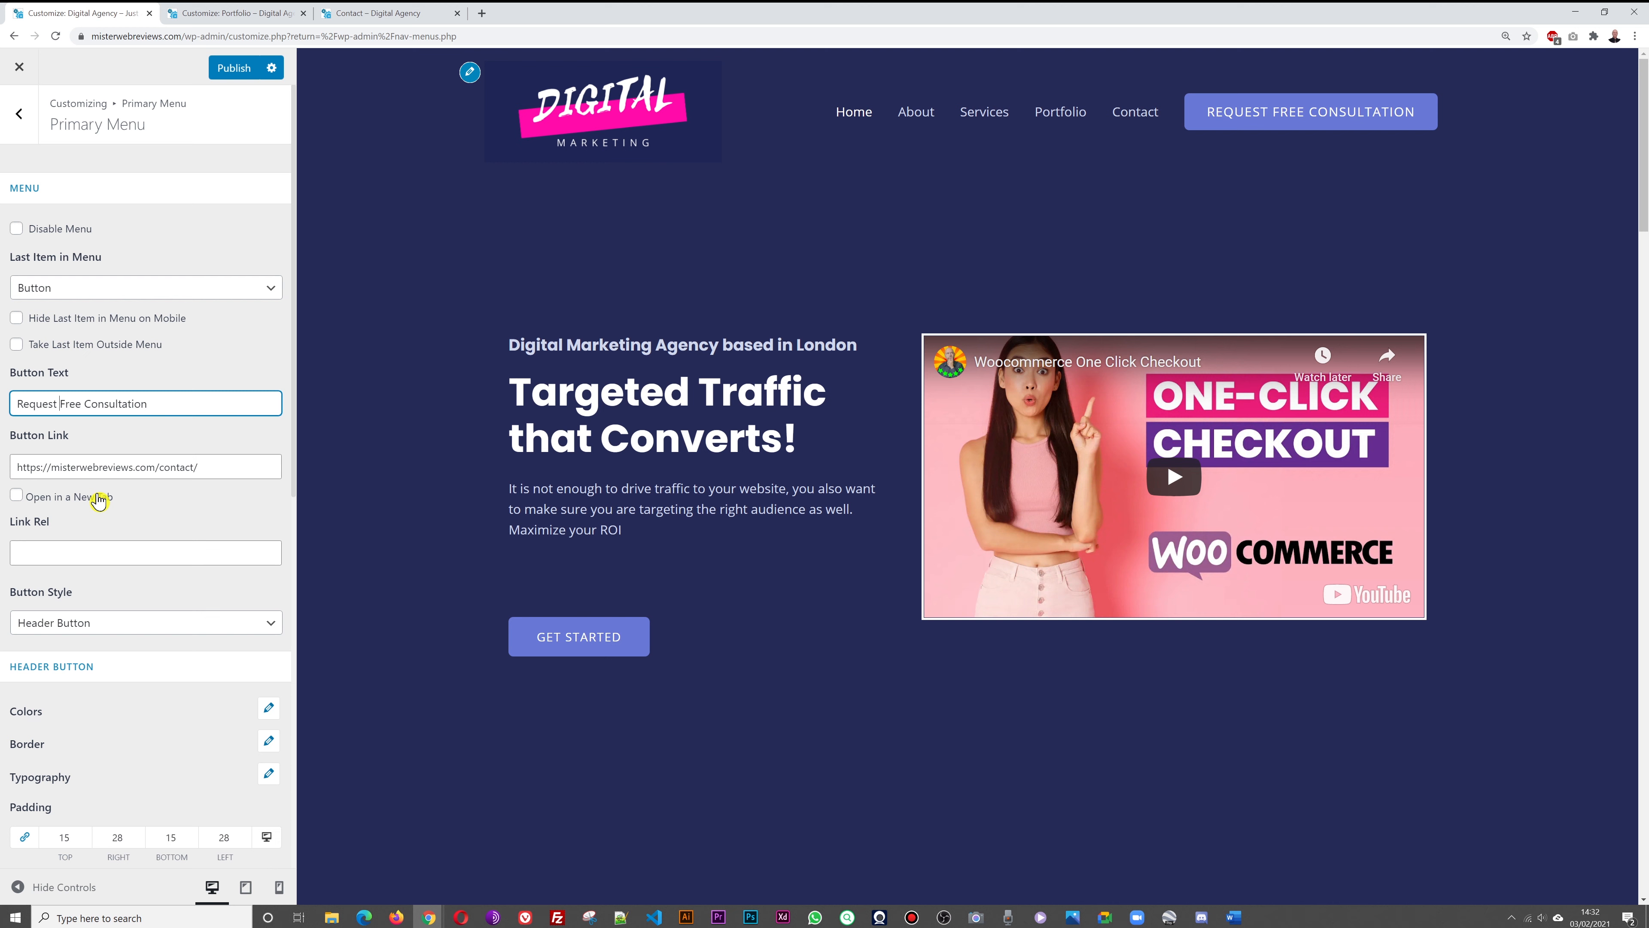
key("BackSpace")
key("BackSpace")
key("BackSpace")
key("BackSpace")
key("BackSpace")
key("BackSpace")
key("BackSpace")
key("BackSpace")
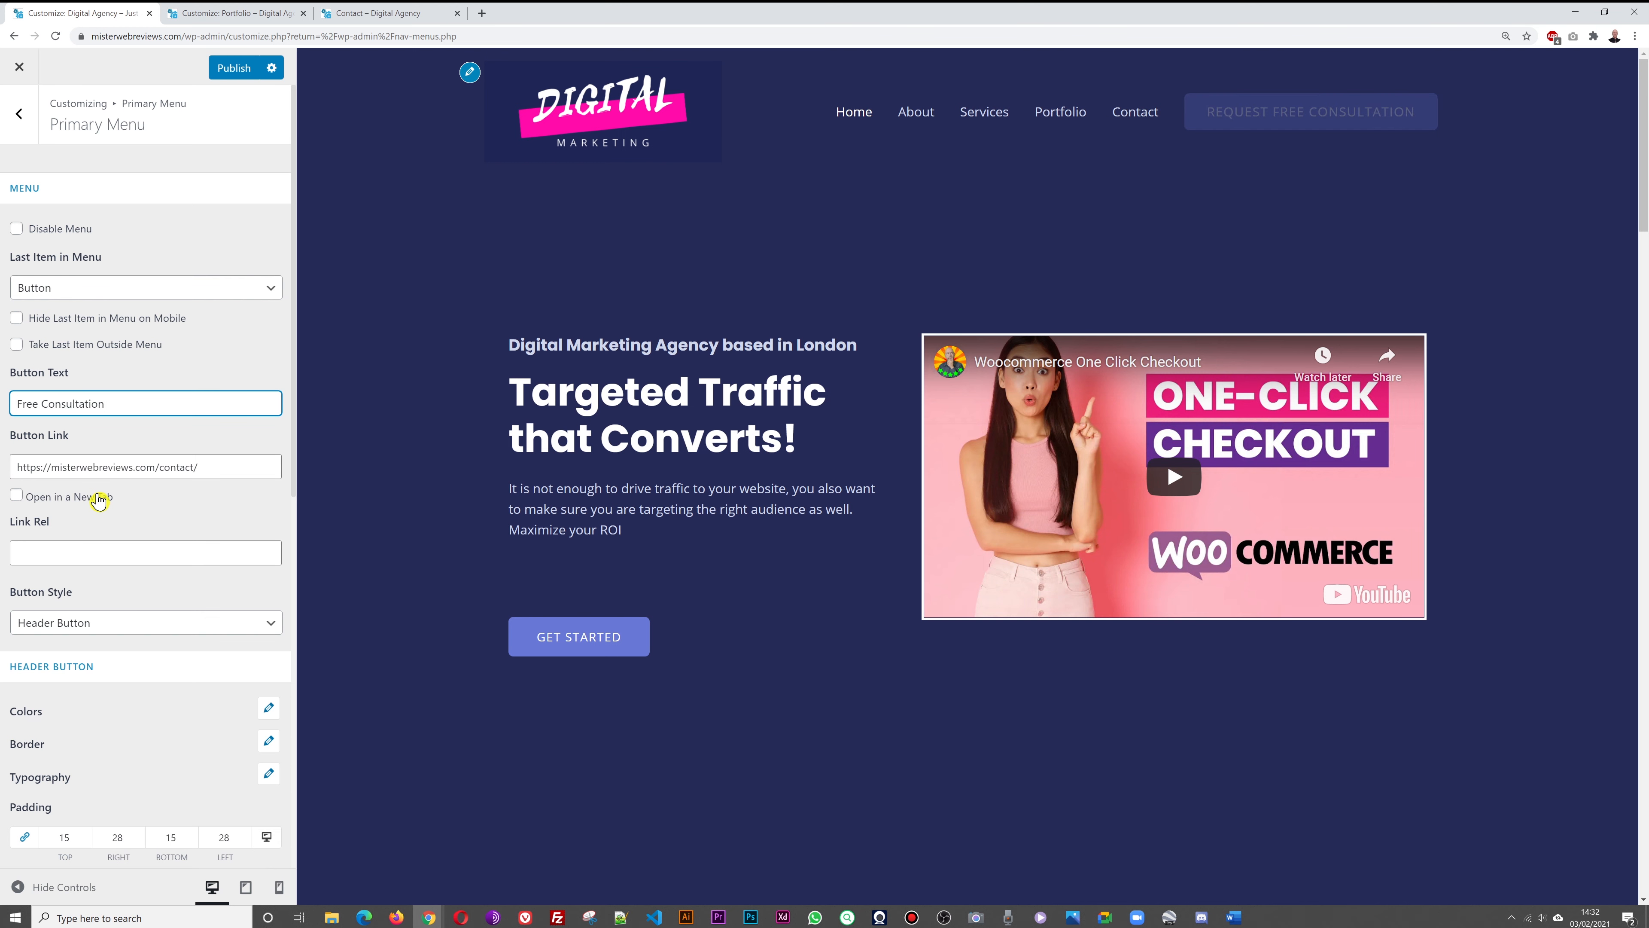
left_click(229, 67)
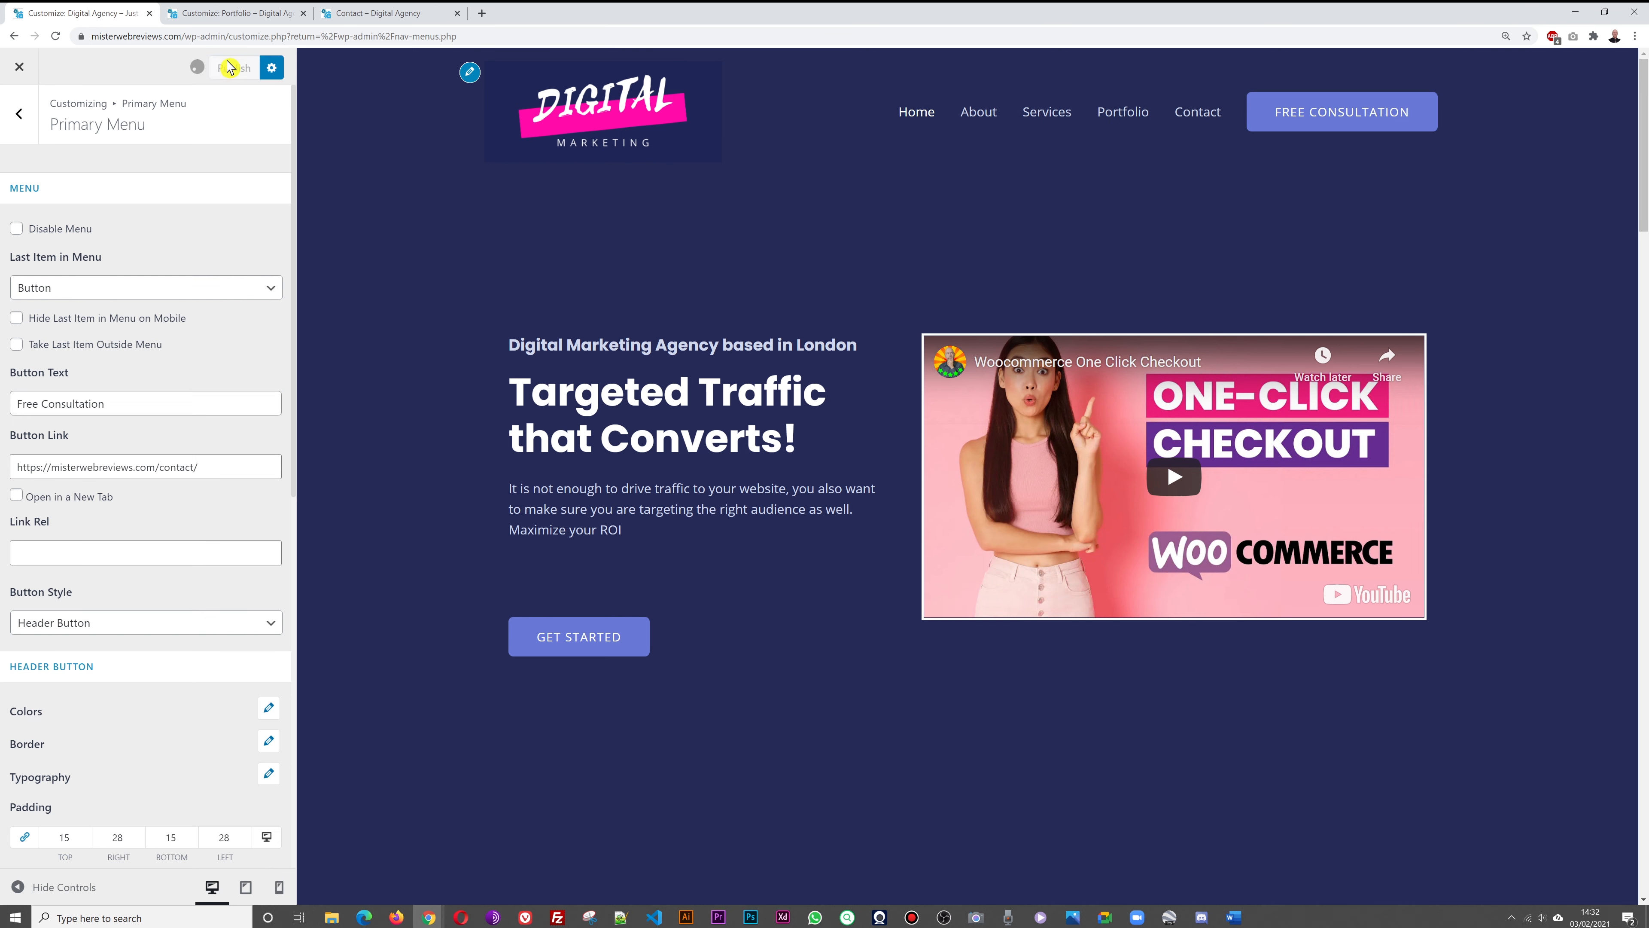
left_click(362, 14)
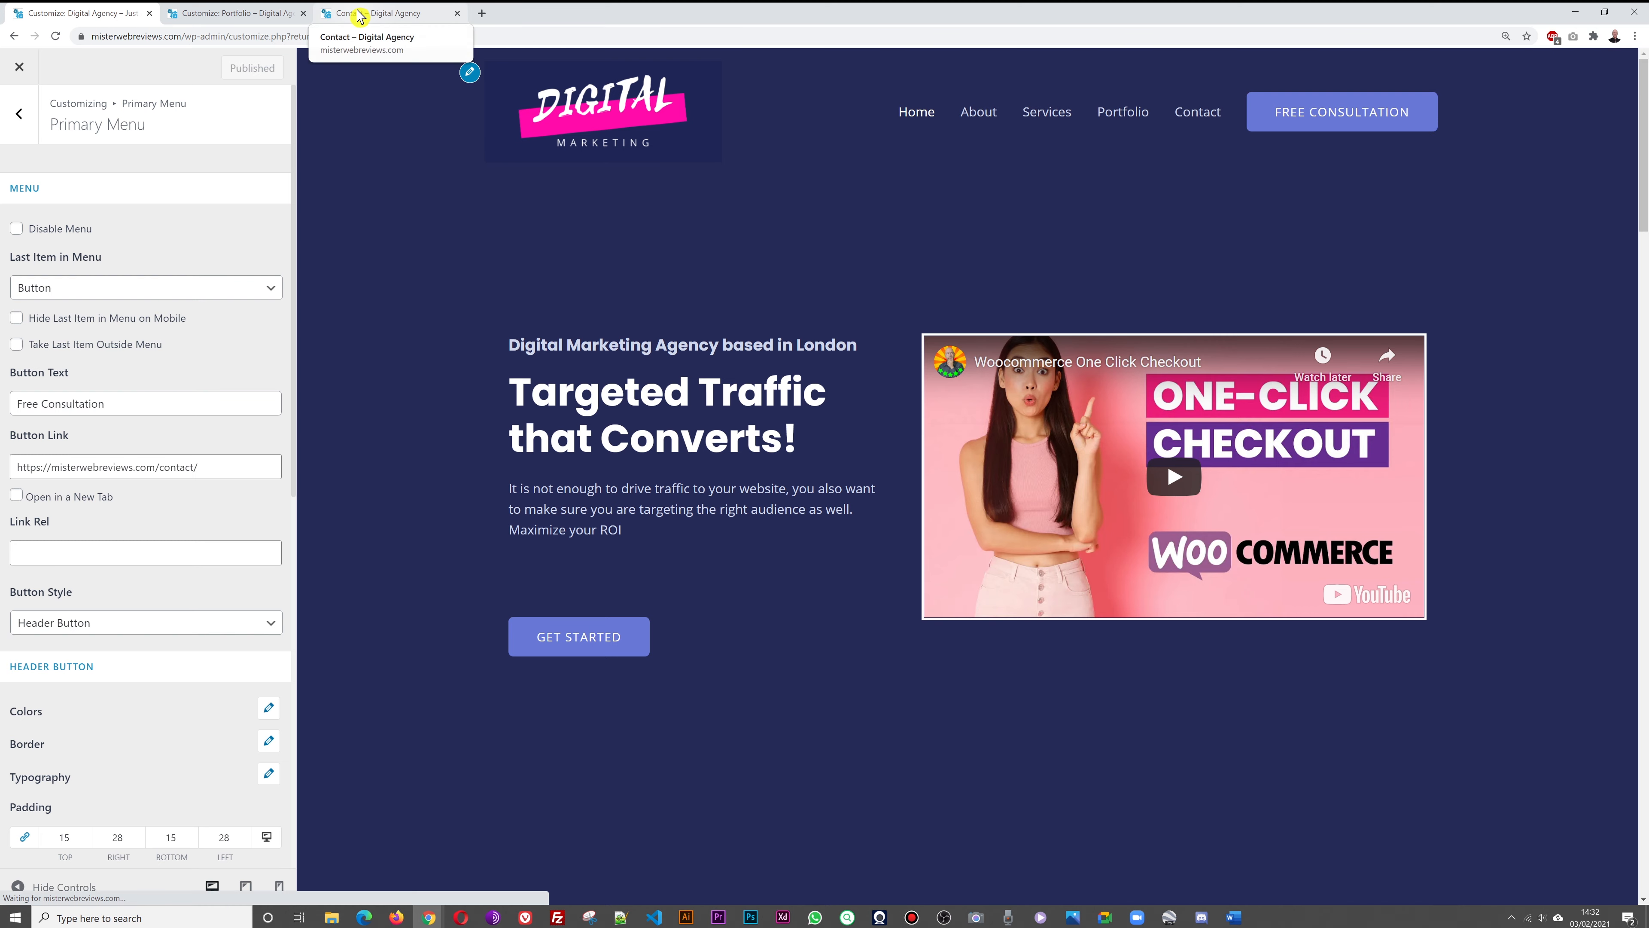
key("F5")
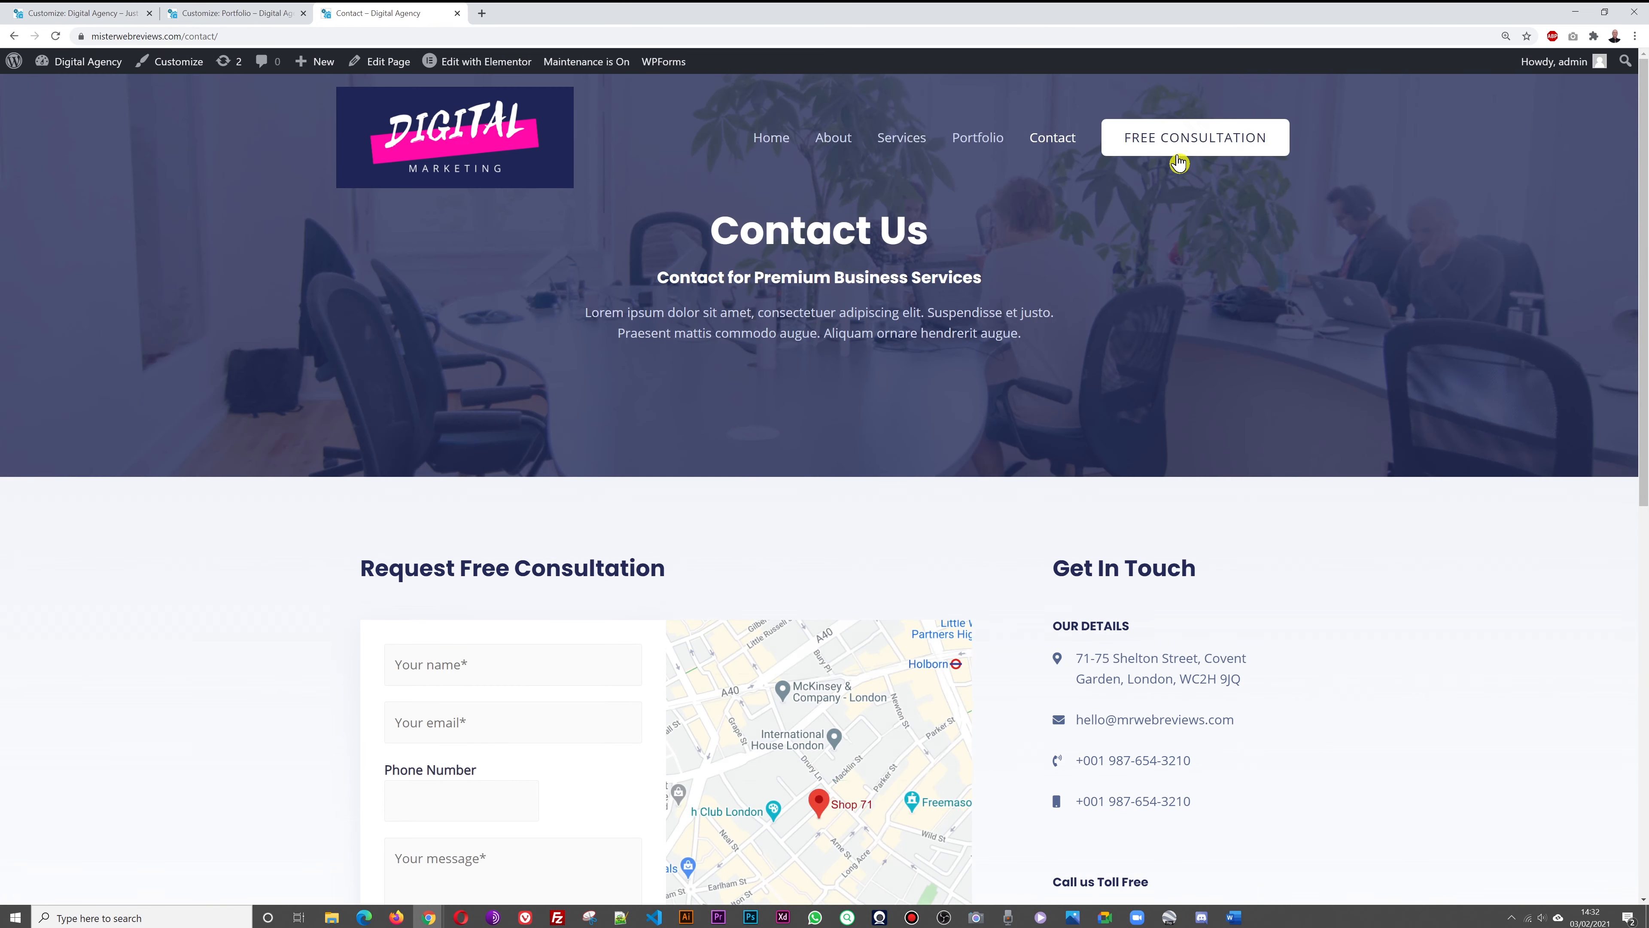
From Home, click FREE CONSULTATION to verify it opens the Contact page
left_click(773, 139)
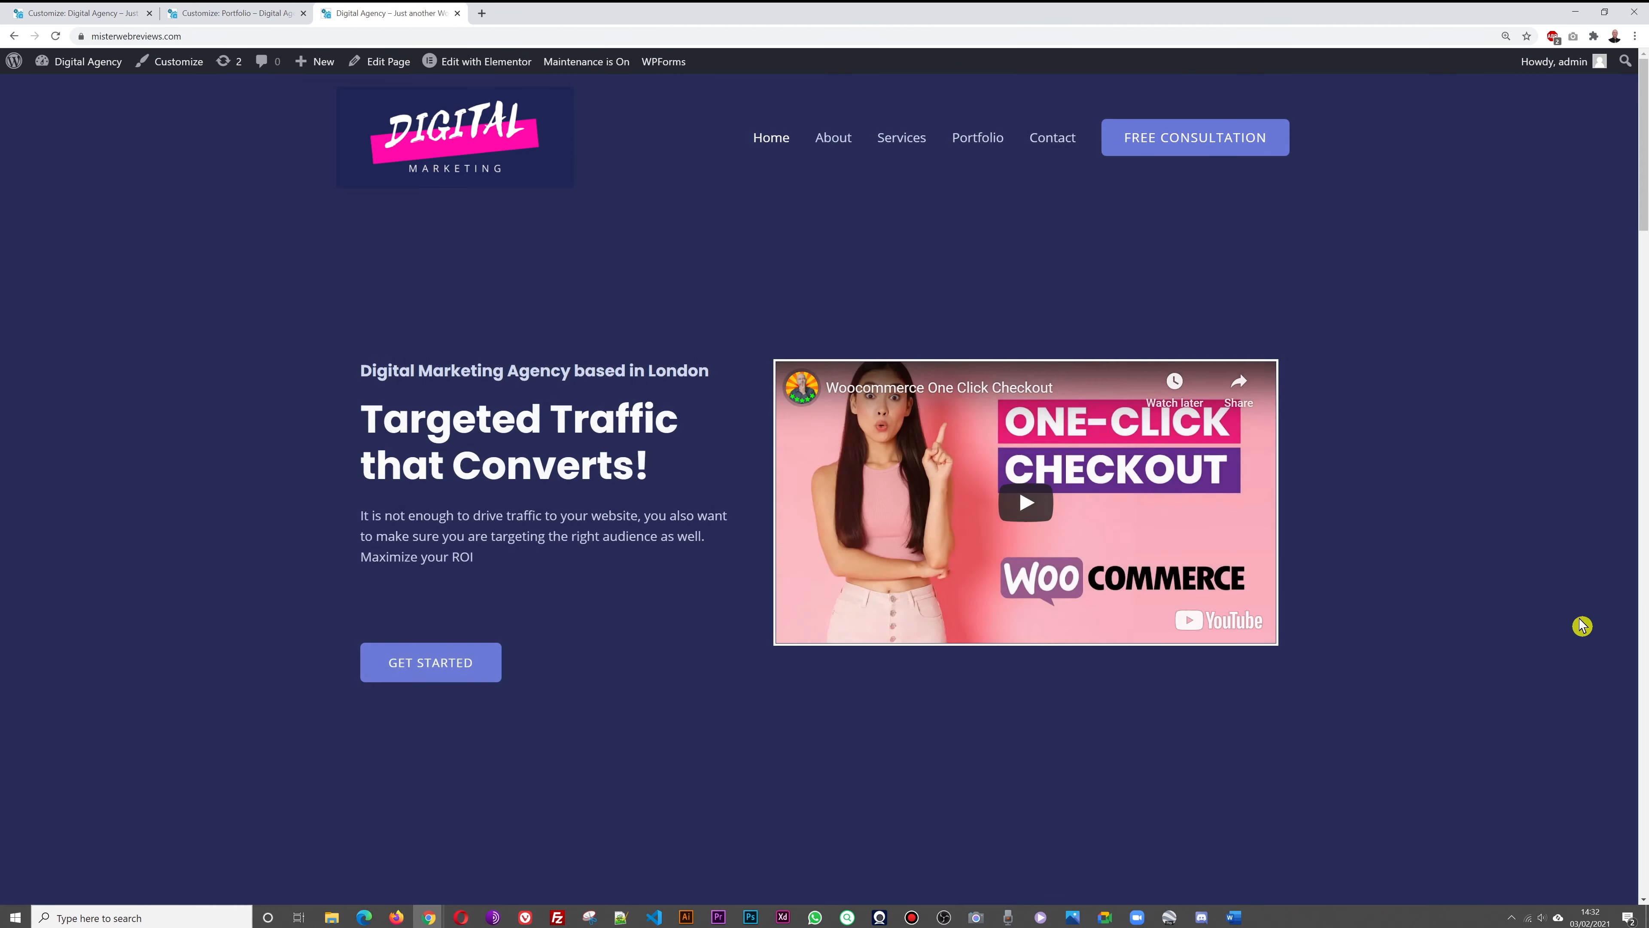
left_click(1168, 149)
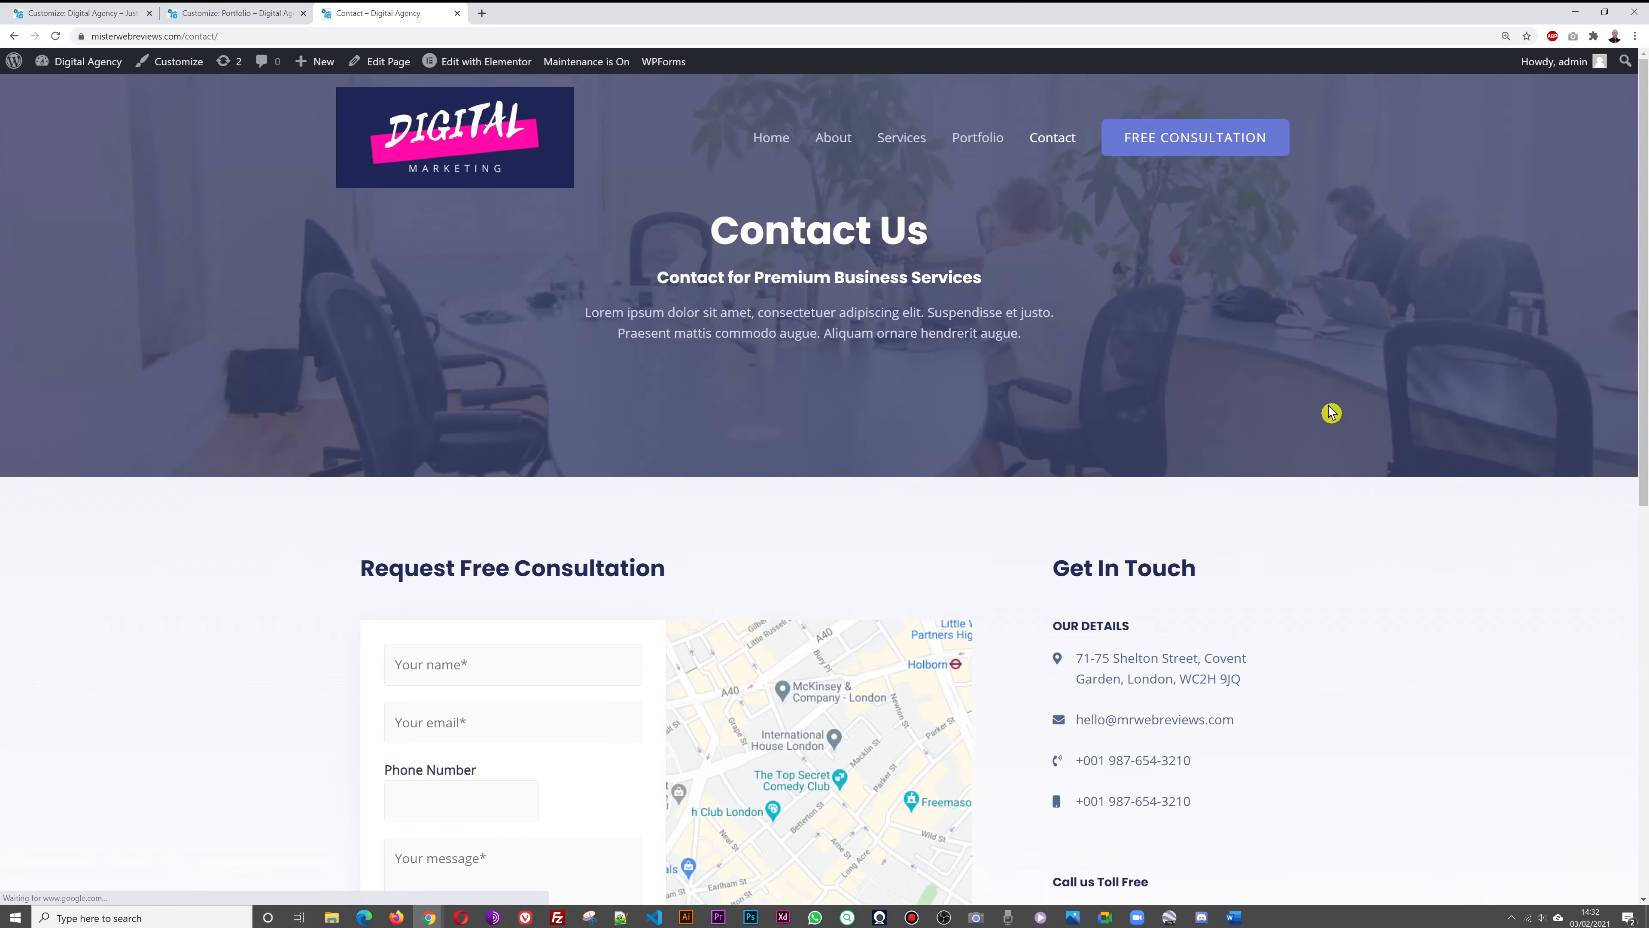
scroll(1414, 446, "down", 4)
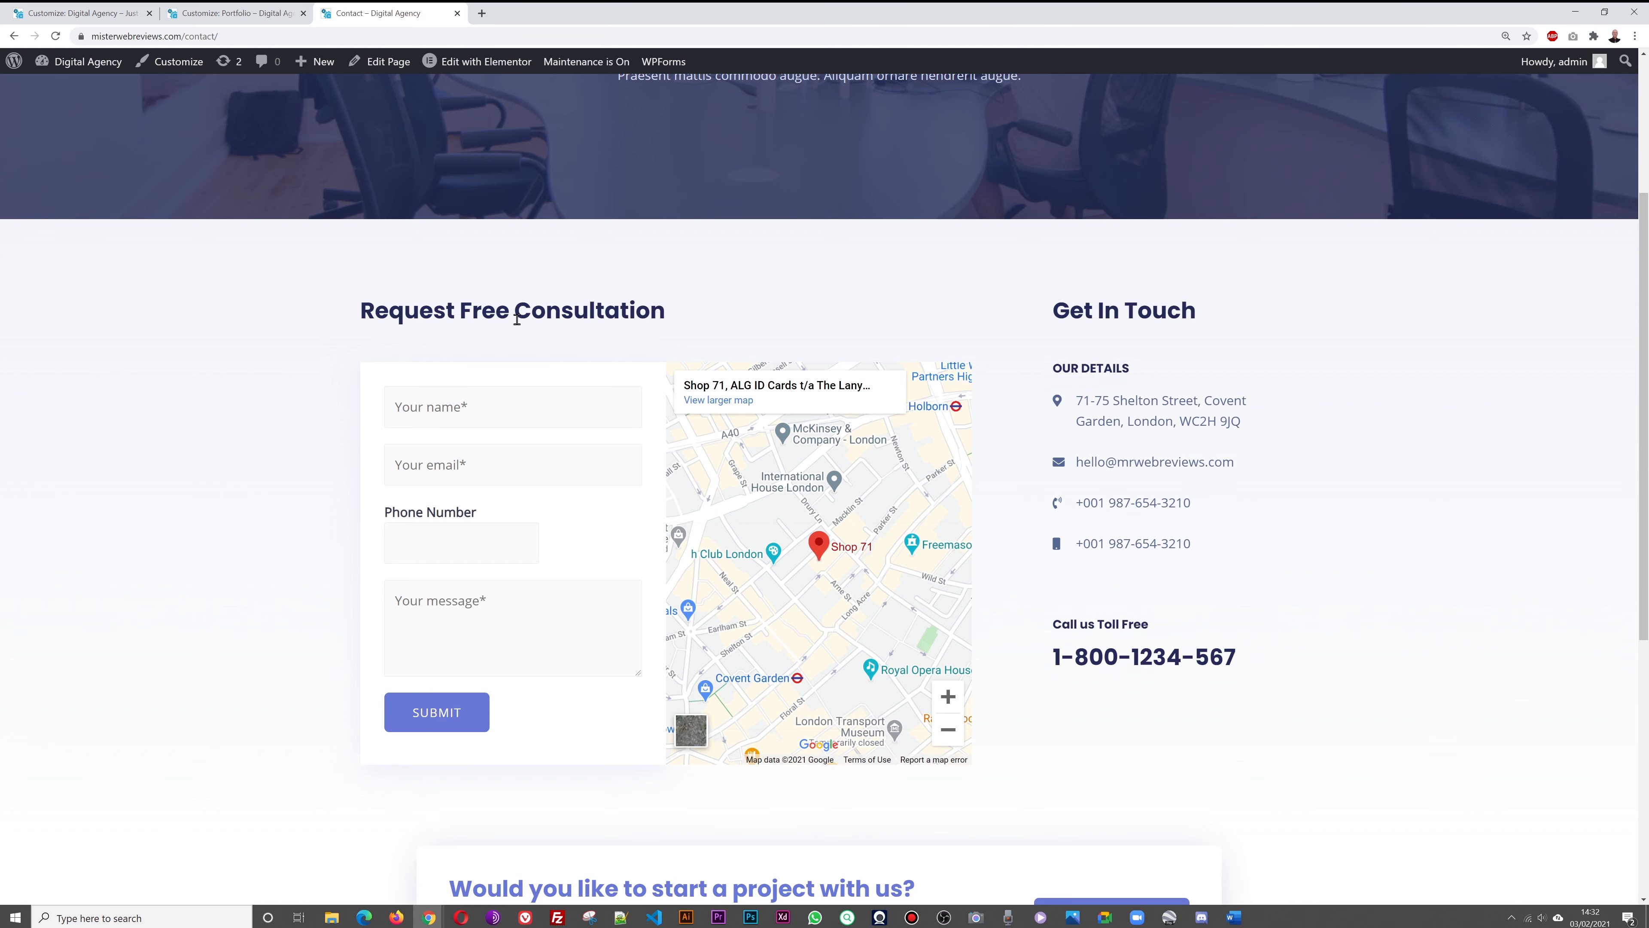
scroll(1428, 515, "up", 4)
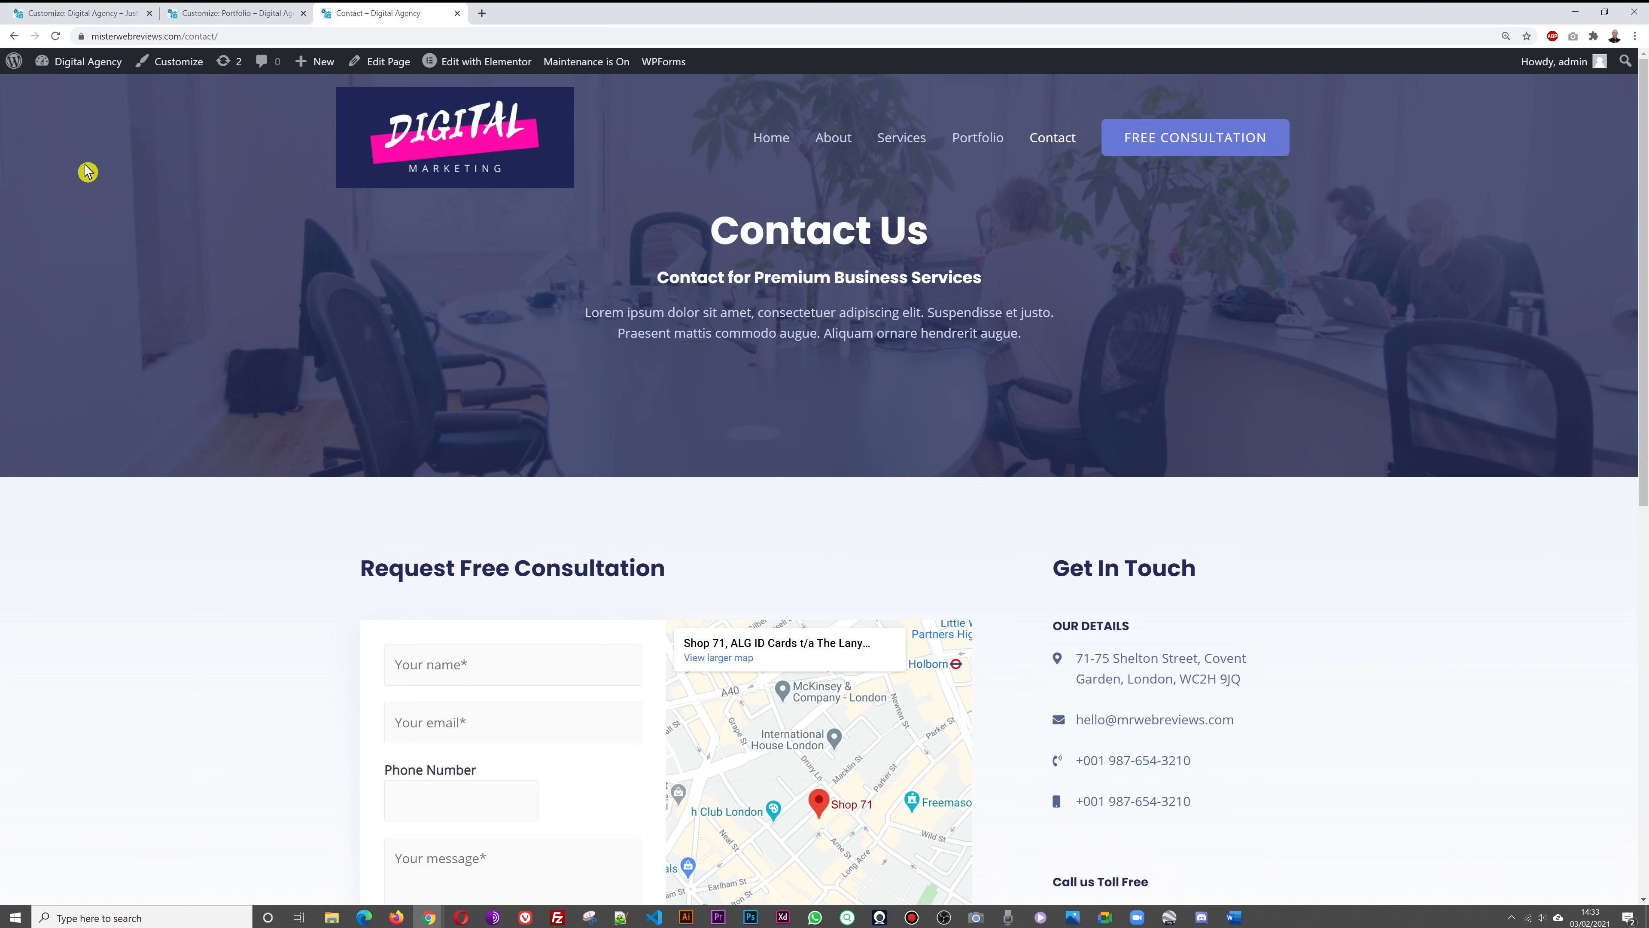
left_click(157, 16)
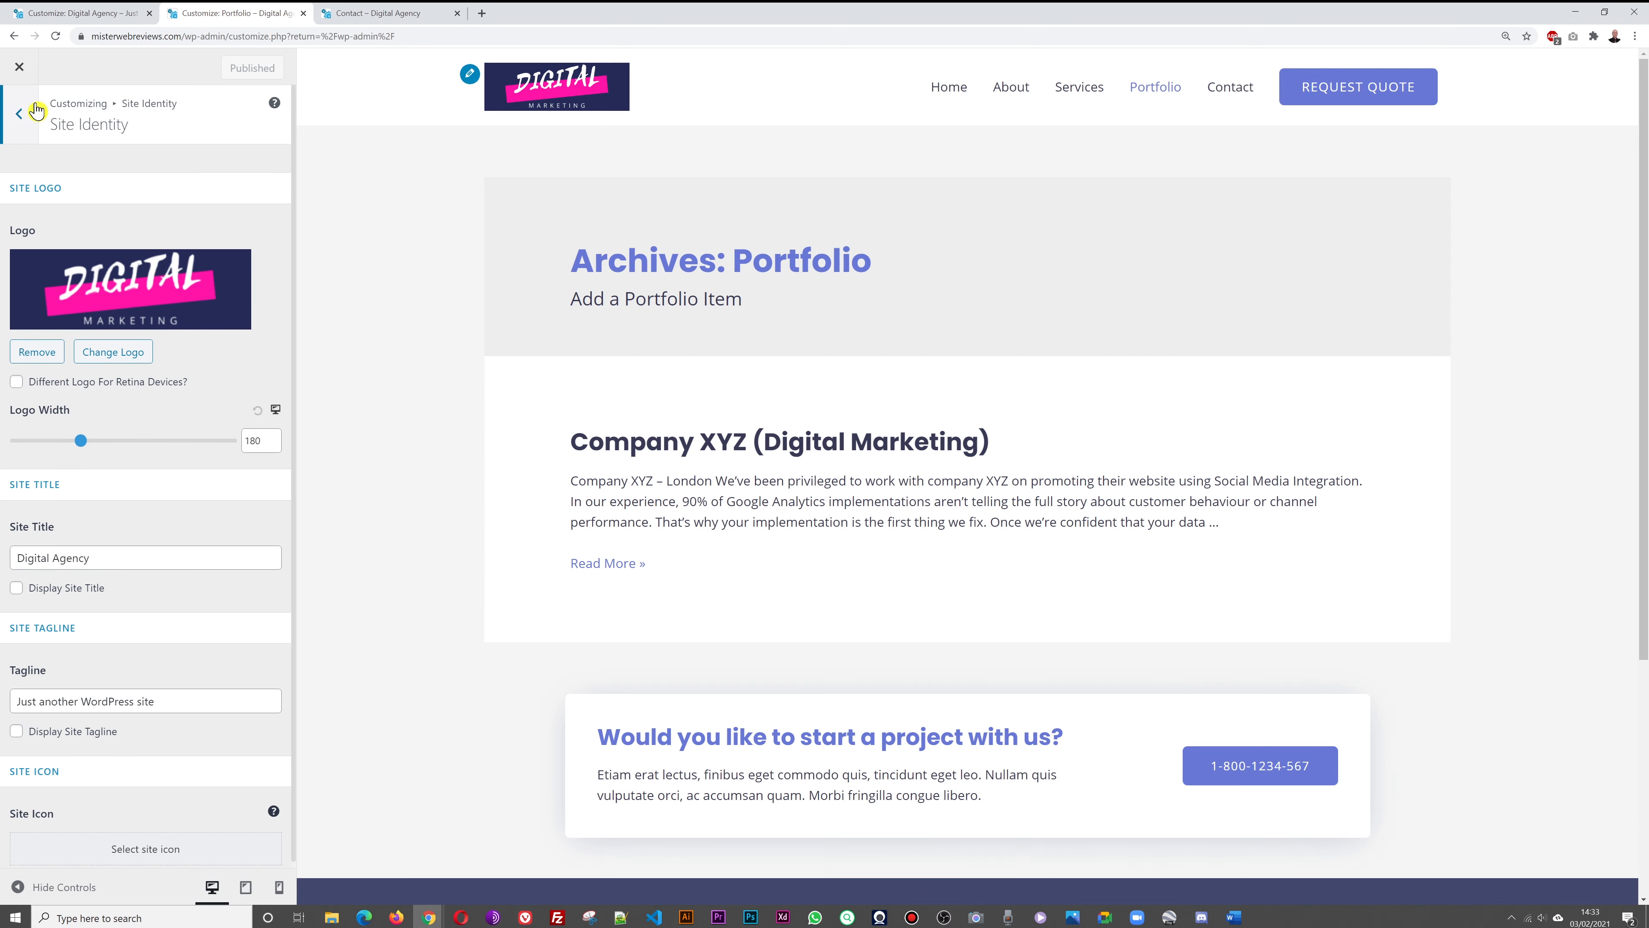
Leave the Customizer, add a new page titled FREE CONSULTATION, and launch Elementor on it
left_click(21, 70)
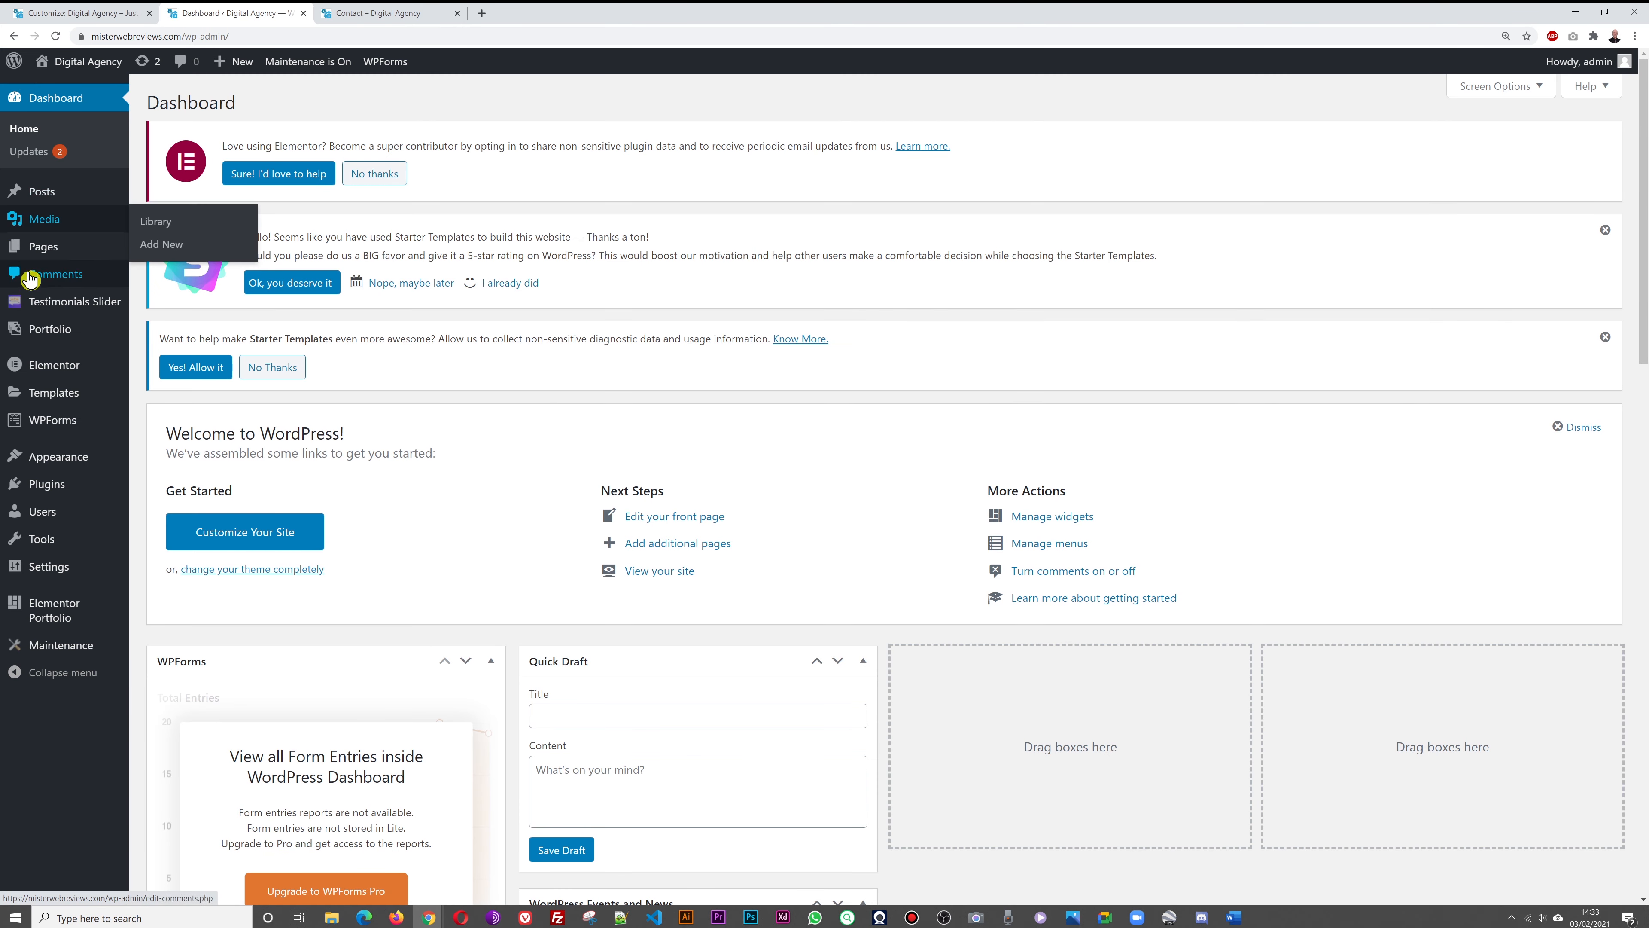
mouse_move(32, 253)
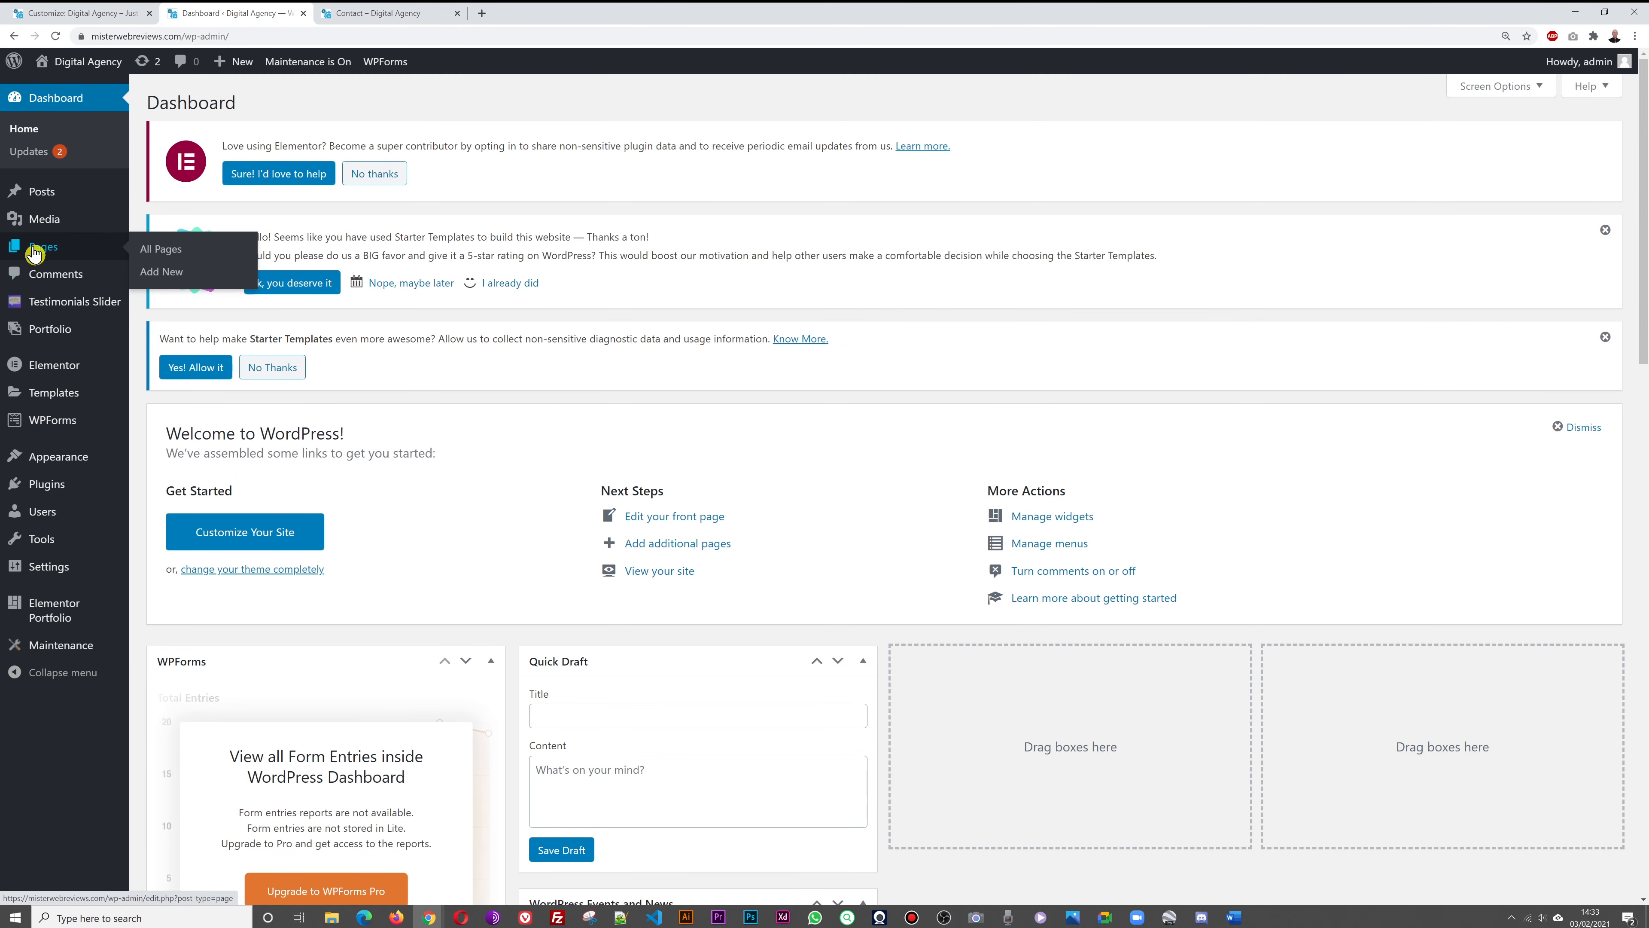
left_click(162, 272)
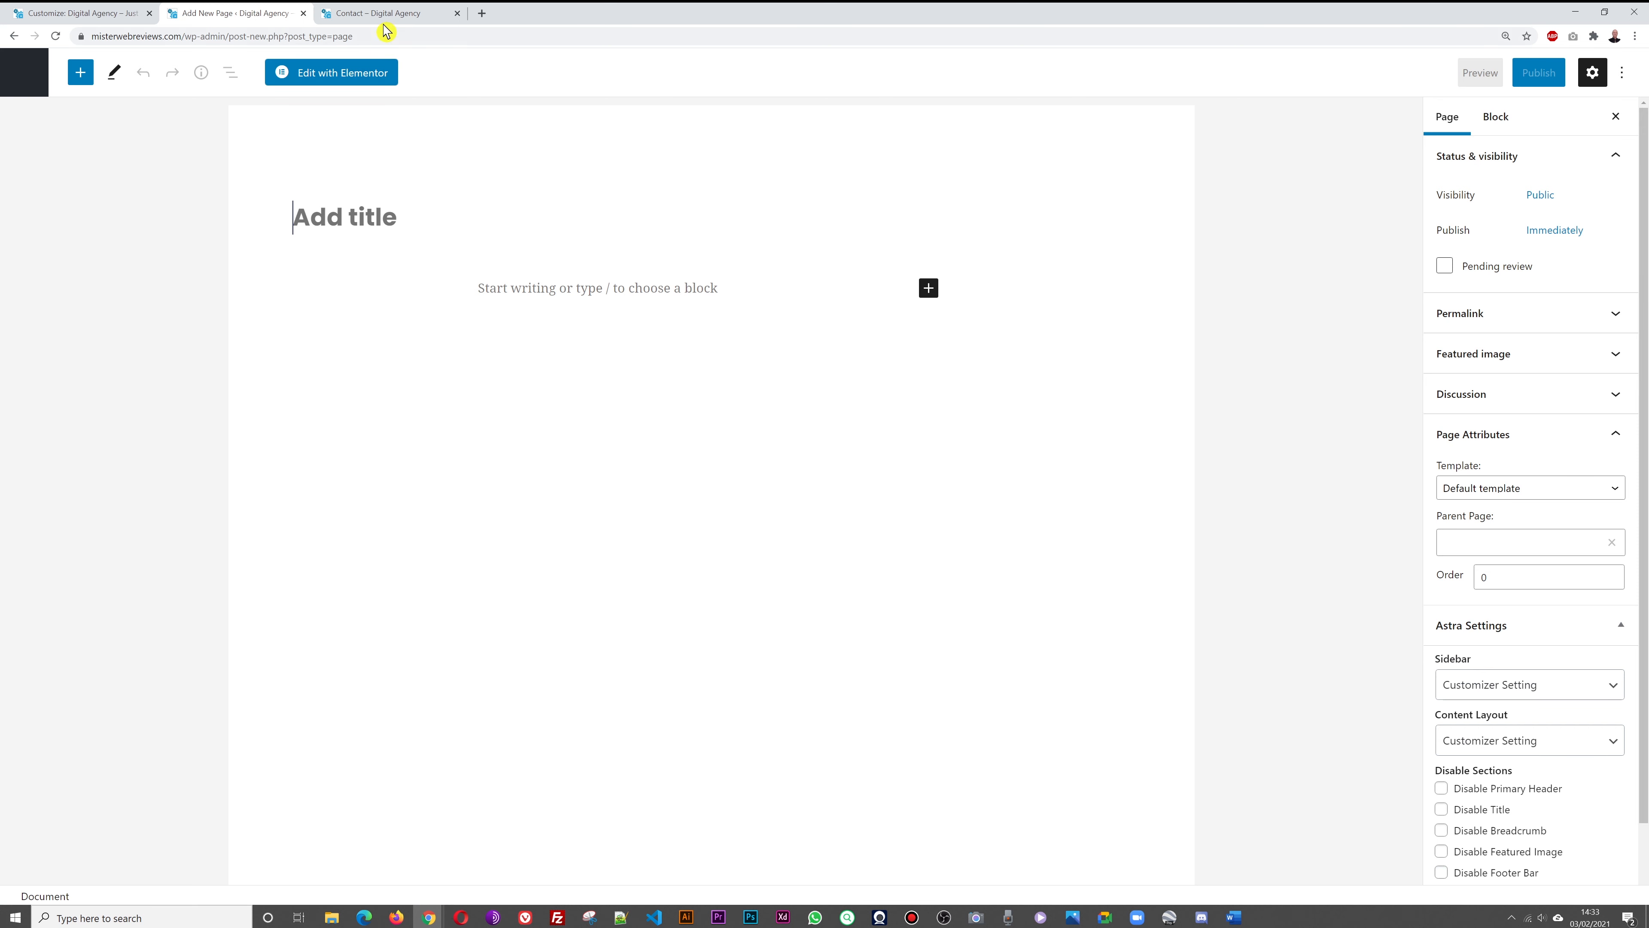
type("FR")
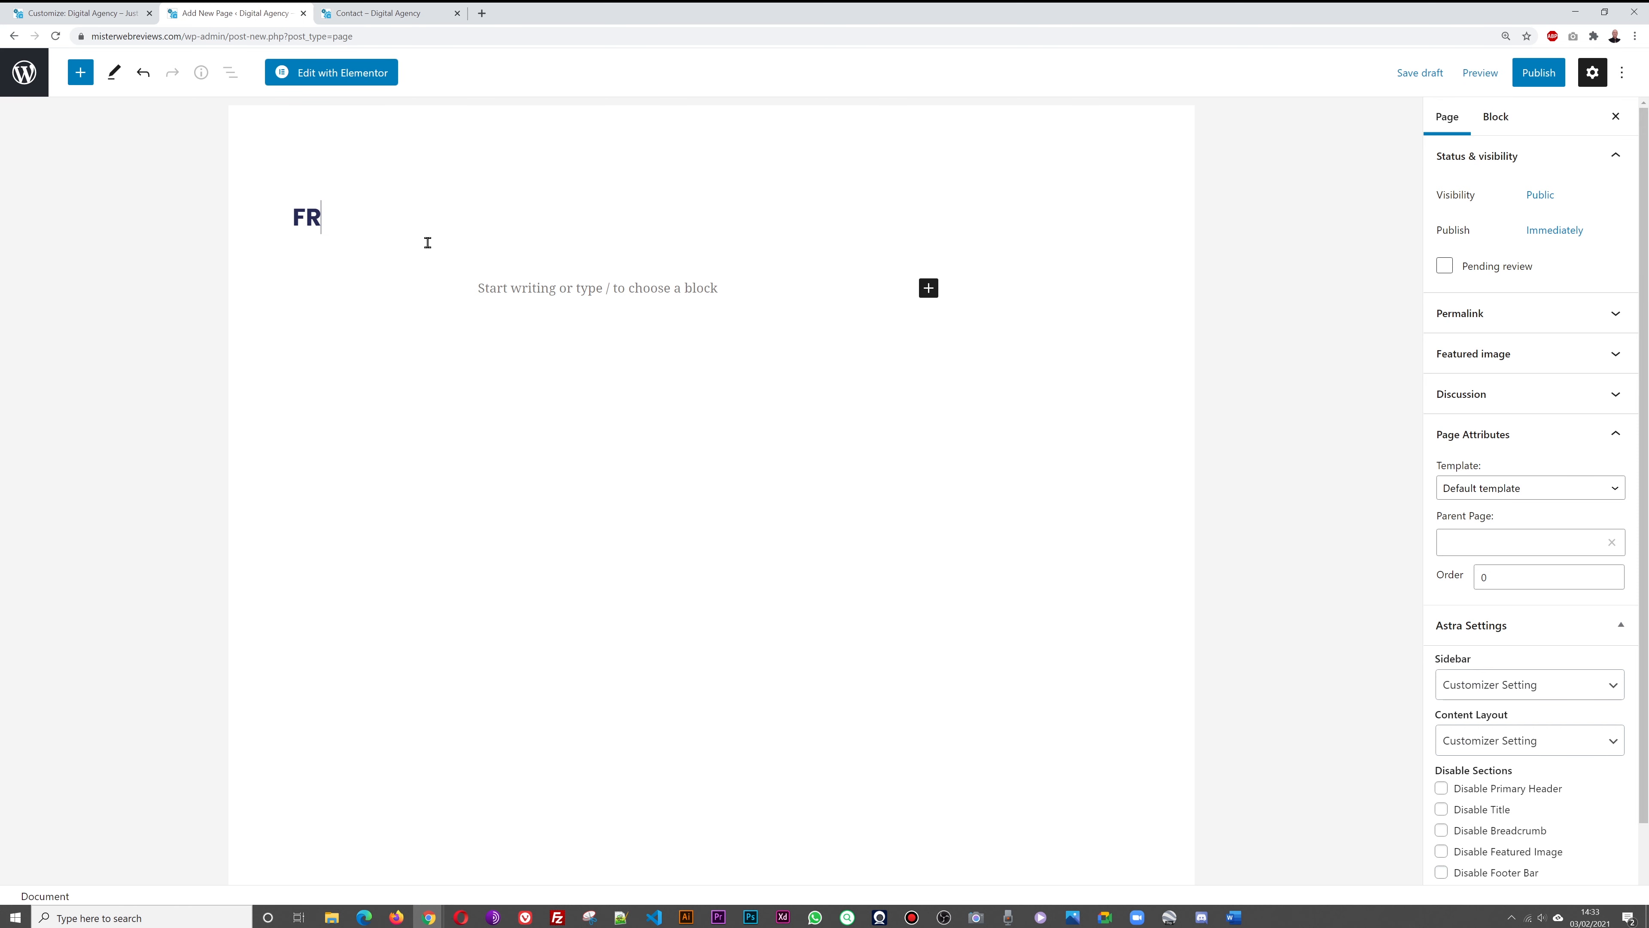
type("EE CONSULT")
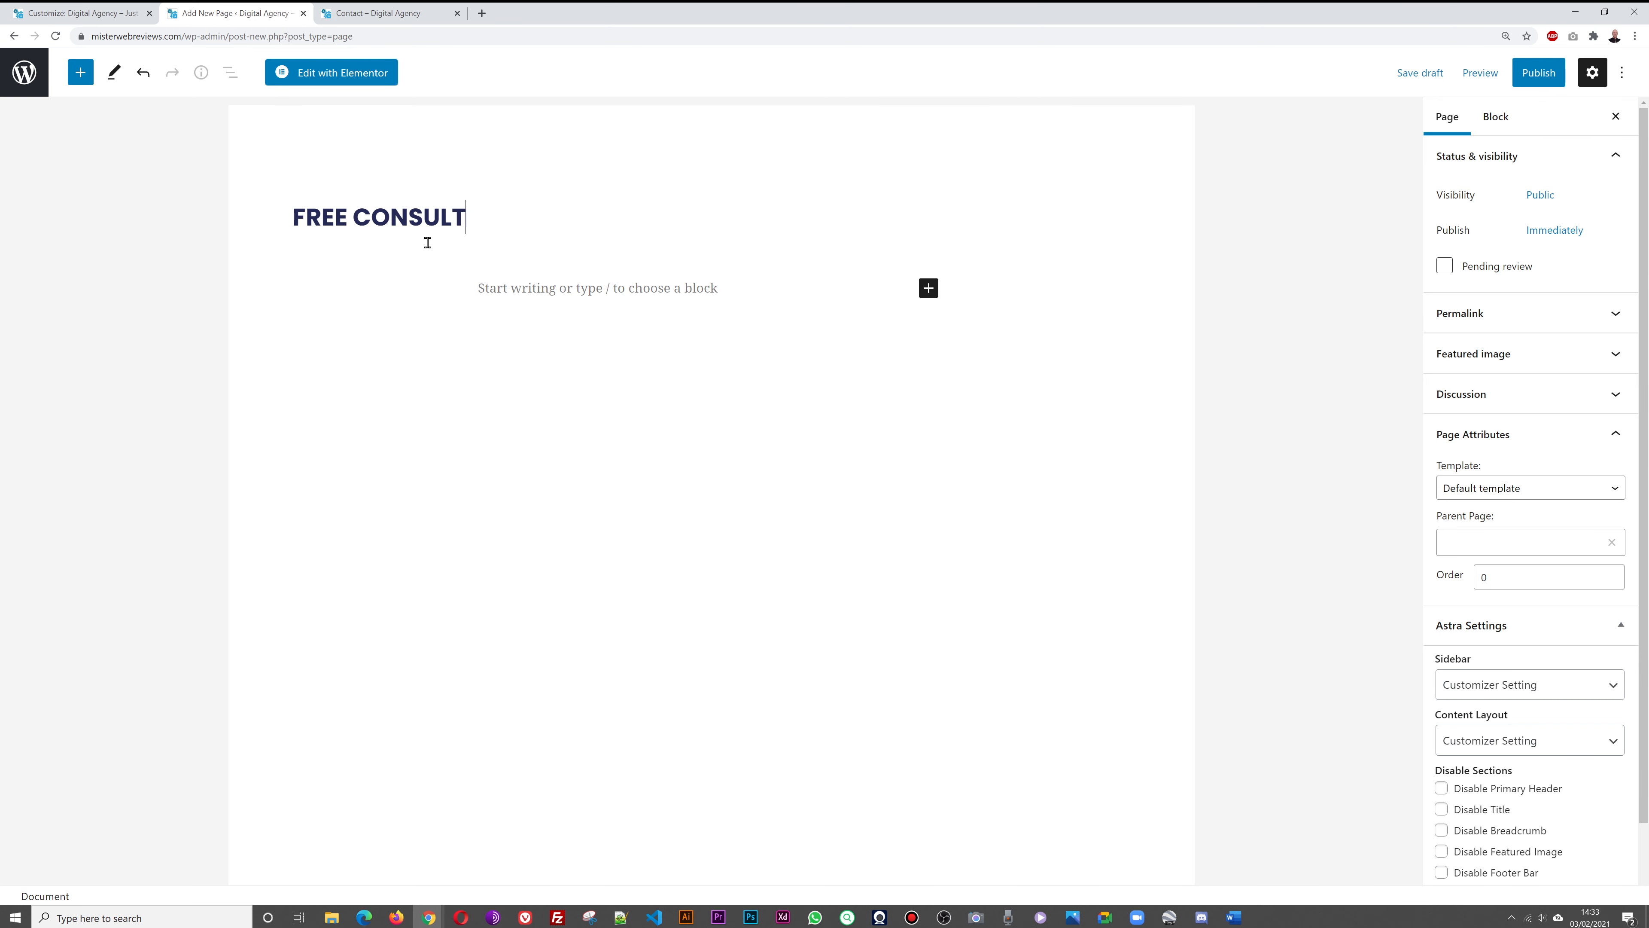
type("ATION")
left_click(354, 75)
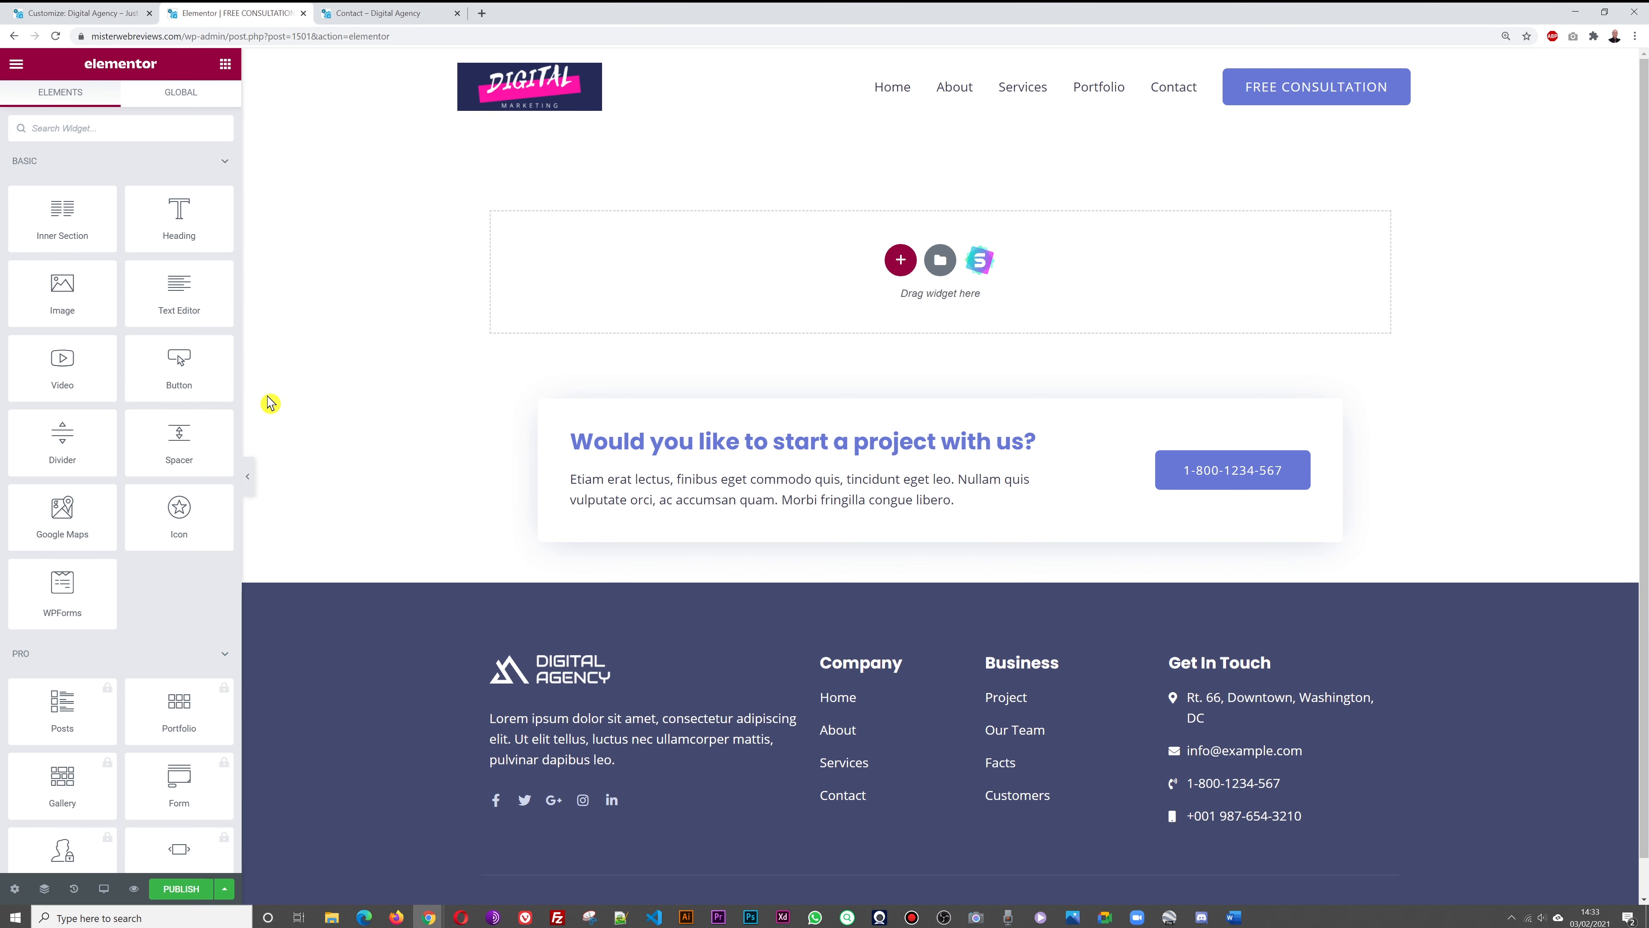
Add a Heading widget reading 'Request a FREE Consultation' to the empty page
left_click_drag(179, 215, 839, 268)
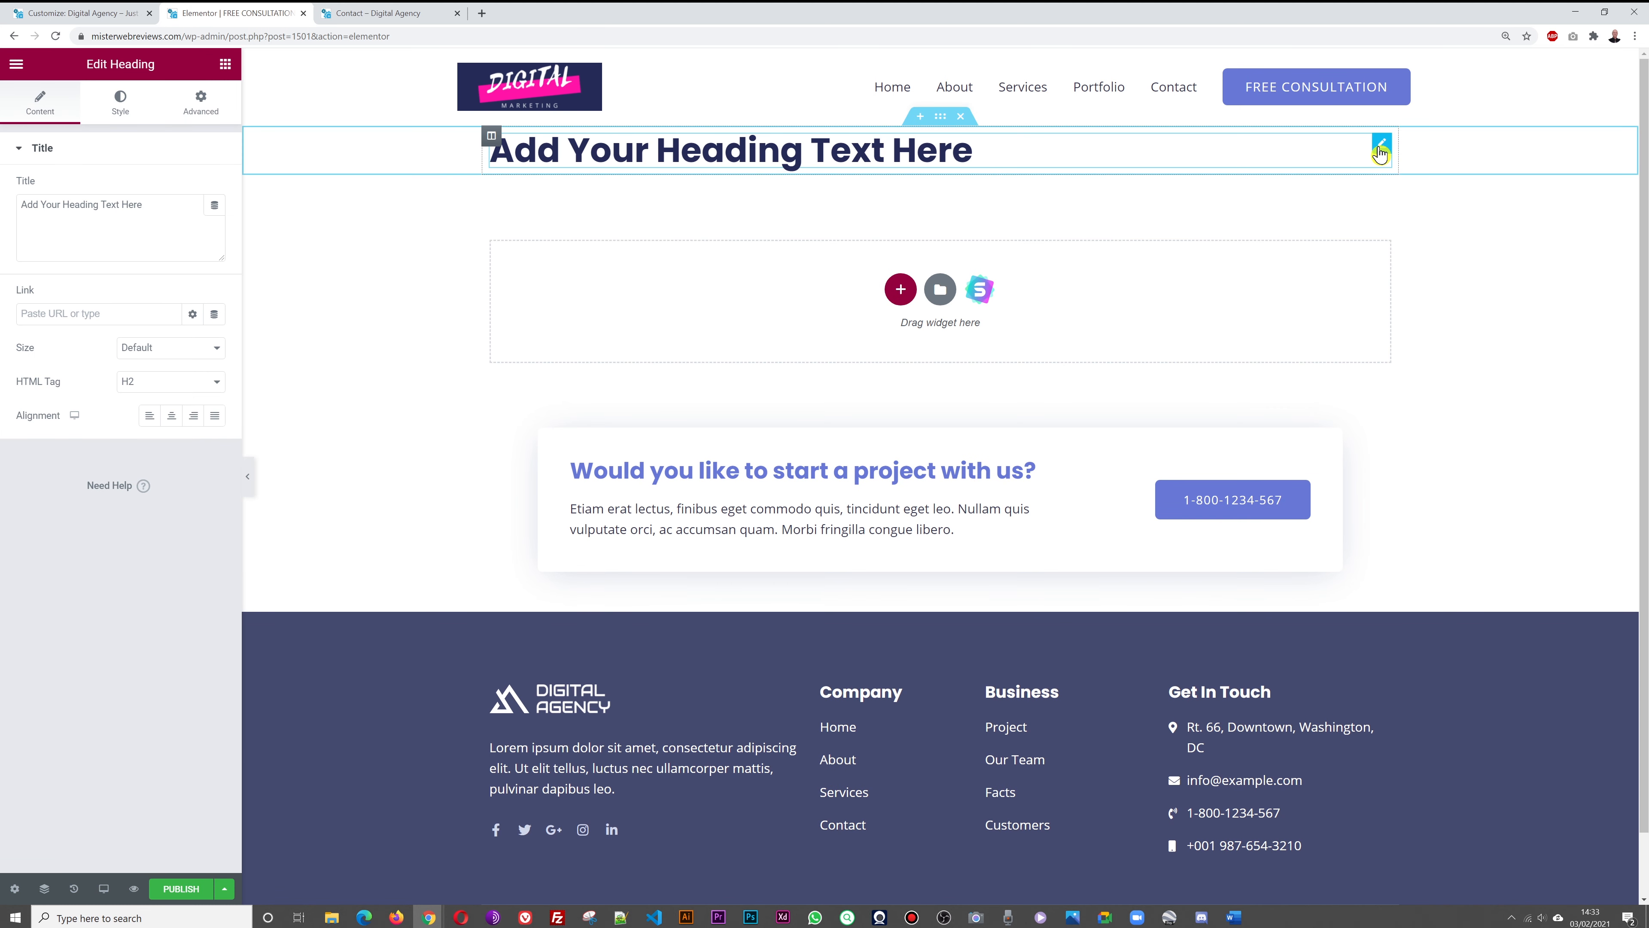
triple_click(151, 231)
type("Request")
type("REE")
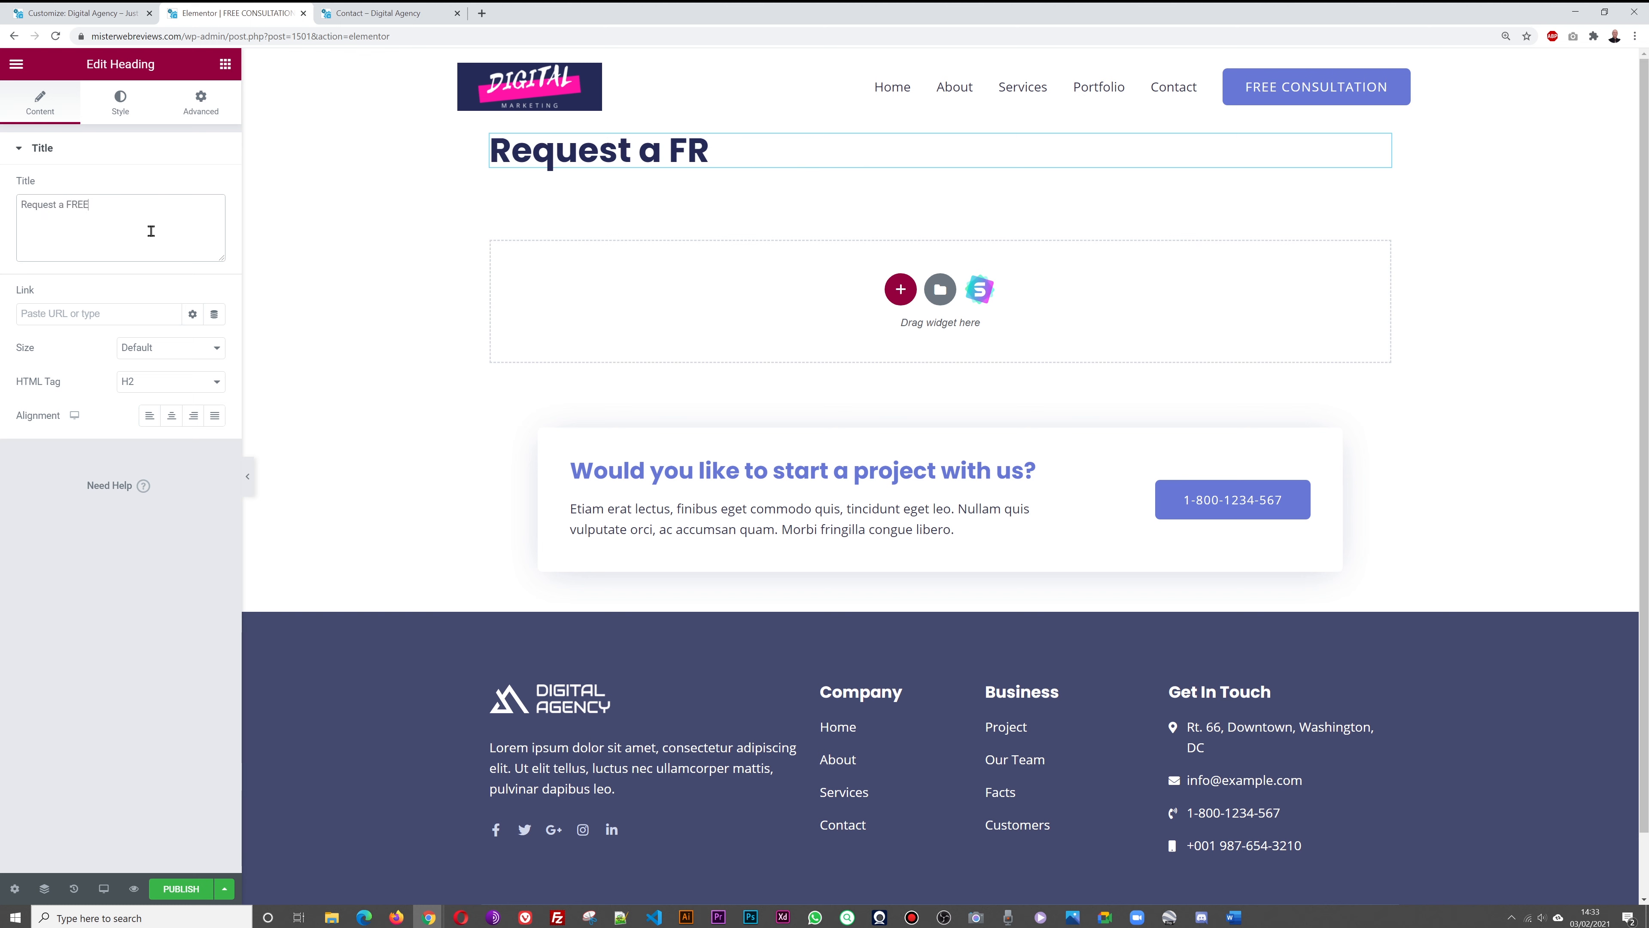
type(" Consultation")
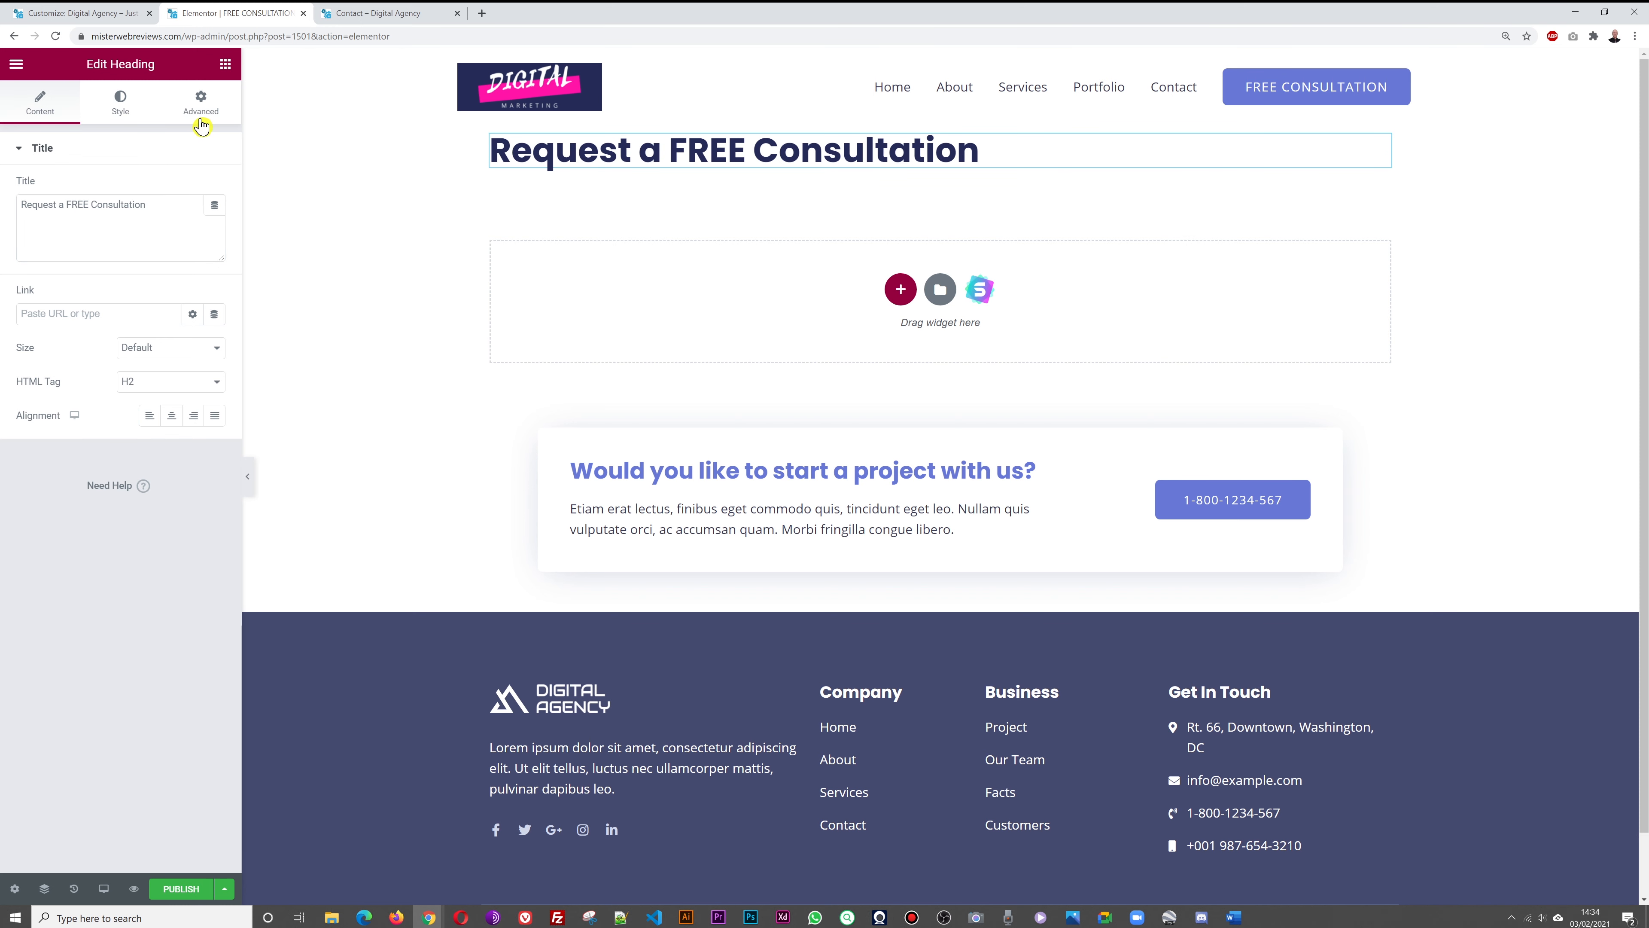
Unlink the heading's margins and set its top margin to 100
left_click(201, 104)
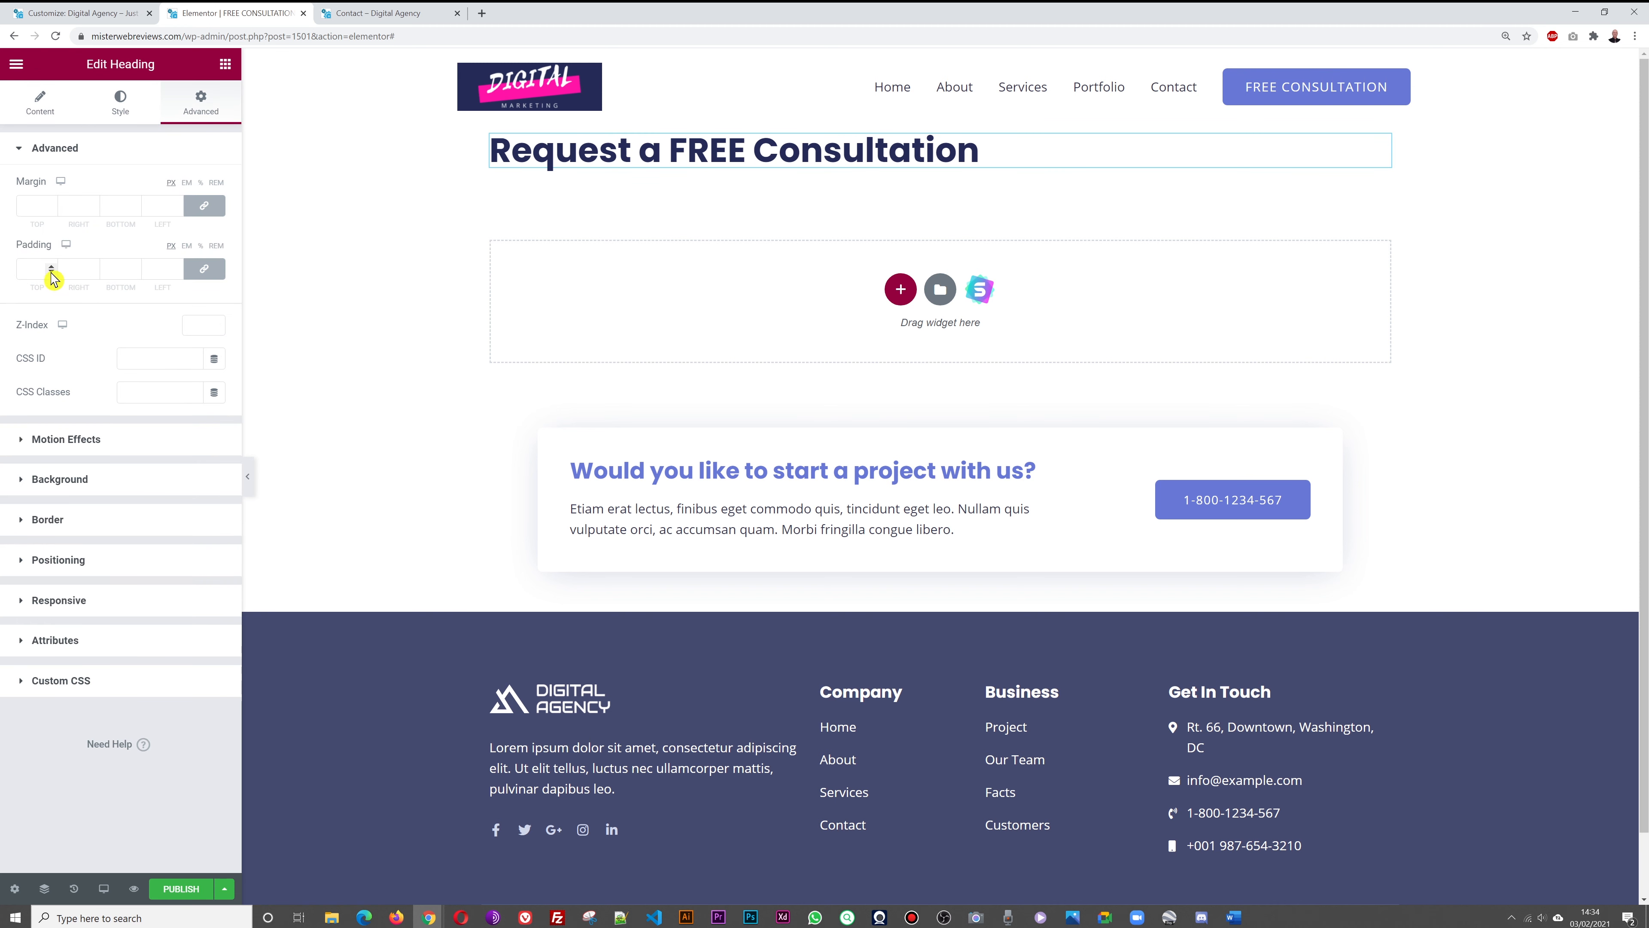
left_click(204, 208)
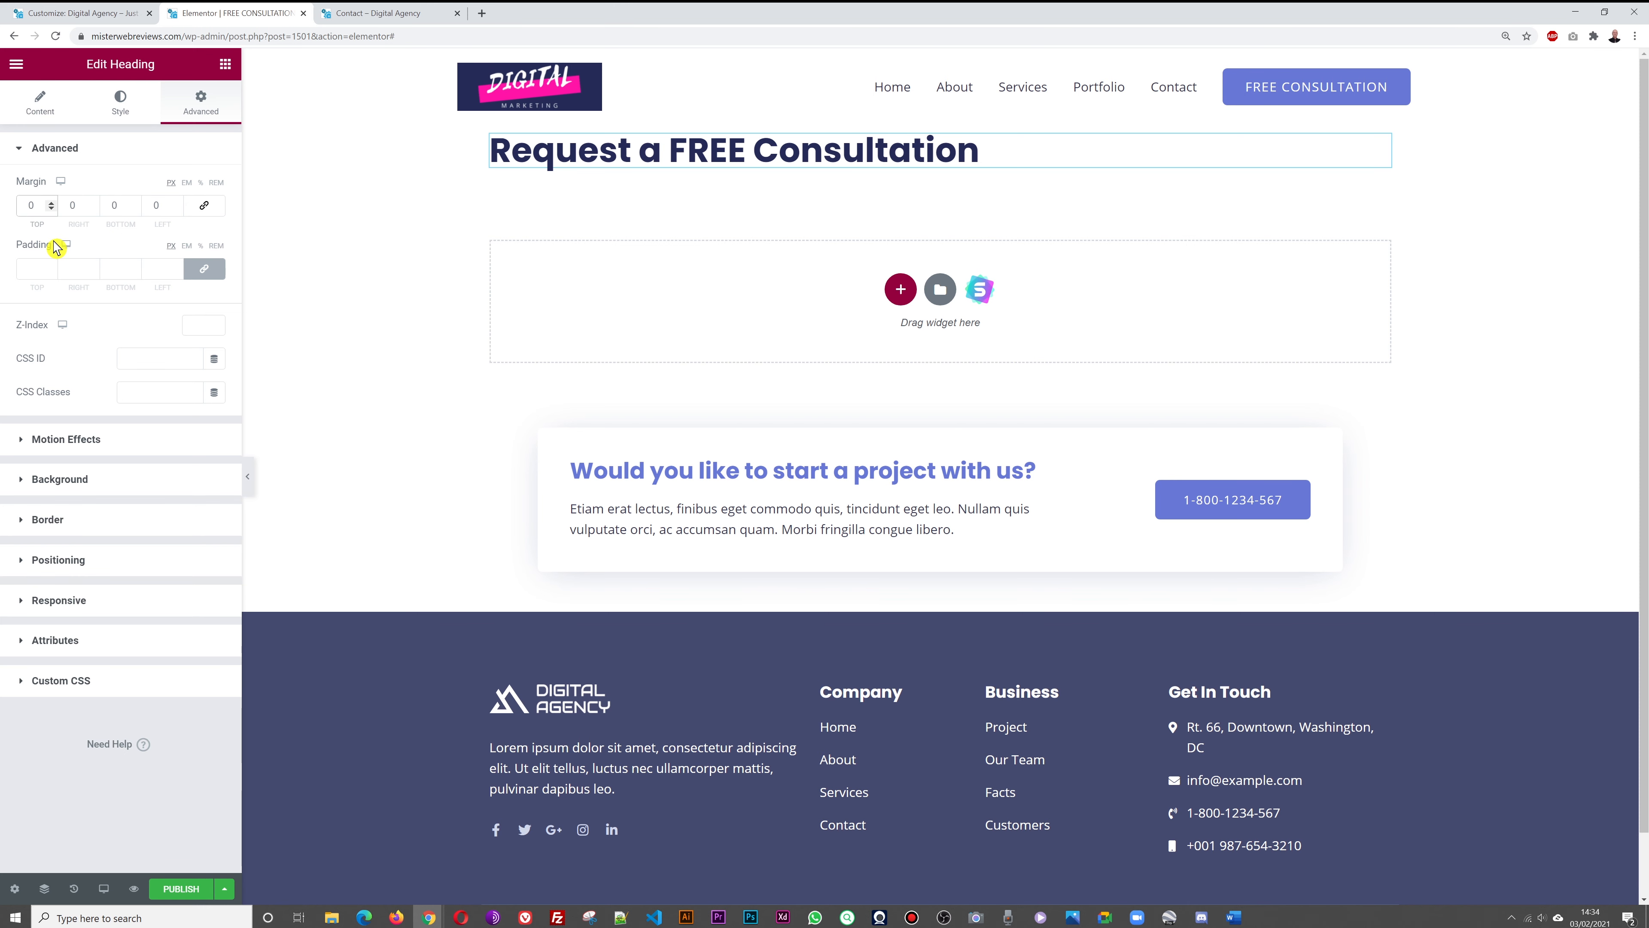
type("8")
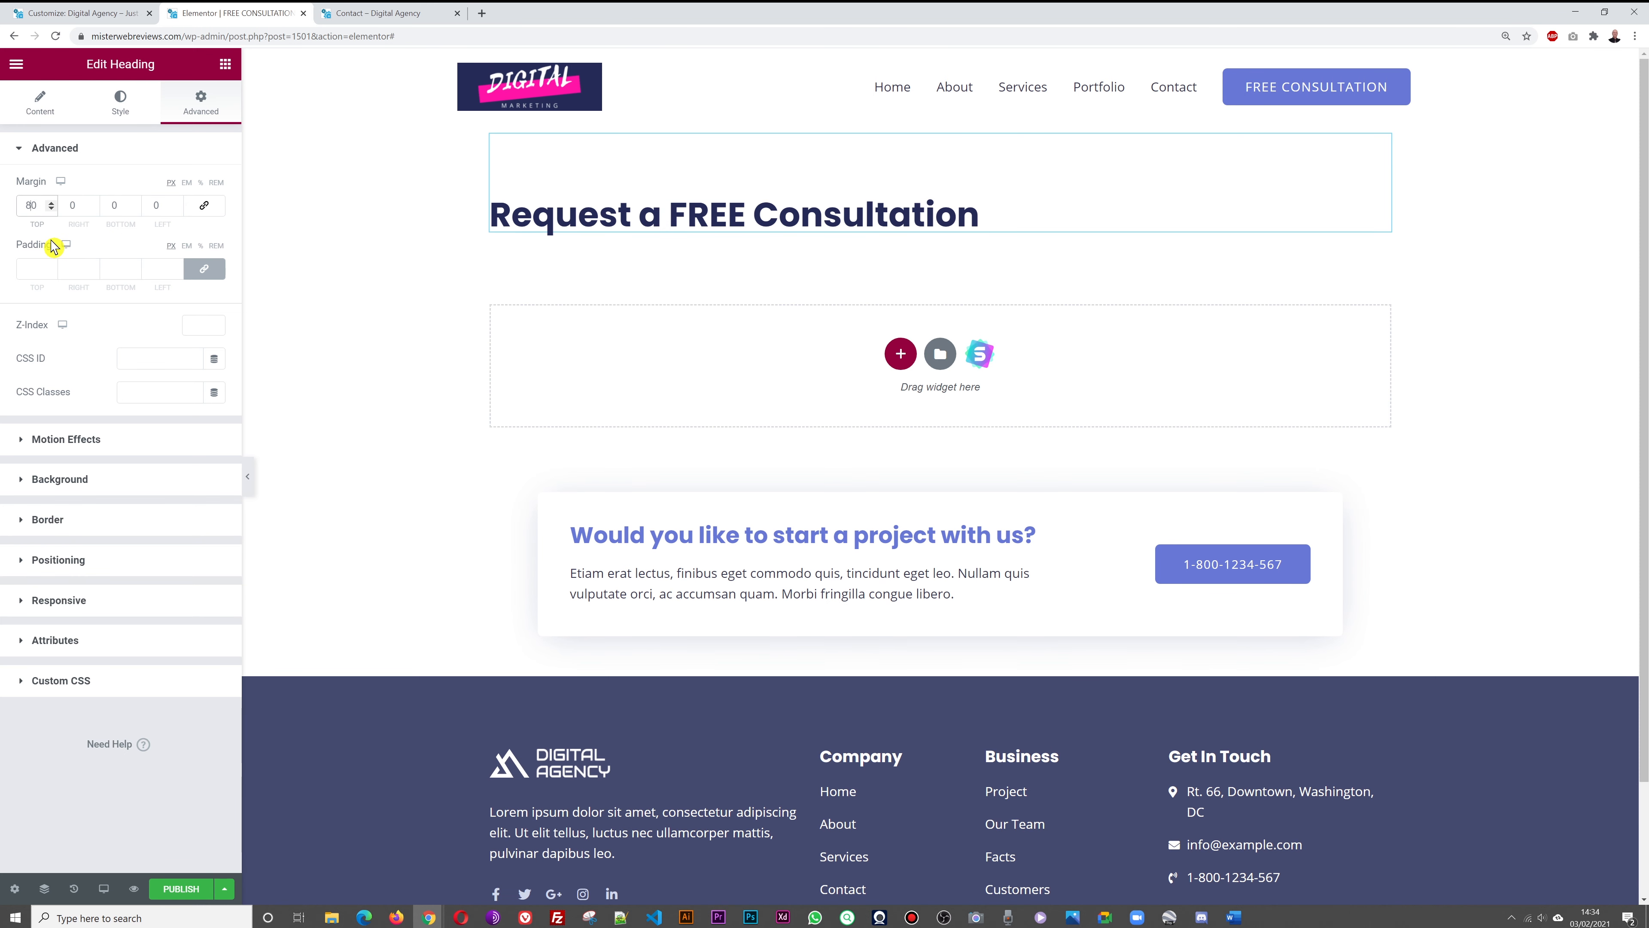
key("BackSpace")
key("BackSpace")
type("100")
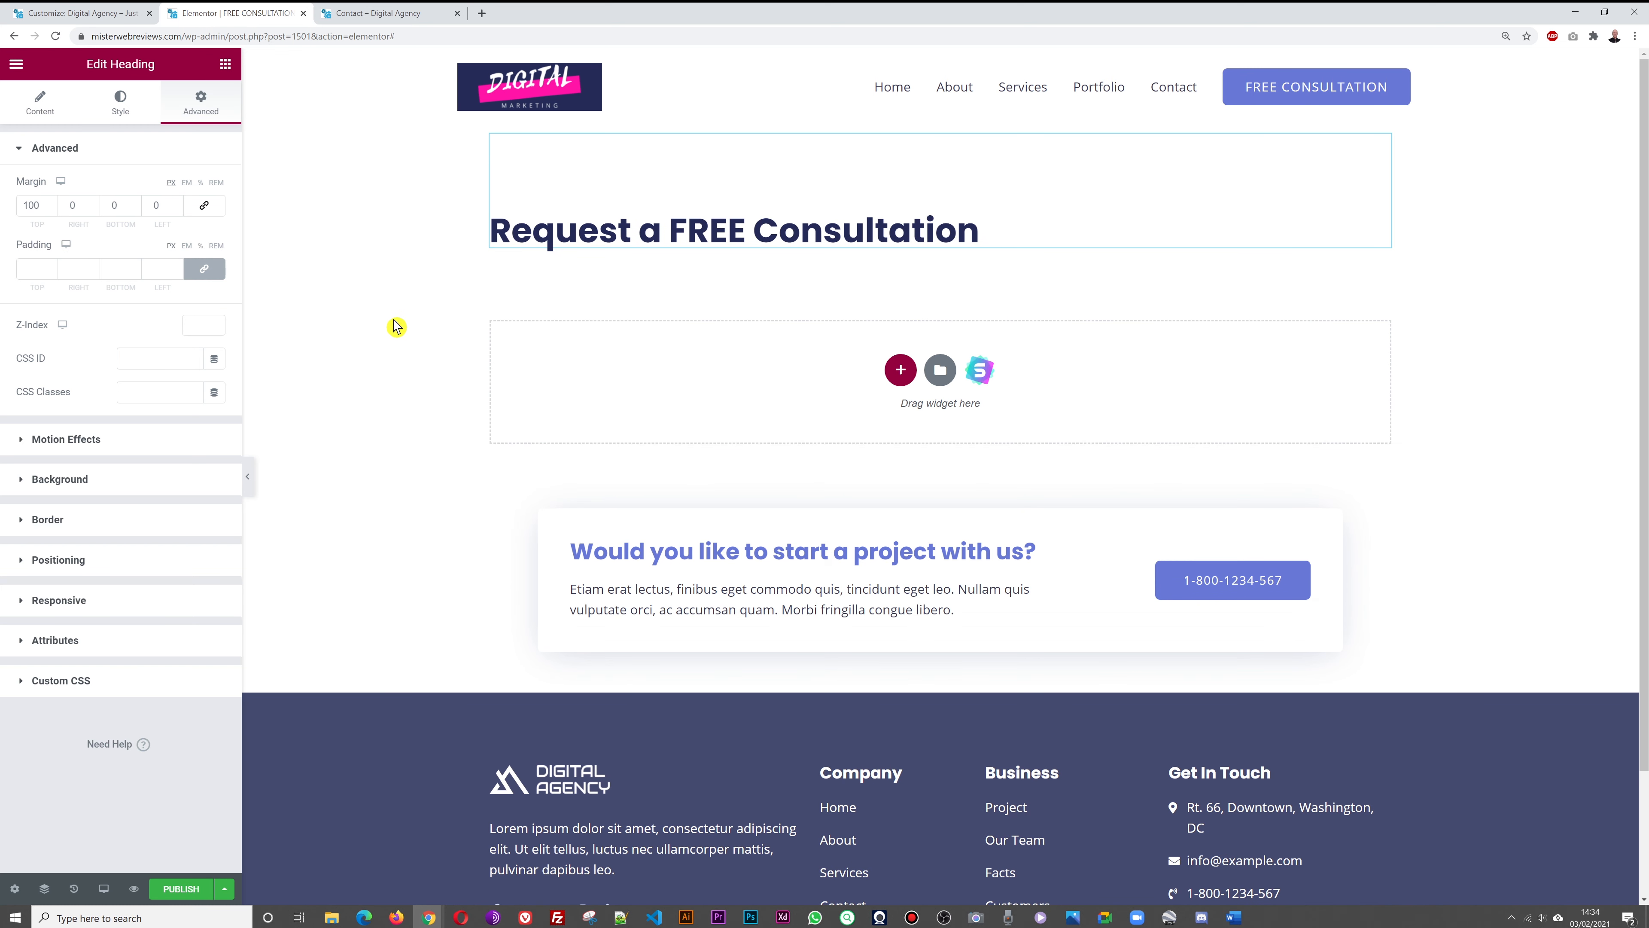
left_click(226, 63)
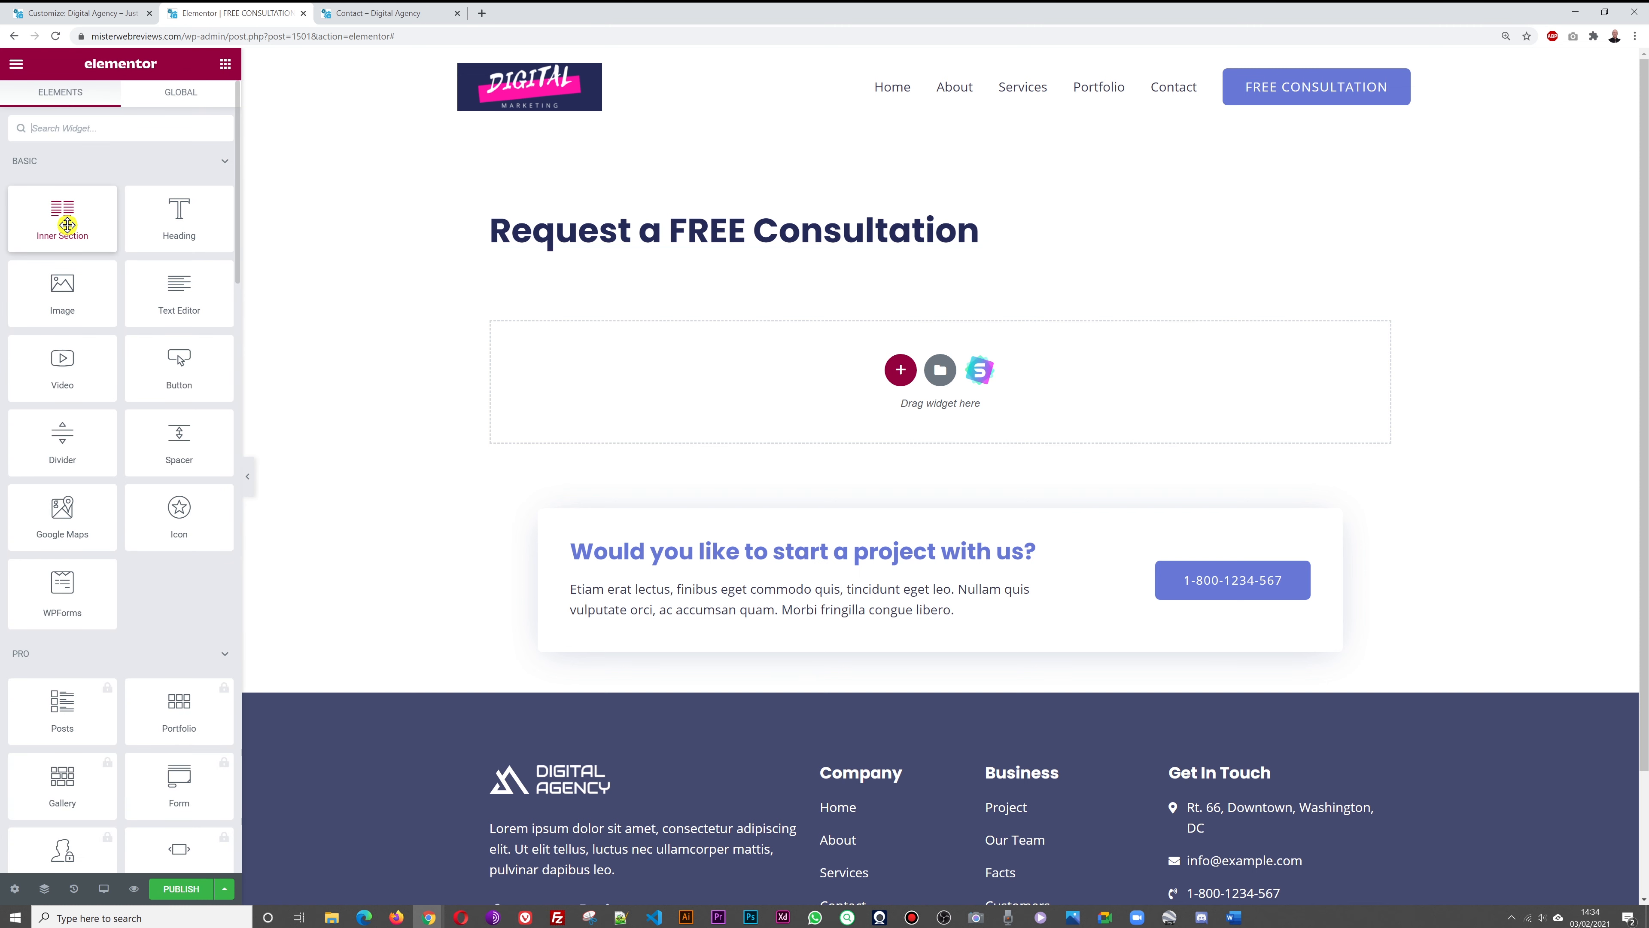
Add a two-column Inner Section with text offering a free 1/2-hour requirements chat in the left column
left_click_drag(69, 224, 799, 413)
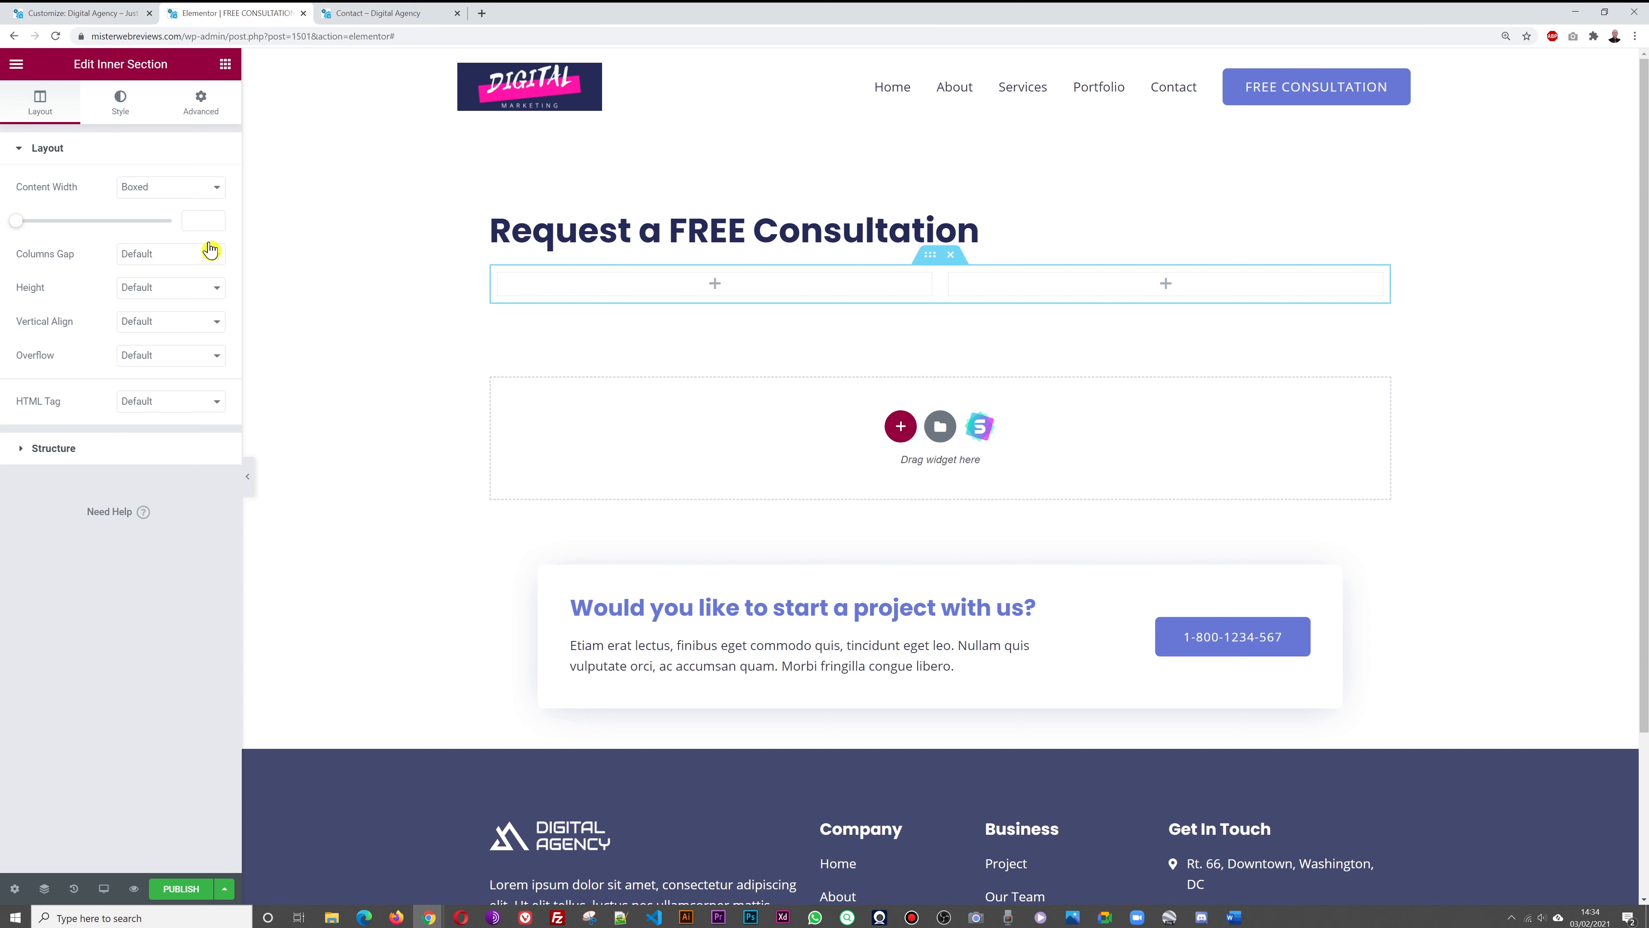
left_click(224, 65)
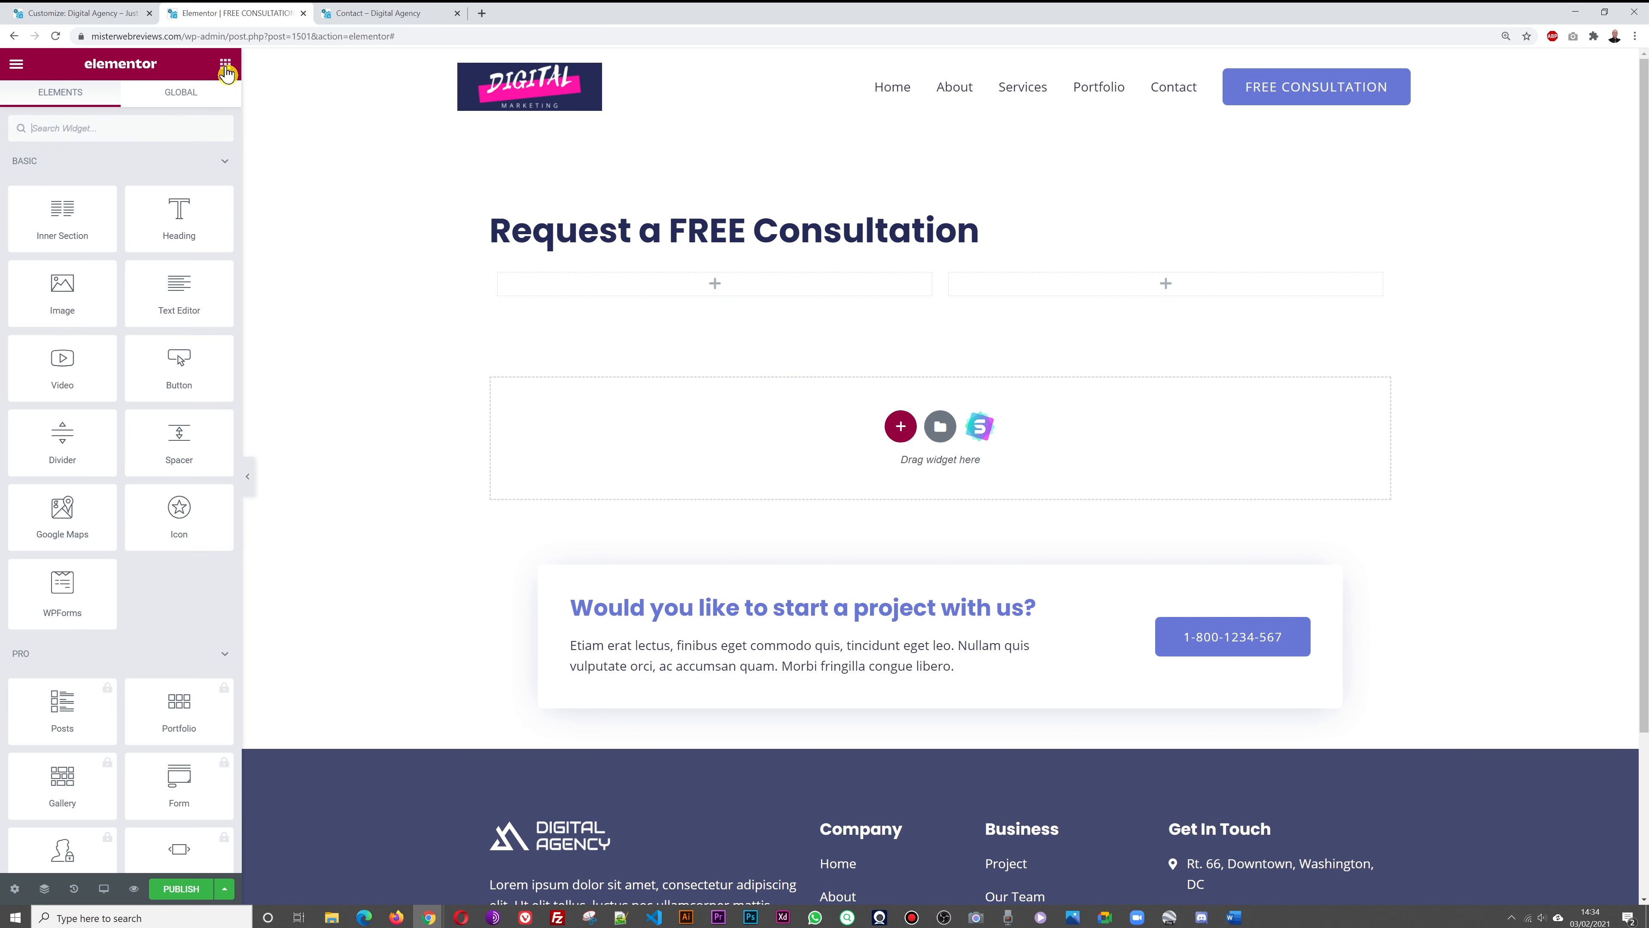
left_click_drag(194, 304, 662, 286)
key("ctrl+a")
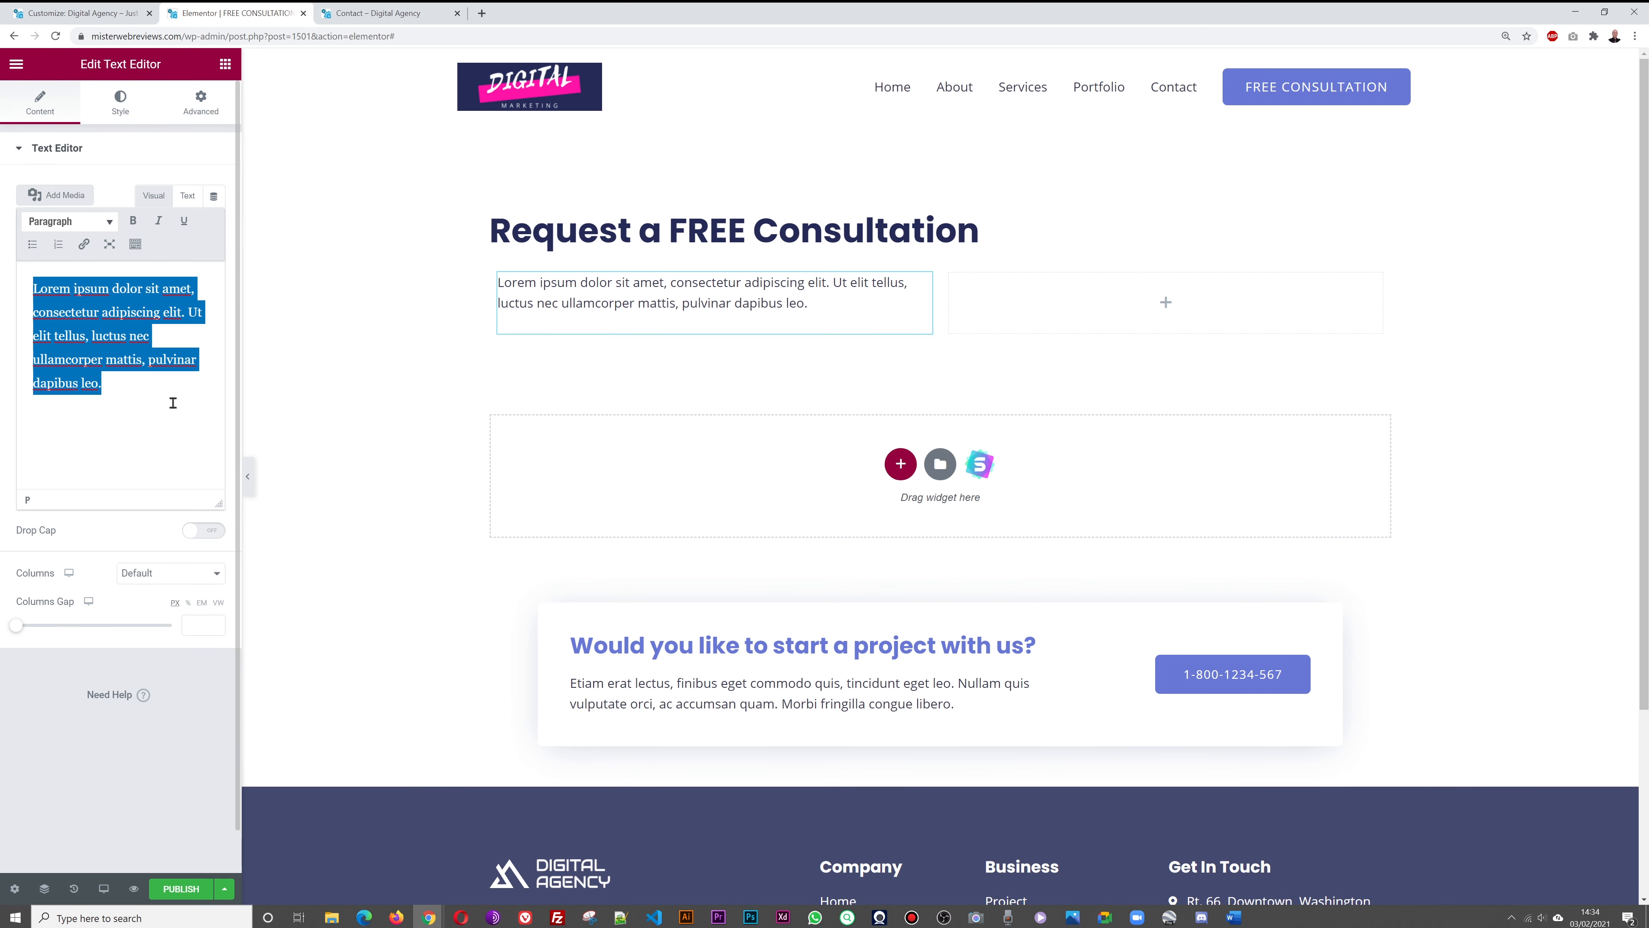
type("We")
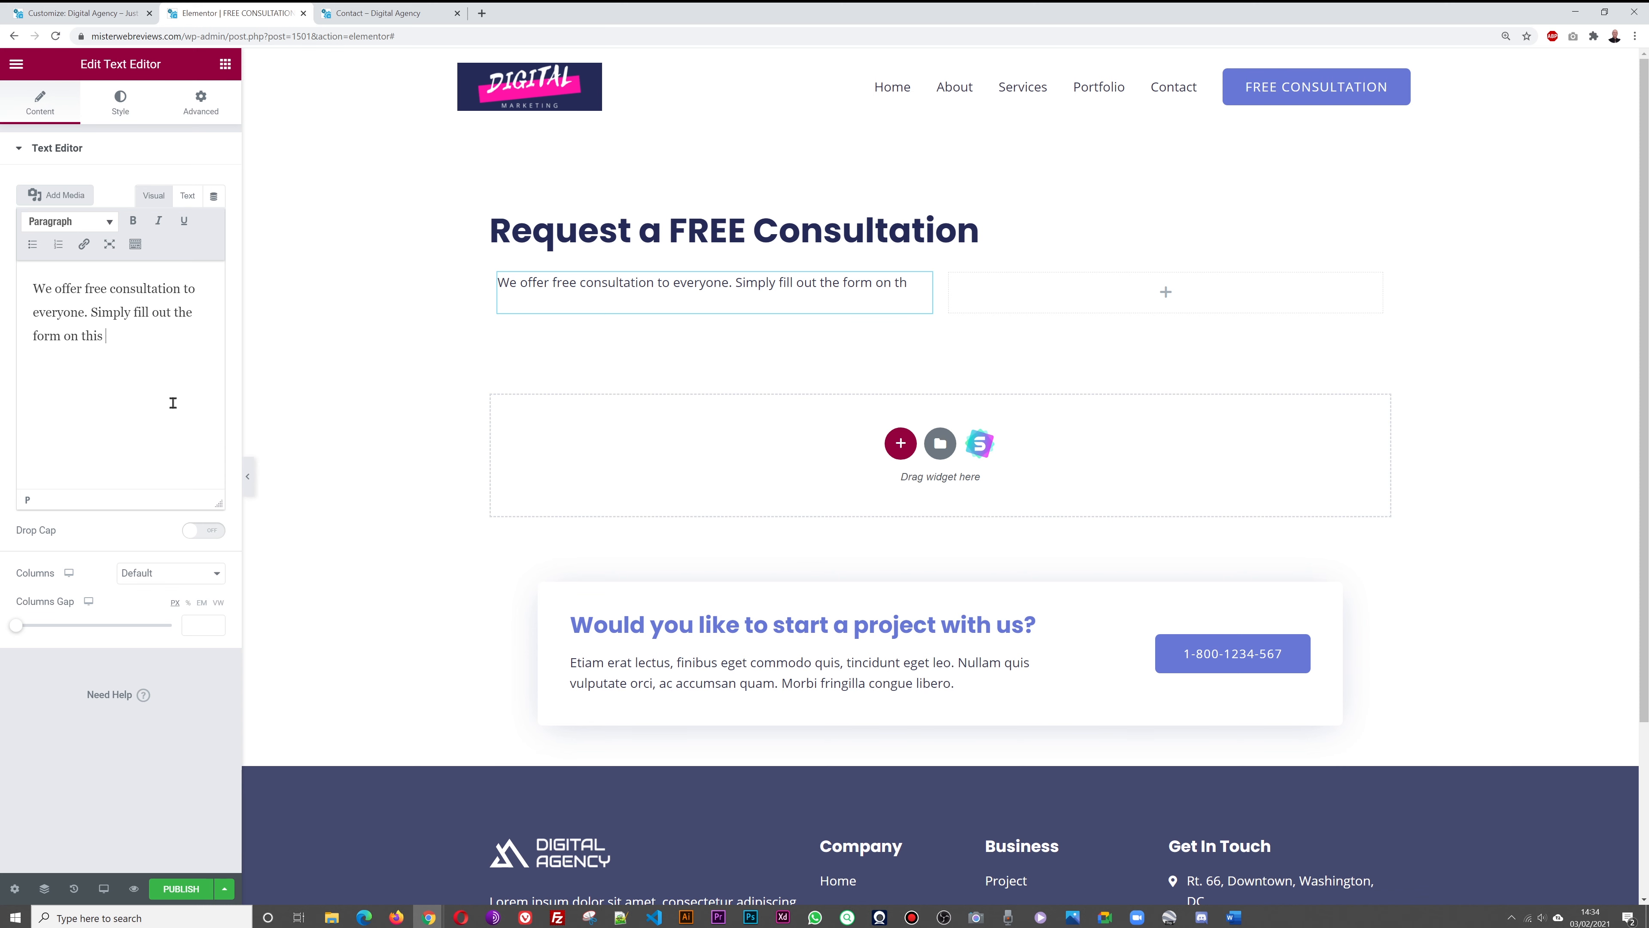
type("page to reserve a 1/2 hours spot to discuss to requirements.")
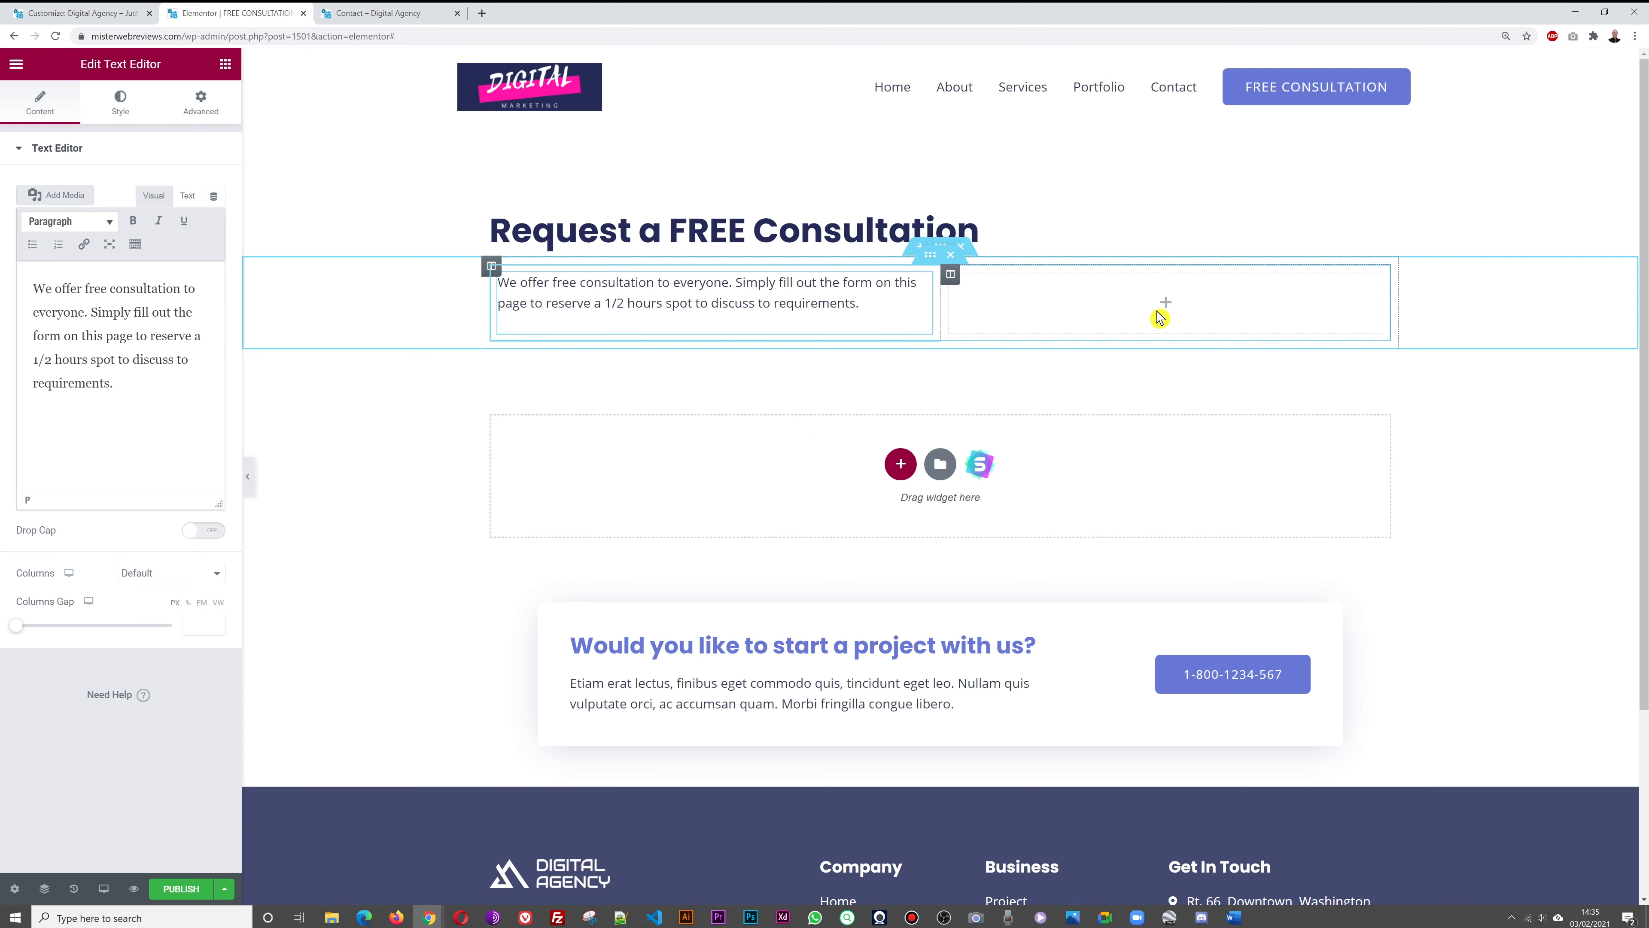
left_click(367, 15)
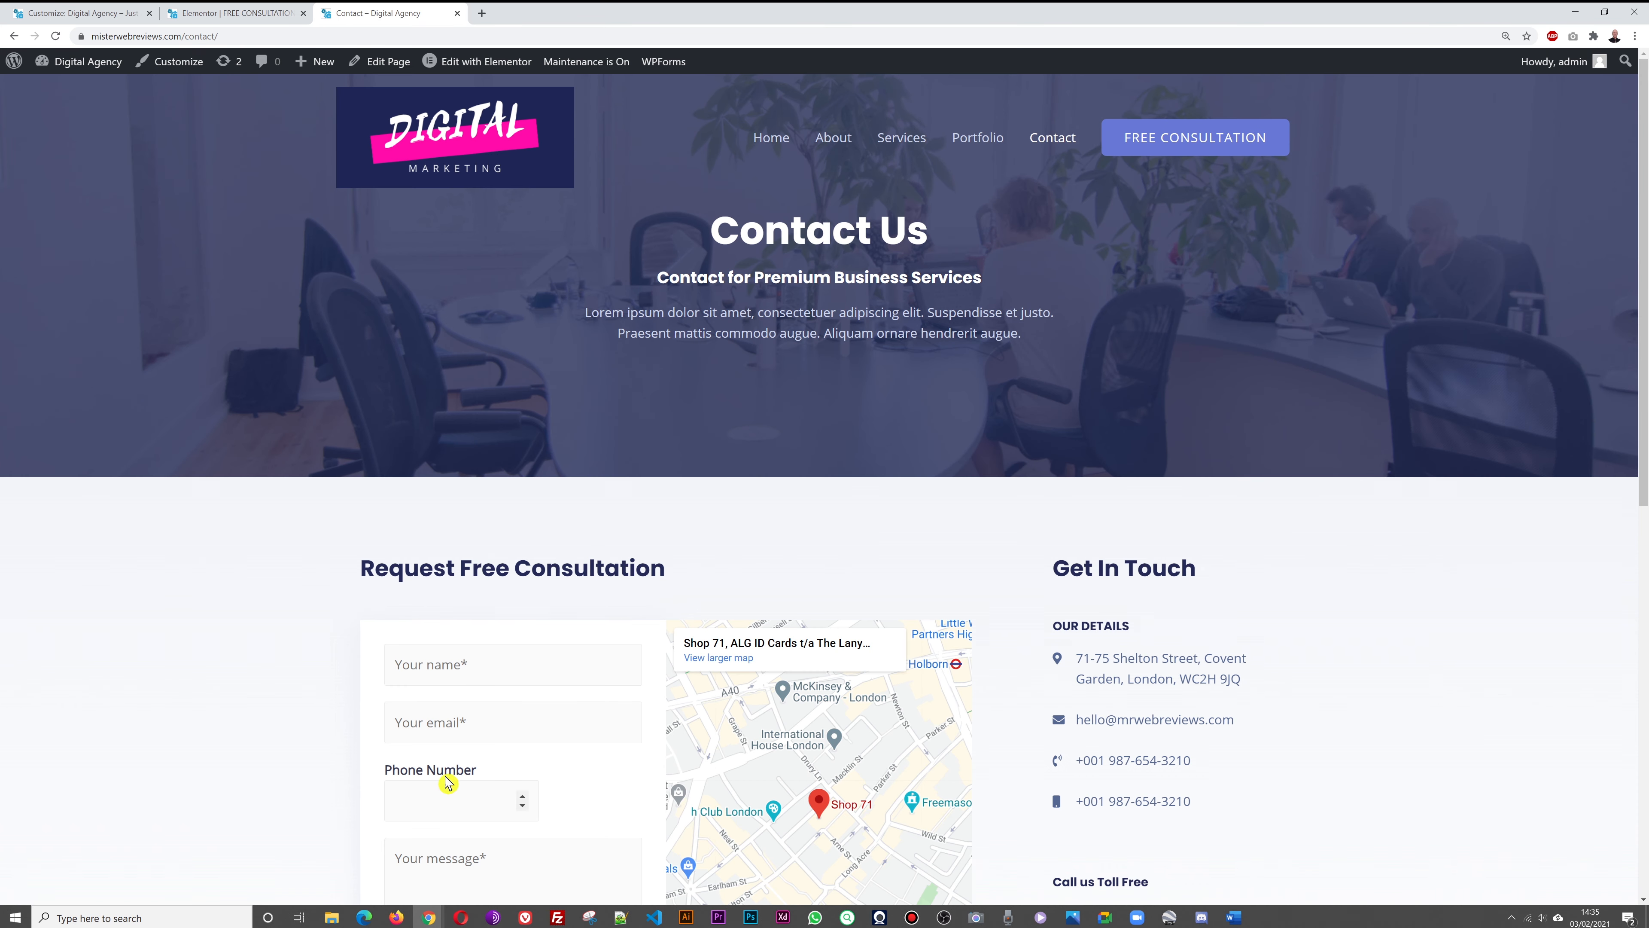
Copy the Contact Form's shortcode from the WPForms forms overview
left_click(218, 14)
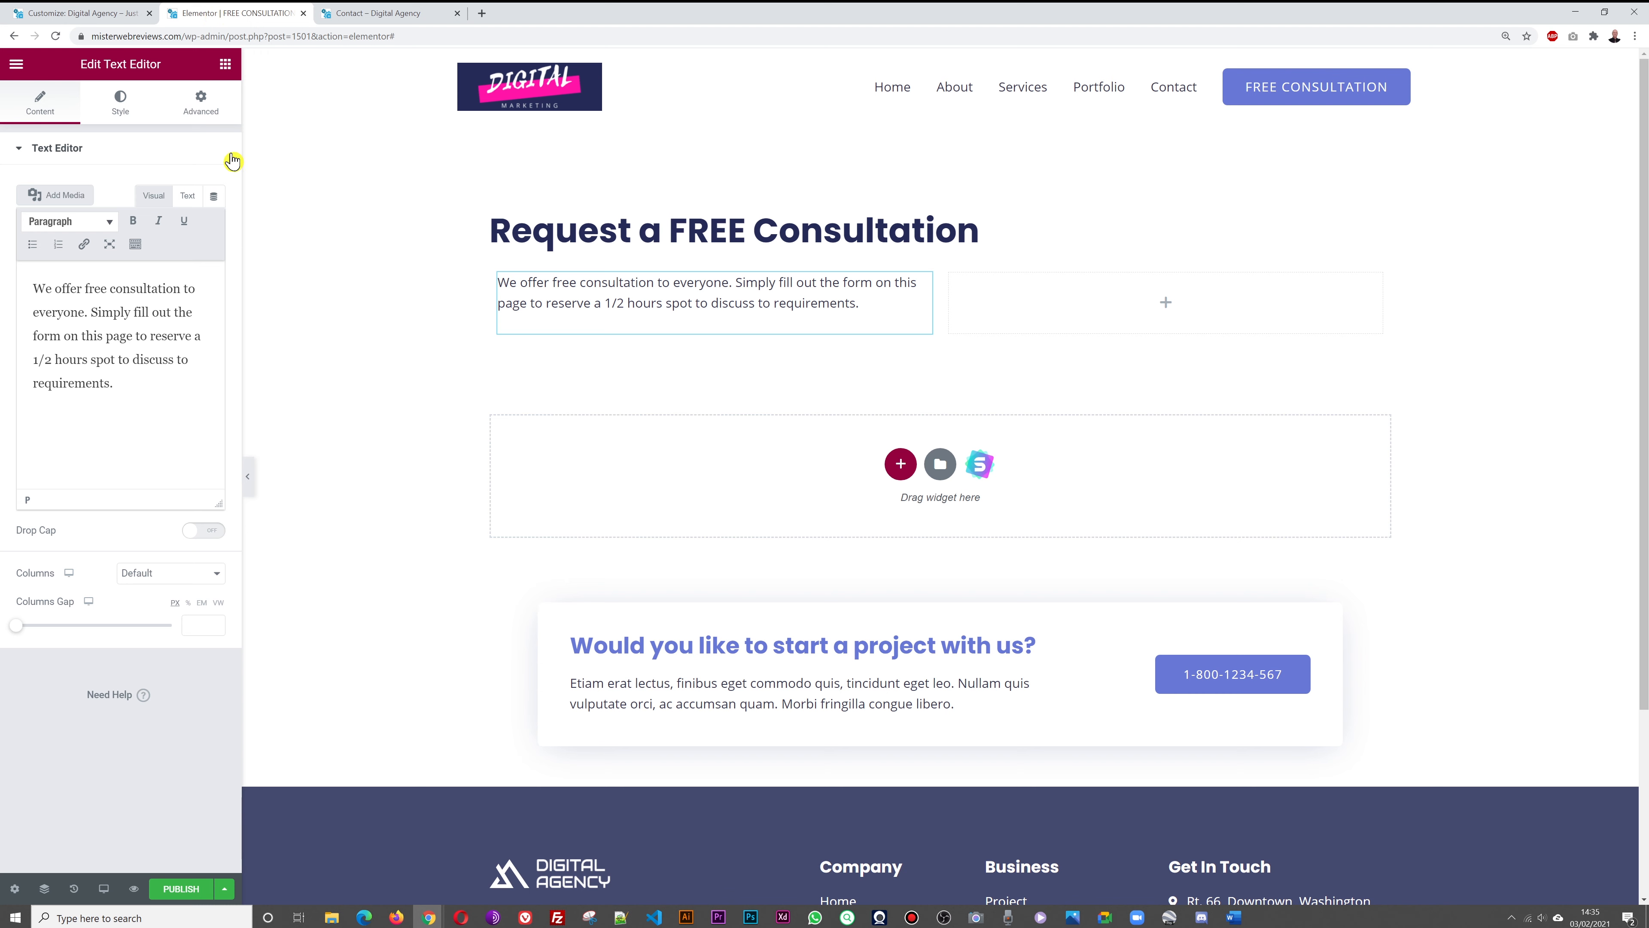
left_click(226, 63)
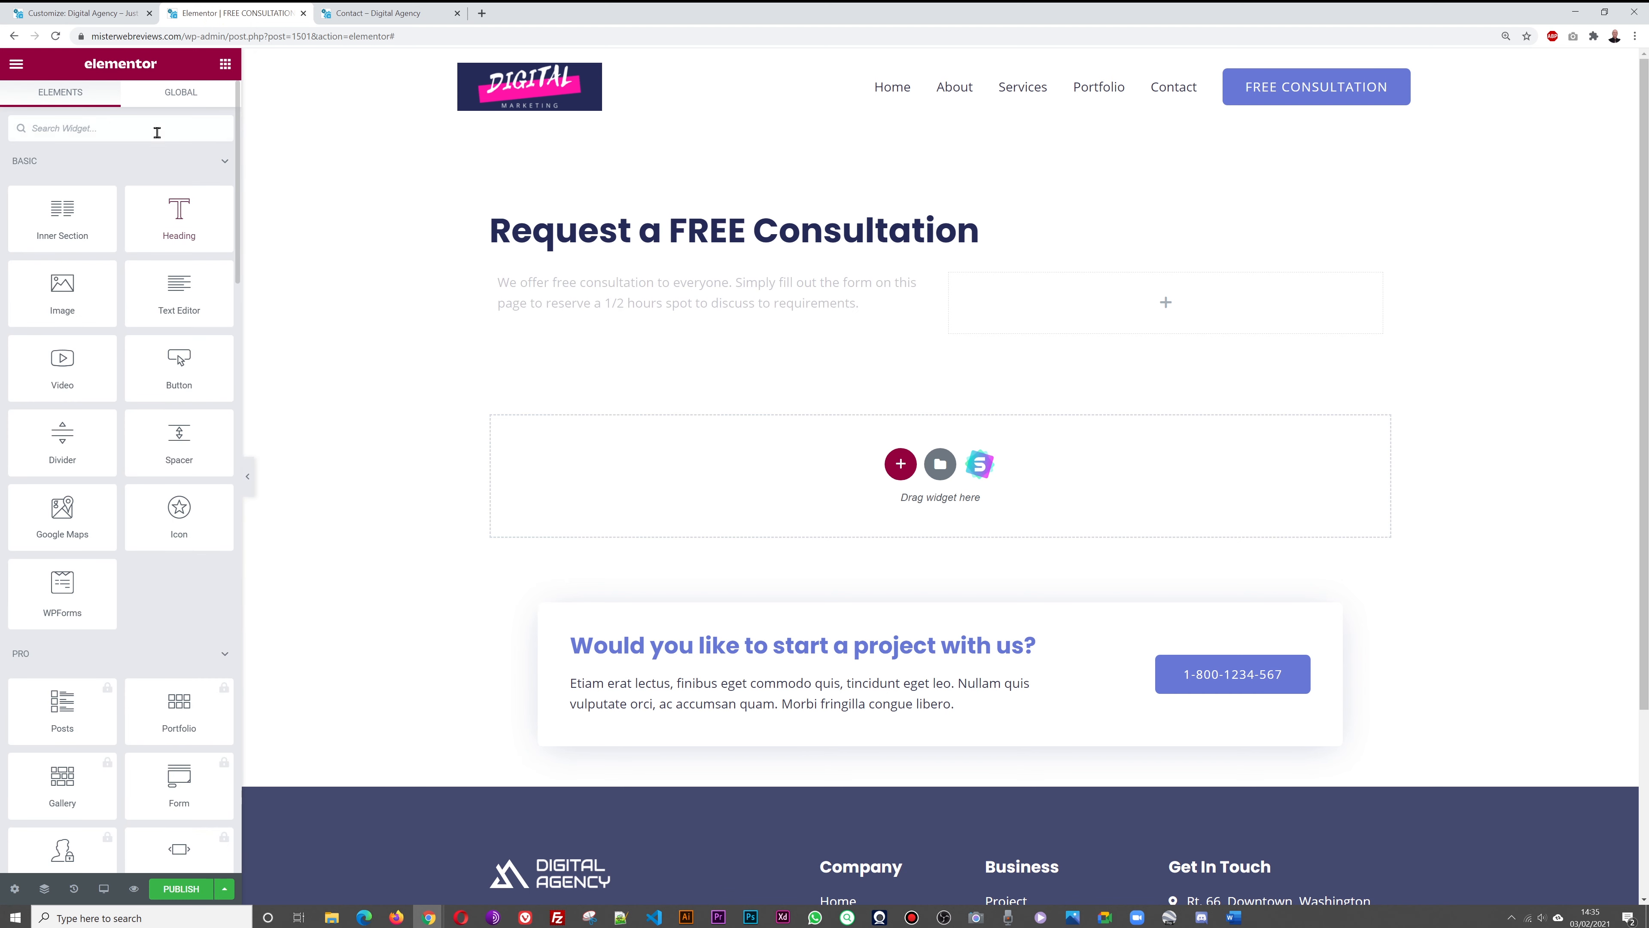
left_click(43, 15)
left_click(21, 67)
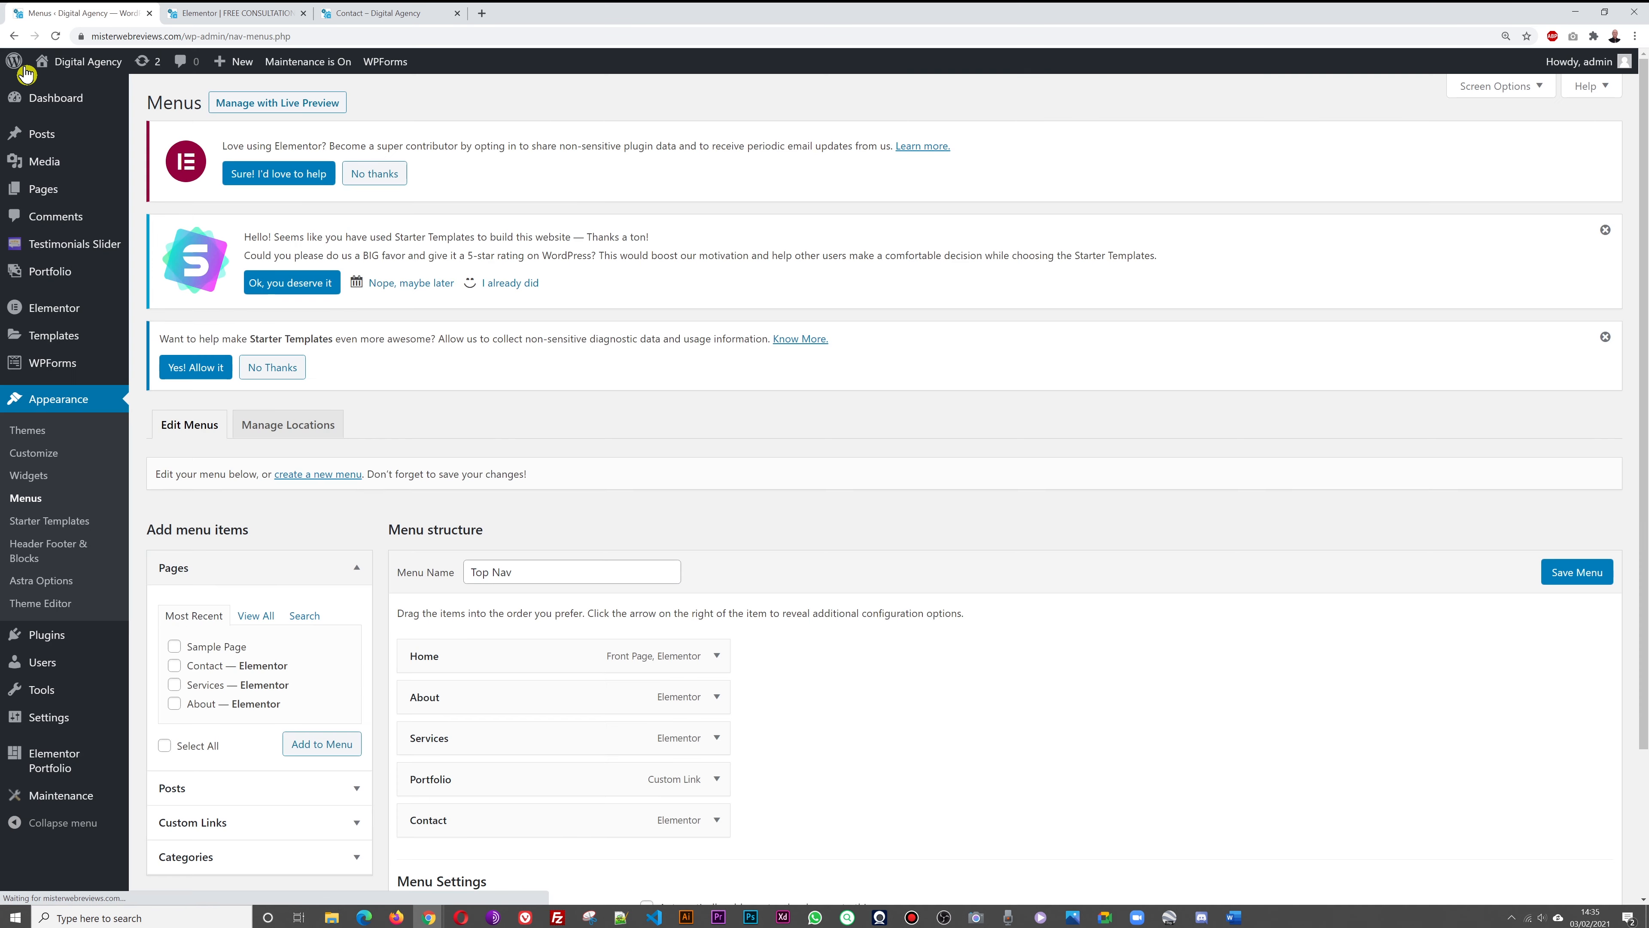
left_click(40, 366)
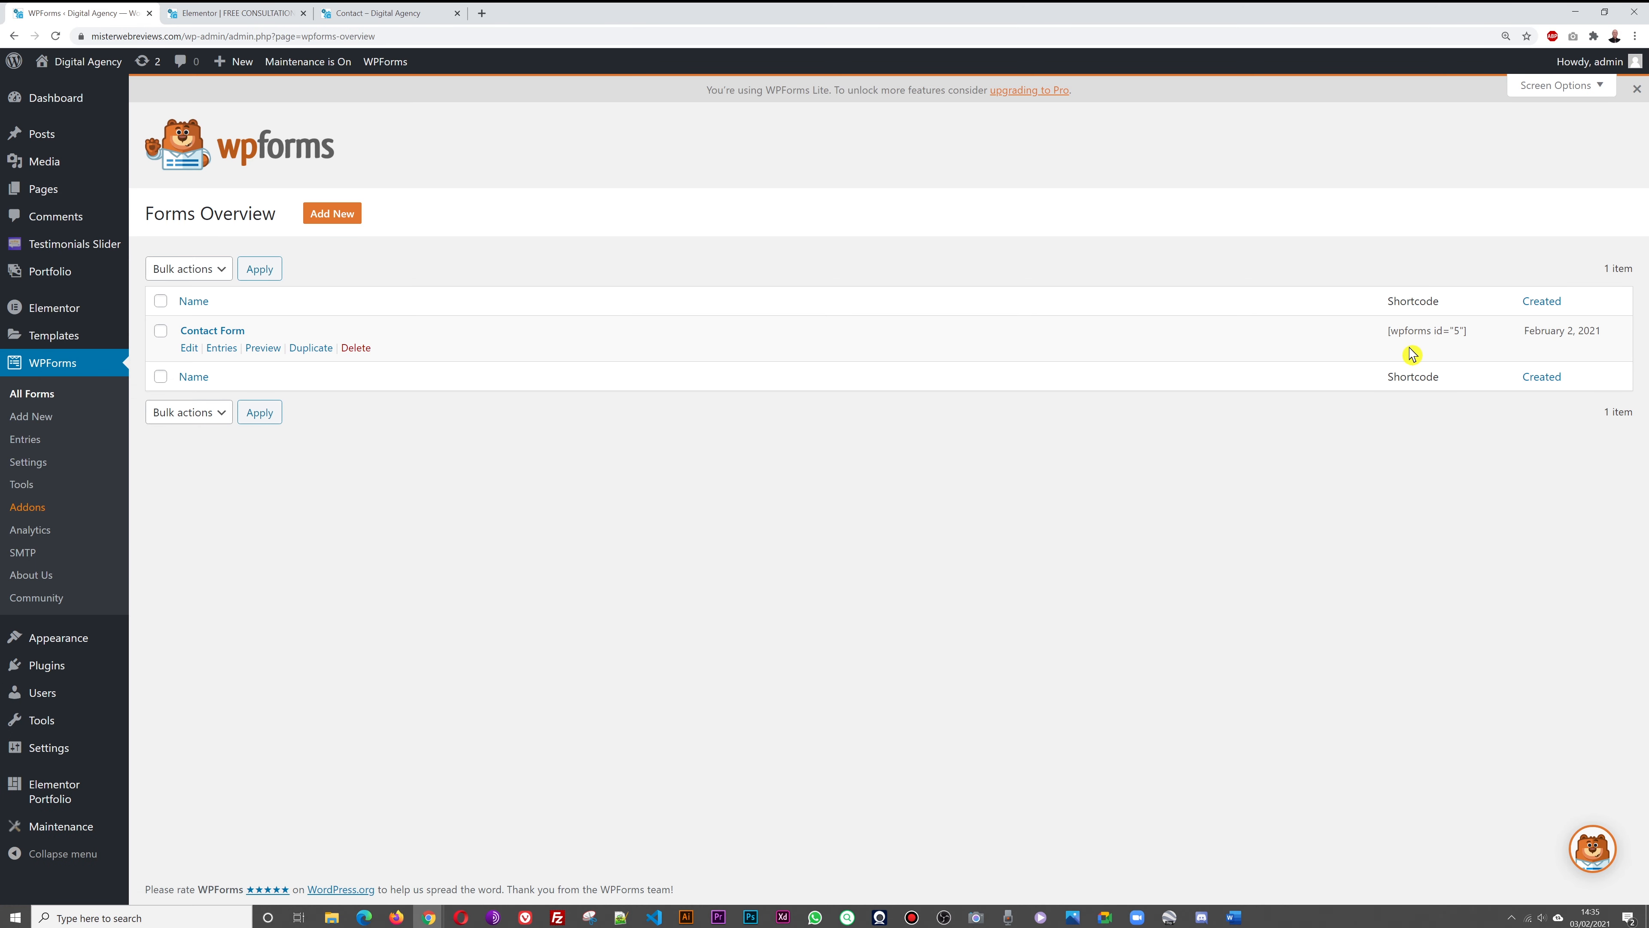
triple_click(1417, 331)
right_click(1420, 333)
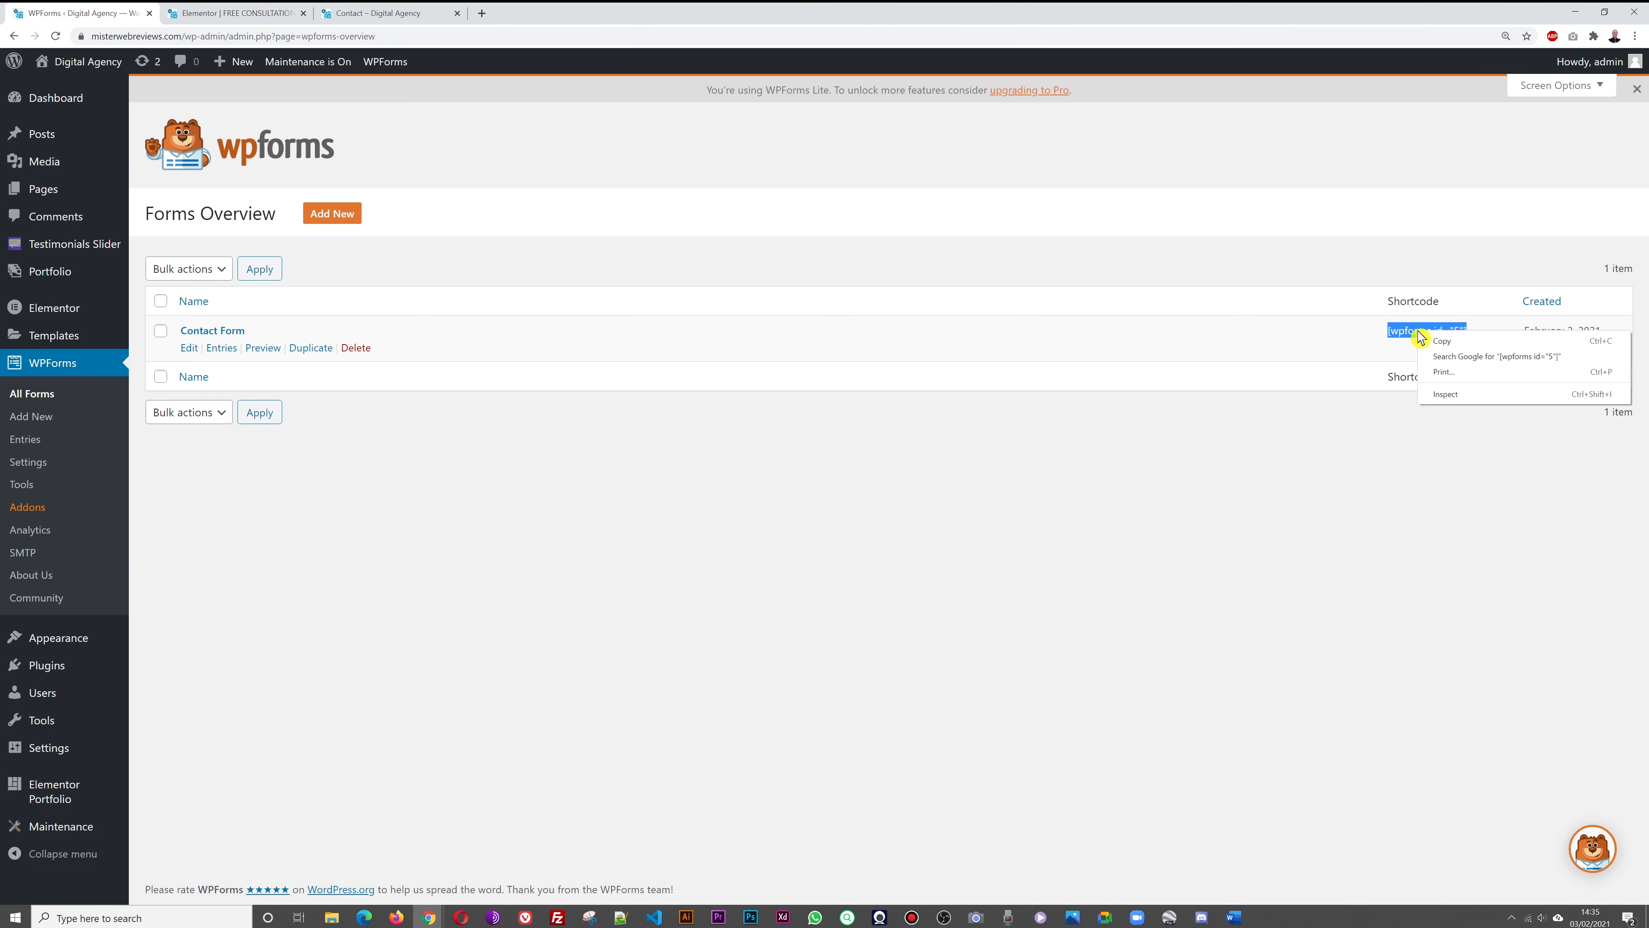
left_click(1428, 342)
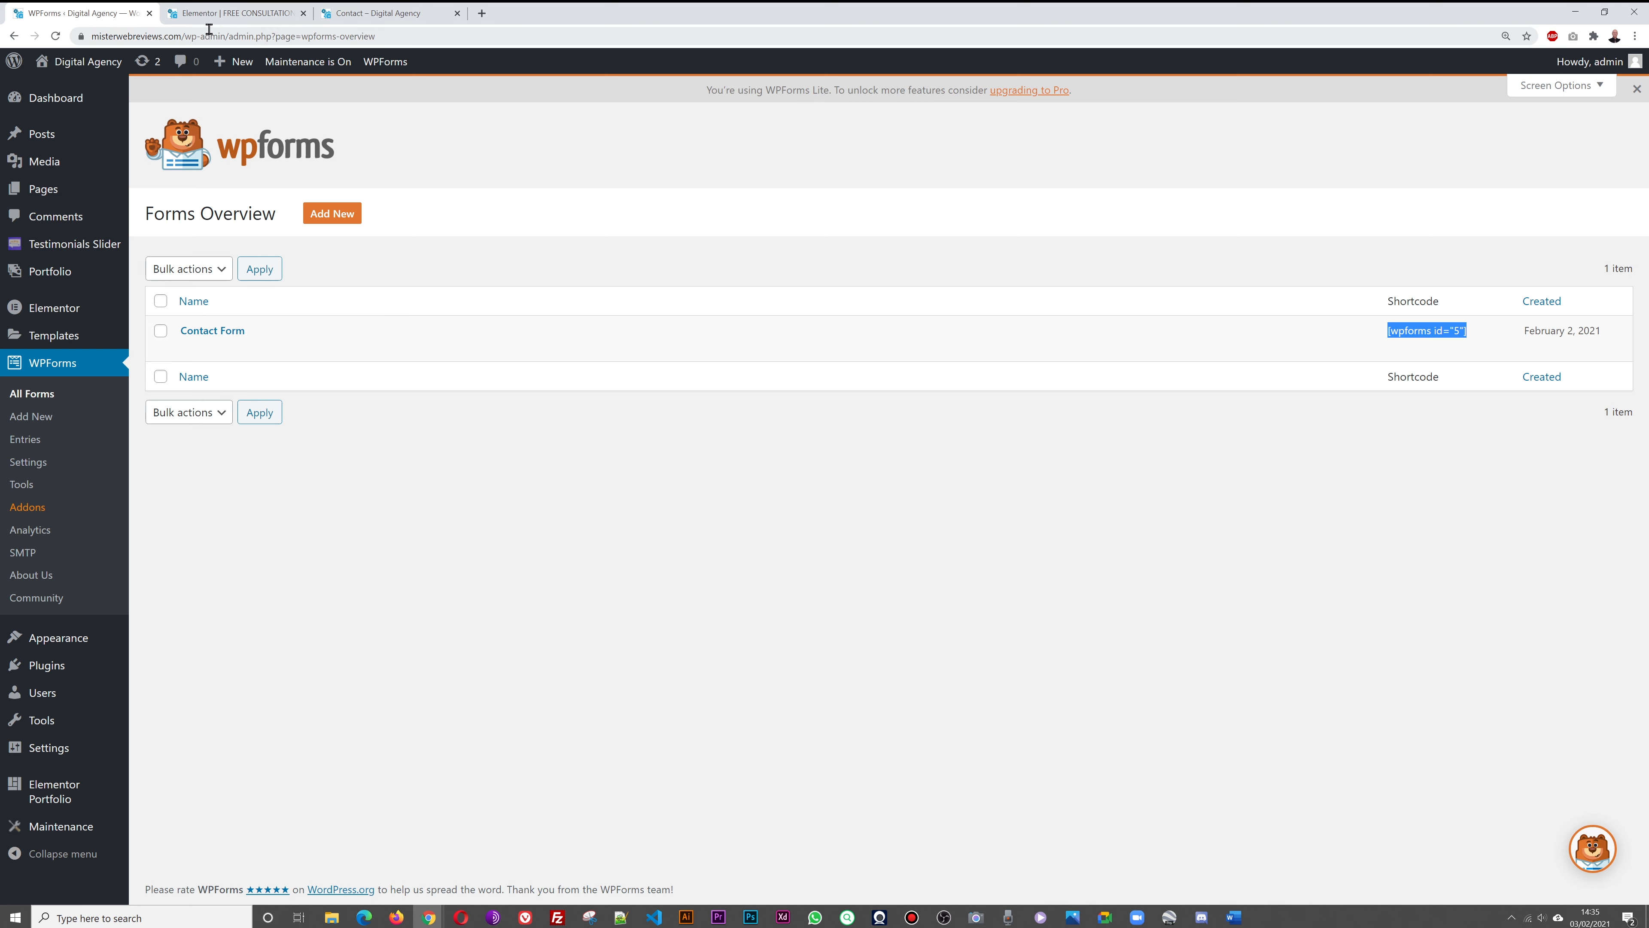
Embed [wpforms id="5"] in the right column via a Shortcode widget and publish the page
left_click(214, 14)
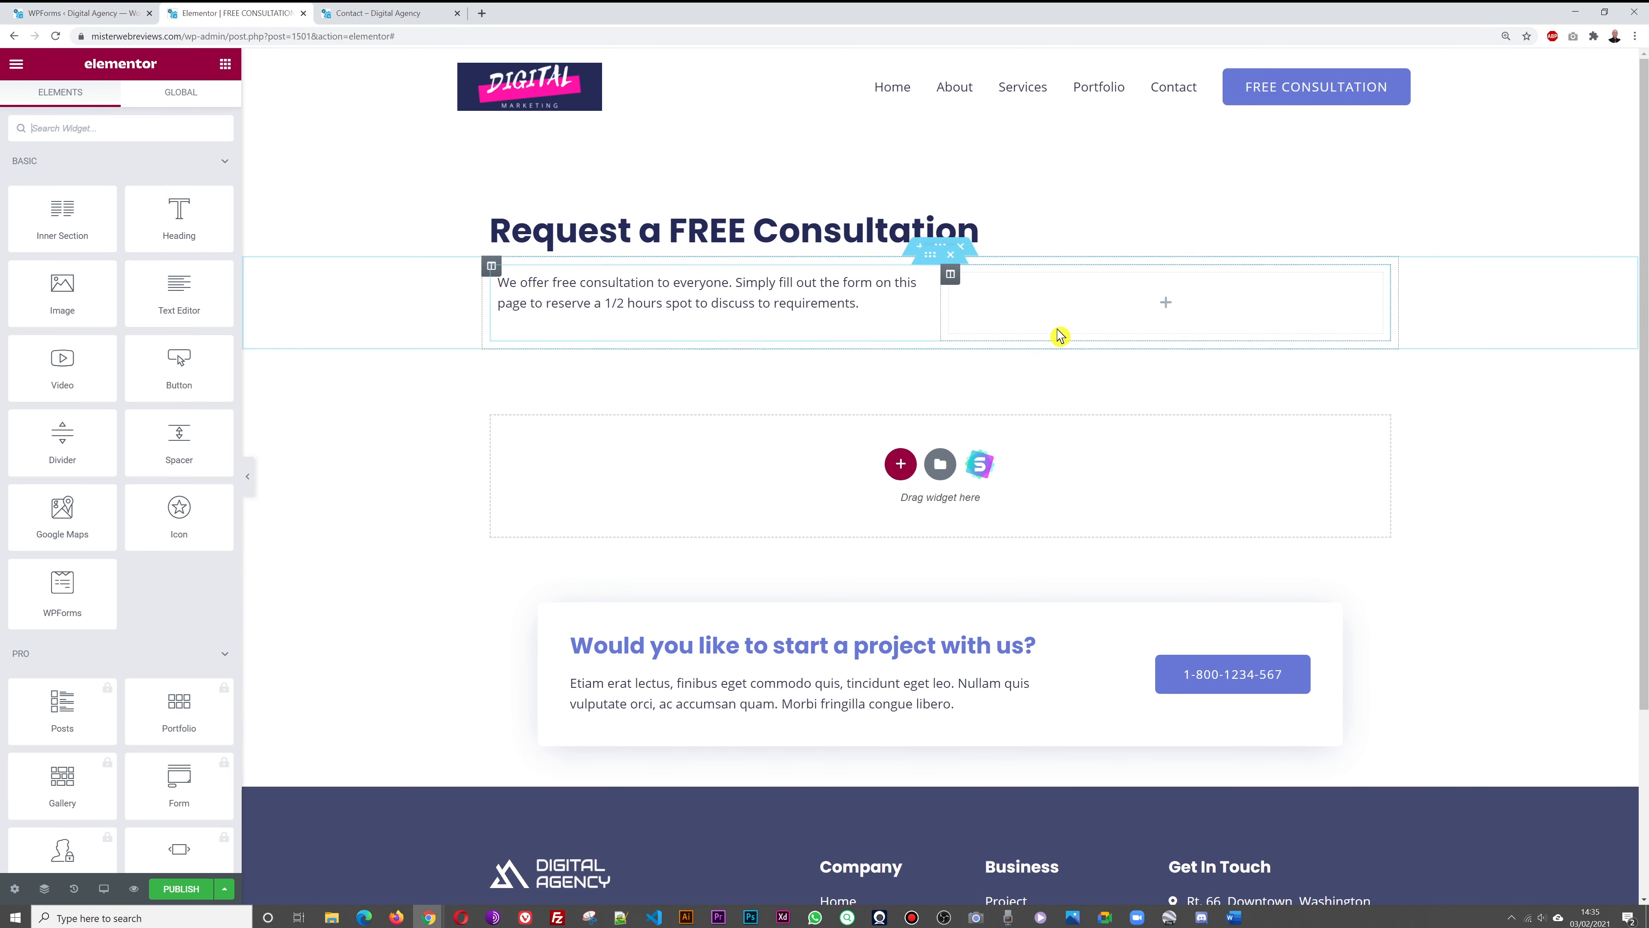
left_click(89, 129)
type("short")
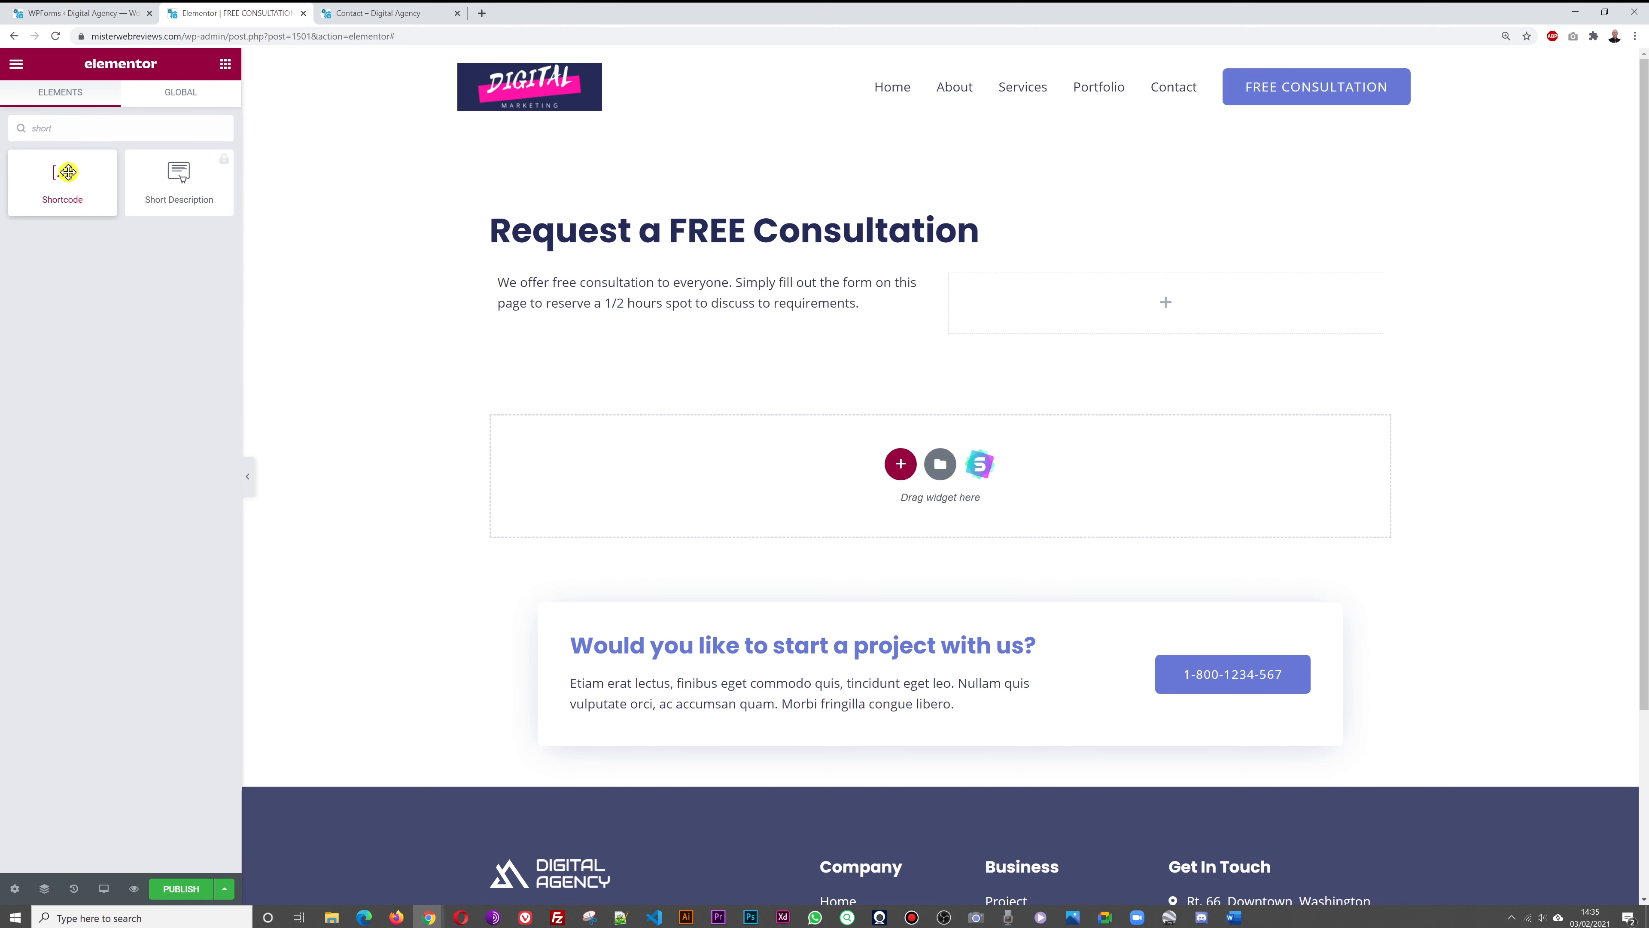
left_click_drag(68, 172, 1109, 318)
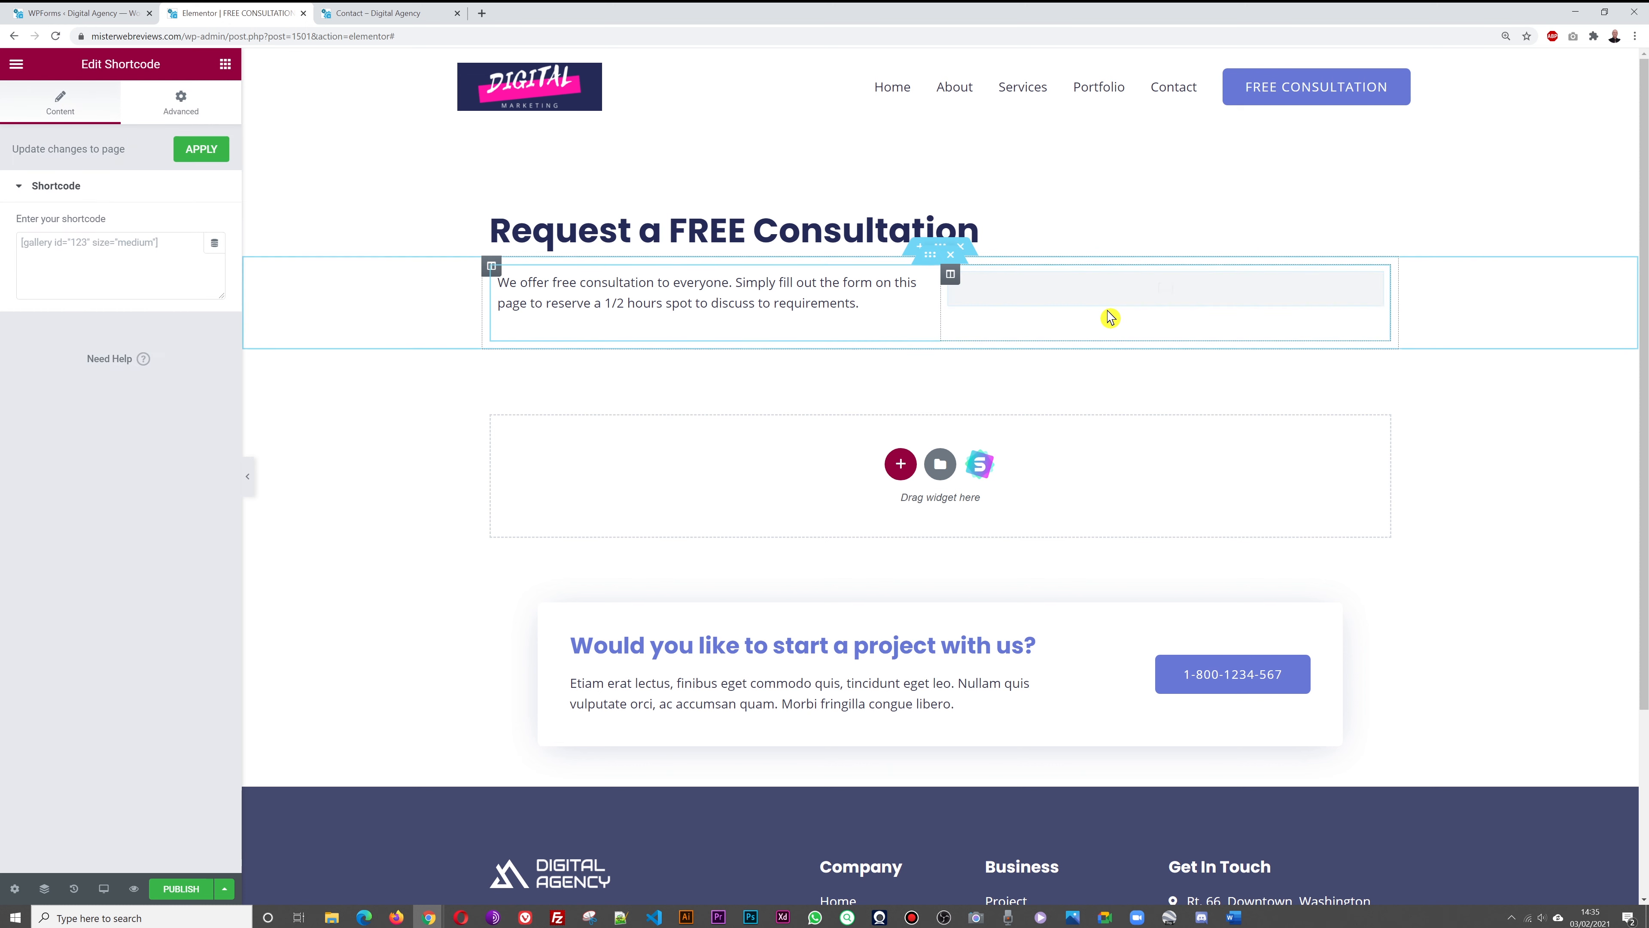
left_click(102, 281)
key("ctrl+v")
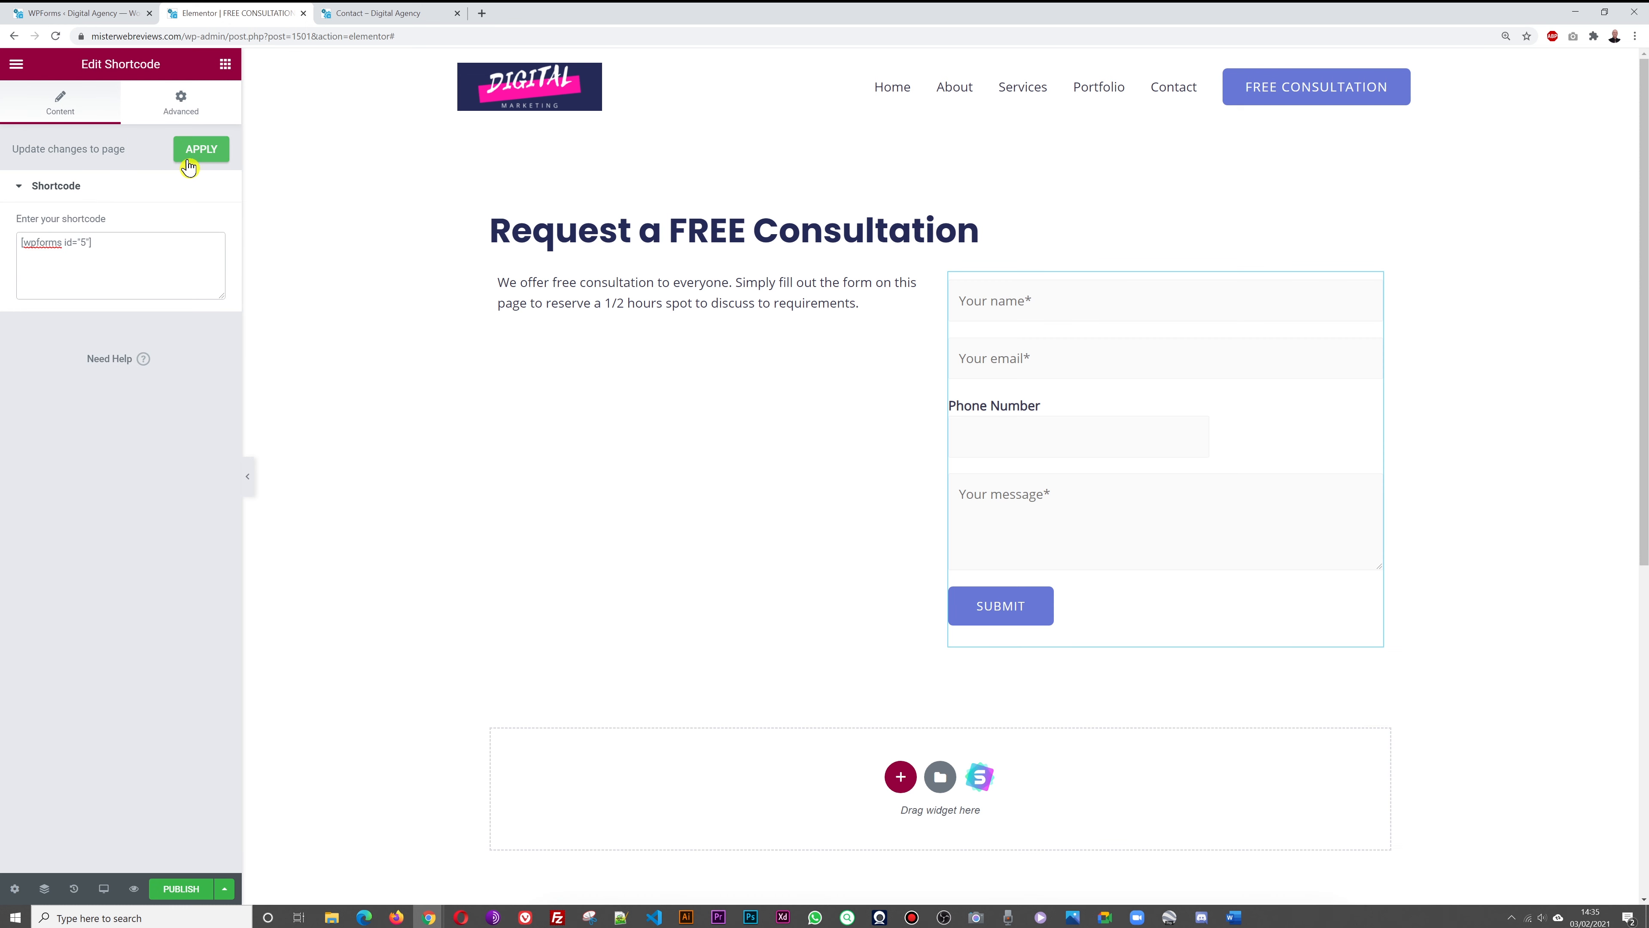
left_click(189, 162)
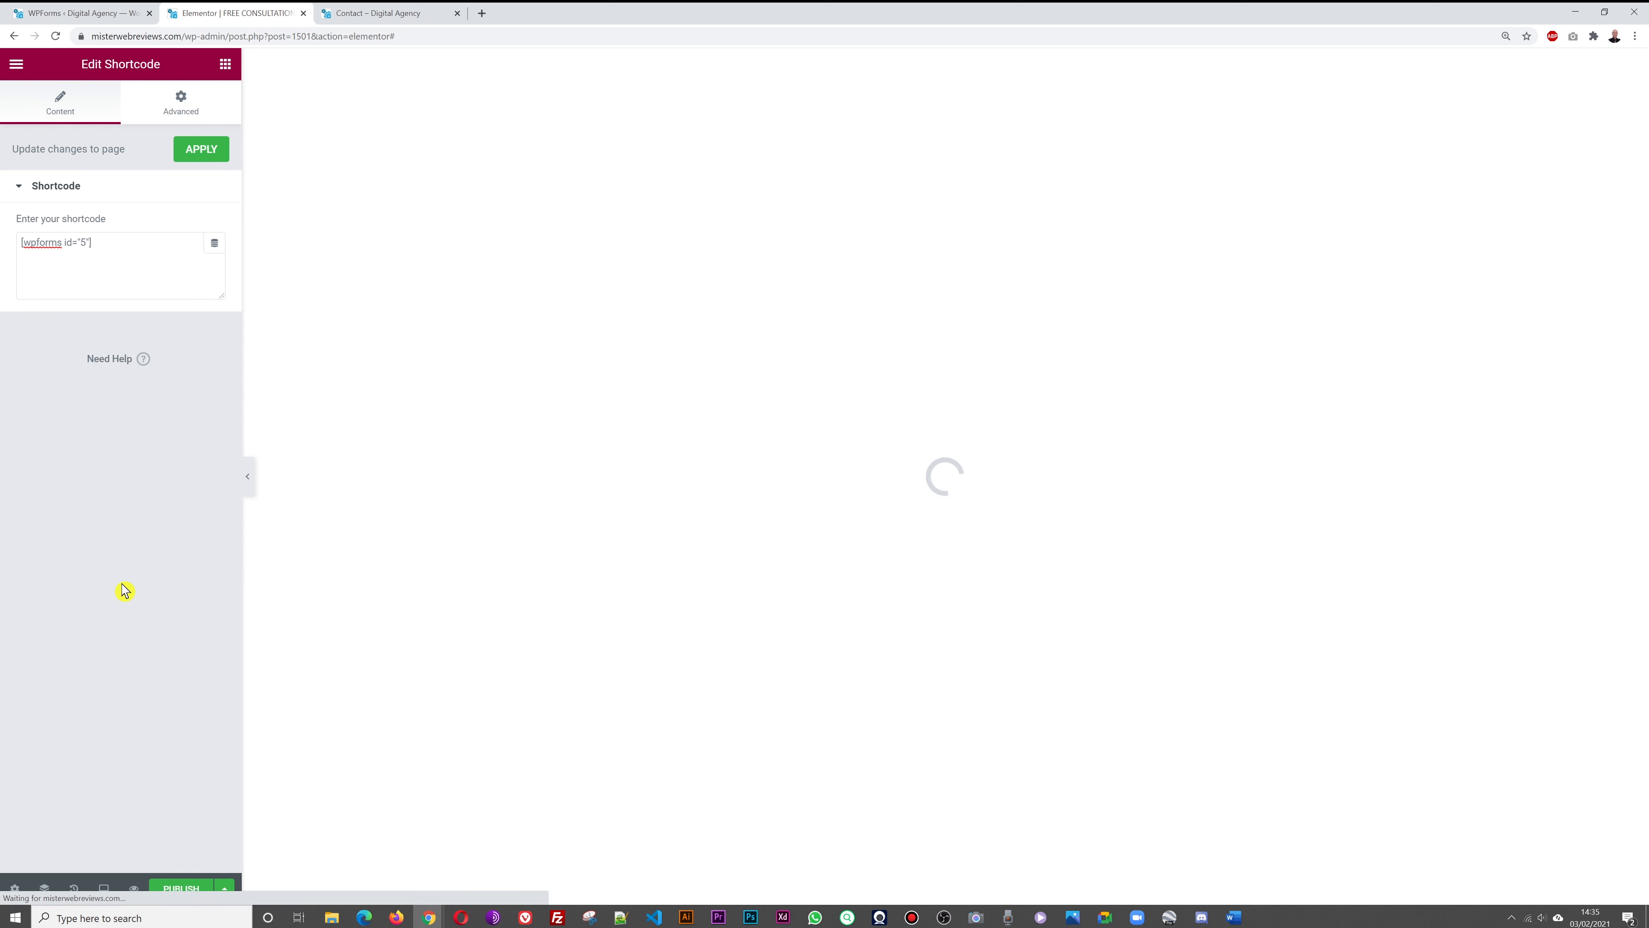
left_click(196, 896)
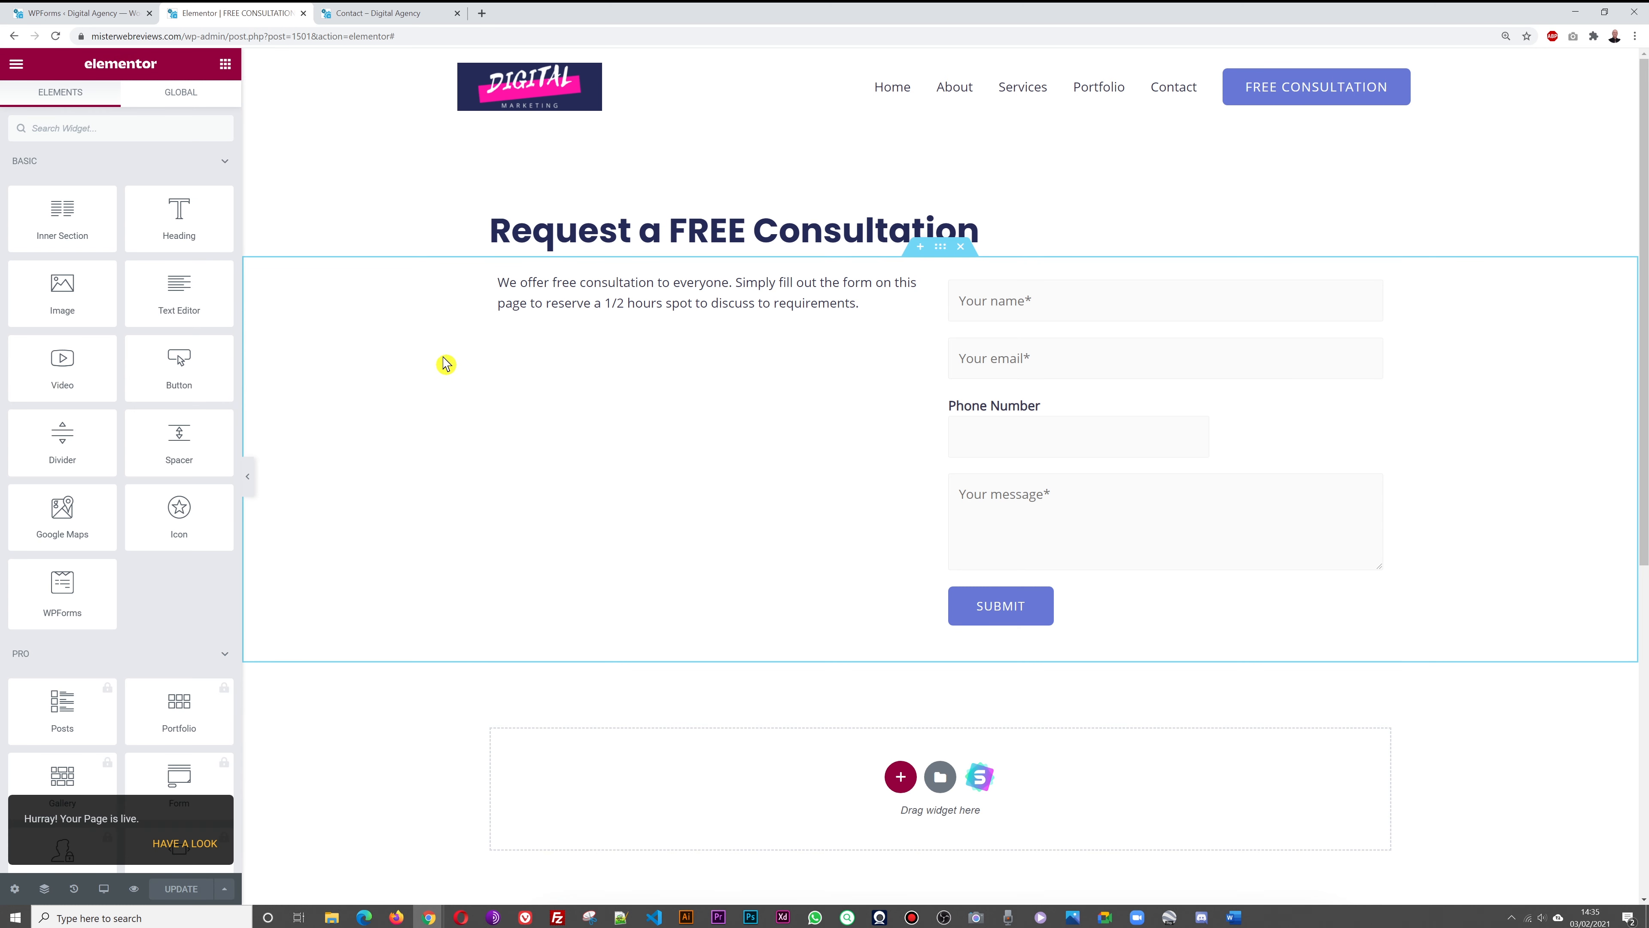
Insert the home-hero-bg photo at Full size above the consultation text and update the page
left_click_drag(70, 304, 574, 280)
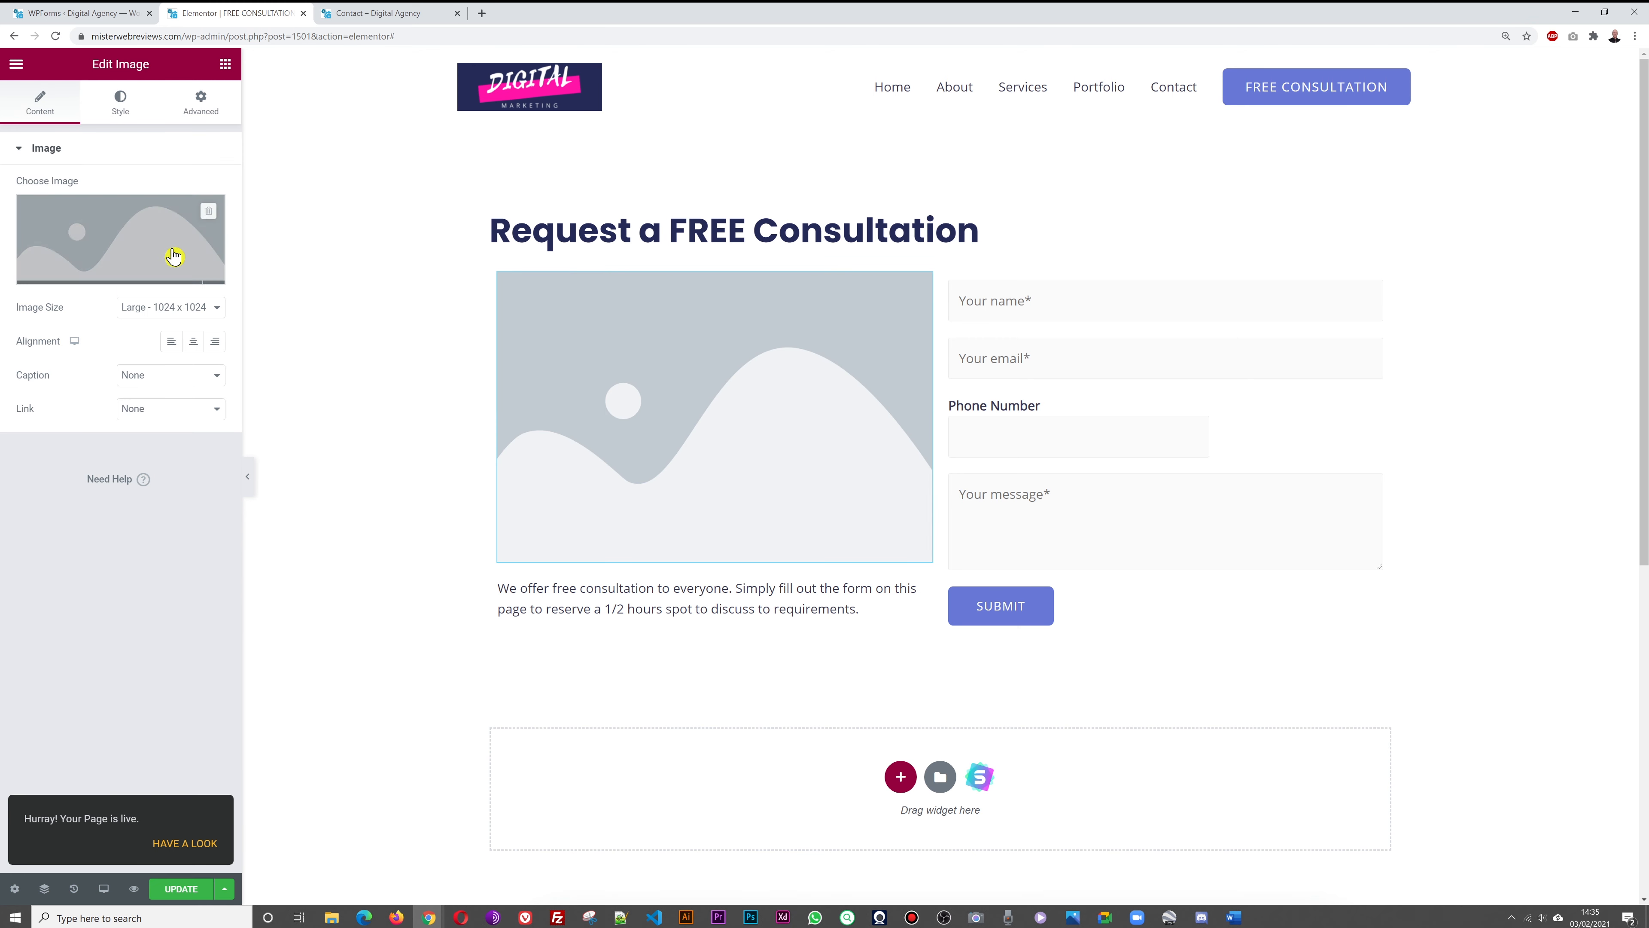
left_click(168, 308)
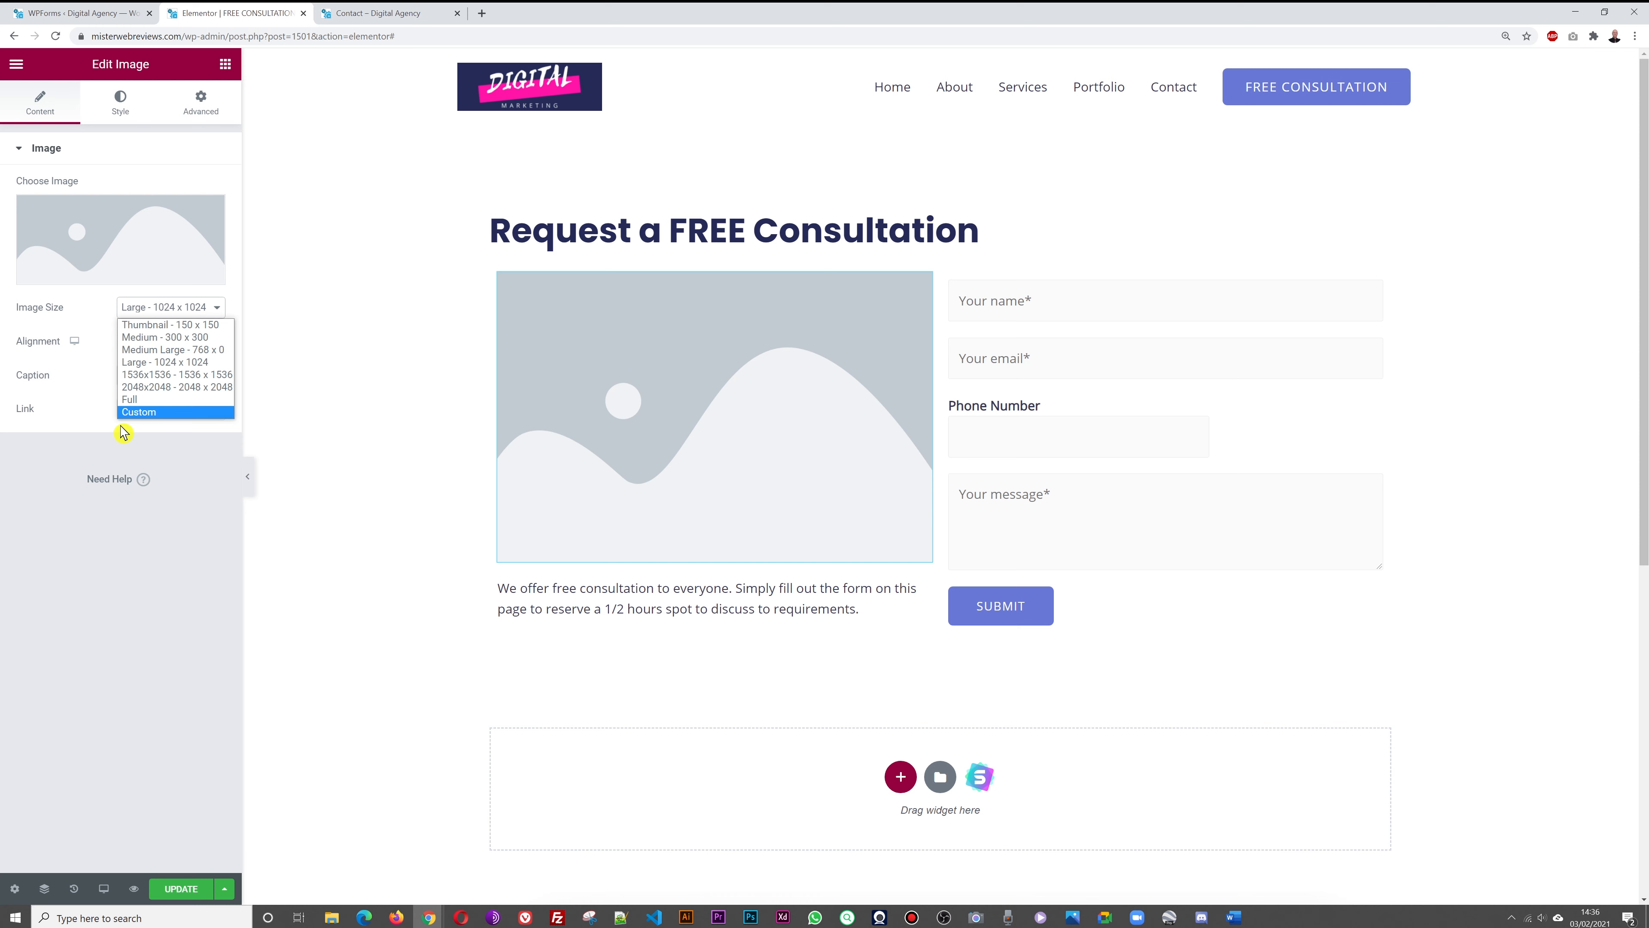
left_click(129, 401)
left_click(107, 225)
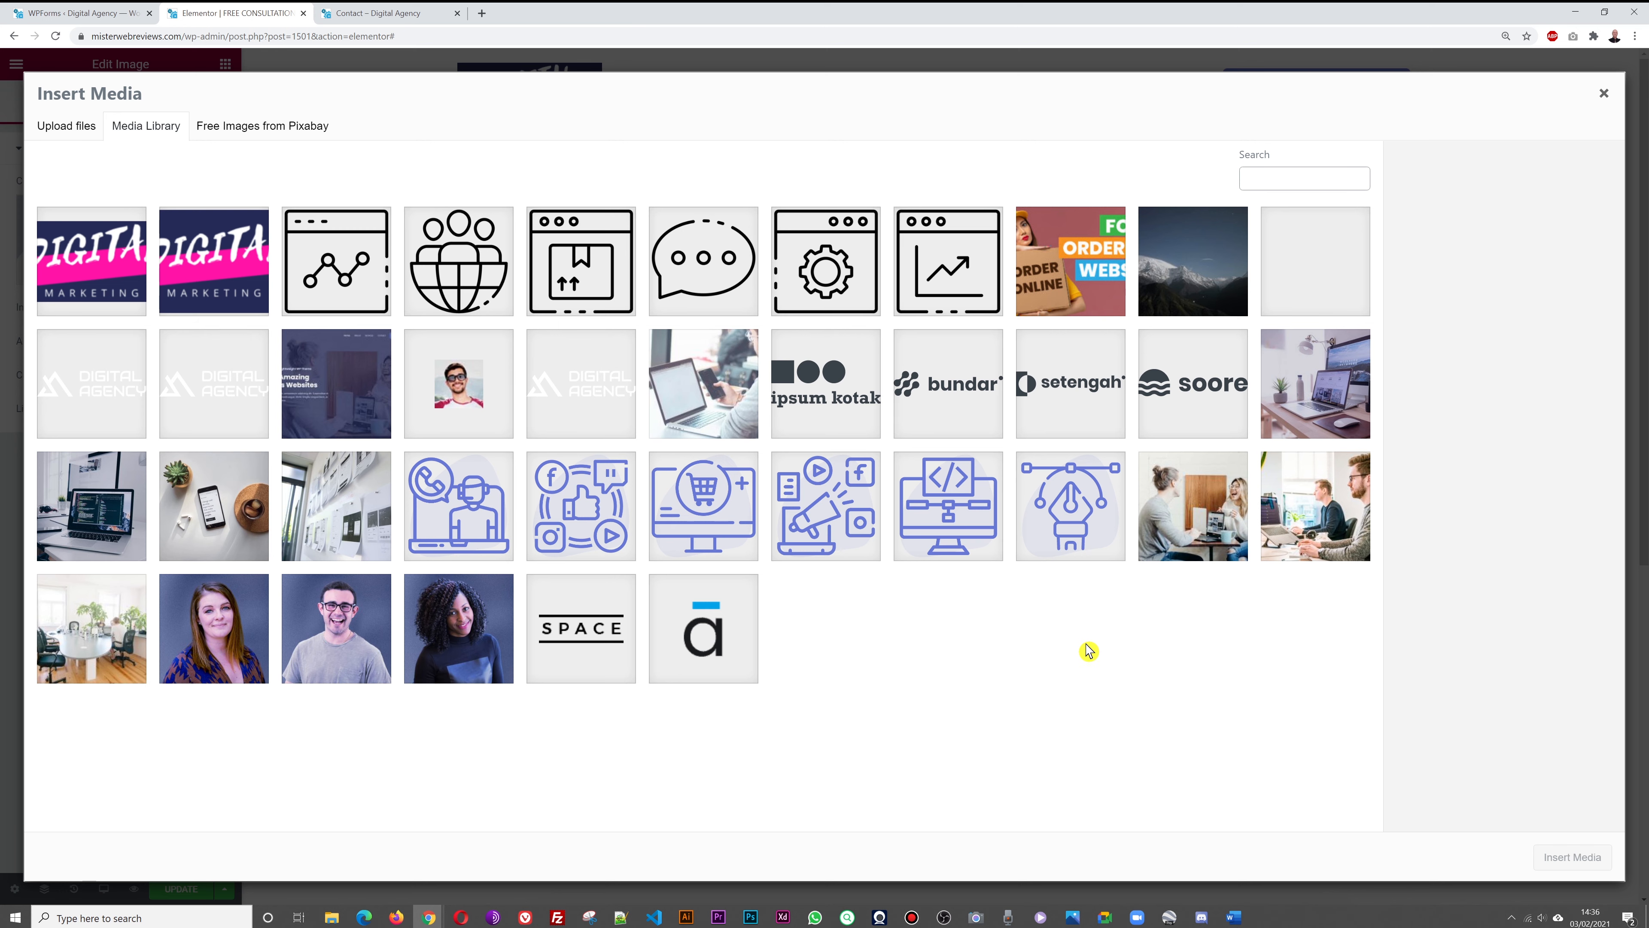
left_click(1205, 554)
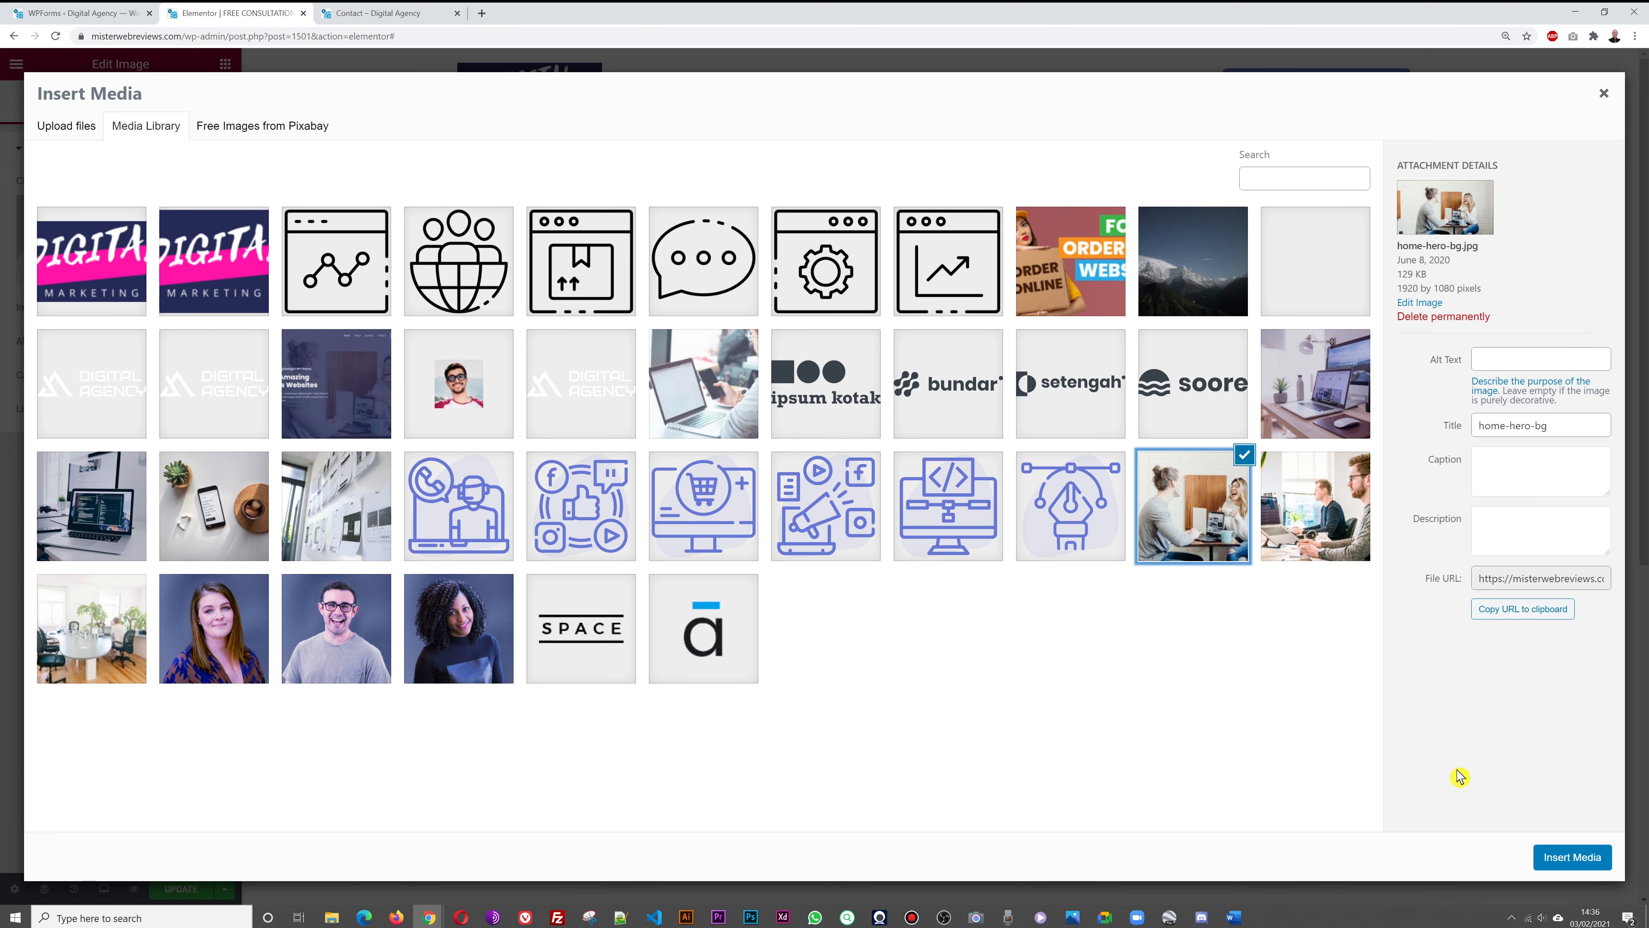
left_click(1565, 856)
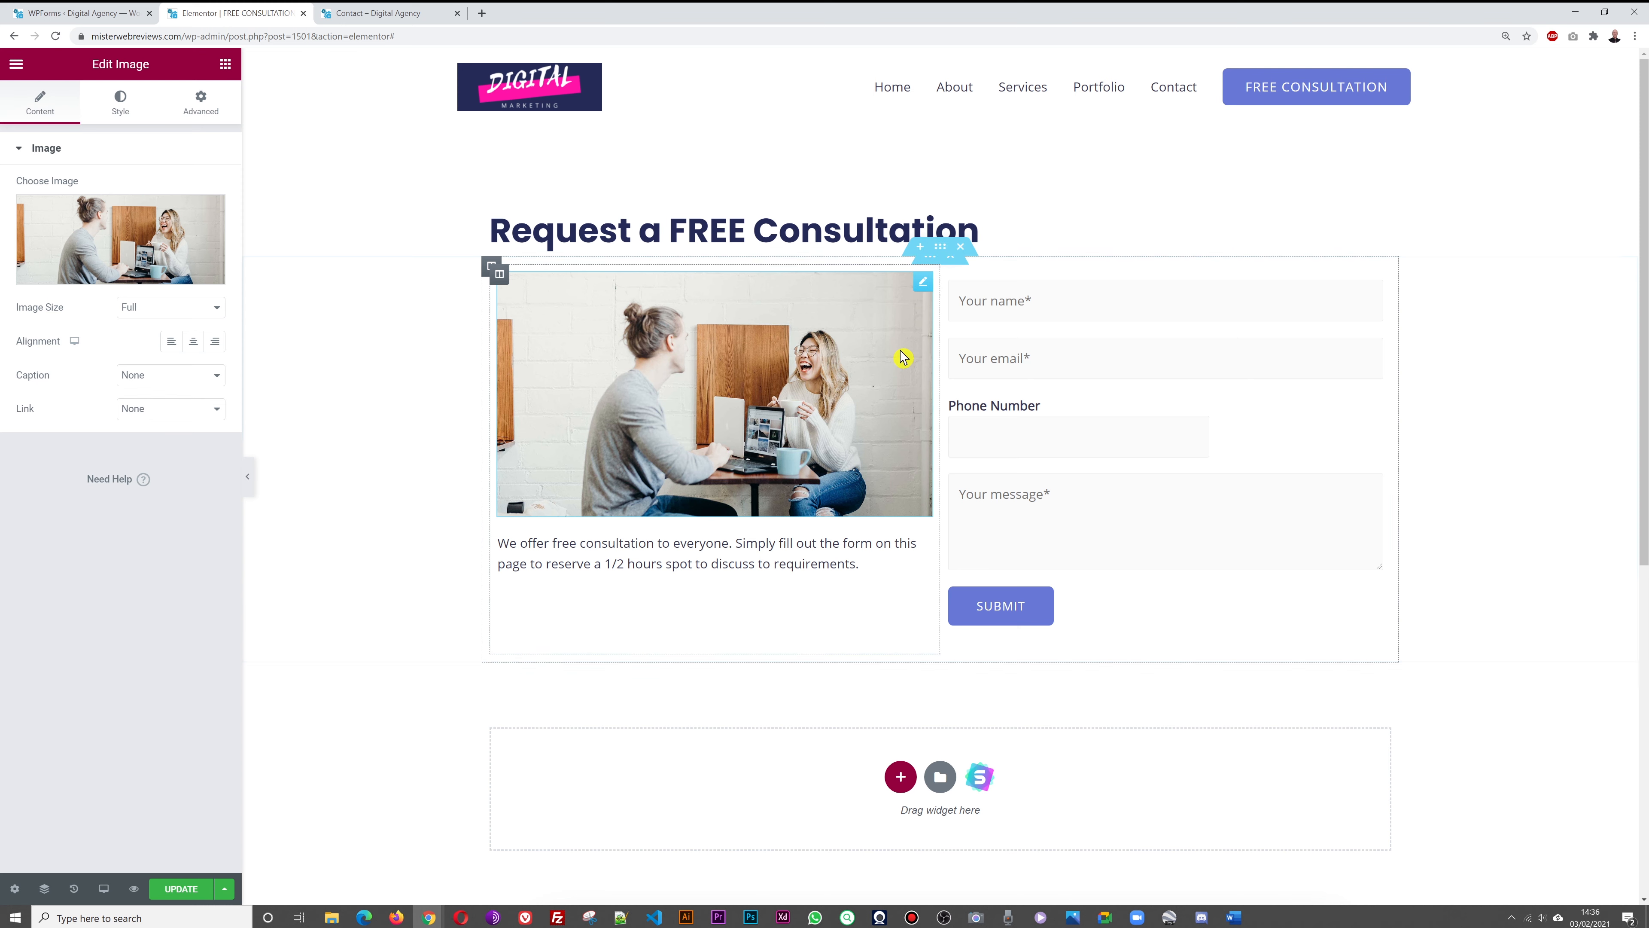
left_click(191, 893)
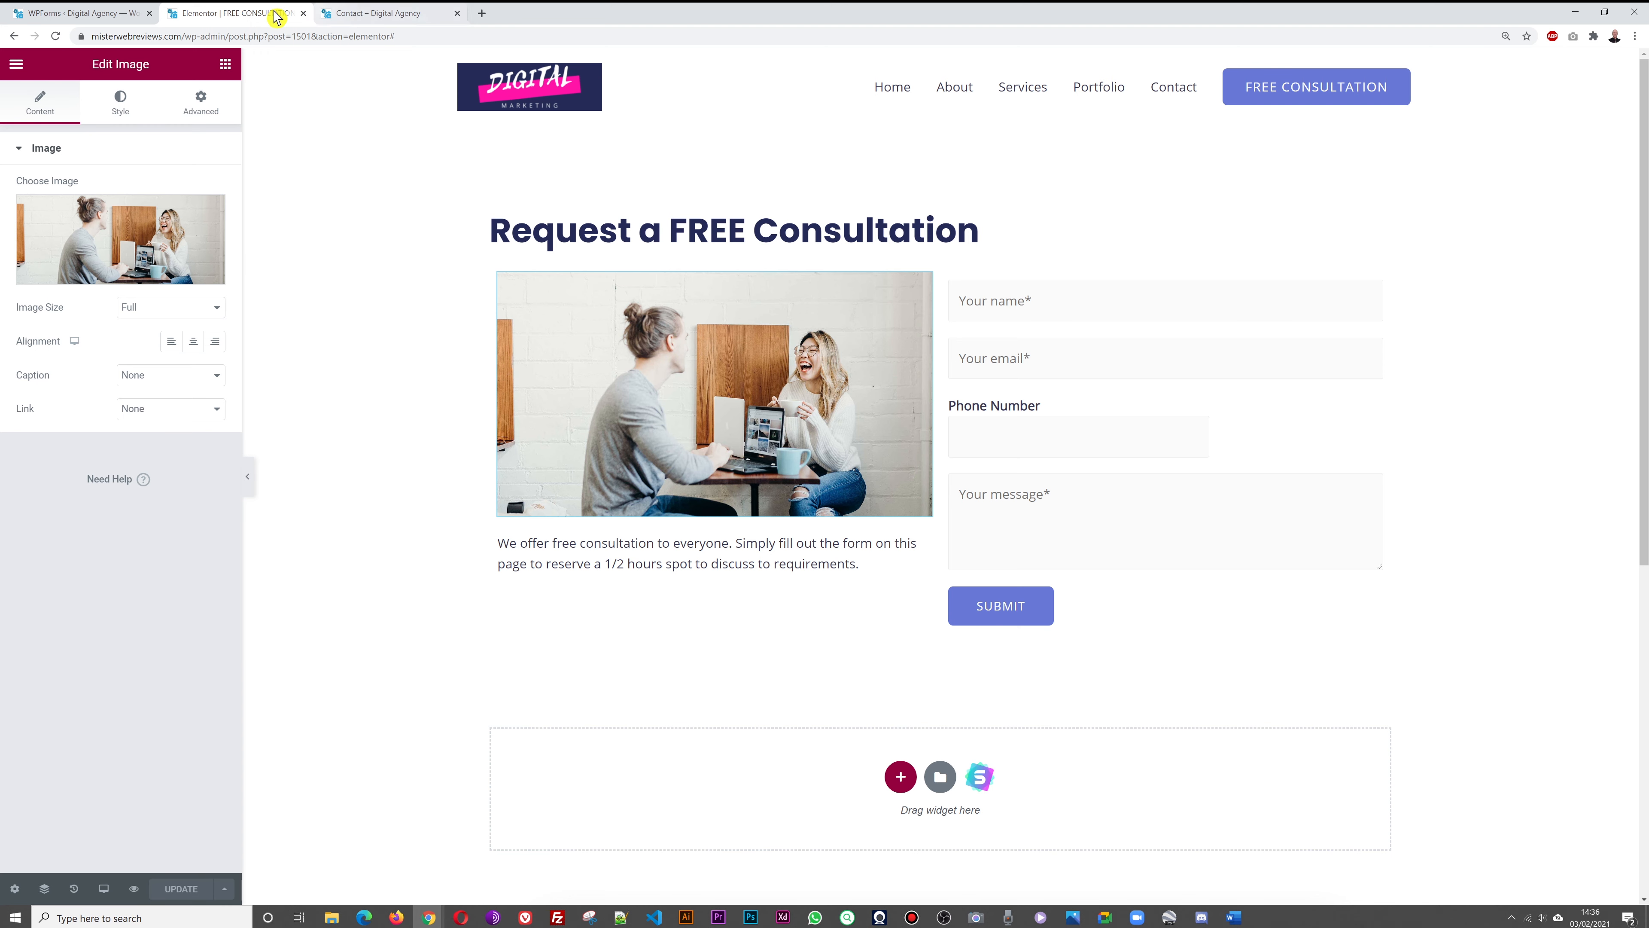
Open the live FREE CONSULTATION page in a new tab from the Pages list
left_click(101, 13)
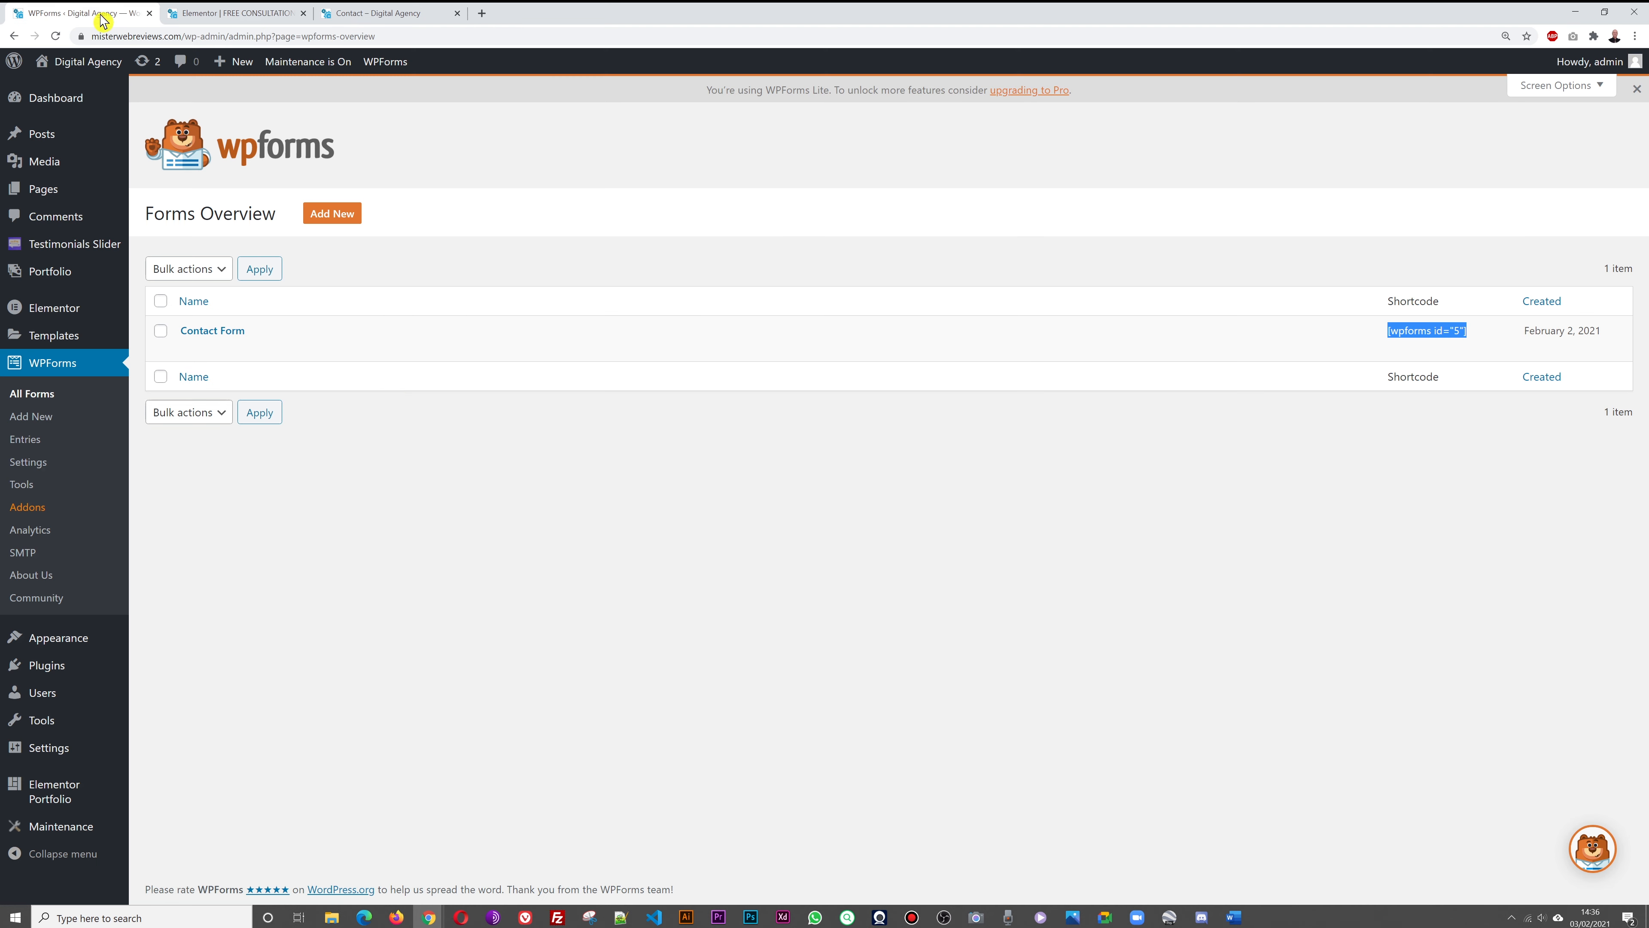
left_click(46, 194)
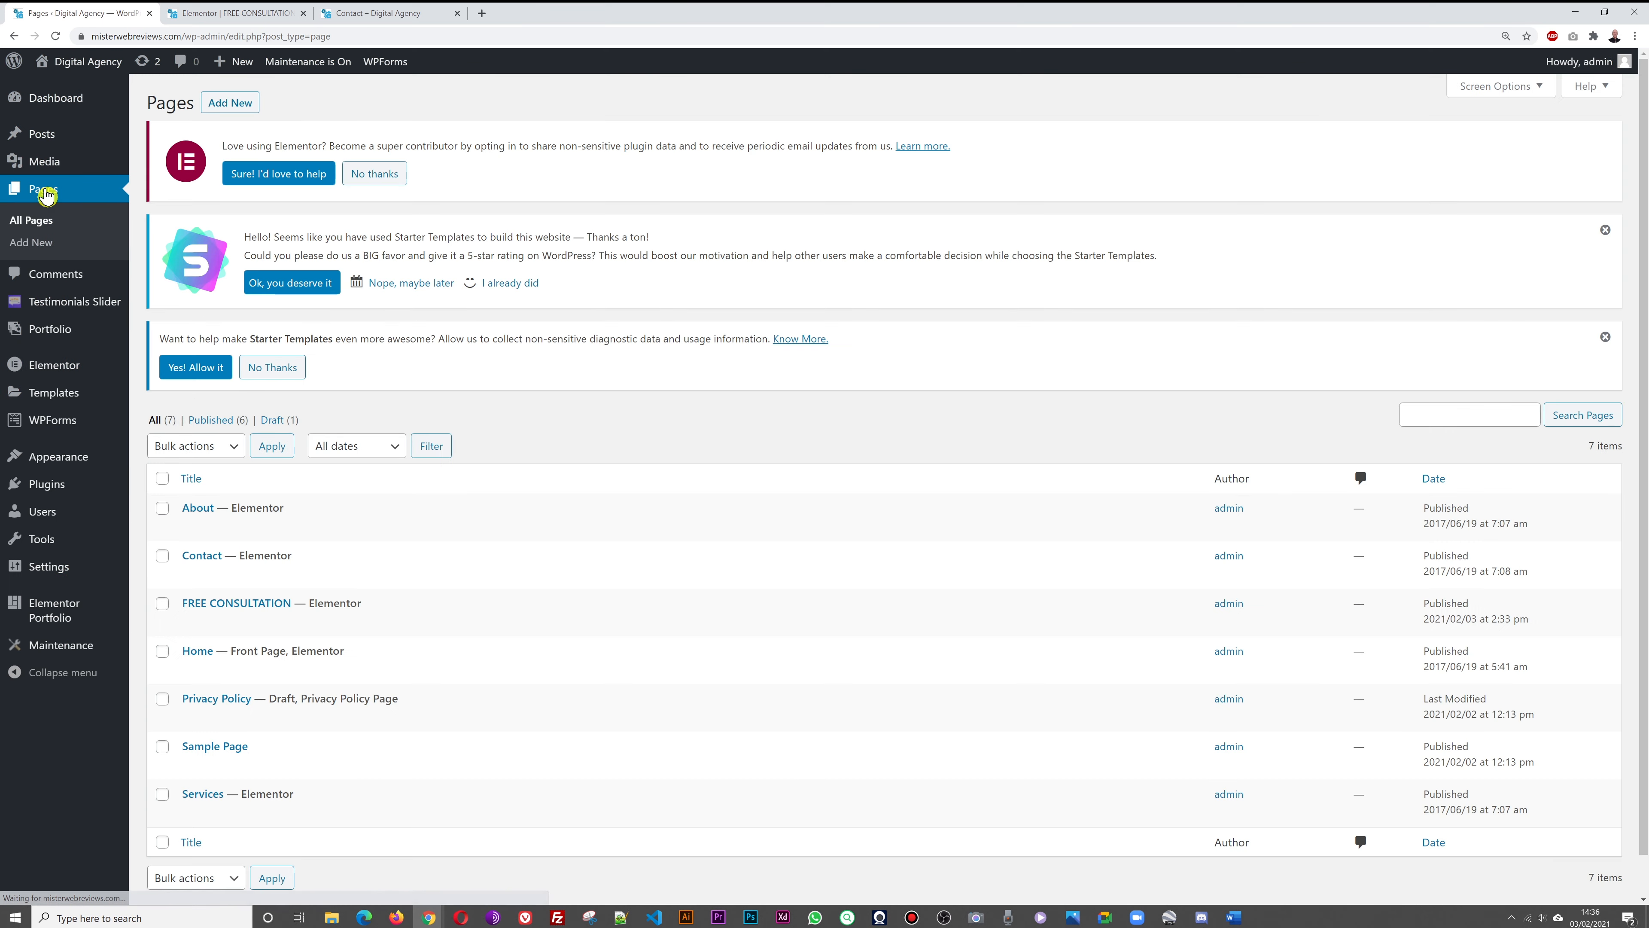
scroll(555, 601, "down", 1)
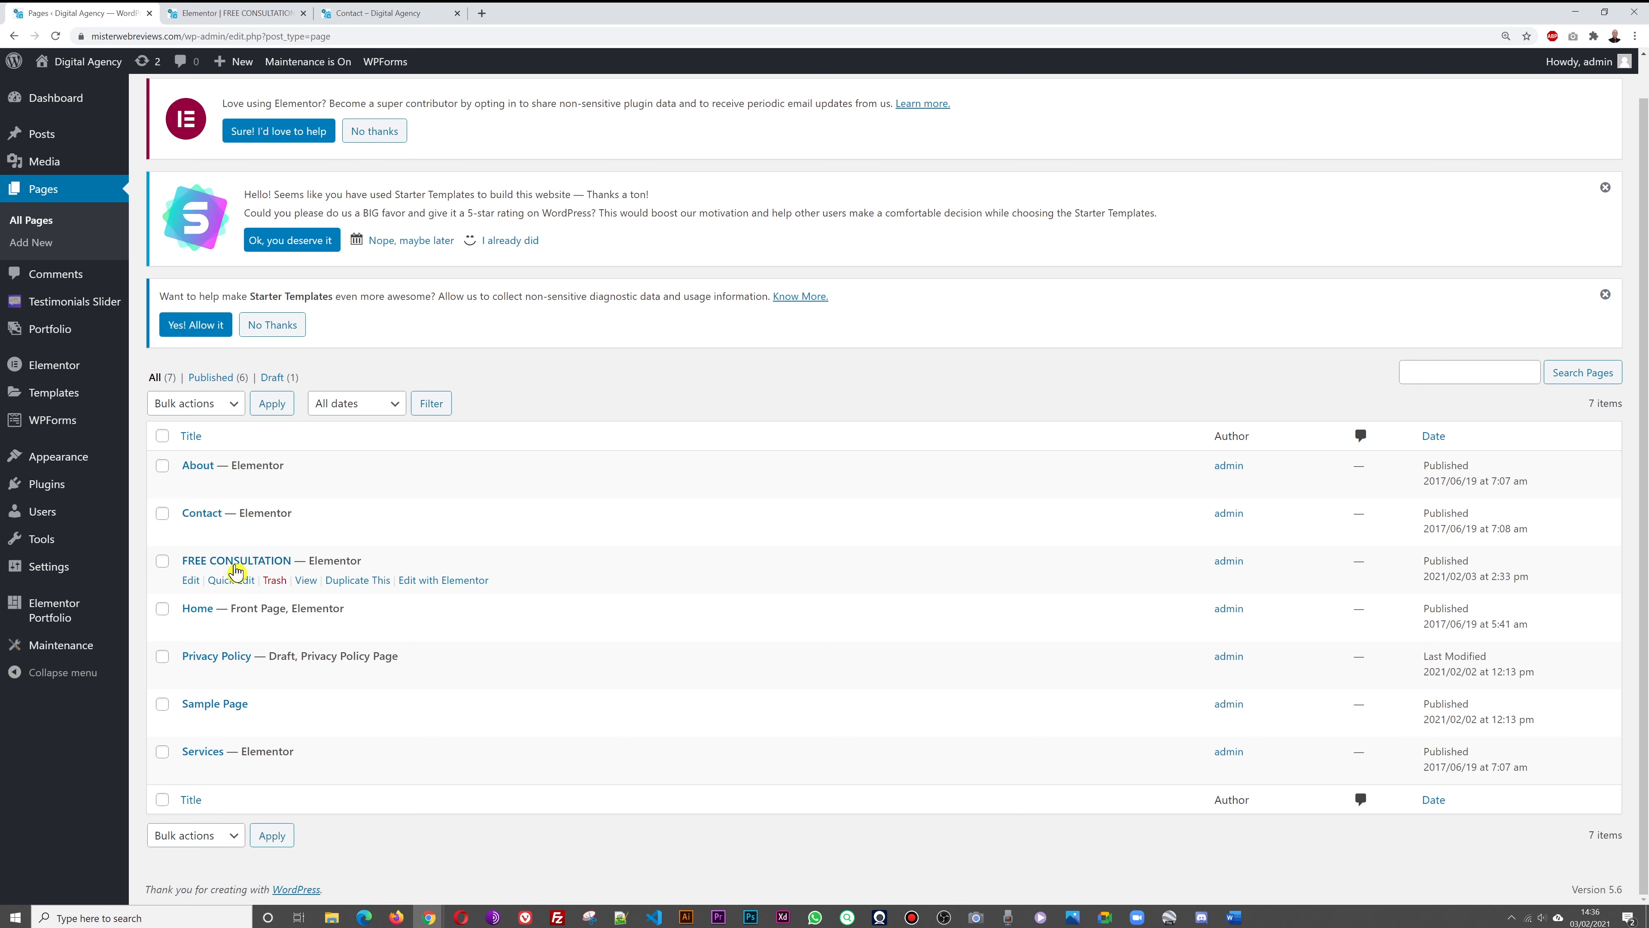
right_click(304, 584)
left_click(322, 594)
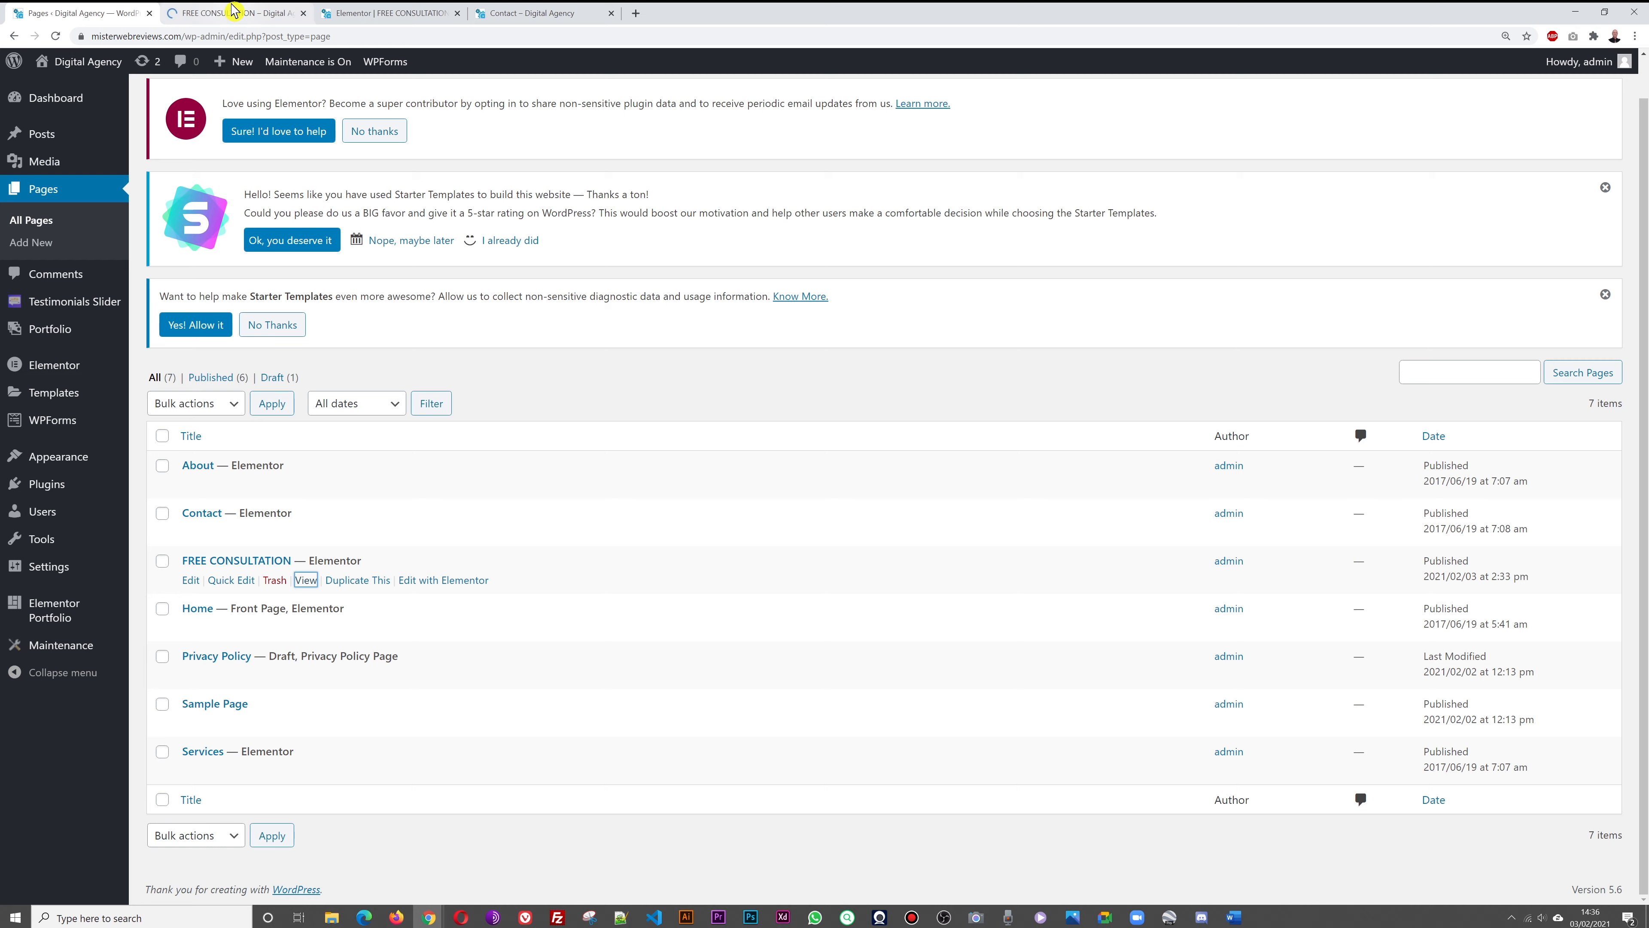
left_click(233, 11)
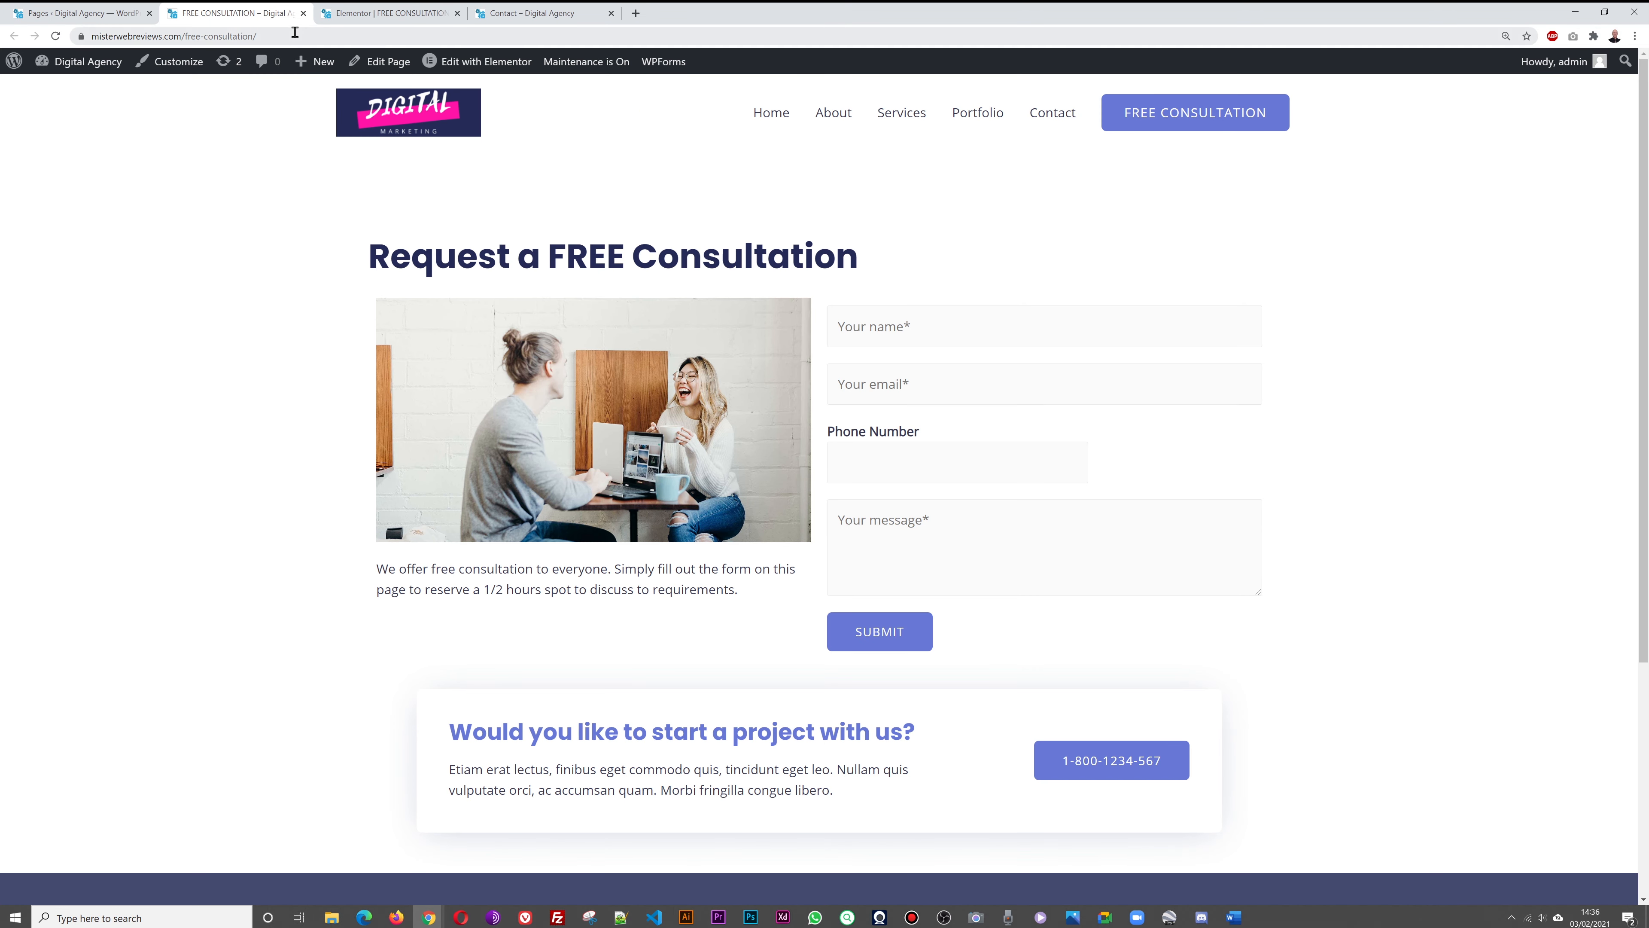
Copy the FREE CONSULTATION page's web address and return to the Pages list
left_click(295, 37)
key("ctrl+c")
right_click(248, 40)
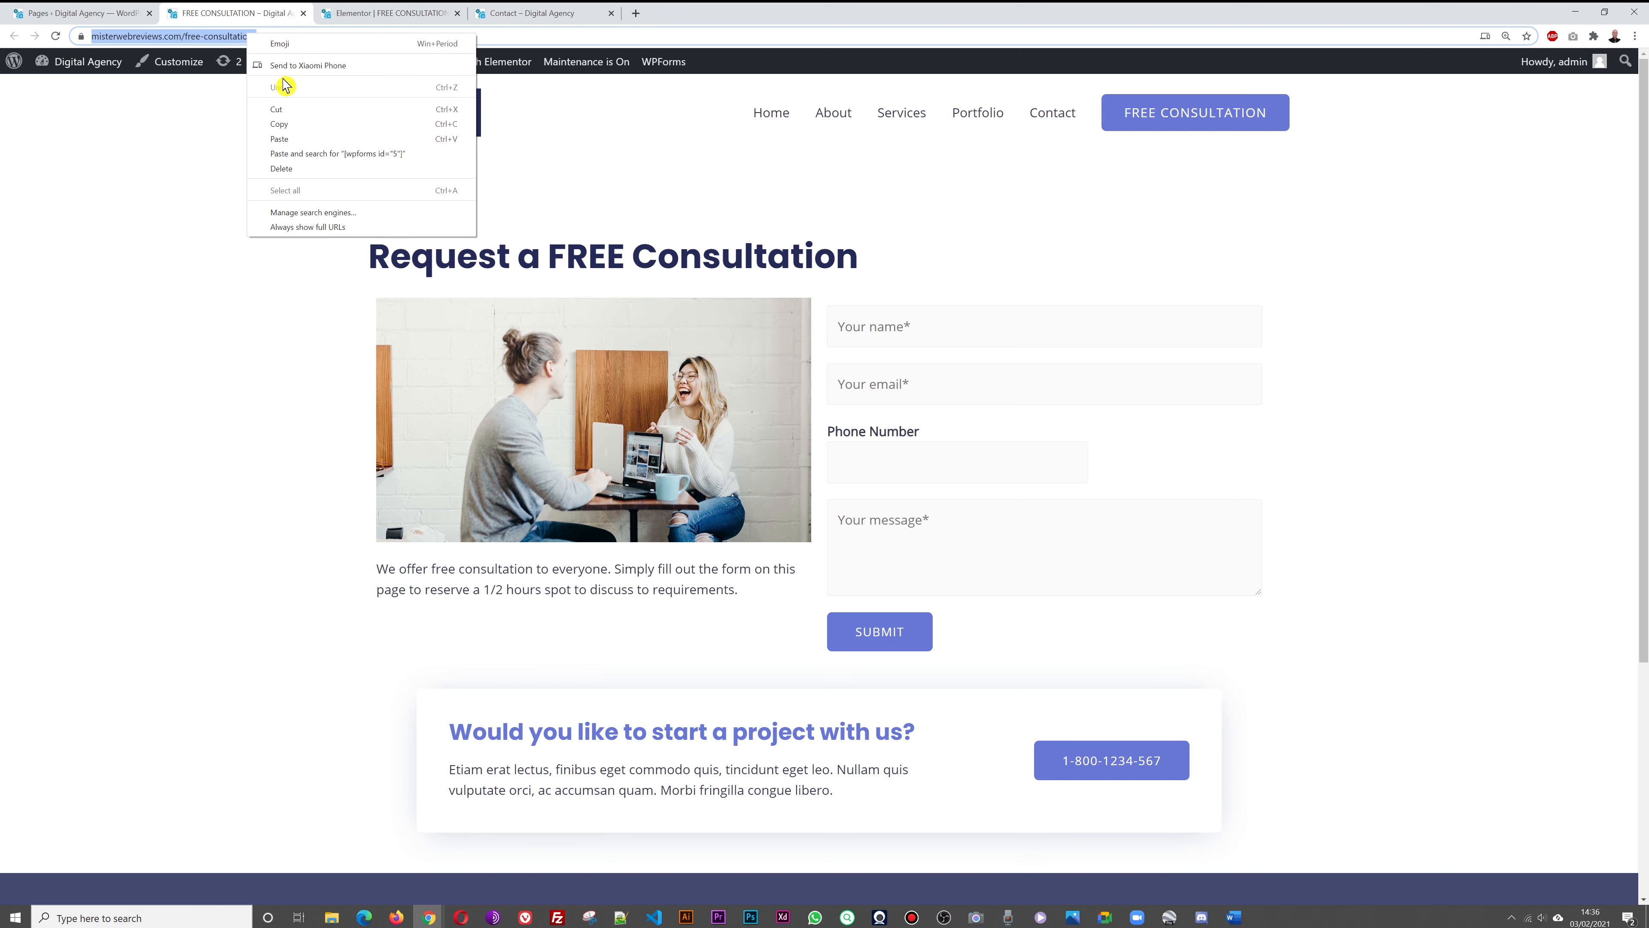
left_click(293, 127)
left_click(367, 14)
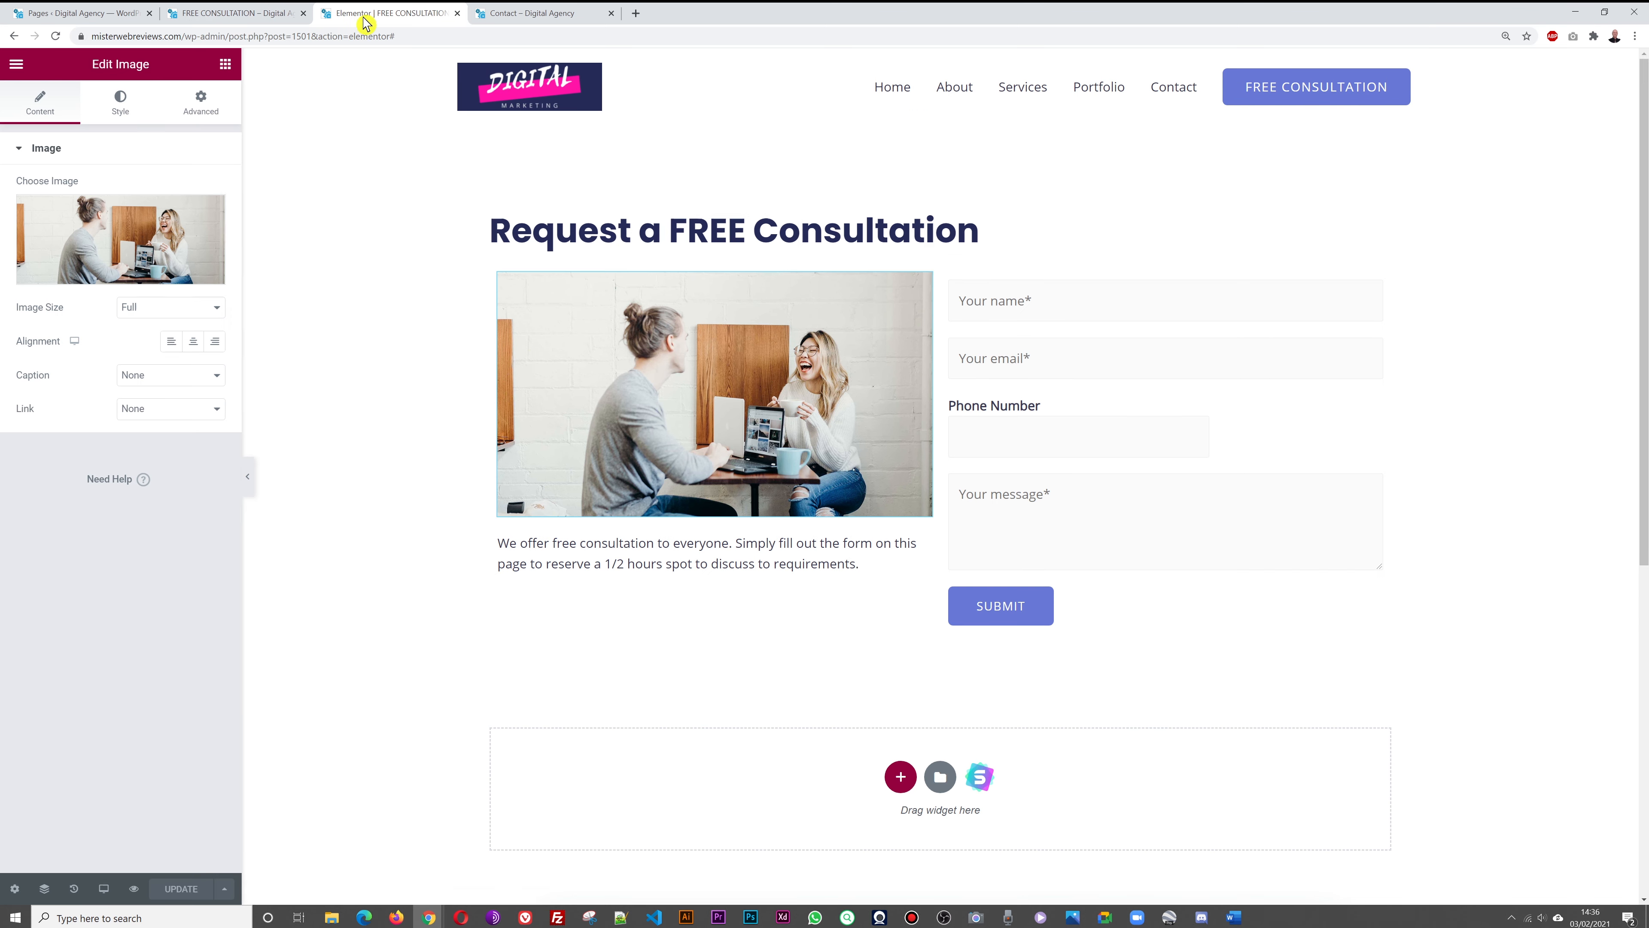
left_click(572, 13)
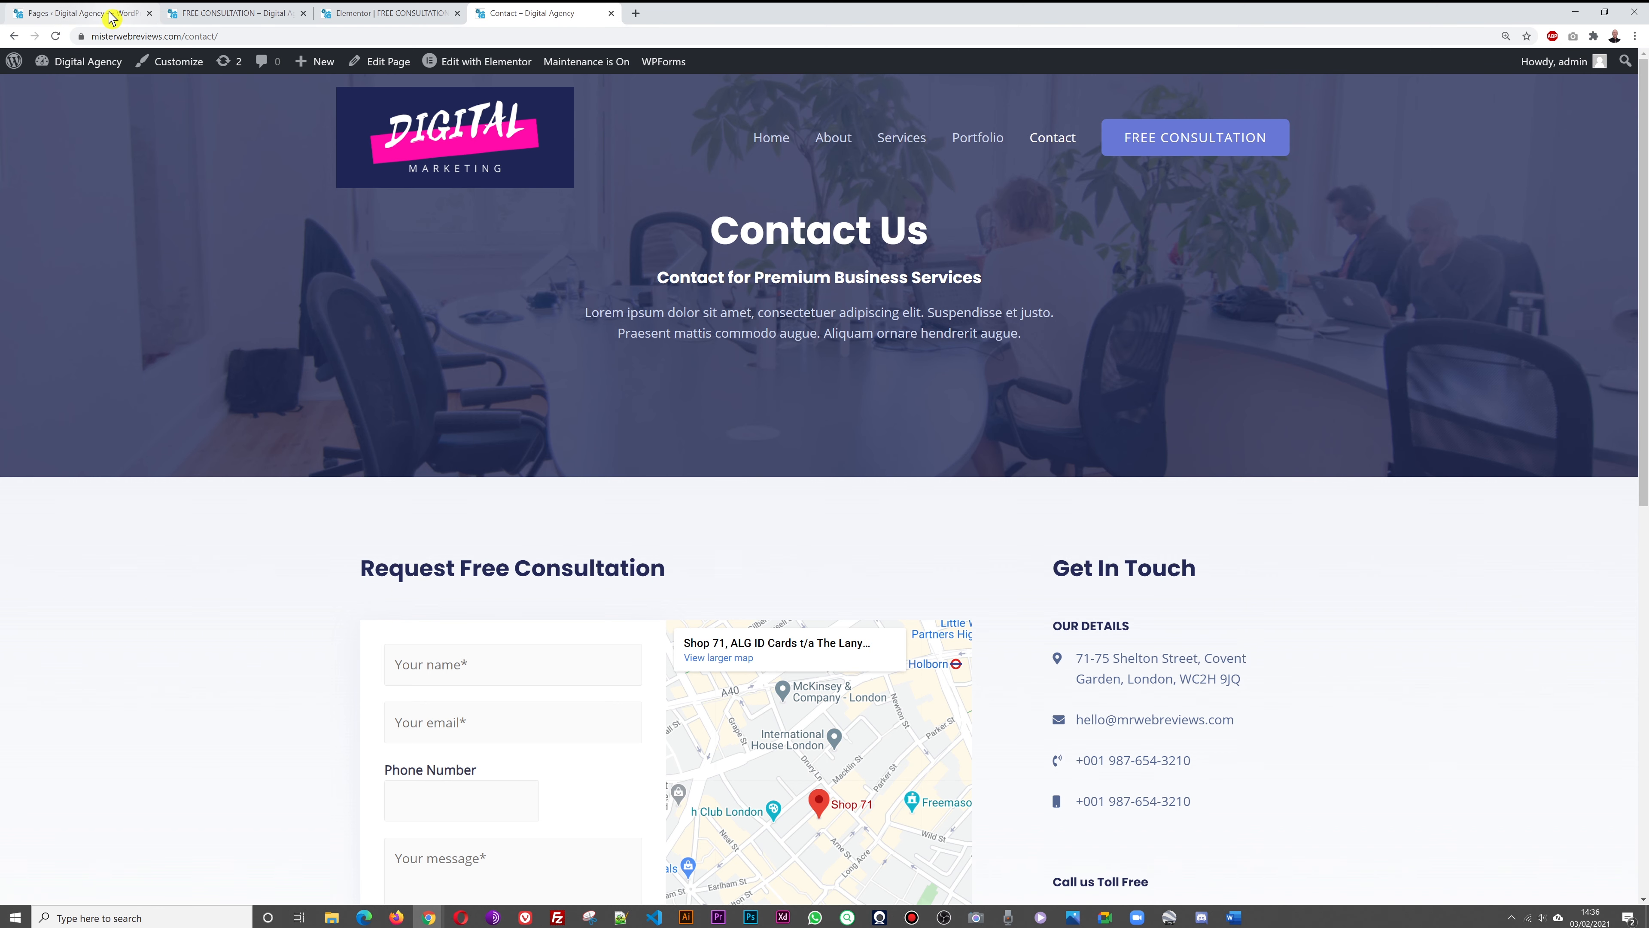
left_click(120, 14)
Paste the free-consultation address into the Primary Menu header Button Link and publish
mouse_move(49, 454)
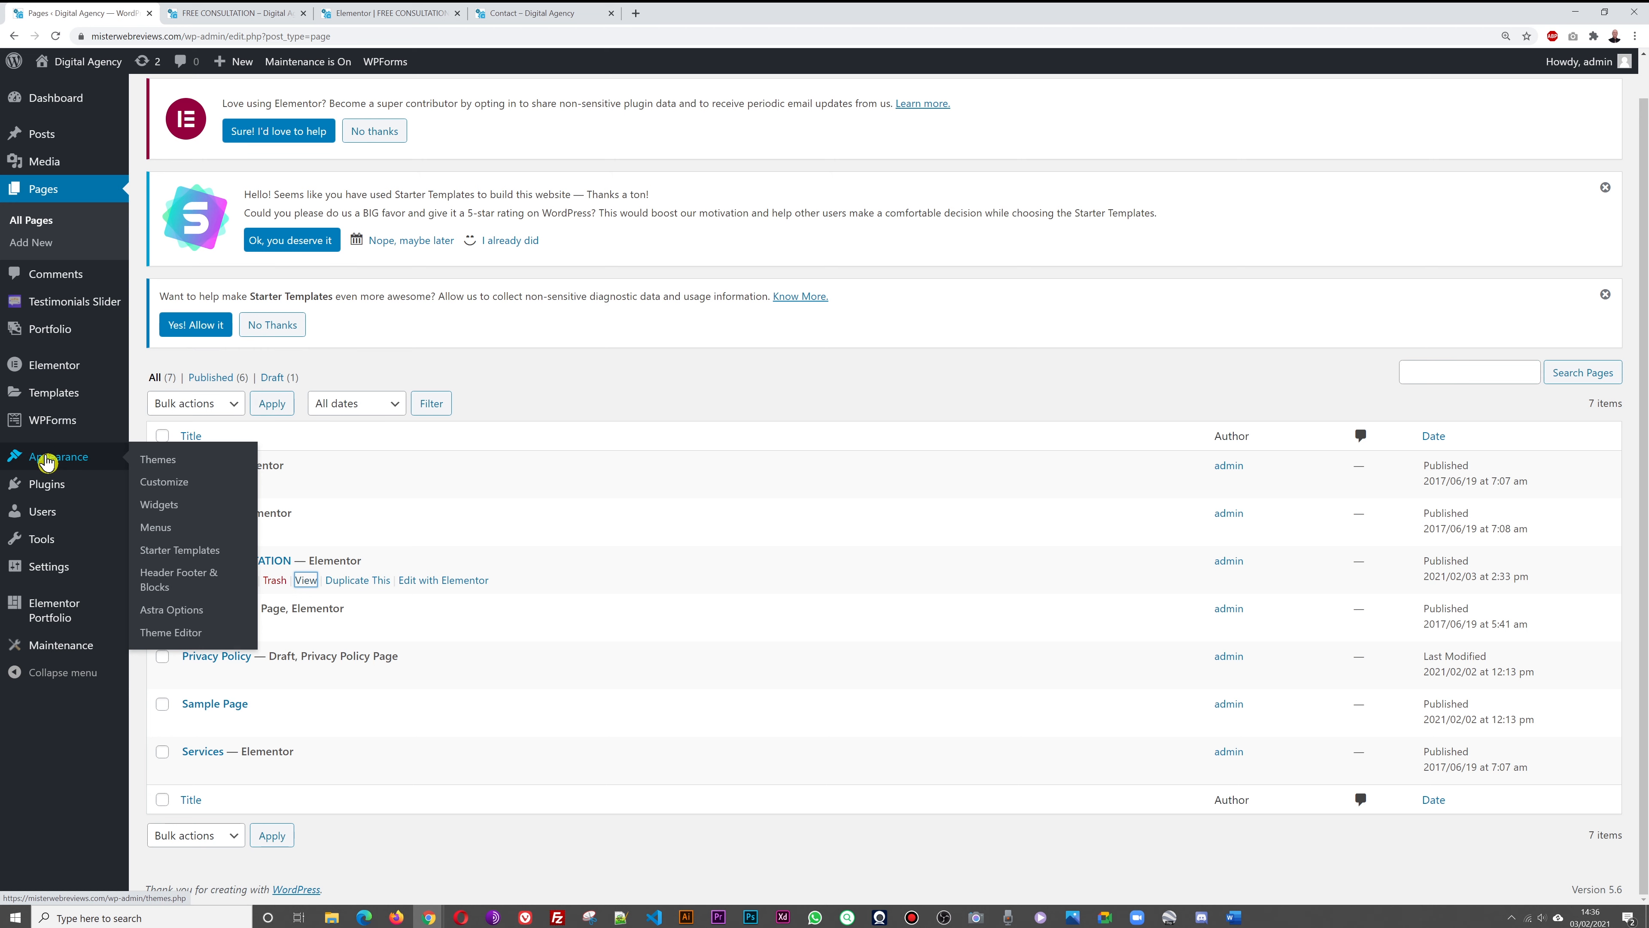
left_click(167, 487)
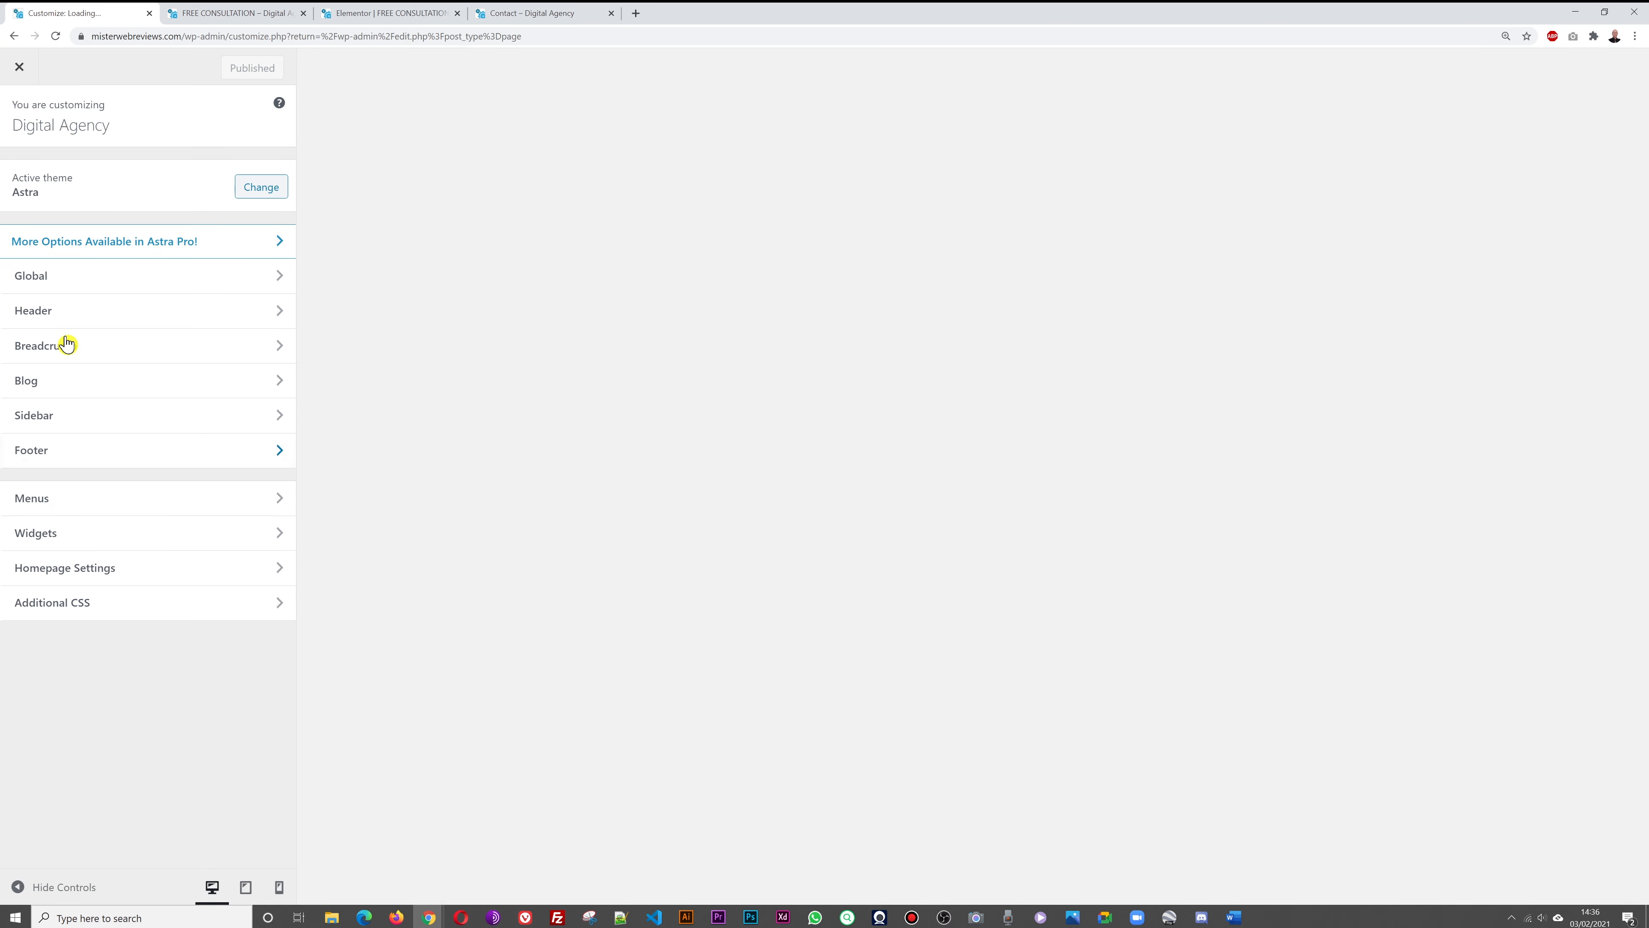
left_click(52, 311)
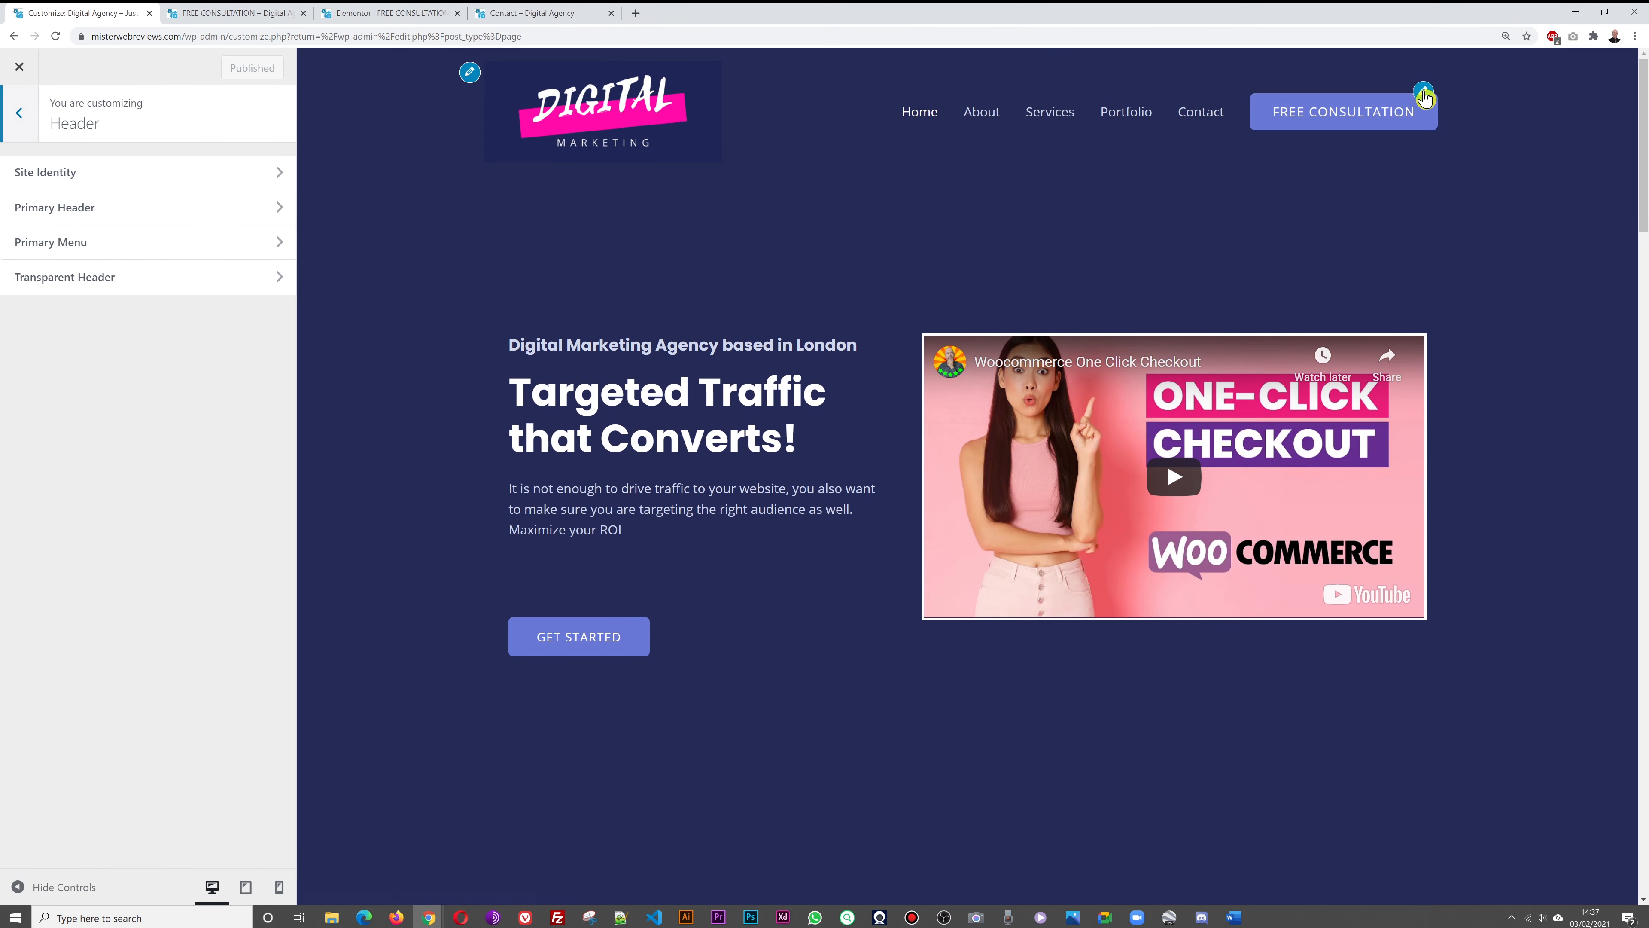
left_click(1425, 99)
left_click(211, 470)
key("ctrl+a")
key("ctrl+v")
left_click(226, 70)
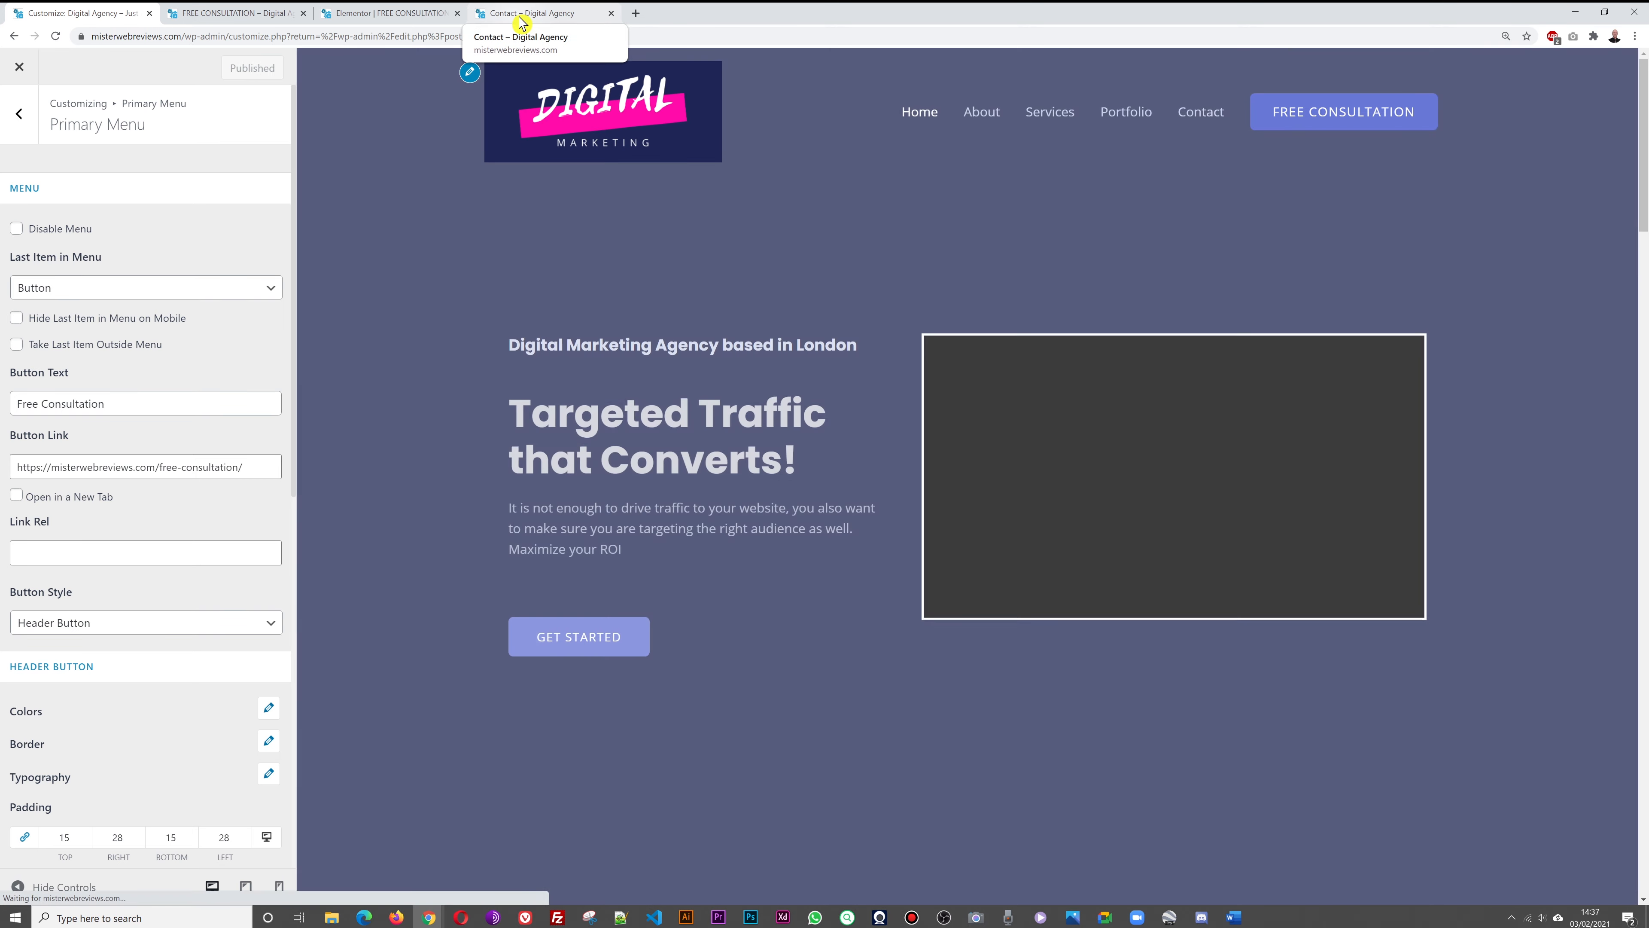
left_click(527, 13)
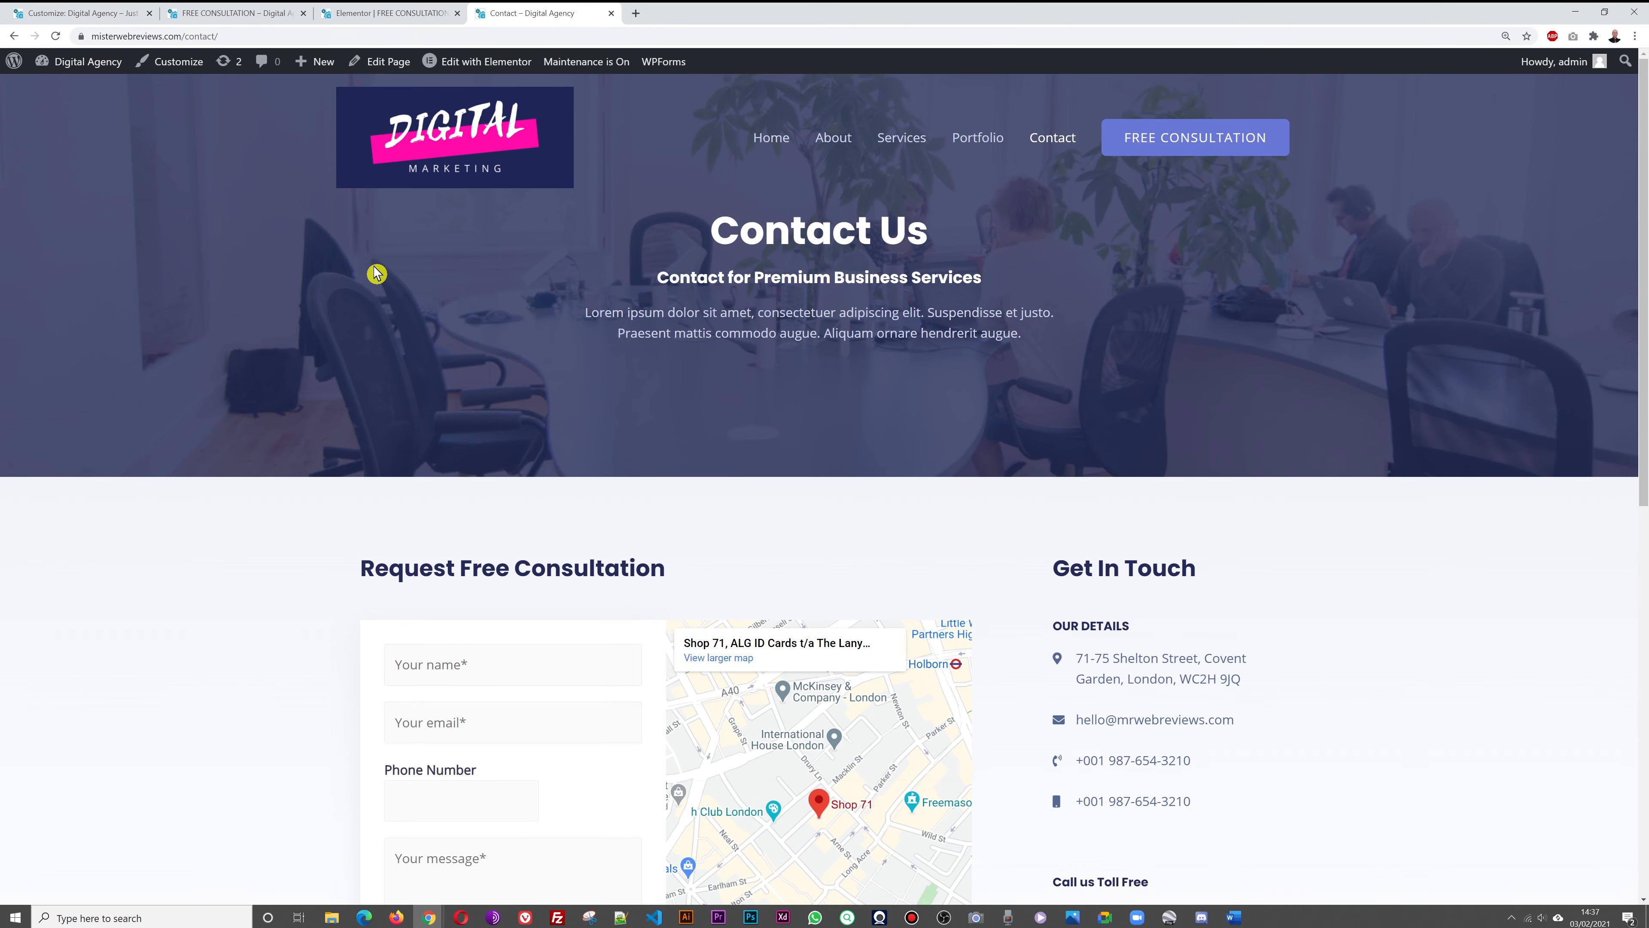
Confirm the header button opens the consultation page, then close the duplicate consultation tab
left_click(474, 165)
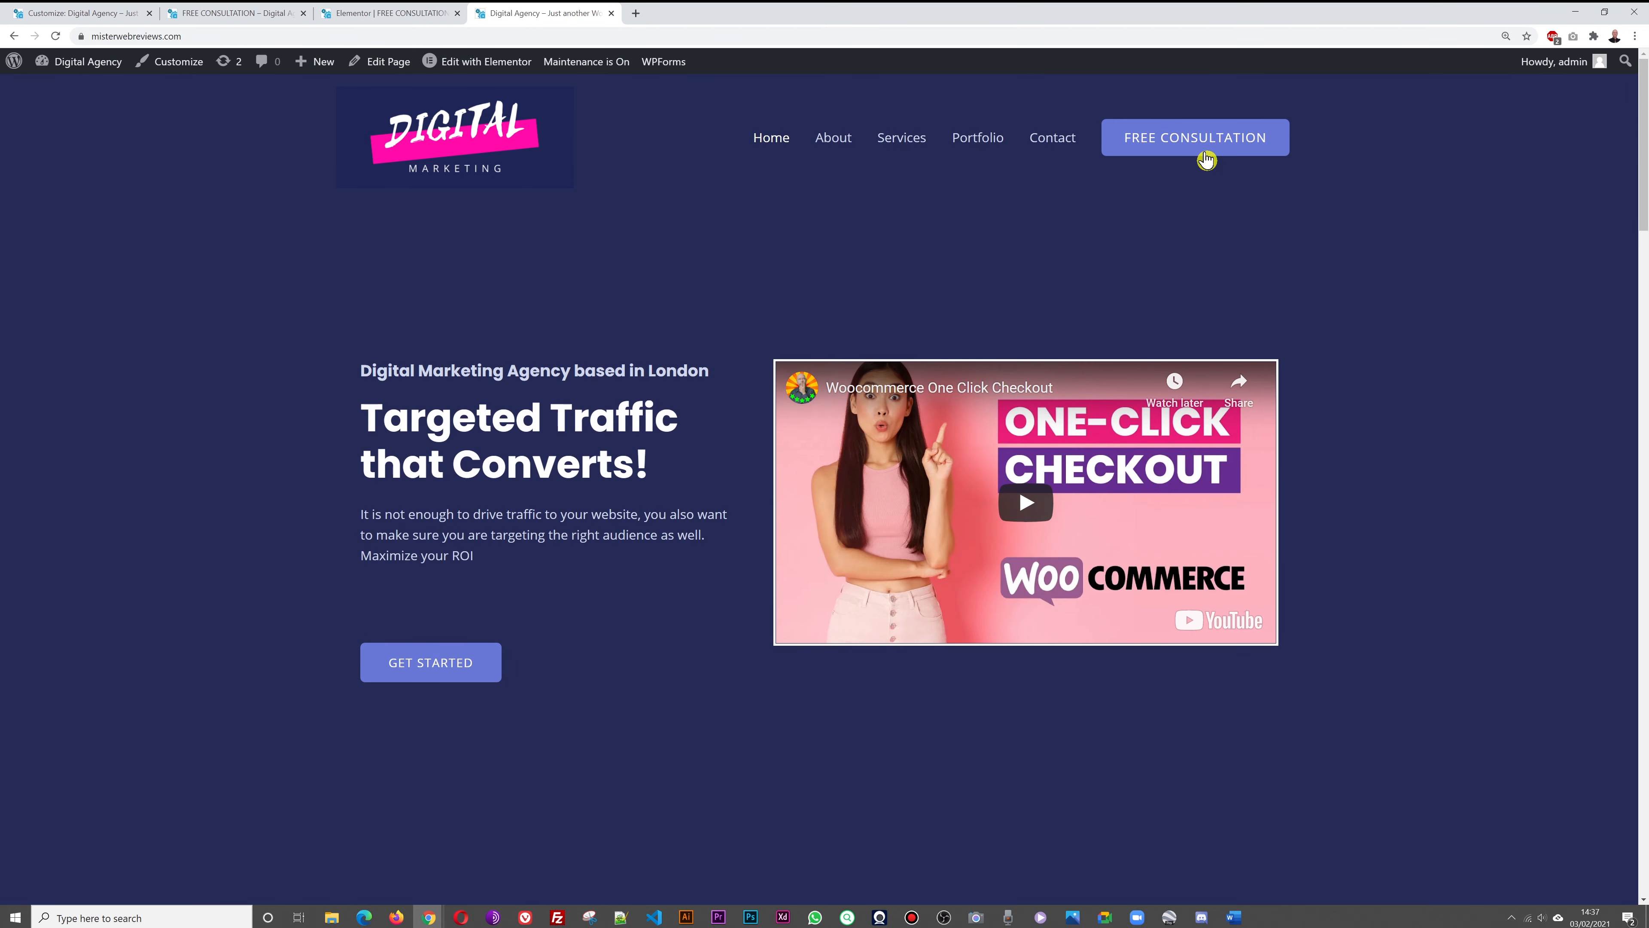
left_click(1200, 145)
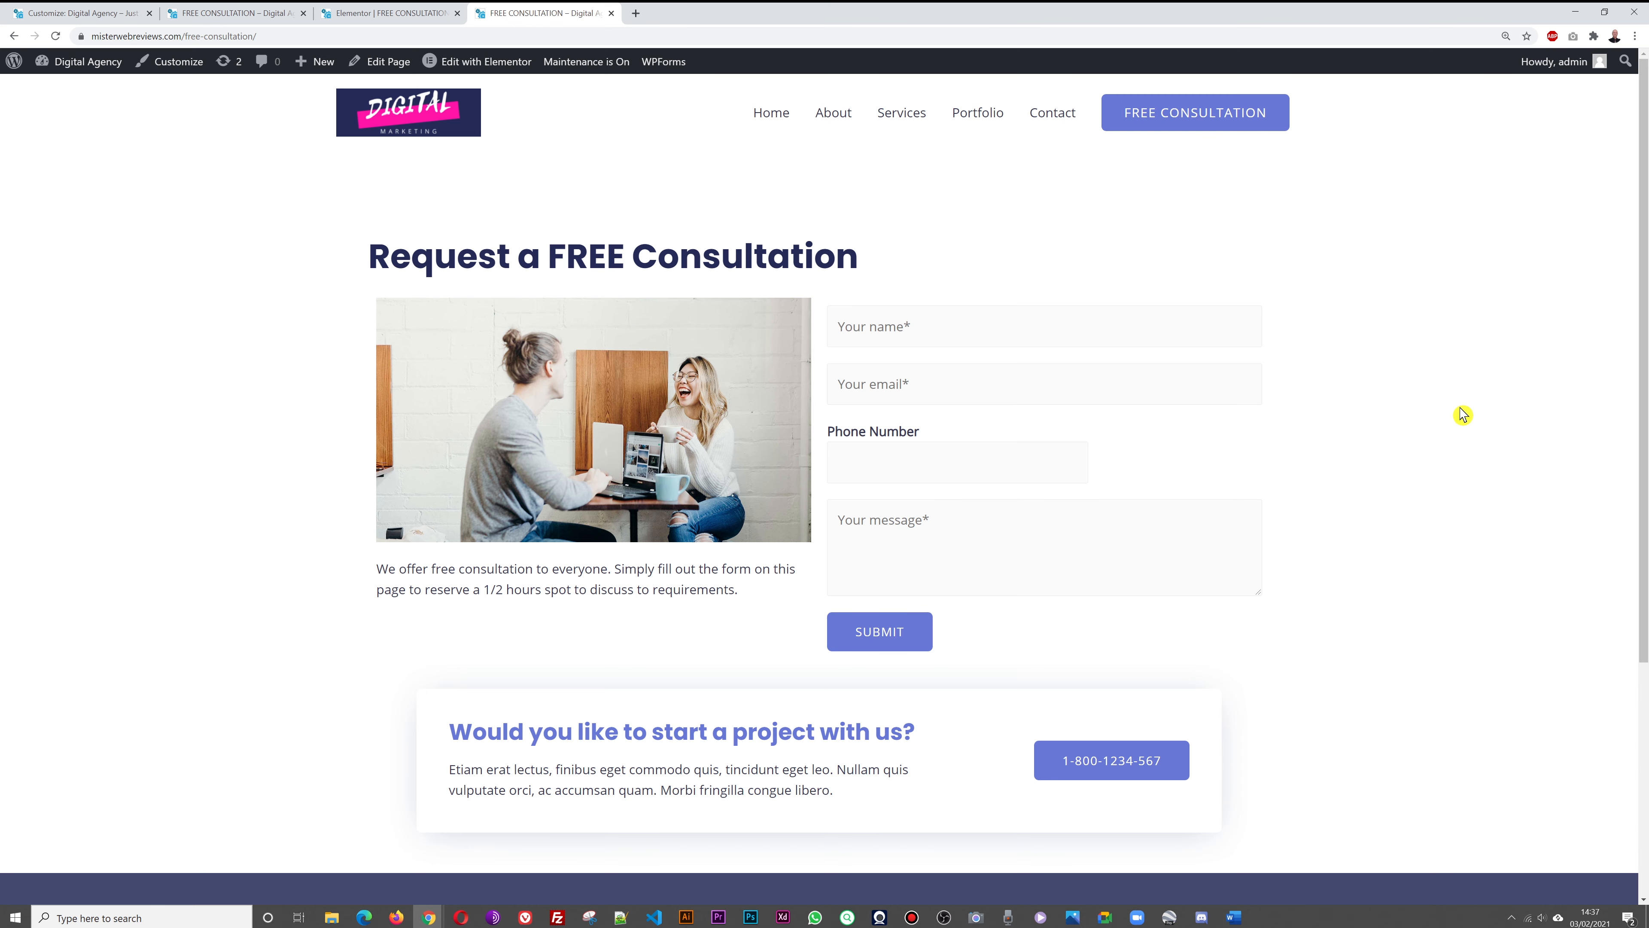
scroll(1462, 414, "down", 3)
scroll(1298, 432, "down", 2)
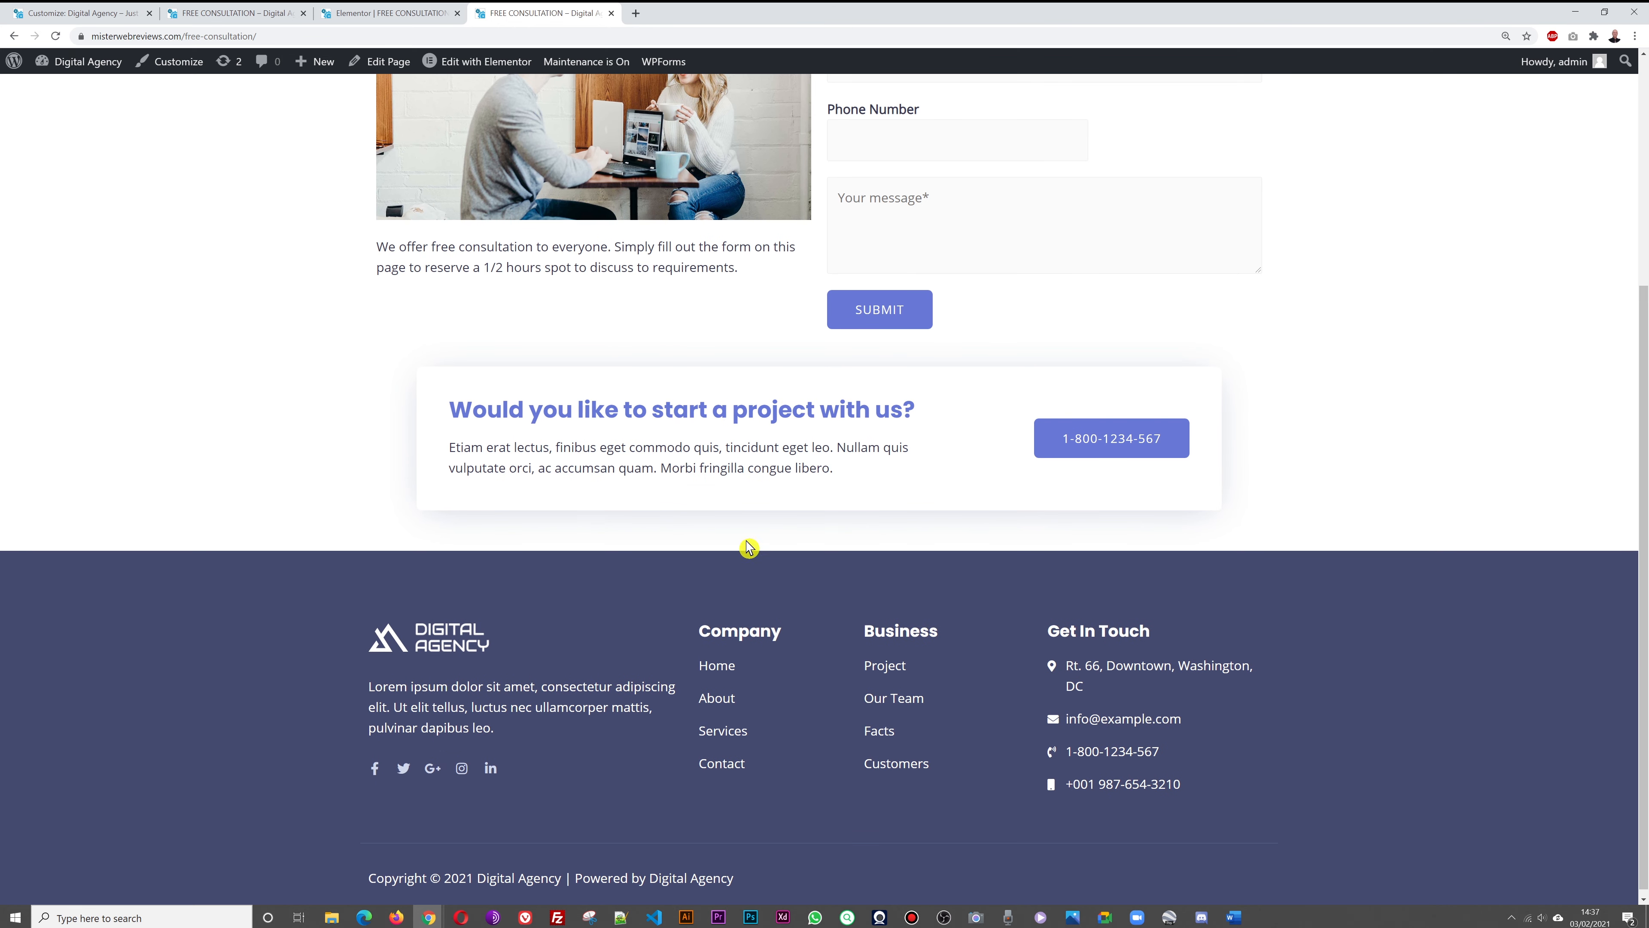
scroll(839, 445, "up", 5)
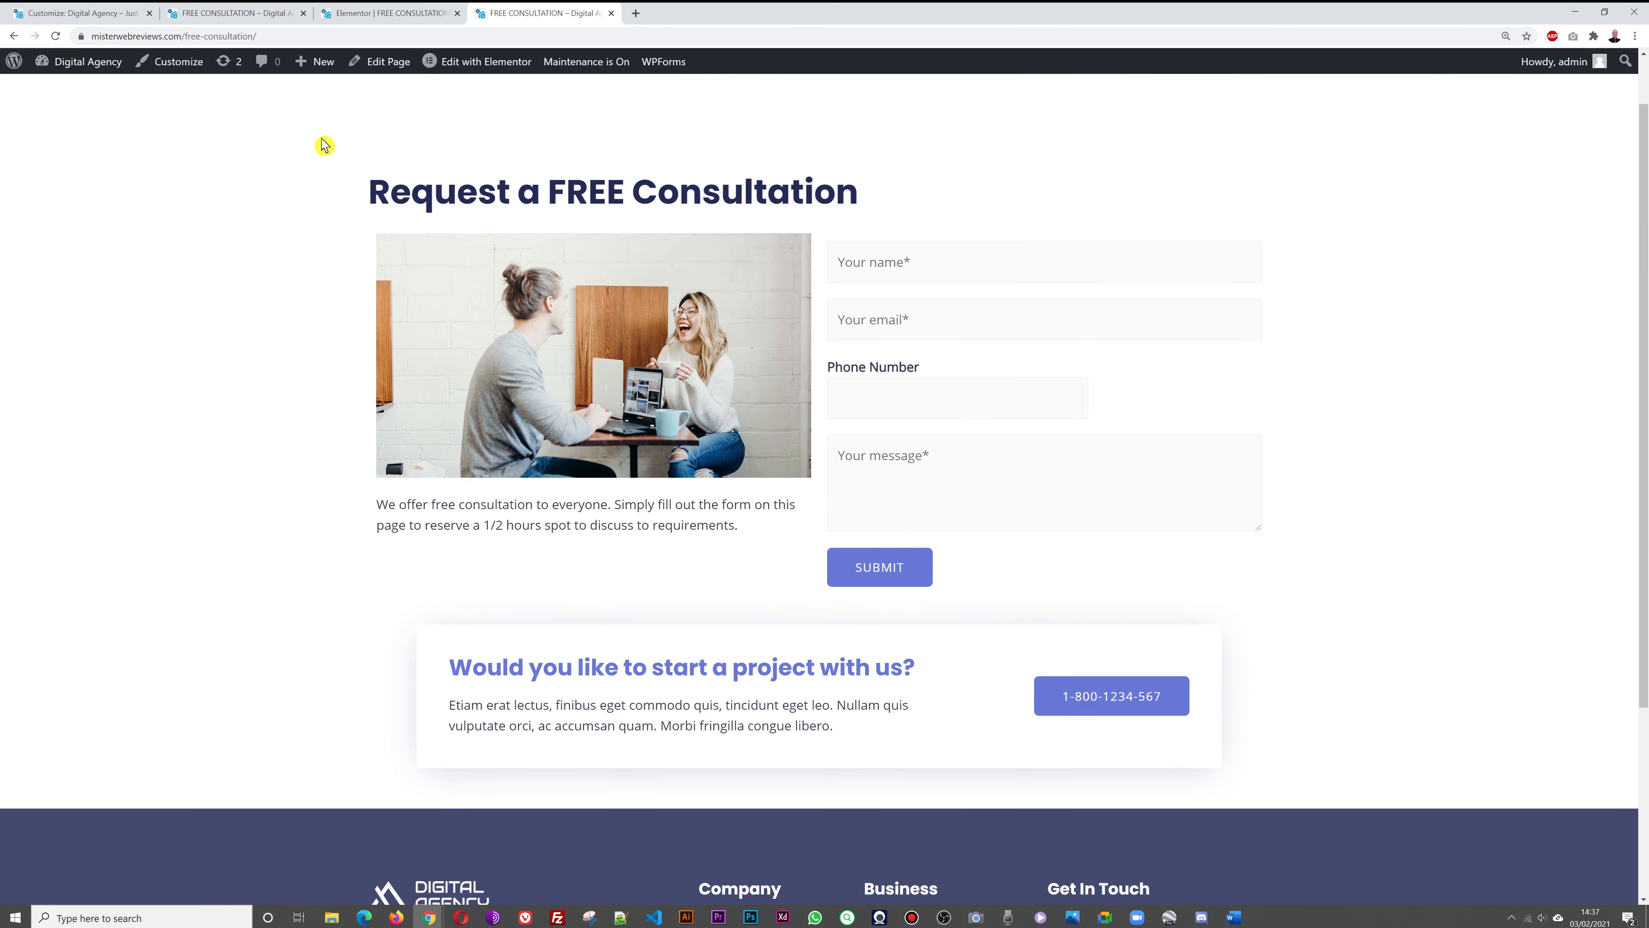
left_click(244, 16)
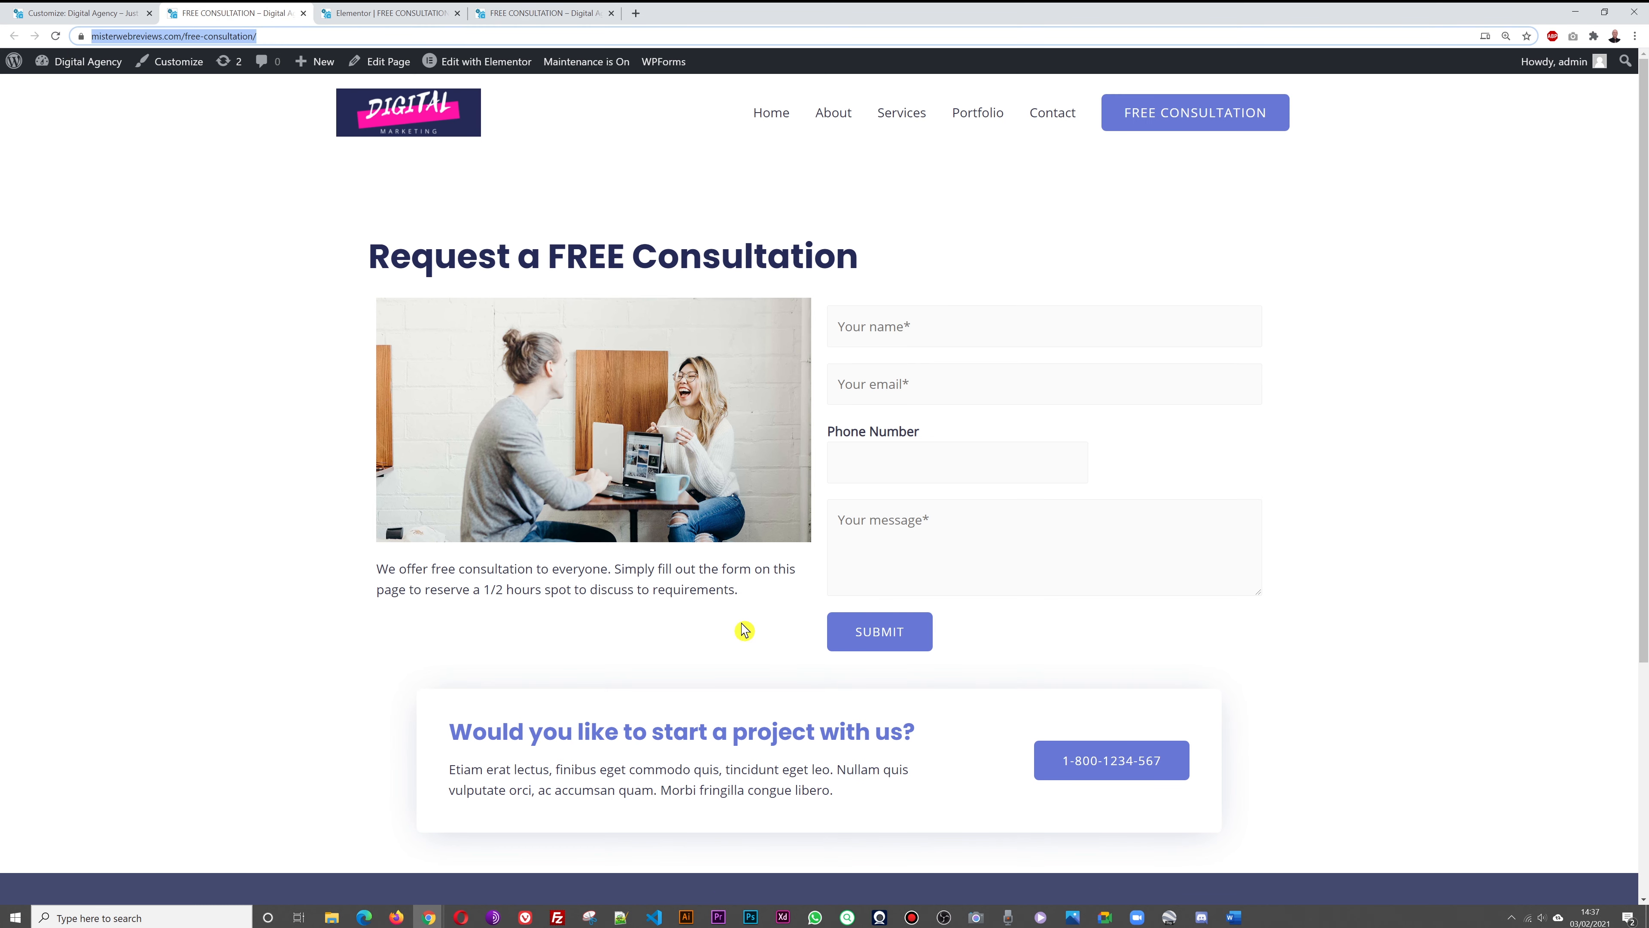
left_click(303, 14)
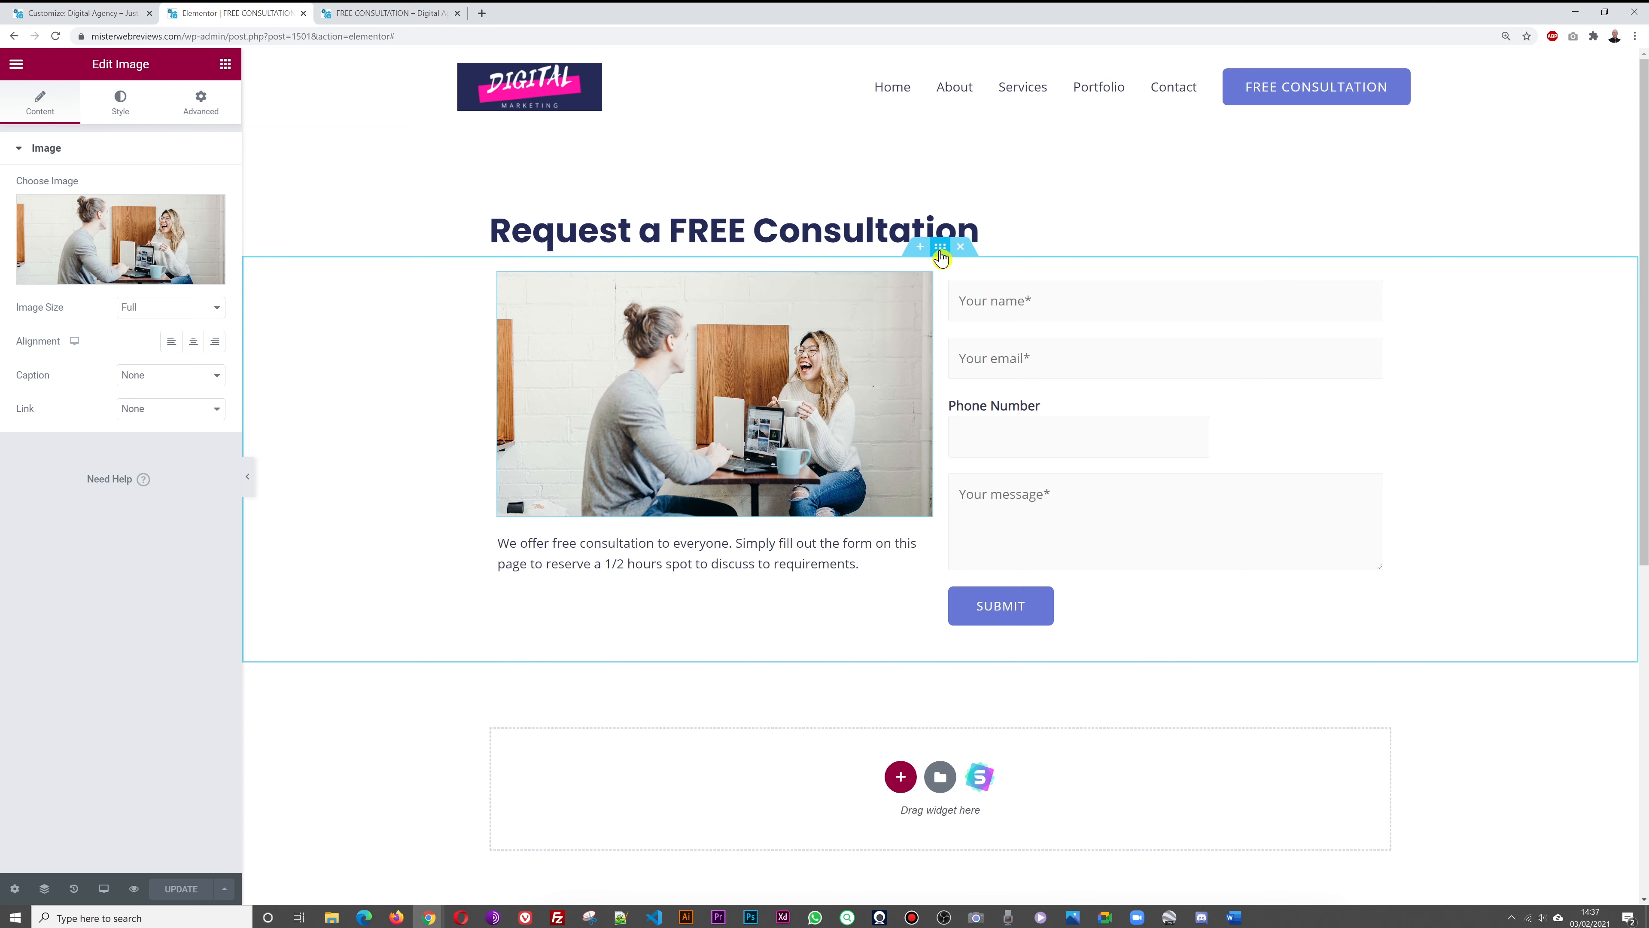
Set the consultation form section's bottom margin to 150 and update the page
left_click(941, 252)
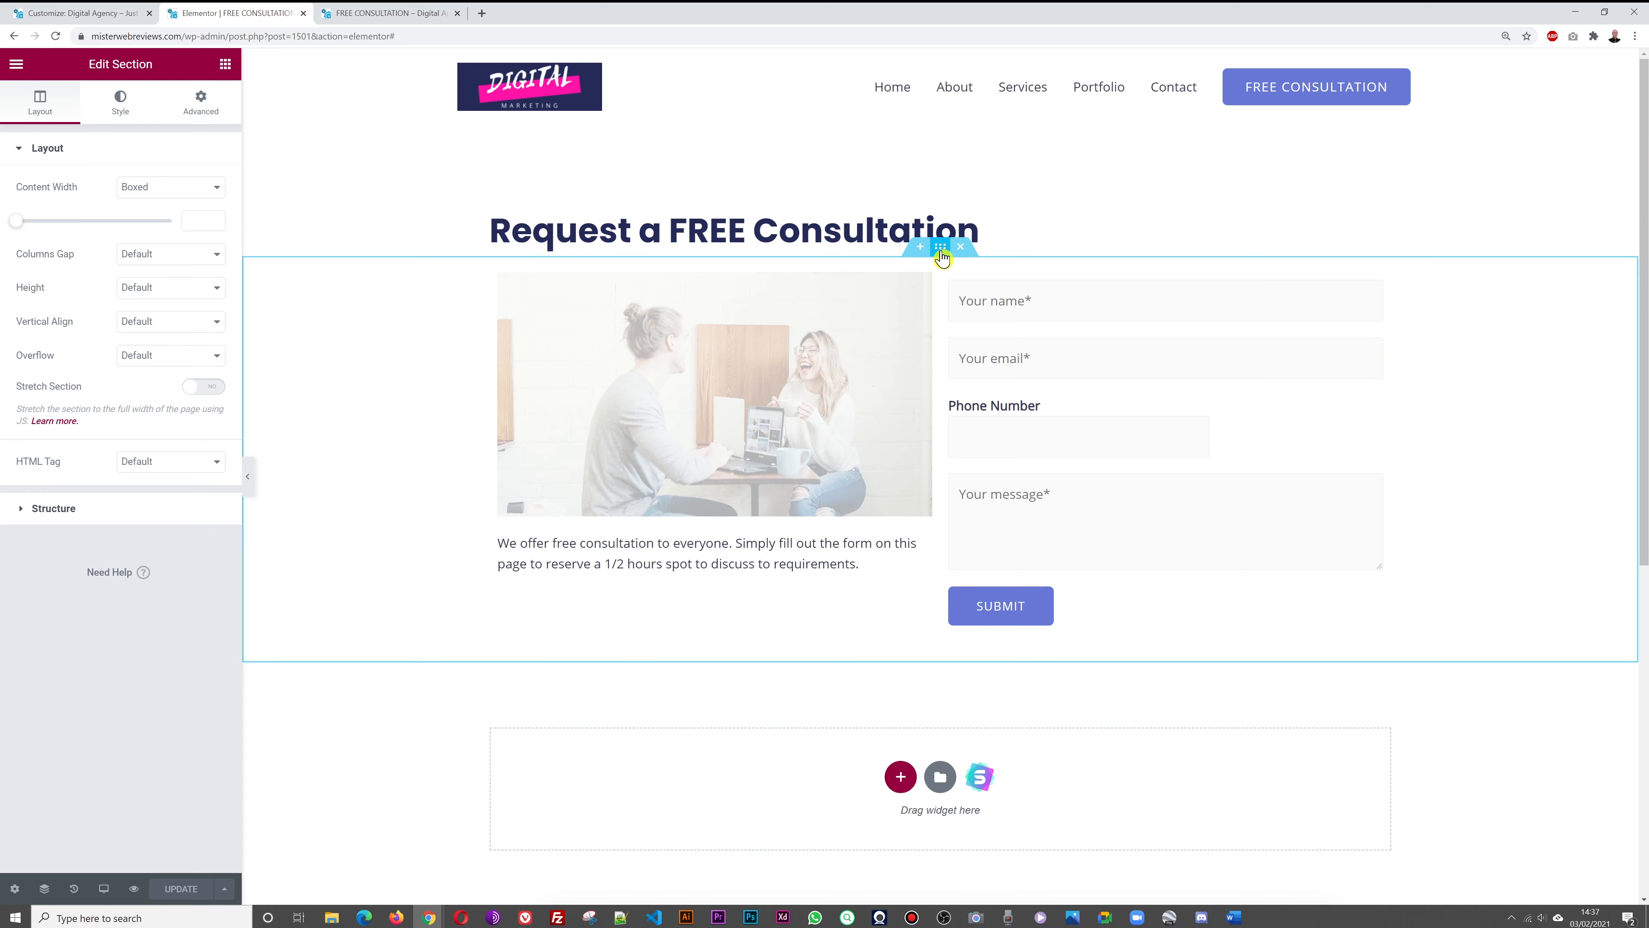
left_click(202, 107)
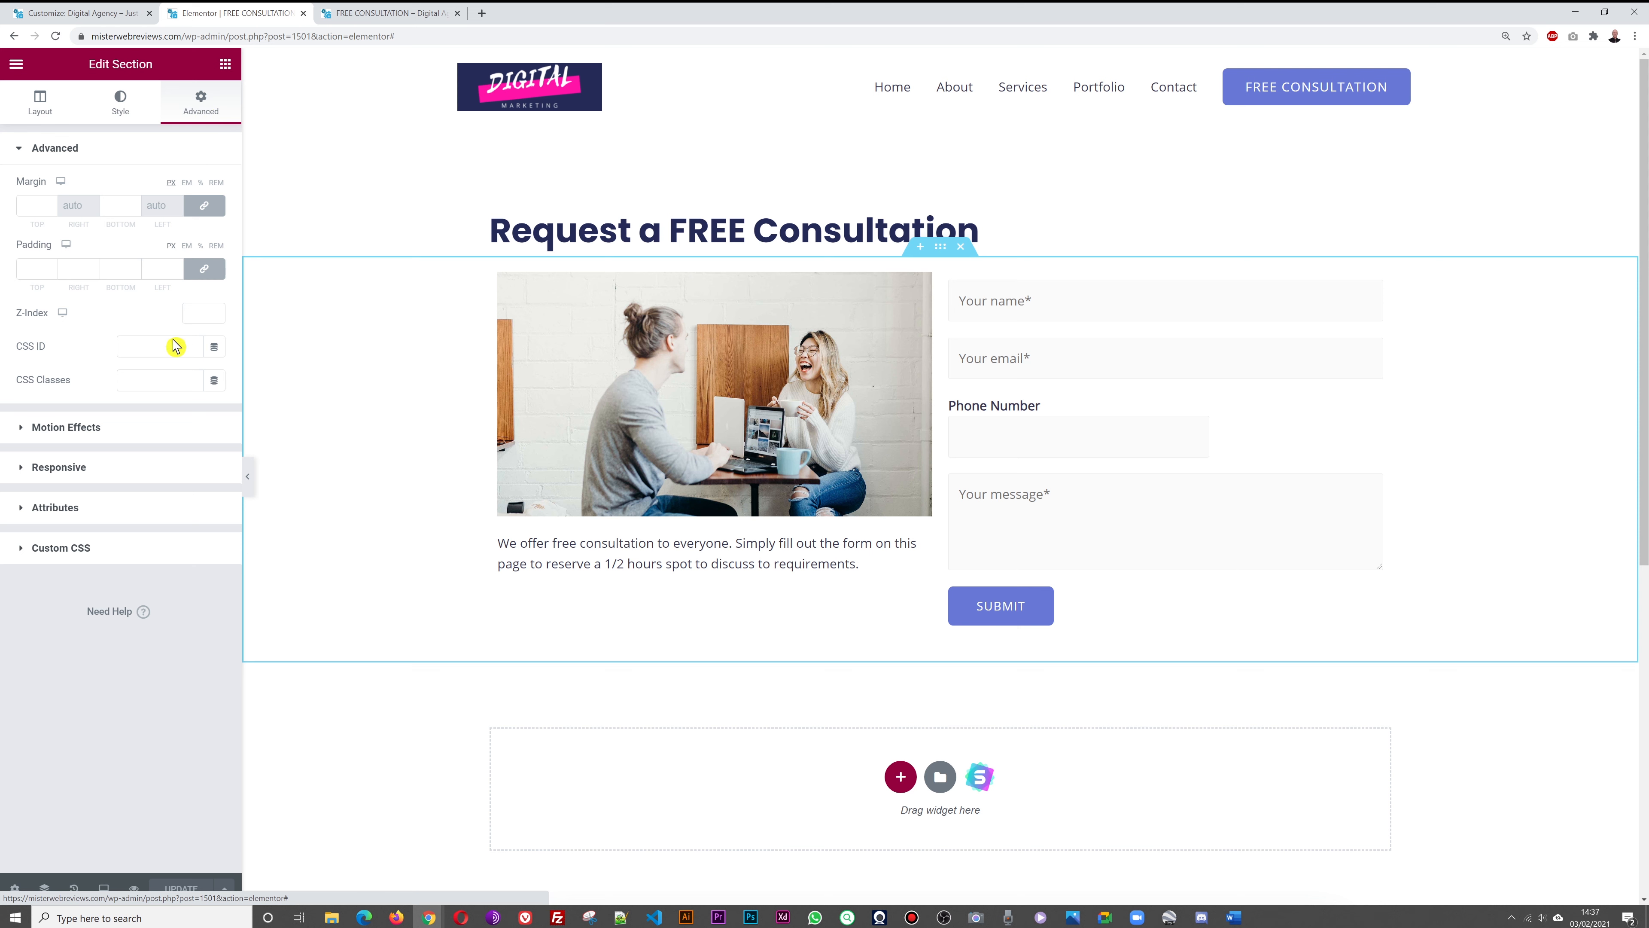
left_click(202, 211)
left_click(109, 204)
type("105")
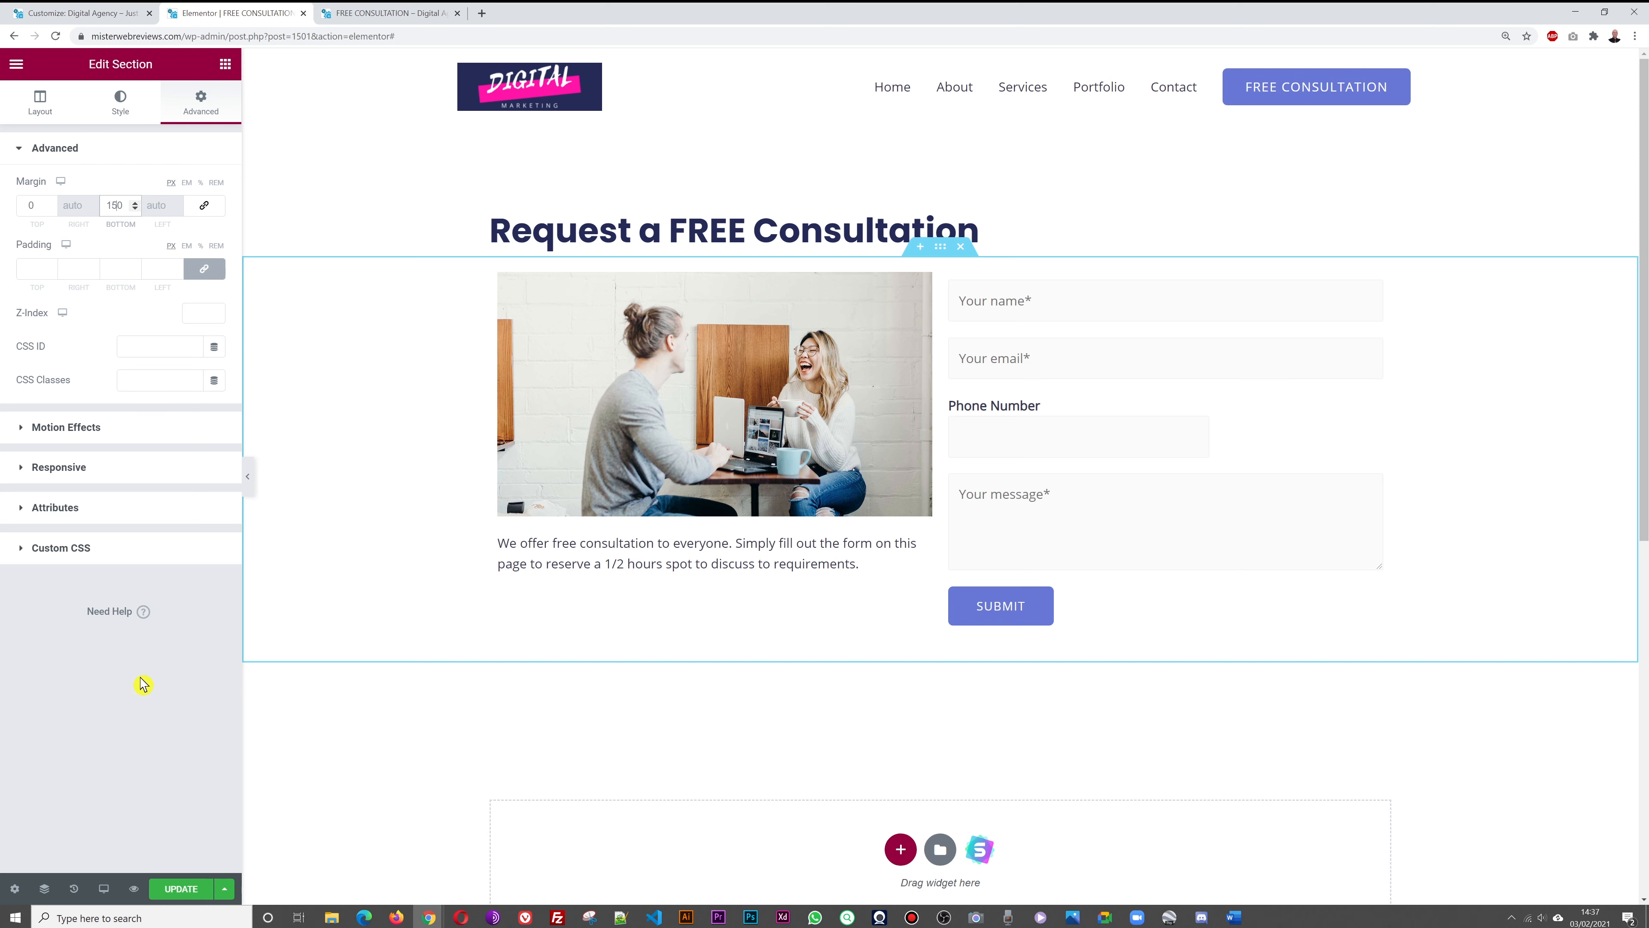
left_click(196, 898)
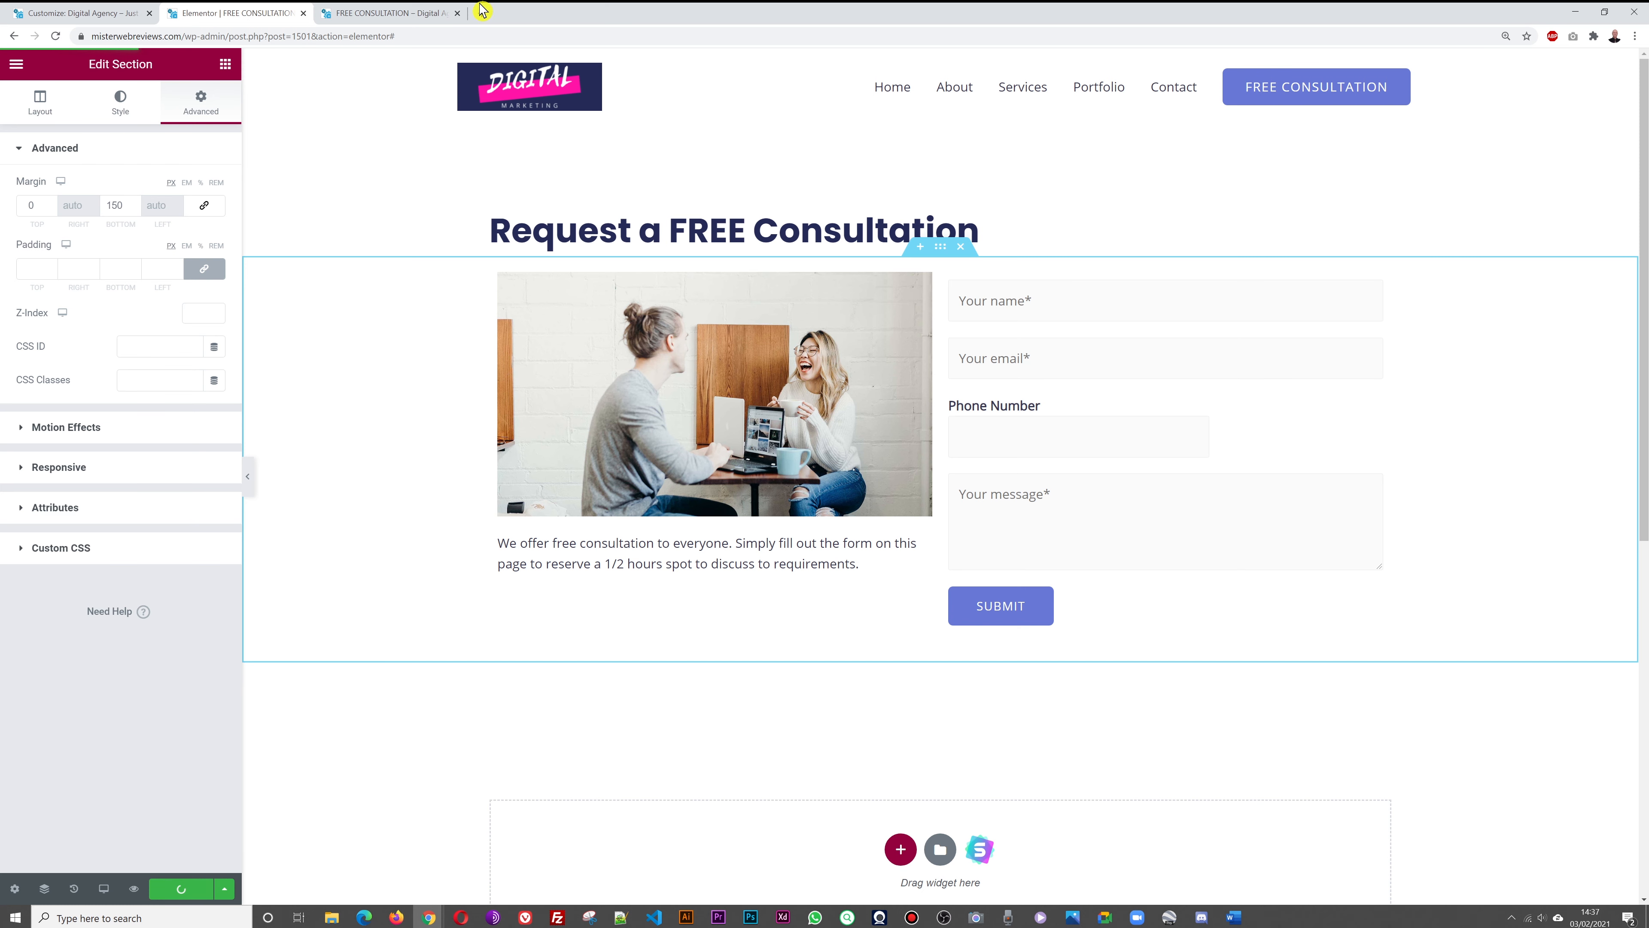
left_click(410, 19)
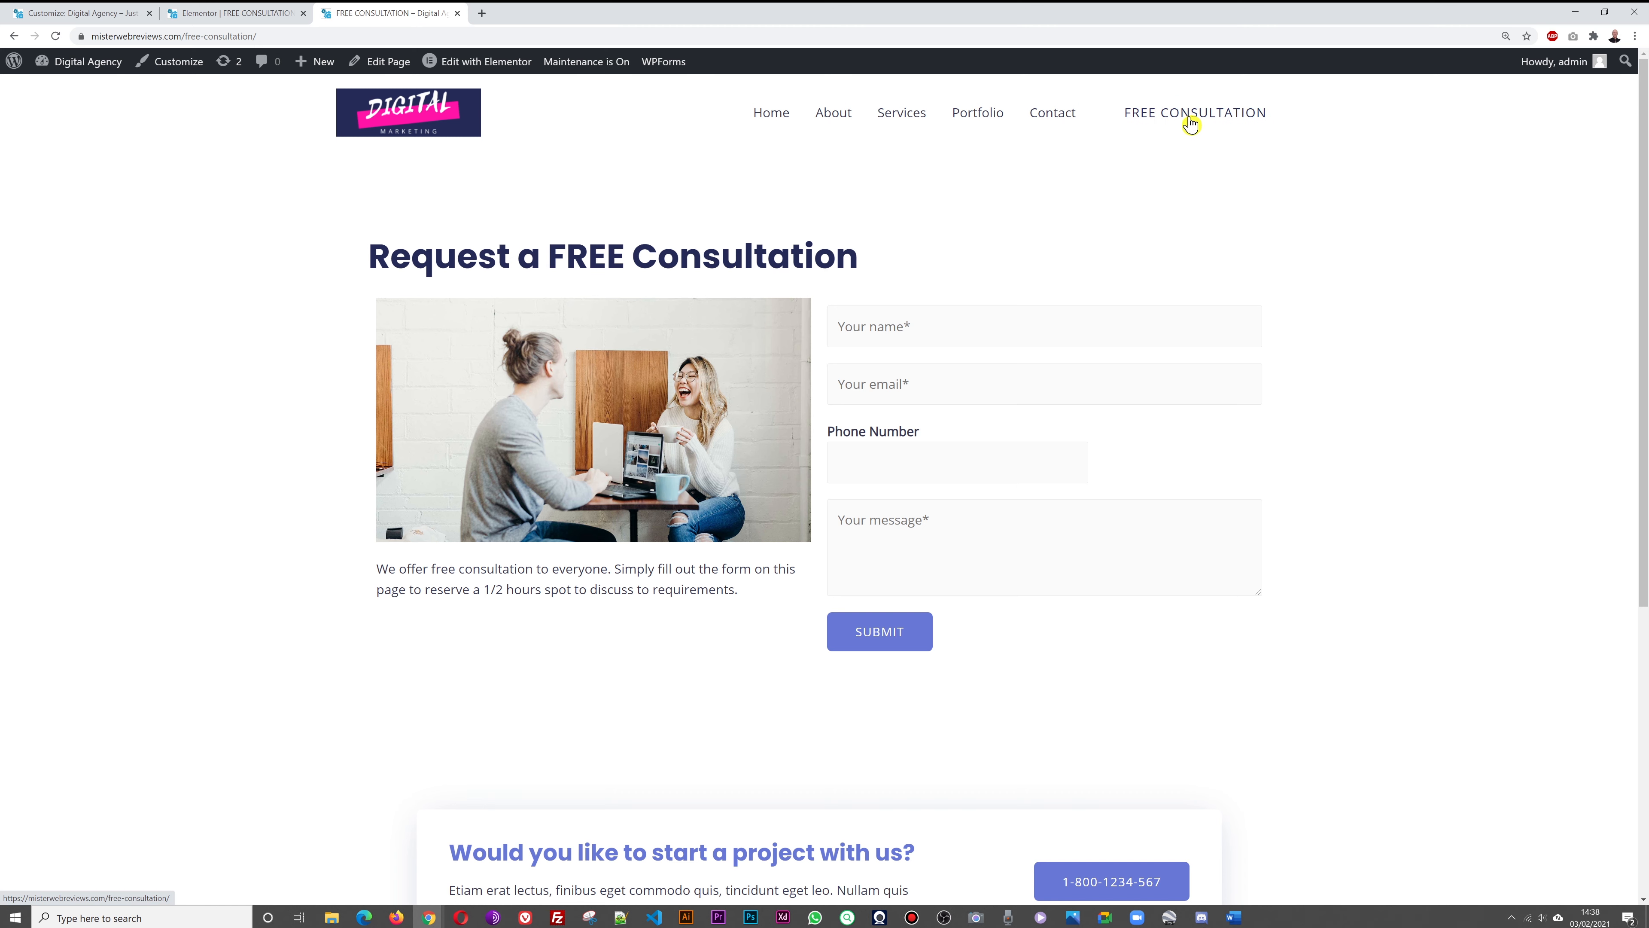
Reload the consultation page to check the spacing, then browse the live home page
left_click(1188, 122)
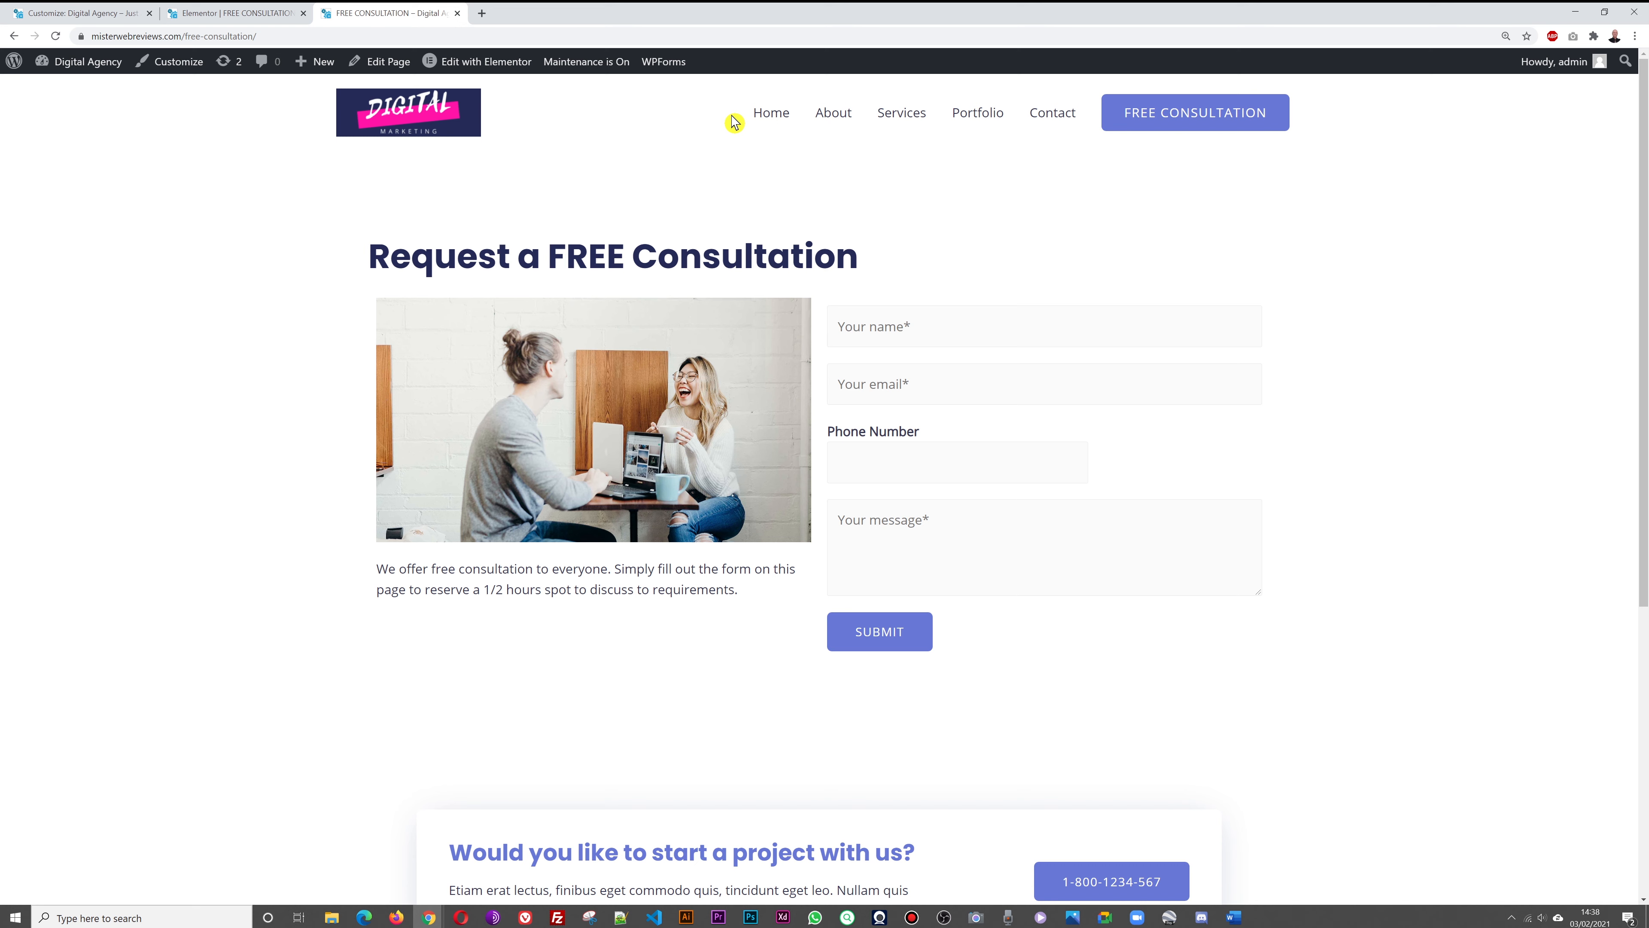
left_click(779, 119)
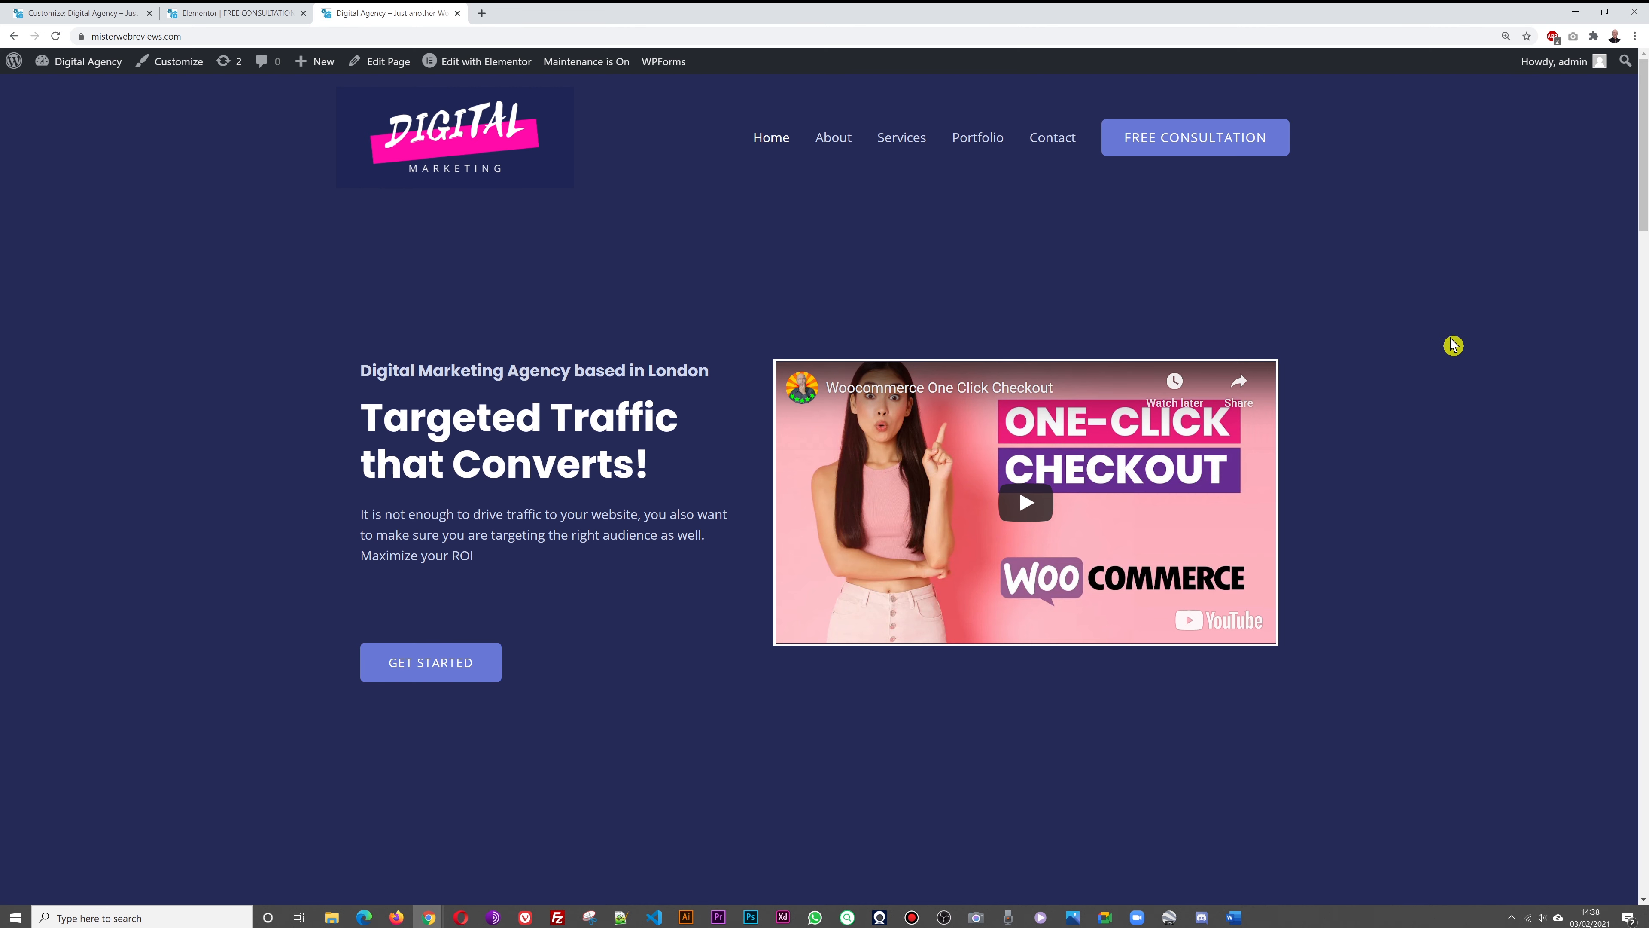
scroll(1450, 342, "down", 10)
scroll(1450, 342, "down", 10)
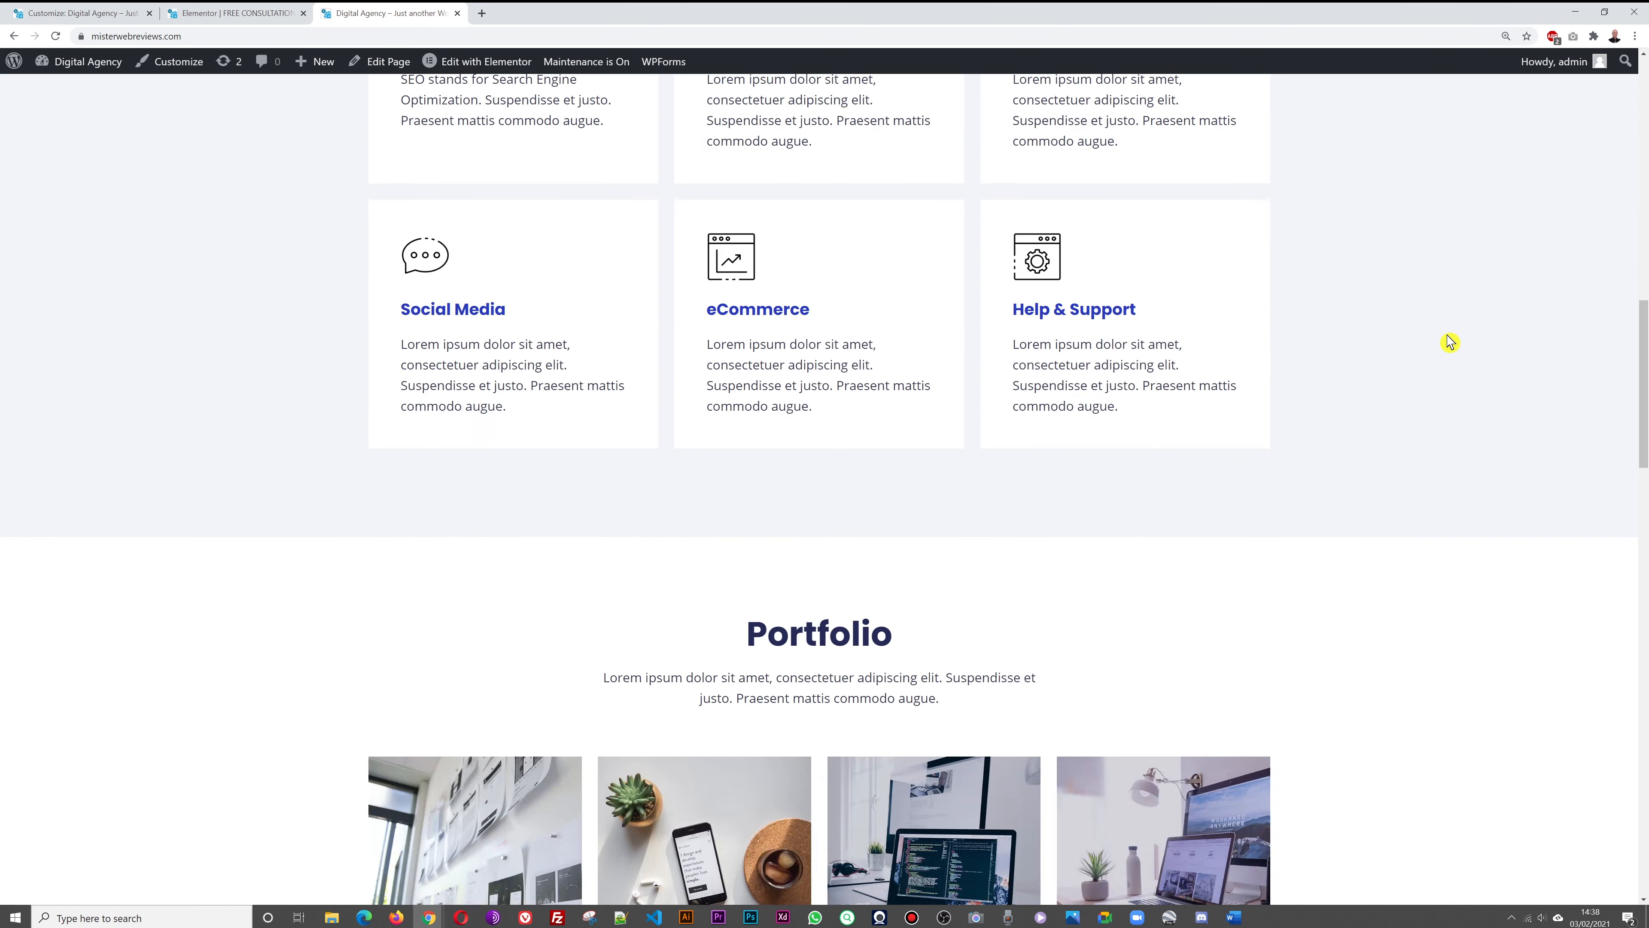
scroll(1449, 343, "up", 20)
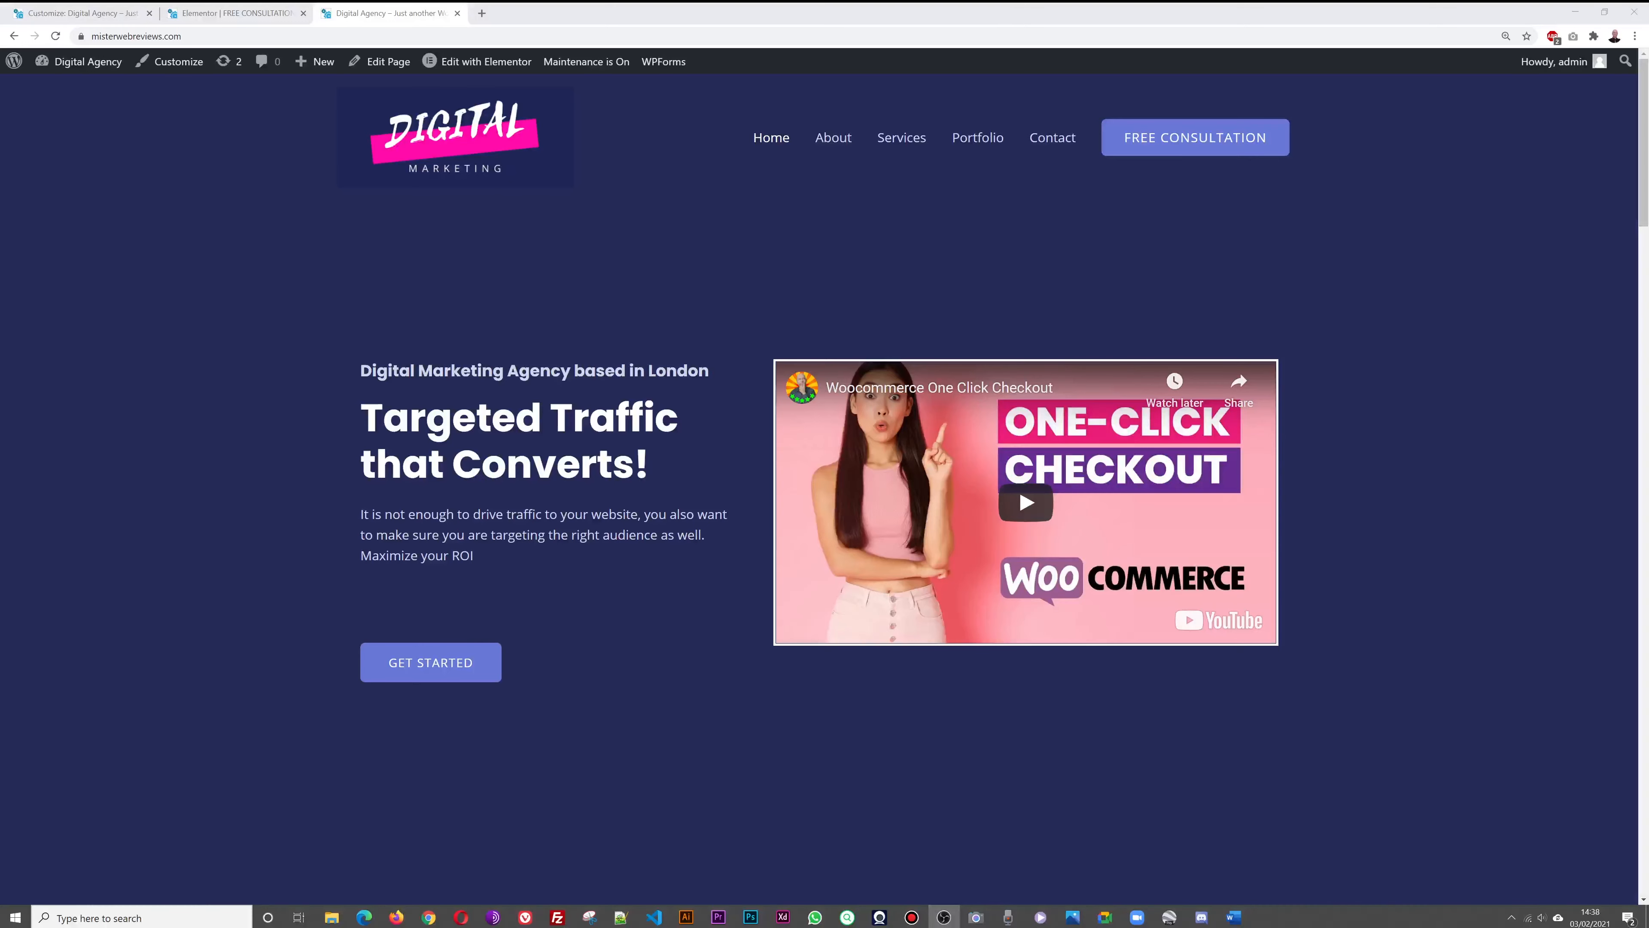
scroll(1446, 284, "down", 10)
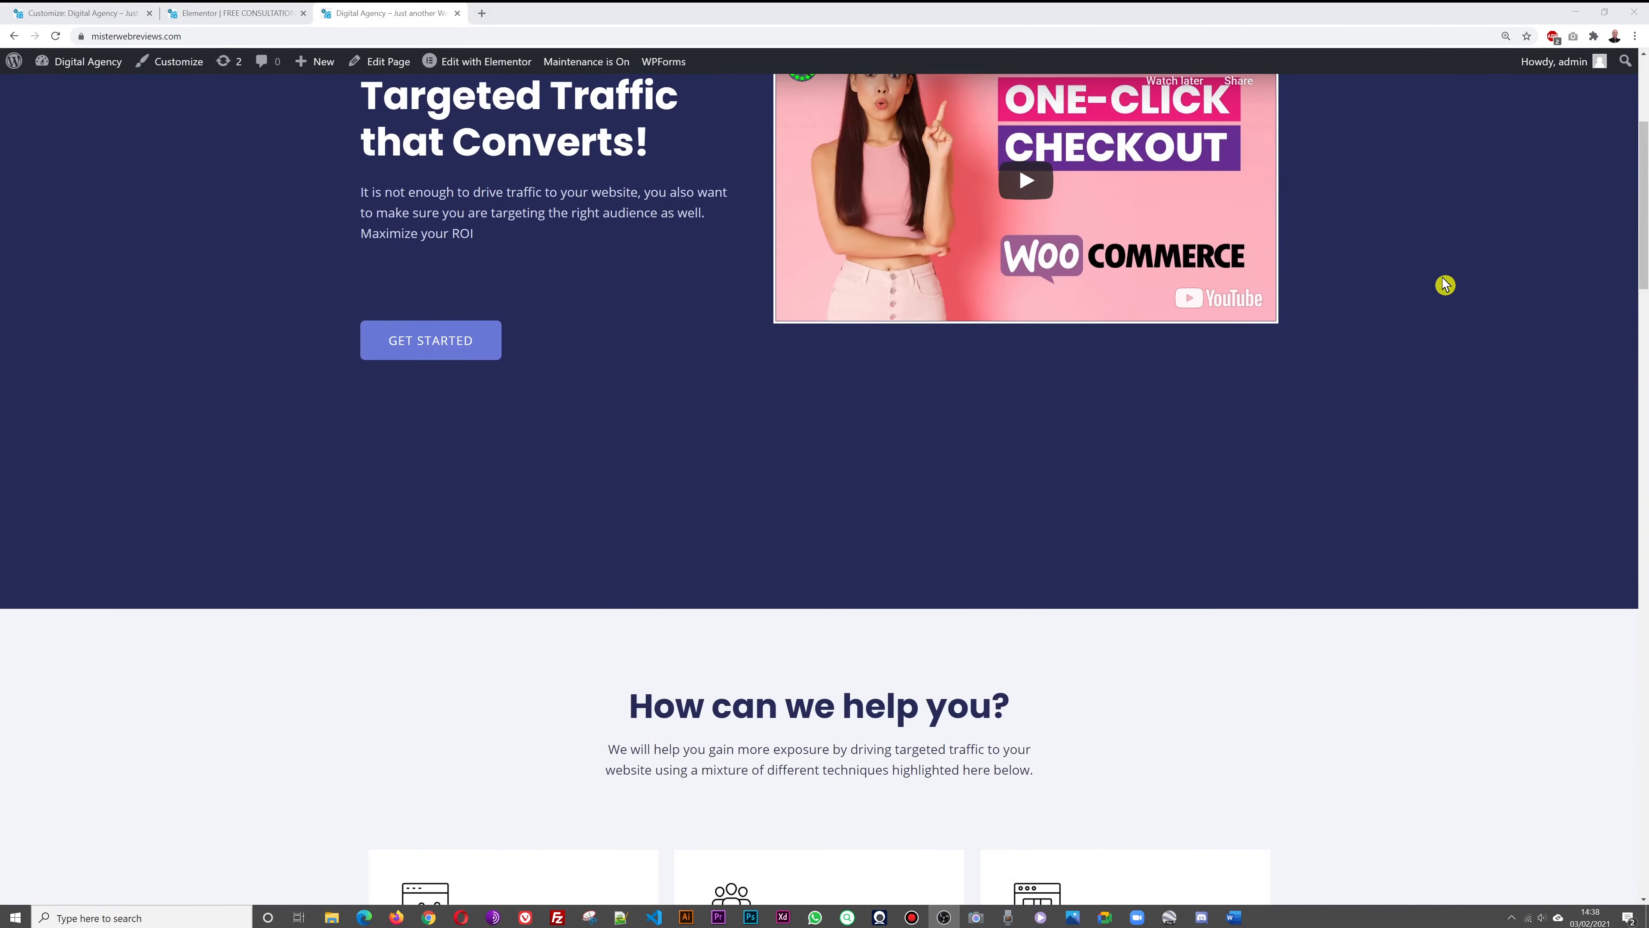
scroll(1445, 284, "down", 15)
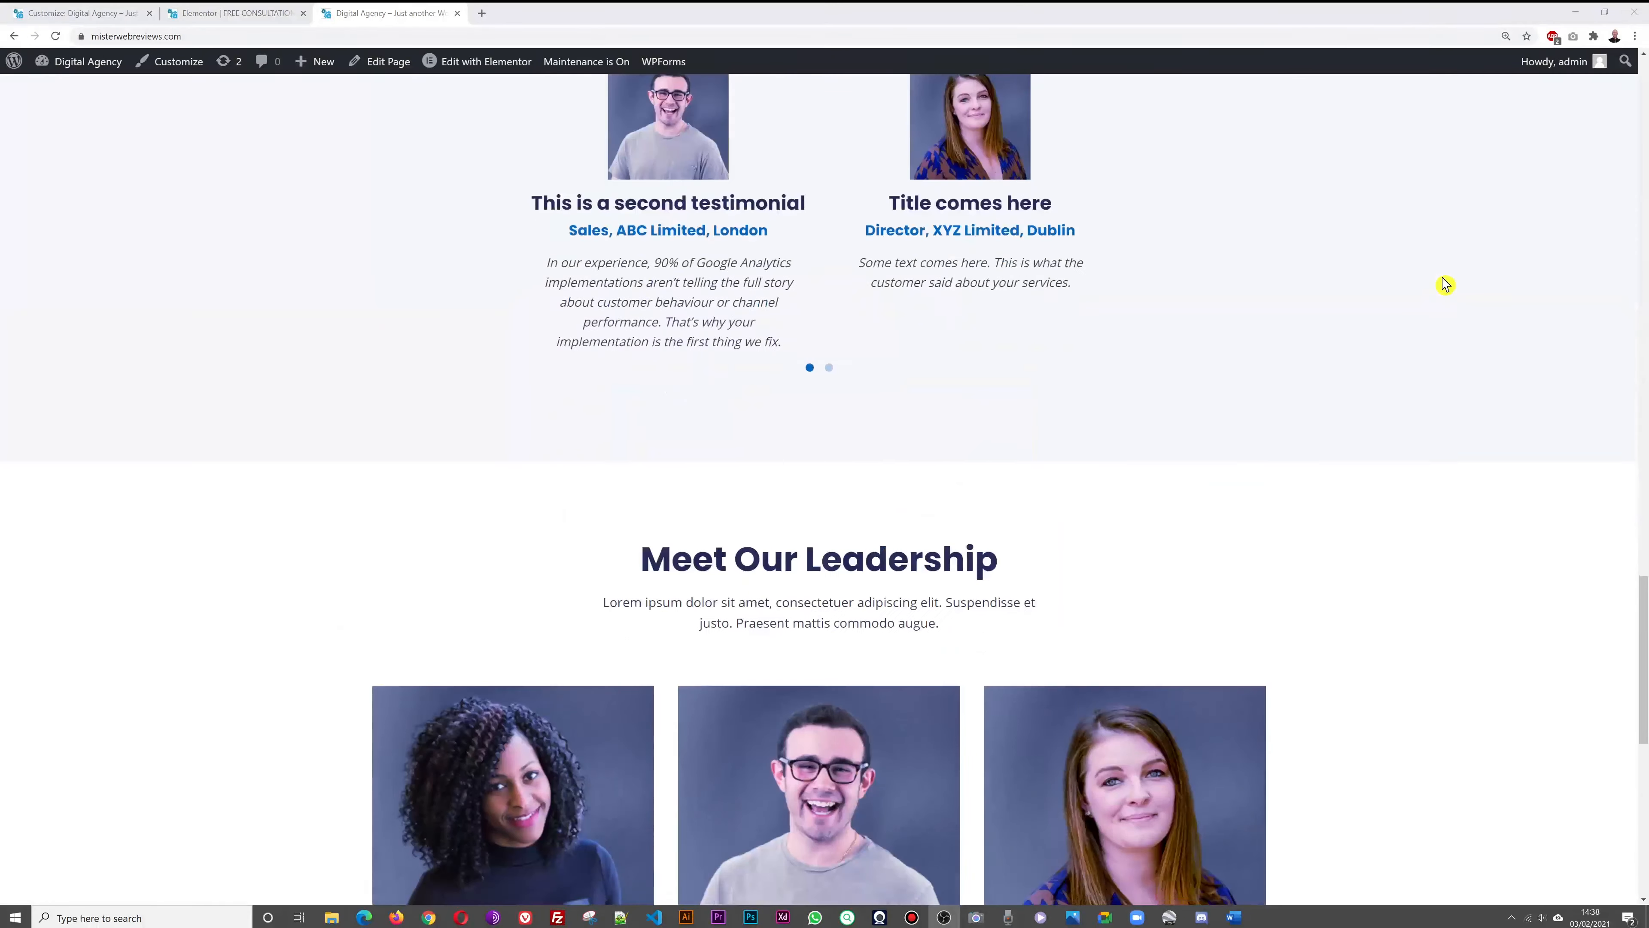
scroll(1445, 284, "down", 3)
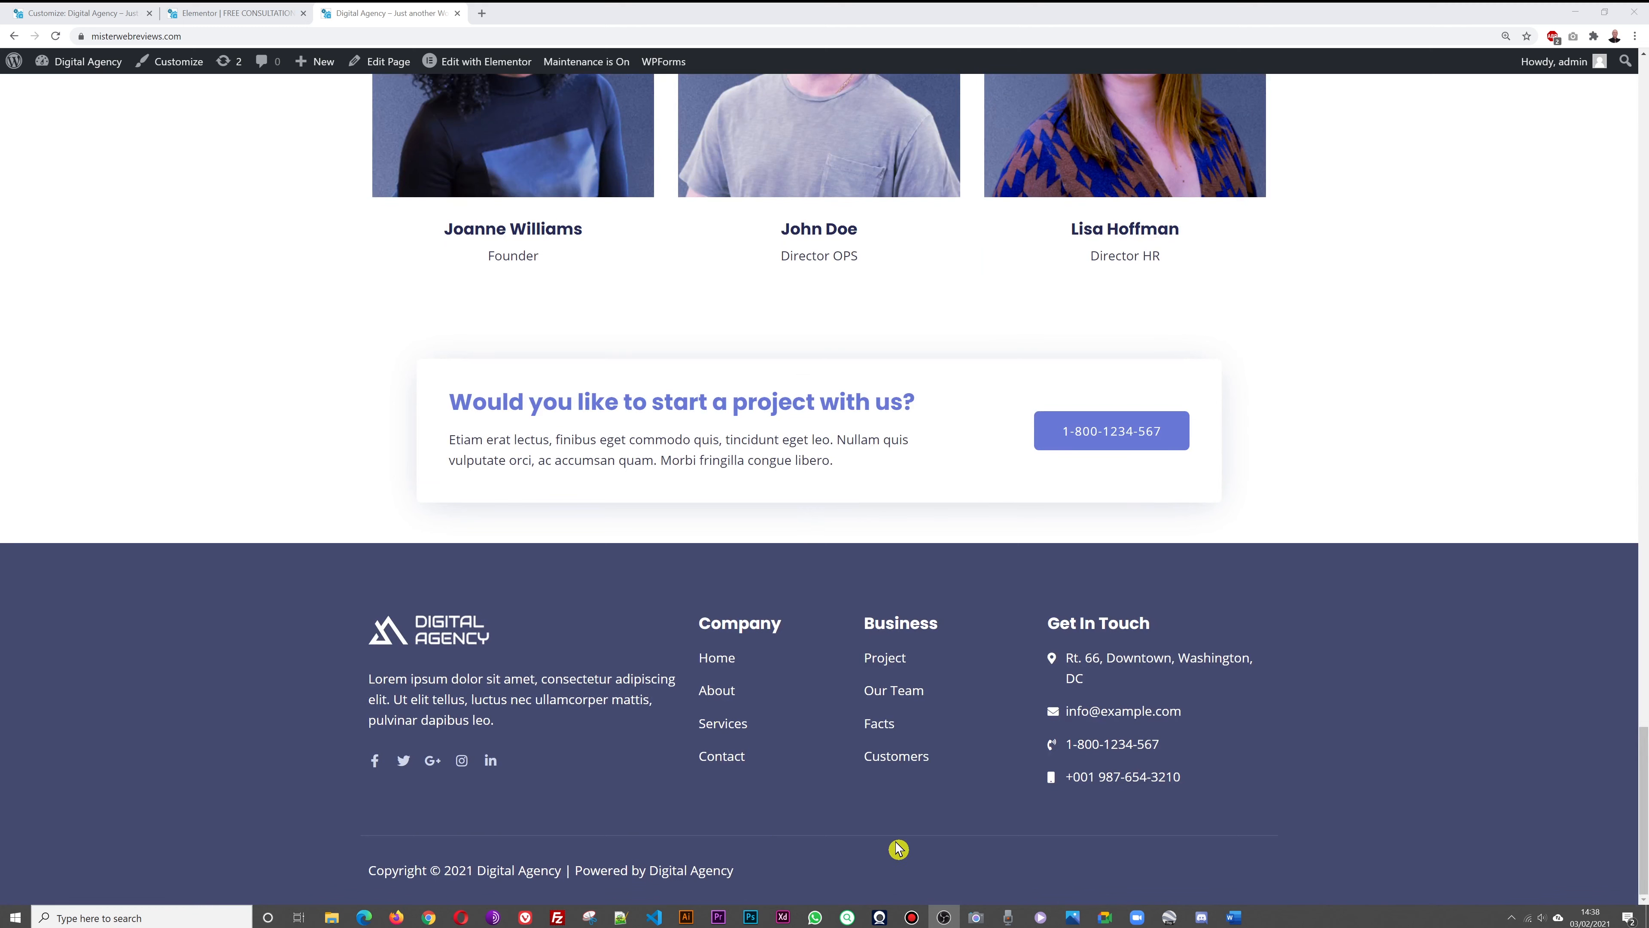
Close the consultation page editor and exit the site Customizer
left_click(226, 15)
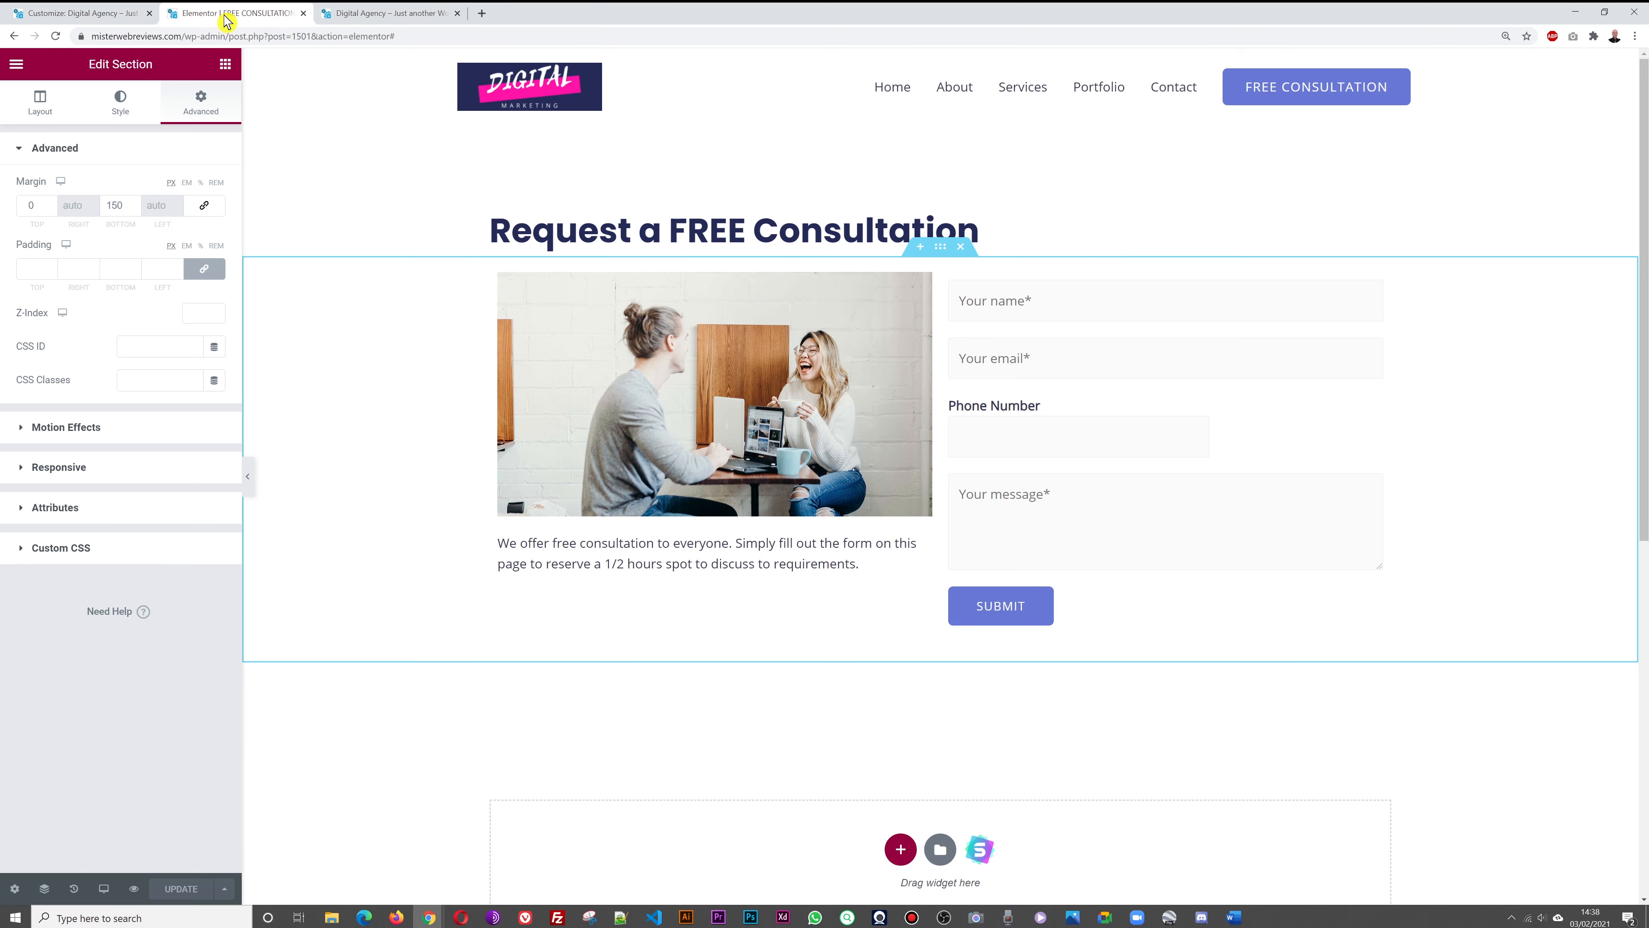
left_click(303, 13)
left_click(97, 14)
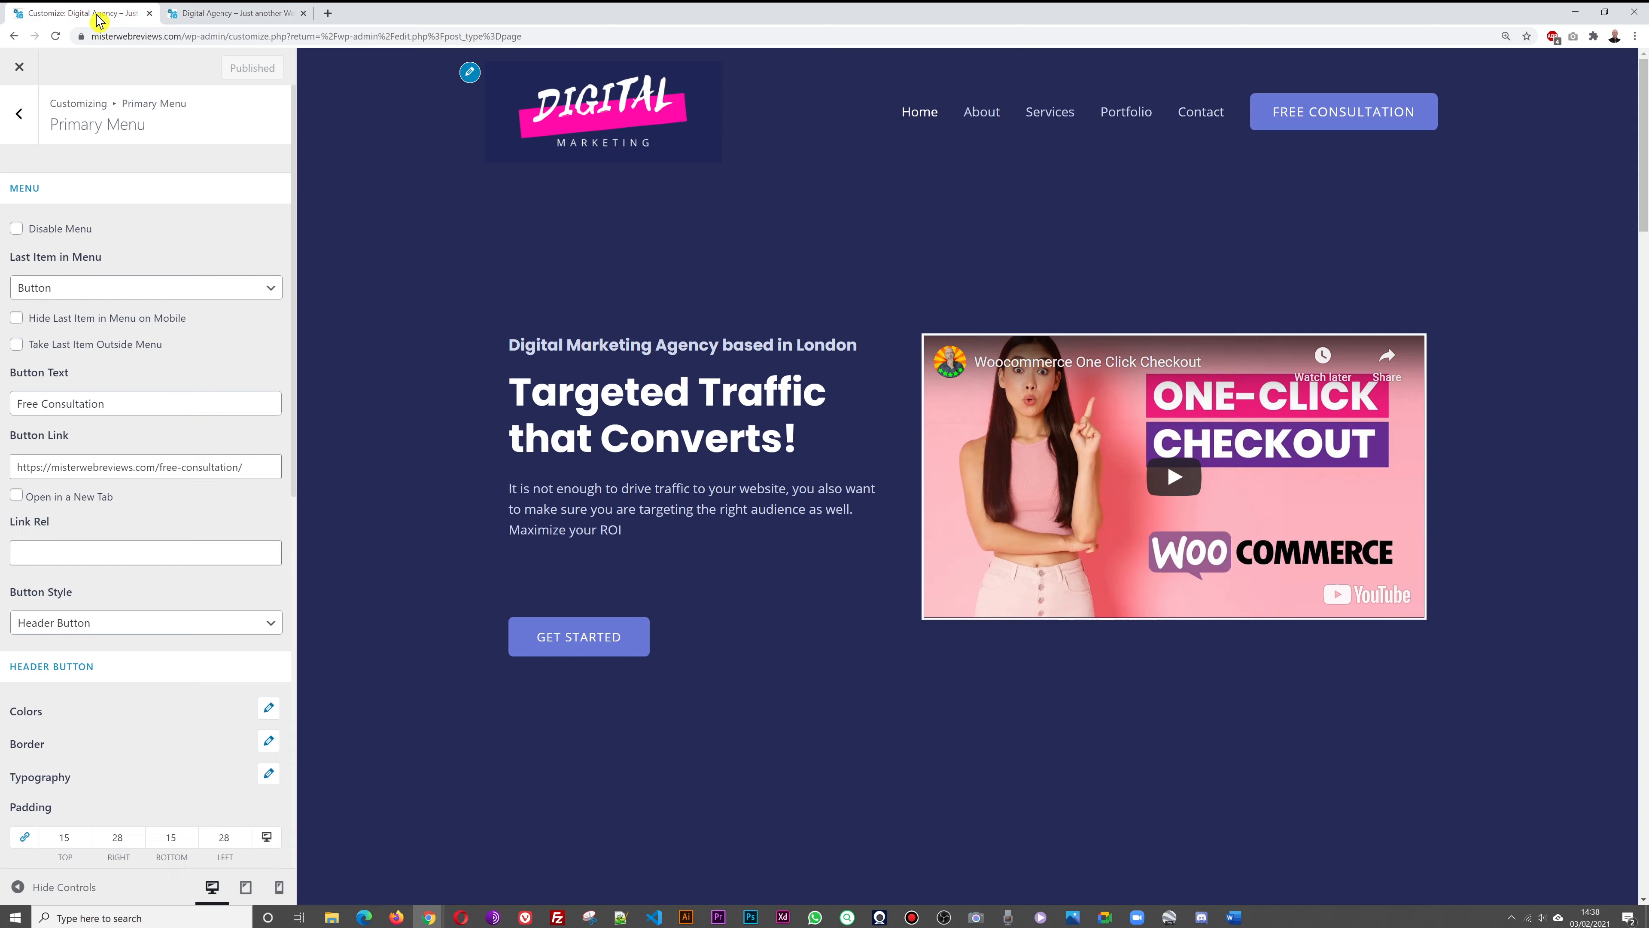
left_click(20, 67)
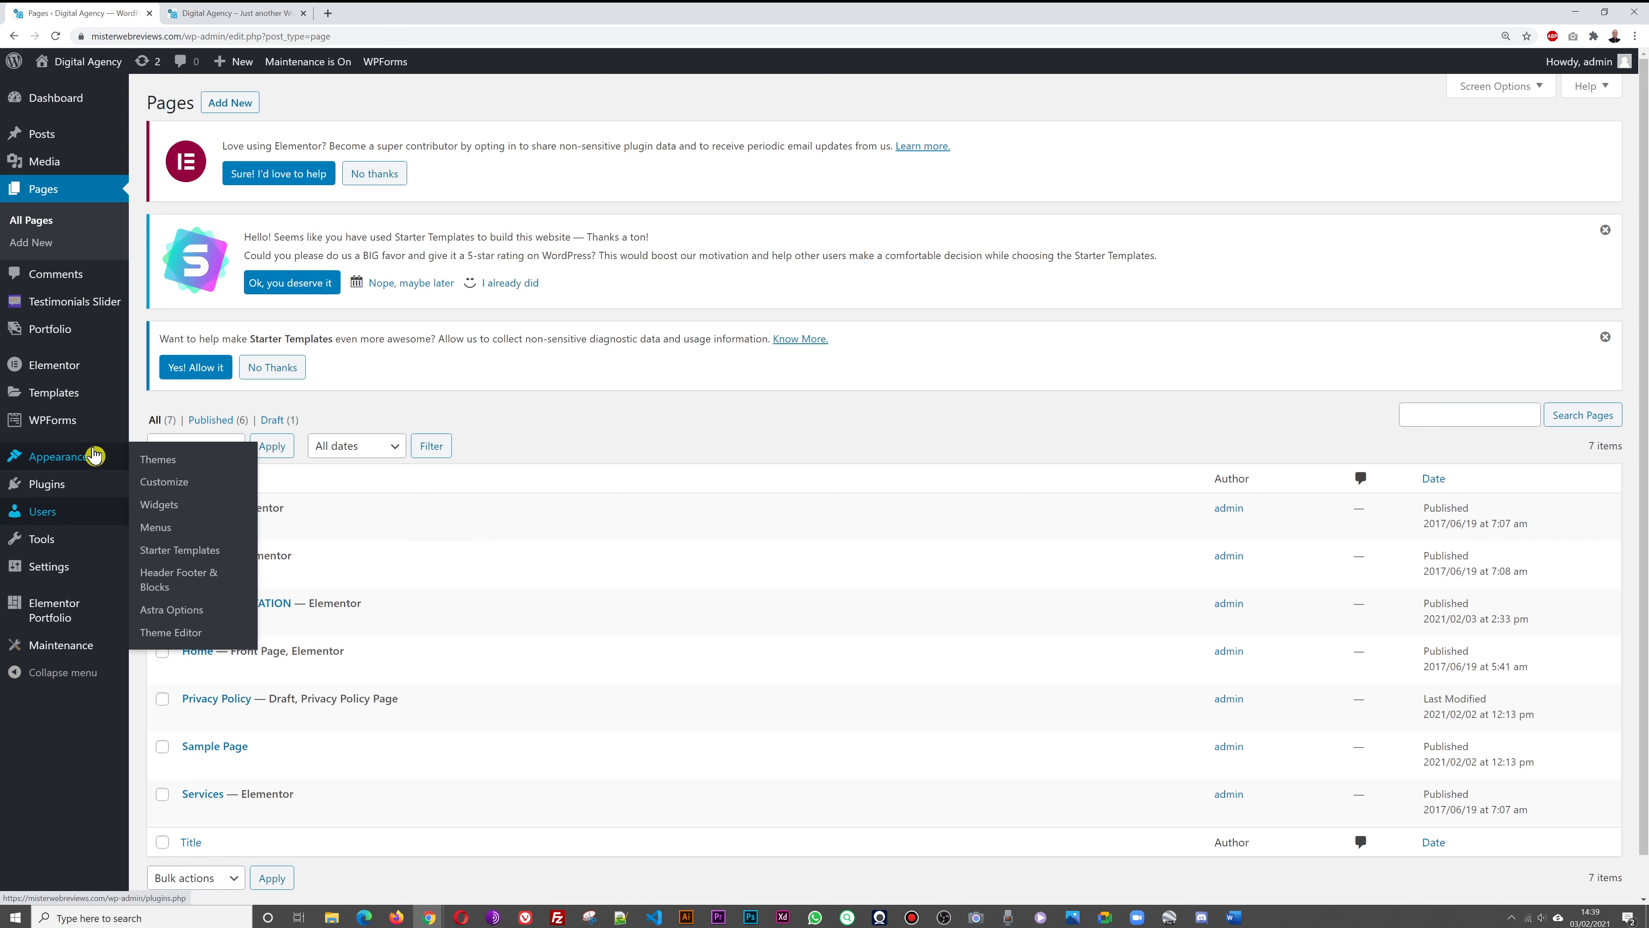
Open the Footer template from Header Footer & Blocks for Elementor editing in a new tab
mouse_move(45, 462)
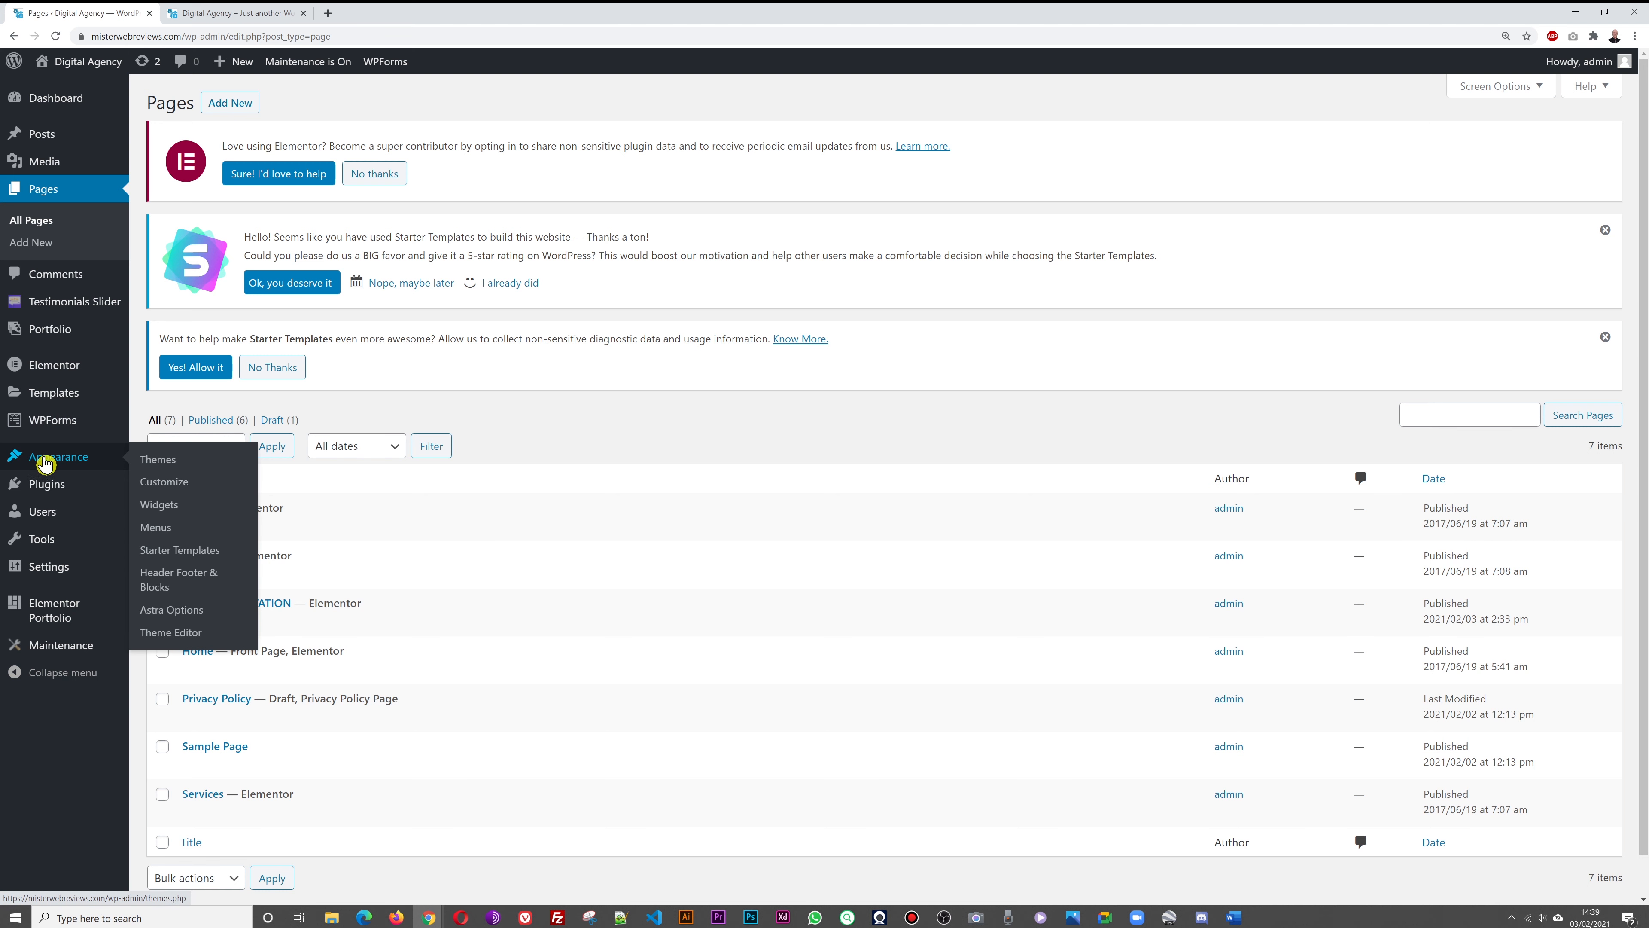
left_click(200, 578)
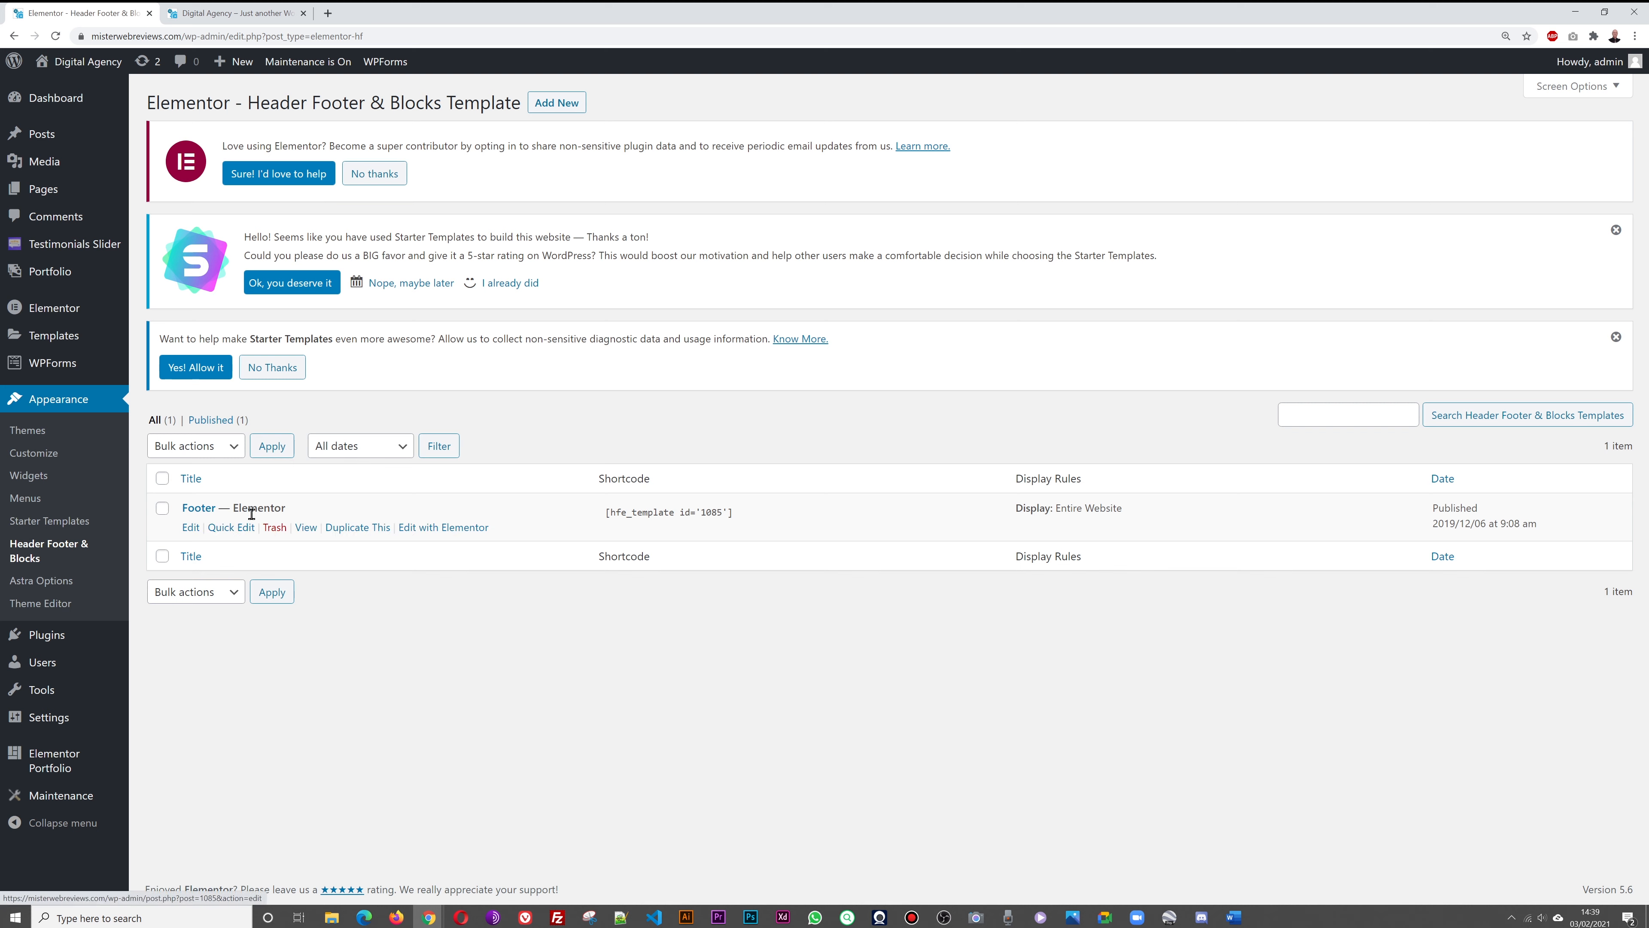
right_click(448, 529)
left_click(460, 540)
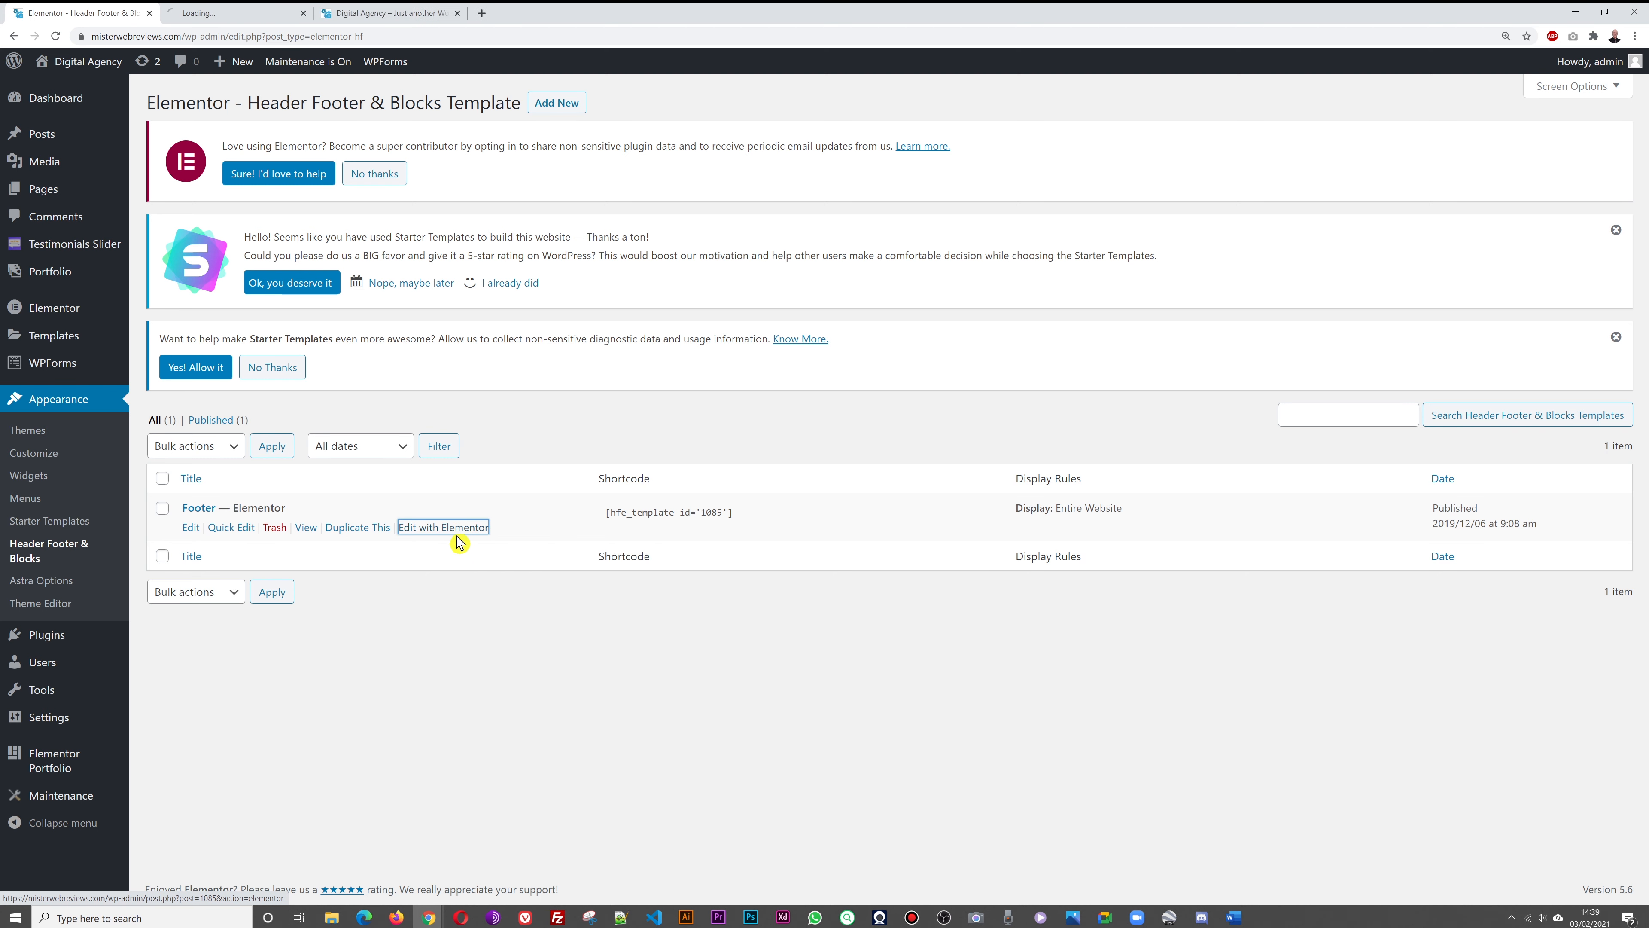
Open the Footer template editor after comparing it with the footer on the live site
left_click(215, 14)
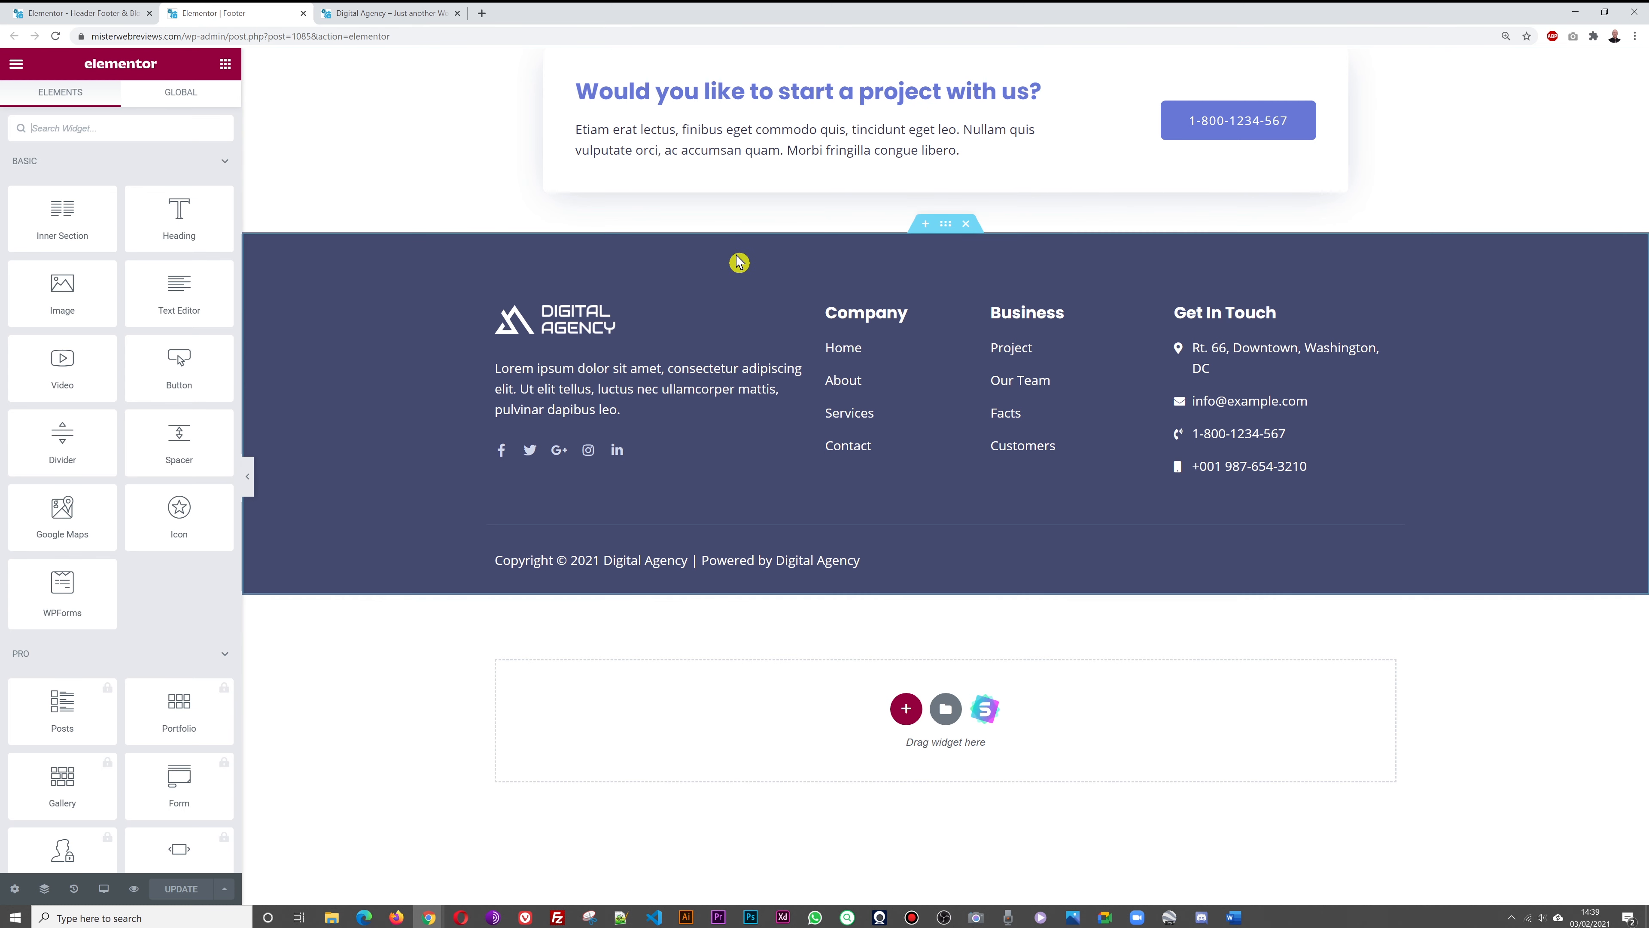
left_click(382, 18)
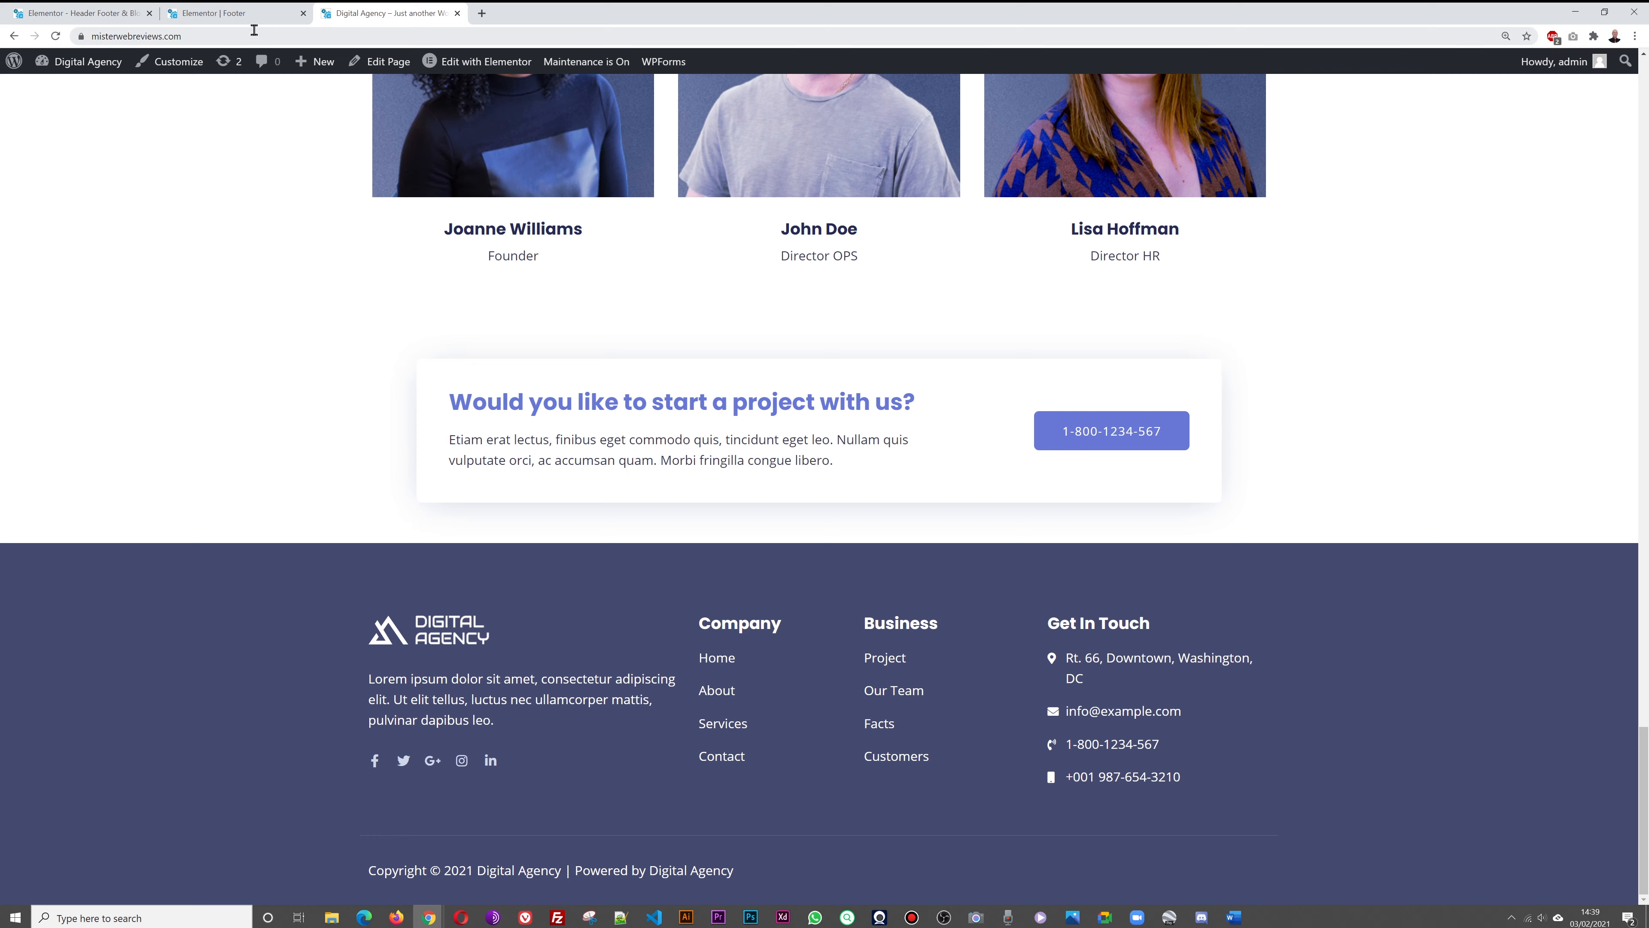
left_click(238, 14)
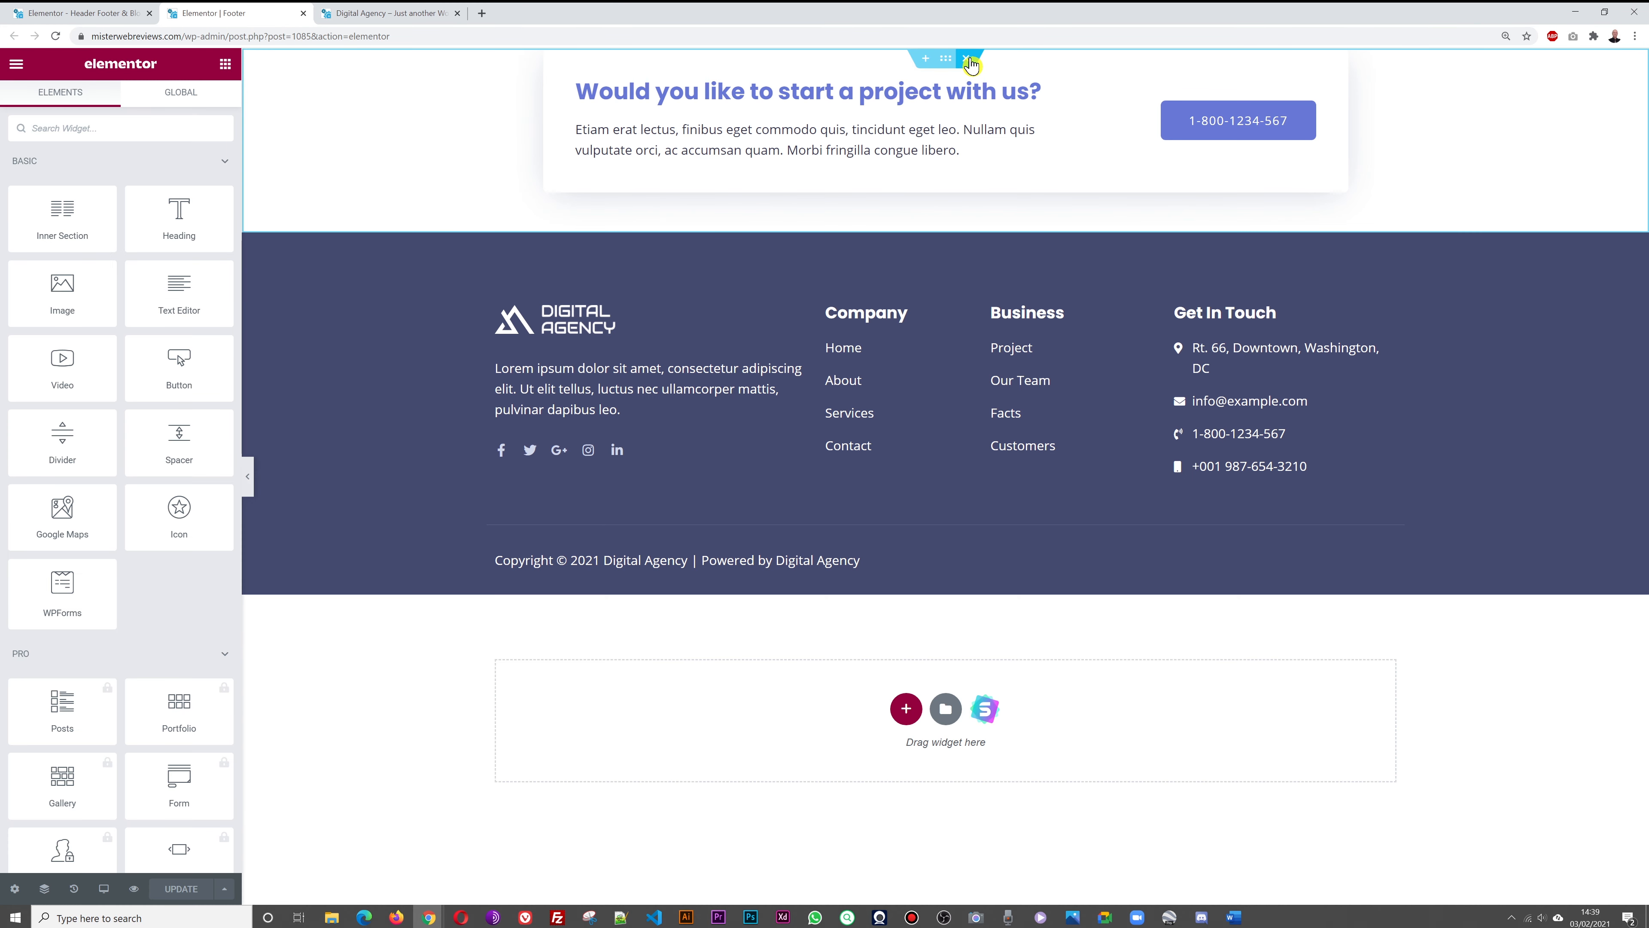
Delete the project call-to-action section, then restore it from History via Editing Started
left_click(969, 59)
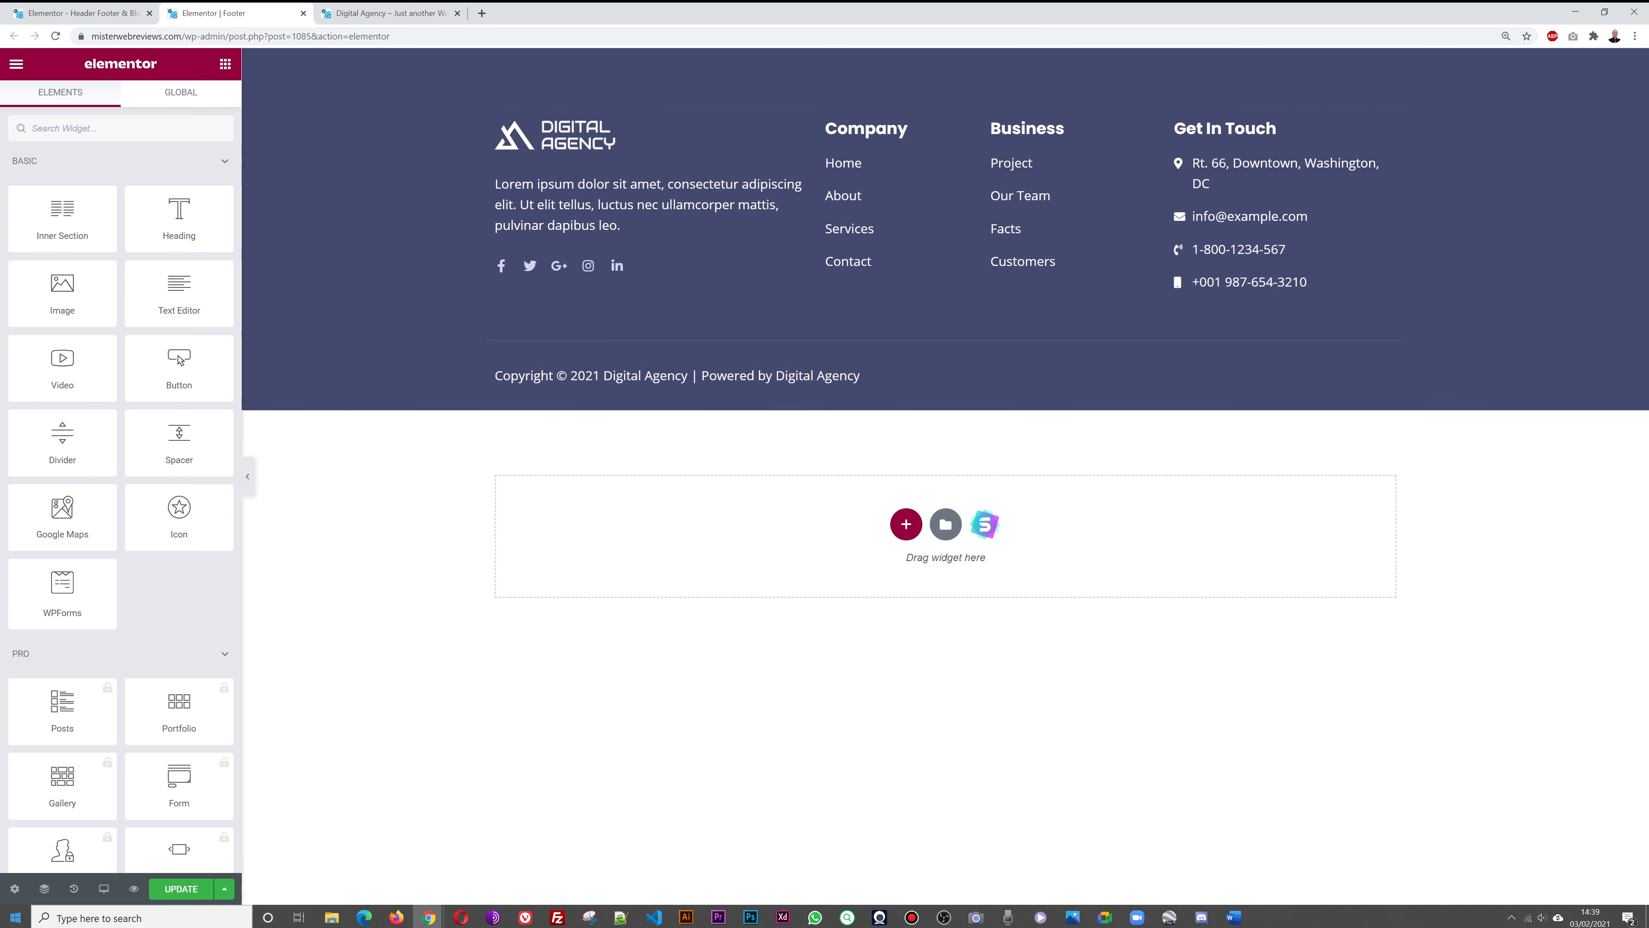
left_click(74, 888)
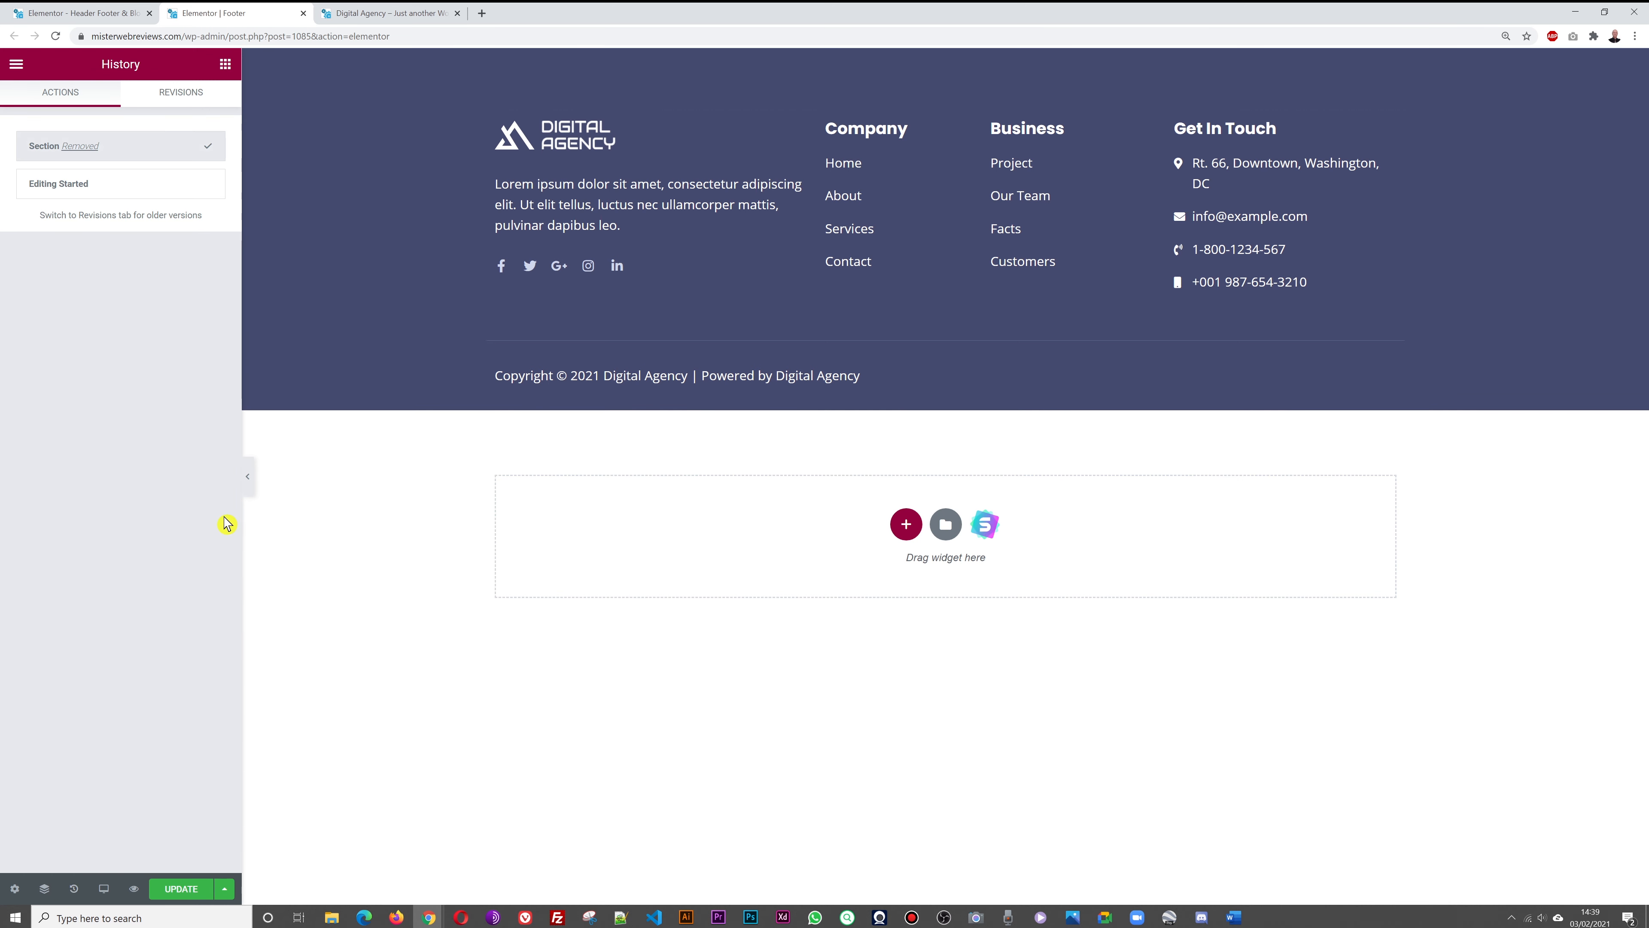
left_click(60, 188)
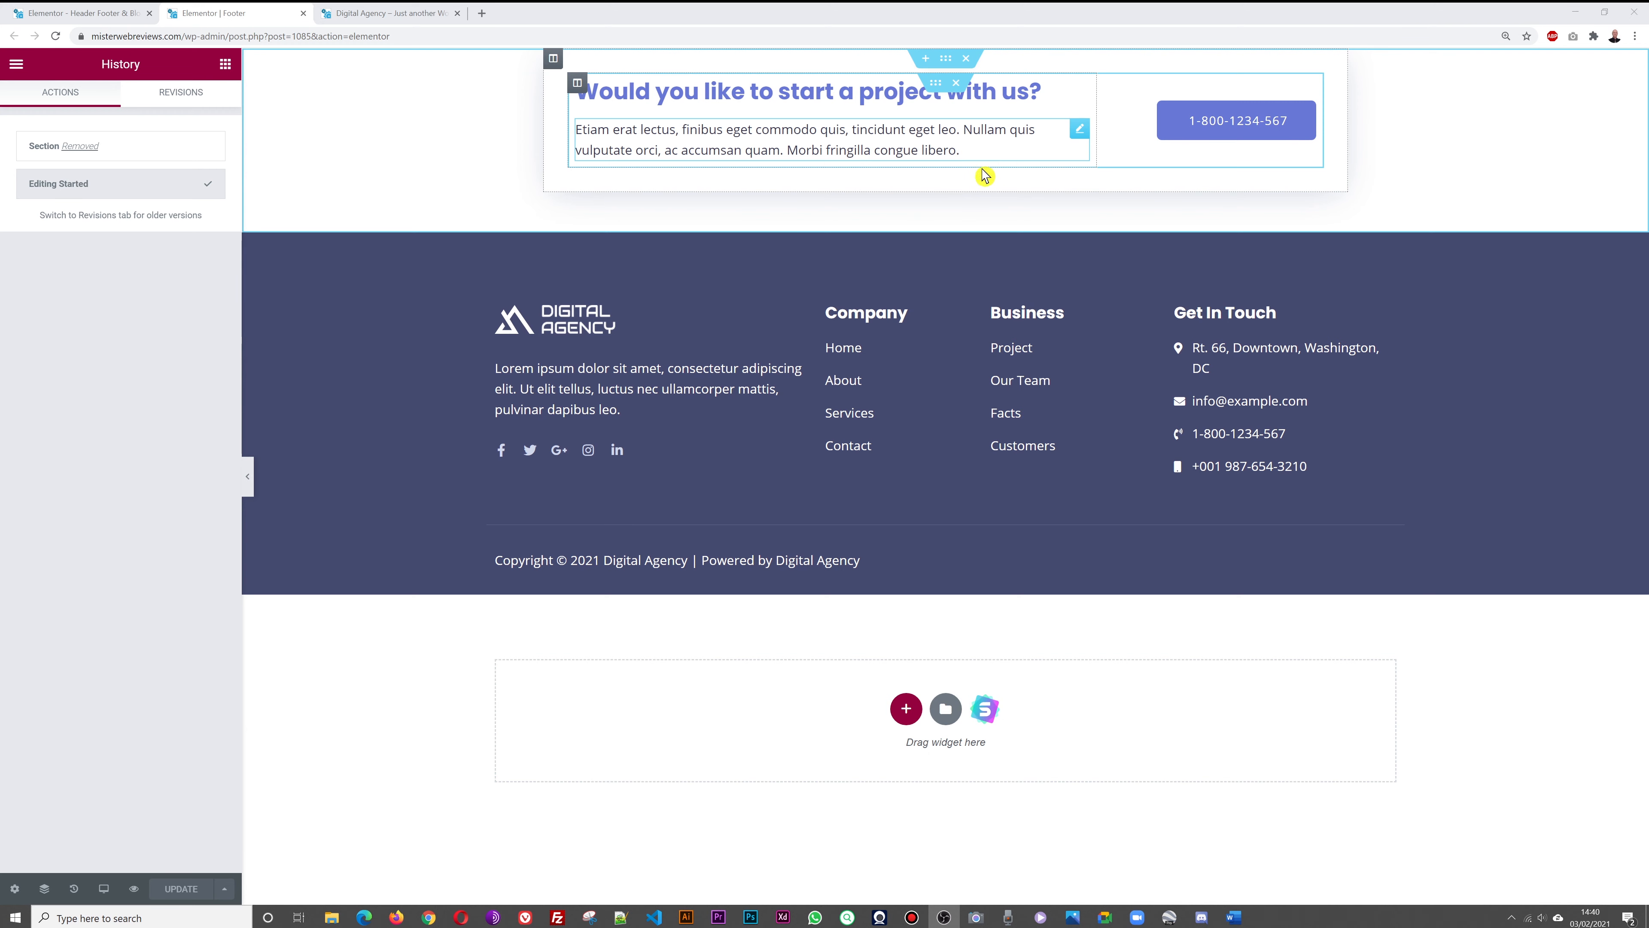
Set the phone button to the business phone number and replace the sample address with the London contact address
left_click(1308, 126)
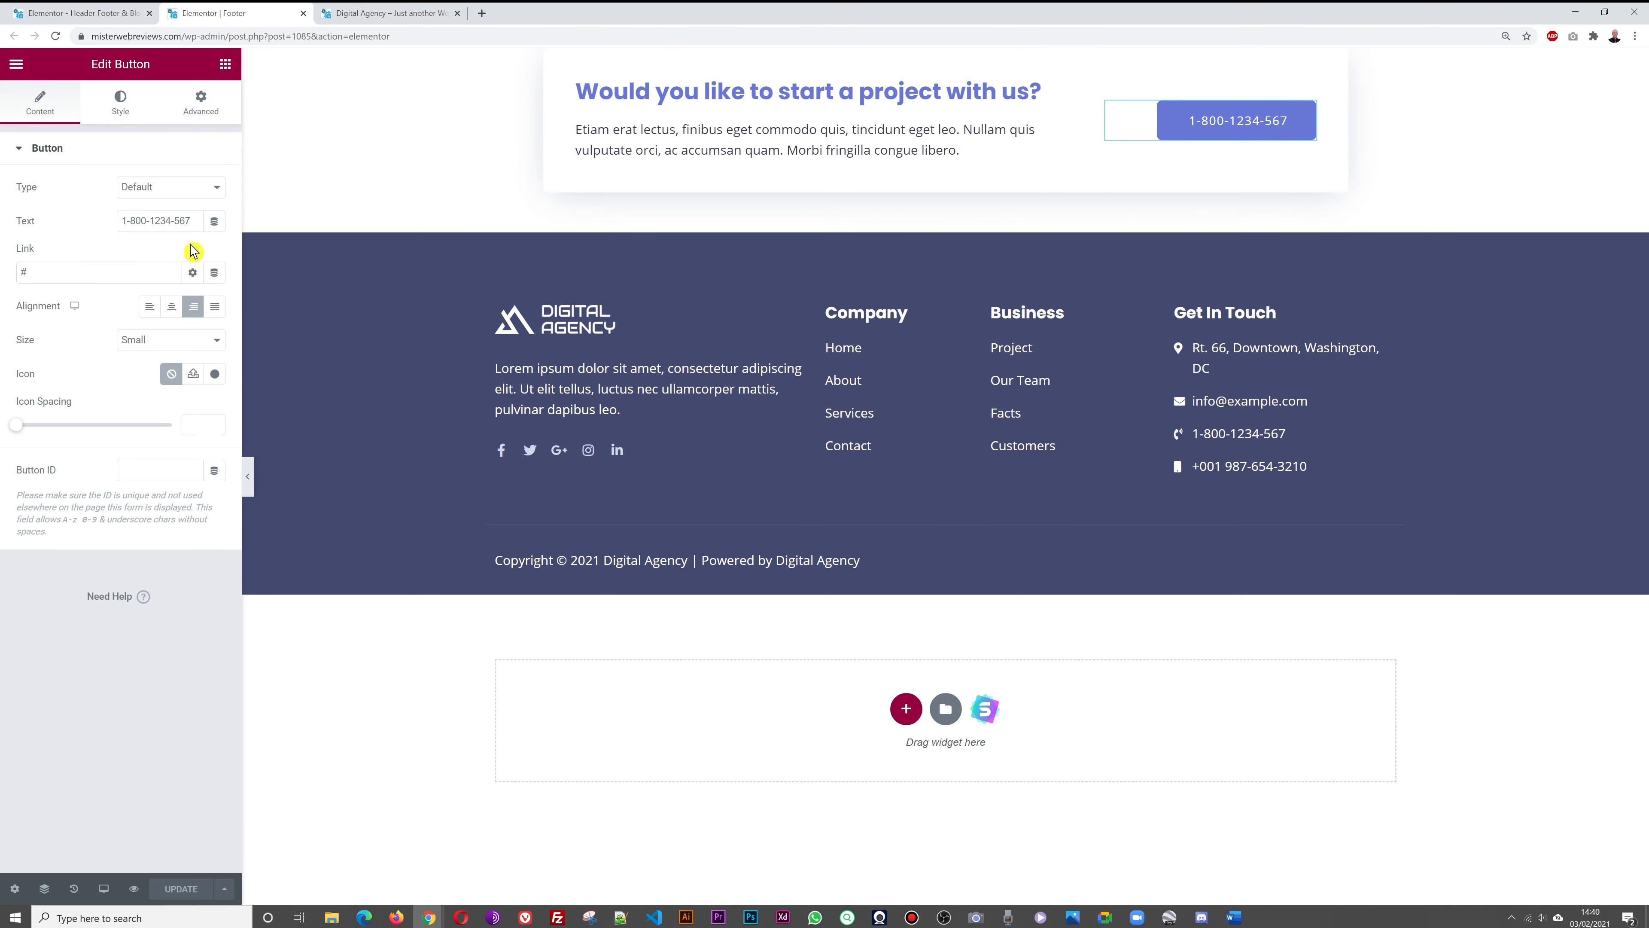
type("0")
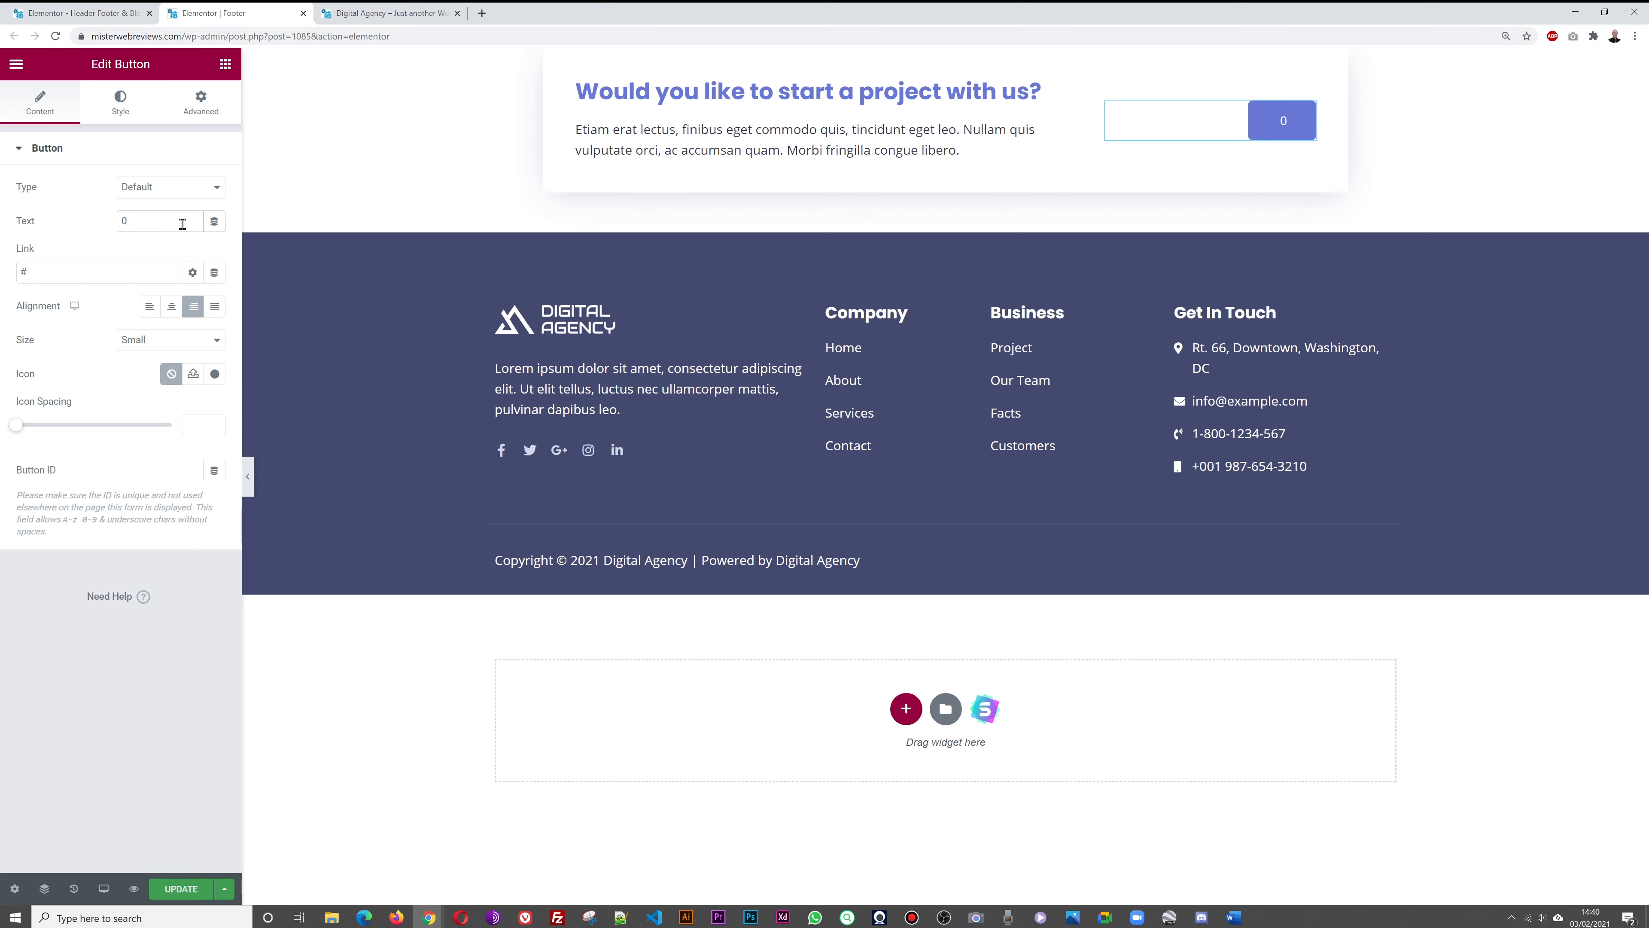
type("1 234 5678")
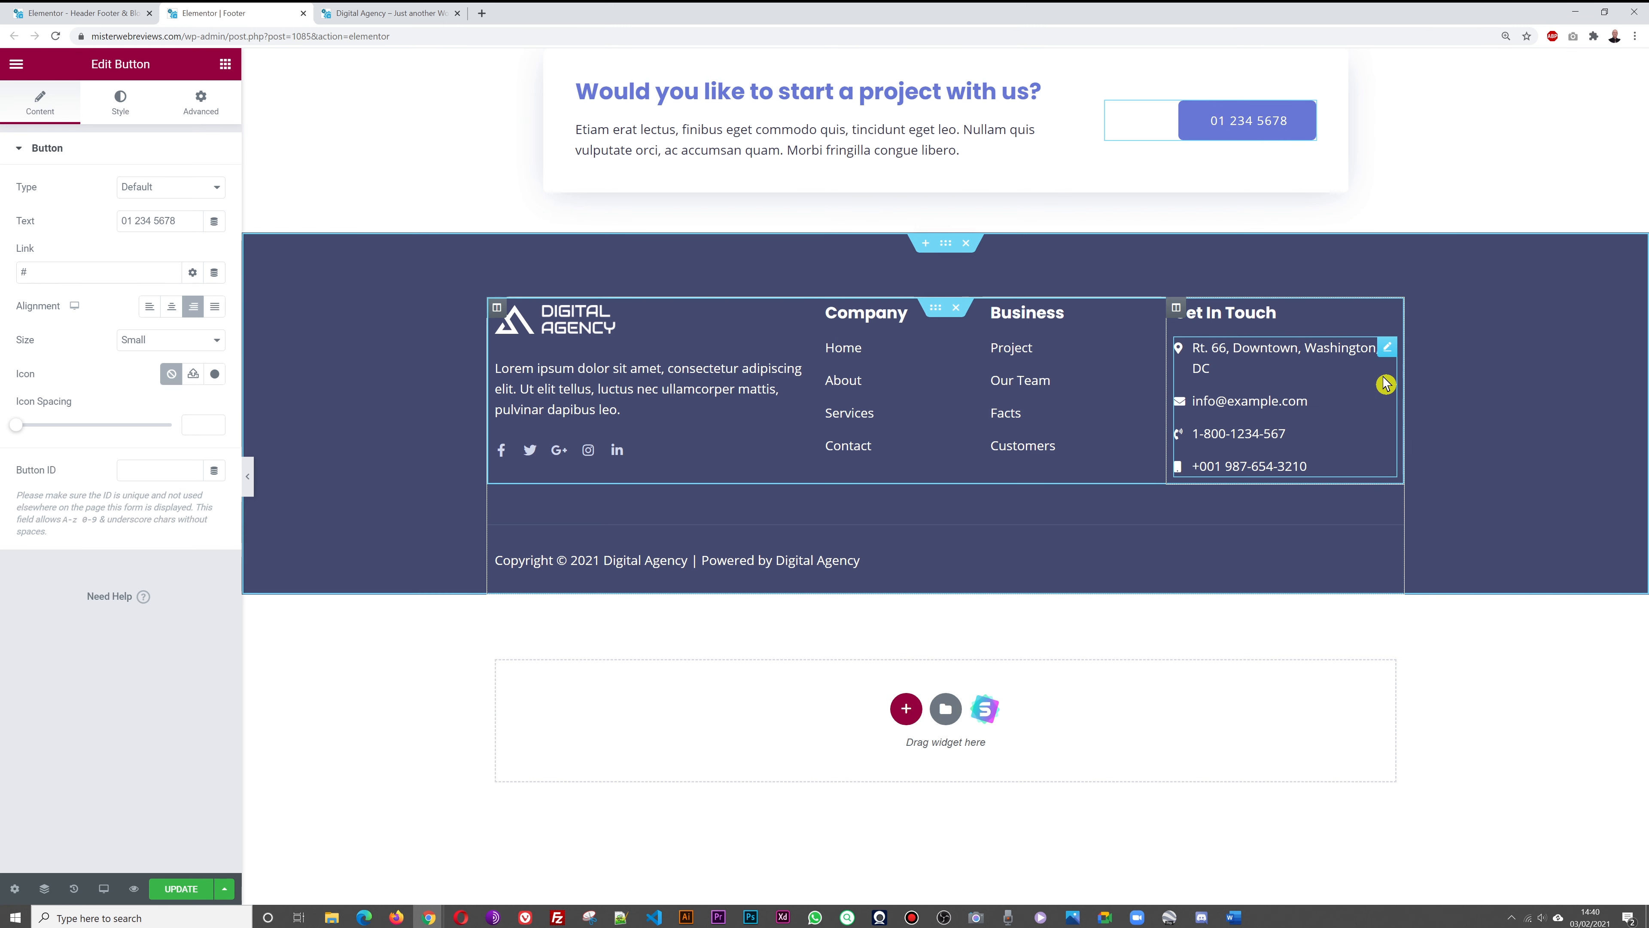
left_click(1386, 349)
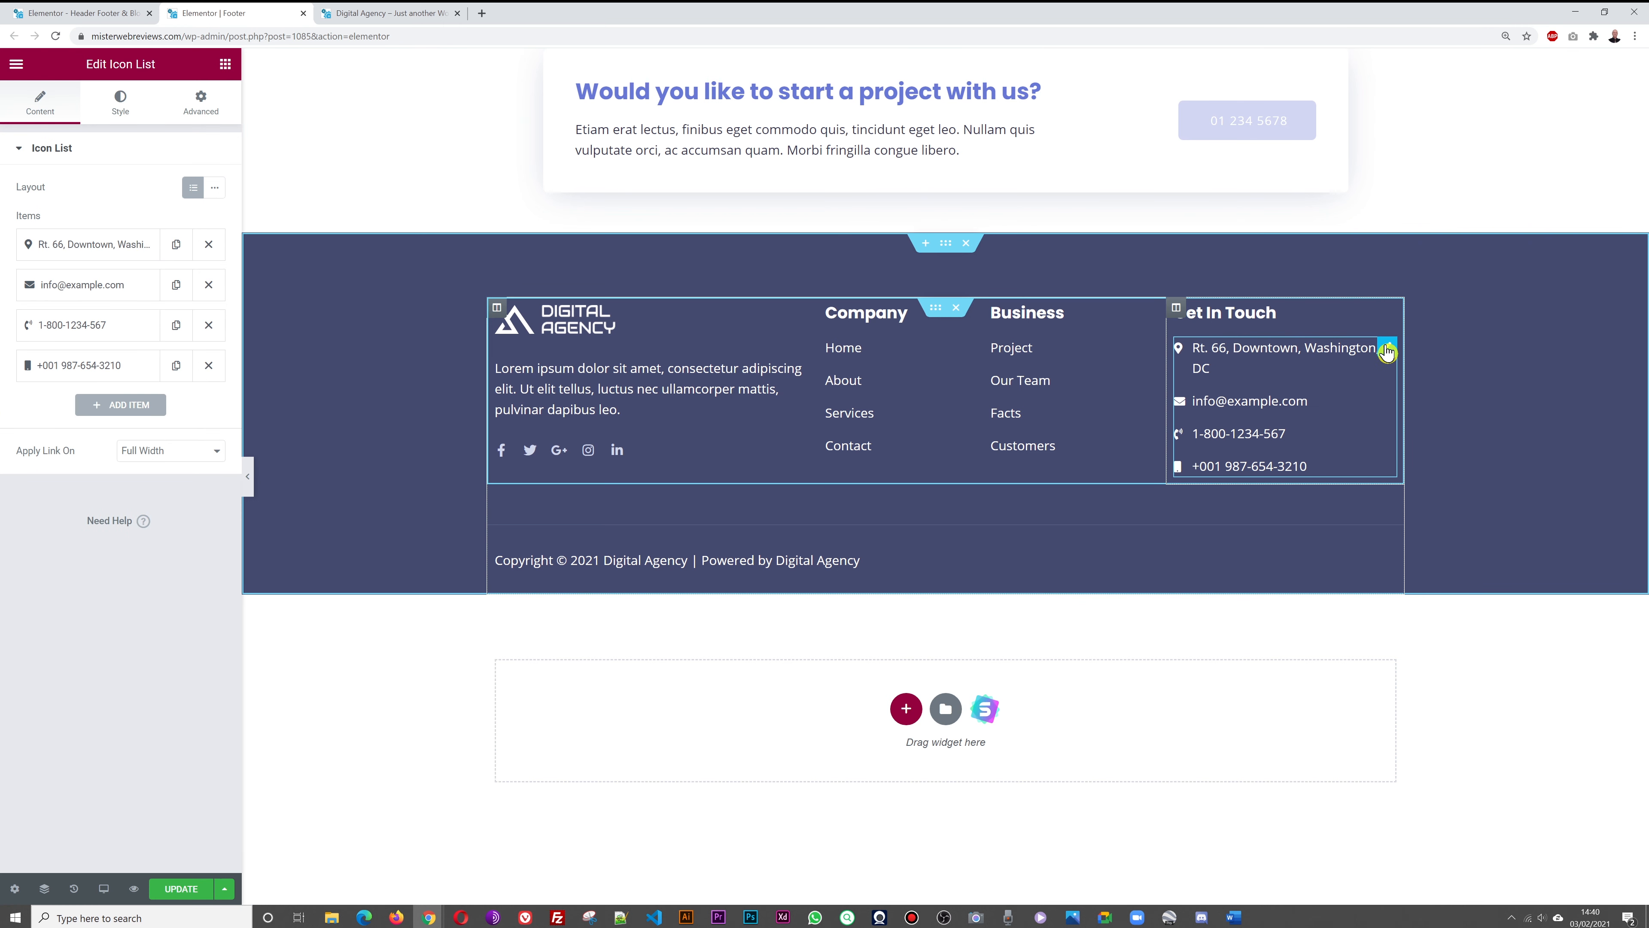
left_click(106, 250)
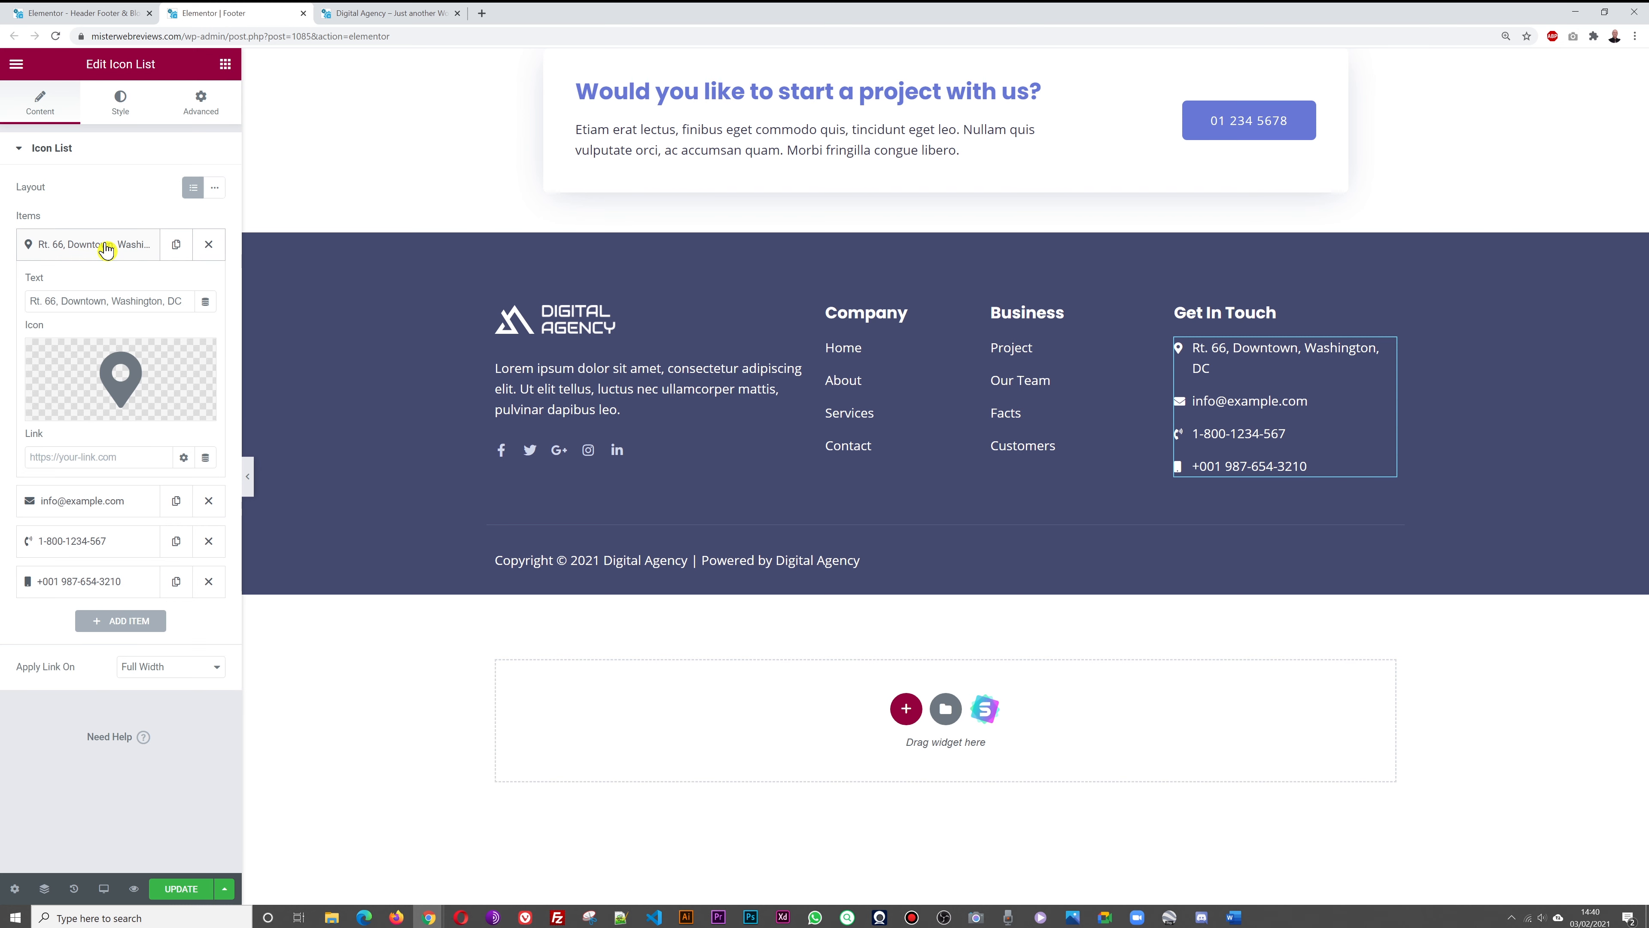
triple_click(77, 302)
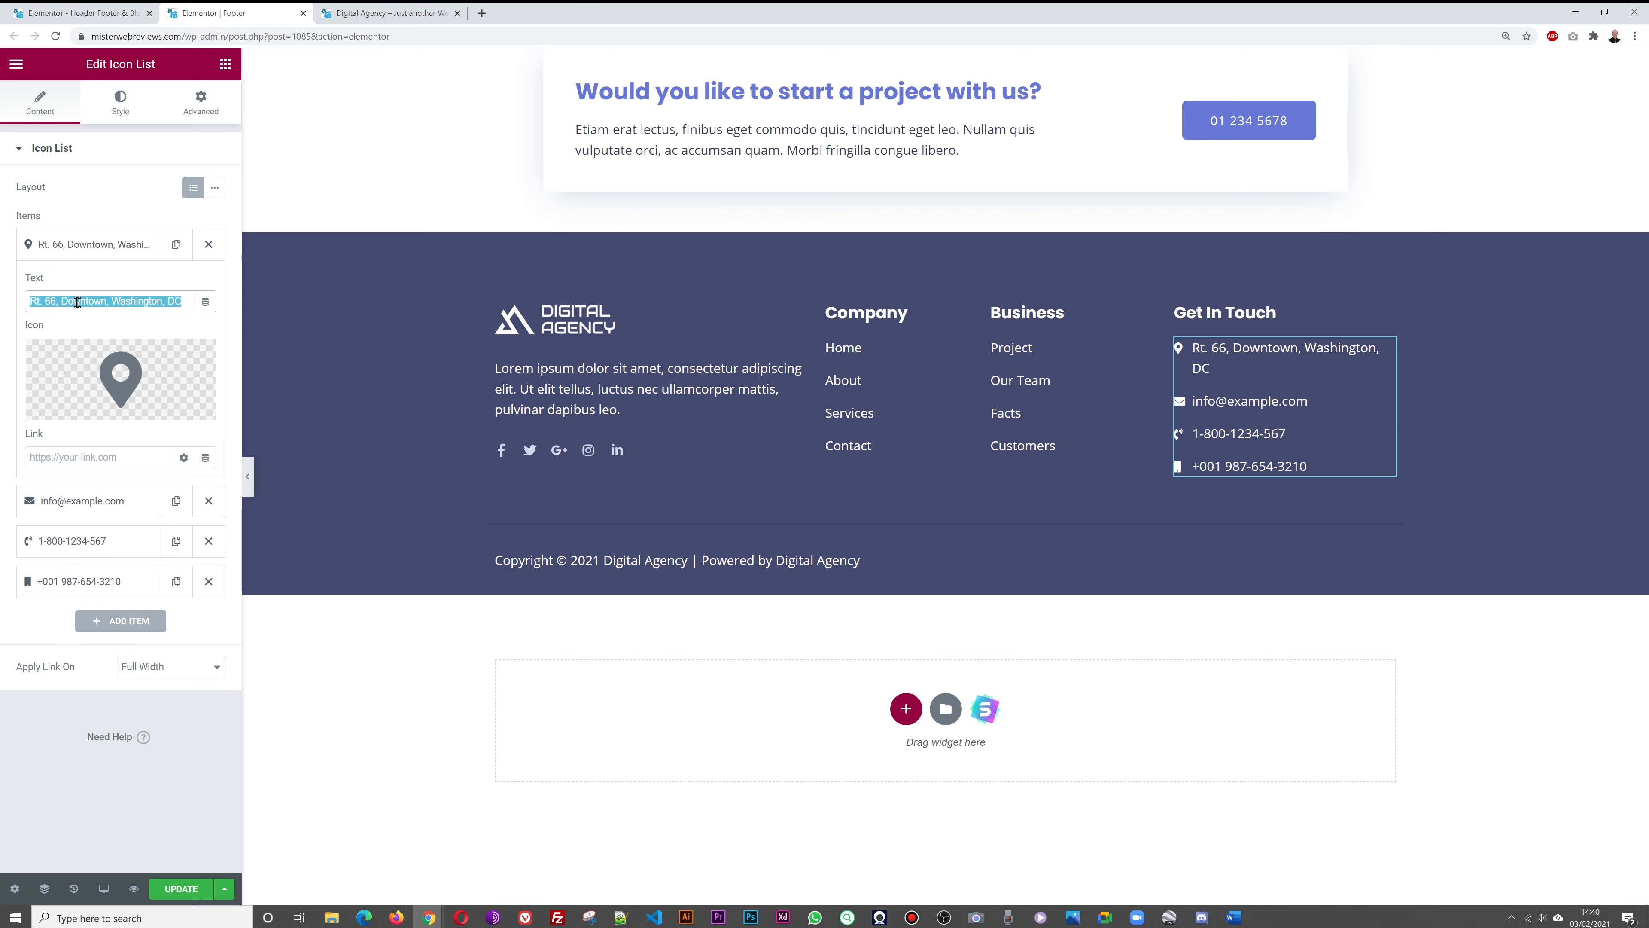
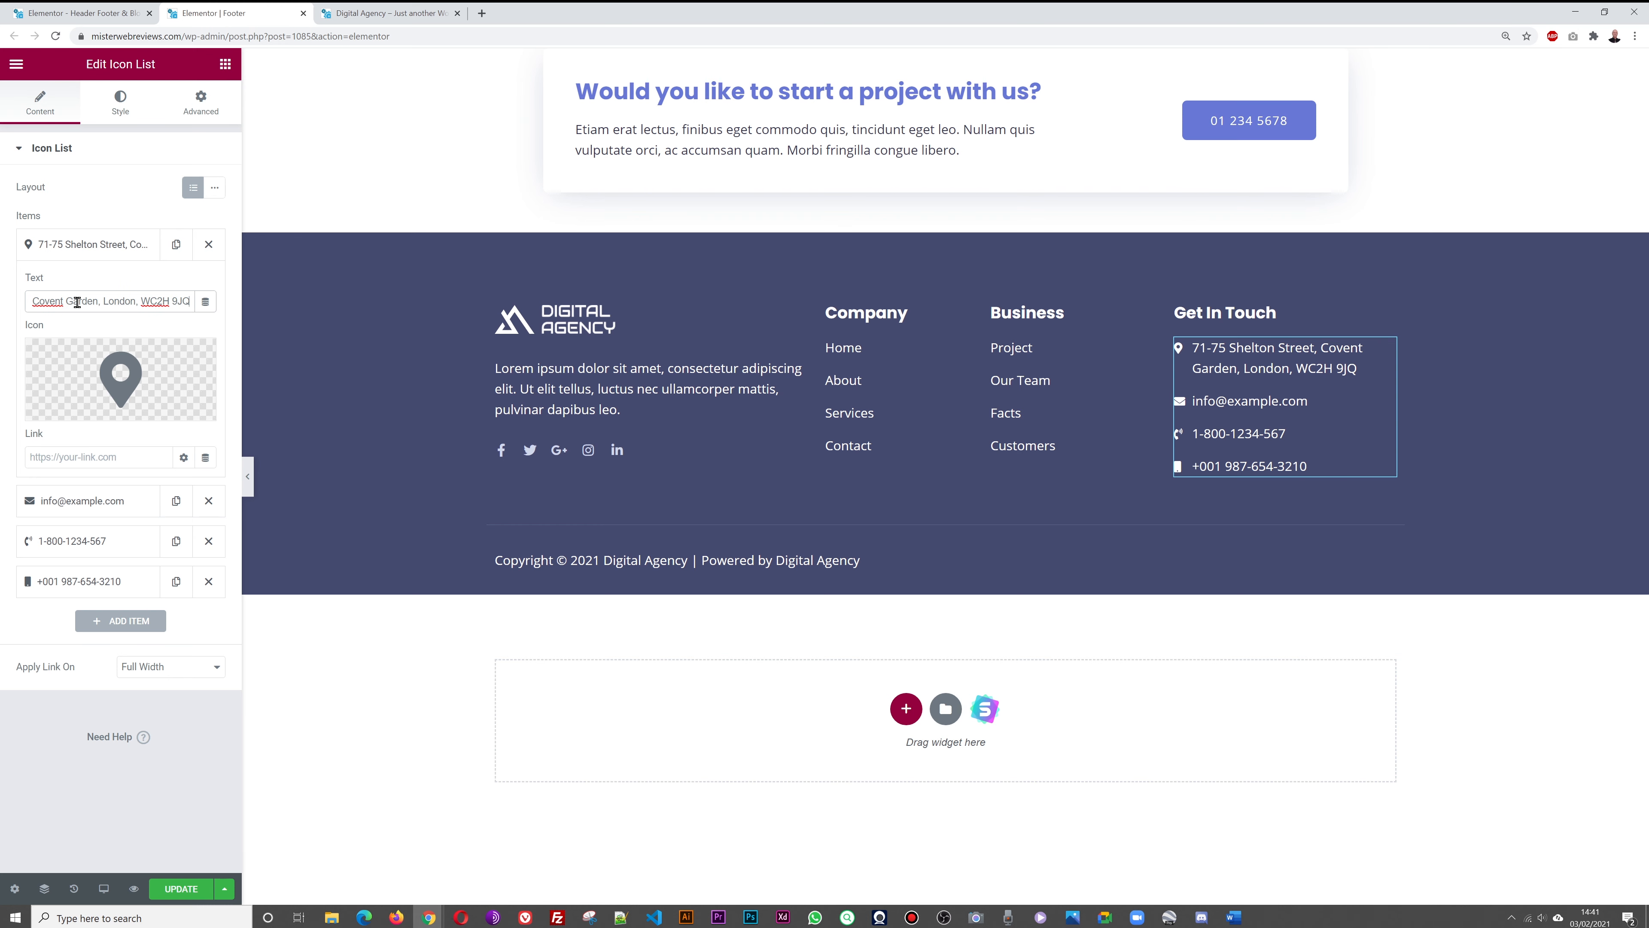
left_click(81, 244)
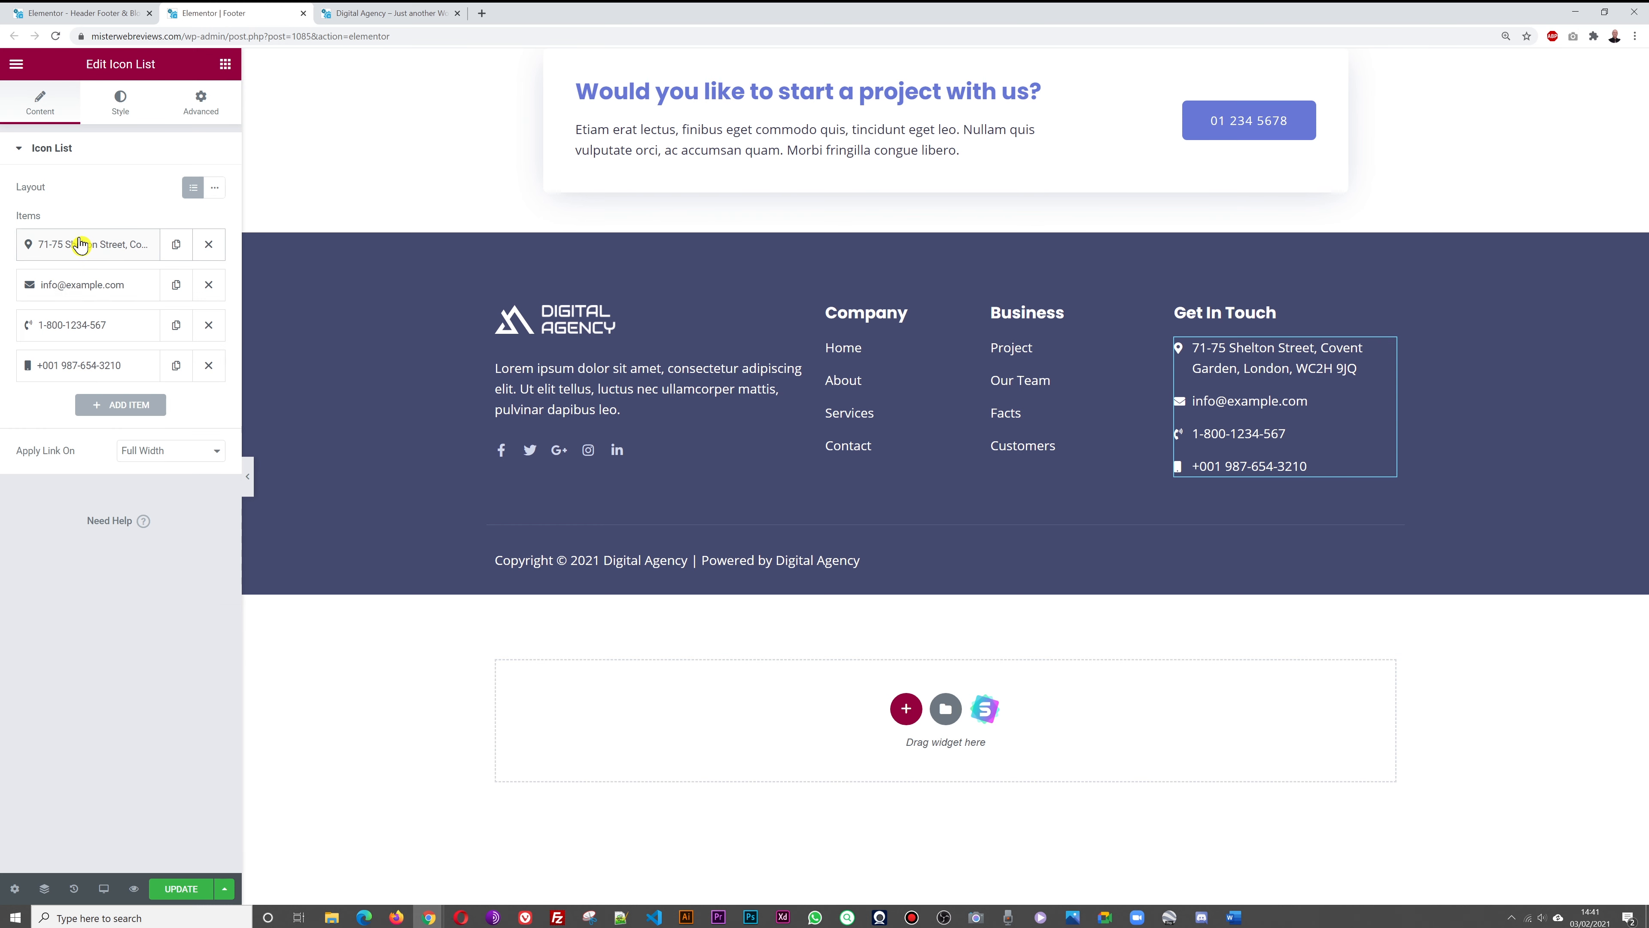
Replace the sample e-mail with the real contact e-mail and delete the second phone number line
left_click(79, 286)
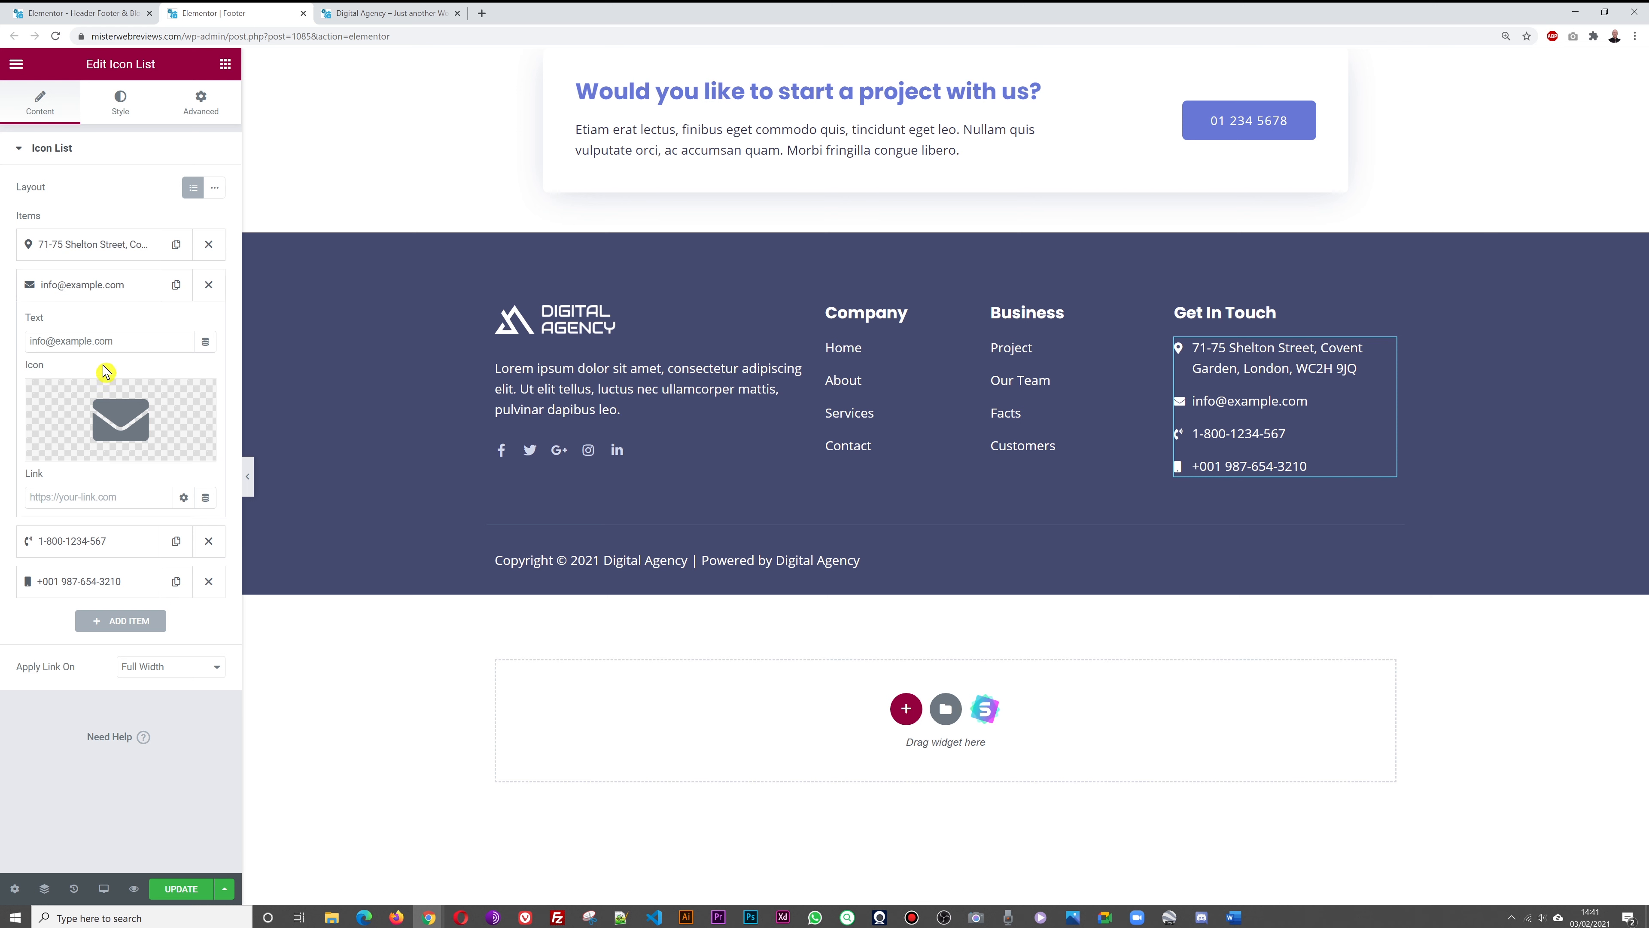
triple_click(119, 346)
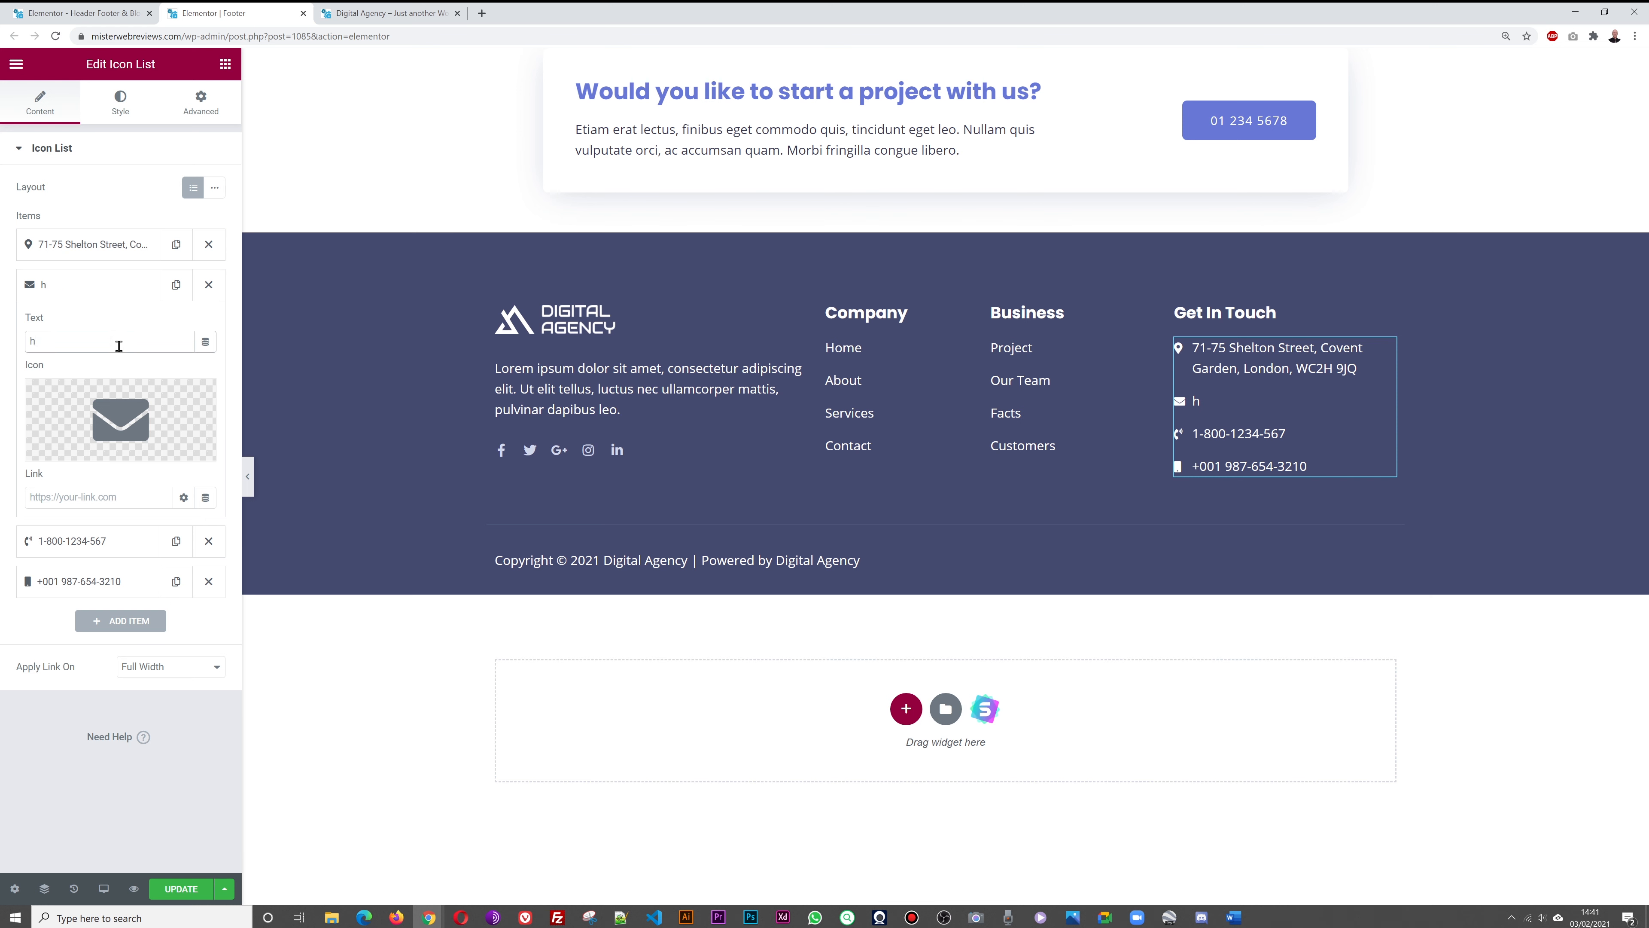
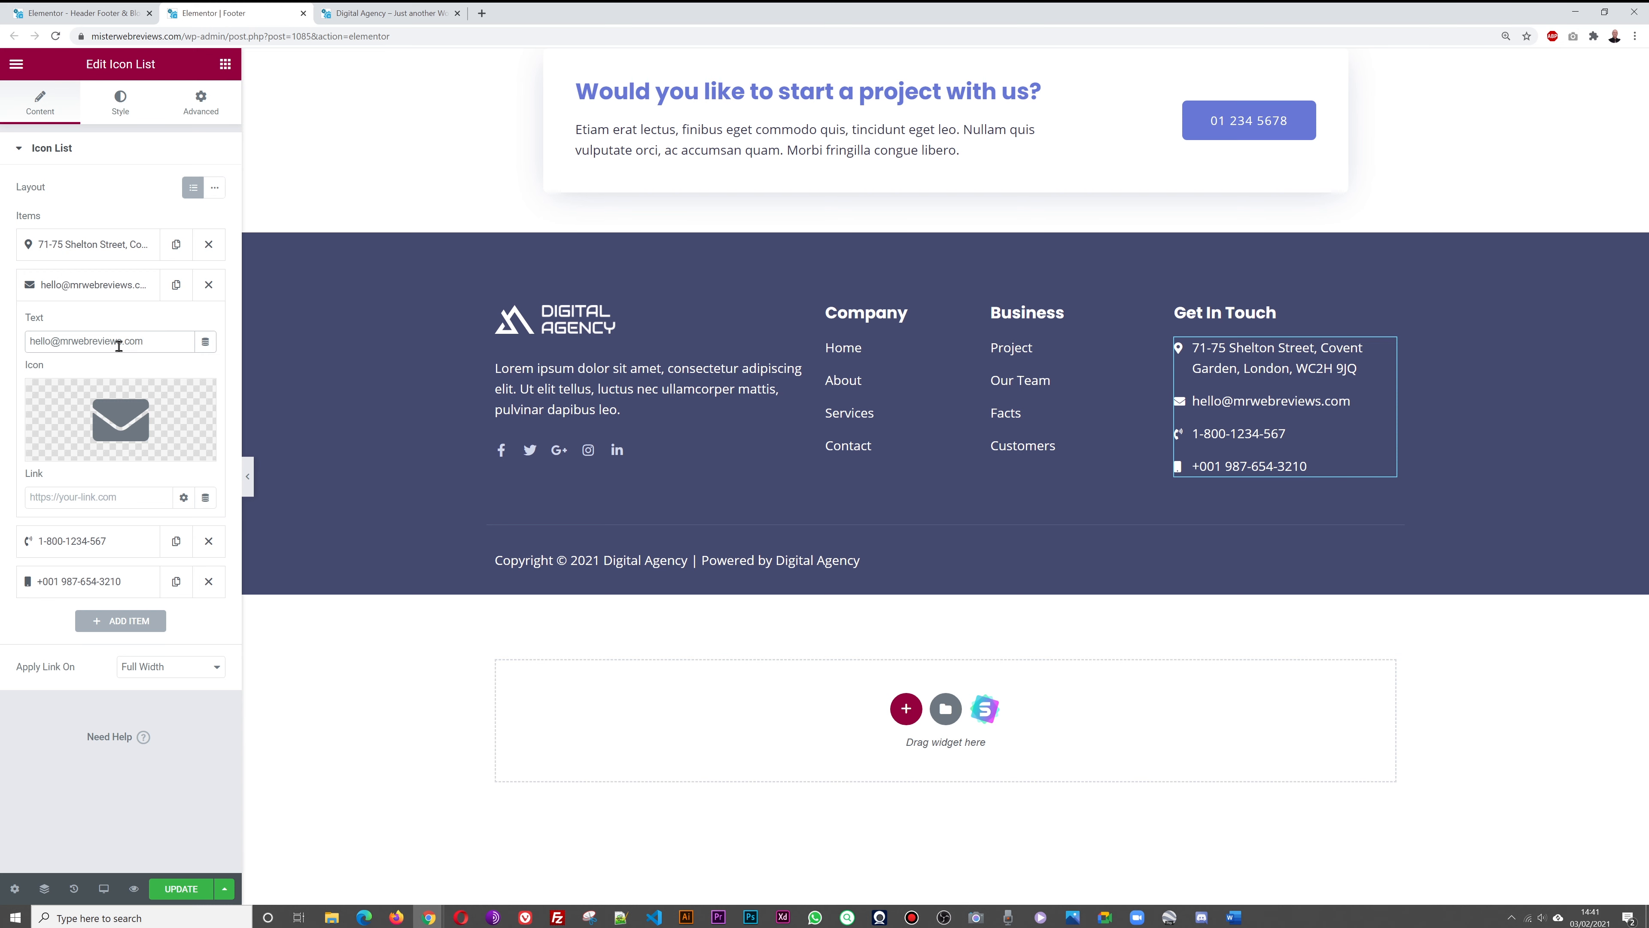
left_click(70, 289)
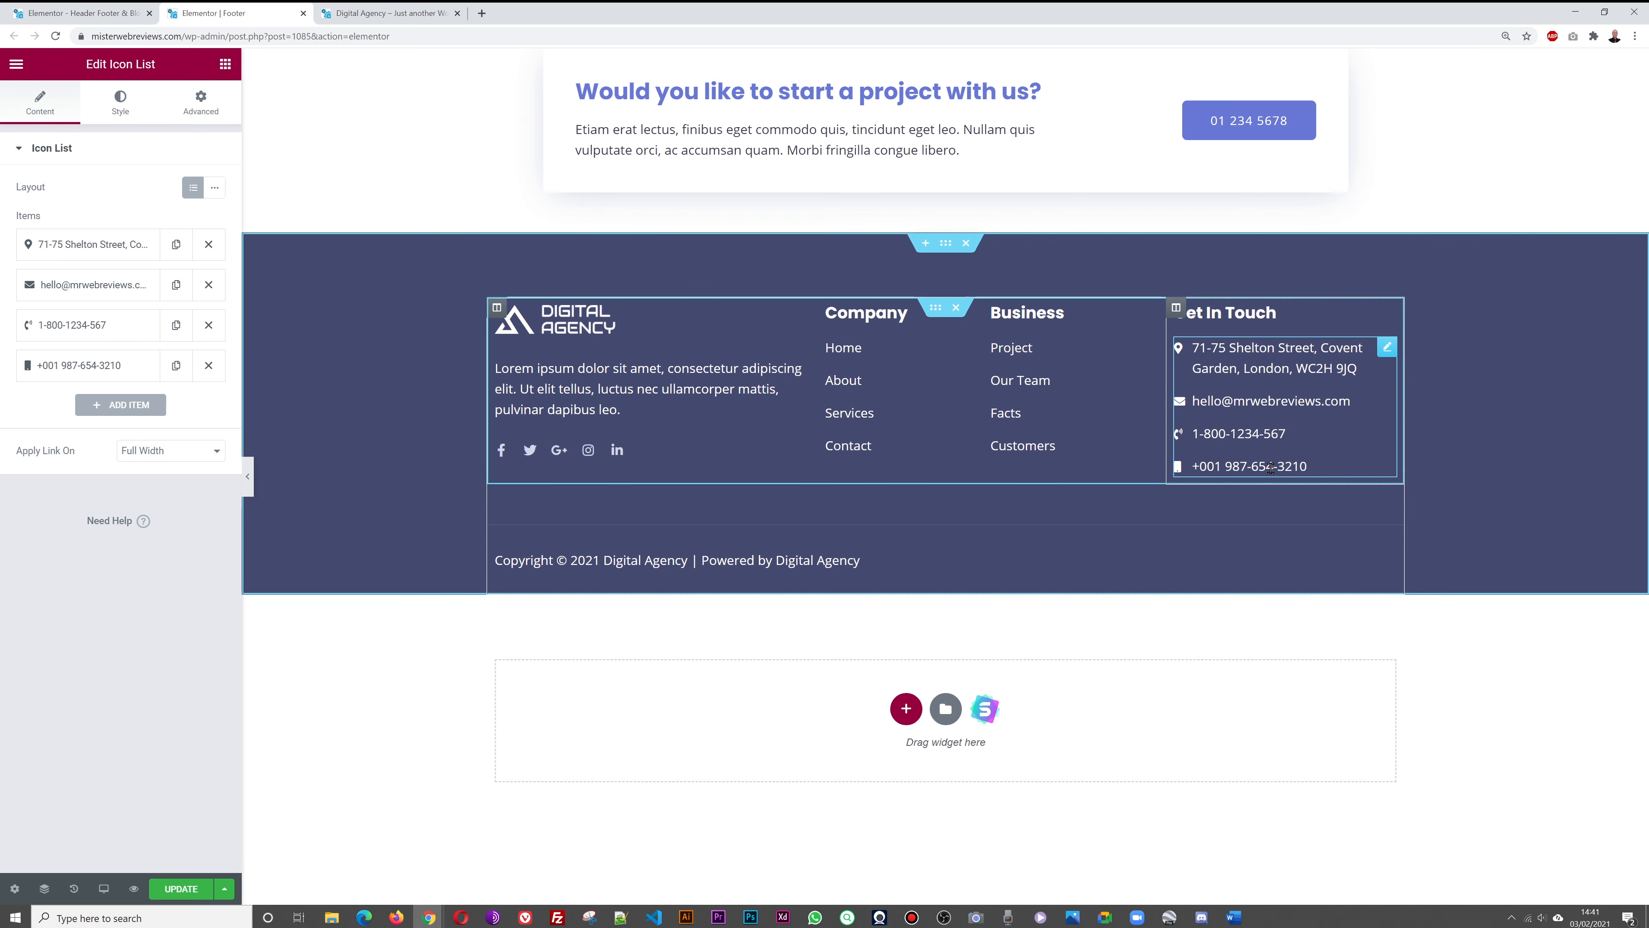
left_click(208, 368)
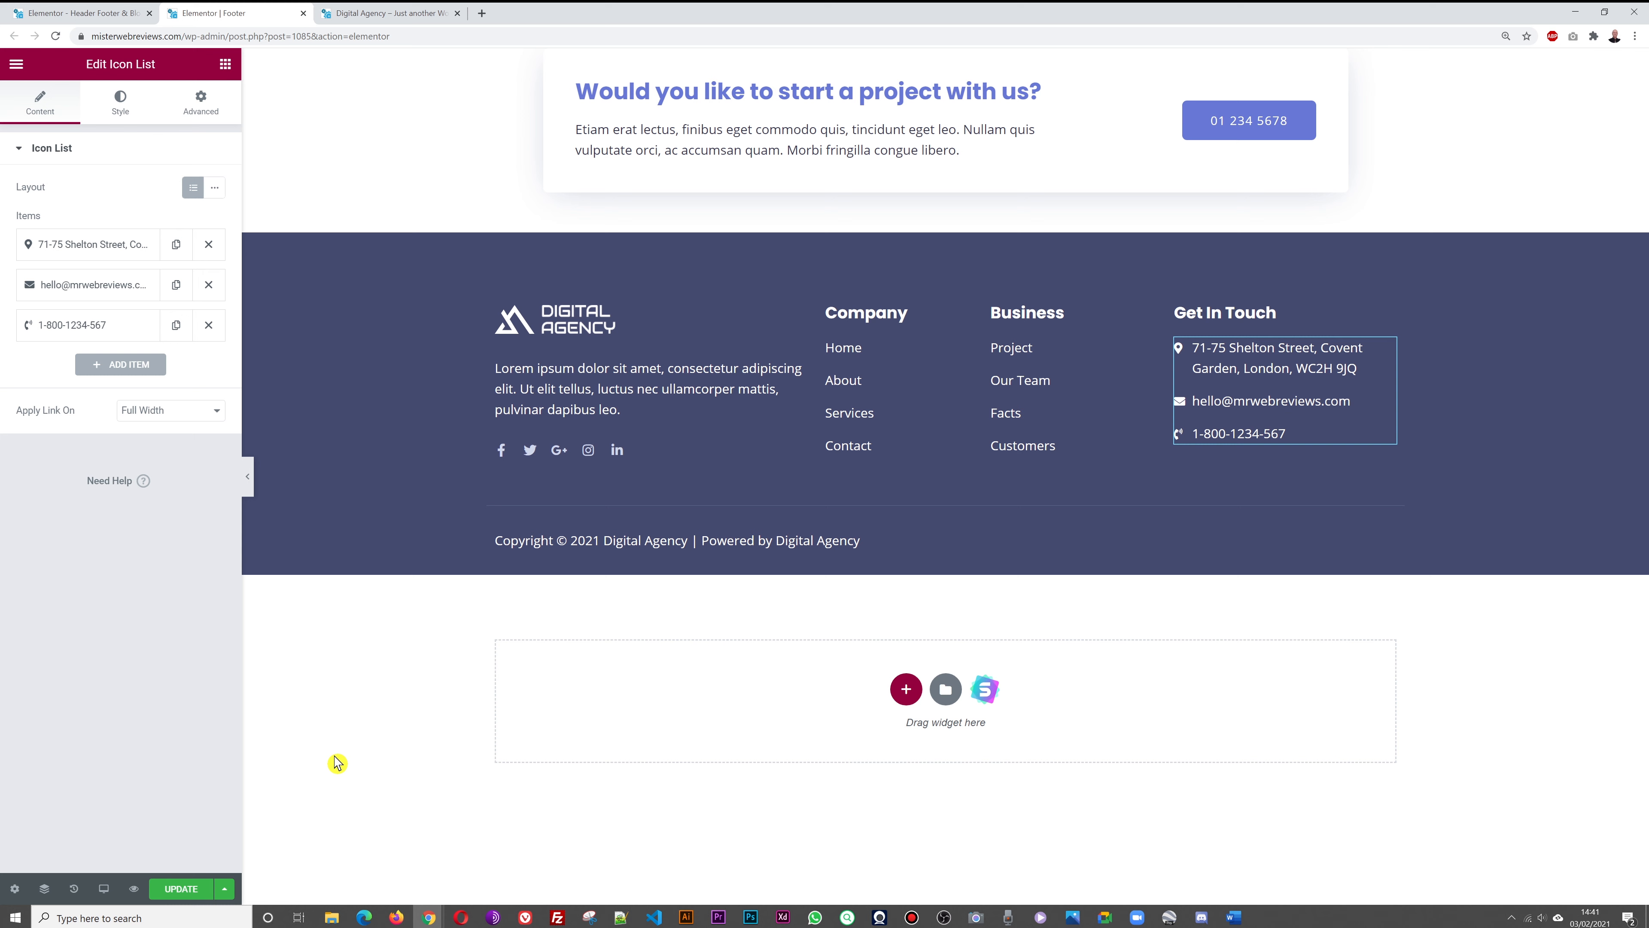
Save the footer and set the Digital Marketing logo as the default image
left_click(181, 889)
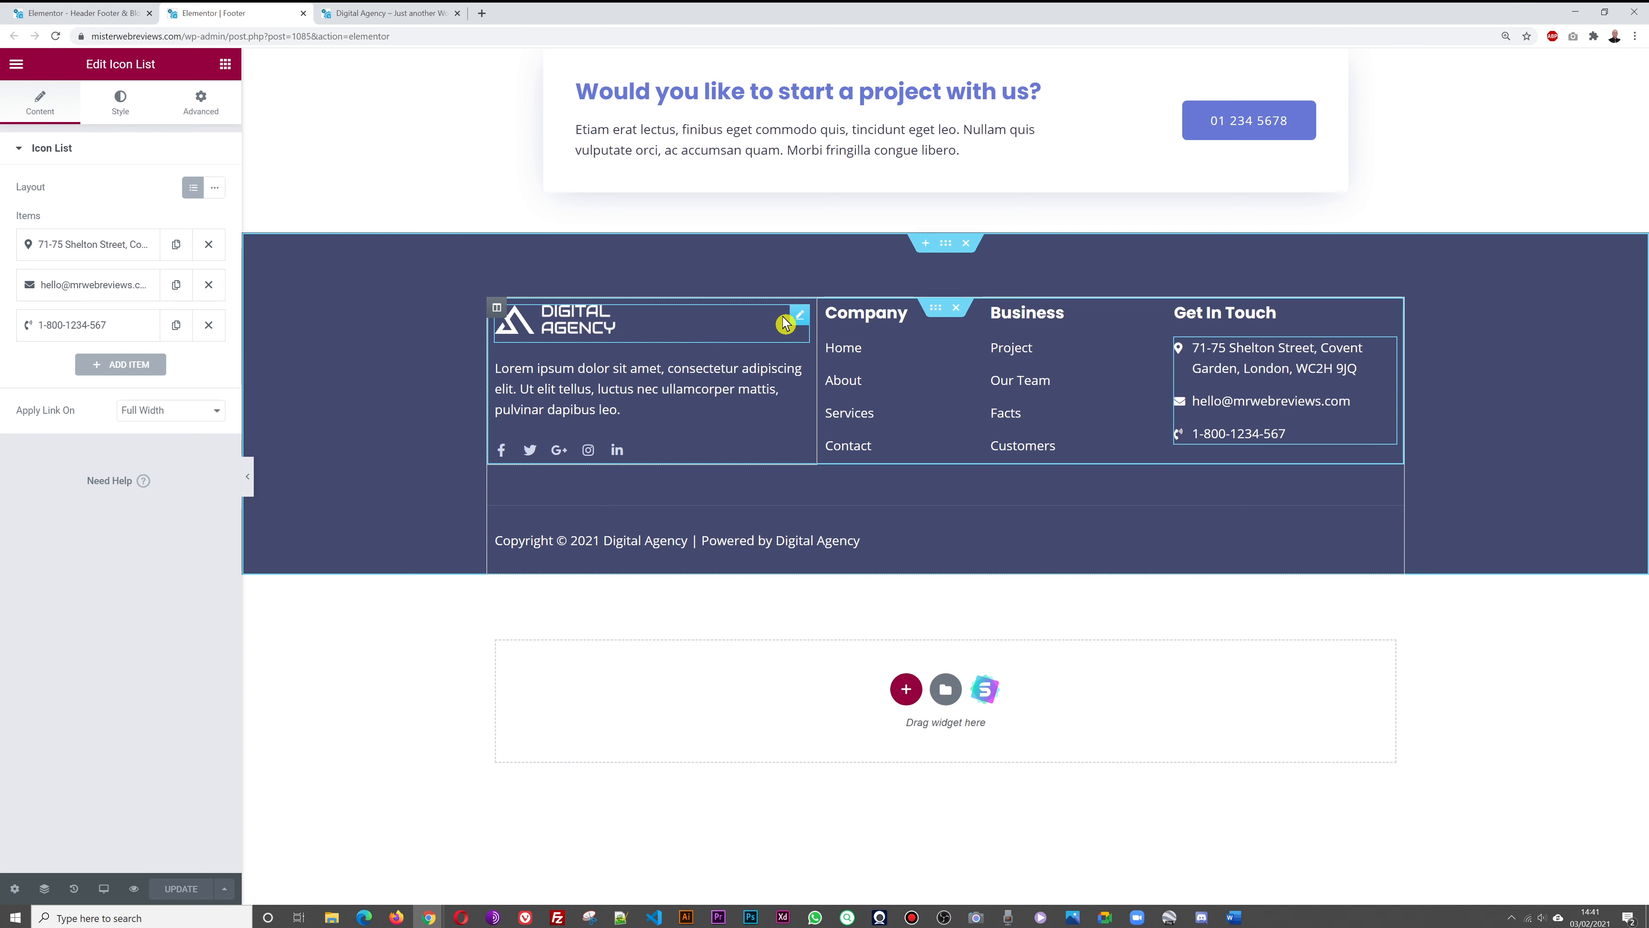
left_click(799, 324)
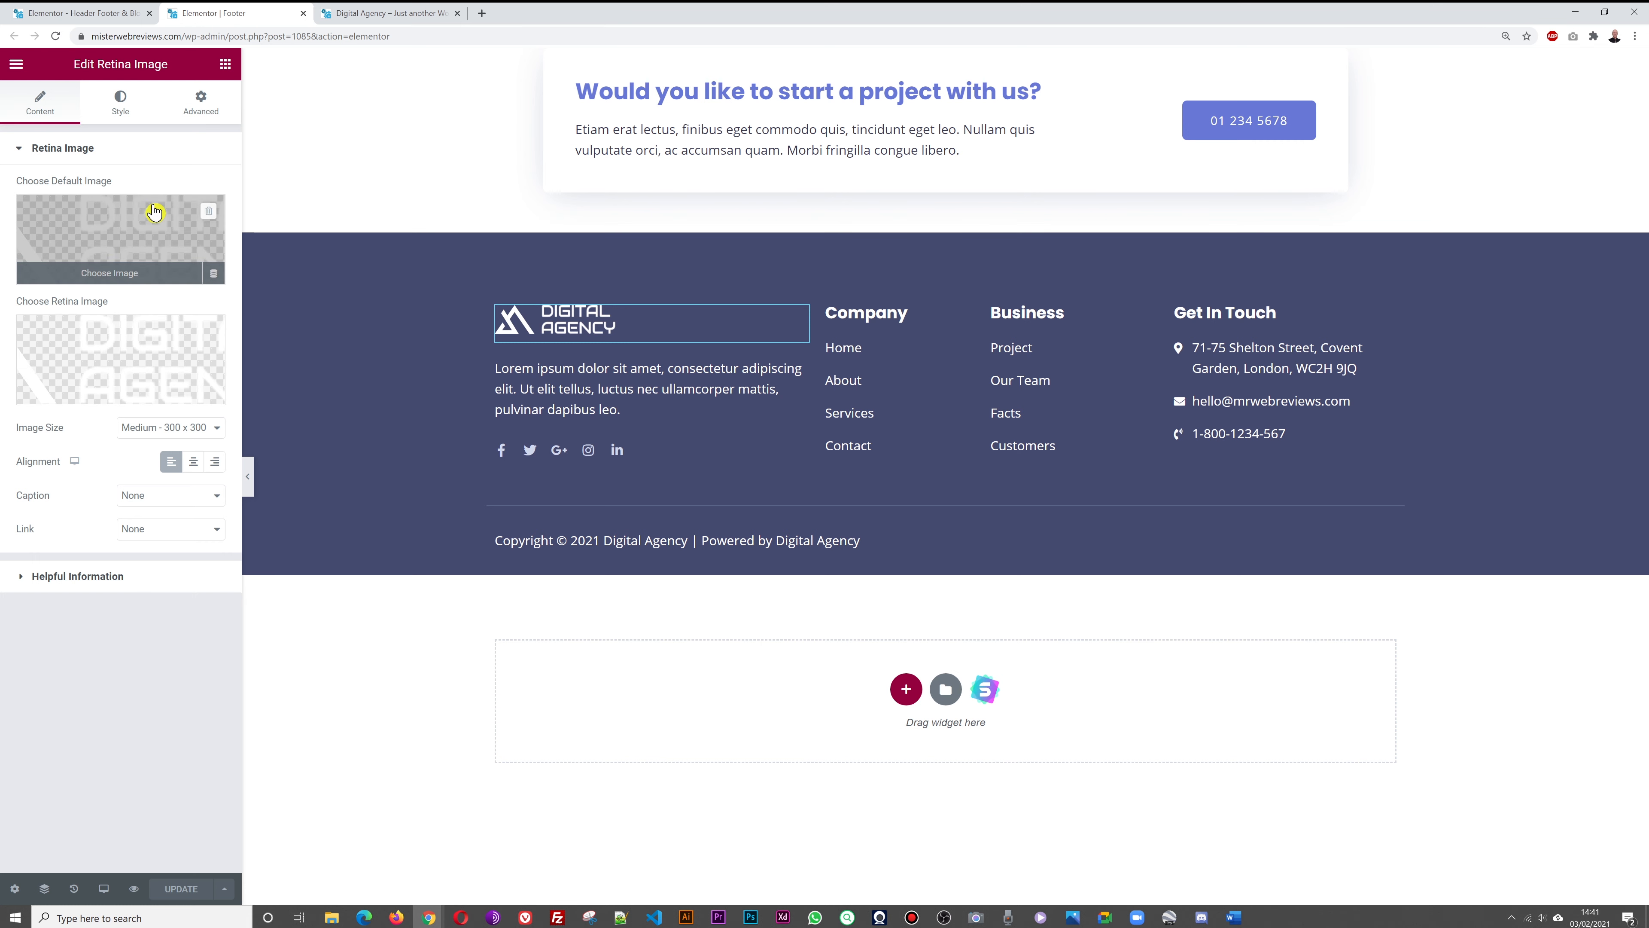
left_click(127, 225)
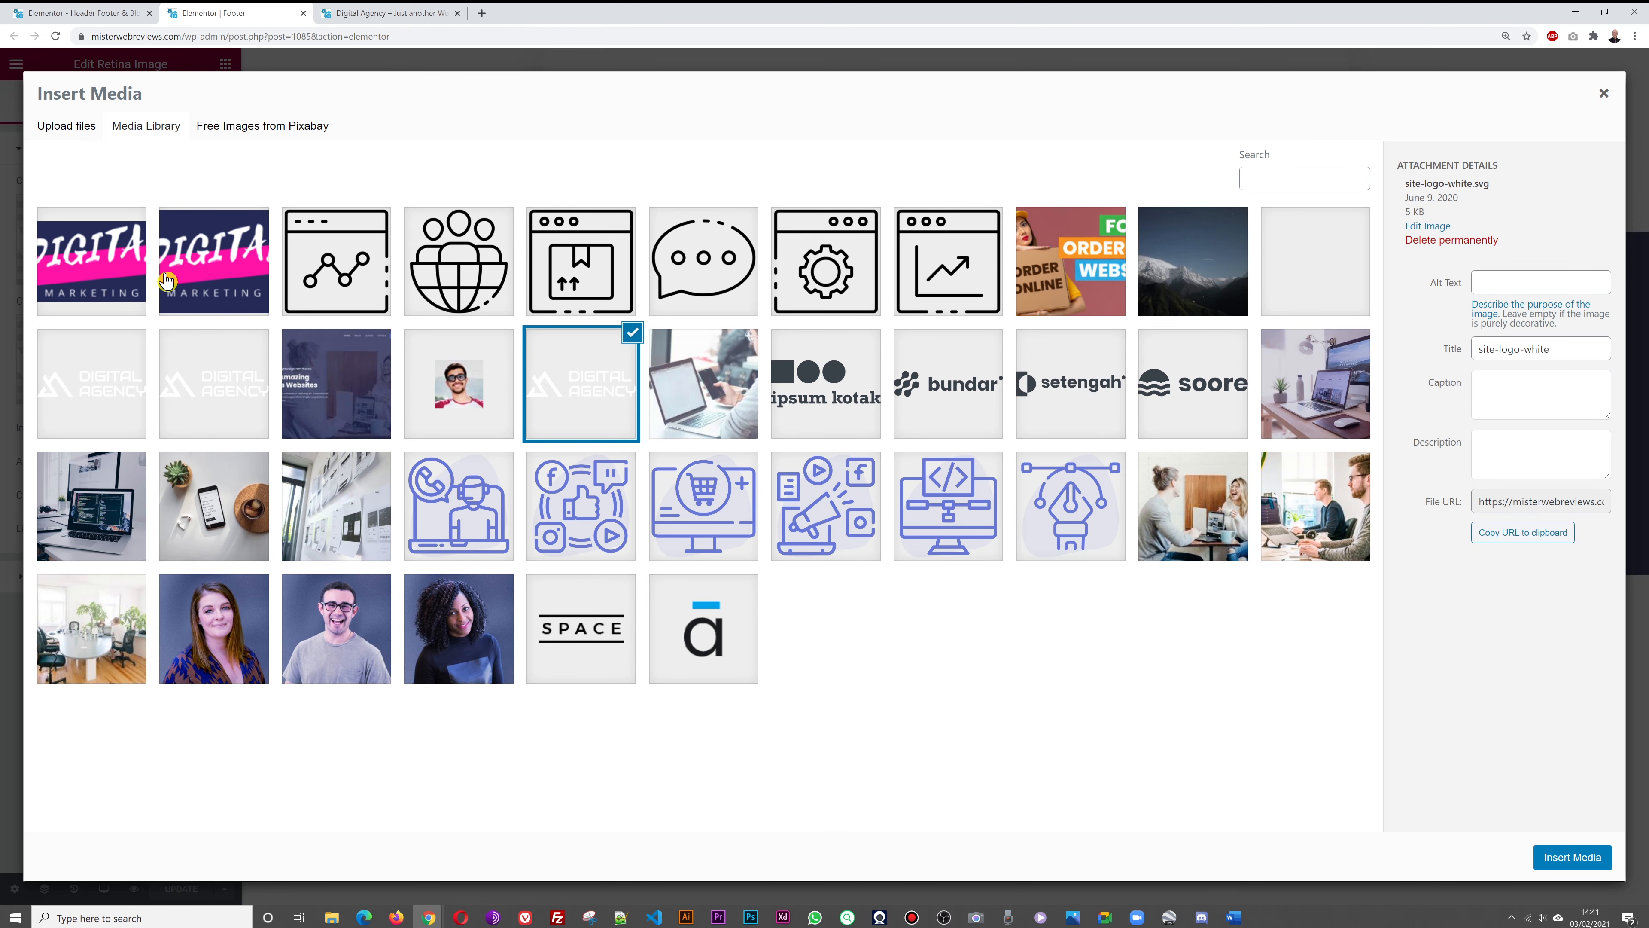
left_click(166, 281)
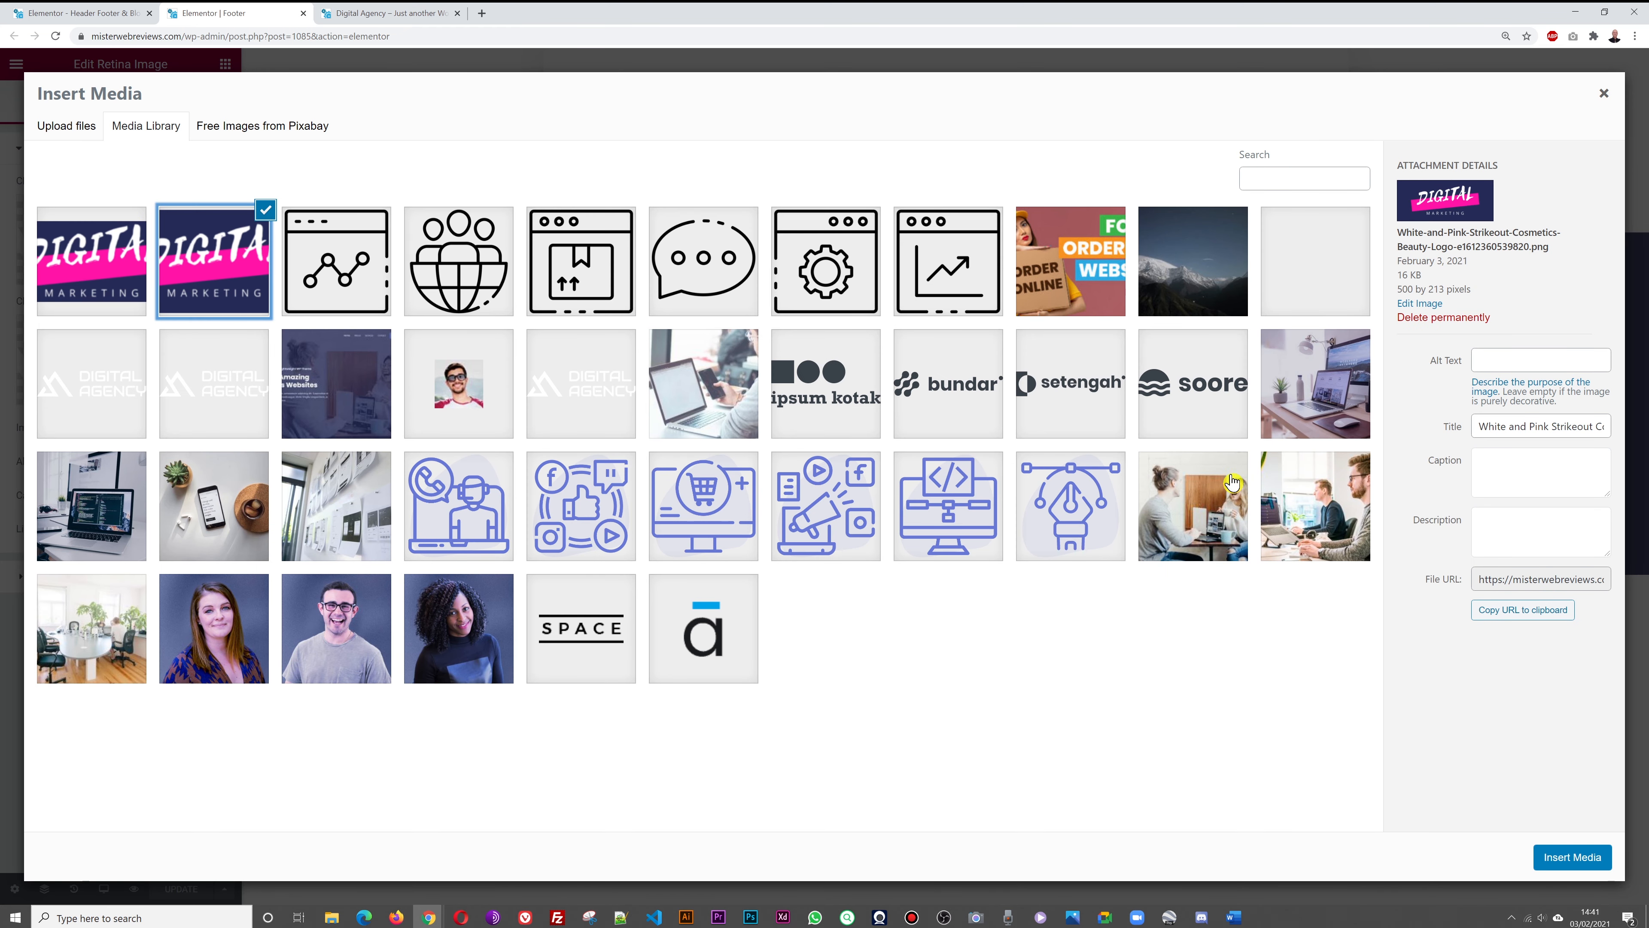
left_click(1569, 863)
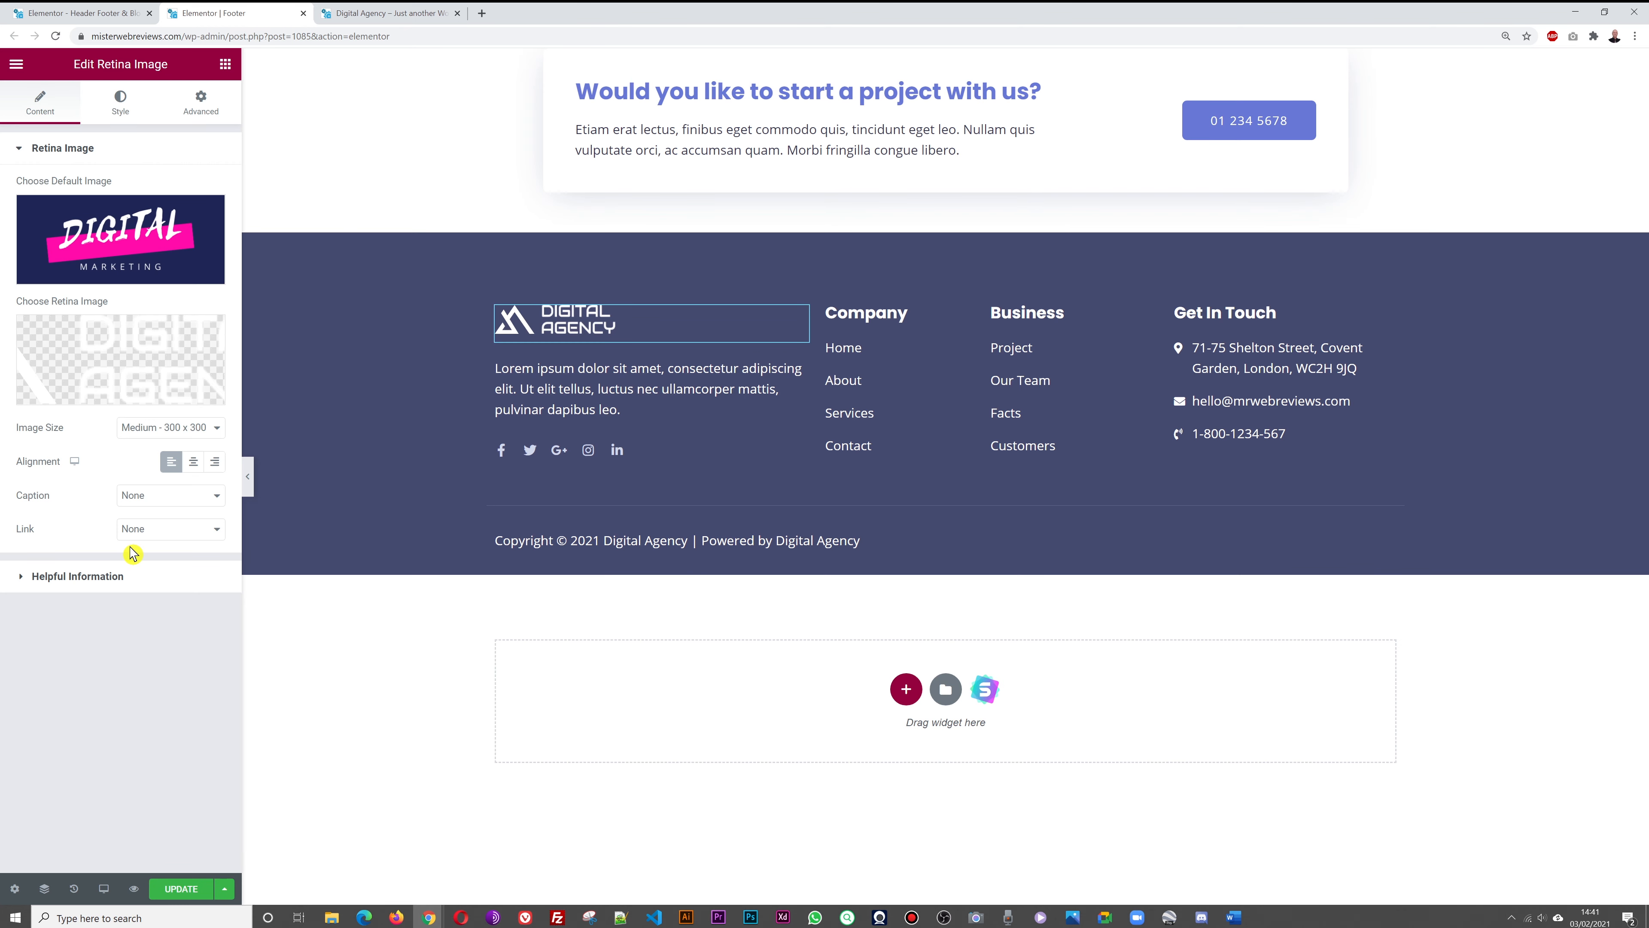
Set the same Digital Marketing logo as the retina image
left_click(148, 371)
left_click(236, 258)
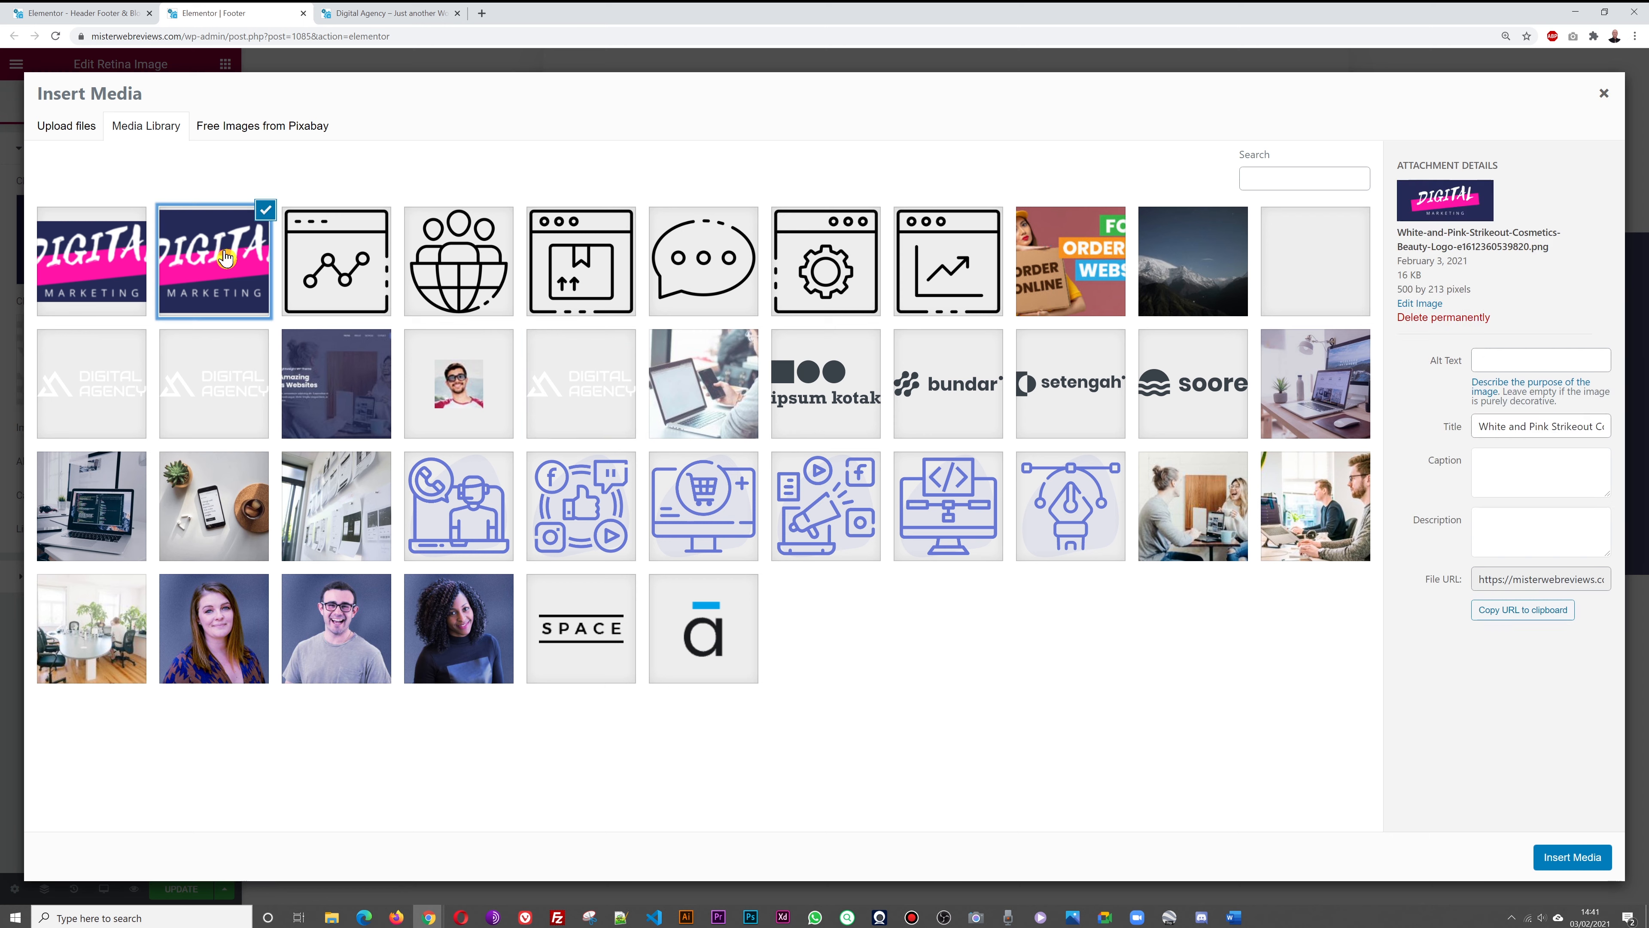
left_click(1579, 857)
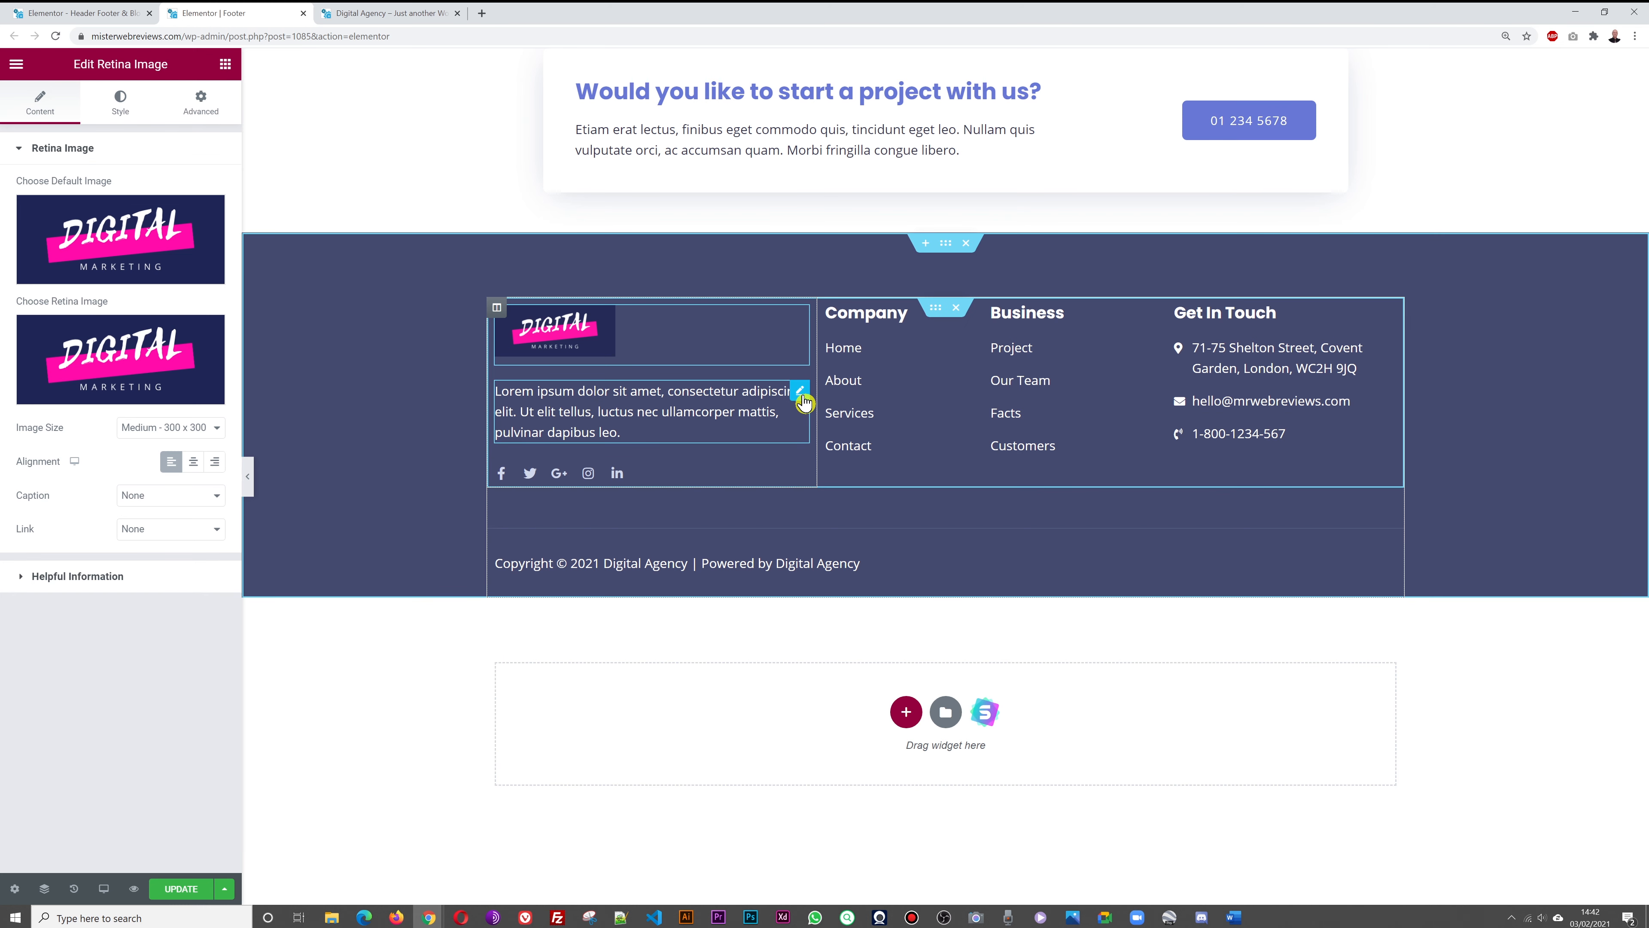
left_click(801, 393)
Replace the Lorem ipsum text with 'We provide digital marketing services that will help grow your sales by driving tr'
triple_click(152, 397)
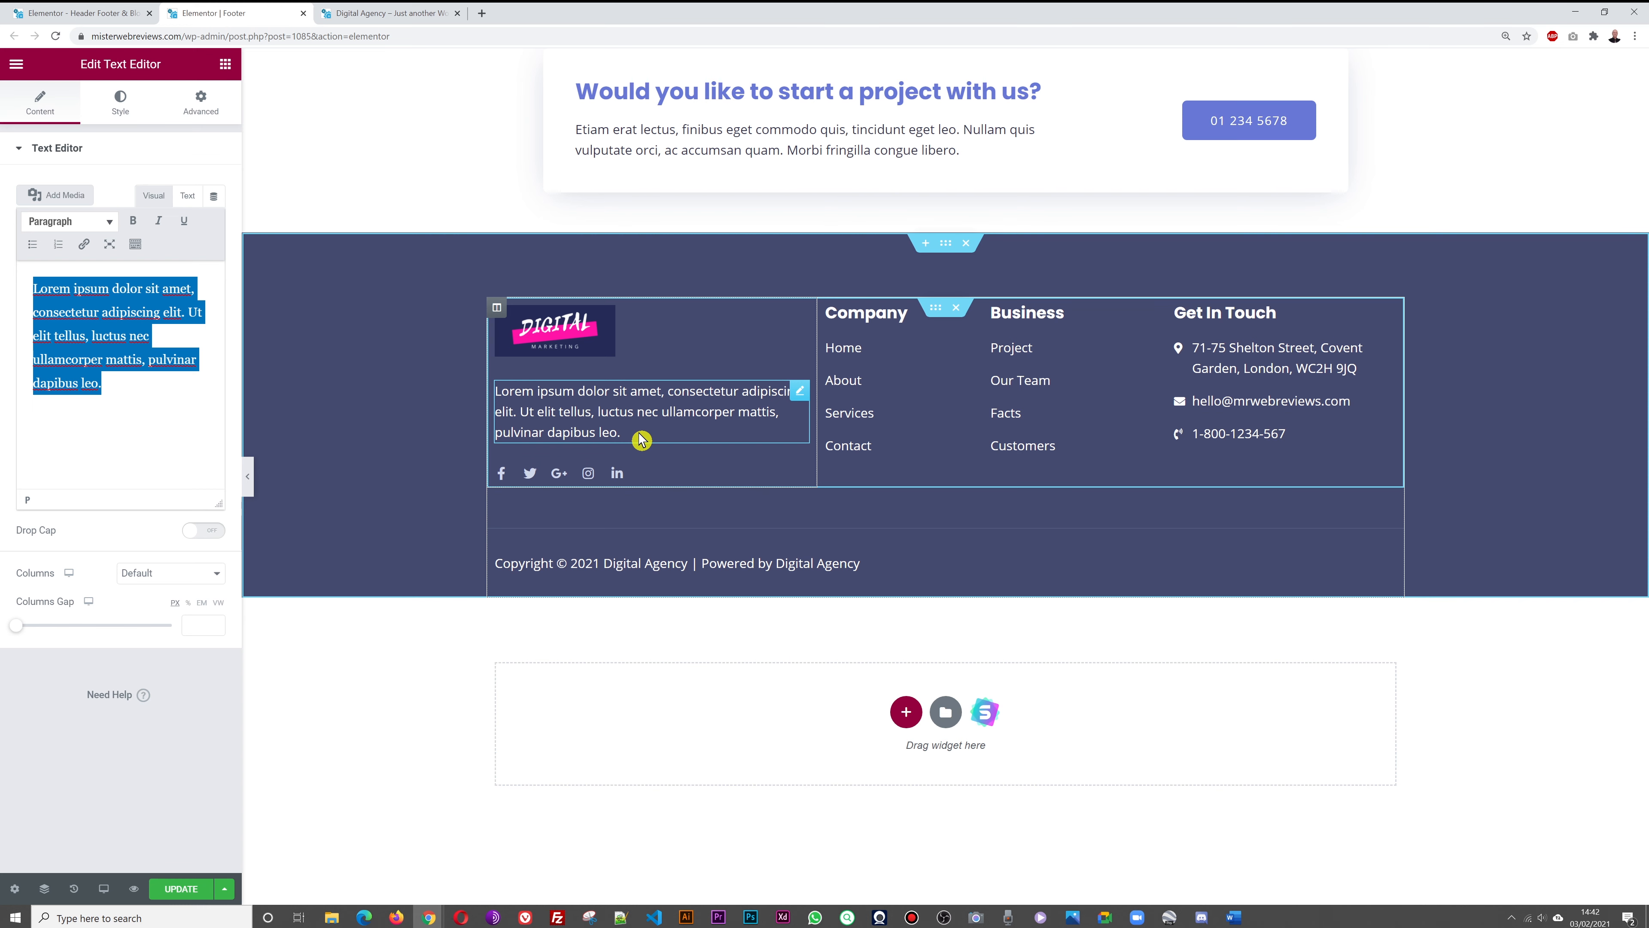
type("We provide ")
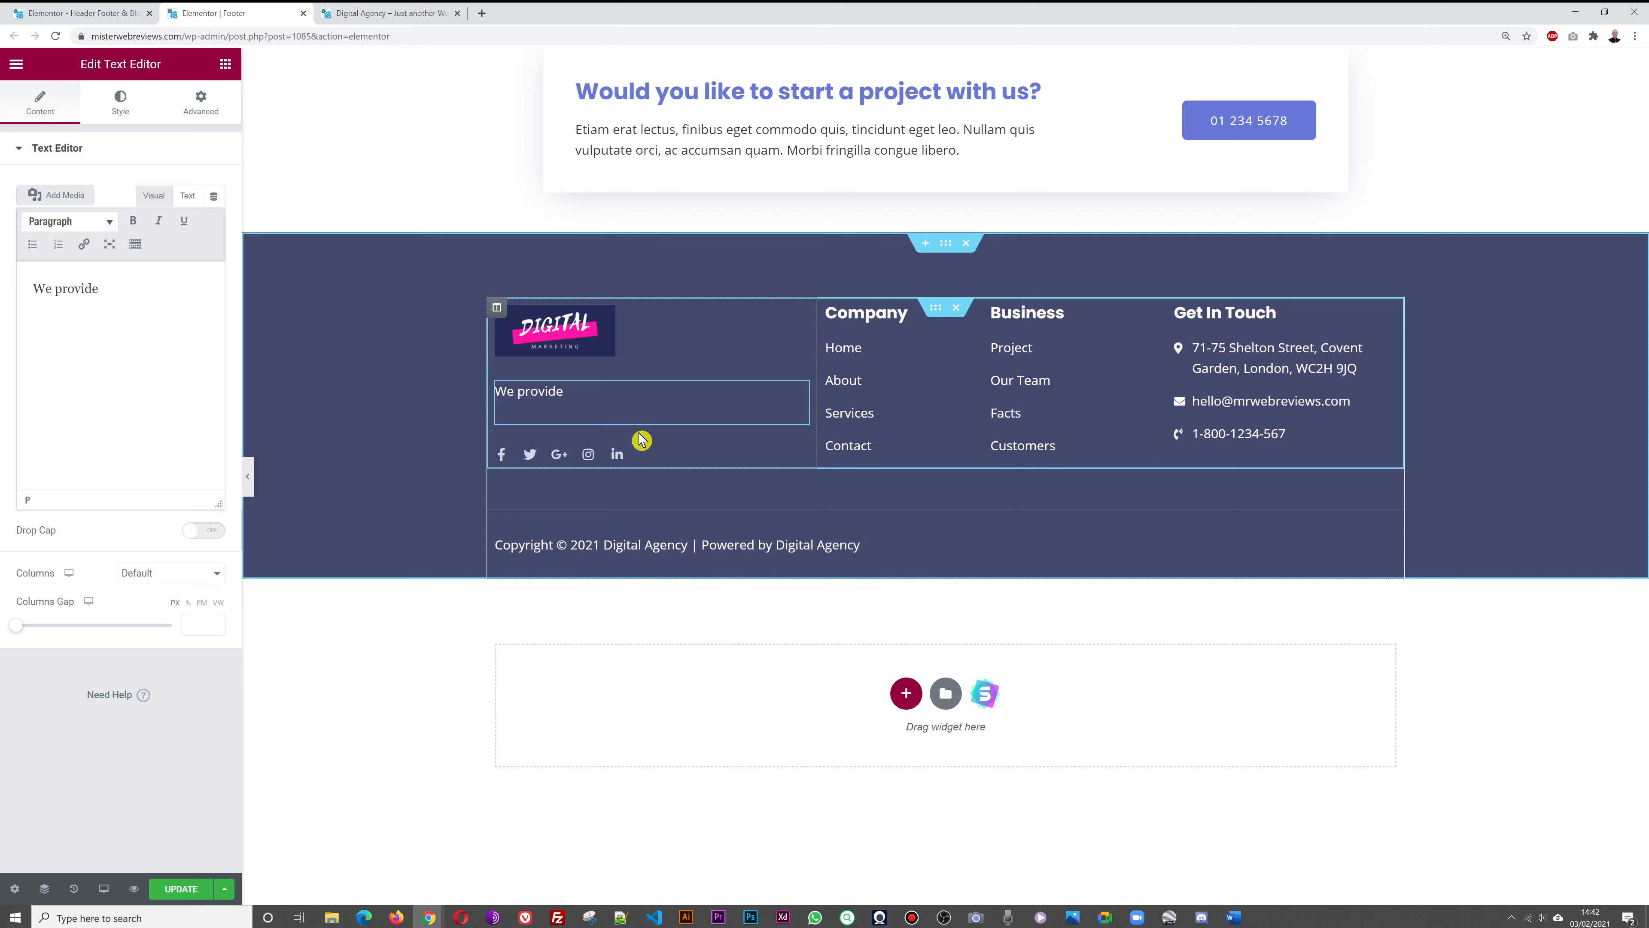
type("digital marketing serv")
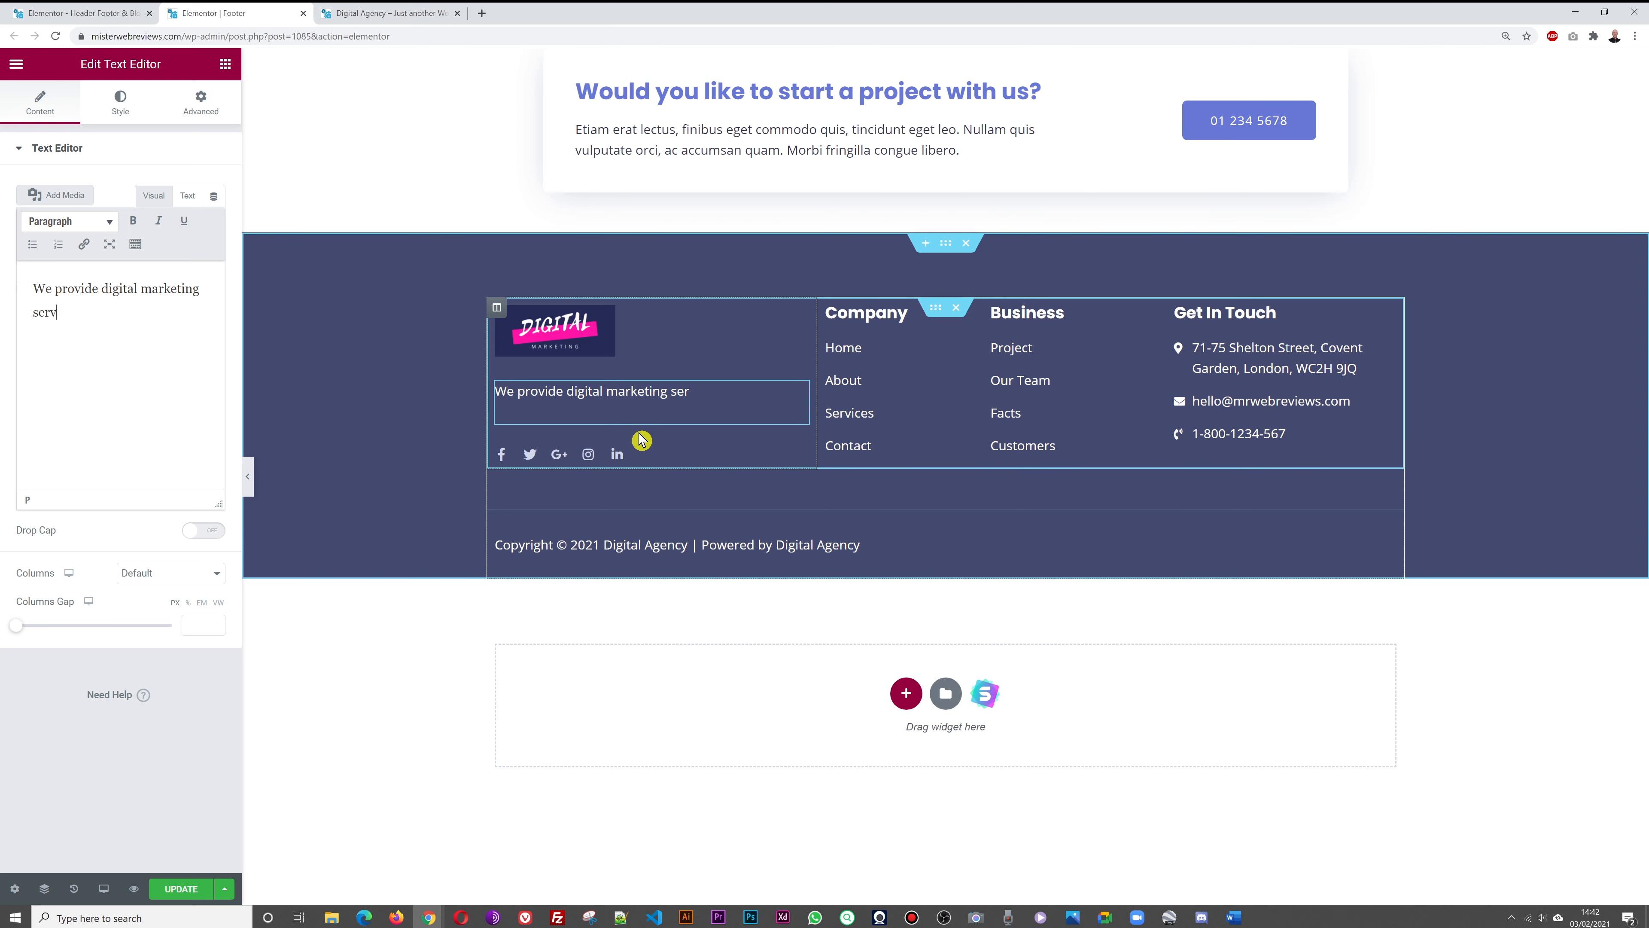
type("ices that will help")
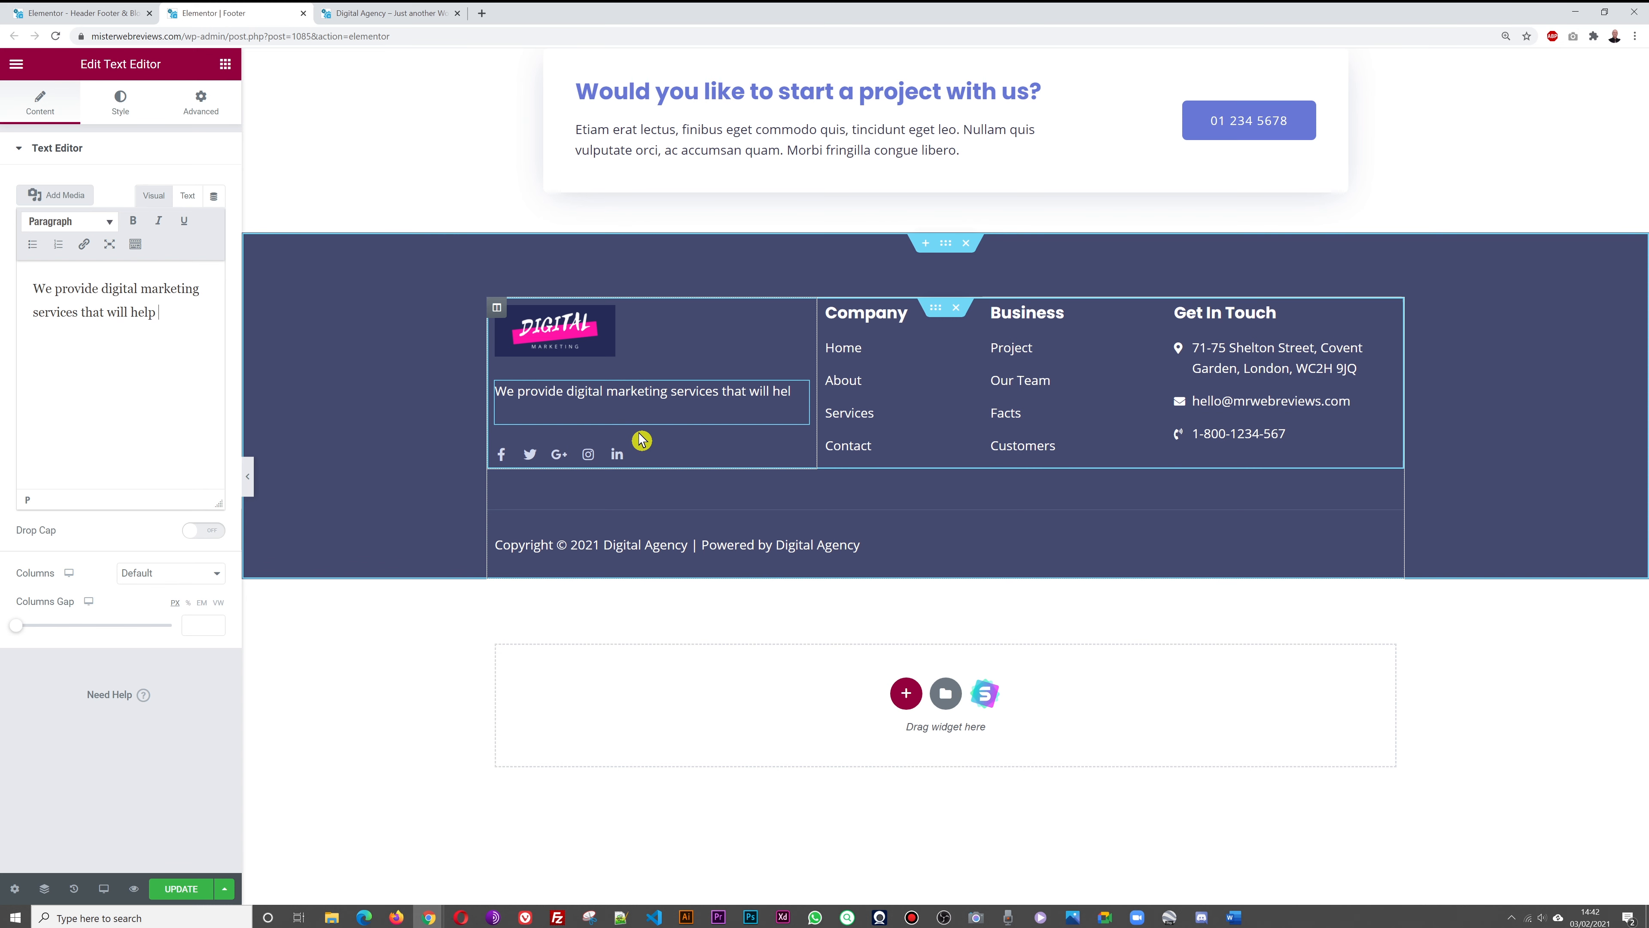
type(" grow your sales")
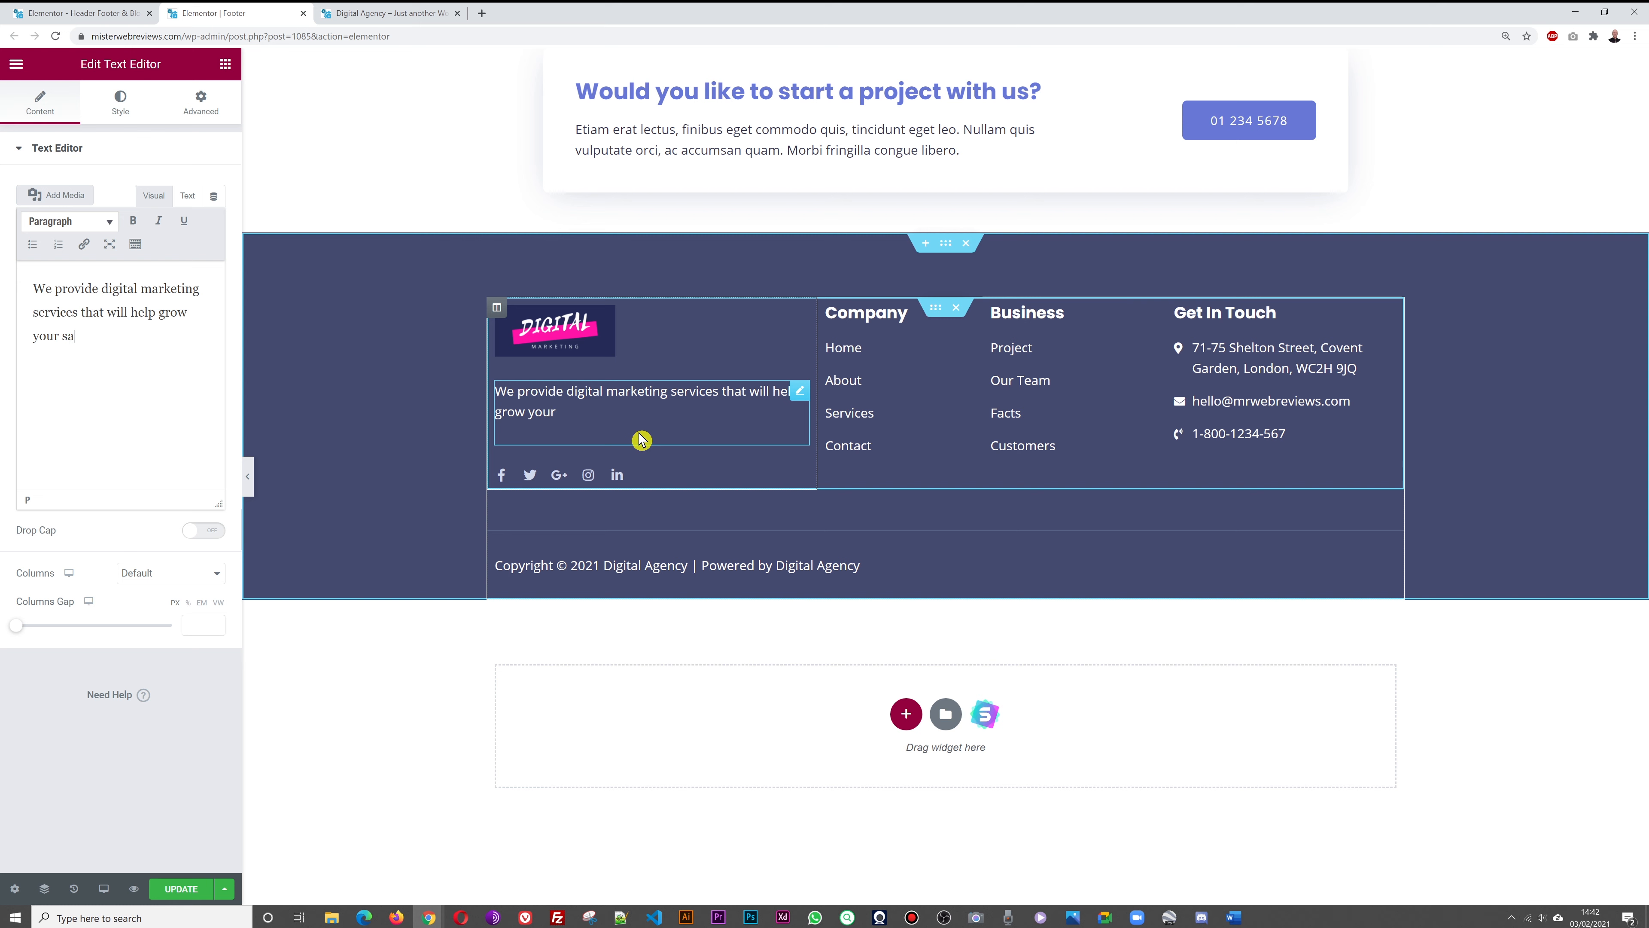
type(" by d")
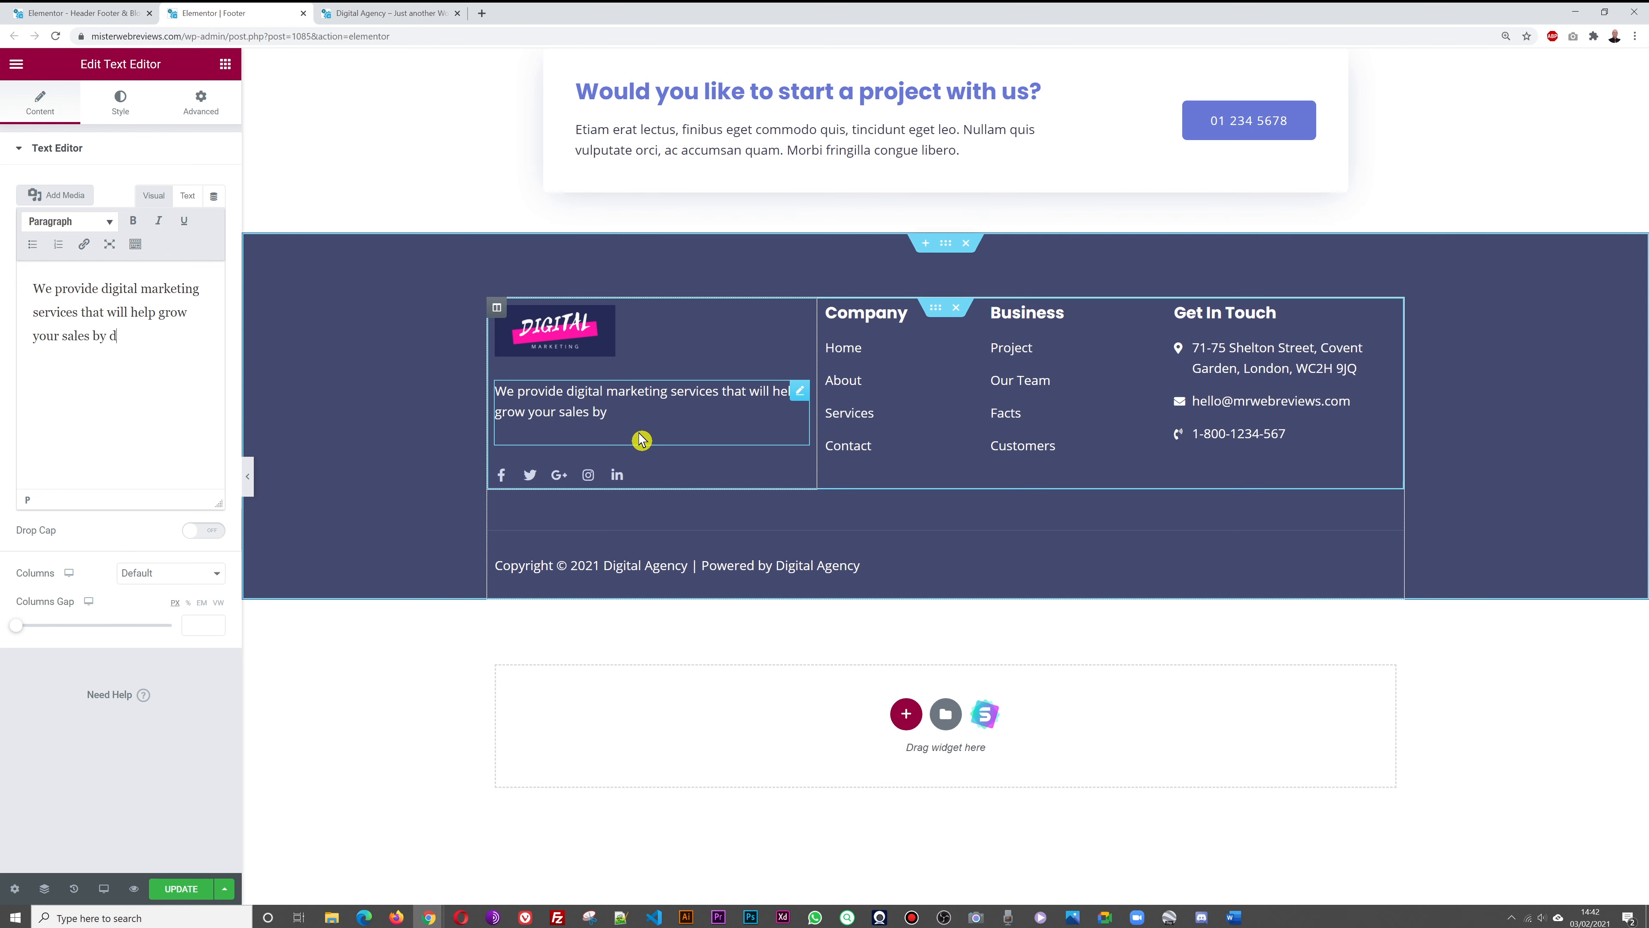
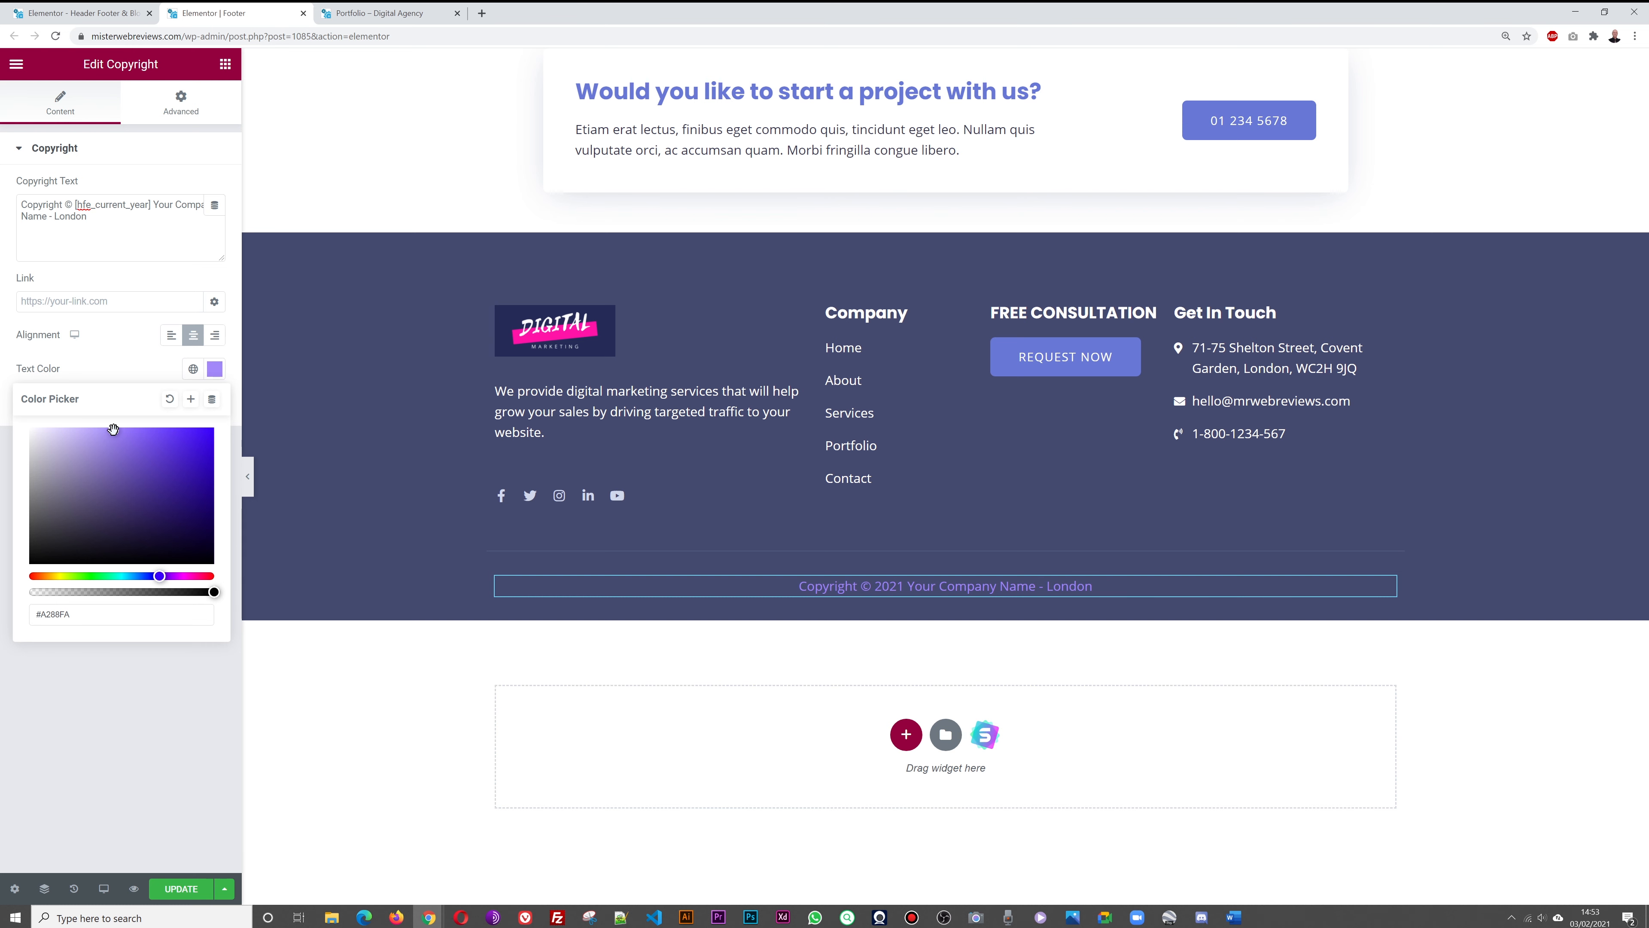
Close the color picker and update the footer template with the #A288FA light purple copyright text
left_click(139, 785)
left_click(192, 888)
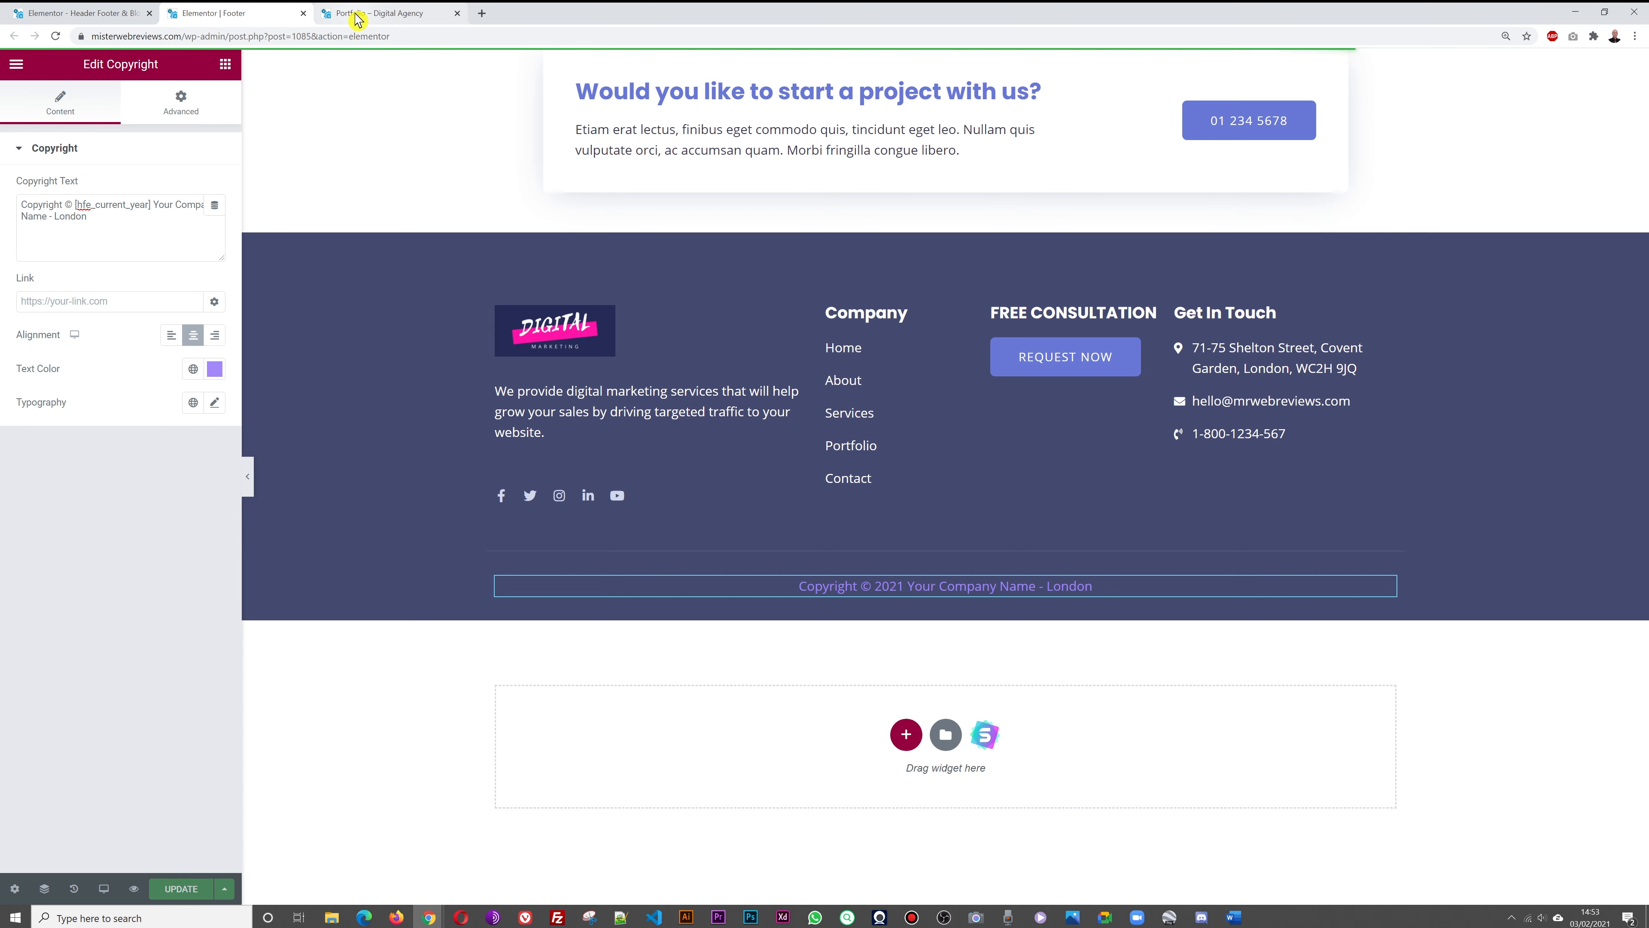
left_click(364, 13)
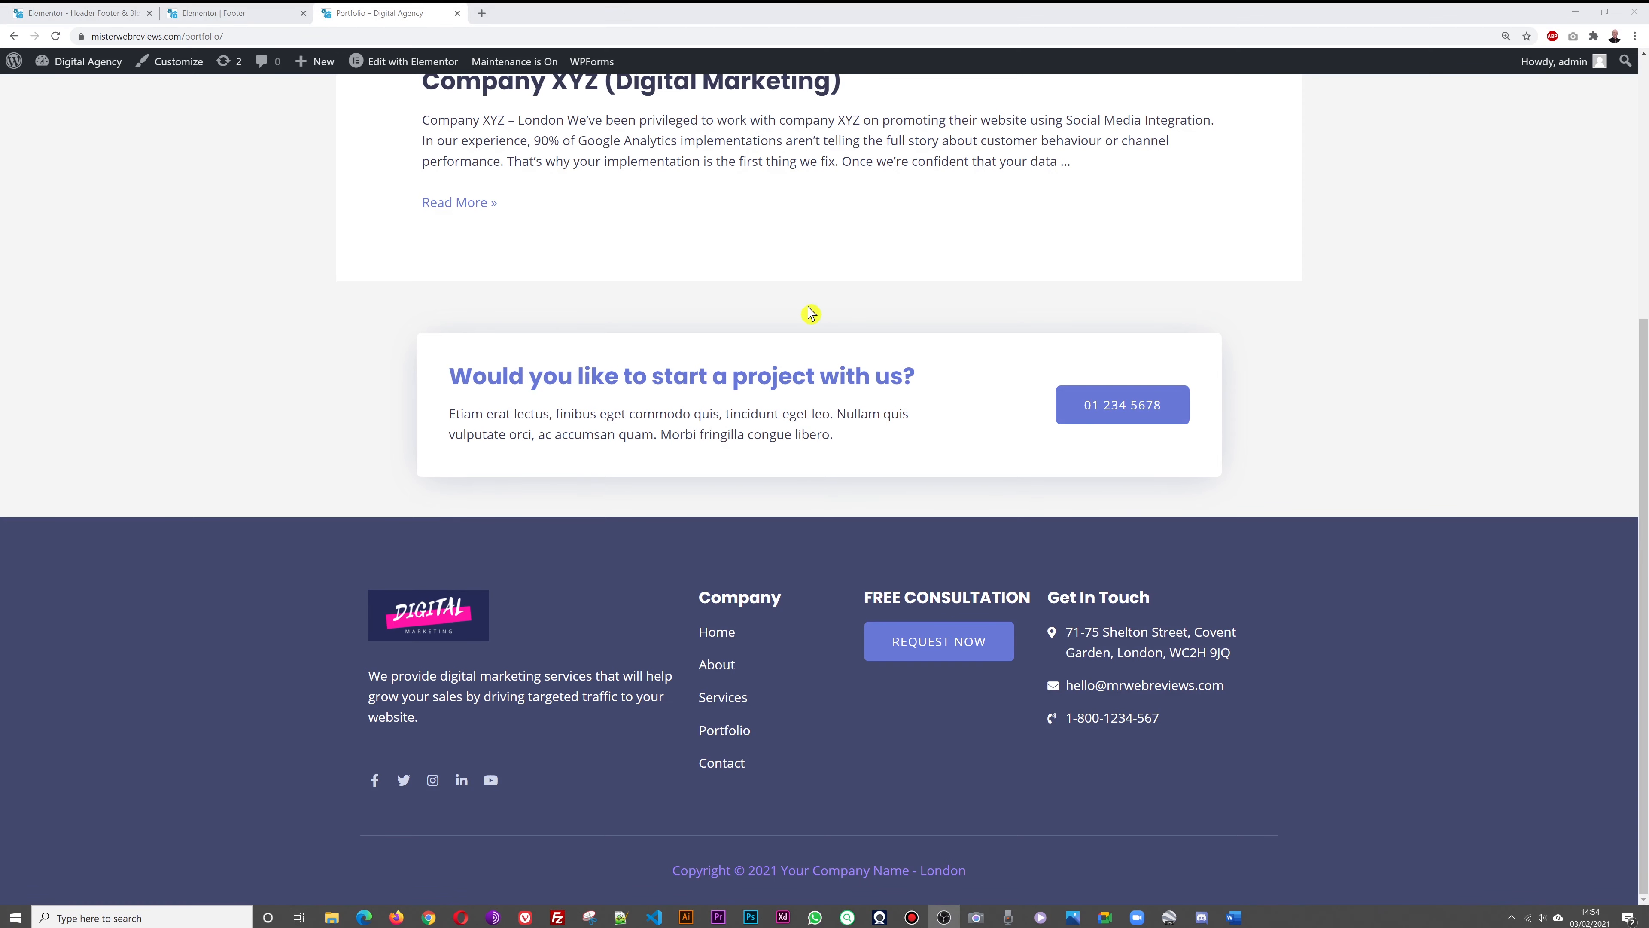
Check the purple copyright footer on the Portfolio page, then go to Settings > General
left_click(78, 13)
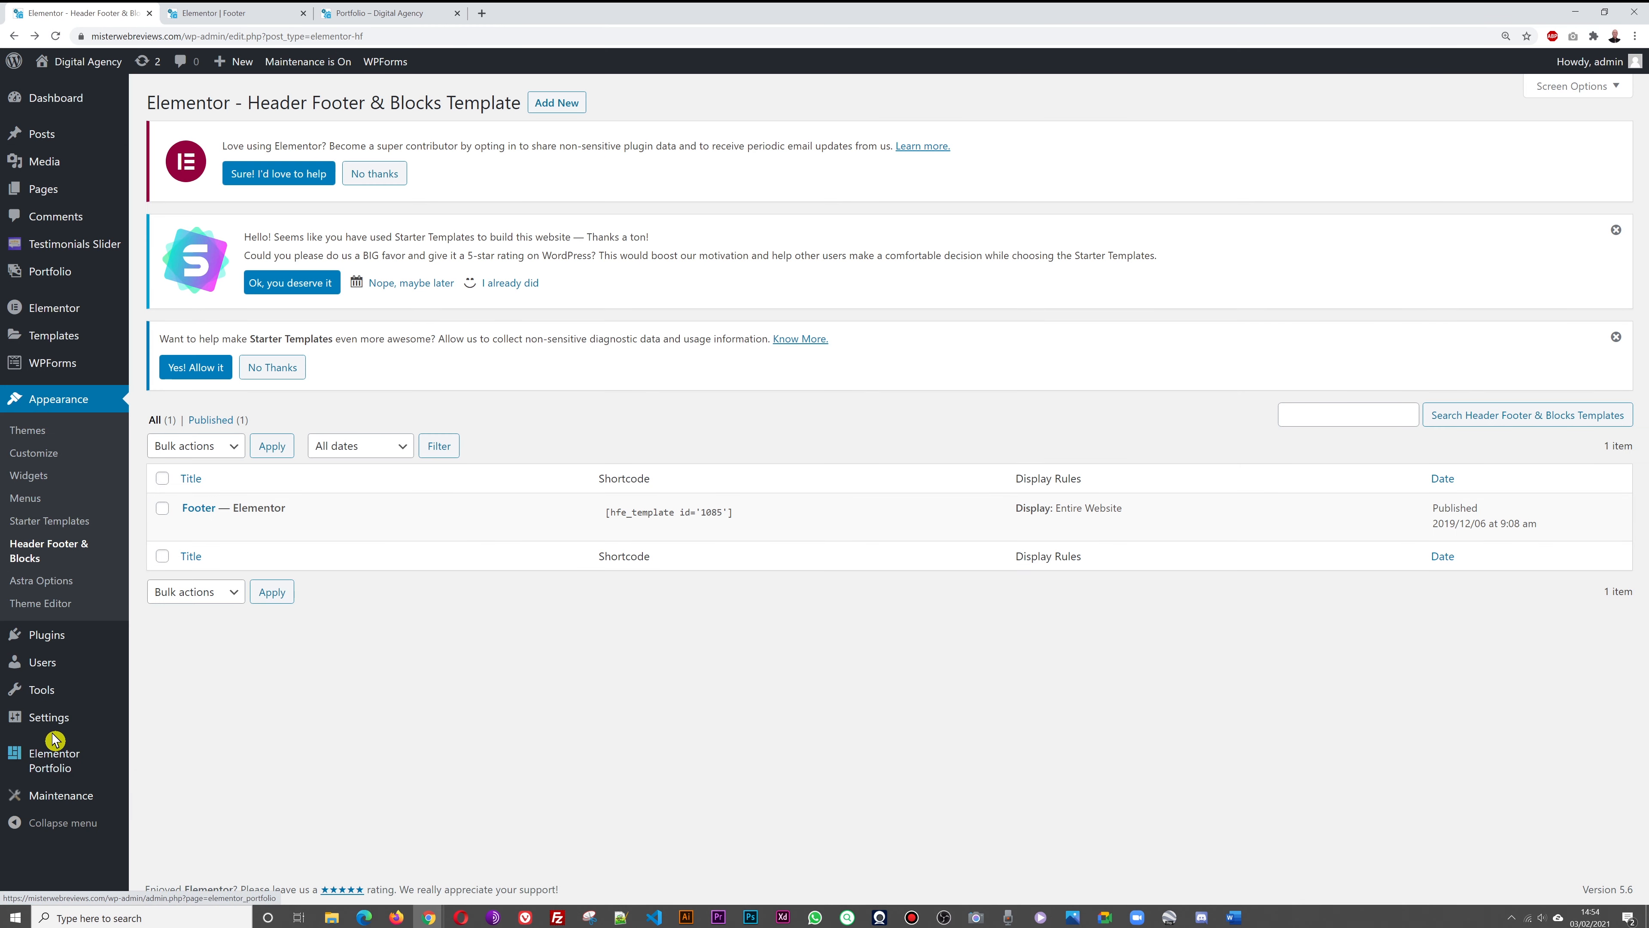
mouse_move(53, 731)
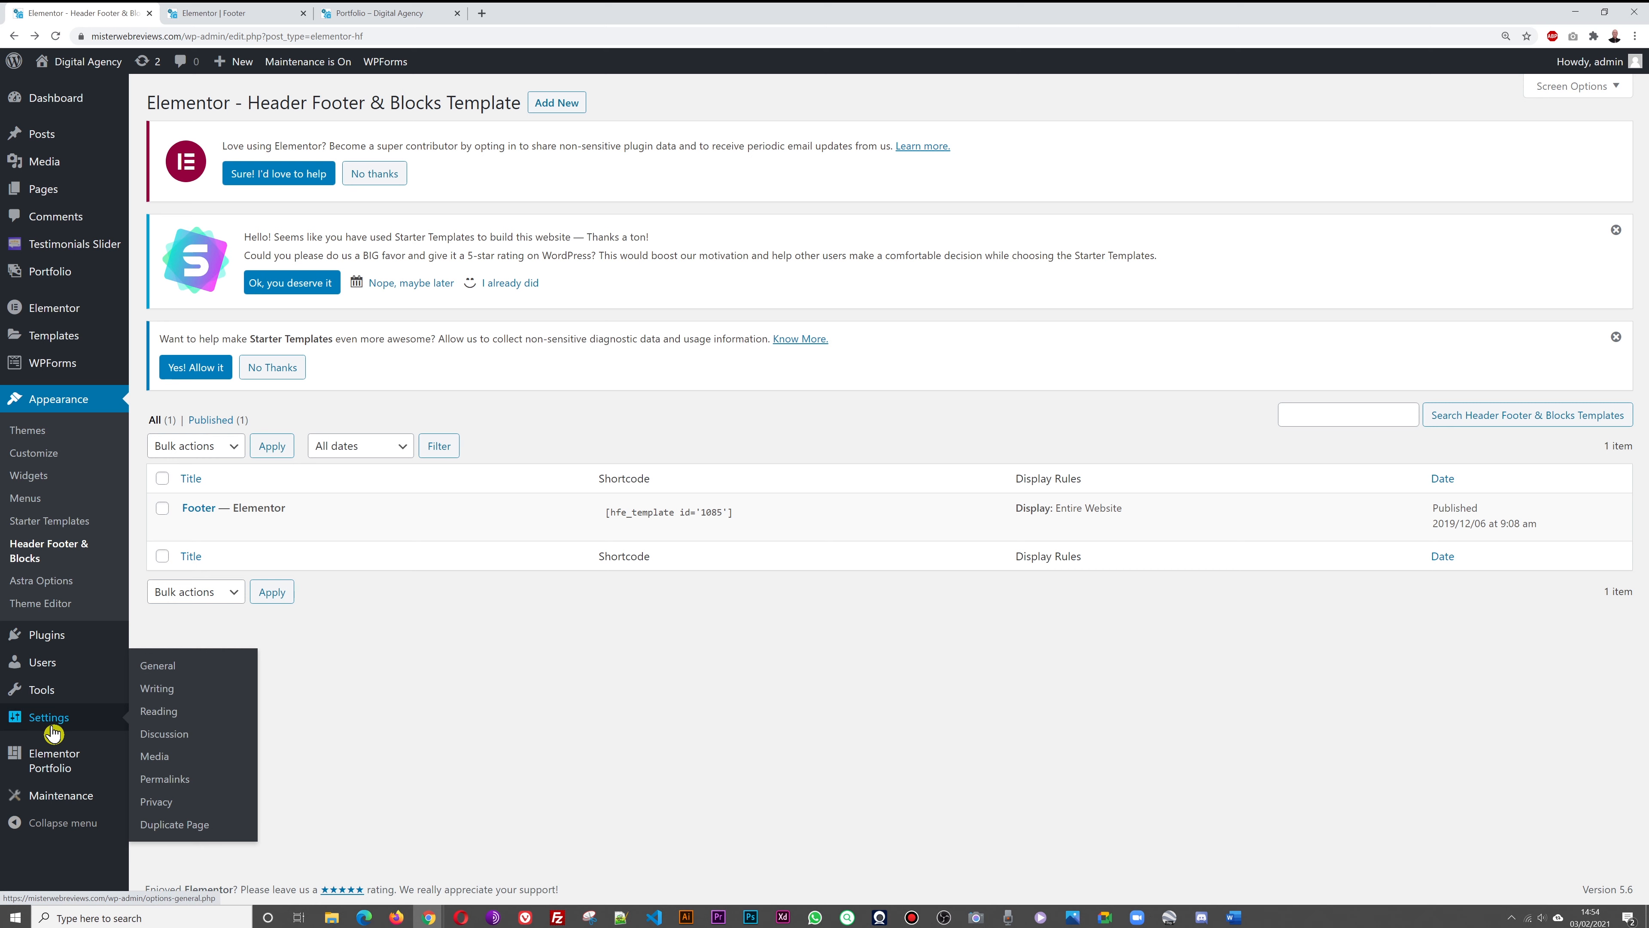
left_click(159, 679)
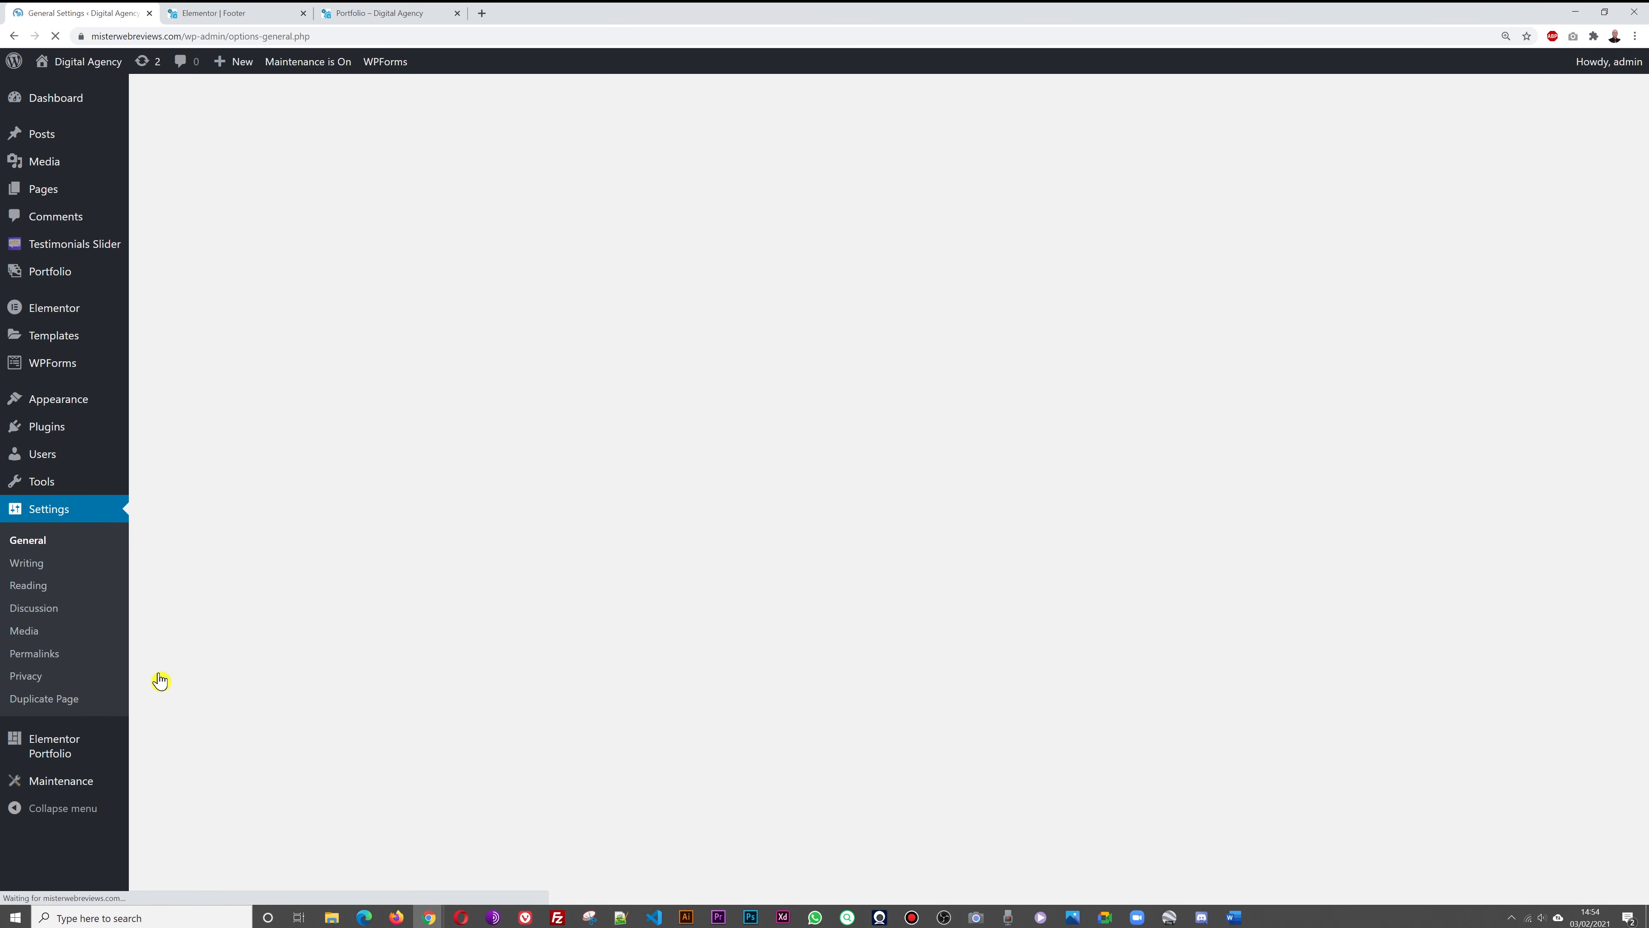
Set the site title to 'Your Business Name' and the tagline to 'Driving Targeted Traffic to Your Website'
triple_click(445, 426)
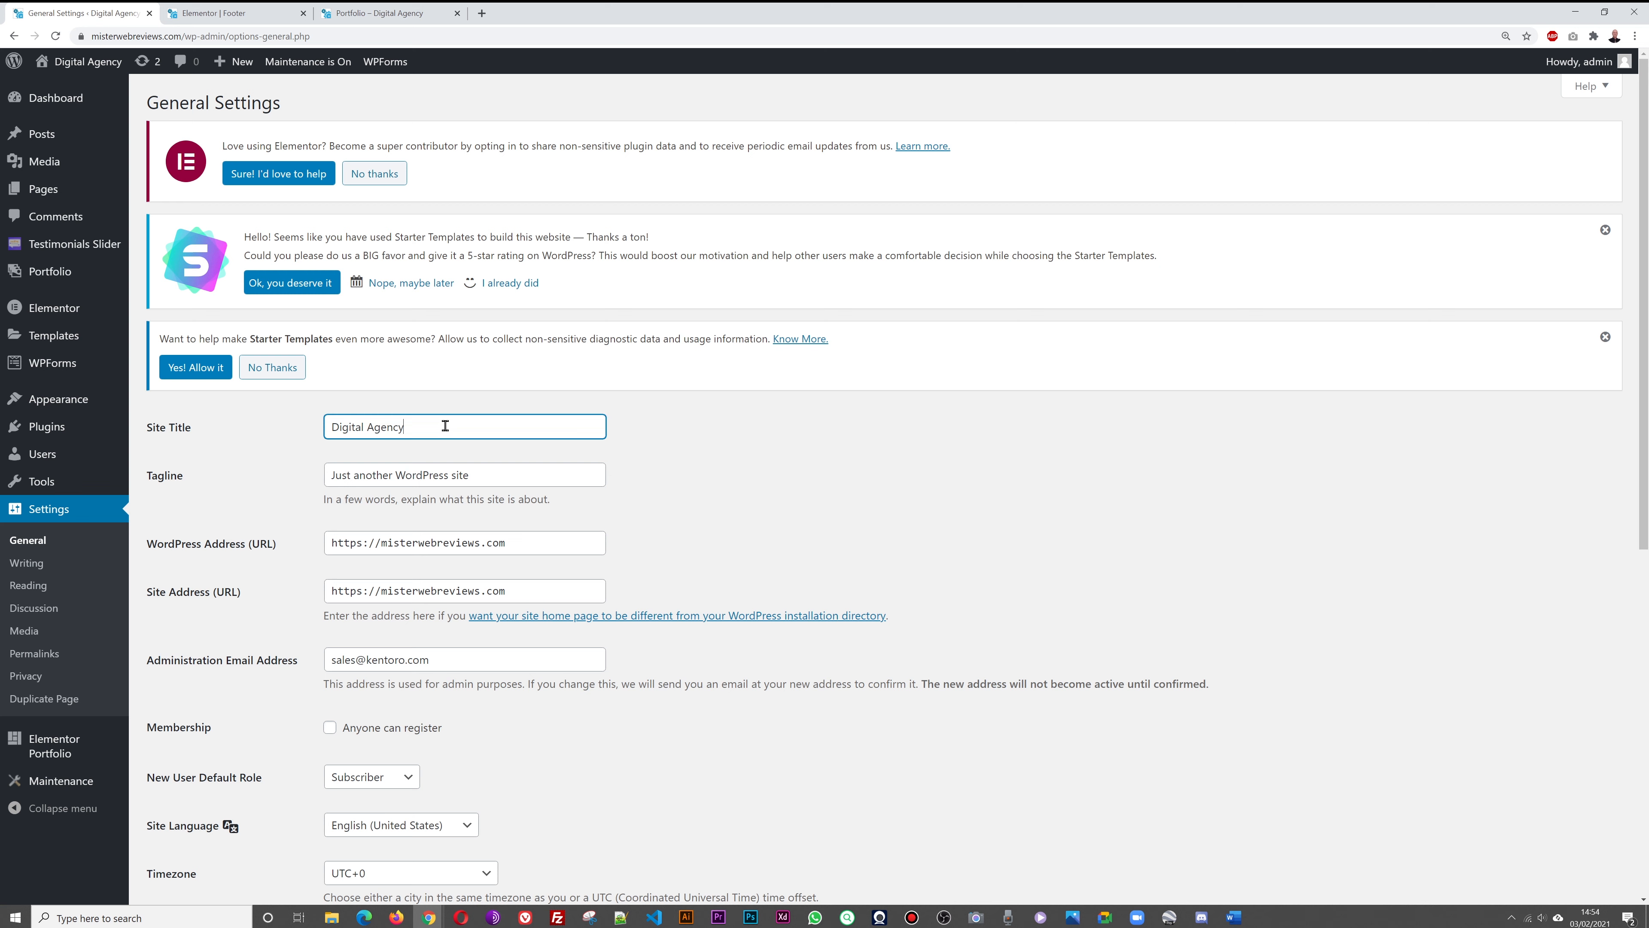
type("Yp")
key("BackSpace")
type("our Bu")
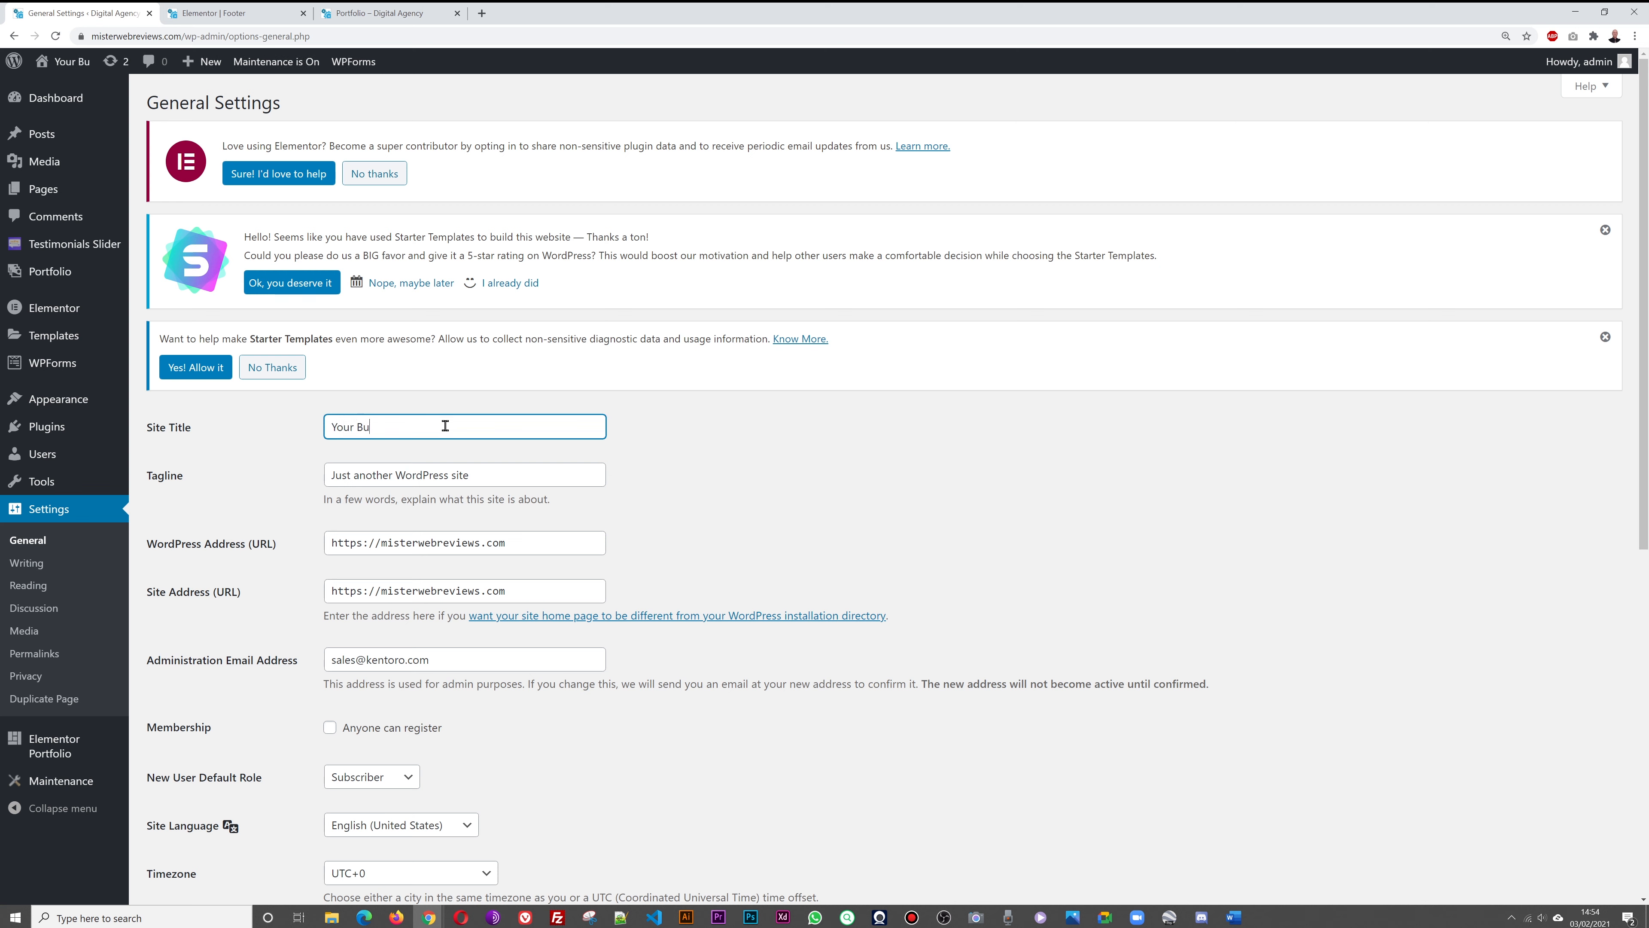
type("siness Name")
key("Tab")
key("BackSpace")
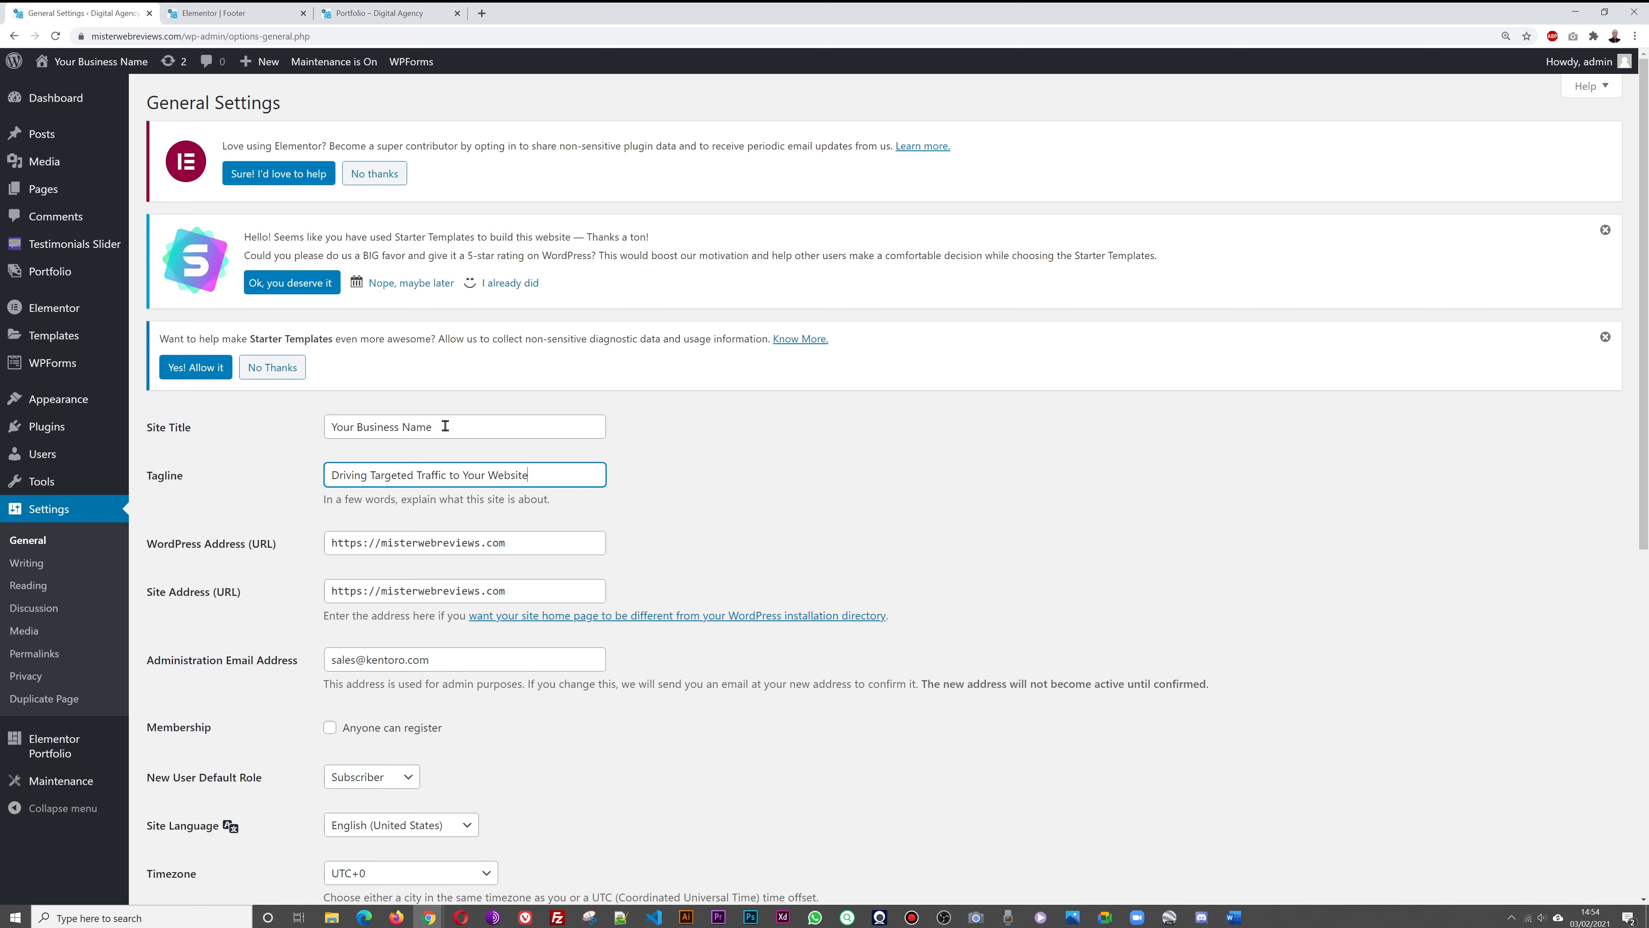
left_click(896, 470)
Replace the administration email address with the new one and save the General Settings
scroll(1016, 449, "down", 2)
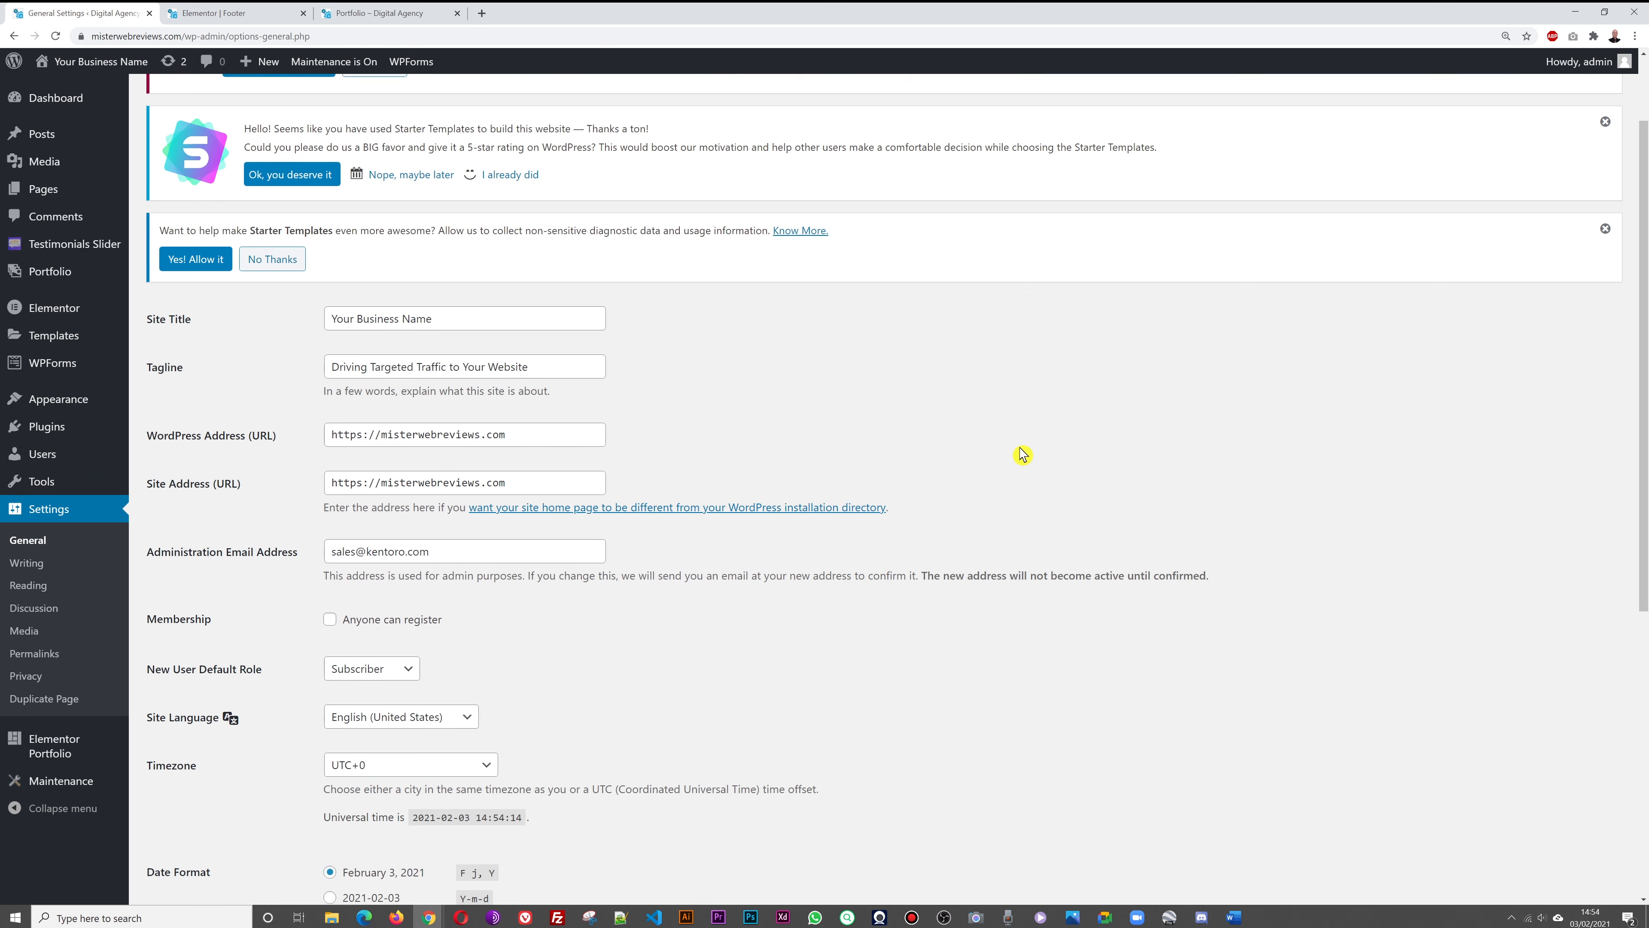
left_click(361, 416)
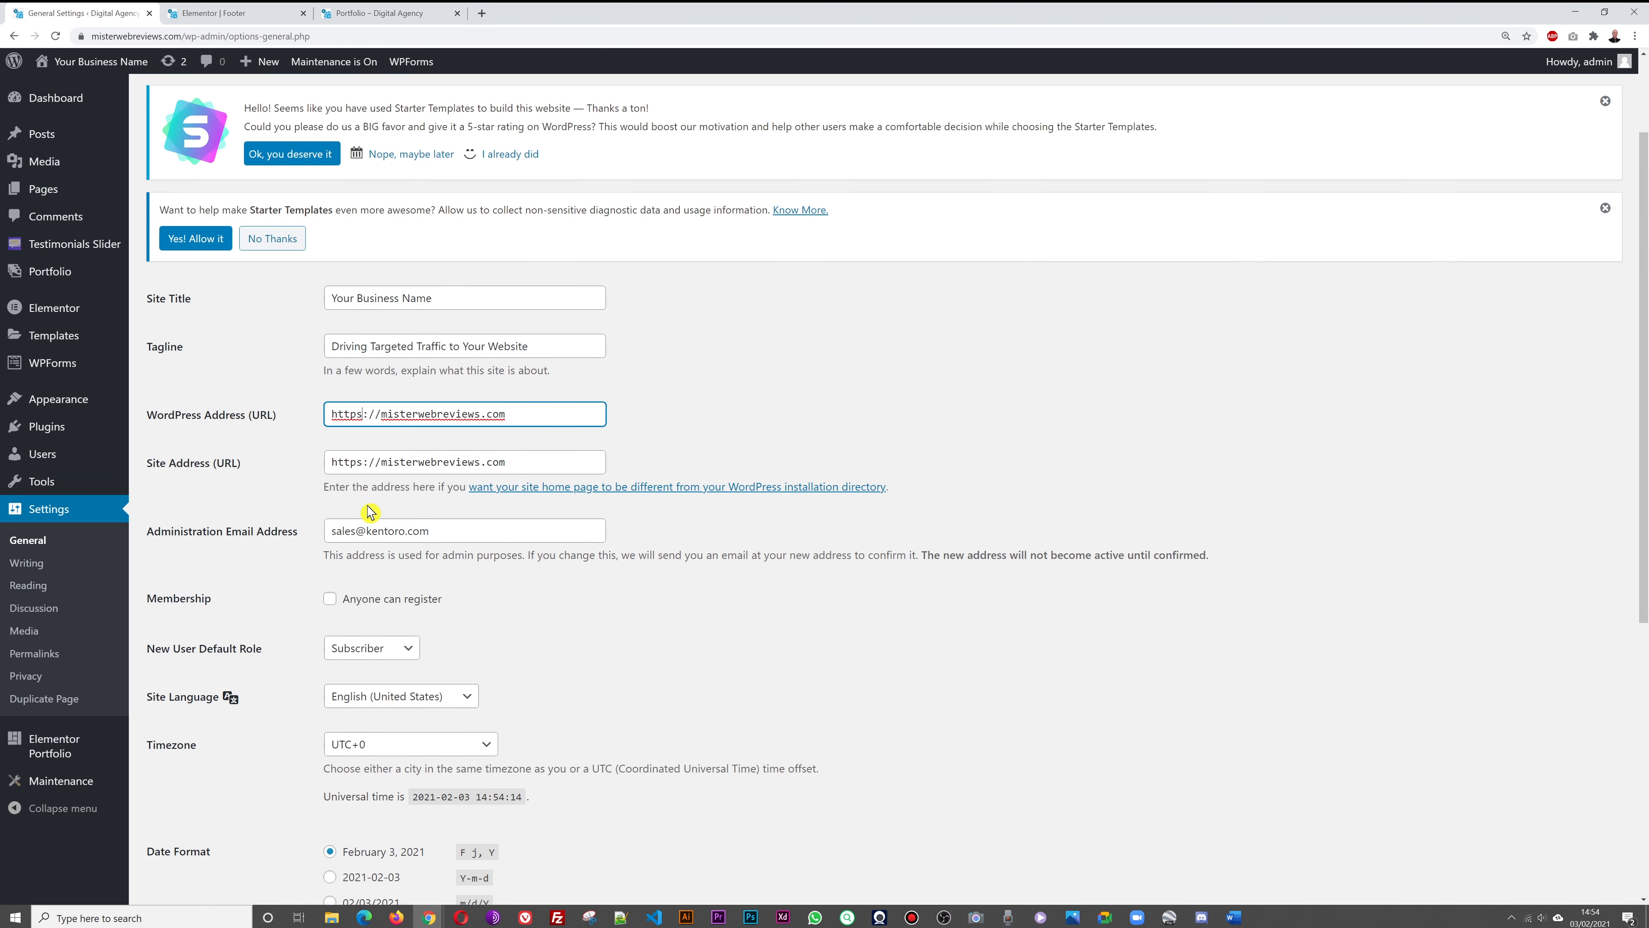
left_click(785, 329)
scroll(835, 576, "down", 2)
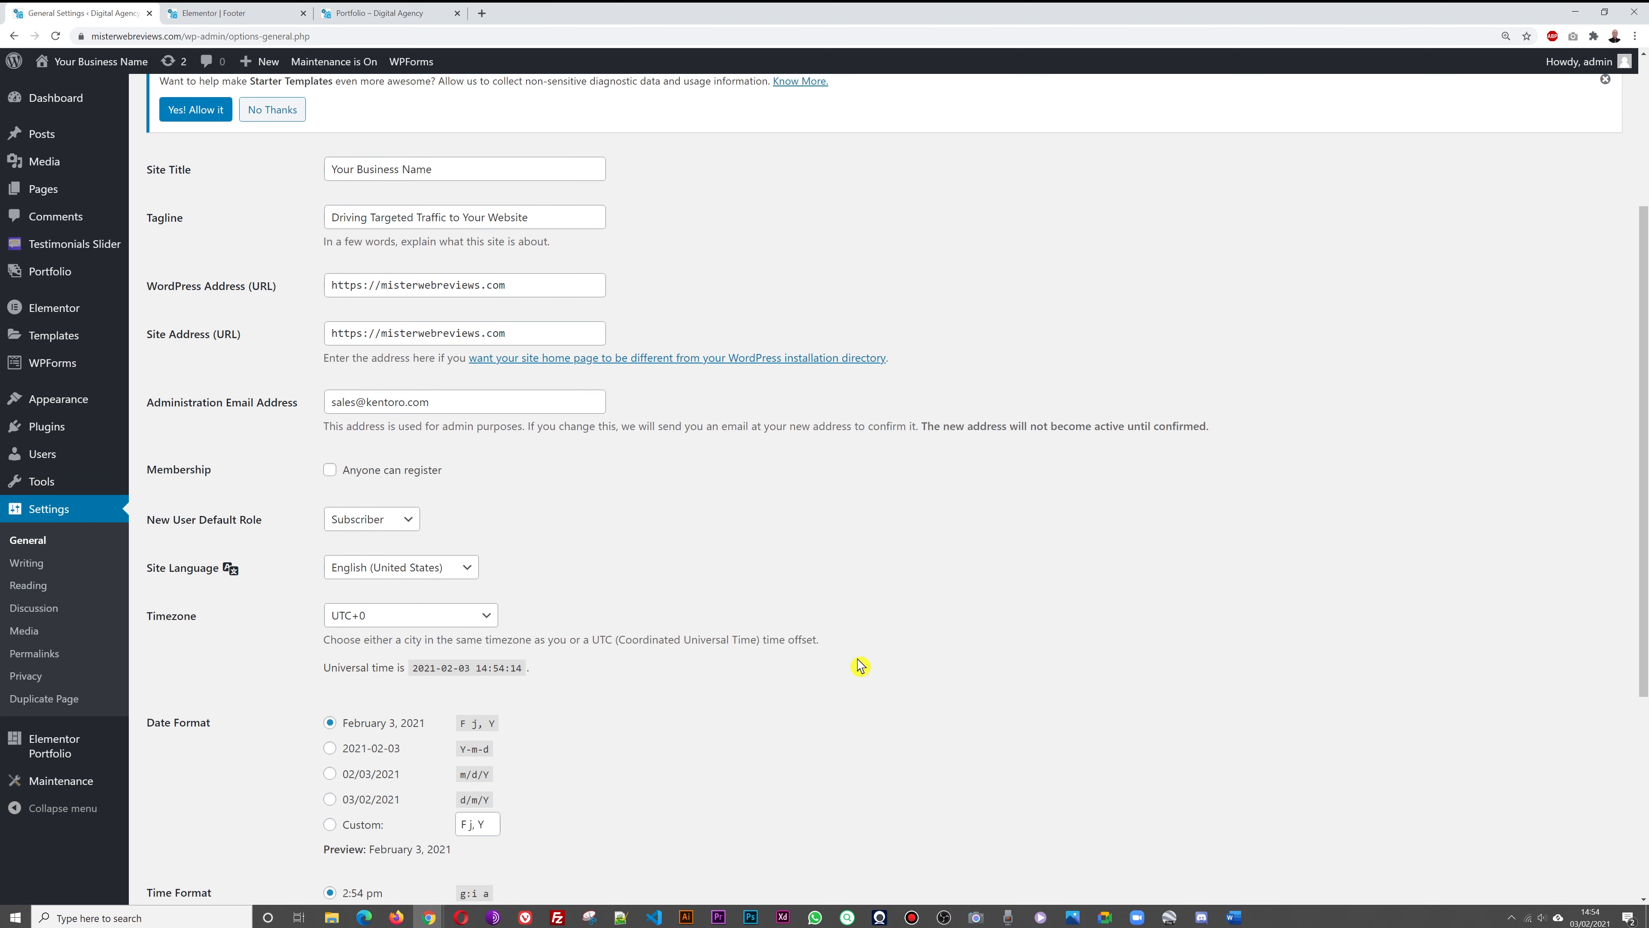
triple_click(497, 406)
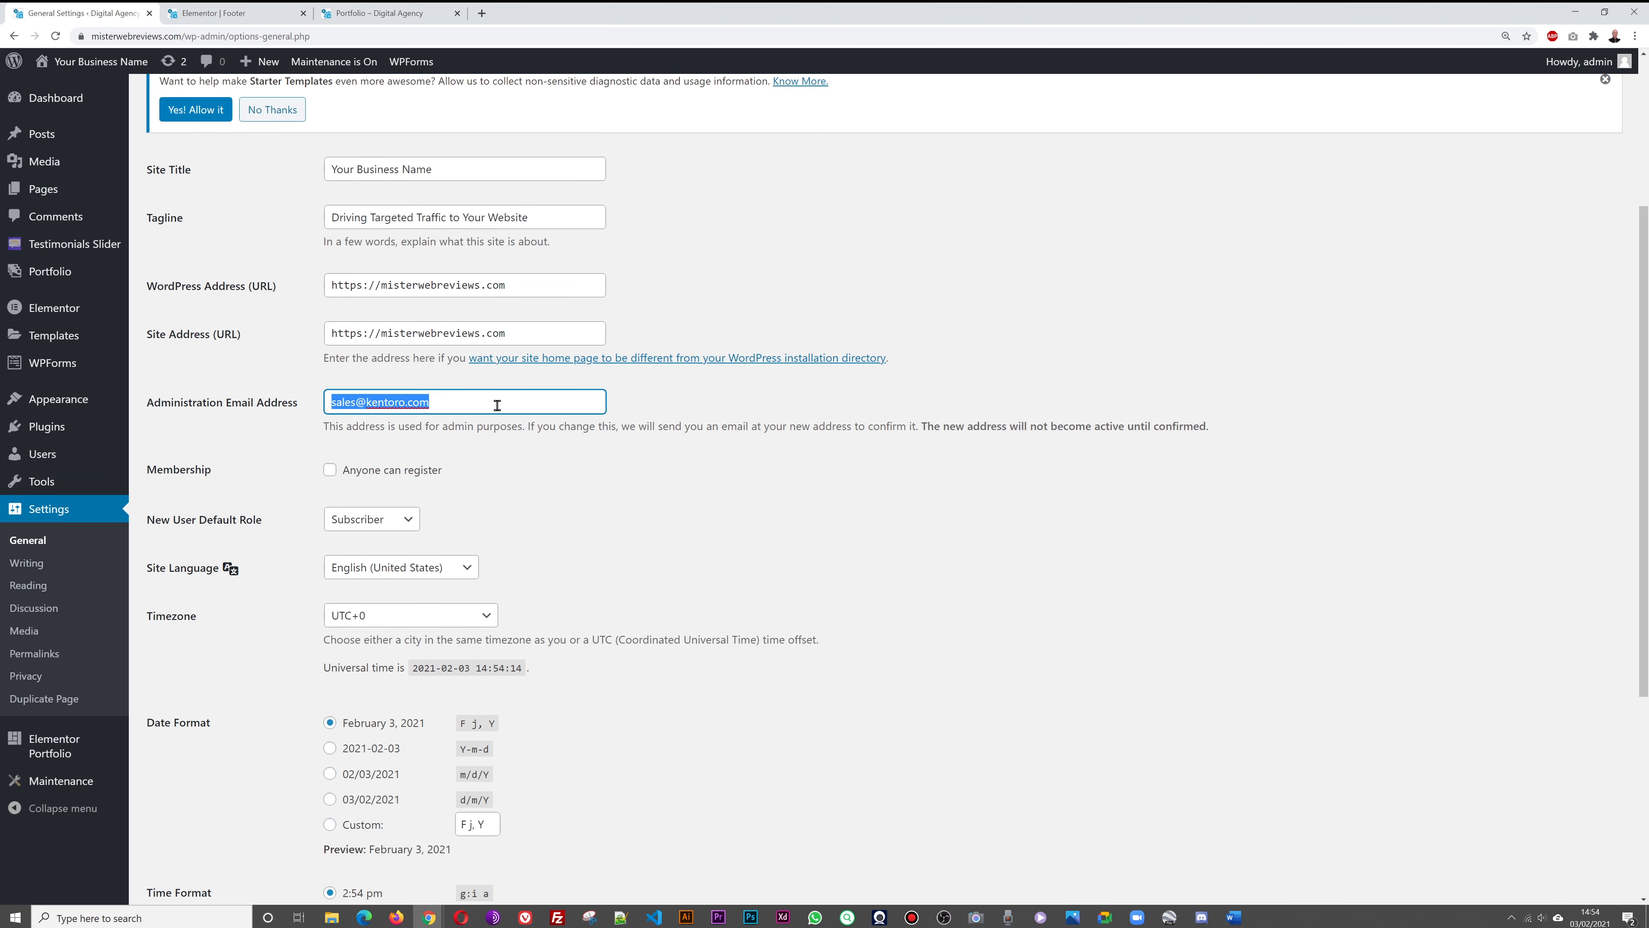
key("BackSpace")
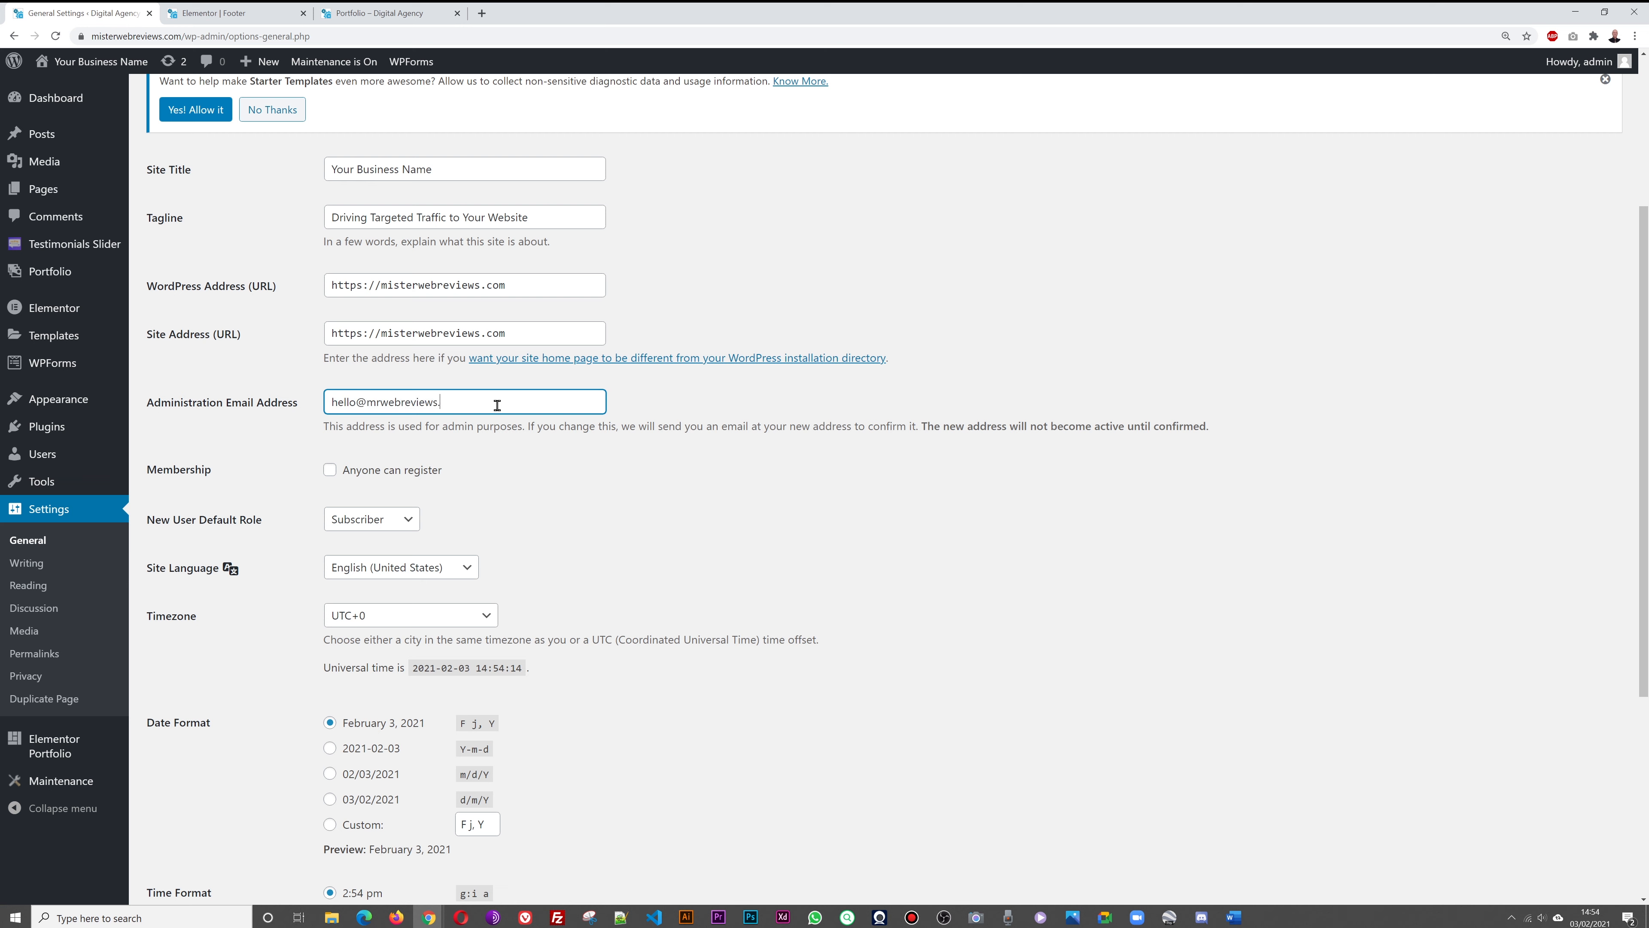
left_click(636, 459)
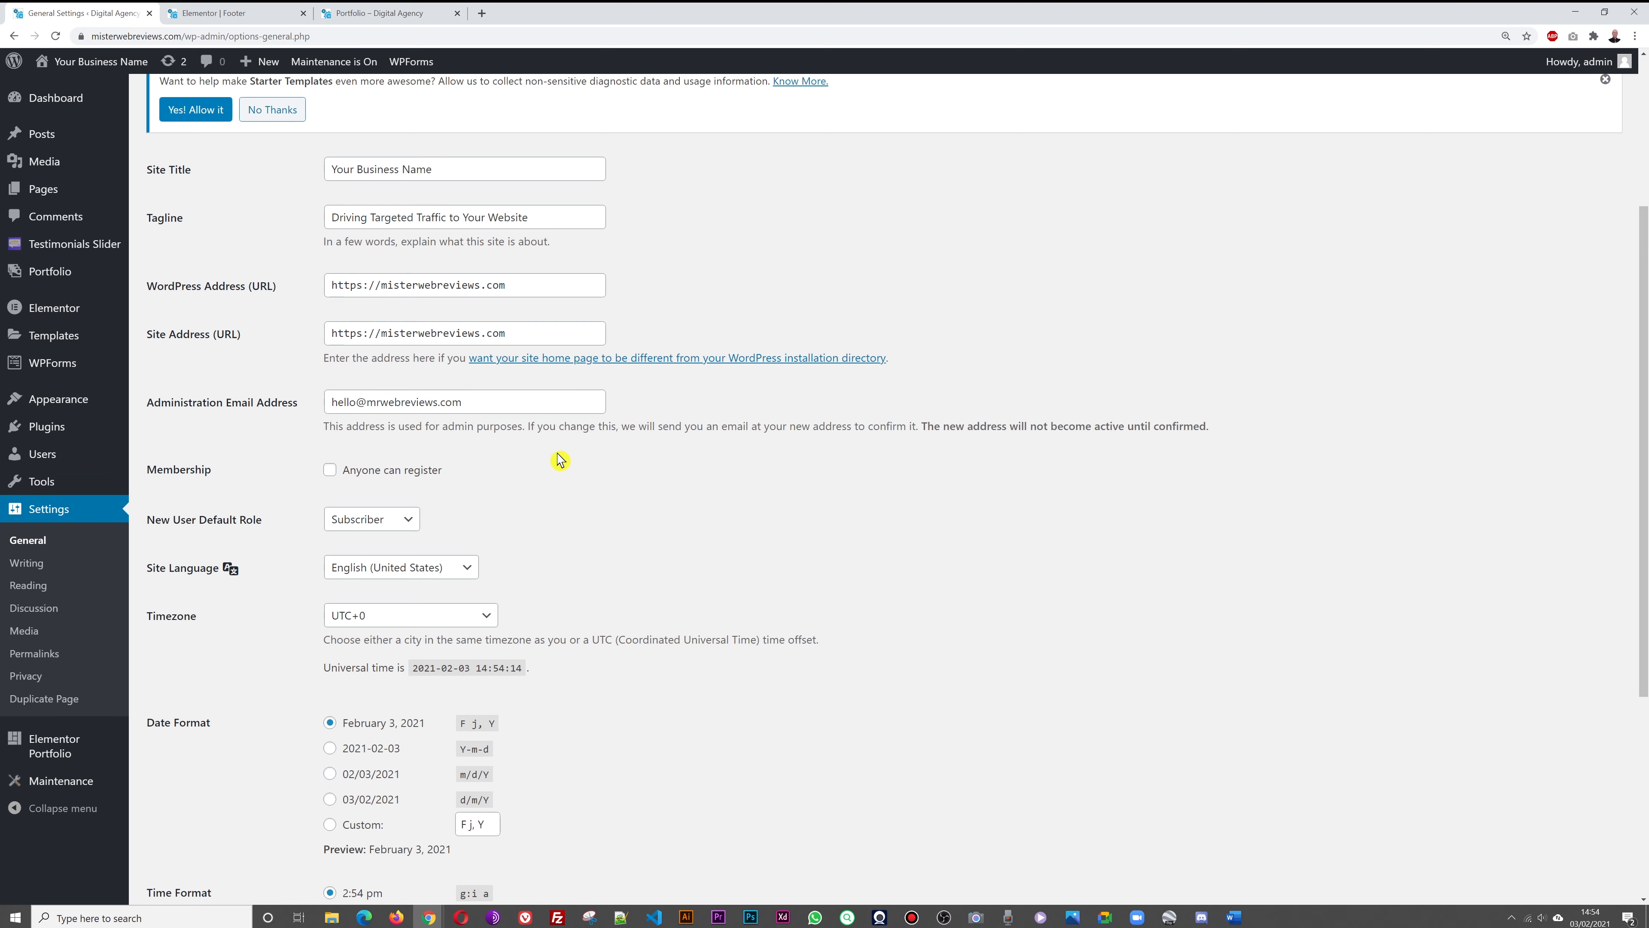
triple_click(493, 408)
left_click(566, 471)
scroll(998, 570, "down", 5)
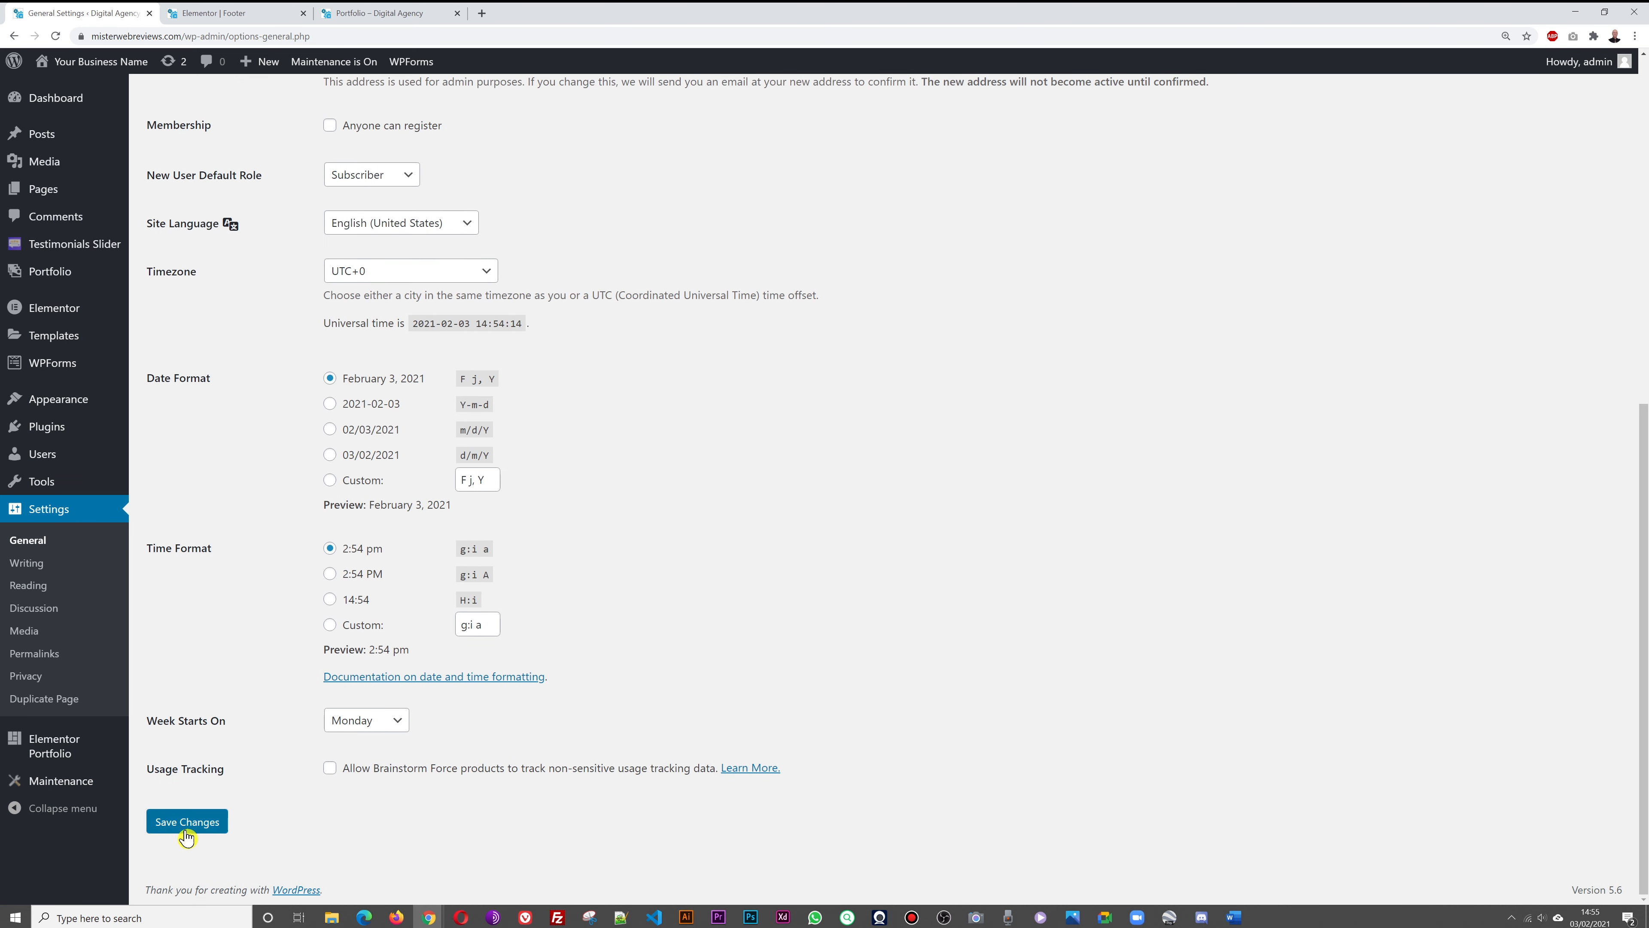
left_click(188, 828)
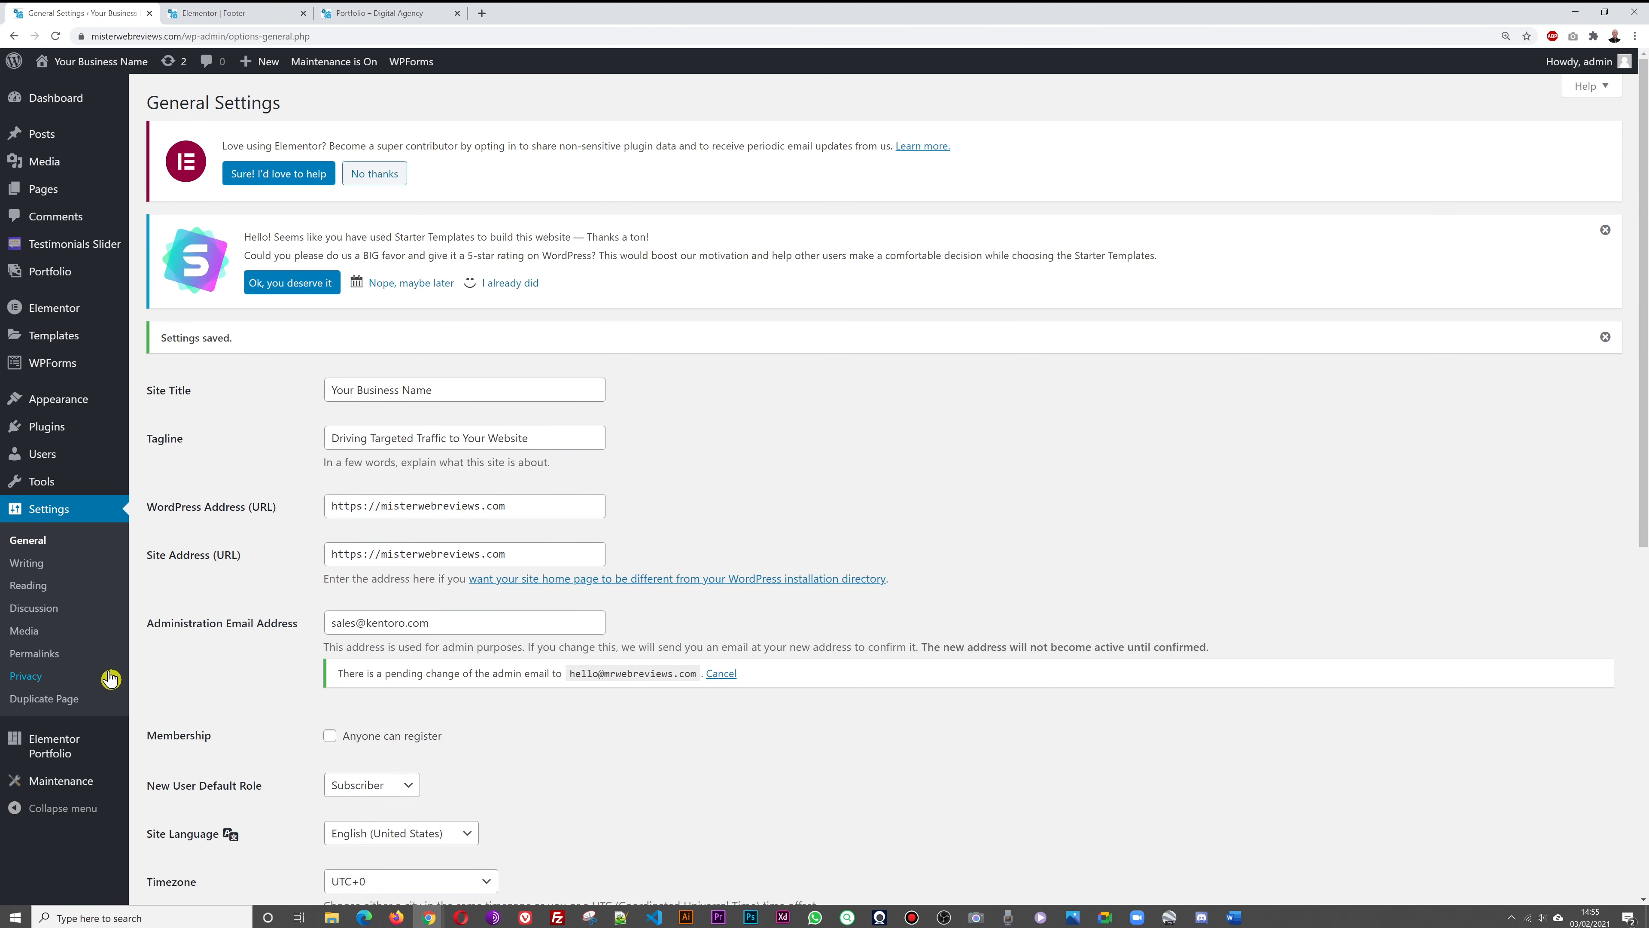
Switch the permalink structure to Post name (/%postname%/) and save it
left_click(35, 657)
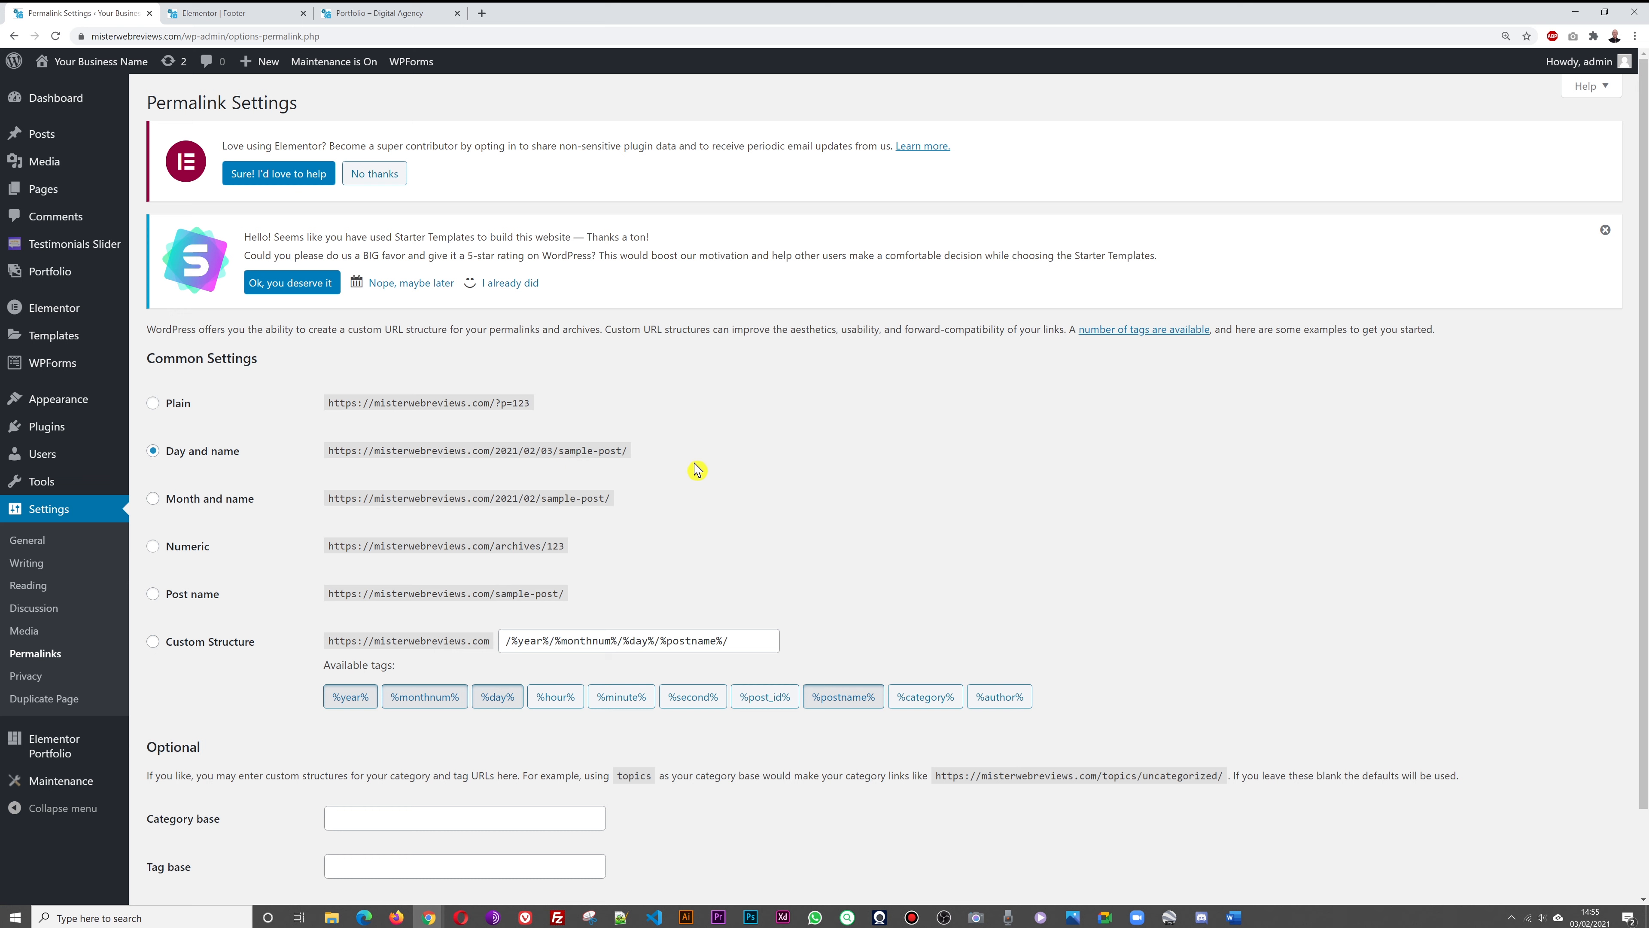
left_click(154, 598)
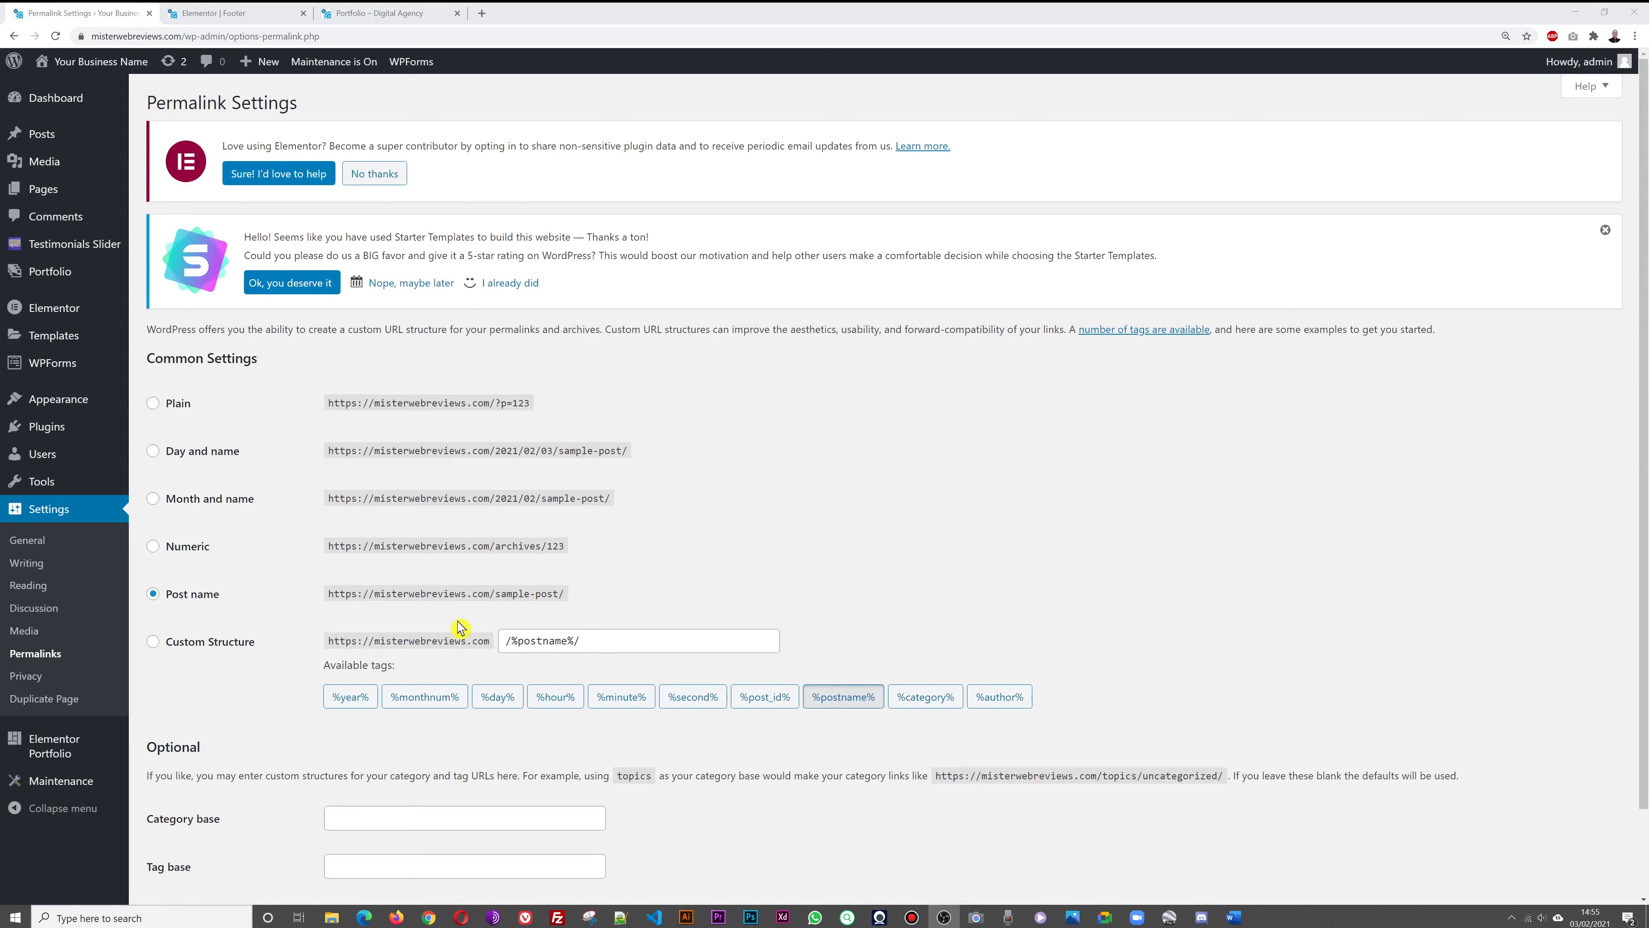
scroll(917, 460, "down", 2)
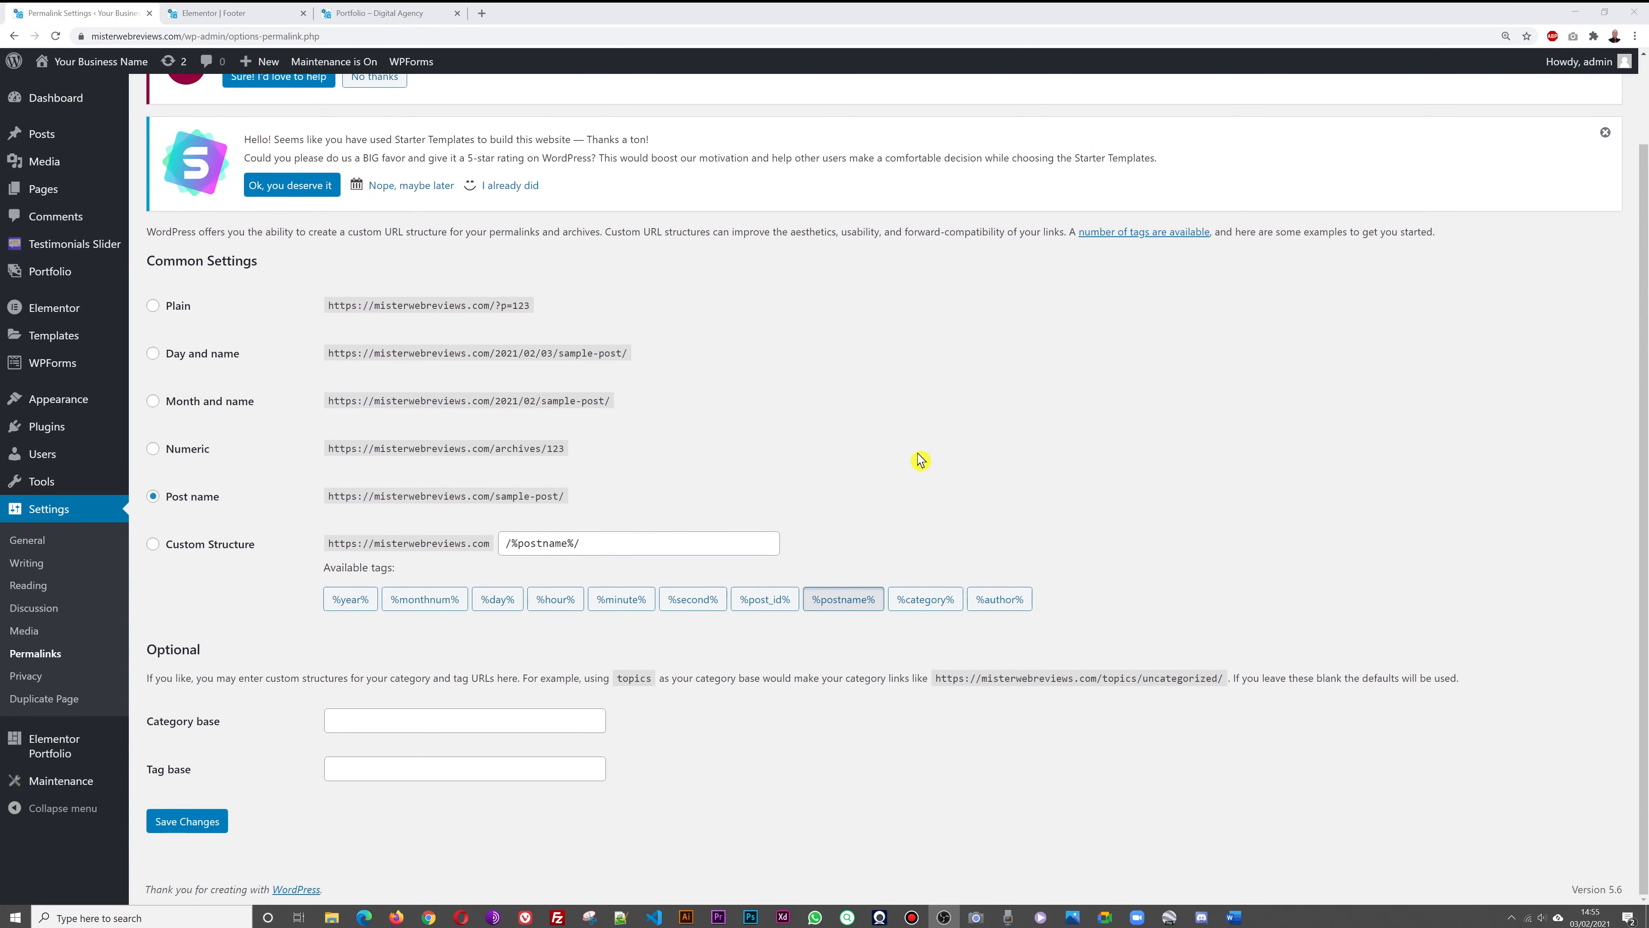
left_click(215, 820)
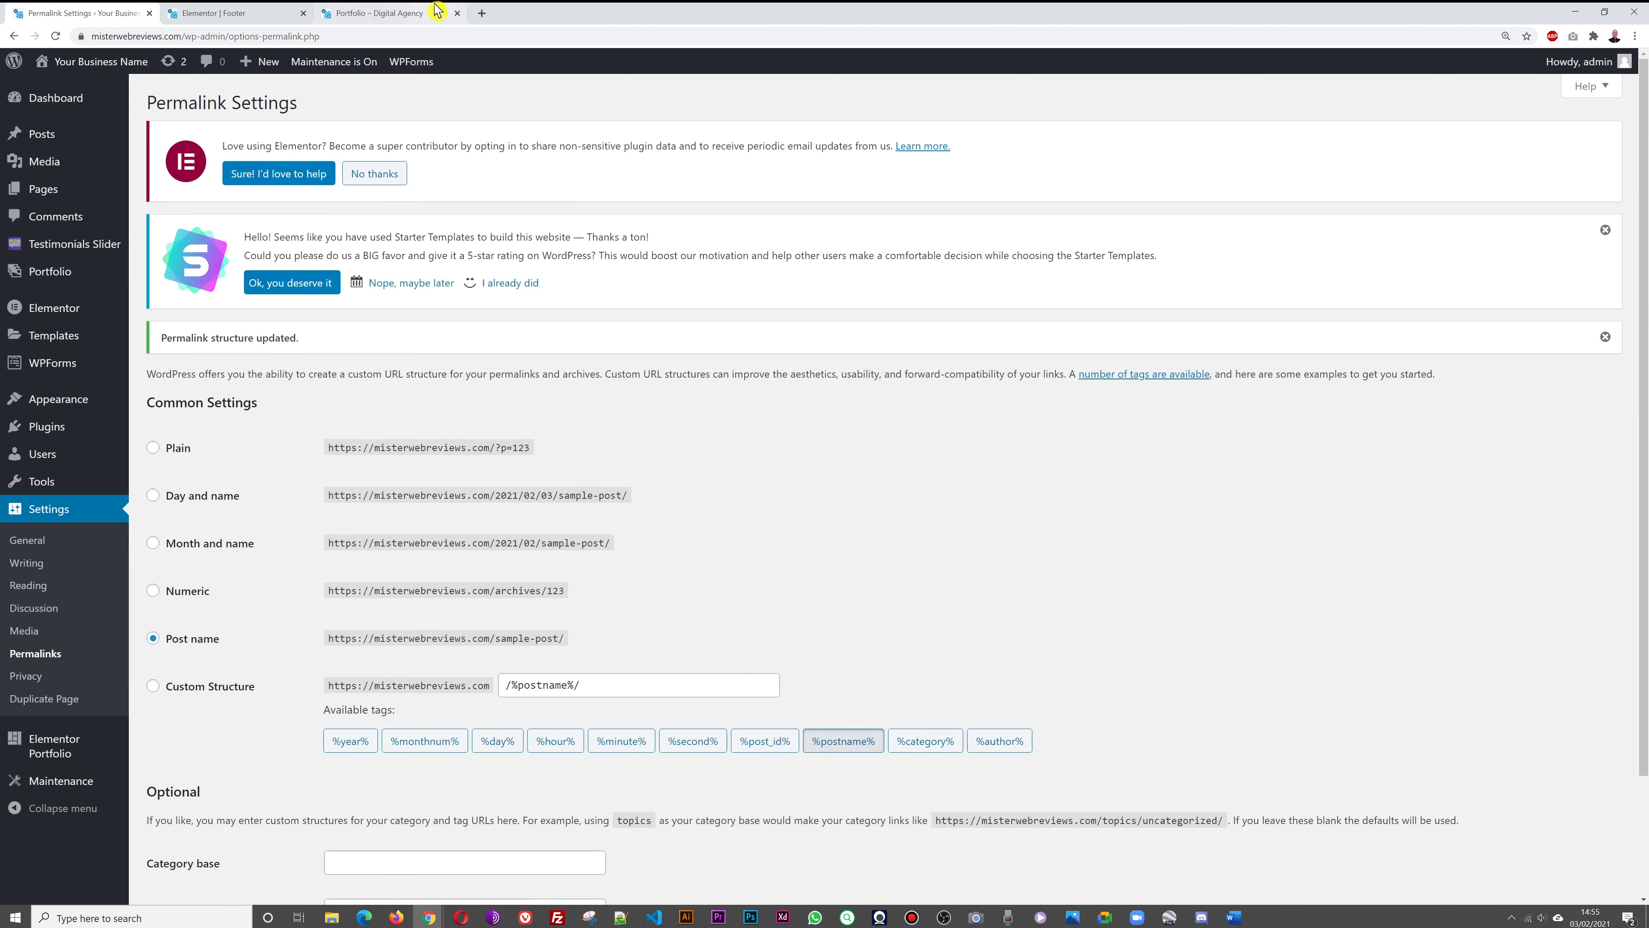
left_click(394, 13)
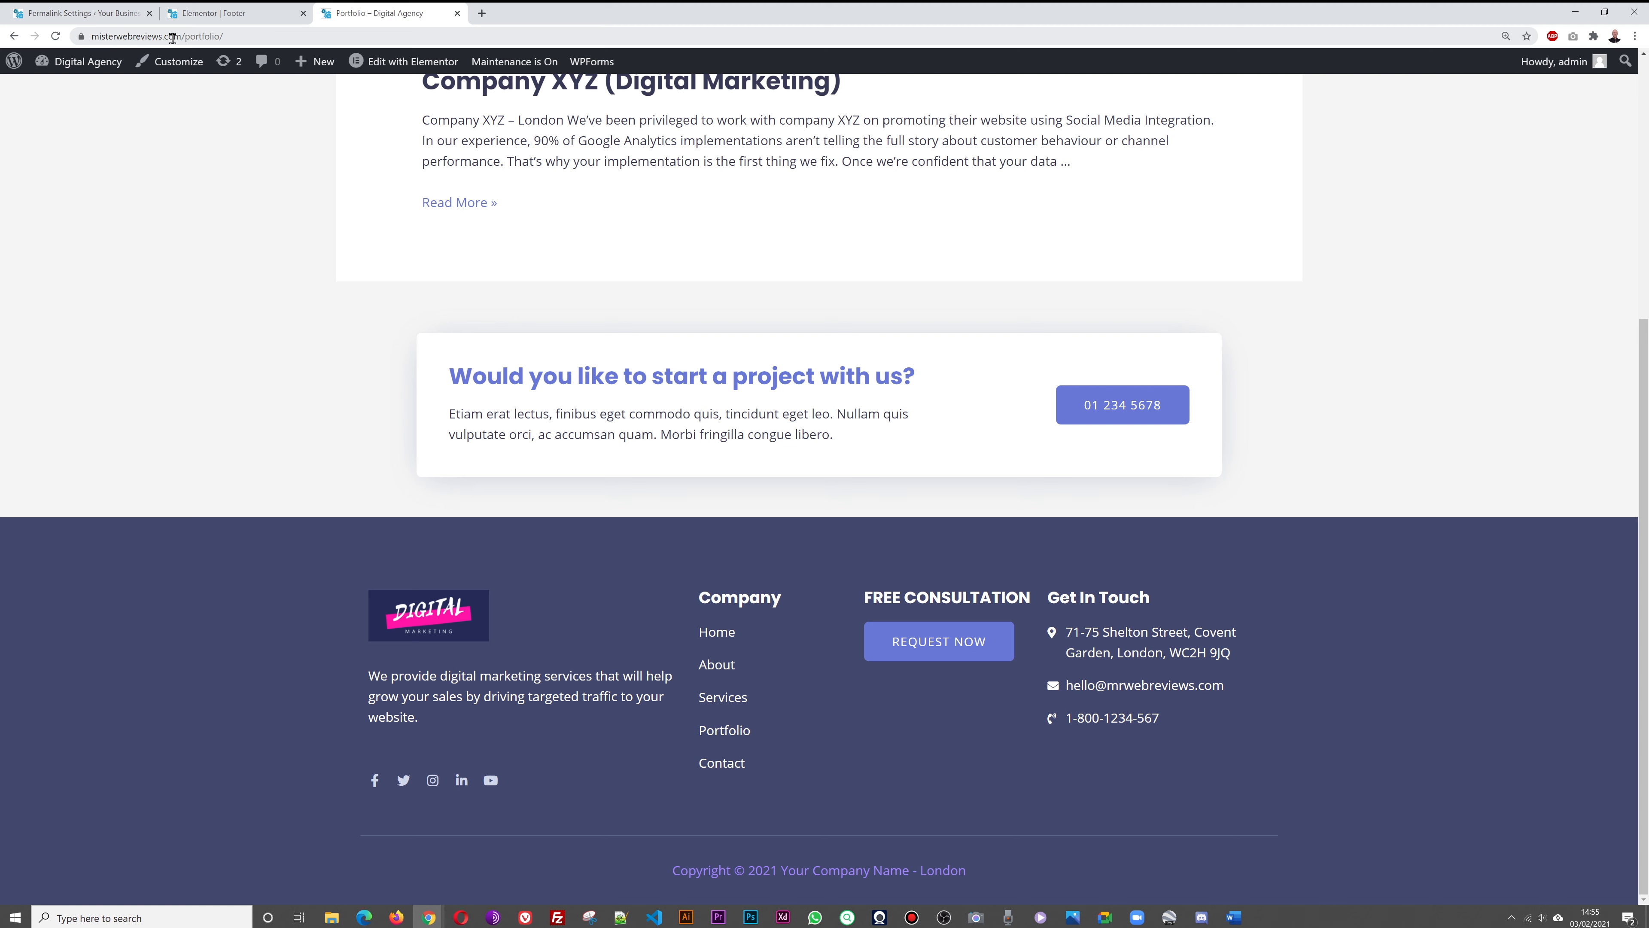
Close the Elementor footer editor tab and return to the permalink settings
left_click(232, 13)
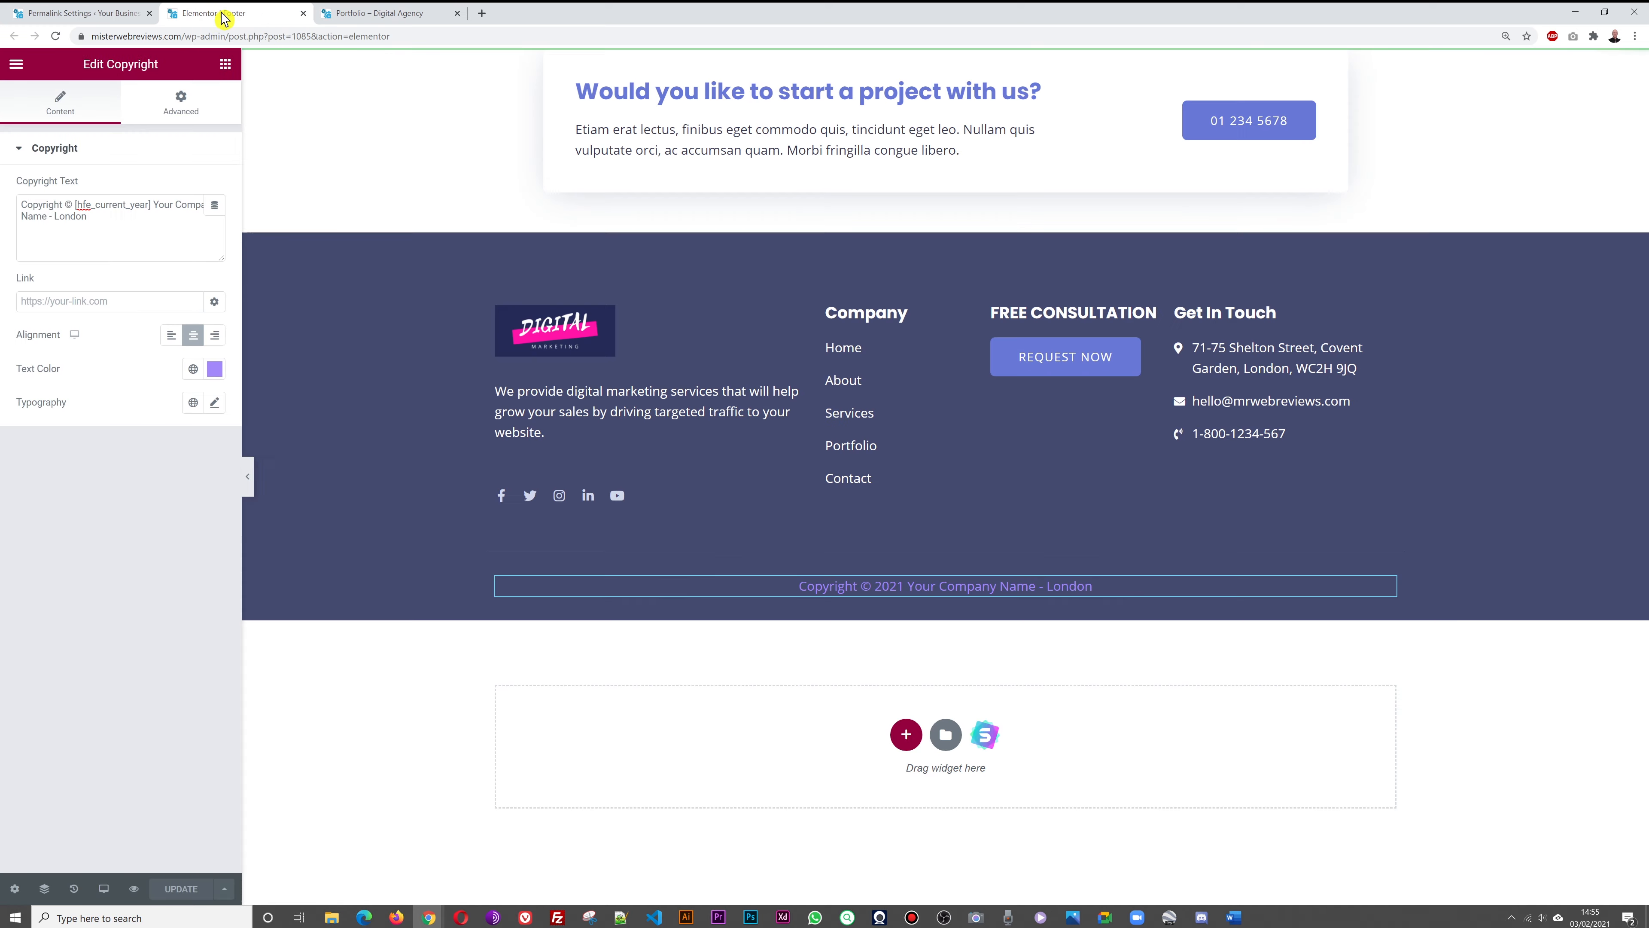
left_click(303, 13)
left_click(85, 13)
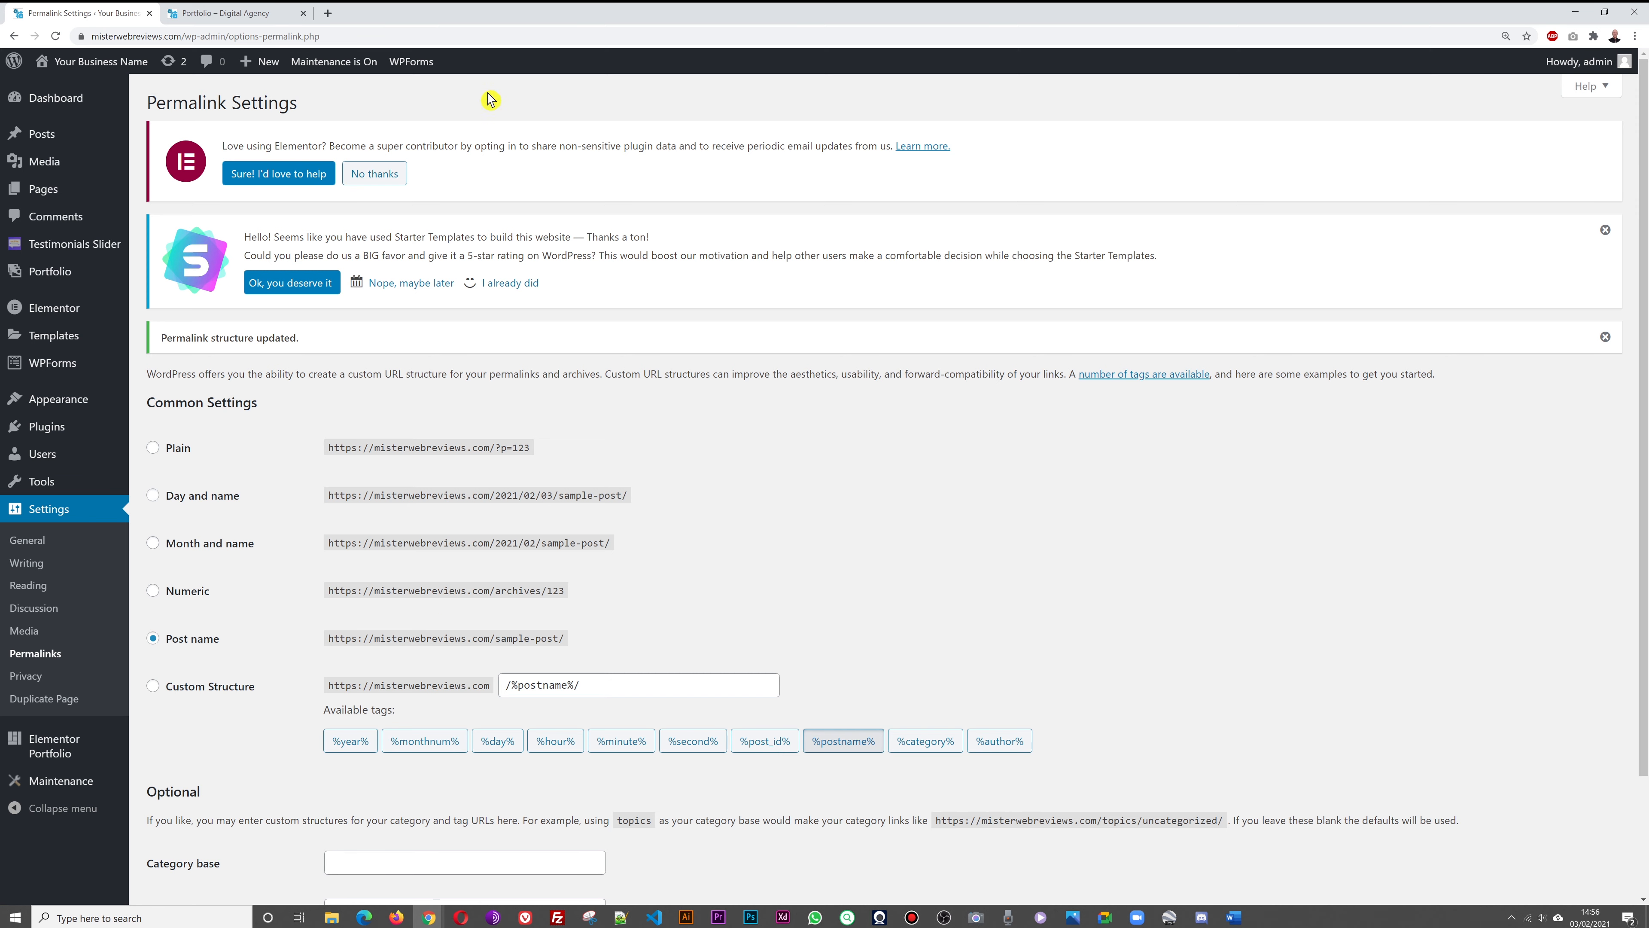
Review the live home page down to its footer, then go back to Permalink Settings
left_click(234, 13)
scroll(736, 241, "up", 10)
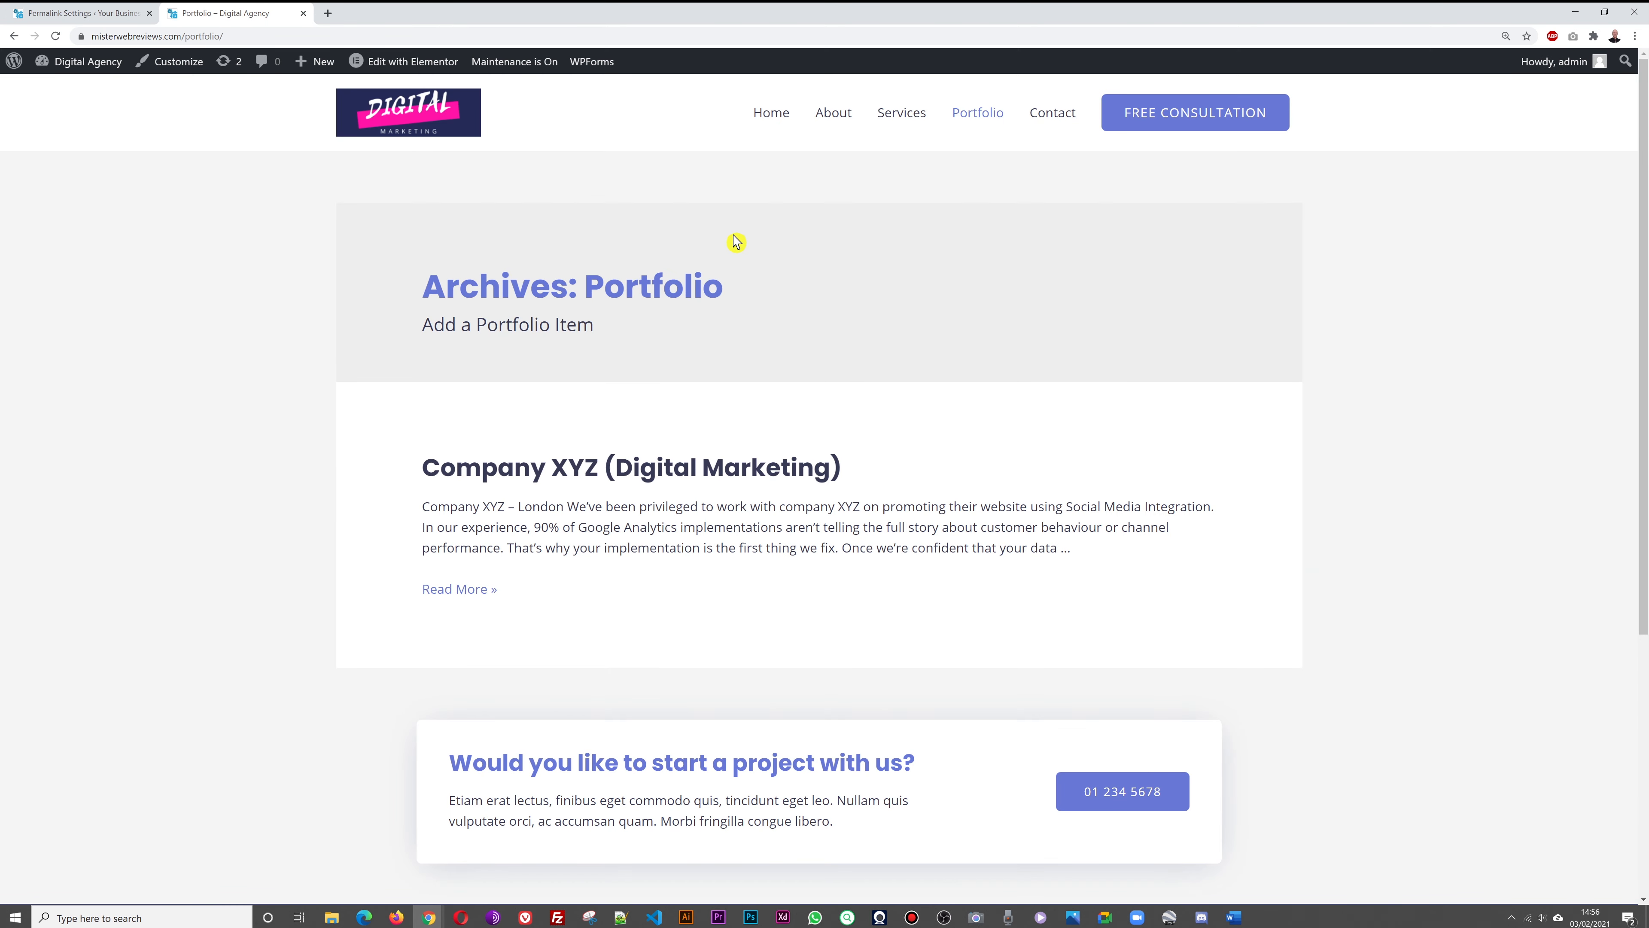
left_click(421, 128)
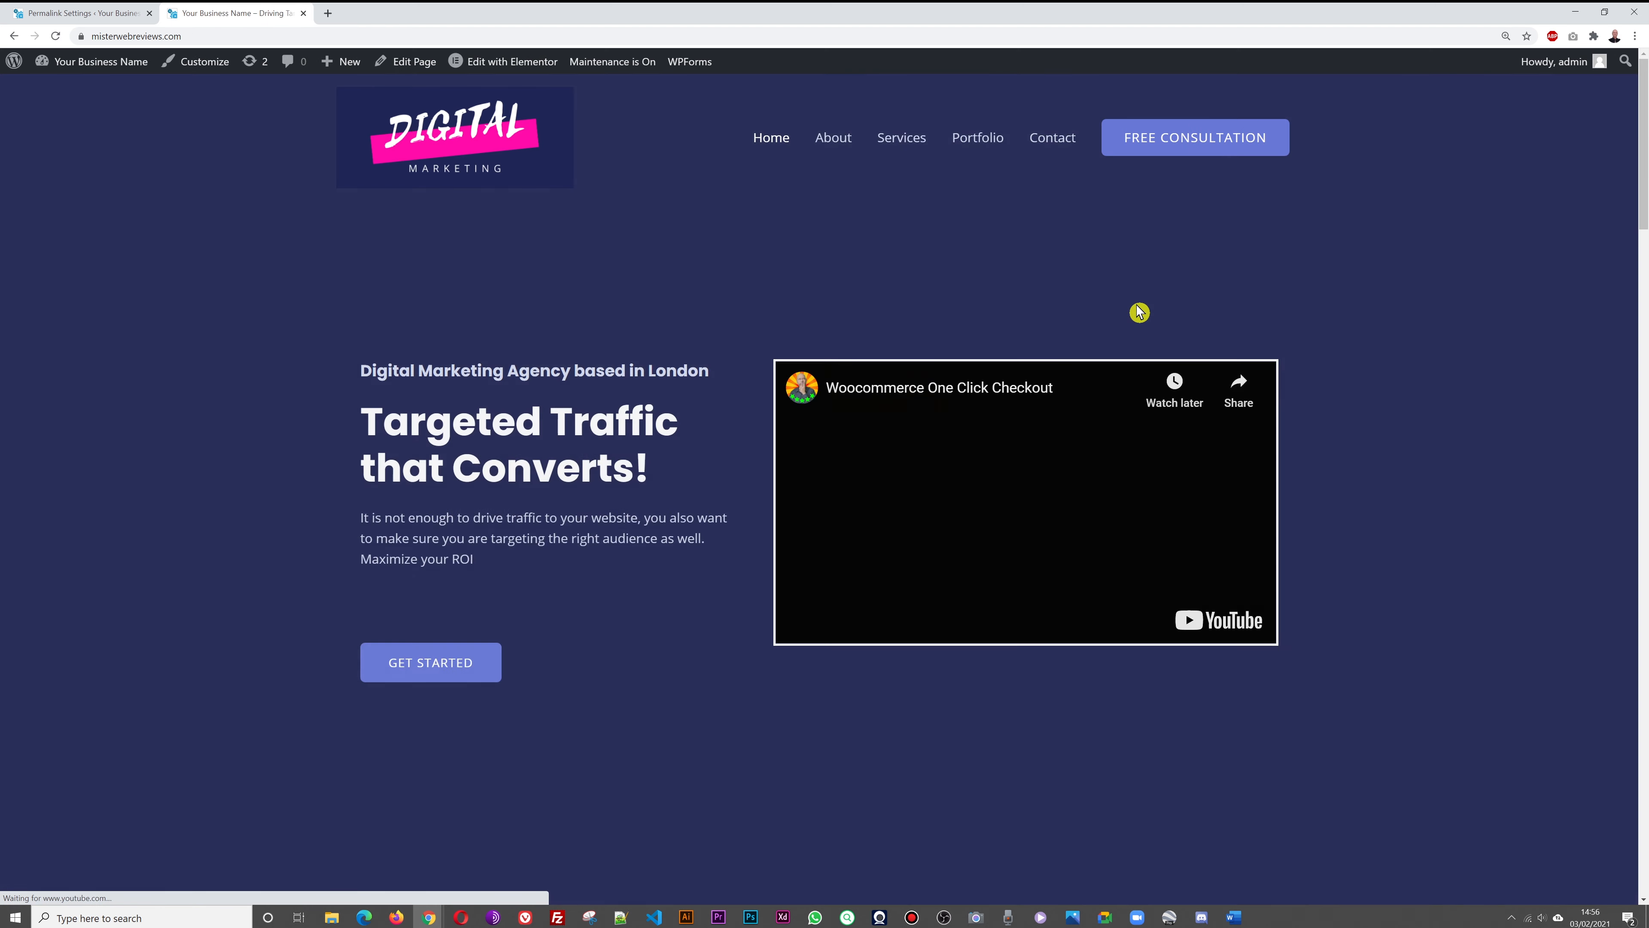
scroll(1372, 358, "down", 10)
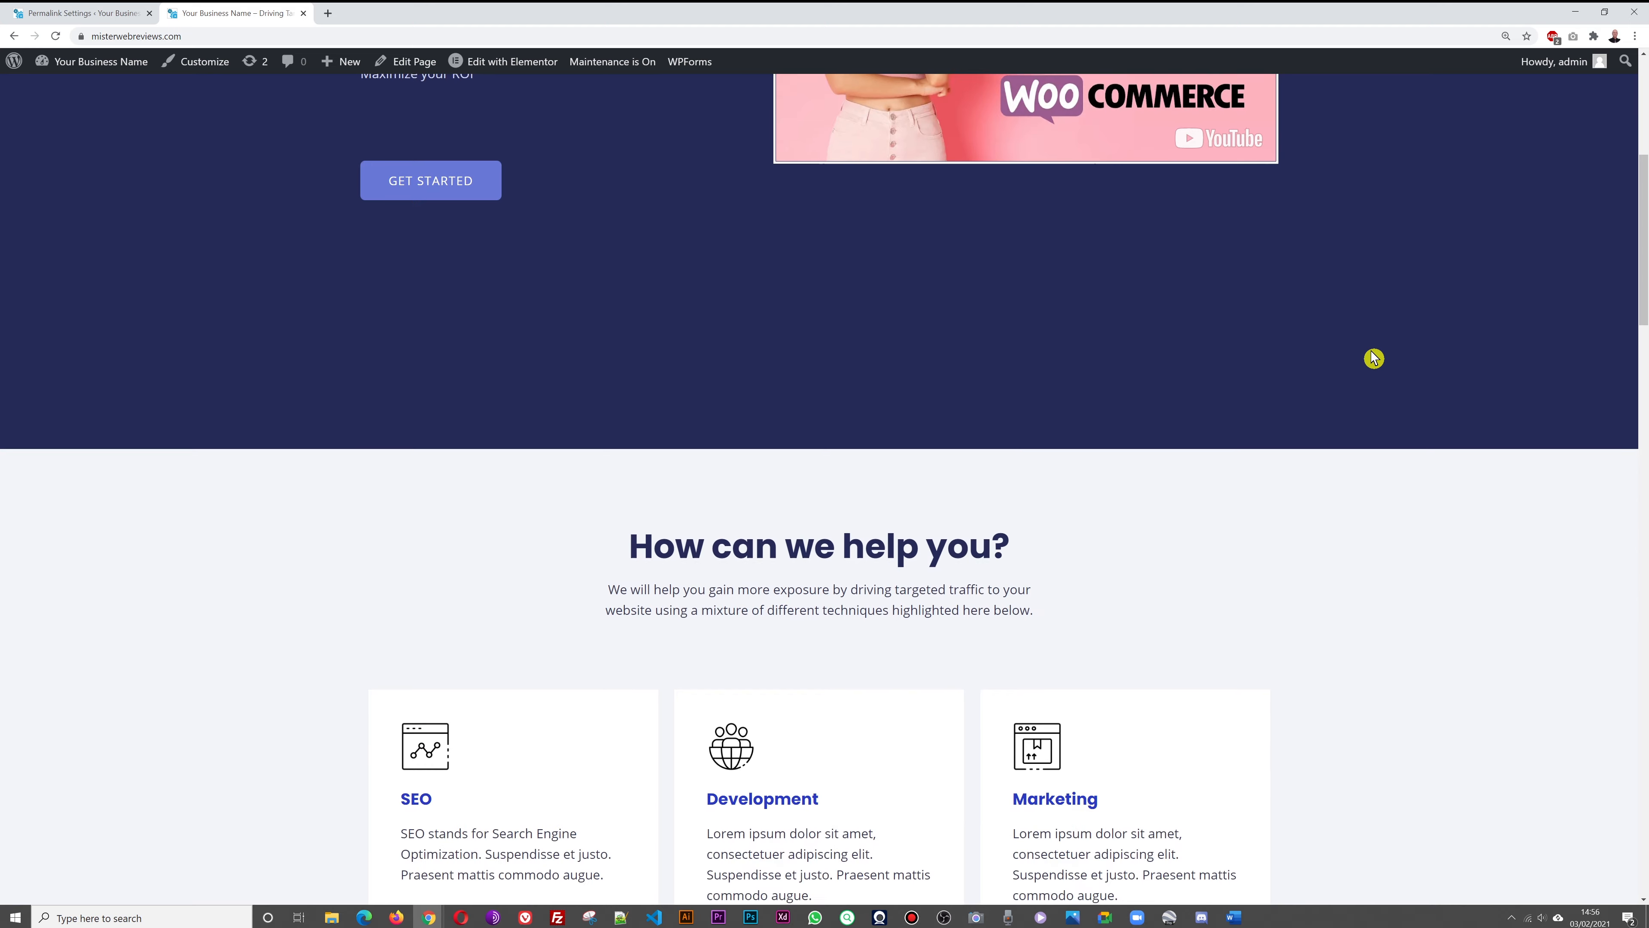
scroll(1372, 358, "down", 15)
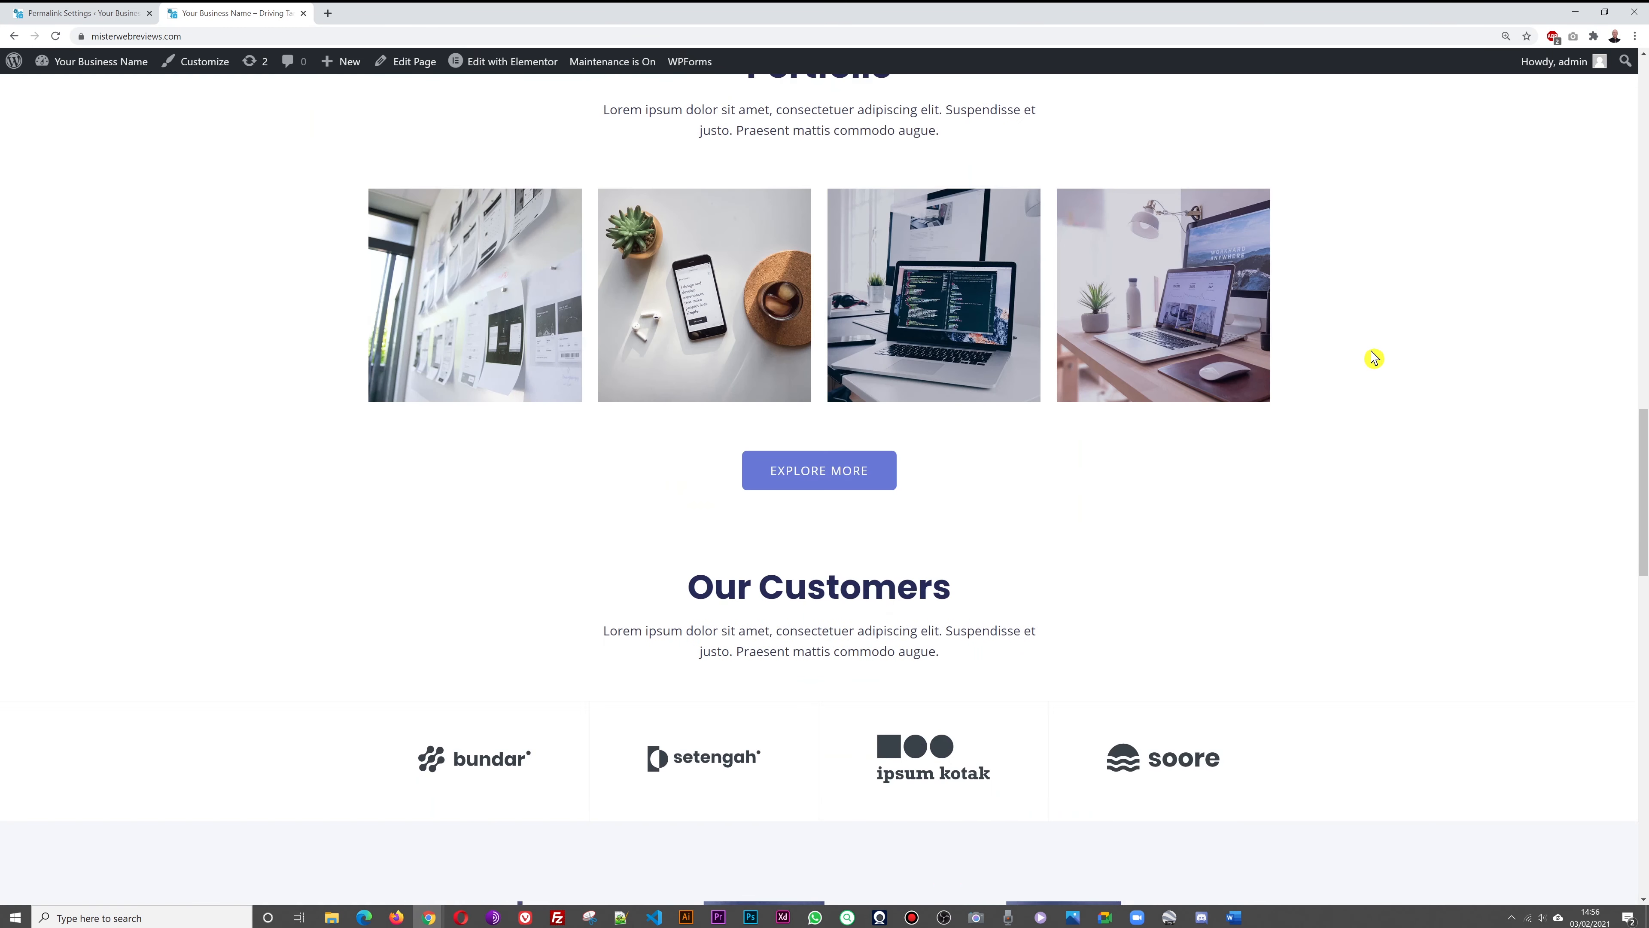
scroll(1374, 358, "down", 15)
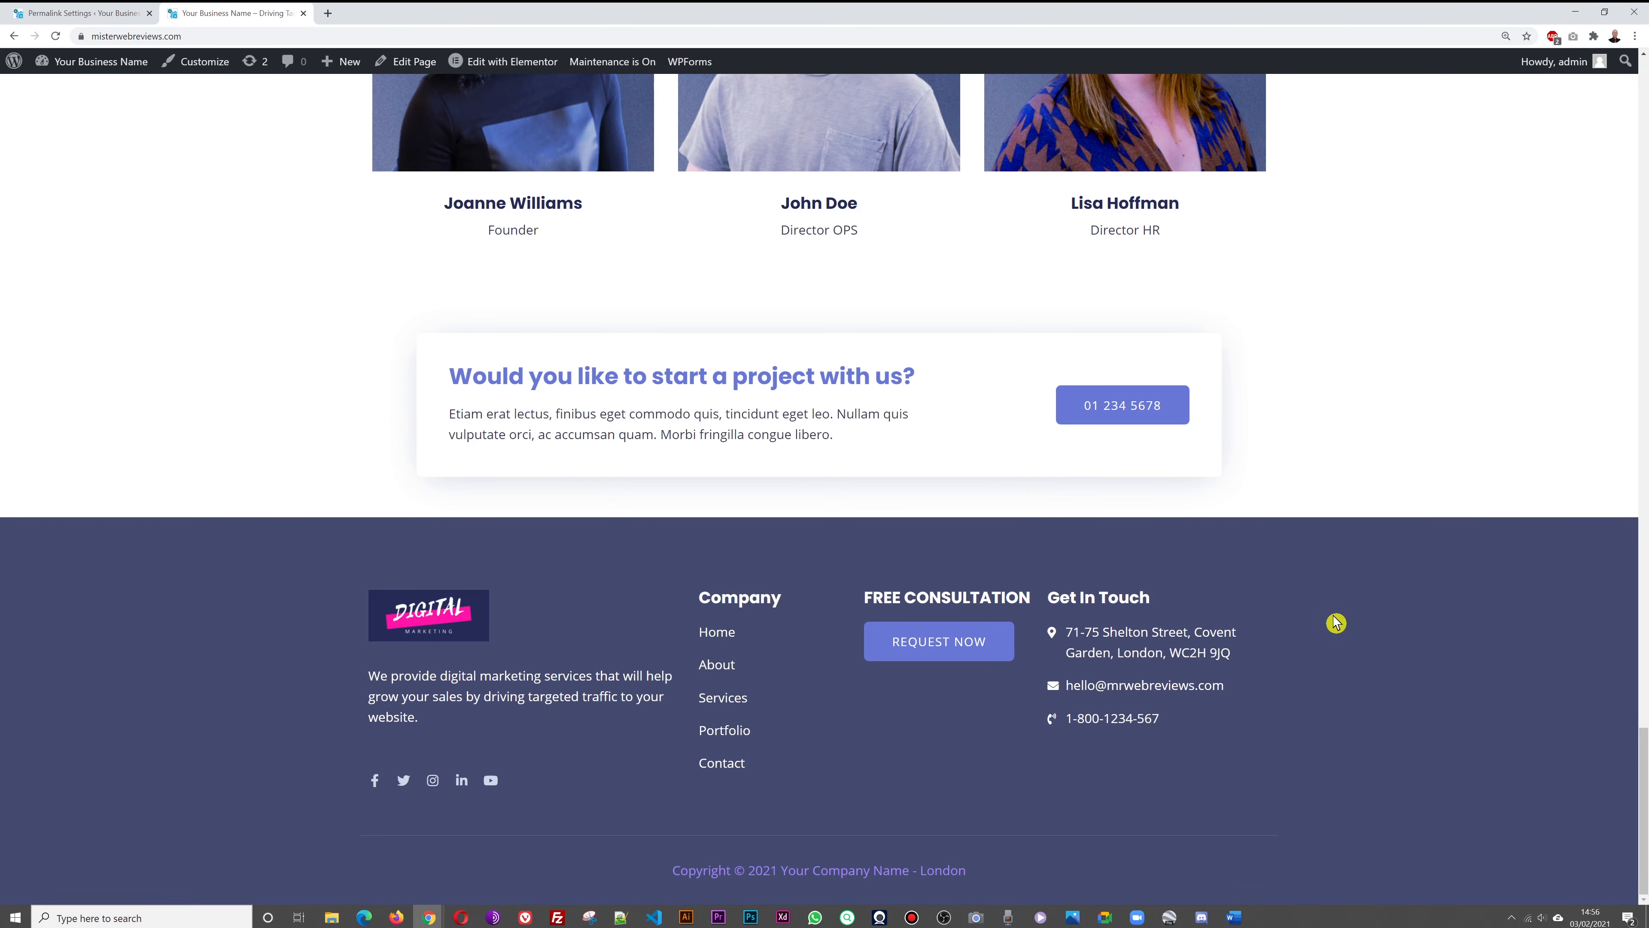
scroll(1336, 622, "up", 5)
scroll(1336, 622, "up", 20)
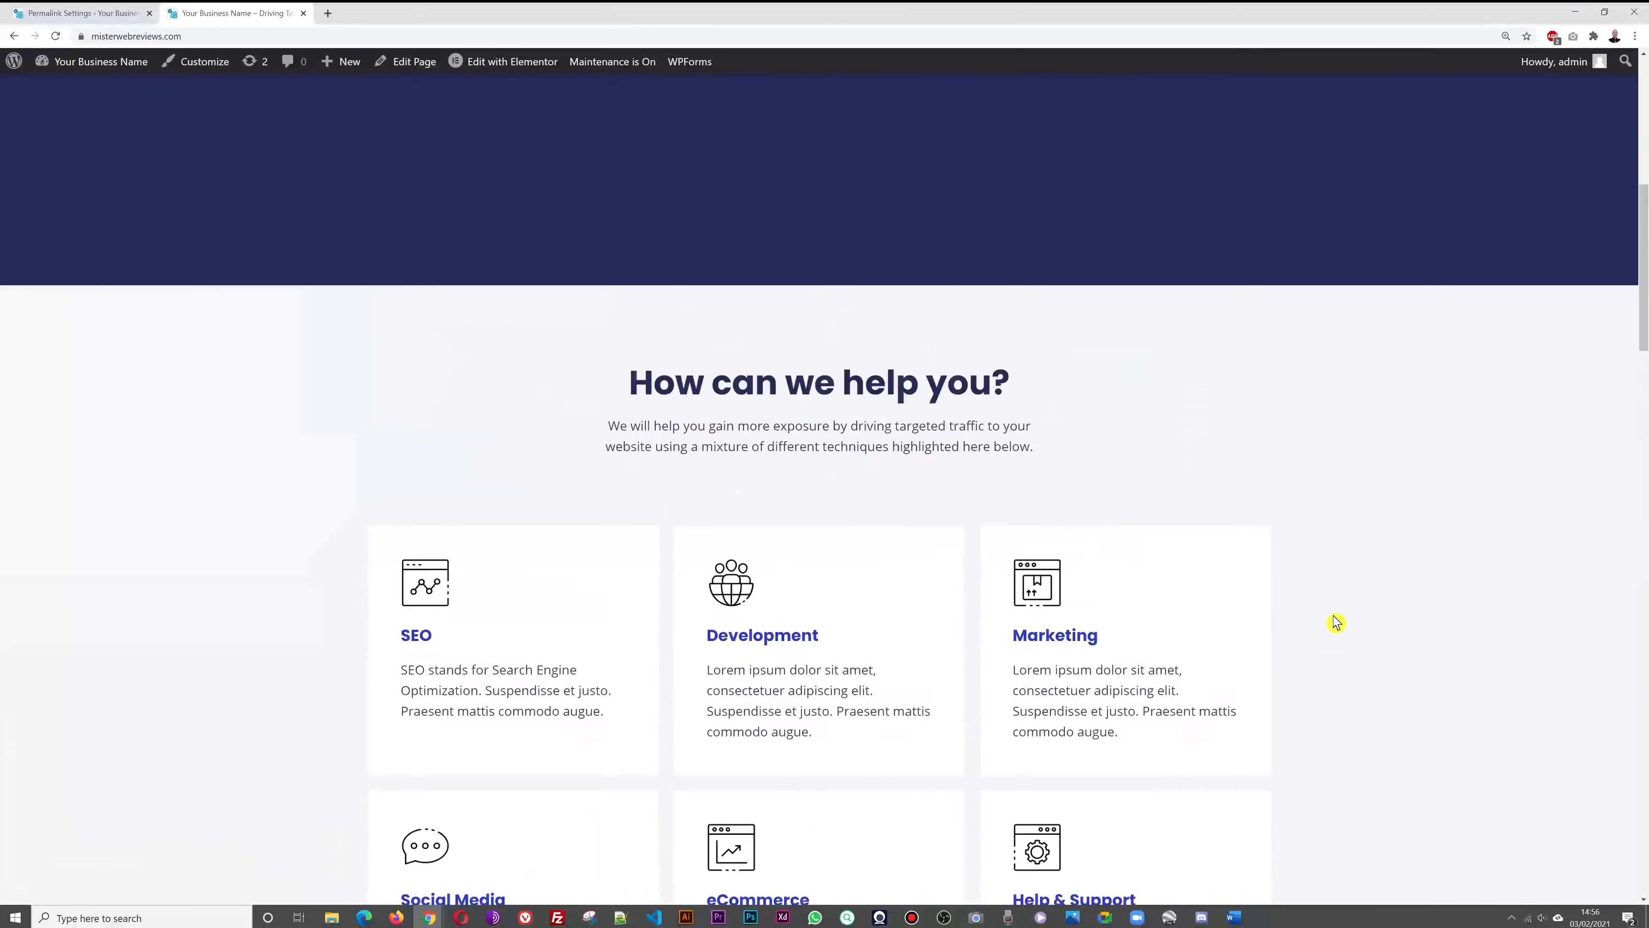
scroll(1336, 622, "up", 1)
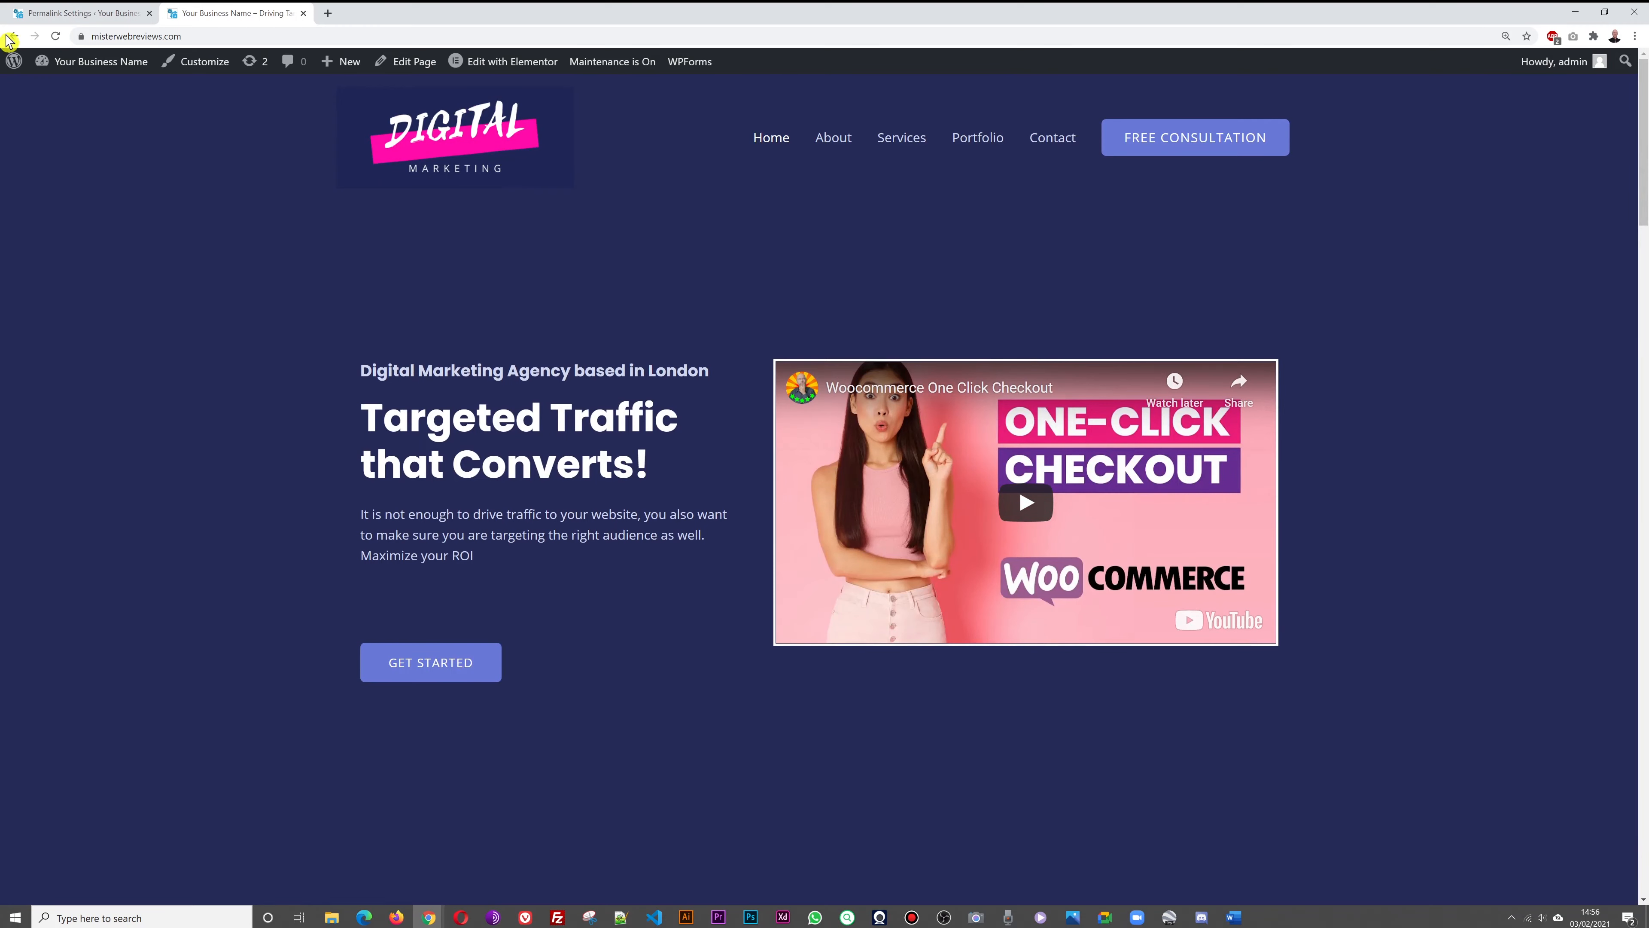
left_click(34, 19)
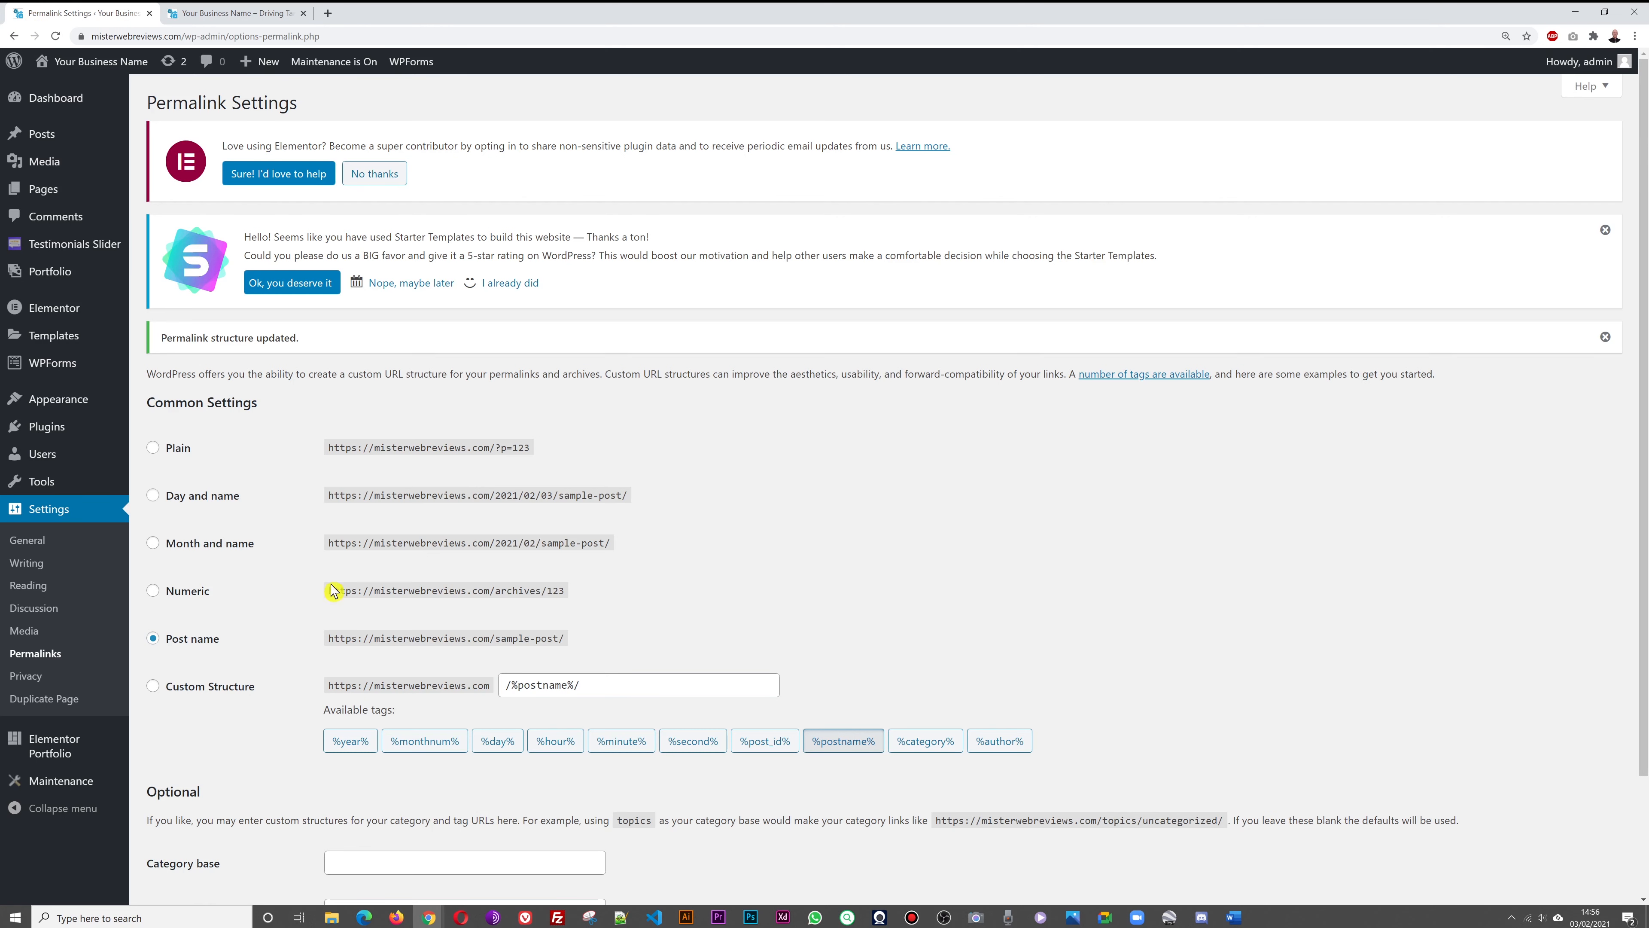
Turn the Maintenance plugin's toggle to Off and save the setting
left_click(54, 783)
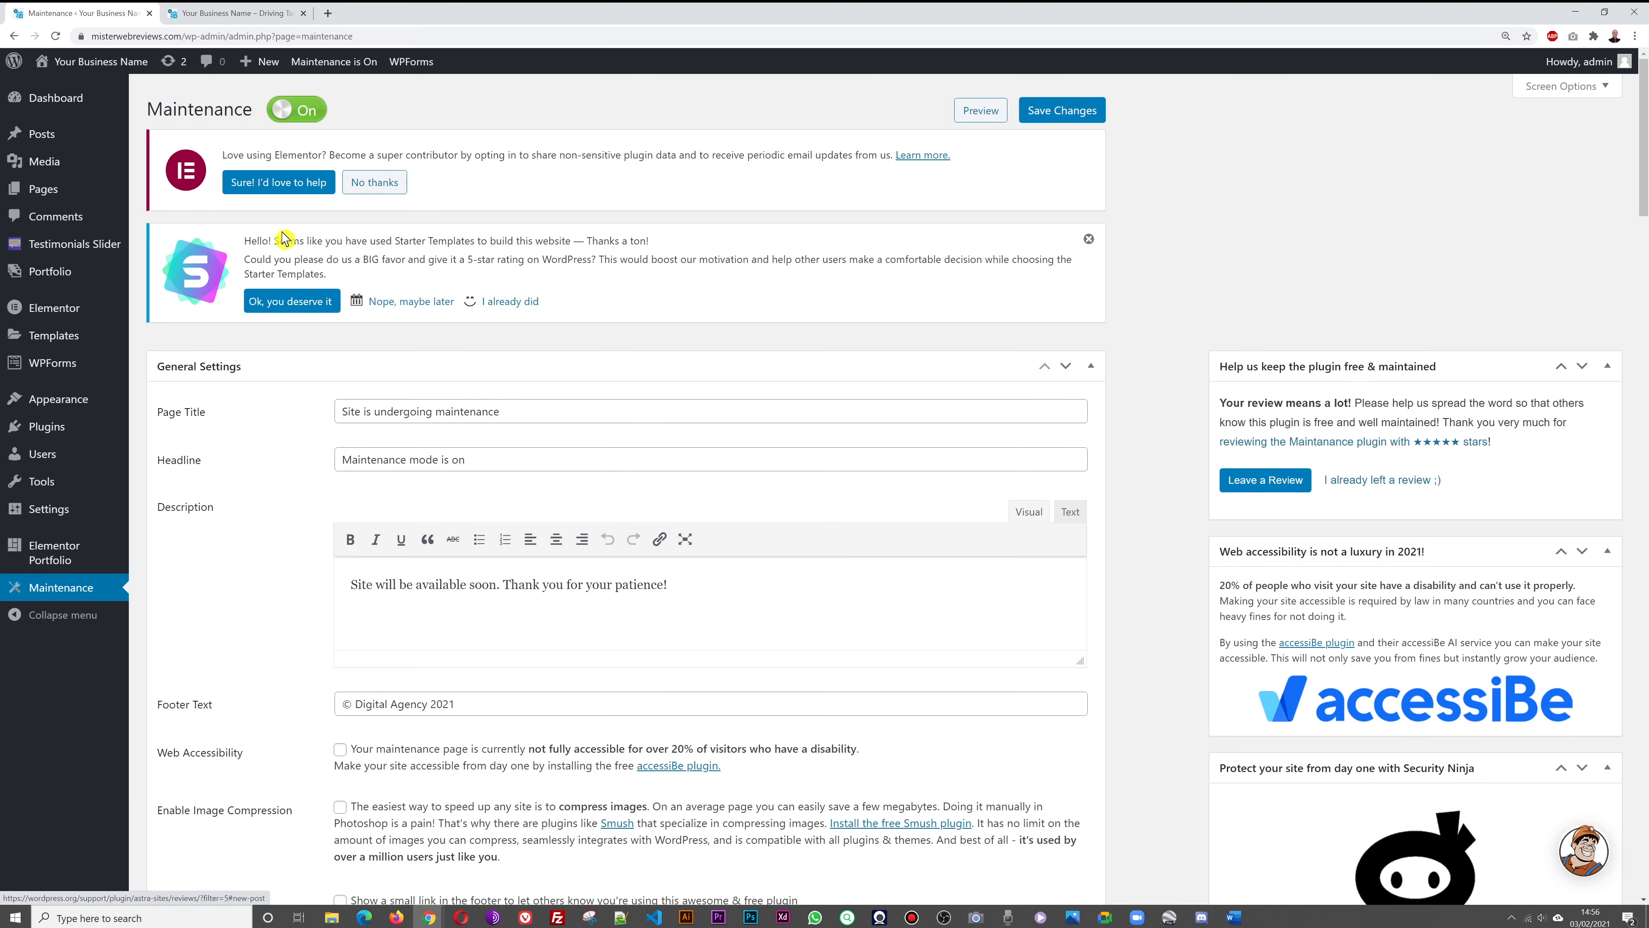
left_click(302, 112)
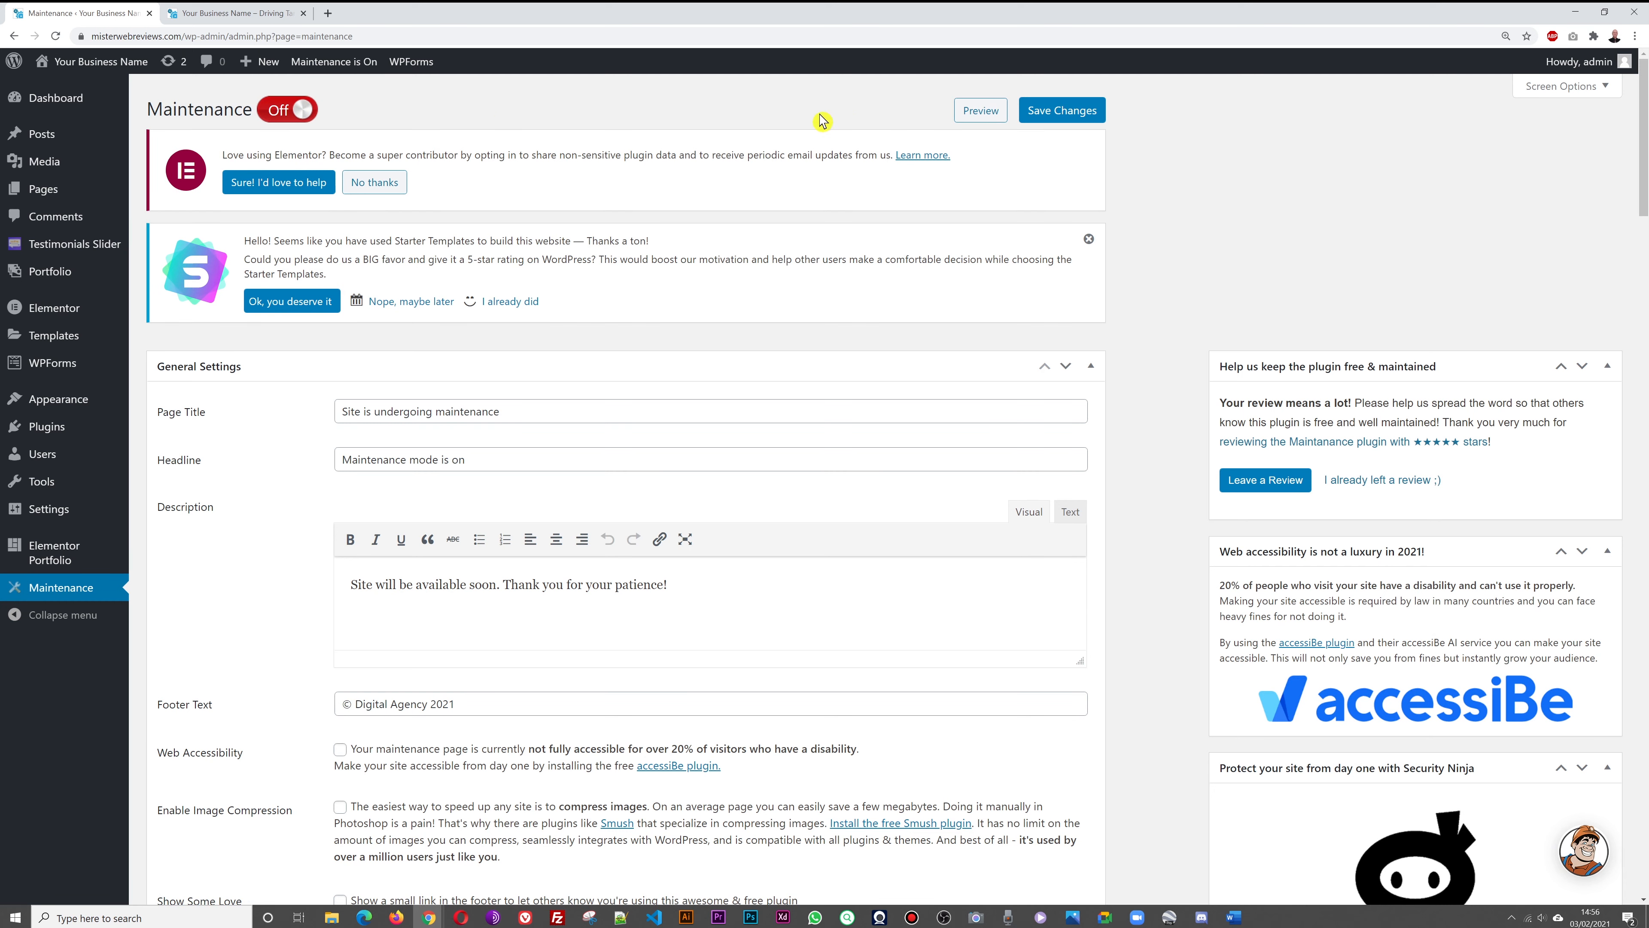
left_click(1058, 123)
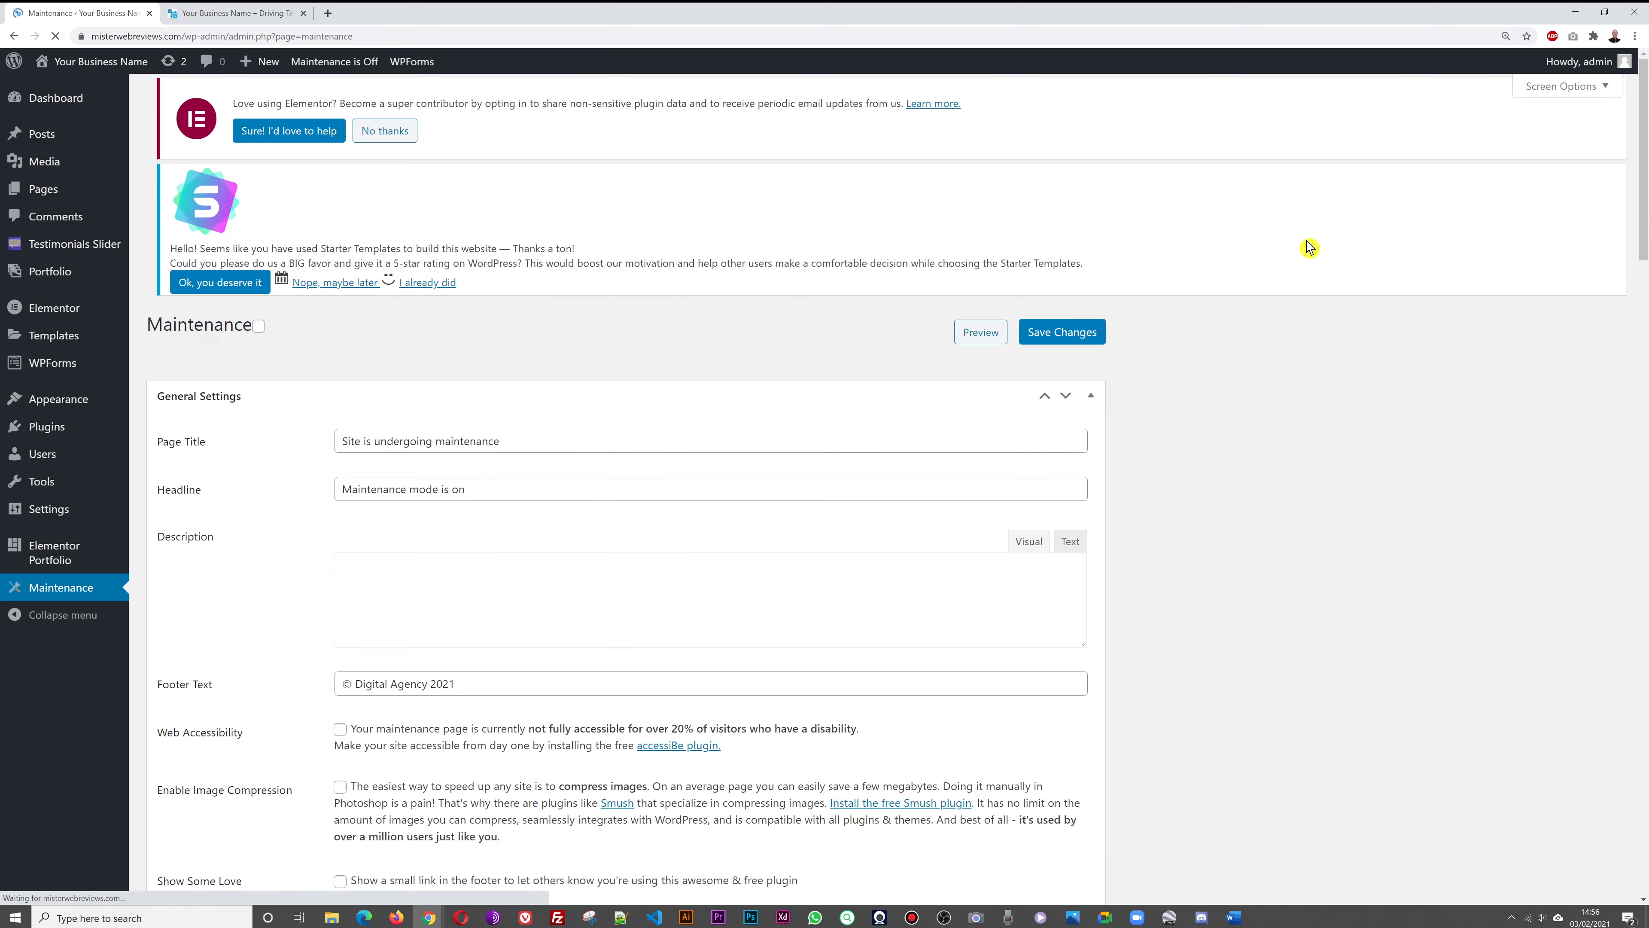